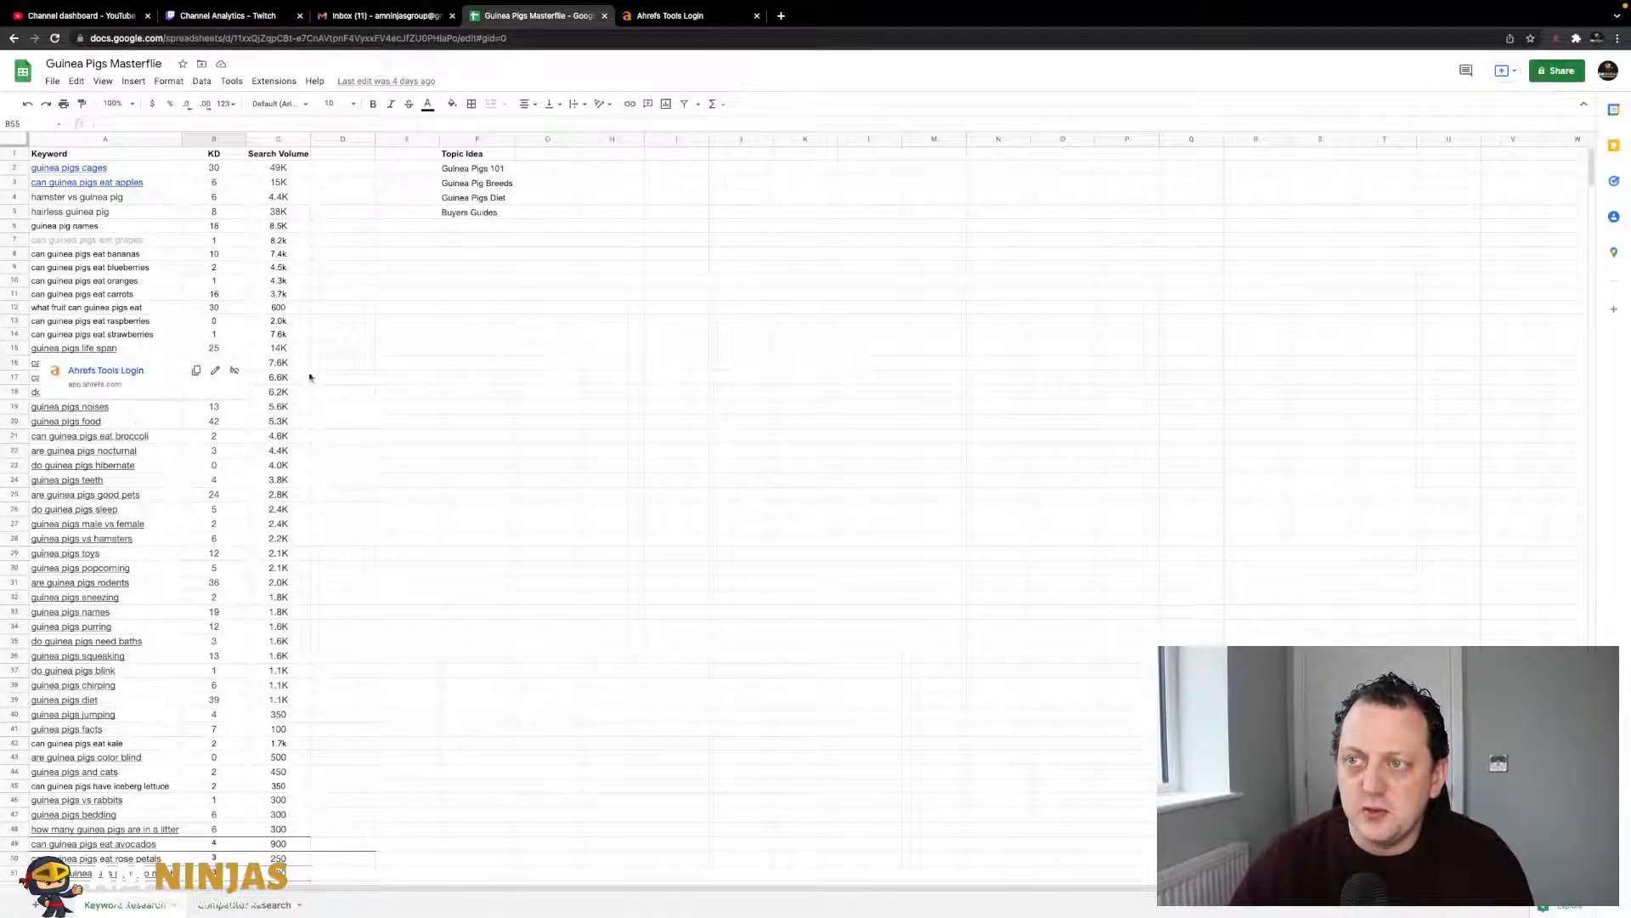
- Review the topic ideas in F1:F5 down to Buyers Guides, then open the Competitor Research sheet
{"action": "left_click", "coordinate": [476, 396]}
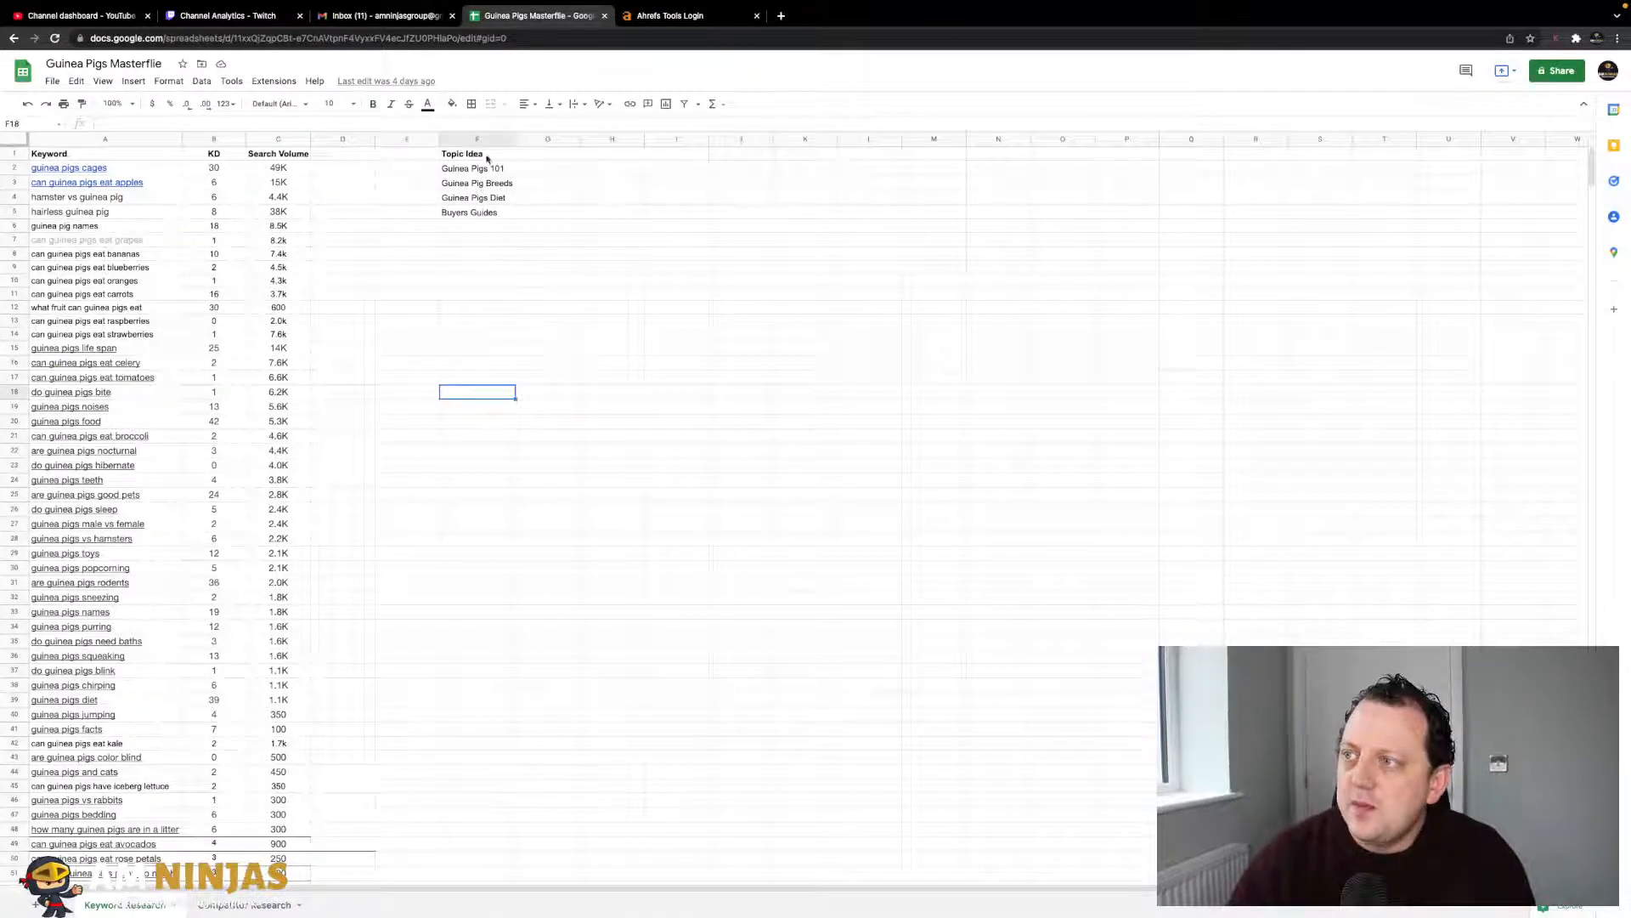
{"action": "left_click_drag", "start_coordinate": [487, 158], "coordinate": [487, 212]}
{"action": "left_click", "coordinate": [489, 217]}
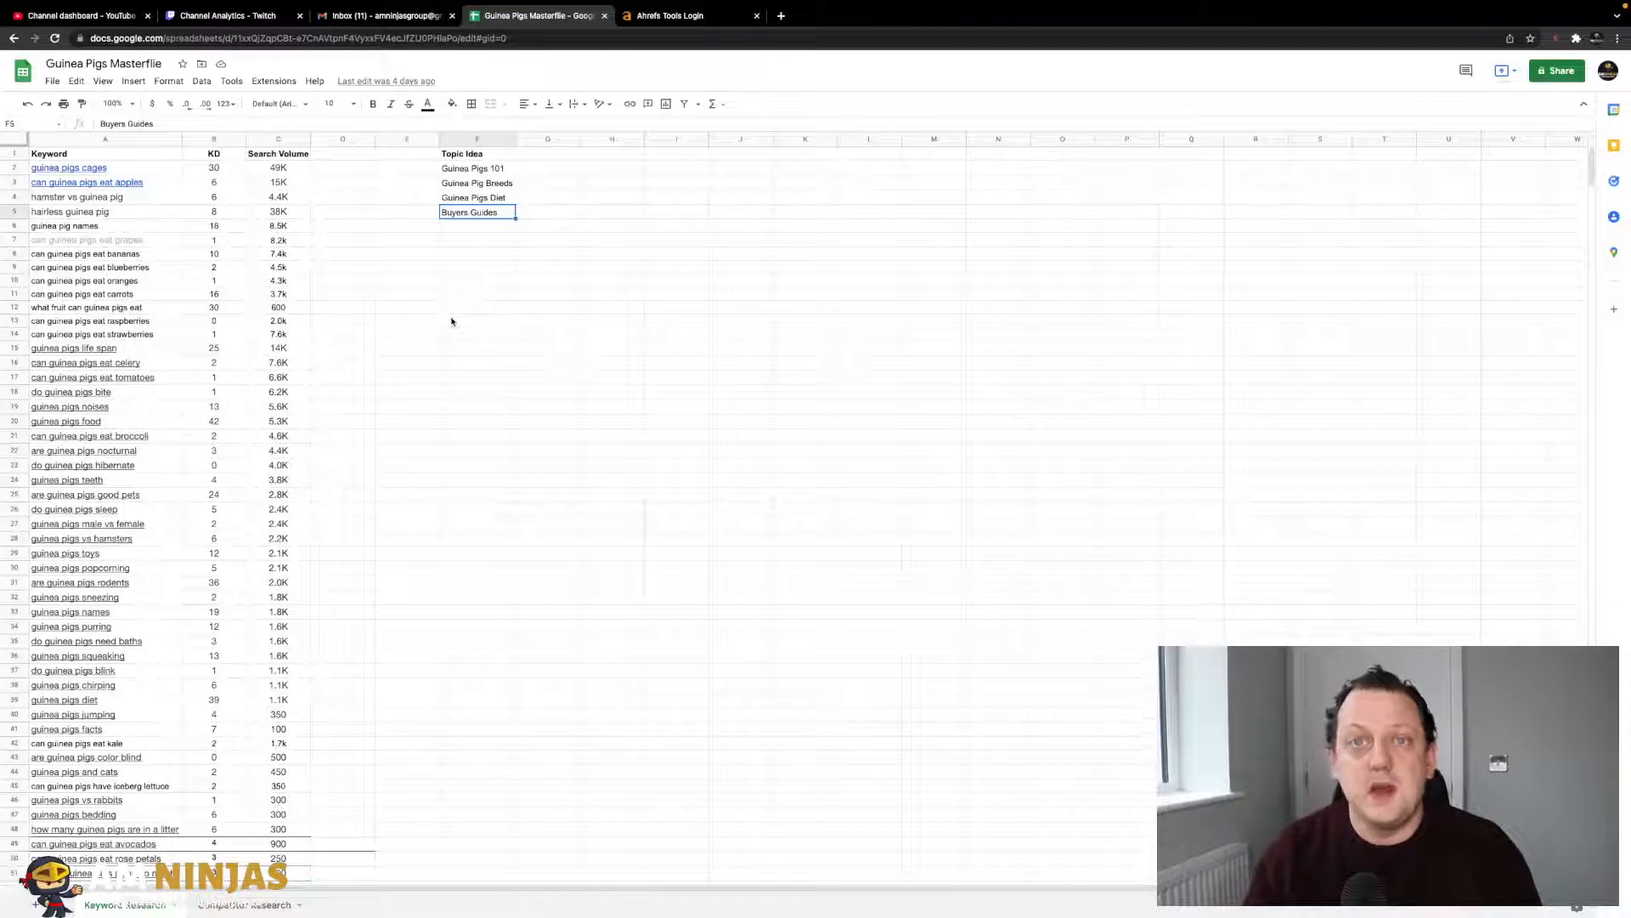
{"action": "left_click", "coordinate": [417, 351]}
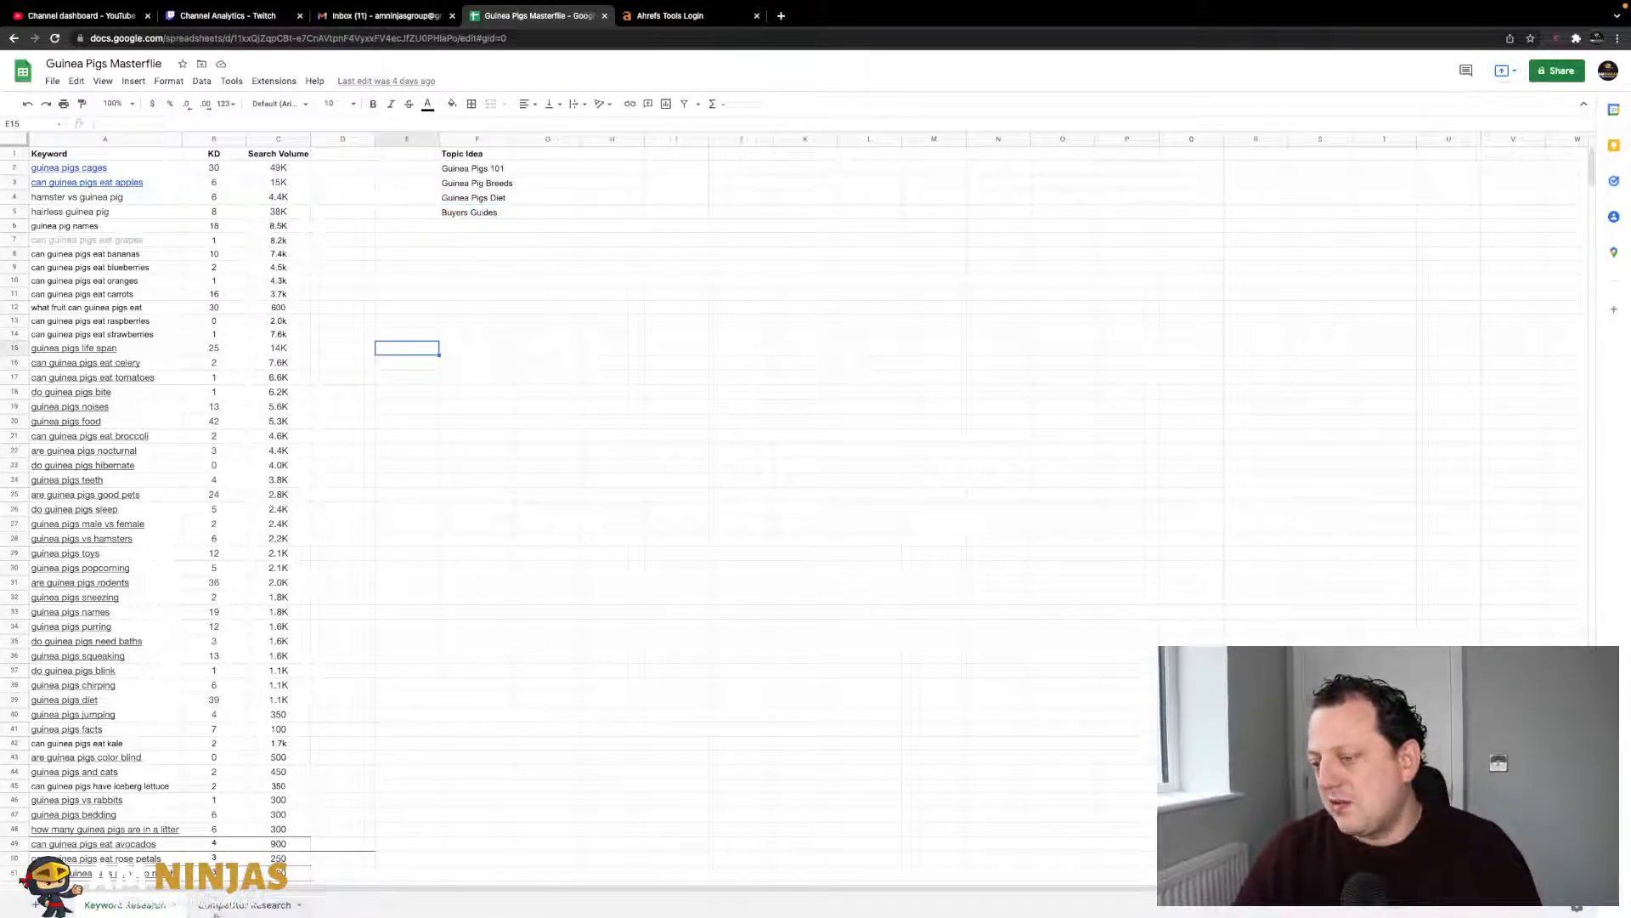
{"action": "left_click", "coordinate": [229, 907]}
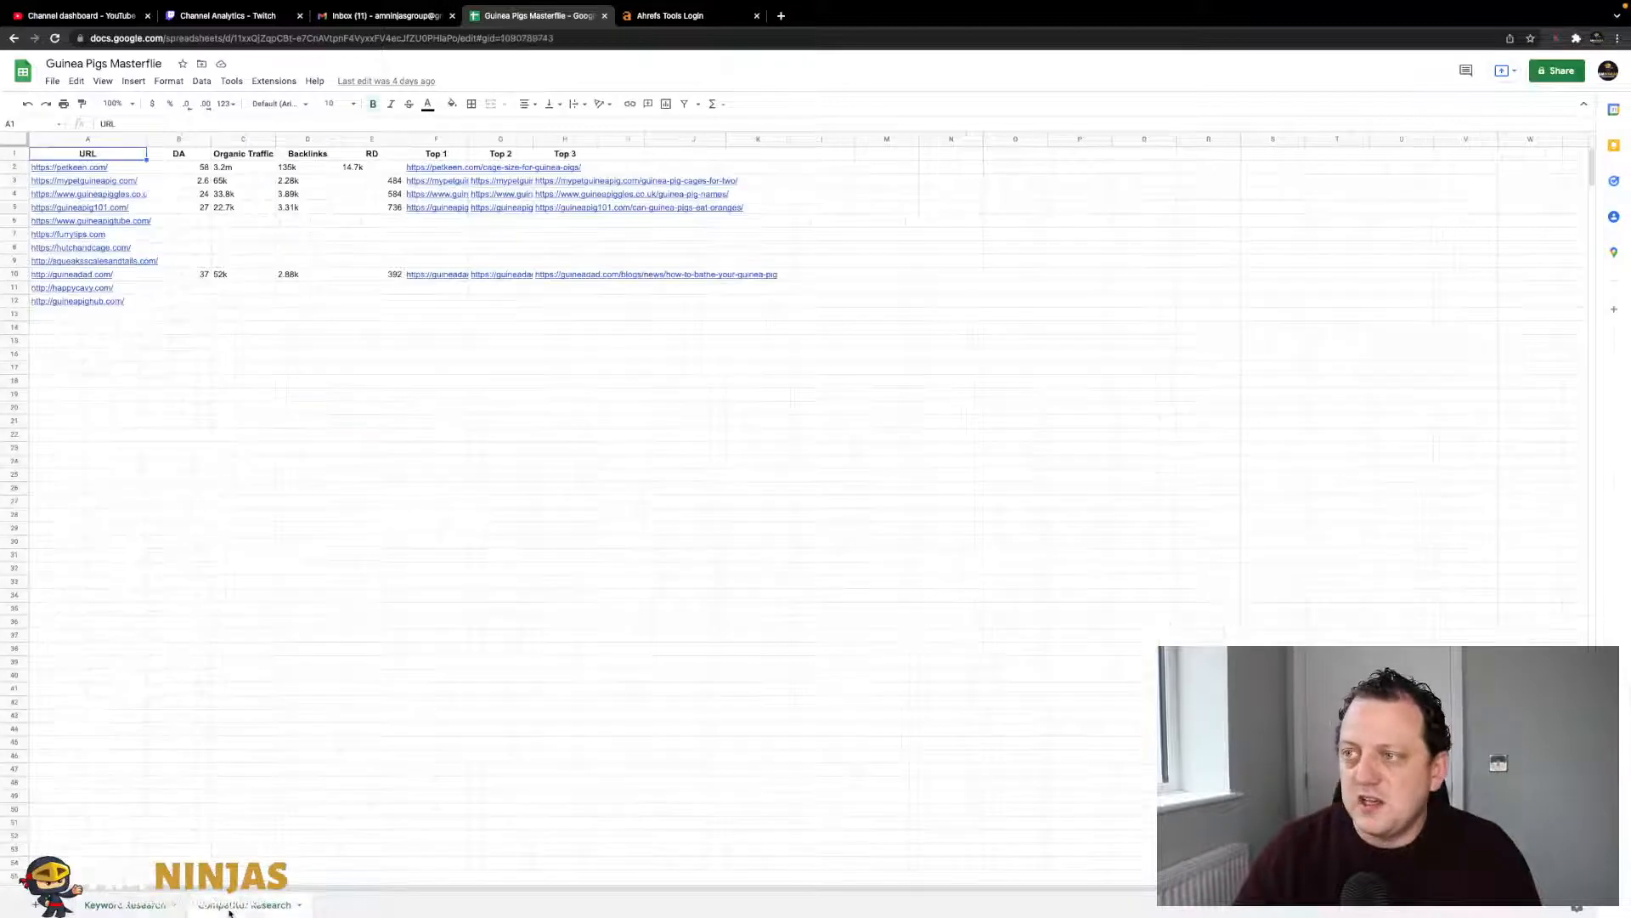
{"action": "left_click", "coordinate": [247, 331]}
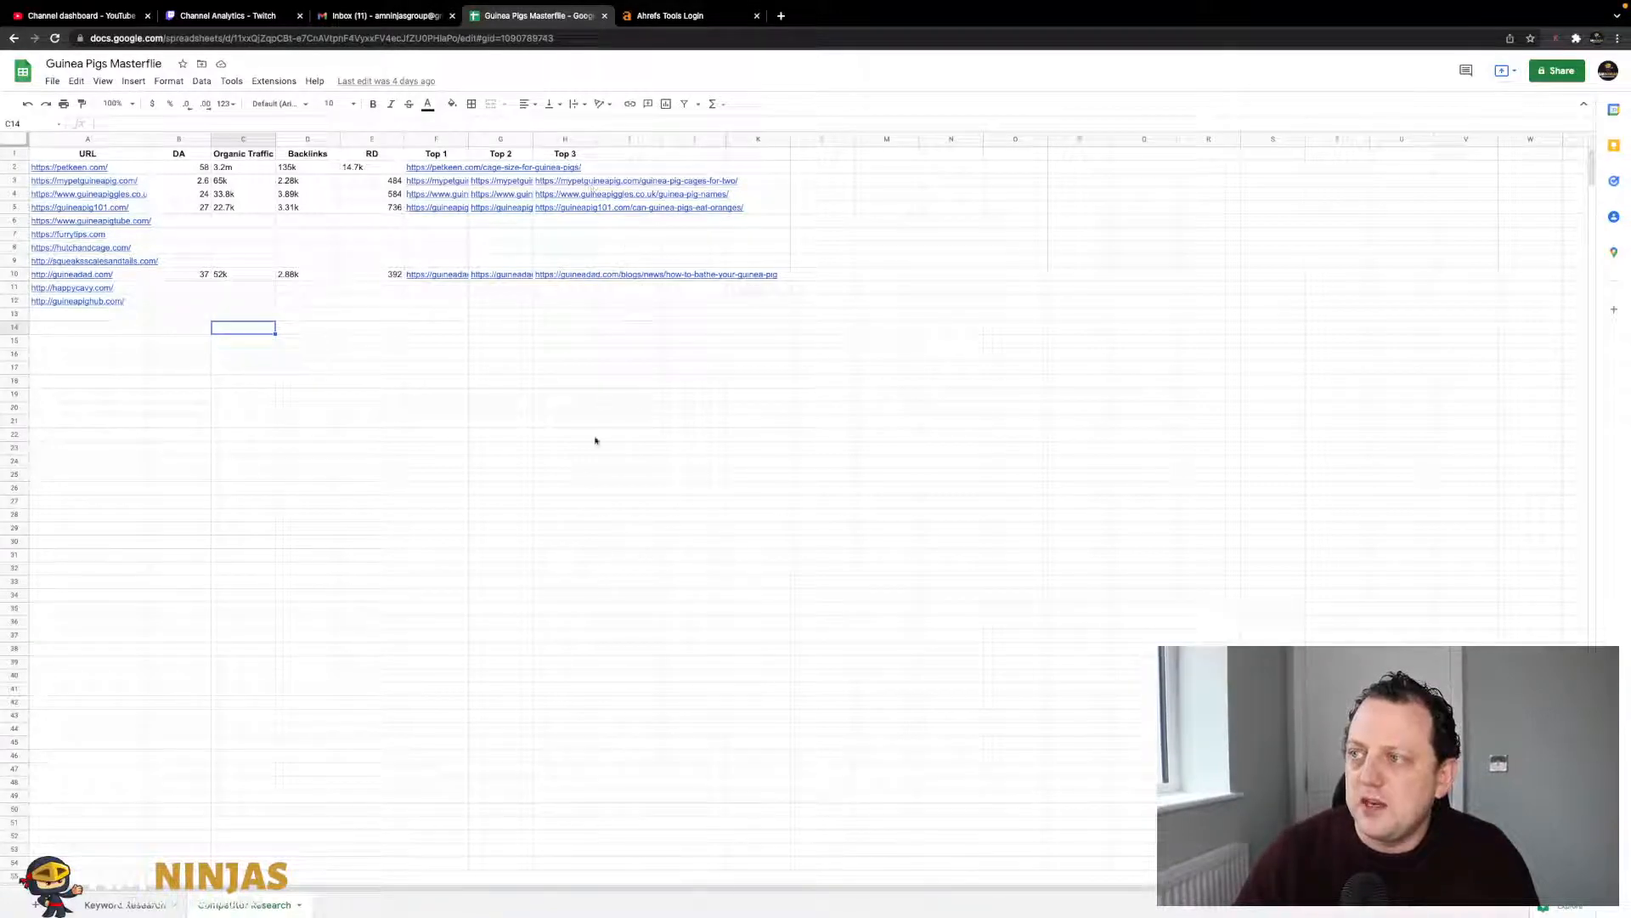
{"action": "left_click", "coordinate": [419, 303]}
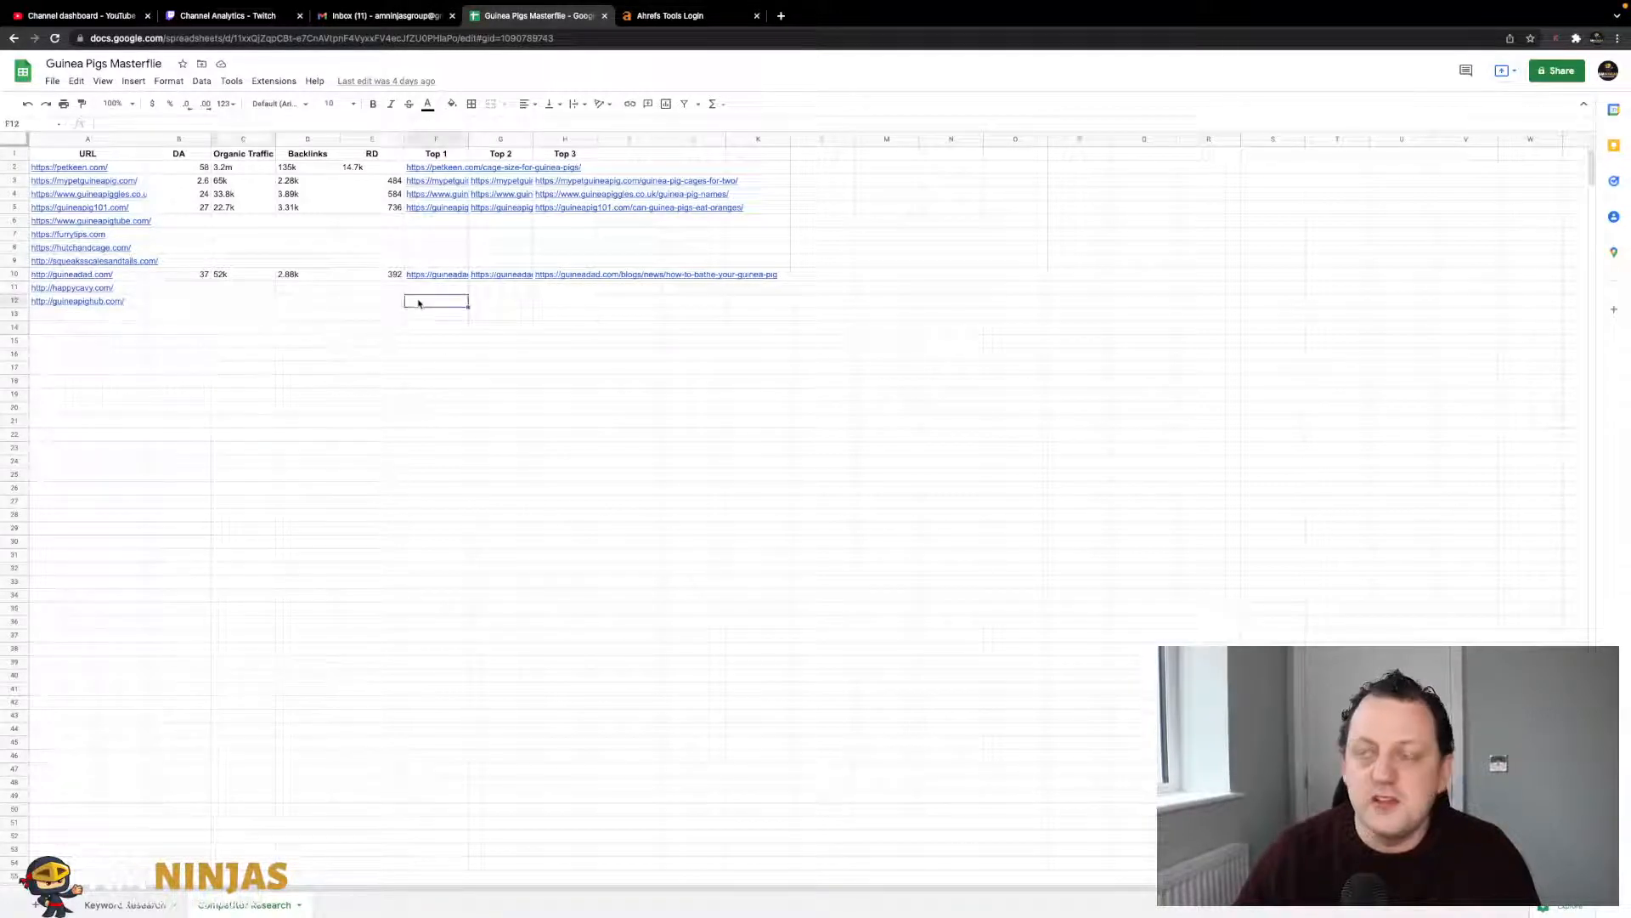
{"action": "left_click", "coordinate": [484, 408]}
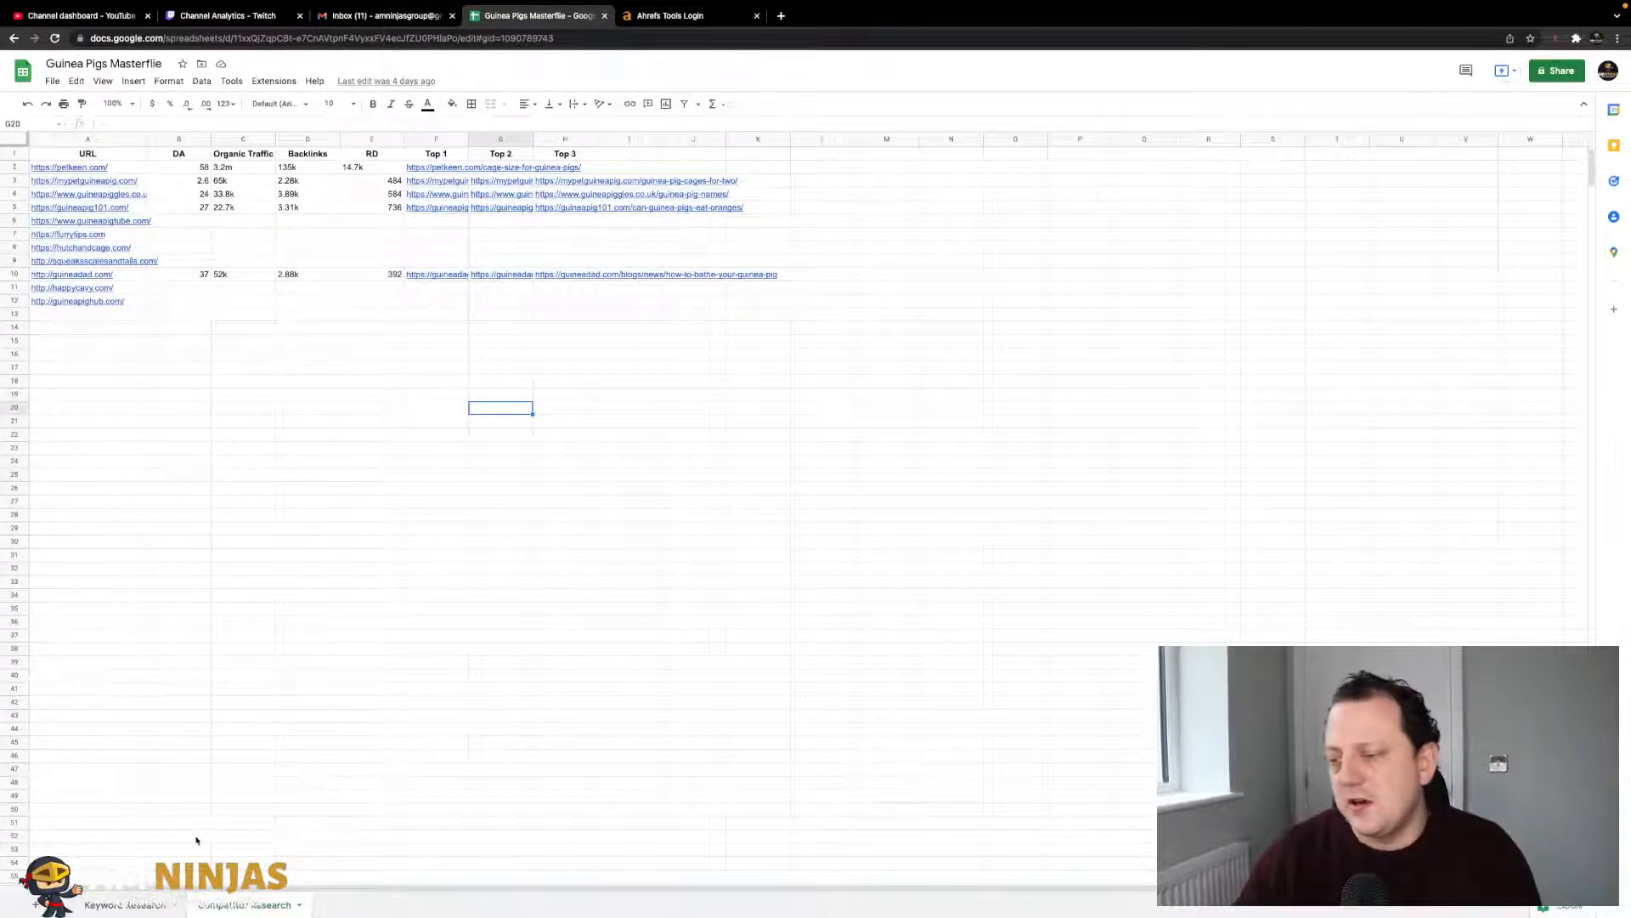
- On the Keyword Research sheet, scroll down and select 'can guinea pigs see in the dark' in A55
{"action": "left_click", "coordinate": [128, 904]}
{"action": "left_click", "coordinate": [380, 600]}
{"action": "left_click", "coordinate": [489, 306]}
{"action": "left_click", "coordinate": [405, 467]}
{"action": "scroll", "coordinate": [404, 468], "scroll_direction": "down", "scroll_amount": 2}
{"action": "scroll", "coordinate": [405, 468], "scroll_direction": "down", "scroll_amount": 5}
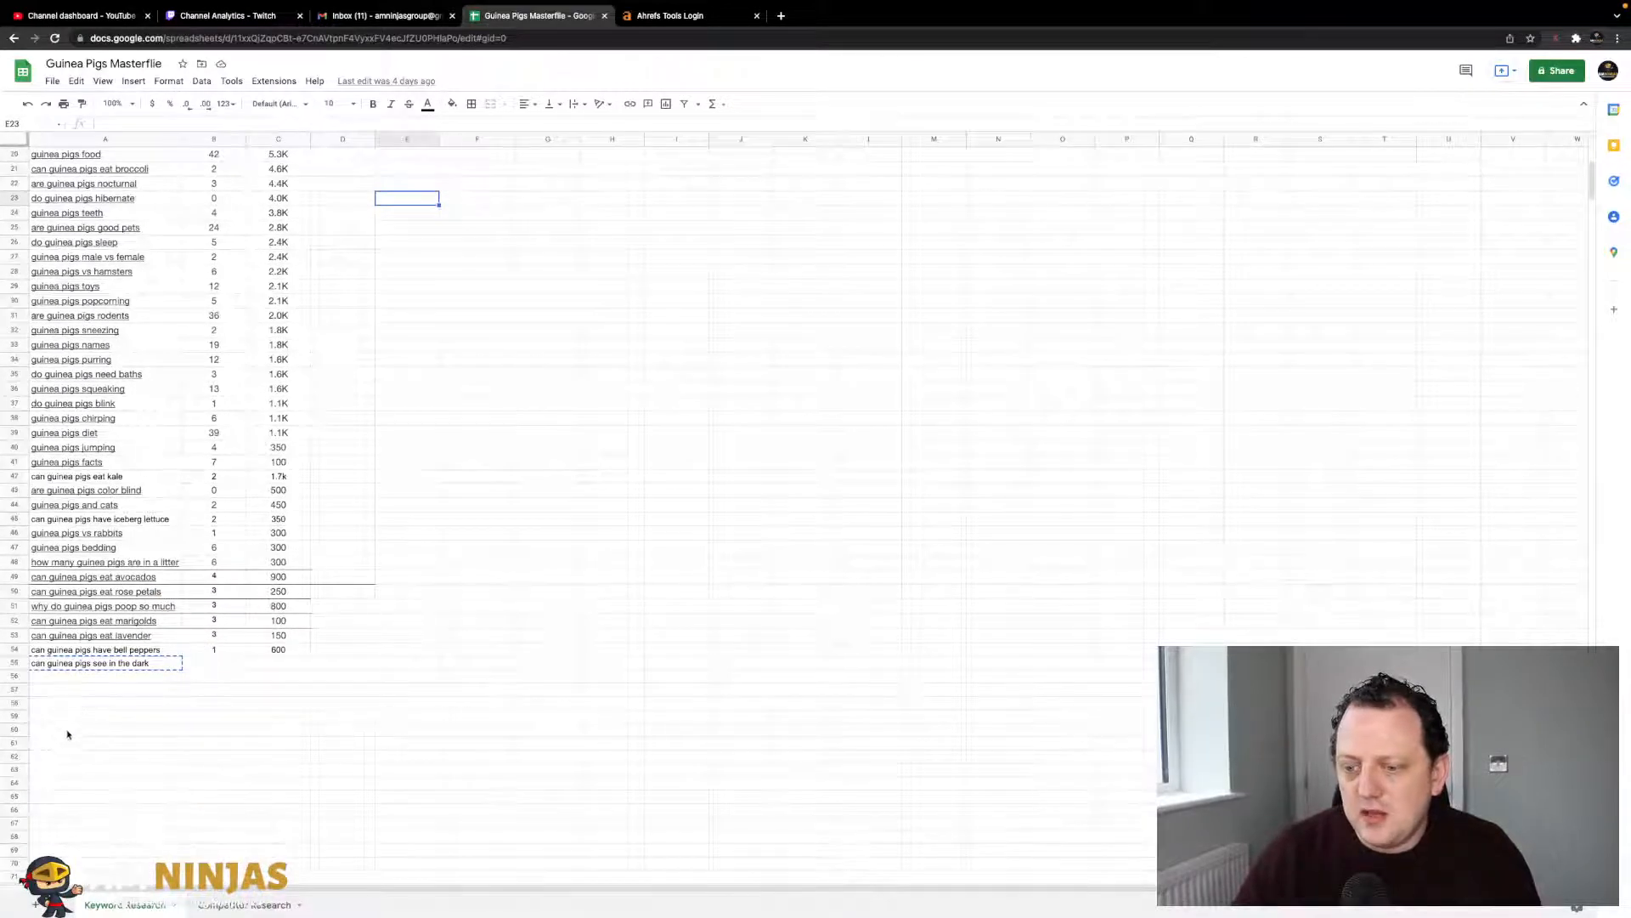
{"action": "left_click", "coordinate": [100, 678]}
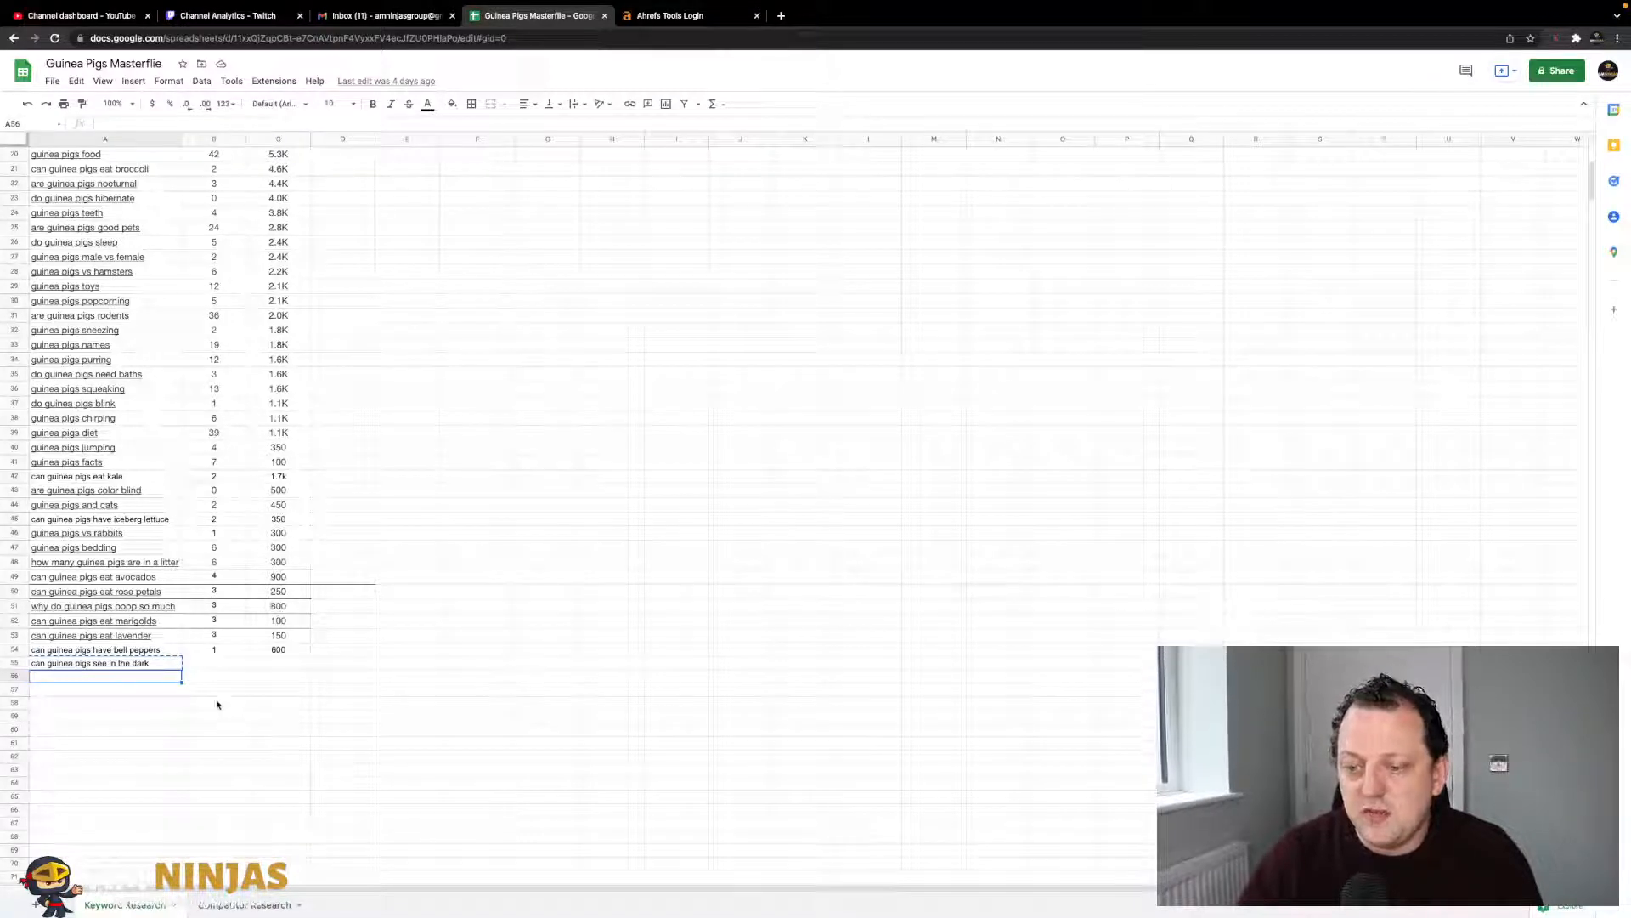
{"action": "left_click", "coordinate": [141, 664]}
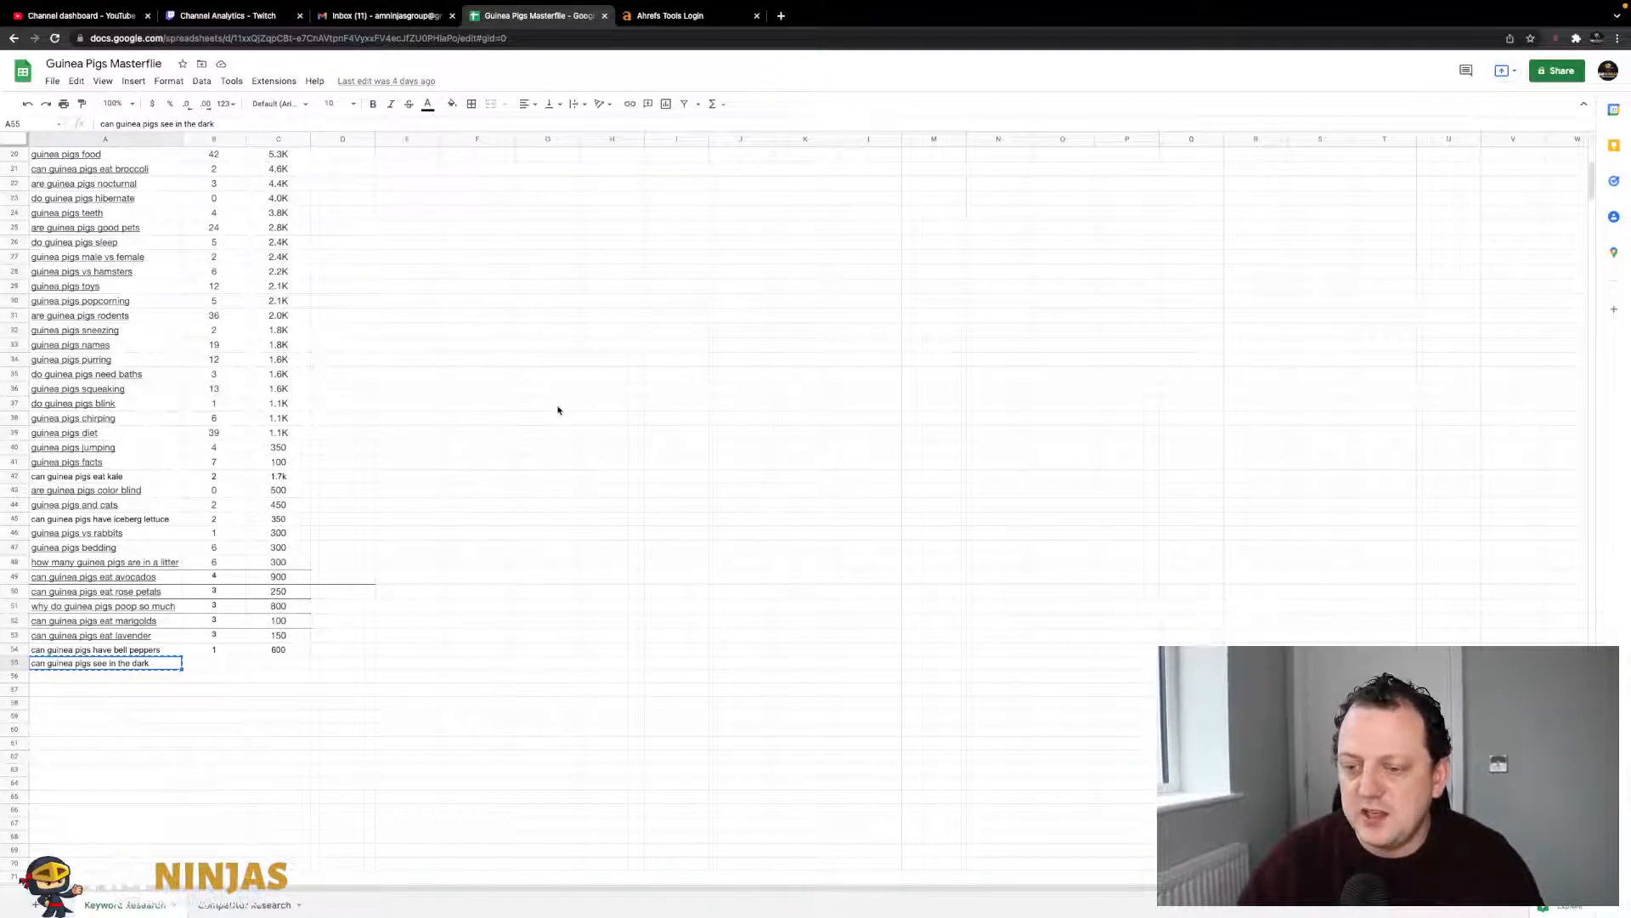
{"action": "left_click", "coordinate": [655, 17]}
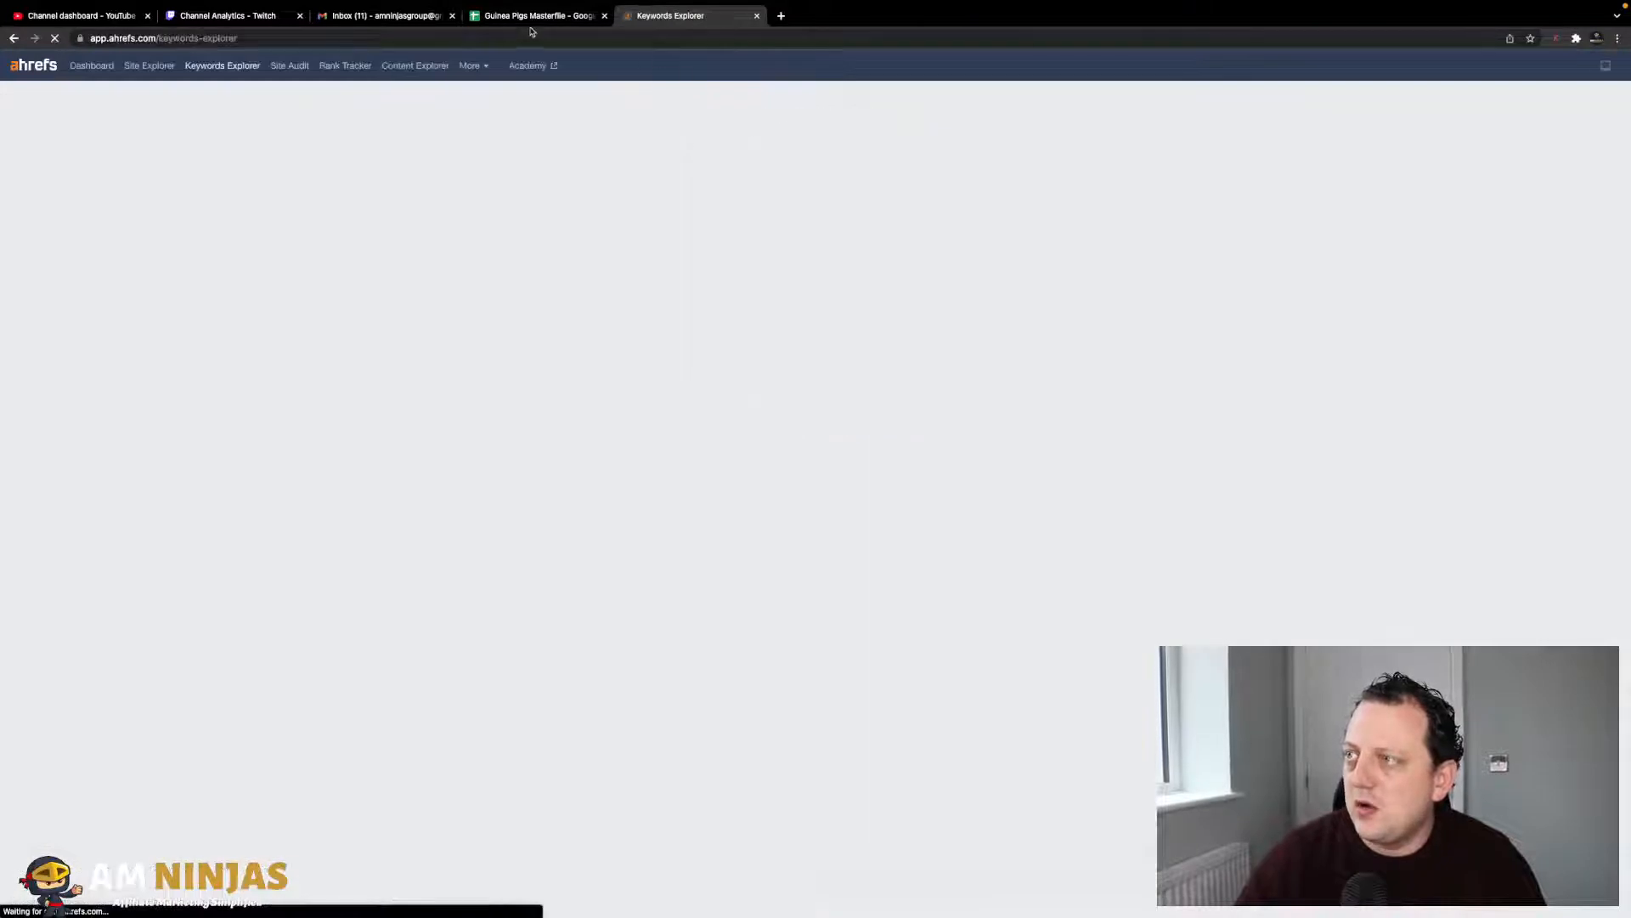
- Look up 'can guinea pigs see in the dark' in Ahrefs and enter KD 0 and volume 1600 in row 55
{"action": "type", "text": "can guinea pigs see in the dark"}
{"action": "left_click", "coordinate": [1002, 321]}
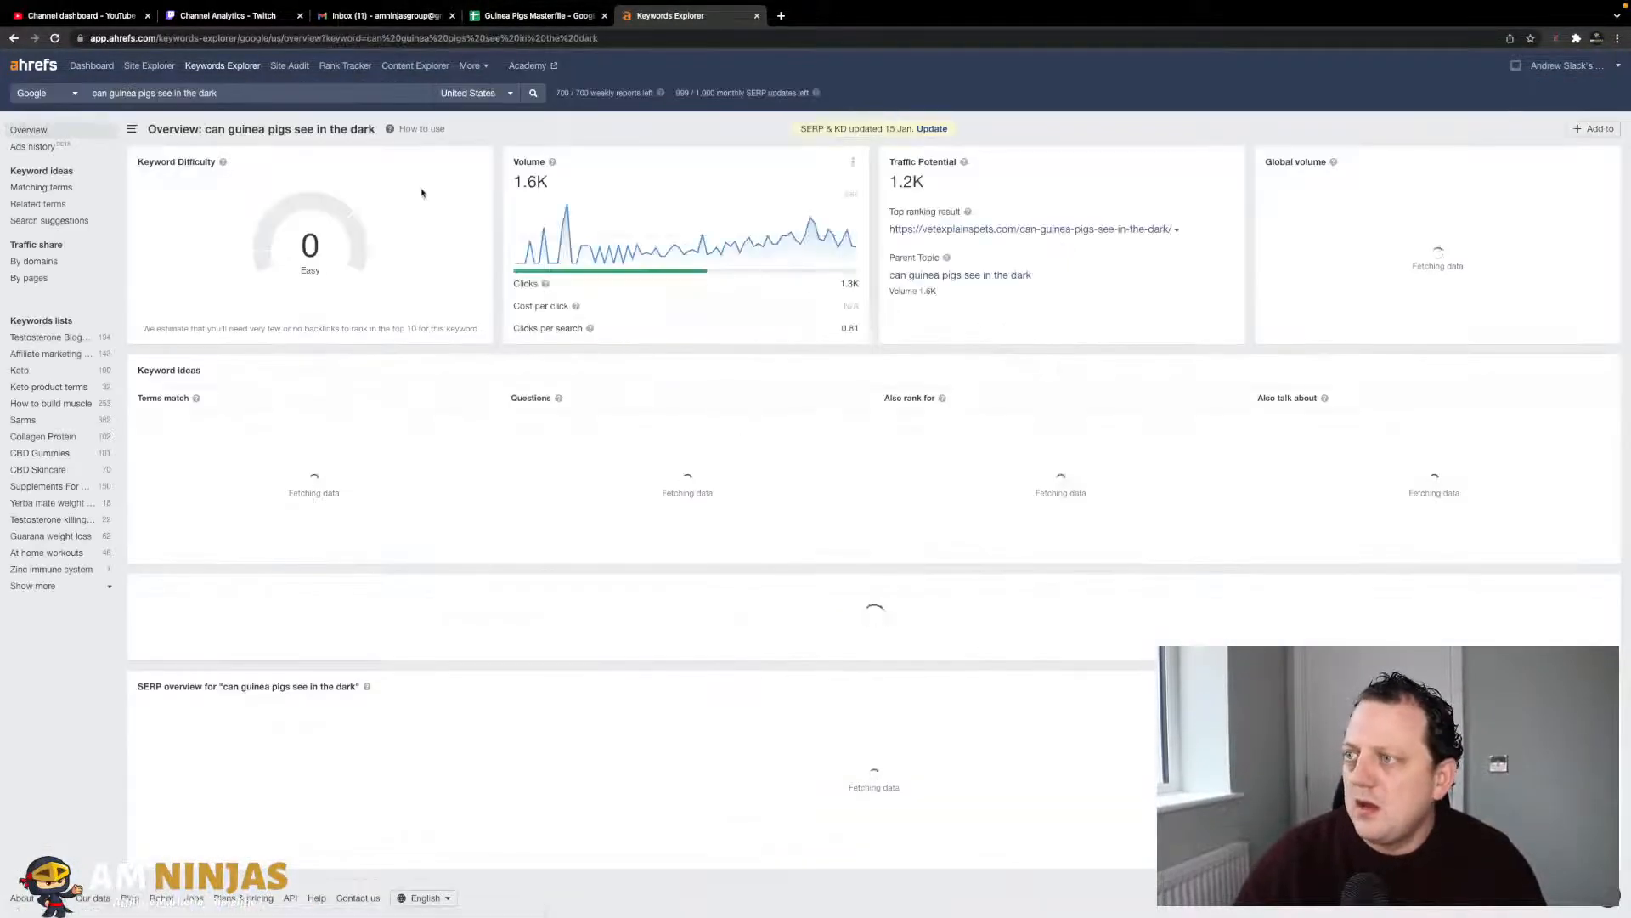
{"action": "left_click", "coordinate": [534, 17]}
{"action": "key", "text": "Tab"}
{"action": "type", "text": "0"}
{"action": "key", "text": "Tab"}
{"action": "type", "text": "1600"}
{"action": "key", "text": "Return"}
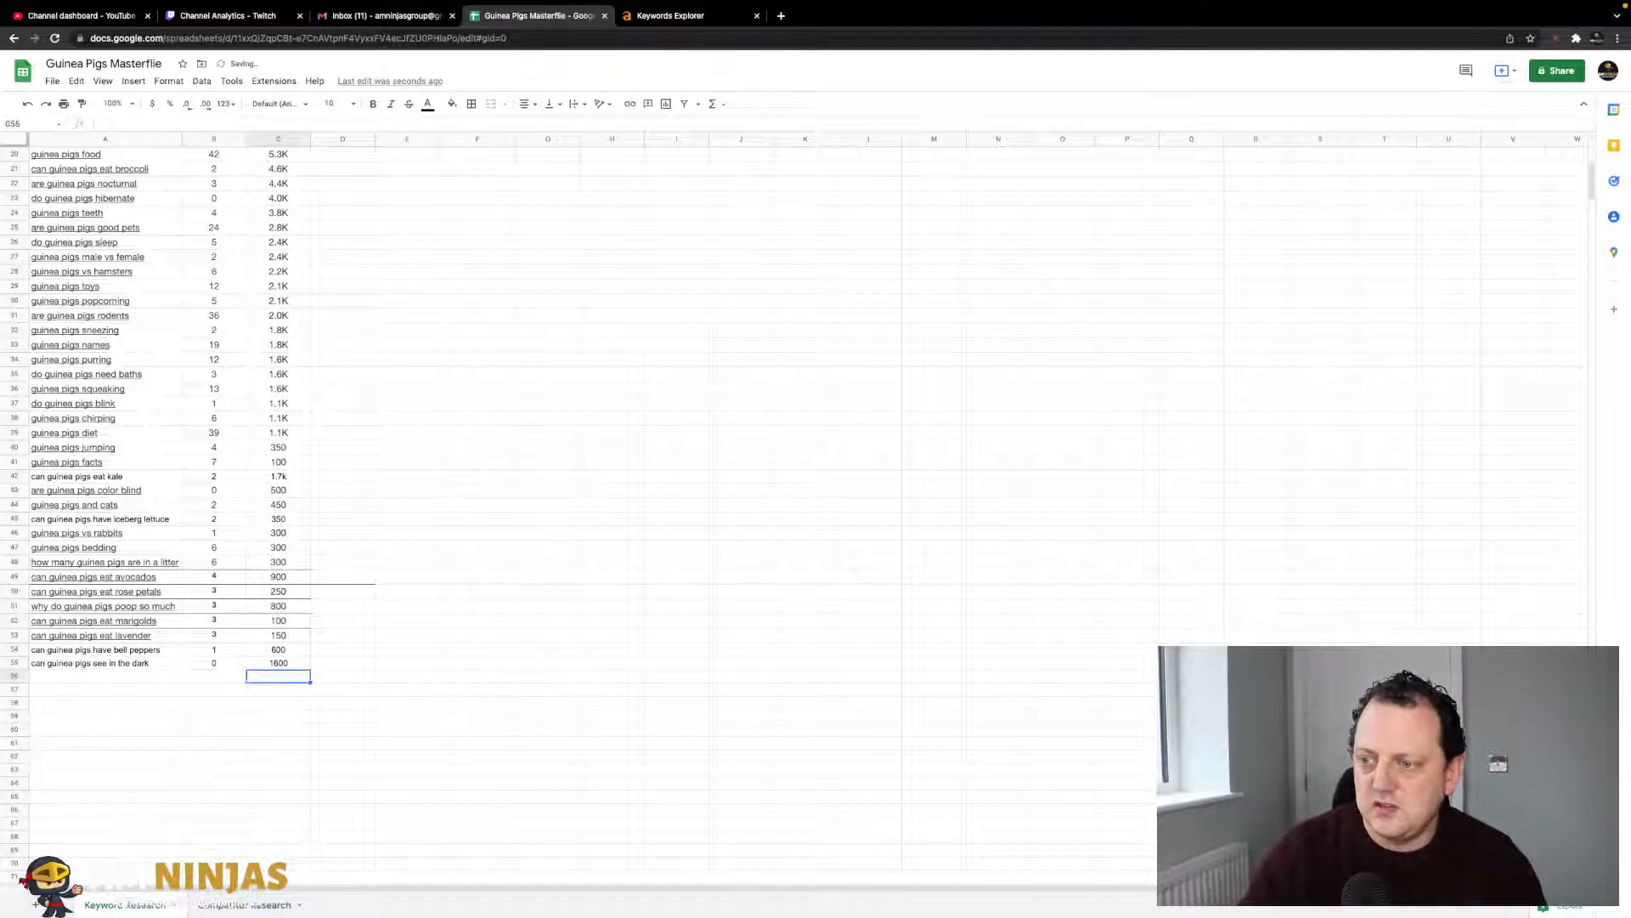
{"action": "key", "text": "Left"}
{"action": "key", "text": "Left"}
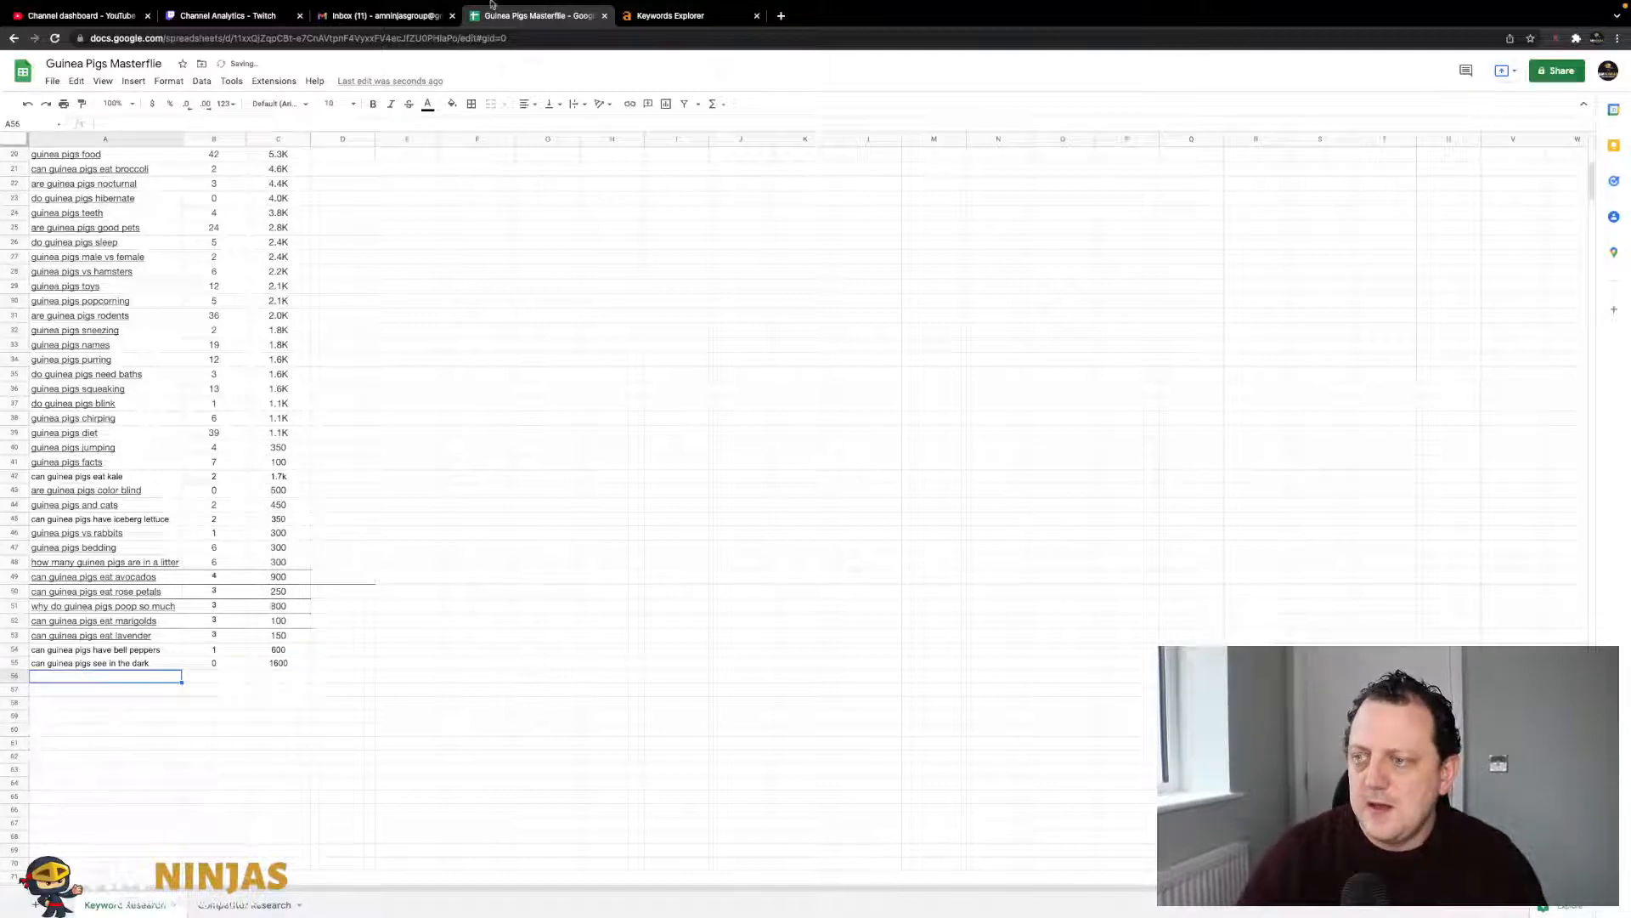
- Open google.com in a new tab, recheck the Ahrefs overview, and return to the spreadsheet
{"action": "left_click", "coordinate": [780, 16]}
{"action": "type", "text": "google.com"}
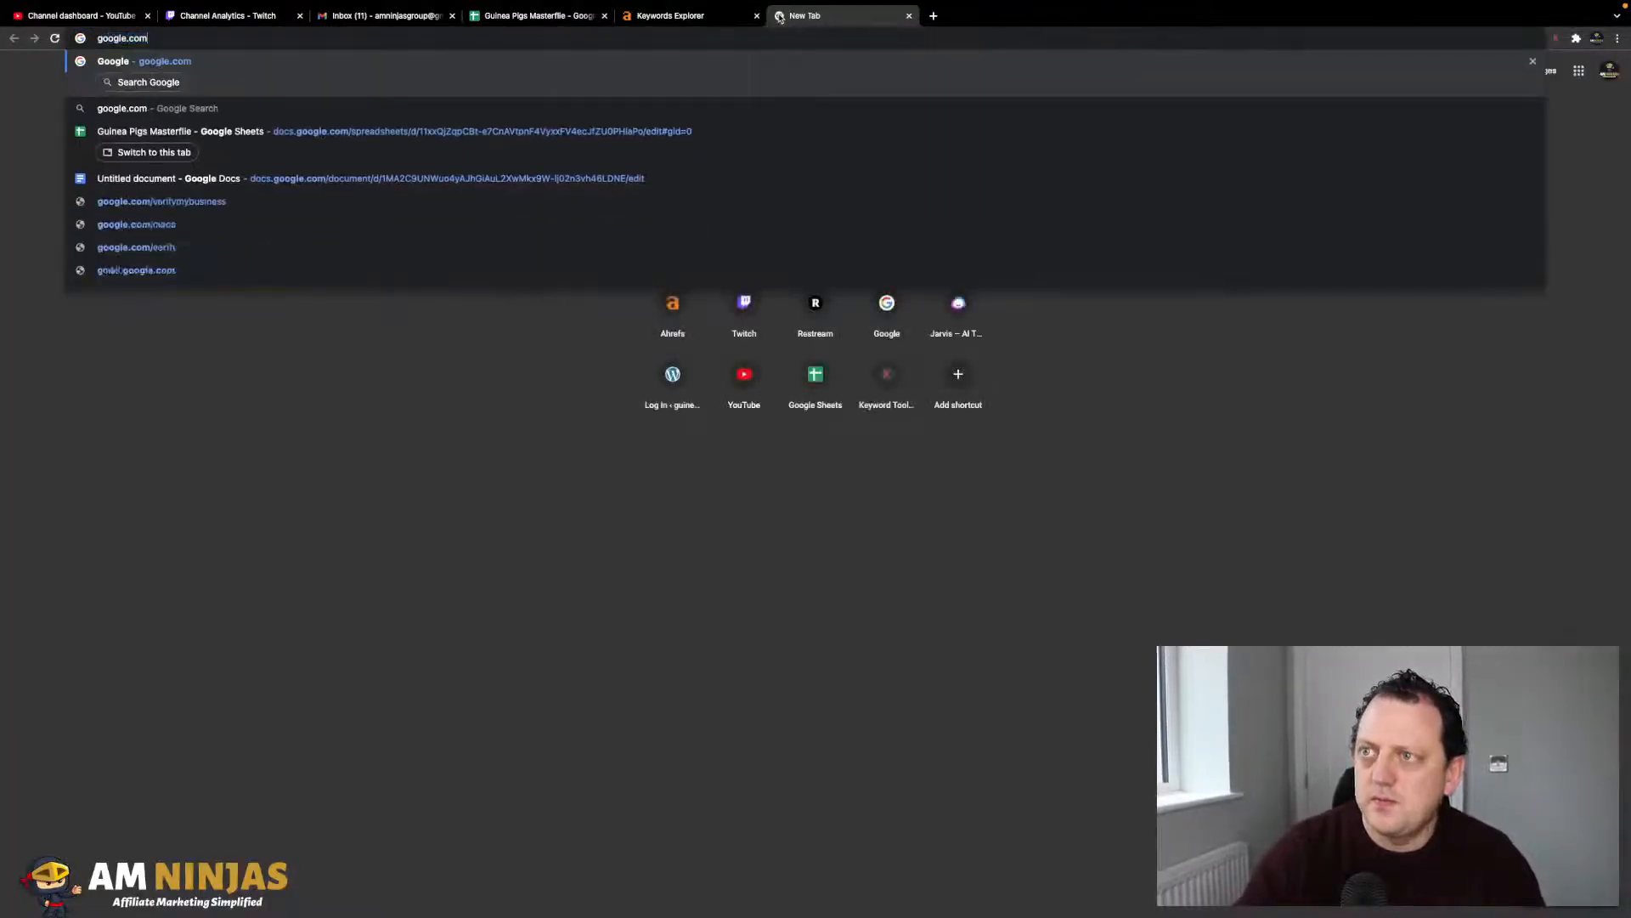
{"action": "key", "text": "Return"}
{"action": "left_click", "coordinate": [690, 5]}
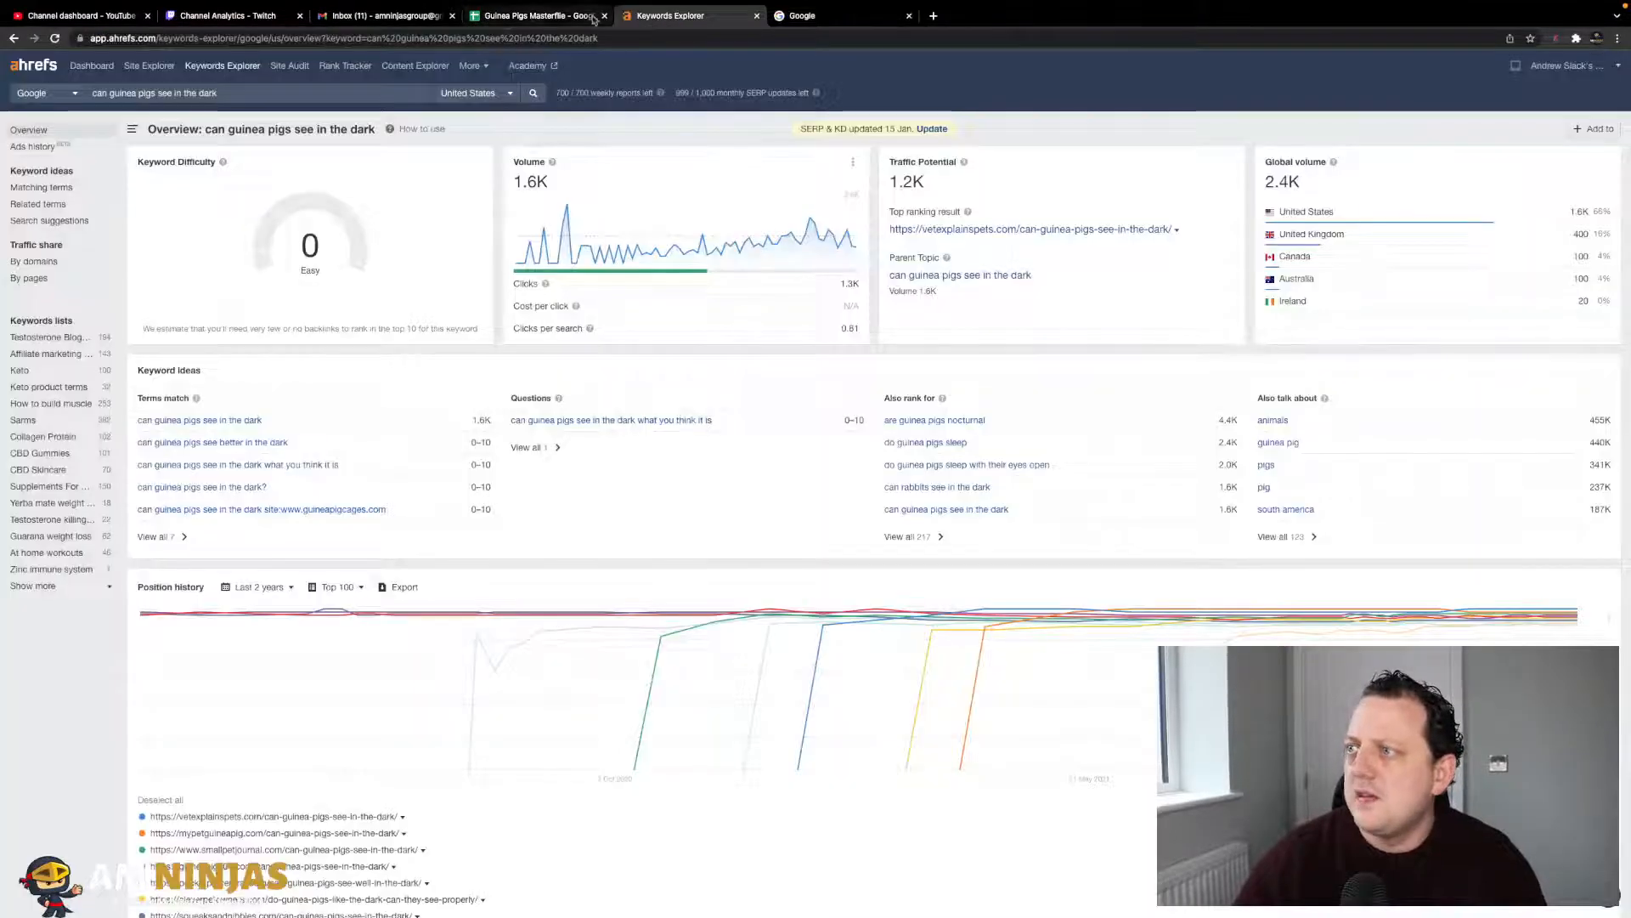
{"action": "scroll", "coordinate": [527, 323], "scroll_direction": "down", "scroll_amount": 2}
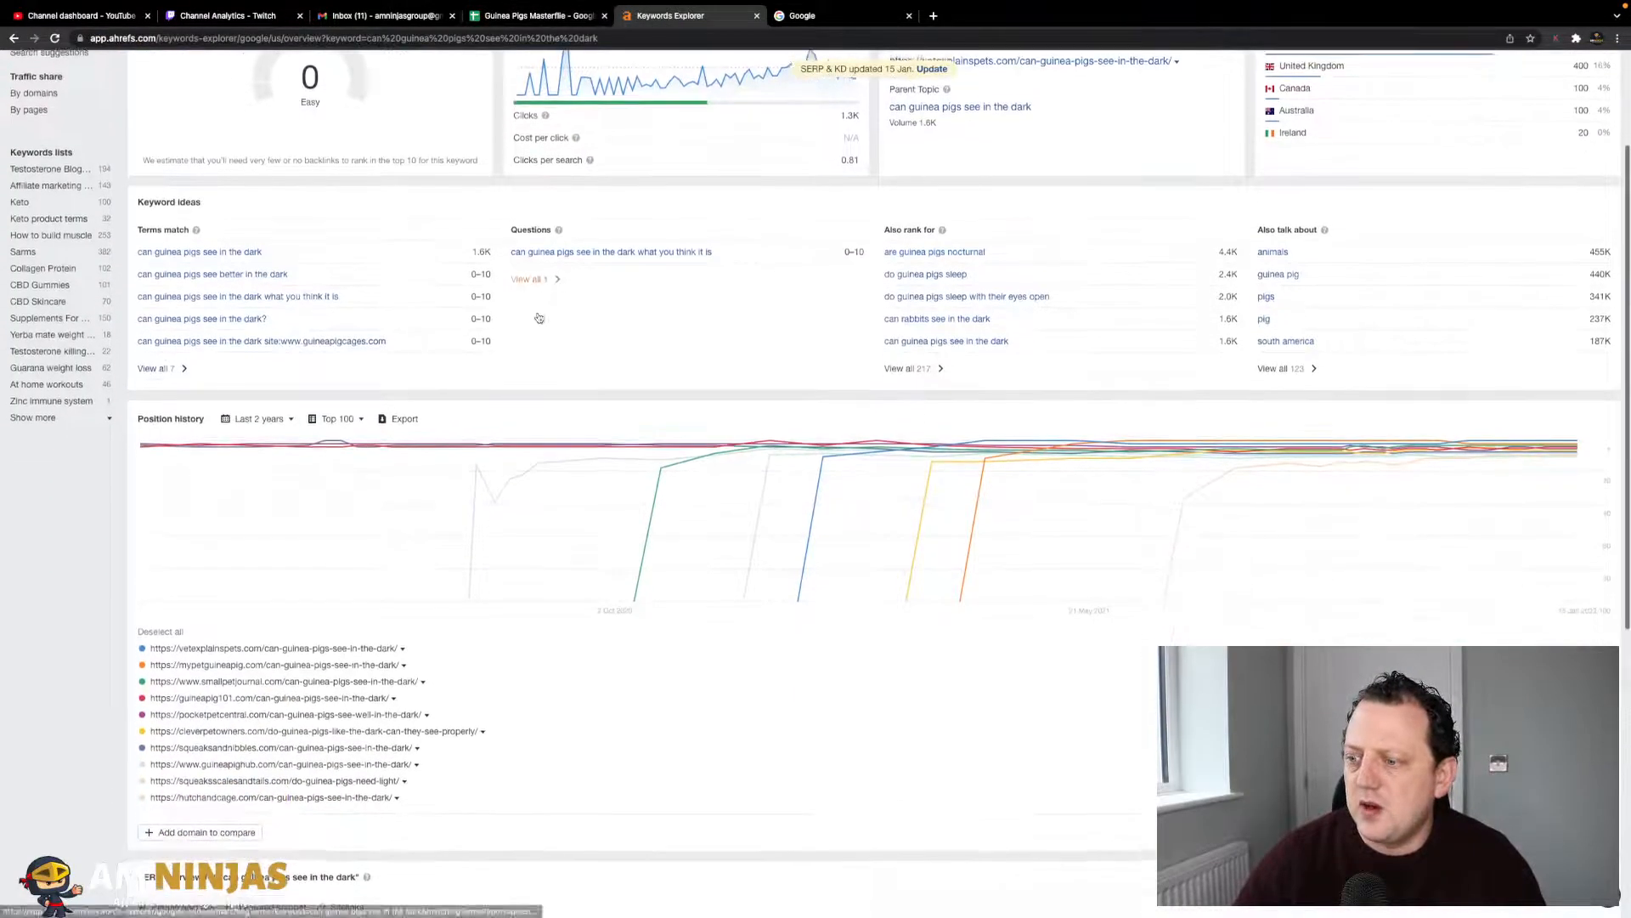
{"action": "scroll", "coordinate": [424, 451], "scroll_direction": "up", "scroll_amount": 1}
{"action": "scroll", "coordinate": [423, 451], "scroll_direction": "up", "scroll_amount": 2}
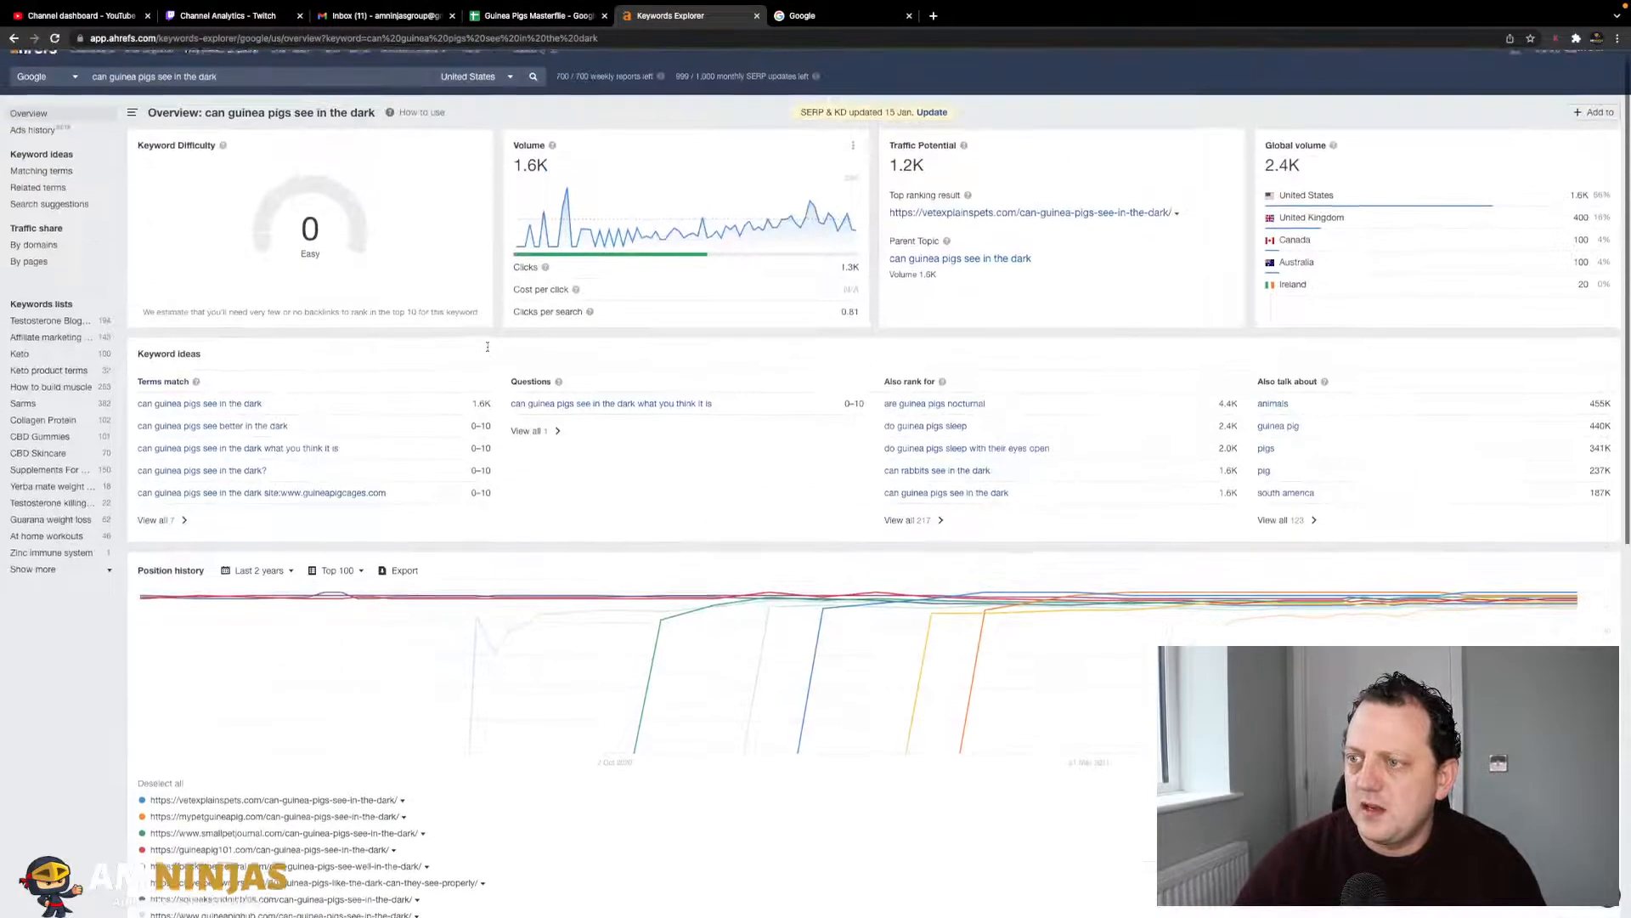
{"action": "left_click", "coordinate": [524, 11]}
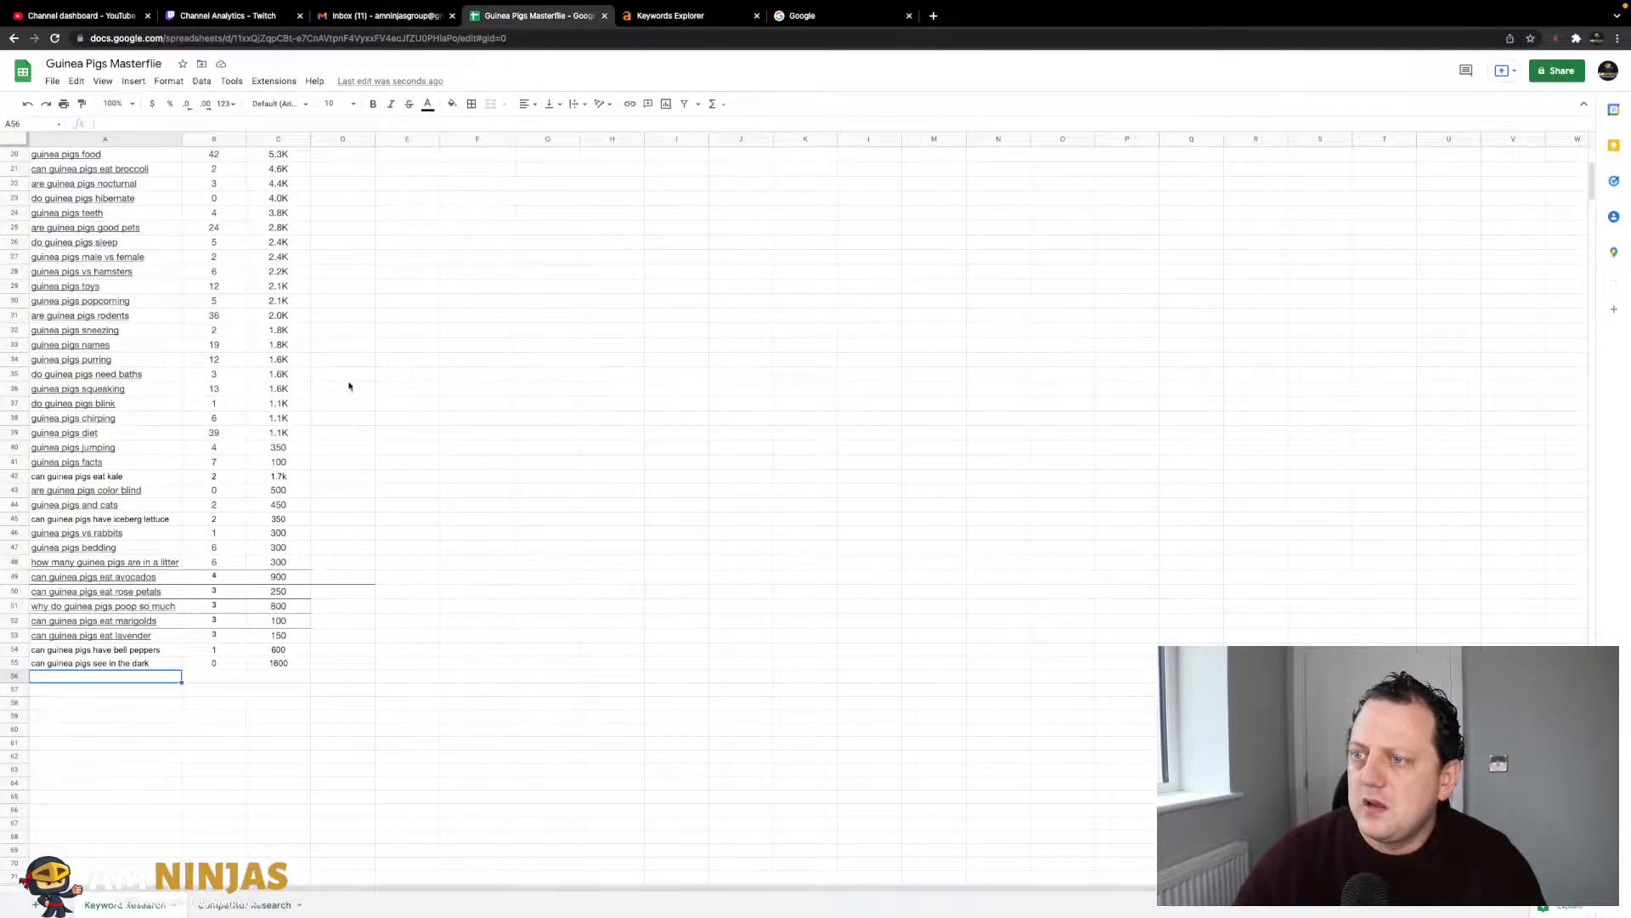
- Search Google for 'can guinea pigs', correcting the misspelled 'gyinea'
{"action": "left_click", "coordinate": [364, 406]}
{"action": "scroll", "coordinate": [328, 283], "scroll_direction": "up", "scroll_amount": 2}
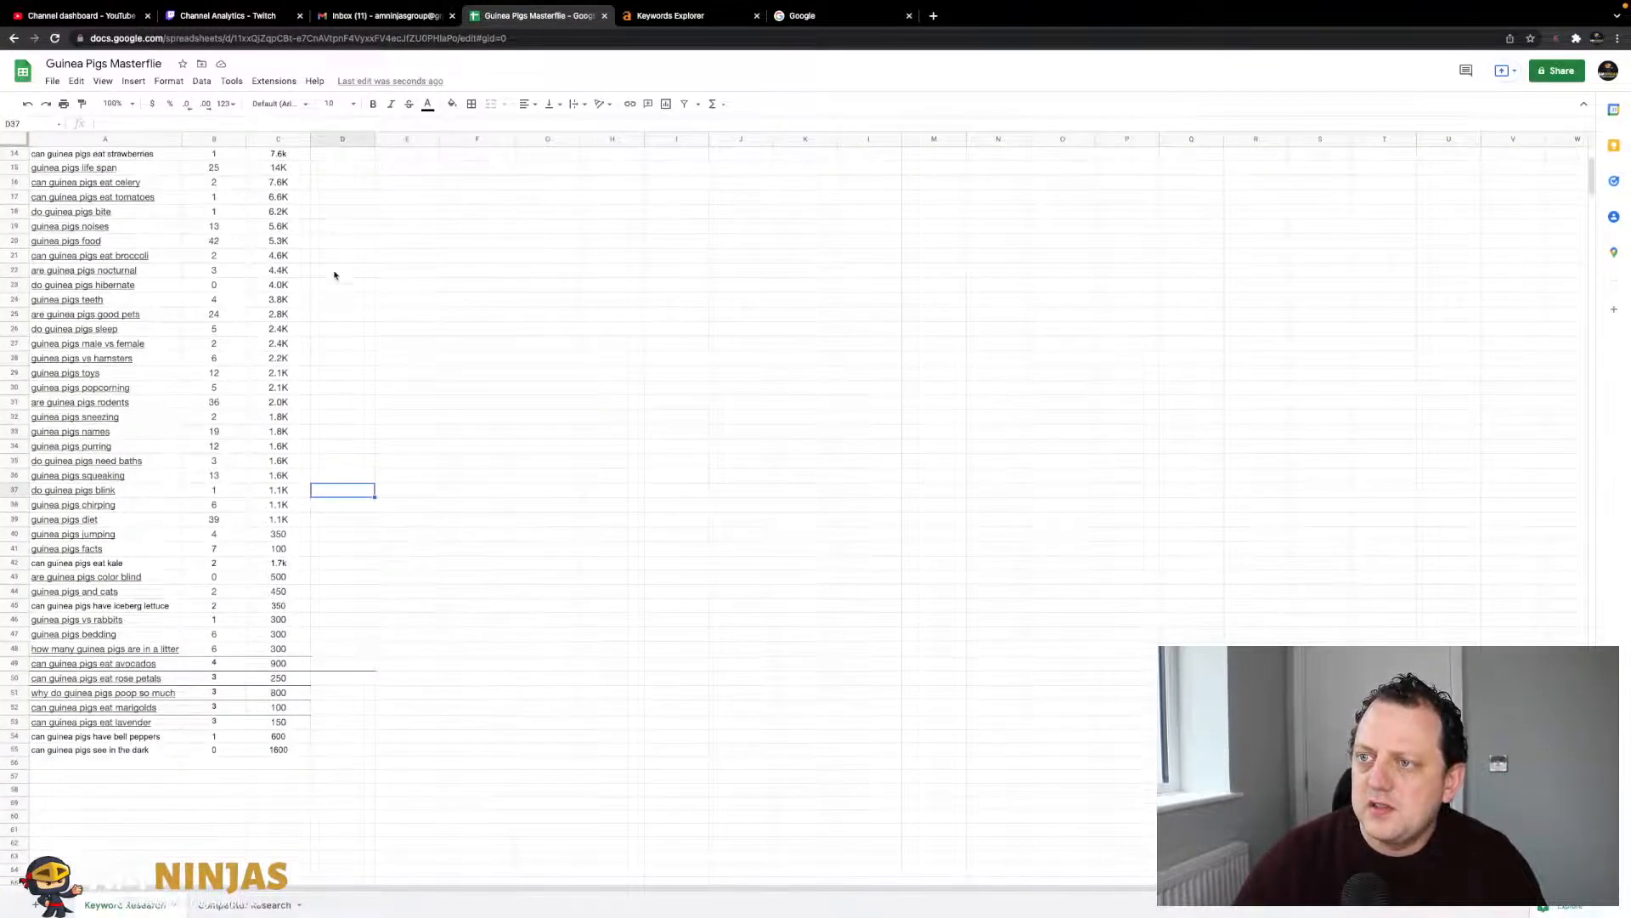
{"action": "left_click", "coordinate": [789, 21]}
{"action": "type", "text": "c"}
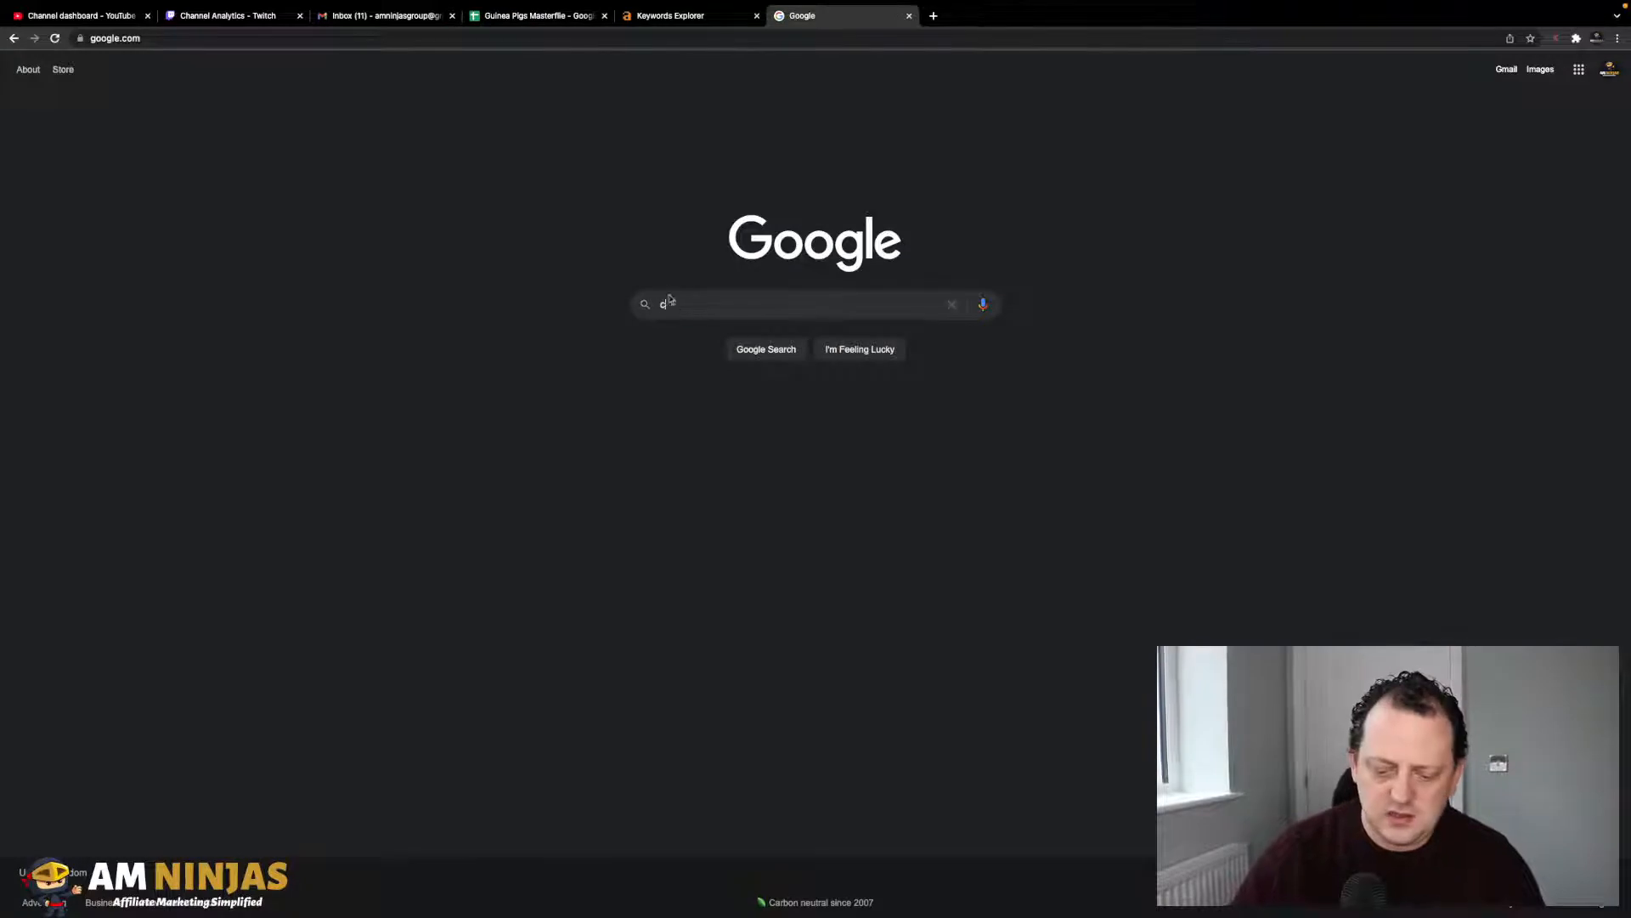
{"action": "type", "text": "an gyinea"}
{"action": "key", "text": "BackSpace"}
{"action": "key", "text": "BackSpace"}
{"action": "key", "text": "BackSpace"}
{"action": "key", "text": "BackSpace"}
{"action": "key", "text": "BackSpace"}
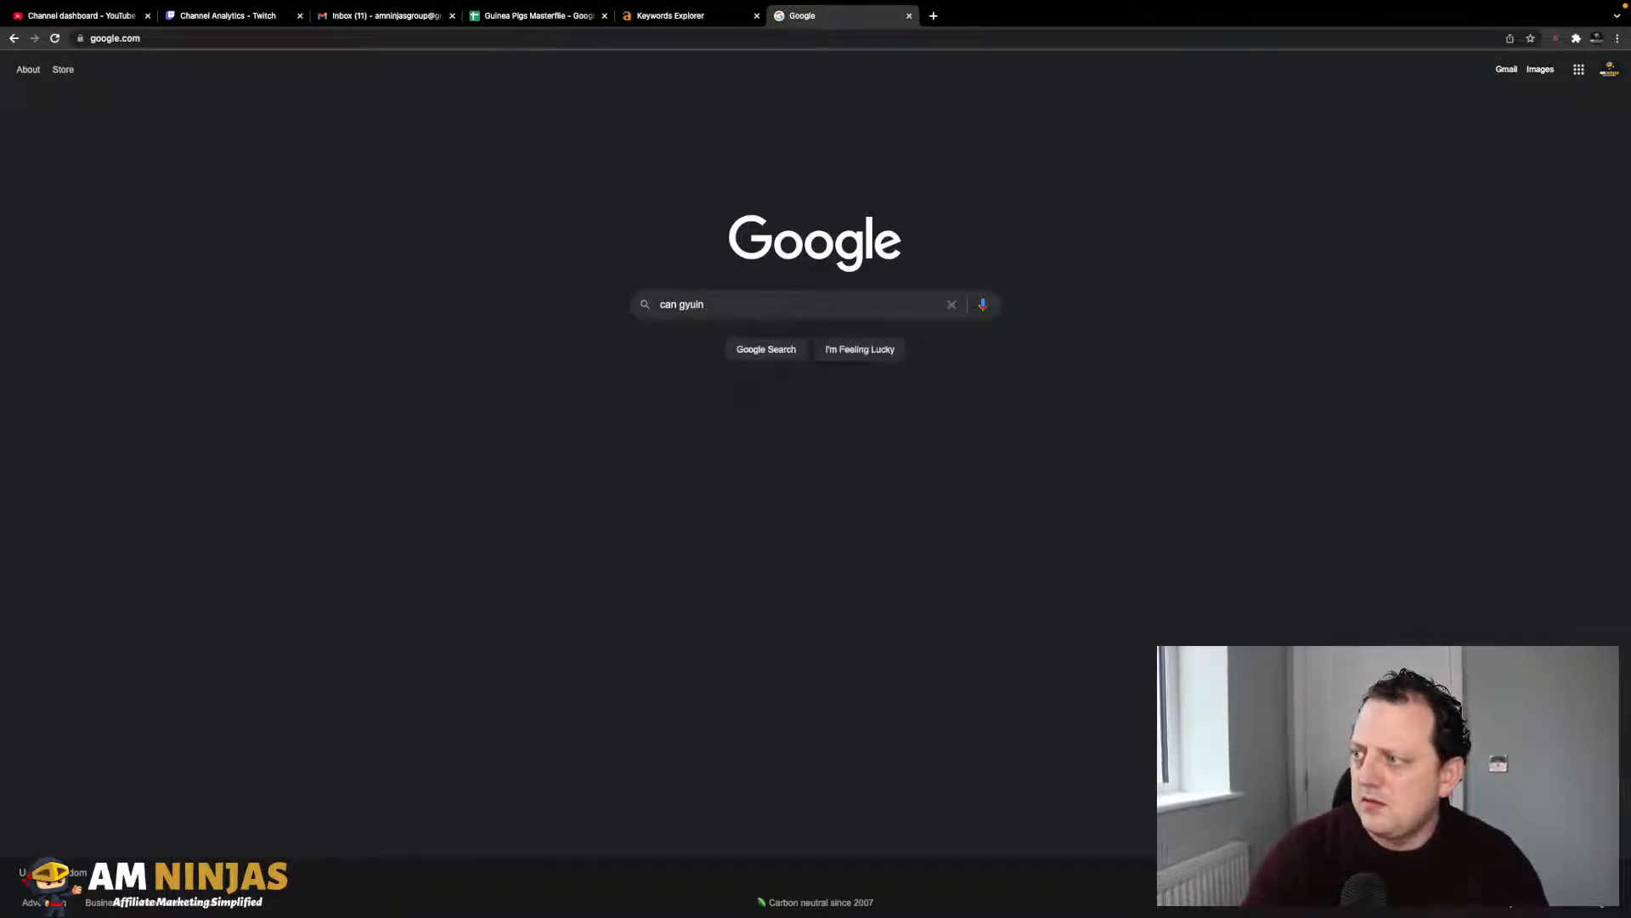
{"action": "key", "text": "BackSpace"}
{"action": "type", "text": "uinea "}
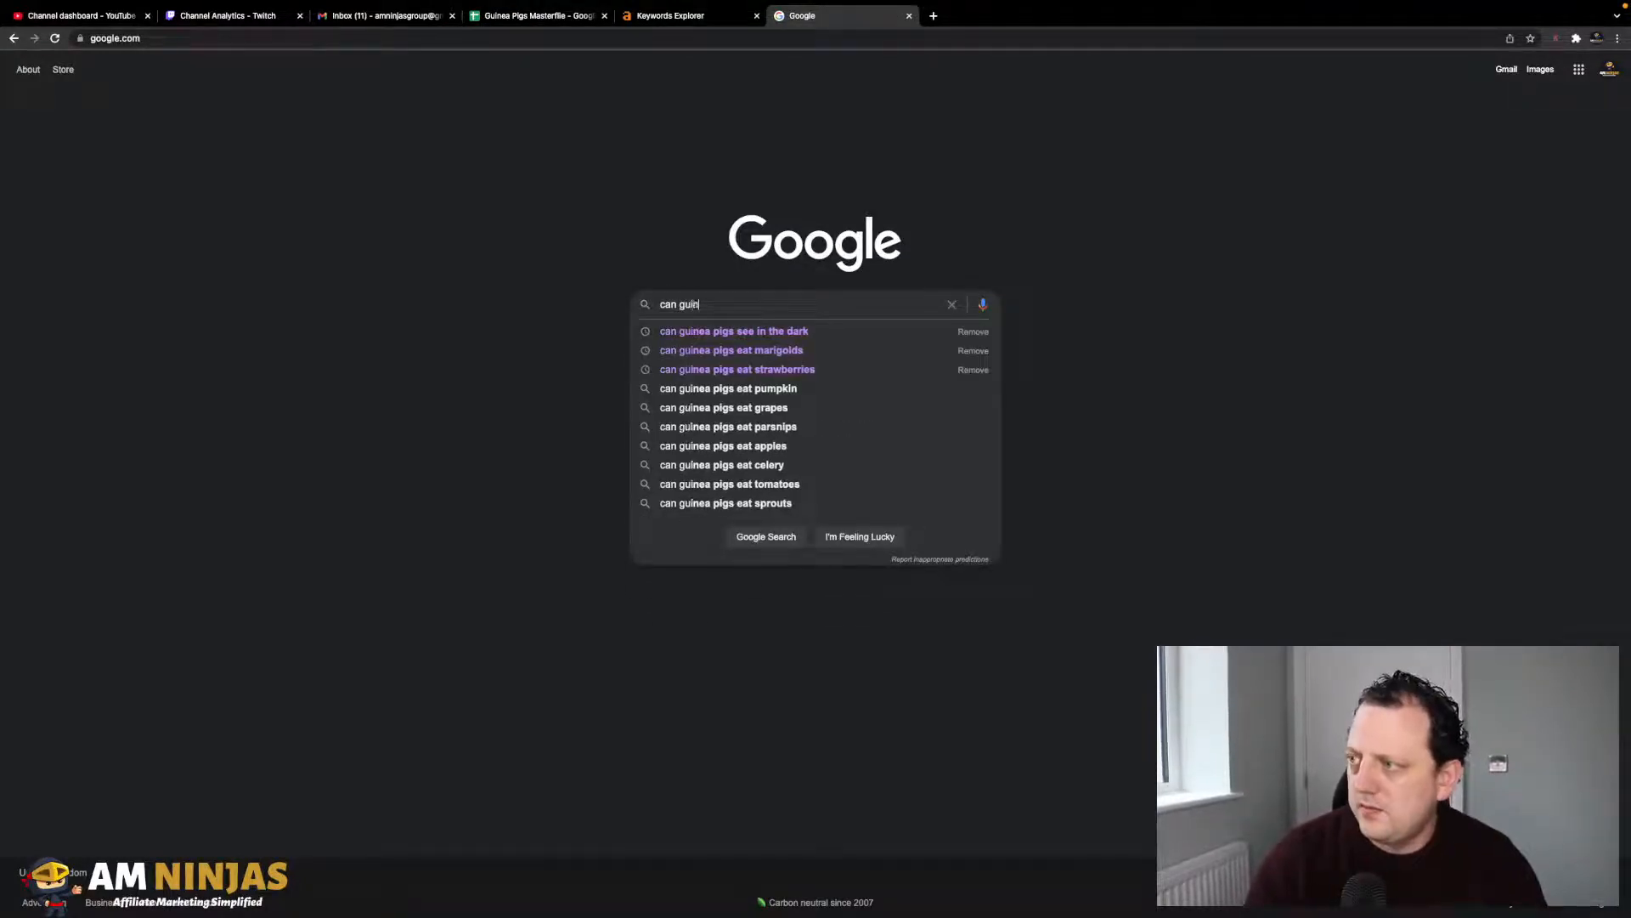
{"action": "type", "text": "pigs"}
{"action": "key", "text": "Return"}
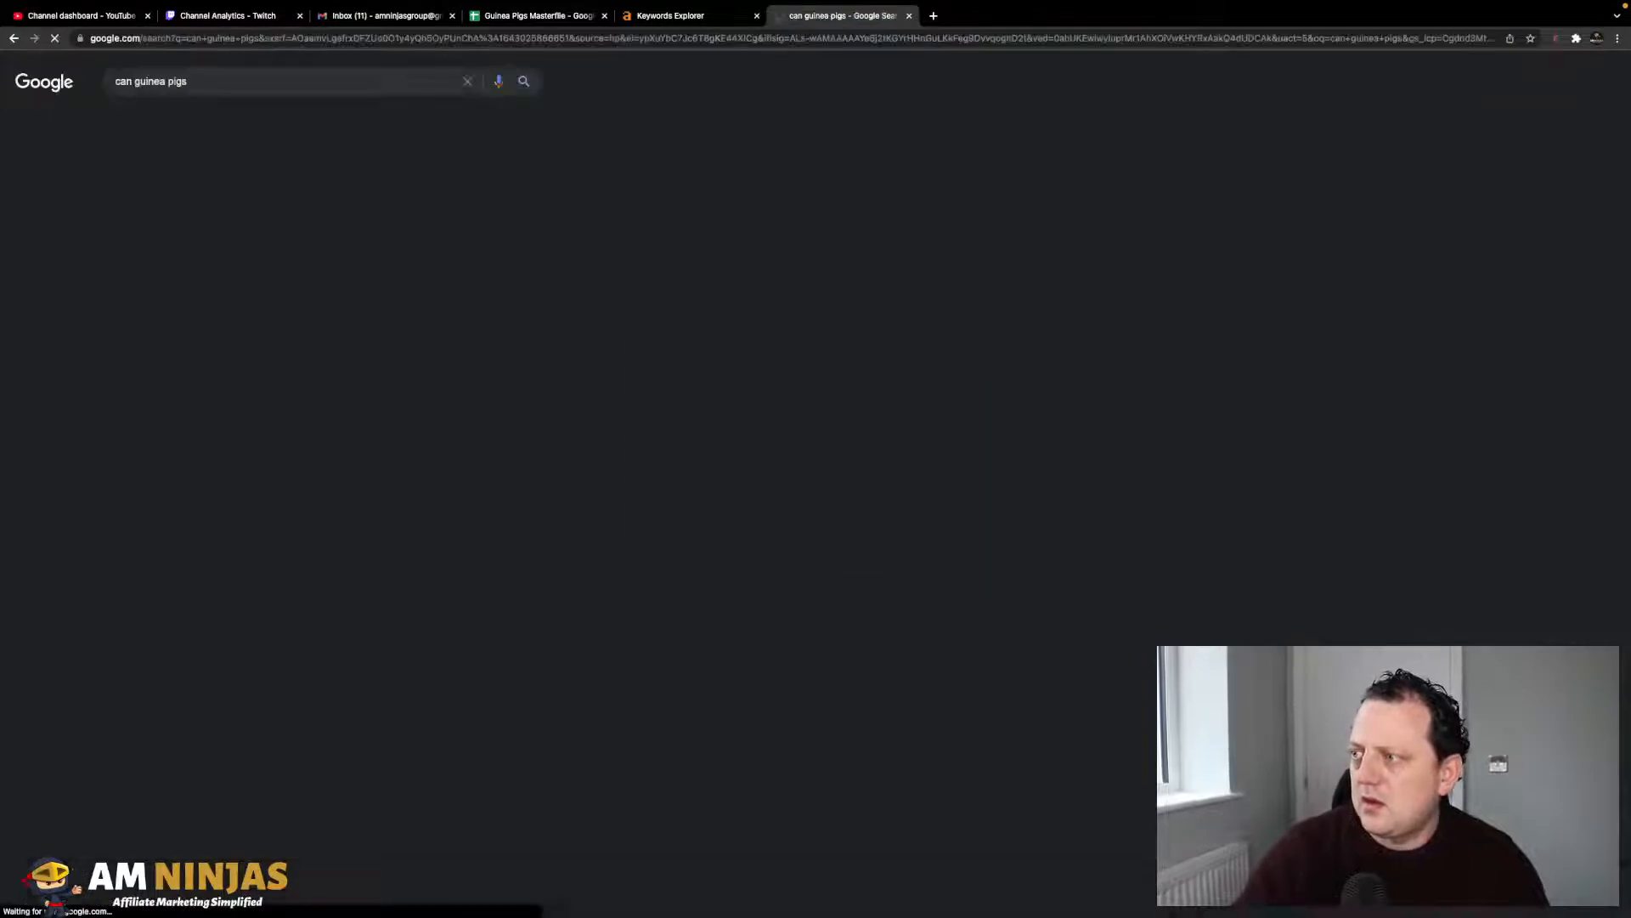
- Scroll through the related keyword panels, then return to the Guinea Pigs Masterfile sheet
{"action": "scroll", "coordinate": [756, 355], "scroll_direction": "down", "scroll_amount": 3}
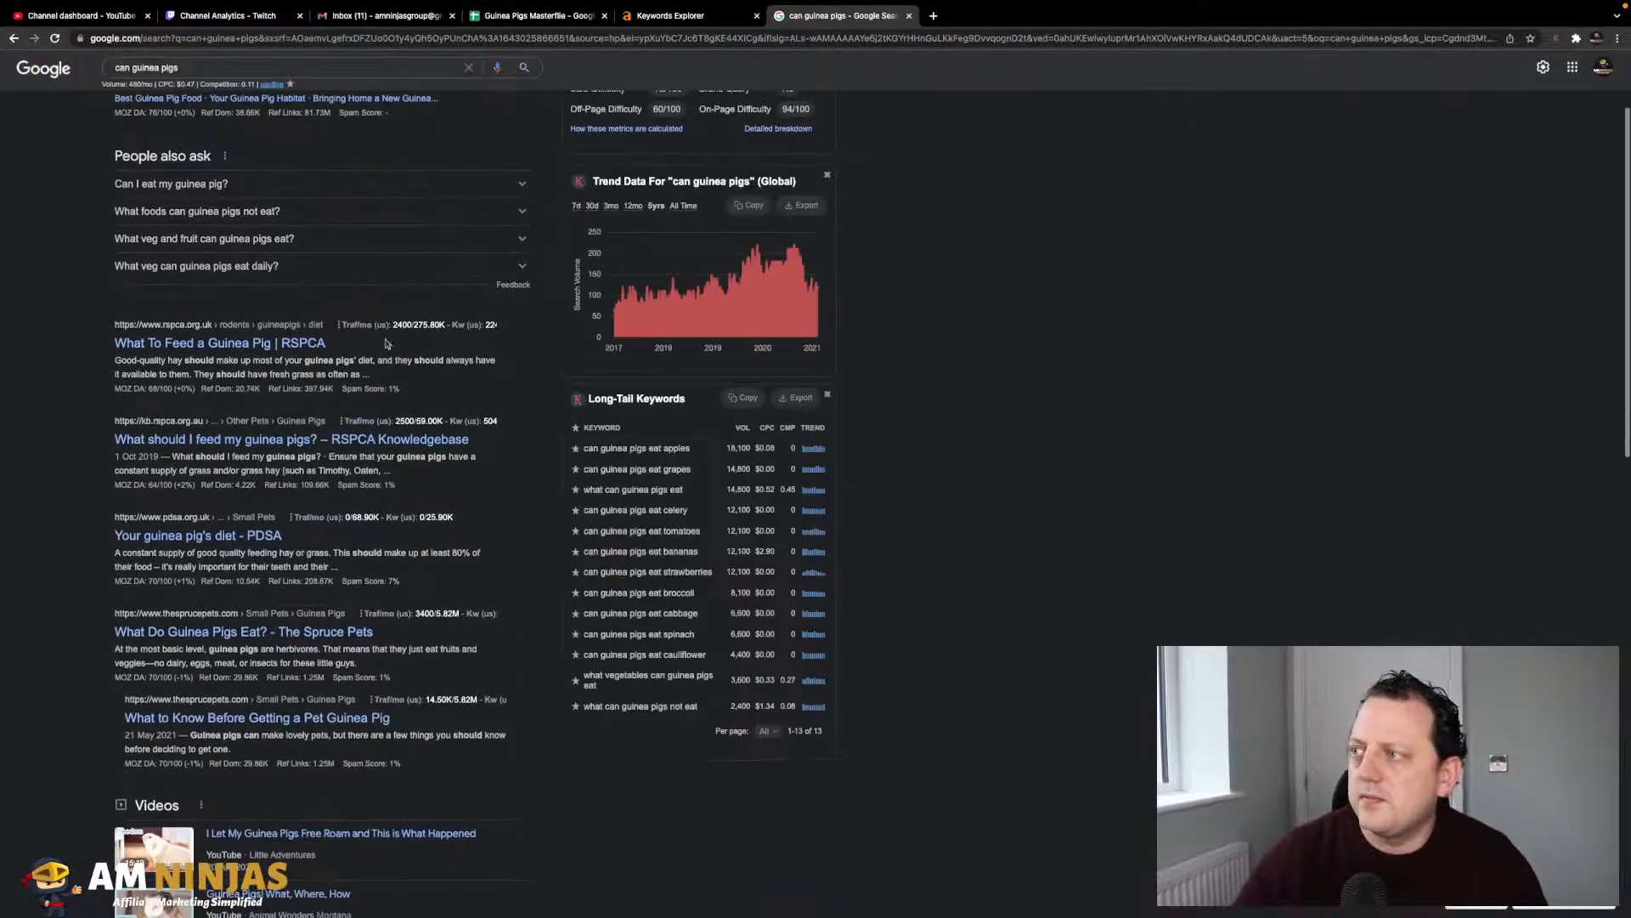
{"action": "scroll", "coordinate": [275, 167], "scroll_direction": "up", "scroll_amount": 3}
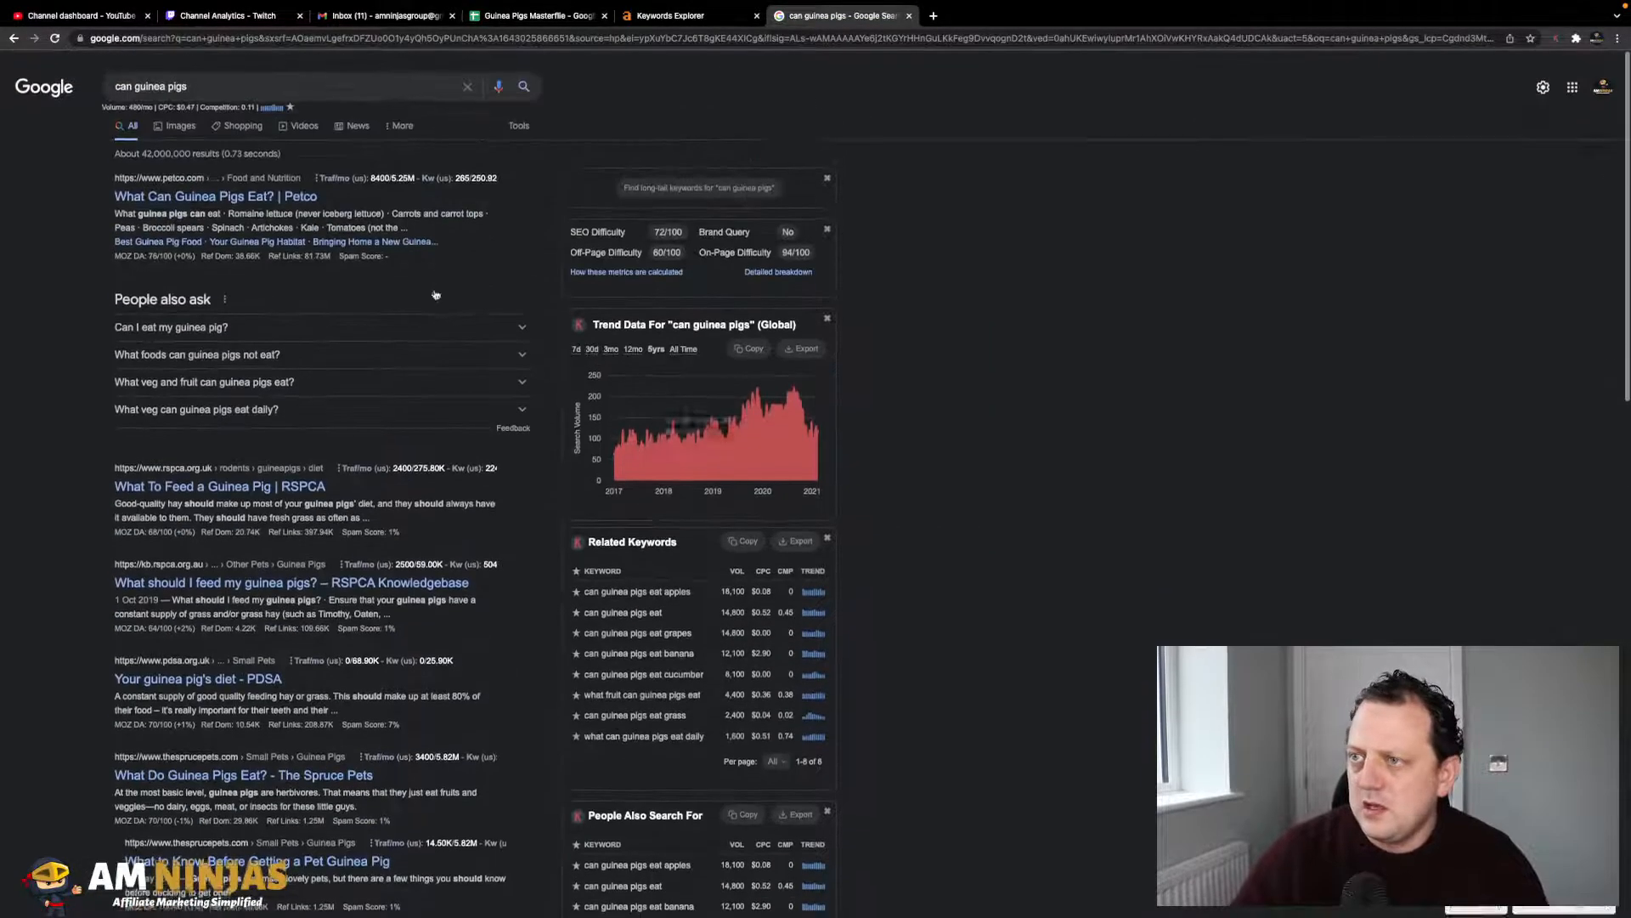
{"action": "scroll", "coordinate": [297, 127], "scroll_direction": "down", "scroll_amount": 1}
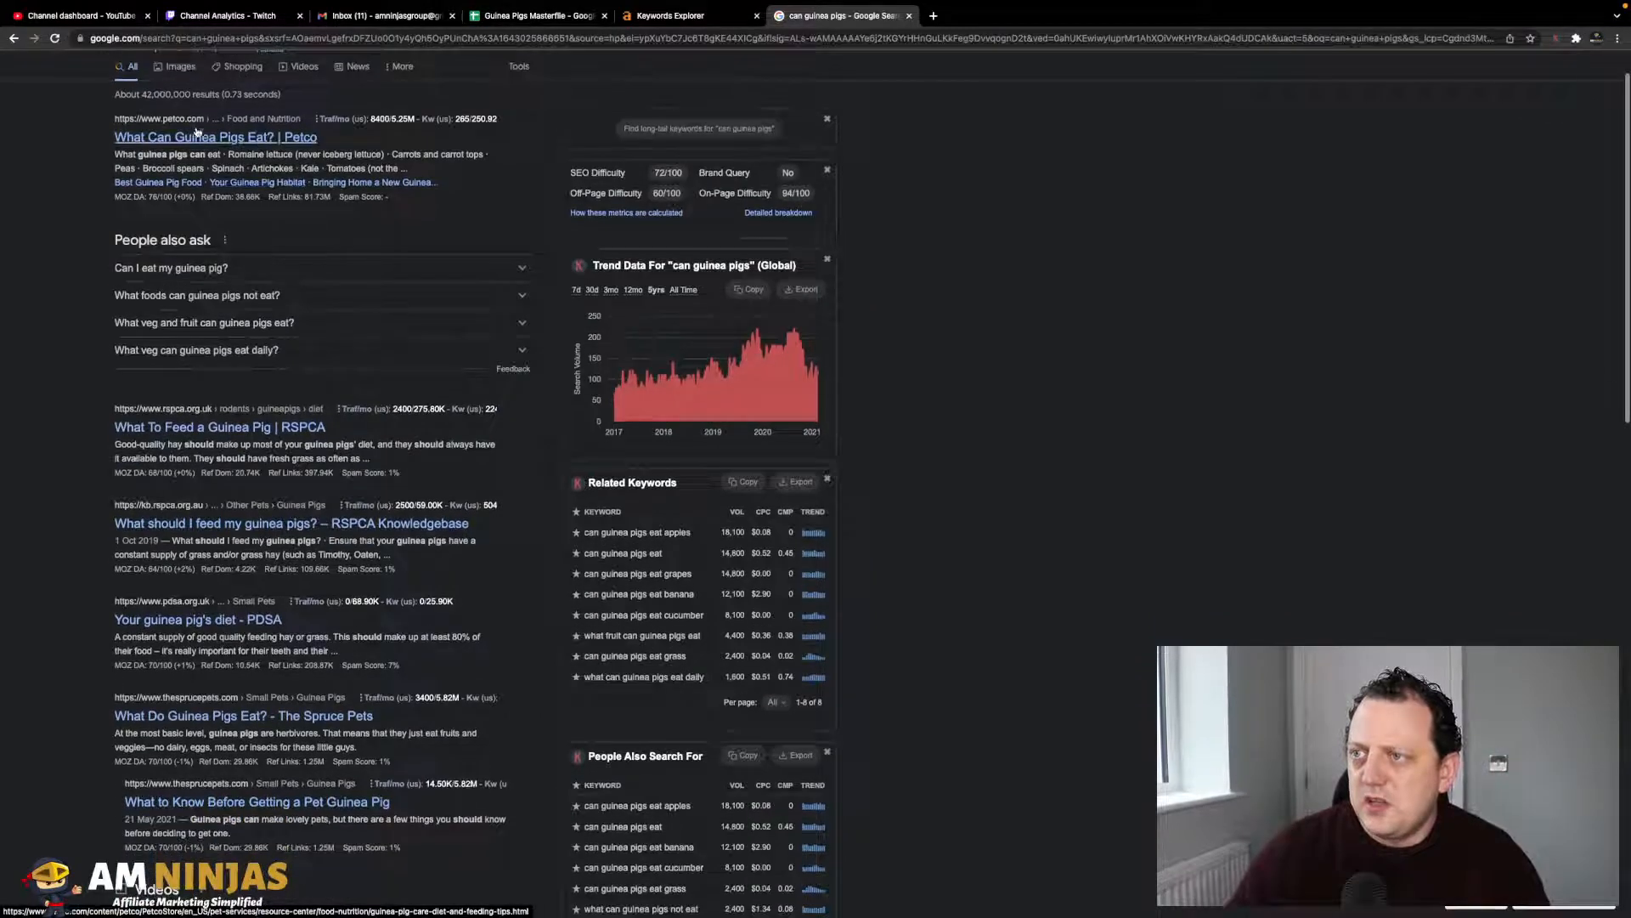
{"action": "scroll", "coordinate": [336, 77], "scroll_direction": "up", "scroll_amount": 1}
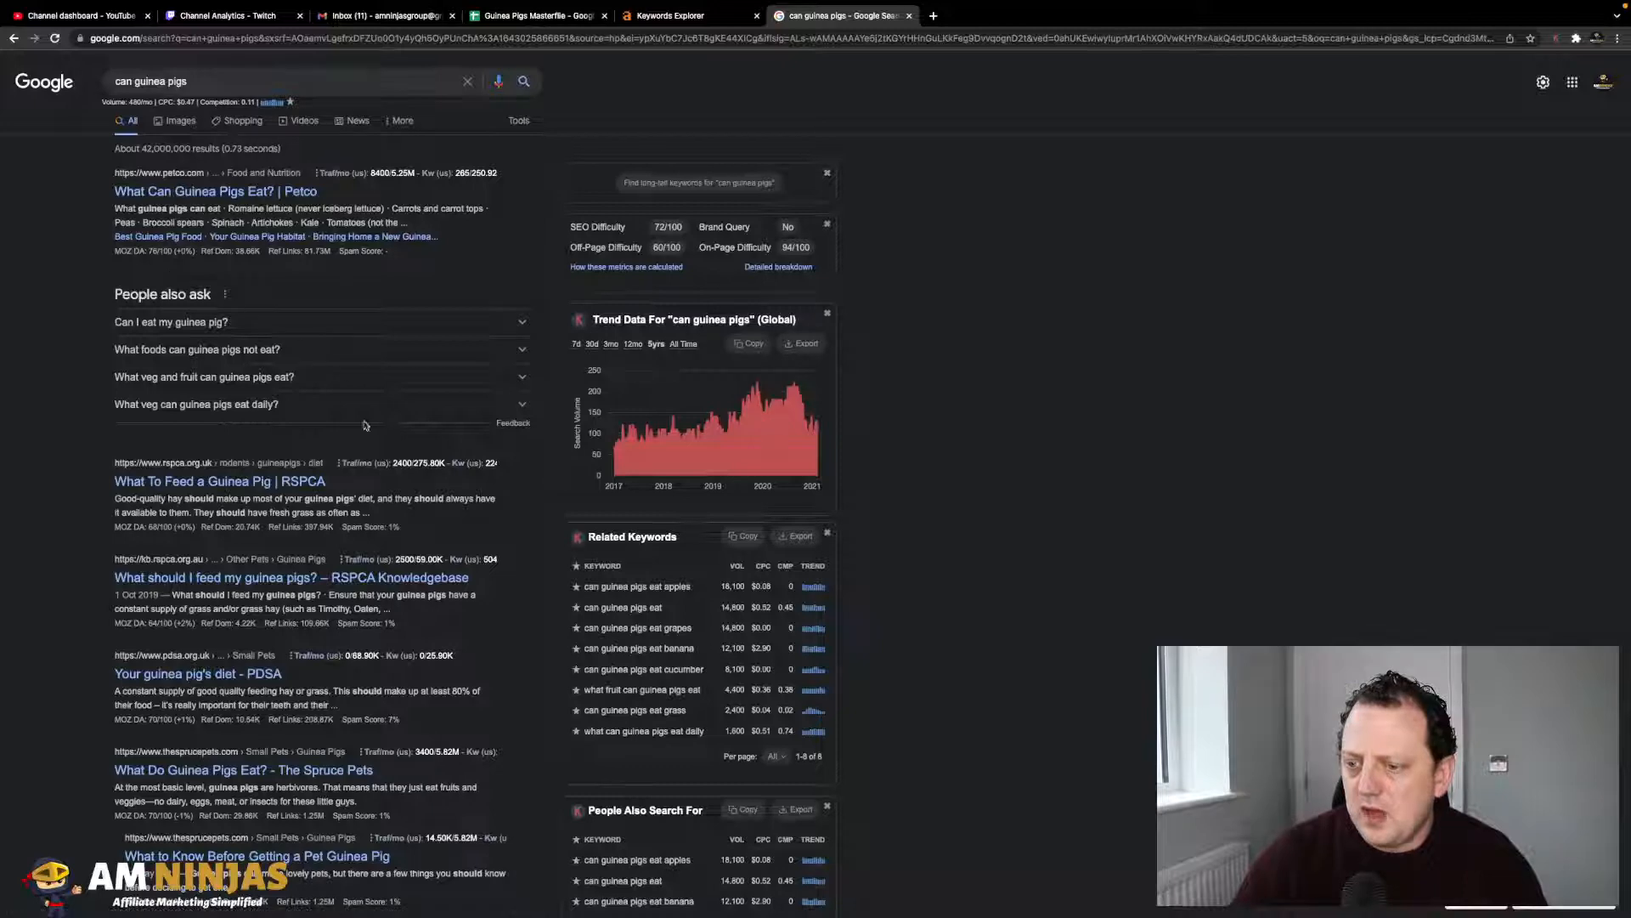
{"action": "scroll", "coordinate": [497, 536], "scroll_direction": "down", "scroll_amount": 1}
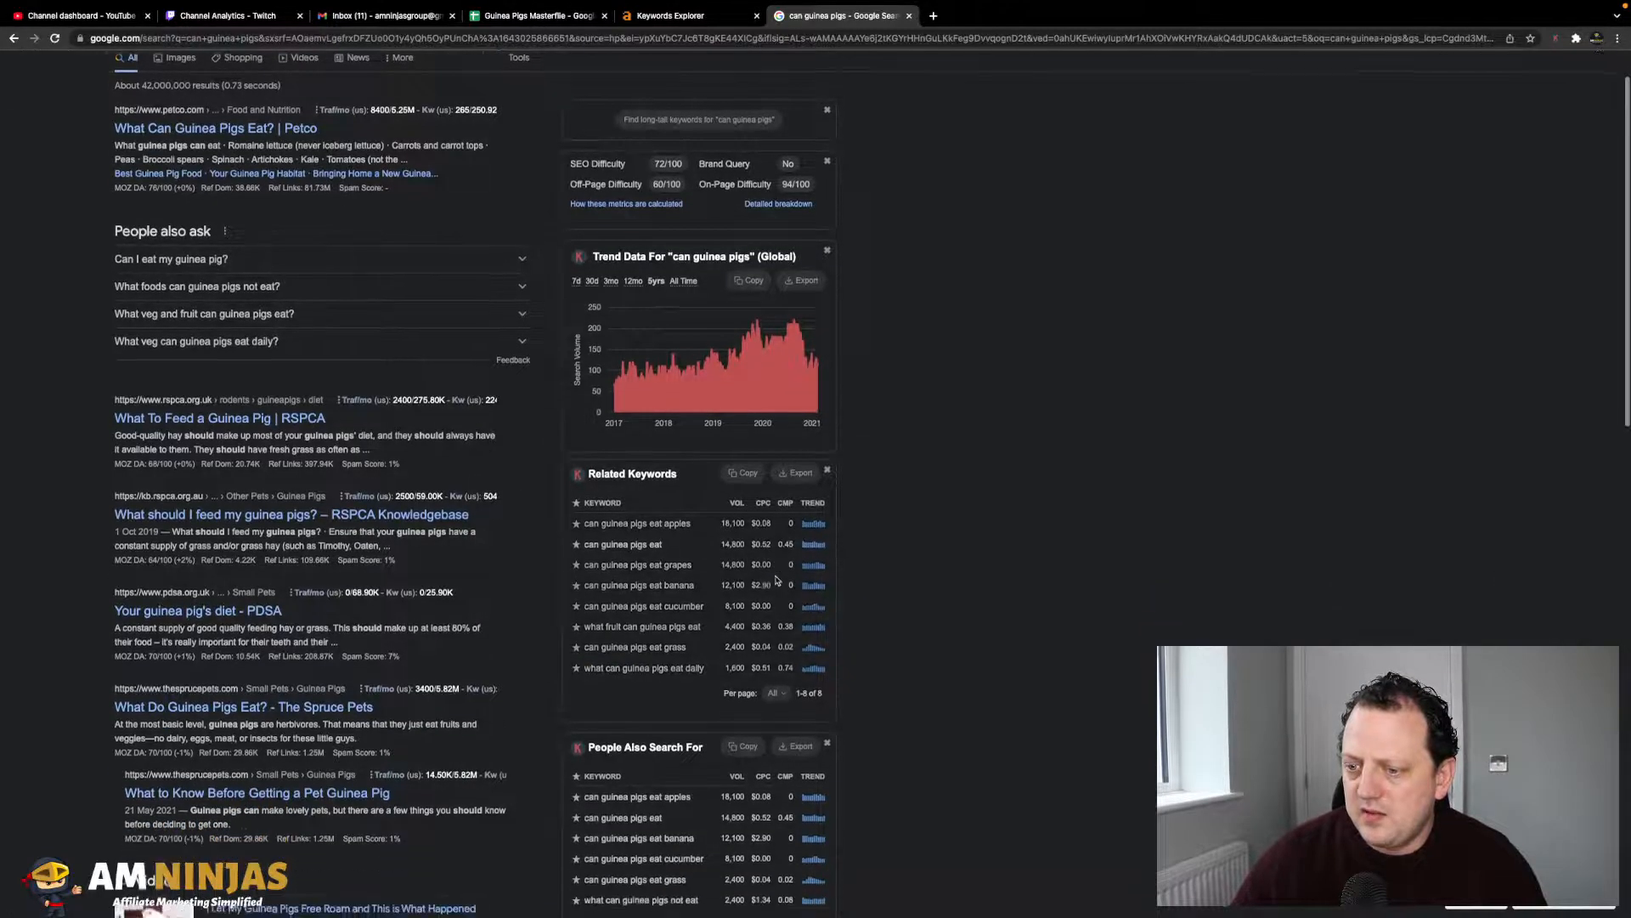
{"action": "scroll", "coordinate": [776, 580], "scroll_direction": "down", "scroll_amount": 2}
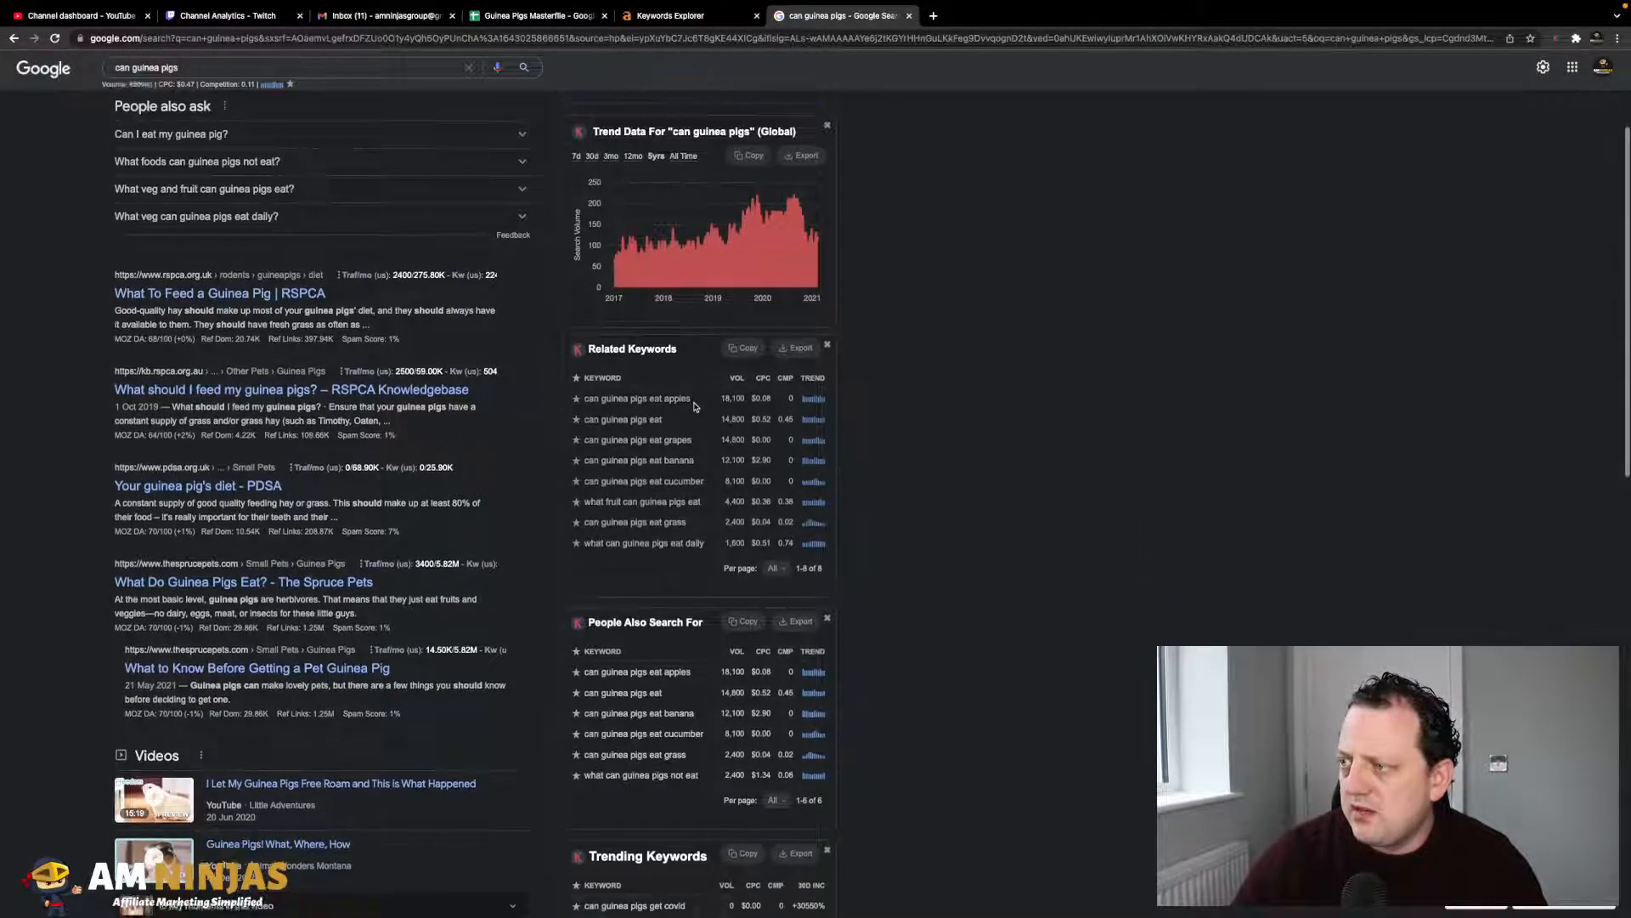
{"action": "scroll", "coordinate": [671, 463], "scroll_direction": "down", "scroll_amount": 1}
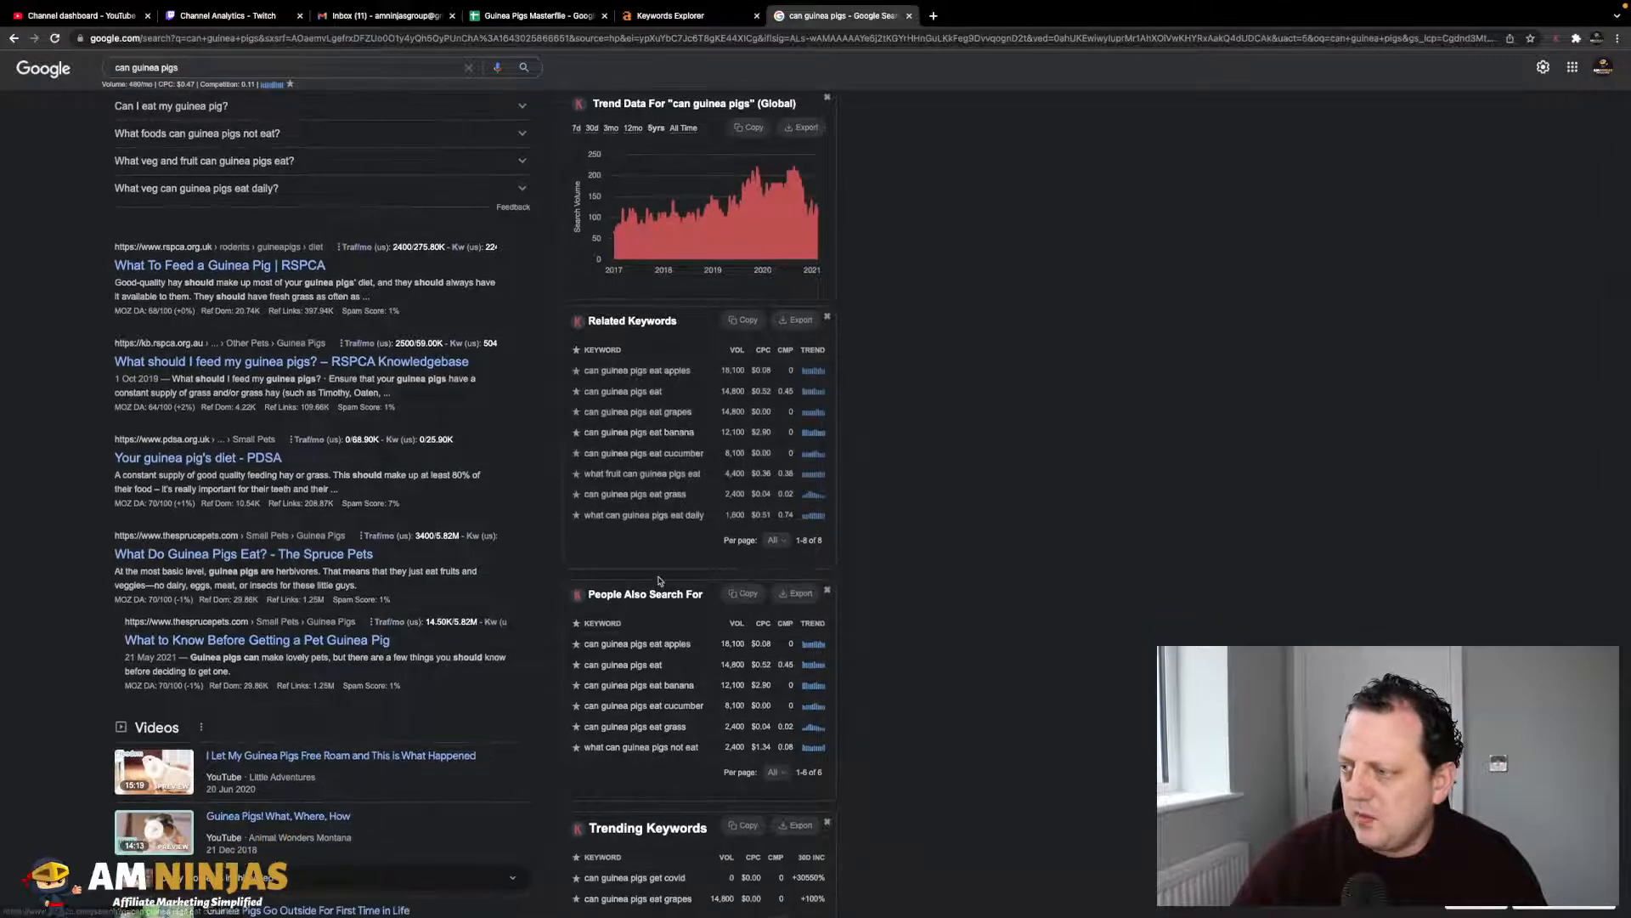
{"action": "scroll", "coordinate": [659, 580], "scroll_direction": "down", "scroll_amount": 1}
{"action": "scroll", "coordinate": [645, 646], "scroll_direction": "down", "scroll_amount": 1}
{"action": "scroll", "coordinate": [681, 811], "scroll_direction": "down", "scroll_amount": 4}
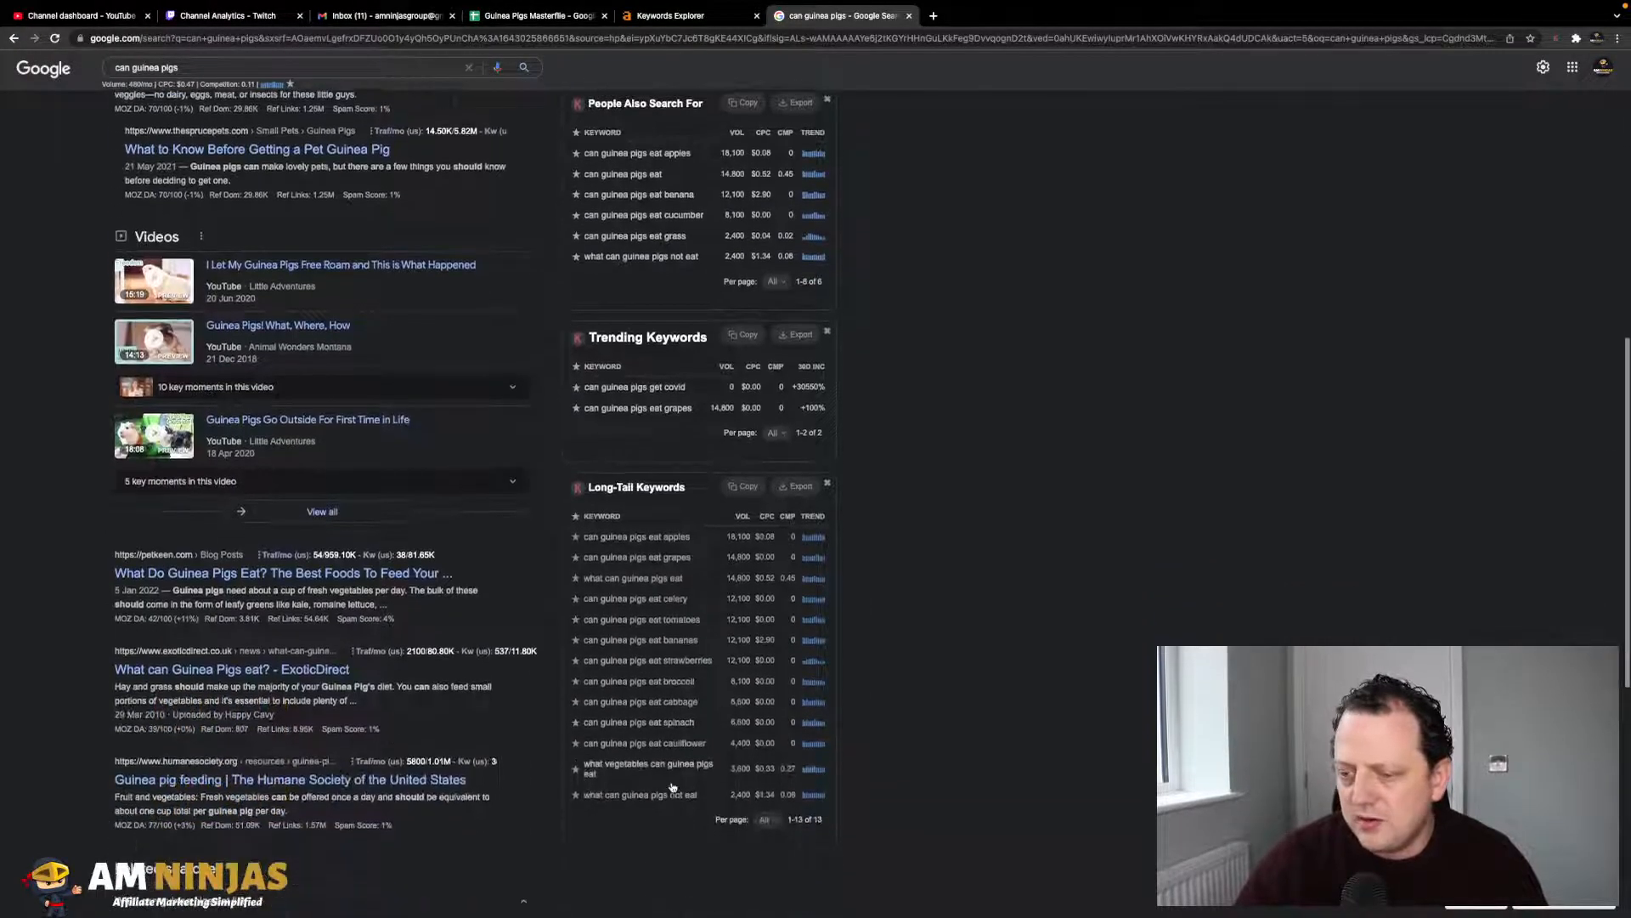
{"action": "scroll", "coordinate": [668, 561], "scroll_direction": "up", "scroll_amount": 3}
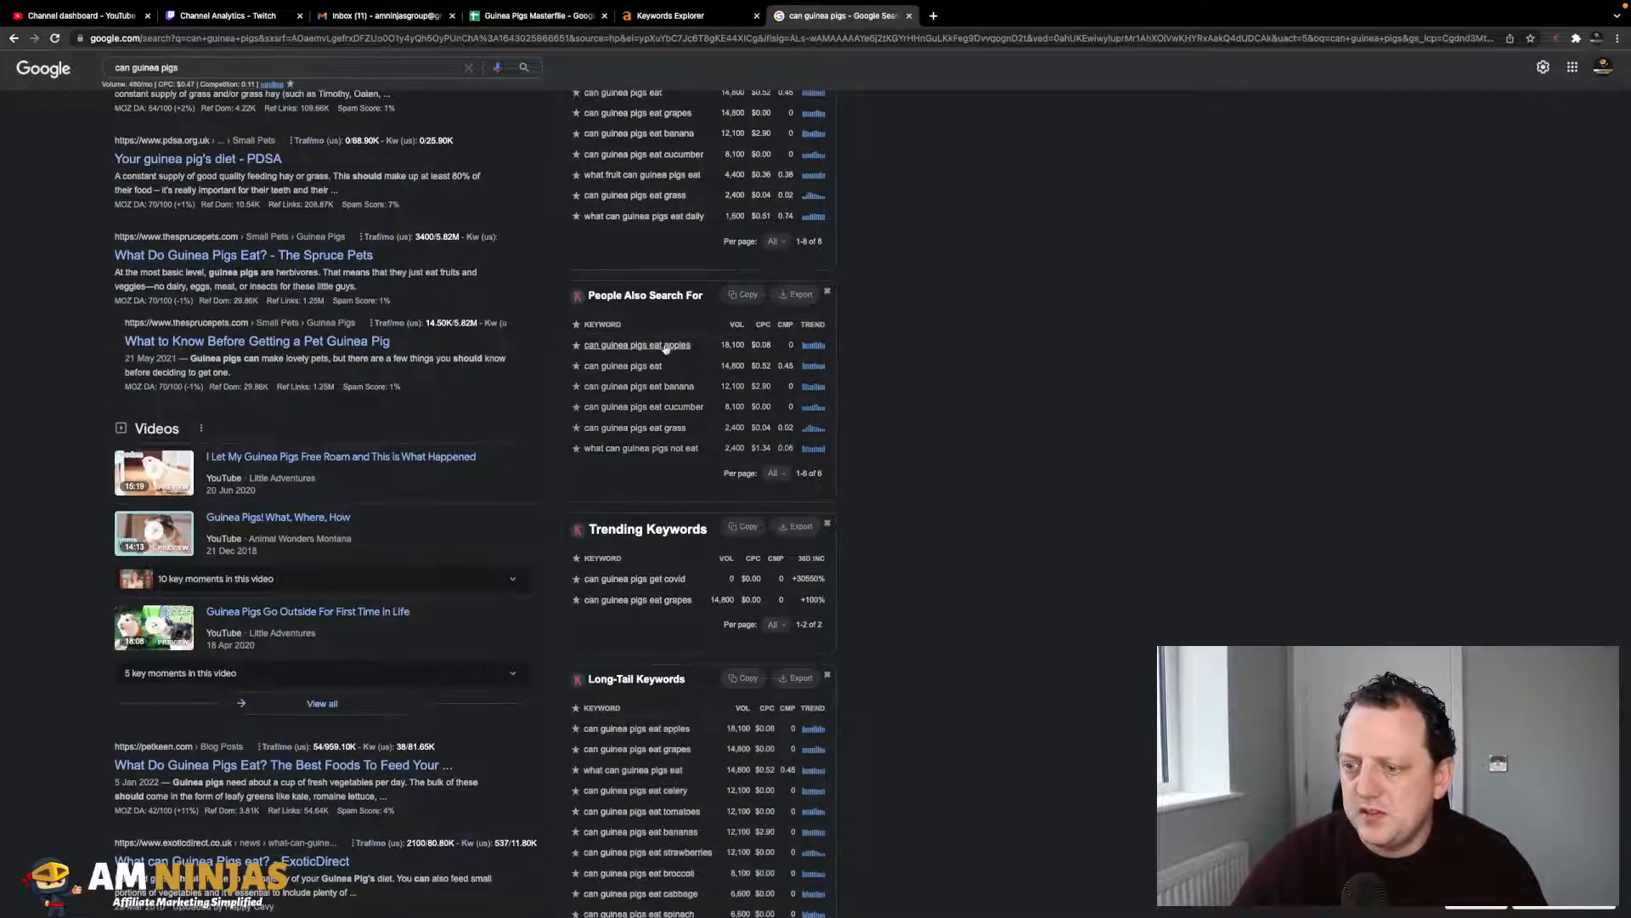
{"action": "scroll", "coordinate": [671, 353], "scroll_direction": "up", "scroll_amount": 2}
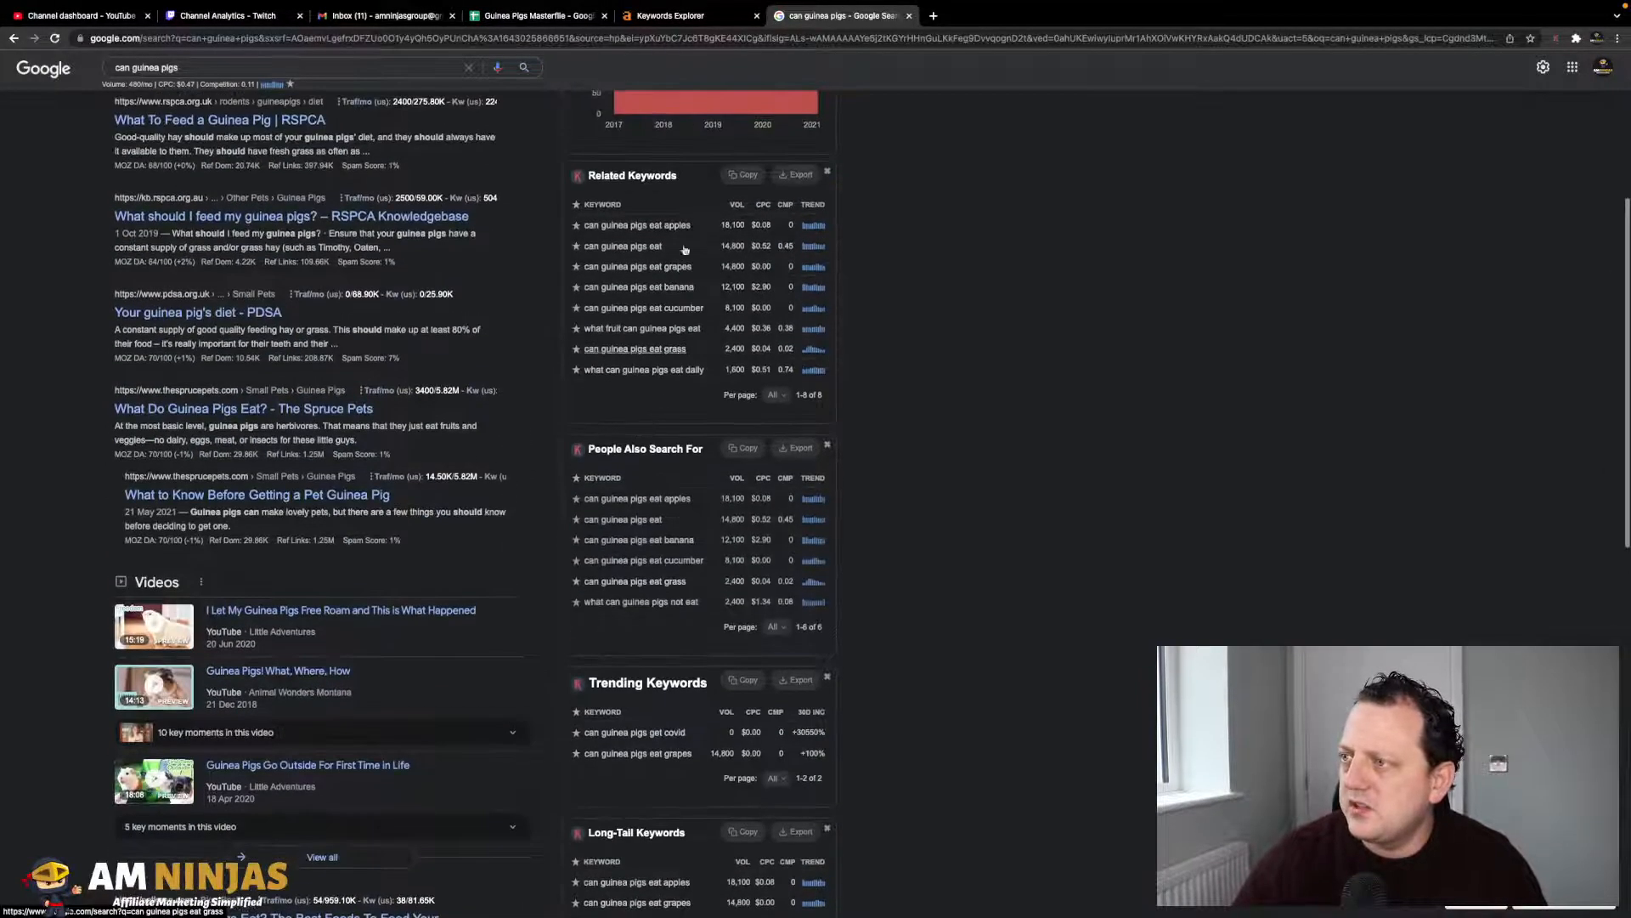
{"action": "left_click", "coordinate": [535, 15]}
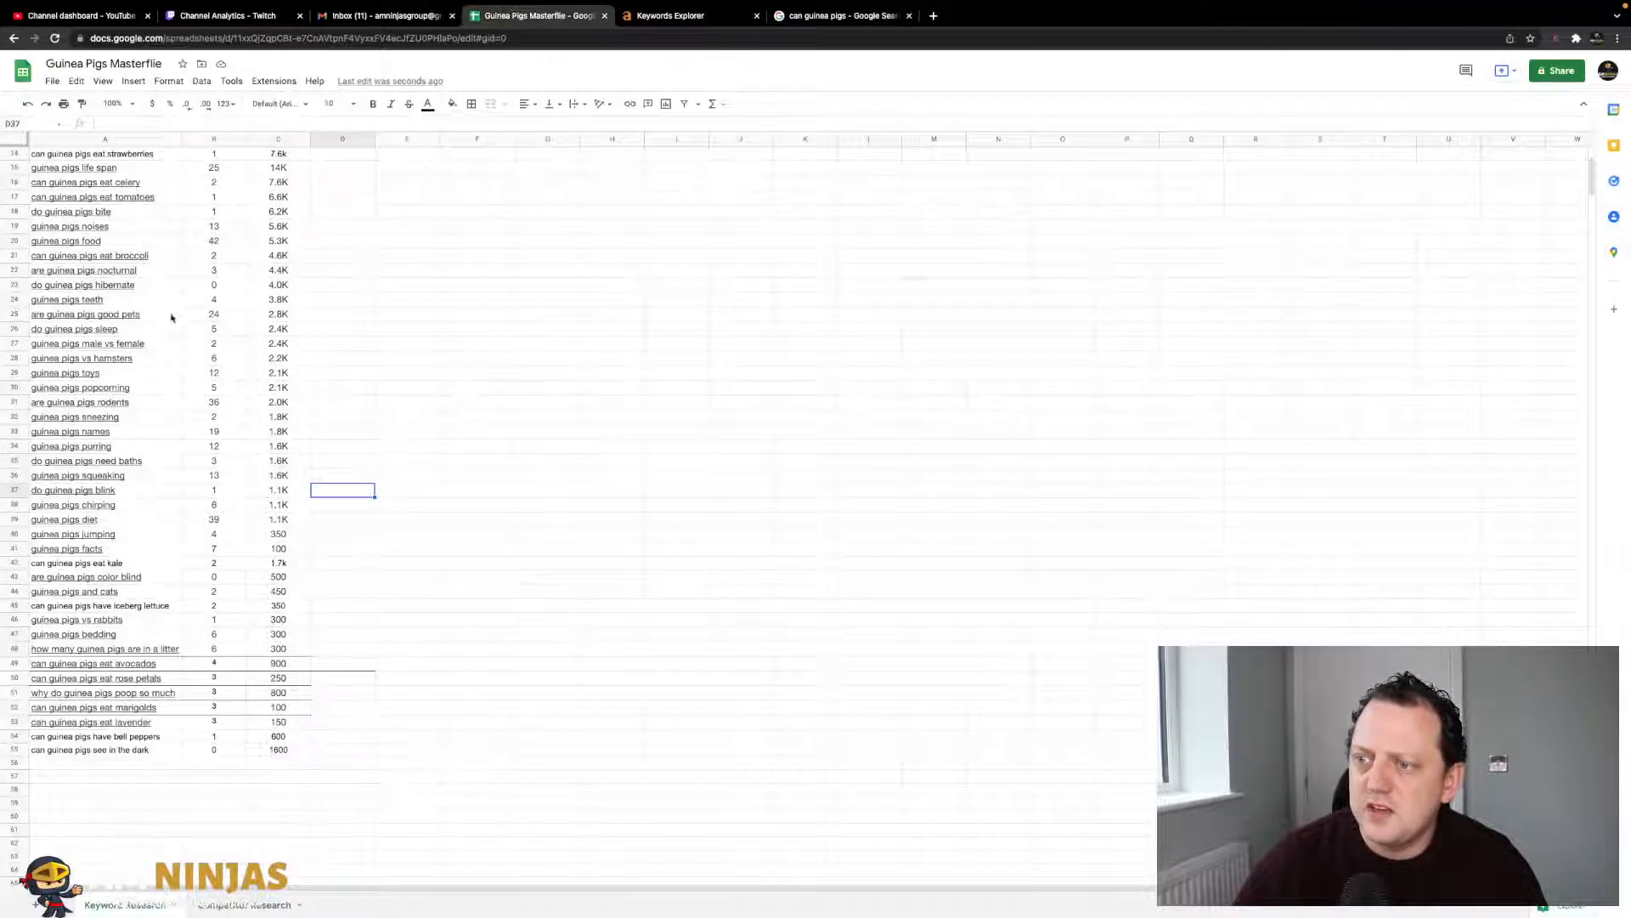
- Freeze the header row at the top of the Keyword Research sheet
{"action": "left_click", "coordinate": [166, 405]}
{"action": "scroll", "coordinate": [178, 459], "scroll_direction": "down", "scroll_amount": 1}
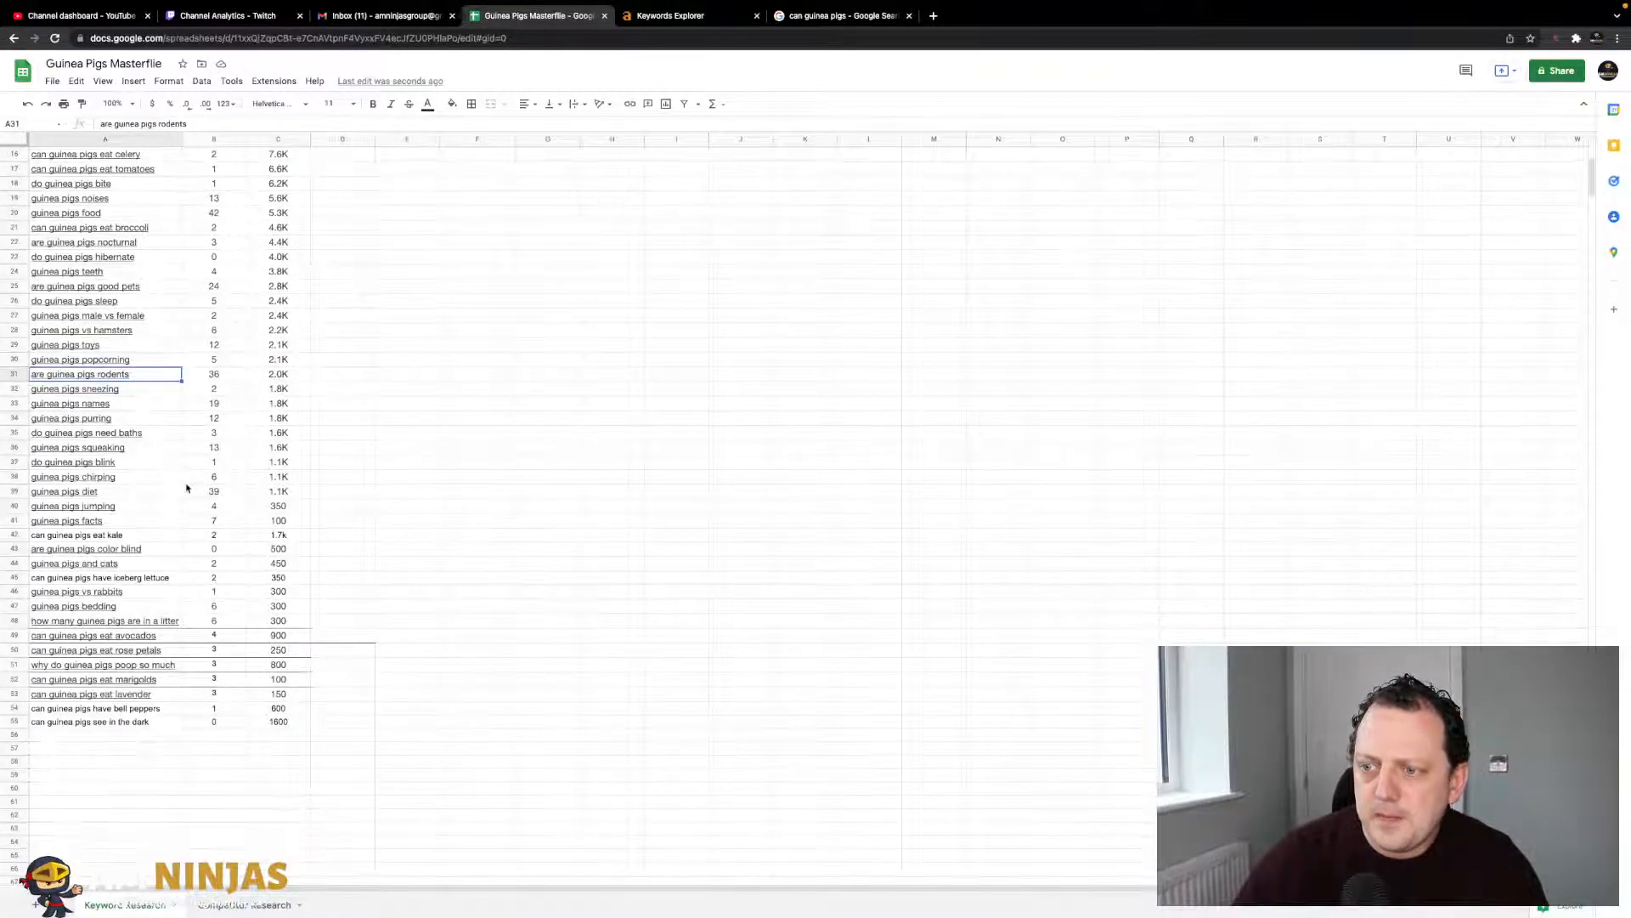
{"action": "scroll", "coordinate": [156, 378], "scroll_direction": "up", "scroll_amount": 5}
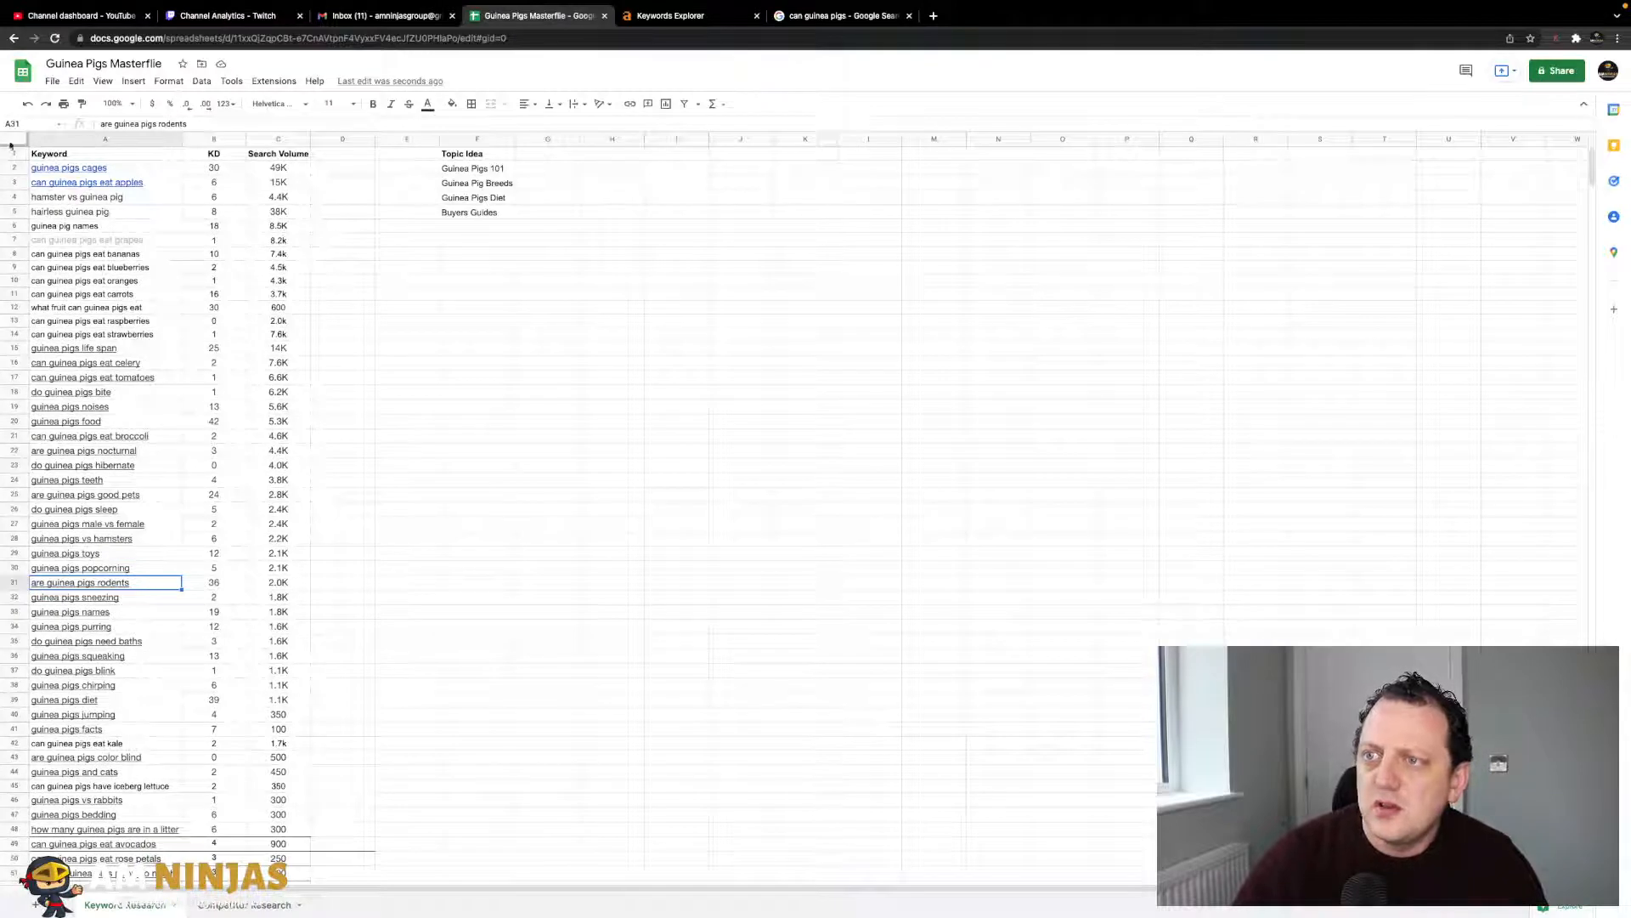
{"action": "left_click", "coordinate": [13, 153]}
{"action": "left_click", "coordinate": [102, 80]}
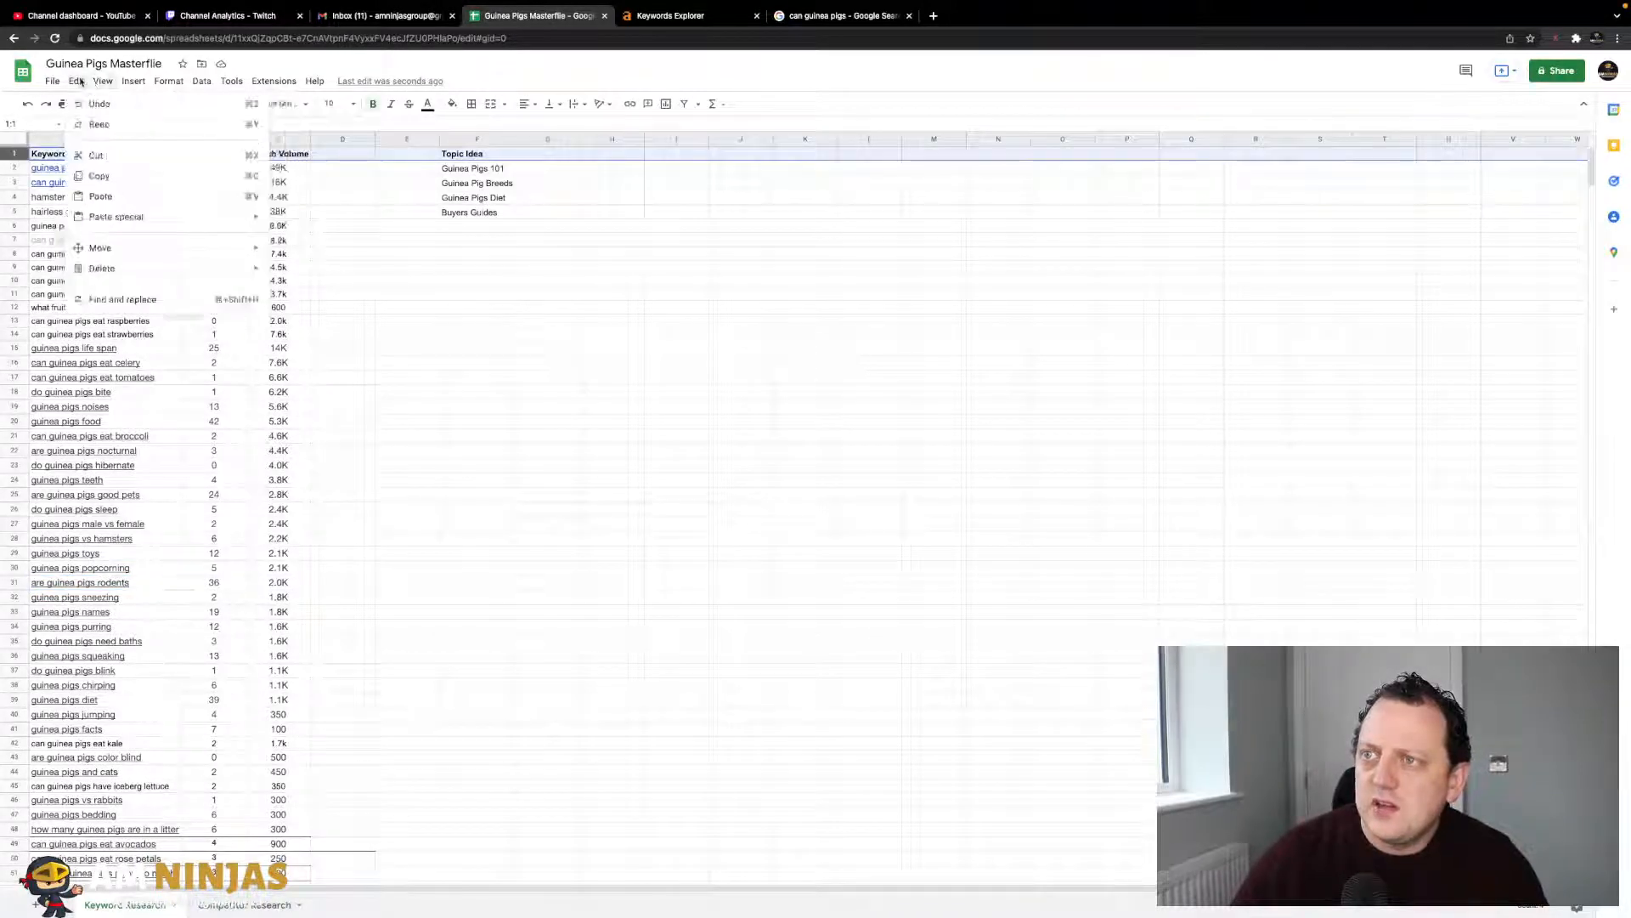
{"action": "mouse_move", "coordinate": [187, 124]}
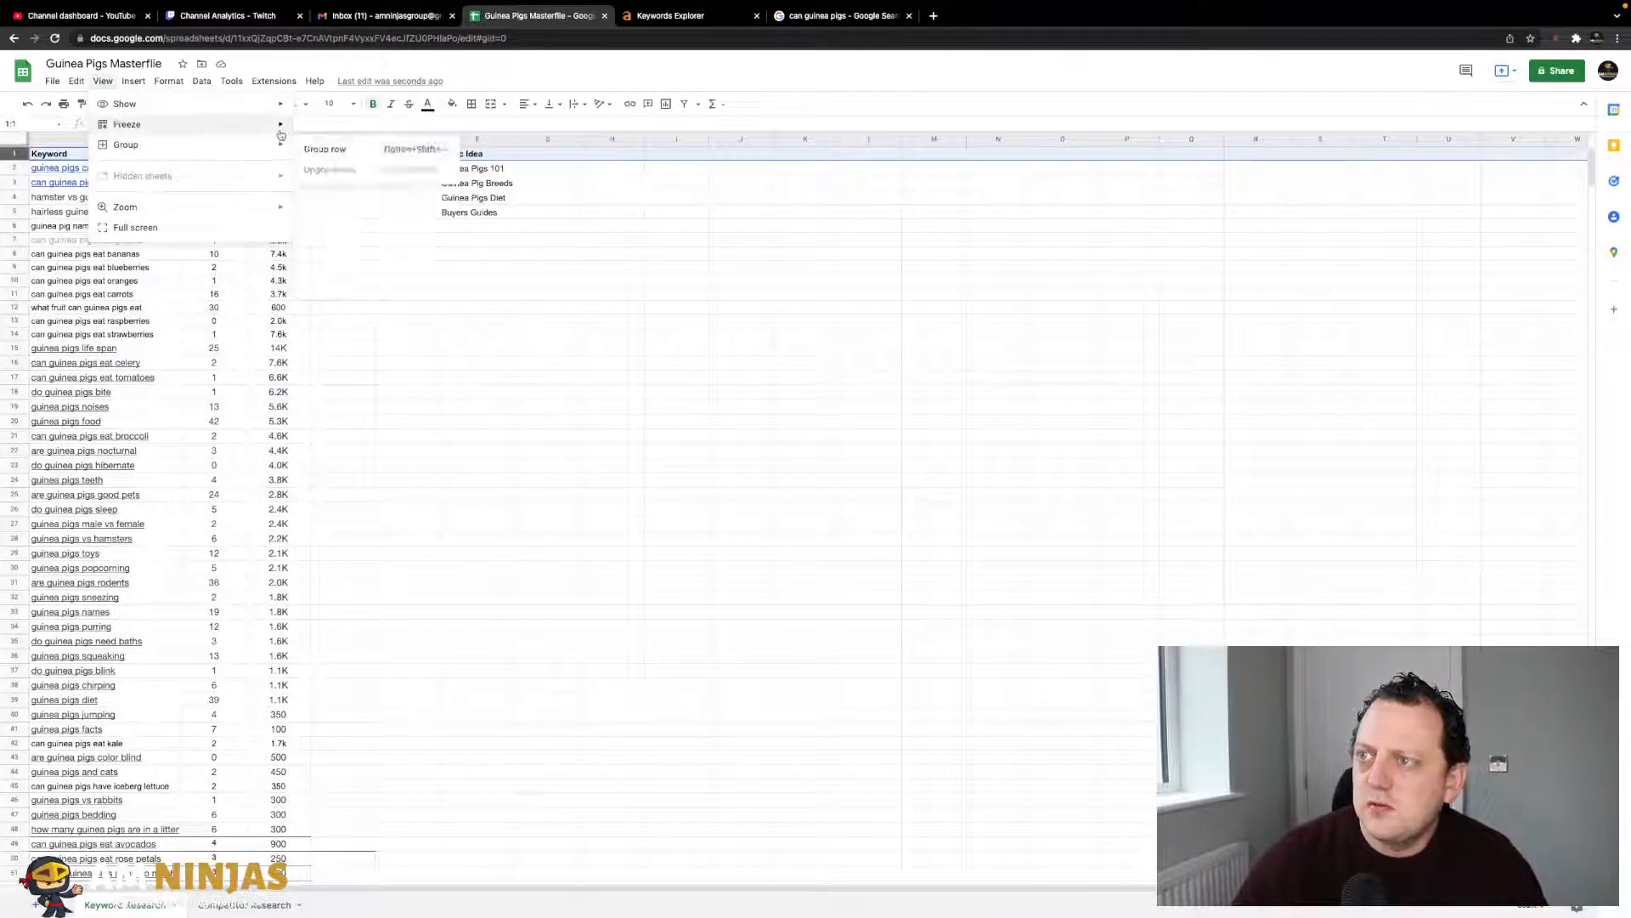
{"action": "left_click", "coordinate": [310, 129]}
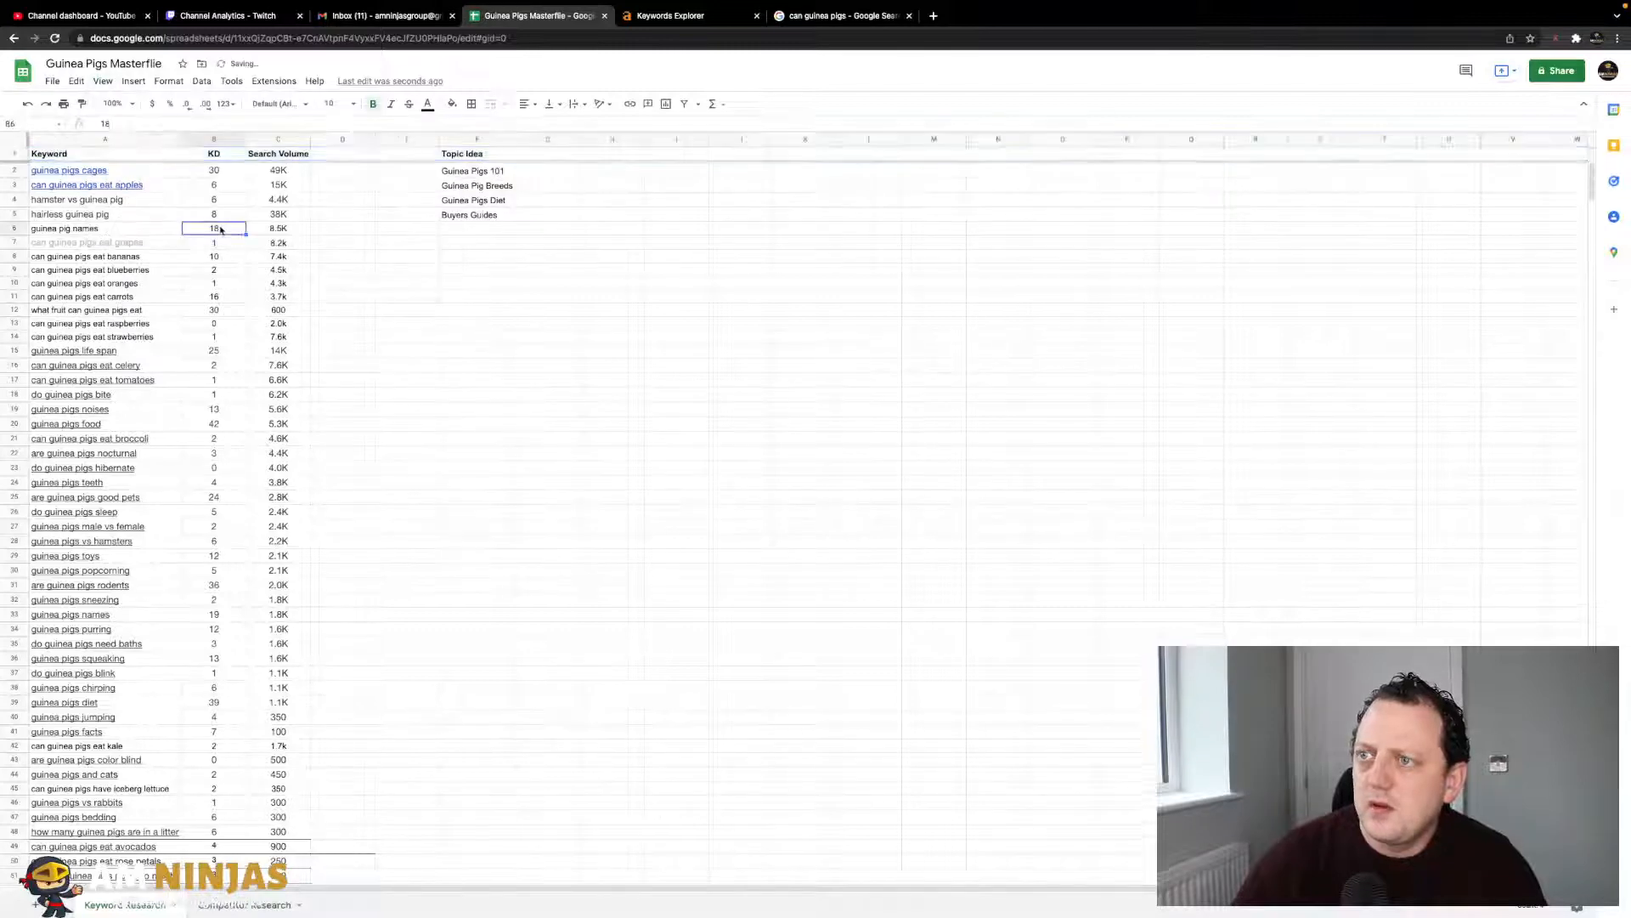
- Sort the whole sheet A to Z by the Keyword column and select the 'can guinea pigs eat' keywords
{"action": "left_click", "coordinate": [140, 140]}
{"action": "left_click", "coordinate": [201, 80]}
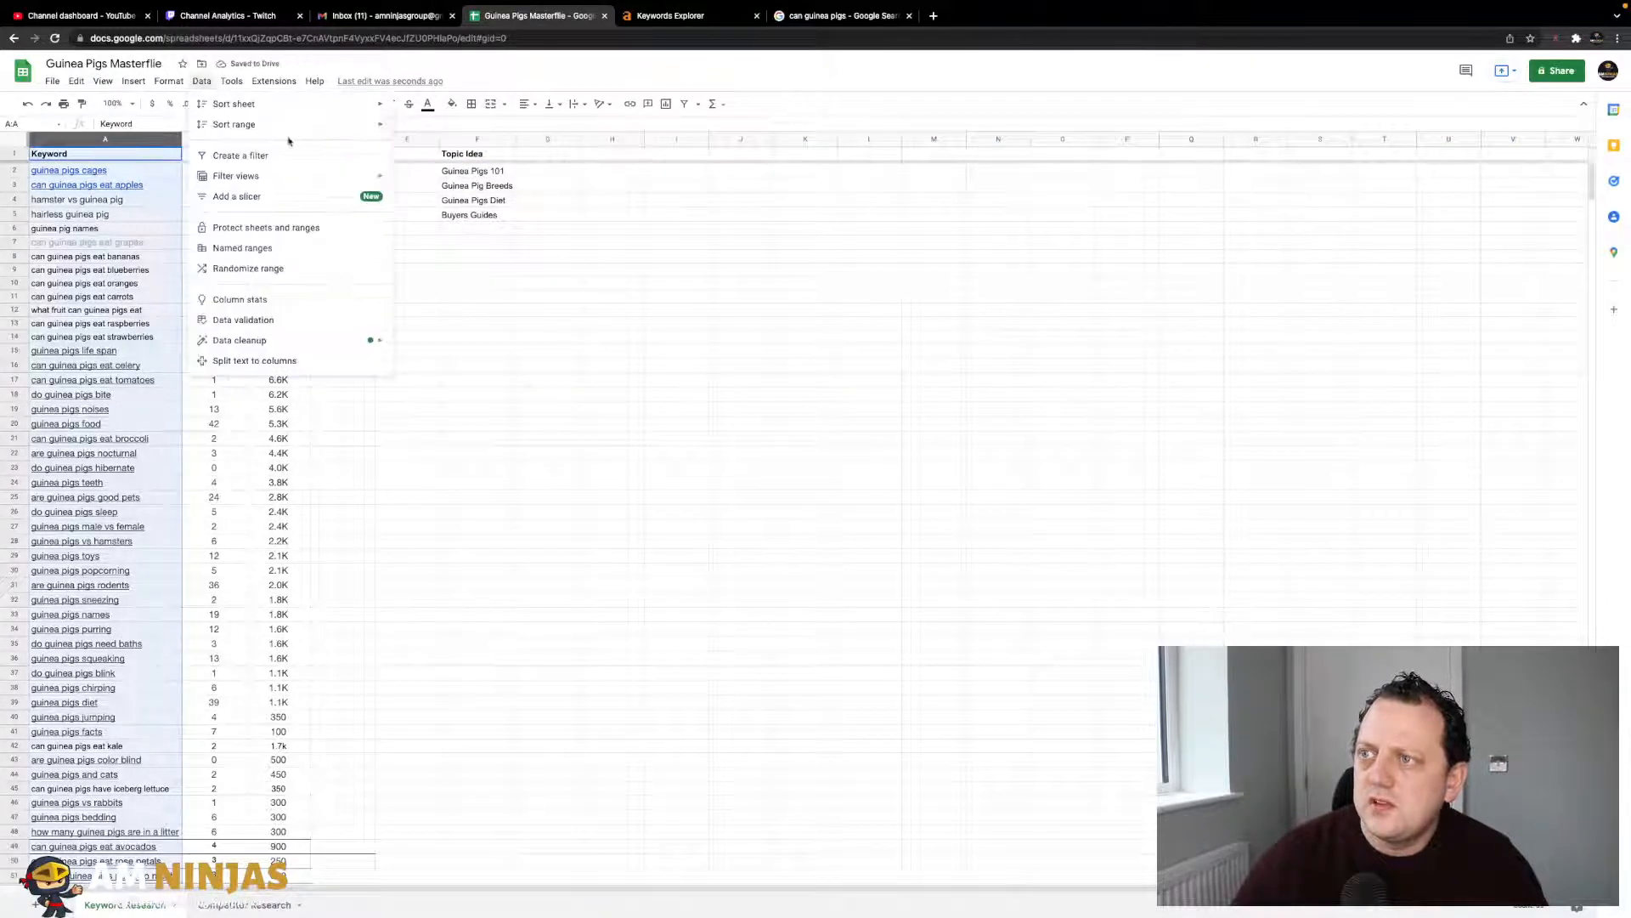
{"action": "mouse_move", "coordinate": [314, 122]}
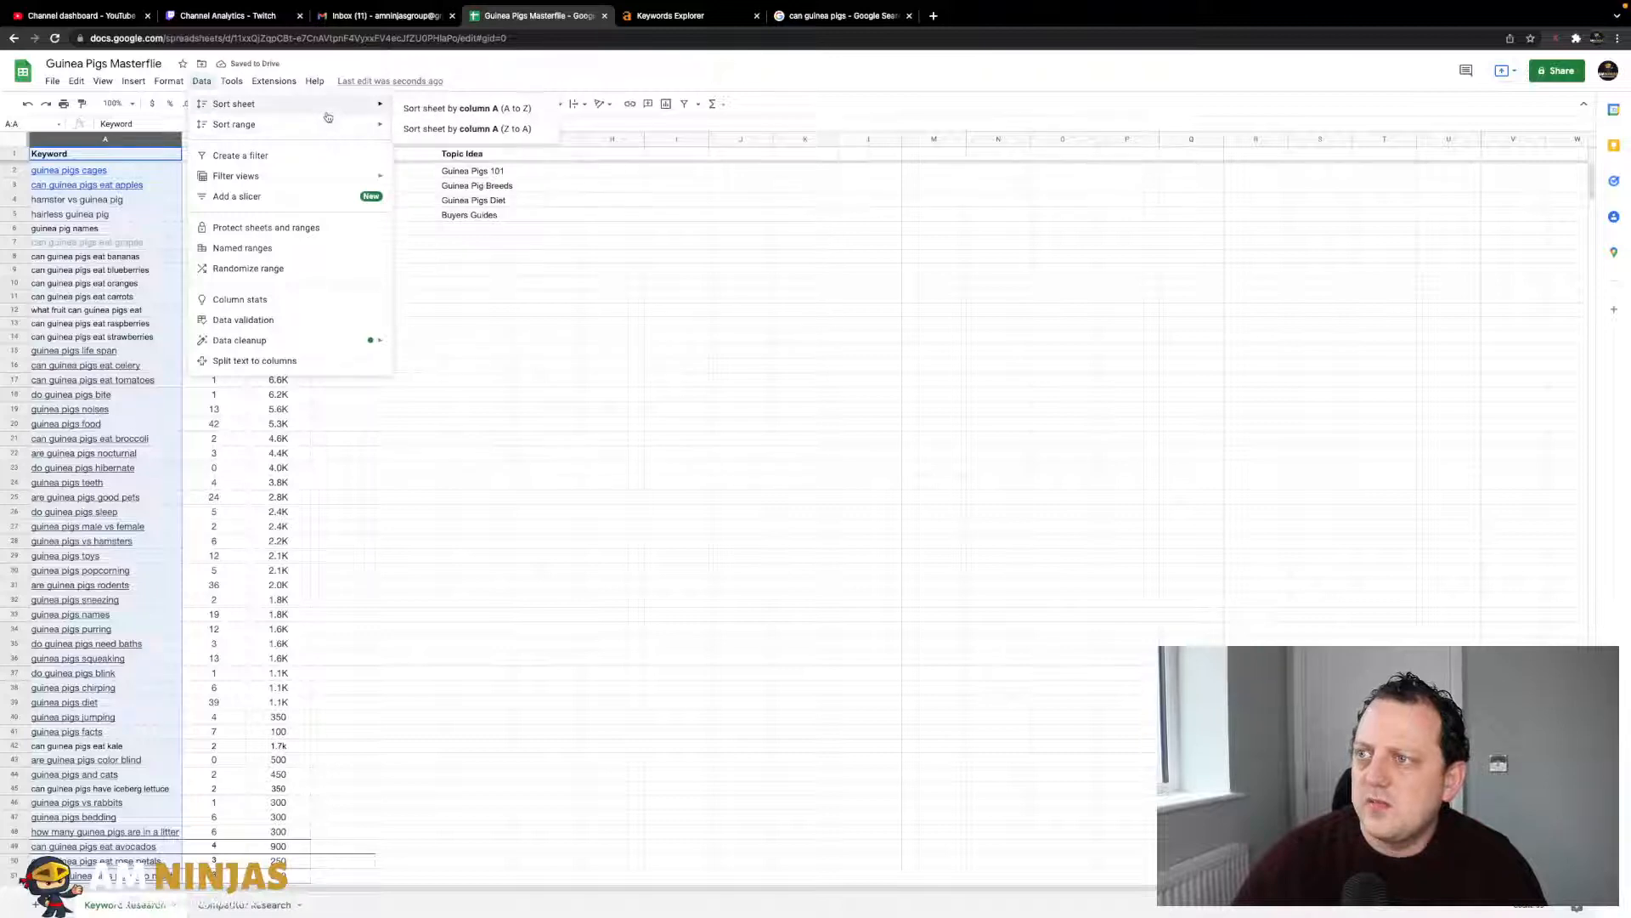
{"action": "left_click", "coordinate": [454, 109]}
{"action": "left_click", "coordinate": [242, 340]}
{"action": "left_click", "coordinate": [136, 343]}
{"action": "left_click", "coordinate": [206, 327]}
{"action": "left_click_drag", "start_coordinate": [171, 261], "coordinate": [170, 355]}
- Select A6:A20 of 'can guinea pigs eat' keywords, scroll the sheet, then reopen the 'can guinea pigs' Google results
{"action": "left_click_drag", "start_coordinate": [169, 237], "coordinate": [173, 438]}
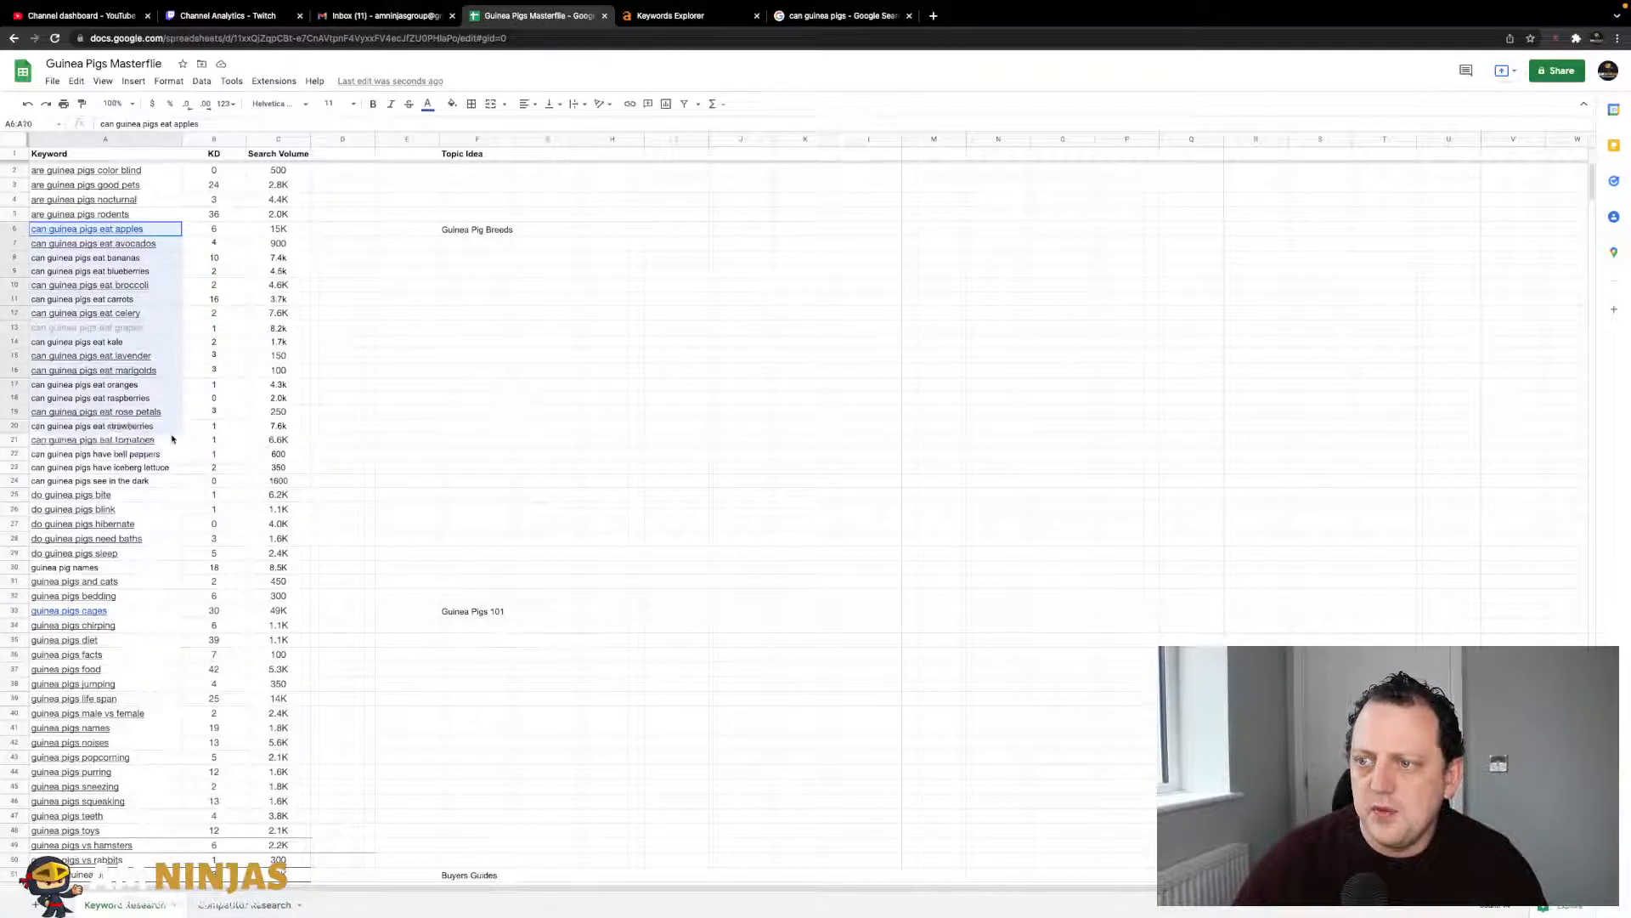
{"action": "left_click", "coordinate": [371, 517]}
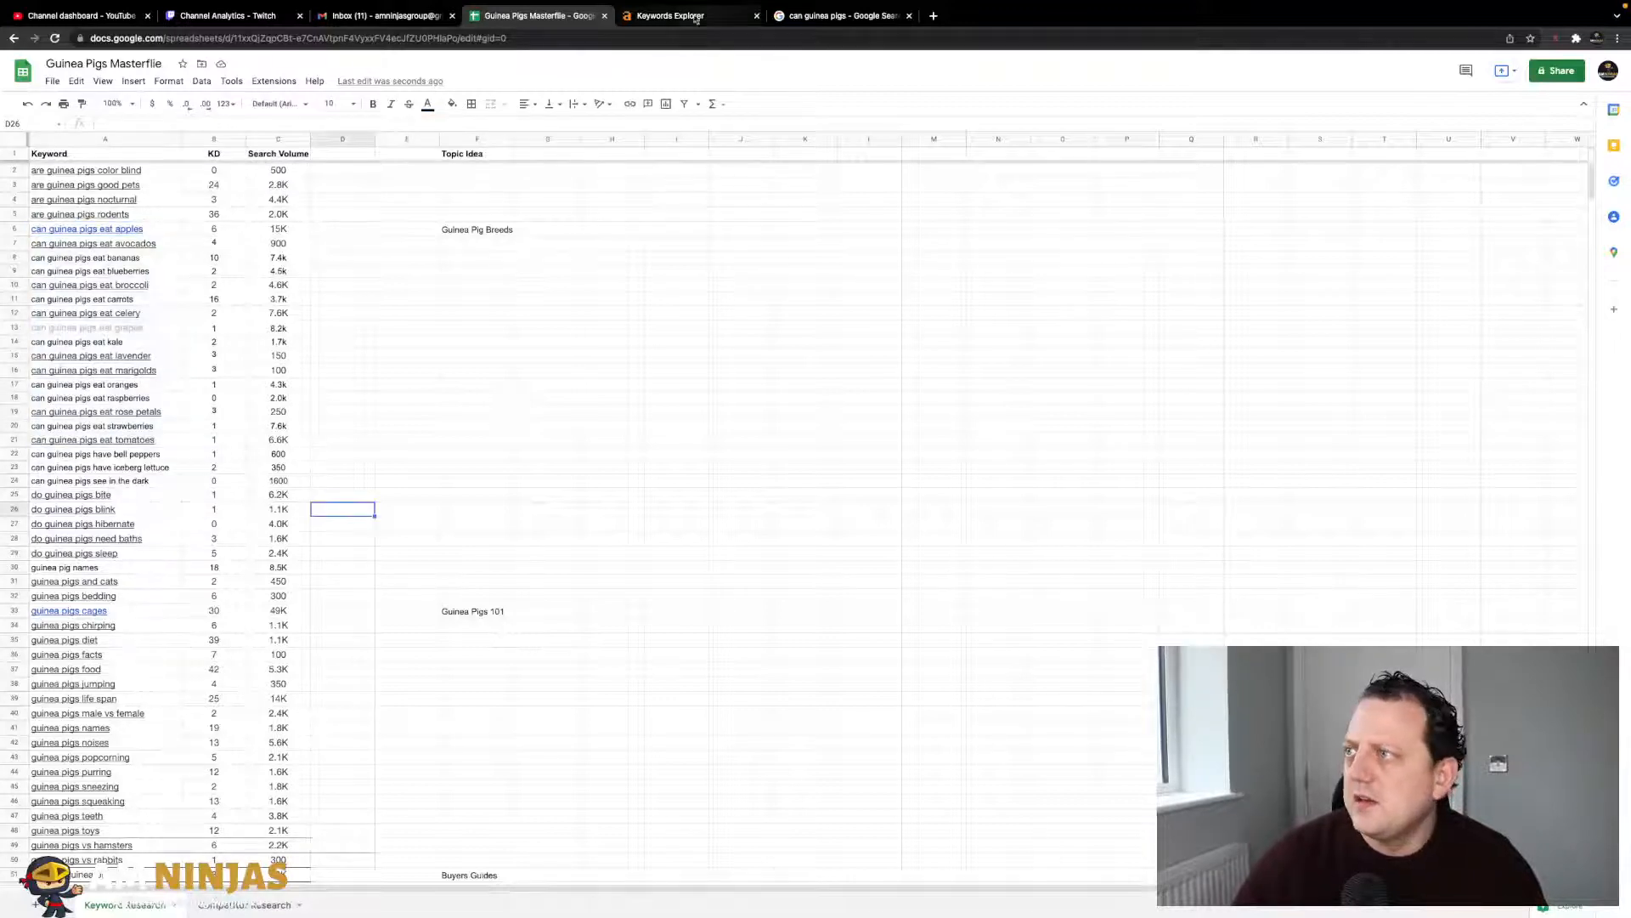
{"action": "left_click", "coordinate": [810, 18]}
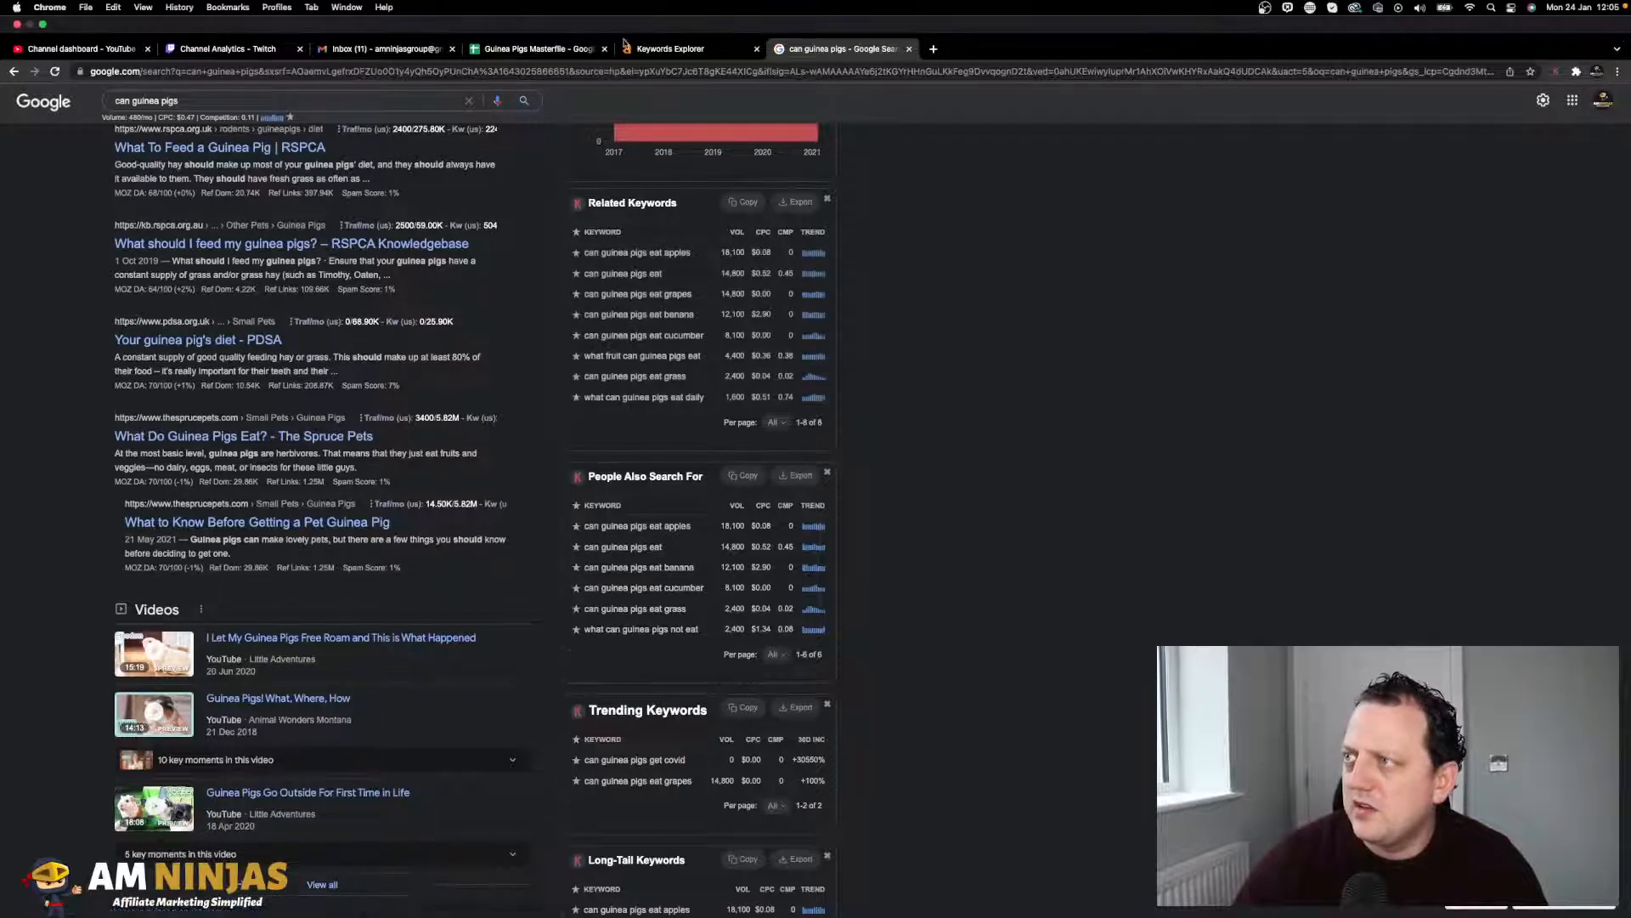
{"action": "left_click", "coordinate": [522, 51]}
{"action": "scroll", "coordinate": [195, 561], "scroll_direction": "down", "scroll_amount": 10}
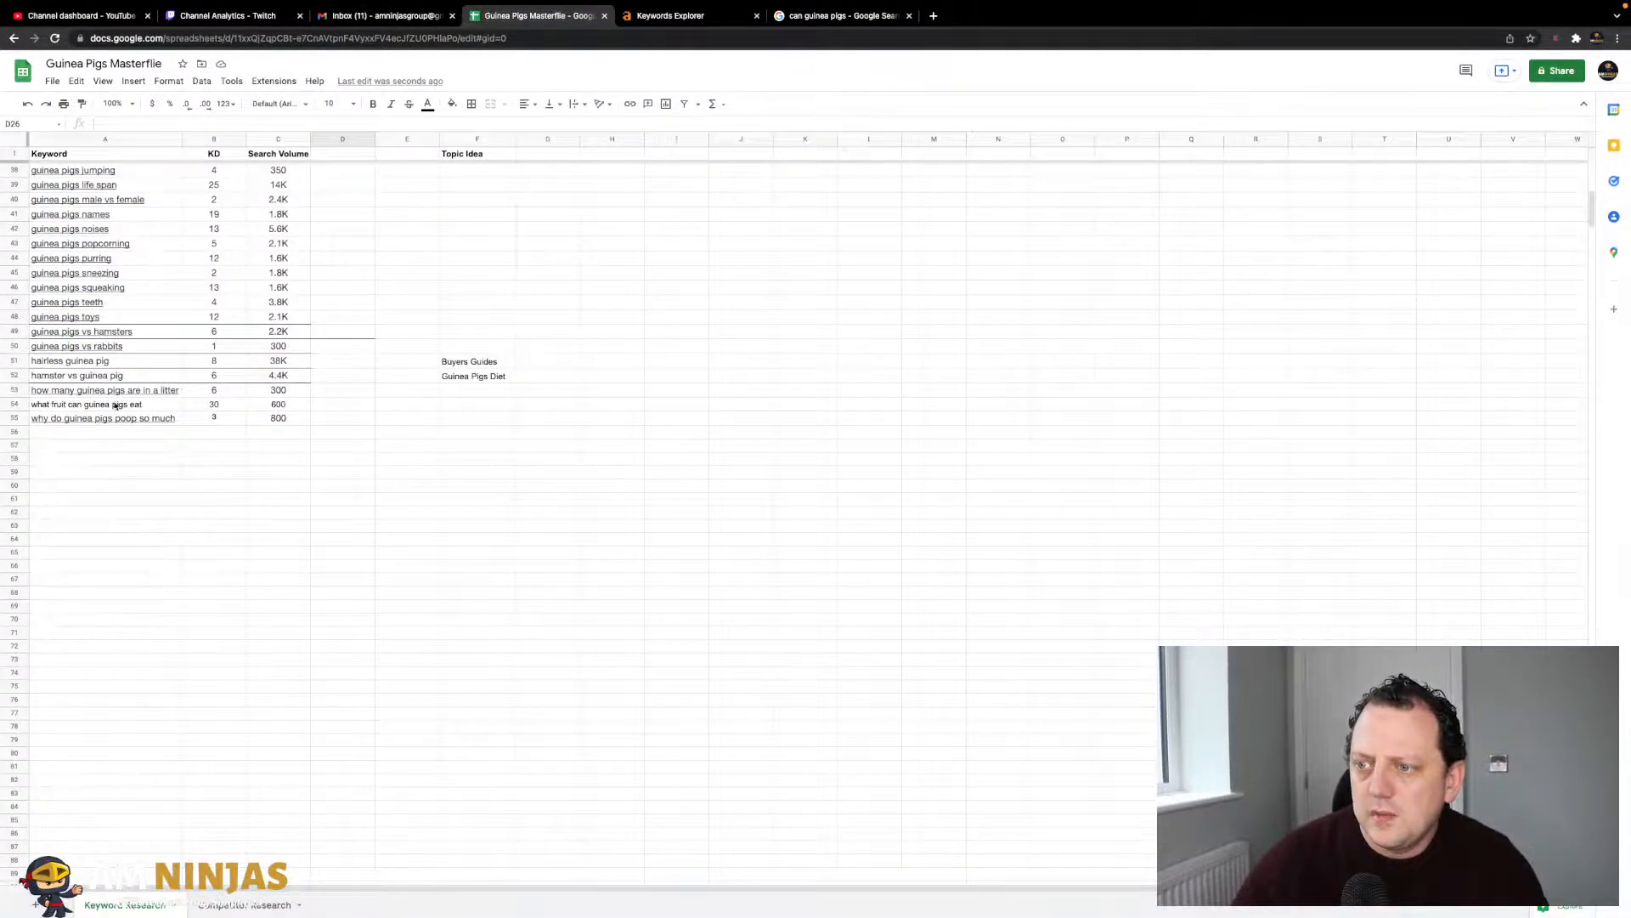
{"action": "left_click", "coordinate": [841, 15]}
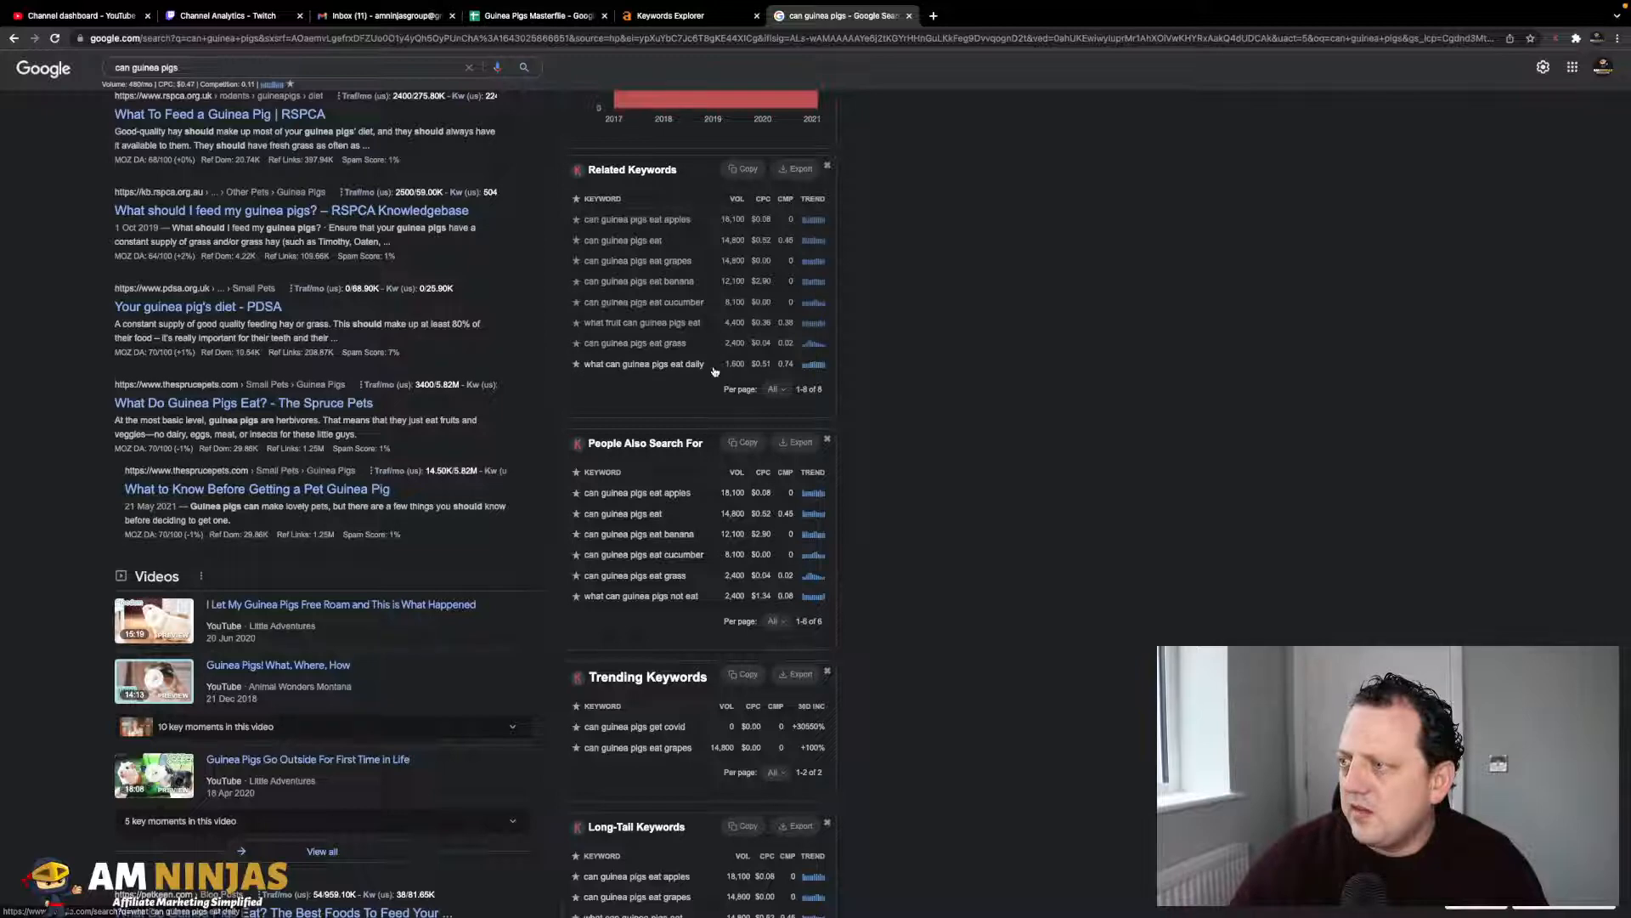
- Copy 'what can guinea pigs eat daily' from Google's related keywords into cell A56
{"action": "left_click_drag", "start_coordinate": [706, 365], "coordinate": [577, 367]}
{"action": "key", "text": "ctrl+c"}
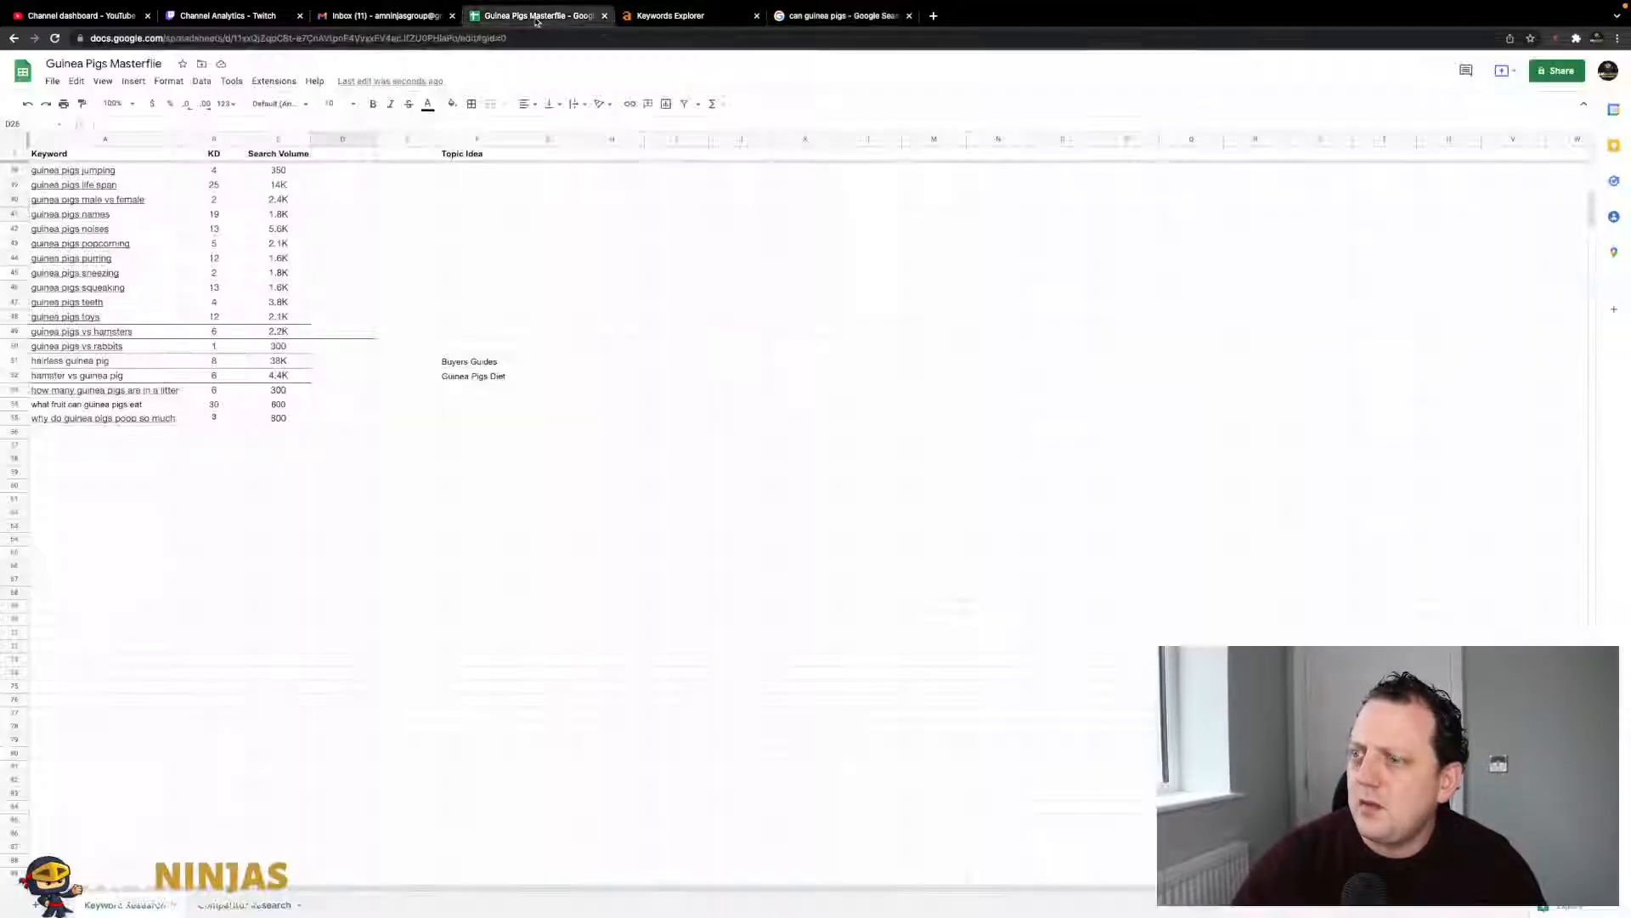
{"action": "left_click", "coordinate": [535, 15]}
{"action": "left_click", "coordinate": [86, 434]}
{"action": "key", "text": "ctrl+v"}
{"action": "left_click", "coordinate": [123, 498]}
{"action": "left_click", "coordinate": [670, 15]}
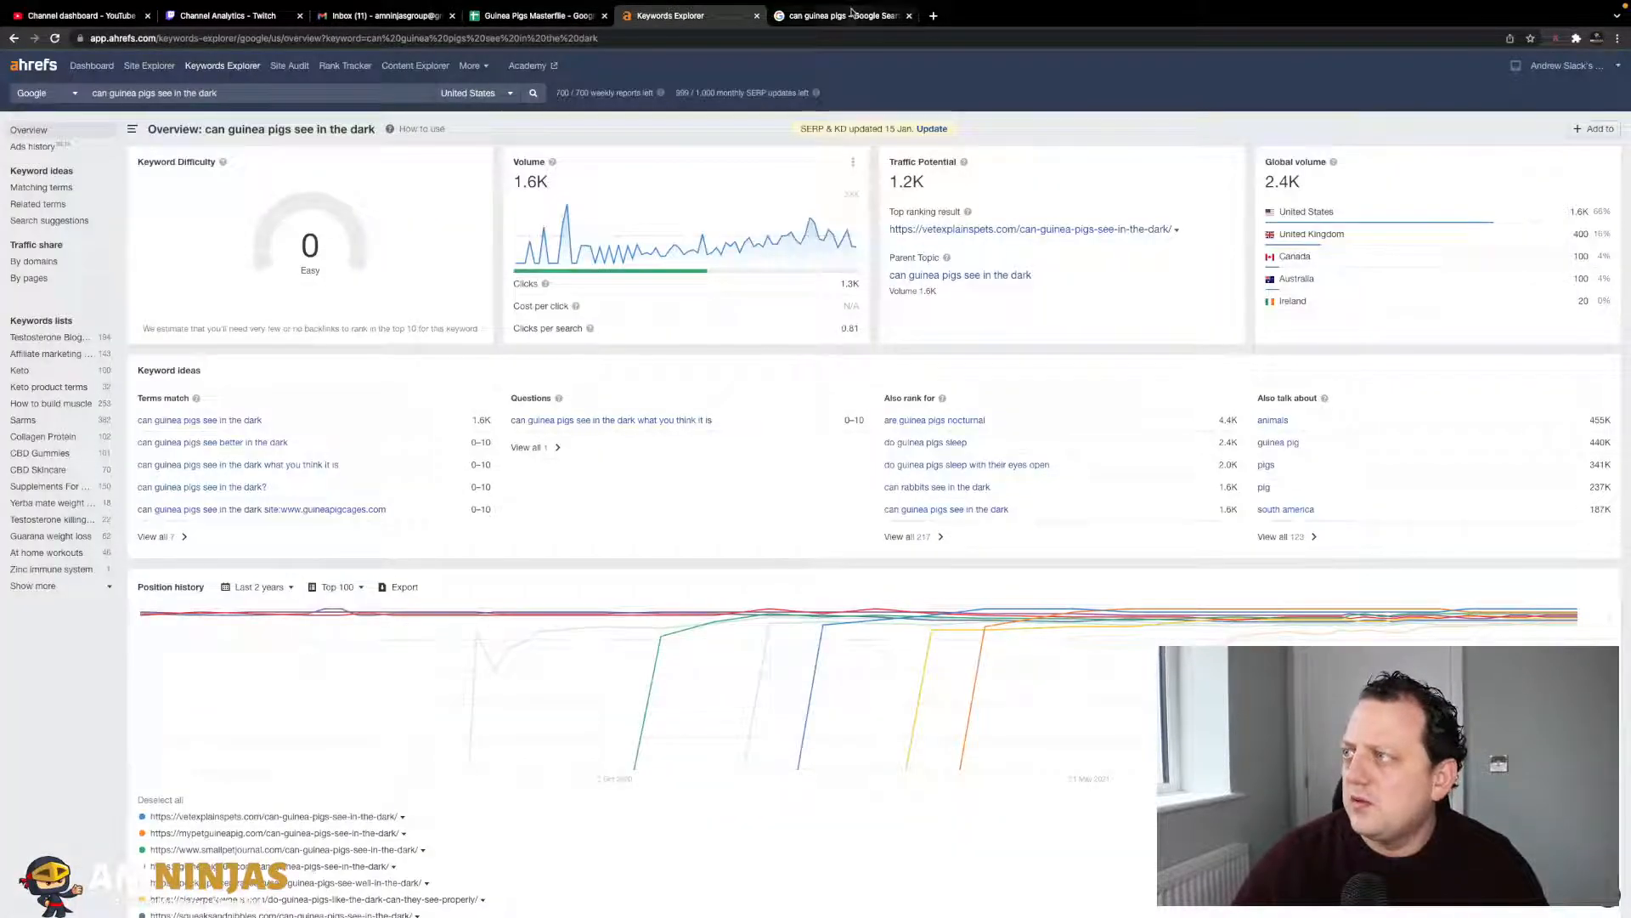
- Copy 'can guinea pigs eat grass' from Google's related keywords into cell A57
{"action": "left_click", "coordinate": [841, 16]}
{"action": "left_click_drag", "start_coordinate": [710, 345], "coordinate": [587, 340]}
{"action": "key", "text": "ctrl+c"}
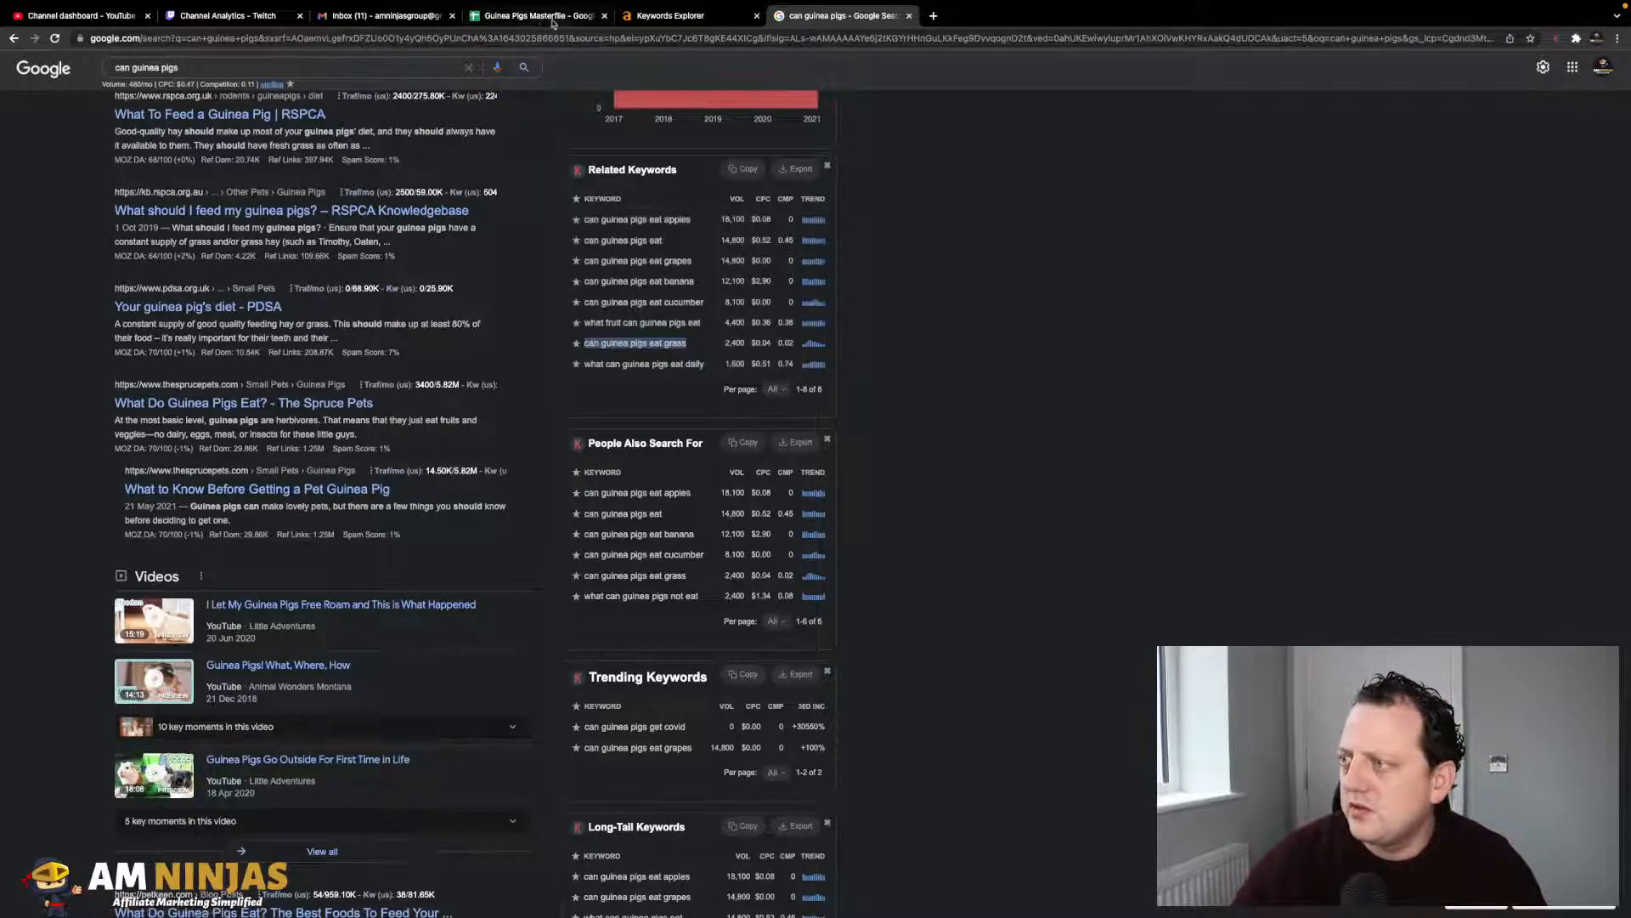
{"action": "left_click", "coordinate": [508, 15]}
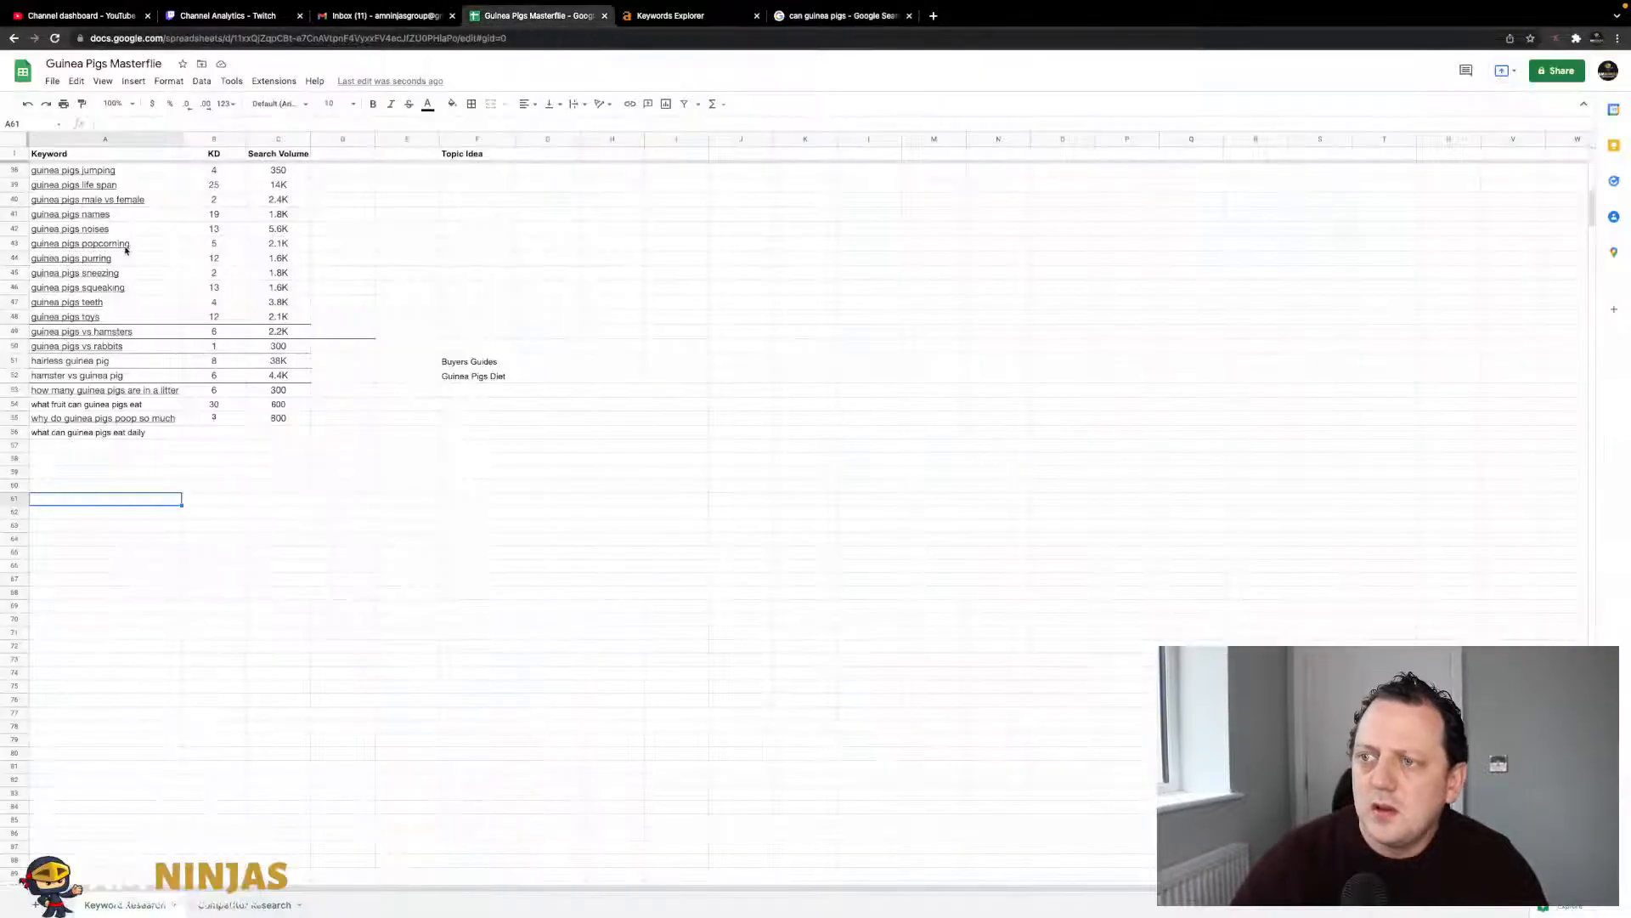
{"action": "scroll", "coordinate": [172, 263], "scroll_direction": "up", "scroll_amount": 10}
{"action": "scroll", "coordinate": [172, 265], "scroll_direction": "up", "scroll_amount": 1}
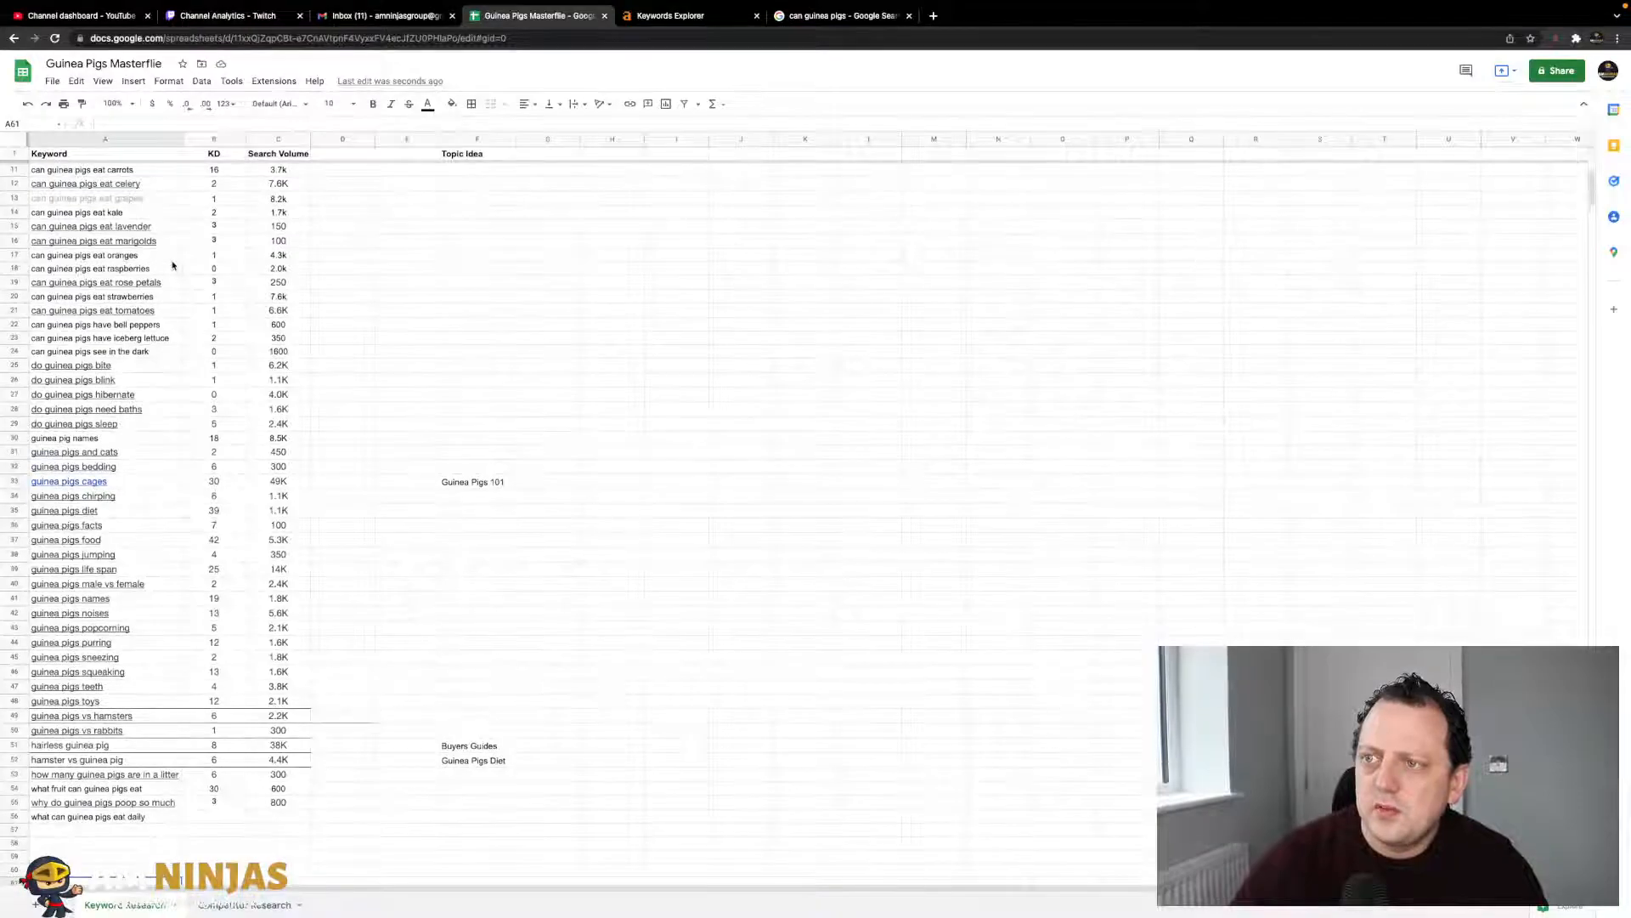
{"action": "scroll", "coordinate": [154, 337], "scroll_direction": "up", "scroll_amount": 5}
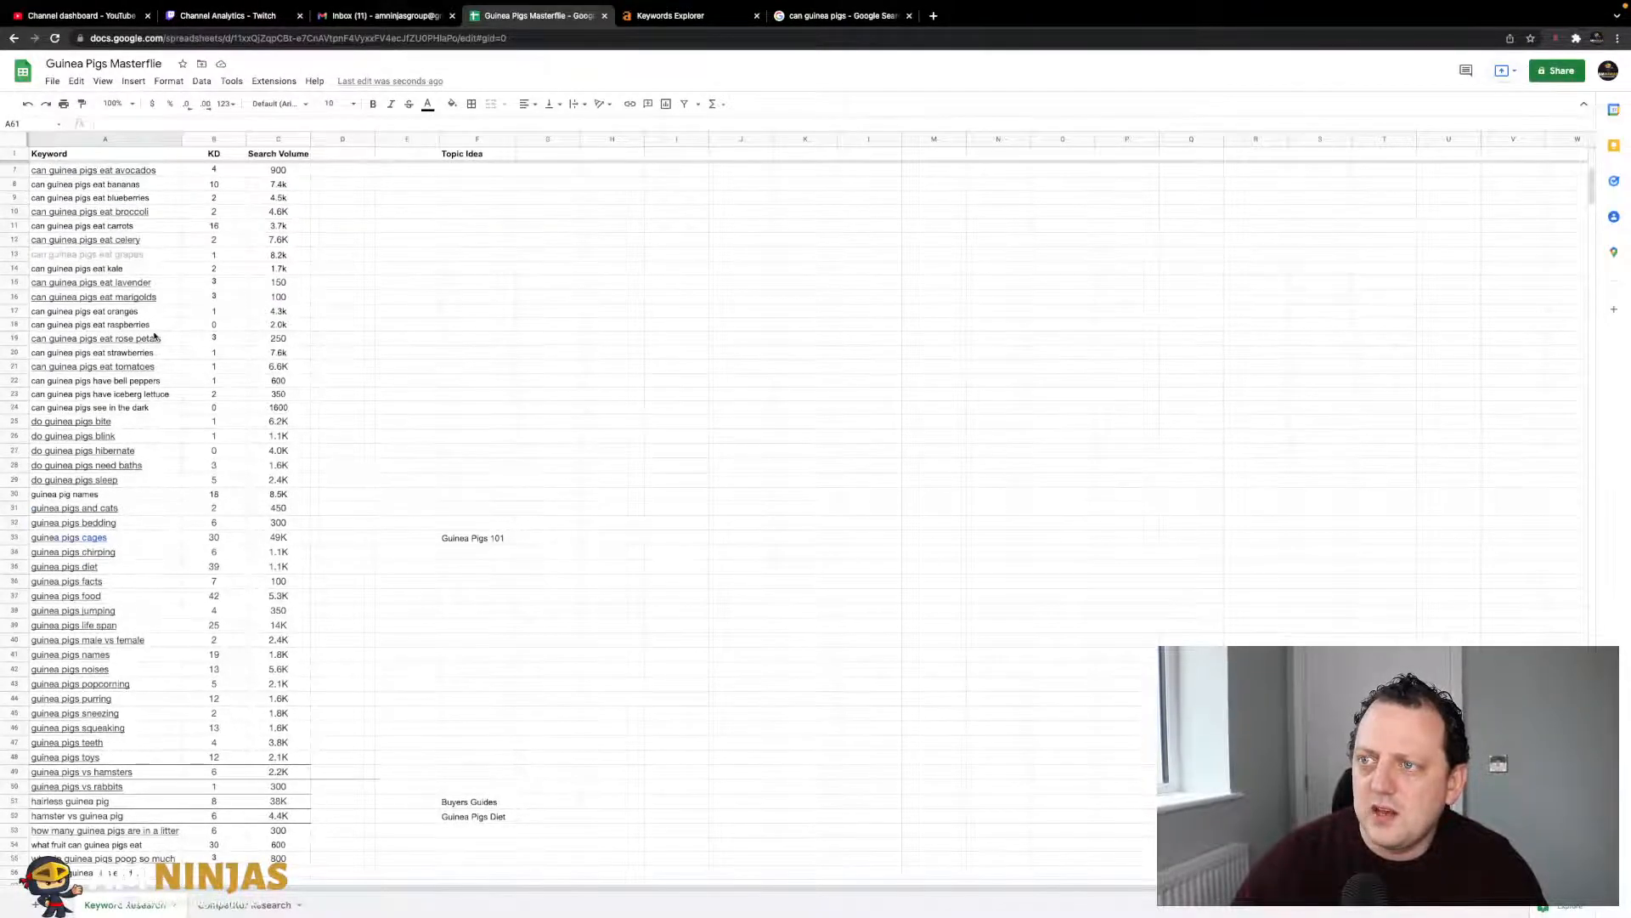
{"action": "scroll", "coordinate": [121, 666], "scroll_direction": "down", "scroll_amount": 13}
{"action": "scroll", "coordinate": [121, 666], "scroll_direction": "down", "scroll_amount": 1}
{"action": "left_click", "coordinate": [128, 705]}
{"action": "left_click", "coordinate": [132, 691]}
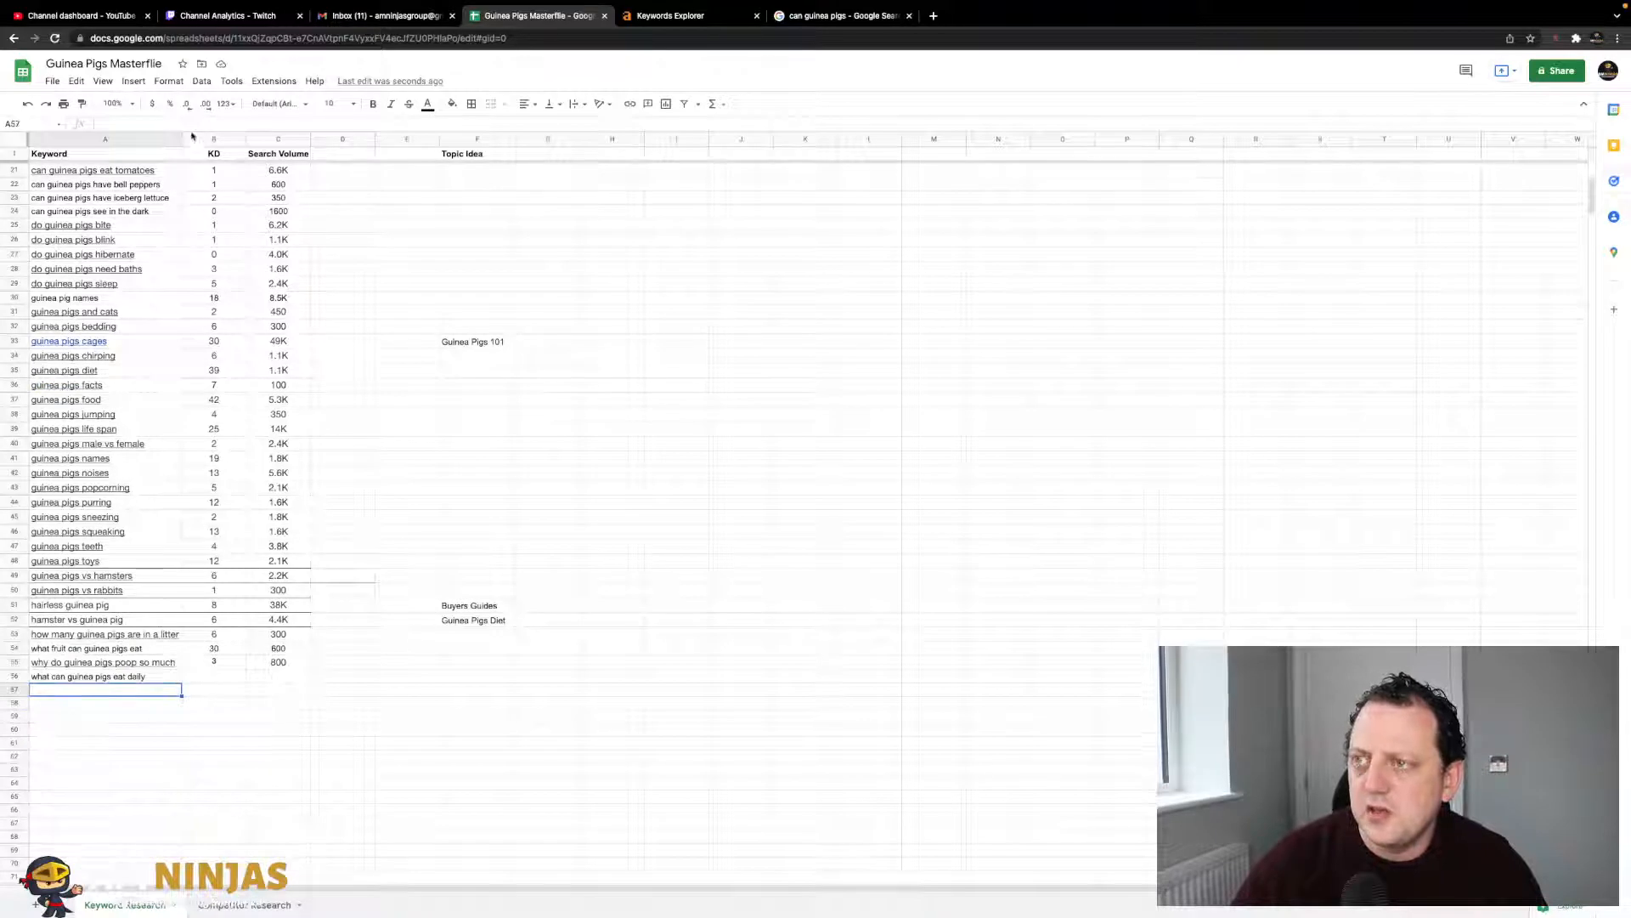
{"action": "key", "text": "ctrl+v"}
{"action": "key", "text": "Return"}
{"action": "left_click", "coordinate": [214, 716]}
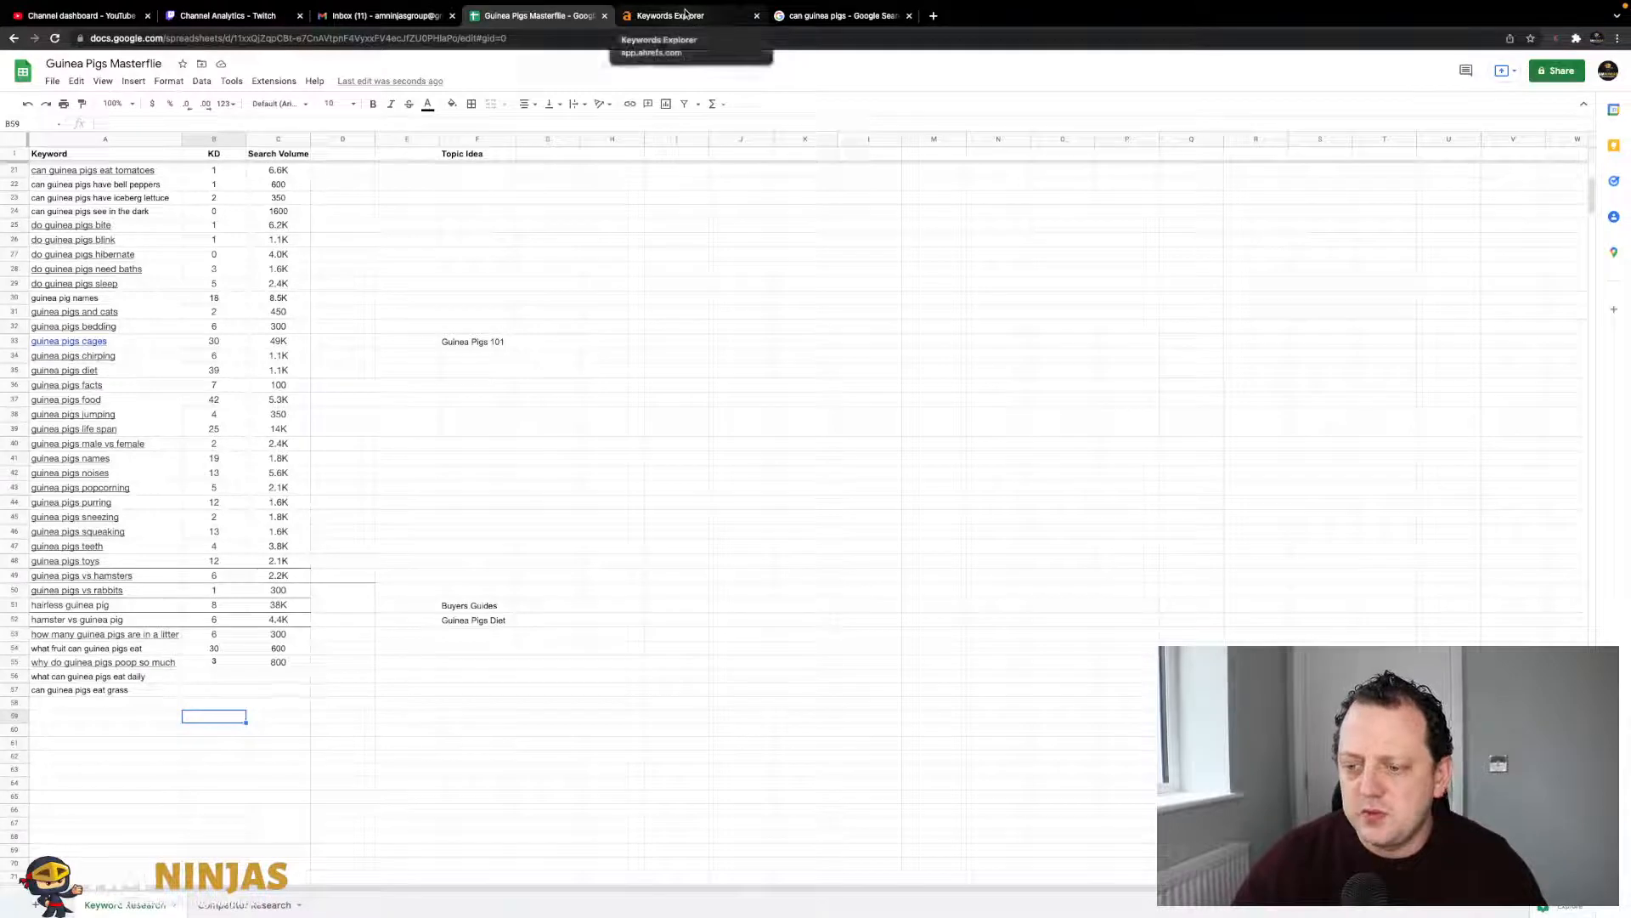
- Compare Ahrefs Keywords Explorer with the Google keyword panels, then return to the Masterfile sheet
{"action": "left_click", "coordinate": [707, 17]}
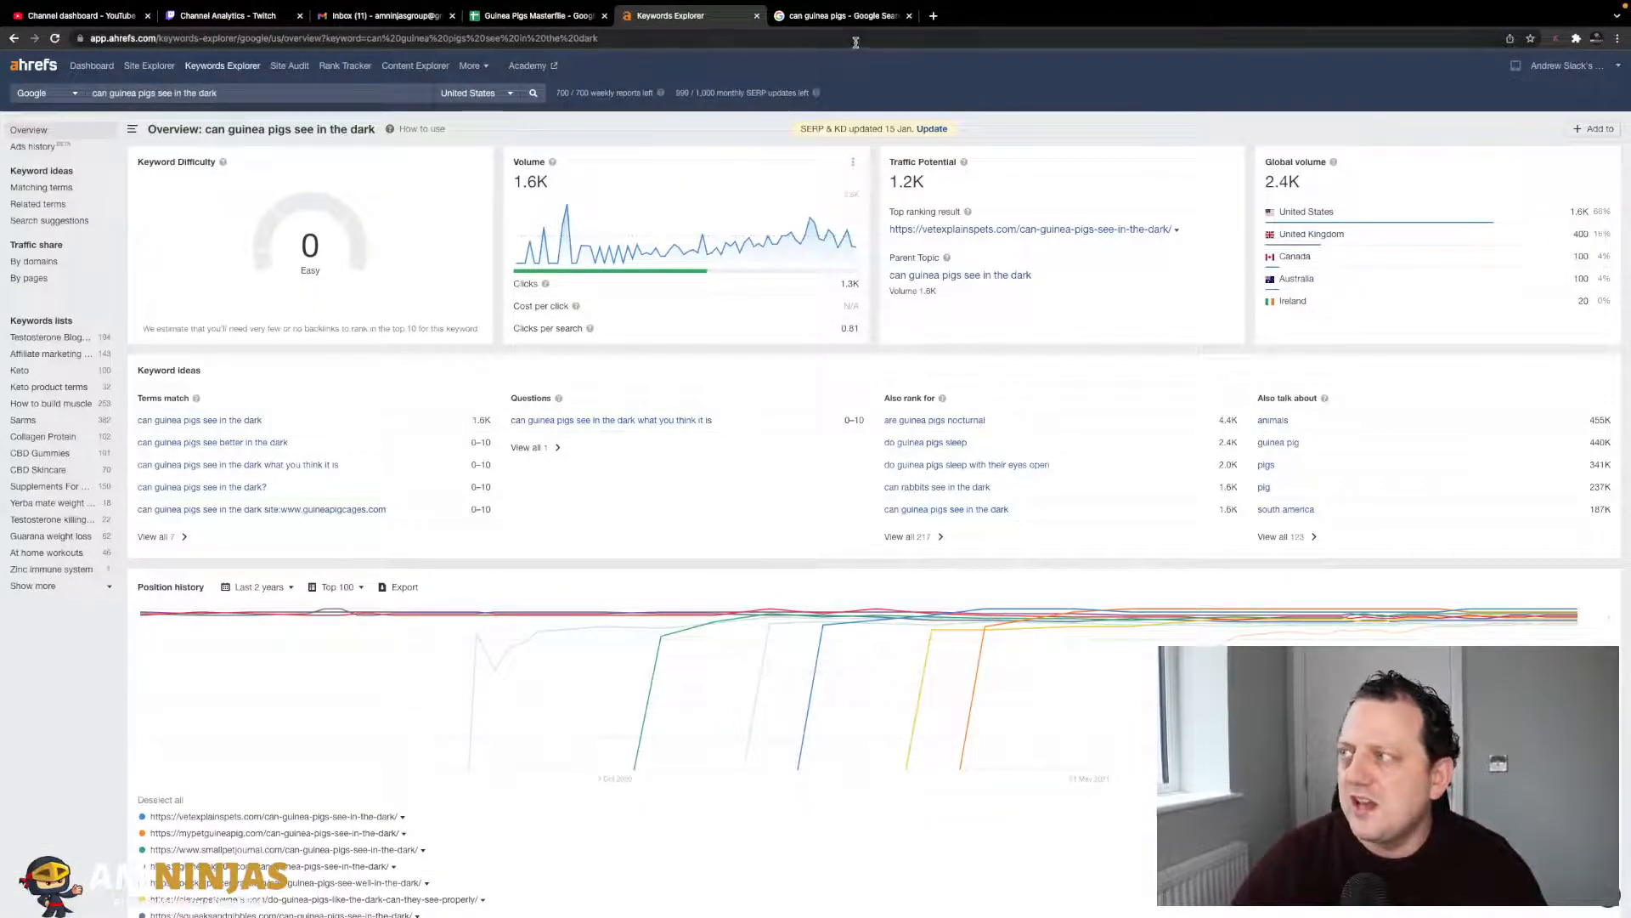
{"action": "left_click", "coordinate": [845, 18]}
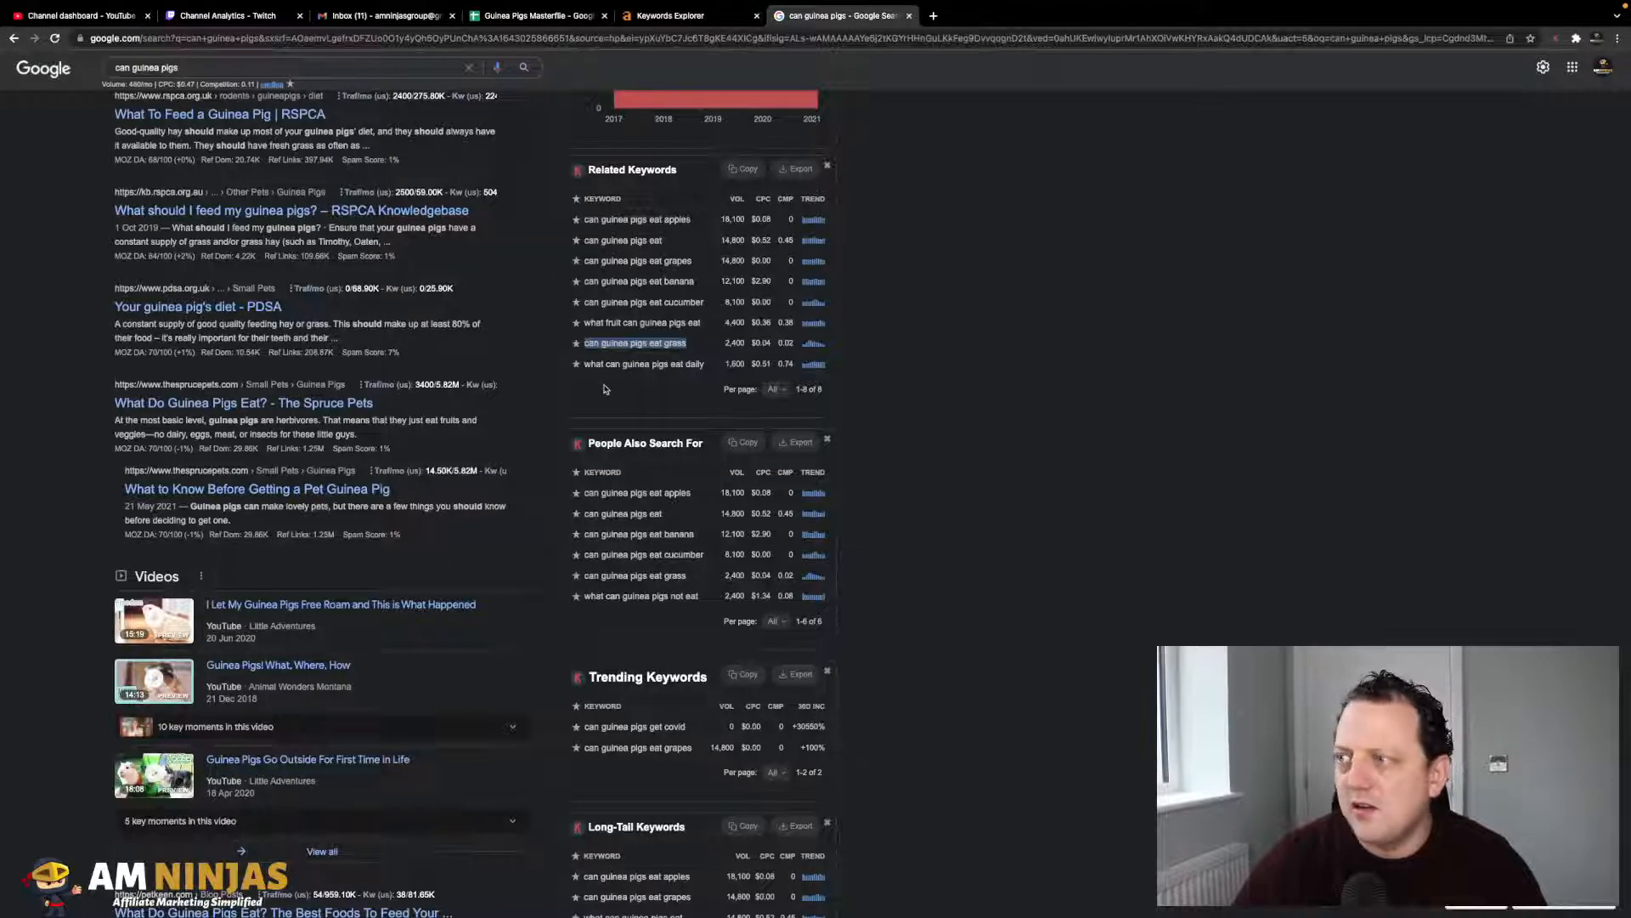
{"action": "left_click", "coordinate": [689, 18]}
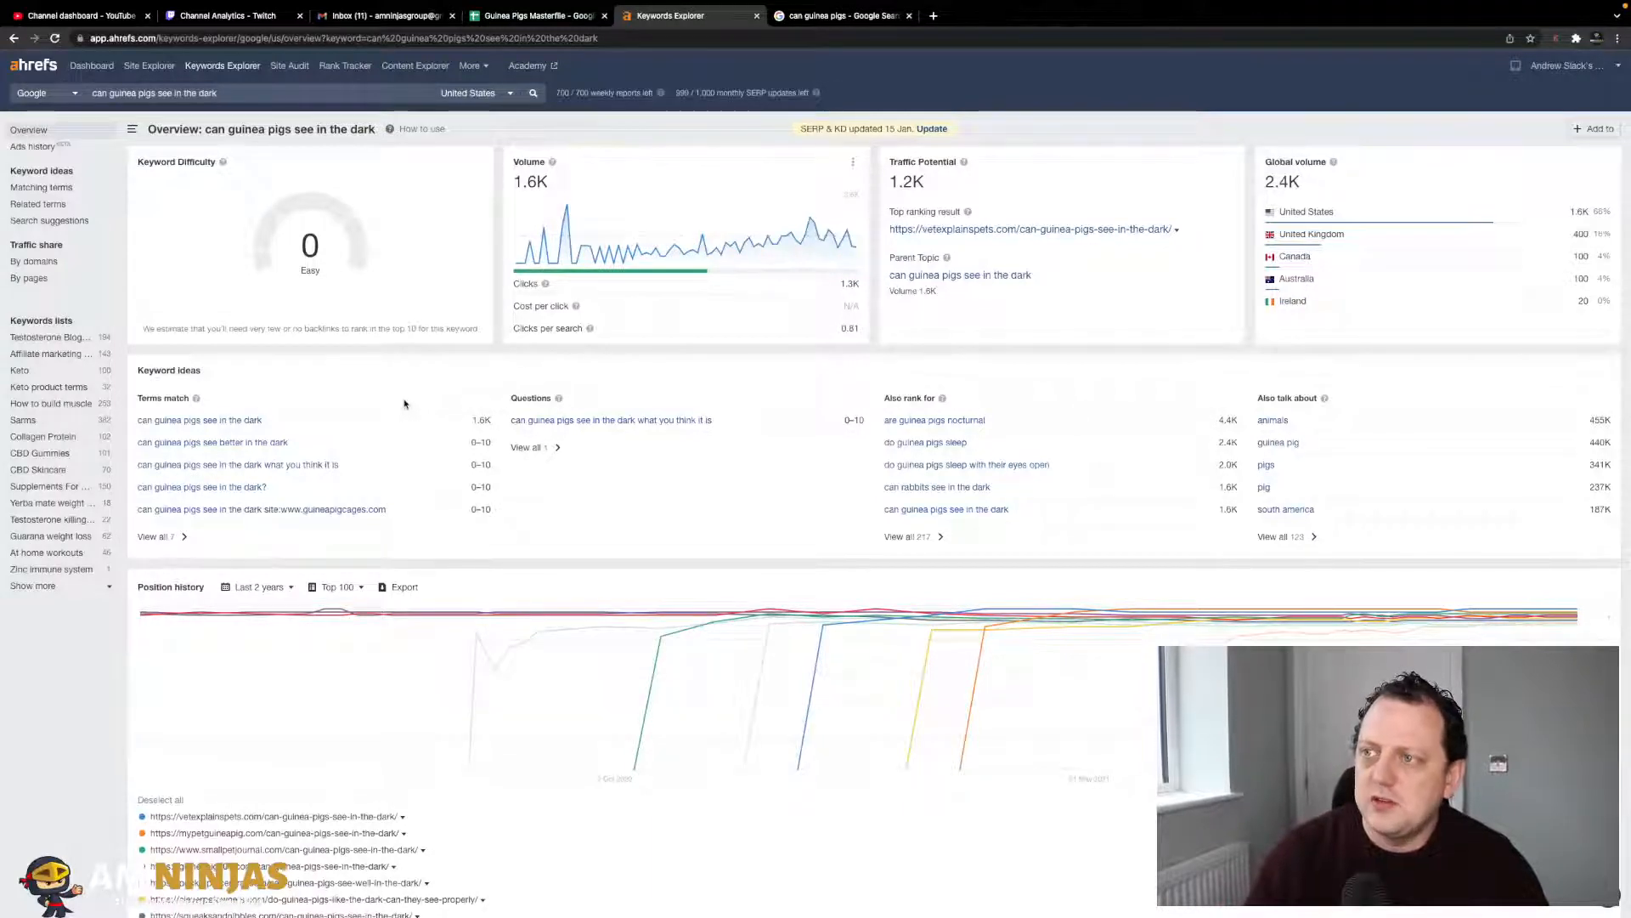
{"action": "left_click", "coordinate": [837, 16]}
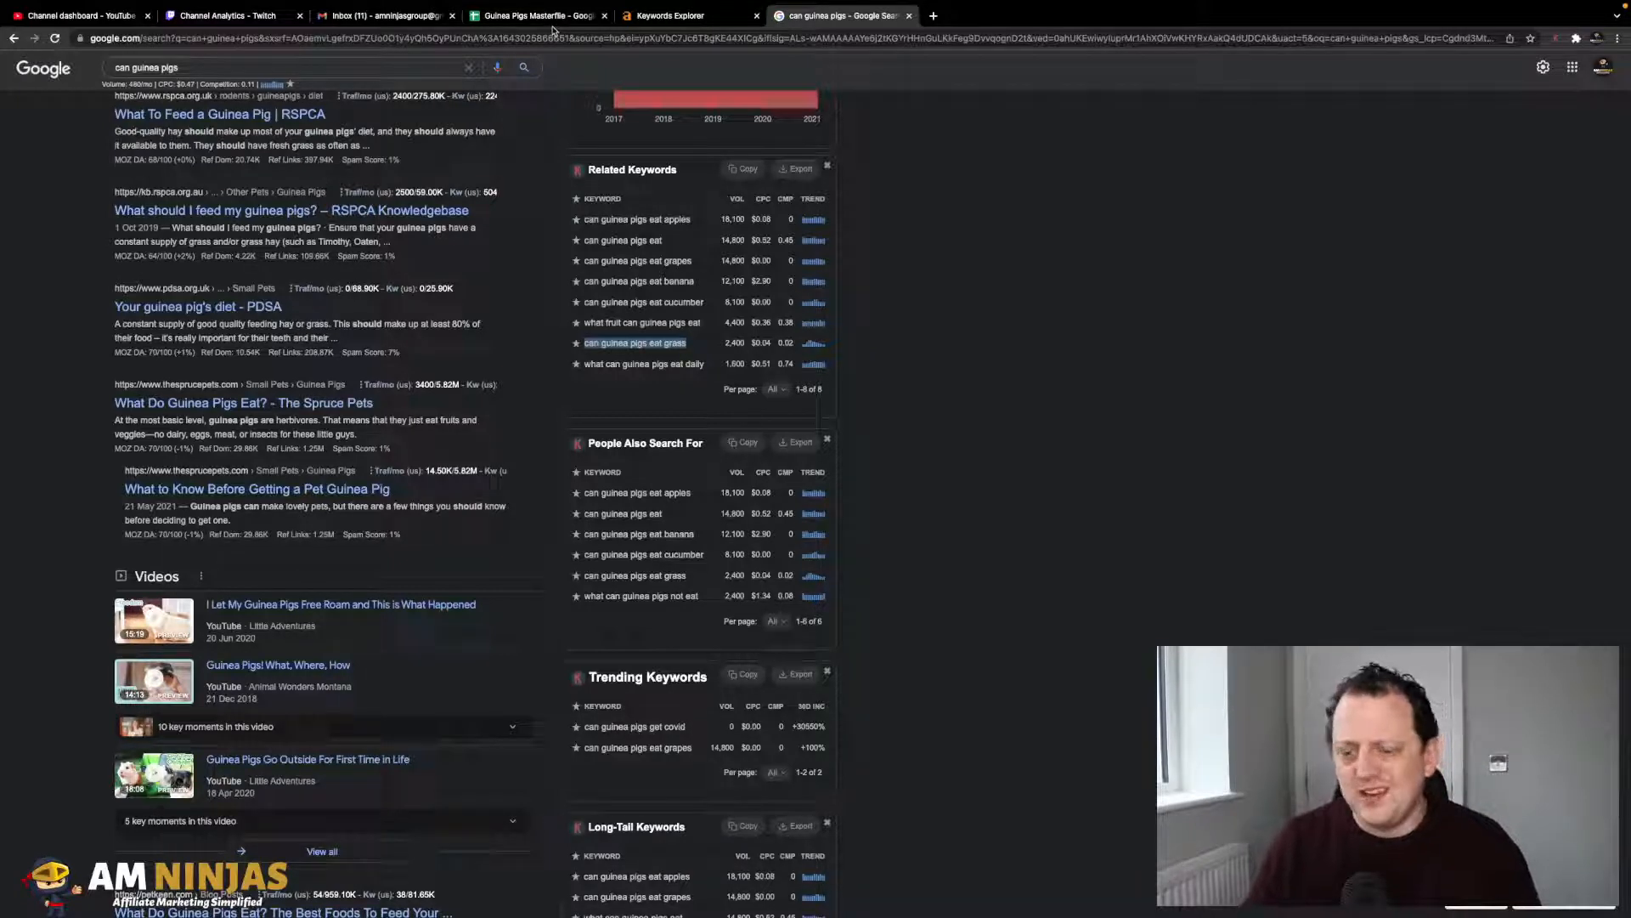
{"action": "left_click", "coordinate": [680, 15]}
{"action": "left_click", "coordinate": [830, 23]}
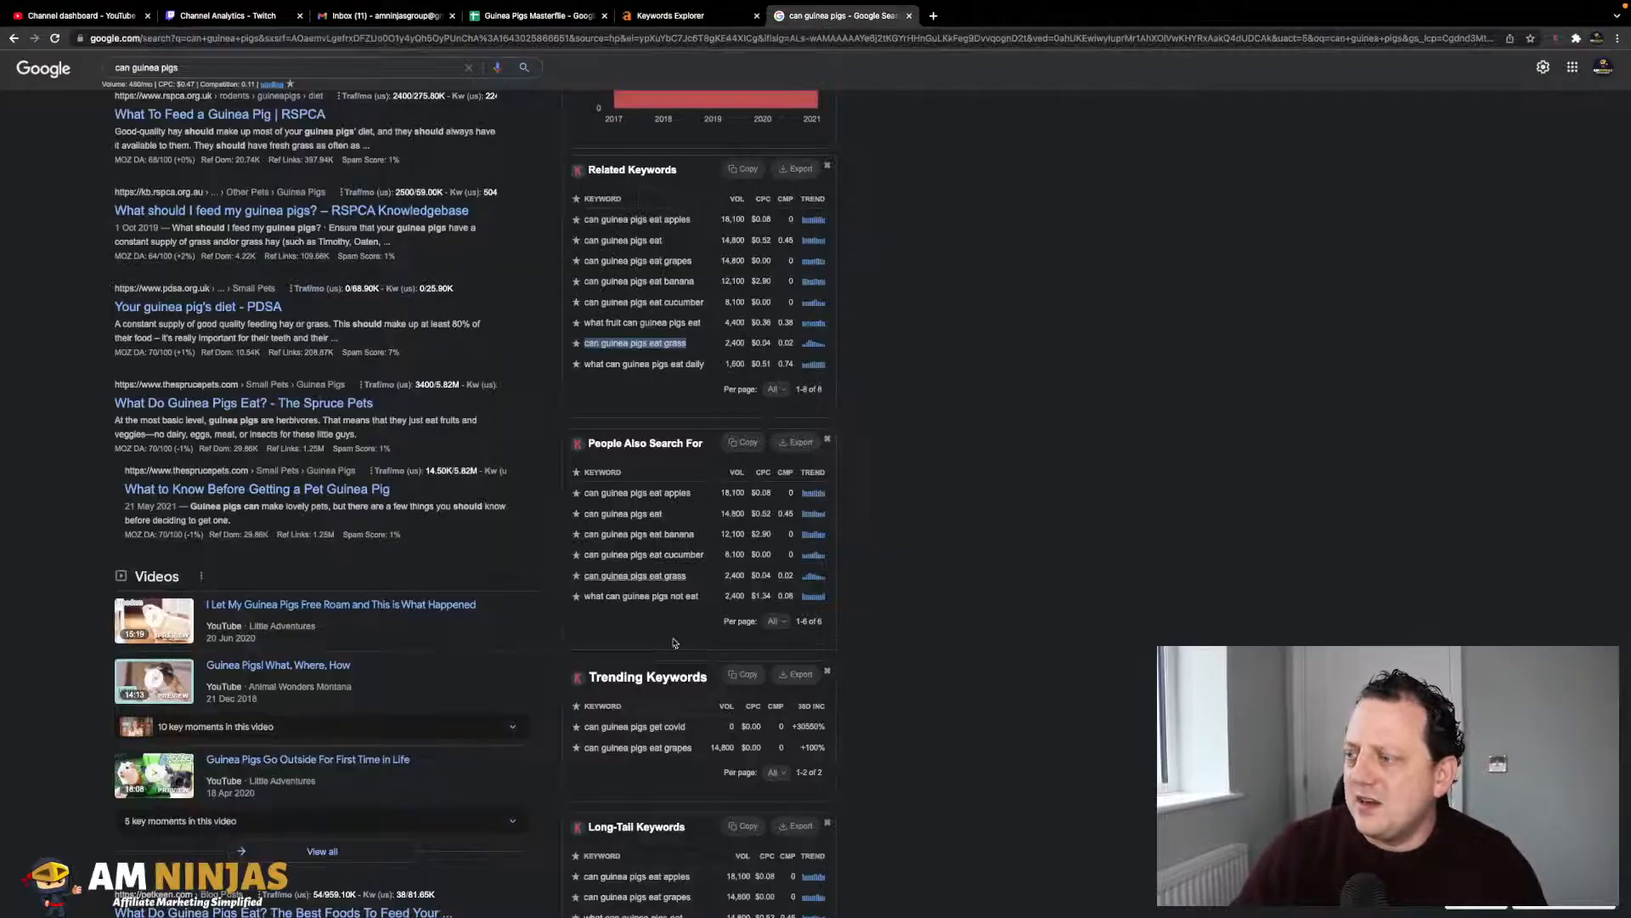
{"action": "scroll", "coordinate": [676, 625], "scroll_direction": "down", "scroll_amount": 3}
{"action": "scroll", "coordinate": [702, 622], "scroll_direction": "down", "scroll_amount": 3}
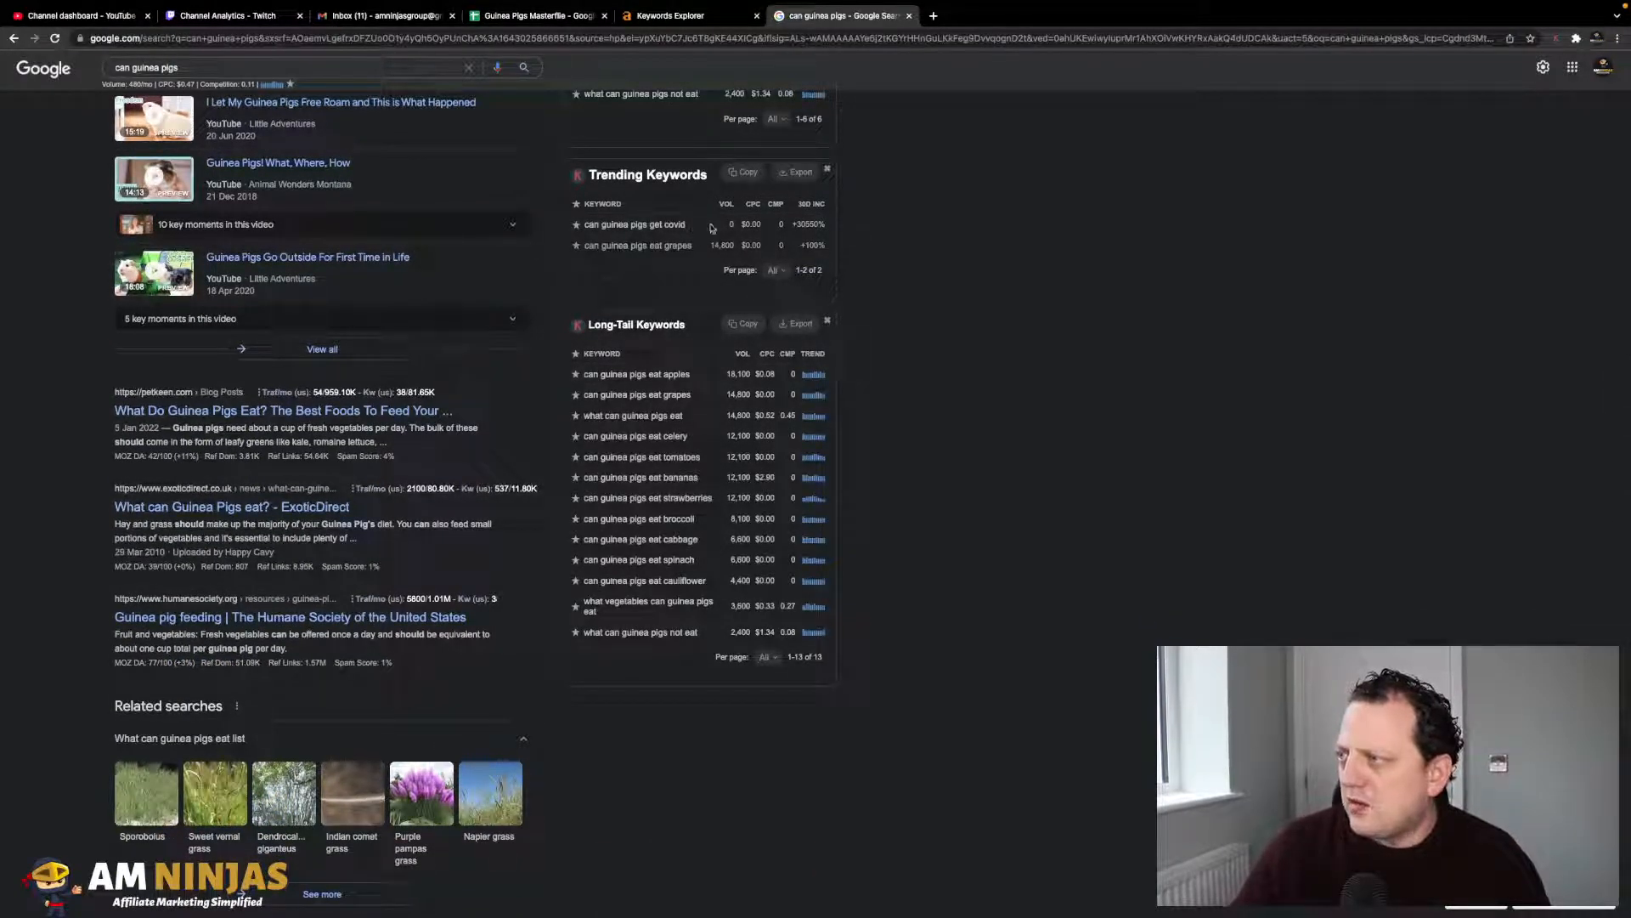
{"action": "scroll", "coordinate": [731, 255], "scroll_direction": "down", "scroll_amount": 1}
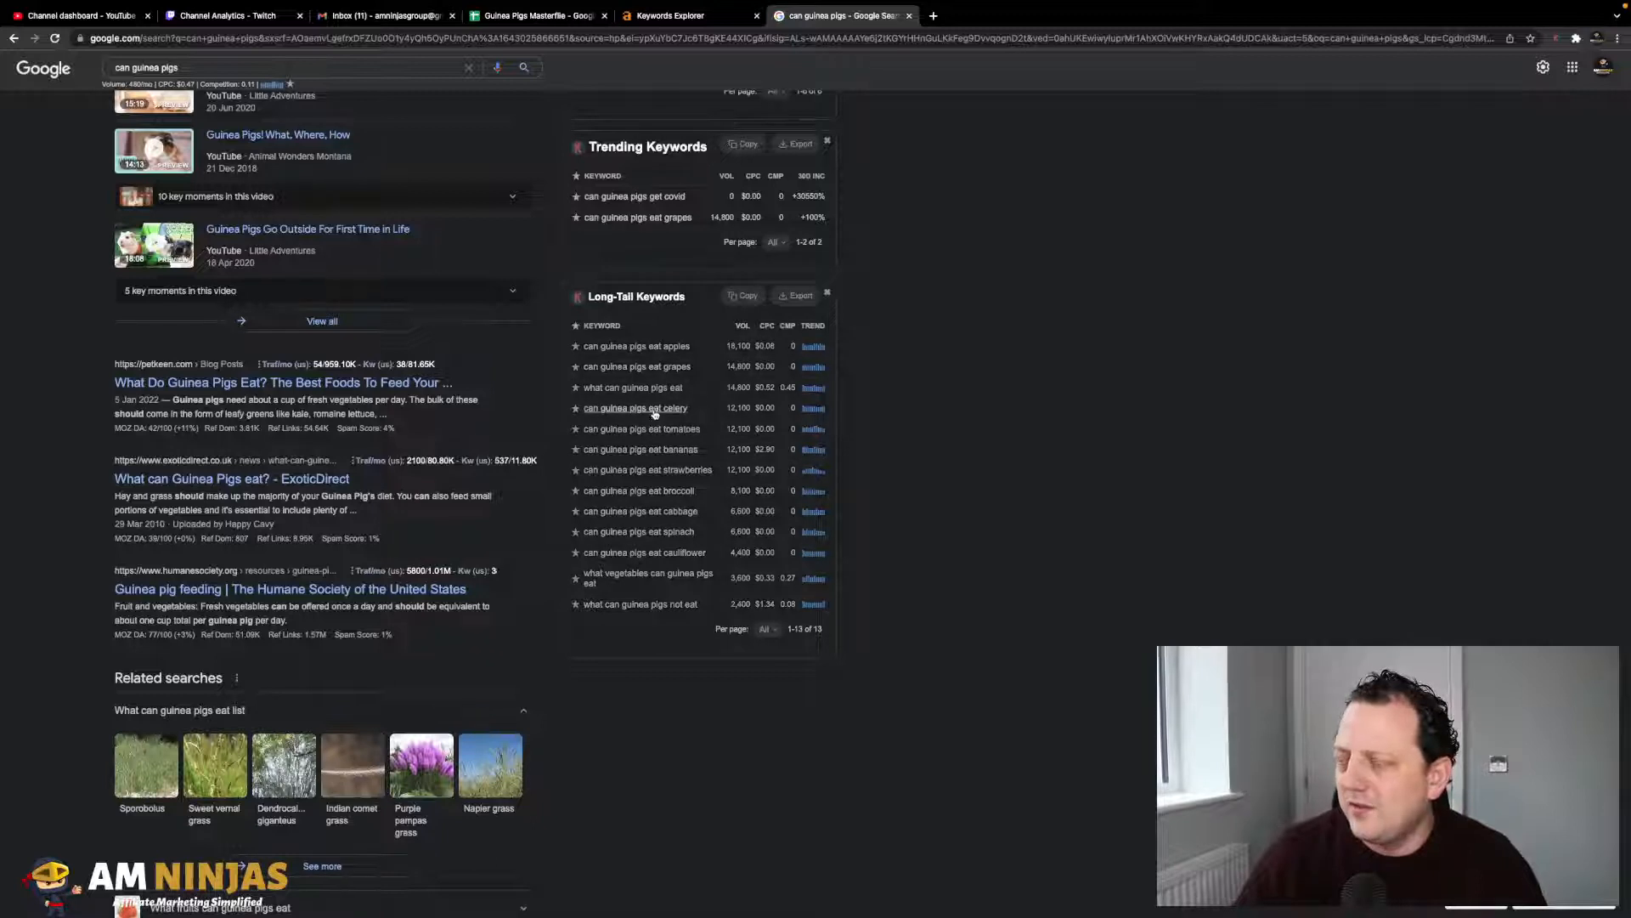
{"action": "scroll", "coordinate": [669, 399], "scroll_direction": "down", "scroll_amount": 1}
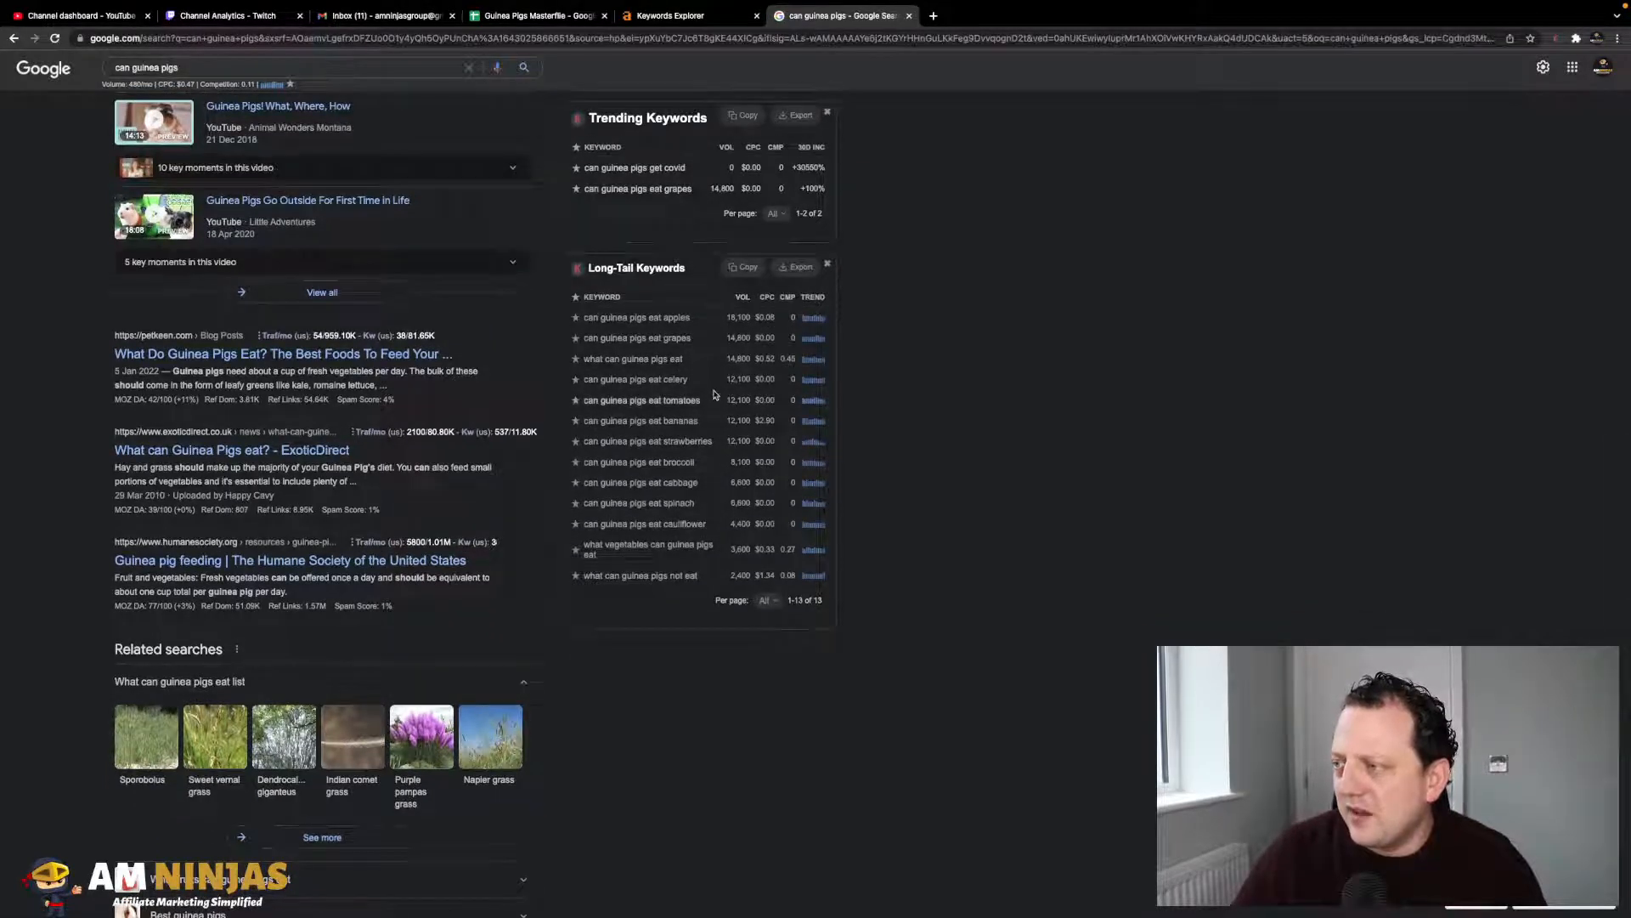
{"action": "scroll", "coordinate": [716, 390], "scroll_direction": "down", "scroll_amount": 1}
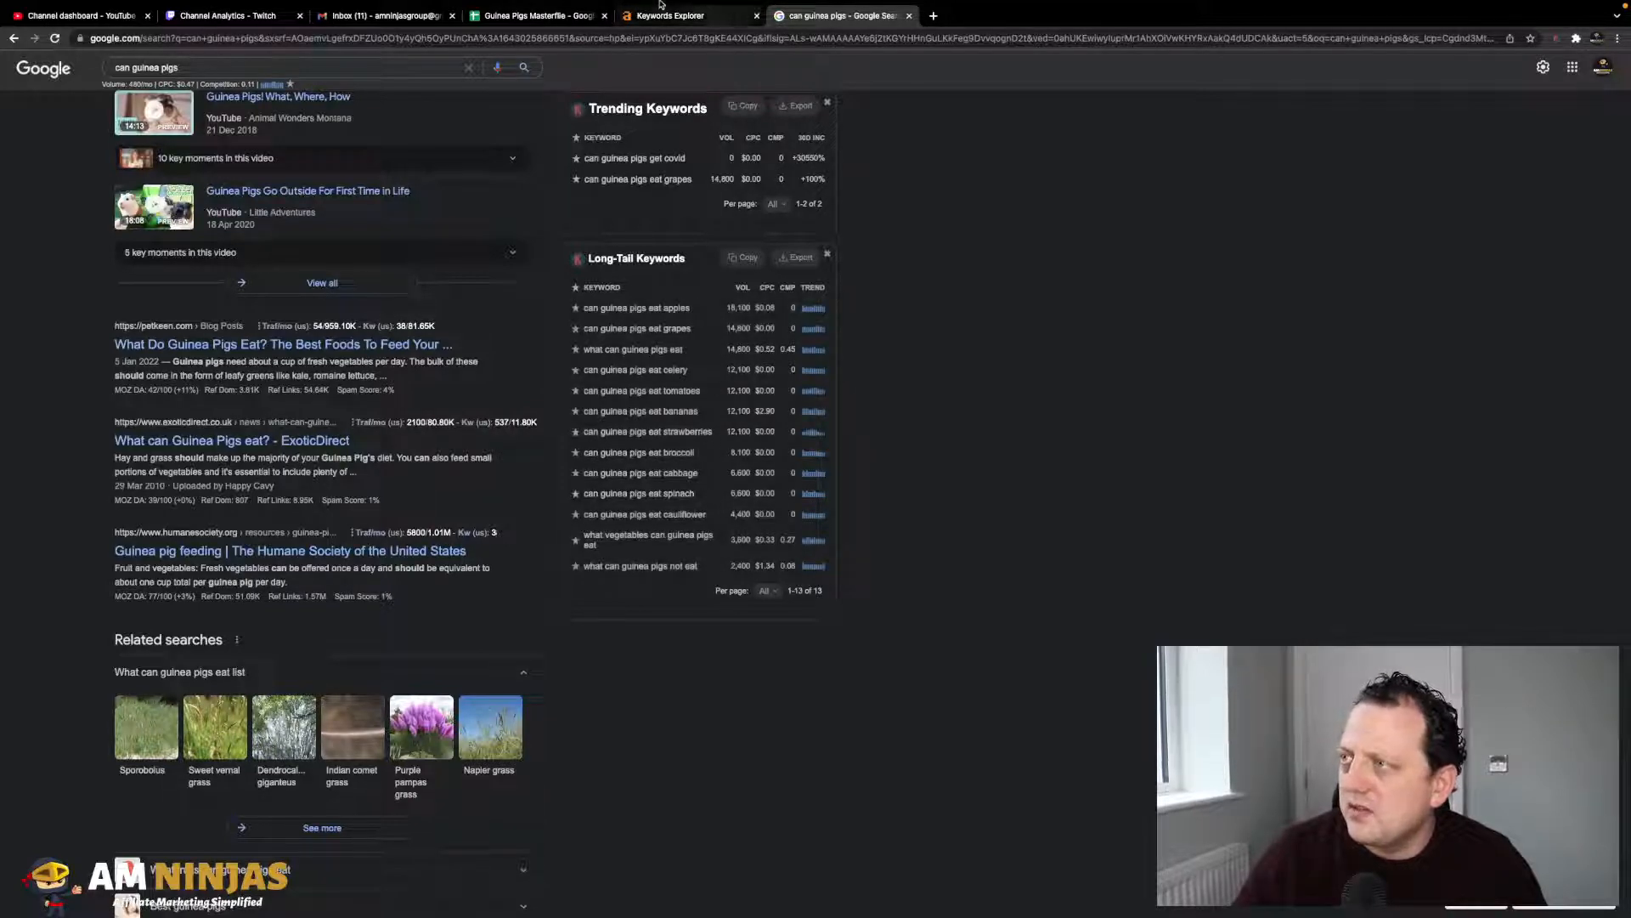
{"action": "left_click", "coordinate": [537, 17]}
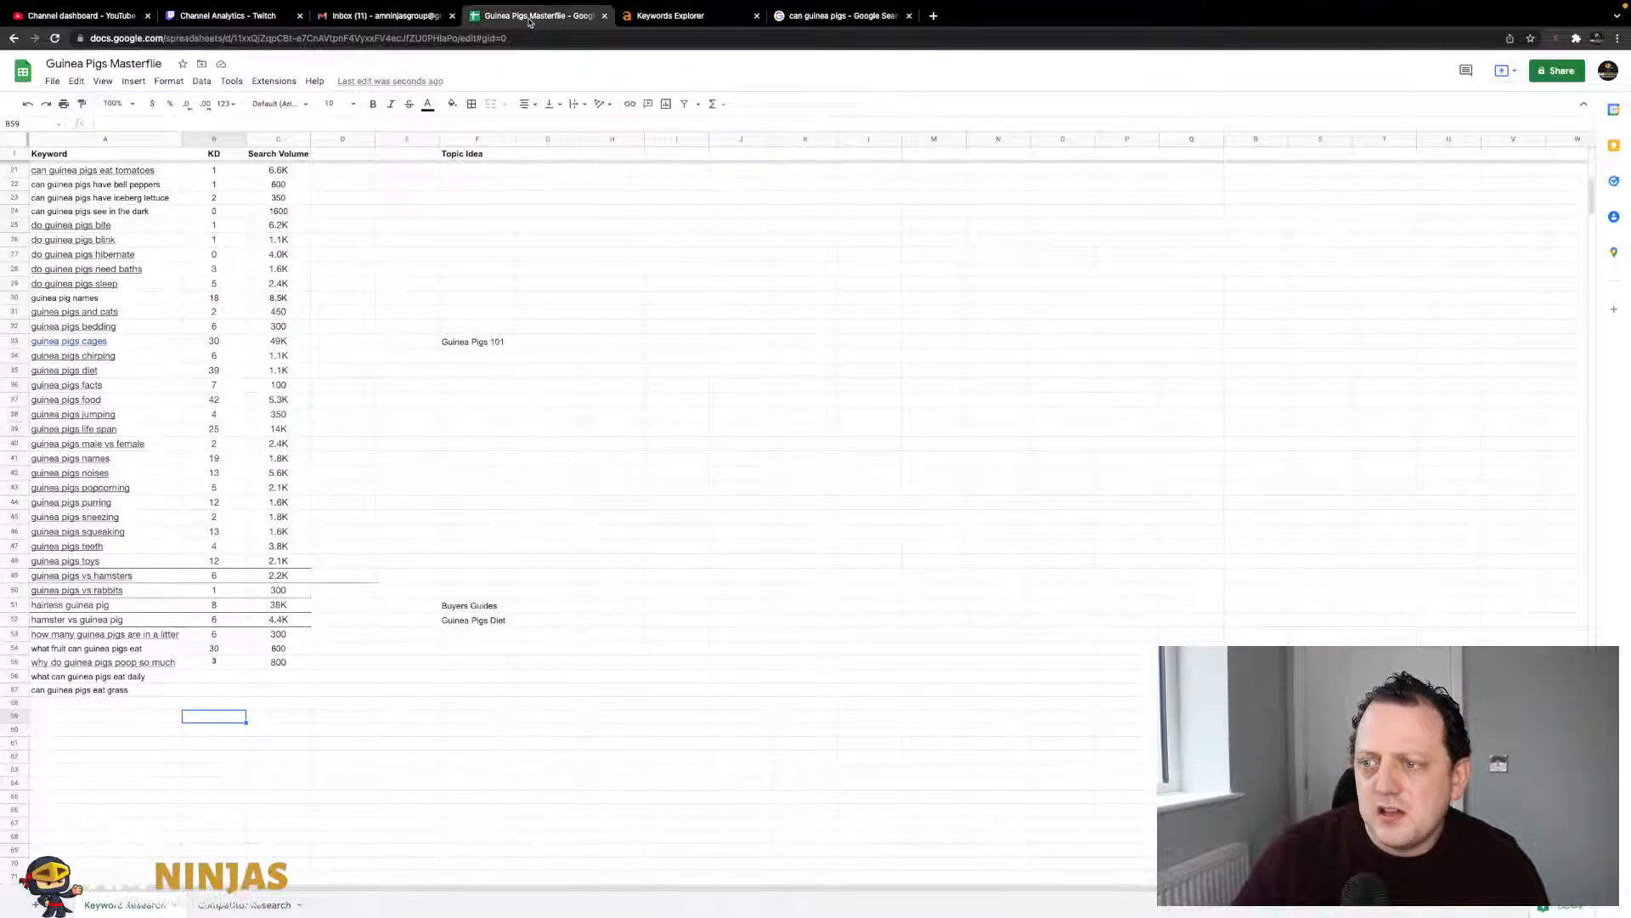
- Paste 'can guinea pigs eat tomatoes' into A58 at the bottom of the Keyword column
{"action": "scroll", "coordinate": [461, 244], "scroll_direction": "up", "scroll_amount": 3}
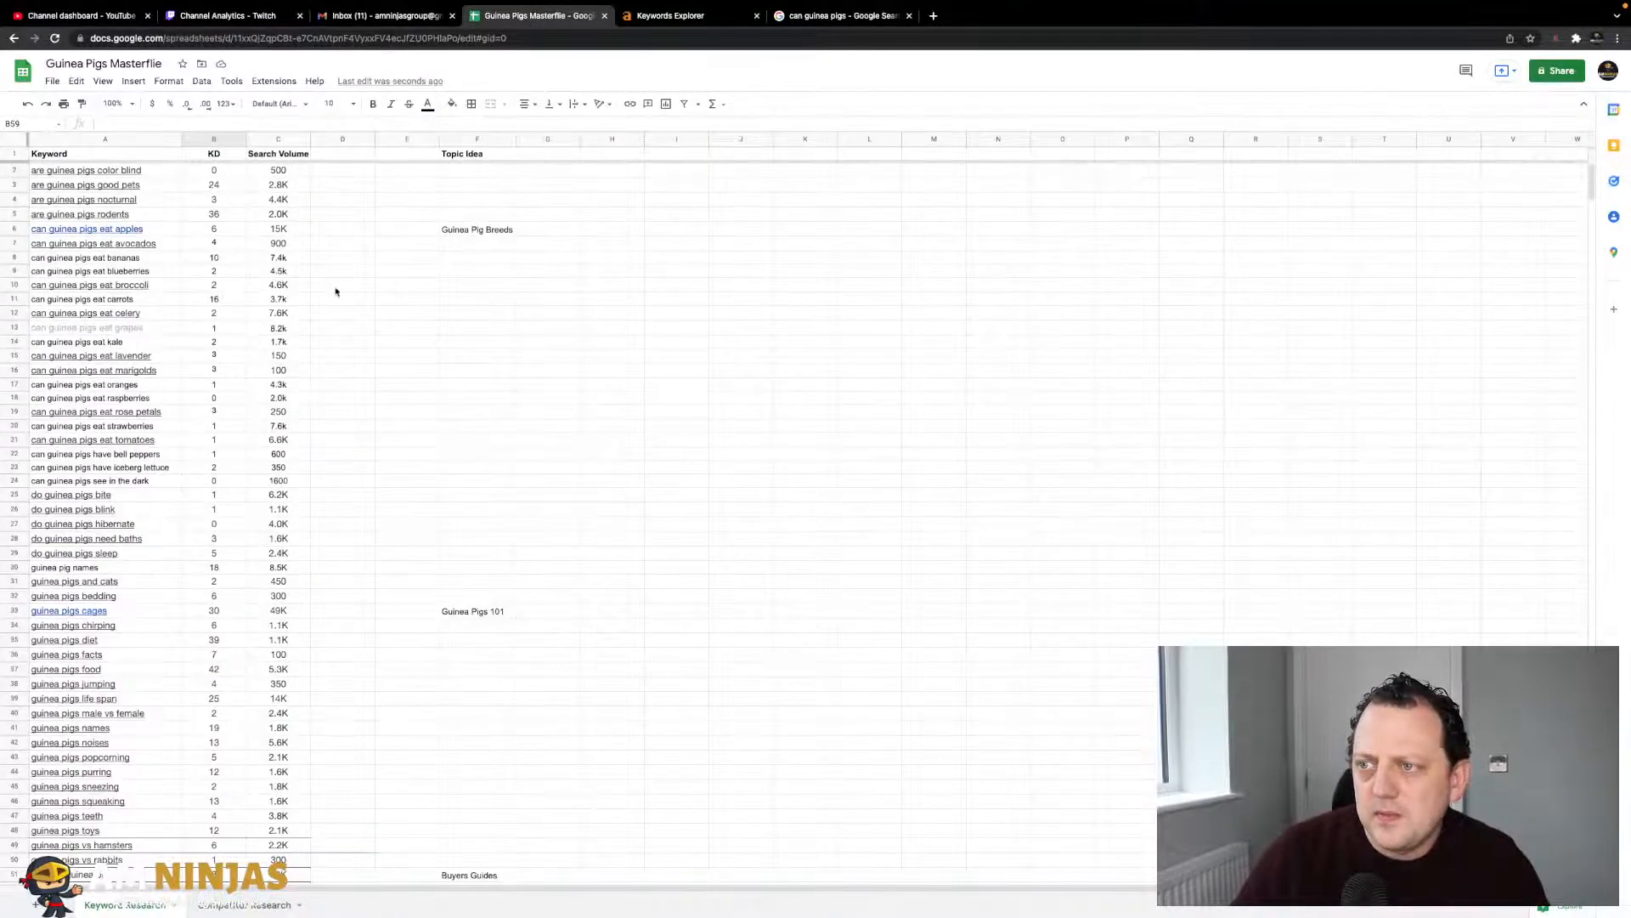
{"action": "left_click", "coordinate": [713, 15]}
{"action": "left_click", "coordinate": [807, 15]}
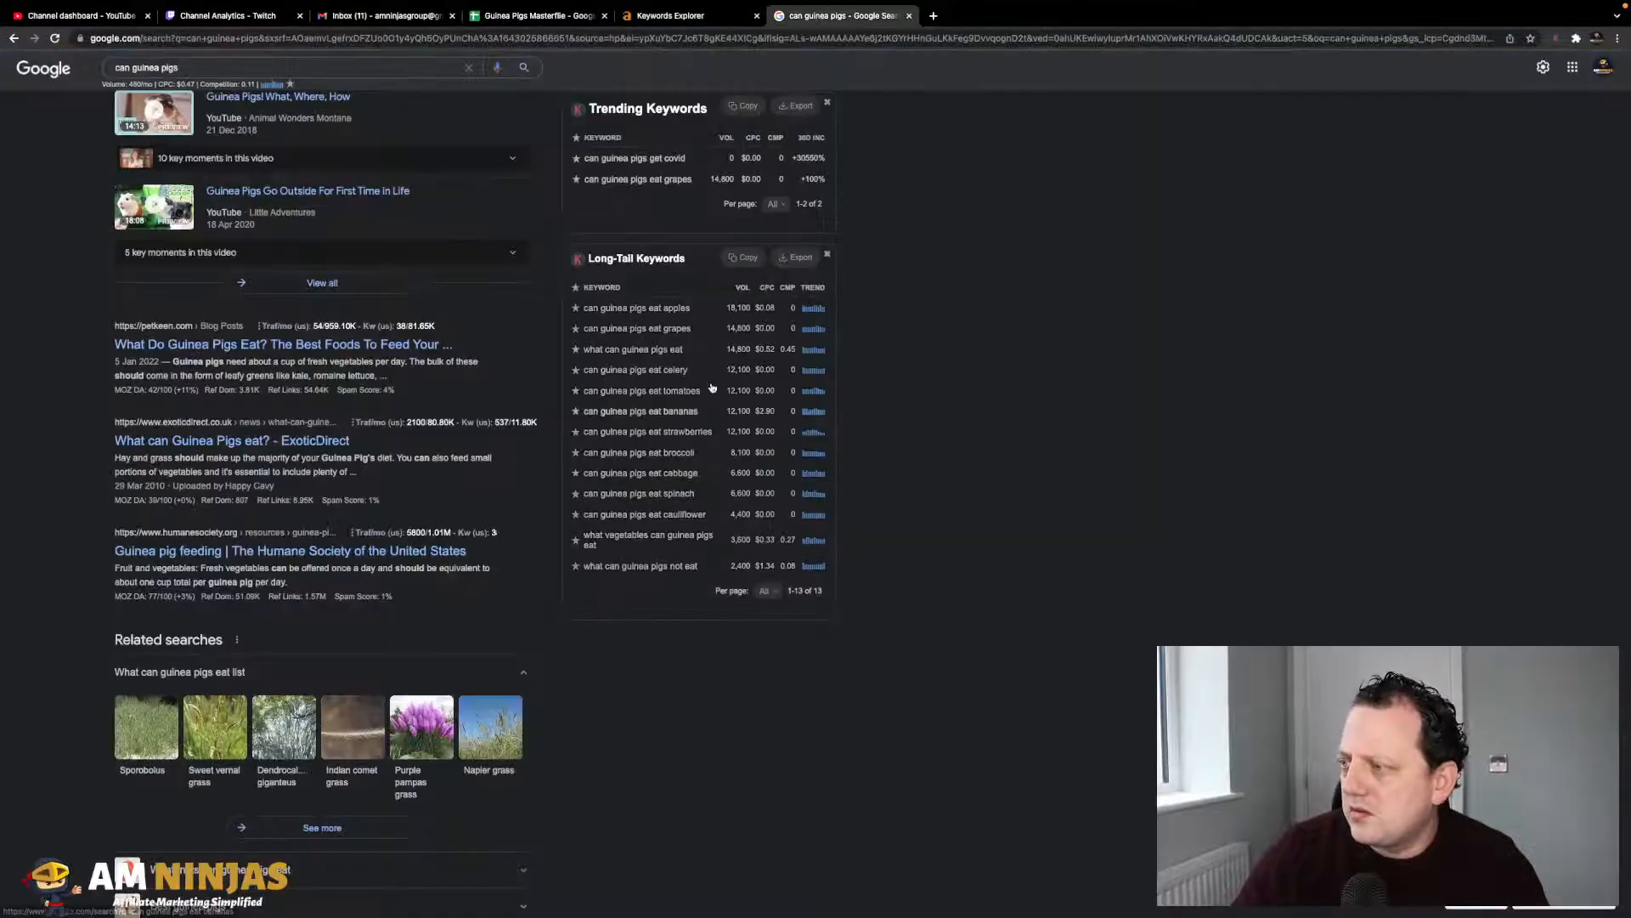
{"action": "left_click", "coordinate": [549, 17]}
{"action": "scroll", "coordinate": [269, 621], "scroll_direction": "down", "scroll_amount": 10}
{"action": "left_click", "coordinate": [146, 340]}
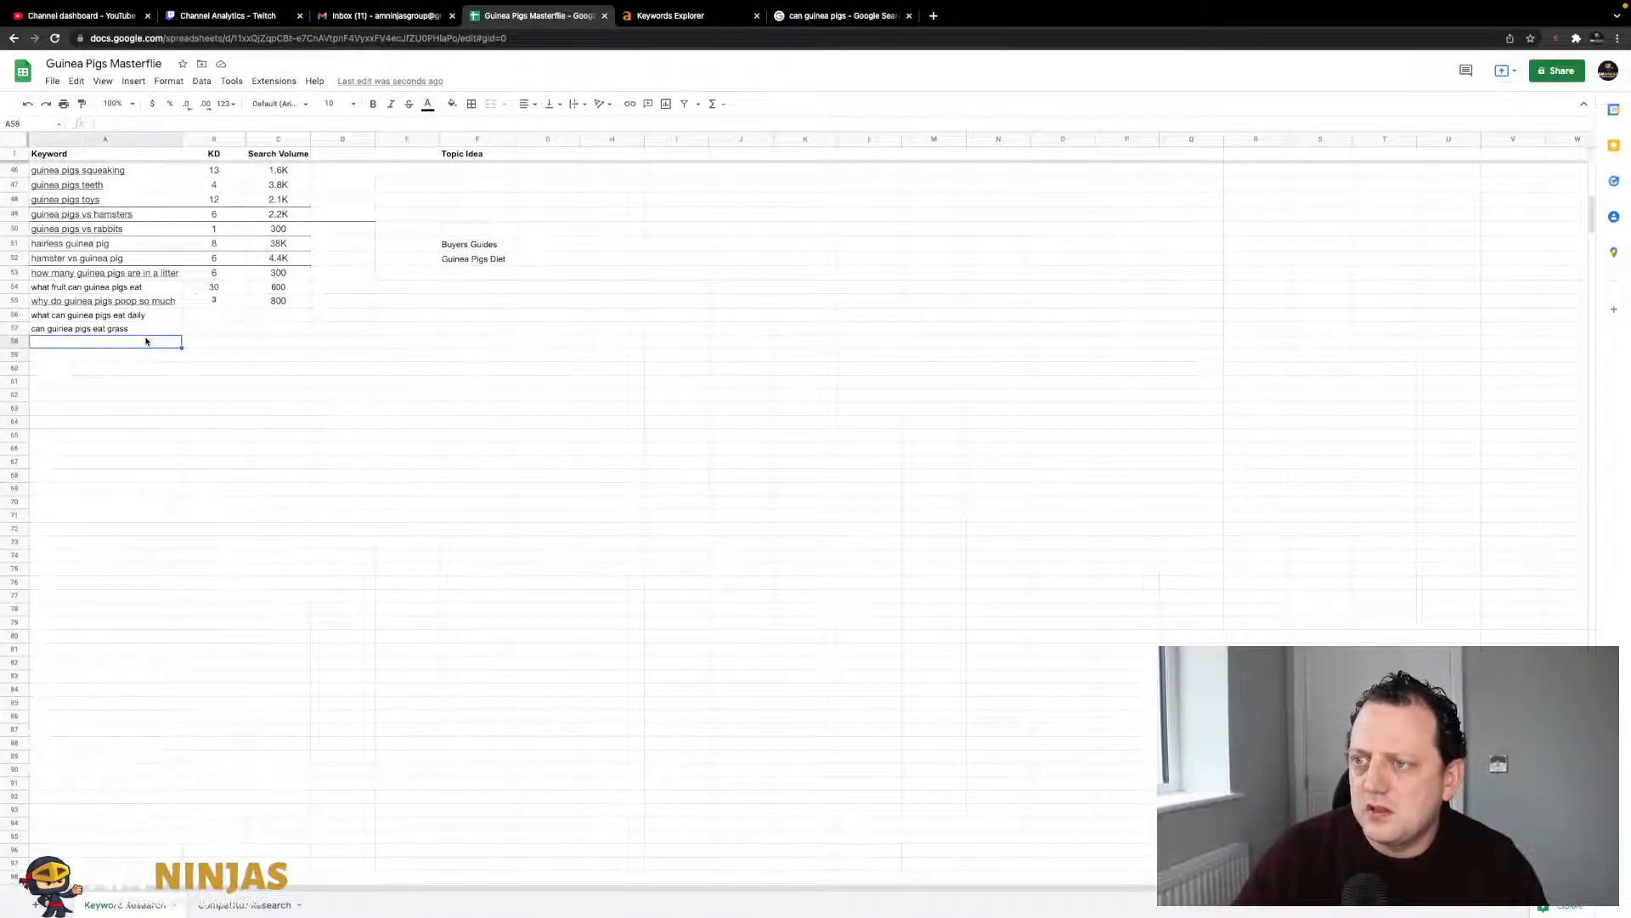
{"action": "type", "text": "can guinea pigs eat tomatoes"}
{"action": "left_click", "coordinate": [278, 395]}
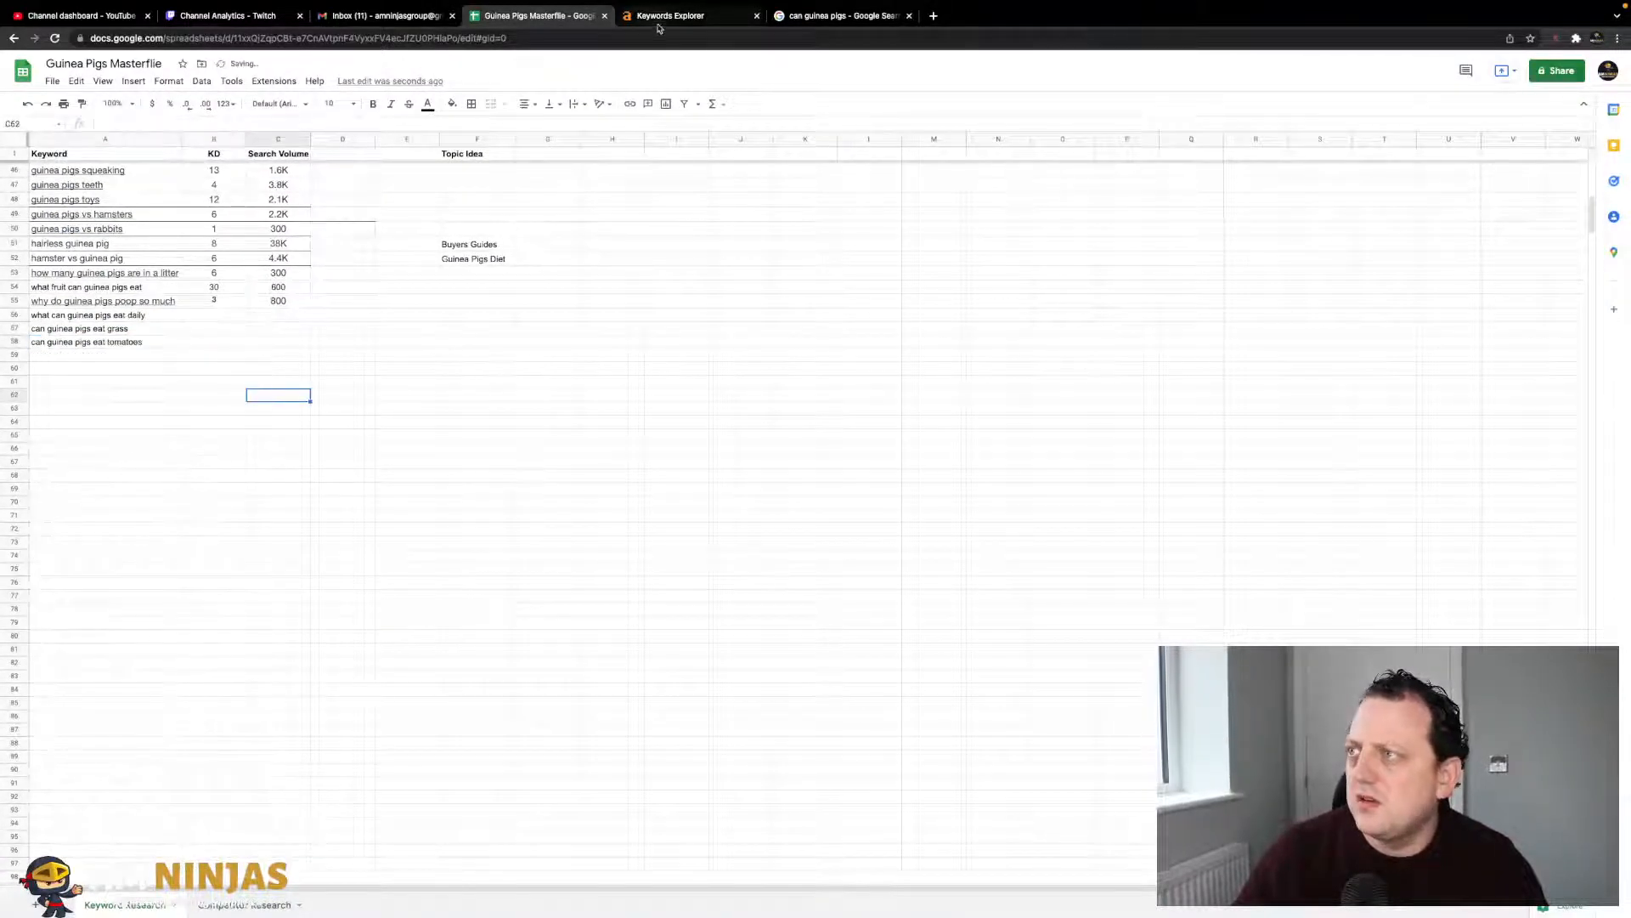
- Copy 'can guinea pigs eat broccoli' from the results and paste it as plain text into A59
{"action": "left_click", "coordinate": [692, 15]}
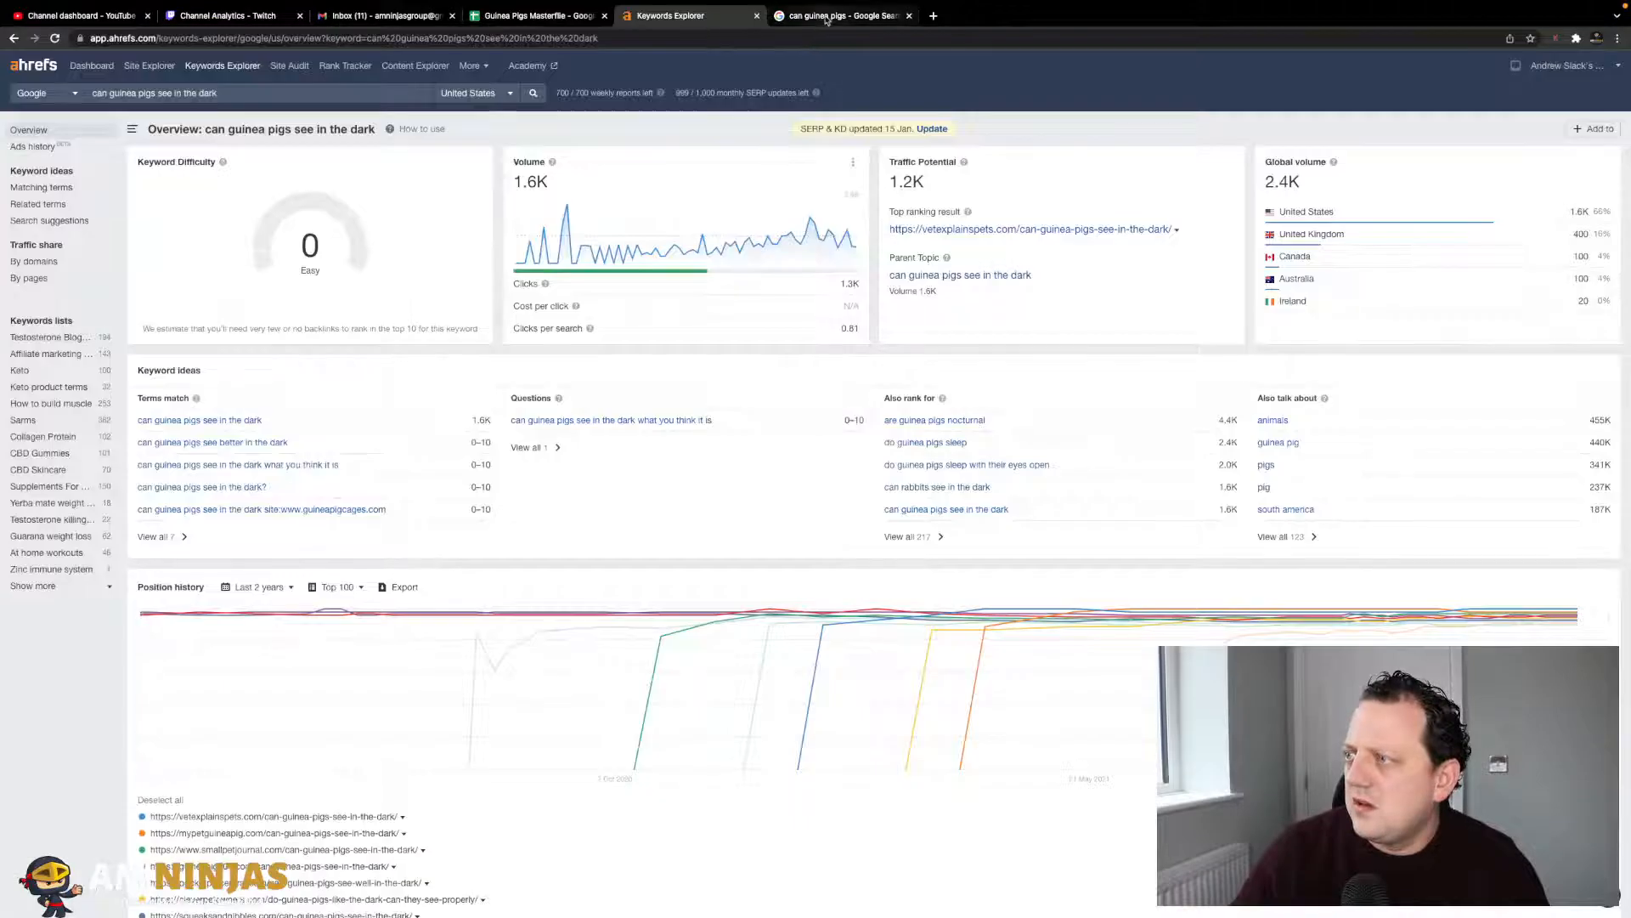
{"action": "left_click", "coordinate": [841, 15]}
{"action": "left_click_drag", "start_coordinate": [695, 453], "coordinate": [577, 456]}
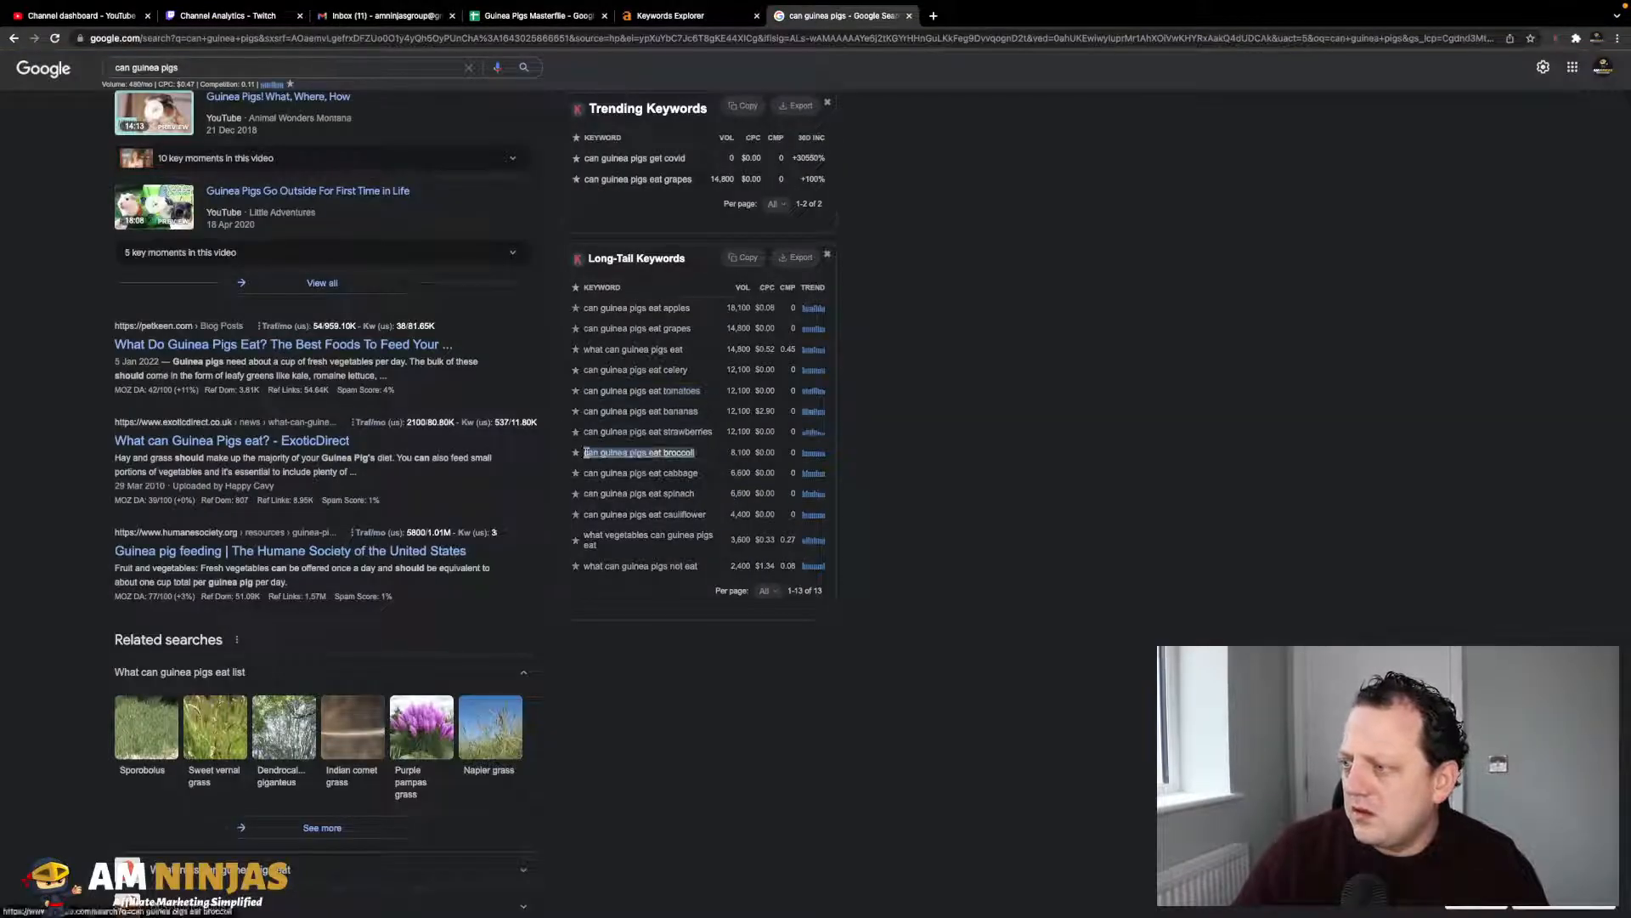
{"action": "key", "text": "ctrl+c"}
{"action": "left_click", "coordinate": [536, 15]}
{"action": "left_click", "coordinate": [84, 355]}
{"action": "key", "text": "ctrl+v"}
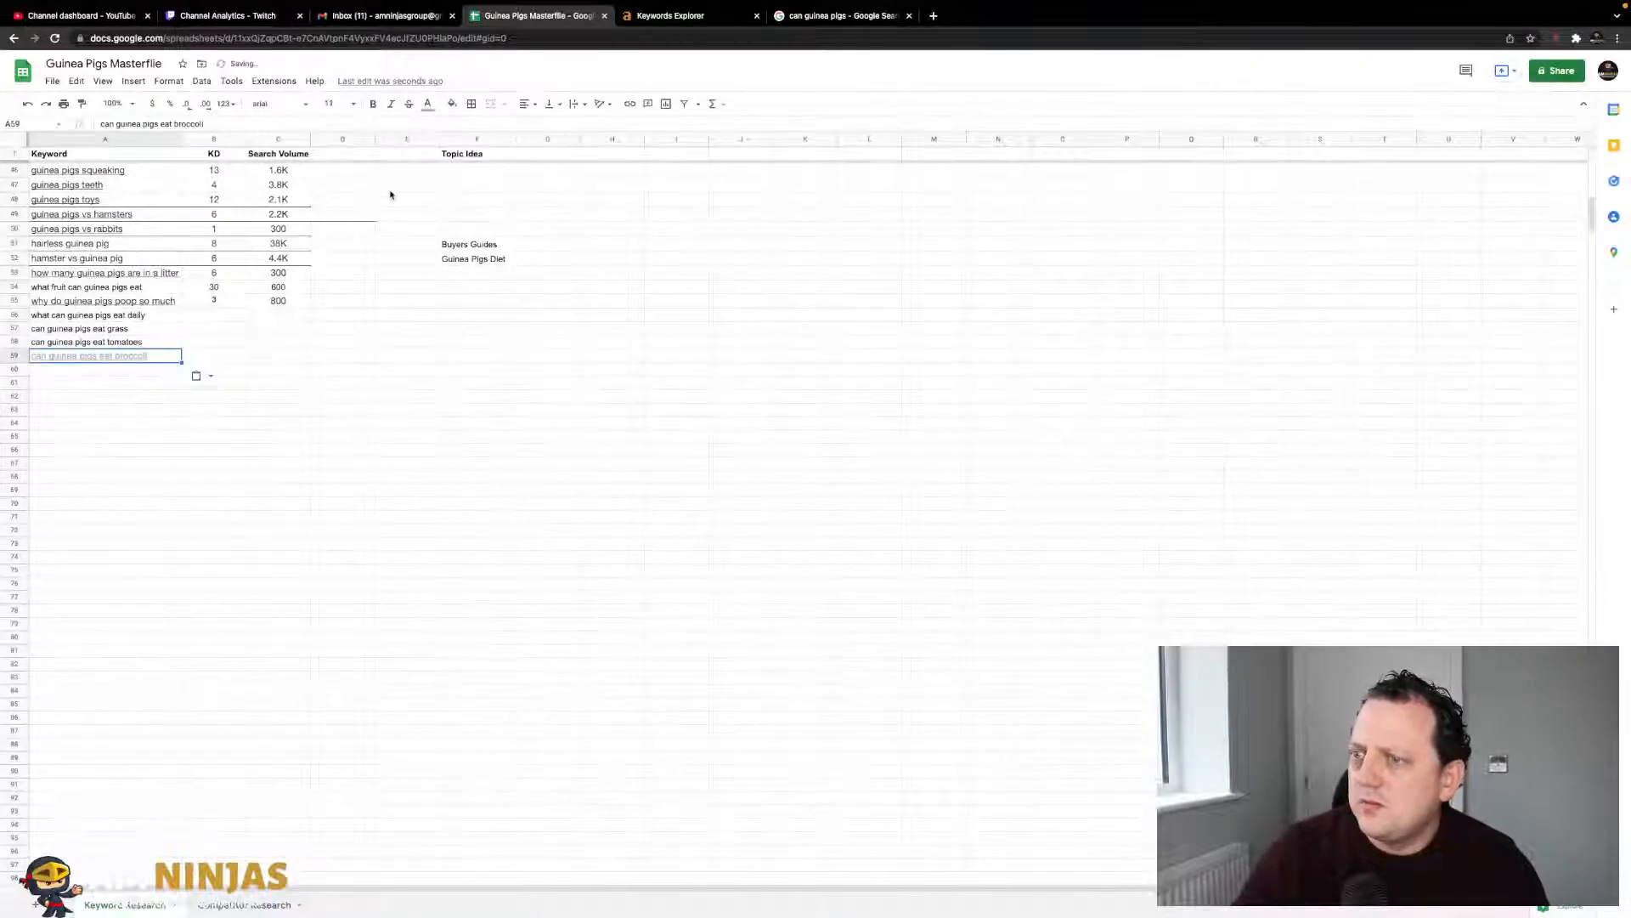
{"action": "key", "text": "ctrl+z"}
{"action": "key", "text": "ctrl+shift+v"}
{"action": "left_click", "coordinate": [214, 342]}
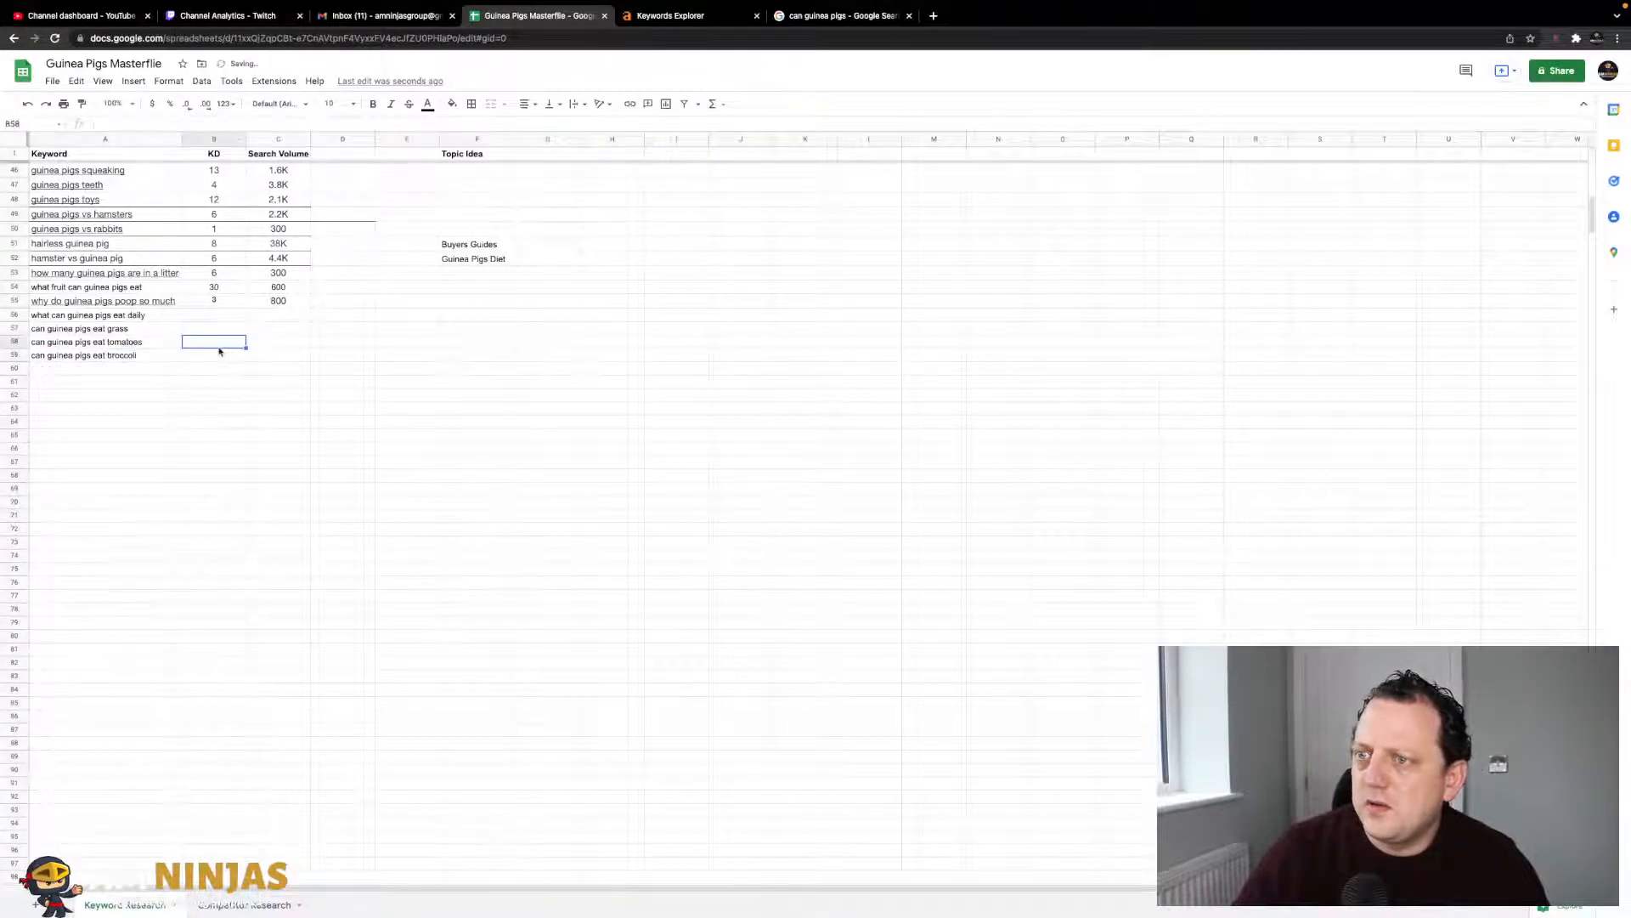
- Add 'can guinea pigs eat cabbage' to cell A60
{"action": "left_click", "coordinate": [809, 15]}
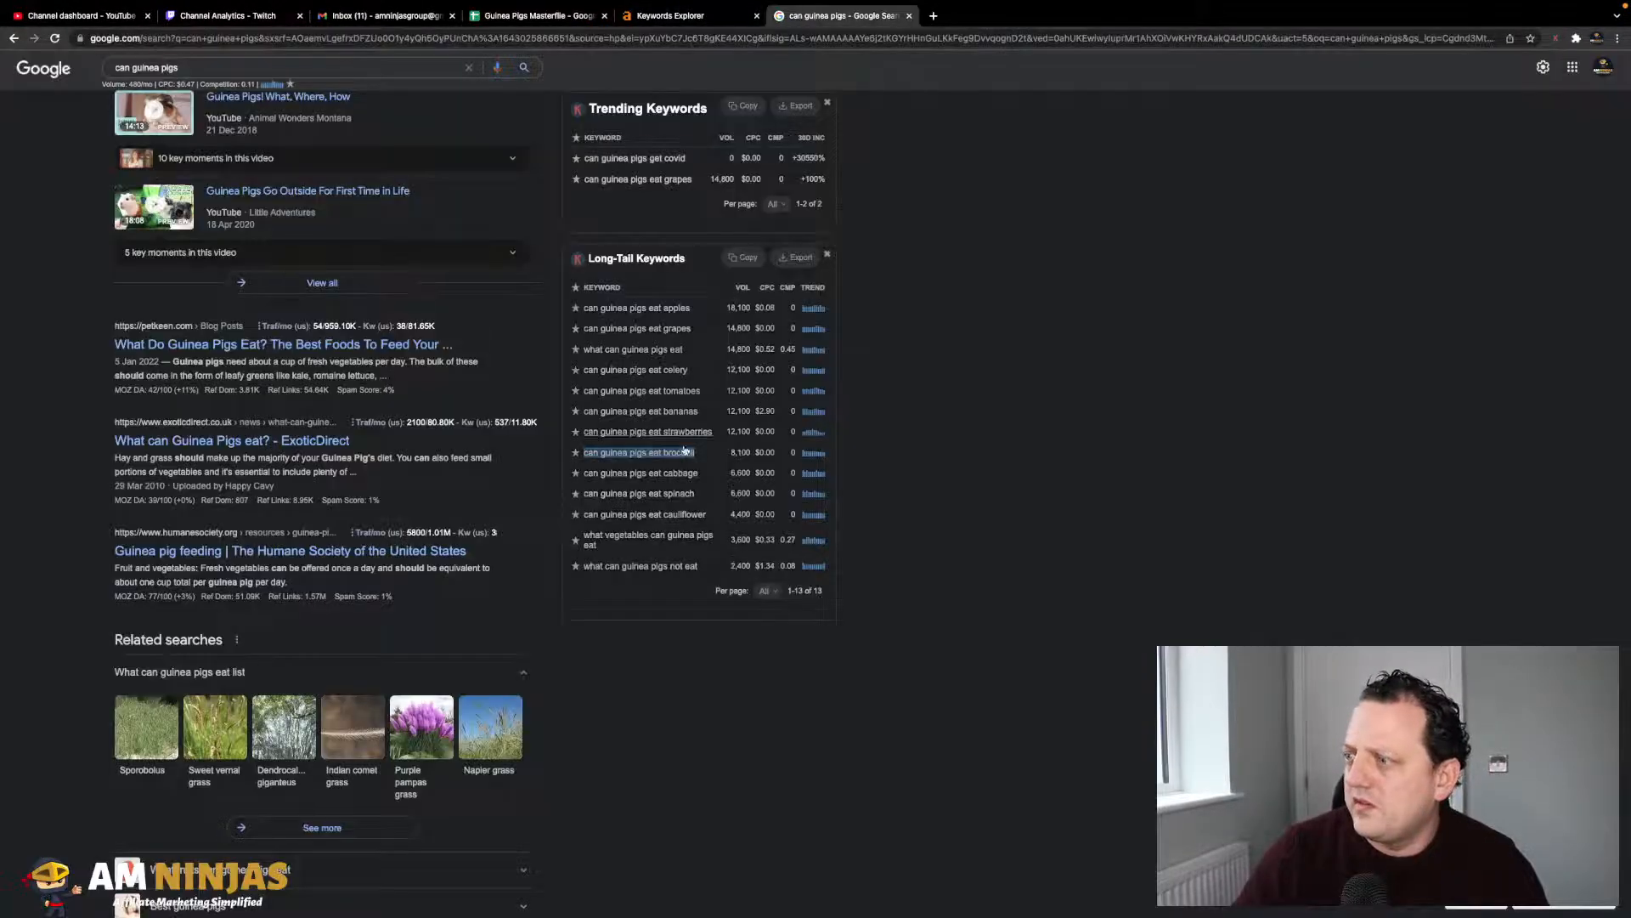
{"action": "left_click_drag", "start_coordinate": [585, 473], "coordinate": [698, 473]}
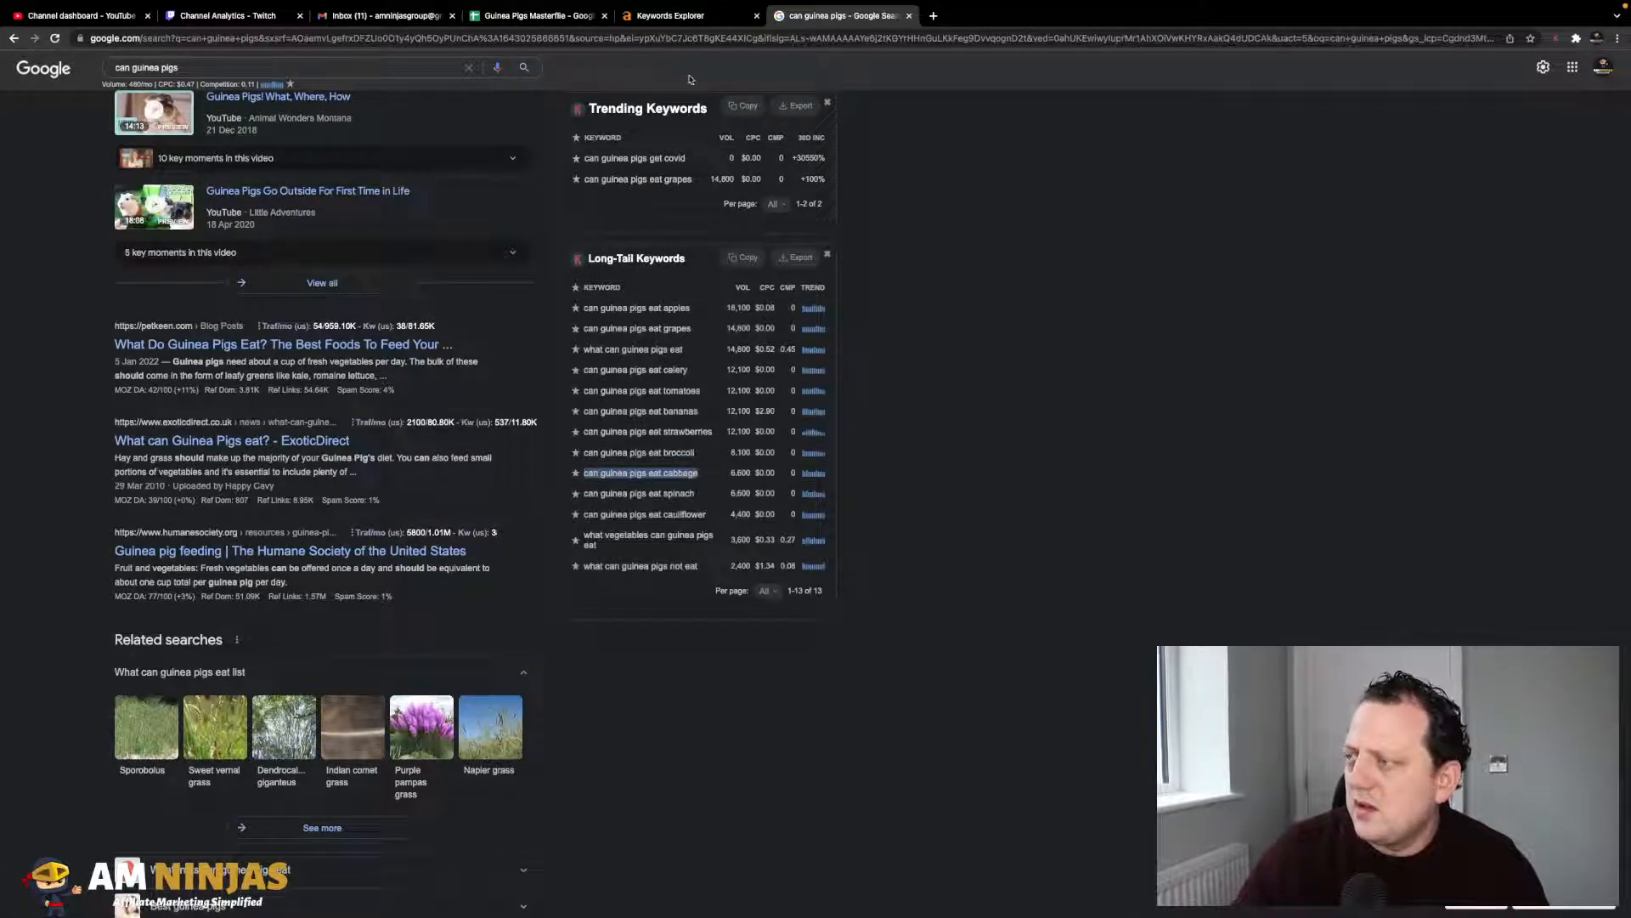
{"action": "left_click", "coordinate": [553, 17]}
{"action": "left_click", "coordinate": [127, 369]}
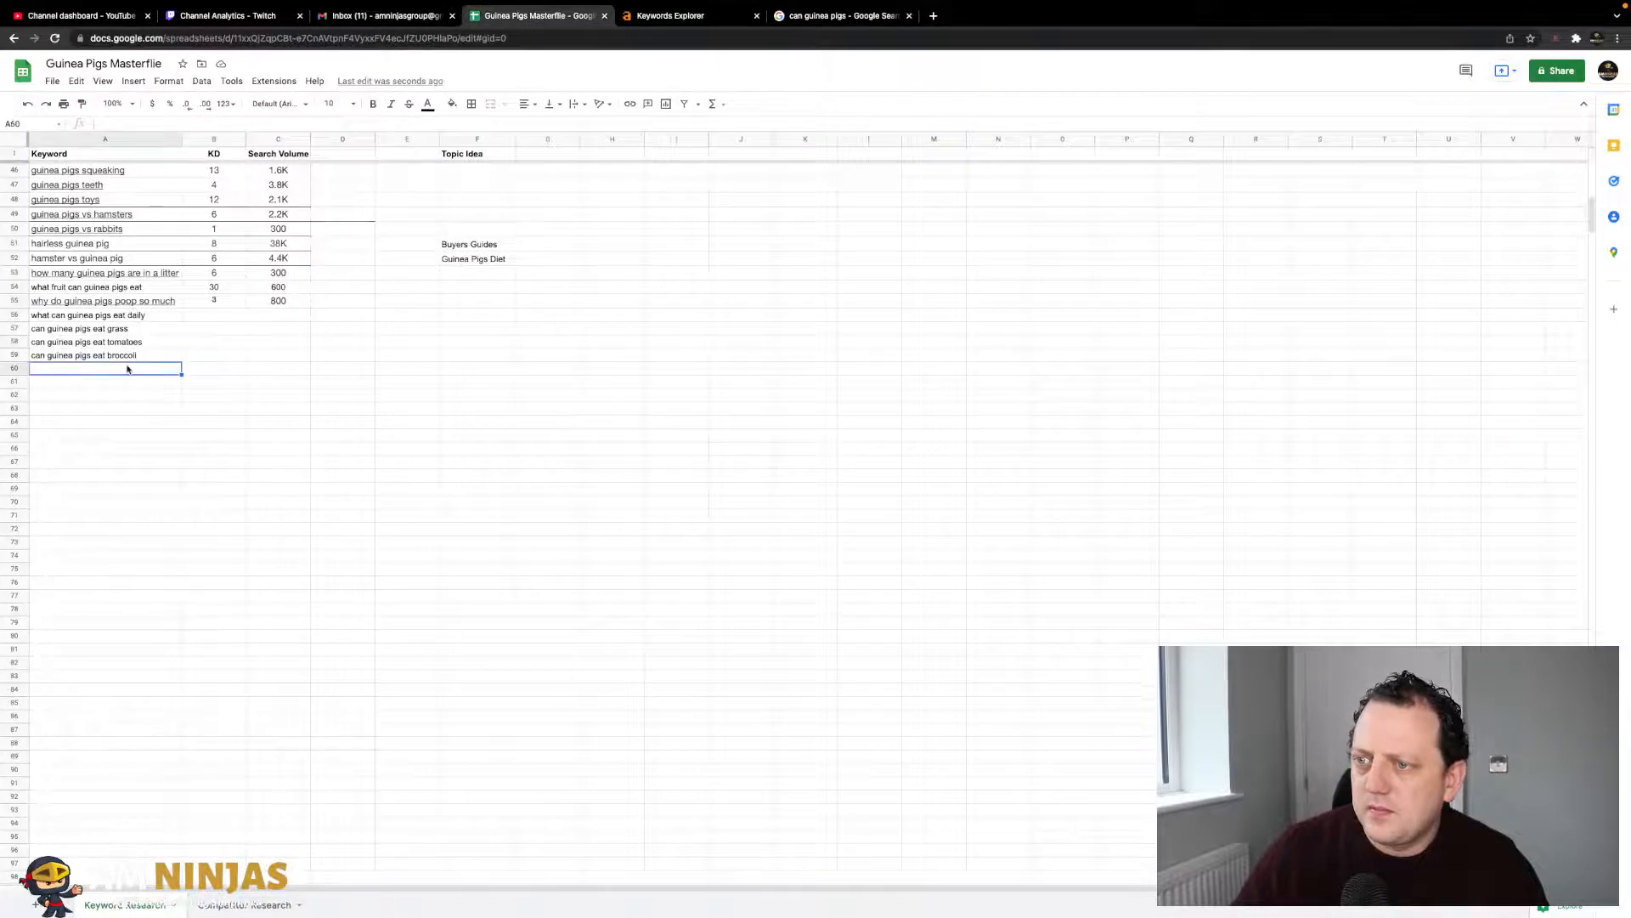
{"action": "key", "text": "ctrl+v"}
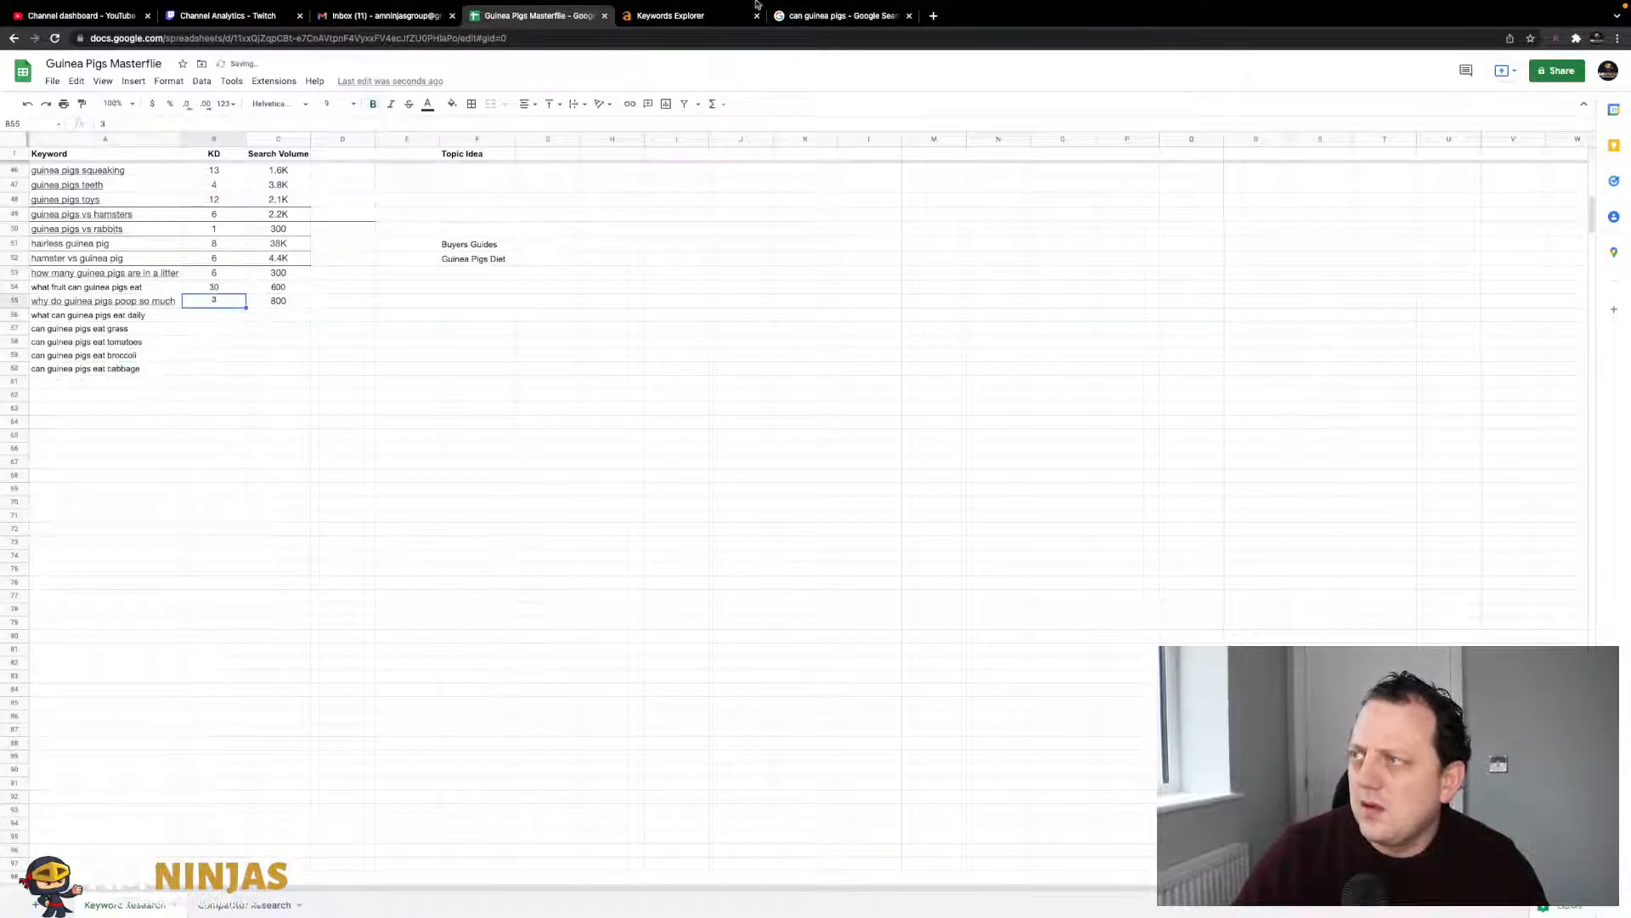
- Add 'can guinea pigs eat spinach' to cell A61
{"action": "left_click", "coordinate": [676, 15]}
{"action": "left_click", "coordinate": [865, 17]}
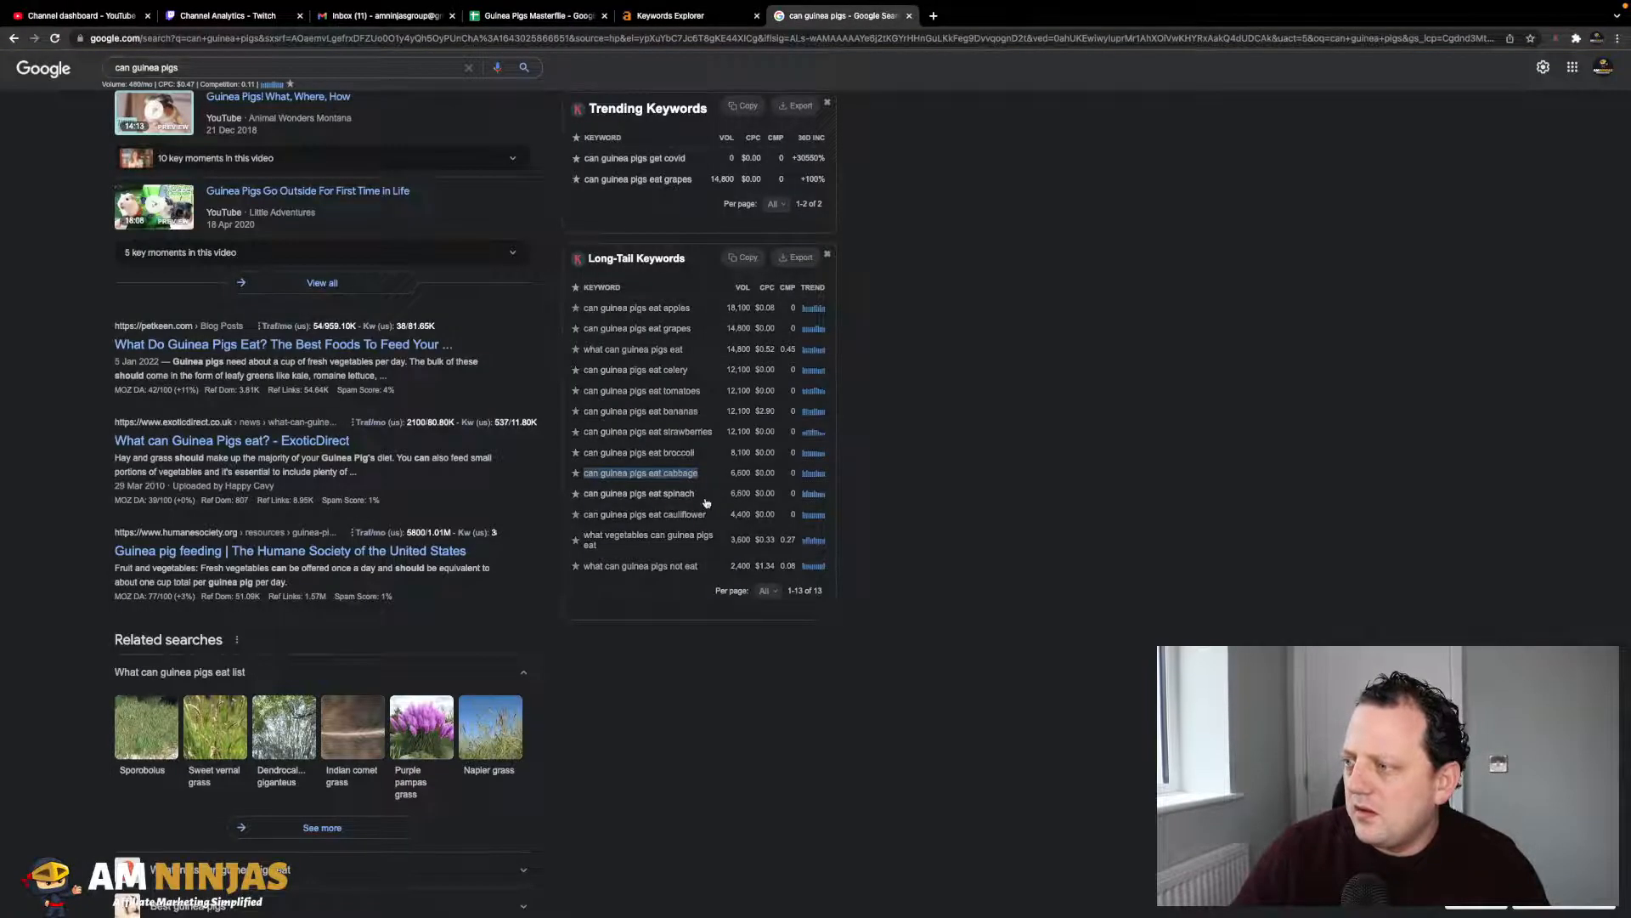
{"action": "left_click_drag", "start_coordinate": [697, 494], "coordinate": [584, 497]}
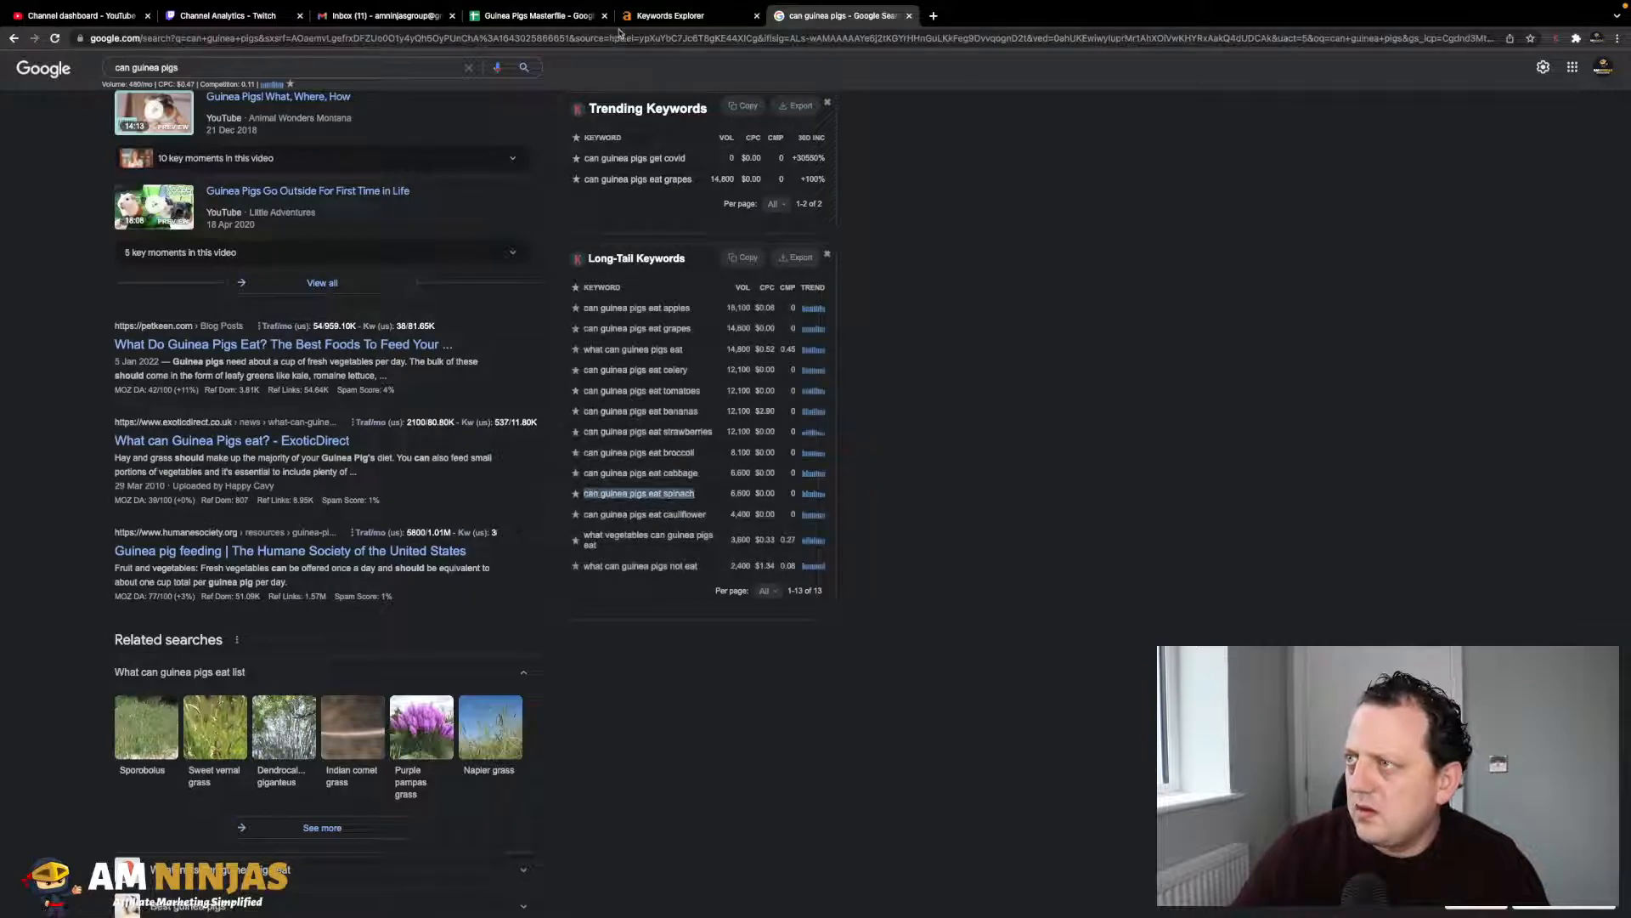
{"action": "left_click", "coordinate": [562, 17]}
{"action": "left_click", "coordinate": [120, 383]}
{"action": "key", "text": "super+v"}
{"action": "key", "text": "Tab"}
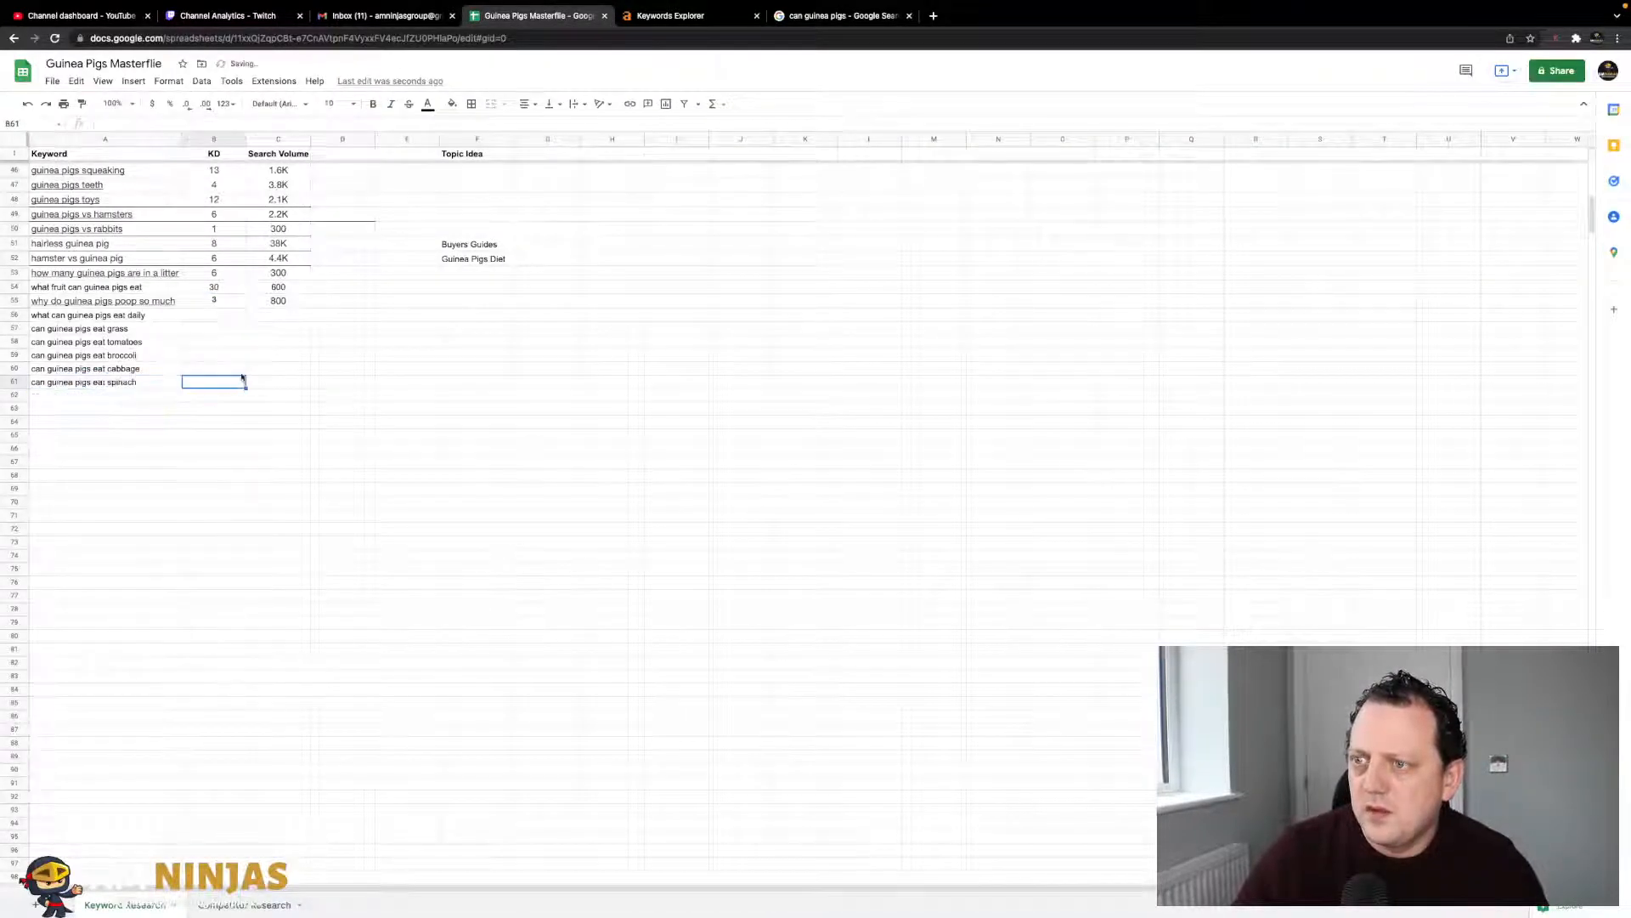
- Add 'can guinea pigs eat cauliflower' to cell A62
{"action": "left_click", "coordinate": [809, 19]}
{"action": "left_click_drag", "start_coordinate": [708, 516], "coordinate": [587, 516]}
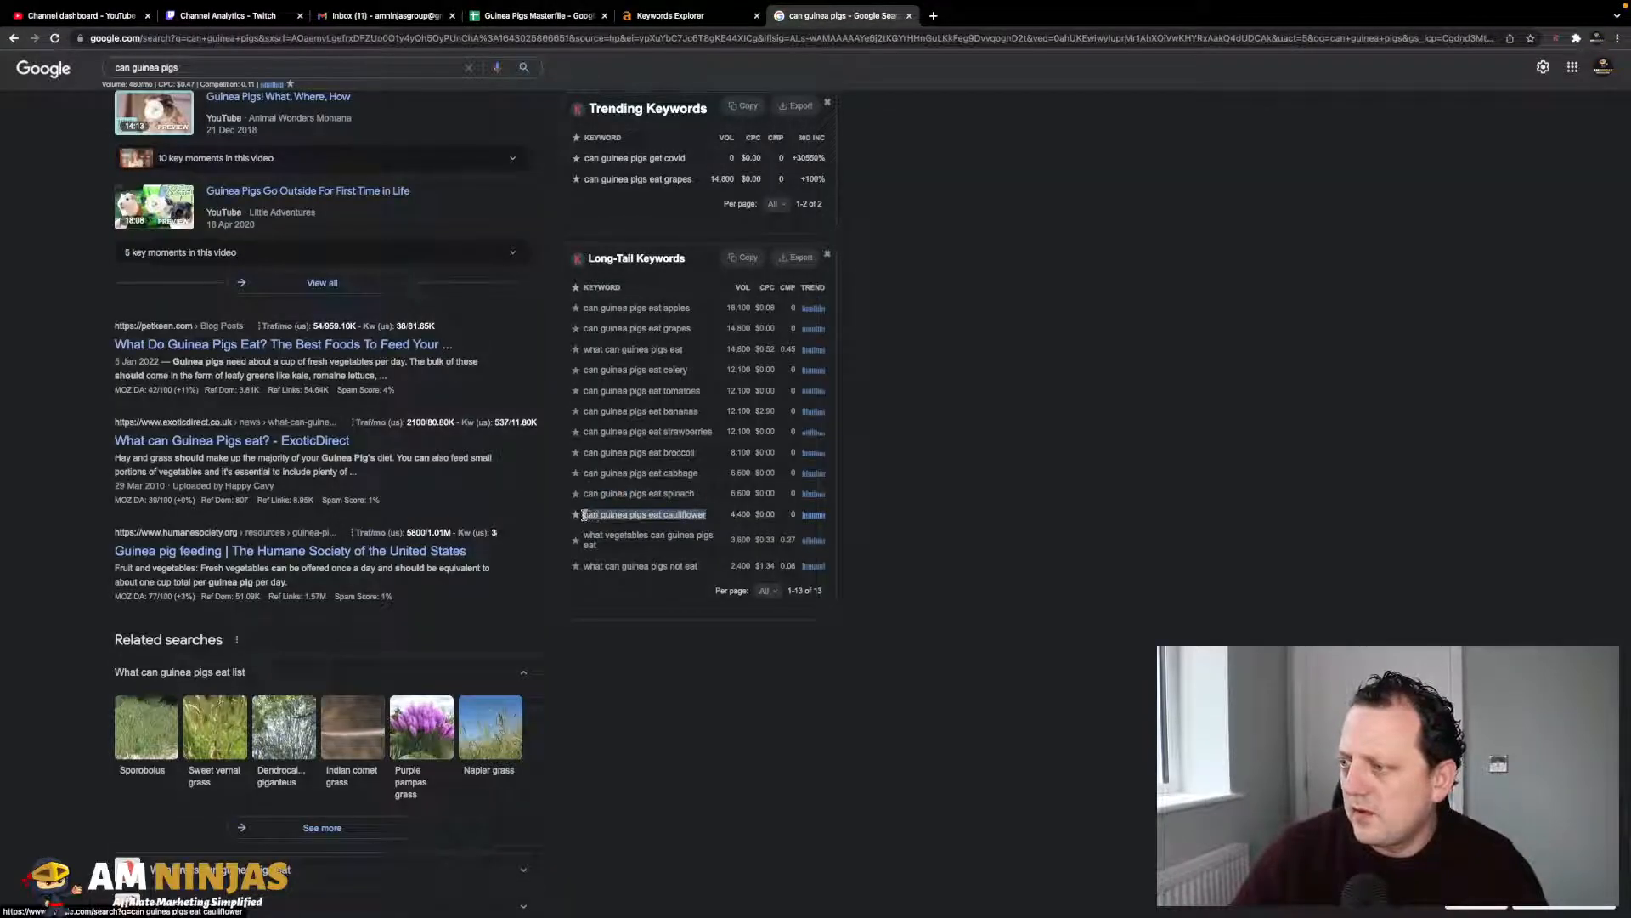
{"action": "left_click", "coordinate": [534, 15]}
{"action": "left_click", "coordinate": [134, 396]}
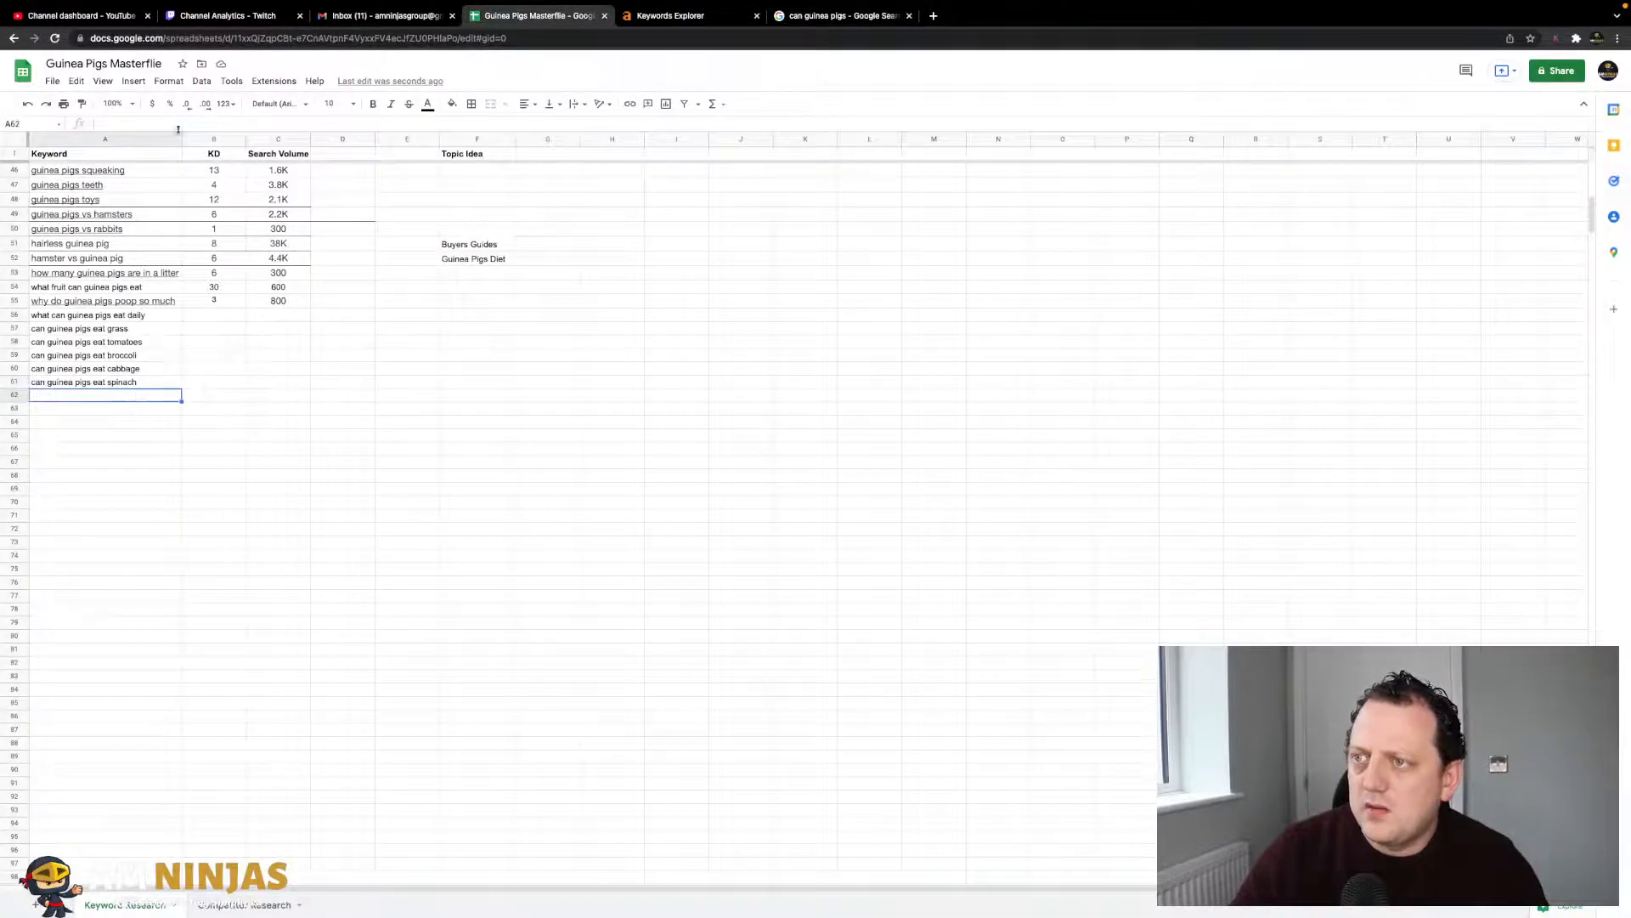
{"action": "key", "text": "ctrl+v"}
{"action": "left_click", "coordinate": [278, 382]}
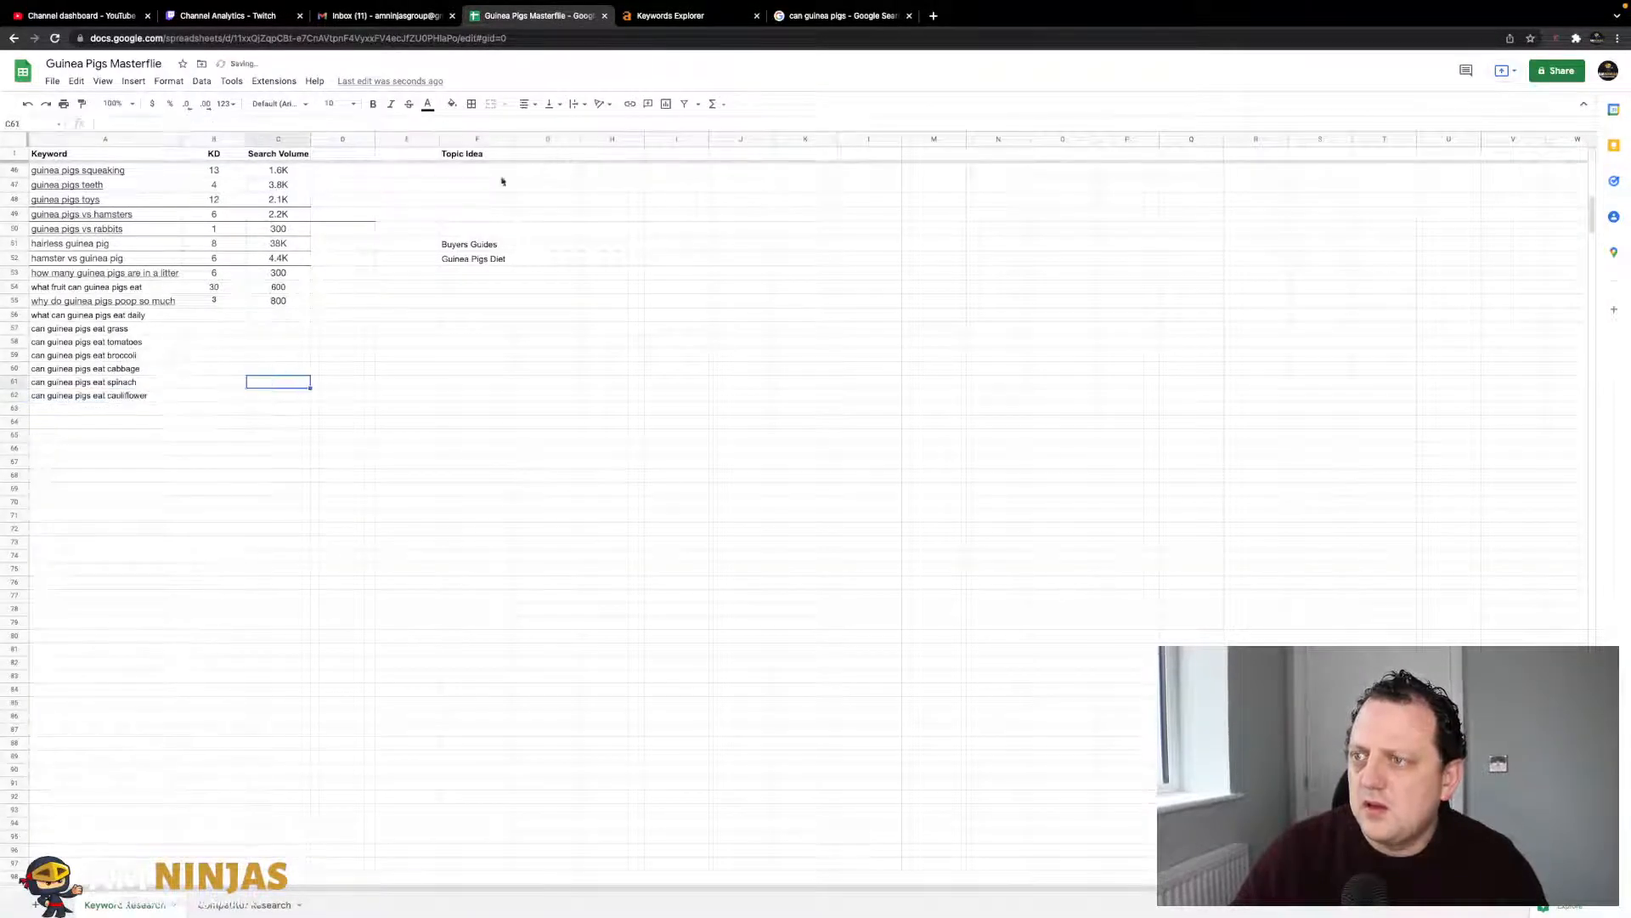
{"action": "left_click", "coordinate": [718, 21]}
{"action": "left_click", "coordinate": [821, 20]}
- Extend the Google query to 'can guinea pigs and' and run the search
{"action": "scroll", "coordinate": [488, 330], "scroll_direction": "up", "scroll_amount": 4}
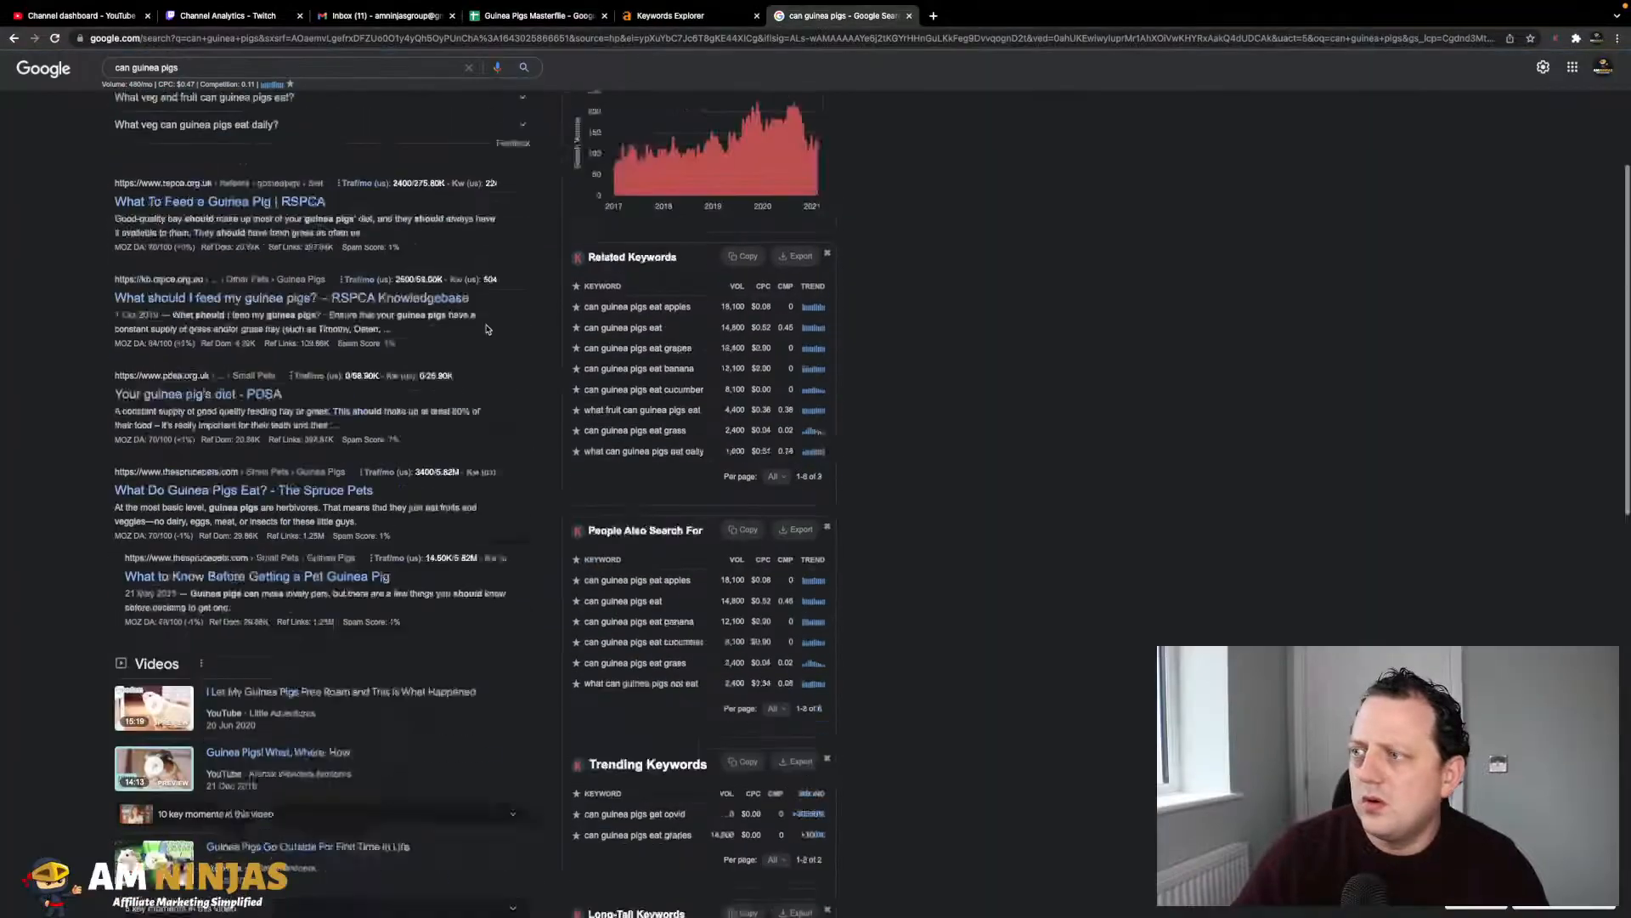
{"action": "scroll", "coordinate": [487, 330], "scroll_direction": "up", "scroll_amount": 7}
{"action": "left_click_drag", "start_coordinate": [132, 82], "coordinate": [92, 82]}
{"action": "left_click", "coordinate": [154, 81]}
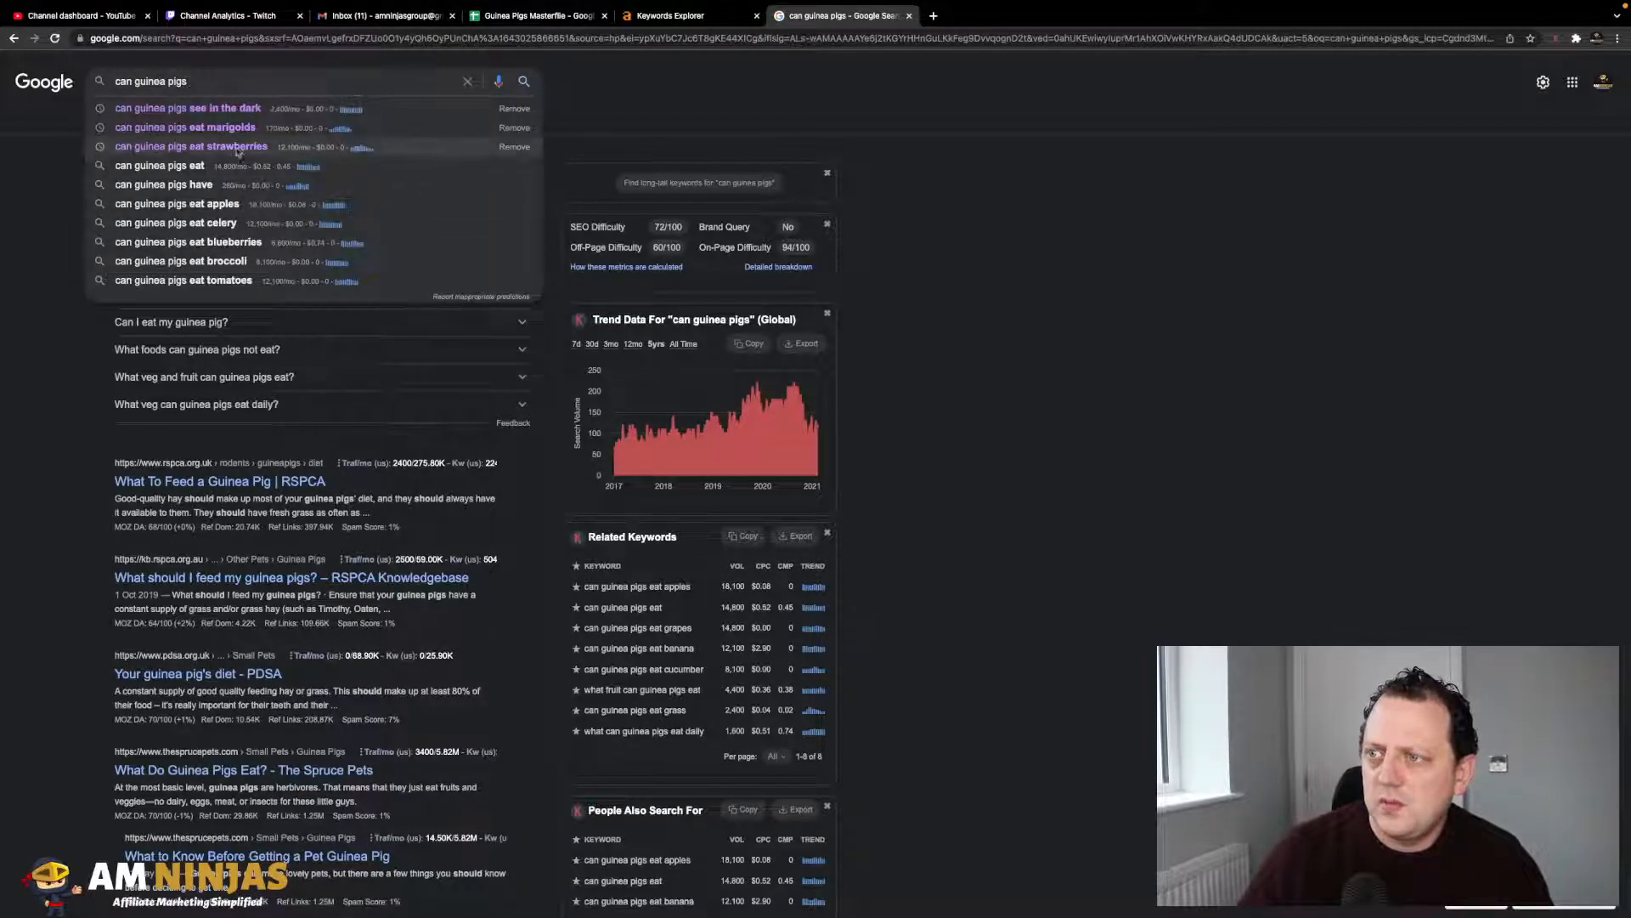
{"action": "type", "text": "a"}
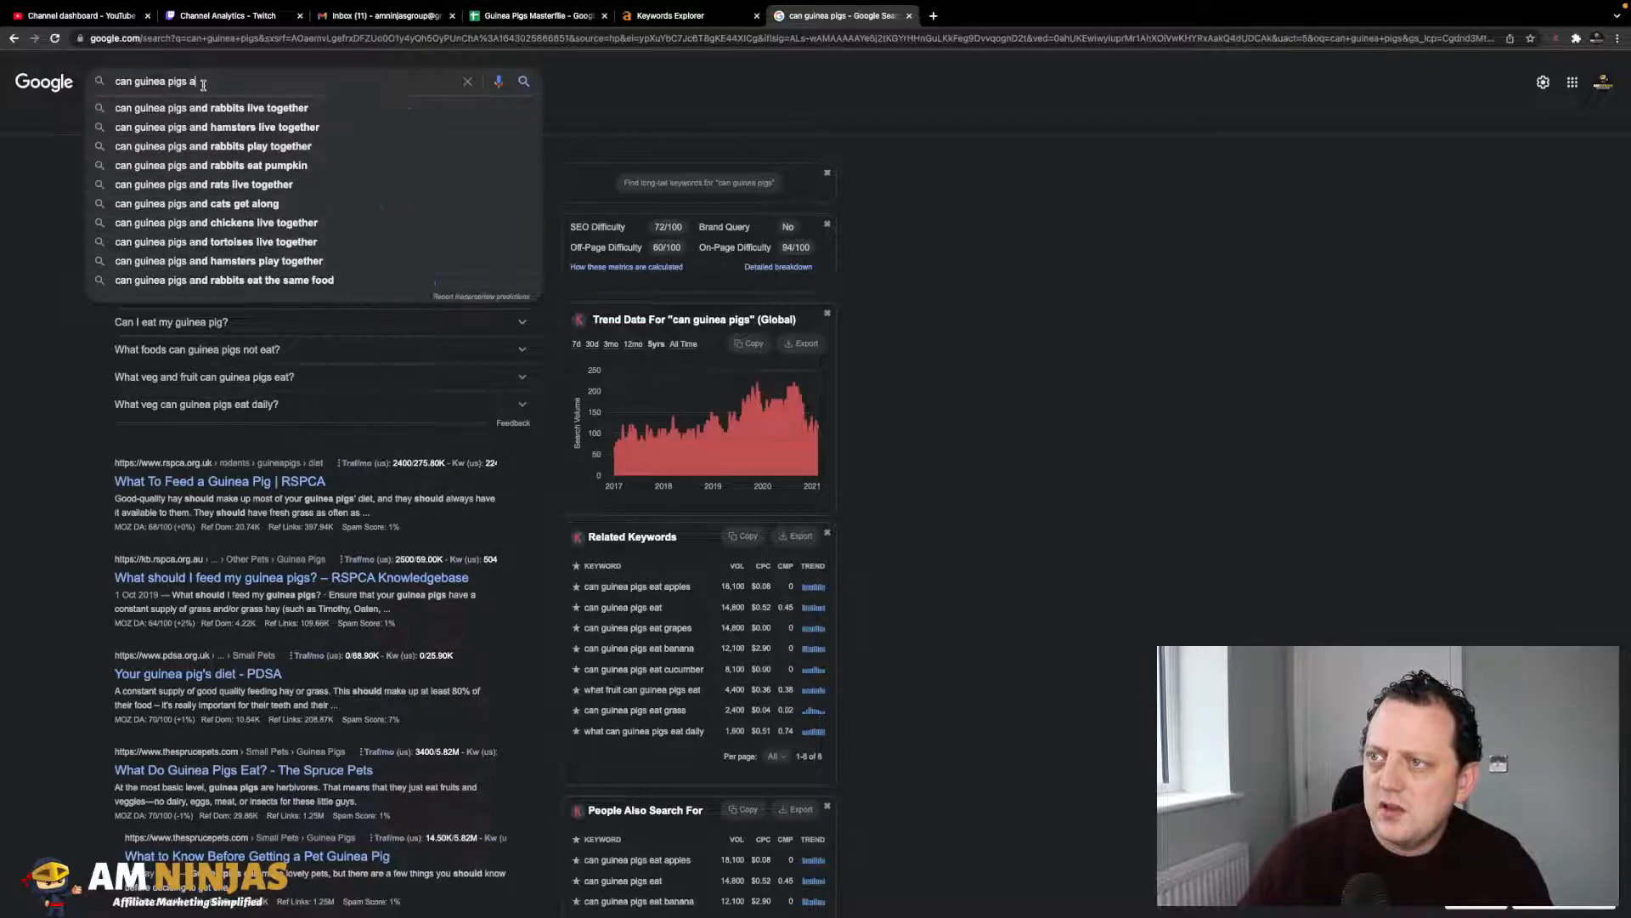
{"action": "type", "text": "nd"}
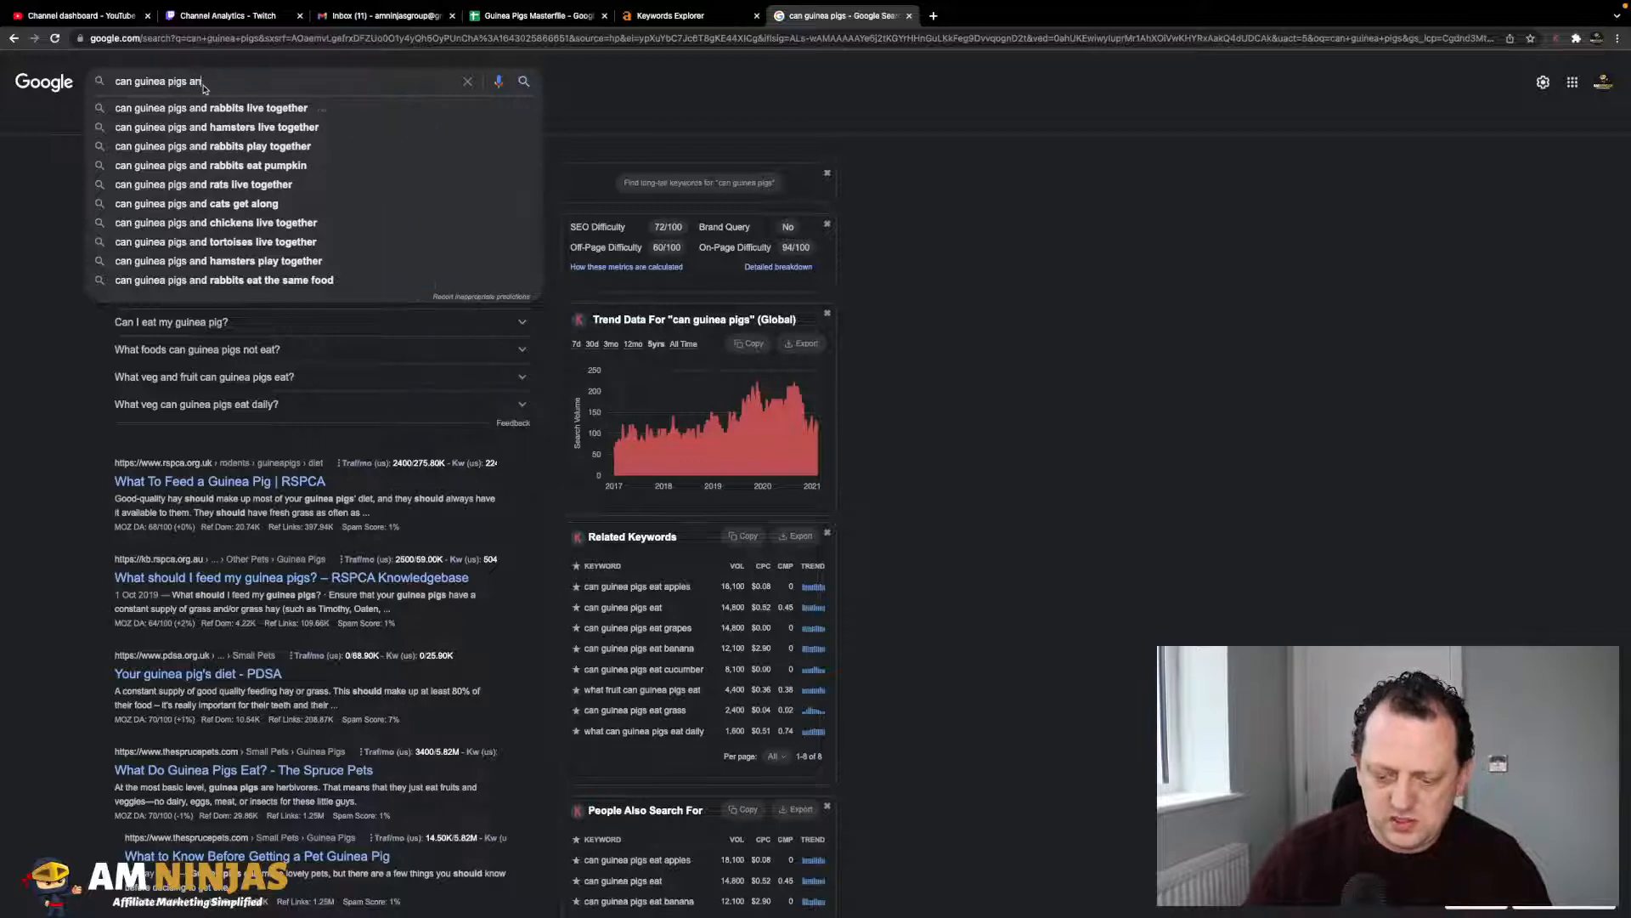
{"action": "key", "text": "Return"}
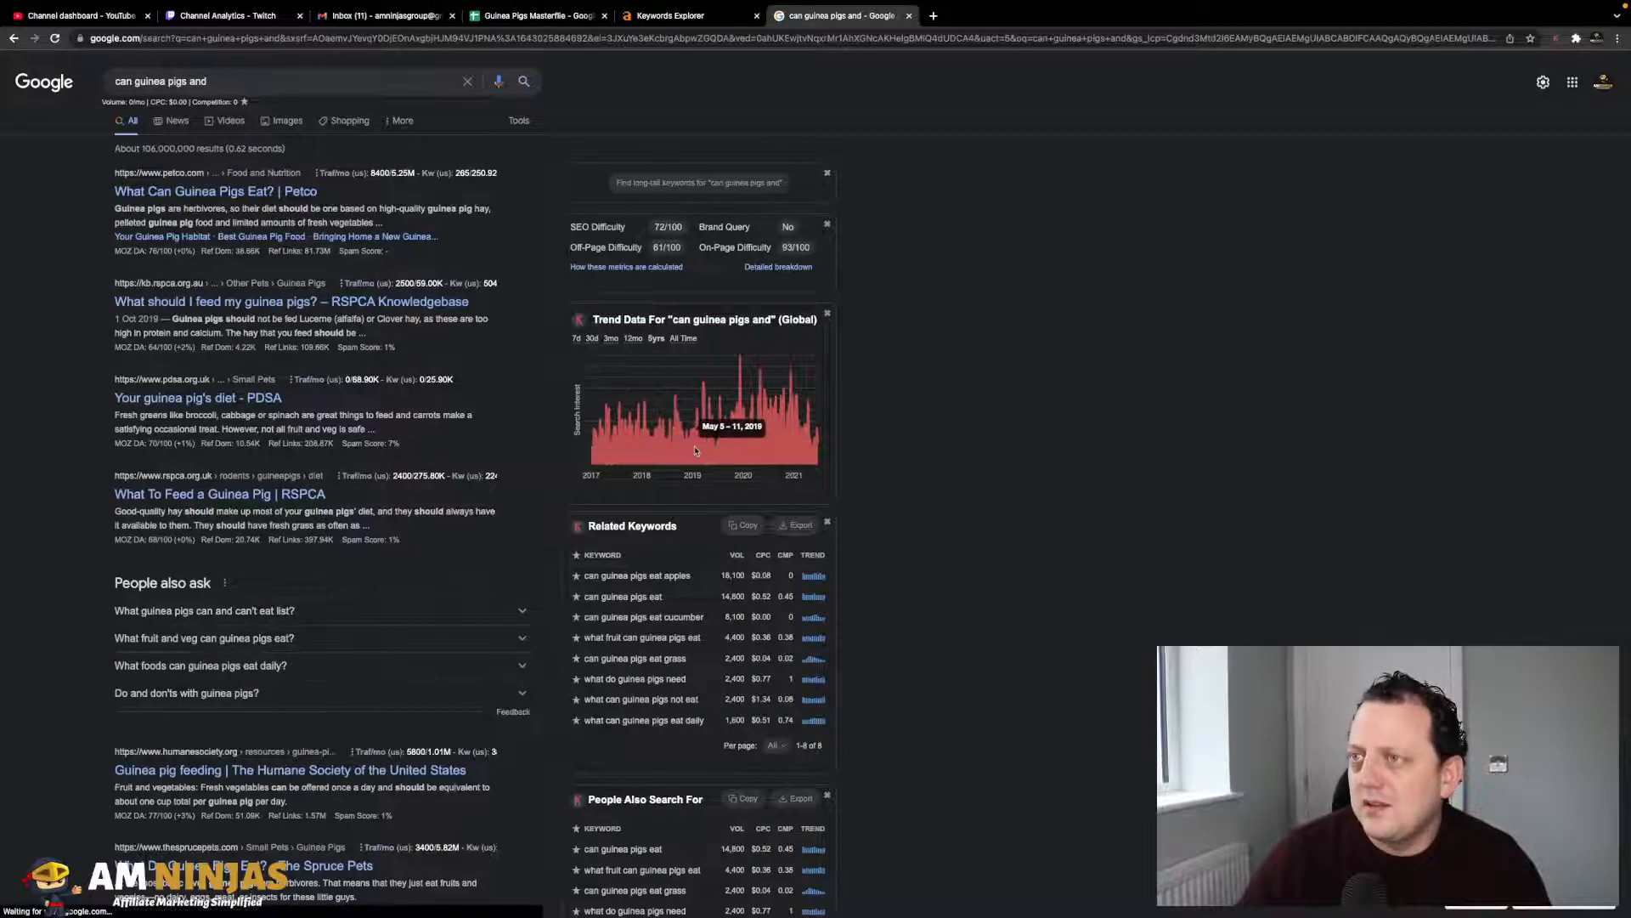
{"action": "scroll", "coordinate": [695, 450], "scroll_direction": "down", "scroll_amount": 1}
- Paste the related keyword 'what do guinea pigs need' into cell A63
{"action": "scroll", "coordinate": [695, 450], "scroll_direction": "down", "scroll_amount": 2}
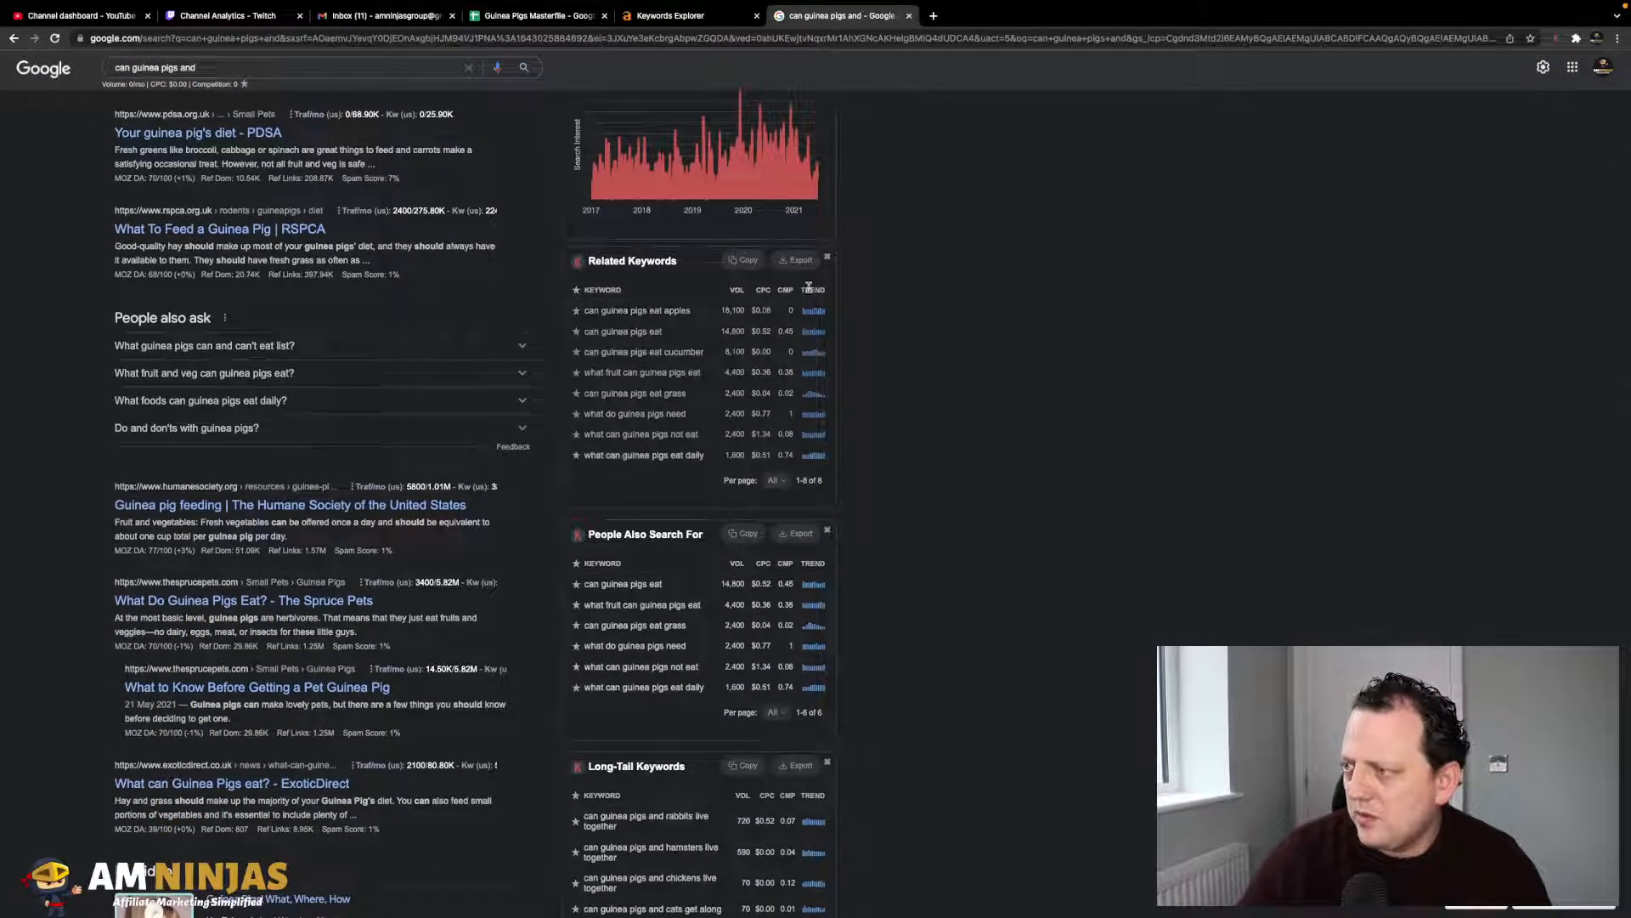
{"action": "scroll", "coordinate": [717, 458], "scroll_direction": "down", "scroll_amount": 1}
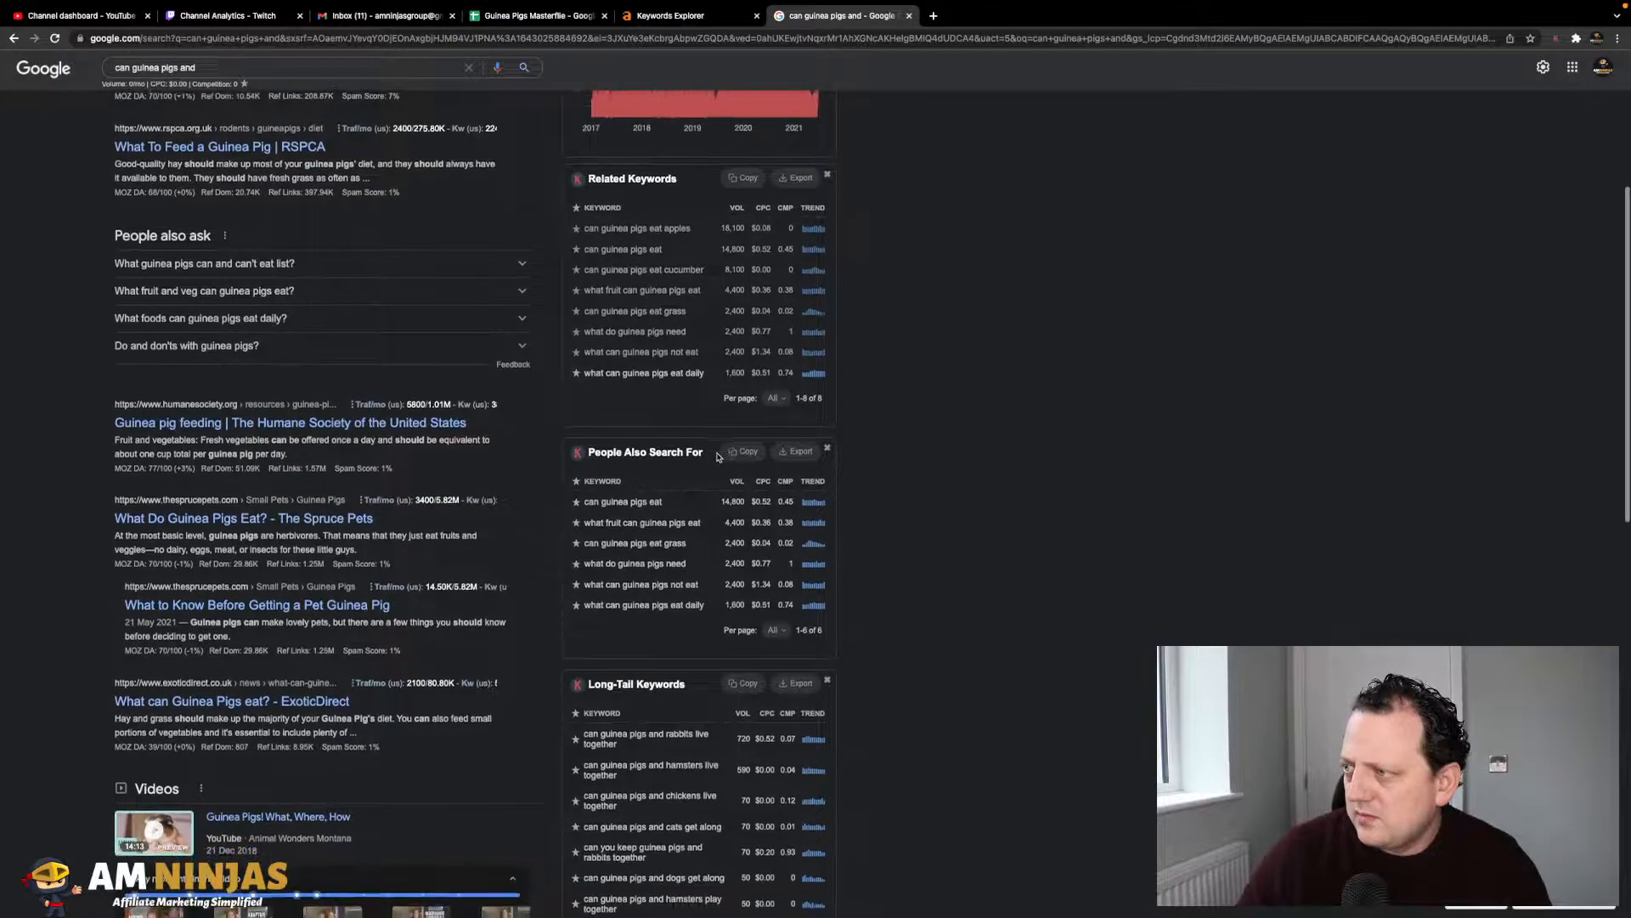
{"action": "scroll", "coordinate": [696, 313], "scroll_direction": "down", "scroll_amount": 1}
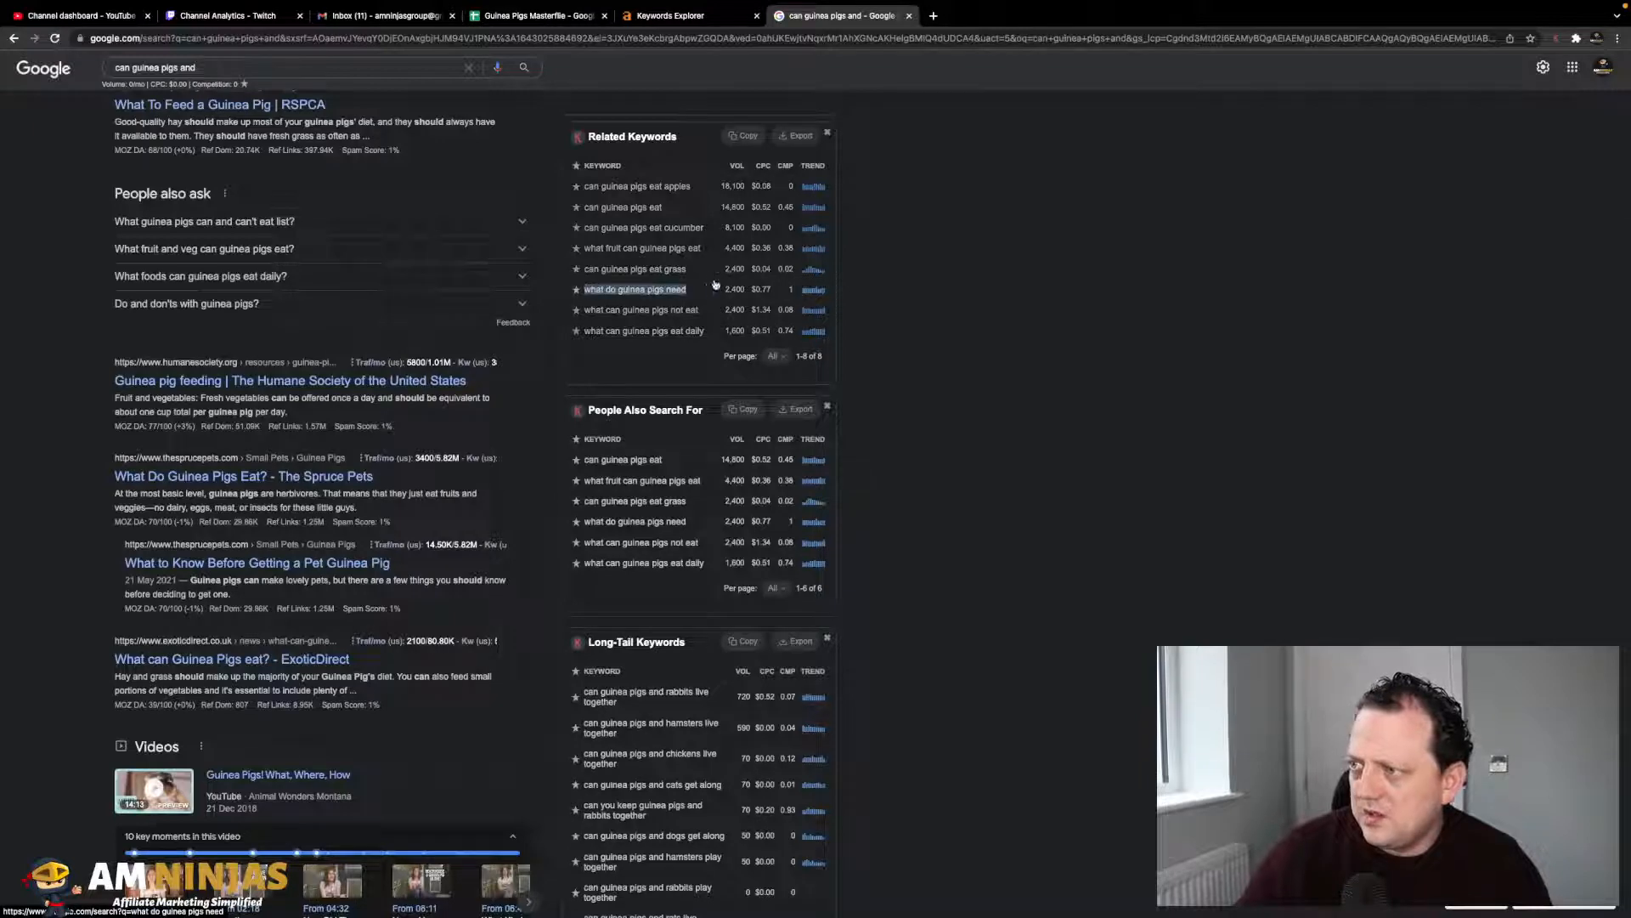
{"action": "left_click", "coordinate": [531, 48]}
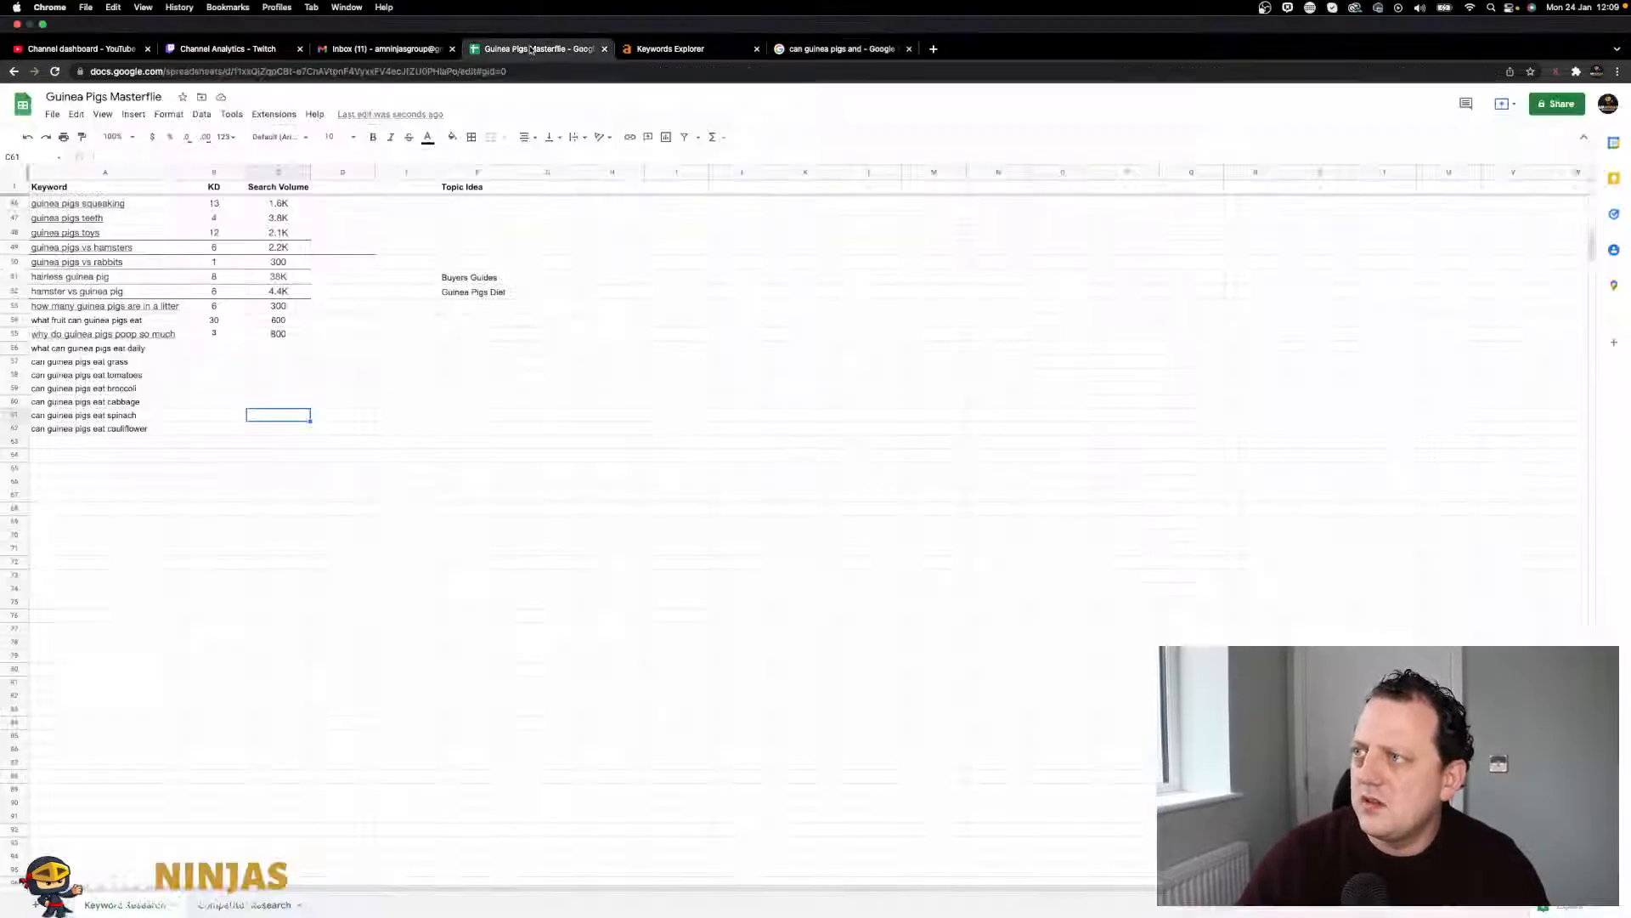
{"action": "left_click", "coordinate": [111, 409]}
{"action": "left_click", "coordinate": [105, 409]}
{"action": "type", "text": "what do guinea pigs need"}
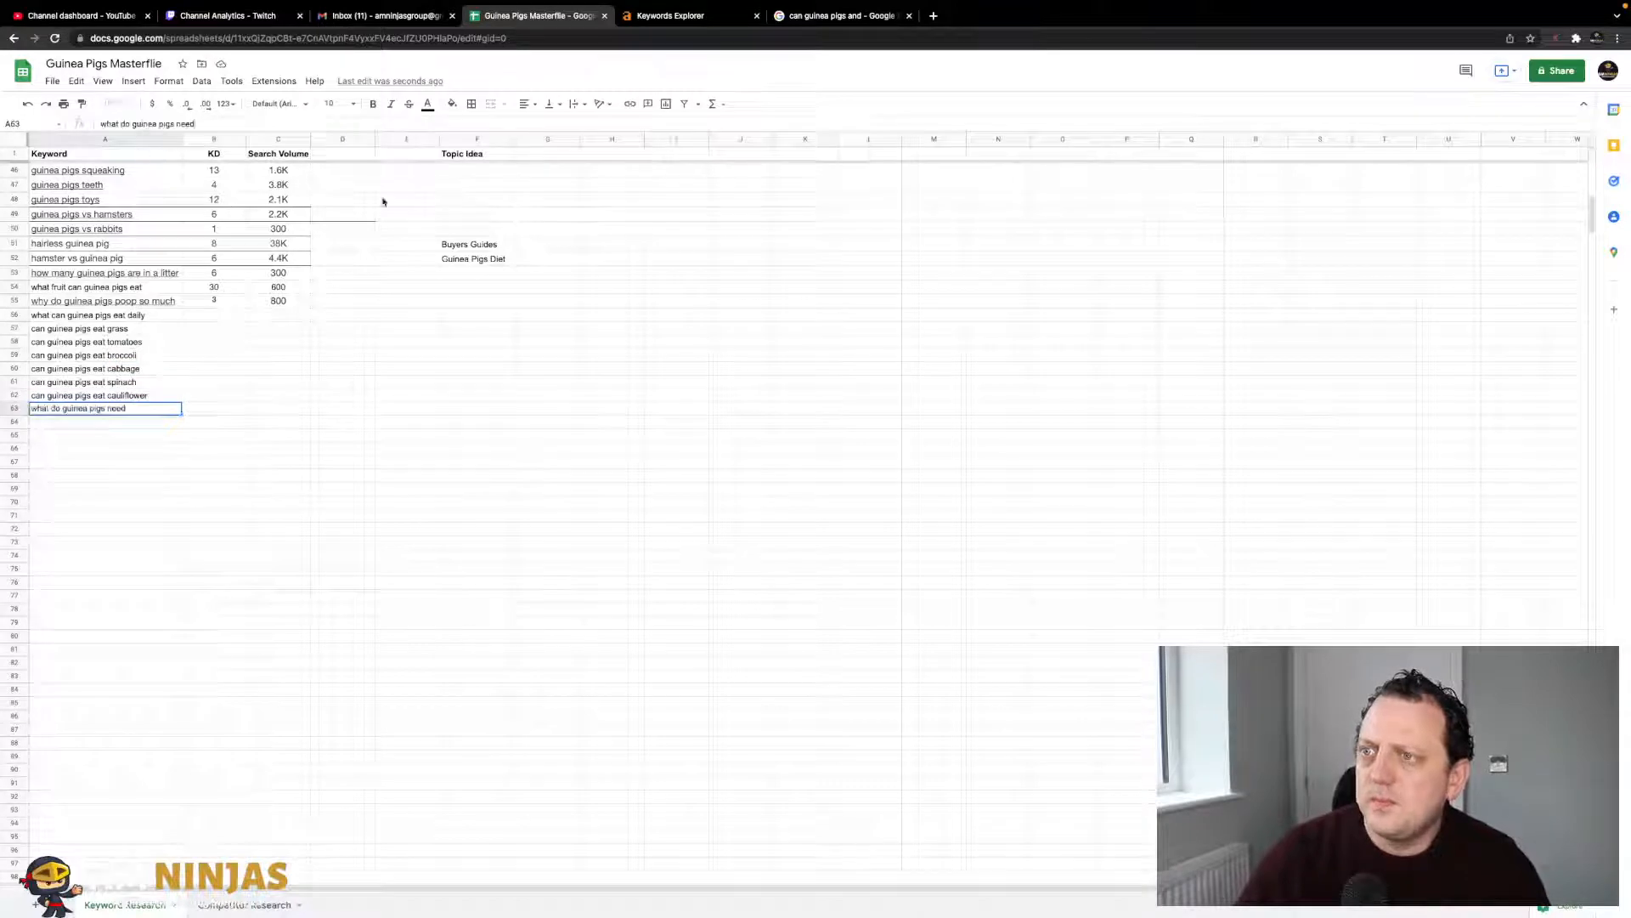
- Copy 'can guinea pigs and rabbits live together' from the results into A64
{"action": "left_click", "coordinate": [680, 16]}
{"action": "mouse_move", "coordinate": [820, 6]}
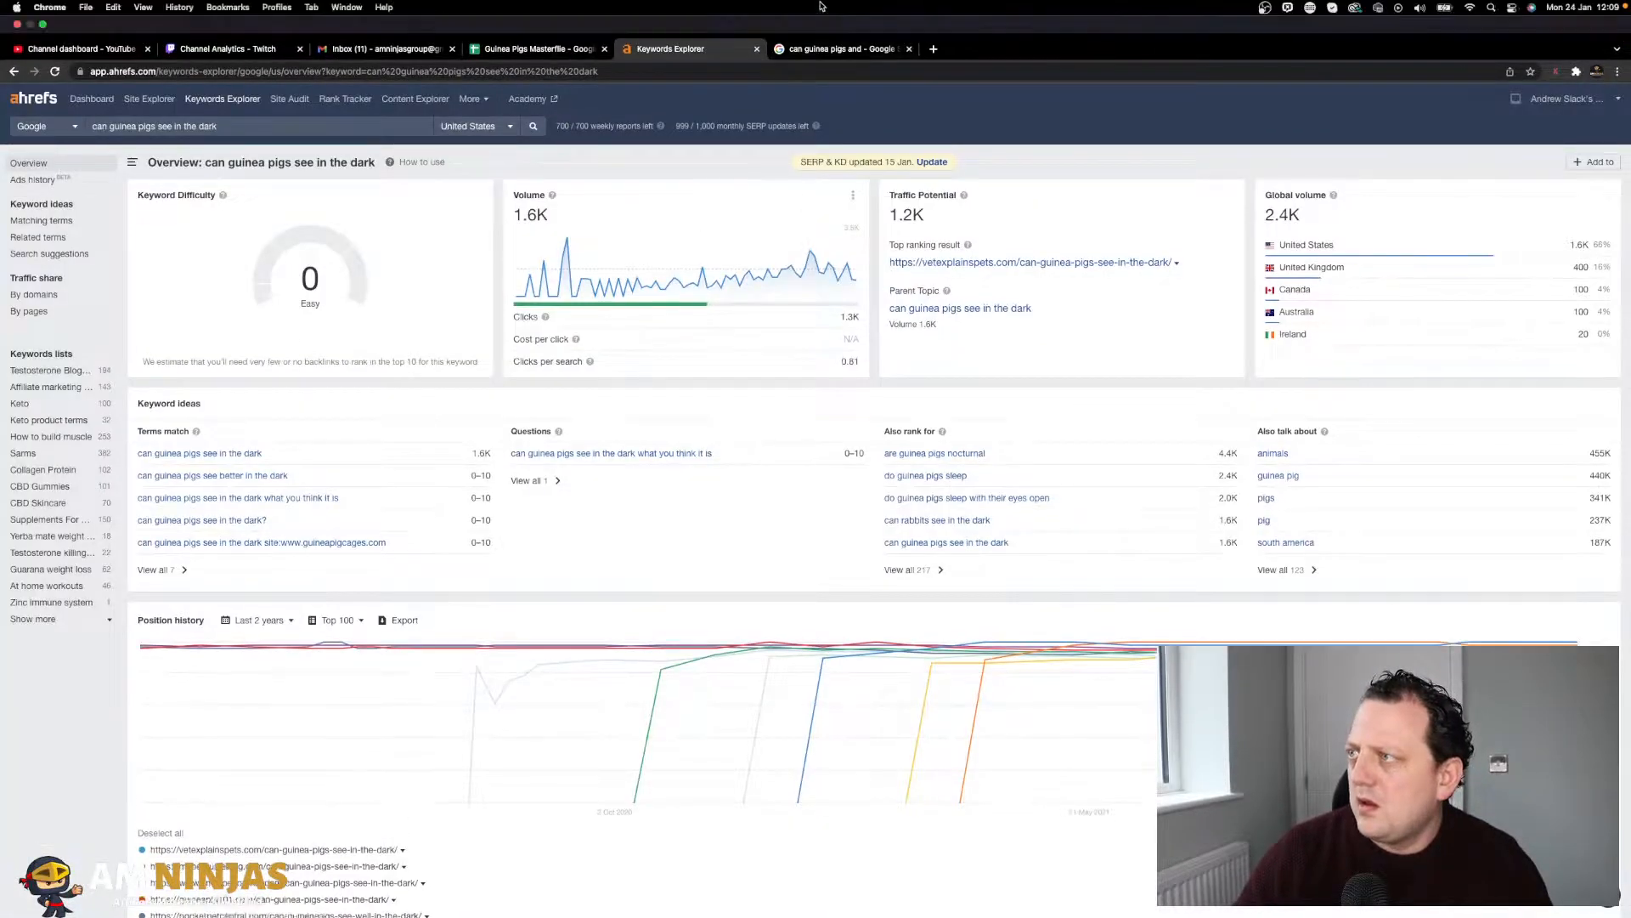
{"action": "left_click", "coordinate": [819, 48]}
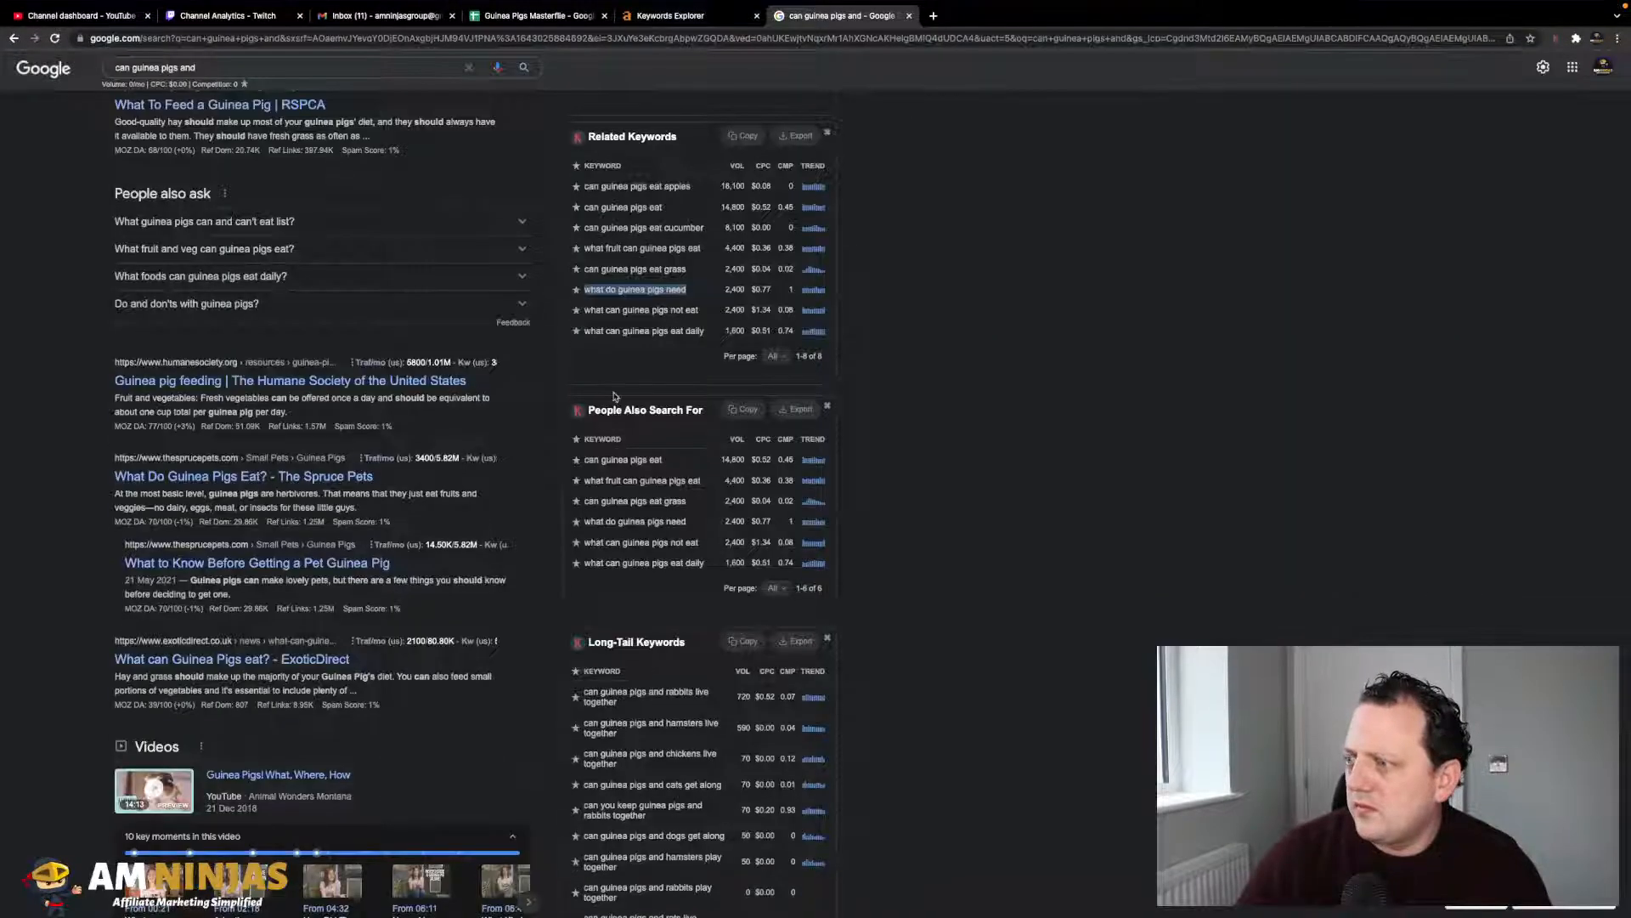
{"action": "scroll", "coordinate": [622, 474], "scroll_direction": "down", "scroll_amount": 4}
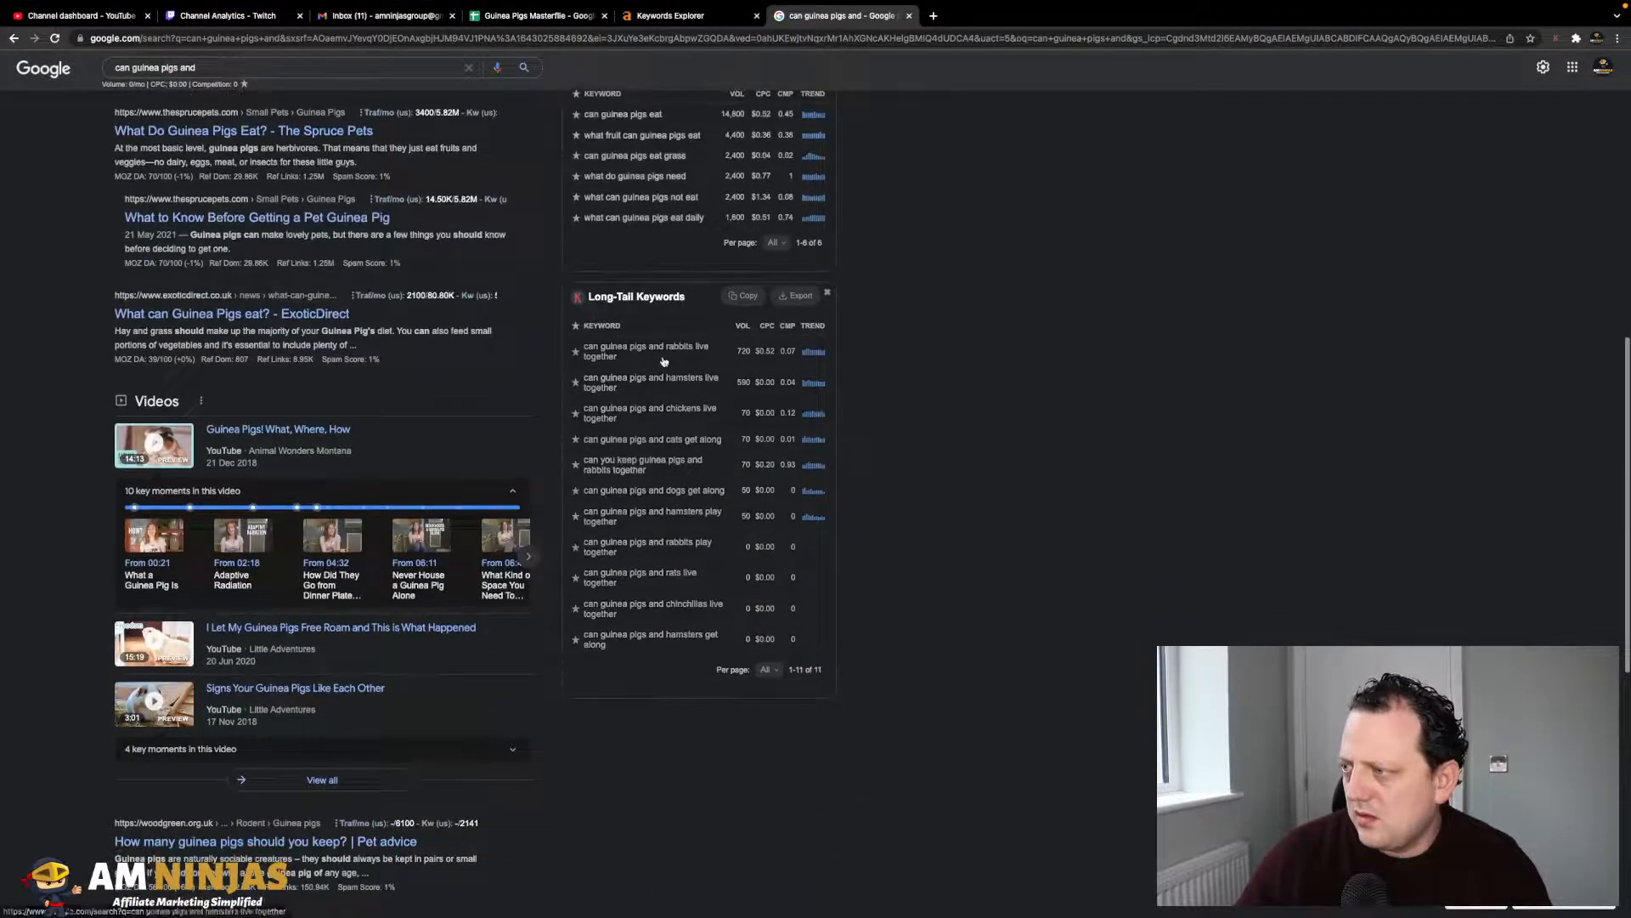
{"action": "left_click_drag", "start_coordinate": [647, 361], "coordinate": [583, 347]}
{"action": "key", "text": "ctrl+c"}
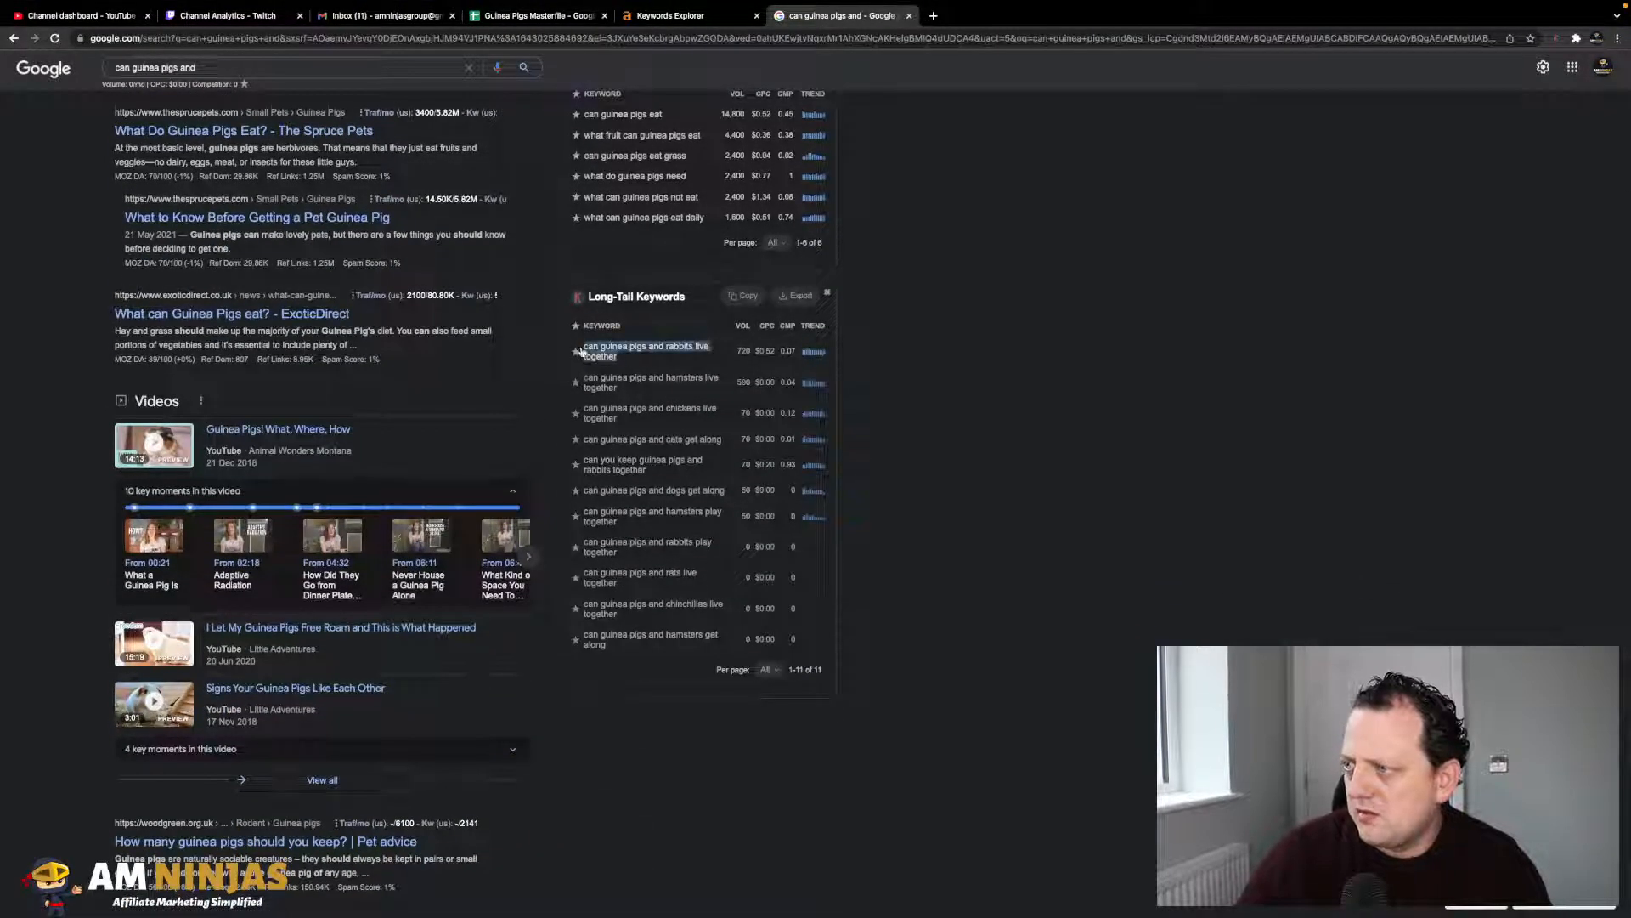
{"action": "left_click", "coordinate": [555, 20]}
{"action": "key", "text": "Down"}
{"action": "key", "text": "ctrl+v"}
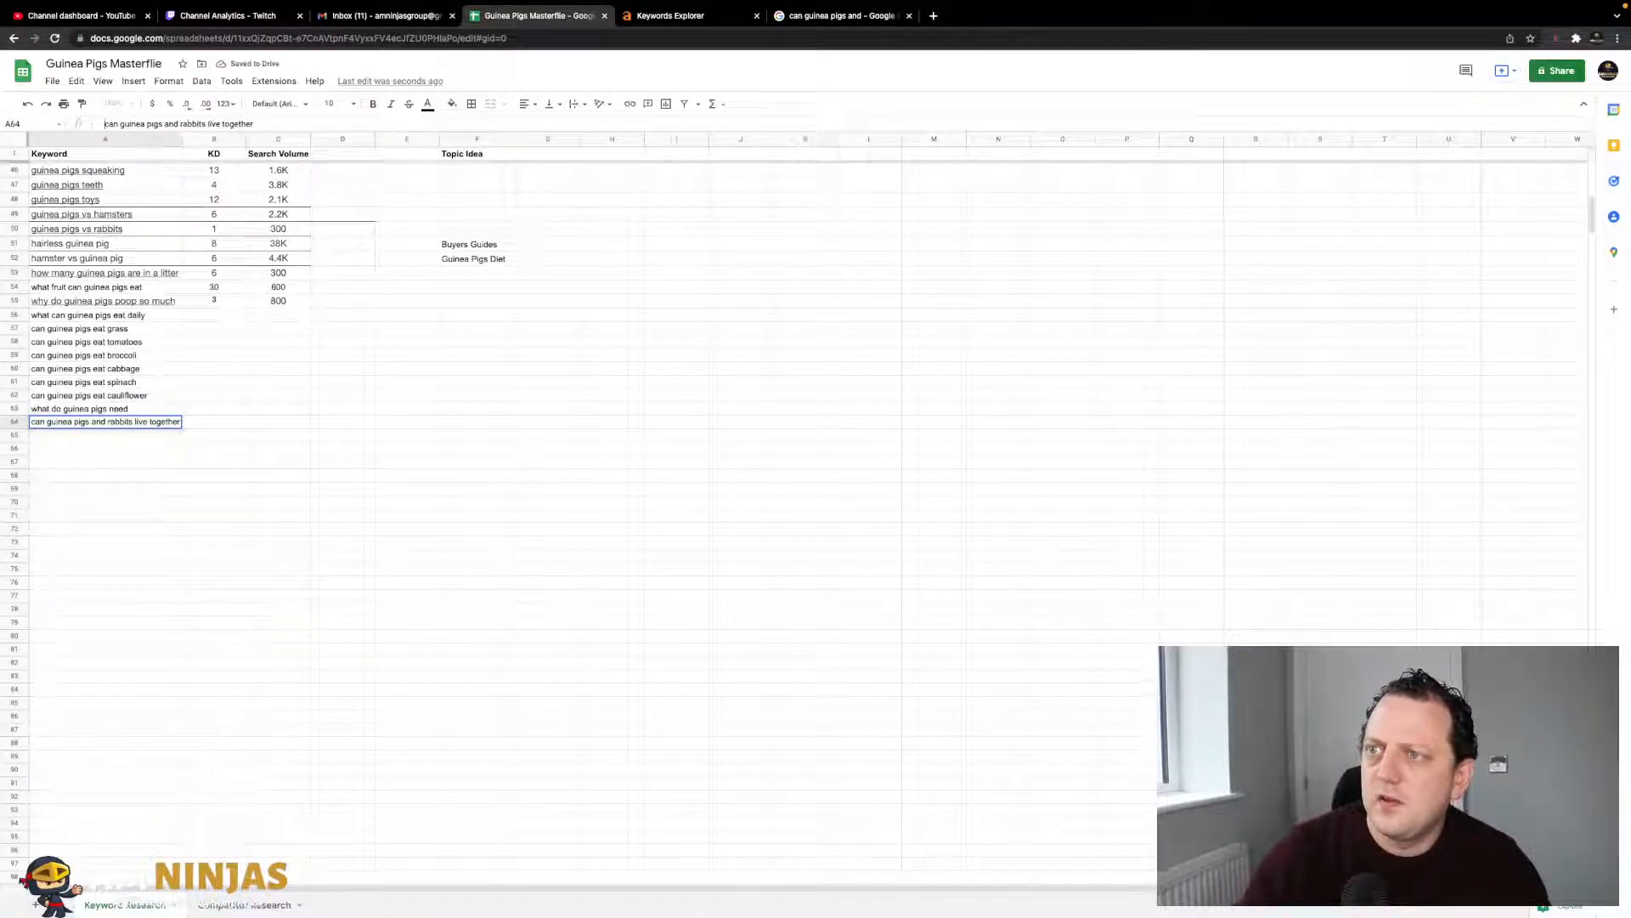
- Add the guinea pigs and hamsters long-tail keyword to cell A65
{"action": "left_click", "coordinate": [137, 438]}
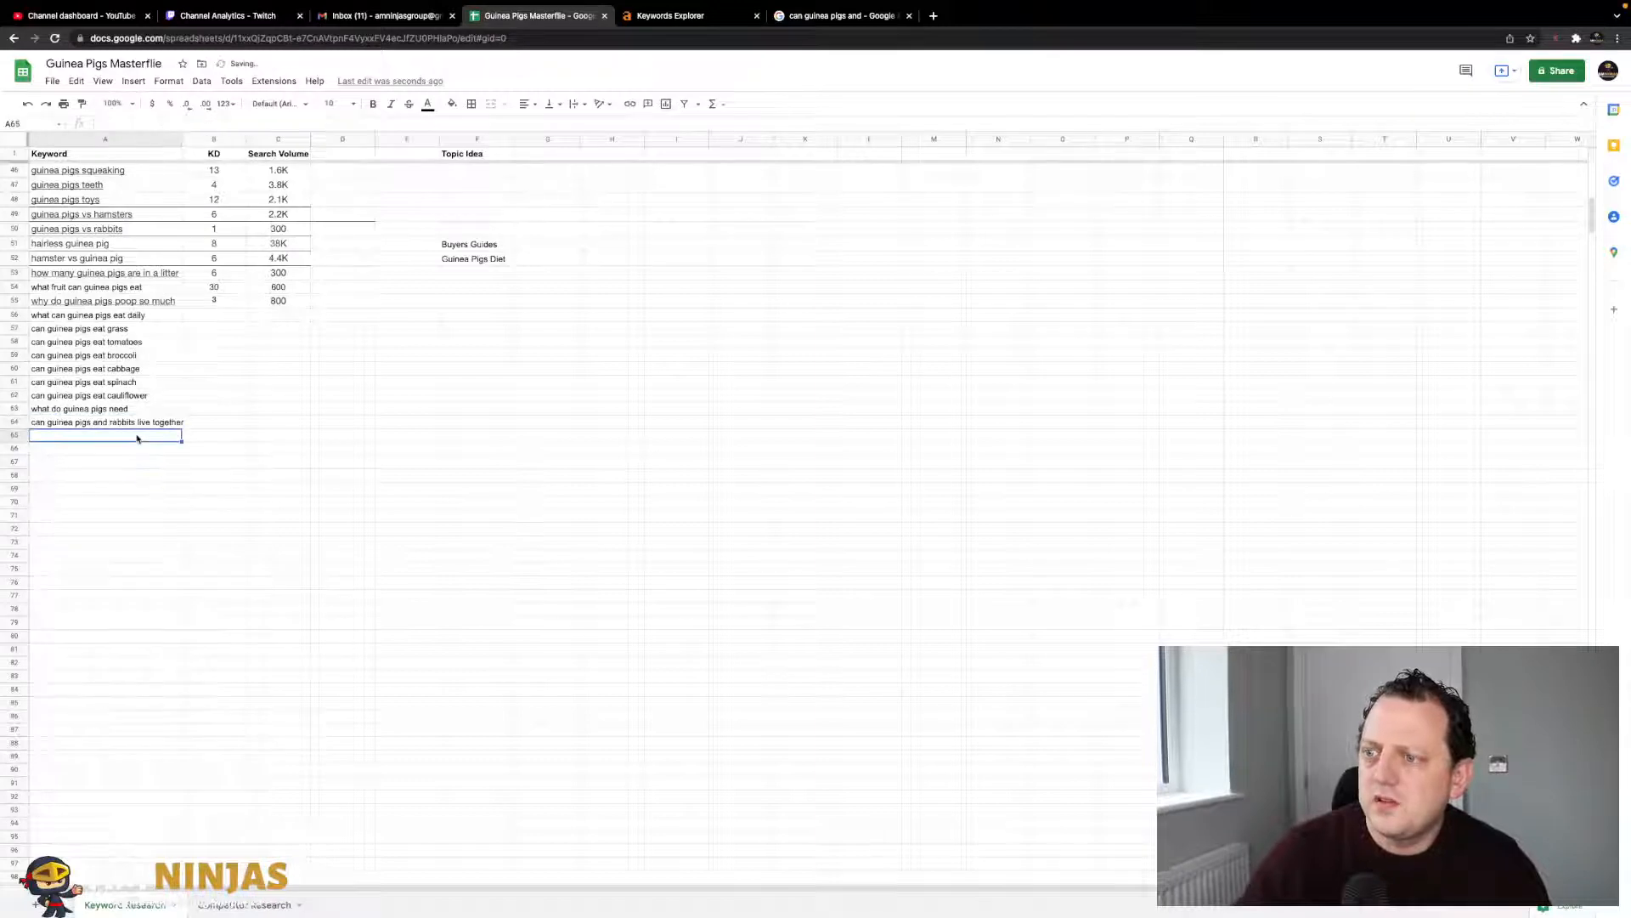
{"action": "left_click", "coordinate": [841, 15]}
{"action": "left_click_drag", "start_coordinate": [620, 388], "coordinate": [583, 379]}
{"action": "key", "text": "ctrl+c"}
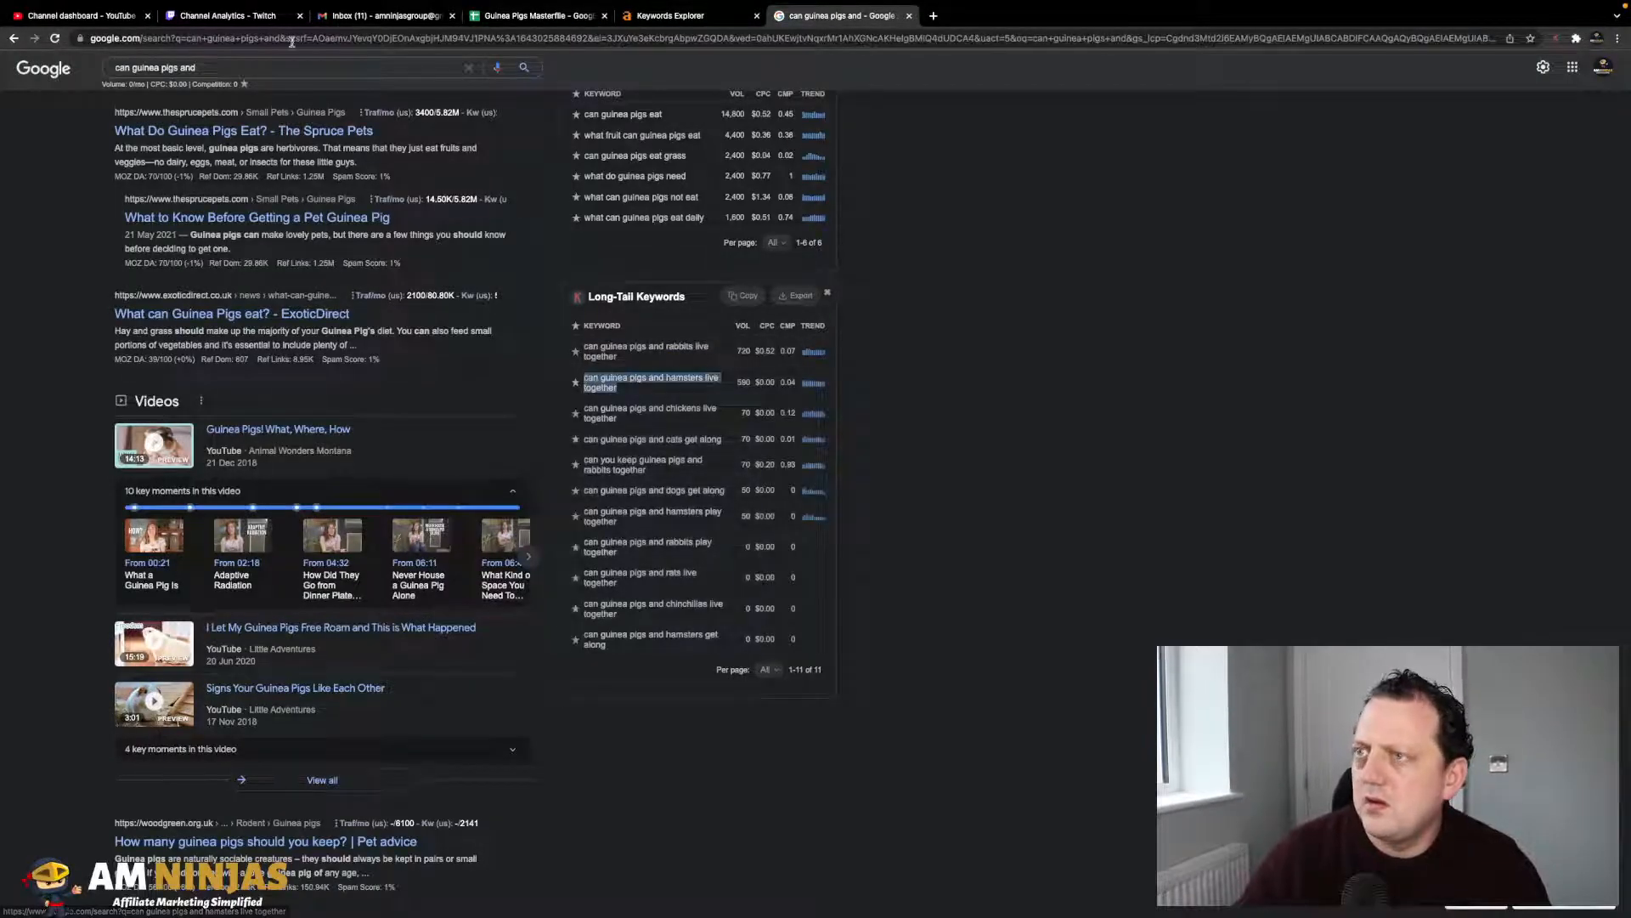
{"action": "left_click", "coordinate": [544, 16]}
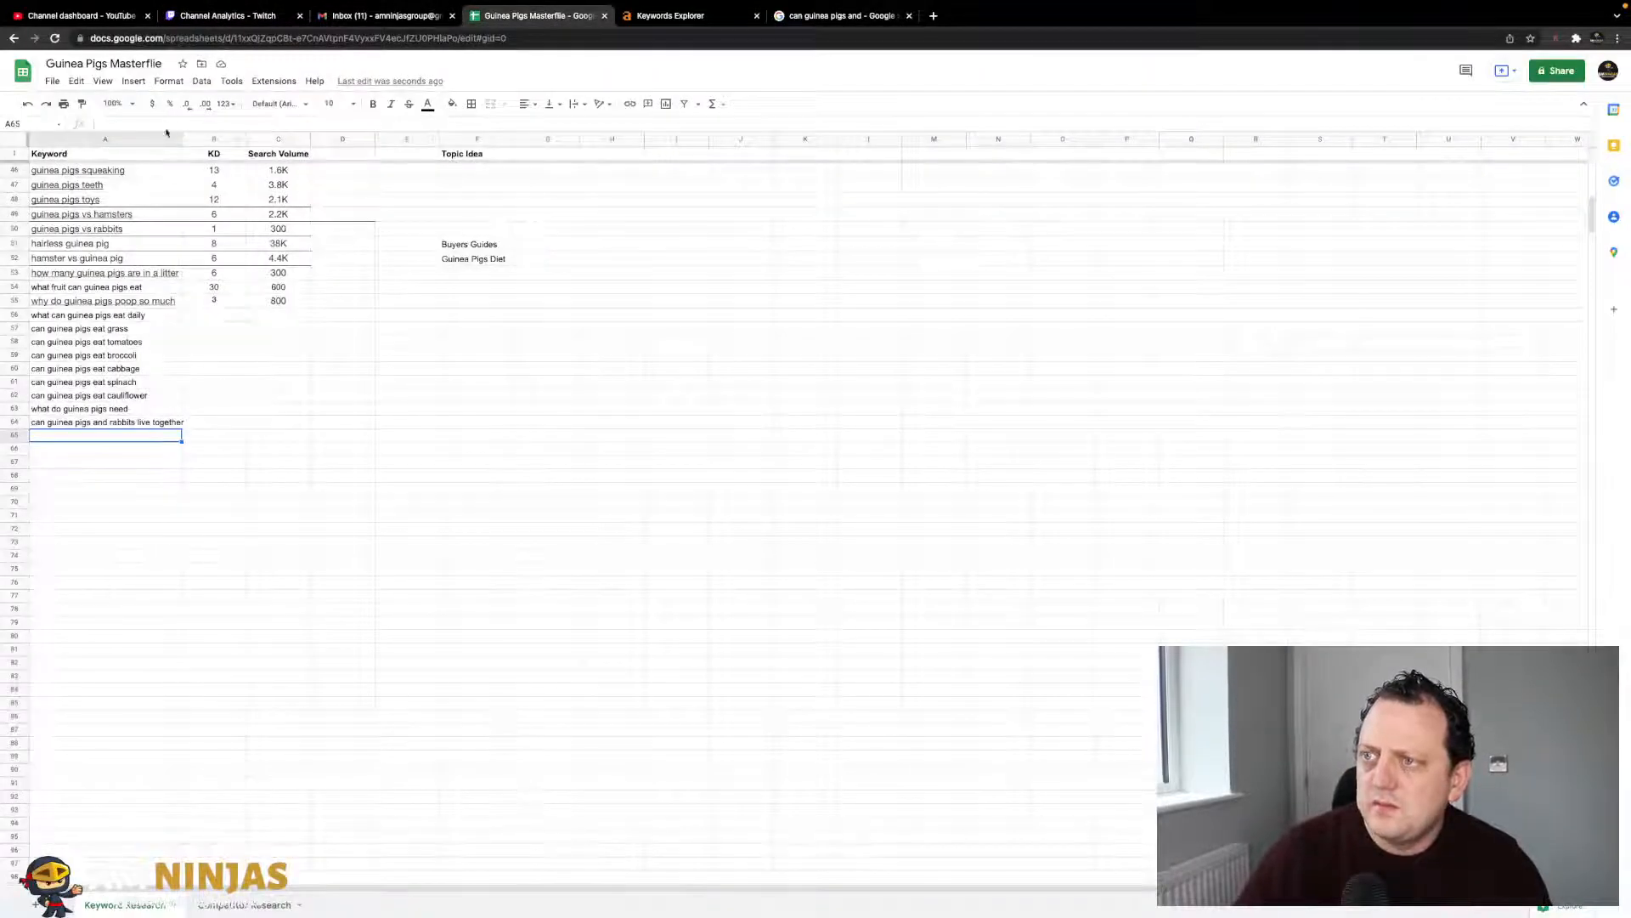
{"action": "key", "text": "ctrl+v"}
{"action": "left_click", "coordinate": [218, 460]}
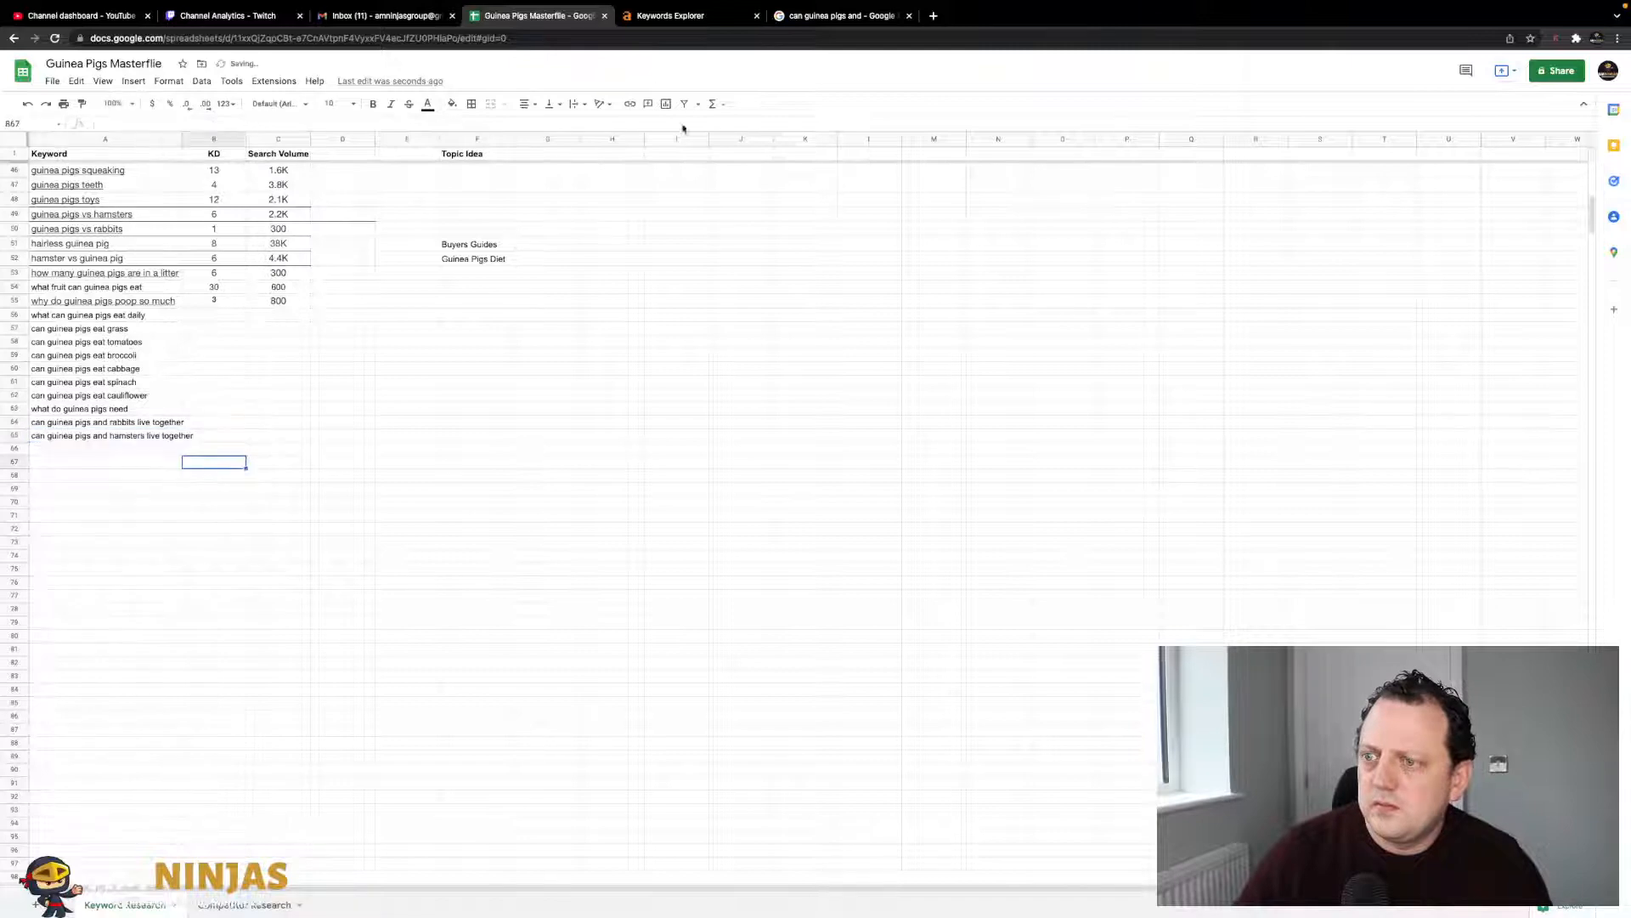
- Add the guinea pigs and chickens long-tail keyword to cell A66
{"action": "left_click", "coordinate": [828, 50]}
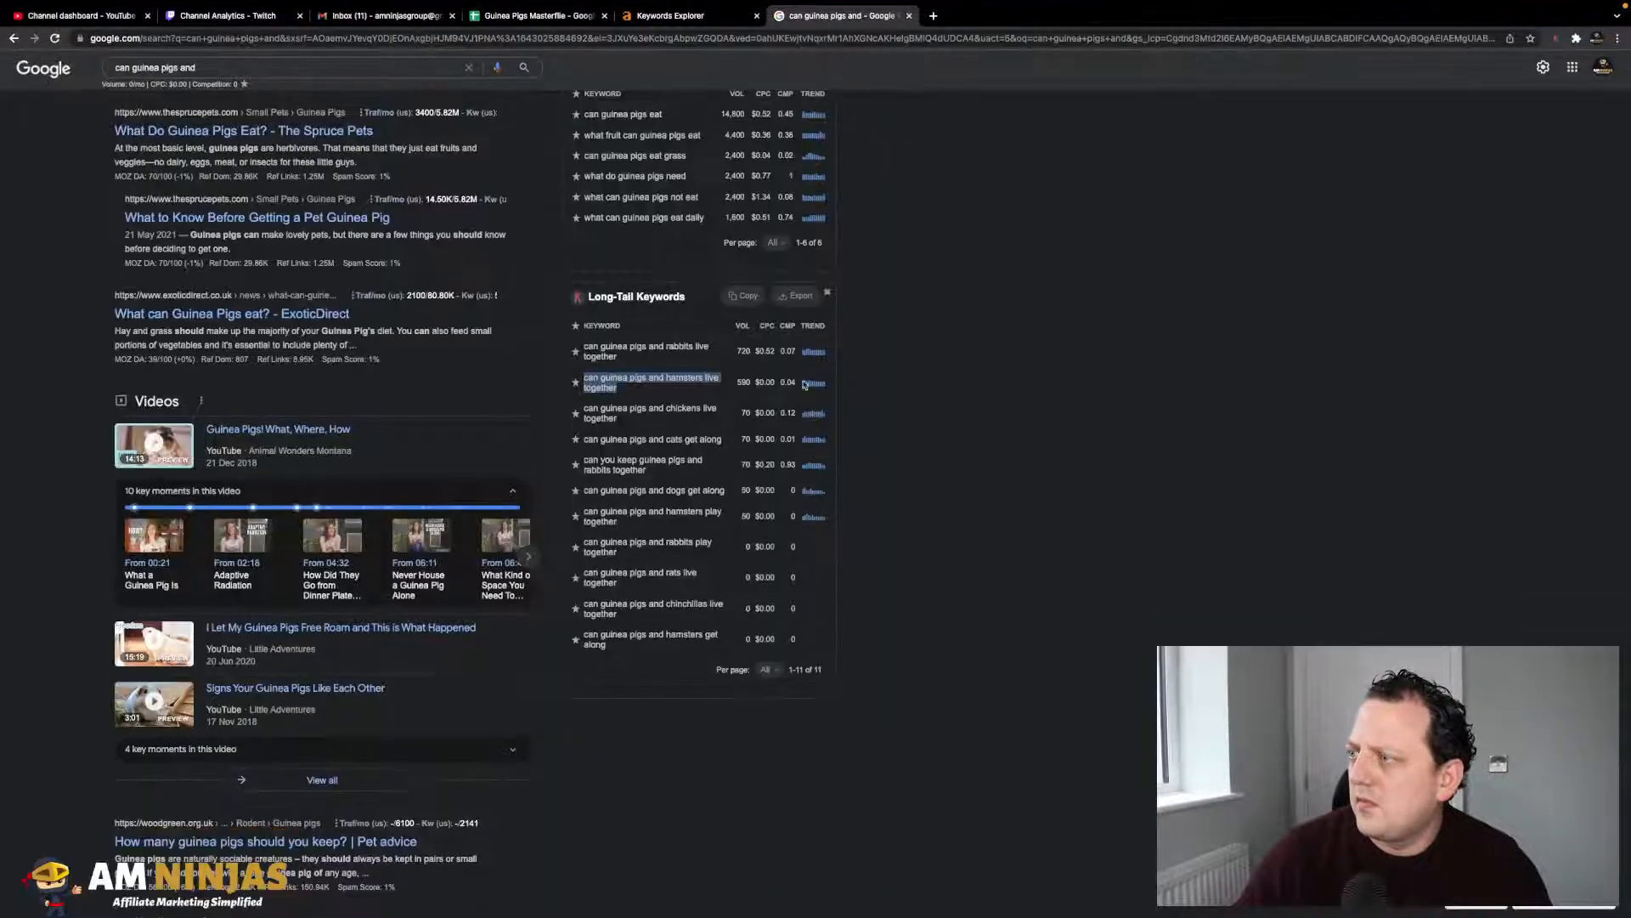
{"action": "left_click_drag", "start_coordinate": [620, 419], "coordinate": [578, 414]}
{"action": "key", "text": "ctrl+c"}
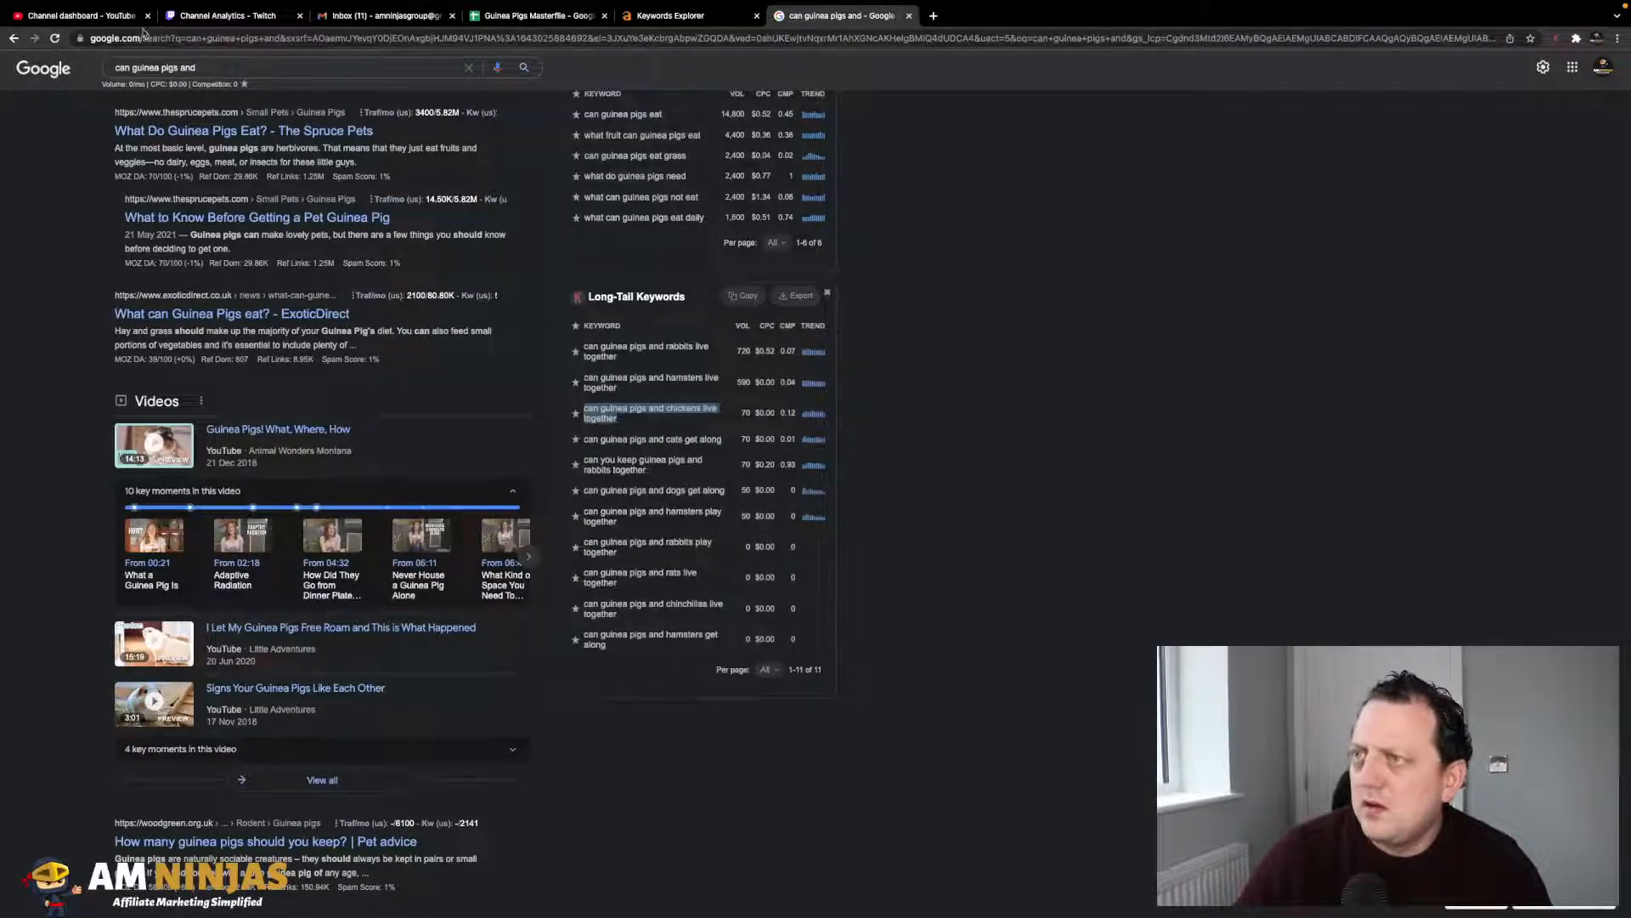
{"action": "left_click", "coordinate": [537, 15]}
{"action": "left_click", "coordinate": [128, 451]}
{"action": "key", "text": "ctrl+v"}
{"action": "left_click", "coordinate": [235, 464]}
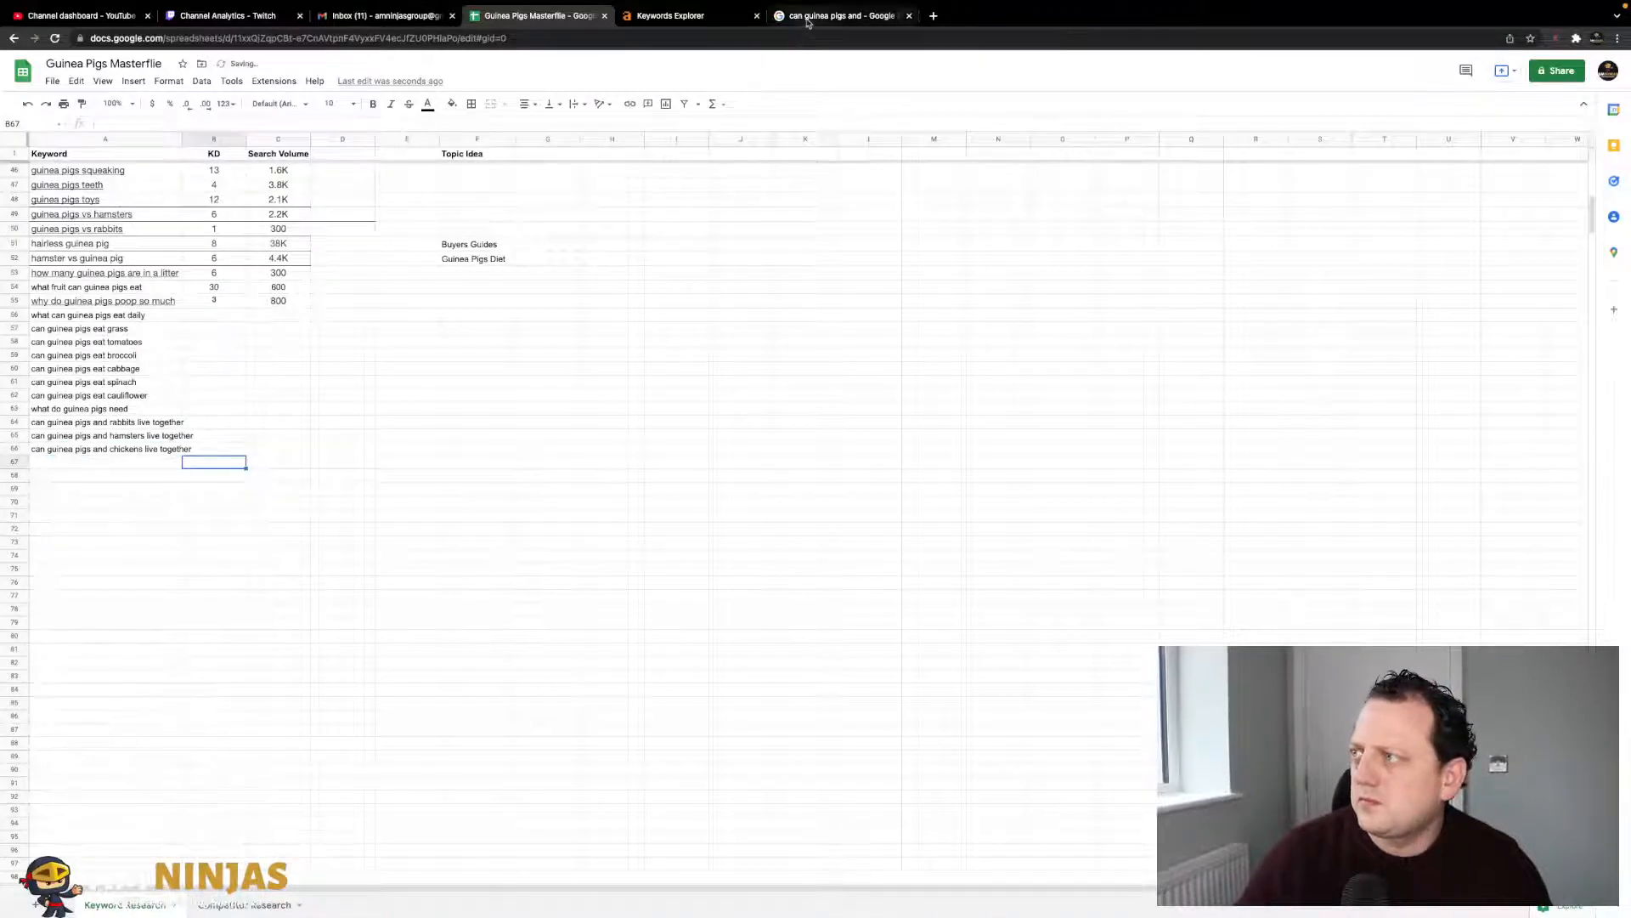
- Add the guinea pigs and cats keyword to A67 with a capital C
{"action": "left_click", "coordinate": [839, 16]}
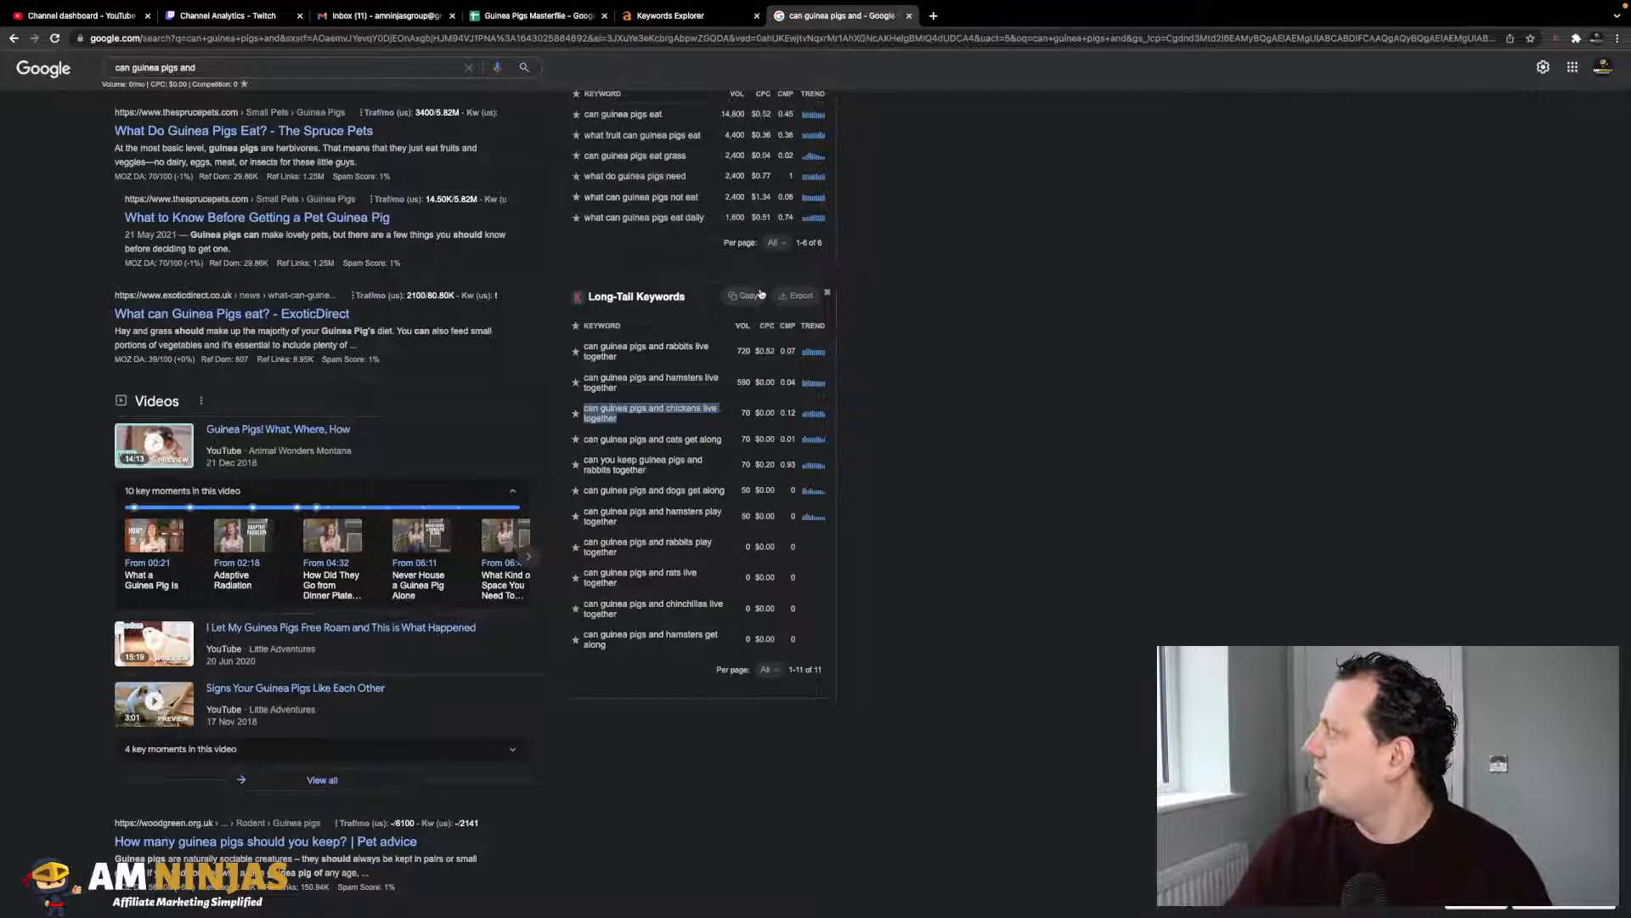
{"action": "left_click_drag", "start_coordinate": [739, 439], "coordinate": [590, 436]}
{"action": "key", "text": "ctrl+c"}
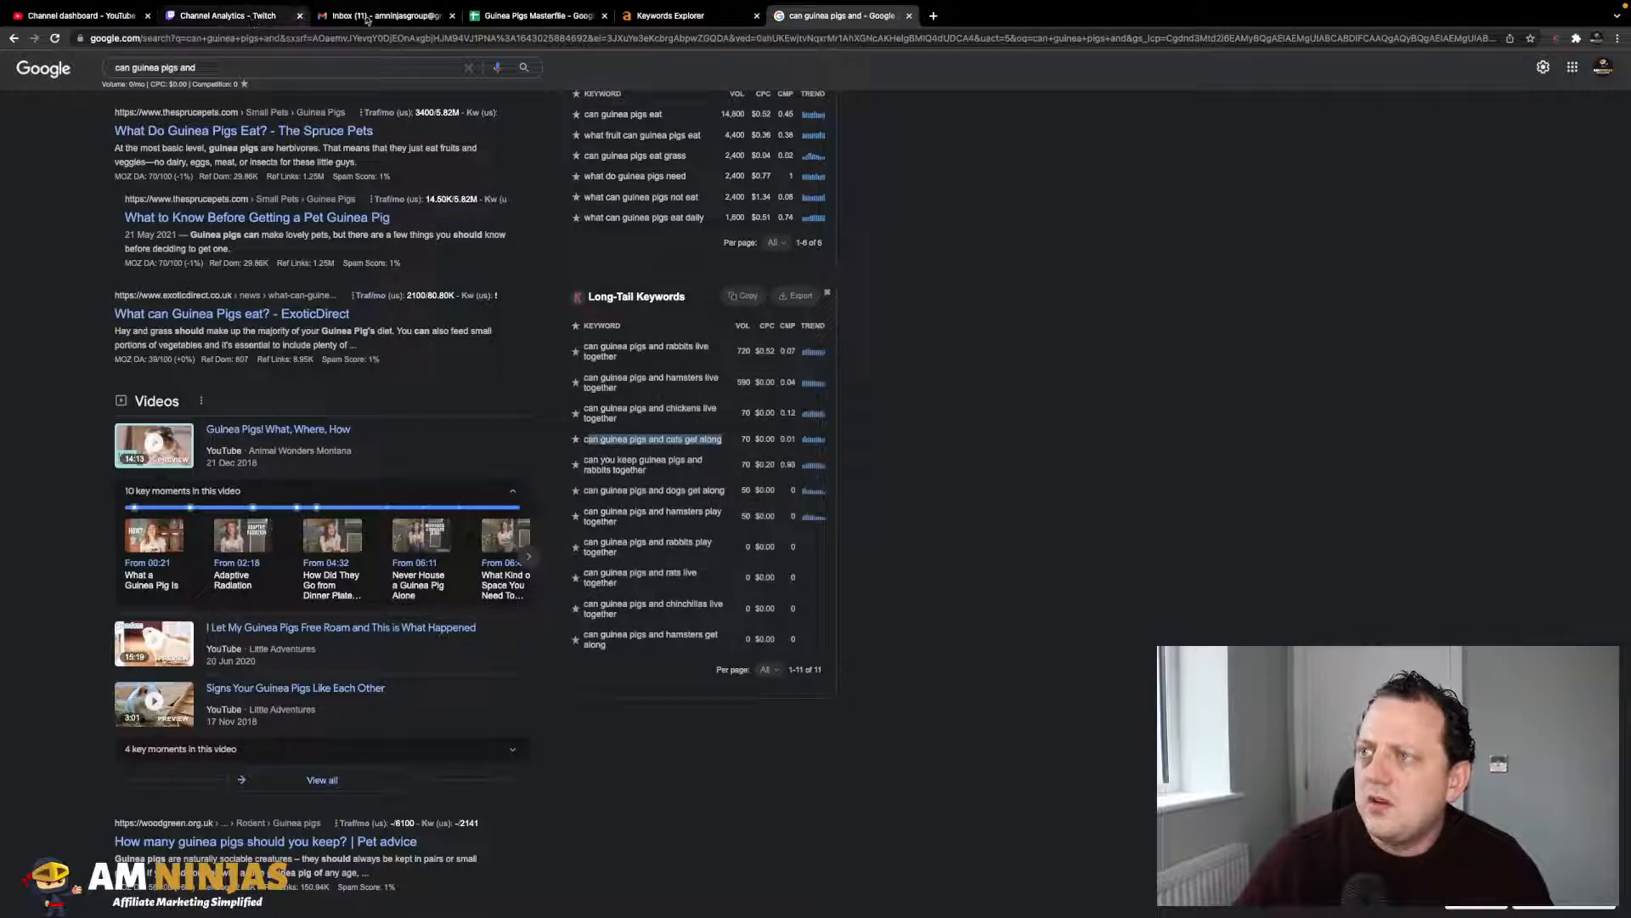
{"action": "left_click", "coordinate": [507, 20]}
{"action": "left_click", "coordinate": [112, 462]}
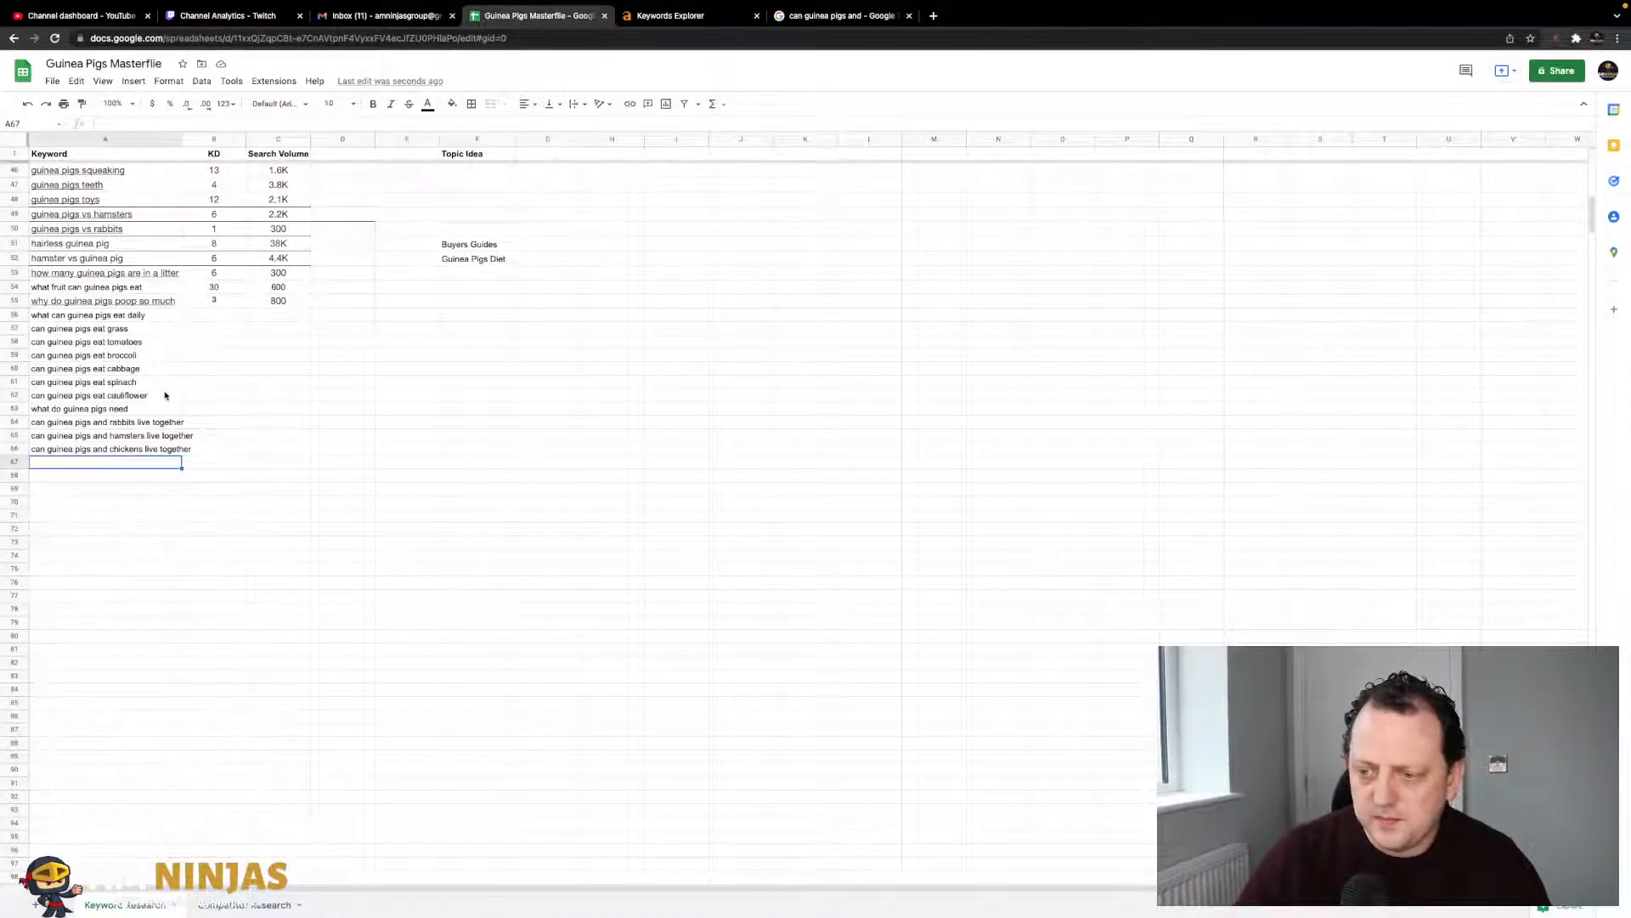
{"action": "key", "text": "ctrl+v"}
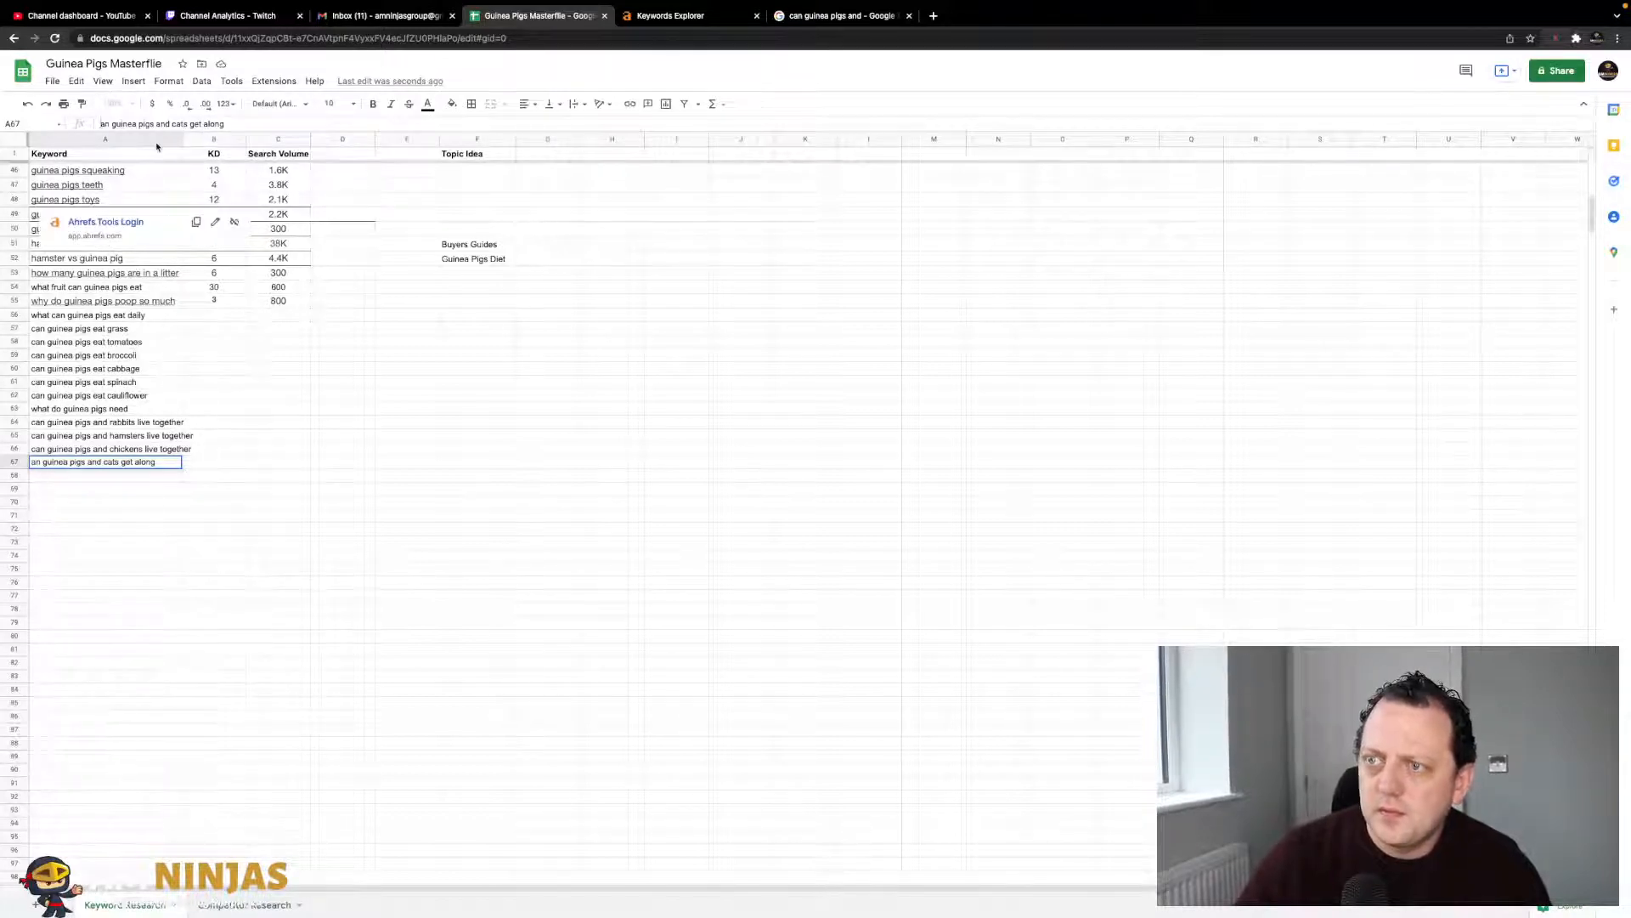
{"action": "type", "text": "C"}
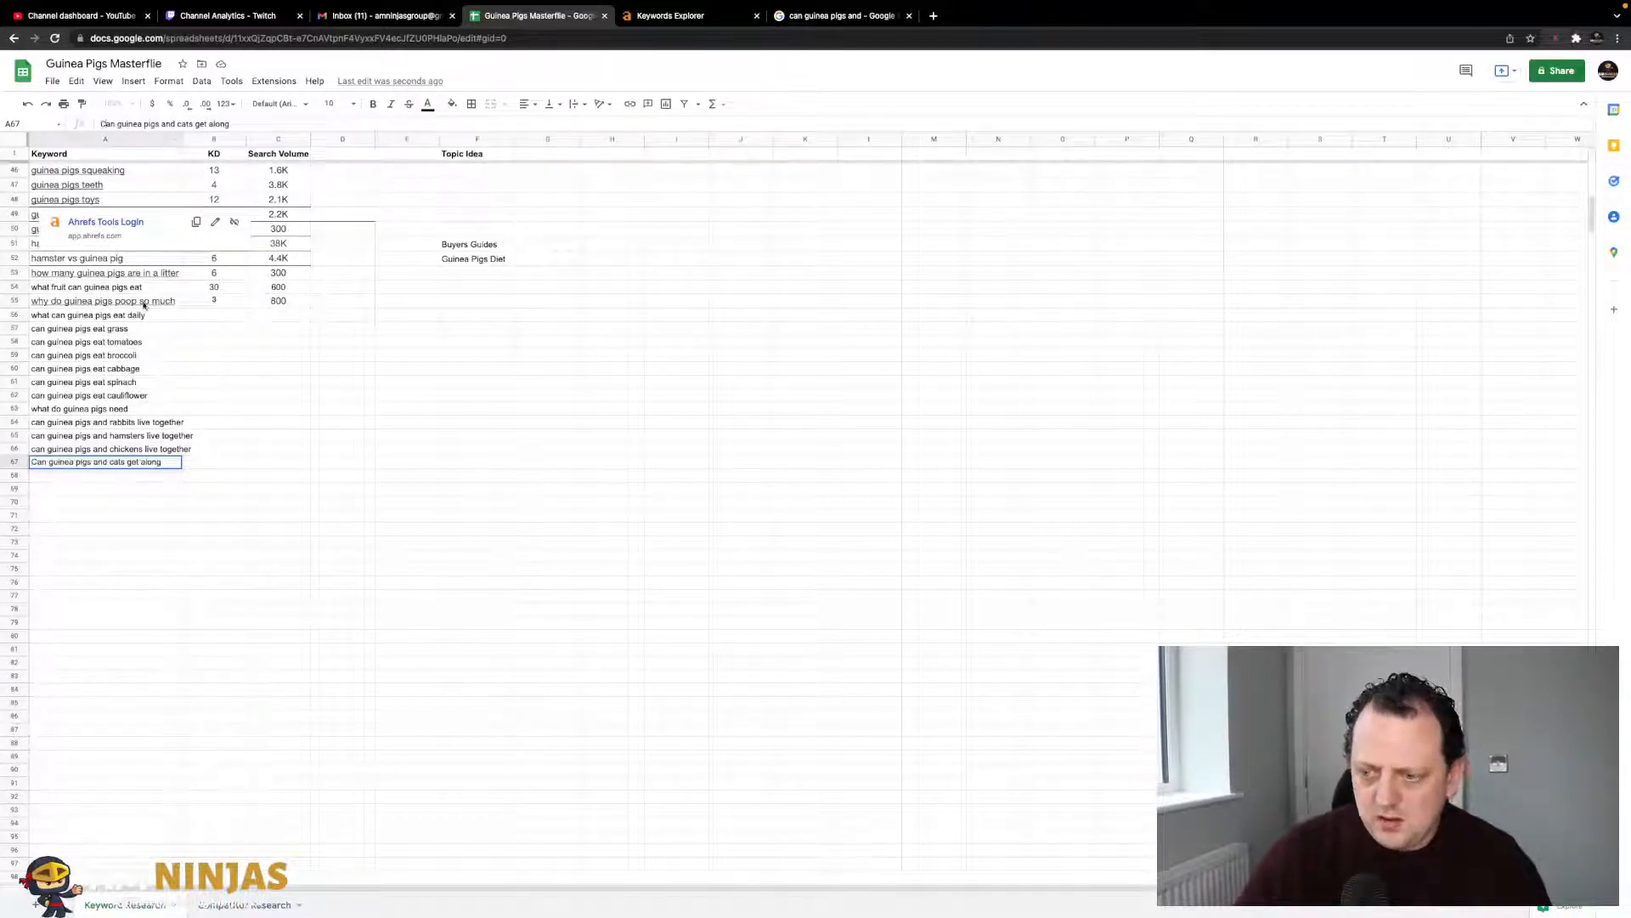
{"action": "left_click", "coordinate": [253, 401]}
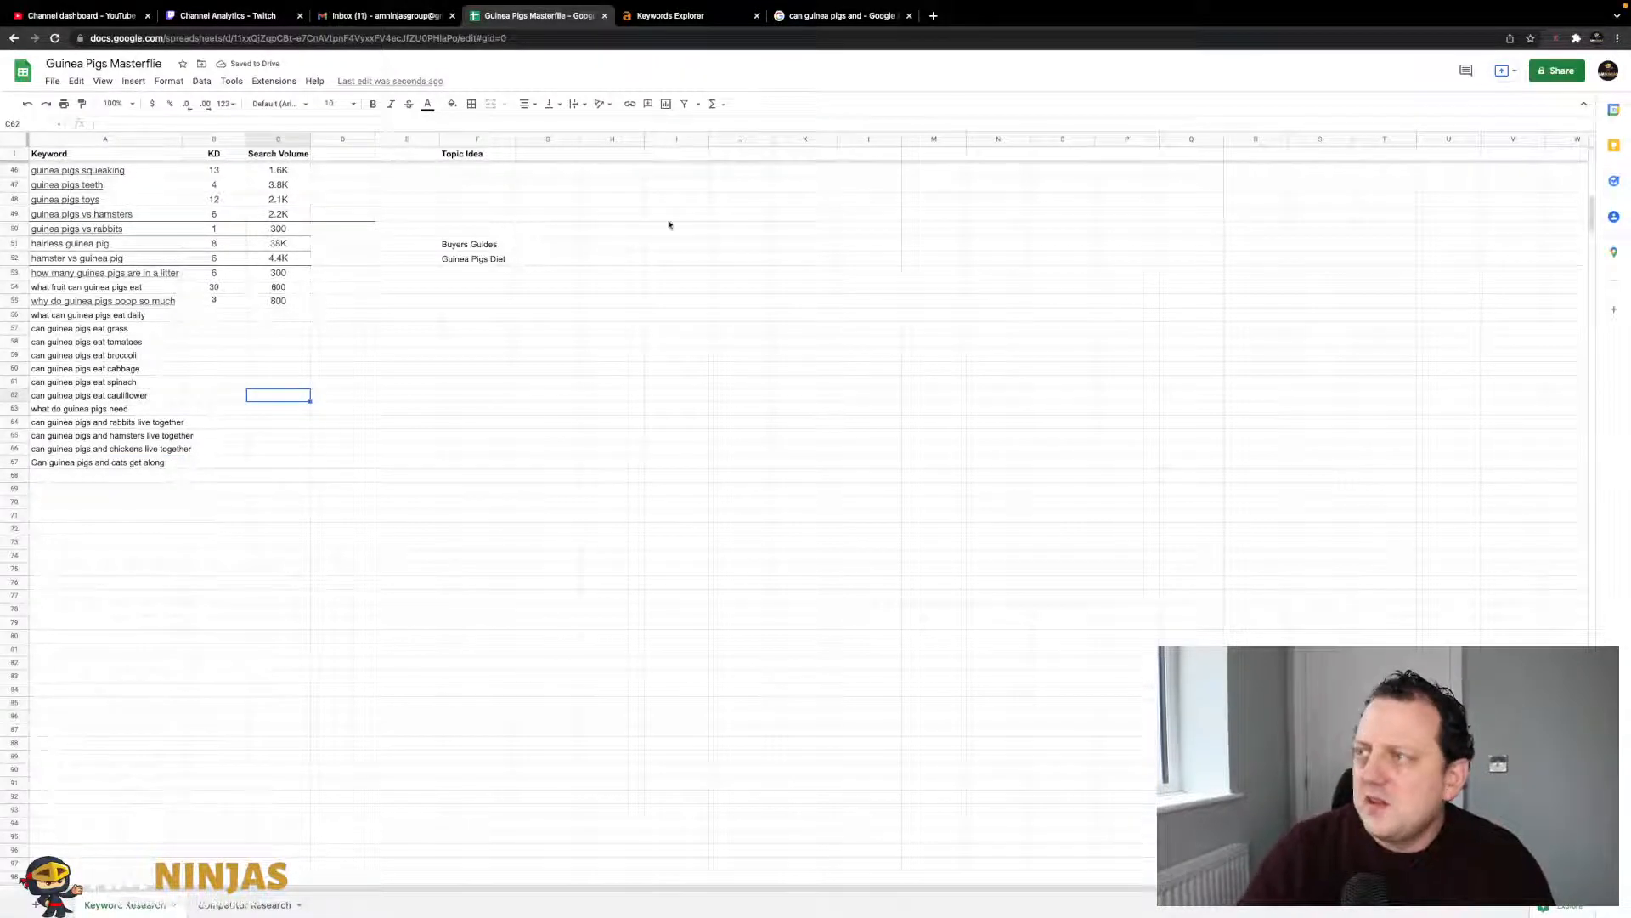
- Add the guinea pigs and dogs long-tail keyword to cell A68
{"action": "left_click", "coordinate": [823, 17]}
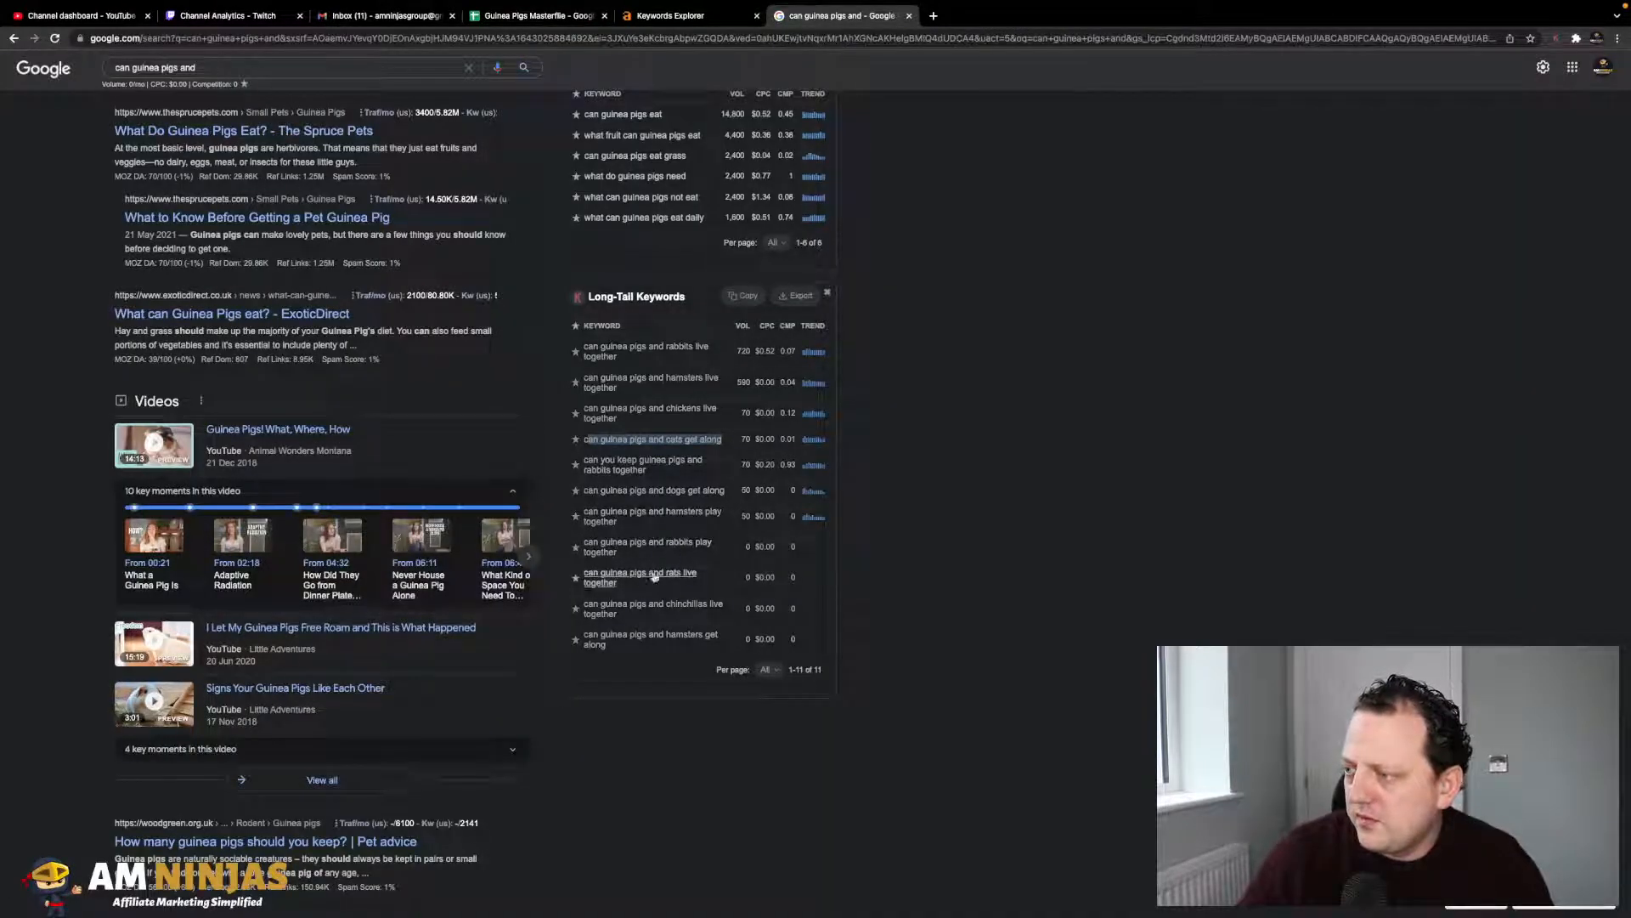
{"action": "left_click_drag", "start_coordinate": [725, 491], "coordinate": [586, 491]}
{"action": "key", "text": "ctrl+c"}
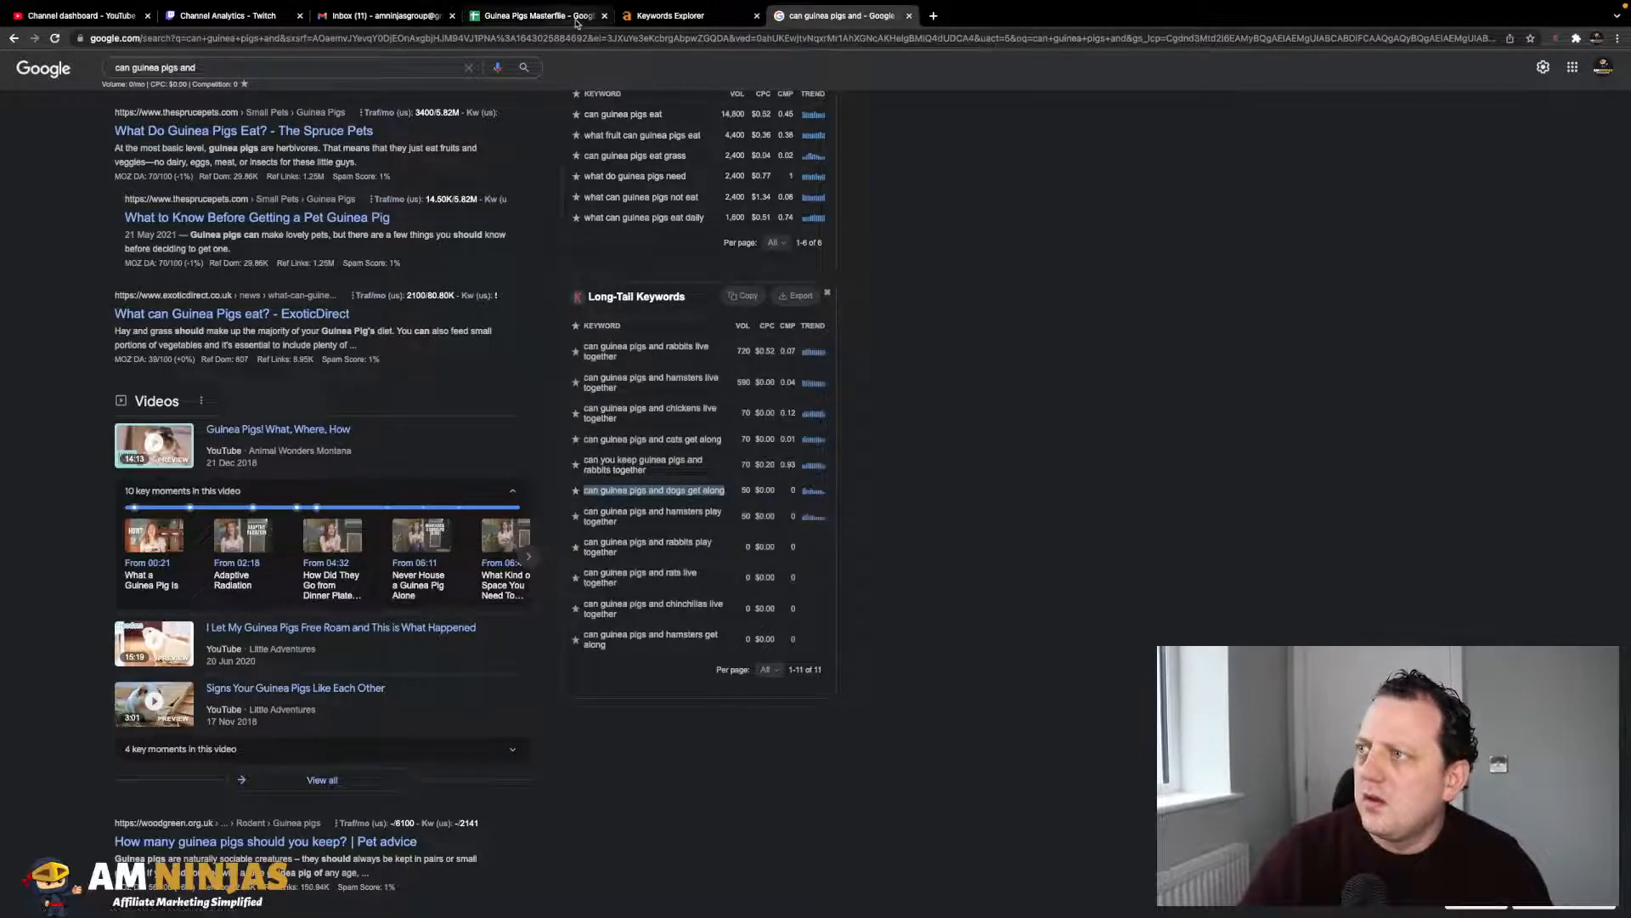
{"action": "left_click", "coordinate": [535, 16]}
{"action": "left_click", "coordinate": [82, 476]}
{"action": "key", "text": "ctrl+v"}
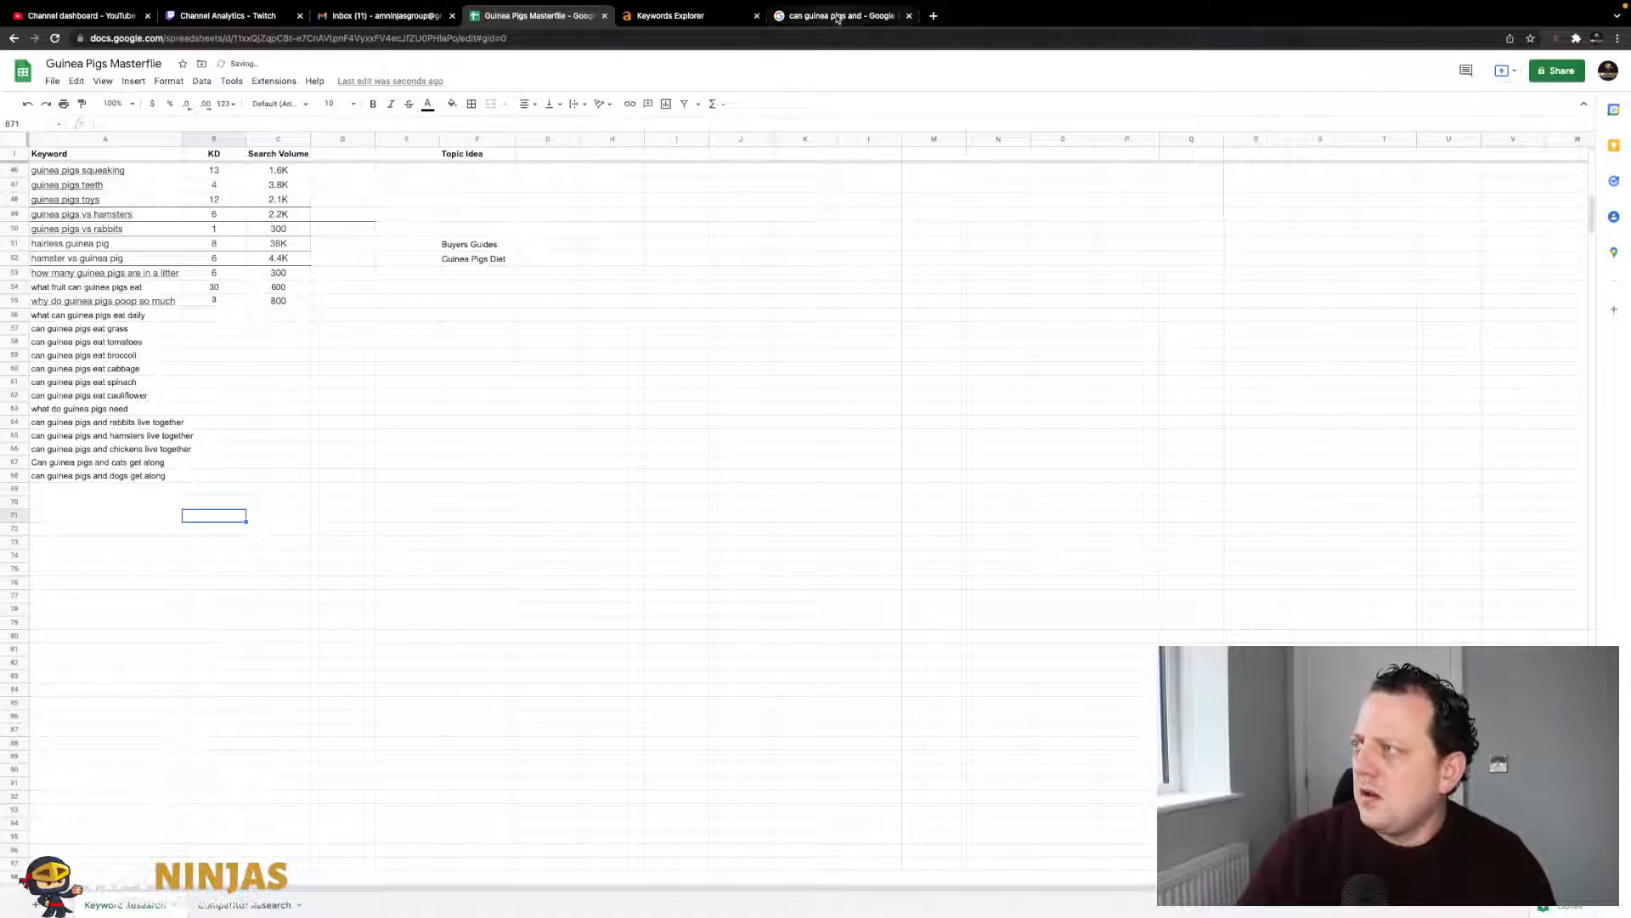
{"action": "left_click", "coordinate": [835, 17]}
{"action": "left_click", "coordinate": [206, 68]}
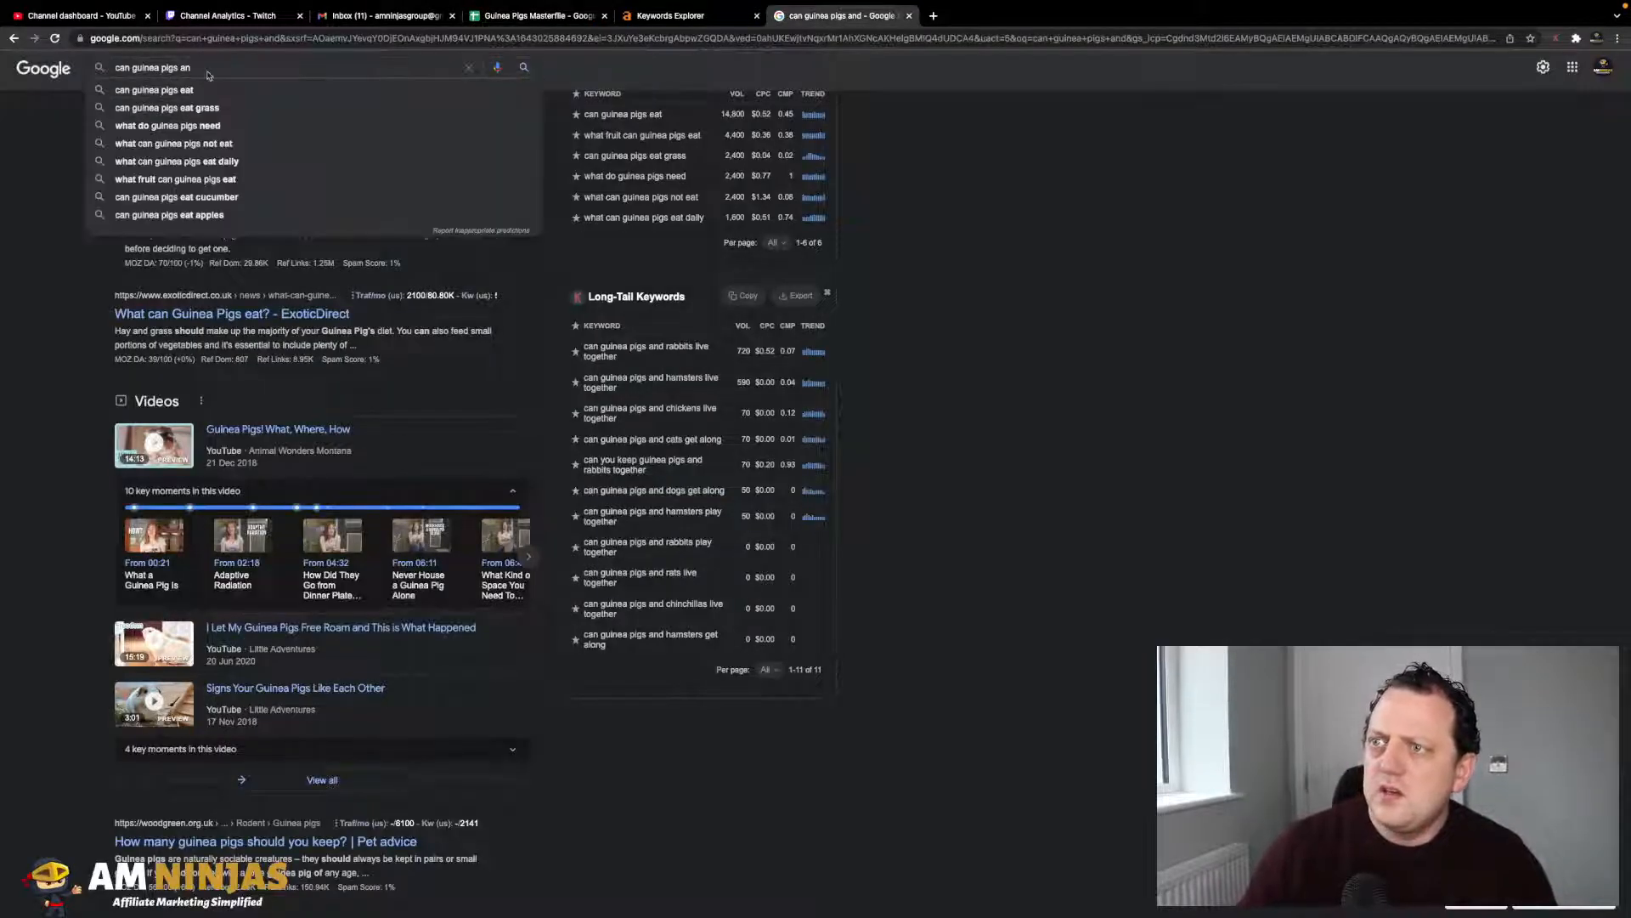
- Search the suggestion 'can guinea pigs be kept outside' and paste it into A69
{"action": "key", "text": "BackSpace"}
{"action": "key", "text": "BackSpace"}
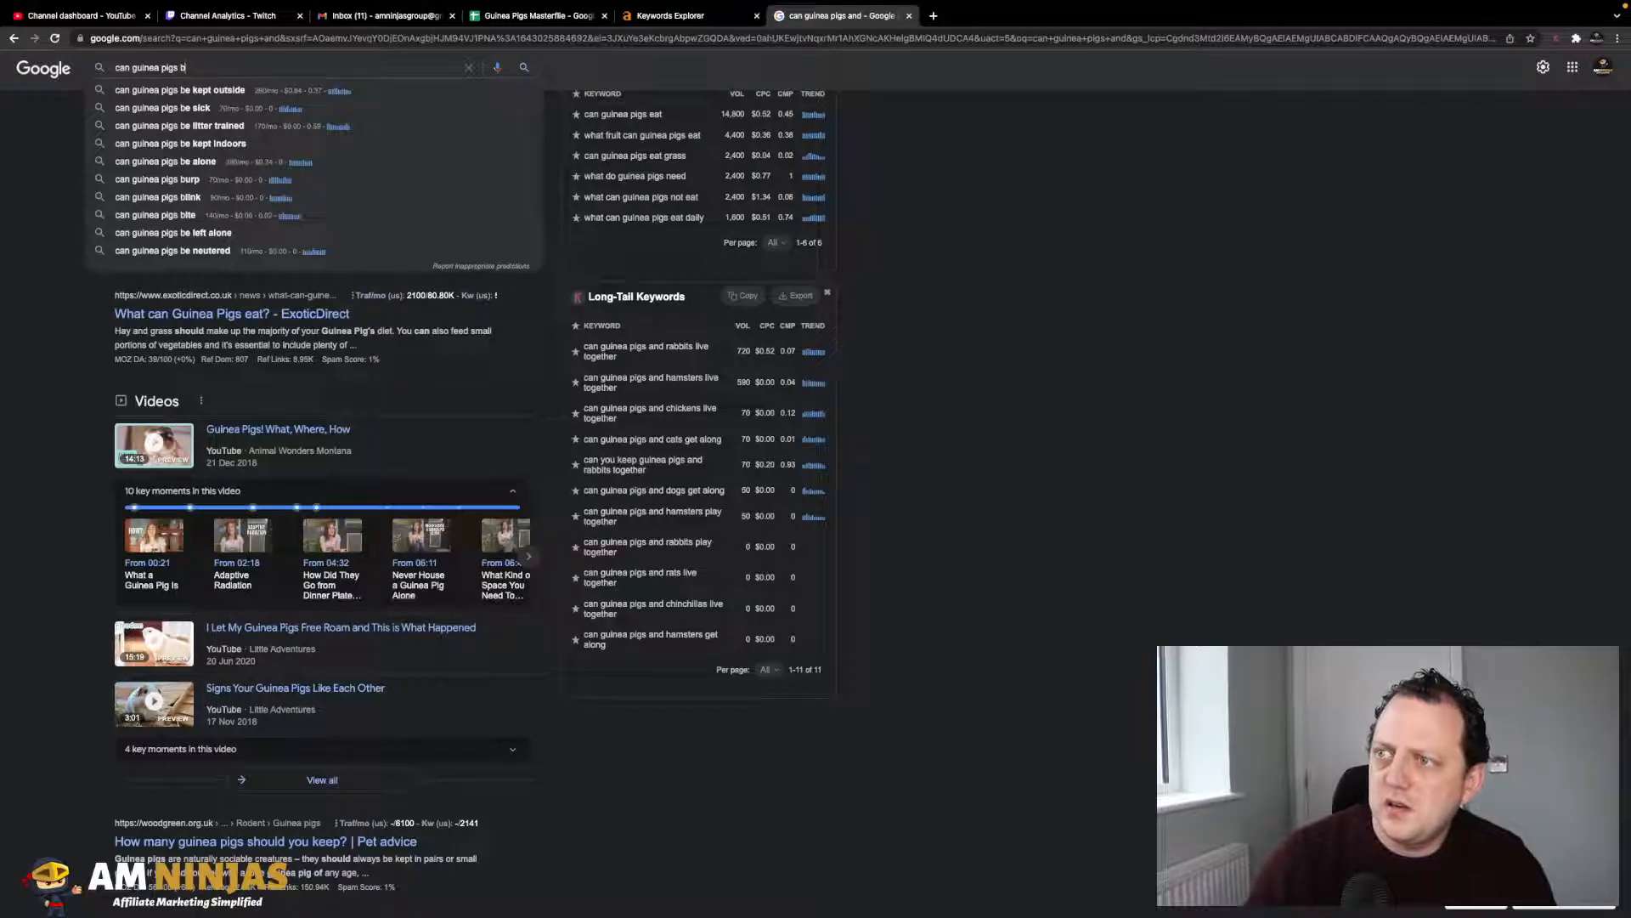
{"action": "left_click", "coordinate": [208, 90]}
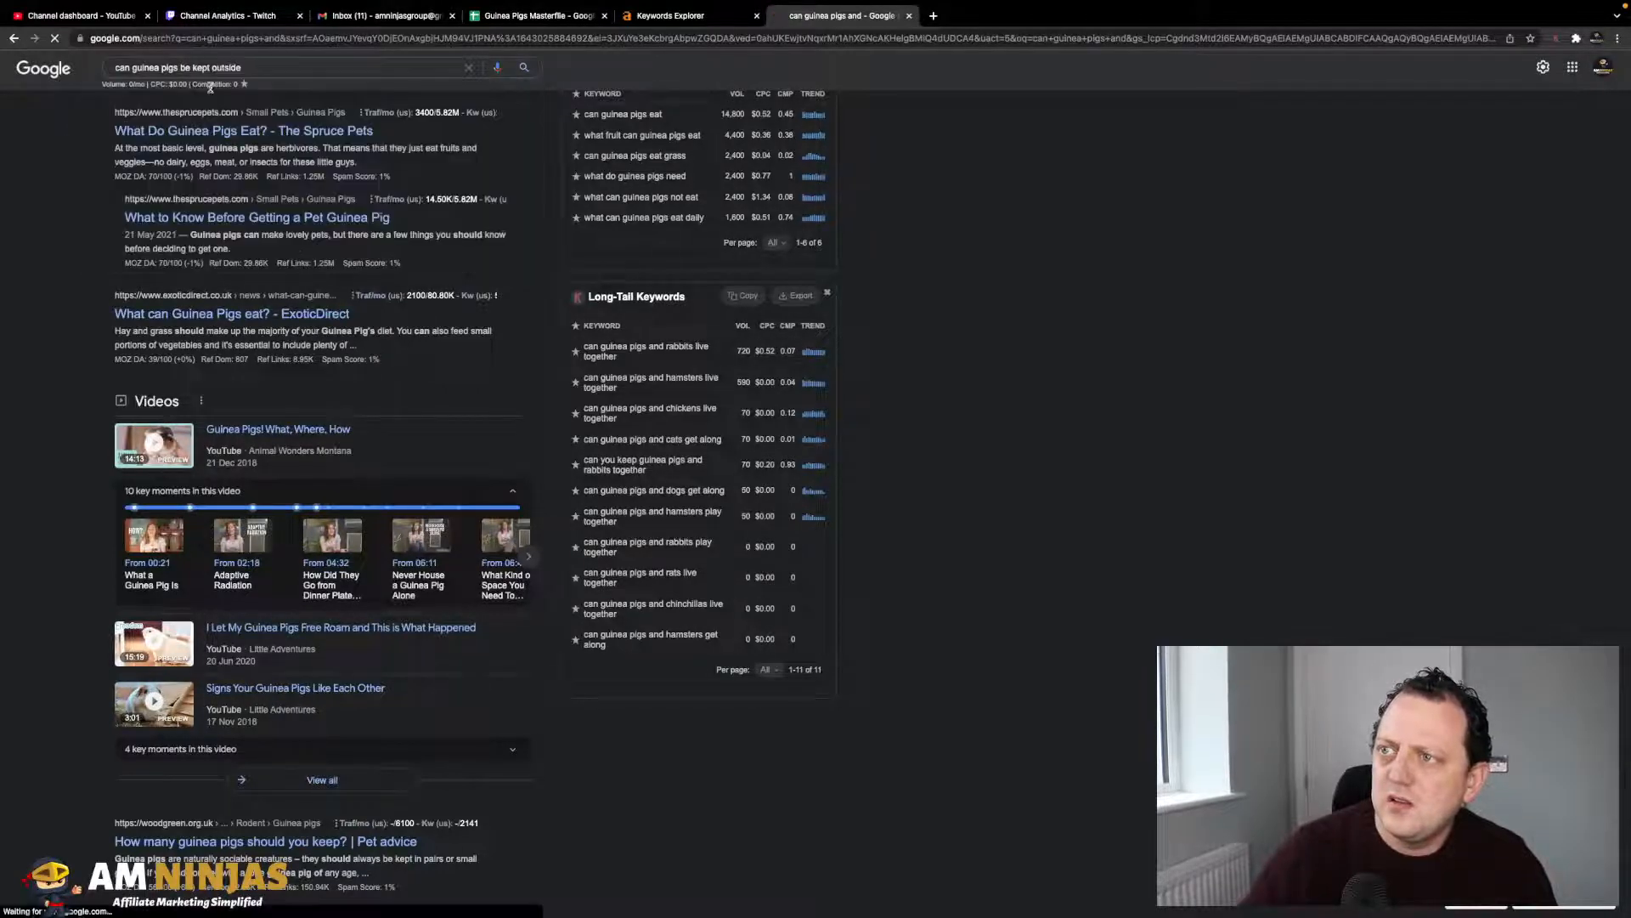
{"action": "left_click", "coordinate": [265, 72]}
{"action": "key", "text": "ctrl+c"}
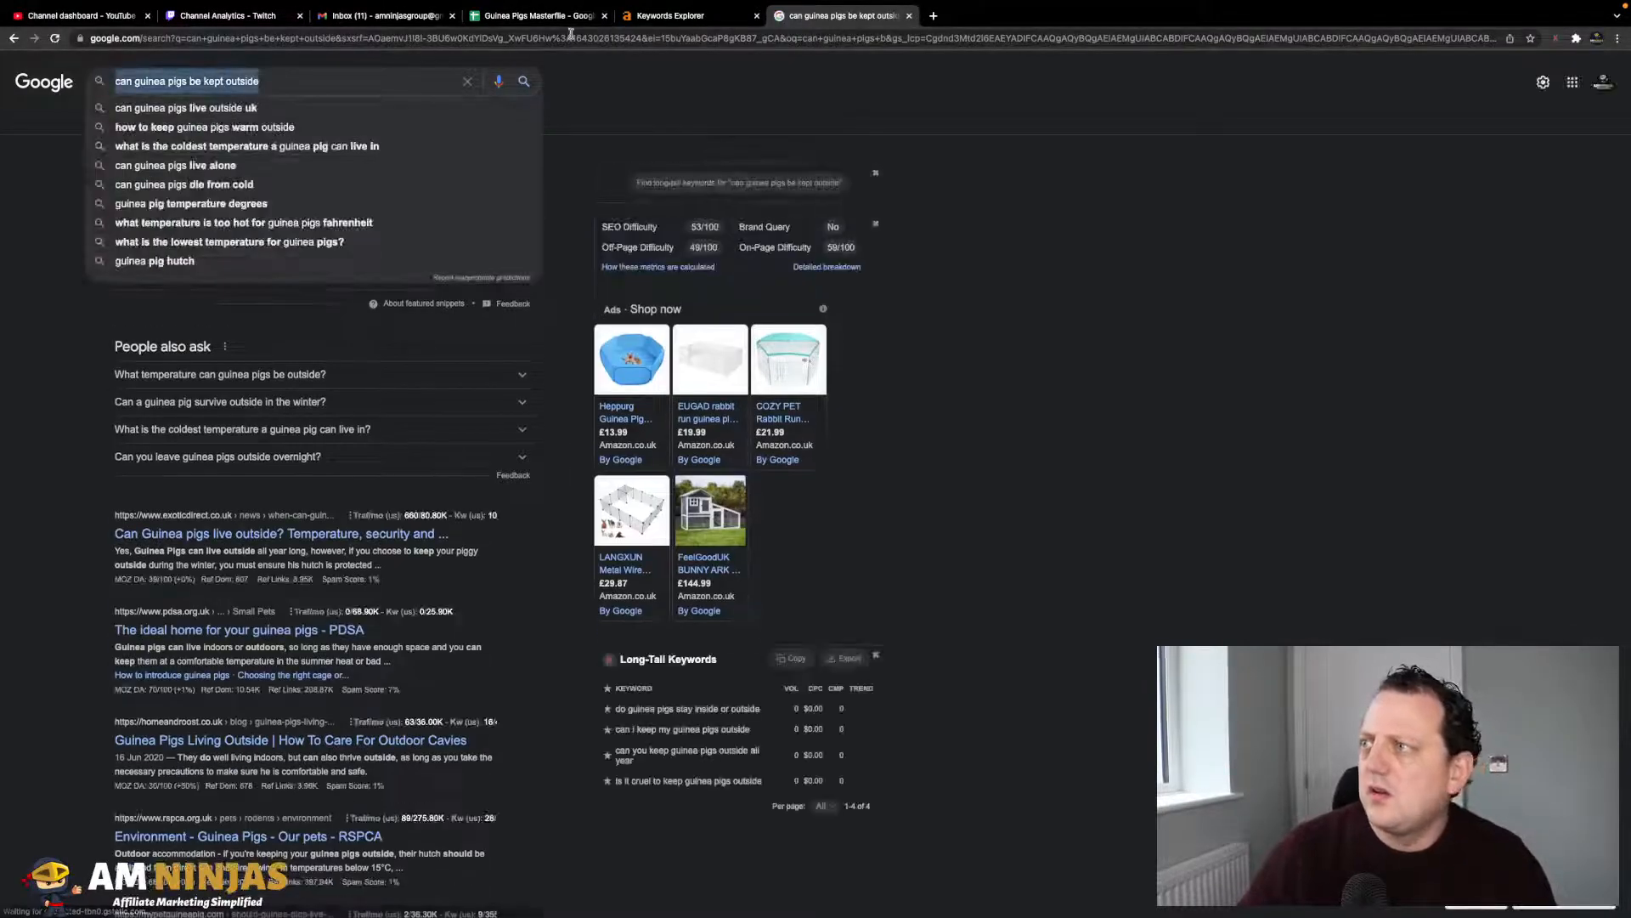
{"action": "left_click", "coordinate": [560, 23]}
{"action": "left_click", "coordinate": [136, 491]}
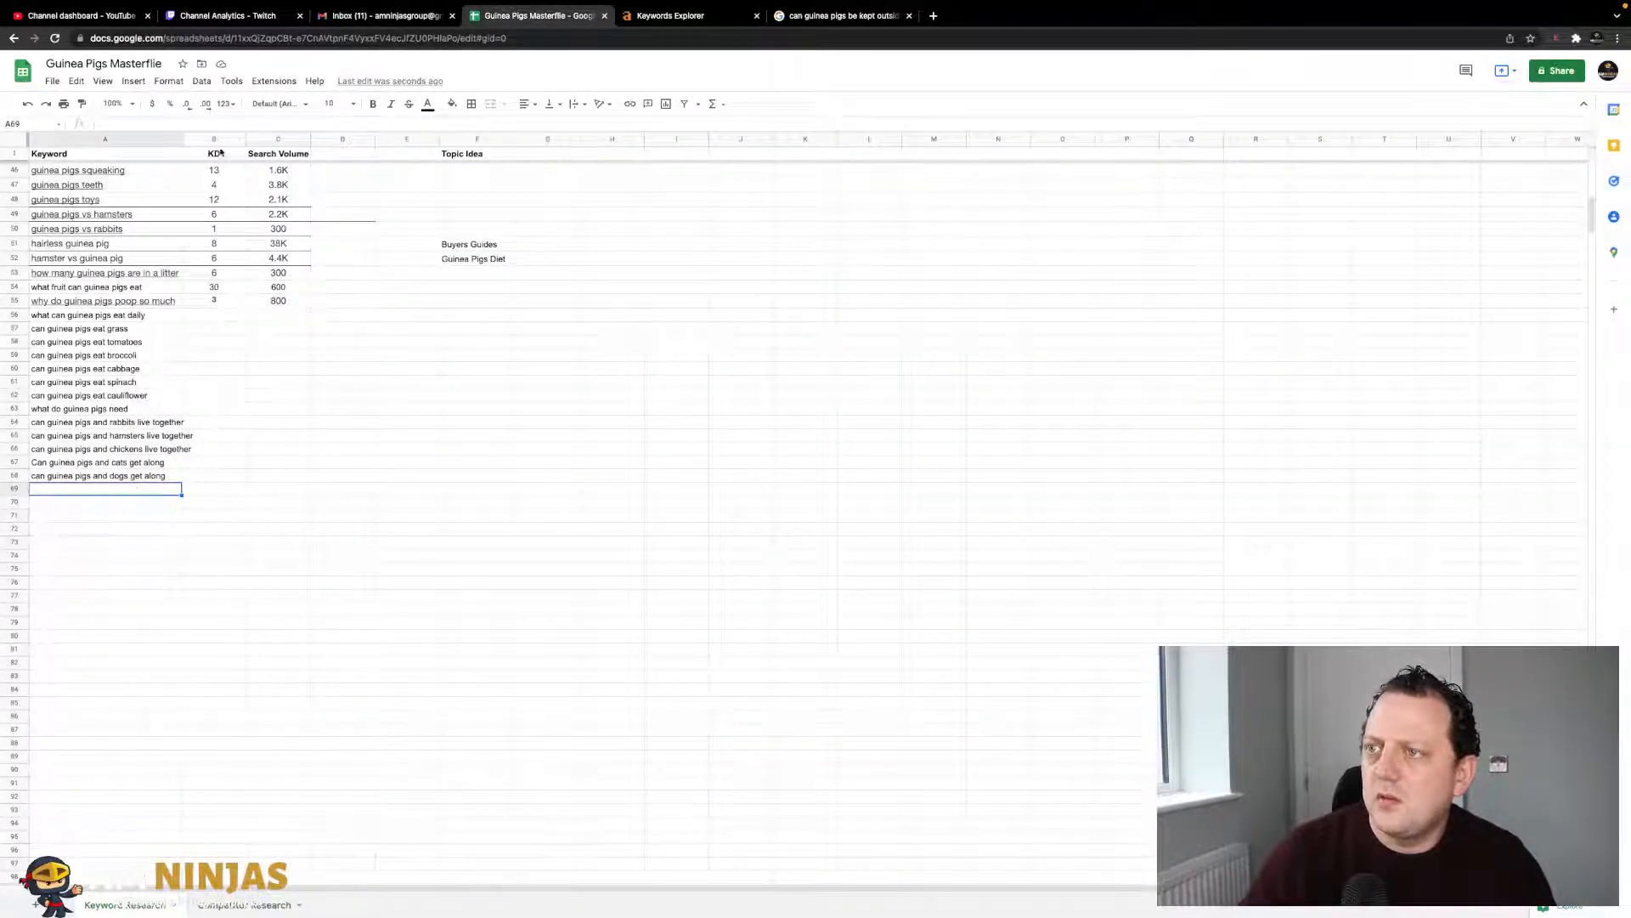
{"action": "key", "text": "ctrl+v"}
{"action": "left_click_drag", "start_coordinate": [343, 368], "coordinate": [342, 381]}
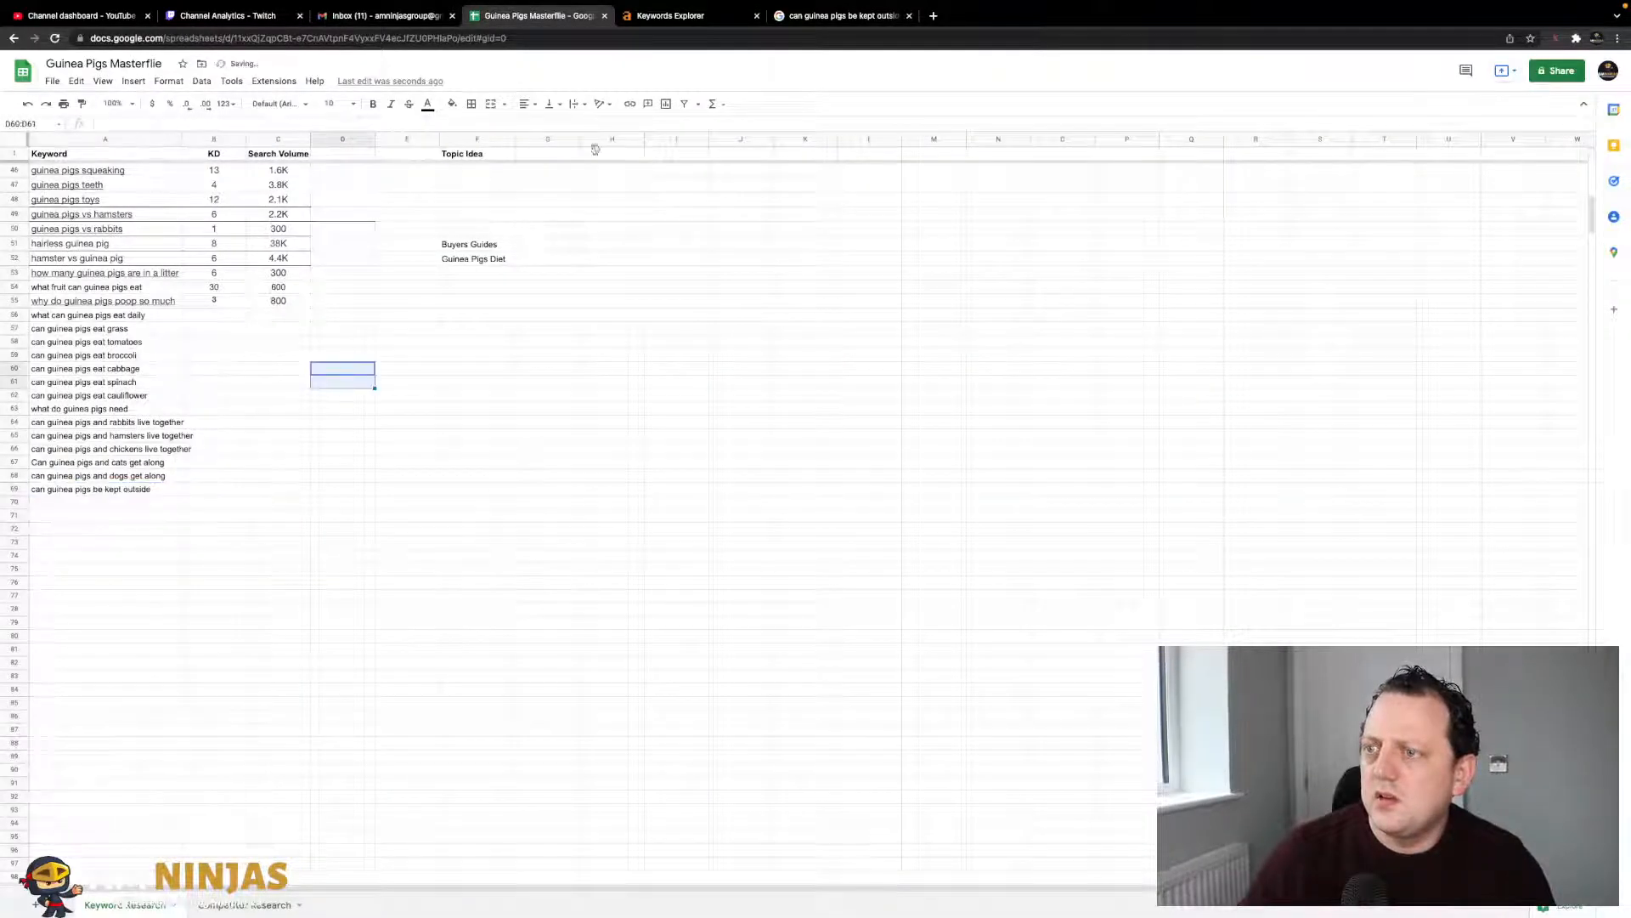
- Search 'can guinea pigs be litter trained' and paste the query into A70
{"action": "left_click", "coordinate": [813, 16]}
{"action": "left_click", "coordinate": [305, 79]}
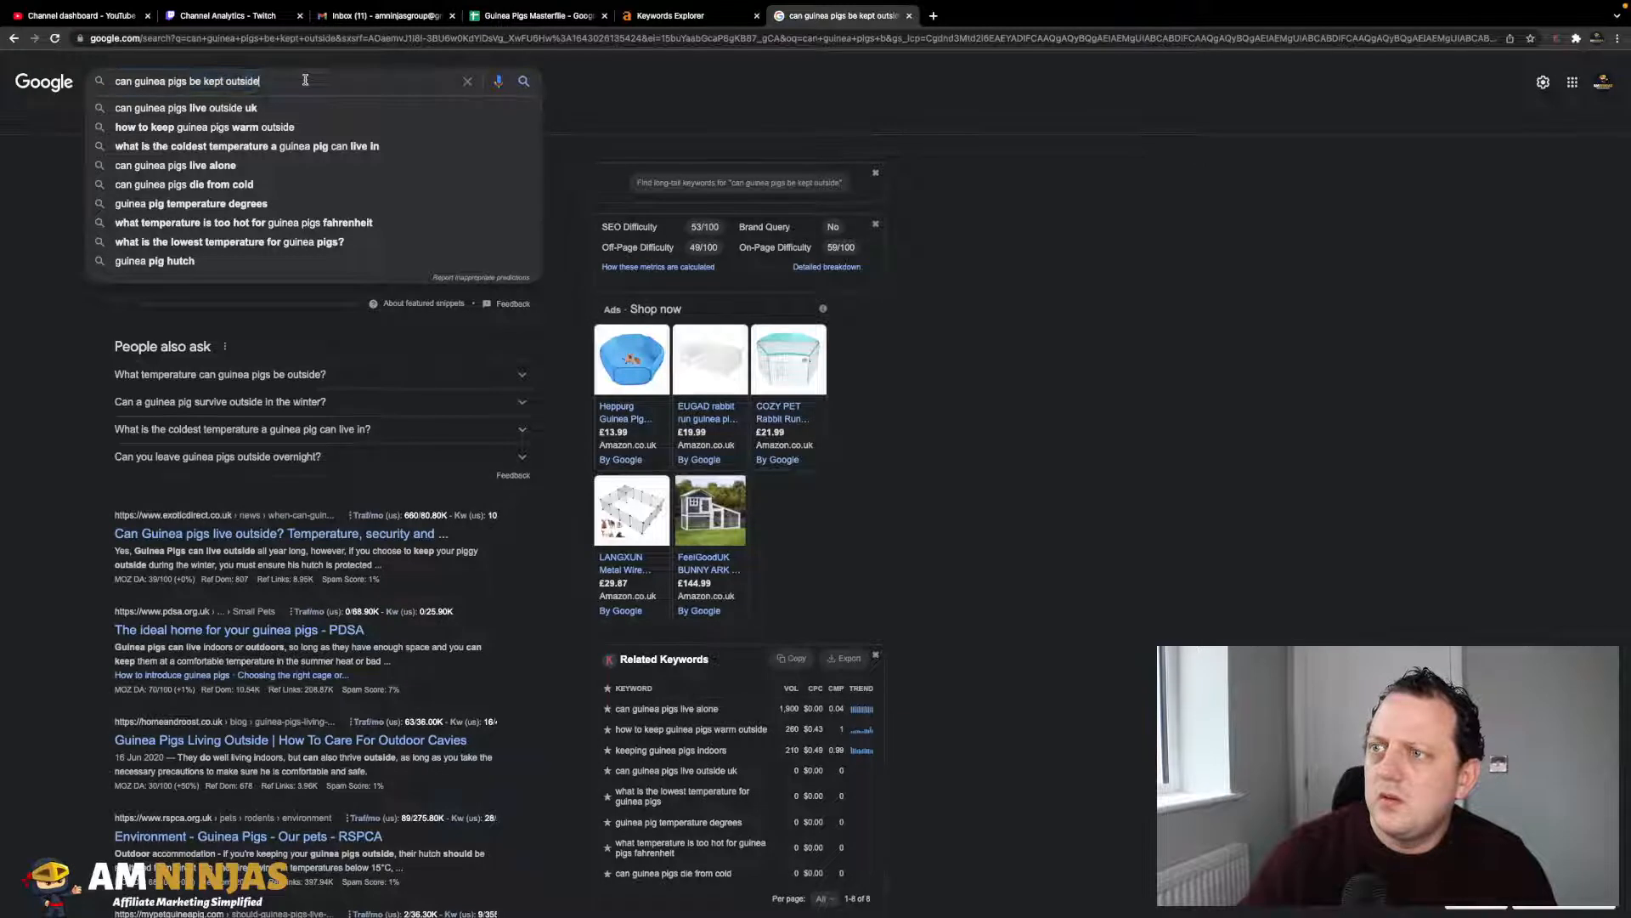
{"action": "key", "text": "BackSpace"}
{"action": "key", "text": "BackSpace"}
{"action": "key", "text": "BackSpace"}
{"action": "key", "text": "BackSpace"}
{"action": "key", "text": "BackSpace"}
{"action": "key", "text": "BackSpace"}
{"action": "key", "text": "BackSpace"}
{"action": "key", "text": "BackSpace"}
{"action": "key", "text": "BackSpace"}
{"action": "key", "text": "BackSpace"}
{"action": "key", "text": "BackSpace"}
{"action": "key", "text": "BackSpace"}
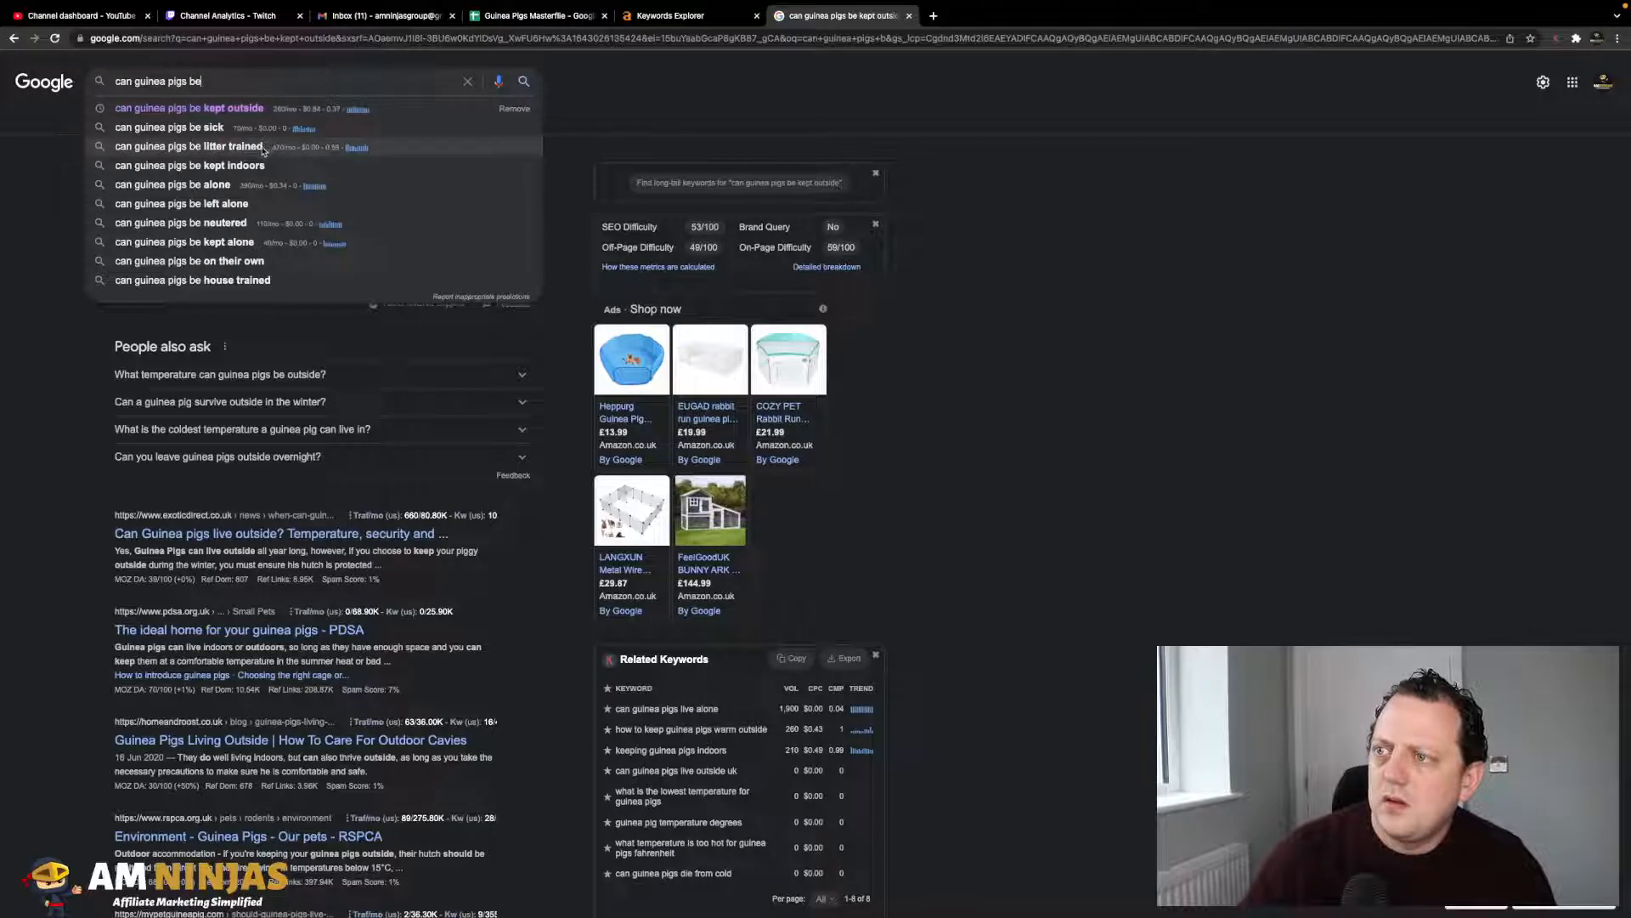
{"action": "left_click", "coordinate": [264, 151]}
{"action": "triple_click", "coordinate": [263, 83]}
{"action": "key", "text": "ctrl+c"}
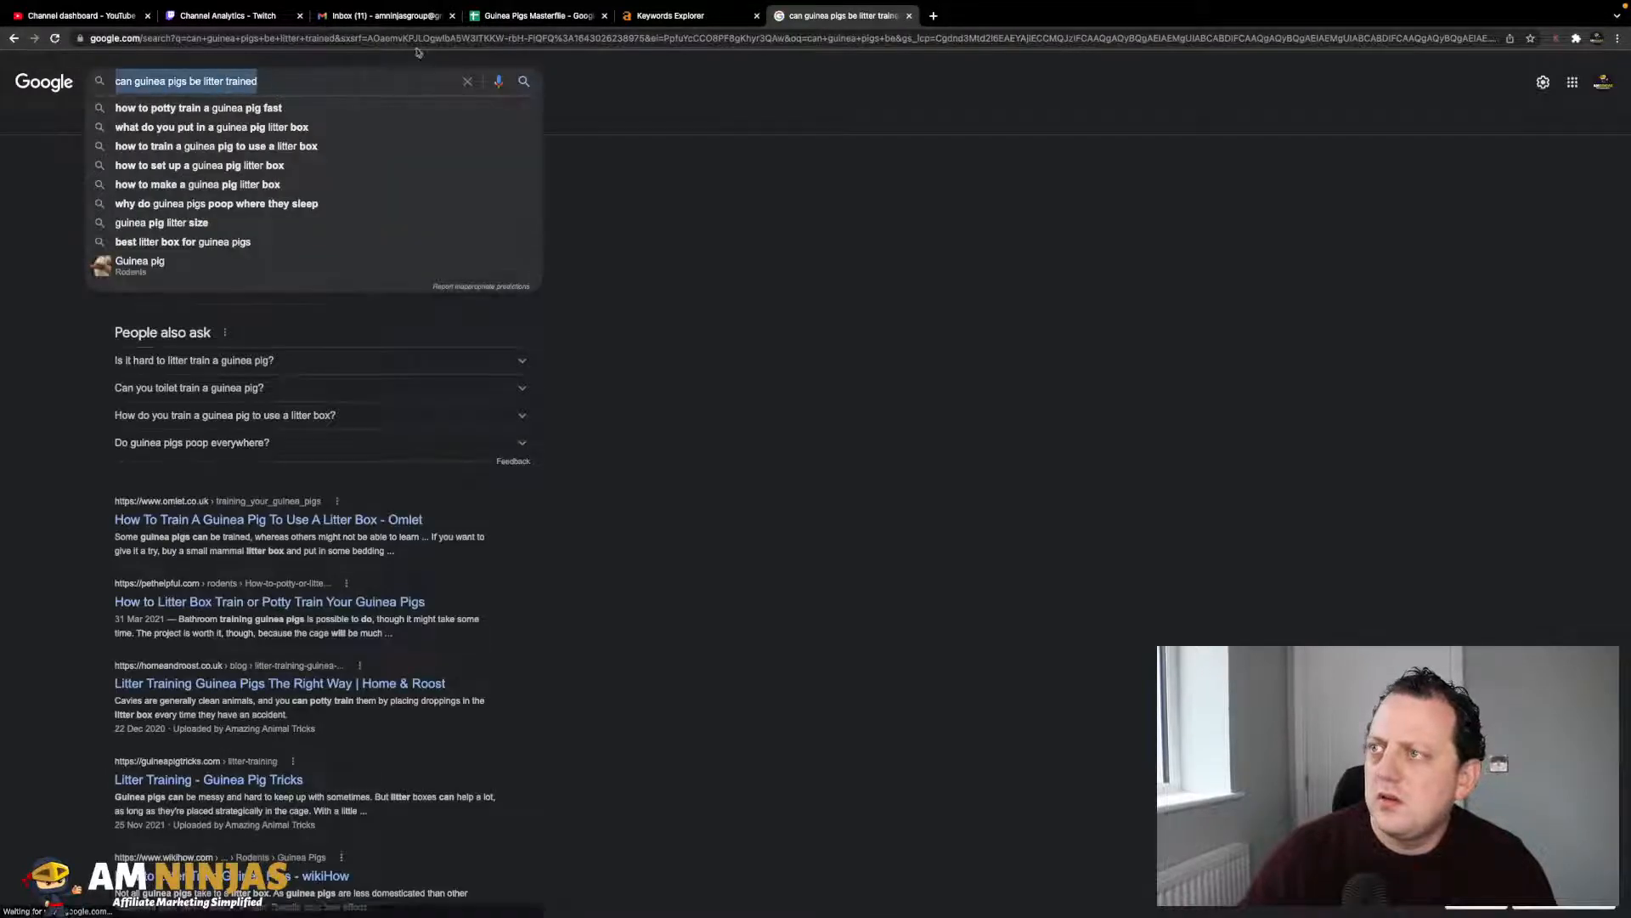
{"action": "left_click", "coordinate": [535, 15]}
{"action": "left_click", "coordinate": [164, 491]}
{"action": "left_click", "coordinate": [158, 503]}
{"action": "key", "text": "ctrl+v"}
{"action": "left_click", "coordinate": [215, 395]}
- Search the suggestion 'can guinea pigs be alone' and paste it into A71
{"action": "left_click", "coordinate": [843, 17]}
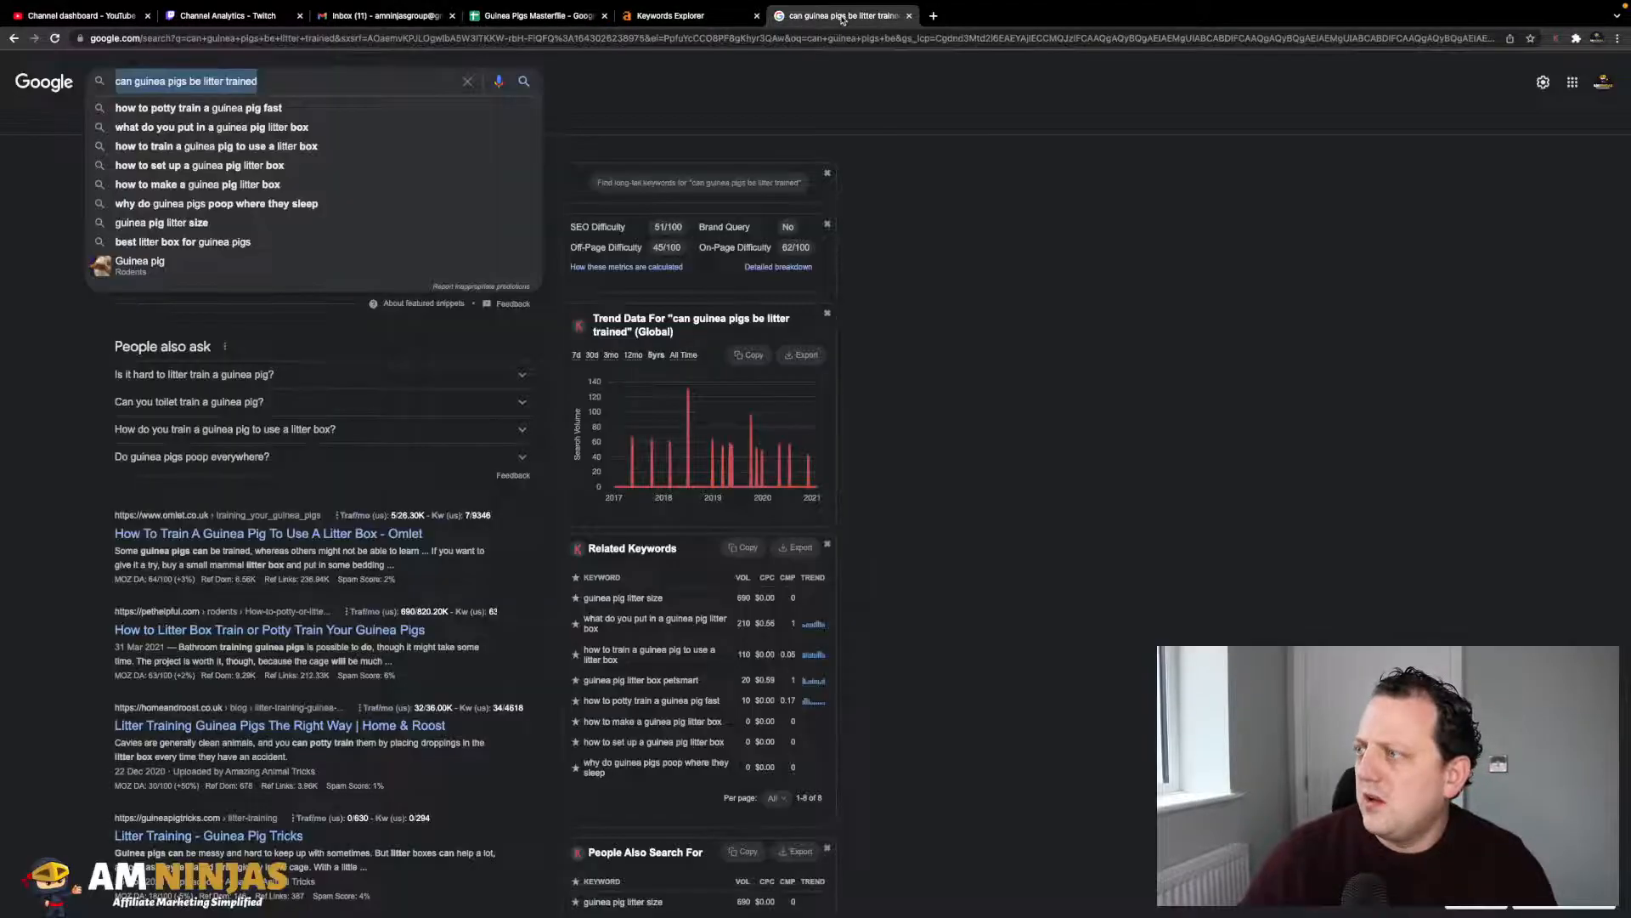
{"action": "scroll", "coordinate": [610, 324], "scroll_direction": "down", "scroll_amount": 2}
{"action": "scroll", "coordinate": [838, 422], "scroll_direction": "down", "scroll_amount": 3}
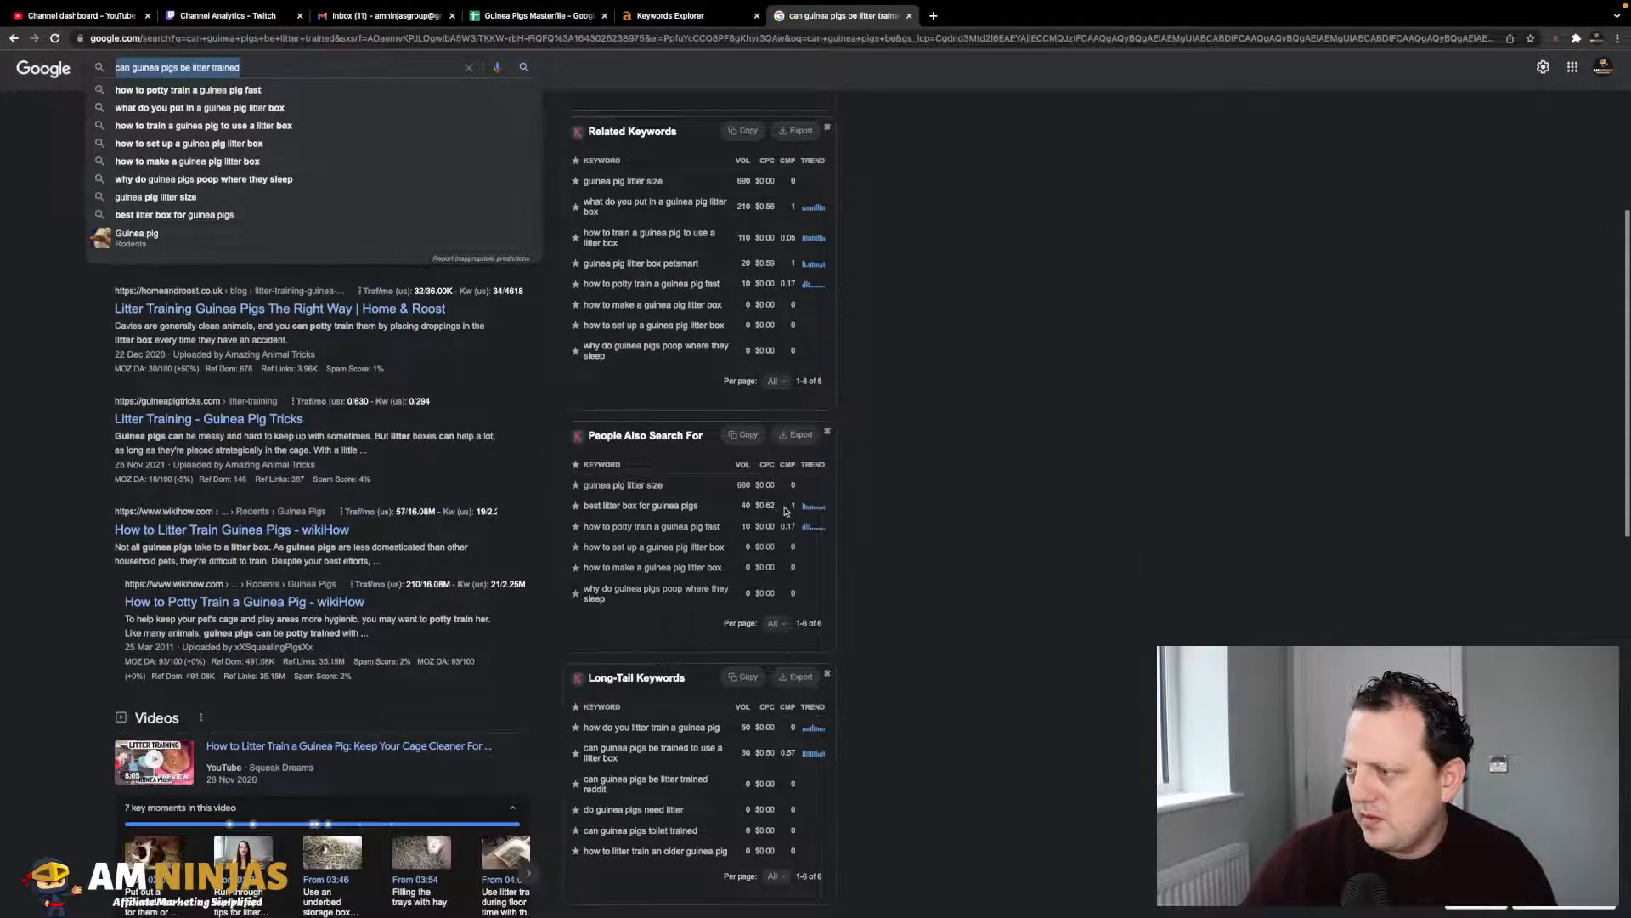
{"action": "scroll", "coordinate": [784, 511], "scroll_direction": "down", "scroll_amount": 2}
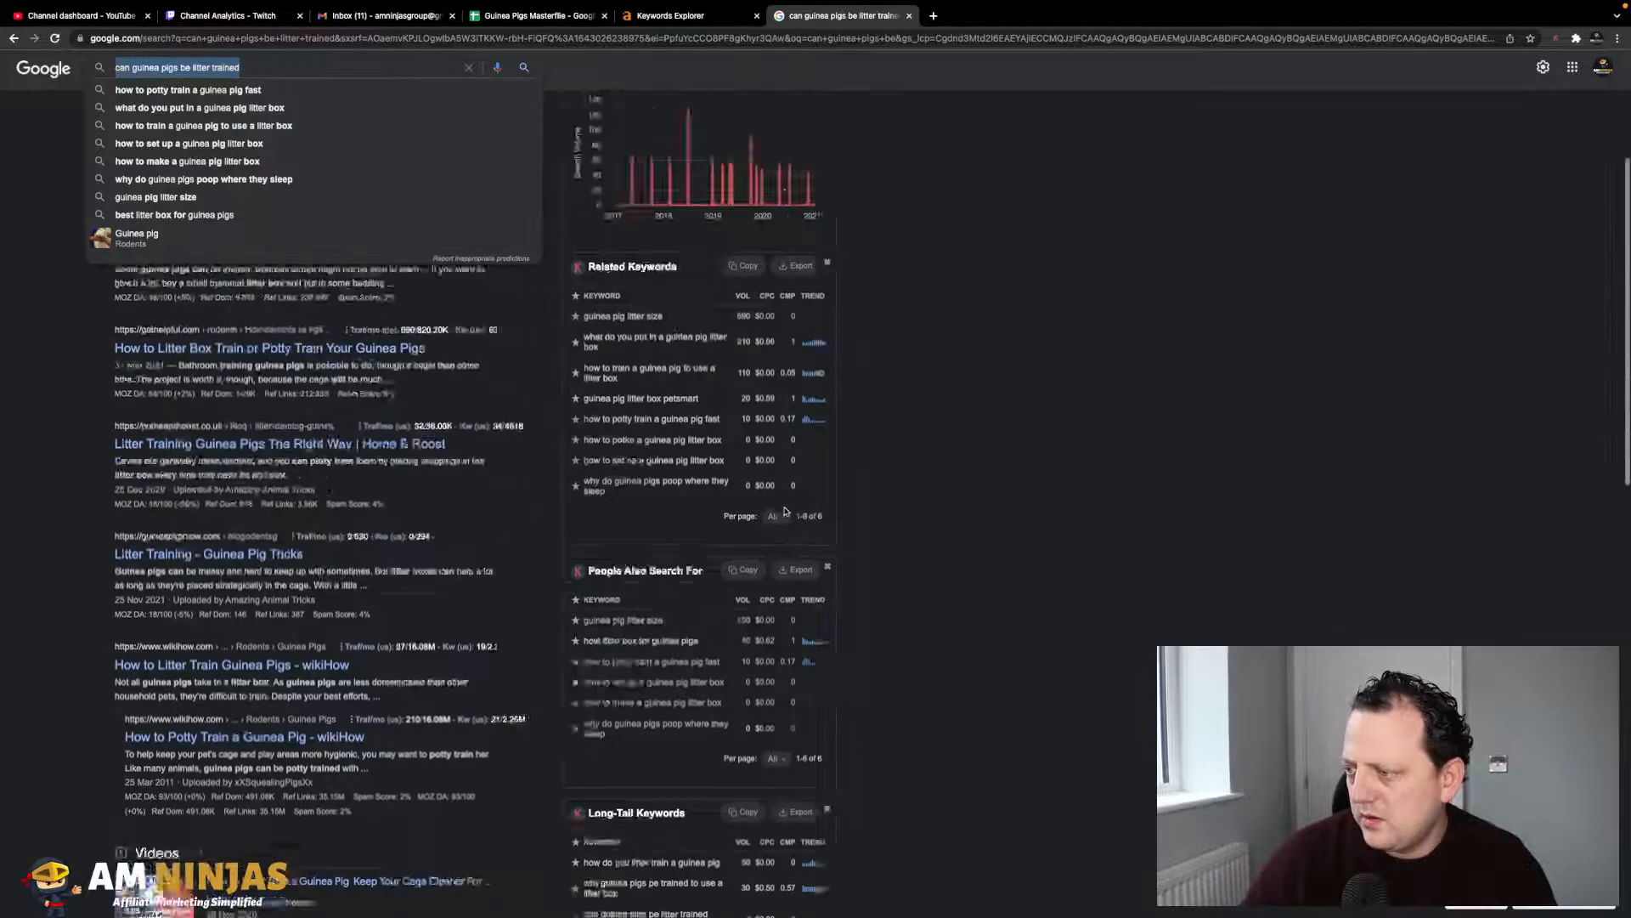
{"action": "scroll", "coordinate": [595, 340], "scroll_direction": "up", "scroll_amount": 7}
{"action": "left_click", "coordinate": [288, 81]}
{"action": "left_click_drag", "start_coordinate": [288, 82], "coordinate": [204, 81]}
{"action": "key", "text": "BackSpace"}
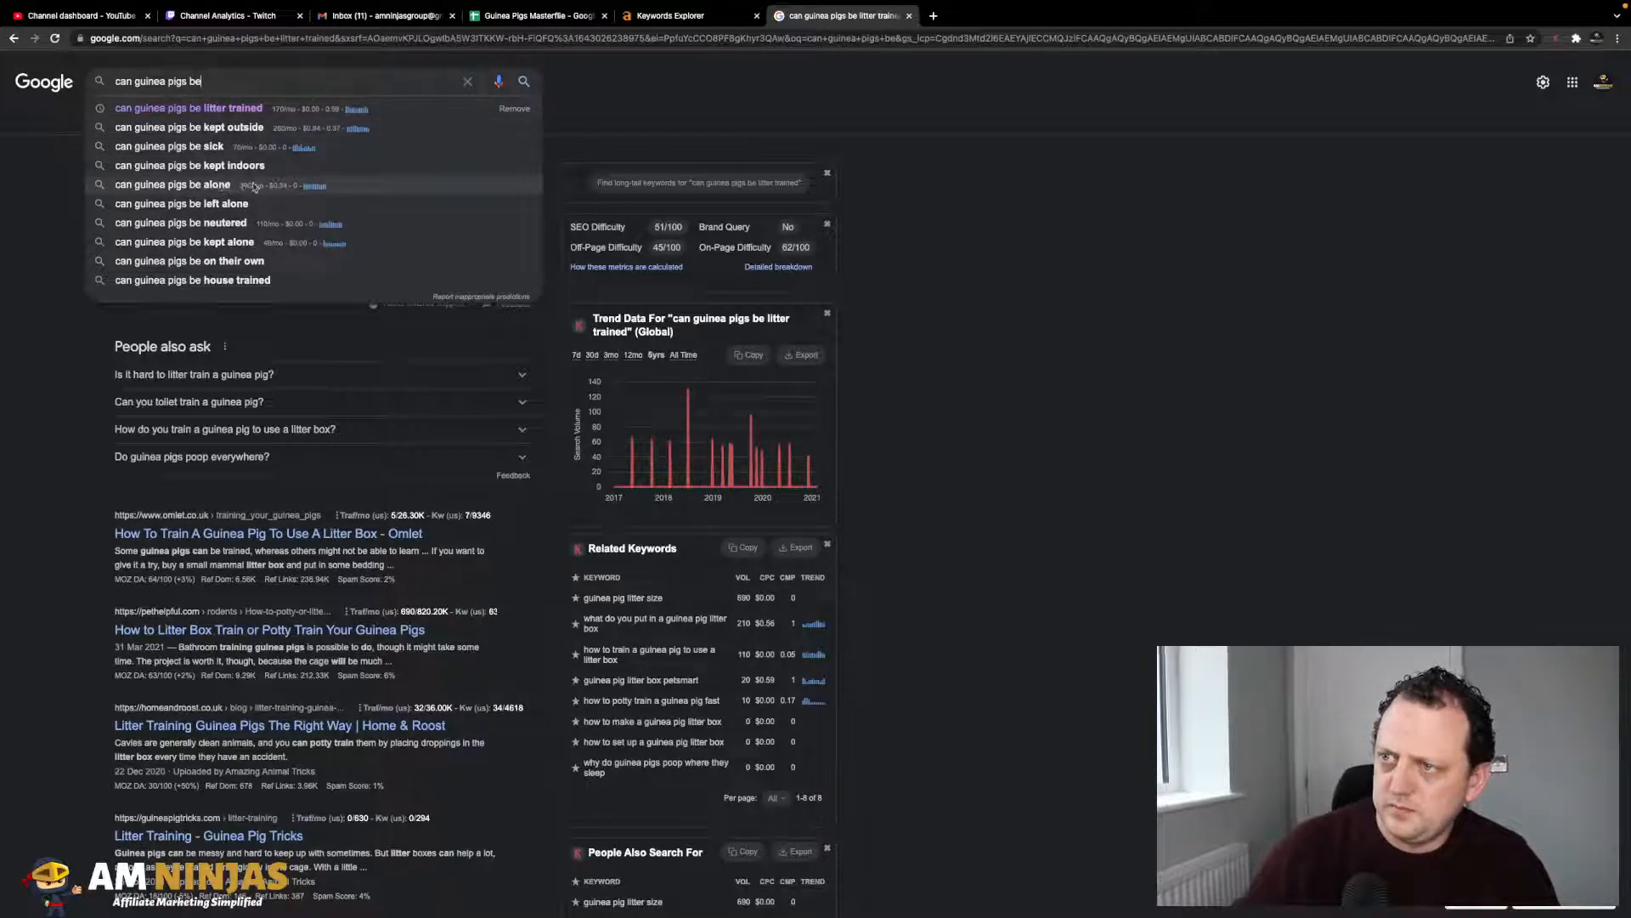
{"action": "left_click", "coordinate": [279, 192]}
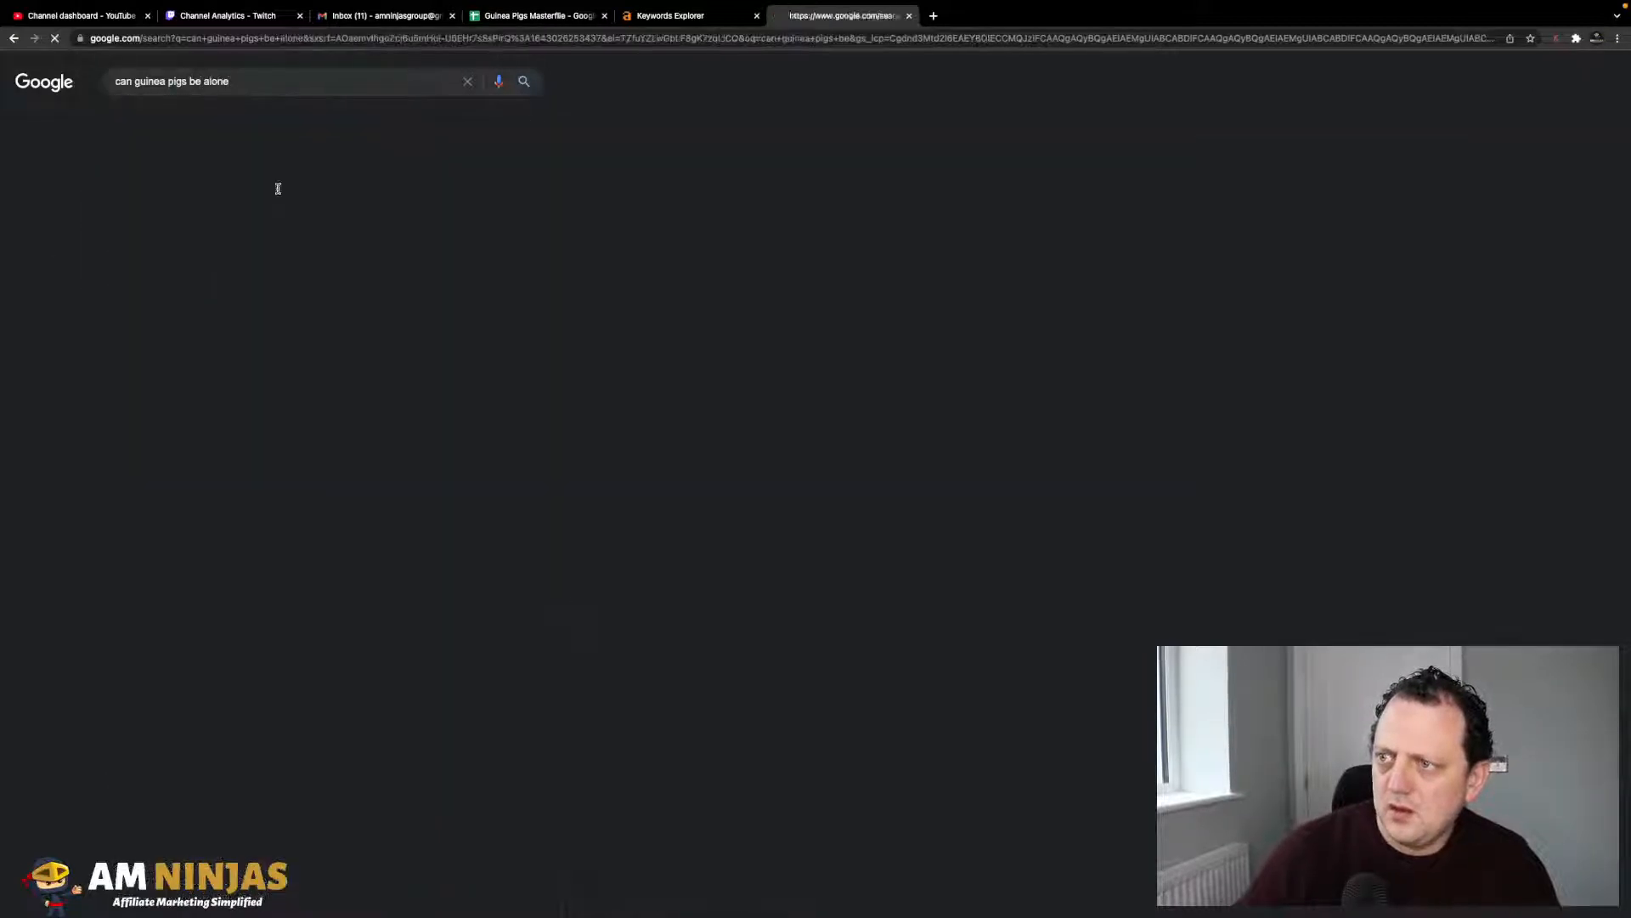
{"action": "triple_click", "coordinate": [228, 84]}
{"action": "key", "text": "ctrl+c"}
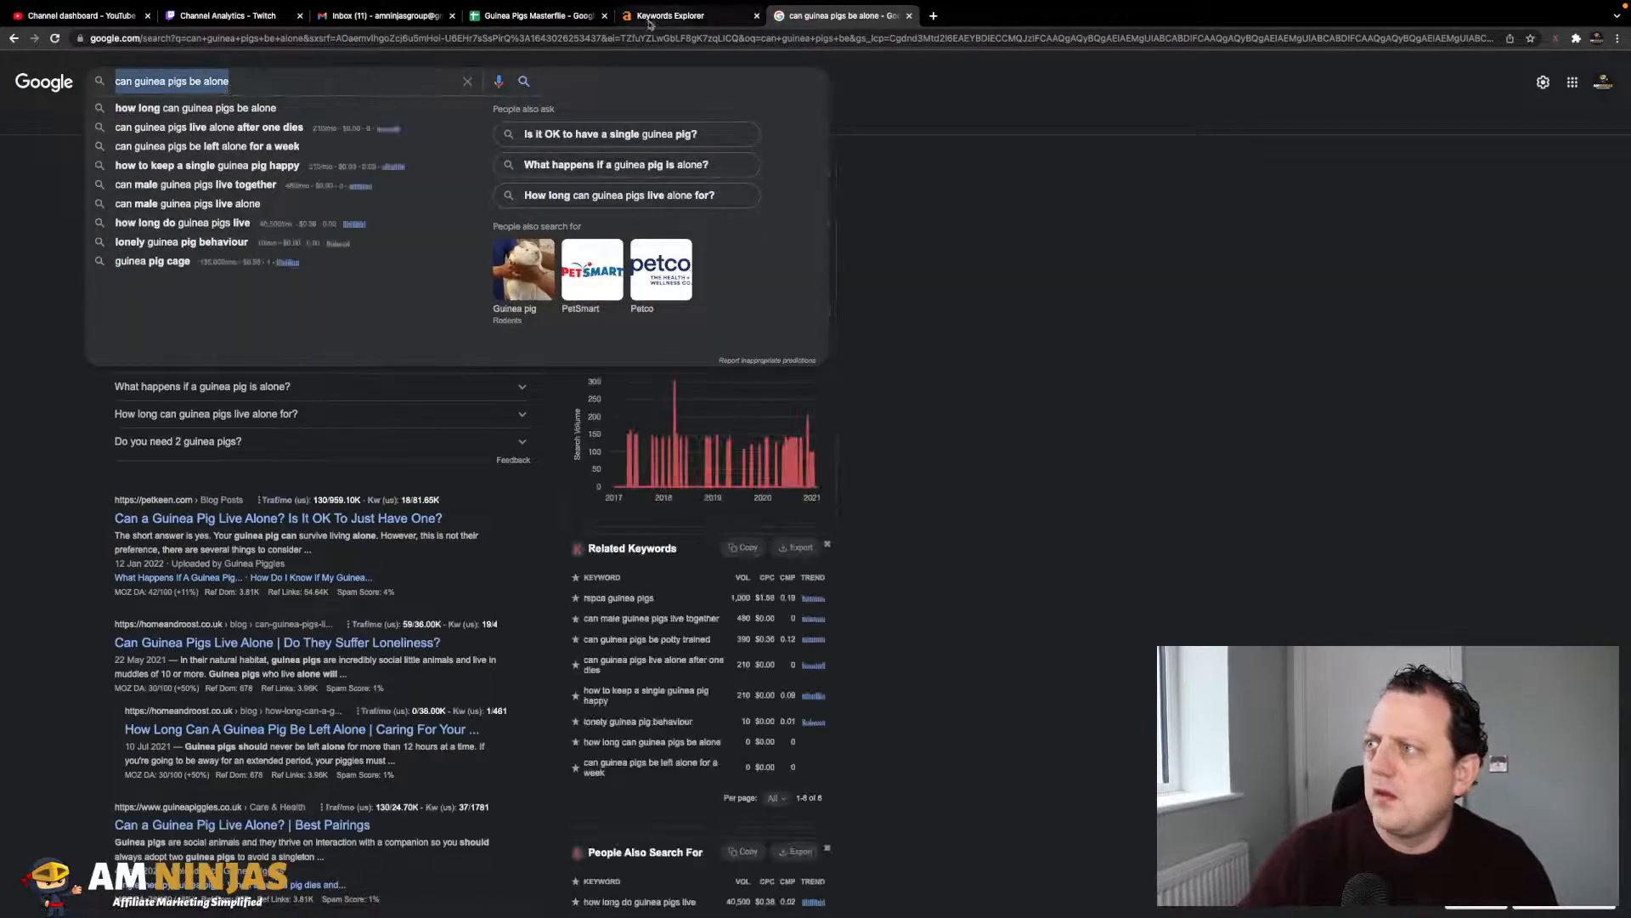
{"action": "left_click", "coordinate": [544, 17]}
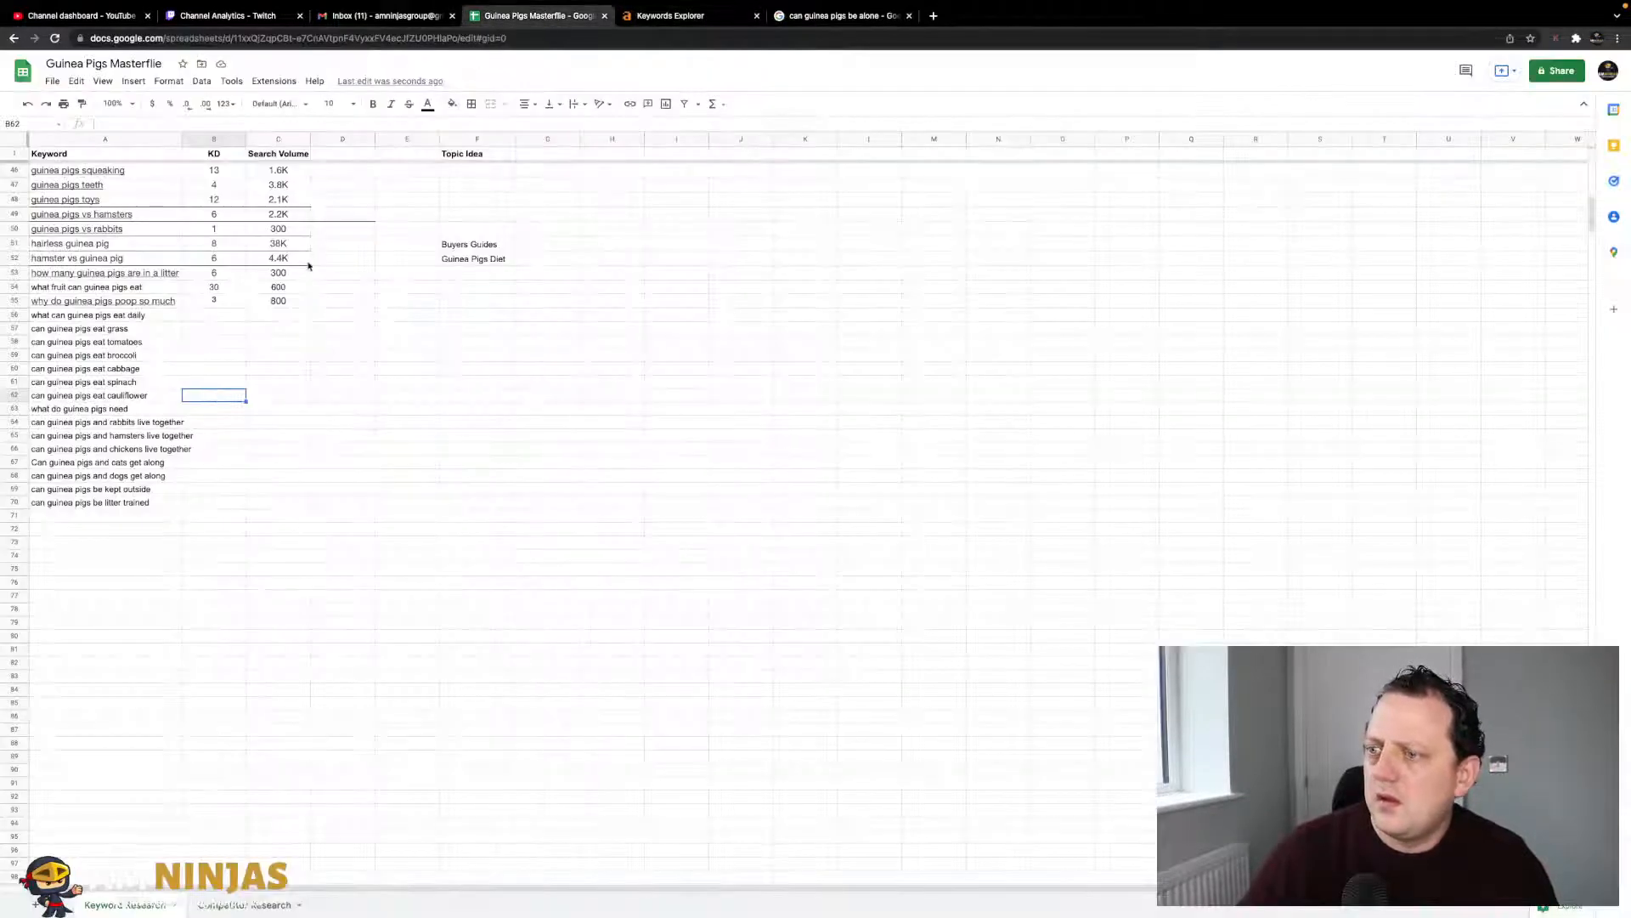
{"action": "left_click", "coordinate": [116, 517]}
{"action": "key", "text": "ctrl+v"}
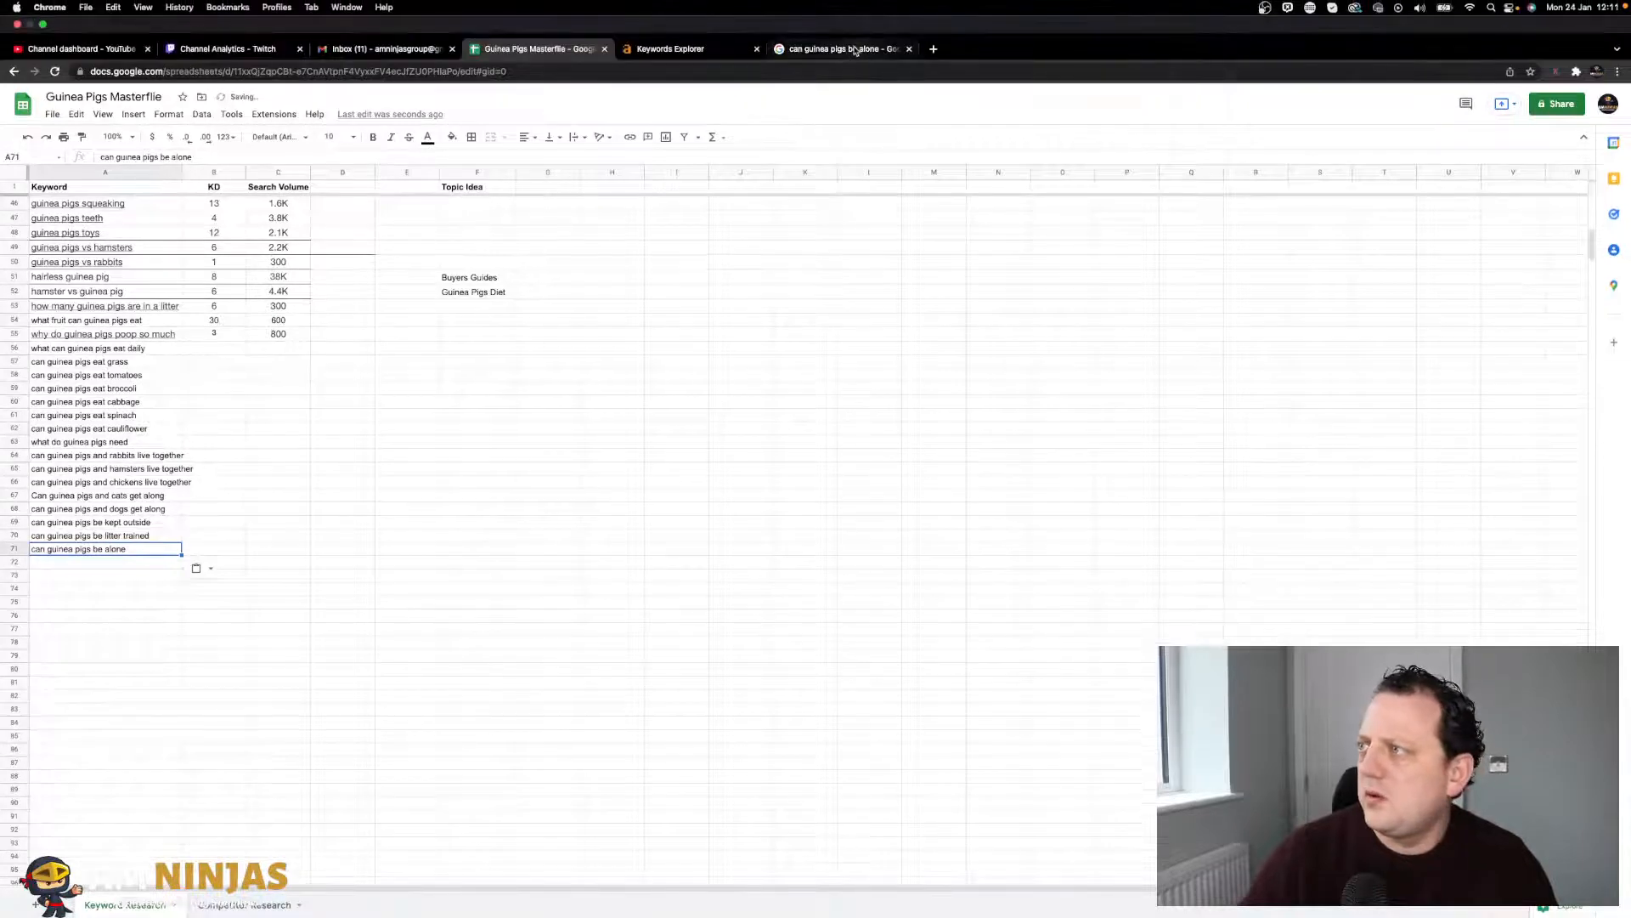
- Search 'can guinea pigs climb' and paste the query into A72
{"action": "left_click", "coordinate": [846, 16]}
{"action": "left_click", "coordinate": [302, 83]}
{"action": "left_click_drag", "start_coordinate": [249, 86], "coordinate": [188, 83]}
{"action": "key", "text": "BackSpace"}
{"action": "type", "text": "can guinea pigs c"}
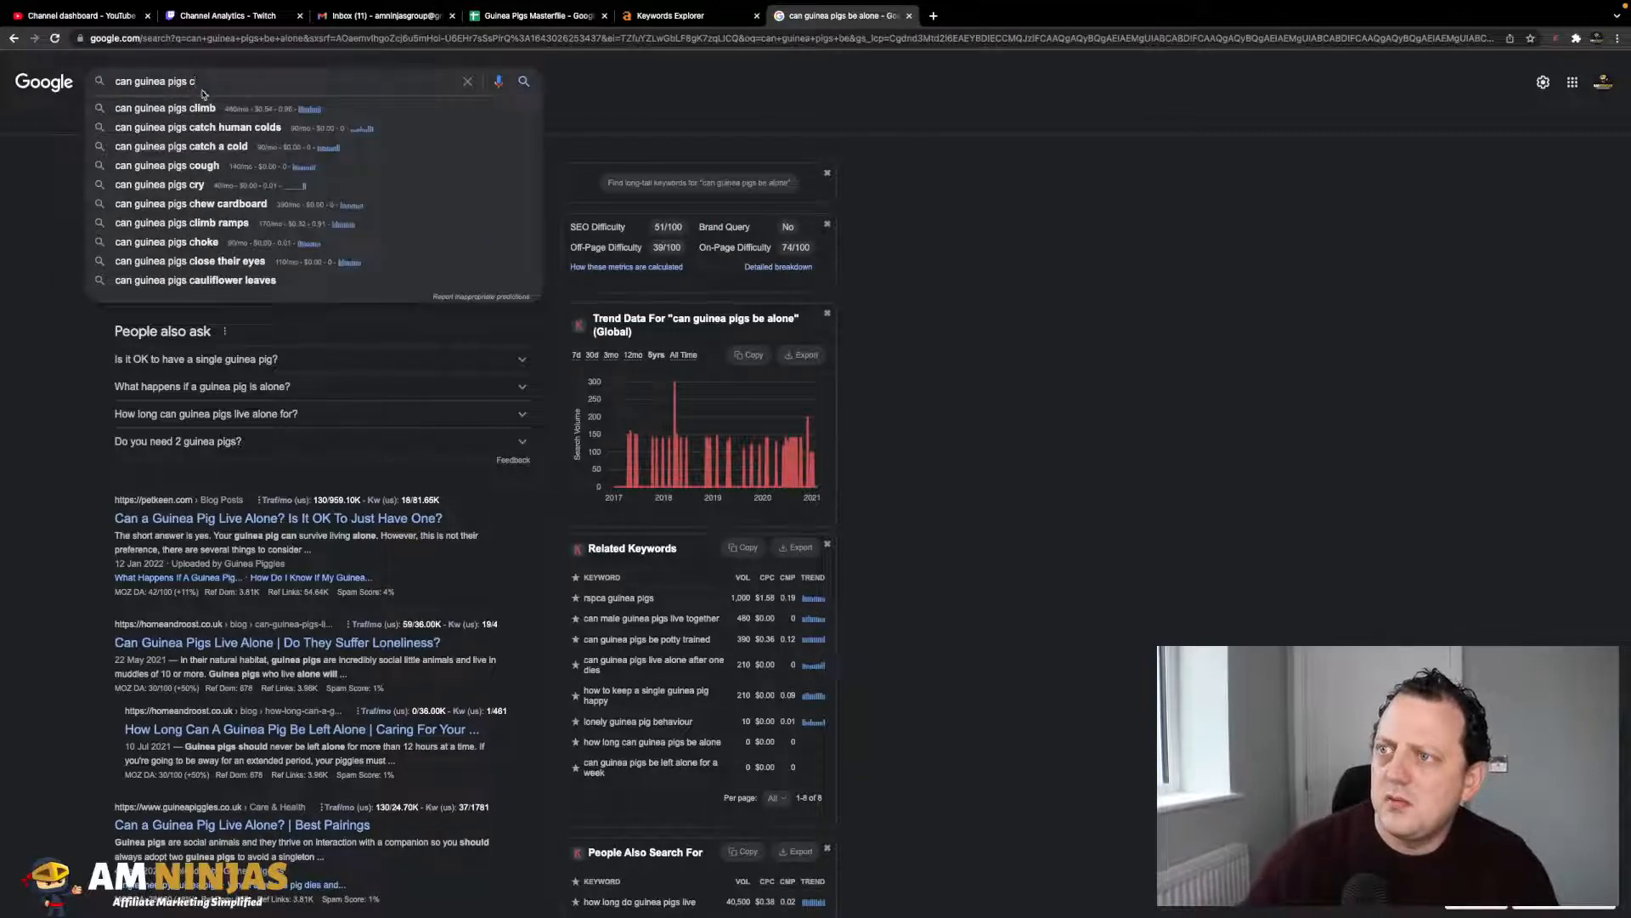
{"action": "left_click", "coordinate": [203, 111]}
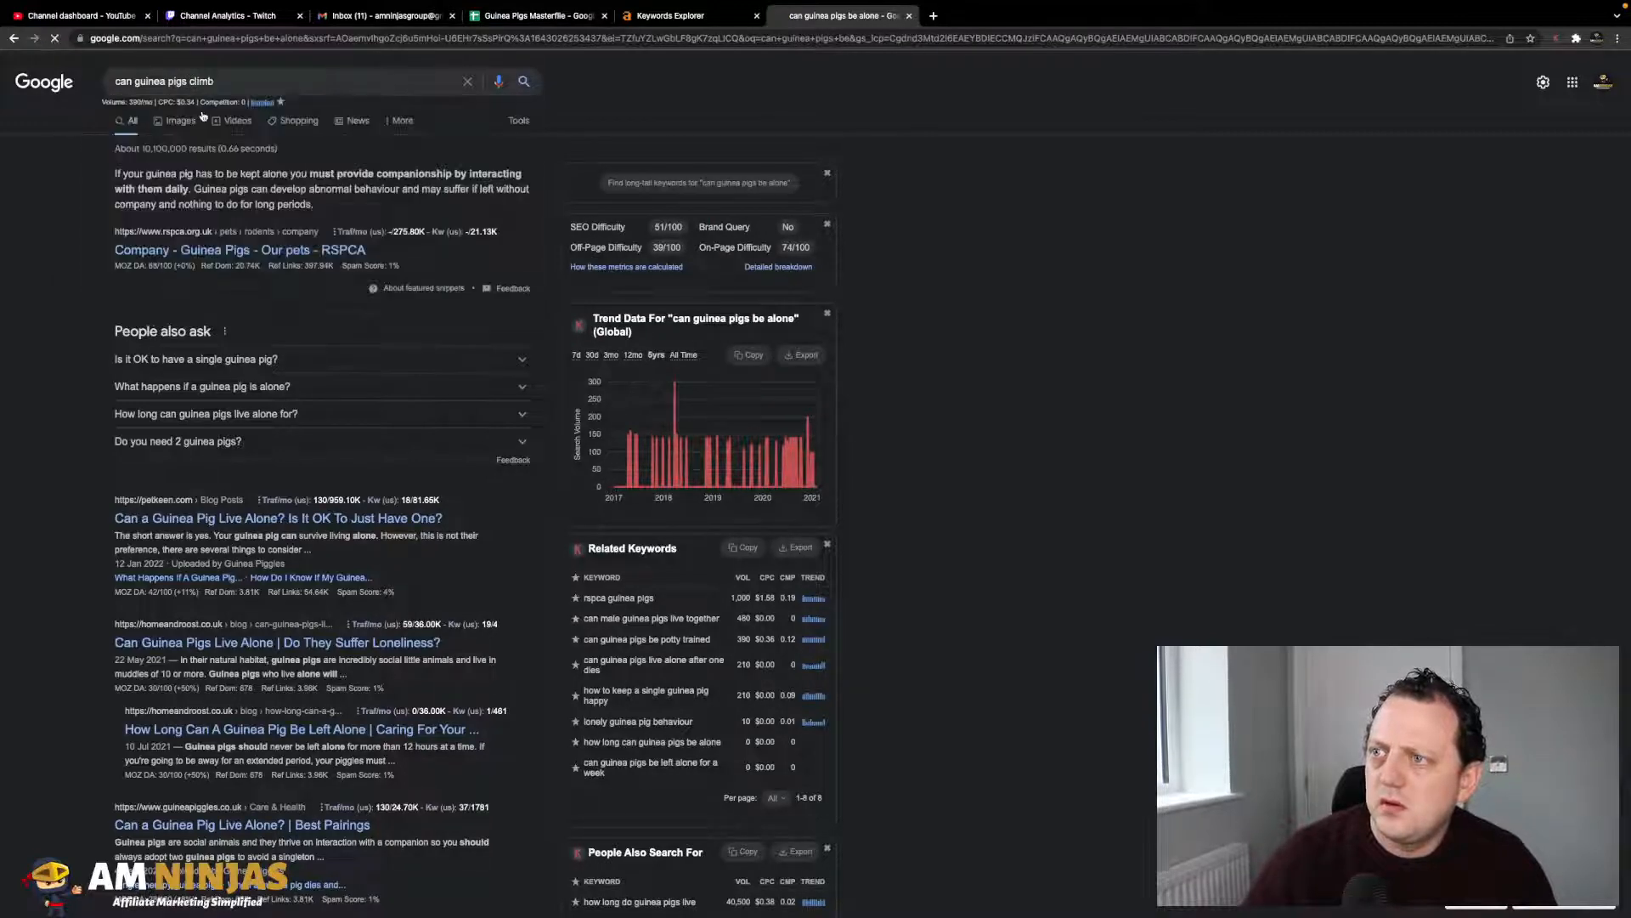
{"action": "triple_click", "coordinate": [222, 77]}
{"action": "key", "text": "ctrl+c"}
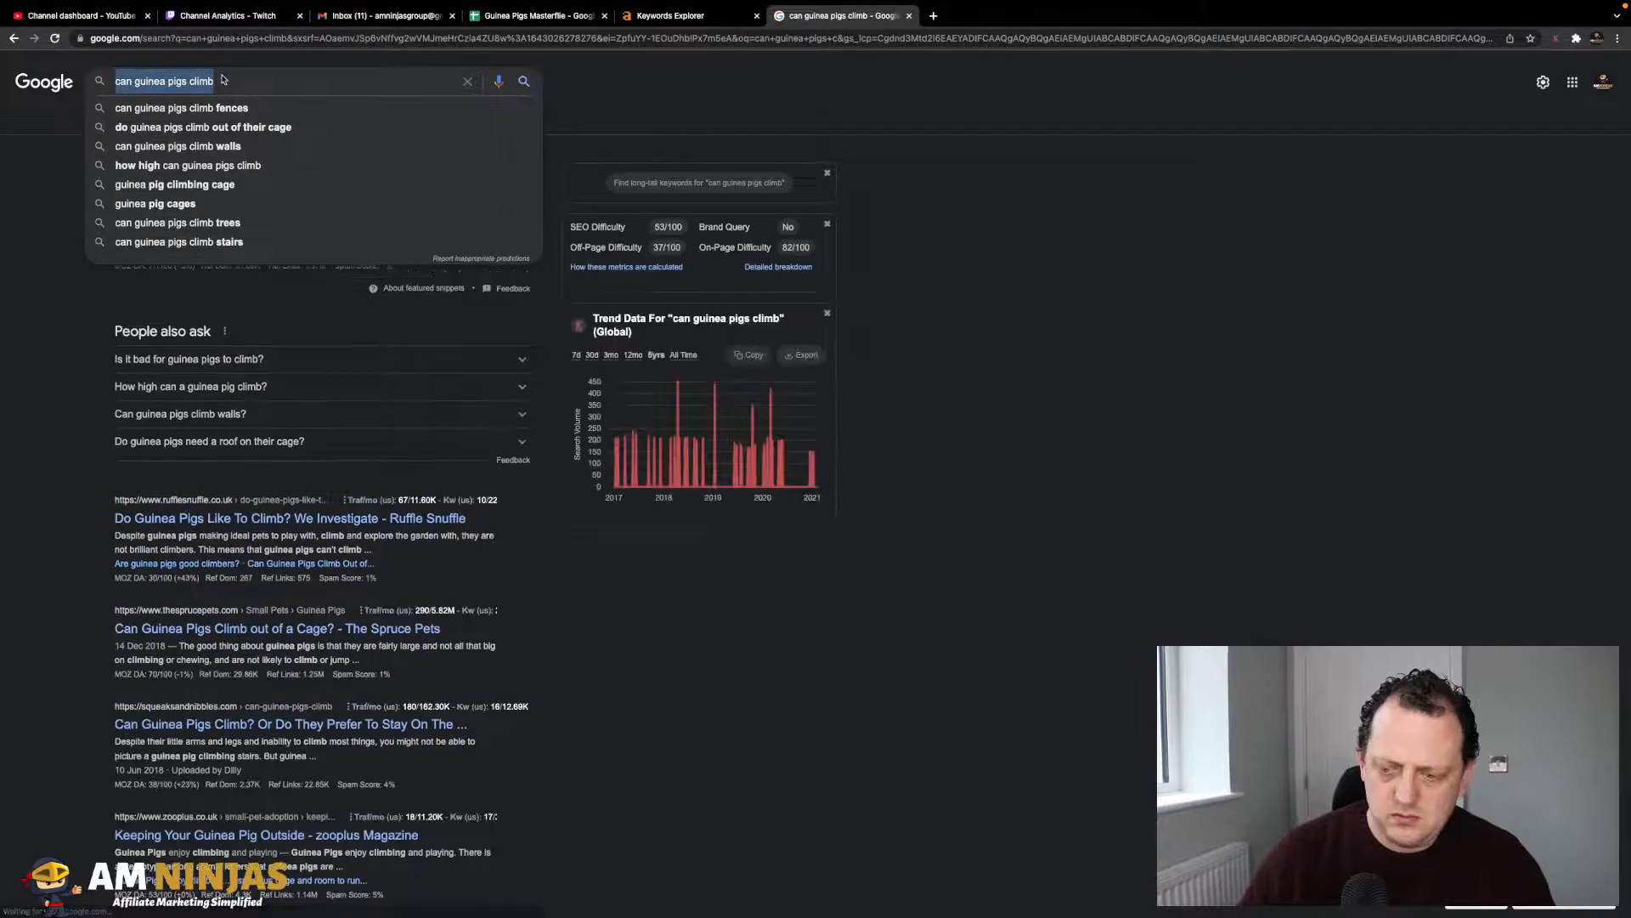
{"action": "left_click", "coordinate": [563, 16]}
{"action": "left_click", "coordinate": [80, 529]}
{"action": "key", "text": "ctrl+v"}
- Remove 'climb' from the Google query and start typing 'c' for new suggestions
{"action": "left_click", "coordinate": [841, 15]}
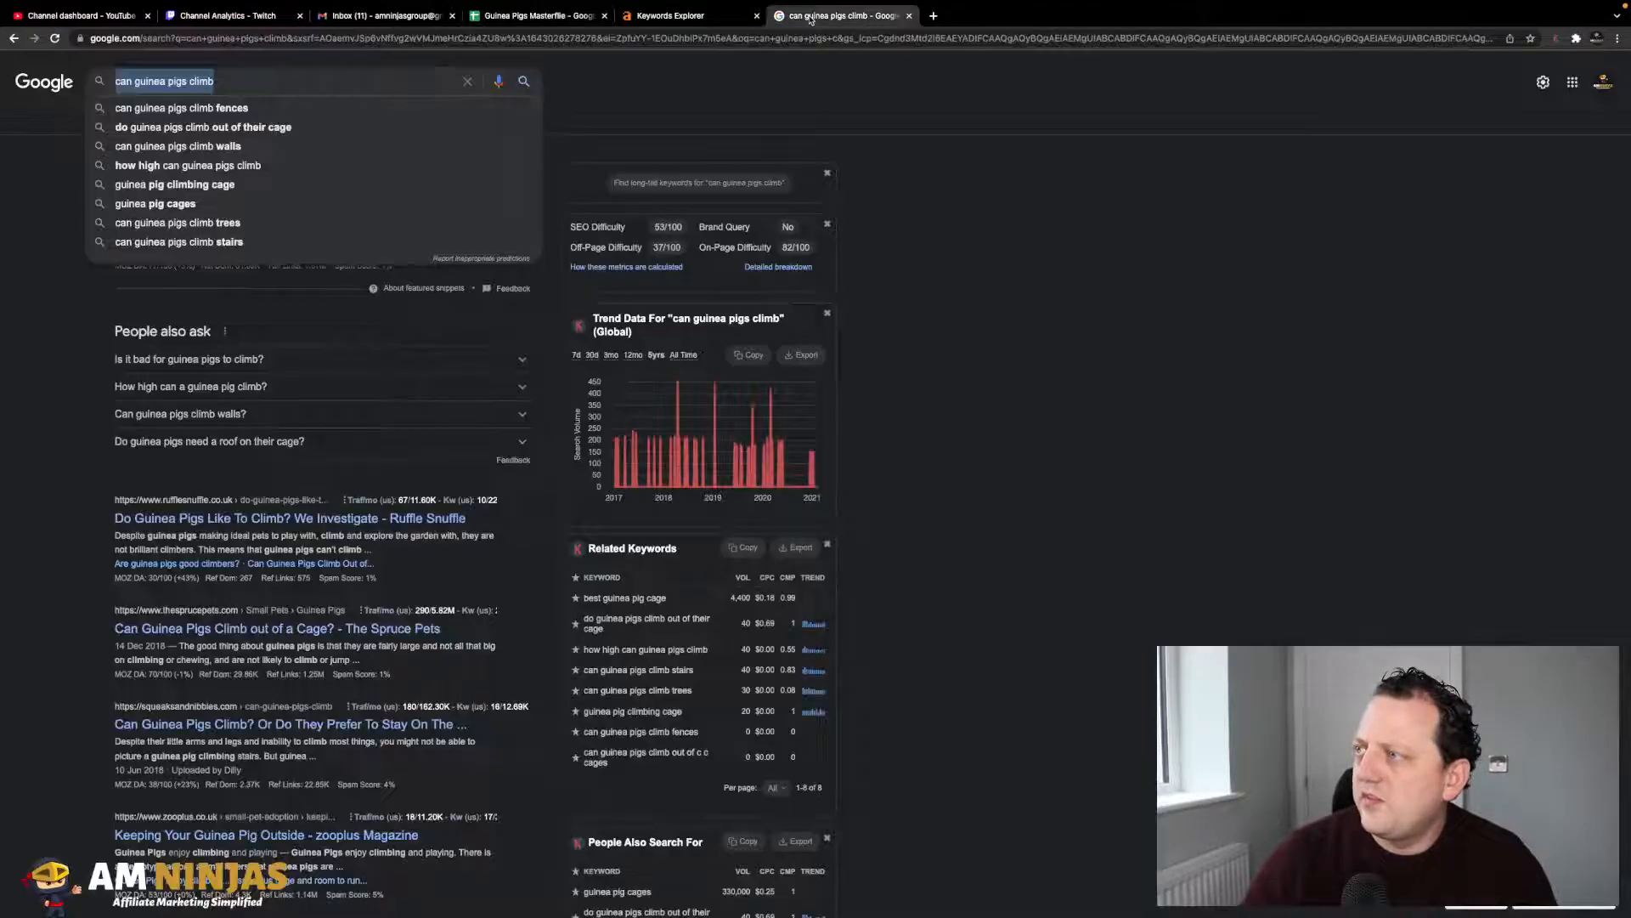
{"action": "left_click", "coordinate": [273, 86]}
{"action": "key", "text": "BackSpace"}
{"action": "key", "text": "BackSpace"}
{"action": "key", "text": "BackSpace"}
{"action": "key", "text": "BackSpace"}
{"action": "key", "text": "BackSpace"}
{"action": "key", "text": "BackSpace"}
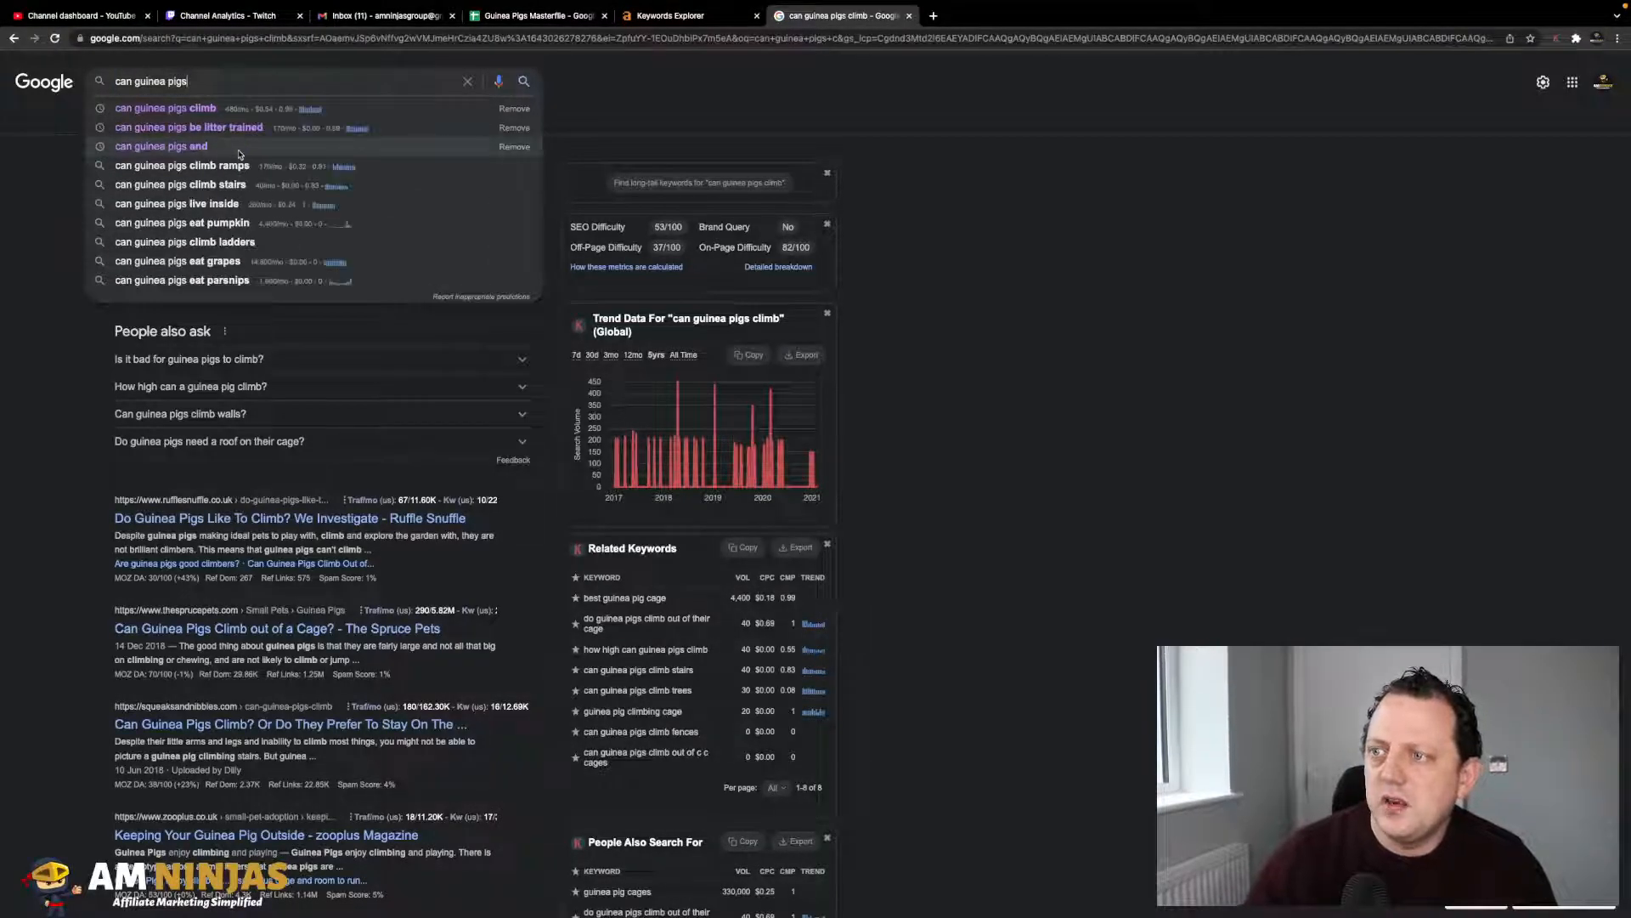
{"action": "type", "text": "c"}
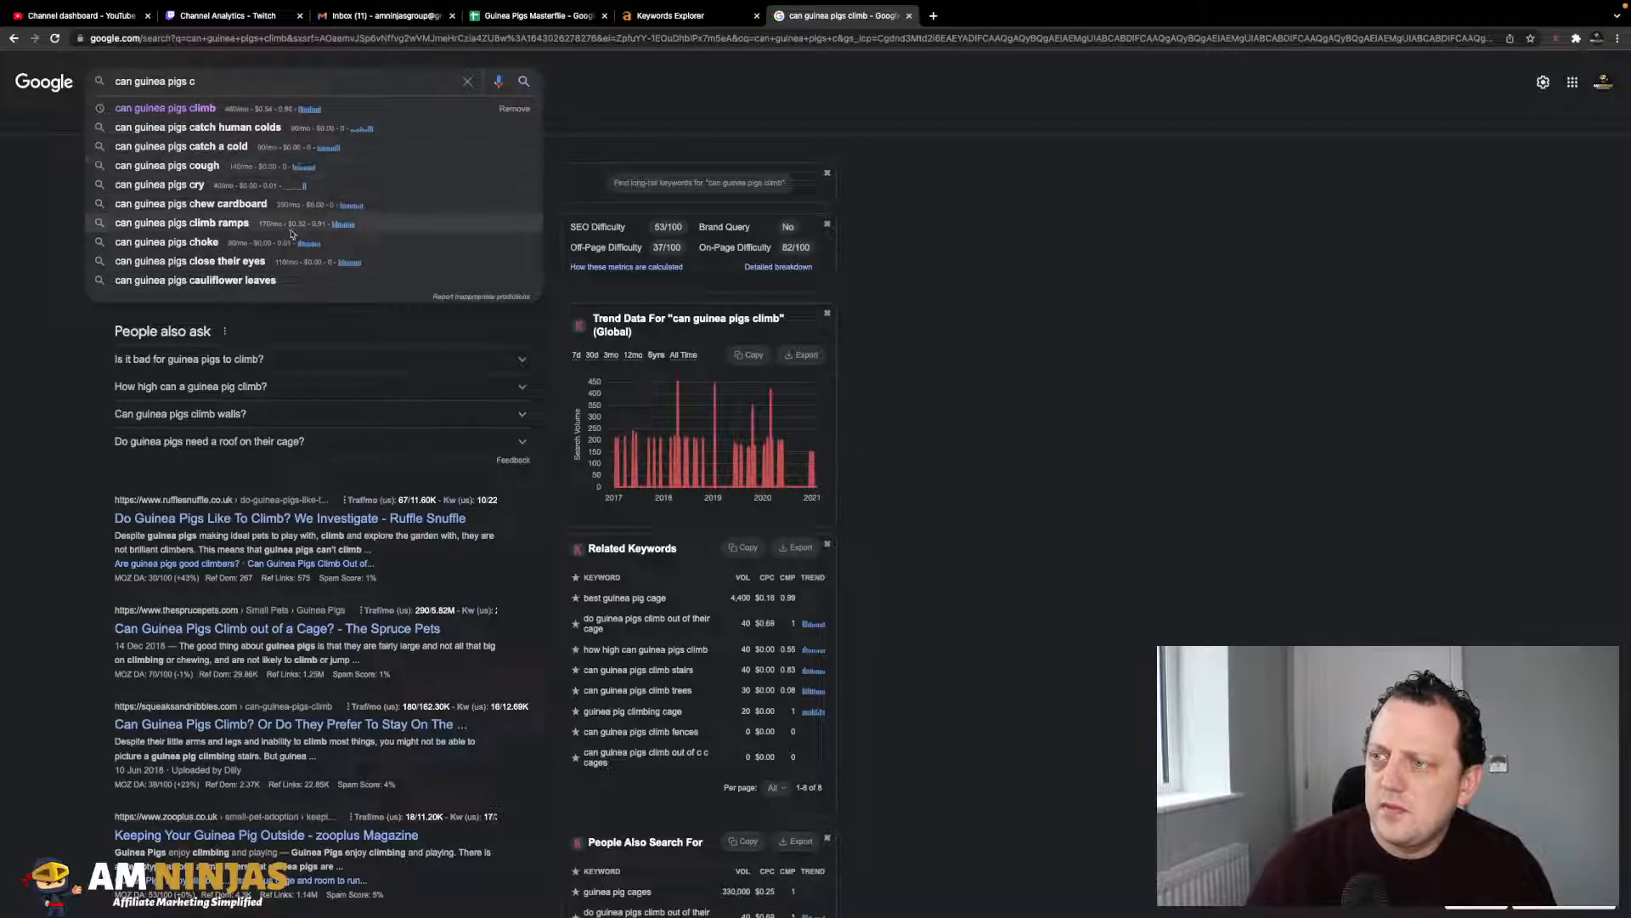
- Search Google for 'can guinea pigs close their eyes', then for 'do guinea pigs blink', and copy the query
{"action": "left_click", "coordinate": [331, 261]}
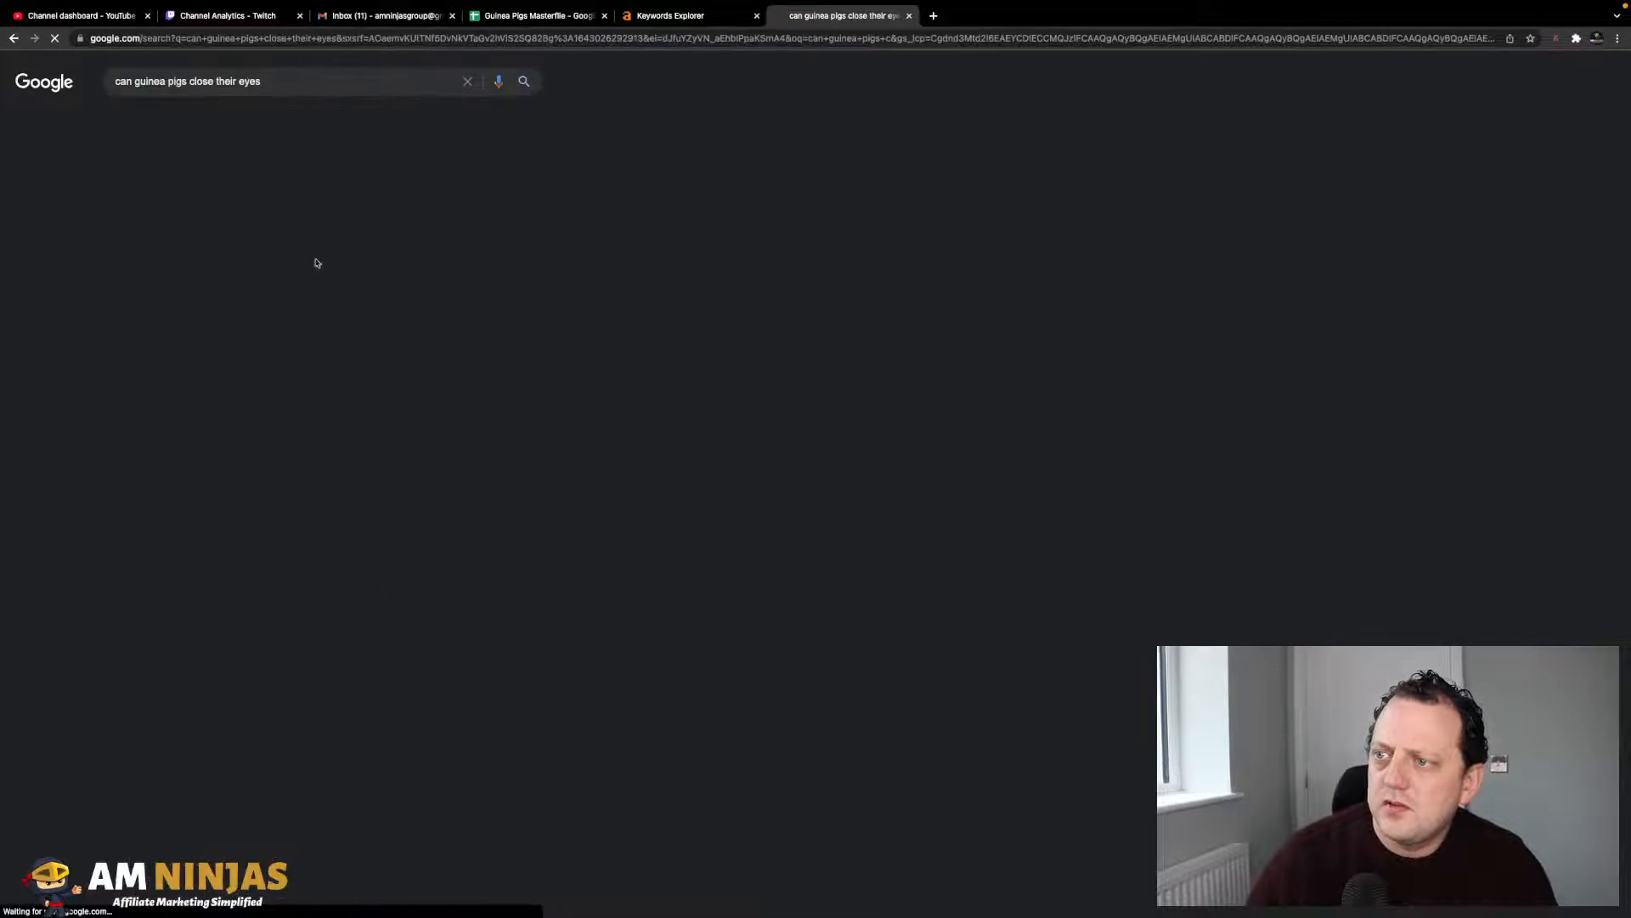
{"action": "left_click", "coordinate": [223, 84]}
{"action": "triple_click", "coordinate": [223, 85]}
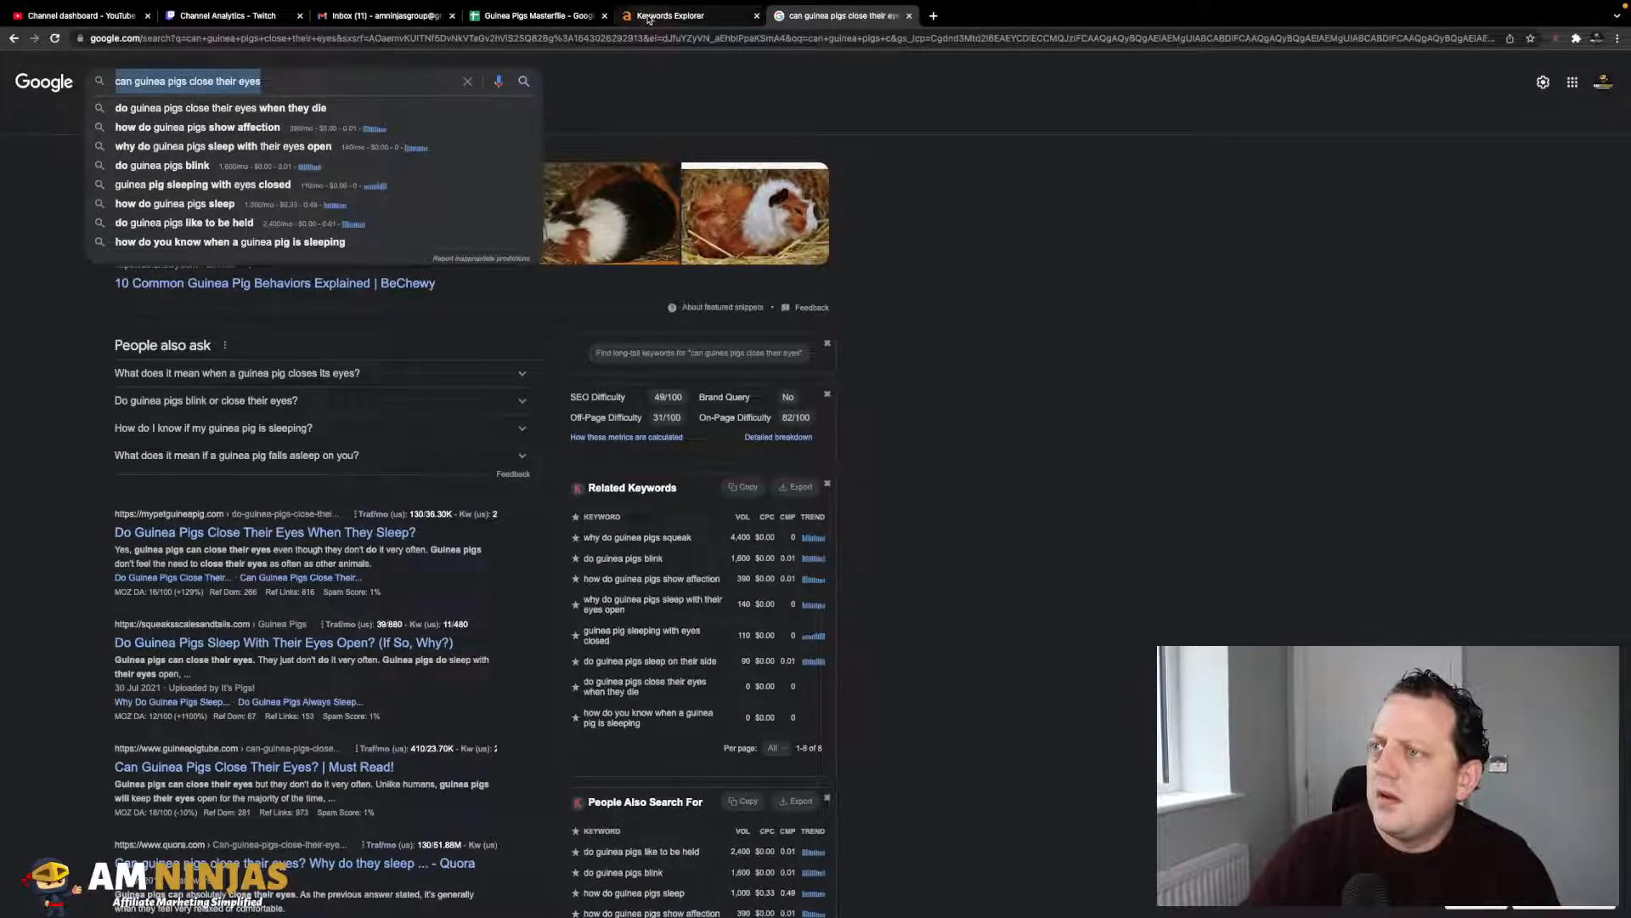
{"action": "left_click", "coordinate": [241, 170]}
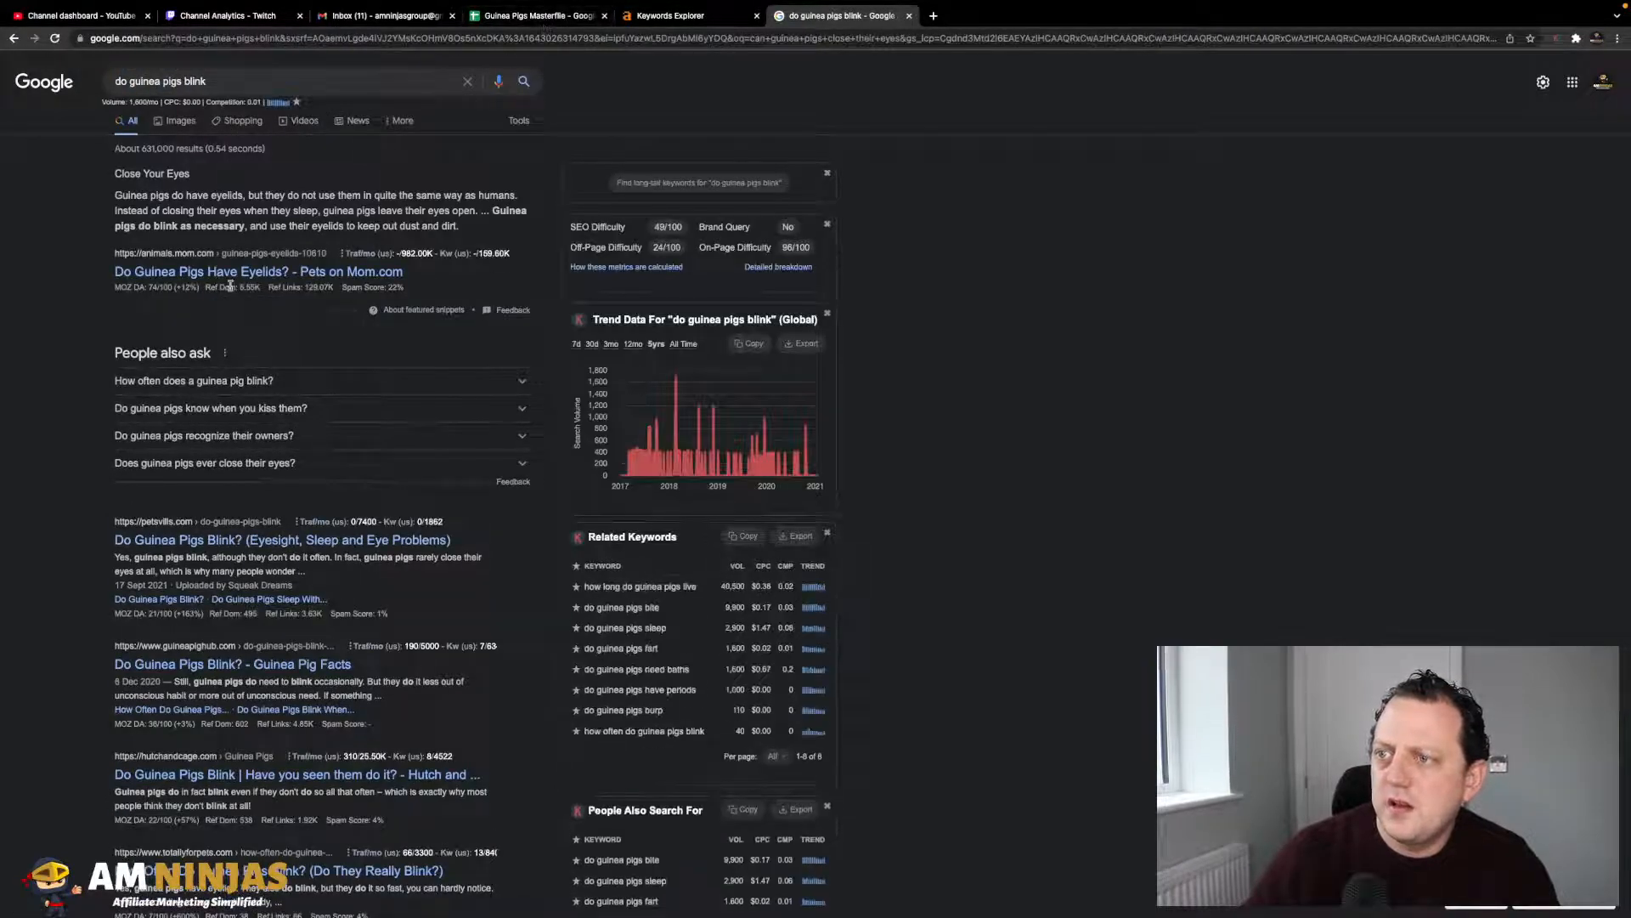
{"action": "triple_click", "coordinate": [194, 81]}
{"action": "key", "text": "cmd+c"}
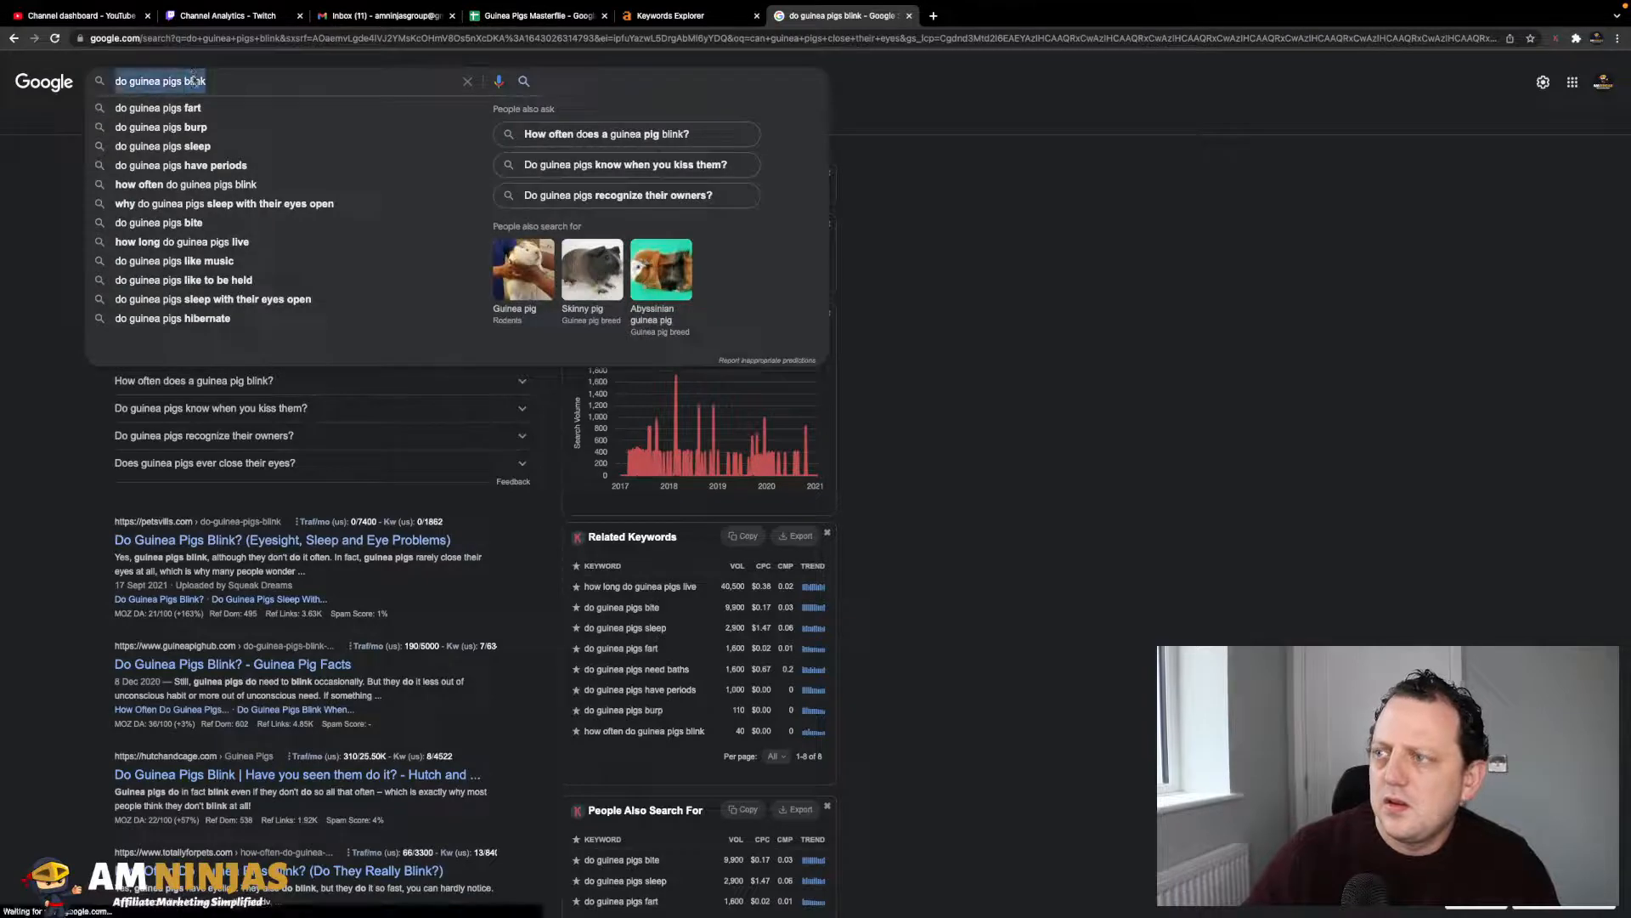
{"action": "left_click", "coordinate": [866, 251]}
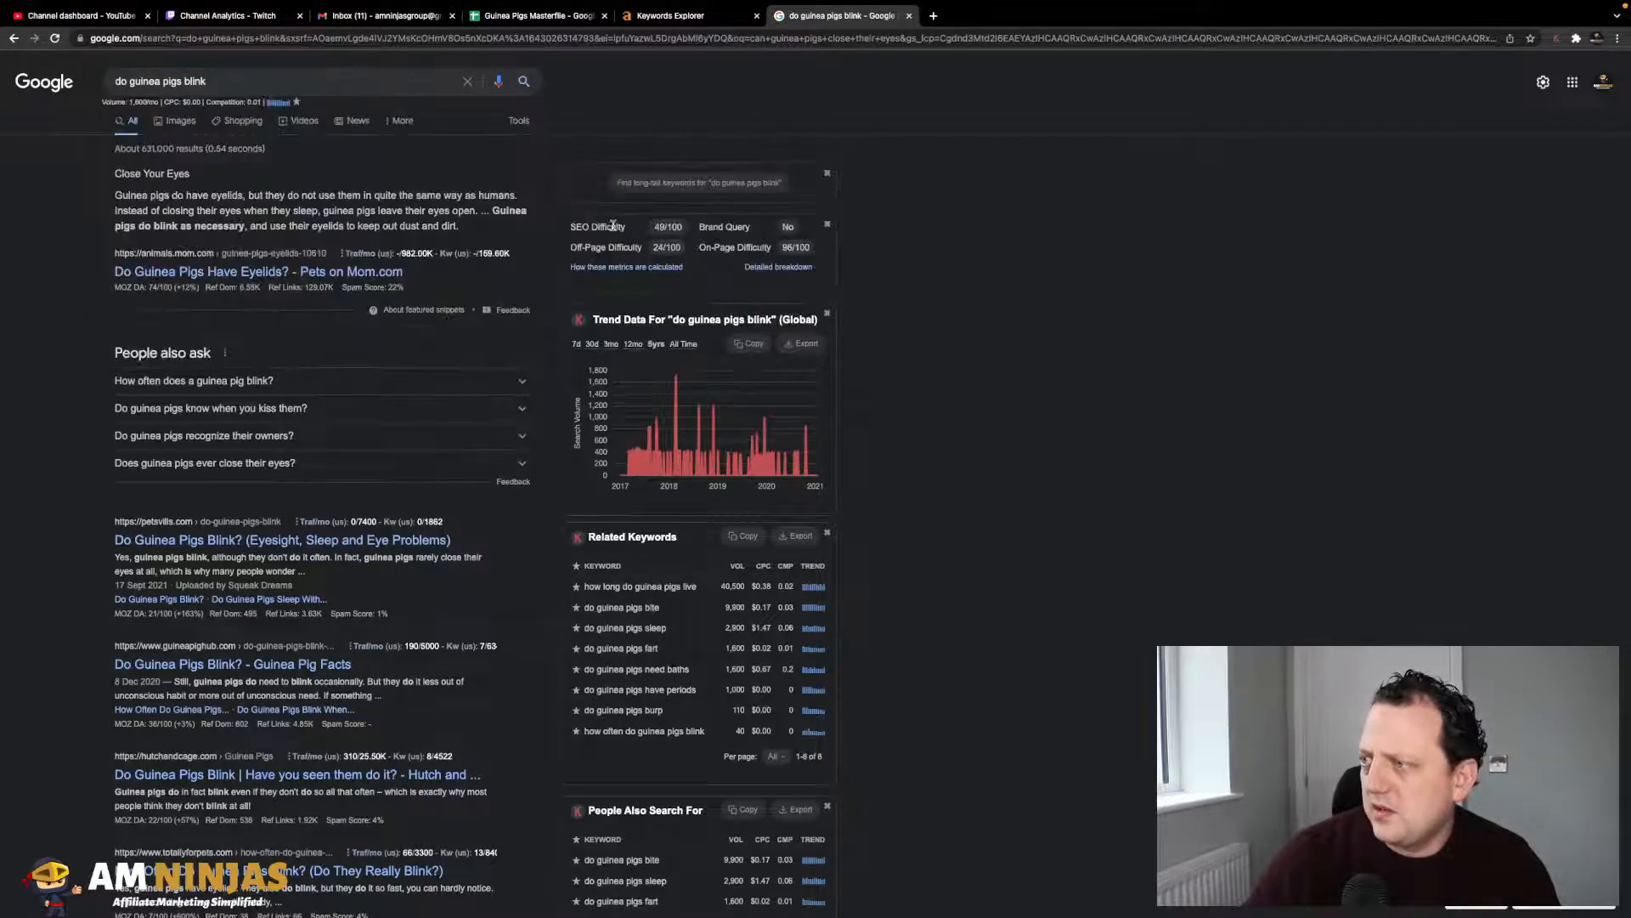
{"action": "scroll", "coordinate": [650, 271], "scroll_direction": "down", "scroll_amount": 3}
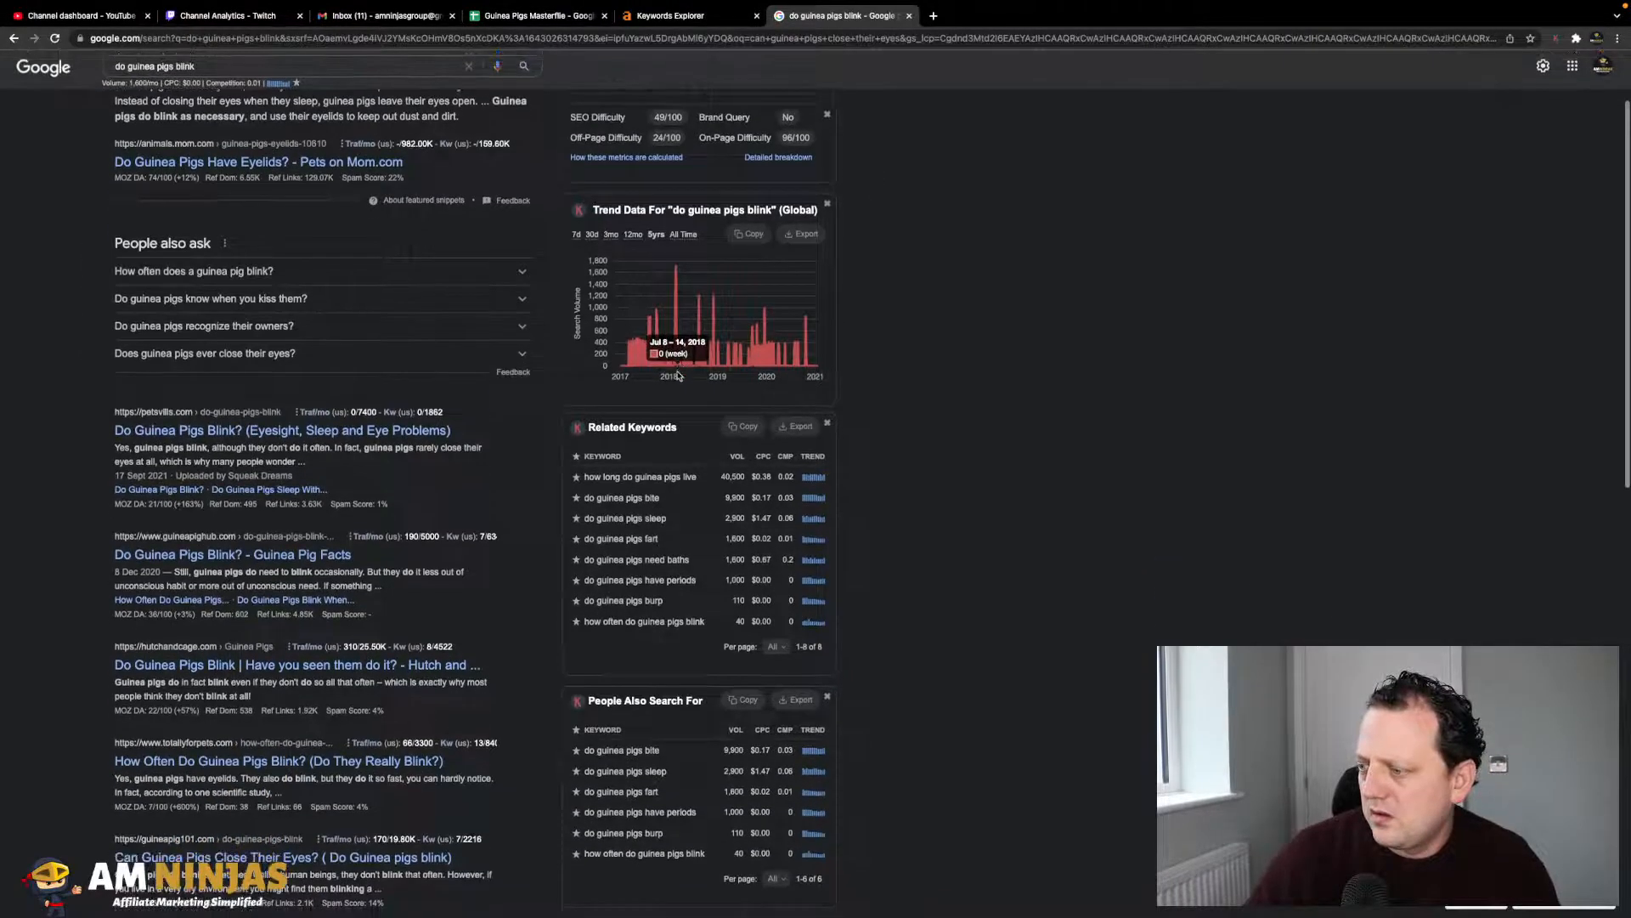
{"action": "scroll", "coordinate": [678, 375], "scroll_direction": "down", "scroll_amount": 3}
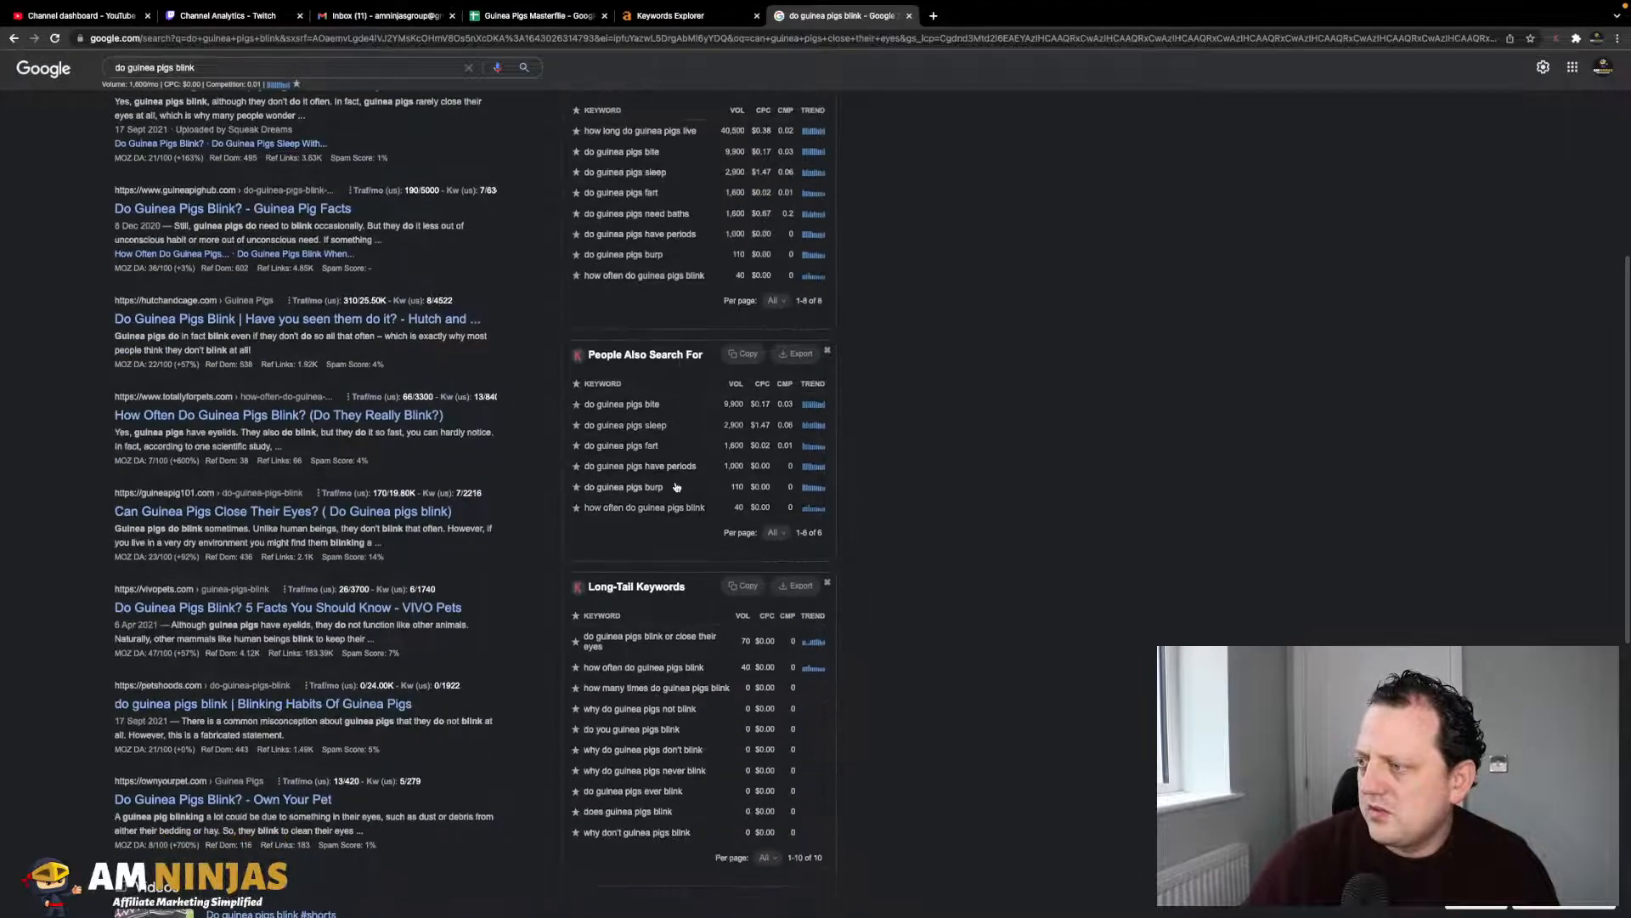
- Paste 'do guinea pigs blink' into cell A73, below 'can guinea pigs climb'
{"action": "left_click", "coordinate": [536, 49]}
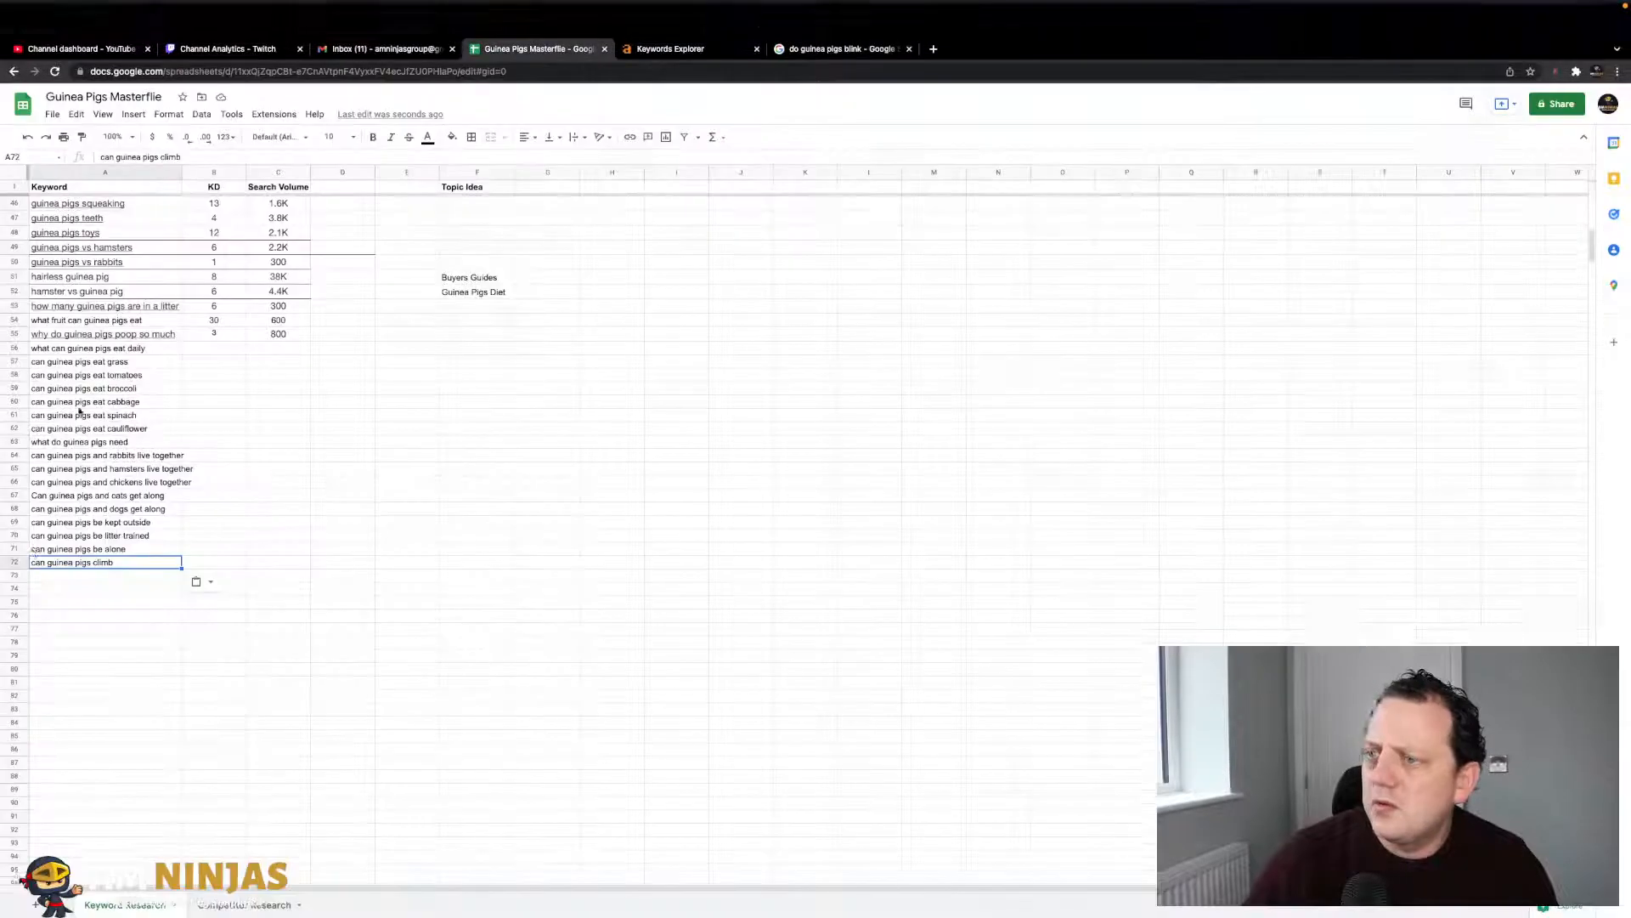
{"action": "left_click", "coordinate": [66, 555]}
{"action": "left_click", "coordinate": [73, 542]}
{"action": "key", "text": "cmd+v"}
{"action": "left_click", "coordinate": [213, 516]}
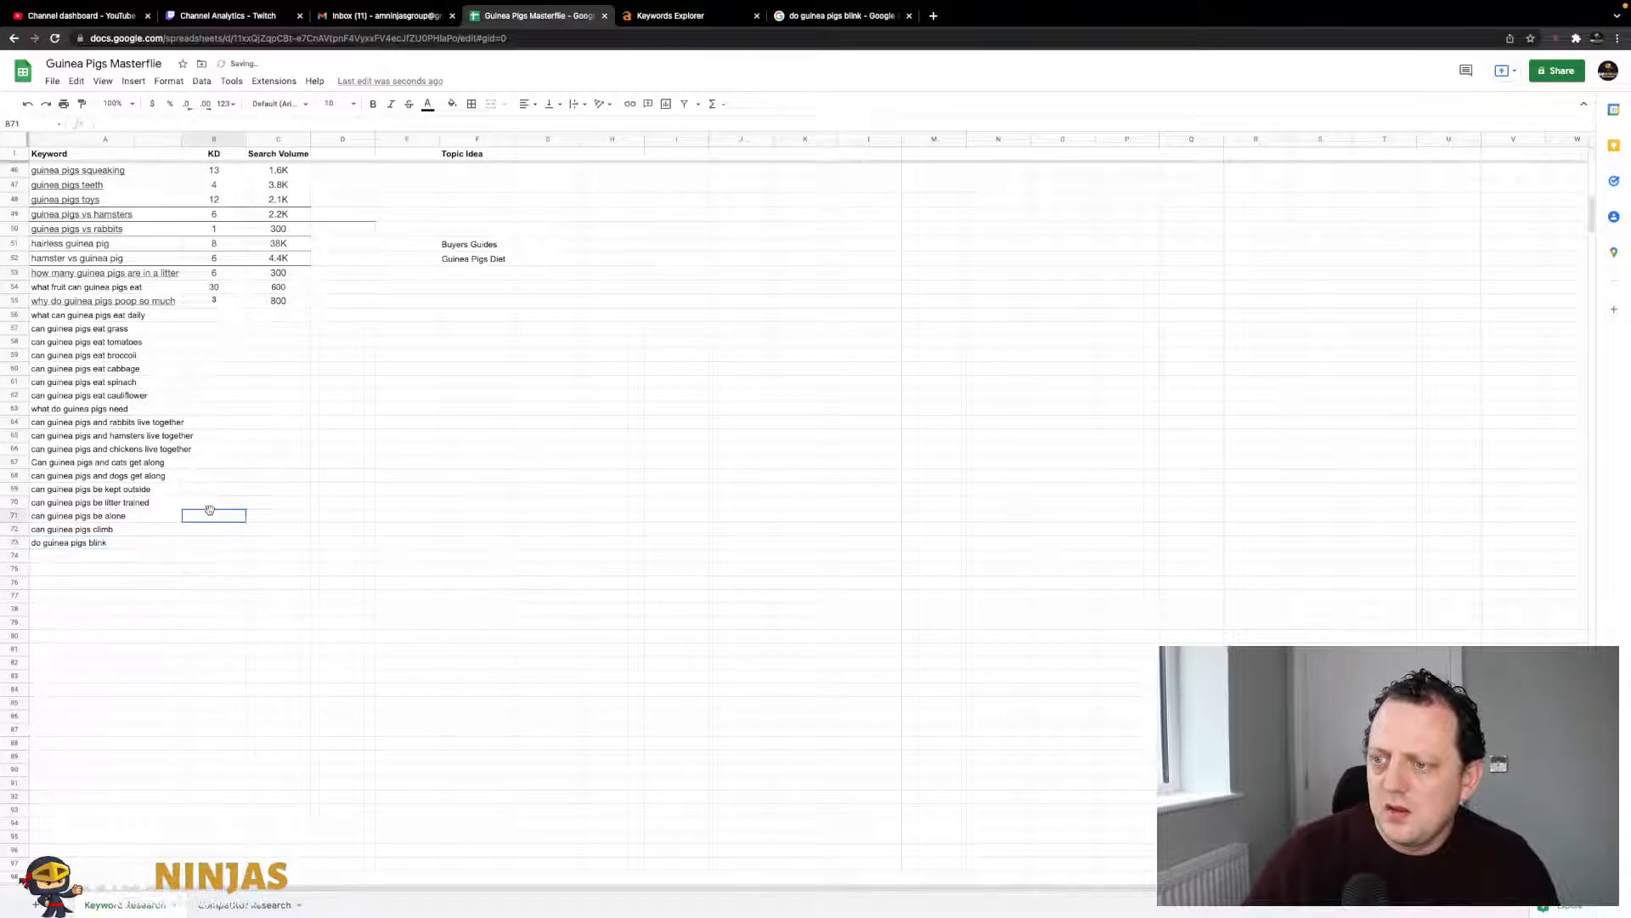
{"action": "left_click", "coordinate": [823, 17]}
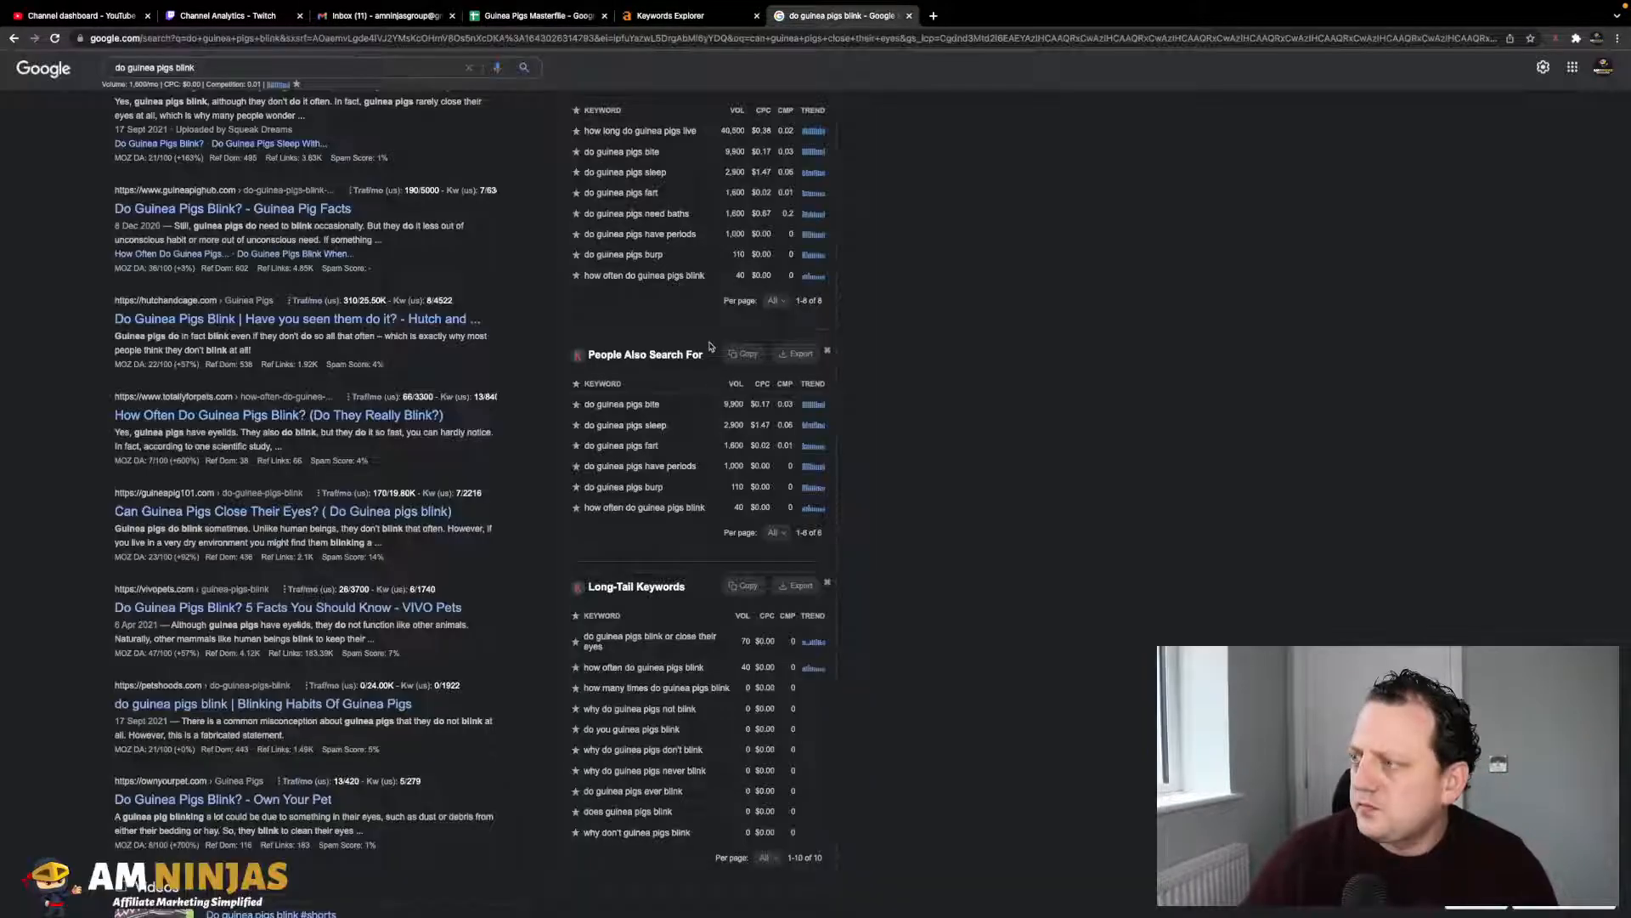
- Copy 'how long do guinea pigs live' from the results and paste it as plain text into A74
{"action": "left_click_drag", "start_coordinate": [690, 410], "coordinate": [583, 407]}
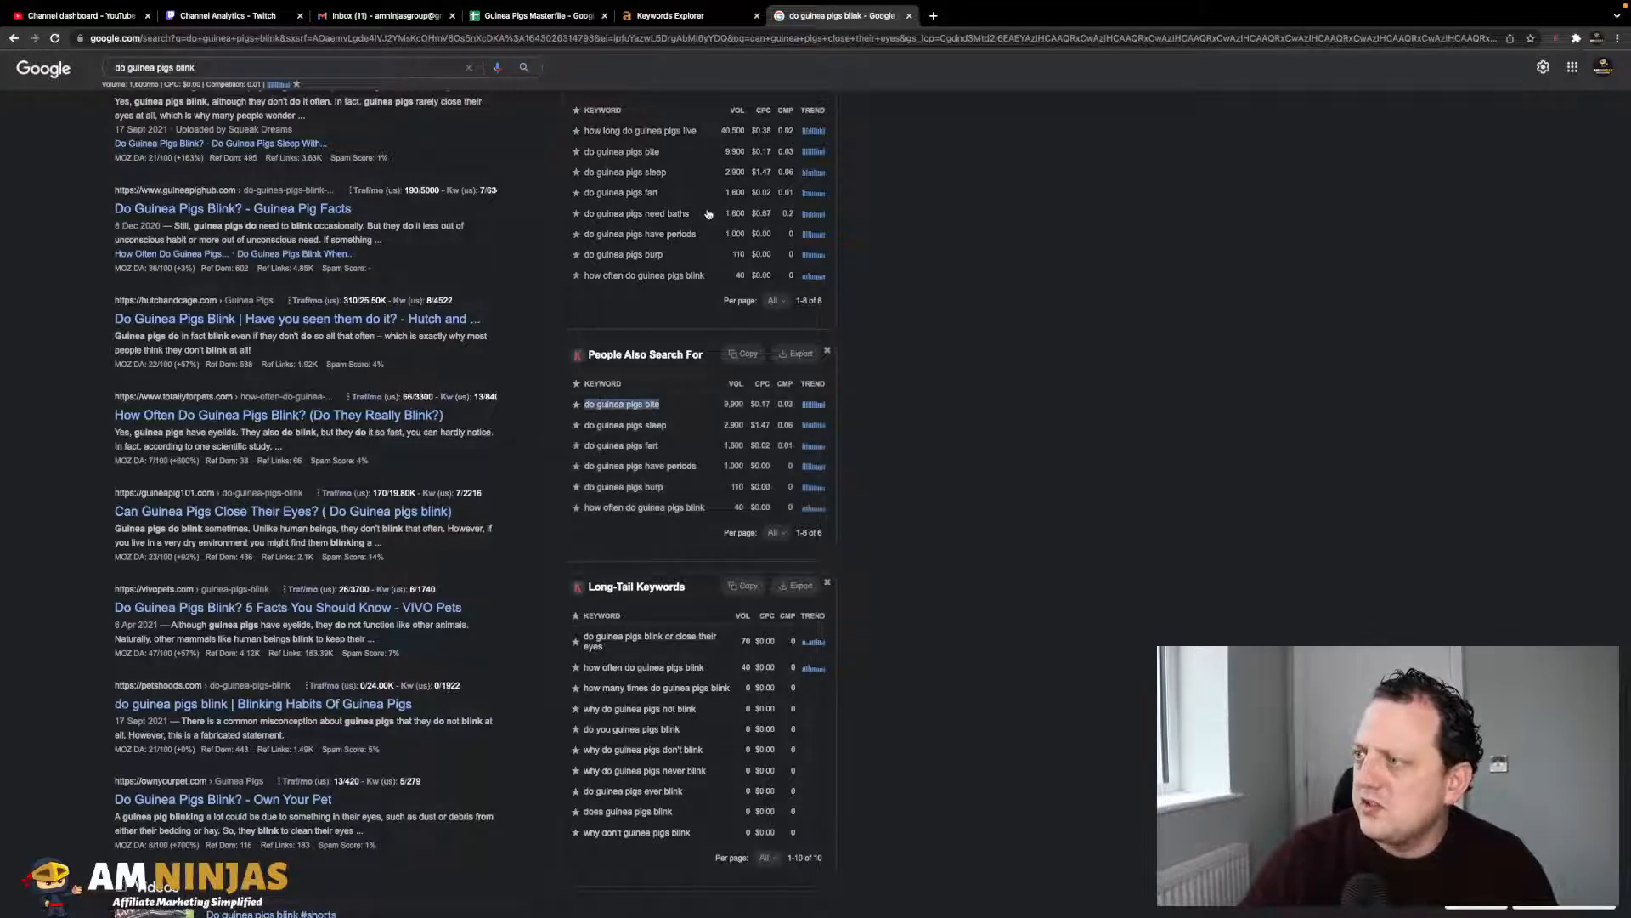
{"action": "scroll", "coordinate": [633, 357], "scroll_direction": "up", "scroll_amount": 2}
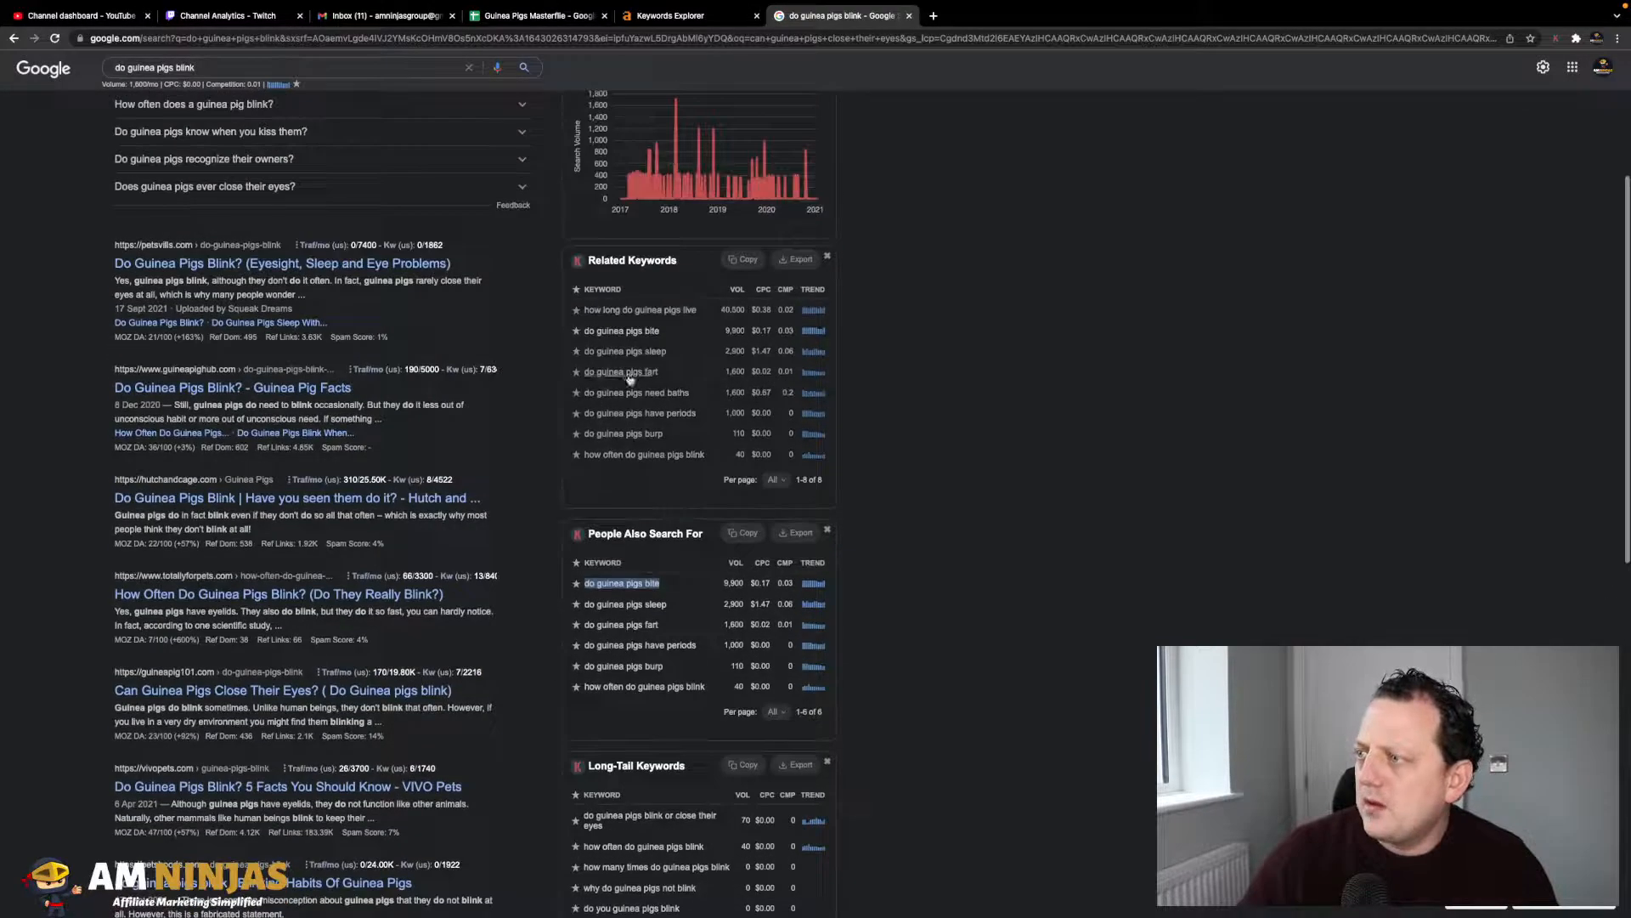
{"action": "left_click_drag", "start_coordinate": [698, 311], "coordinate": [610, 311]}
{"action": "key", "text": "ctrl+c"}
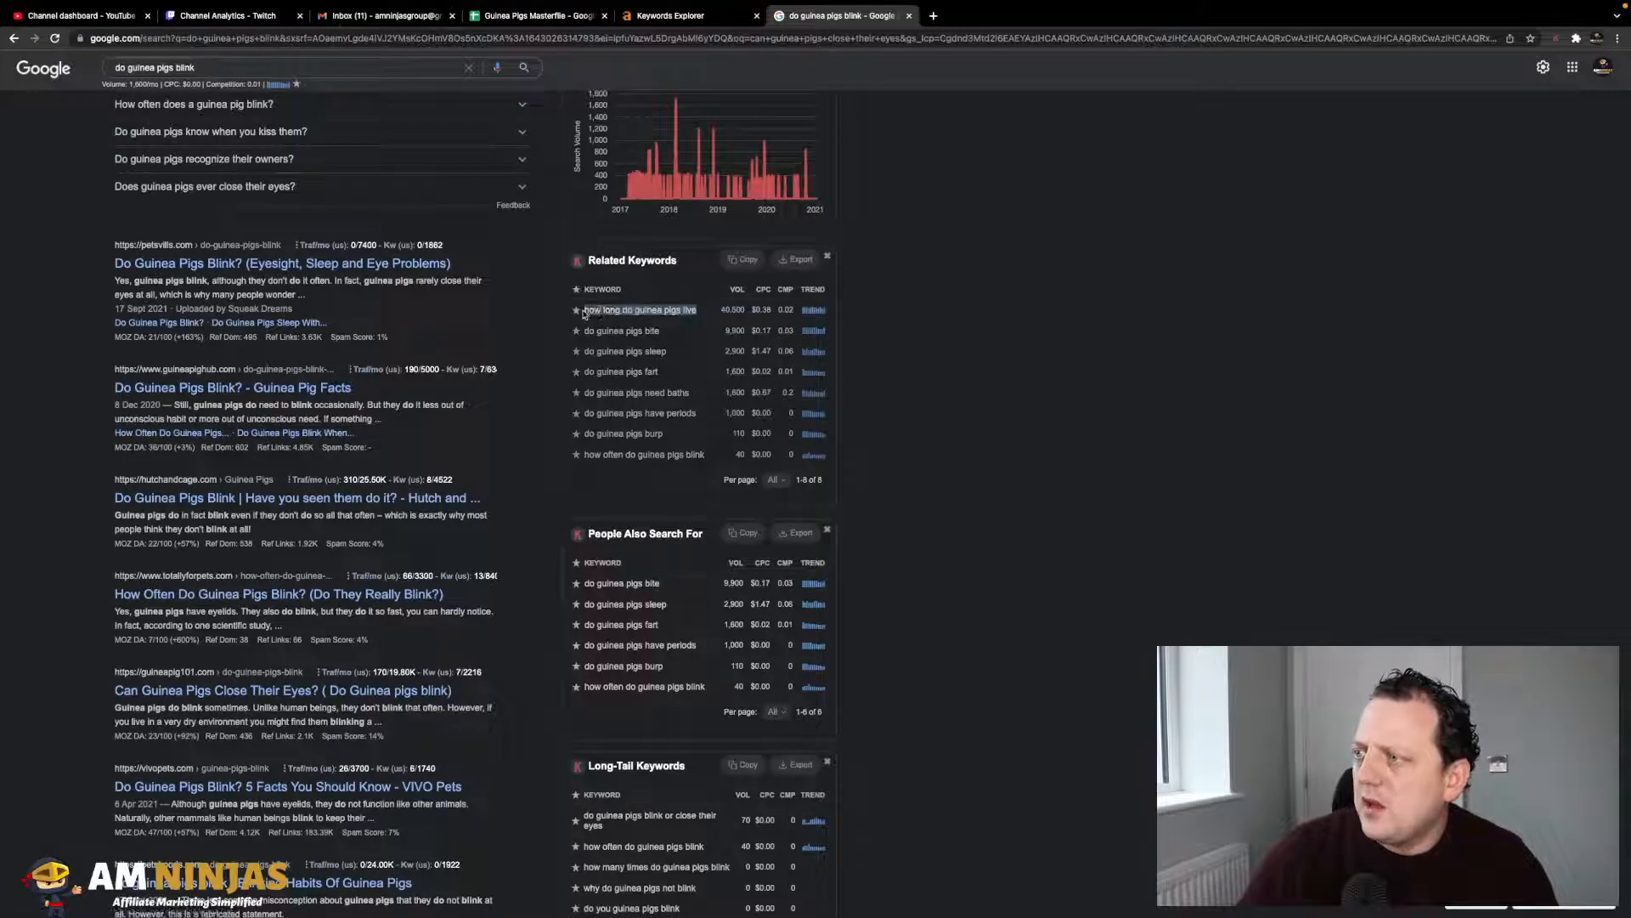
{"action": "left_click", "coordinate": [695, 15]}
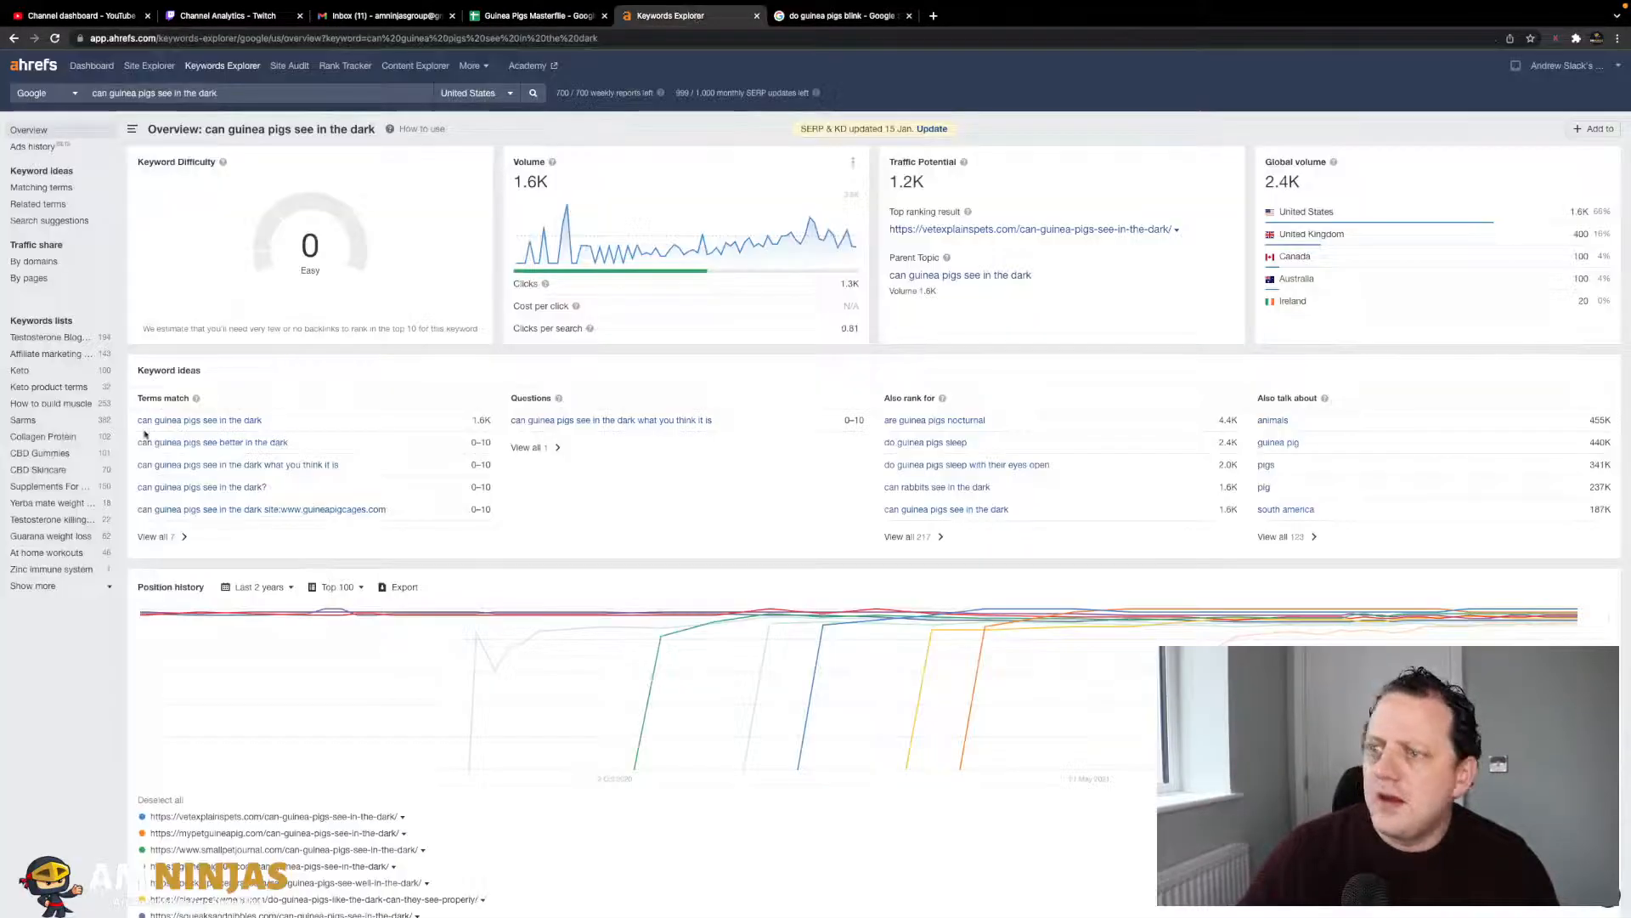
{"action": "left_click", "coordinate": [841, 16]}
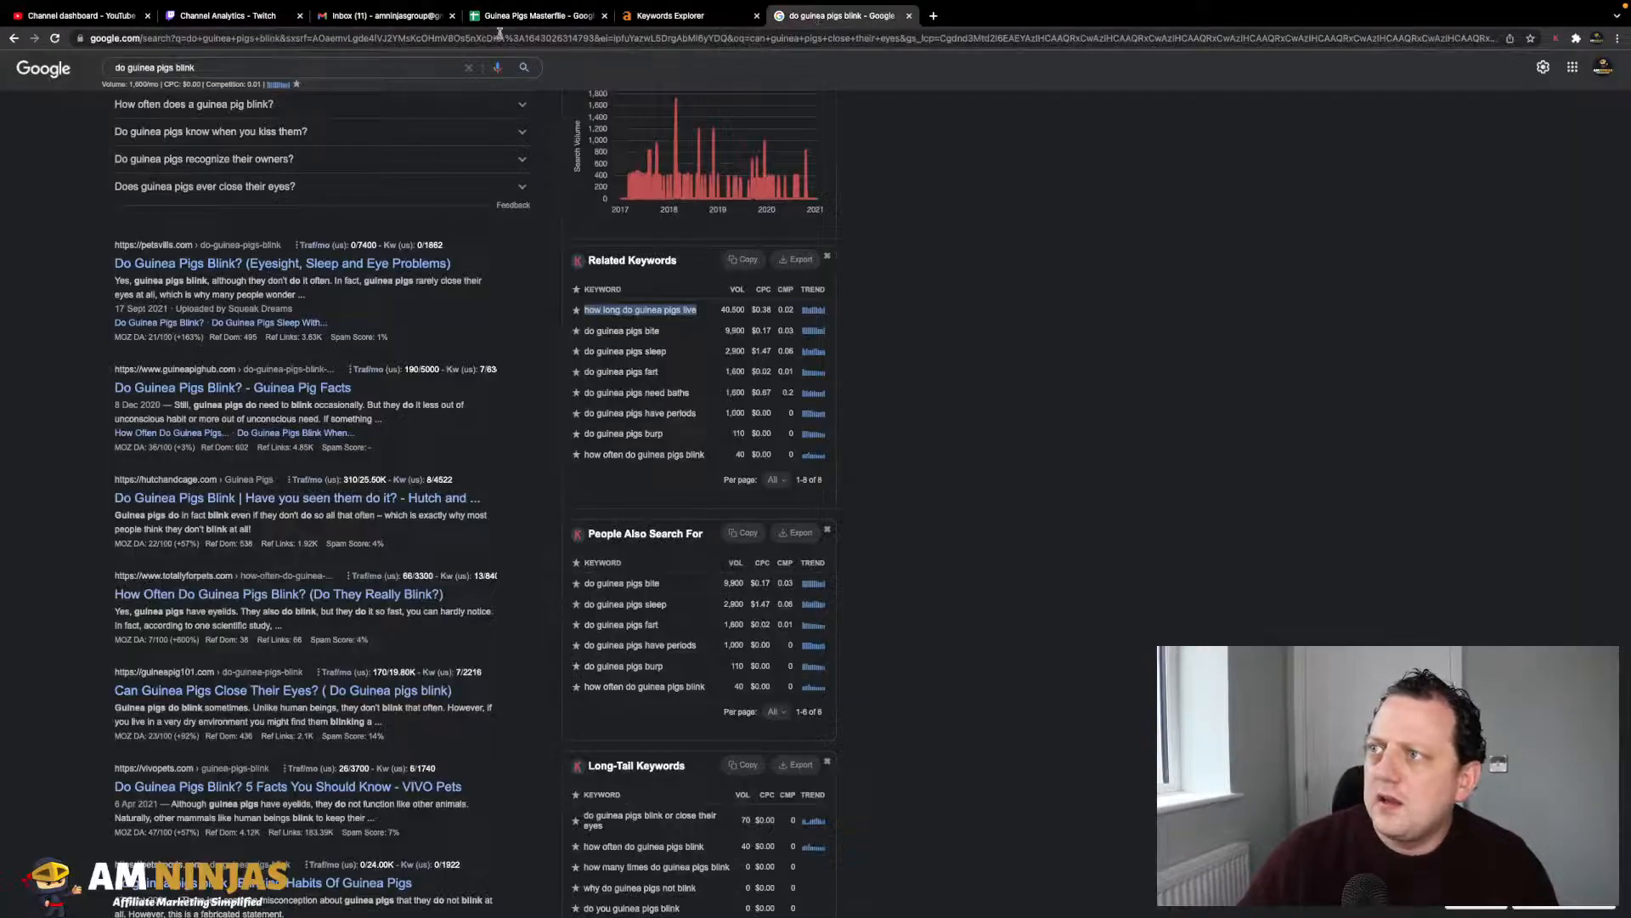
{"action": "left_click", "coordinate": [536, 19]}
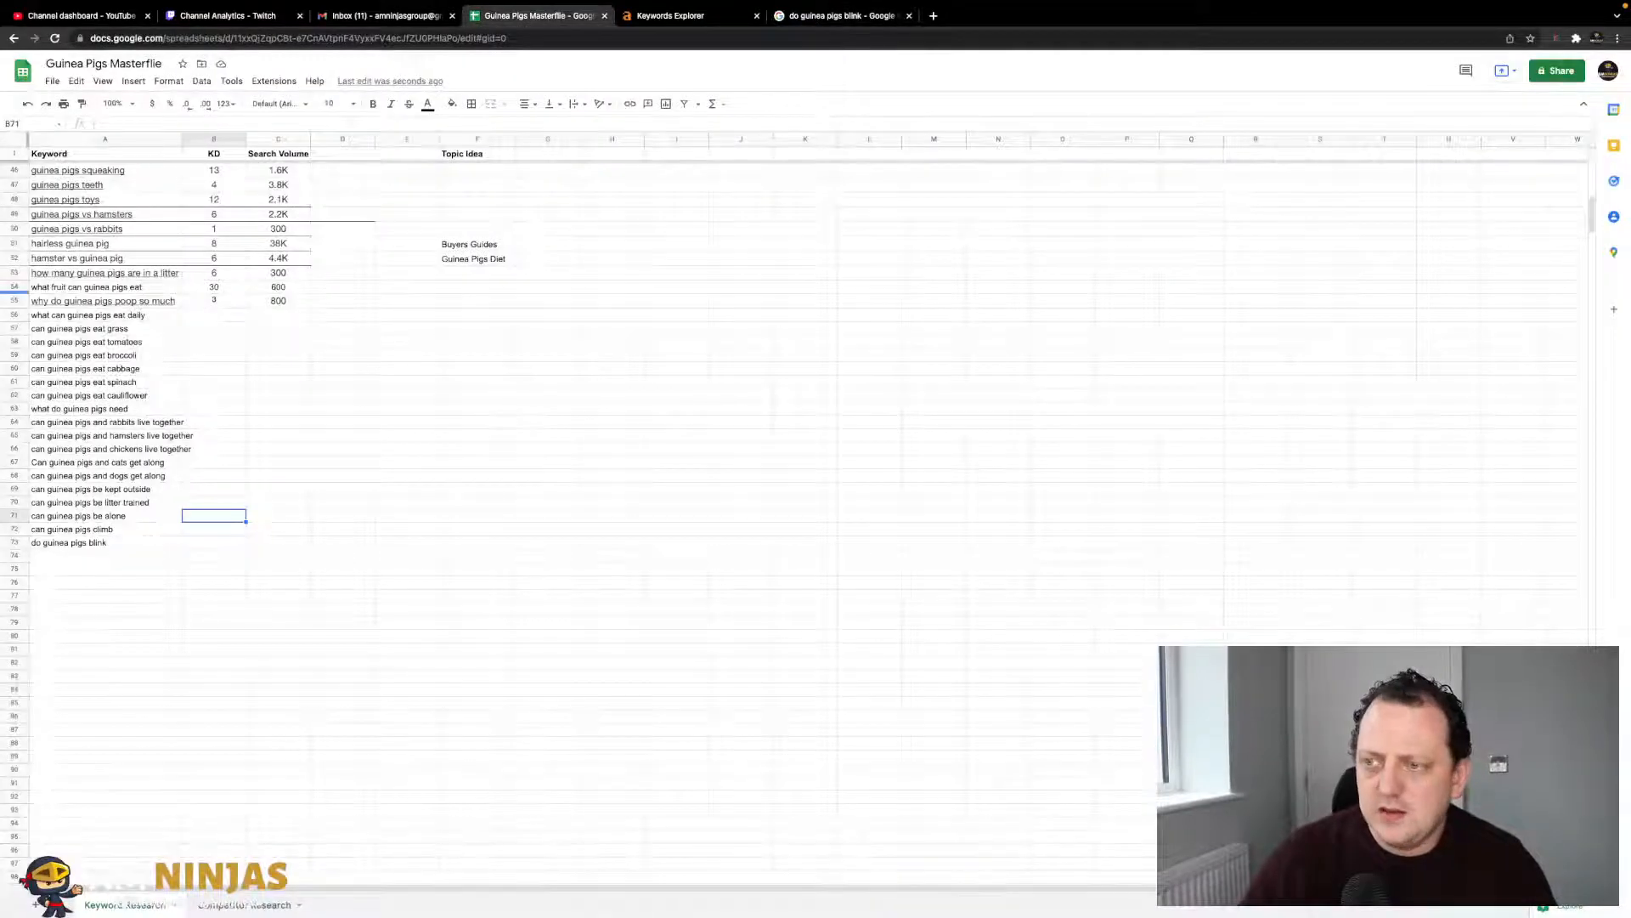
{"action": "left_click", "coordinate": [119, 561]}
{"action": "key", "text": "ctrl+v"}
{"action": "key", "text": "super+z"}
{"action": "left_click", "coordinate": [204, 125]}
{"action": "key", "text": "super+v"}
{"action": "left_click", "coordinate": [127, 575]}
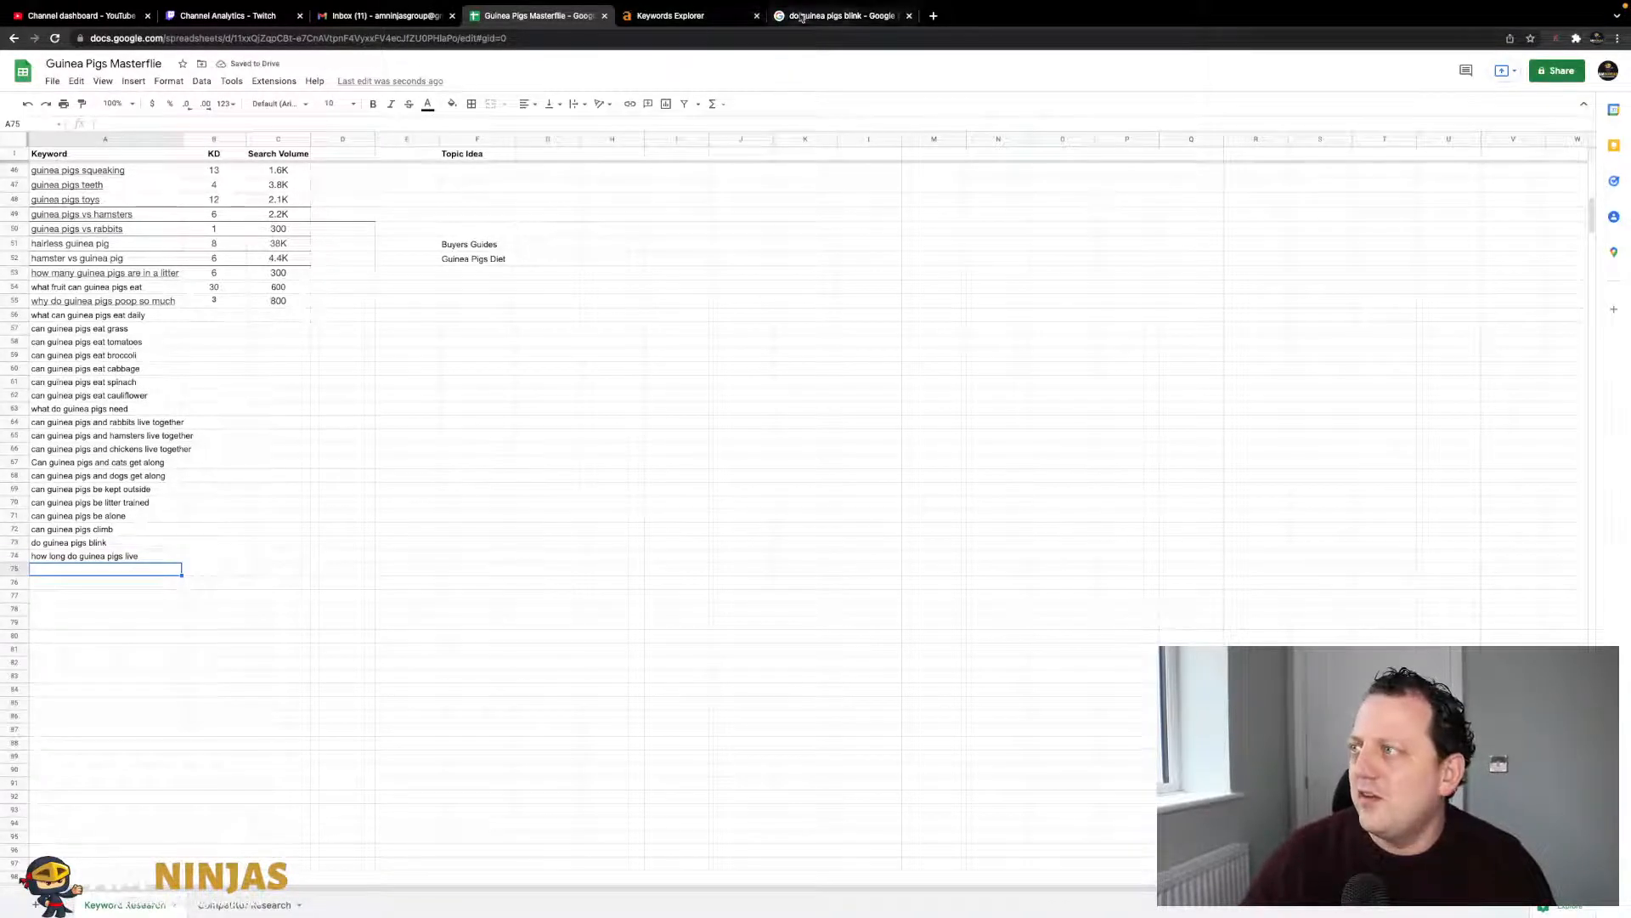
- Add the related keyword 'do guinea pigs bite' to the next empty row of column A
{"action": "left_click", "coordinate": [679, 19]}
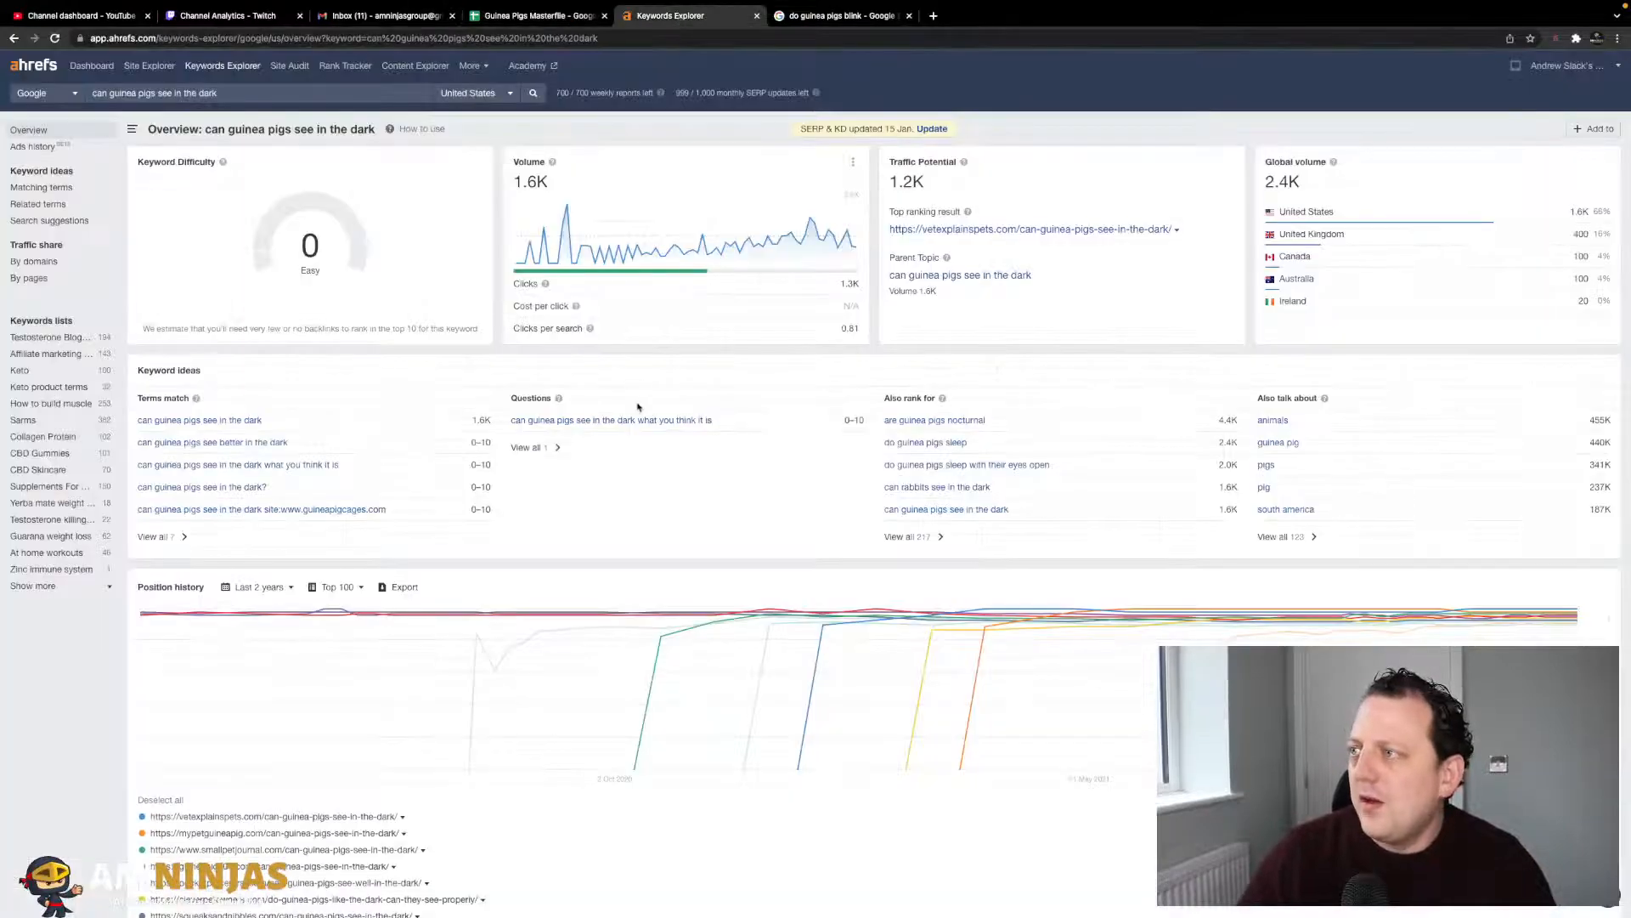
{"action": "left_click", "coordinate": [837, 17]}
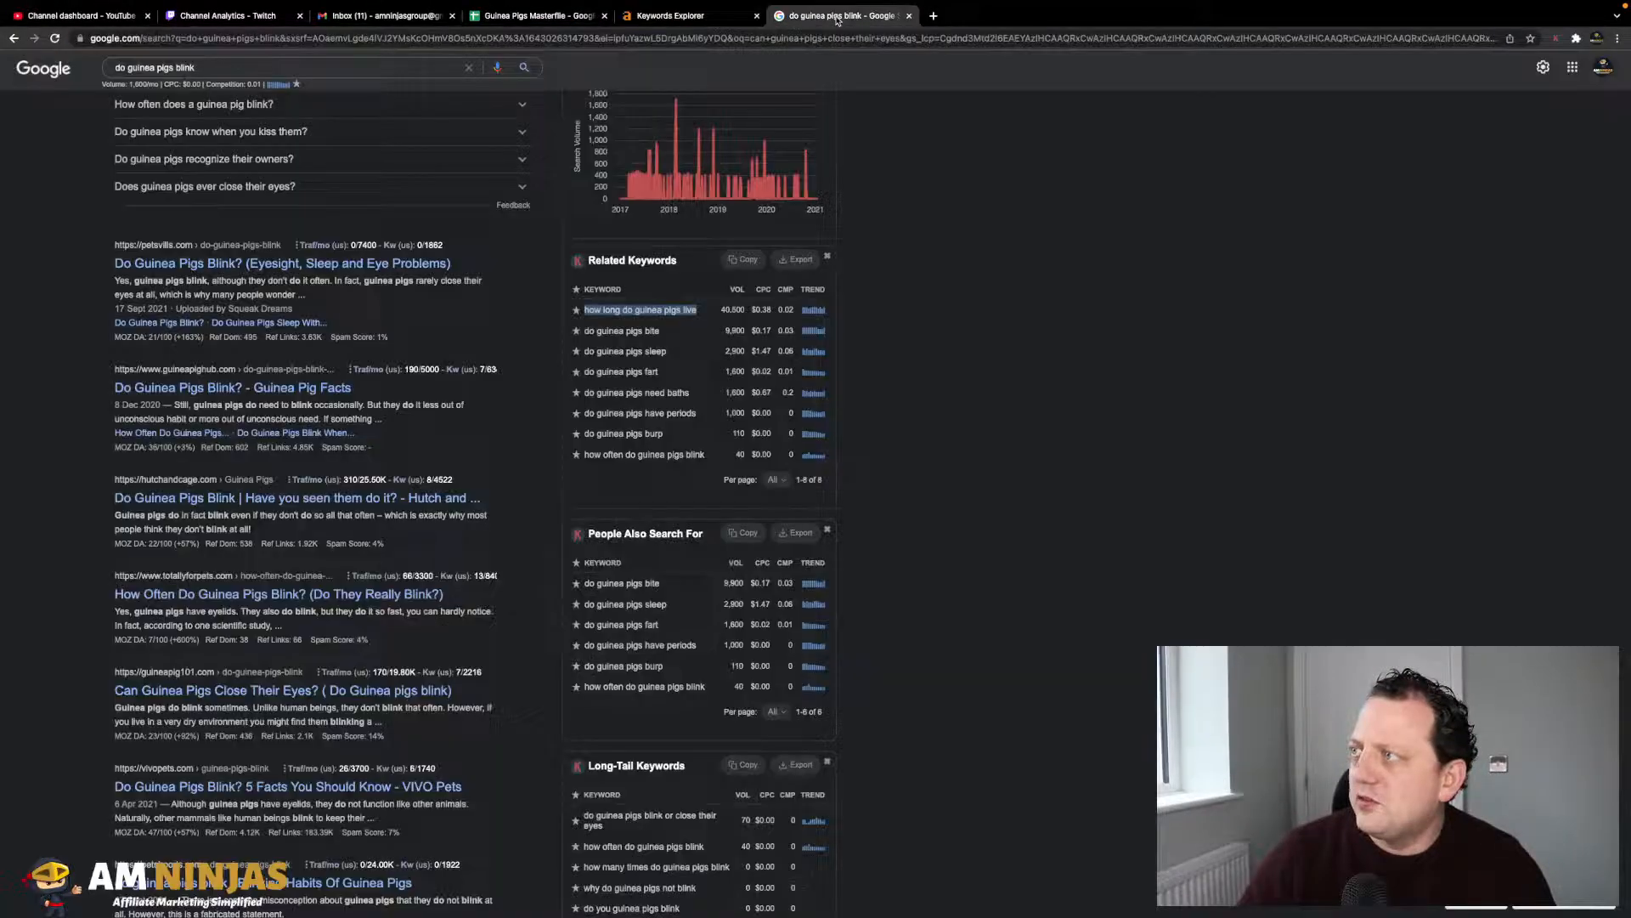
{"action": "left_click_drag", "start_coordinate": [660, 331], "coordinate": [597, 333]}
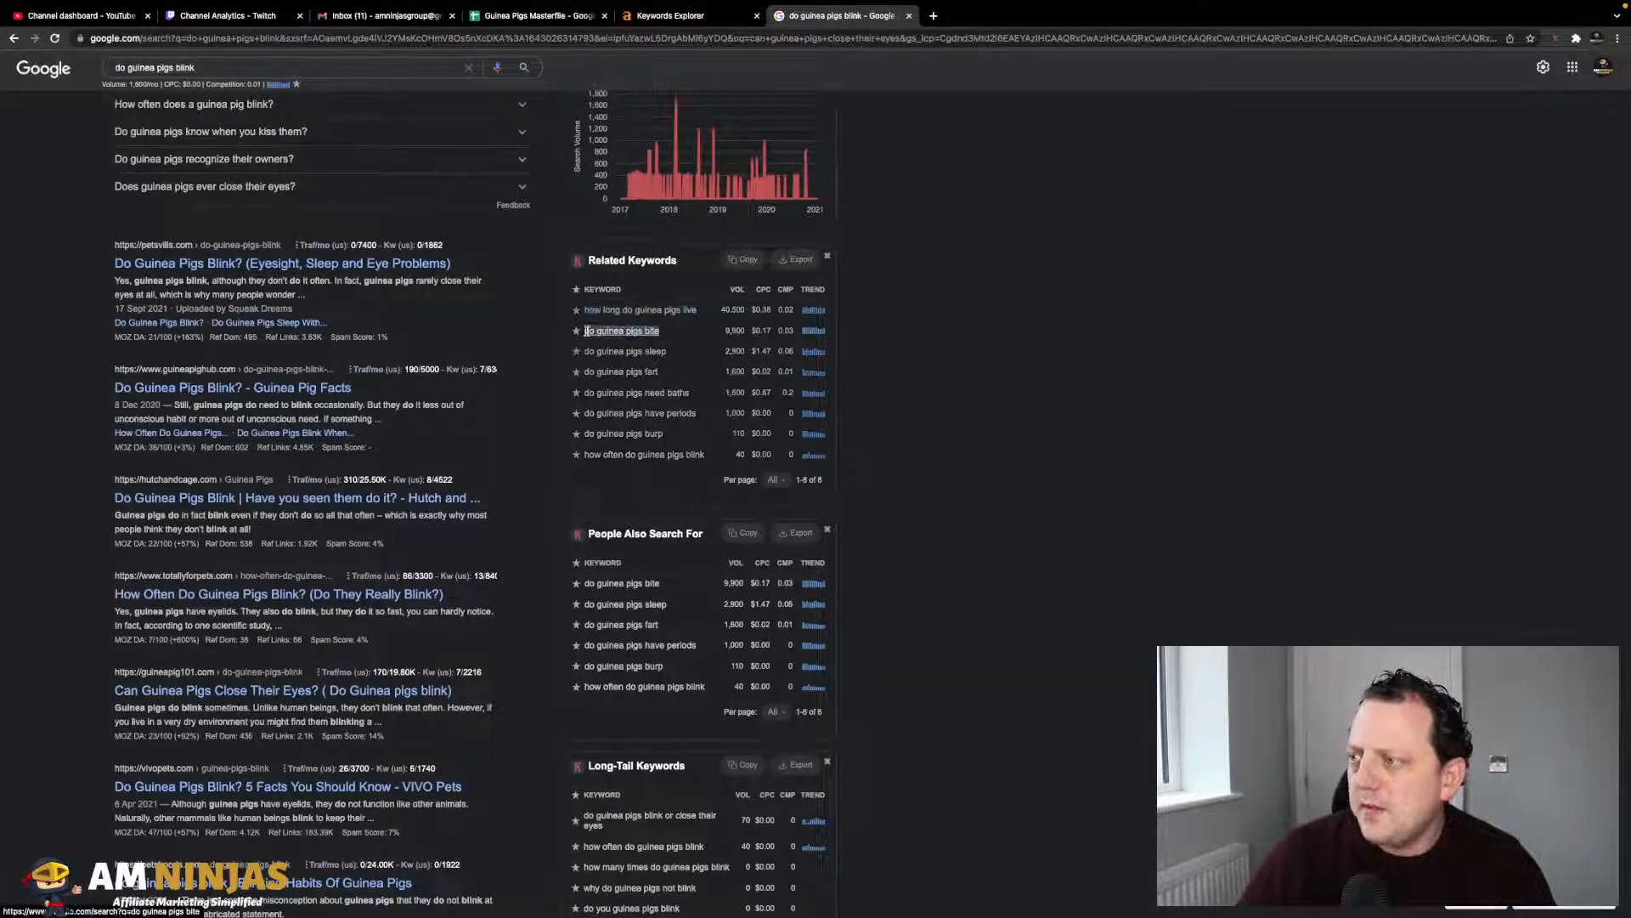
{"action": "left_click", "coordinate": [680, 15]}
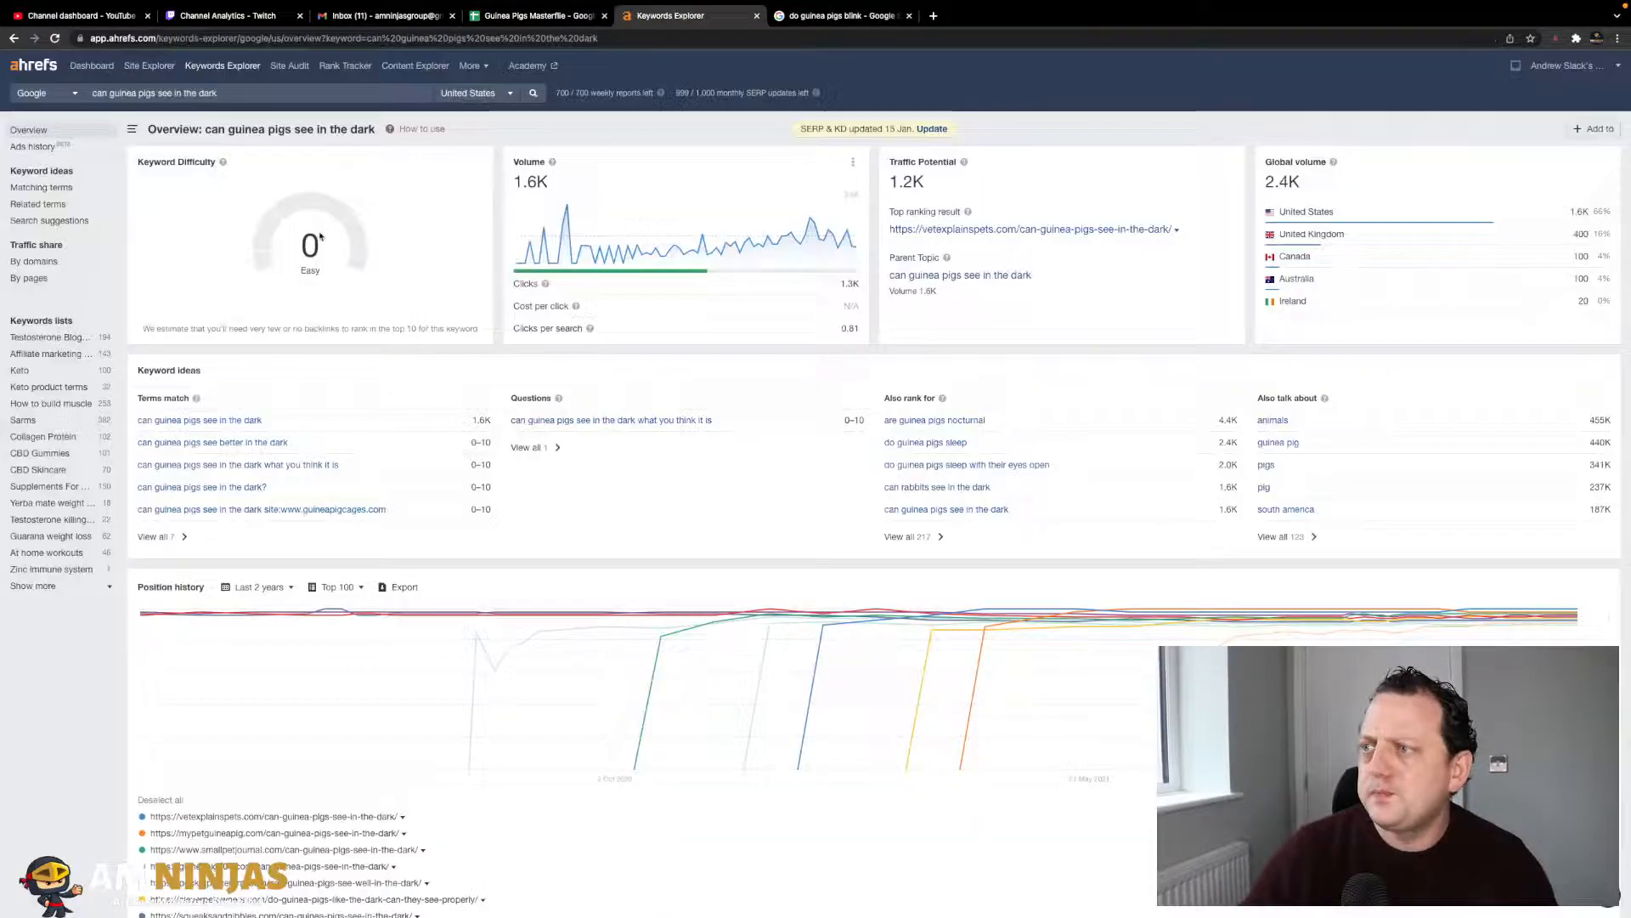
{"action": "left_click", "coordinate": [536, 51]}
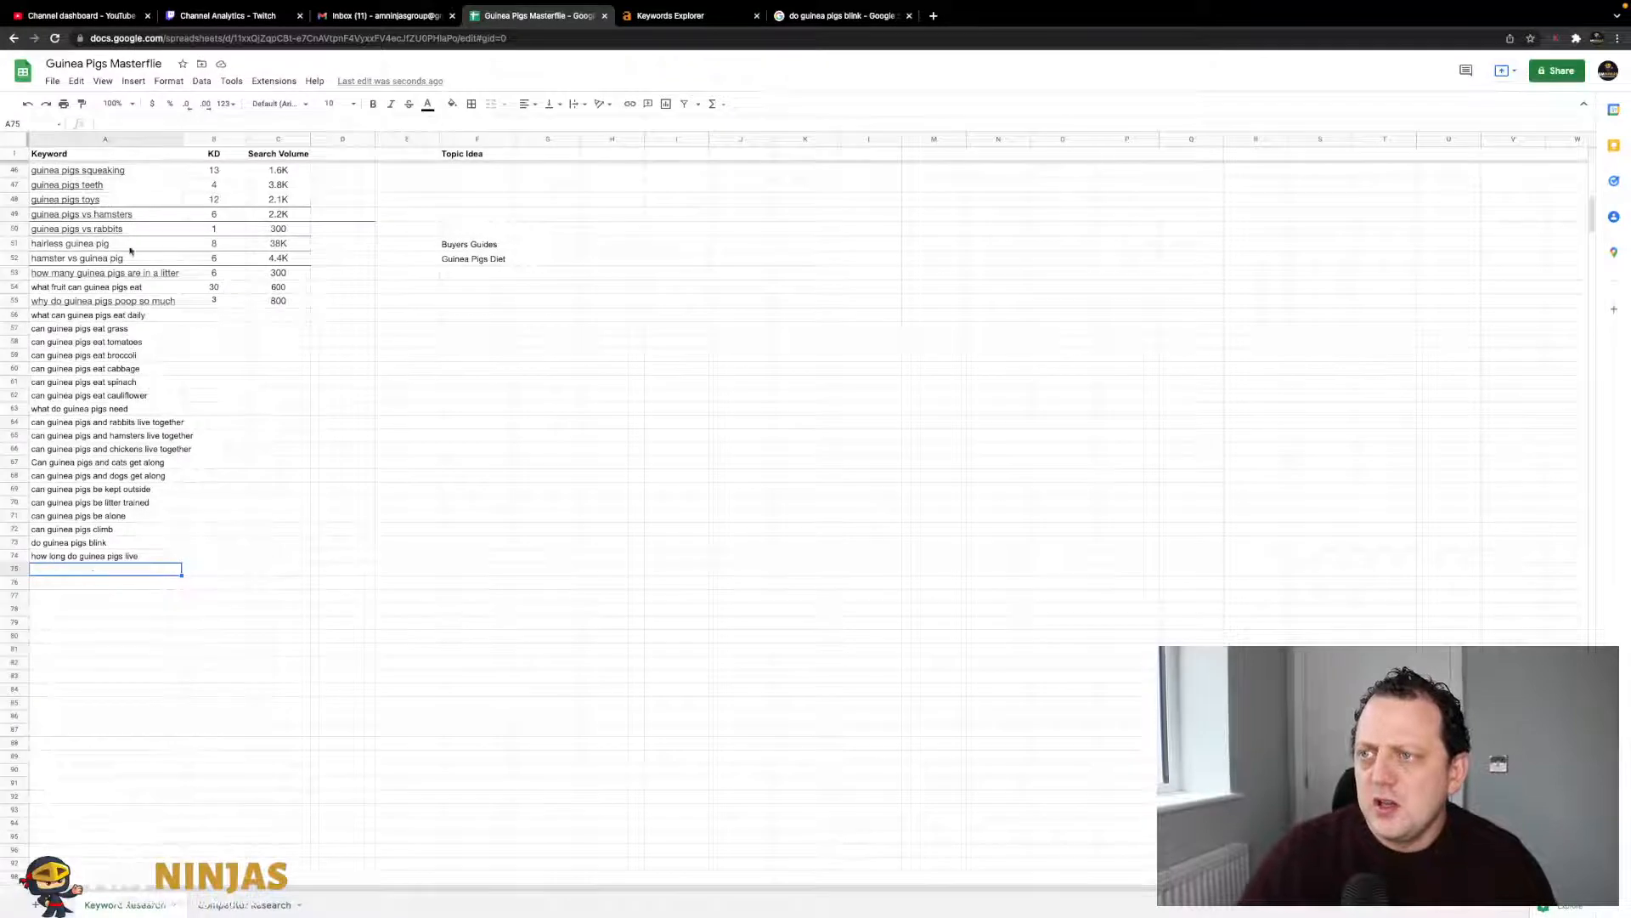
{"action": "type", "text": "do guinea pigs bite"}
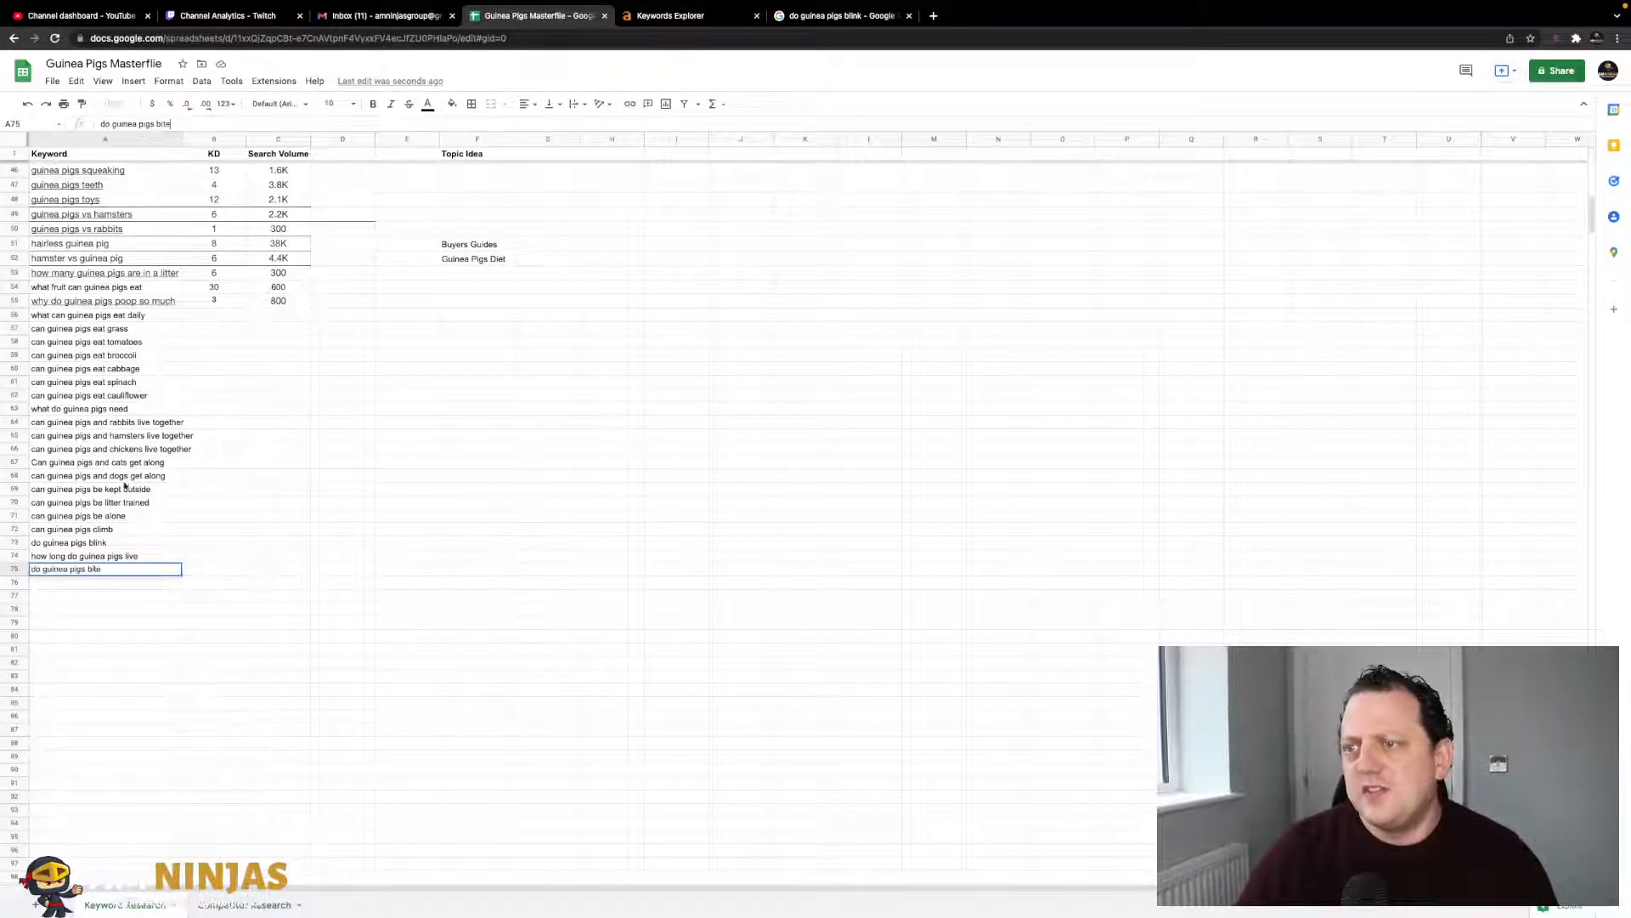
{"action": "left_click", "coordinate": [113, 608]}
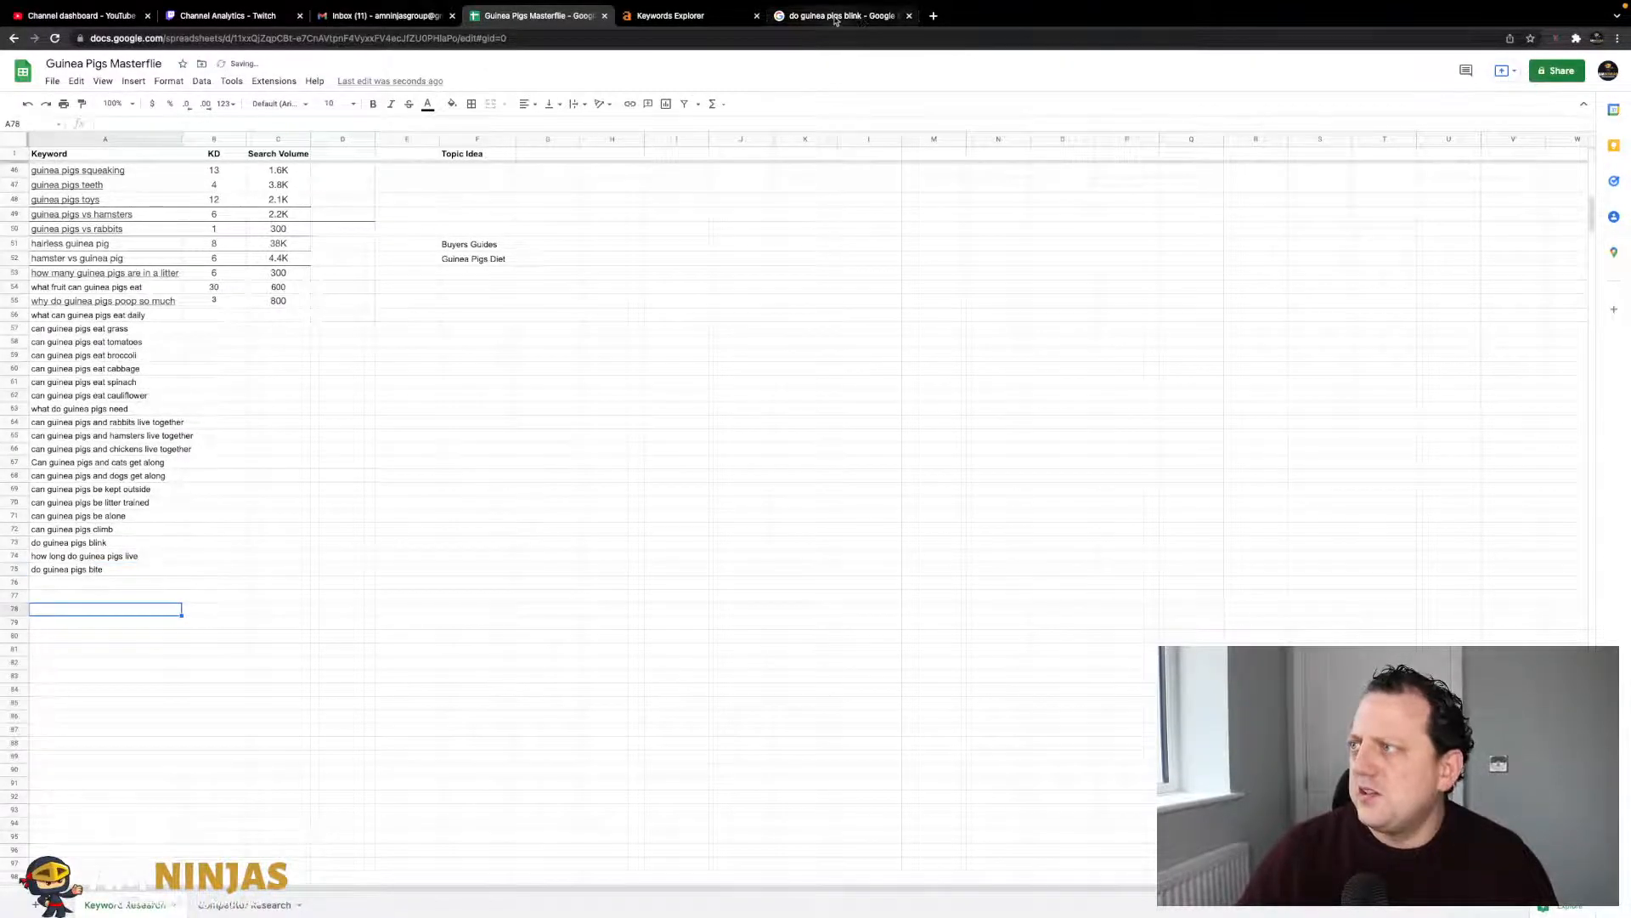
{"action": "left_click", "coordinate": [838, 15]}
- Add 'do guinea pigs sleep' to A76 and 'do guinea pigs fart' to A77
{"action": "left_click_drag", "start_coordinate": [634, 354], "coordinate": [584, 352]}
{"action": "key", "text": "ctrl+c"}
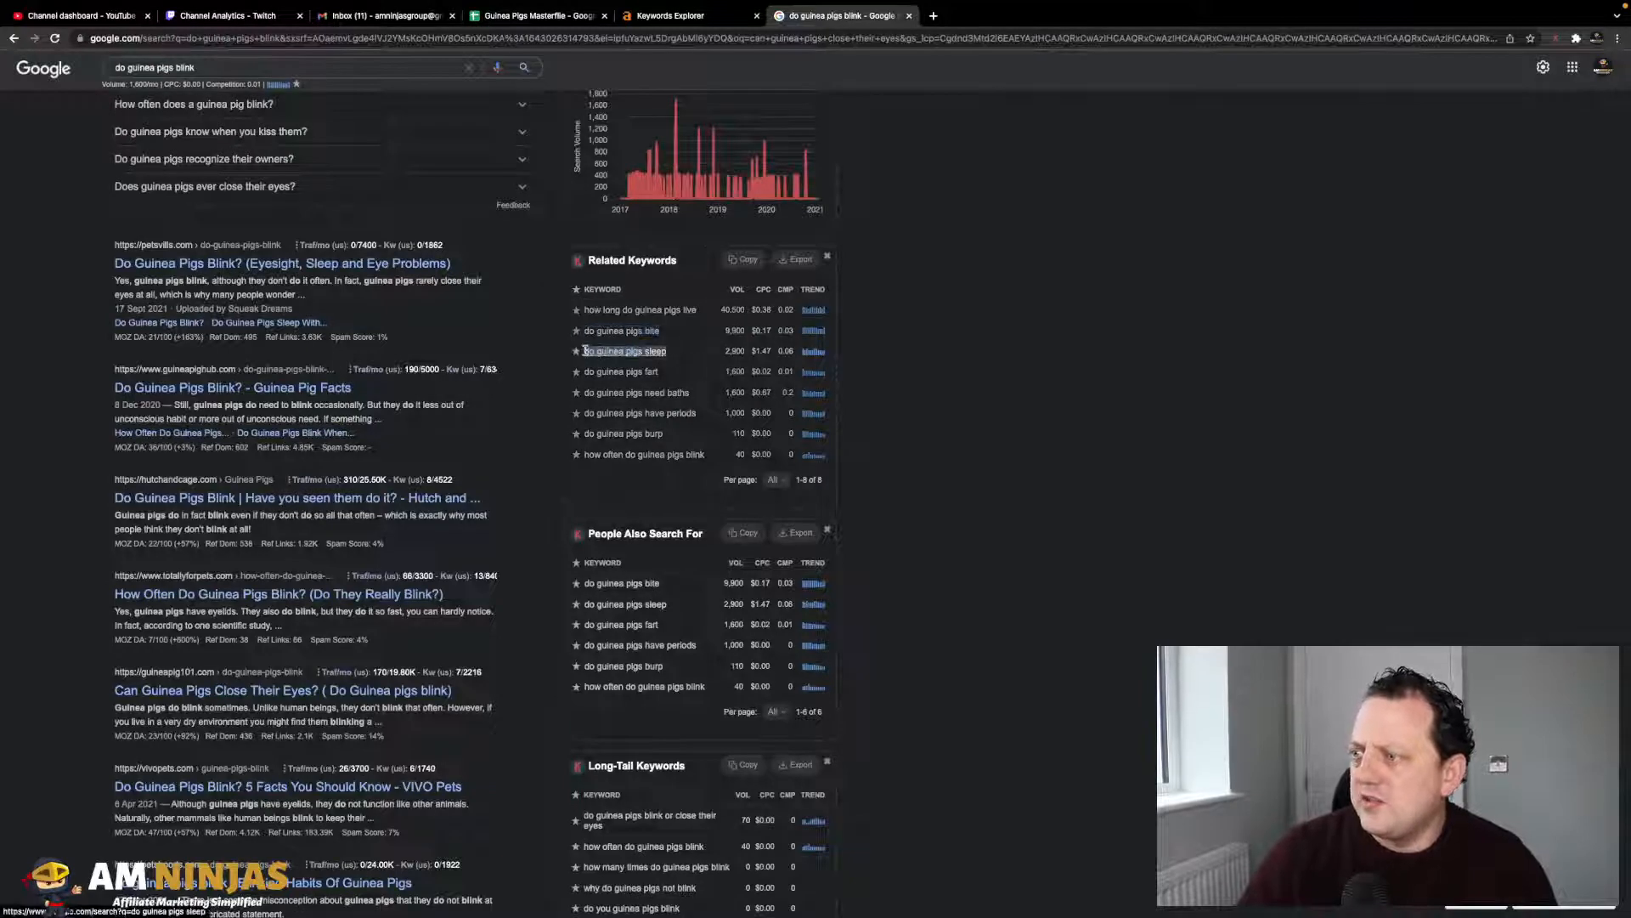
{"action": "left_click", "coordinate": [545, 17]}
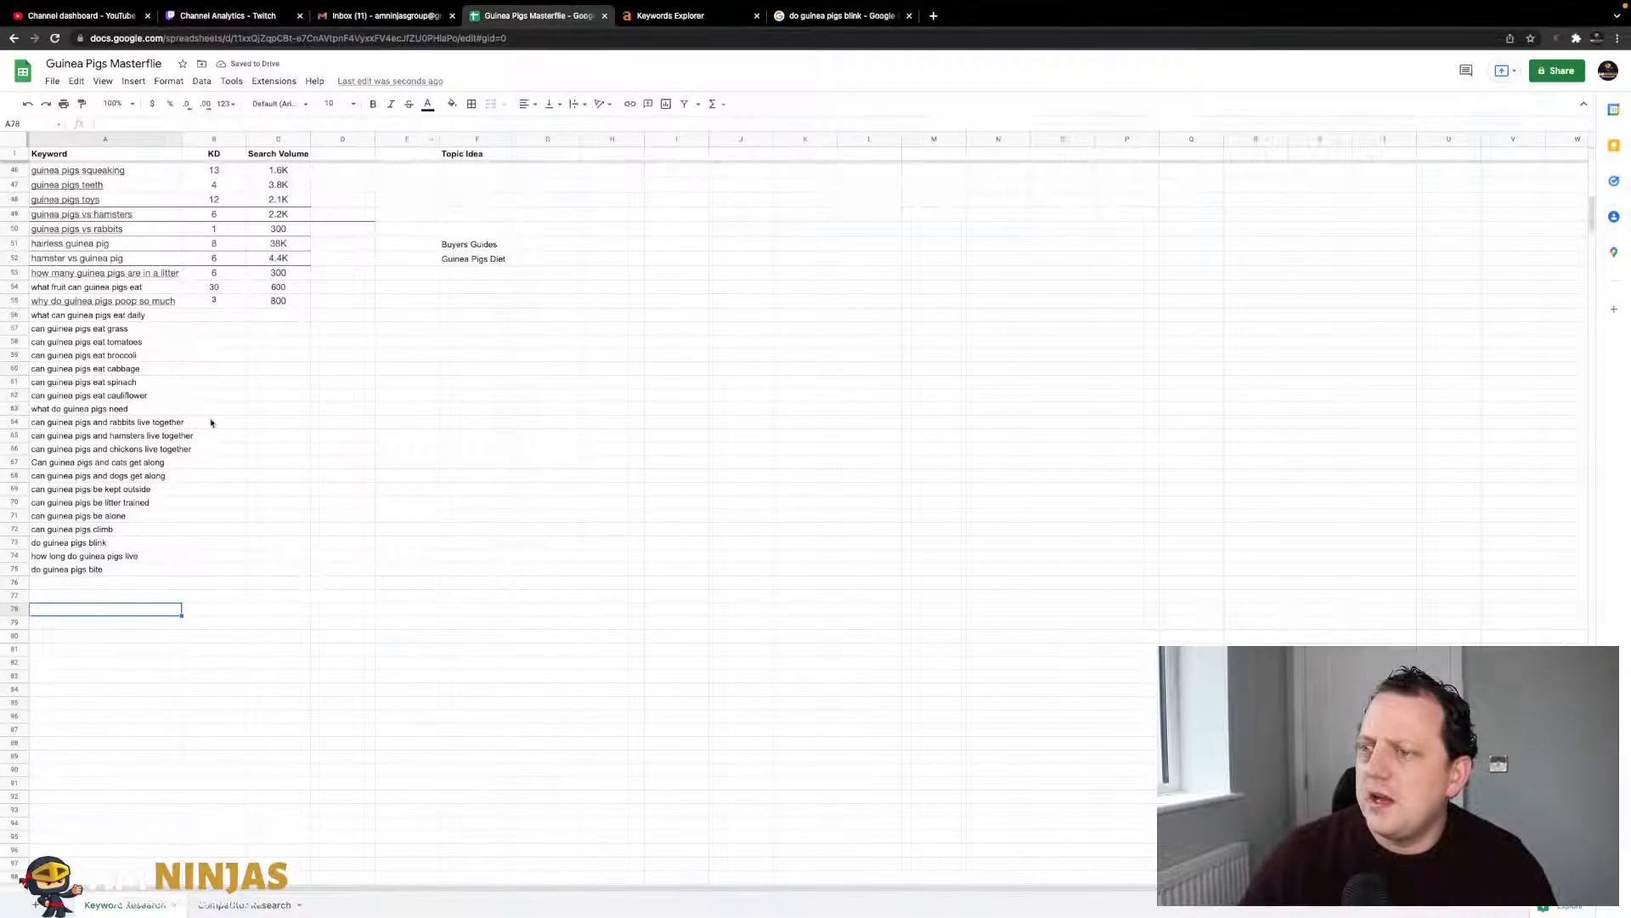
{"action": "left_click", "coordinate": [106, 583]}
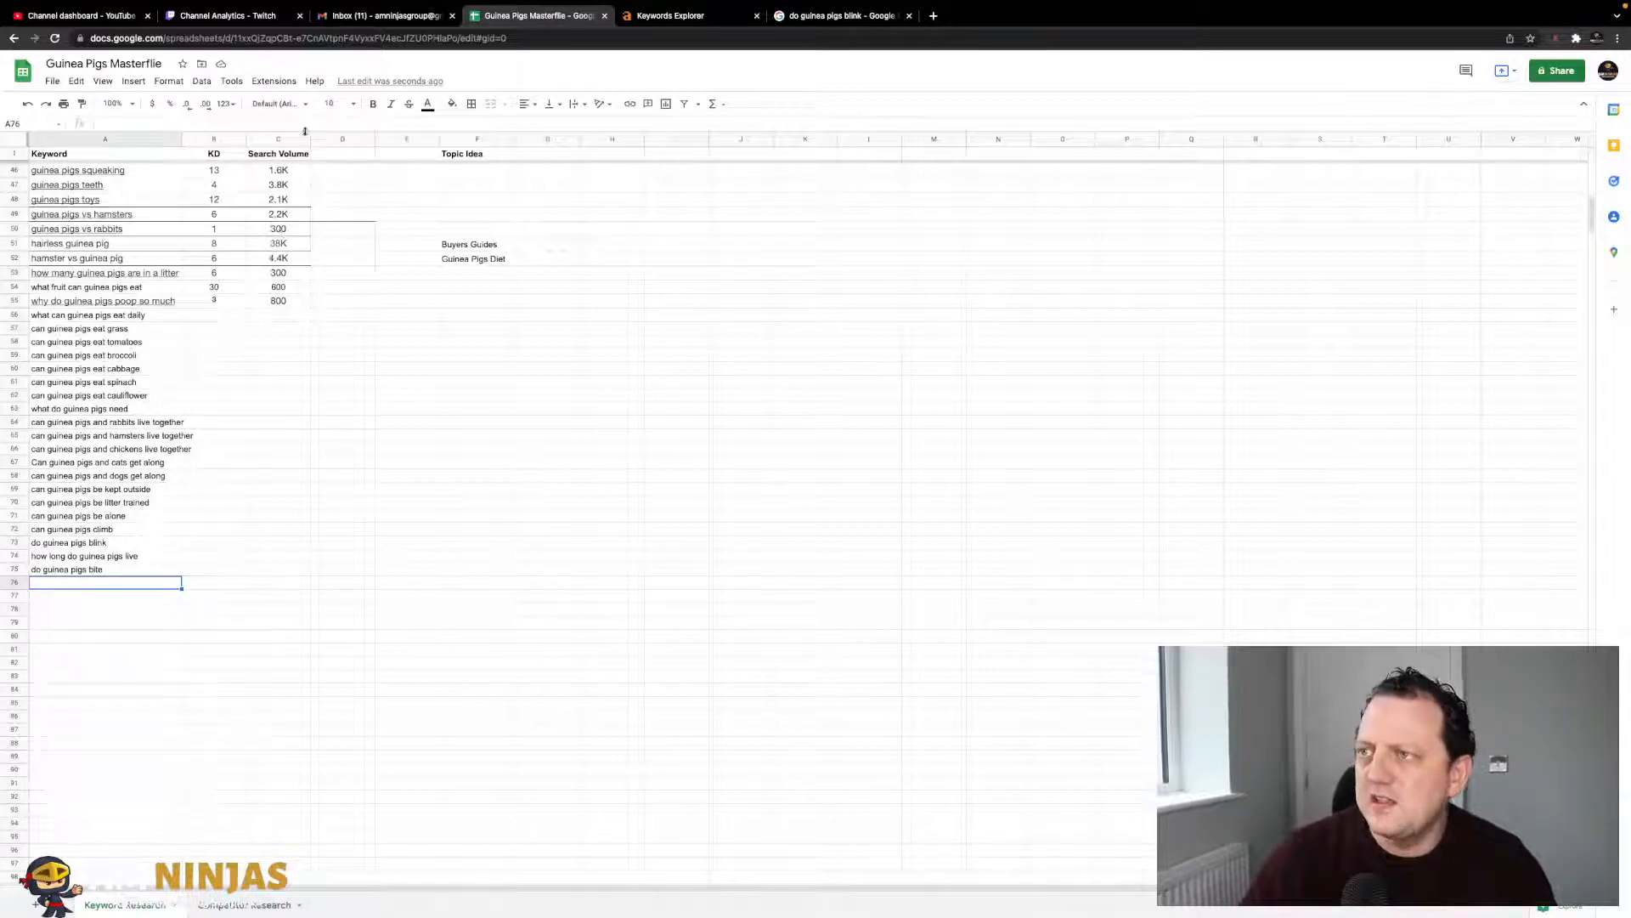
{"action": "key", "text": "ctrl+v"}
{"action": "left_click", "coordinate": [265, 559]}
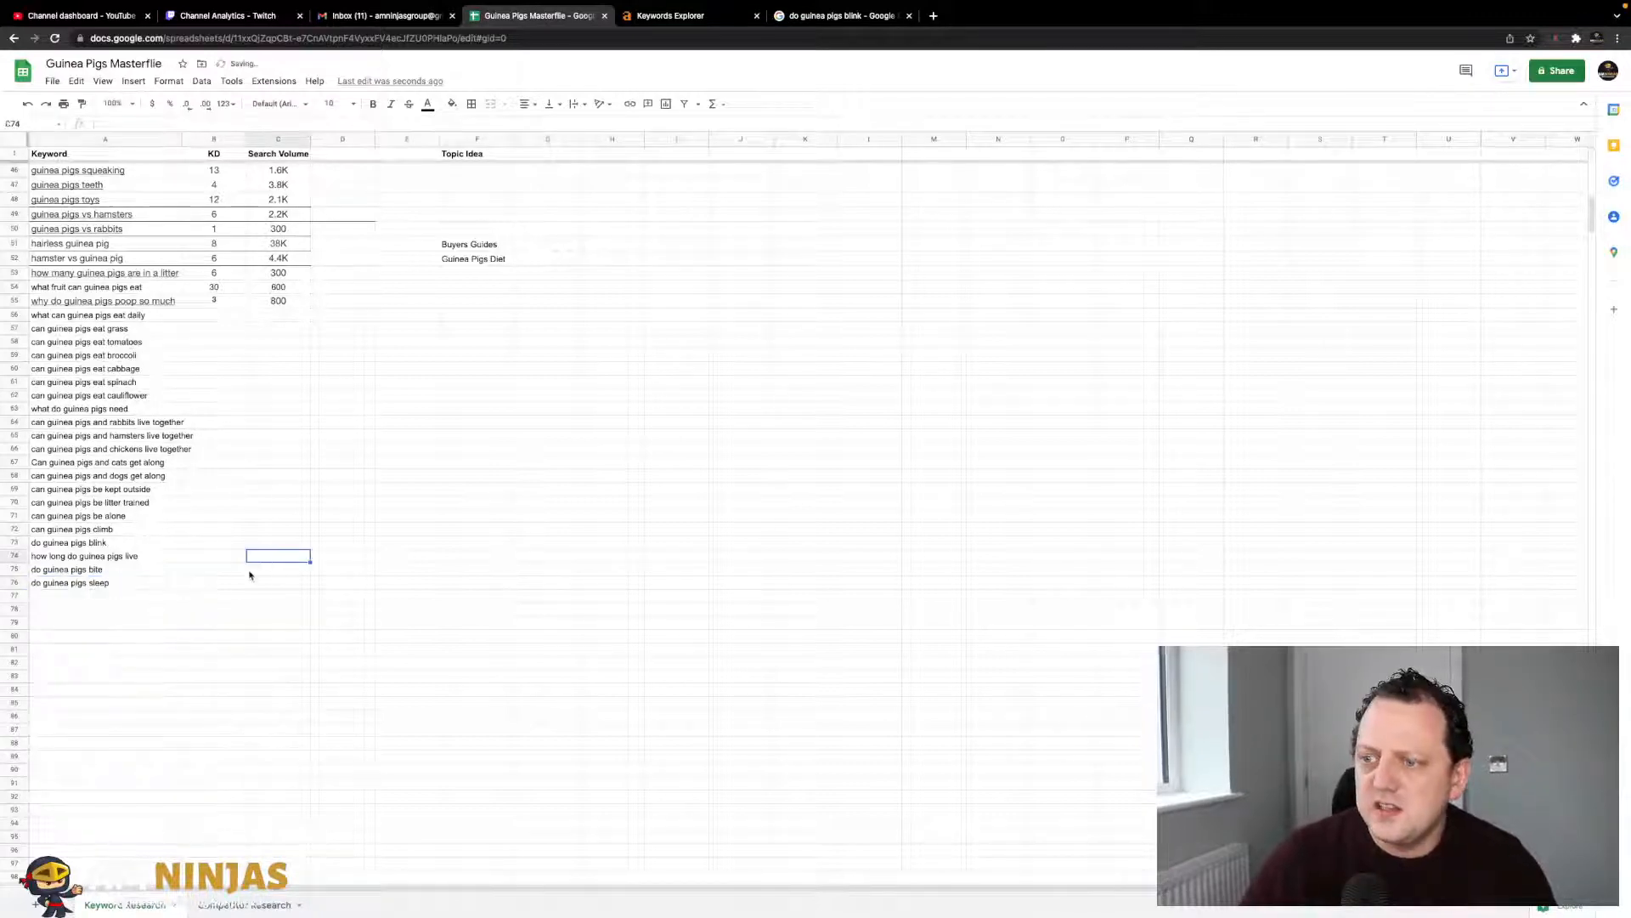
{"action": "left_click", "coordinate": [786, 18]}
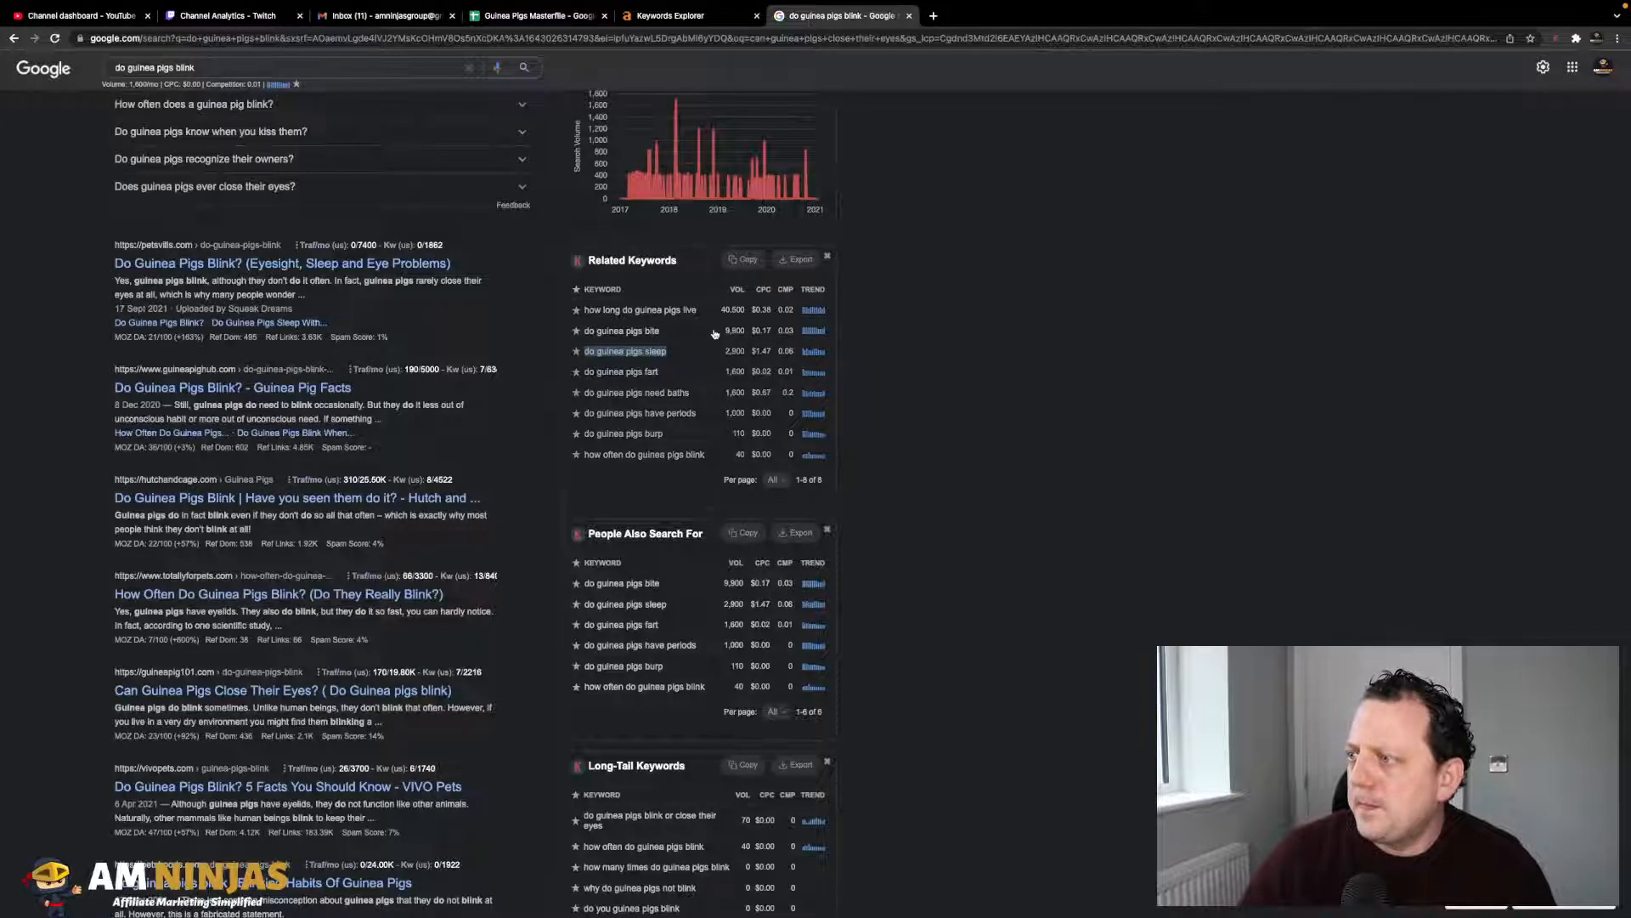
{"action": "left_click_drag", "start_coordinate": [659, 373], "coordinate": [588, 374]}
{"action": "key", "text": "ctrl+c"}
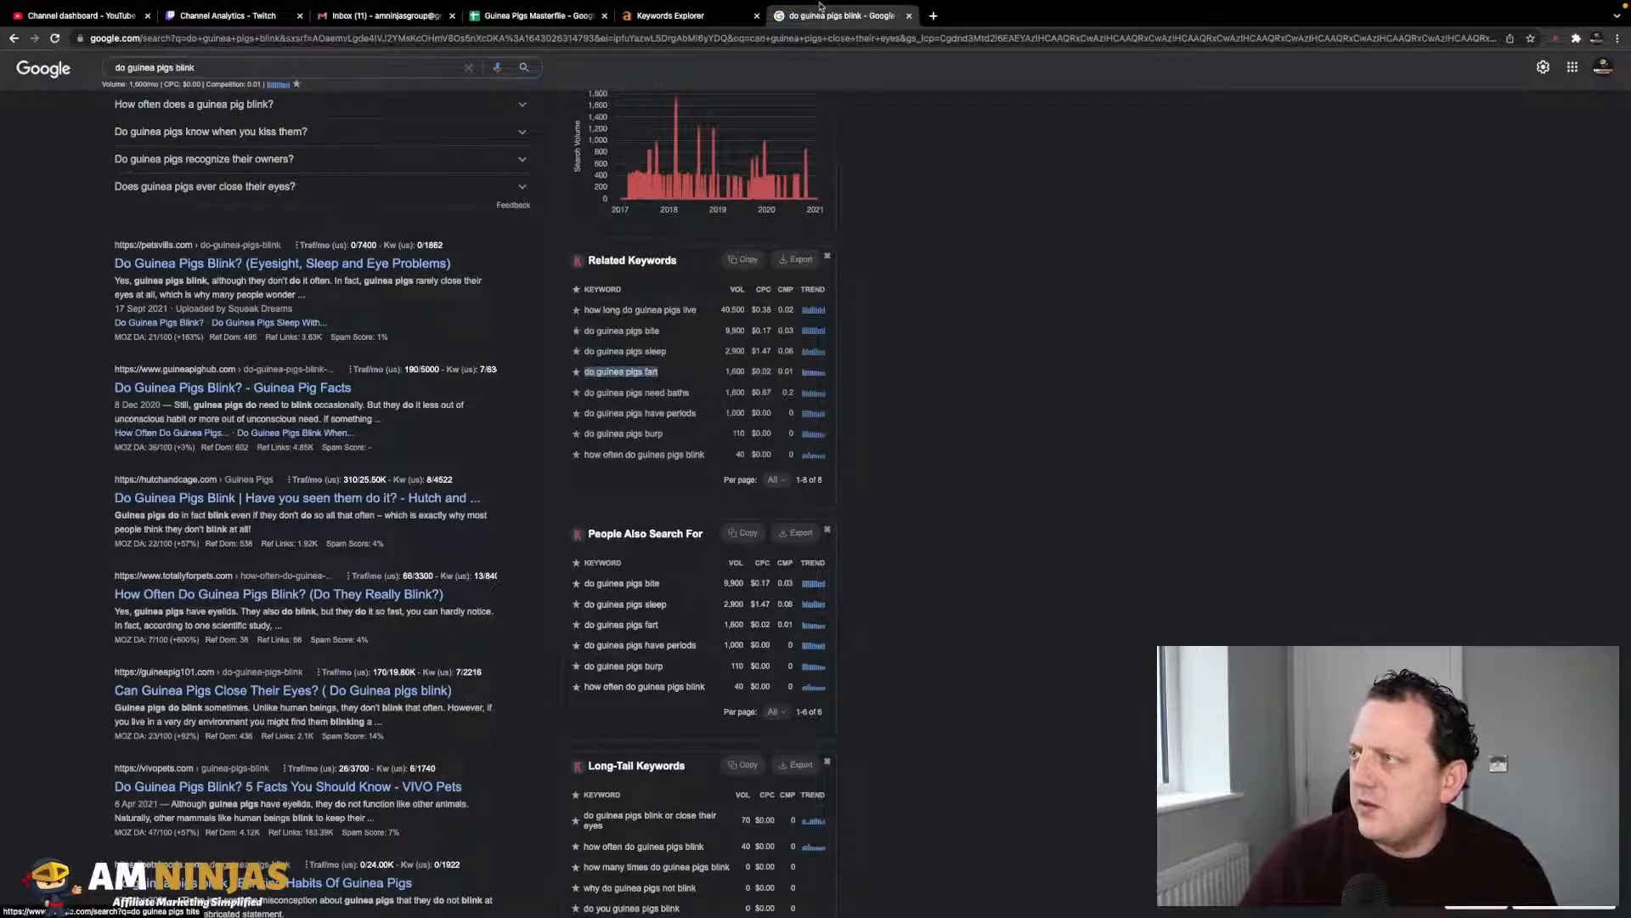
{"action": "left_click", "coordinate": [694, 21]}
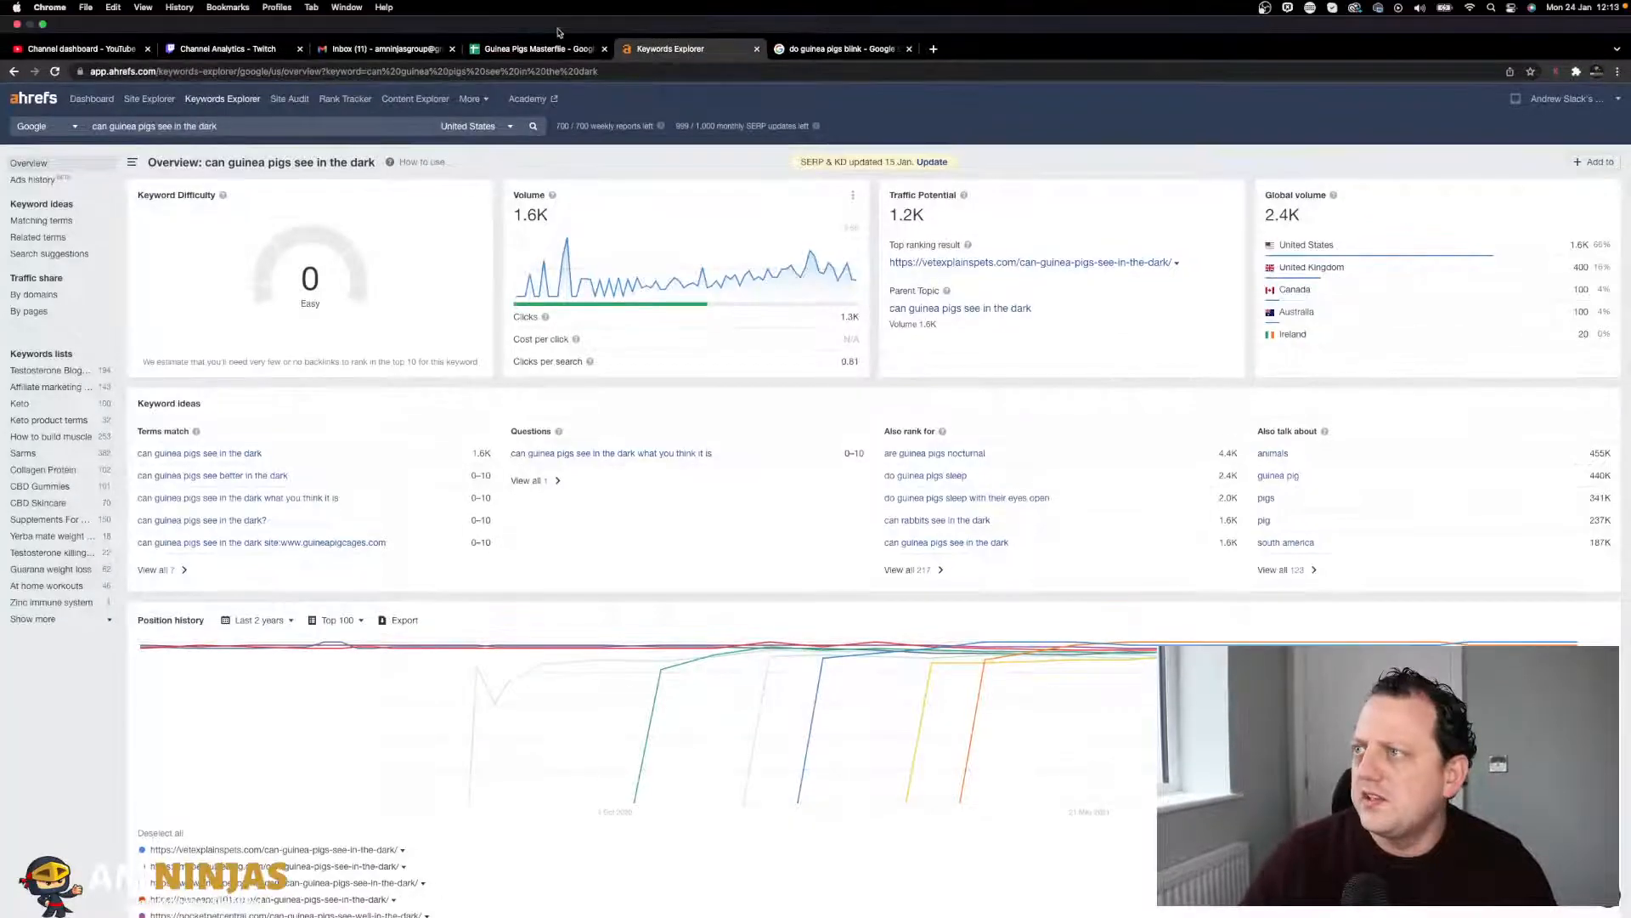
{"action": "left_click", "coordinate": [536, 16]}
{"action": "left_click", "coordinate": [97, 597]}
{"action": "key", "text": "ctrl+v"}
{"action": "left_click", "coordinate": [223, 462]}
- Add the related keyword 'do guinea pigs need baths' to A78
{"action": "left_click", "coordinate": [833, 16]}
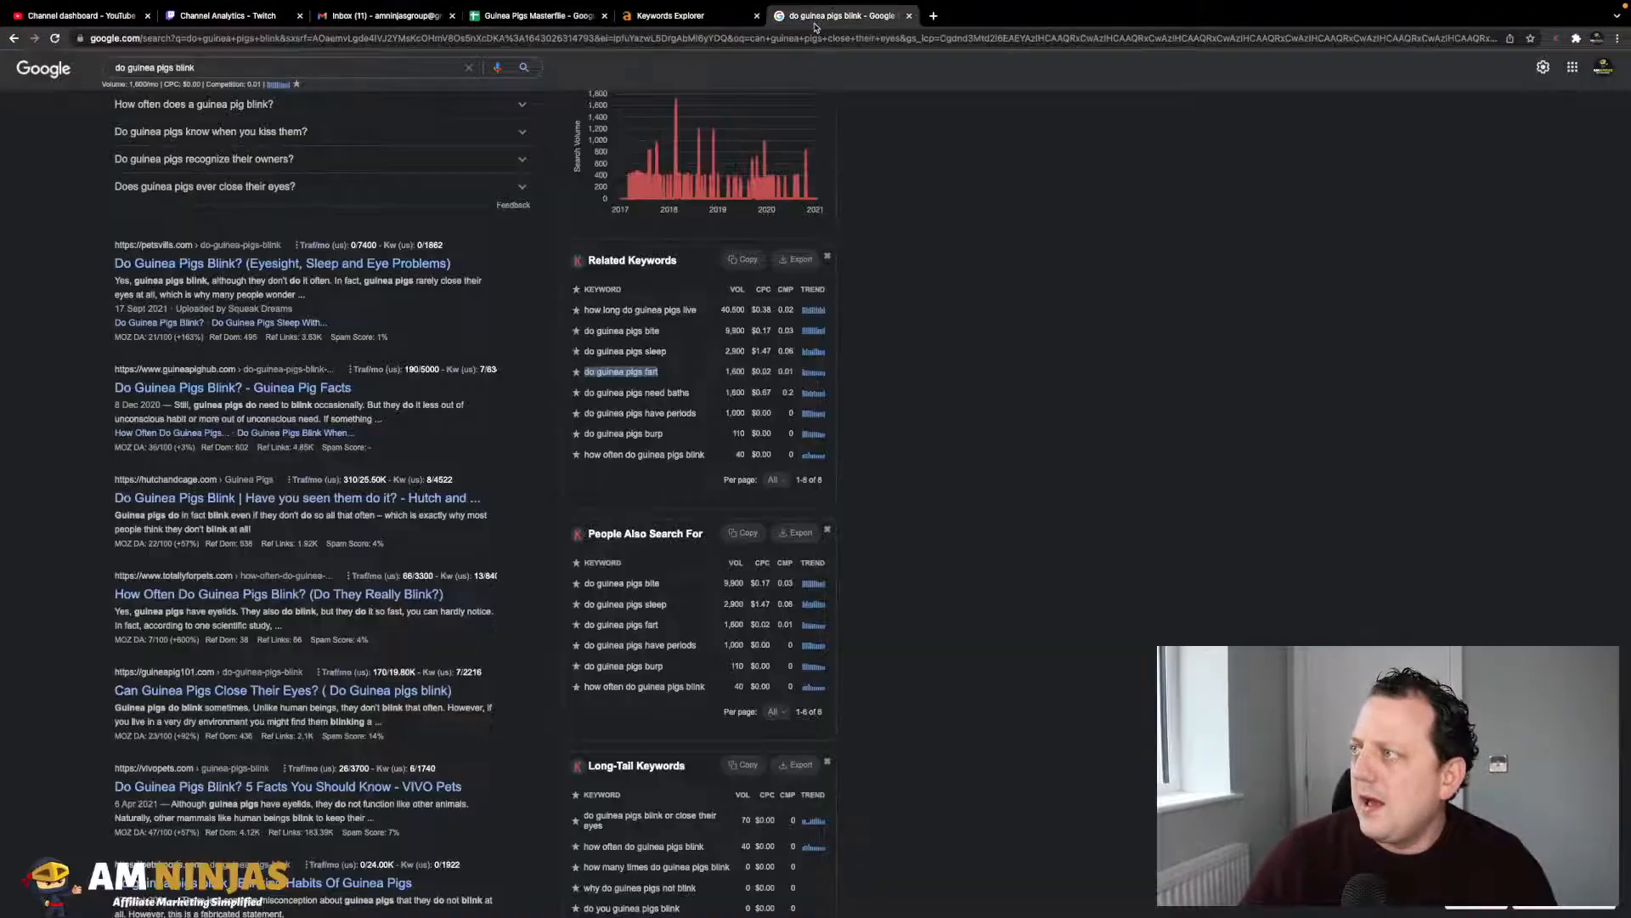
{"action": "left_click_drag", "start_coordinate": [699, 395], "coordinate": [590, 389]}
{"action": "key", "text": "super+c"}
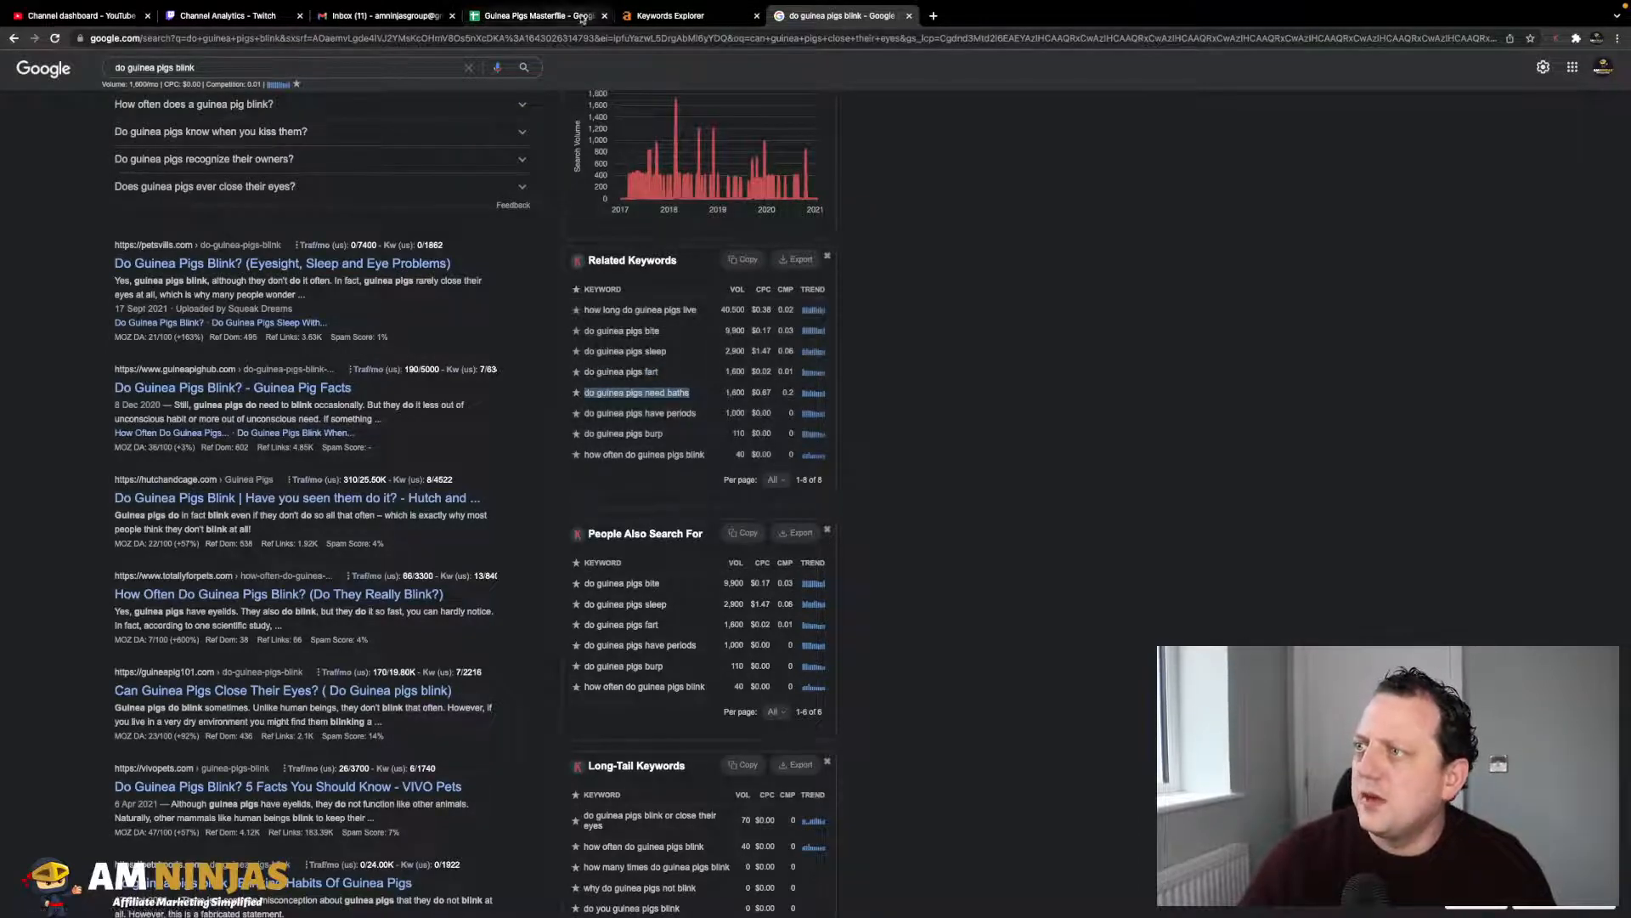
{"action": "left_click", "coordinate": [561, 17]}
{"action": "left_click", "coordinate": [129, 606]}
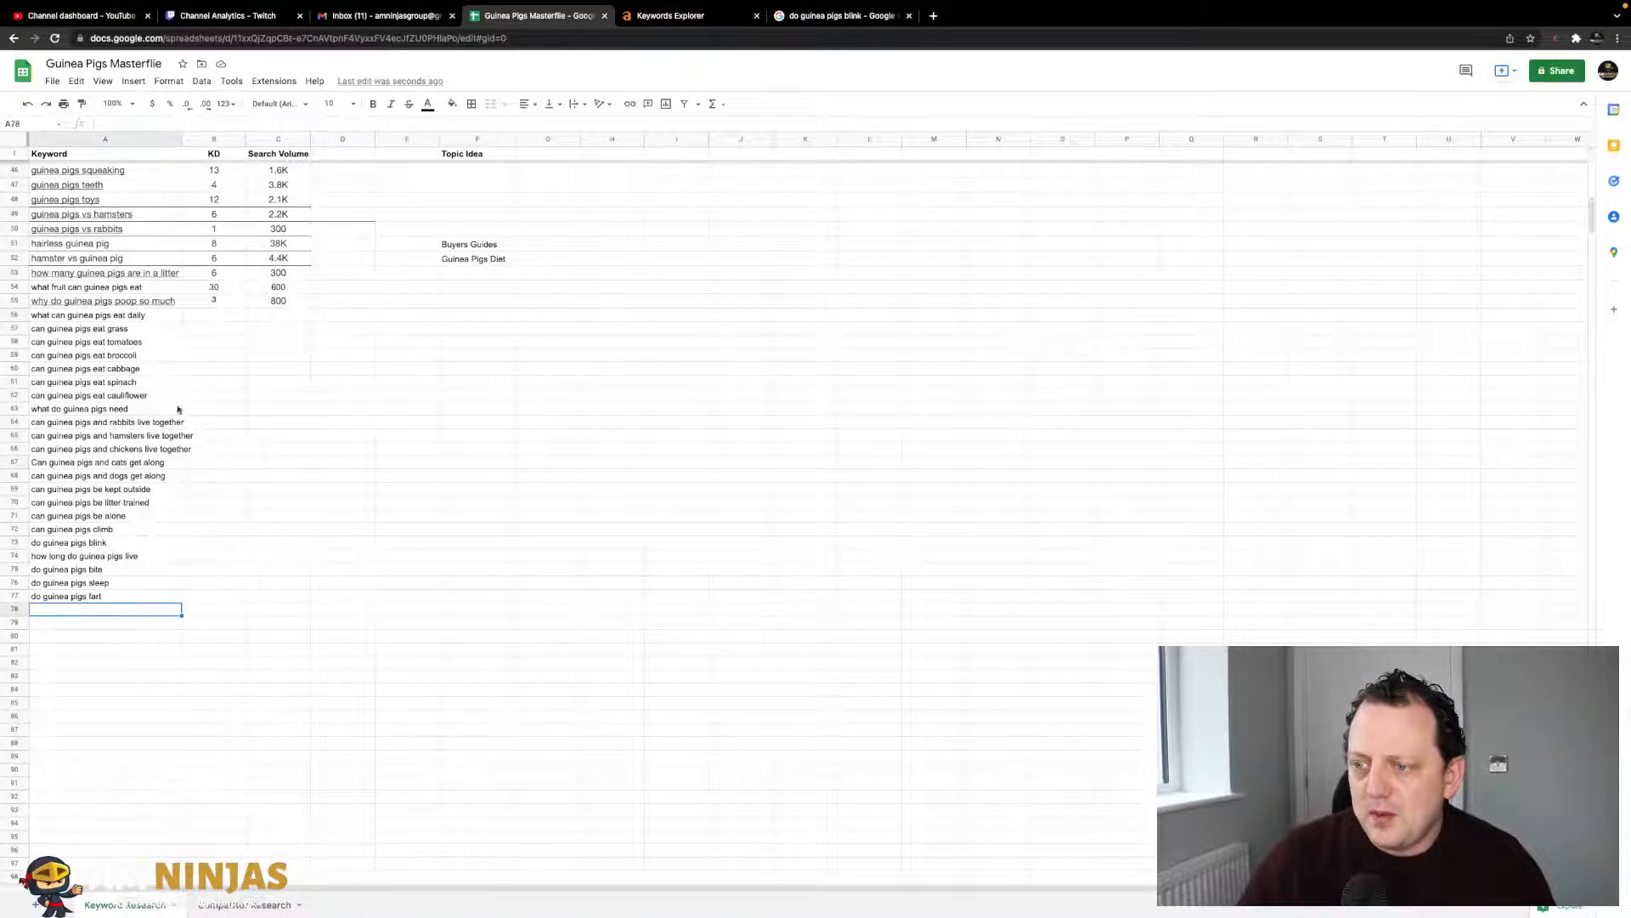
{"action": "key", "text": "super+v"}
{"action": "left_click", "coordinate": [368, 460]}
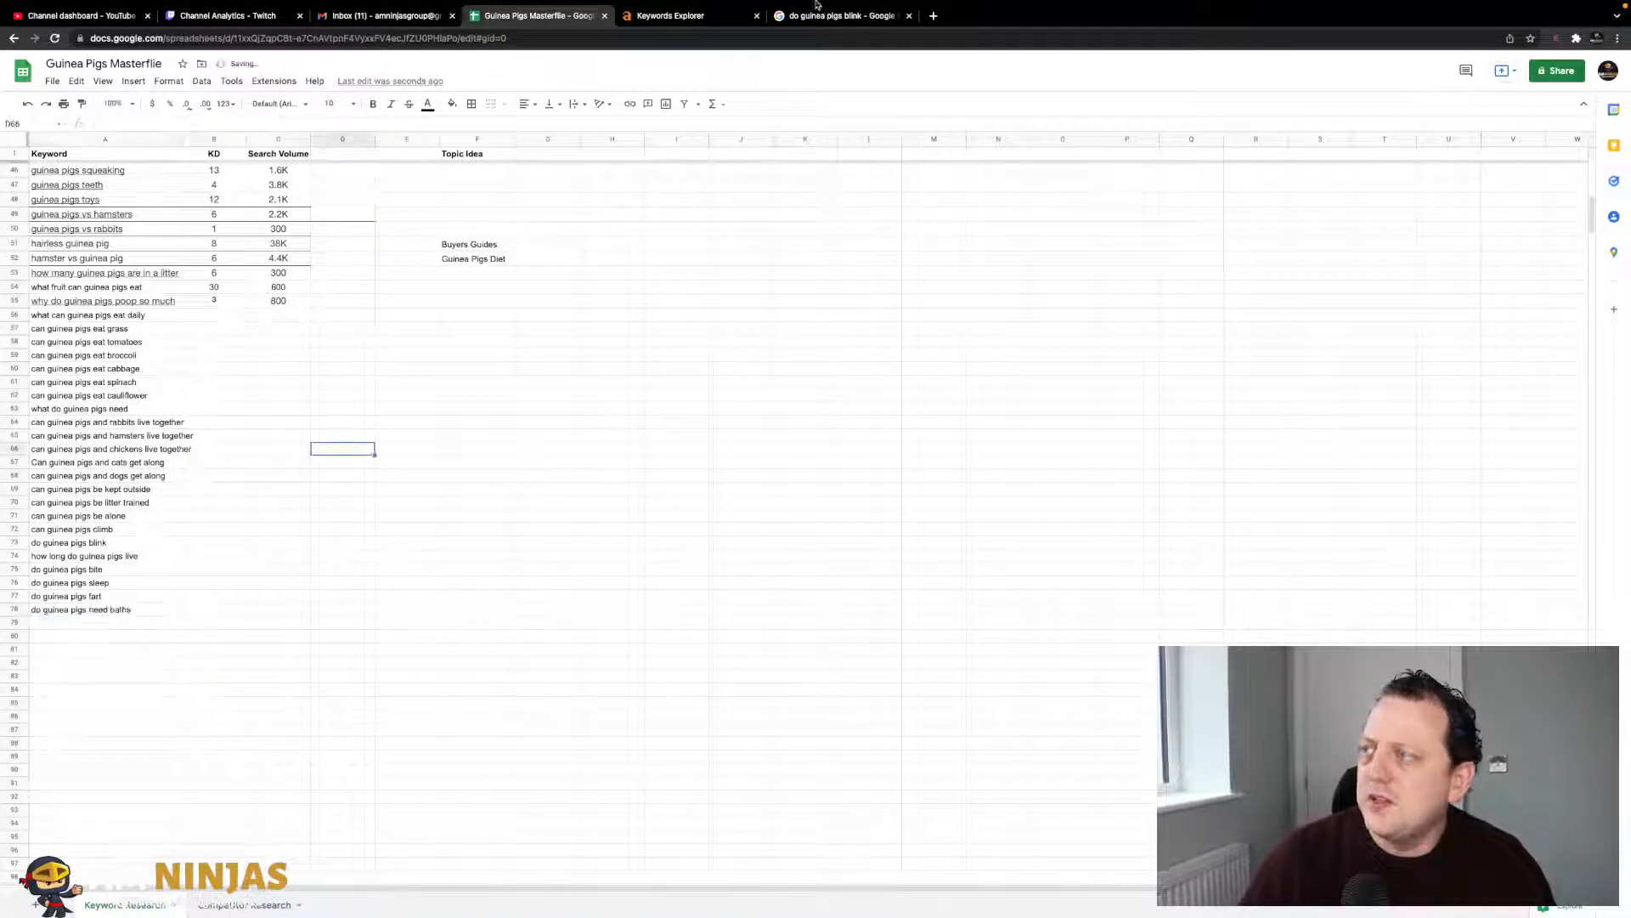
- Add 'do guinea pigs have periods' to A79 as plain text
{"action": "left_click", "coordinate": [815, 17]}
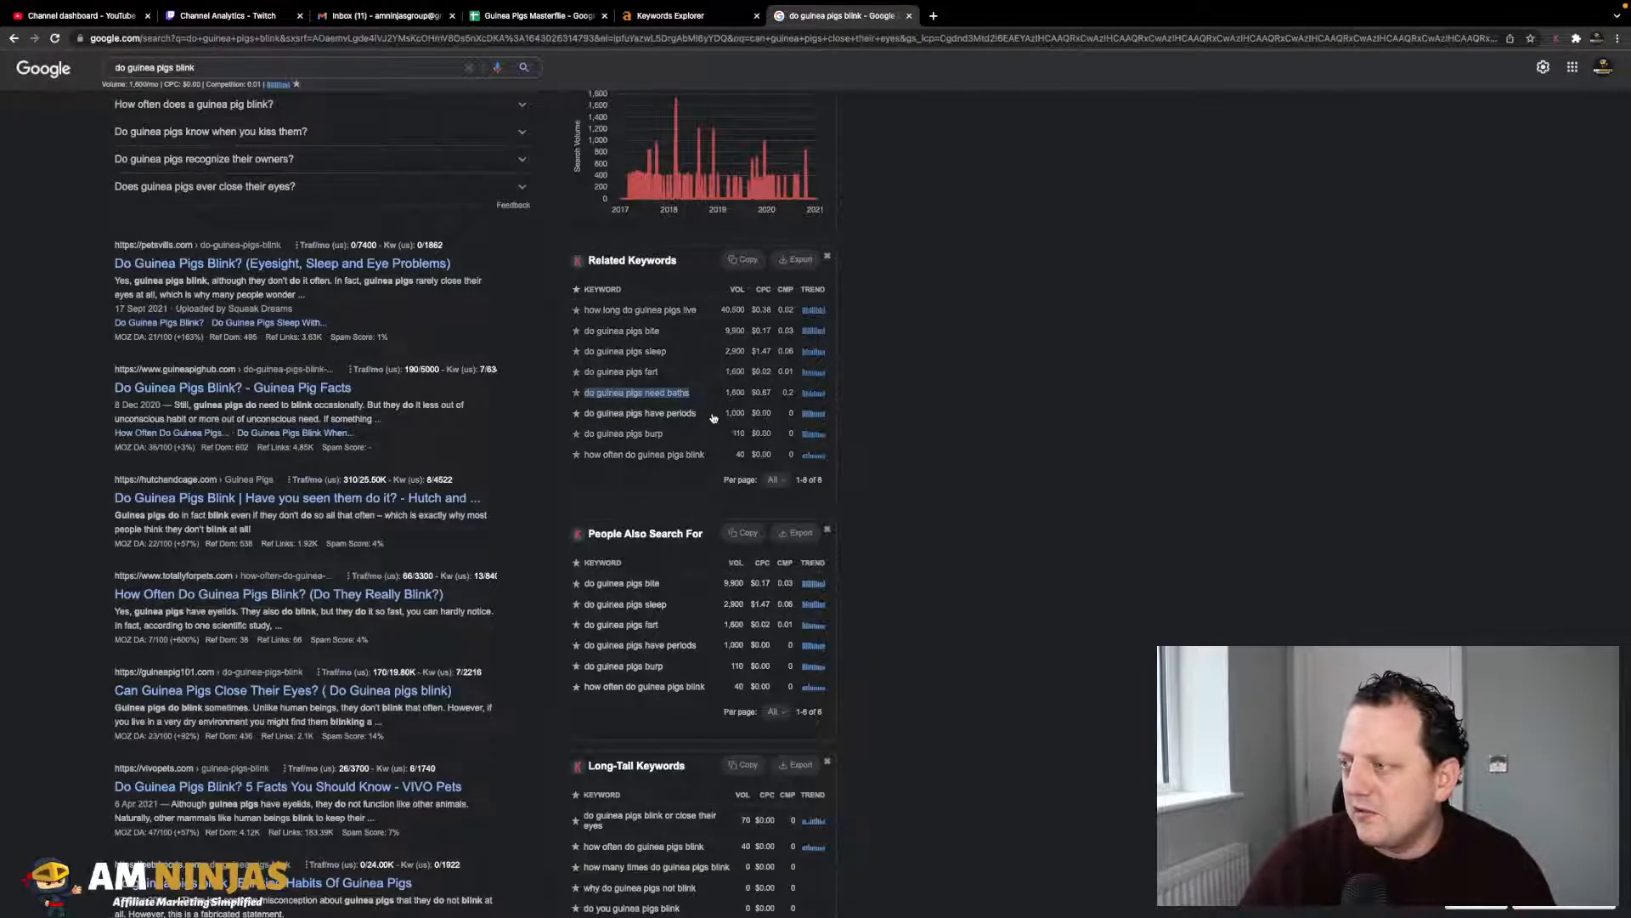
{"action": "left_click_drag", "start_coordinate": [698, 414], "coordinate": [583, 414]}
{"action": "key", "text": "ctrl+c"}
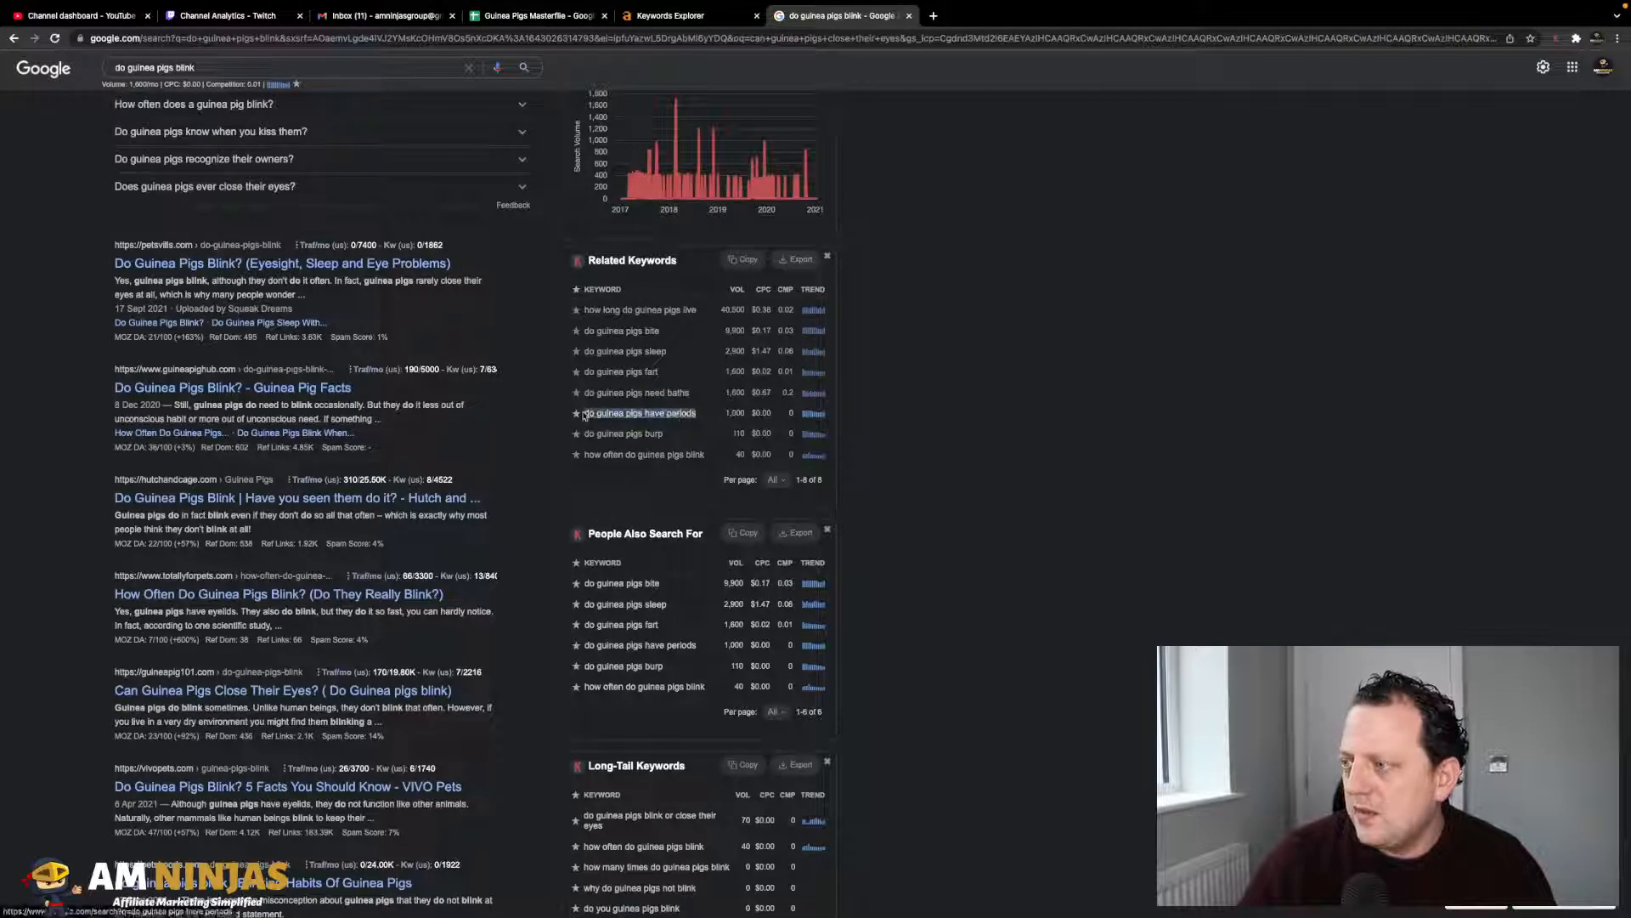
{"action": "left_click", "coordinate": [536, 15]}
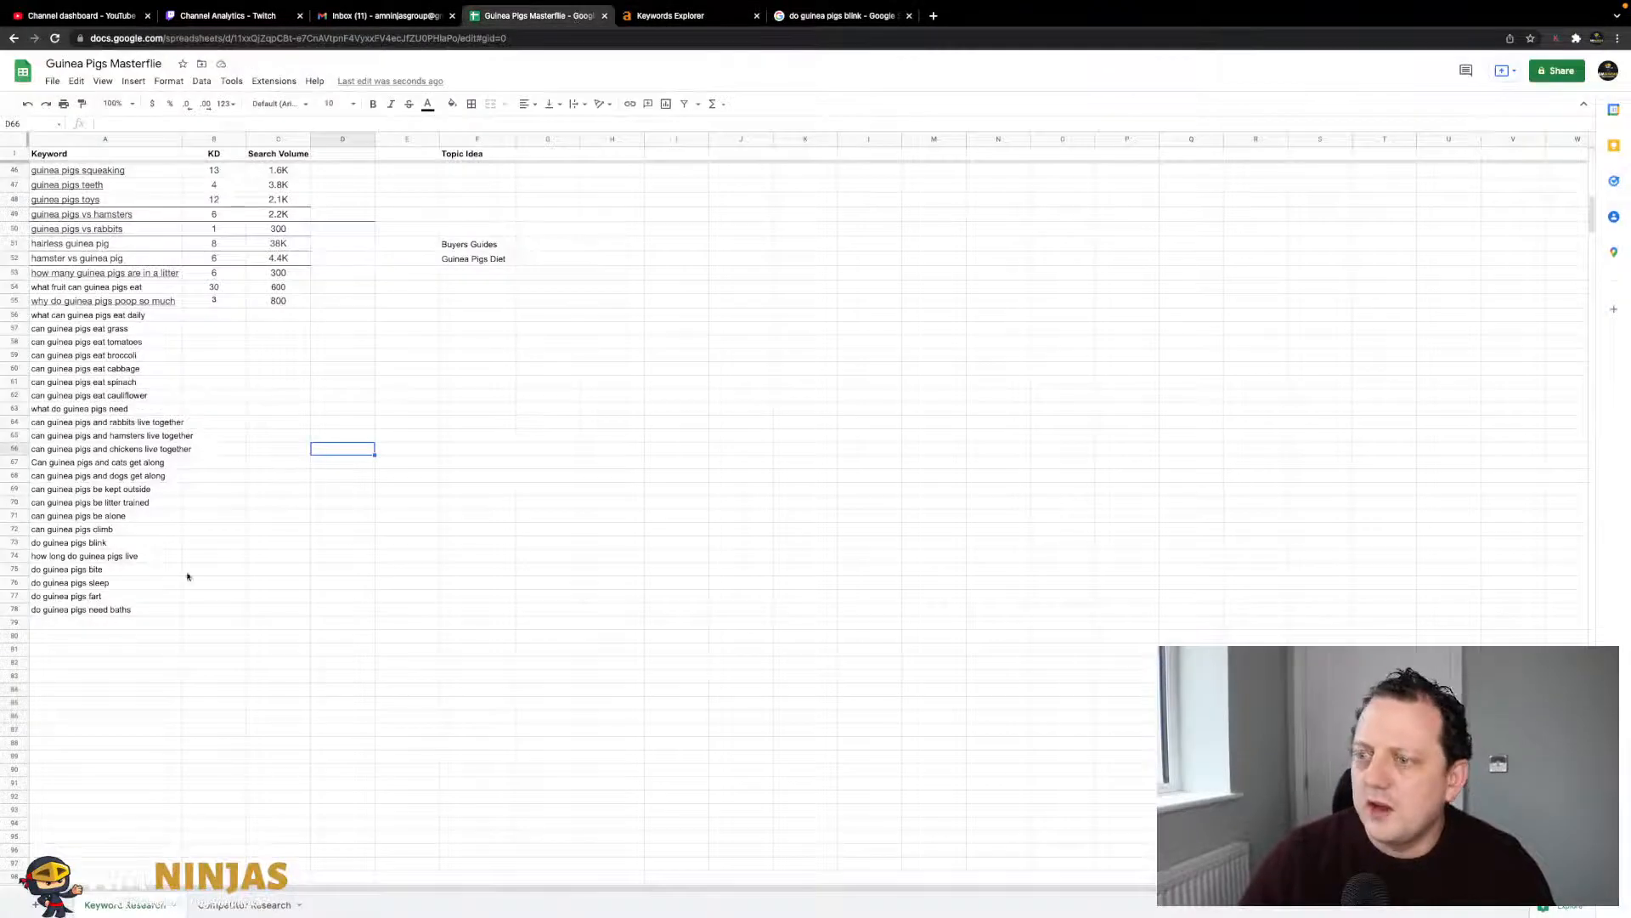
{"action": "left_click", "coordinate": [125, 624]}
{"action": "key", "text": "ctrl+v"}
{"action": "key", "text": "ctrl+z"}
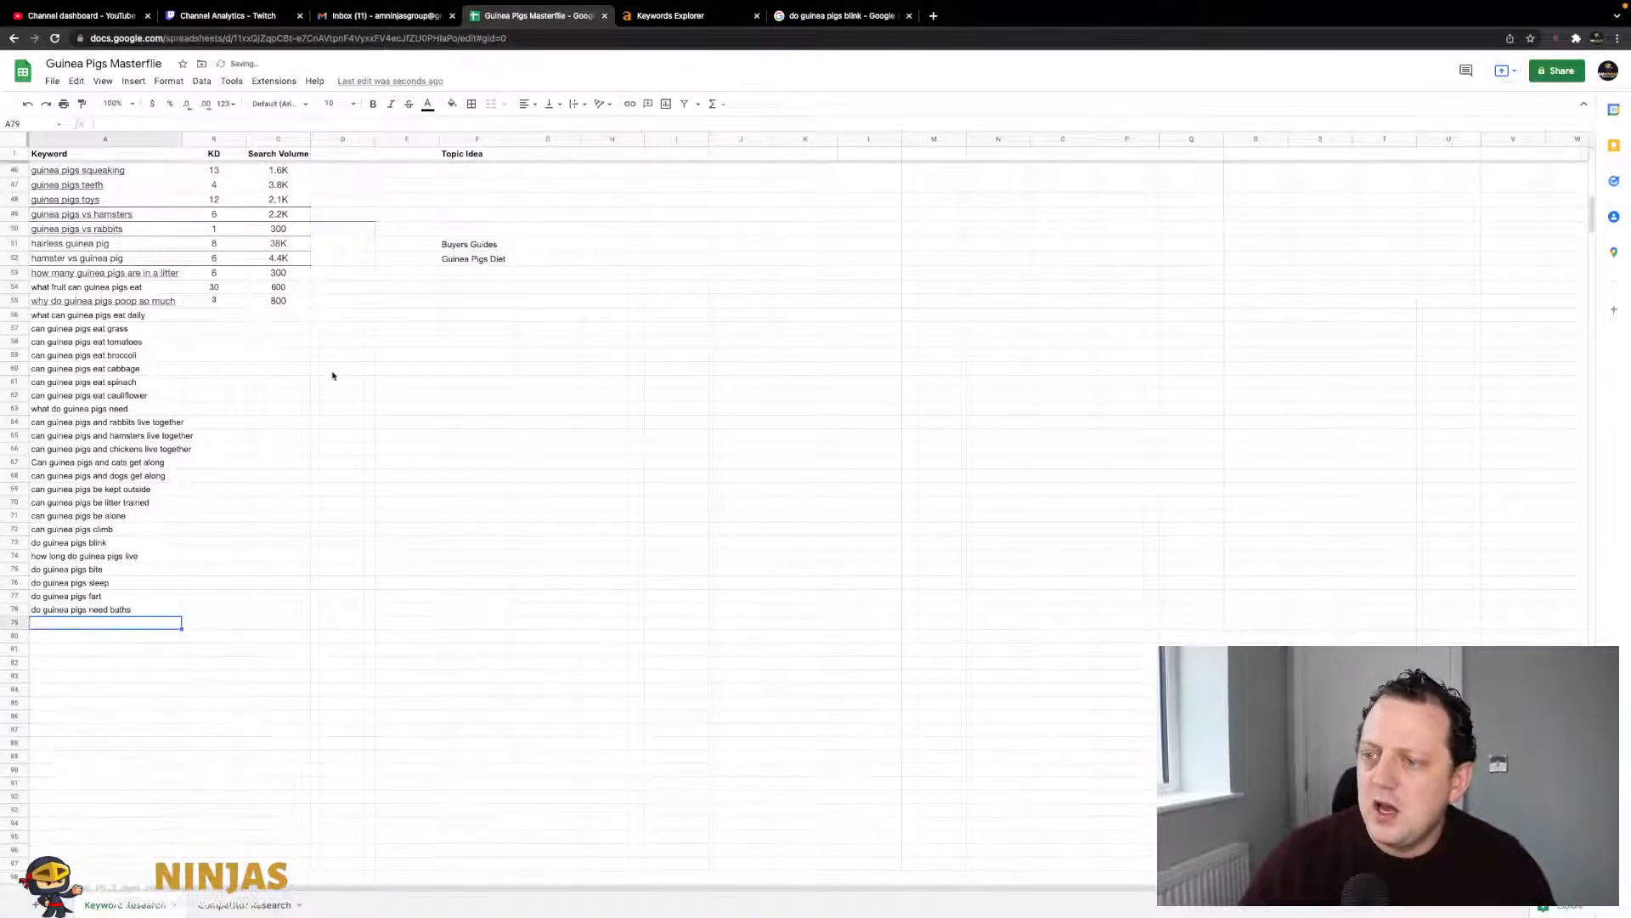
{"action": "key", "text": "ctrl+shift+v"}
{"action": "left_click", "coordinate": [214, 556]}
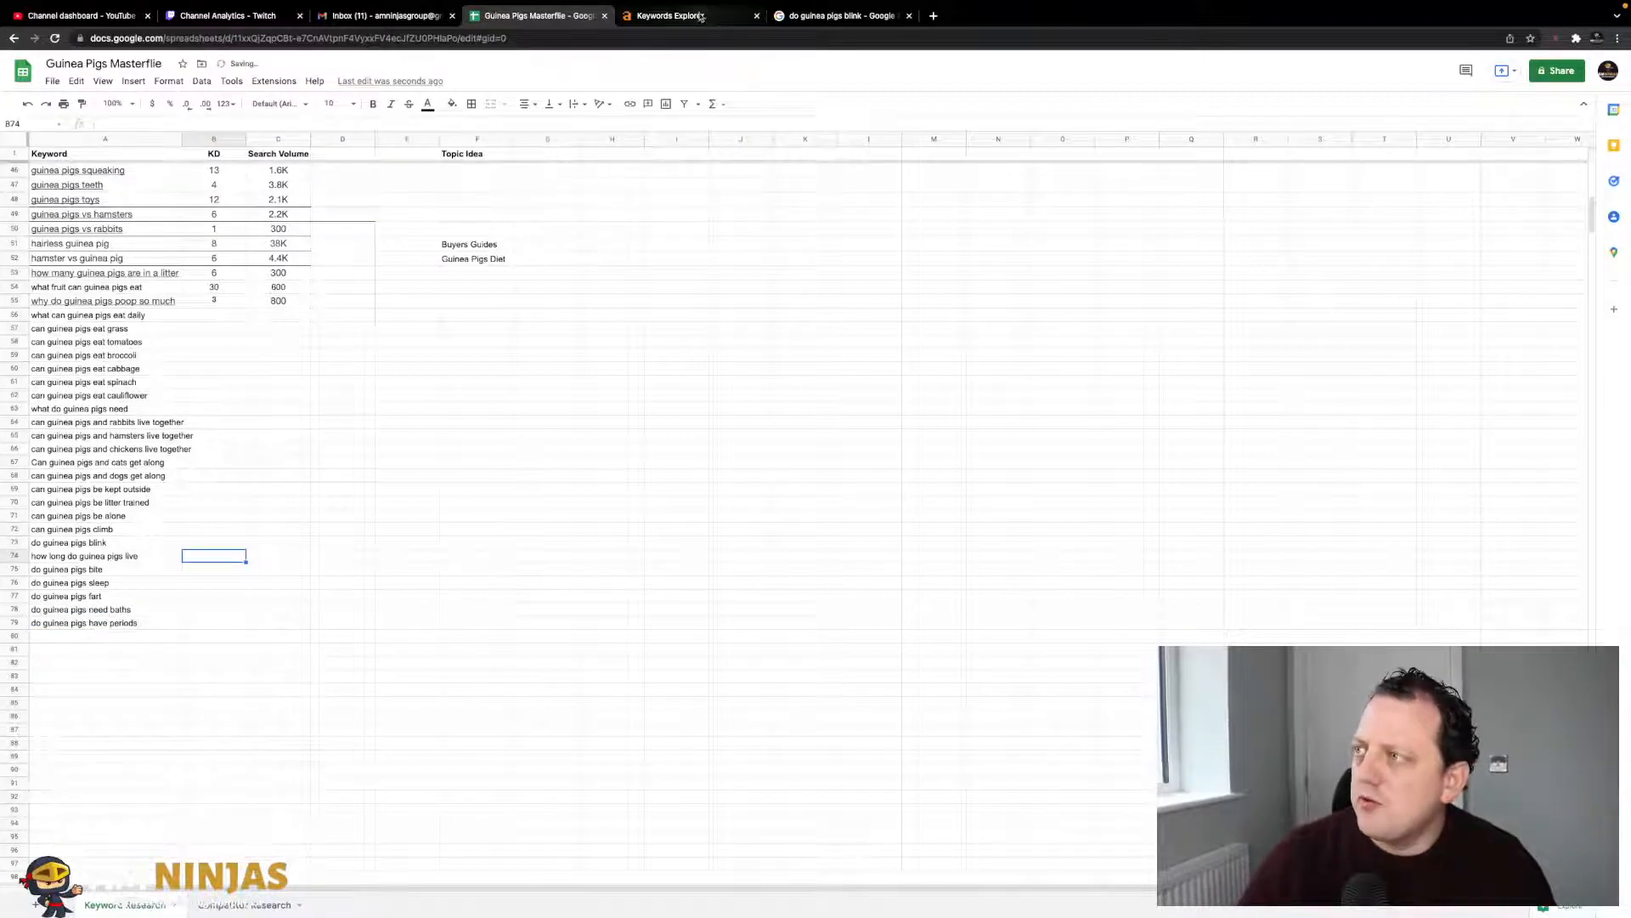
- Add the related keyword 'do guinea pigs burp' to A80
{"action": "left_click", "coordinate": [671, 15]}
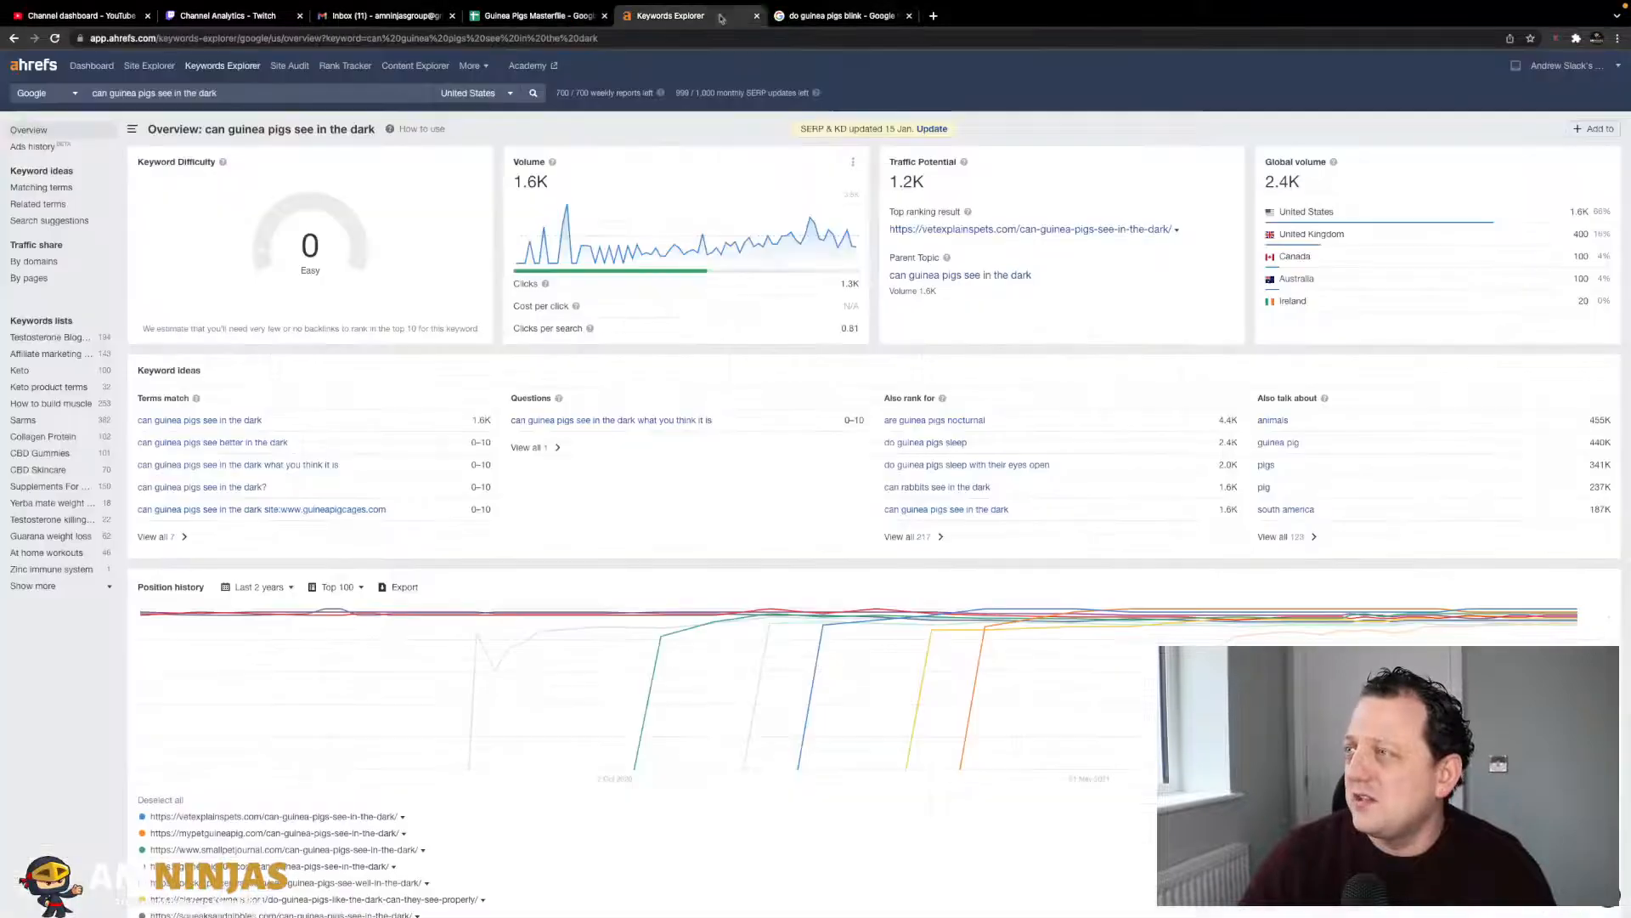
{"action": "left_click", "coordinate": [841, 15]}
{"action": "left_click_drag", "start_coordinate": [665, 434], "coordinate": [584, 433]}
{"action": "key", "text": "ctrl+c"}
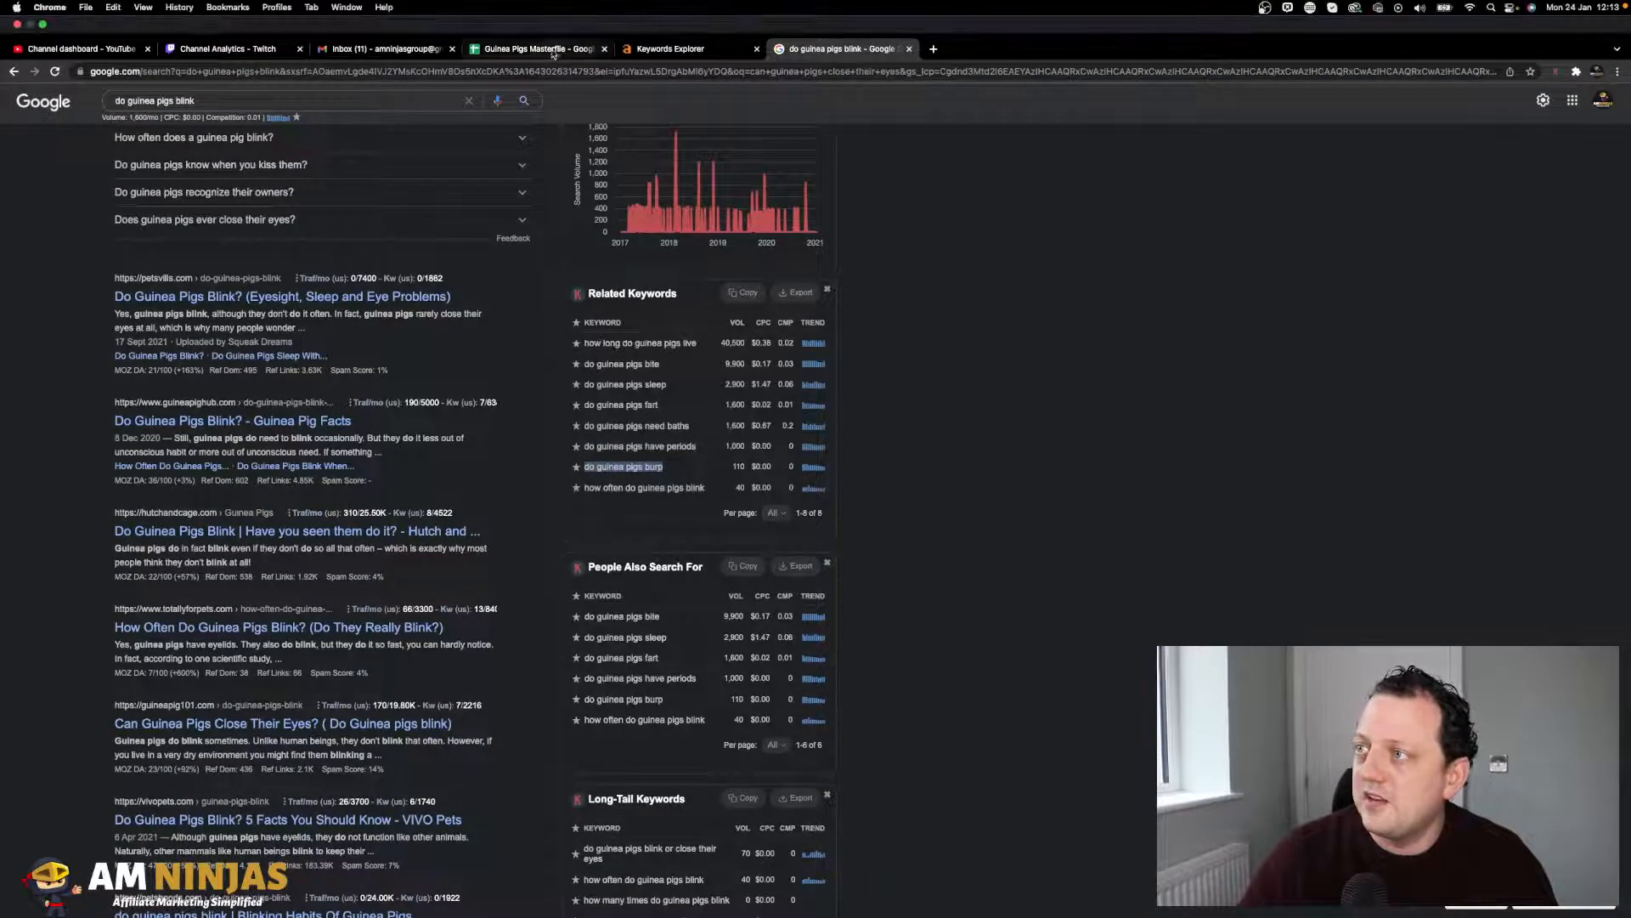
{"action": "left_click", "coordinate": [508, 51]}
{"action": "left_click", "coordinate": [129, 636]}
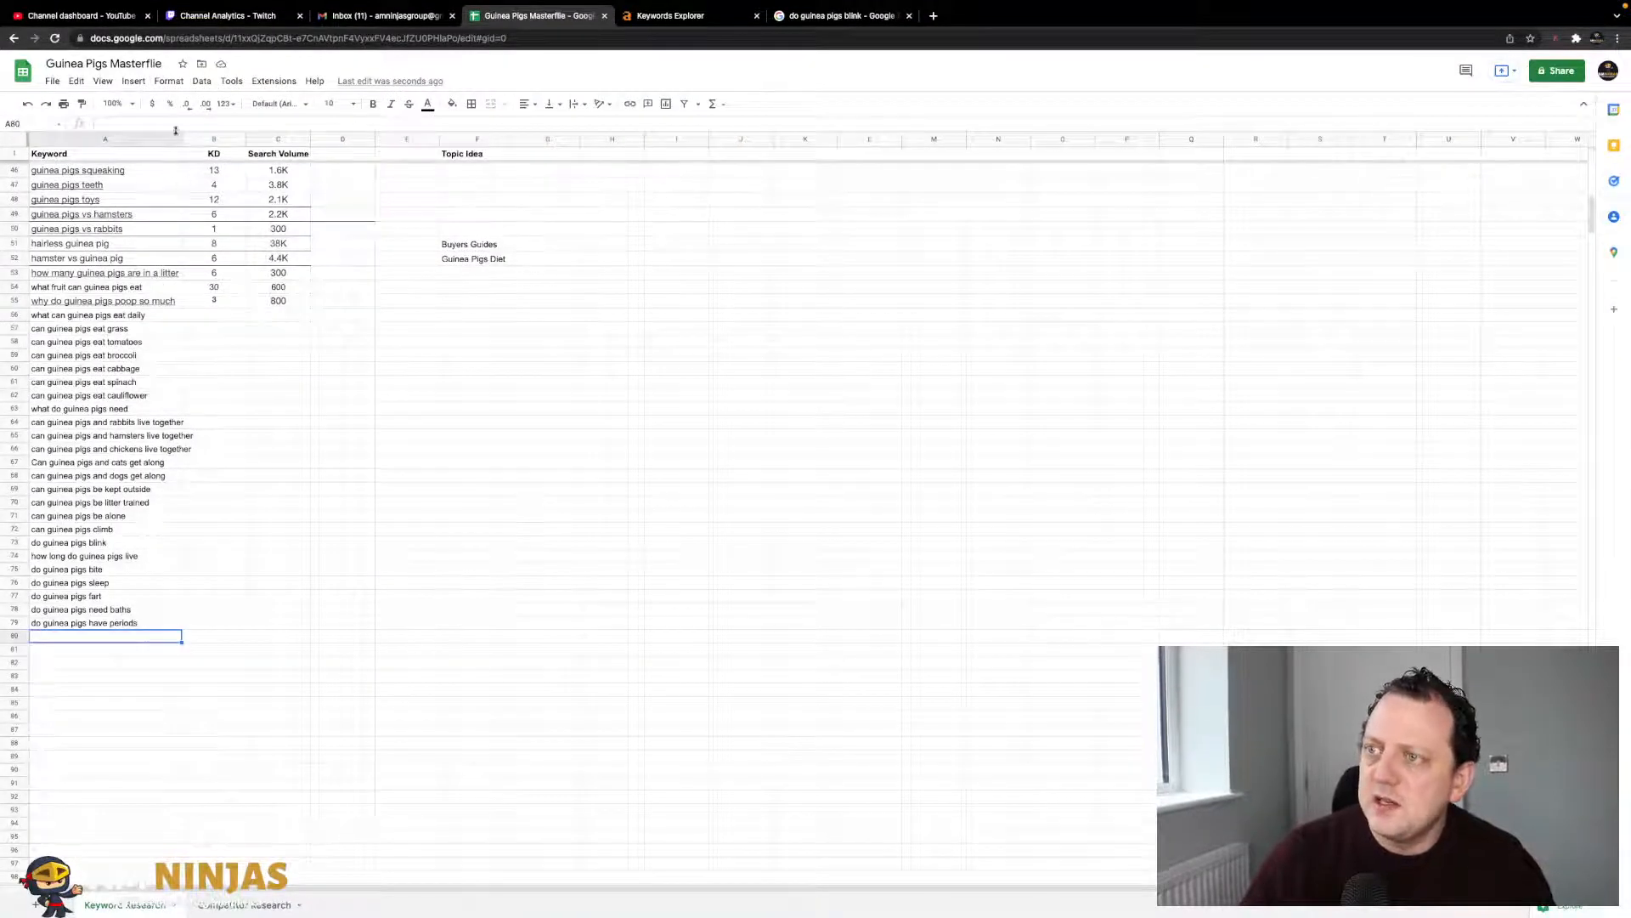
{"action": "key", "text": "ctrl+v"}
{"action": "left_click", "coordinate": [214, 595]}
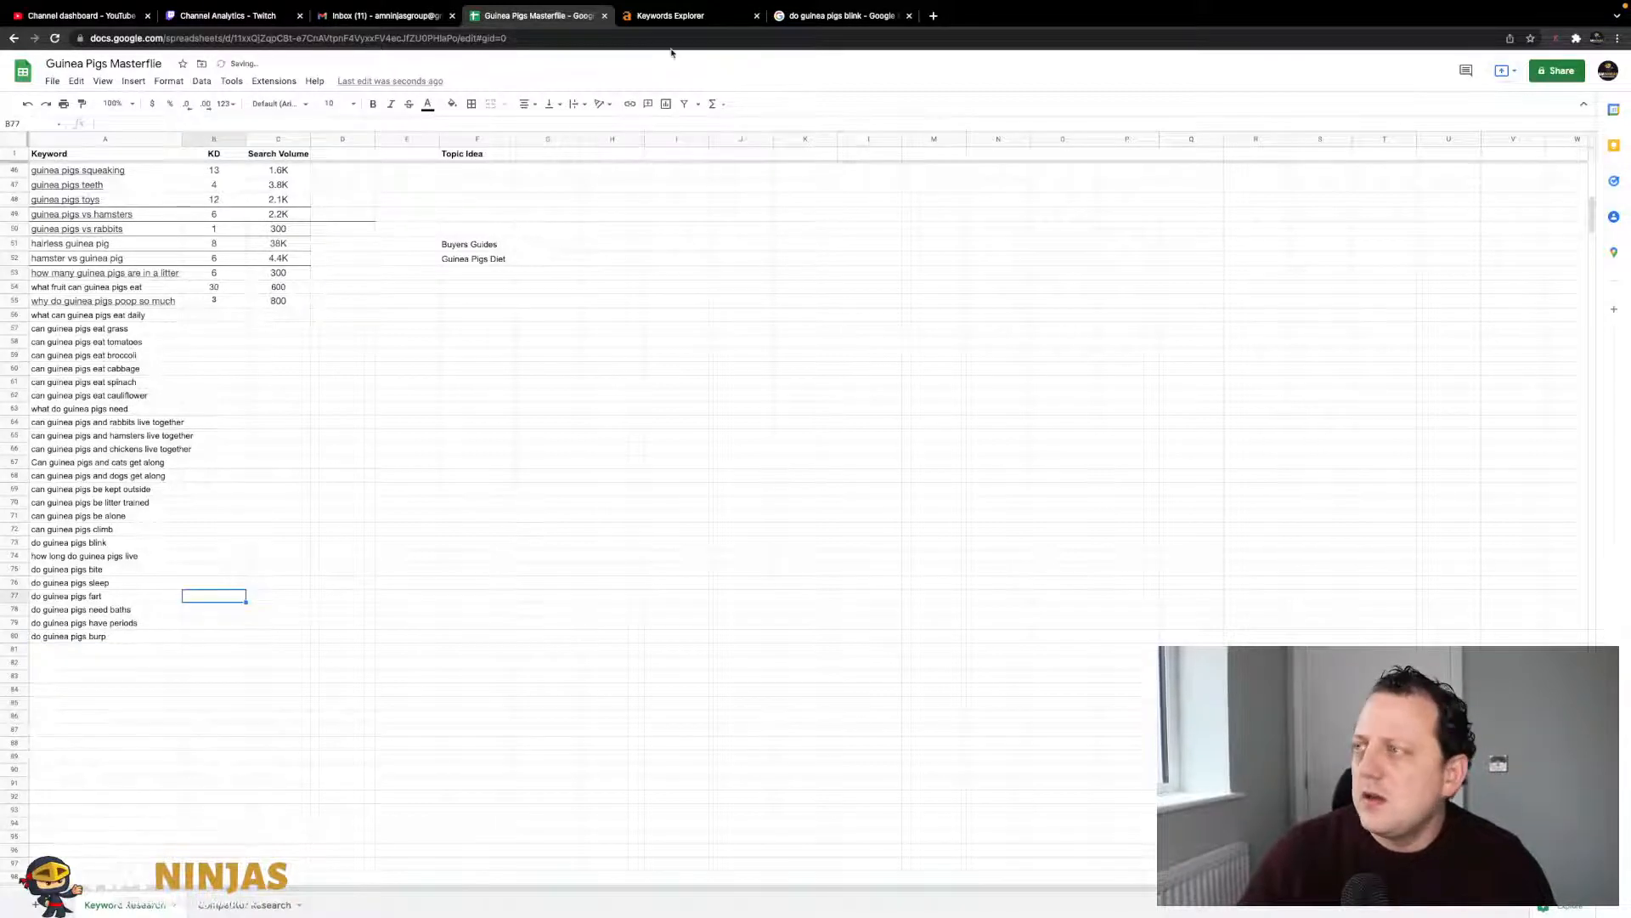
- Scan the People Also Search For list on the 'do guinea pigs blink' results for more ideas
{"action": "left_click", "coordinate": [798, 27]}
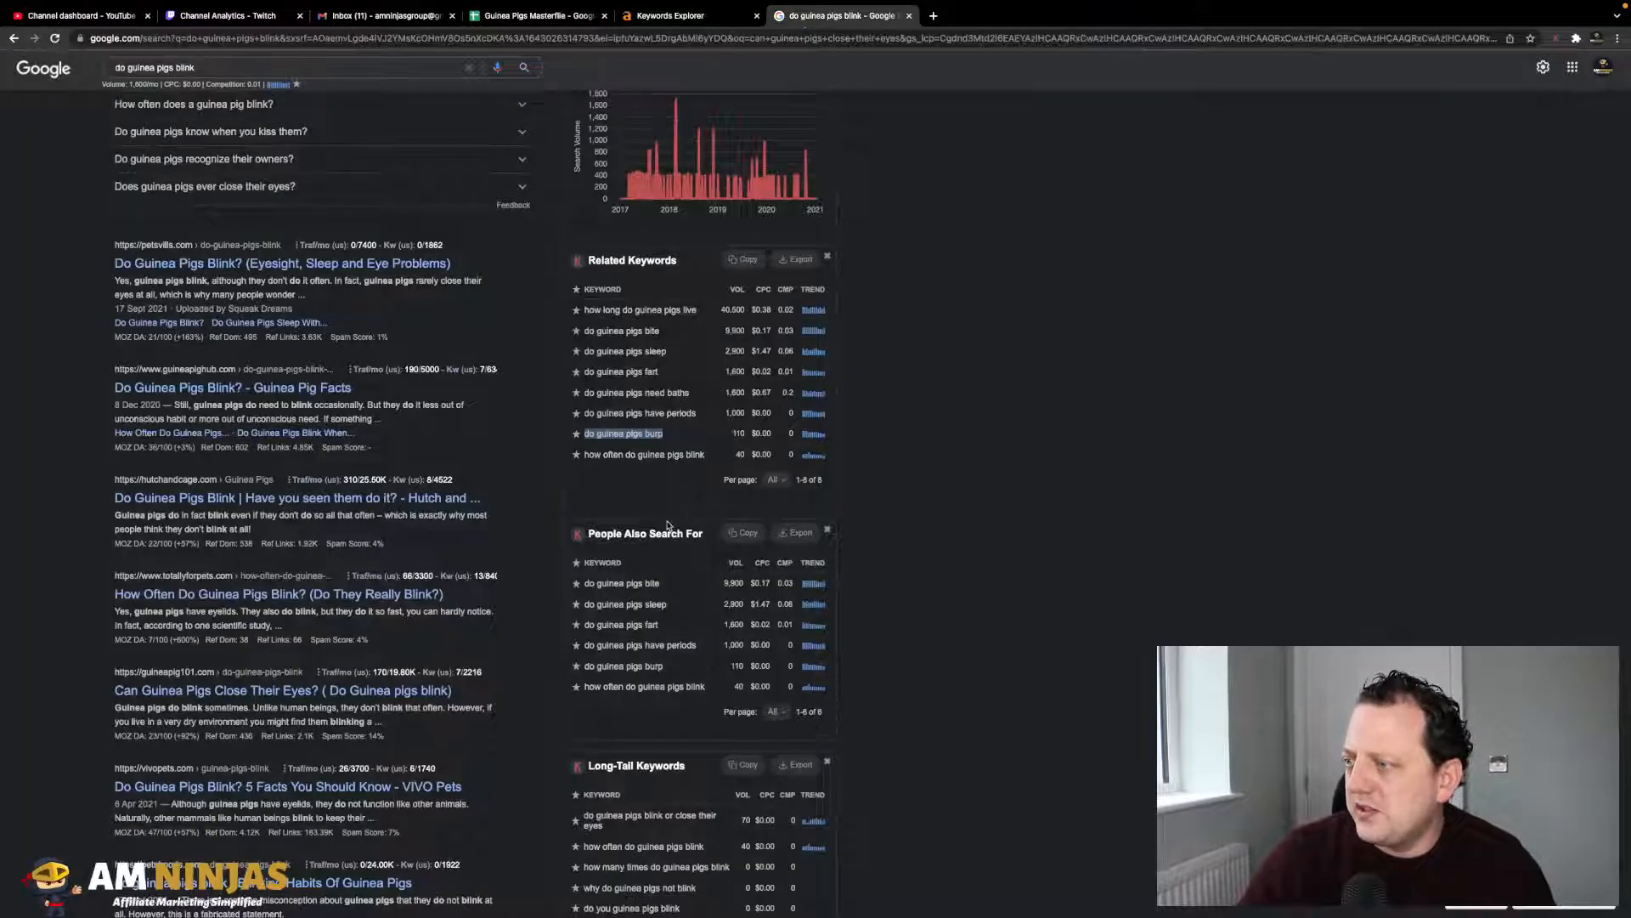
{"action": "scroll", "coordinate": [692, 460], "scroll_direction": "down", "scroll_amount": 1}
{"action": "scroll", "coordinate": [672, 454], "scroll_direction": "down", "scroll_amount": 1}
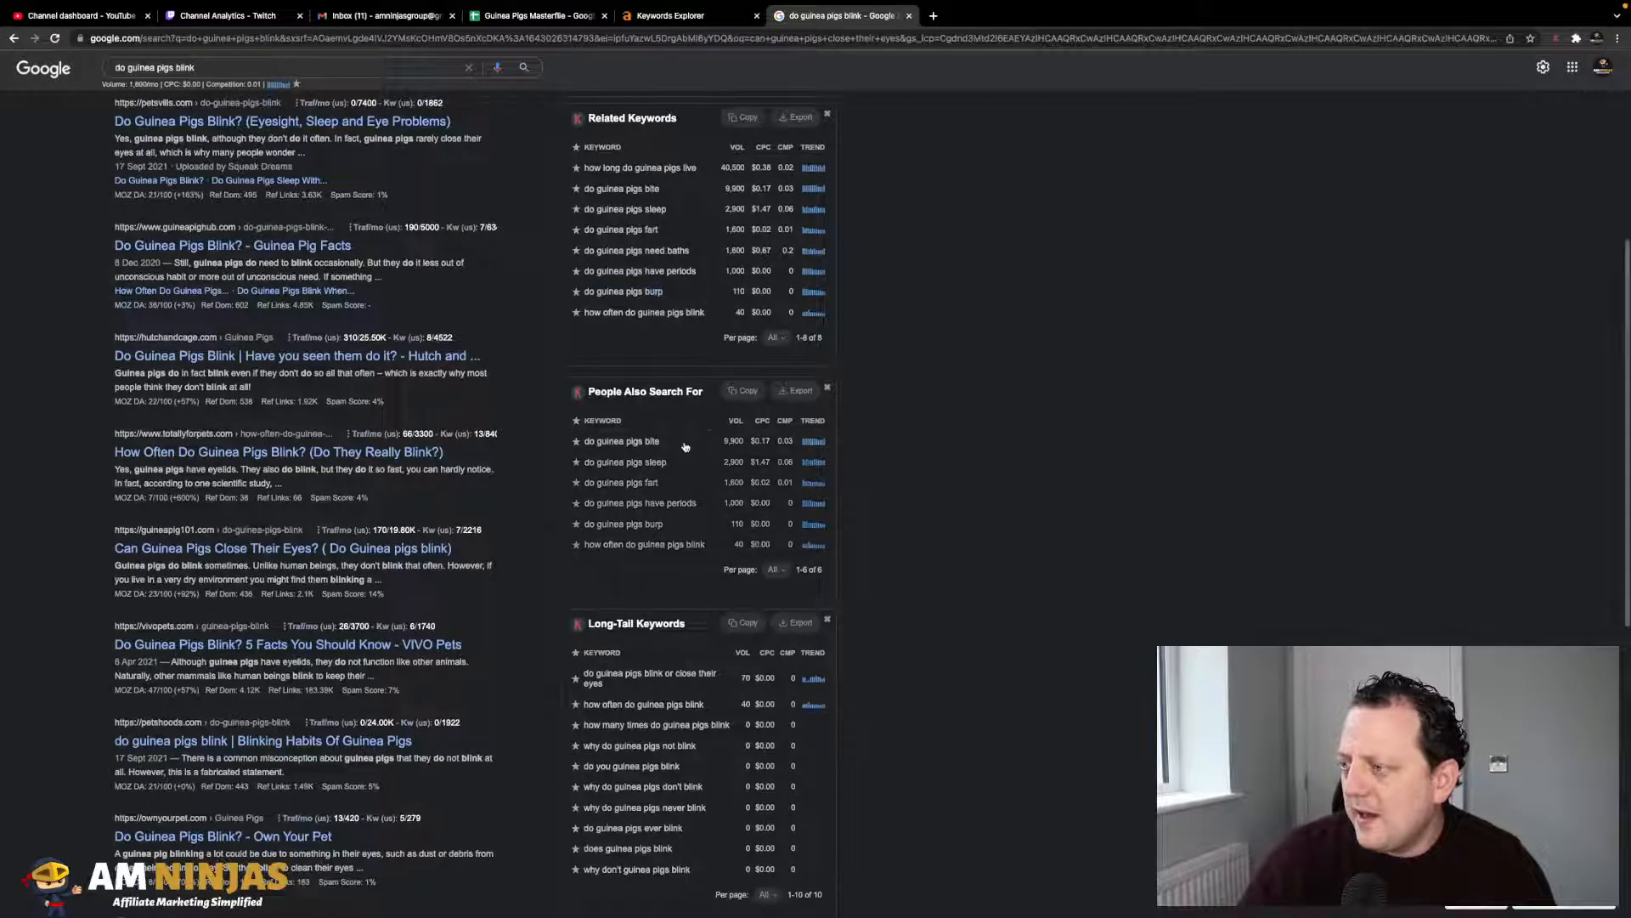
{"action": "triple_click", "coordinate": [617, 441]}
{"action": "left_click_drag", "start_coordinate": [617, 440], "coordinate": [941, 460]}
{"action": "left_click", "coordinate": [940, 460]}
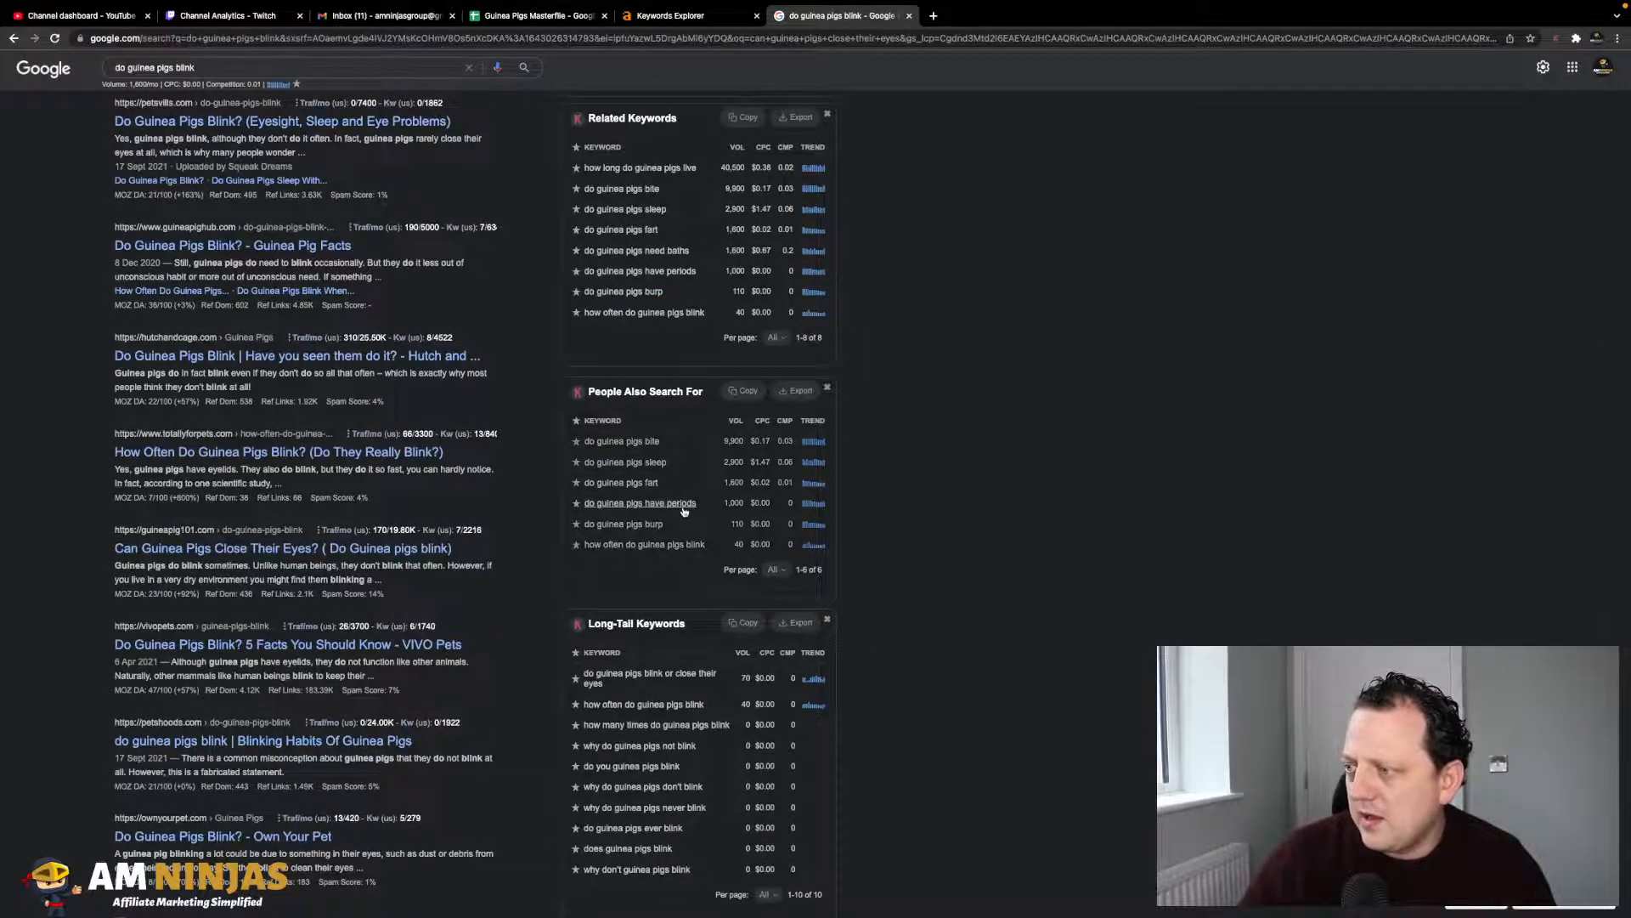
{"action": "scroll", "coordinate": [680, 492], "scroll_direction": "down", "scroll_amount": 3}
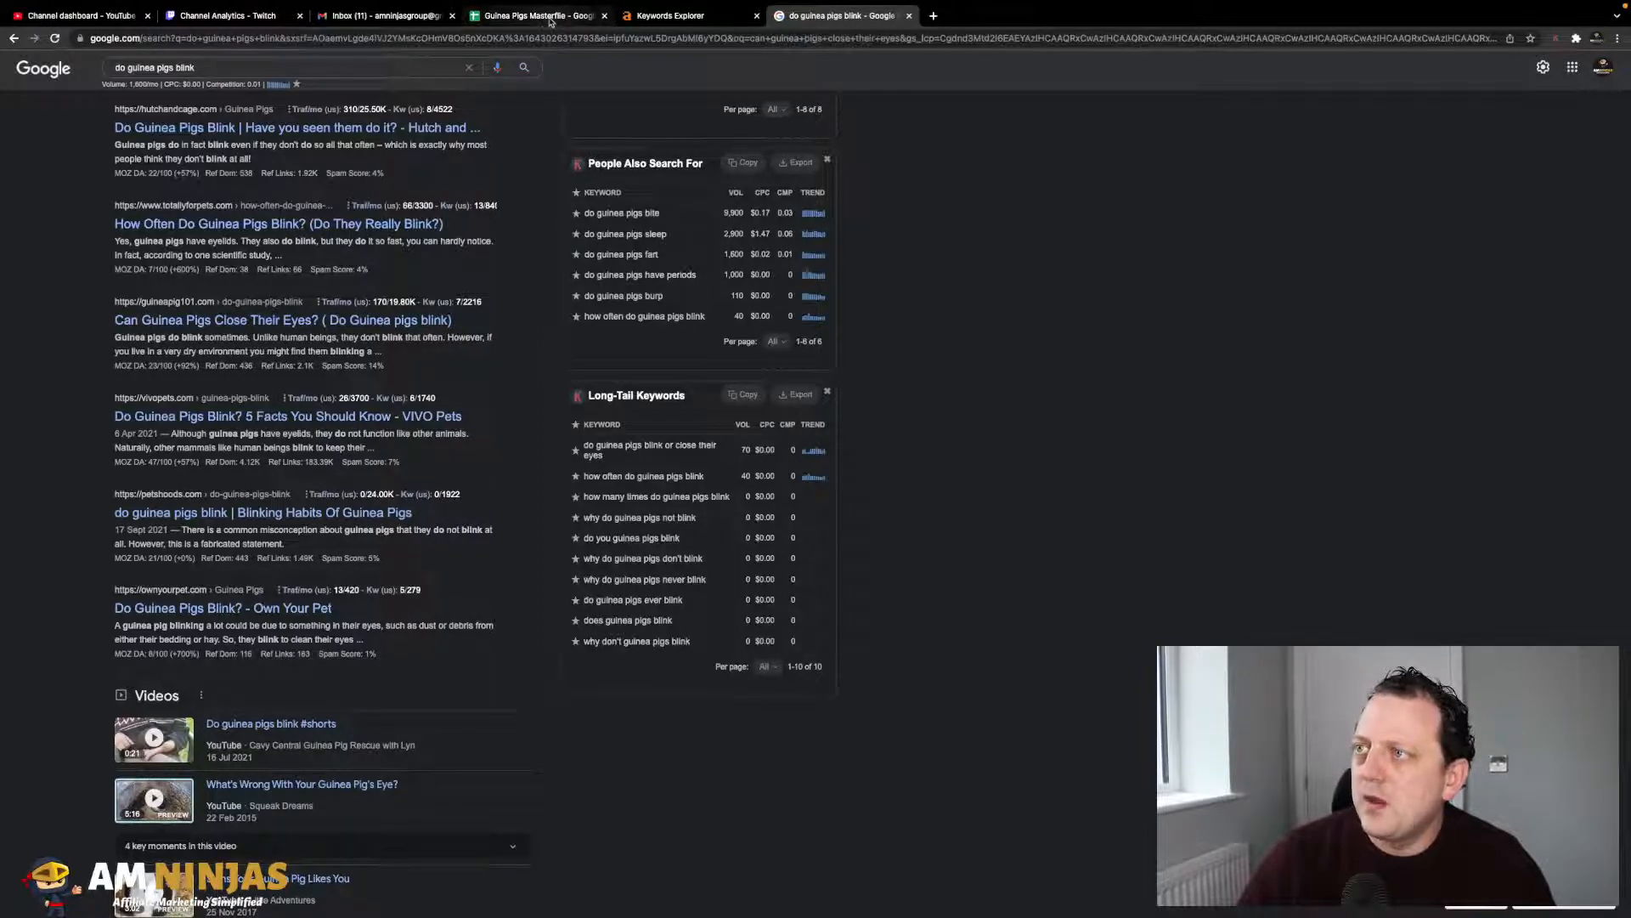
{"action": "left_click", "coordinate": [550, 22]}
- Review the newly added keywords in rows 74–80 of column A
{"action": "left_click", "coordinate": [251, 548]}
{"action": "scroll", "coordinate": [257, 541], "scroll_direction": "up", "scroll_amount": 5}
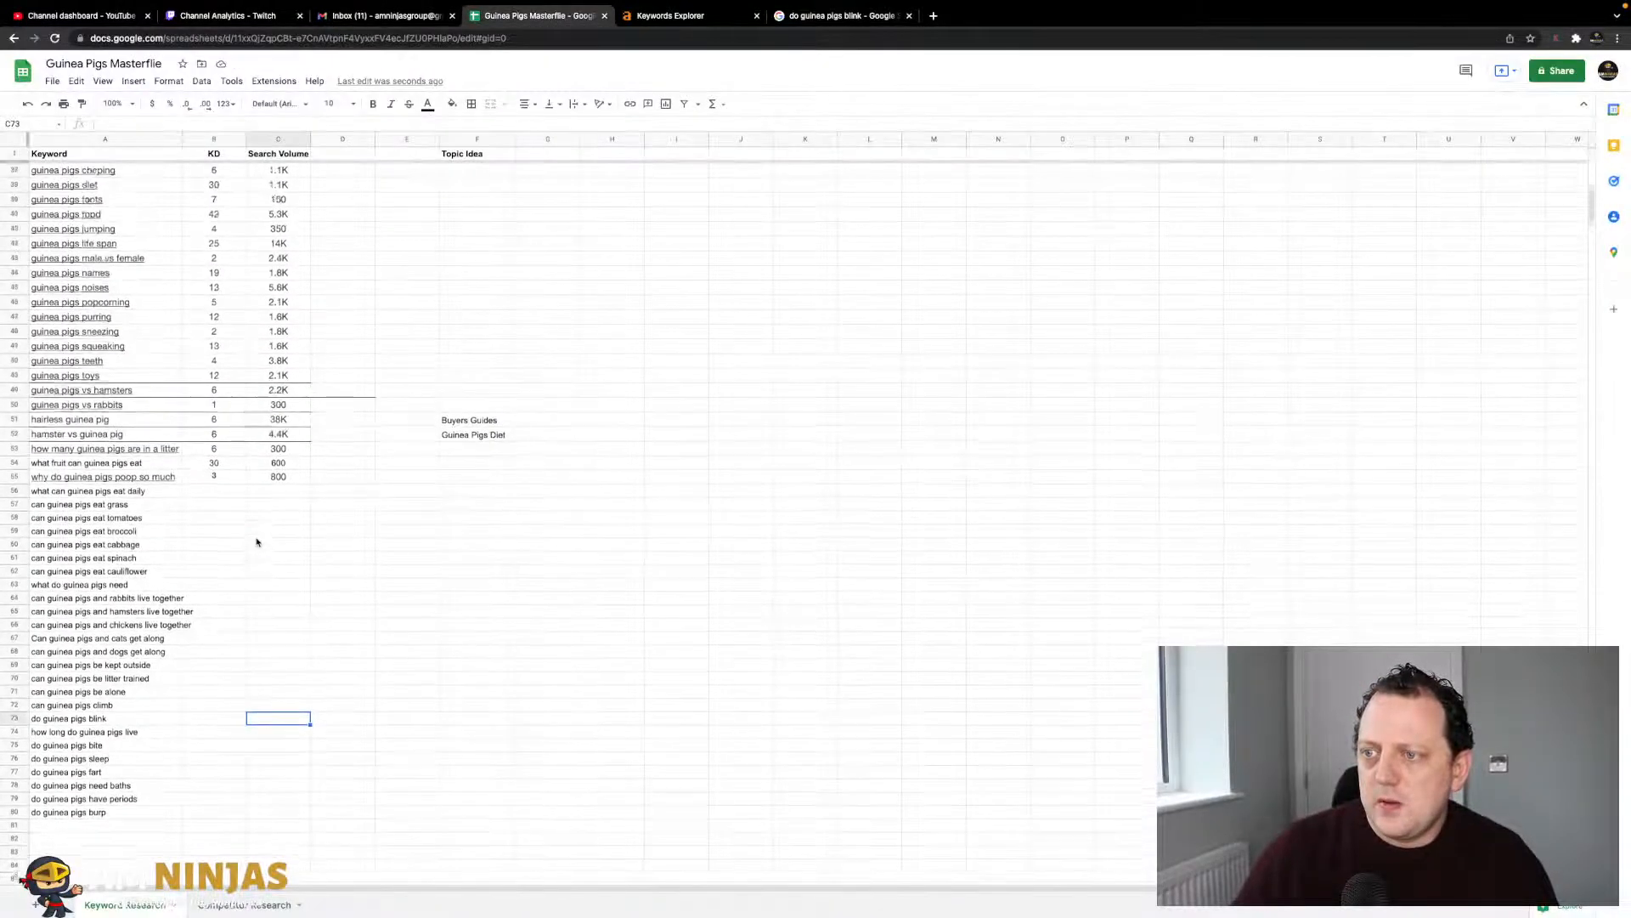
{"action": "scroll", "coordinate": [257, 541], "scroll_direction": "down", "scroll_amount": 5}
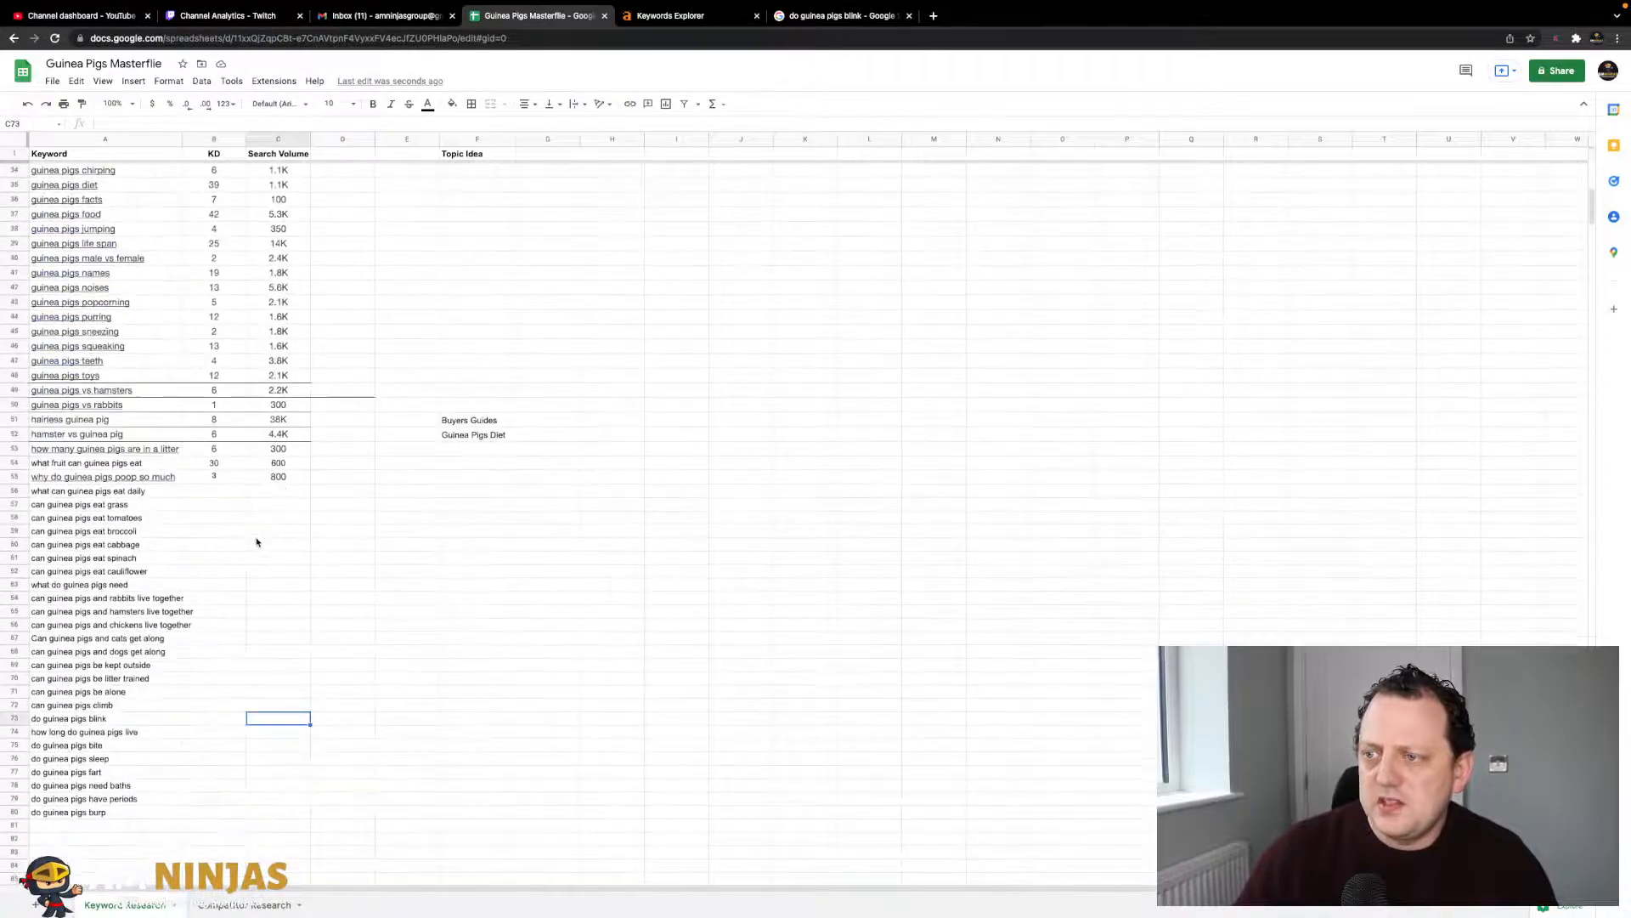
{"action": "left_click_drag", "start_coordinate": [161, 531], "coordinate": [133, 615]}
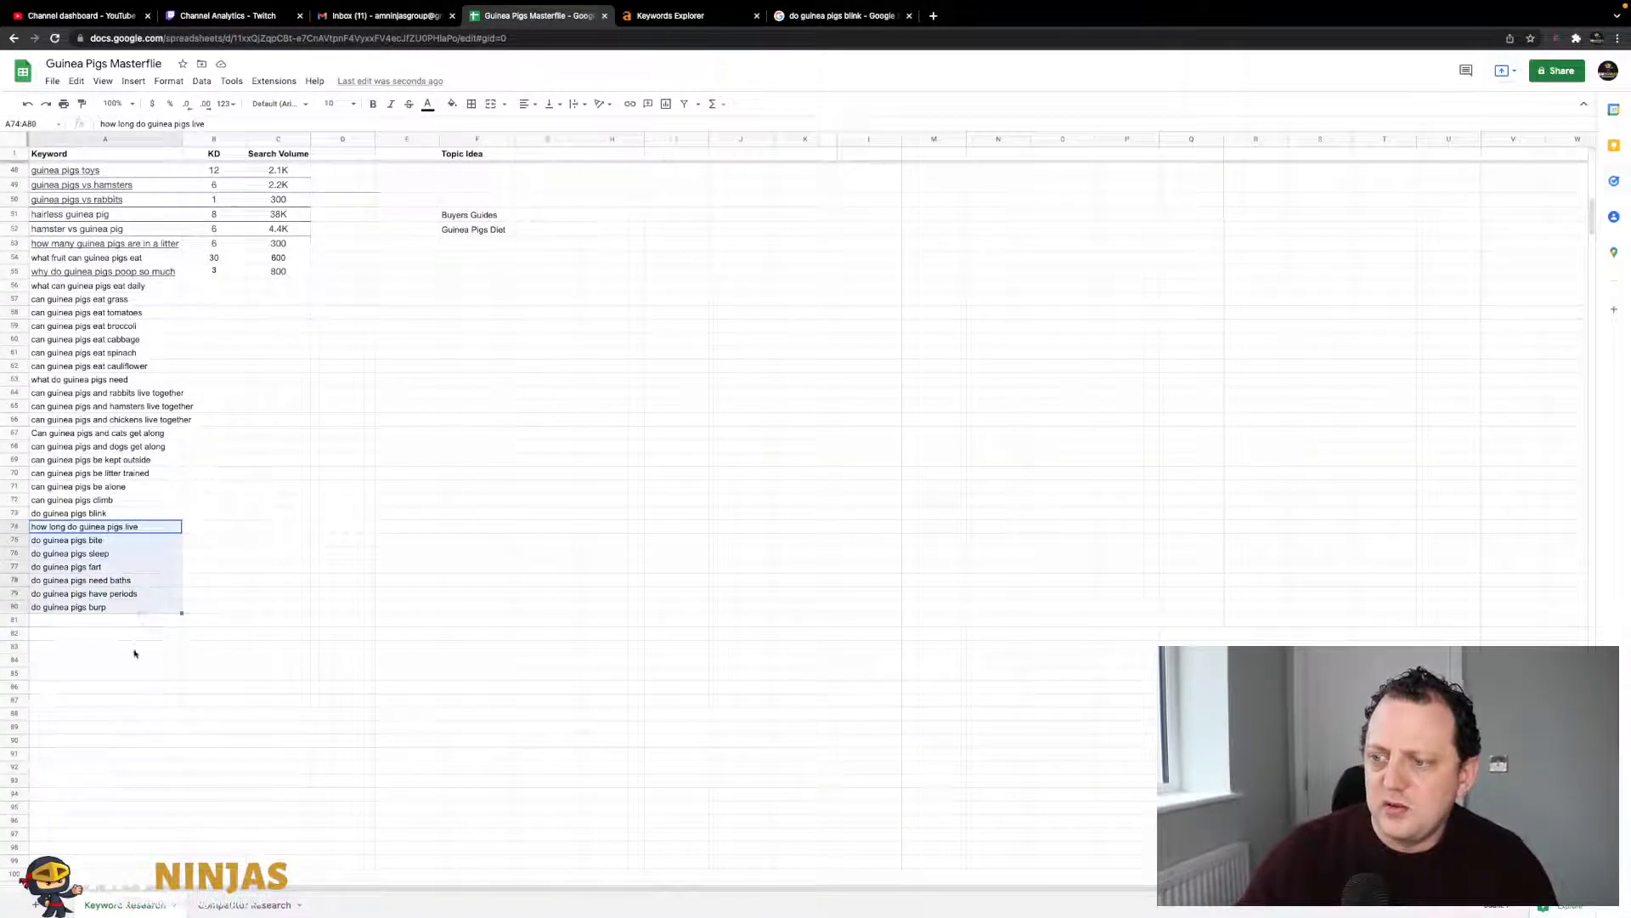
{"action": "left_click", "coordinate": [135, 651]}
- Scroll to cell A56 and select 'what can guinea pigs eat daily'
{"action": "scroll", "coordinate": [458, 271], "scroll_direction": "up", "scroll_amount": 9}
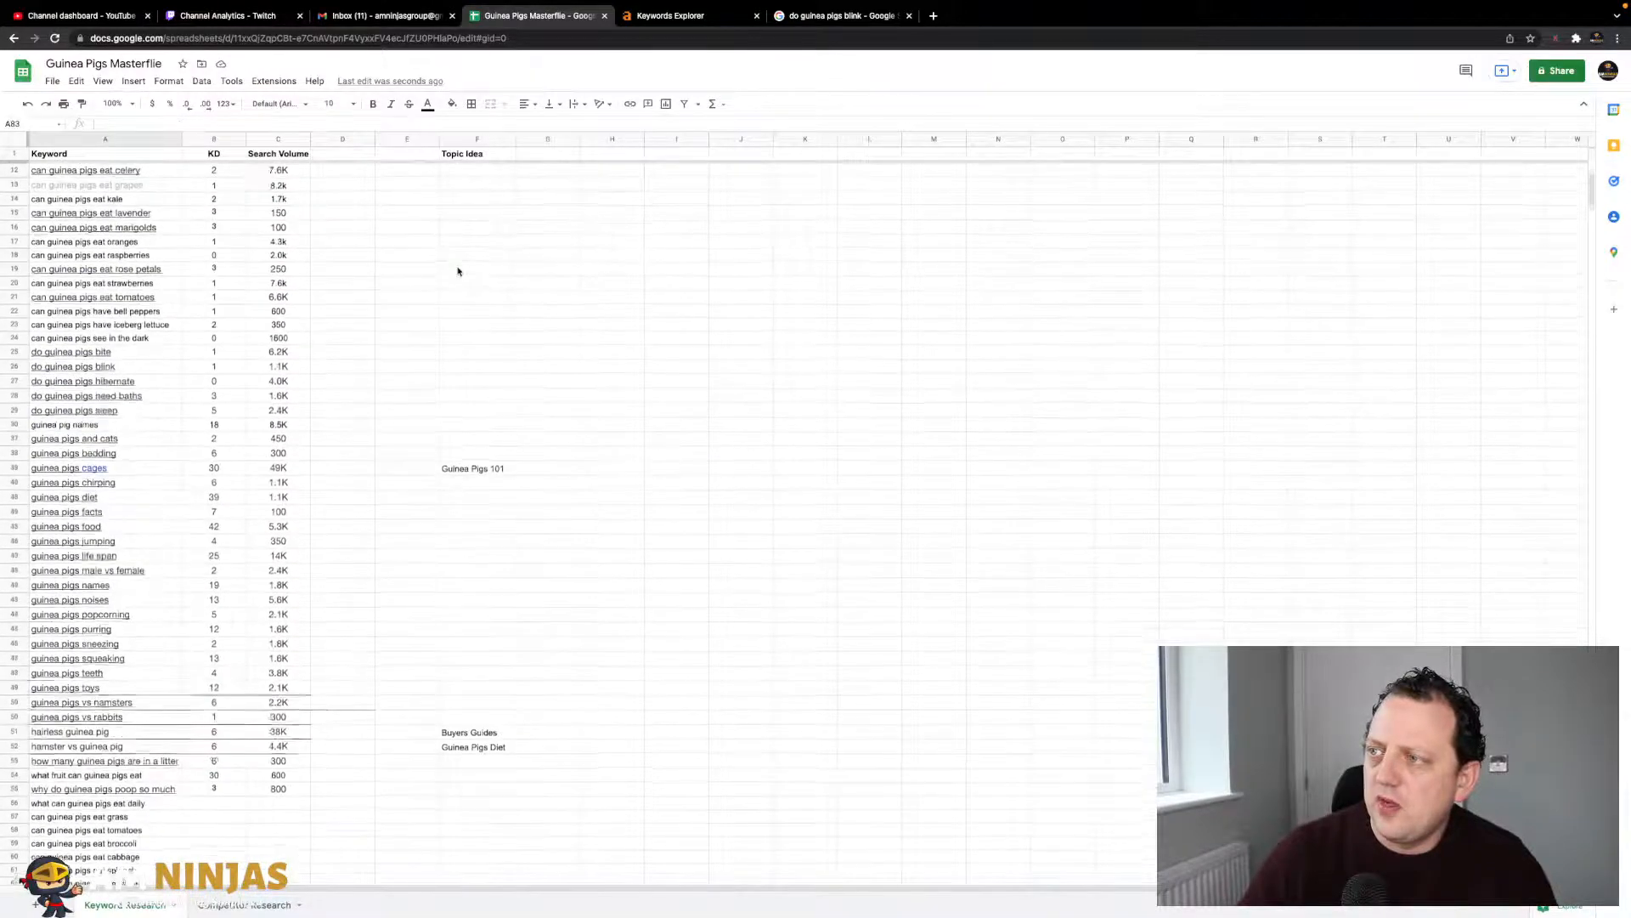
{"action": "scroll", "coordinate": [467, 570], "scroll_direction": "down", "scroll_amount": 3}
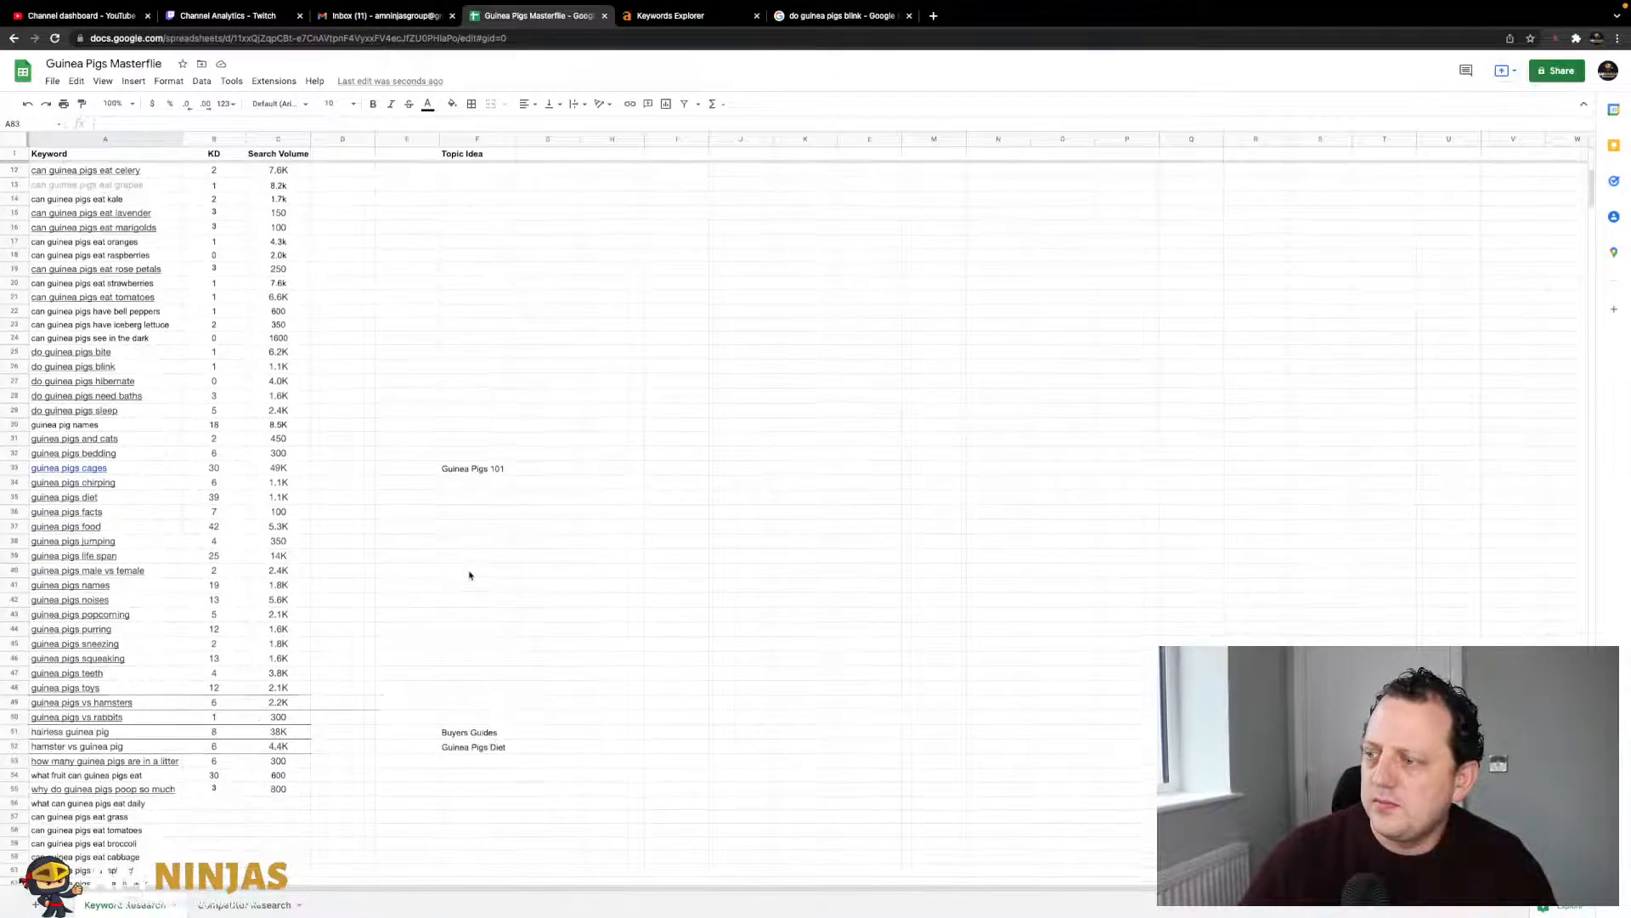
{"action": "scroll", "coordinate": [353, 808], "scroll_direction": "down", "scroll_amount": 6}
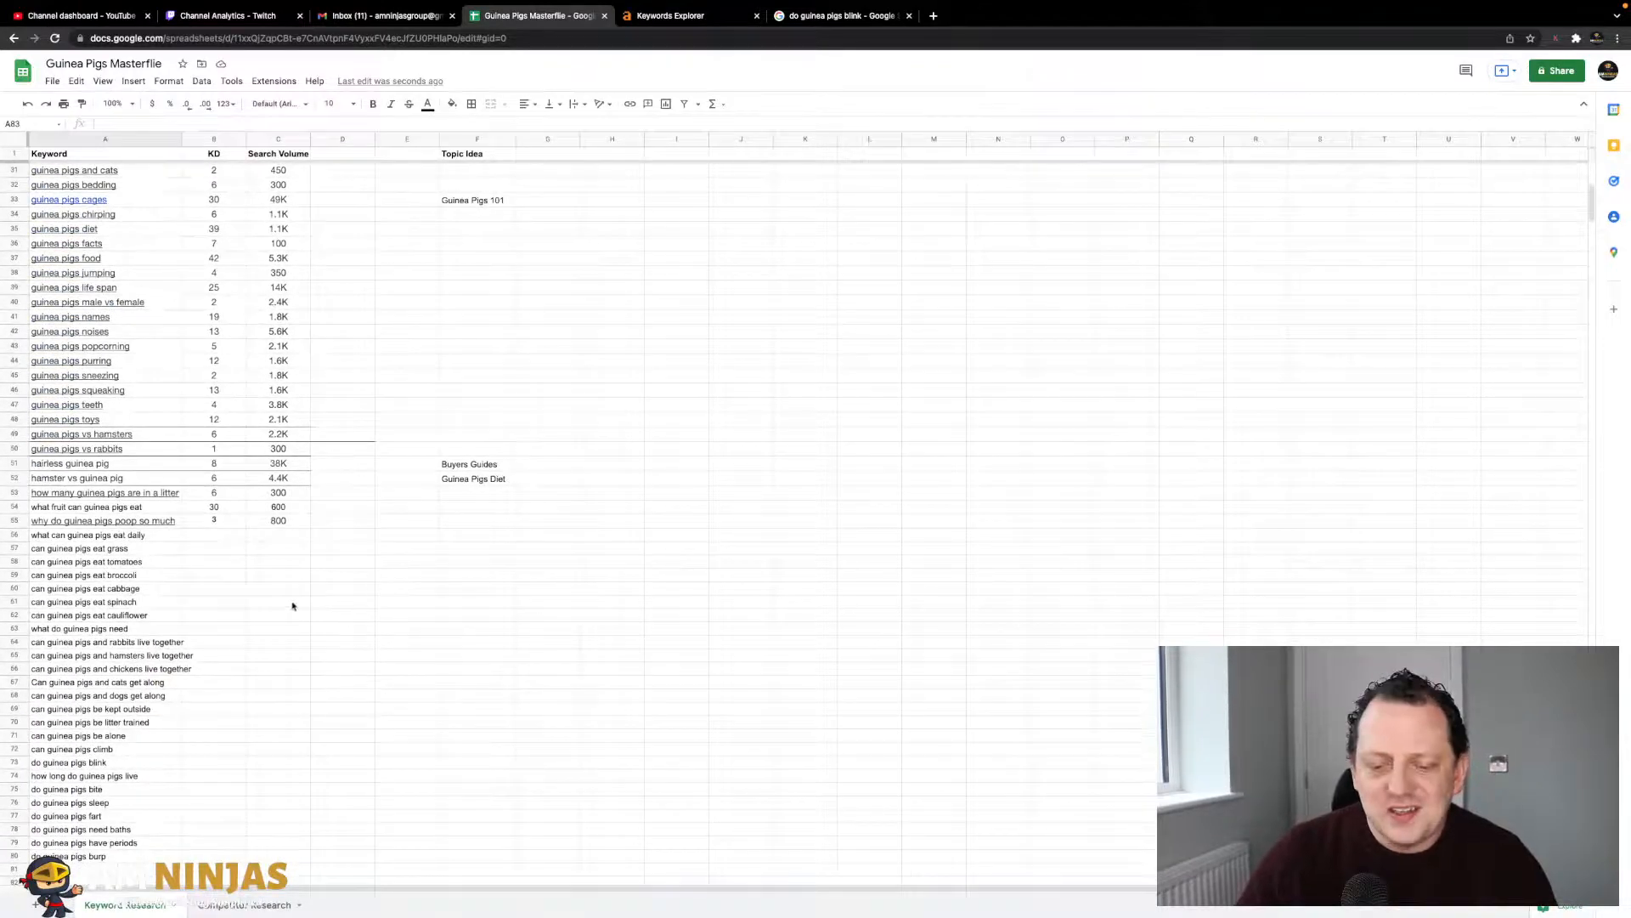
{"action": "scroll", "coordinate": [476, 357], "scroll_direction": "right", "scroll_amount": 2}
{"action": "scroll", "coordinate": [492, 336], "scroll_direction": "up", "scroll_amount": 2}
{"action": "scroll", "coordinate": [281, 428], "scroll_direction": "left", "scroll_amount": 2}
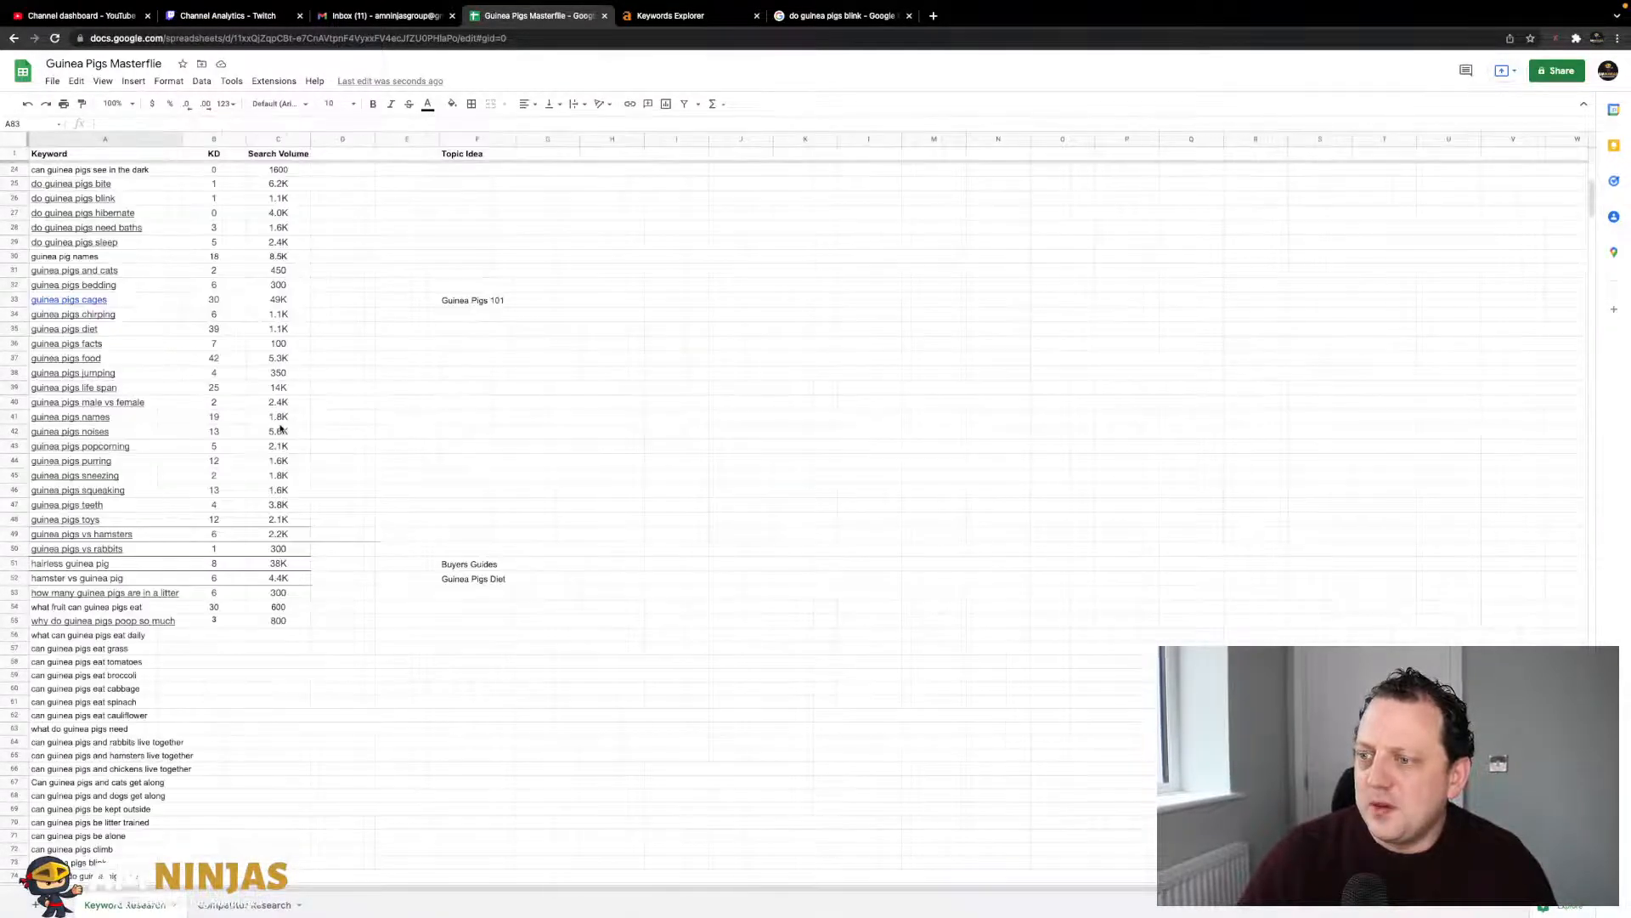
{"action": "scroll", "coordinate": [172, 641], "scroll_direction": "down", "scroll_amount": 7}
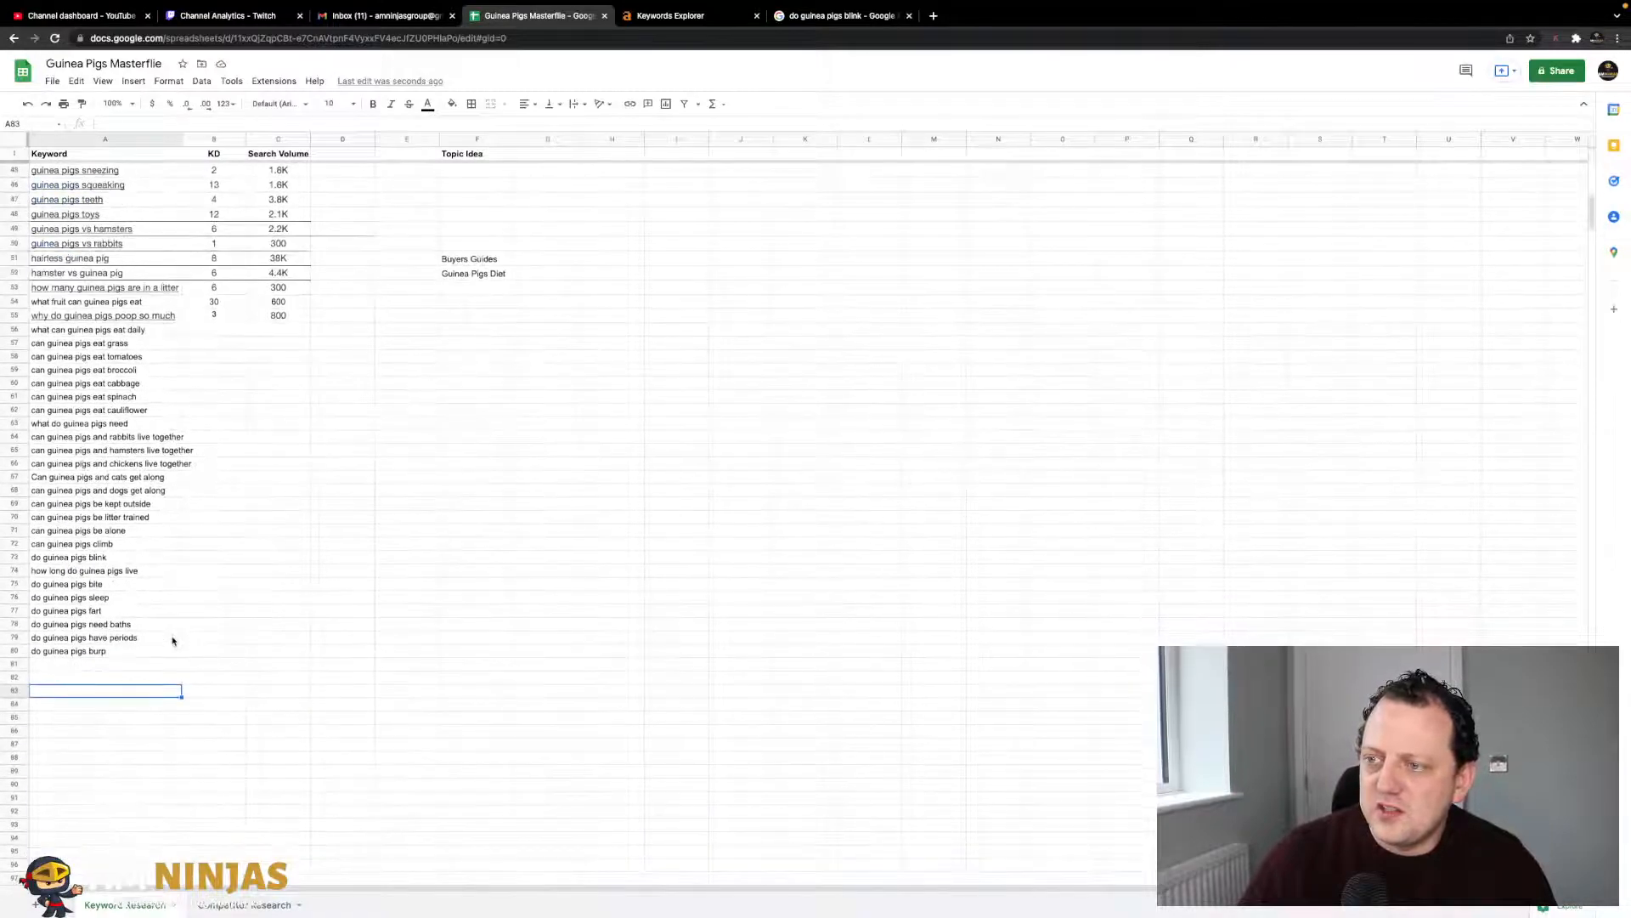
{"action": "left_click", "coordinate": [158, 331]}
{"action": "left_click", "coordinate": [252, 365]}
{"action": "left_click", "coordinate": [159, 330]}
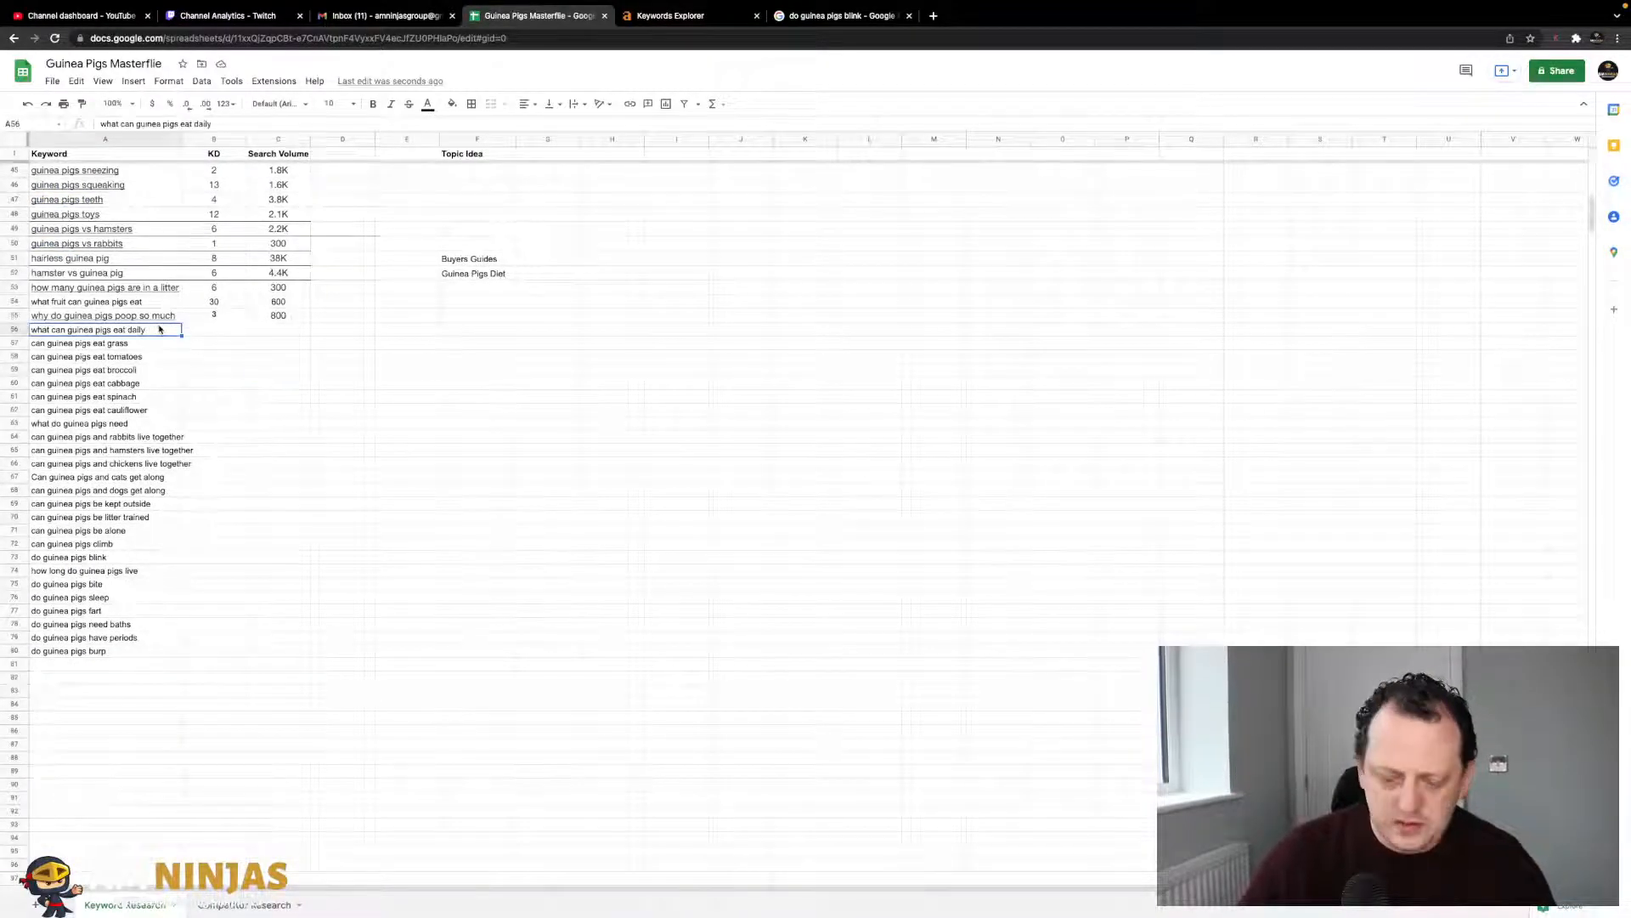
- Look up 'what can guinea pigs eat daily' in Ahrefs Keywords Explorer
{"action": "left_click", "coordinate": [667, 15]}
{"action": "key", "text": "ctrl+a"}
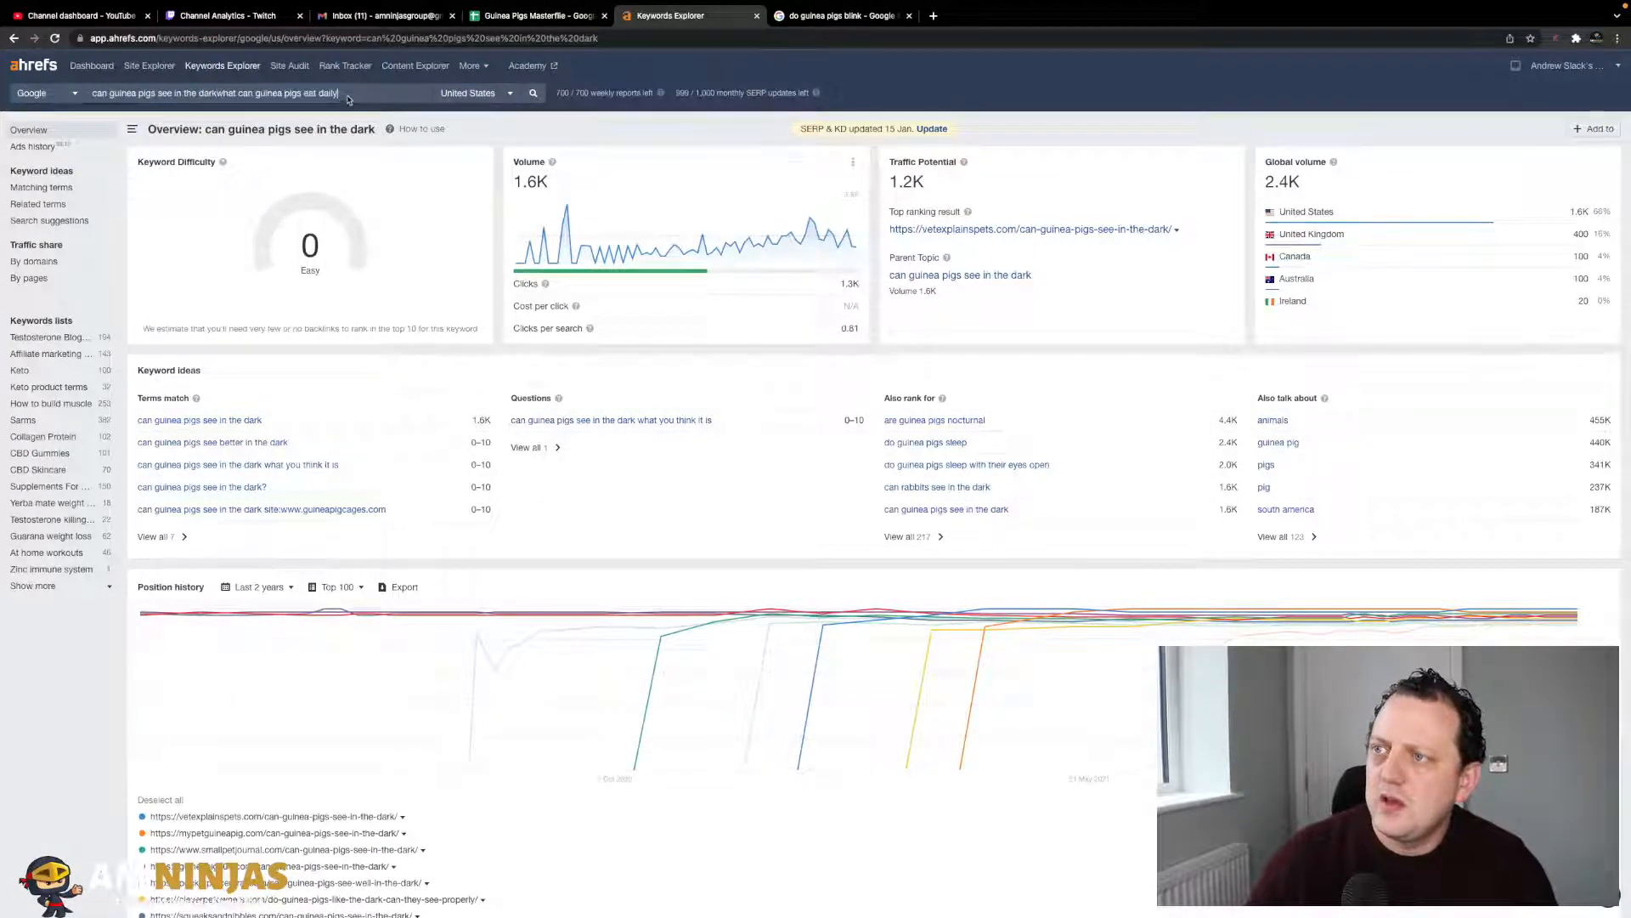
{"action": "type", "text": "what can guinea pigs eat daily"}
{"action": "key", "text": "Return"}
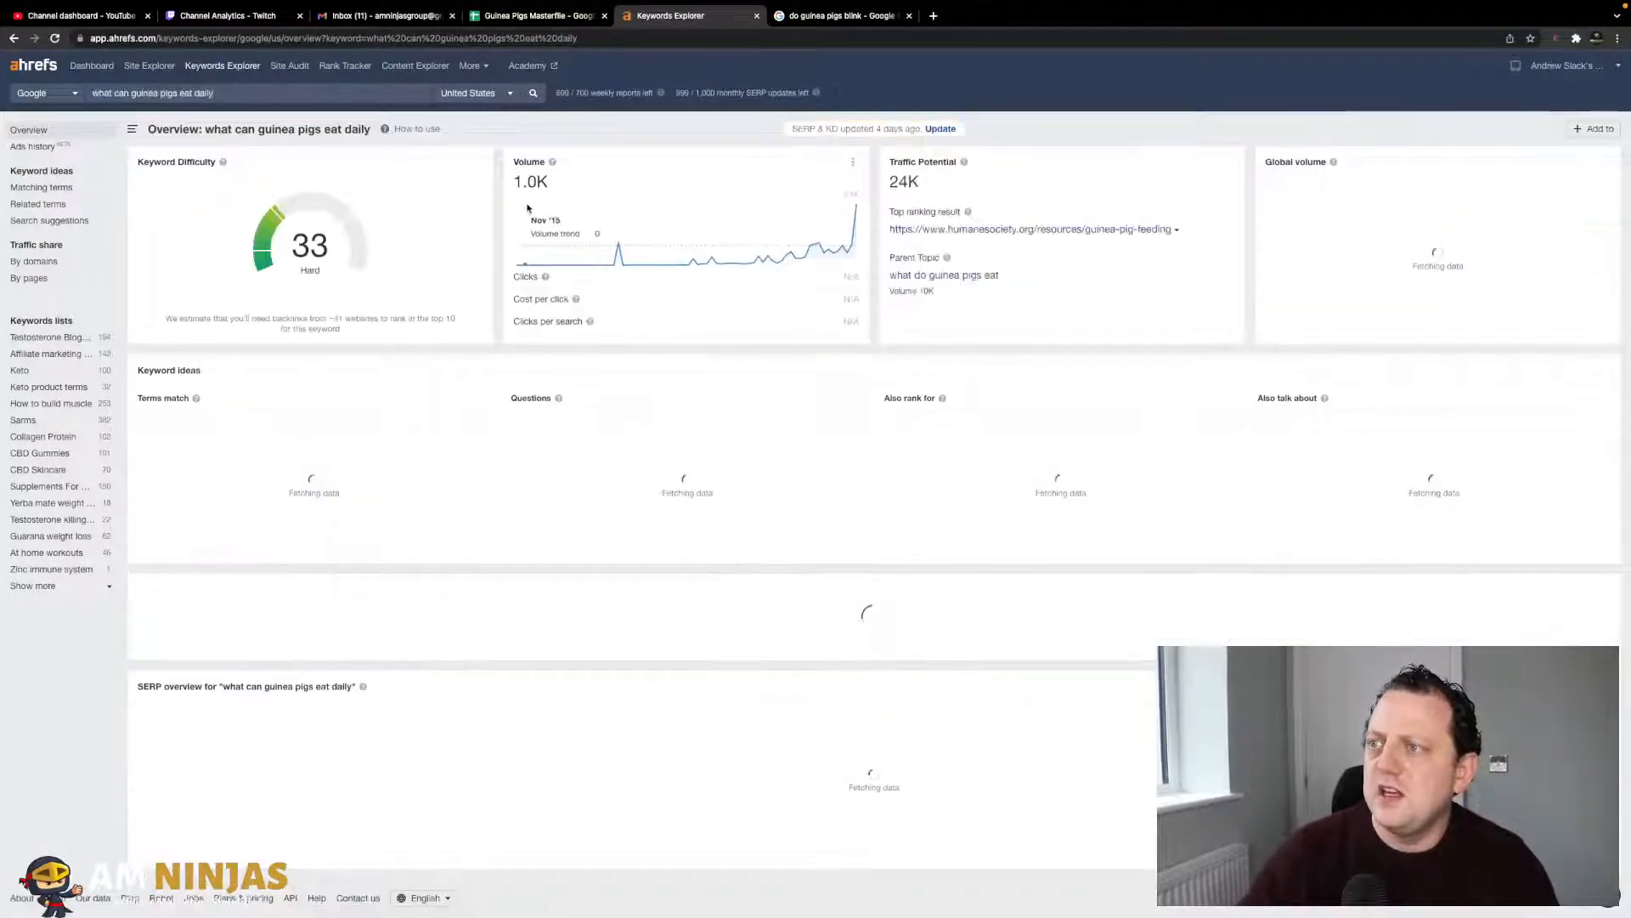
{"action": "left_click", "coordinate": [828, 16]}
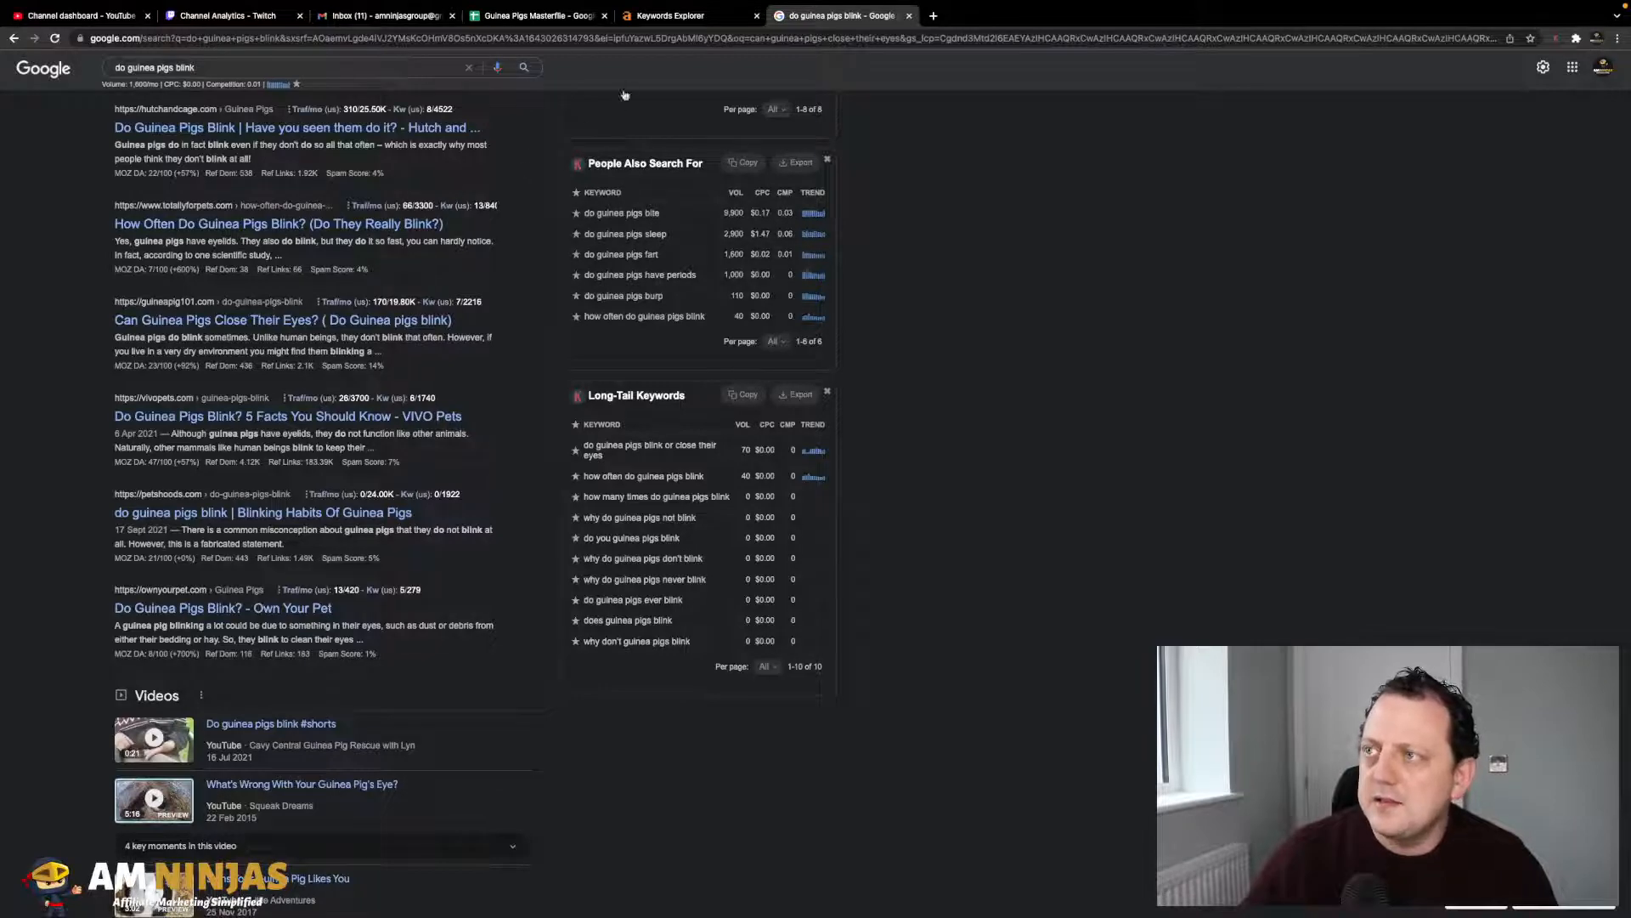
{"action": "left_click", "coordinate": [668, 17]}
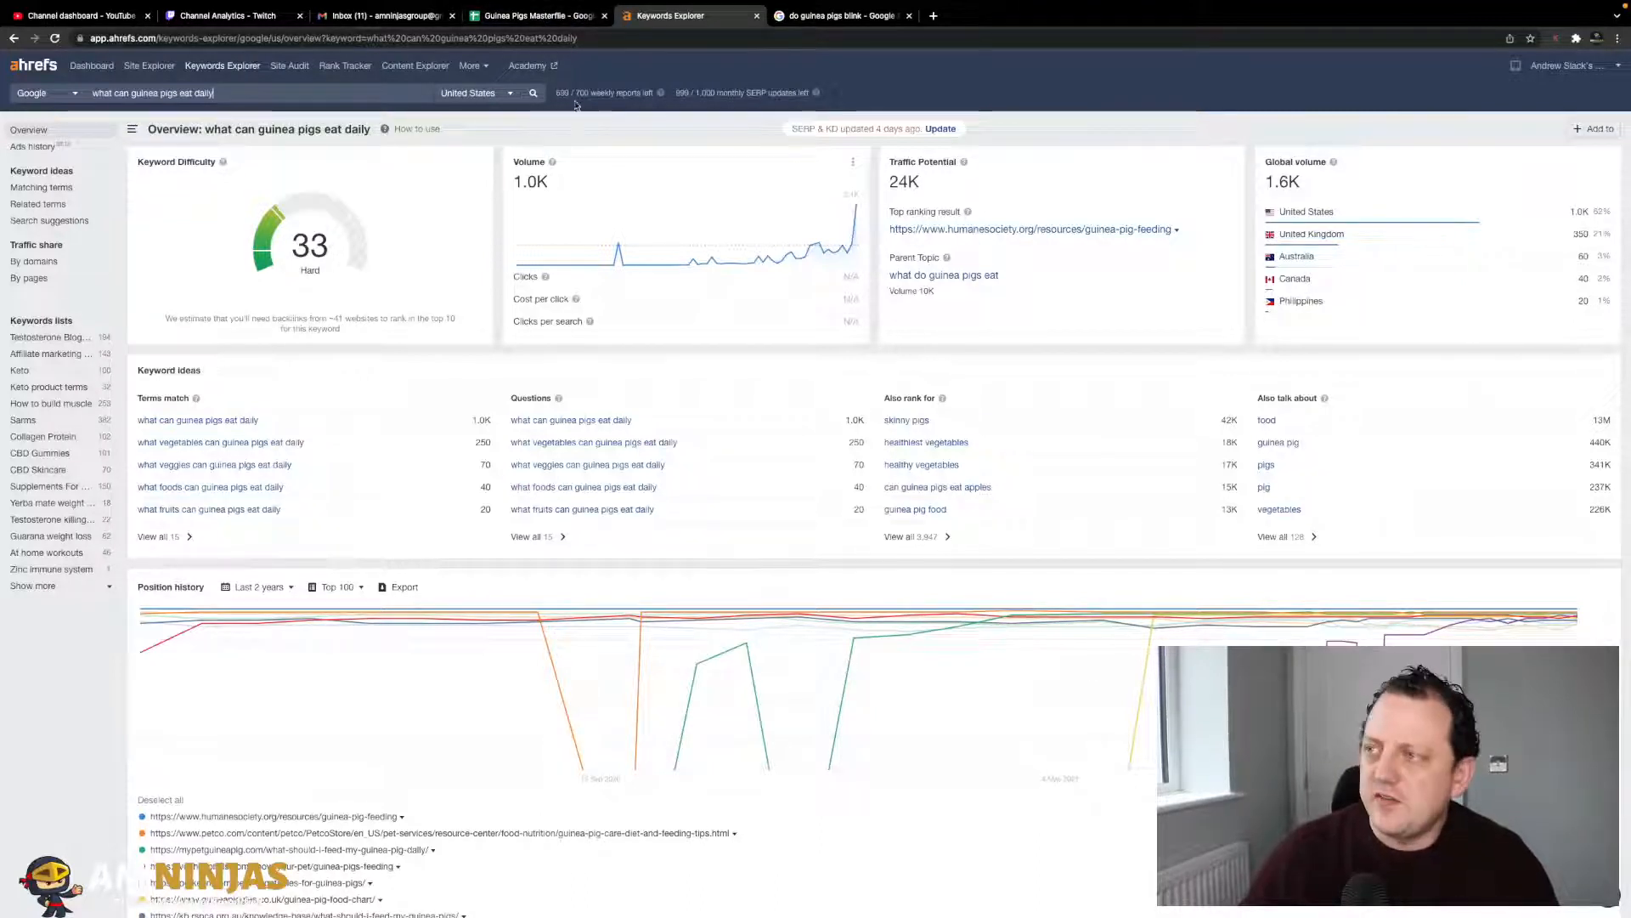
- Enter KD 33 in B56 and search volume 1k in C56
{"action": "left_click", "coordinate": [536, 18]}
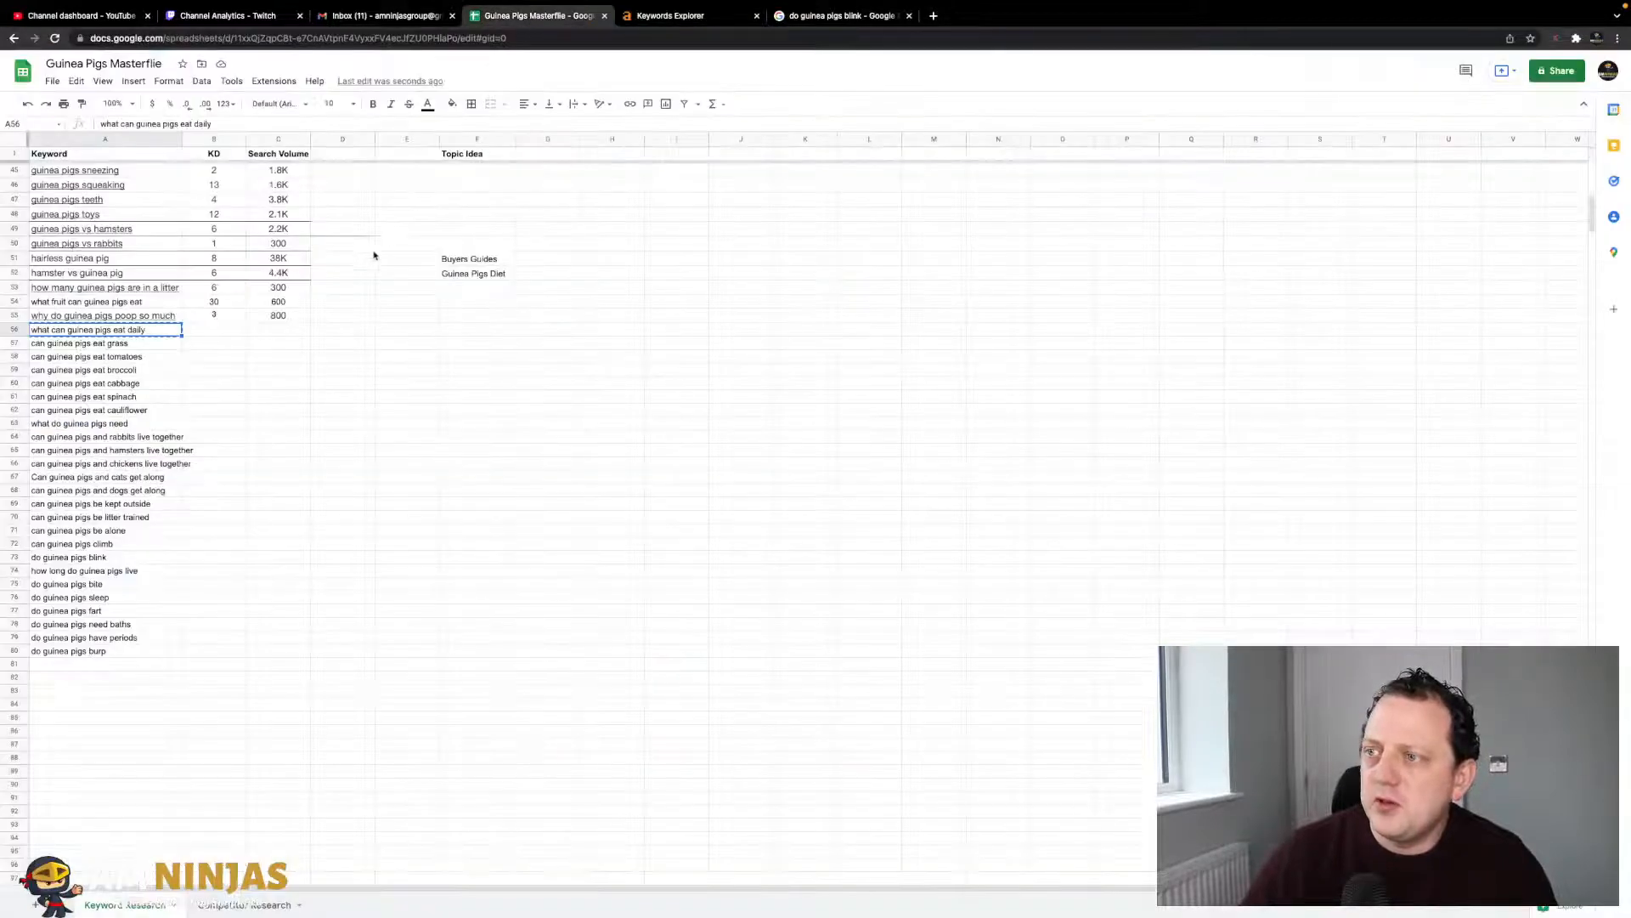
{"action": "key", "text": "Right"}
{"action": "left_click", "coordinate": [658, 15]}
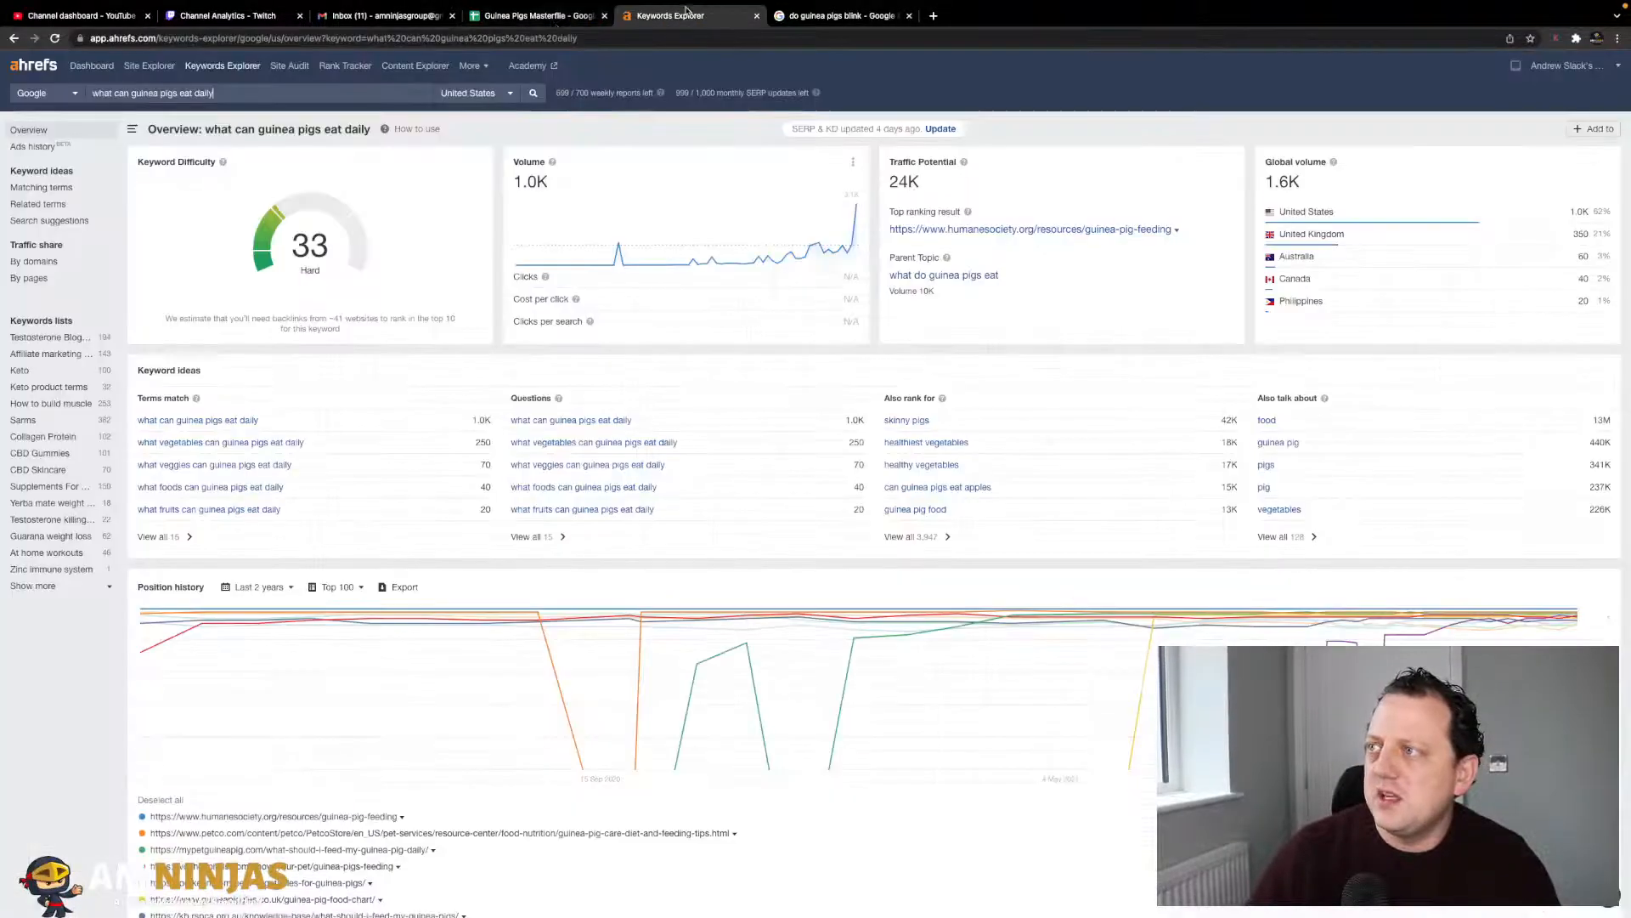
{"action": "left_click", "coordinate": [536, 15]}
{"action": "type", "text": "33"}
{"action": "key", "text": "Tab"}
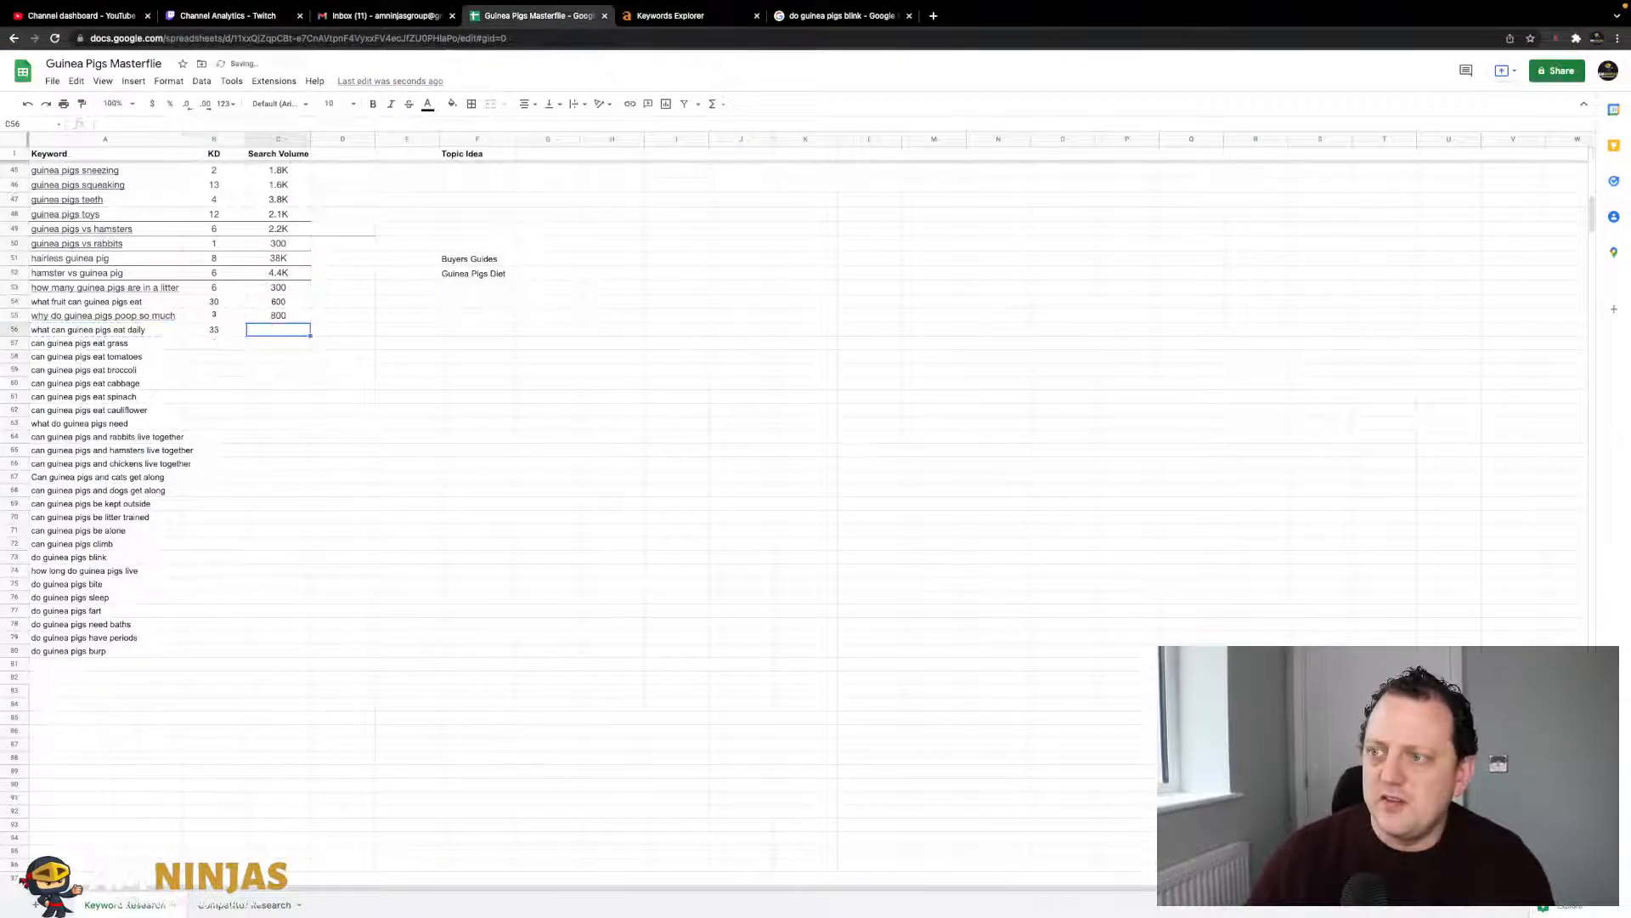
{"action": "left_click", "coordinate": [671, 16]}
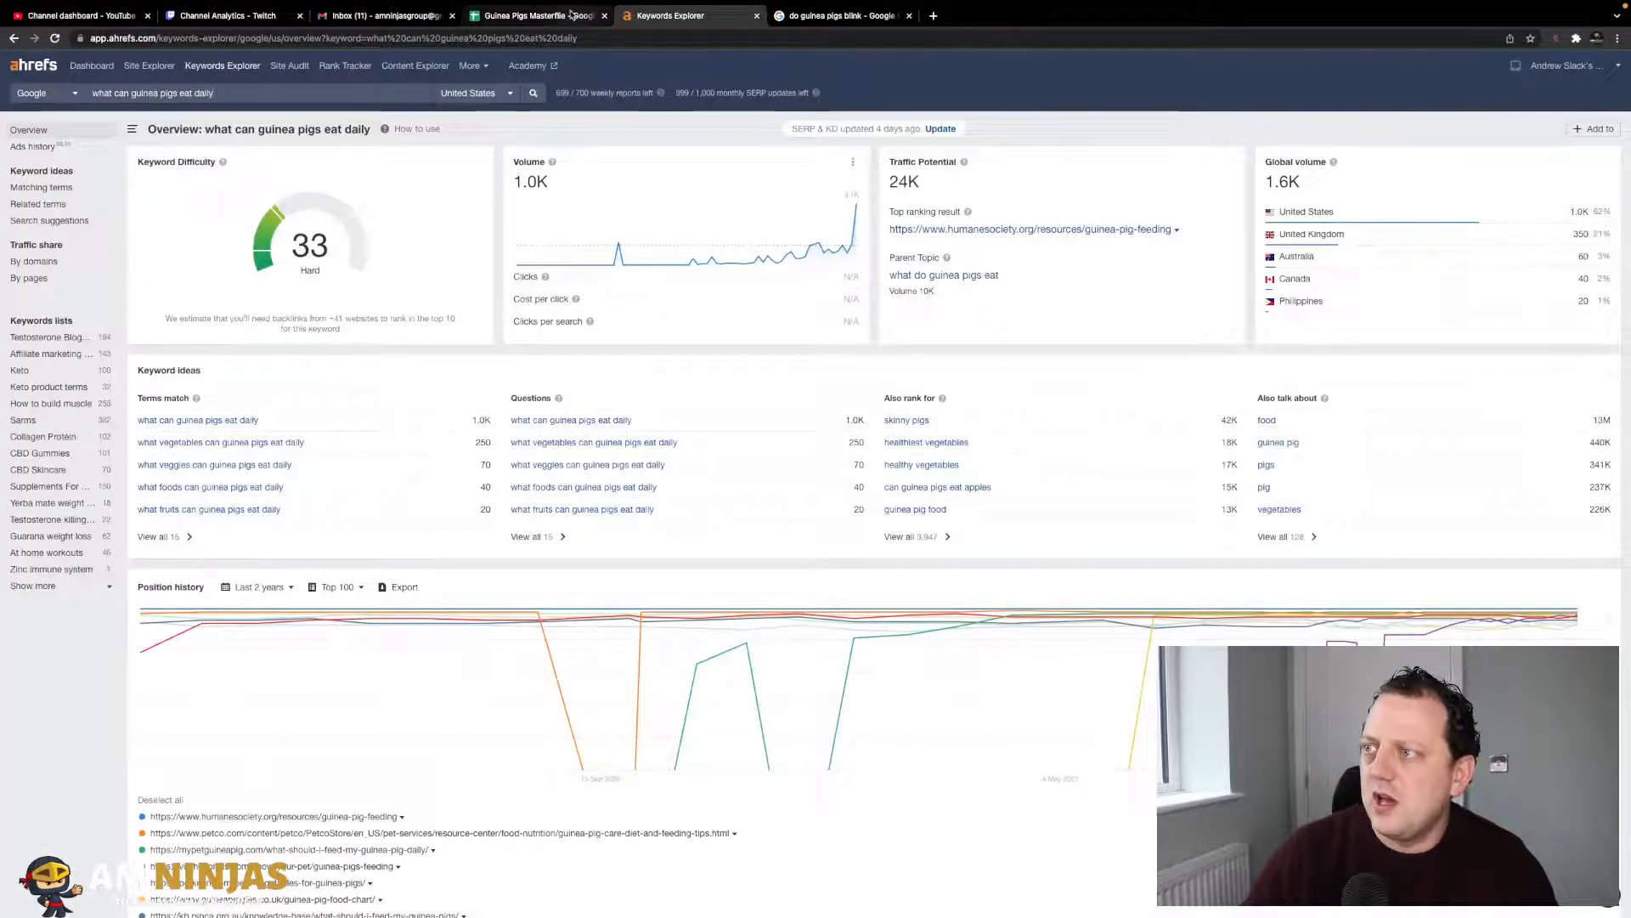
{"action": "left_click", "coordinate": [576, 15]}
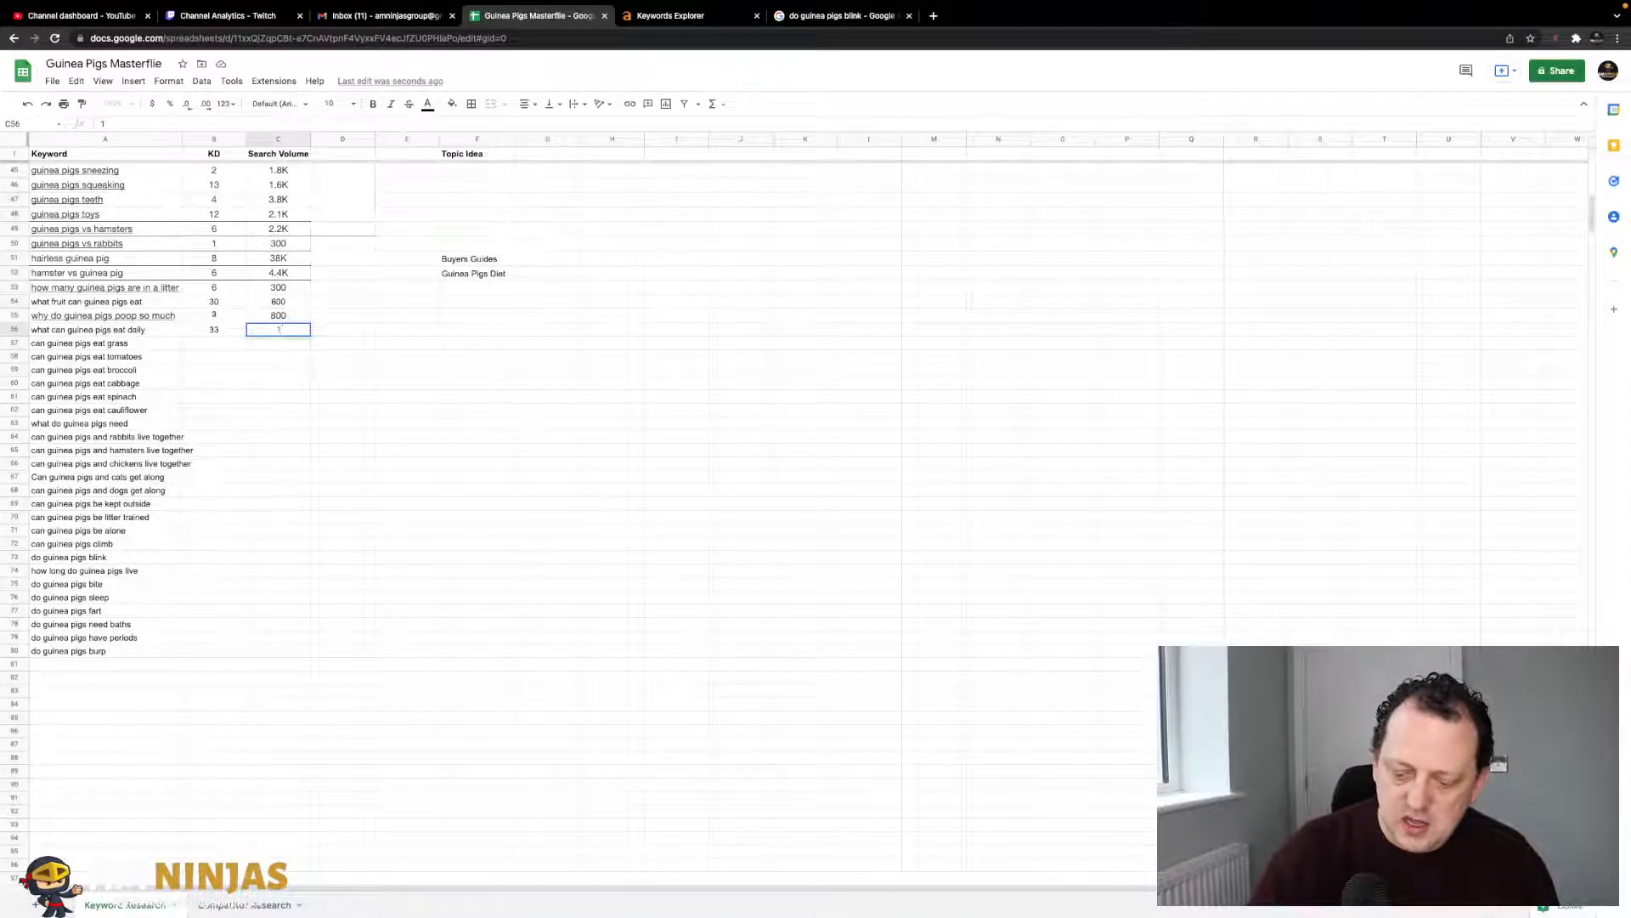
{"action": "type", "text": "1k"}
{"action": "key", "text": "Return"}
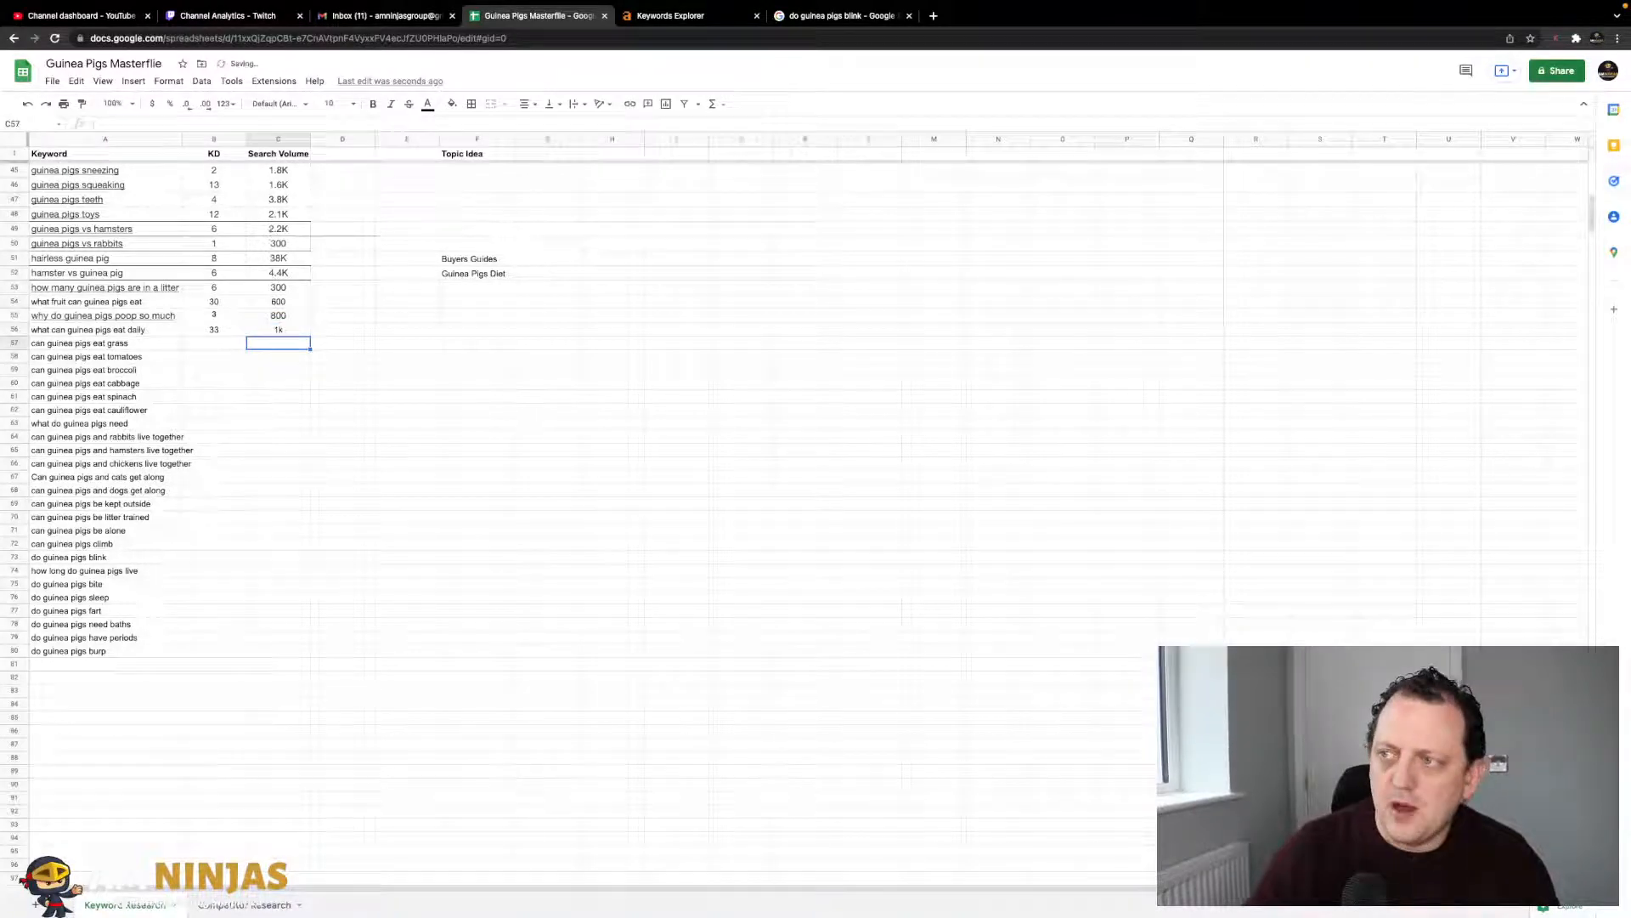
{"action": "left_click", "coordinate": [210, 347]}
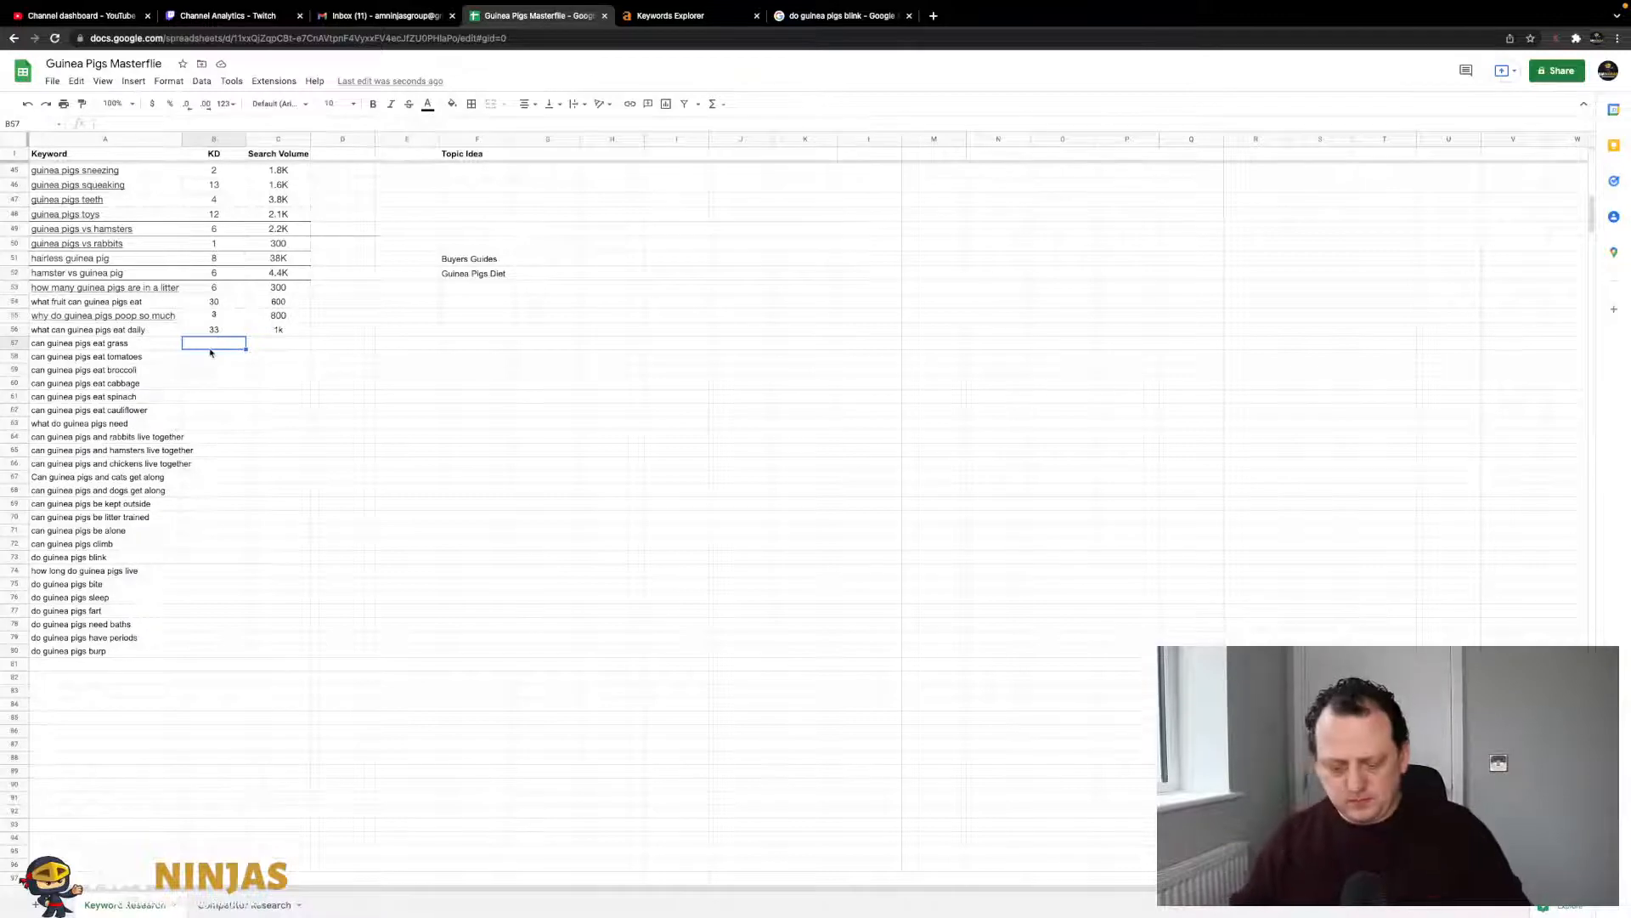
- Look up 'can guinea pigs eat grass' in Ahrefs and record KD 1 and volume 1.5k
{"action": "left_click", "coordinate": [164, 349]}
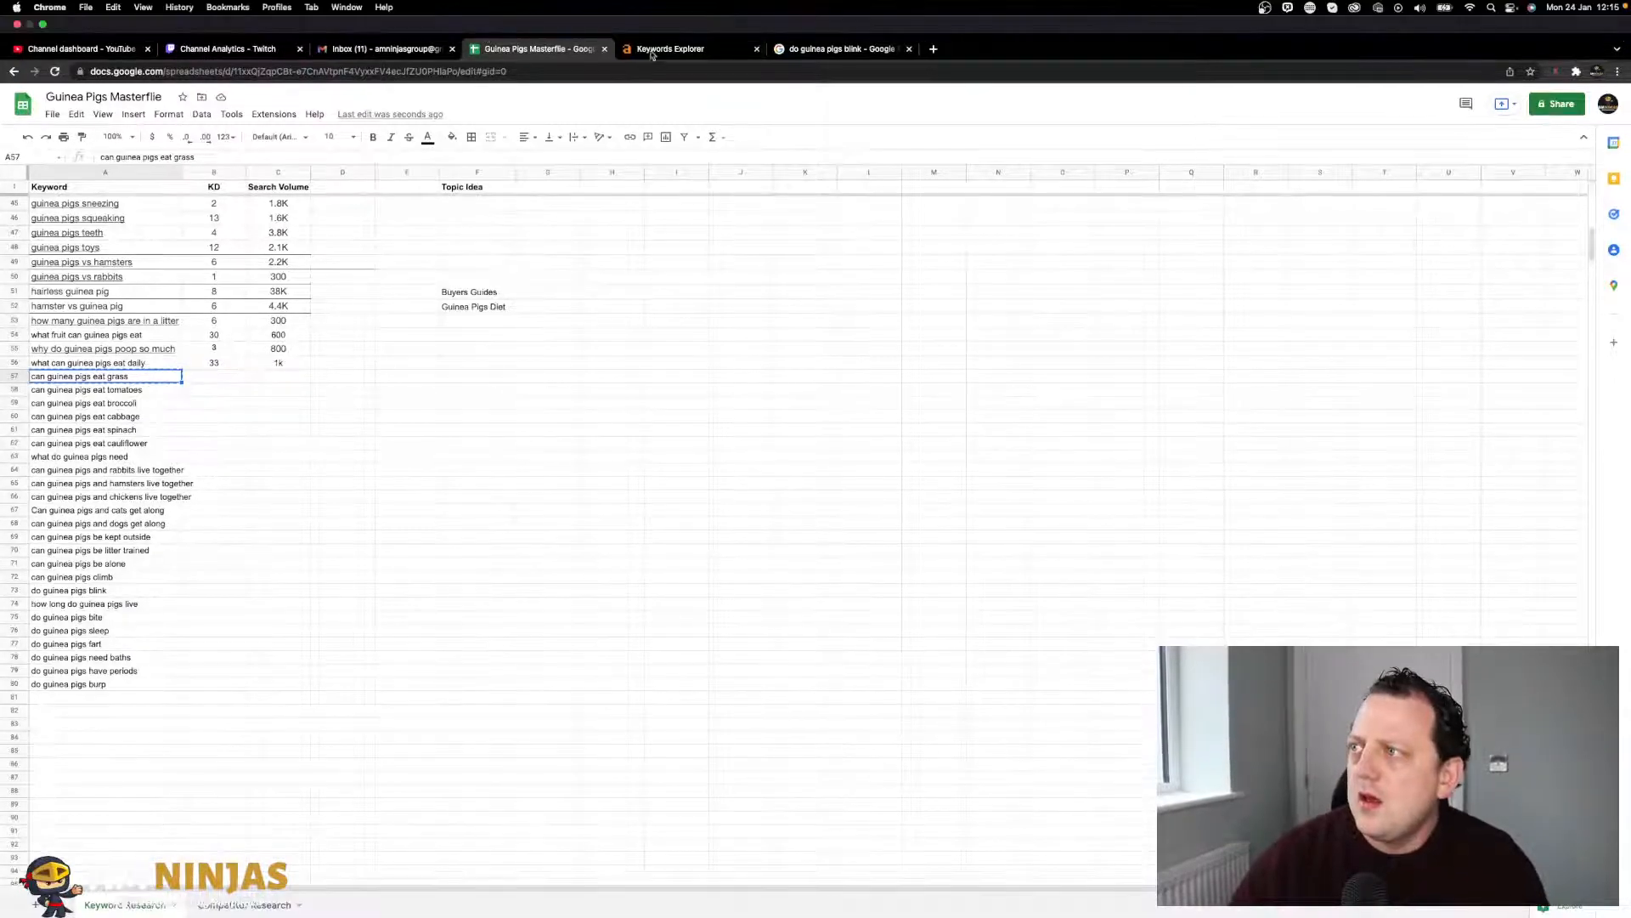
{"action": "left_click", "coordinate": [671, 15]}
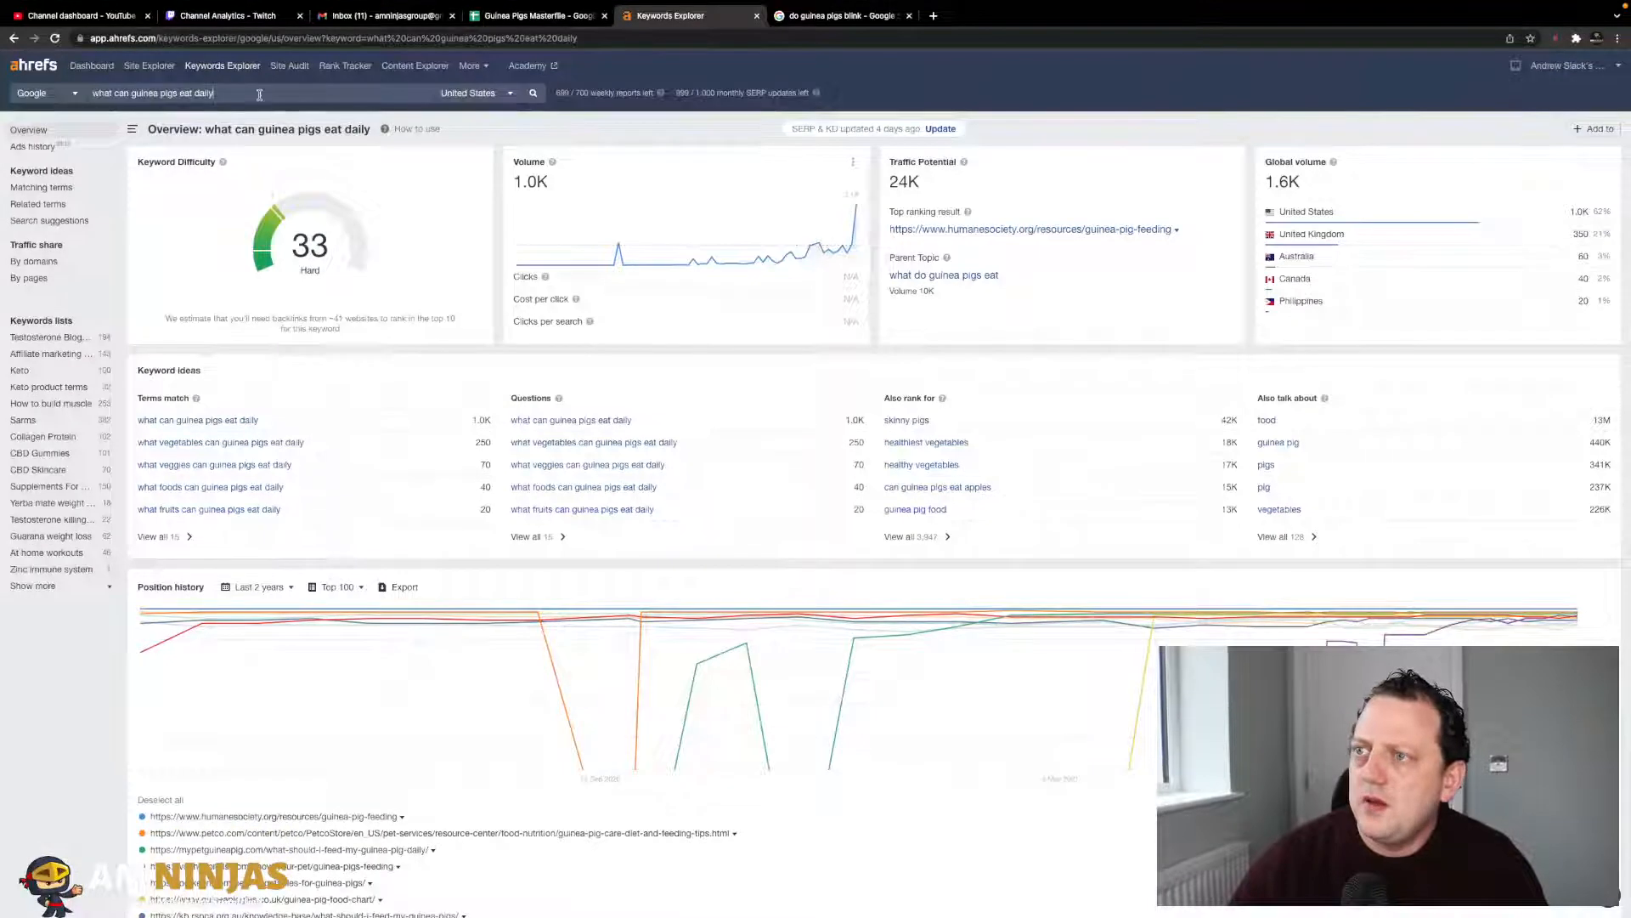
{"action": "key", "text": "ctrl+a"}
{"action": "type", "text": "can guinea pigs eat grass"}
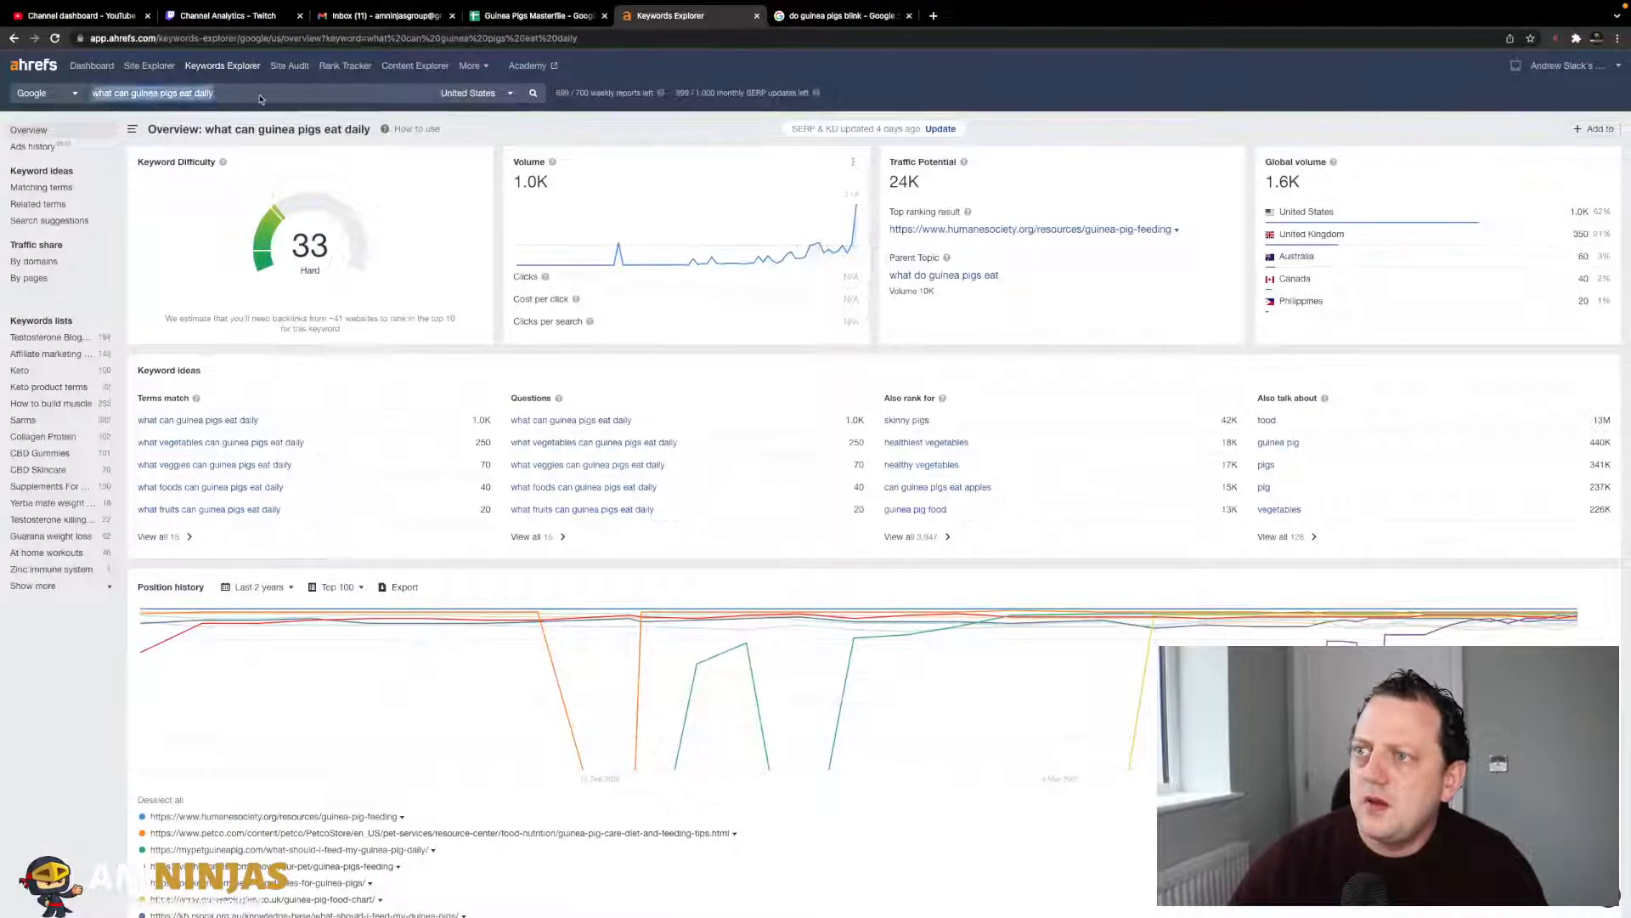
{"action": "key", "text": "Return"}
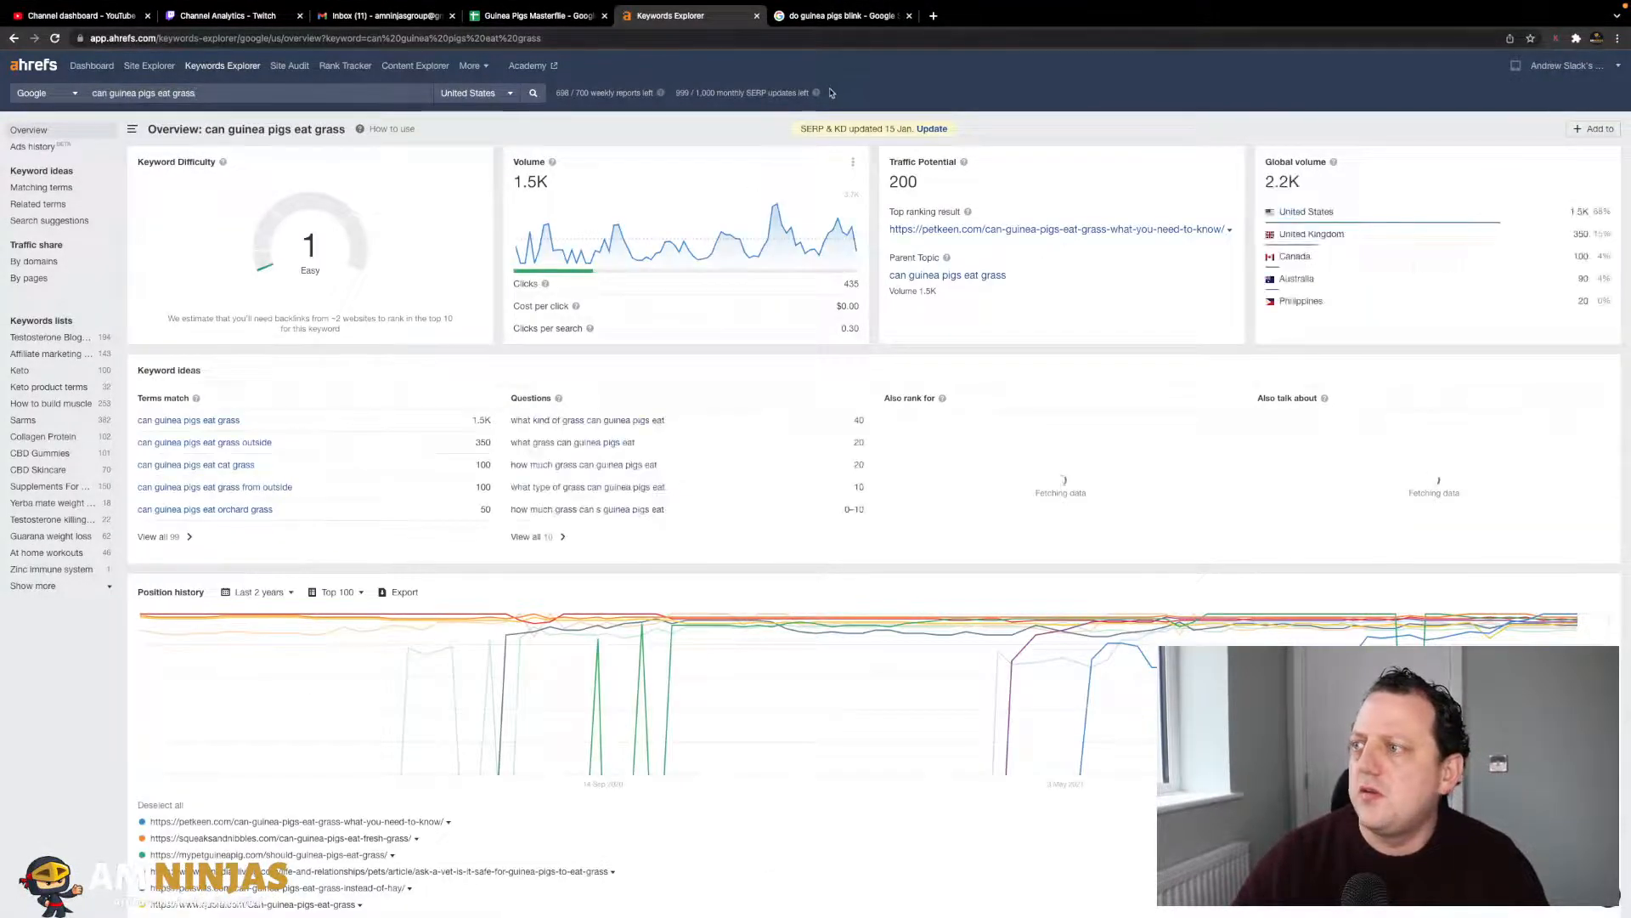
{"action": "left_click", "coordinate": [563, 17]}
{"action": "key", "text": "Right"}
{"action": "type", "text": "1"}
{"action": "key", "text": "Tab"}
{"action": "type", "text": "1.5k"}
{"action": "key", "text": "Return"}
- Look up 'can guinea pigs eat tomatoes' and record KD 1 and volume 6.6k
{"action": "key", "text": "Left"}
{"action": "key", "text": "Left"}
{"action": "left_click", "coordinate": [681, 22]}
{"action": "triple_click", "coordinate": [278, 92]}
{"action": "type", "text": "can guinea pigs eat tomatoes"}
{"action": "key", "text": "Return"}
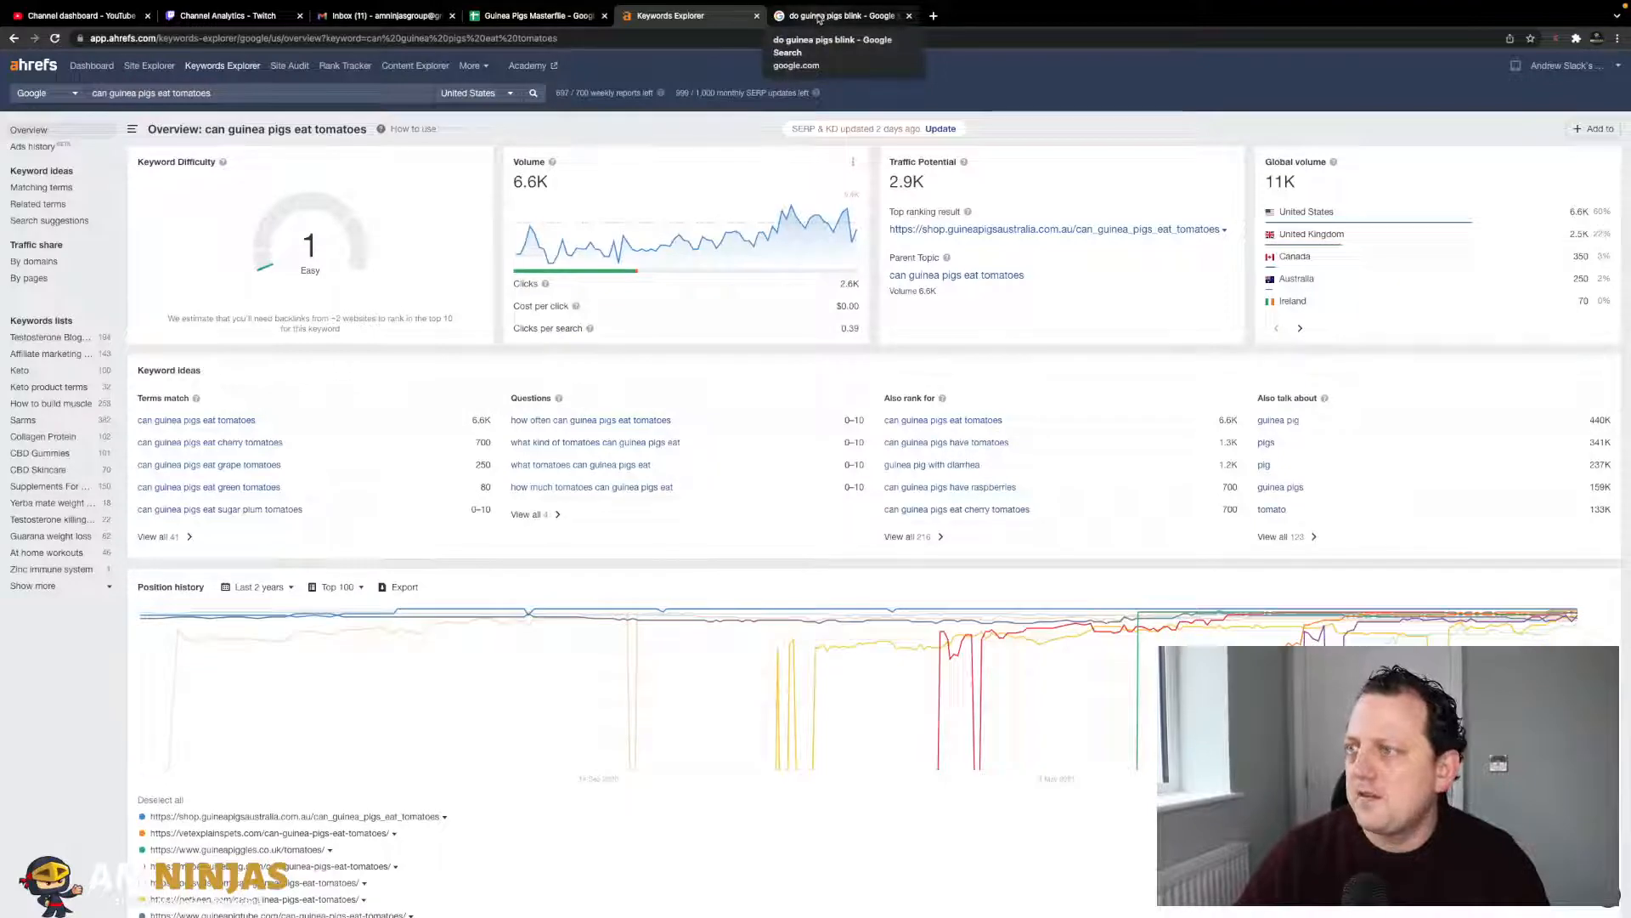
{"action": "left_click", "coordinate": [531, 19]}
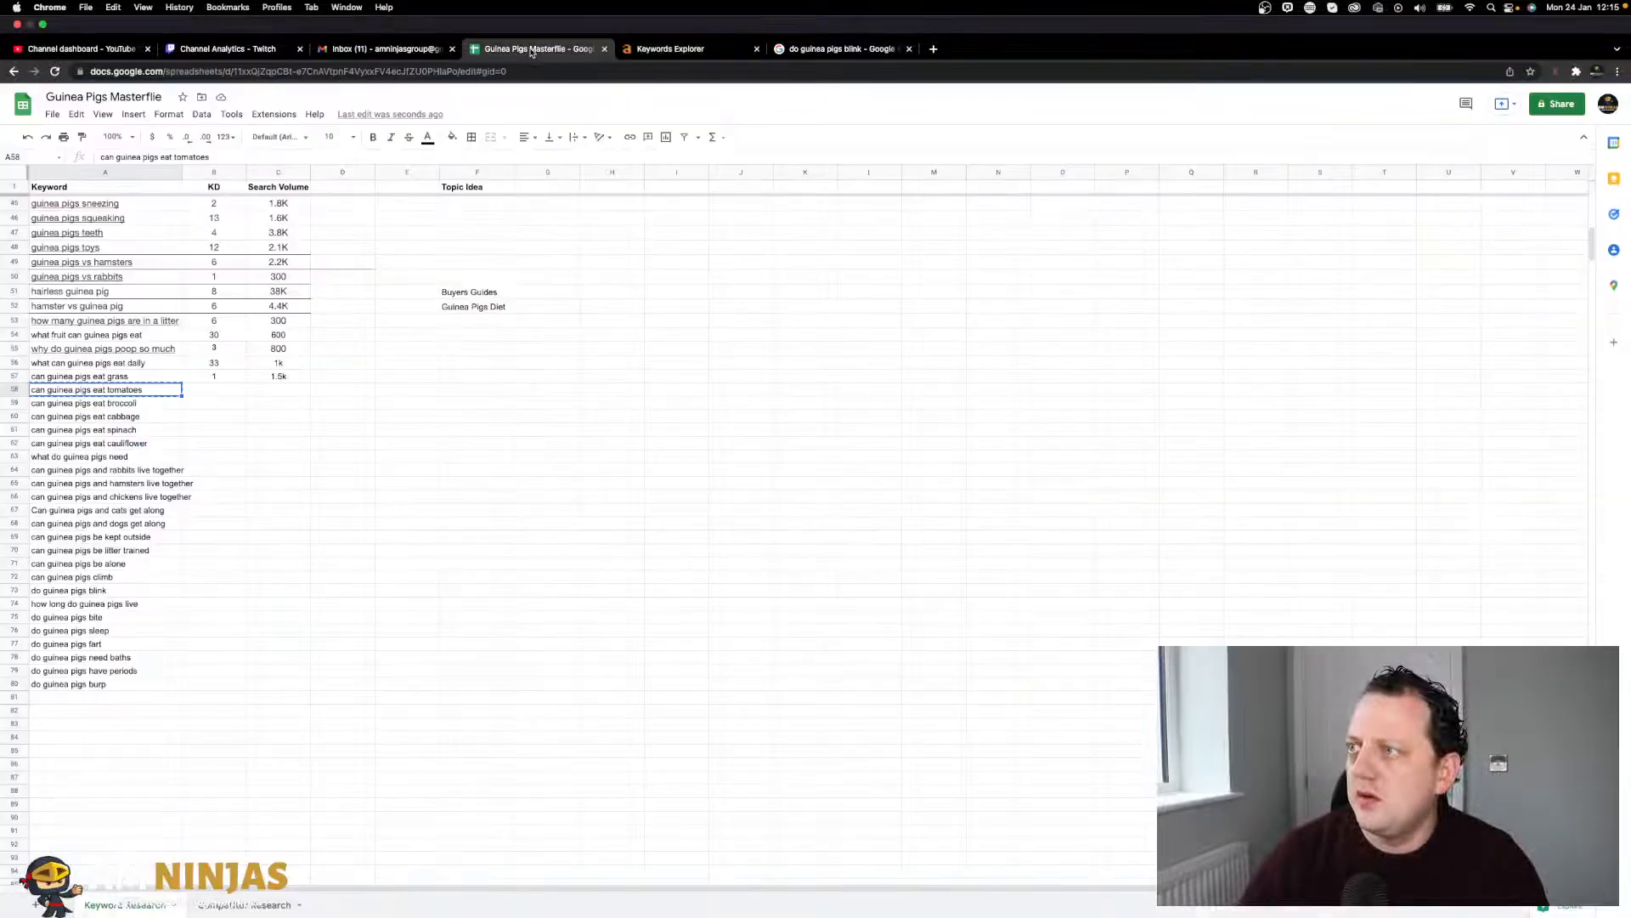
{"action": "key", "text": "Right"}
{"action": "type", "text": "1"}
{"action": "key", "text": "Tab"}
{"action": "type", "text": "6"}
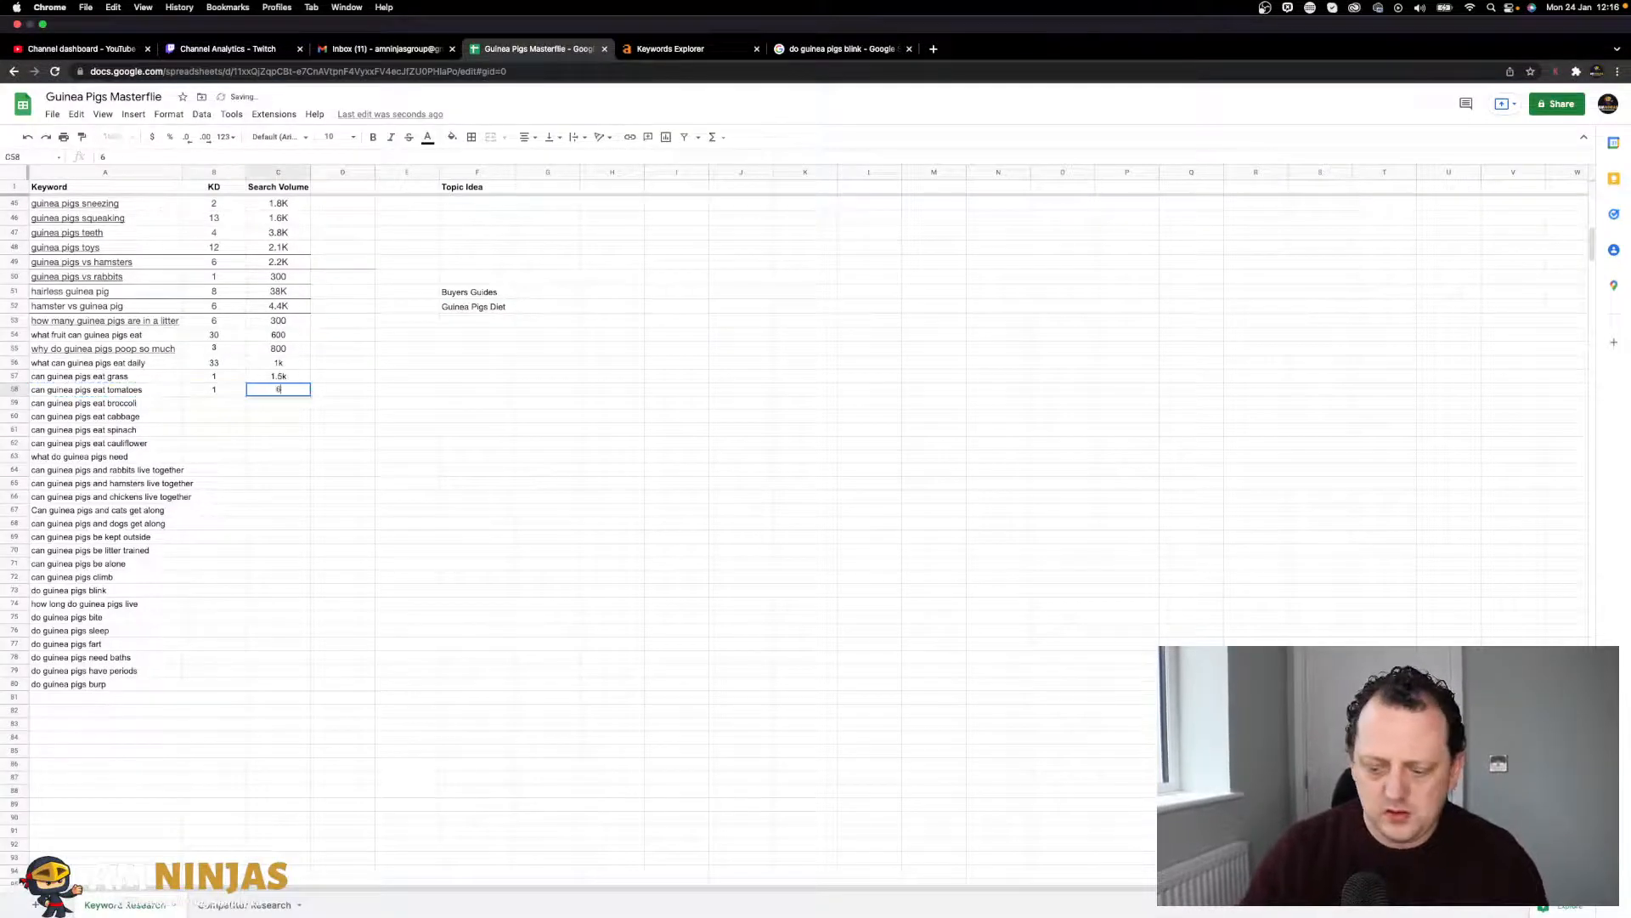
{"action": "type", "text": ".6k"}
{"action": "key", "text": "Return"}
- Look up 'can guinea pigs eat broccoli' and record KD 2 and volume 4.6k
{"action": "key", "text": "Left"}
{"action": "key", "text": "super+c"}
{"action": "left_click", "coordinate": [679, 48]}
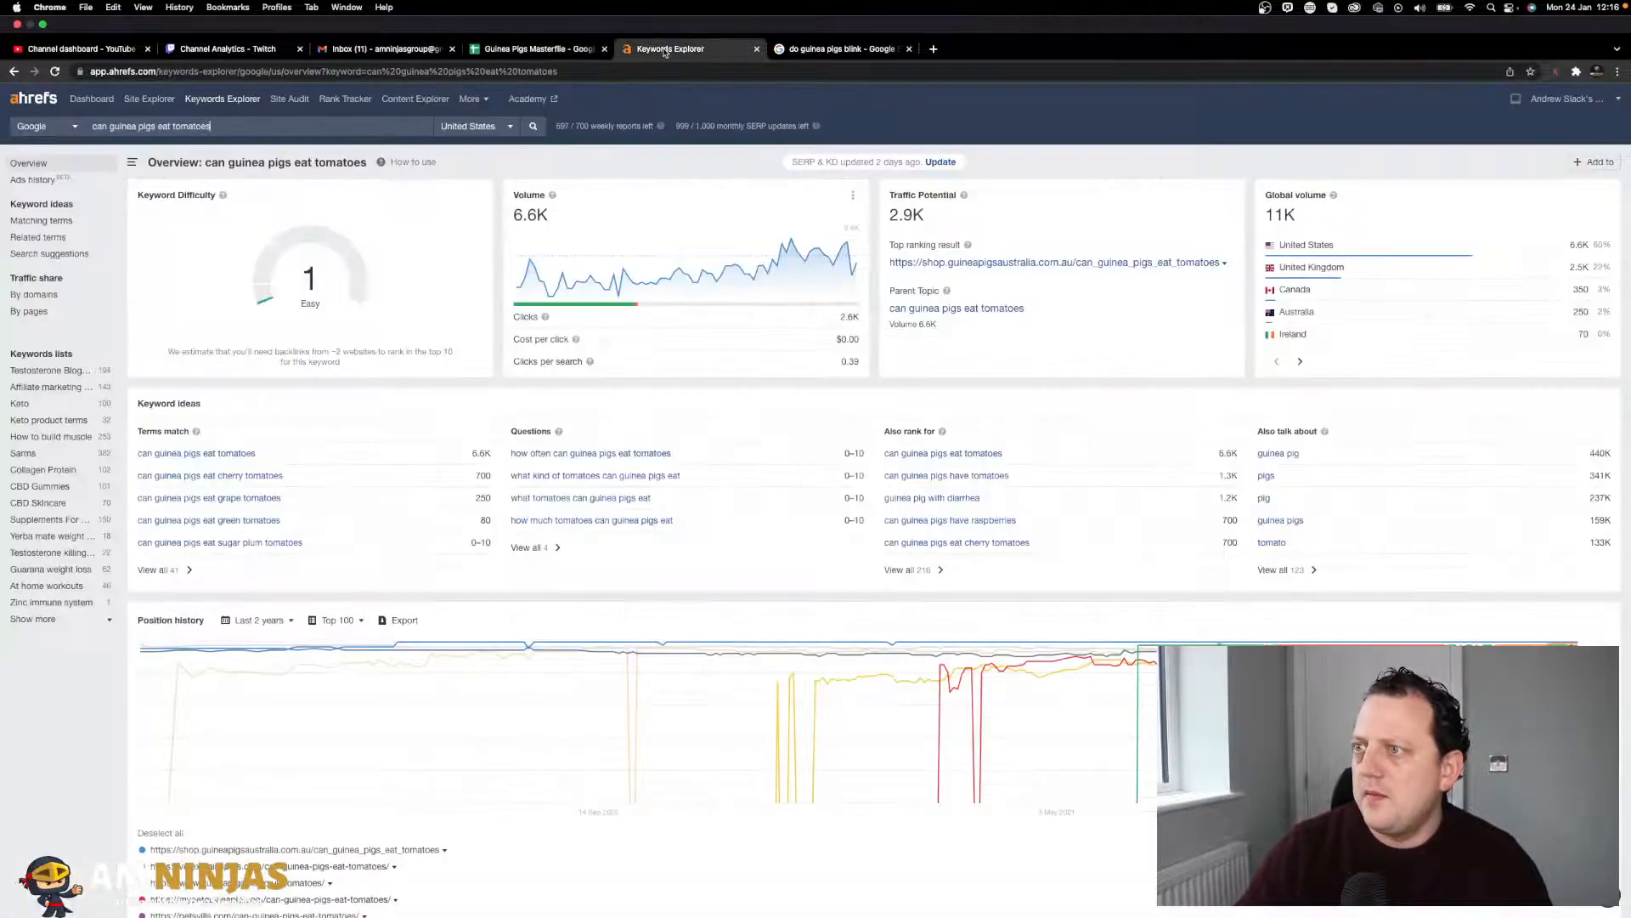
{"action": "key", "text": "super+a"}
{"action": "key", "text": "super+v"}
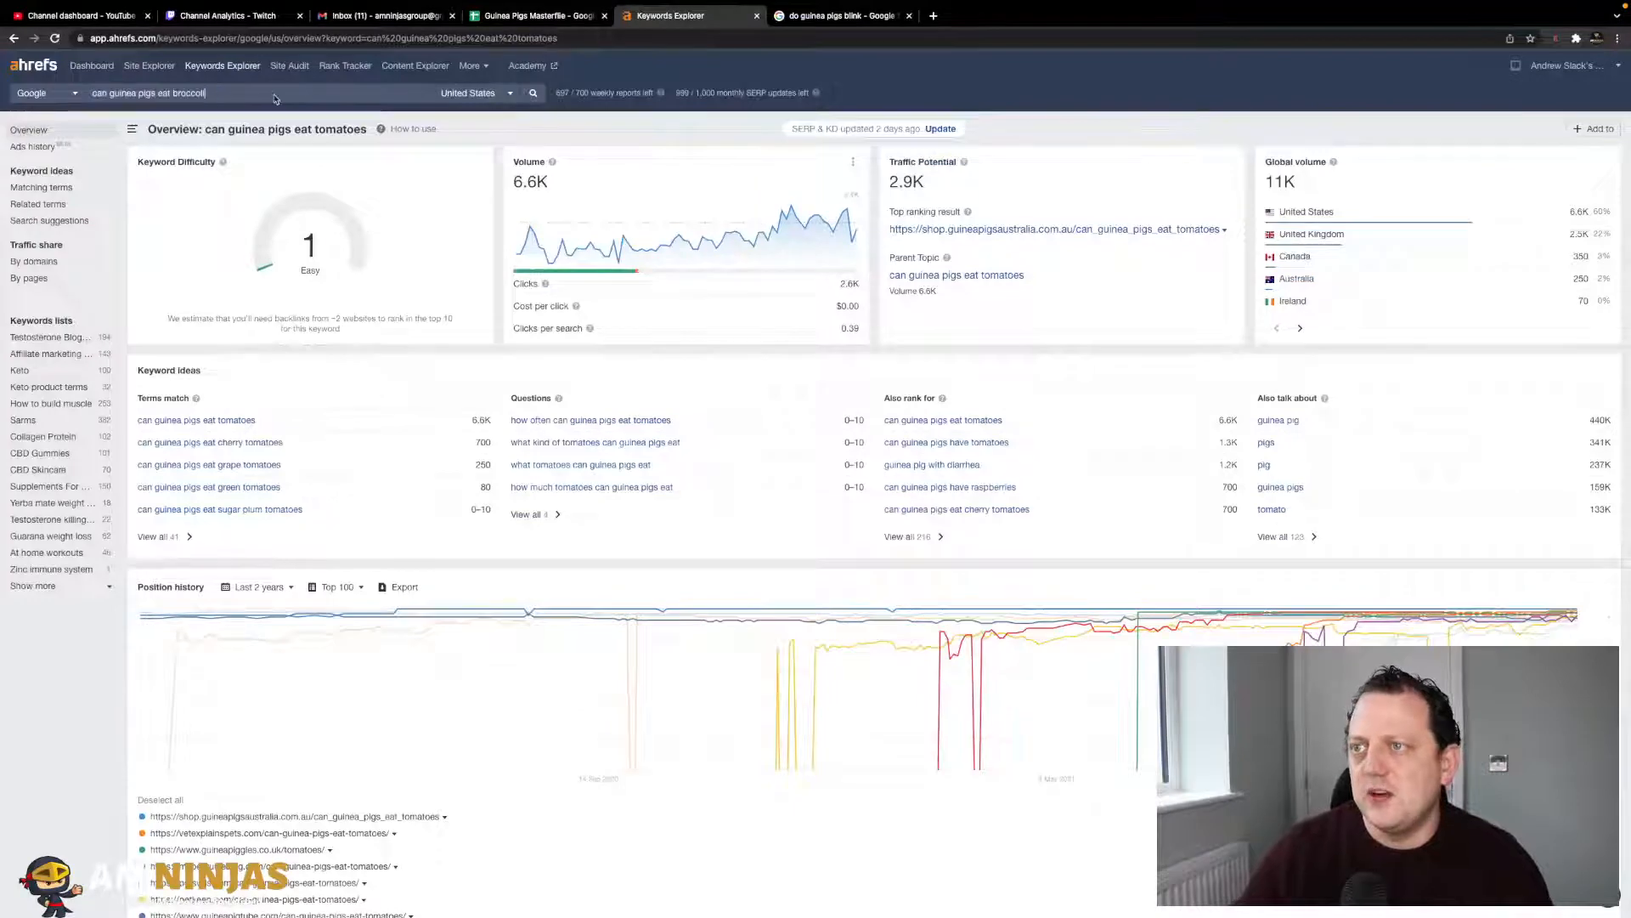
{"action": "key", "text": "Return"}
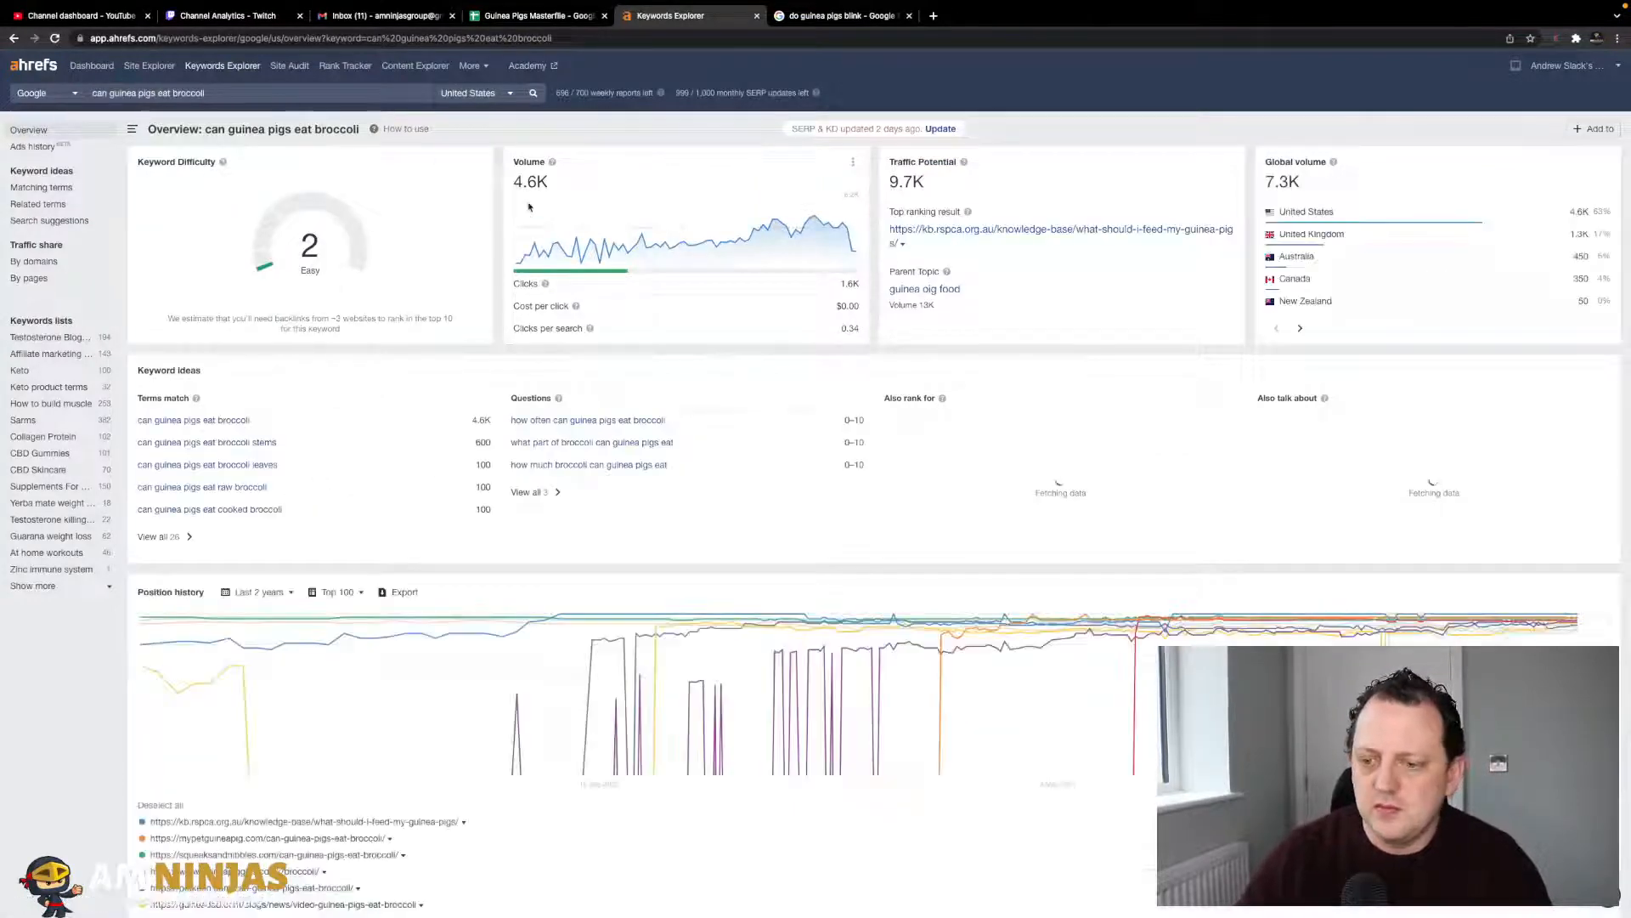
{"action": "left_click", "coordinate": [544, 15]}
{"action": "type", "text": "2"}
{"action": "key", "text": "Tab"}
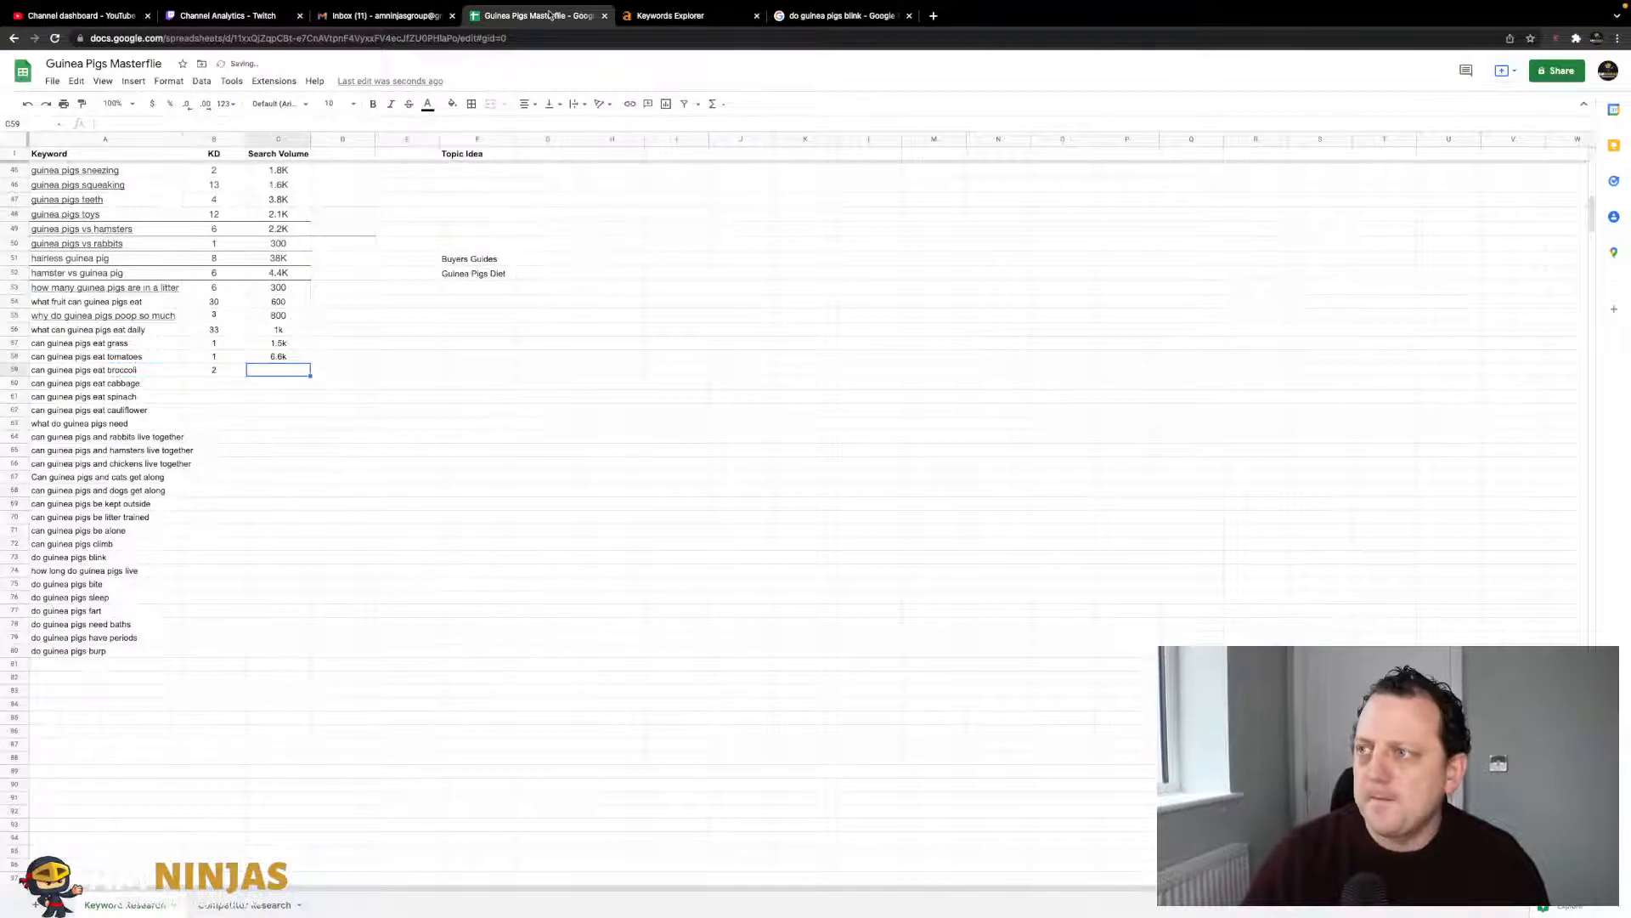
{"action": "left_click", "coordinate": [671, 16]}
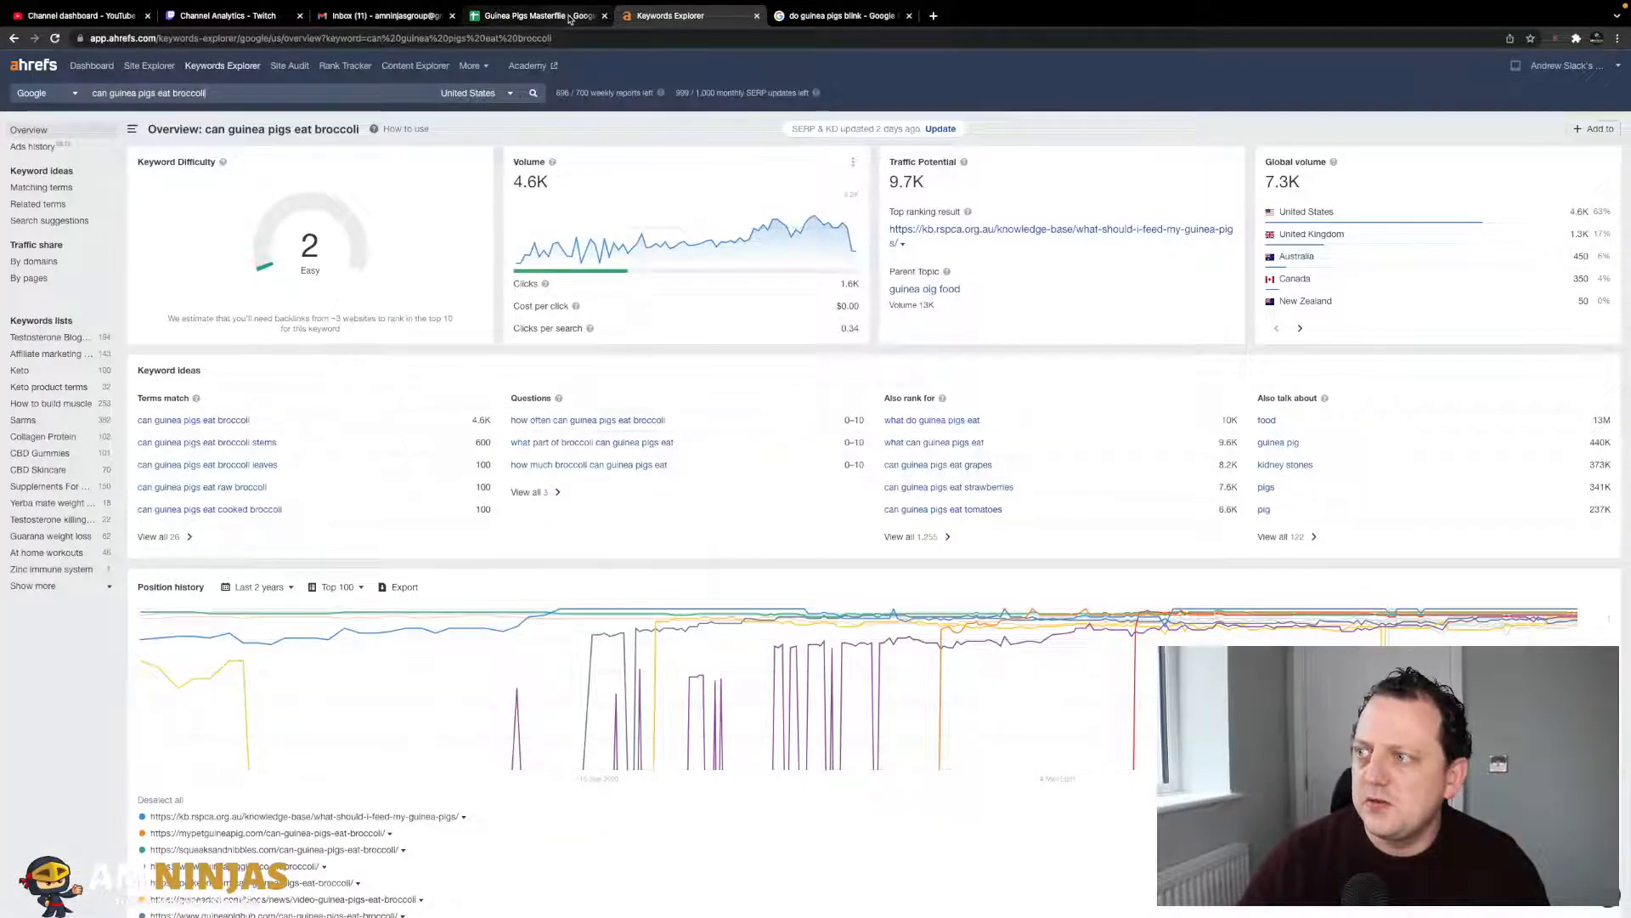
{"action": "left_click", "coordinate": [569, 16]}
{"action": "type", "text": "4.6k"}
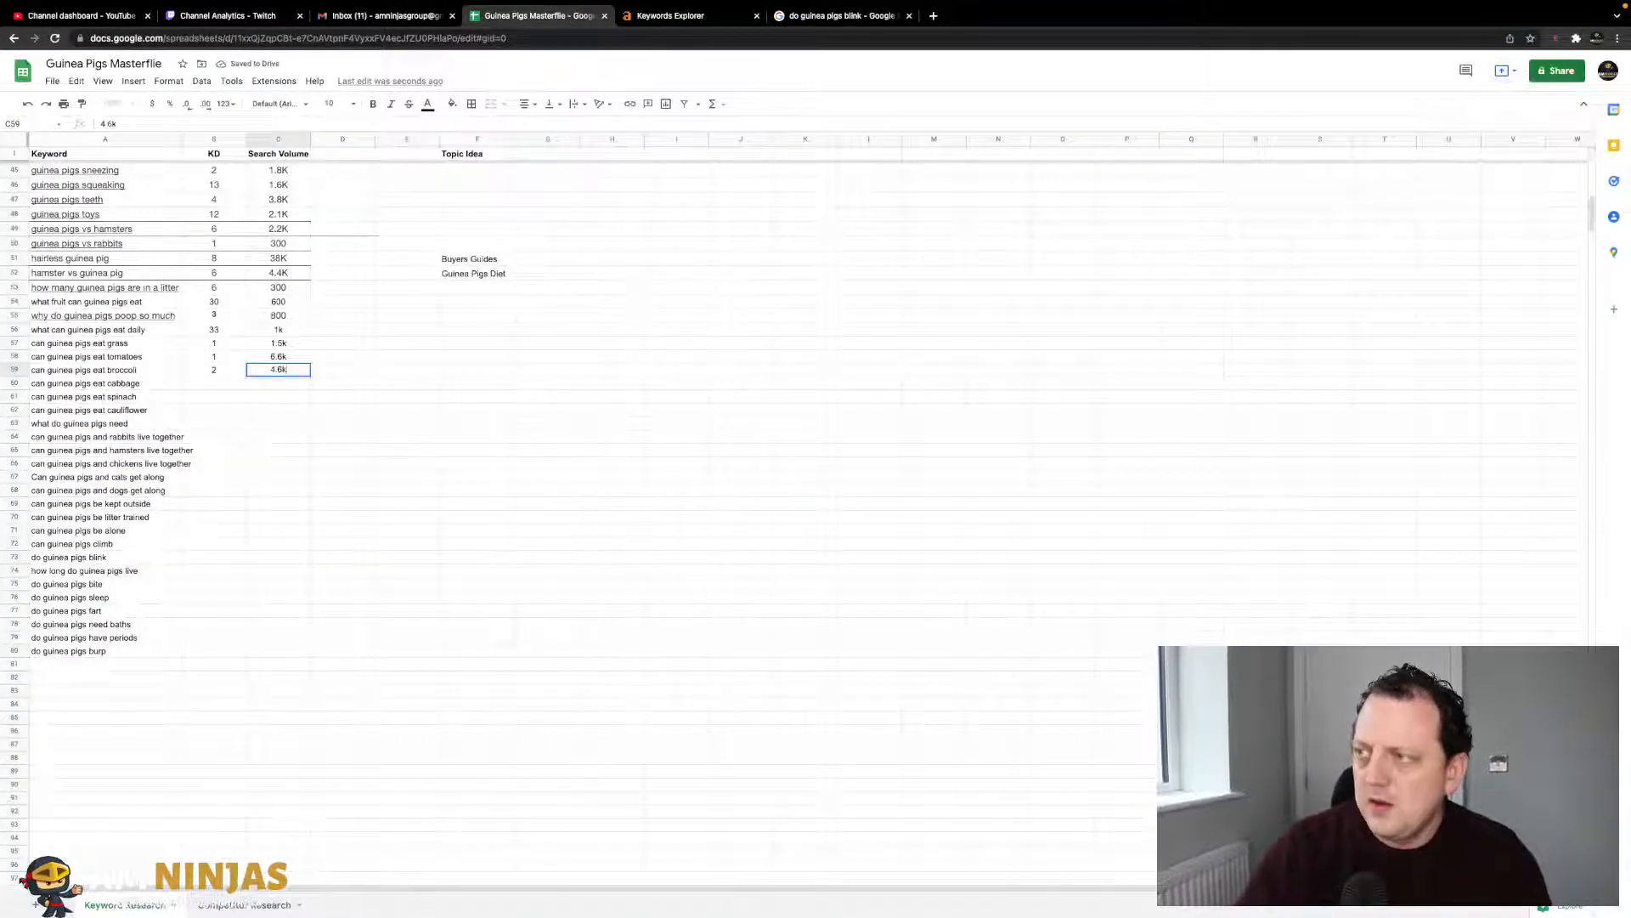
{"action": "key", "text": "Return"}
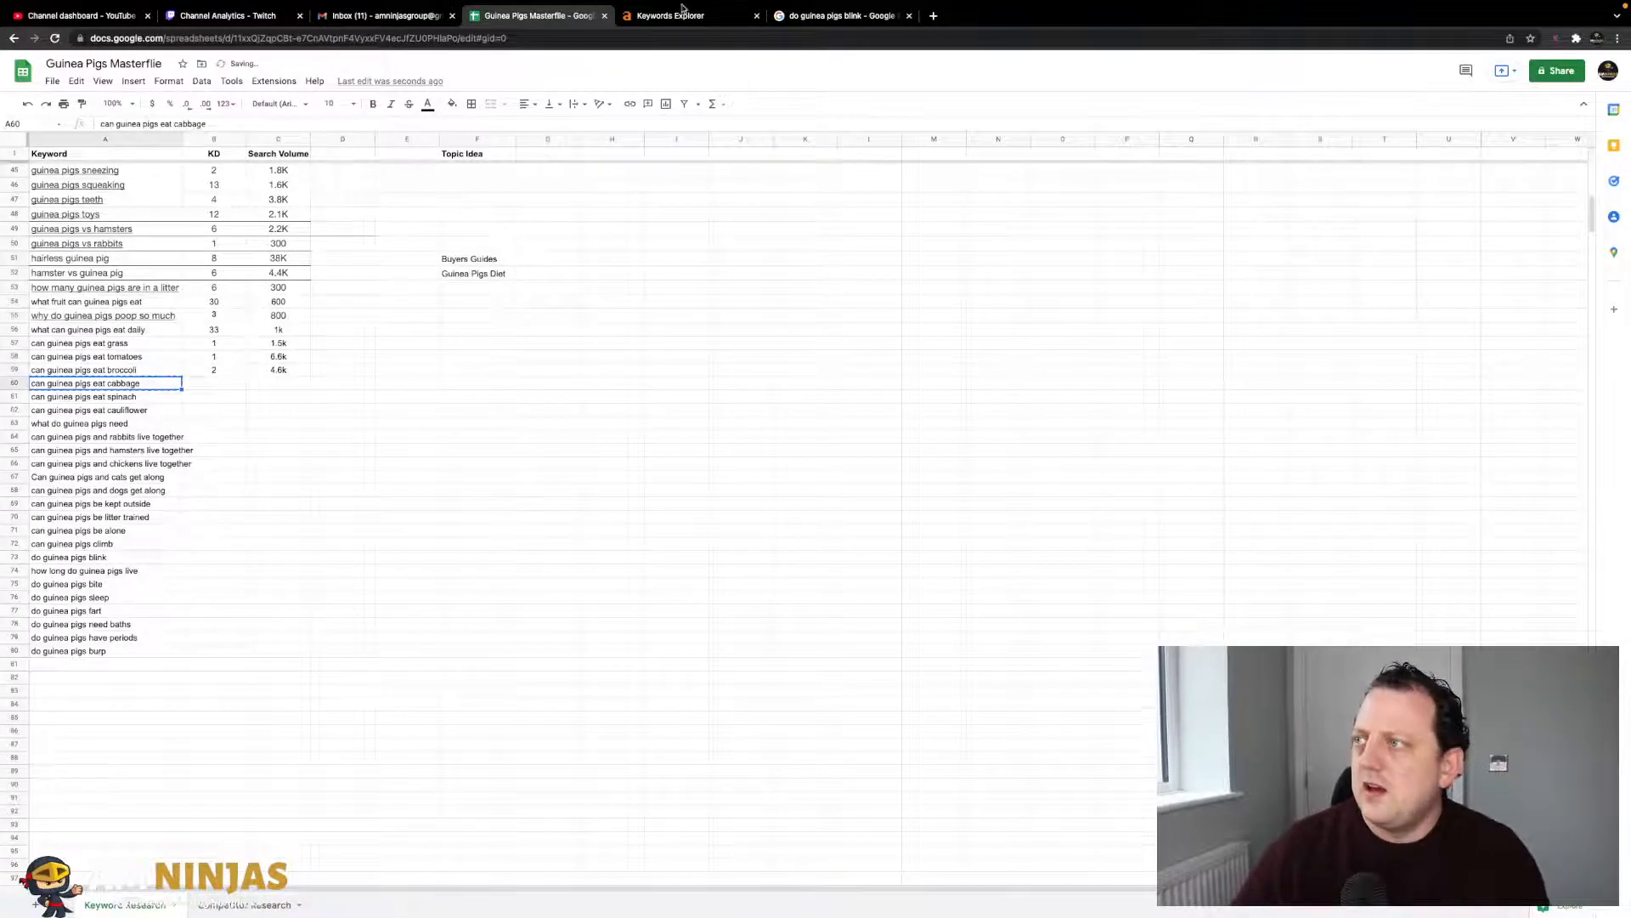
- Look up 'can guinea pigs eat cabbage' and record KD 2 and volume 3.4k
{"action": "left_click", "coordinate": [676, 12]}
{"action": "triple_click", "coordinate": [311, 91]}
{"action": "key", "text": "super+v"}
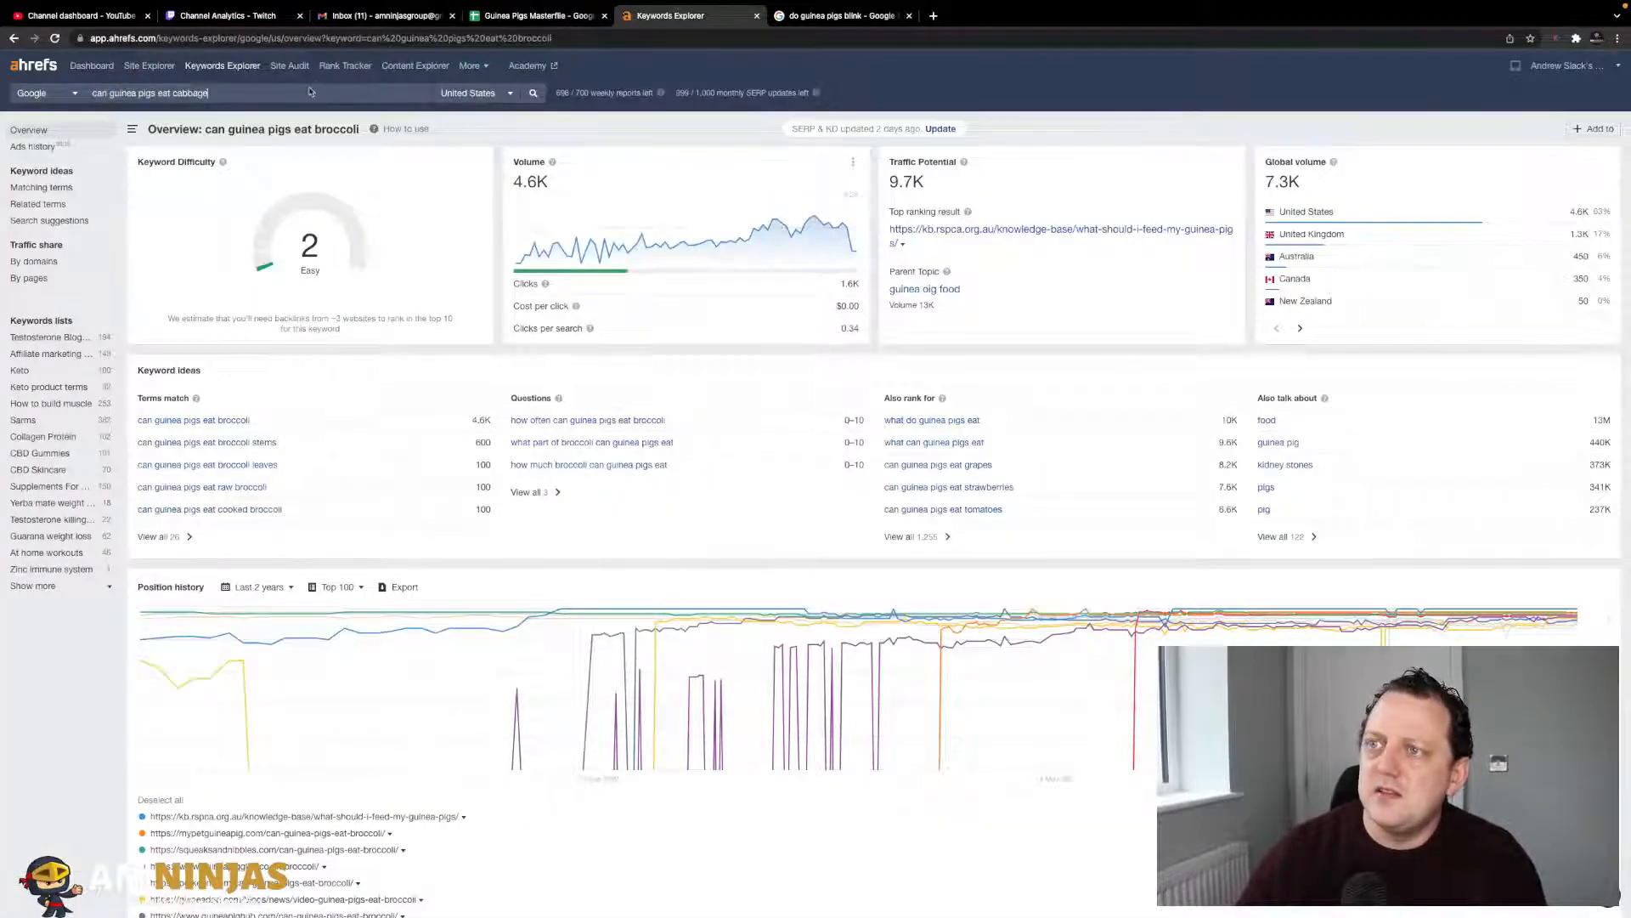
{"action": "key", "text": "Return"}
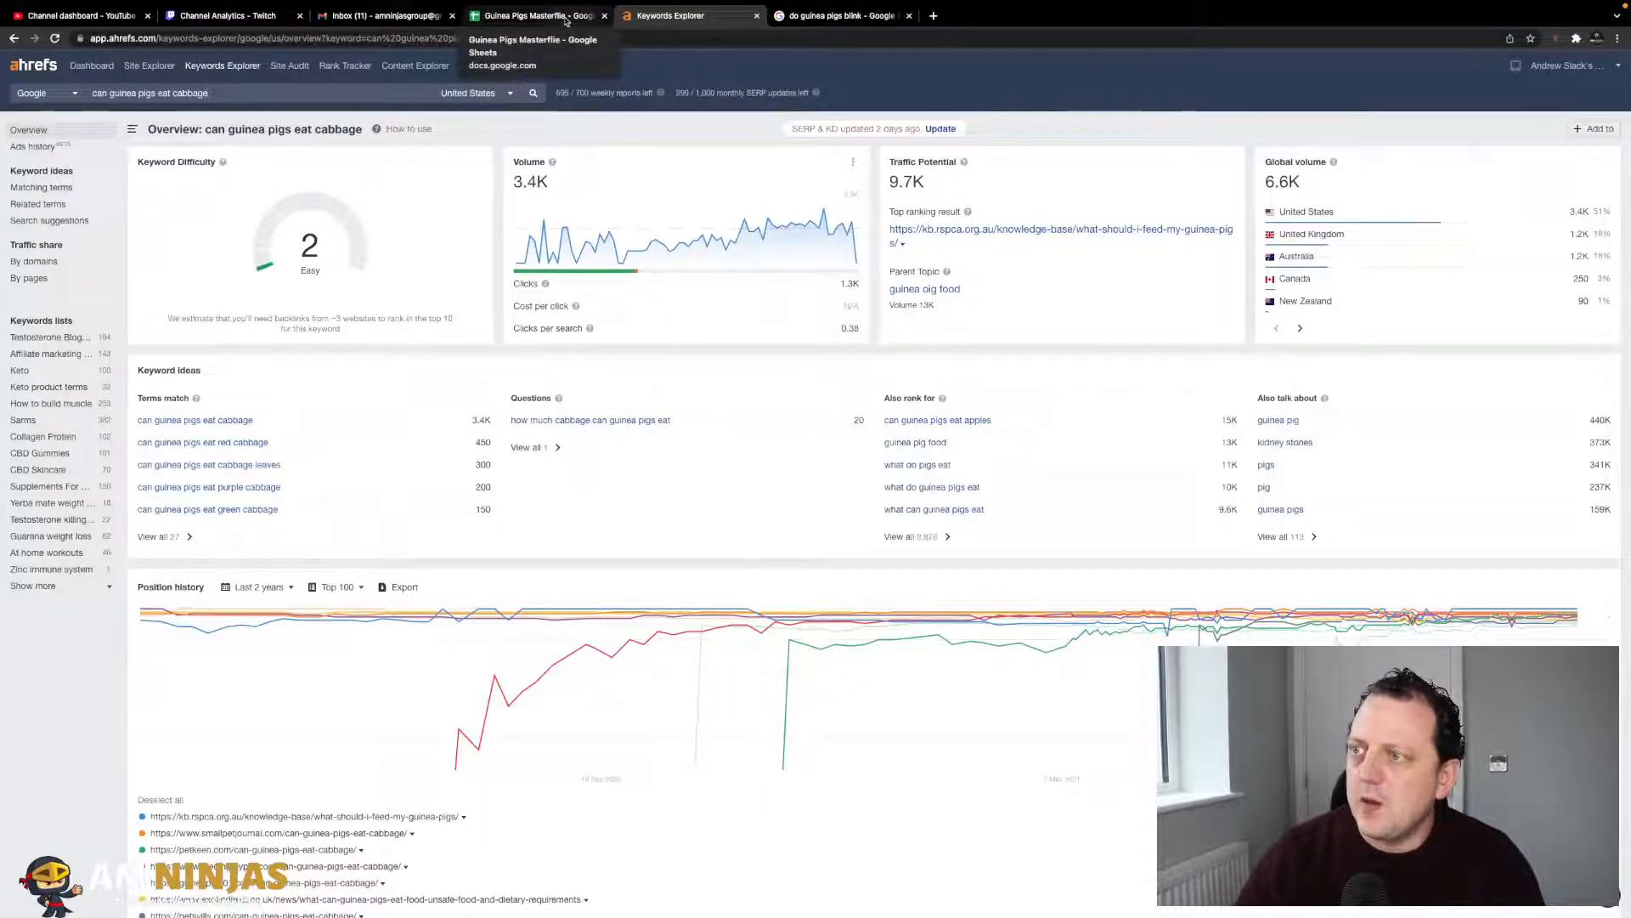
{"action": "left_click", "coordinate": [568, 17]}
{"action": "key", "text": "Right"}
{"action": "type", "text": "2"}
{"action": "key", "text": "Return"}
{"action": "left_click", "coordinate": [671, 16]}
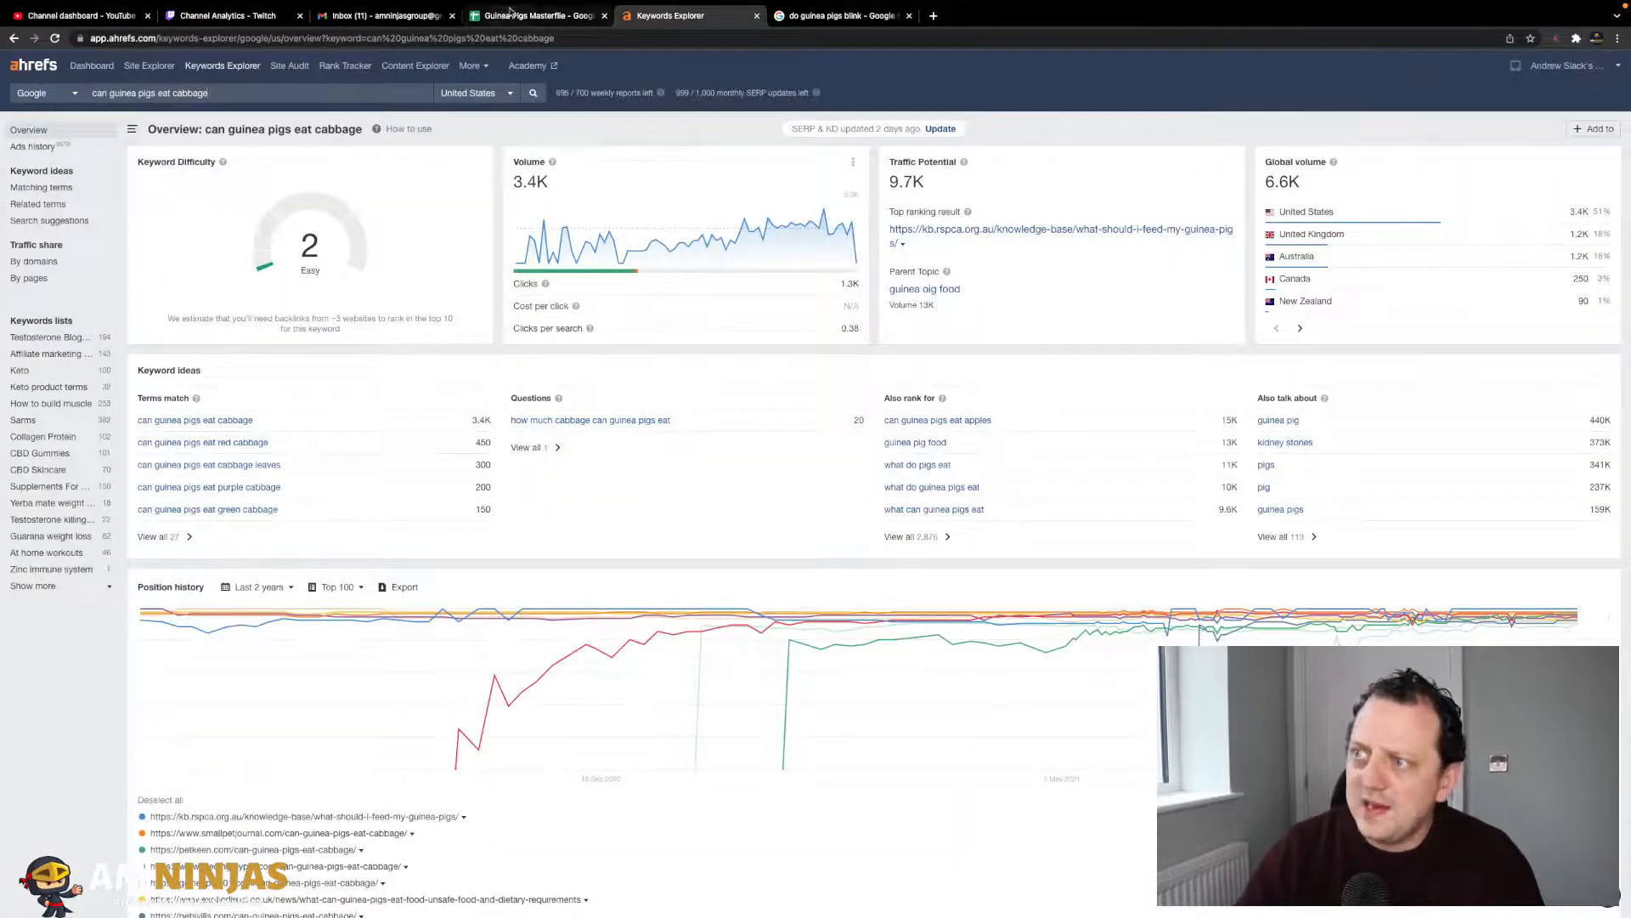
{"action": "left_click", "coordinate": [537, 16]}
{"action": "type", "text": "3.4k"}
{"action": "key", "text": "Return"}
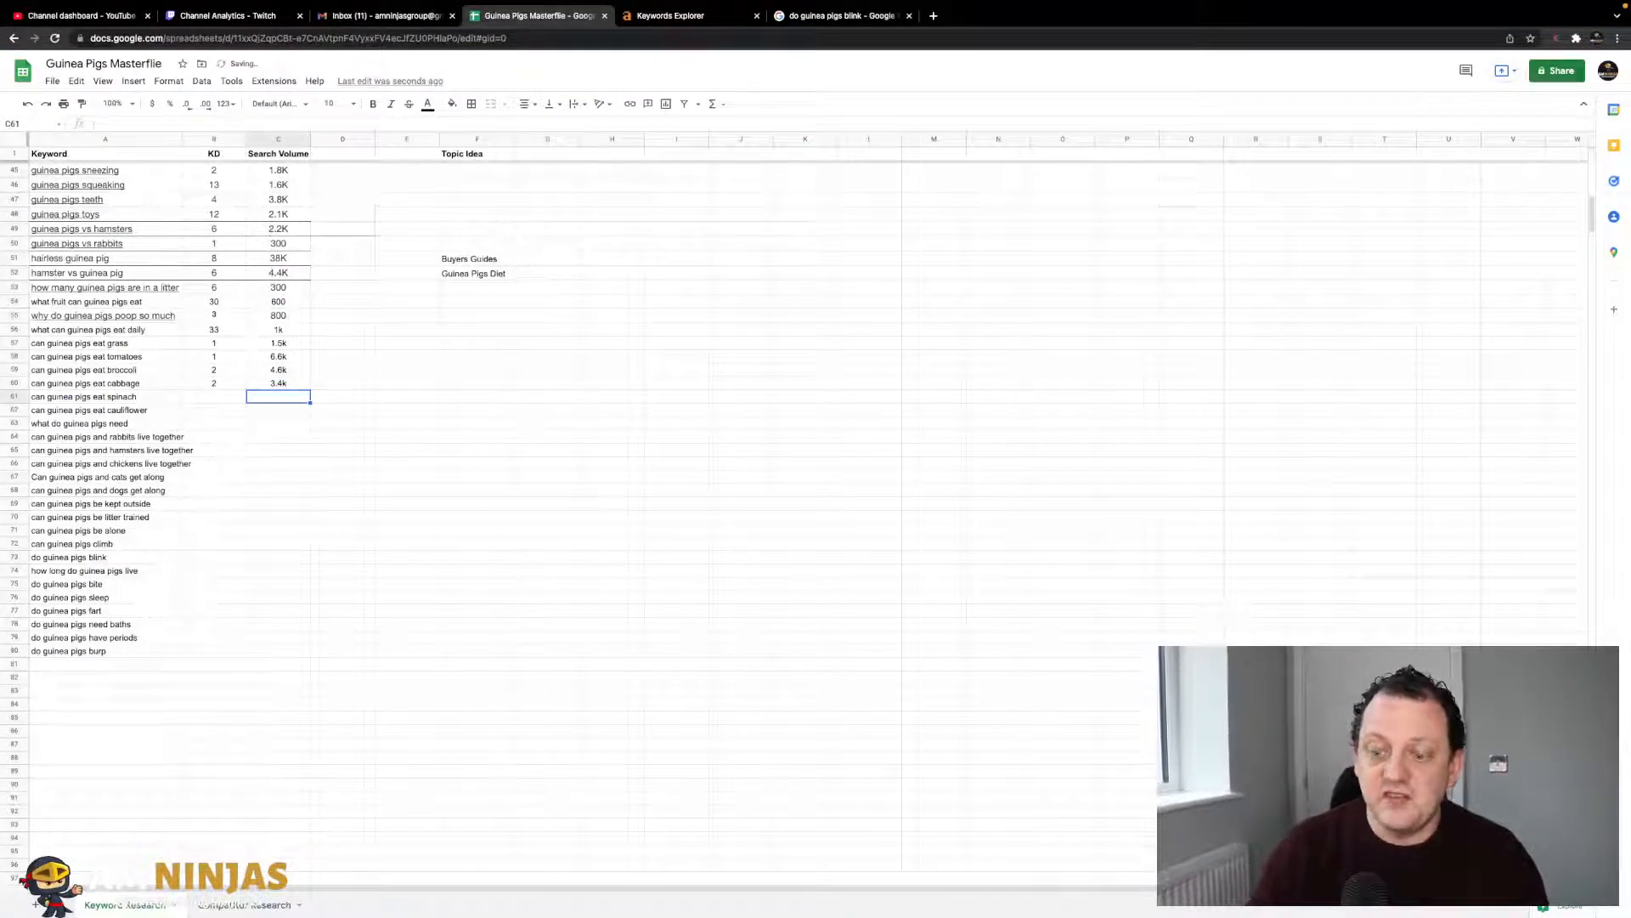
- Look up 'can guinea pigs eat spinach' and record KD 1 and volume 4.0k
{"action": "key", "text": "Left"}
{"action": "key", "text": "Left"}
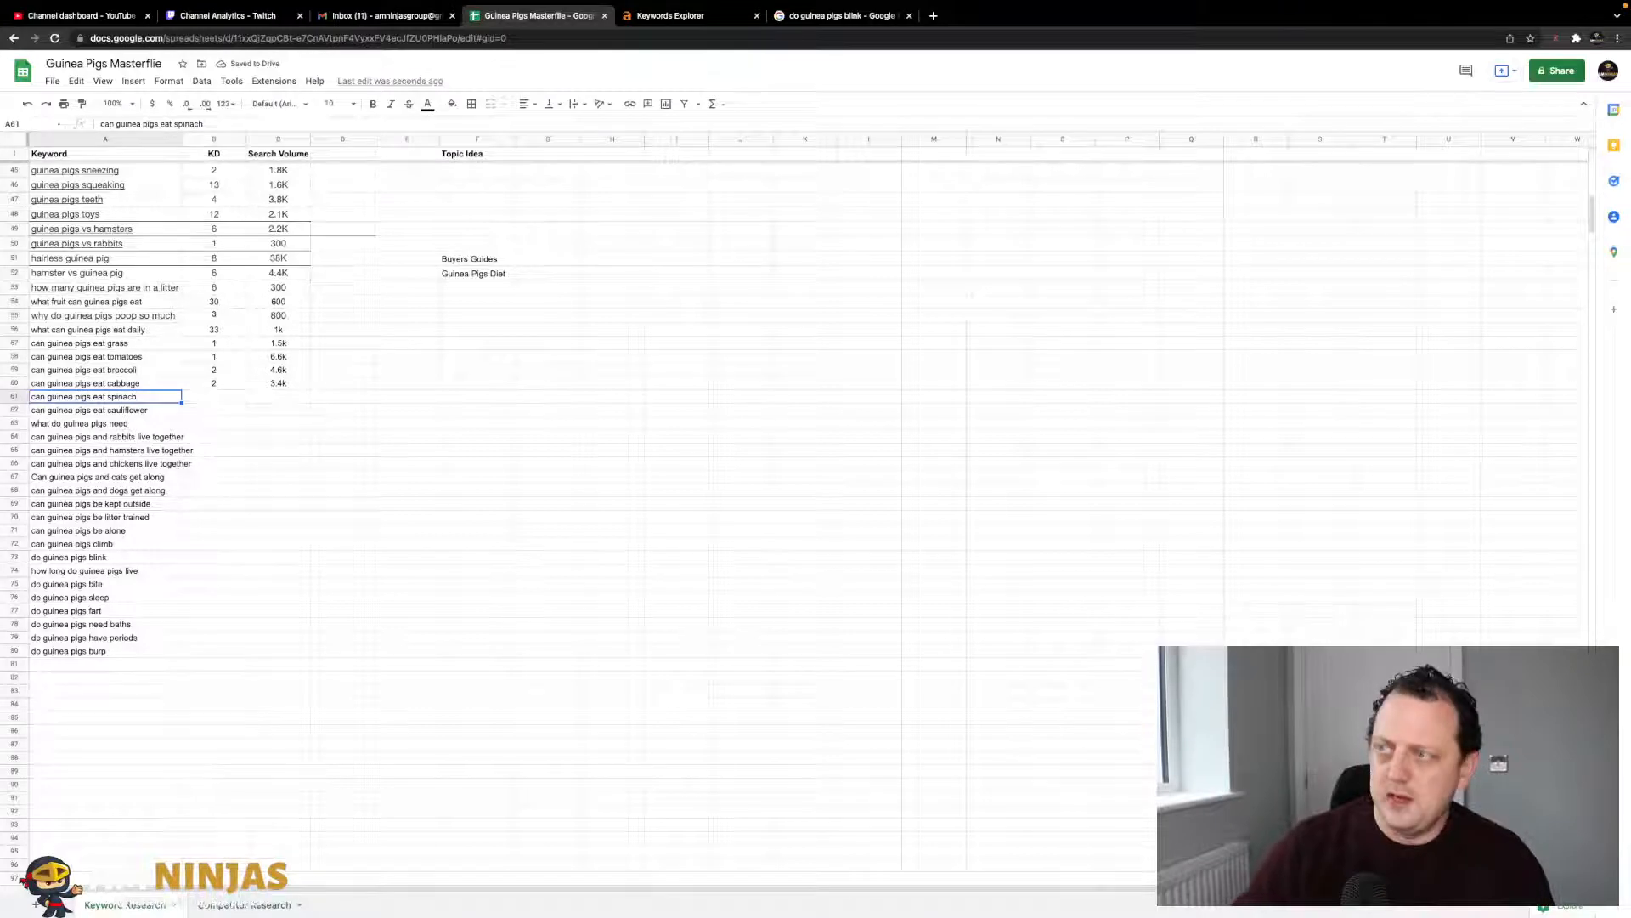
{"action": "left_click", "coordinate": [704, 17]}
{"action": "triple_click", "coordinate": [383, 99]}
{"action": "key", "text": "ctrl+v"}
{"action": "key", "text": "Return"}
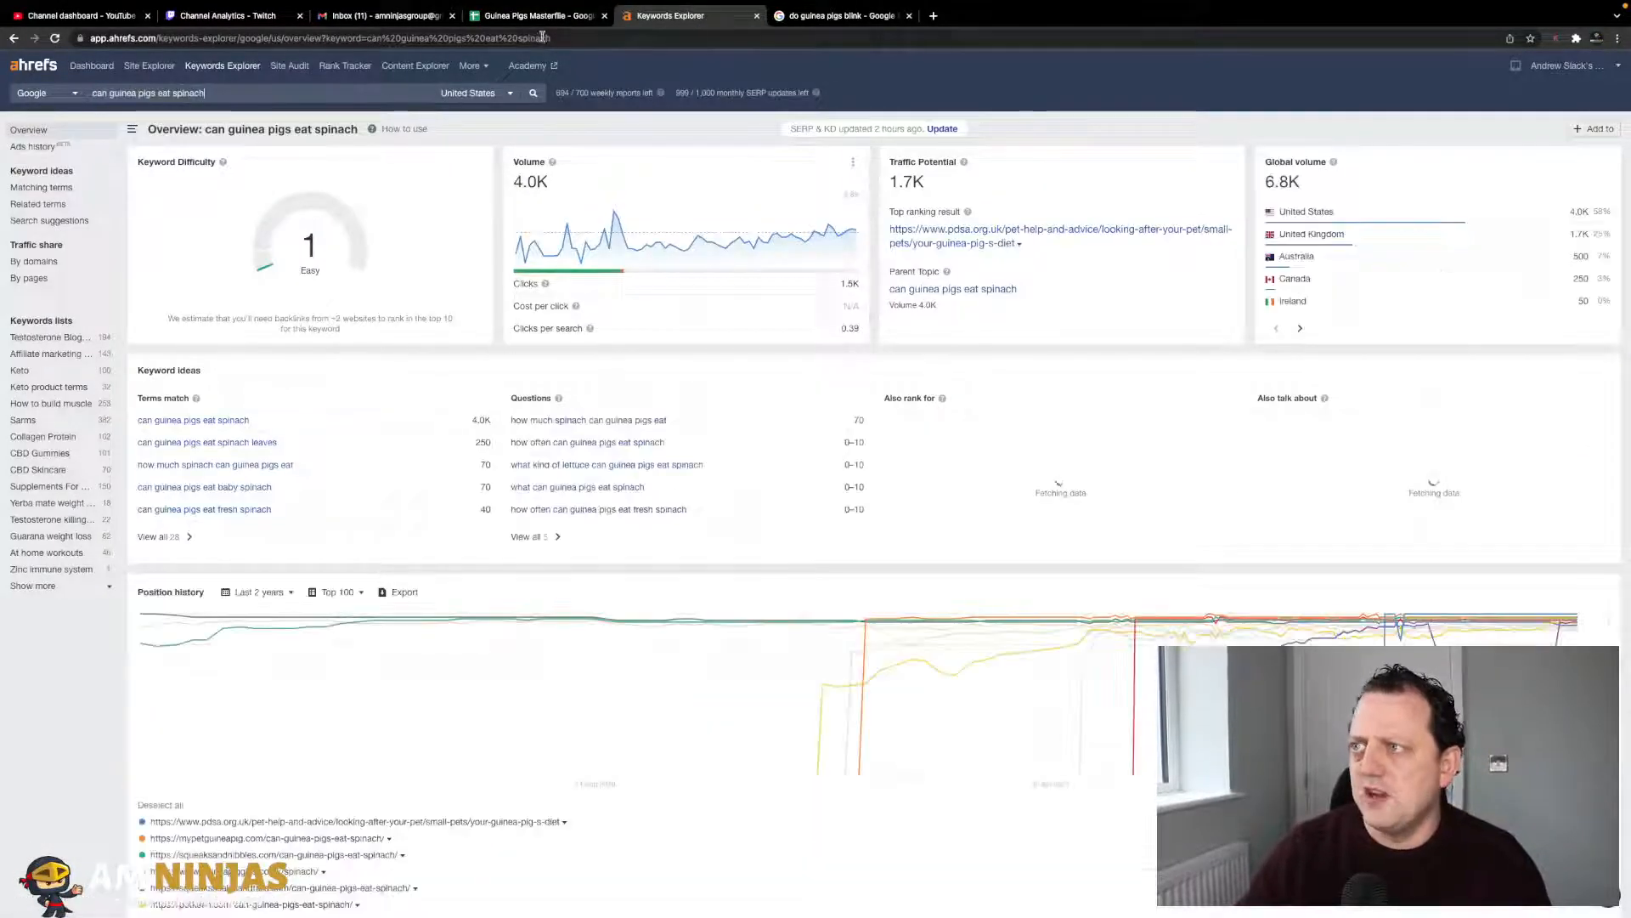
{"action": "left_click", "coordinate": [539, 18]}
{"action": "key", "text": "Right"}
{"action": "type", "text": "1"}
{"action": "key", "text": "Tab"}
{"action": "type", "text": "4"}
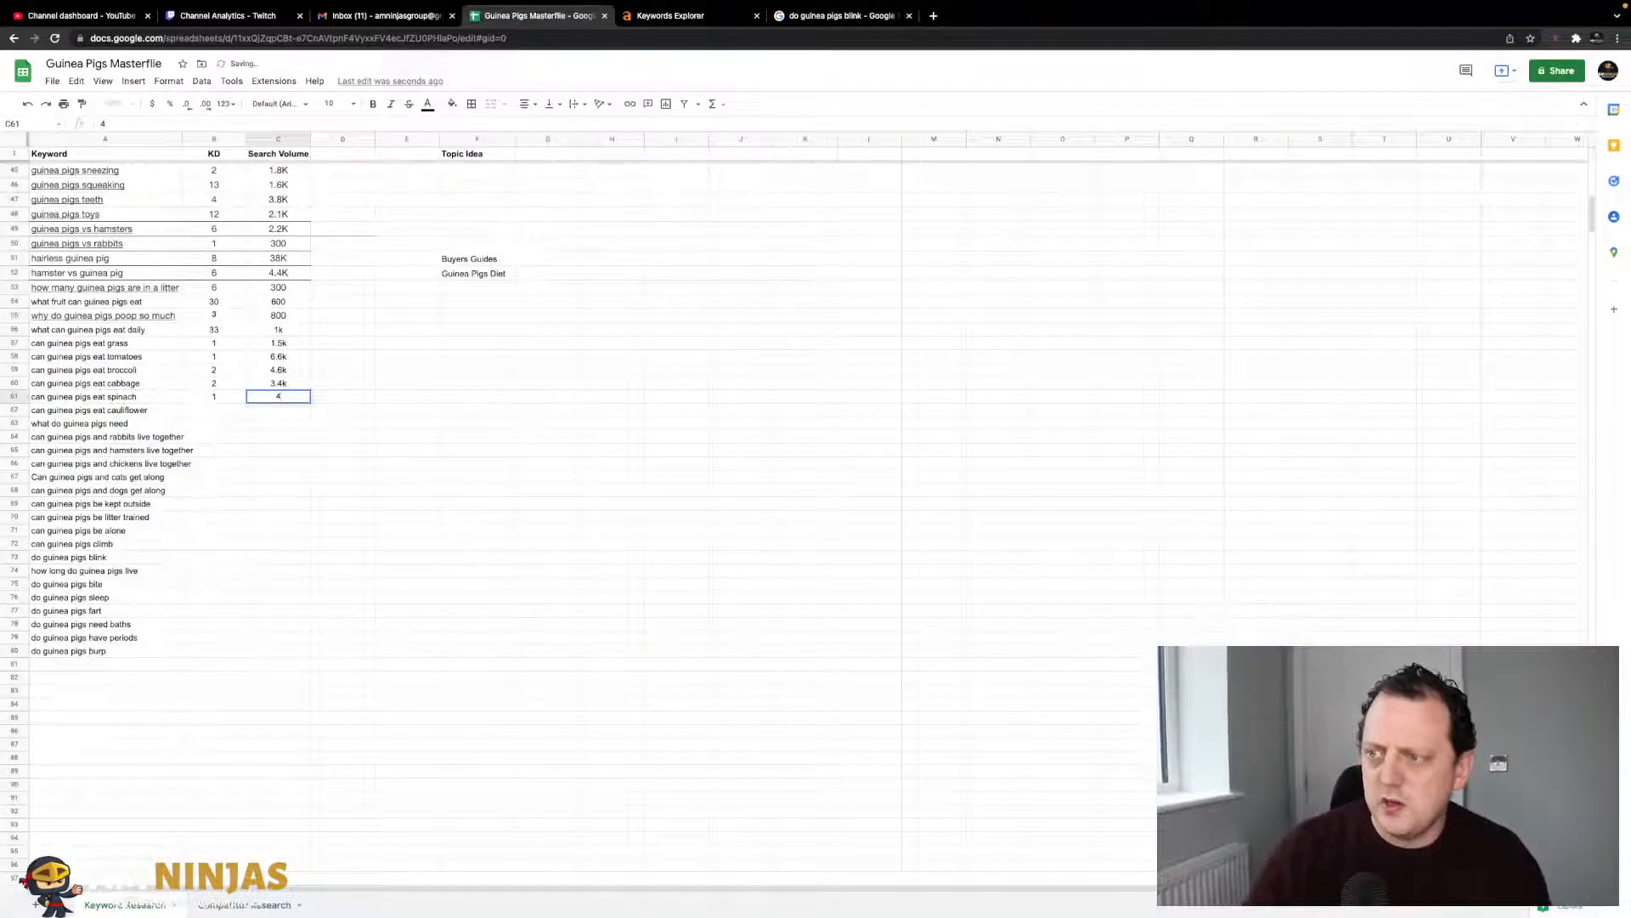
{"action": "key", "text": "Down"}
- Look up 'can guinea pigs eat cauliflower' and record KD 0 and volume 1.6k
{"action": "key", "text": "Left"}
{"action": "key", "text": "Left"}
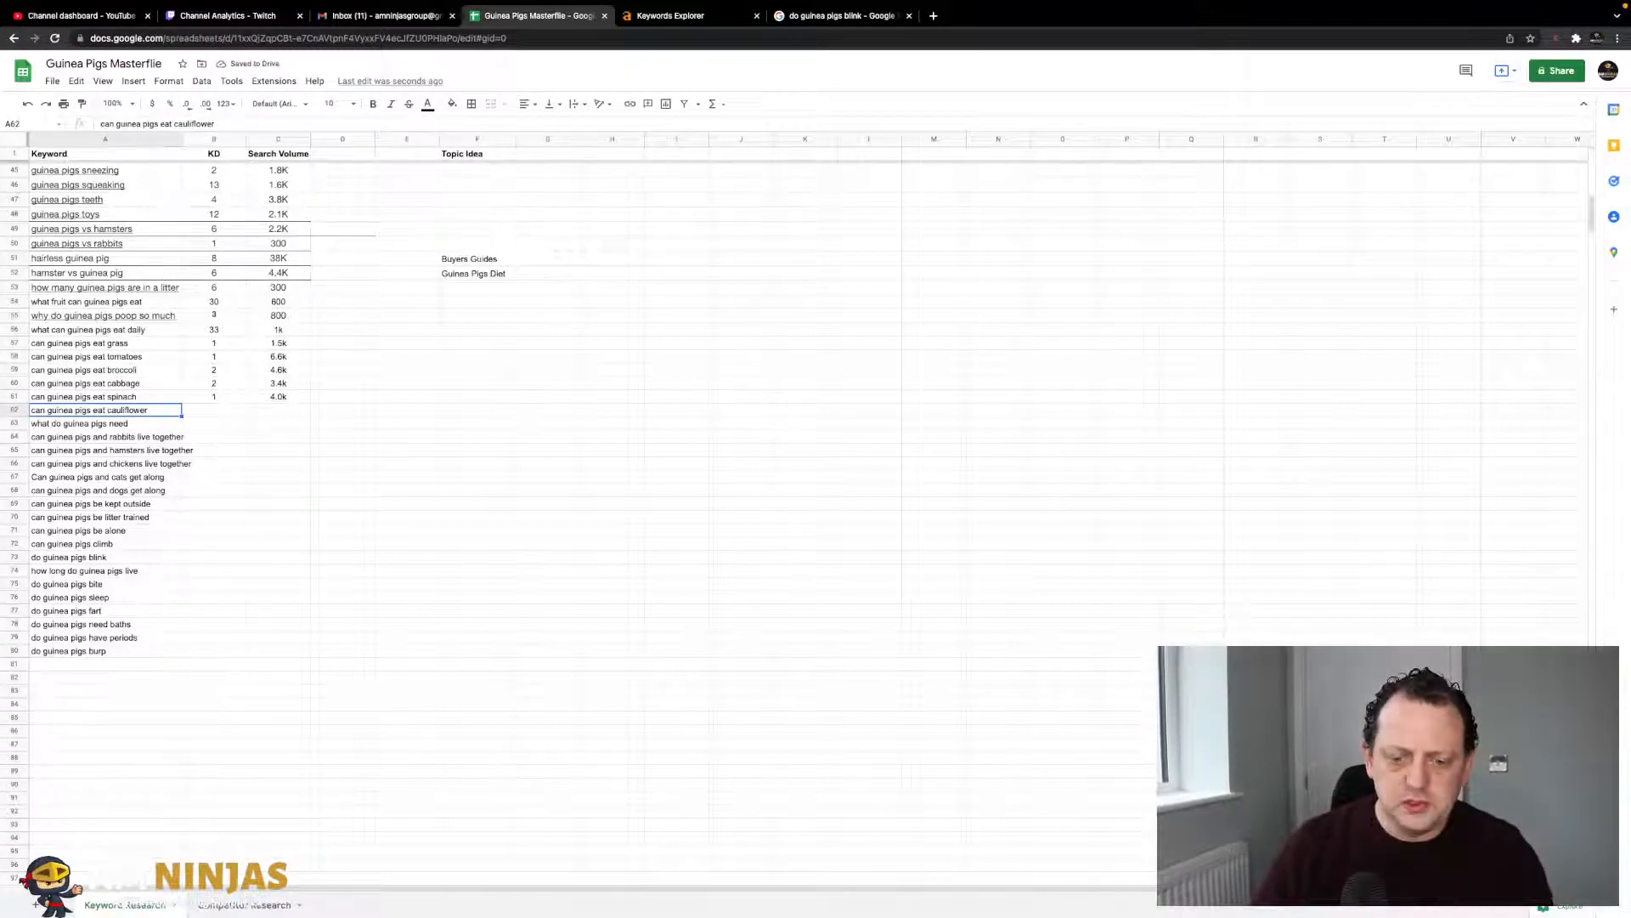
{"action": "left_click", "coordinate": [667, 15]}
{"action": "triple_click", "coordinate": [262, 98]}
{"action": "key", "text": "super+v"}
{"action": "key", "text": "Return"}
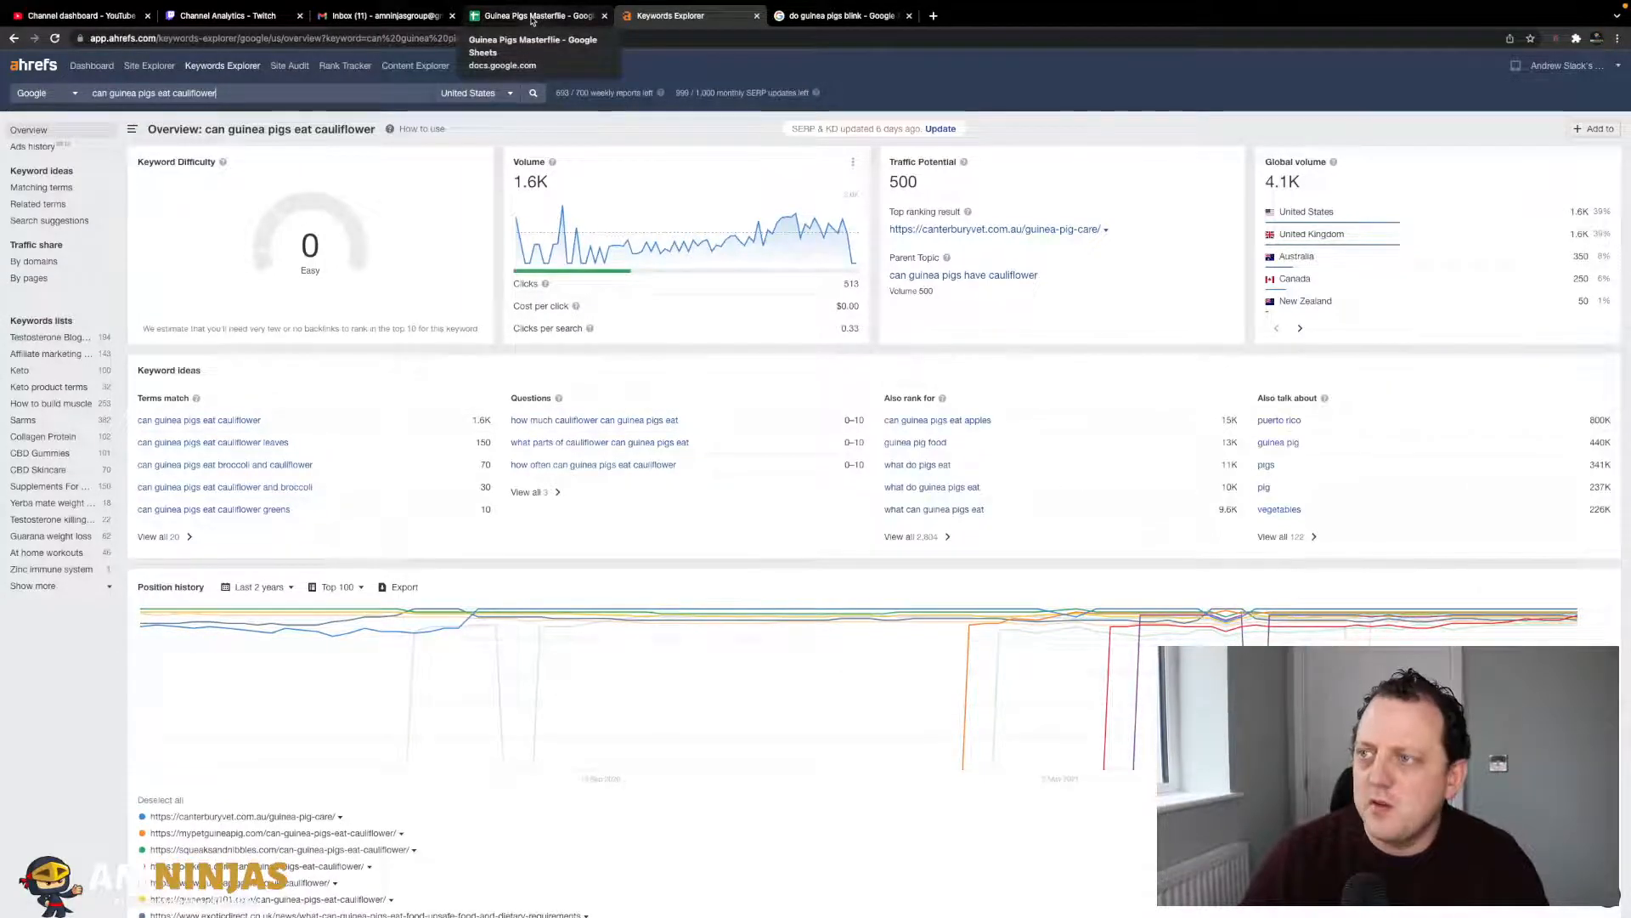
{"action": "left_click", "coordinate": [531, 17]}
{"action": "type", "text": "0"}
{"action": "key", "text": "Tab"}
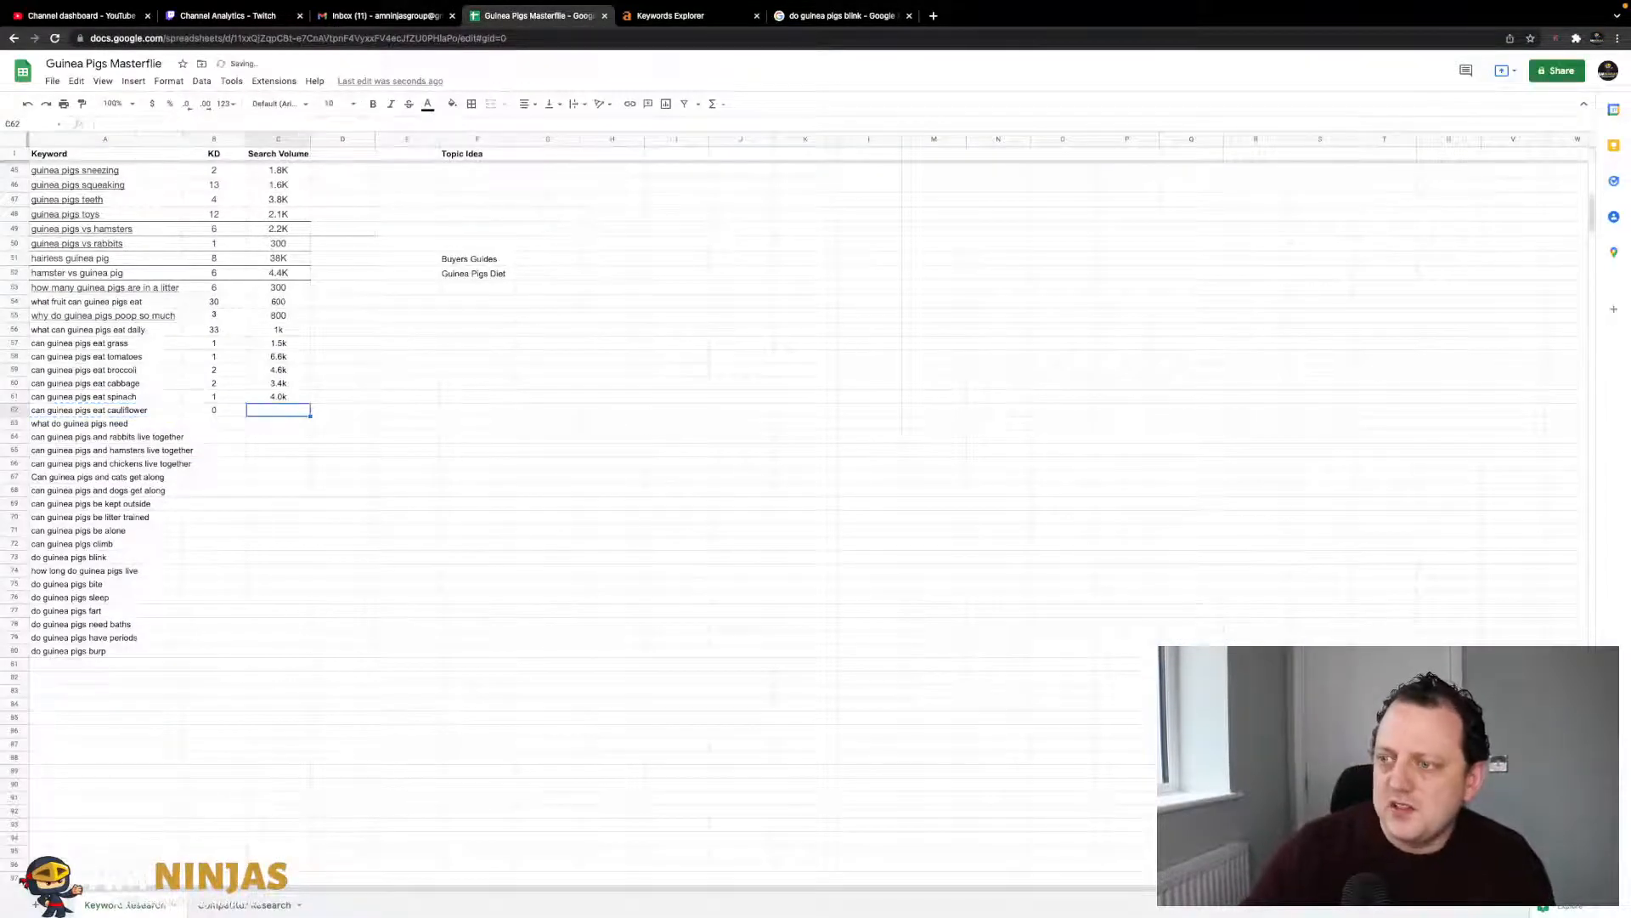
{"action": "left_click", "coordinate": [680, 15]}
{"action": "left_click", "coordinate": [575, 19]}
{"action": "type", "text": "1.6"}
{"action": "key", "text": "Return"}
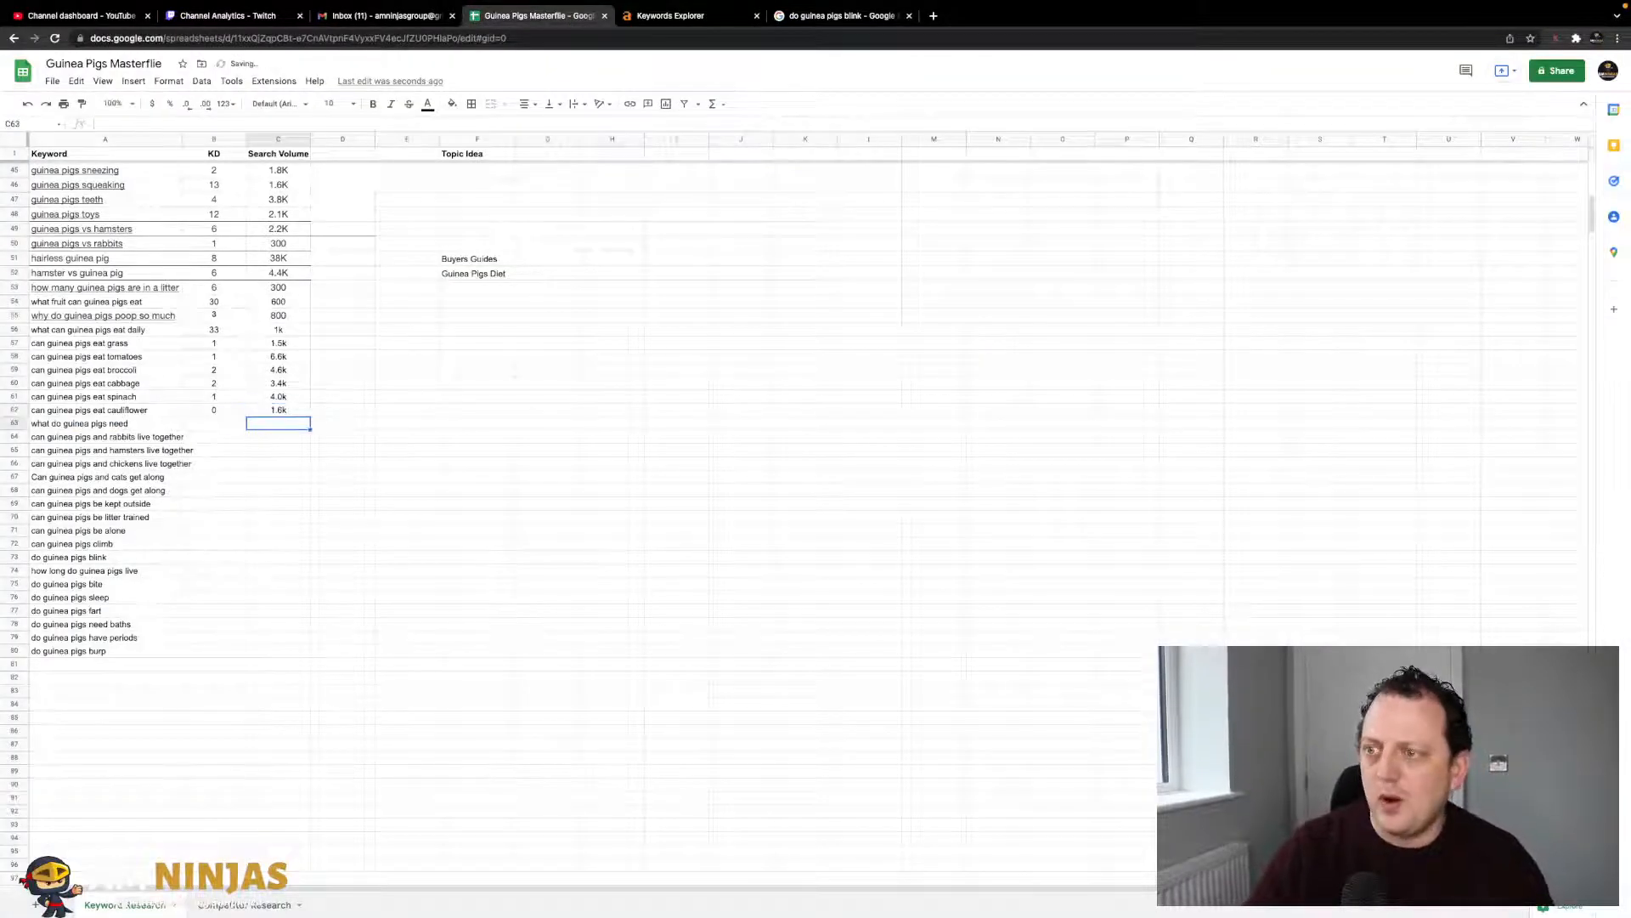
{"action": "key", "text": "Left"}
{"action": "key", "text": "Left"}
{"action": "key", "text": "ctrl+c"}
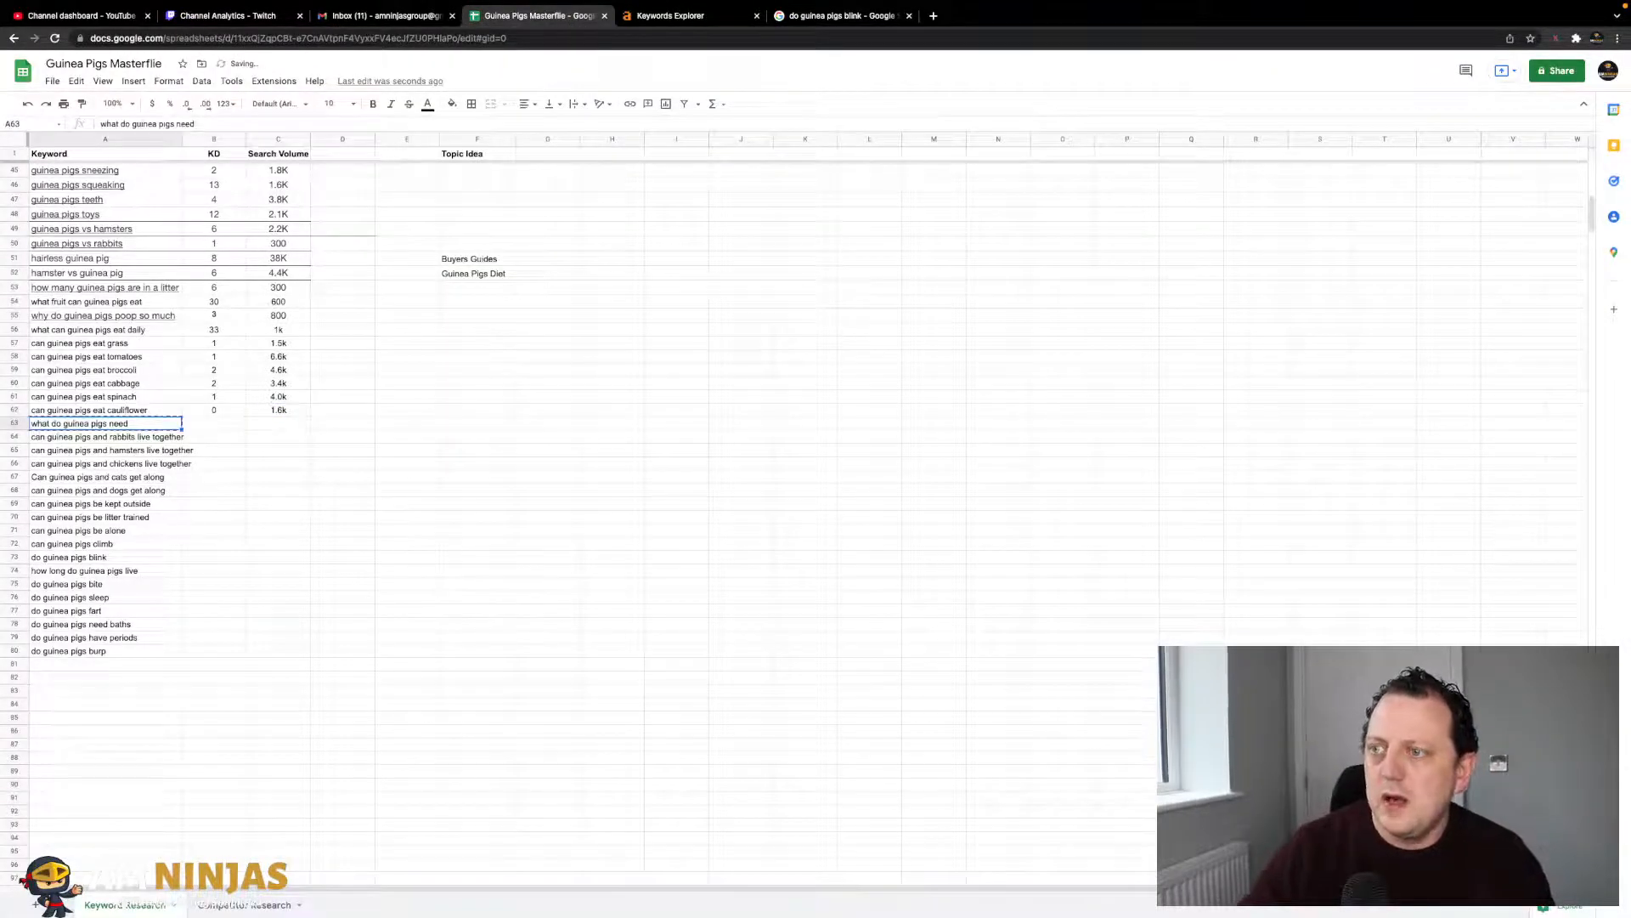
{"action": "left_click", "coordinate": [676, 17]}
- Look up 'what do guinea pigs need' in Ahrefs and record KD 37 and volume 1.0k in row 63
{"action": "left_click", "coordinate": [341, 92]}
{"action": "key", "text": "ctrl+v"}
{"action": "key", "text": "Return"}
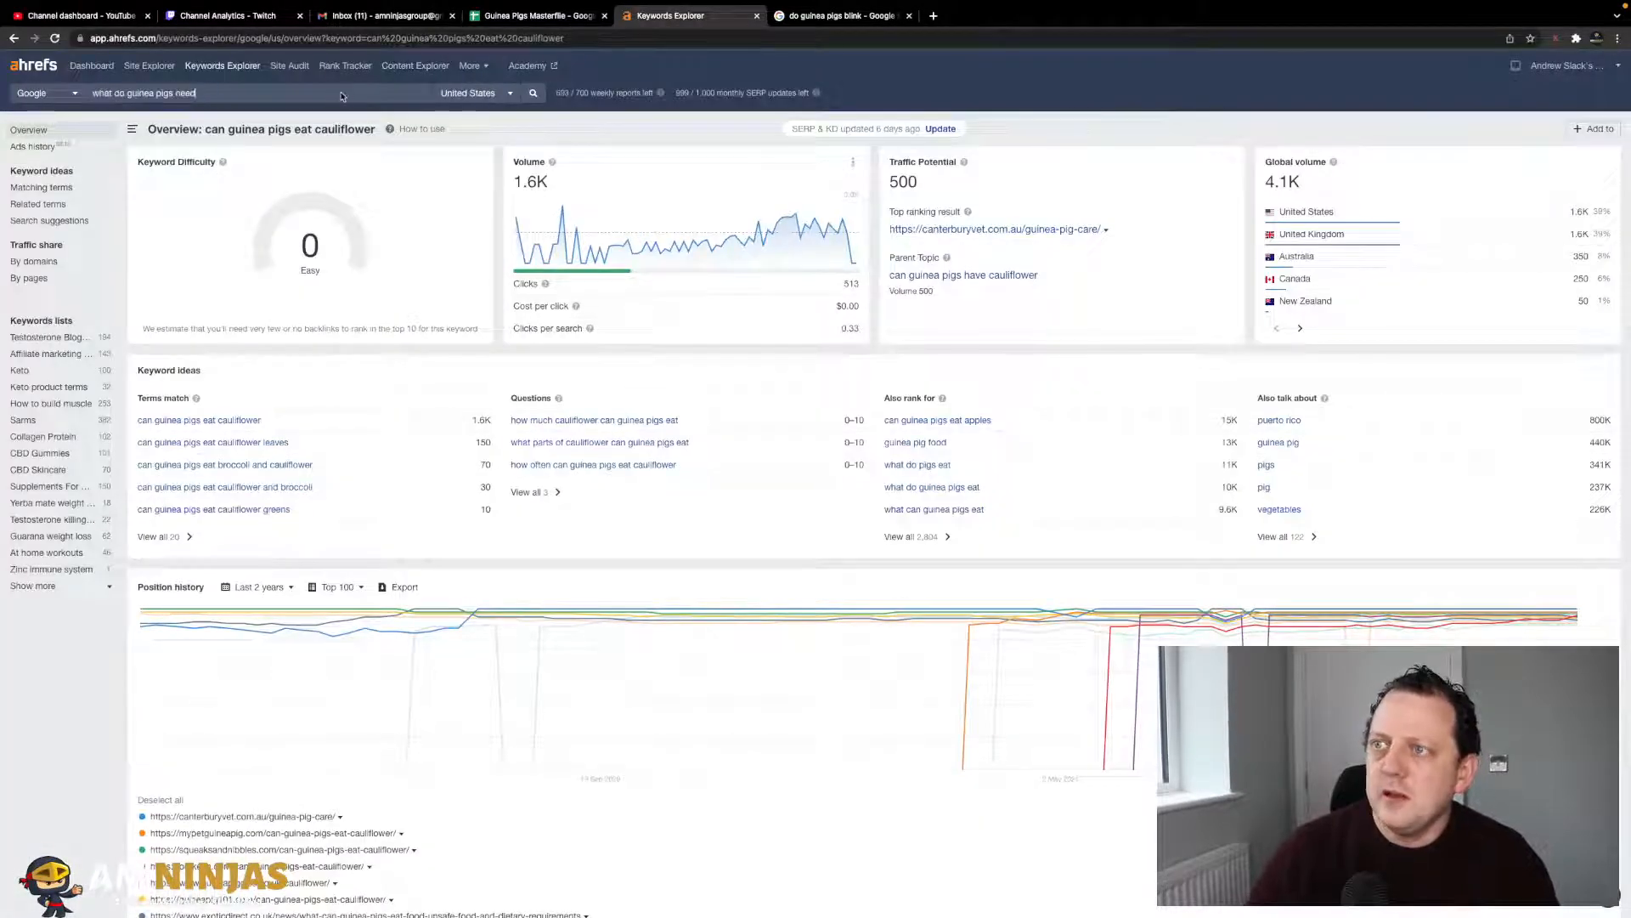
{"action": "left_click", "coordinate": [536, 17]}
{"action": "key", "text": "Tab"}
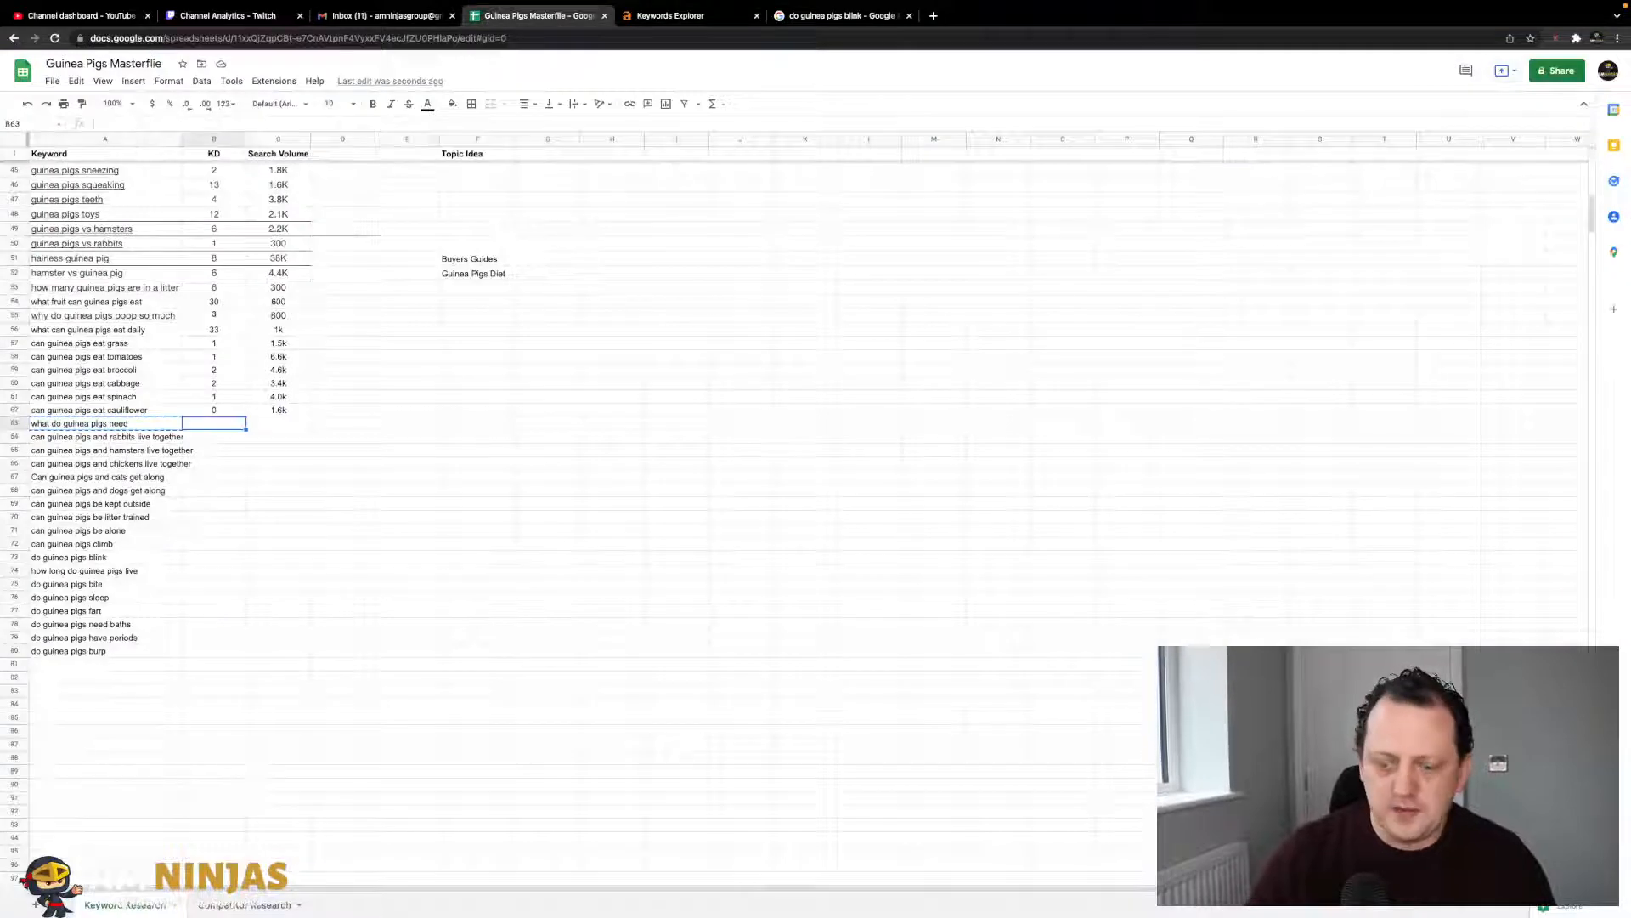
{"action": "type", "text": "37"}
{"action": "key", "text": "Tab"}
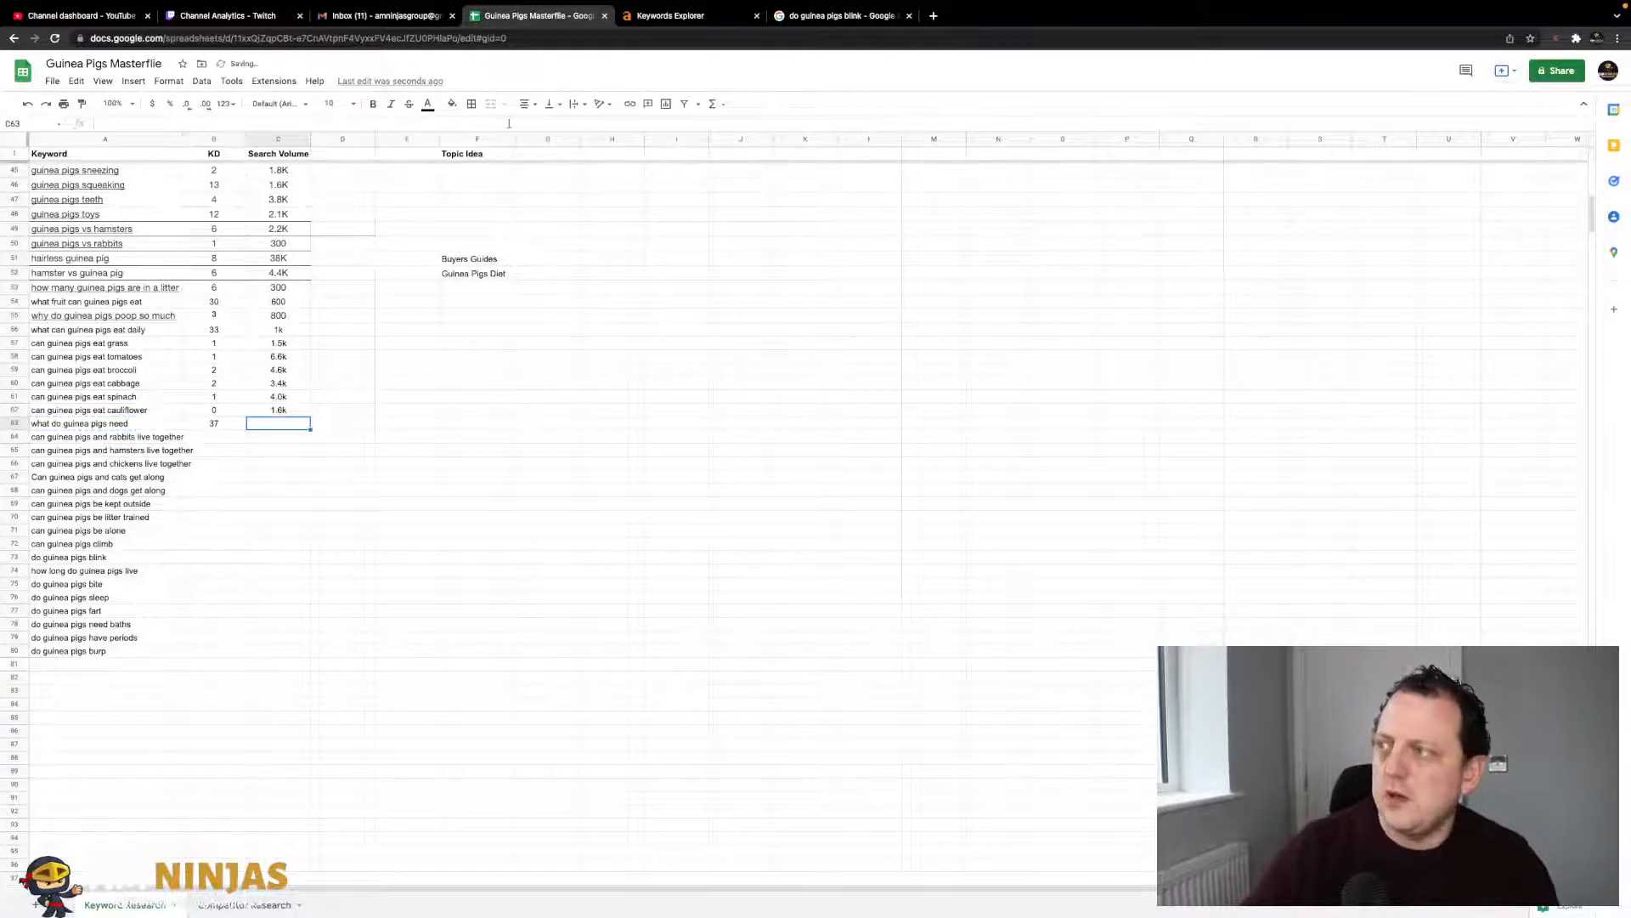
{"action": "left_click", "coordinate": [666, 17]}
{"action": "left_click", "coordinate": [535, 19]}
{"action": "type", "text": "1.0k"}
{"action": "key", "text": "Return"}
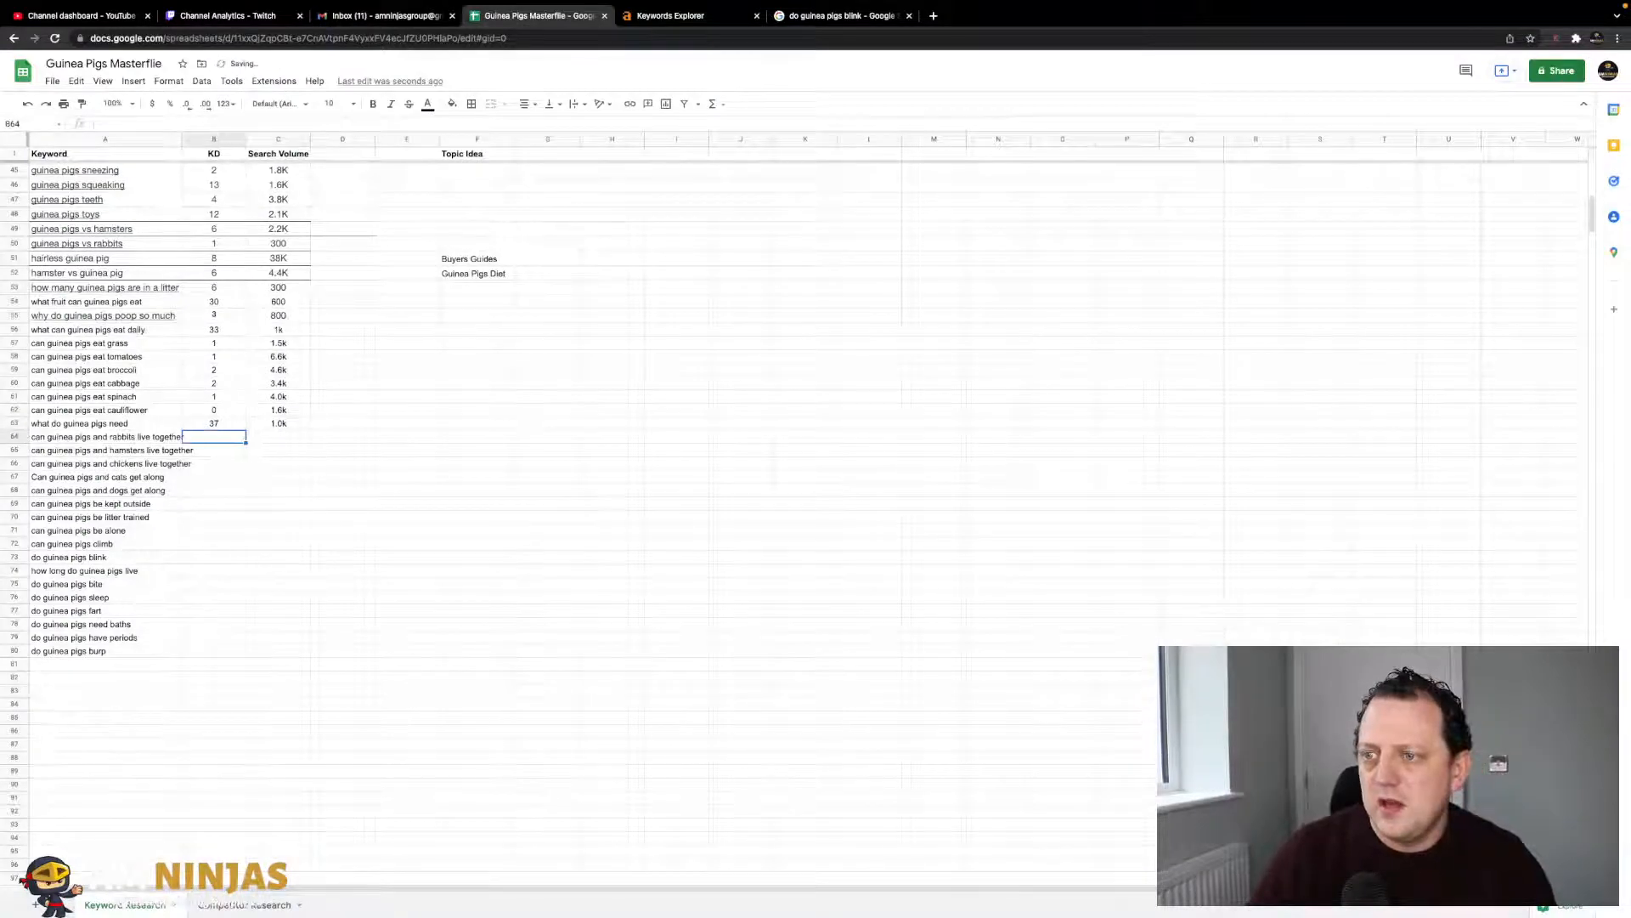
- Look up the rabbits keyword and record KD 3 and volume 250
{"action": "left_click", "coordinate": [649, 14]}
{"action": "triple_click", "coordinate": [259, 90]}
{"action": "key", "text": "ctrl+v"}
{"action": "key", "text": "Return"}
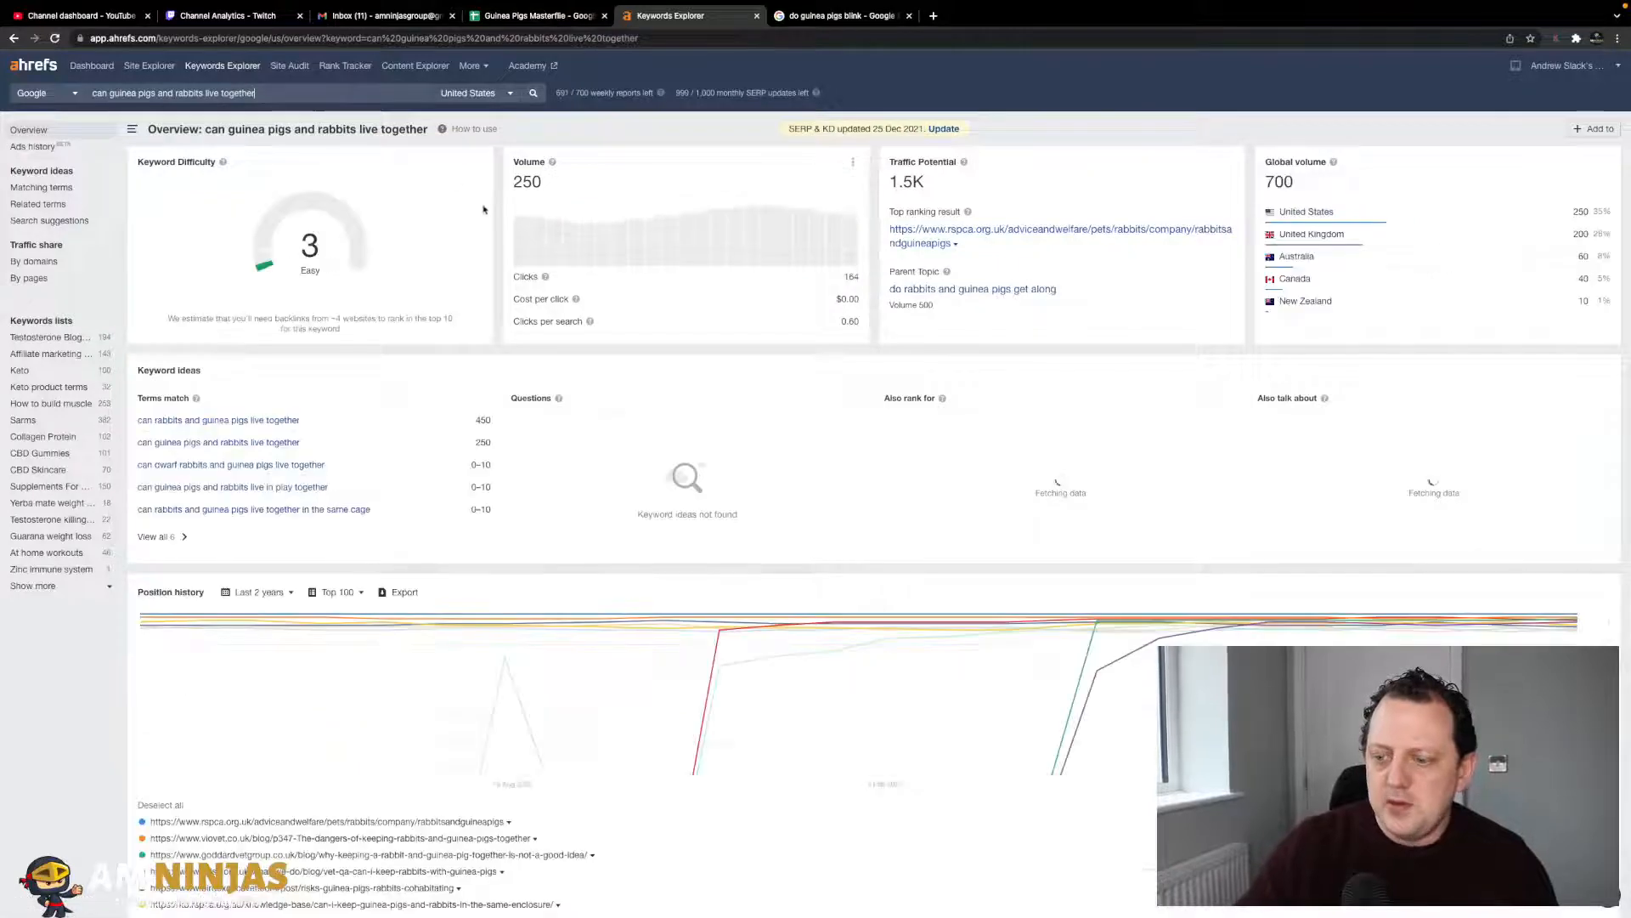
{"action": "left_click", "coordinate": [554, 15]}
{"action": "key", "text": "Tab"}
{"action": "type", "text": "3"}
{"action": "key", "text": "Tab"}
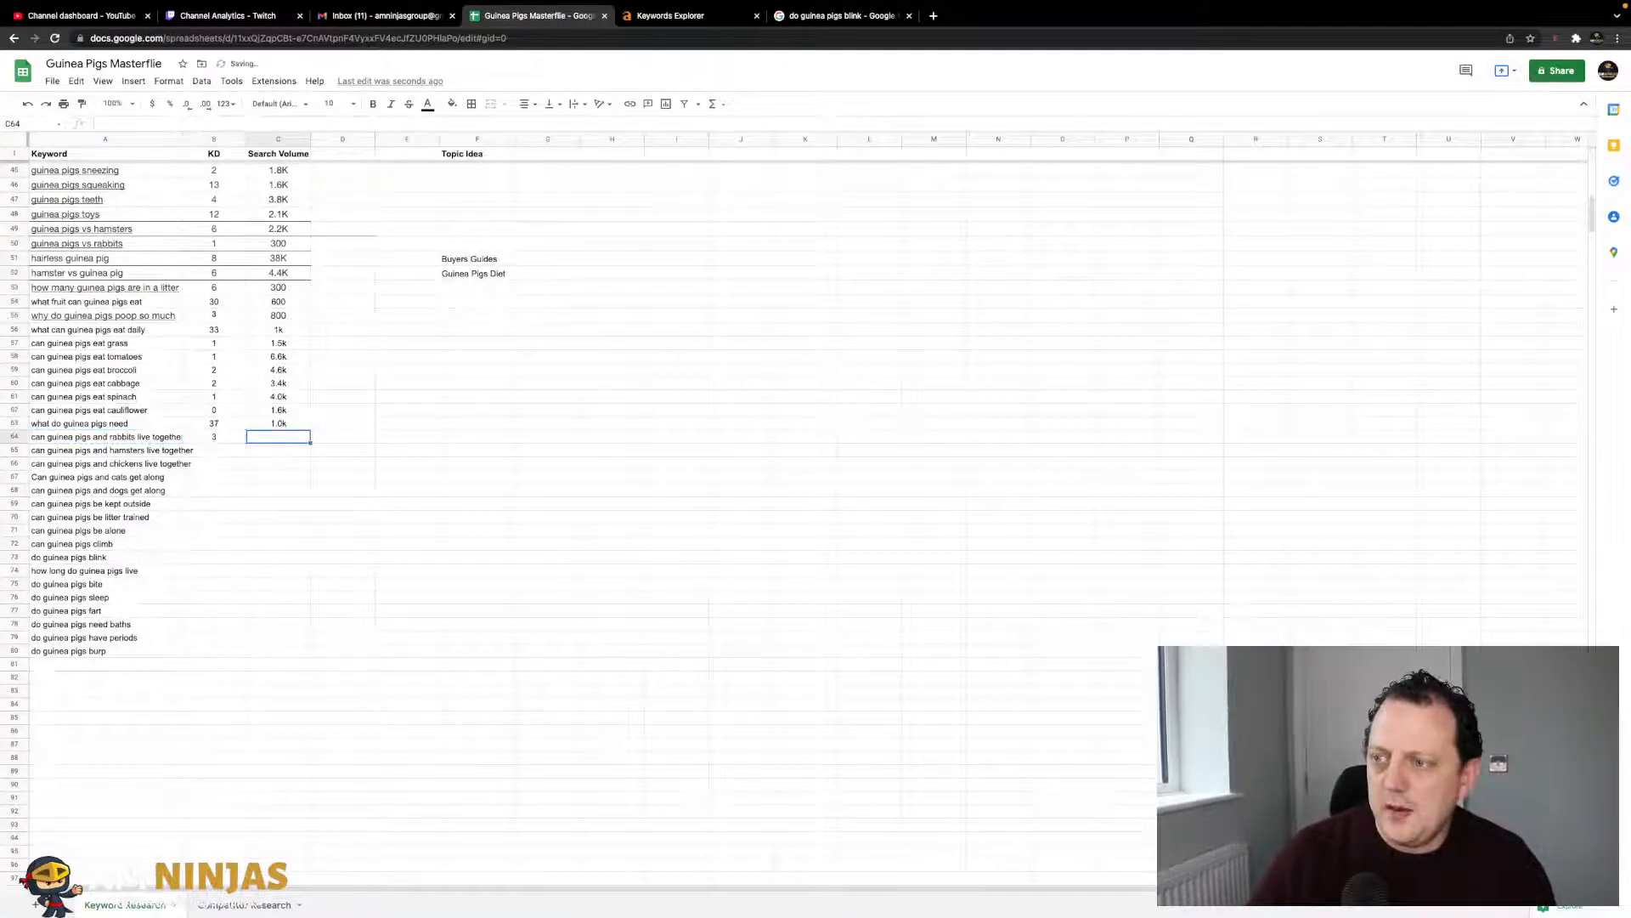
{"action": "type", "text": "250"}
{"action": "key", "text": "Return"}
- Look up the hamsters keyword and record KD 0 and volume 150
{"action": "key", "text": "Left"}
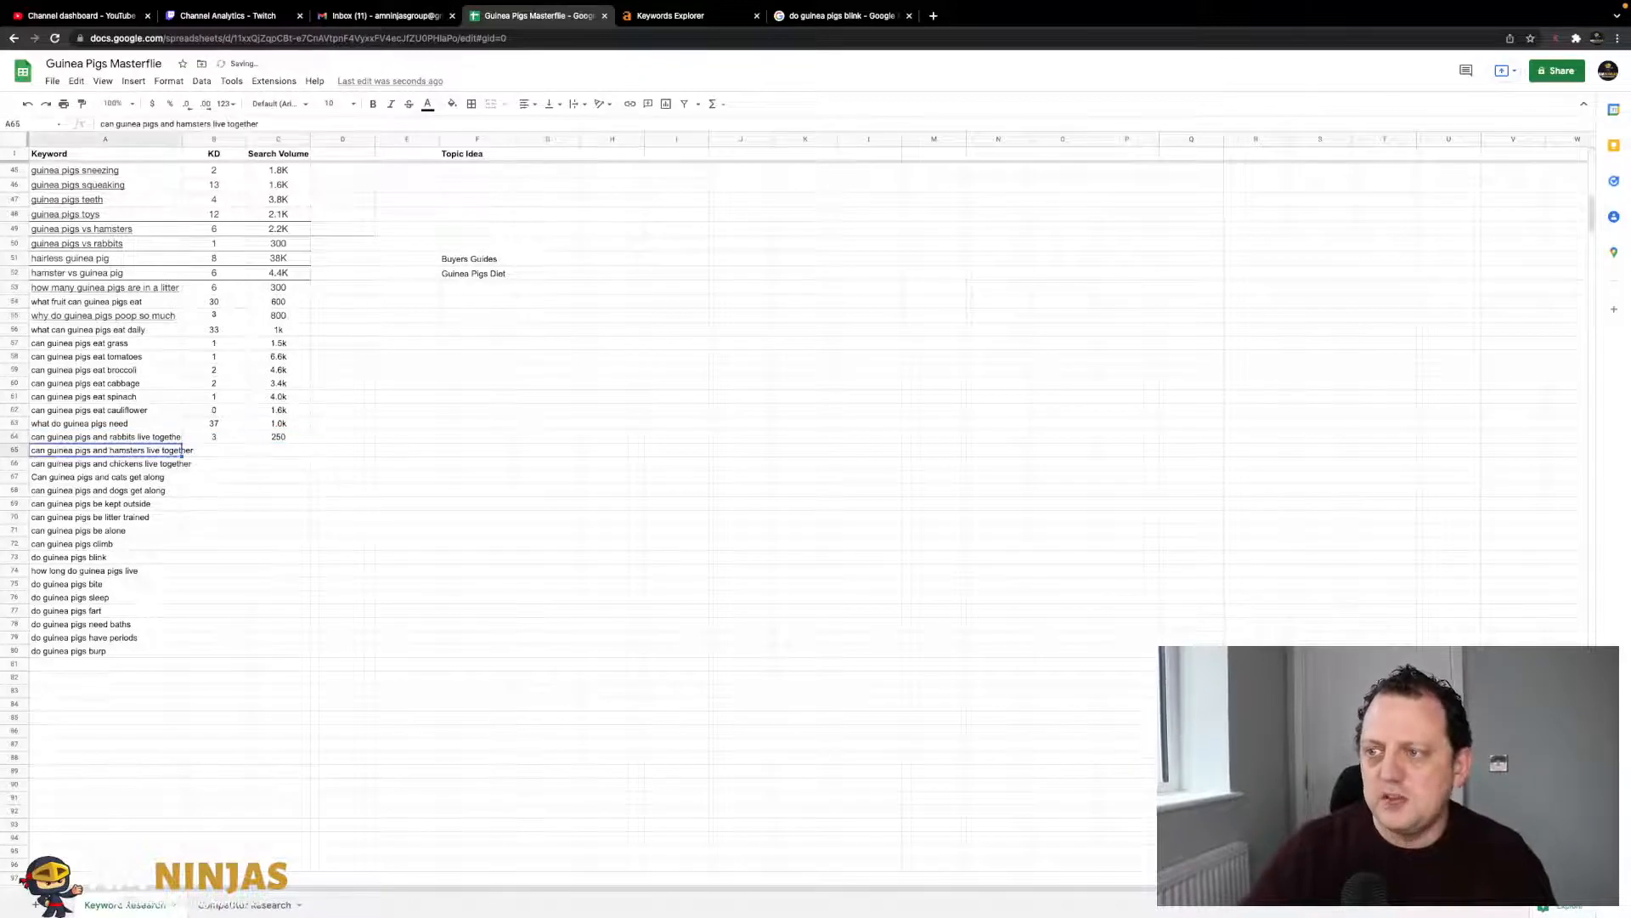
{"action": "mouse_move", "coordinate": [693, 15]}
{"action": "left_click", "coordinate": [658, 48]}
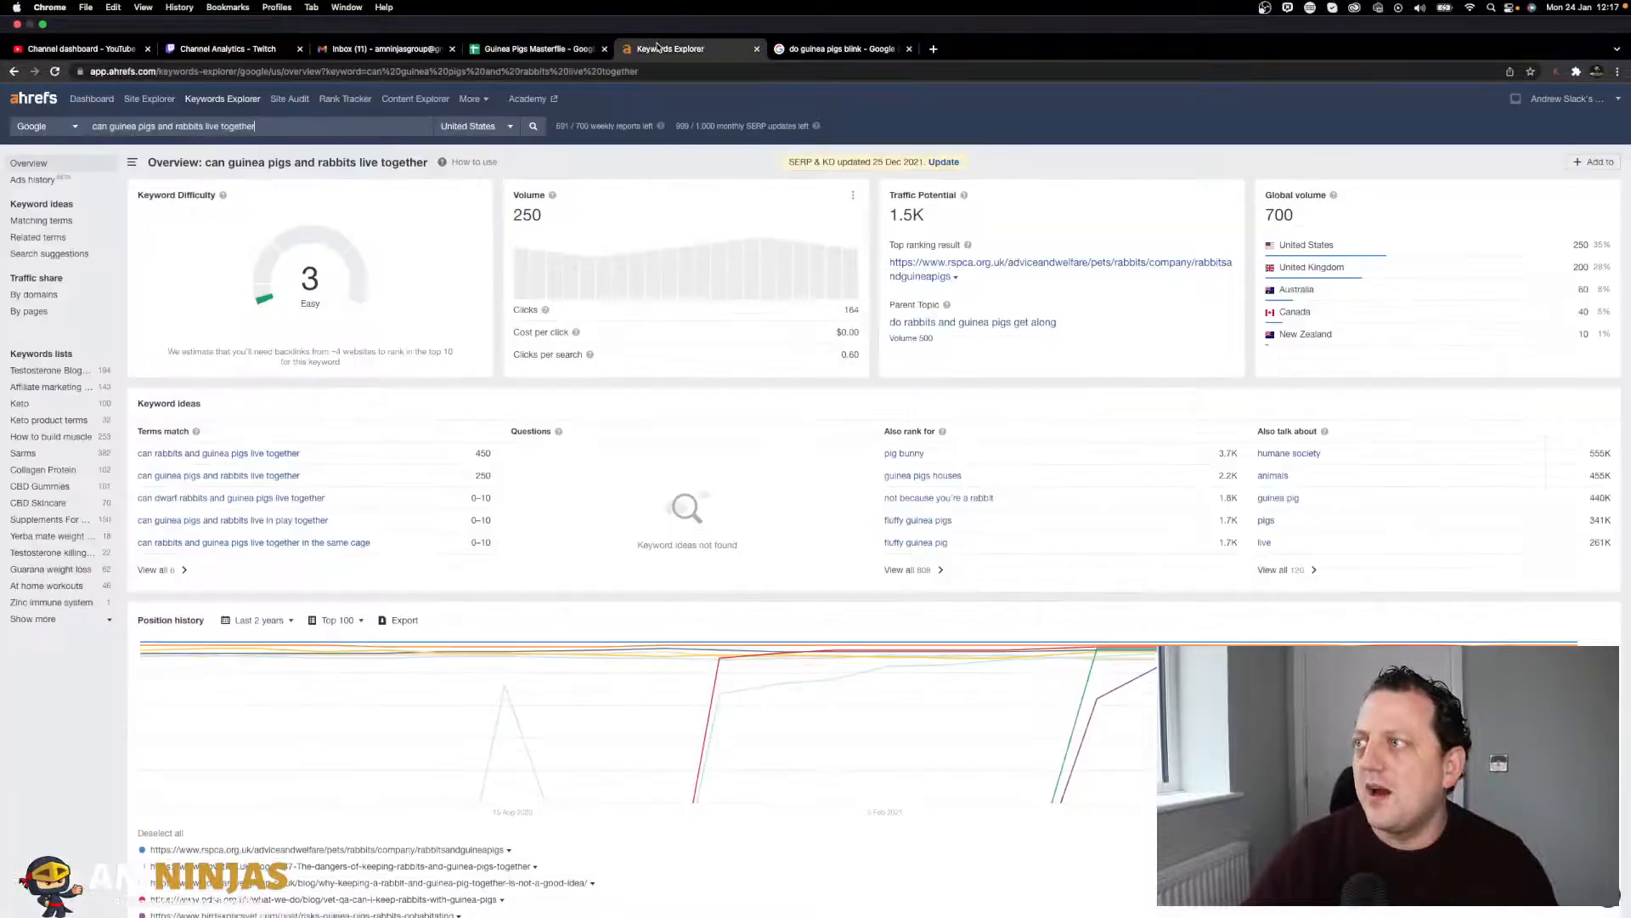
{"action": "left_click", "coordinate": [261, 94]}
{"action": "key", "text": "super+v"}
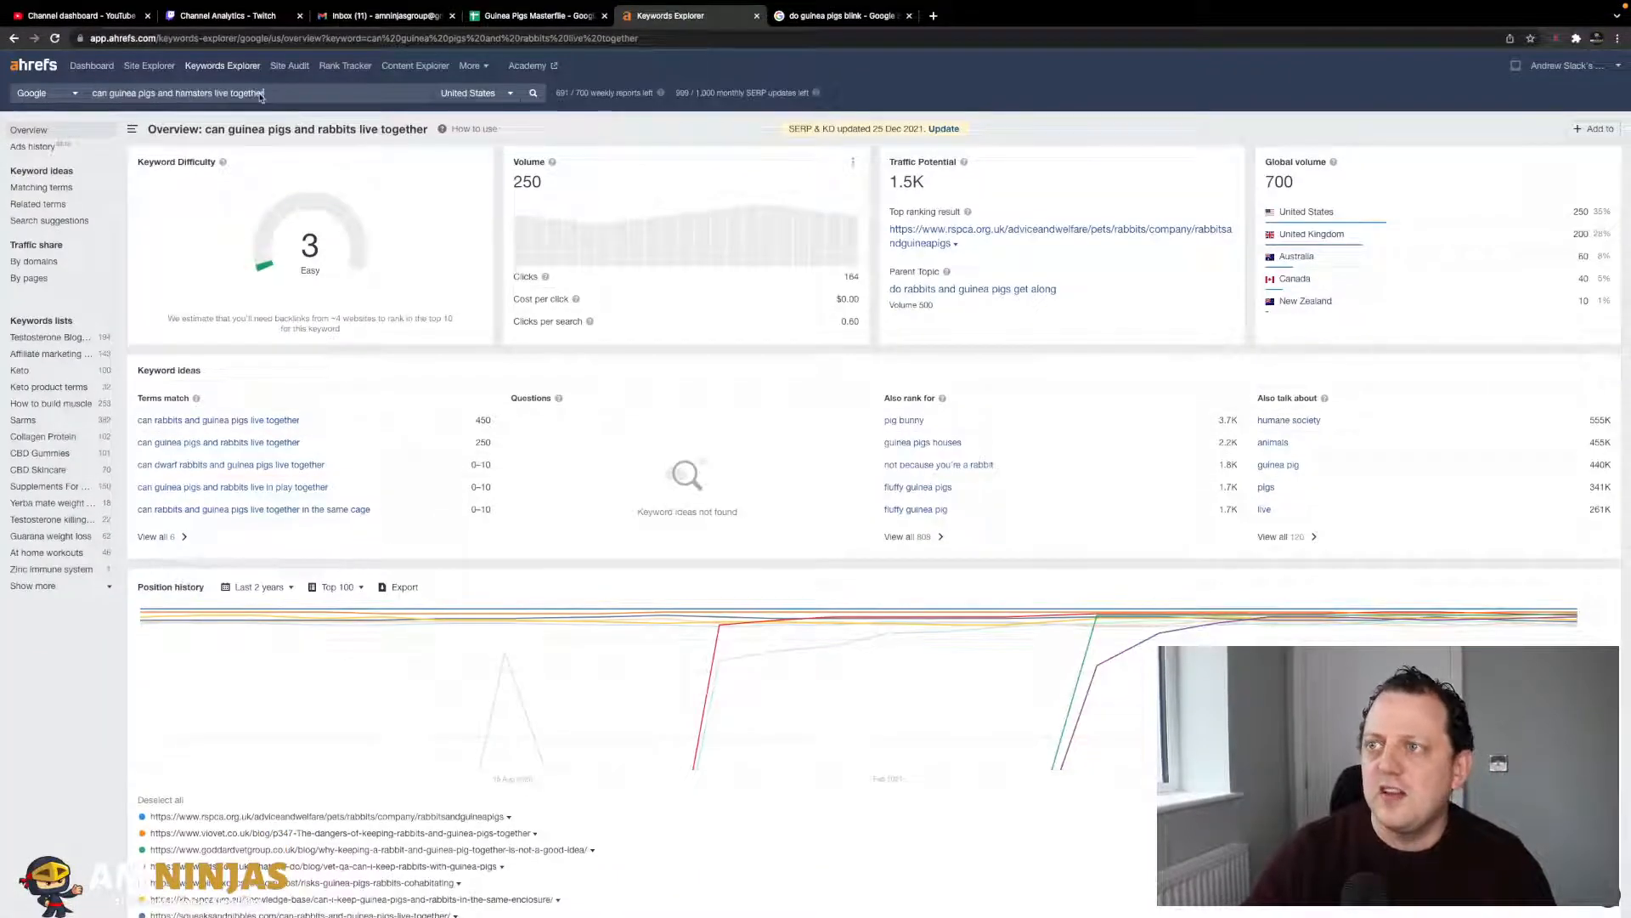
{"action": "key", "text": "Return"}
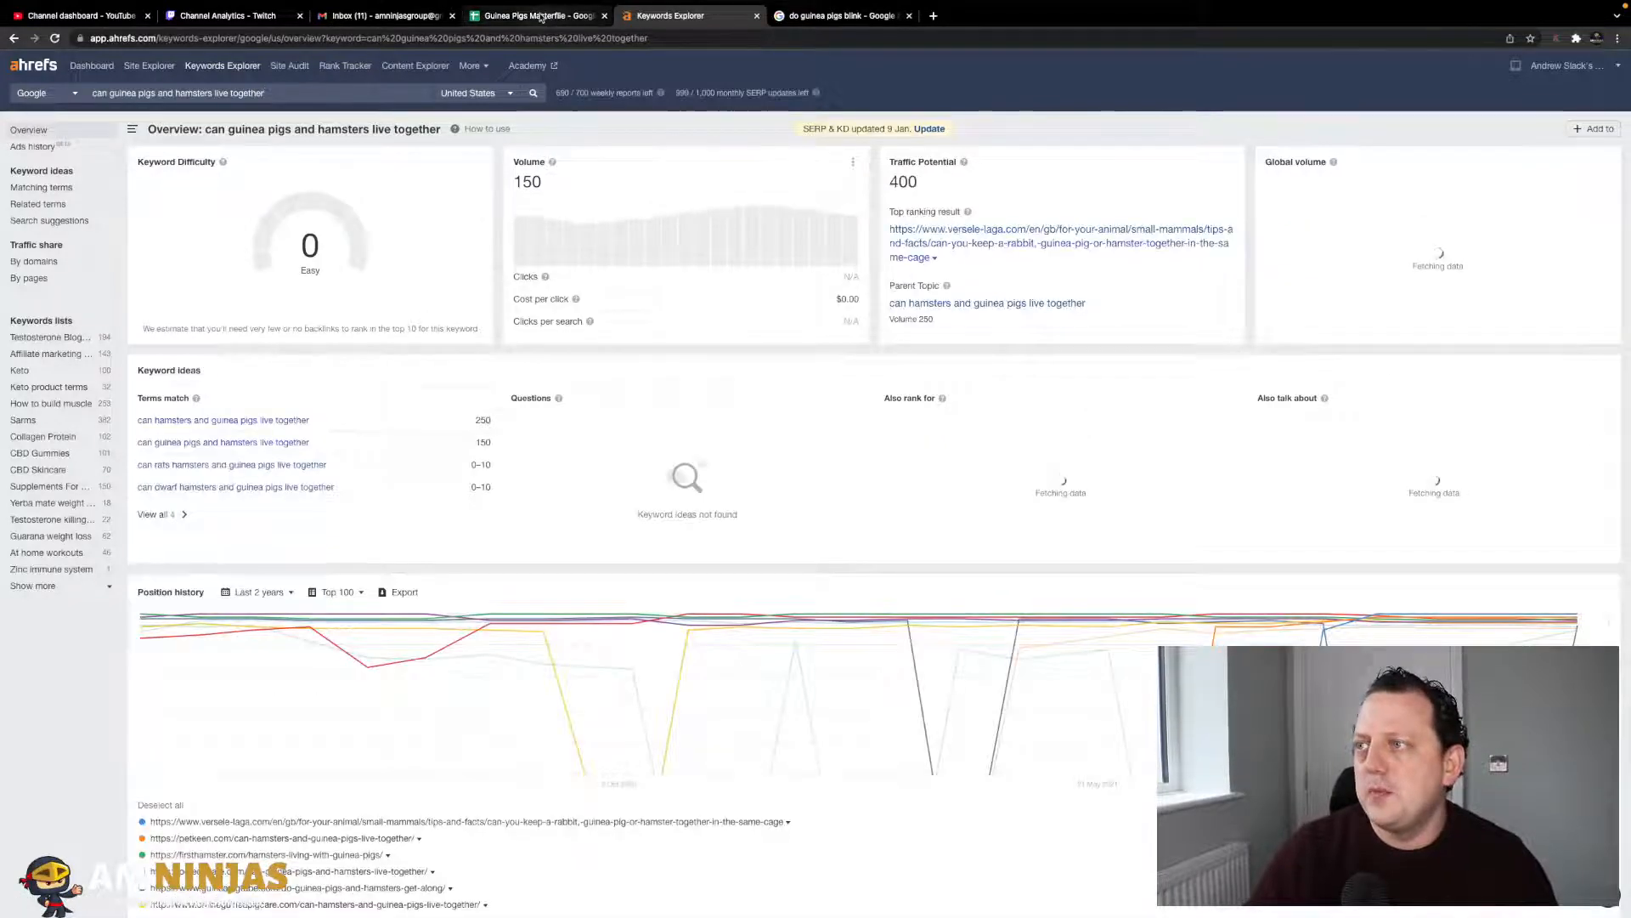
{"action": "left_click", "coordinate": [540, 16]}
{"action": "type", "text": "0"}
{"action": "key", "text": "Tab"}
{"action": "type", "text": "1"}
{"action": "key", "text": "Return"}
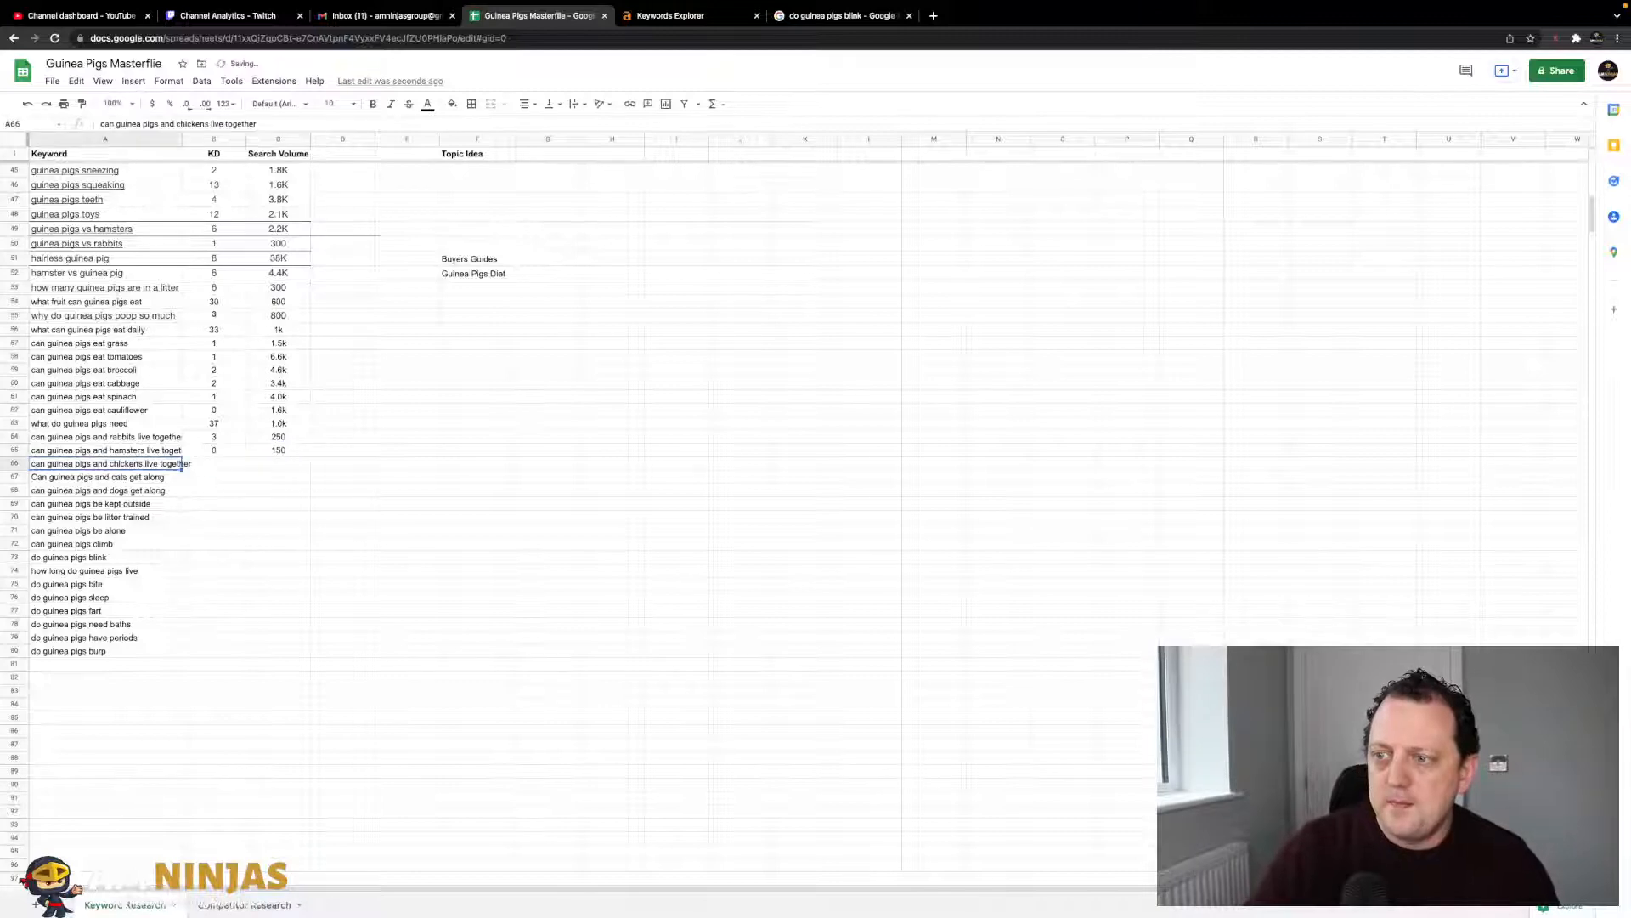
- Look up the chickens keyword and record KD 0 and volume 0-10
{"action": "left_click", "coordinate": [645, 17]}
{"action": "triple_click", "coordinate": [248, 92]}
{"action": "key", "text": "super+v"}
{"action": "key", "text": "Return"}
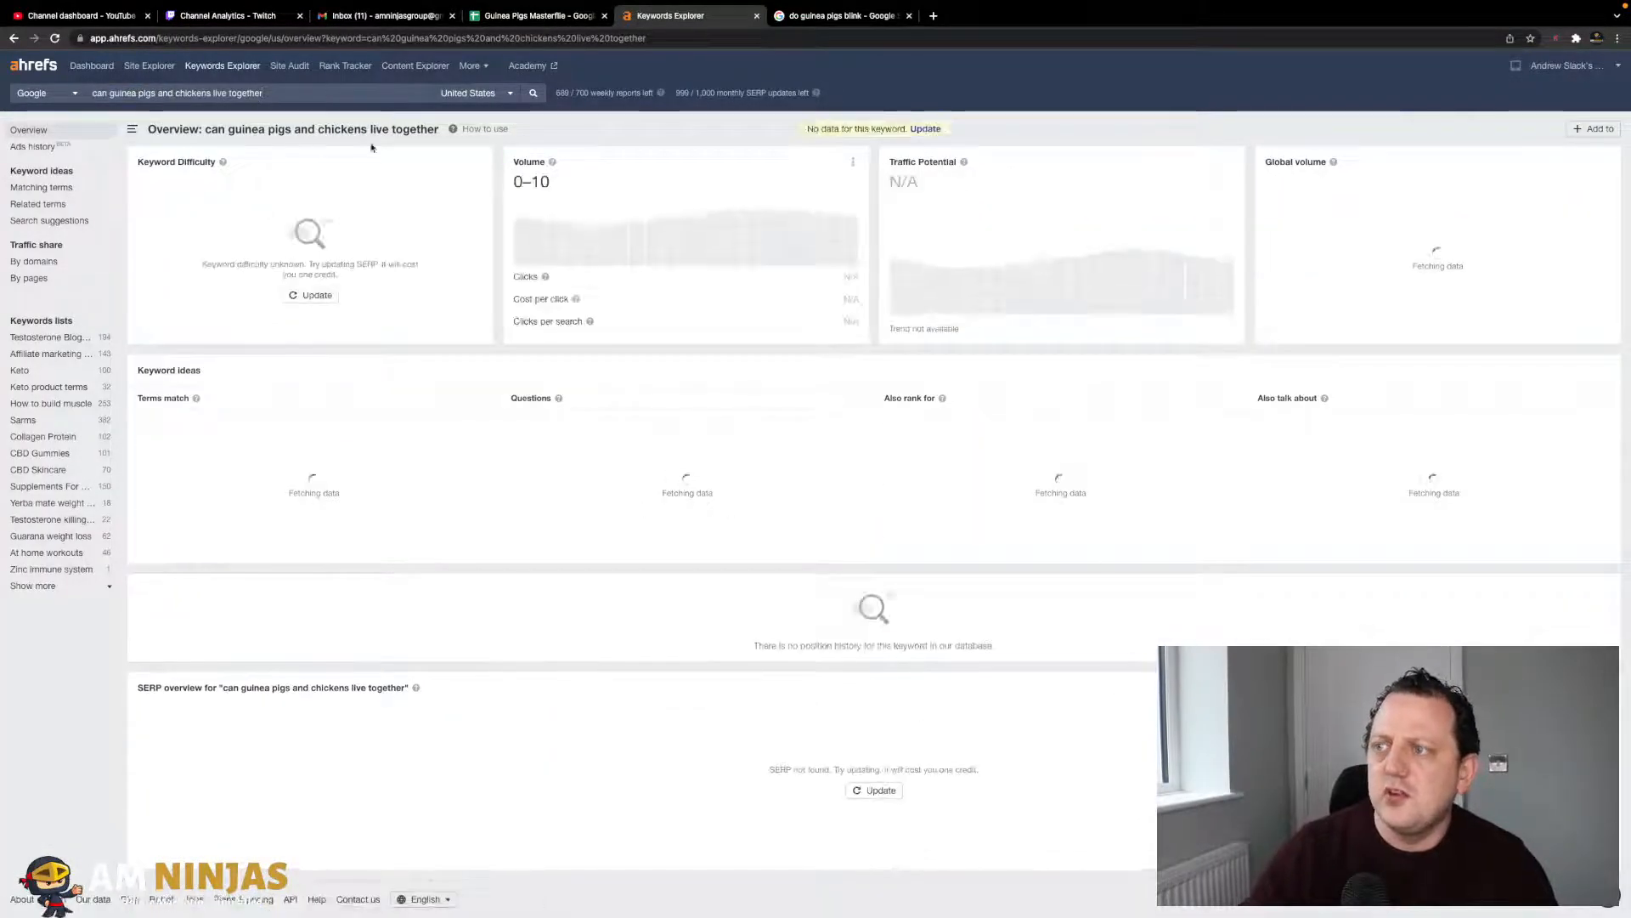
{"action": "left_click", "coordinate": [560, 17]}
{"action": "key", "text": "Tab"}
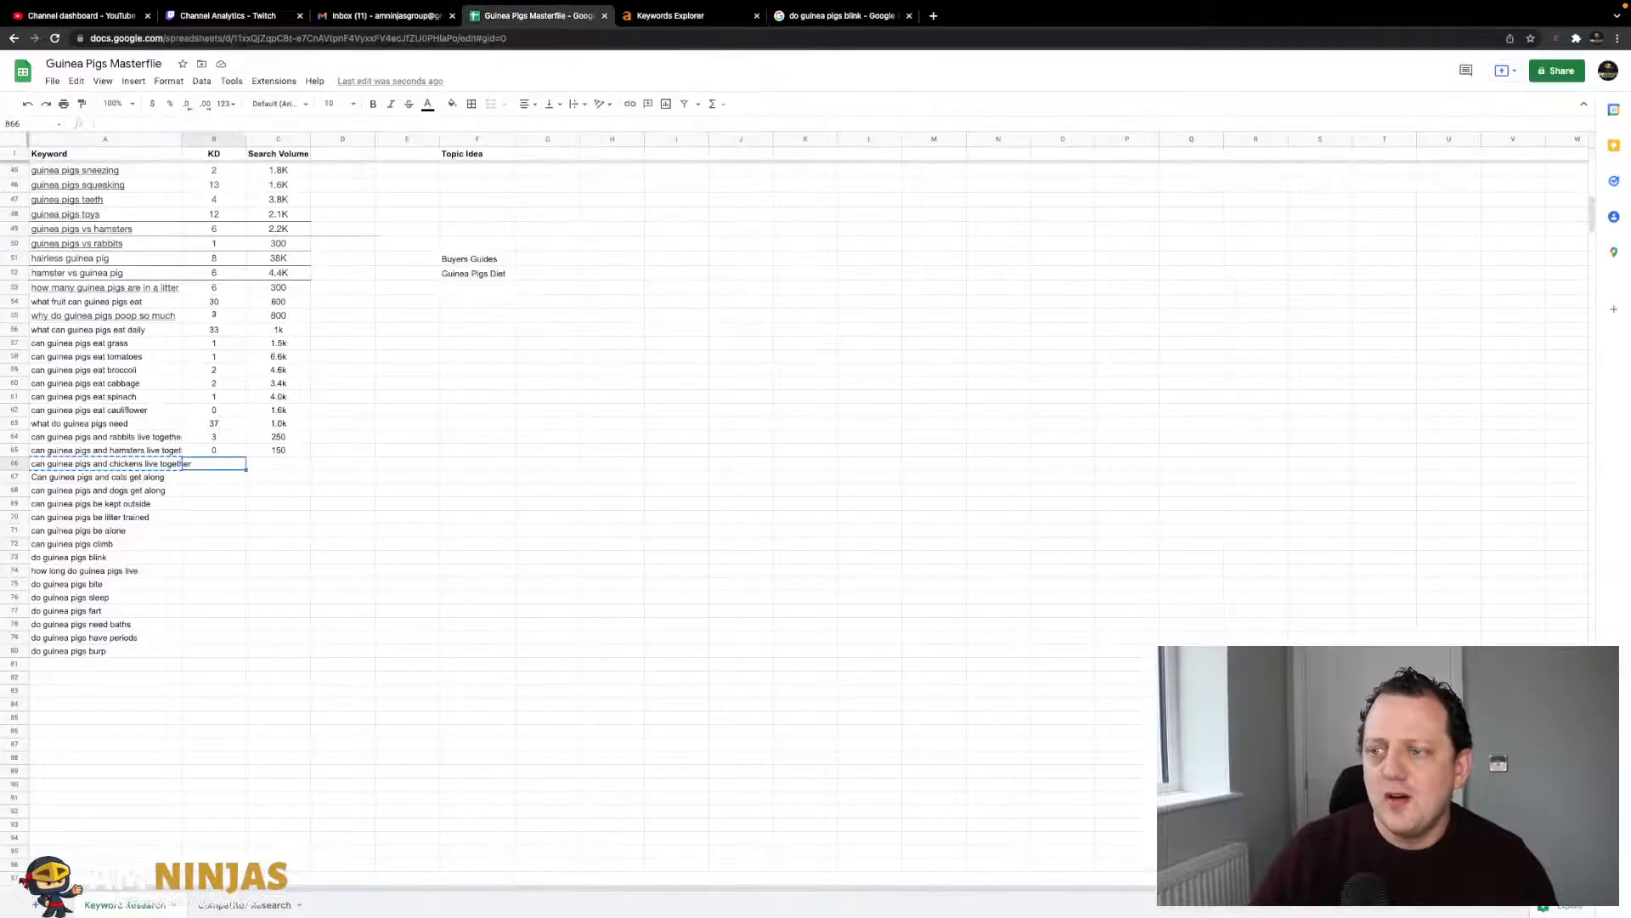
{"action": "key", "text": "Tab"}
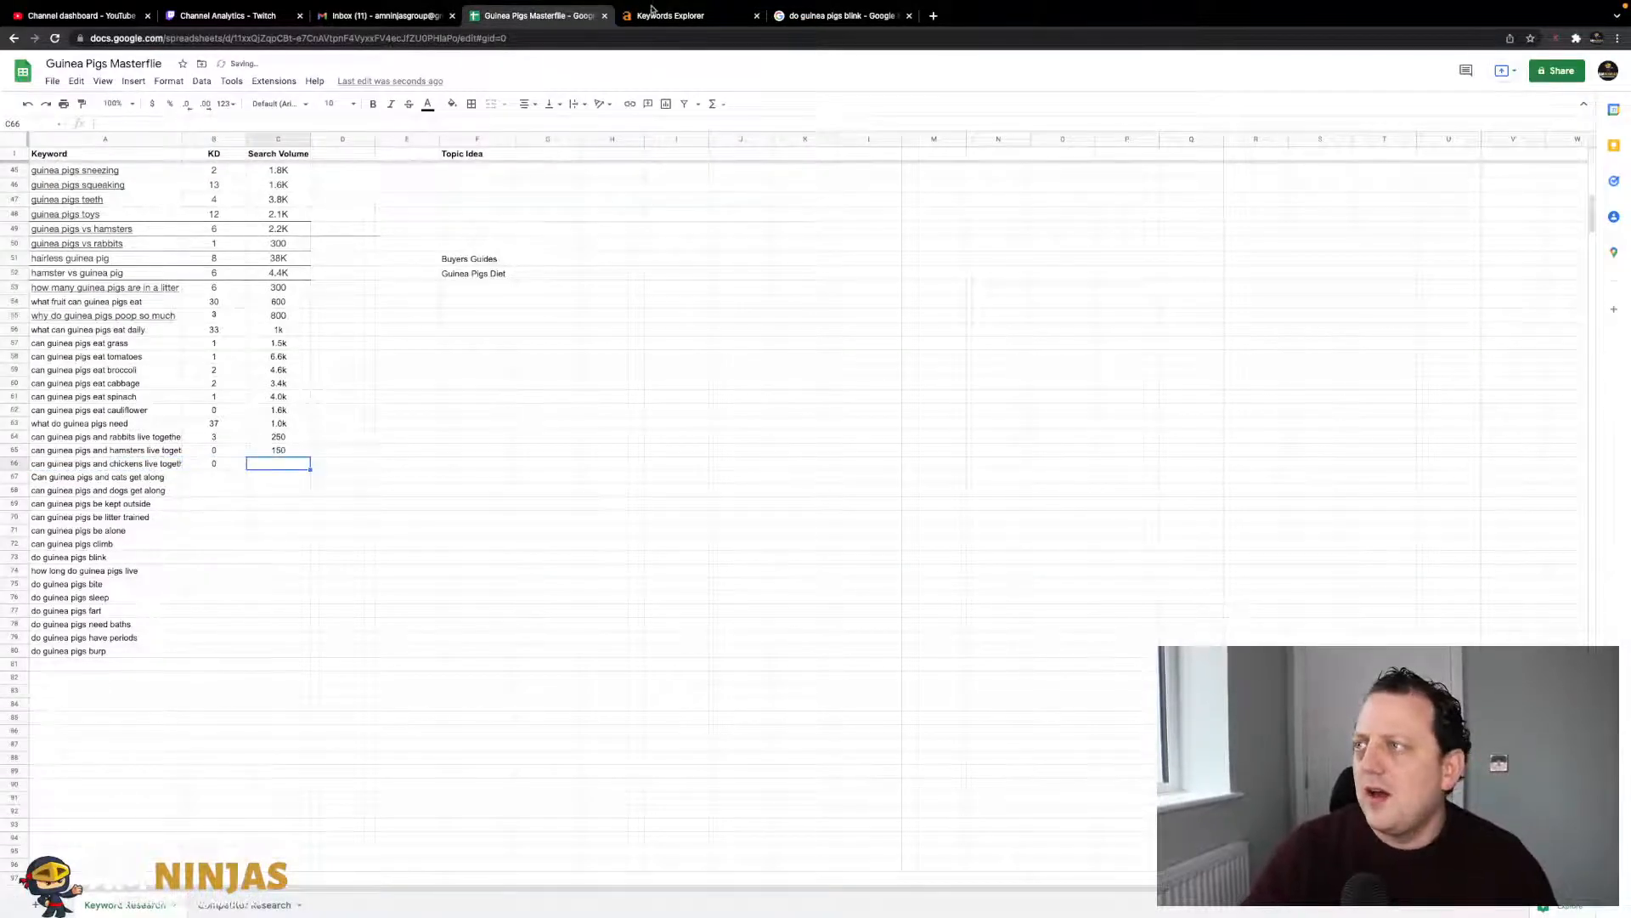
{"action": "key", "text": "ctrl+Tab"}
{"action": "left_click", "coordinate": [559, 15]}
{"action": "type", "text": "-"}
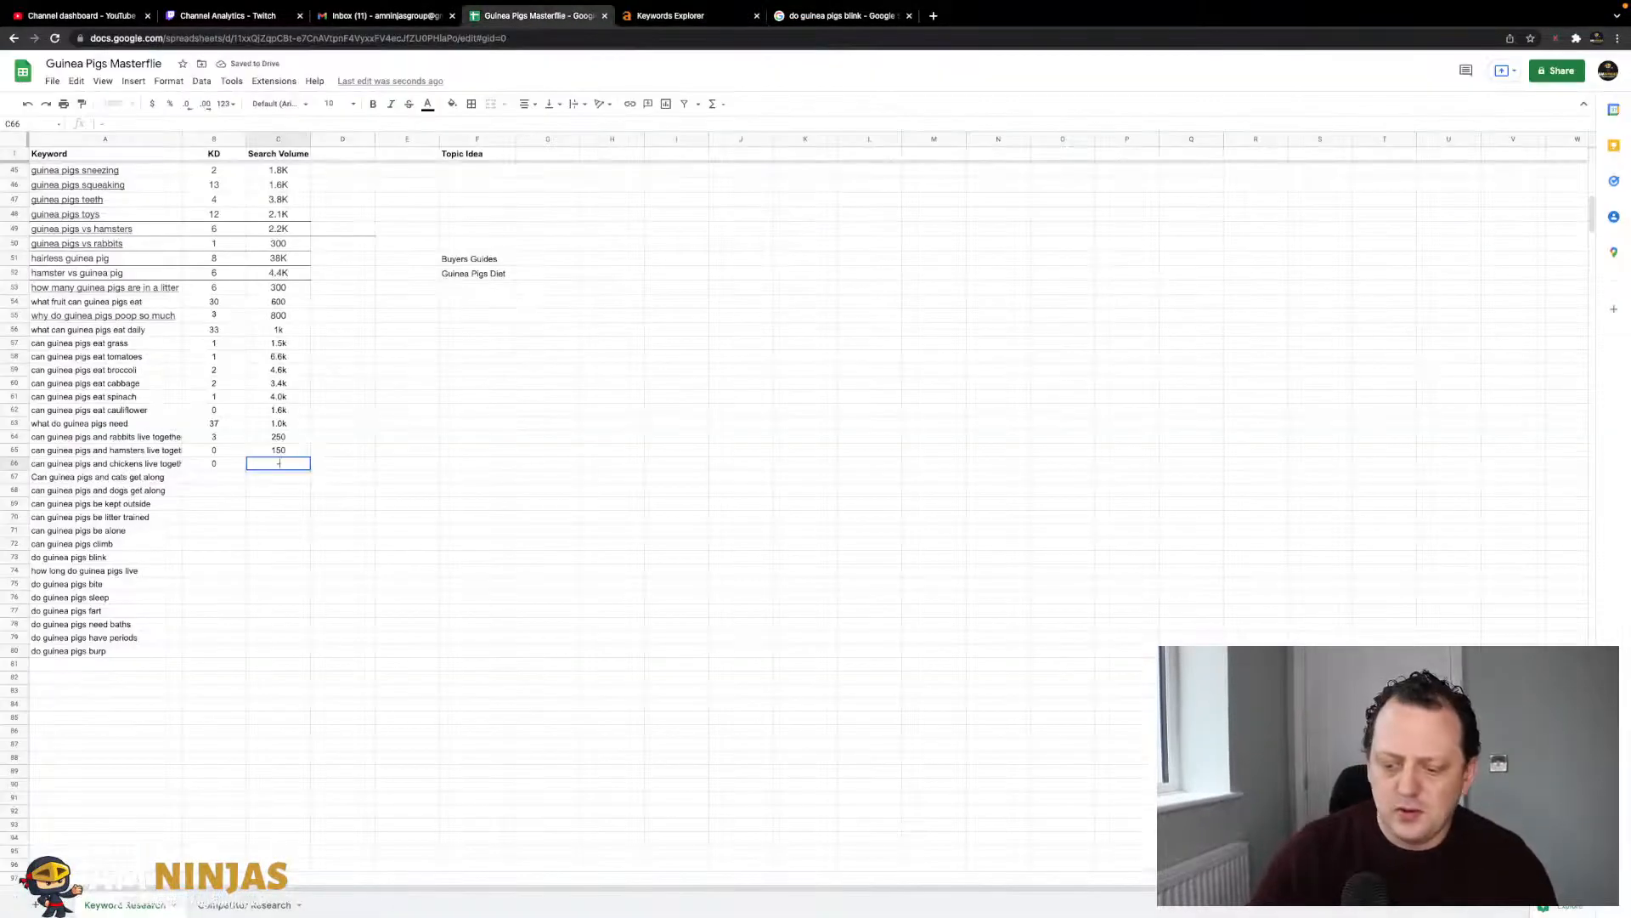
{"action": "type", "text": "10"}
{"action": "key", "text": "Return"}
- Search the cats keyword in the Ahrefs keyword overview
{"action": "left_click", "coordinate": [654, 23]}
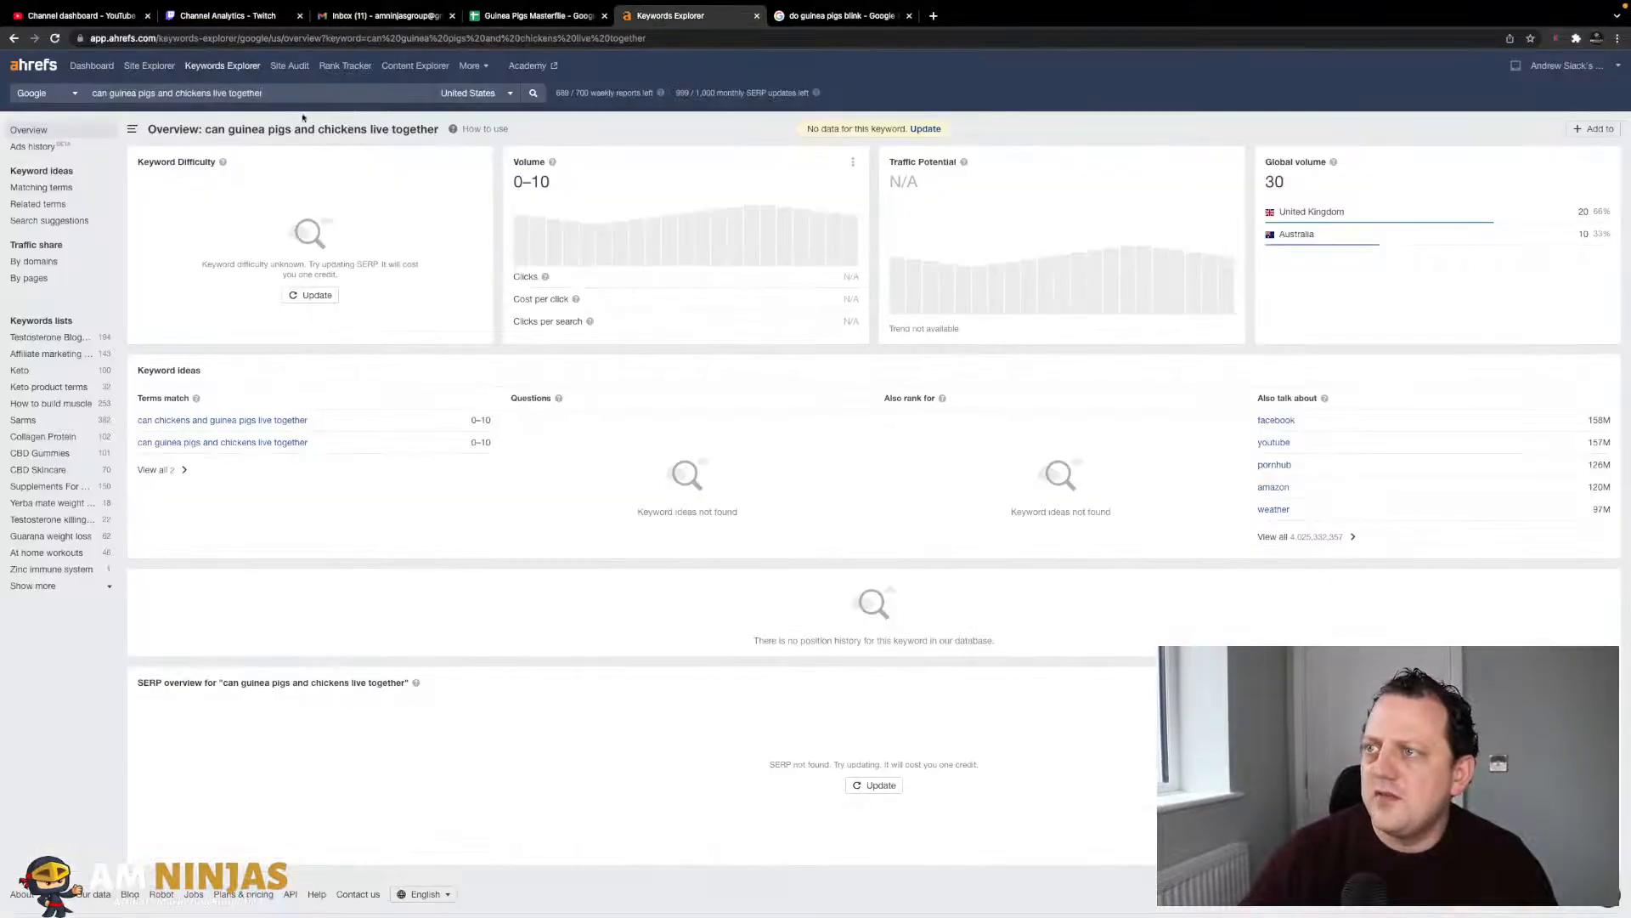
{"action": "triple_click", "coordinate": [290, 94]}
{"action": "key", "text": "super+v"}
{"action": "key", "text": "Return"}
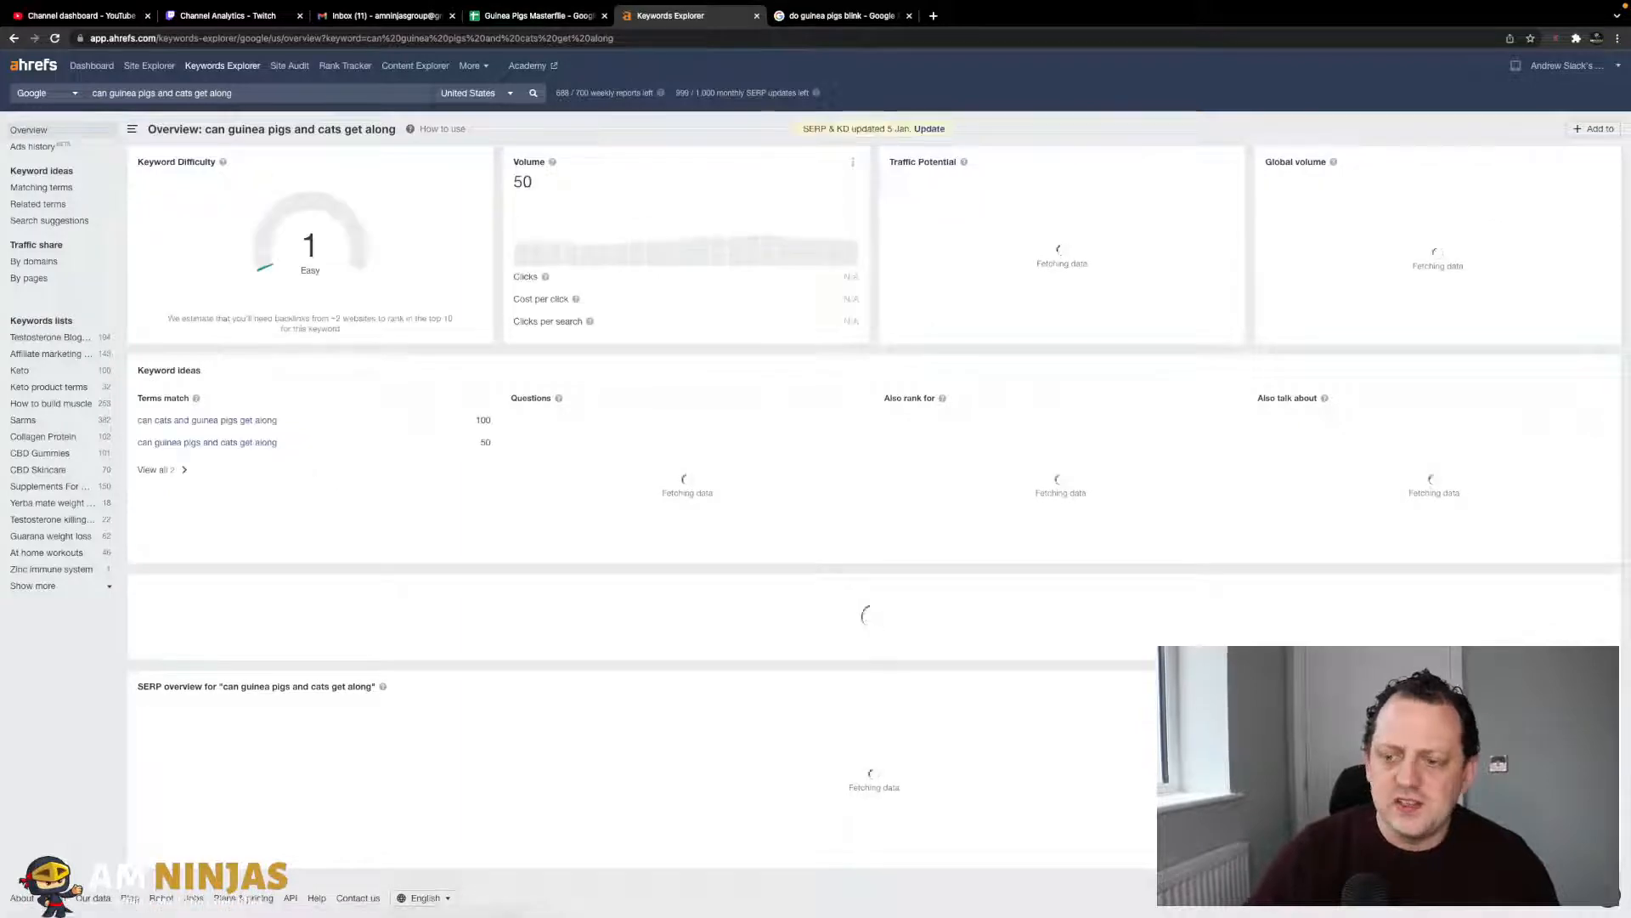
- Record KD 1 and search volume 50 for the cats keyword in the Masterfile
{"action": "left_click", "coordinate": [569, 19]}
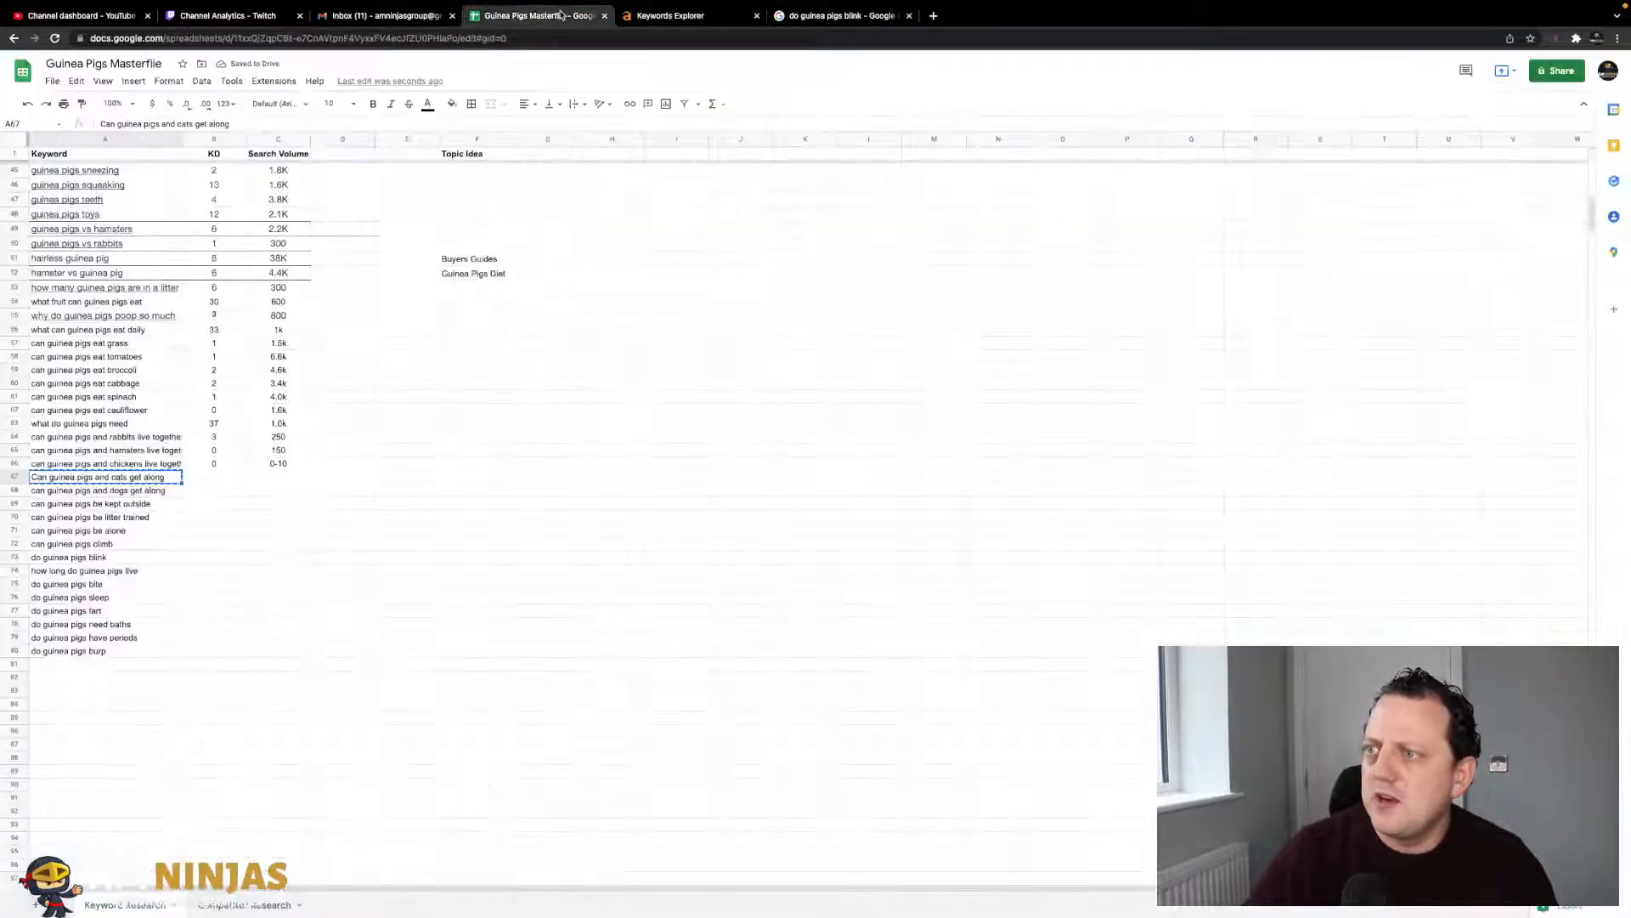
{"action": "key", "text": "Right"}
{"action": "type", "text": "1"}
{"action": "key", "text": "Tab"}
{"action": "type", "text": "50"}
{"action": "key", "text": "Return"}
- Look up the dogs keyword in the Ahrefs keyword overview
{"action": "key", "text": "Left"}
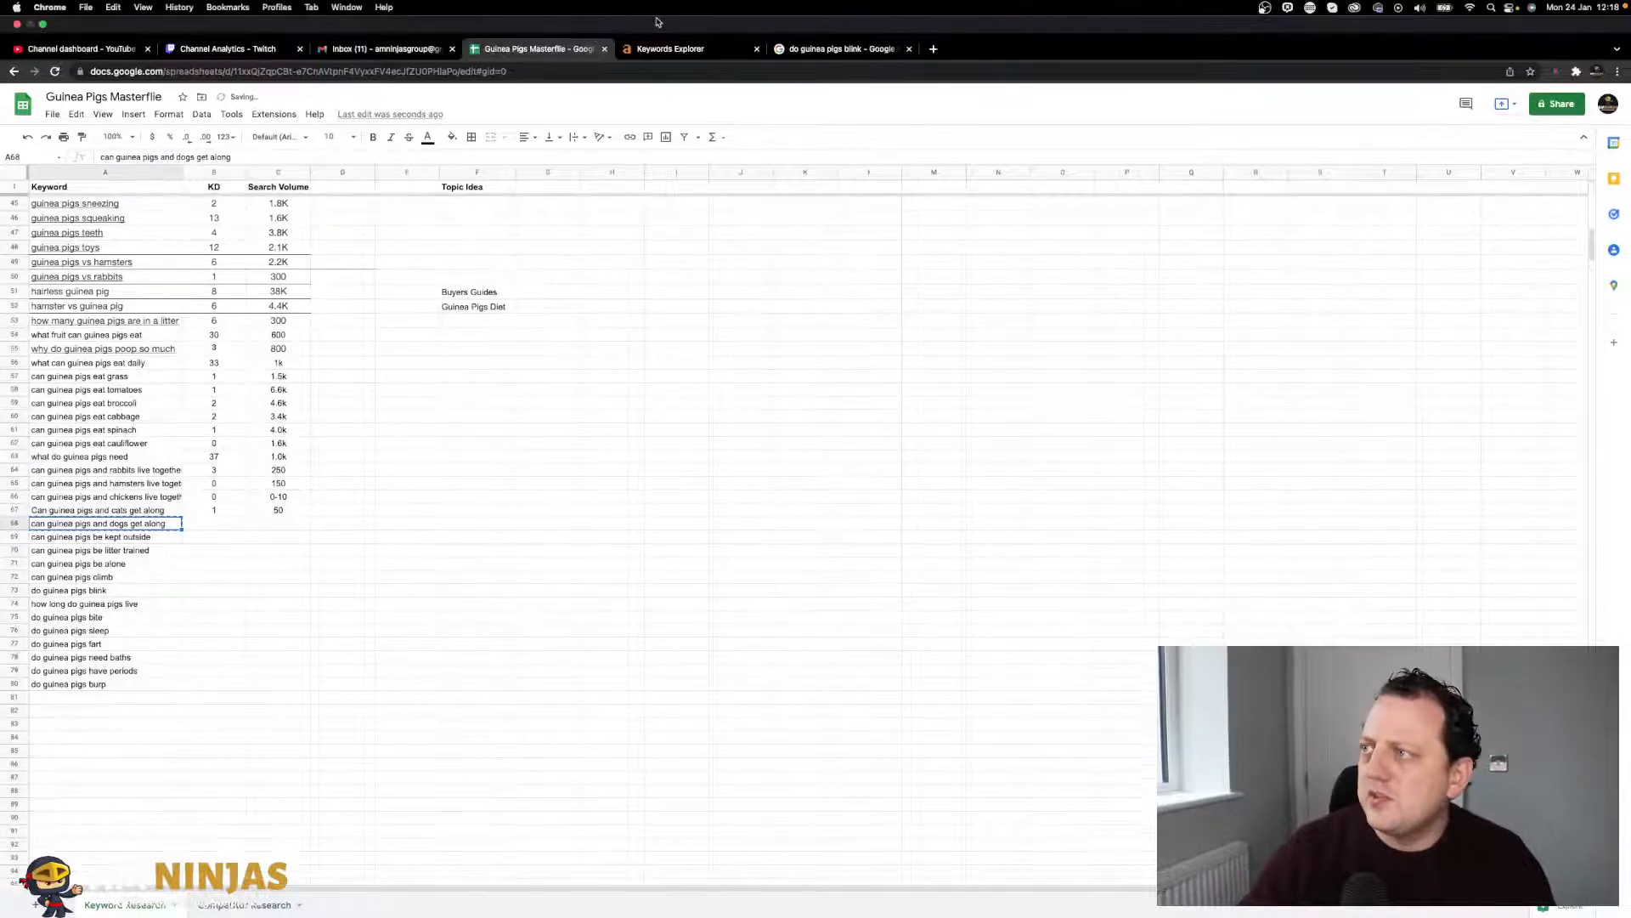
{"action": "left_click", "coordinate": [663, 49]}
{"action": "triple_click", "coordinate": [283, 92]}
{"action": "key", "text": "super+v"}
{"action": "key", "text": "Return"}
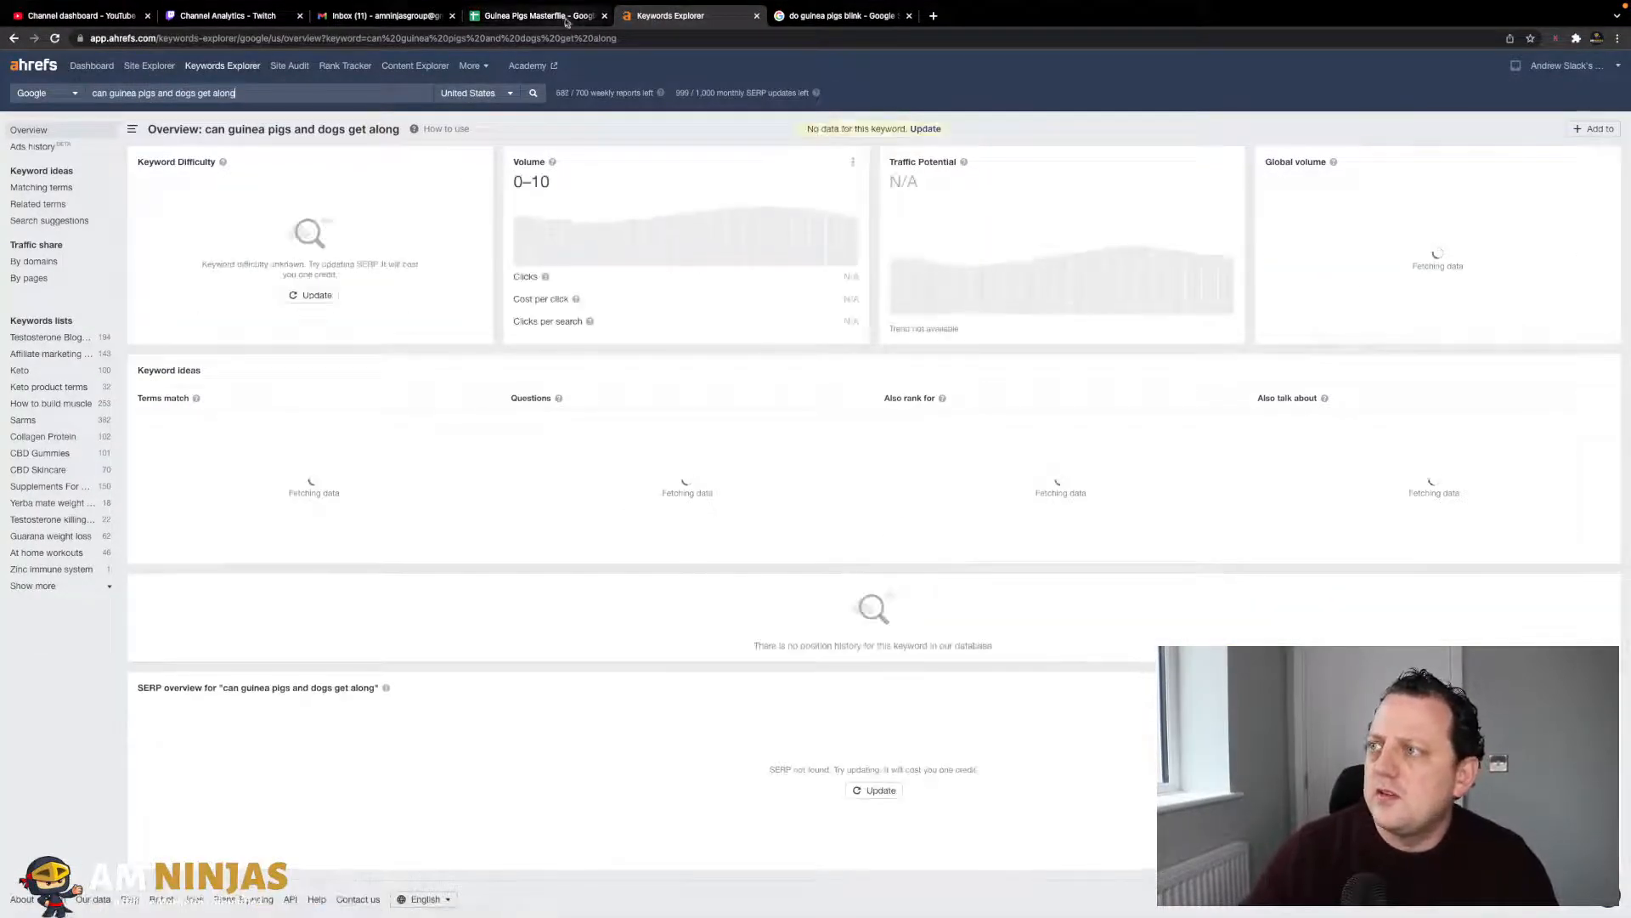
- Record KD 0 for dogs and copy the 0-10 volume from the chickens row
{"action": "left_click", "coordinate": [536, 16]}
{"action": "key", "text": "Right"}
{"action": "type", "text": "0"}
{"action": "key", "text": "Tab"}
{"action": "key", "text": "Up"}
{"action": "key", "text": "Up"}
{"action": "key", "text": "super+c"}
{"action": "key", "text": "Down"}
{"action": "key", "text": "Down"}
{"action": "key", "text": "super+v"}
{"action": "key", "text": "Down"}
- Look up the kept outside keyword in Ahrefs
{"action": "key", "text": "Left"}
{"action": "key", "text": "Left"}
{"action": "key", "text": "super+c"}
{"action": "left_click", "coordinate": [661, 15]}
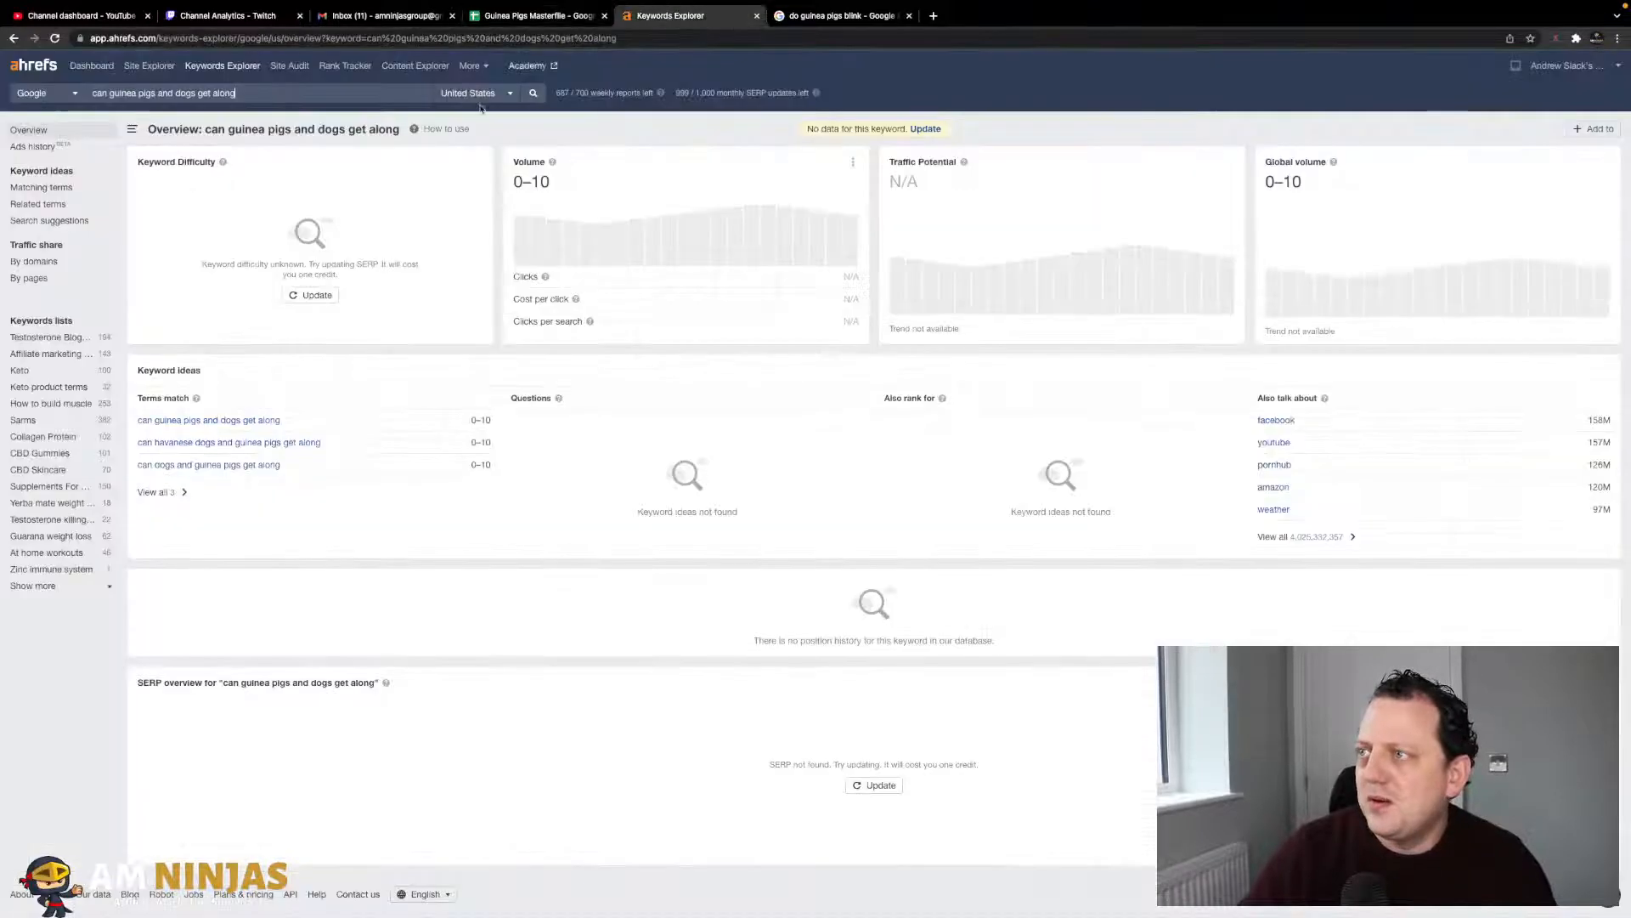
{"action": "key", "text": "super+a"}
{"action": "key", "text": "super+v"}
{"action": "key", "text": "Return"}
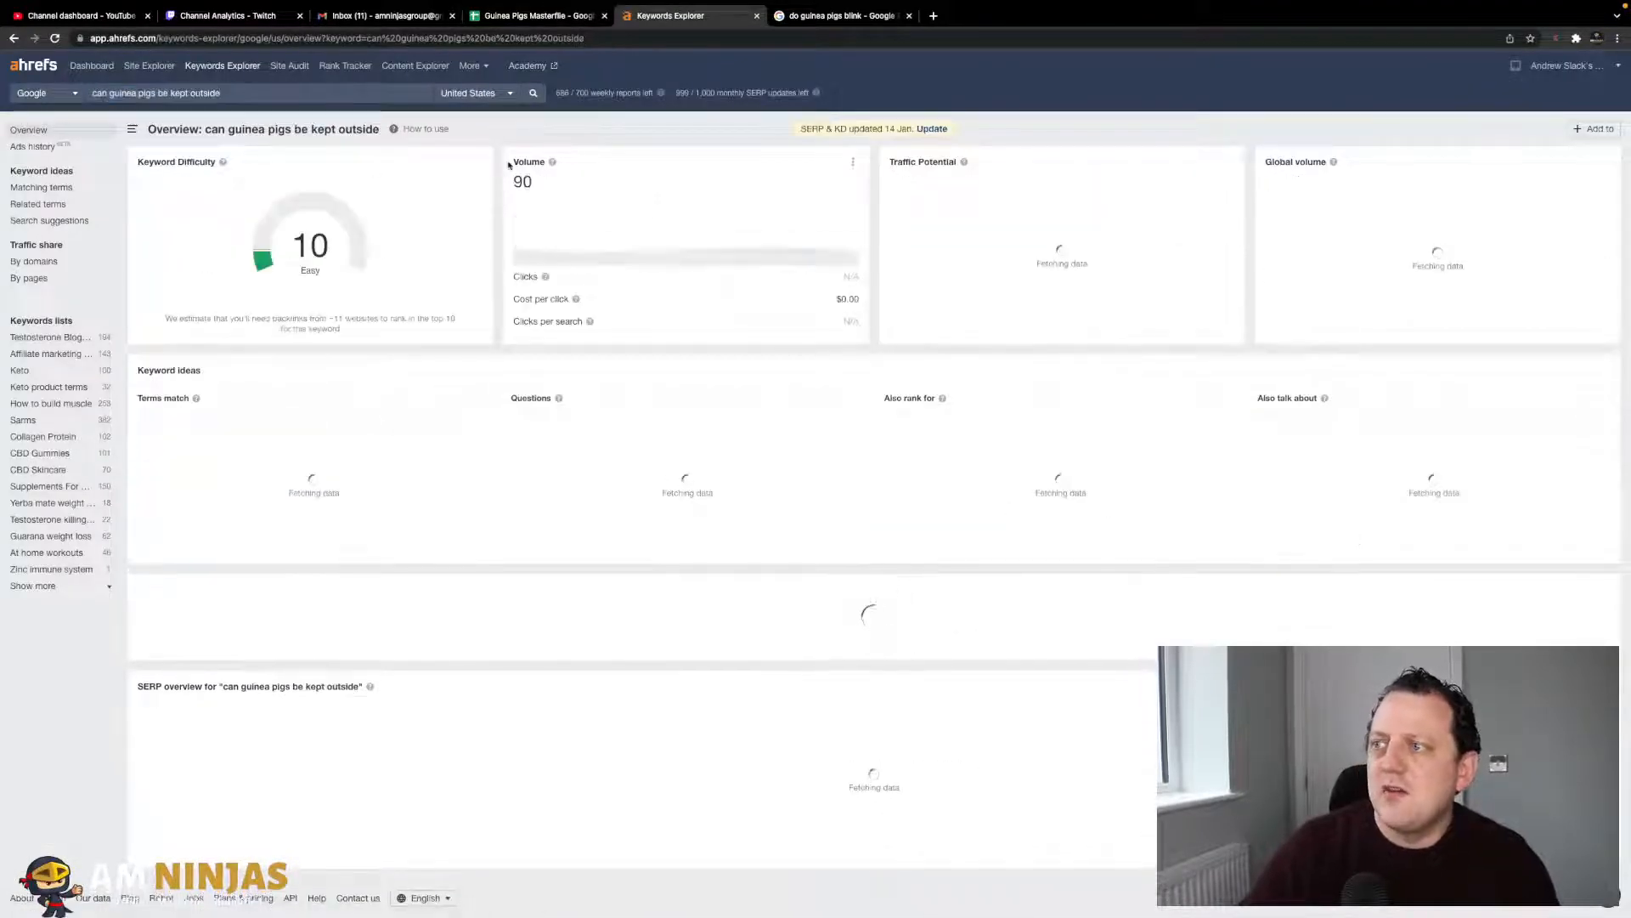
- Enter KD 10 for the kept outside keyword, then check its volume in Ahrefs
{"action": "left_click", "coordinate": [537, 15]}
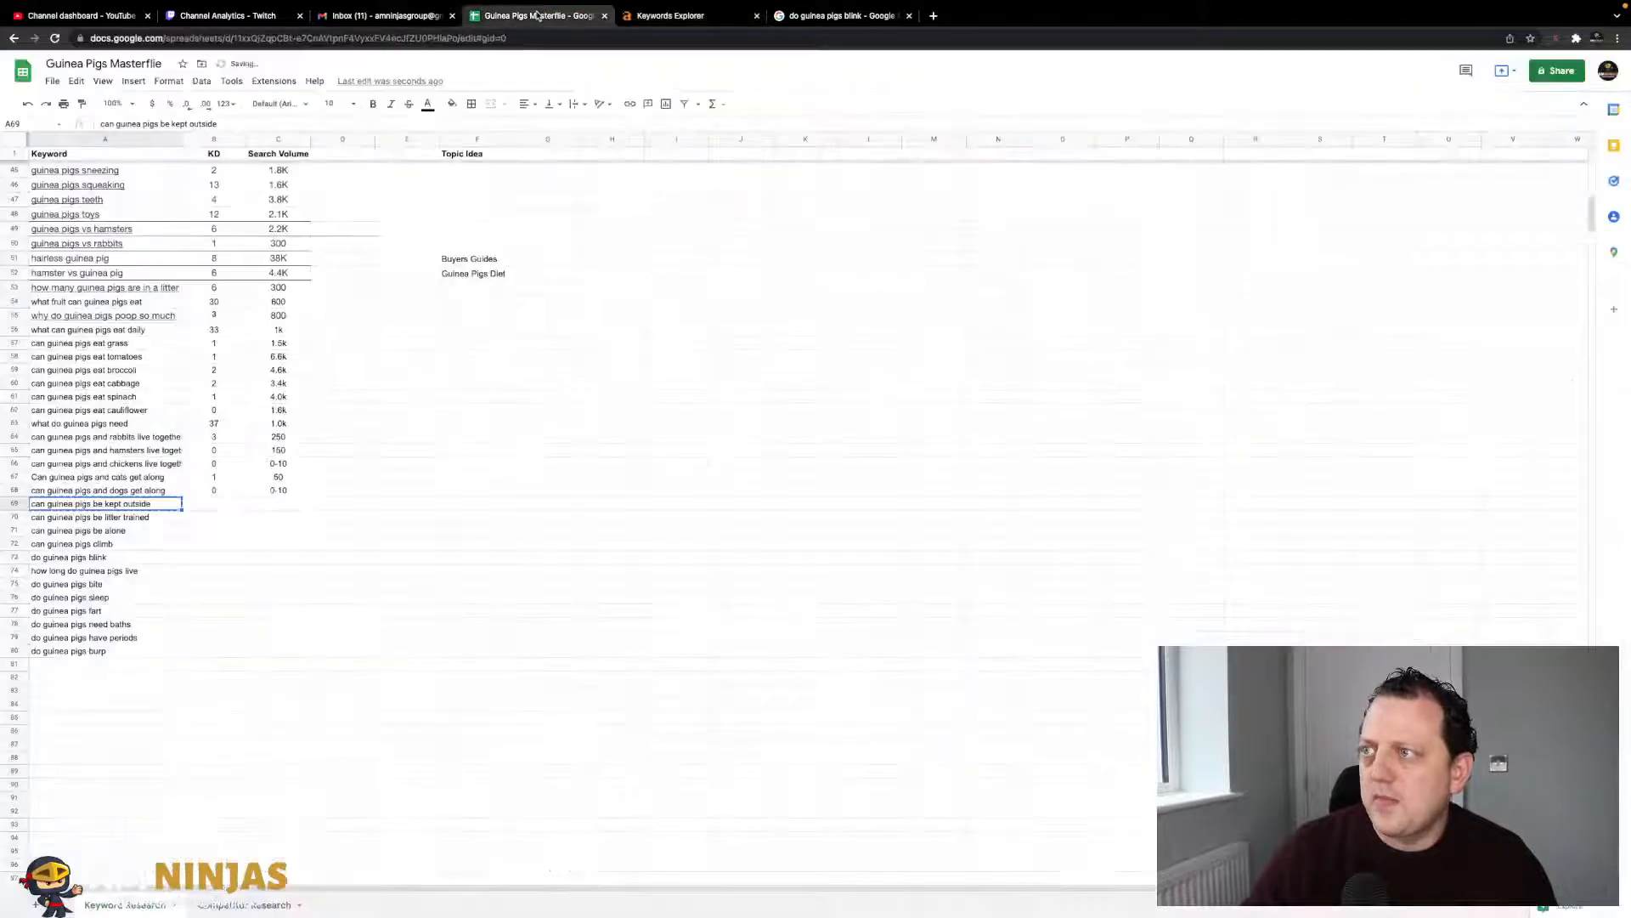
{"action": "type", "text": "10"}
{"action": "key", "text": "Tab"}
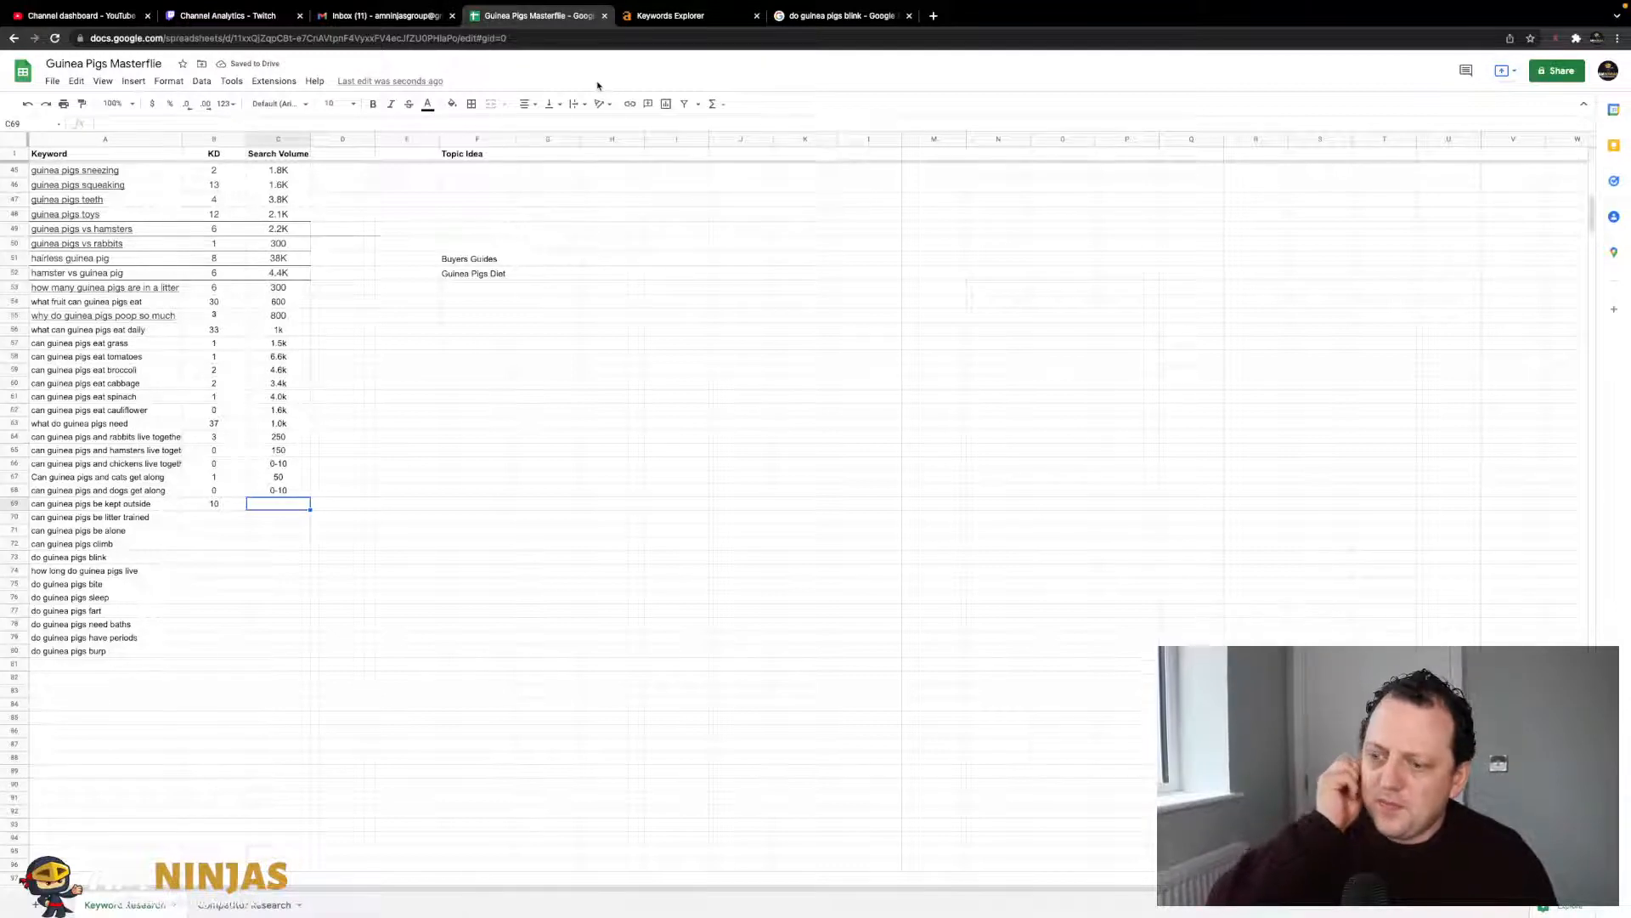
{"action": "left_click", "coordinate": [686, 17]}
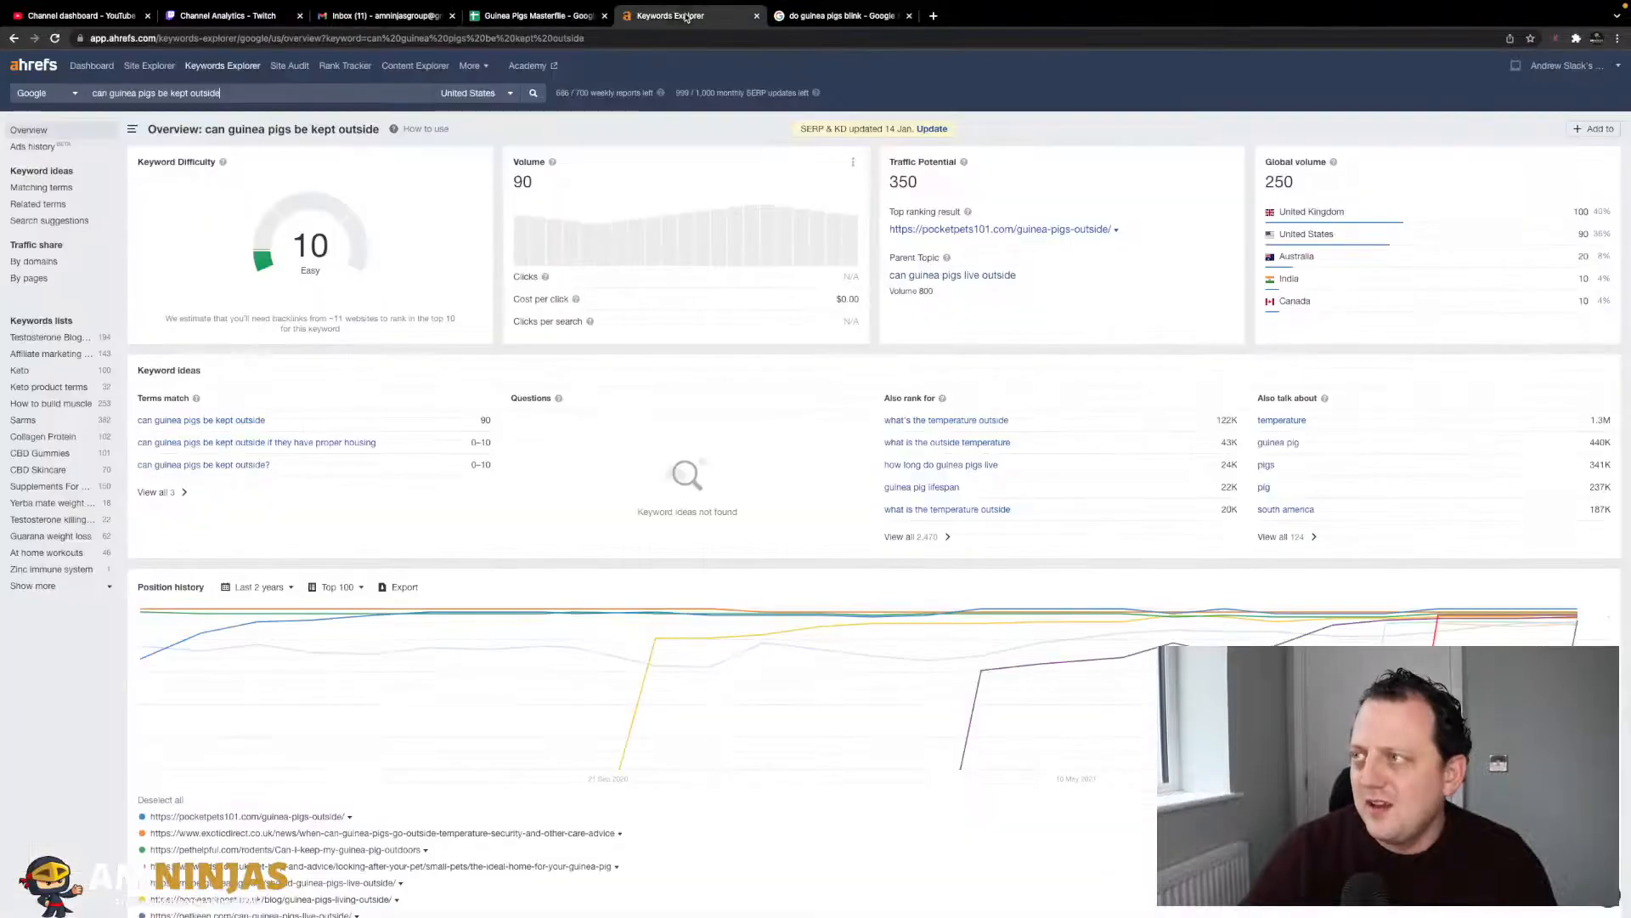
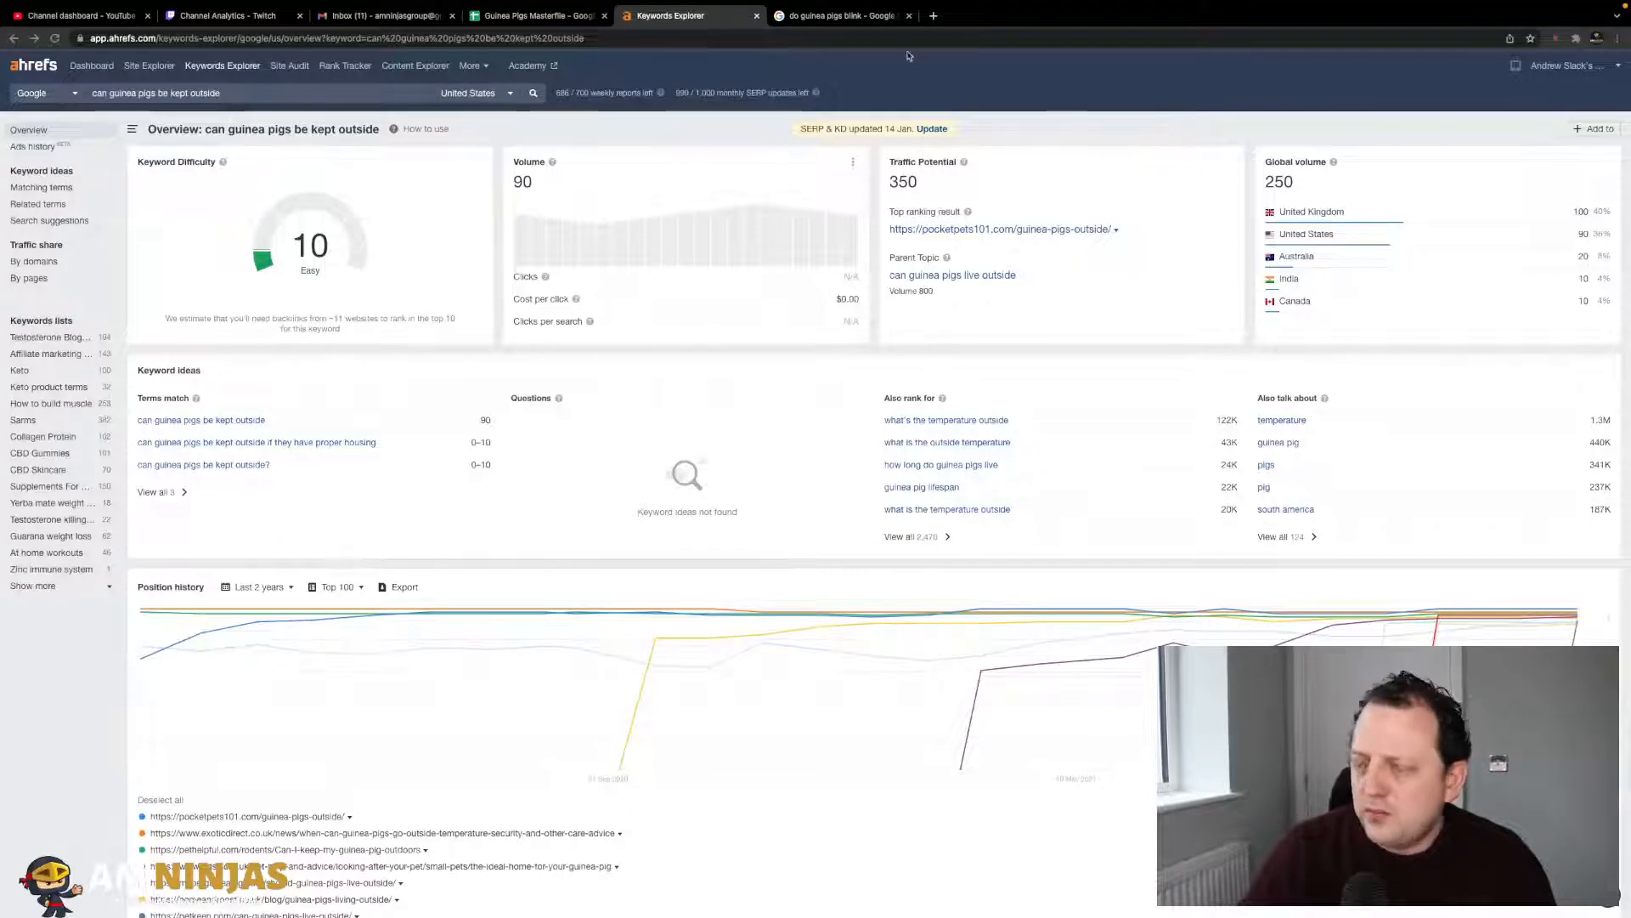
- Enter 90 in C69 as the search volume for 'can guinea pigs be kept outside'
{"action": "left_click", "coordinate": [828, 17]}
{"action": "left_click", "coordinate": [680, 15]}
{"action": "left_click", "coordinate": [554, 14]}
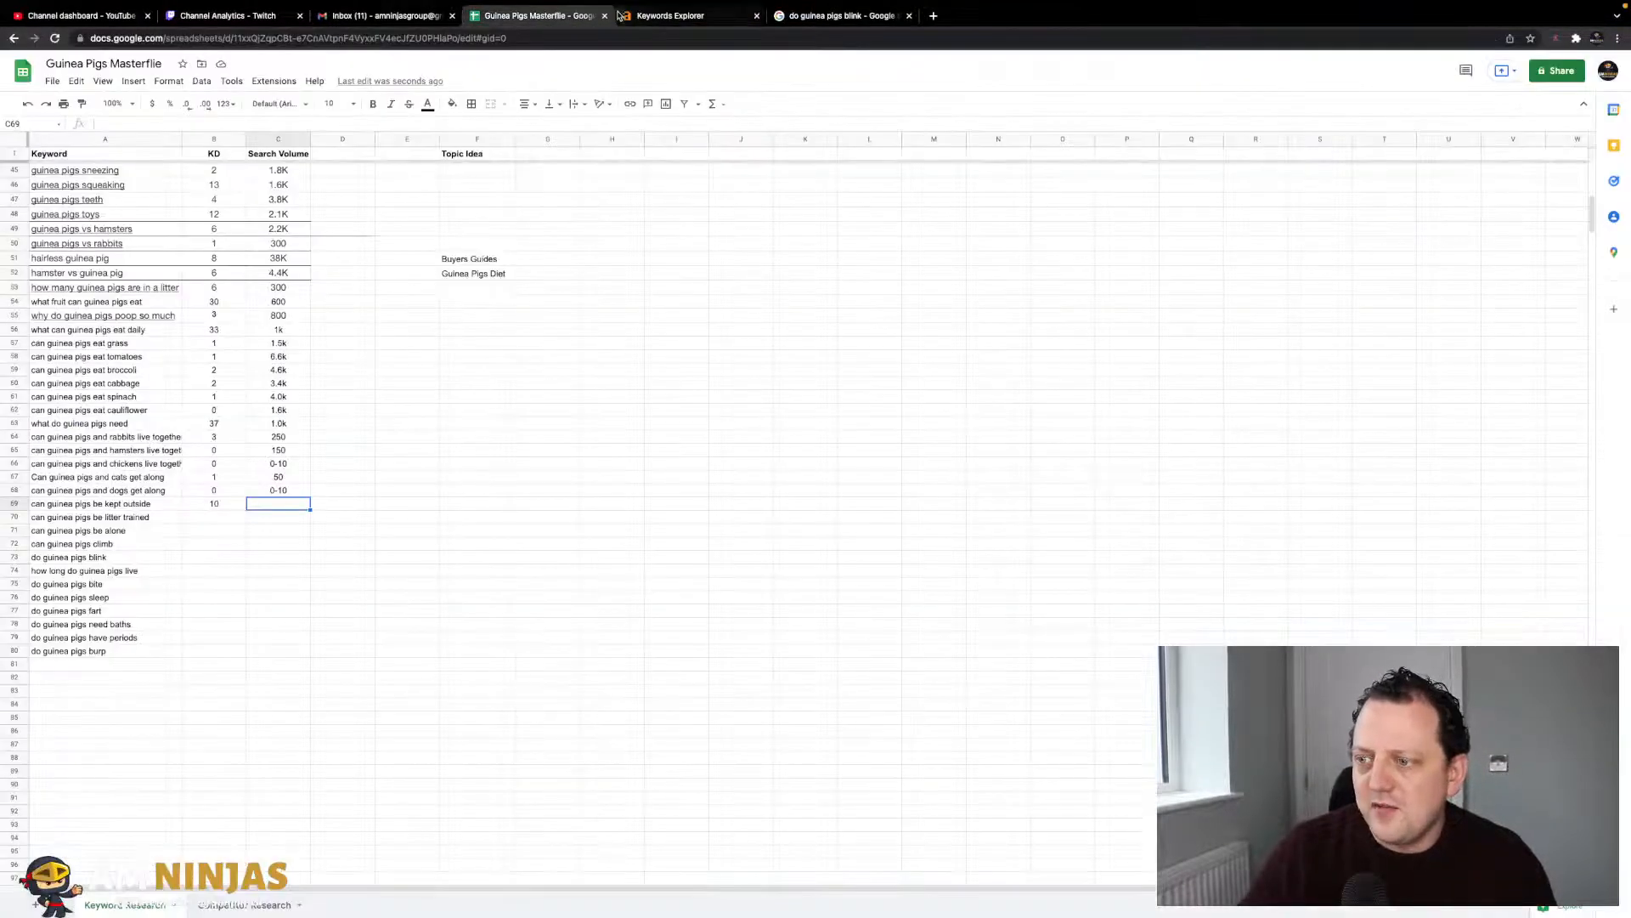
{"action": "type", "text": "90"}
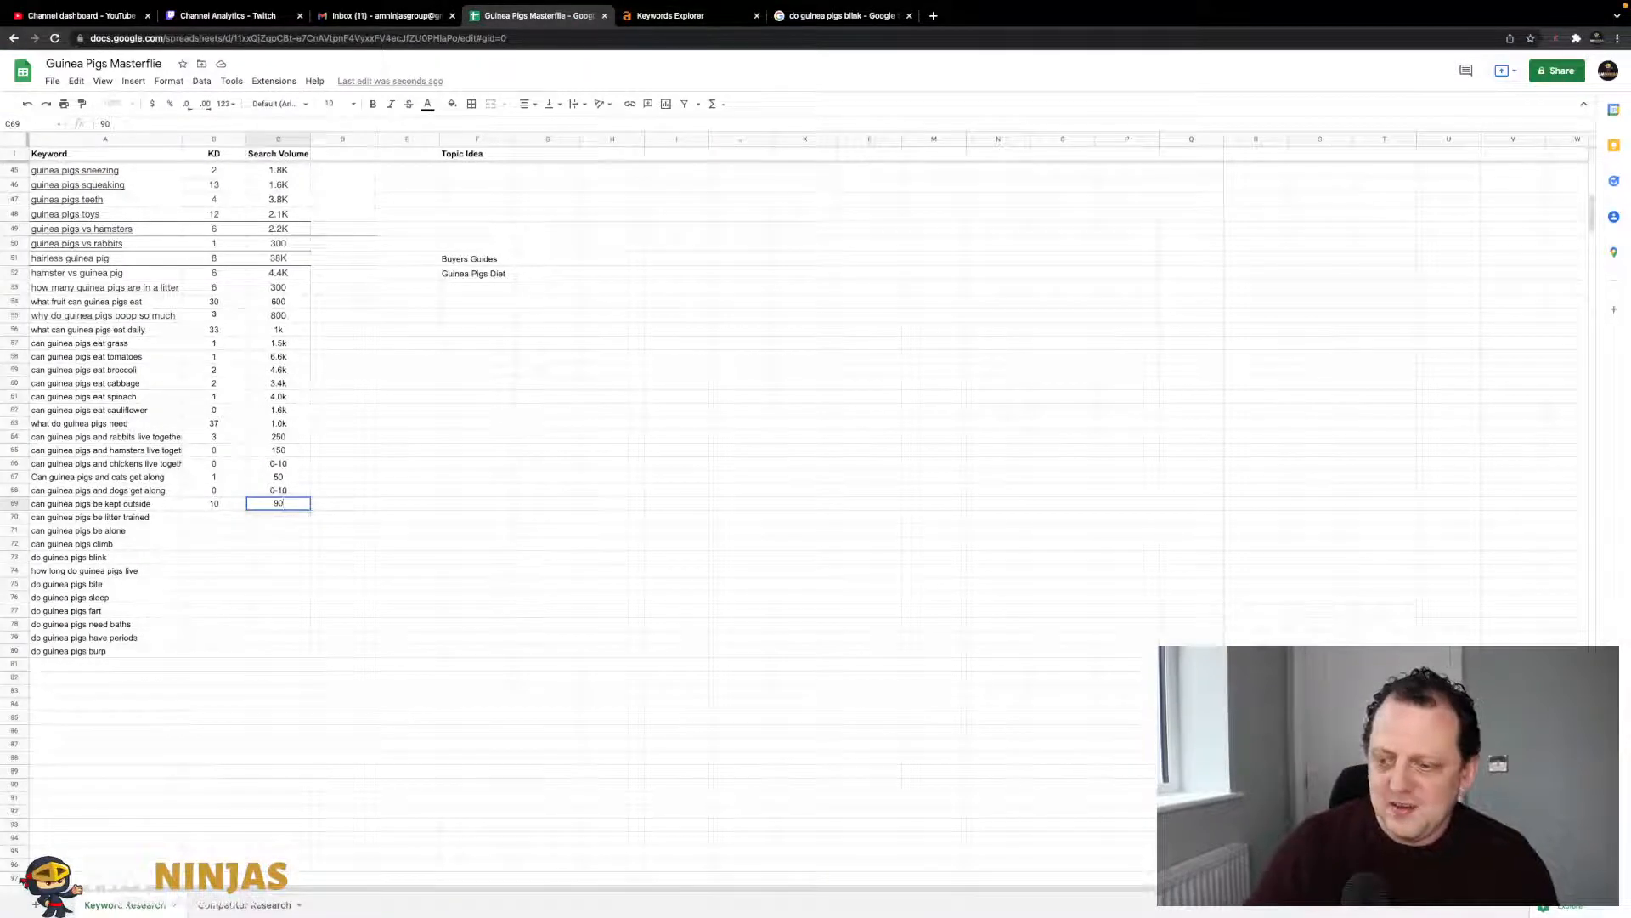
{"action": "key", "text": "Return"}
{"action": "key", "text": "Left"}
{"action": "key", "text": "Left"}
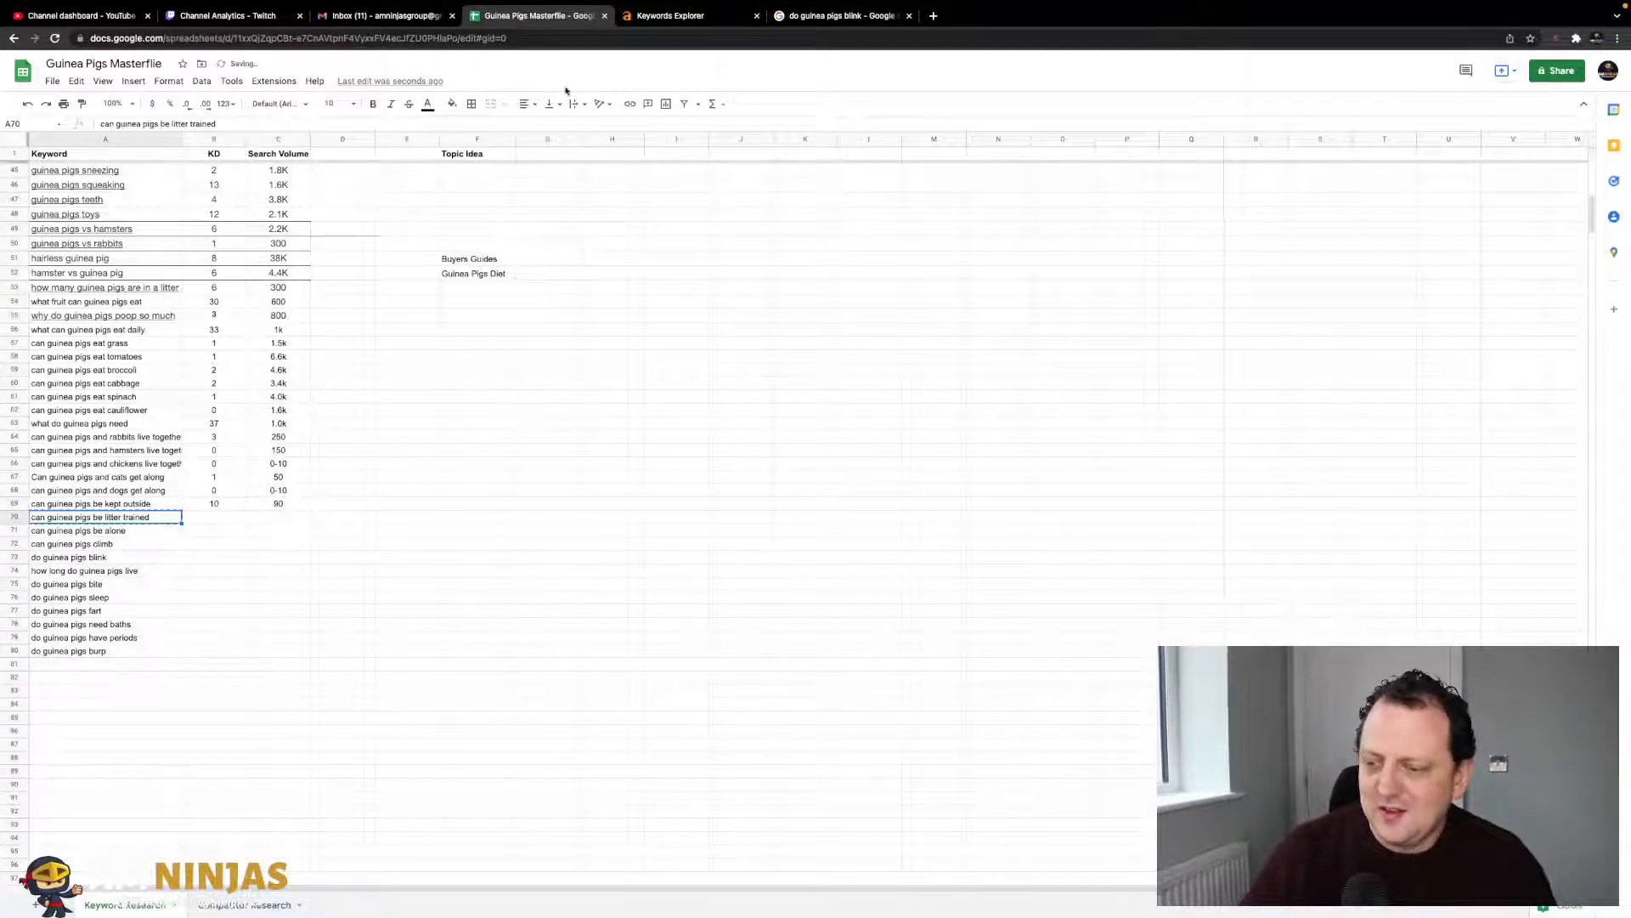
- Look up 'can guinea pigs be litter trained' in Ahrefs and record KD 4, volume 60
{"action": "left_click", "coordinate": [652, 15]}
{"action": "key", "text": "BackSpace"}
{"action": "key", "text": "BackSpace"}
{"action": "key", "text": "BackSpace"}
{"action": "key", "text": "BackSpace"}
{"action": "key", "text": "BackSpace"}
{"action": "key", "text": "BackSpace"}
{"action": "key", "text": "BackSpace"}
{"action": "key", "text": "BackSpace"}
{"action": "key", "text": "BackSpace"}
{"action": "key", "text": "BackSpace"}
{"action": "key", "text": "BackSpace"}
{"action": "key", "text": "BackSpace"}
{"action": "key", "text": "BackSpace"}
{"action": "key", "text": "BackSpace"}
{"action": "key", "text": "BackSpace"}
{"action": "key", "text": "BackSpace"}
{"action": "key", "text": "BackSpace"}
{"action": "key", "text": "BackSpace"}
{"action": "key", "text": "BackSpace"}
{"action": "key", "text": "BackSpace"}
{"action": "type", "text": "can guinea pigs be litter trained"}
{"action": "key", "text": "Return"}
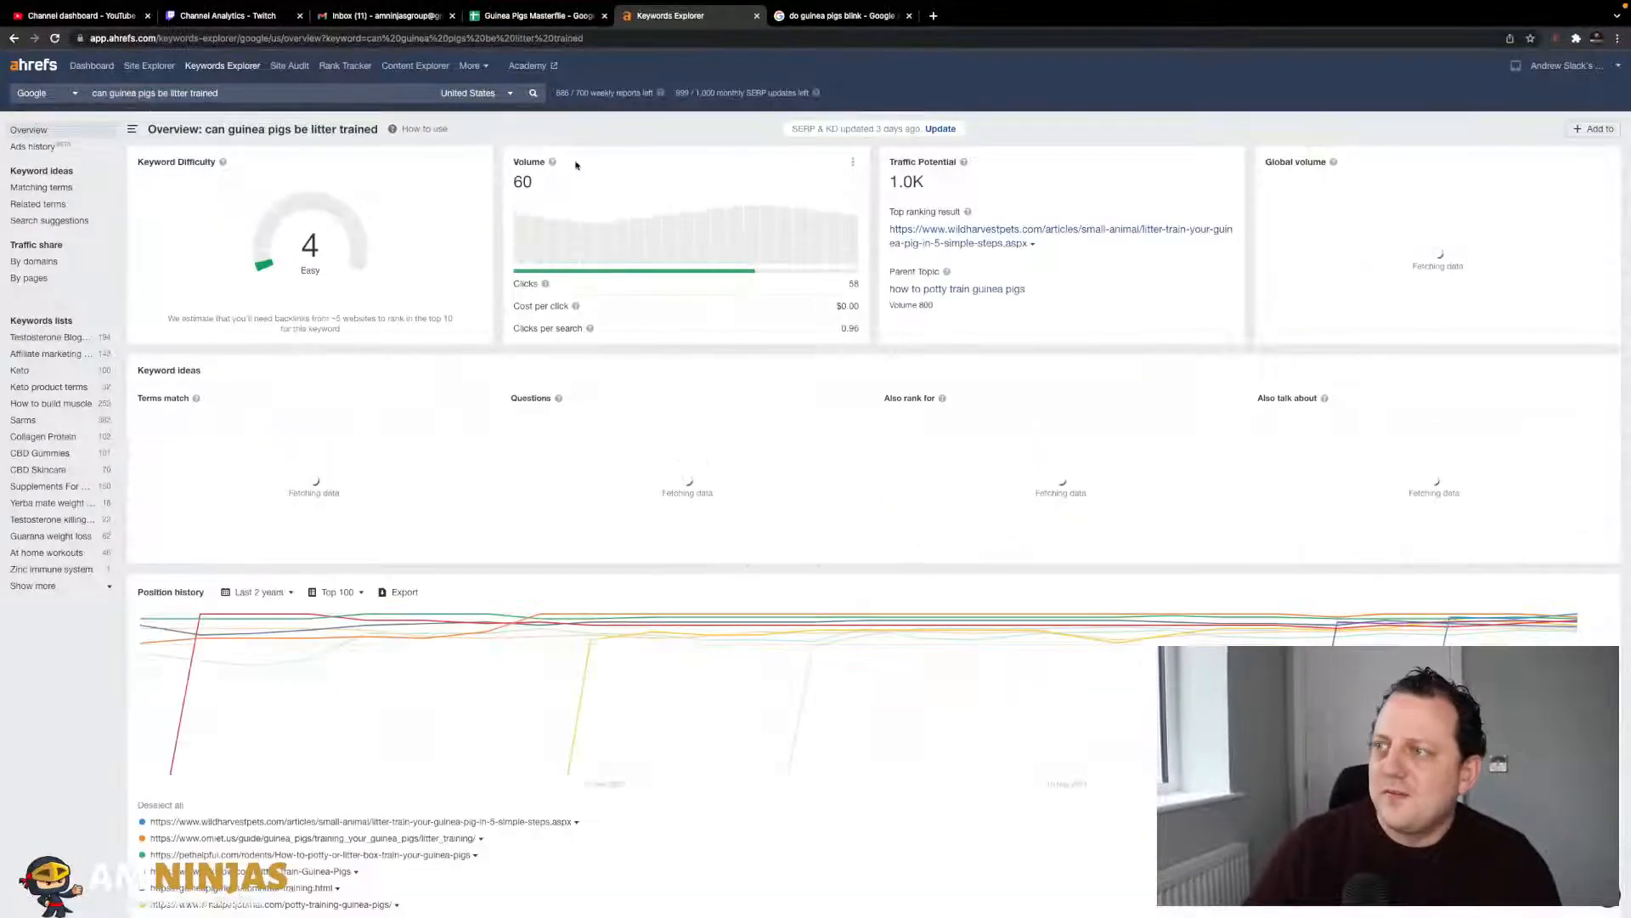
{"action": "left_click", "coordinate": [535, 15]}
{"action": "type", "text": "4"}
{"action": "key", "text": "Tab"}
{"action": "type", "text": "8"}
{"action": "type", "text": "0"}
{"action": "key", "text": "Return"}
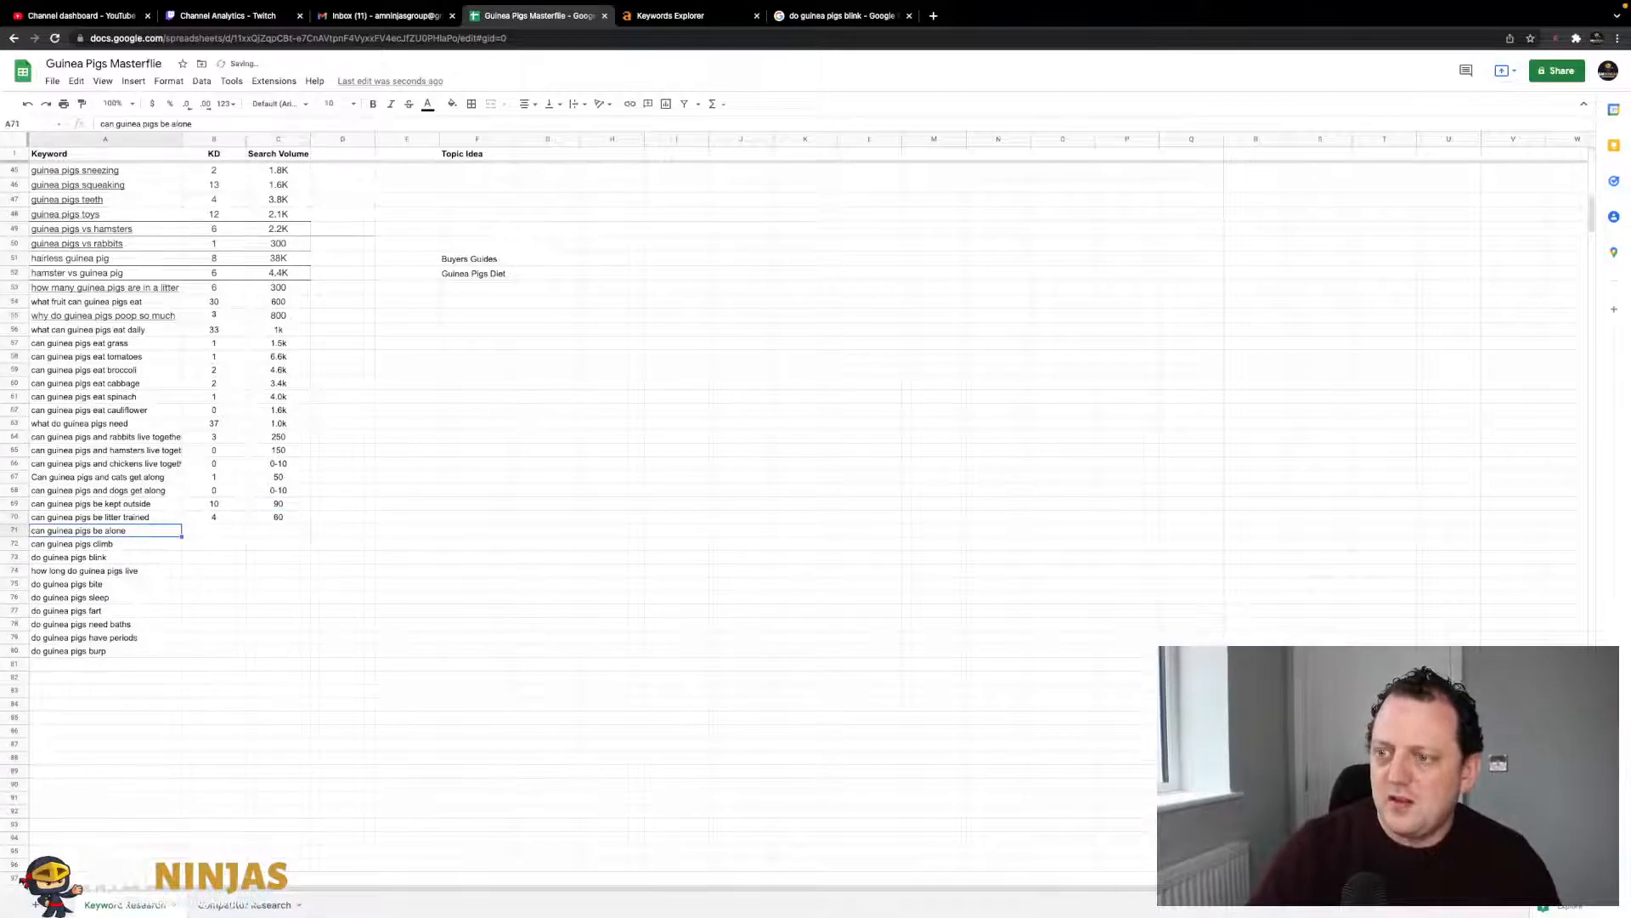
- Look up 'can guinea pigs be alone' and record KD 5, volume 300
{"action": "left_click", "coordinate": [662, 13]}
{"action": "triple_click", "coordinate": [327, 93]}
{"action": "type", "text": "can guinea pigs be alone"}
{"action": "key", "text": "Return"}
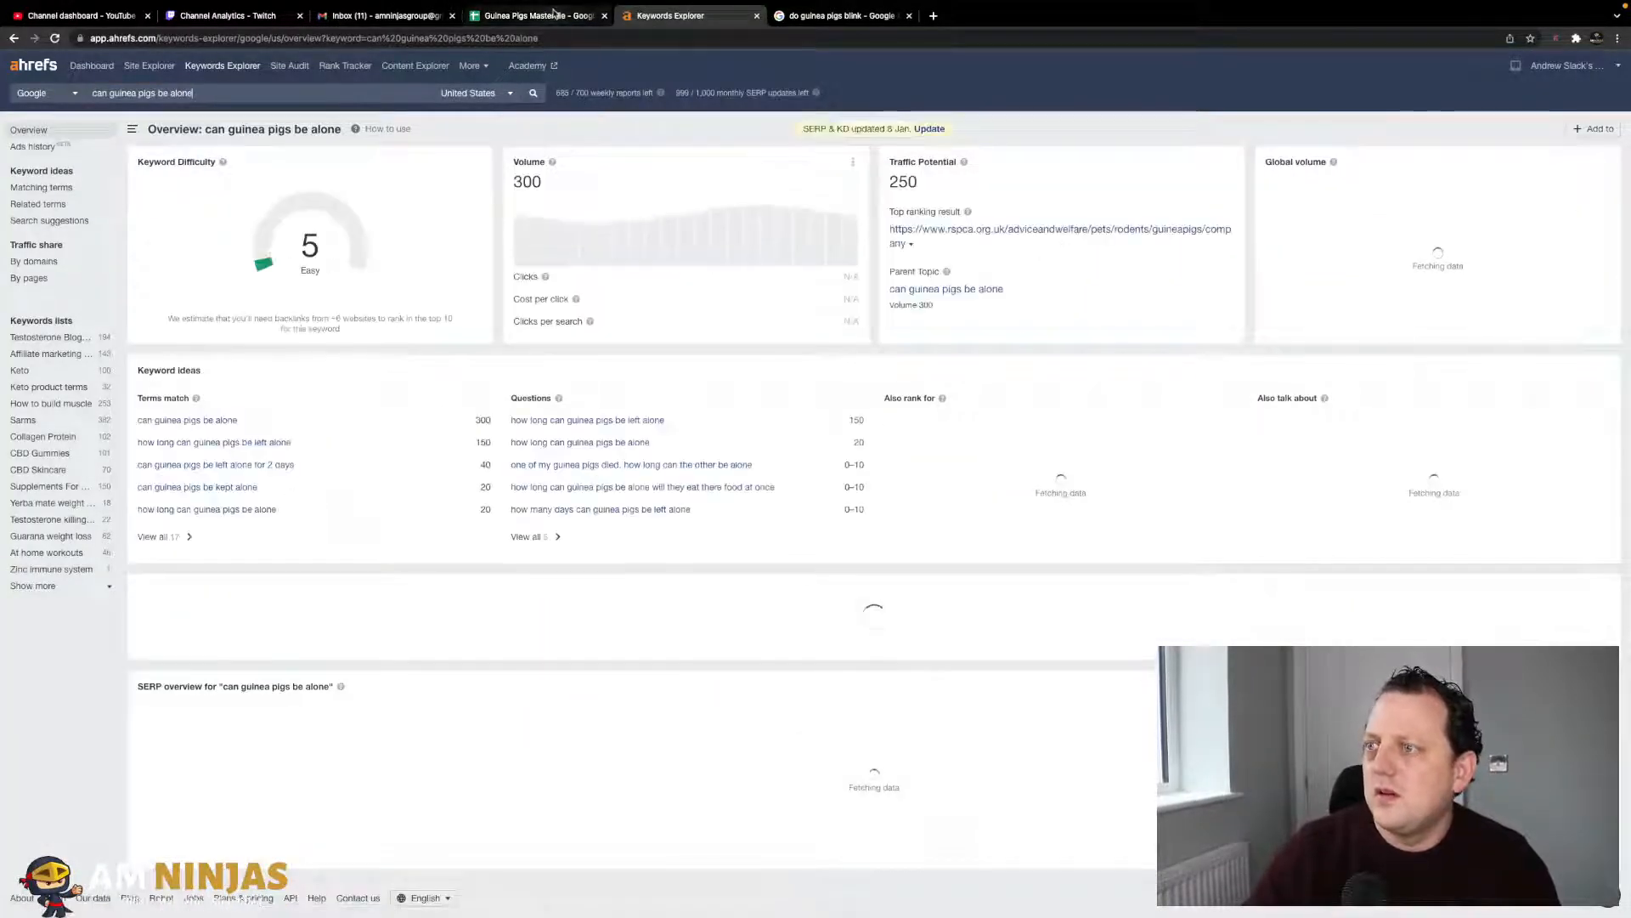
{"action": "left_click", "coordinate": [554, 14]}
{"action": "key", "text": "Right"}
{"action": "type", "text": "5"}
{"action": "key", "text": "Tab"}
{"action": "left_click", "coordinate": [616, 14]}
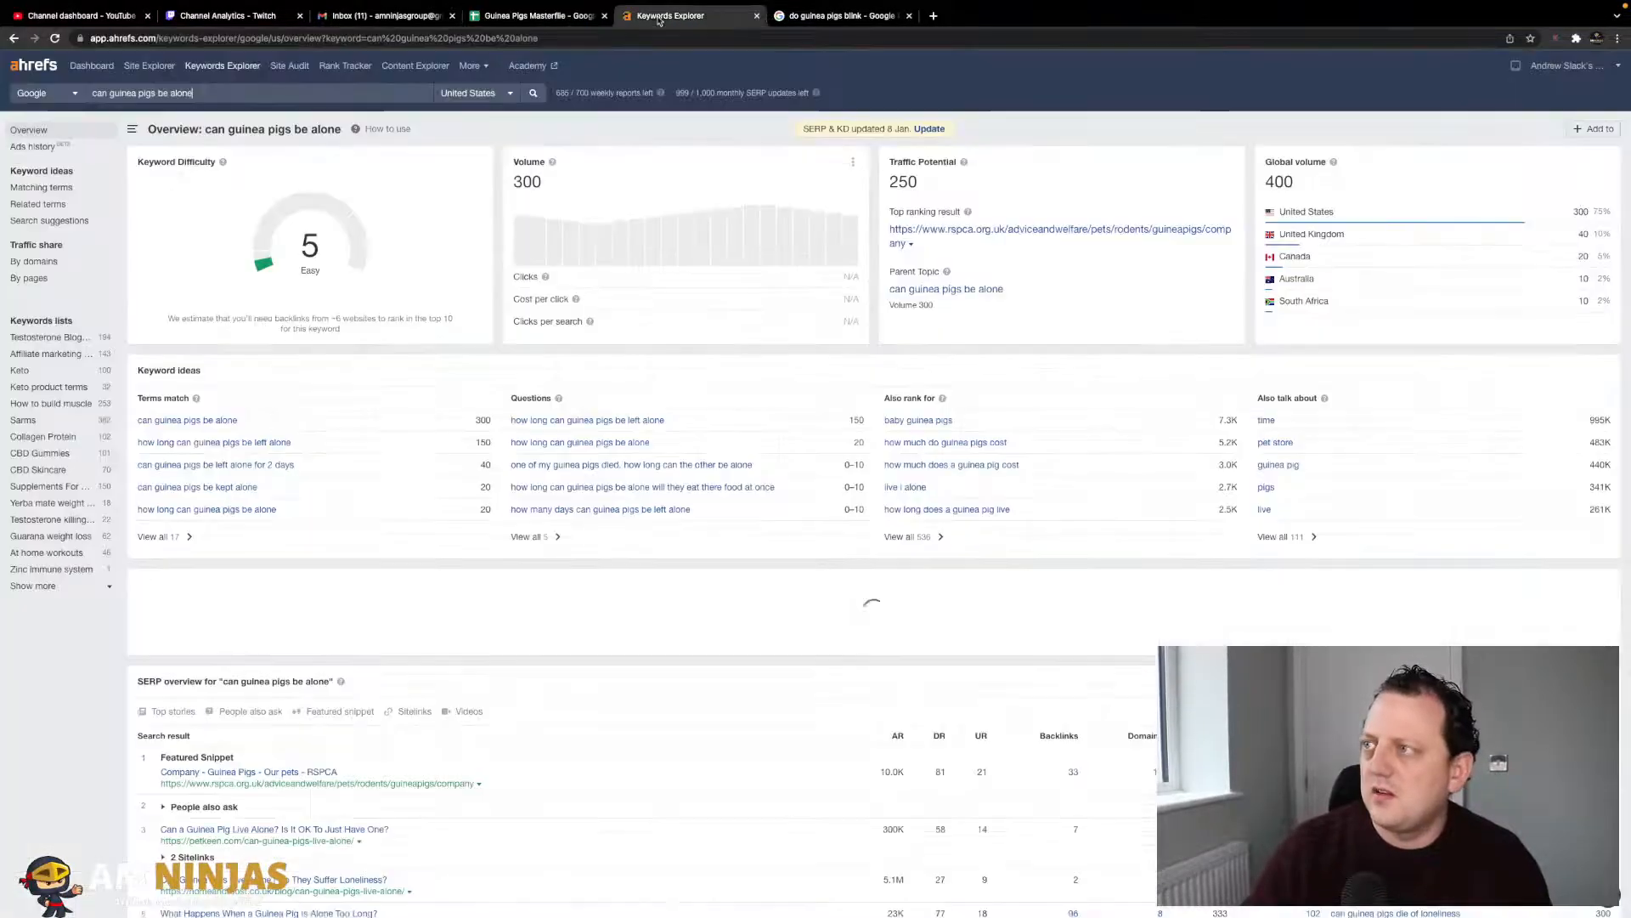
{"action": "left_click", "coordinate": [557, 16]}
{"action": "key", "text": "Return"}
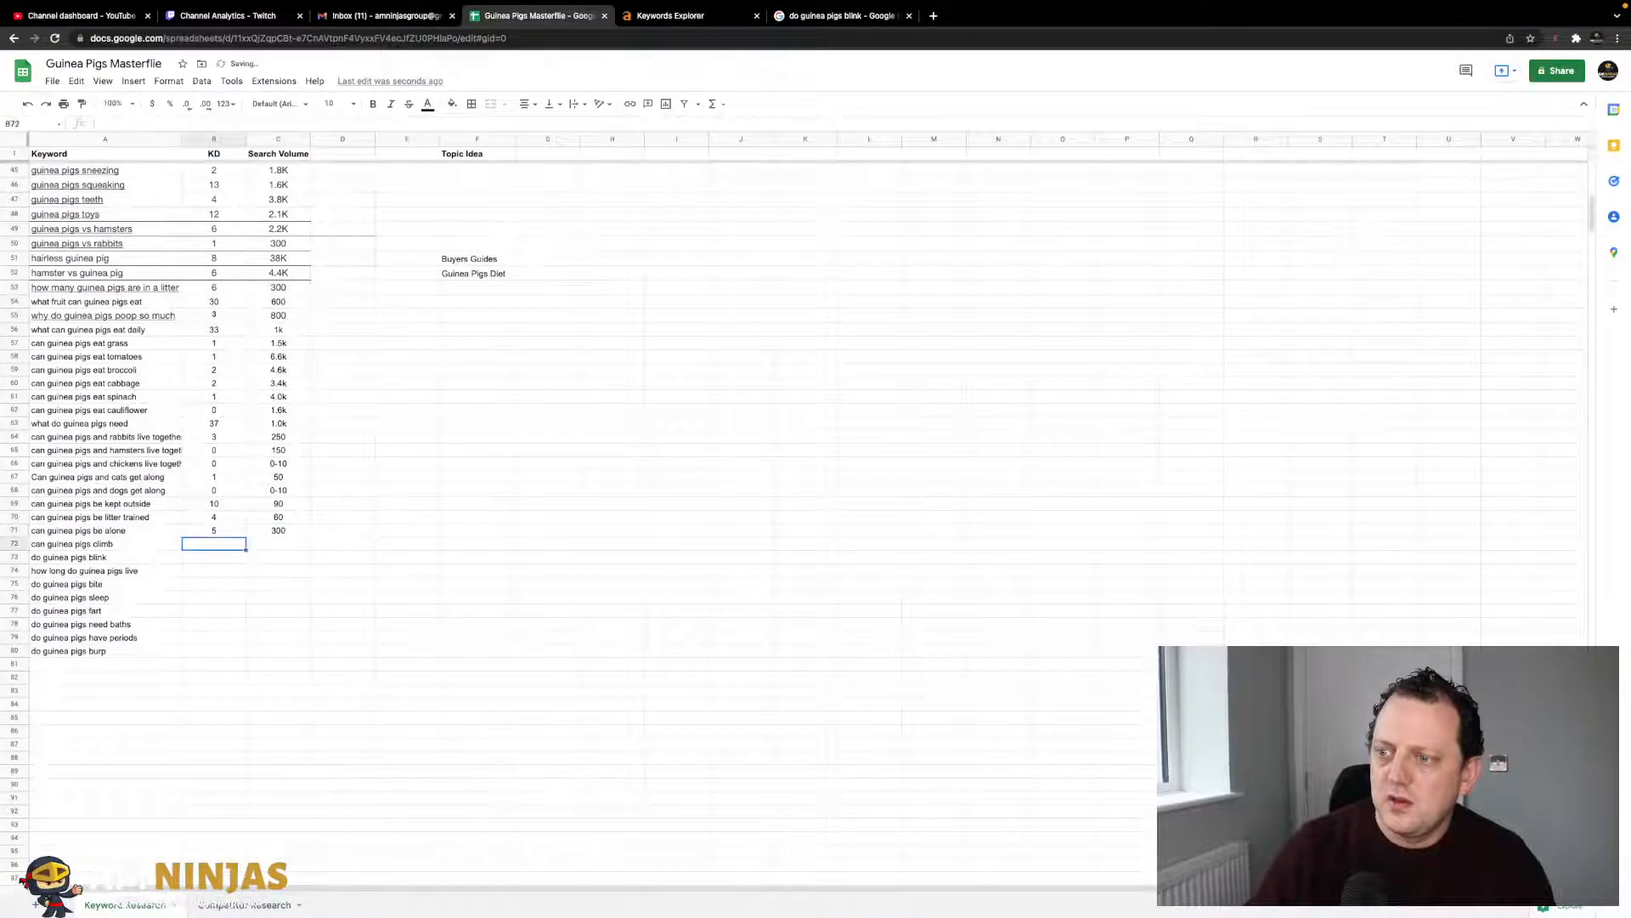
- Look up 'can guinea pigs climb' and record KD 2, volume 300
{"action": "left_click", "coordinate": [671, 17]}
{"action": "triple_click", "coordinate": [399, 95]}
{"action": "type", "text": "can guinea pigs climb"}
{"action": "key", "text": "Return"}
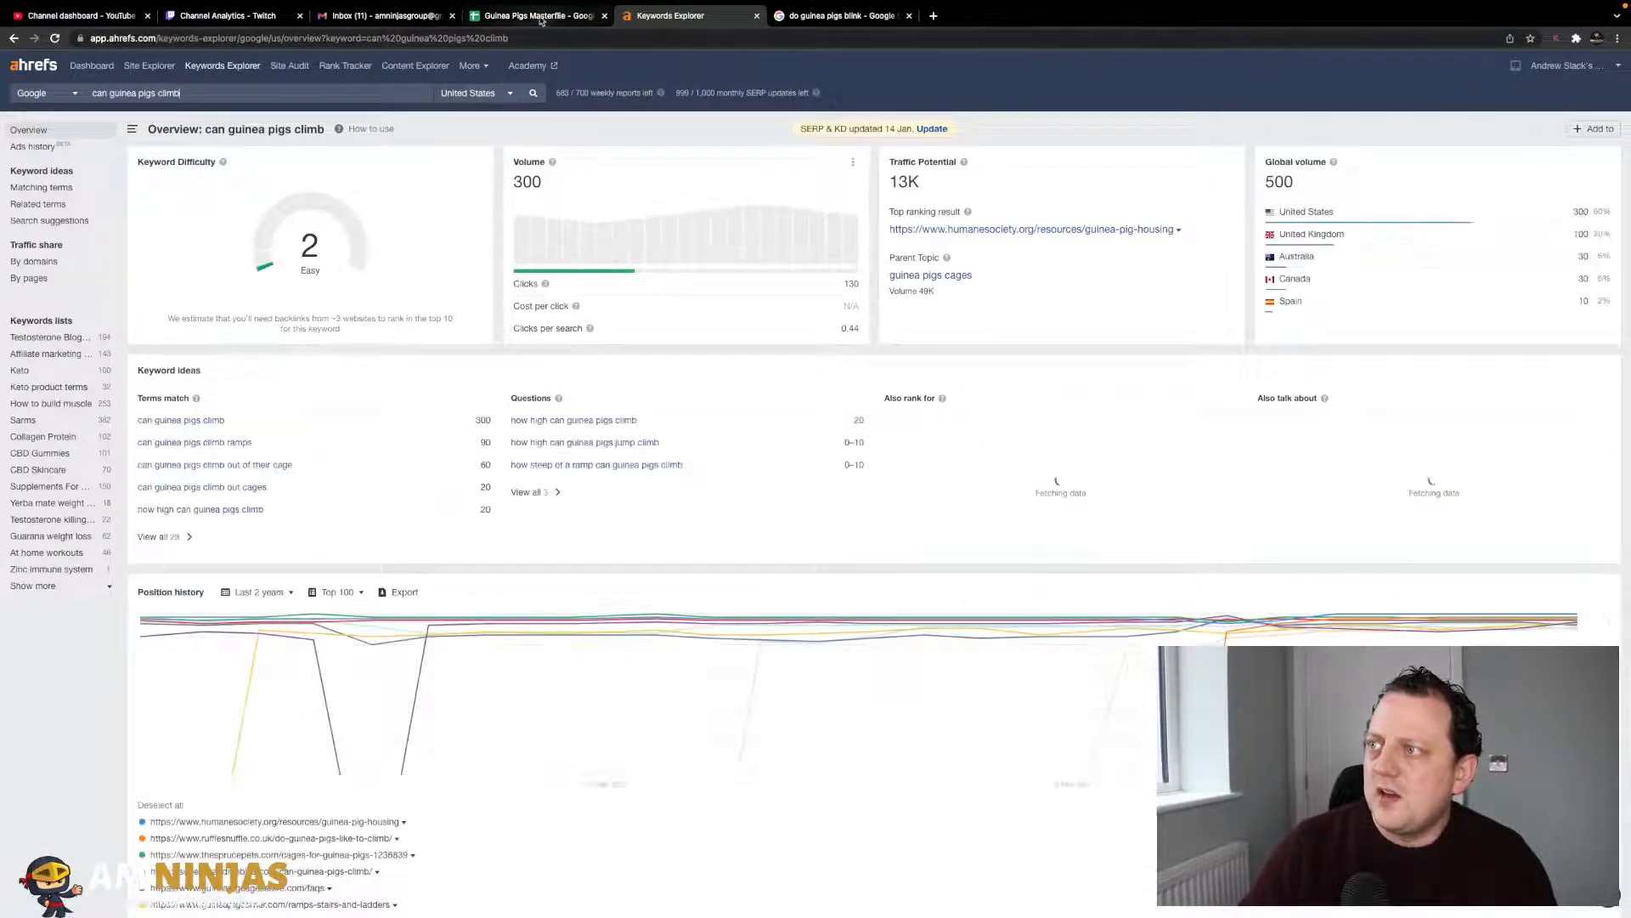
{"action": "left_click", "coordinate": [541, 17]}
{"action": "key", "text": "Tab"}
{"action": "type", "text": "2"}
{"action": "key", "text": "Tab"}
{"action": "type", "text": "30"}
{"action": "key", "text": "Return"}
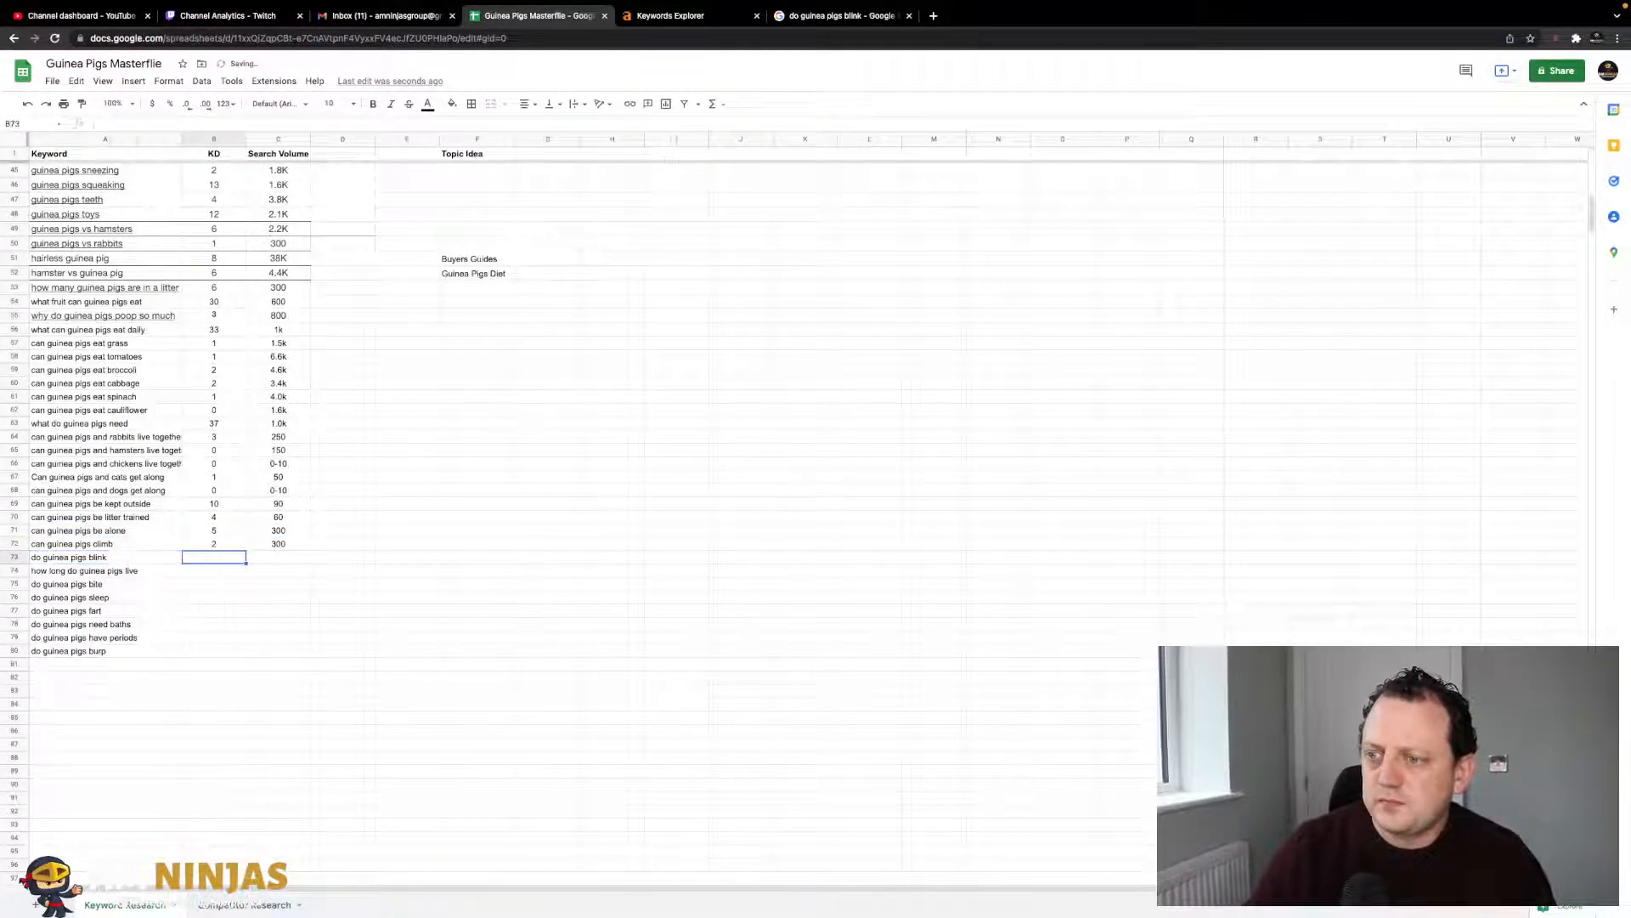
- Look up 'do guinea pigs blink' and record KD 1, volume 1.1k
{"action": "left_click", "coordinate": [652, 22]}
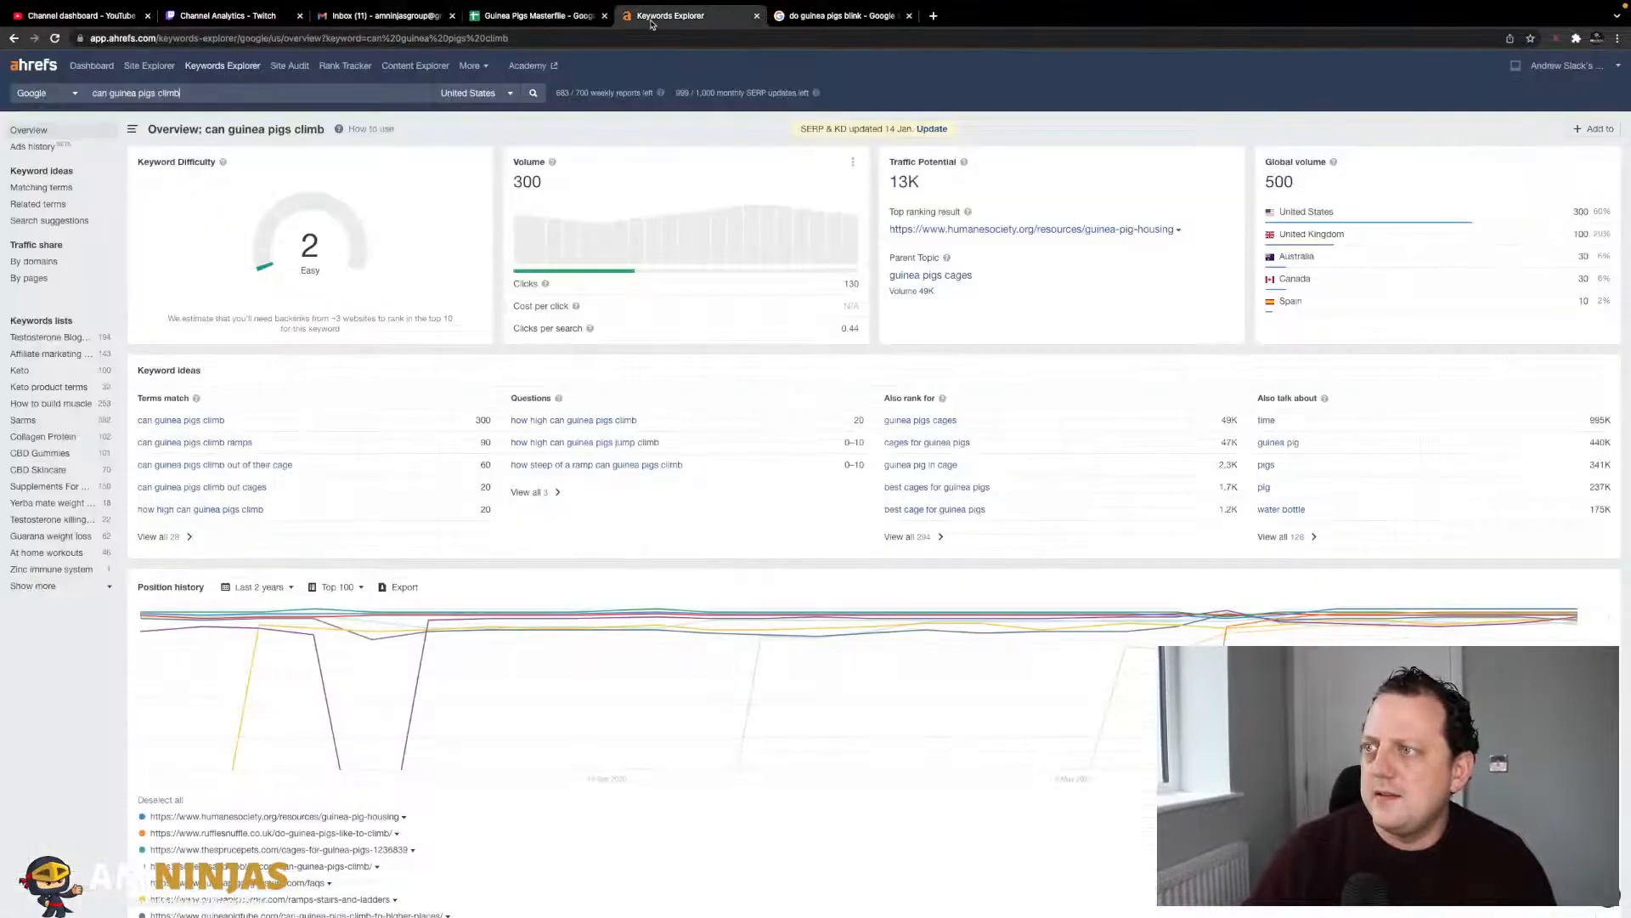
{"action": "left_click", "coordinate": [344, 89]}
{"action": "type", "text": "do guinea pigs blink"}
{"action": "key", "text": "Return"}
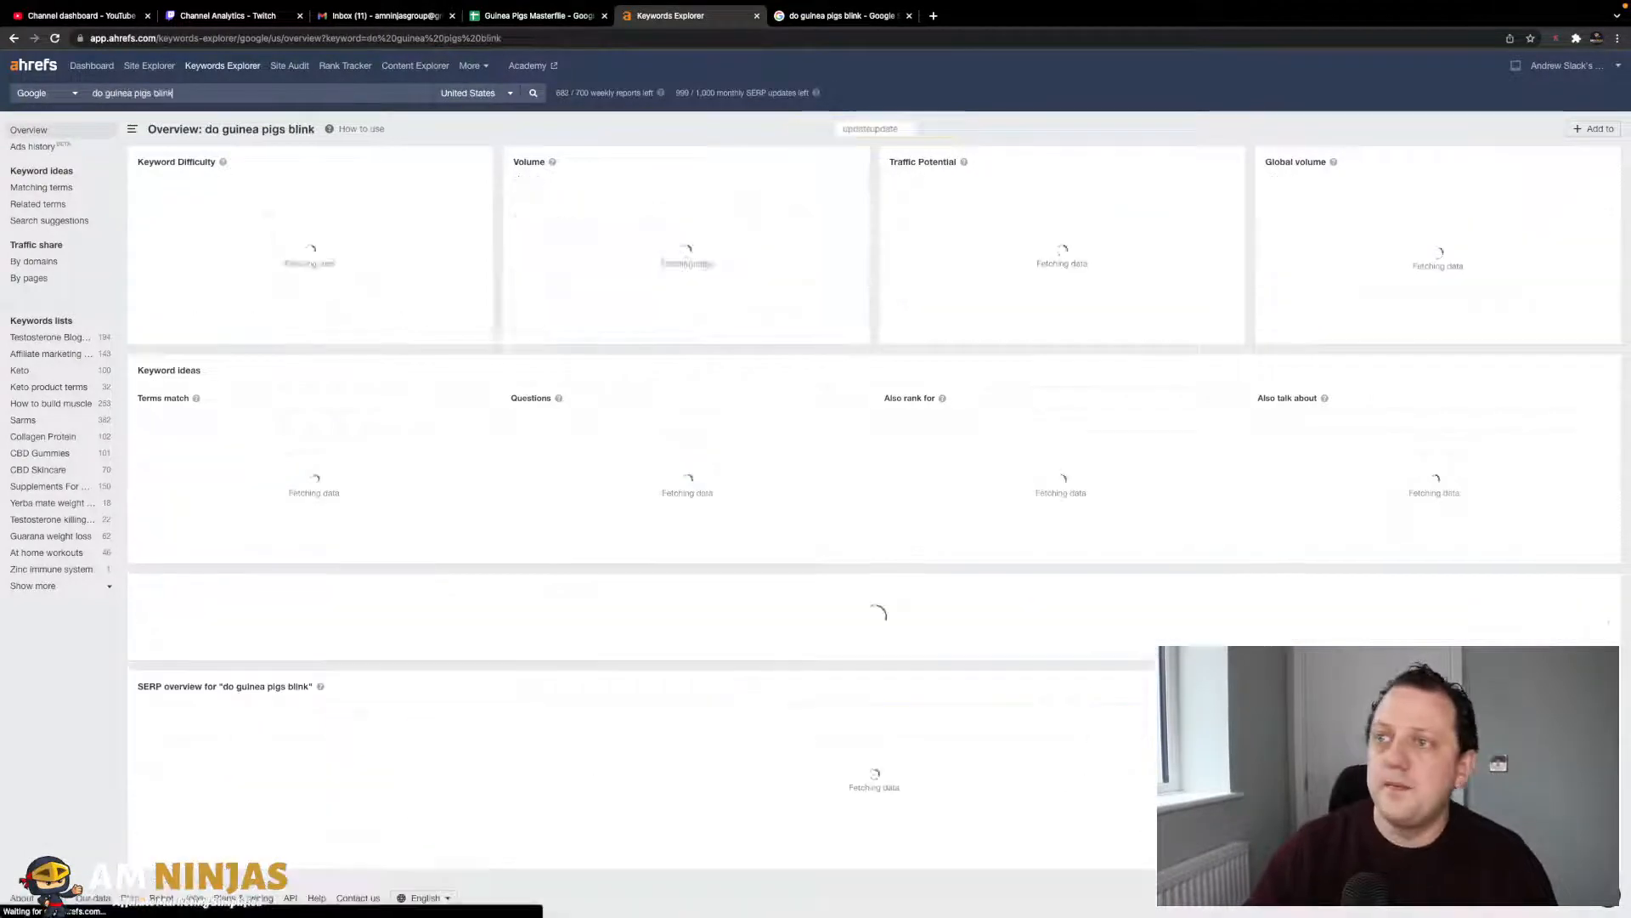
{"action": "left_click", "coordinate": [525, 20]}
{"action": "type", "text": "1"}
{"action": "key", "text": "Tab"}
{"action": "key", "text": "ctrl+Tab"}
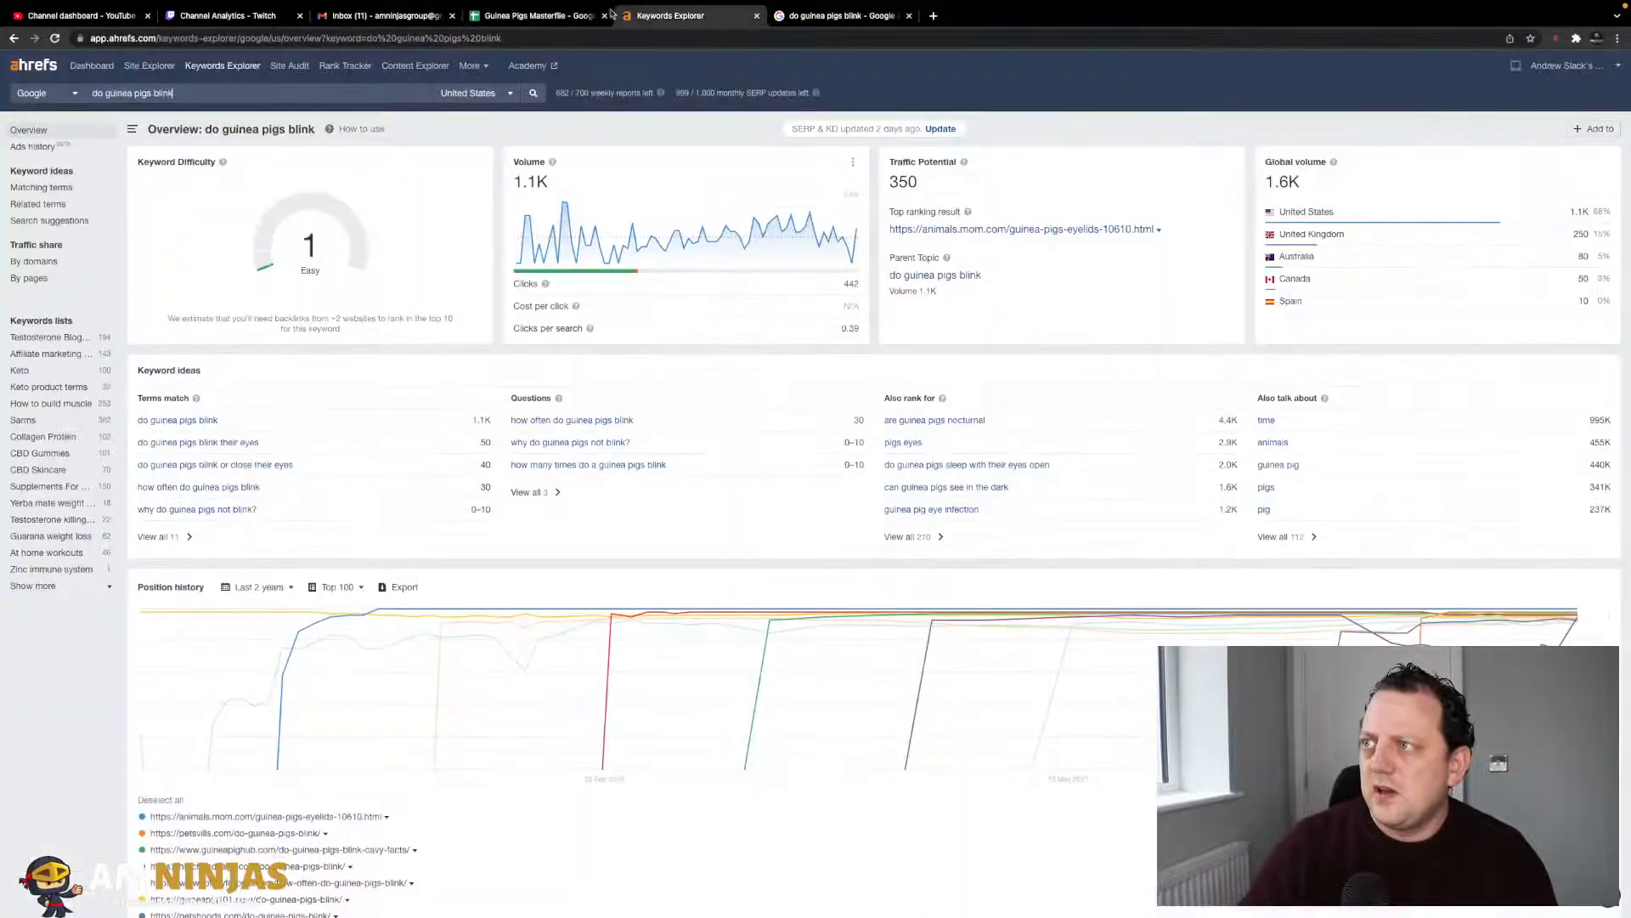
{"action": "left_click", "coordinate": [568, 19]}
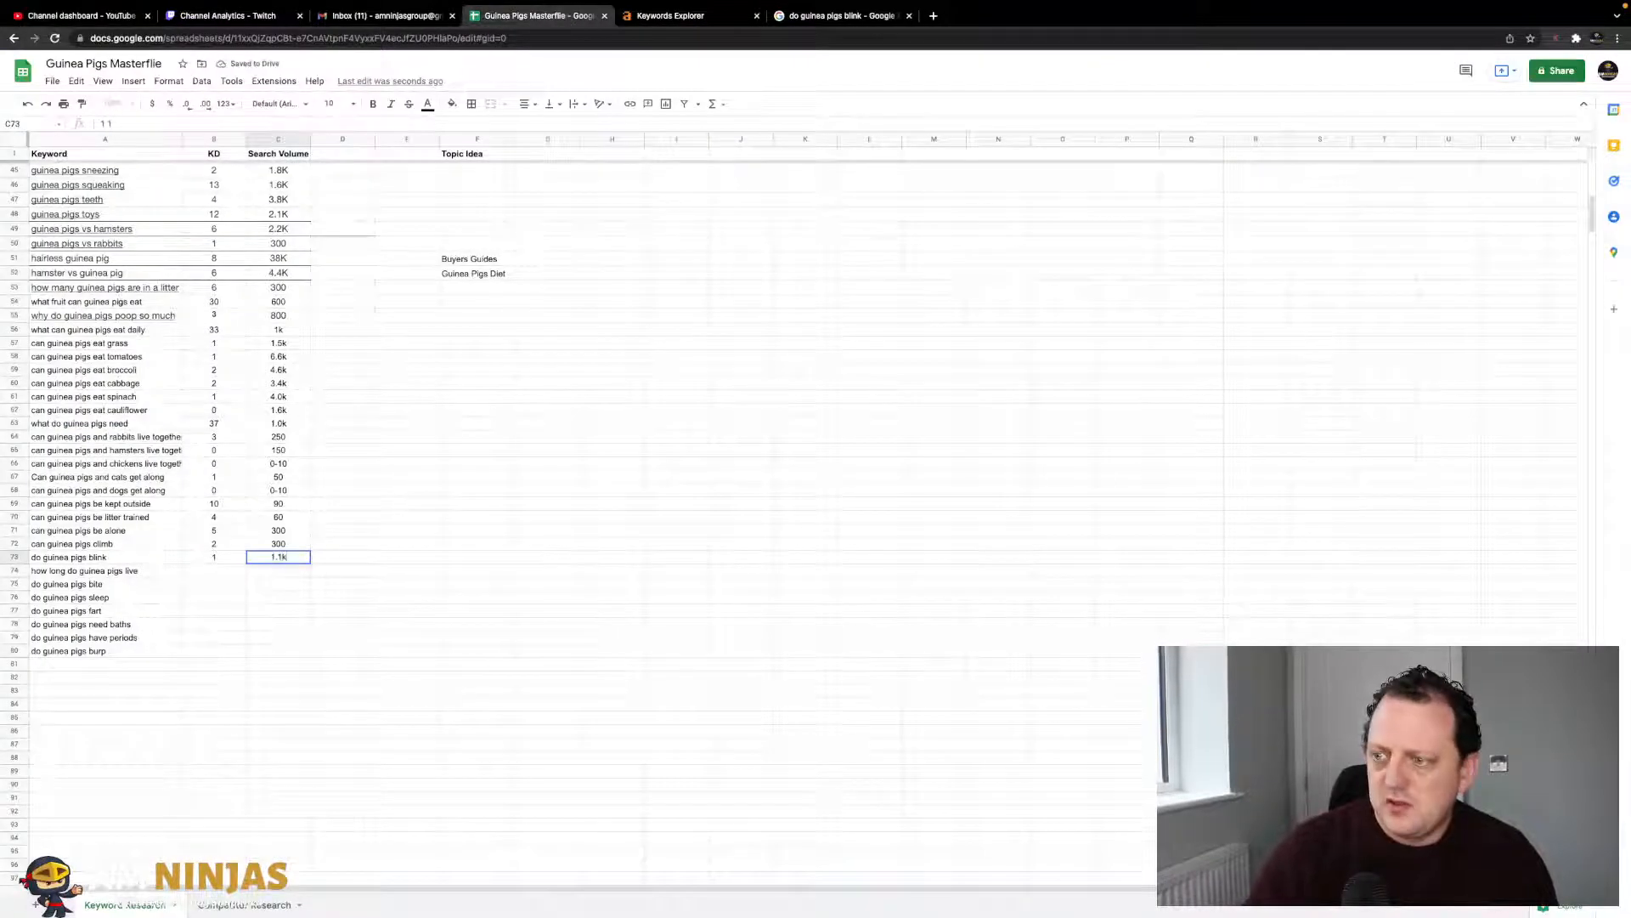
{"action": "type", "text": "1.1k"}
{"action": "key", "text": "Return"}
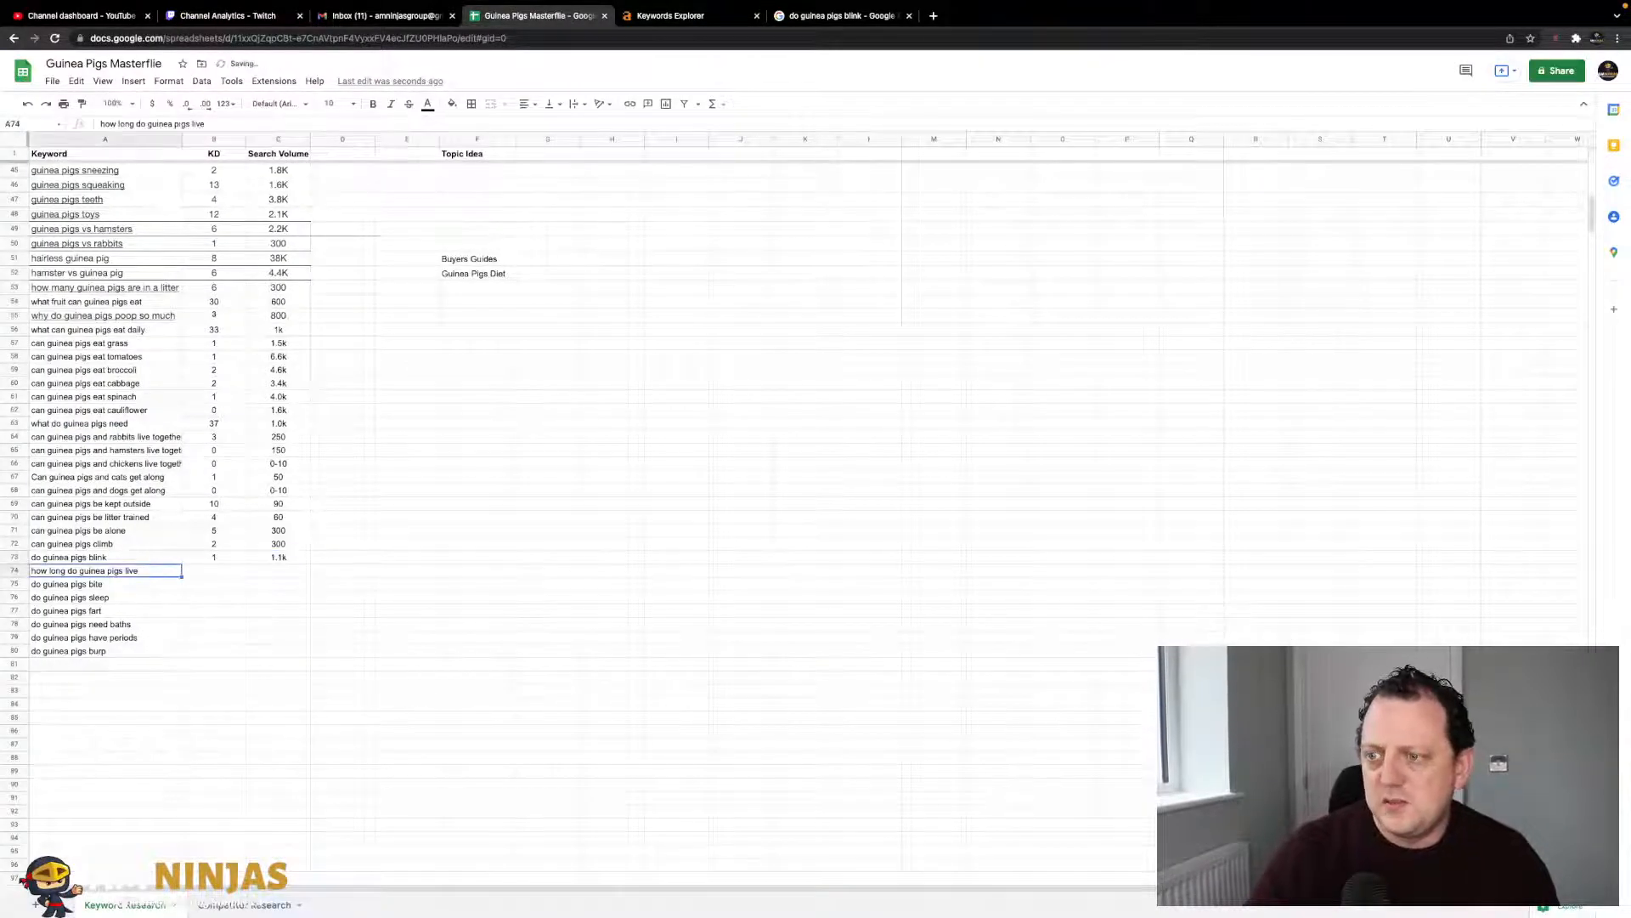
- Look up 'how long do guinea pigs live' in Ahrefs and record KD 25, volume 24k
{"action": "left_click", "coordinate": [670, 17]}
{"action": "type", "text": "how long do guinea pigs live"}
{"action": "key", "text": "Return"}
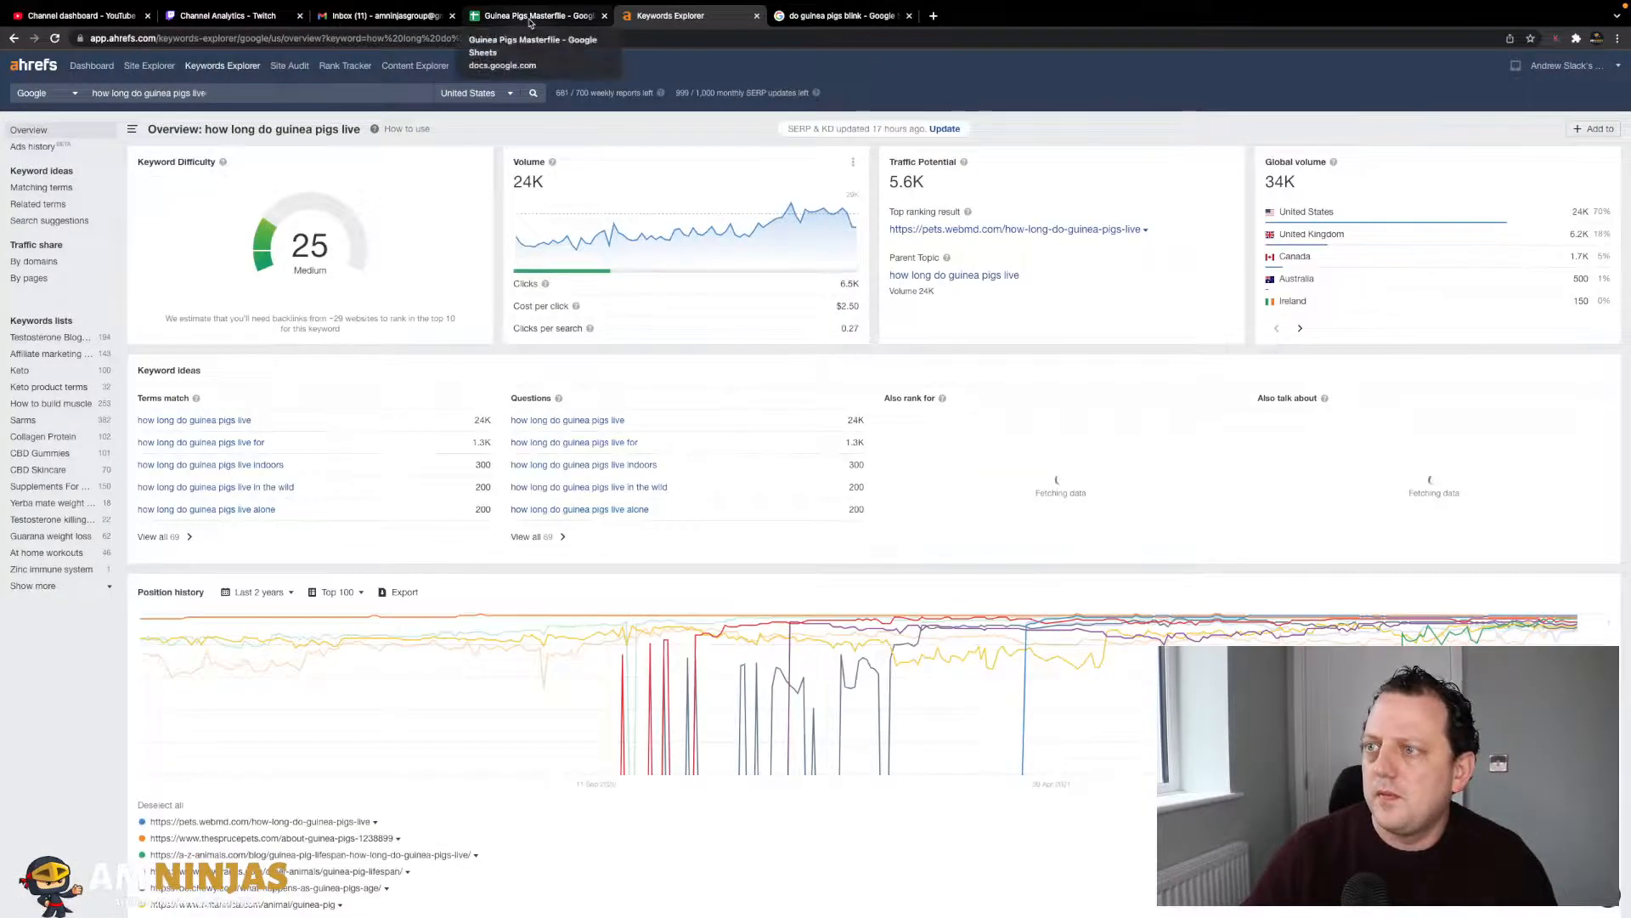
{"action": "left_click", "coordinate": [530, 17]}
{"action": "key", "text": "Right"}
{"action": "type", "text": "25"}
{"action": "key", "text": "Tab"}
{"action": "left_click", "coordinate": [670, 16]}
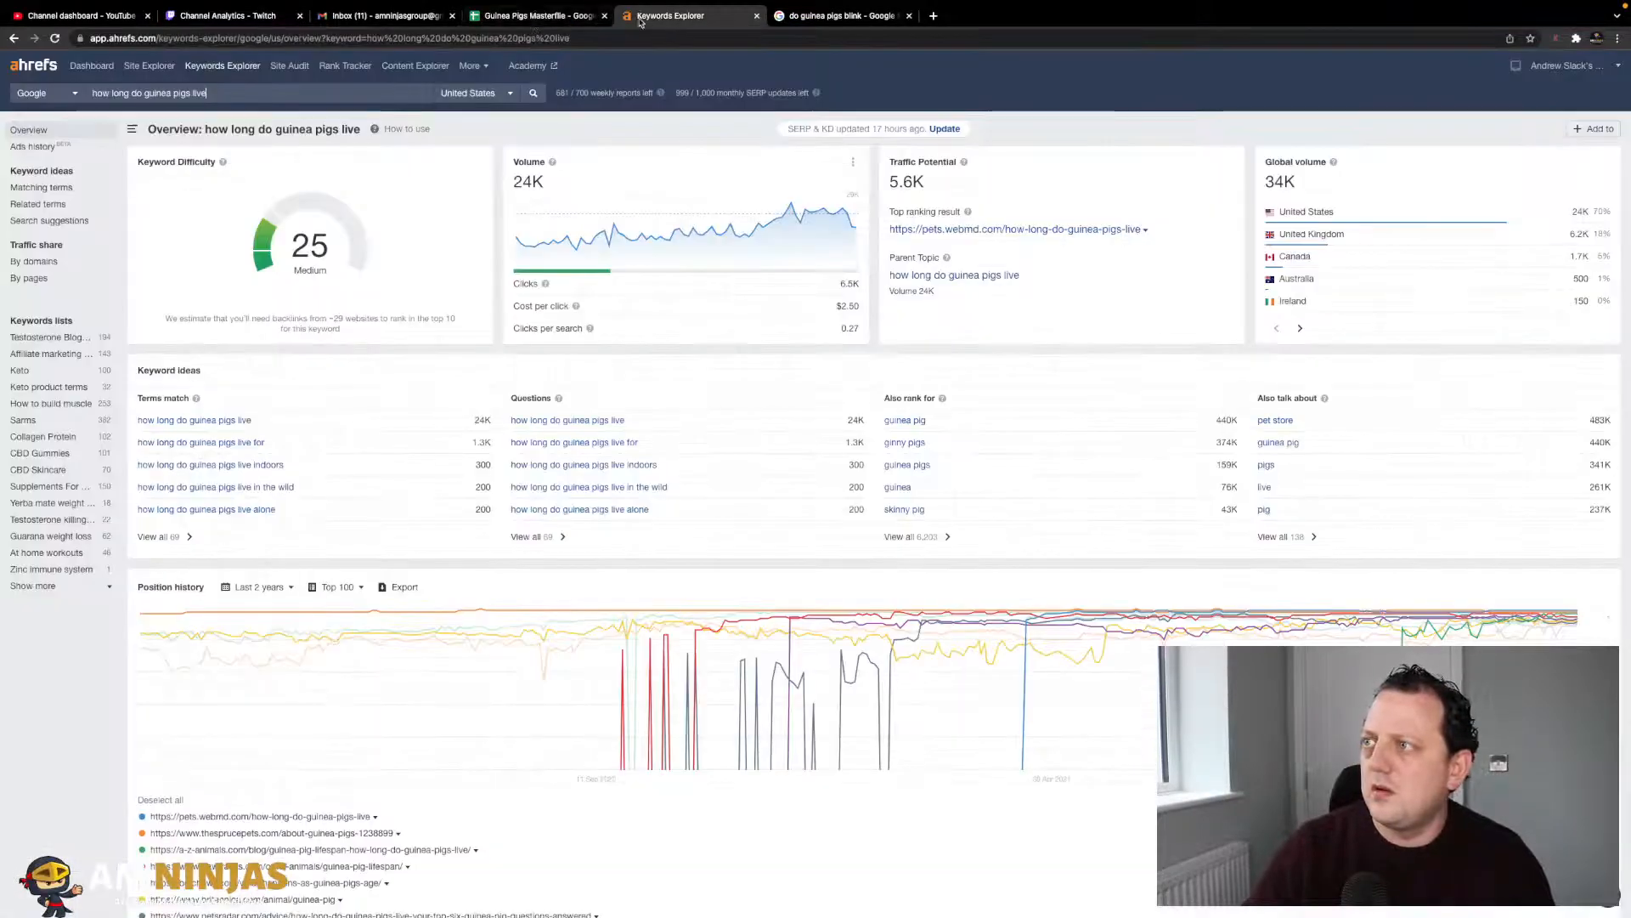
{"action": "left_click", "coordinate": [537, 19]}
{"action": "type", "text": "24k"}
{"action": "key", "text": "Return"}
- Look up 'do guinea pigs bite' and record KD 1, volume 6.2k
{"action": "key", "text": "Left"}
{"action": "left_click", "coordinate": [671, 16]}
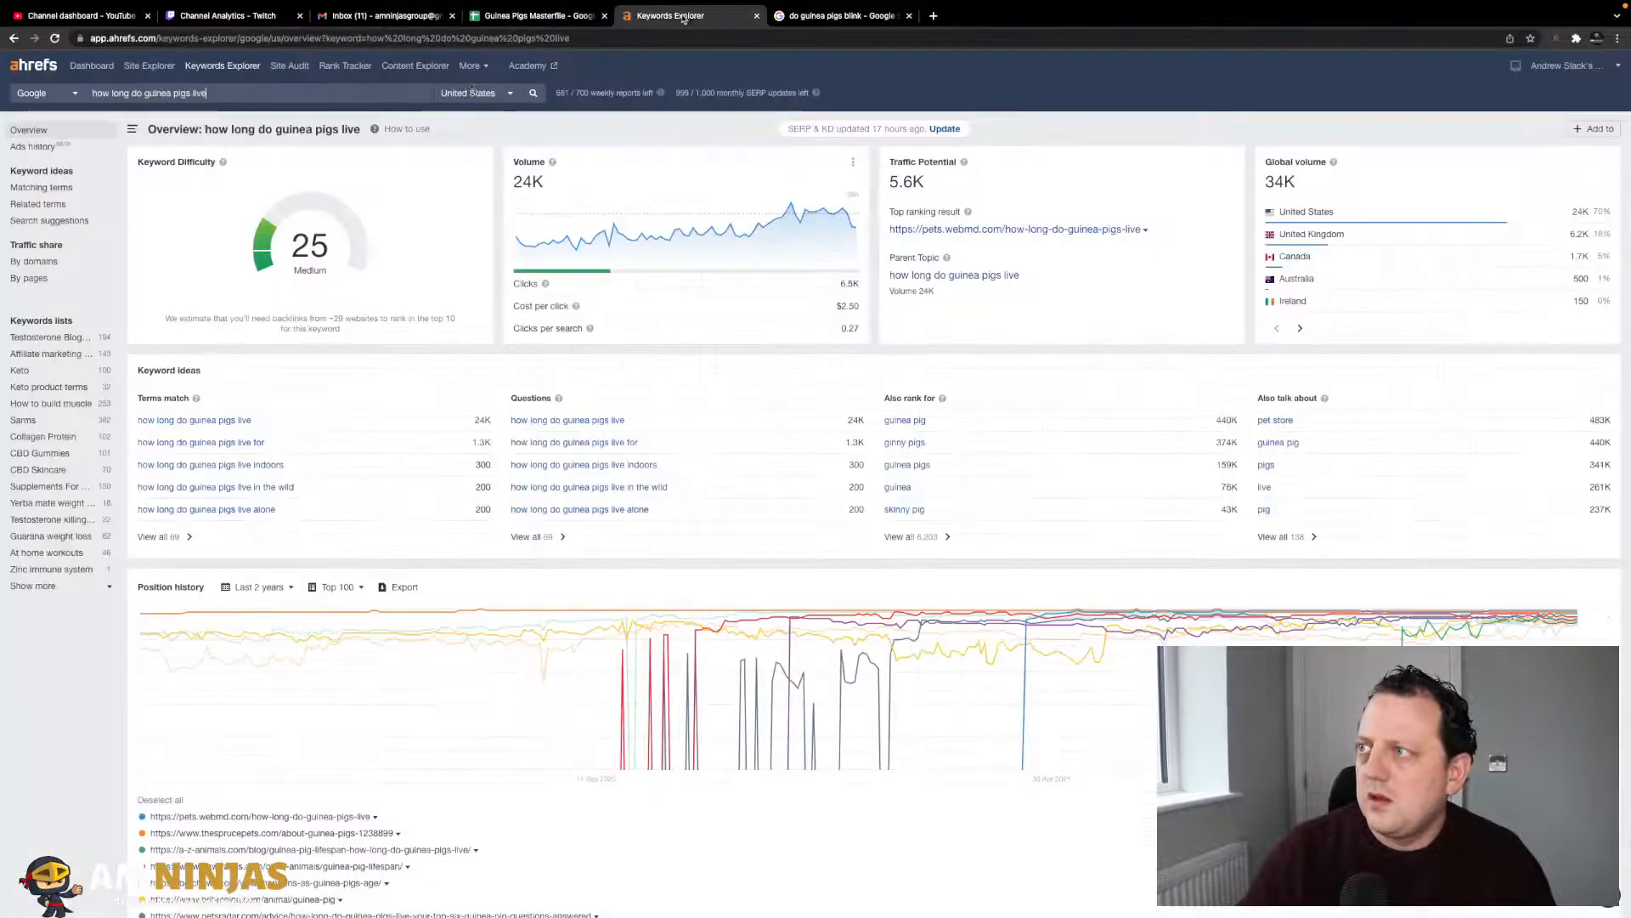
{"action": "left_click", "coordinate": [197, 94]}
{"action": "type", "text": "do guinea pigs bite"}
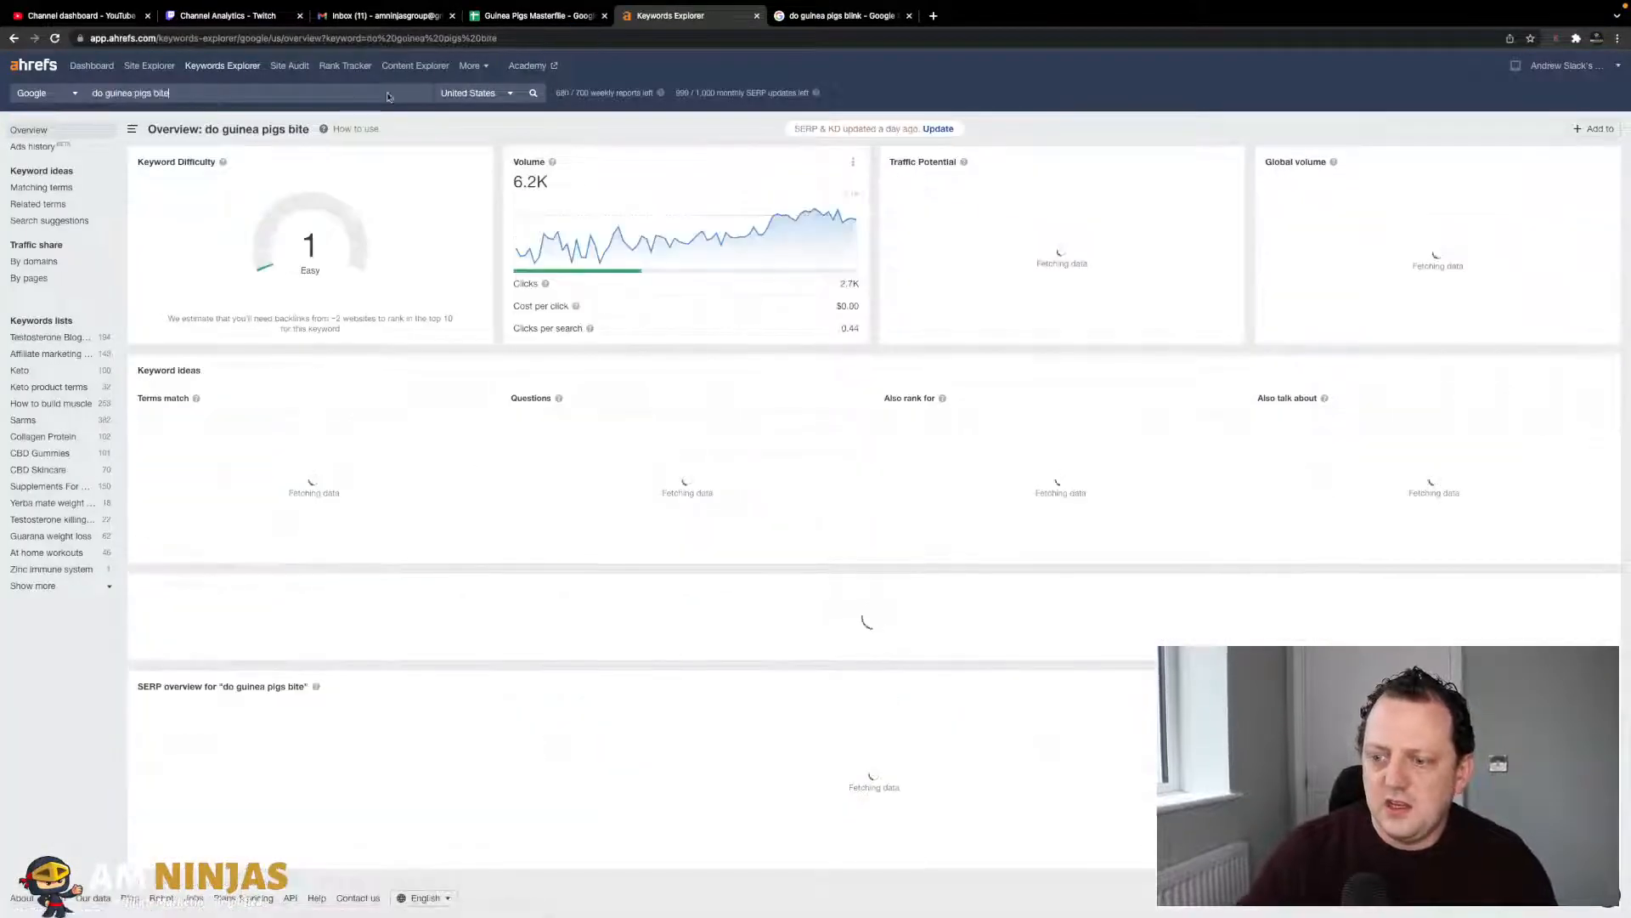
{"action": "left_click", "coordinate": [551, 16]}
{"action": "key", "text": "Right"}
{"action": "type", "text": "1"}
{"action": "key", "text": "Tab"}
{"action": "left_click", "coordinate": [670, 17]}
{"action": "left_click", "coordinate": [569, 16]}
{"action": "type", "text": "6"}
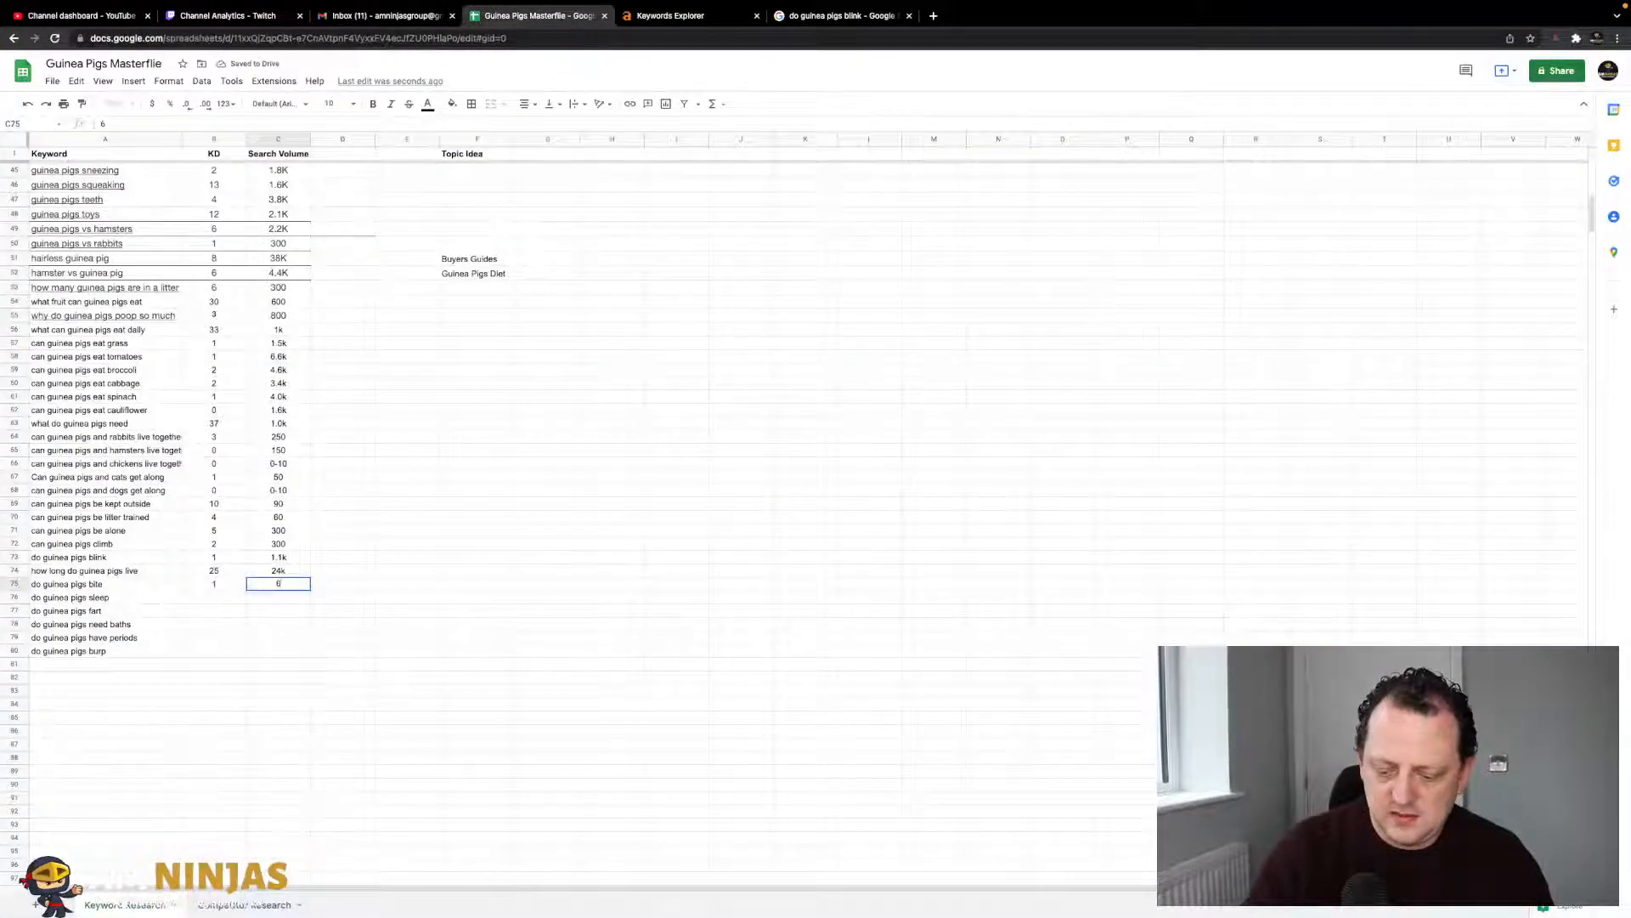
{"action": "type", "text": ".2k"}
{"action": "key", "text": "Return"}
- Look up 'do guinea pigs sleep' and record KD 4, volume 2.4k
{"action": "key", "text": "Left"}
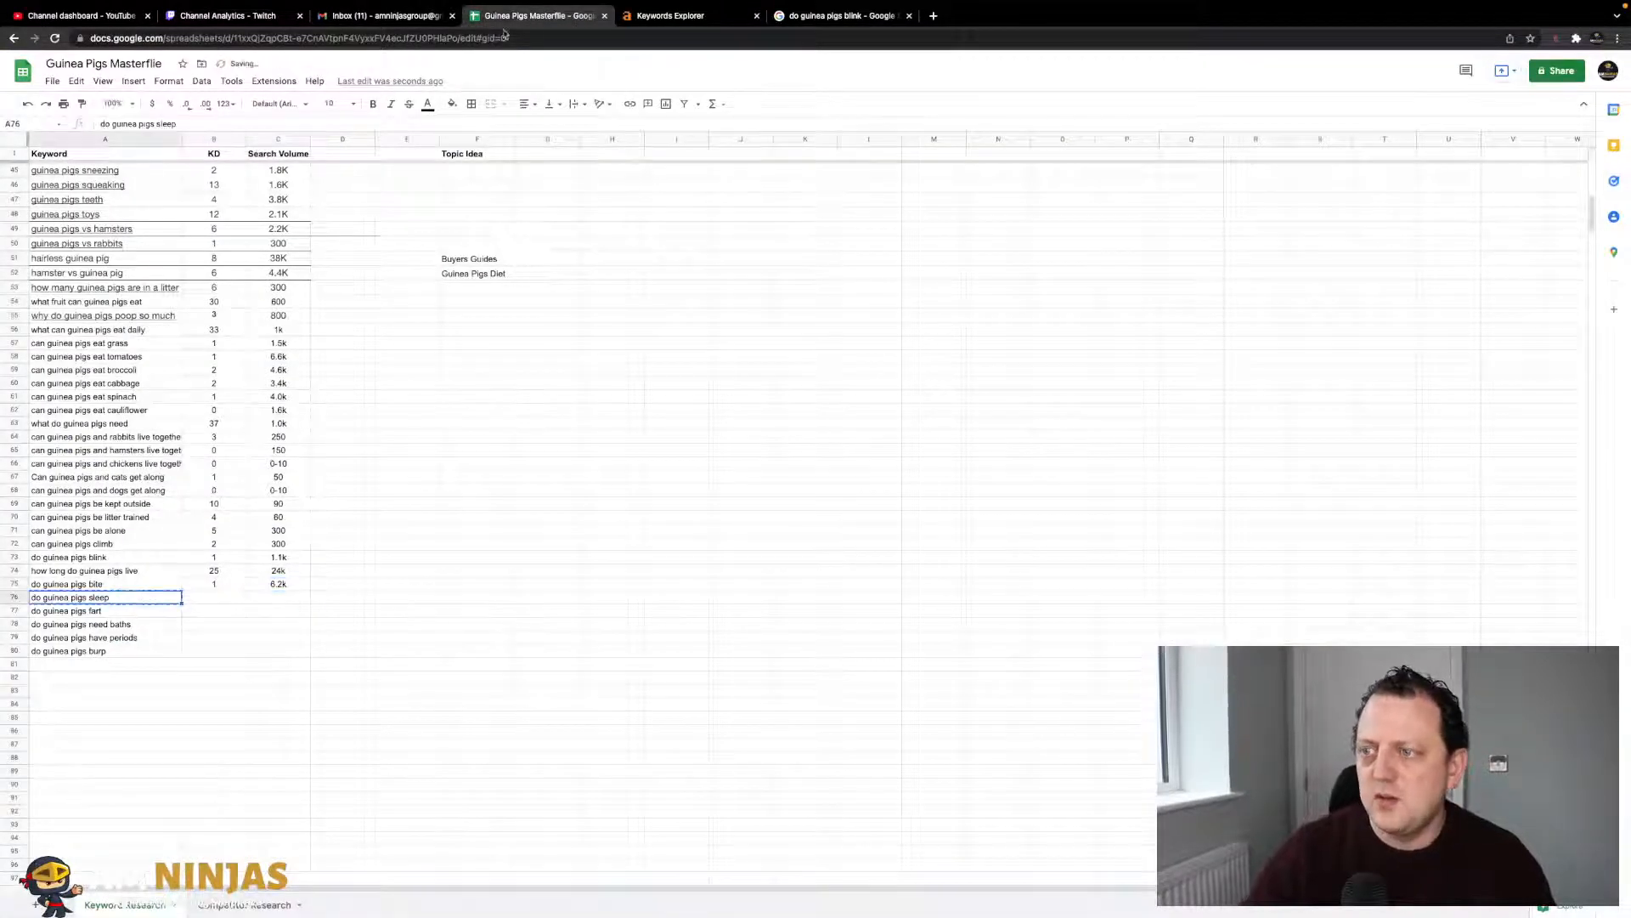
{"action": "left_click", "coordinate": [650, 17]}
{"action": "type", "text": "sleep"}
{"action": "key", "text": "Return"}
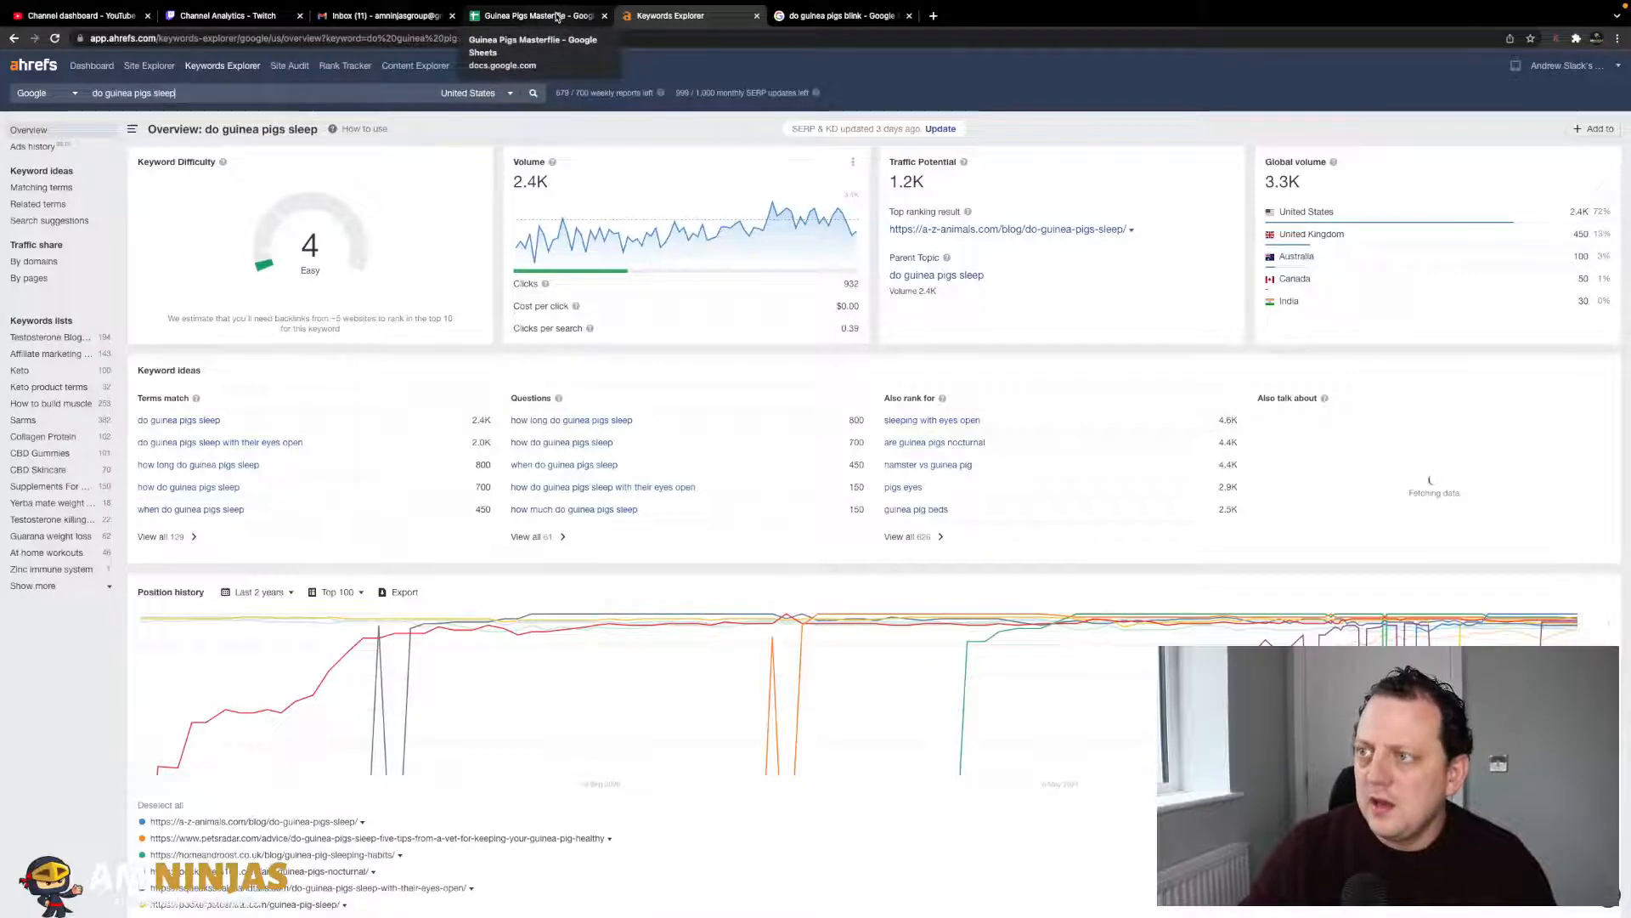
{"action": "left_click", "coordinate": [557, 17]}
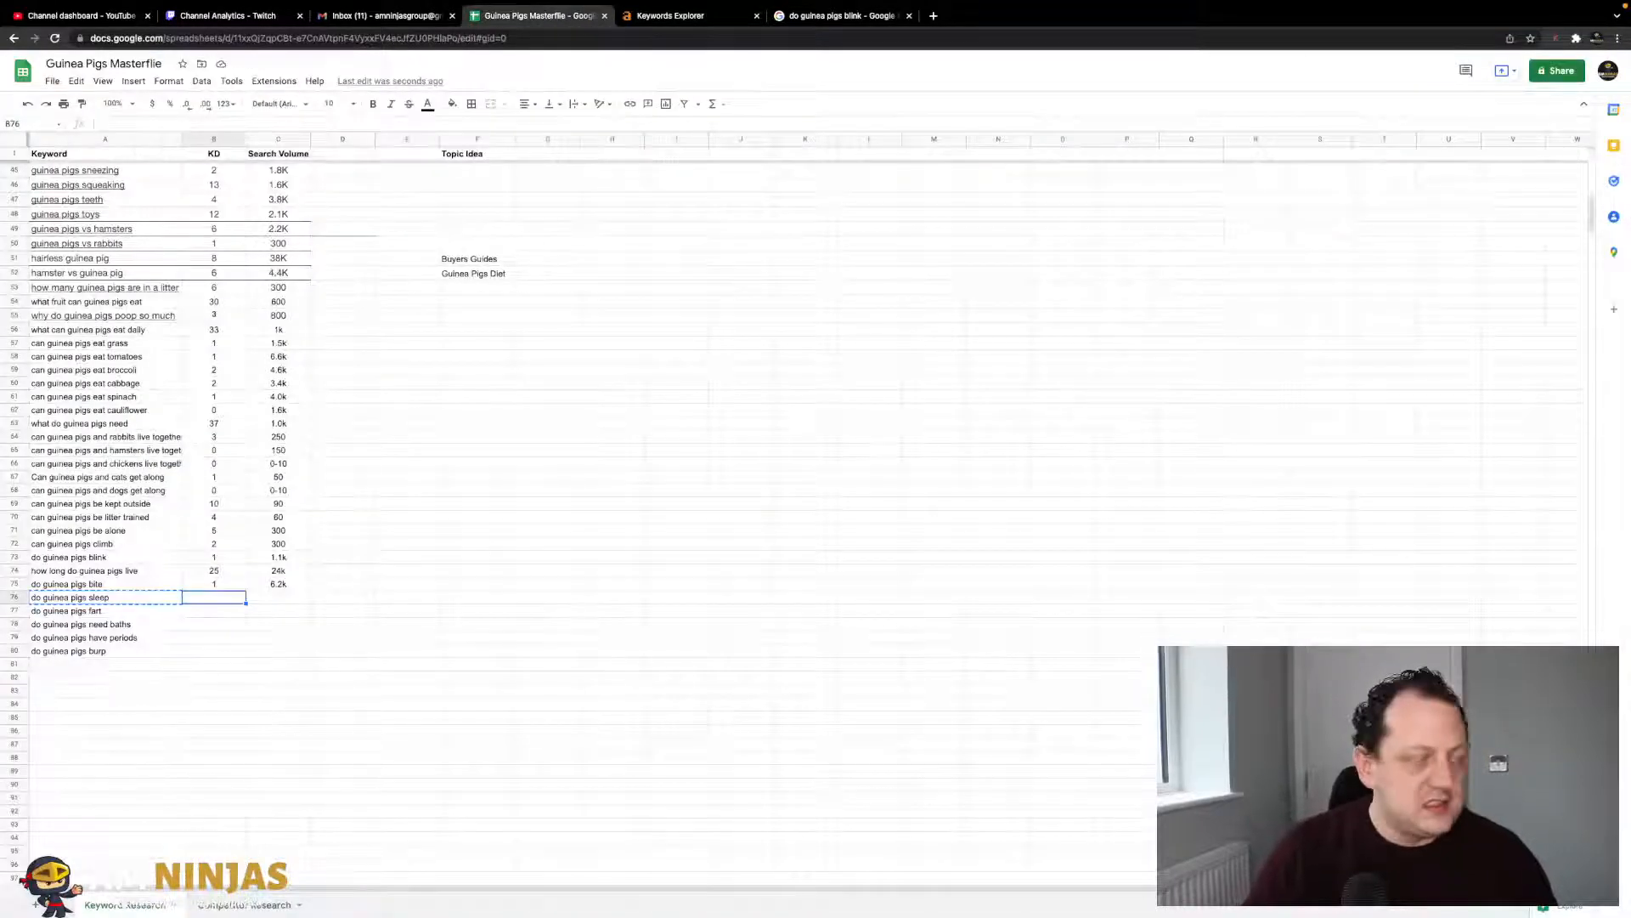
{"action": "type", "text": "4"}
{"action": "key", "text": "Tab"}
{"action": "left_click", "coordinate": [680, 17]}
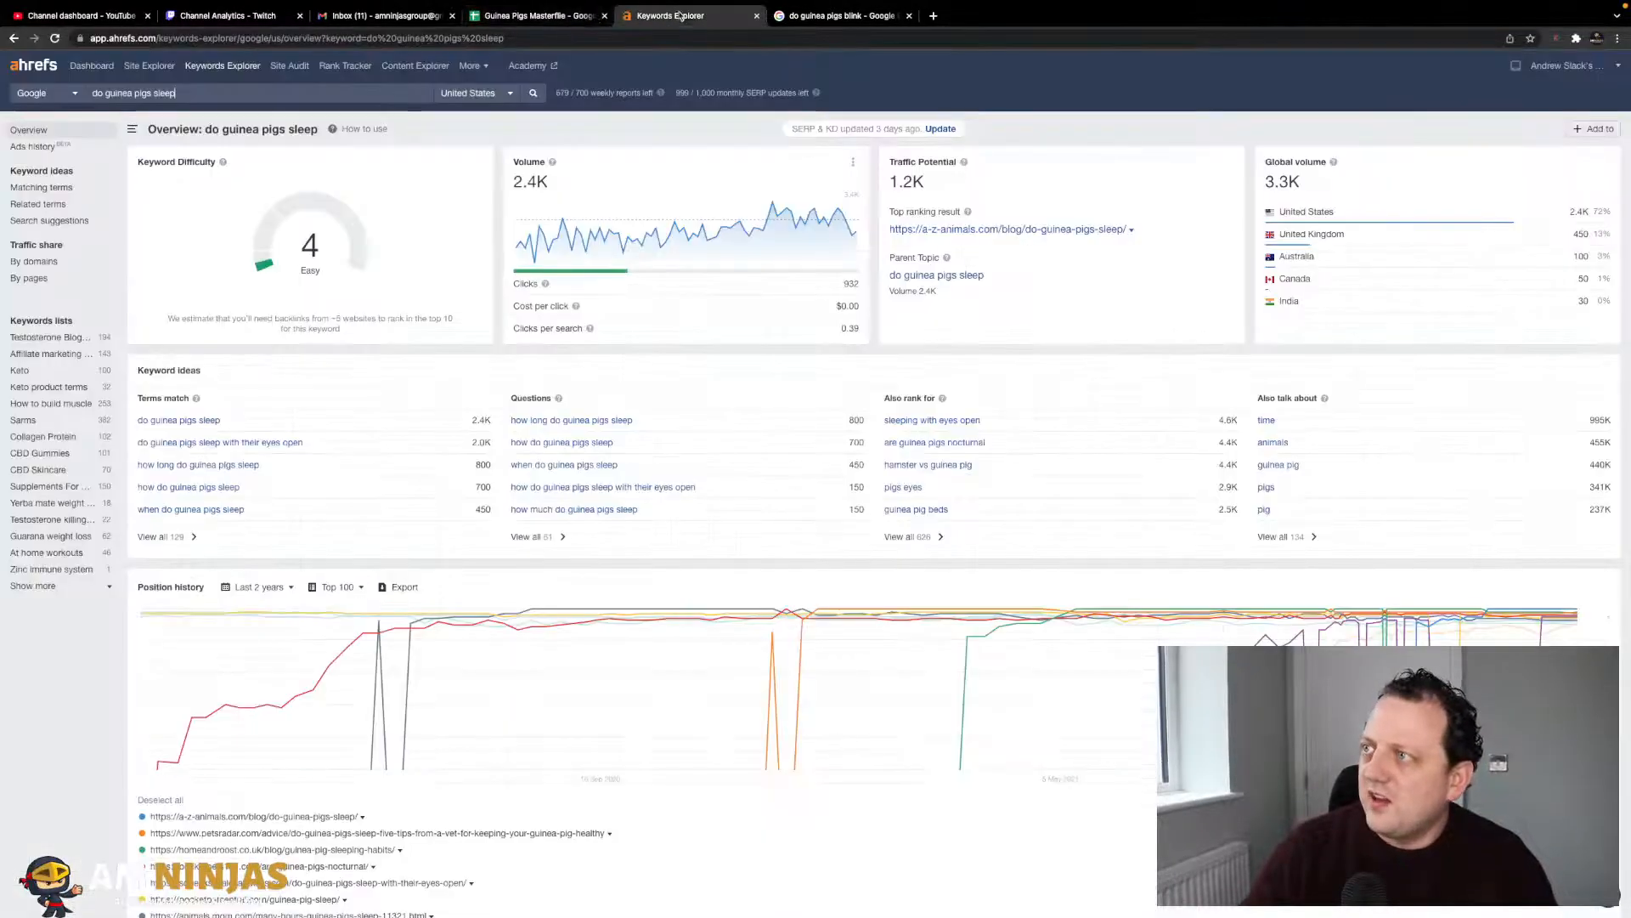
{"action": "left_click", "coordinate": [561, 18]}
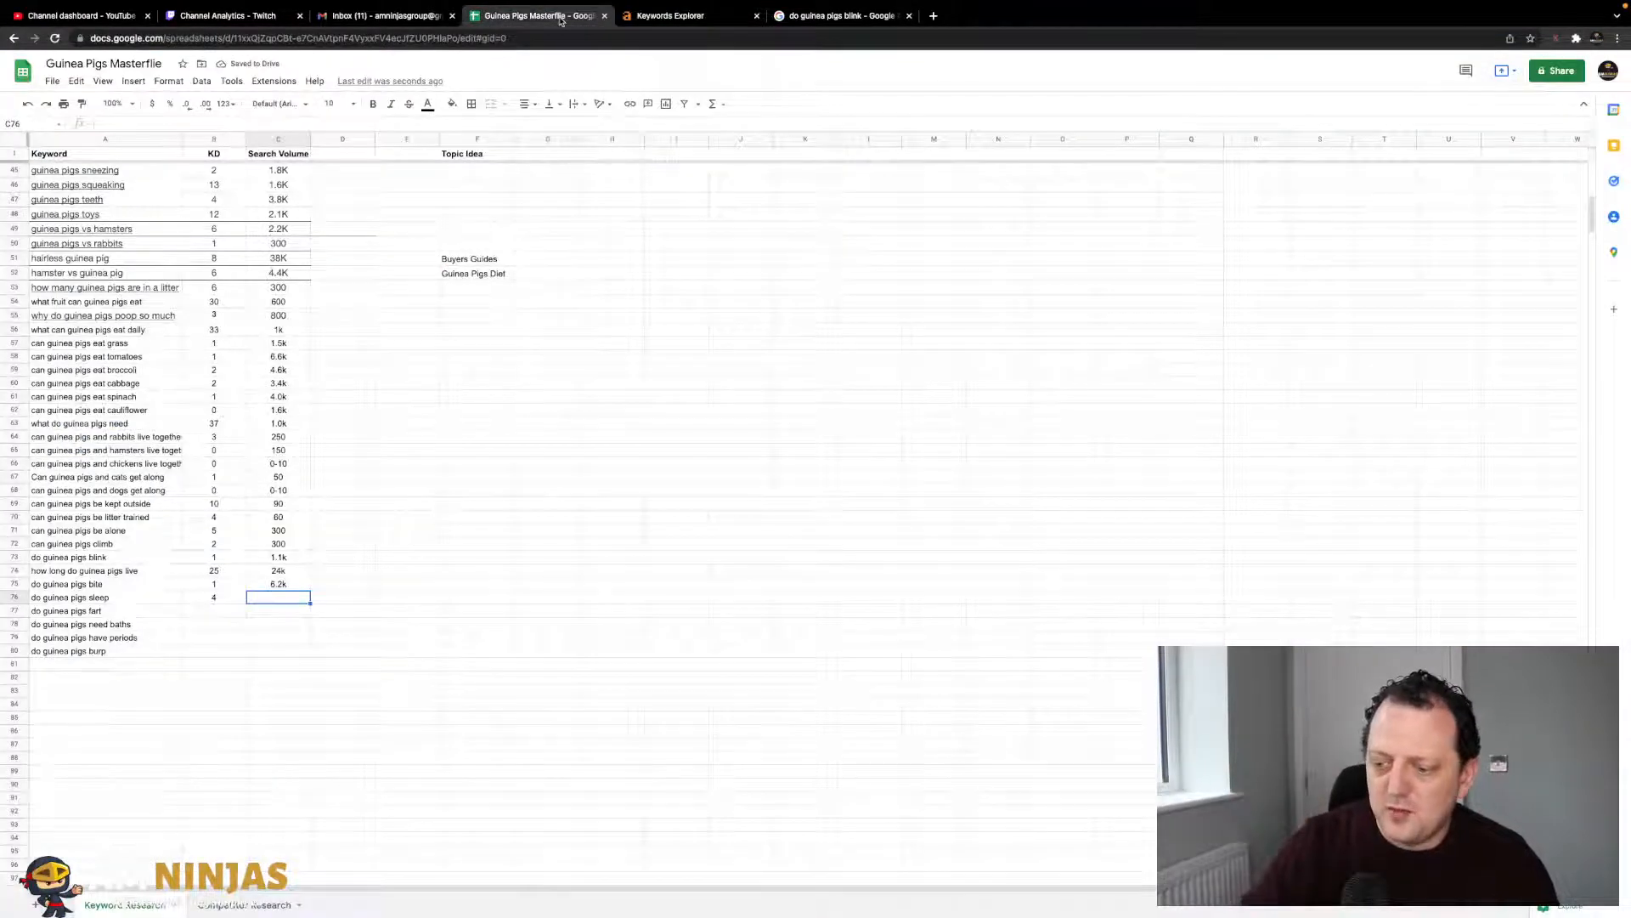
{"action": "left_click", "coordinate": [629, 12]}
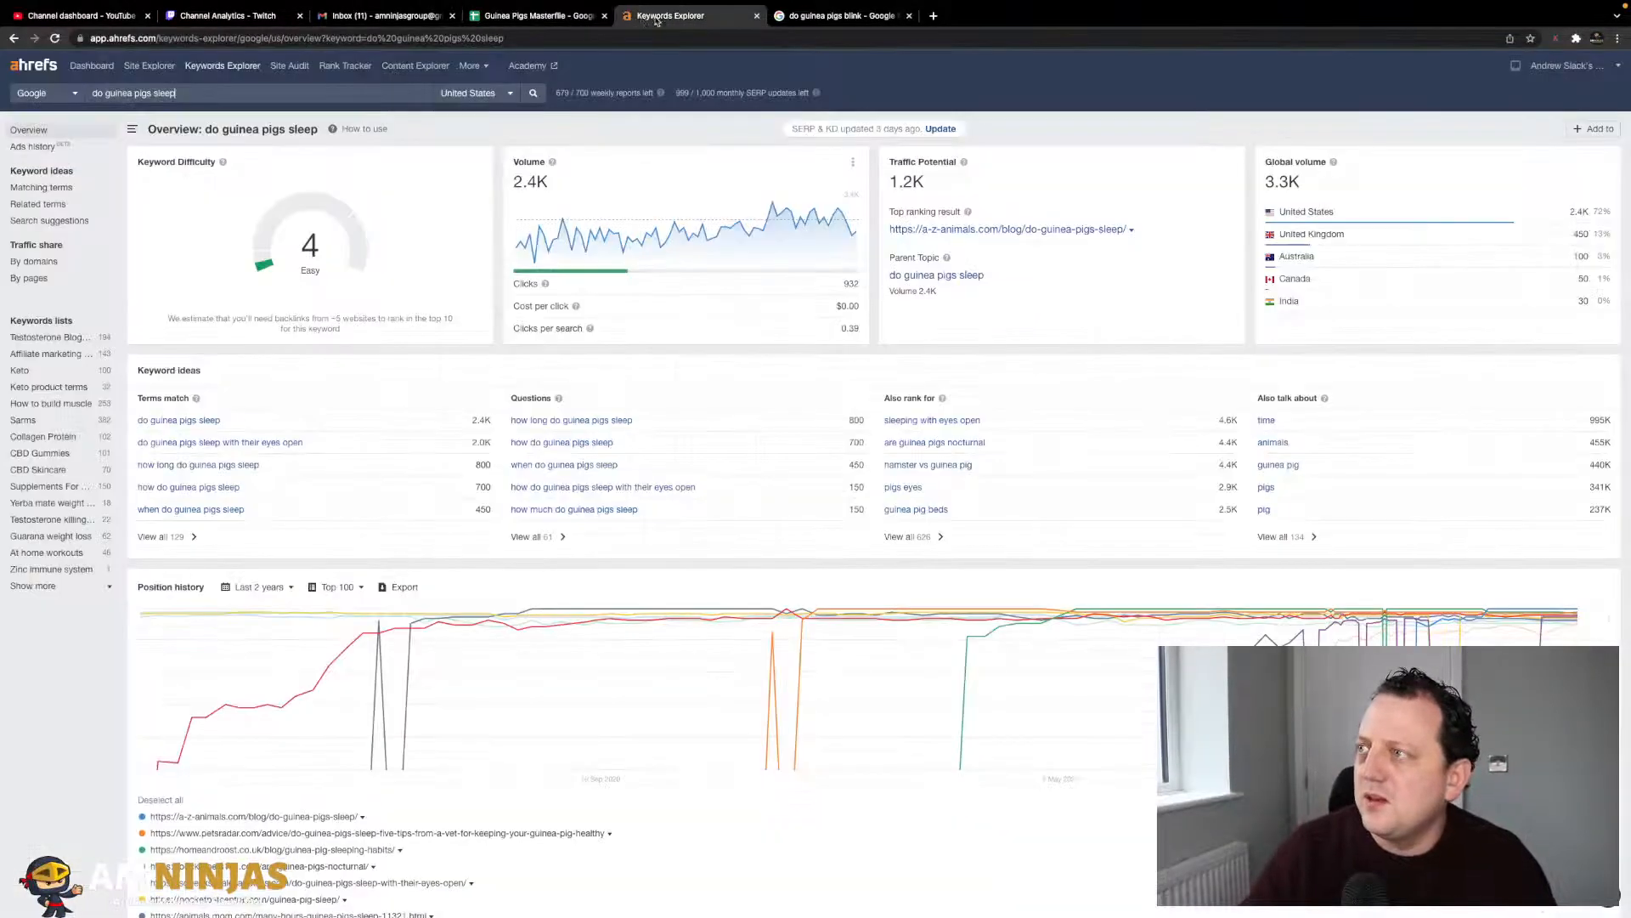
{"action": "left_click", "coordinate": [551, 19]}
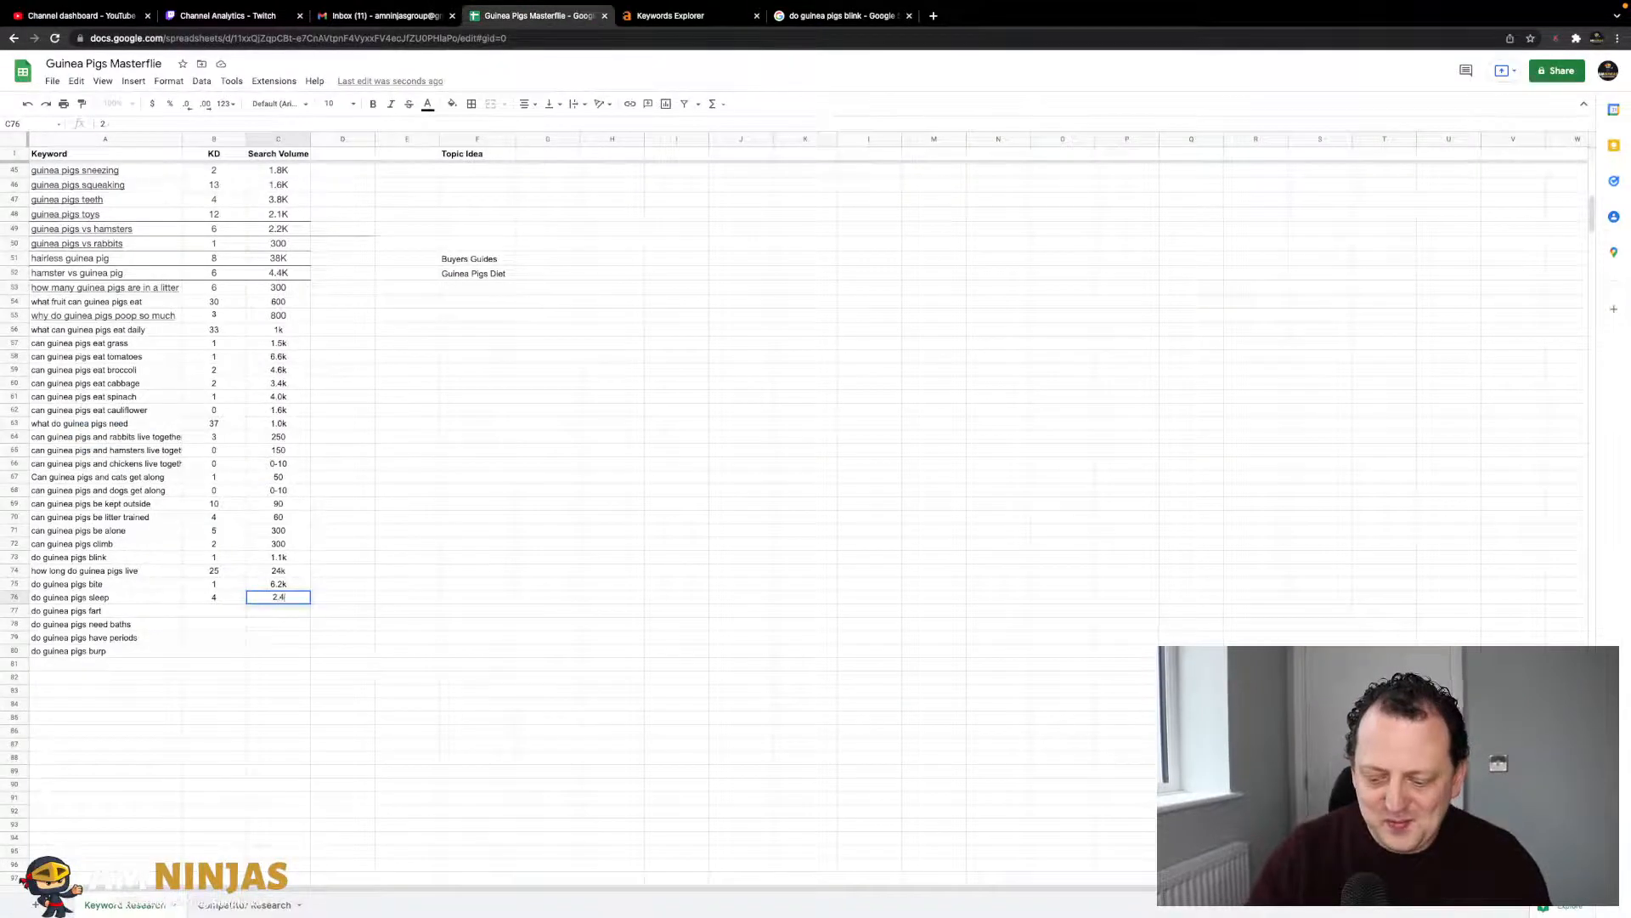
{"action": "key", "text": "Return"}
{"action": "key", "text": "Left"}
- Look up 'do guinea pigs fart' in Ahrefs and record KD 2, volume 800
{"action": "key", "text": "super+c"}
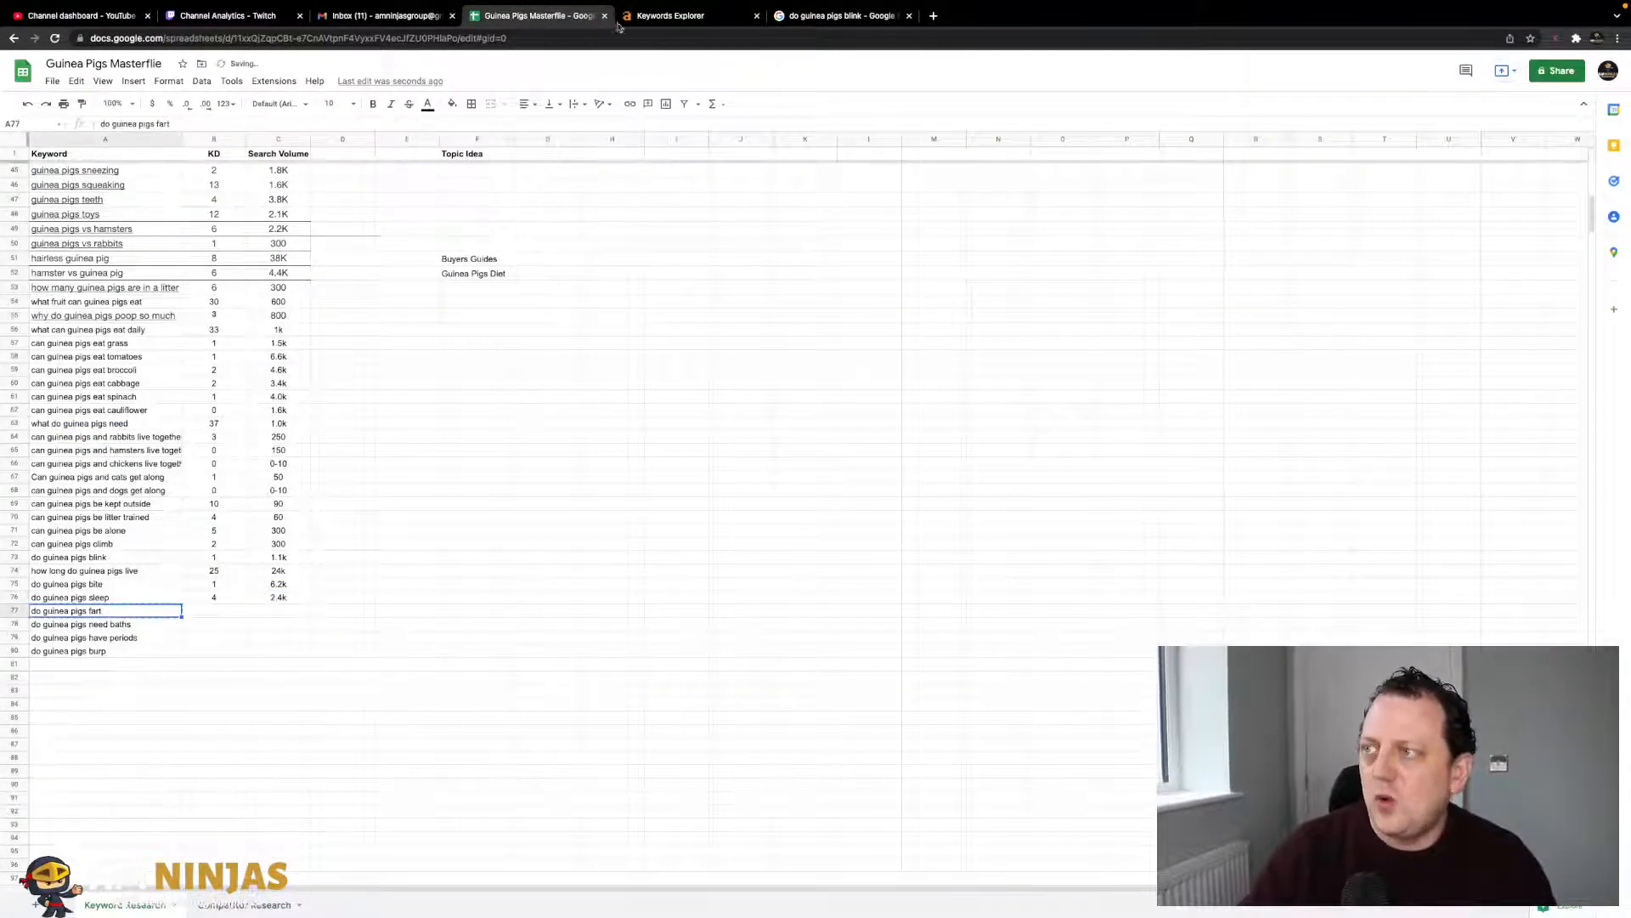
{"action": "left_click", "coordinate": [655, 15]}
{"action": "key", "text": "super+v"}
{"action": "key", "text": "Return"}
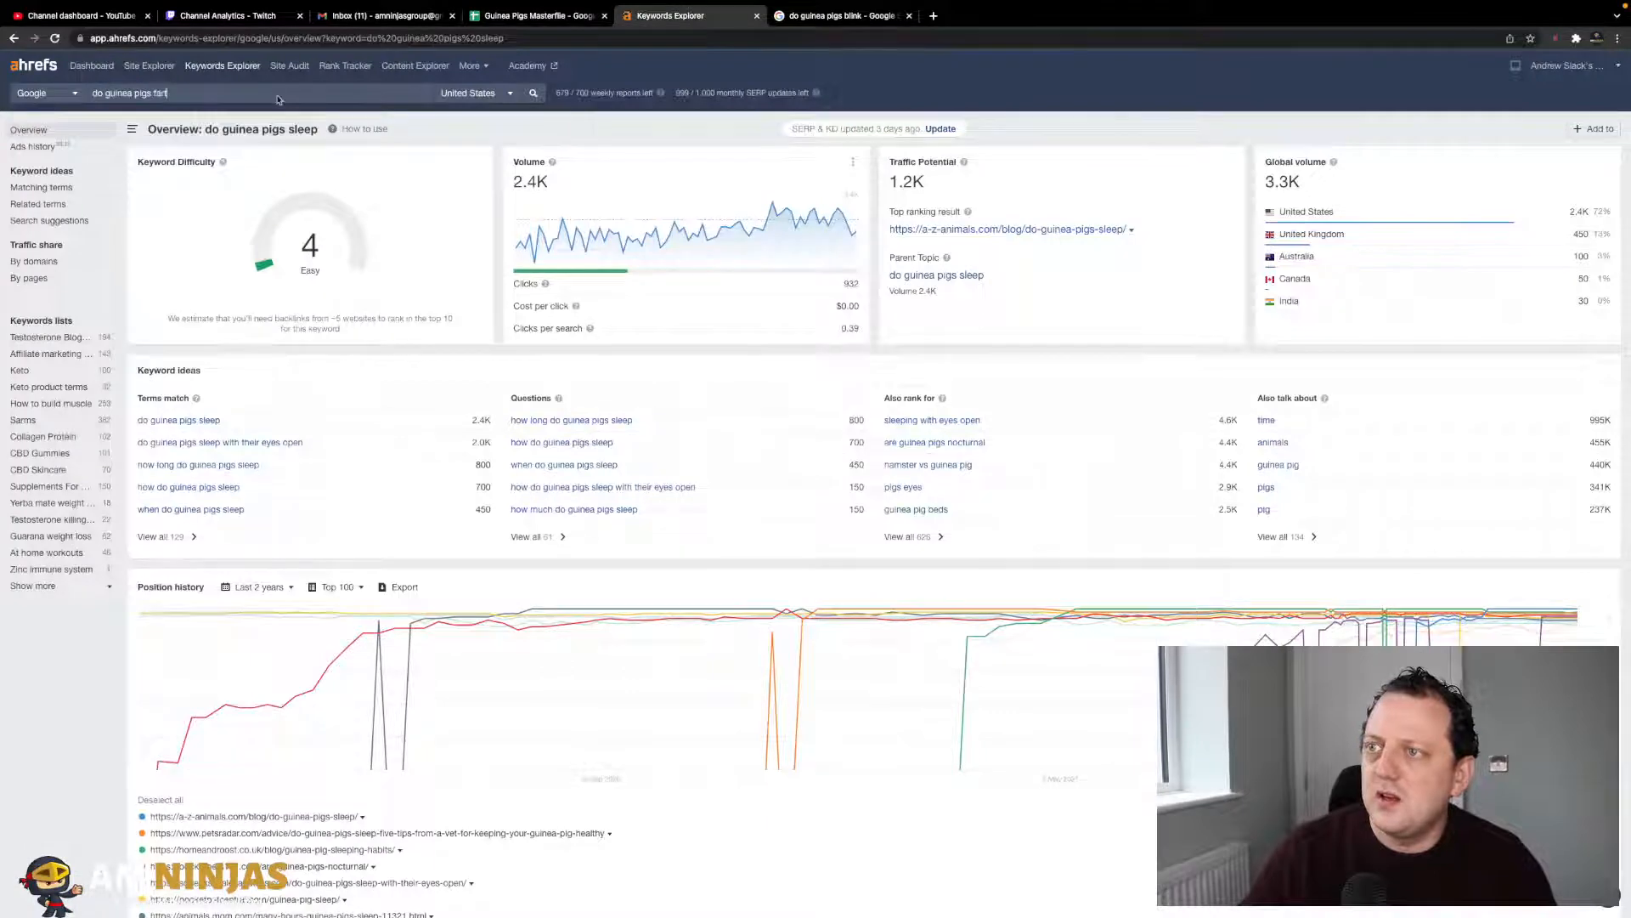
{"action": "left_click", "coordinate": [567, 14]}
{"action": "key", "text": "Right"}
{"action": "type", "text": "2"}
{"action": "key", "text": "Tab"}
{"action": "type", "text": "800"}
{"action": "key", "text": "Return"}
- Look up 'do guinea pigs need baths' and record KD 4, volume 1.6k
{"action": "key", "text": "Left"}
{"action": "key", "text": "super+c"}
{"action": "left_click", "coordinate": [692, 17]}
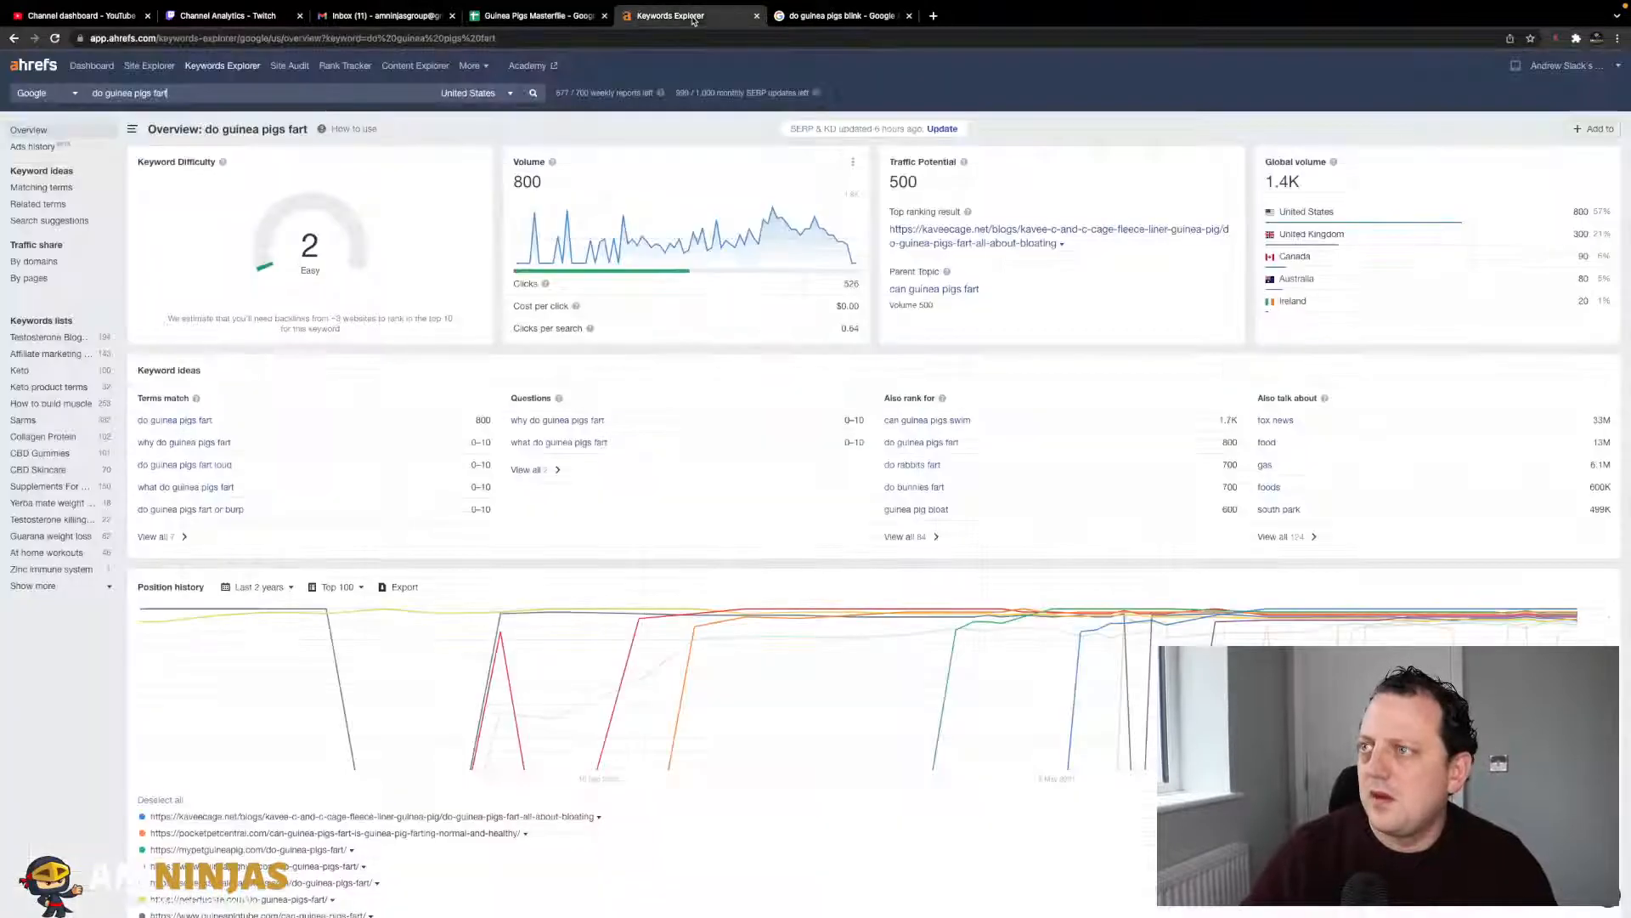
{"action": "key", "text": "super+a"}
{"action": "key", "text": "super+v"}
{"action": "key", "text": "Return"}
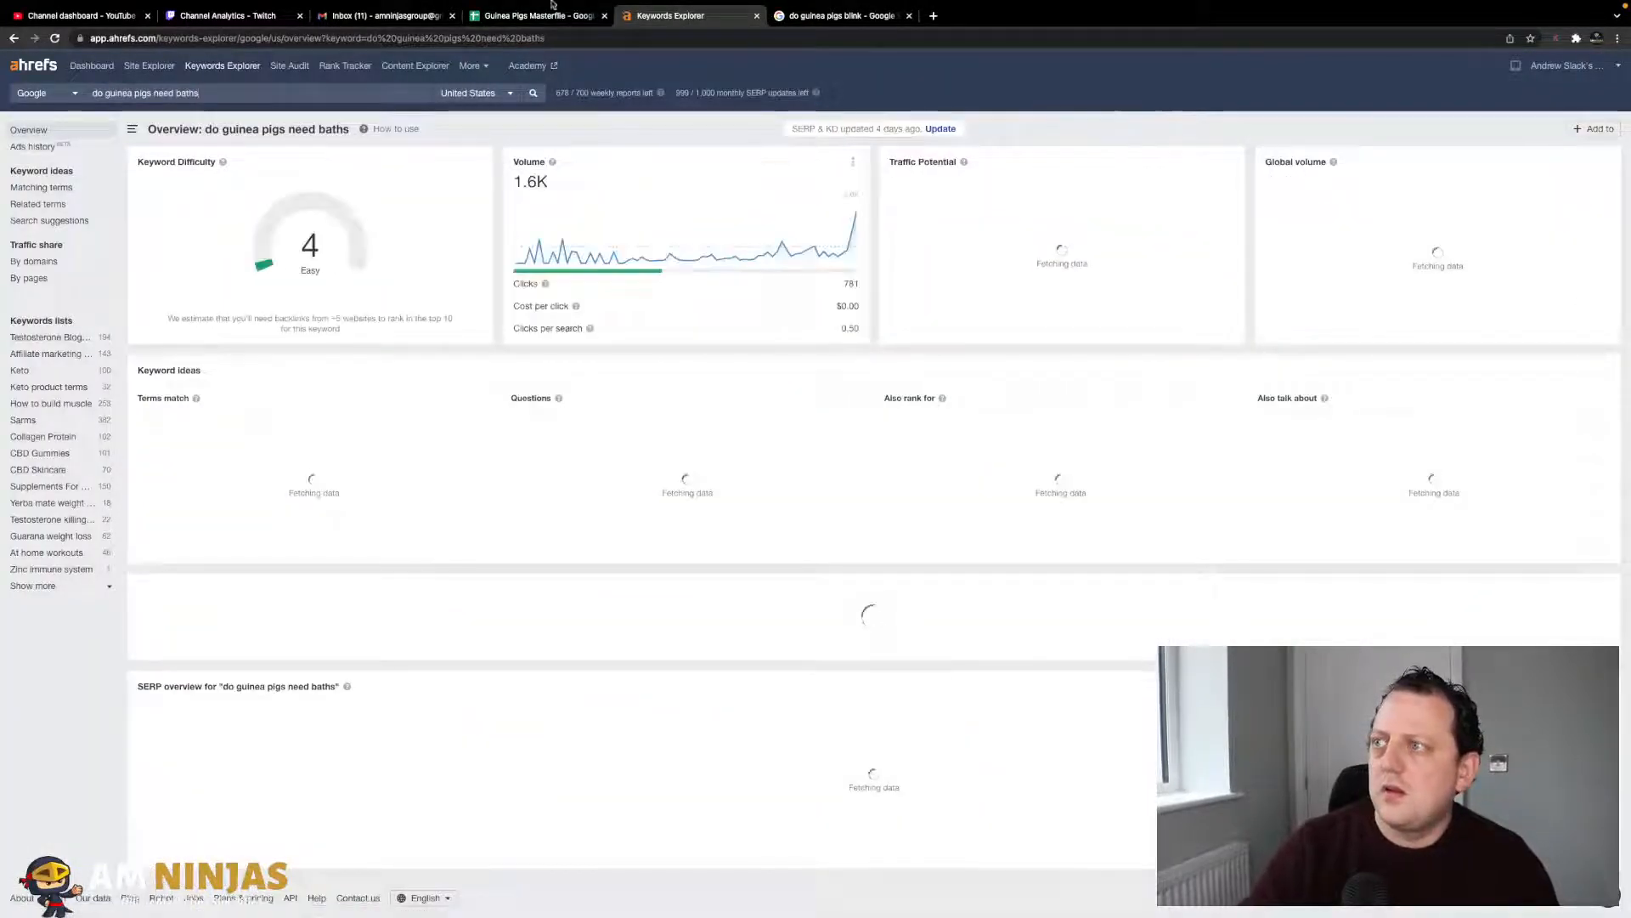
{"action": "left_click", "coordinate": [540, 15]}
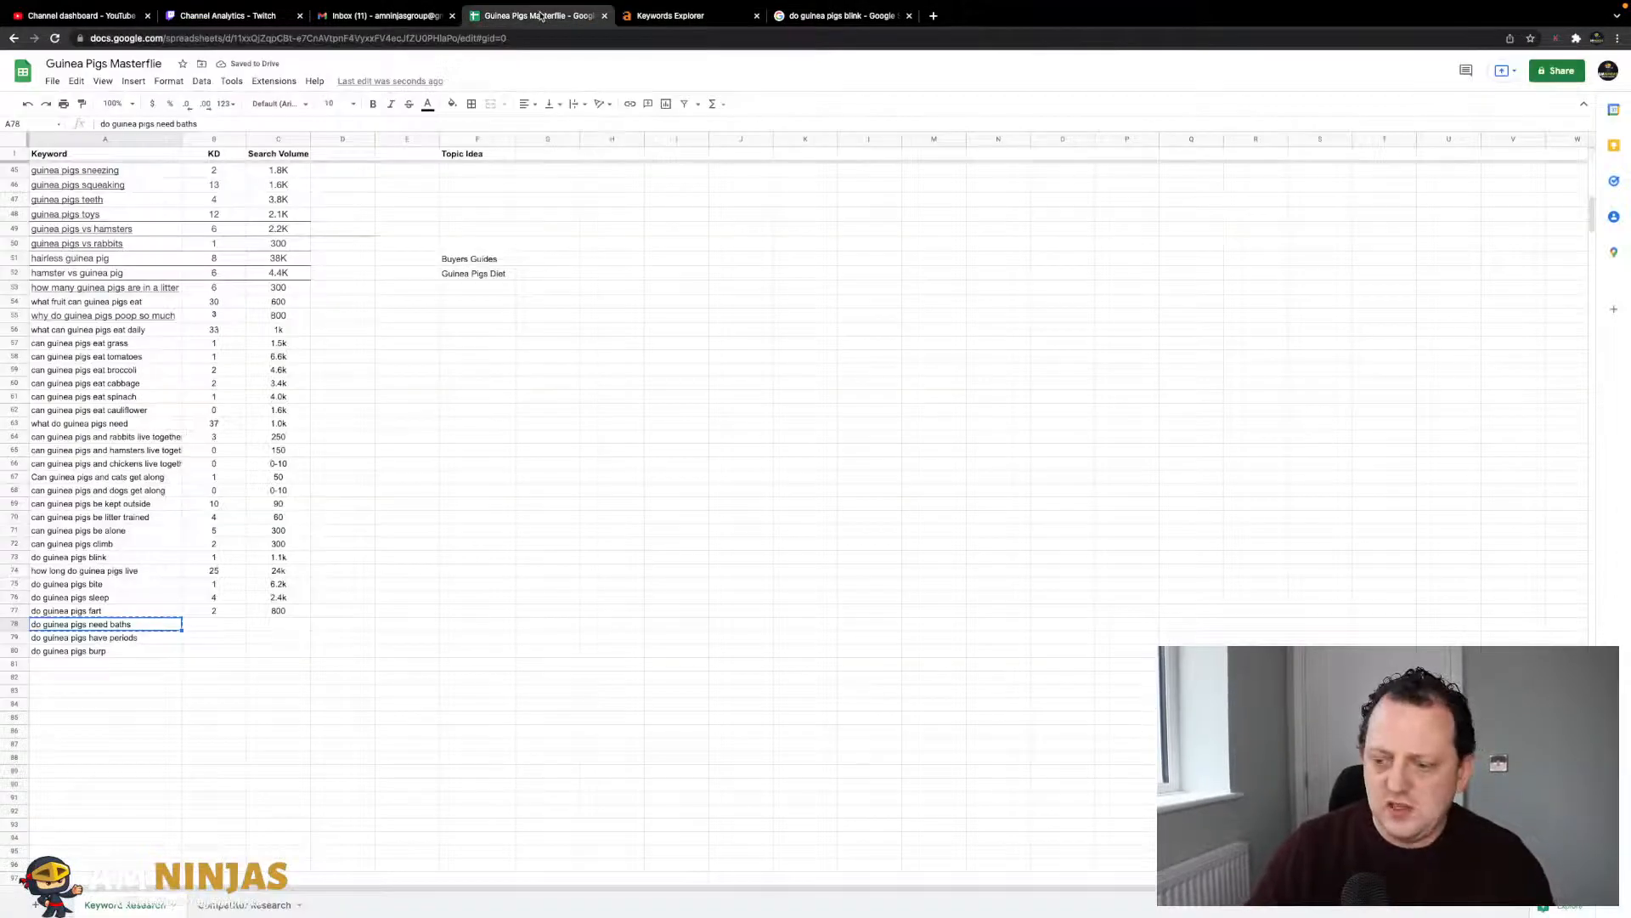
{"action": "key", "text": "Right"}
{"action": "type", "text": "4"}
{"action": "key", "text": "Tab"}
{"action": "left_click", "coordinate": [672, 15]}
{"action": "left_click", "coordinate": [563, 17]}
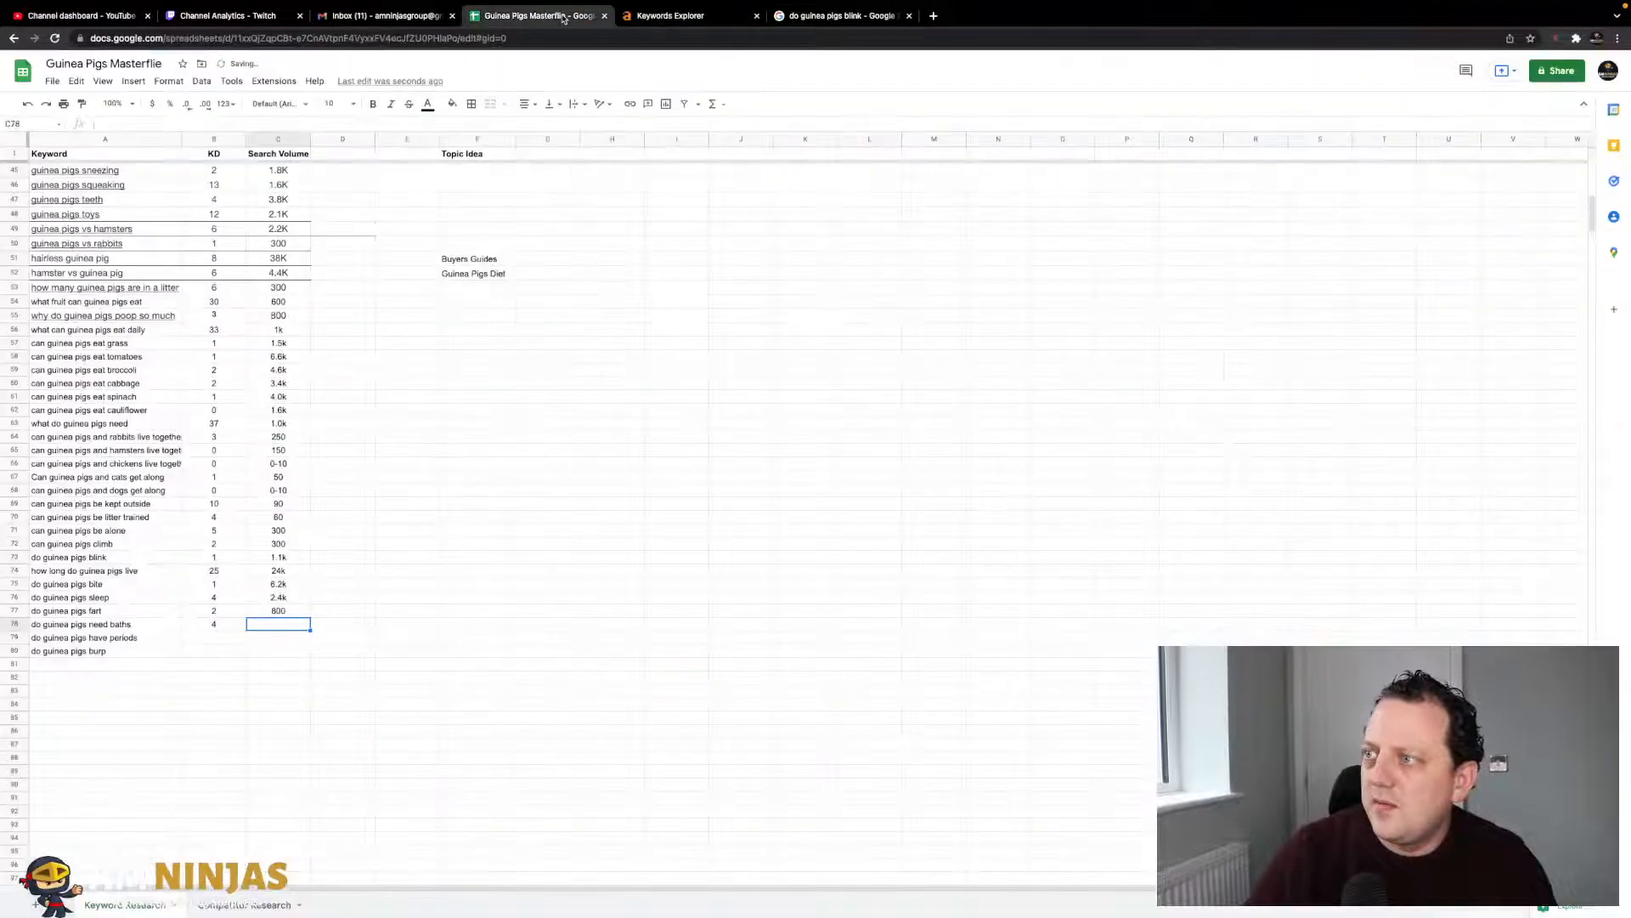
{"action": "type", "text": "1.6k"}
{"action": "key", "text": "Return"}
- Look up 'do guinea pigs have periods' and record KD 3, volume 800
{"action": "key", "text": "Left"}
{"action": "left_click", "coordinate": [695, 6]}
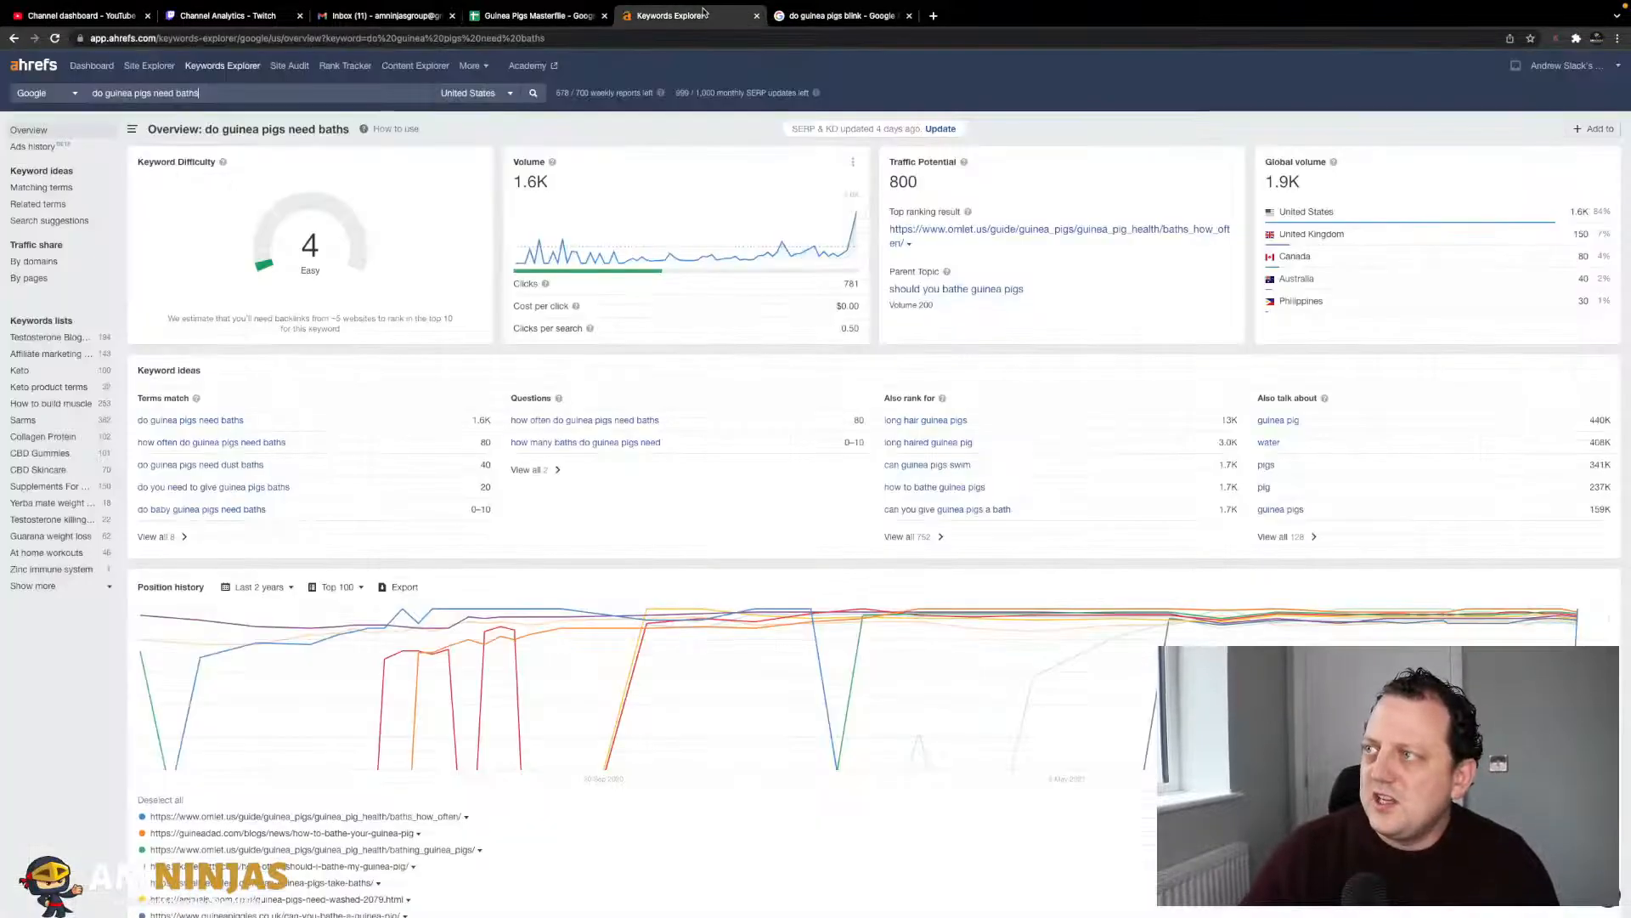
{"action": "key", "text": "ctrl+a"}
{"action": "key", "text": "ctrl+v"}
{"action": "key", "text": "Return"}
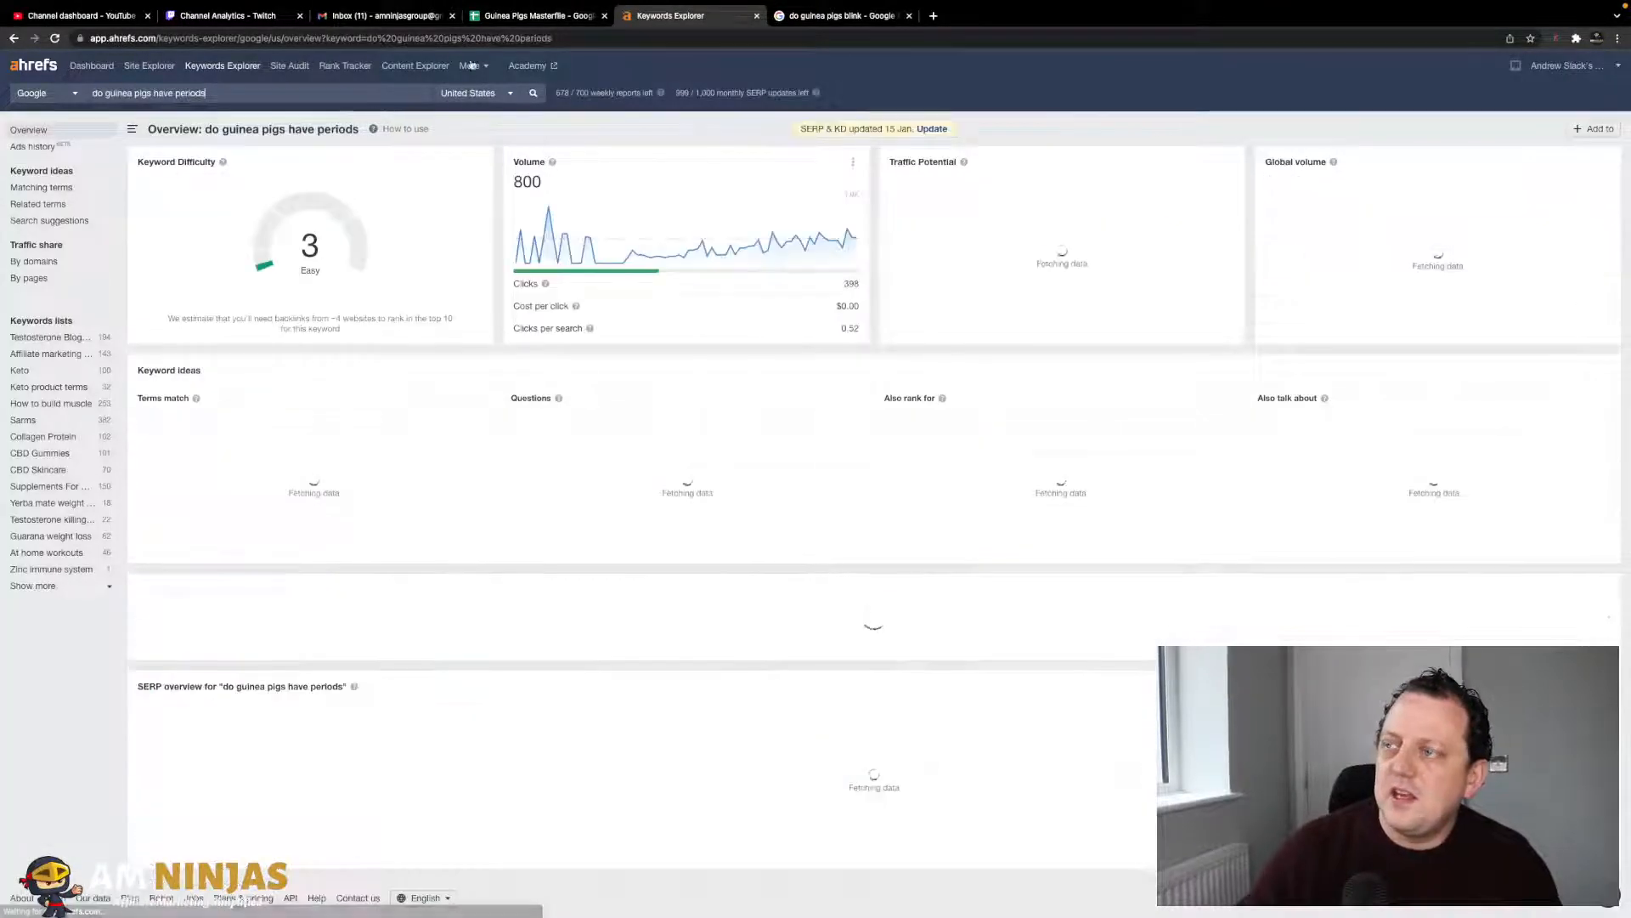
{"action": "left_click", "coordinate": [510, 15]}
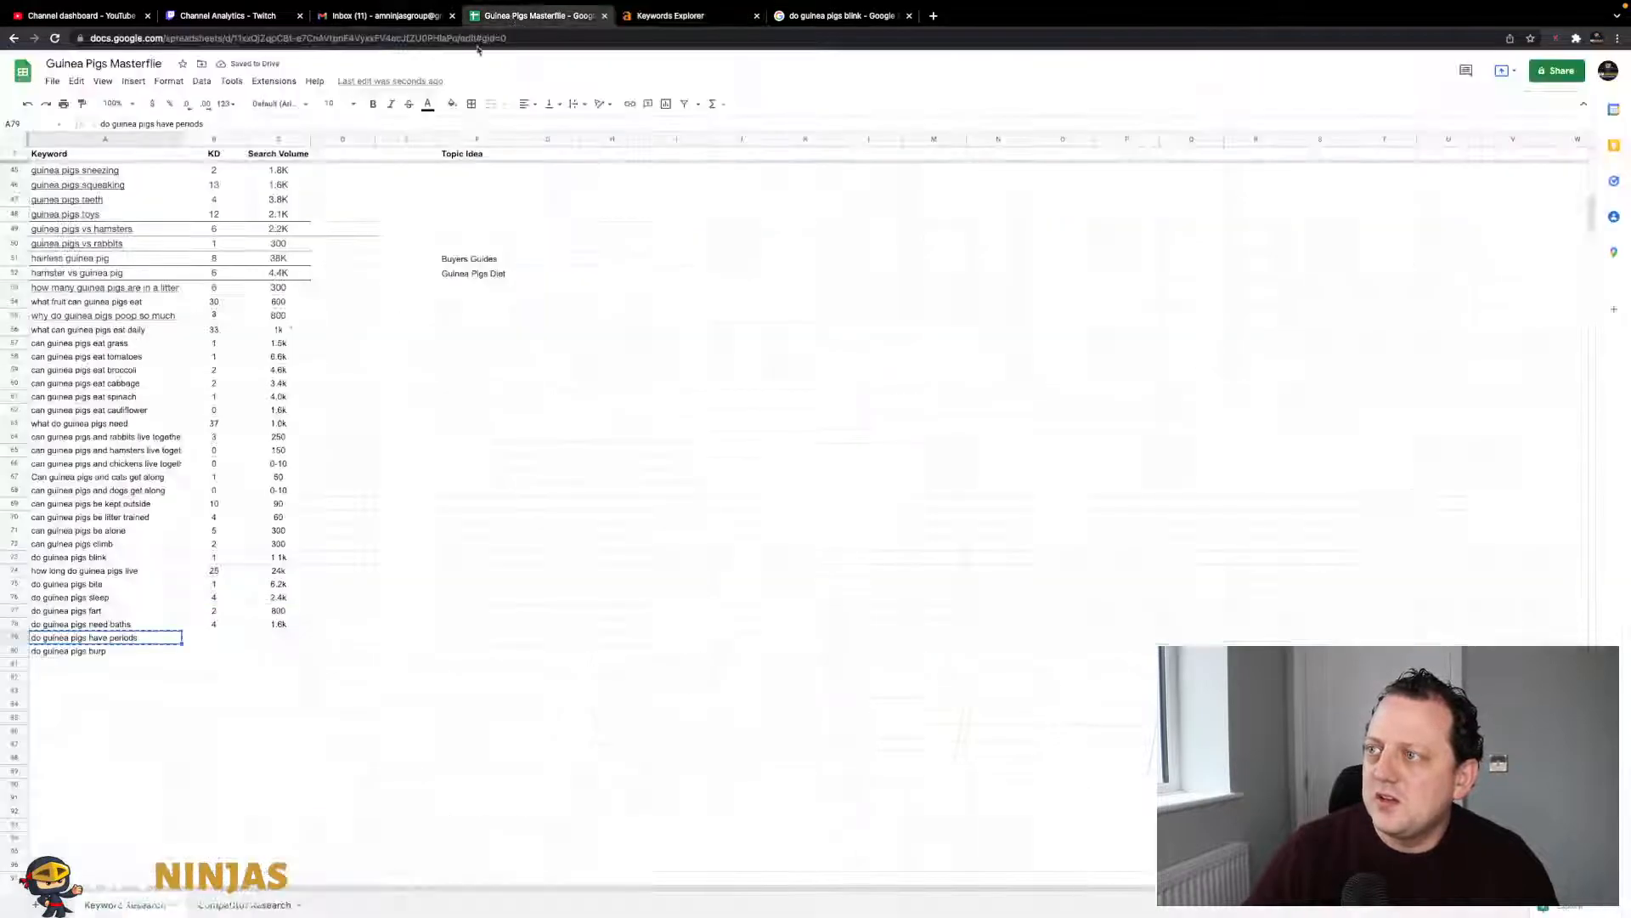
{"action": "key", "text": "Right"}
{"action": "type", "text": "3"}
{"action": "key", "text": "Right"}
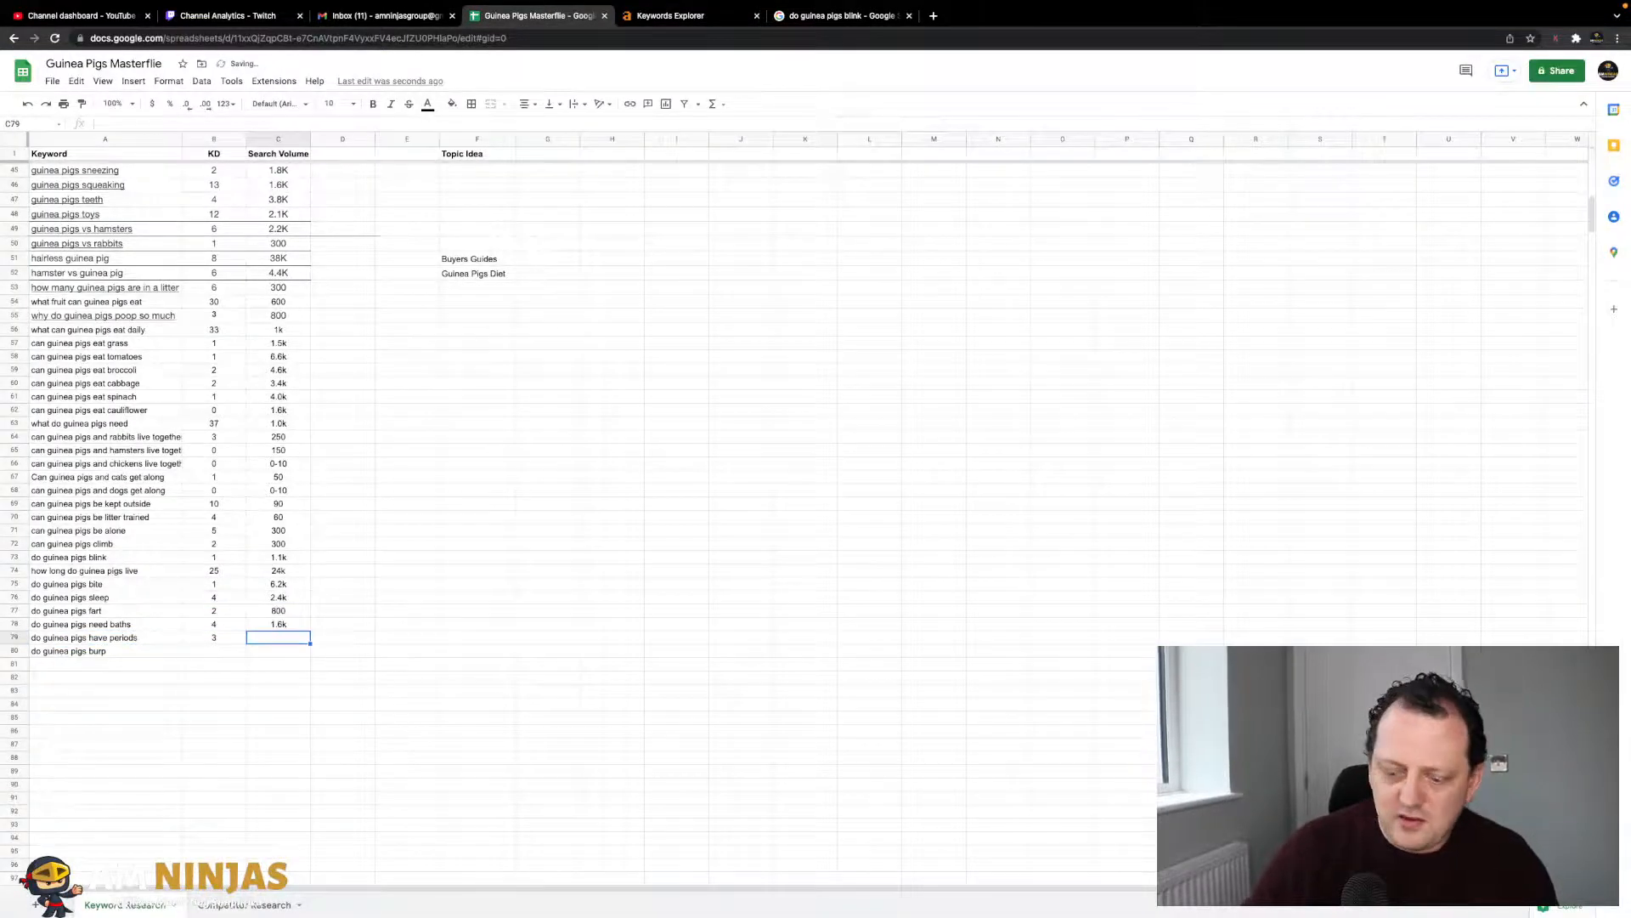
{"action": "key", "text": "Return"}
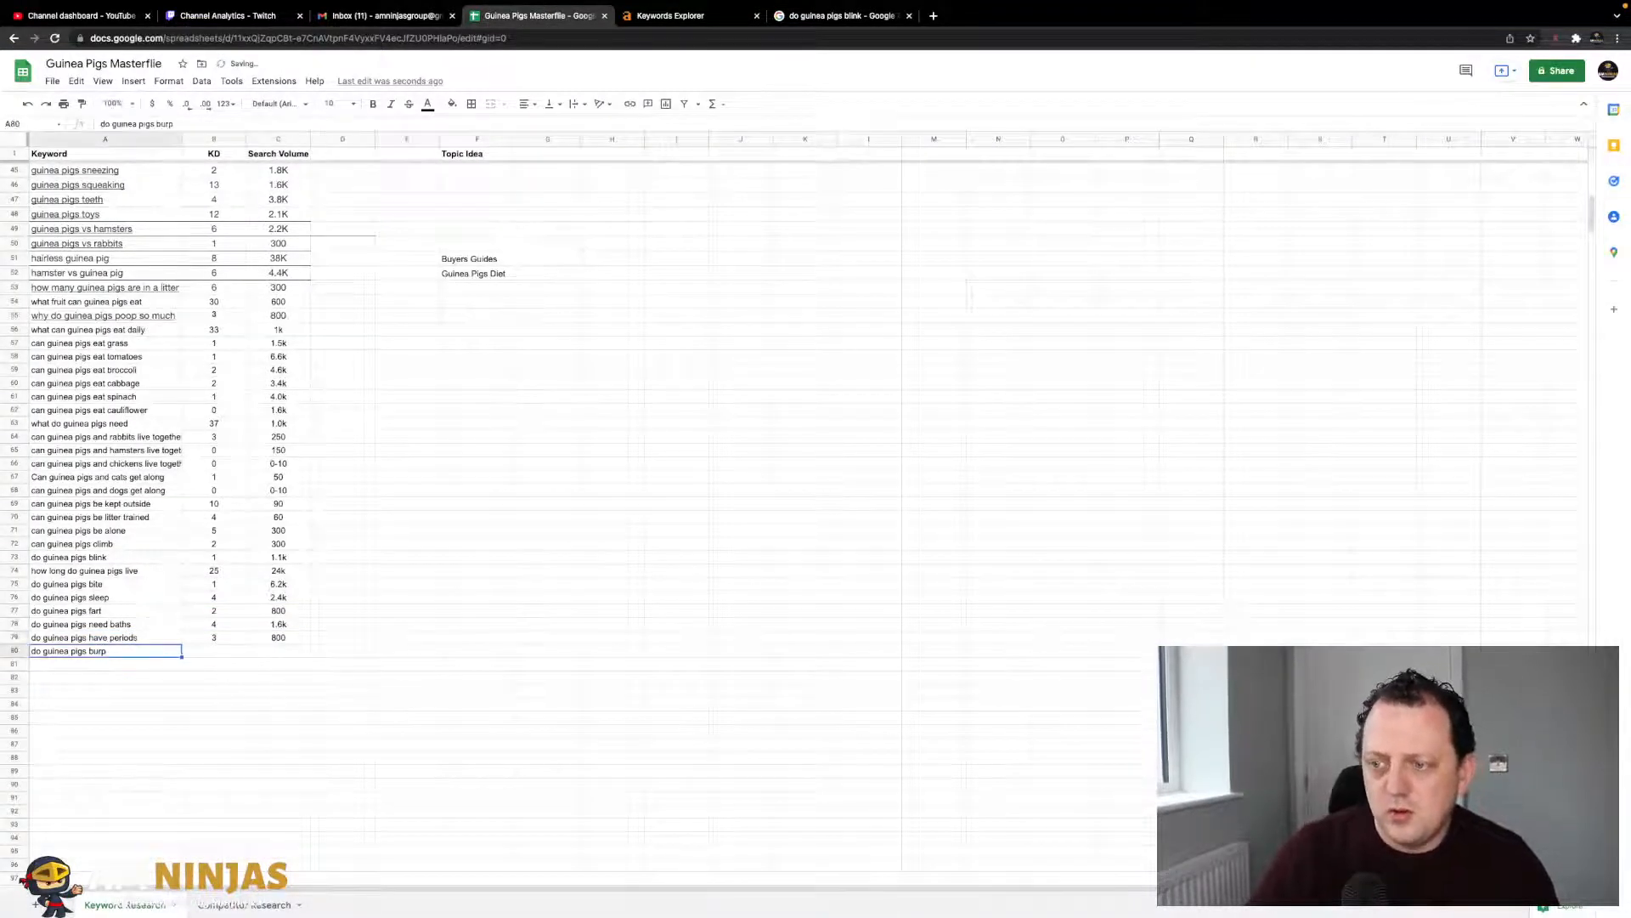
- Look up 'do guinea pigs burp' and record KD 0, volume 80
{"action": "left_click", "coordinate": [678, 19]}
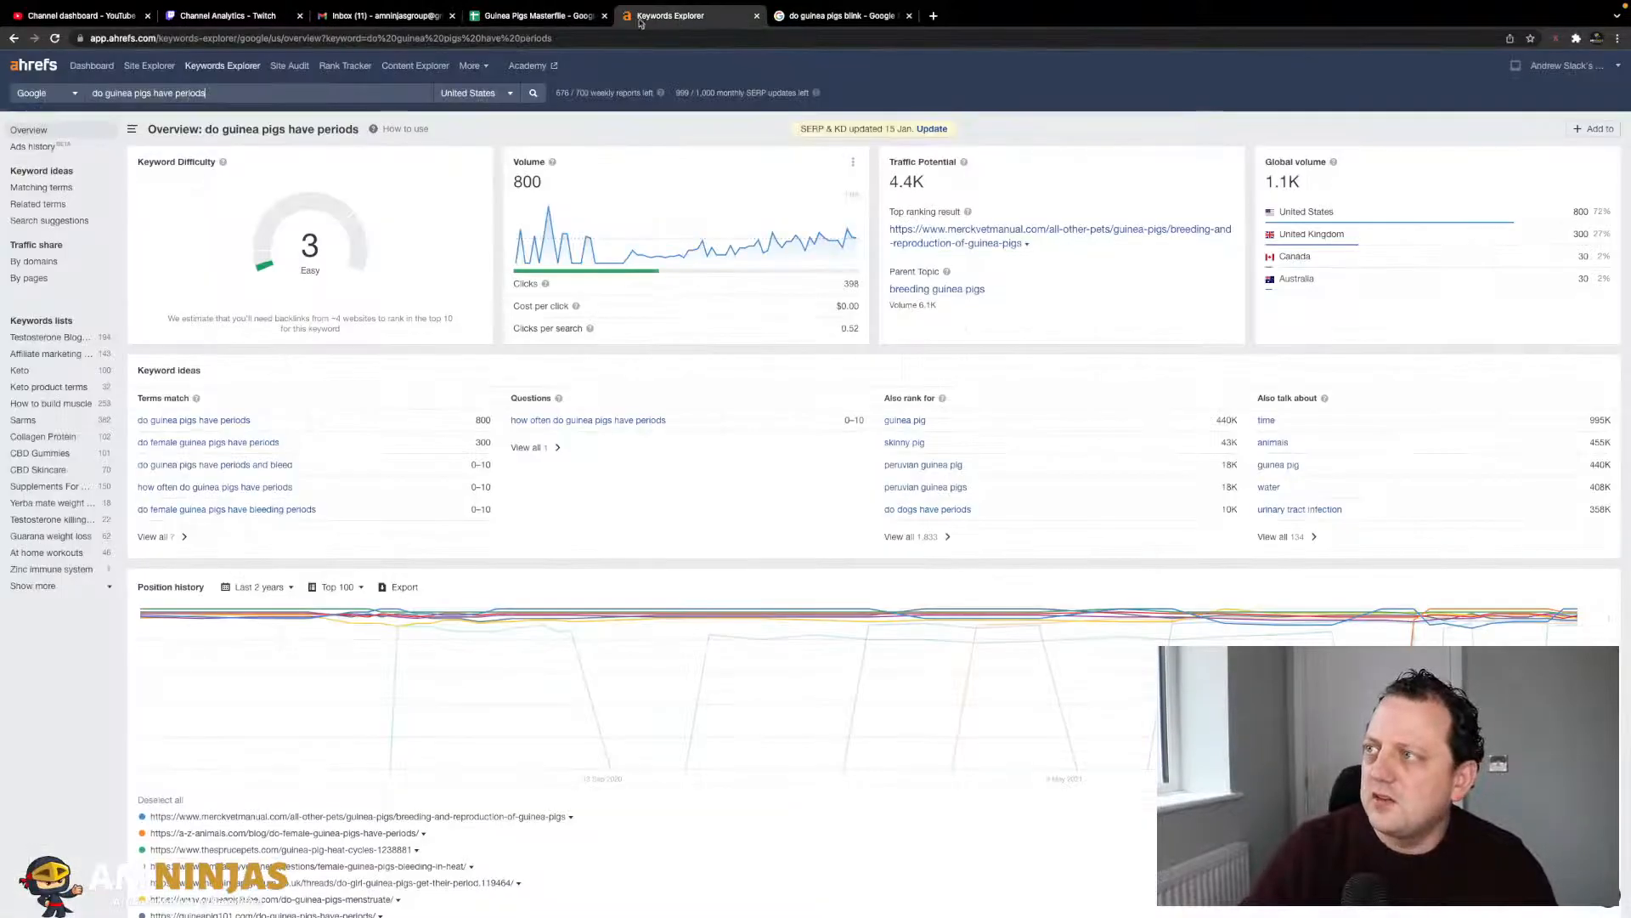
{"action": "triple_click", "coordinate": [315, 98]}
{"action": "key", "text": "ctrl+v"}
{"action": "key", "text": "Return"}
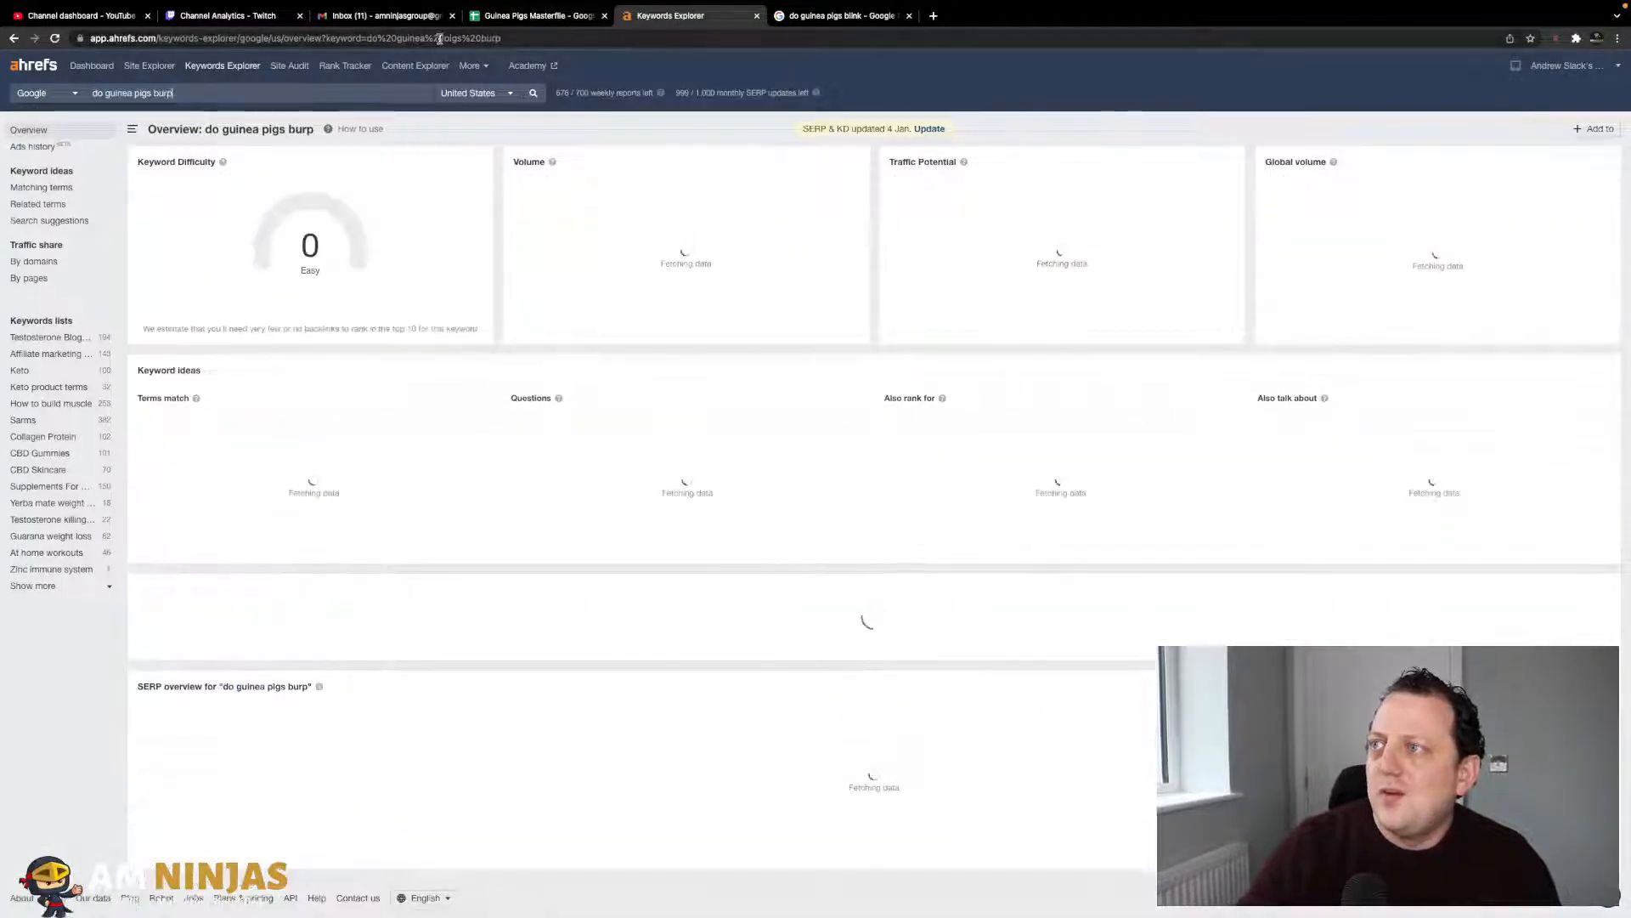
{"action": "left_click", "coordinate": [504, 21]}
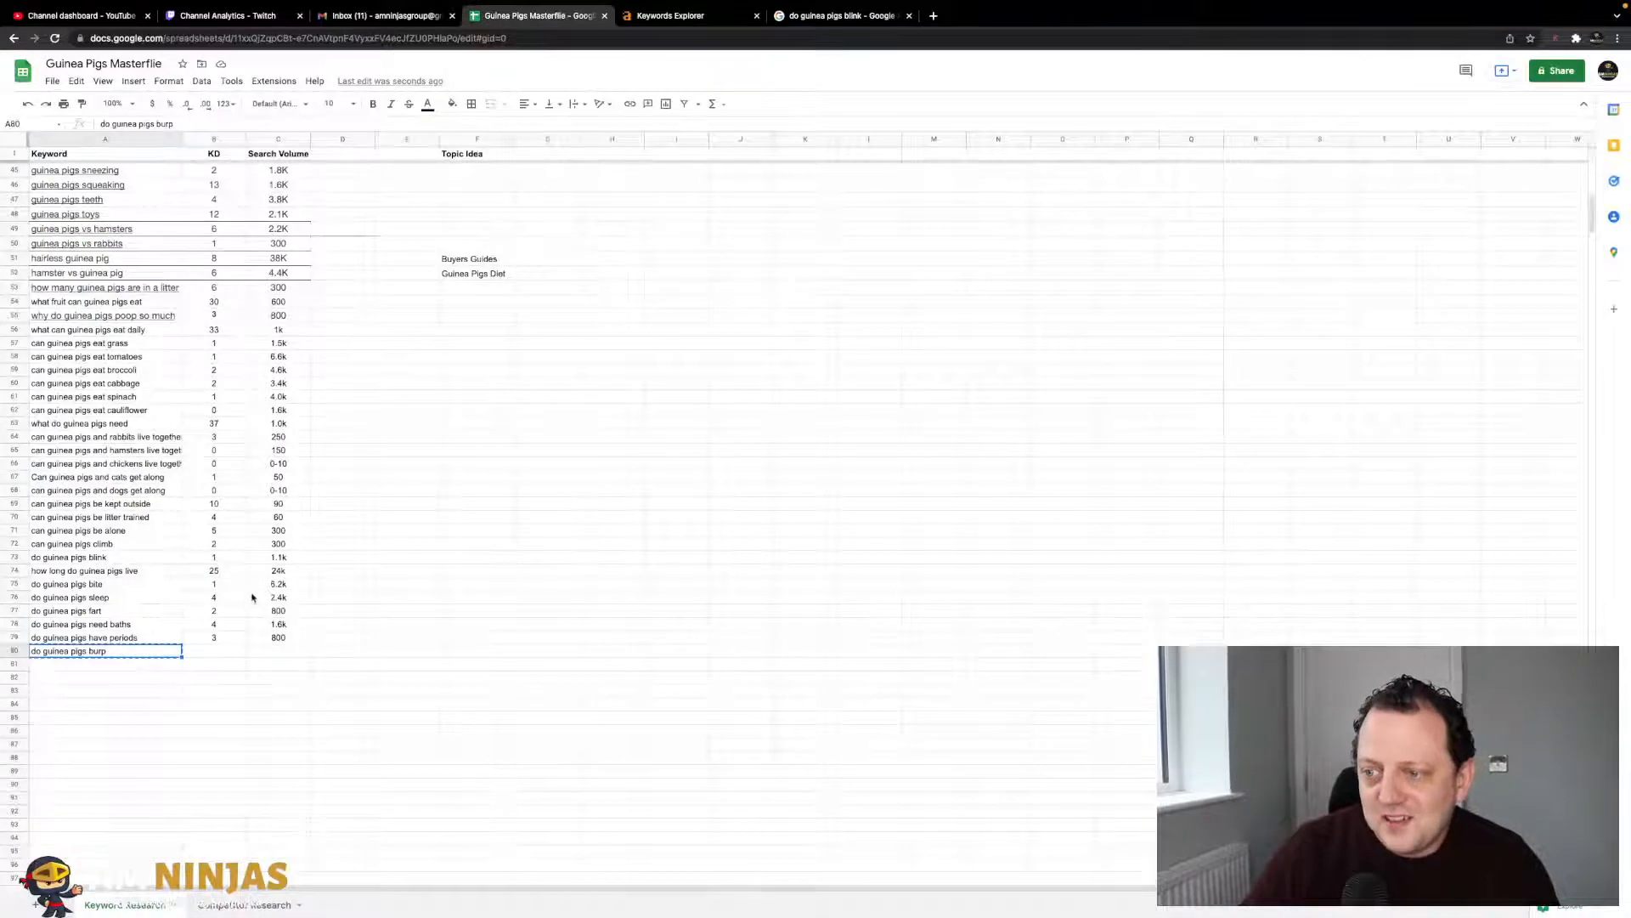
{"action": "left_click", "coordinate": [276, 611]}
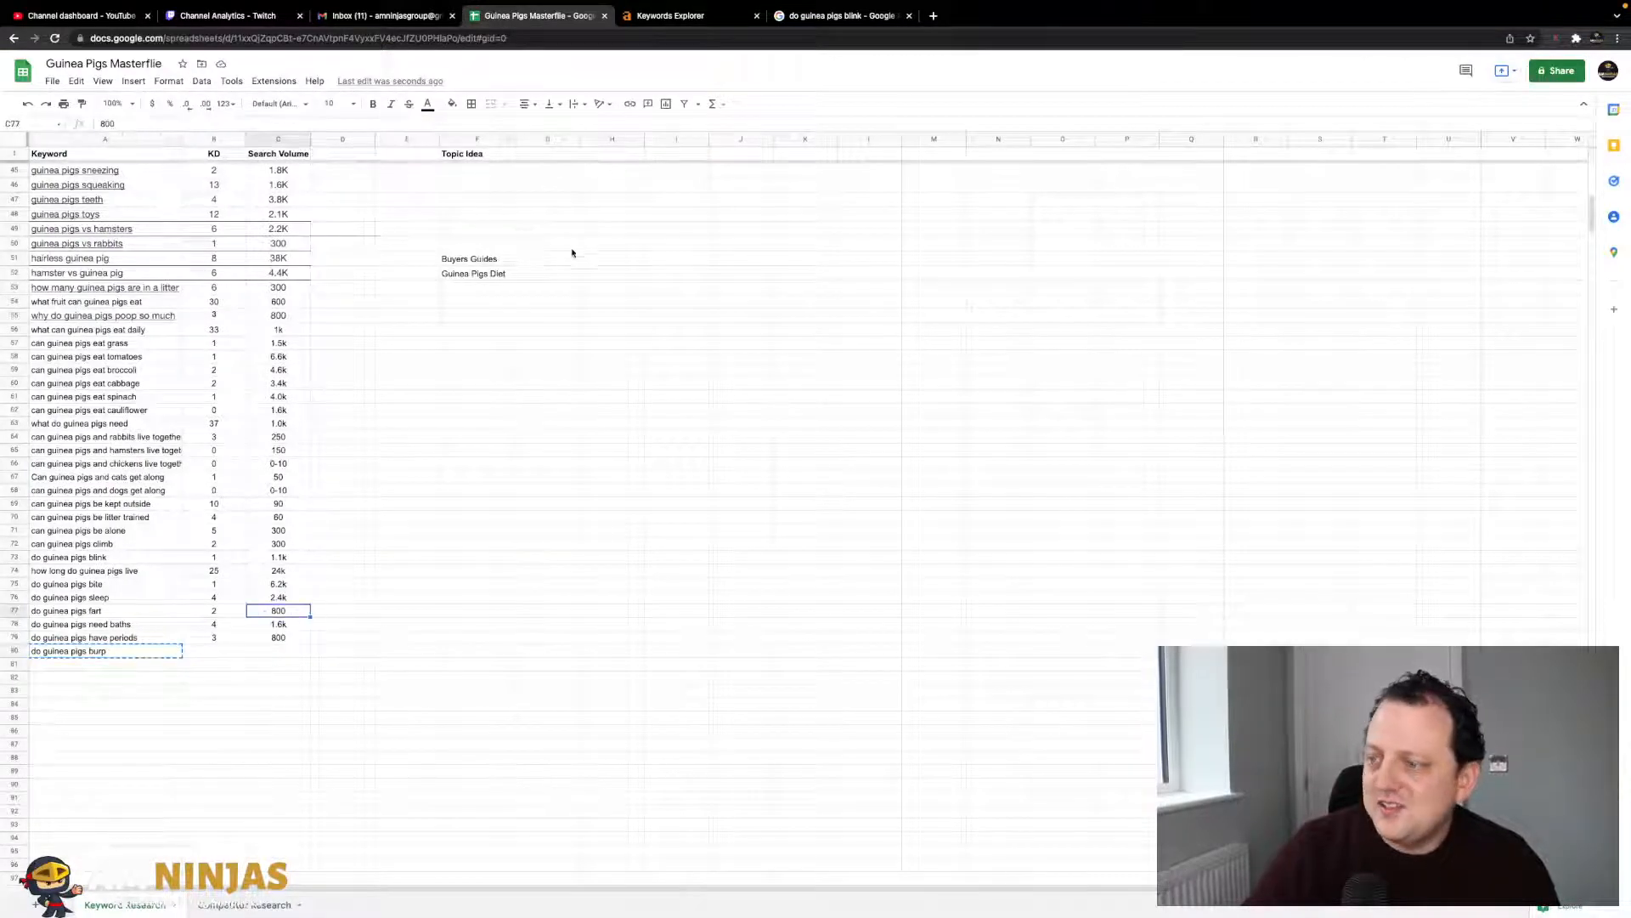
{"action": "left_click", "coordinate": [677, 19]}
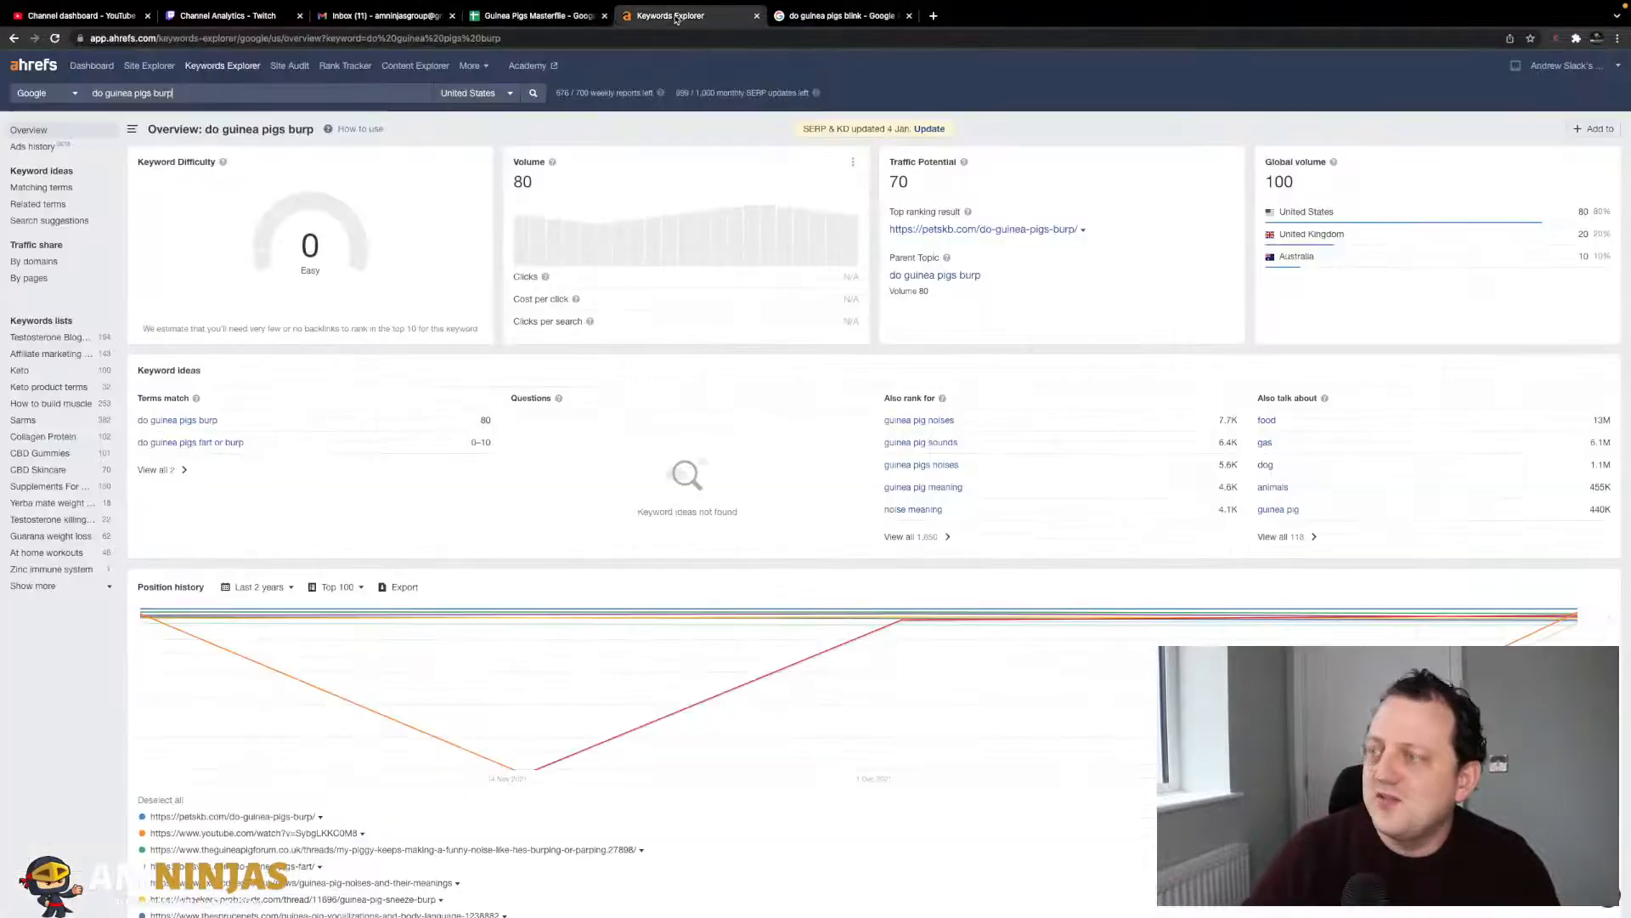
{"action": "left_click", "coordinate": [535, 17]}
{"action": "left_click", "coordinate": [206, 656]}
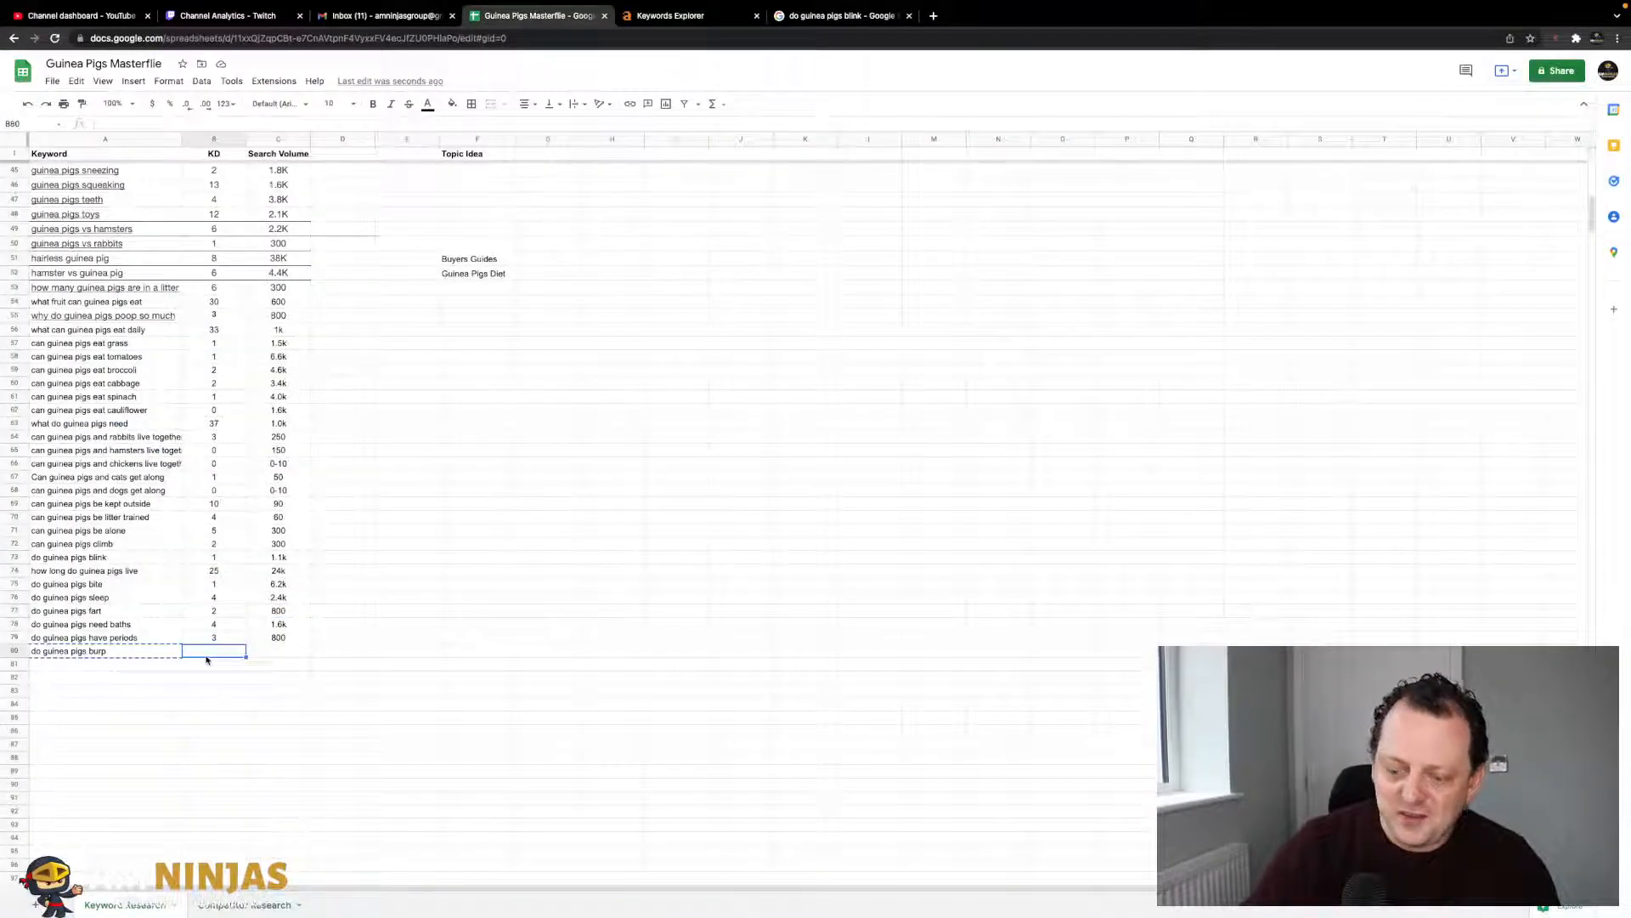
{"action": "type", "text": "0"}
{"action": "key", "text": "Tab"}
{"action": "left_click", "coordinate": [671, 16]}
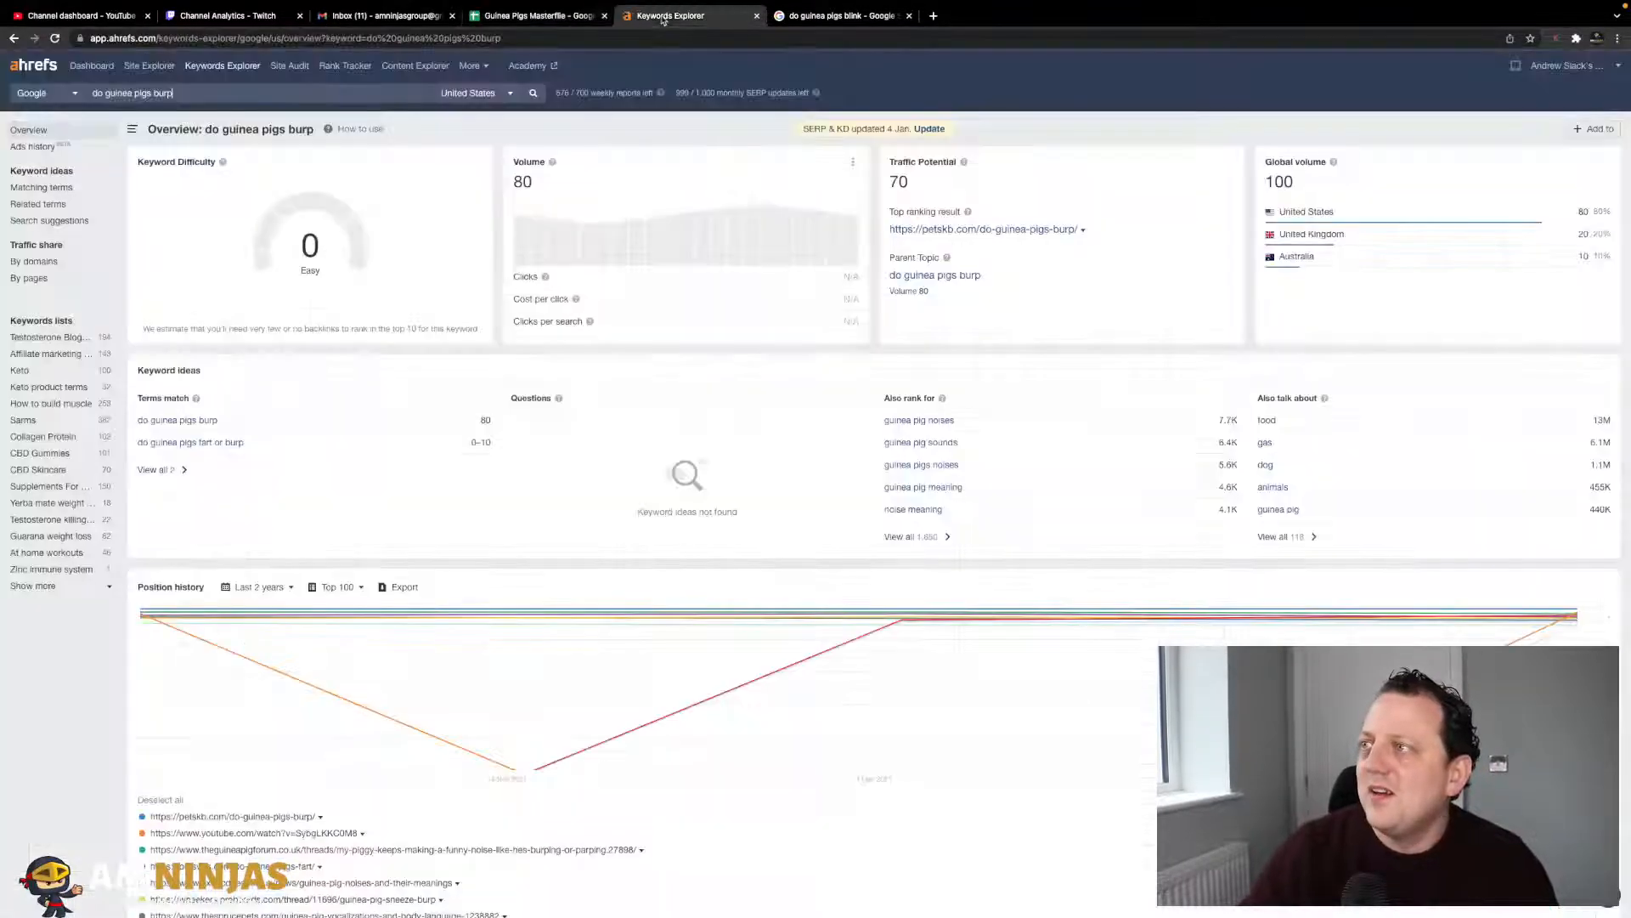
{"action": "left_click", "coordinate": [535, 16]}
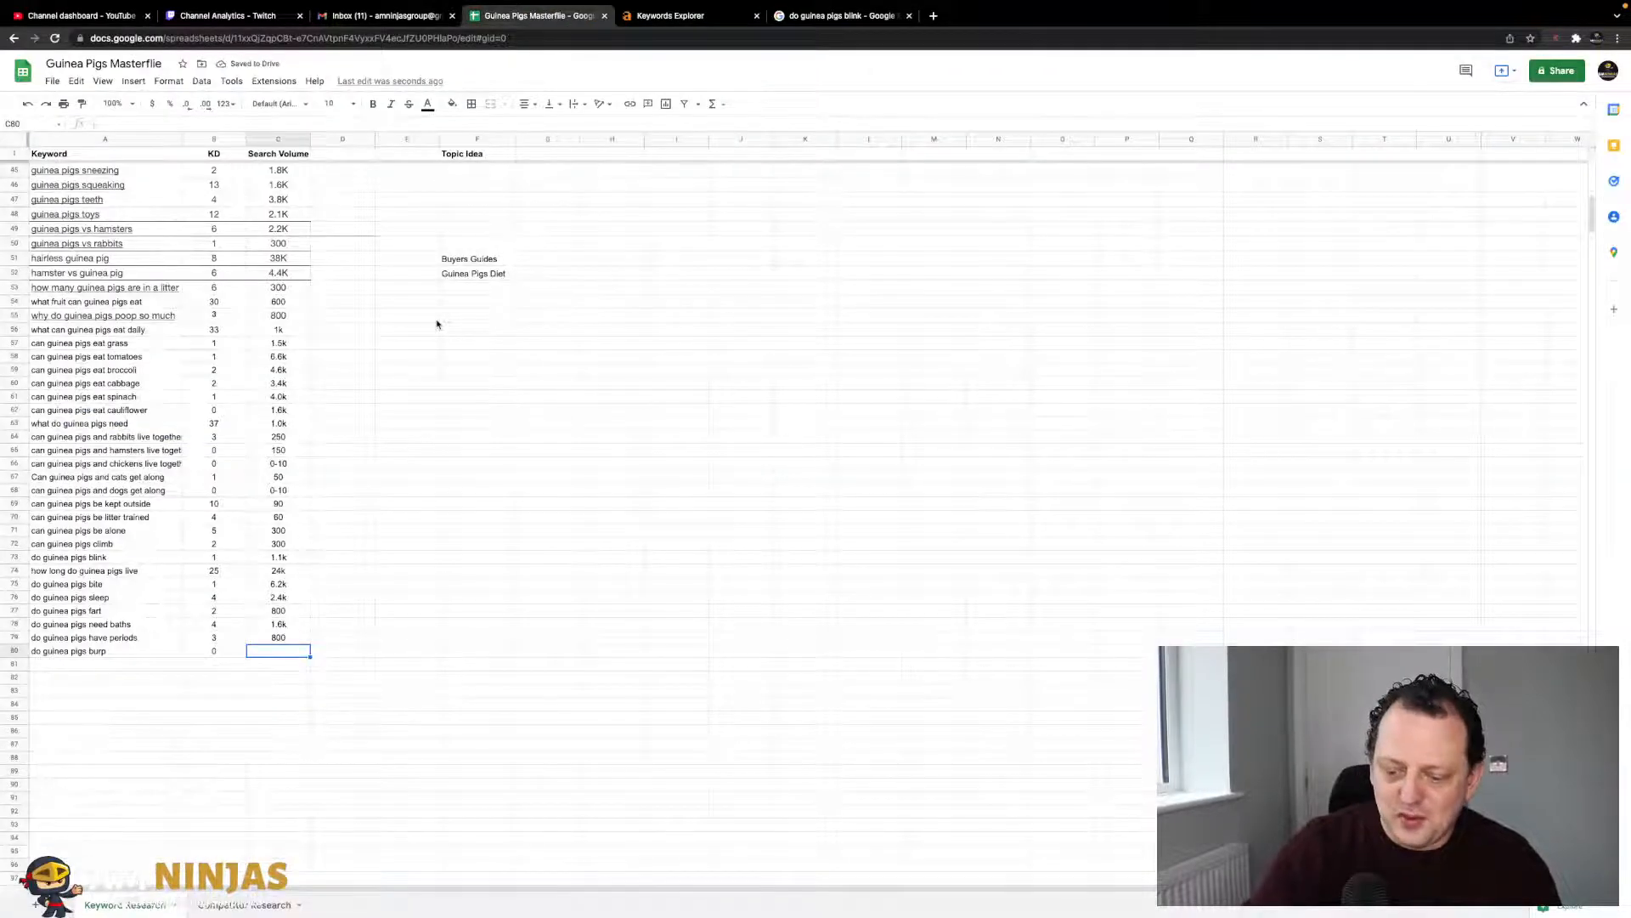
{"action": "key", "text": "Tab"}
{"action": "key", "text": "Tab"}
{"action": "key", "text": "Up"}
{"action": "key", "text": "Up"}
{"action": "key", "text": "Up"}
{"action": "key", "text": "Up"}
{"action": "key", "text": "Up"}
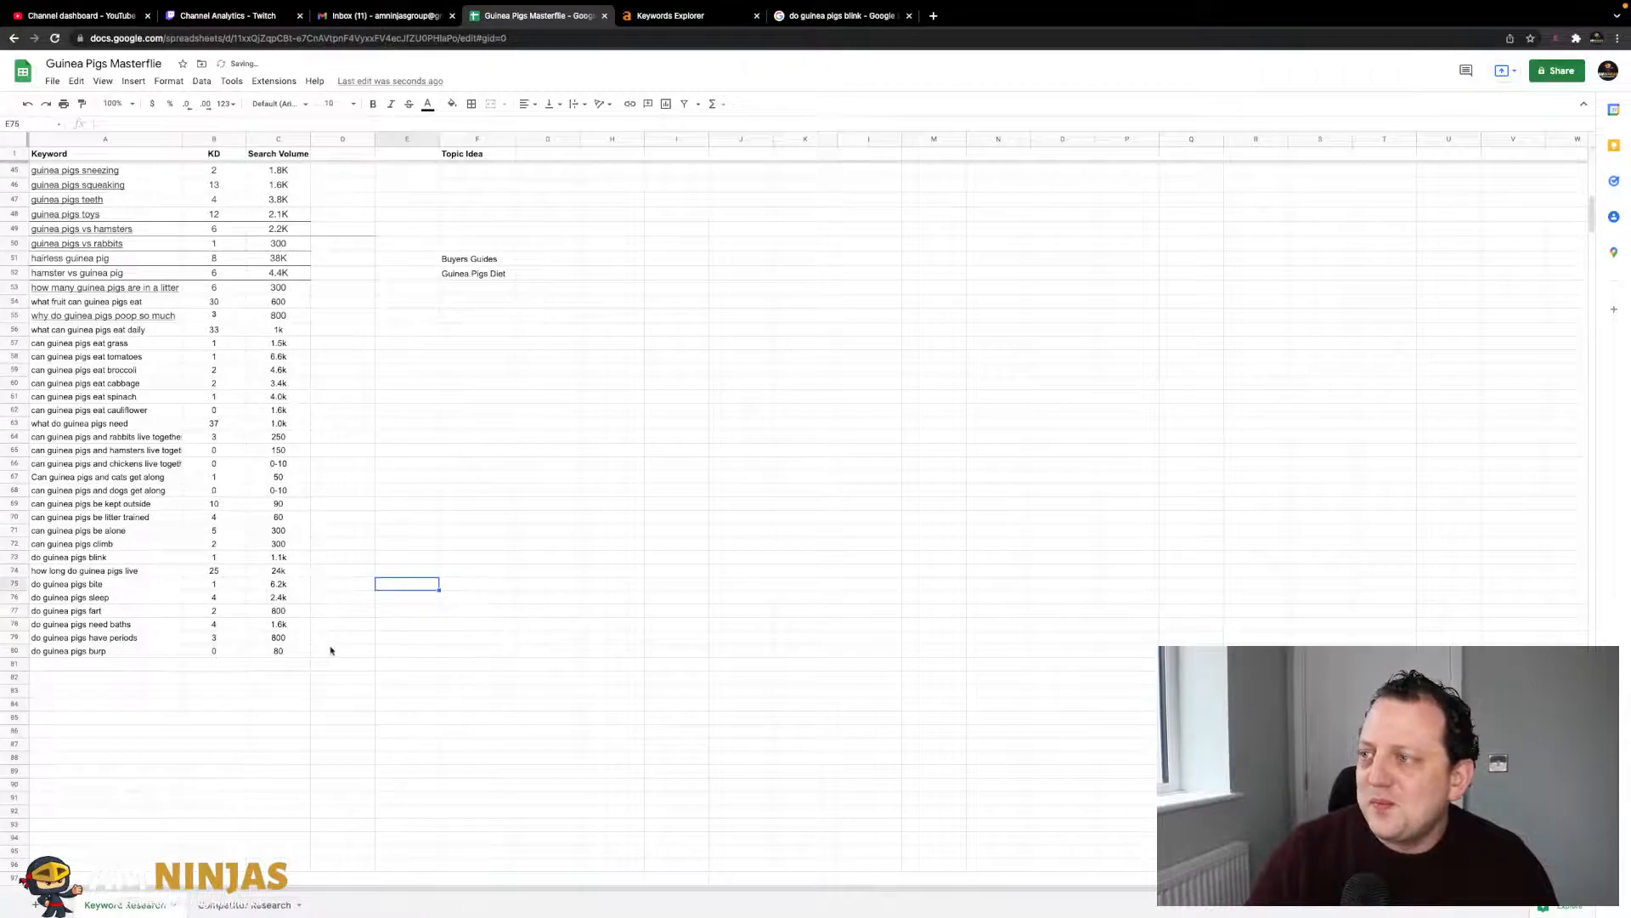
- Select the Search Volume column and scroll through the completed keyword list
{"action": "scroll", "coordinate": [373, 558], "scroll_direction": "up", "scroll_amount": 10}
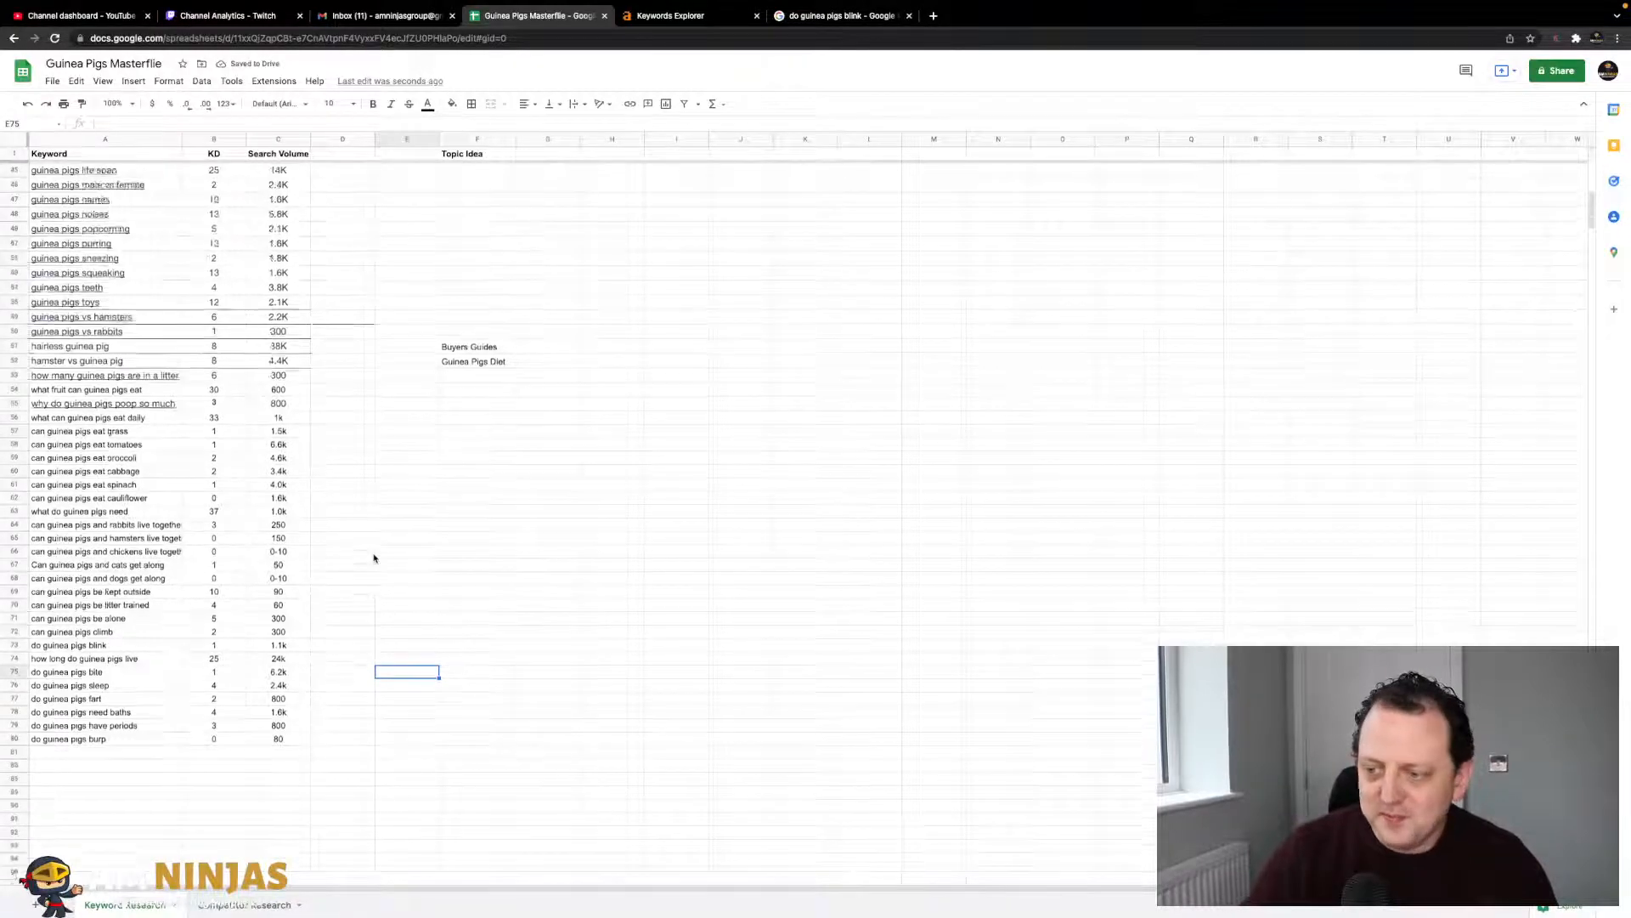
{"action": "scroll", "coordinate": [374, 557], "scroll_direction": "down", "scroll_amount": 10}
{"action": "scroll", "coordinate": [374, 558], "scroll_direction": "up", "scroll_amount": 10}
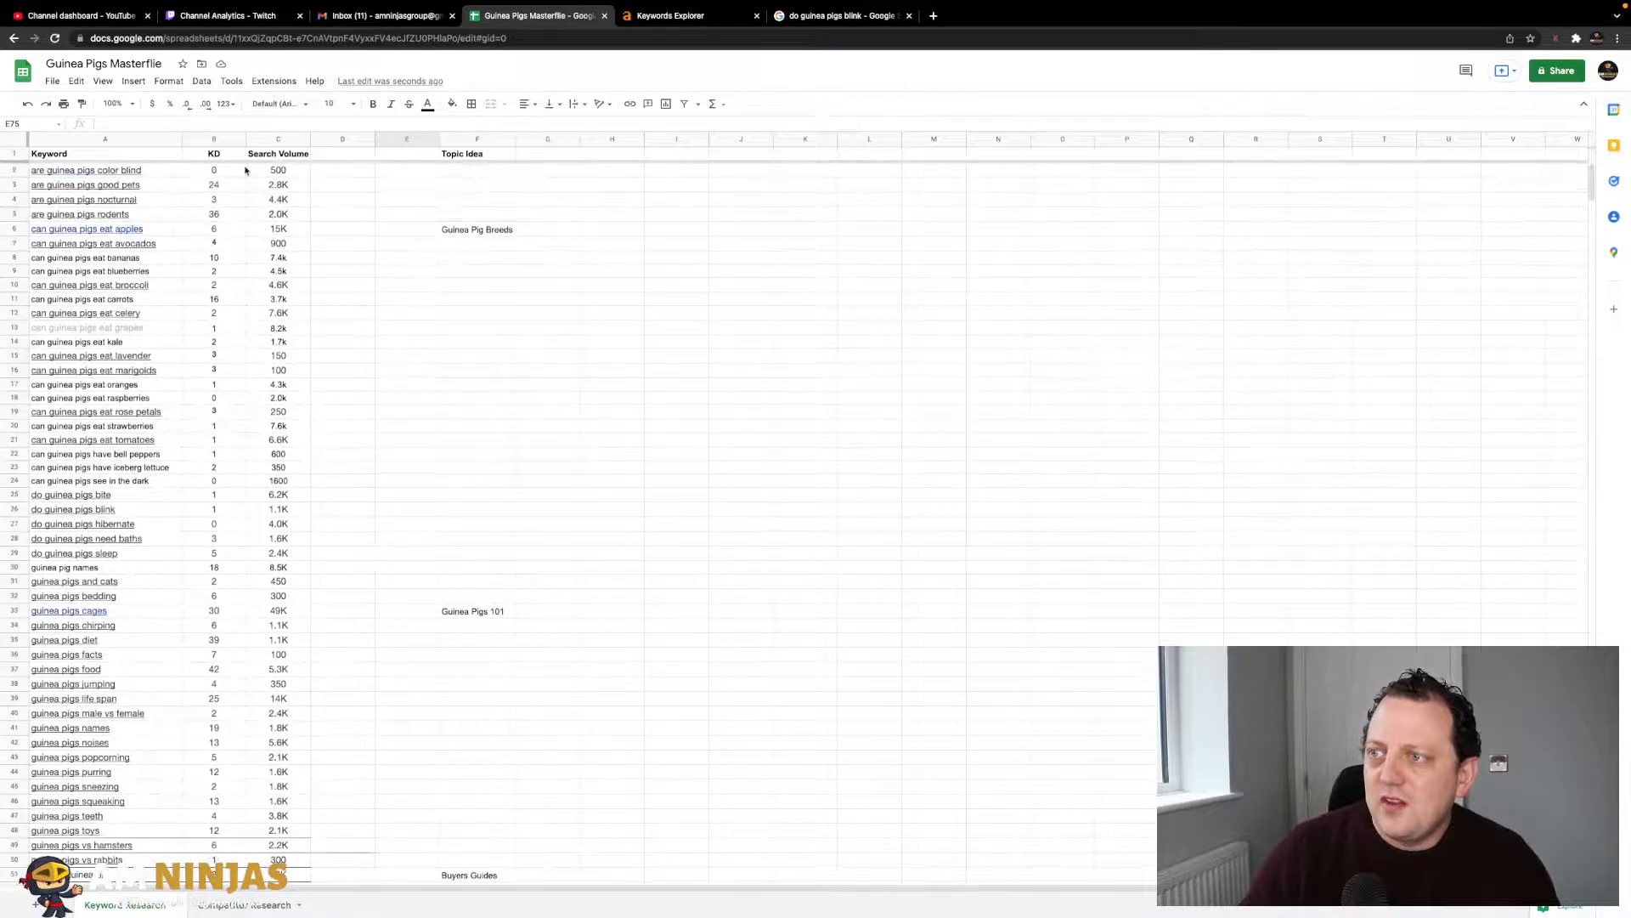
{"action": "left_click", "coordinate": [287, 140]}
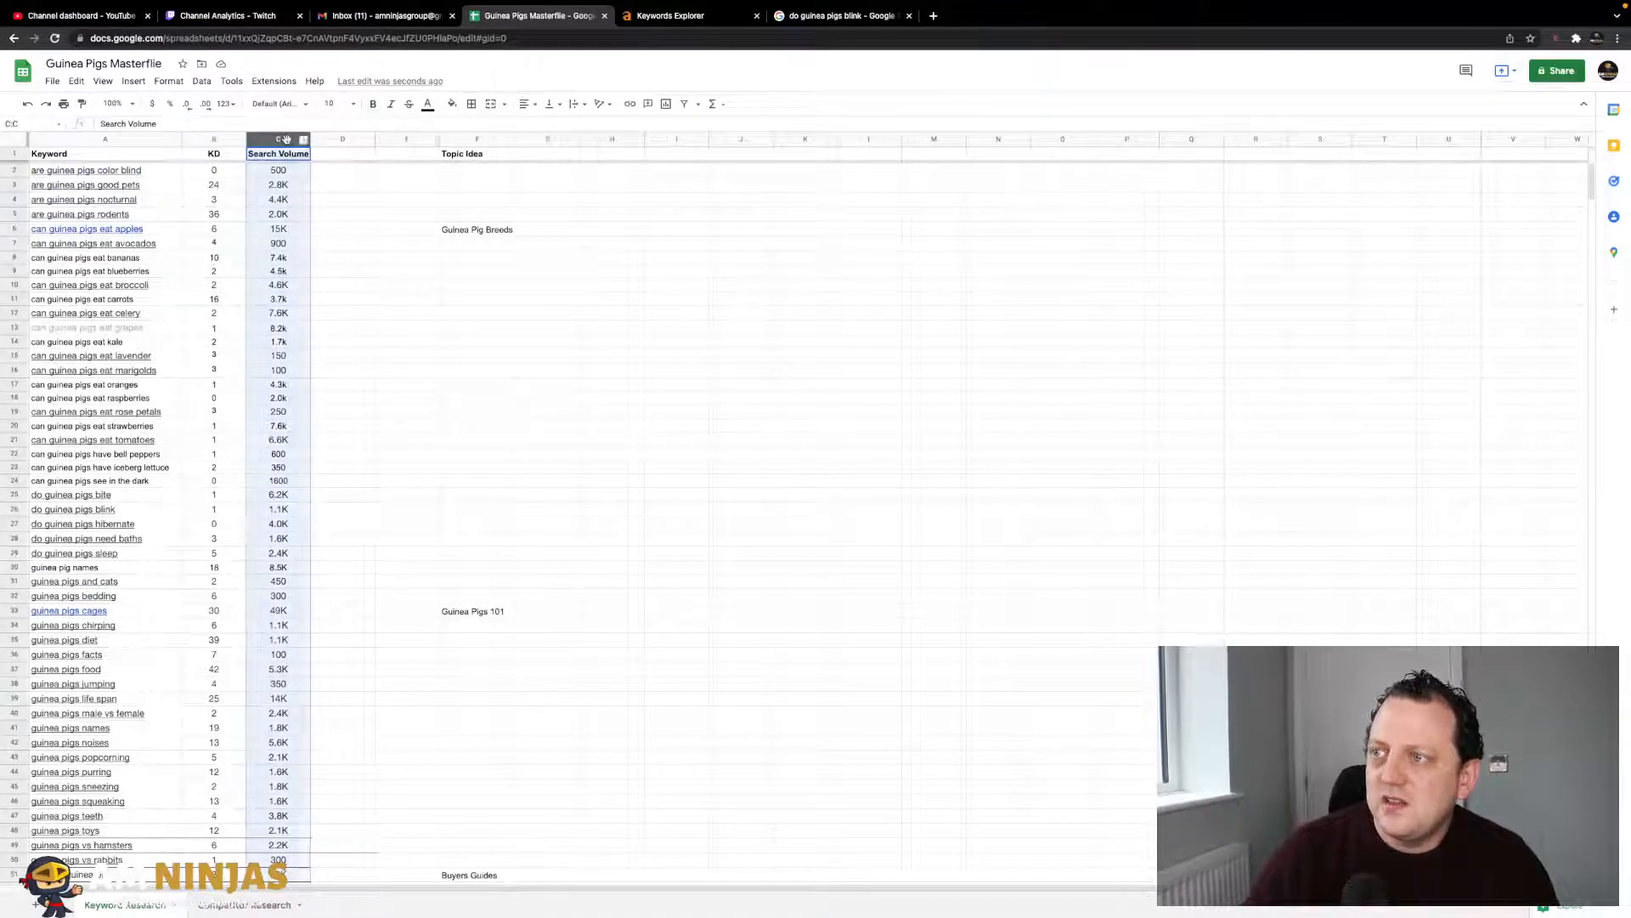
{"action": "scroll", "coordinate": [359, 245], "scroll_direction": "down", "scroll_amount": 15}
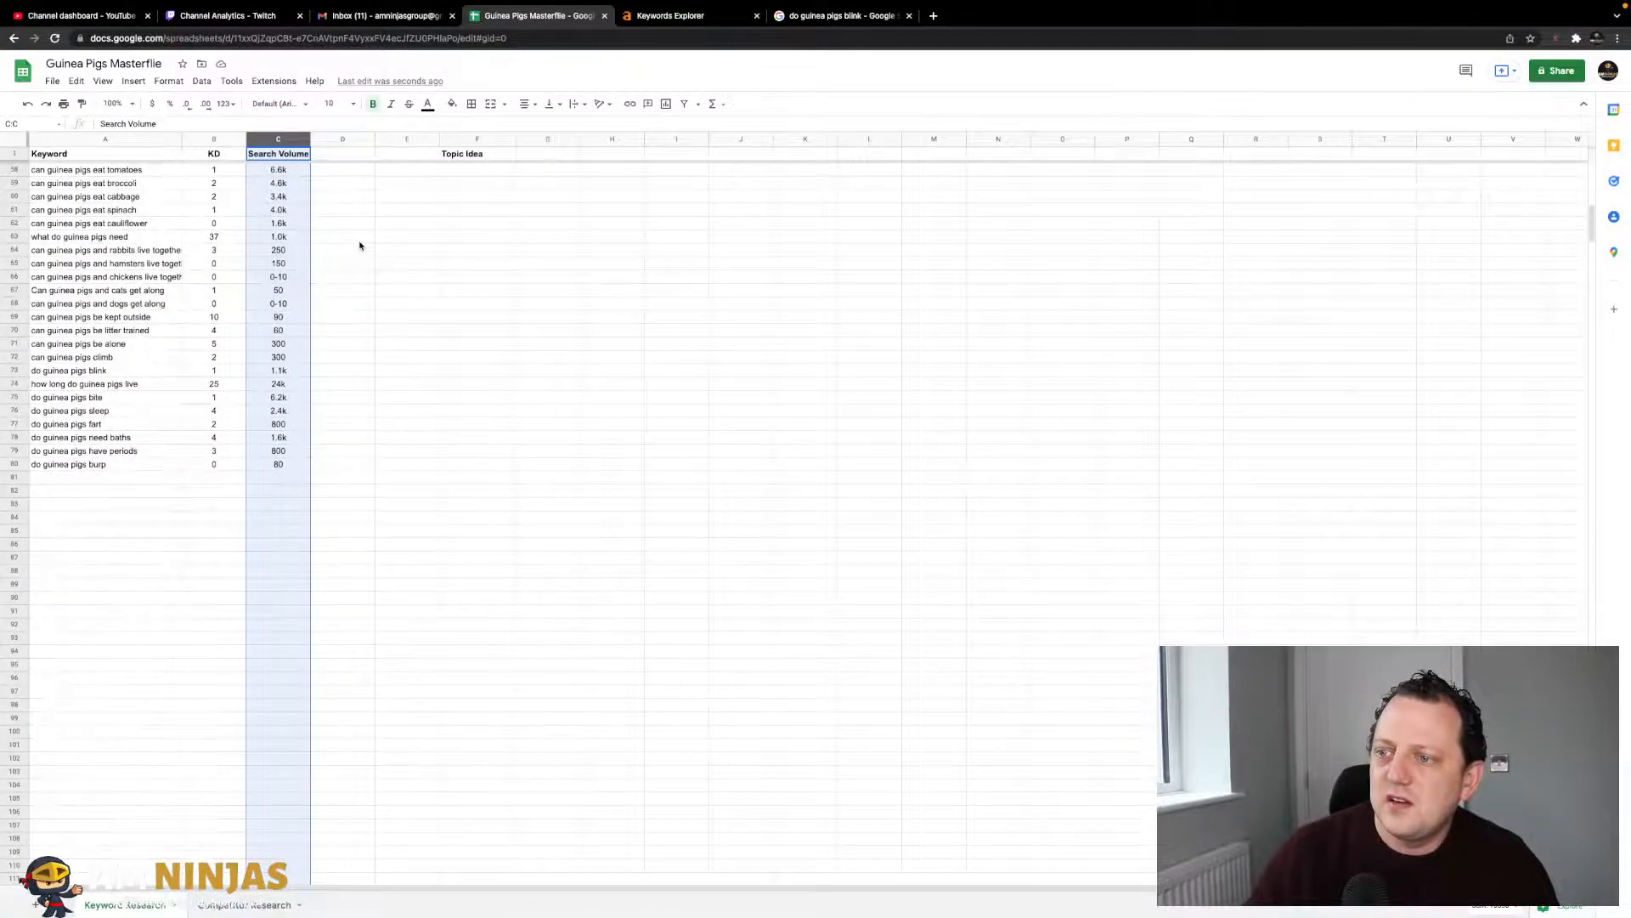
{"action": "scroll", "coordinate": [360, 246], "scroll_direction": "up", "scroll_amount": 15}
{"action": "scroll", "coordinate": [359, 246], "scroll_direction": "down", "scroll_amount": 12}
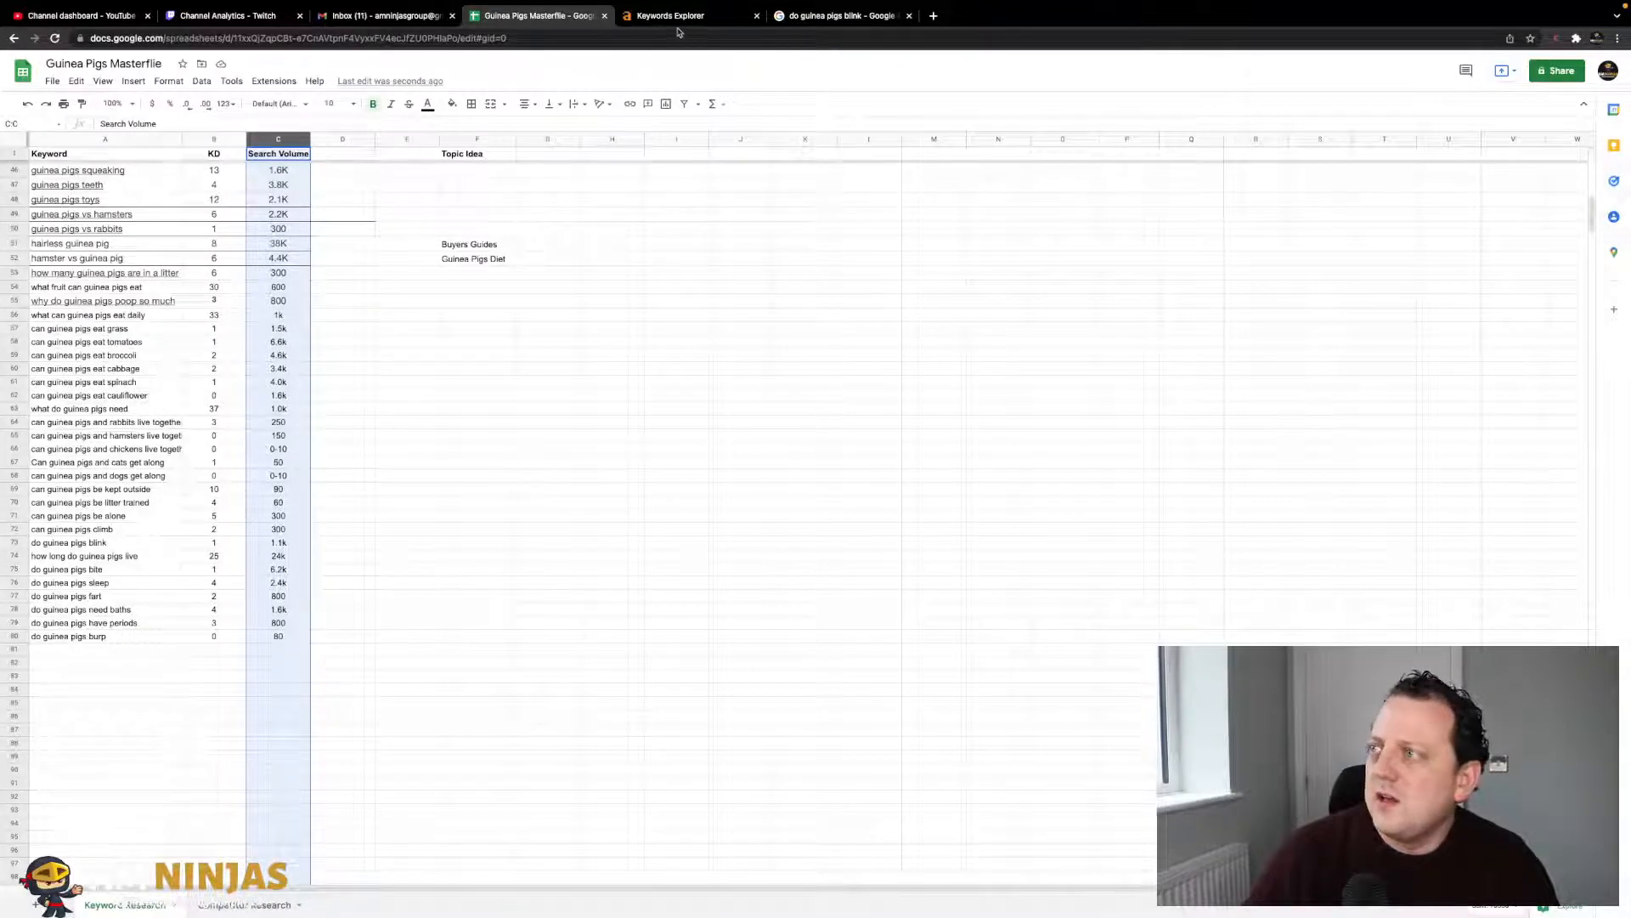
- Search Google for 'guinea pig breeds', correcting the mistyped 'guinea pig brr' query
{"action": "left_click", "coordinate": [837, 15]}
{"action": "triple_click", "coordinate": [241, 75]}
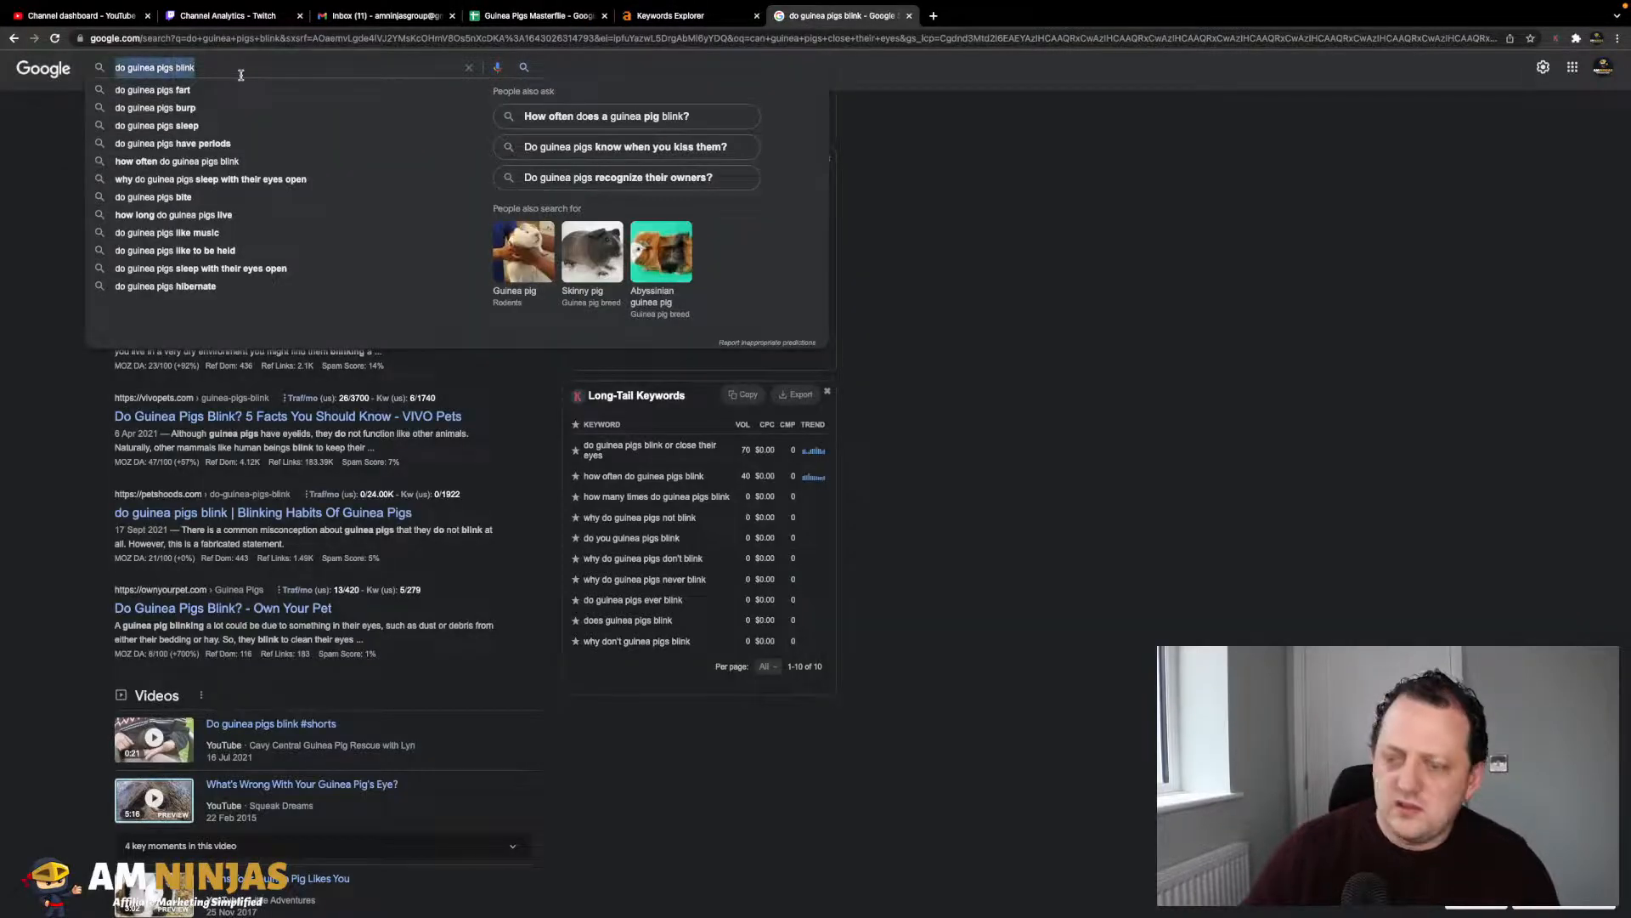
{"action": "type", "text": "guin"}
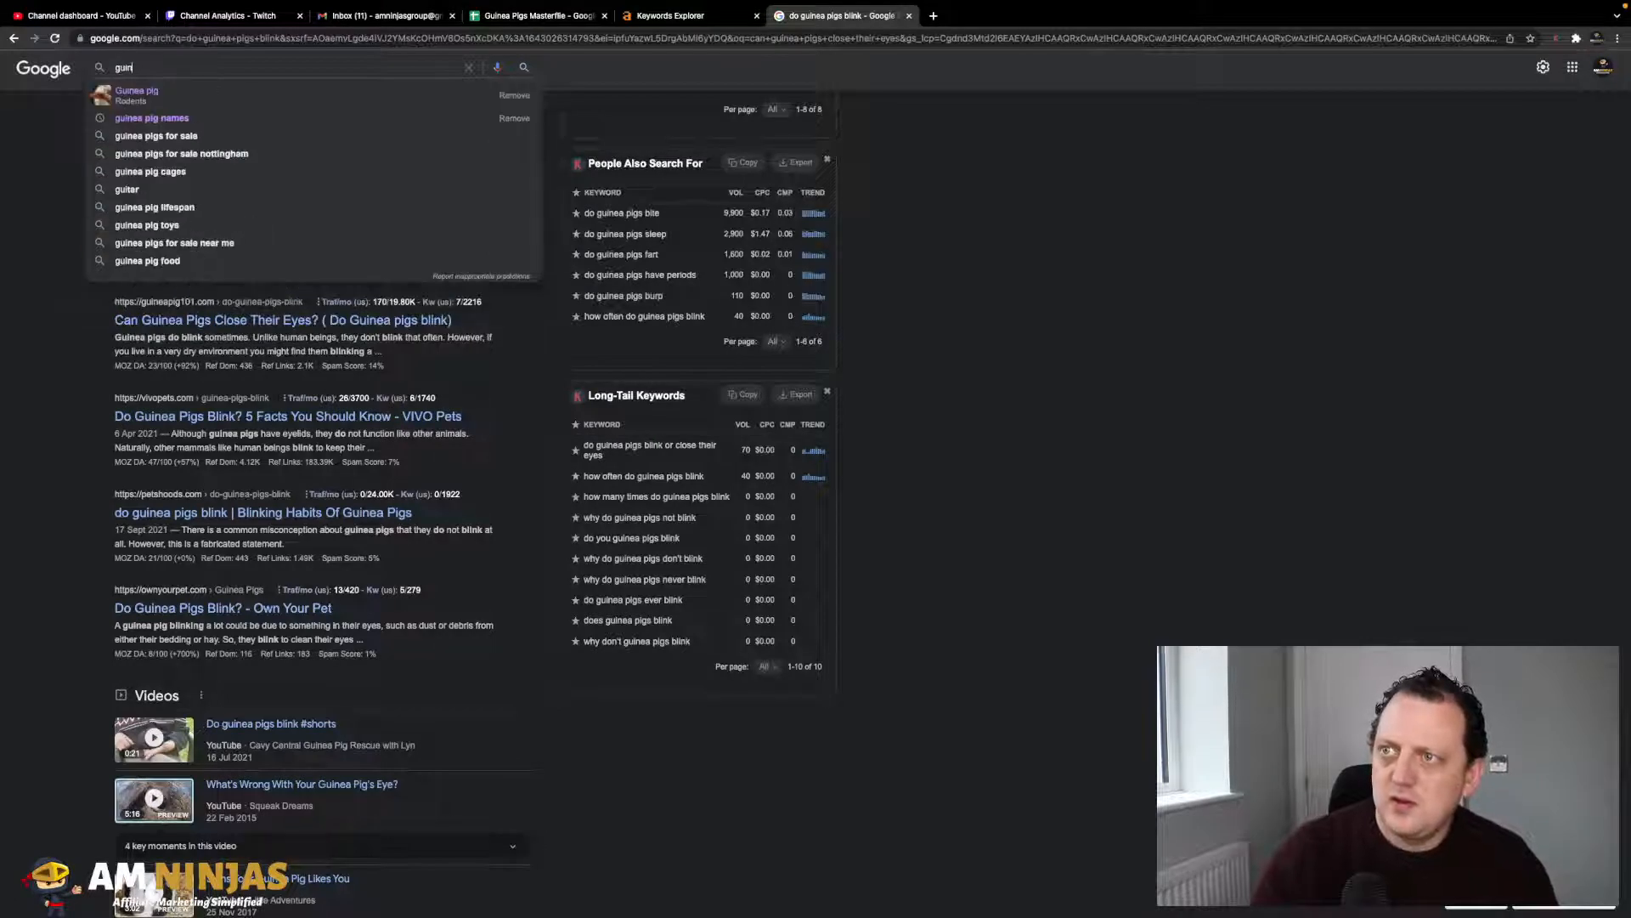
{"action": "type", "text": "ea pig"}
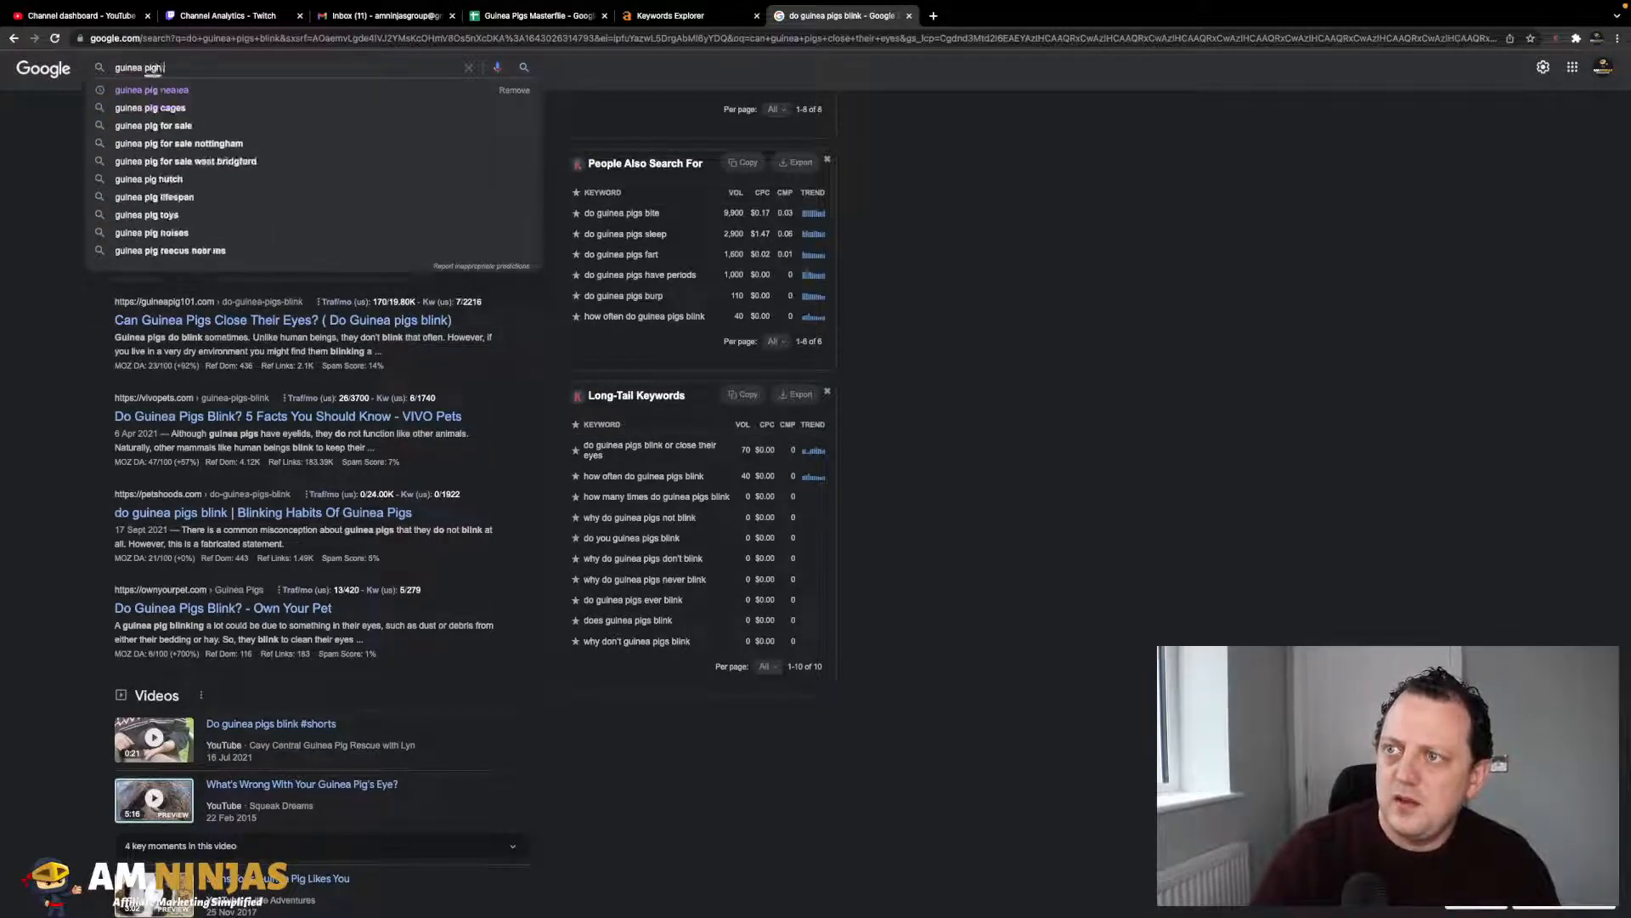
{"action": "type", "text": " brr"}
{"action": "key", "text": "Return"}
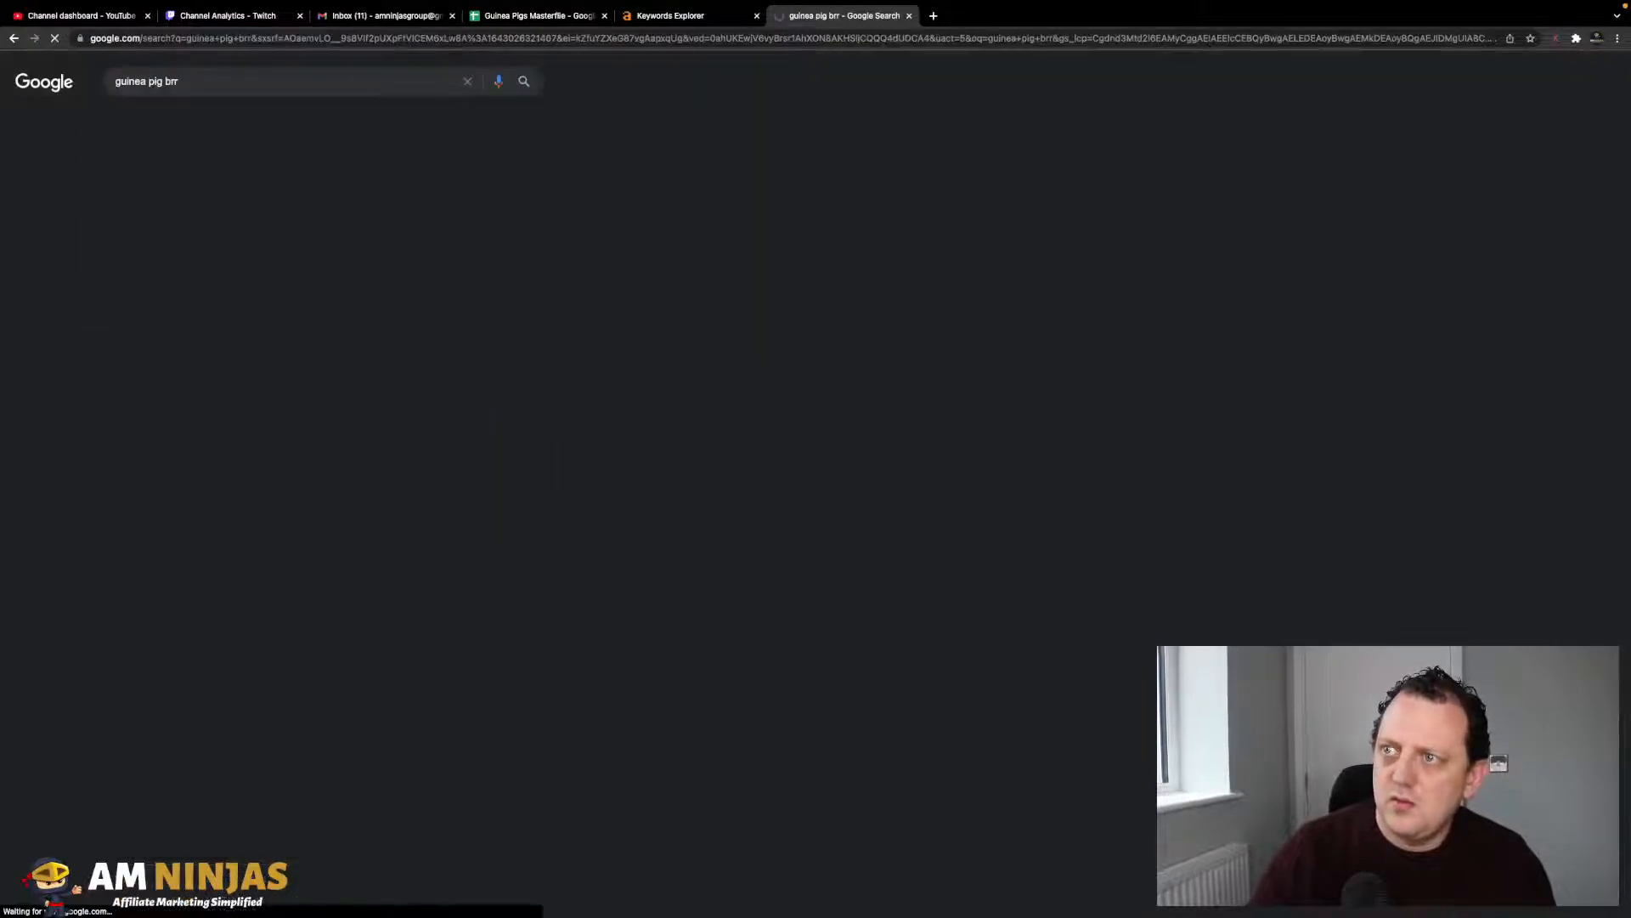
{"action": "left_click", "coordinate": [187, 78]}
{"action": "key", "text": "BackSpace"}
{"action": "key", "text": "BackSpace"}
{"action": "type", "text": "eeds"}
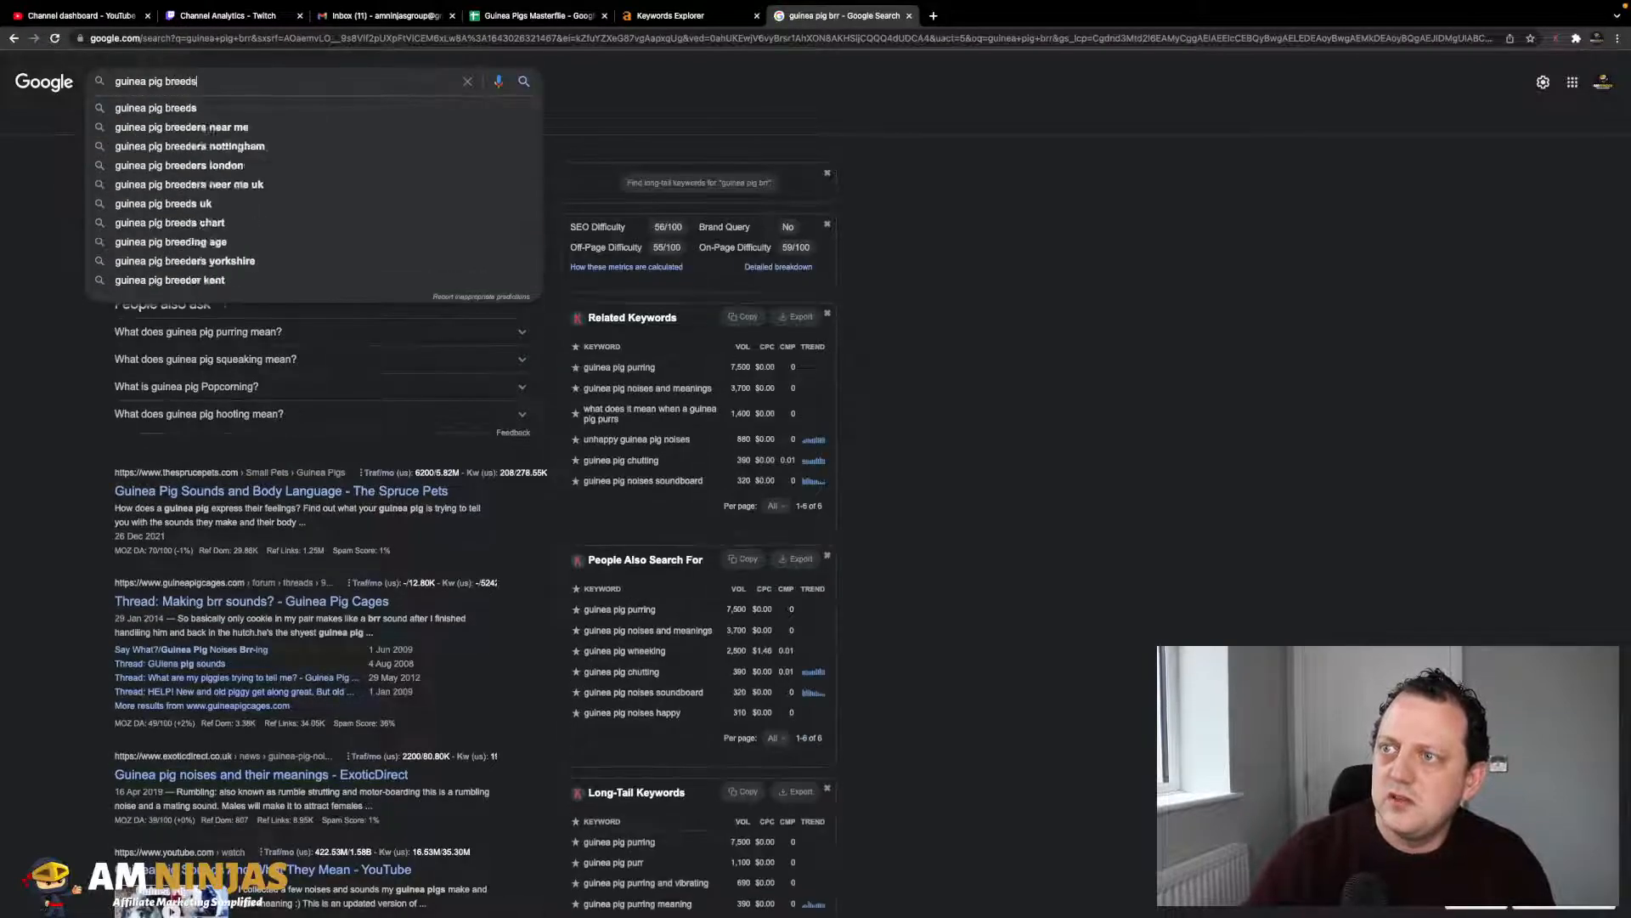
{"action": "key", "text": "Return"}
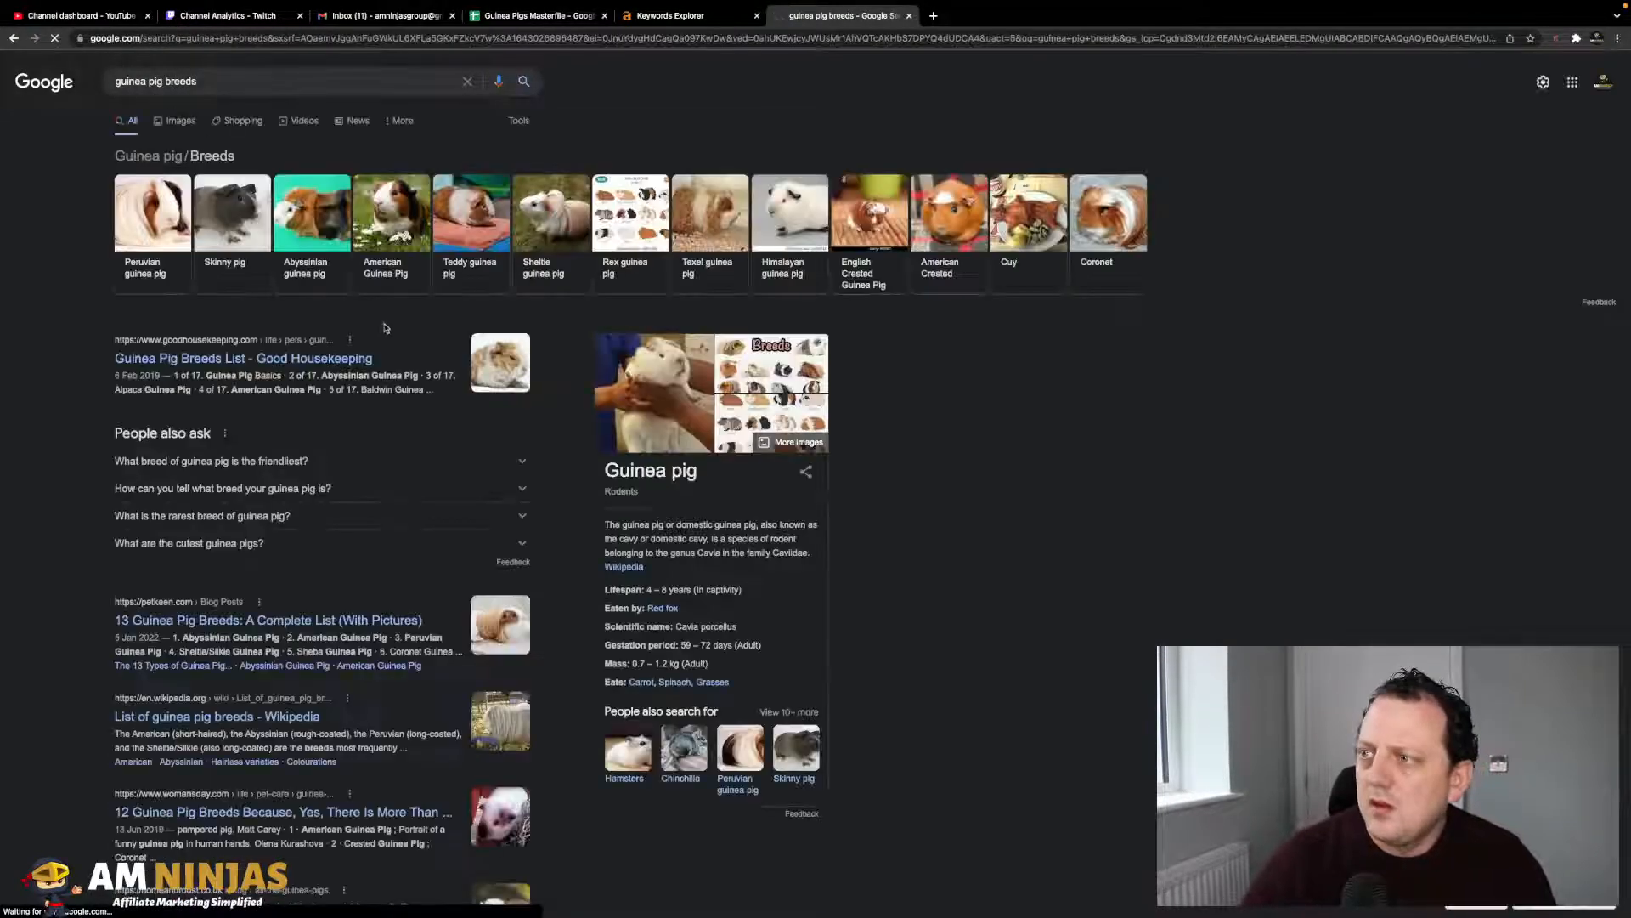
{"action": "scroll", "coordinate": [352, 393], "scroll_direction": "down", "scroll_amount": 8}
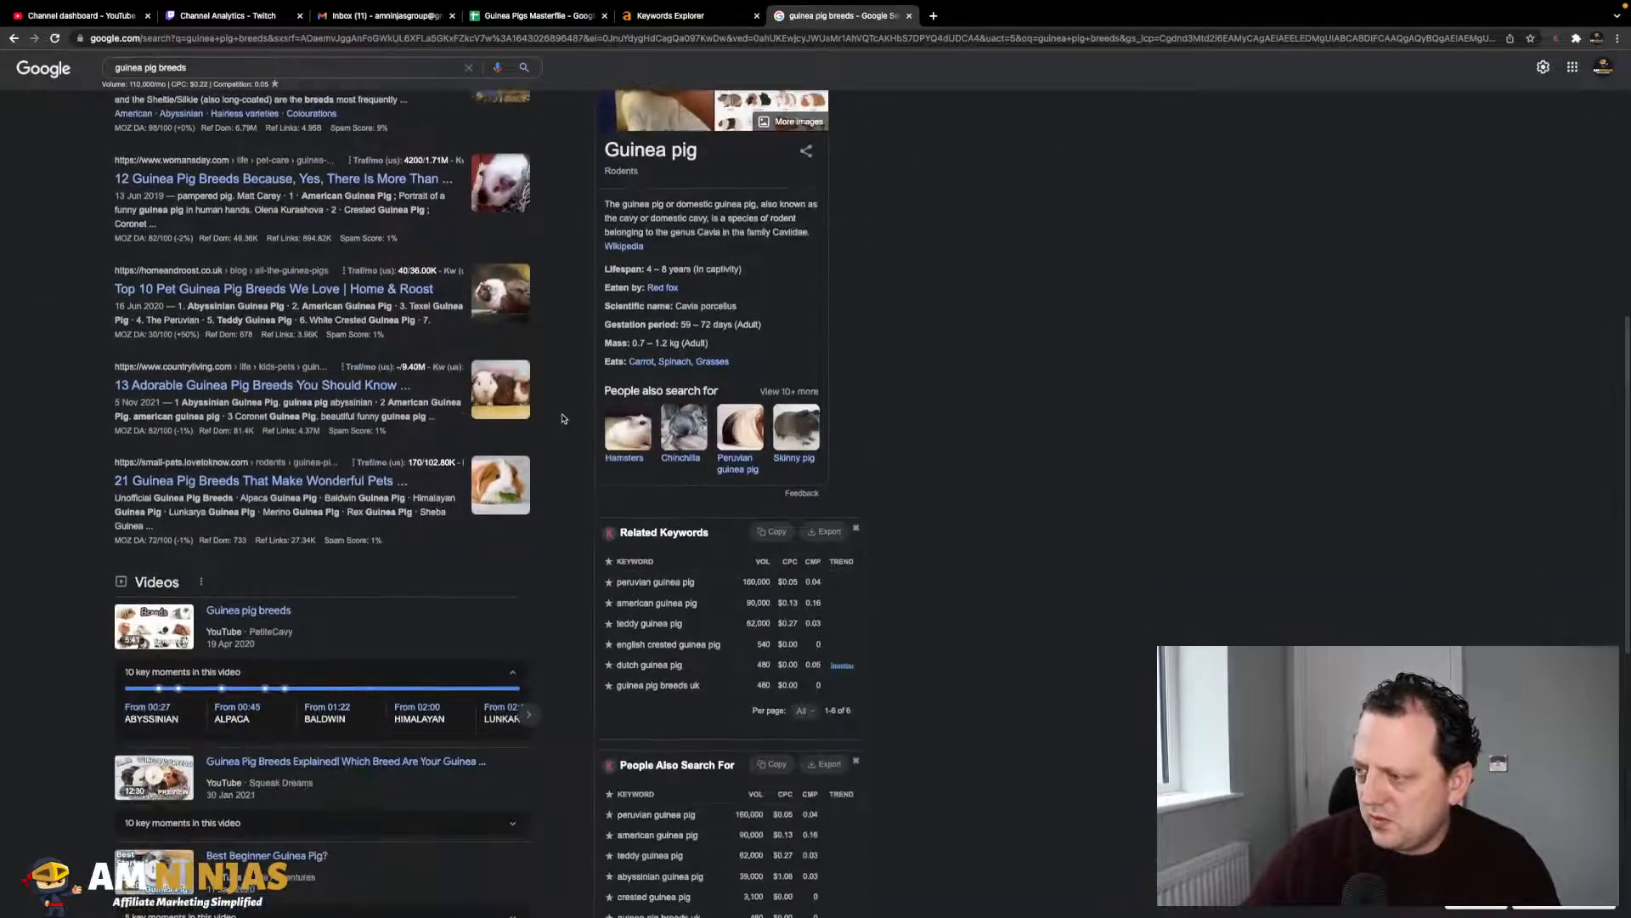
{"action": "scroll", "coordinate": [561, 389], "scroll_direction": "up", "scroll_amount": 8}
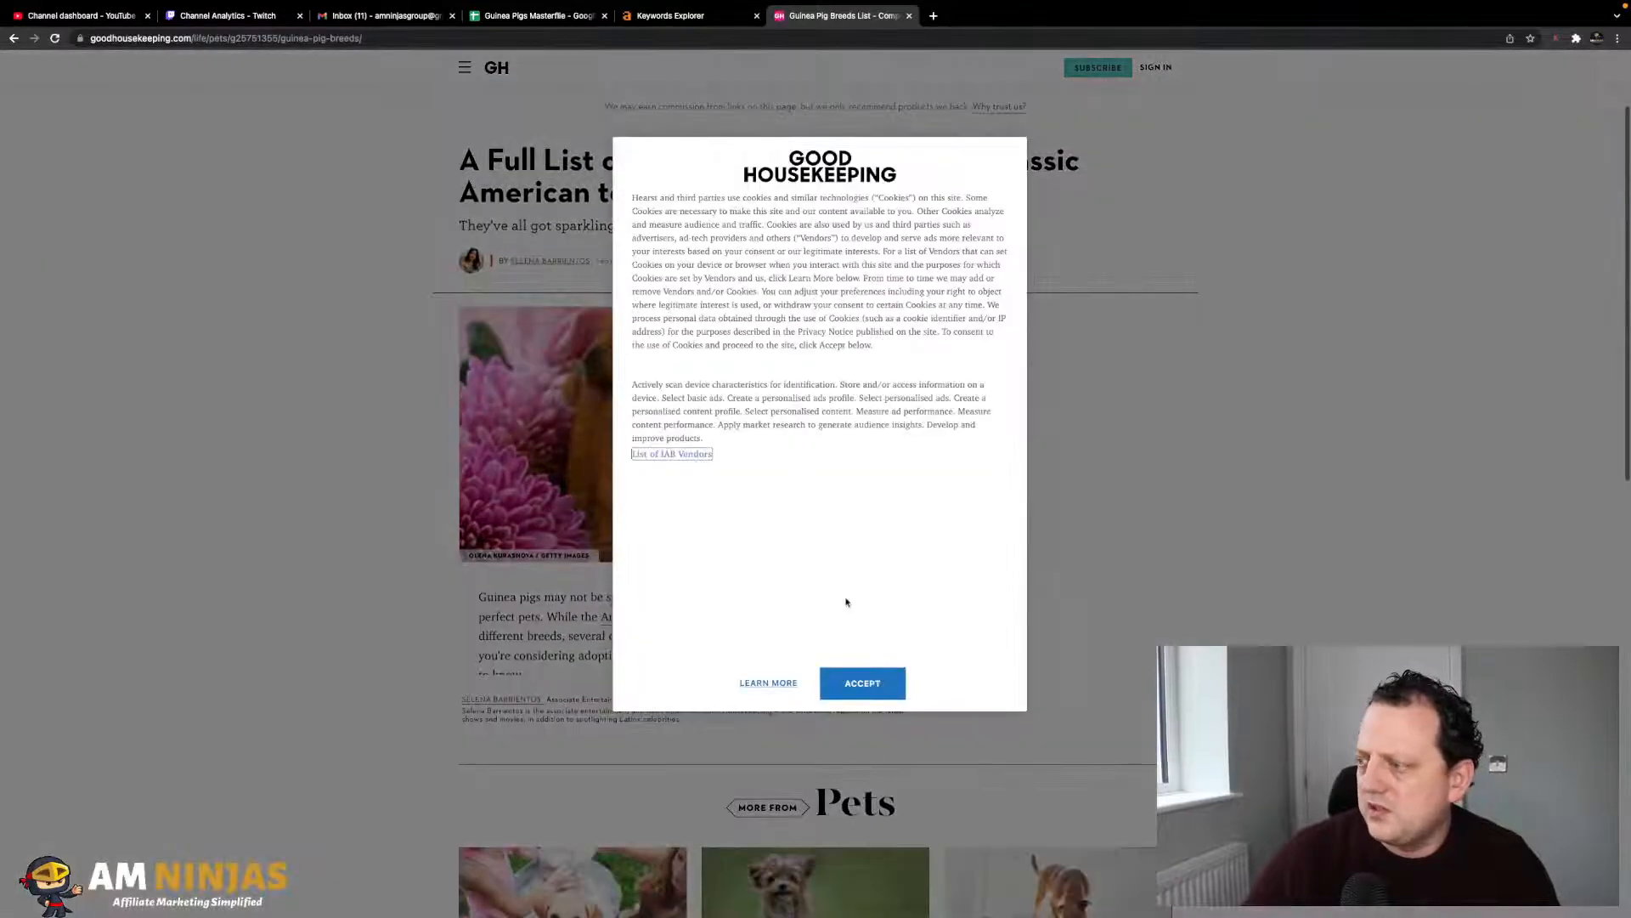
- Accept the cookie notice and copy Abyssinian Guinea Pig from the breeds slideshow into the sheet's next empty keyword row
{"action": "left_click", "coordinate": [863, 682]}
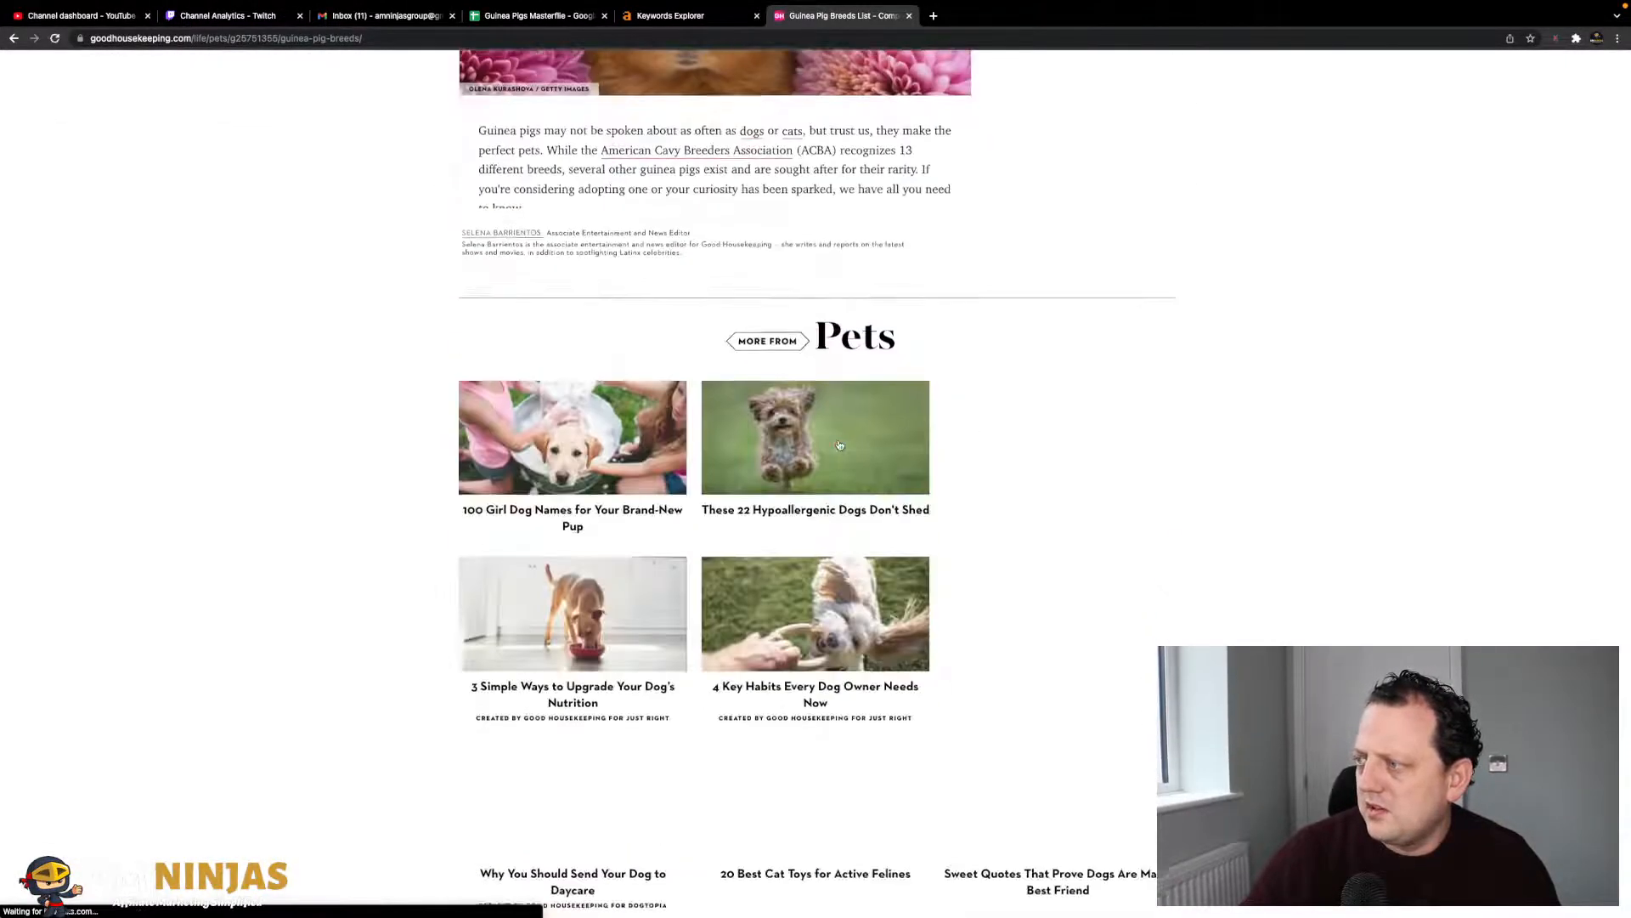
{"action": "left_click", "coordinate": [847, 419]}
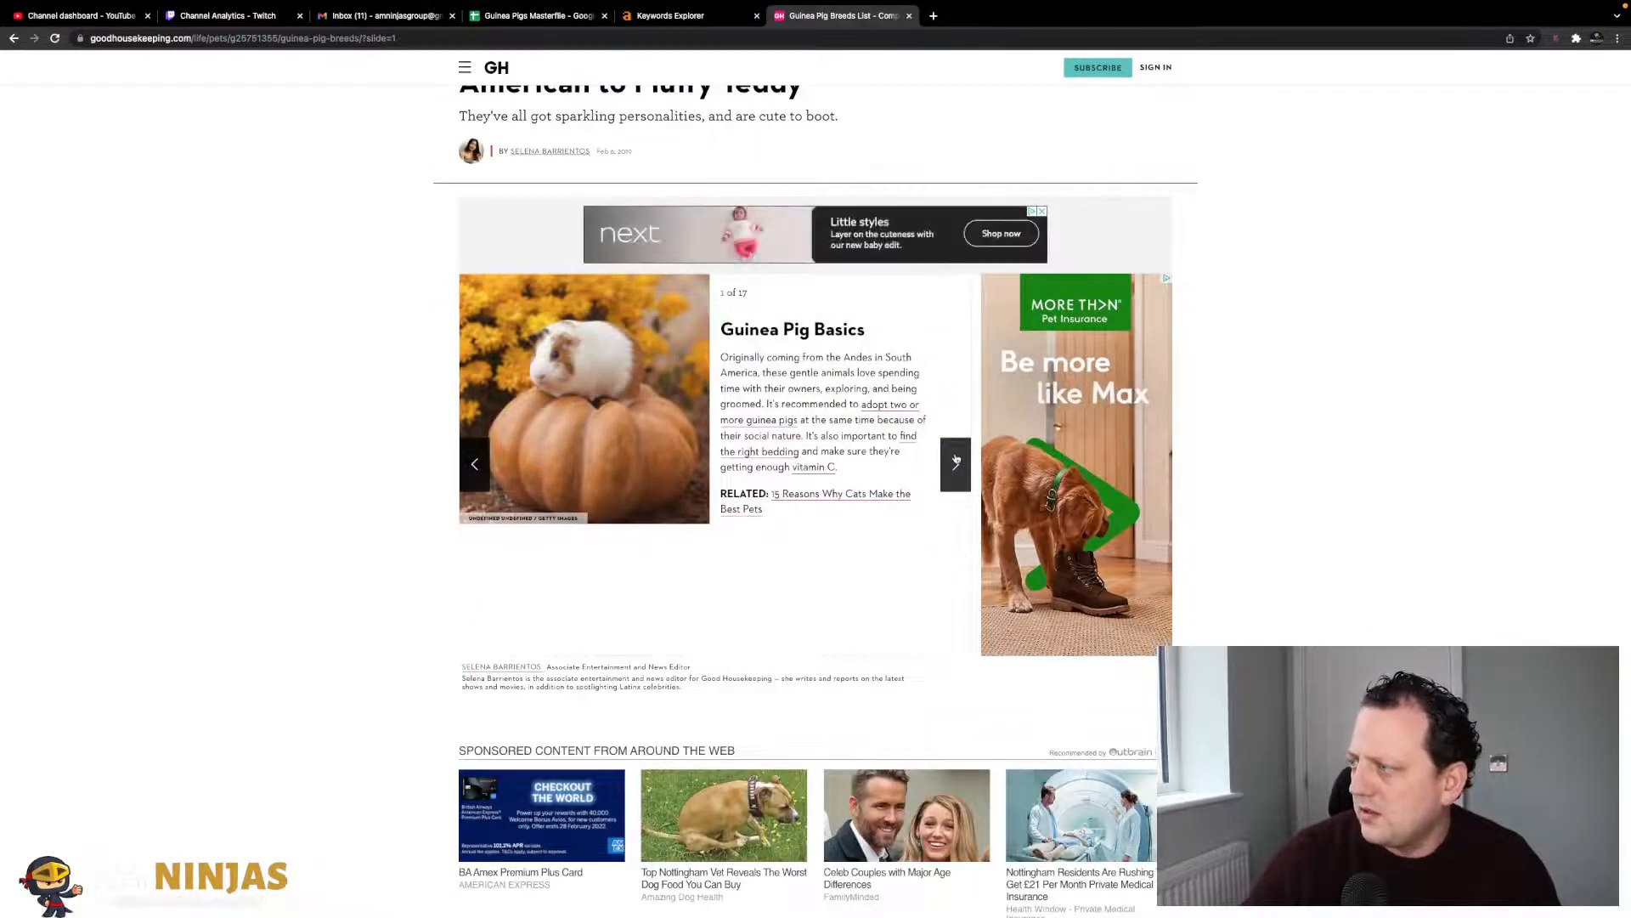
{"action": "left_click", "coordinate": [955, 463]}
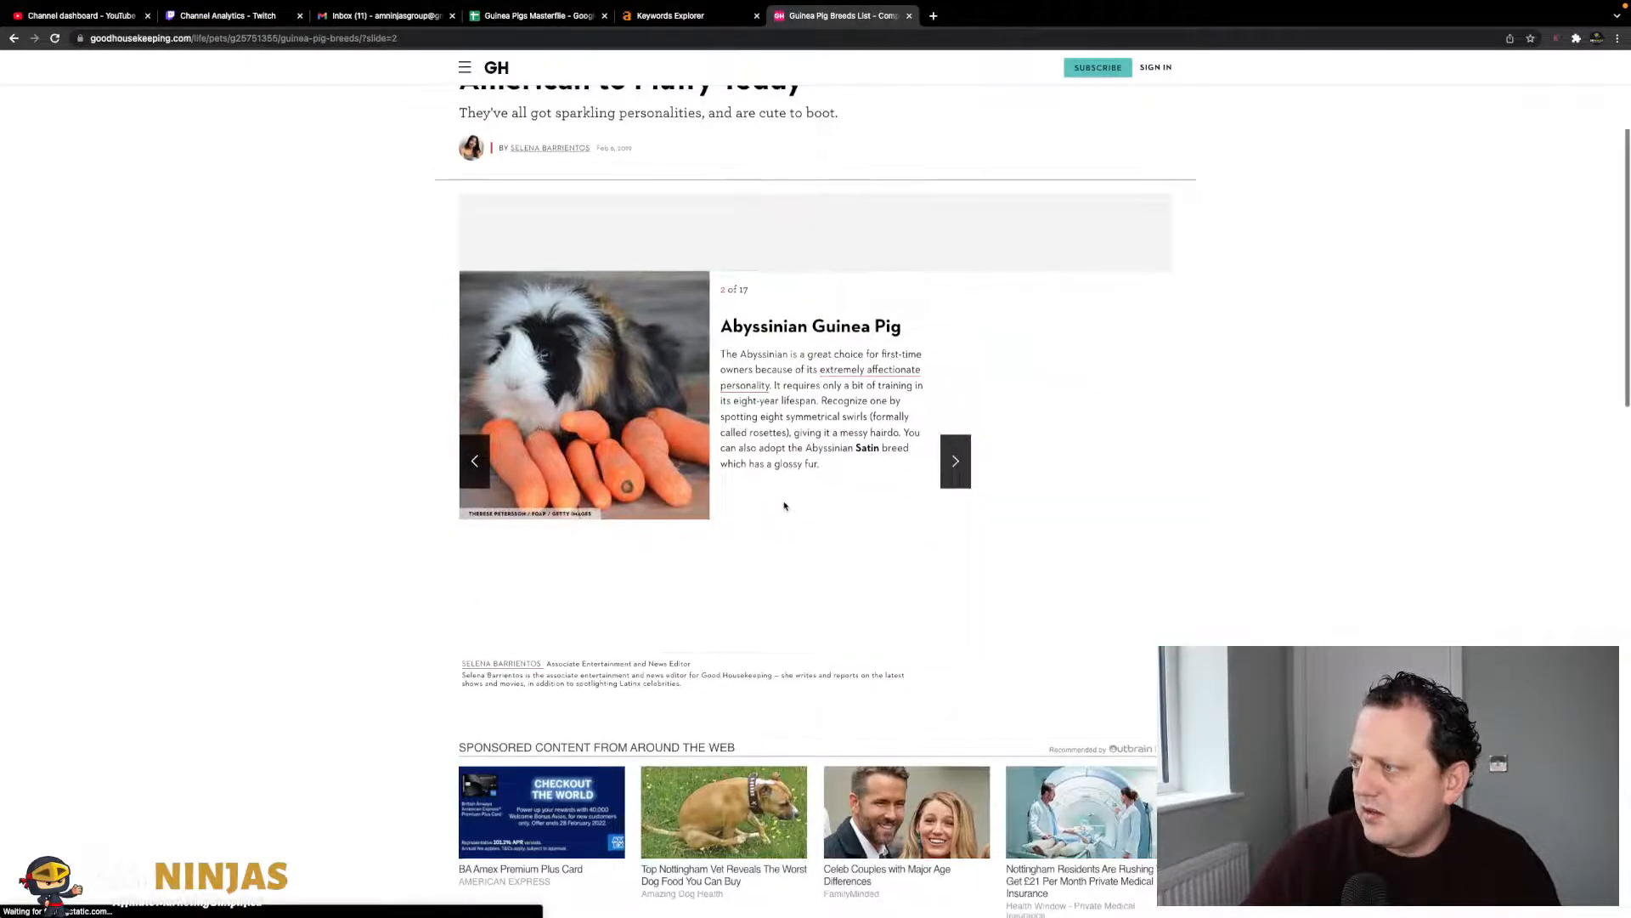
{"action": "left_click_drag", "start_coordinate": [902, 326], "coordinate": [723, 327]}
{"action": "key", "text": "ctrl+c"}
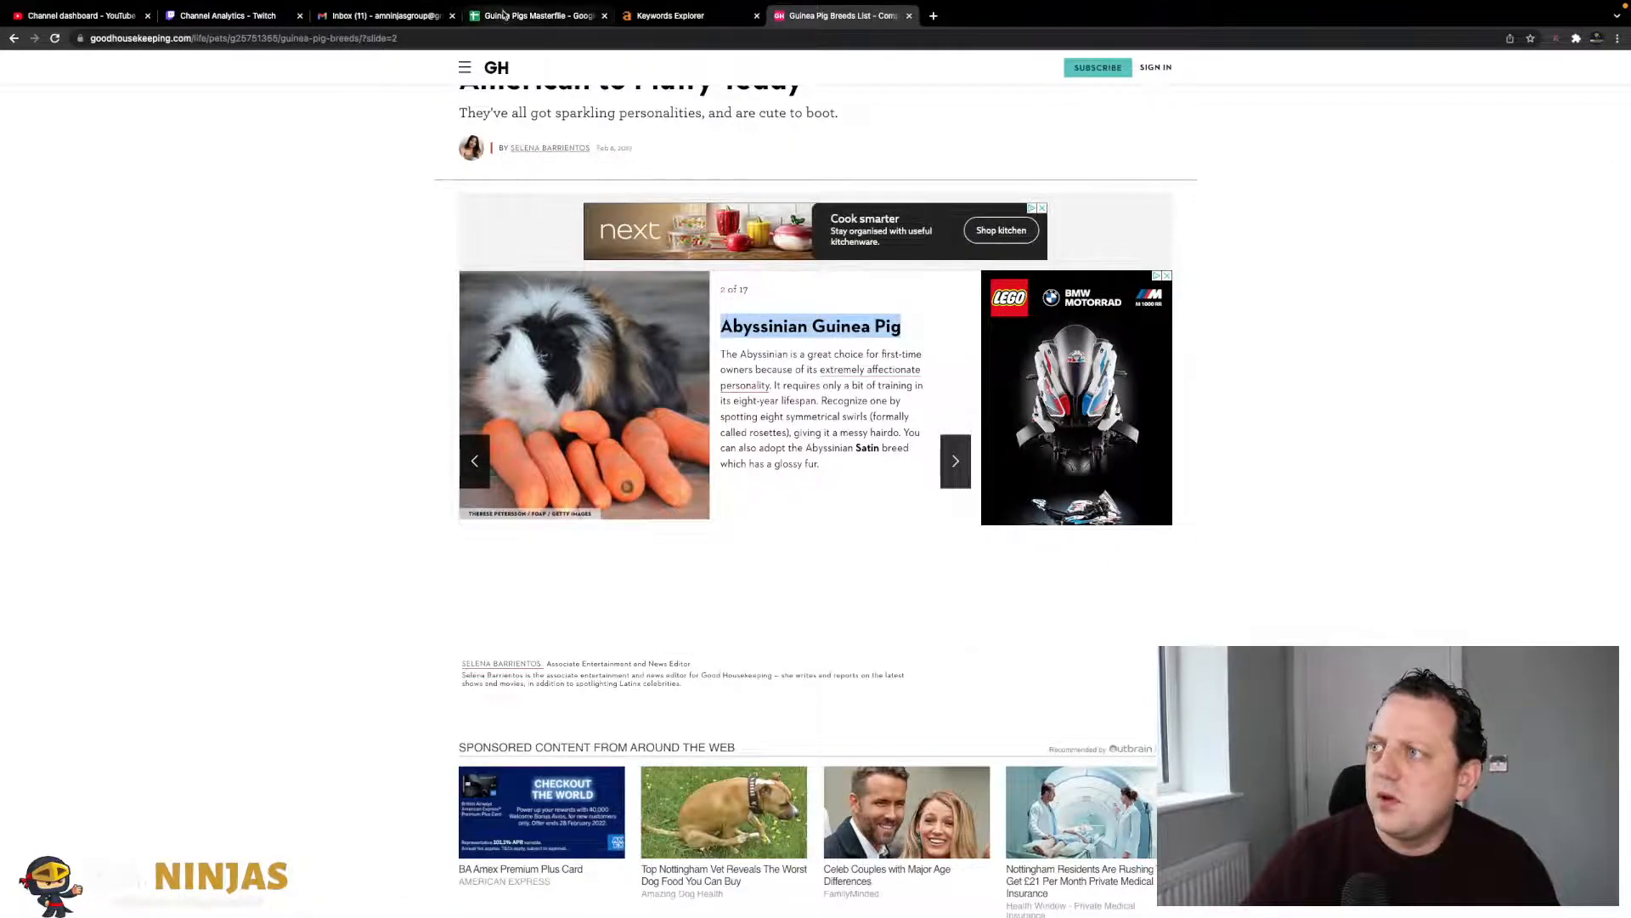
{"action": "left_click", "coordinate": [534, 15]}
{"action": "left_click", "coordinate": [106, 648]}
{"action": "key", "text": "ctrl+v"}
- Copy the Alpaca Guinea Pig heading and paste it into the row below Abyssinian
{"action": "left_click", "coordinate": [811, 17]}
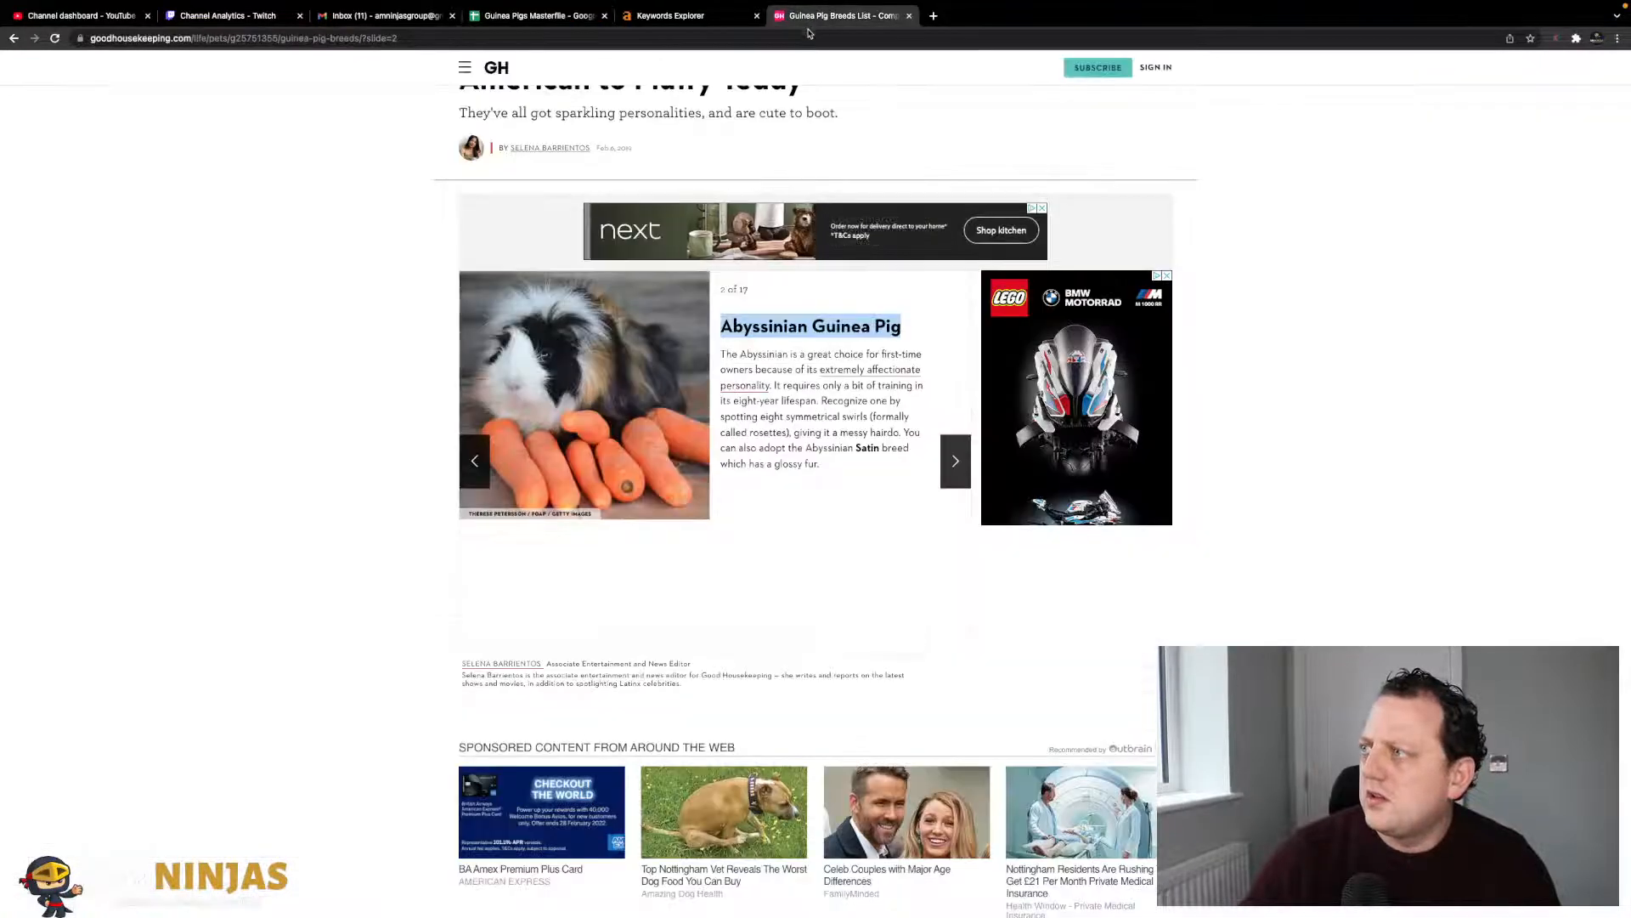
{"action": "left_click", "coordinate": [955, 461]}
{"action": "left_click_drag", "start_coordinate": [871, 327], "coordinate": [723, 323]}
{"action": "key", "text": "super+c"}
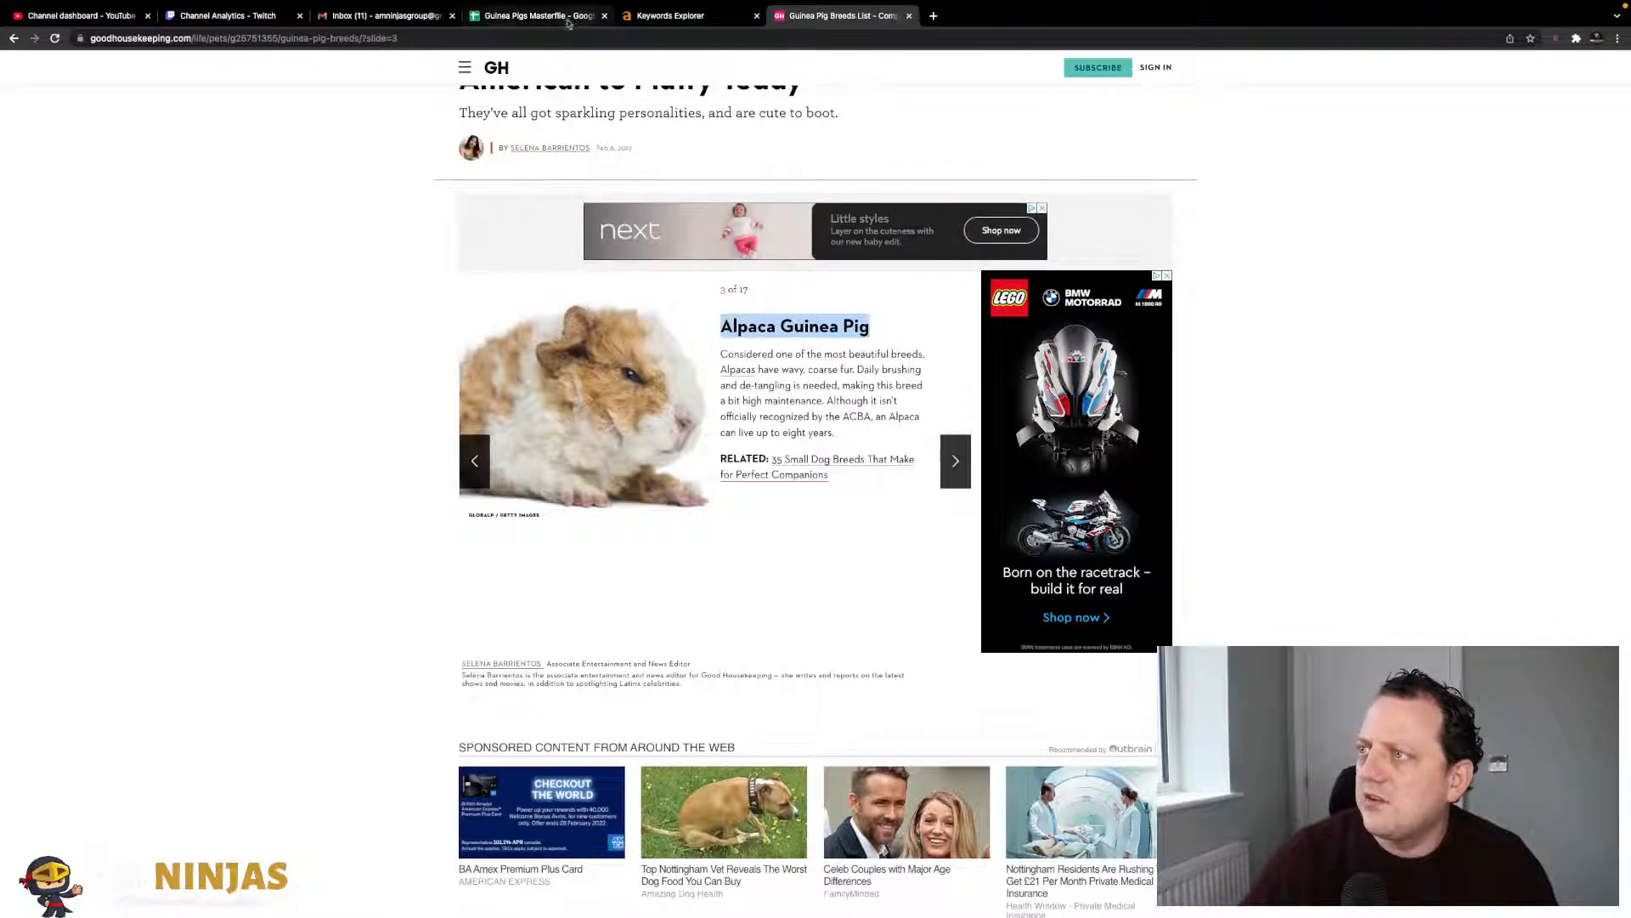
{"action": "left_click", "coordinate": [546, 17]}
{"action": "key", "text": "Return"}
{"action": "key", "text": "super+v"}
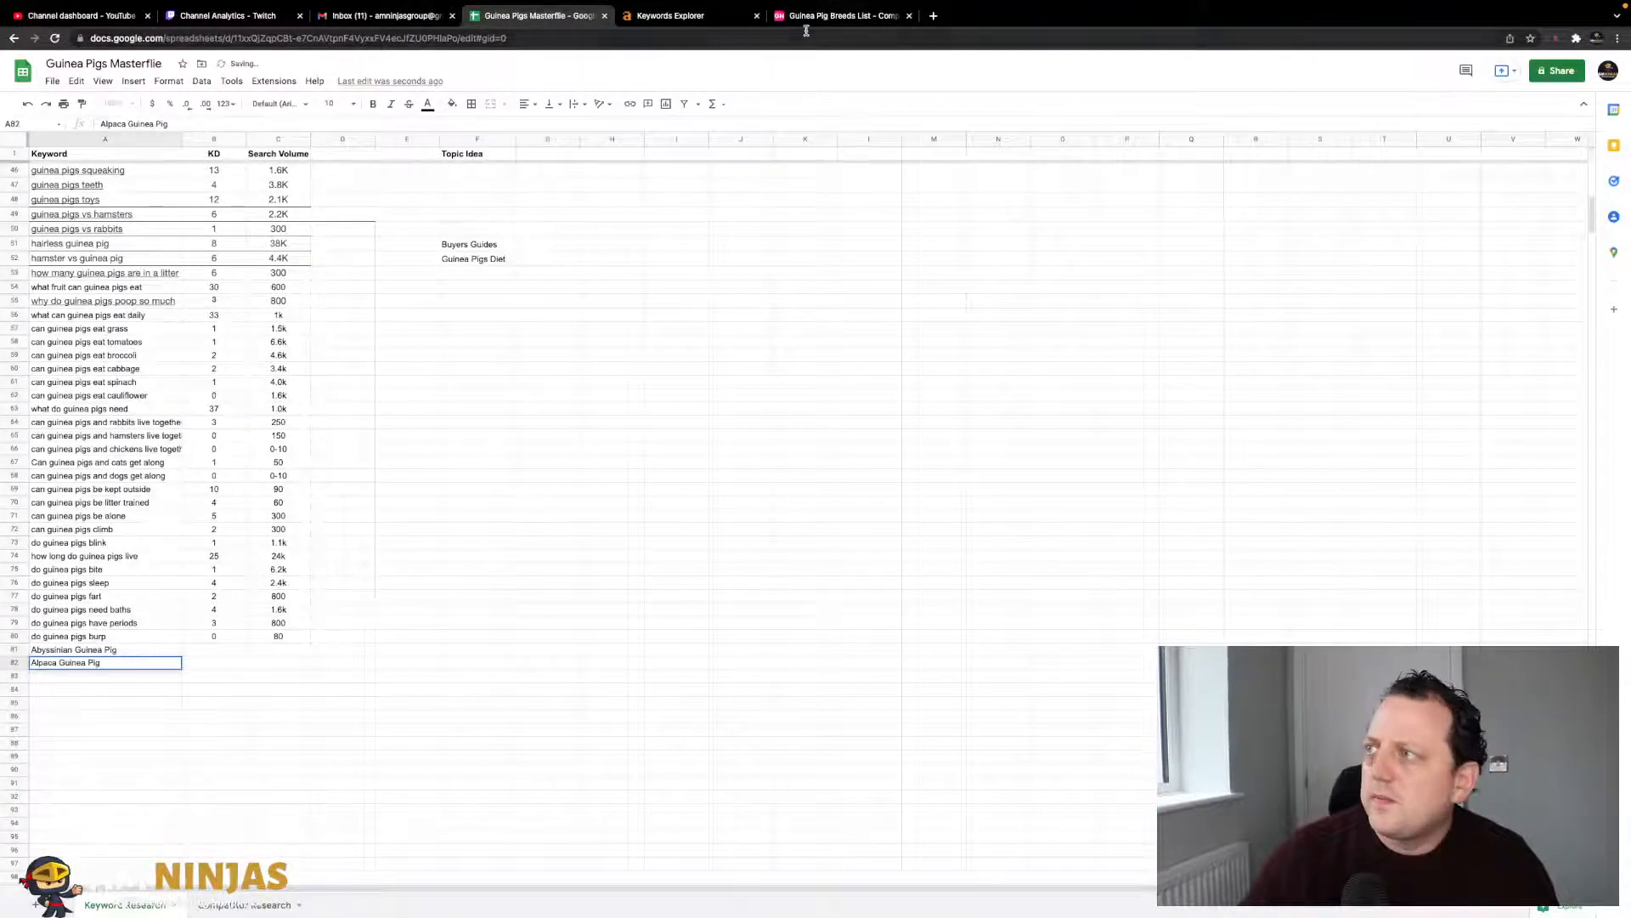
- Add American Guinea Pig to the Keyword column below Alpaca, as plain text
{"action": "left_click", "coordinate": [809, 17]}
{"action": "left_click", "coordinate": [955, 460]}
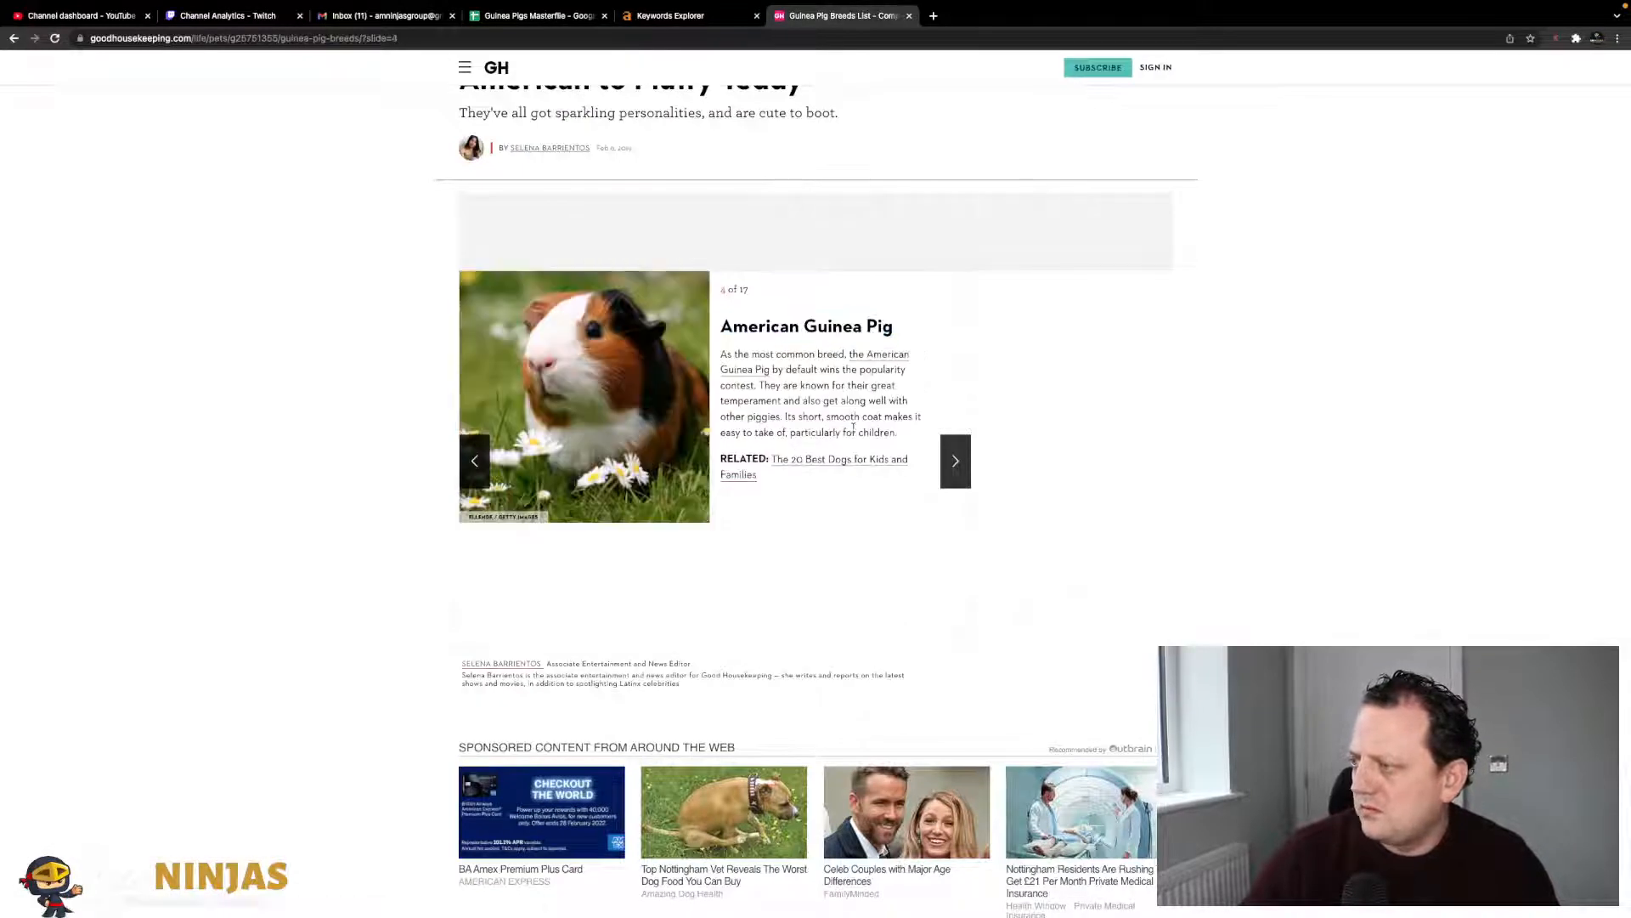
{"action": "left_click_drag", "start_coordinate": [897, 326], "coordinate": [714, 328]}
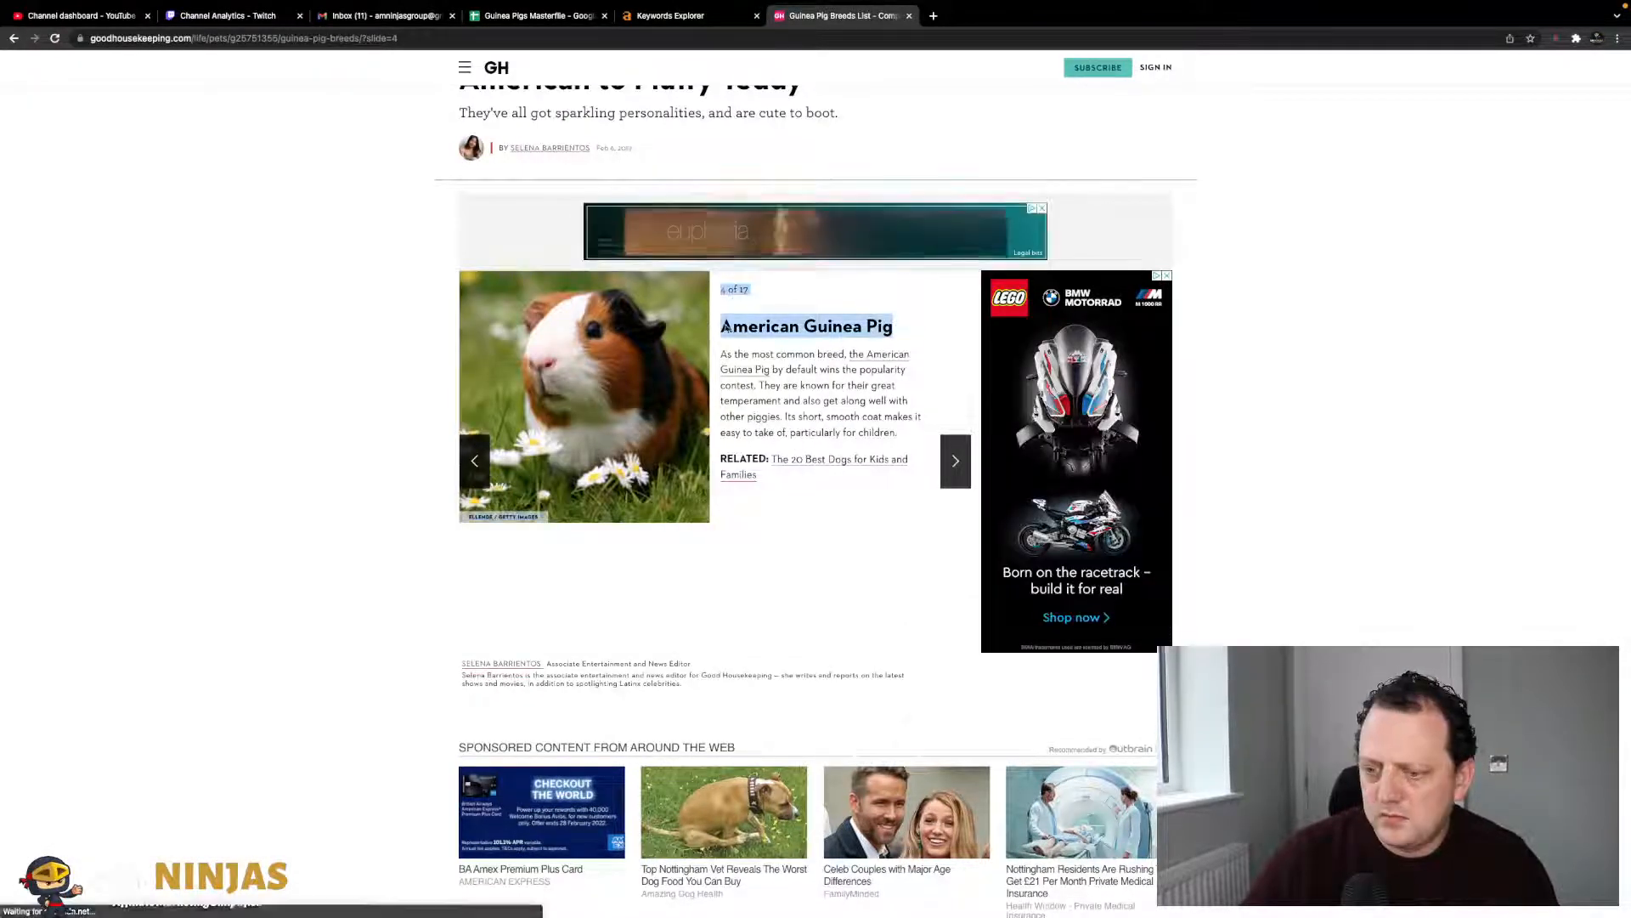
{"action": "left_click", "coordinate": [906, 346]}
{"action": "left_click_drag", "start_coordinate": [915, 338], "coordinate": [733, 329]}
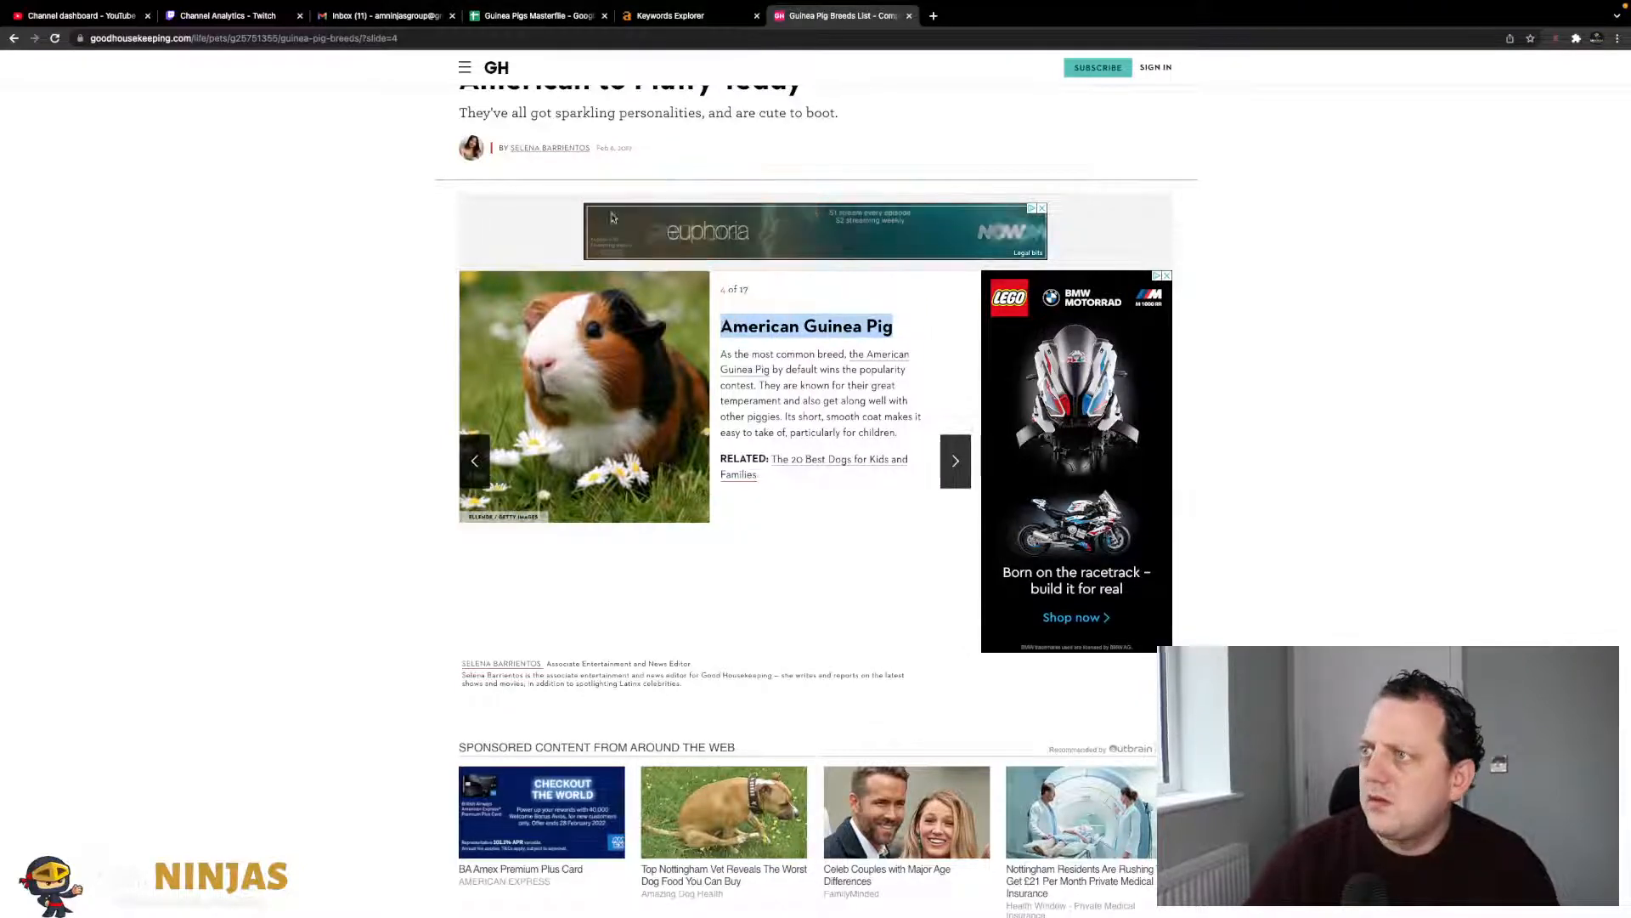
{"action": "left_click", "coordinate": [542, 23]}
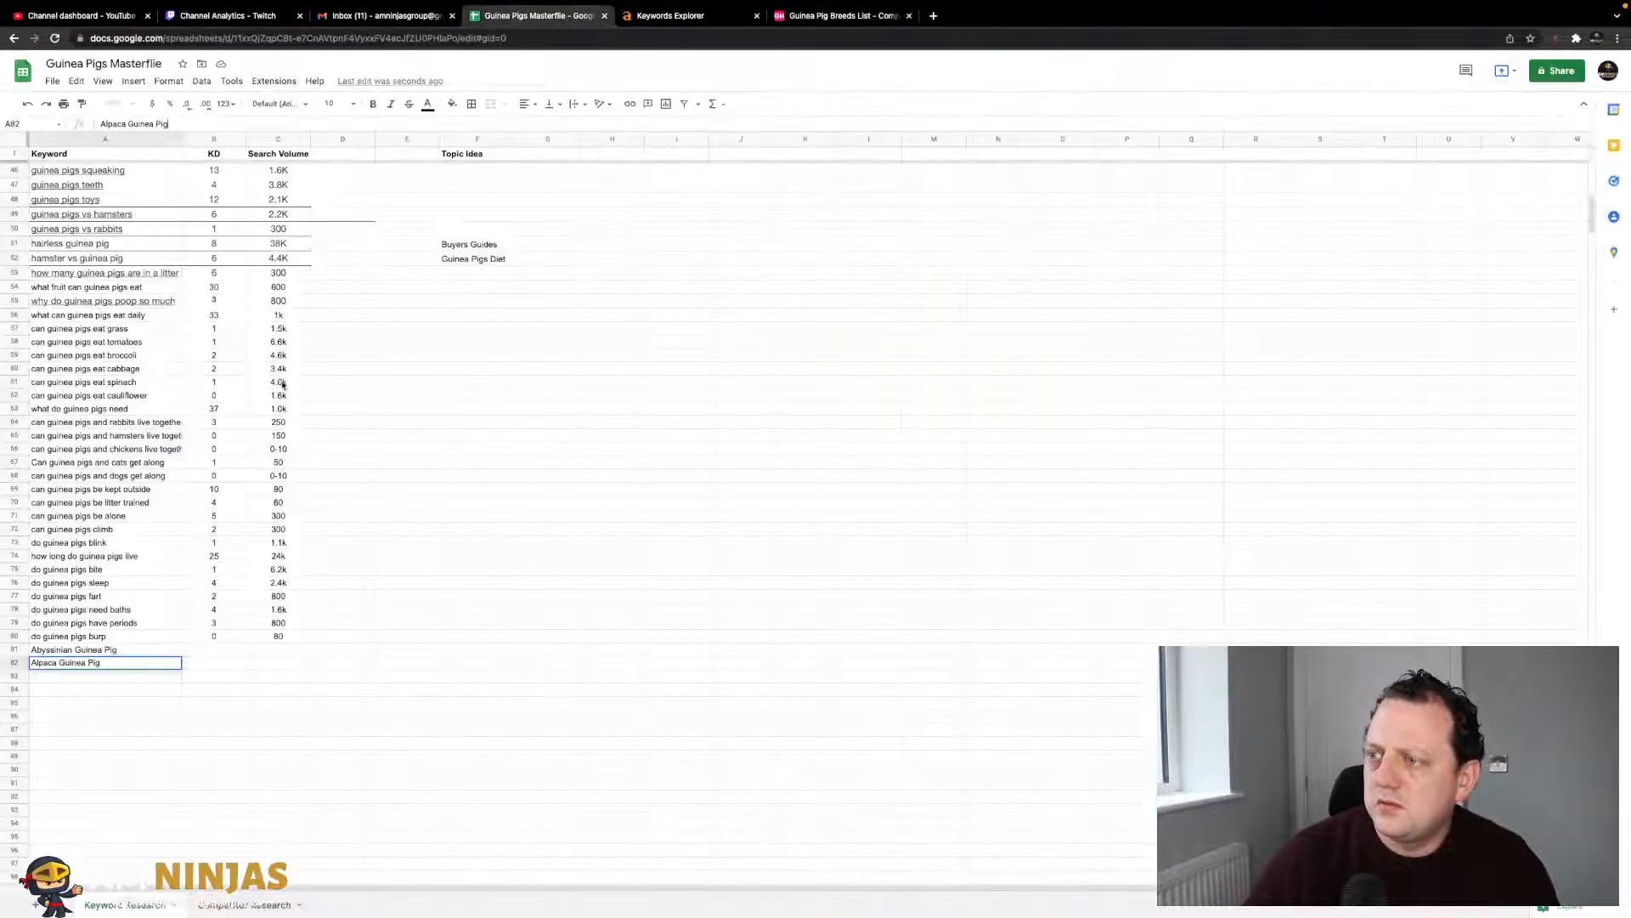
{"action": "left_click", "coordinate": [113, 679]}
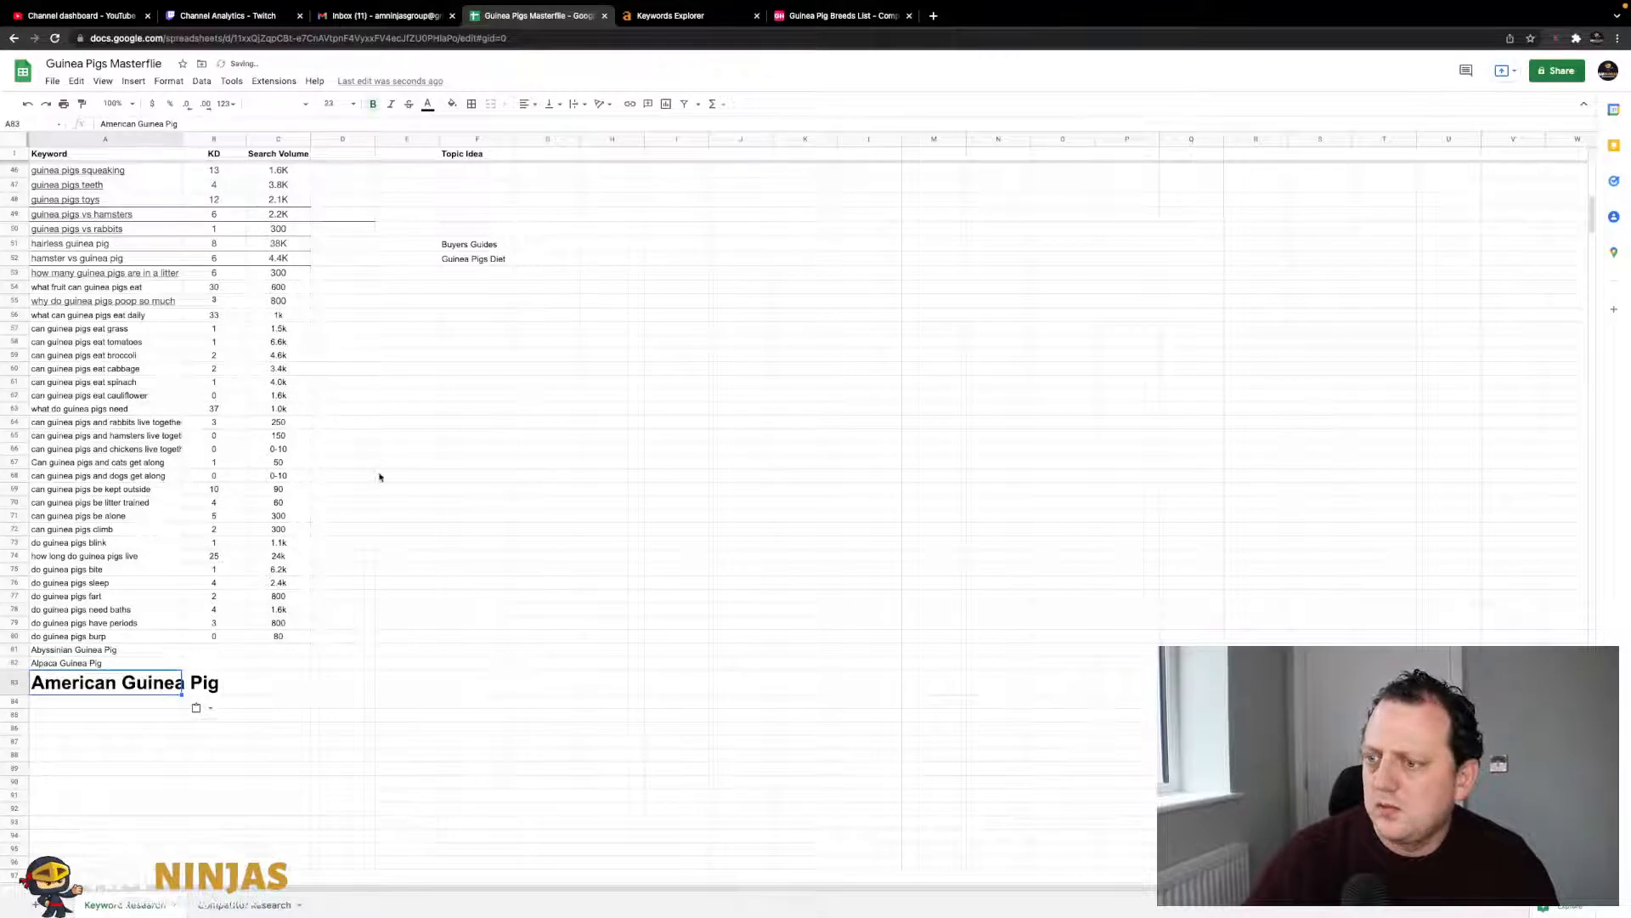
{"action": "key", "text": "ctrl+z"}
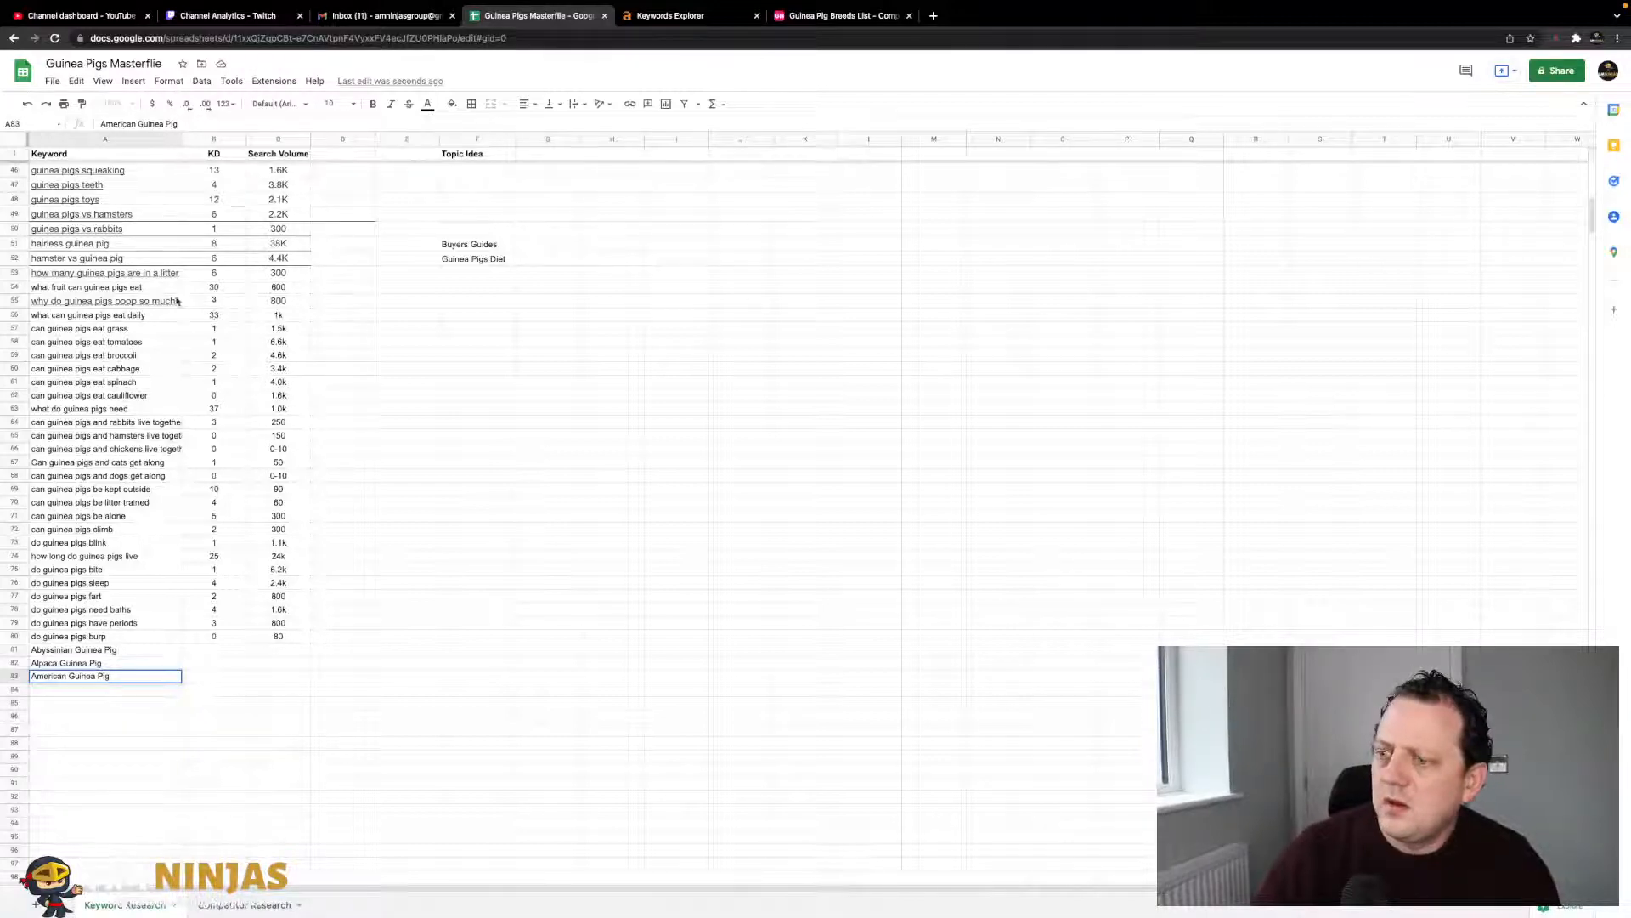
{"action": "left_click", "coordinate": [701, 51]}
- Add Baldwin Guinea Pig to A84
{"action": "left_click", "coordinate": [818, 51]}
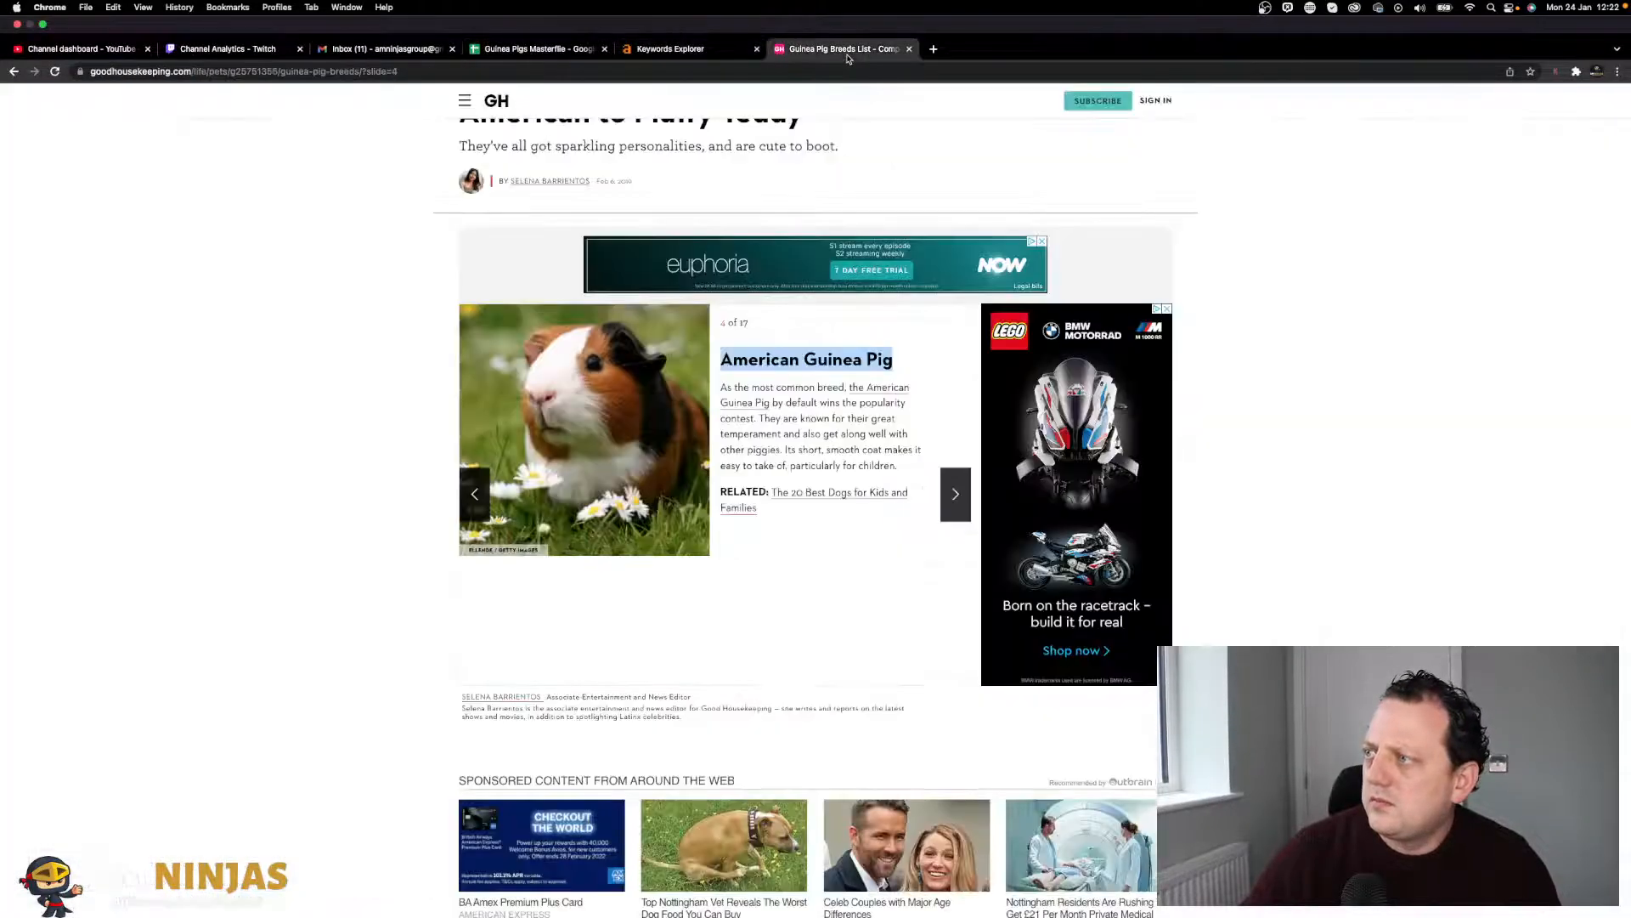
{"action": "left_click", "coordinate": [957, 458]}
{"action": "triple_click", "coordinate": [840, 323]}
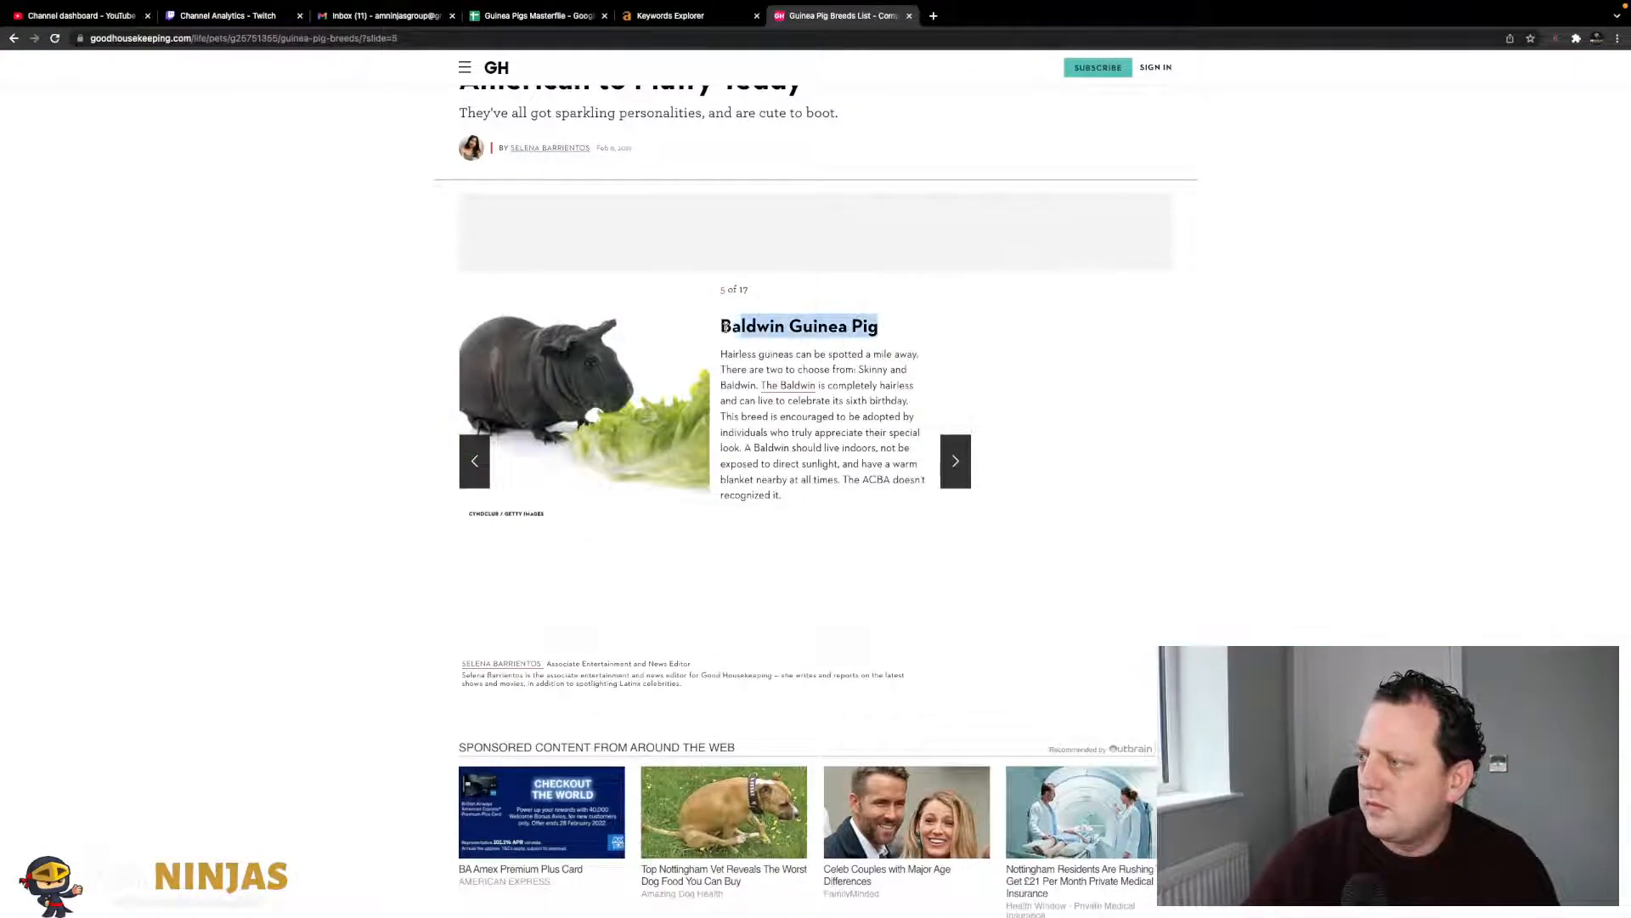
{"action": "left_click_drag", "start_coordinate": [884, 327], "coordinate": [719, 329]}
{"action": "key", "text": "ctrl+c"}
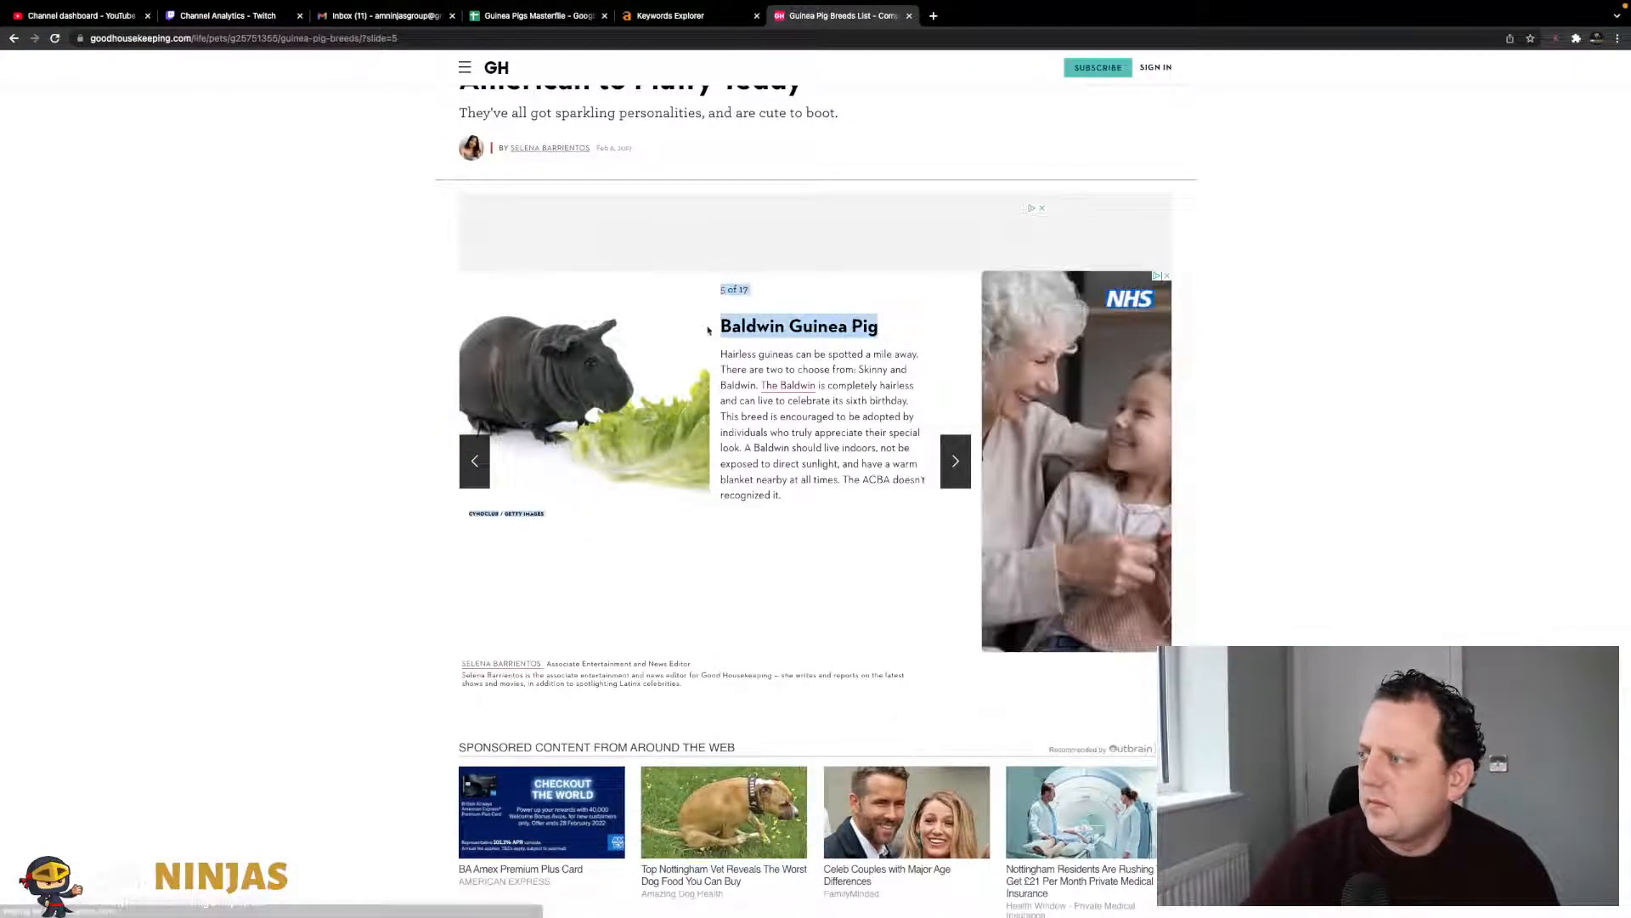
{"action": "left_click", "coordinate": [527, 36]}
{"action": "key", "text": "Return"}
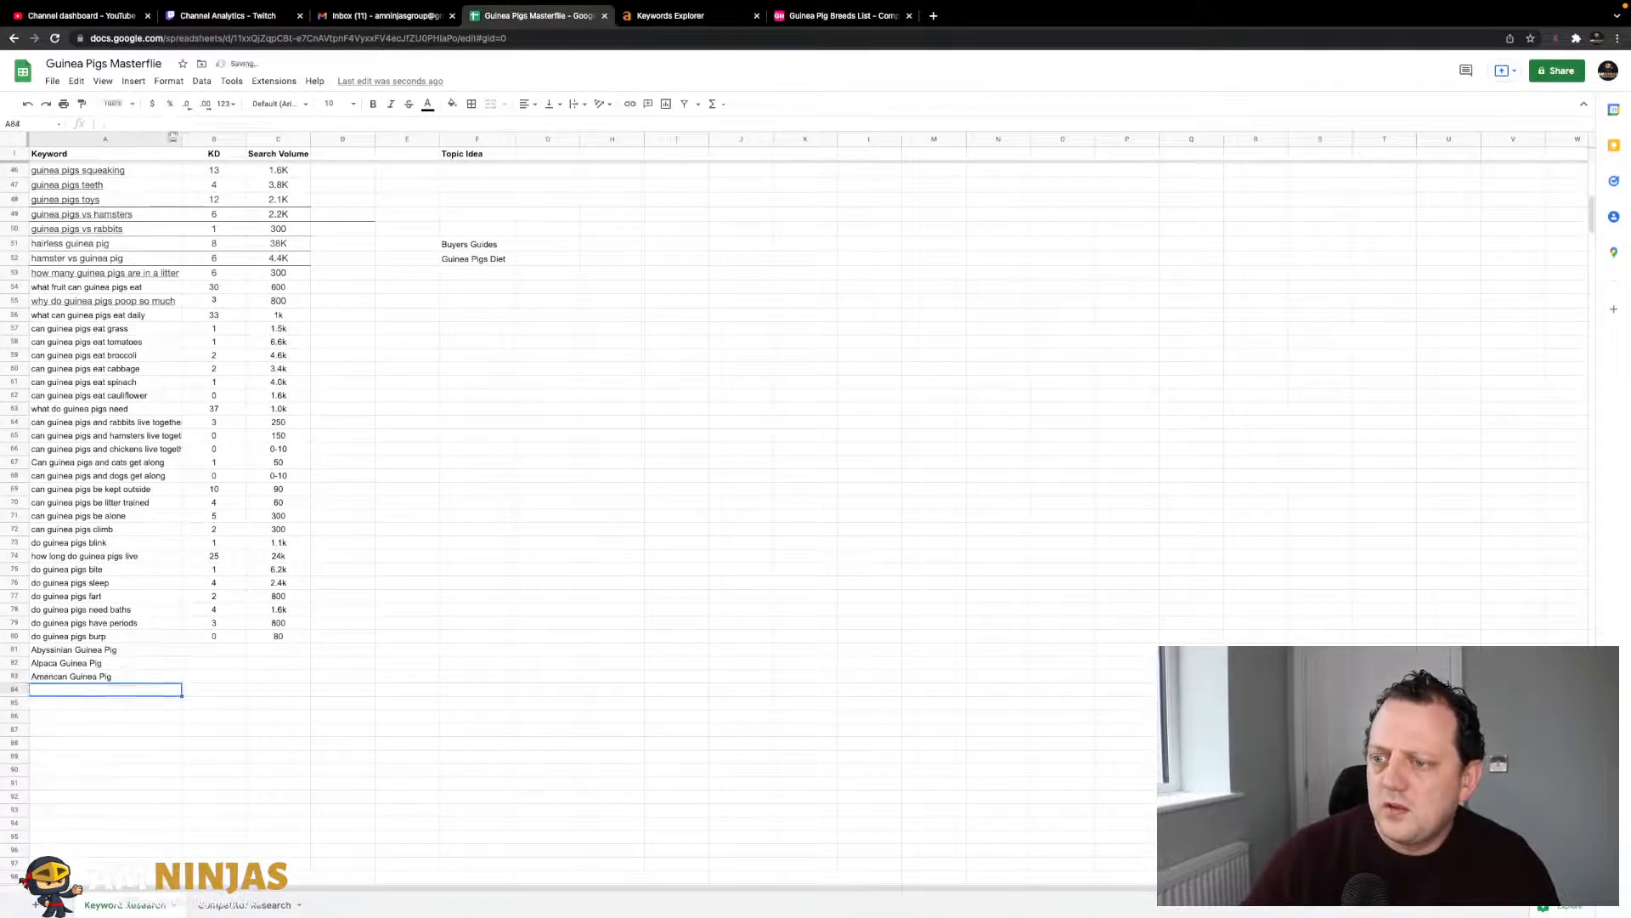
{"action": "key", "text": "ctrl+v"}
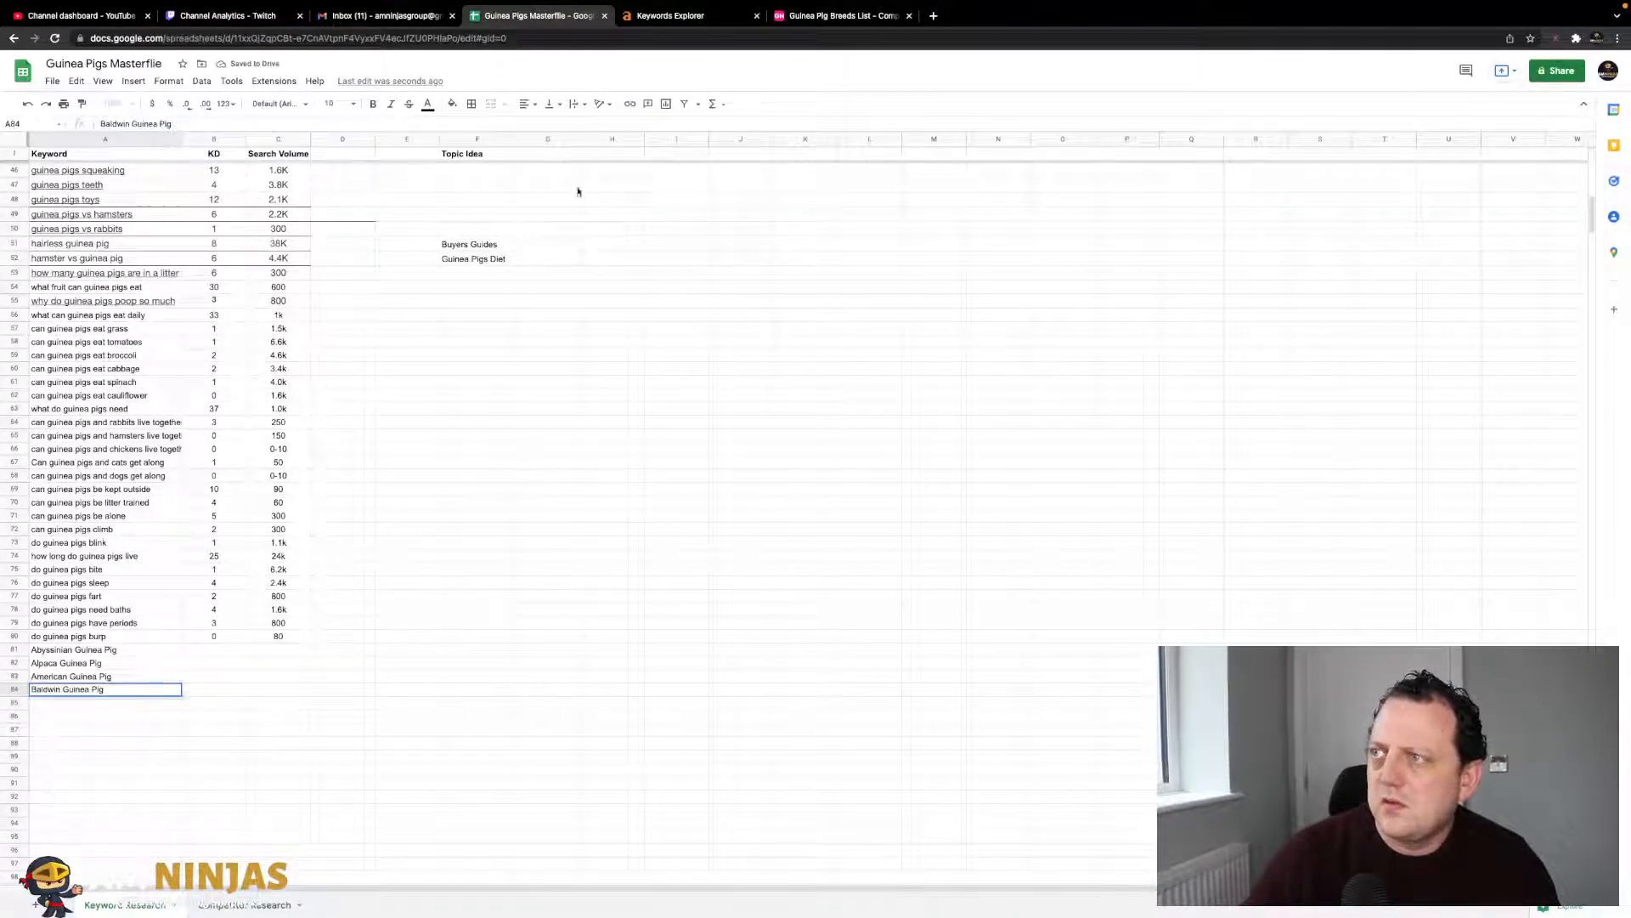
{"action": "left_click", "coordinate": [671, 15]}
- Add Coronet and Himalayan Guinea Pig to the next rows, A85 and A86
{"action": "left_click", "coordinate": [842, 15]}
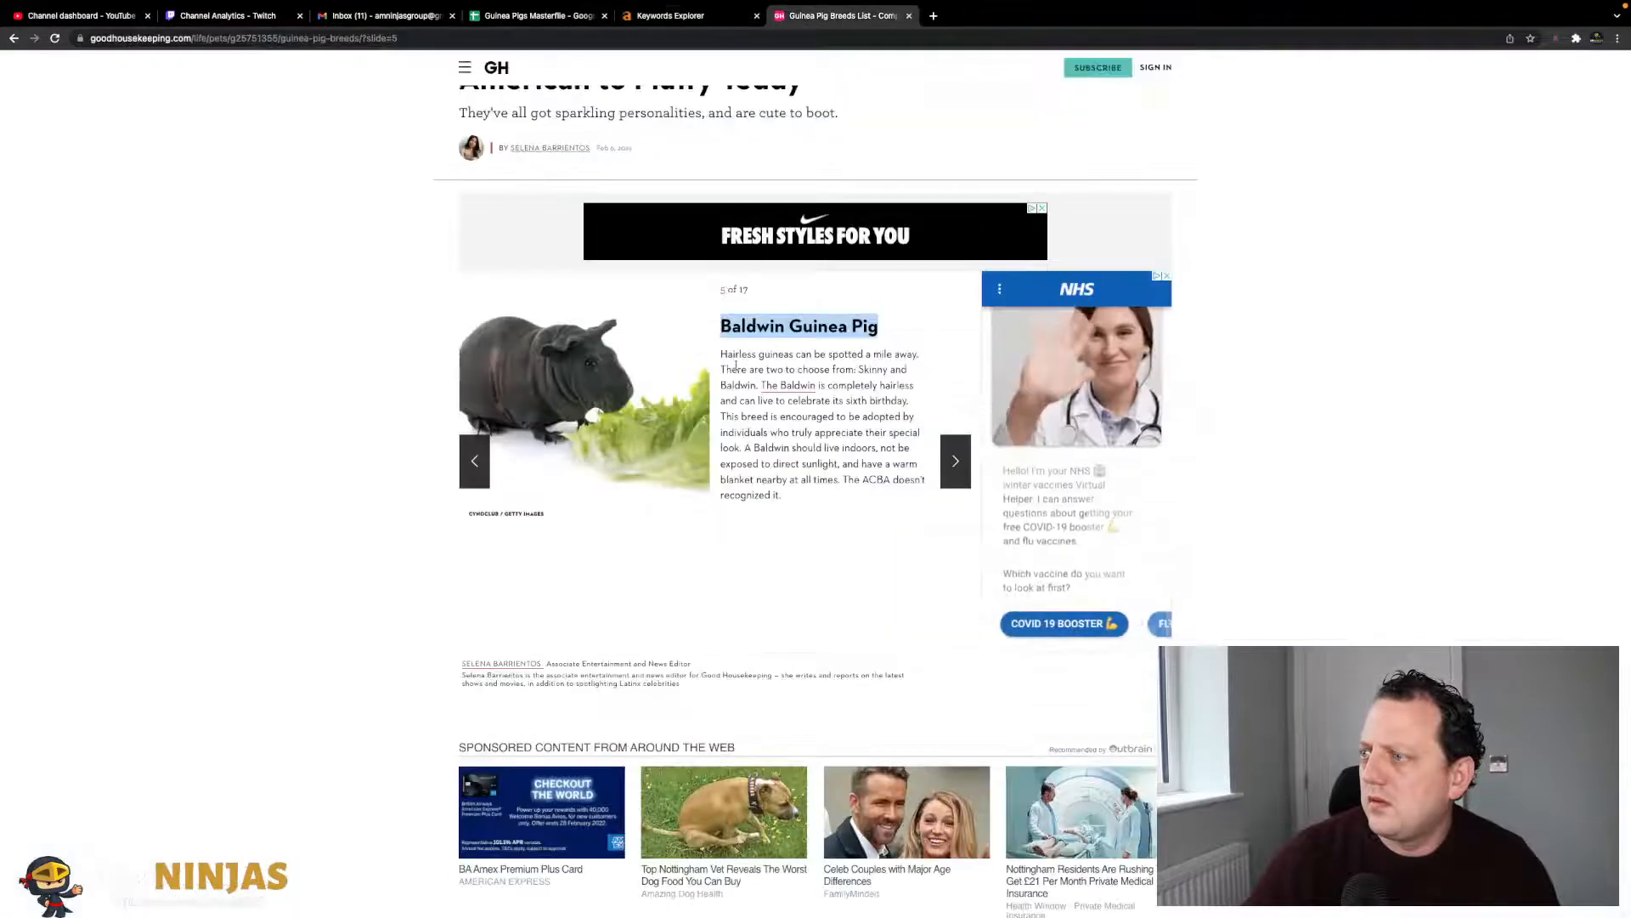
{"action": "left_click", "coordinate": [943, 459]}
{"action": "left_click_drag", "start_coordinate": [885, 328], "coordinate": [719, 332]}
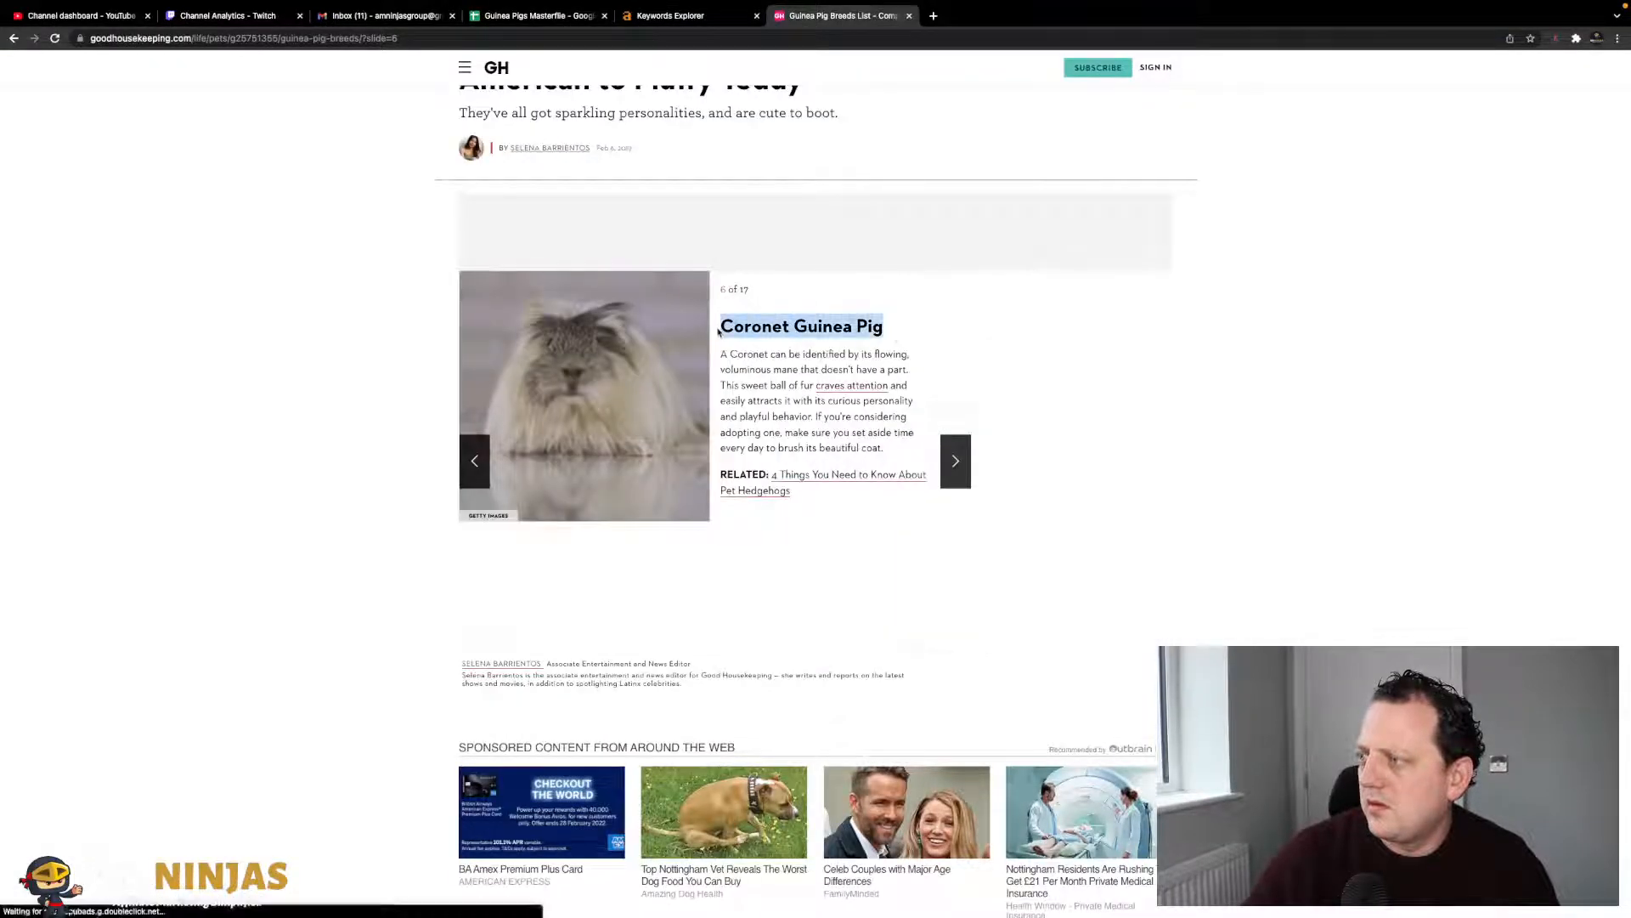
{"action": "left_click", "coordinate": [540, 17]}
{"action": "key", "text": "Return"}
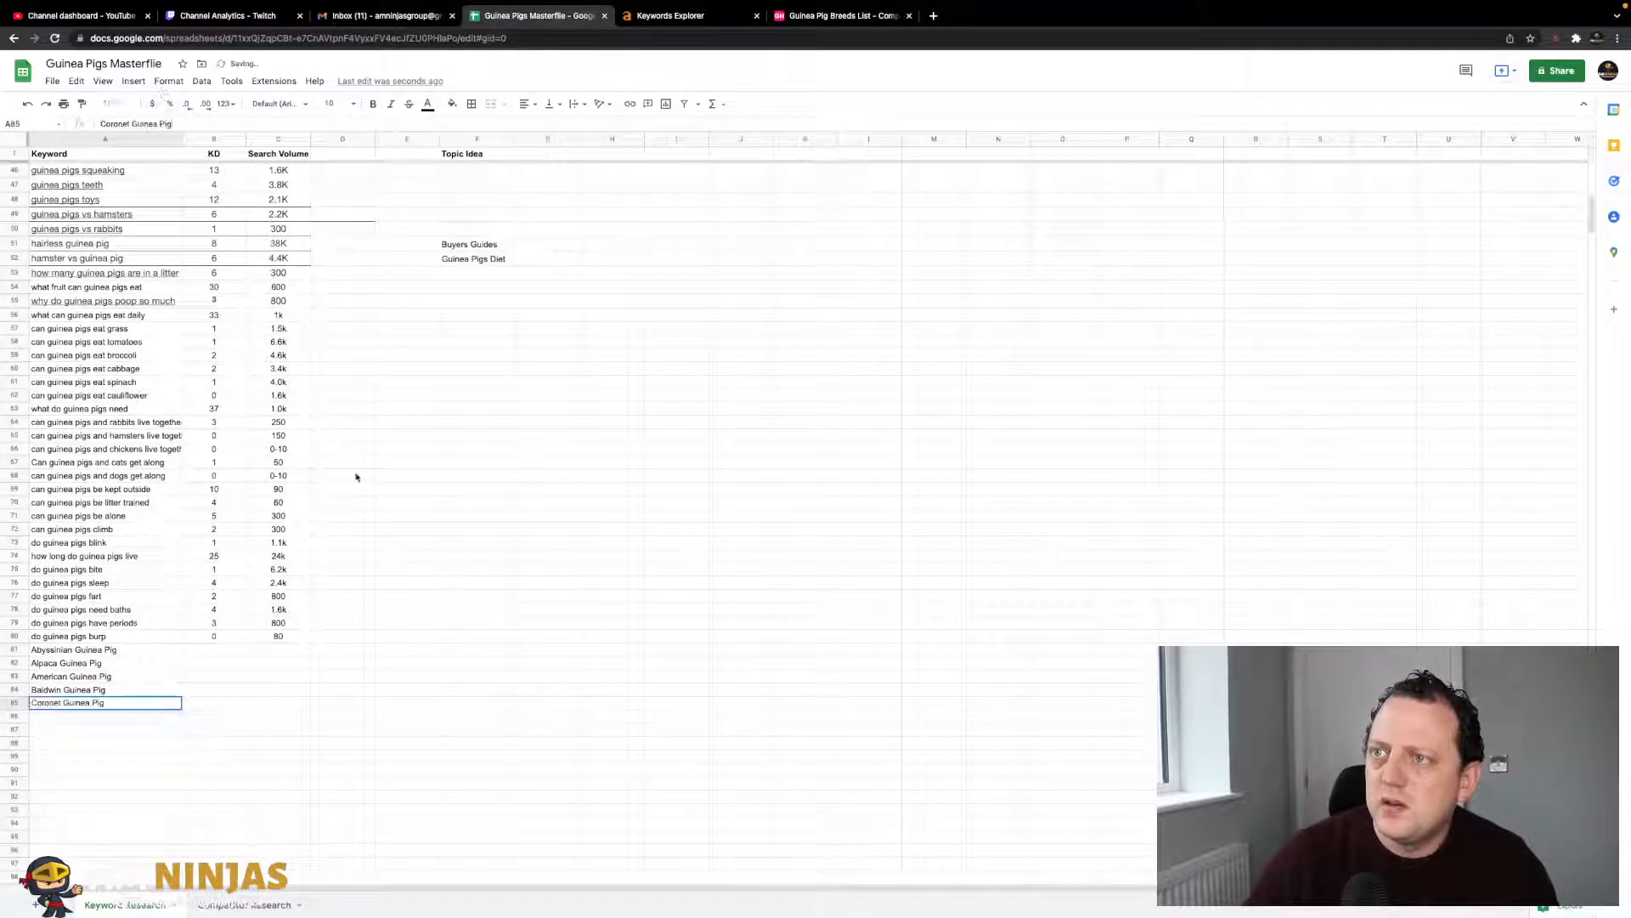
{"action": "left_click", "coordinate": [425, 642]}
{"action": "scroll", "coordinate": [422, 641], "scroll_direction": "down", "scroll_amount": 3}
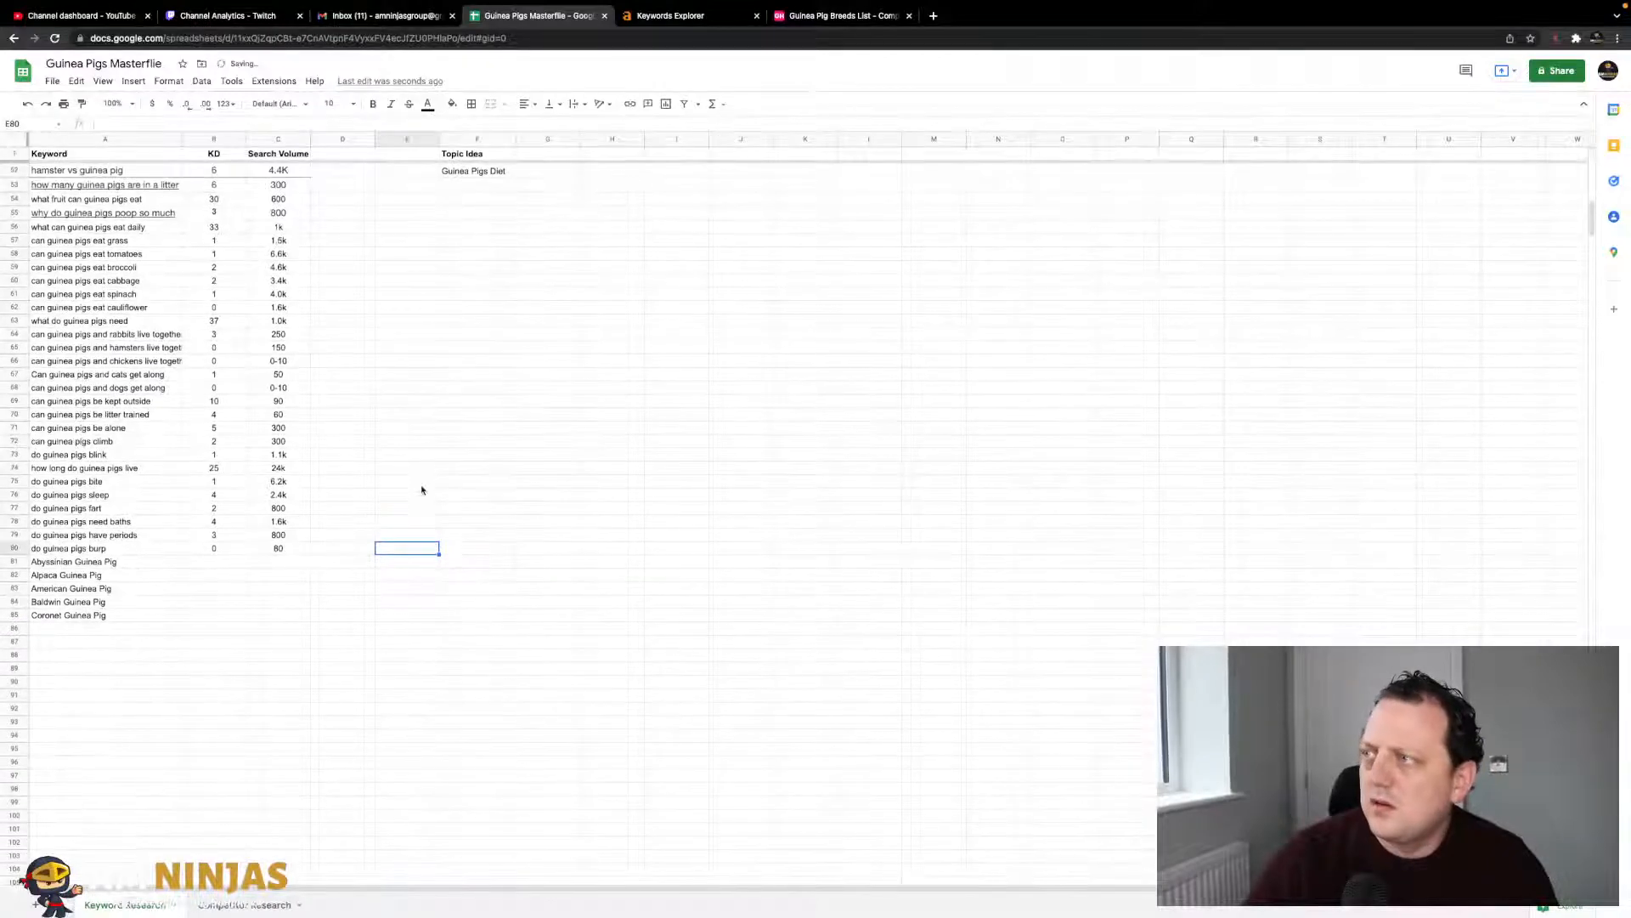
{"action": "left_click", "coordinate": [841, 15]}
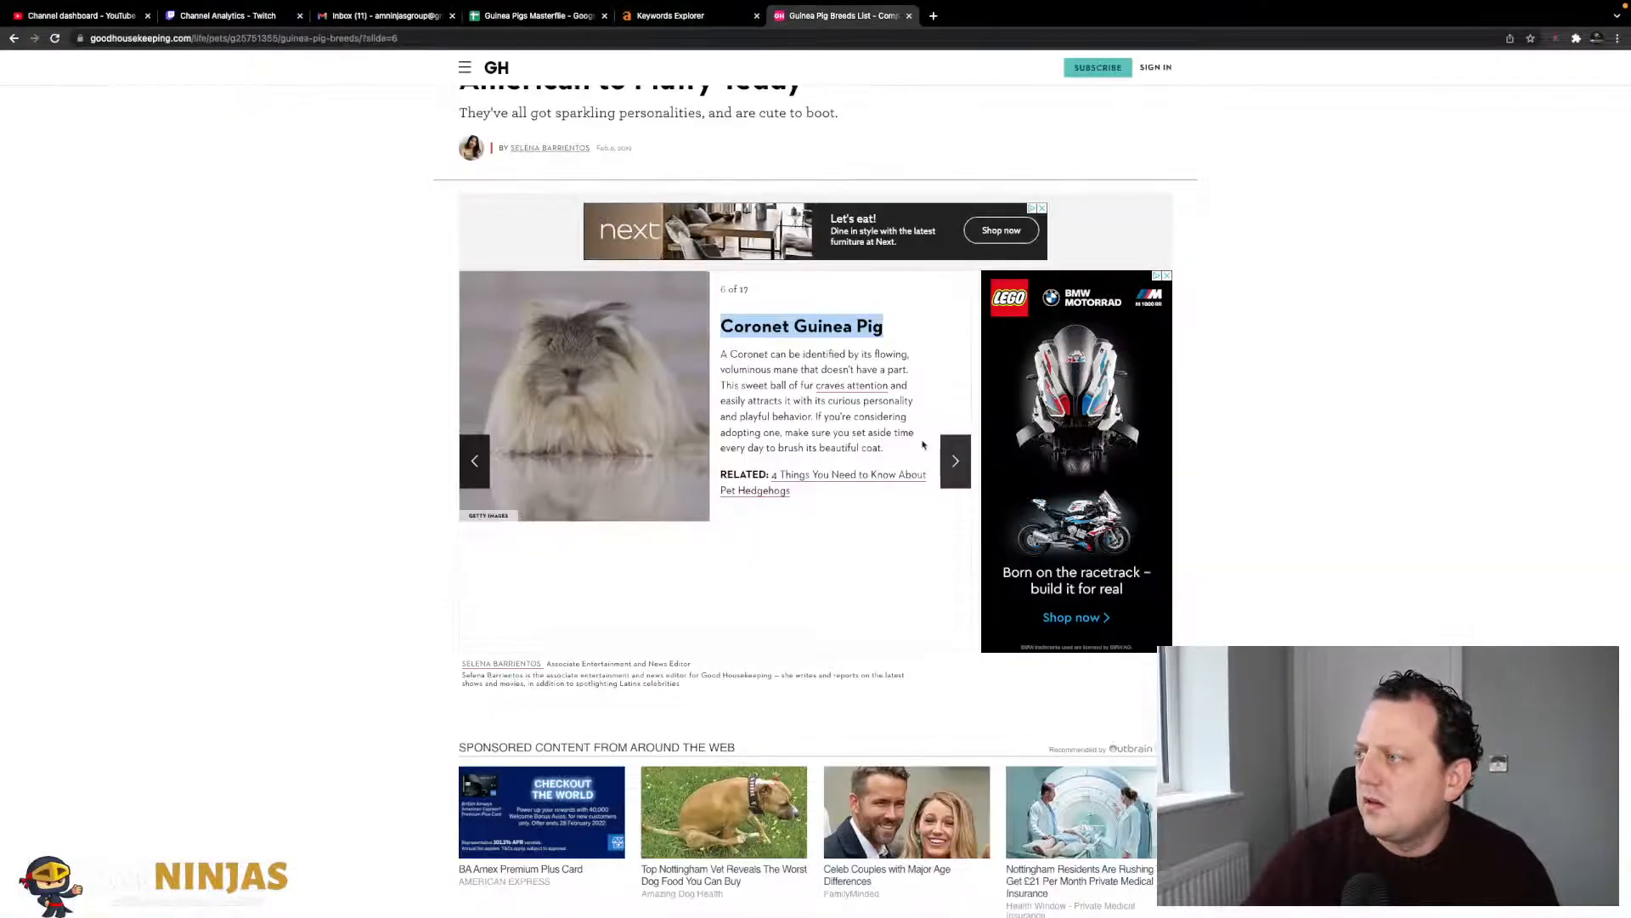
{"action": "left_click", "coordinate": [957, 462]}
{"action": "left_click_drag", "start_coordinate": [907, 336], "coordinate": [718, 329]}
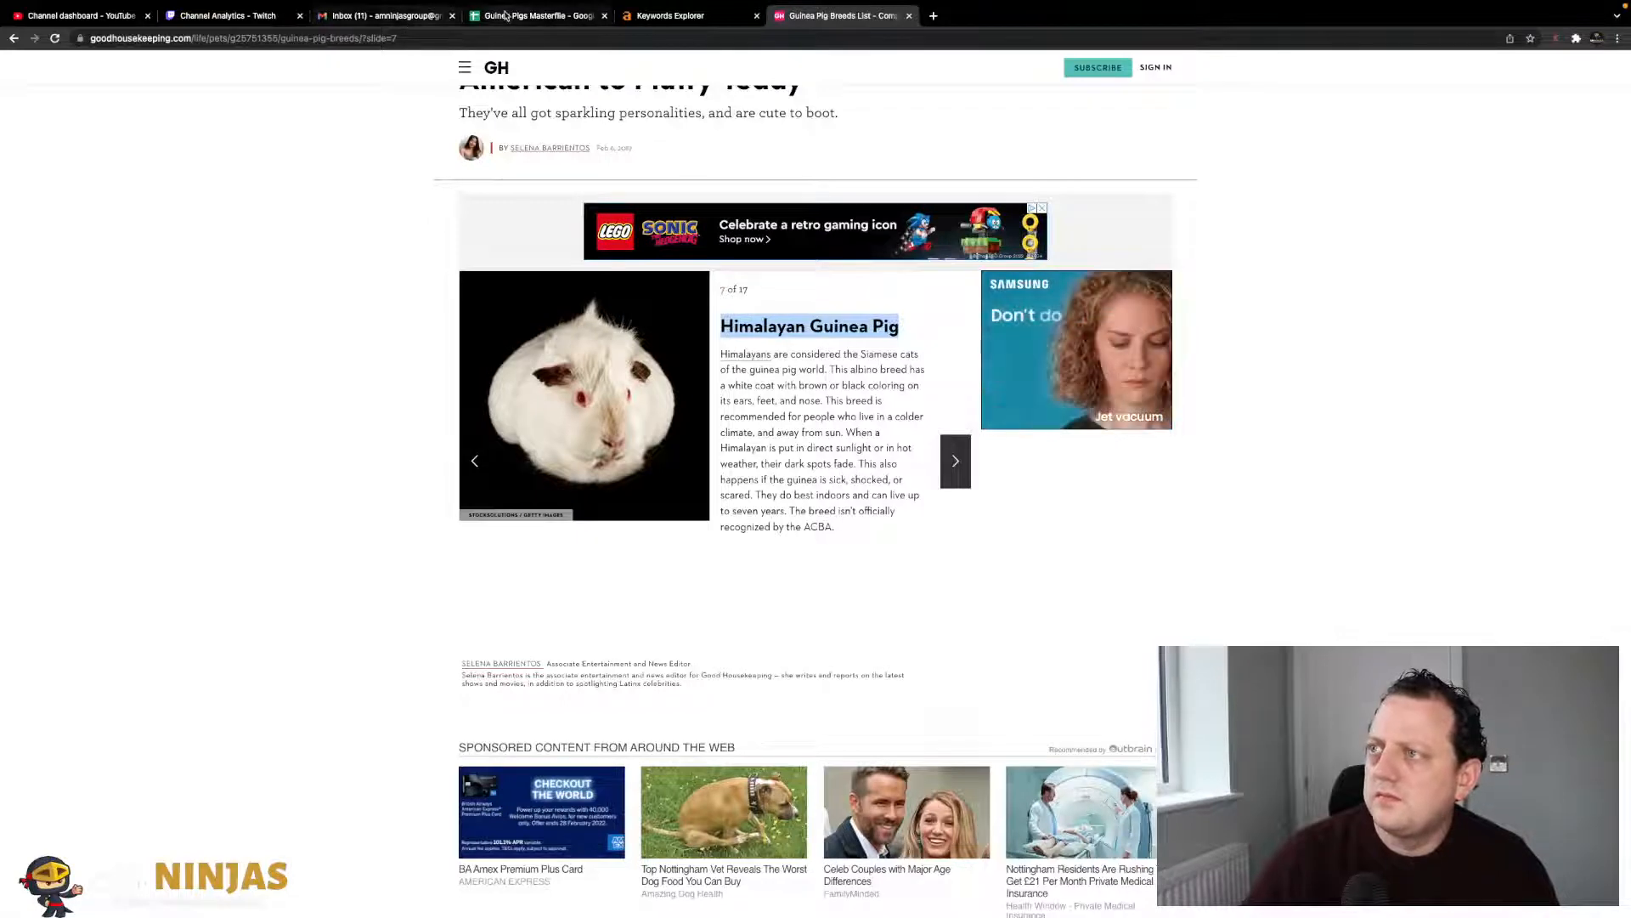
{"action": "left_click", "coordinate": [534, 16]}
{"action": "left_click", "coordinate": [131, 628]}
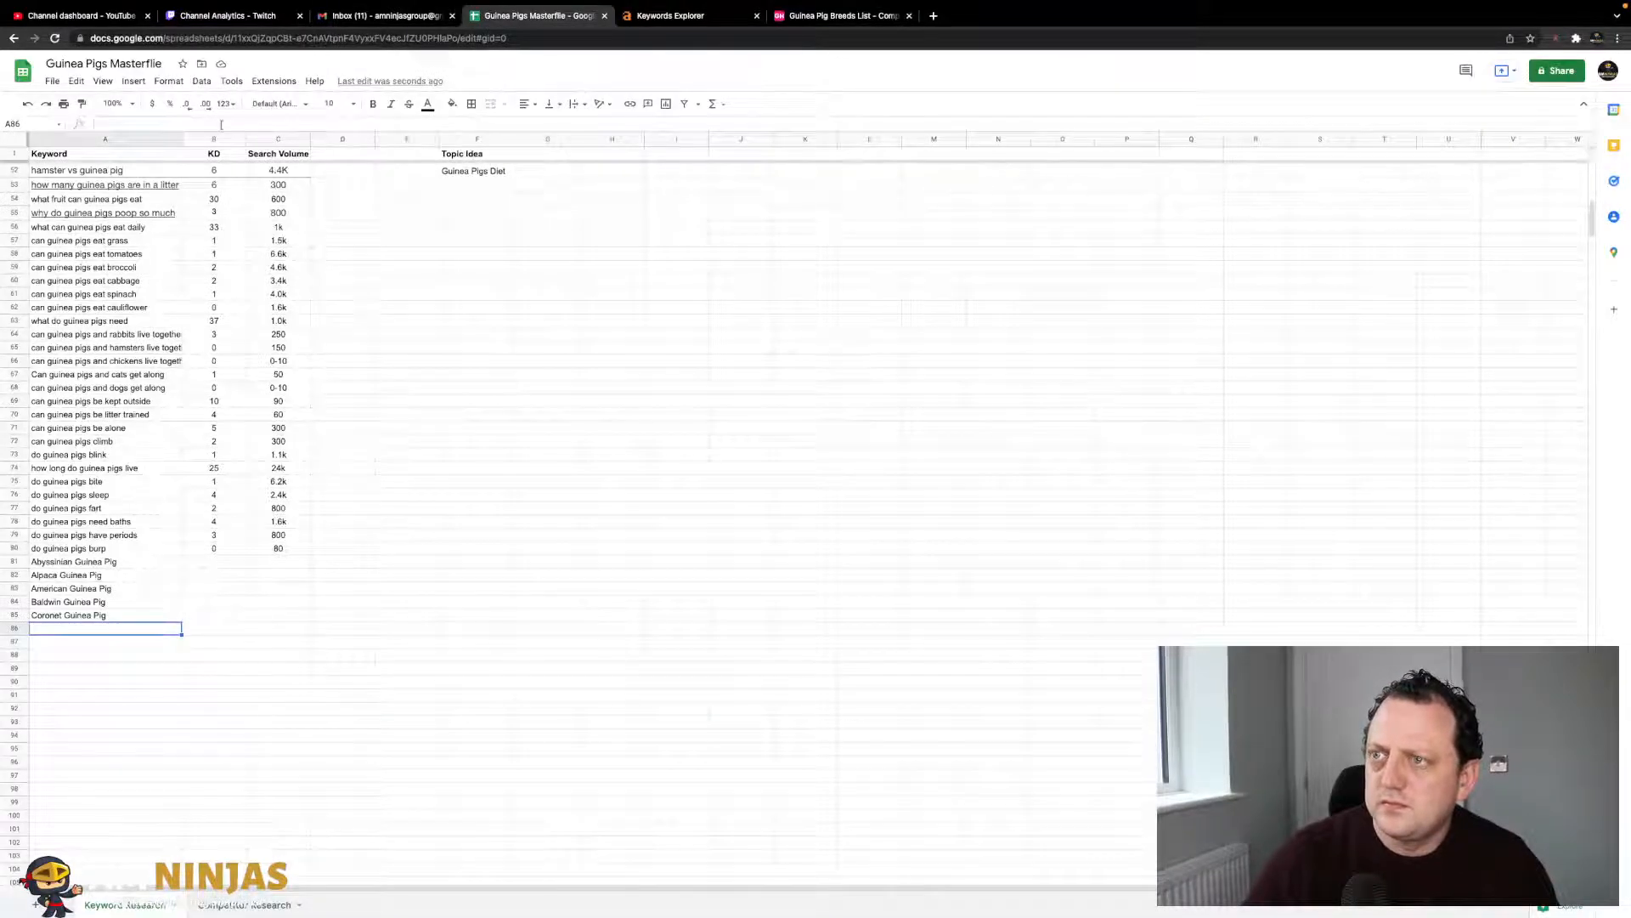
- Add Lunkarya and Merino Guinea Pig to A87 and A88
{"action": "left_click", "coordinate": [841, 15]}
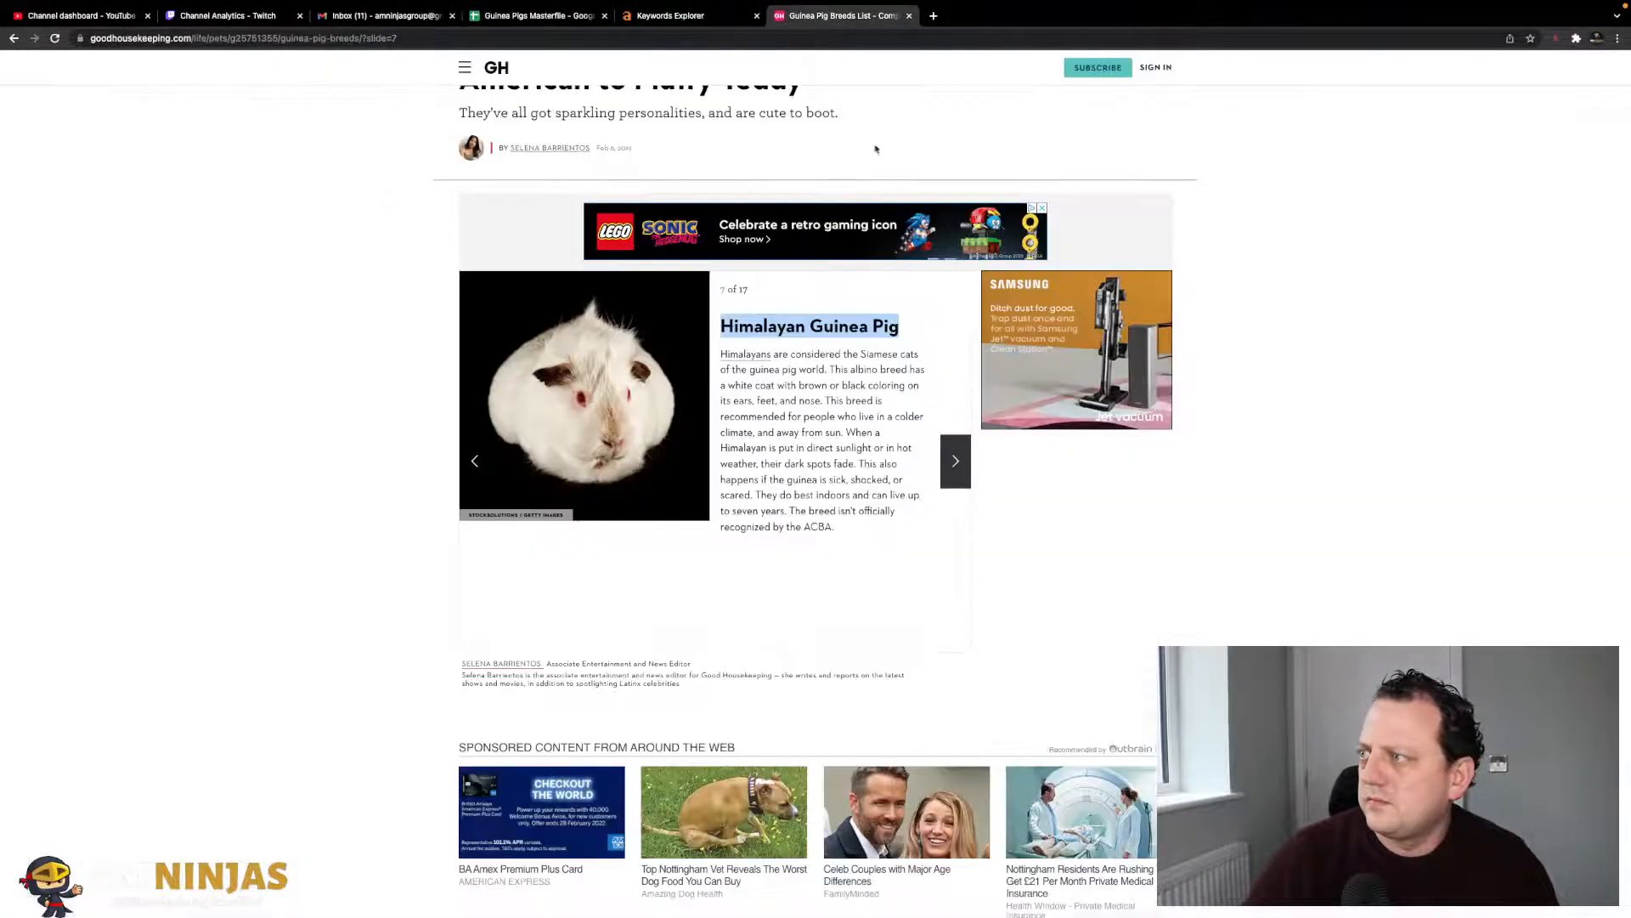
{"action": "left_click", "coordinate": [957, 444]}
{"action": "left_click_drag", "start_coordinate": [891, 327], "coordinate": [722, 327]}
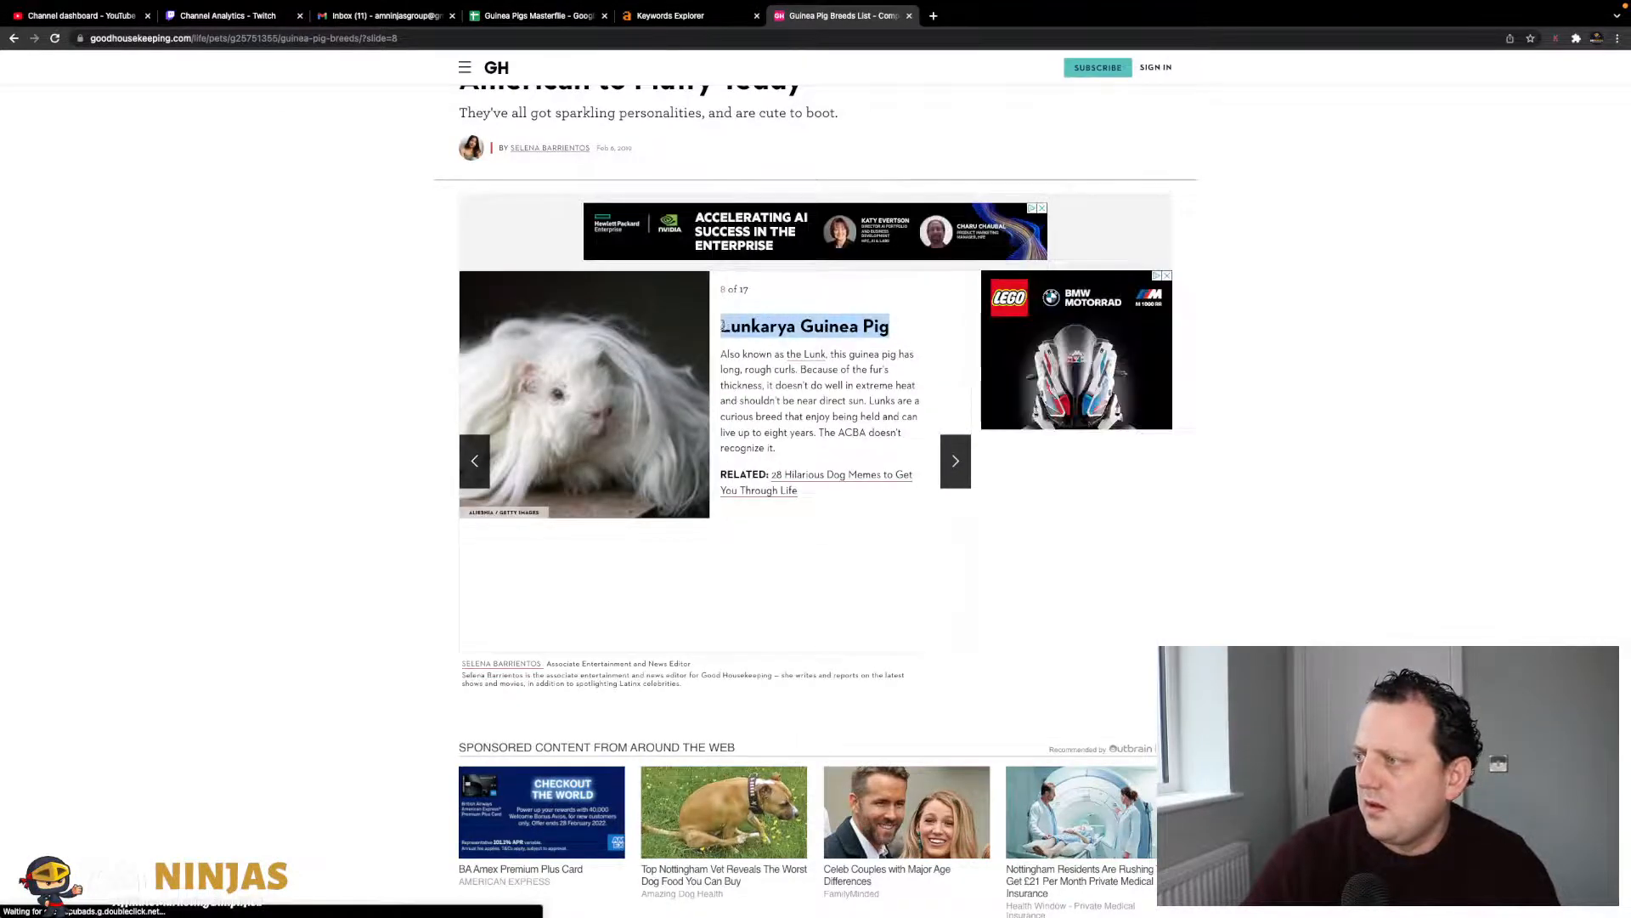
{"action": "left_click", "coordinate": [534, 15]}
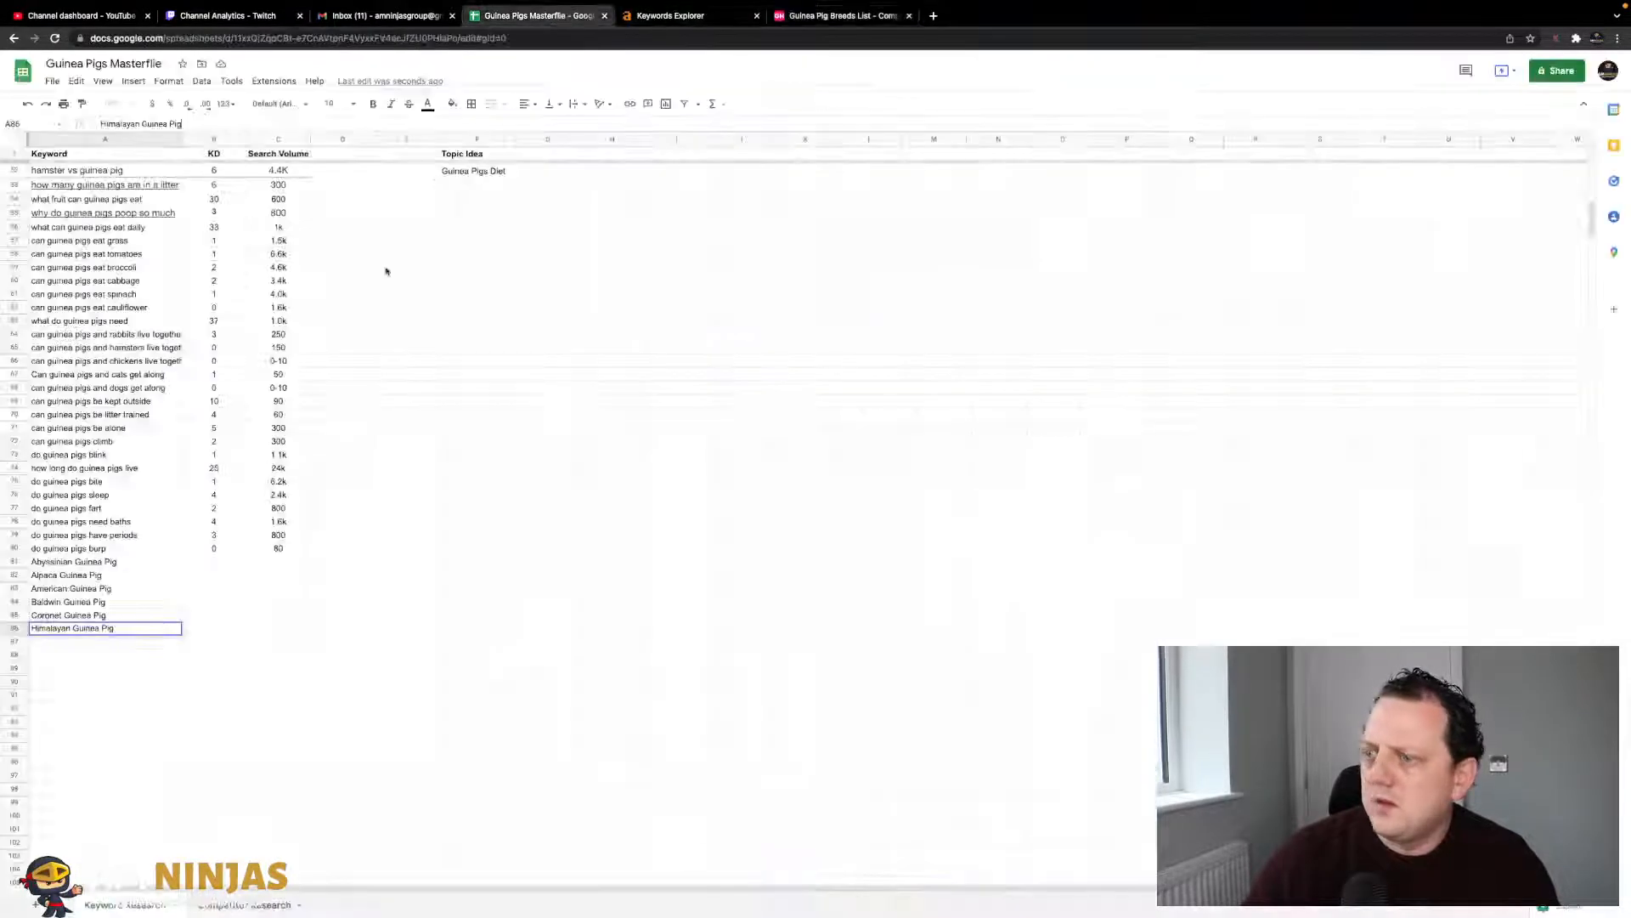
{"action": "left_click", "coordinate": [152, 646]}
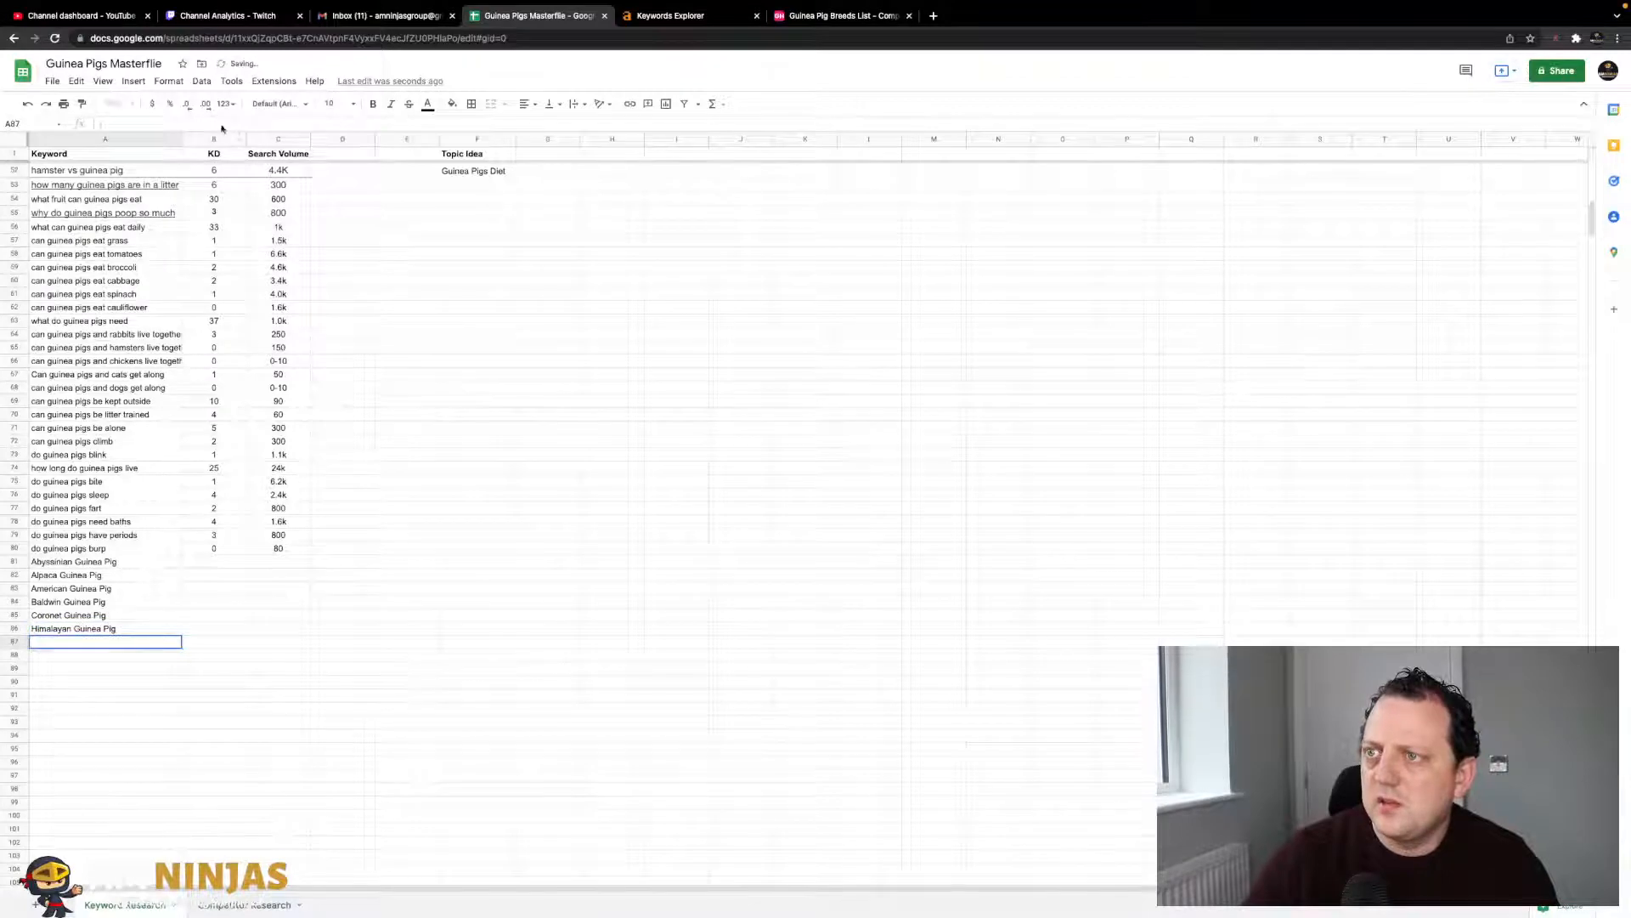
{"action": "left_click", "coordinate": [814, 15]}
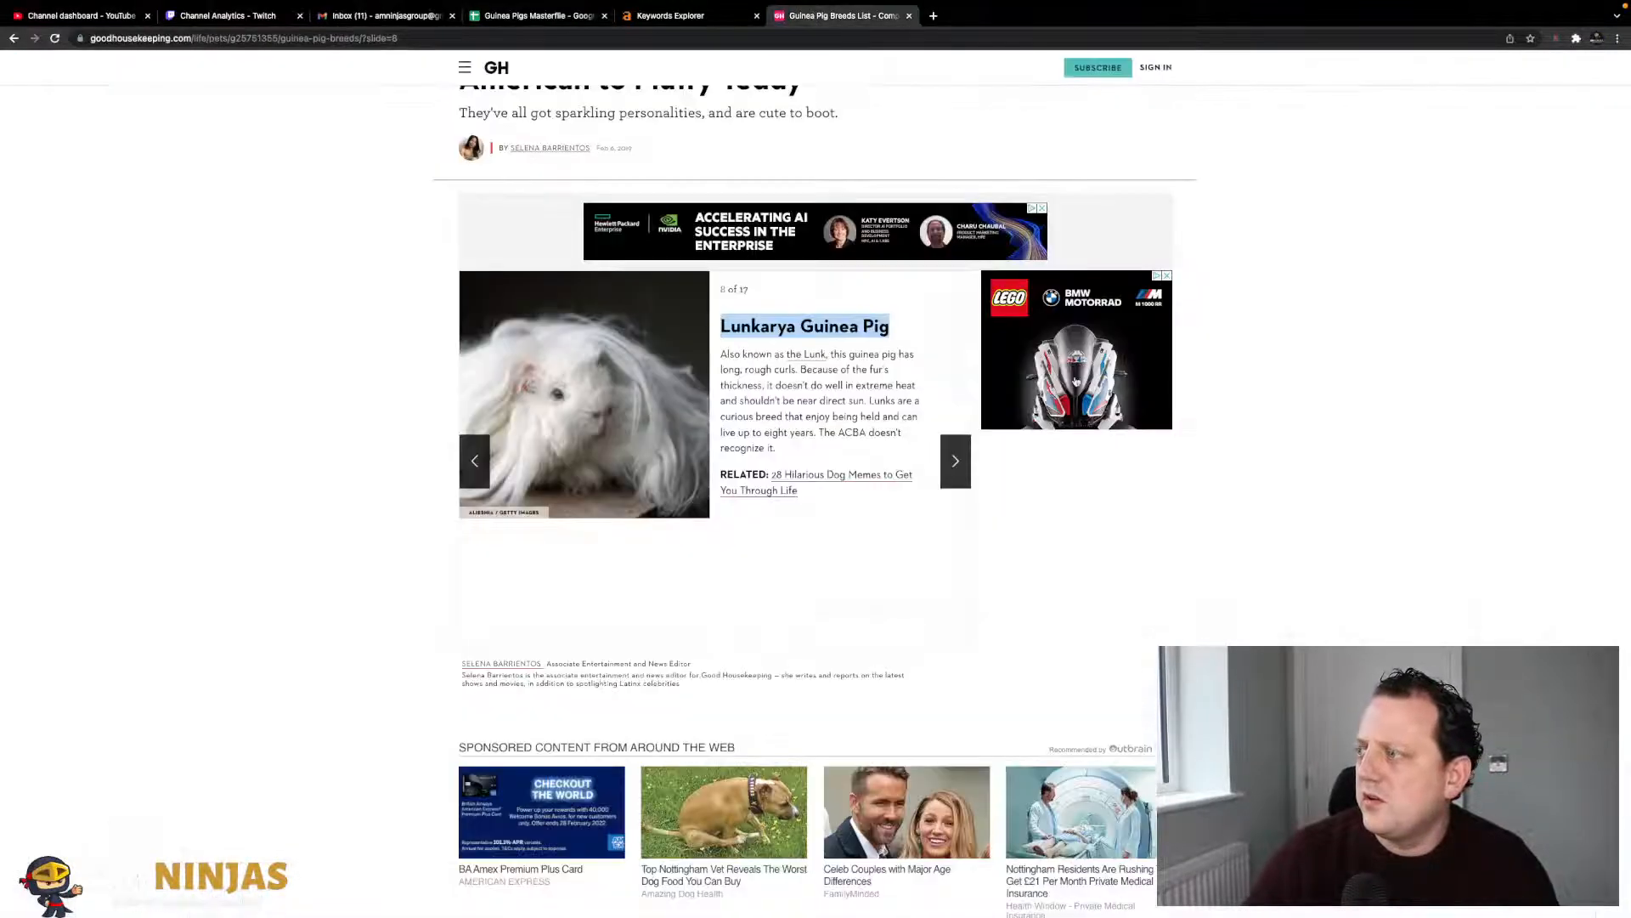
{"action": "left_click", "coordinate": [957, 466]}
{"action": "left_click_drag", "start_coordinate": [873, 327], "coordinate": [722, 326]}
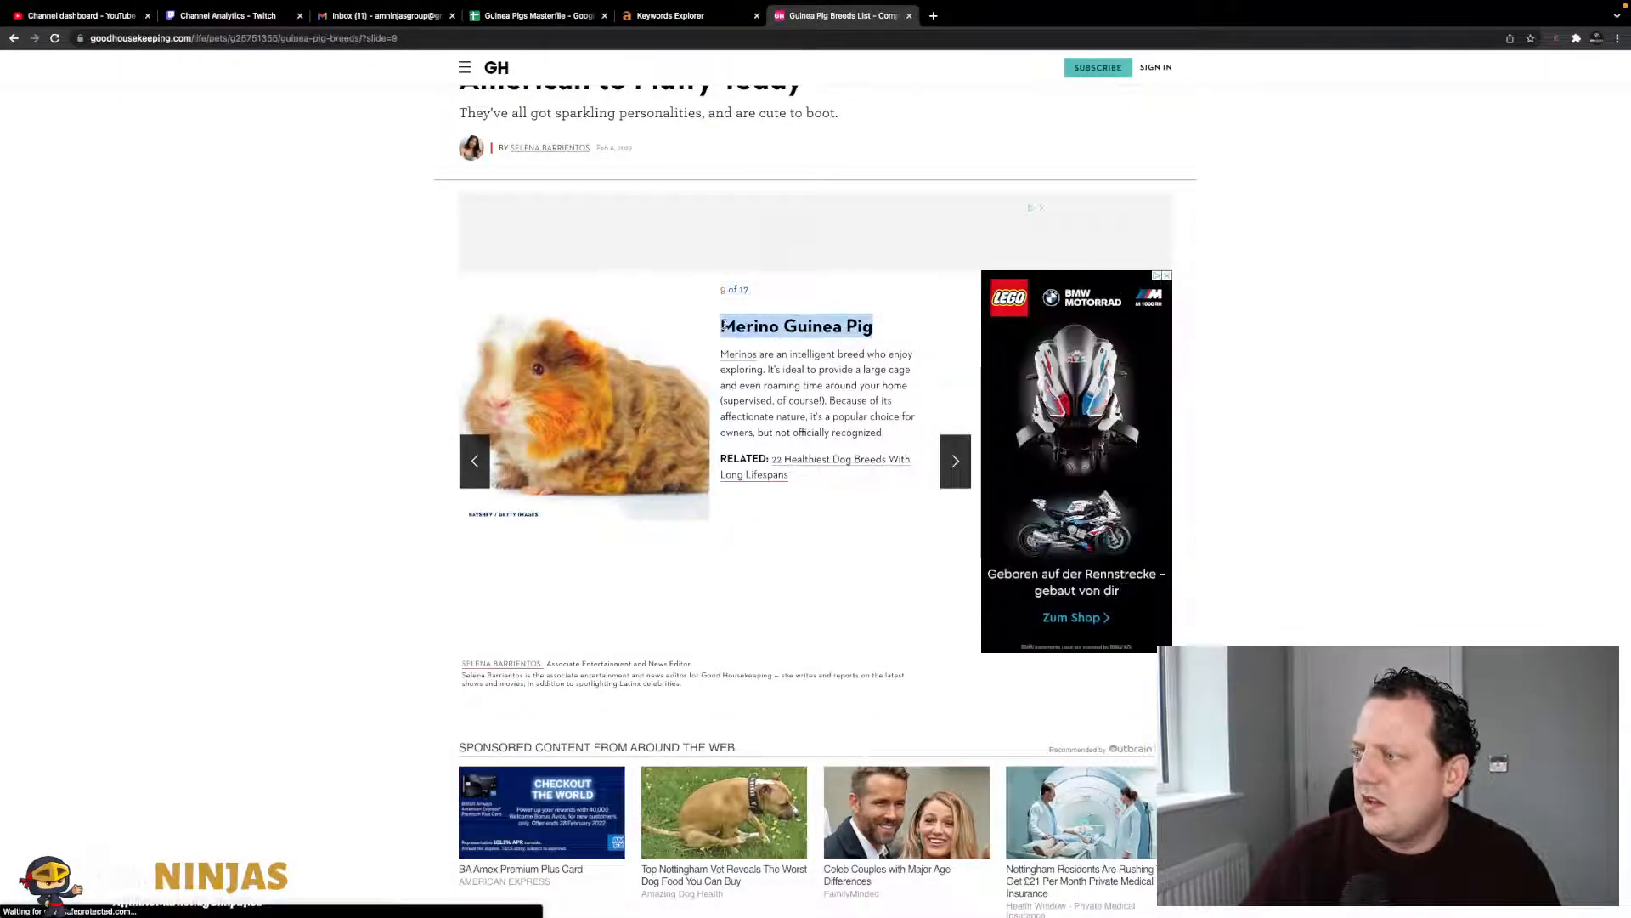
{"action": "left_click", "coordinate": [539, 15]}
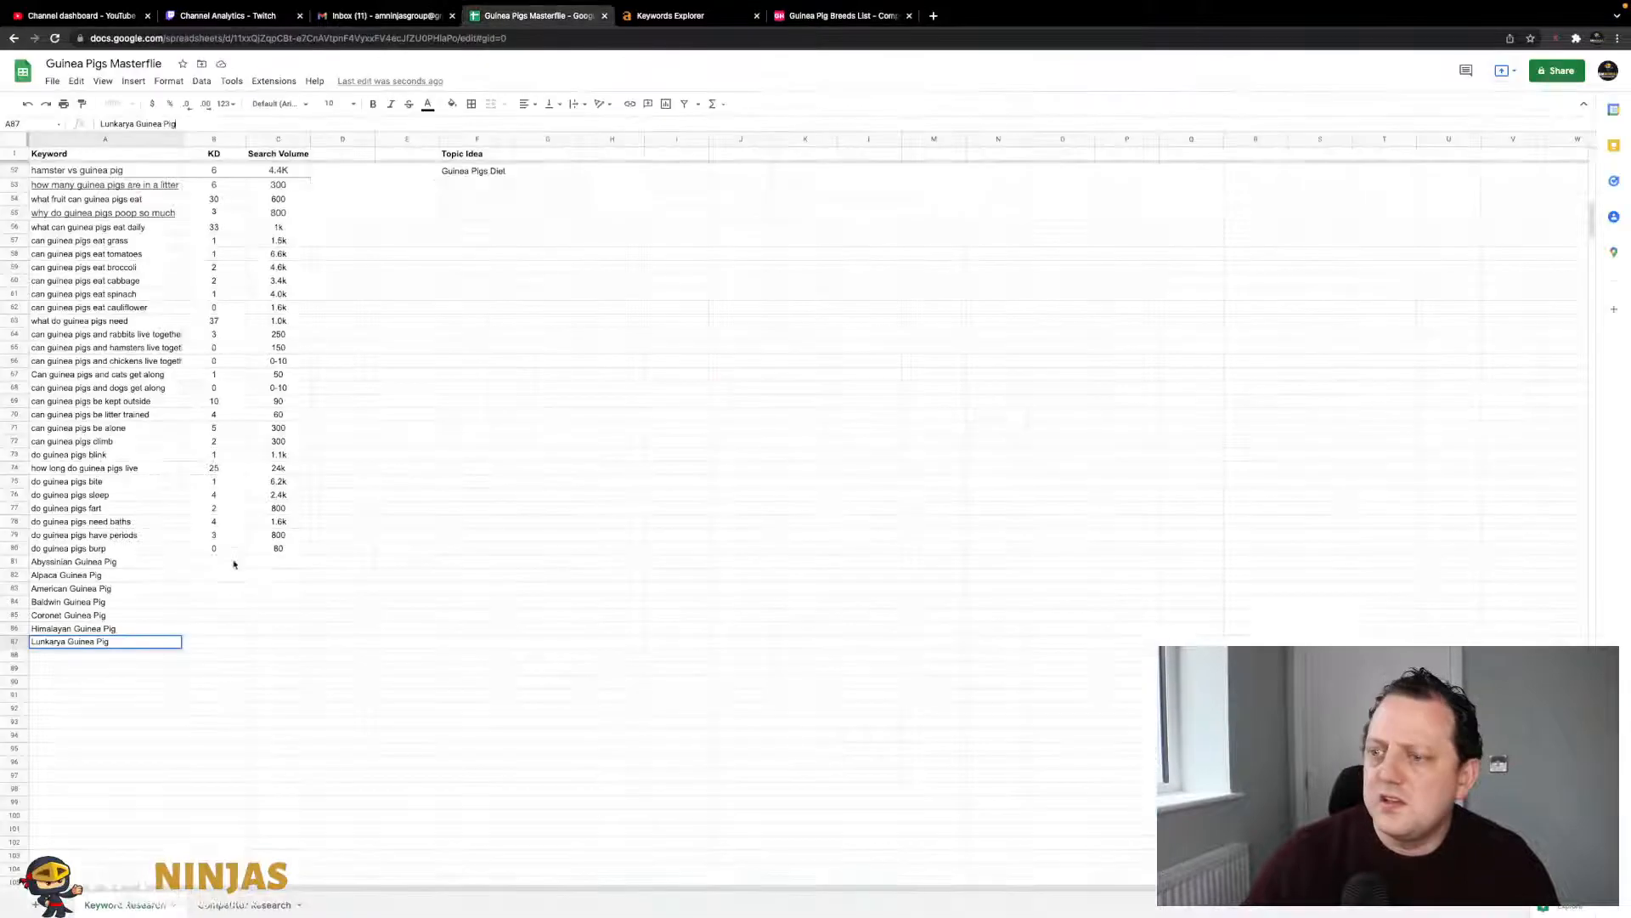
{"action": "left_click", "coordinate": [133, 659]}
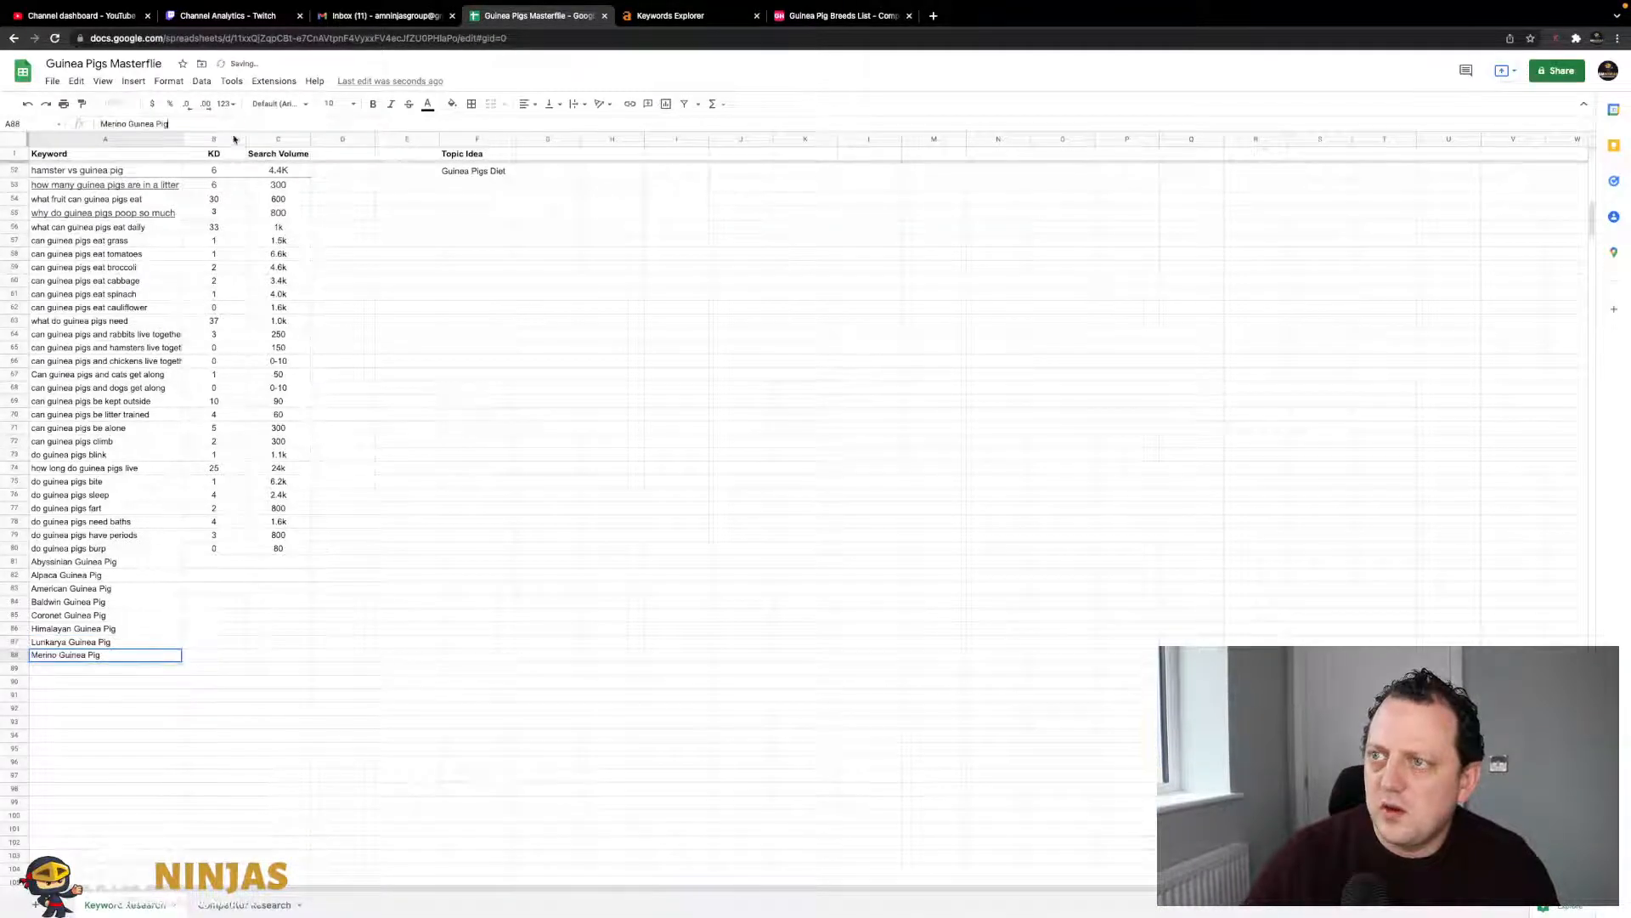
{"action": "left_click", "coordinate": [485, 492]}
- Add Peruvian and Rex Guinea Pig to A89 and A90
{"action": "left_click", "coordinate": [828, 16]}
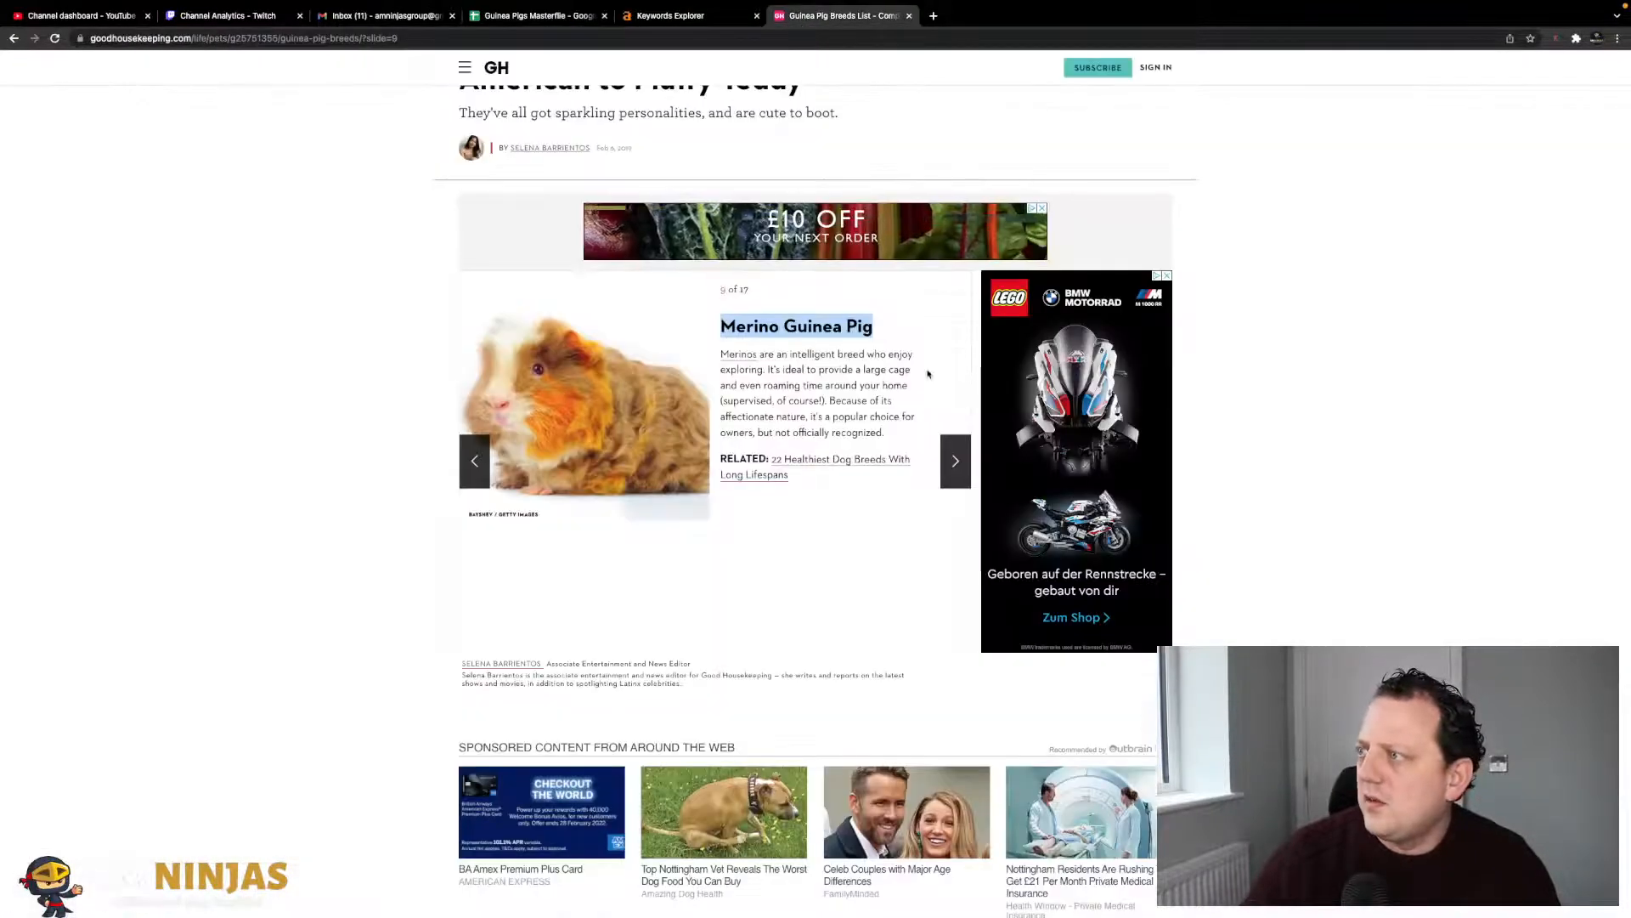
{"action": "left_click", "coordinate": [957, 458]}
{"action": "left_click_drag", "start_coordinate": [888, 327], "coordinate": [724, 332]}
{"action": "left_click", "coordinate": [535, 15]}
{"action": "left_click", "coordinate": [90, 669]}
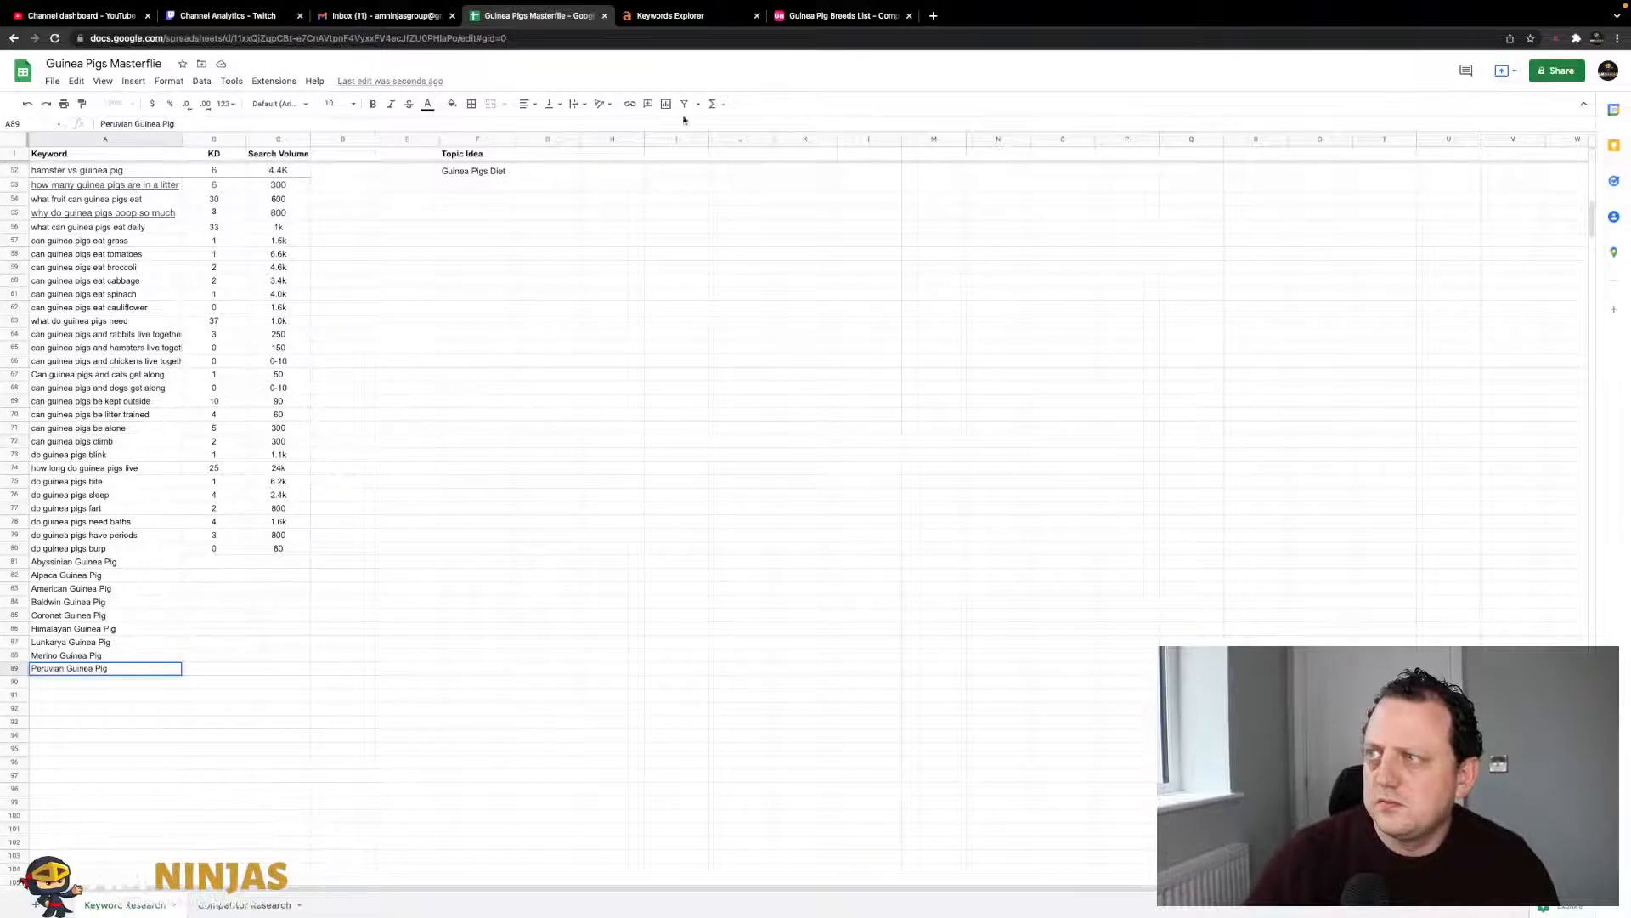
{"action": "left_click", "coordinate": [841, 15]}
{"action": "key", "text": "Right"}
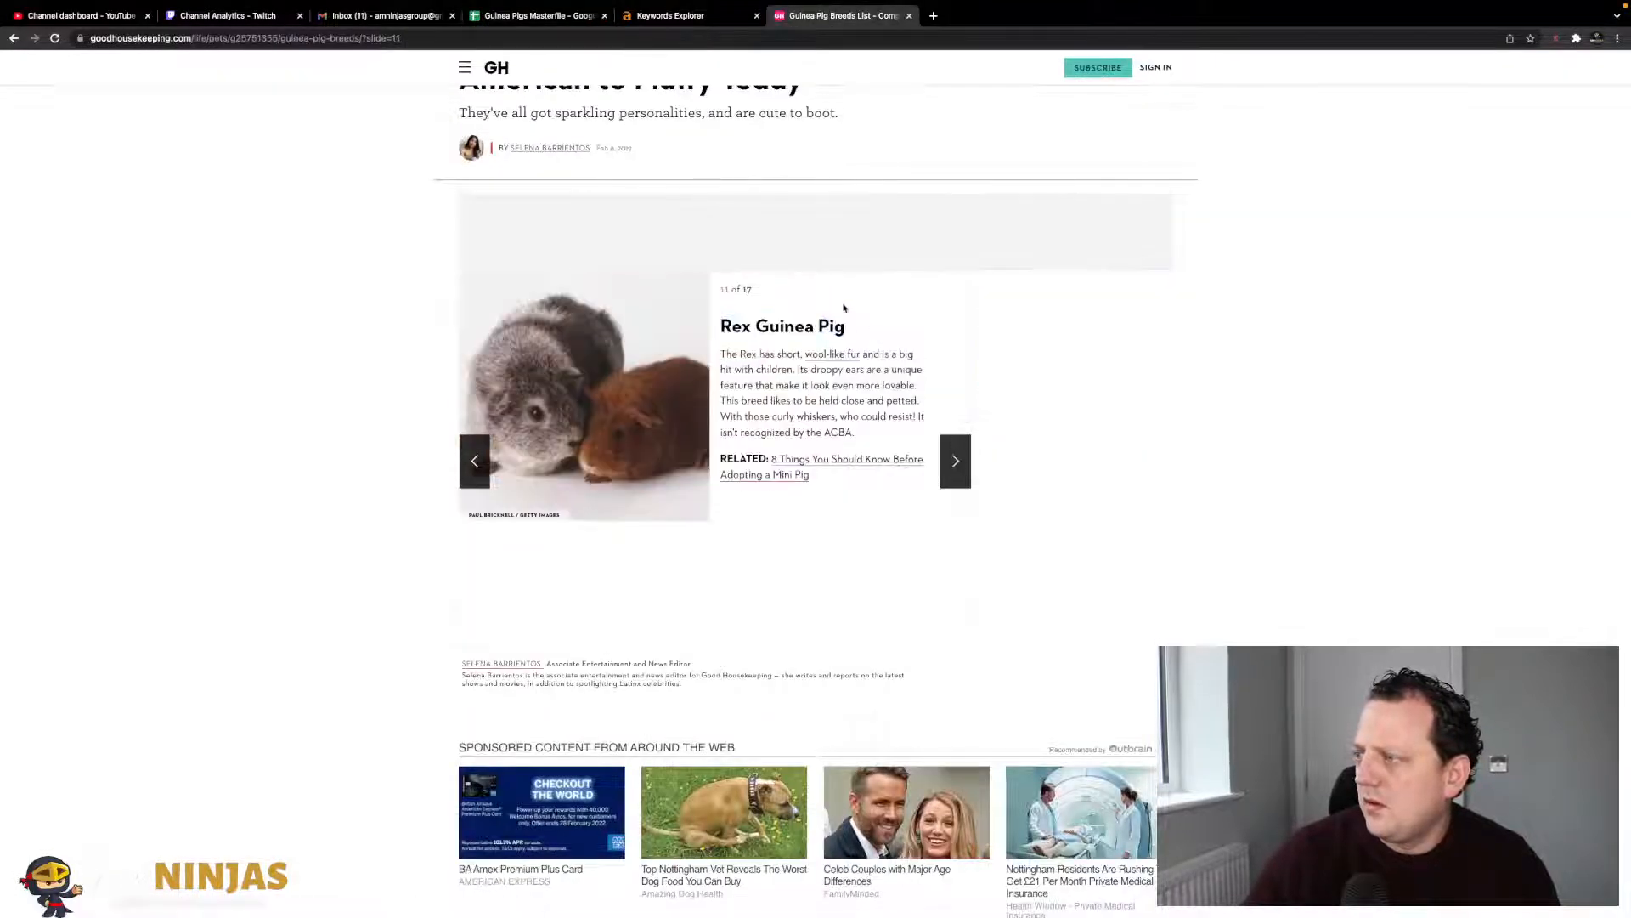
{"action": "left_click_drag", "start_coordinate": [858, 332], "coordinate": [719, 330]}
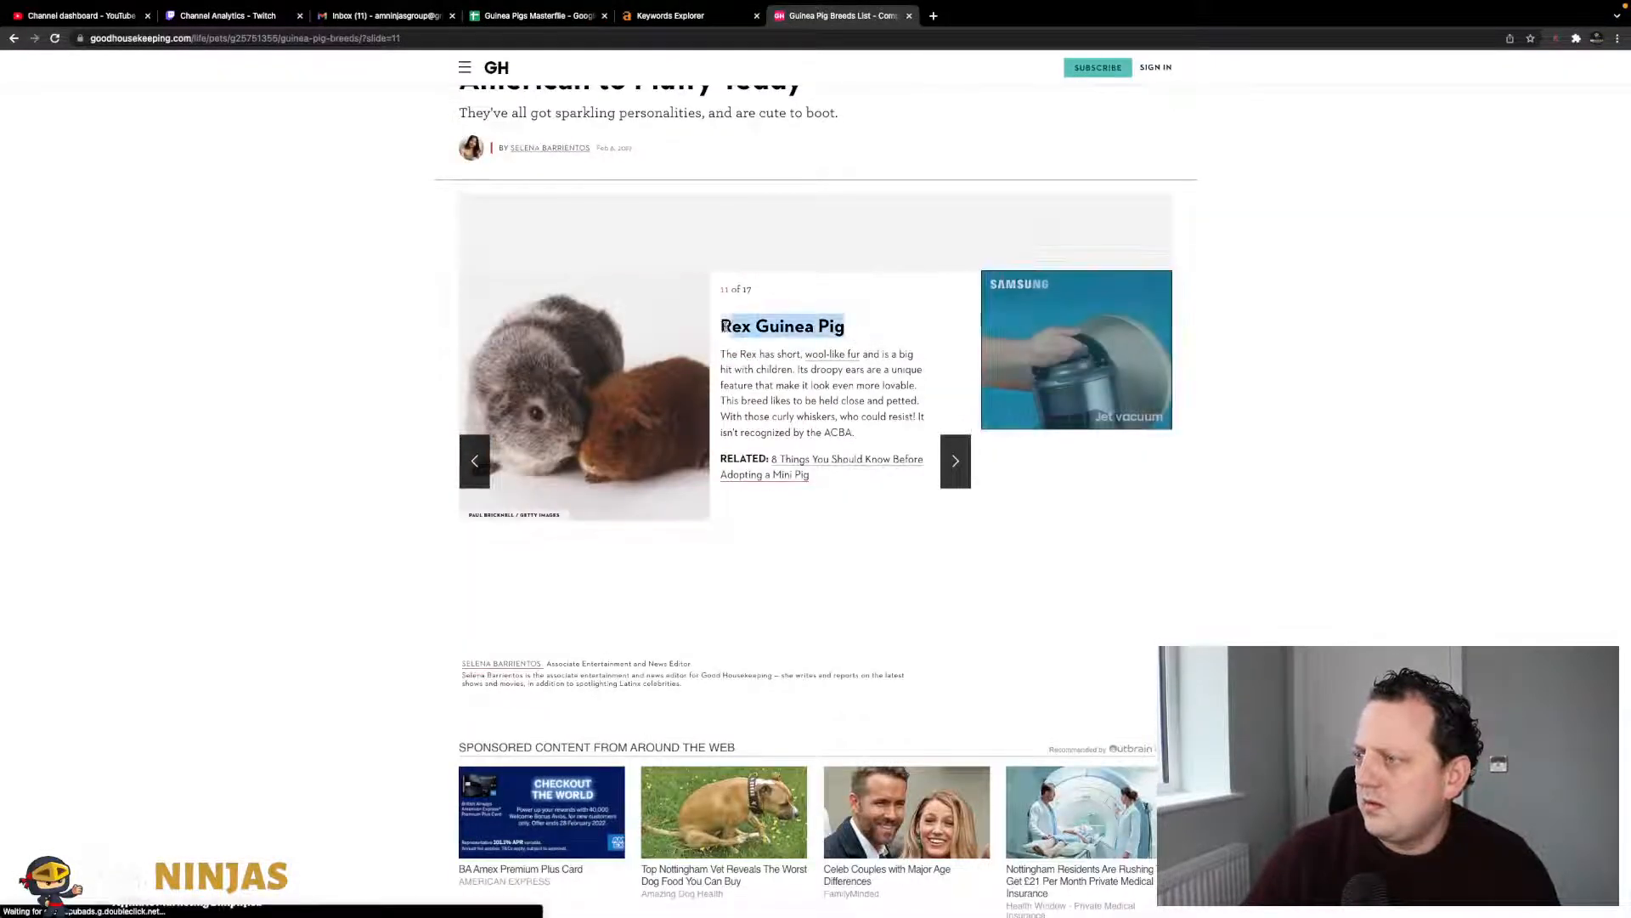
{"action": "left_click", "coordinate": [542, 16]}
{"action": "left_click", "coordinate": [114, 693]}
{"action": "left_click", "coordinate": [116, 682]}
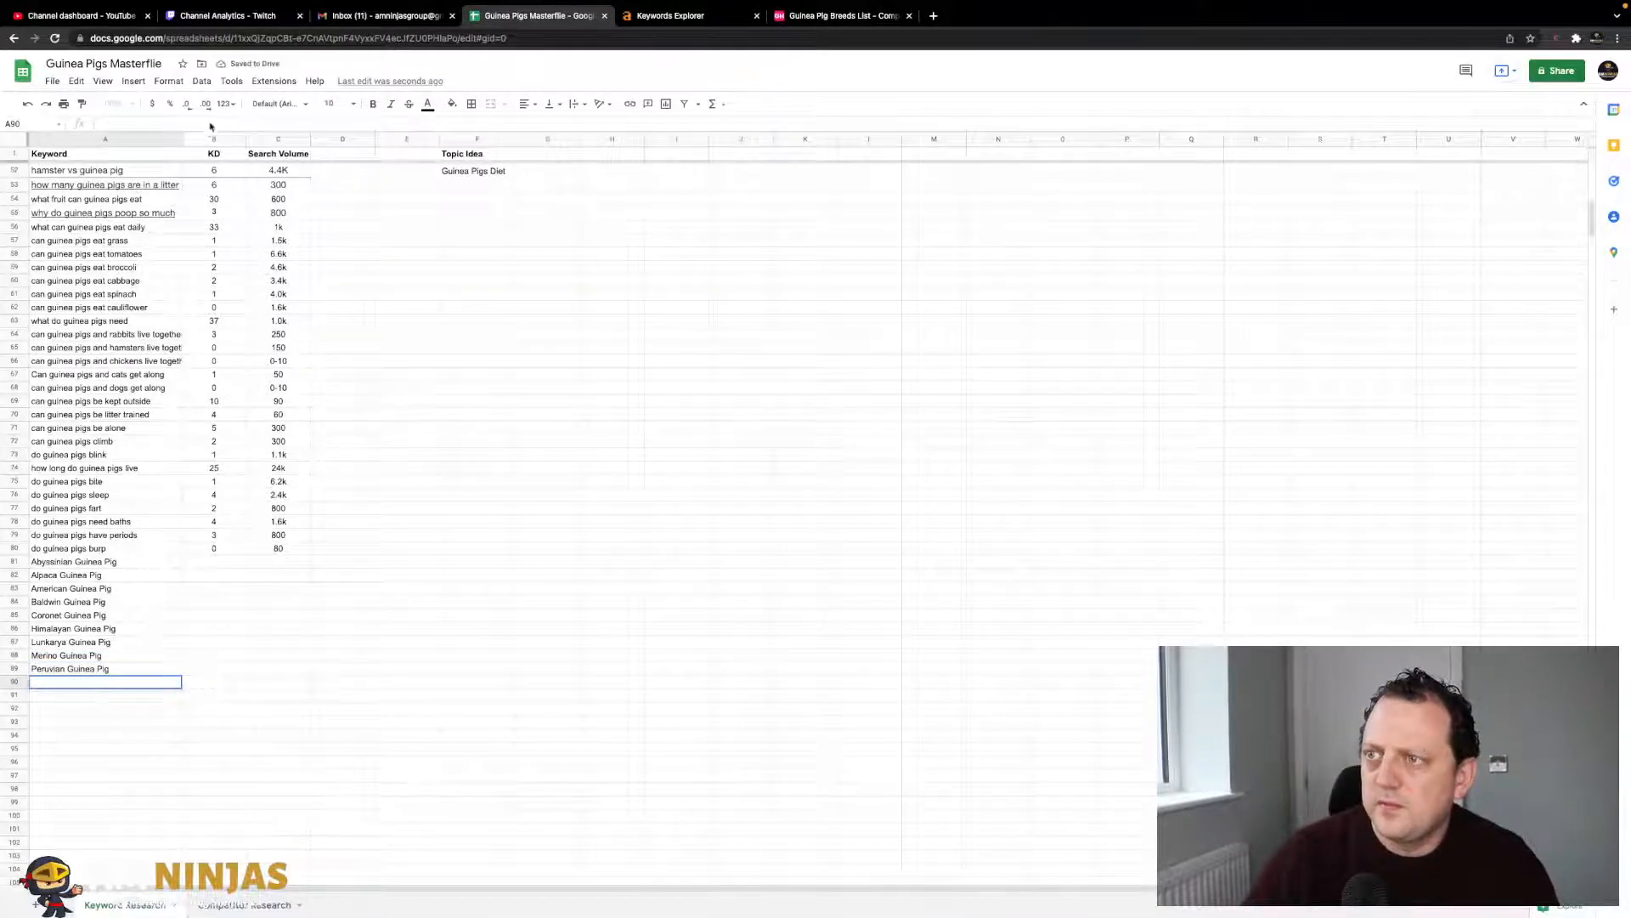
- Add Sheba and Silkie Guinea Pig to A91 and A92
{"action": "left_click", "coordinate": [837, 15]}
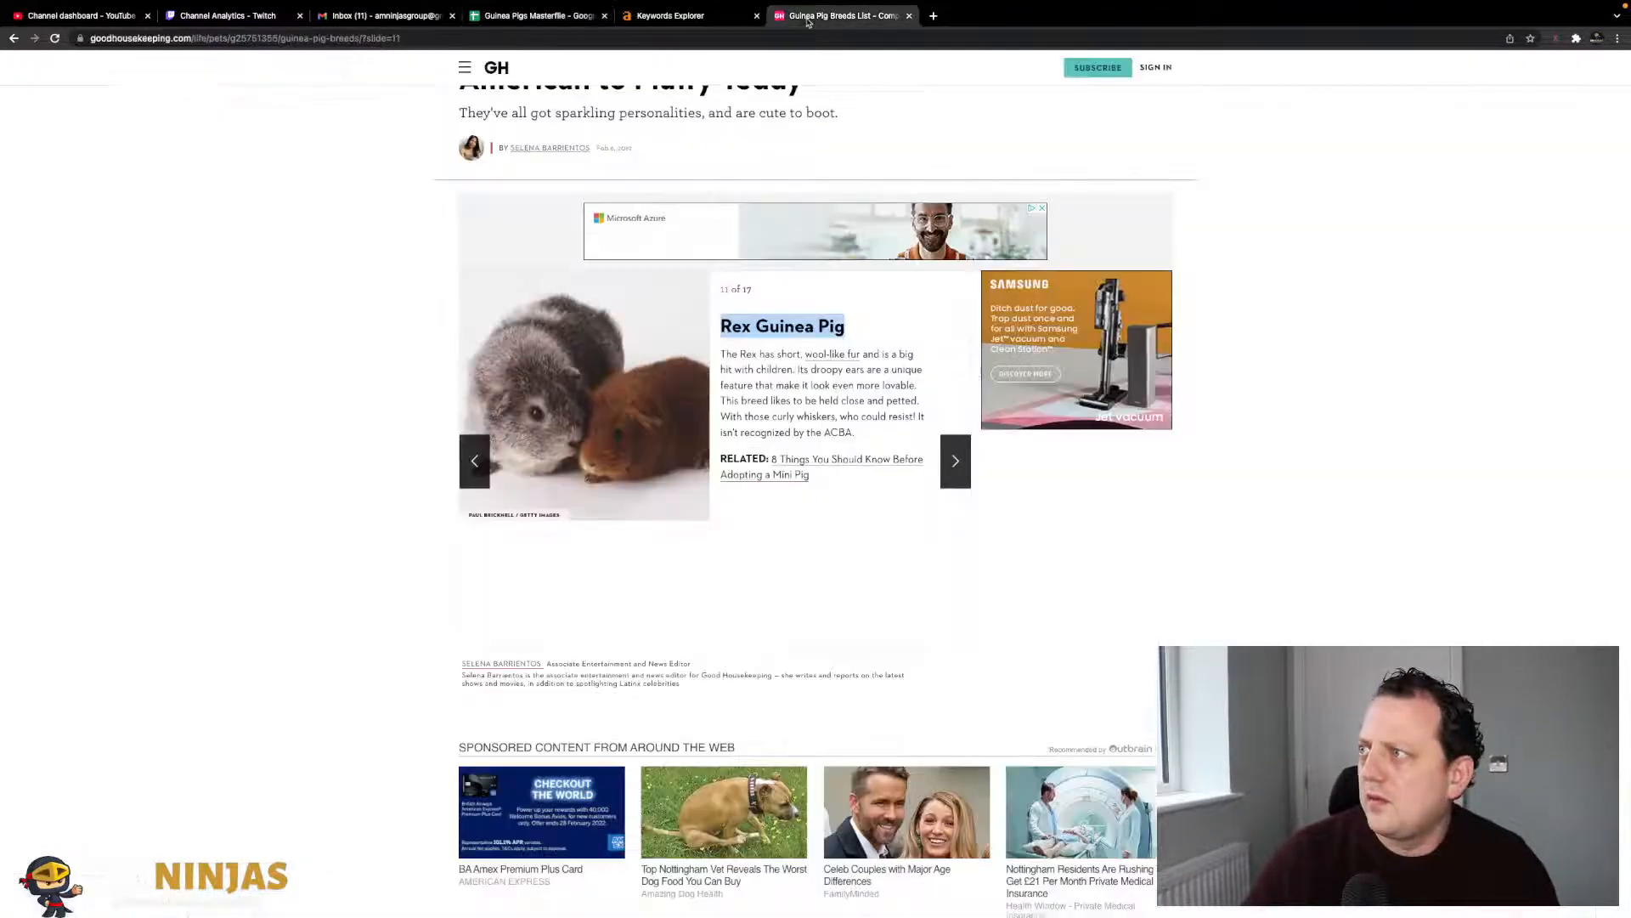
{"action": "left_click", "coordinate": [955, 460]}
{"action": "left_click_drag", "start_coordinate": [867, 326], "coordinate": [723, 327]}
{"action": "key", "text": "ctrl+c"}
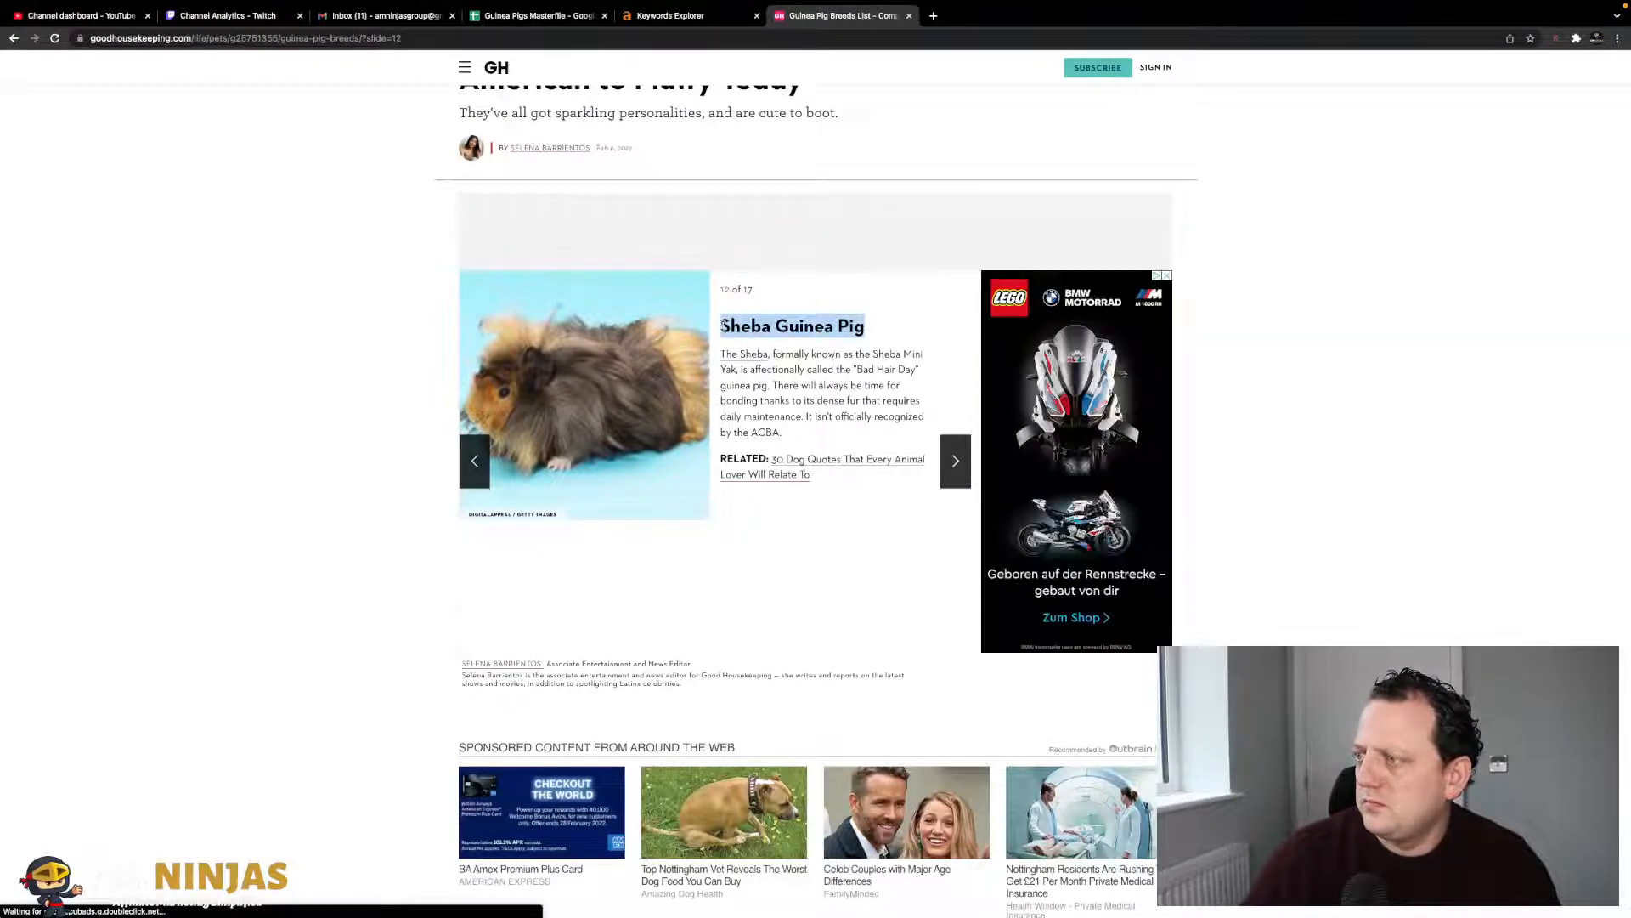
{"action": "left_click", "coordinate": [537, 15]}
{"action": "left_click", "coordinate": [86, 702]}
{"action": "key", "text": "ctrl+v"}
{"action": "key", "text": "ctrl+z"}
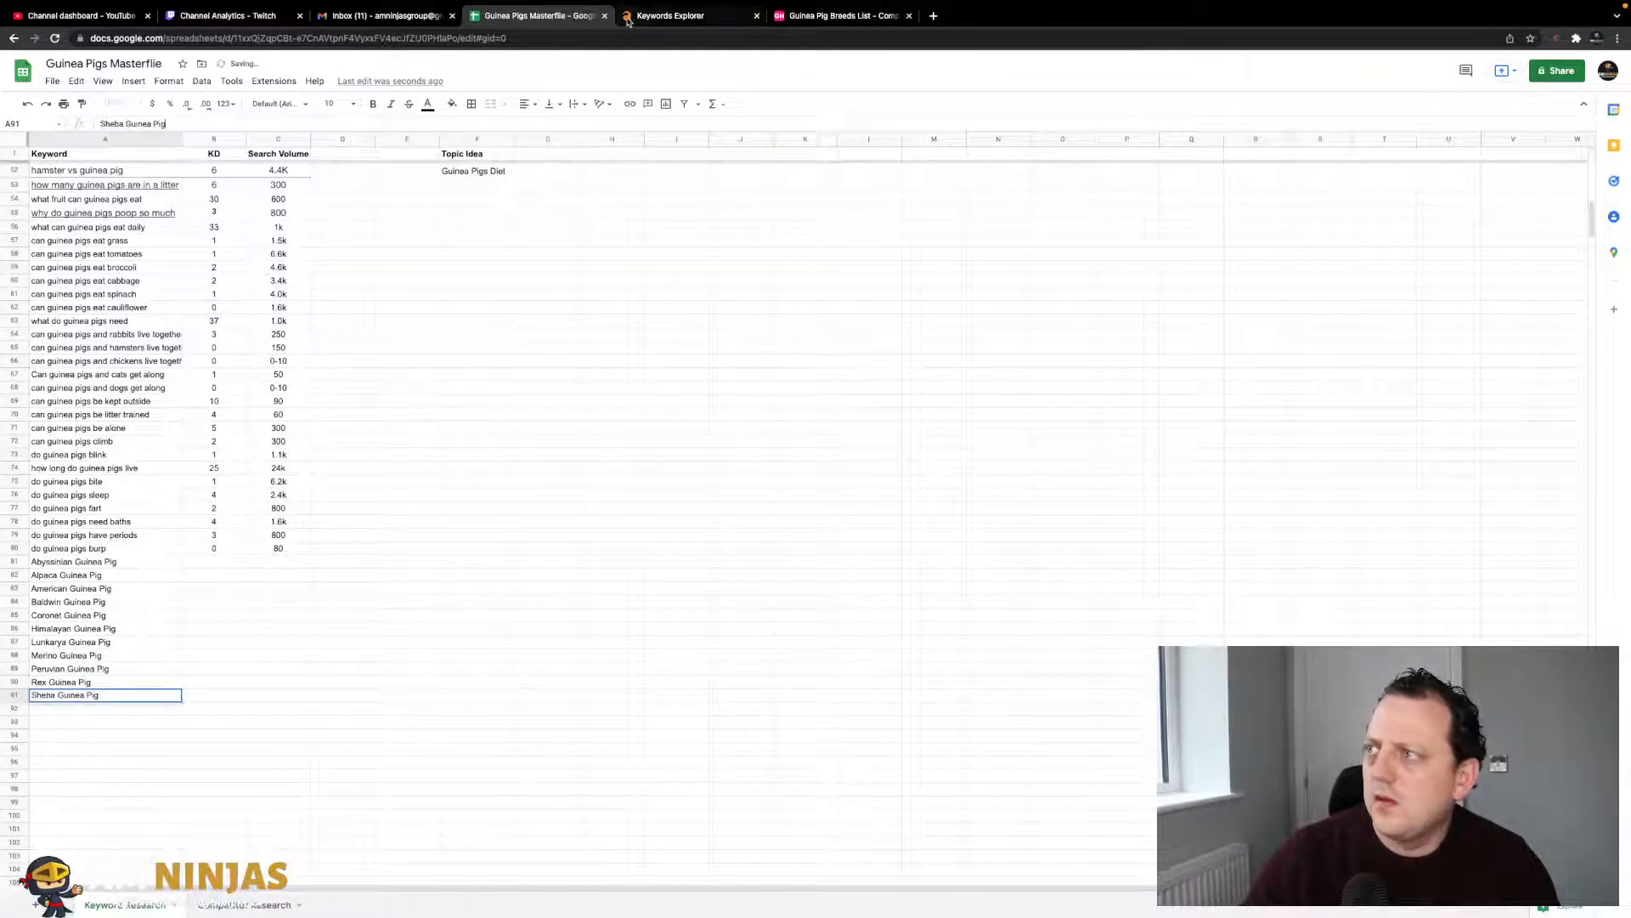
{"action": "left_click", "coordinate": [671, 15]}
{"action": "left_click", "coordinate": [854, 17]}
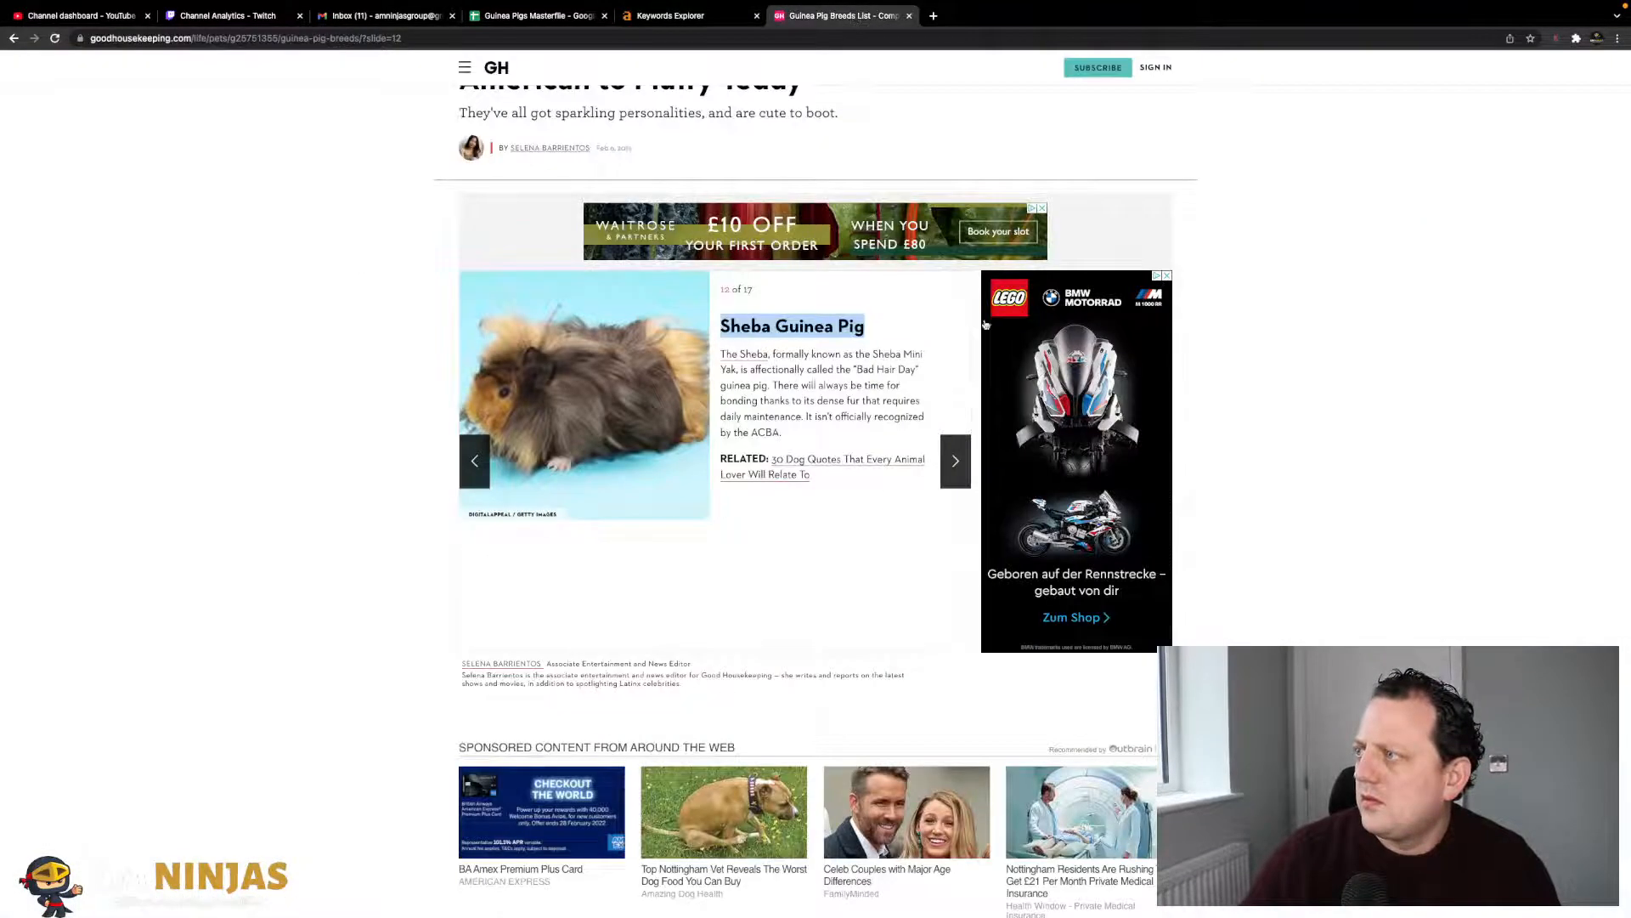
{"action": "left_click", "coordinate": [955, 461]}
{"action": "left_click_drag", "start_coordinate": [859, 328], "coordinate": [720, 328]}
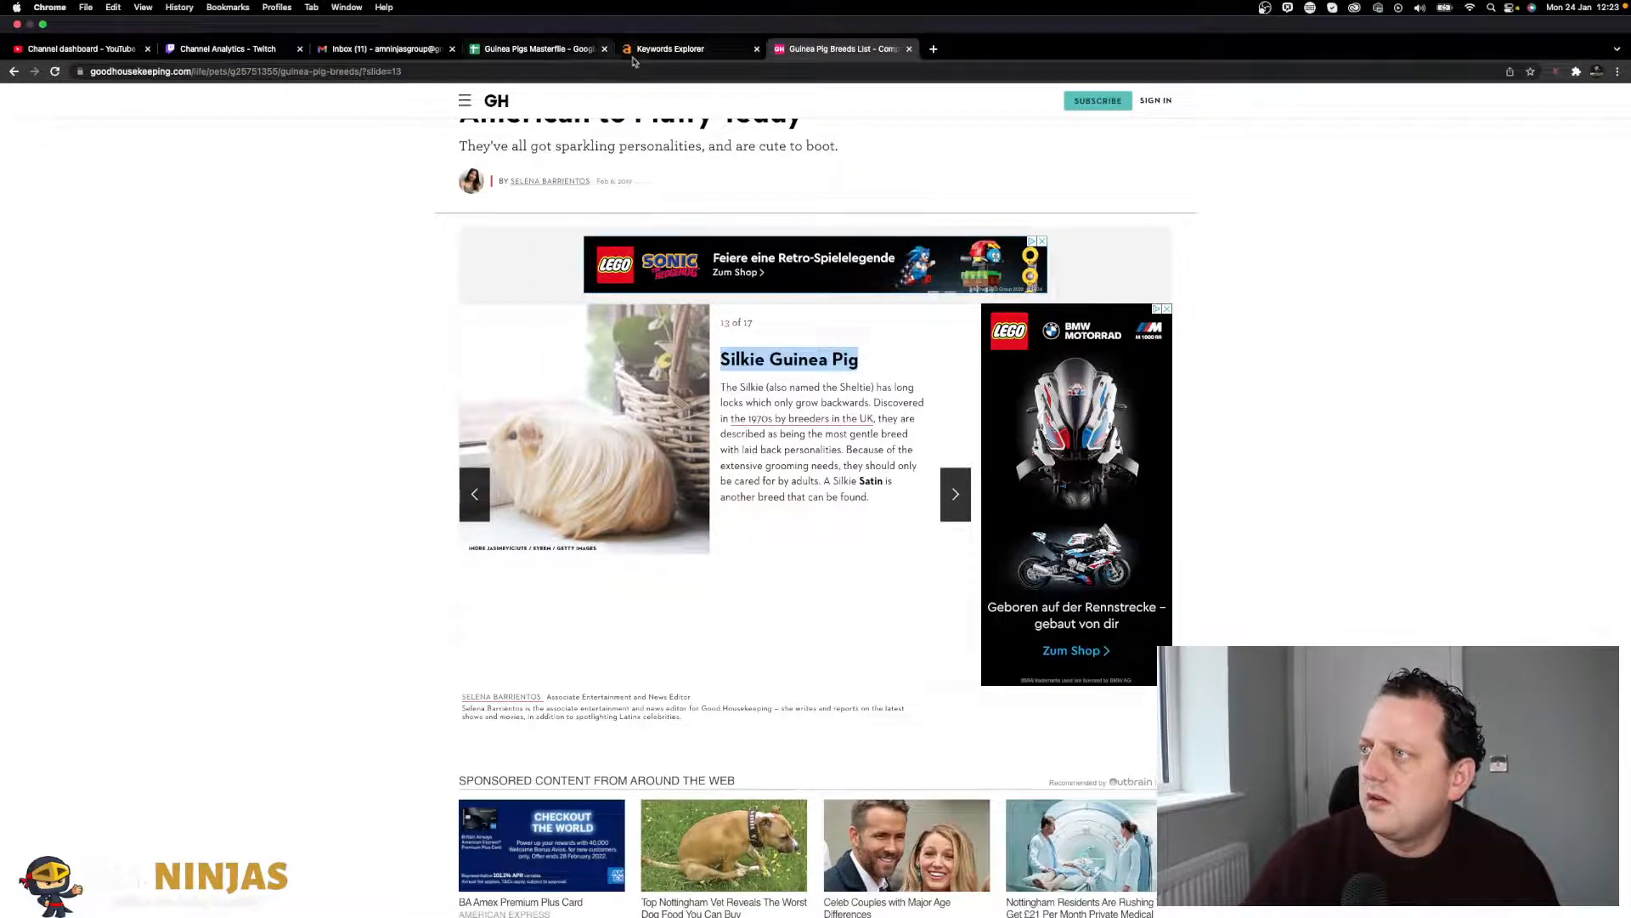
{"action": "left_click", "coordinate": [514, 50]}
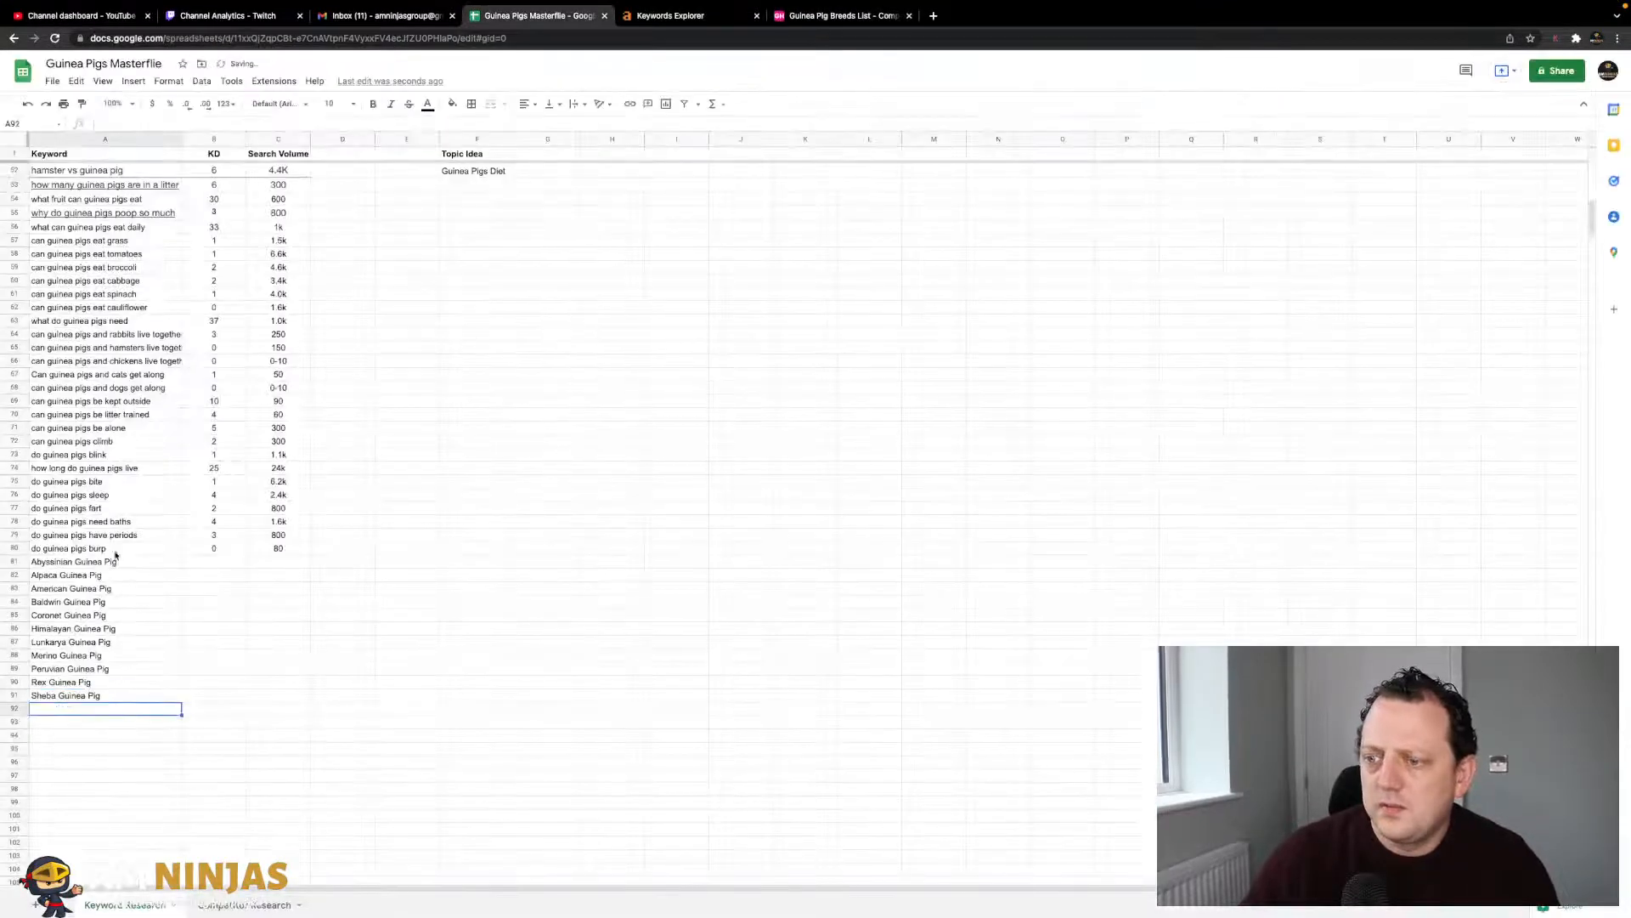
- Add Skinny and Teddy Guinea Pig to A93 and A94
{"action": "left_click", "coordinate": [839, 15]}
{"action": "left_click", "coordinate": [955, 460]}
{"action": "left_click_drag", "start_coordinate": [868, 328], "coordinate": [719, 330]}
{"action": "key", "text": "ctrl+c"}
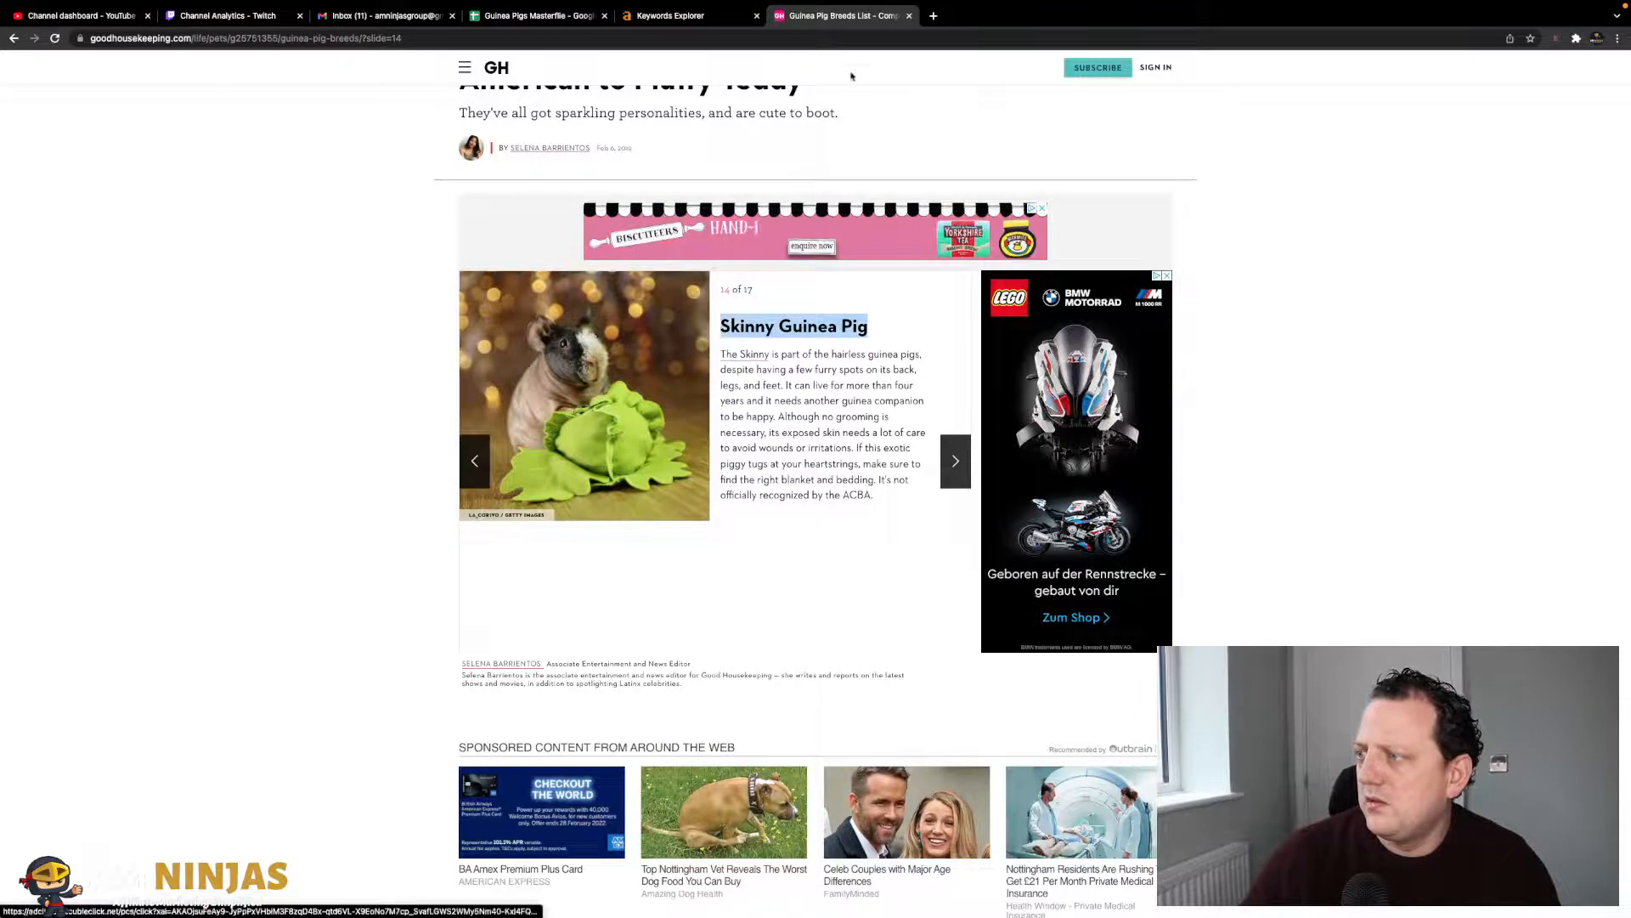
{"action": "left_click", "coordinate": [595, 20]}
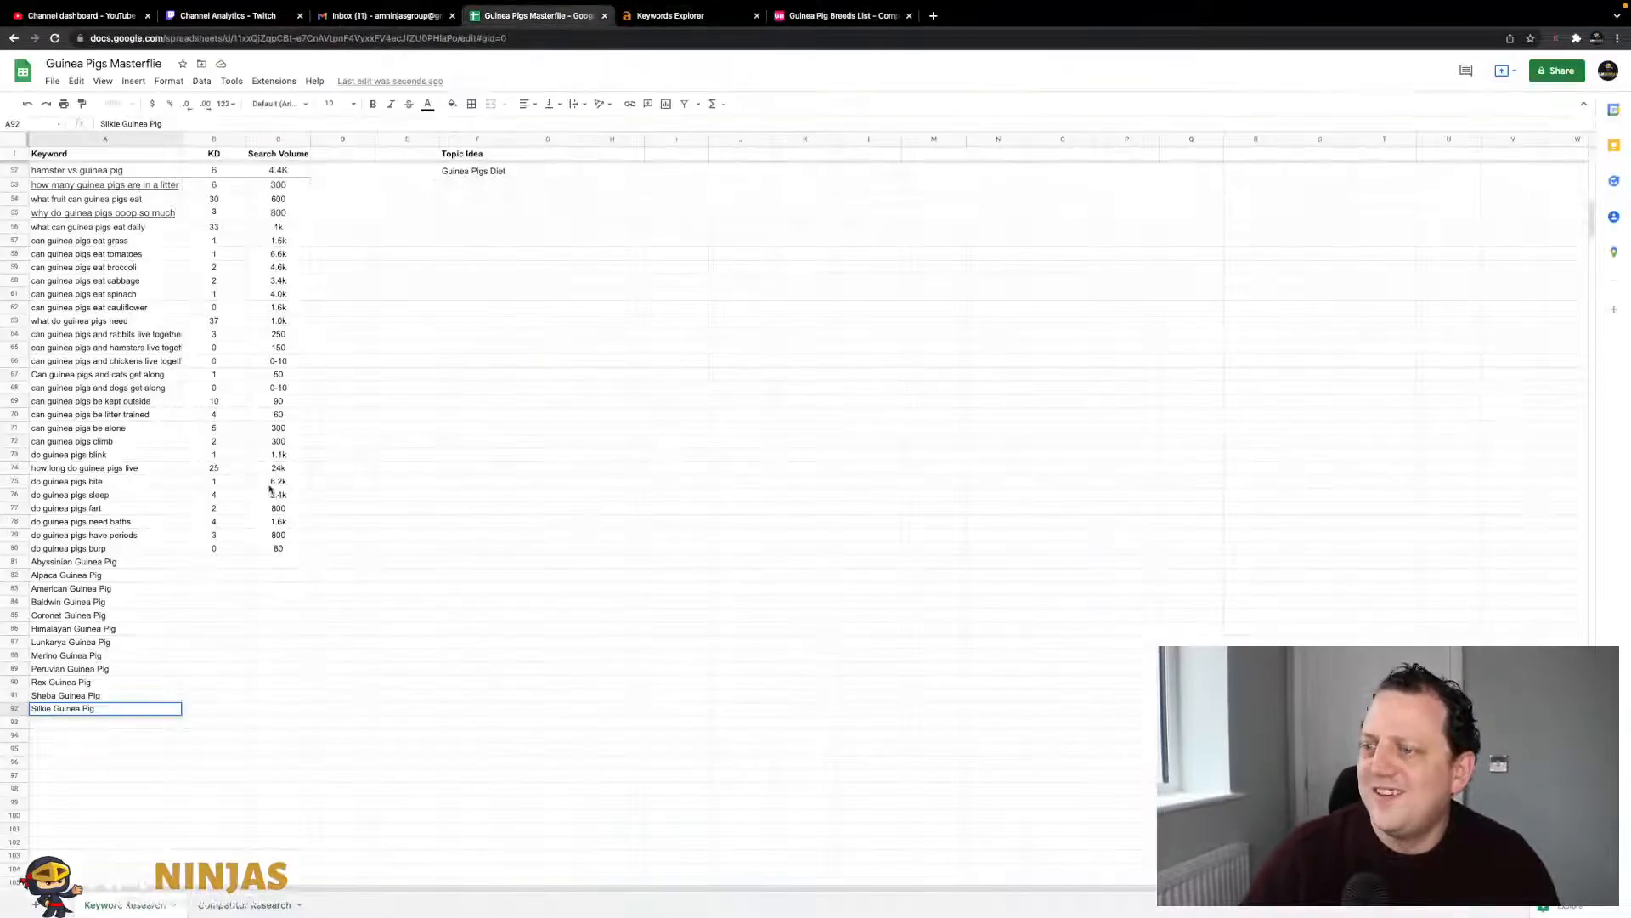
{"action": "left_click", "coordinate": [117, 721]}
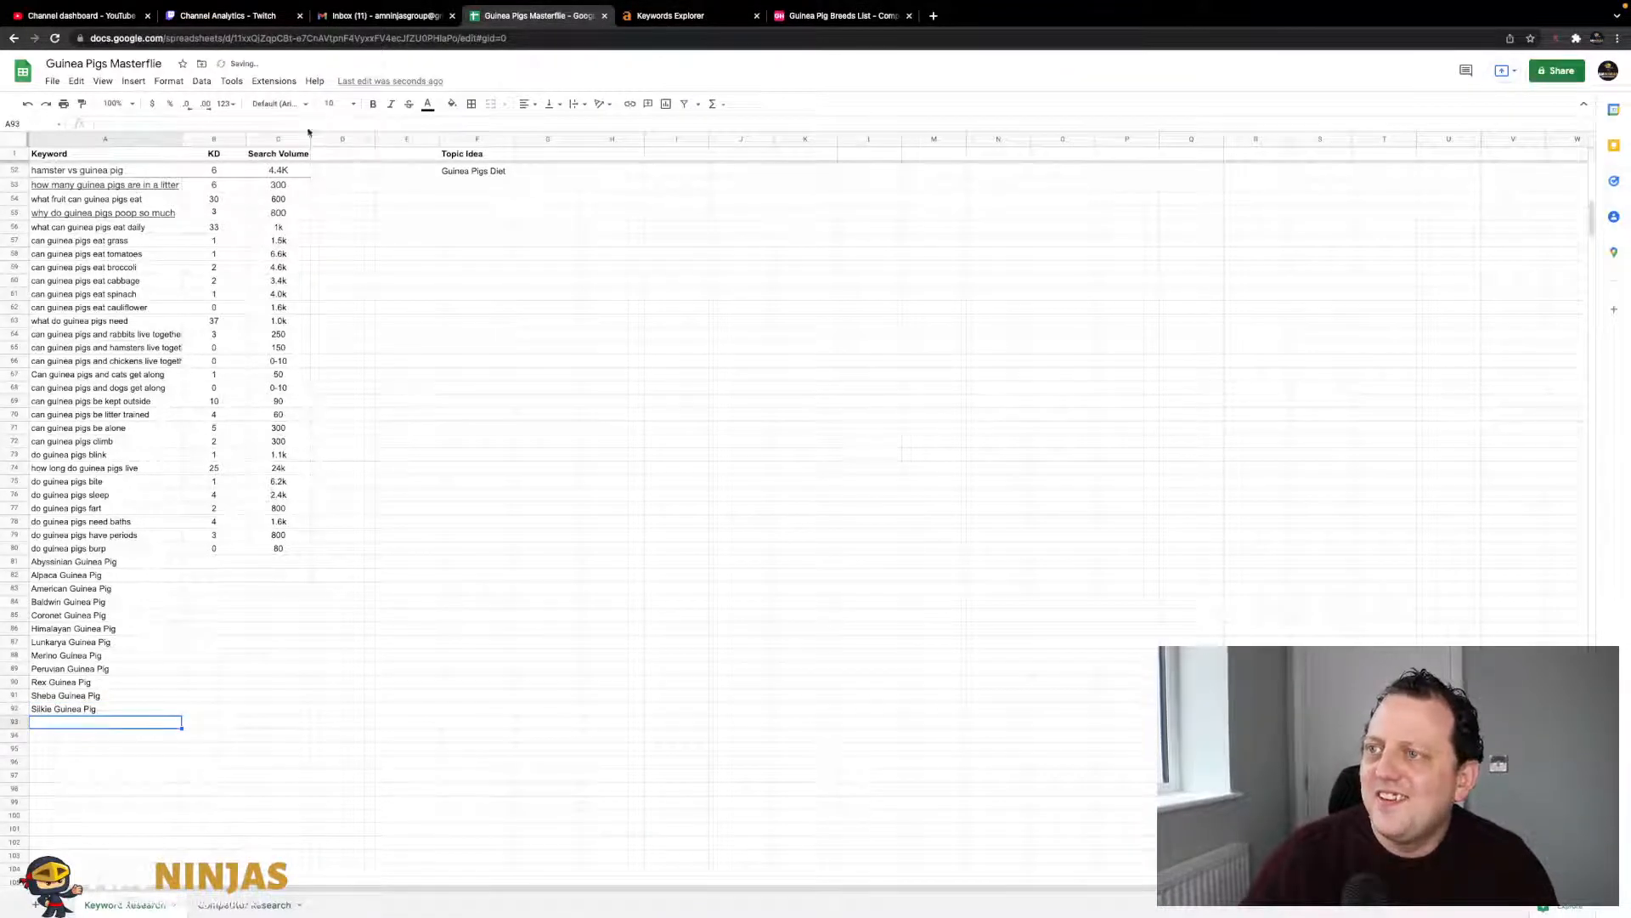
{"action": "key", "text": "ctrl+v"}
{"action": "left_click", "coordinate": [802, 17]}
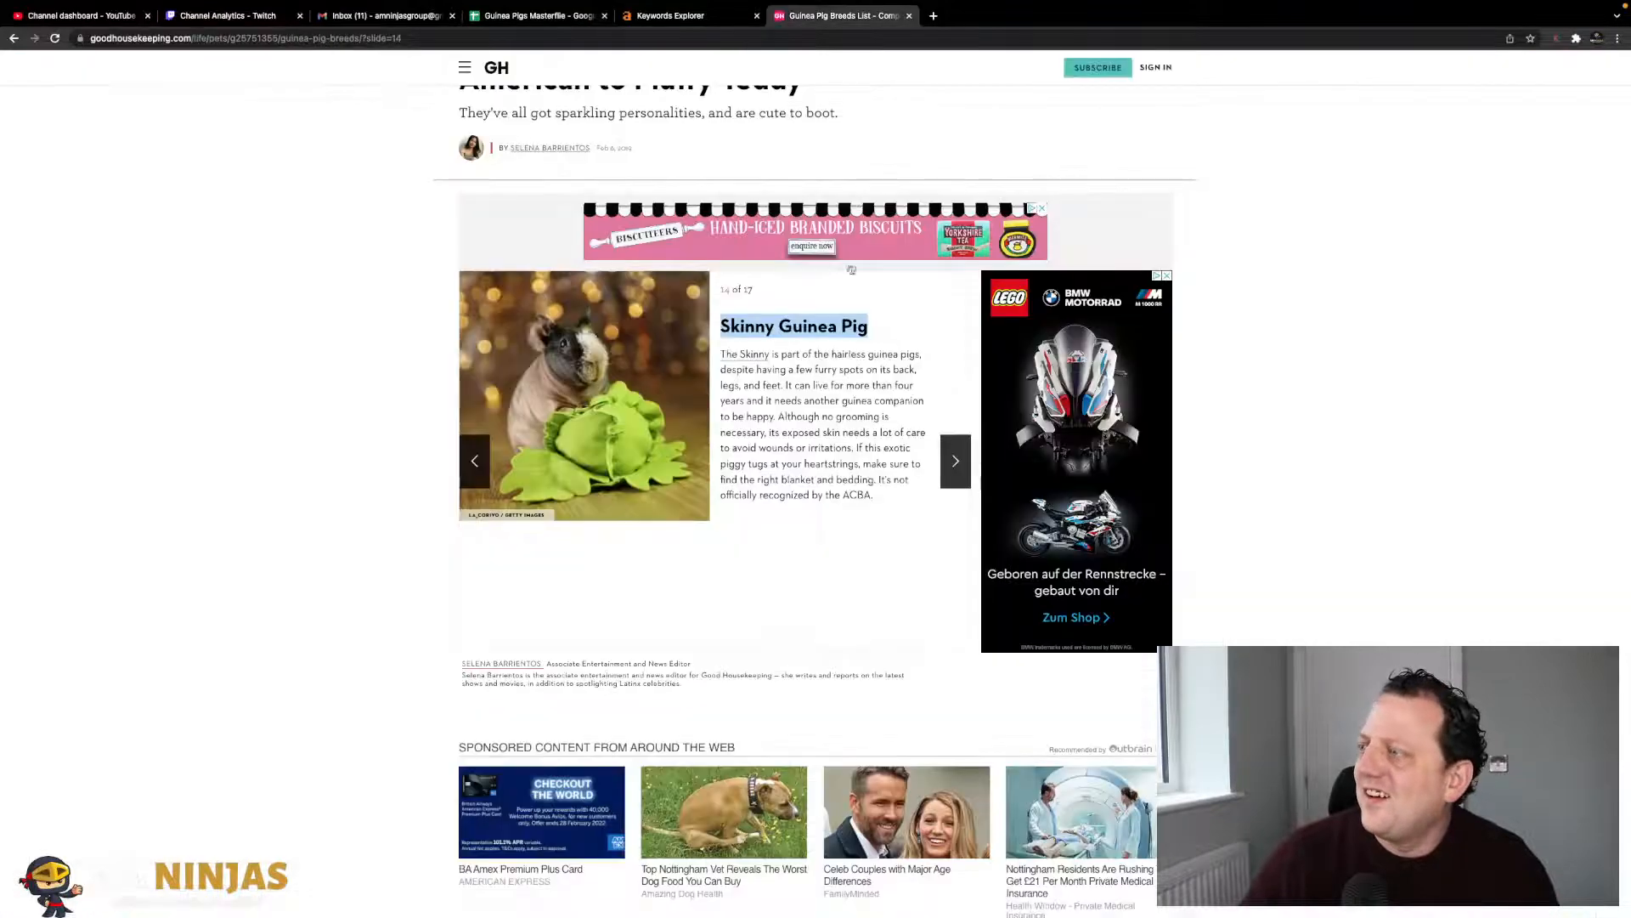
{"action": "left_click", "coordinate": [956, 462]}
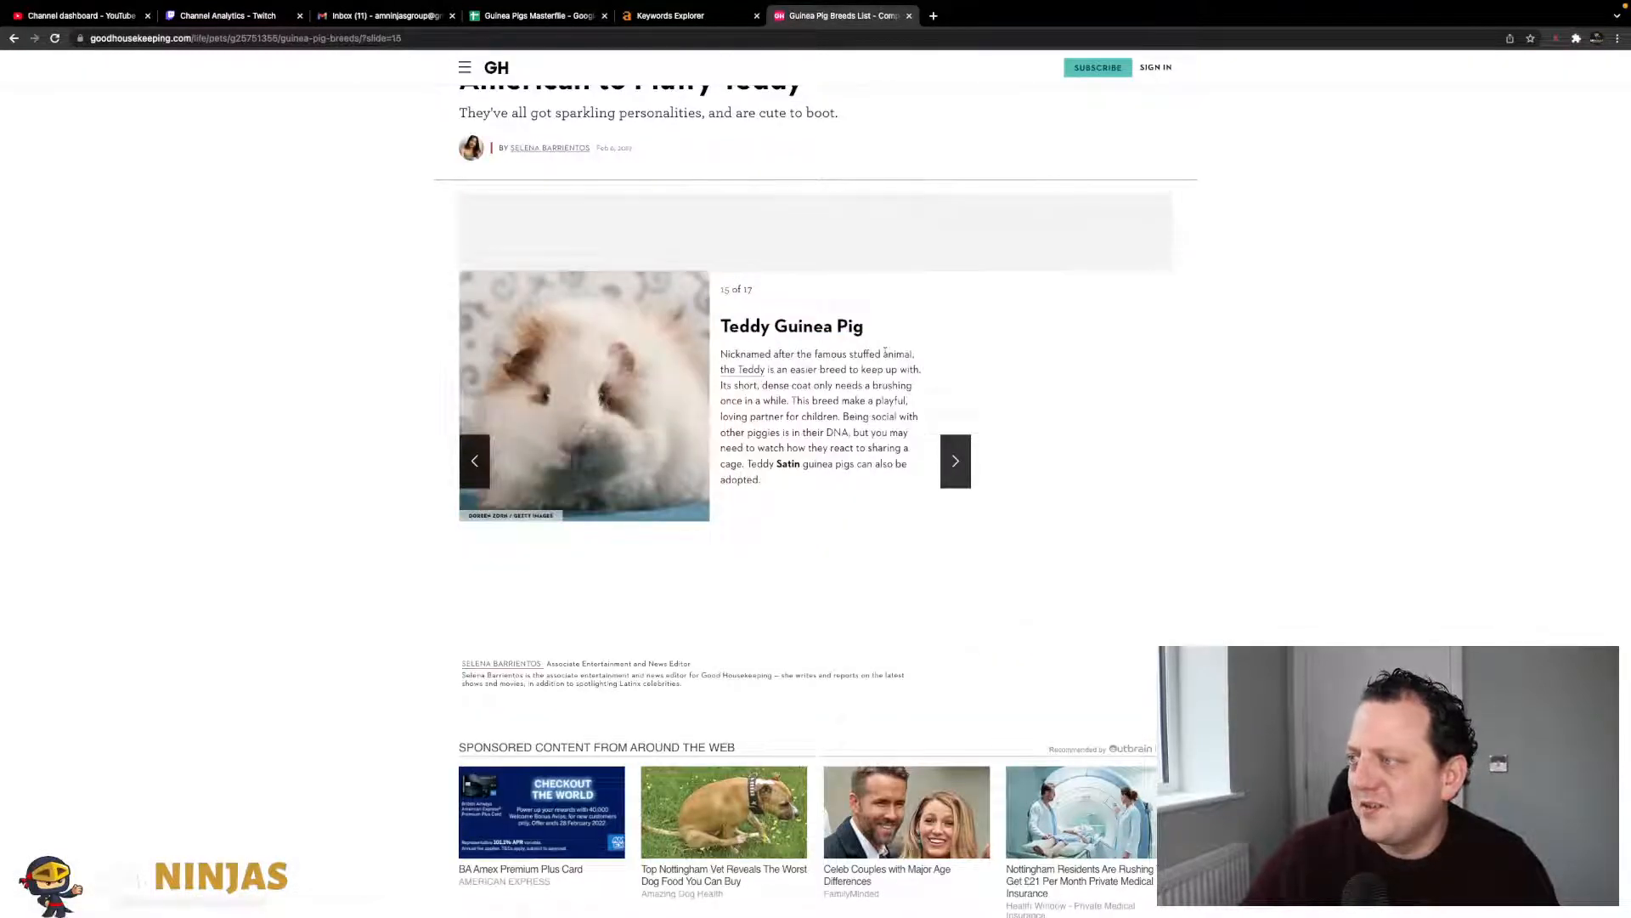
{"action": "left_click_drag", "start_coordinate": [865, 327], "coordinate": [721, 327]}
{"action": "key", "text": "ctrl+c"}
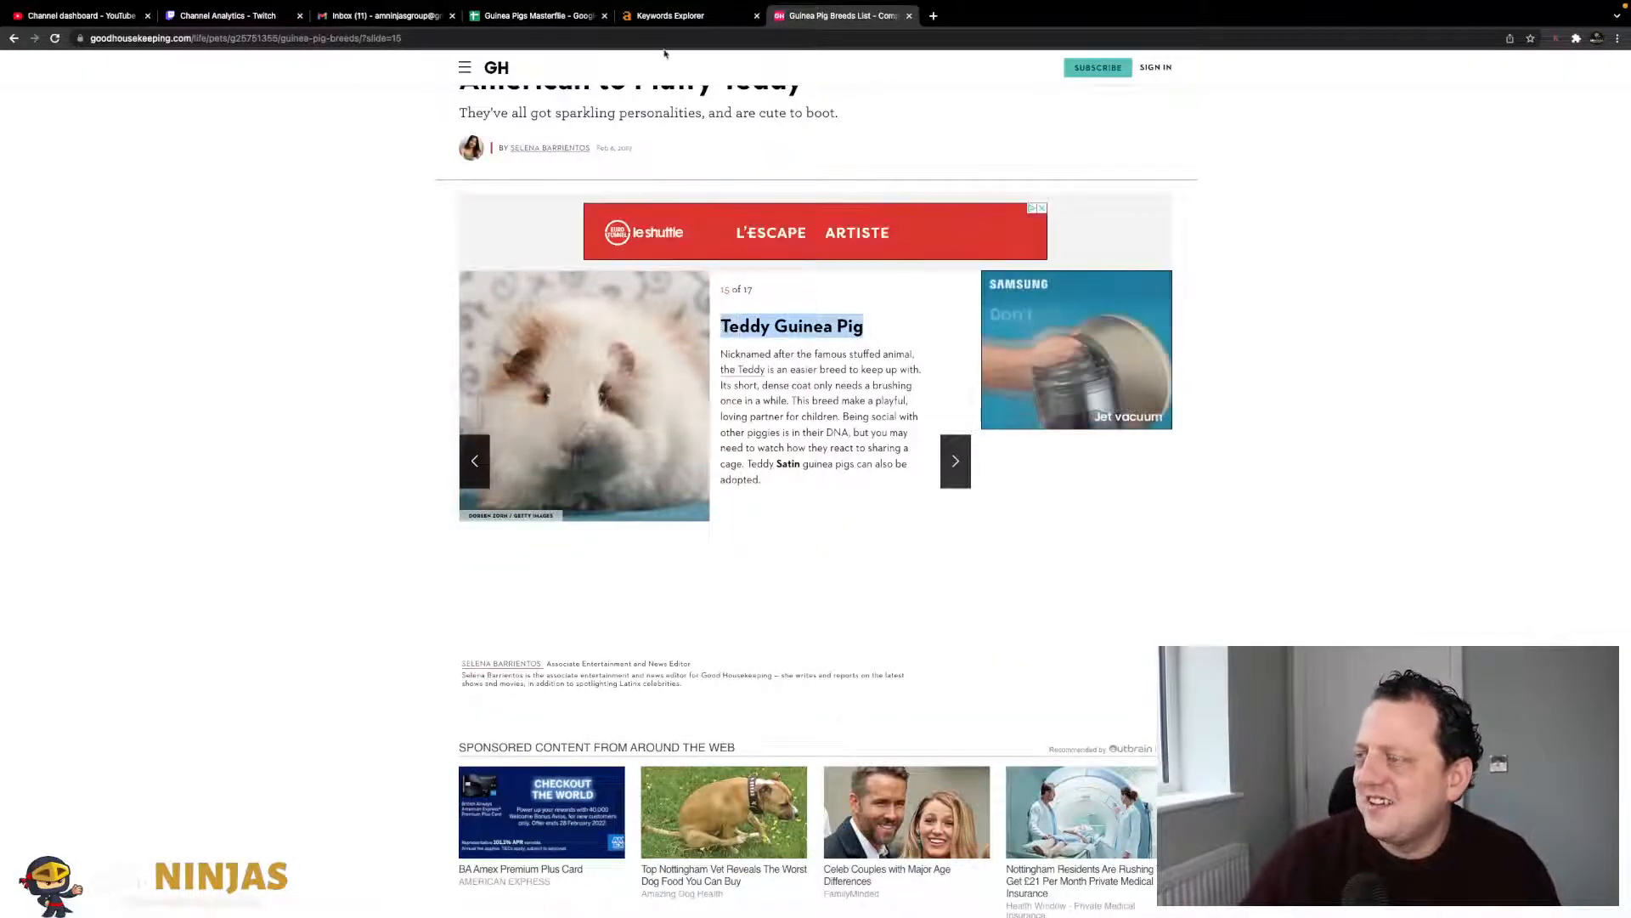
{"action": "left_click", "coordinate": [552, 16]}
{"action": "left_click", "coordinate": [123, 739]}
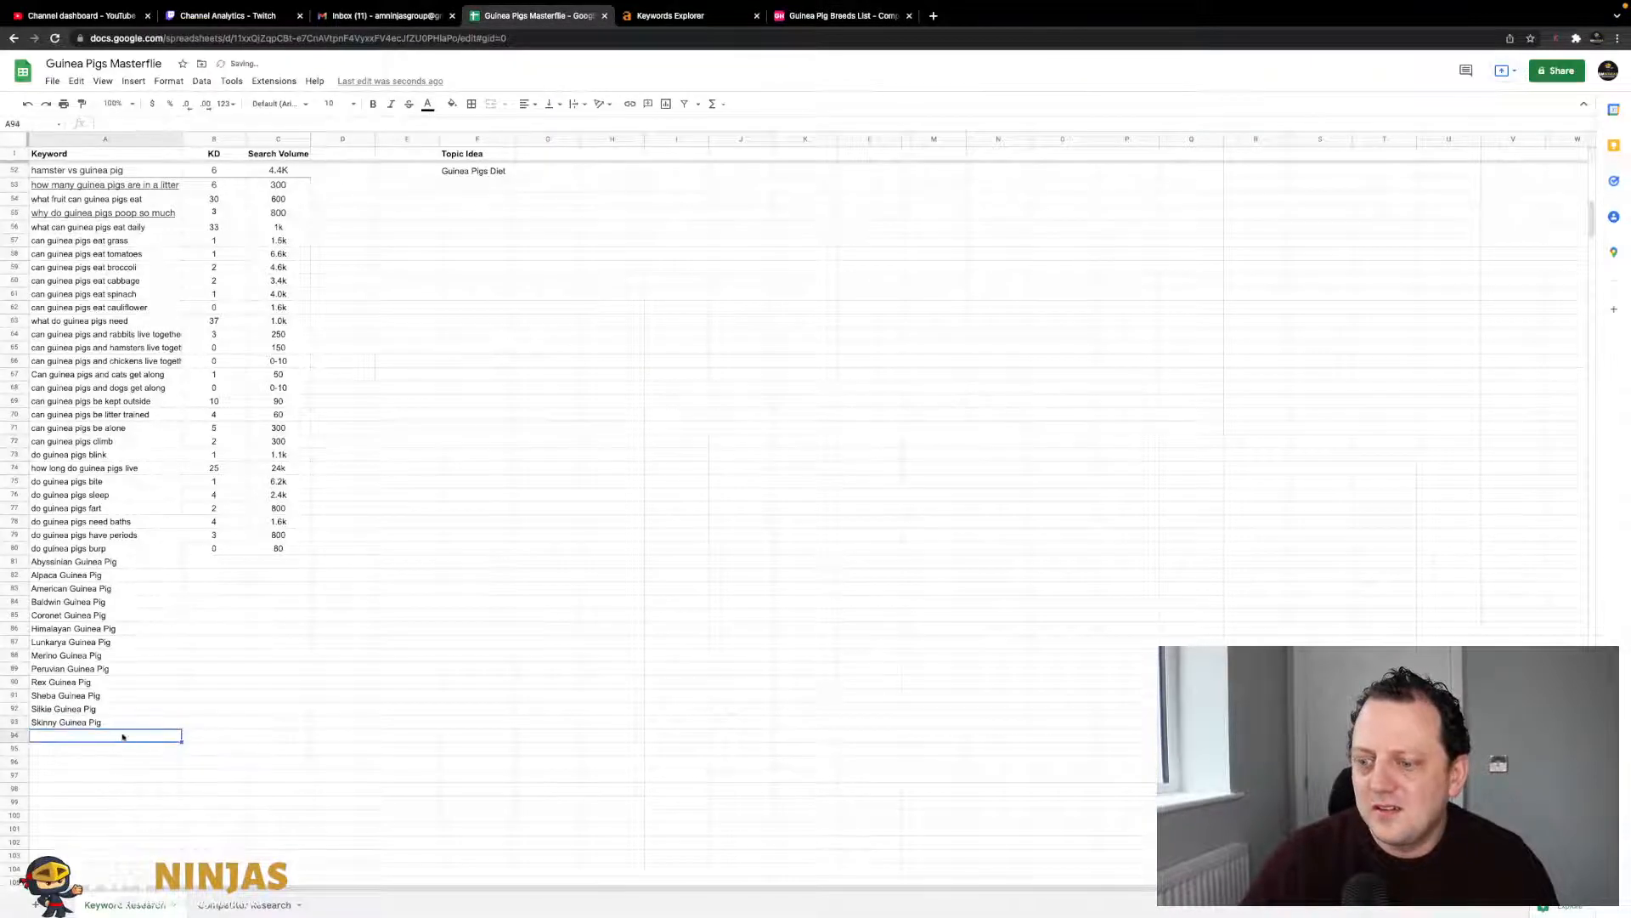
{"action": "key", "text": "ctrl+v"}
{"action": "scroll", "coordinate": [314, 449], "scroll_direction": "down", "scroll_amount": 2}
{"action": "left_click", "coordinate": [402, 495]}
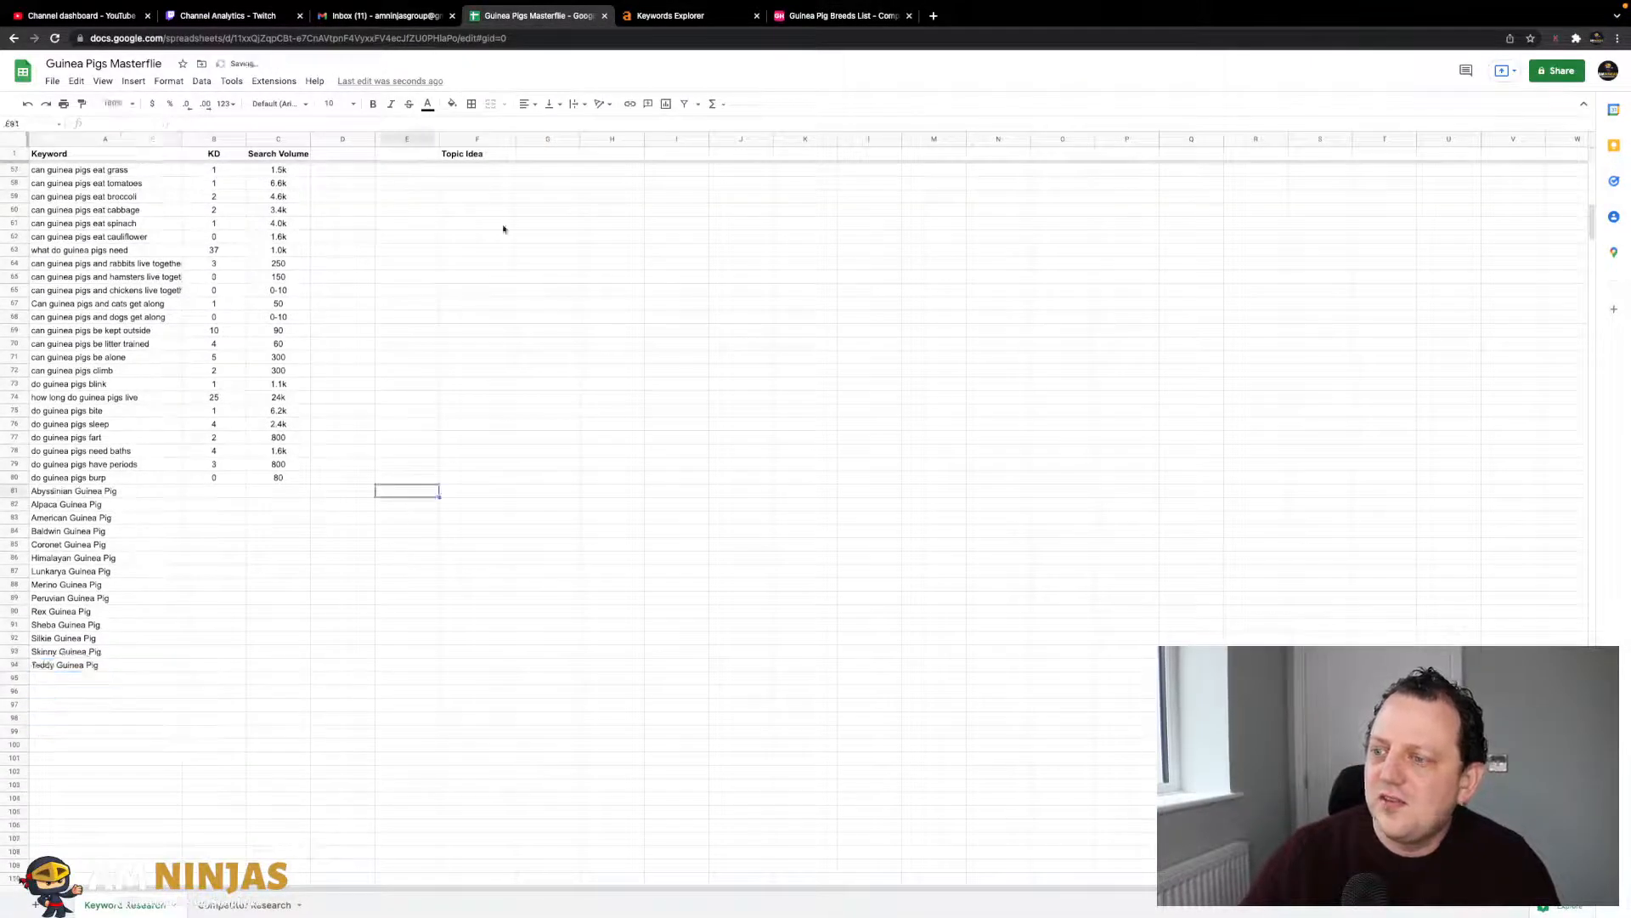
{"action": "left_click", "coordinate": [679, 17]}
- Finish the breed list with Texel and White Crested Guinea Pig in A95 and A96
{"action": "left_click", "coordinate": [841, 15]}
{"action": "left_click", "coordinate": [955, 461]}
{"action": "left_click_drag", "start_coordinate": [856, 328], "coordinate": [720, 326]}
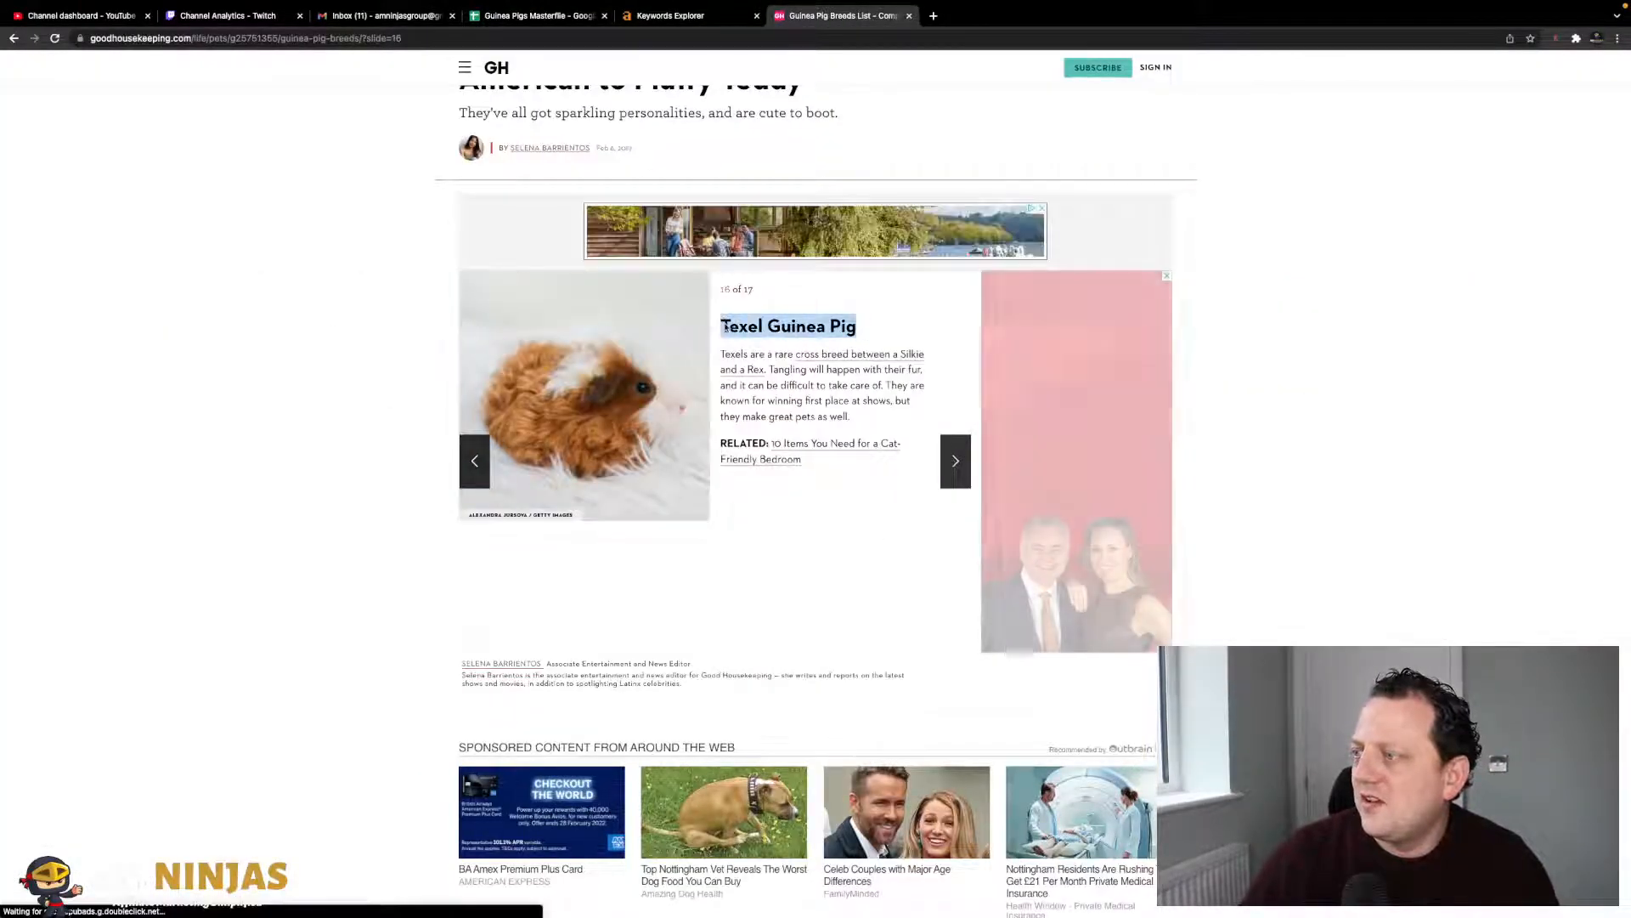
{"action": "left_click", "coordinate": [536, 18]}
{"action": "left_click", "coordinate": [76, 678]}
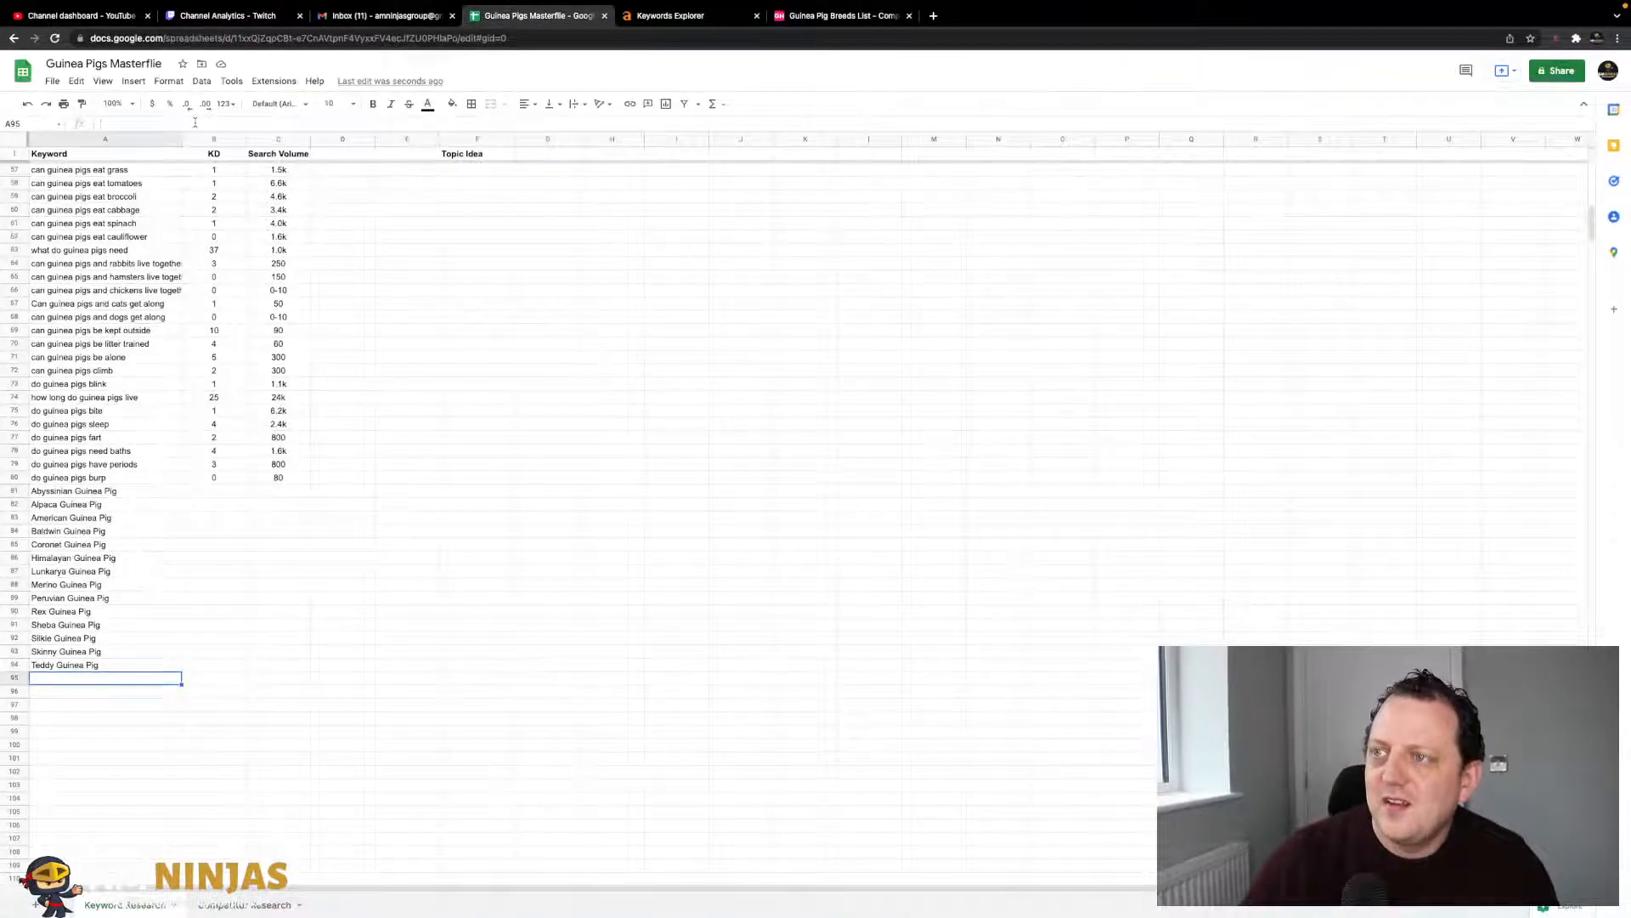
{"action": "left_click", "coordinate": [813, 17]}
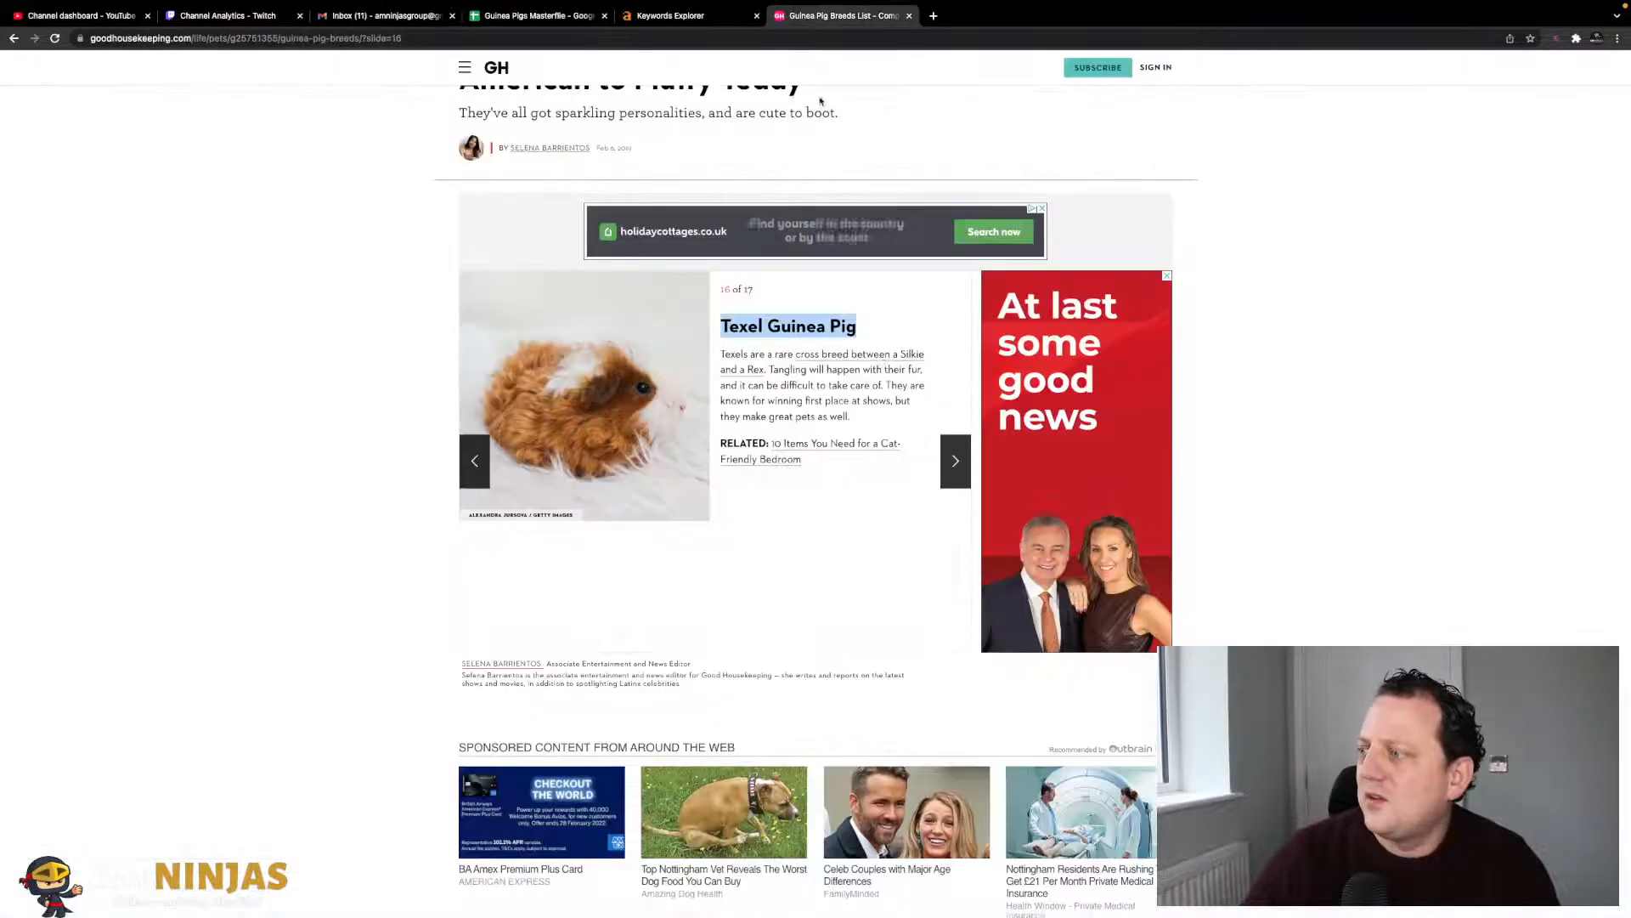
{"action": "left_click", "coordinate": [944, 459]}
{"action": "left_click_drag", "start_coordinate": [767, 357], "coordinate": [724, 315]}
{"action": "key", "text": "super+c"}
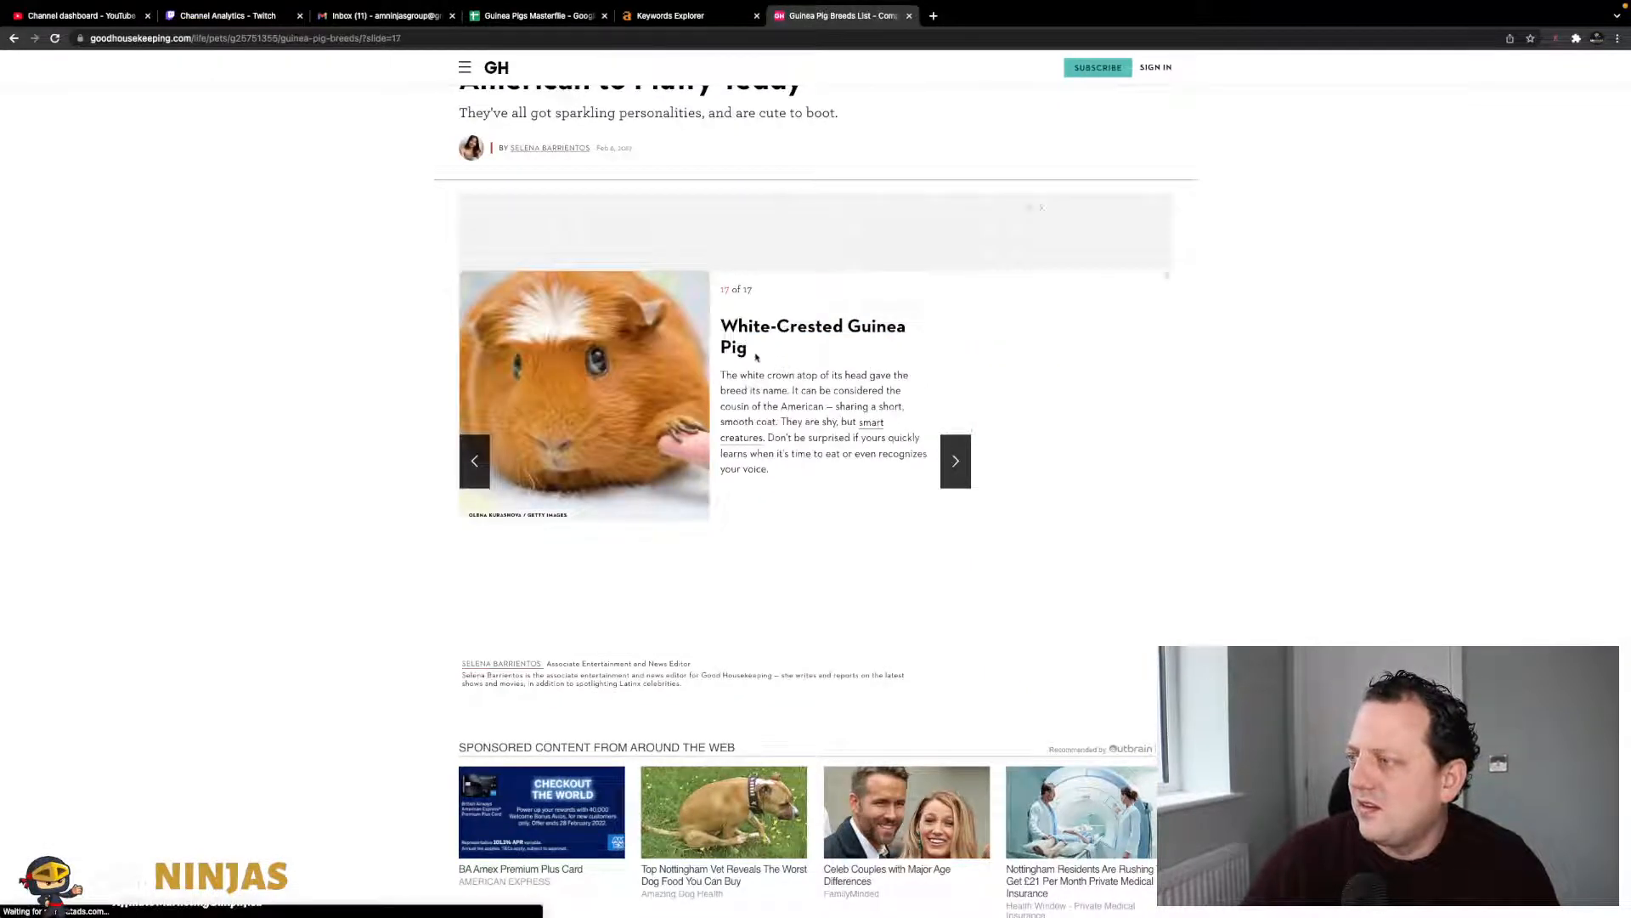
{"action": "left_click", "coordinate": [675, 15]}
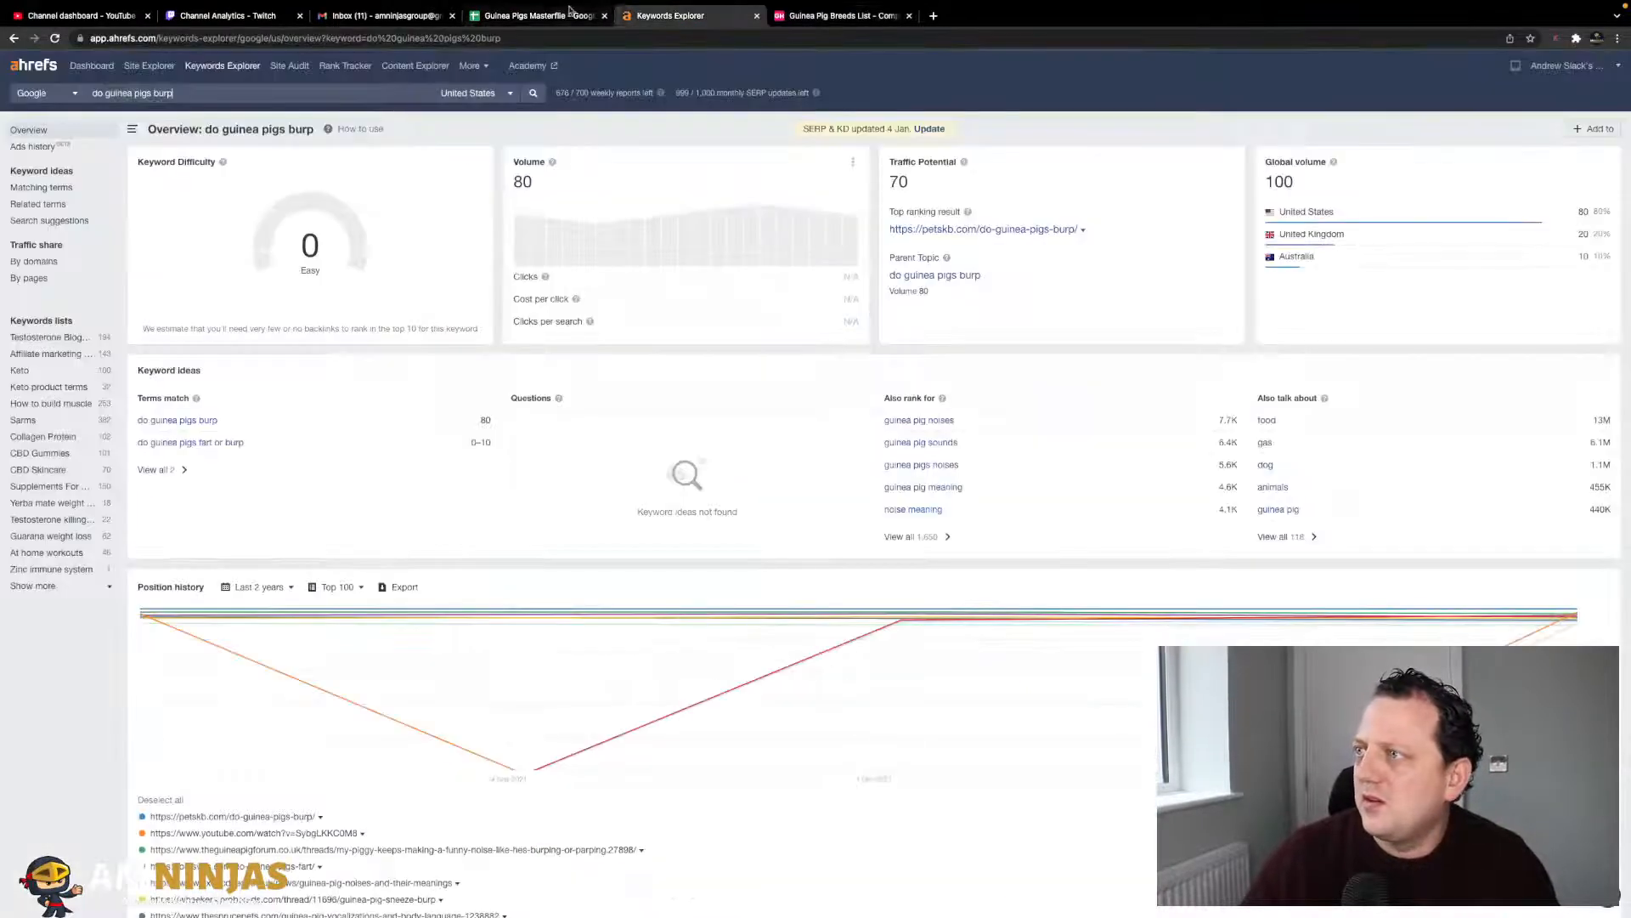
{"action": "left_click", "coordinate": [550, 10]}
{"action": "left_click", "coordinate": [134, 691]}
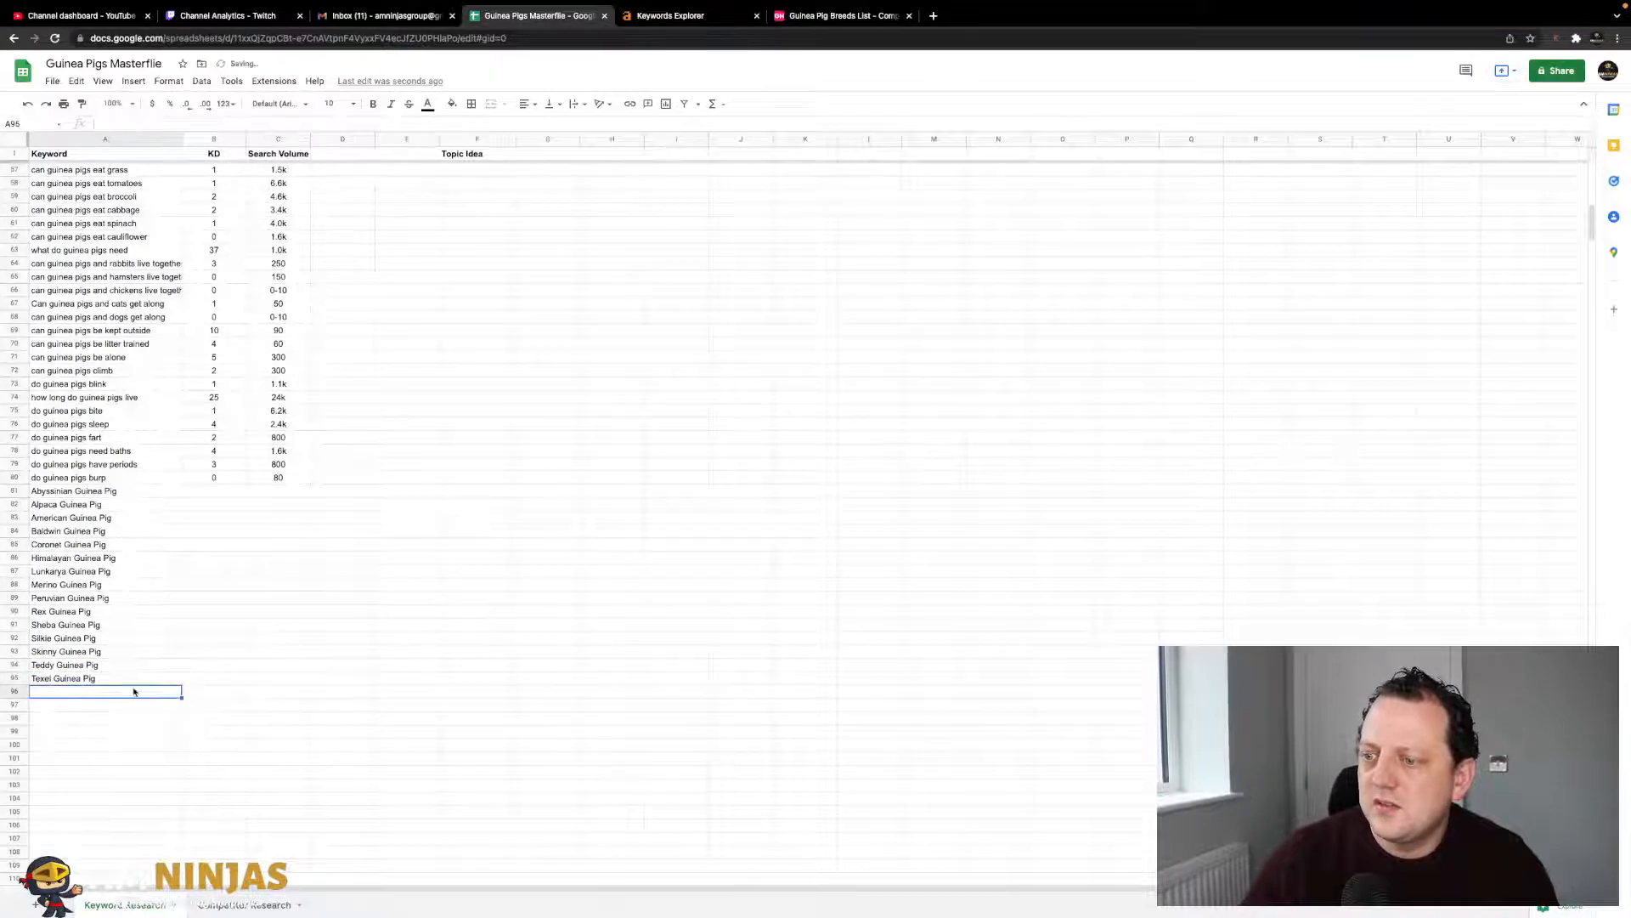
{"action": "type", "text": "White Crested Guinea Pig"}
{"action": "left_click", "coordinate": [310, 481]}
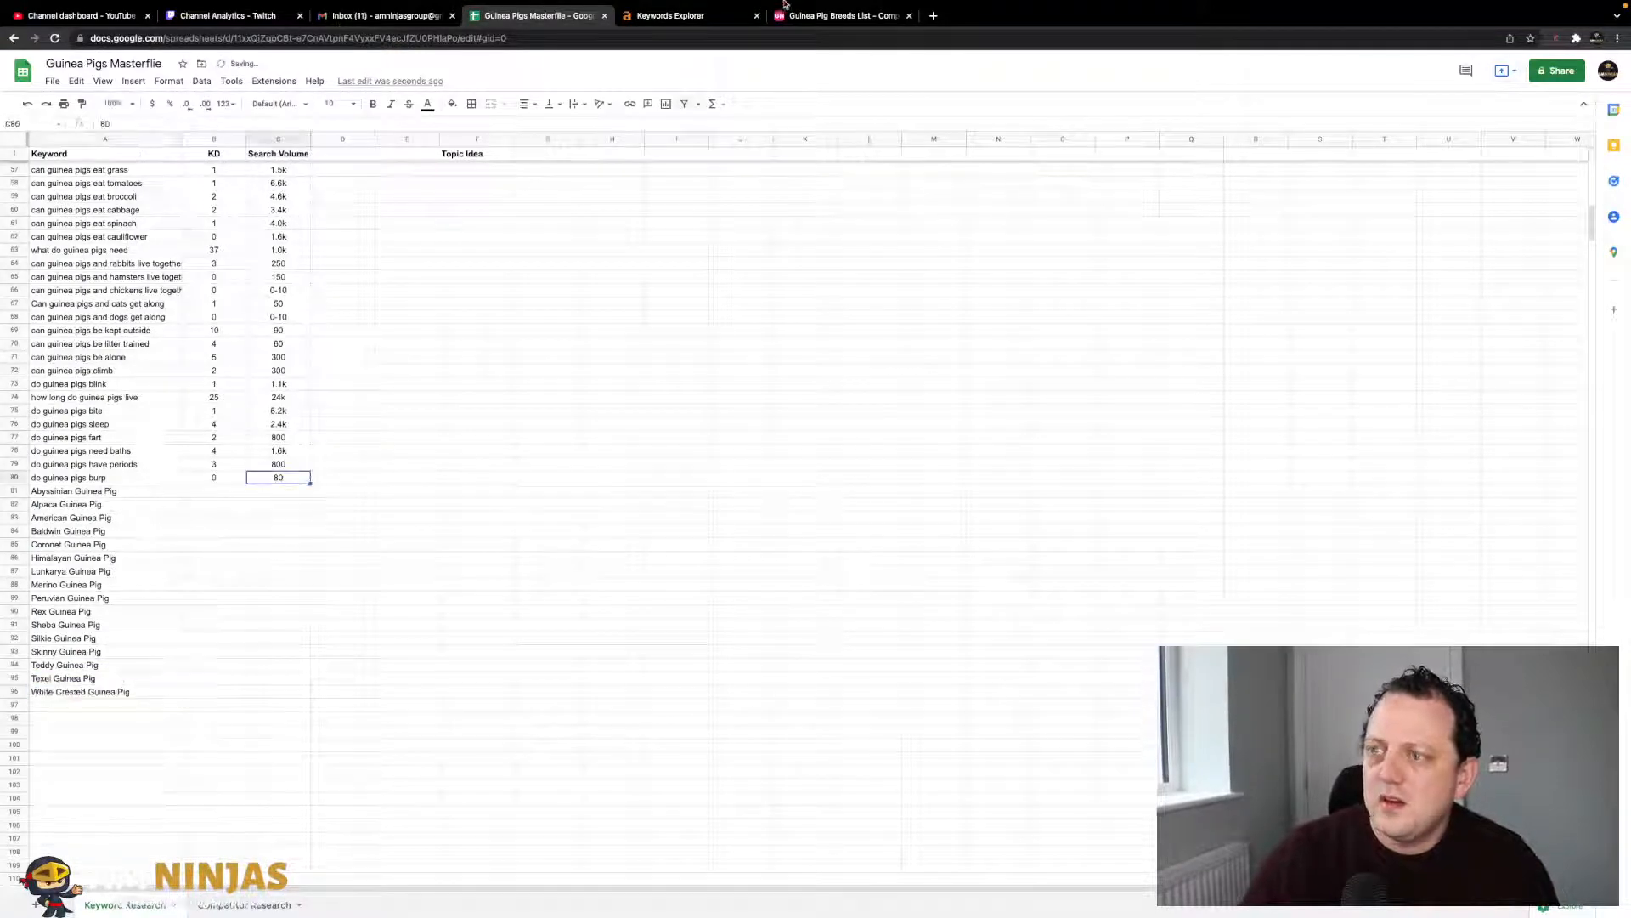
{"action": "left_click", "coordinate": [706, 53]}
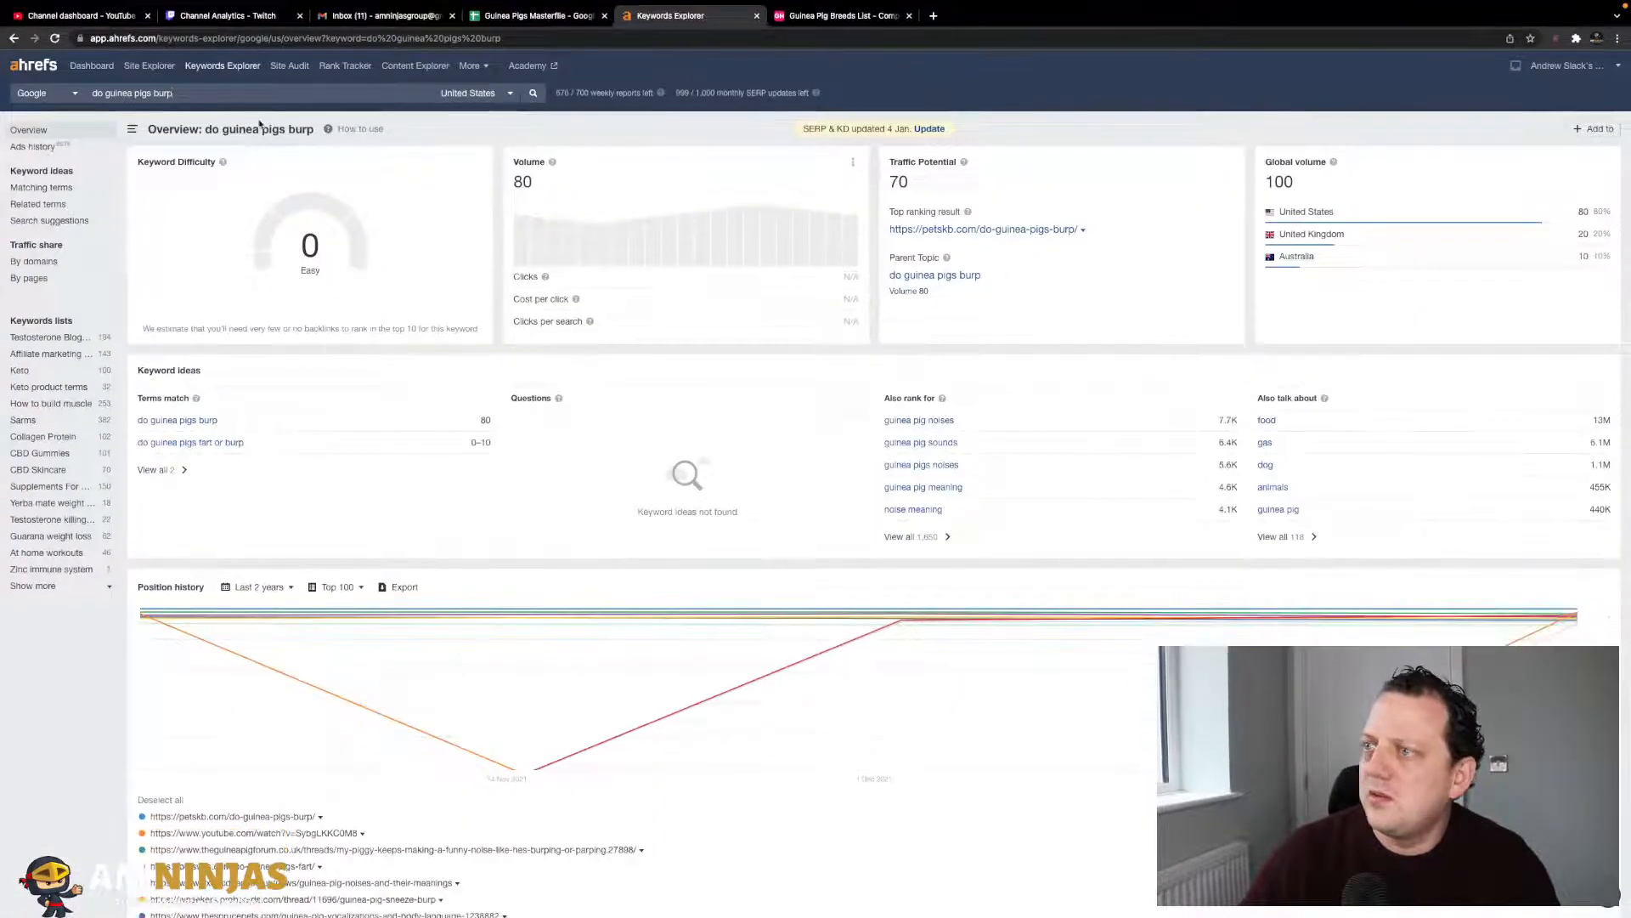
- Search Ahrefs for white crested guinea pig and replace A96 with the unhyphenated keyword
{"action": "triple_click", "coordinate": [252, 90]}
{"action": "key", "text": "super+v"}
{"action": "key", "text": "Return"}
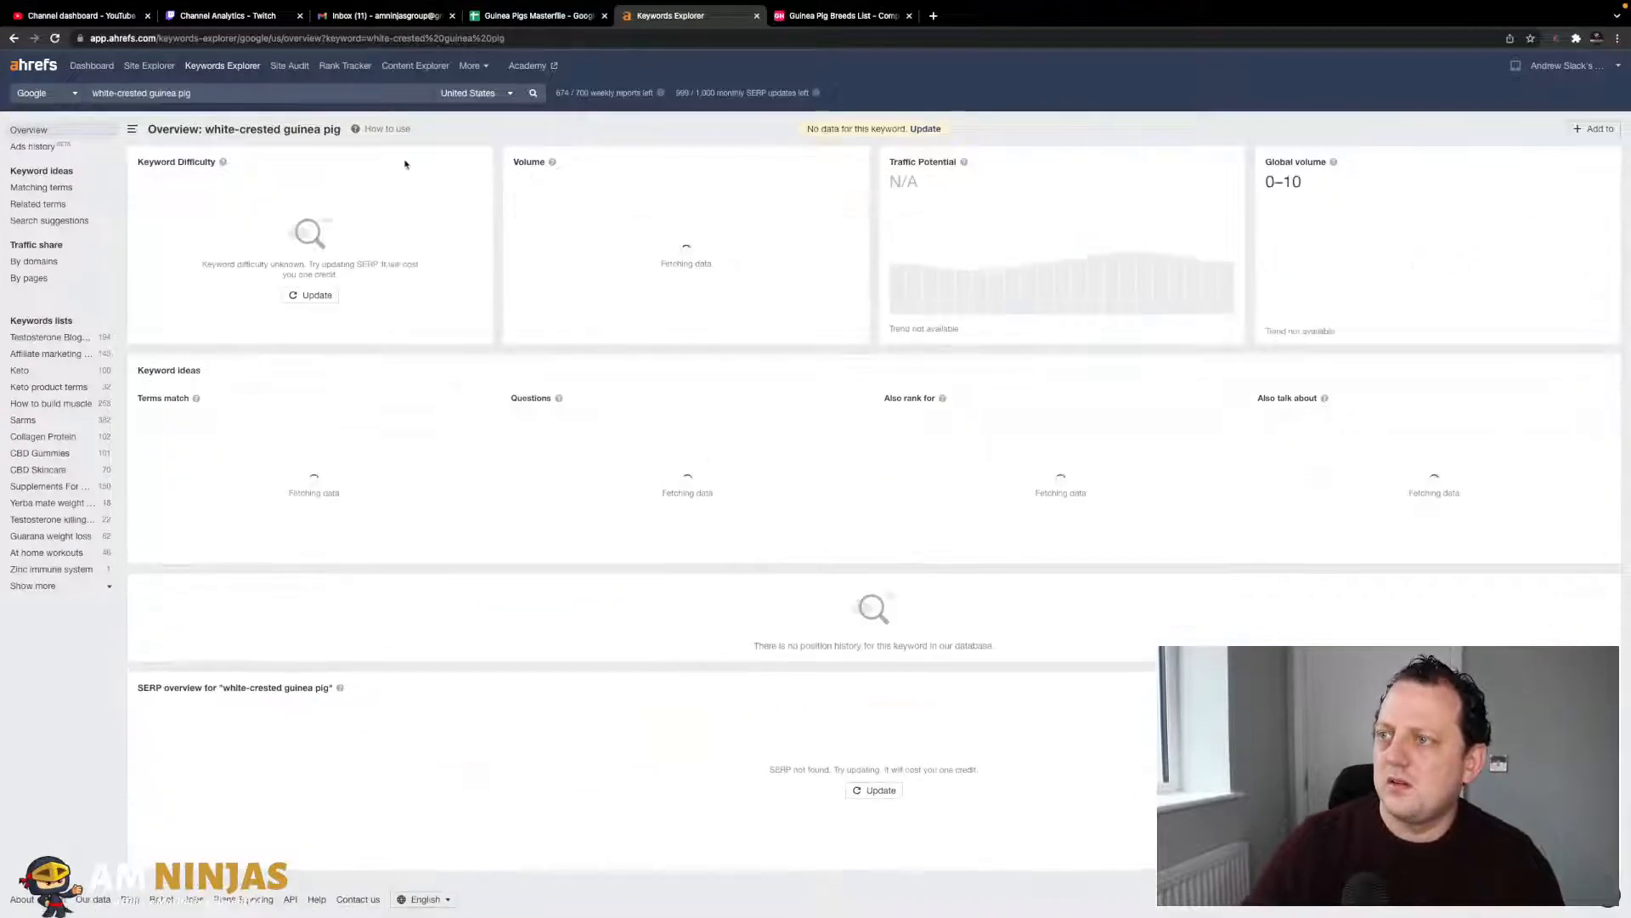
{"action": "left_click", "coordinate": [166, 420]}
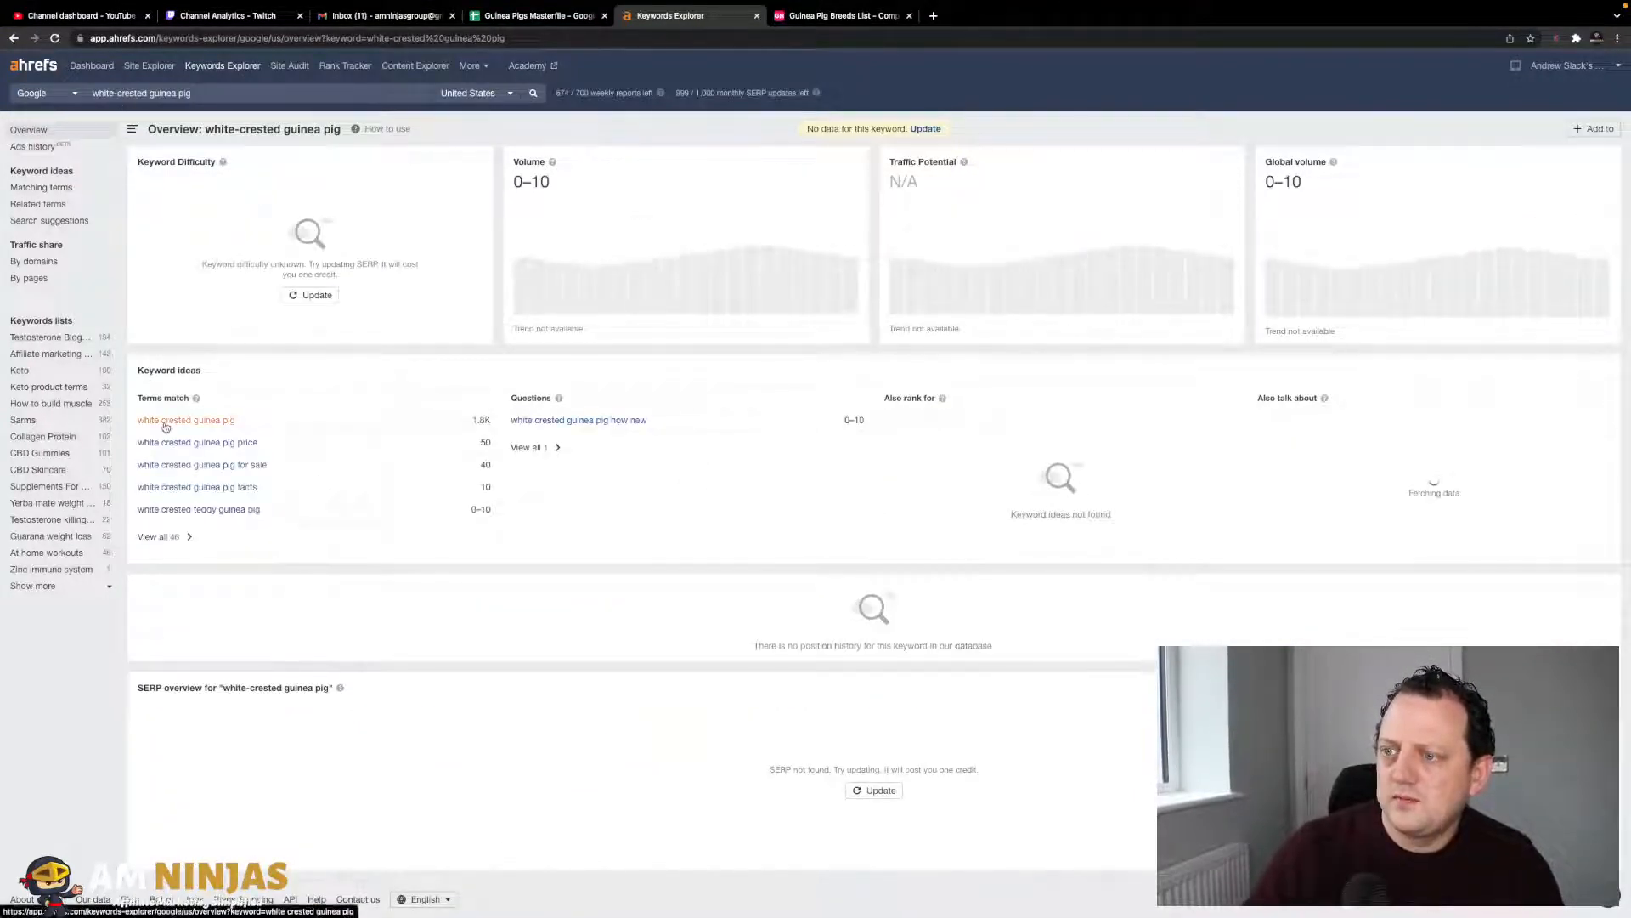
{"action": "triple_click", "coordinate": [183, 93]}
{"action": "key", "text": "ctrl+c"}
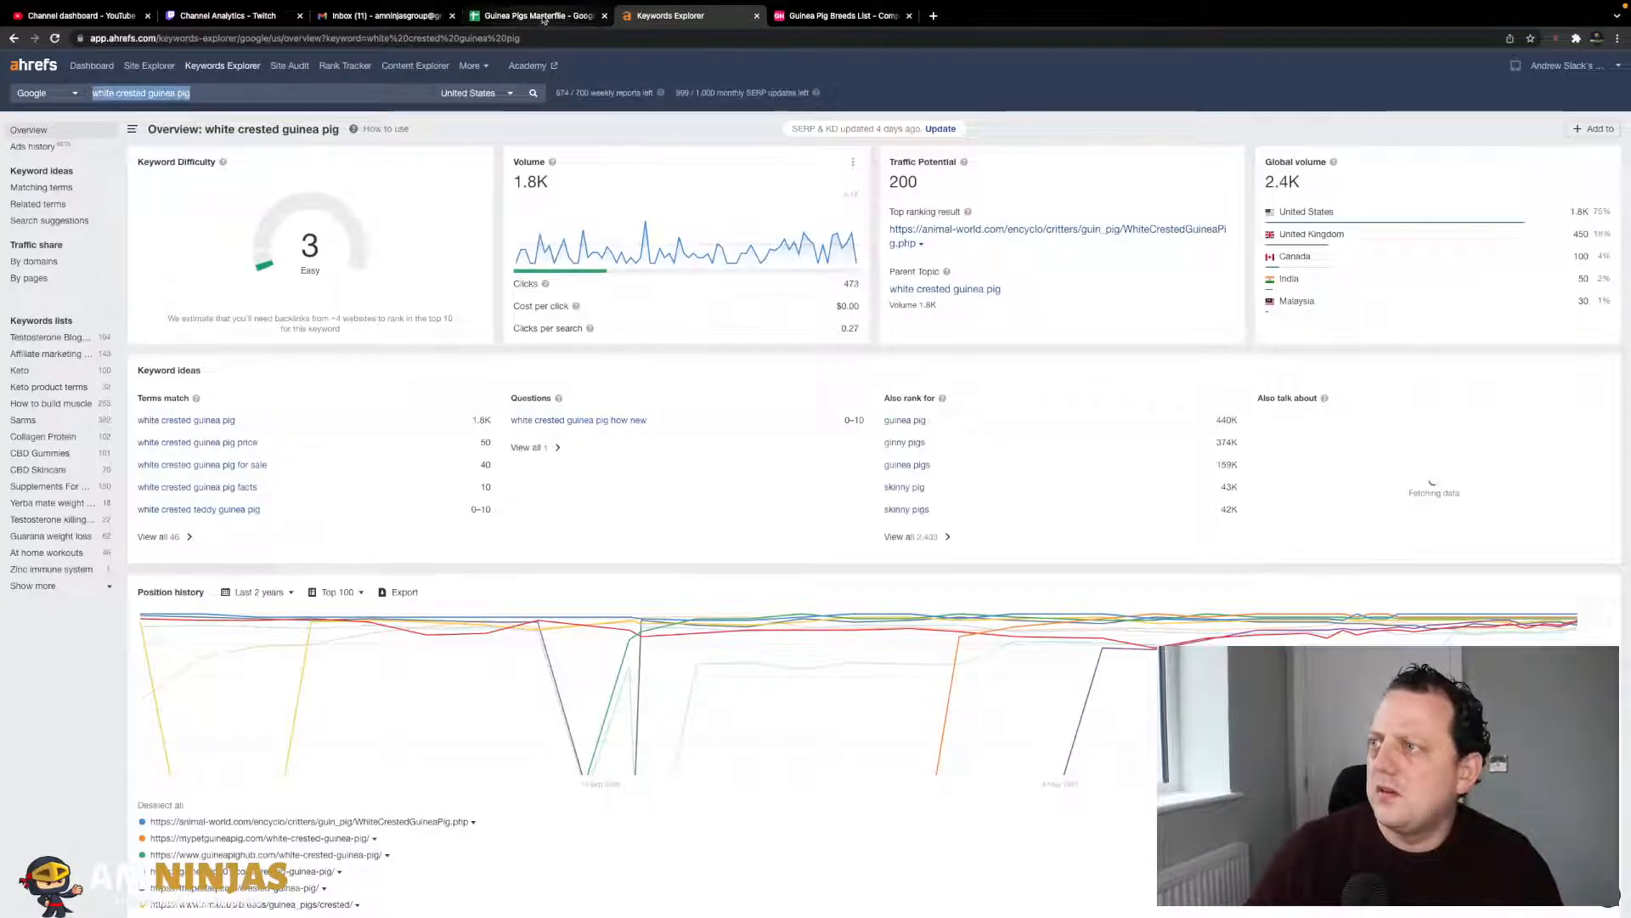
{"action": "left_click", "coordinate": [543, 17]}
{"action": "left_click", "coordinate": [51, 690]}
{"action": "key", "text": "ctrl+v"}
{"action": "left_click", "coordinate": [194, 654]}
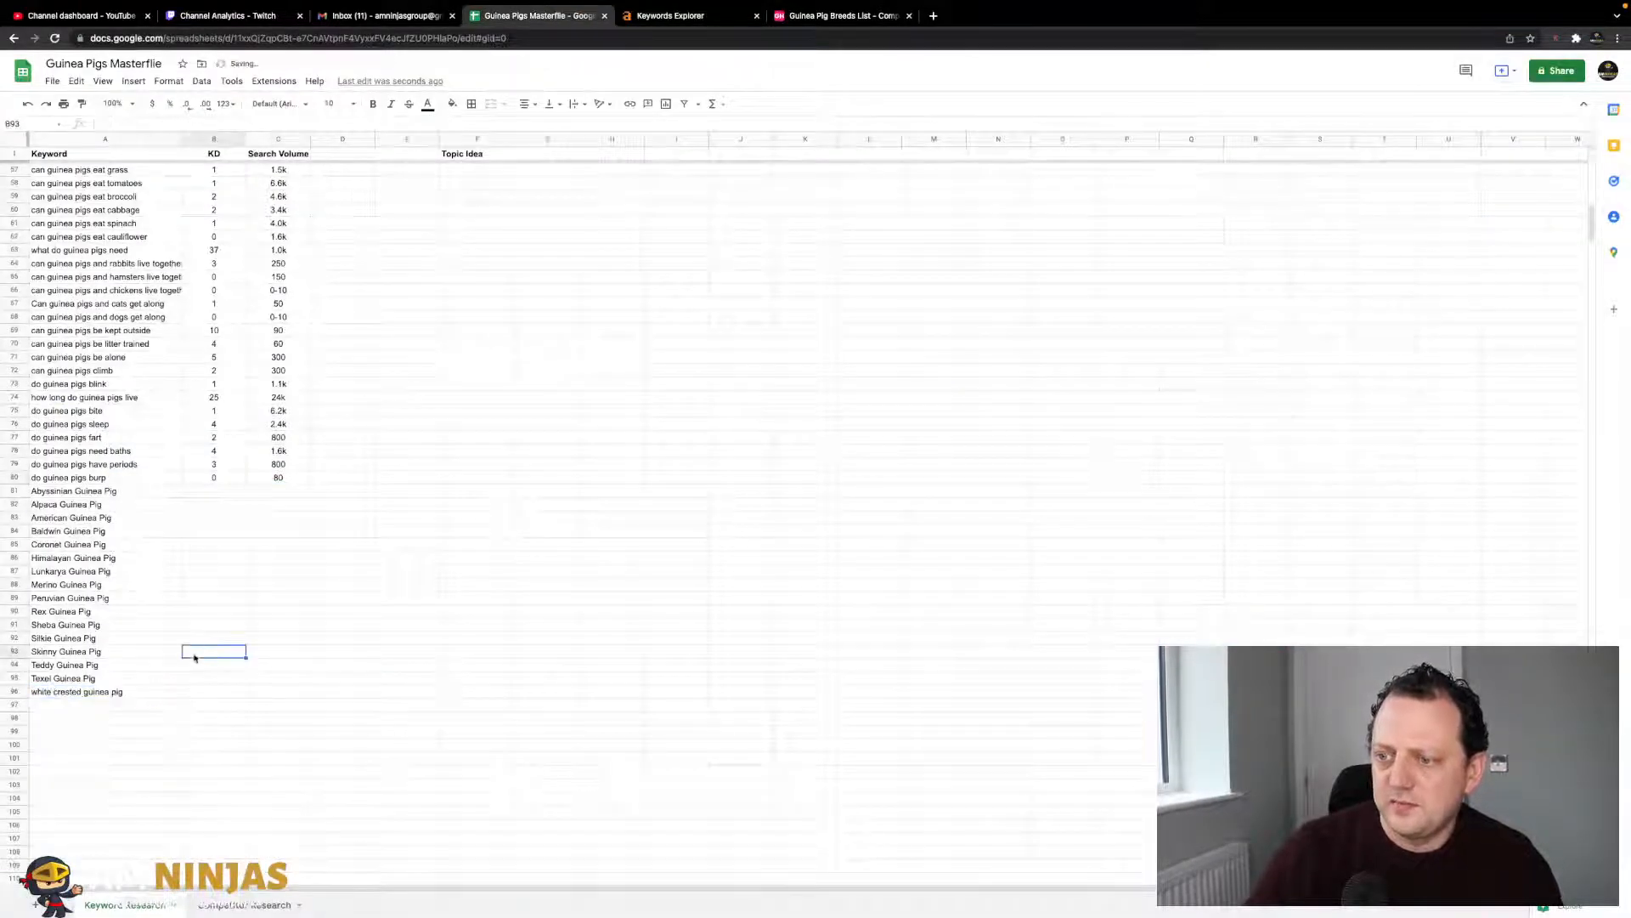
- Record KD 3 and search volume 1.8k for white crested guinea pig
{"action": "mouse_move", "coordinate": [797, 4]}
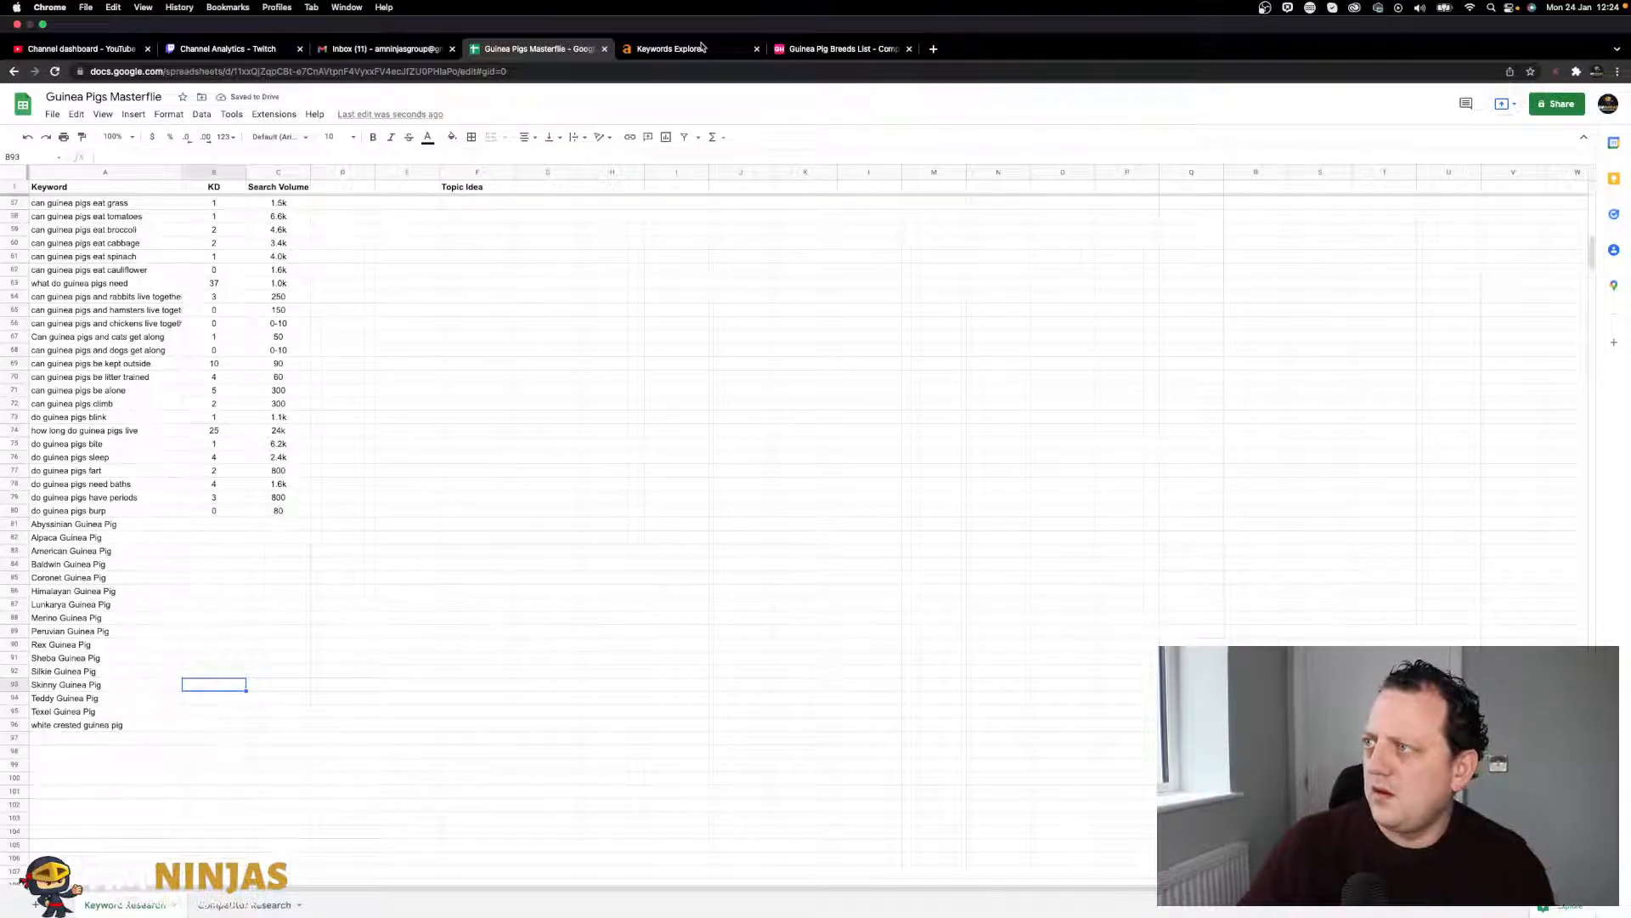
{"action": "left_click", "coordinate": [702, 47]}
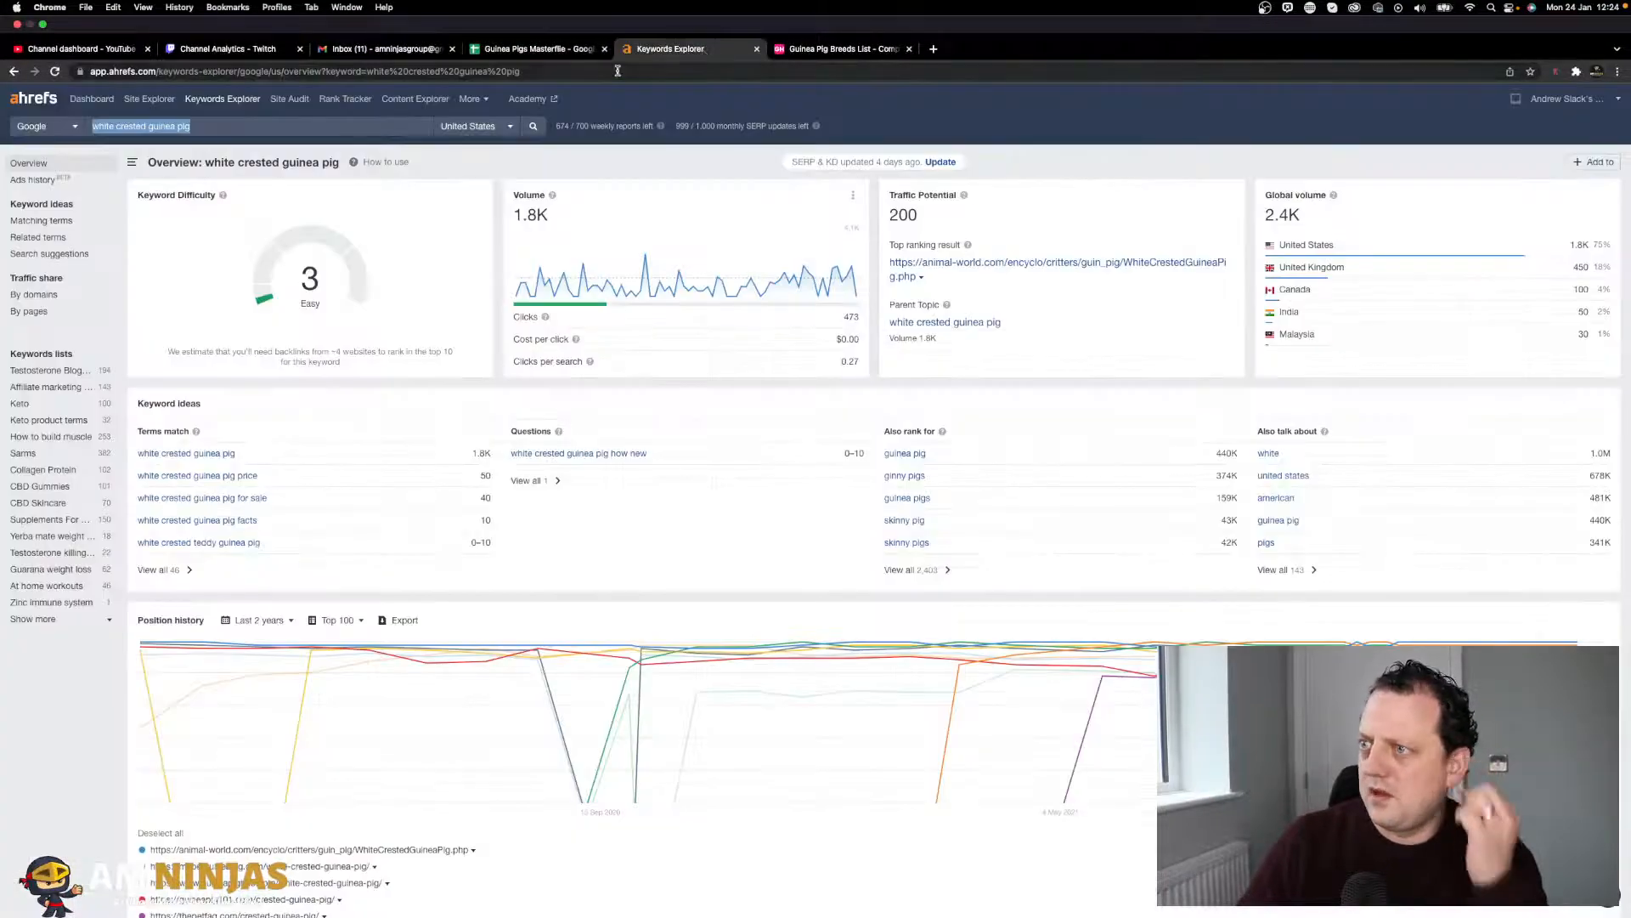
{"action": "left_click", "coordinate": [534, 48]}
{"action": "left_click", "coordinate": [206, 695]}
{"action": "type", "text": "3"}
{"action": "key", "text": "Tab"}
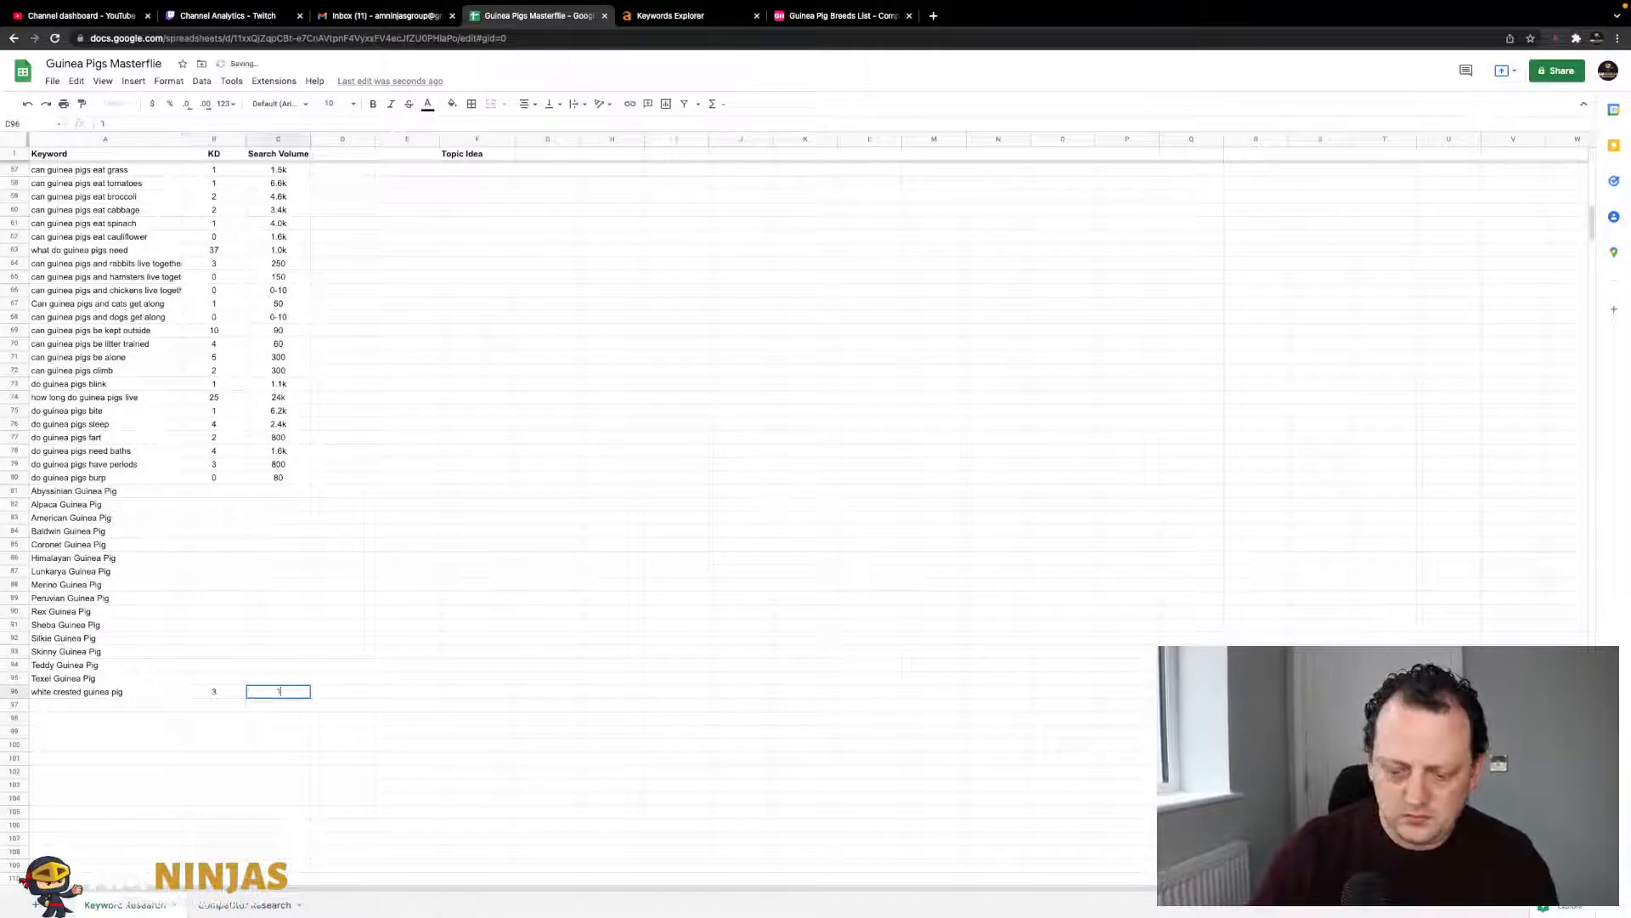
{"action": "type", "text": "1.8k"}
{"action": "key", "text": "Up"}
- Look up Abyssinian Guinea Pig in Ahrefs and log KD 10 and volume 16k
{"action": "left_click", "coordinate": [145, 505]}
{"action": "left_click", "coordinate": [145, 496]}
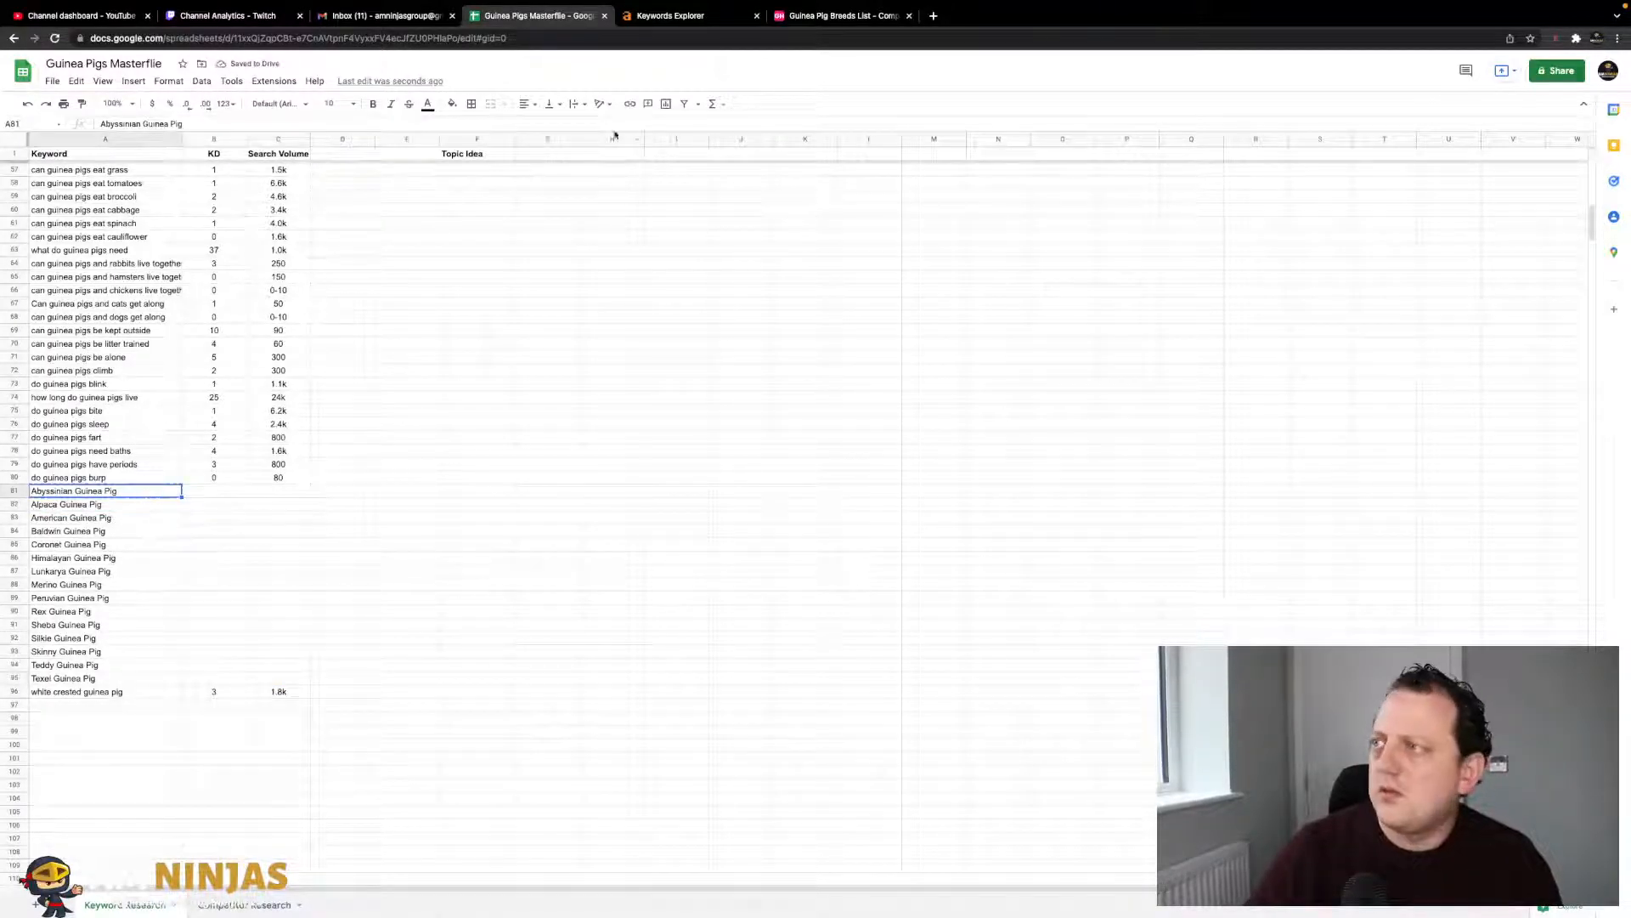
{"action": "left_click", "coordinate": [678, 23]}
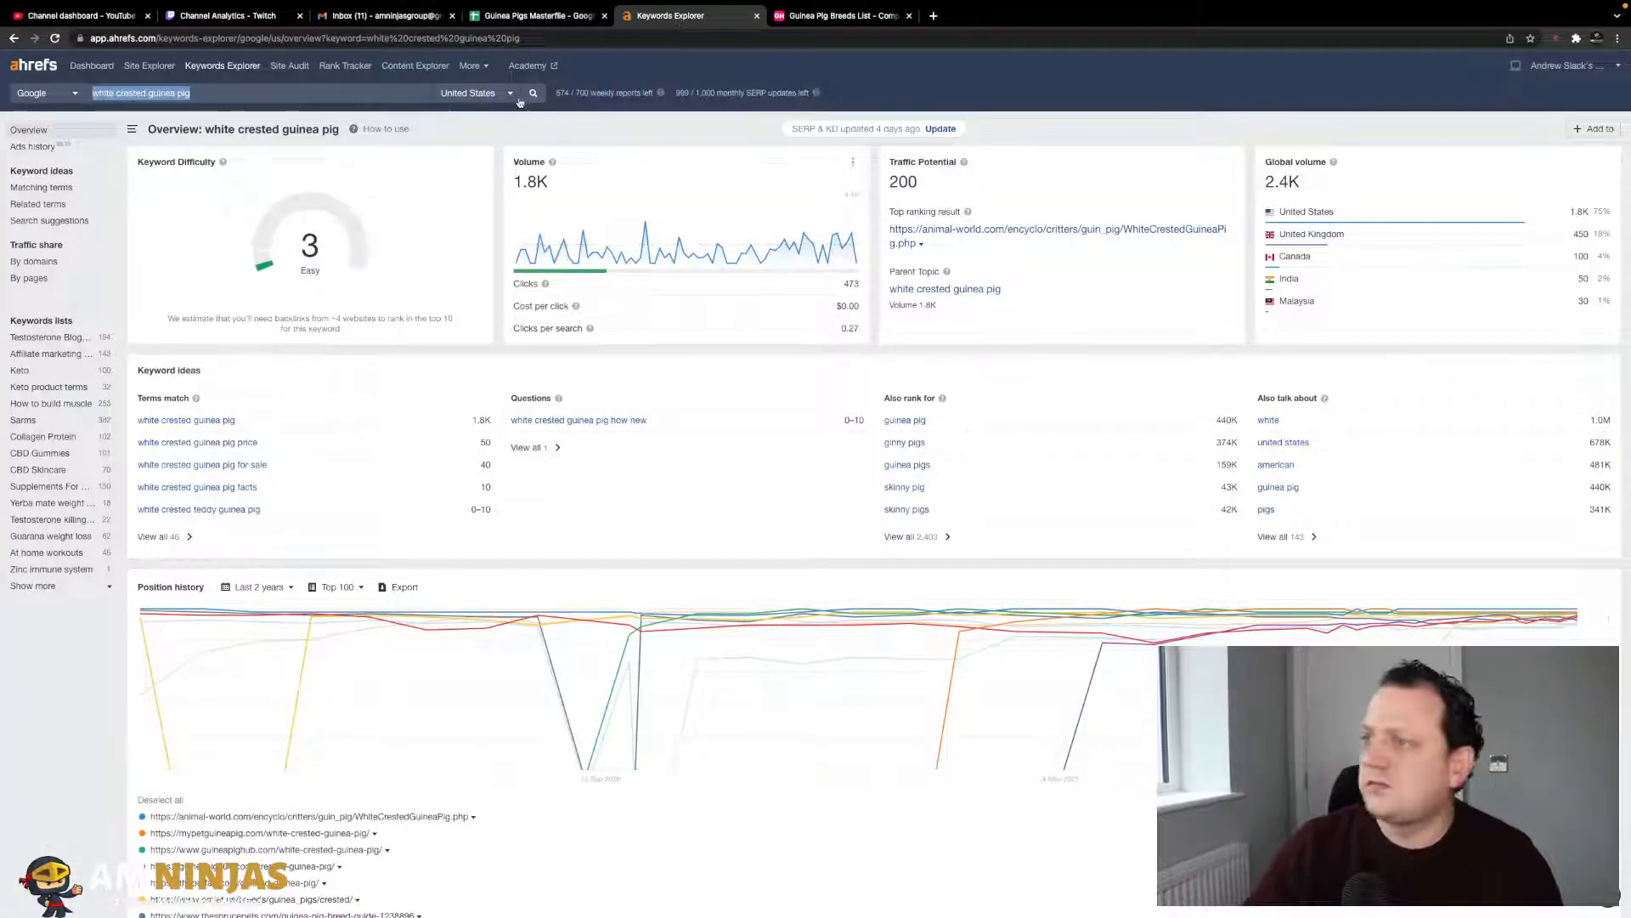
{"action": "type", "text": "Abyssinian Guinea Pig"}
{"action": "key", "text": "Return"}
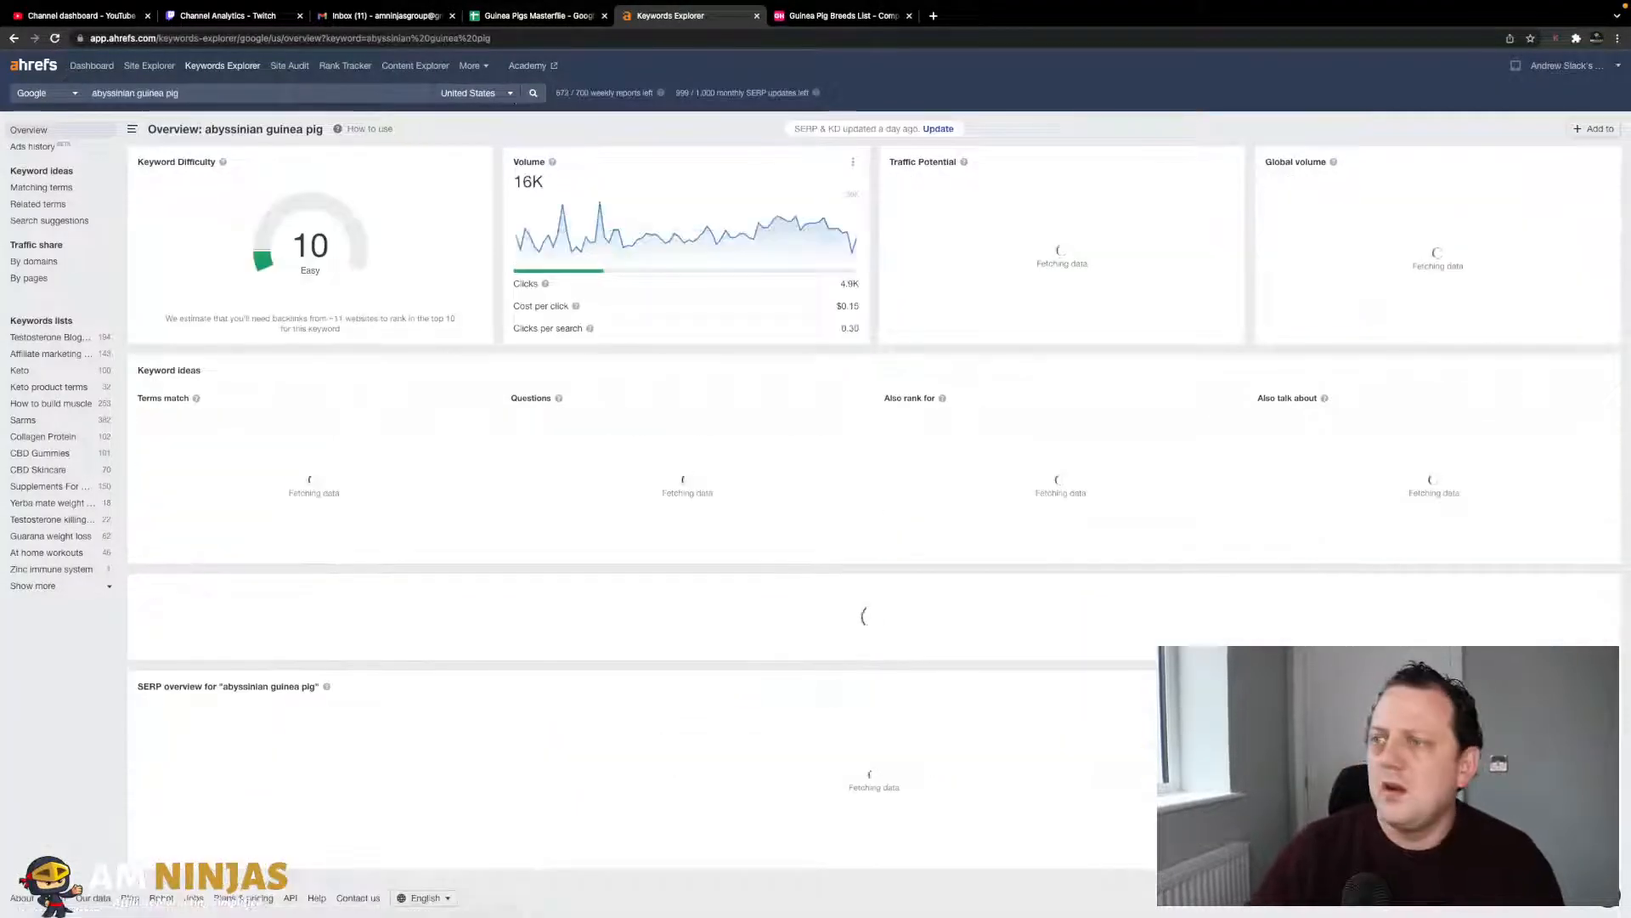
{"action": "left_click", "coordinate": [538, 17]}
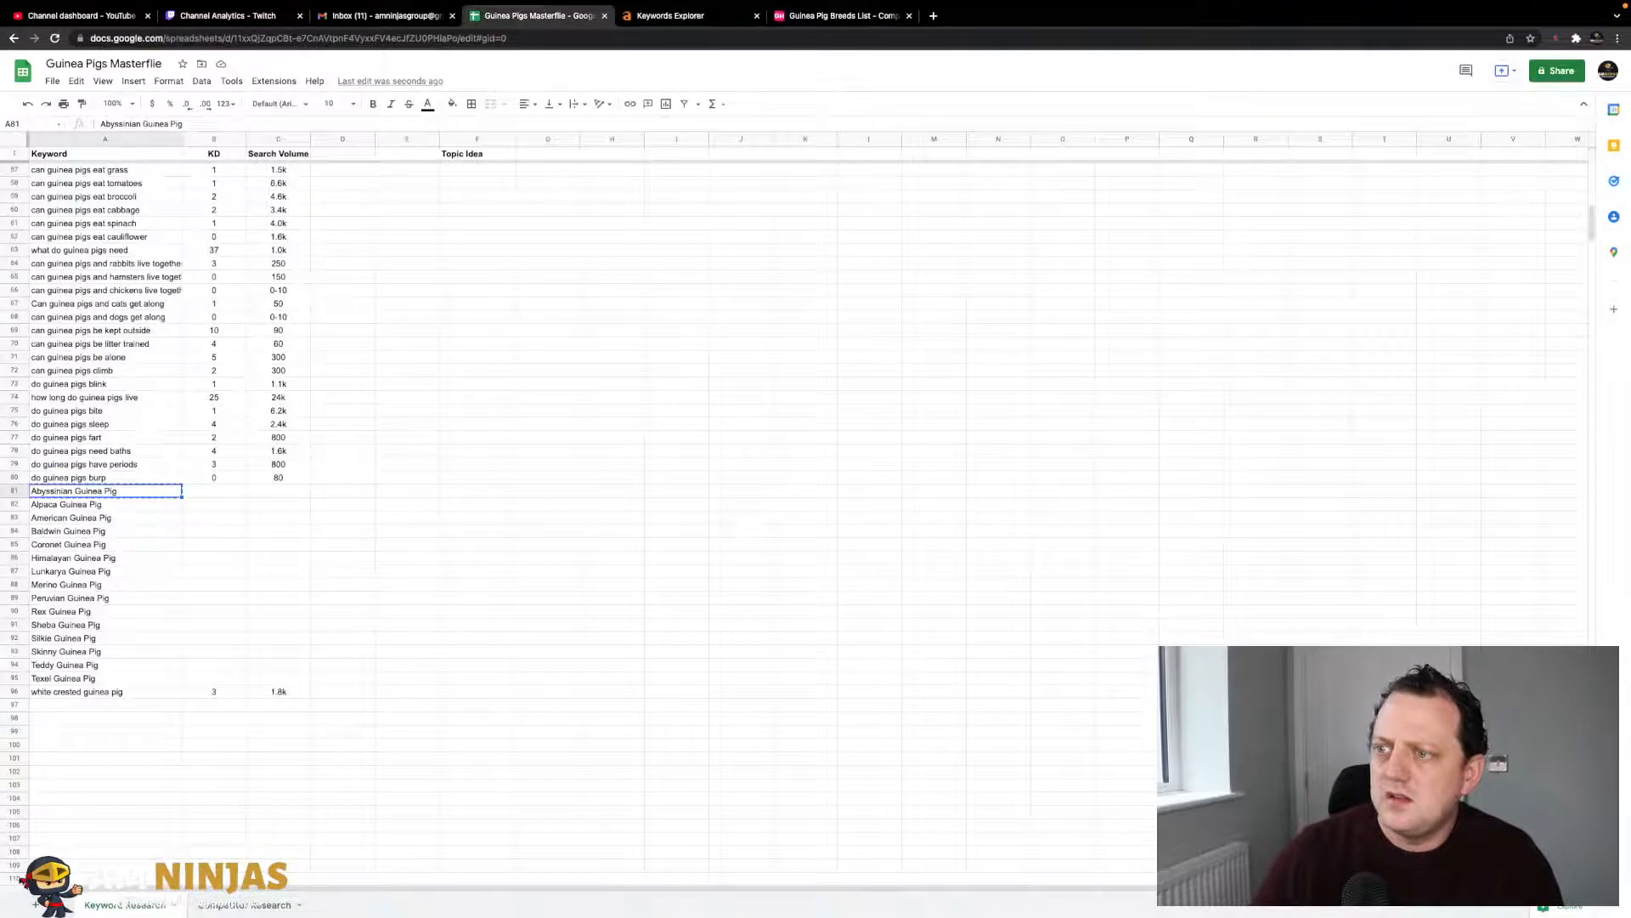
{"action": "key", "text": "Tab"}
{"action": "type", "text": "16"}
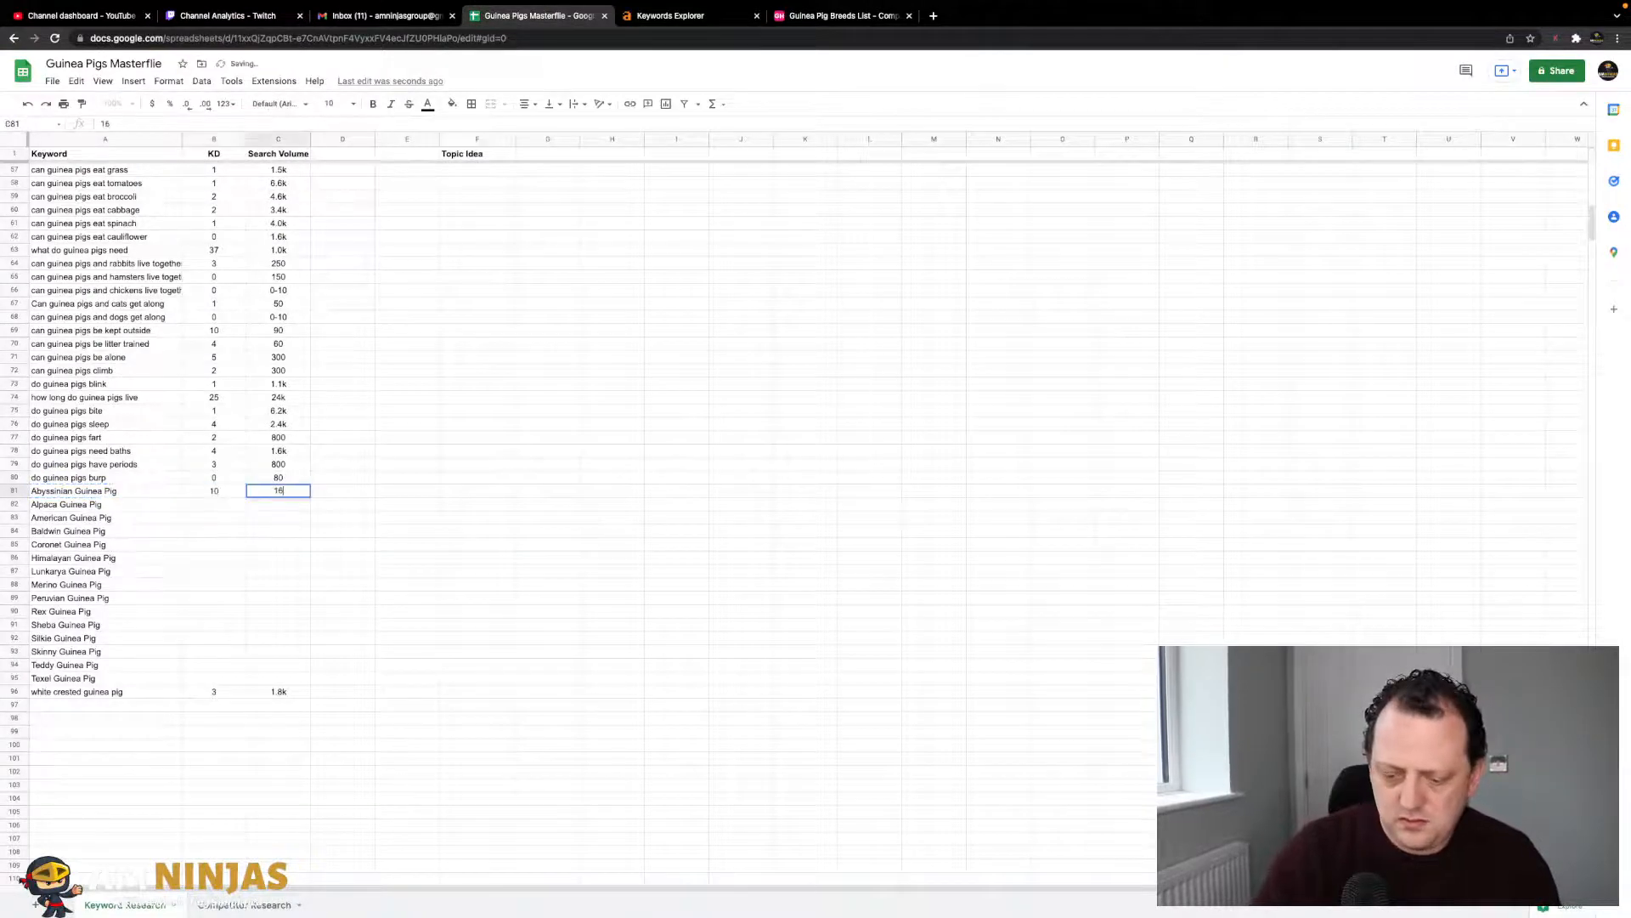
{"action": "key", "text": "Return"}
- Search Ahrefs for Alpaca Guinea Pig and start entering its KD
{"action": "key", "text": "Left"}
{"action": "key", "text": "ctrl+c"}
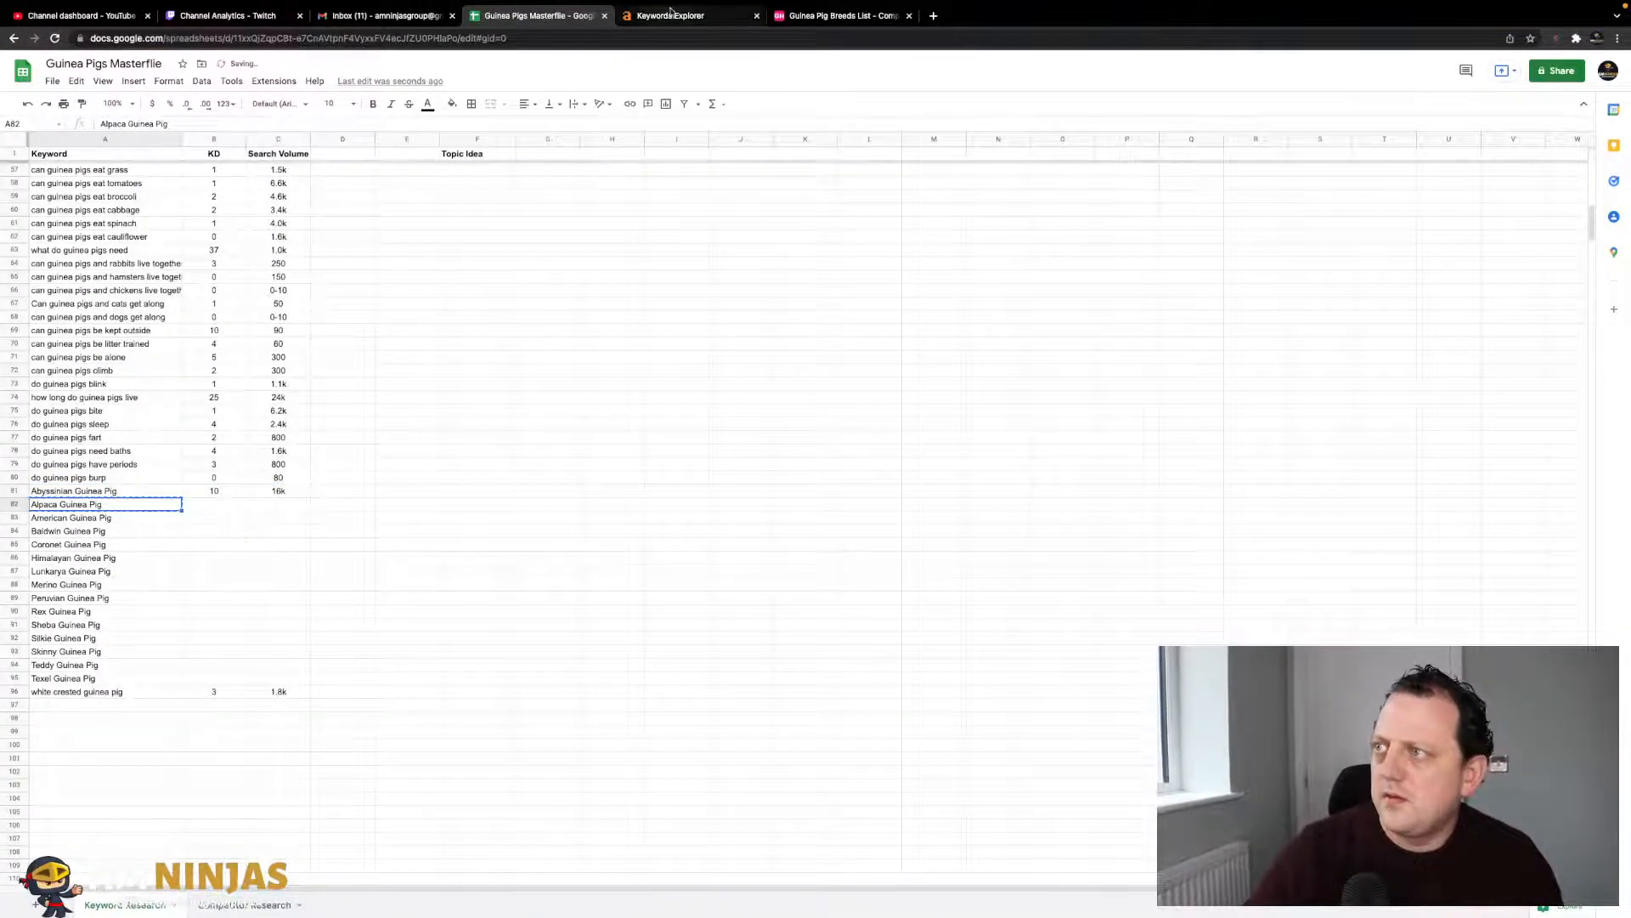
{"action": "left_click", "coordinate": [672, 17]}
{"action": "key", "text": "ctrl+a"}
{"action": "key", "text": "ctrl+v"}
{"action": "key", "text": "Return"}
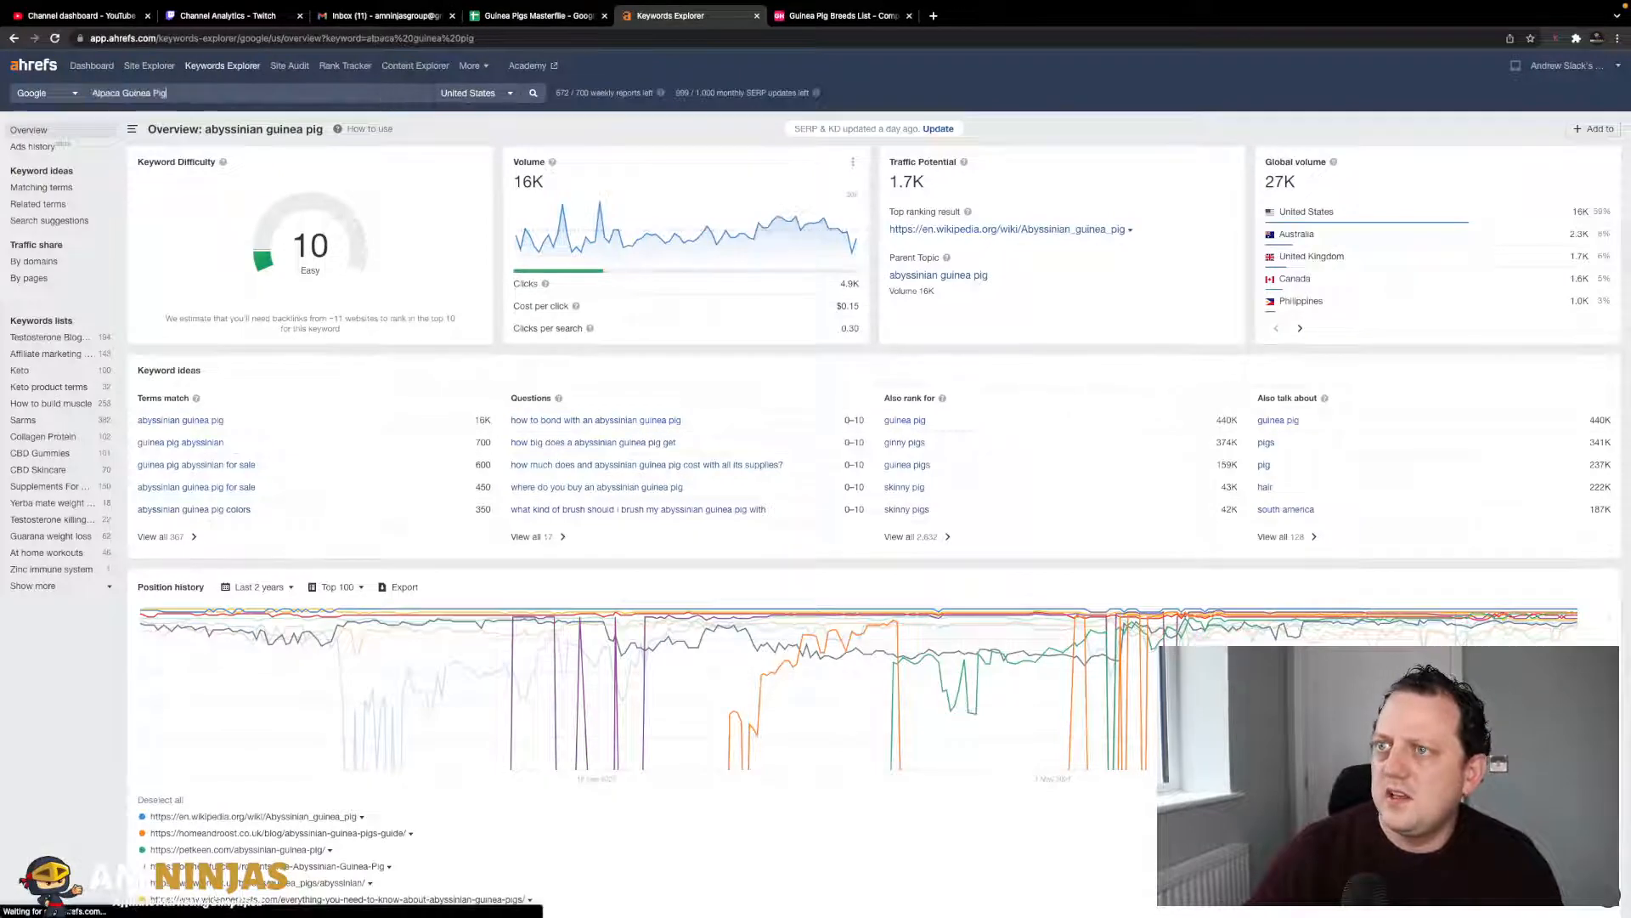
{"action": "left_click", "coordinate": [548, 17]}
{"action": "key", "text": "Right"}
{"action": "type", "text": "5"}
{"action": "key", "text": "Tab"}
- Correct Alpaca Guinea Pig's KD to 1 and record its 1.0k search volume
{"action": "key", "text": "Left"}
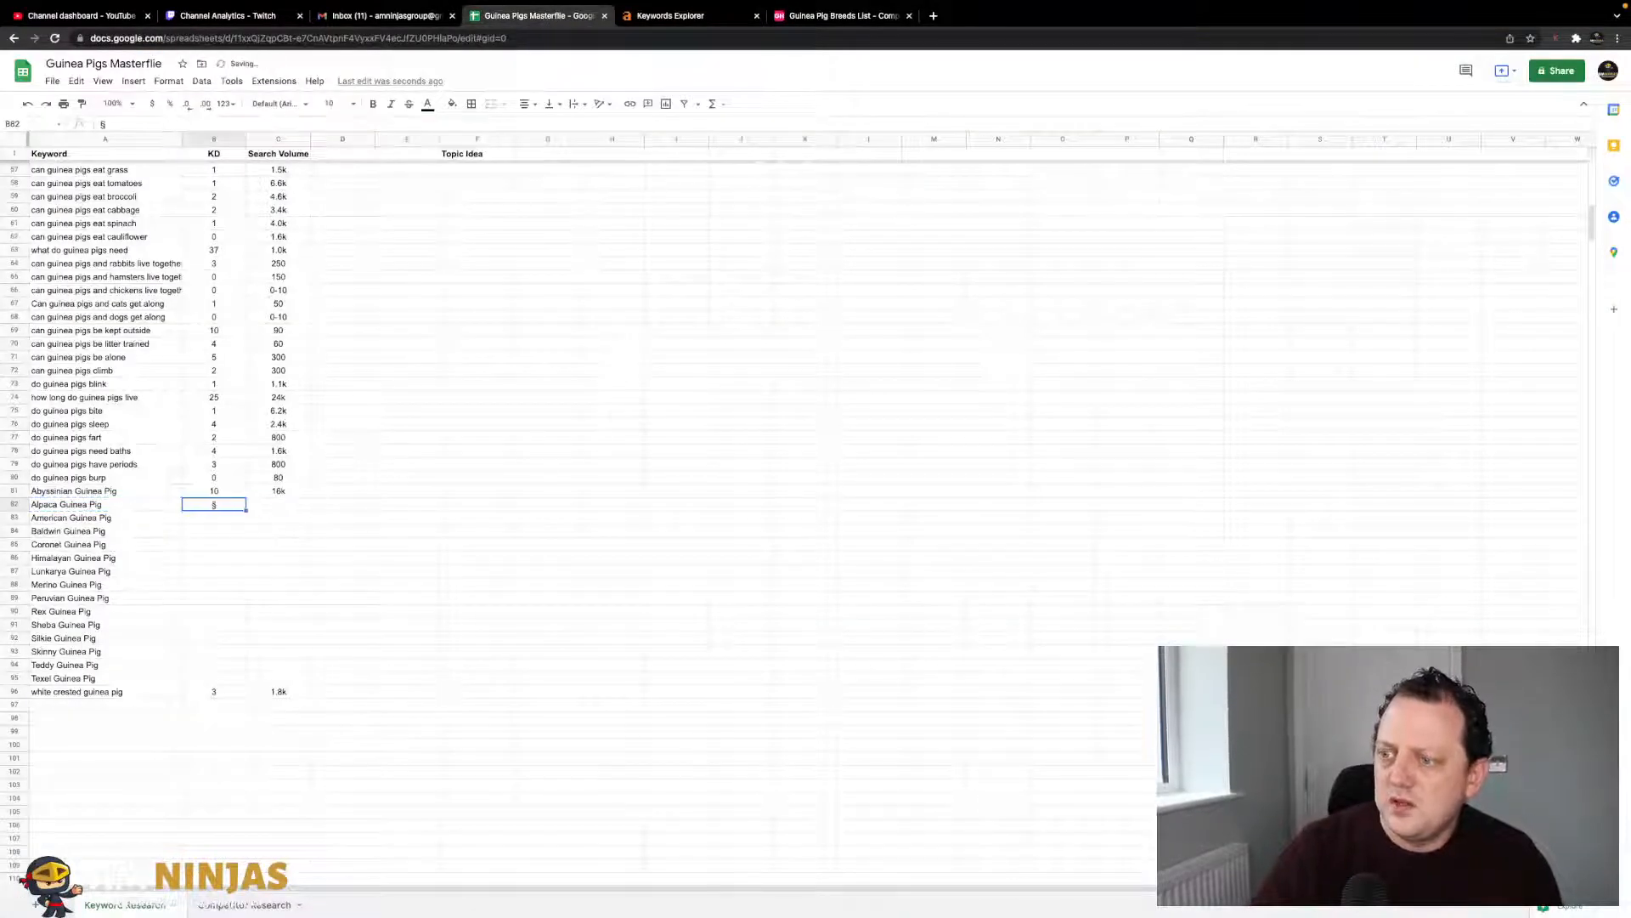
{"action": "type", "text": "1"}
{"action": "key", "text": "Tab"}
{"action": "left_click", "coordinate": [637, 9]}
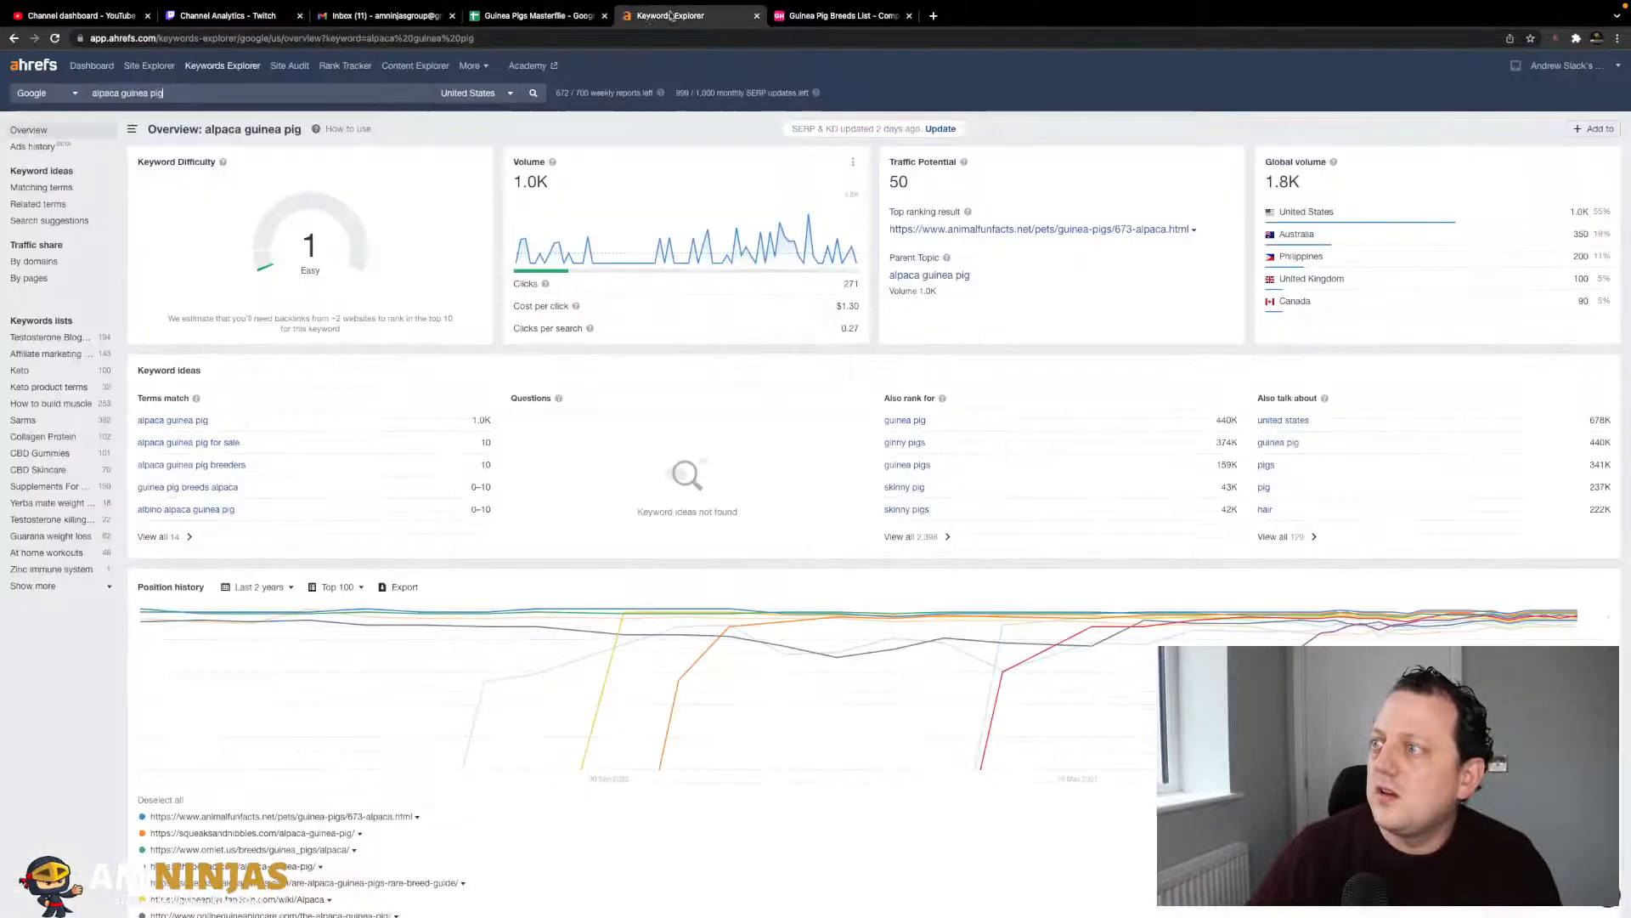
{"action": "left_click", "coordinate": [573, 20]}
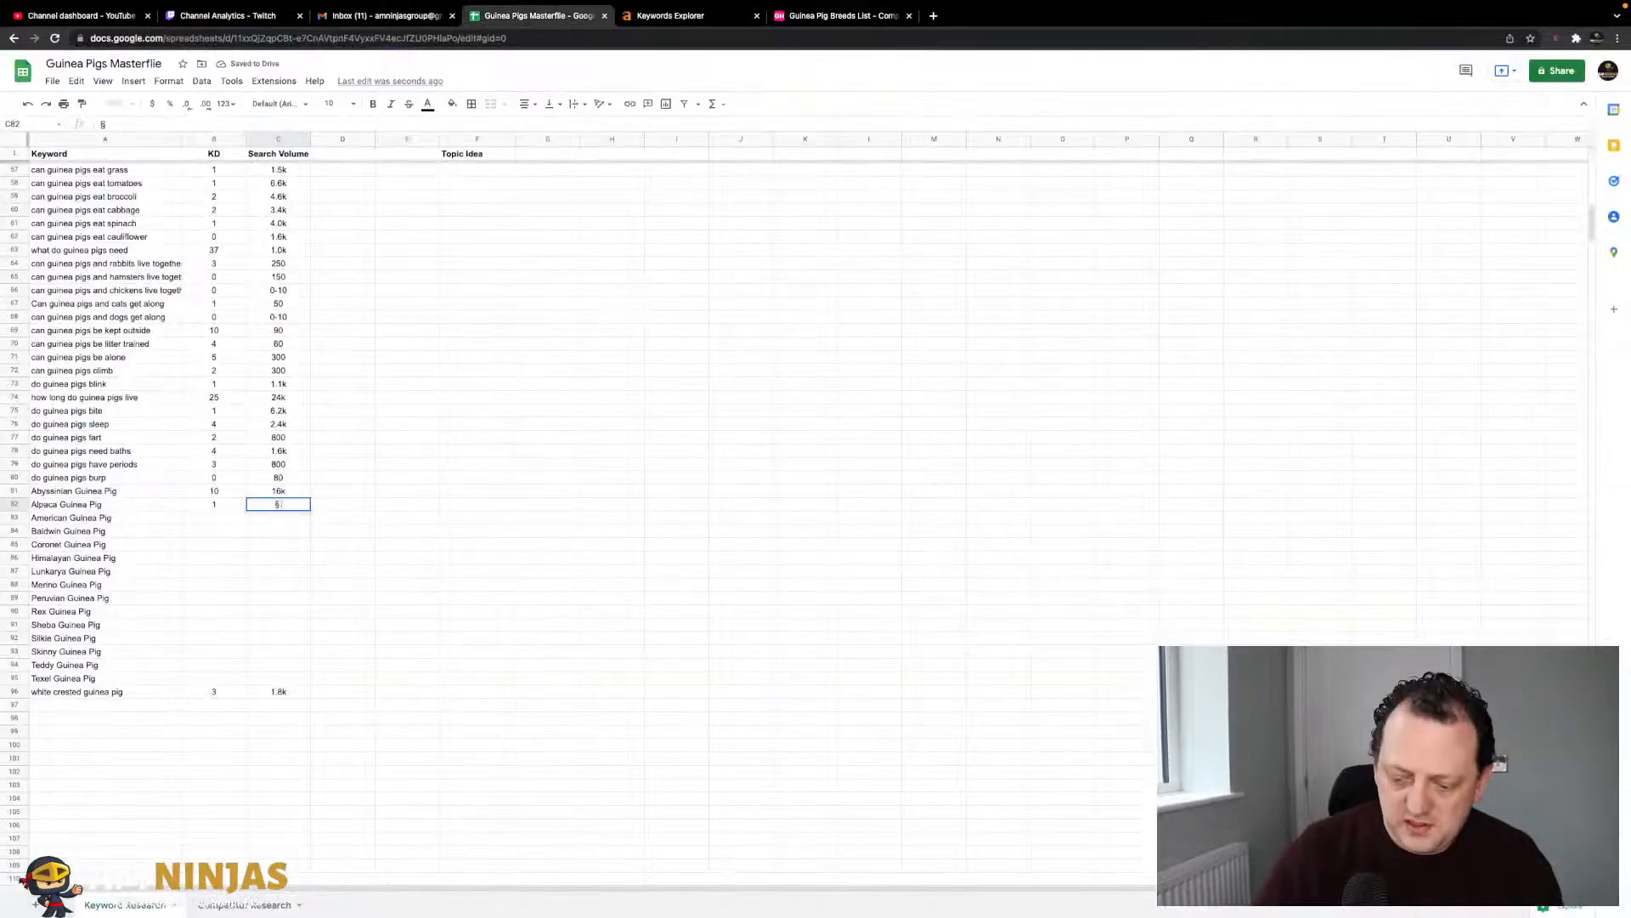
{"action": "key", "text": "Return"}
{"action": "key", "text": "Left"}
{"action": "key", "text": "Right"}
{"action": "key", "text": "Right"}
{"action": "key", "text": "Up"}
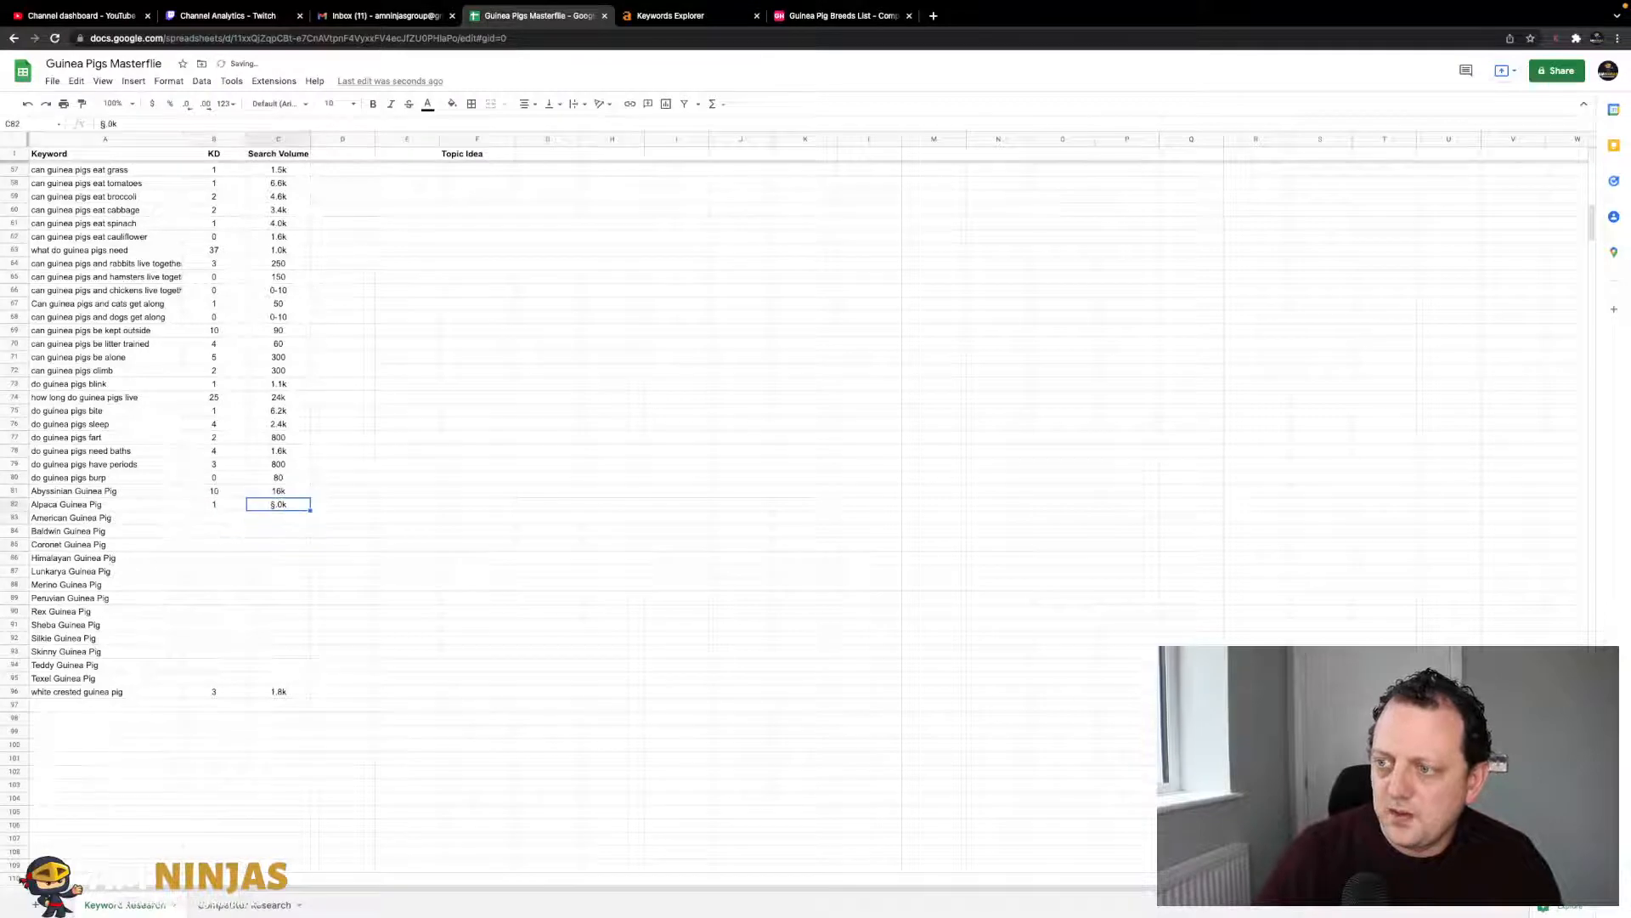
{"action": "key", "text": "Return"}
- Look up American Guinea Pig in Ahrefs and log KD 5 and volume 7.2k
{"action": "key", "text": "Left"}
{"action": "key", "text": "Left"}
{"action": "left_click", "coordinate": [700, 17]}
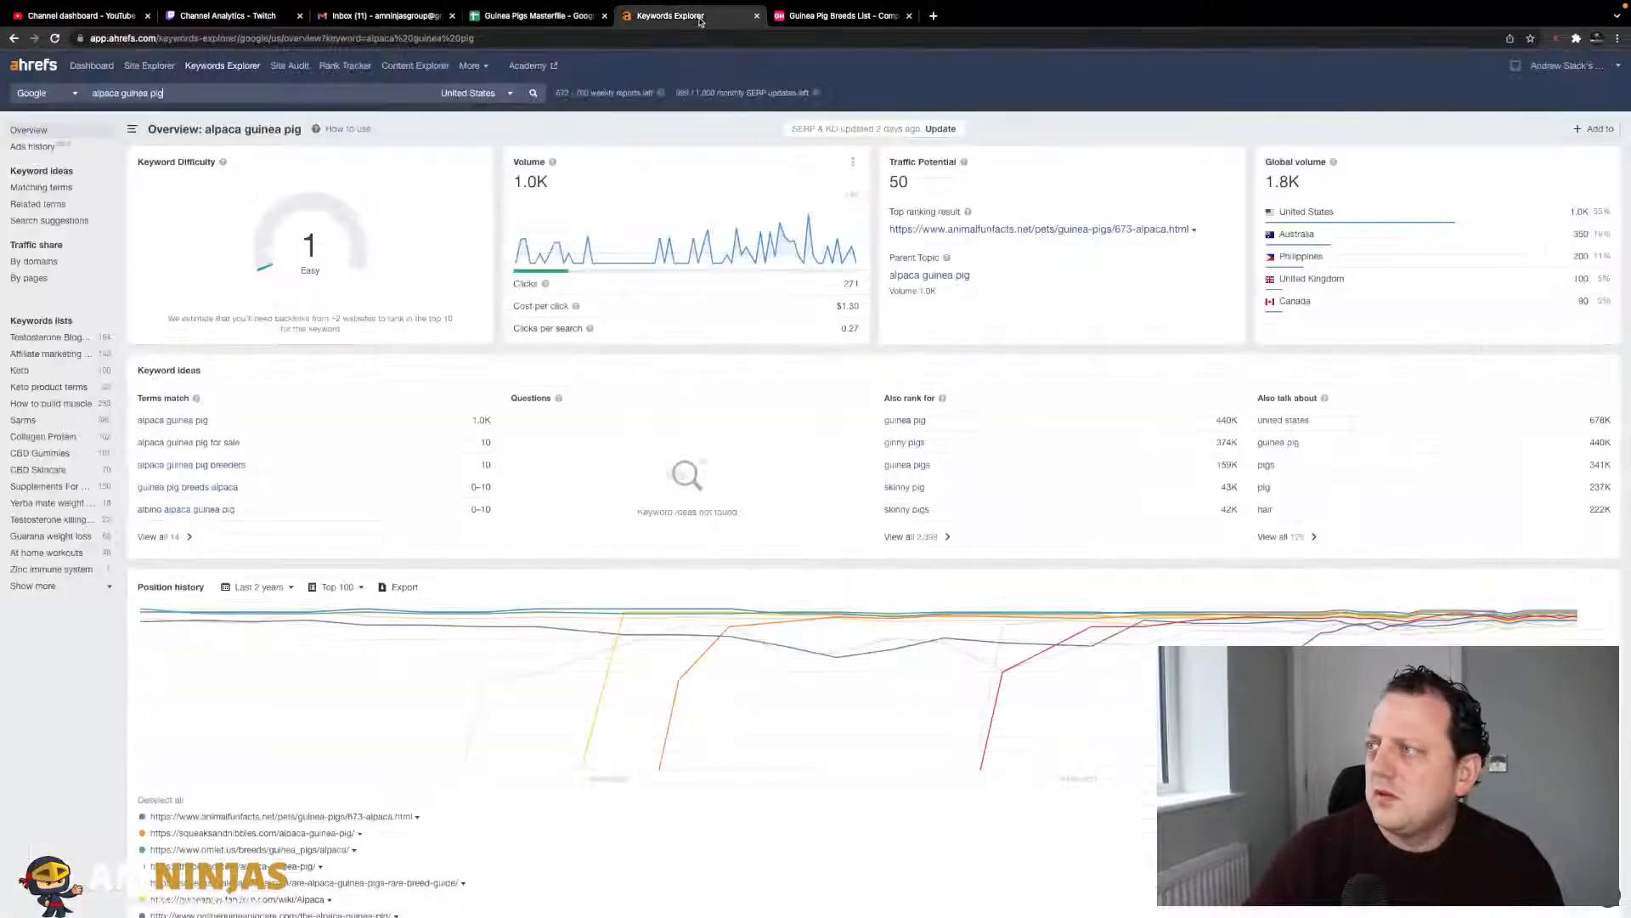
{"action": "triple_click", "coordinate": [397, 92]}
{"action": "key", "text": "super+v"}
{"action": "key", "text": "Return"}
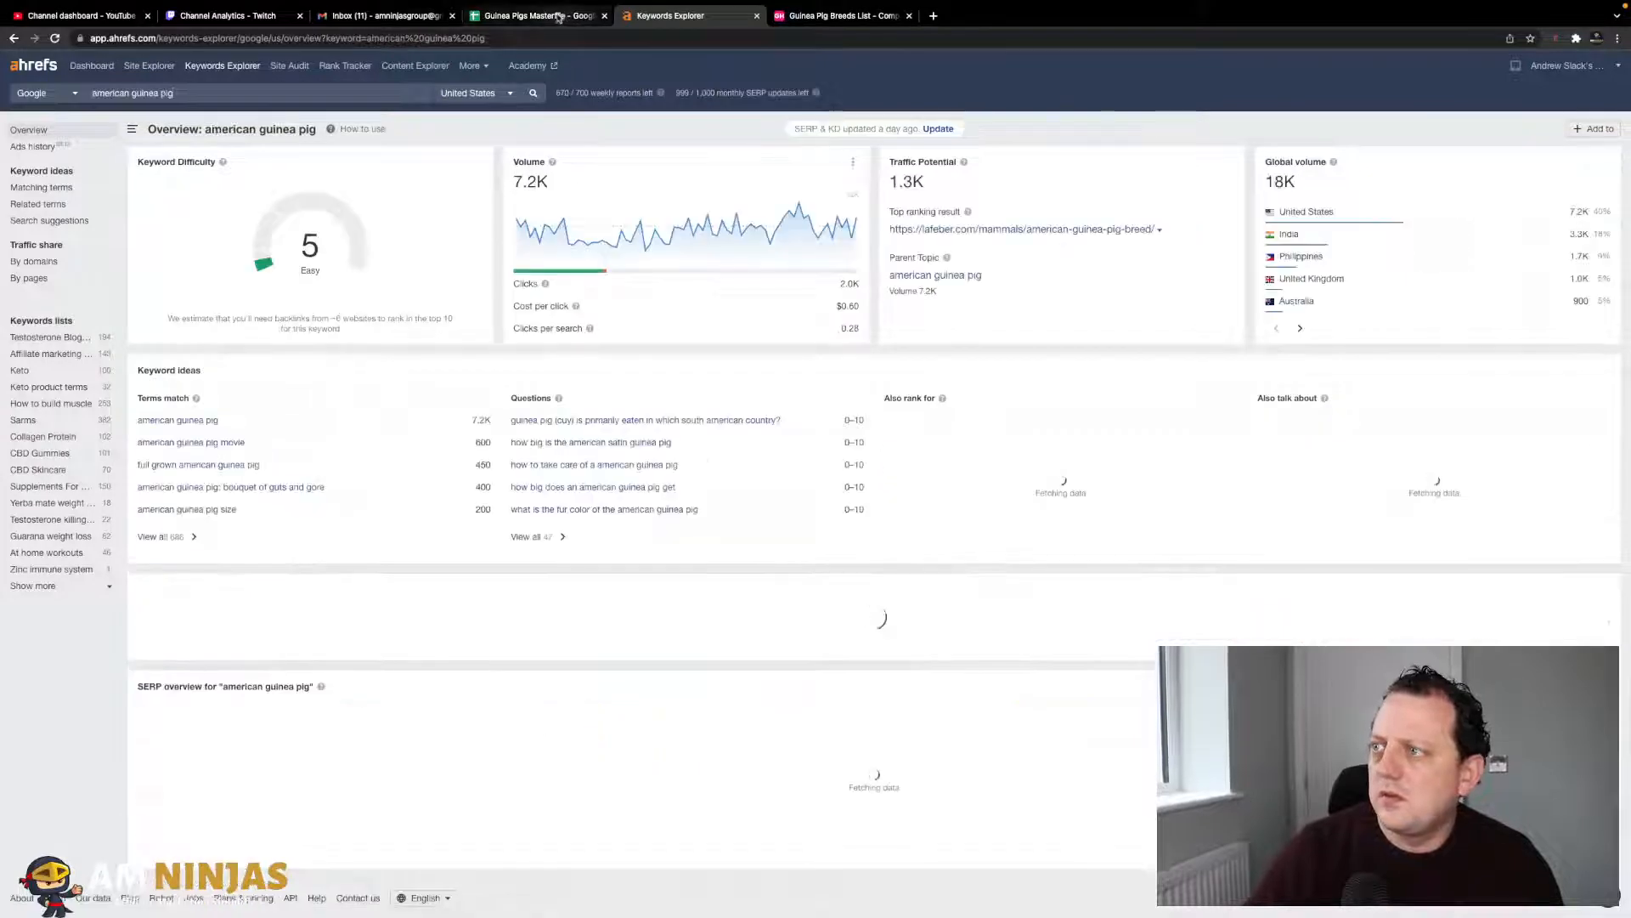
{"action": "left_click", "coordinate": [554, 17]}
{"action": "key", "text": "Right"}
{"action": "type", "text": "5"}
{"action": "key", "text": "Tab"}
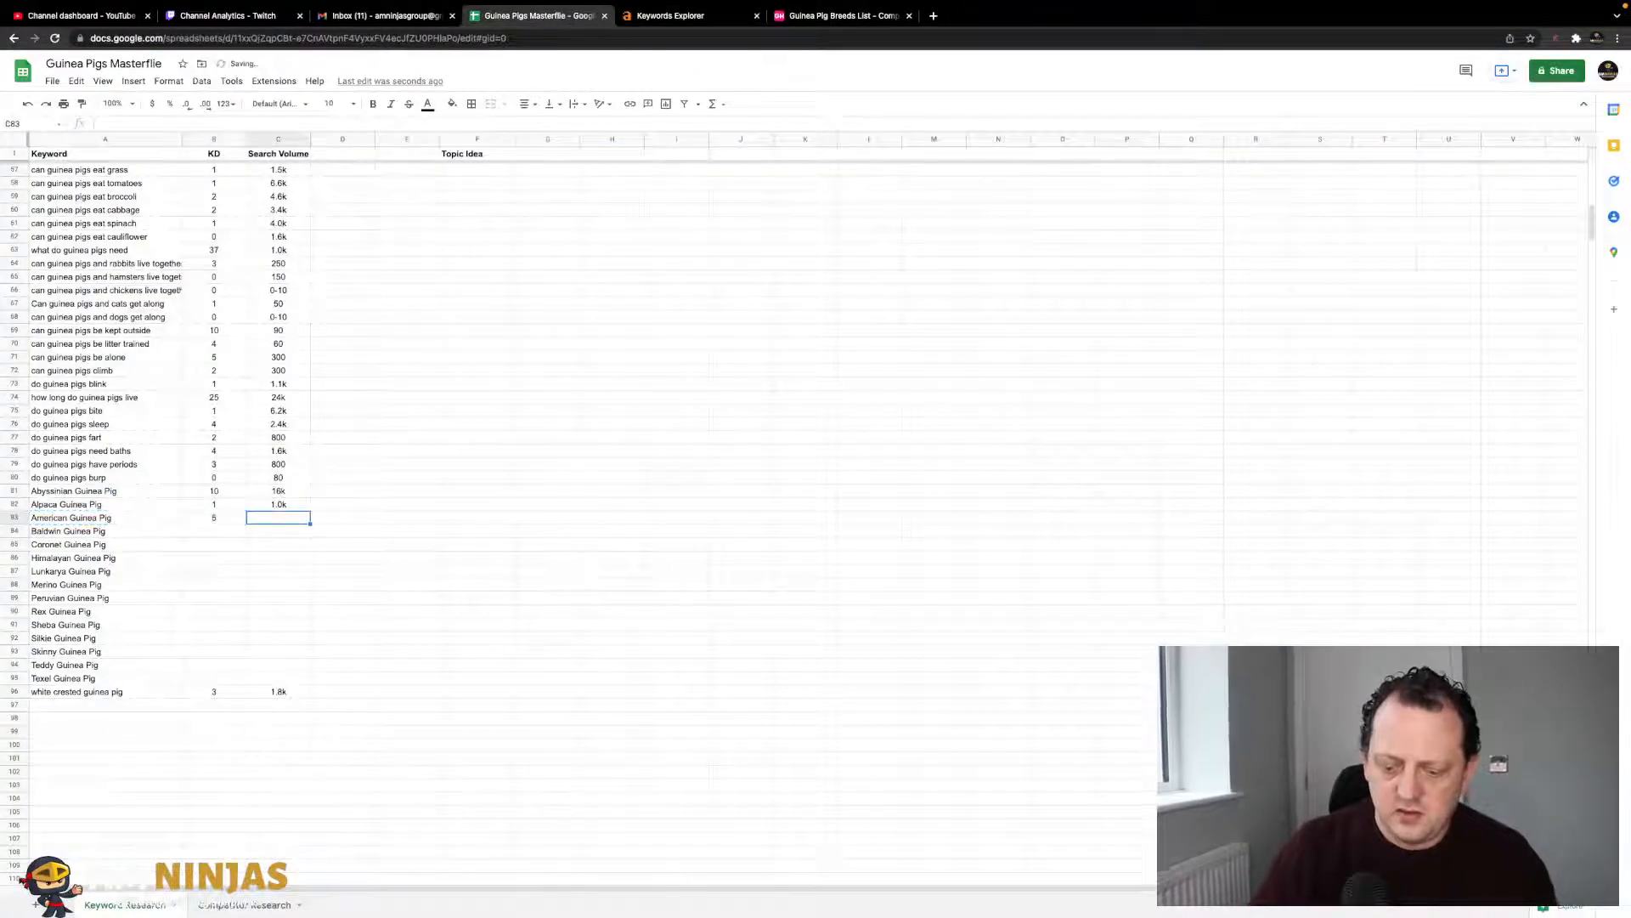
{"action": "key", "text": "Return"}
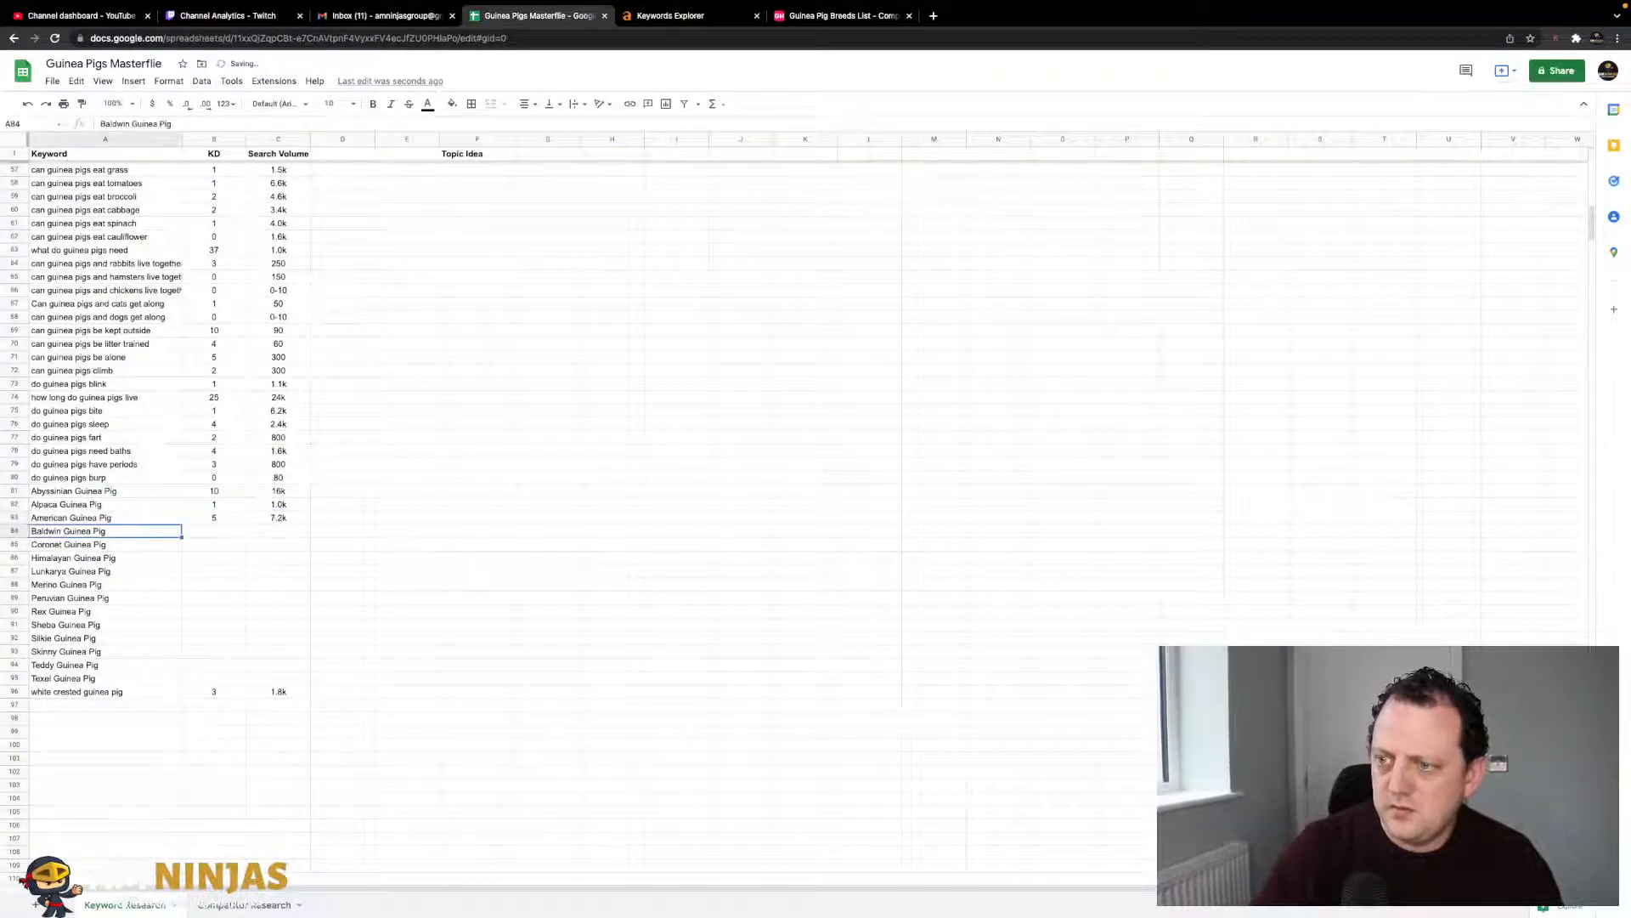
- Look up Baldwin Guinea Pig in Ahrefs and log its KD and 800 volume
{"action": "left_click", "coordinate": [650, 16]}
{"action": "triple_click", "coordinate": [380, 90]}
{"action": "key", "text": "super+v"}
{"action": "key", "text": "Return"}
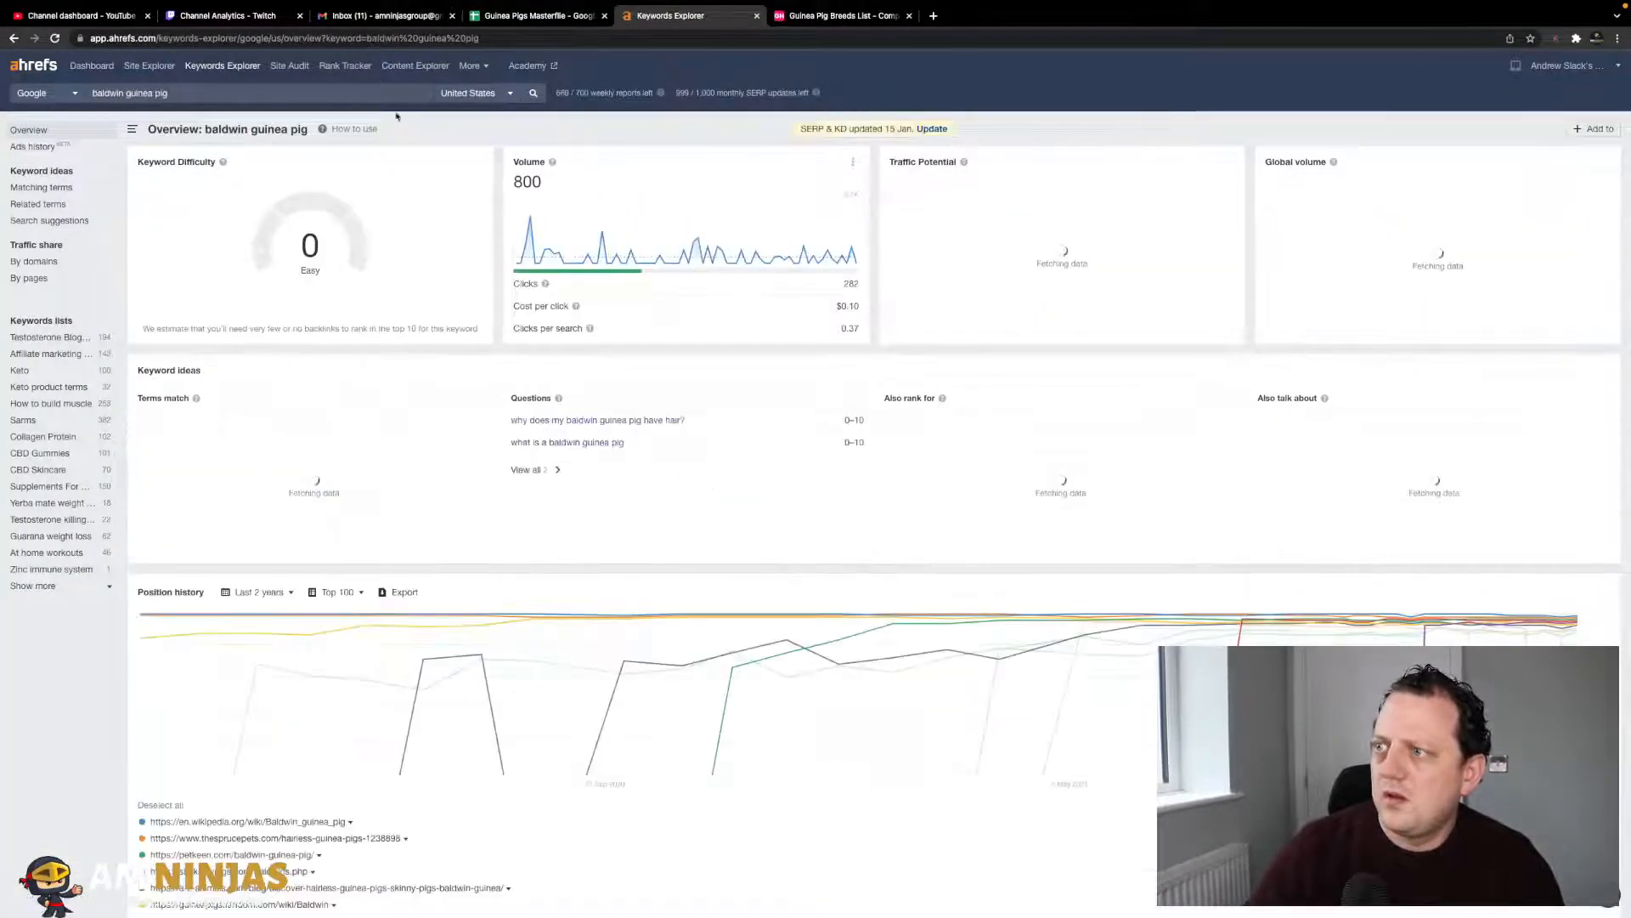
{"action": "left_click", "coordinate": [550, 17]}
{"action": "key", "text": "Tab"}
{"action": "key", "text": "Tab"}
{"action": "key", "text": "Left"}
{"action": "key", "text": "Left"}
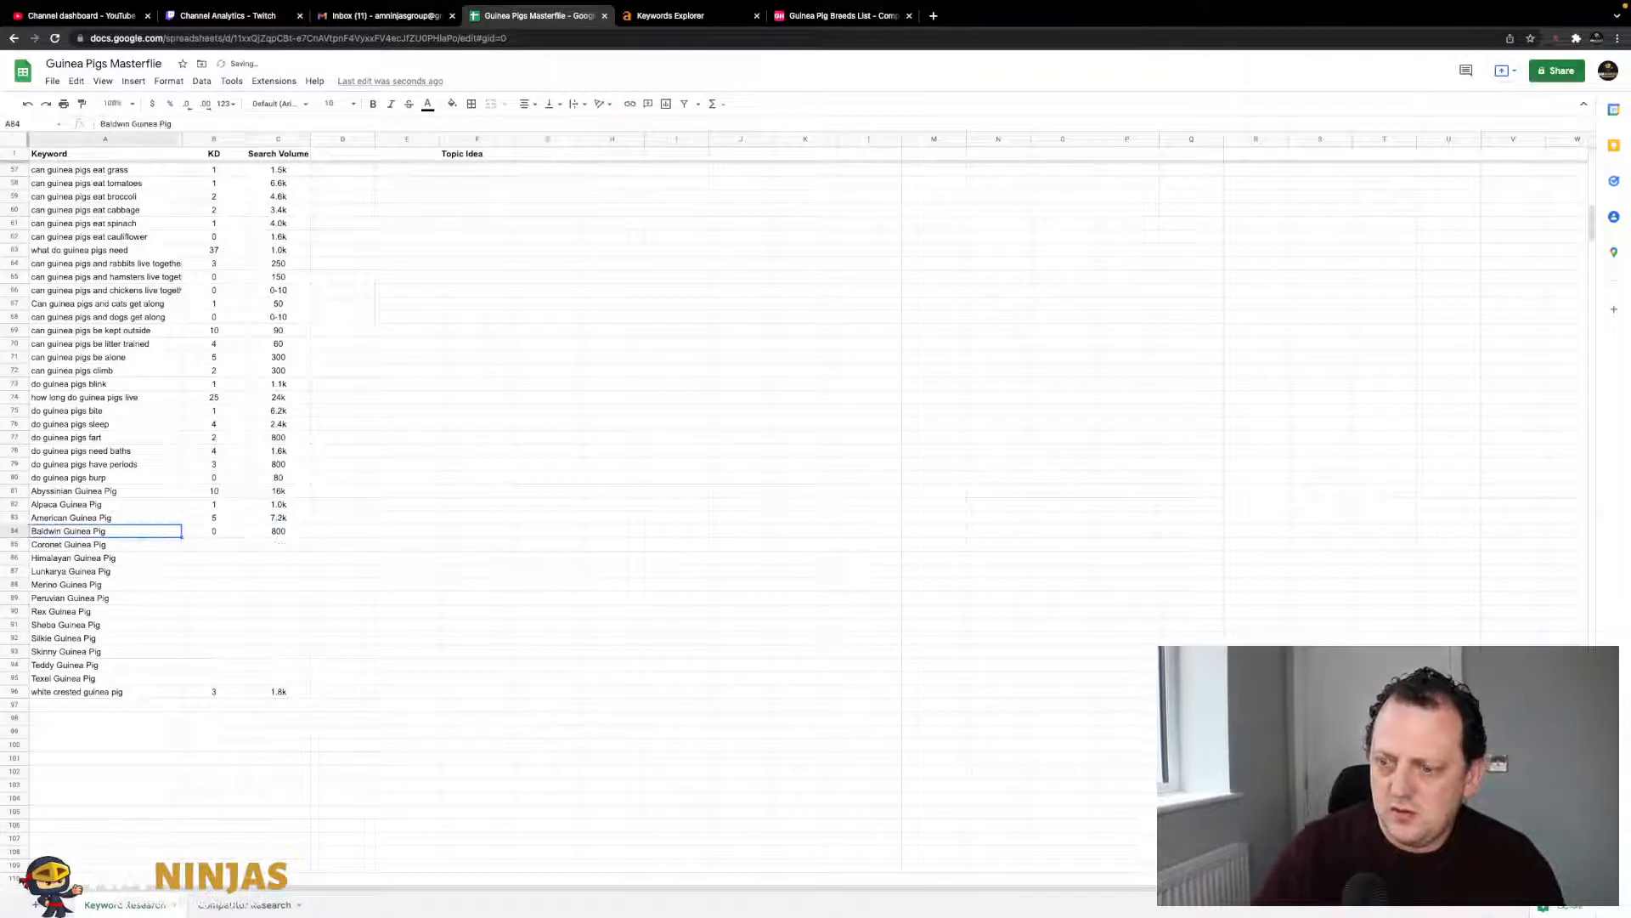
- Look up Coronet Guinea Pig in Ahrefs and log KD 2 and volume 300
{"action": "key", "text": "ctrl+c"}
{"action": "key", "text": "Down"}
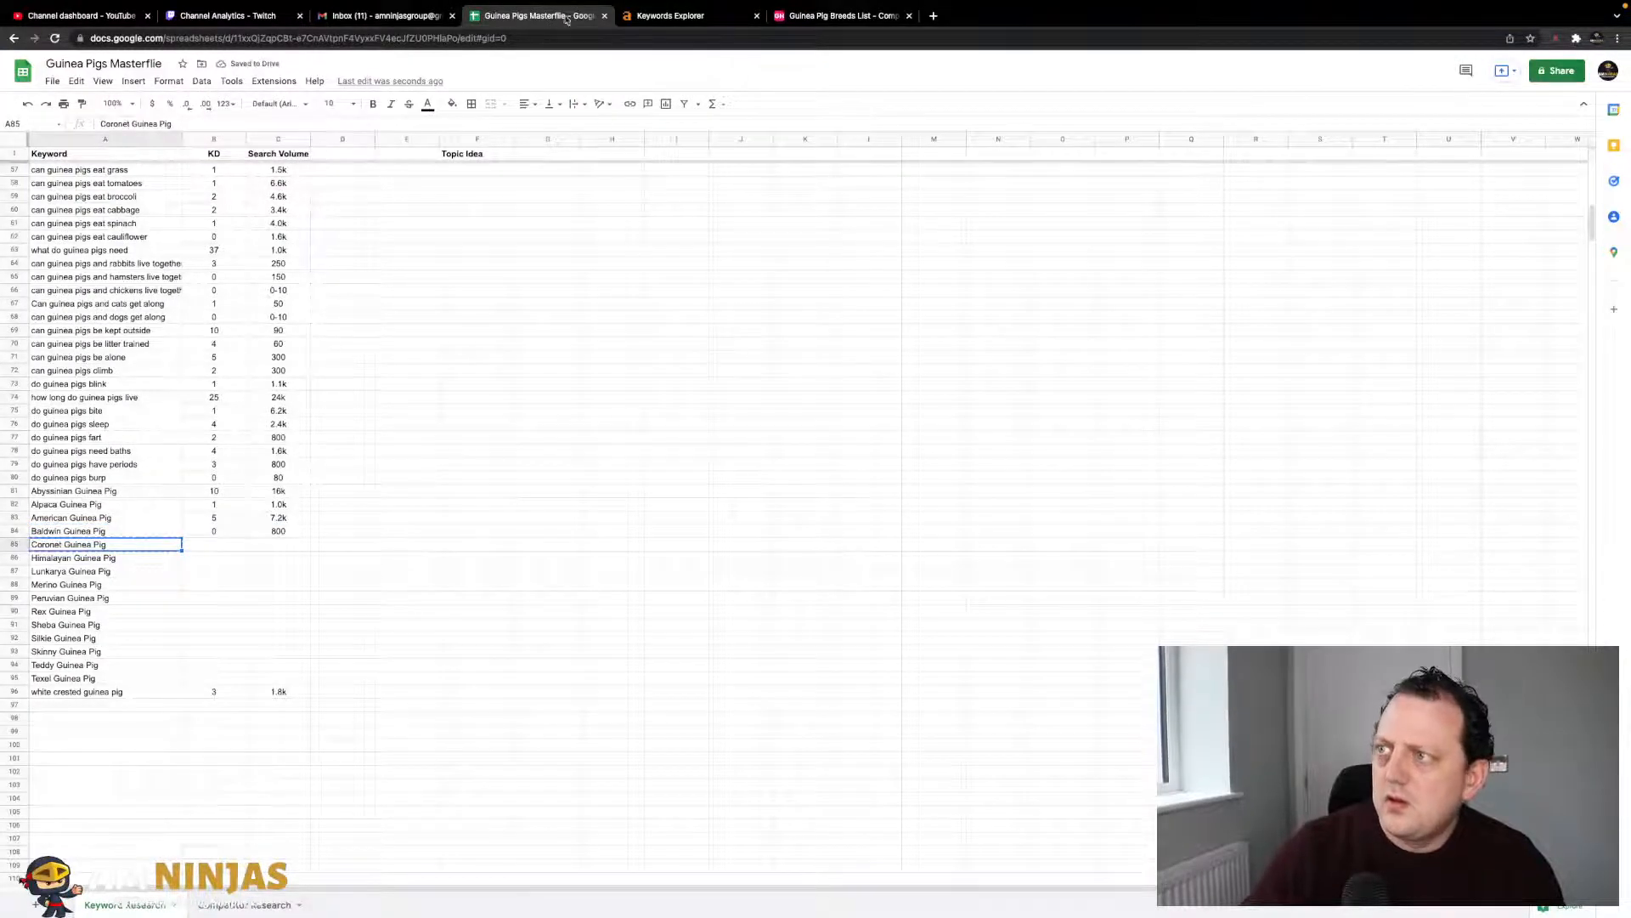
{"action": "left_click", "coordinate": [670, 15]}
{"action": "triple_click", "coordinate": [355, 88]}
{"action": "key", "text": "super+v"}
{"action": "key", "text": "Return"}
{"action": "left_click", "coordinate": [569, 15]}
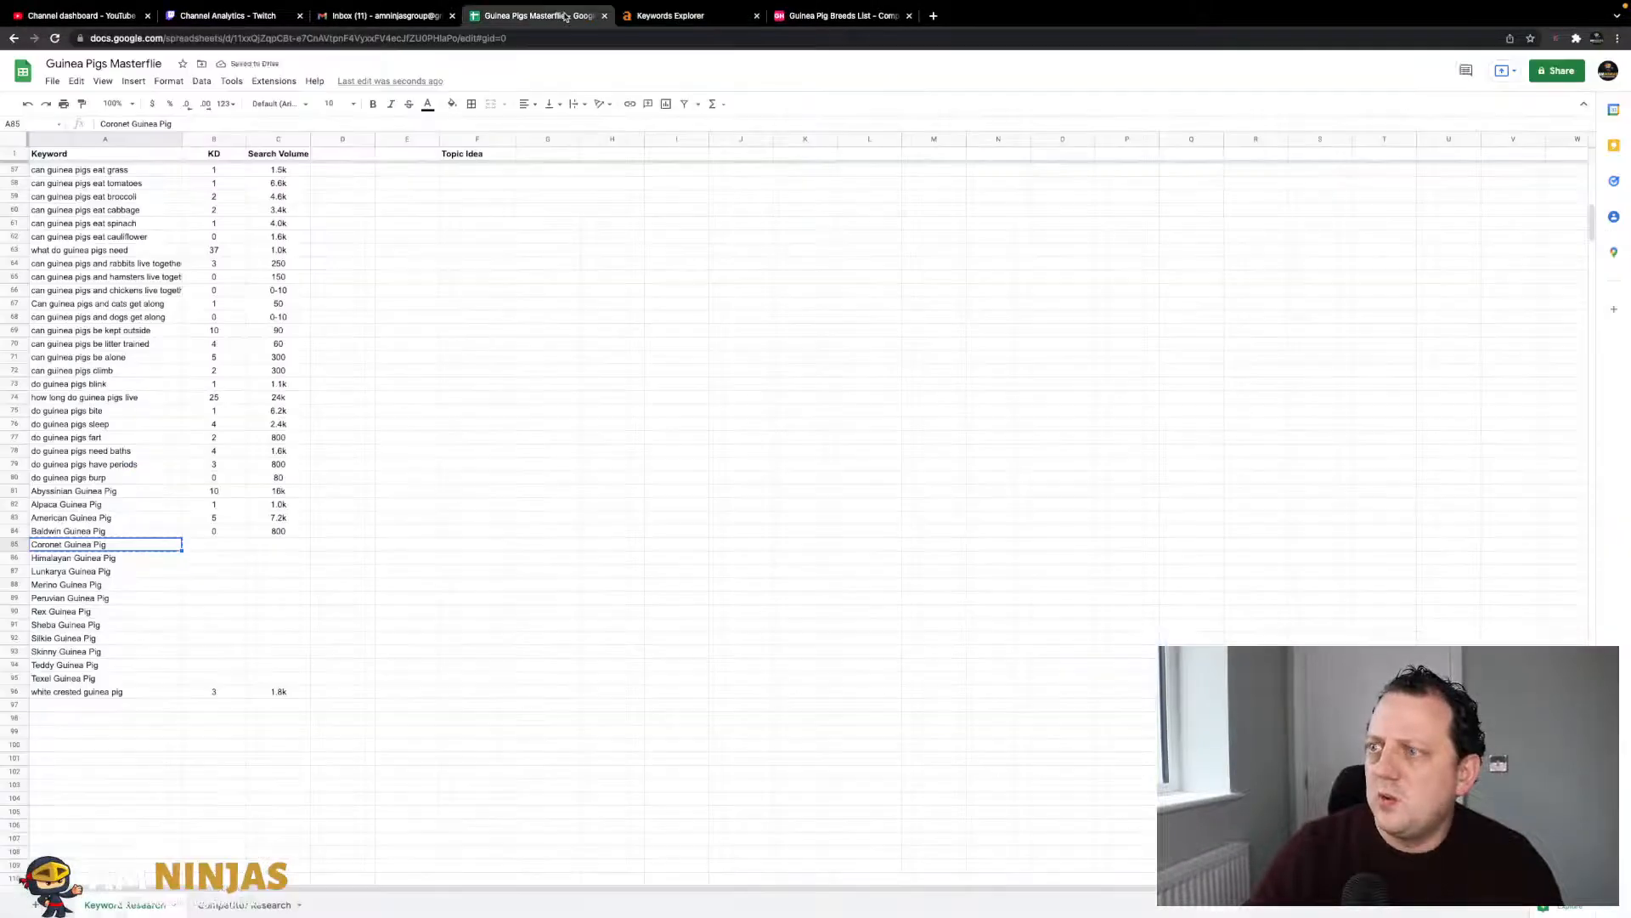
{"action": "type", "text": "2"}
{"action": "key", "text": "Tab"}
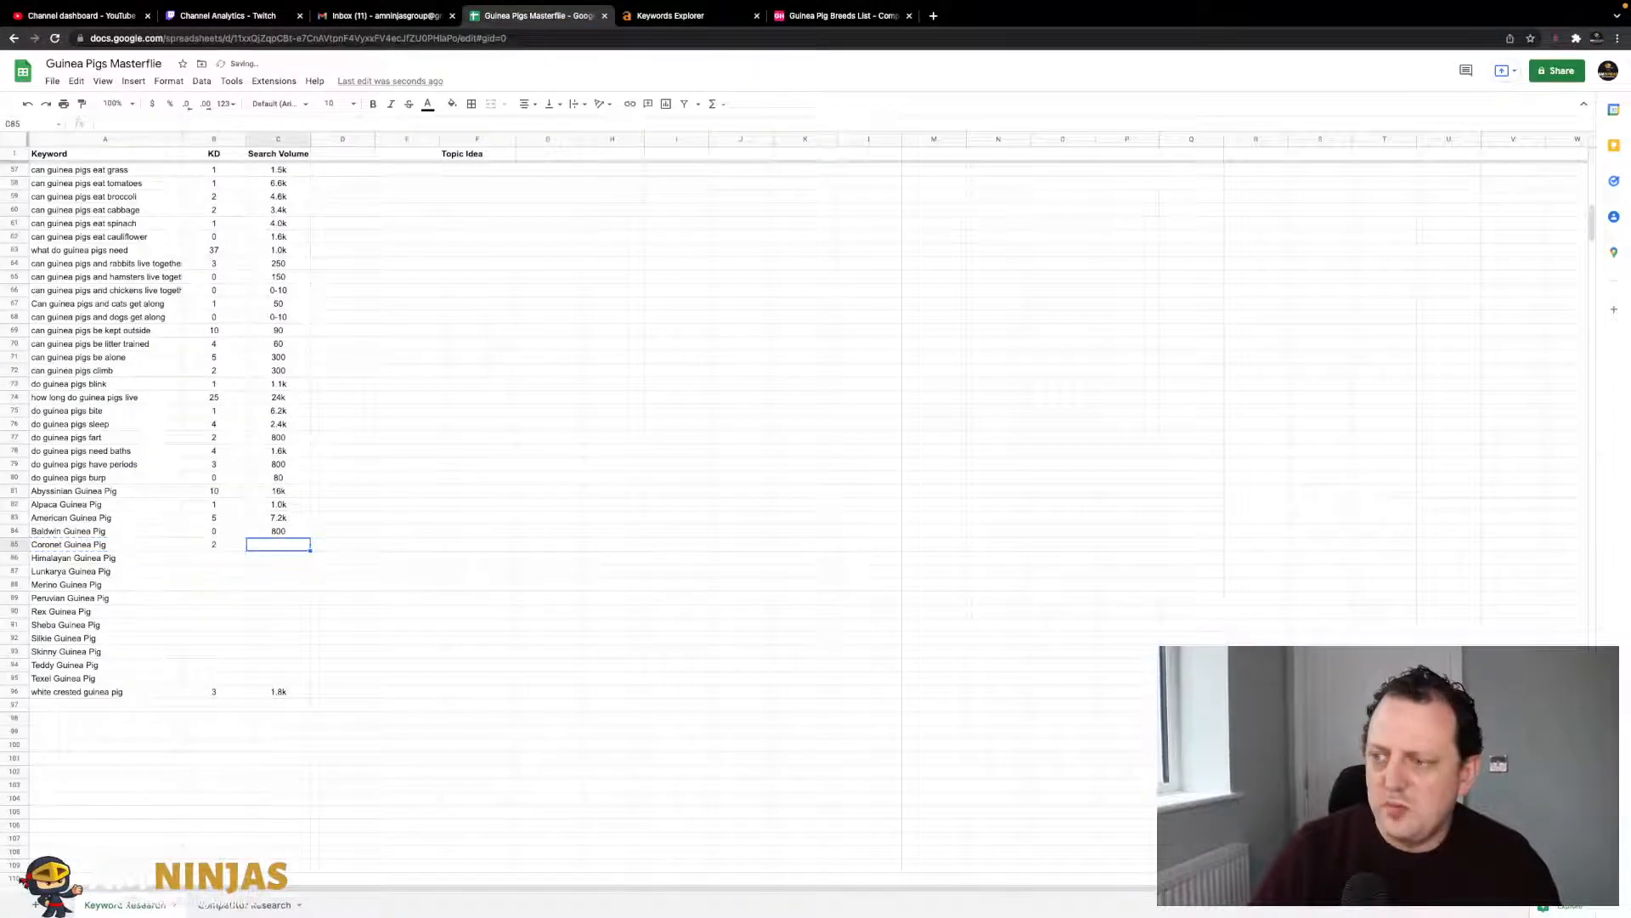
{"action": "left_click", "coordinate": [653, 10]}
{"action": "left_click", "coordinate": [544, 16]}
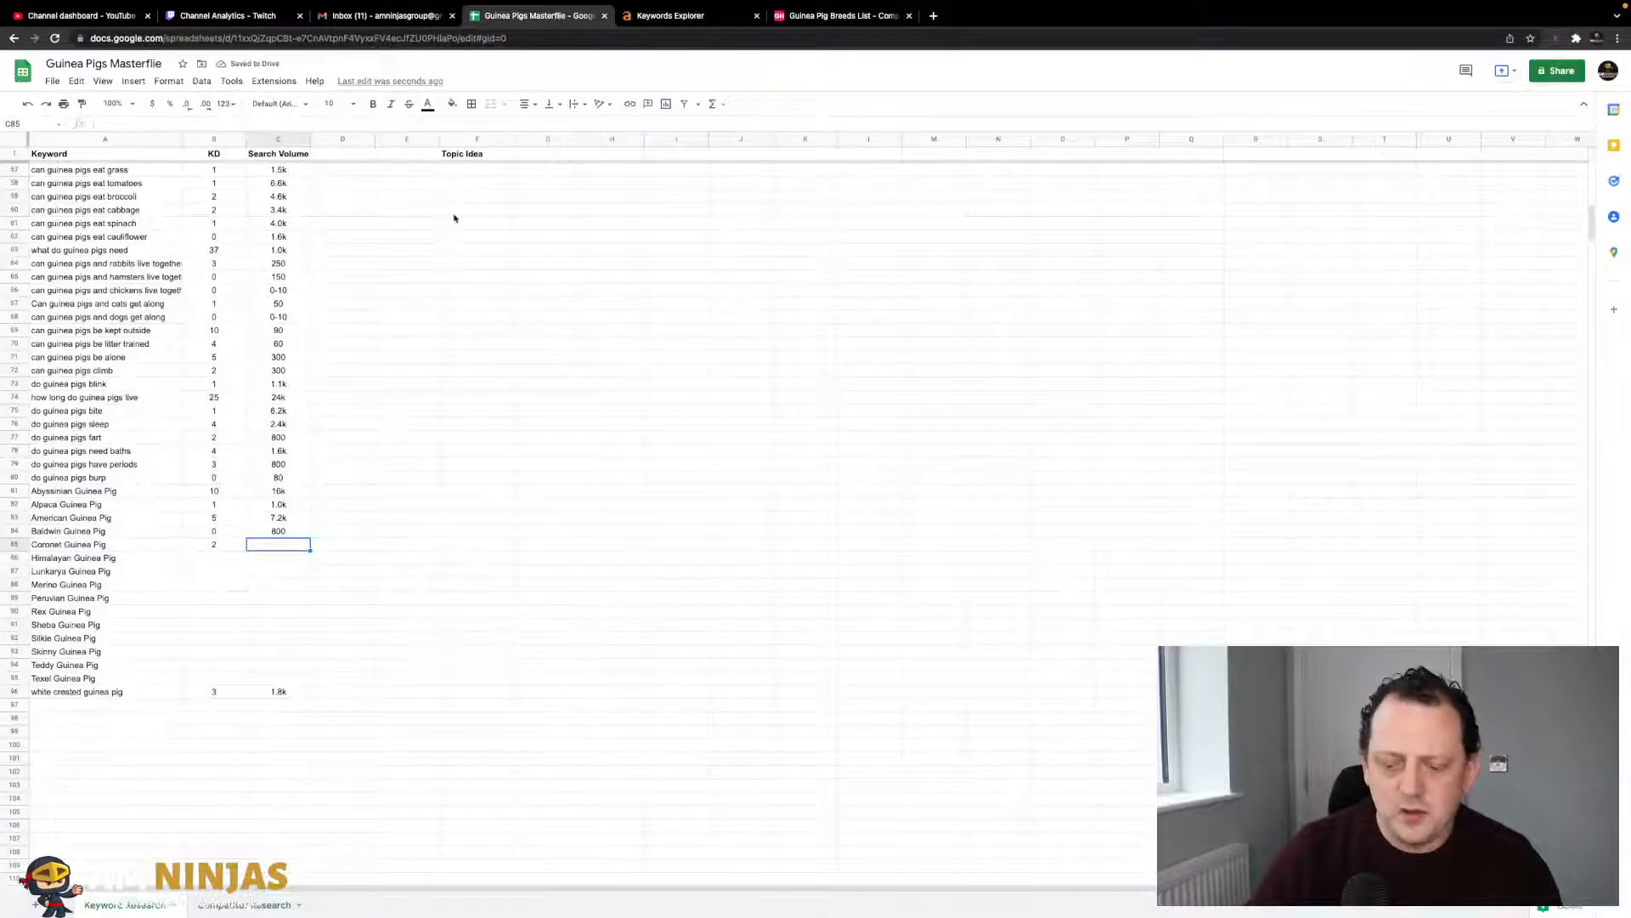
{"action": "type", "text": "300"}
{"action": "key", "text": "Return"}
{"action": "key", "text": "Left"}
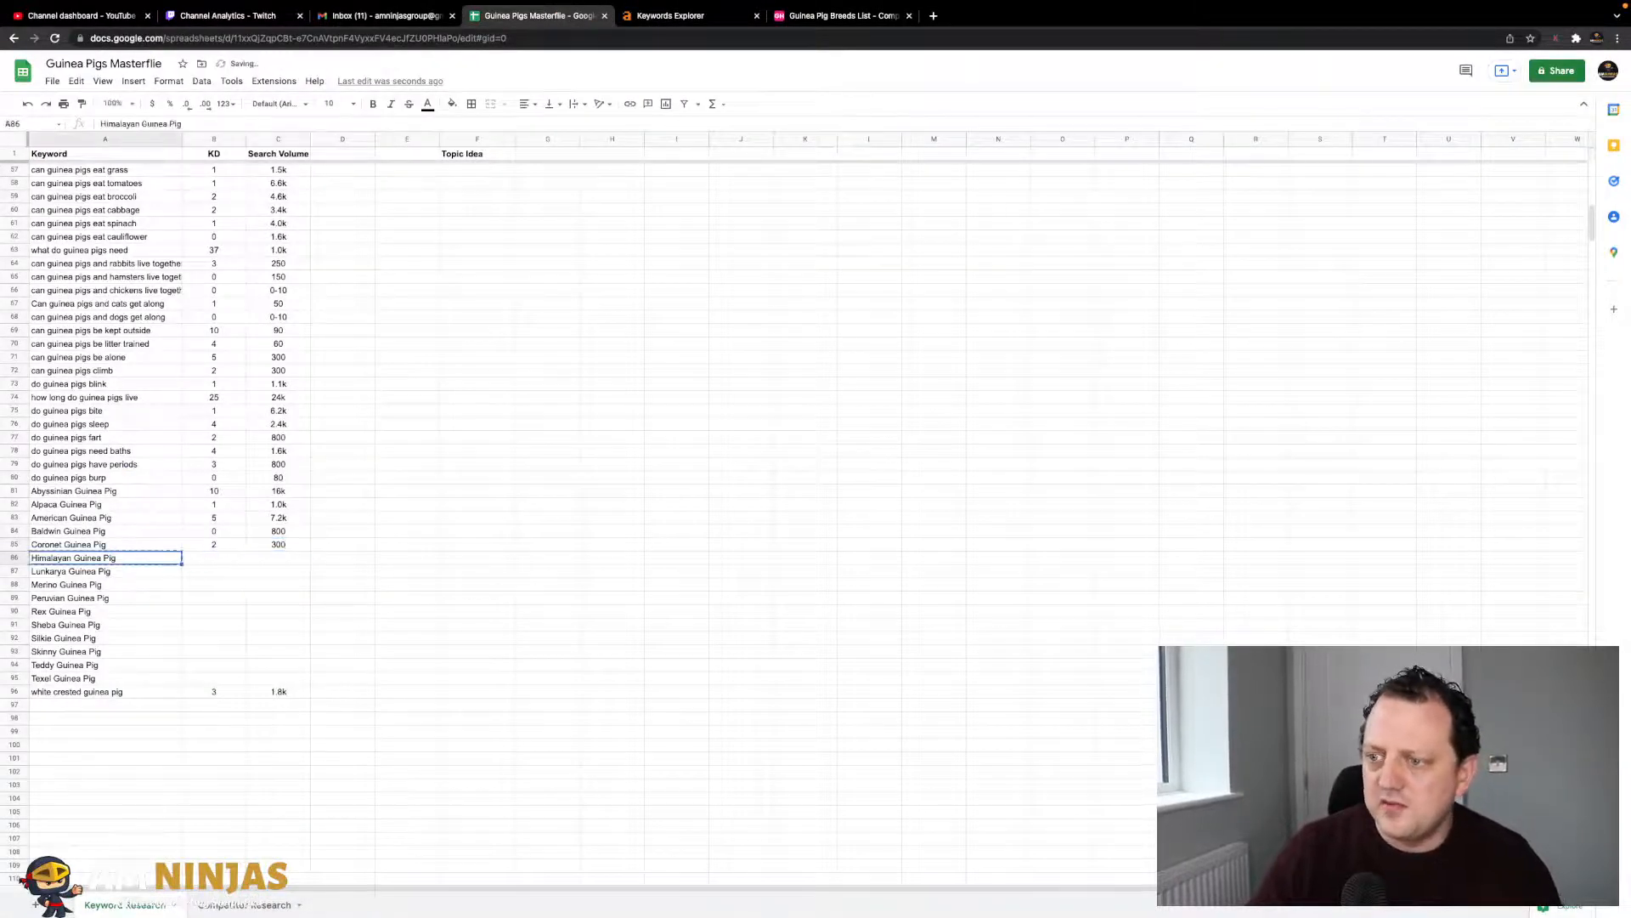
- Look up Himalayan Guinea Pig in Ahrefs and log KD 2 and volume 3.1k
{"action": "left_click", "coordinate": [694, 16]}
{"action": "triple_click", "coordinate": [393, 93]}
{"action": "key", "text": "super+v"}
{"action": "key", "text": "Return"}
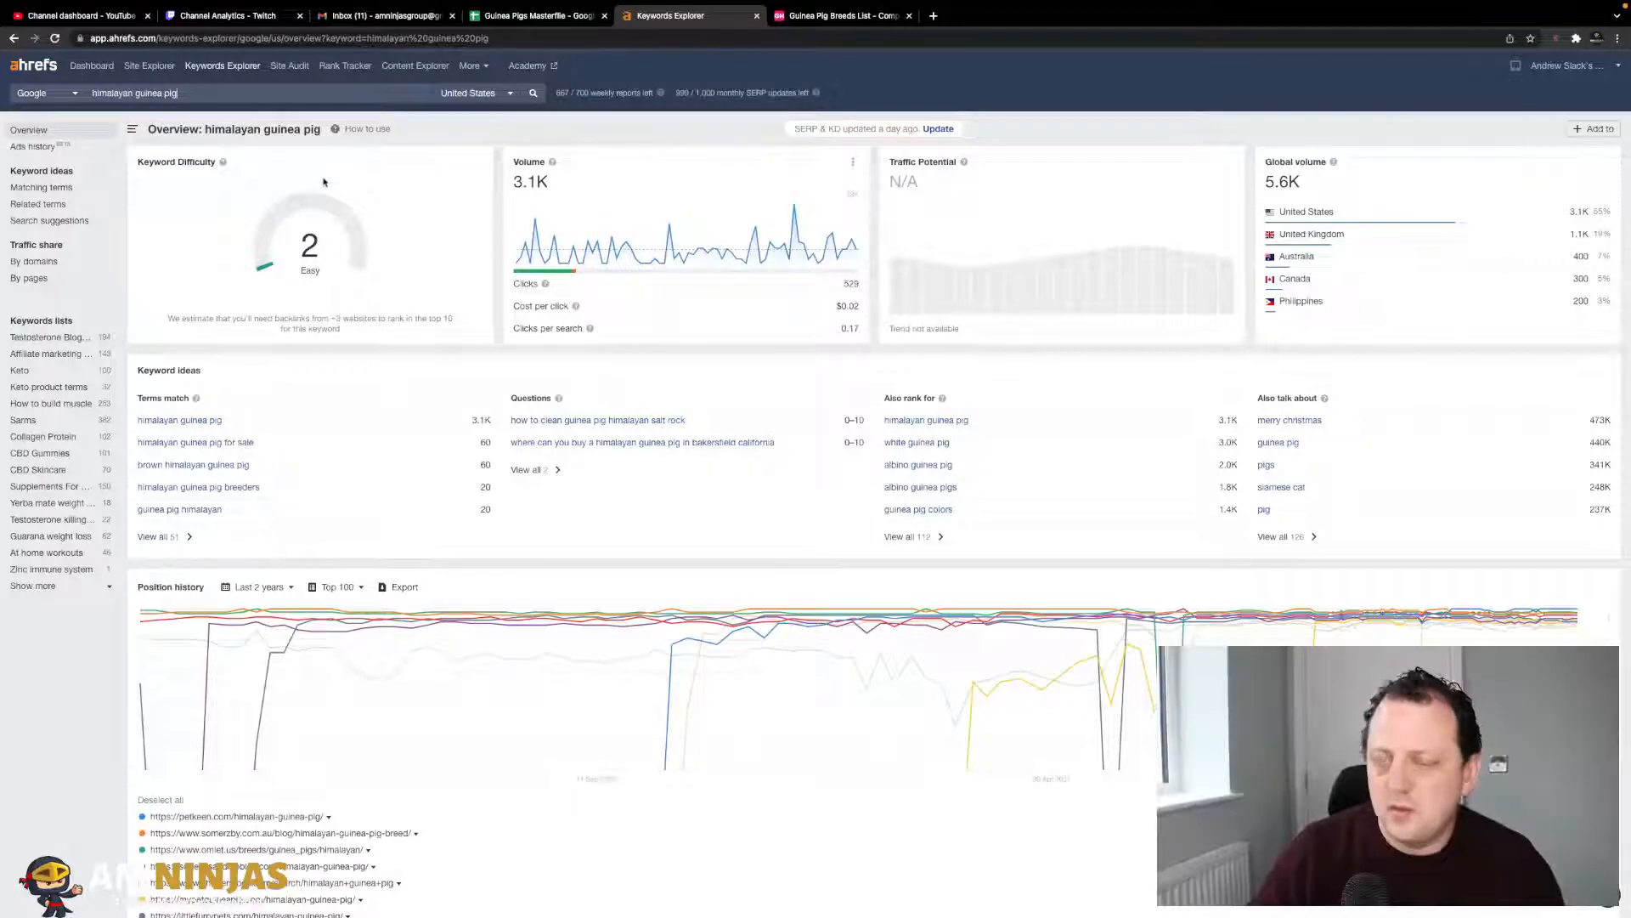
{"action": "left_click", "coordinate": [537, 16]}
{"action": "key", "text": "Right"}
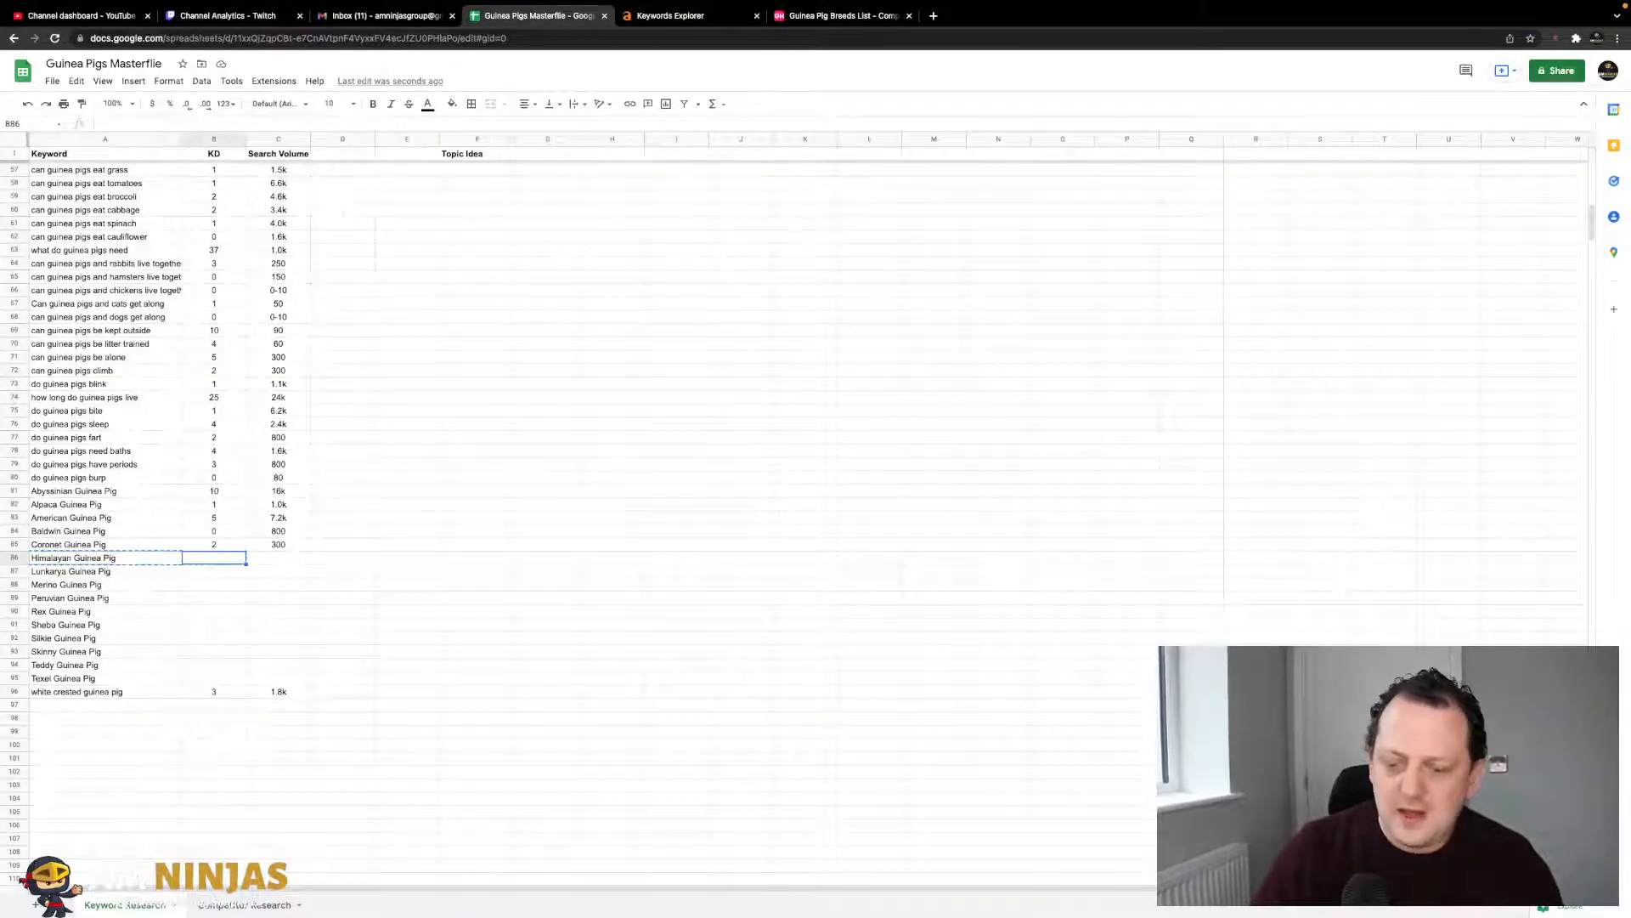
{"action": "key", "text": "Tab"}
{"action": "left_click", "coordinate": [690, 15]}
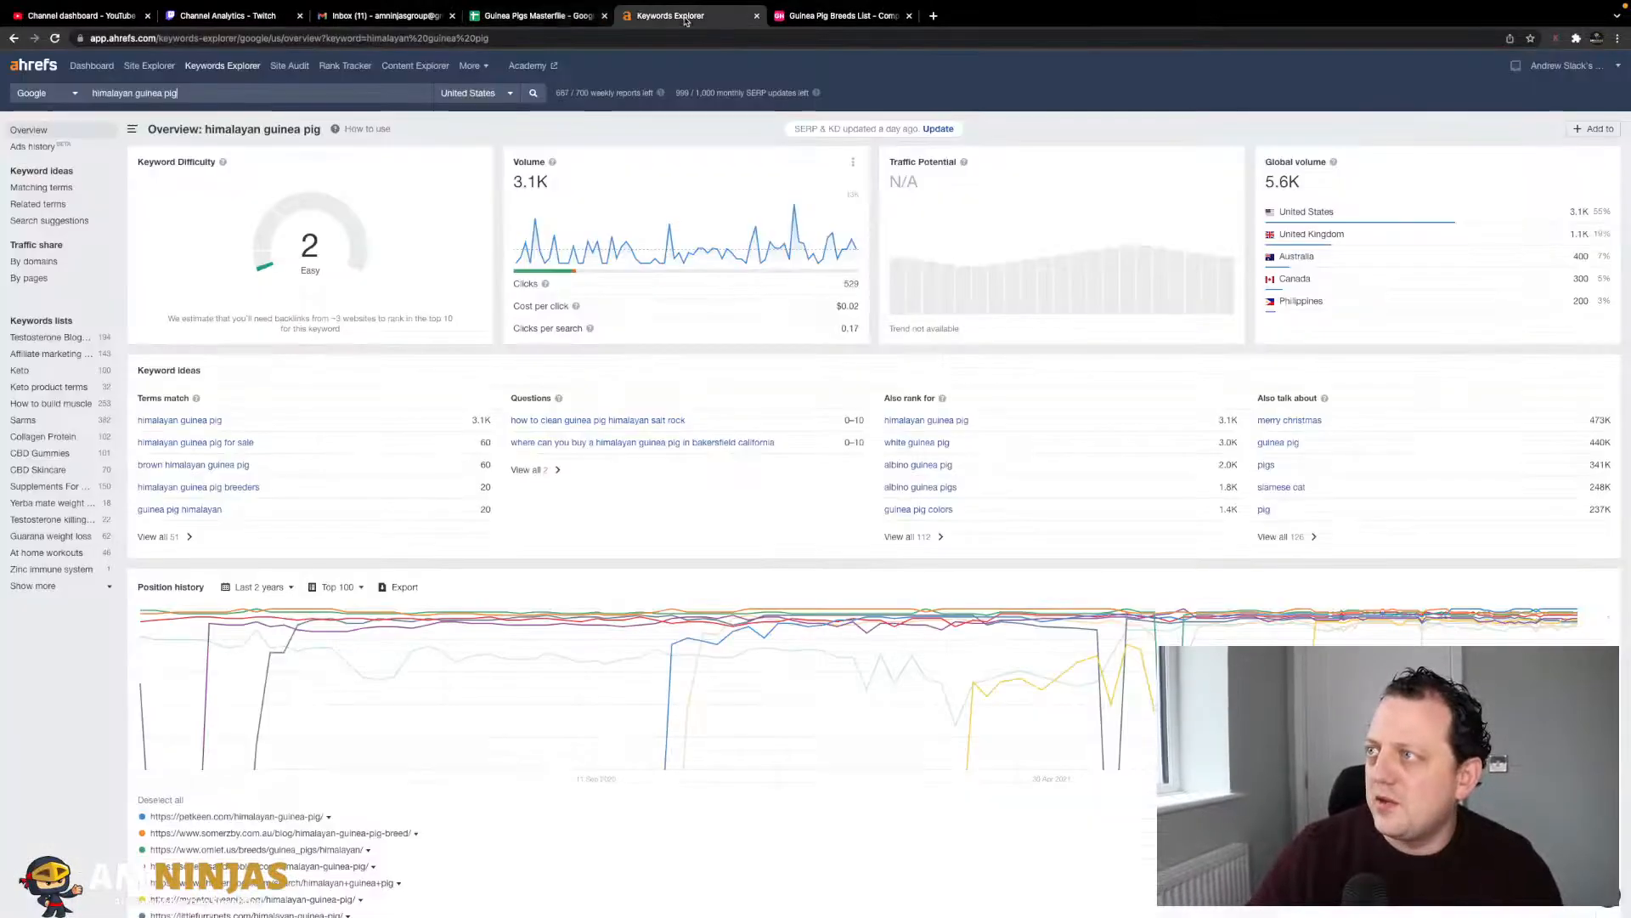
{"action": "left_click", "coordinate": [554, 15]}
{"action": "type", "text": "3"}
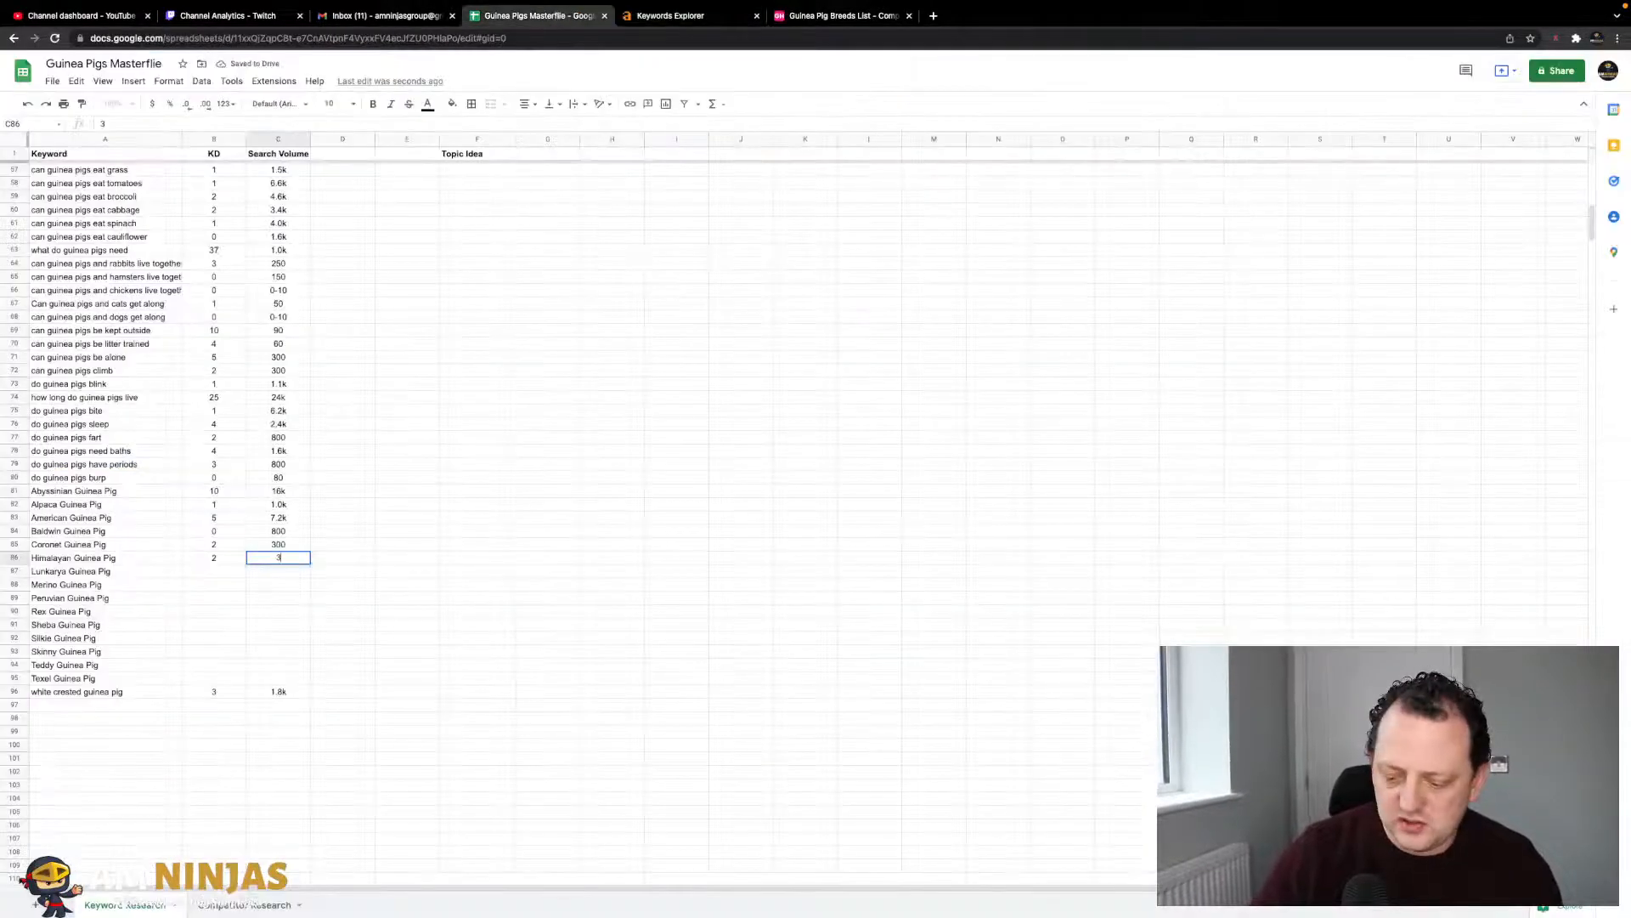
{"action": "type", "text": ".1k"}
{"action": "key", "text": "Return"}
- Look up Lunkarya Guinea Pig in Ahrefs and log KD 4 and volume 50
{"action": "key", "text": "Left"}
{"action": "key", "text": "Left"}
{"action": "key", "text": "ctrl+c"}
{"action": "left_click", "coordinate": [670, 15]}
{"action": "left_click", "coordinate": [315, 90]}
{"action": "key", "text": "ctrl+a"}
{"action": "key", "text": "ctrl+v"}
{"action": "key", "text": "Return"}
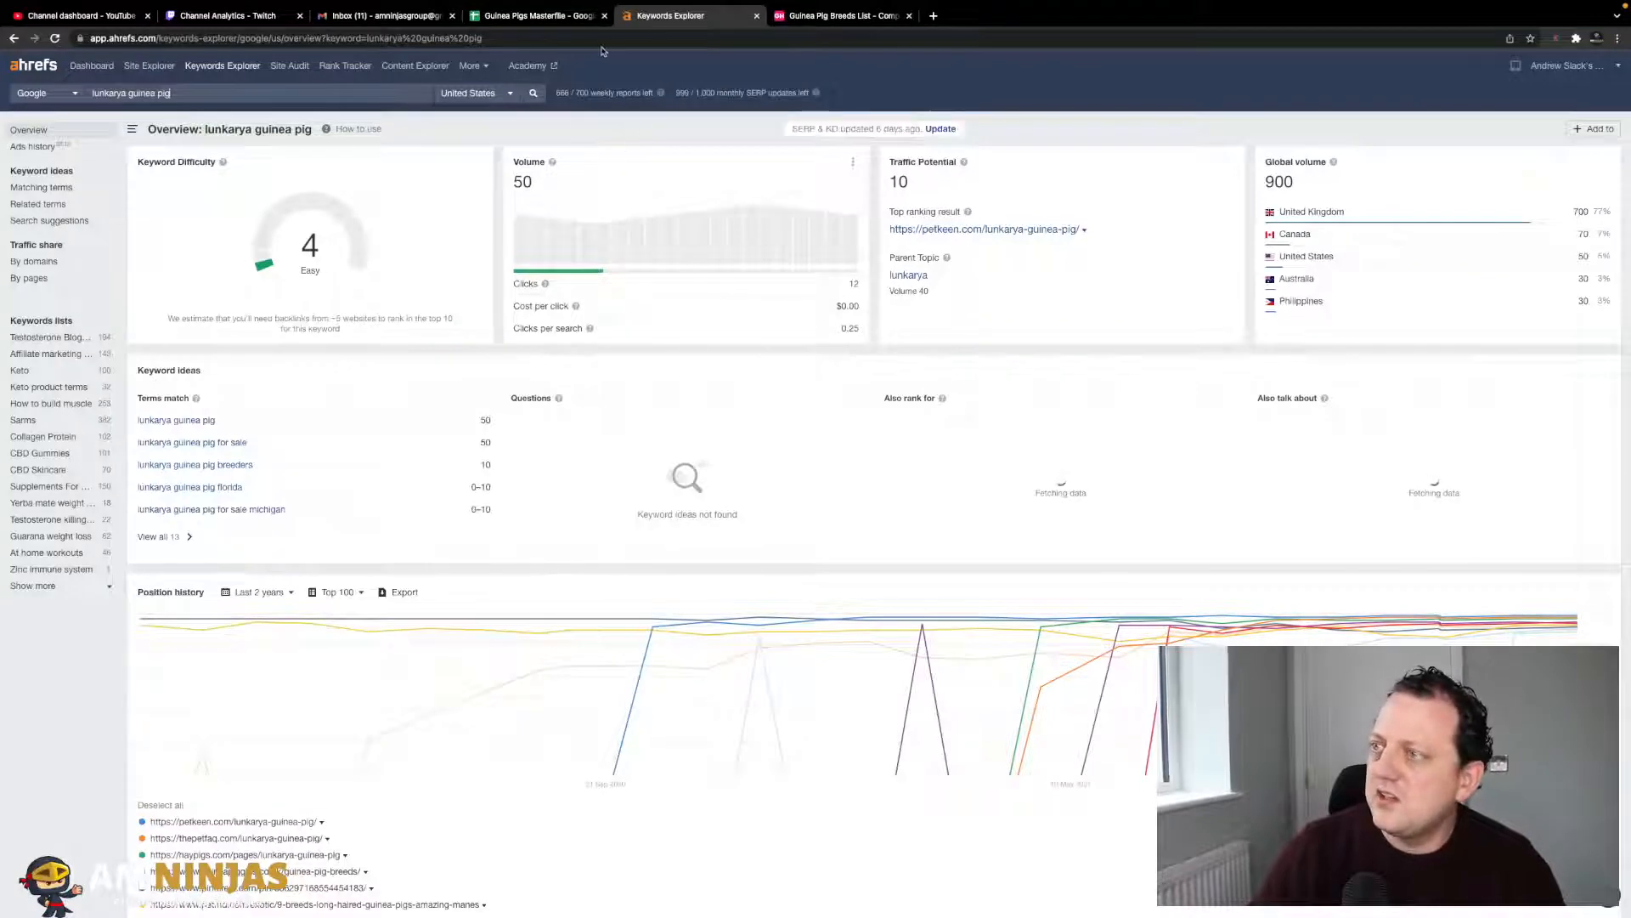
{"action": "left_click", "coordinate": [572, 17]}
{"action": "key", "text": "Right"}
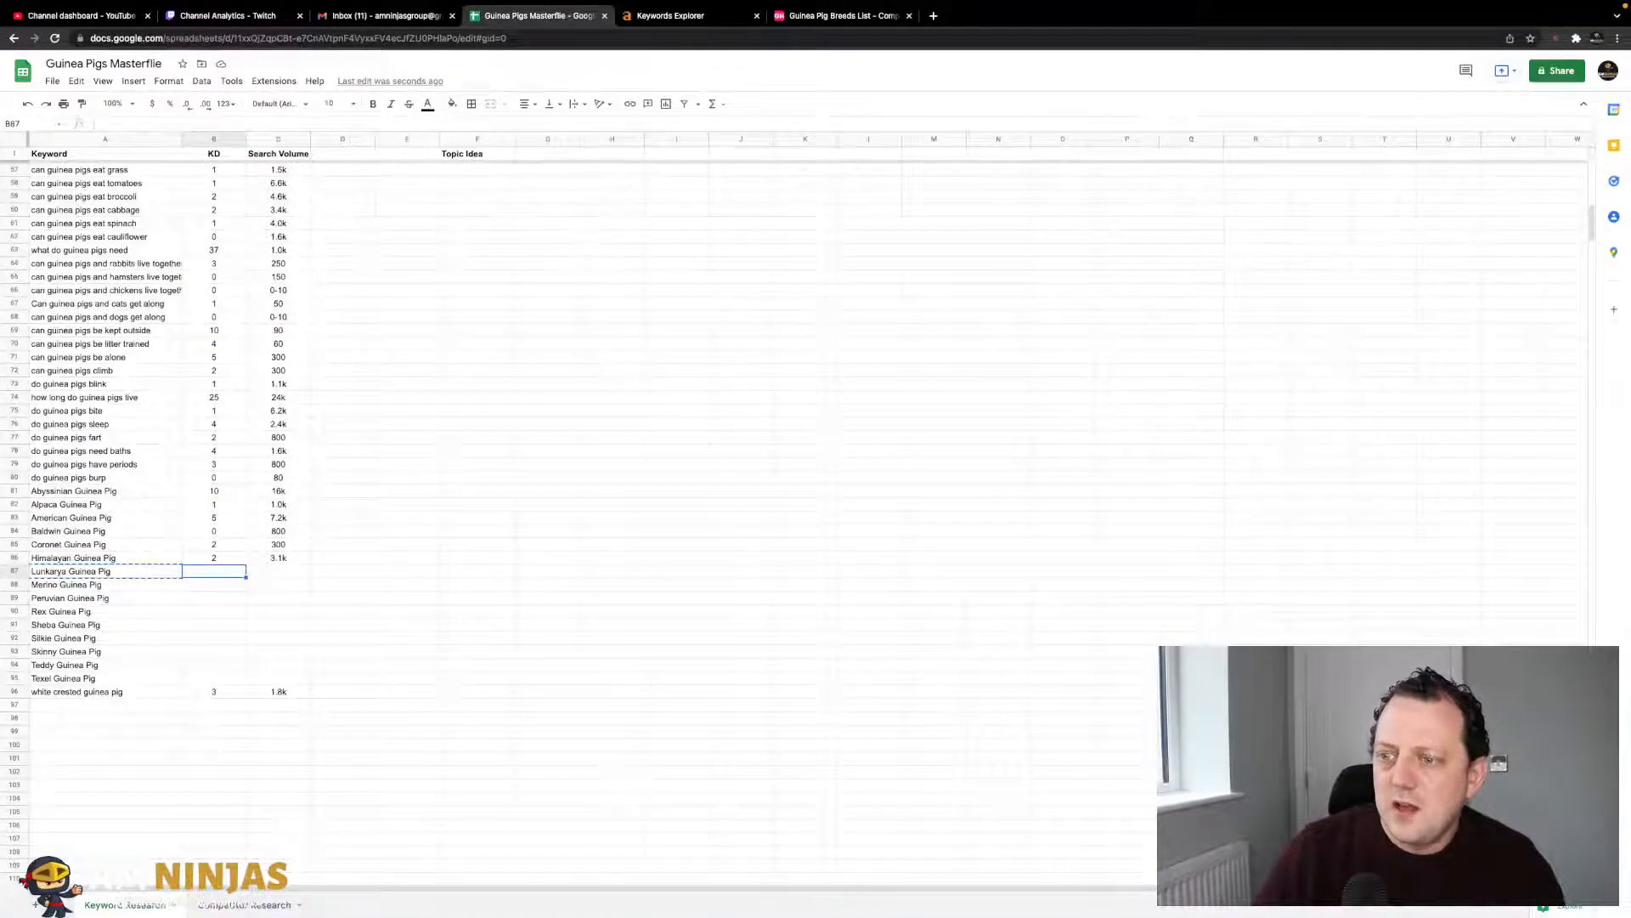
{"action": "left_click", "coordinate": [671, 15]}
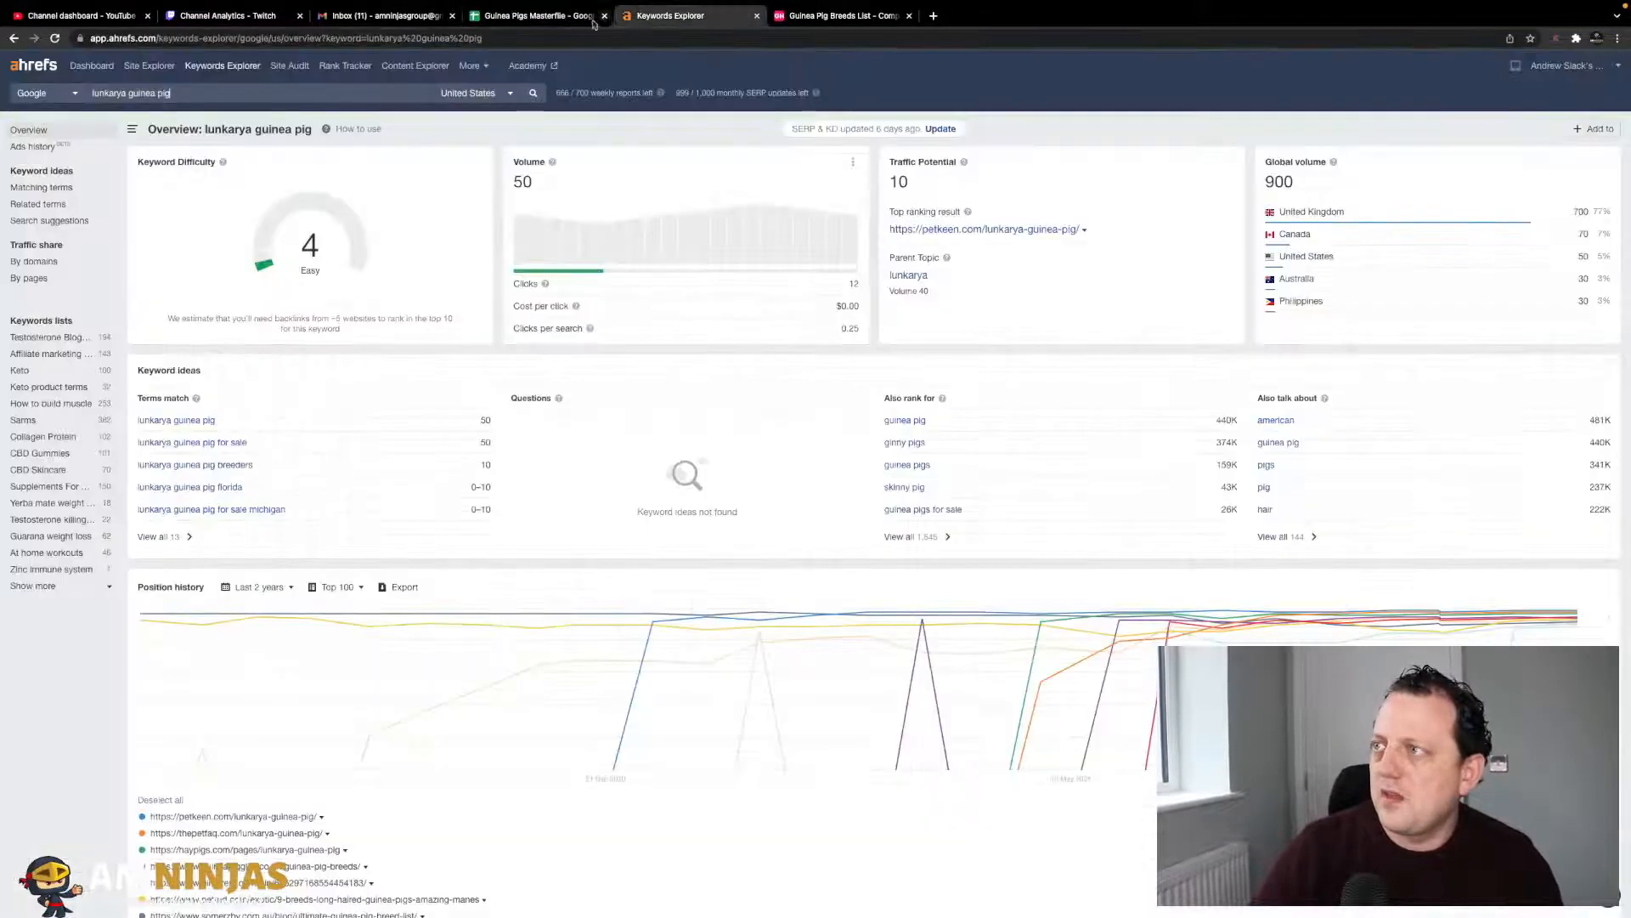
{"action": "left_click", "coordinate": [562, 17]}
{"action": "type", "text": "5"}
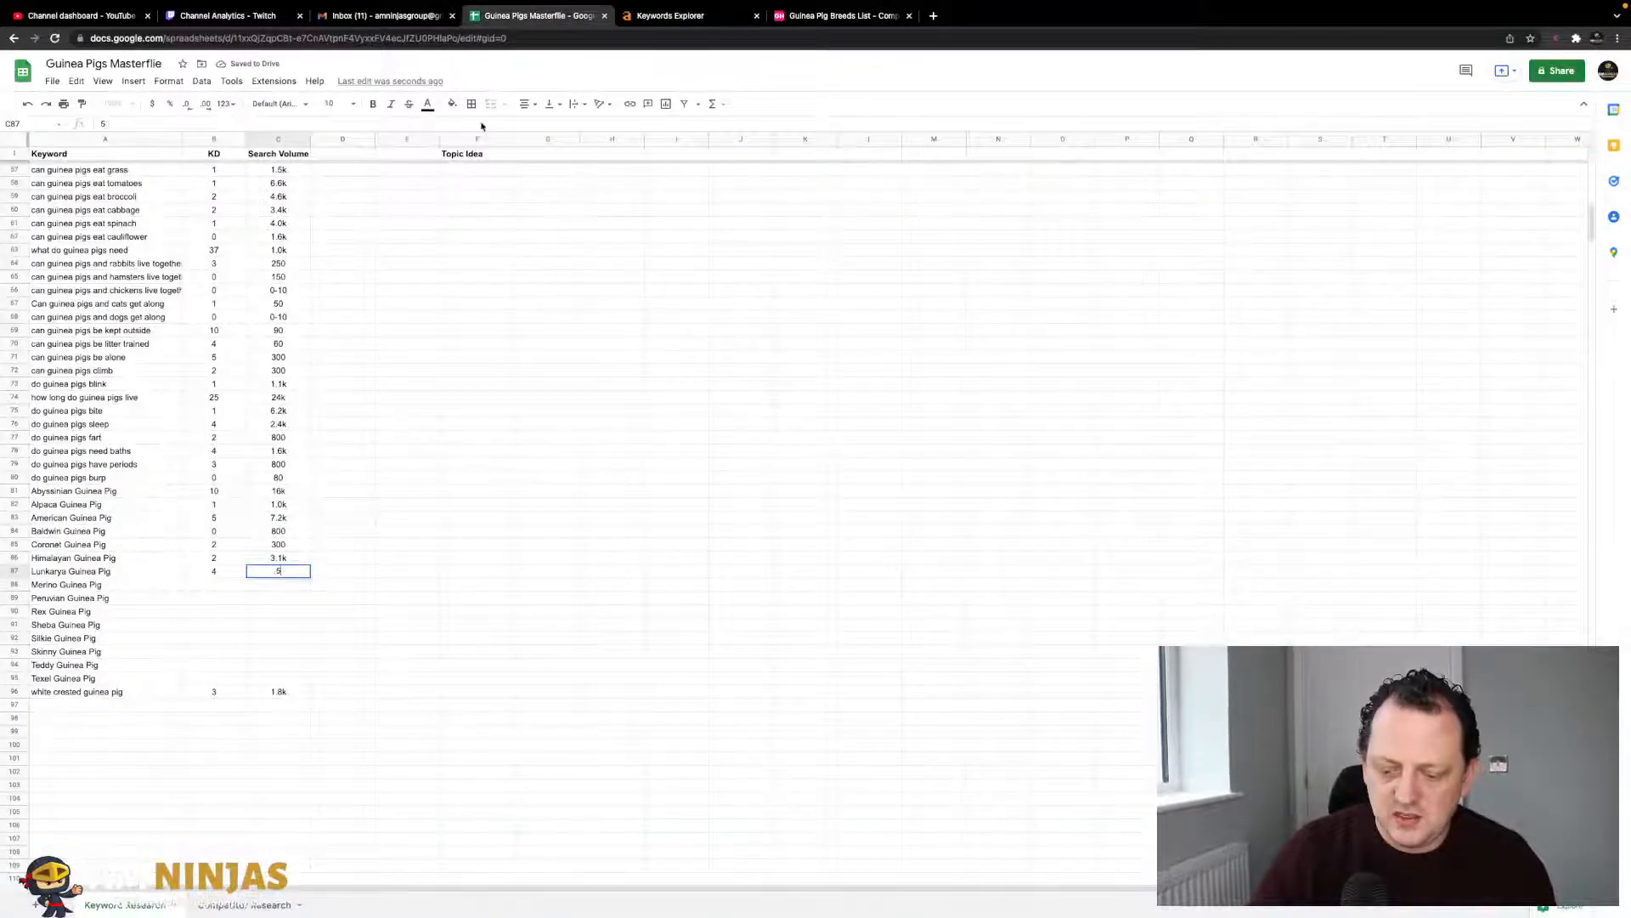
{"action": "key", "text": "Left"}
{"action": "key", "text": "Left"}
- Look up Merino Guinea Pig in Ahrefs and log KD 1 and volume 100
{"action": "key", "text": "Down"}
{"action": "key", "text": "super+c"}
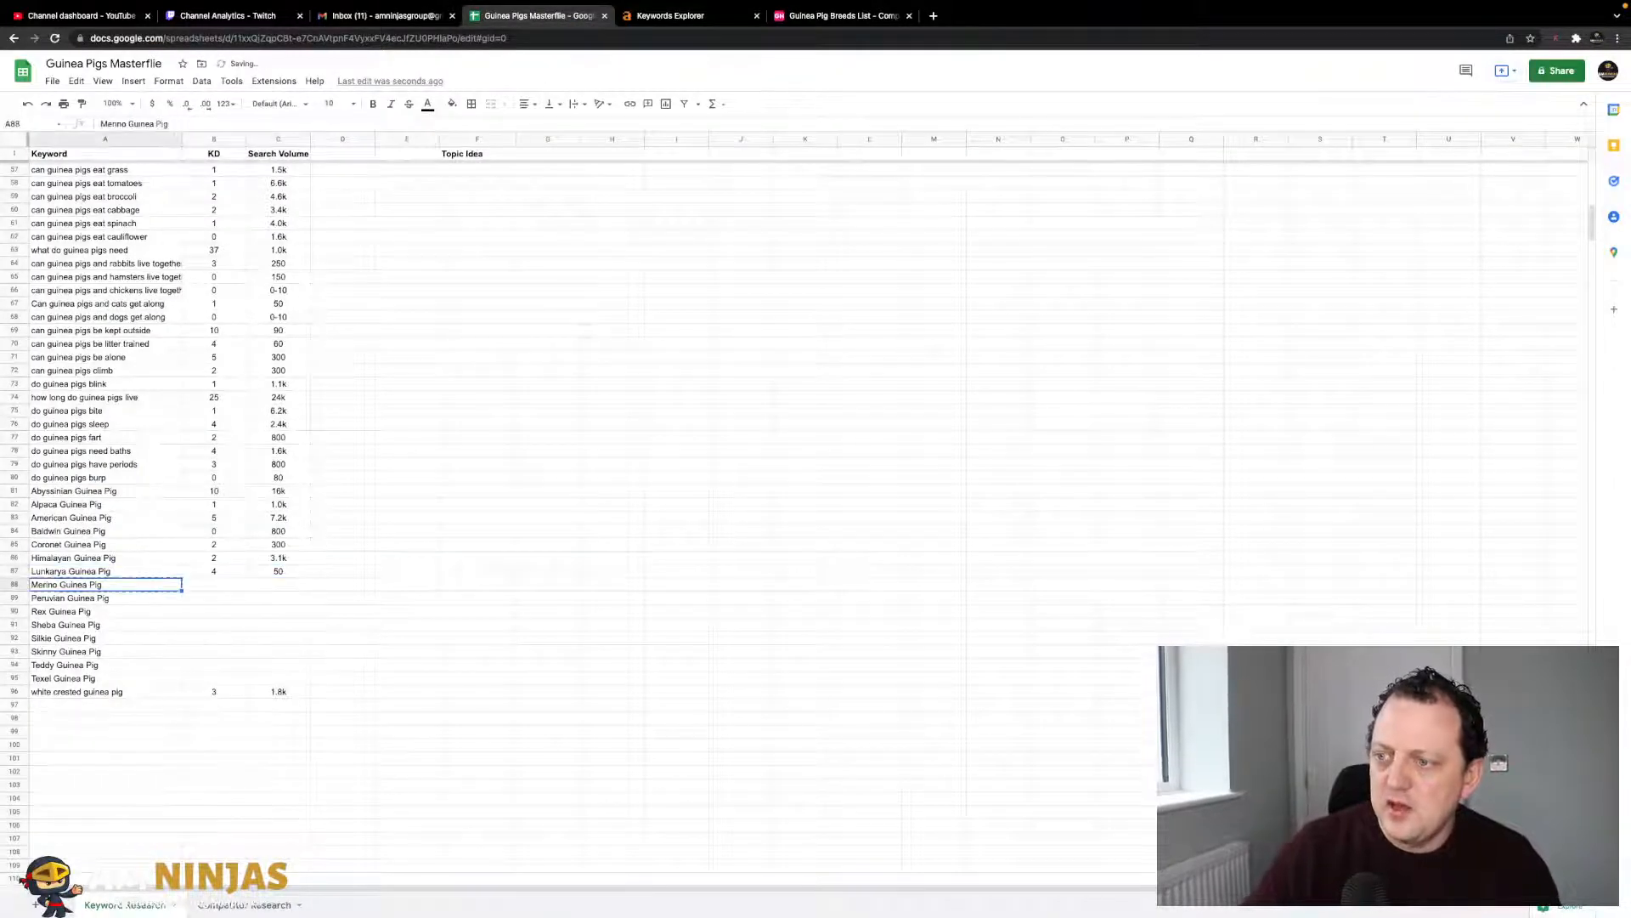
{"action": "left_click", "coordinate": [650, 17]}
{"action": "left_click", "coordinate": [357, 90]}
{"action": "key", "text": "super+a"}
{"action": "key", "text": "super+v"}
{"action": "key", "text": "Return"}
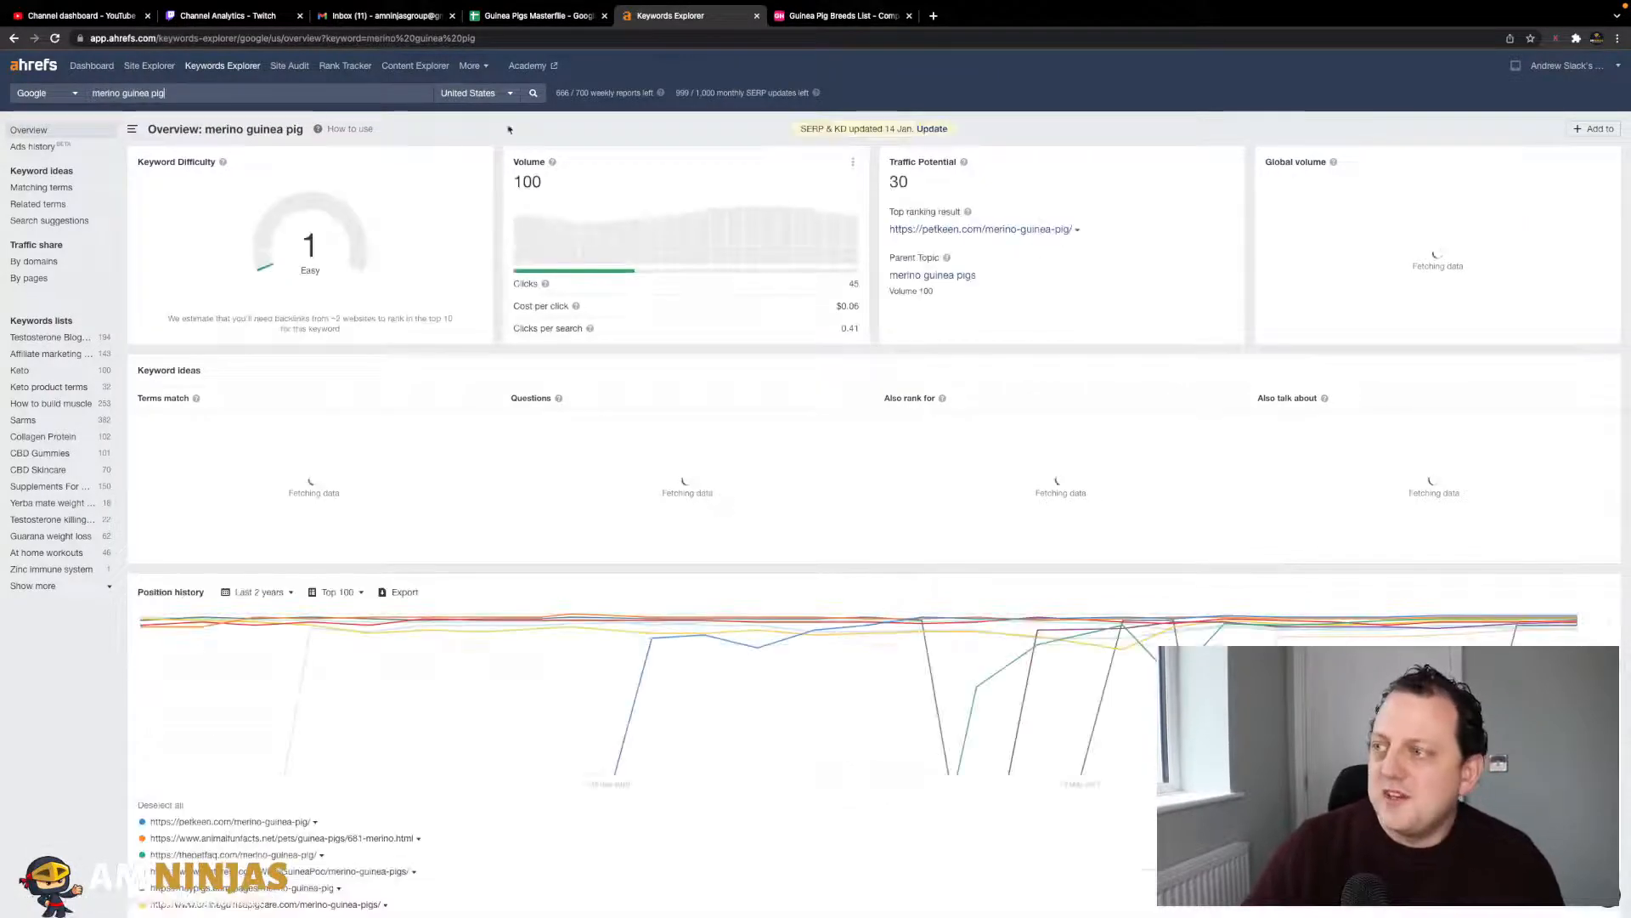
{"action": "left_click", "coordinate": [564, 17]}
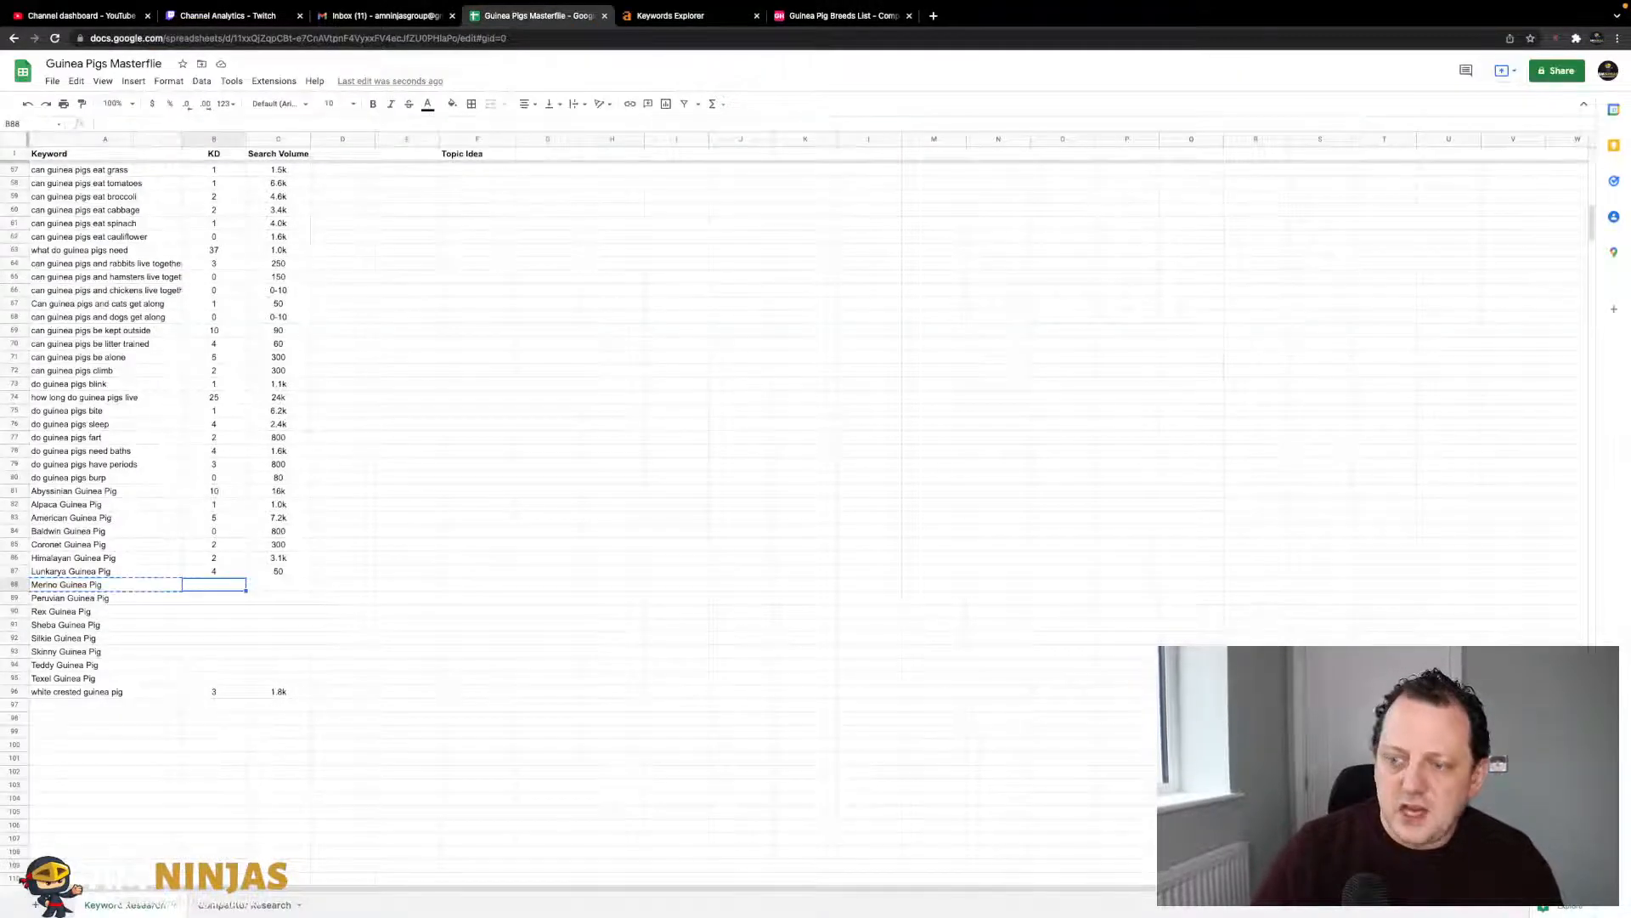
{"action": "type", "text": "1"}
{"action": "key", "text": "Tab"}
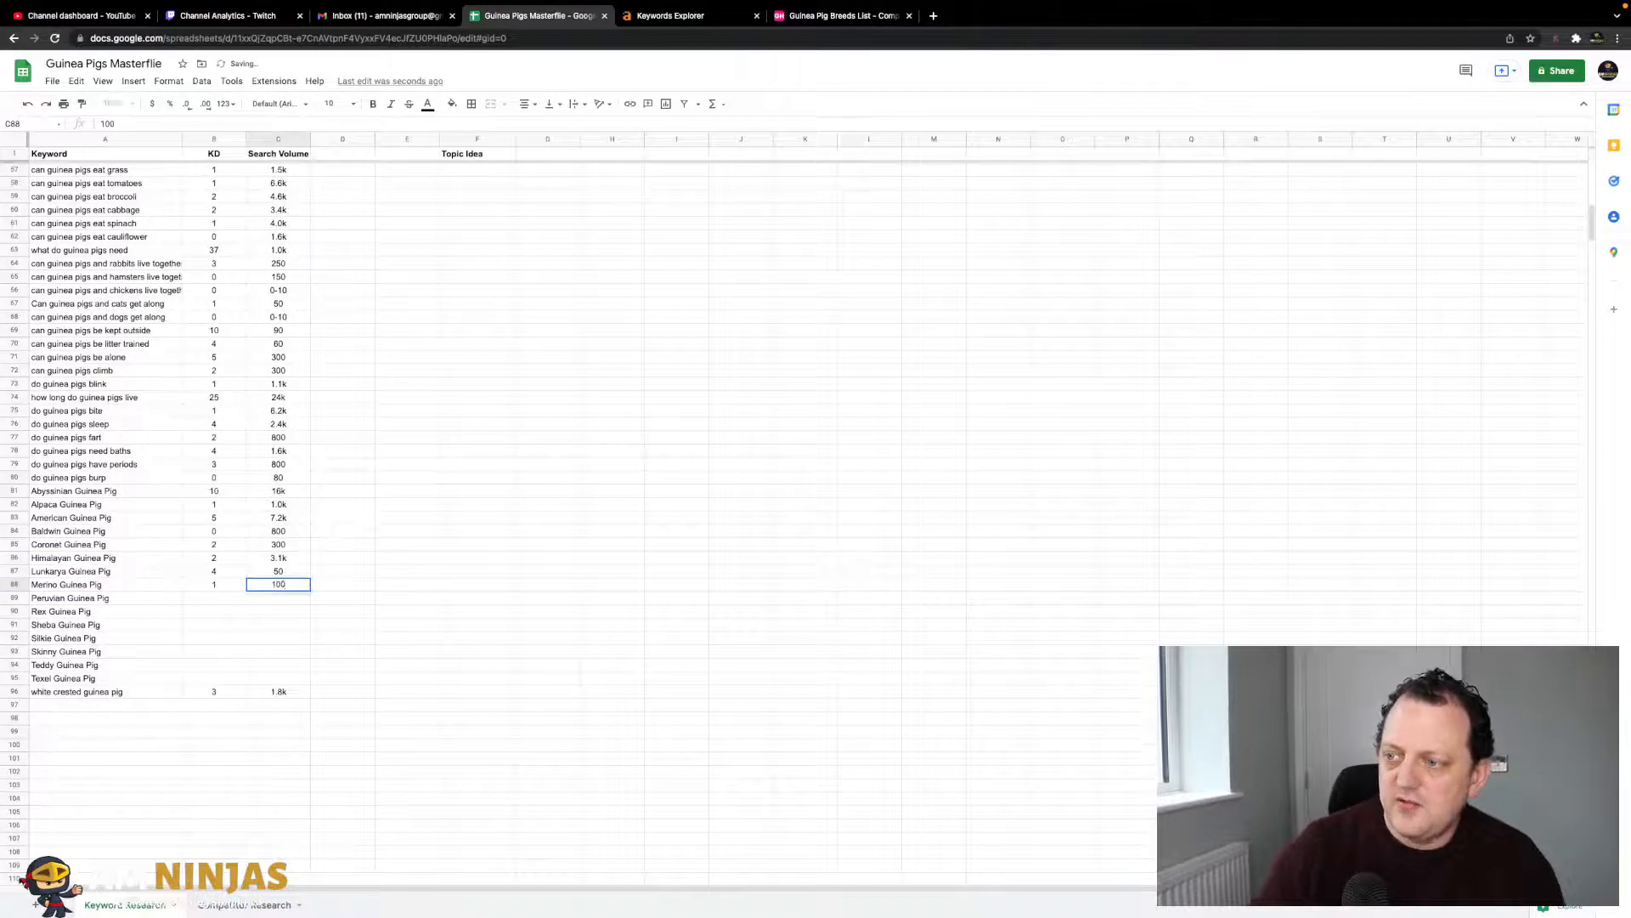
{"action": "key", "text": "Return"}
{"action": "key", "text": "Left"}
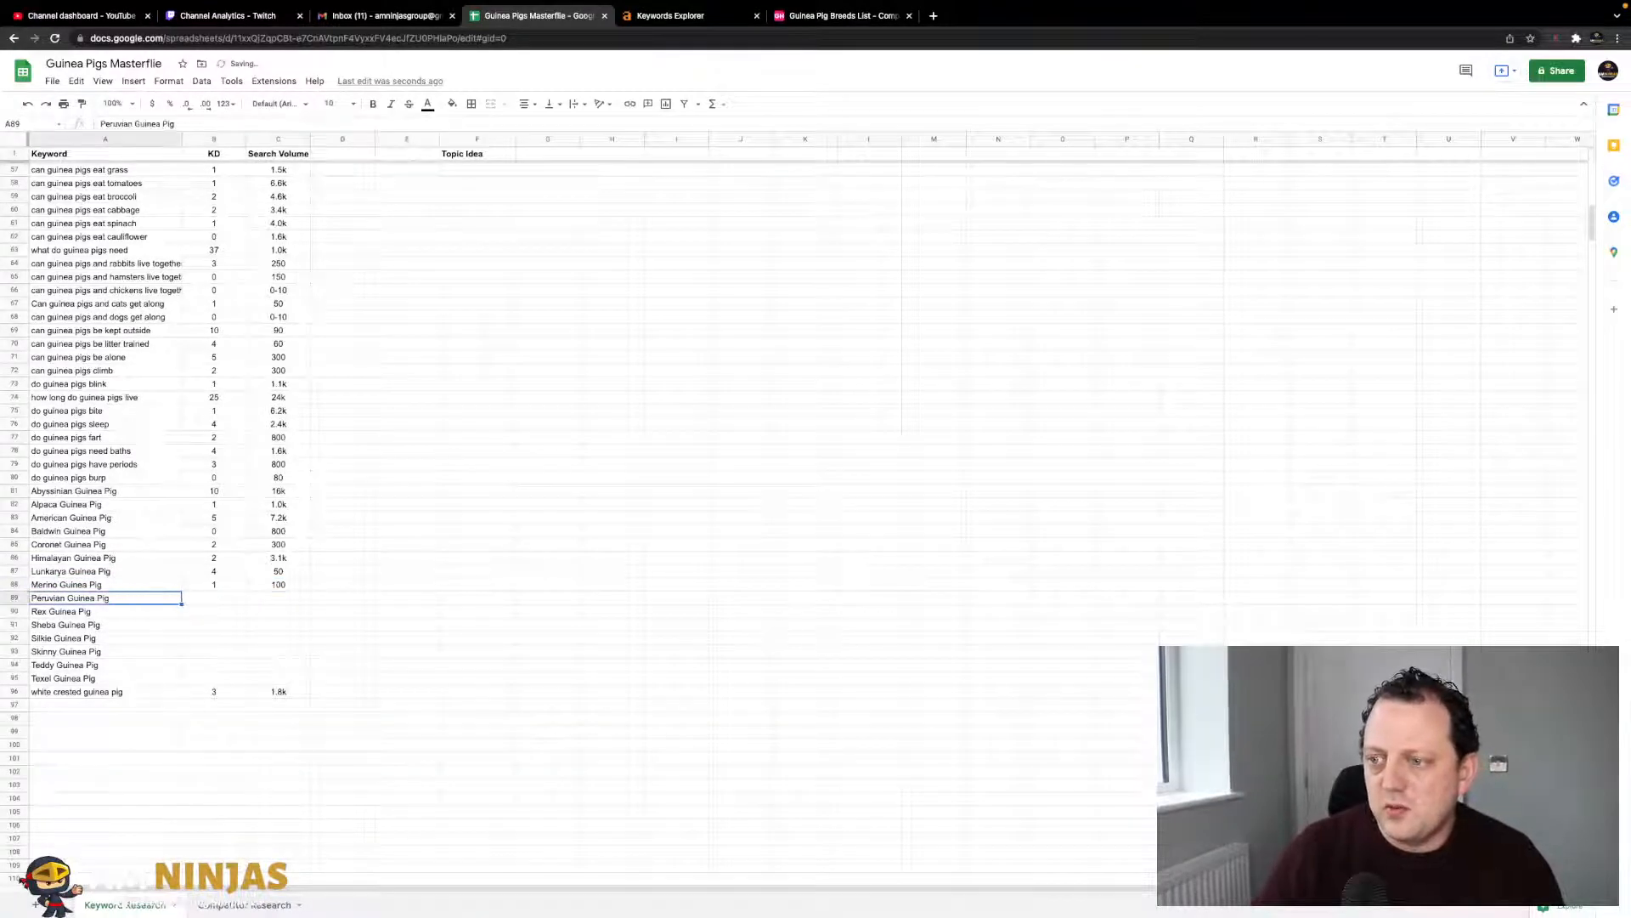
{"action": "left_click", "coordinate": [660, 19]}
- Look up Peruvian Guinea Pig in Ahrefs and enter KD 24 and volume 18k
{"action": "triple_click", "coordinate": [291, 96]}
{"action": "key", "text": "super+v"}
{"action": "key", "text": "Return"}
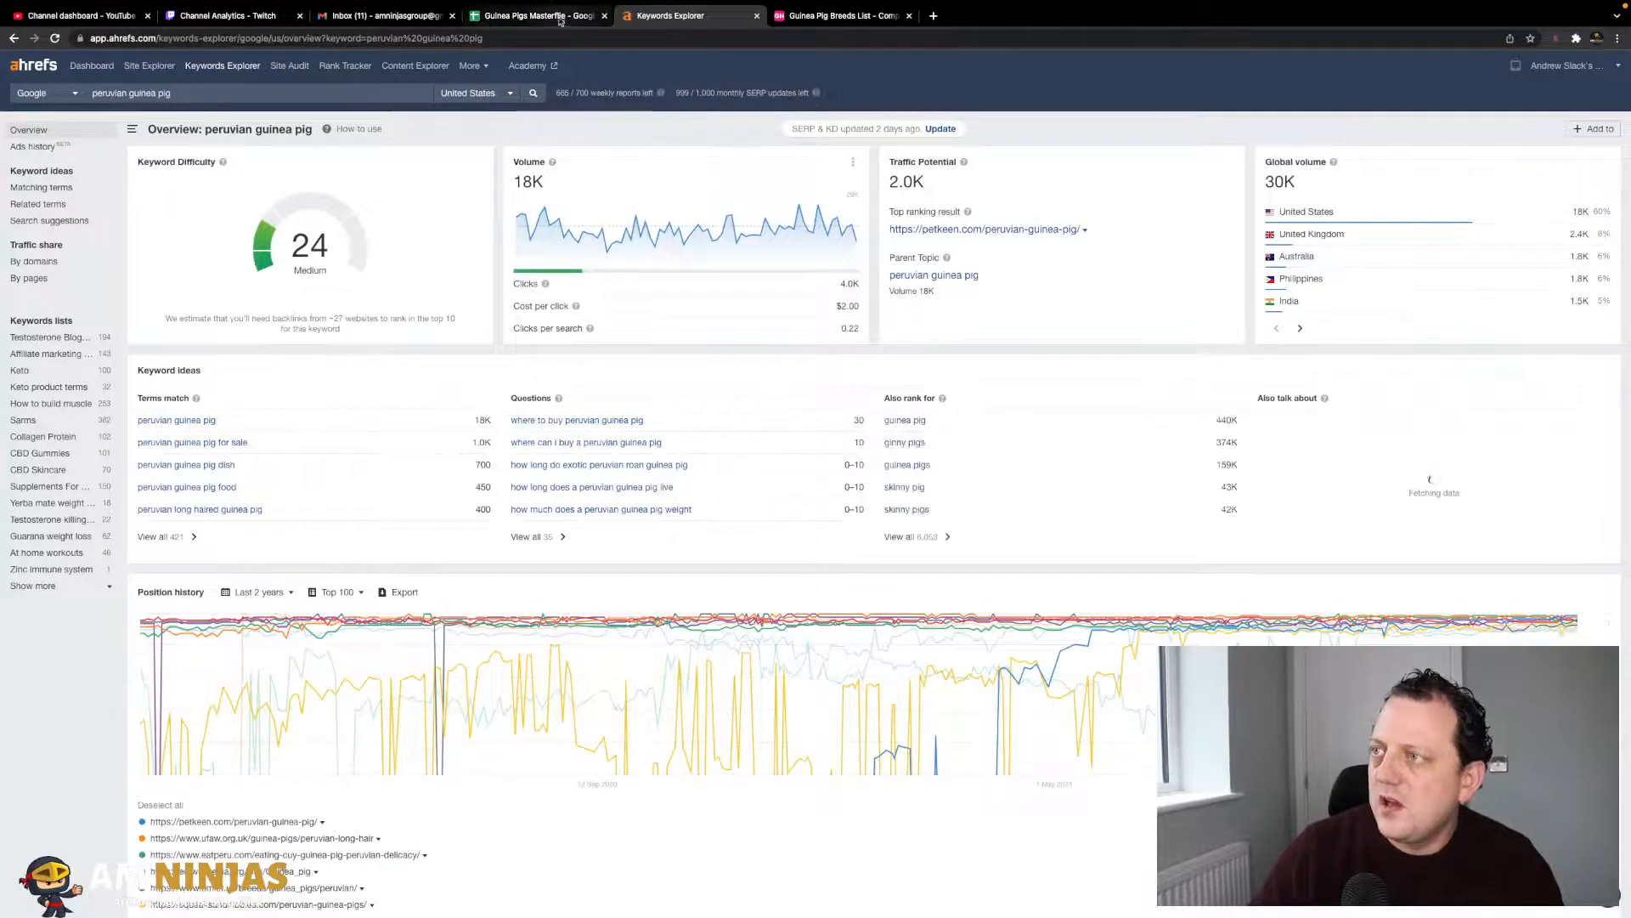
{"action": "left_click", "coordinate": [553, 16]}
{"action": "type", "text": "24"}
{"action": "key", "text": "Tab"}
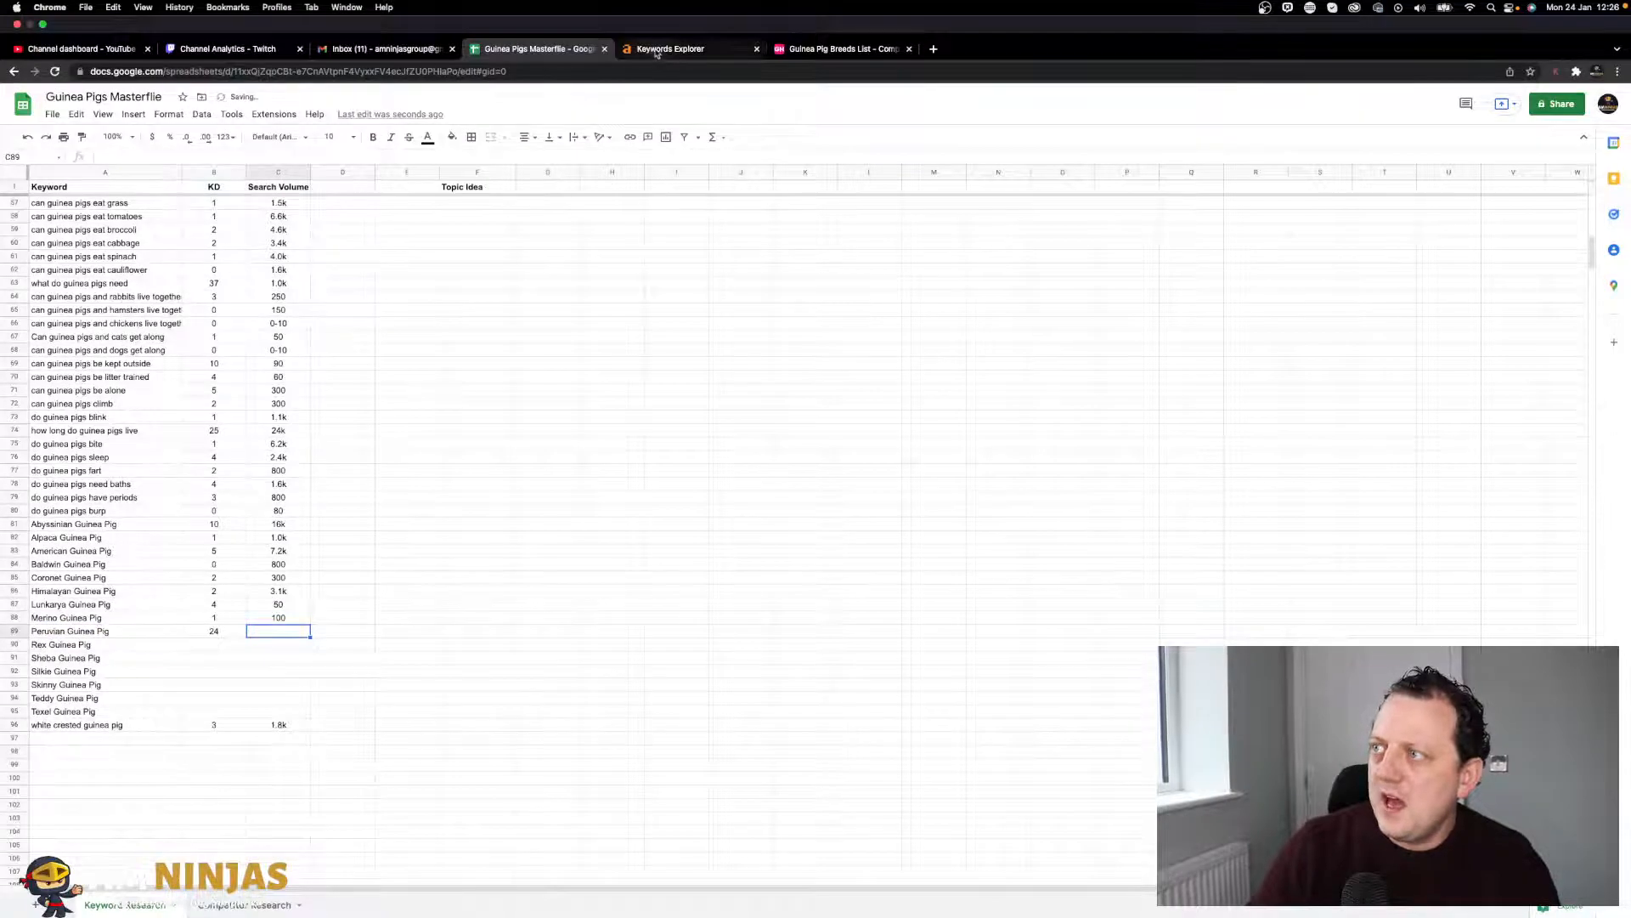
{"action": "left_click", "coordinate": [656, 49]}
{"action": "left_click", "coordinate": [544, 49]}
{"action": "type", "text": "18k"}
{"action": "key", "text": "Return"}
- Look up rex guinea pig in Ahrefs and enter KD 0 and volume 6.1k
{"action": "key", "text": "Left"}
{"action": "key", "text": "Left"}
{"action": "left_click", "coordinate": [654, 48]}
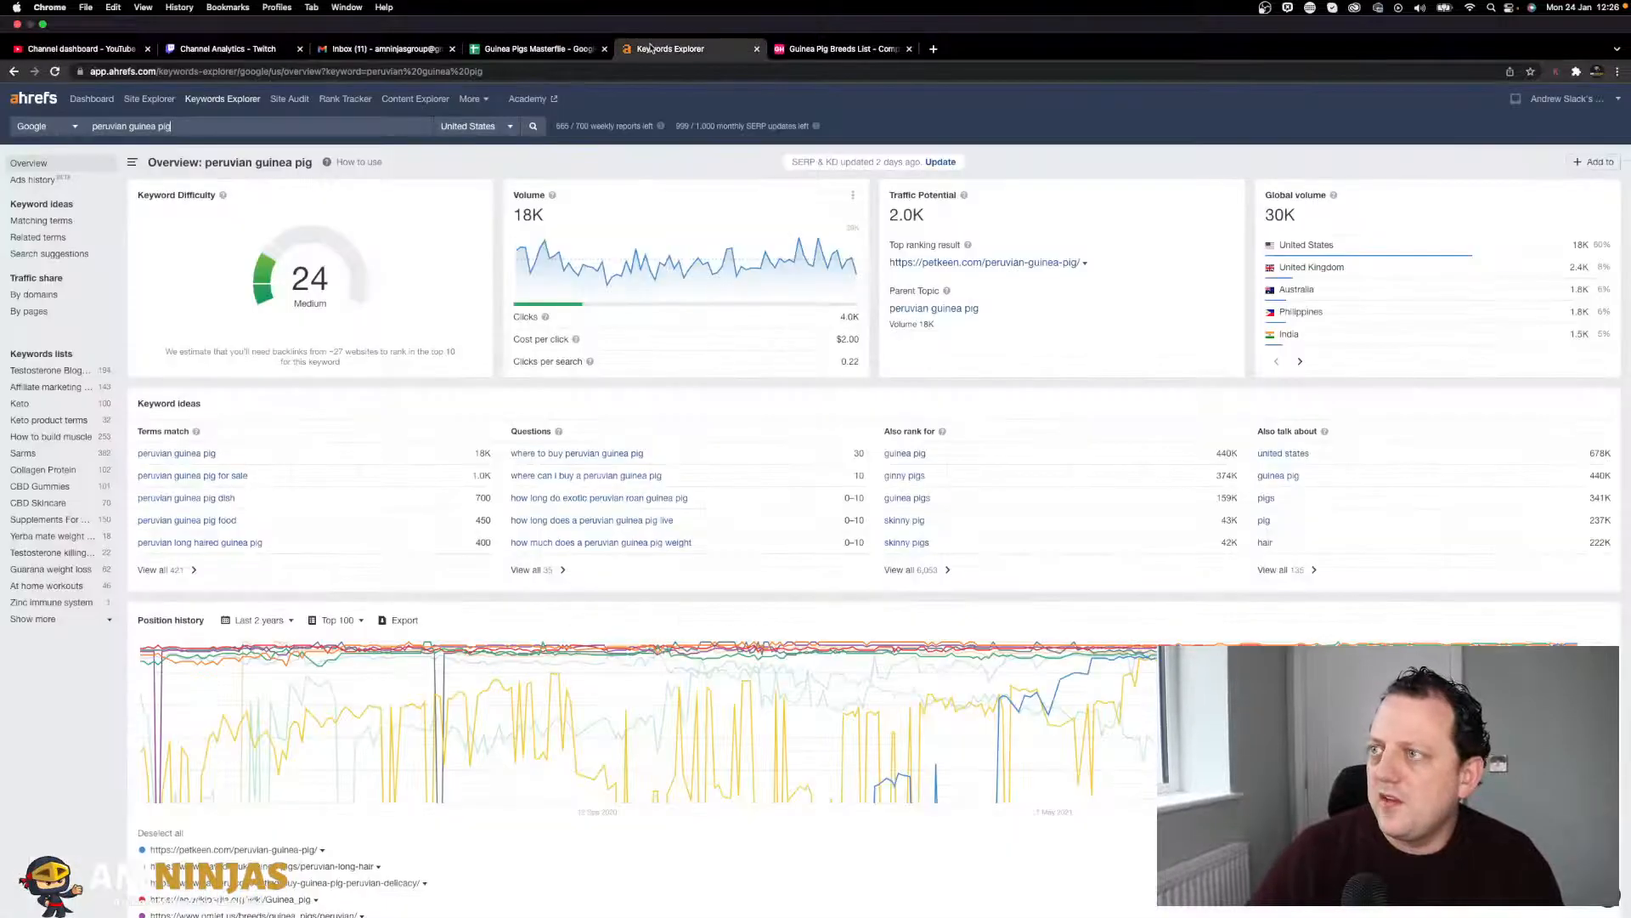
{"action": "triple_click", "coordinate": [339, 91]}
{"action": "type", "text": "rex guinea pig"}
{"action": "key", "text": "Return"}
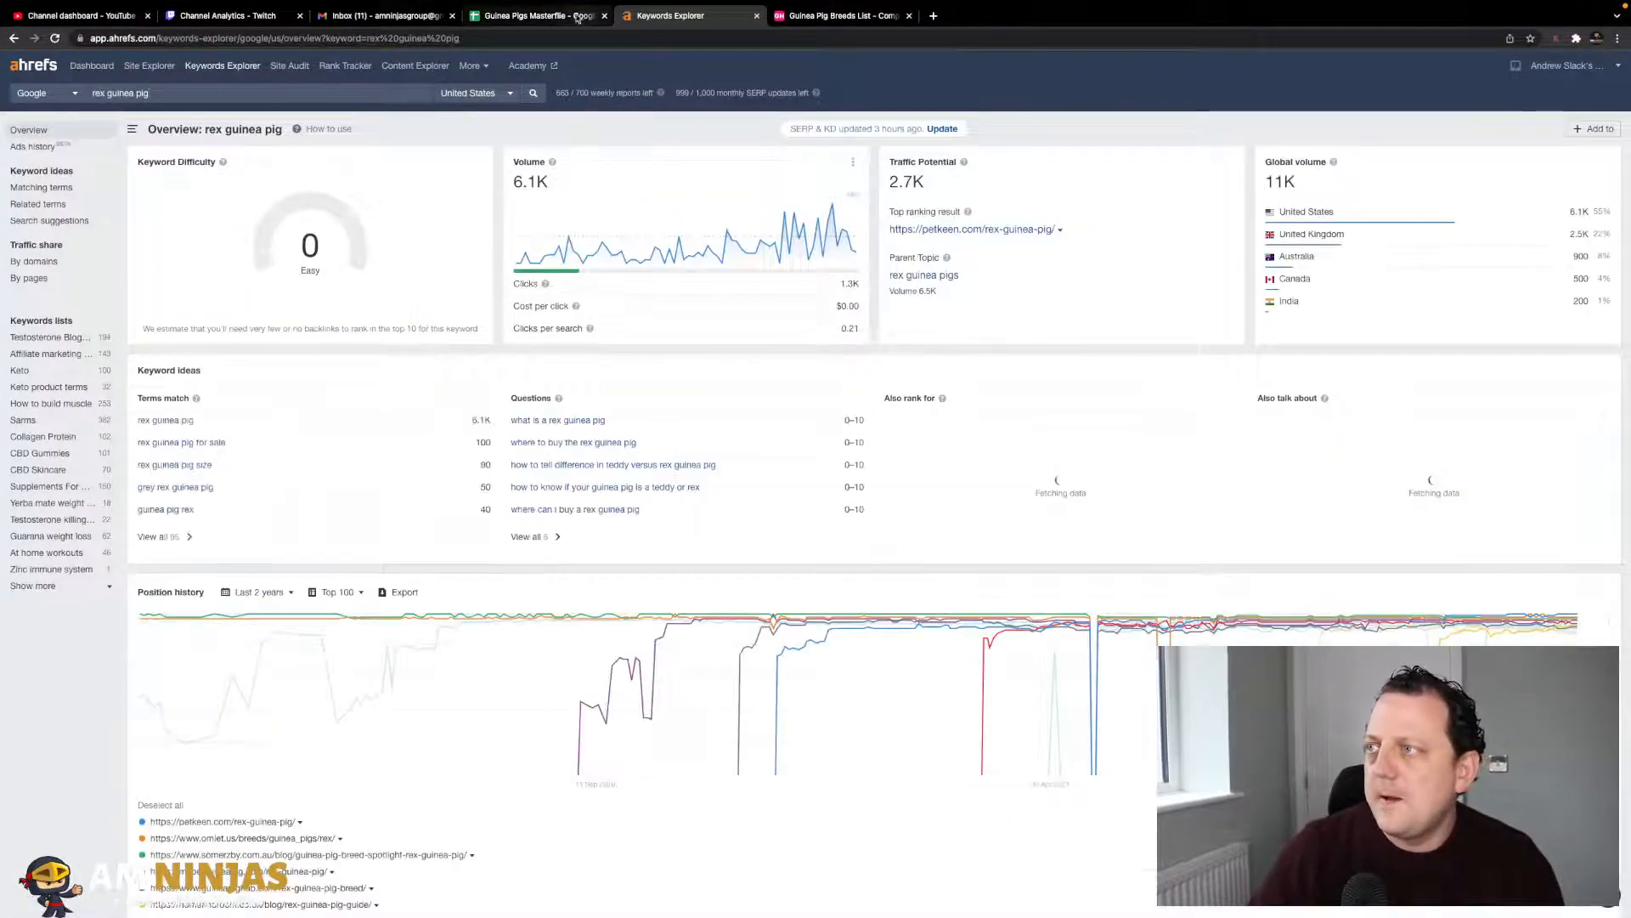
{"action": "left_click", "coordinate": [544, 16]}
{"action": "left_click", "coordinate": [214, 612]}
{"action": "type", "text": "0"}
{"action": "key", "text": "Tab"}
{"action": "left_click", "coordinate": [671, 16]}
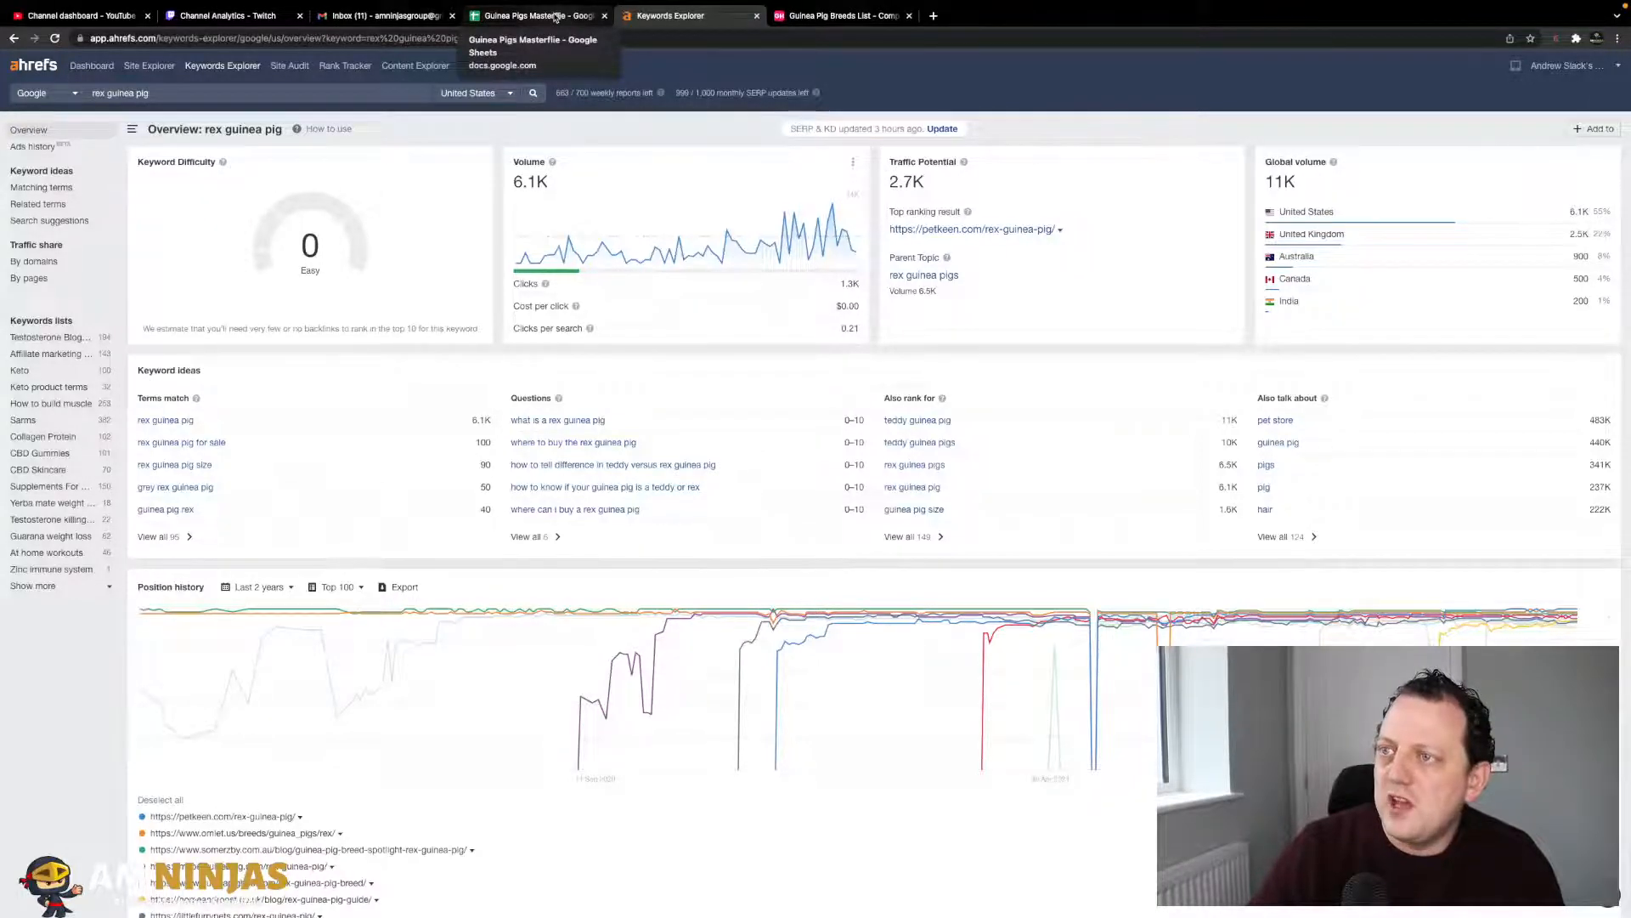
{"action": "left_click", "coordinate": [555, 18]}
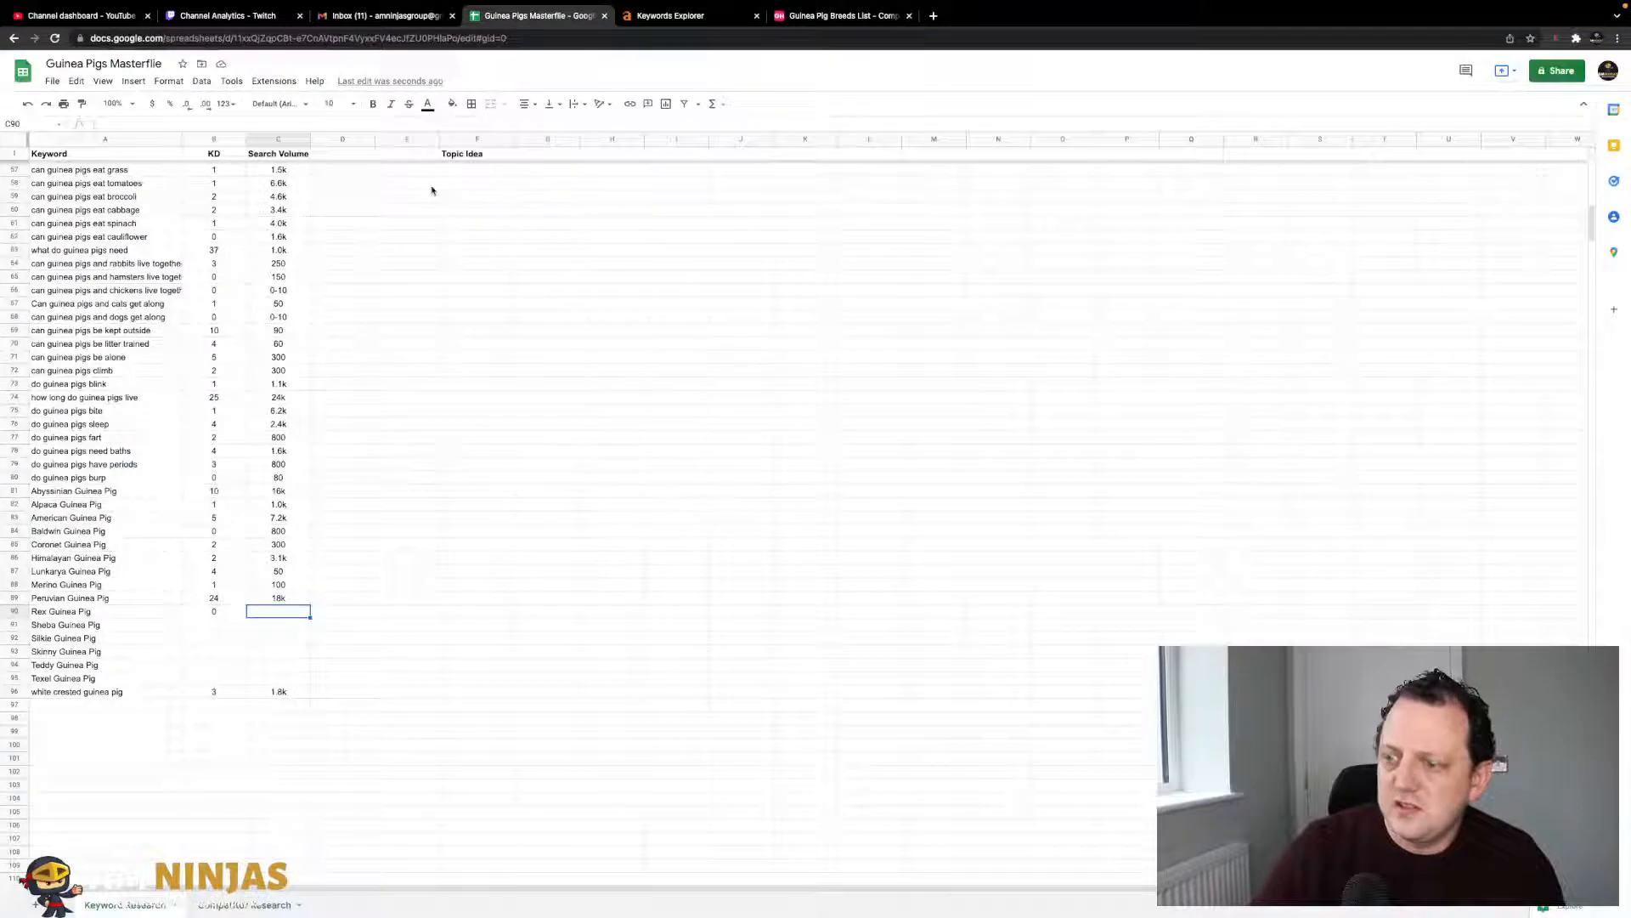
{"action": "left_click", "coordinate": [648, 17]}
{"action": "left_click", "coordinate": [554, 18]}
{"action": "type", "text": "6"}
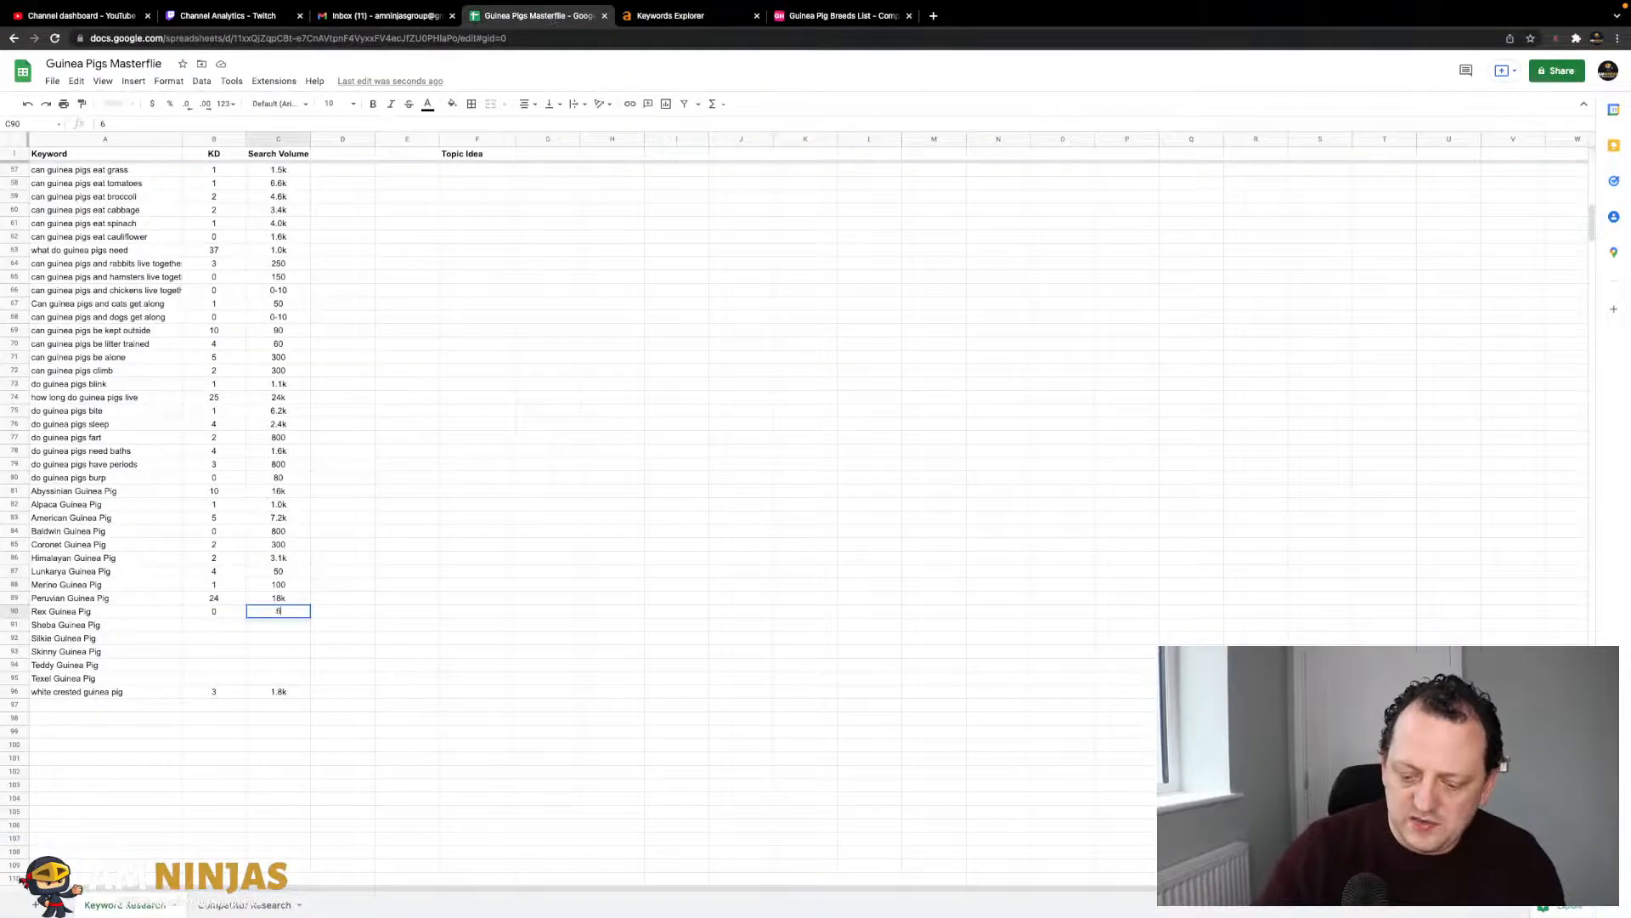
{"action": "type", "text": ".1k"}
{"action": "key", "text": "Return"}
- Look up sheba guinea pig in Ahrefs and record KD 9 and volume 600
{"action": "key", "text": "Left"}
{"action": "key", "text": "Left"}
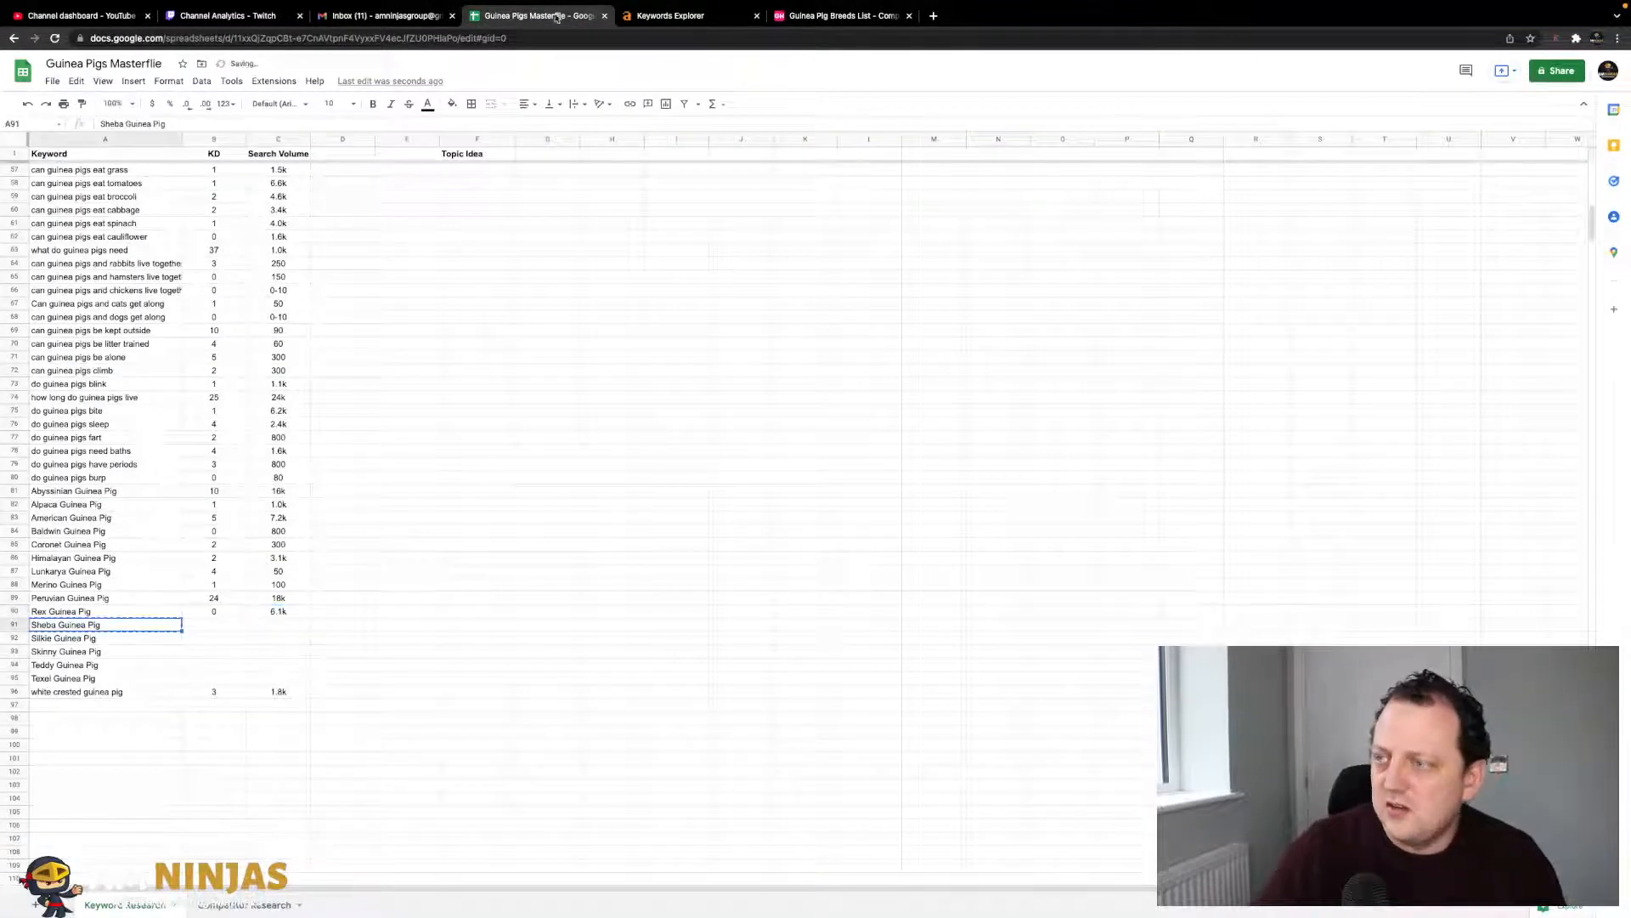
{"action": "left_click", "coordinate": [669, 17]}
{"action": "triple_click", "coordinate": [296, 93]}
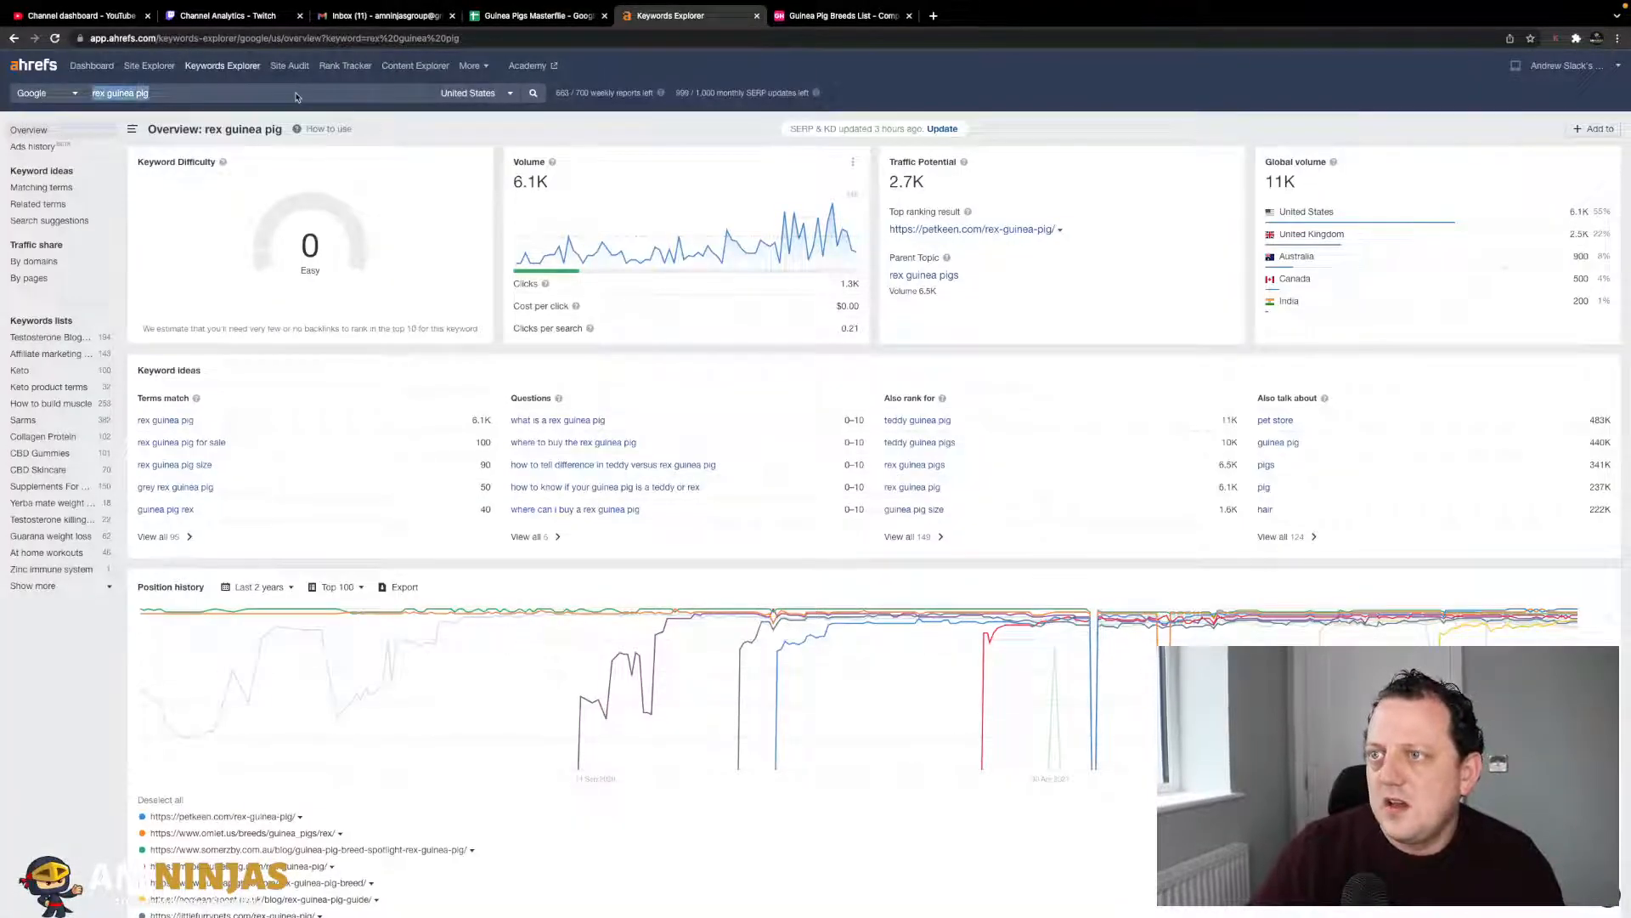
{"action": "key", "text": "ctrl+v"}
{"action": "key", "text": "Return"}
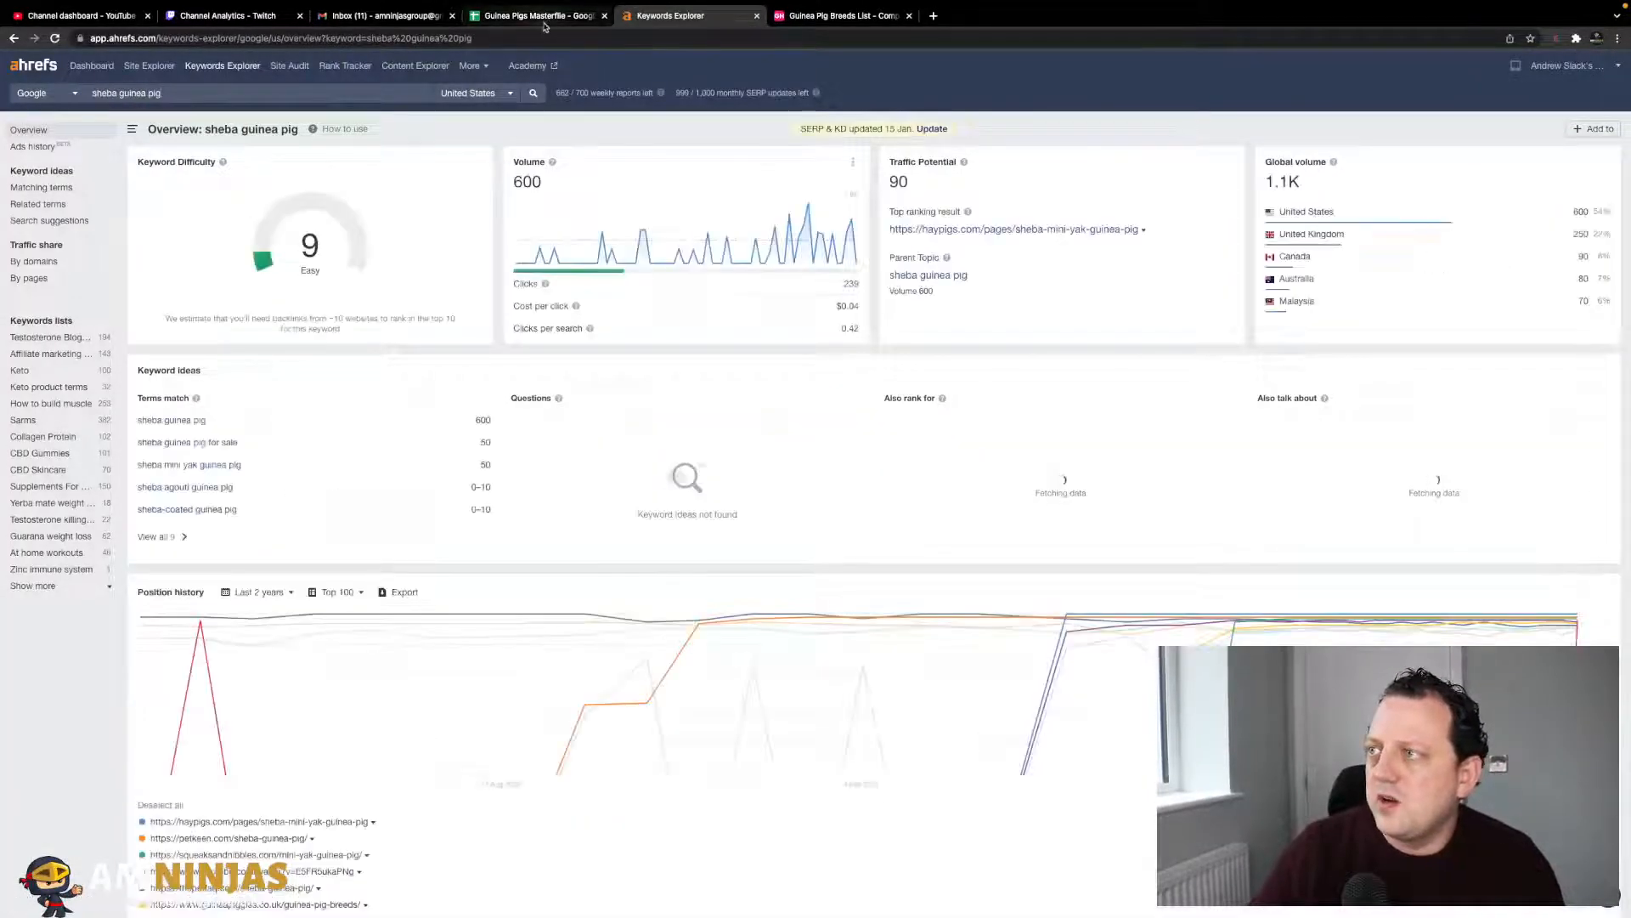
{"action": "left_click", "coordinate": [544, 17]}
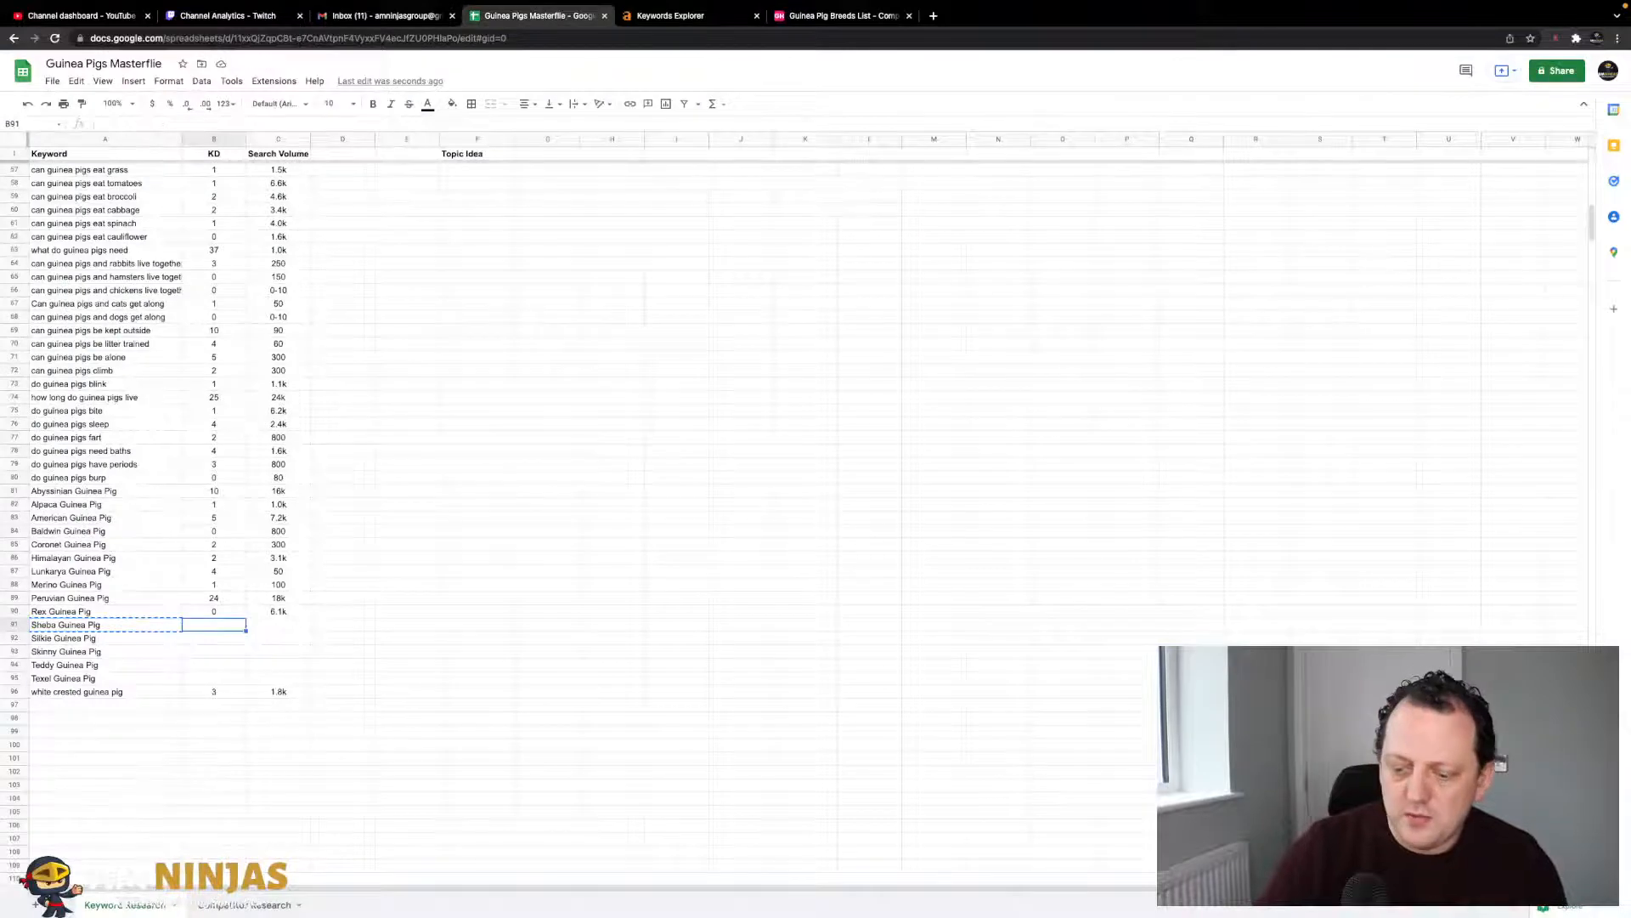
{"action": "key", "text": "Tab"}
{"action": "left_click", "coordinate": [670, 15]}
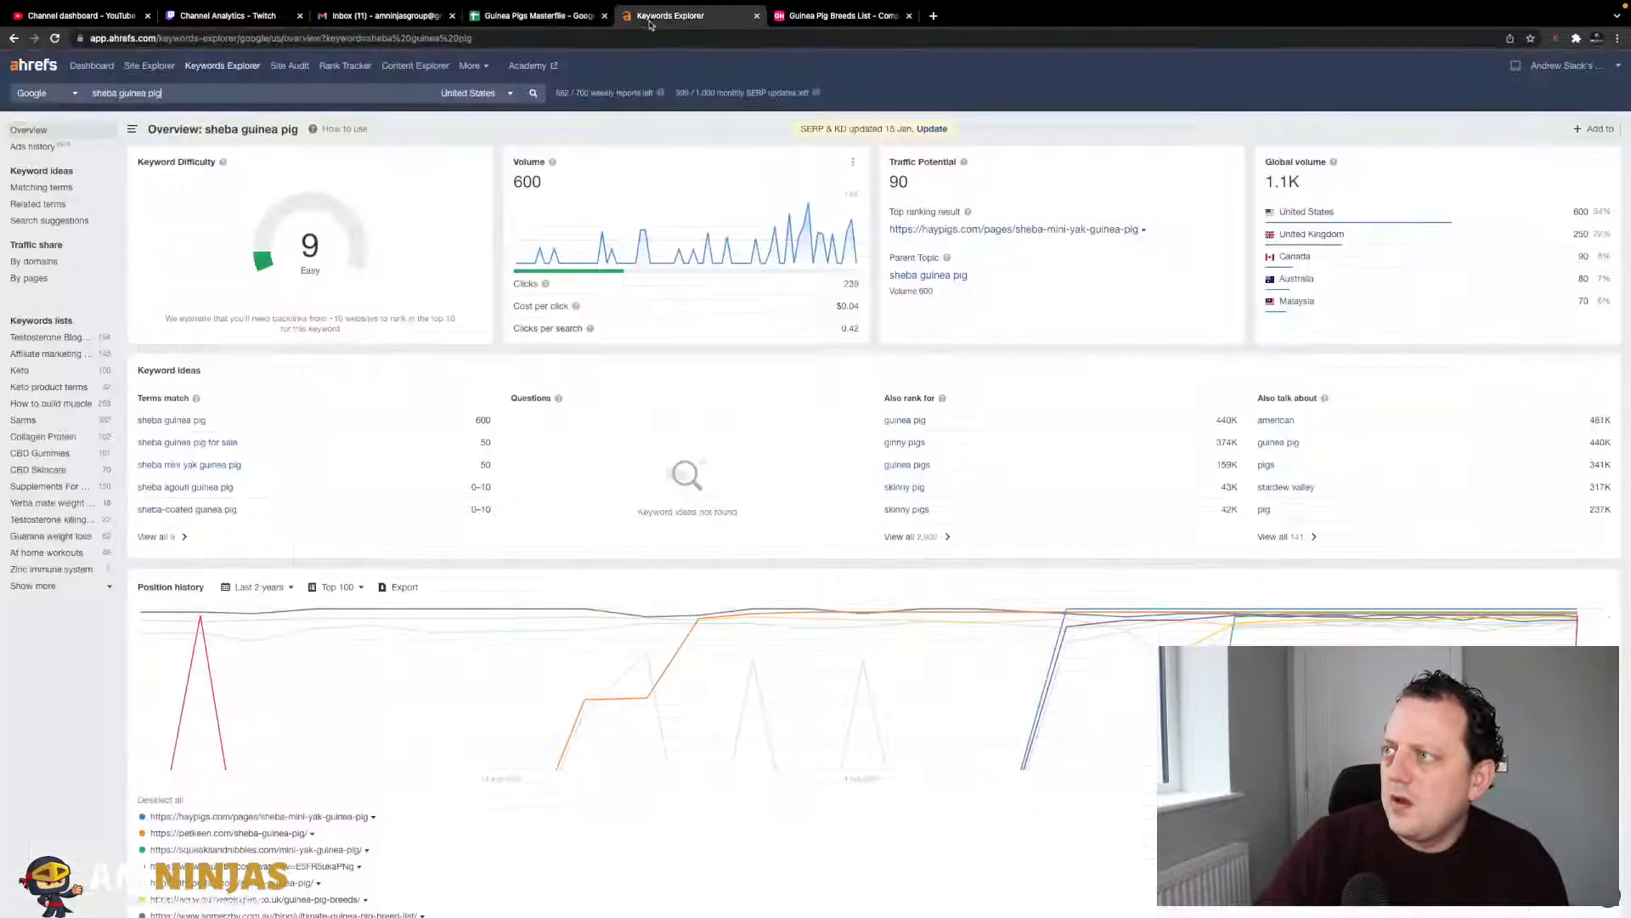
{"action": "left_click", "coordinate": [552, 17]}
{"action": "type", "text": "6"}
{"action": "key", "text": "Return"}
- Look up silkie guinea pig in Ahrefs and record KD 3 and volume 1.9k
{"action": "key", "text": "Left"}
{"action": "key", "text": "Left"}
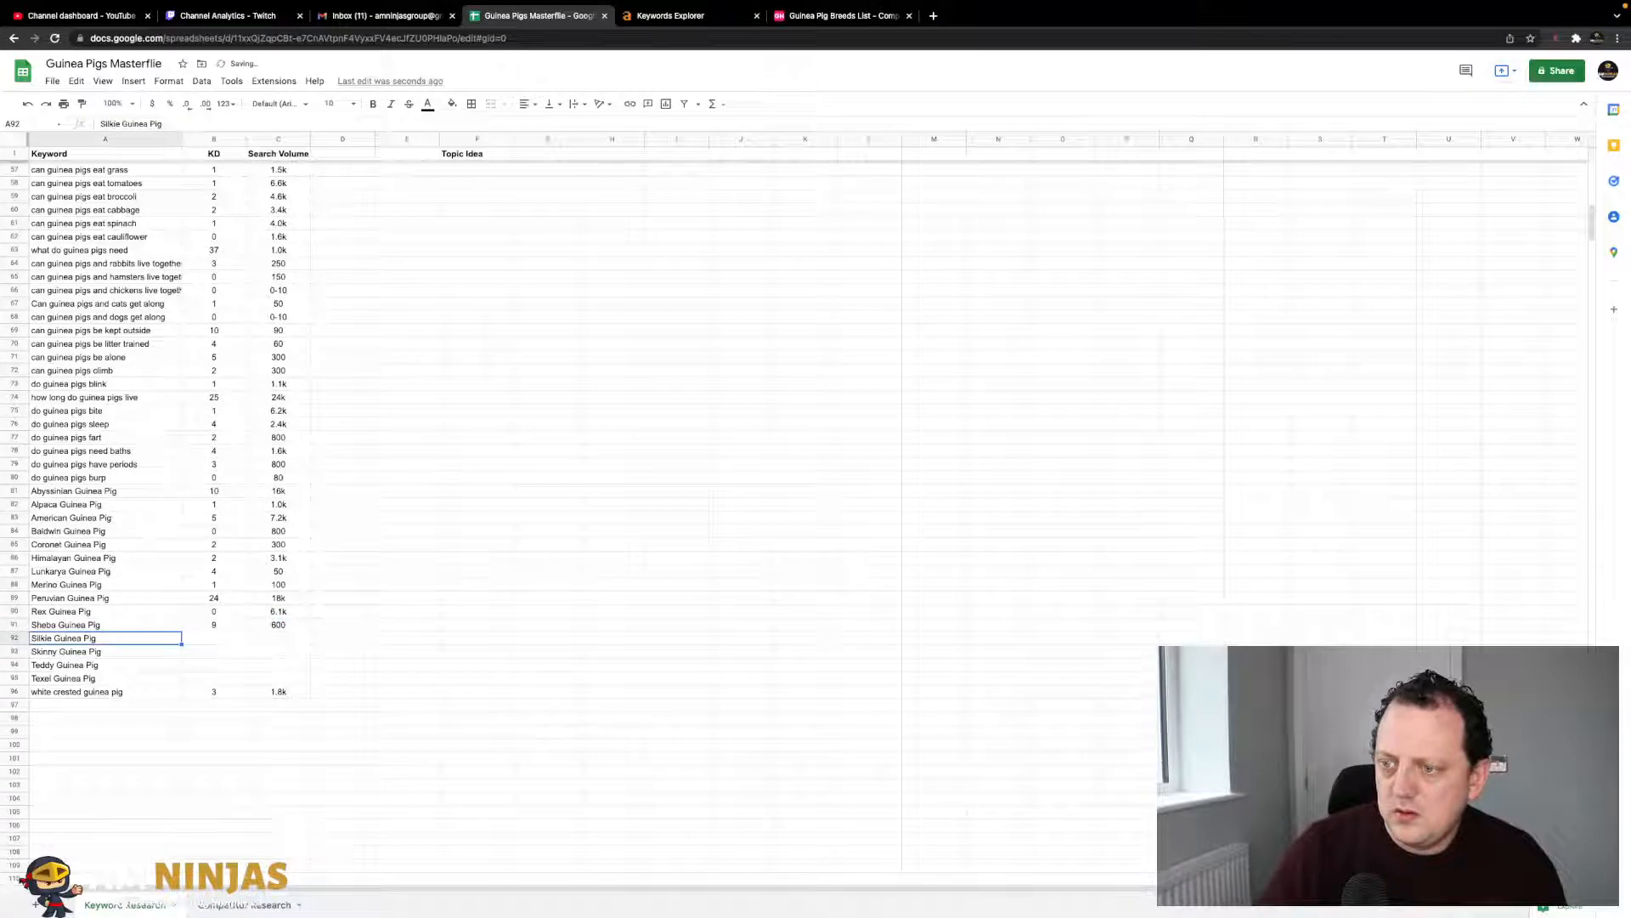
{"action": "left_click", "coordinate": [690, 17]}
{"action": "key", "text": "ctrl+a"}
{"action": "type", "text": "silkie guinea pig"}
{"action": "key", "text": "Return"}
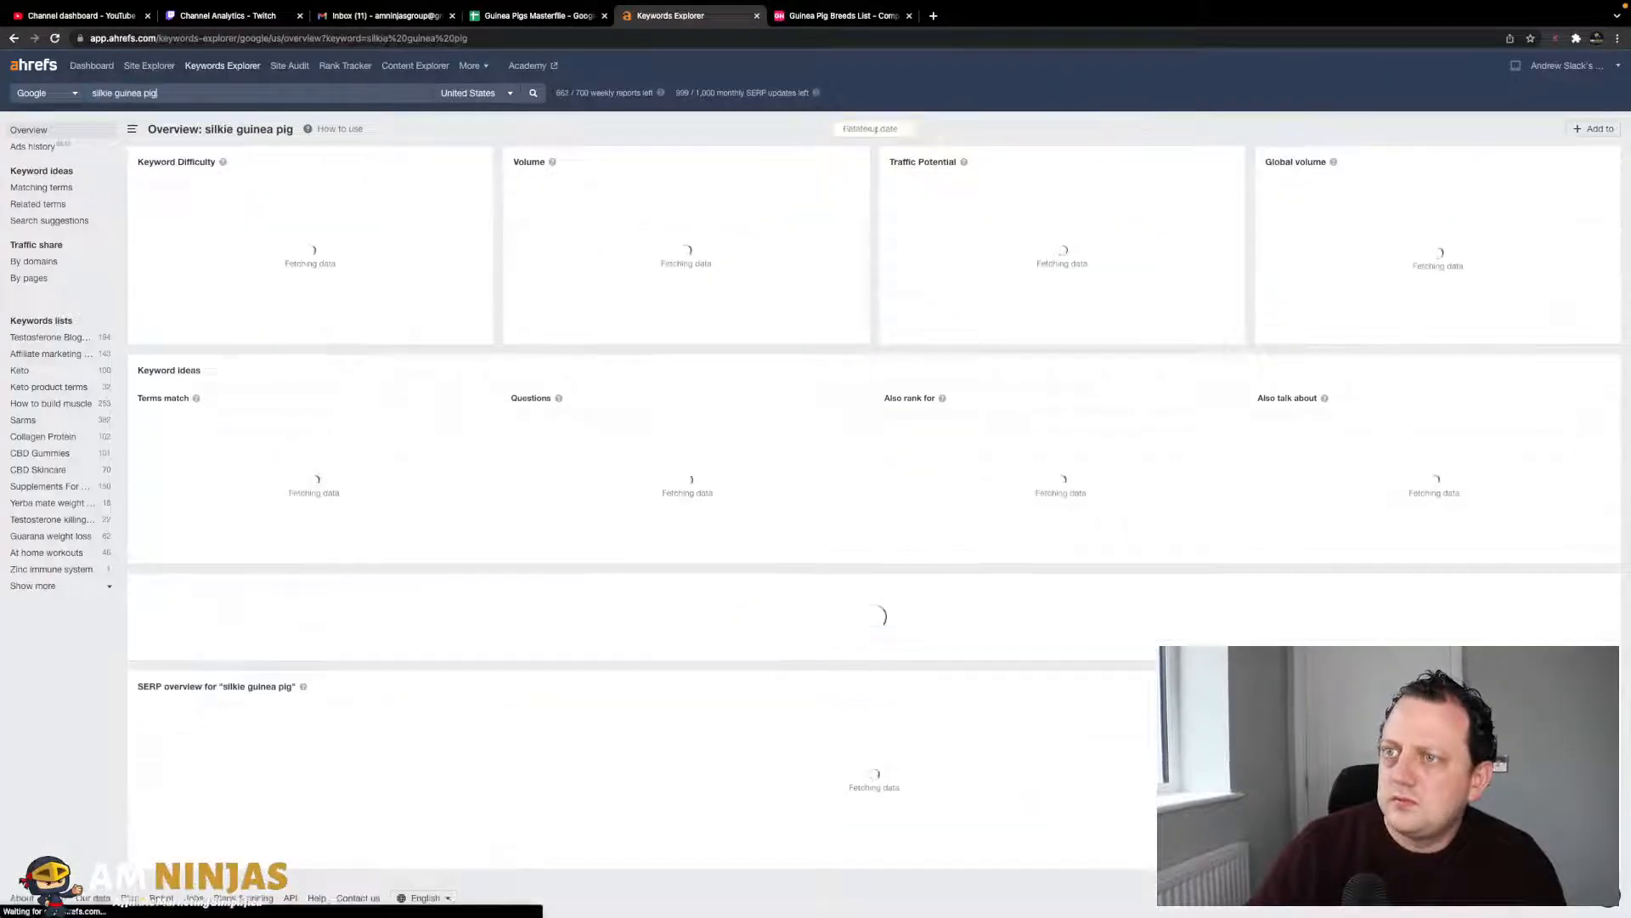
{"action": "left_click", "coordinate": [528, 20]}
{"action": "key", "text": "Right"}
{"action": "key", "text": "Right"}
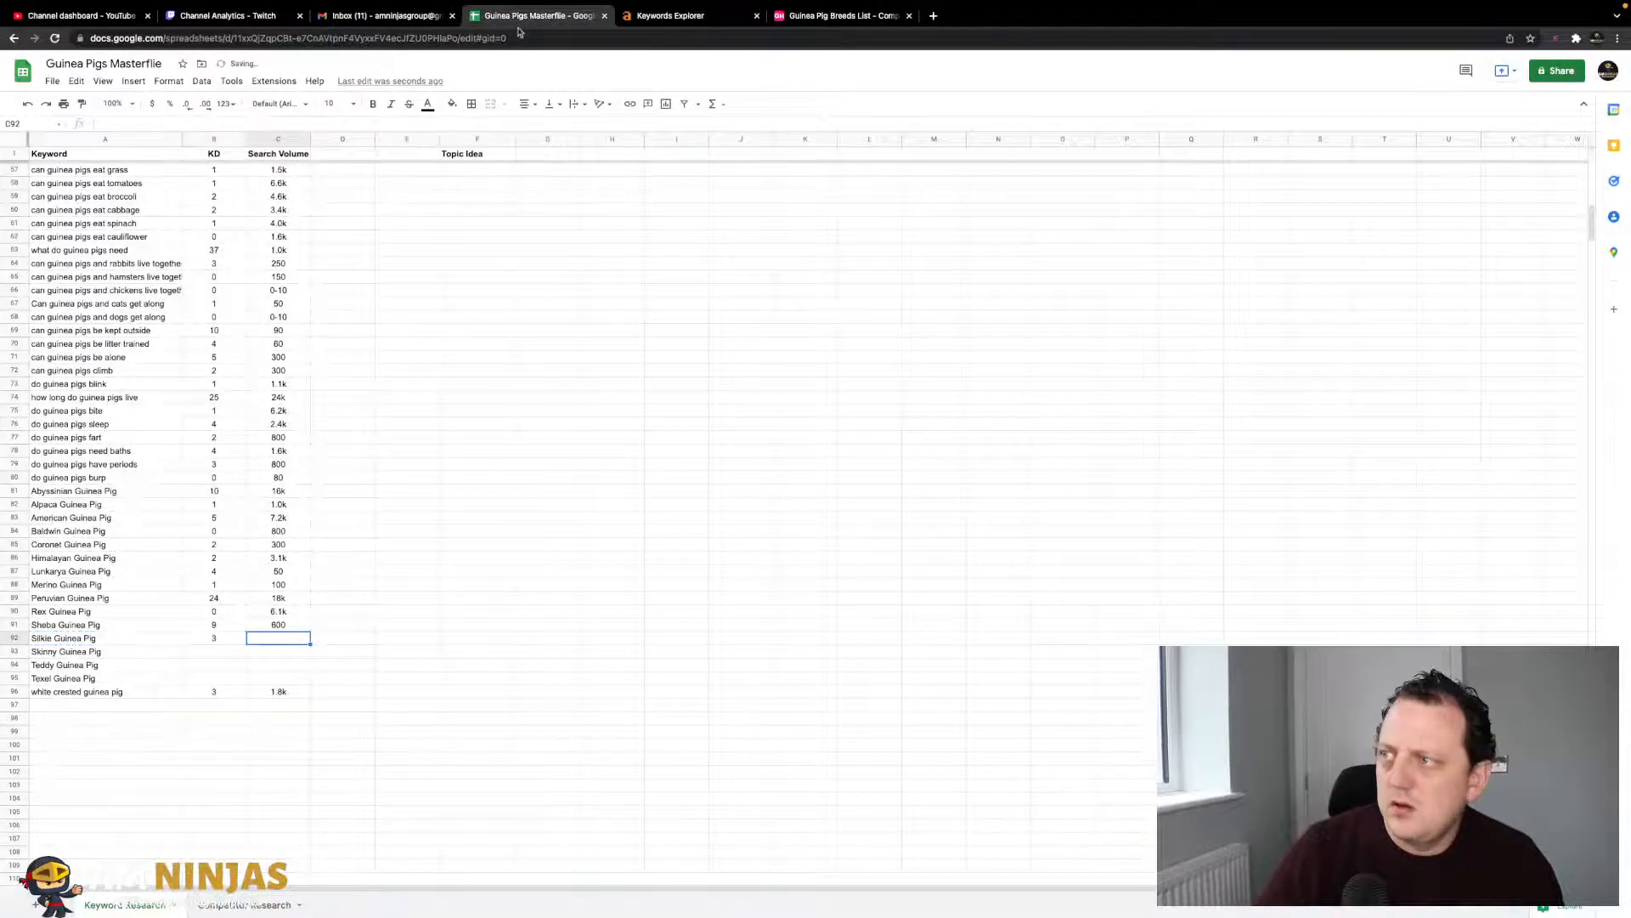
{"action": "left_click", "coordinate": [690, 17]}
{"action": "left_click", "coordinate": [589, 17]}
{"action": "type", "text": "1.9"}
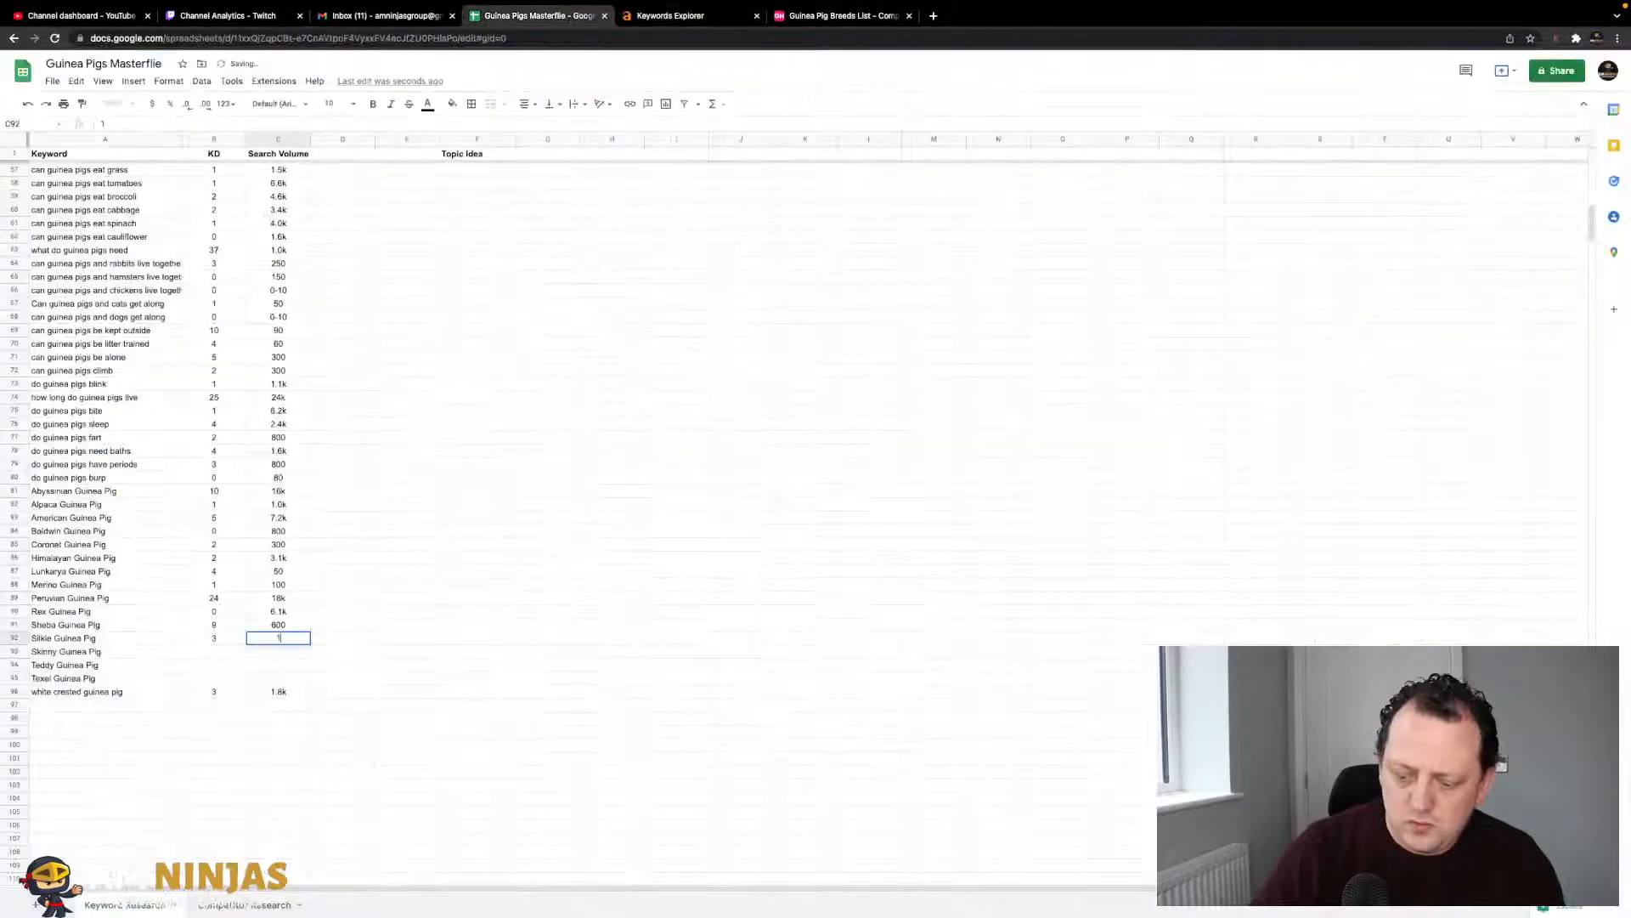
{"action": "key", "text": "Return"}
- Look up Skinny Guinea Pig in Ahrefs and record KD 13 and volume 1.6k
{"action": "key", "text": "Left"}
{"action": "key", "text": "Left"}
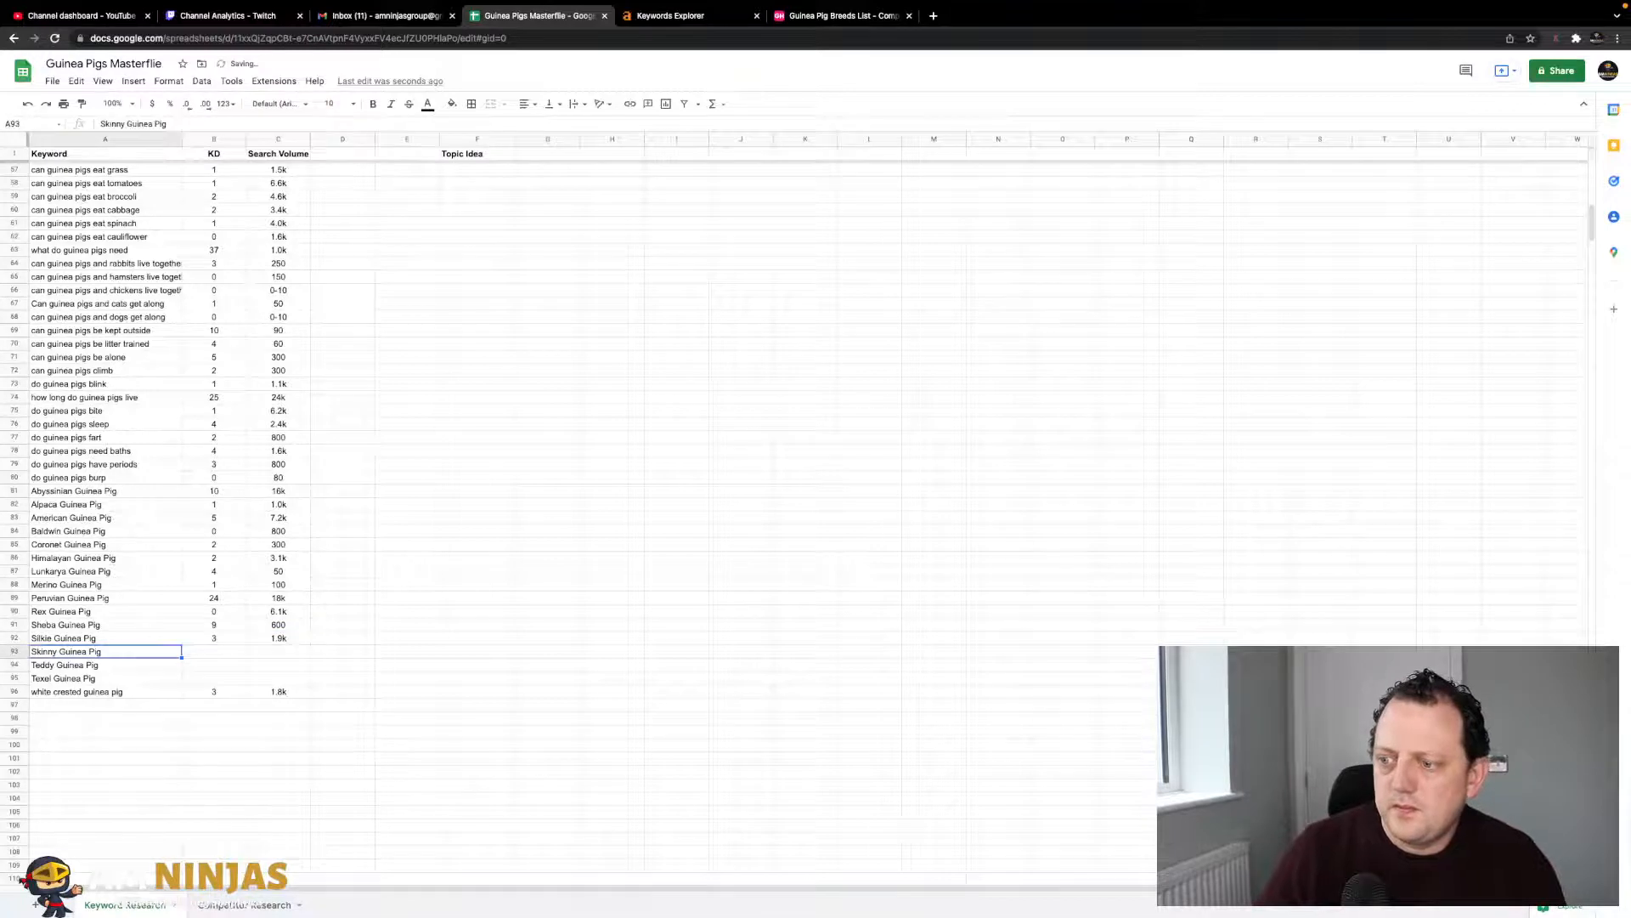
{"action": "left_click", "coordinate": [627, 17]}
{"action": "left_click", "coordinate": [577, 34]}
{"action": "triple_click", "coordinate": [395, 88]}
{"action": "type", "text": "Skinny Guinea Pig"}
{"action": "key", "text": "Return"}
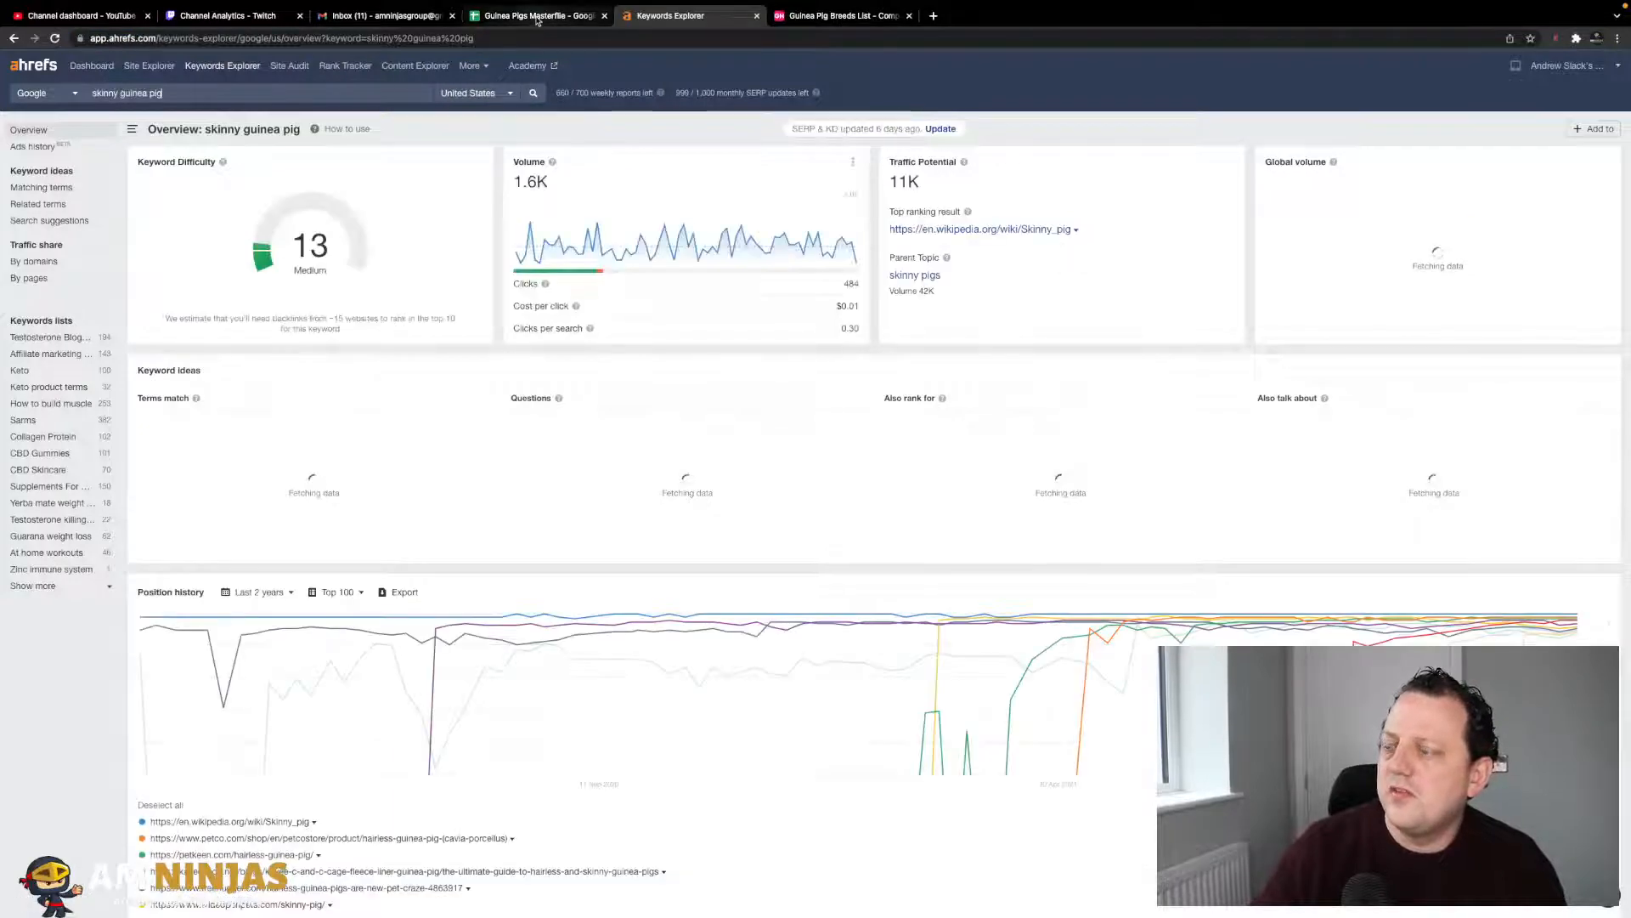
{"action": "left_click", "coordinate": [536, 17]}
{"action": "key", "text": "Right"}
{"action": "type", "text": "1"}
{"action": "key", "text": "Tab"}
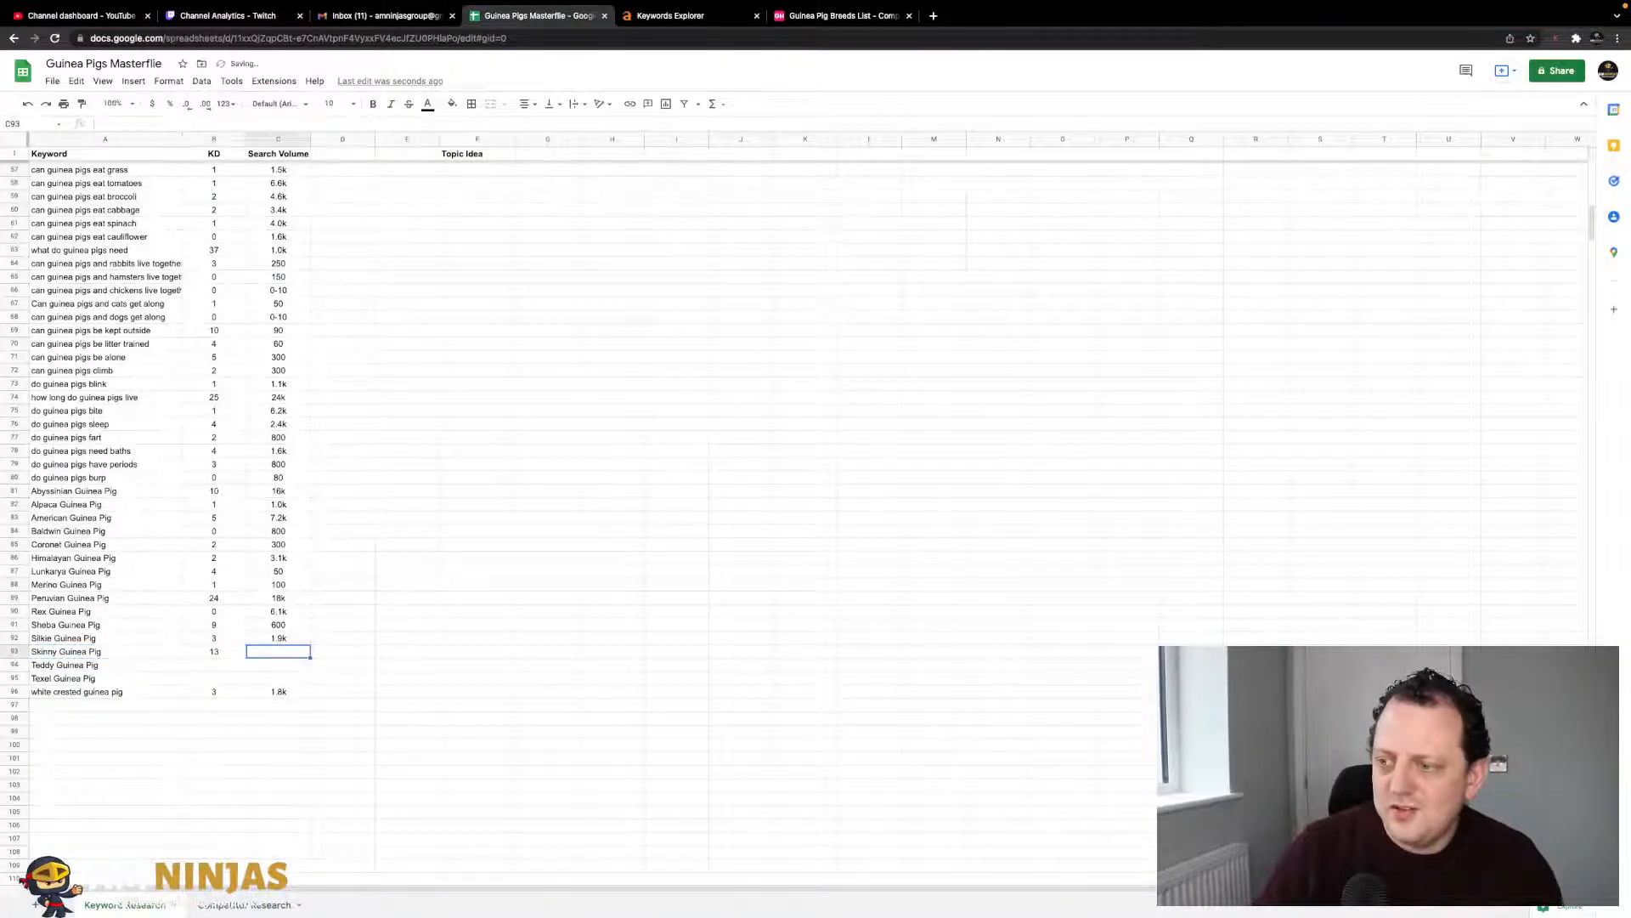
{"action": "left_click", "coordinate": [622, 15]}
{"action": "left_click", "coordinate": [577, 21]}
{"action": "type", "text": "1"}
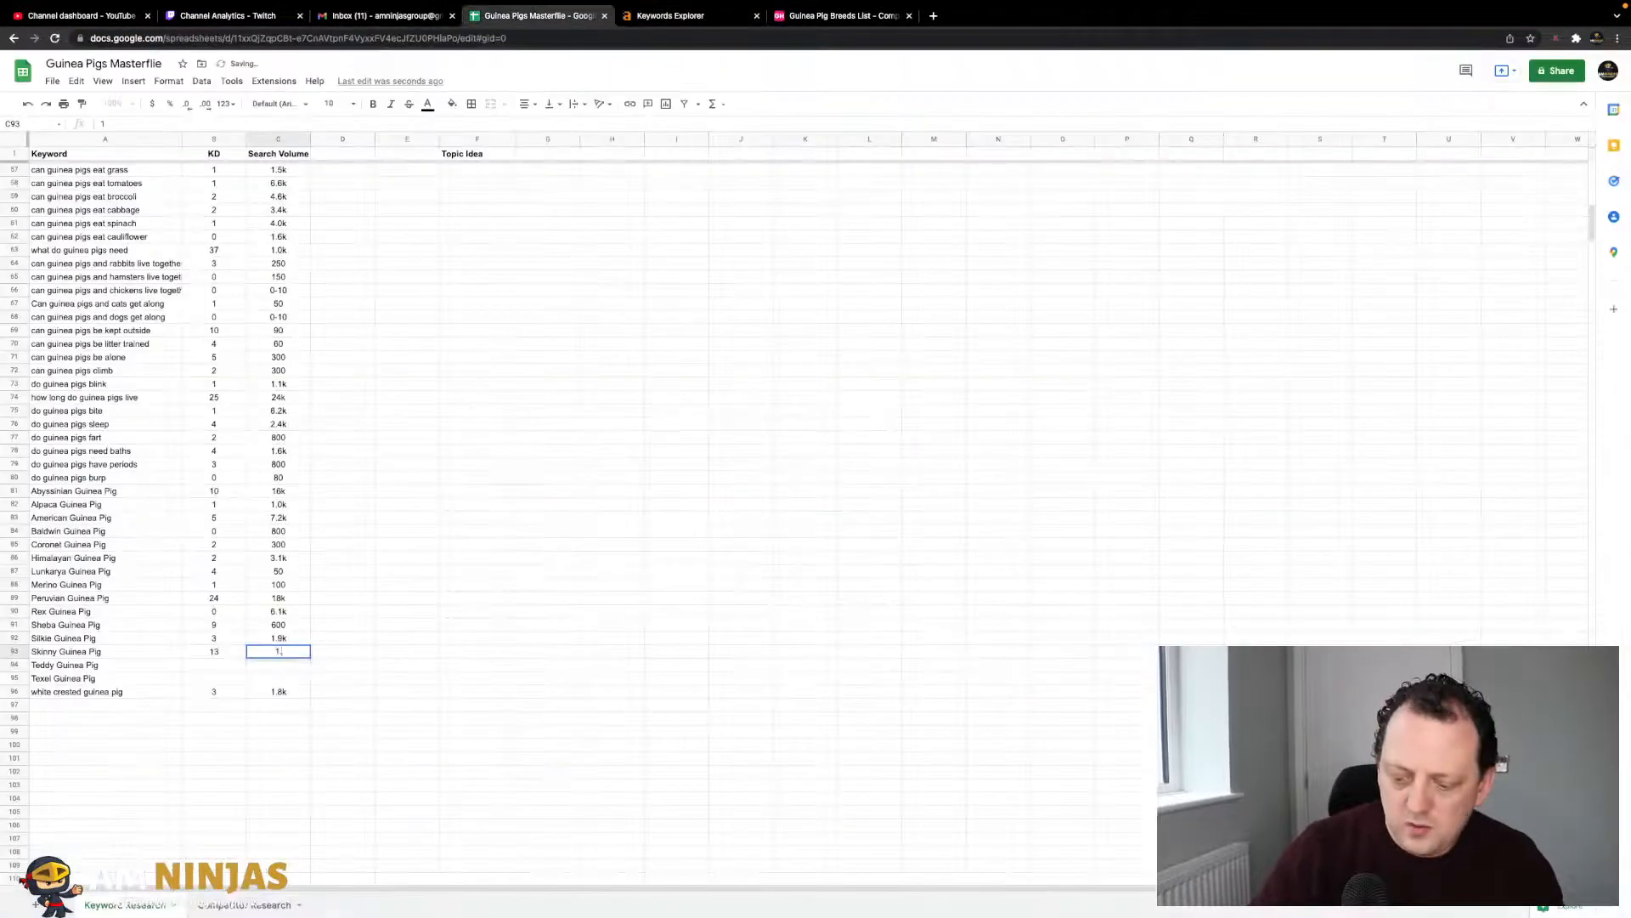
{"action": "type", "text": ".6k"}
{"action": "key", "text": "Return"}
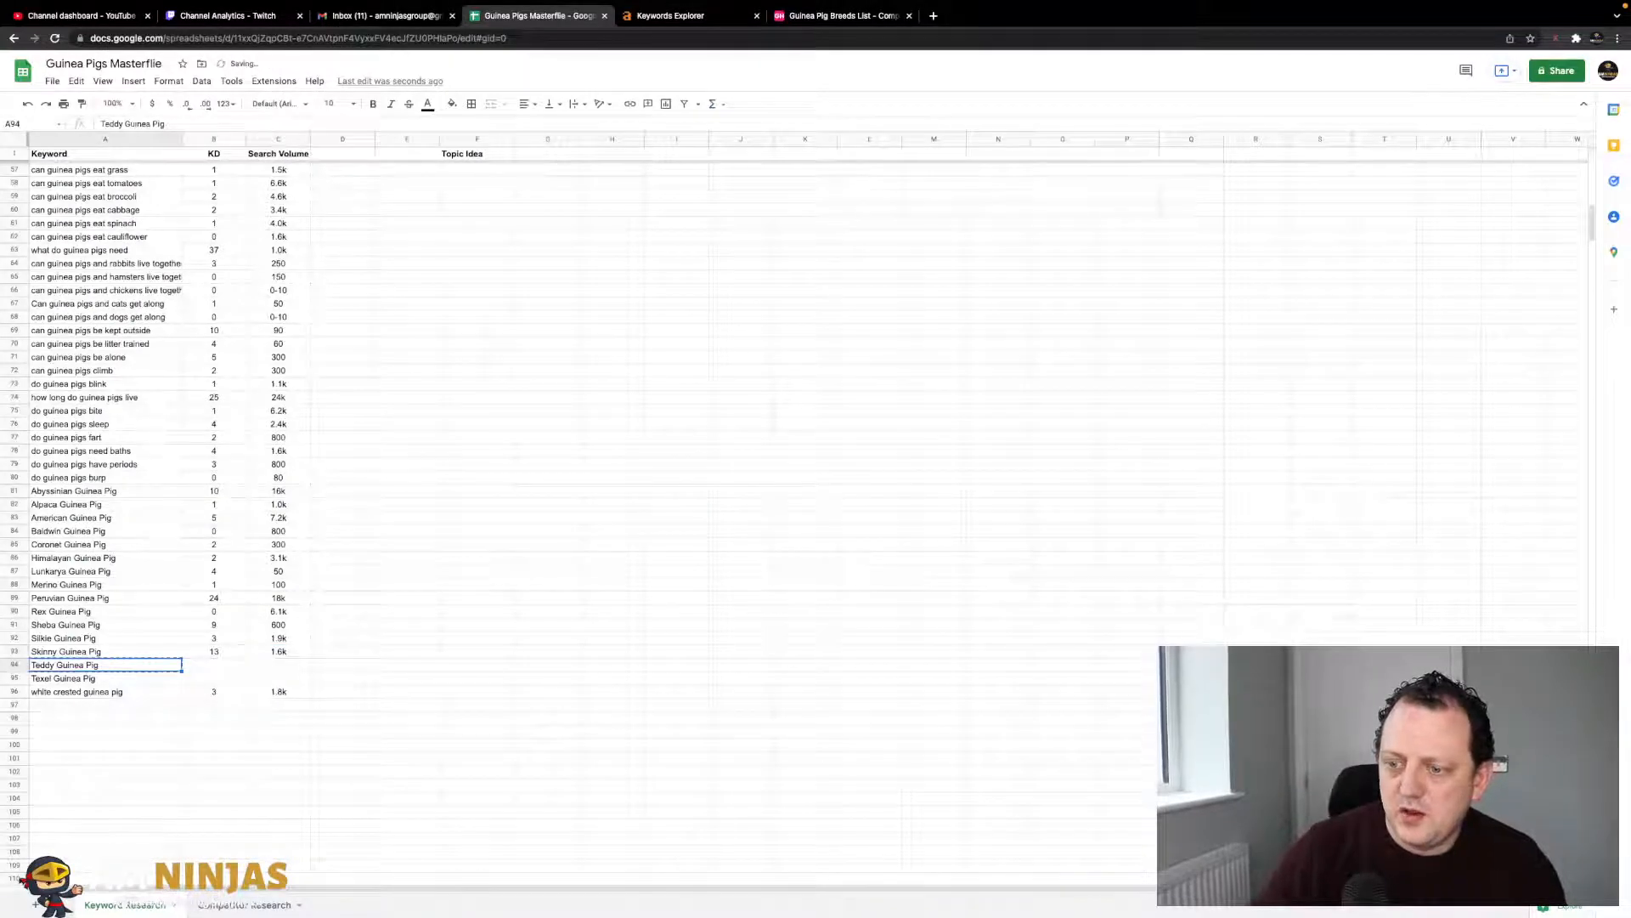
- Look up Teddy Guinea Pig in Ahrefs and record KD 4 and volume 11k
{"action": "left_click", "coordinate": [688, 17]}
{"action": "triple_click", "coordinate": [315, 91]}
{"action": "type", "text": "Teddy Guinea Pig"}
{"action": "key", "text": "Return"}
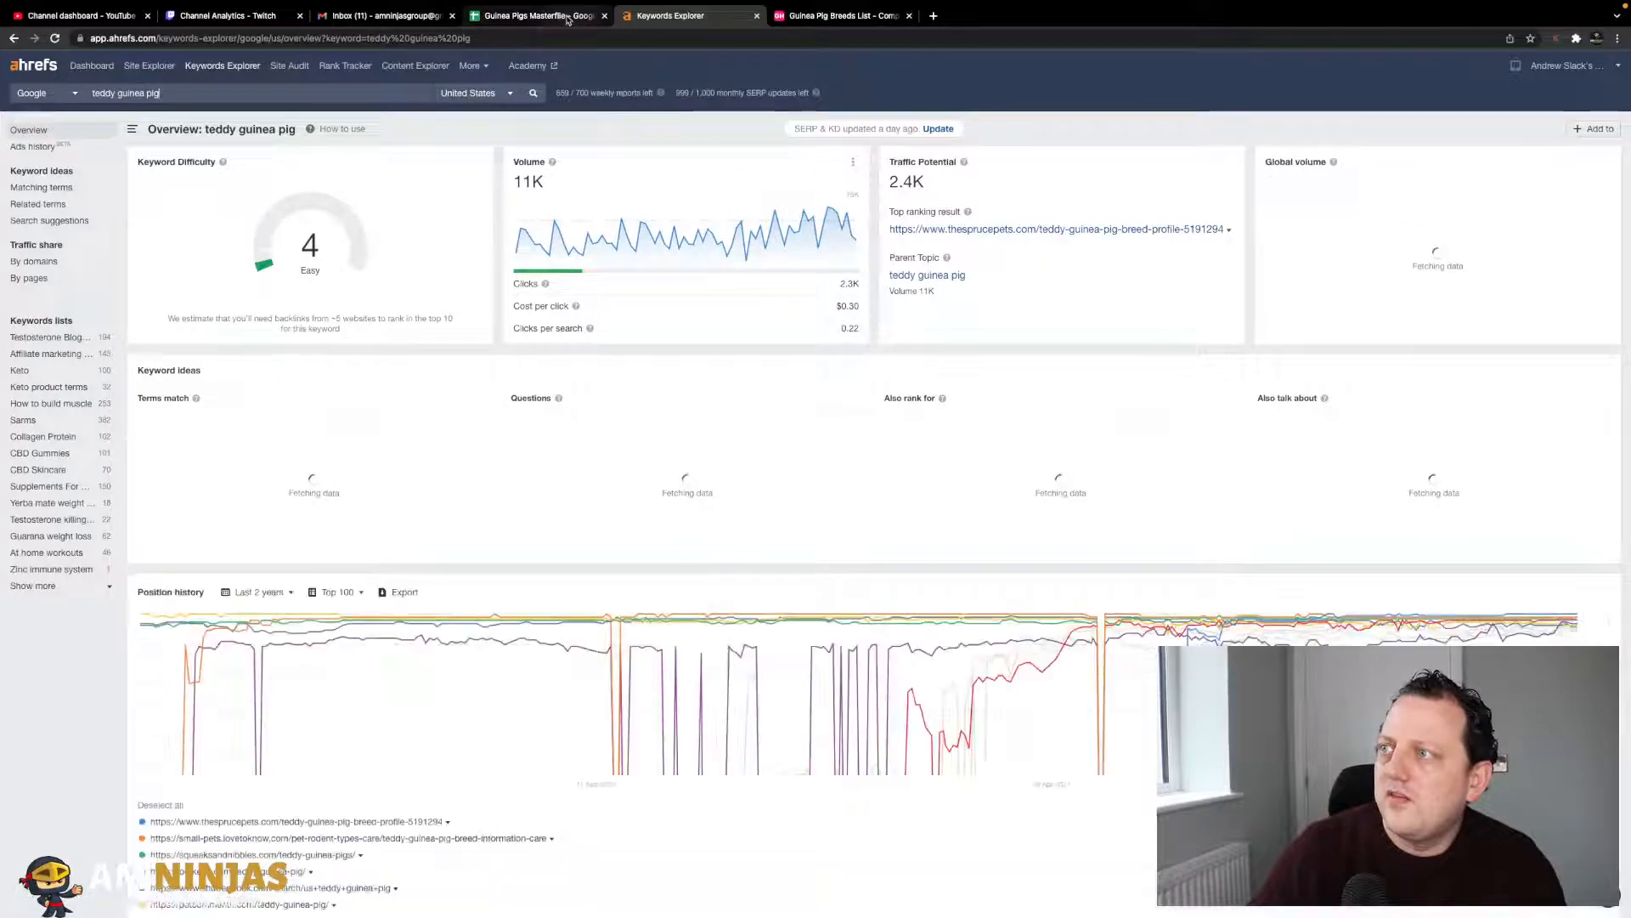
{"action": "left_click", "coordinate": [568, 17]}
{"action": "key", "text": "Tab"}
{"action": "key", "text": "Tab"}
{"action": "type", "text": "11"}
{"action": "key", "text": "Return"}
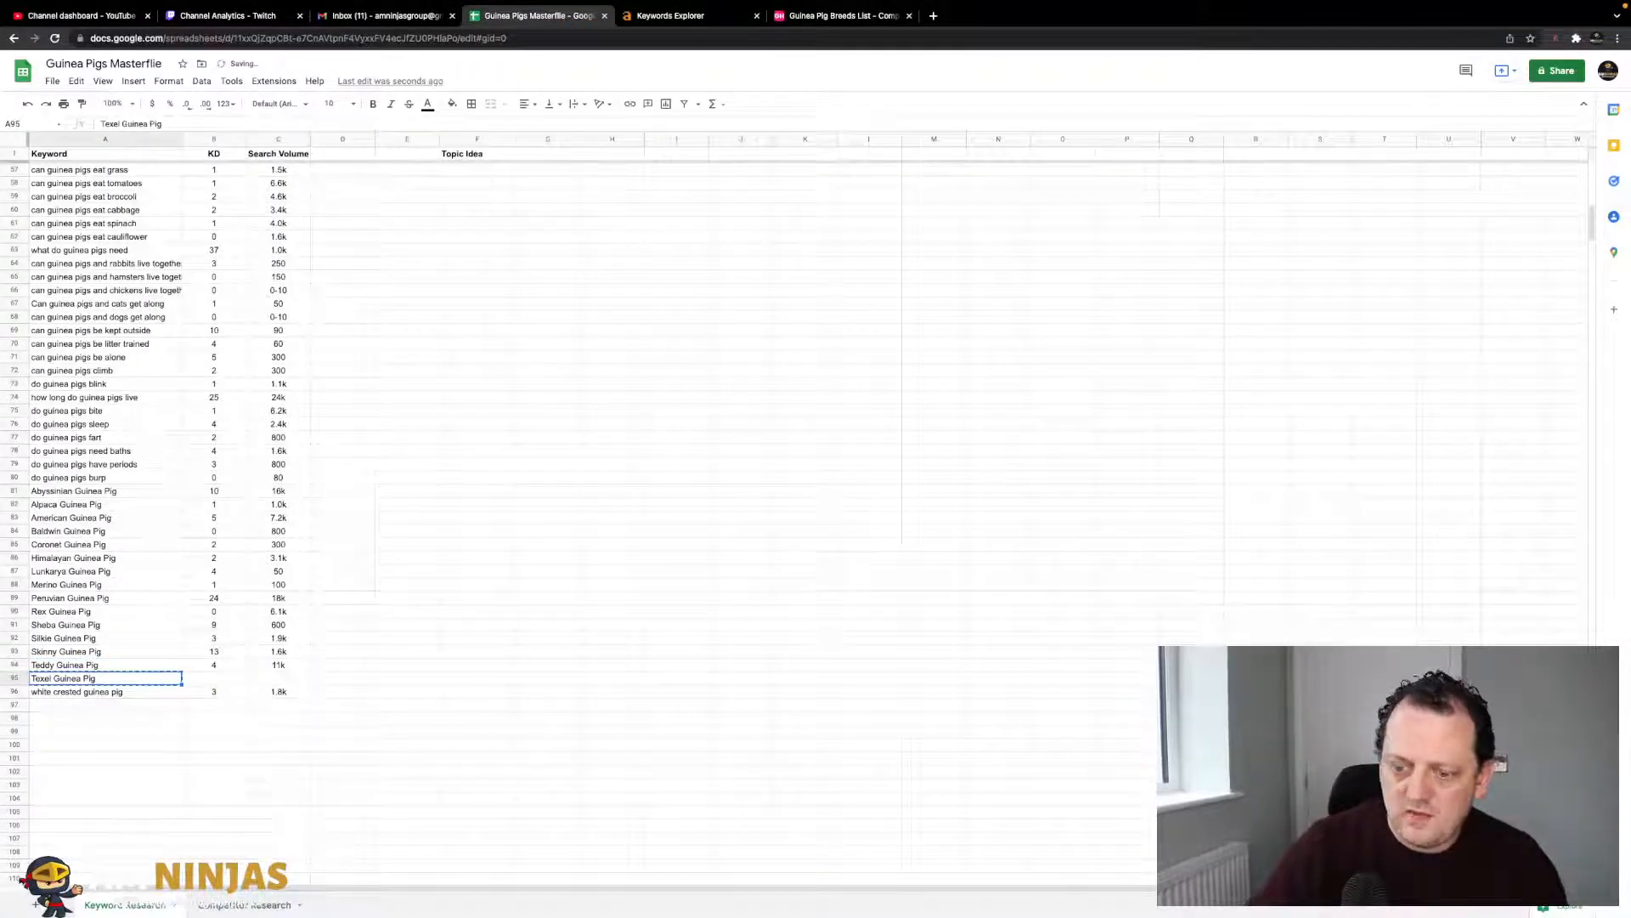
- Look up Texel Guinea Pig in Ahrefs and record KD 8 and volume 6.6k
{"action": "left_click", "coordinate": [643, 16]}
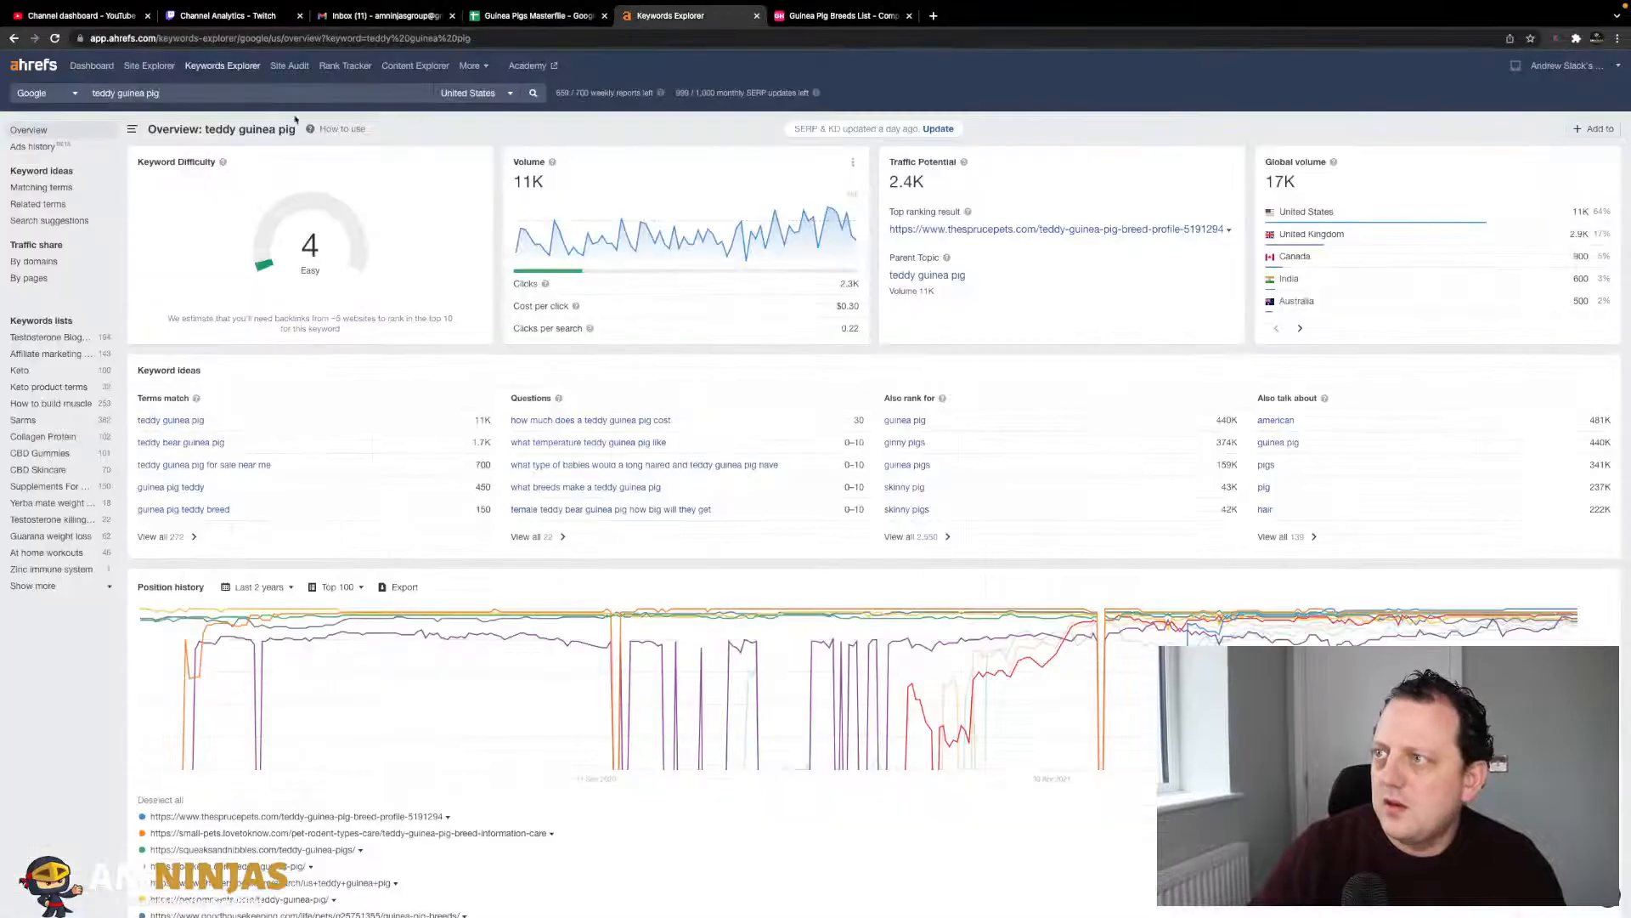
{"action": "triple_click", "coordinate": [305, 96]}
{"action": "type", "text": "Texel Guinea Pig"}
{"action": "left_click", "coordinate": [533, 94]}
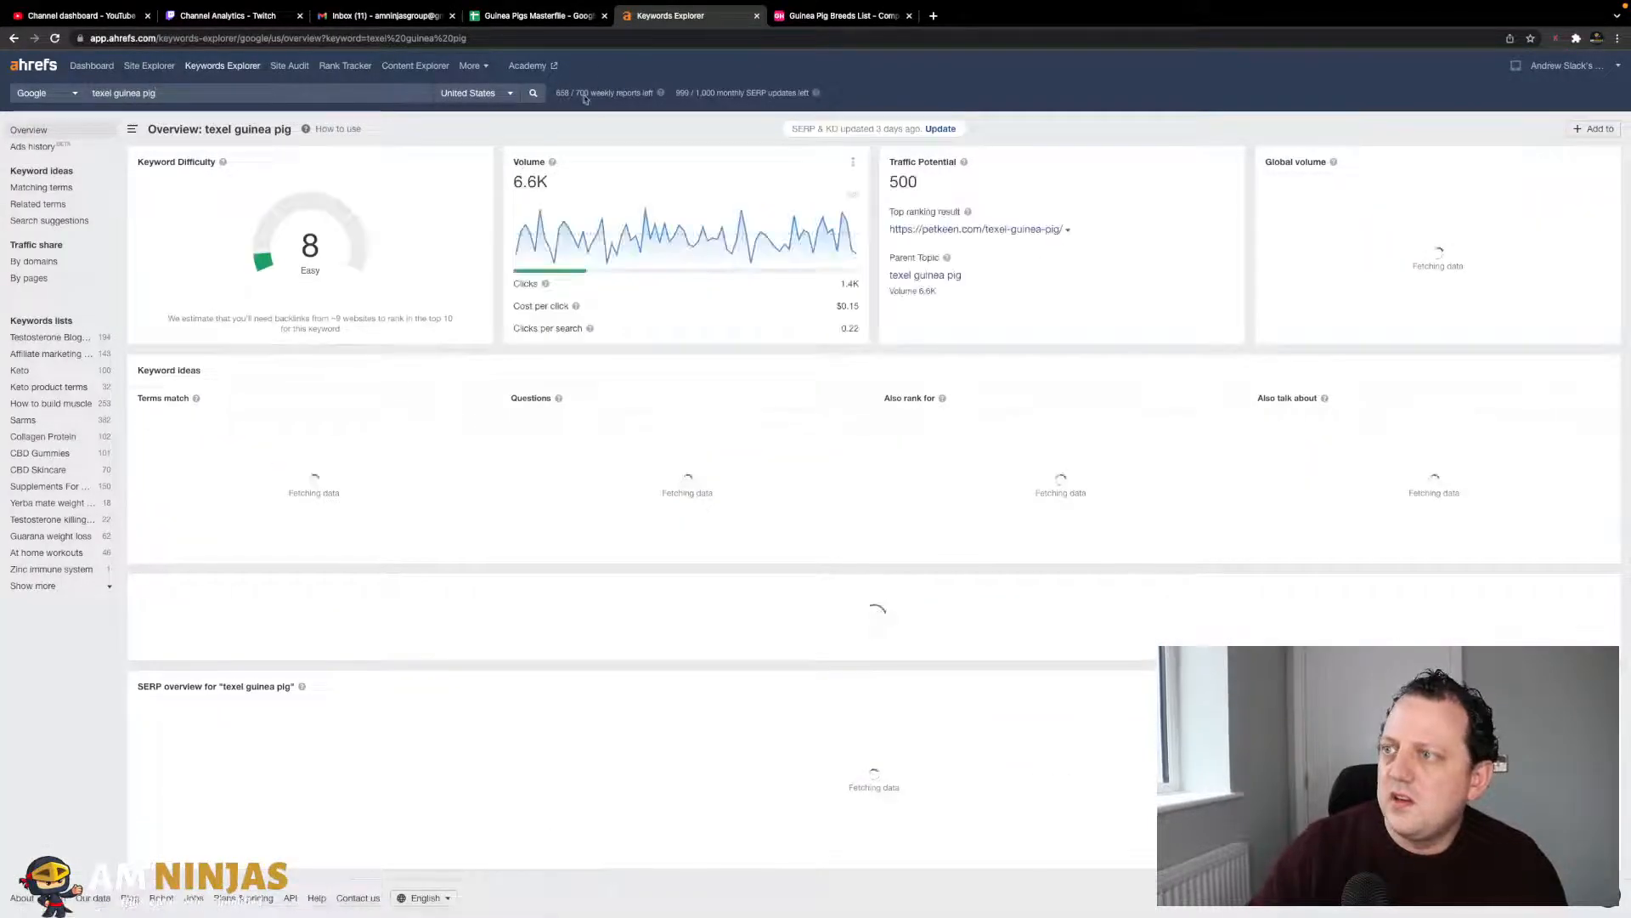
{"action": "left_click", "coordinate": [531, 15]}
{"action": "key", "text": "Right"}
{"action": "key", "text": "Tab"}
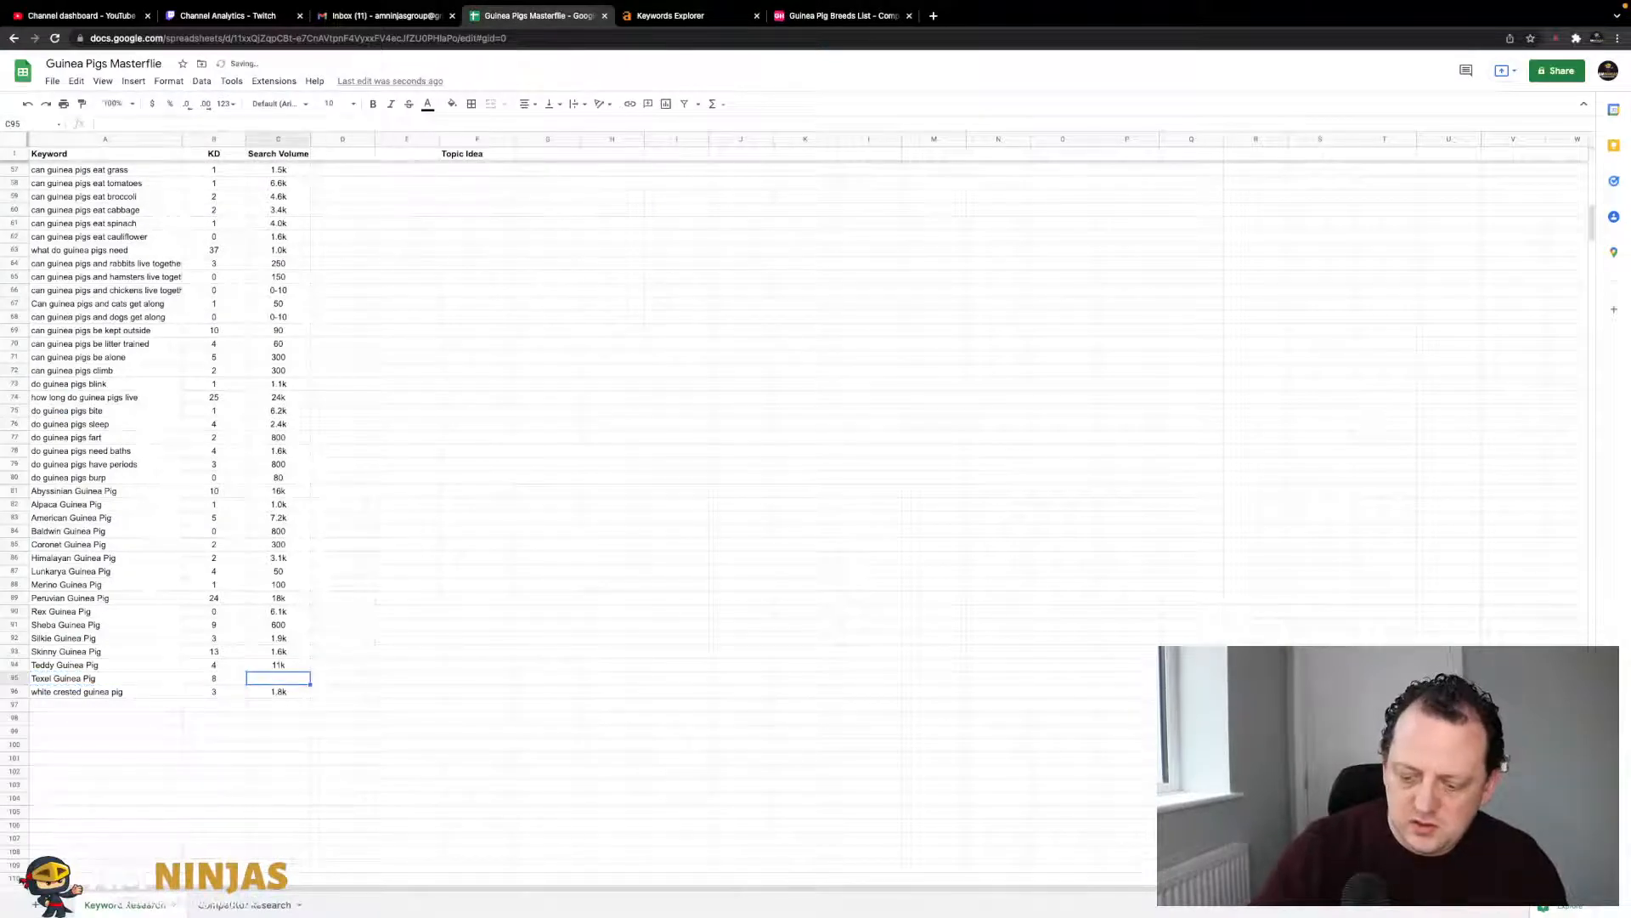
{"action": "key", "text": "Tab"}
- Review the keyword list's topic ideas such as Guinea Pig Breeds, then open Competitor Research
{"action": "left_click", "coordinate": [372, 465]}
{"action": "scroll", "coordinate": [333, 522], "scroll_direction": "up", "scroll_amount": 10}
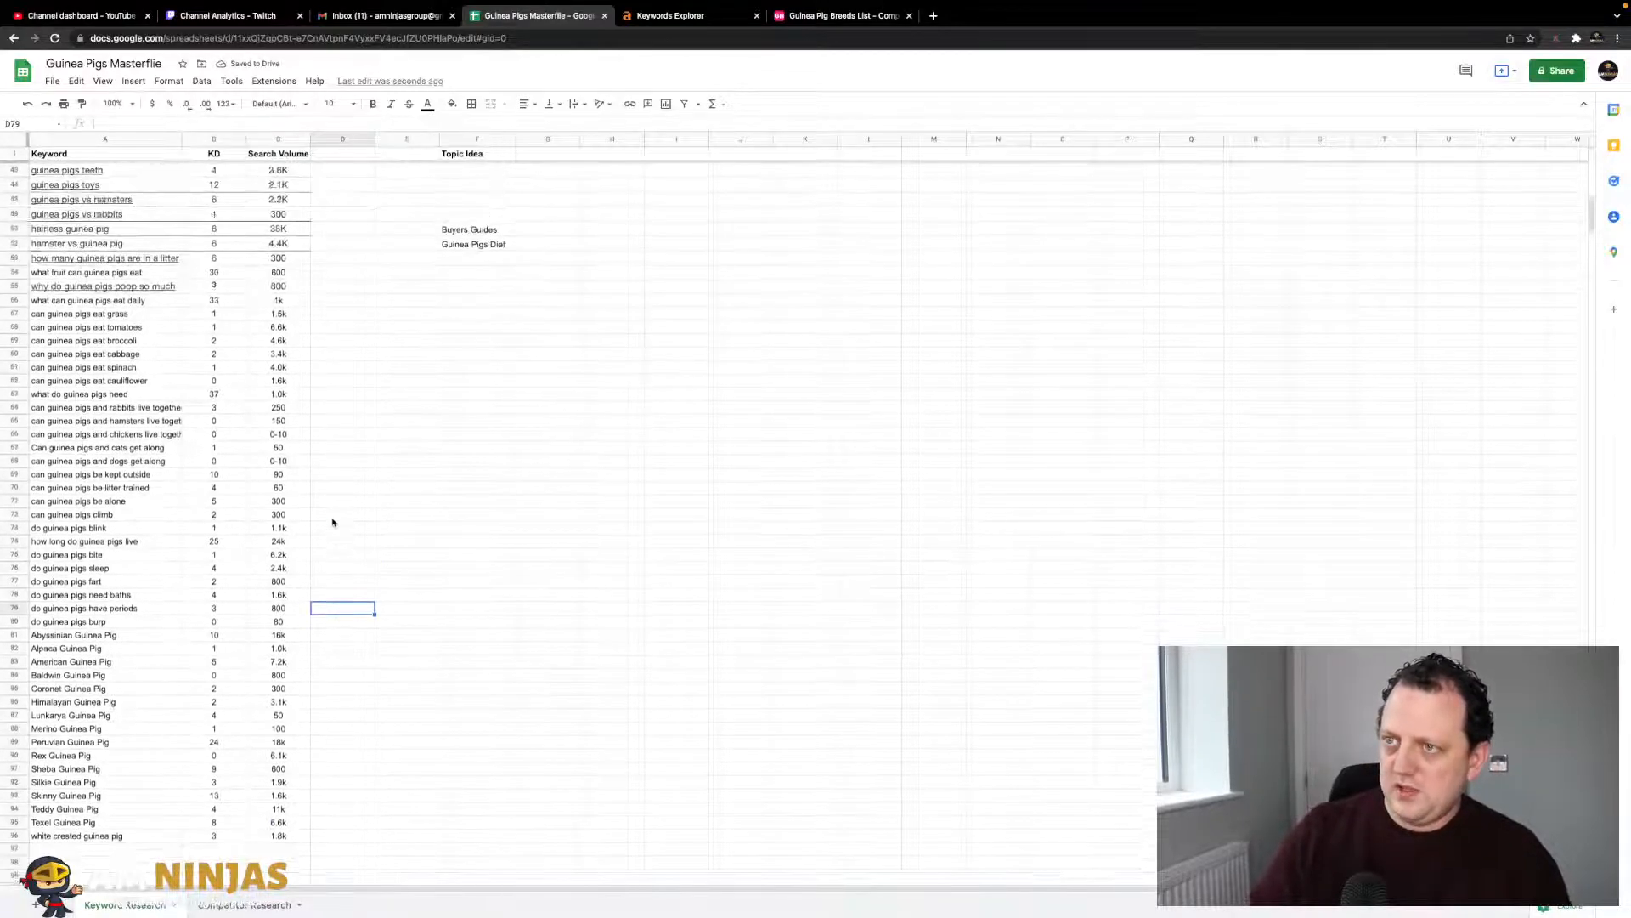
{"action": "scroll", "coordinate": [332, 521], "scroll_direction": "down", "scroll_amount": 6}
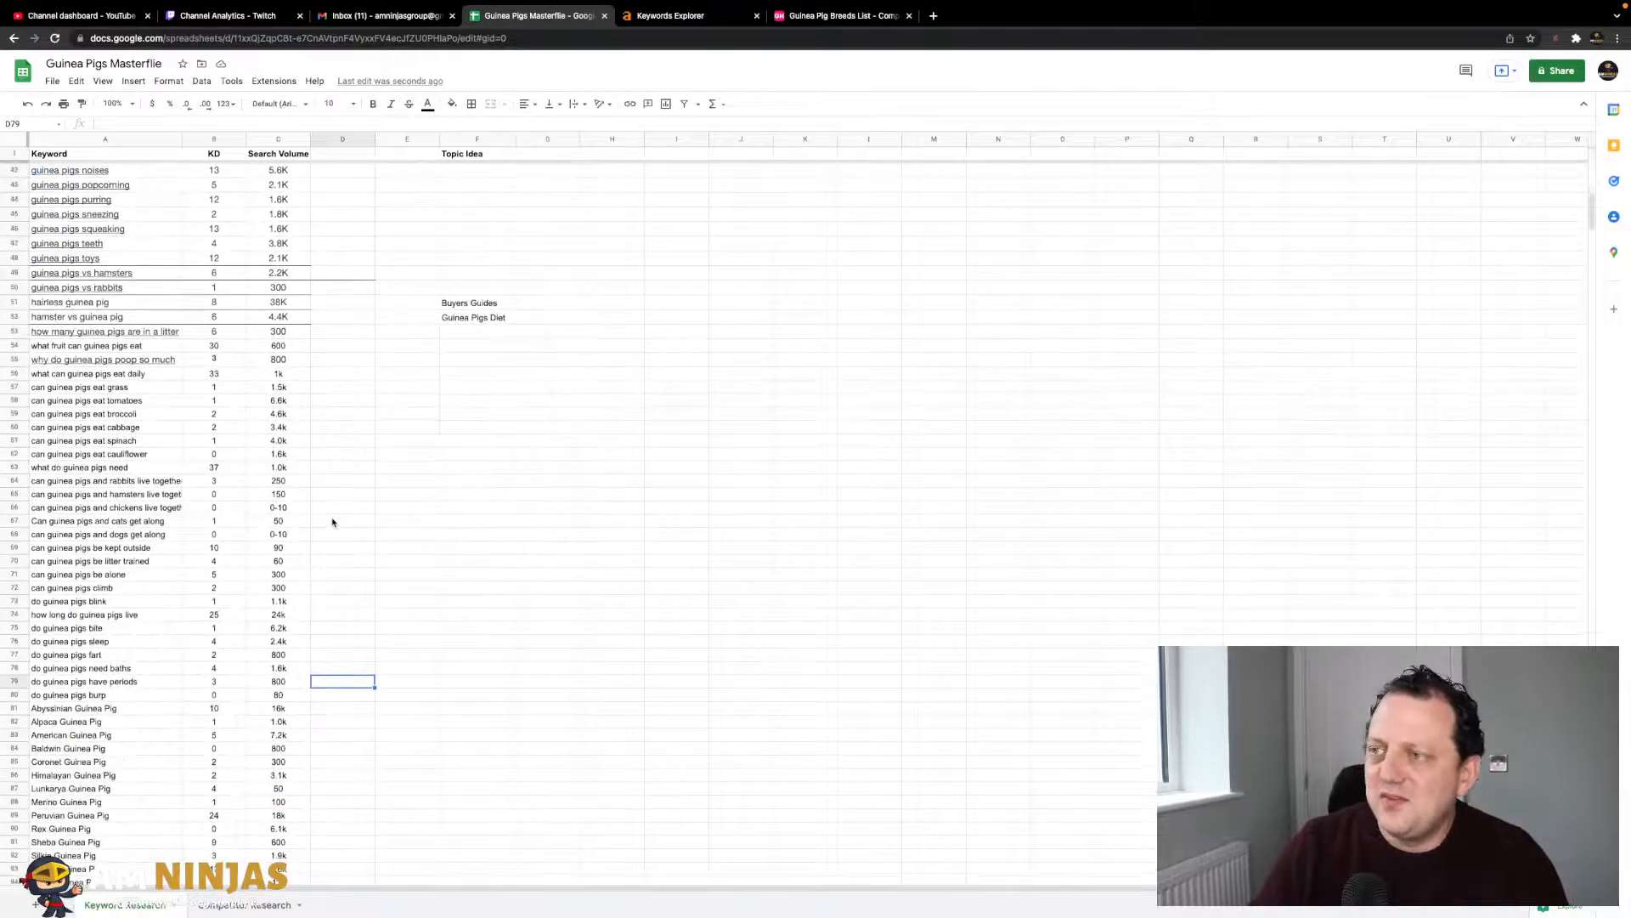
{"action": "scroll", "coordinate": [332, 522], "scroll_direction": "down", "scroll_amount": 5}
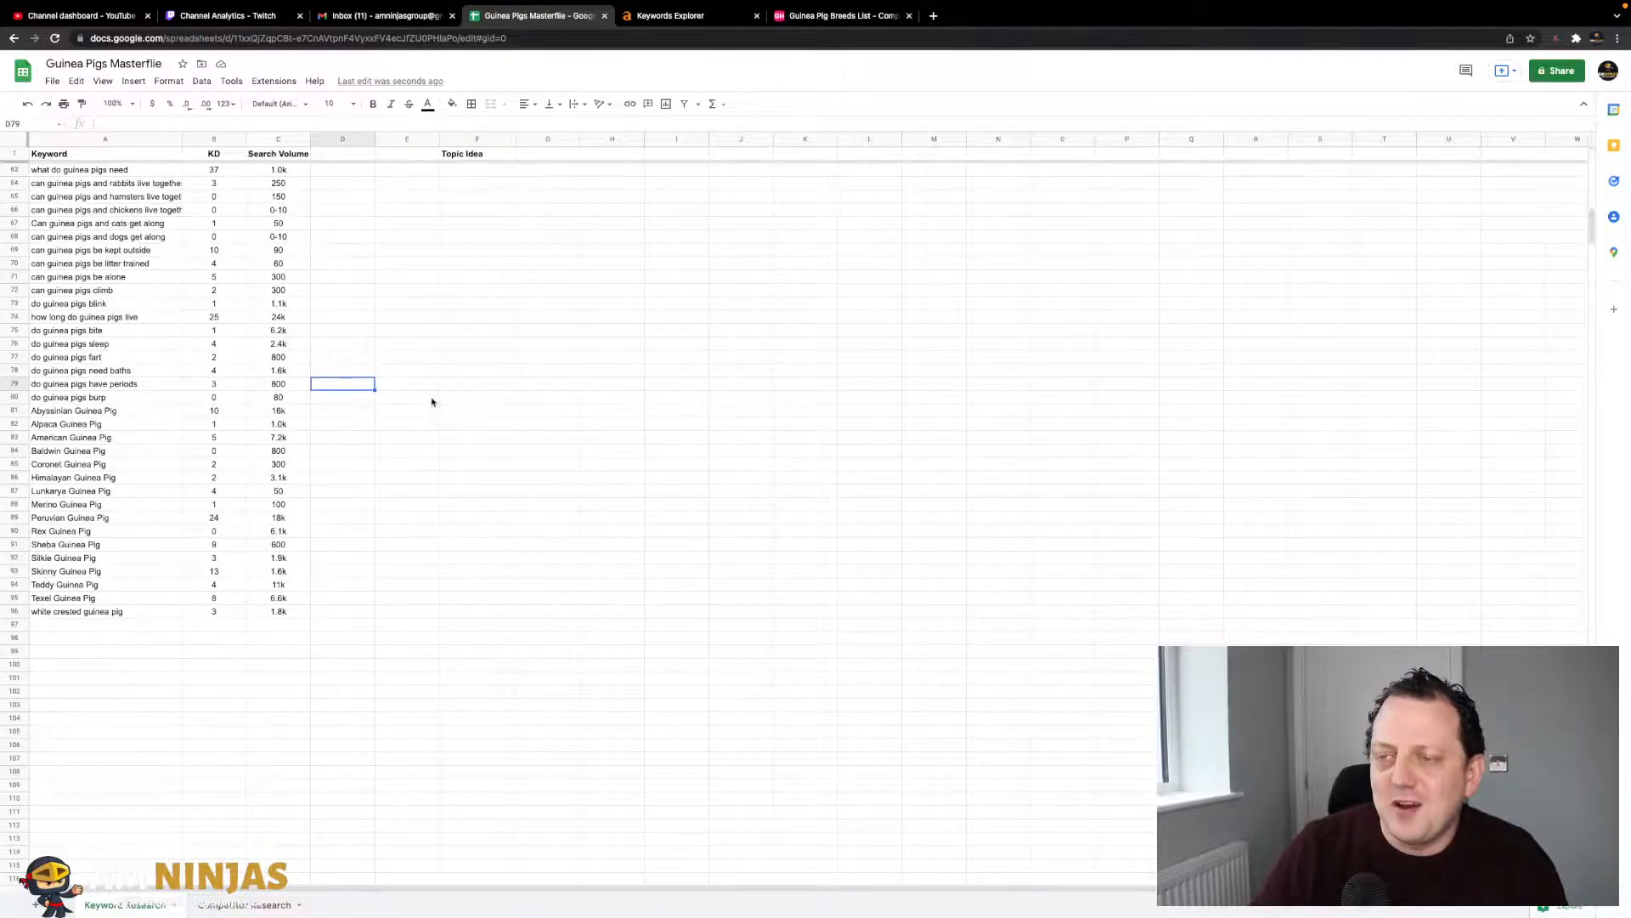
{"action": "scroll", "coordinate": [432, 402], "scroll_direction": "up", "scroll_amount": 15}
{"action": "left_click", "coordinate": [478, 235]}
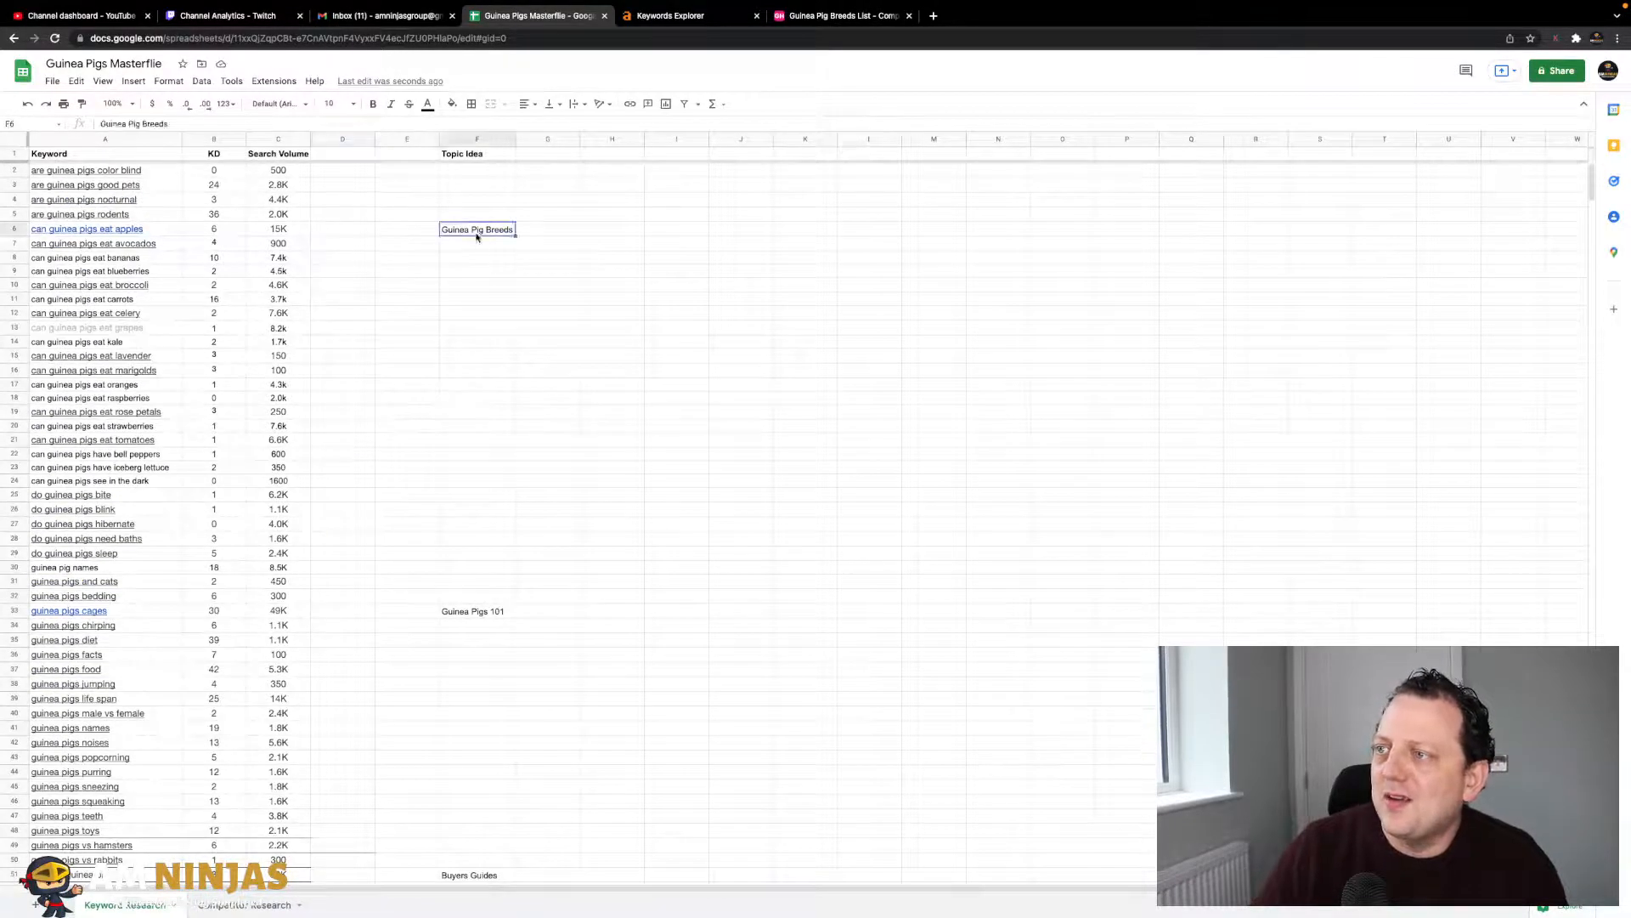
{"action": "scroll", "coordinate": [485, 286], "scroll_direction": "down", "scroll_amount": 1}
{"action": "scroll", "coordinate": [486, 289], "scroll_direction": "up", "scroll_amount": 1}
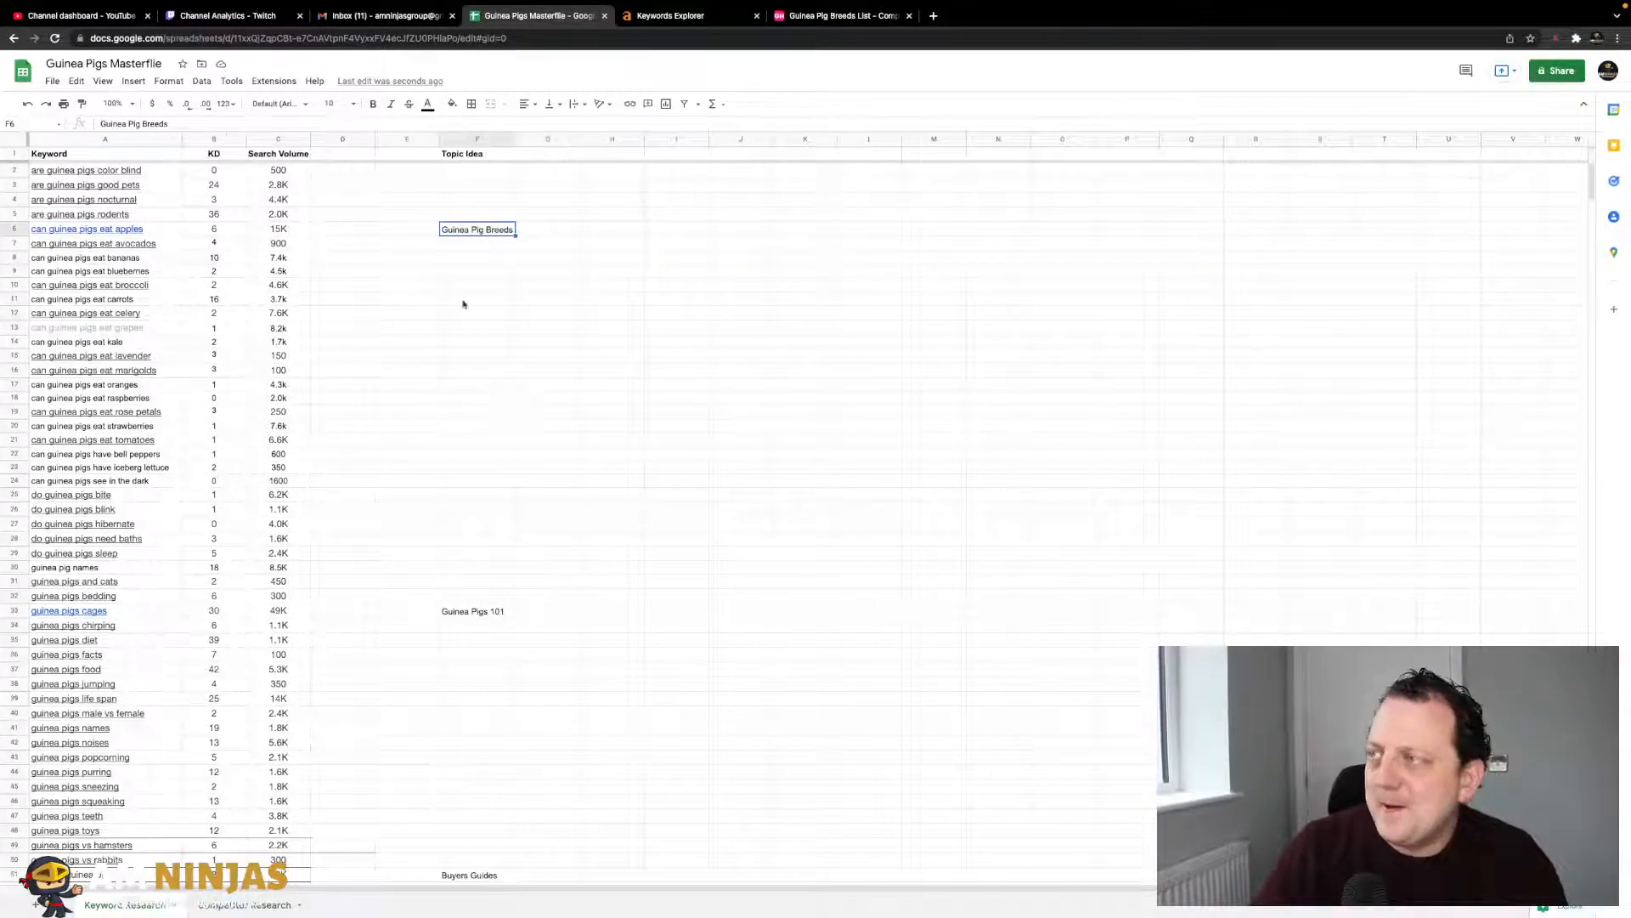
{"action": "scroll", "coordinate": [459, 255], "scroll_direction": "down", "scroll_amount": 14}
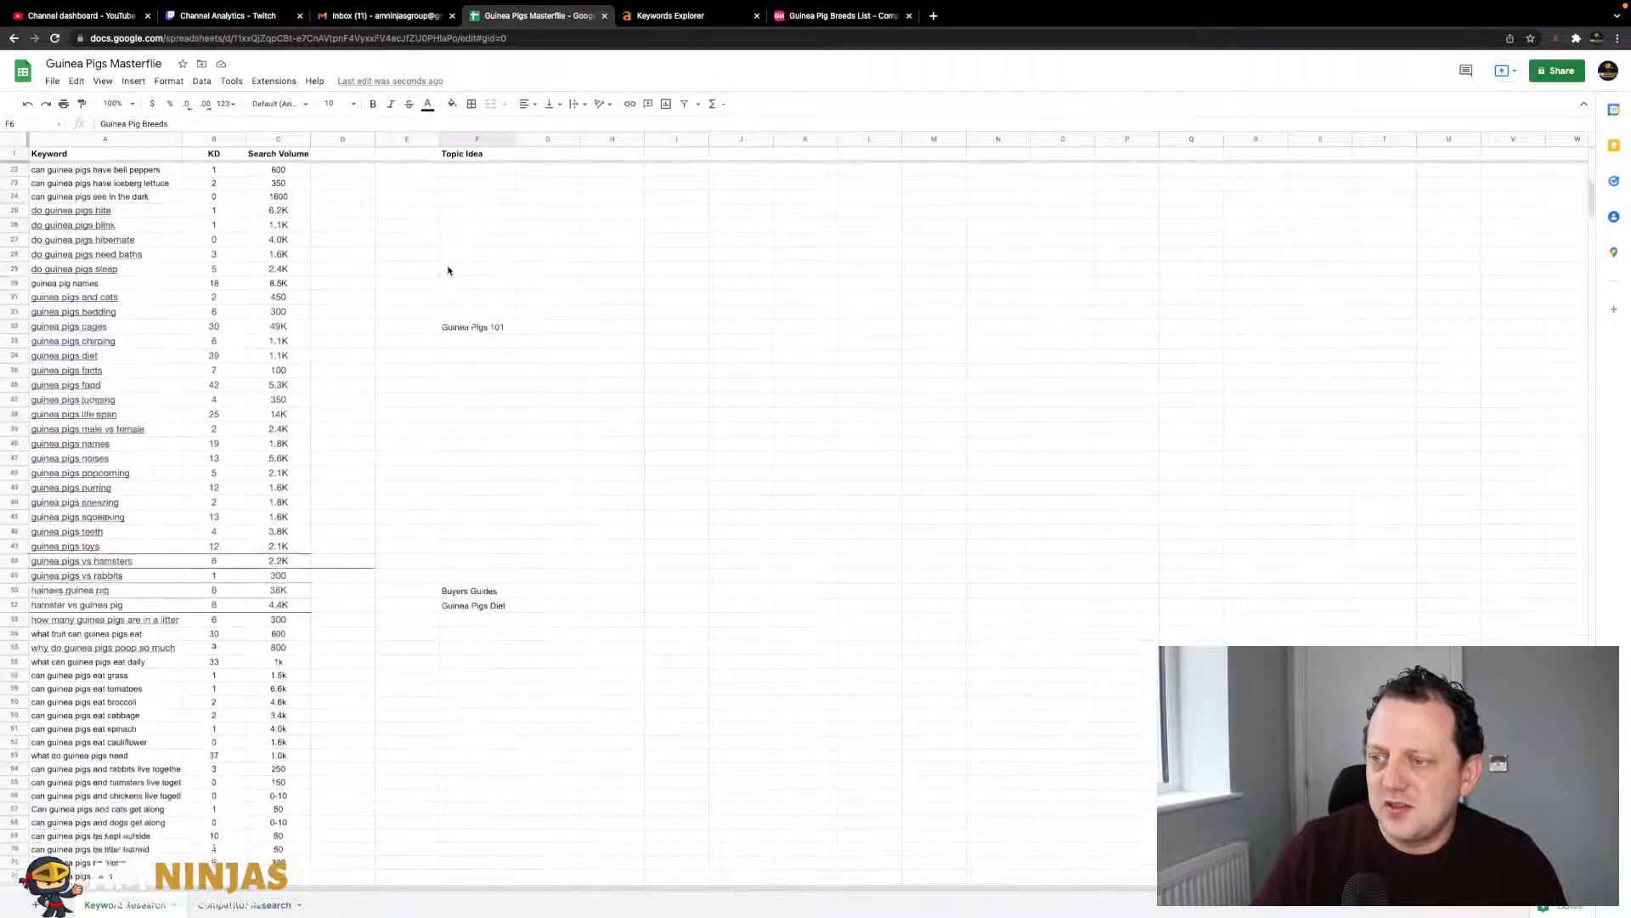
{"action": "scroll", "coordinate": [448, 268], "scroll_direction": "up", "scroll_amount": 14}
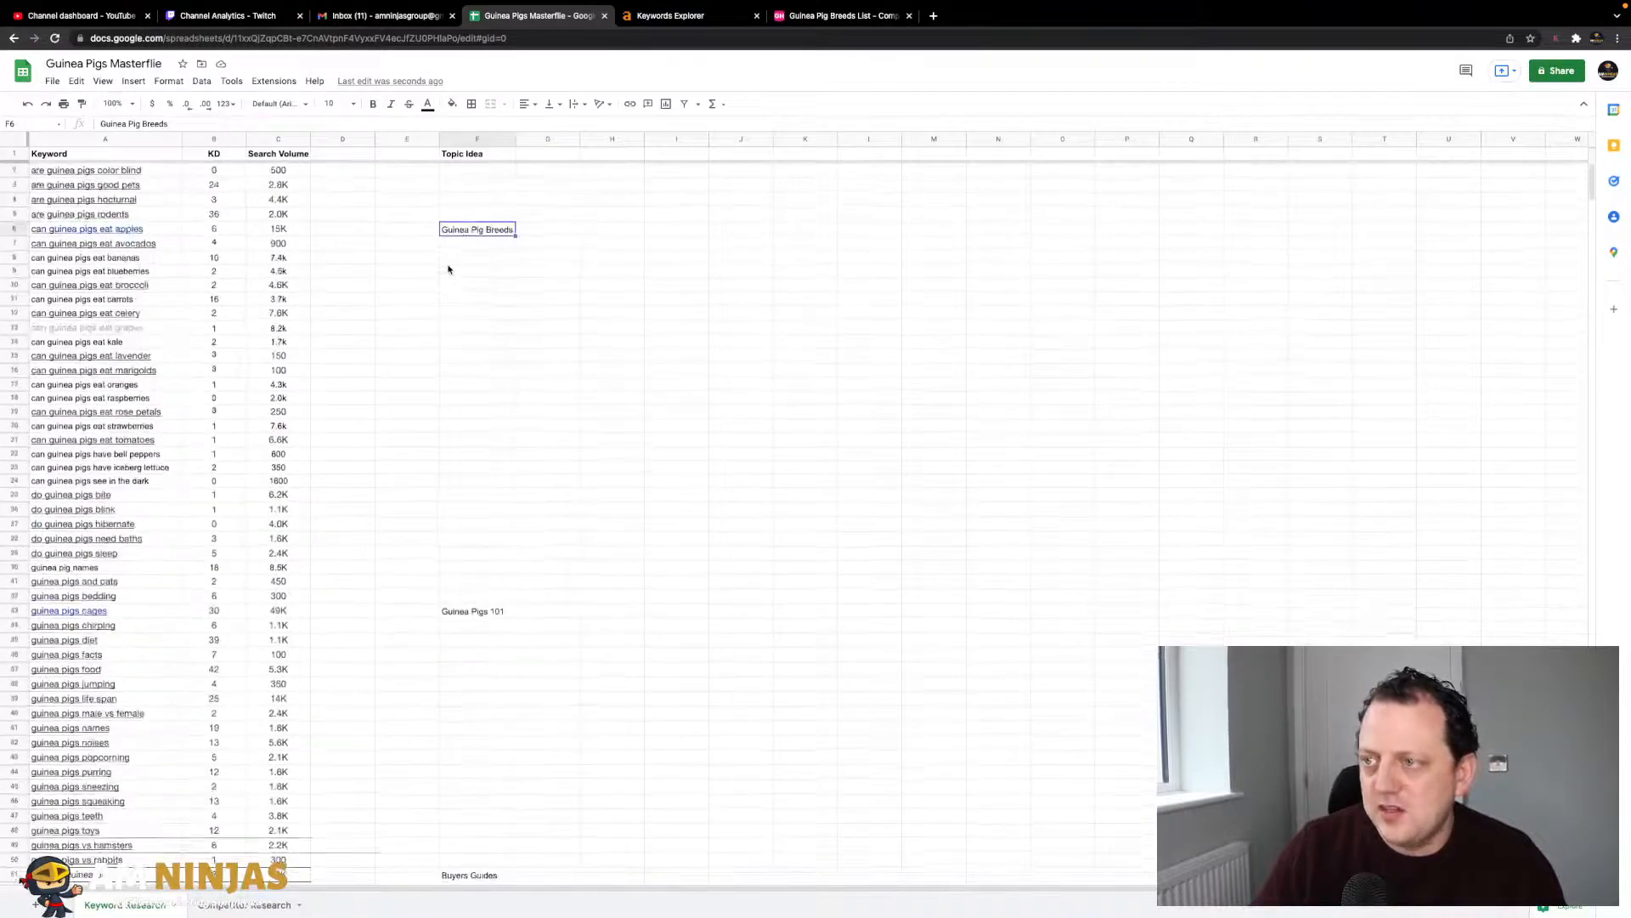
{"action": "left_click", "coordinate": [248, 904]}
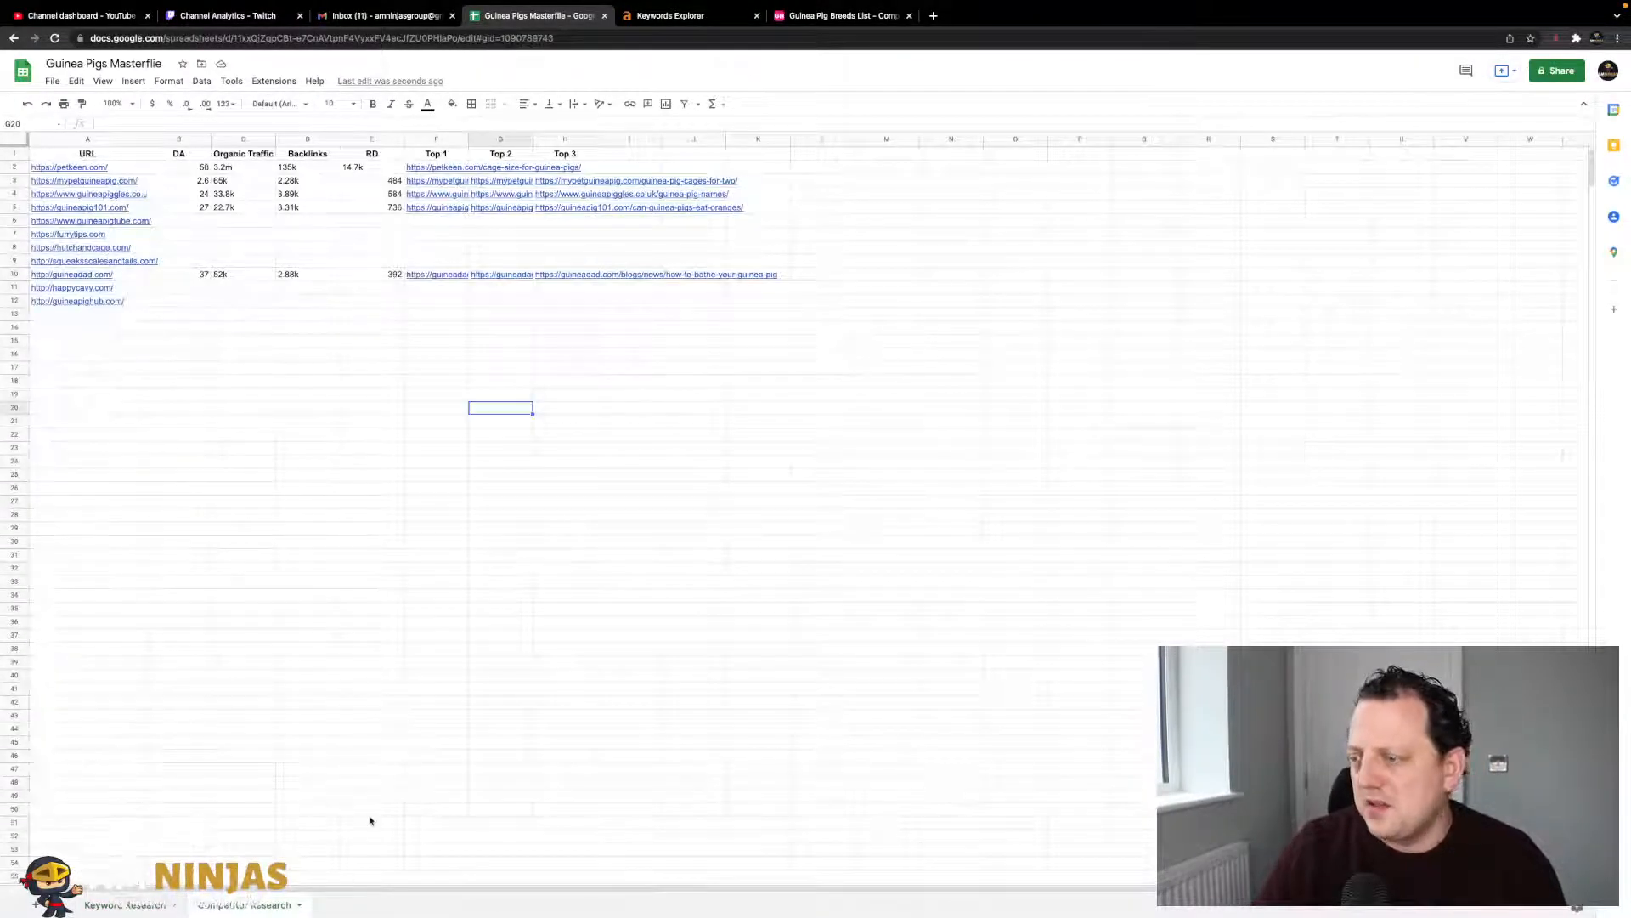
- Inspect a few cells around the competitor site list, then go back to Keyword Research
{"action": "mouse_move", "coordinate": [78, 315]}
{"action": "left_mouse_down"}
{"action": "mouse_move", "coordinate": [83, 551]}
{"action": "mouse_move", "coordinate": [256, 517]}
{"action": "mouse_move", "coordinate": [86, 328]}
{"action": "mouse_move", "coordinate": [89, 303]}
{"action": "left_mouse_up"}
{"action": "left_click", "coordinate": [165, 368]}
{"action": "left_click", "coordinate": [101, 328]}
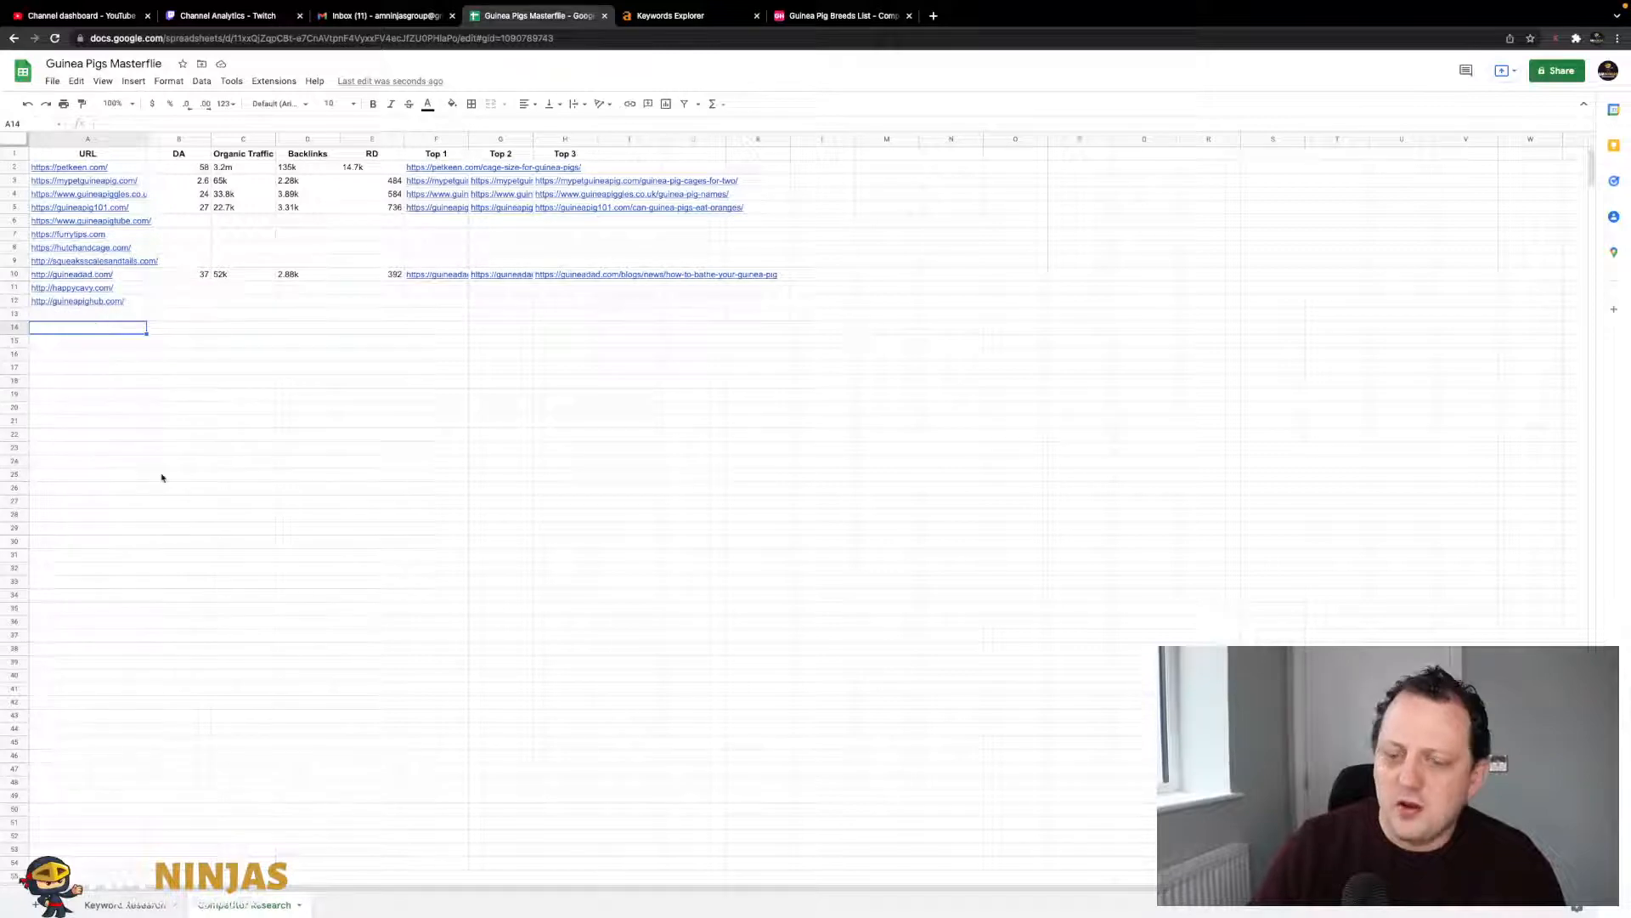
{"action": "left_click", "coordinate": [258, 451]}
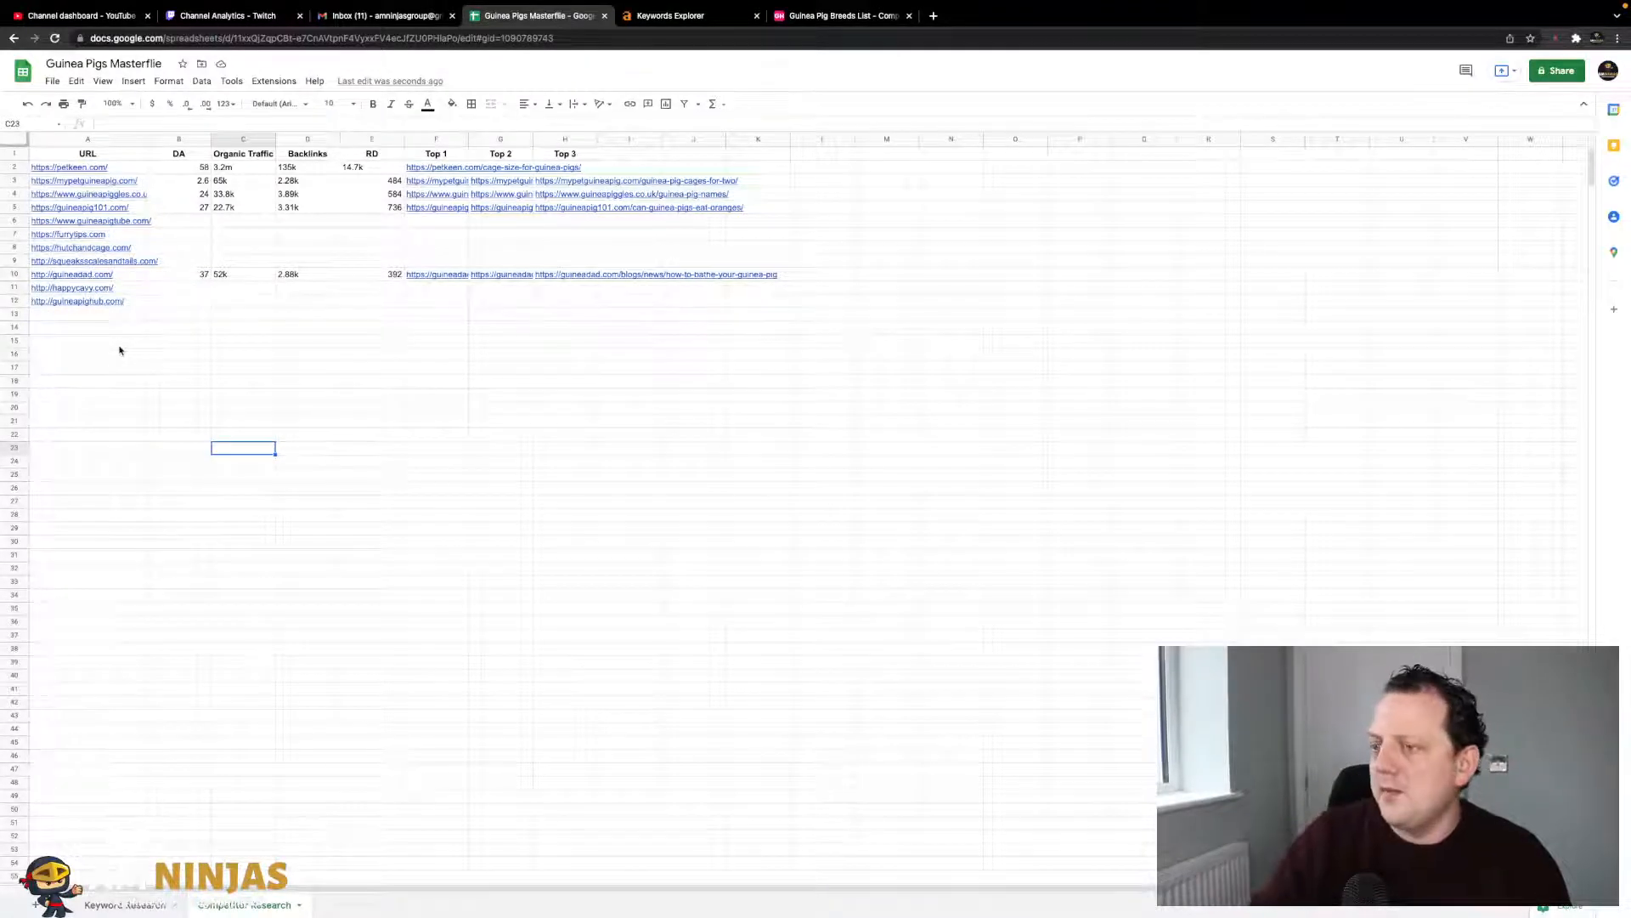
{"action": "left_click", "coordinate": [128, 904]}
{"action": "left_click", "coordinate": [420, 413]}
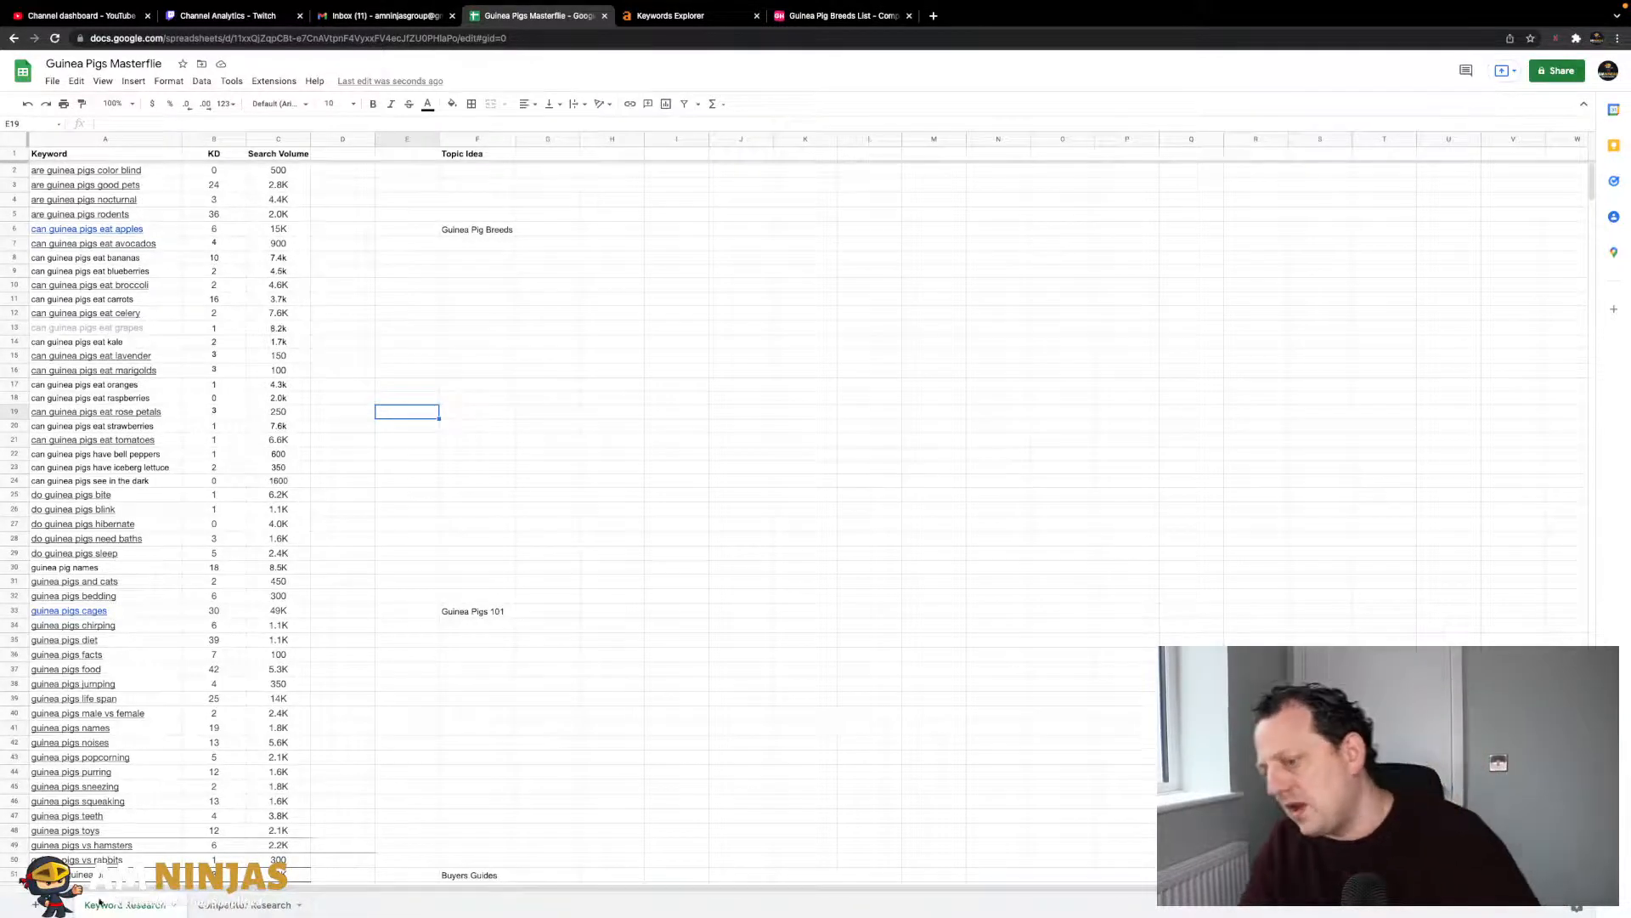
- Add a new sheet named 'Content Plan'
{"action": "left_click", "coordinate": [35, 906]}
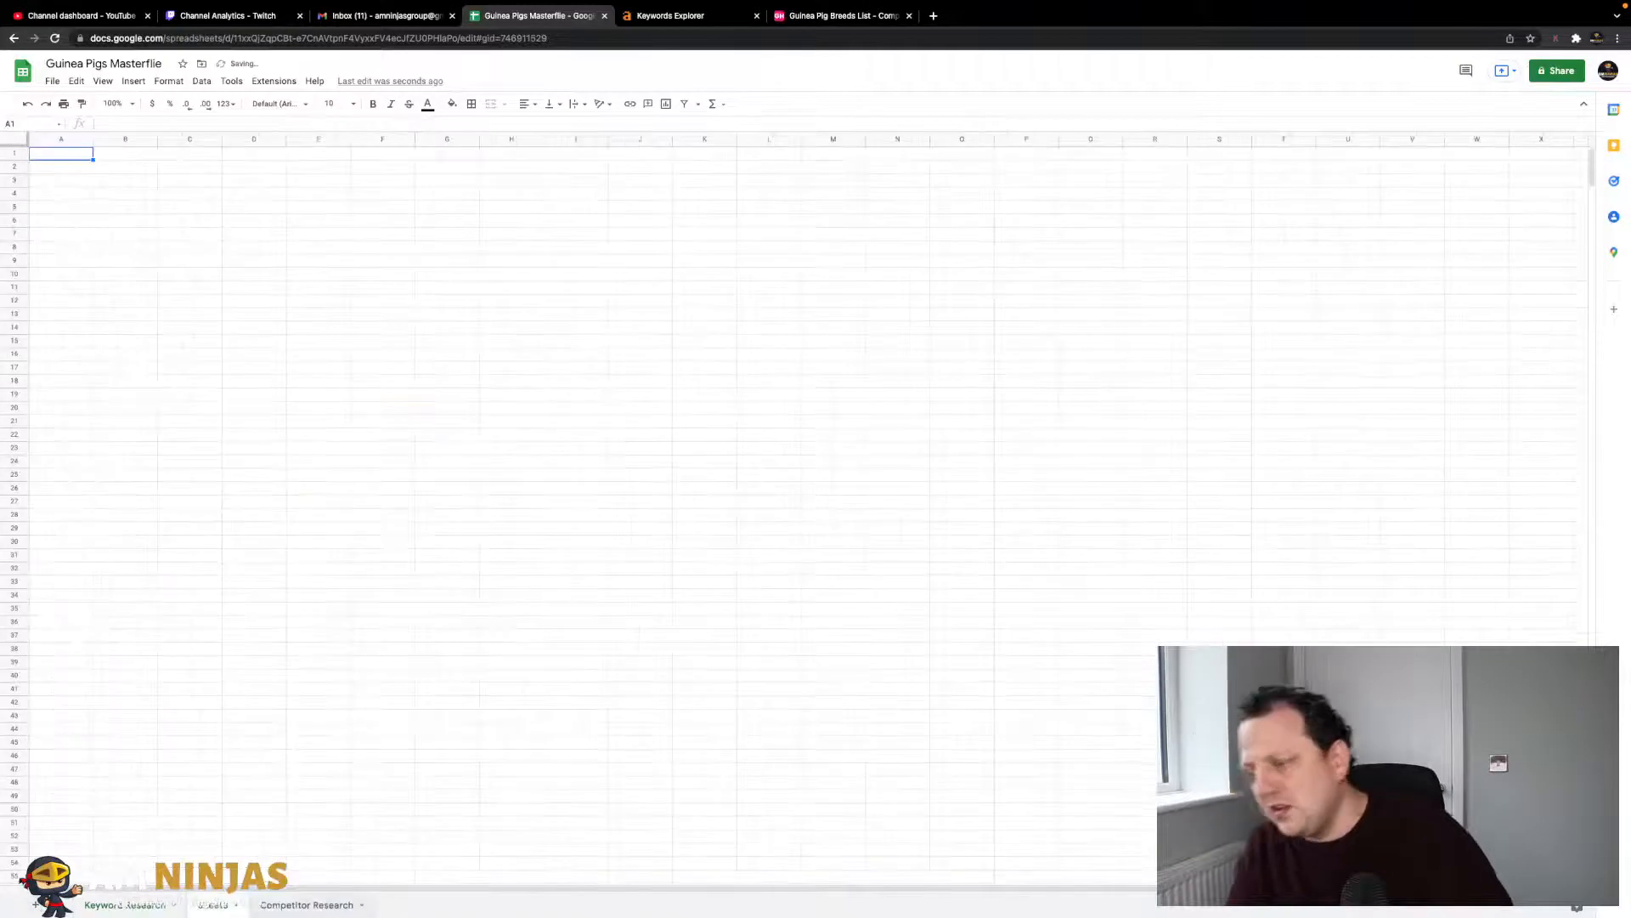
{"action": "double_click", "coordinate": [216, 906]}
{"action": "type", "text": "Content"}
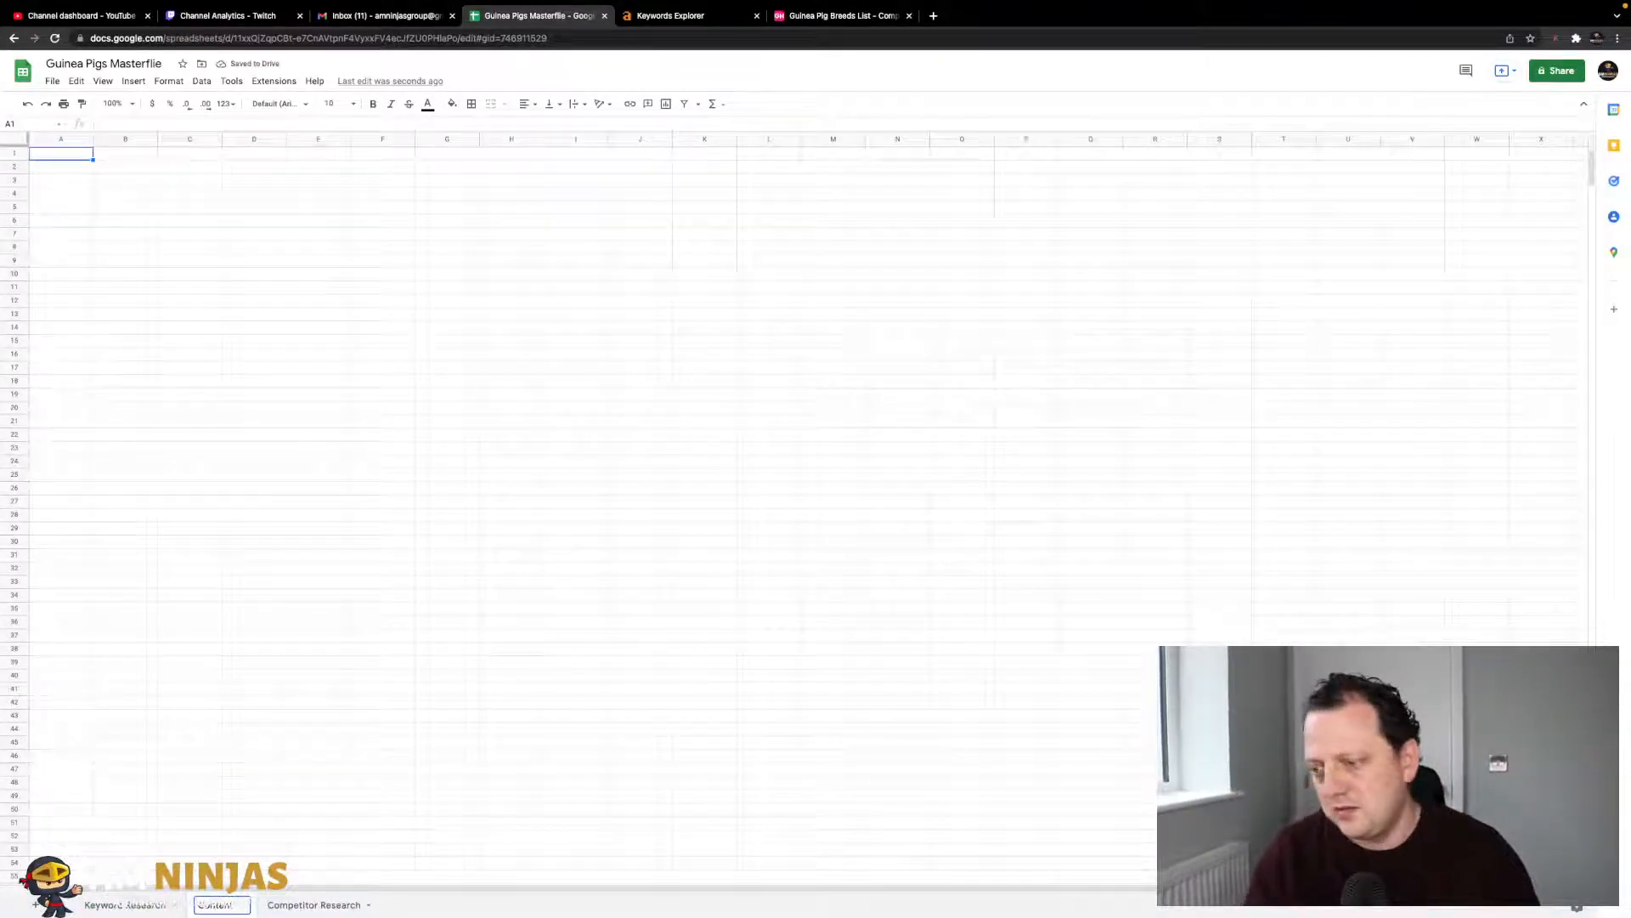
{"action": "type", "text": " Plan"}
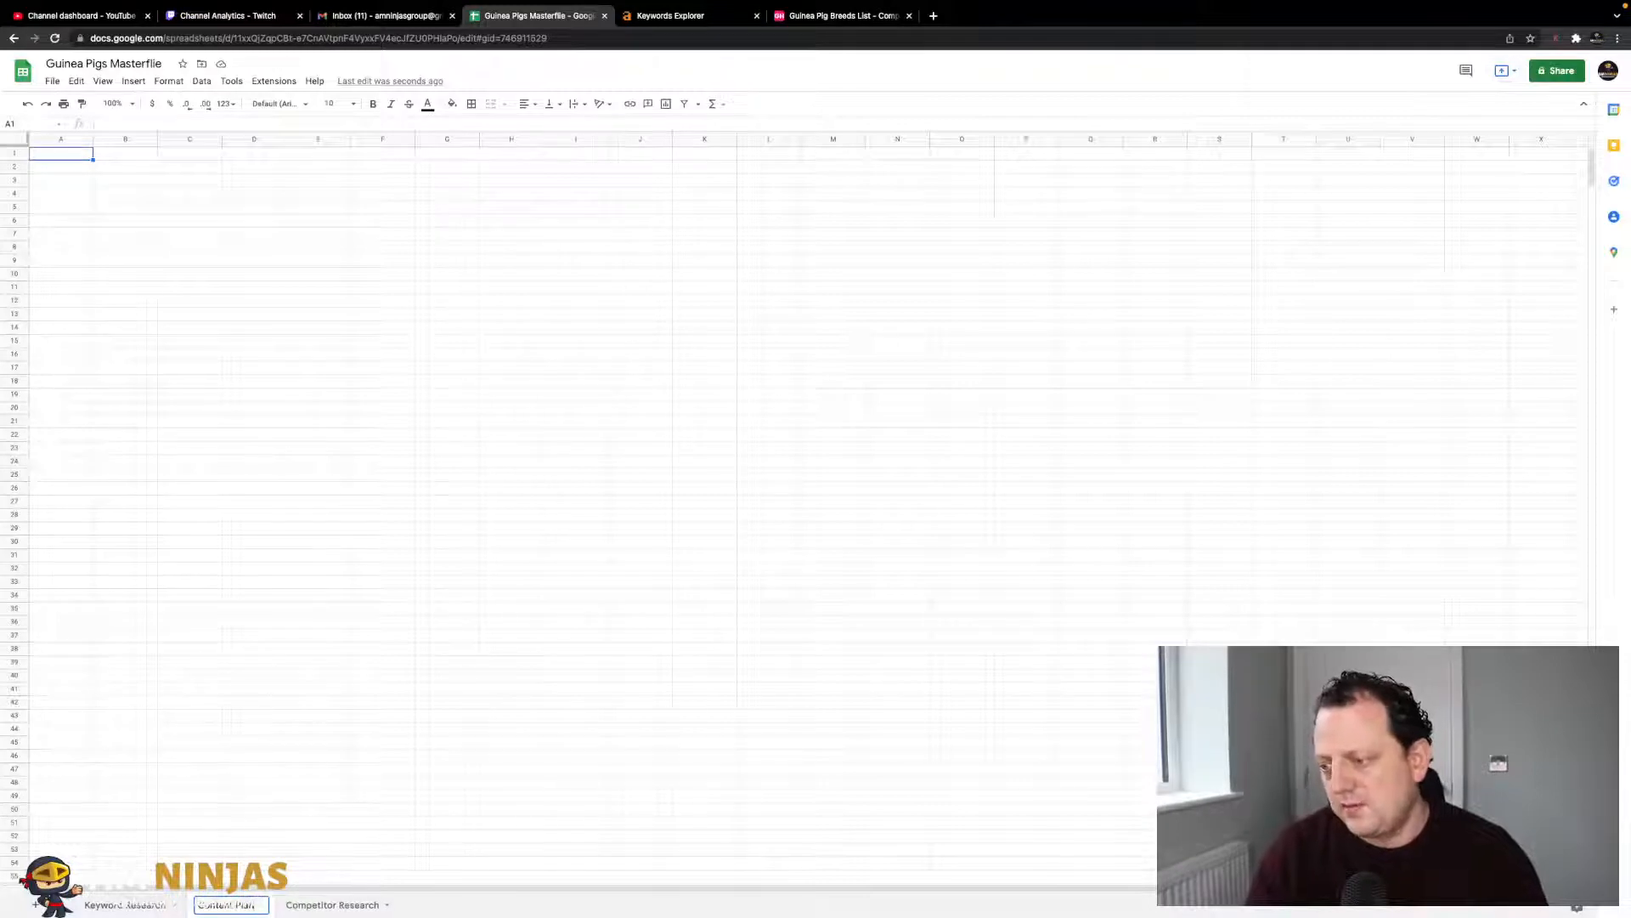
{"action": "key", "text": "Return"}
- Copy the whole Keyword Research sheet into Content Plan as values only
{"action": "left_click", "coordinate": [127, 906]}
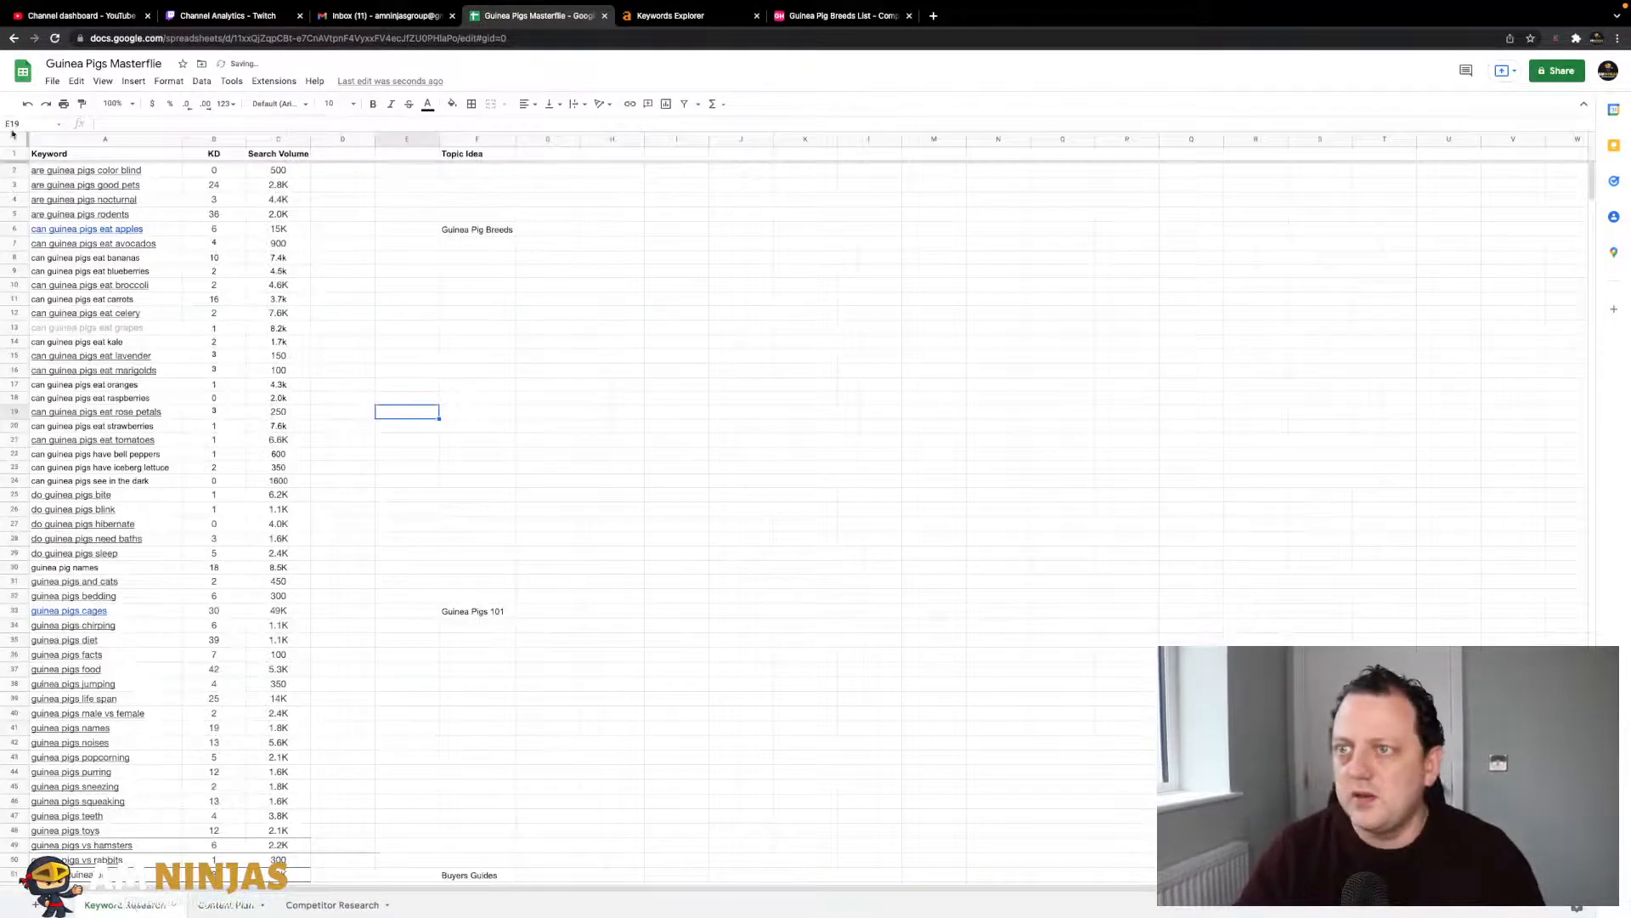
{"action": "left_click", "coordinate": [17, 141]}
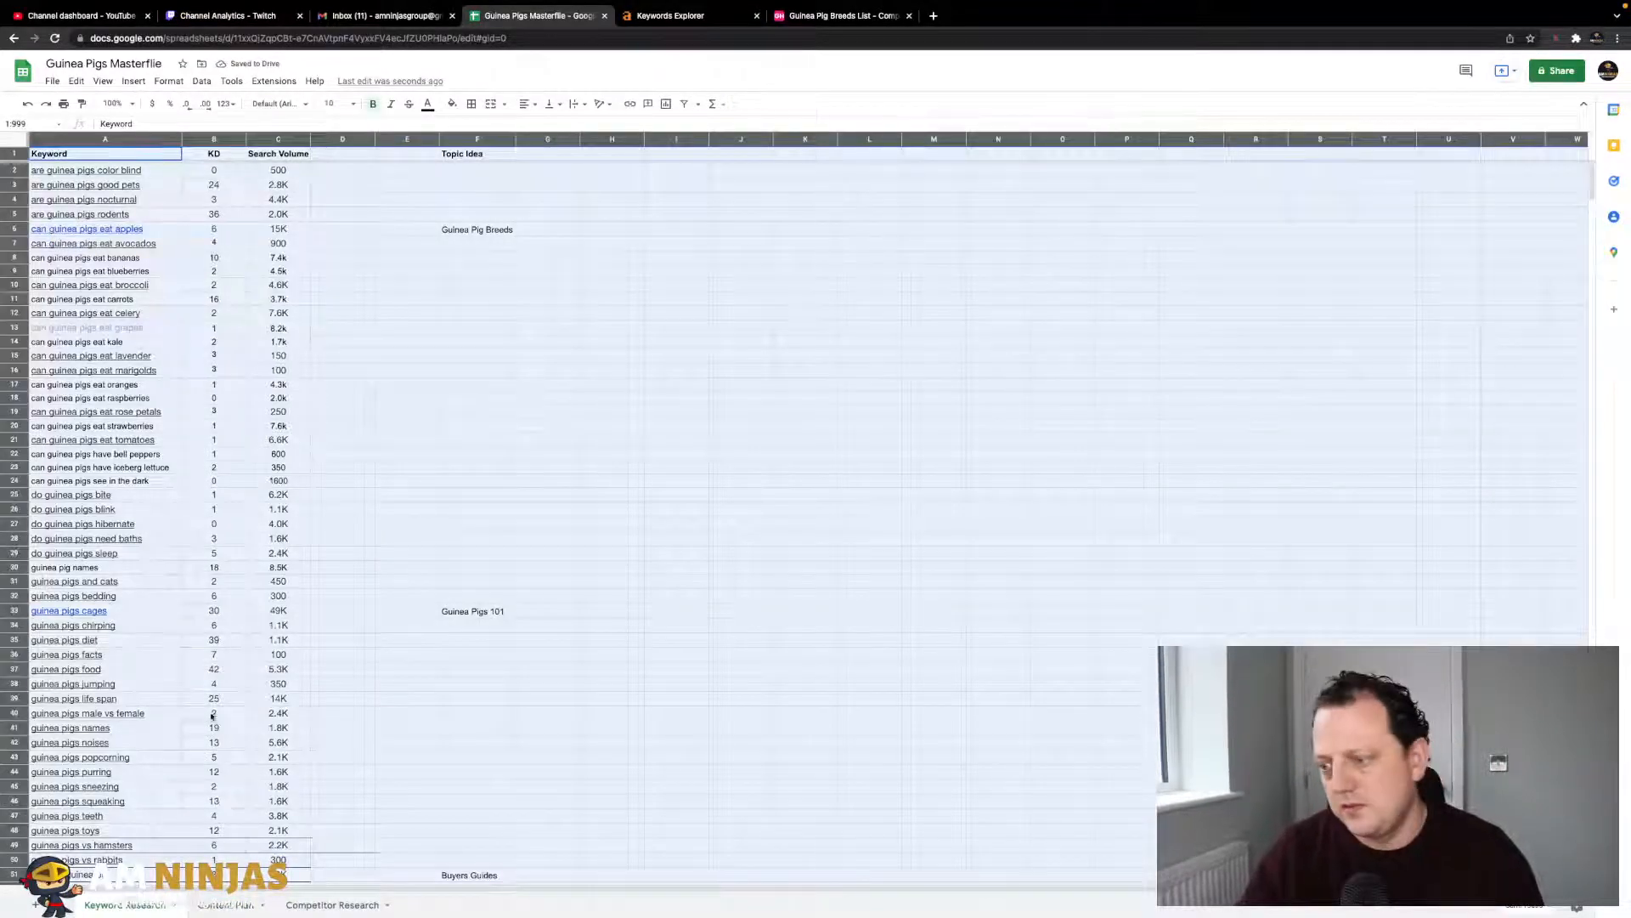
{"action": "left_click", "coordinate": [229, 906]}
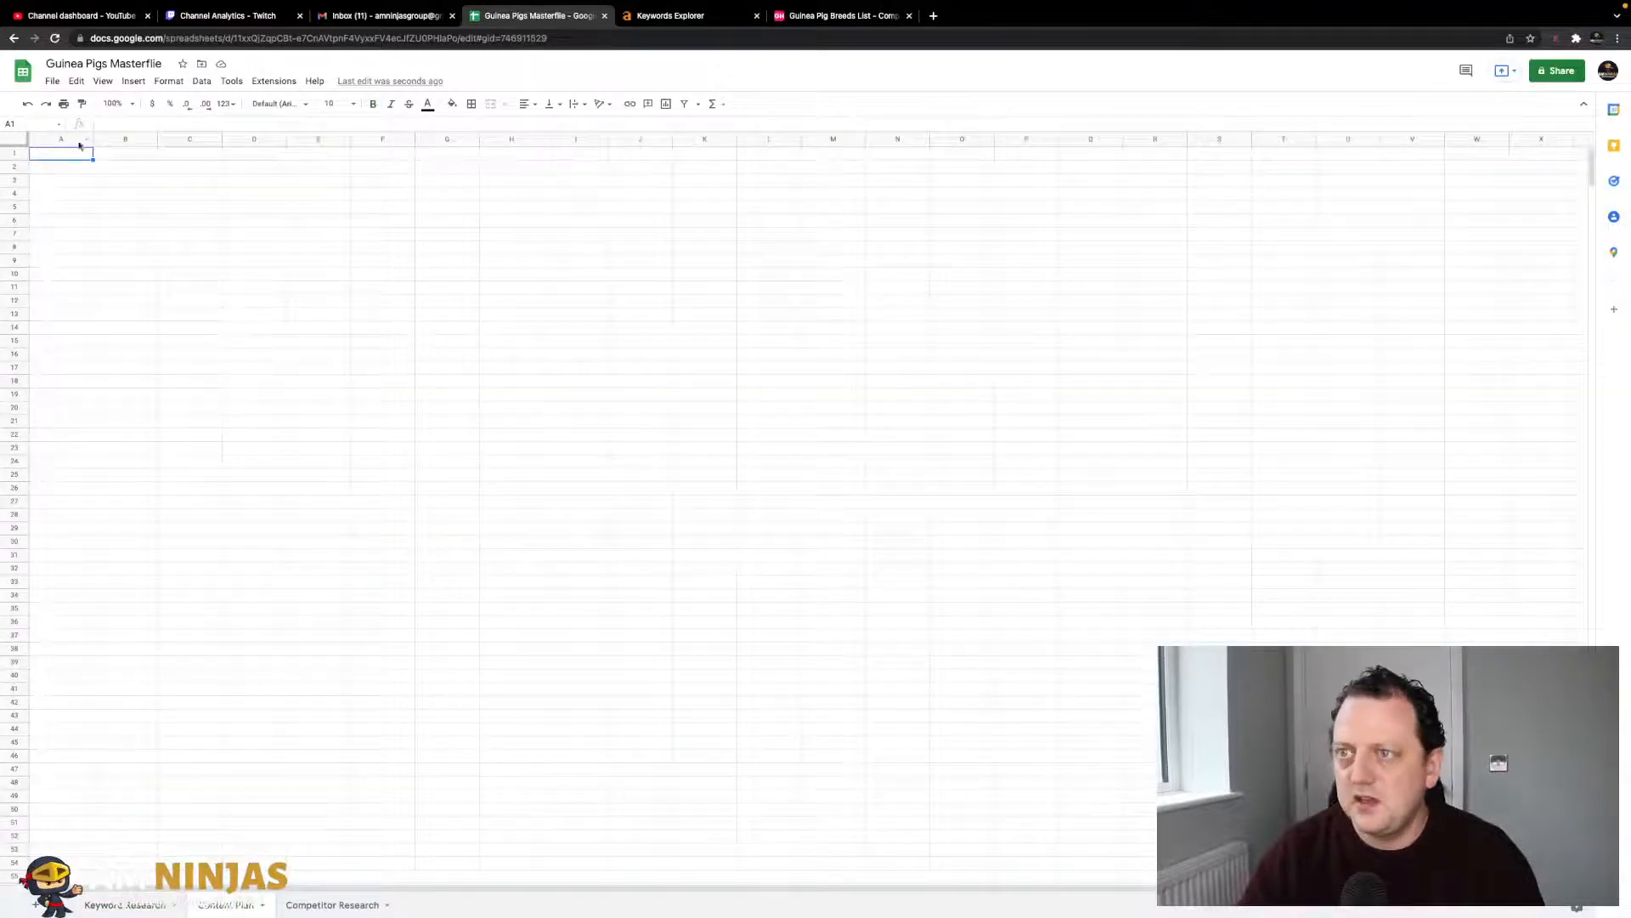
{"action": "left_click", "coordinate": [15, 141]}
{"action": "right_click", "coordinate": [14, 142]}
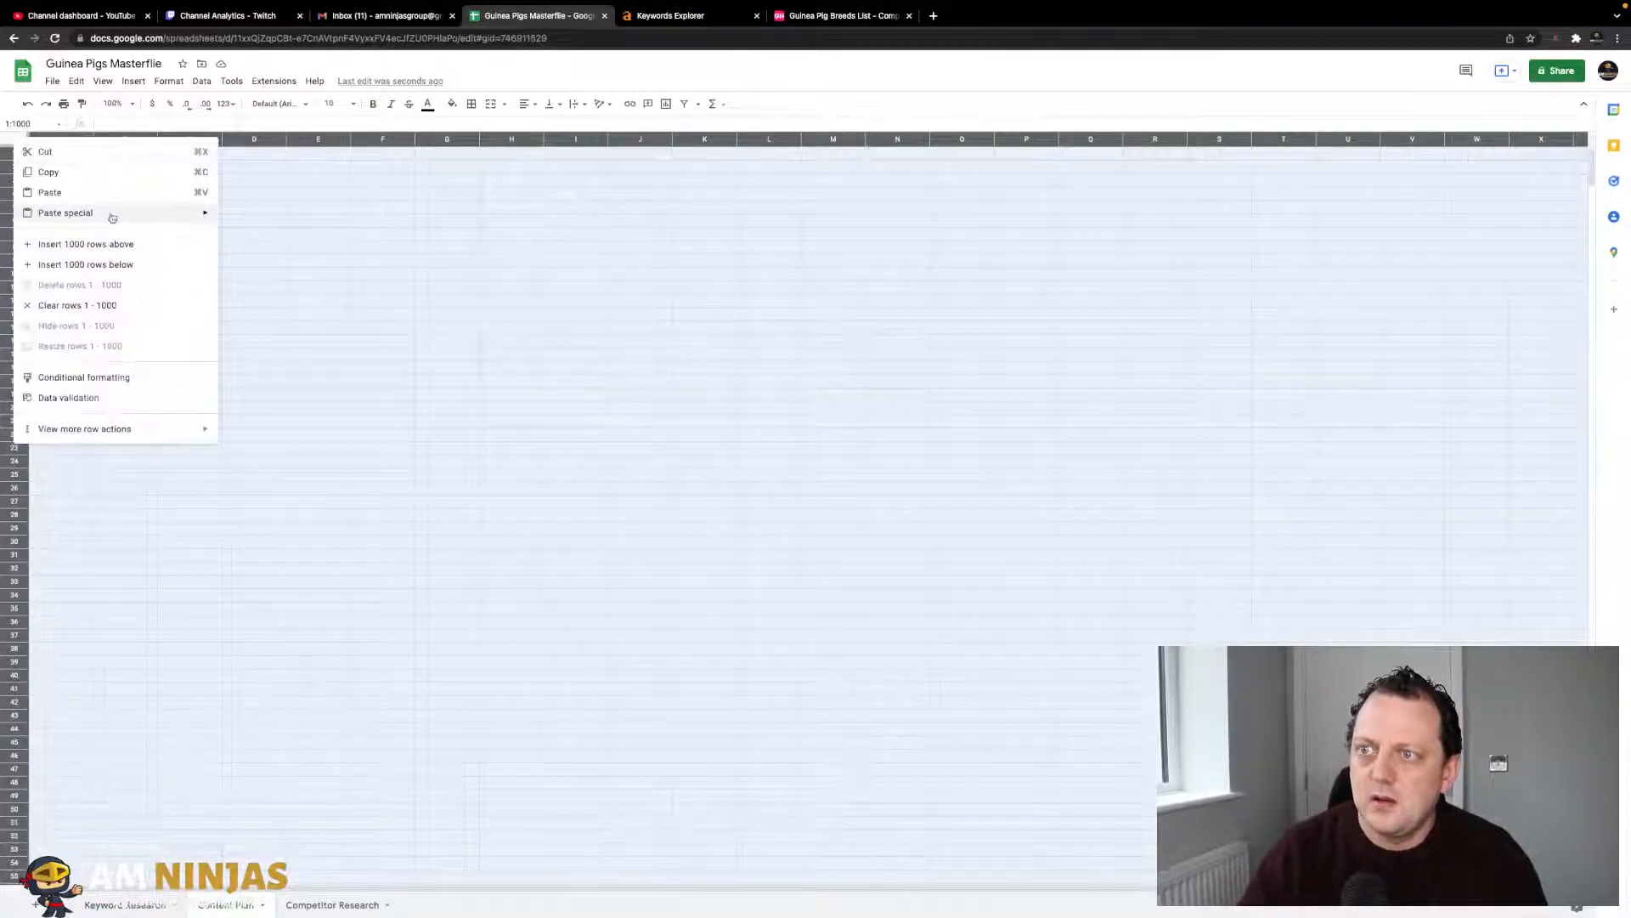
{"action": "mouse_move", "coordinate": [110, 215]}
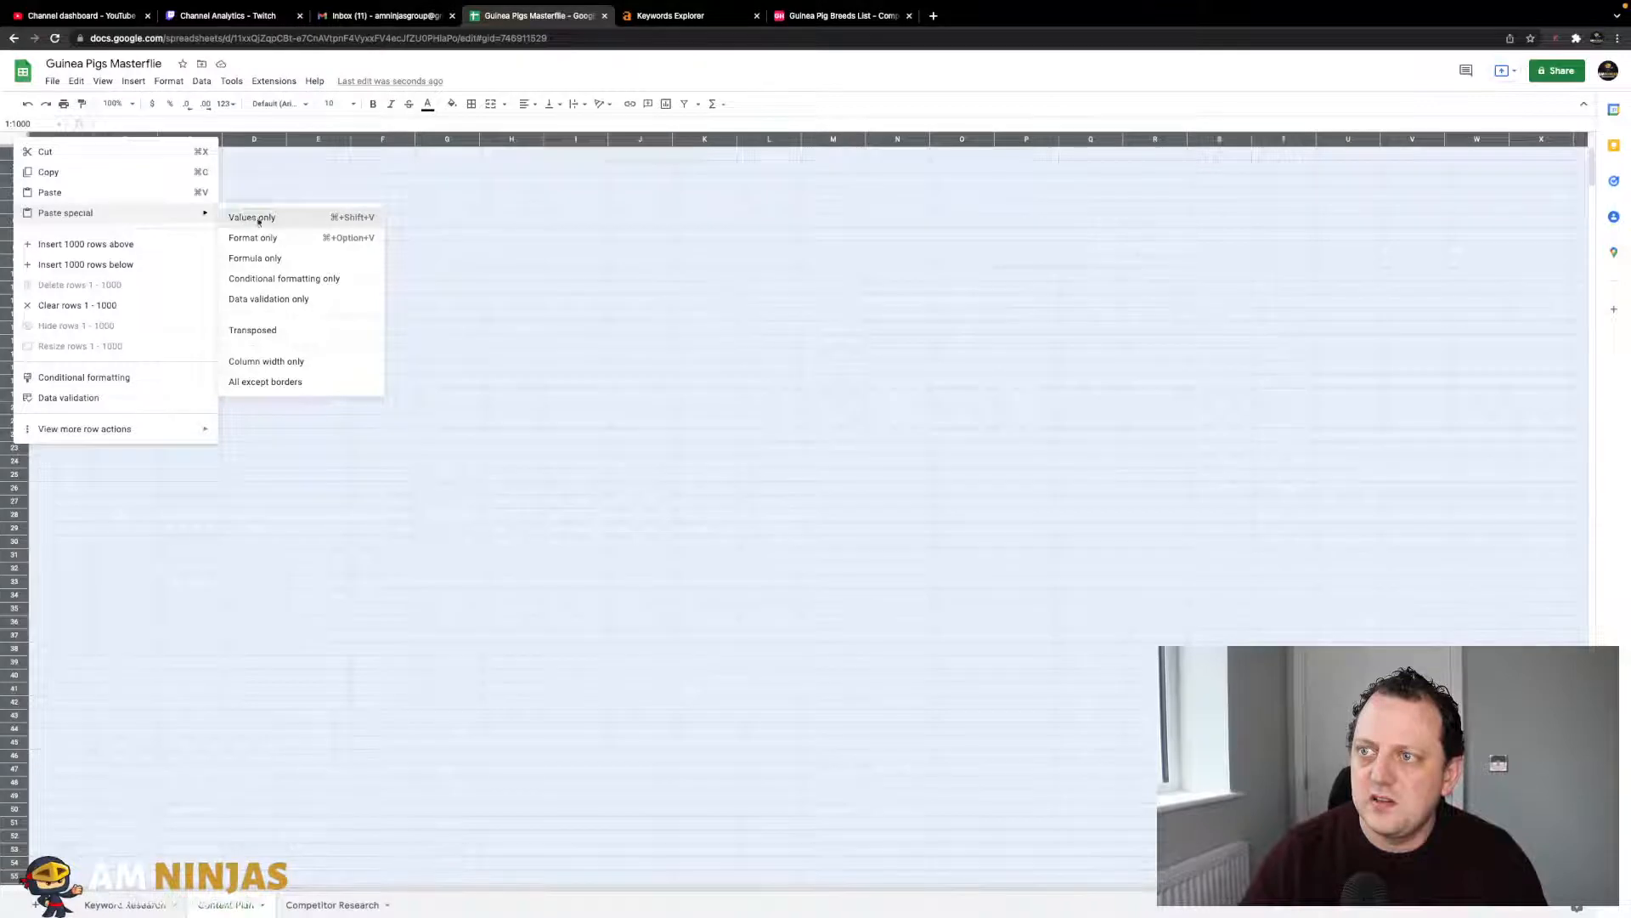
{"action": "left_click", "coordinate": [252, 218]}
{"action": "left_click", "coordinate": [235, 252]}
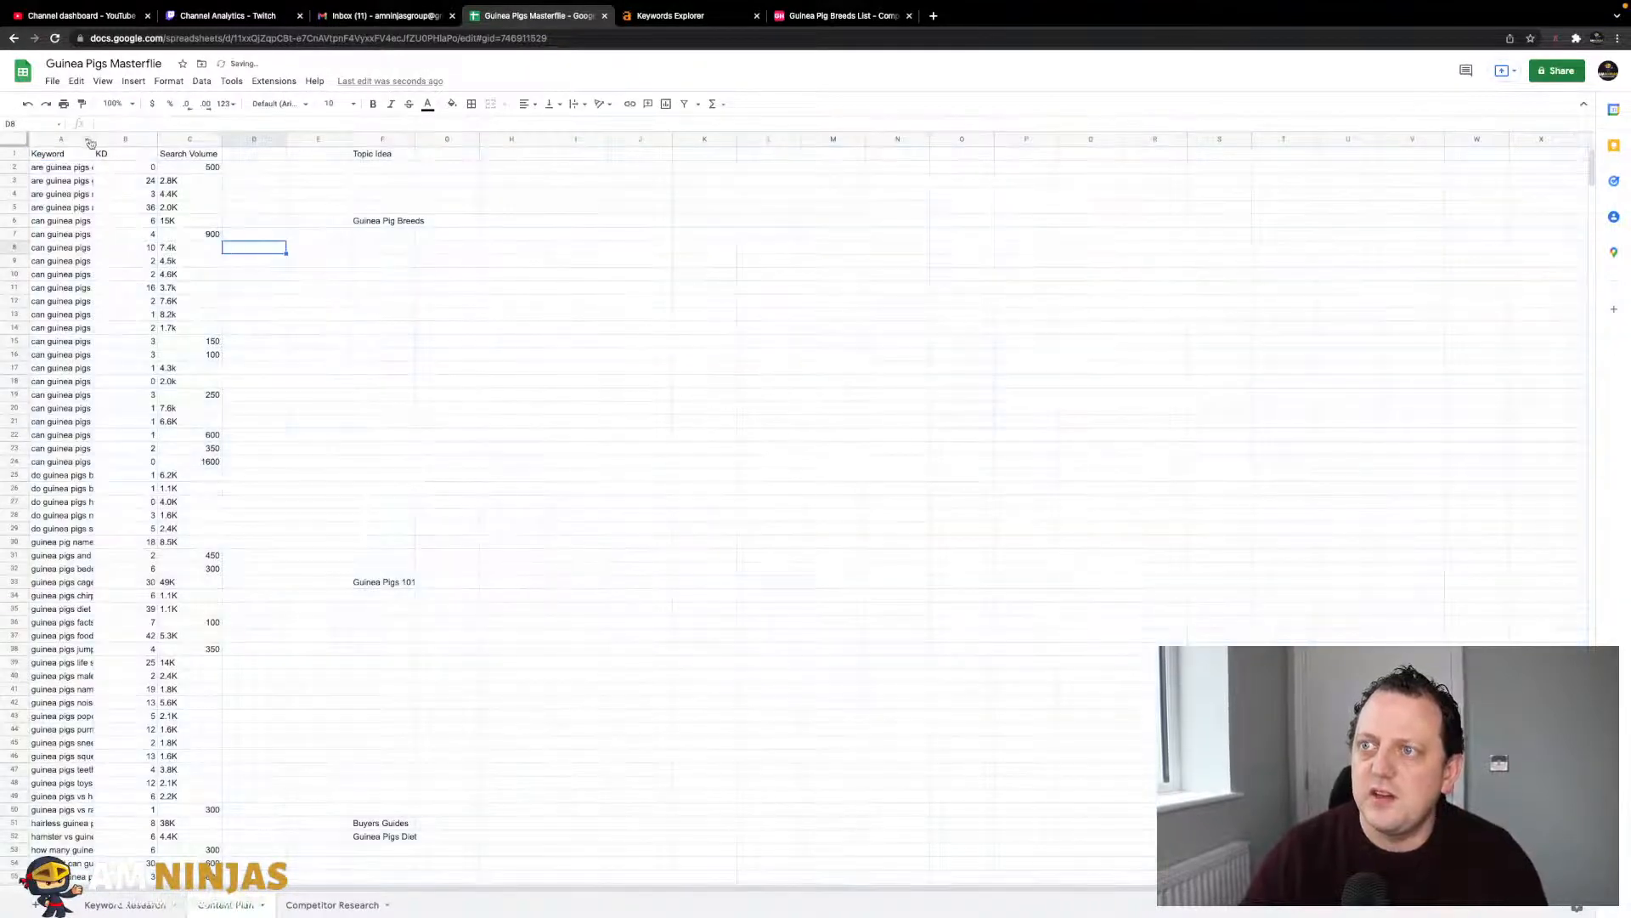
- Autofit the Keyword and KD columns and make the header row bold
{"action": "double_click", "coordinate": [93, 139]}
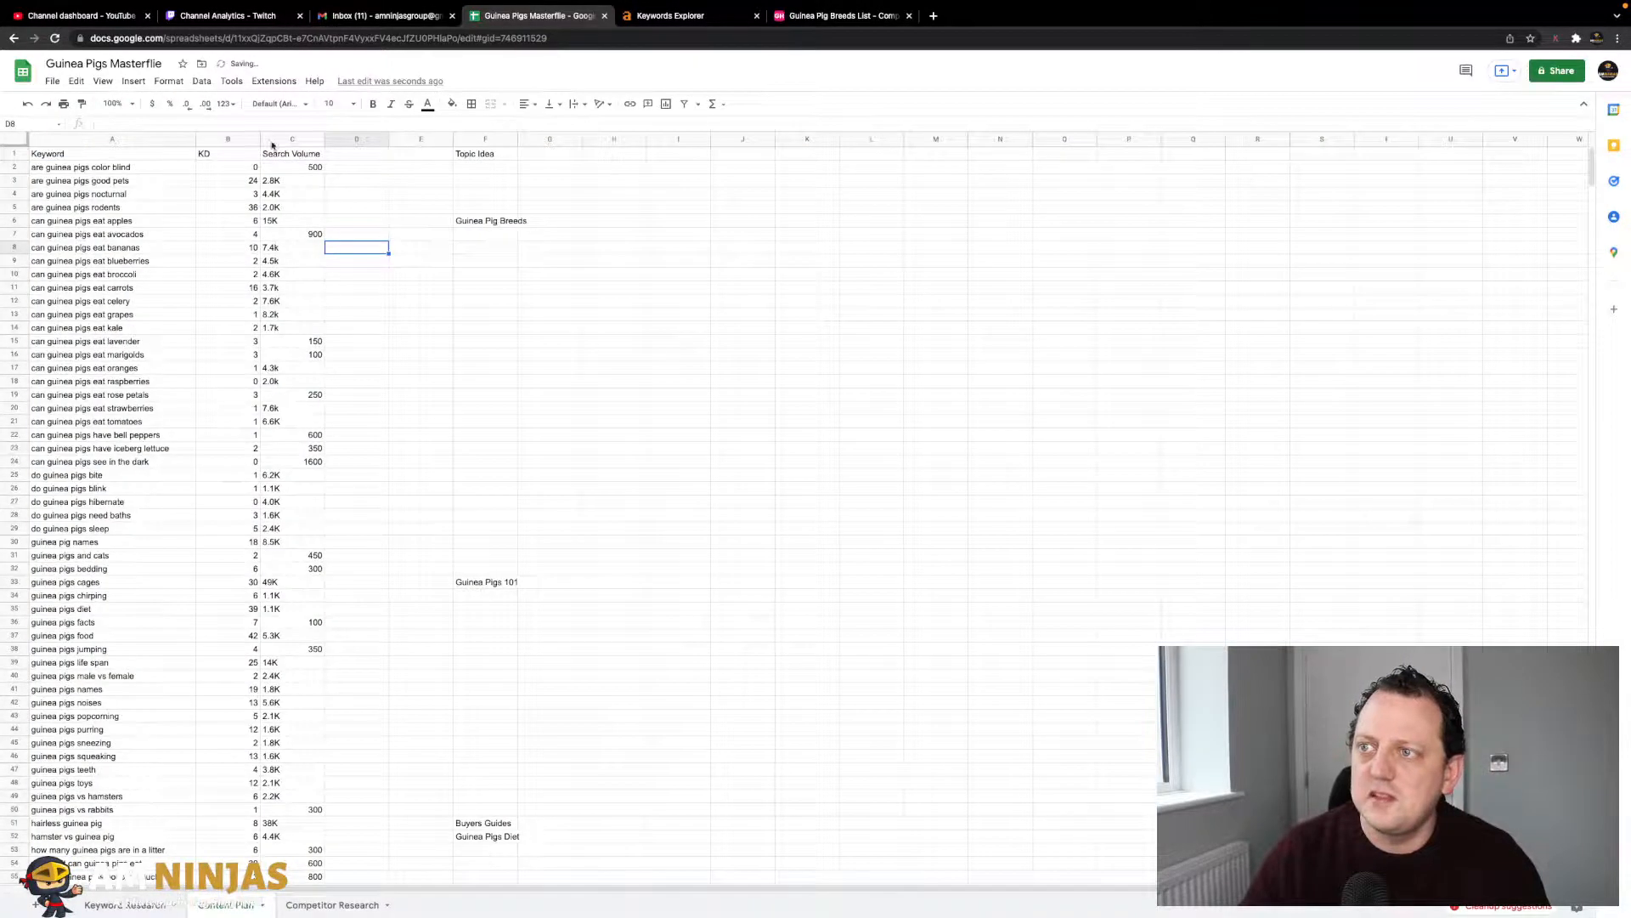
{"action": "double_click", "coordinate": [260, 139]}
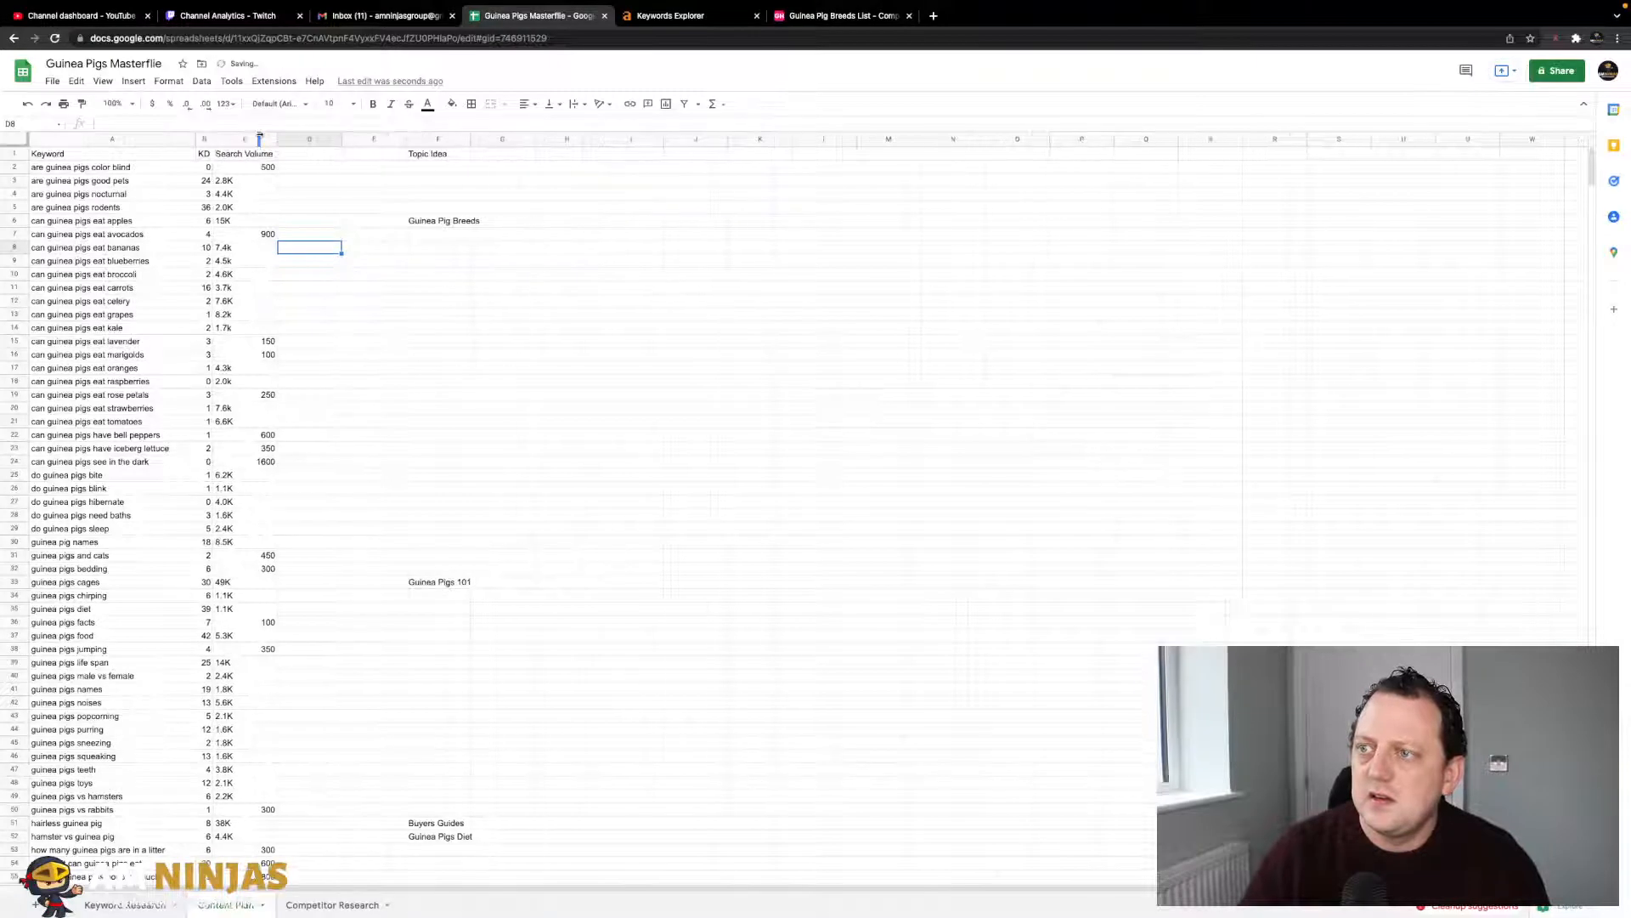
{"action": "left_click_drag", "start_coordinate": [212, 138], "coordinate": [246, 138]}
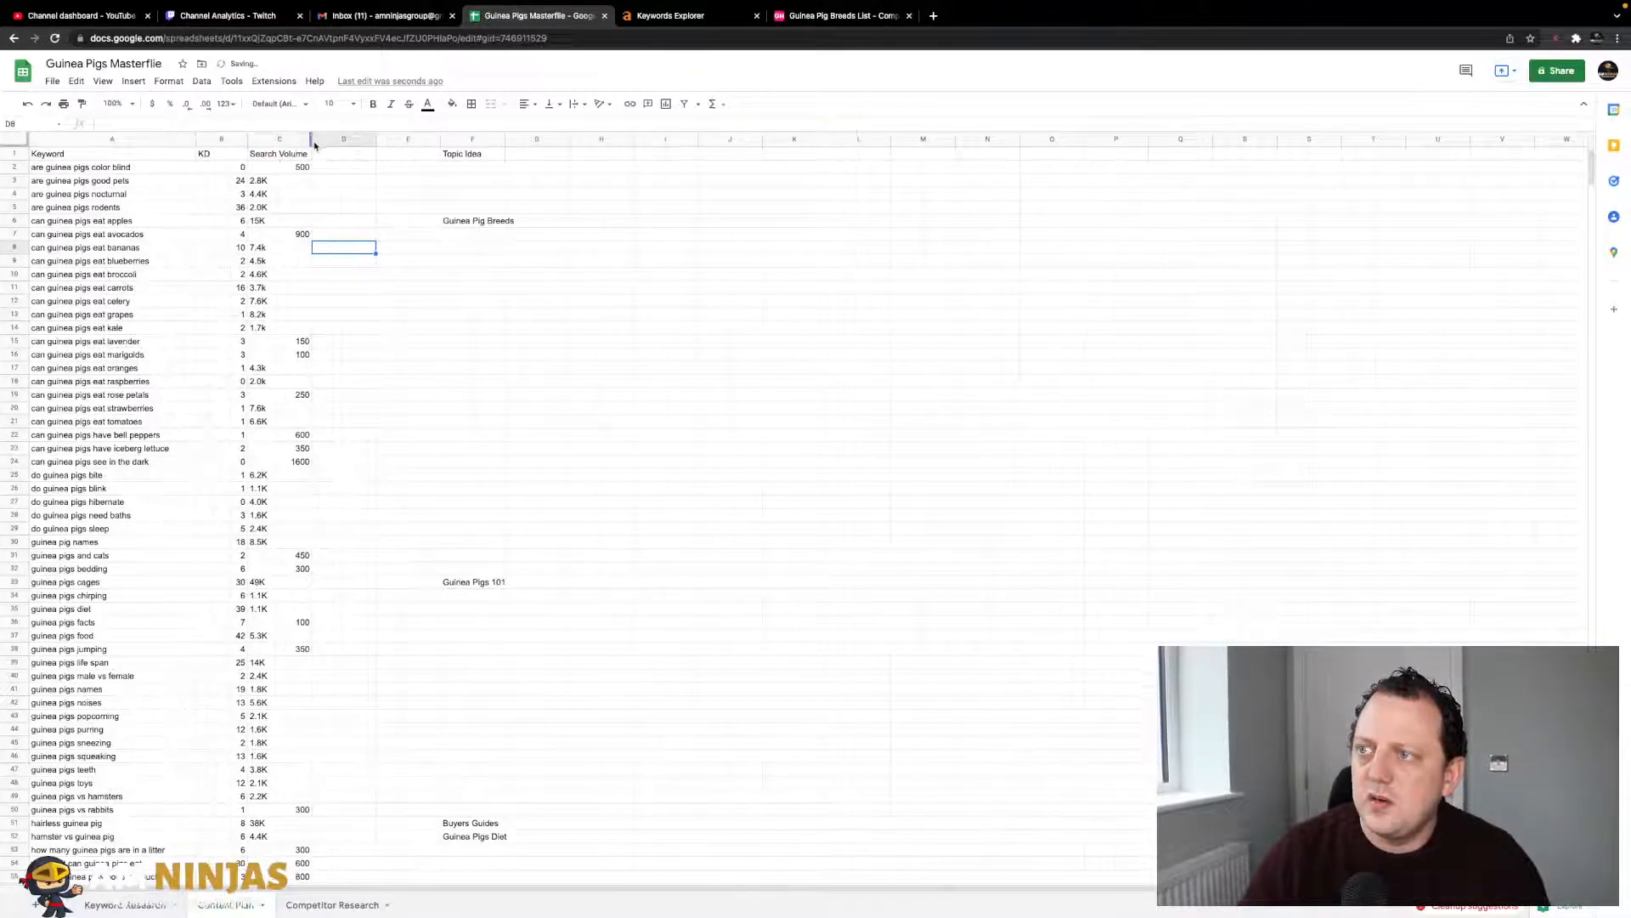
{"action": "left_click", "coordinate": [270, 139]}
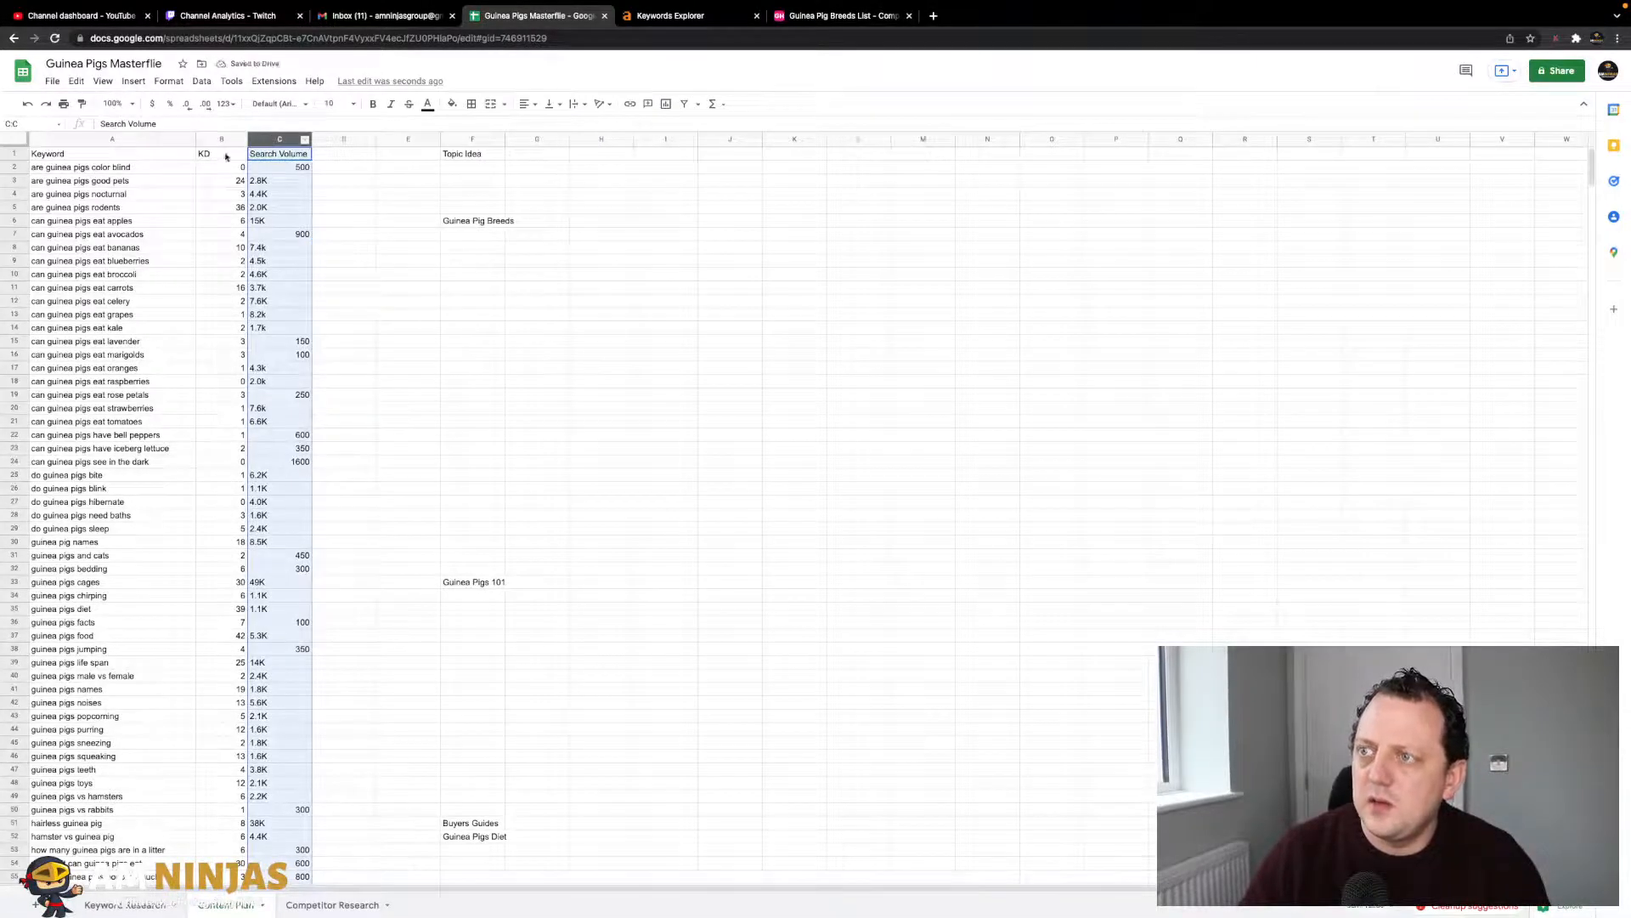
{"action": "left_click", "coordinate": [21, 151]}
{"action": "key", "text": "ctrl+b"}
{"action": "left_click", "coordinate": [221, 261]}
- Copy topic ideas Guinea Pig Breeds and Guinea Pigs 101 into H2 and H3, then copy Buyers Guides and Guinea Pigs Diet
{"action": "left_click", "coordinate": [463, 139]}
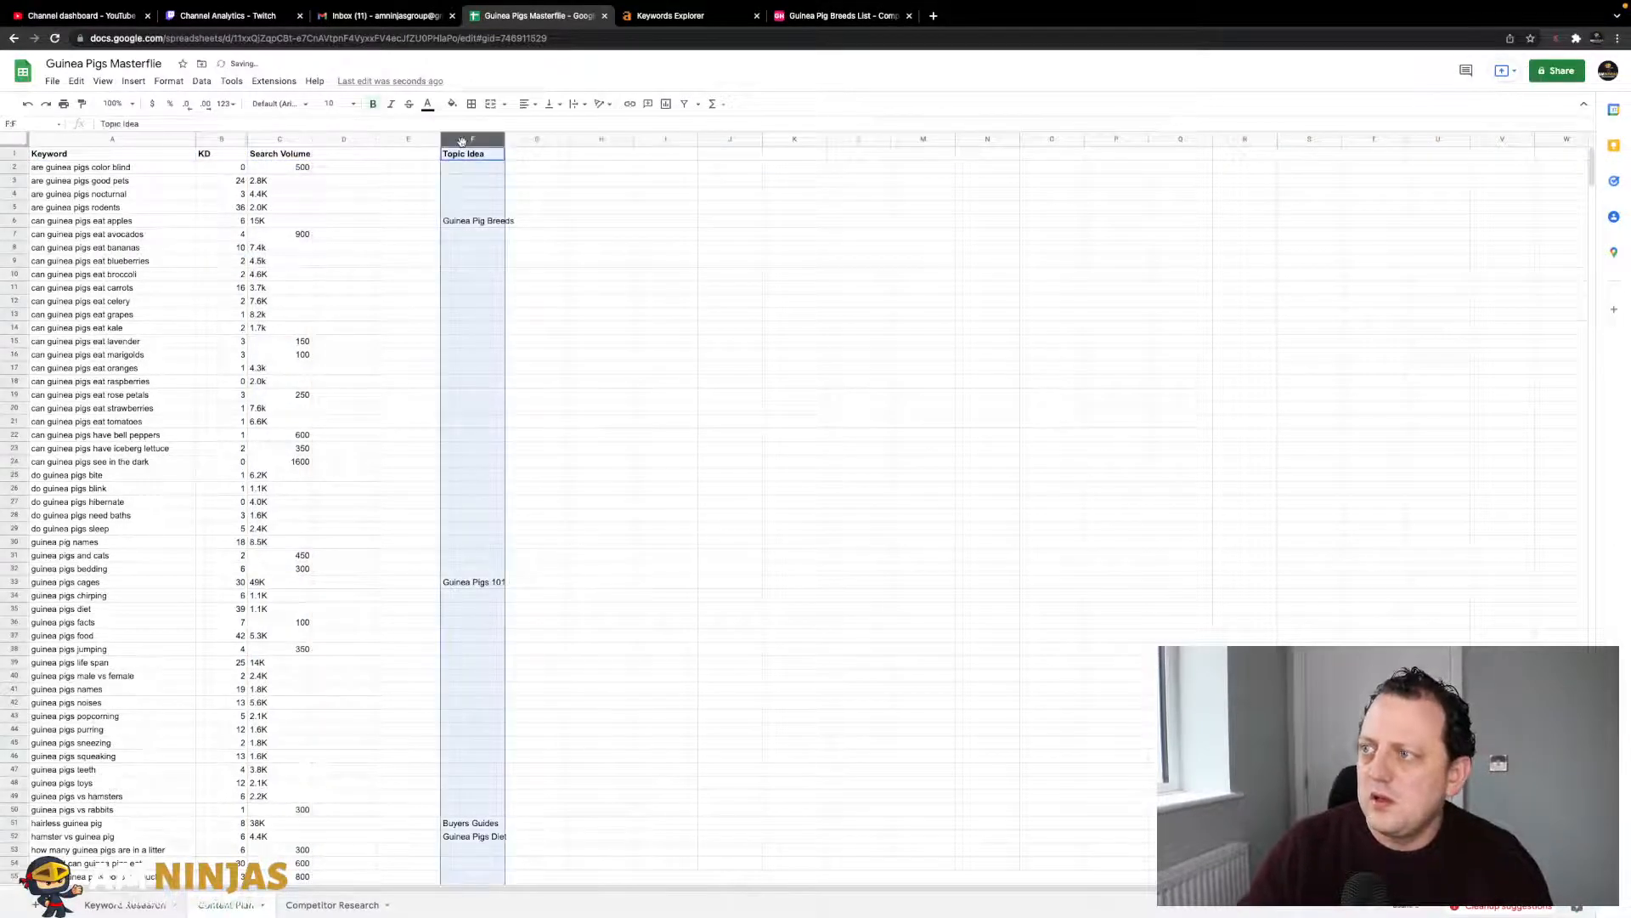
{"action": "left_click", "coordinate": [465, 181]}
{"action": "left_click", "coordinate": [477, 220]}
{"action": "key", "text": "ctrl+c"}
{"action": "left_click", "coordinate": [617, 166]}
{"action": "key", "text": "ctrl+v"}
{"action": "left_click", "coordinate": [473, 581]}
{"action": "key", "text": "ctrl+c"}
{"action": "left_click", "coordinate": [602, 175]}
{"action": "key", "text": "ctrl+v"}
{"action": "scroll", "coordinate": [461, 701], "scroll_direction": "down", "scroll_amount": 3}
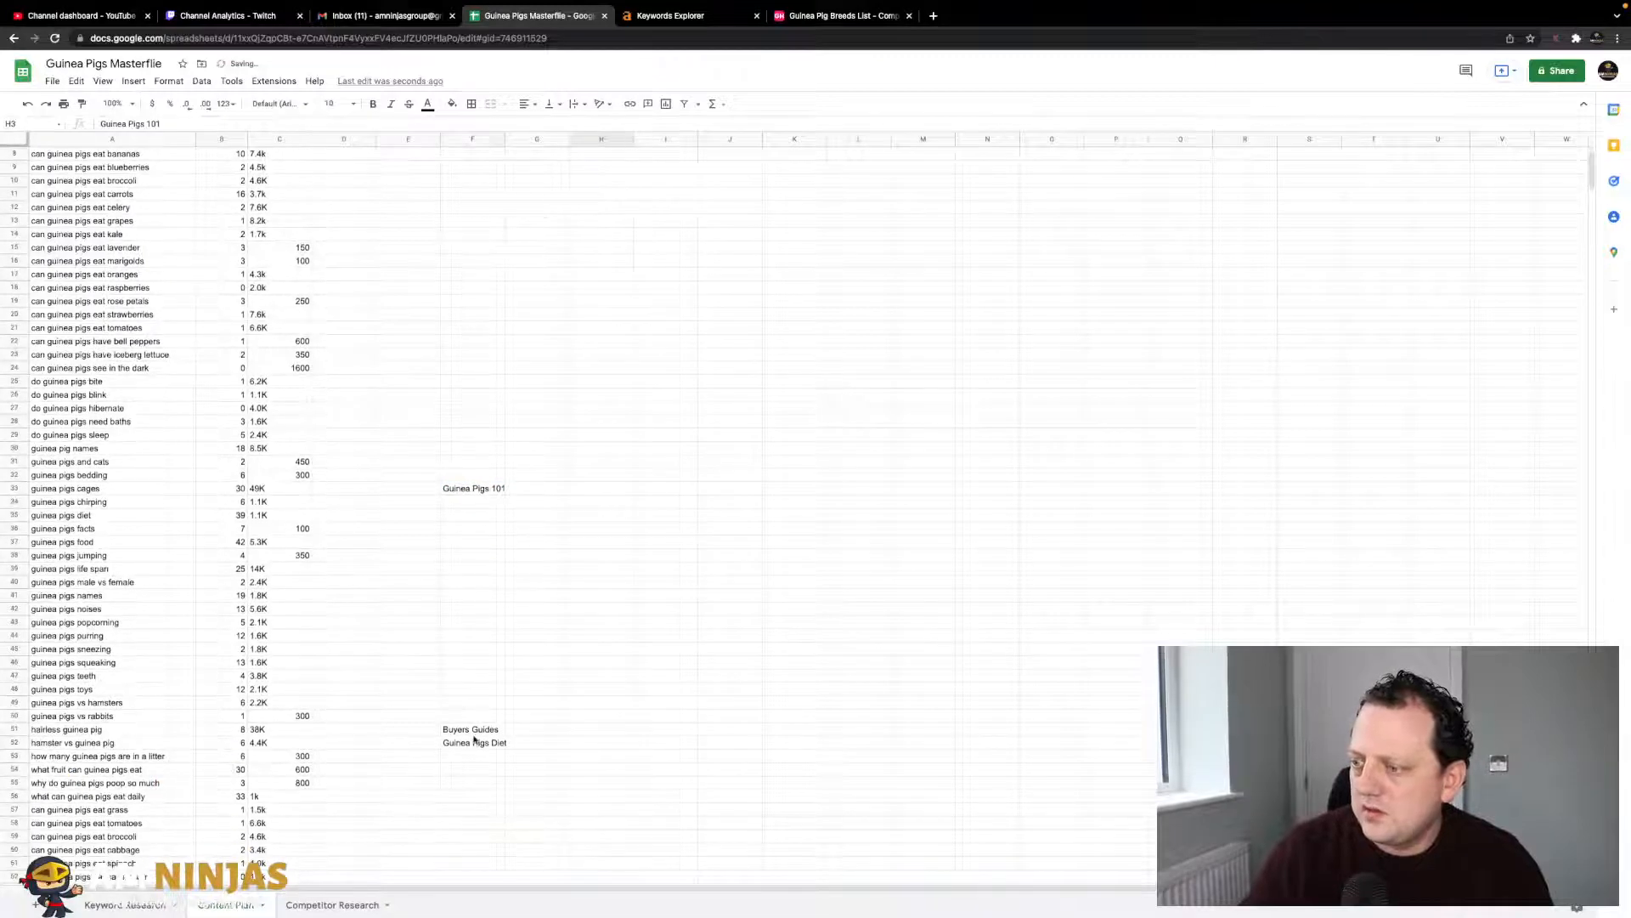
{"action": "left_click_drag", "start_coordinate": [470, 729], "coordinate": [474, 741]}
{"action": "key", "text": "ctrl+c"}
{"action": "scroll", "coordinate": [612, 382], "scroll_direction": "up", "scroll_amount": 3}
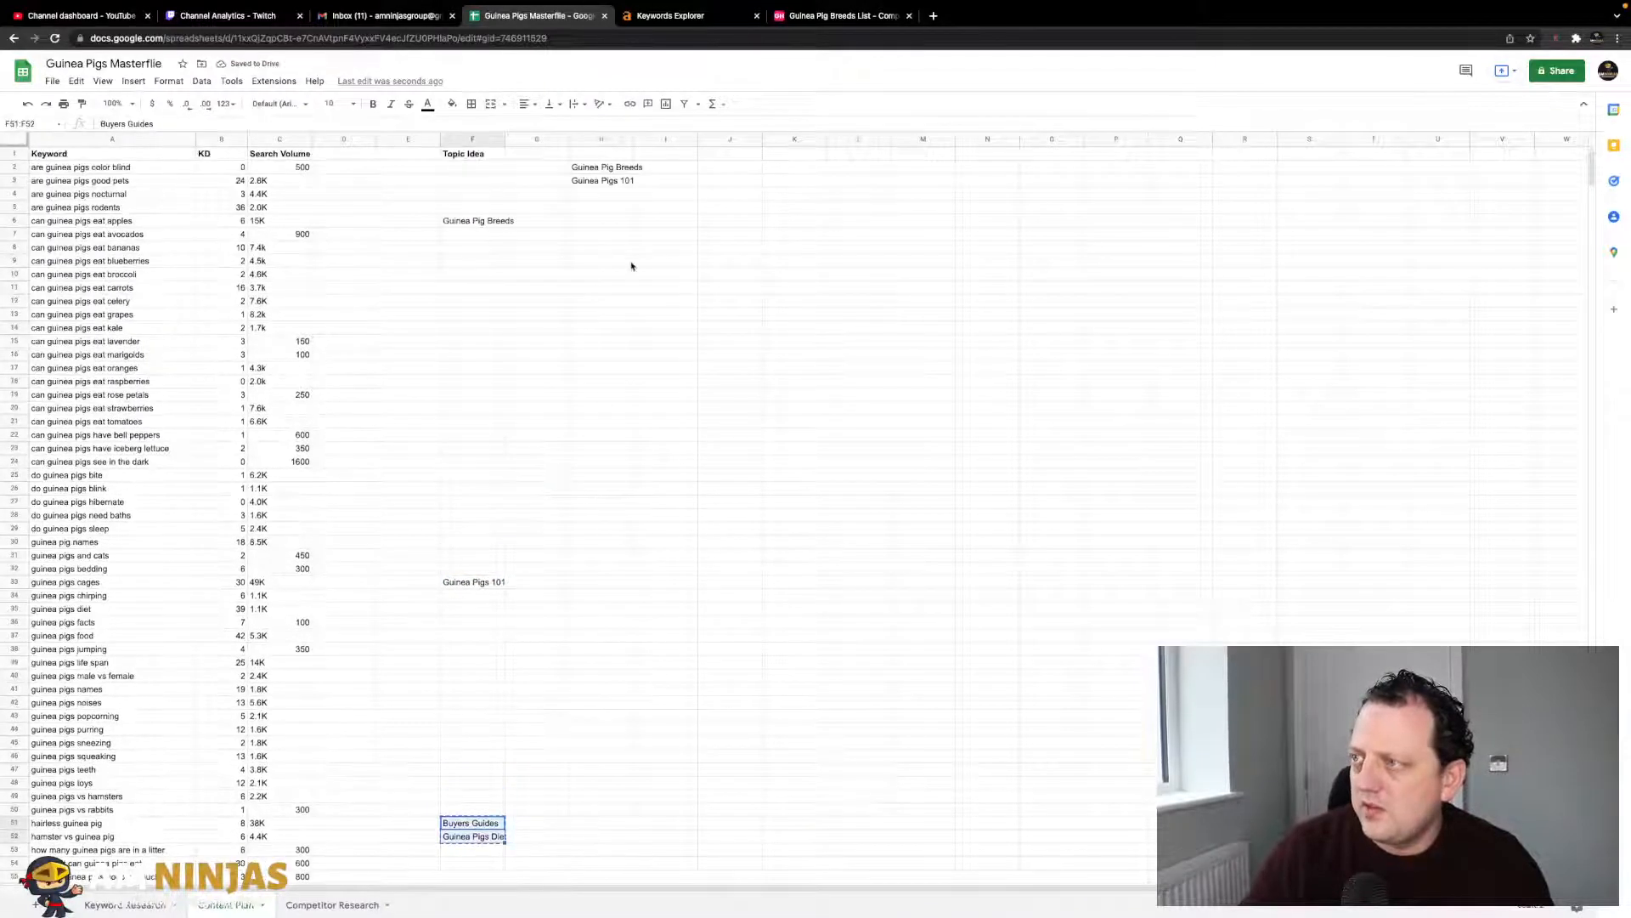
- Paste the remaining two topic ideas into H4:H5 and delete the old Topic Idea column
{"action": "left_click", "coordinate": [602, 194]}
{"action": "key", "text": "ctrl+v"}
{"action": "left_click", "coordinate": [472, 138]}
{"action": "right_click", "coordinate": [472, 138]}
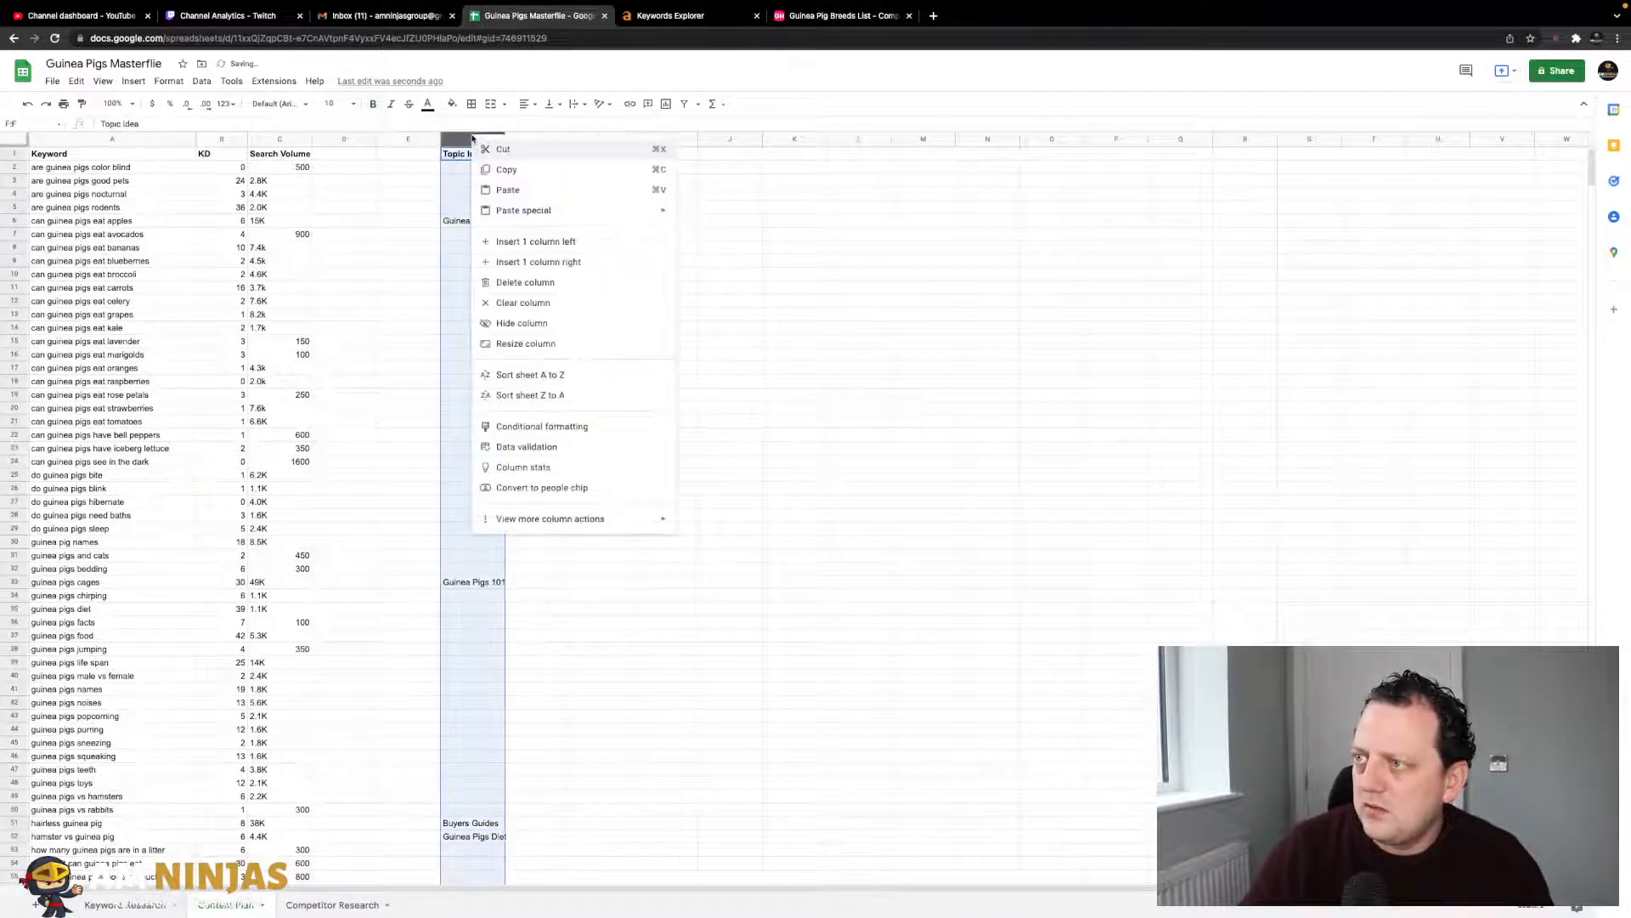
{"action": "left_click", "coordinate": [525, 282]}
{"action": "left_click", "coordinate": [408, 274]}
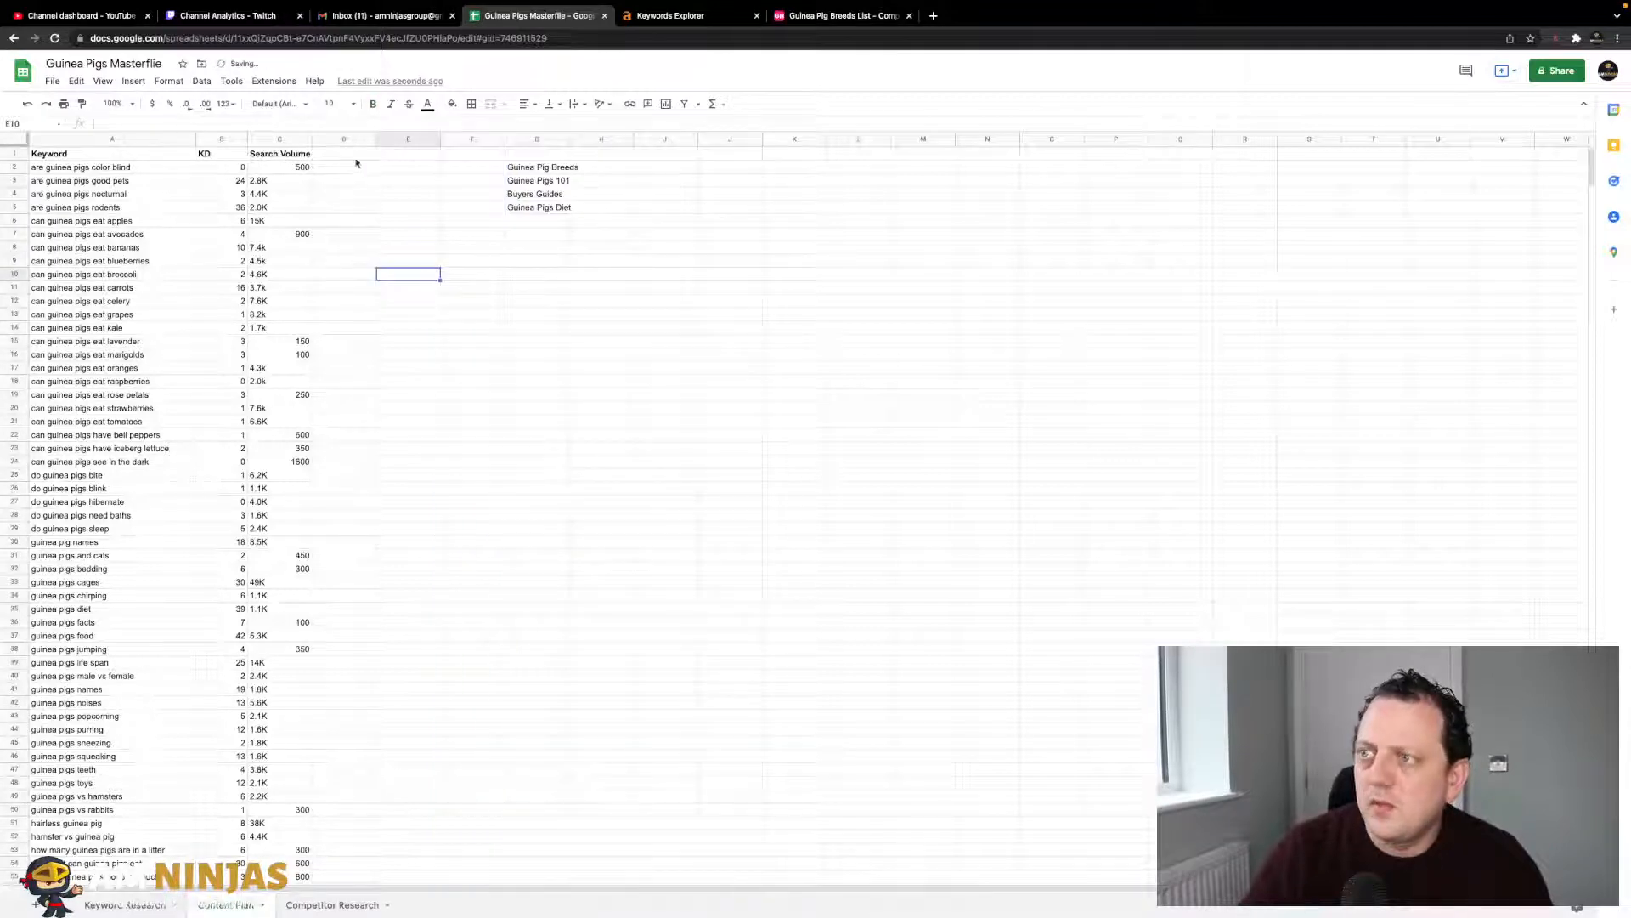
- Centre-align the values in the KD and Search Volume columns
{"action": "left_click", "coordinate": [228, 138]}
{"action": "left_click", "coordinate": [296, 181]}
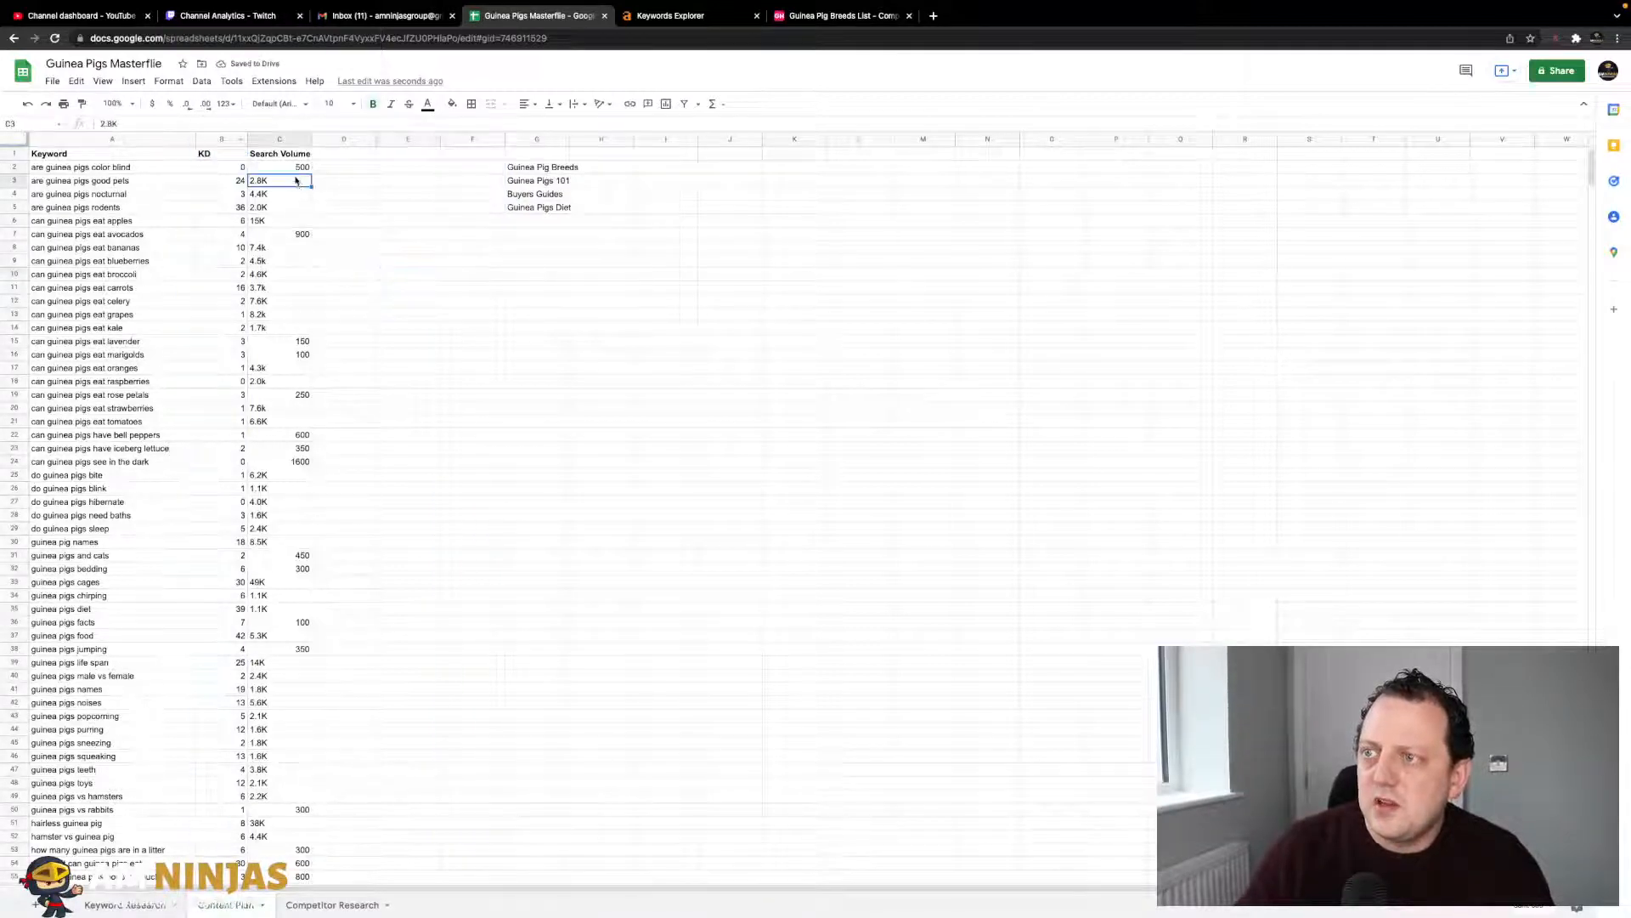
{"action": "left_click_drag", "start_coordinate": [225, 139], "coordinate": [281, 139]}
{"action": "left_click", "coordinate": [519, 103]}
{"action": "left_click", "coordinate": [542, 129]}
{"action": "left_click", "coordinate": [344, 234]}
{"action": "scroll", "coordinate": [258, 308], "scroll_direction": "down", "scroll_amount": 1}
{"action": "scroll", "coordinate": [259, 308], "scroll_direction": "up", "scroll_amount": 1}
- Enter the header 'Topic' in D1 and centre it
{"action": "left_click", "coordinate": [357, 155]}
{"action": "type", "text": "Topic"}
{"action": "key", "text": "Tab"}
{"action": "key", "text": "Down"}
{"action": "key", "text": "Left"}
{"action": "key", "text": "Up"}
{"action": "left_click", "coordinate": [526, 103]}
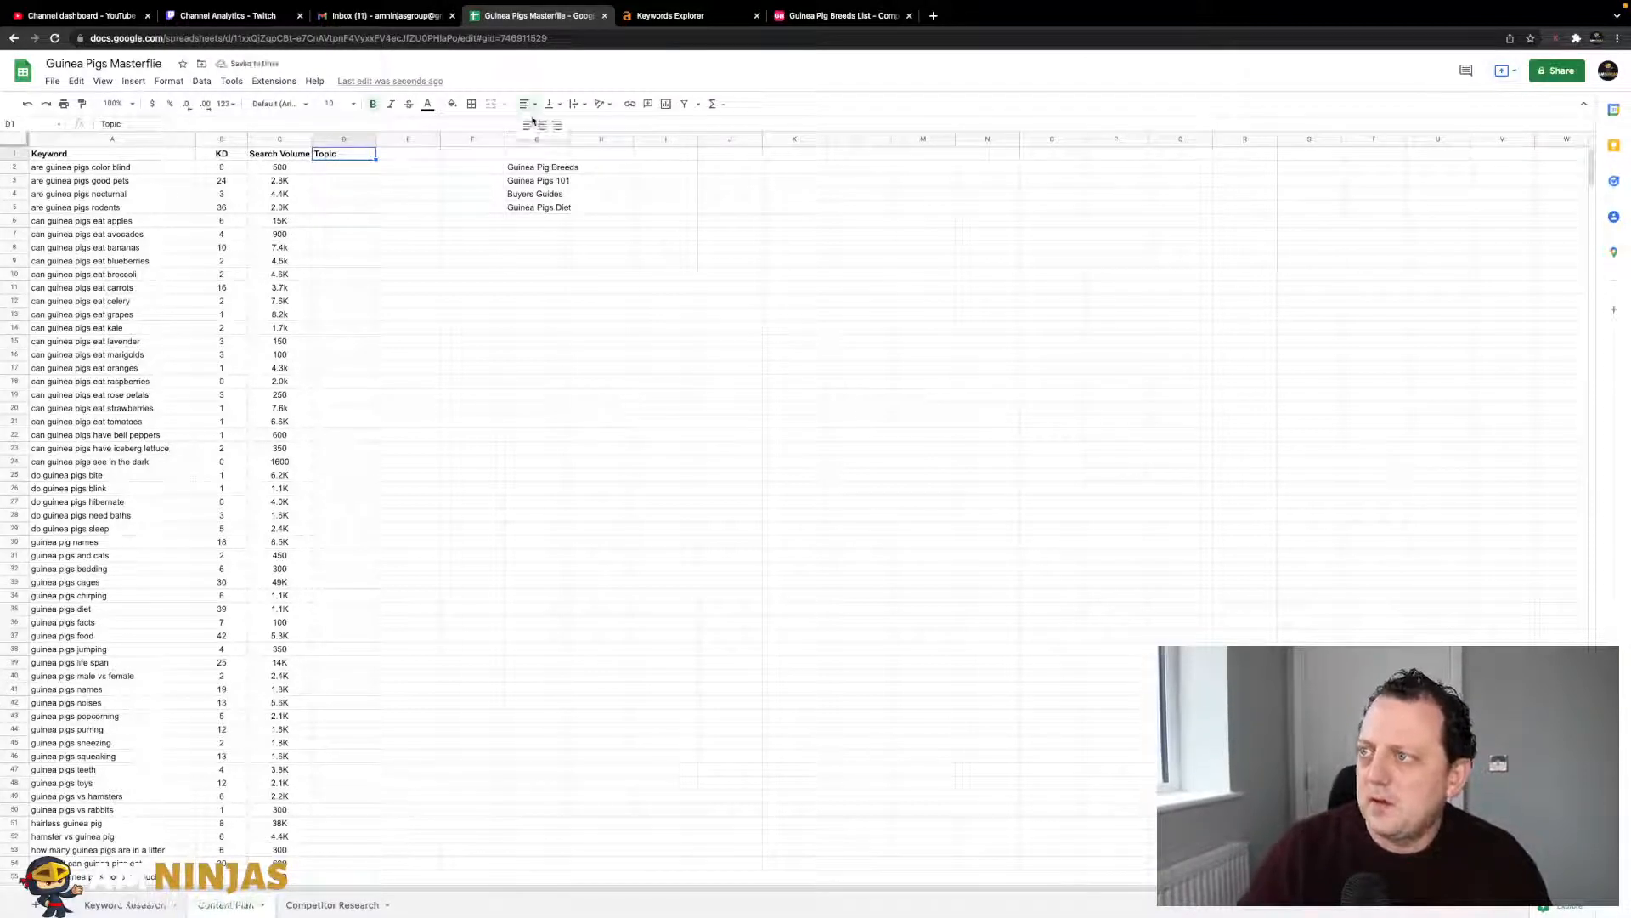
{"action": "left_click", "coordinate": [542, 125]}
- Centre-align every header in row 1
{"action": "left_click", "coordinate": [17, 153]}
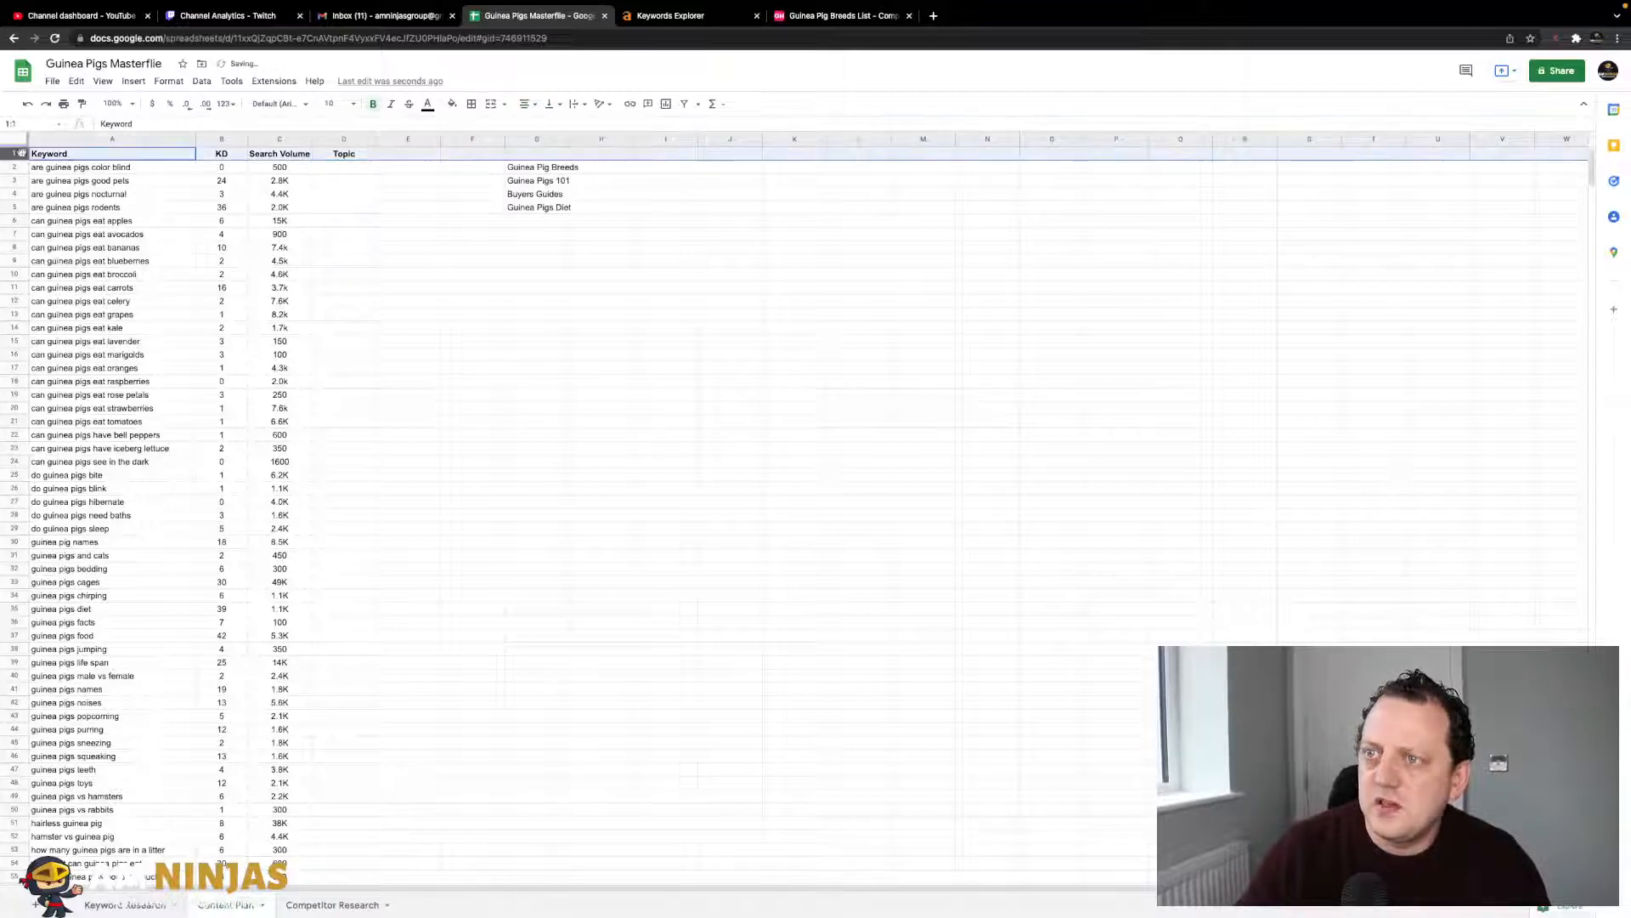
{"action": "left_click", "coordinate": [526, 103]}
{"action": "left_click", "coordinate": [542, 125]}
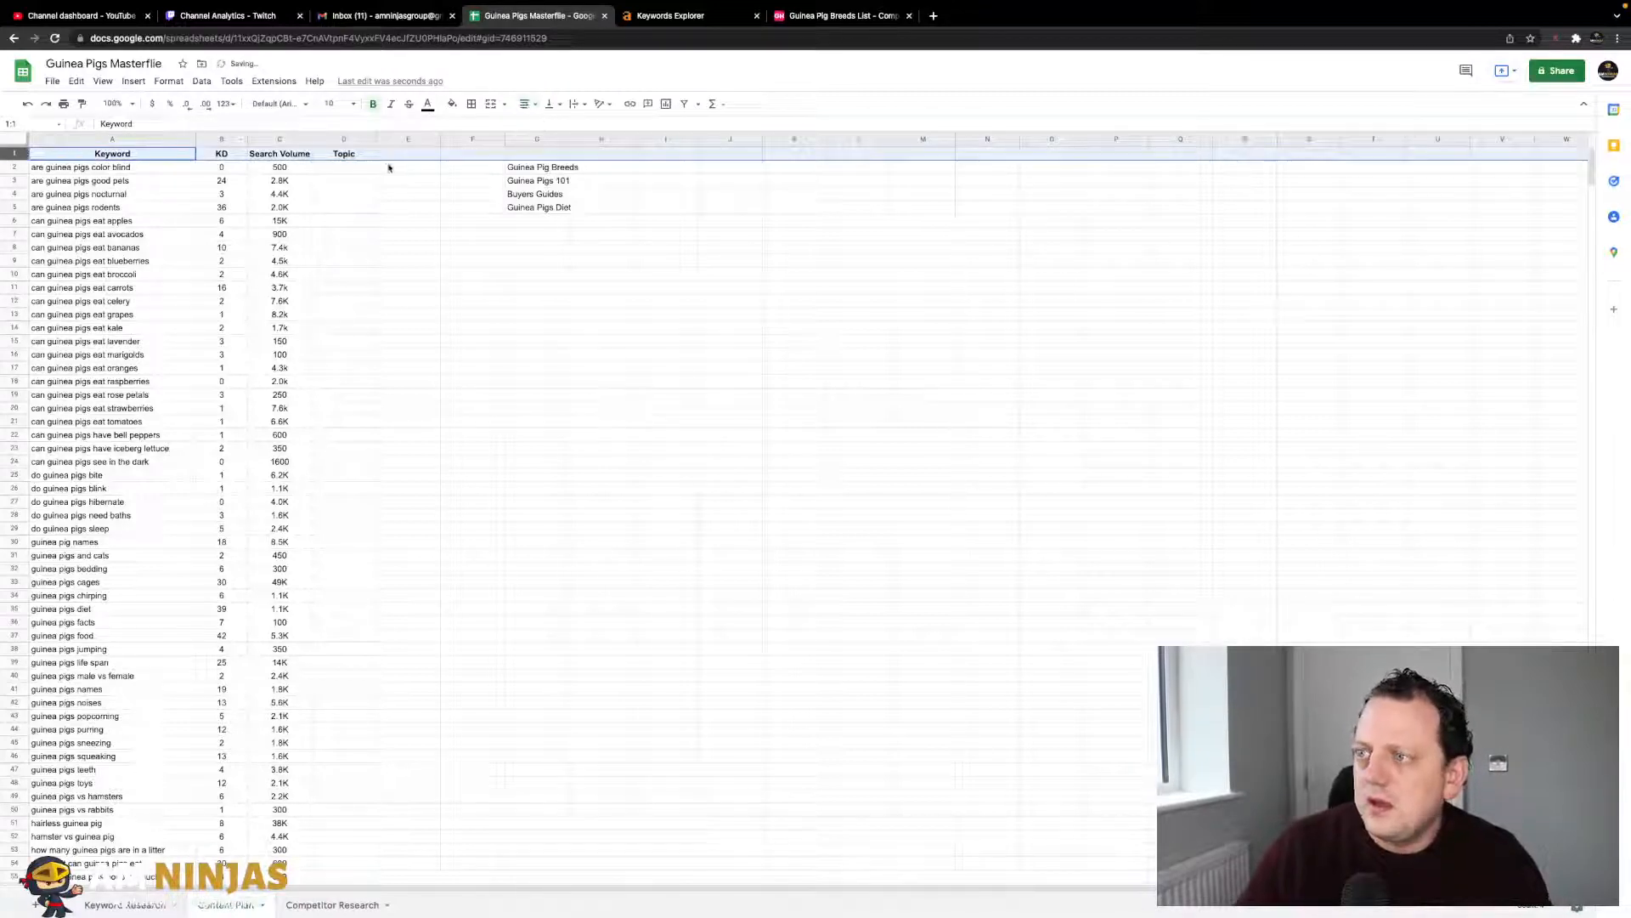
{"action": "left_click", "coordinate": [358, 174]}
{"action": "left_click", "coordinate": [409, 157]}
- Enter the 'Avg Word Count' header in E1 and autofit column E
{"action": "type", "text": "Avg"}
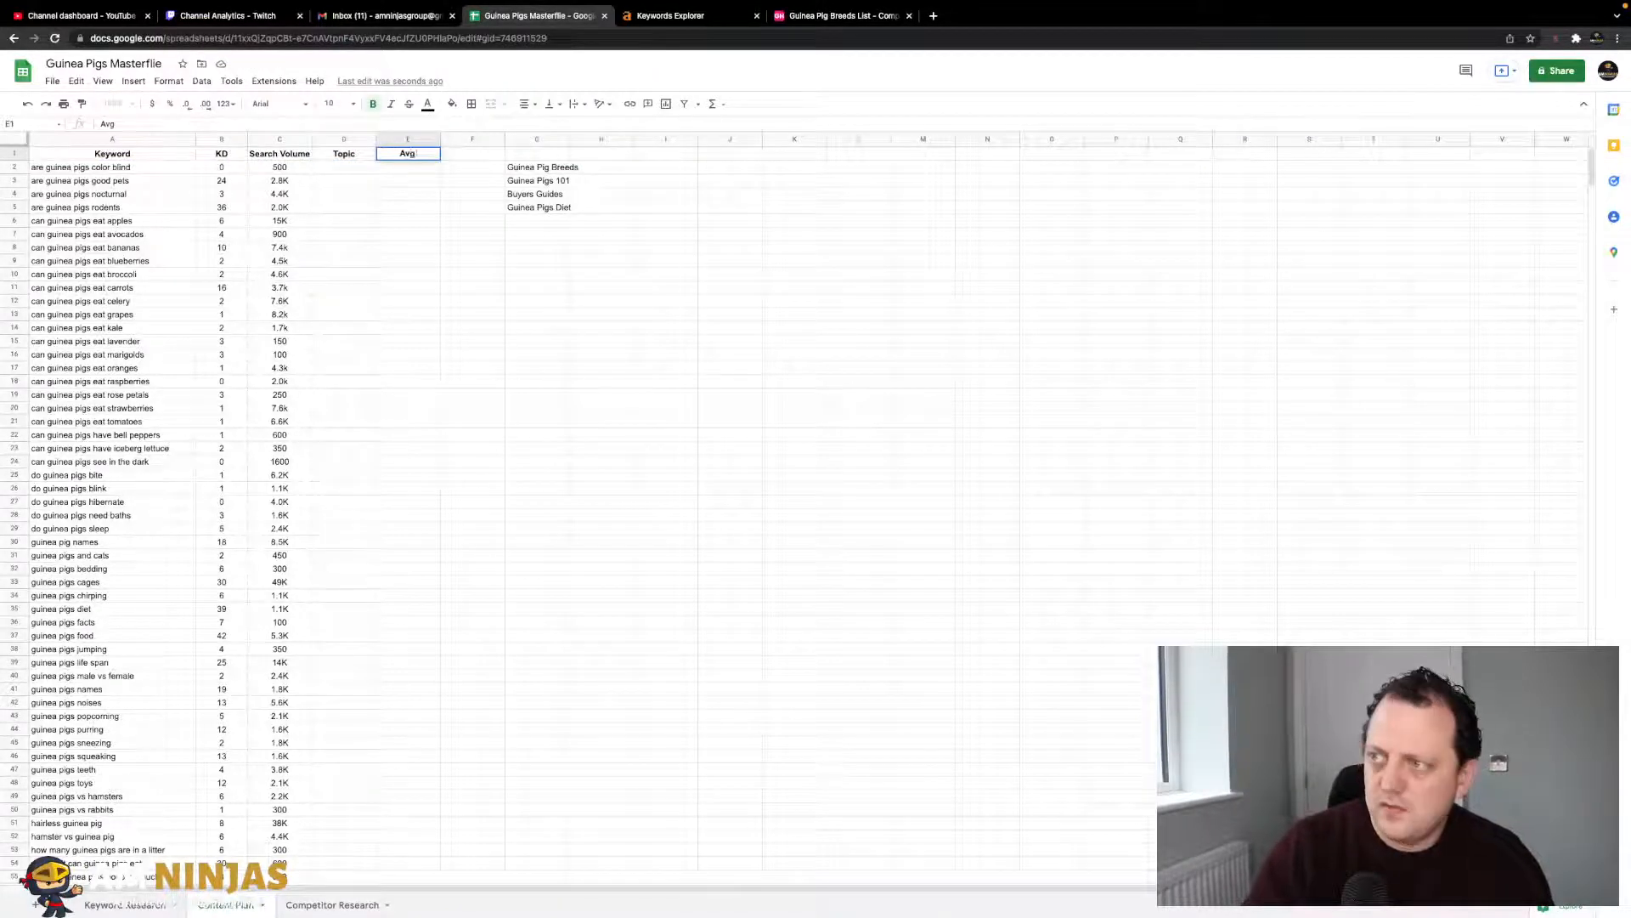
{"action": "type", "text": " Word Count"}
{"action": "left_click", "coordinate": [432, 223]}
{"action": "double_click", "coordinate": [441, 142]}
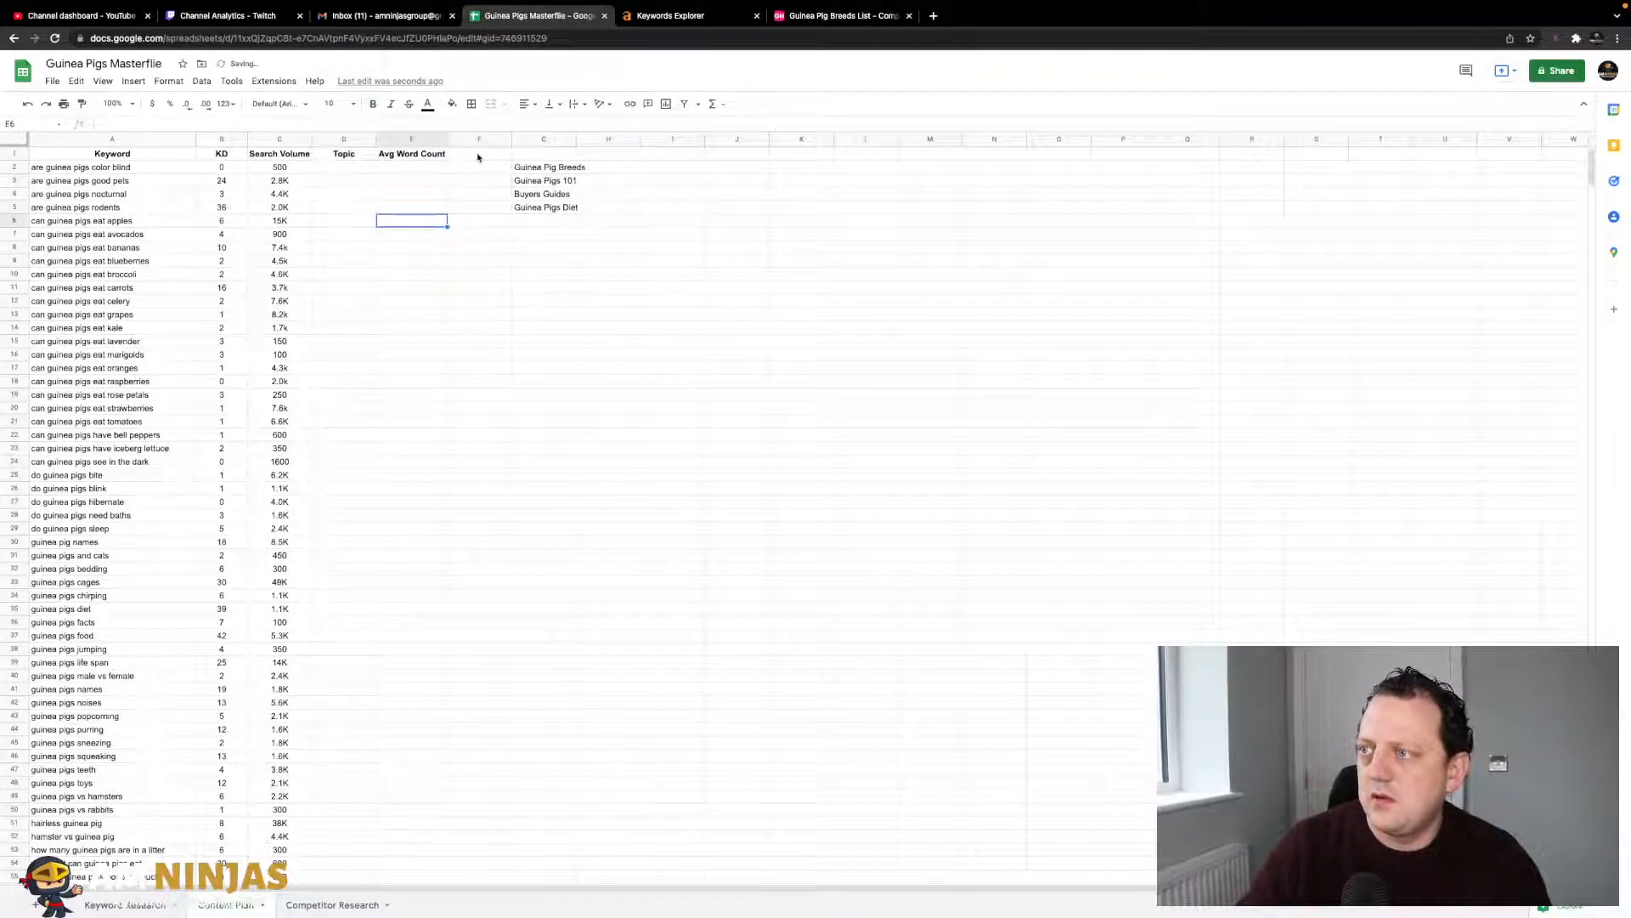
- Move the topic ideas column out of the way into column L
{"action": "left_click", "coordinate": [539, 141]}
{"action": "key", "text": "ctrl+x"}
{"action": "left_click", "coordinate": [846, 141]}
{"action": "key", "text": "ctrl+v"}
{"action": "left_click", "coordinate": [542, 143]}
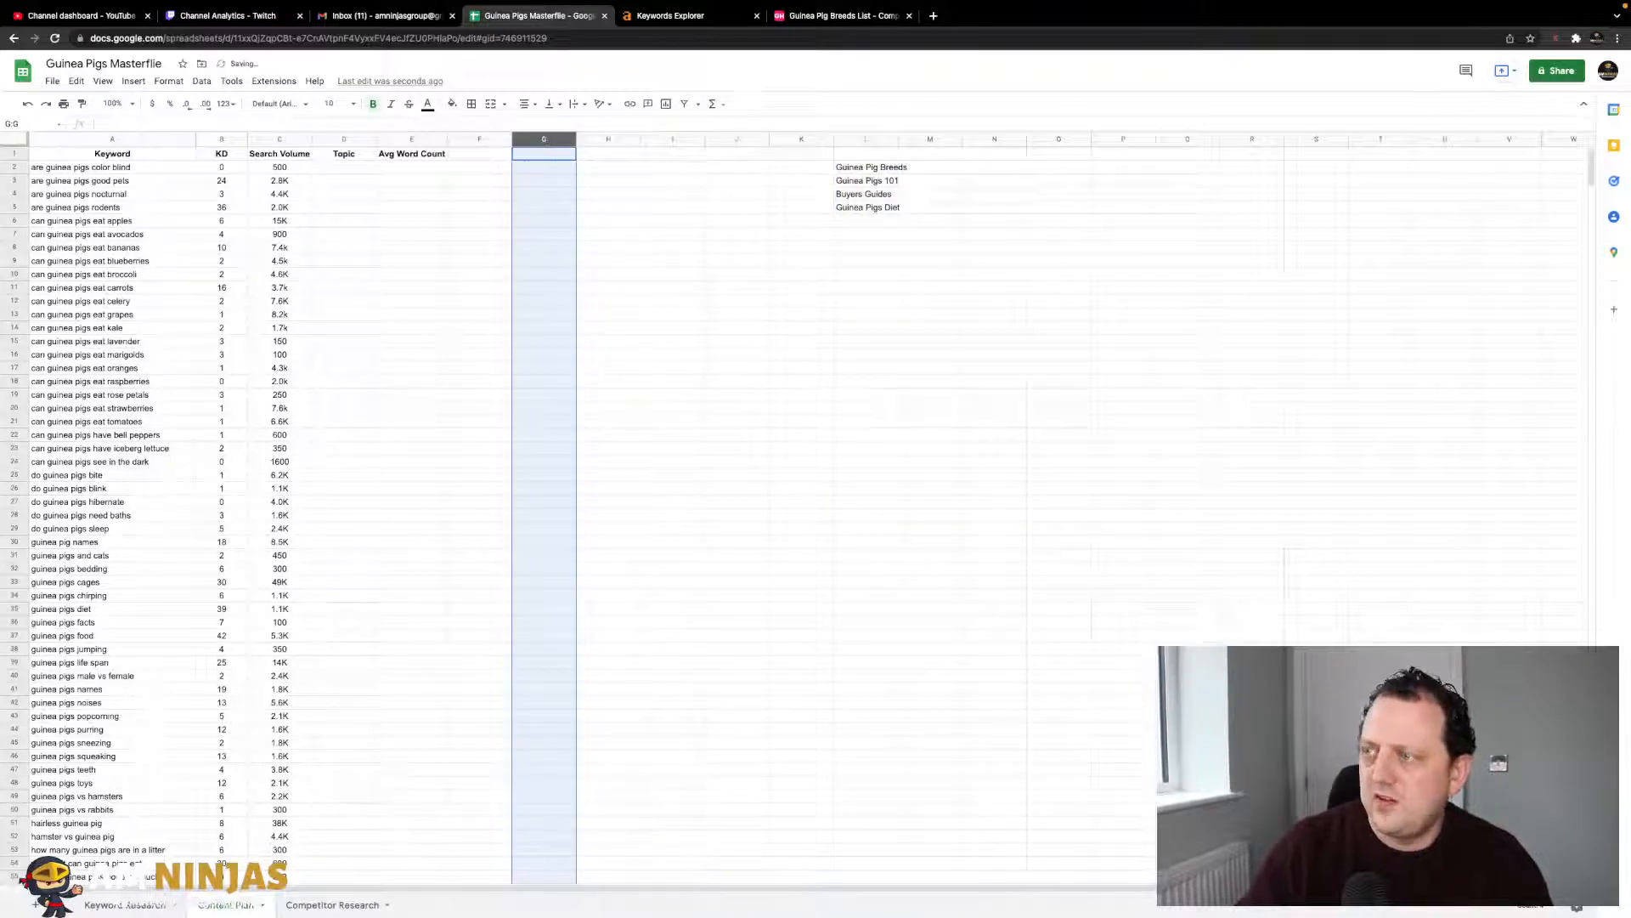
{"action": "left_click", "coordinate": [521, 194]}
- Enter the header 'Comp #1' in F1
{"action": "left_click", "coordinate": [484, 159]}
{"action": "type", "text": "Comp #"}
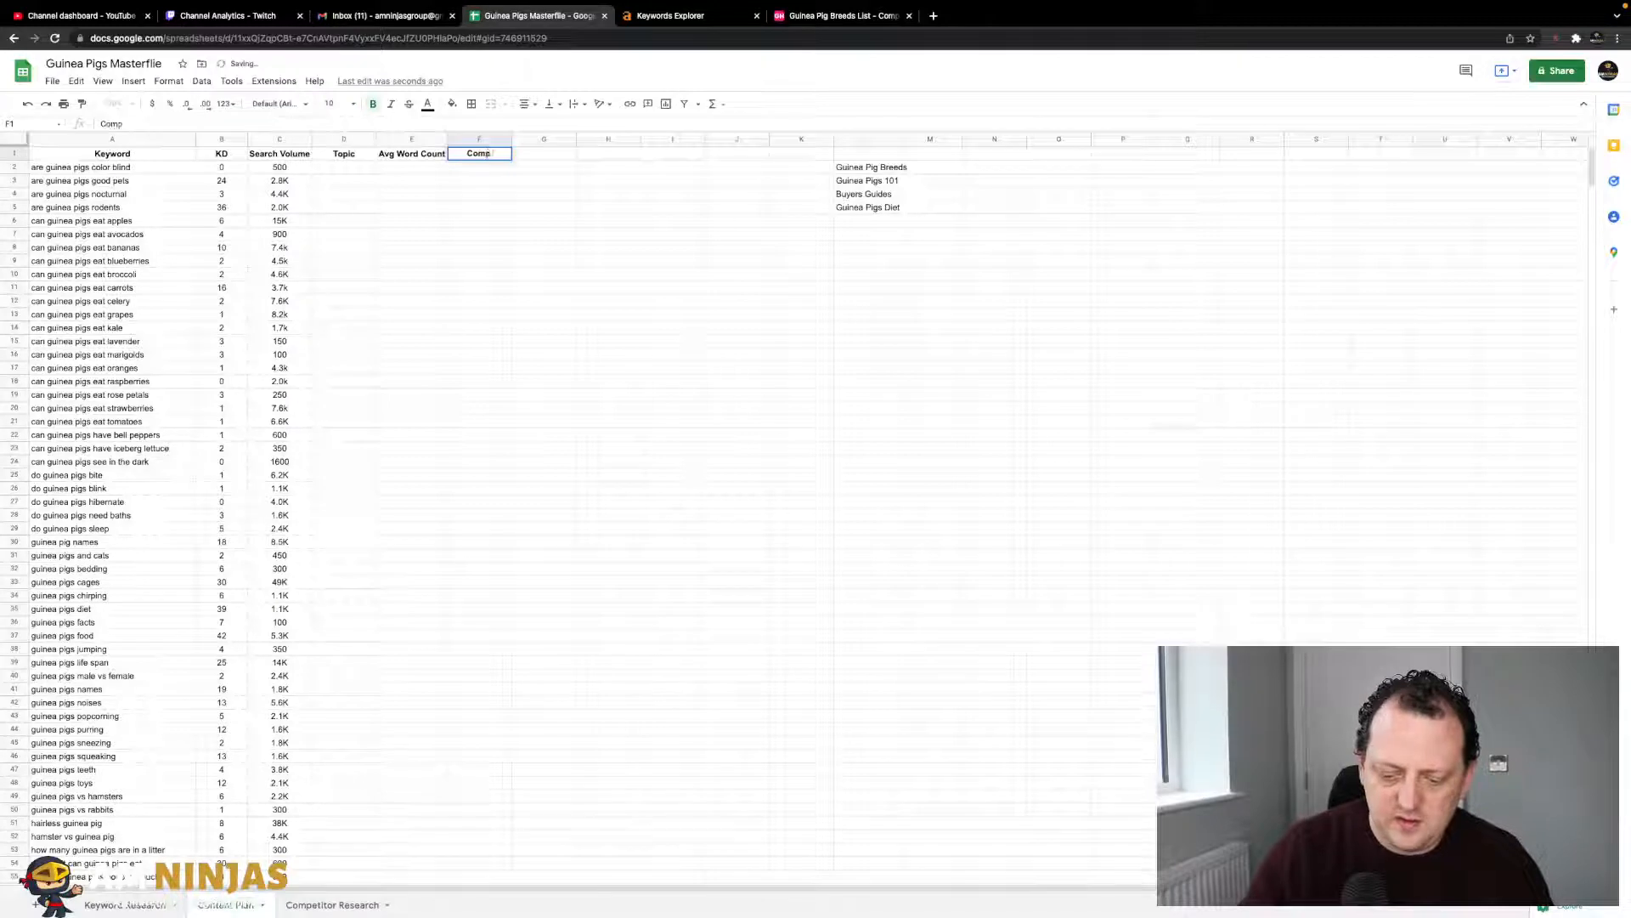
{"action": "key", "text": "Return"}
{"action": "key", "text": "Up"}
{"action": "left_click", "coordinate": [281, 125]}
{"action": "type", "text": "1"}
{"action": "left_click", "coordinate": [413, 220]}
- Copy the header into G1 and H1 and renumber them 'Comp #2' and 'Comp #3'
{"action": "left_click", "coordinate": [505, 157]}
{"action": "key", "text": "Right"}
{"action": "key", "text": "ctrl+v"}
{"action": "key", "text": "Right"}
{"action": "key", "text": "ctrl+v"}
{"action": "key", "text": "Left"}
{"action": "left_click", "coordinate": [171, 125]}
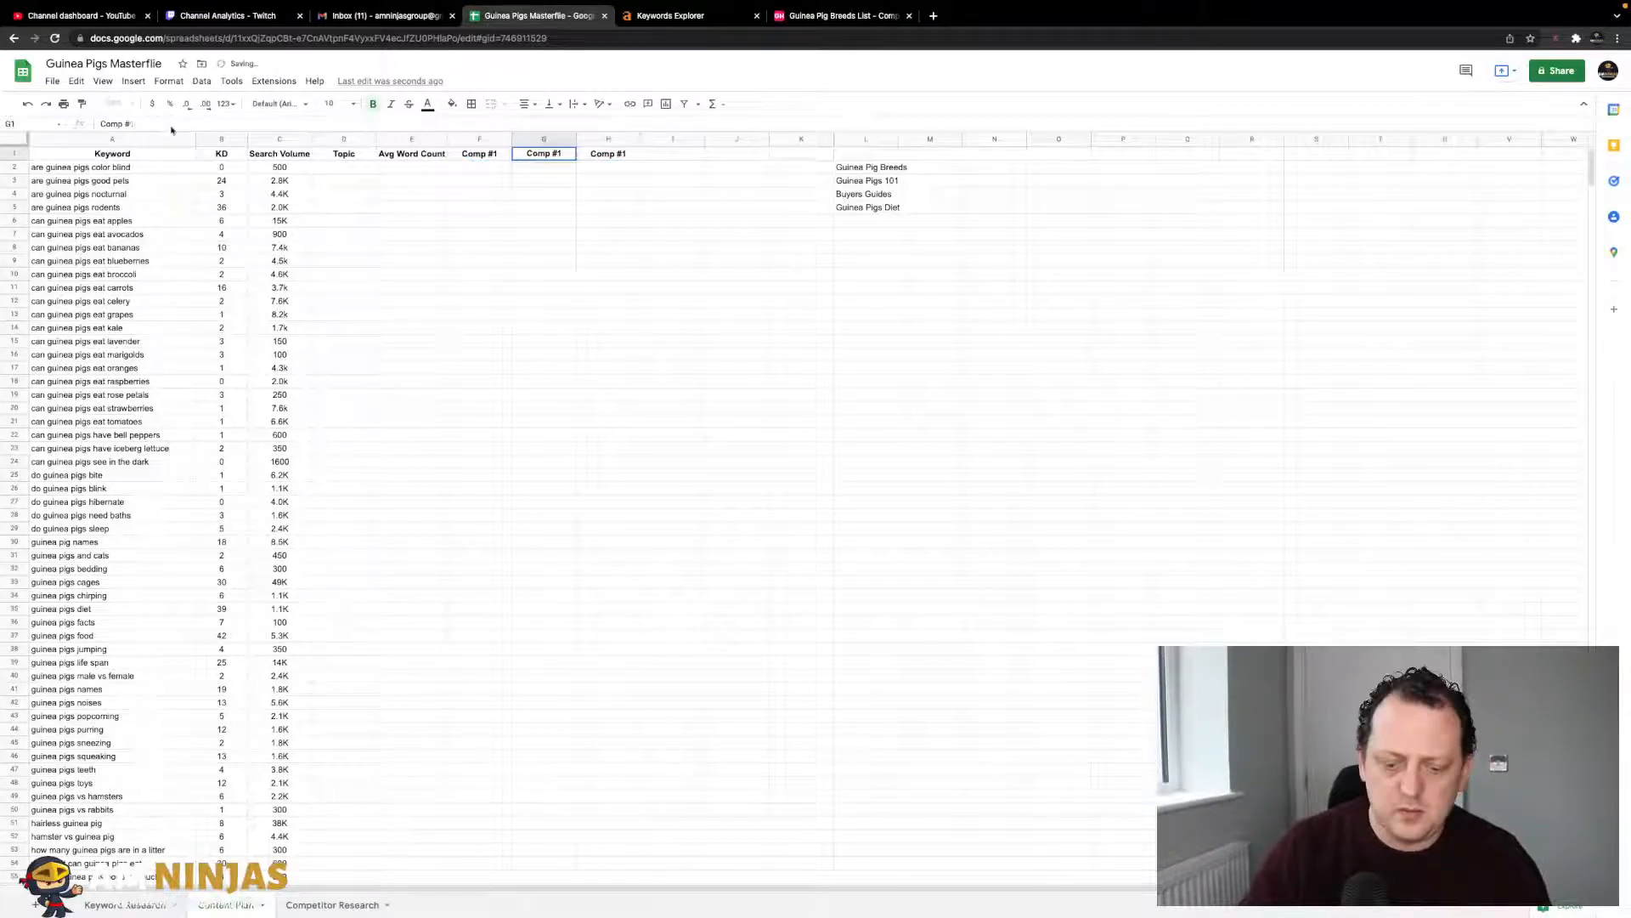
{"action": "key", "text": "BackSpace"}
{"action": "type", "text": "2"}
{"action": "key", "text": "Tab"}
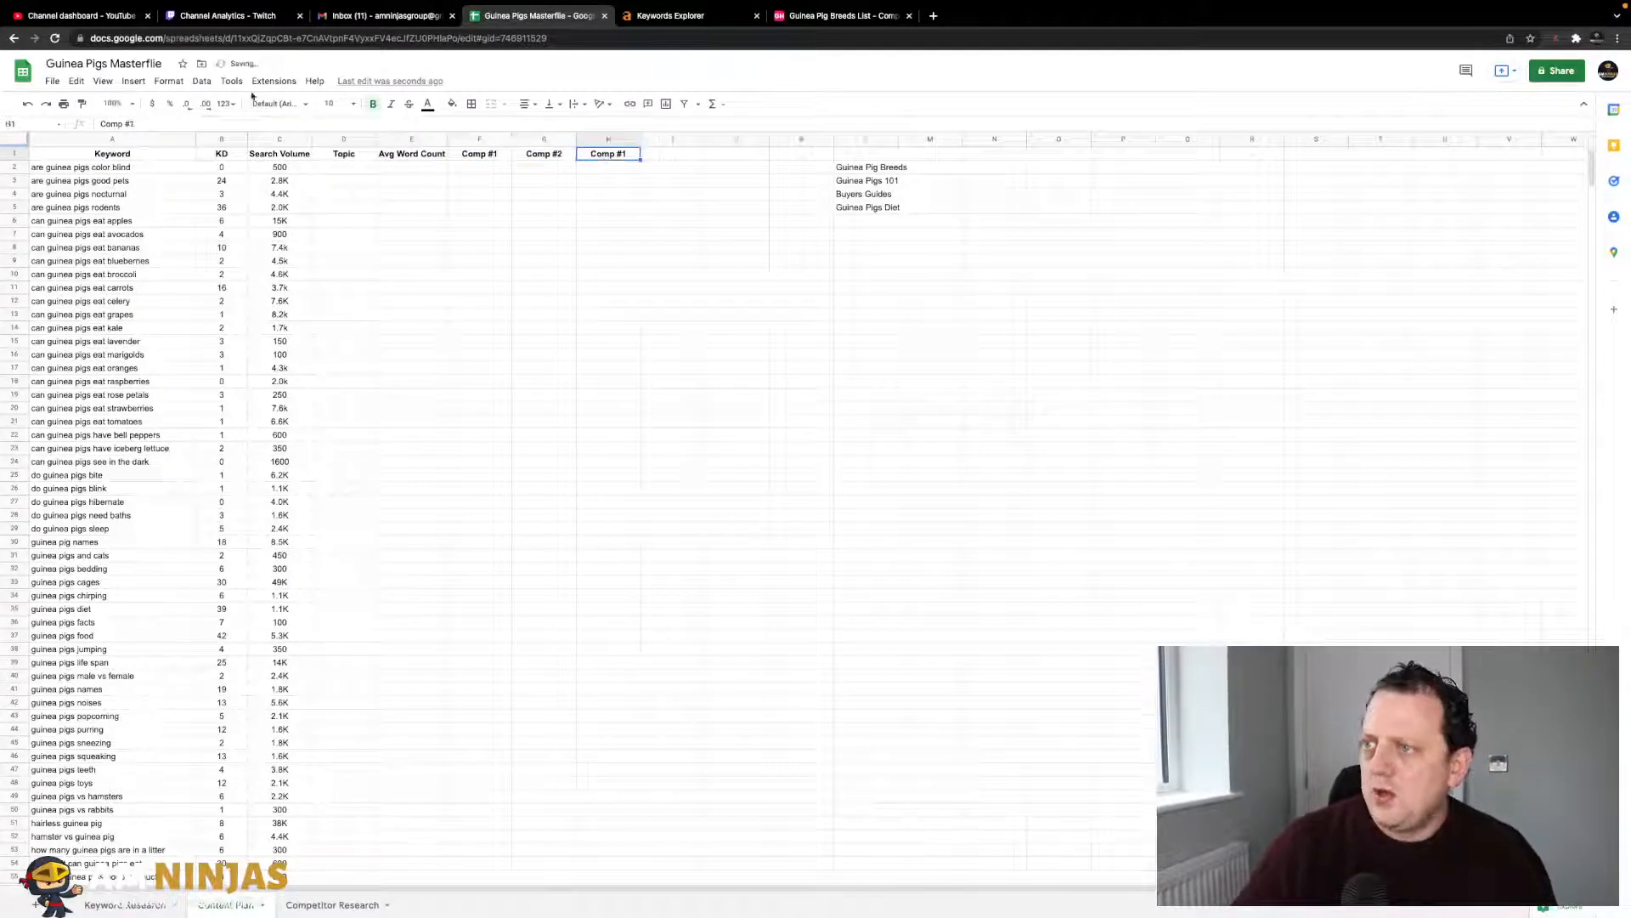
{"action": "left_click", "coordinate": [177, 124]}
{"action": "key", "text": "BackSpace"}
{"action": "type", "text": "3"}
{"action": "left_click", "coordinate": [476, 277]}
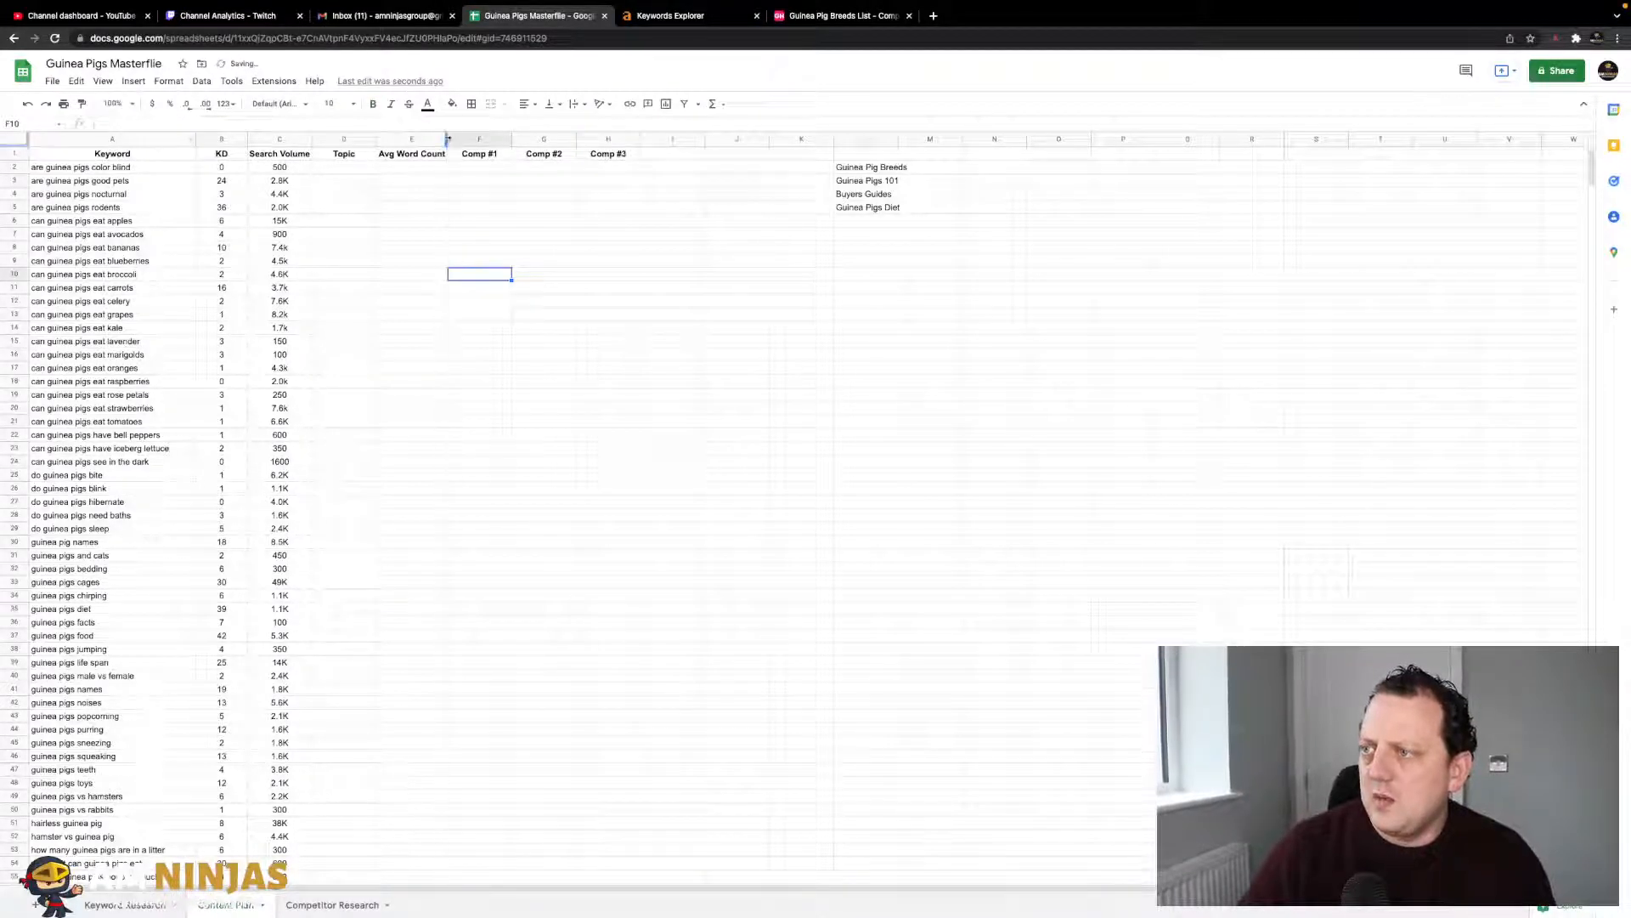
- Add the Featured Snippet header in I1 and widen column I to fit it
{"action": "left_click", "coordinate": [689, 155]}
{"action": "type", "text": "Fea"}
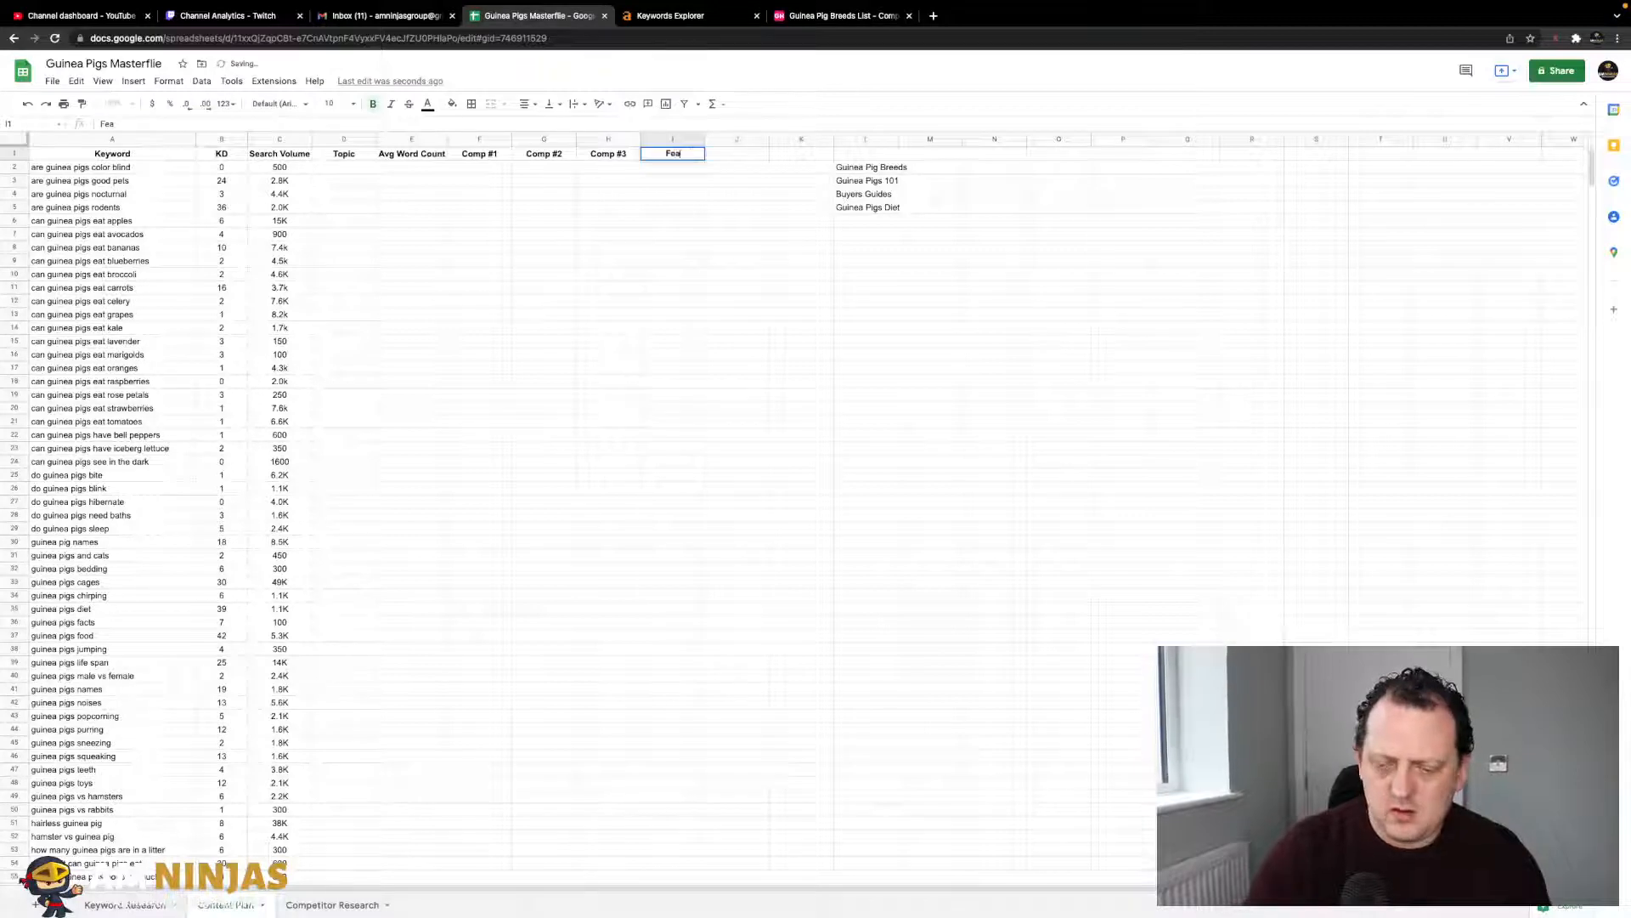
{"action": "type", "text": "ured Nippet"}
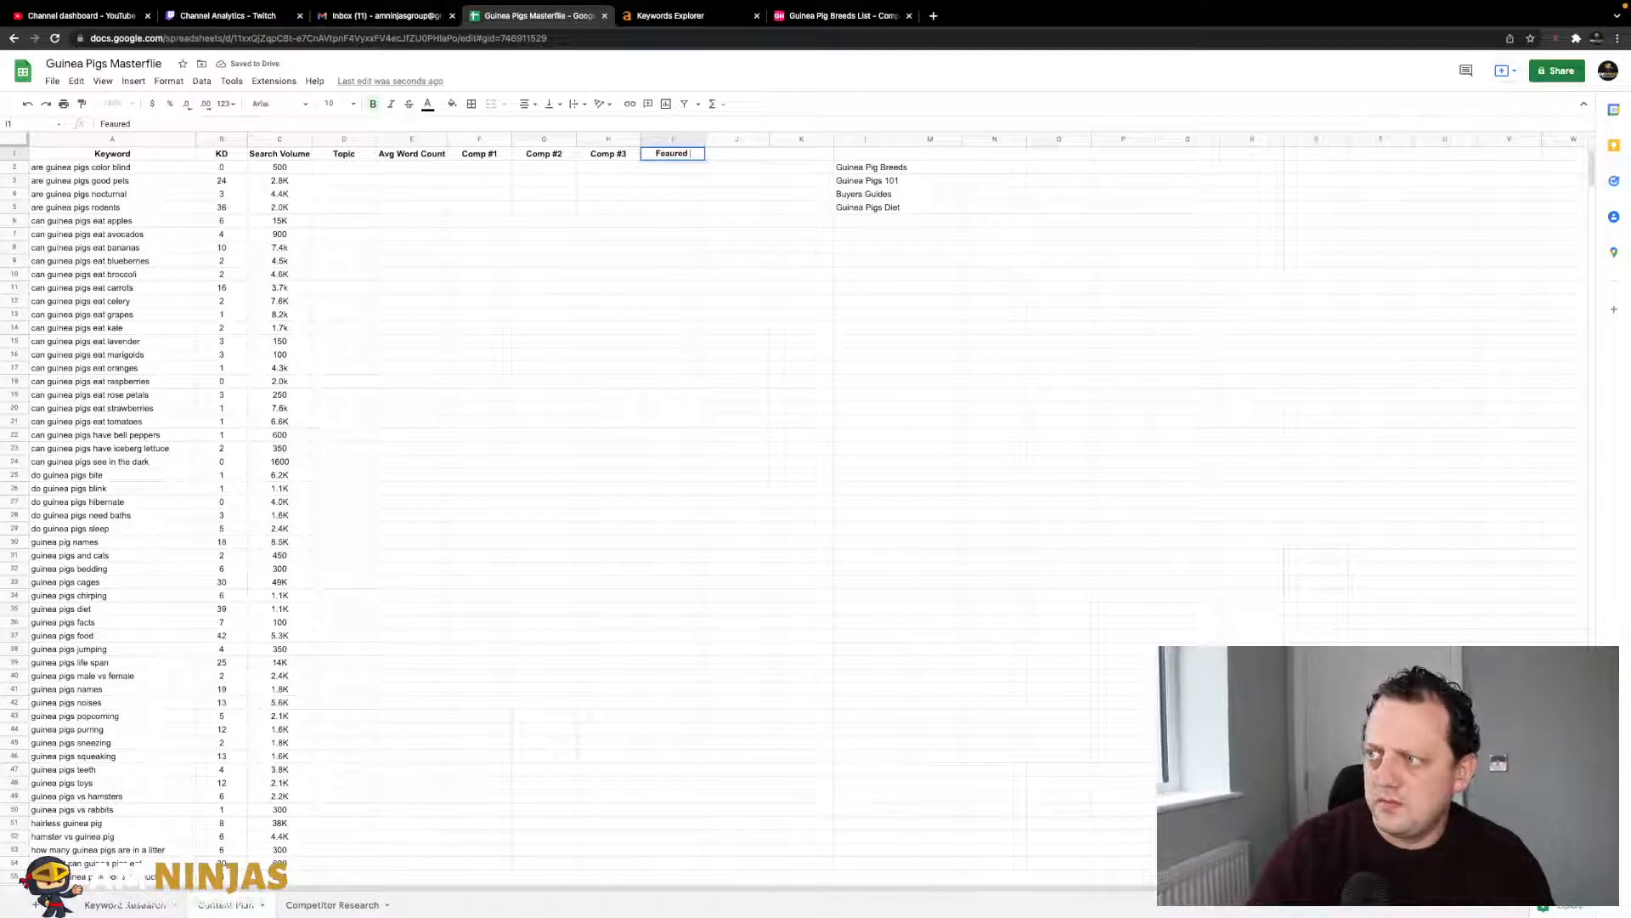
{"action": "left_click", "coordinate": [673, 208]}
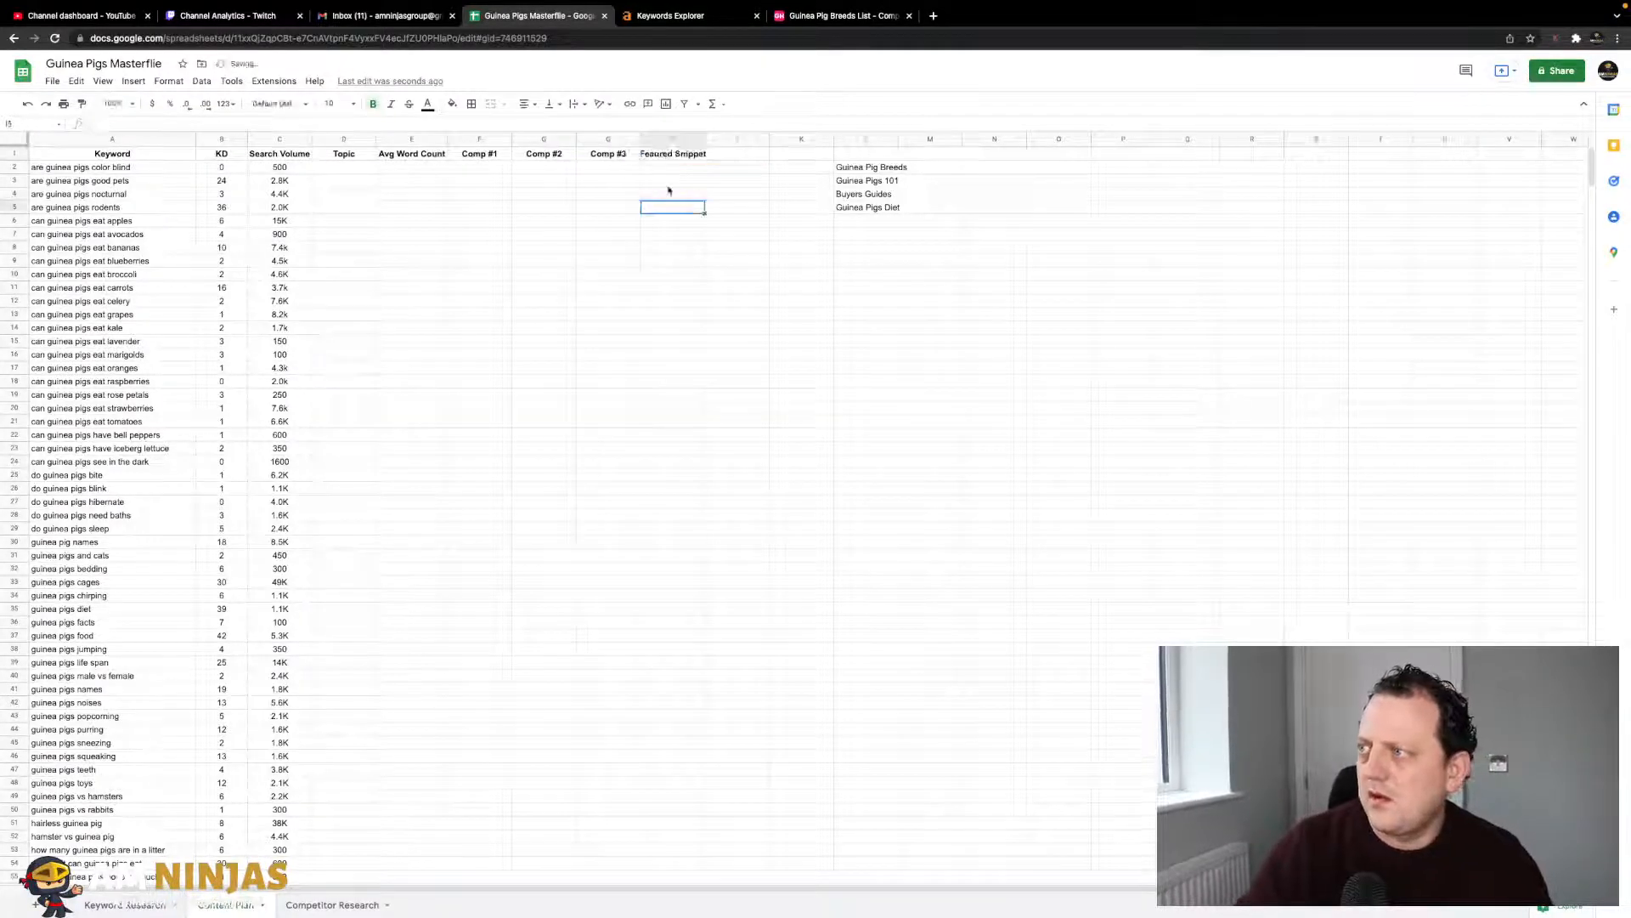
{"action": "double_click", "coordinate": [704, 137]}
{"action": "left_click", "coordinate": [675, 138]}
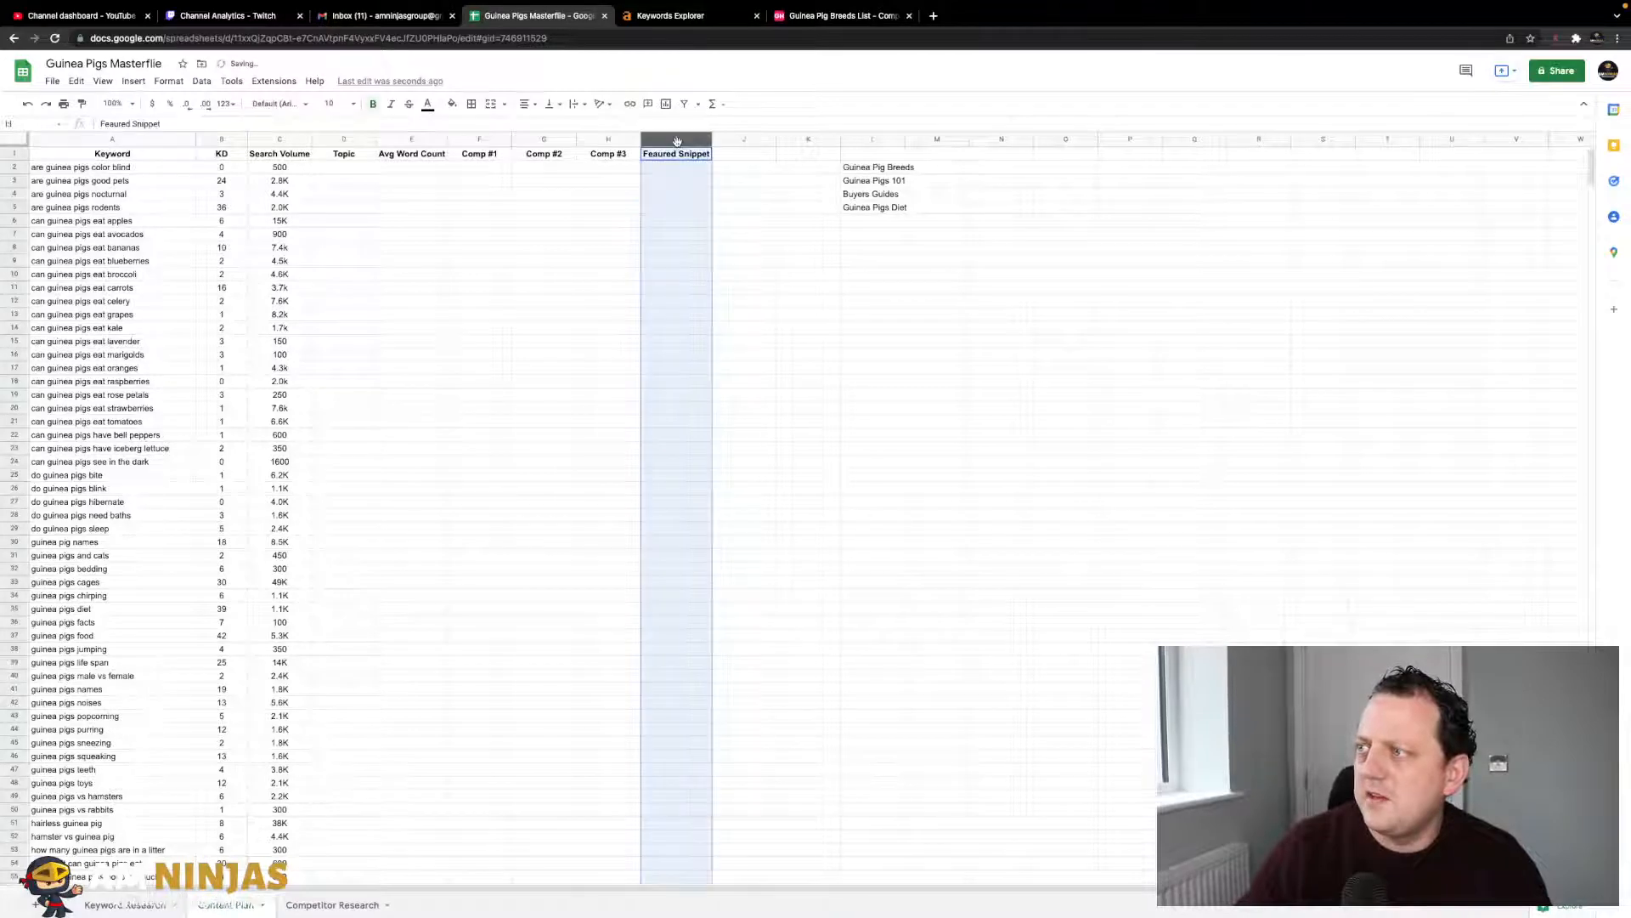
{"action": "left_click", "coordinate": [687, 168]}
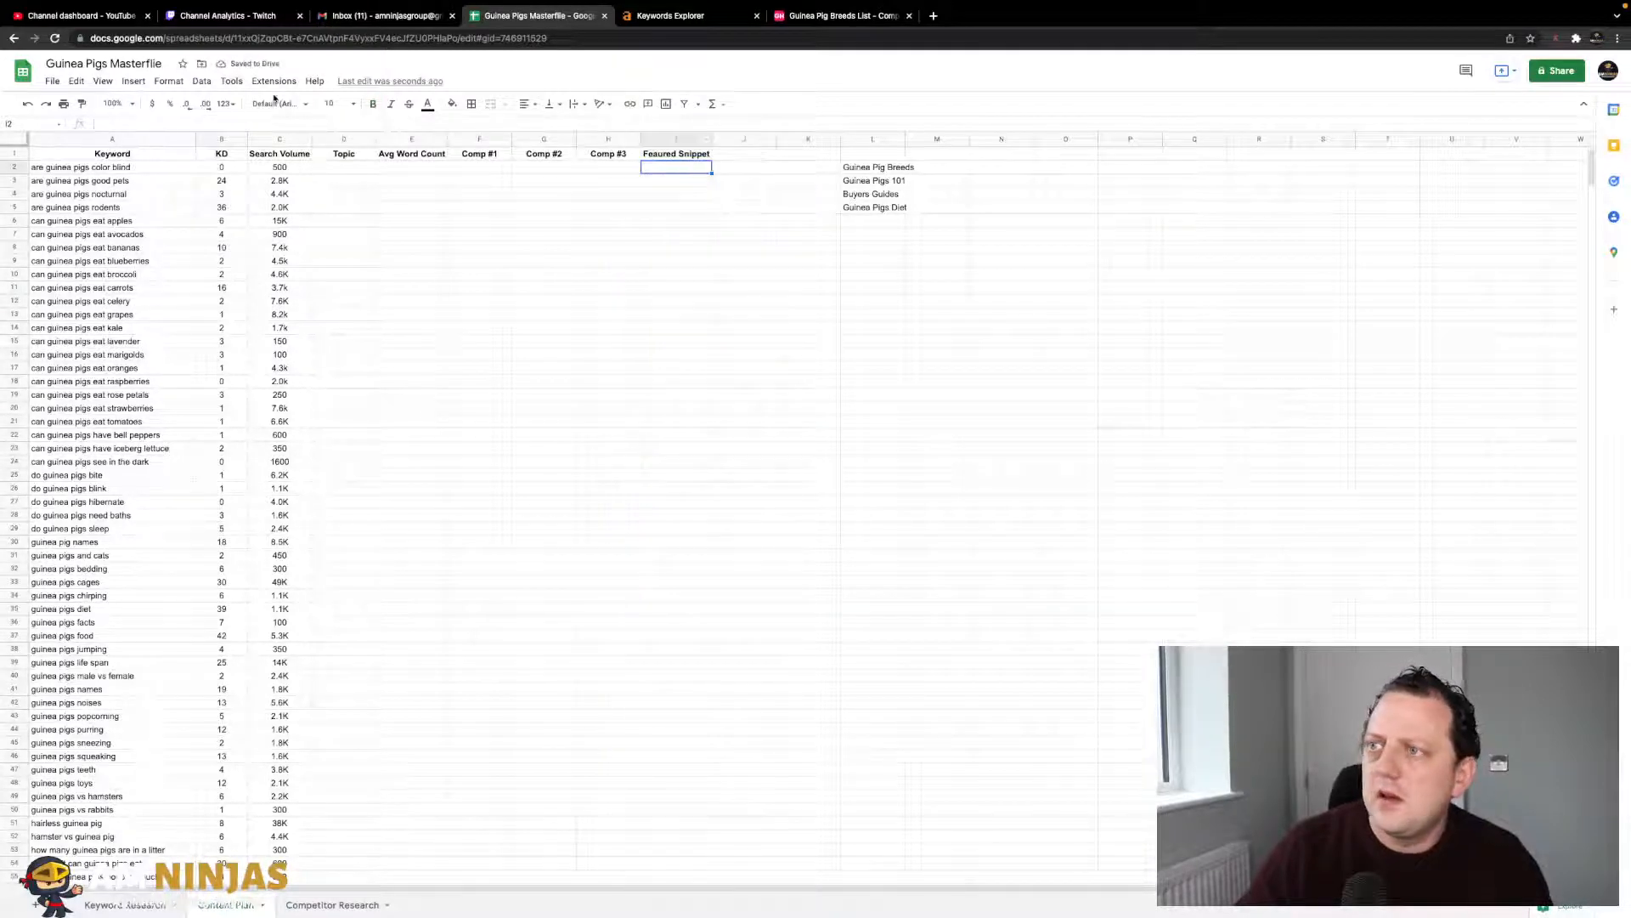
- Insert a checkbox in I2 and fill it down the Featured Snippet column to row 96
{"action": "left_click", "coordinate": [173, 82]}
{"action": "mouse_move", "coordinate": [129, 82]}
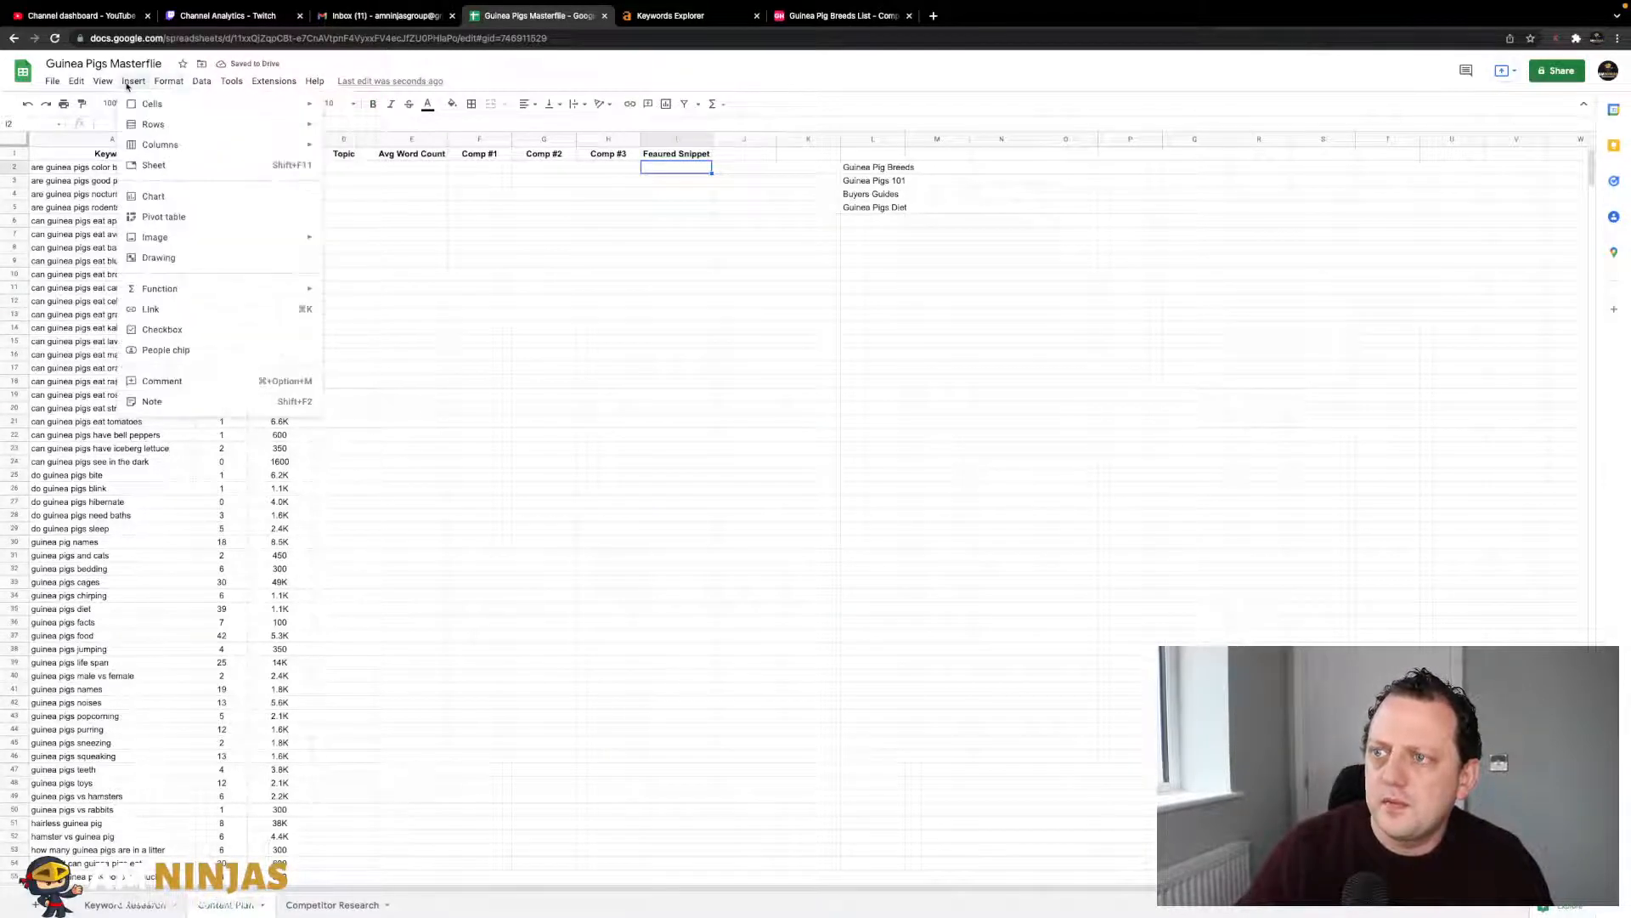
{"action": "mouse_move", "coordinate": [266, 287]}
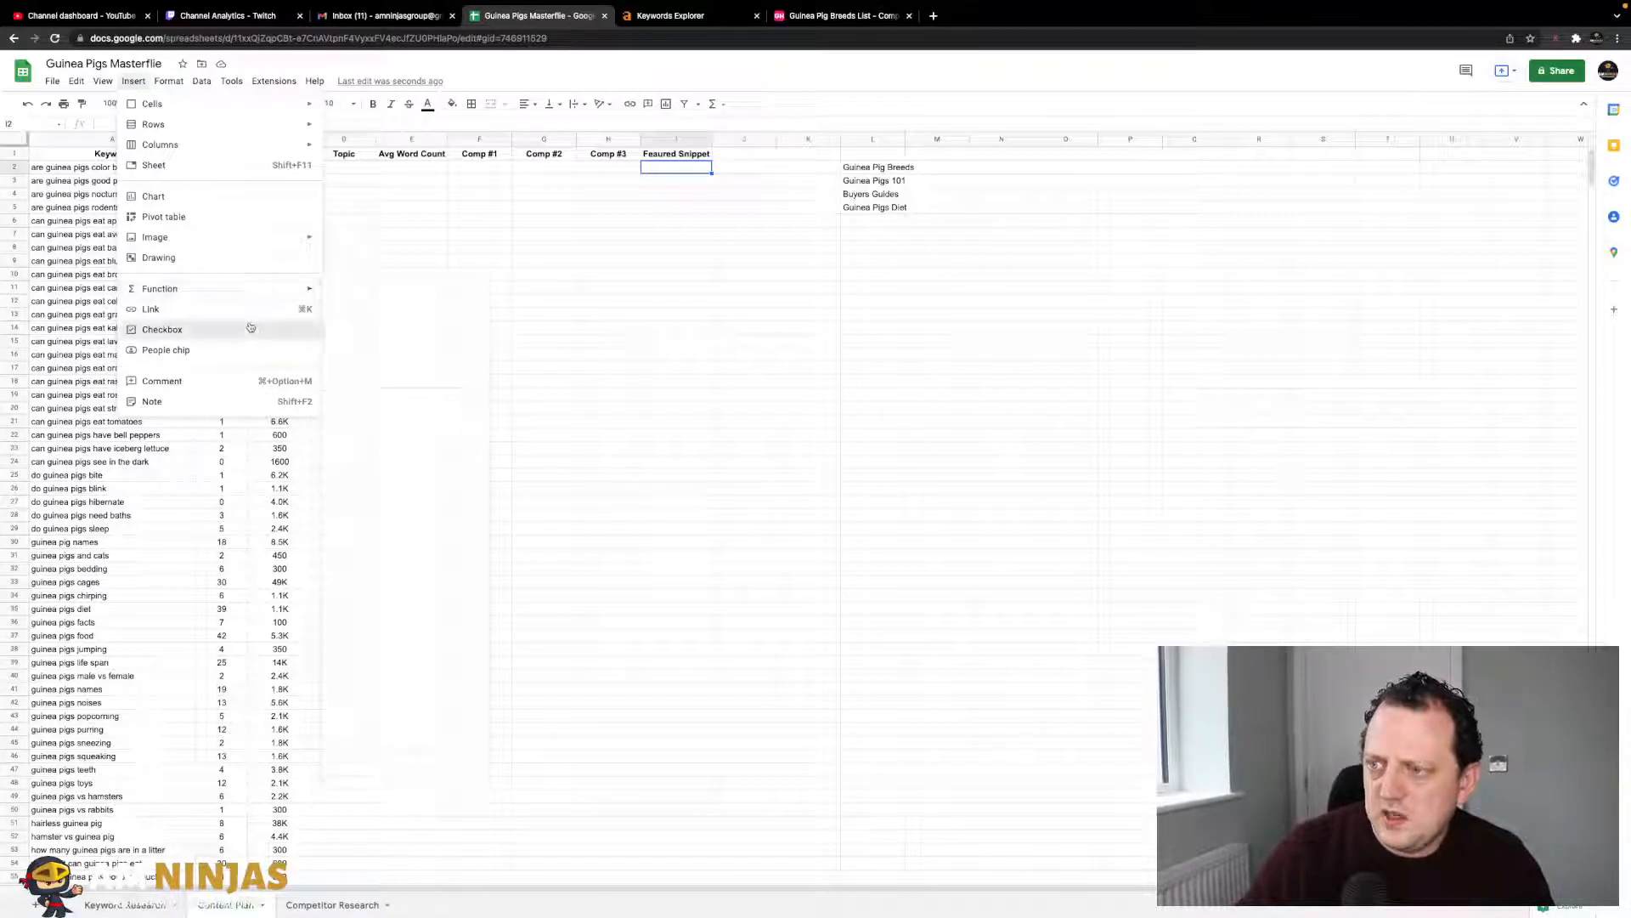
{"action": "left_click", "coordinate": [161, 329]}
{"action": "left_click", "coordinate": [608, 255]}
{"action": "left_click", "coordinate": [702, 179]}
{"action": "left_click", "coordinate": [677, 167]}
{"action": "left_click_drag", "start_coordinate": [712, 174], "coordinate": [712, 493]}
{"action": "left_click_drag", "start_coordinate": [719, 753], "coordinate": [692, 649]}
{"action": "left_click", "coordinate": [799, 581]}
- Copy the four topic names in L2:L5
{"action": "scroll", "coordinate": [739, 451], "scroll_direction": "up", "scroll_amount": 10}
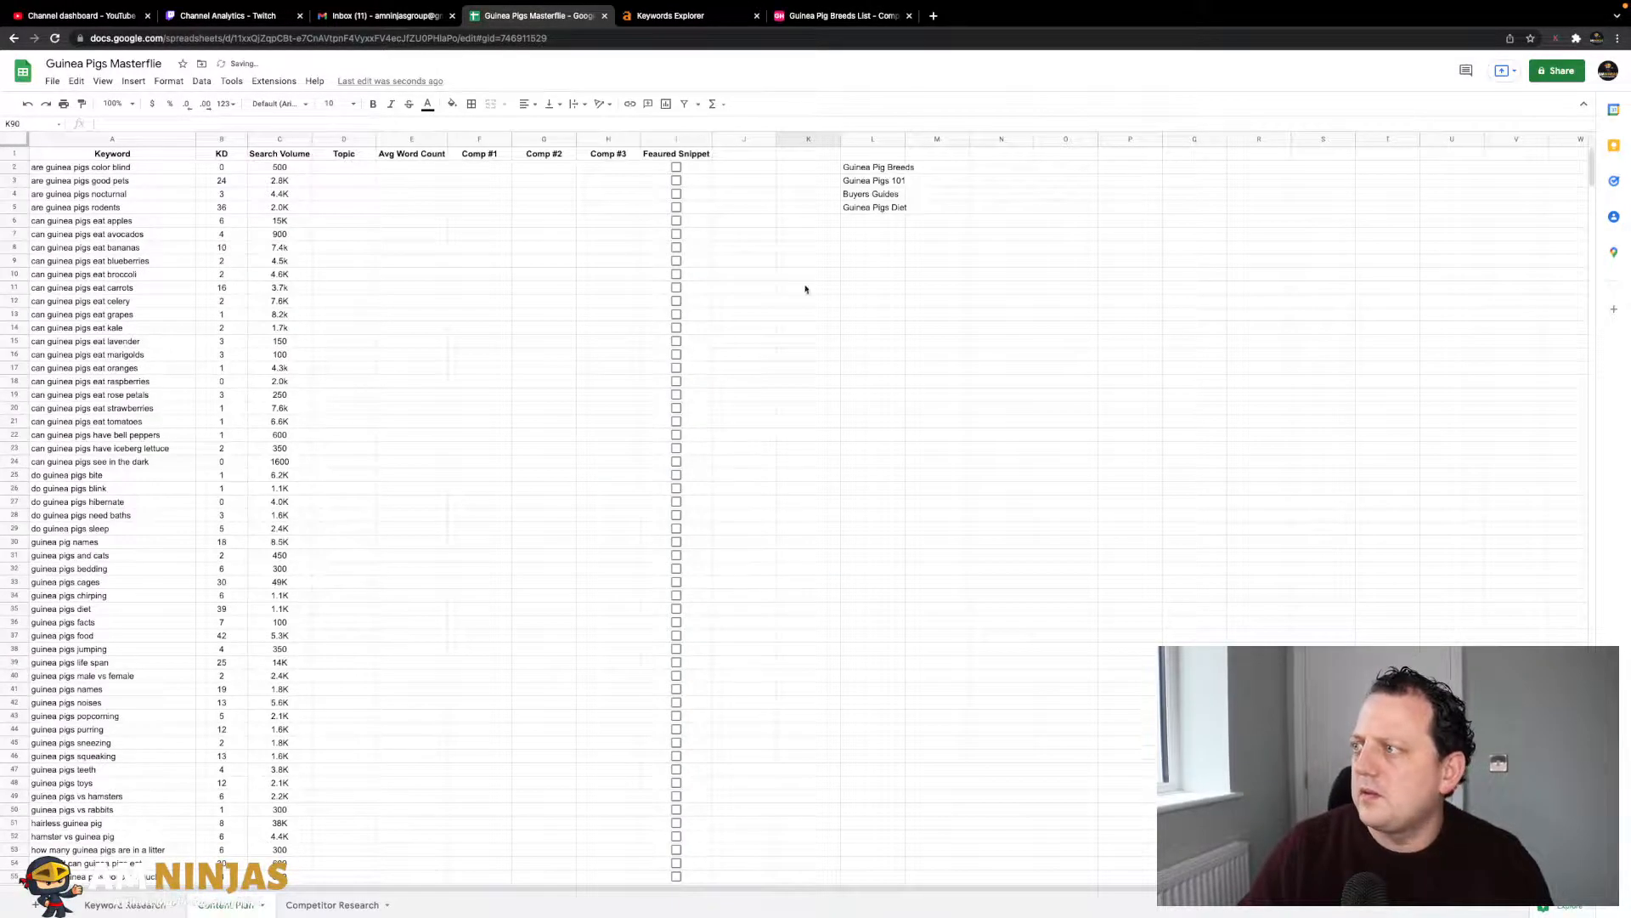
{"action": "left_click_drag", "start_coordinate": [854, 167], "coordinate": [860, 211]}
{"action": "key", "text": "ctrl+c"}
{"action": "left_click", "coordinate": [814, 258]}
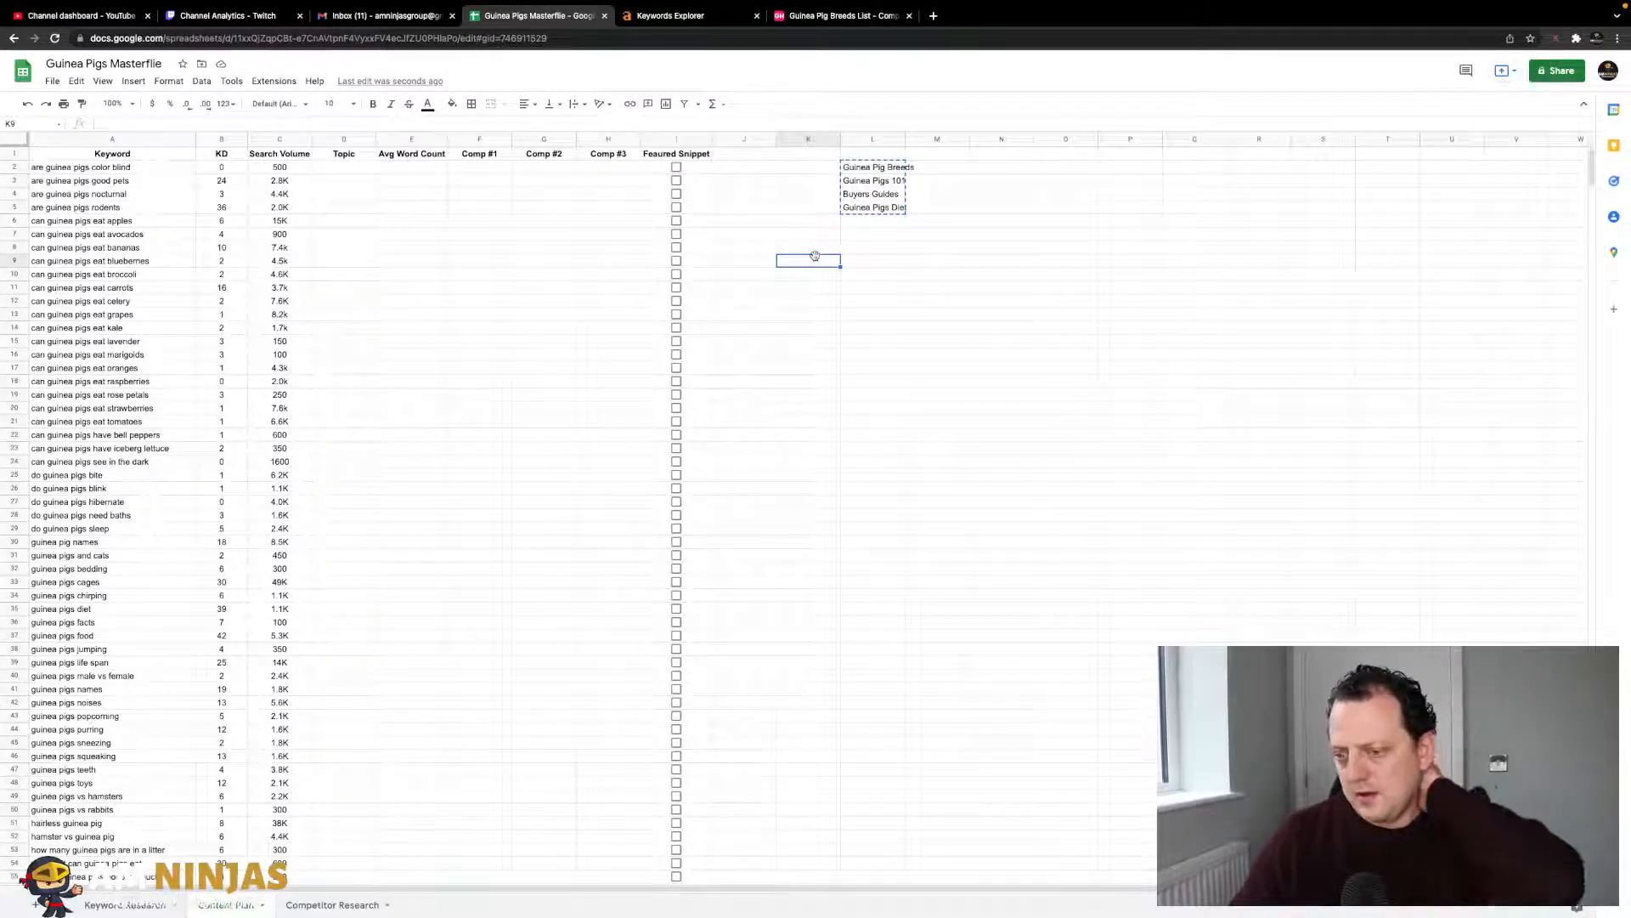
- Insert a column right of Keyword, then delete that empty column again
{"action": "left_click_drag", "start_coordinate": [172, 167], "coordinate": [171, 316]}
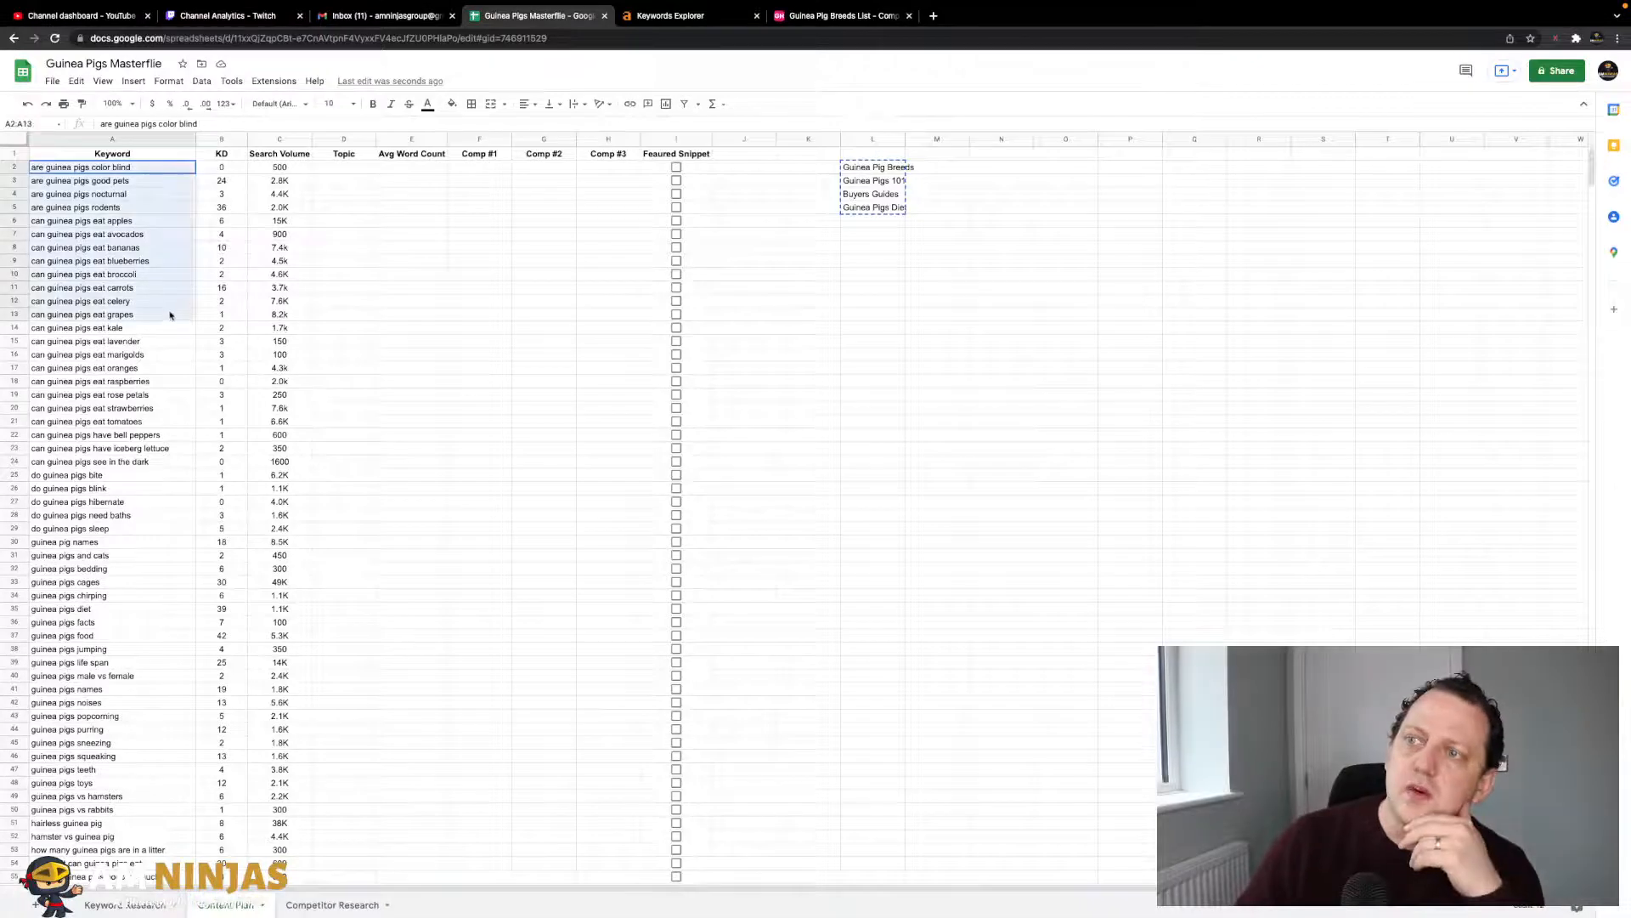
{"action": "right_click", "coordinate": [173, 140]}
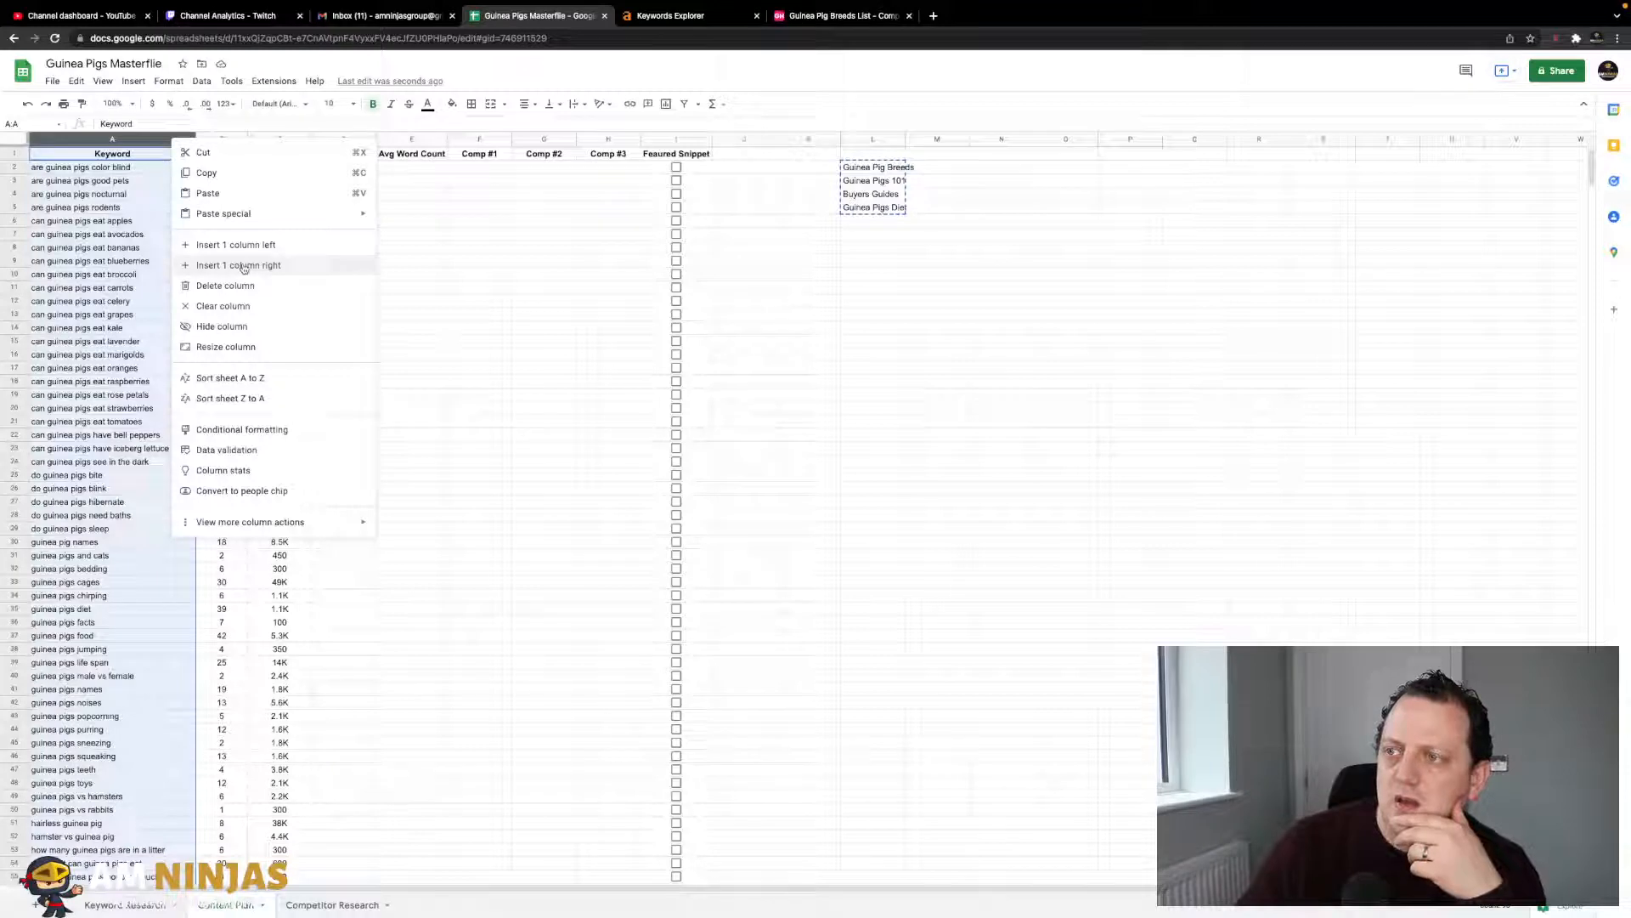
{"action": "left_click", "coordinate": [243, 266]}
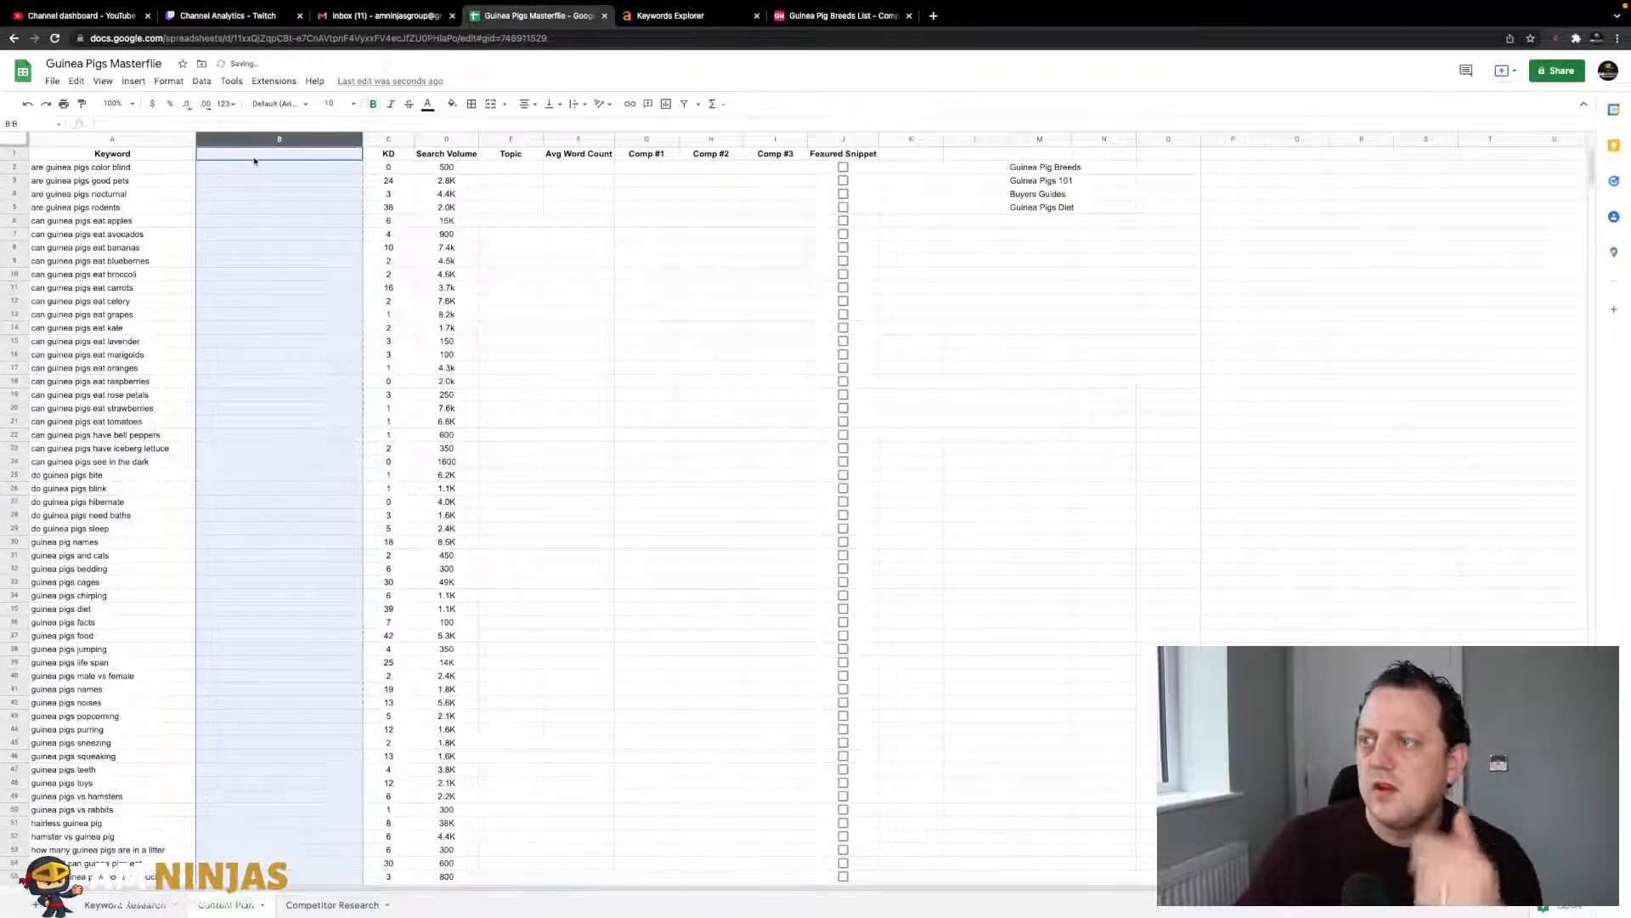
{"action": "left_click", "coordinate": [254, 161]}
{"action": "left_click", "coordinate": [278, 140]}
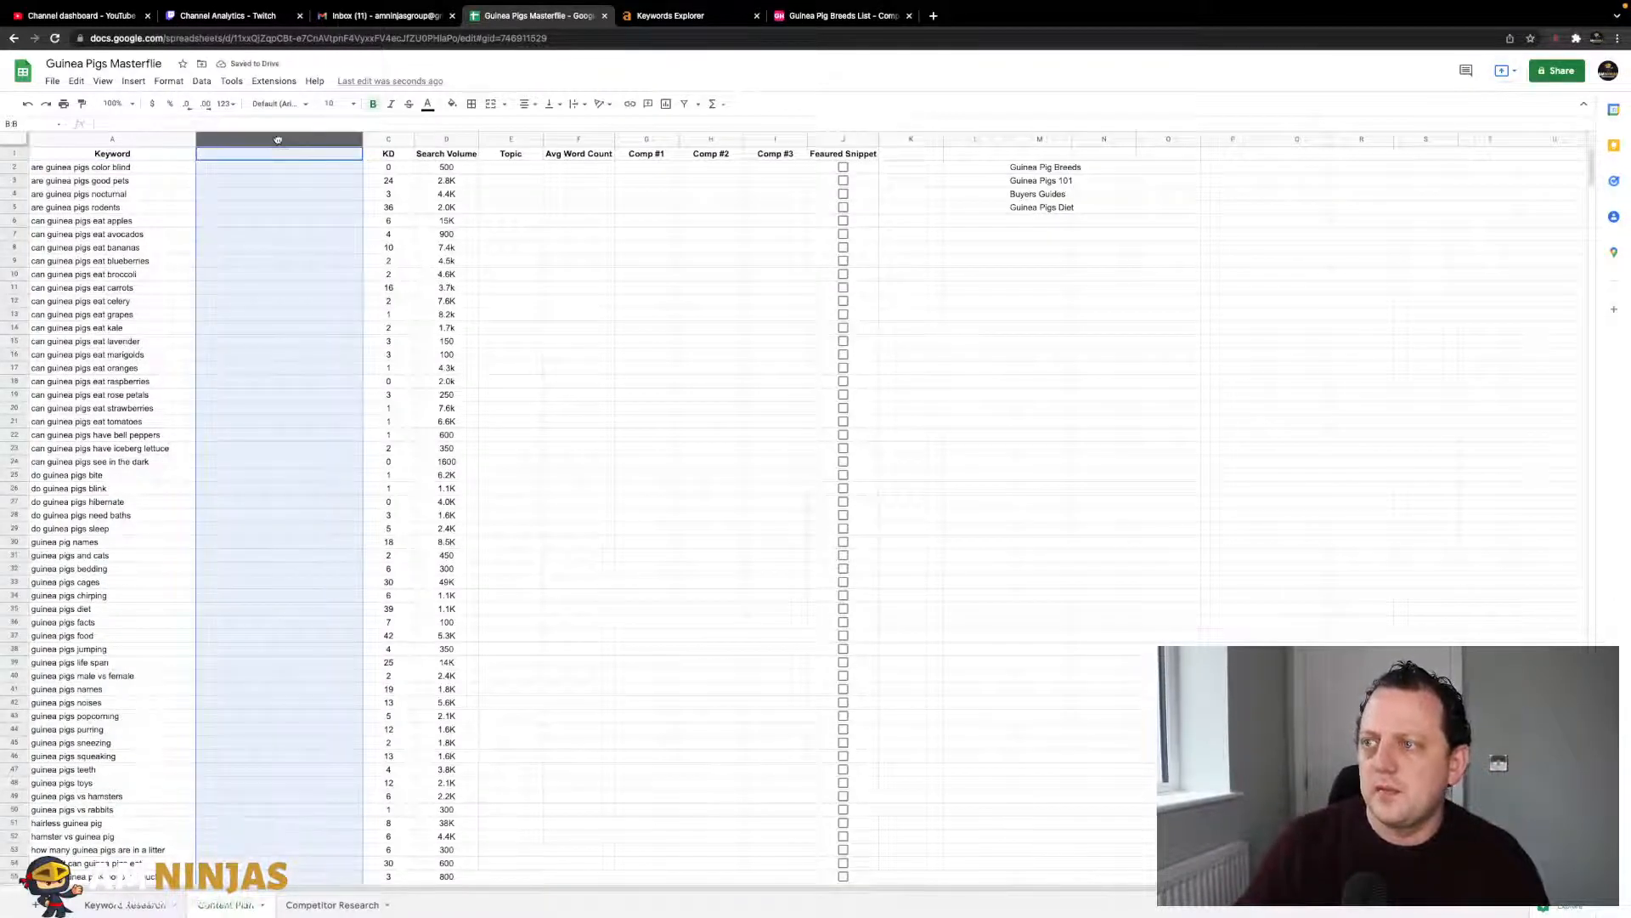
{"action": "right_click", "coordinate": [278, 141]}
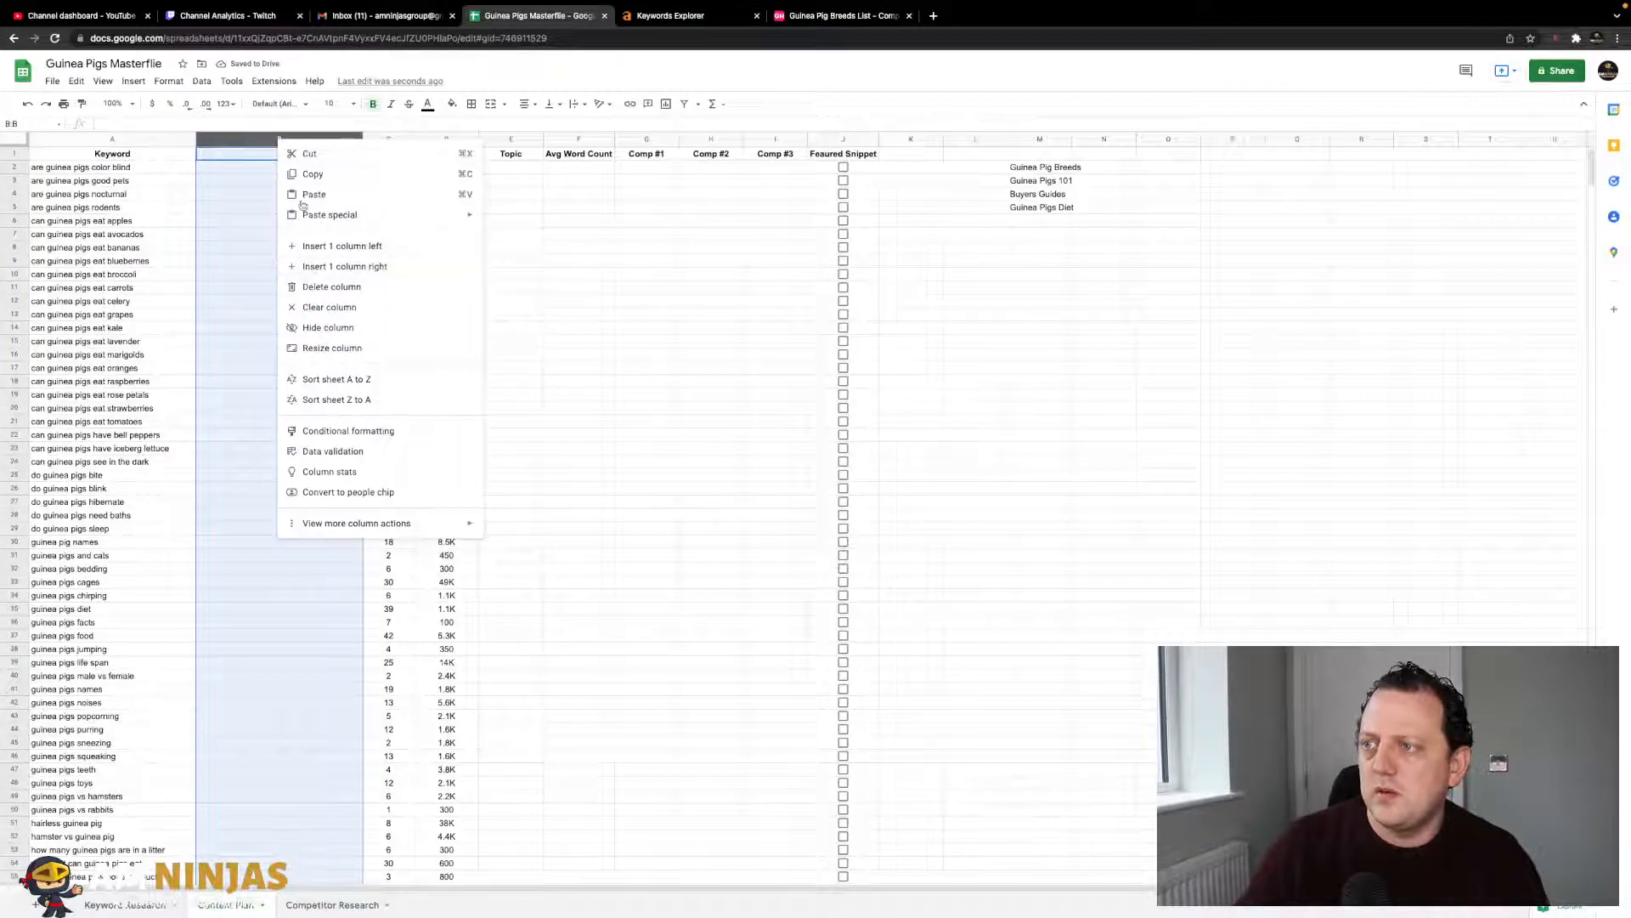
{"action": "left_click", "coordinate": [339, 286]}
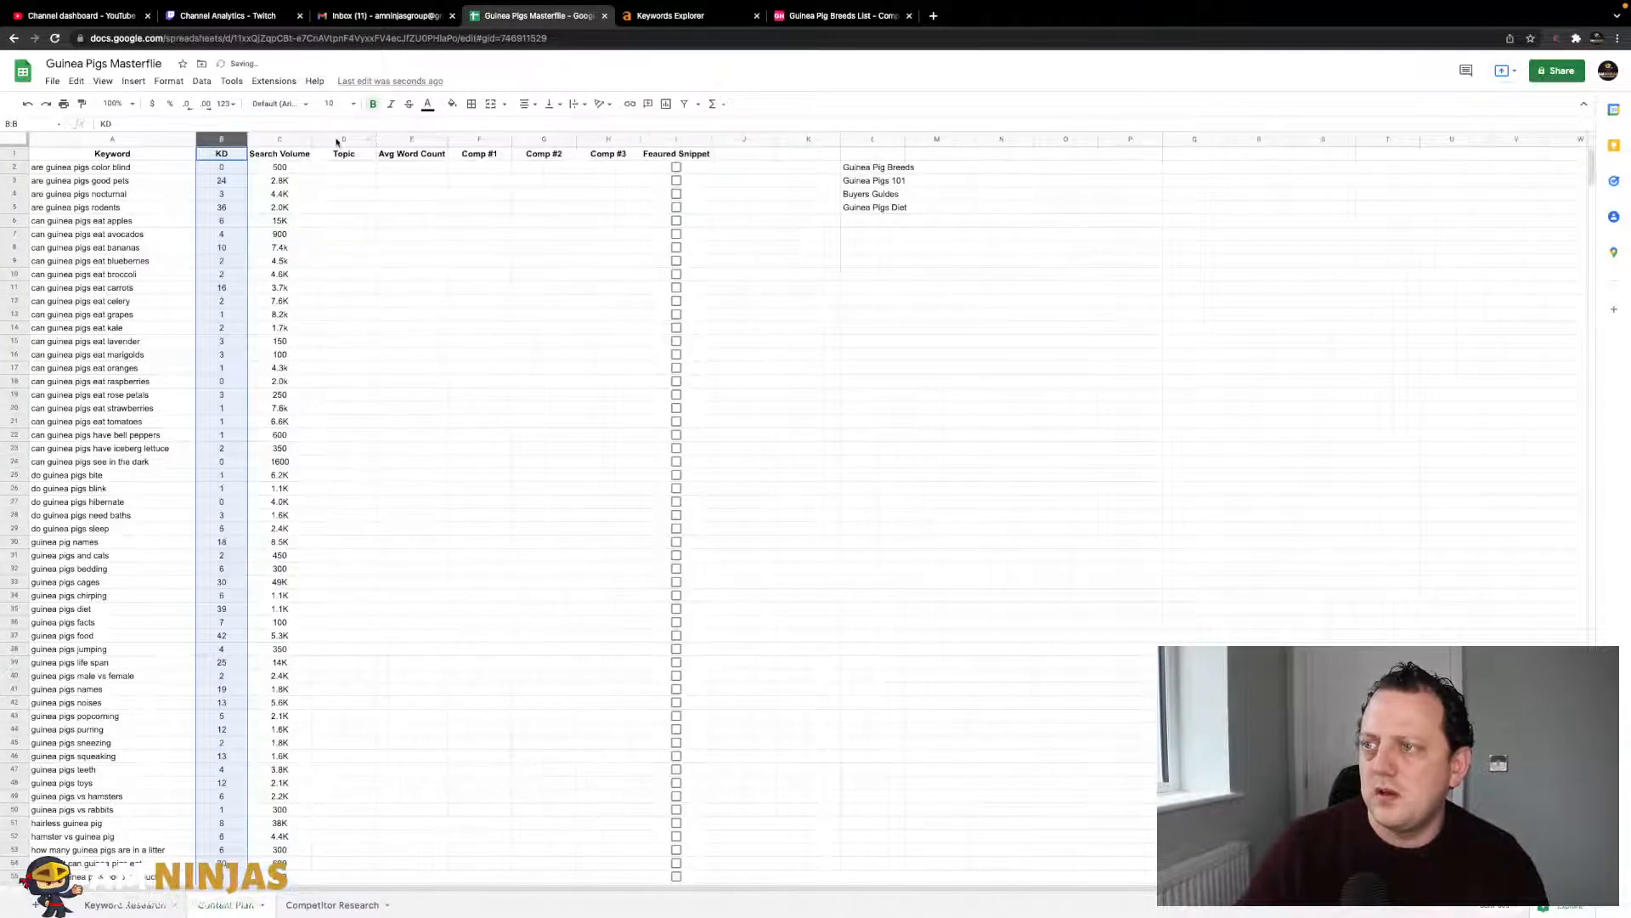
- Insert a column left of Topic and head it 'Article Title'
{"action": "left_click", "coordinate": [334, 141]}
{"action": "right_click", "coordinate": [336, 143]}
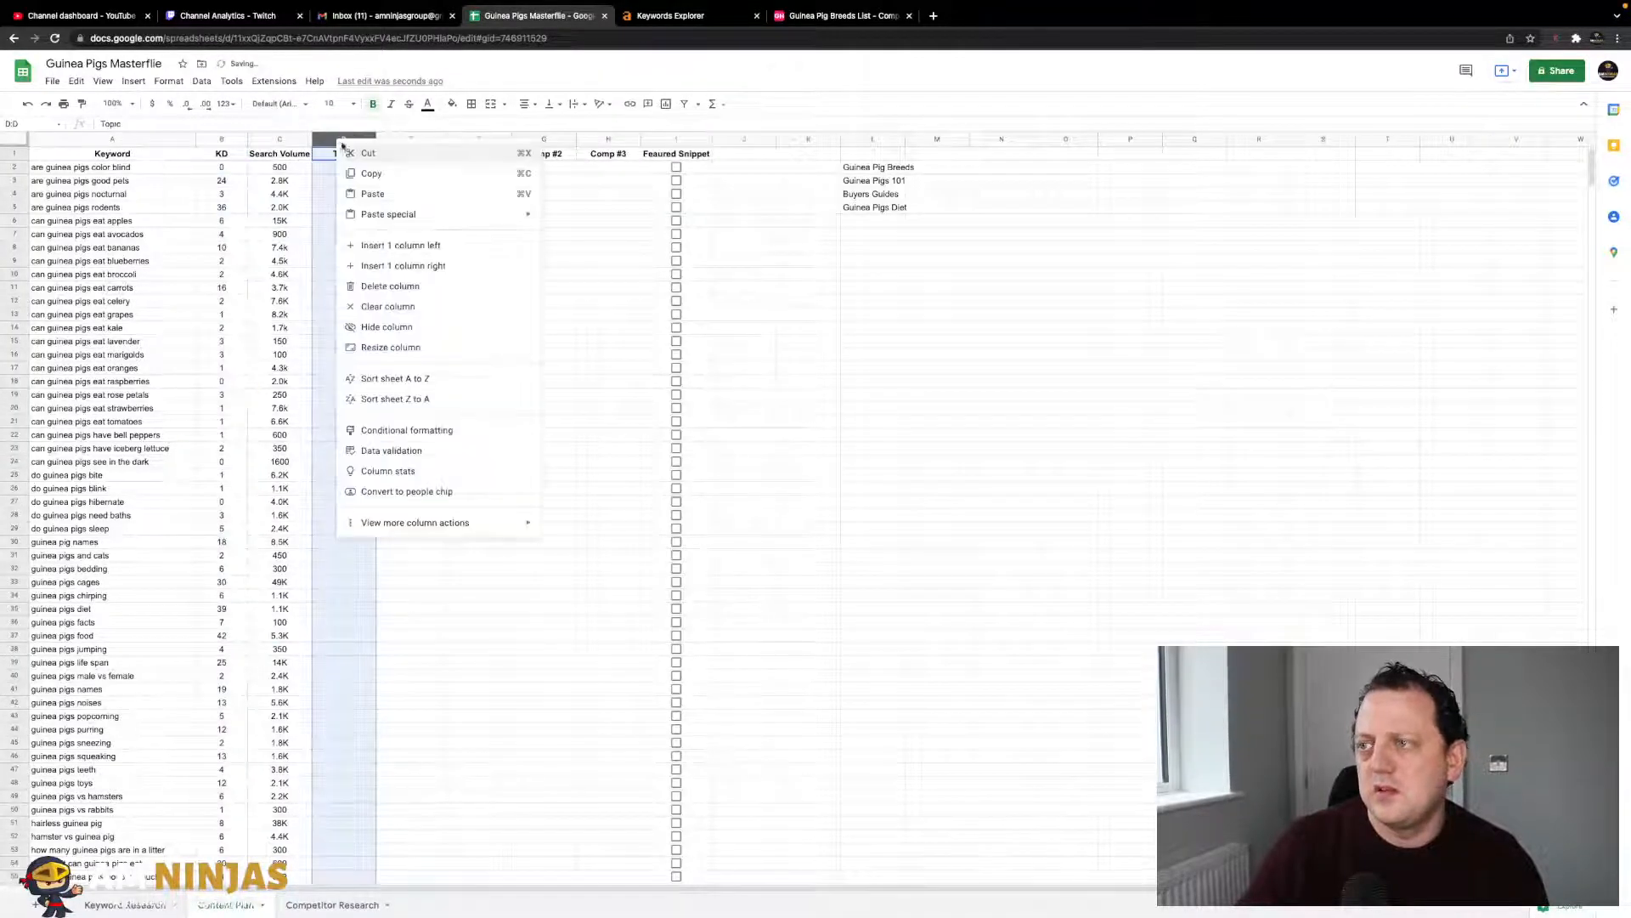
{"action": "left_click", "coordinate": [412, 248]}
{"action": "type", "text": "Article Title"}
{"action": "left_click", "coordinate": [370, 207]}
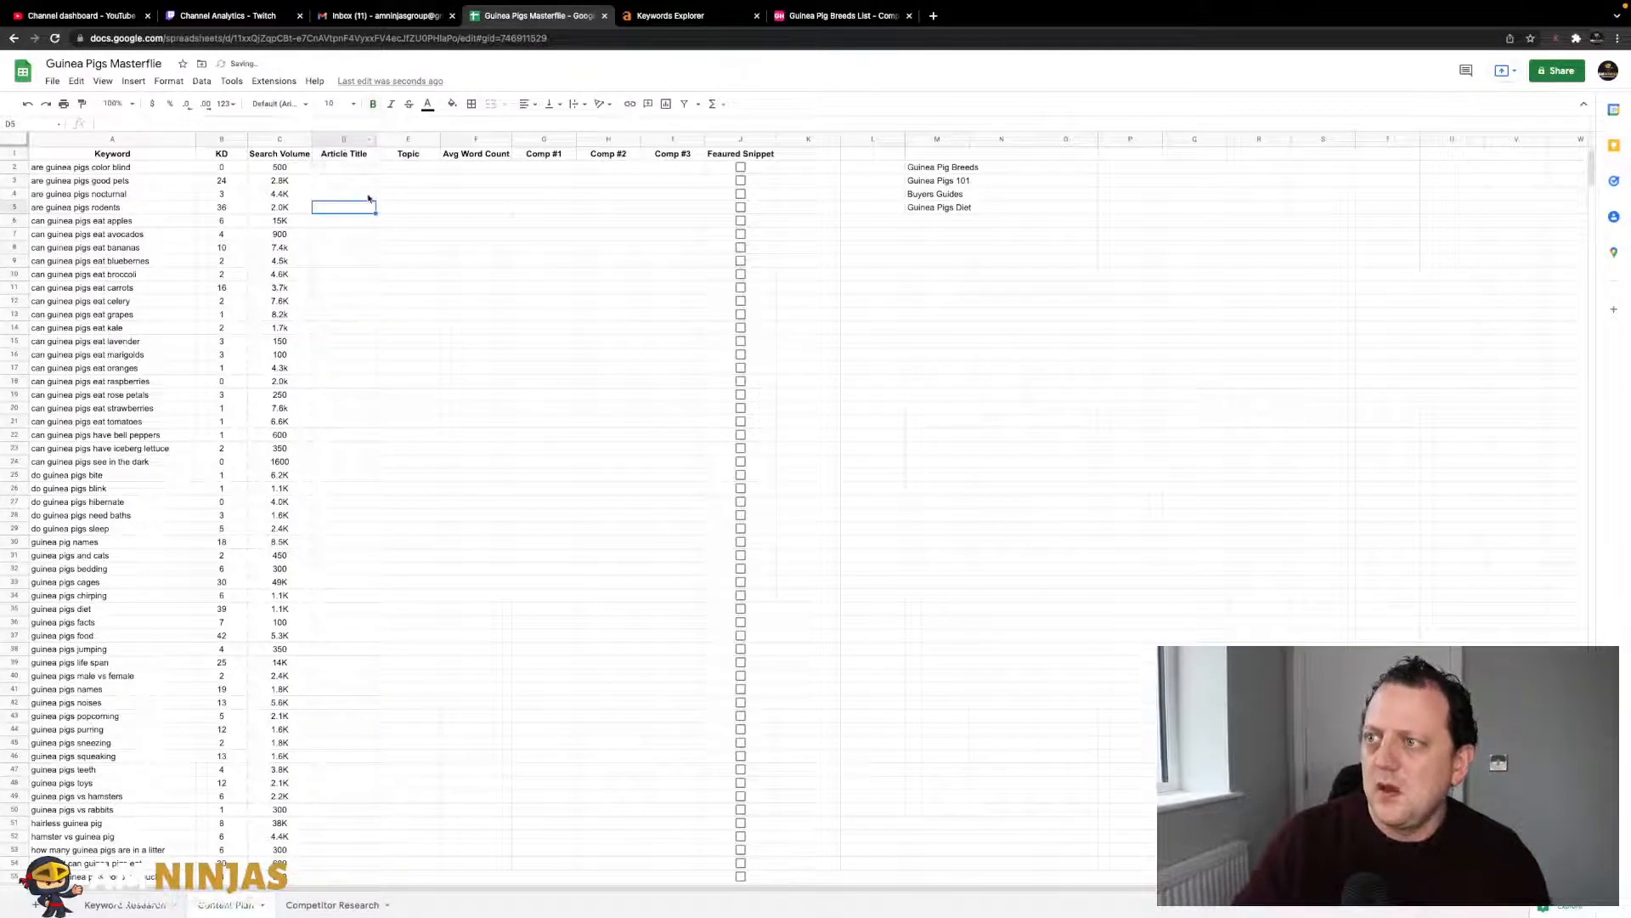
{"action": "left_click", "coordinate": [425, 223]}
{"action": "left_click", "coordinate": [447, 331]}
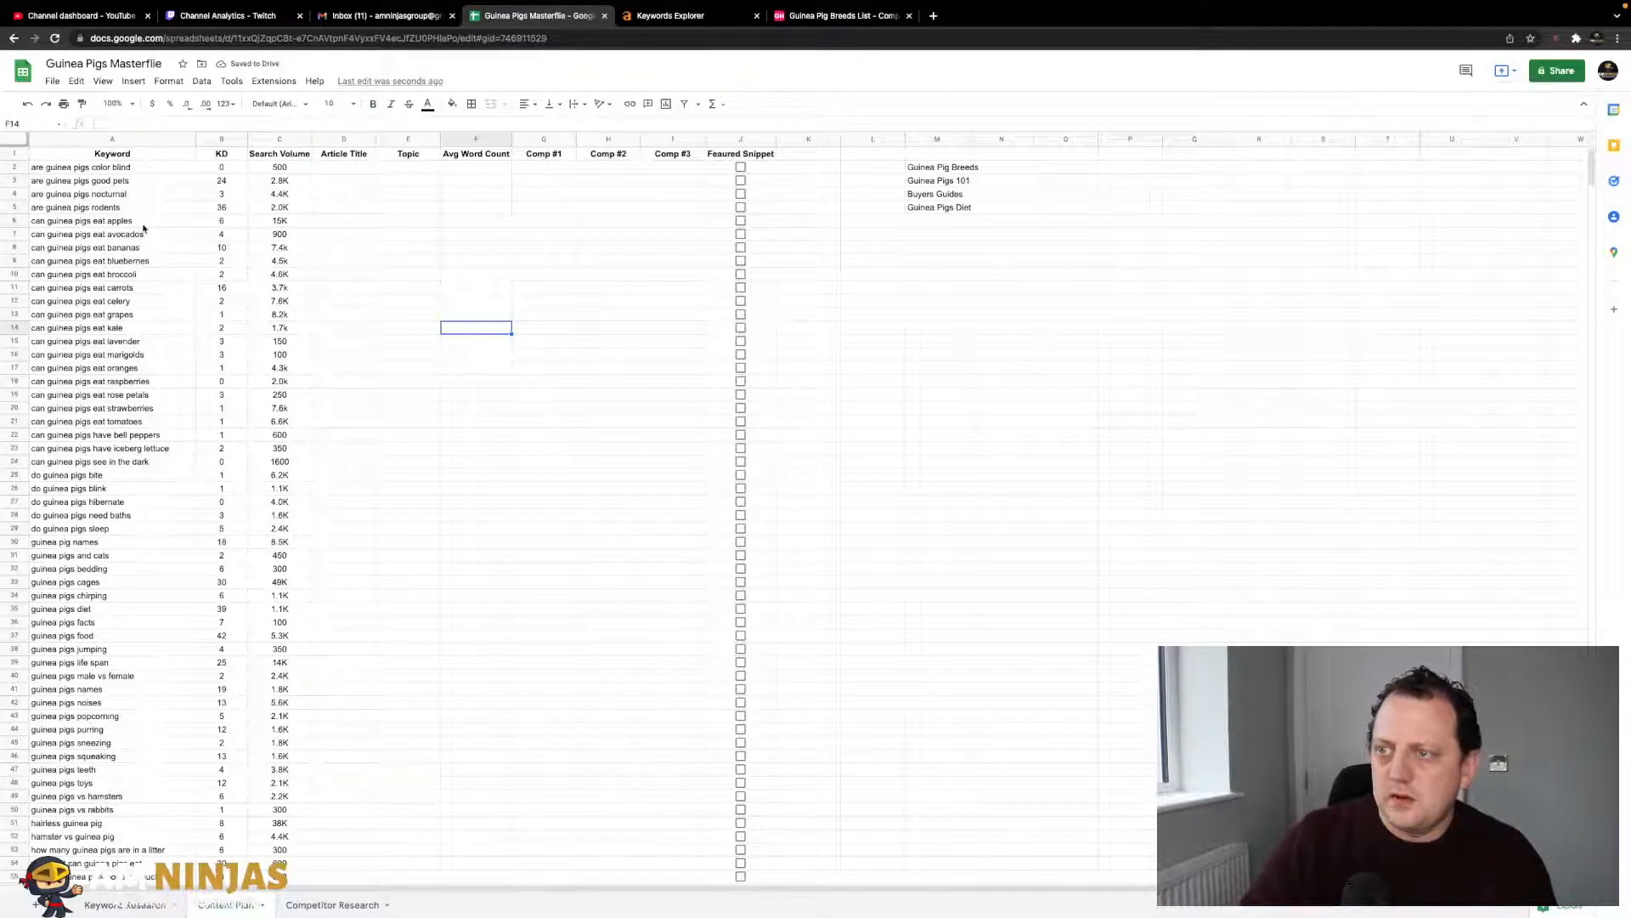
{"action": "left_click_drag", "start_coordinate": [122, 172], "coordinate": [129, 350]}
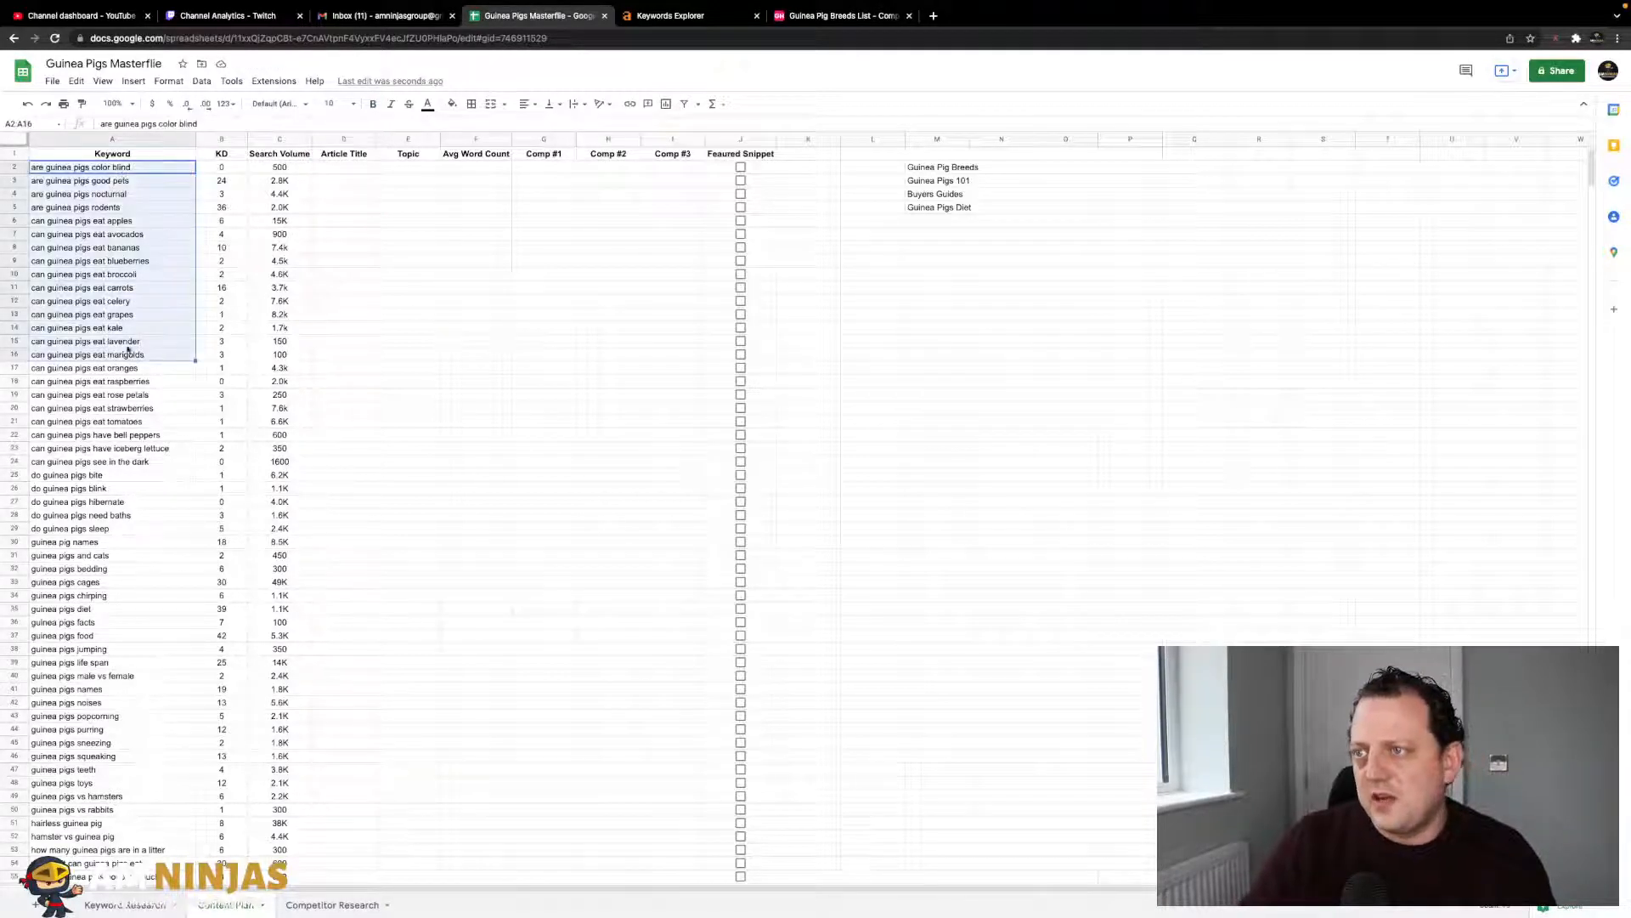
{"action": "left_click", "coordinate": [221, 220]}
{"action": "left_click", "coordinate": [279, 180]}
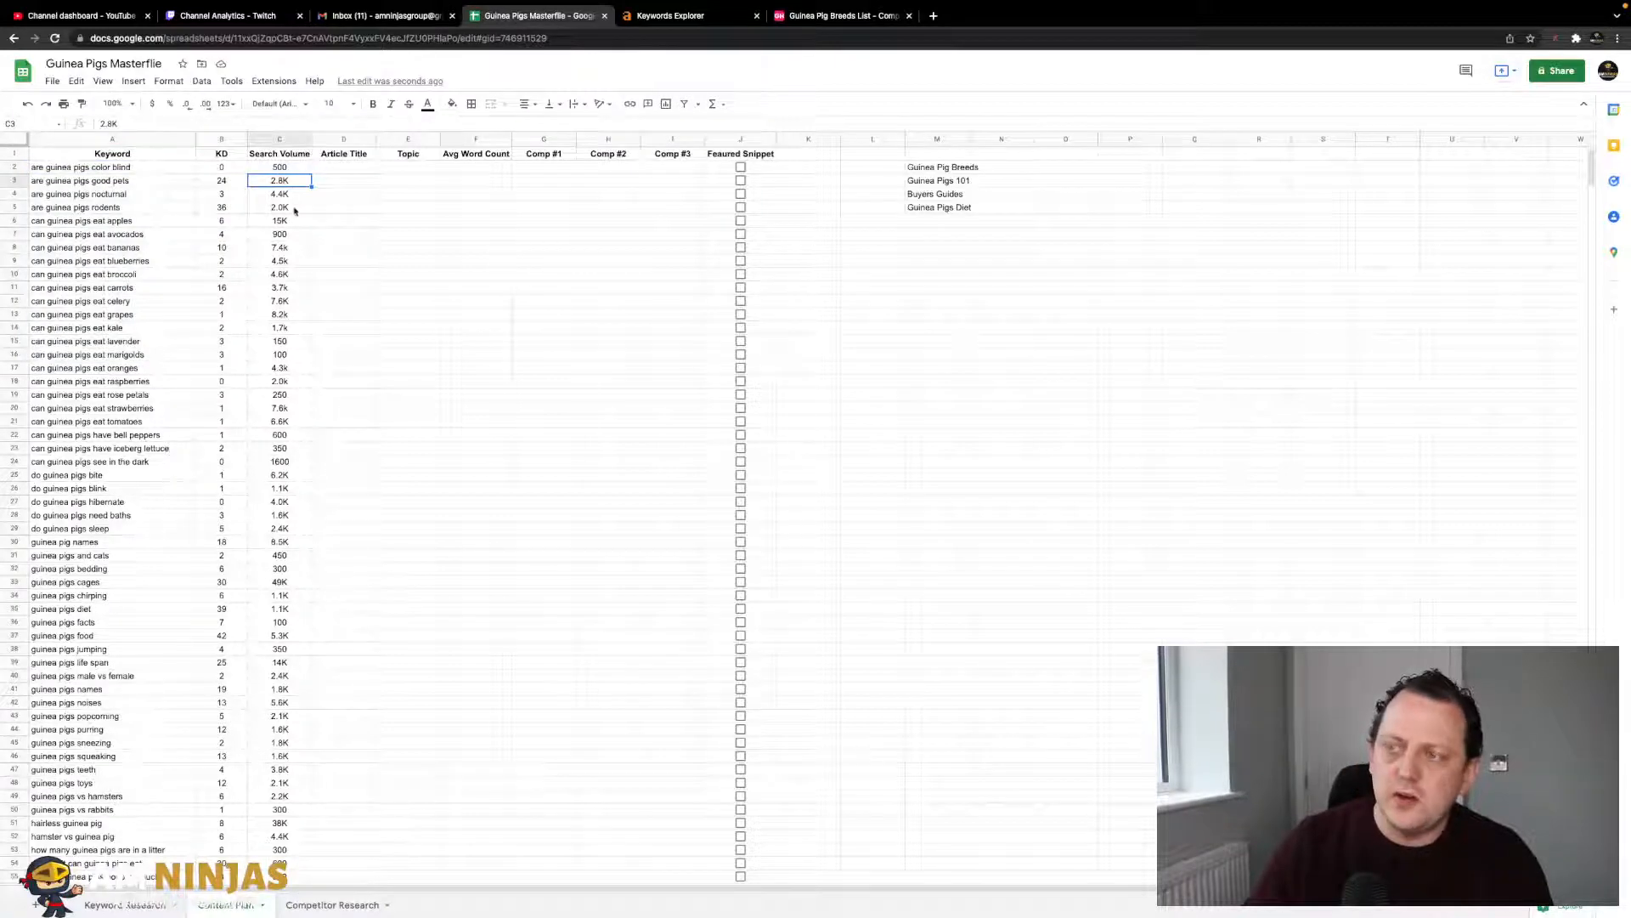
{"action": "left_click", "coordinate": [329, 170]}
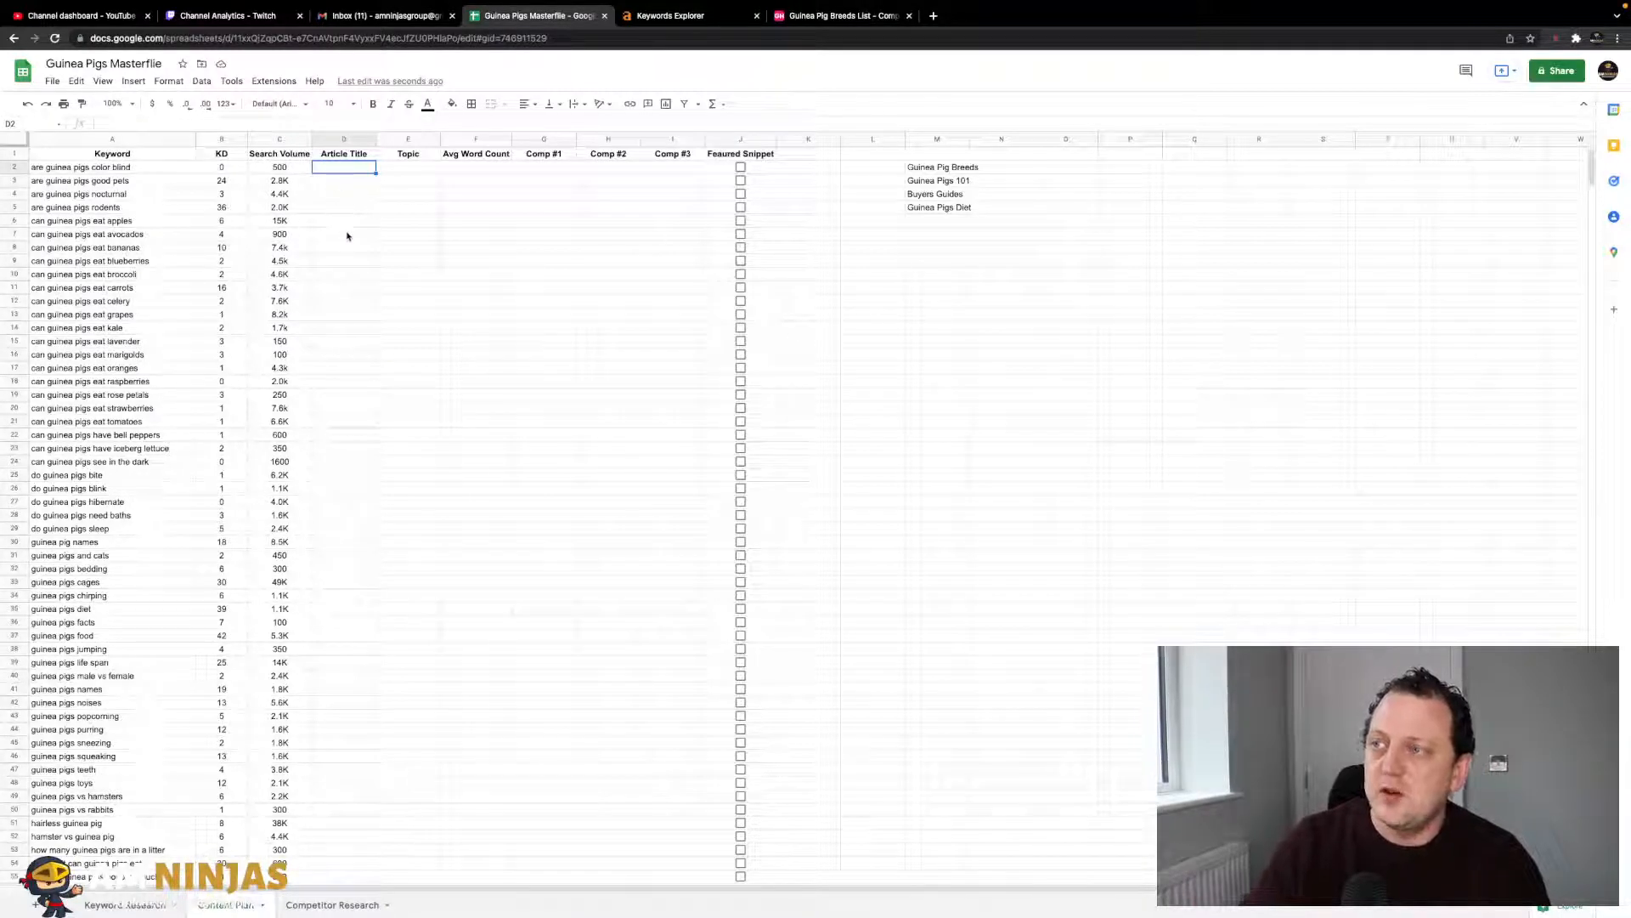
{"action": "left_click", "coordinate": [415, 170]}
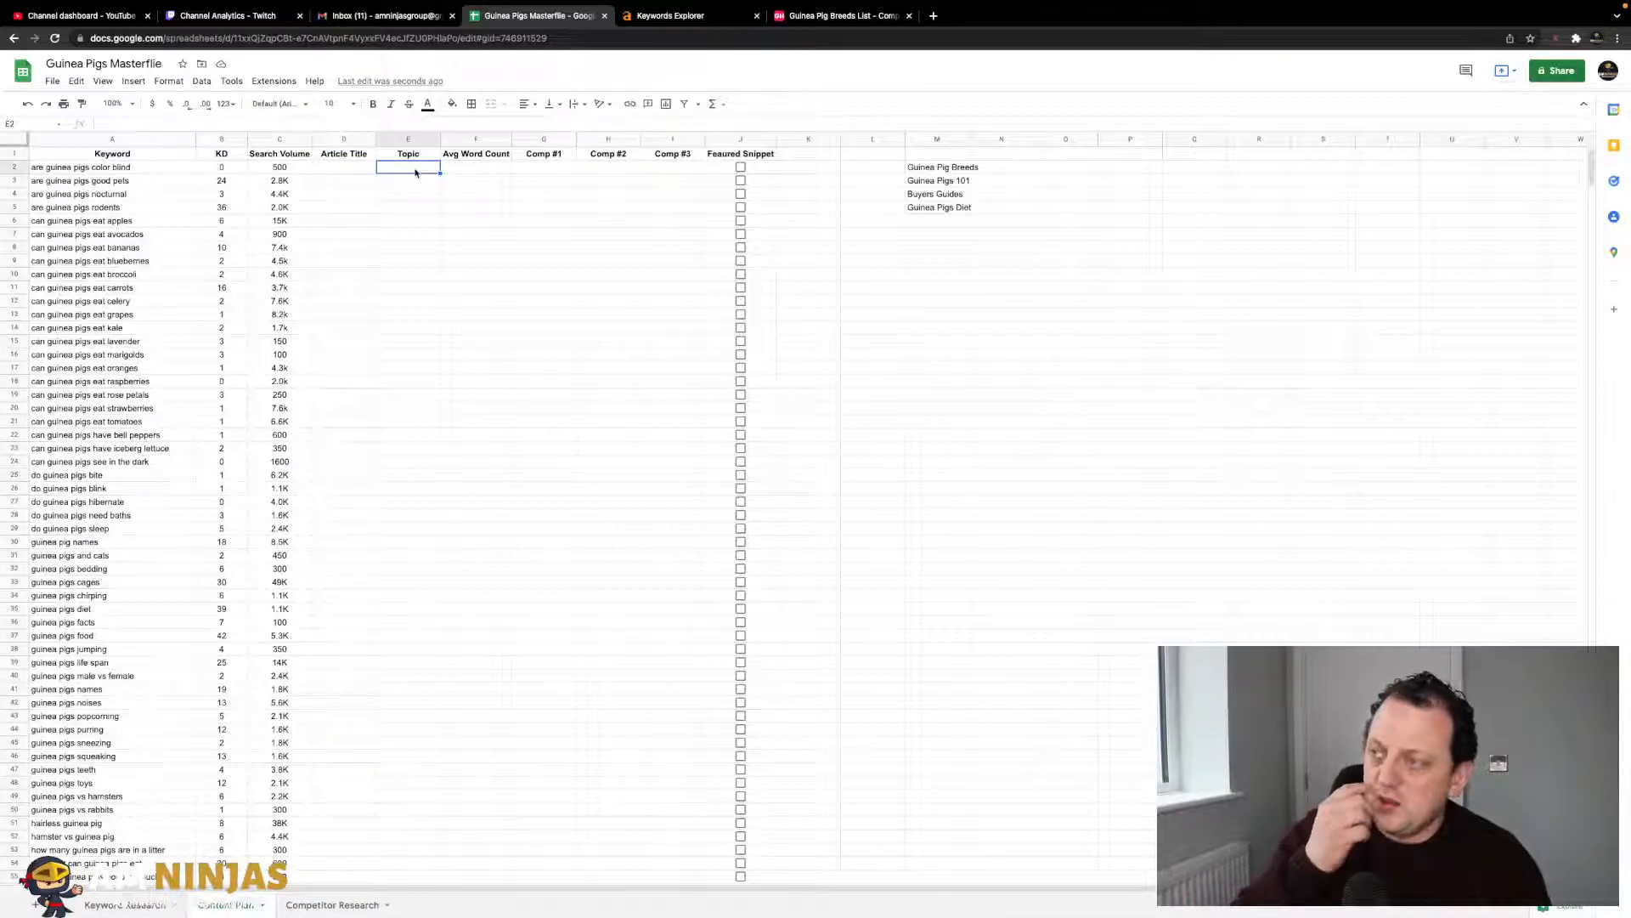
{"action": "left_click", "coordinate": [494, 170]}
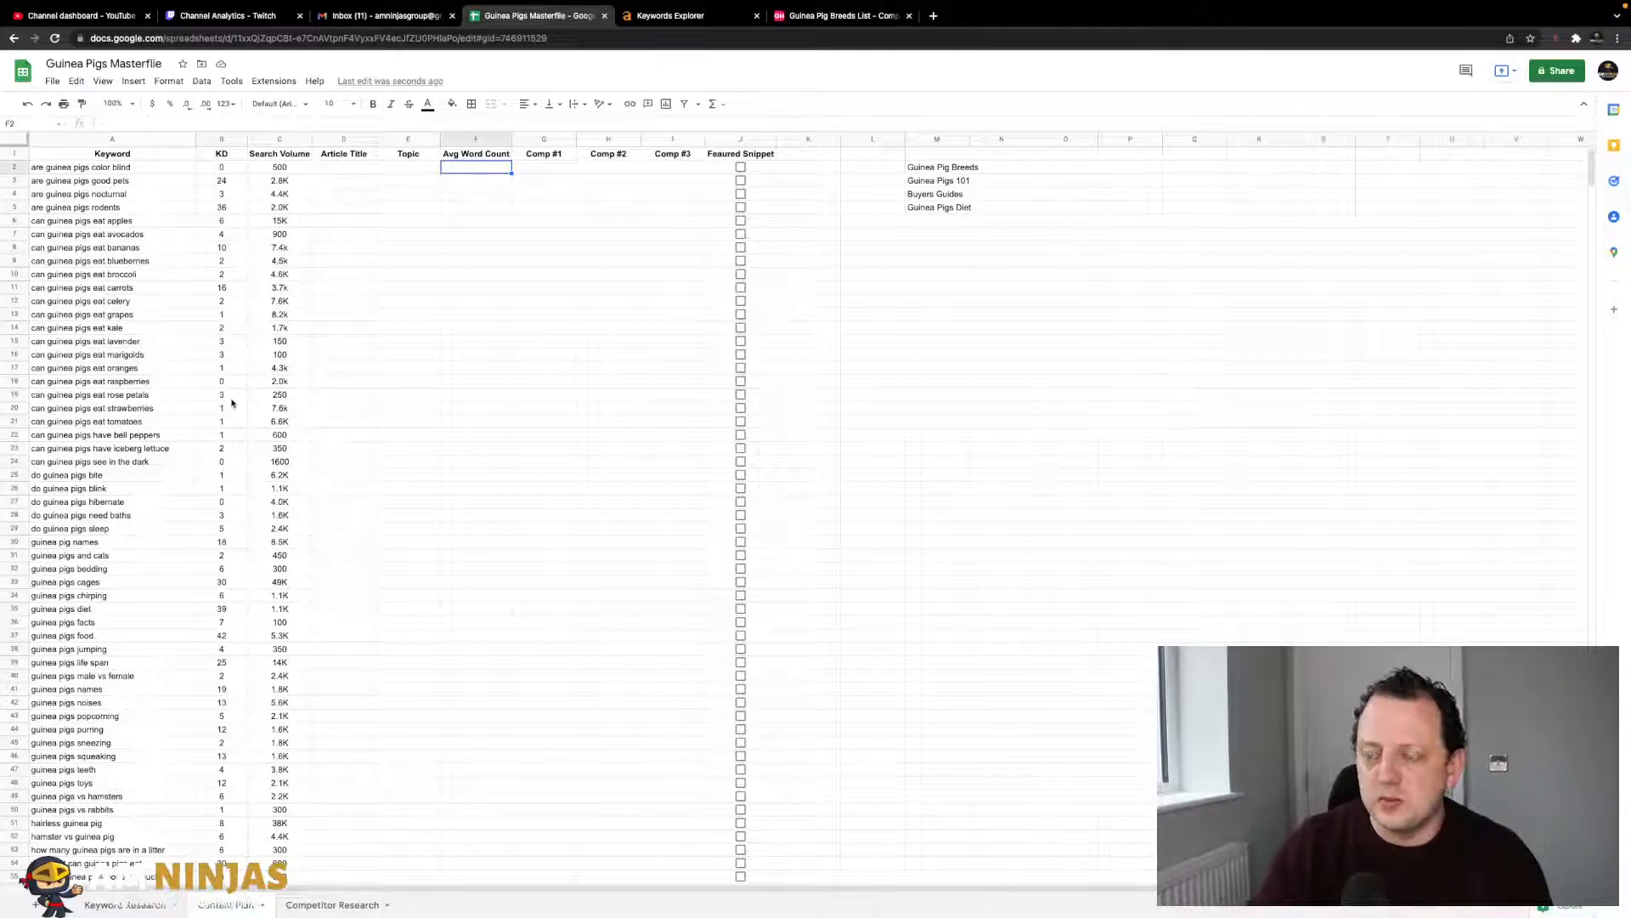
{"action": "left_click", "coordinate": [560, 172]}
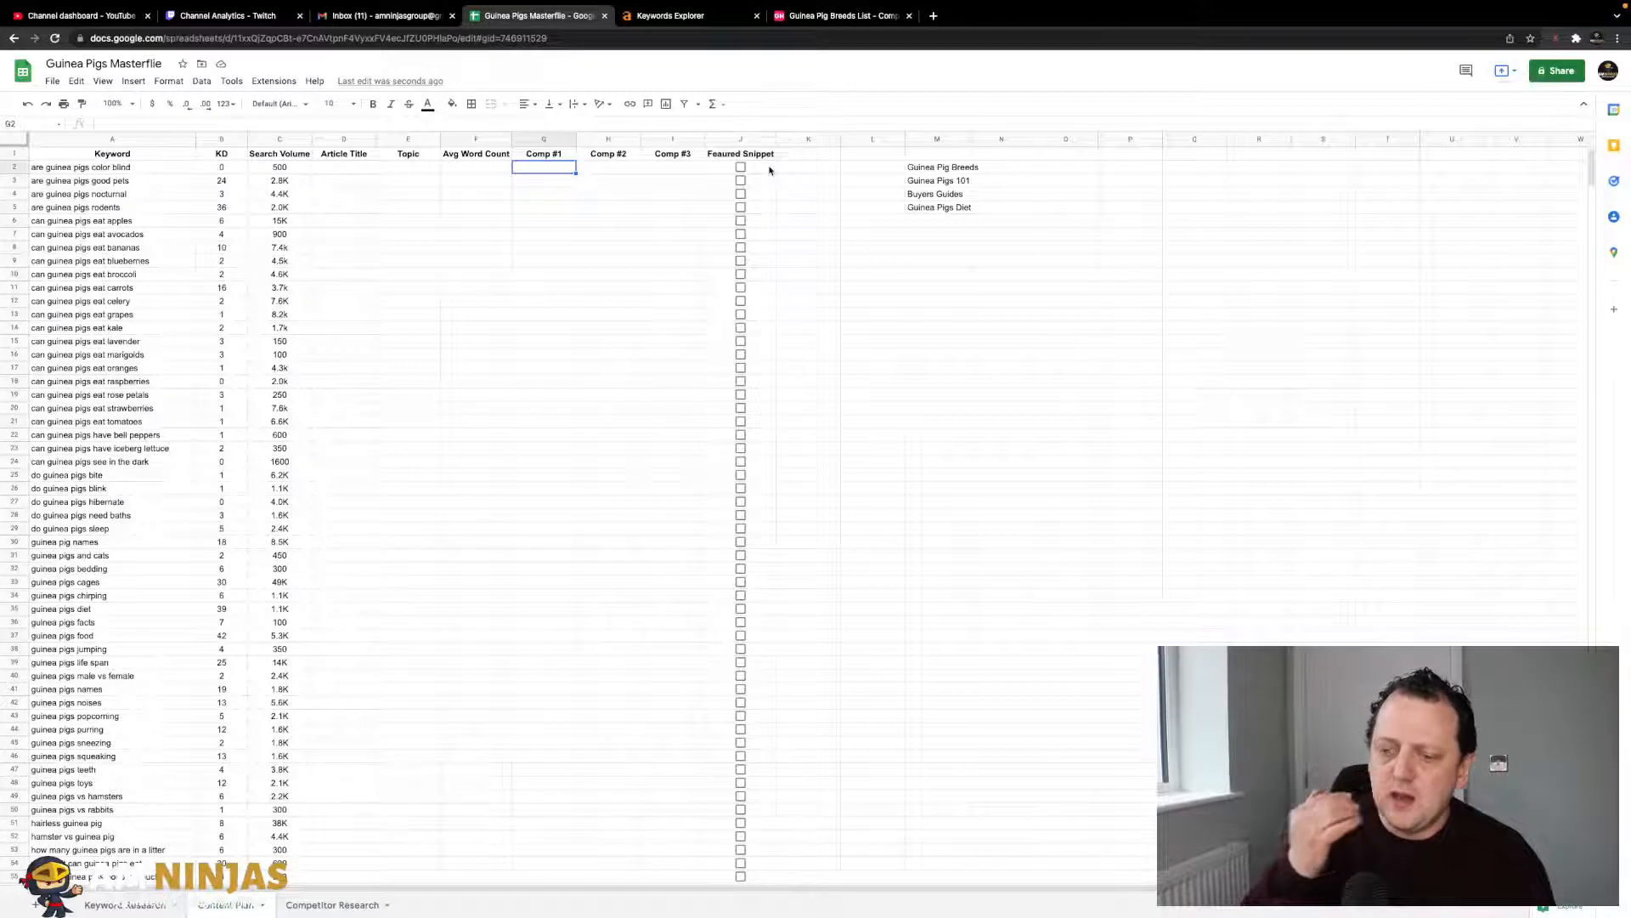
{"action": "left_click", "coordinate": [818, 156]}
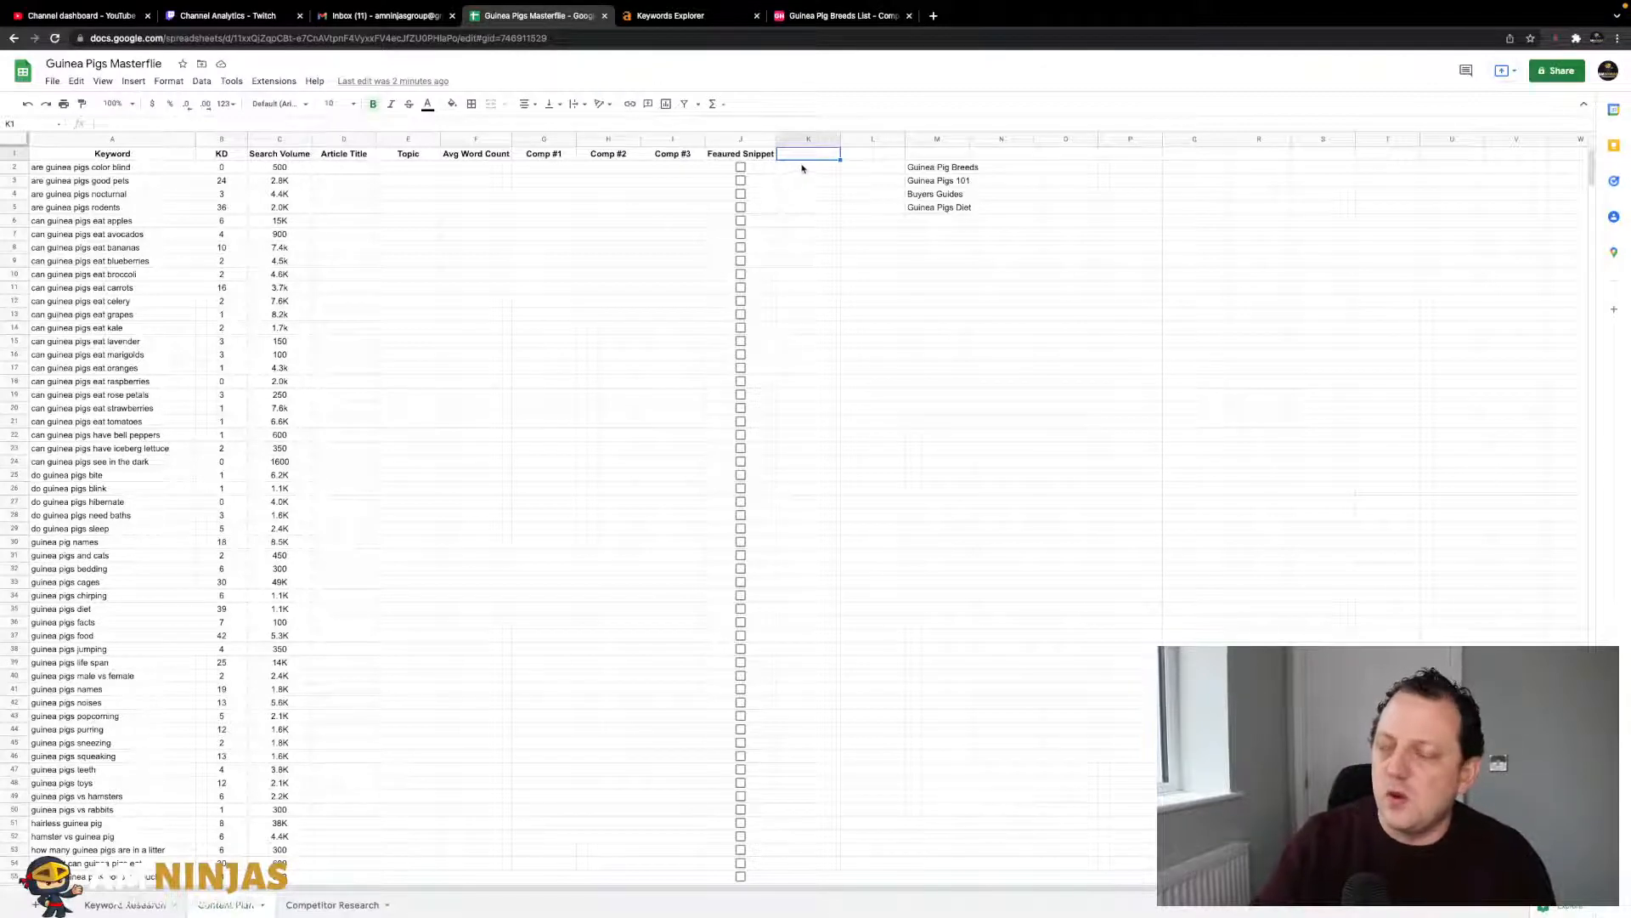
{"action": "left_click", "coordinate": [851, 157]}
{"action": "left_click", "coordinate": [823, 158]}
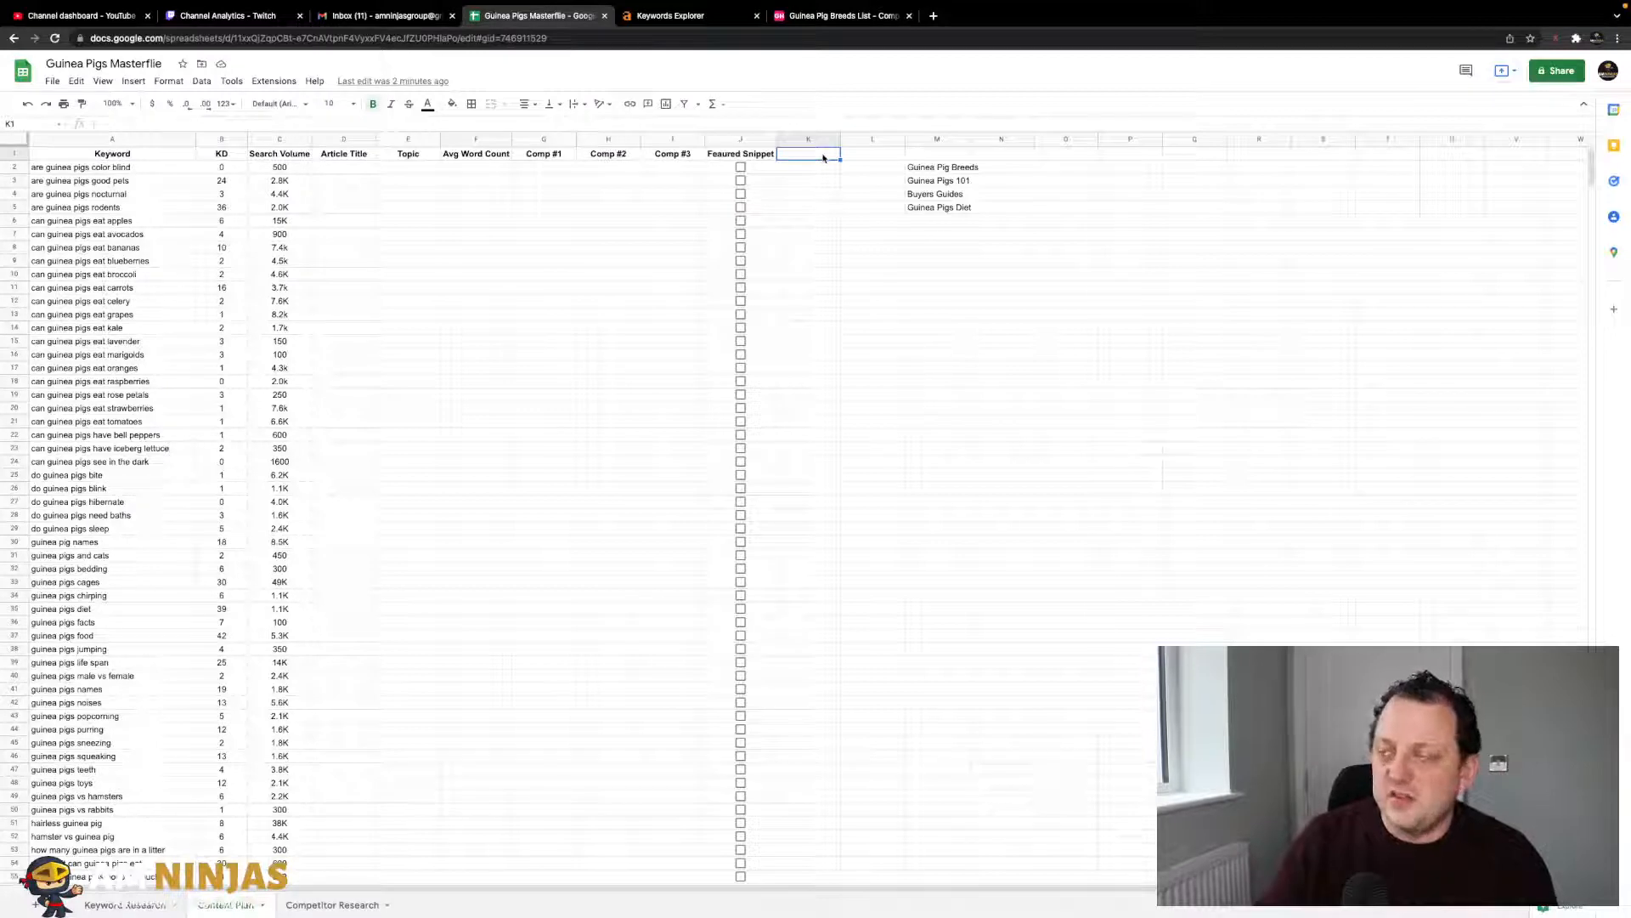
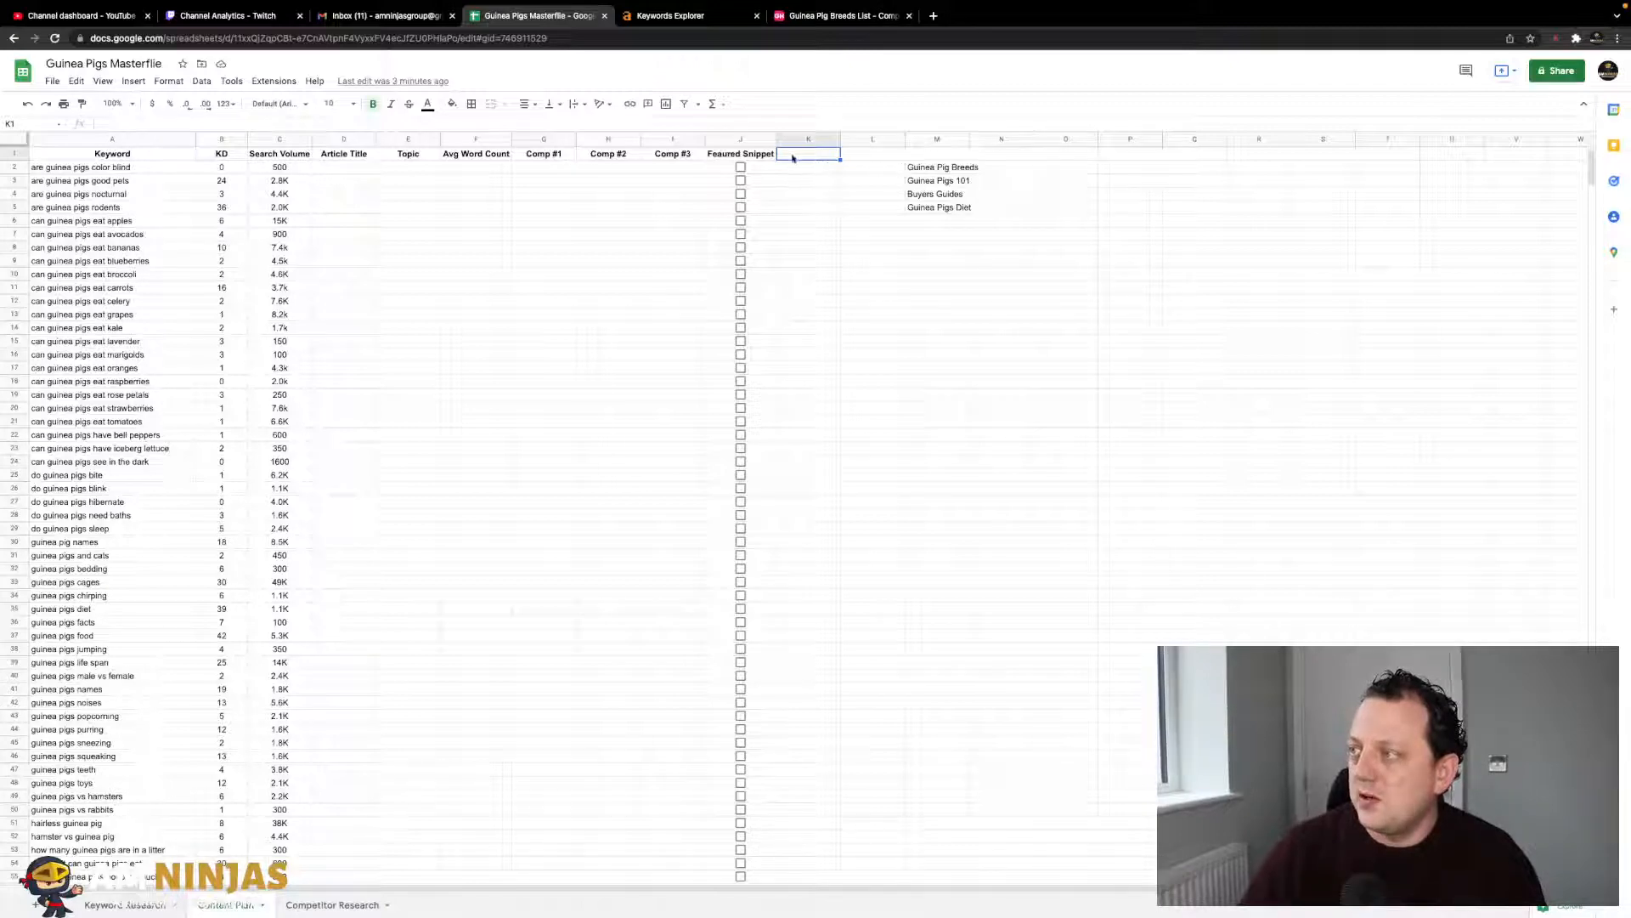
- Add the column headings 'Content Brief' in K1 and 'Published' in L1
{"action": "type", "text": "Content Bre"}
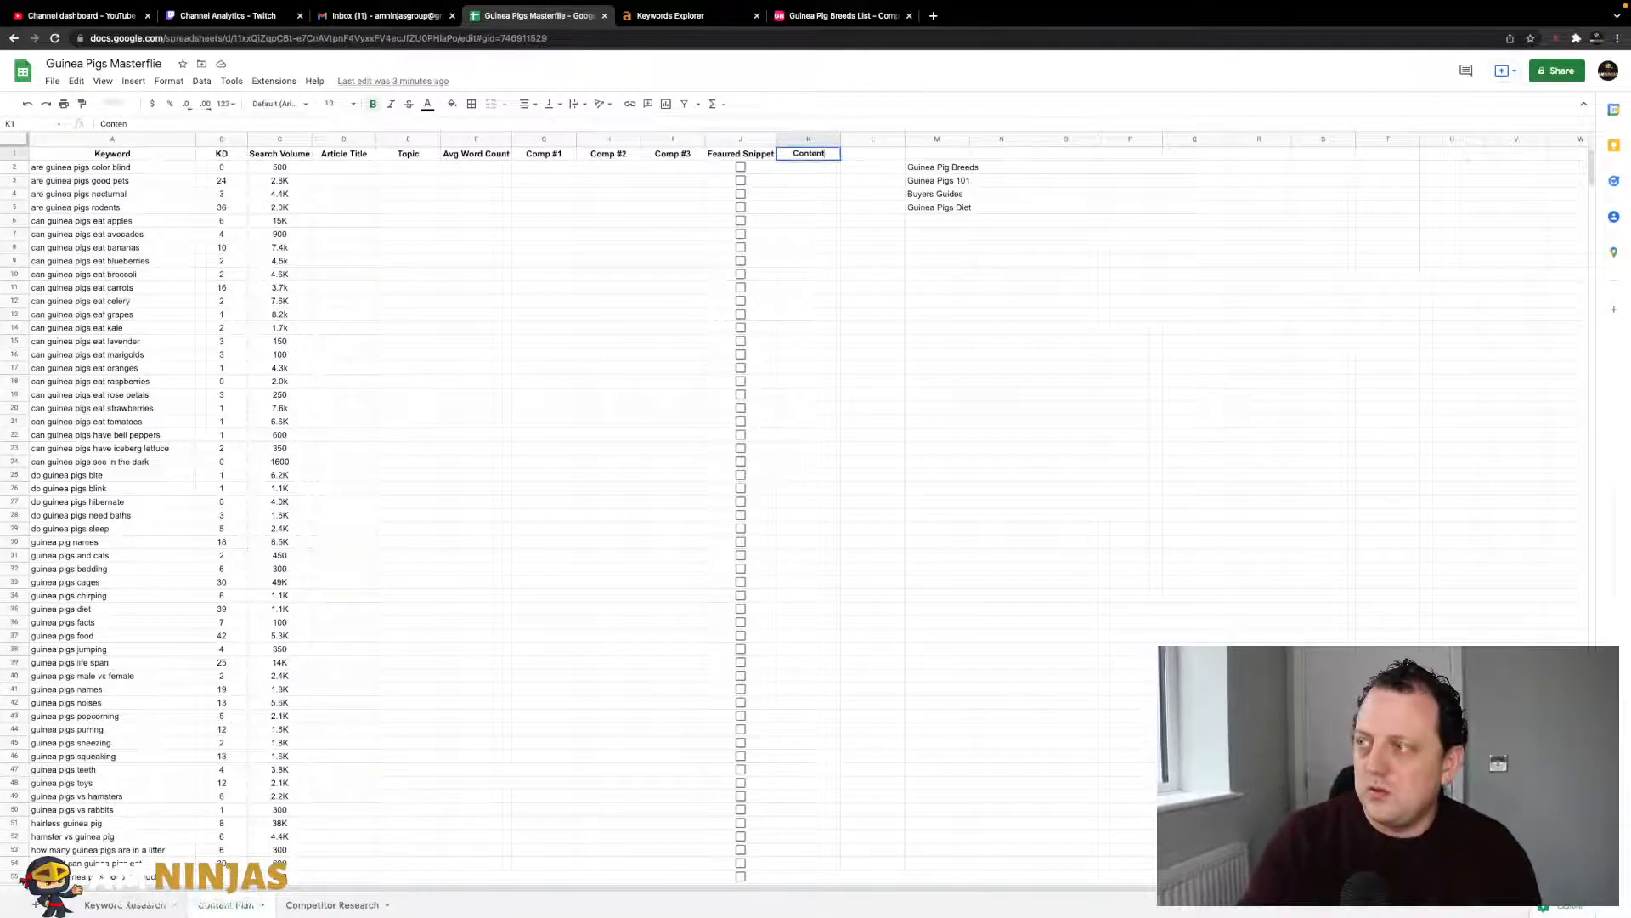
{"action": "type", "text": "if"}
{"action": "key", "text": "Return"}
{"action": "left_click", "coordinate": [831, 153]}
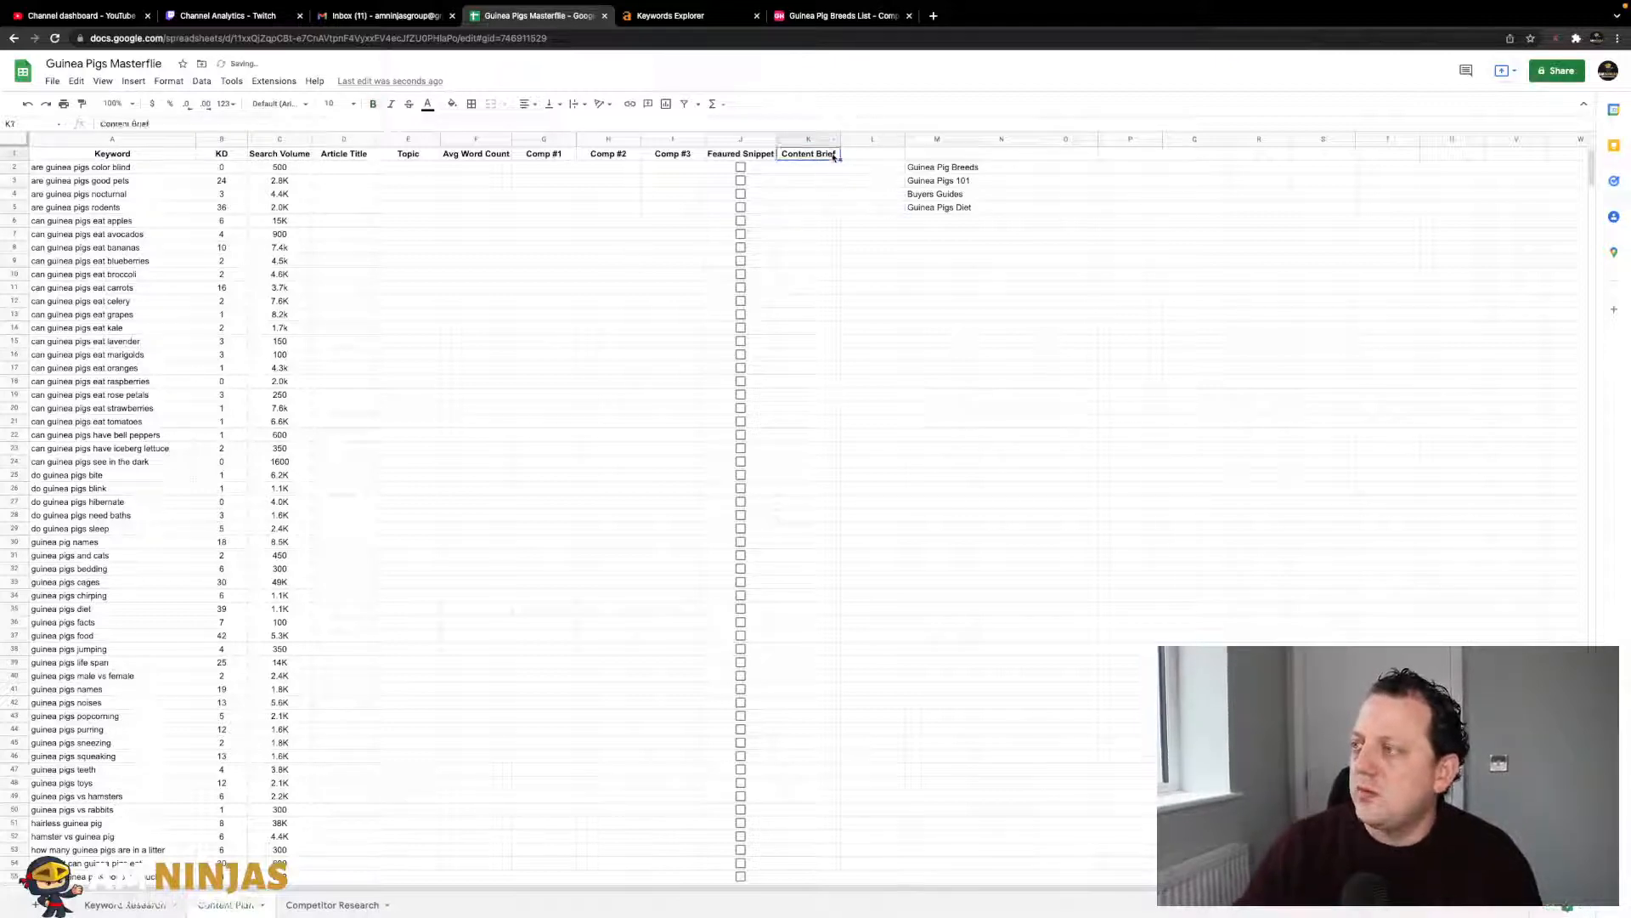
{"action": "left_click", "coordinate": [864, 156]}
{"action": "left_click", "coordinate": [815, 156]}
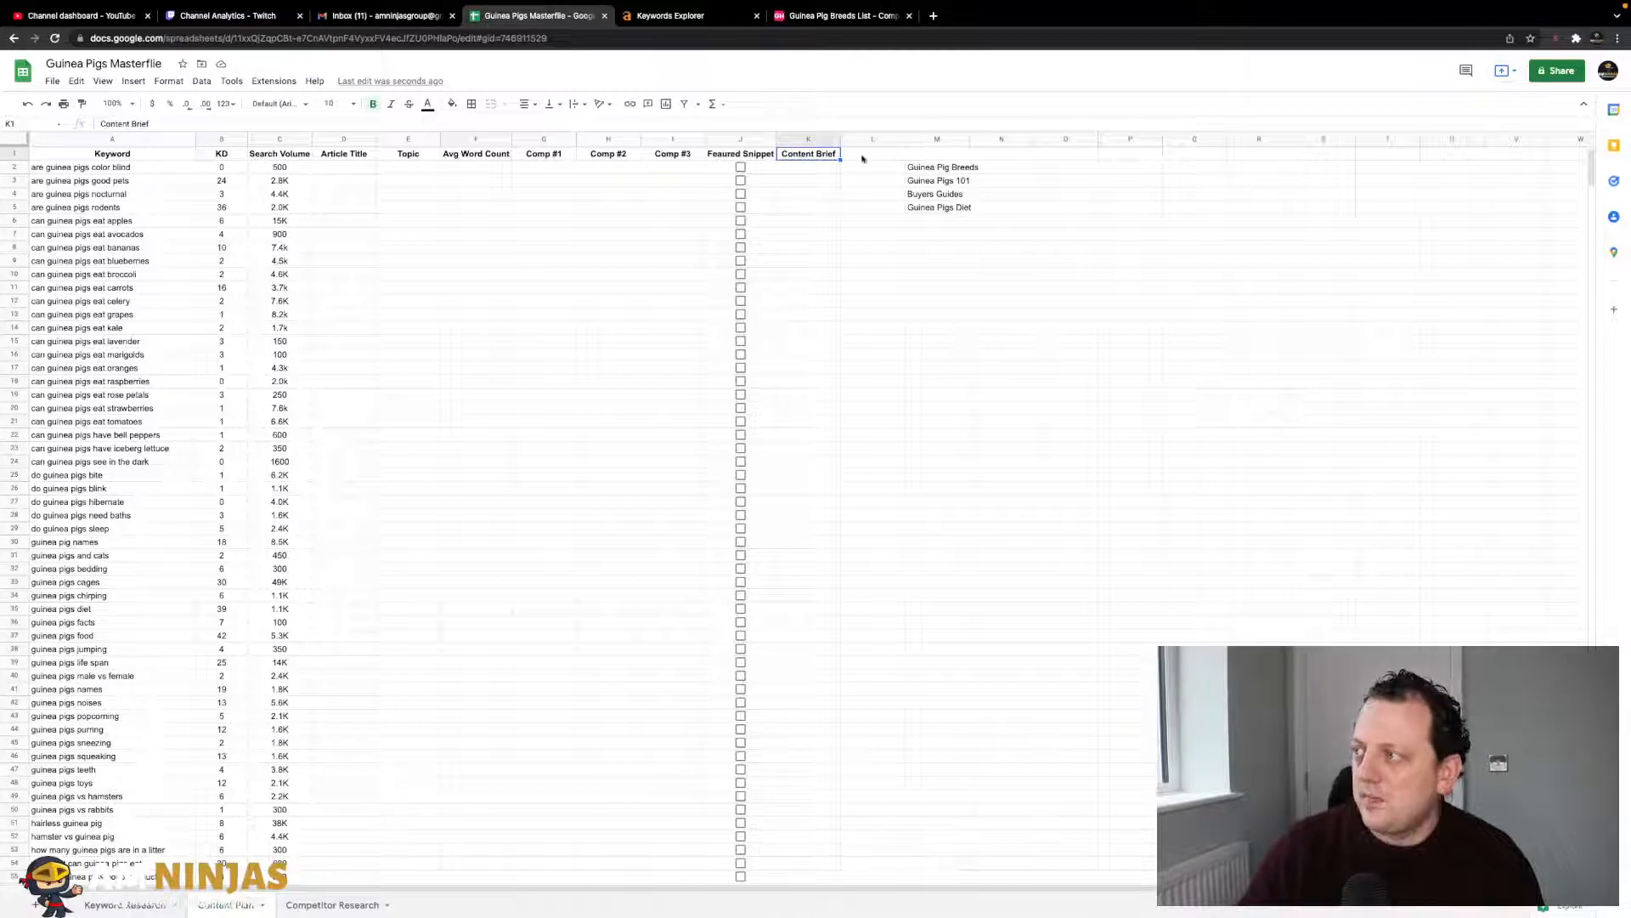
{"action": "left_click", "coordinate": [863, 158]}
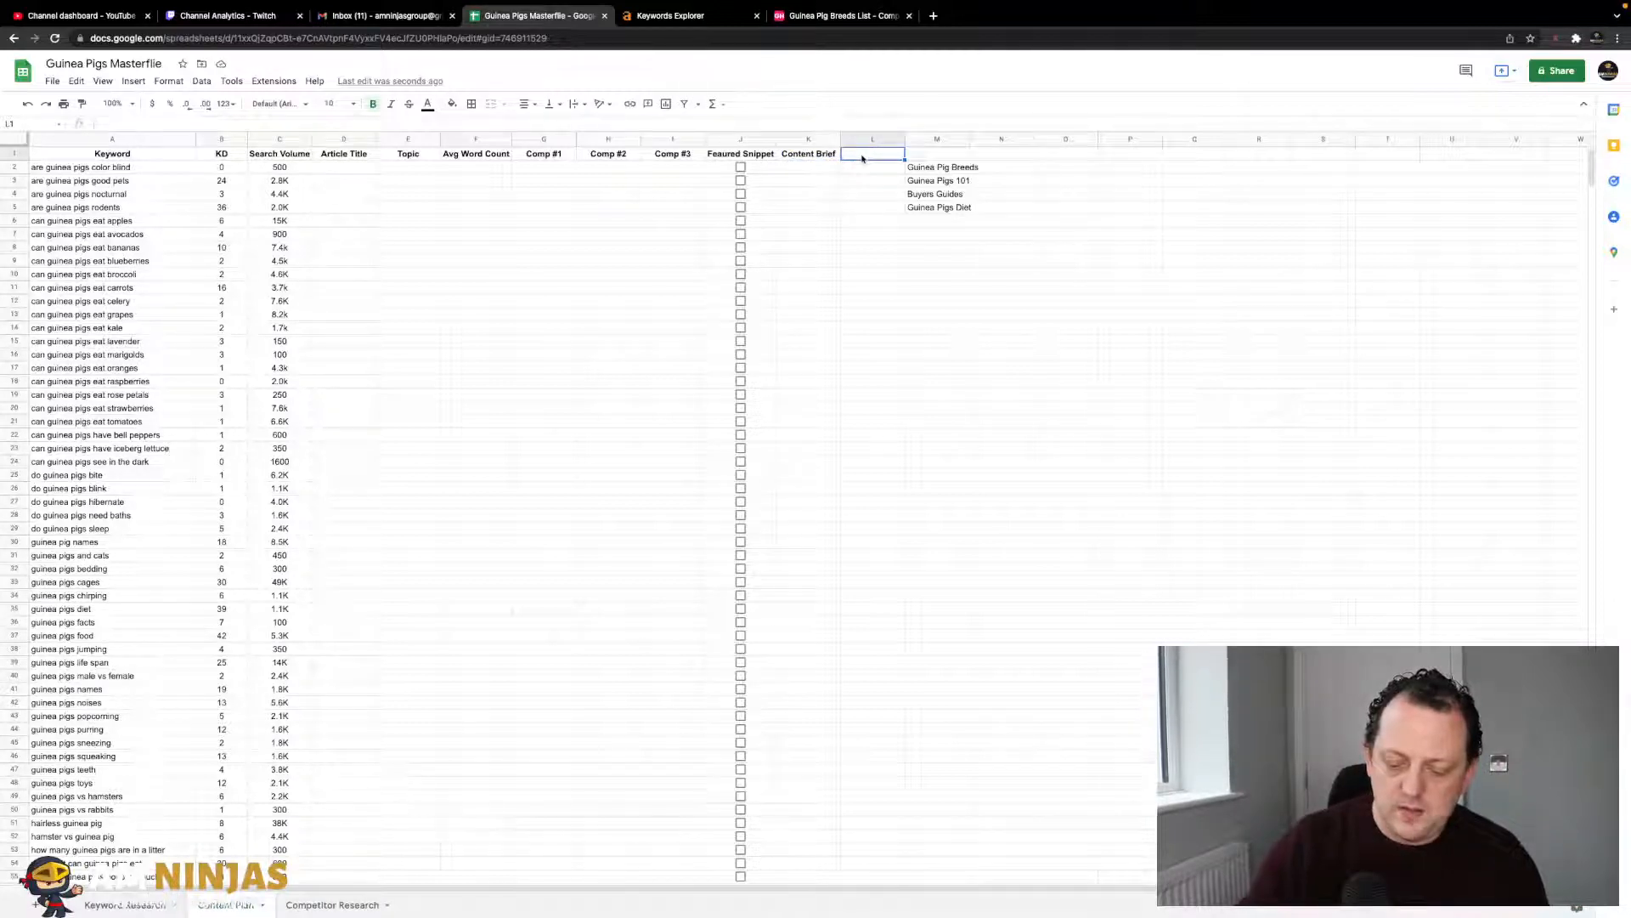
{"action": "type", "text": "Published"}
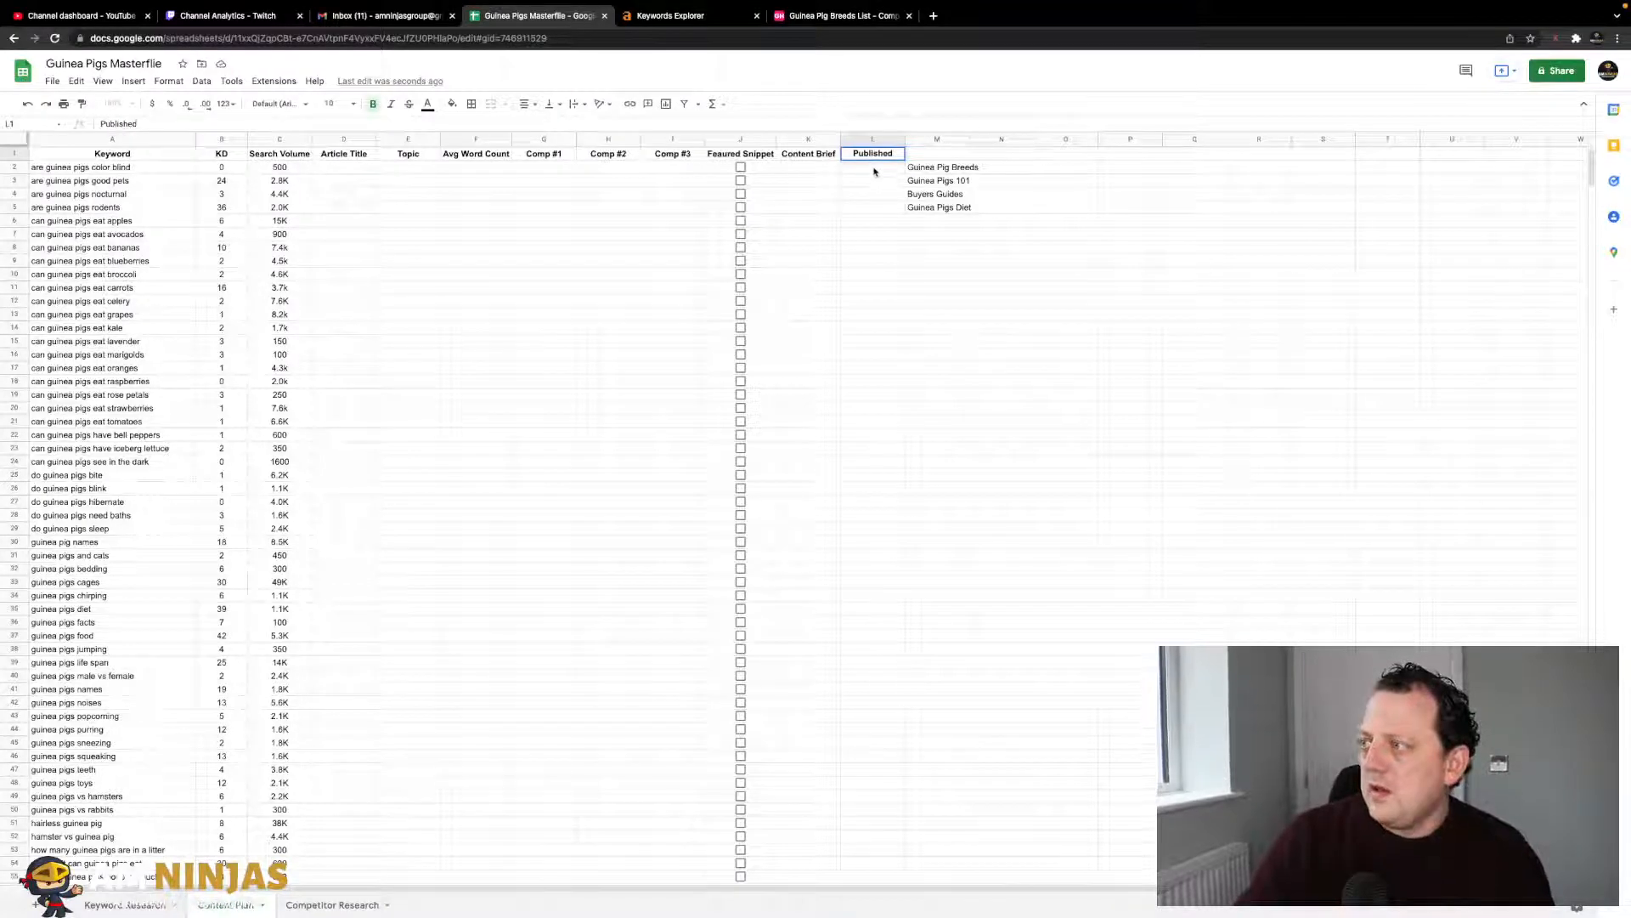
{"action": "left_click", "coordinate": [873, 169]}
{"action": "left_click", "coordinate": [893, 156]}
{"action": "left_click", "coordinate": [886, 171]}
- Copy the Featured Snippet checkboxes in J2:J96 into the Published column starting at L2
{"action": "left_click", "coordinate": [749, 174]}
{"action": "scroll", "coordinate": [764, 382], "scroll_direction": "down", "scroll_amount": 15}
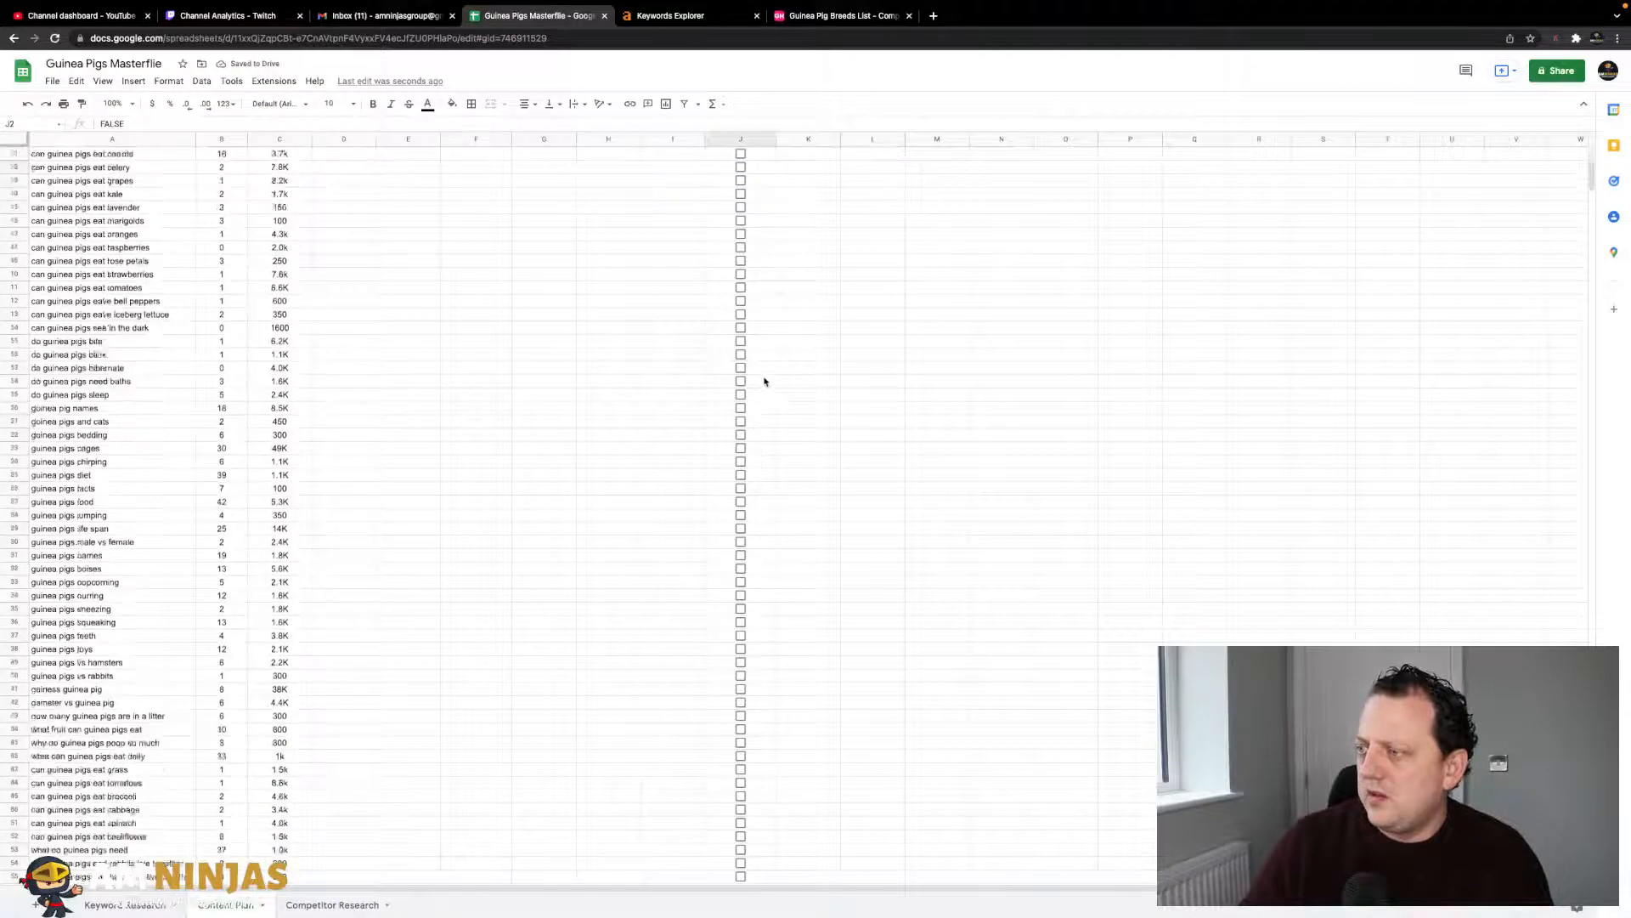
{"action": "scroll", "coordinate": [764, 381], "scroll_direction": "up", "scroll_amount": 2}
{"action": "left_click", "coordinate": [768, 299], "text": "shift"}
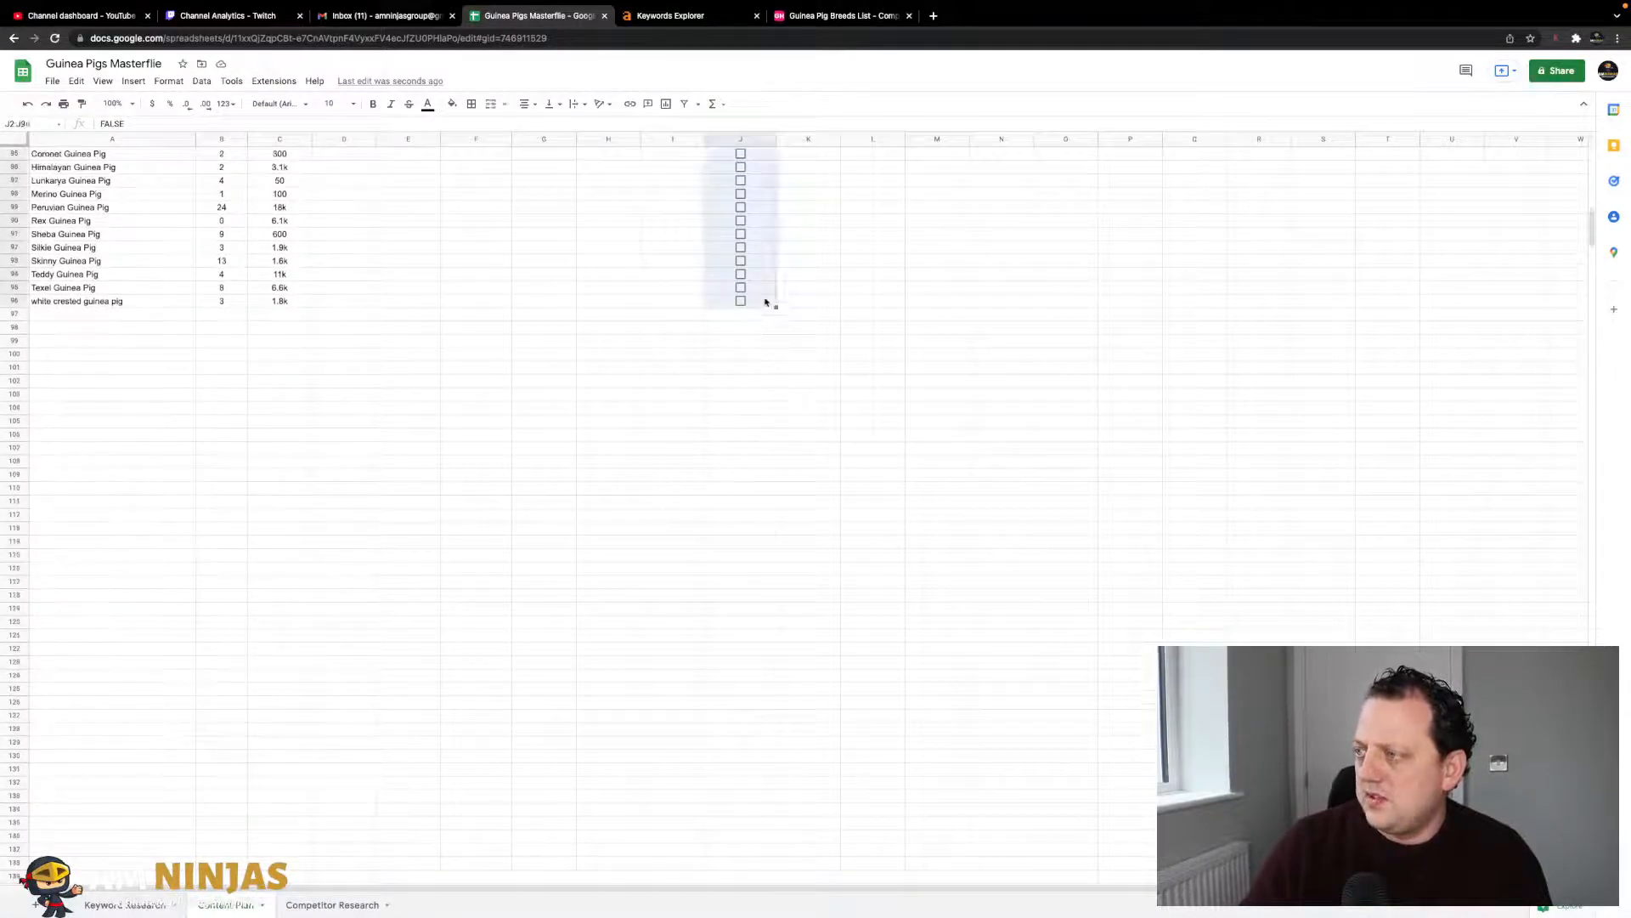
{"action": "key", "text": "ctrl+c"}
{"action": "scroll", "coordinate": [909, 260], "scroll_direction": "up", "scroll_amount": 14}
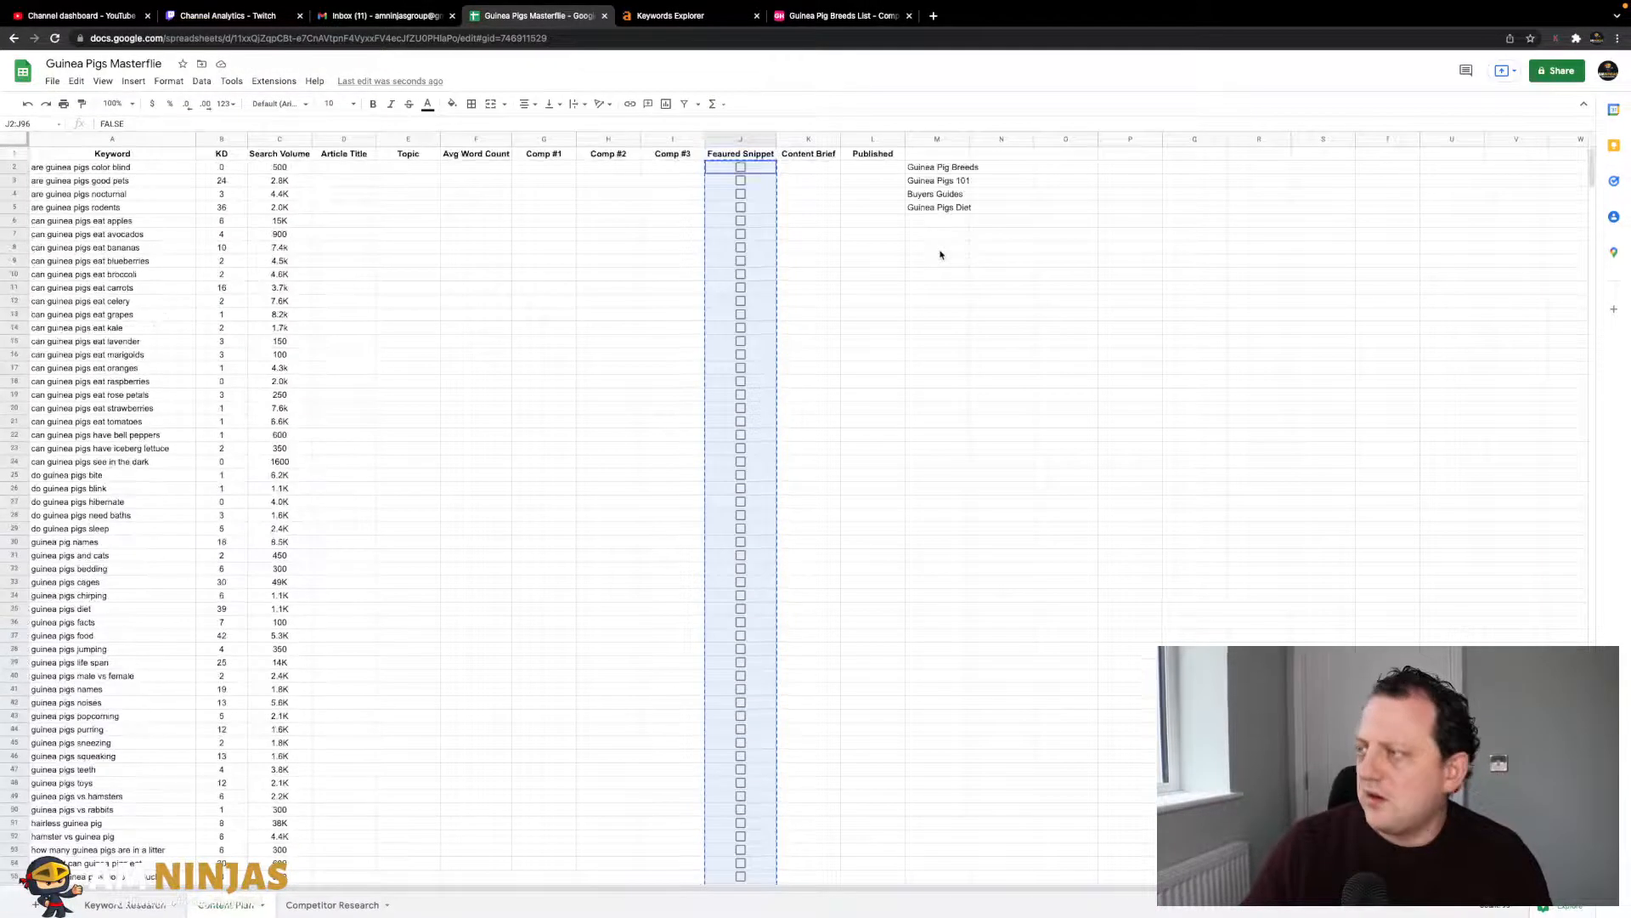
{"action": "left_click", "coordinate": [856, 170]}
{"action": "key", "text": "ctrl+v"}
{"action": "left_click", "coordinate": [971, 437]}
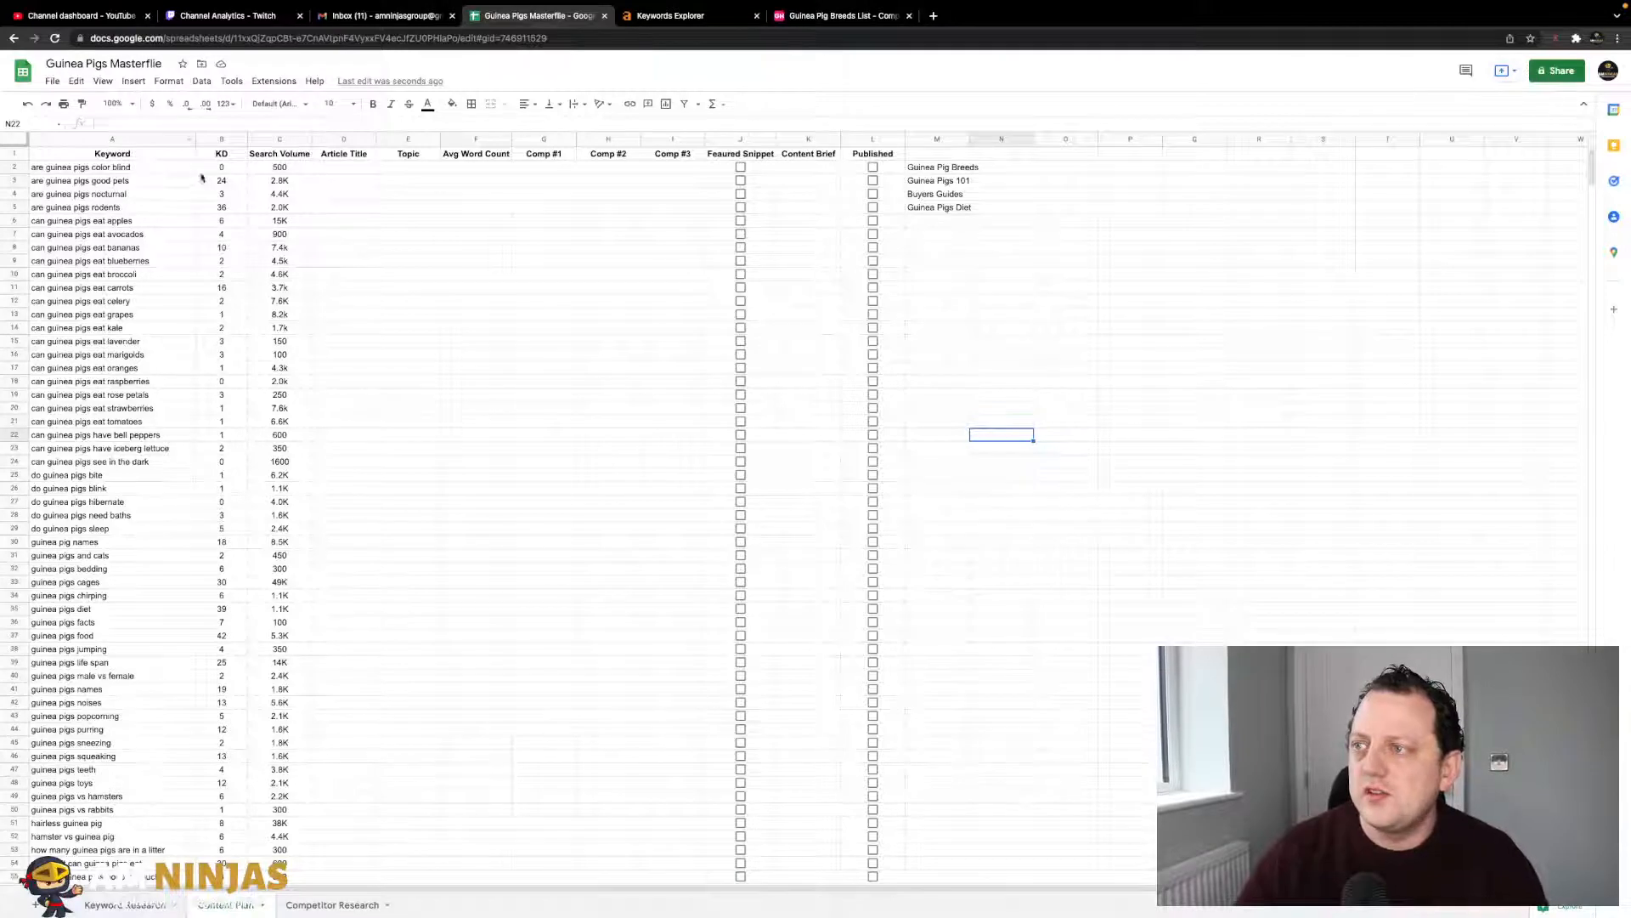
- Freeze the header row so it stays in place while scrolling
{"action": "left_click", "coordinate": [279, 139]}
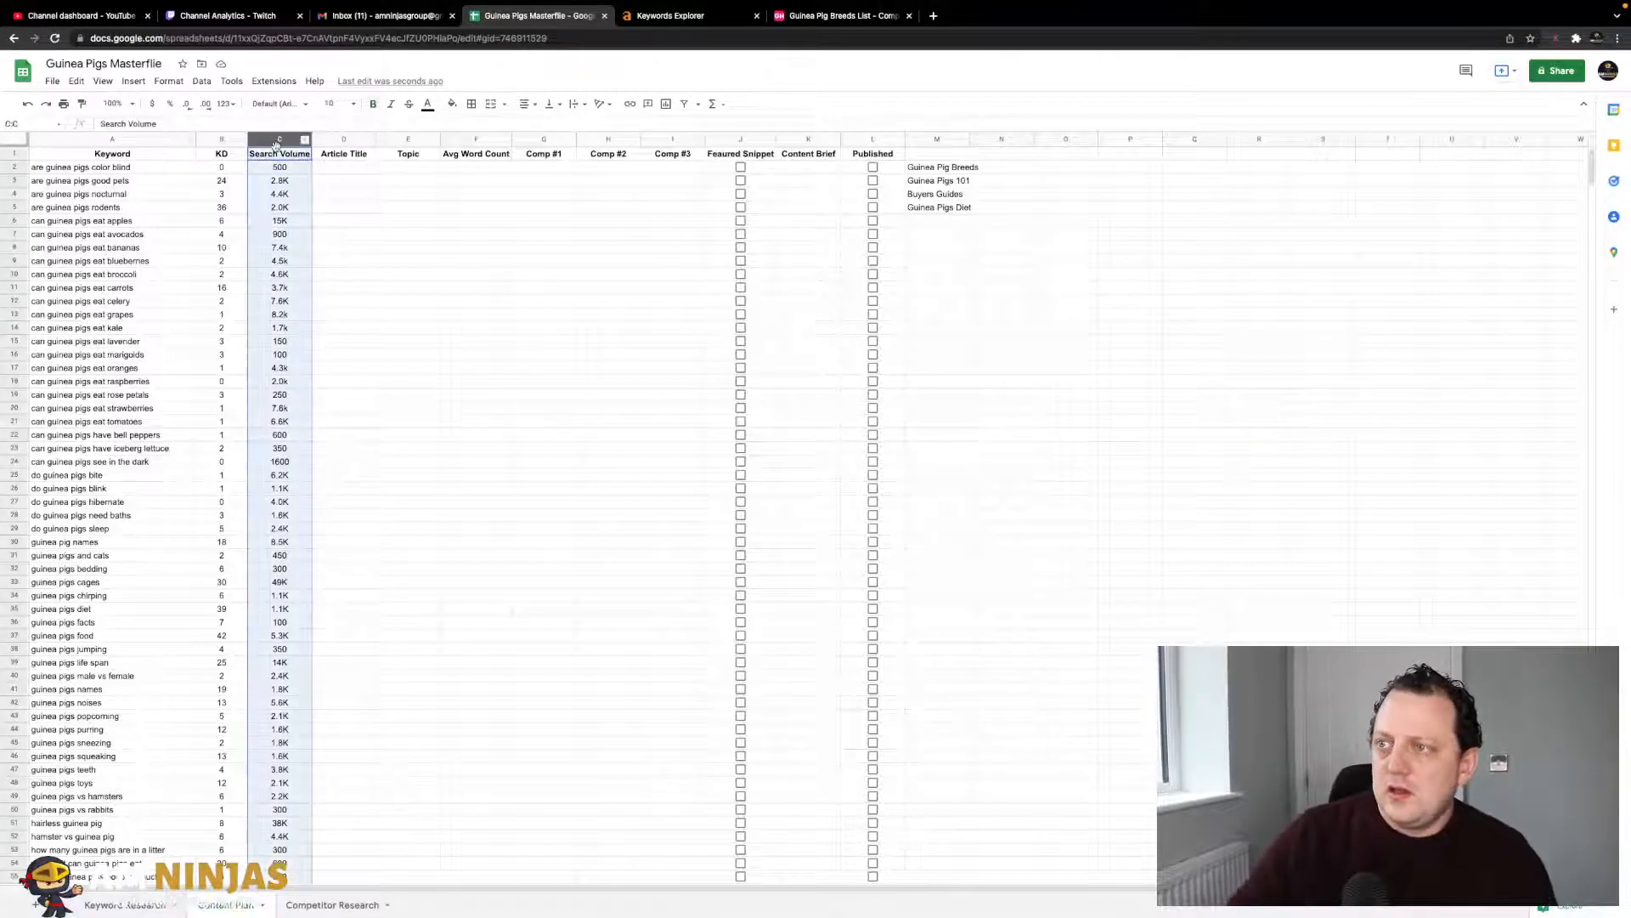
{"action": "left_click", "coordinate": [335, 194]}
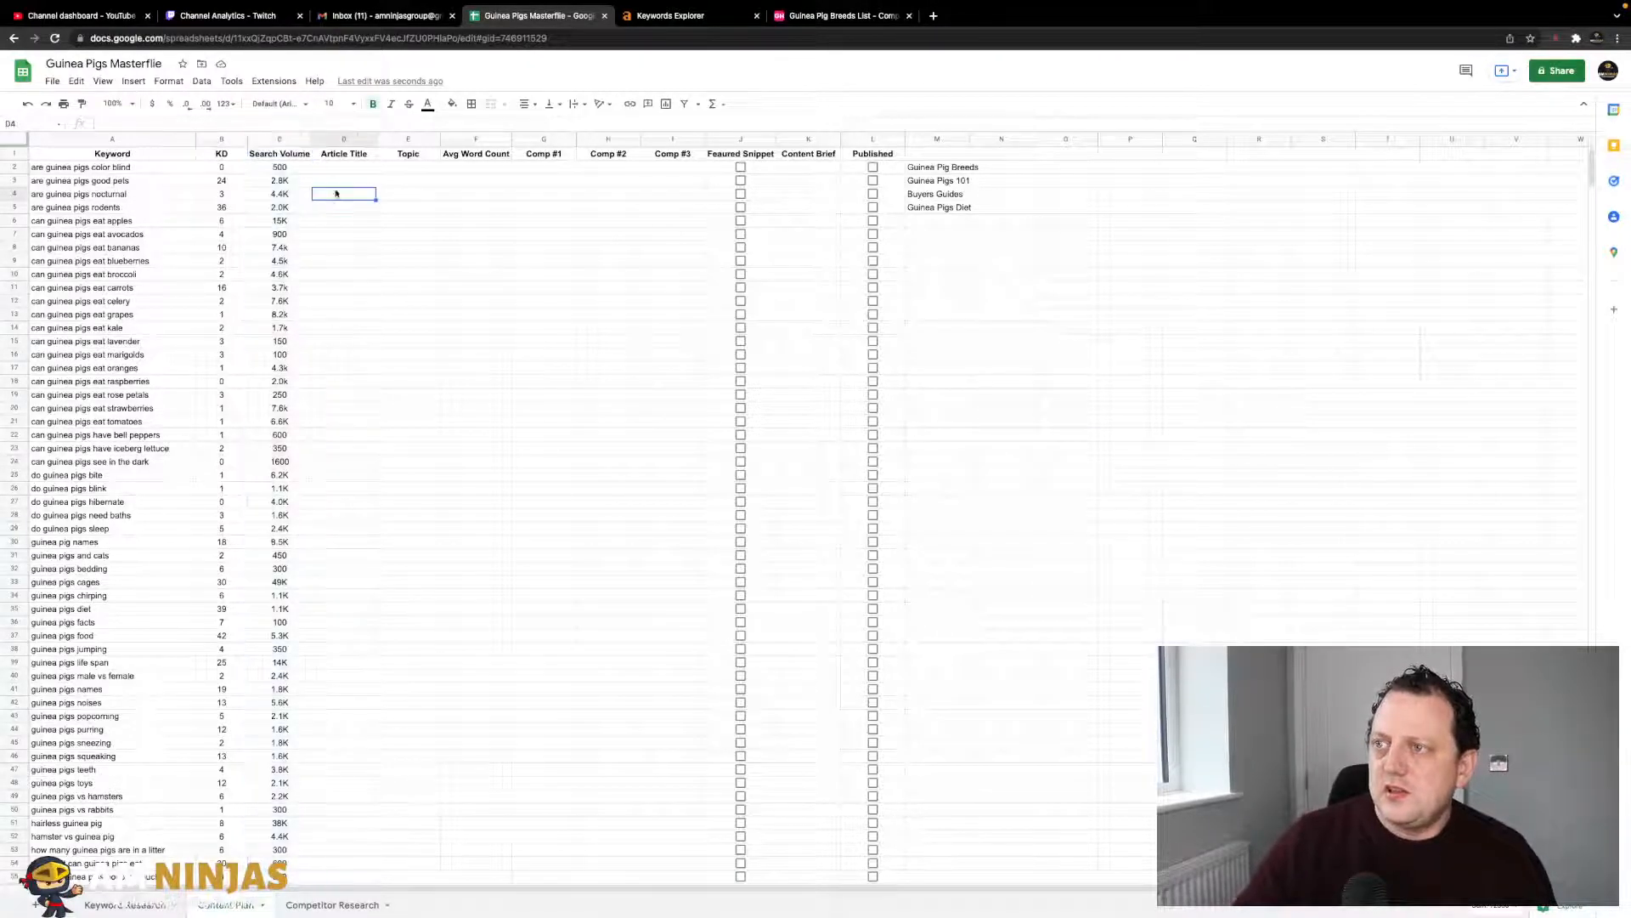
{"action": "left_click", "coordinate": [14, 153]}
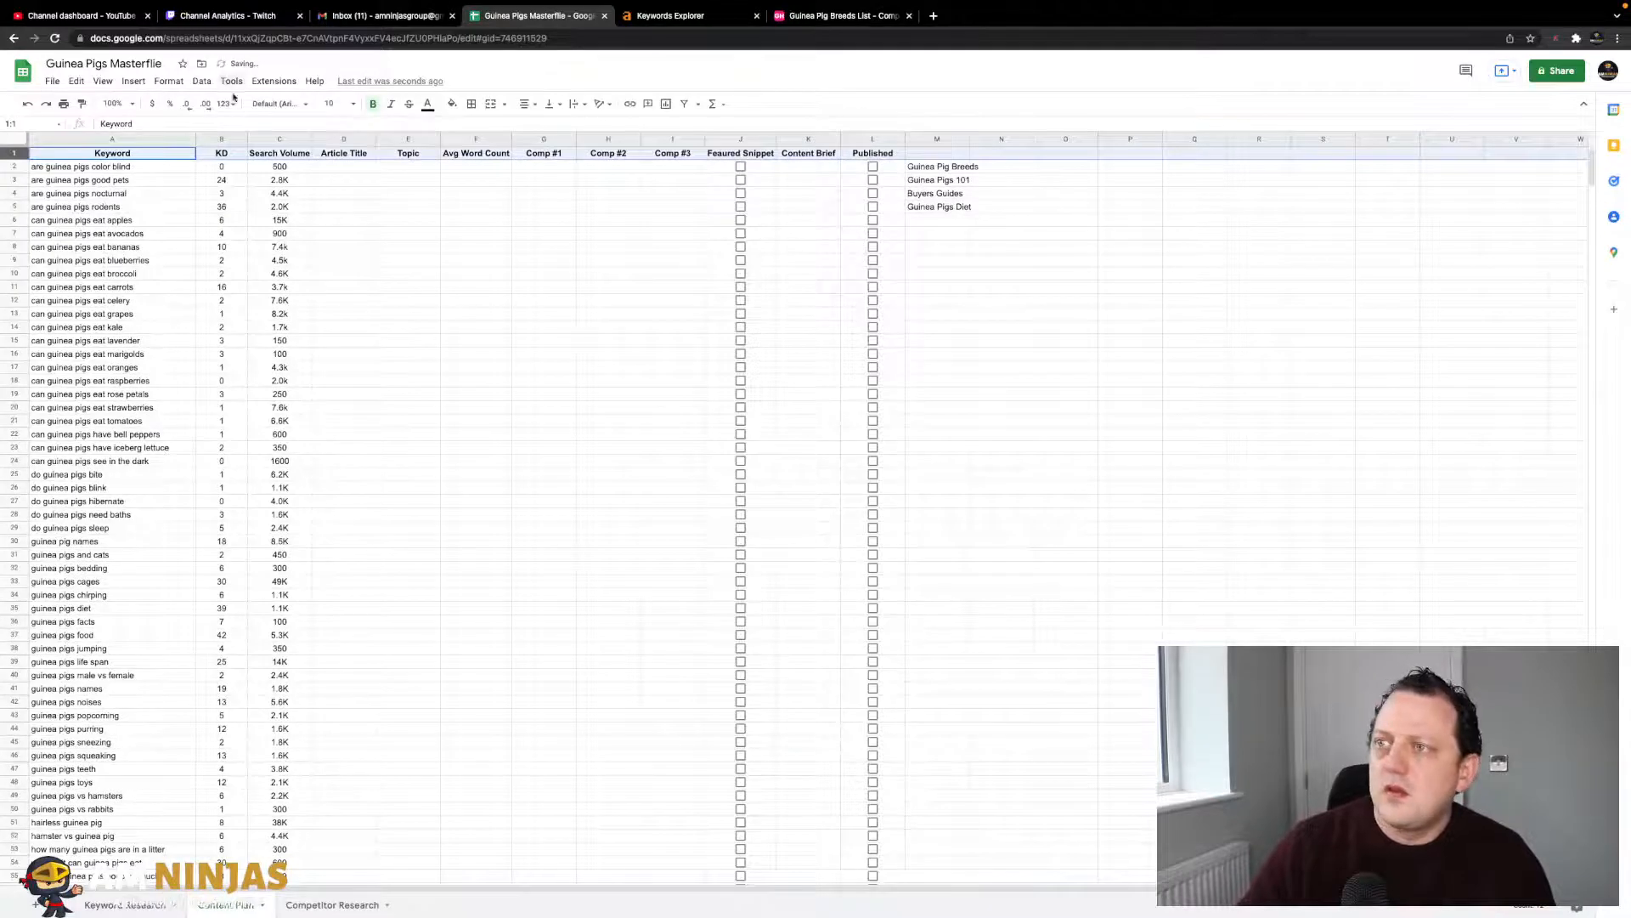
{"action": "left_click", "coordinate": [184, 83]}
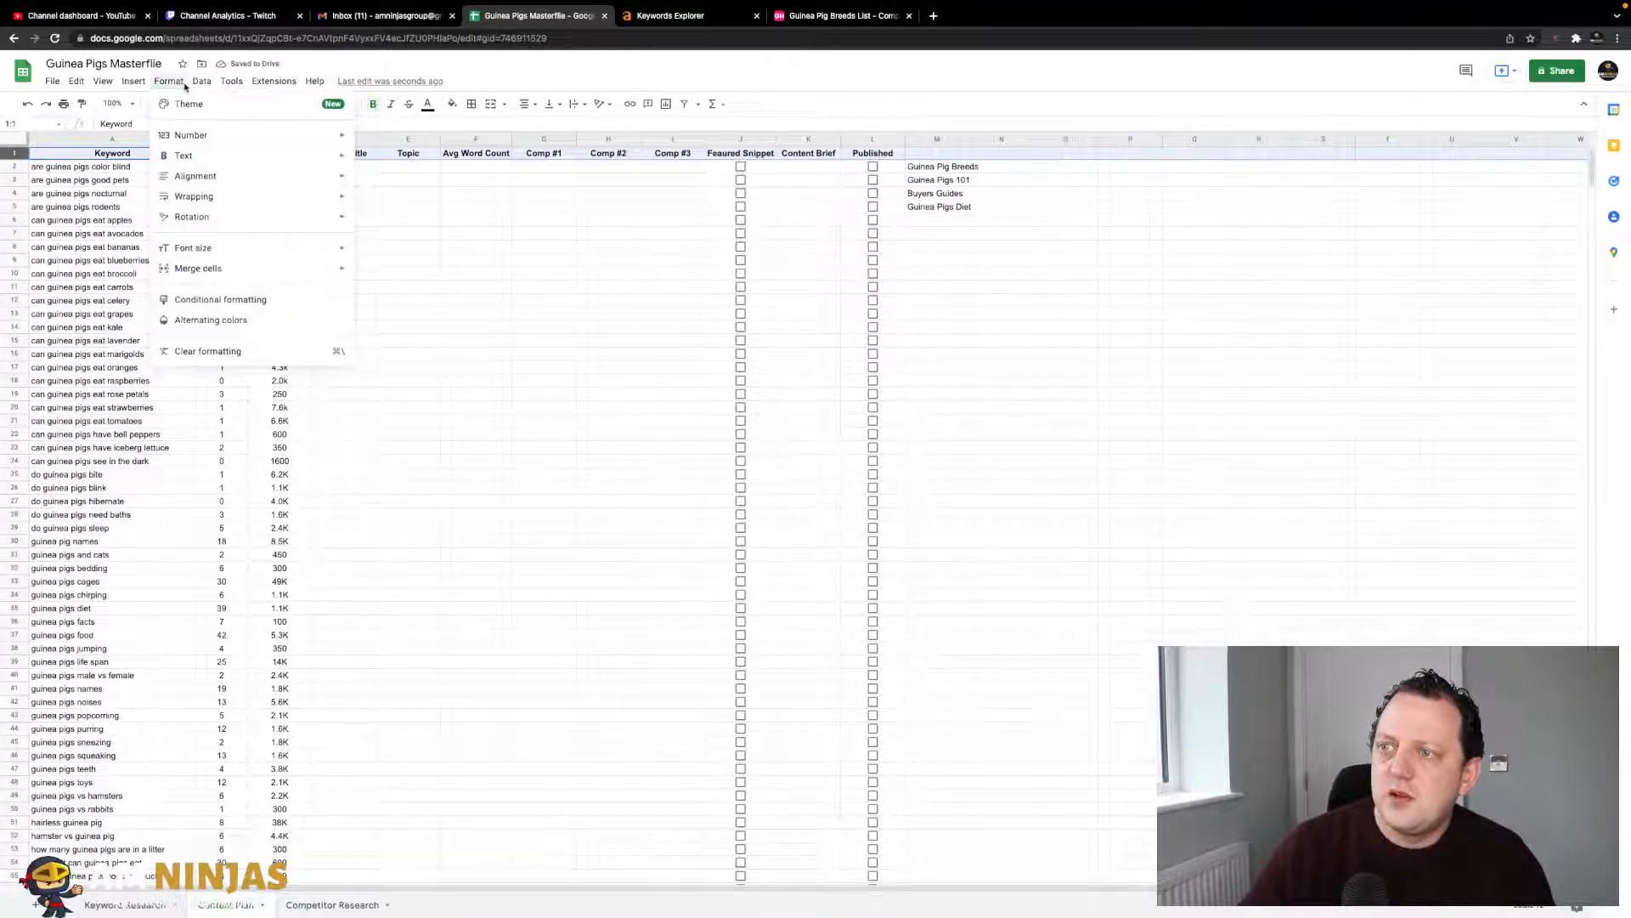
{"action": "mouse_move", "coordinate": [133, 83]}
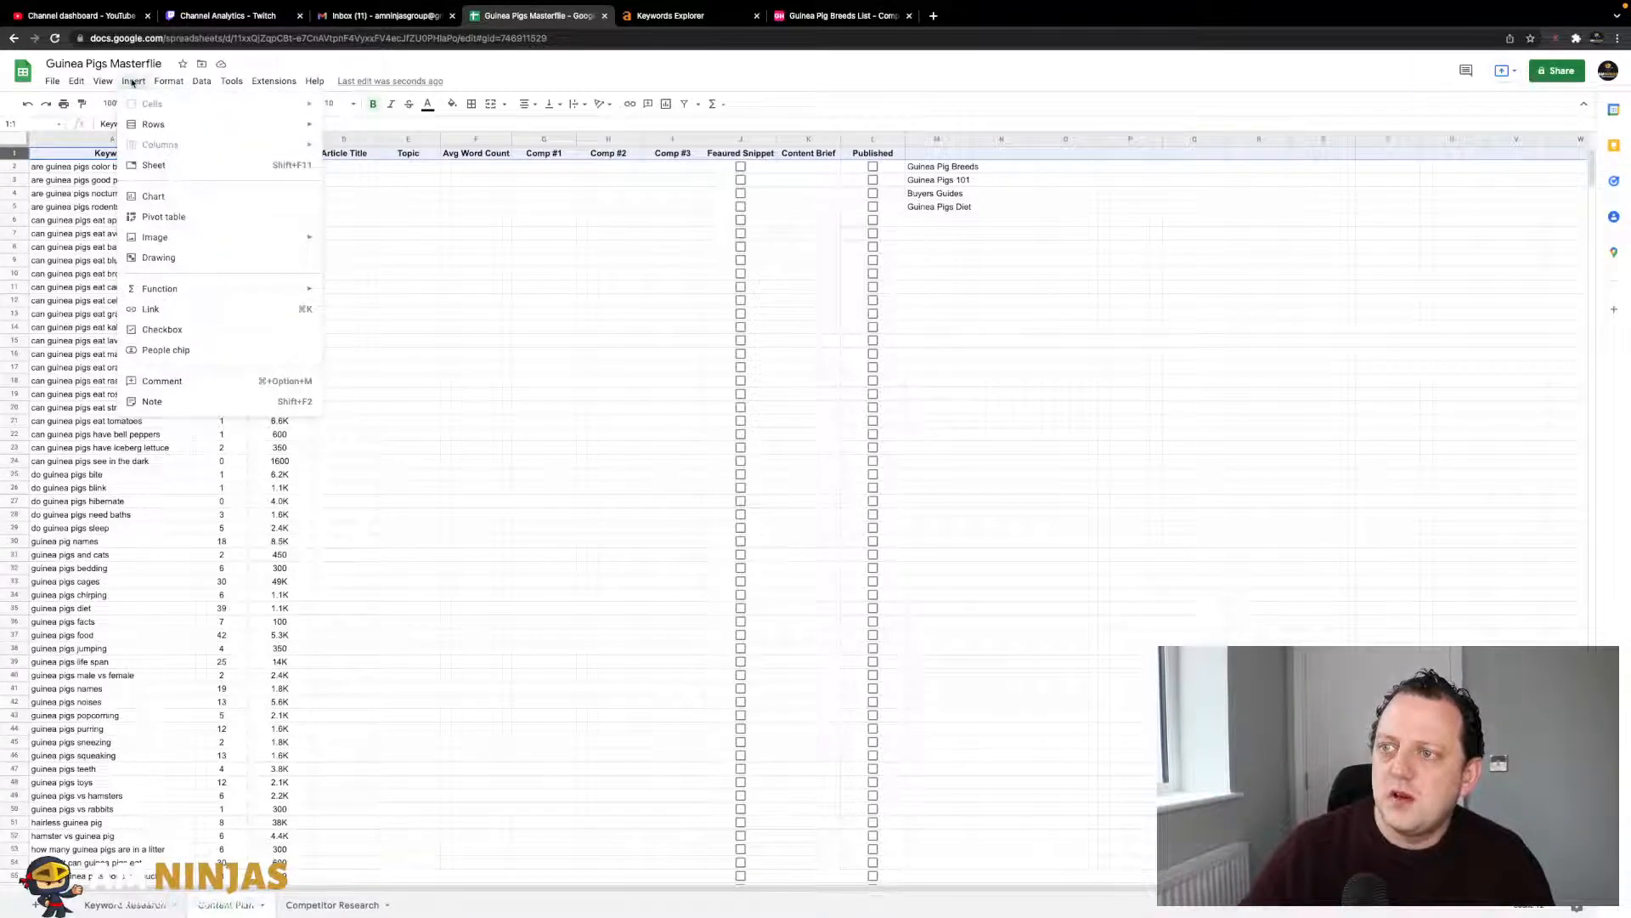
{"action": "mouse_move", "coordinate": [156, 128]}
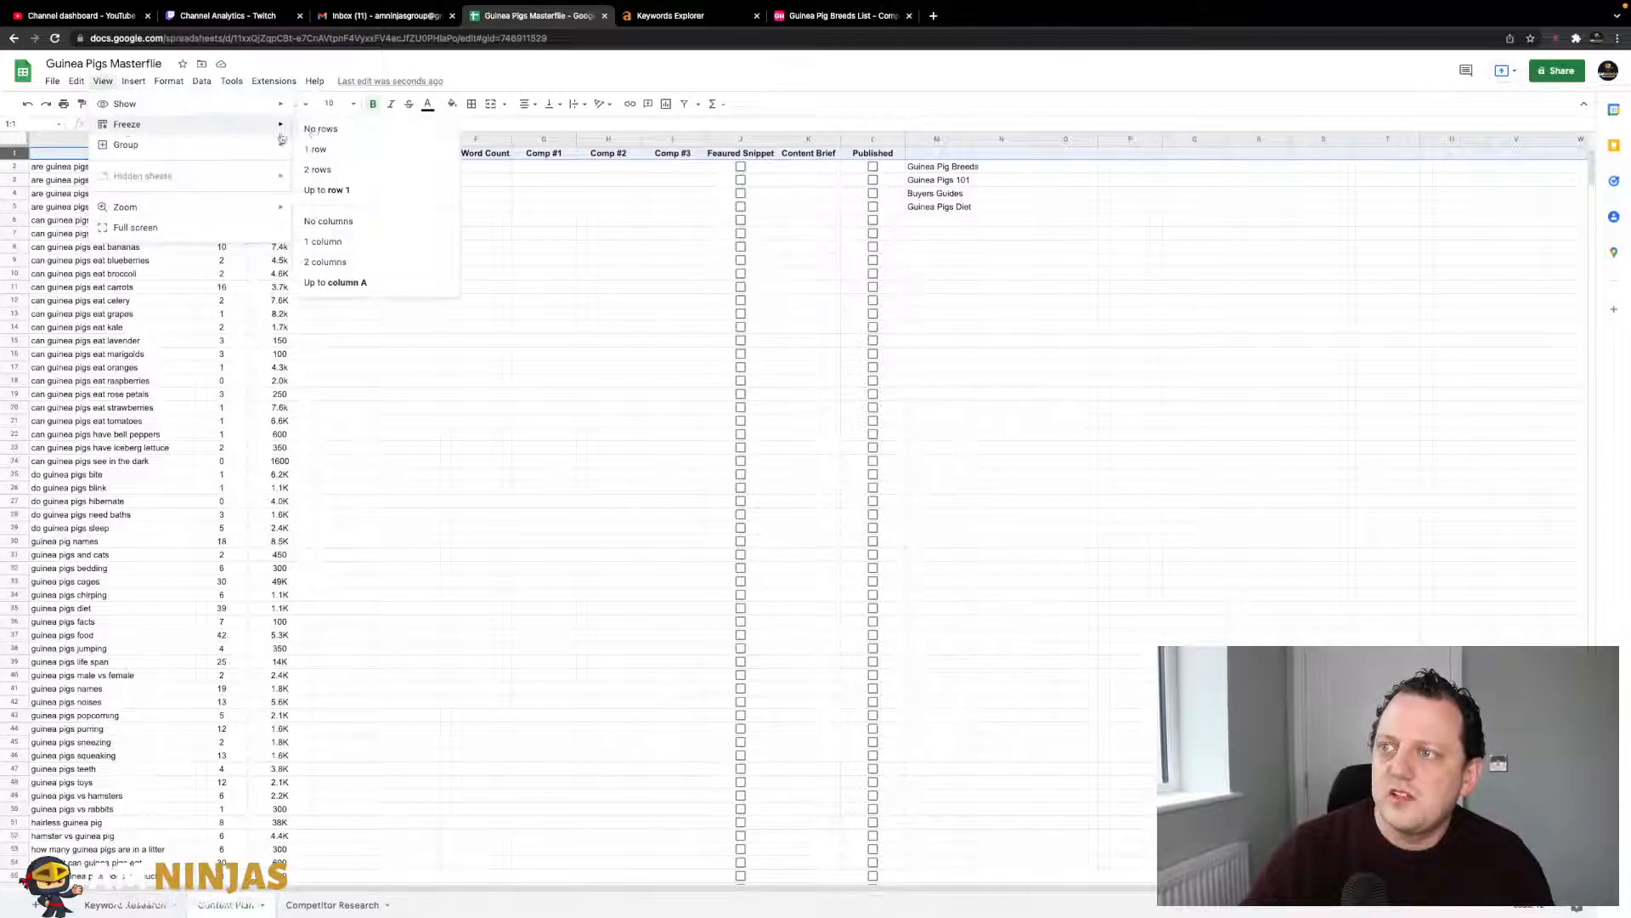
{"action": "left_click", "coordinate": [318, 151]}
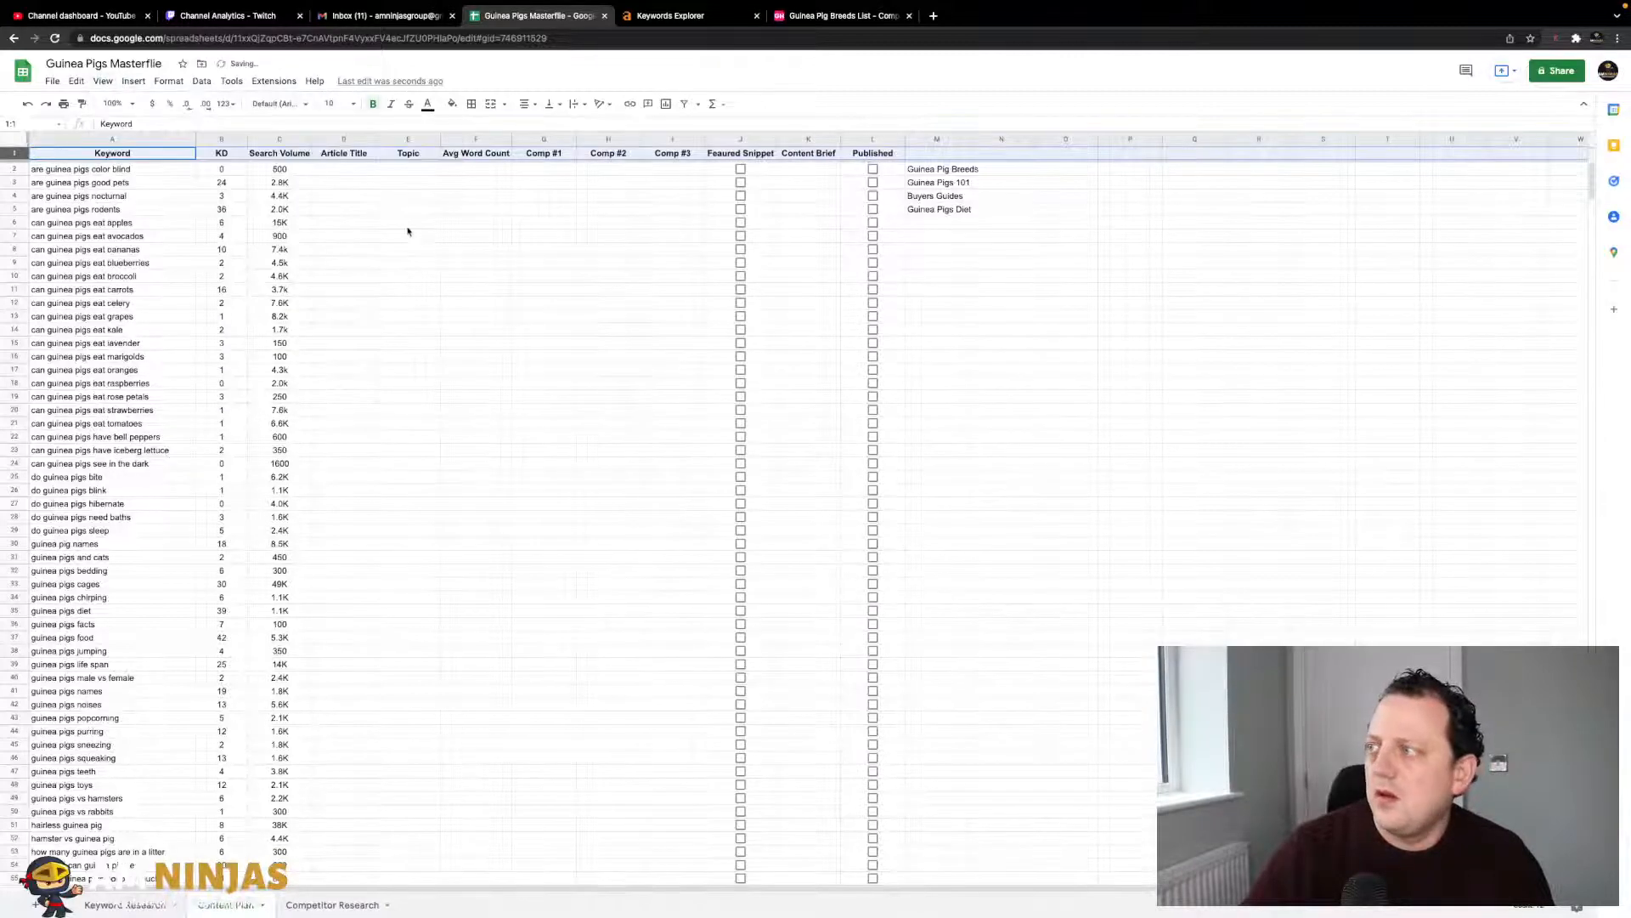
{"action": "left_click", "coordinate": [381, 223]}
- Copy the four category names from M2:M5 and bring up data validation for Topic cell E2
{"action": "left_click", "coordinate": [327, 171]}
{"action": "key", "text": "Tab"}
{"action": "left_click_drag", "start_coordinate": [932, 170], "coordinate": [935, 209]}
{"action": "key", "text": "ctrl+c"}
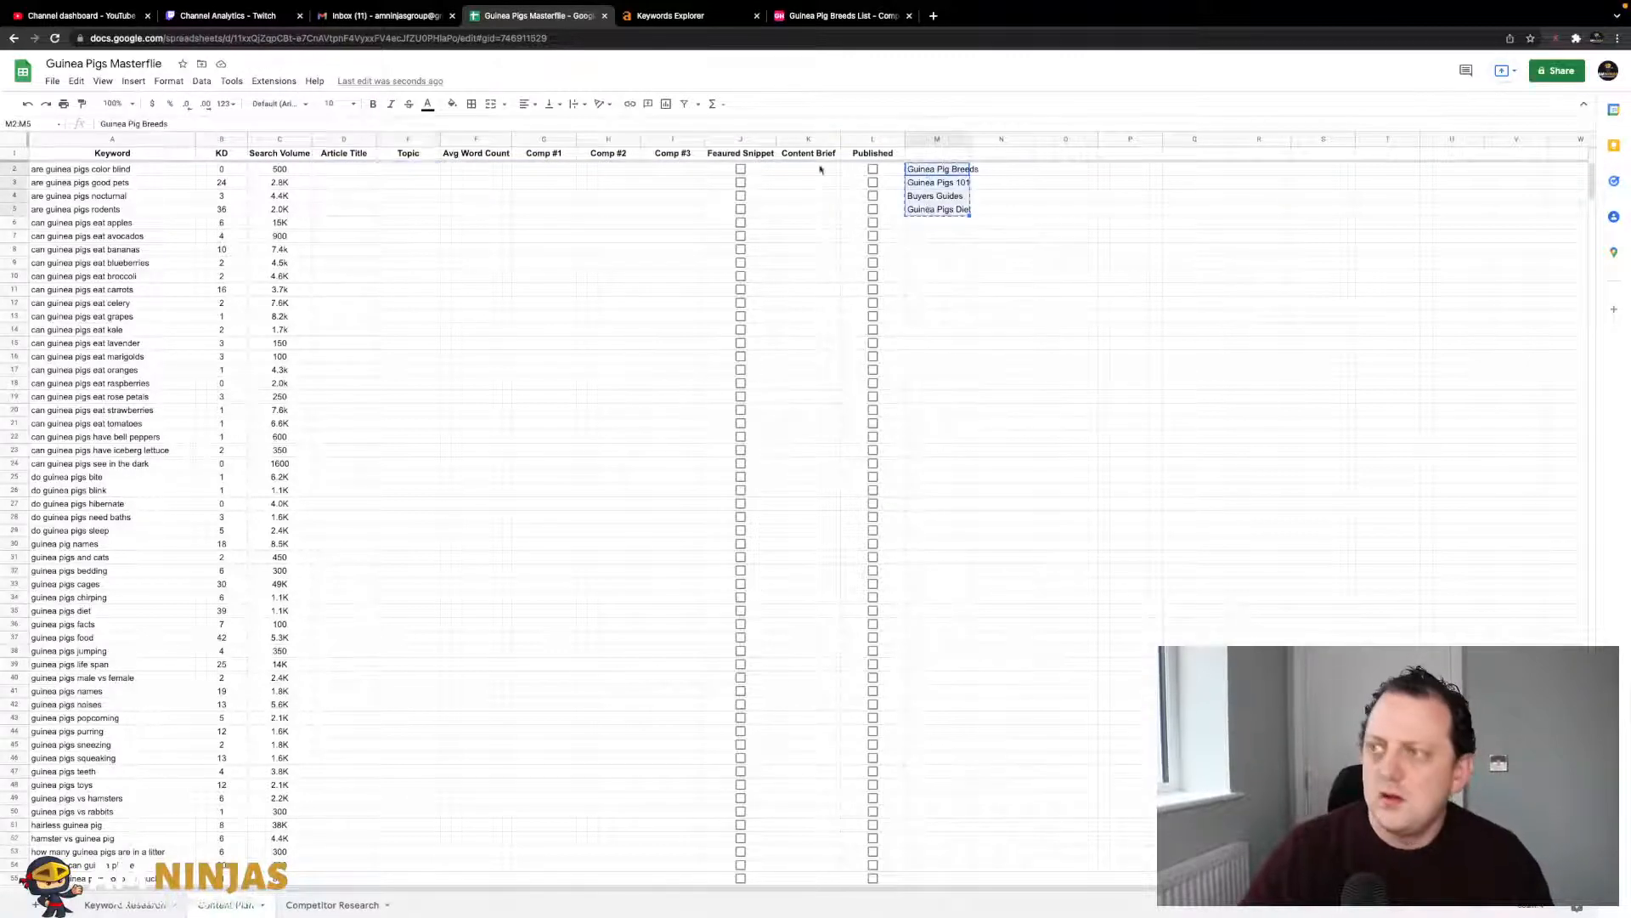
{"action": "left_click", "coordinate": [410, 171]}
{"action": "left_click", "coordinate": [133, 81]}
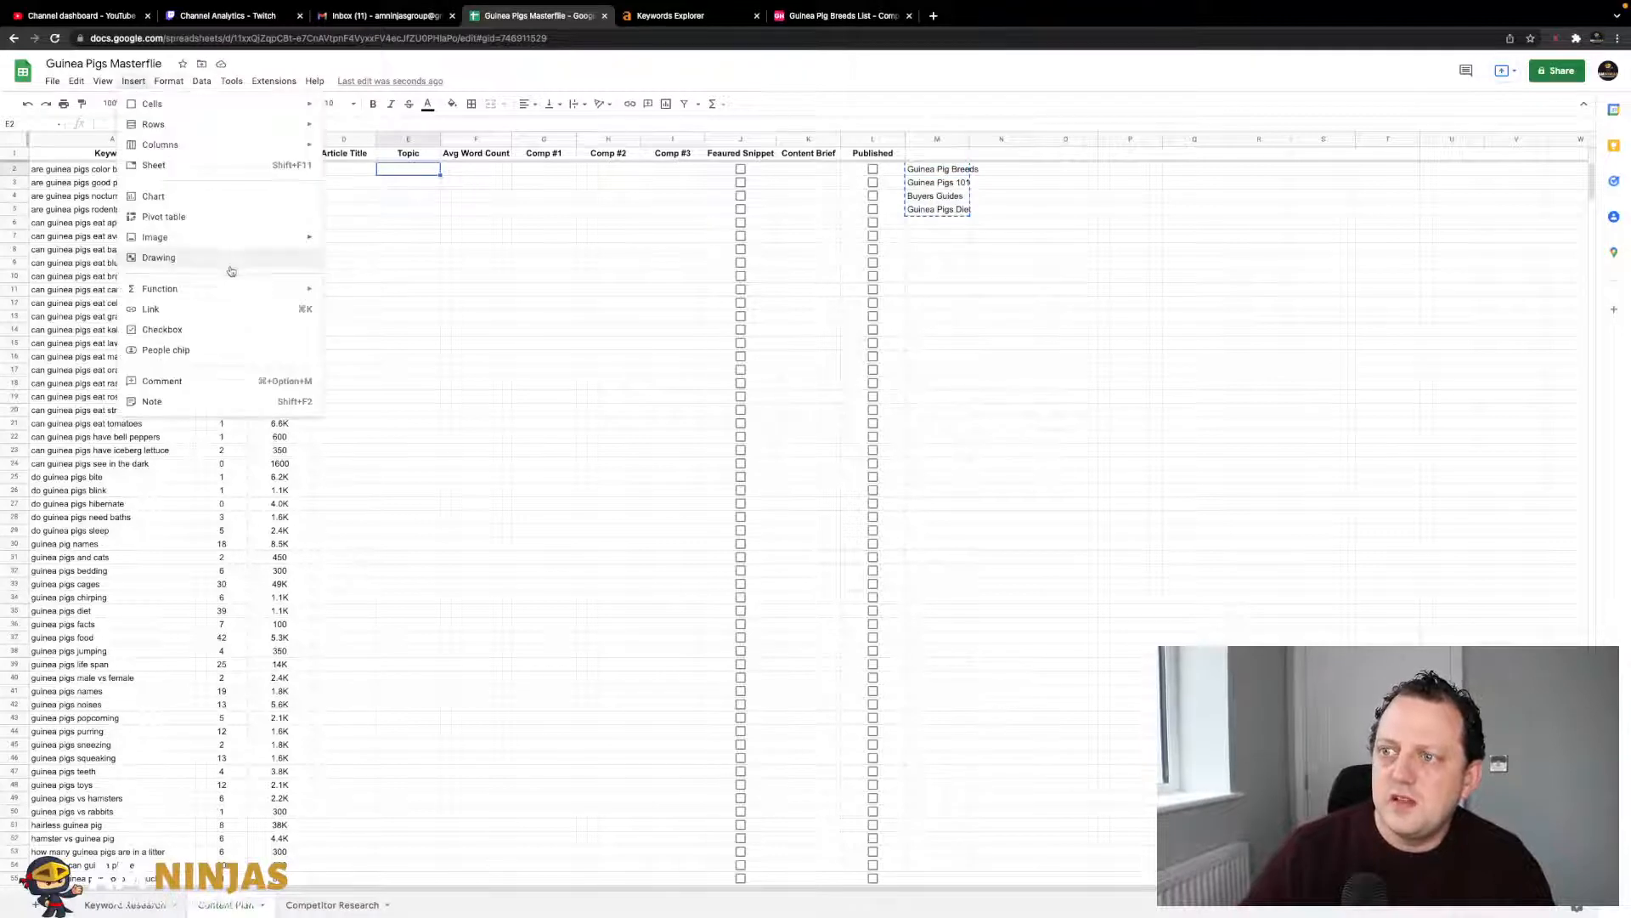
{"action": "mouse_move", "coordinate": [249, 299]}
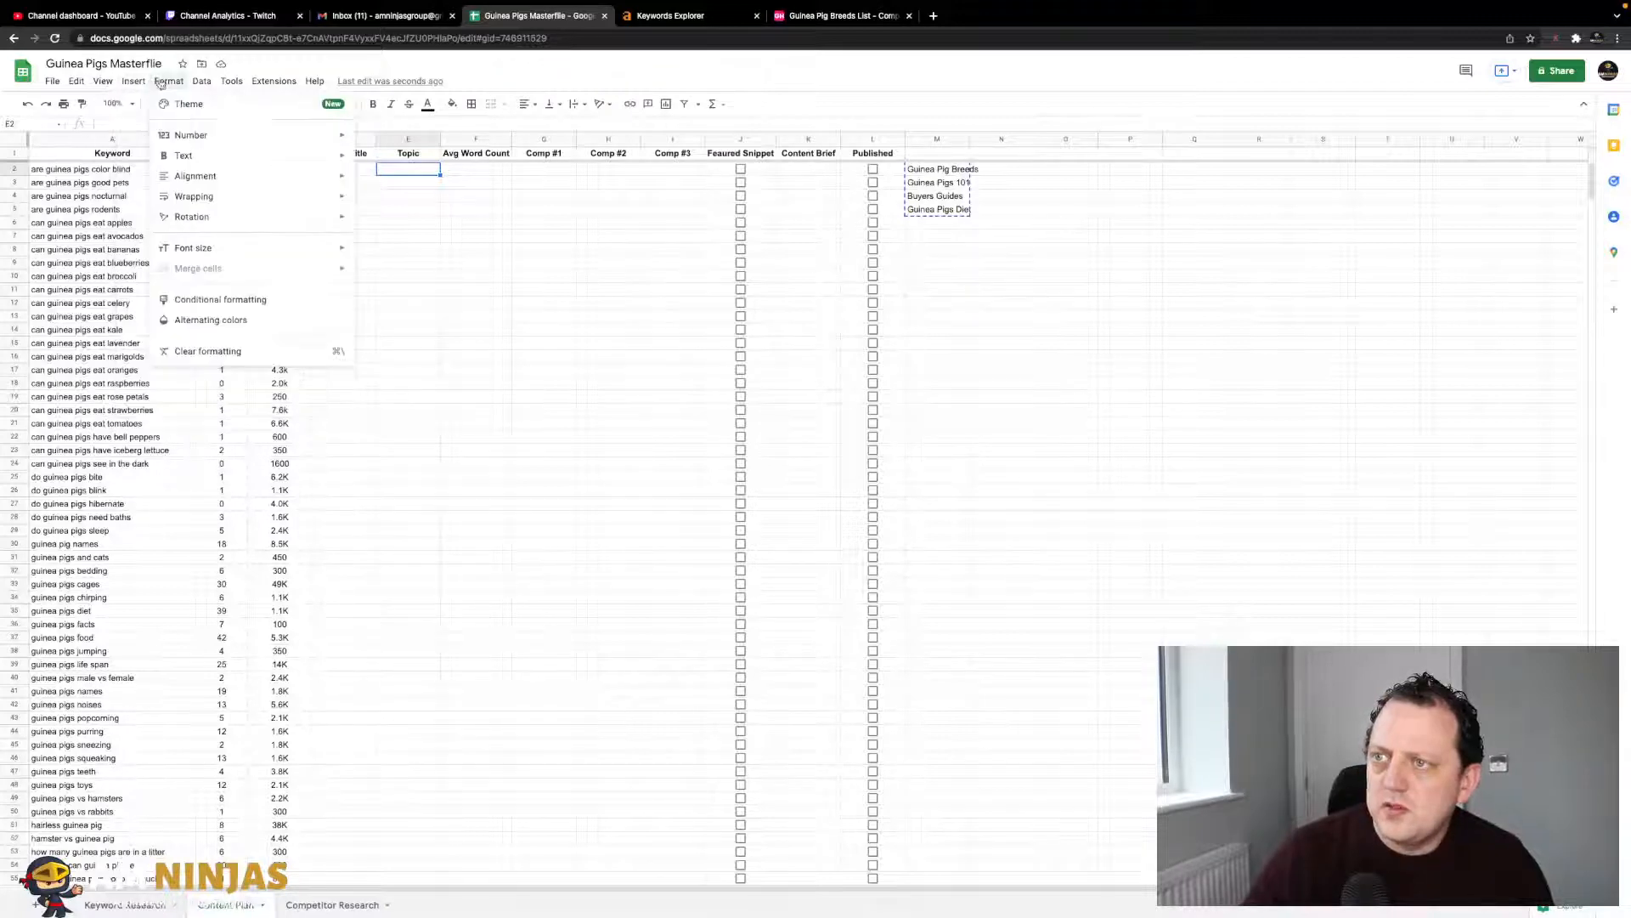
{"action": "mouse_move", "coordinate": [205, 89]}
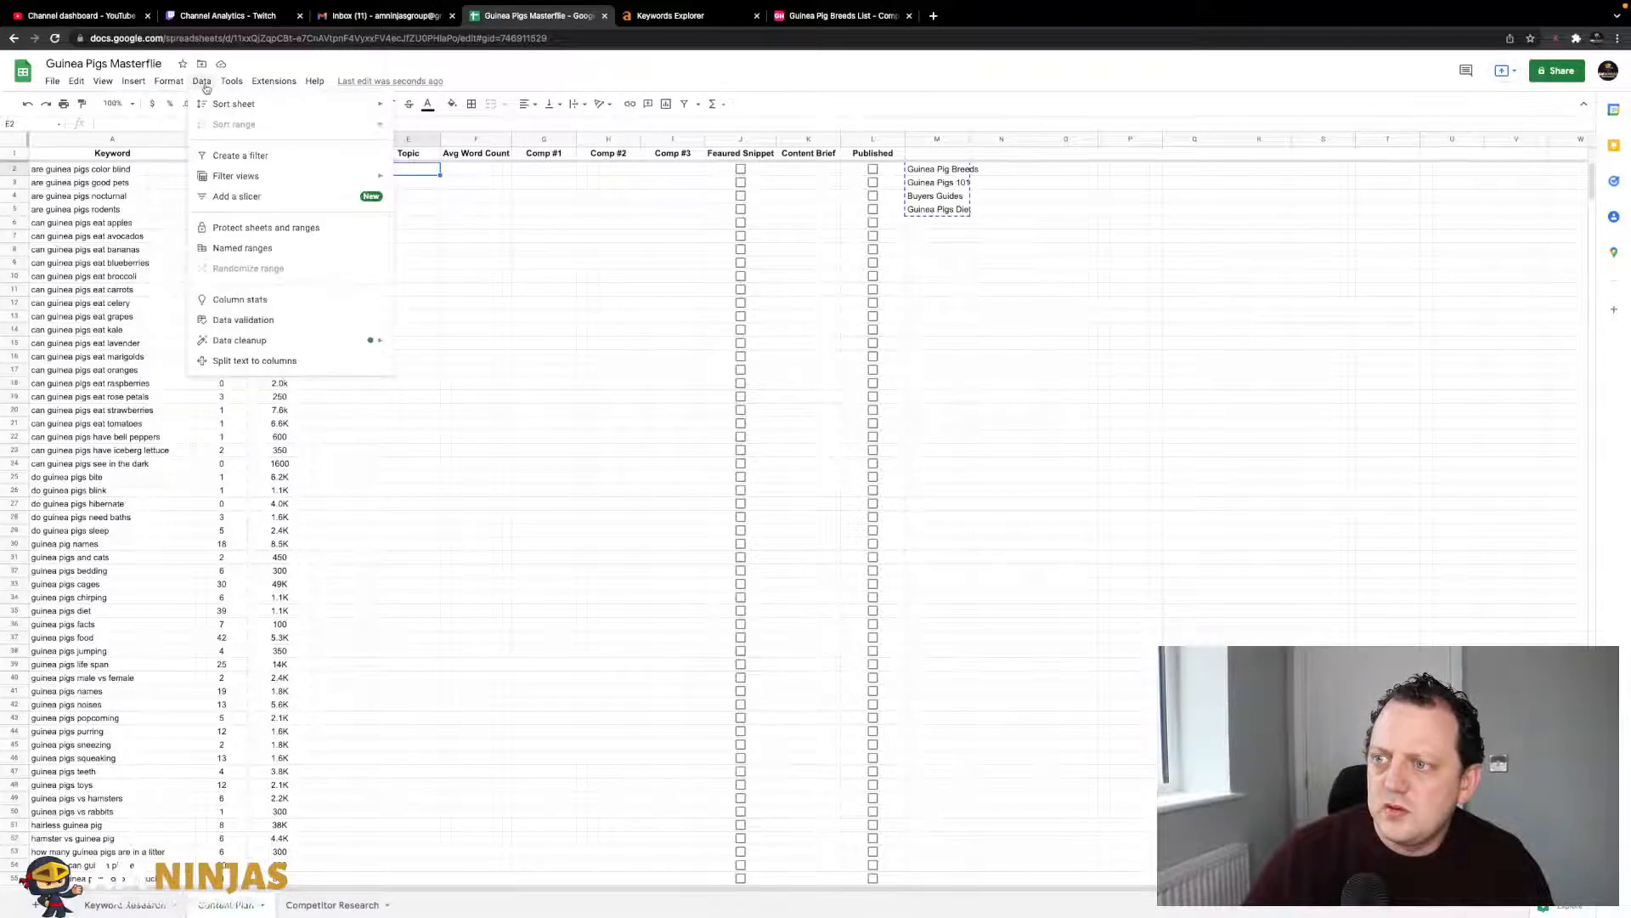
- Give E2 a dropdown list: Guinea Pig Breeds, Guinea Pigs 101, Buyers Guides, Guinea Pigs Diet
{"action": "left_click", "coordinate": [262, 328]}
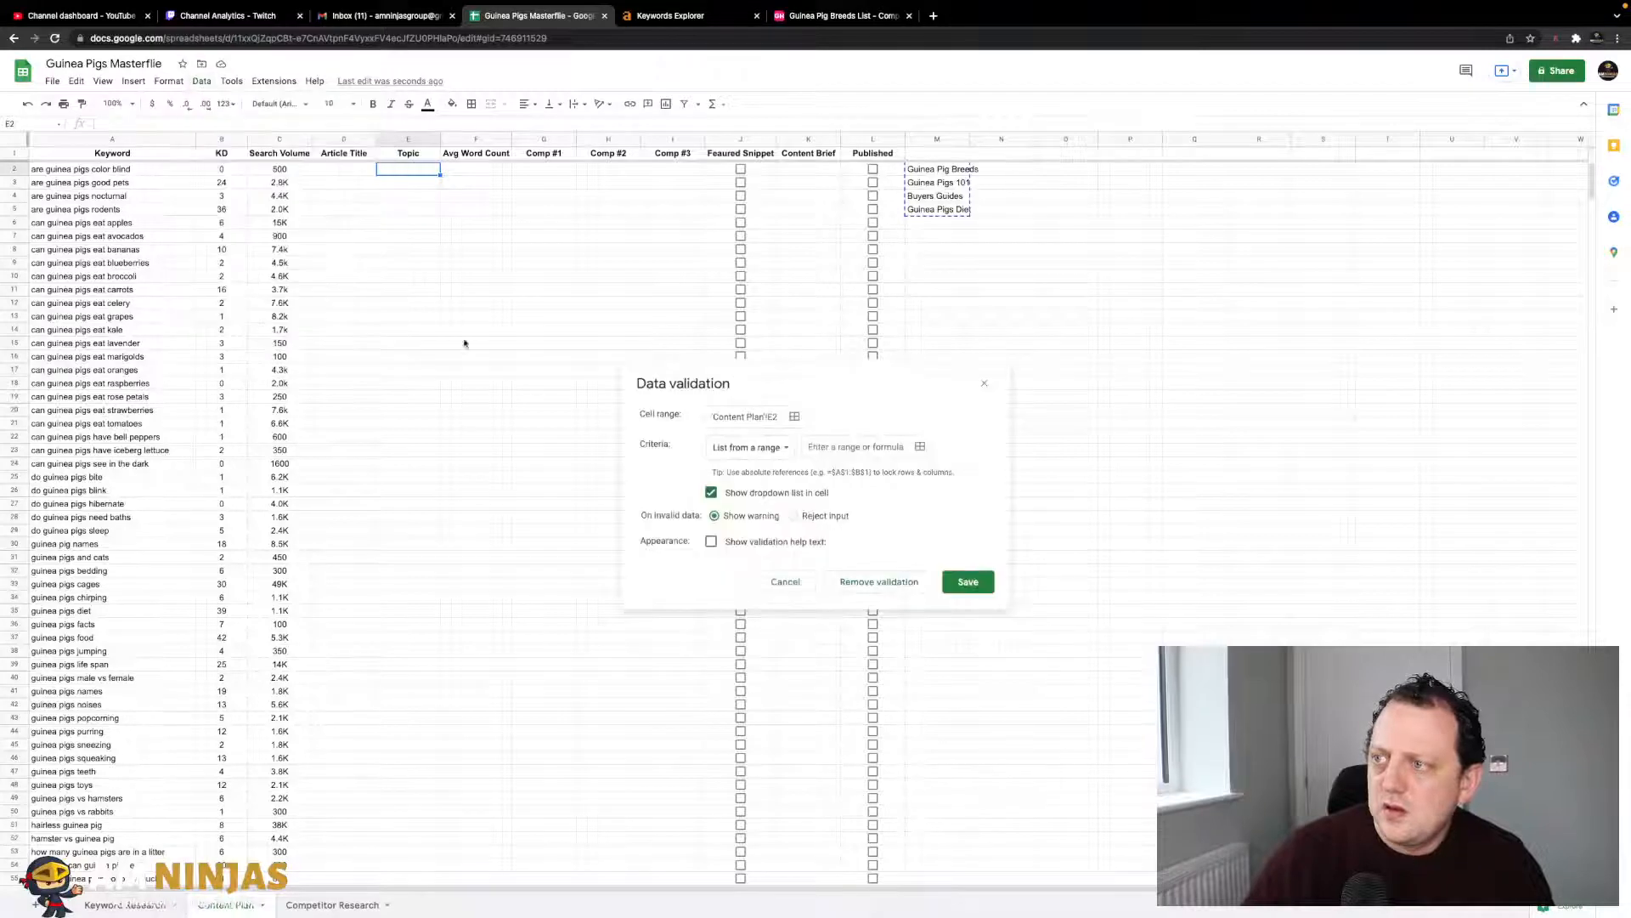
{"action": "left_click", "coordinate": [777, 451]}
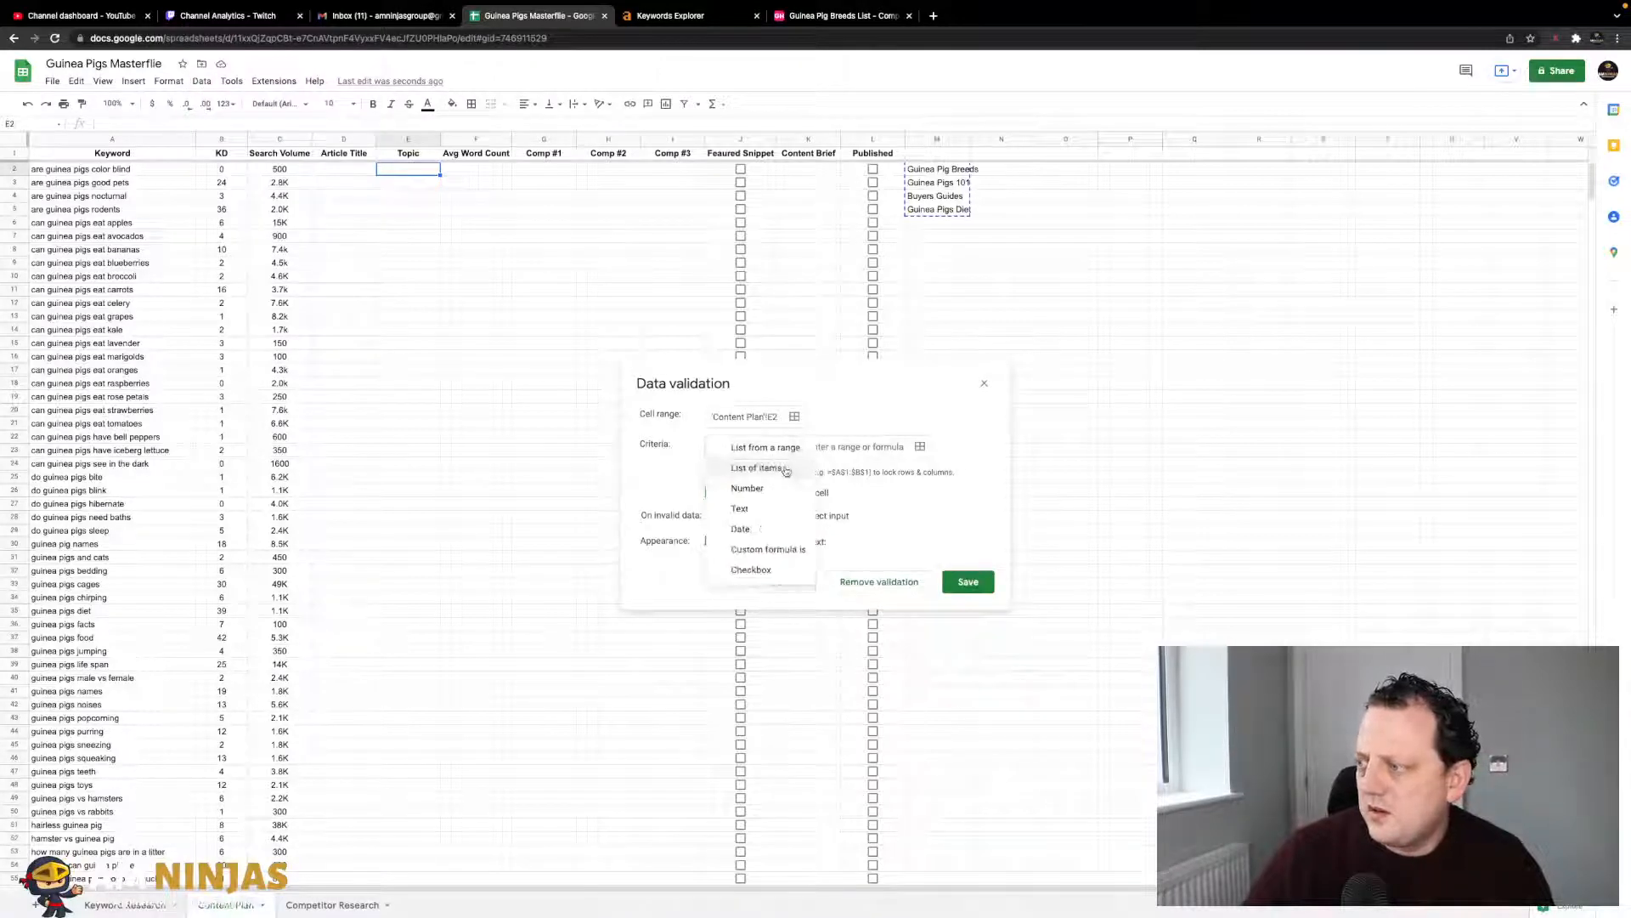
{"action": "left_click", "coordinate": [782, 469]}
{"action": "left_click", "coordinate": [811, 450]}
{"action": "key", "text": "ctrl+v"}
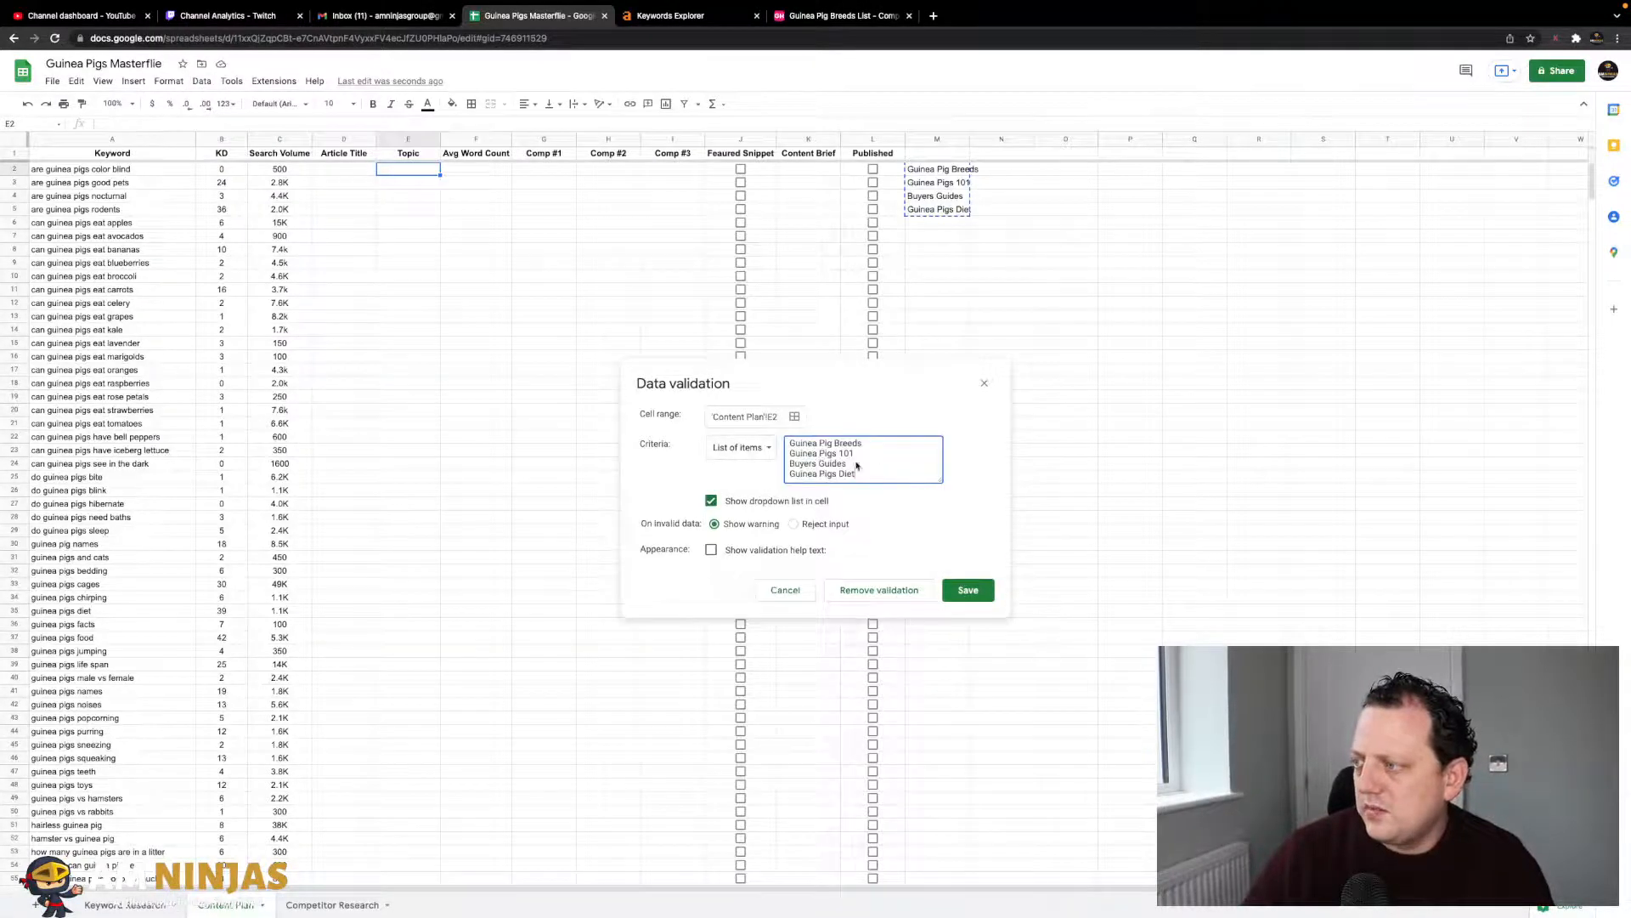
{"action": "left_click", "coordinate": [790, 453]}
{"action": "key", "text": "BackSpace"}
{"action": "type", "text": ", Guinea Pigs 101"}
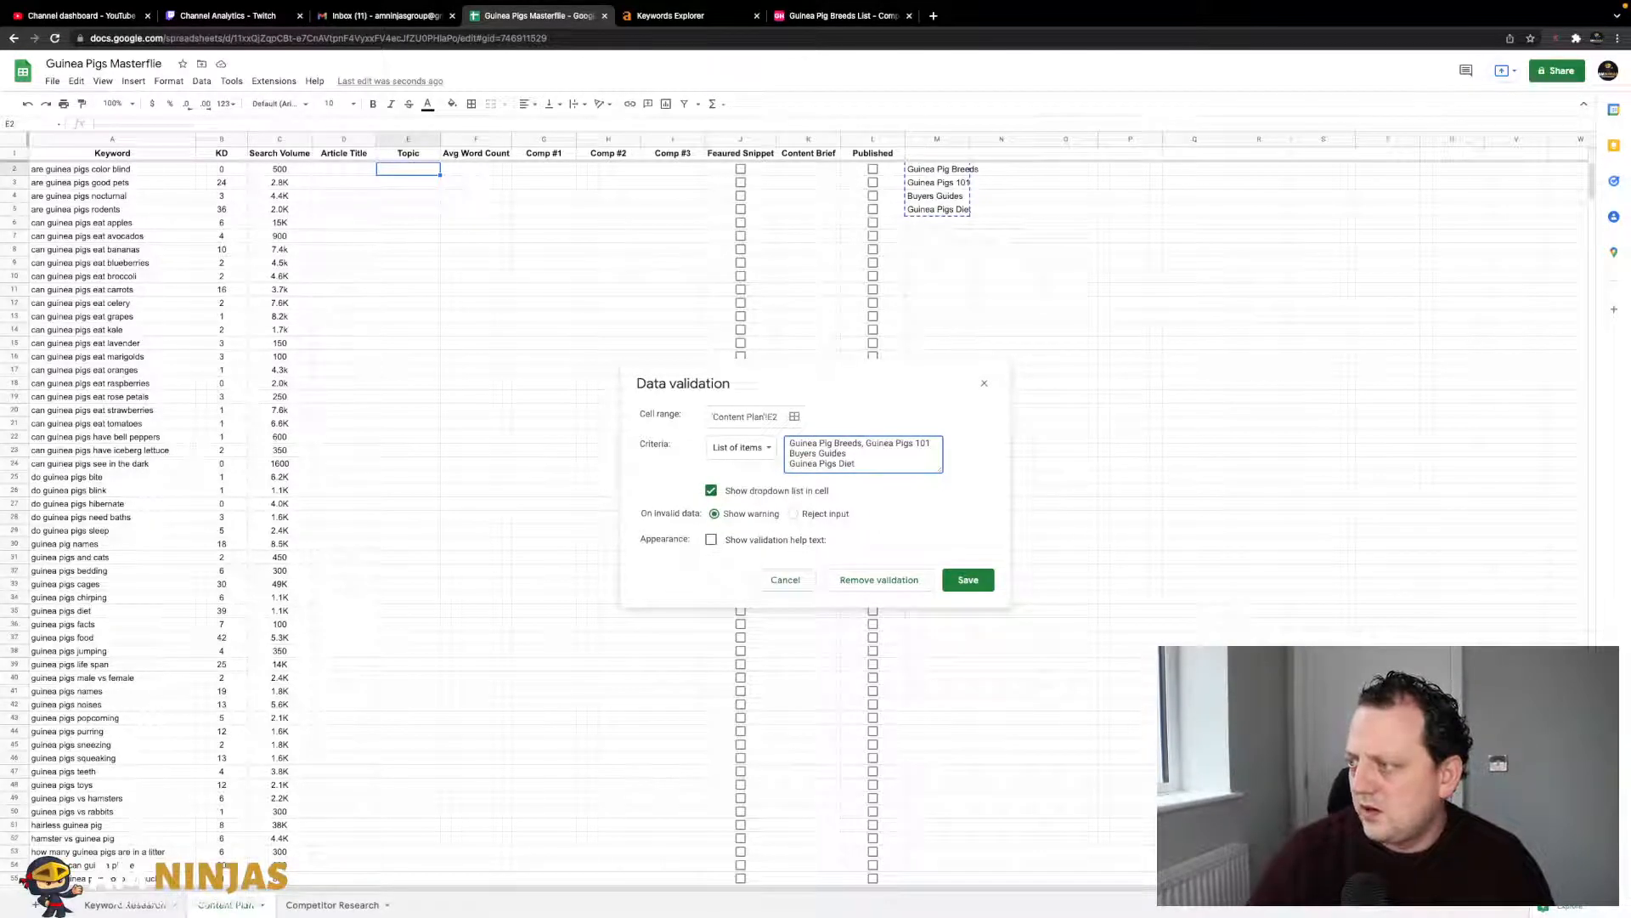
{"action": "key", "text": "BackSpace"}
{"action": "type", "text": ","}
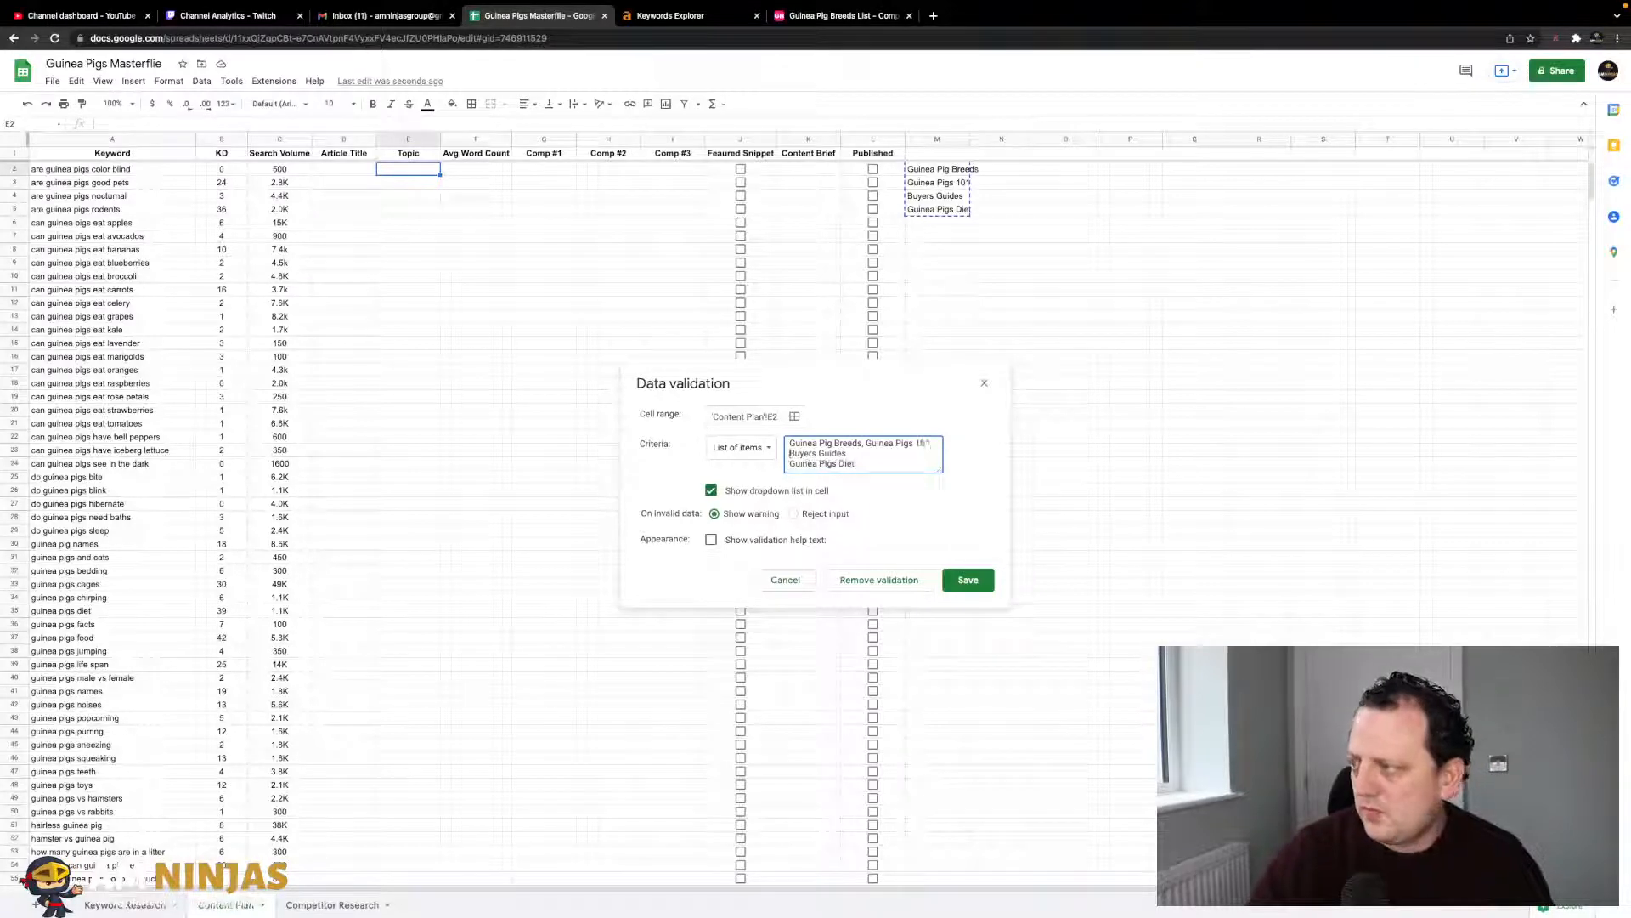
{"action": "left_click", "coordinate": [789, 463]}
{"action": "key", "text": "BackSpace"}
{"action": "type", "text": ","}
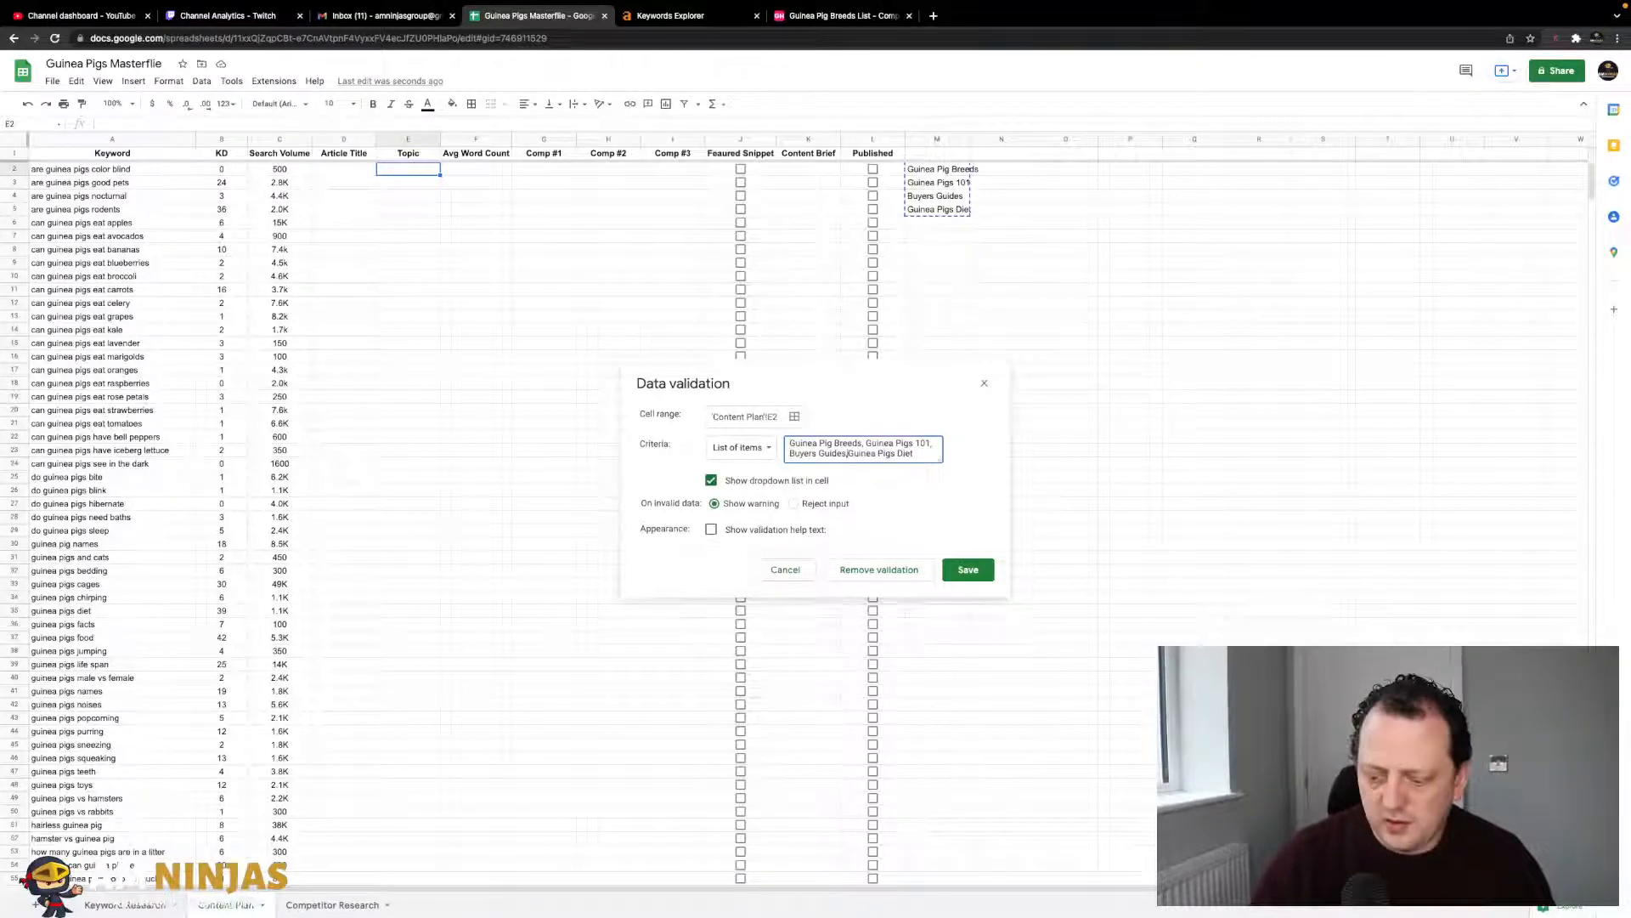
{"action": "left_click", "coordinate": [966, 571]}
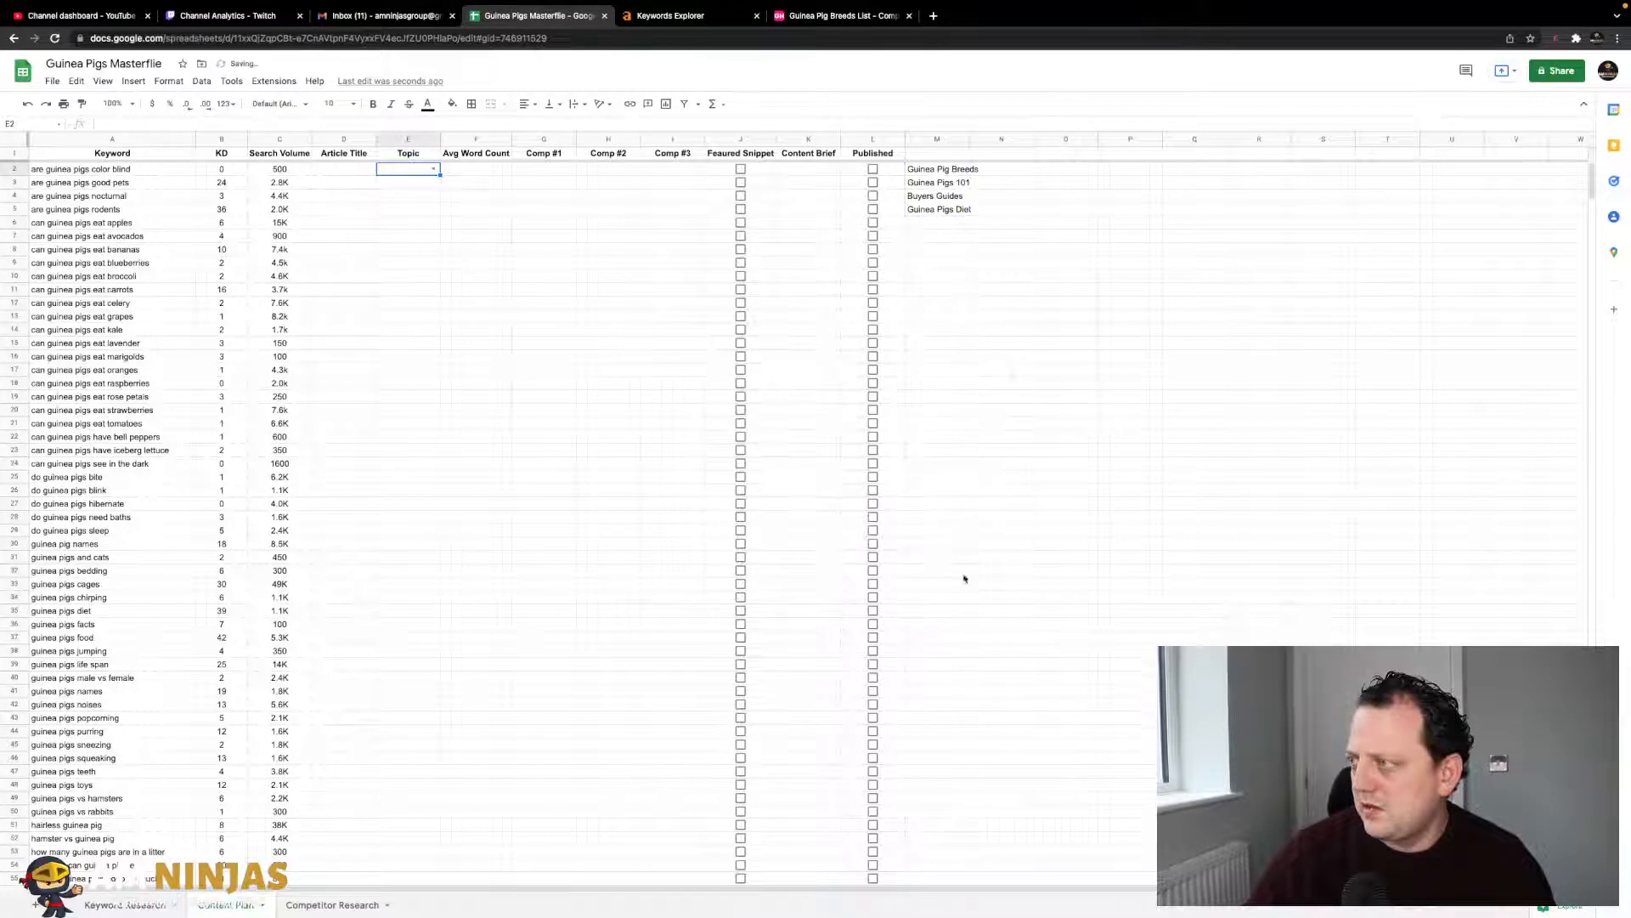
- Delete the helper category list and fill E2's dropdown down column E to row 96
{"action": "left_click", "coordinate": [435, 169]}
{"action": "left_click", "coordinate": [521, 185]}
{"action": "left_click_drag", "start_coordinate": [943, 169], "coordinate": [954, 250]}
{"action": "key", "text": "Delete"}
{"action": "left_click", "coordinate": [408, 170]}
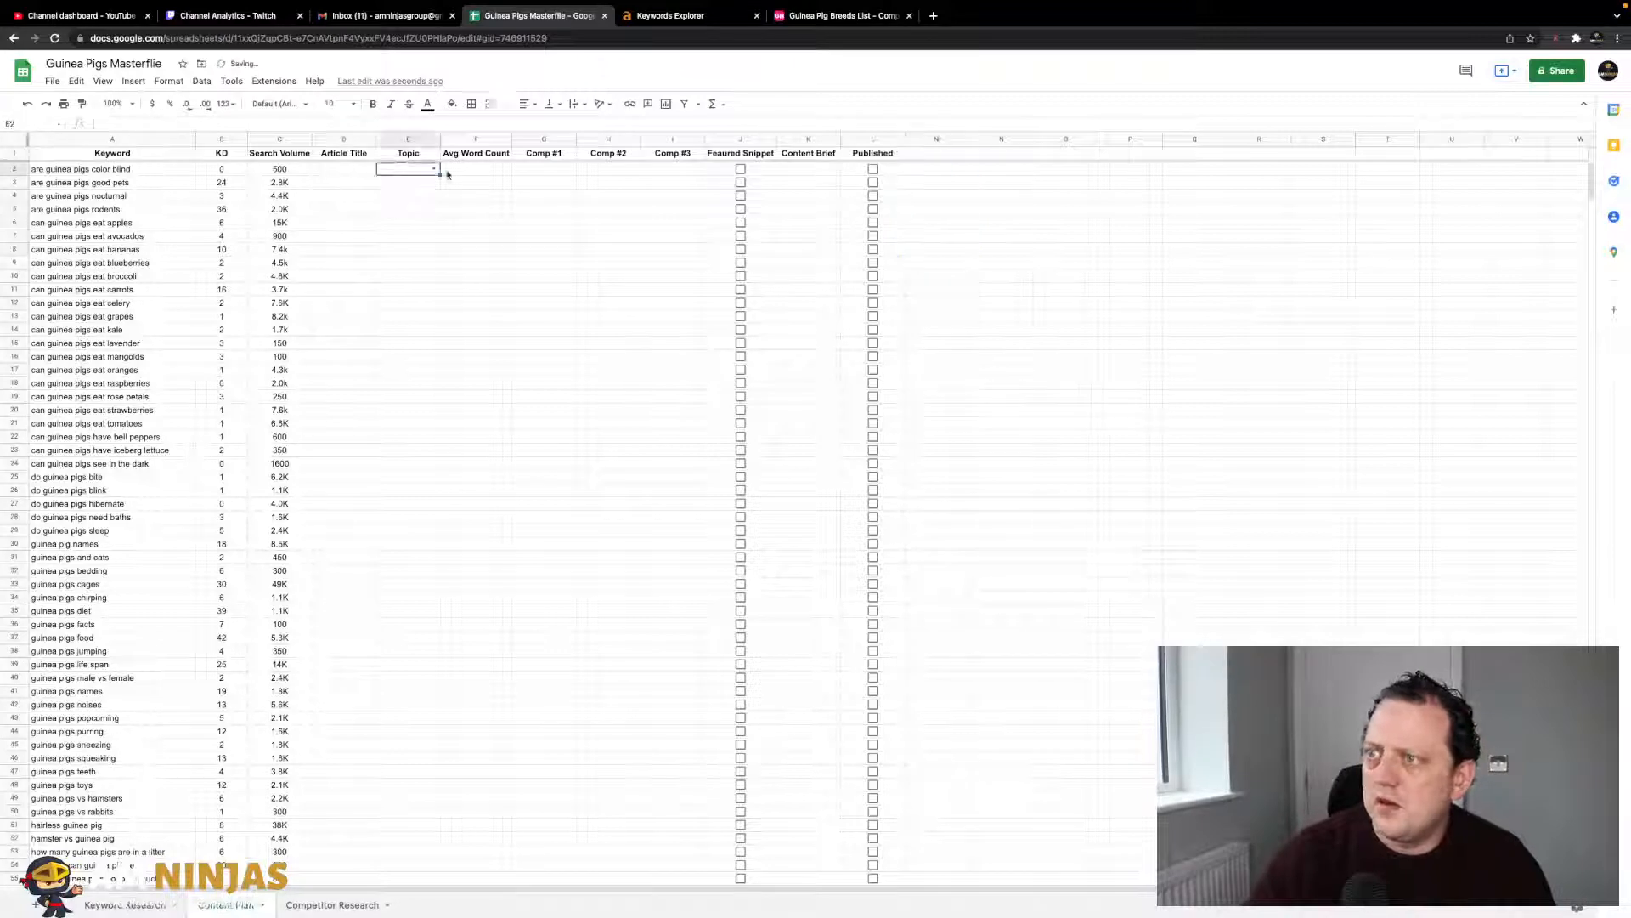
{"action": "left_click_drag", "start_coordinate": [439, 173], "coordinate": [445, 549]}
- Sort the sheet by Search Volume in column C, Z to A
{"action": "left_click", "coordinate": [544, 544]}
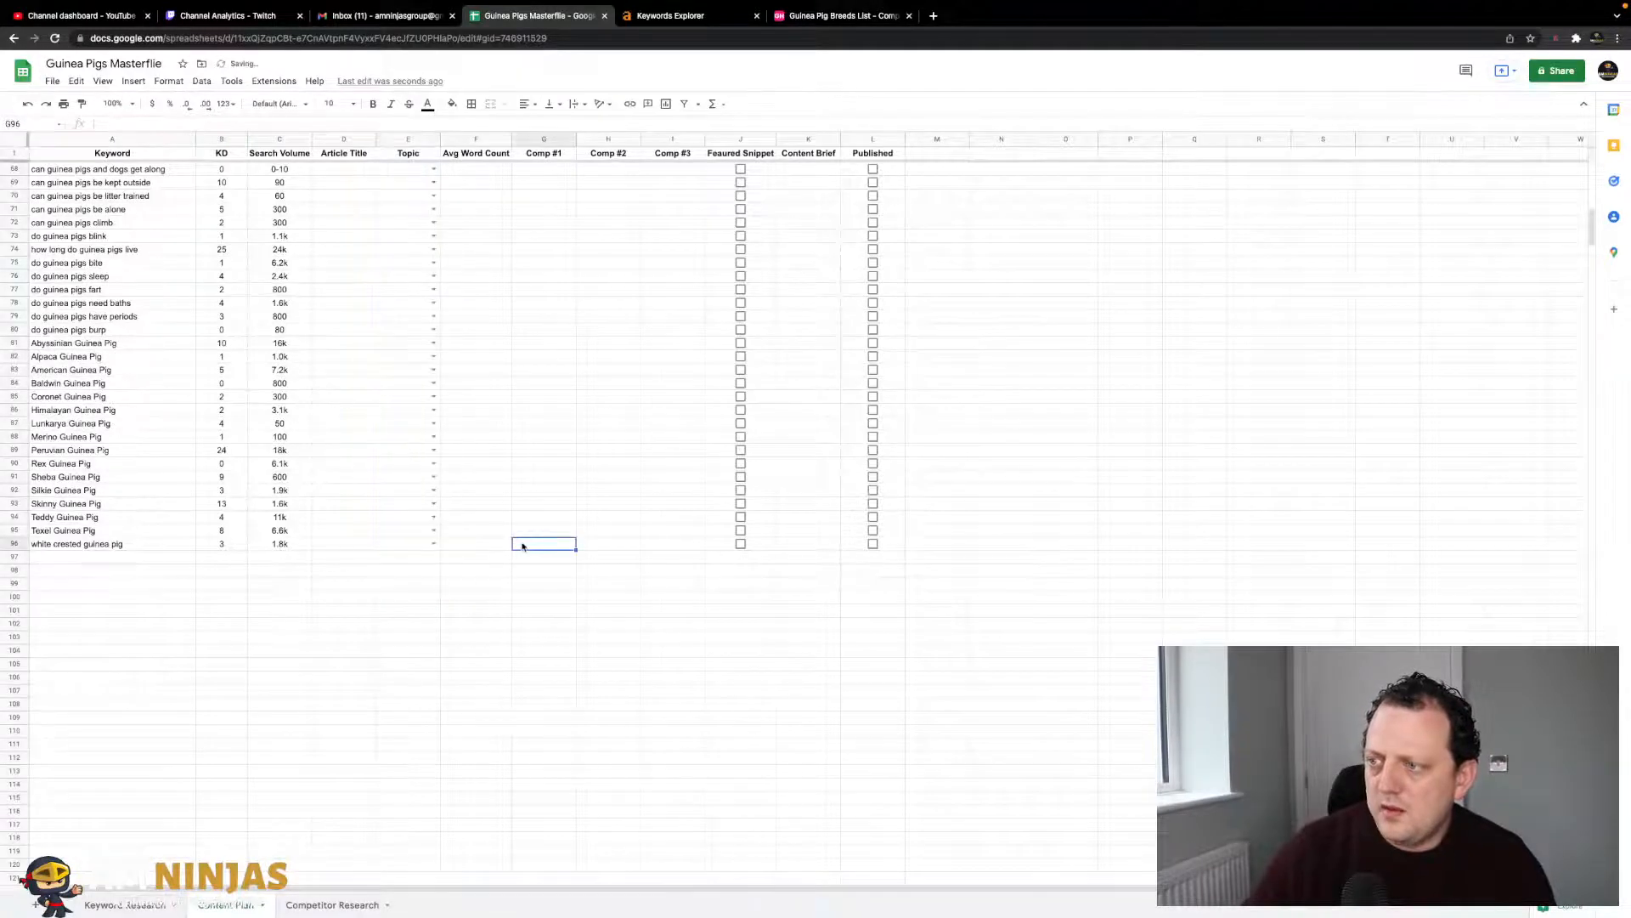
{"action": "scroll", "coordinate": [484, 425], "scroll_direction": "up", "scroll_amount": 10}
{"action": "left_click", "coordinate": [433, 184]}
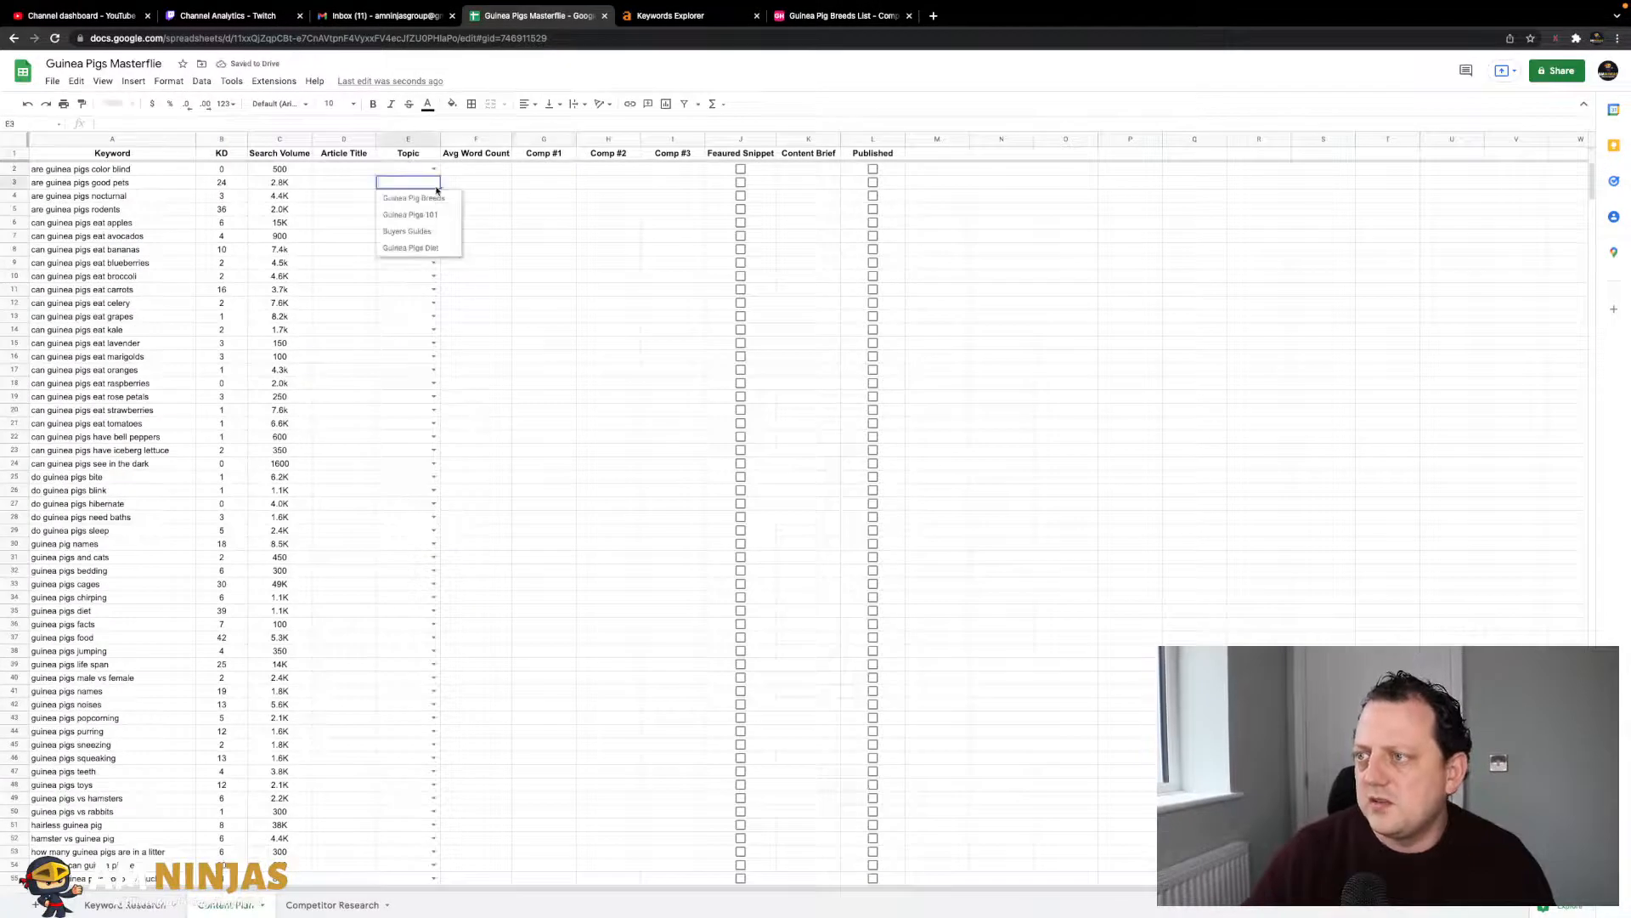
{"action": "left_click", "coordinate": [529, 252]}
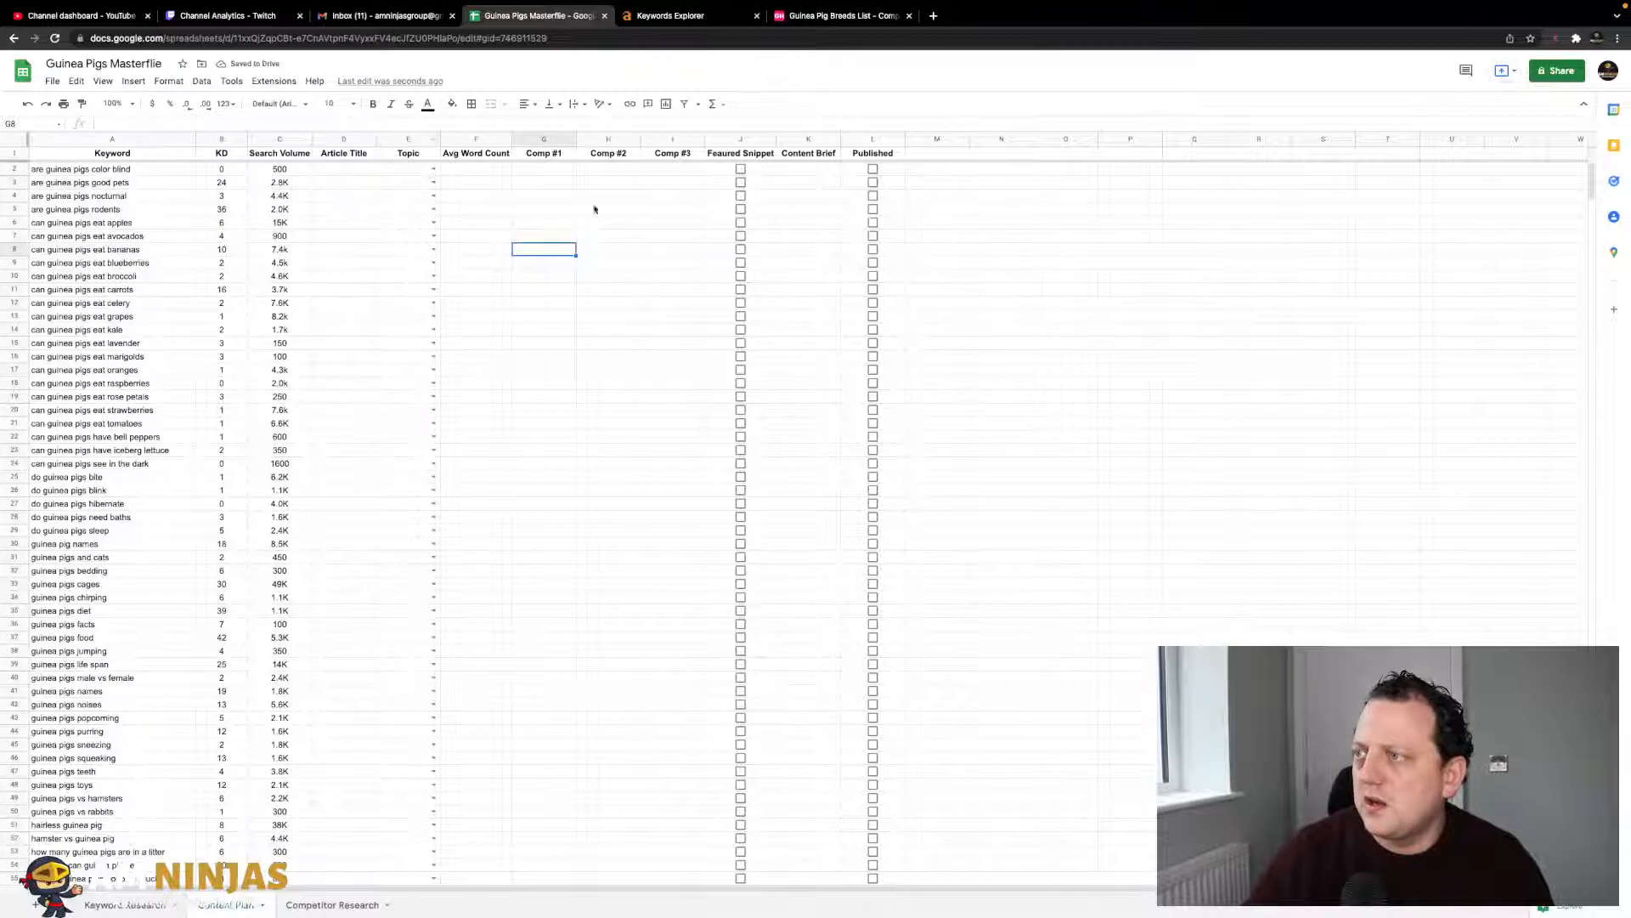
{"action": "left_click", "coordinate": [399, 138]}
{"action": "left_click", "coordinate": [281, 138]}
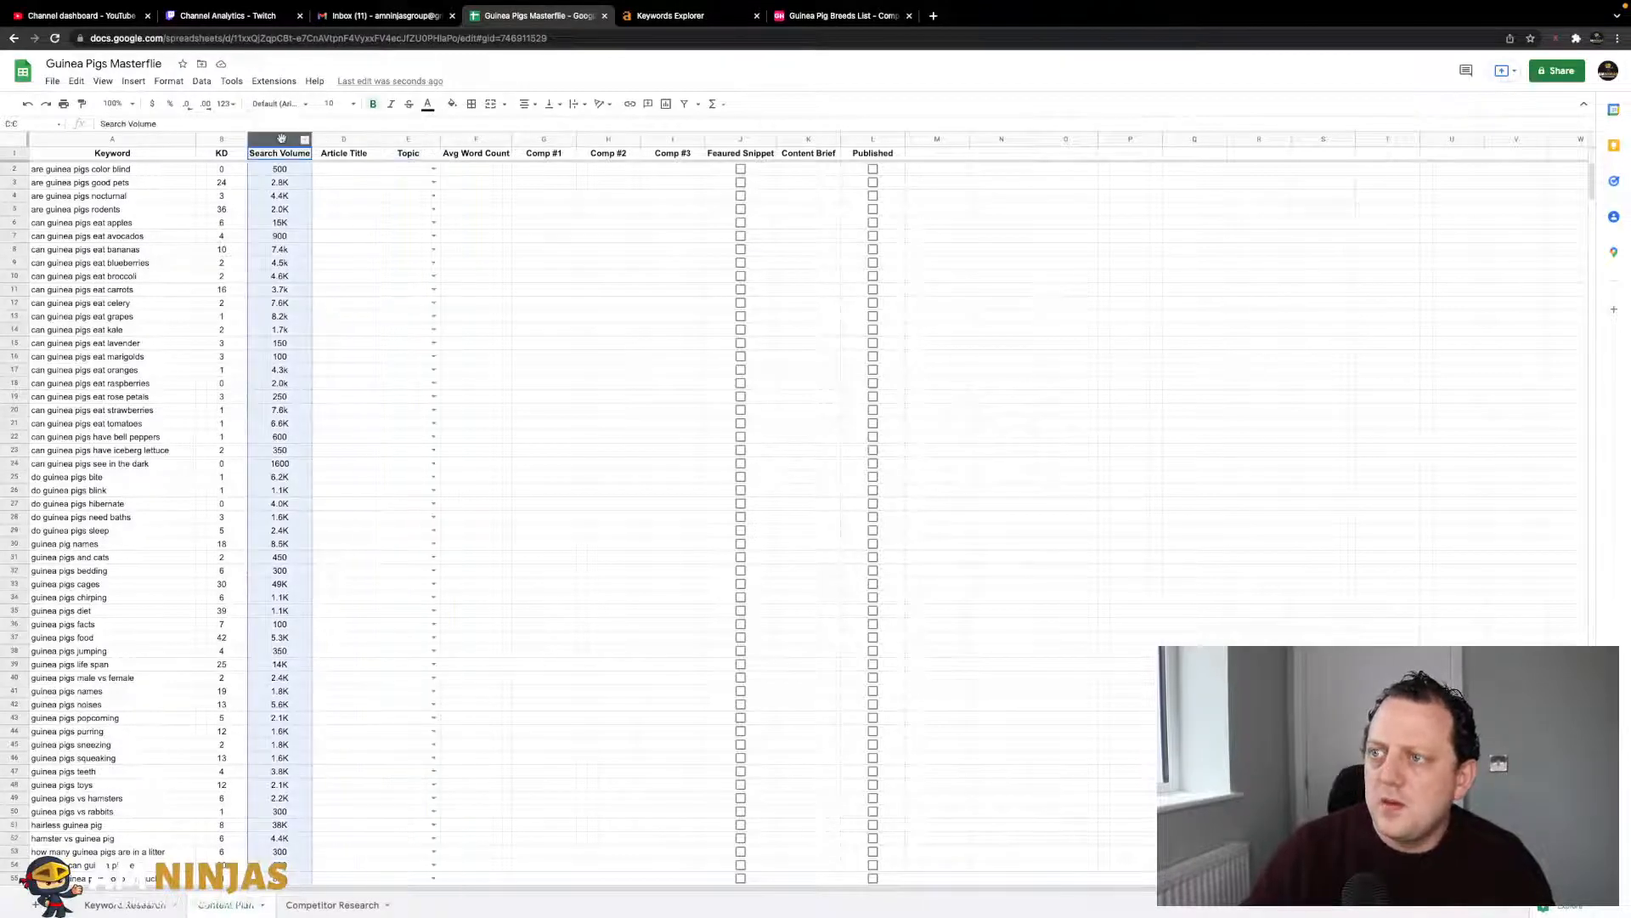
{"action": "left_click", "coordinate": [203, 82]}
{"action": "mouse_move", "coordinate": [227, 109]}
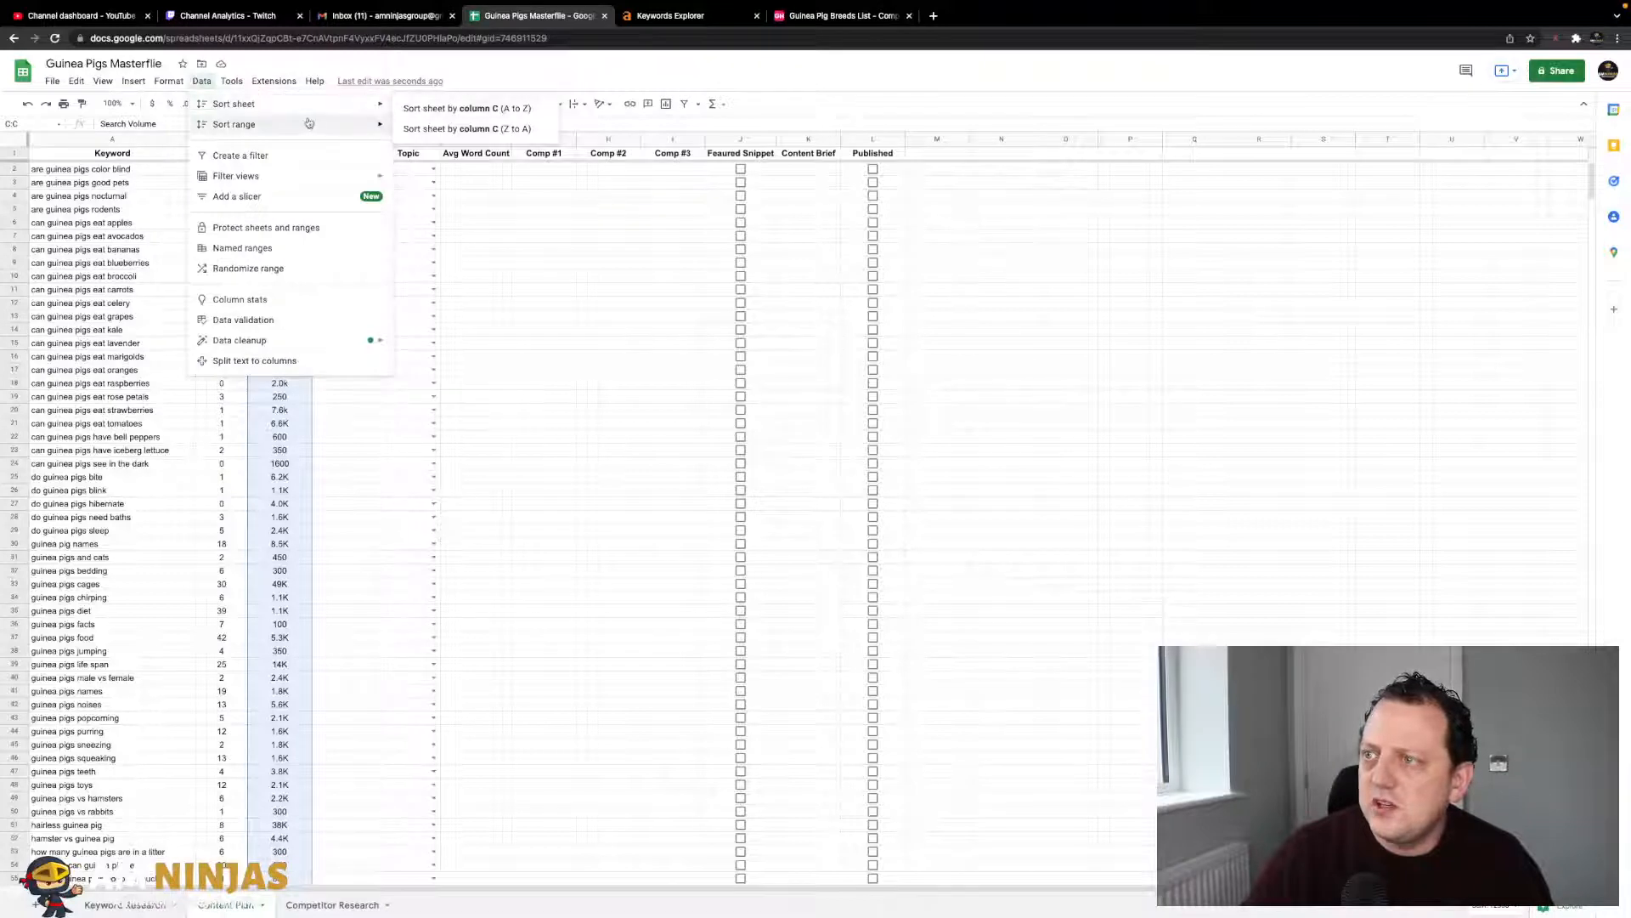
{"action": "left_click", "coordinate": [445, 128]}
{"action": "left_click", "coordinate": [522, 210]}
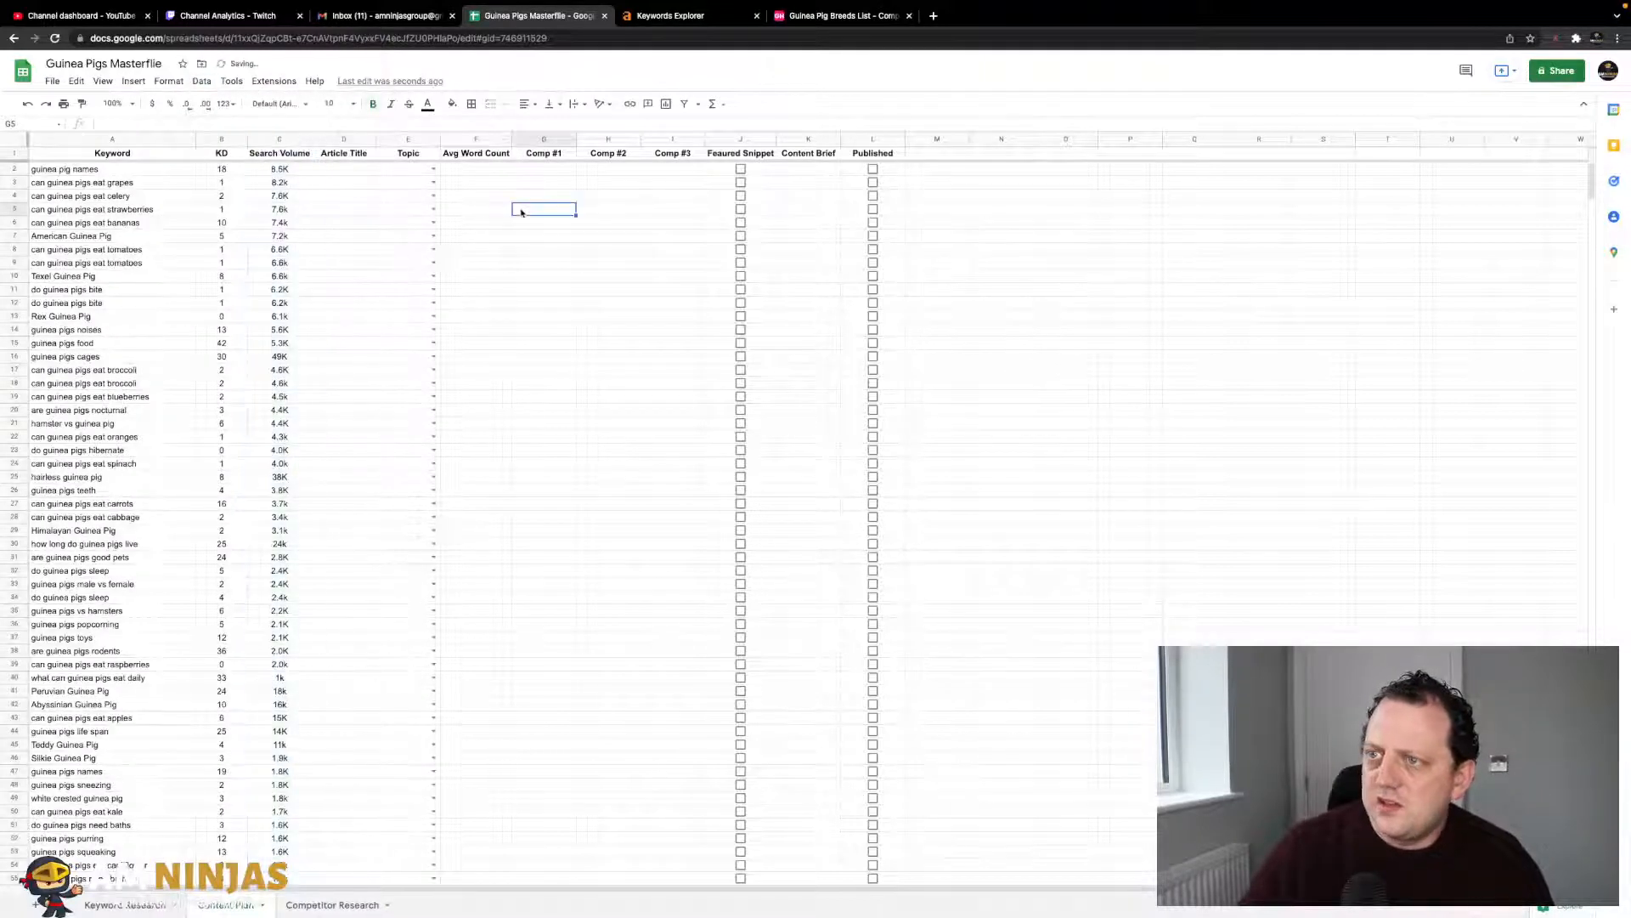
- Select the top keyword, 'guinea pig names', in A2 to copy it
{"action": "left_click", "coordinate": [373, 250]}
{"action": "left_click", "coordinate": [281, 170]}
{"action": "left_click", "coordinate": [347, 171]}
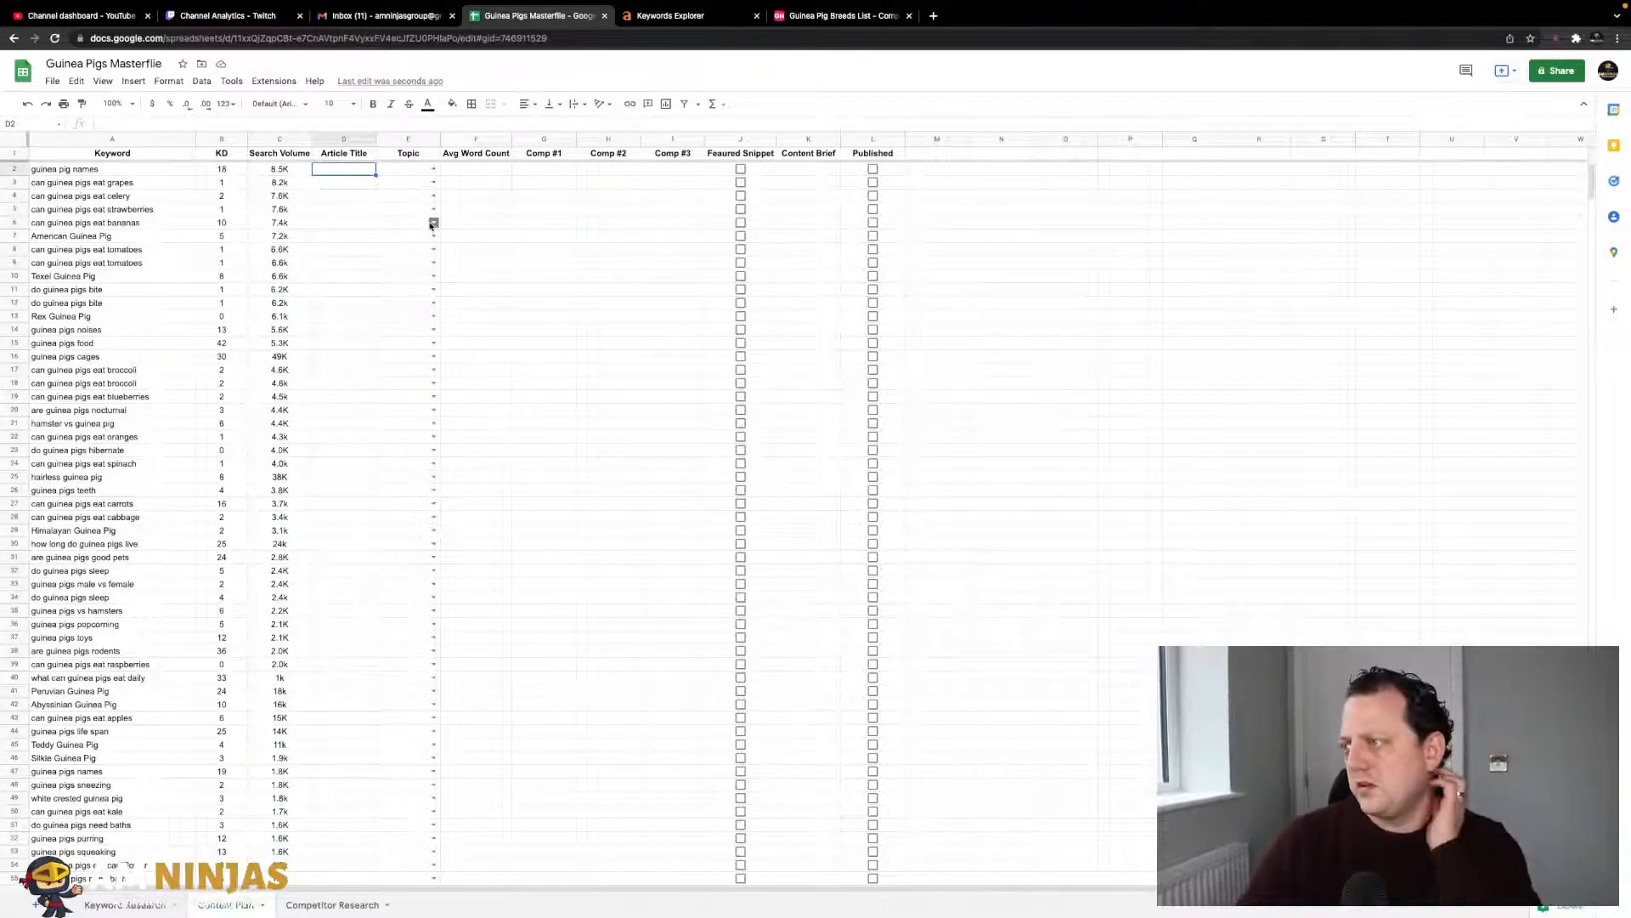
{"action": "left_click", "coordinate": [174, 172]}
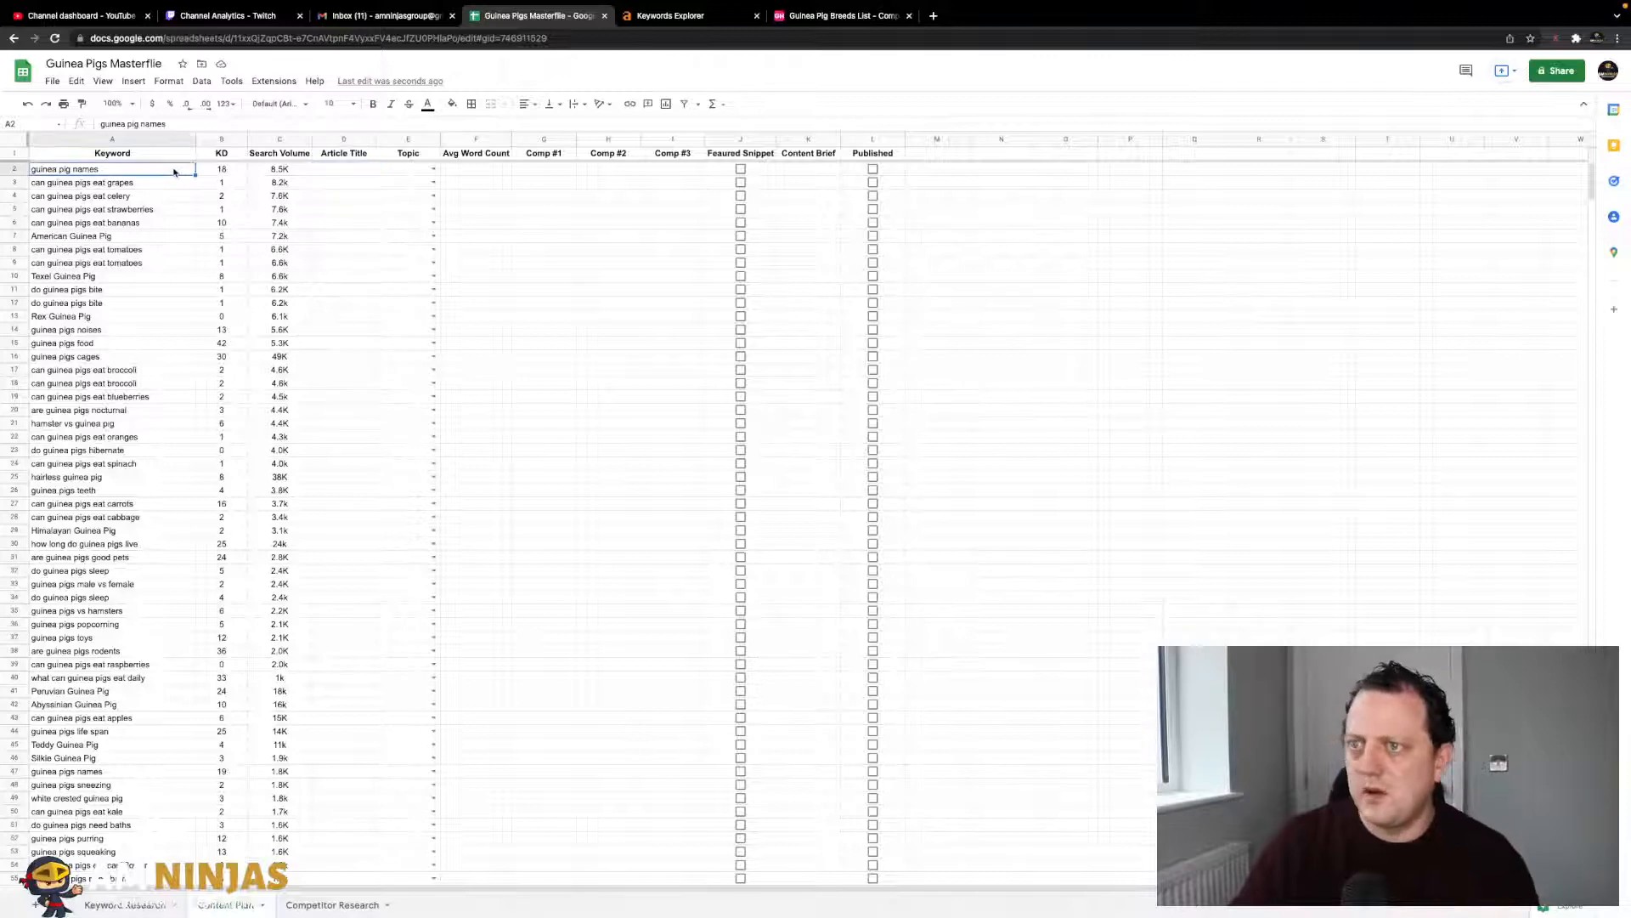
- Search Google for 'guinea pig names' and look over the results
{"action": "left_click", "coordinate": [862, 24]}
{"action": "left_click", "coordinate": [832, 39]}
{"action": "type", "text": "google"}
{"action": "key", "text": "Return"}
{"action": "type", "text": "guinea pig names"}
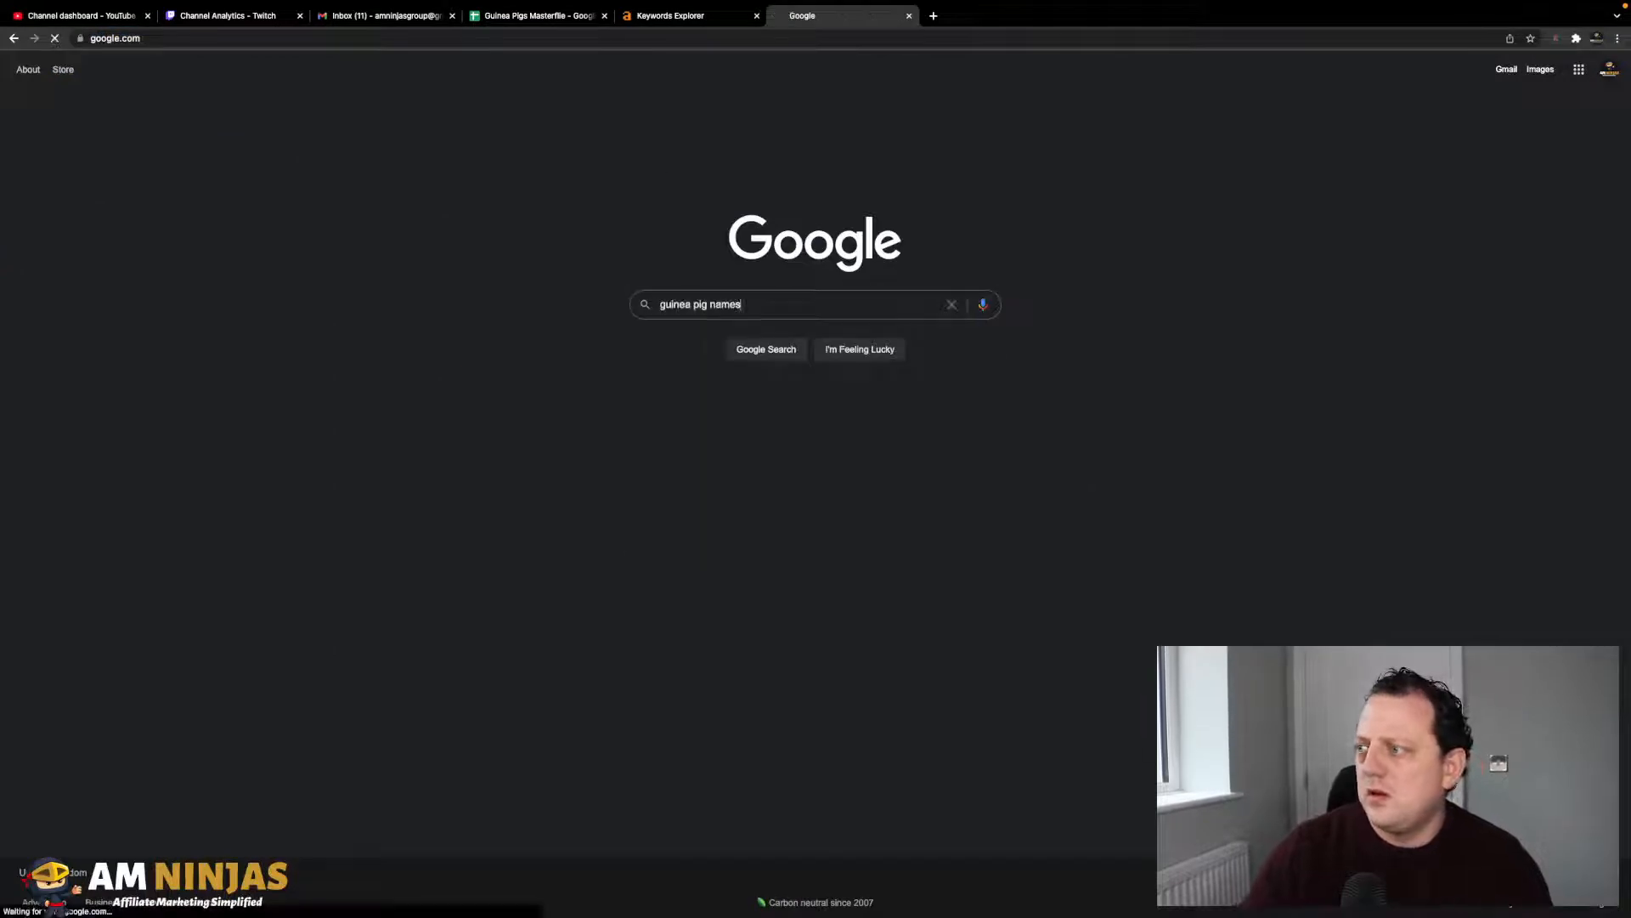
{"action": "key", "text": "Return"}
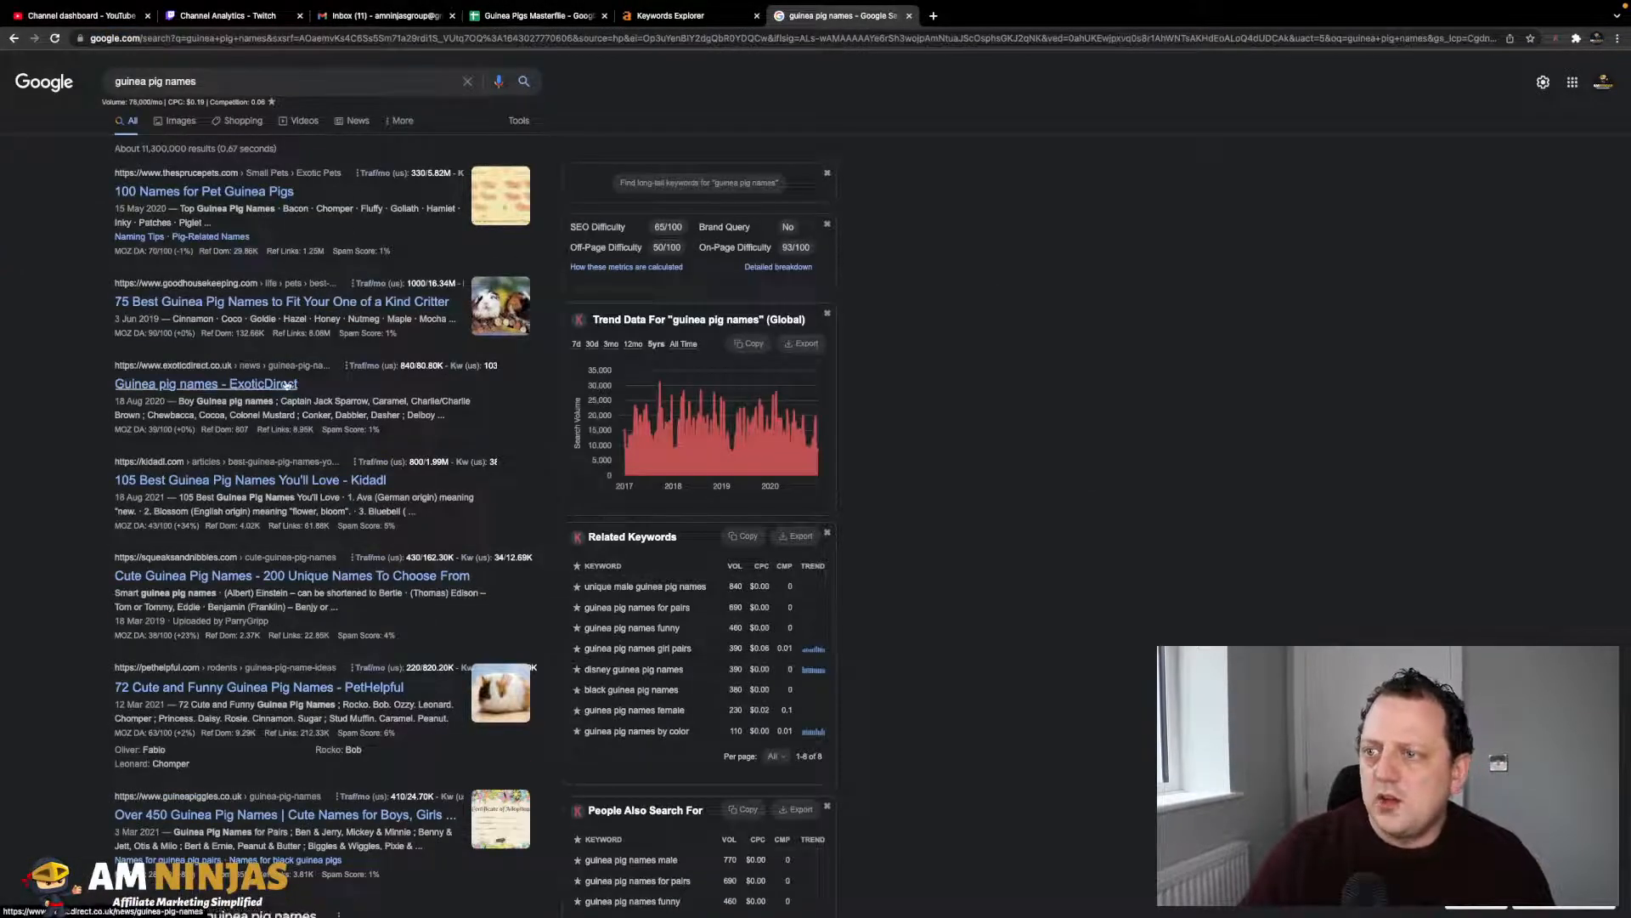
{"action": "scroll", "coordinate": [306, 312], "scroll_direction": "down", "scroll_amount": 1}
{"action": "scroll", "coordinate": [309, 314], "scroll_direction": "up", "scroll_amount": 1}
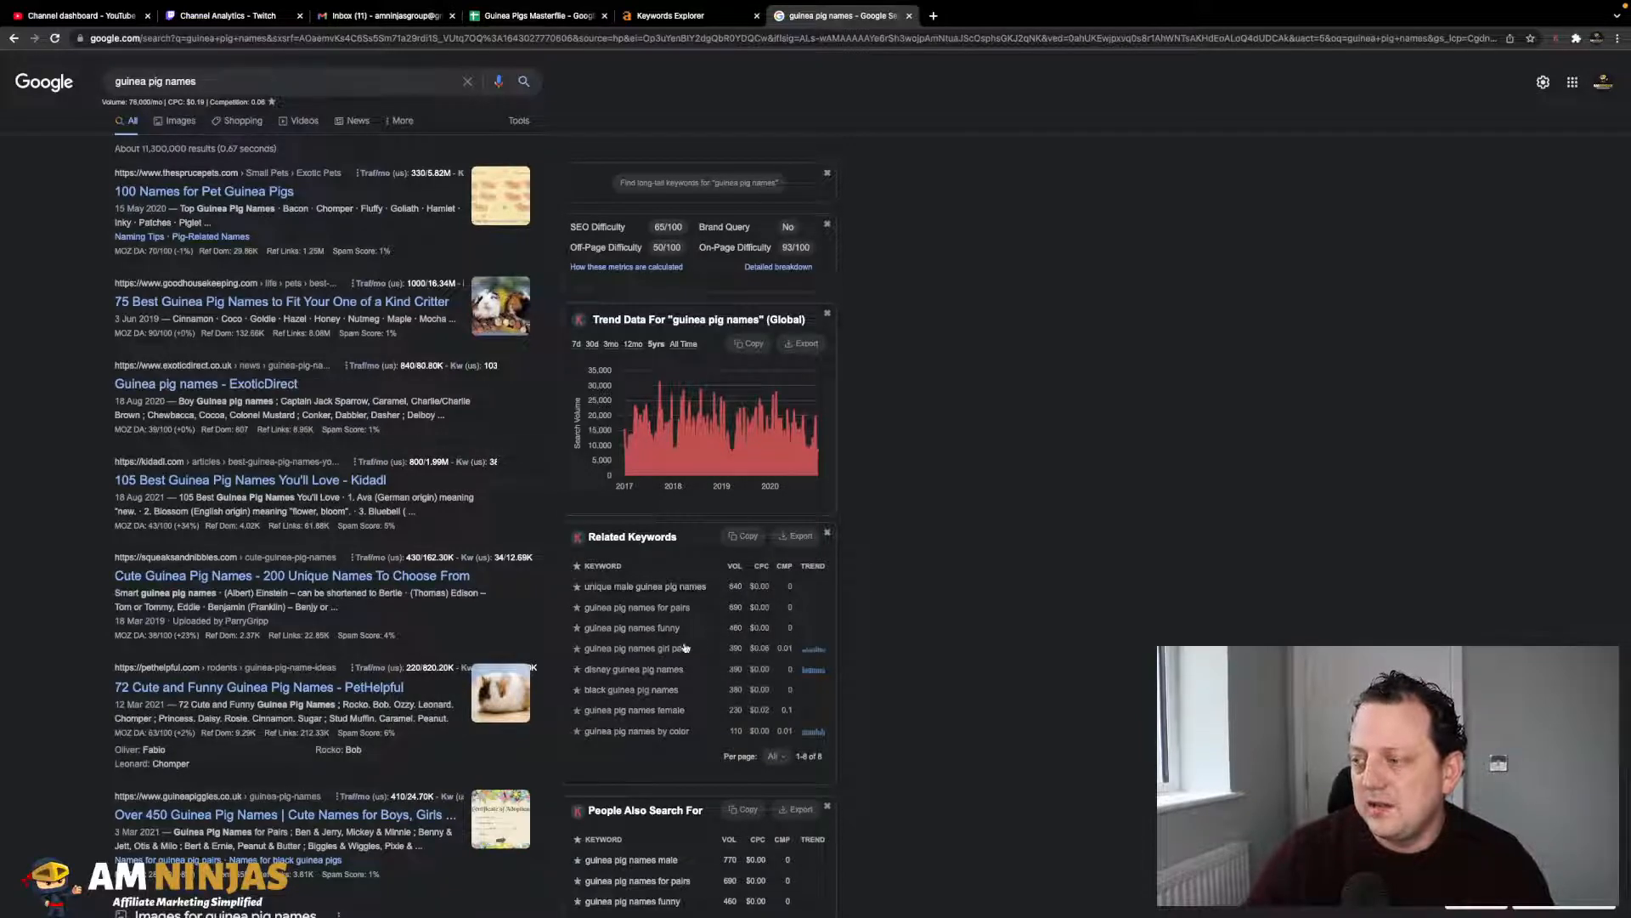
{"action": "scroll", "coordinate": [695, 705], "scroll_direction": "down", "scroll_amount": 2}
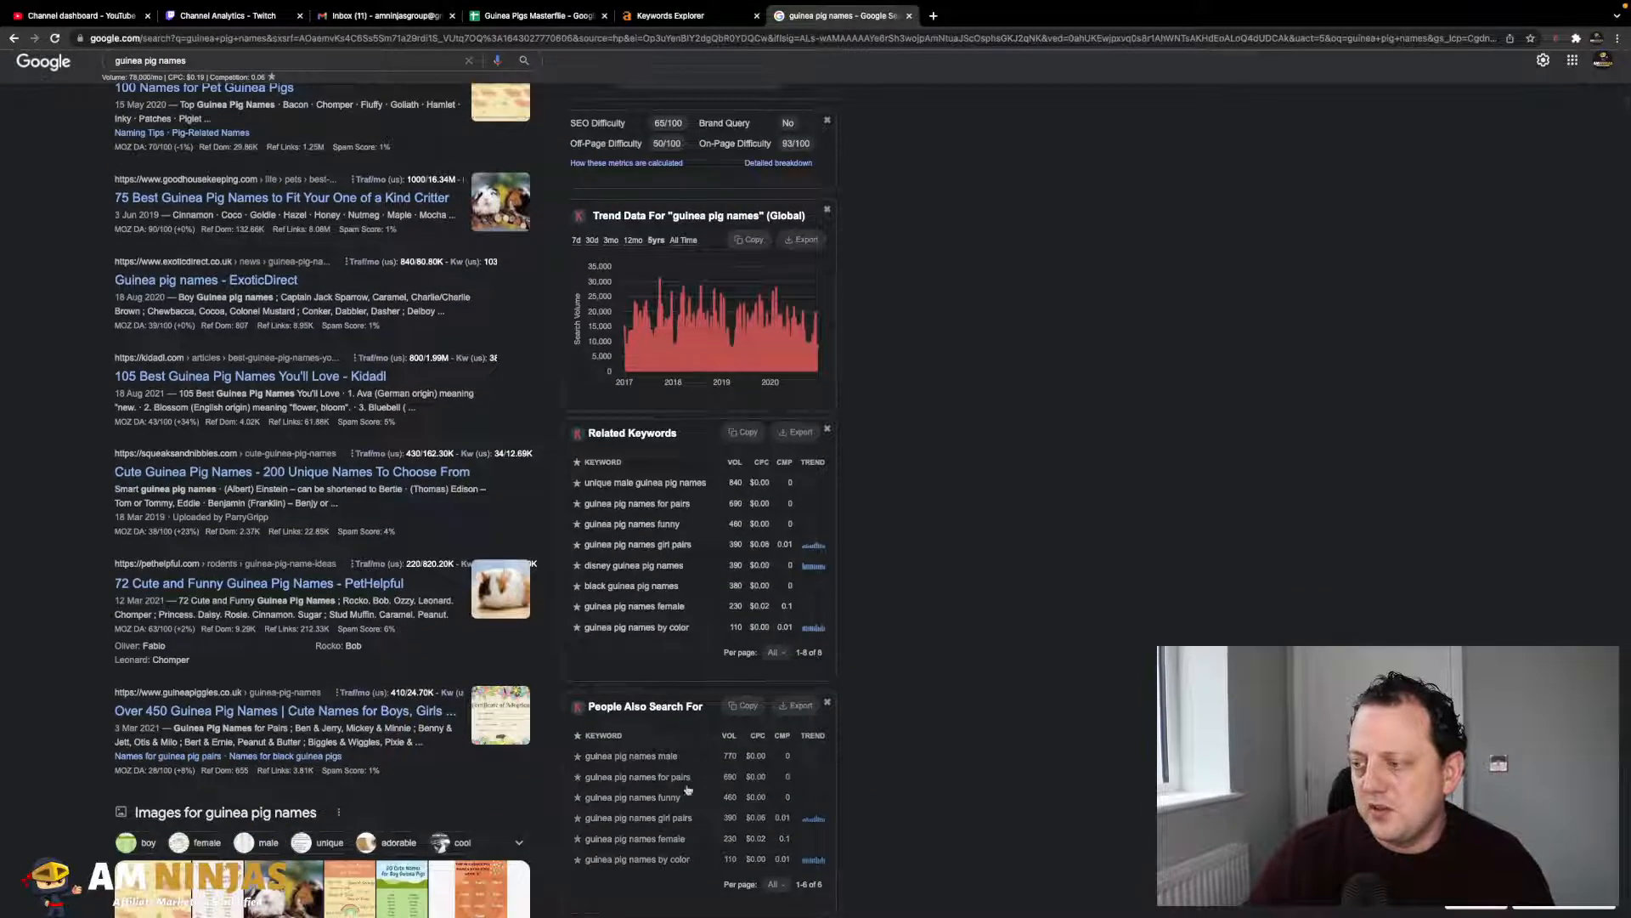
{"action": "scroll", "coordinate": [692, 734], "scroll_direction": "down", "scroll_amount": 4}
{"action": "scroll", "coordinate": [650, 818], "scroll_direction": "up", "scroll_amount": 6}
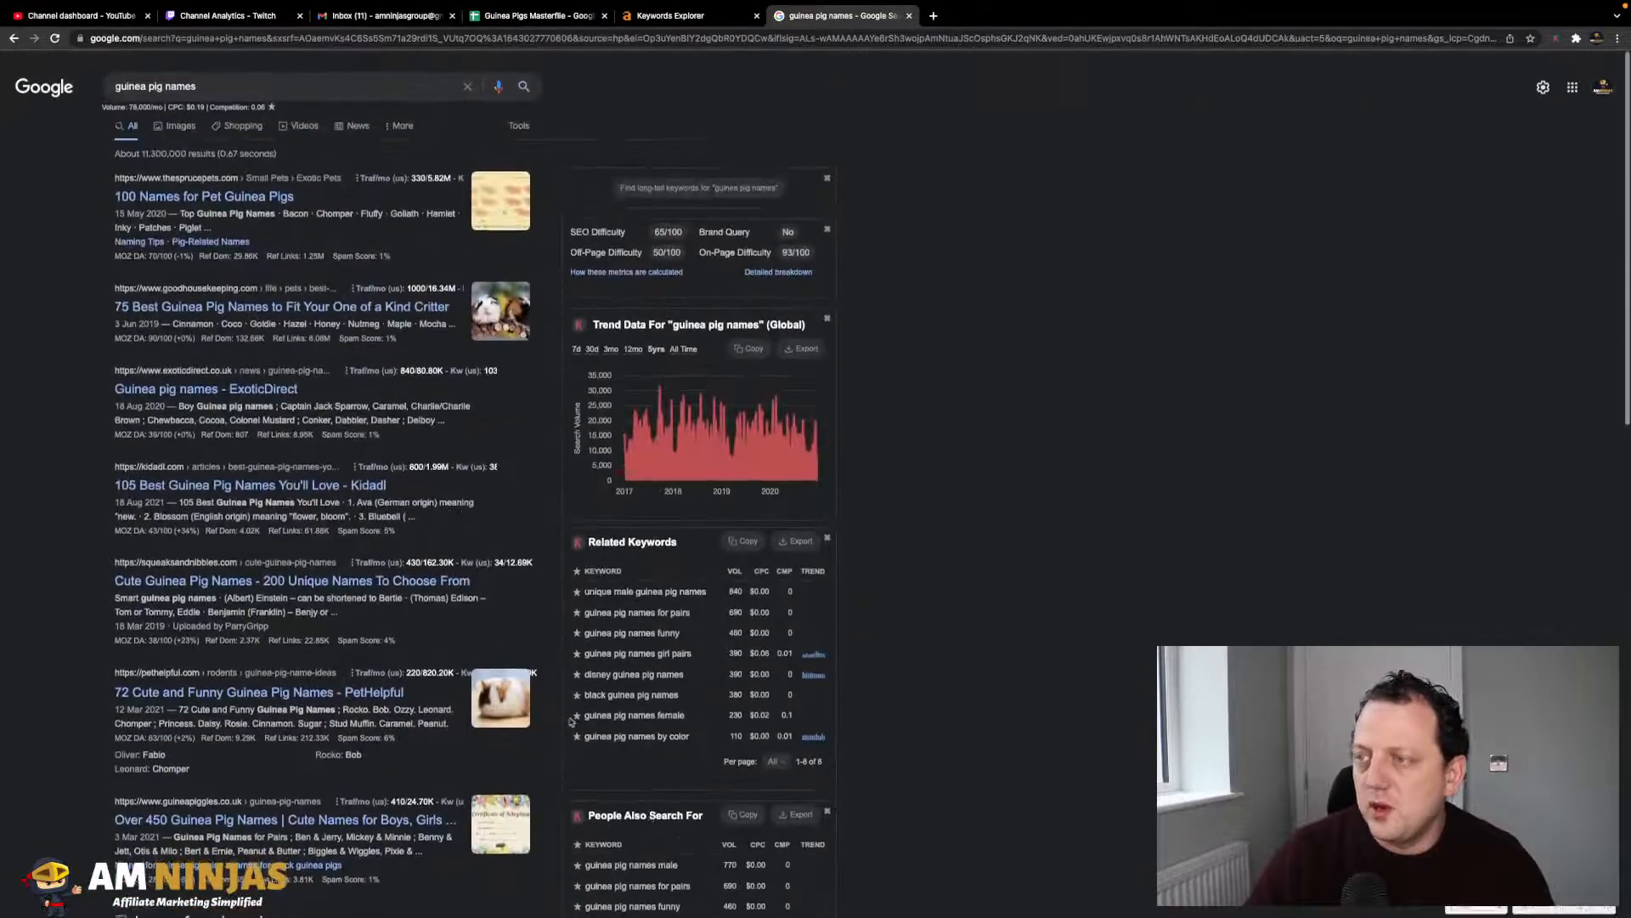
- Open the top three search results each in a new tab
{"action": "right_click", "coordinate": [199, 197]}
{"action": "left_click", "coordinate": [83, 212]}
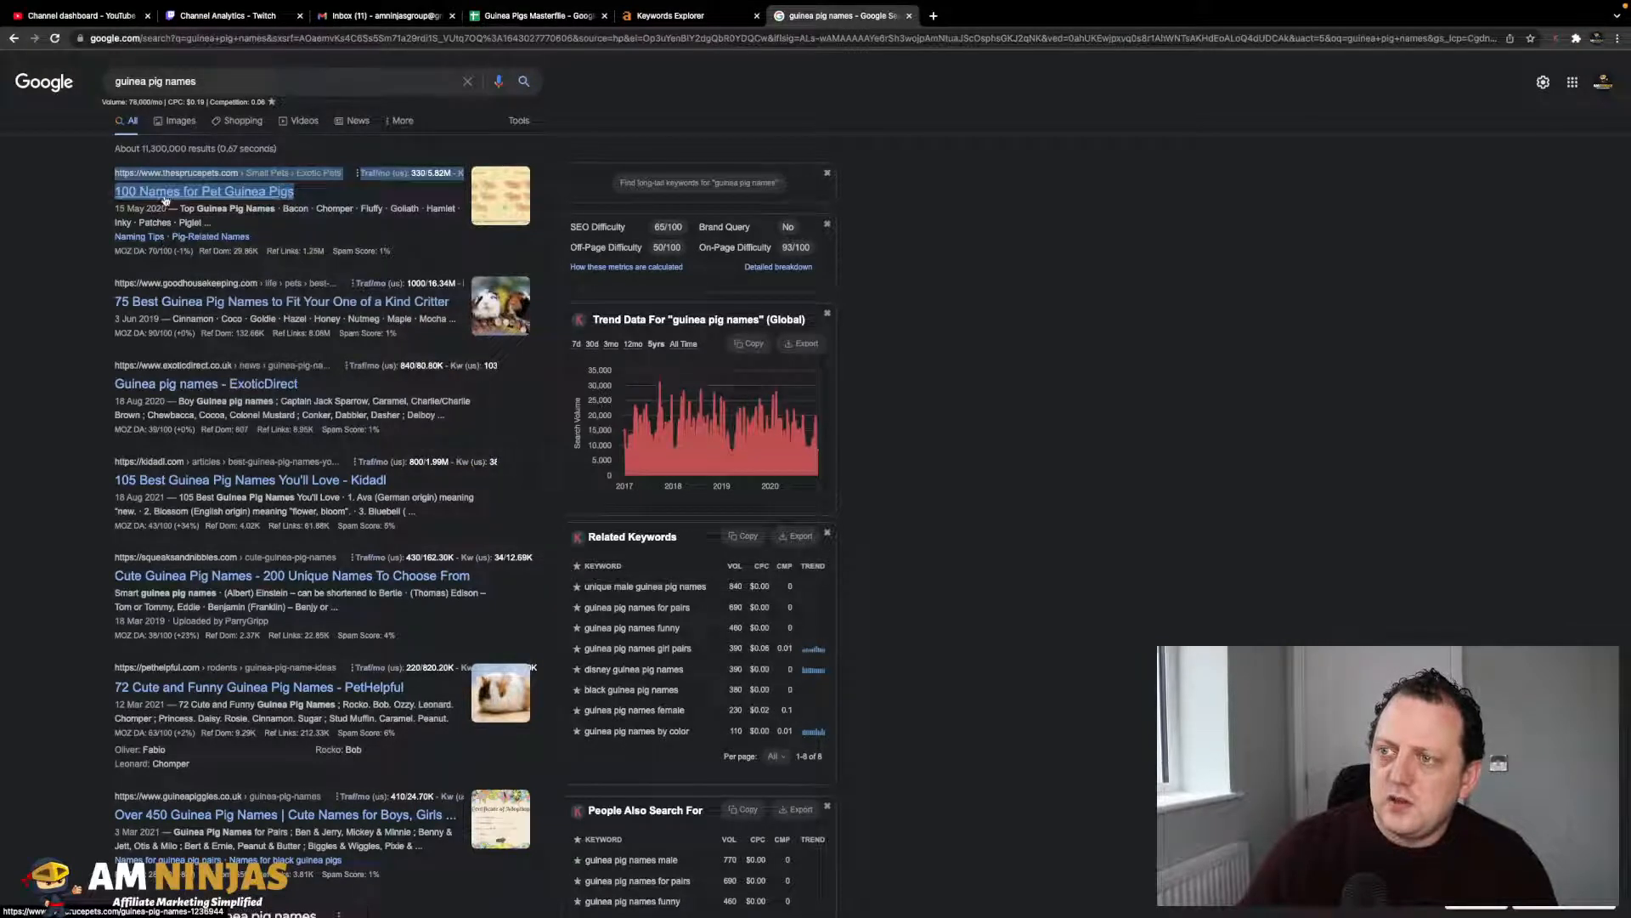
{"action": "left_click", "coordinate": [276, 209]}
{"action": "right_click", "coordinate": [210, 197]}
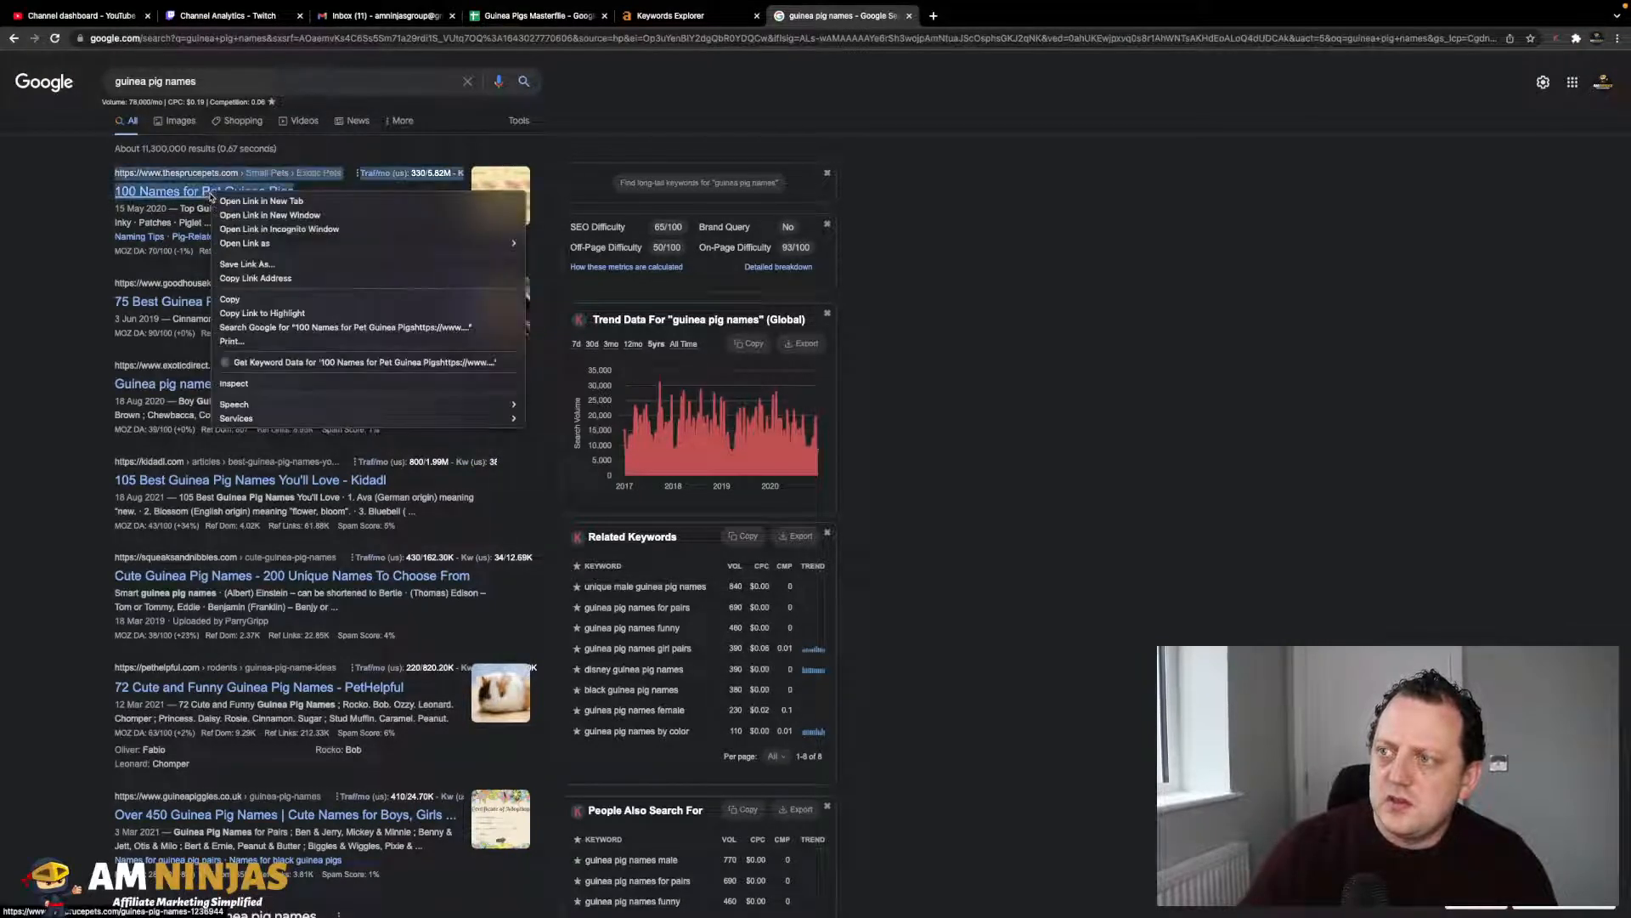
{"action": "left_click", "coordinate": [242, 208]}
{"action": "right_click", "coordinate": [185, 304]}
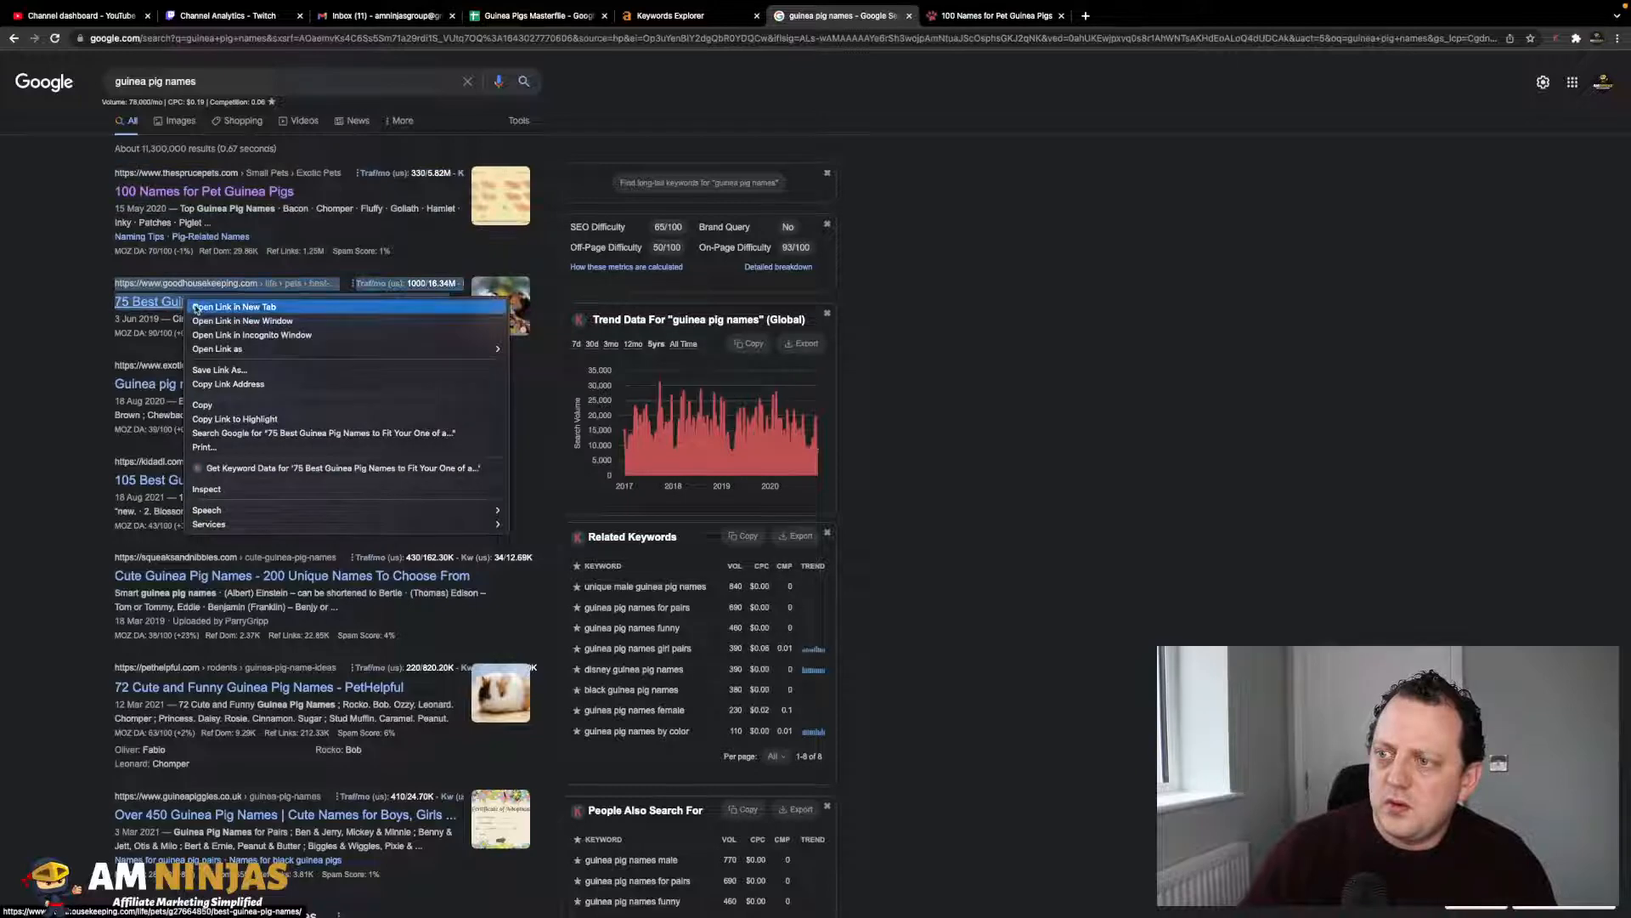
{"action": "left_click", "coordinate": [198, 306]}
{"action": "right_click", "coordinate": [171, 384]}
{"action": "left_click", "coordinate": [185, 392]}
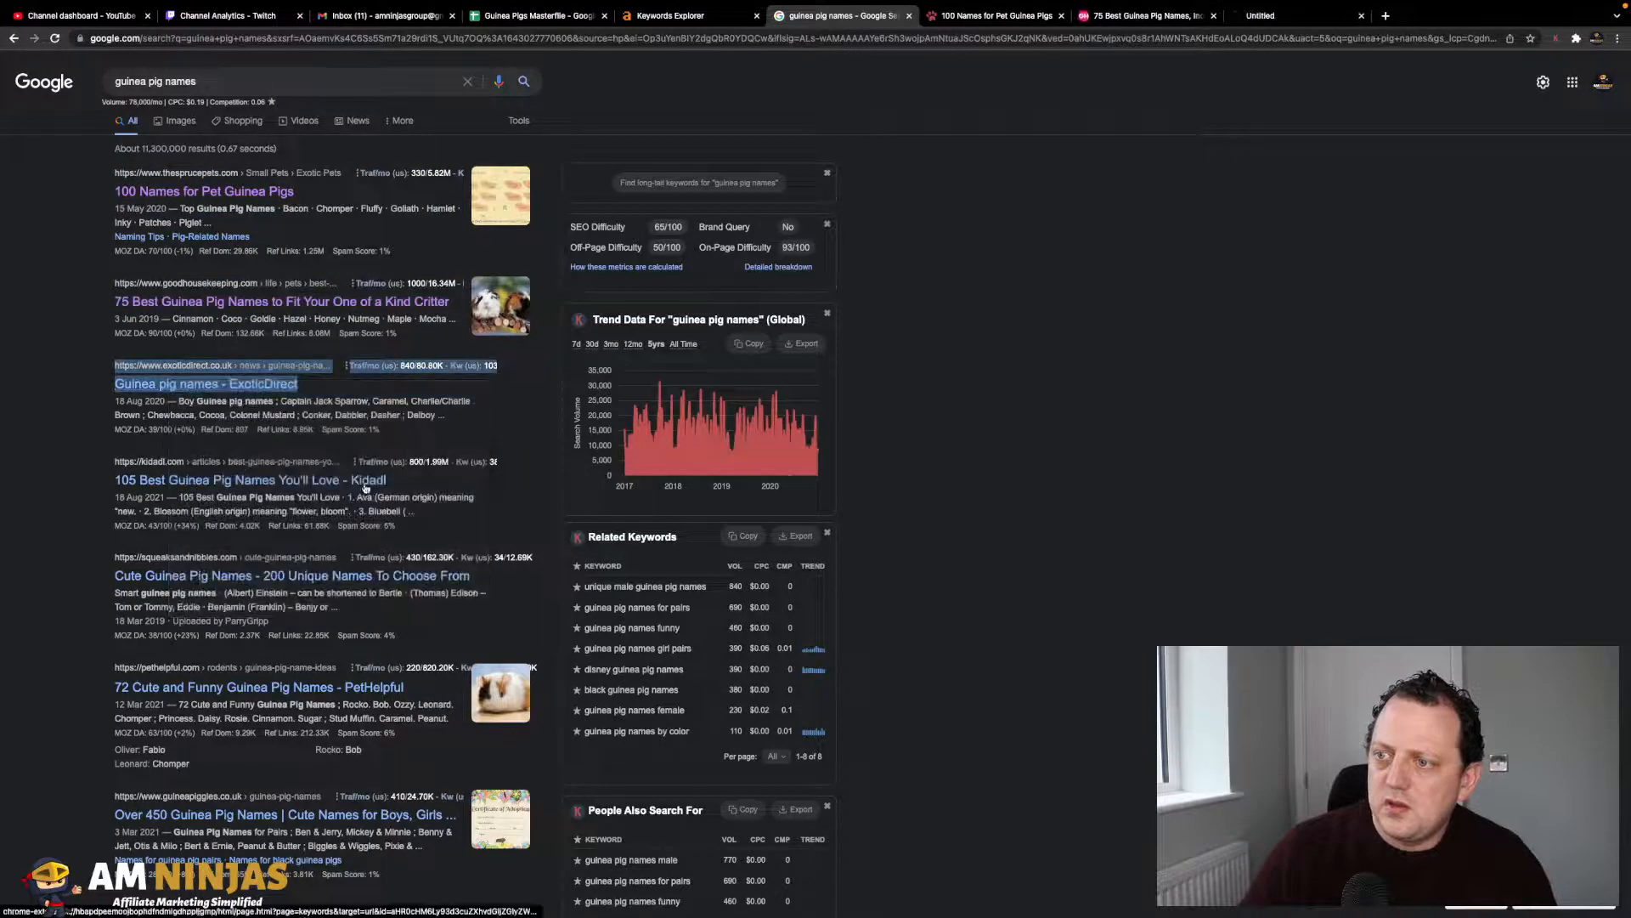
- View the '100 Names for Pet Guinea Pigs' article, accept its privacy notice, and select its URL
{"action": "left_click", "coordinate": [949, 12]}
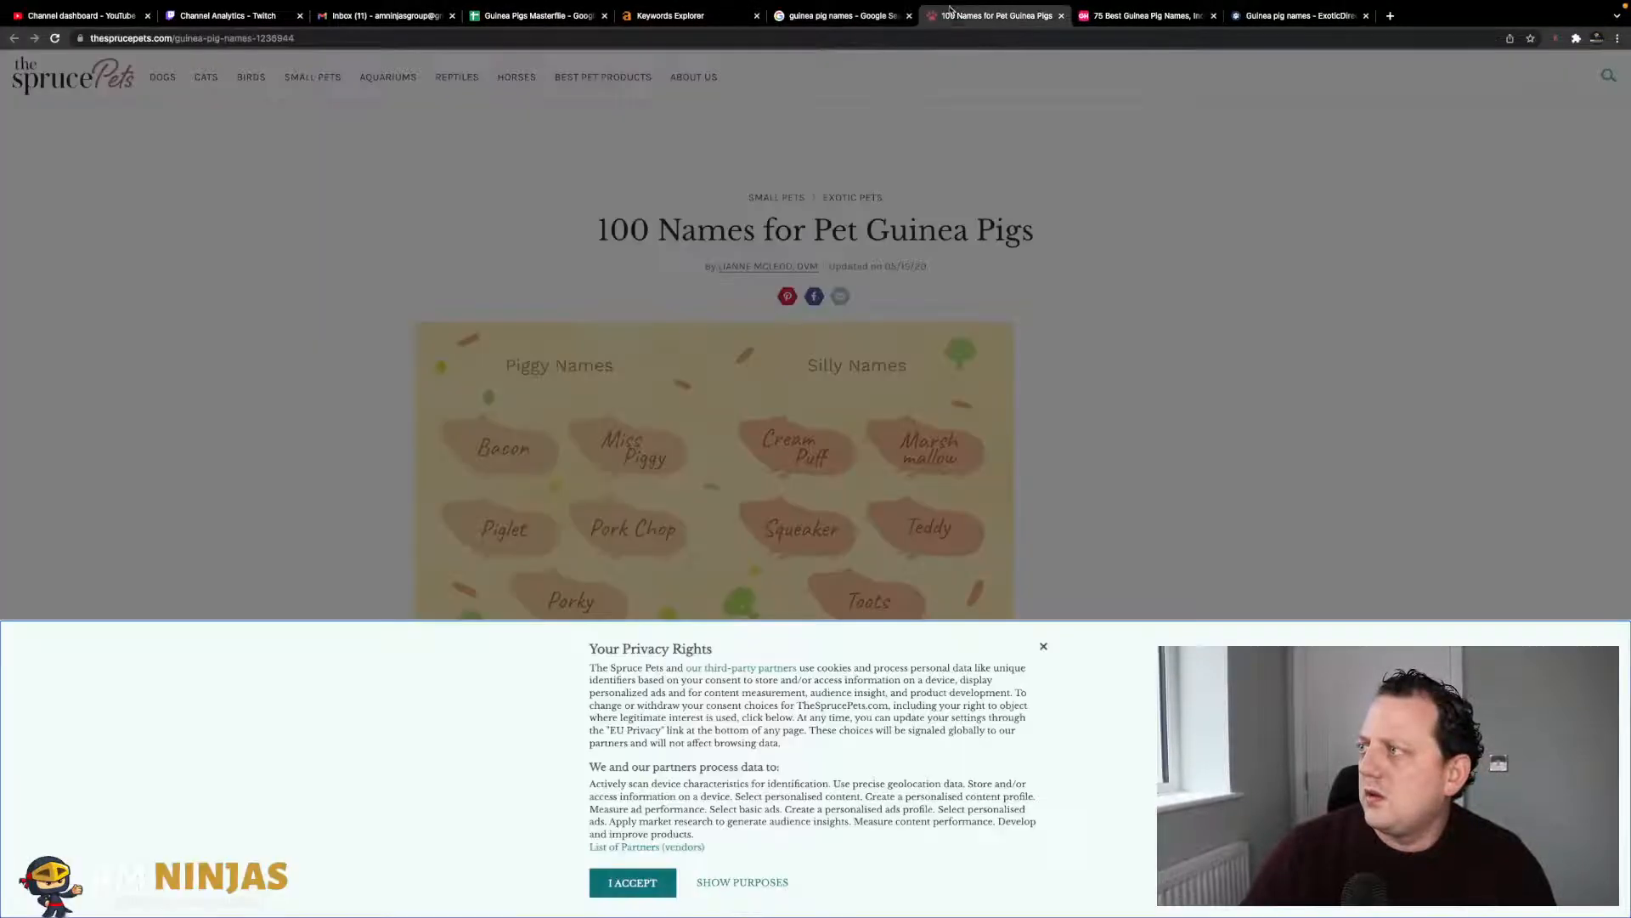
{"action": "left_click", "coordinate": [633, 882]}
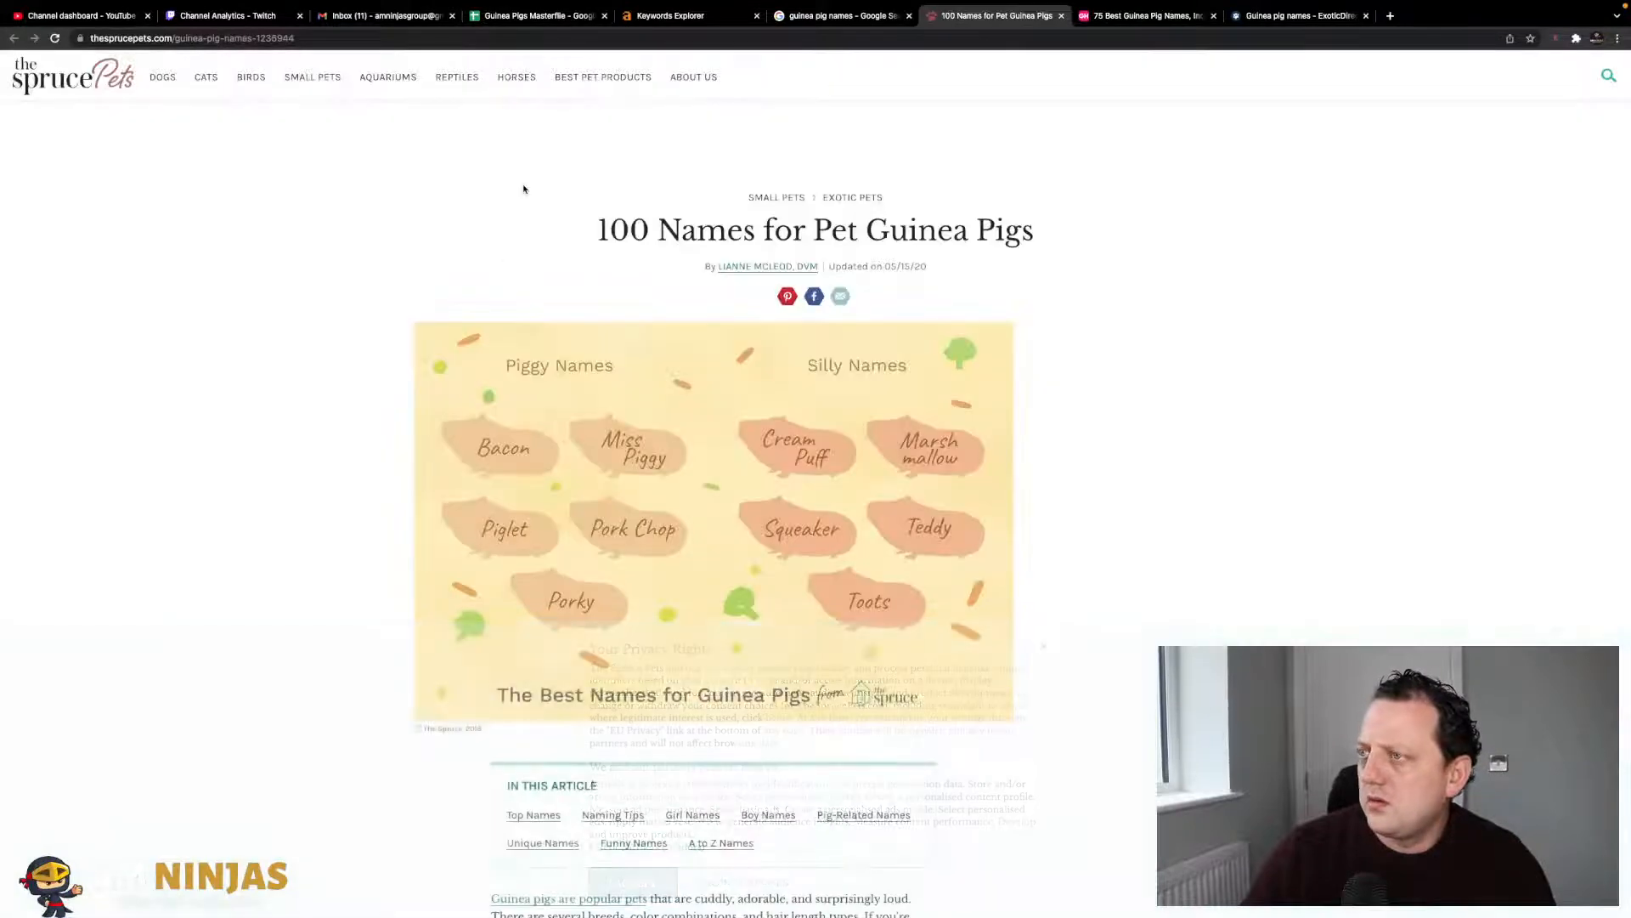
{"action": "left_click", "coordinate": [440, 37]}
{"action": "key", "text": "ctrl+c"}
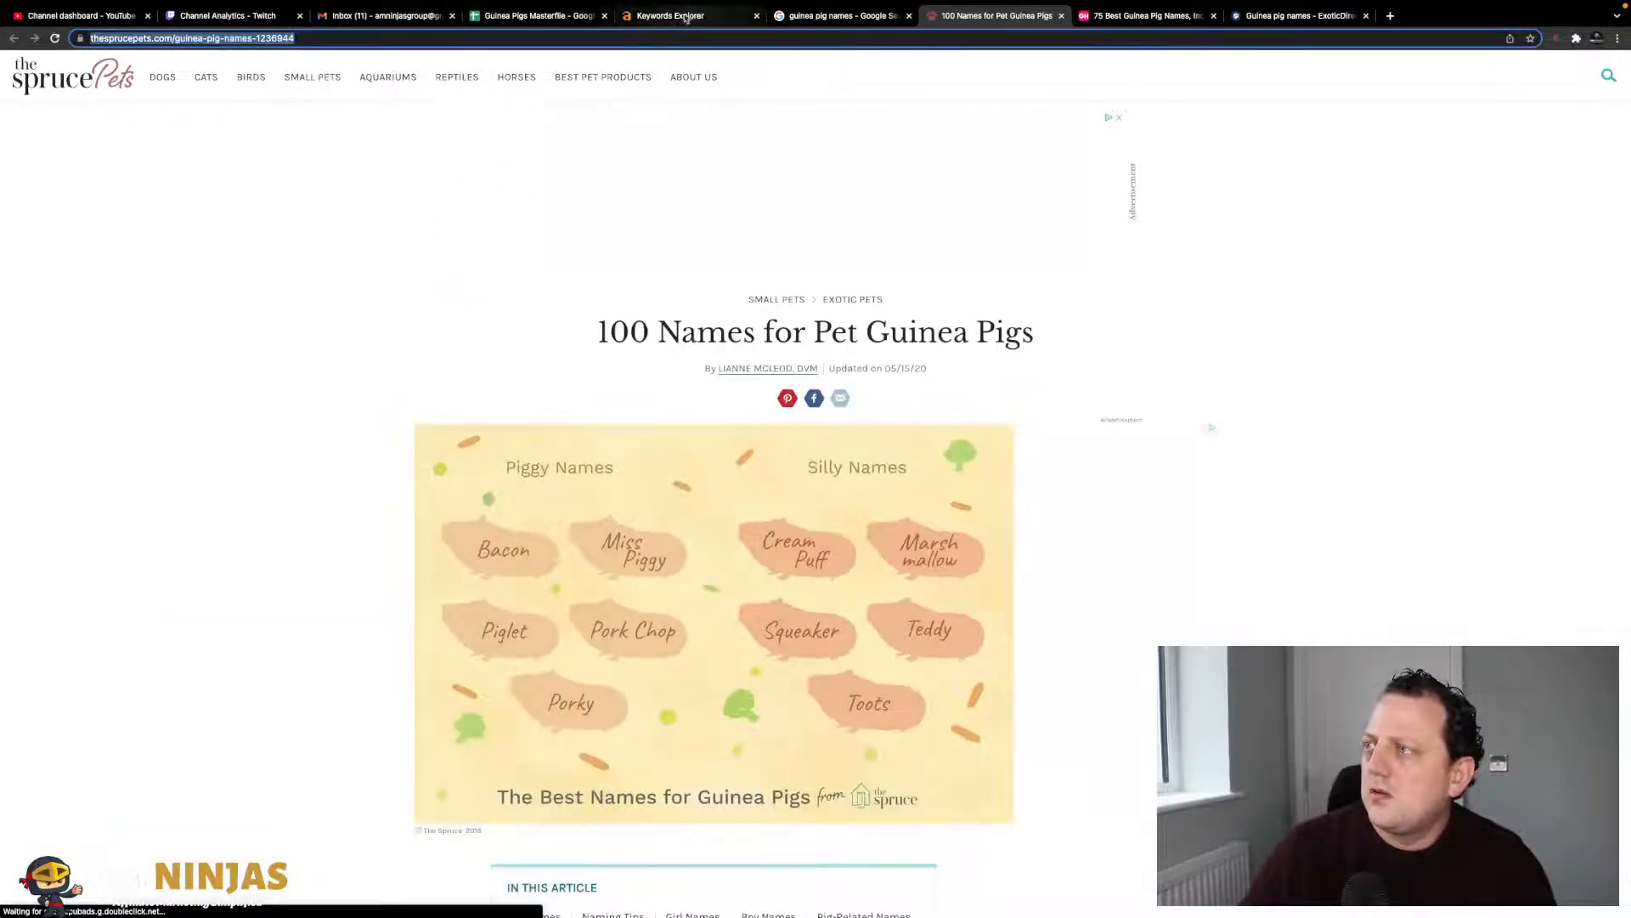
- Paste the Spruce Pets URL into Comp #1 and bring the 75 Best Guinea Pig Names URL to Comp #2
{"action": "left_click", "coordinate": [520, 15]}
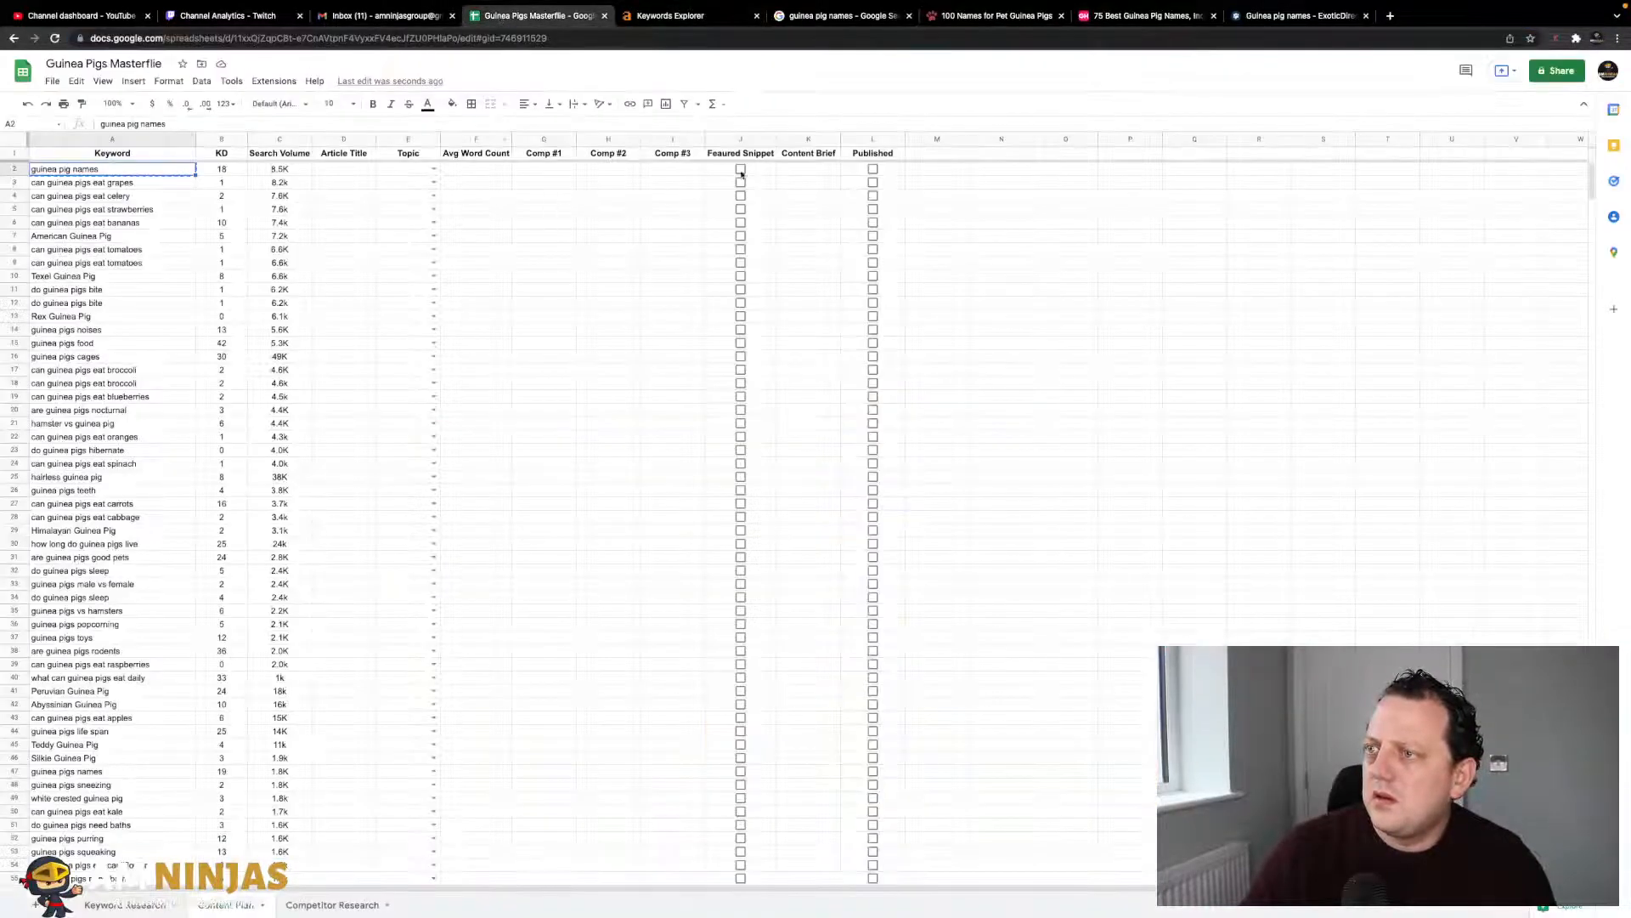
{"action": "left_click", "coordinate": [540, 173]}
{"action": "key", "text": "ctrl+v"}
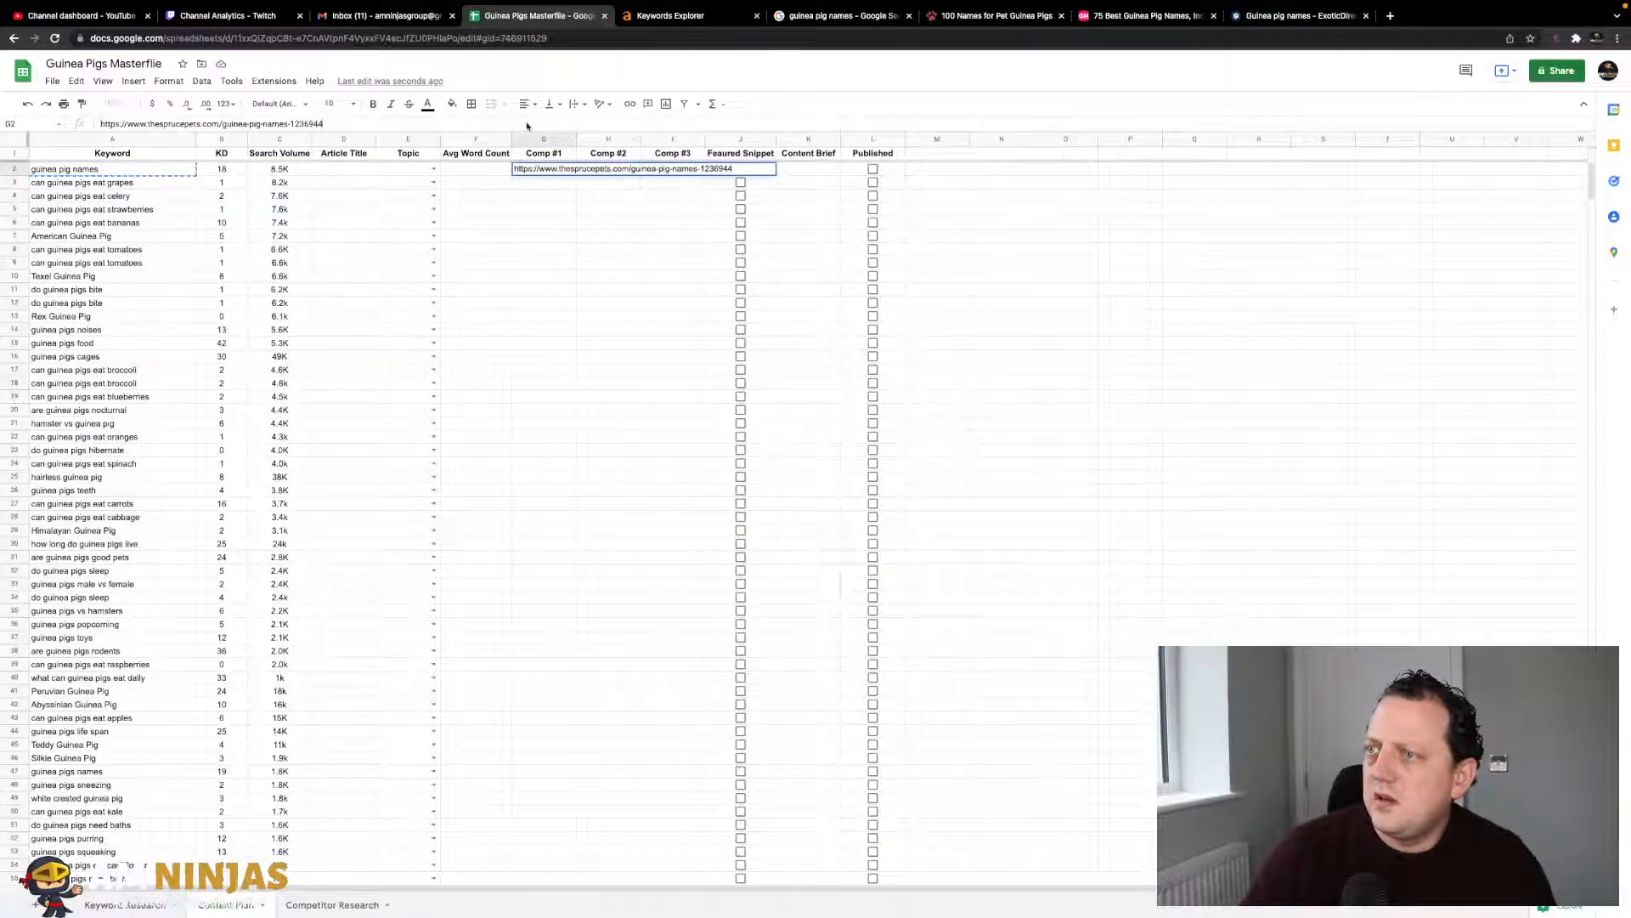
{"action": "left_click", "coordinate": [1143, 15]}
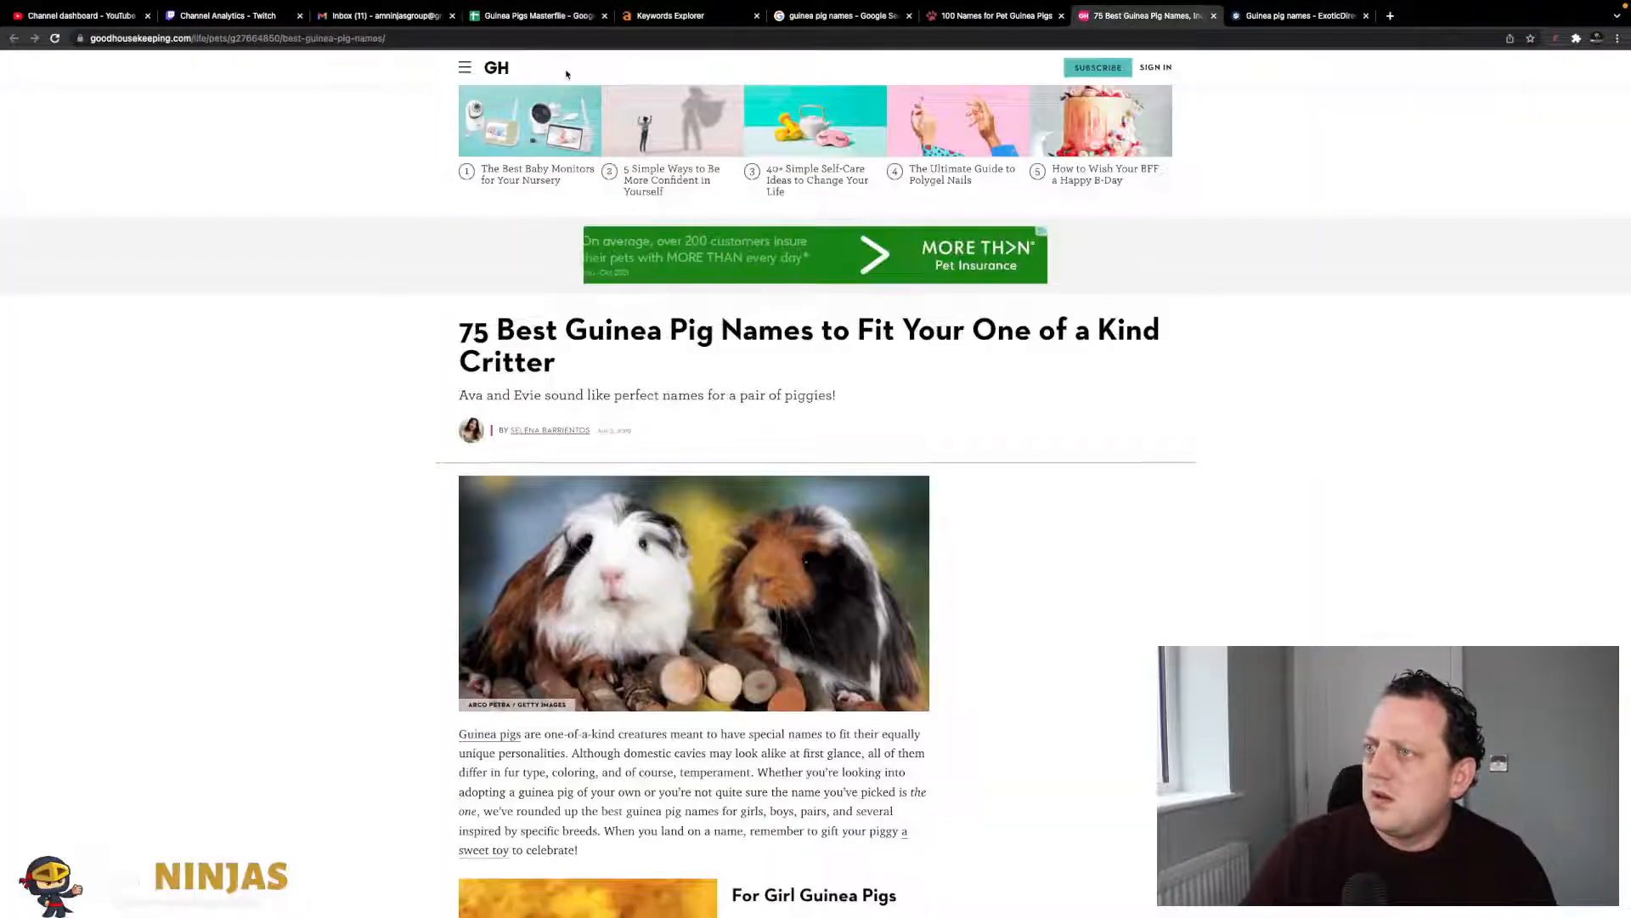
{"action": "left_click", "coordinate": [570, 40]}
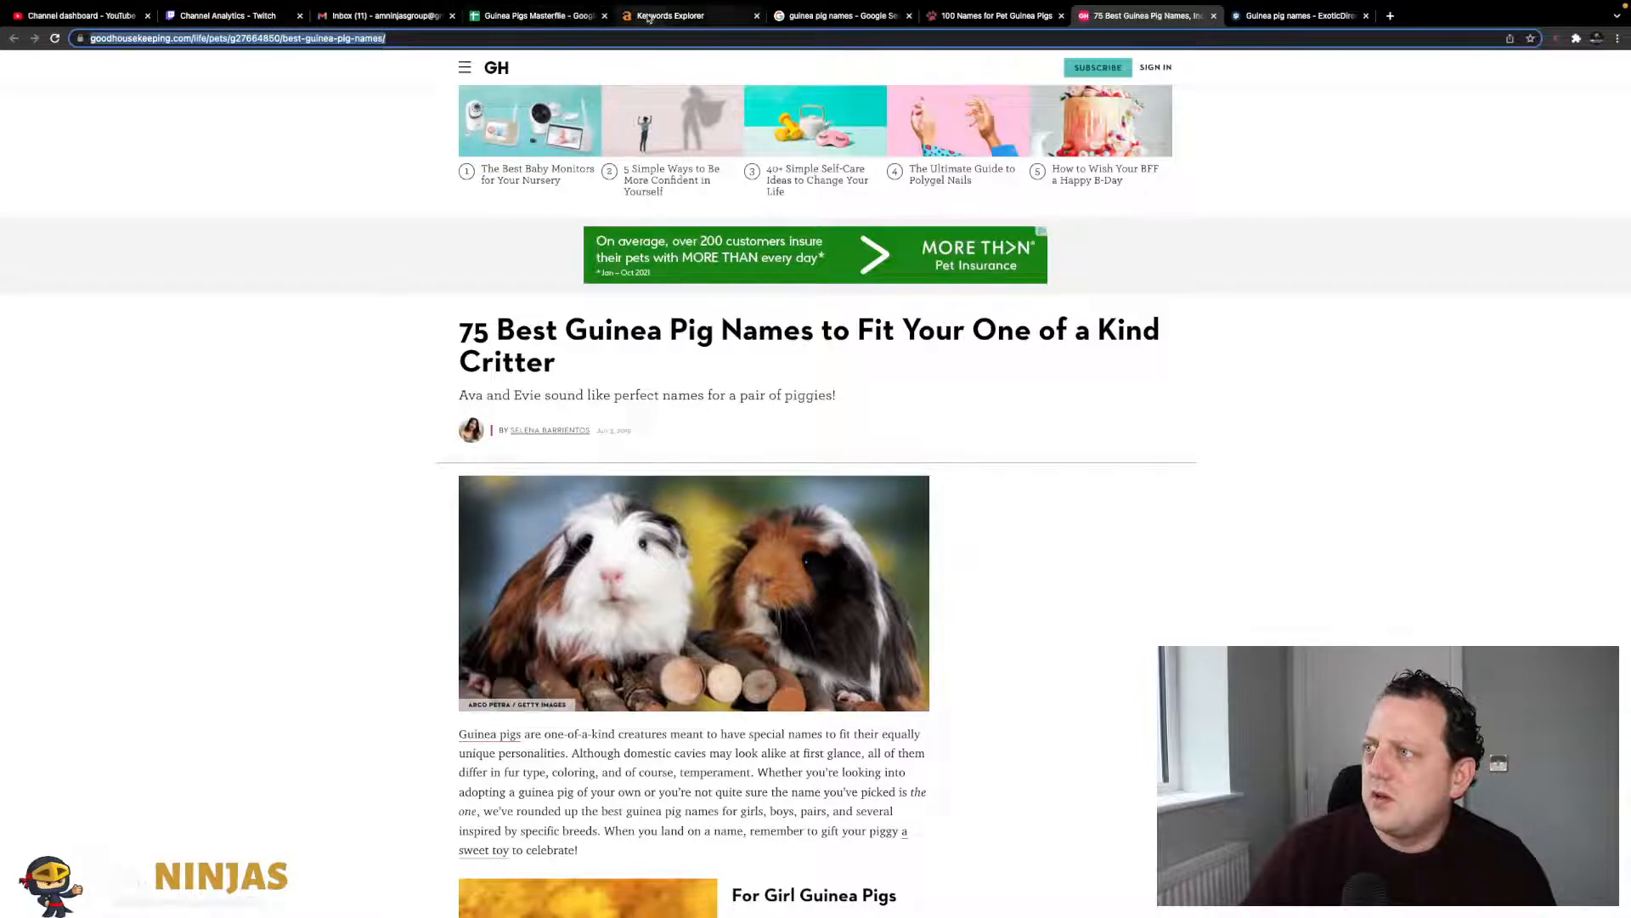
{"action": "left_click", "coordinate": [565, 17]}
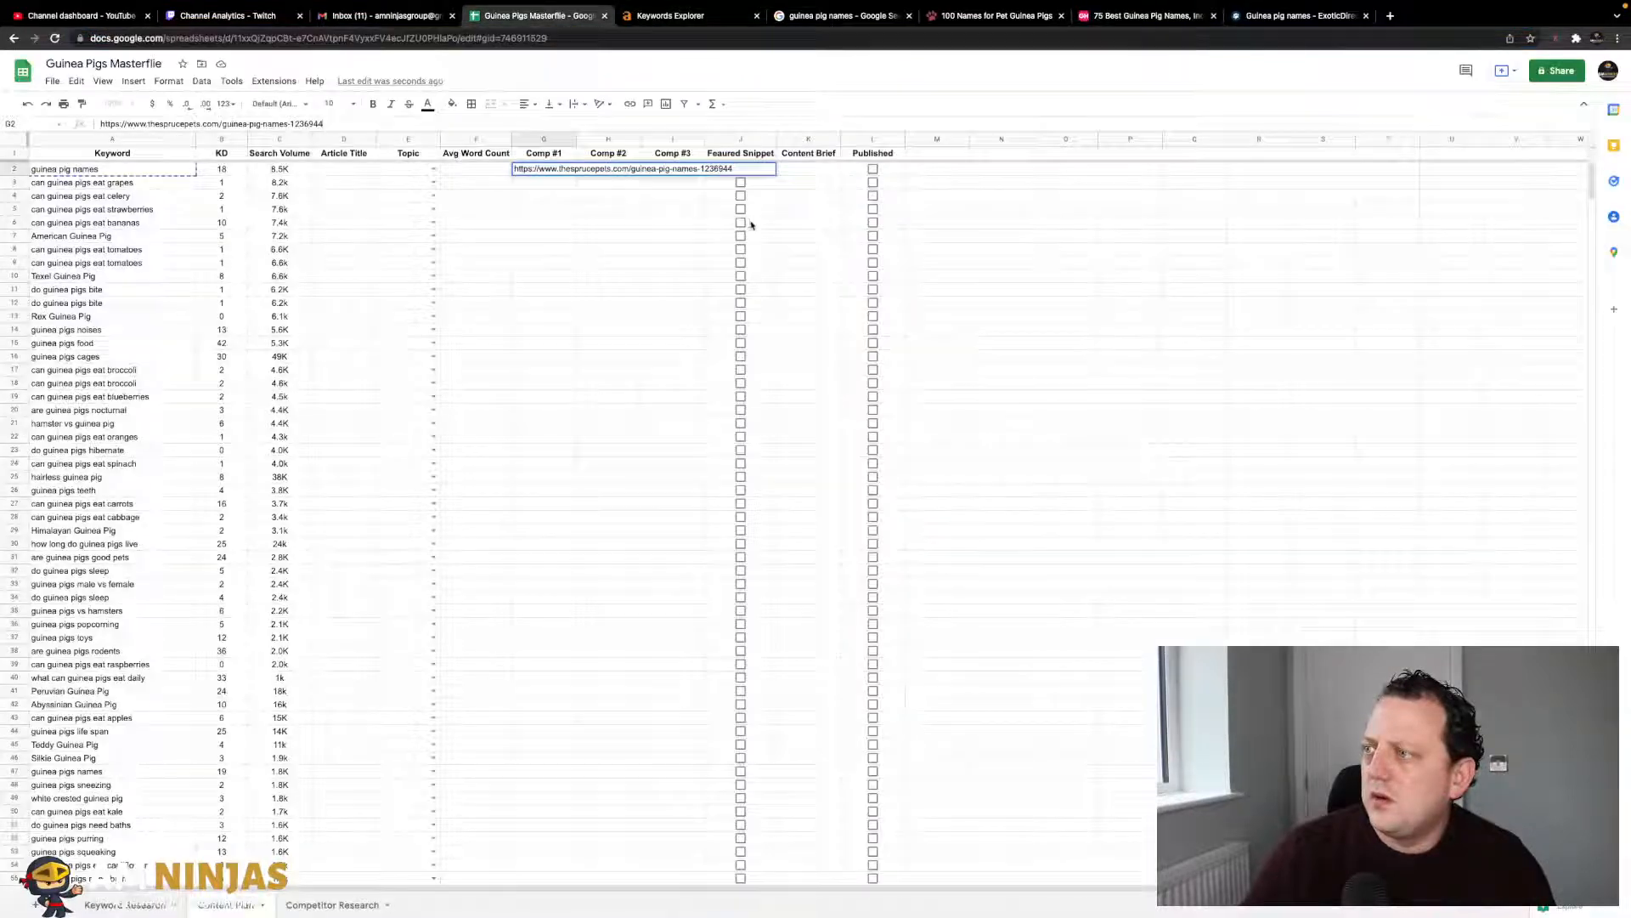
{"action": "left_click", "coordinate": [609, 174]}
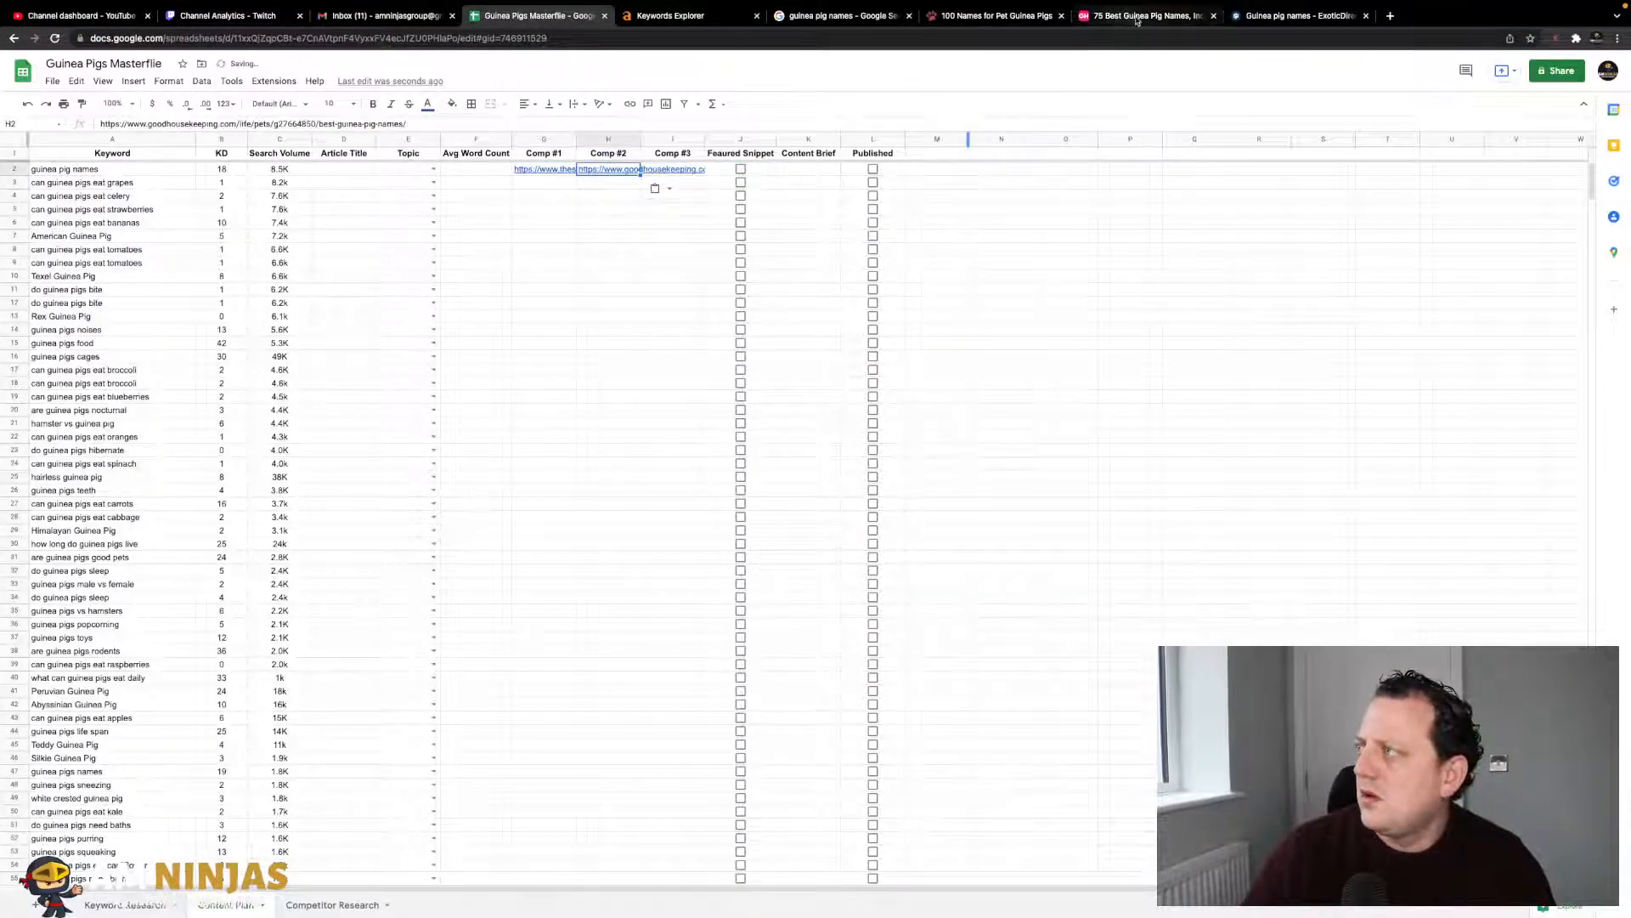
- Put the ExoticDirect guinea pig names URL into Comp #3, then go back to the search results
{"action": "left_click", "coordinate": [1279, 16]}
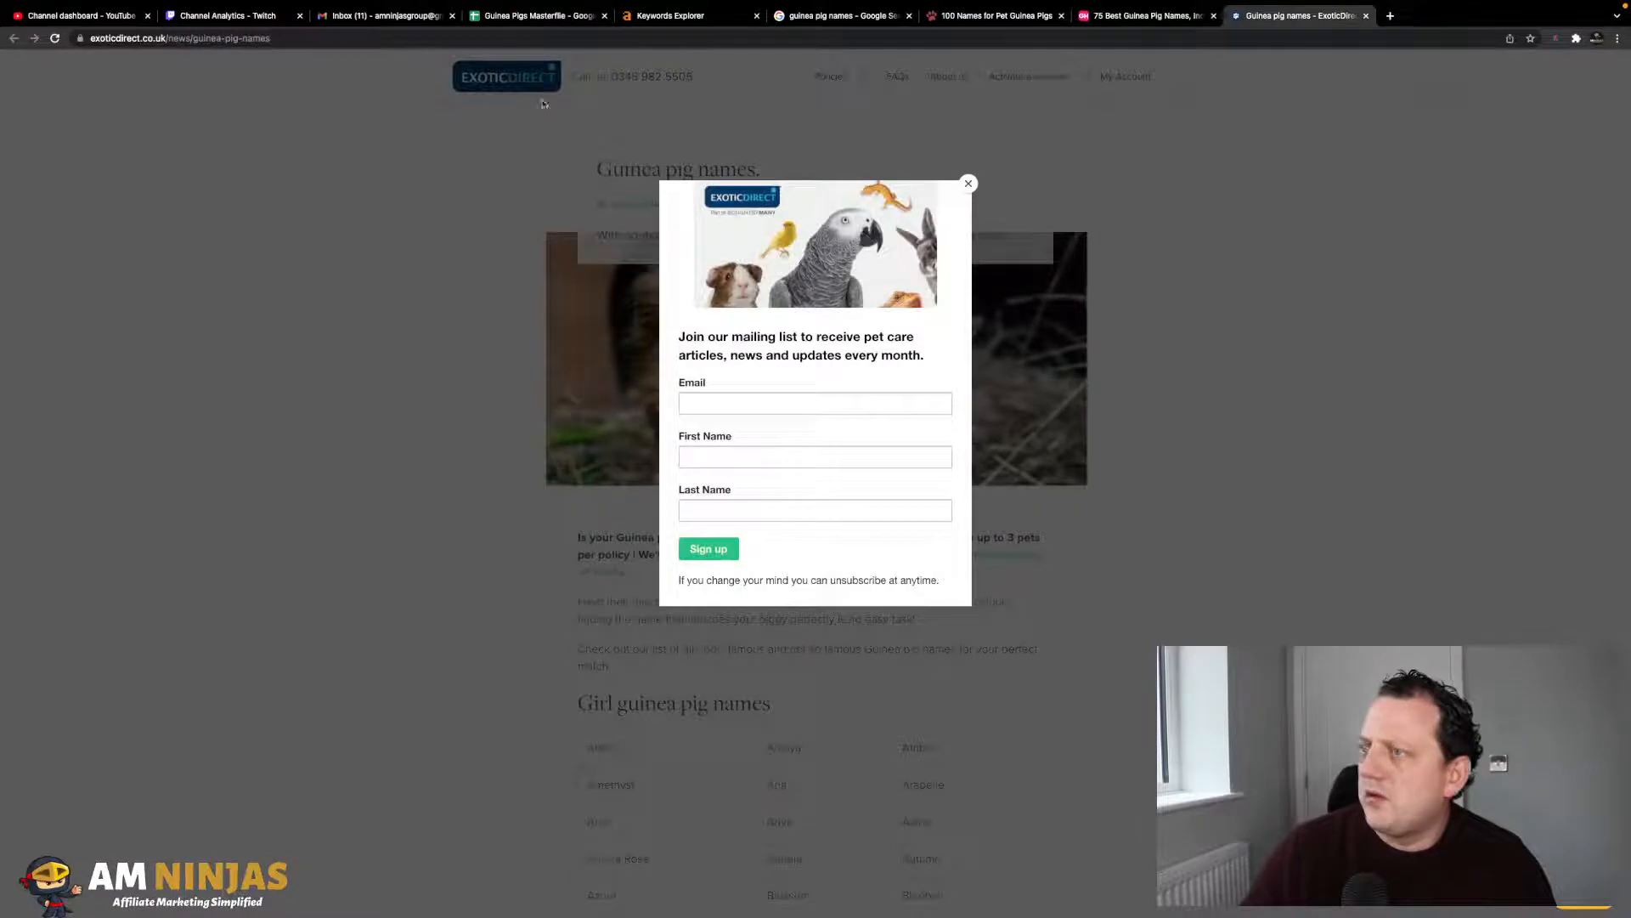
{"action": "left_click", "coordinate": [968, 184]}
{"action": "left_click", "coordinate": [625, 43]}
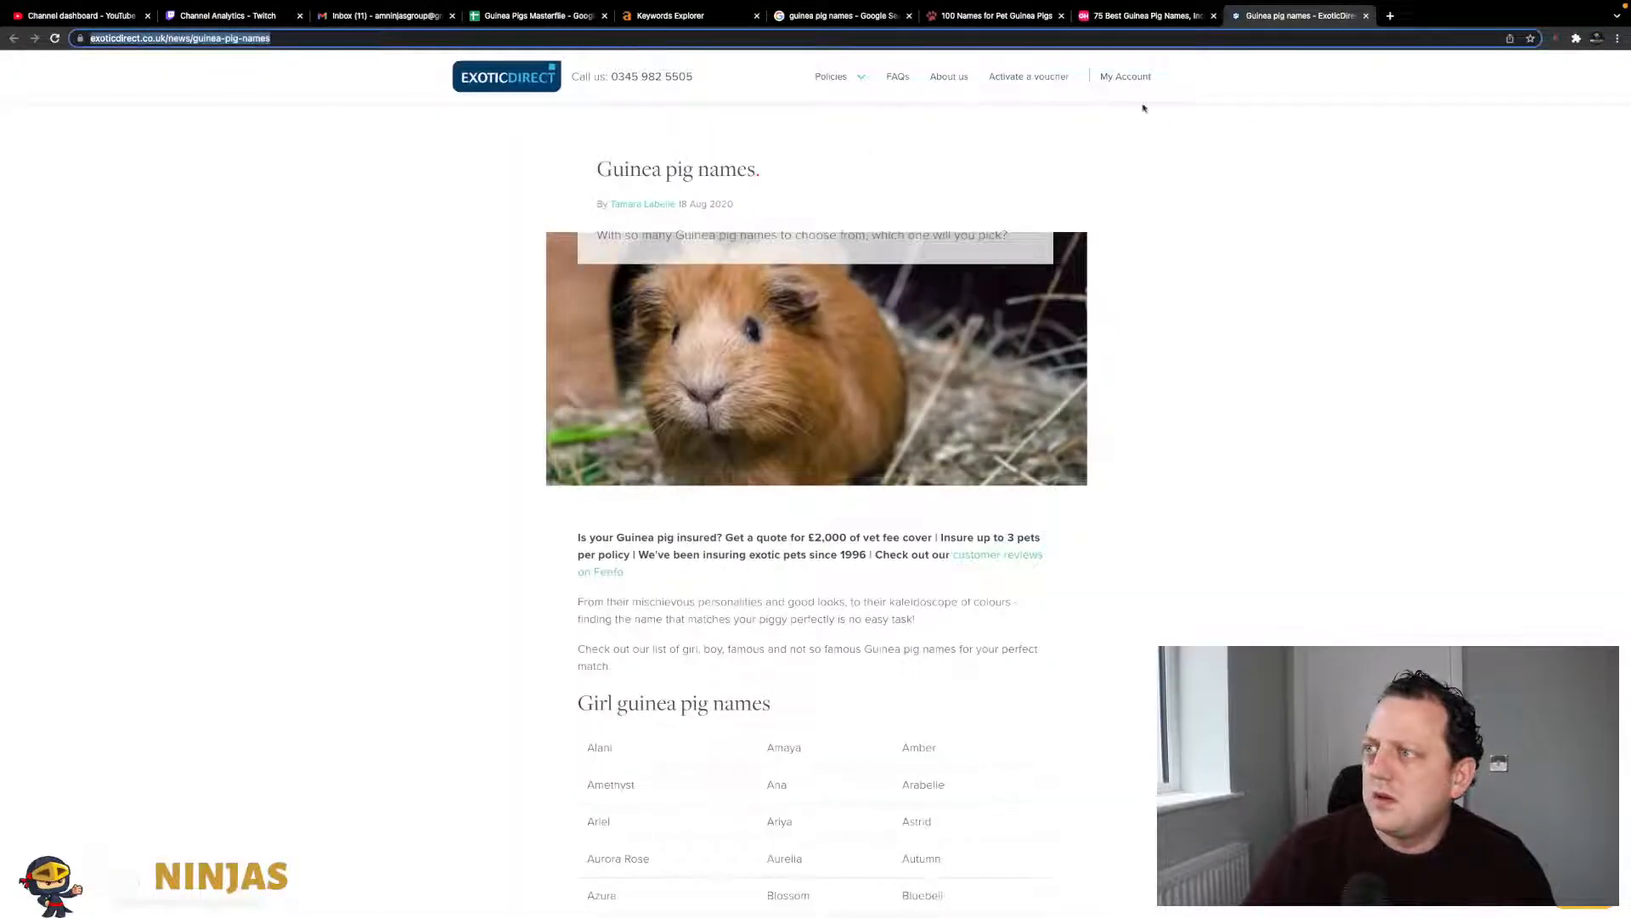
{"action": "left_click", "coordinate": [994, 16]}
{"action": "left_click", "coordinate": [868, 24]}
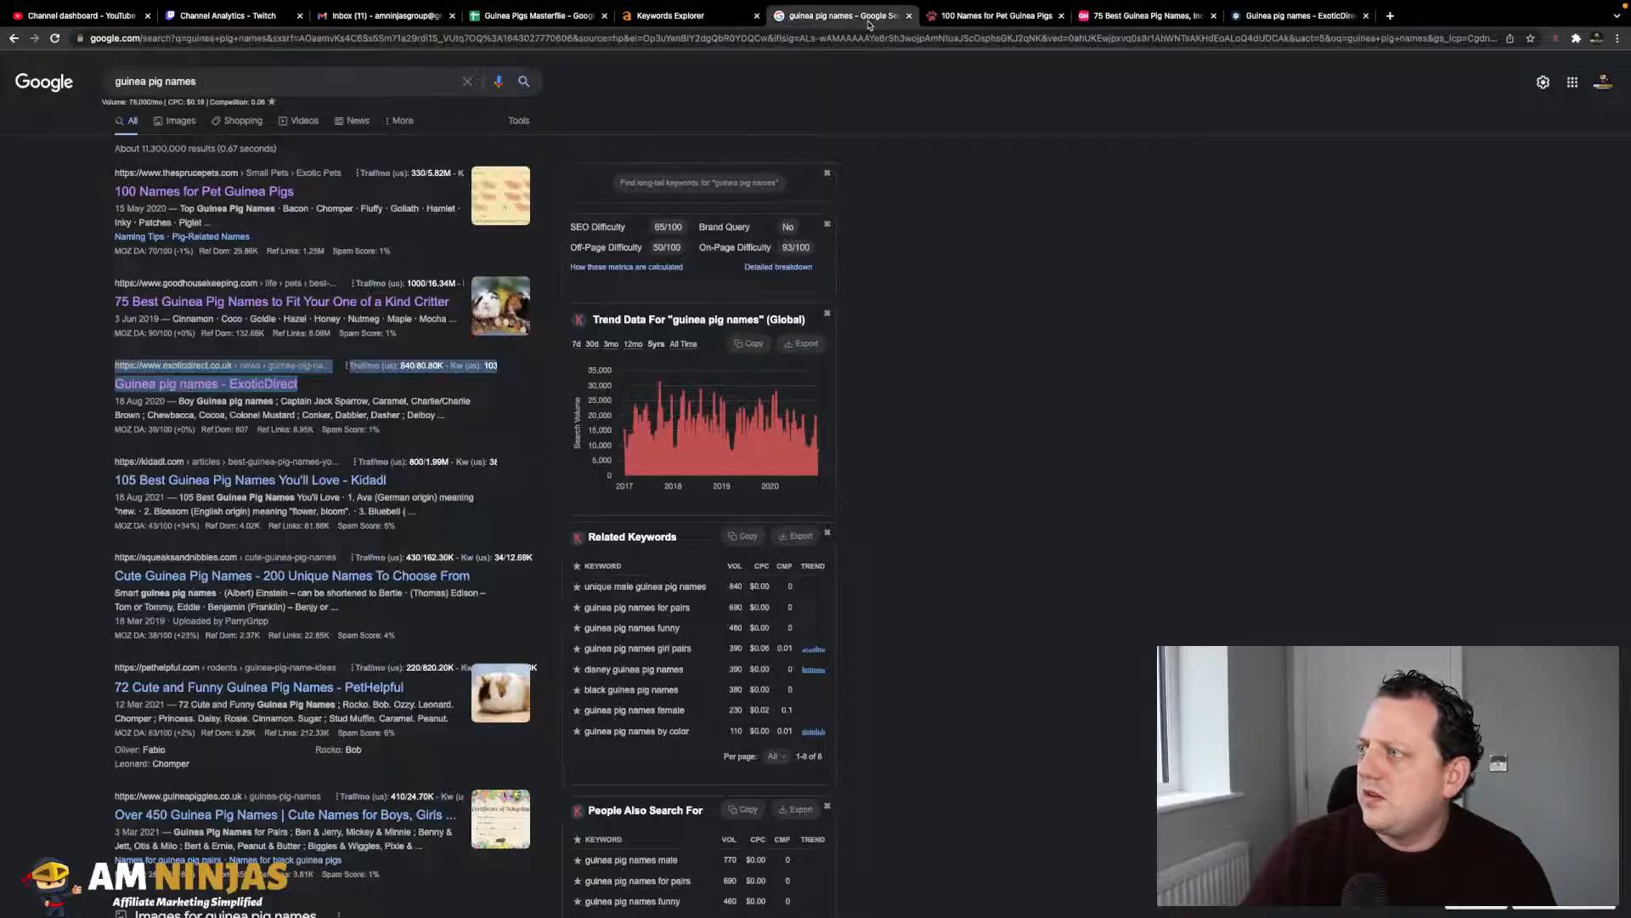
{"action": "left_click", "coordinate": [562, 17]}
{"action": "left_click", "coordinate": [675, 169]}
{"action": "key", "text": "ctrl+v"}
{"action": "left_click", "coordinate": [666, 236]}
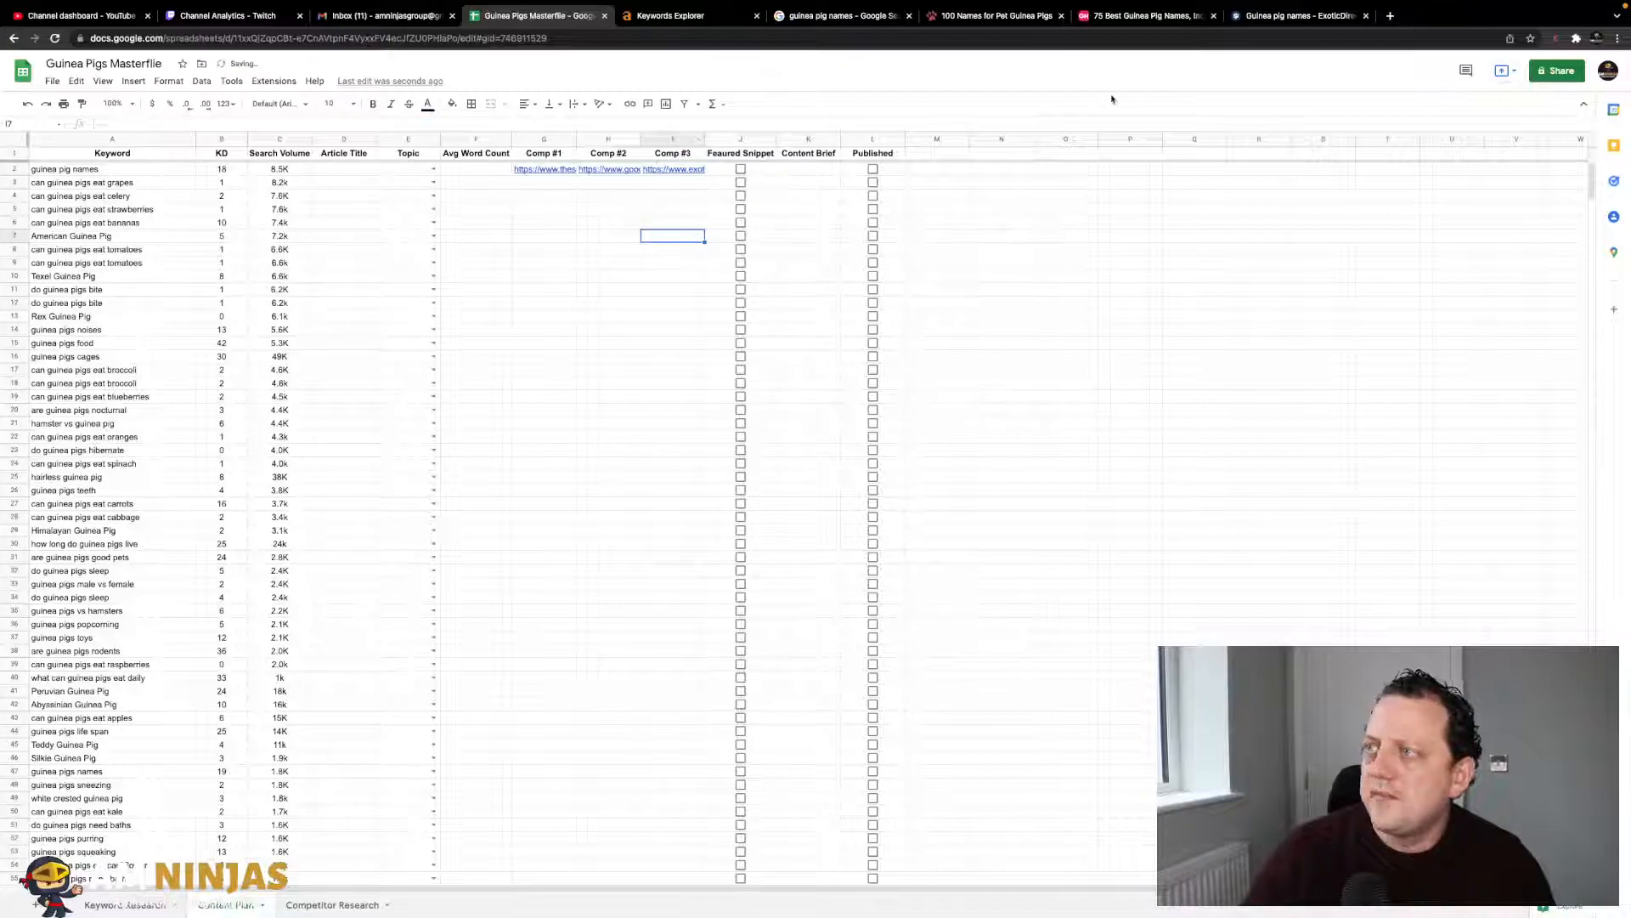
{"action": "left_click", "coordinate": [840, 16]}
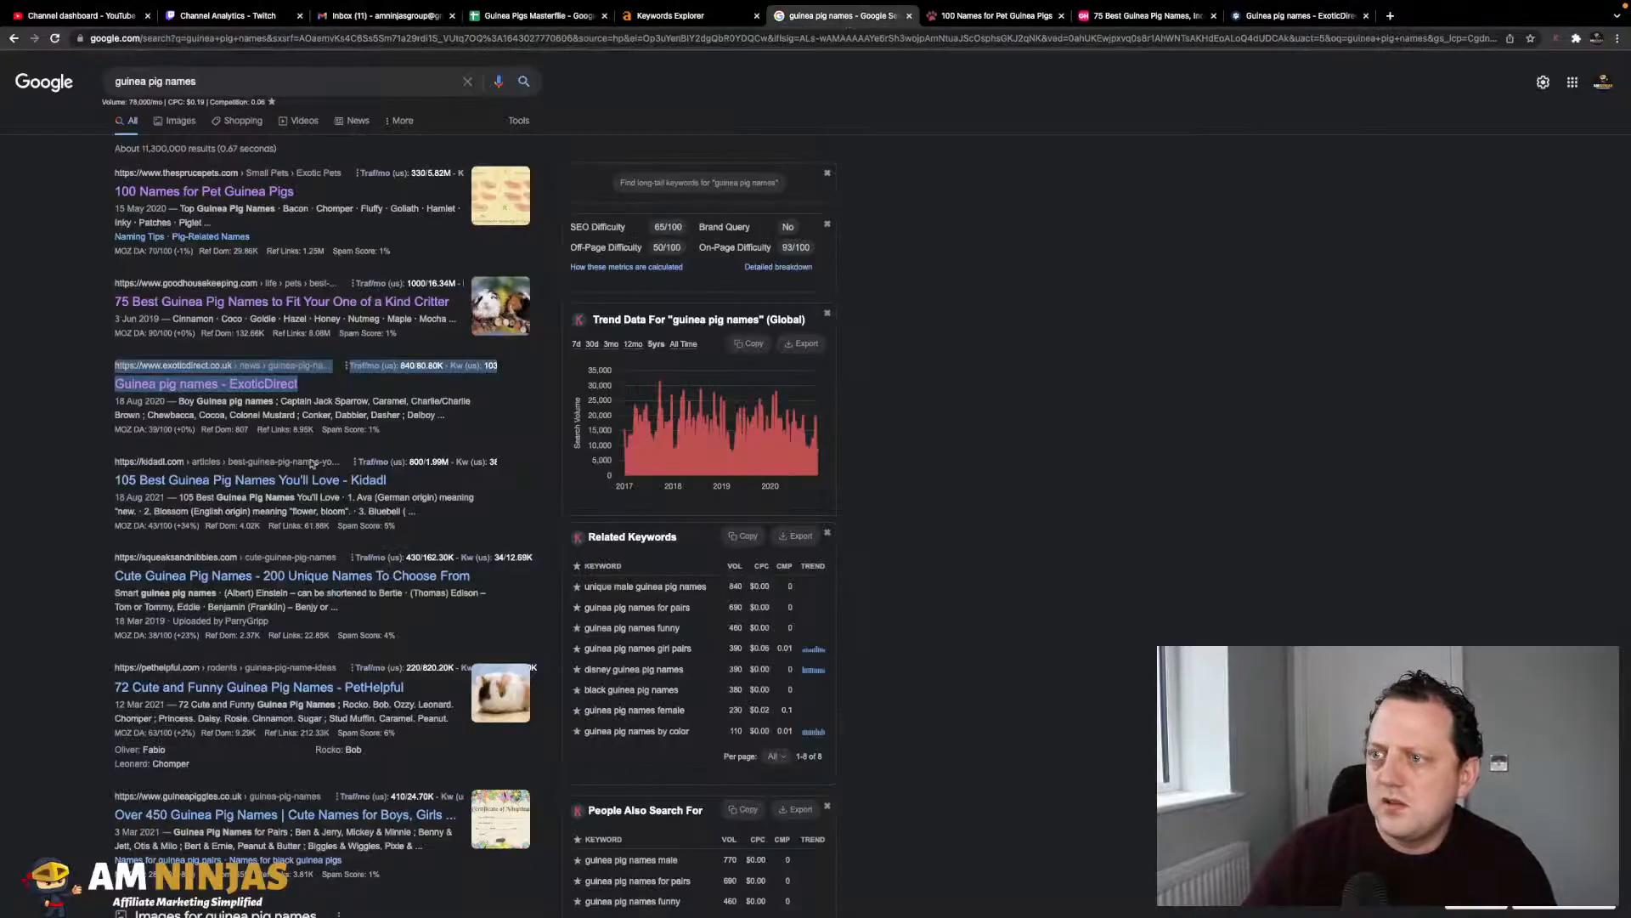
- Scroll through the 'guinea pig names' results, then go back to the Guinea Pigs Masterfile sheet
{"action": "scroll", "coordinate": [307, 435], "scroll_direction": "down", "scroll_amount": 6}
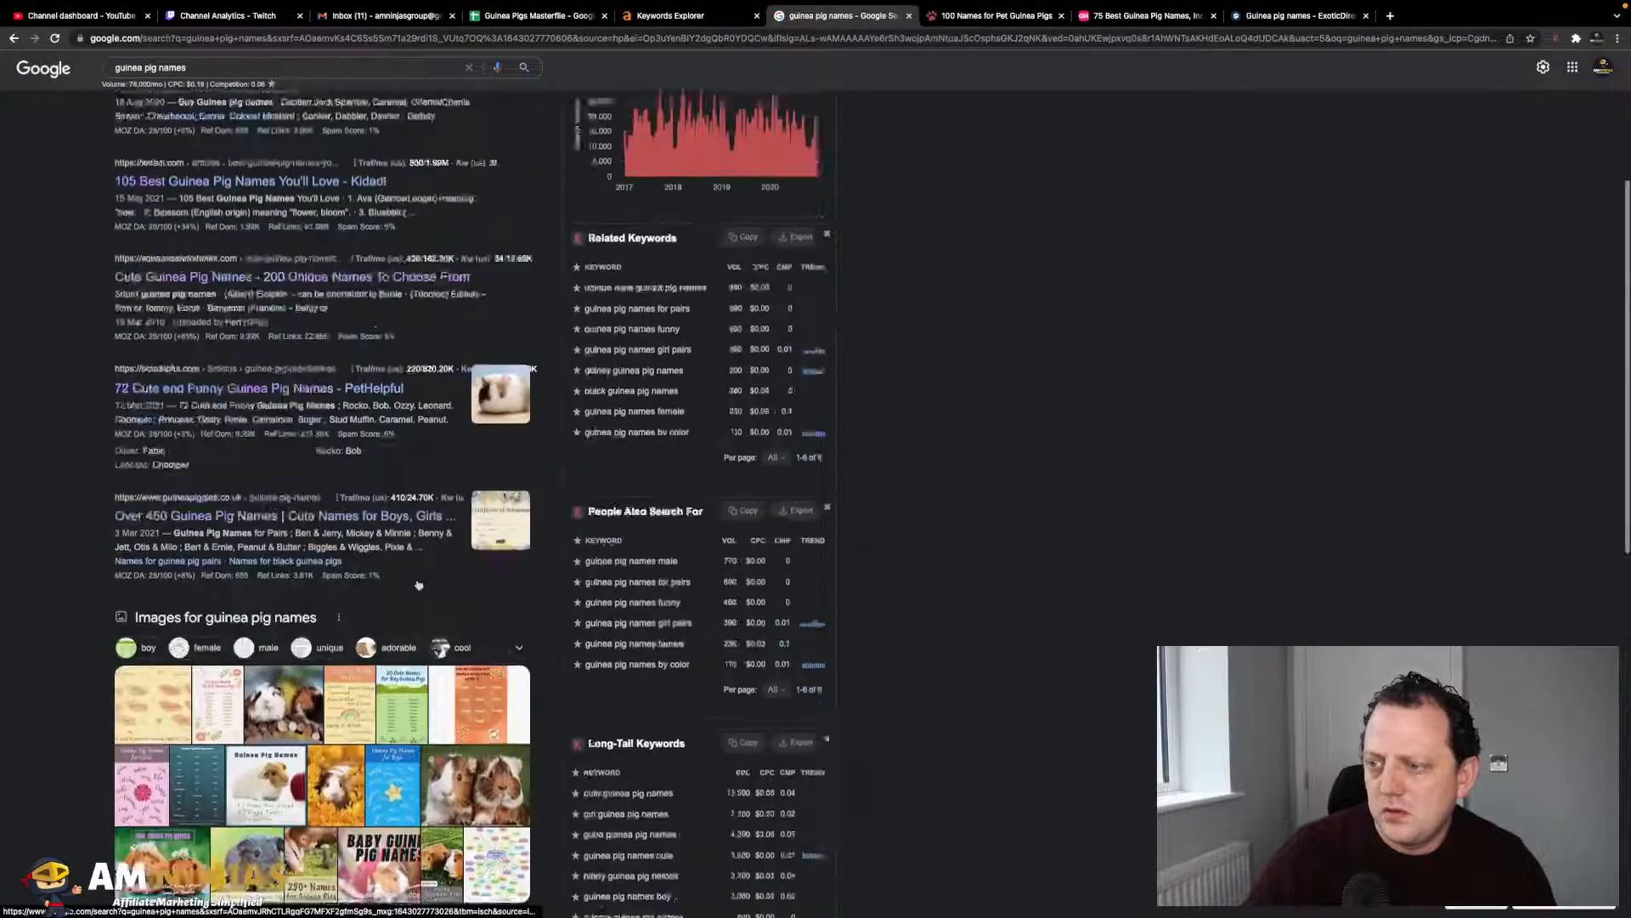
{"action": "scroll", "coordinate": [241, 732], "scroll_direction": "up", "scroll_amount": 6}
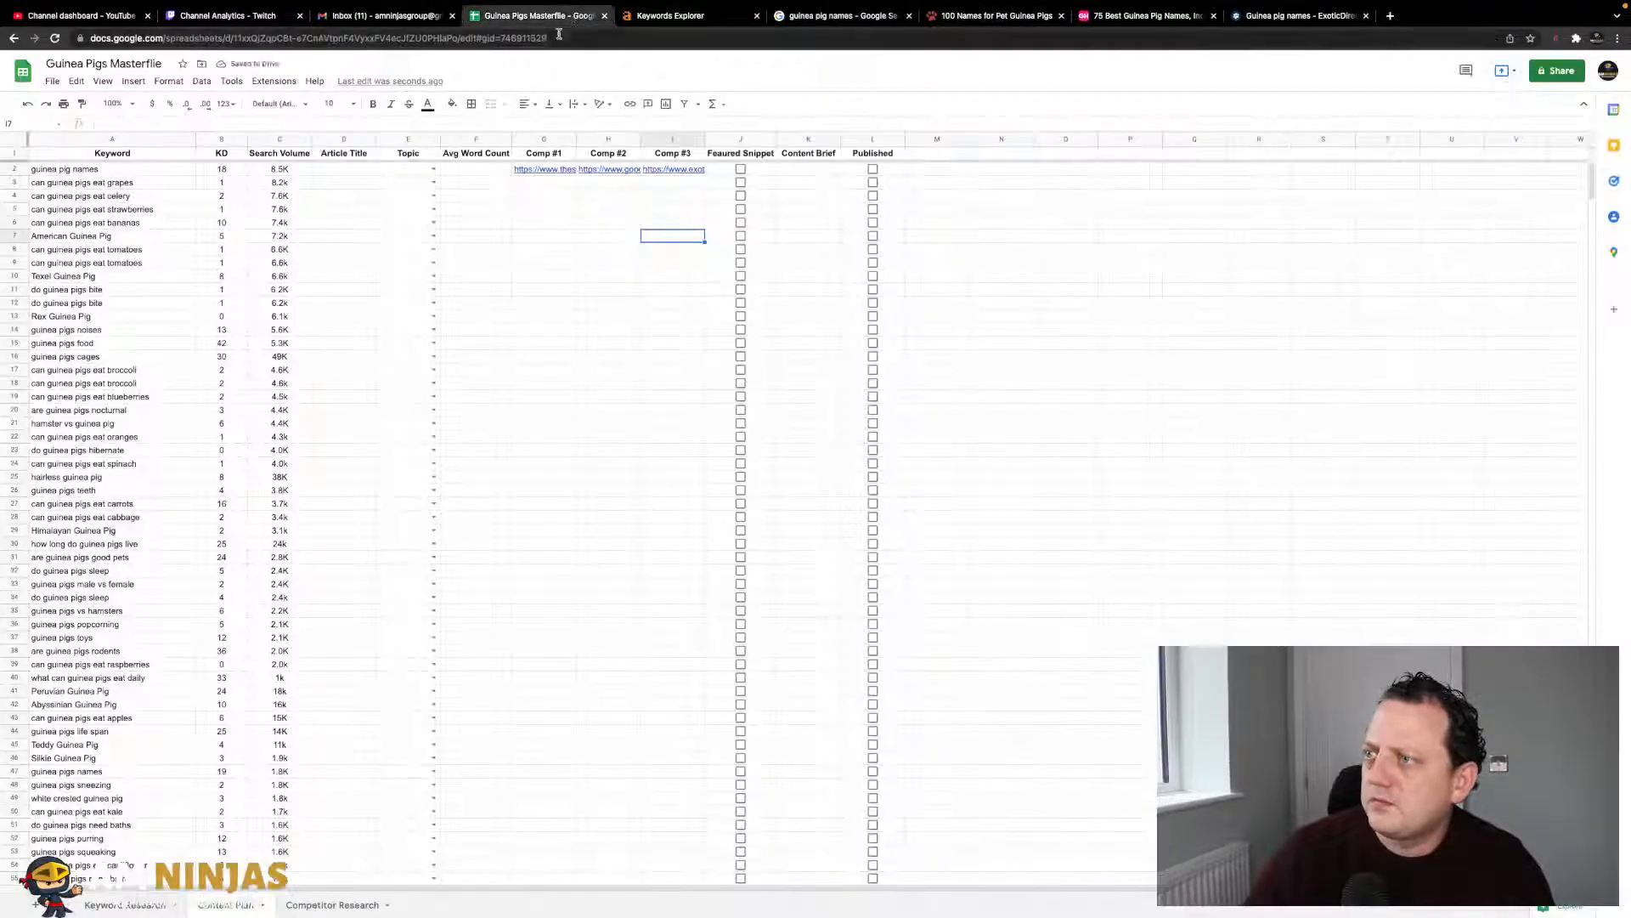
{"action": "left_click", "coordinate": [534, 15]}
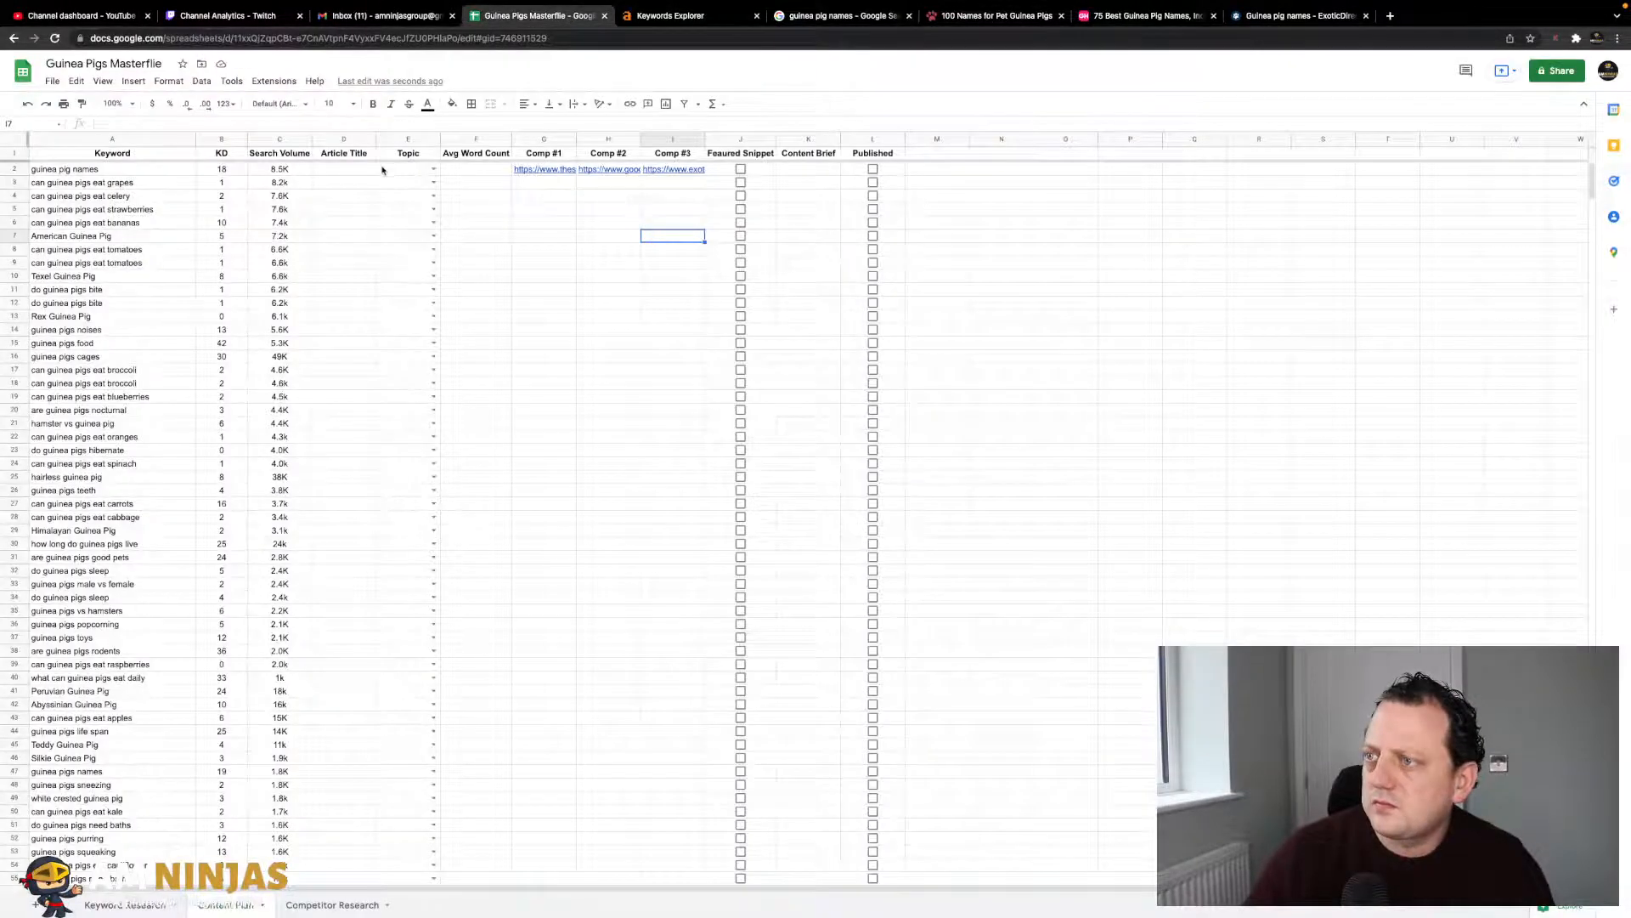
- Choose 'Guinea Pigs 101' in E2's Topic dropdown and auto-fit column E's width
{"action": "left_click", "coordinate": [434, 170]}
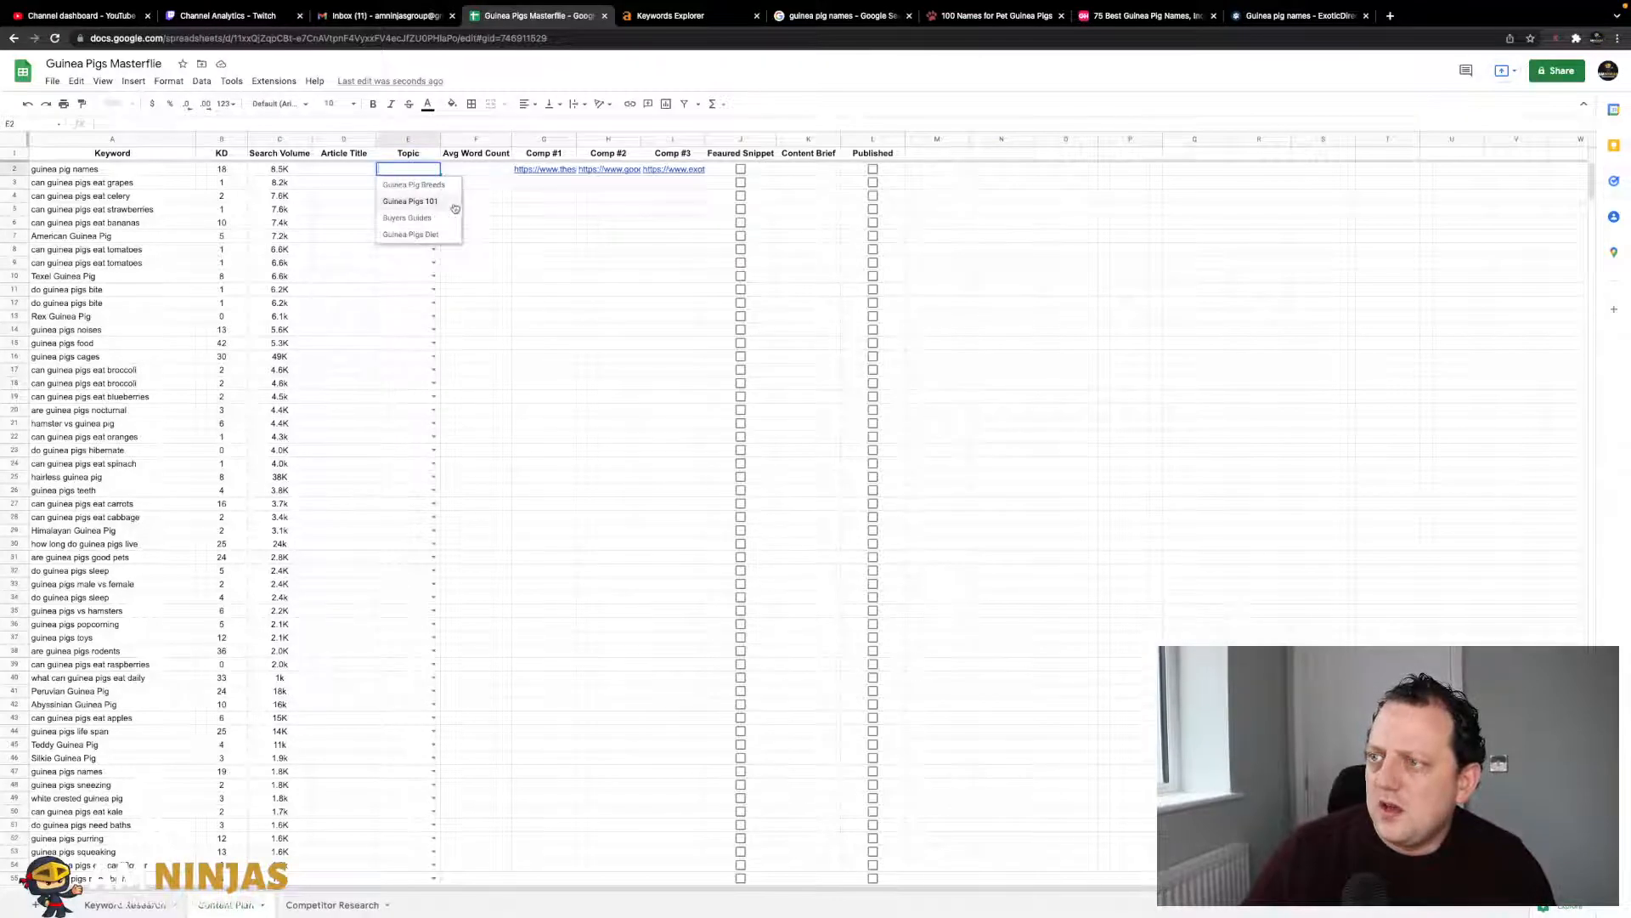
{"action": "left_click", "coordinate": [455, 204]}
{"action": "left_click", "coordinate": [345, 171]}
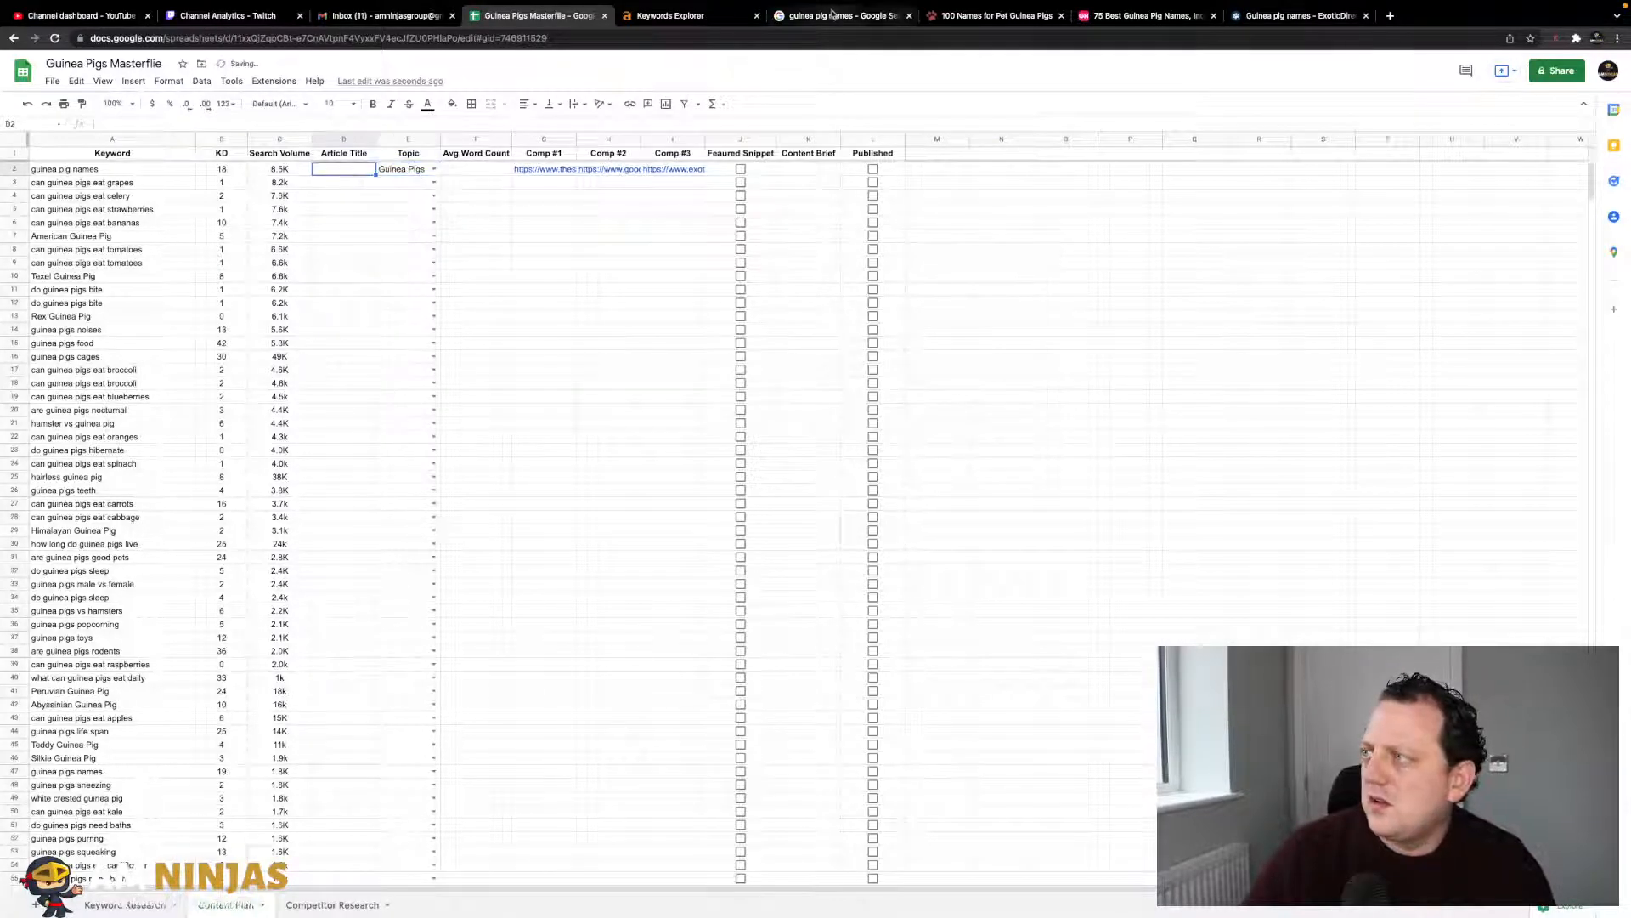
{"action": "double_click", "coordinate": [439, 139]}
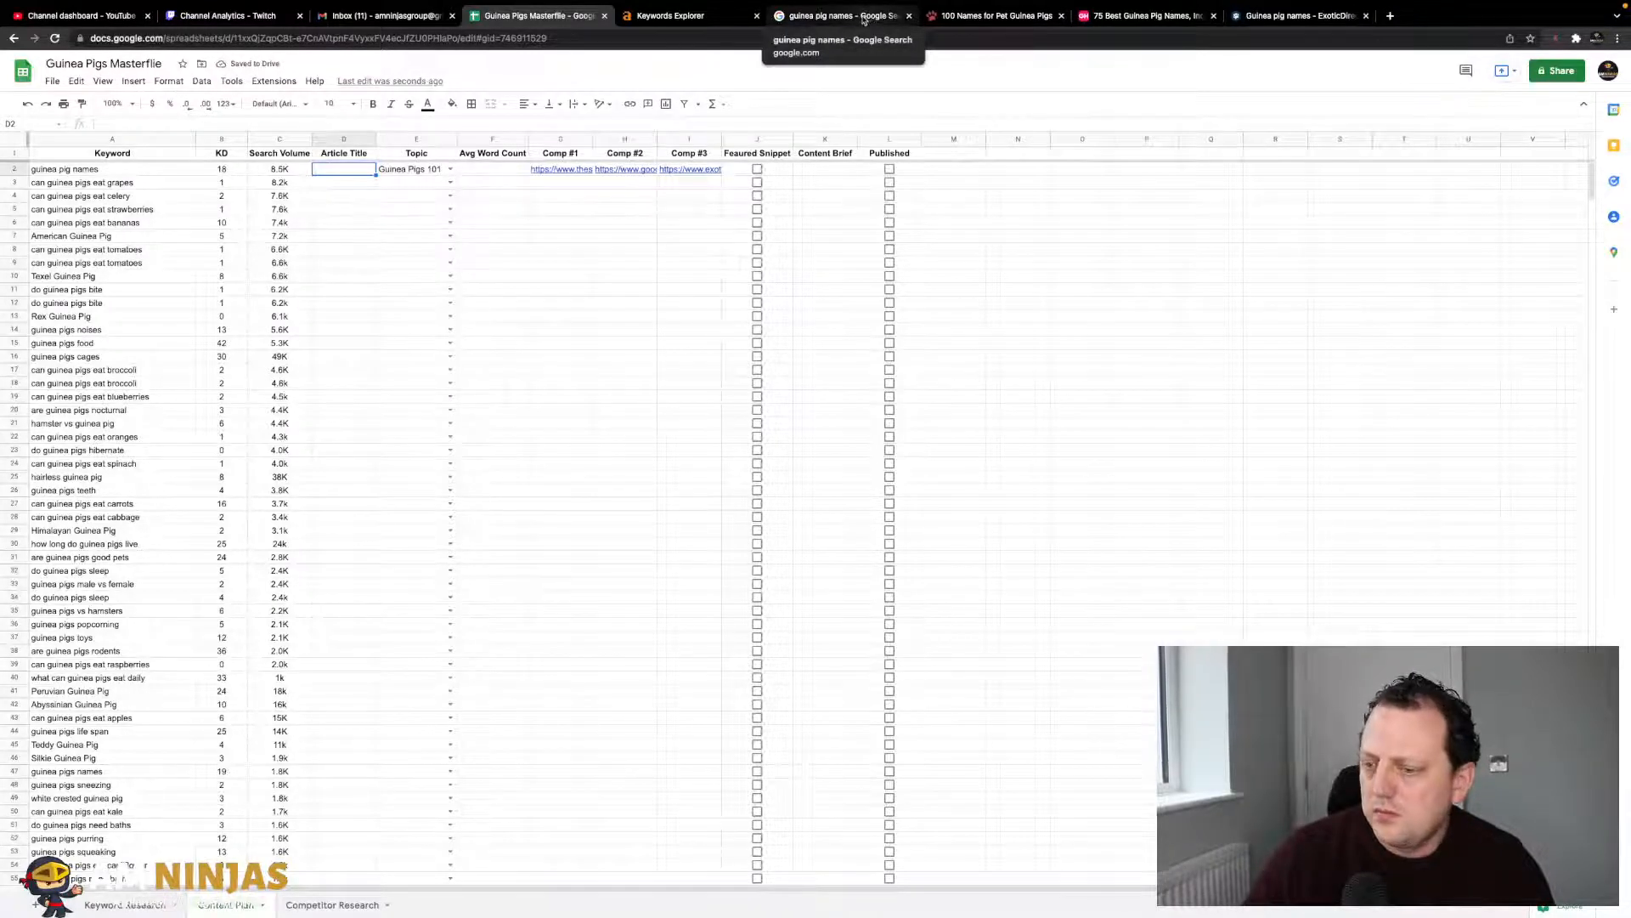
- Scroll through the 'guinea pig names' results, Moz metrics and the Related and Long-Tail keyword volumes
{"action": "left_click", "coordinate": [865, 17]}
{"action": "scroll", "coordinate": [359, 463], "scroll_direction": "down", "scroll_amount": 4}
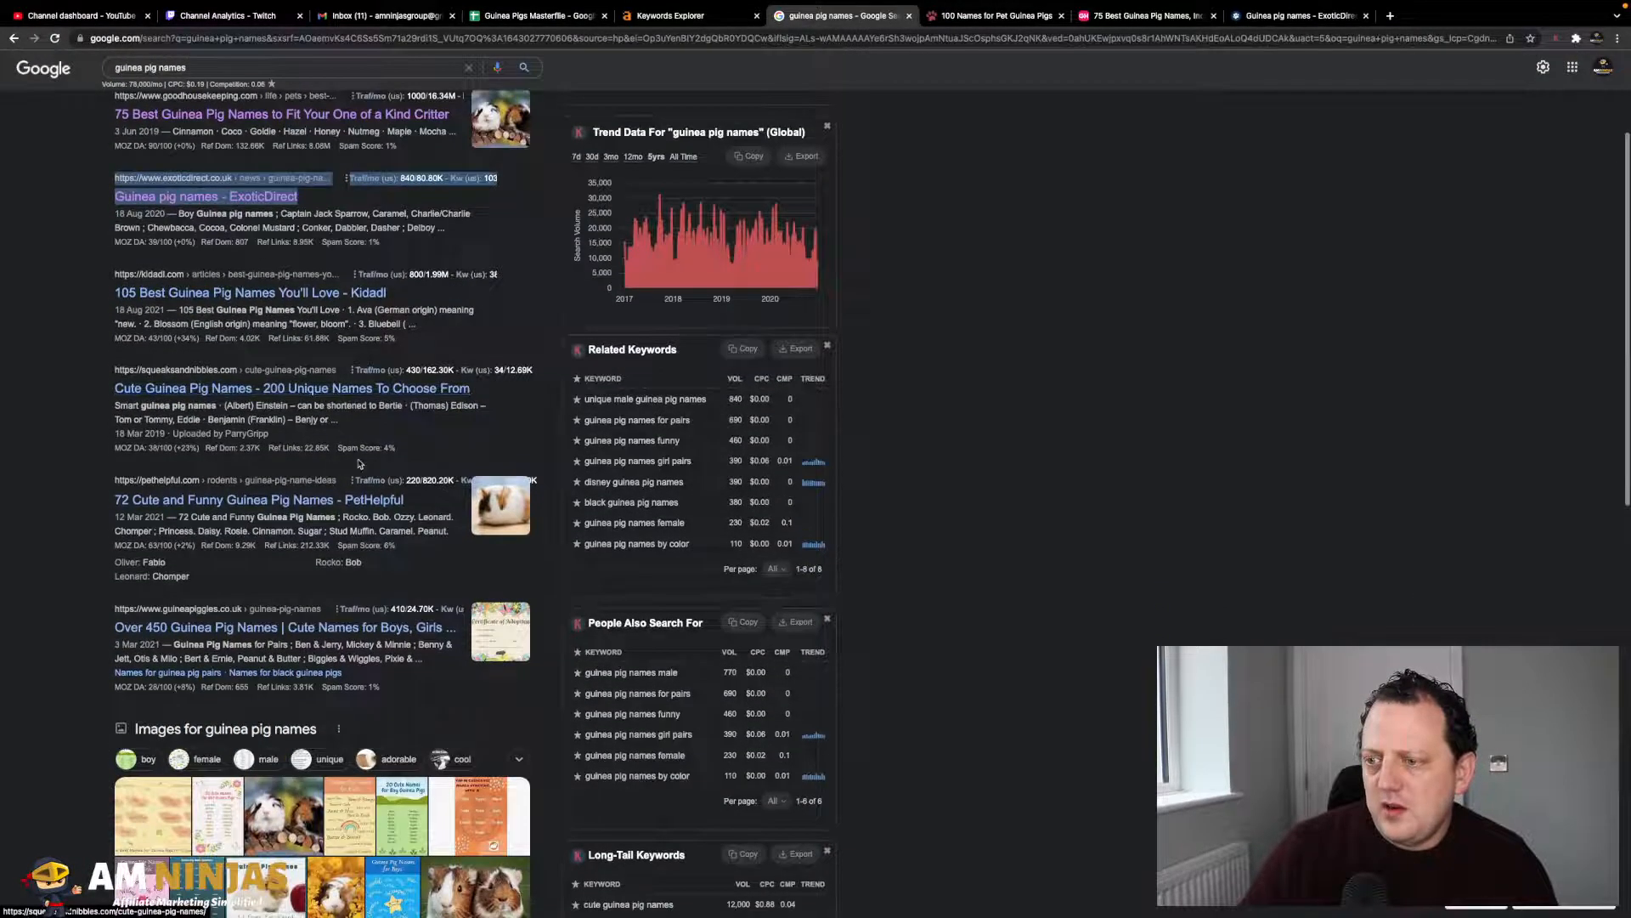
{"action": "scroll", "coordinate": [358, 463], "scroll_direction": "up", "scroll_amount": 2}
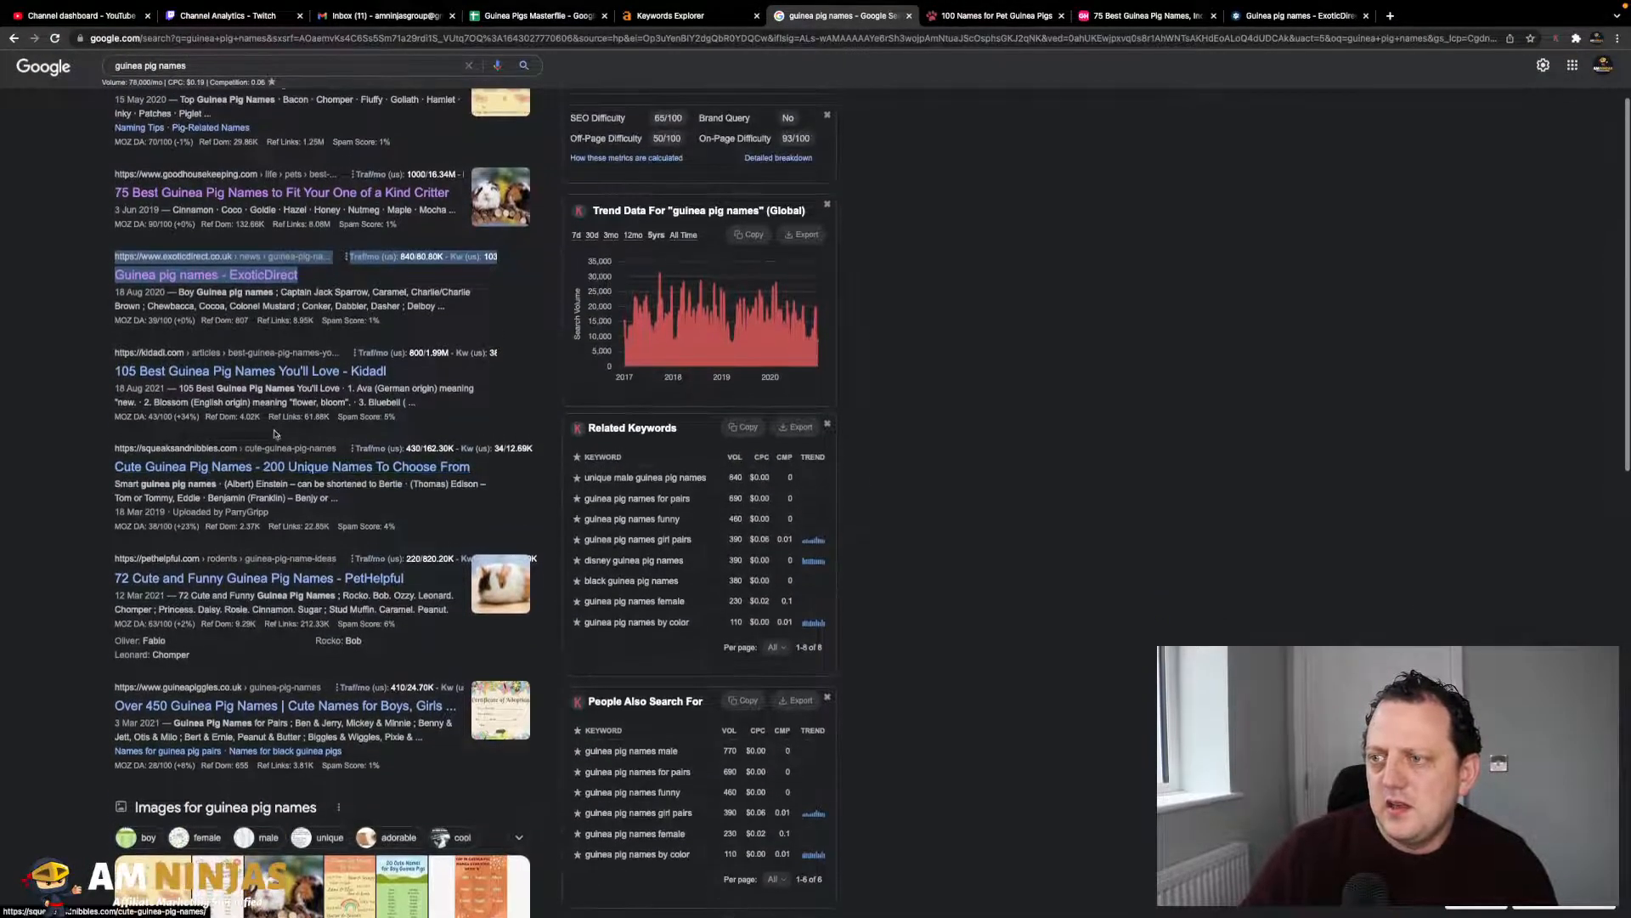
{"action": "scroll", "coordinate": [281, 437], "scroll_direction": "up", "scroll_amount": 3}
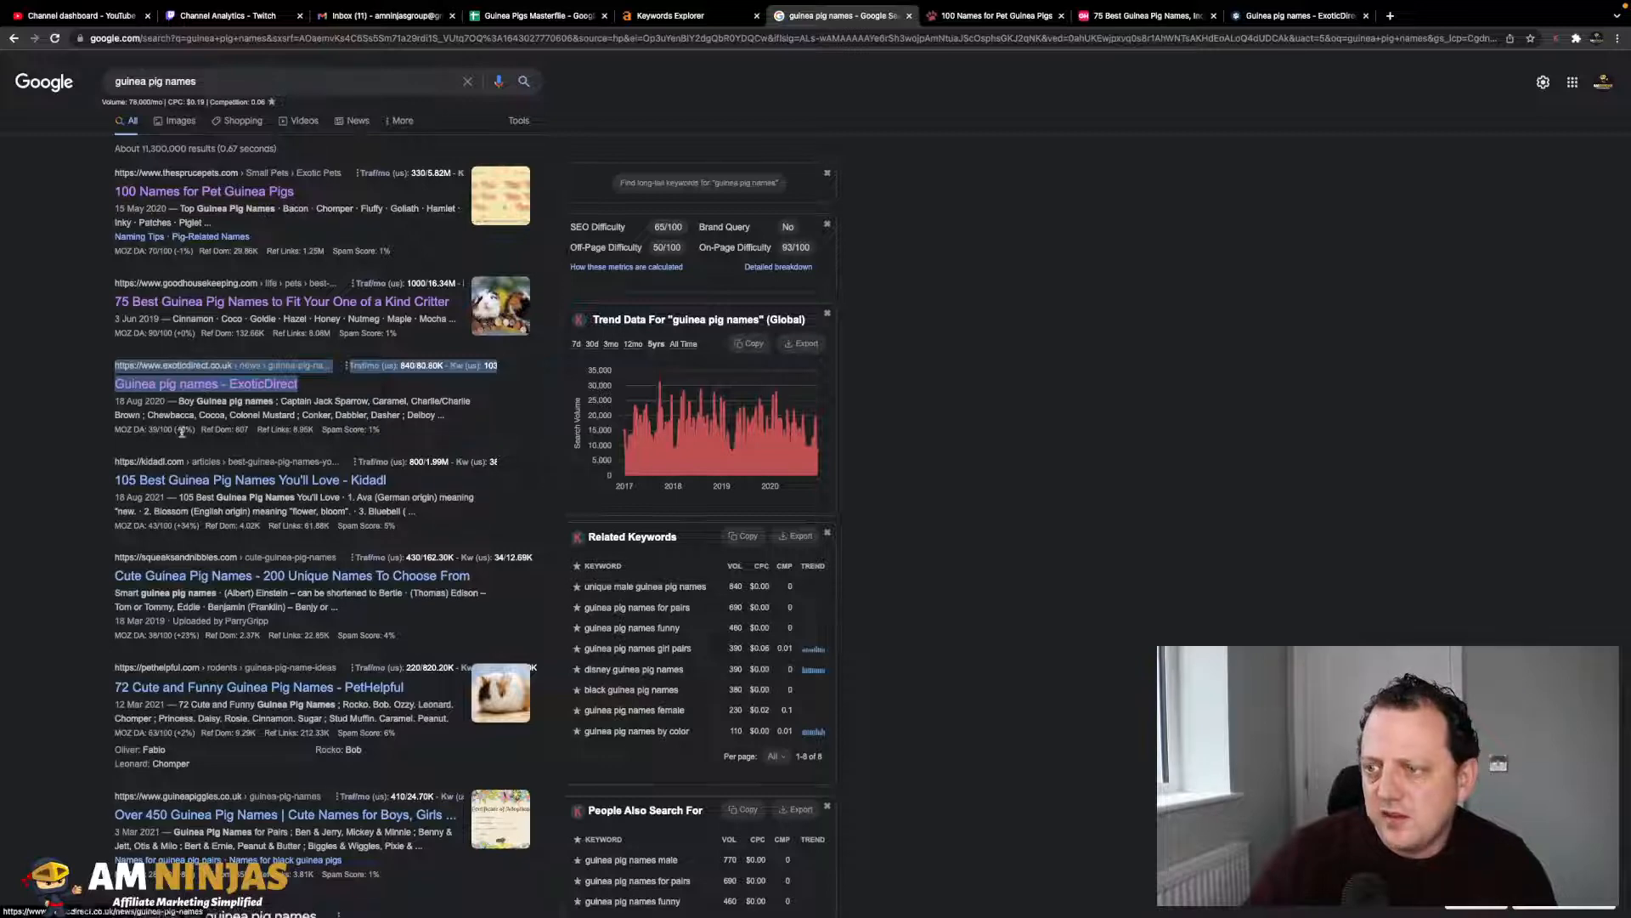
{"action": "scroll", "coordinate": [178, 494], "scroll_direction": "down", "scroll_amount": 2}
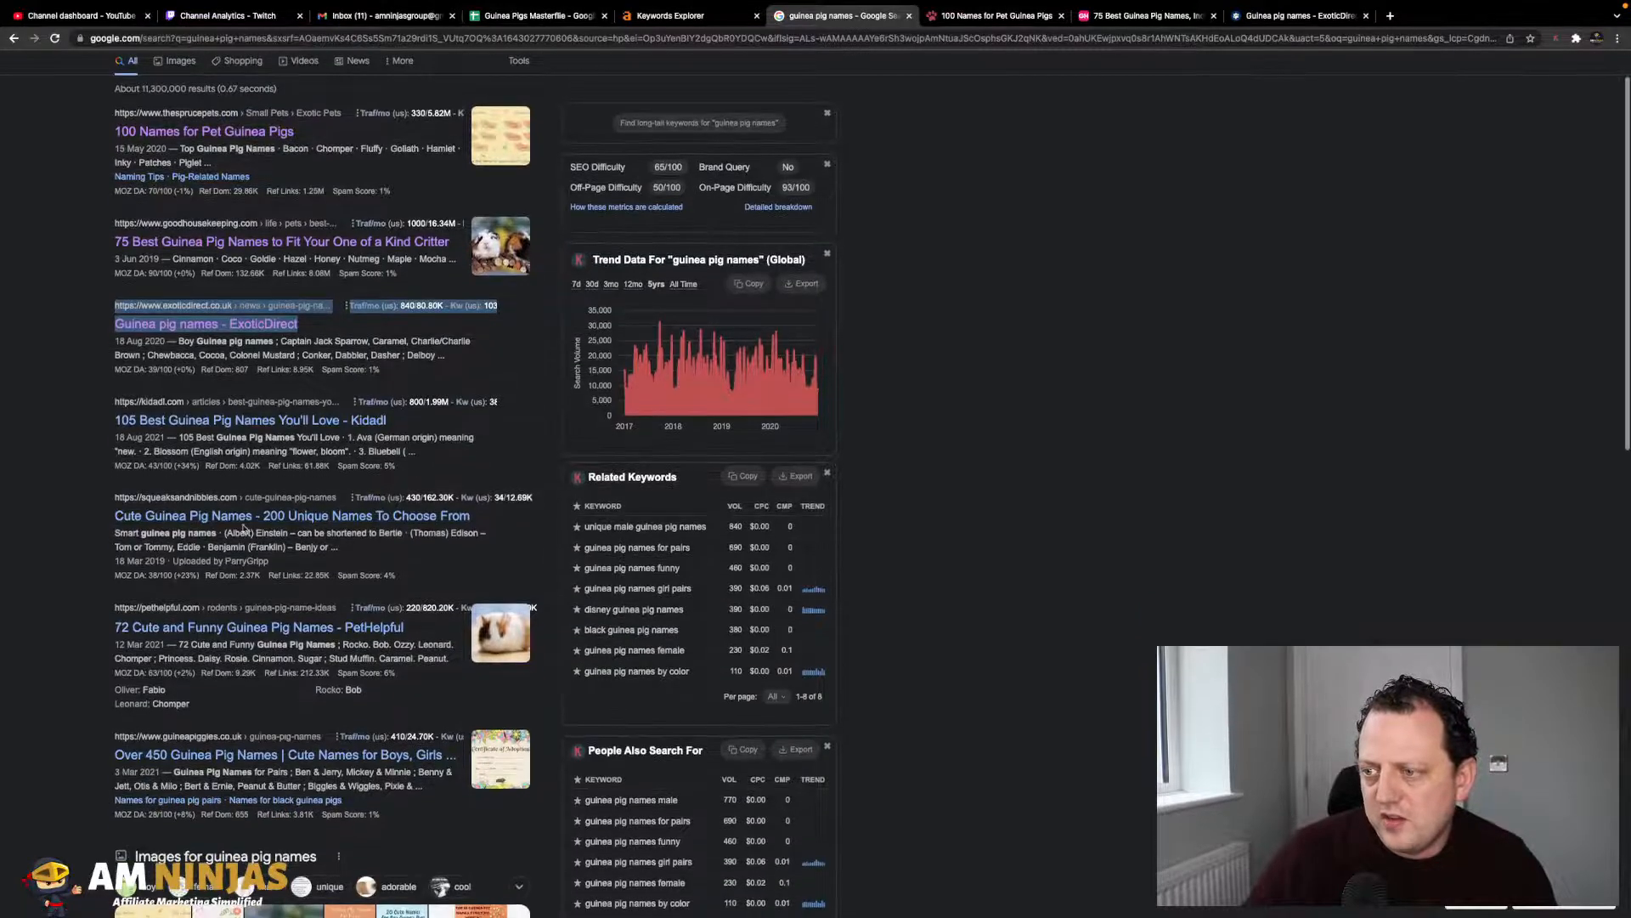
{"action": "mouse_move", "coordinate": [215, 567]}
{"action": "scroll", "coordinate": [215, 567], "scroll_direction": "down", "scroll_amount": 1}
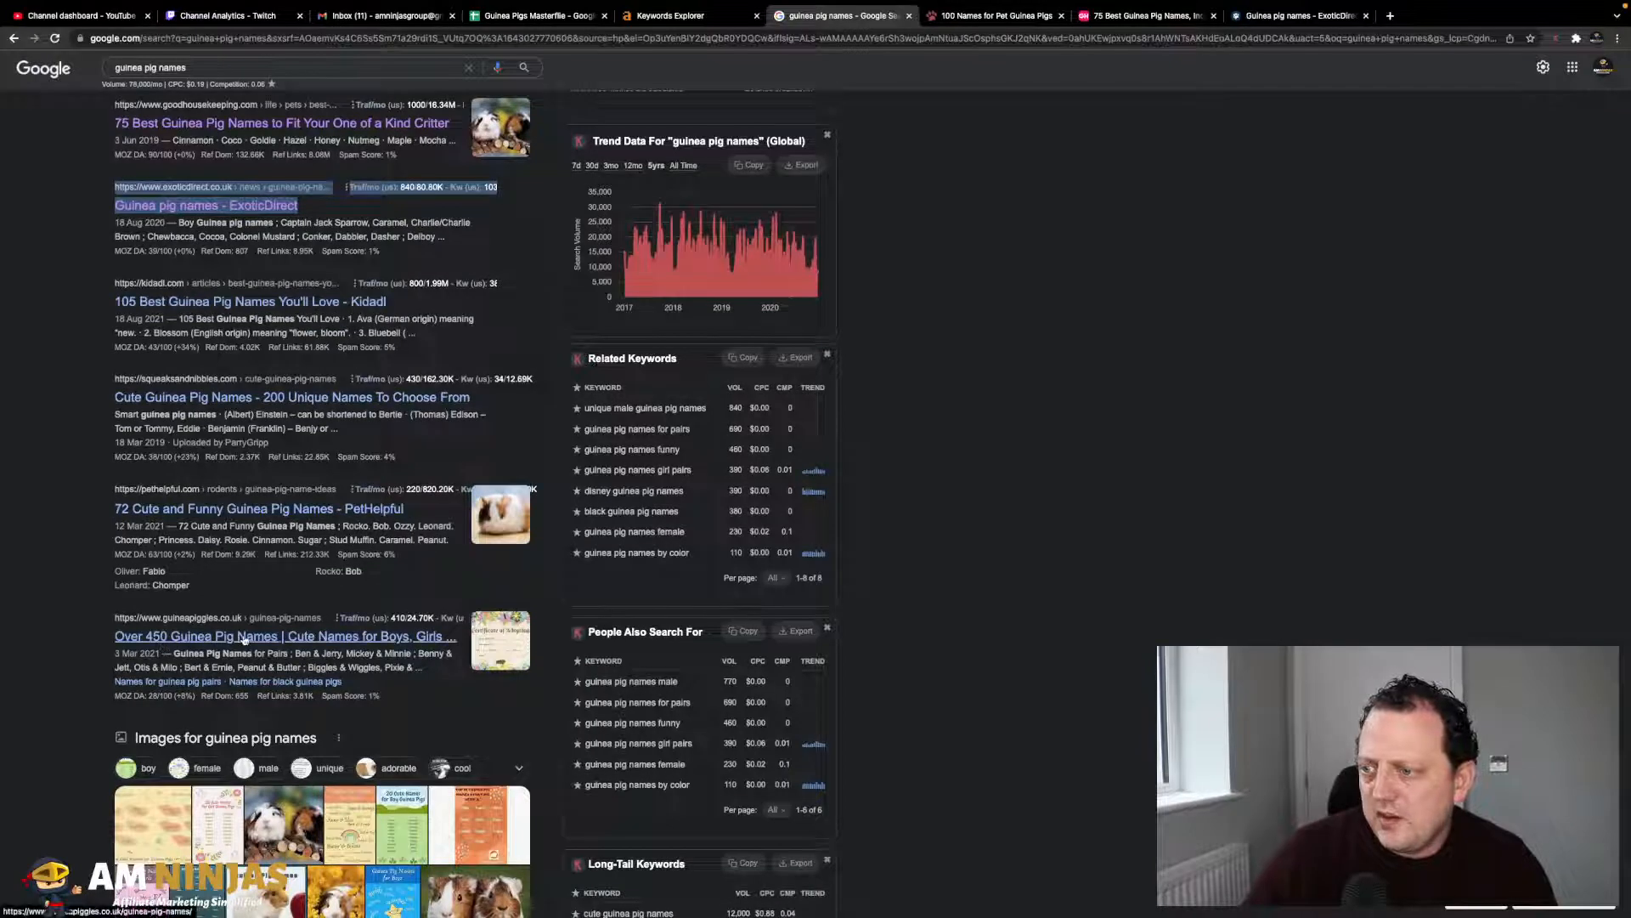
{"action": "scroll", "coordinate": [261, 393], "scroll_direction": "up", "scroll_amount": 3}
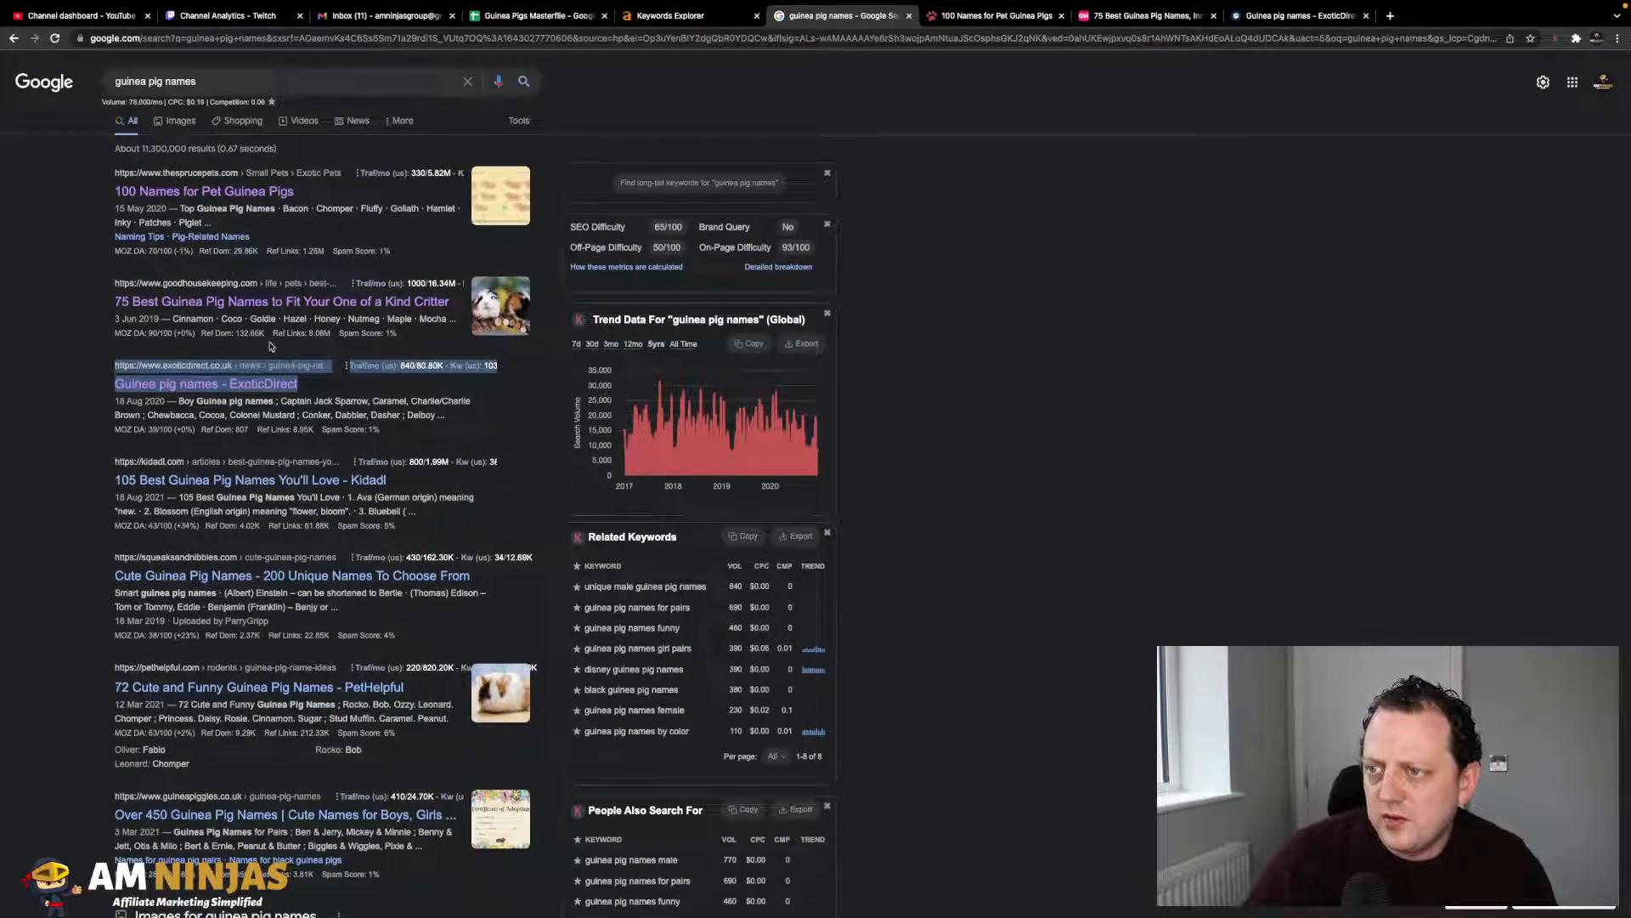
{"action": "mouse_move", "coordinate": [212, 330]}
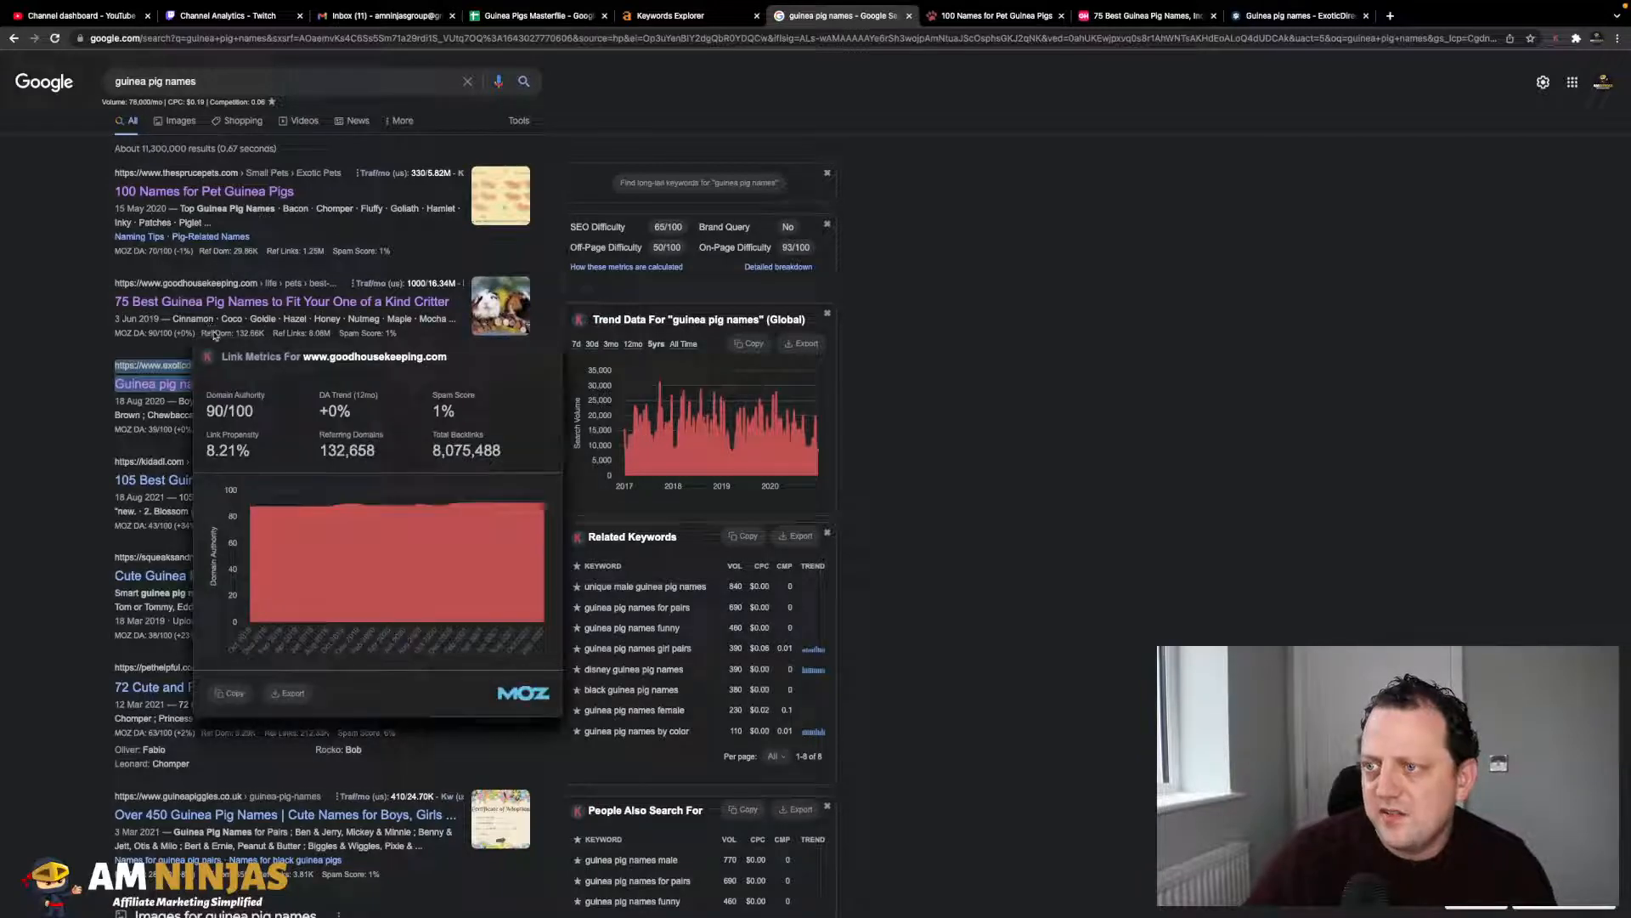
{"action": "scroll", "coordinate": [48, 340], "scroll_direction": "down", "scroll_amount": 2}
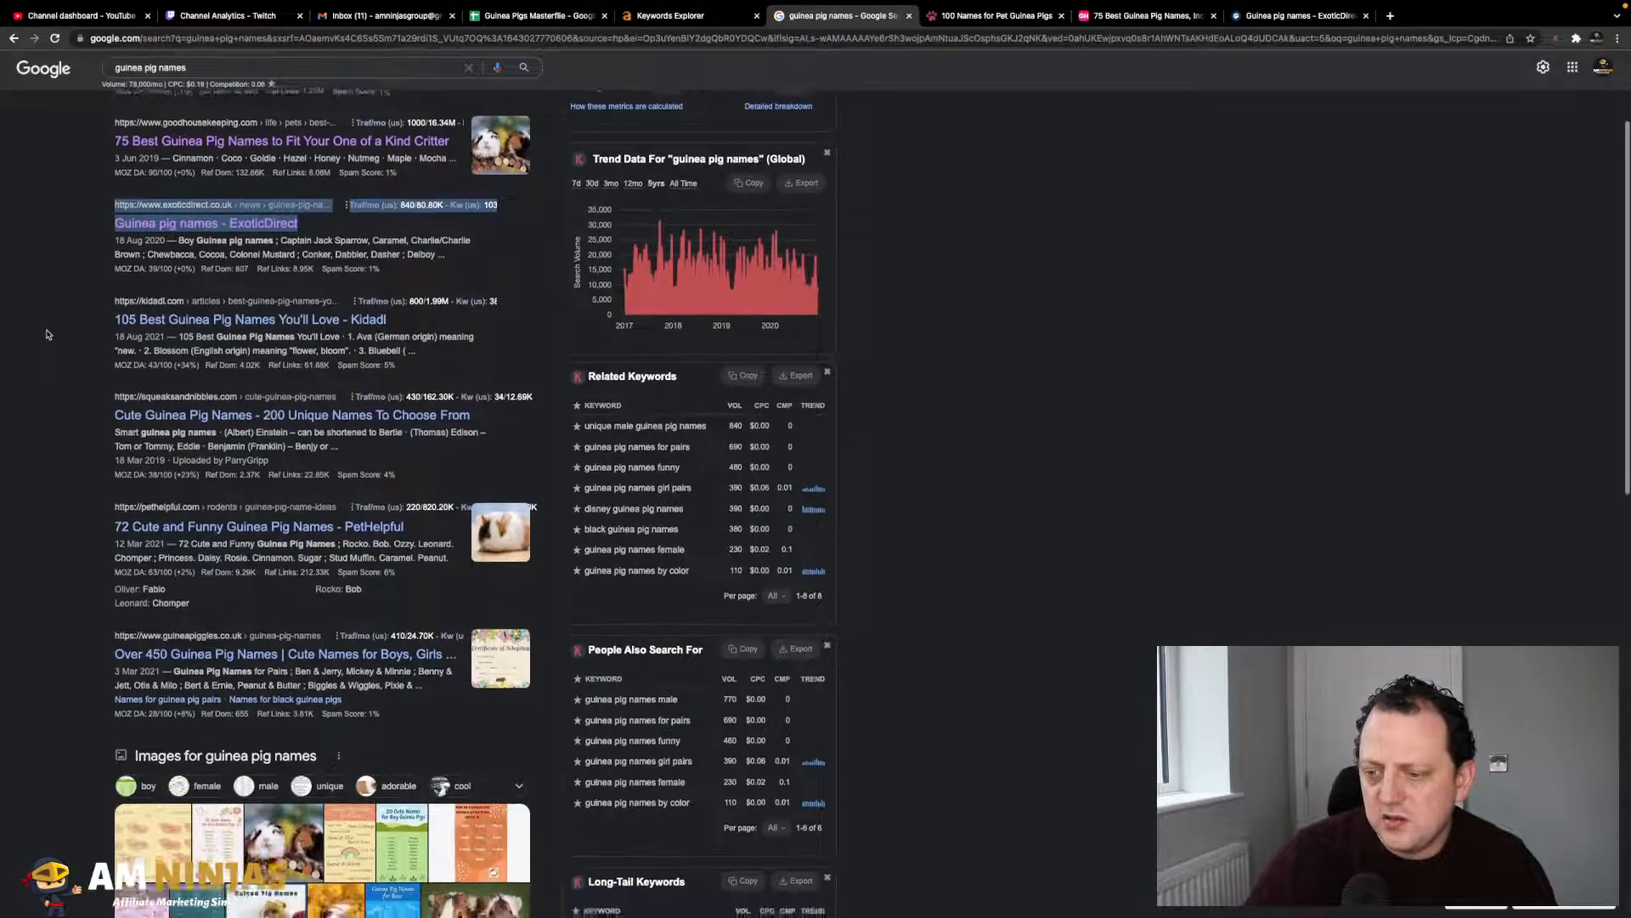
{"action": "scroll", "coordinate": [47, 334], "scroll_direction": "up", "scroll_amount": 2}
{"action": "scroll", "coordinate": [46, 334], "scroll_direction": "down", "scroll_amount": 1}
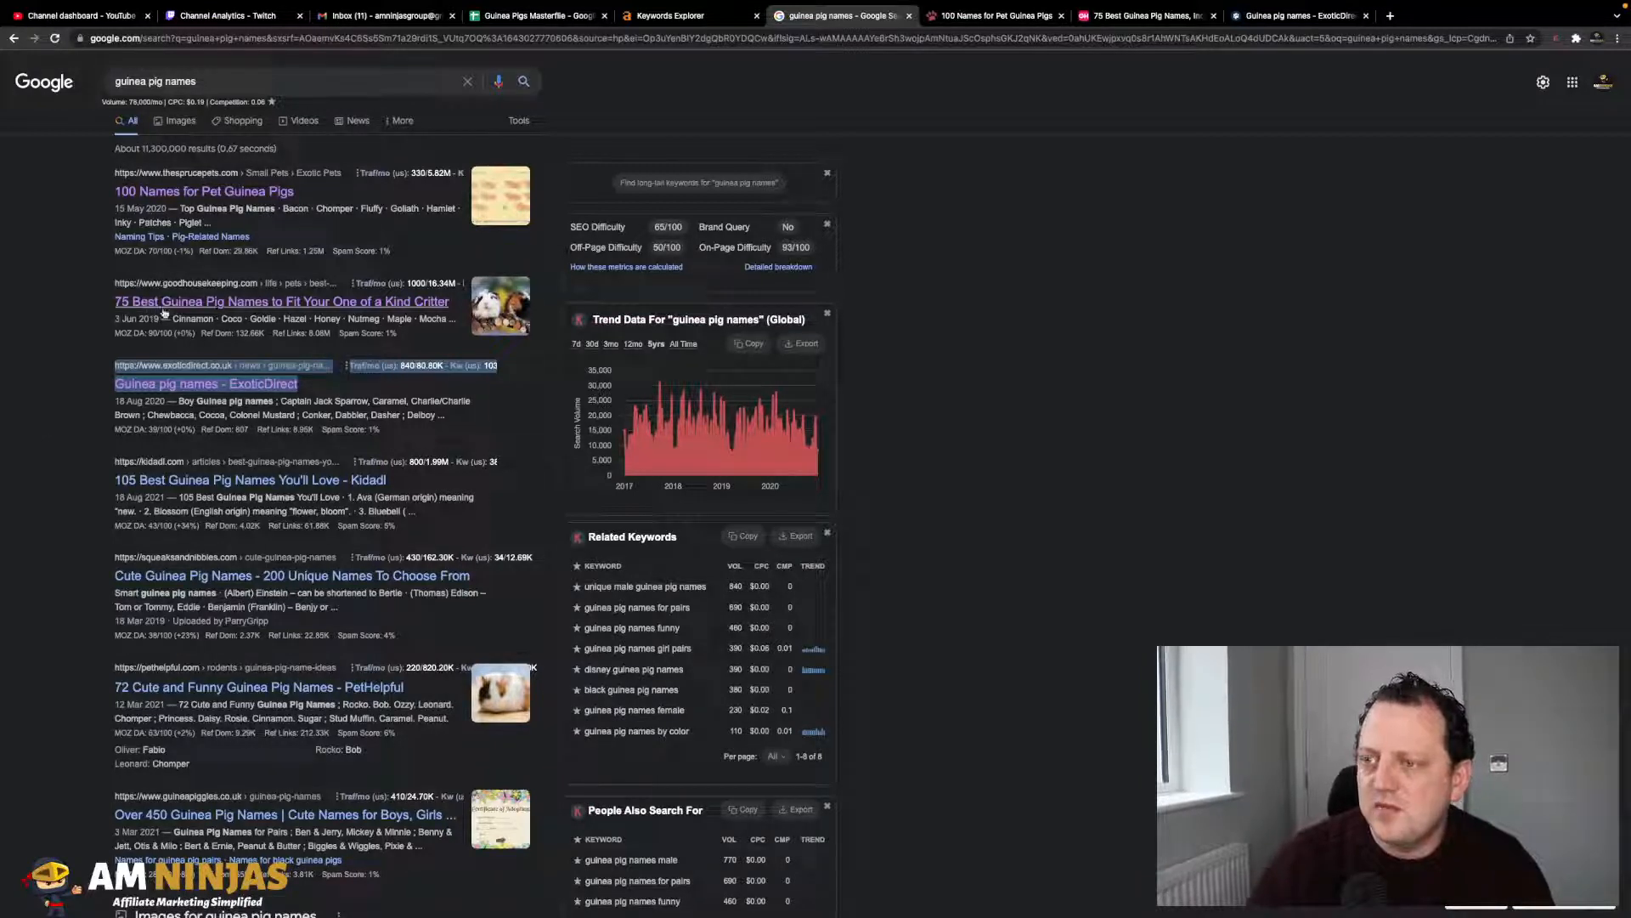
{"action": "scroll", "coordinate": [178, 399], "scroll_direction": "down", "scroll_amount": 2}
{"action": "mouse_move", "coordinate": [196, 507]}
{"action": "scroll", "coordinate": [195, 507], "scroll_direction": "down", "scroll_amount": 2}
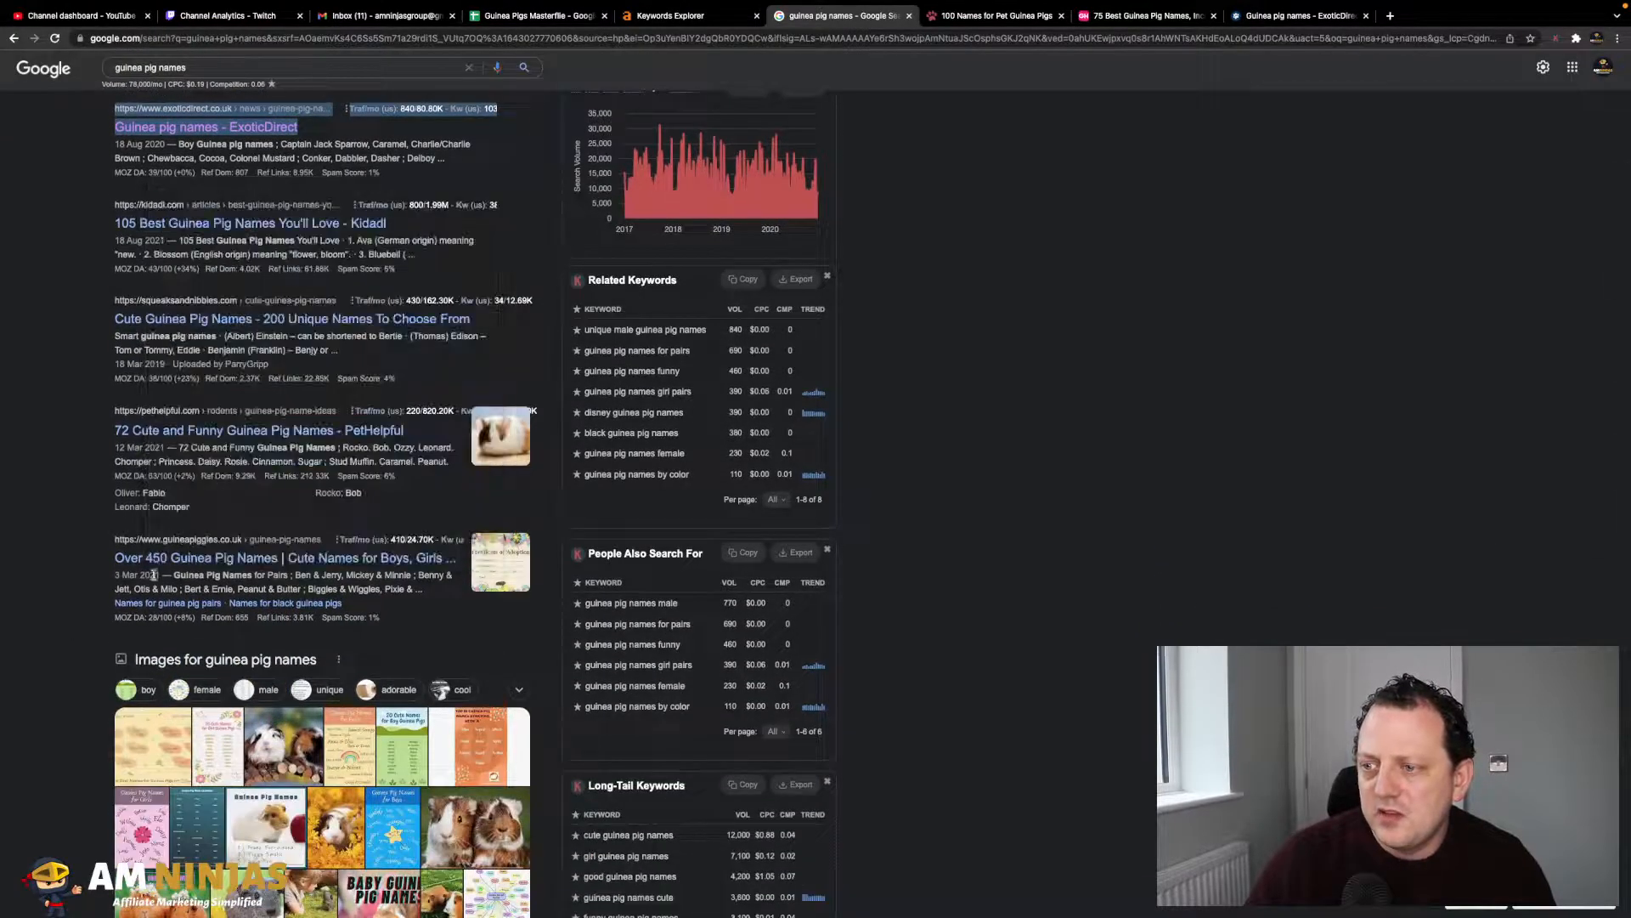
{"action": "scroll", "coordinate": [227, 497], "scroll_direction": "up", "scroll_amount": 3}
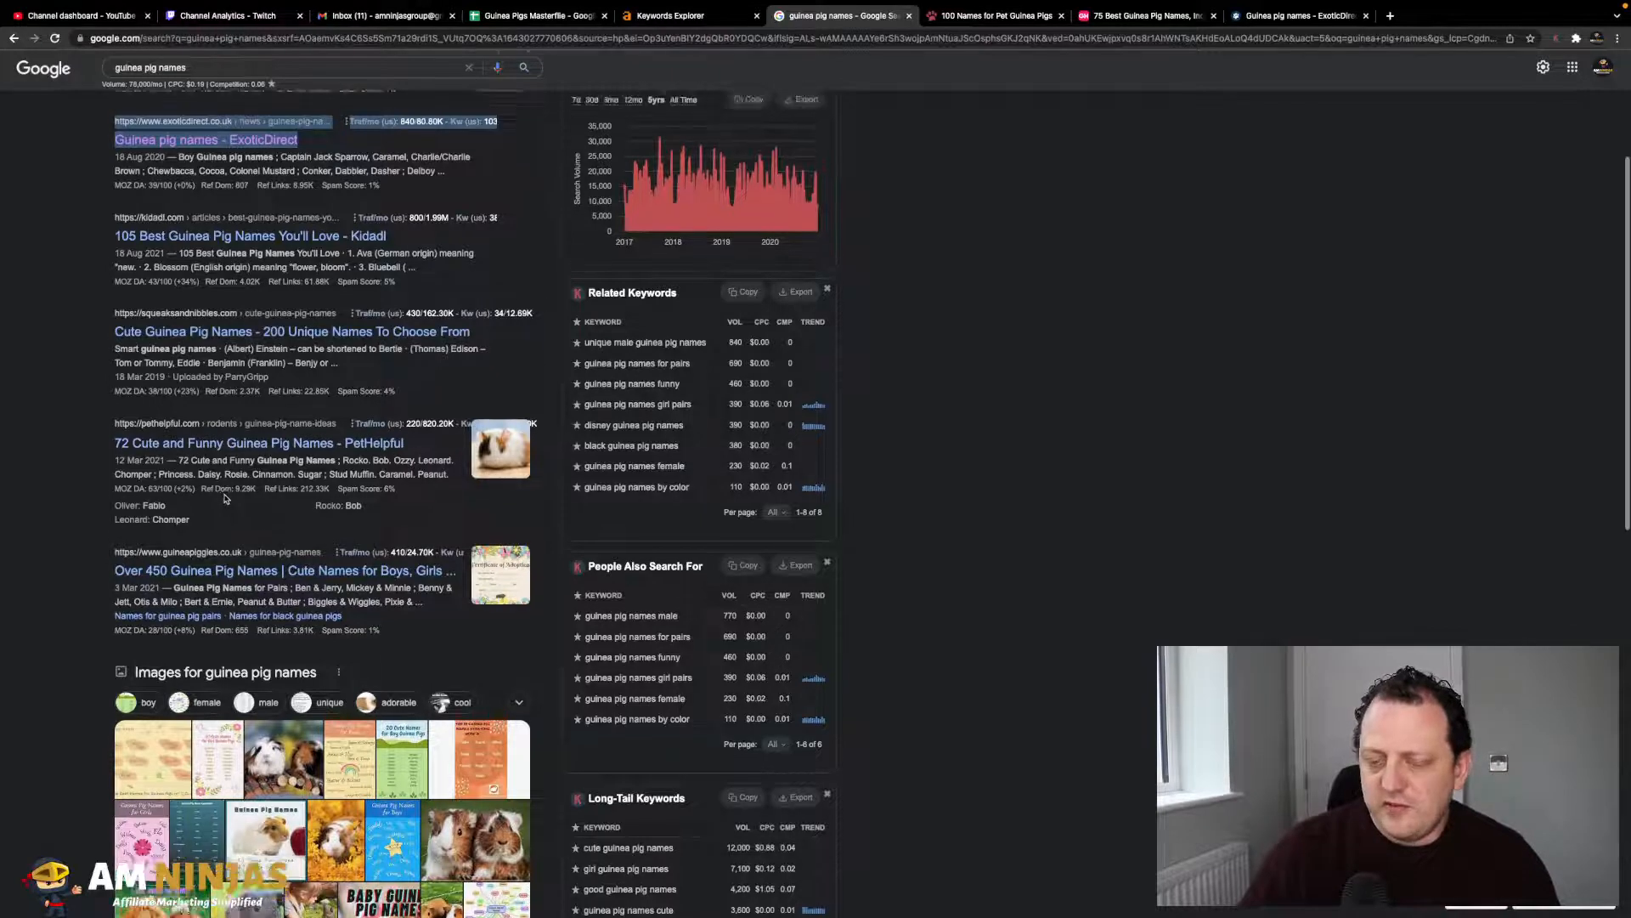
{"action": "scroll", "coordinate": [227, 497], "scroll_direction": "down", "scroll_amount": 1}
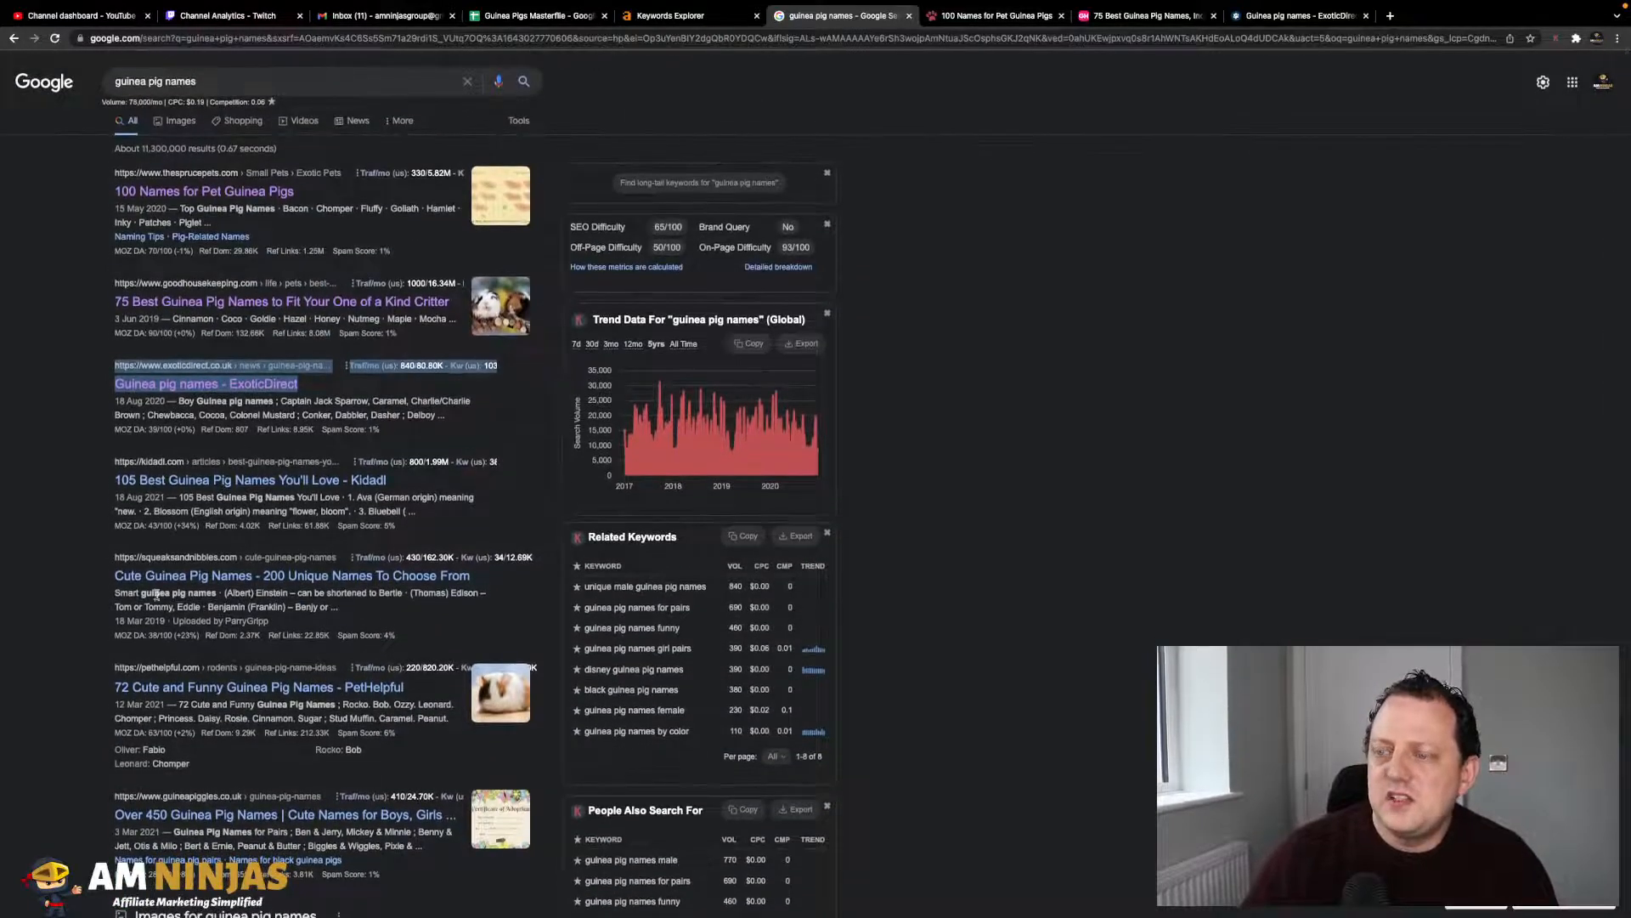
{"action": "scroll", "coordinate": [163, 620], "scroll_direction": "down", "scroll_amount": 3}
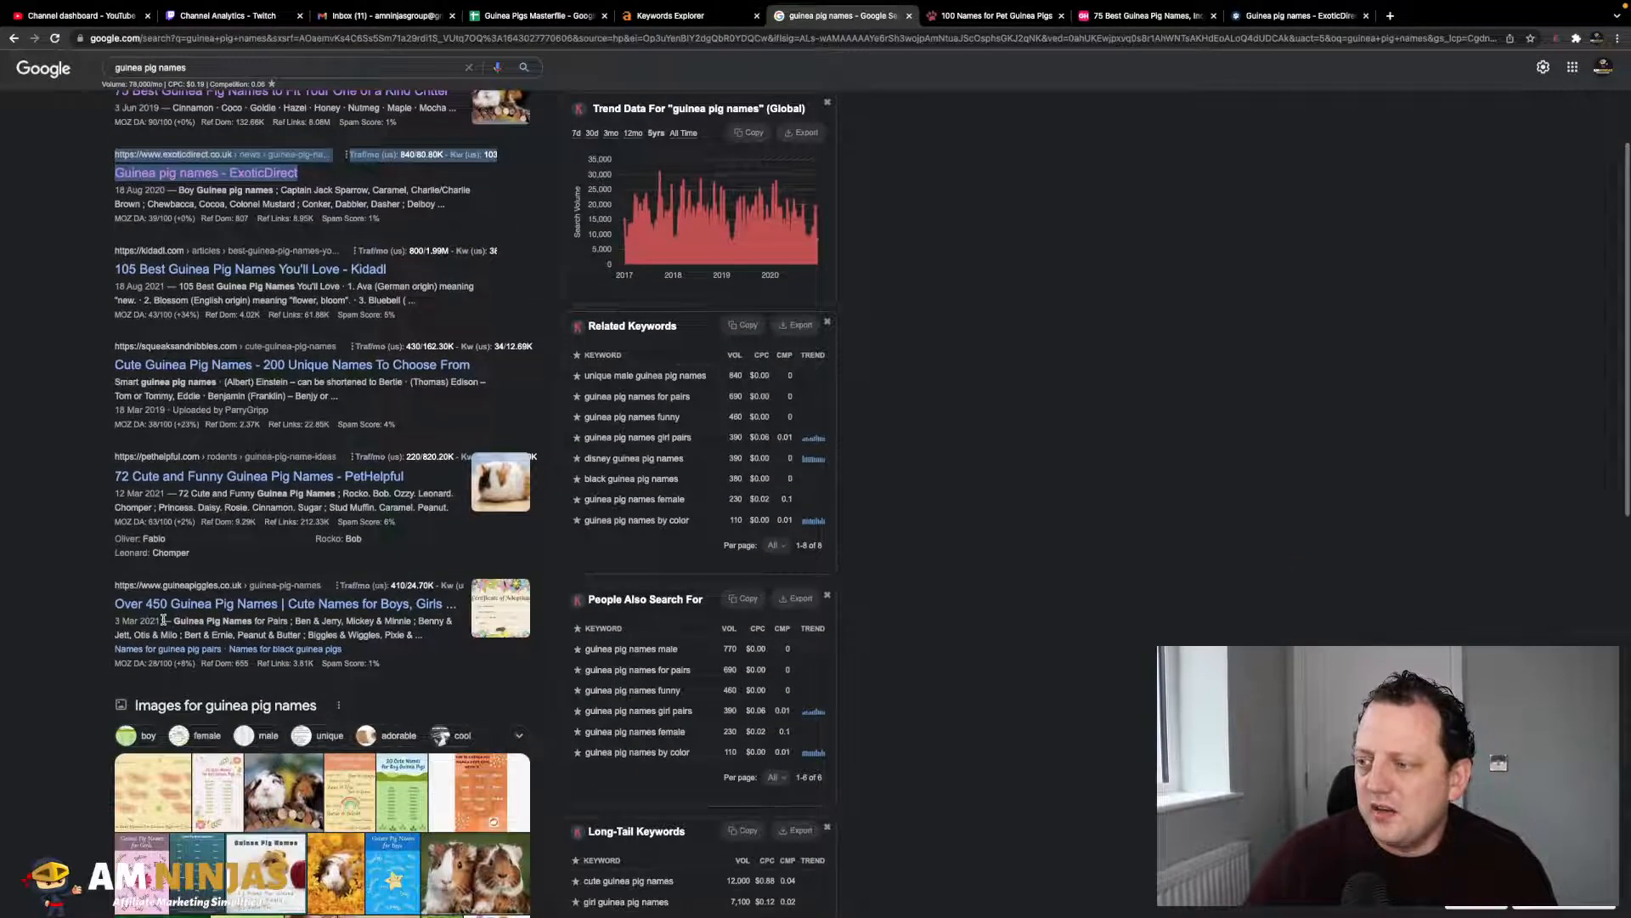
{"action": "scroll", "coordinate": [163, 619], "scroll_direction": "up", "scroll_amount": 3}
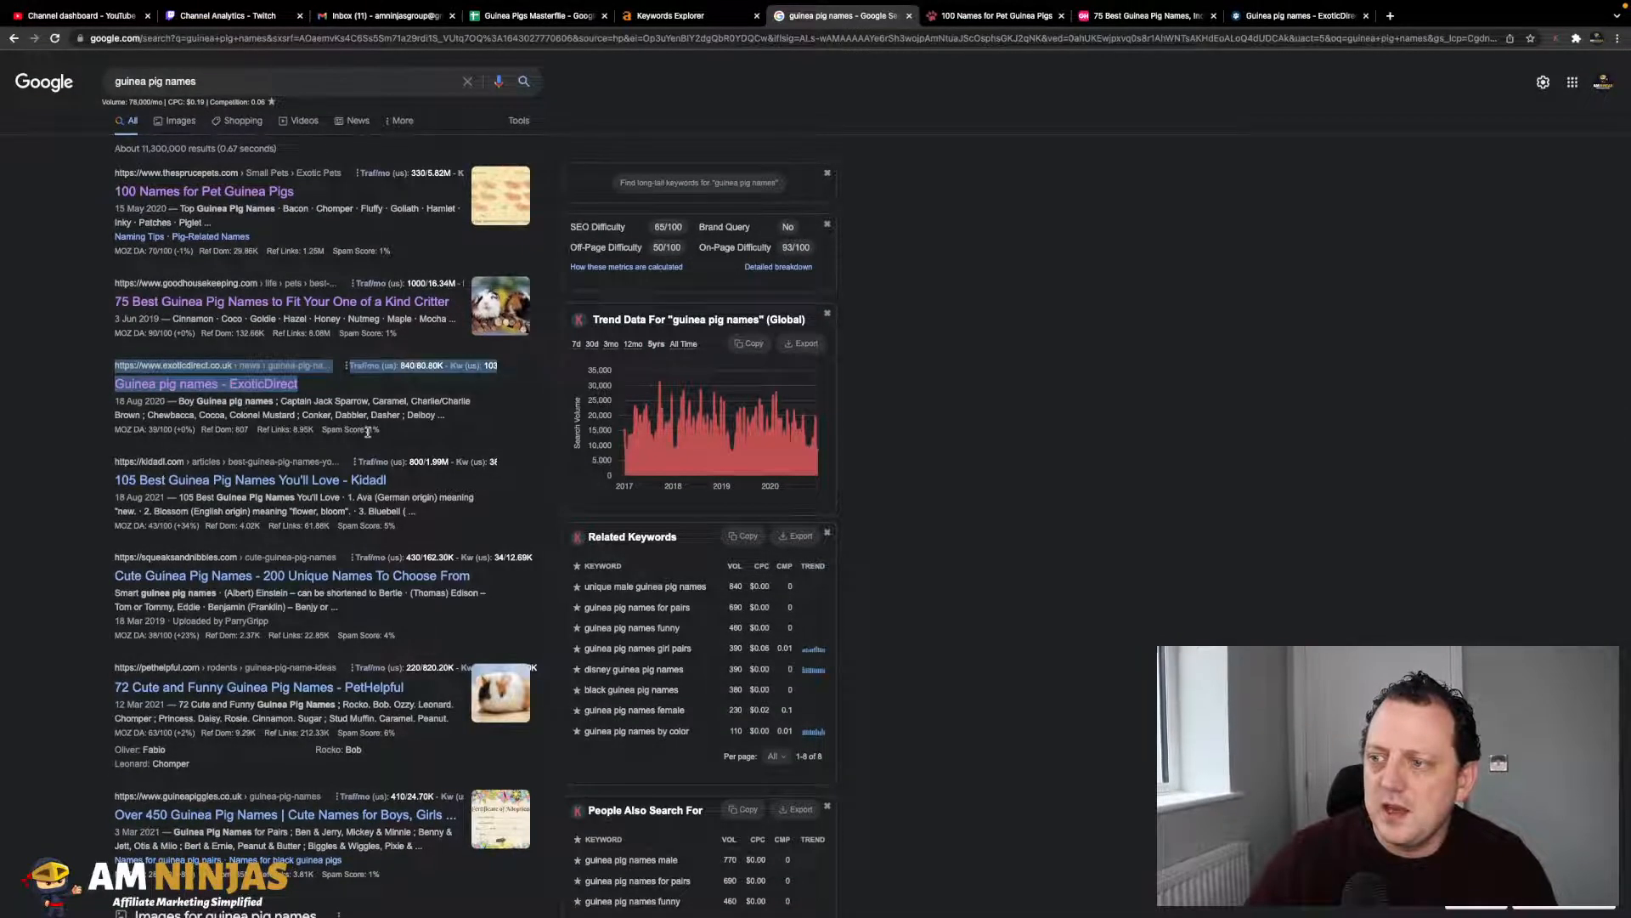
{"action": "scroll", "coordinate": [1003, 535], "scroll_direction": "down", "scroll_amount": 1}
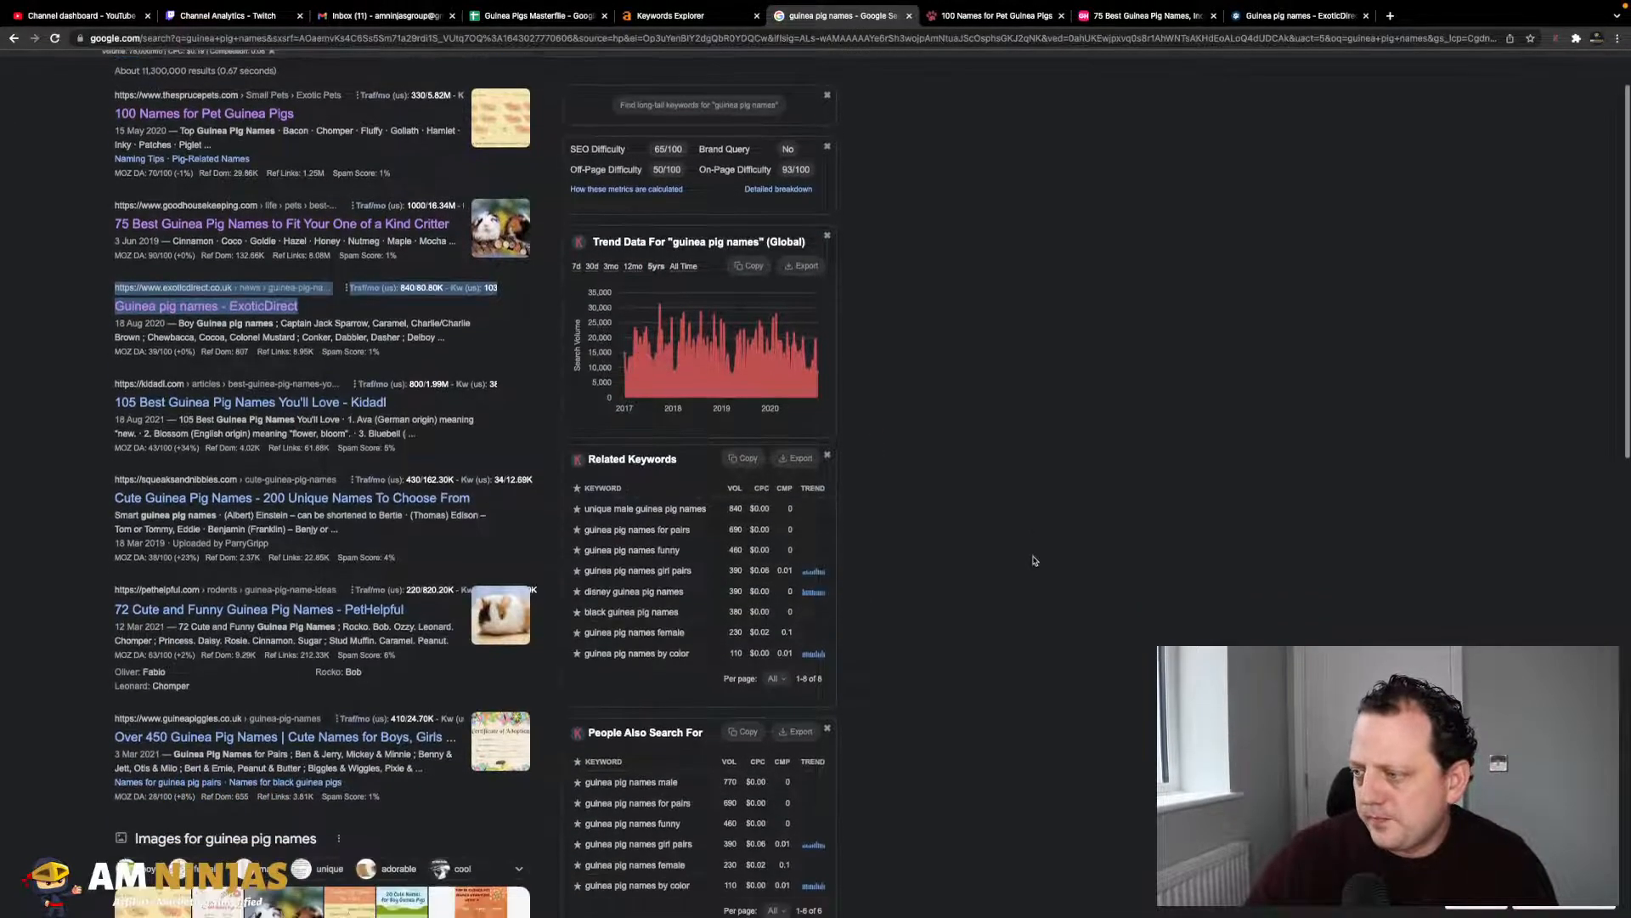
{"action": "scroll", "coordinate": [679, 539], "scroll_direction": "down", "scroll_amount": 1}
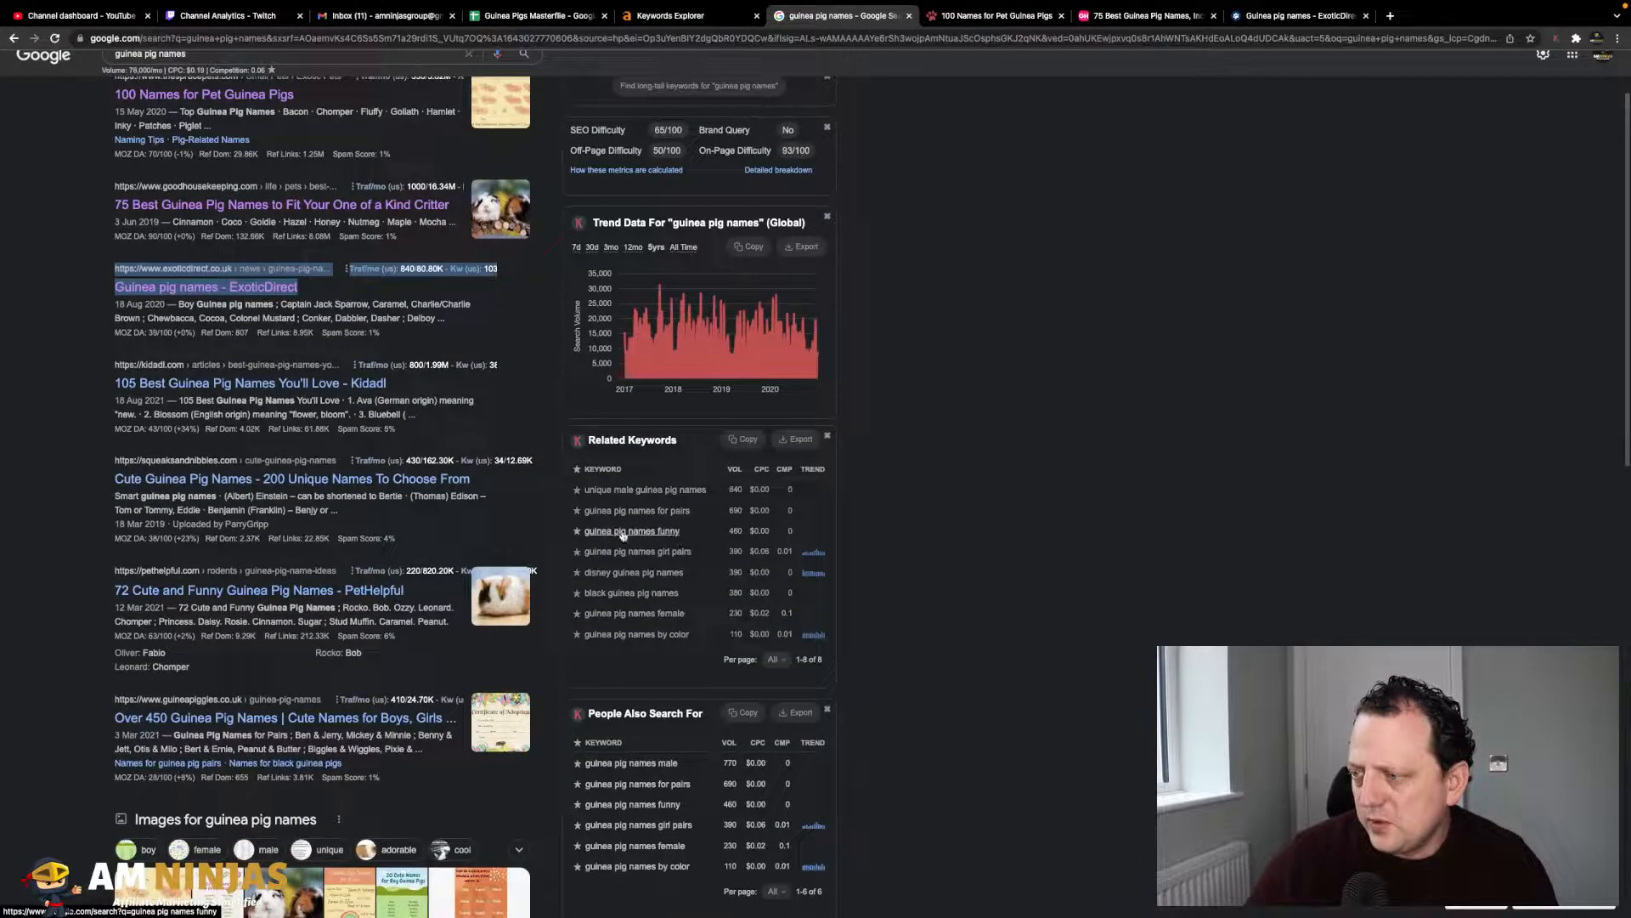
{"action": "scroll", "coordinate": [623, 536], "scroll_direction": "up", "scroll_amount": 1}
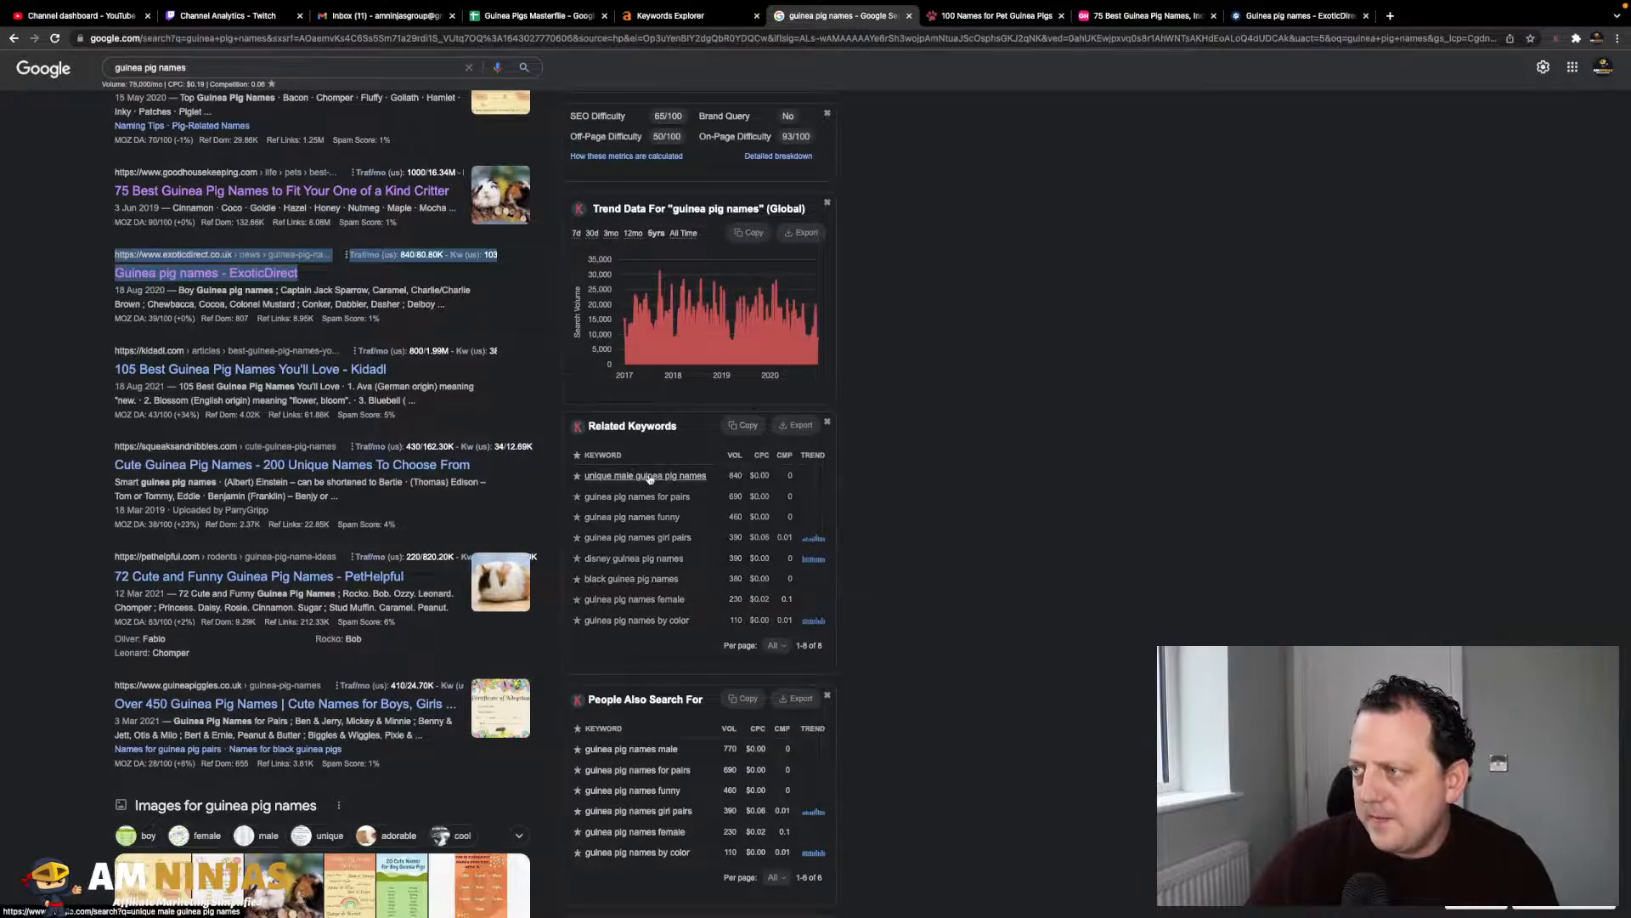
{"action": "scroll", "coordinate": [645, 473], "scroll_direction": "up", "scroll_amount": 1}
{"action": "scroll", "coordinate": [647, 476], "scroll_direction": "down", "scroll_amount": 5}
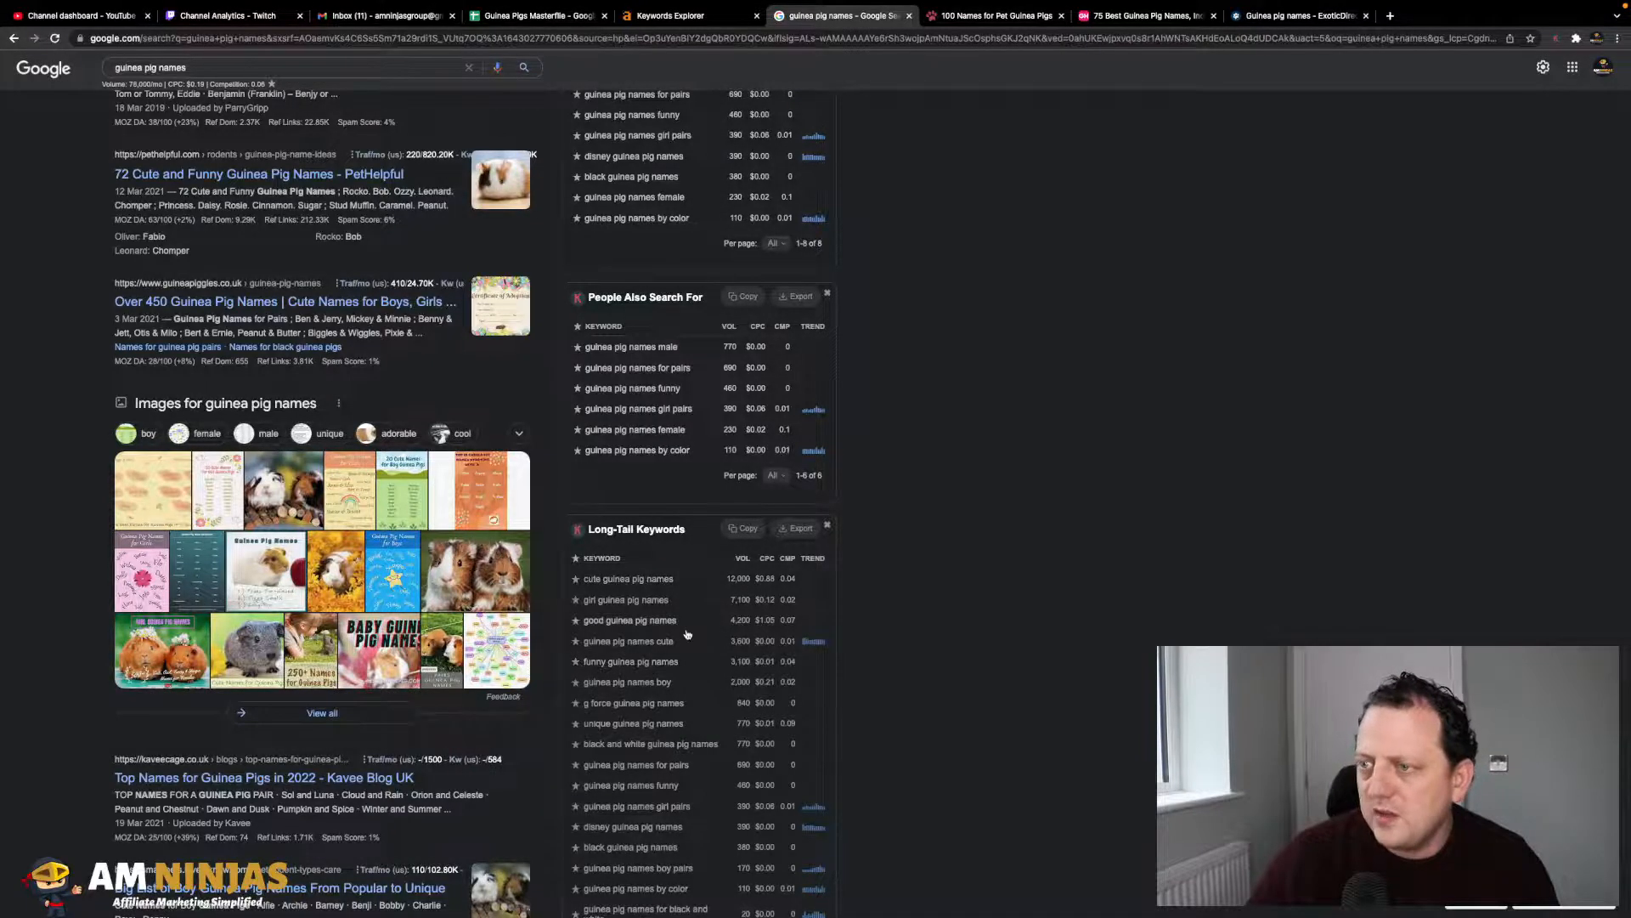
{"action": "scroll", "coordinate": [612, 663], "scroll_direction": "up", "scroll_amount": 5}
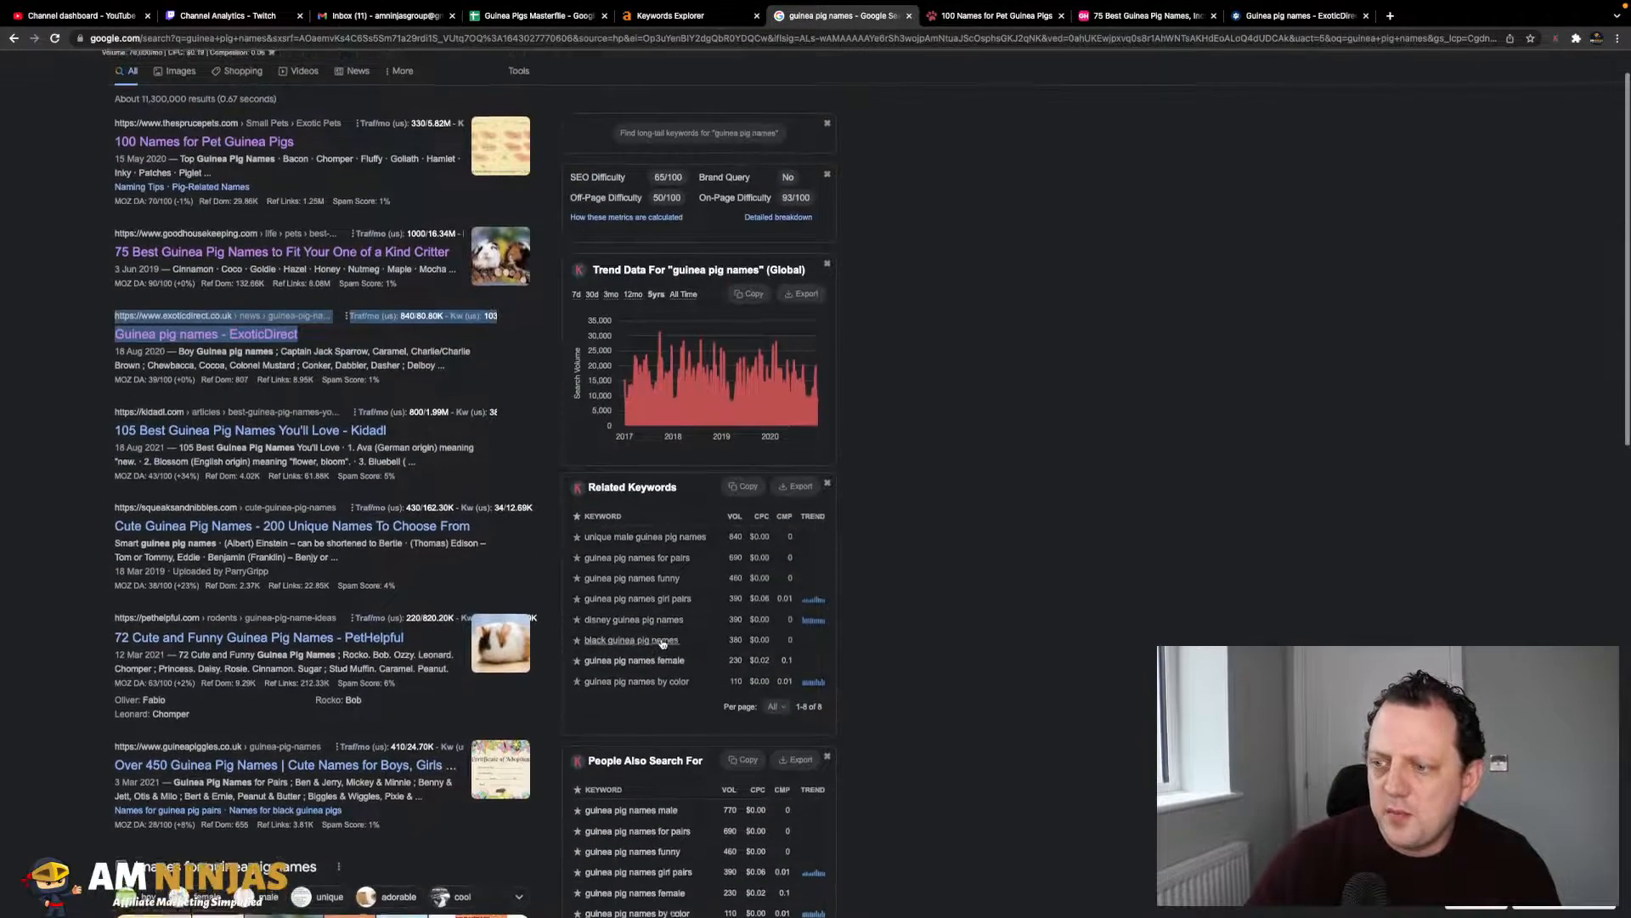
{"action": "scroll", "coordinate": [216, 598], "scroll_direction": "up", "scroll_amount": 1}
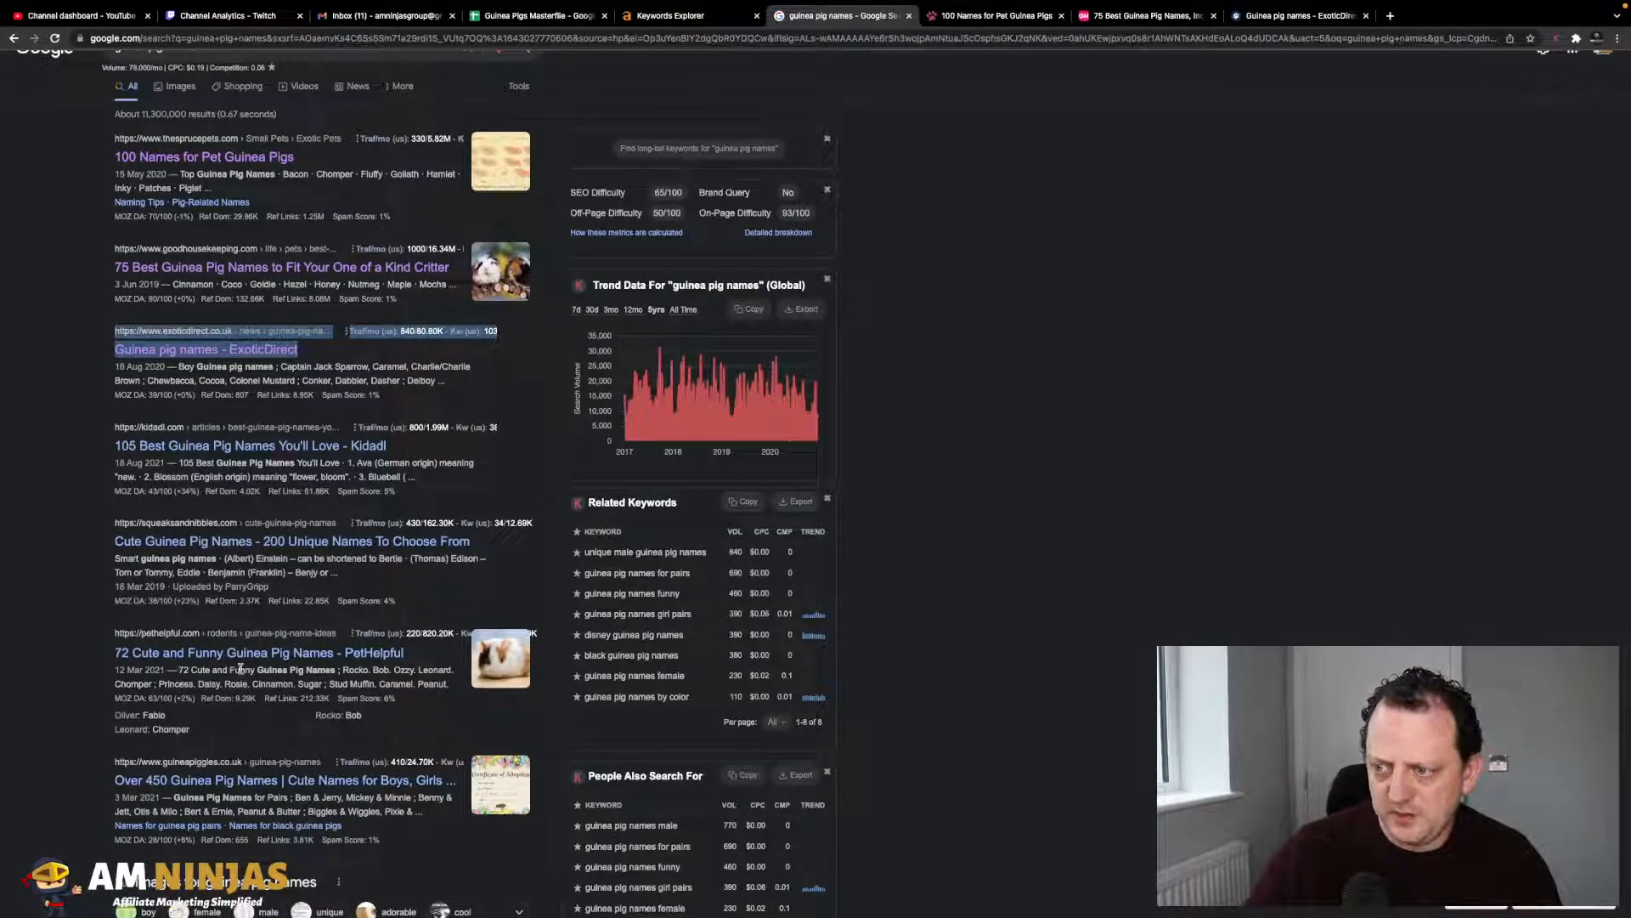
{"action": "scroll", "coordinate": [241, 673], "scroll_direction": "down", "scroll_amount": 5}
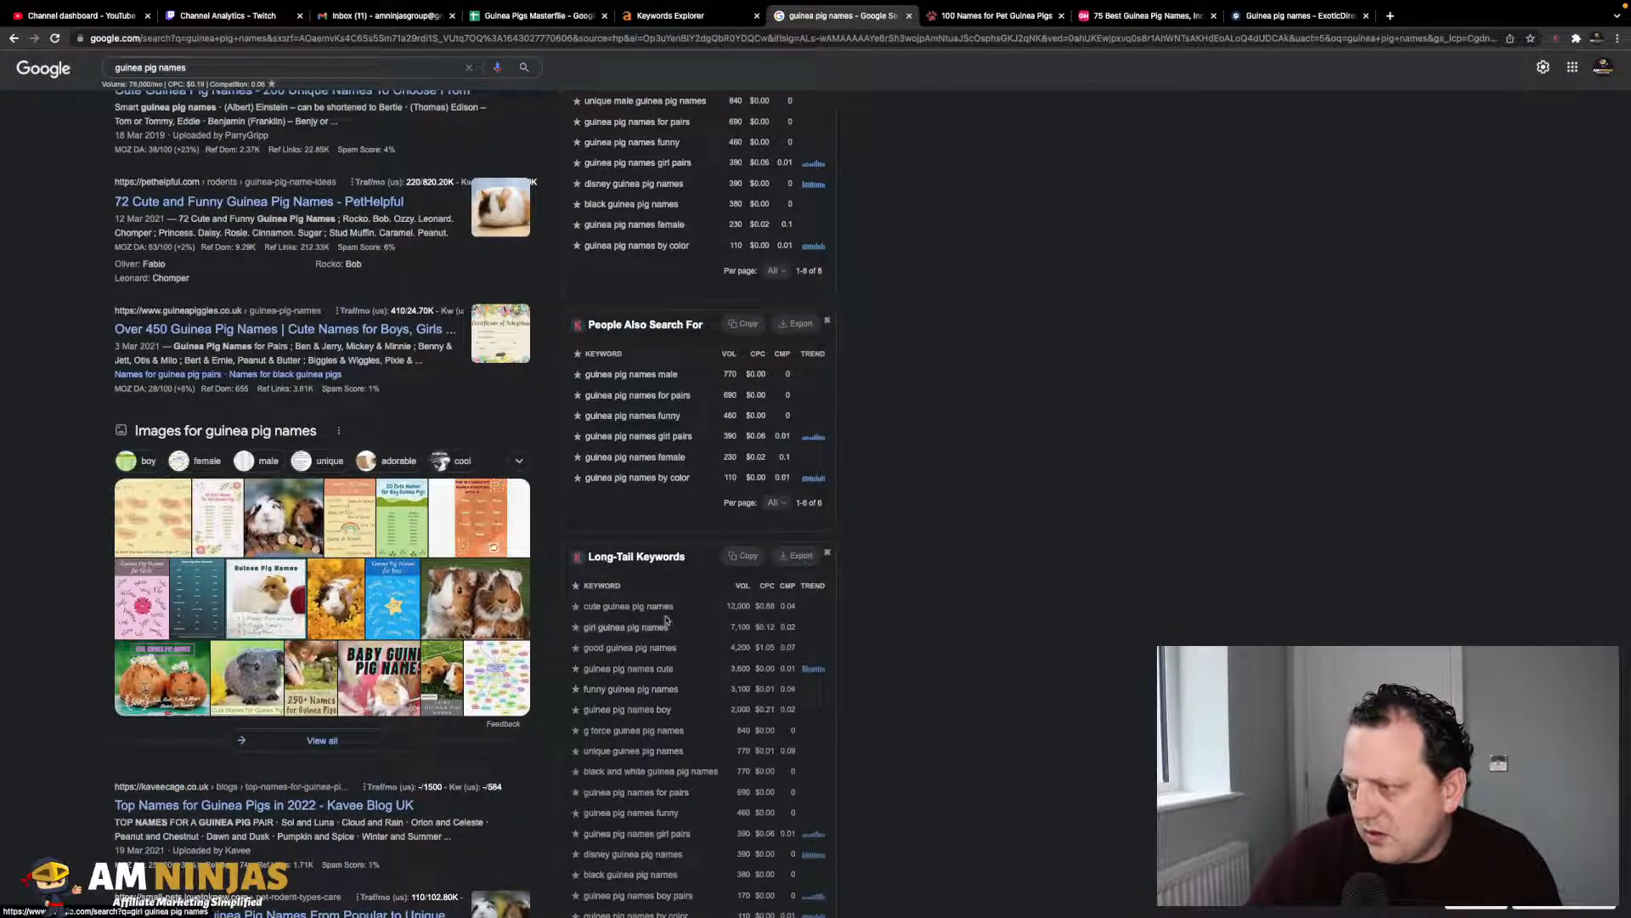
{"action": "scroll", "coordinate": [656, 612], "scroll_direction": "up", "scroll_amount": 6}
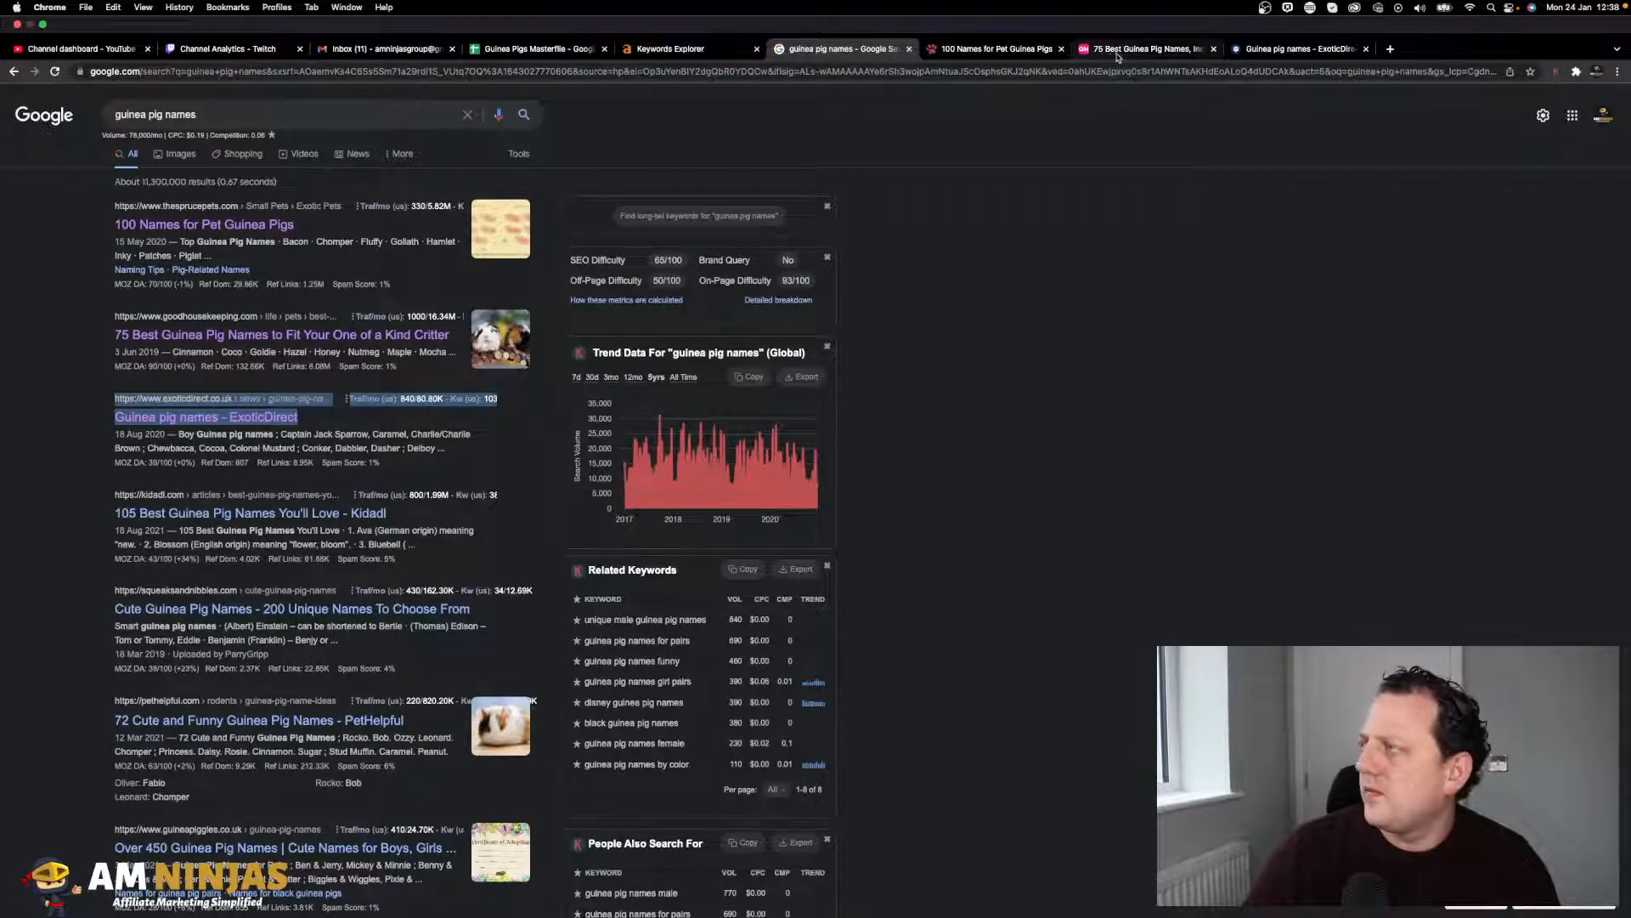
- Enter '75 Best Cute and Funny Guinea Pig Names For Both Boys & Girl Guinea Pigs' in D2
{"action": "left_click", "coordinate": [539, 49]}
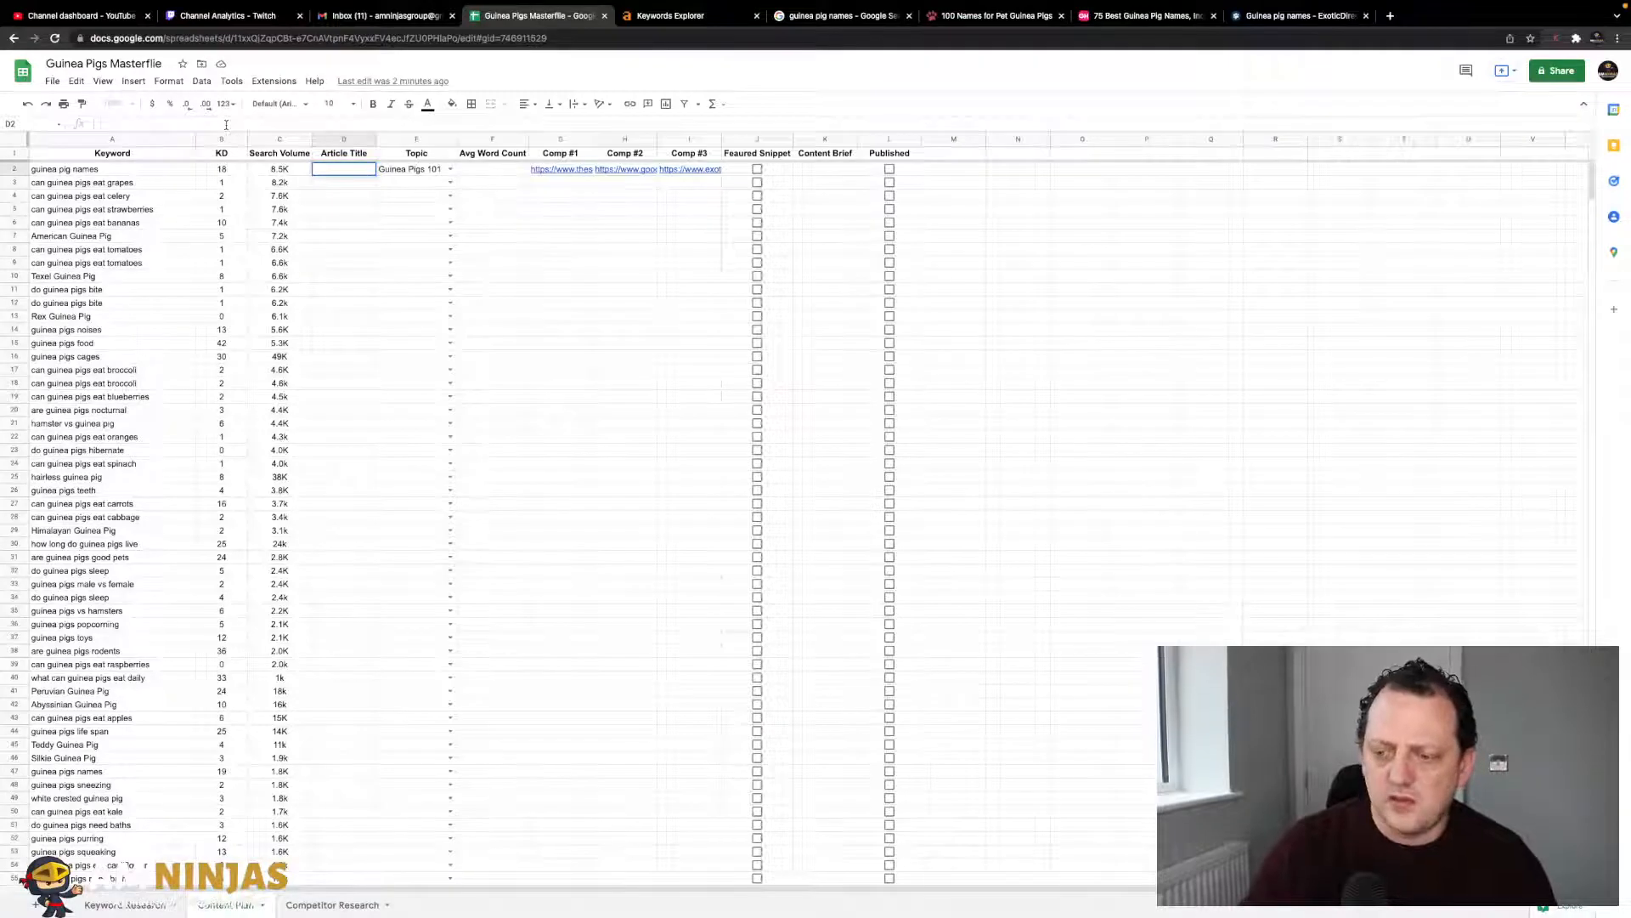
{"action": "type", "text": "75 Best C"}
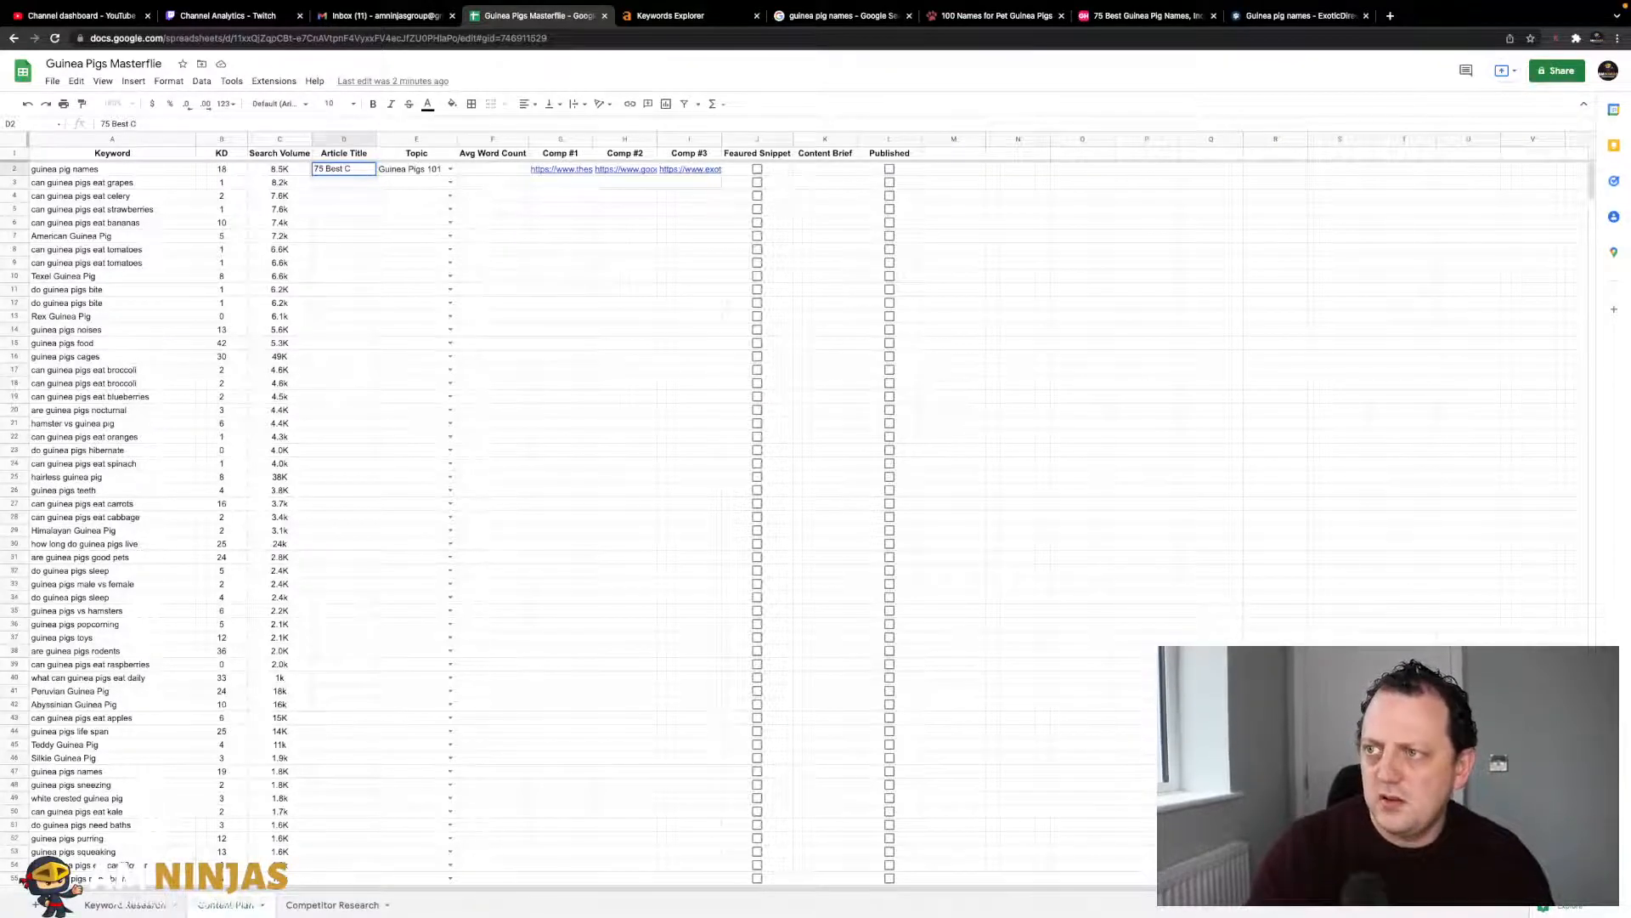
{"action": "type", "text": "ute and Du"}
{"action": "key", "text": "BackSpace"}
{"action": "key", "text": "BackSpace"}
{"action": "key", "text": "BackSpace"}
{"action": "key", "text": "BackSpace"}
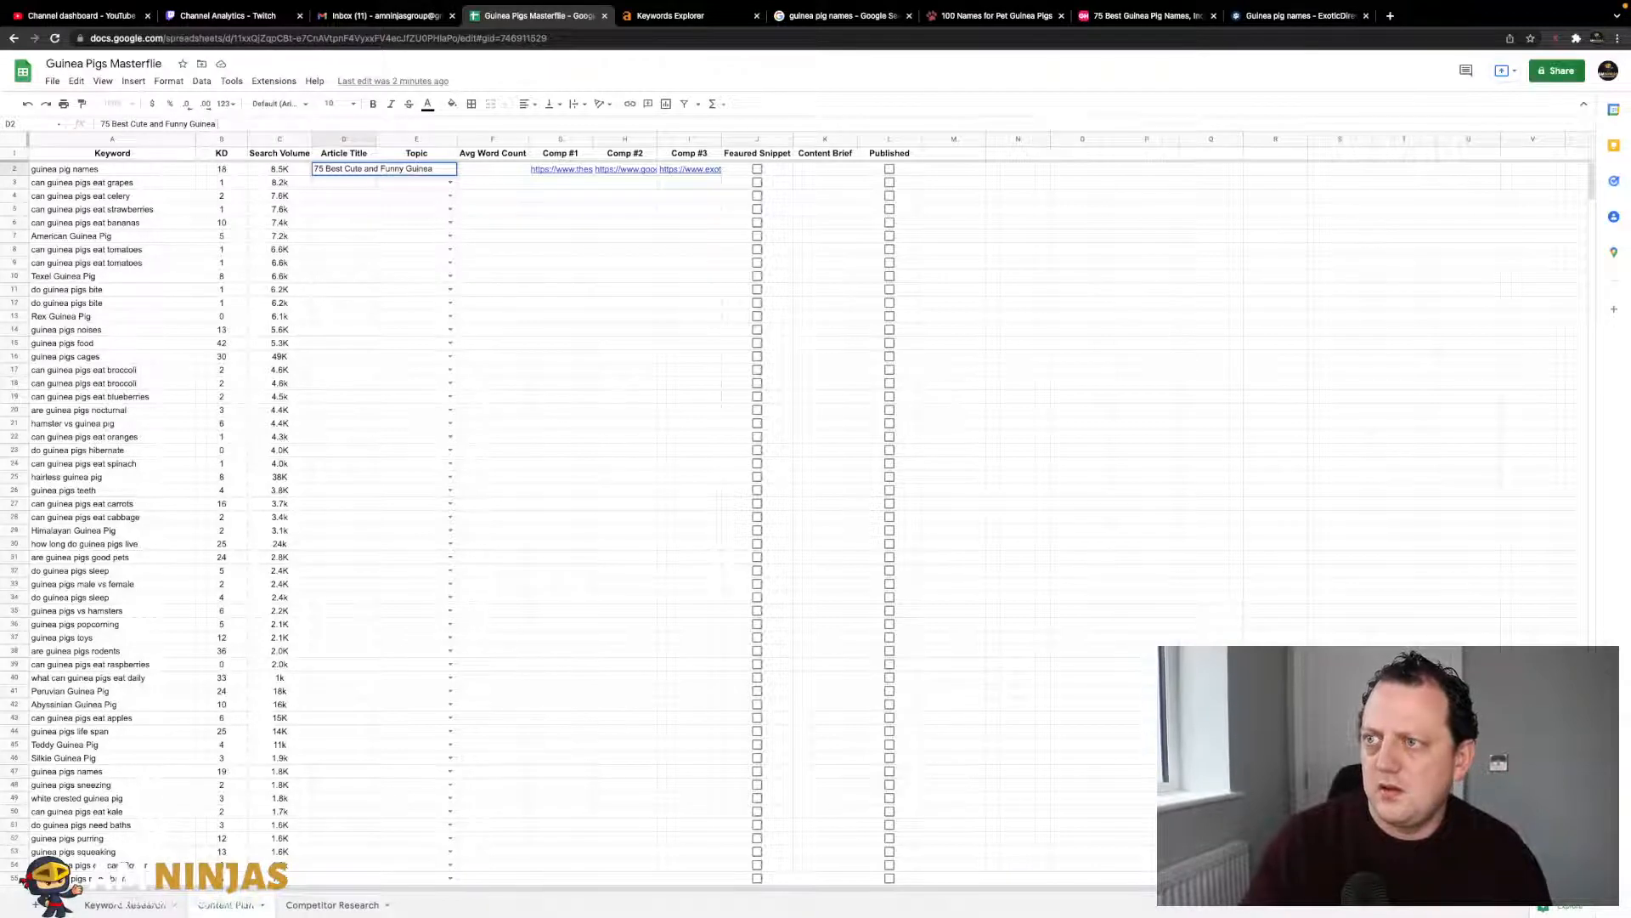
{"action": "type", "text": "Funny Guinea Pig Names"}
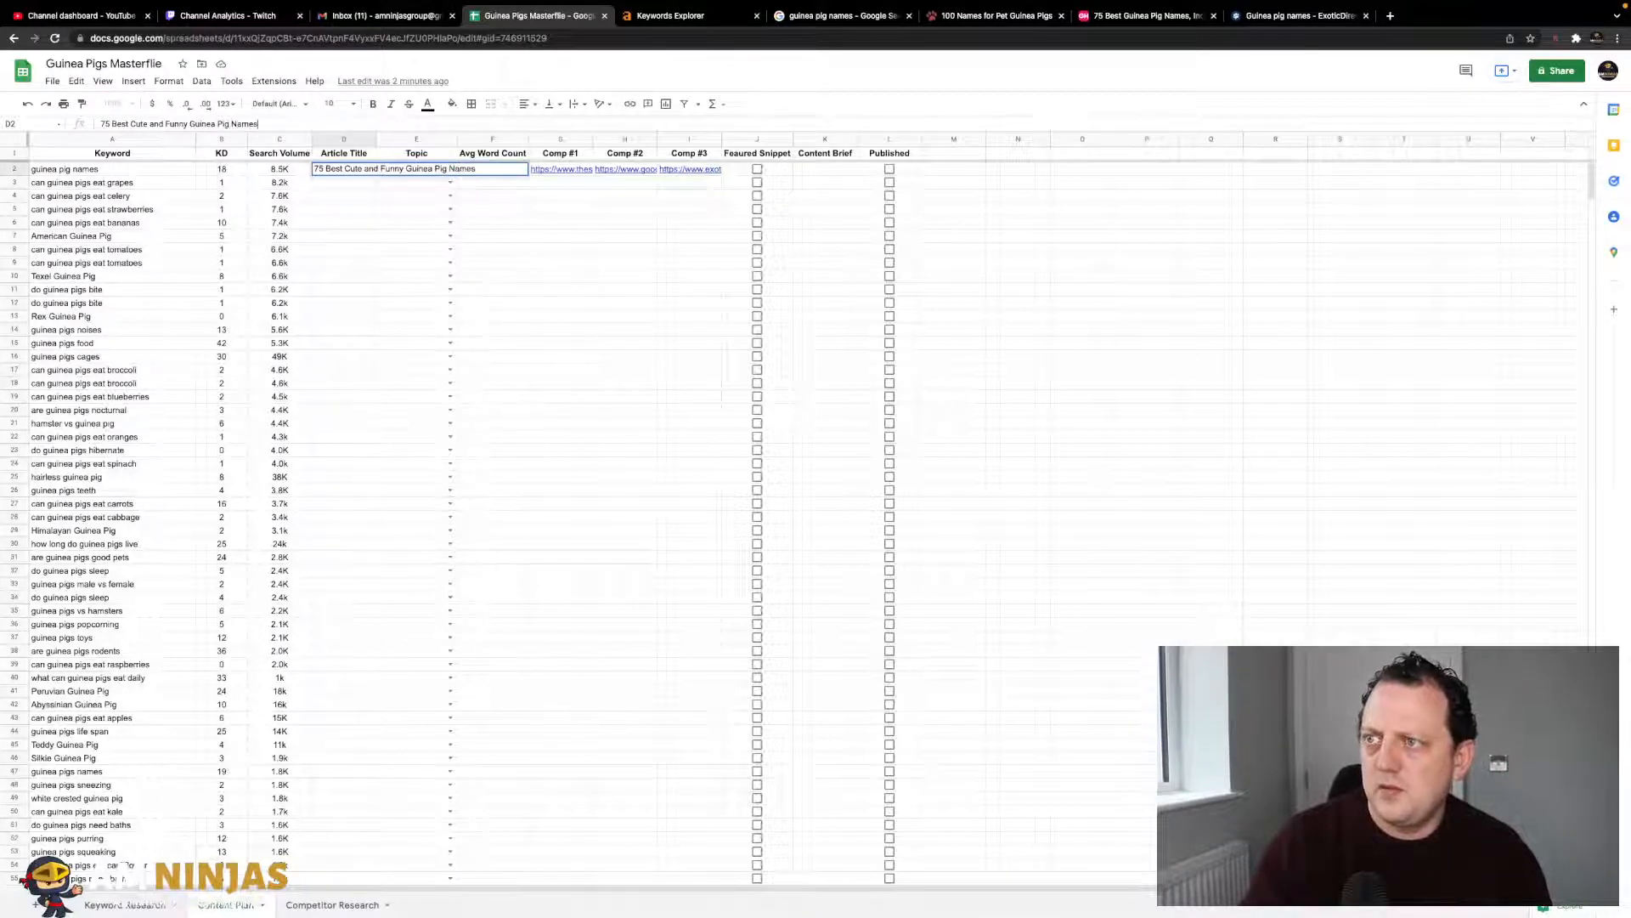
{"action": "type", "text": " For Both Bo"}
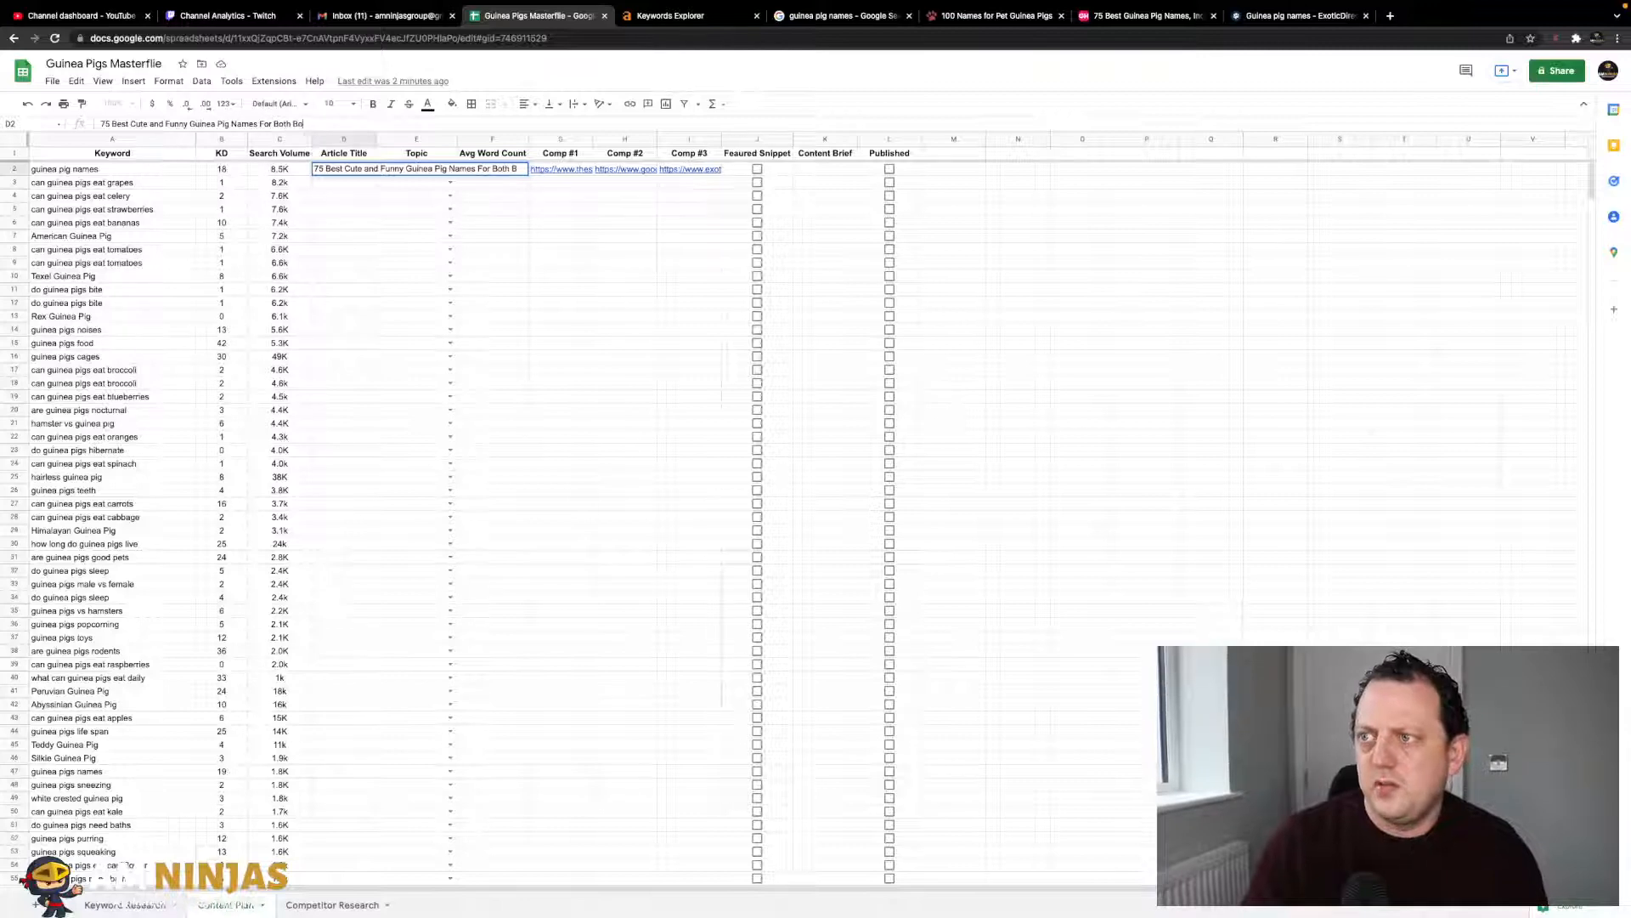
{"action": "type", "text": "ys & Girl Gu"}
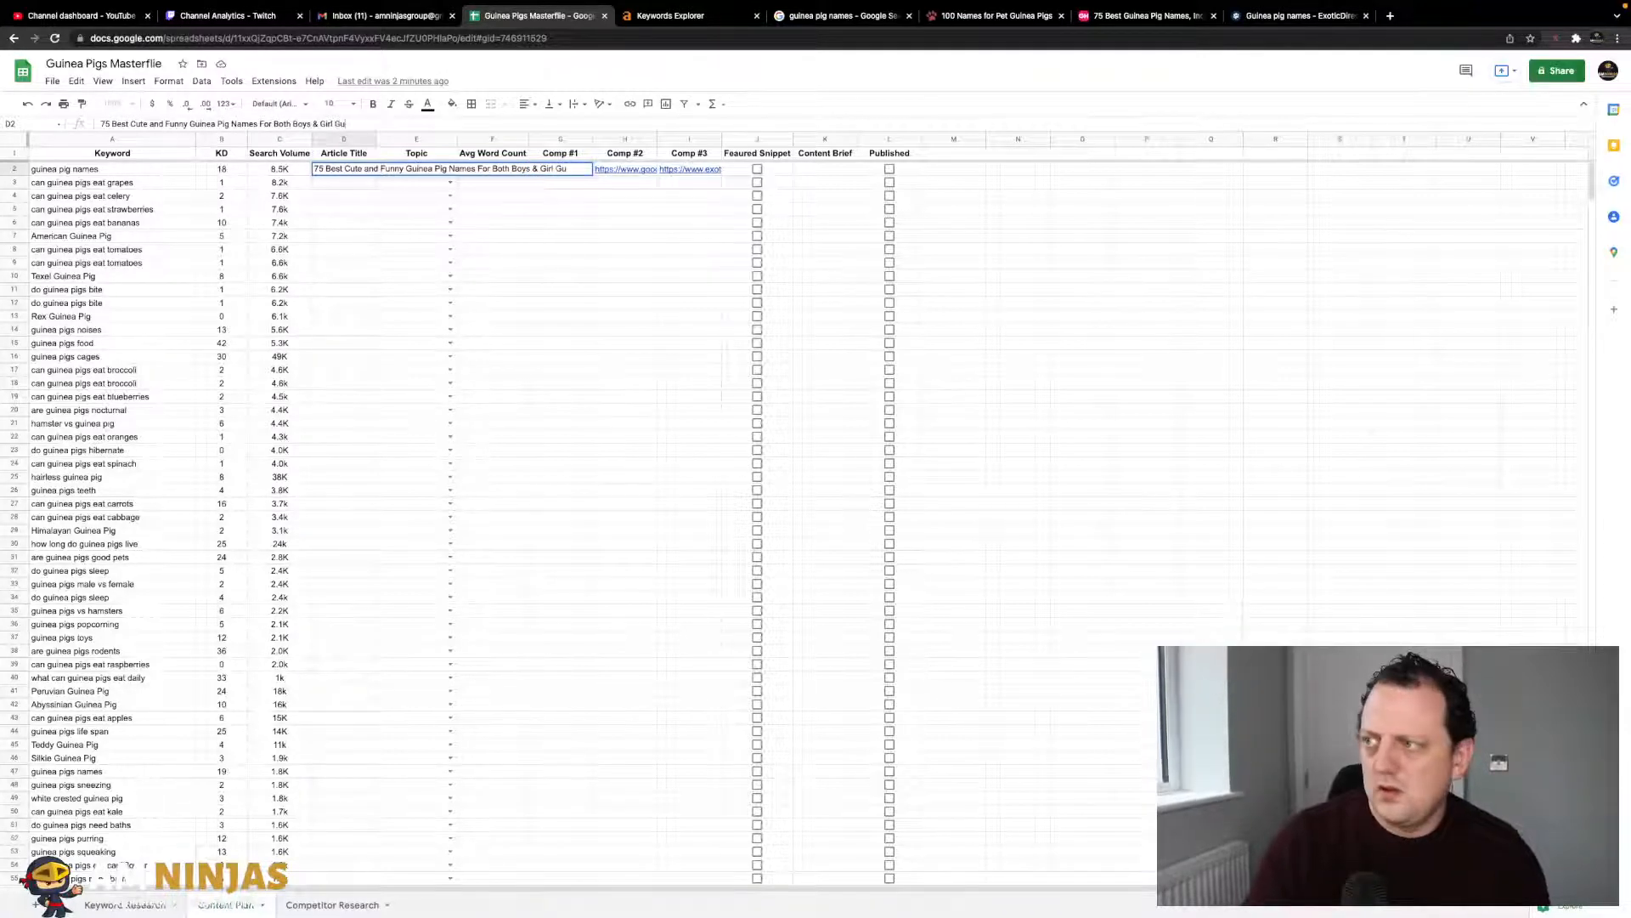
{"action": "type", "text": "inea Pigs"}
{"action": "key", "text": "BackSpace"}
{"action": "key", "text": "BackSpace"}
{"action": "type", "text": "g"}
{"action": "left_click", "coordinate": [486, 251]}
- Widen the Article Title column to show the full title, then start a new browser tab
{"action": "left_click_drag", "start_coordinate": [374, 137], "coordinate": [612, 138]}
{"action": "left_click", "coordinate": [548, 209]}
{"action": "left_click", "coordinate": [502, 173]}
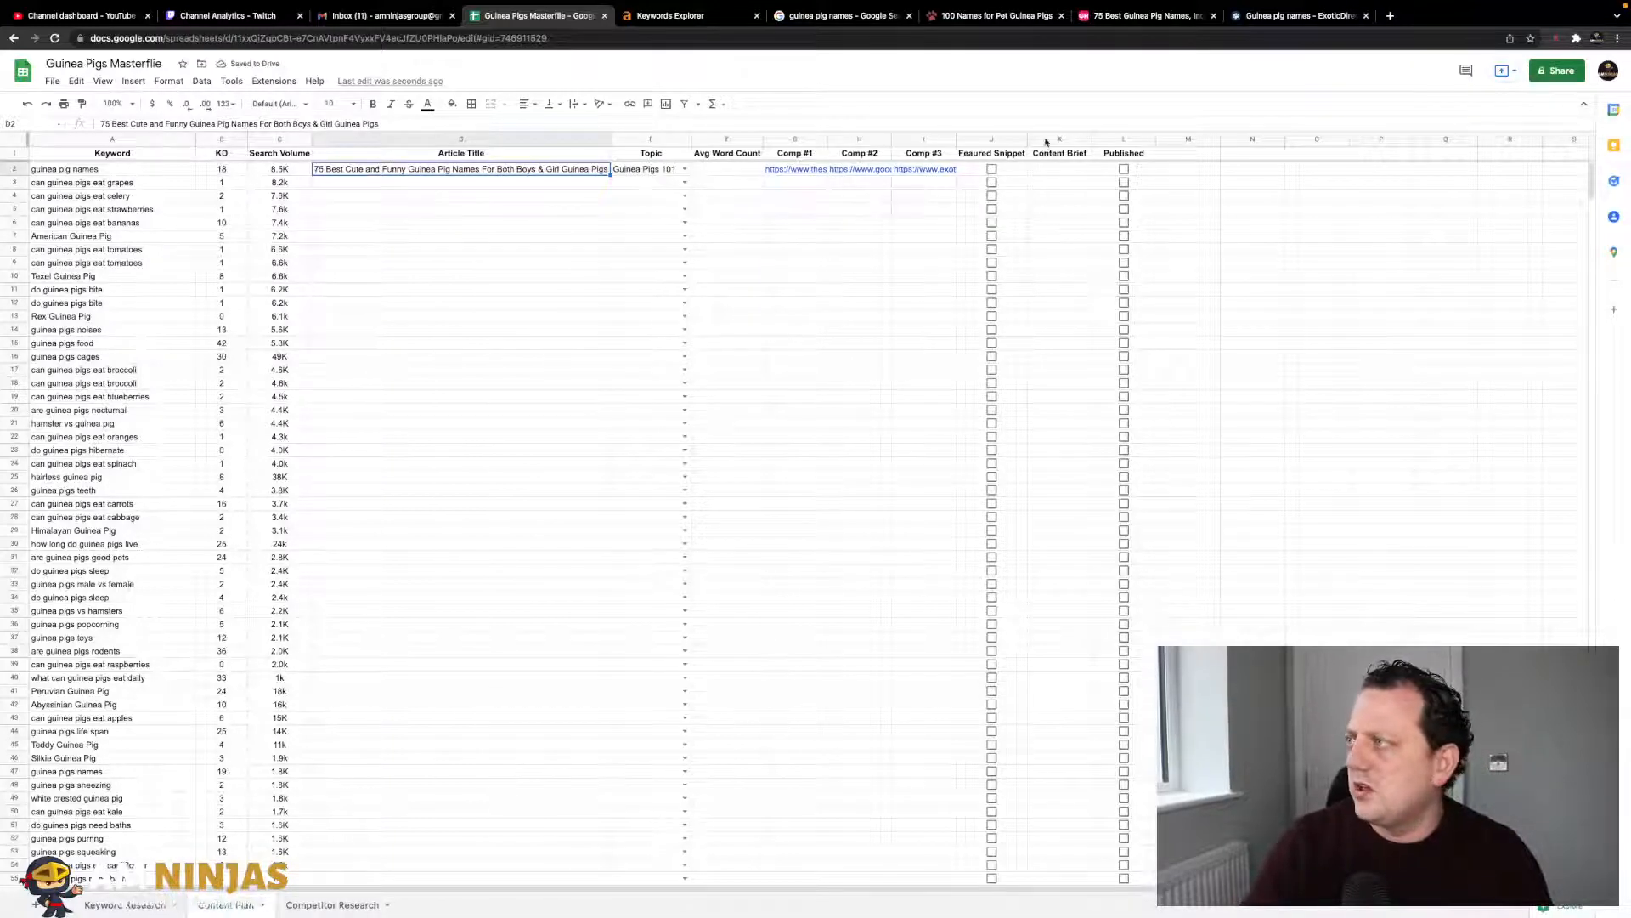
{"action": "left_click", "coordinate": [1390, 16]}
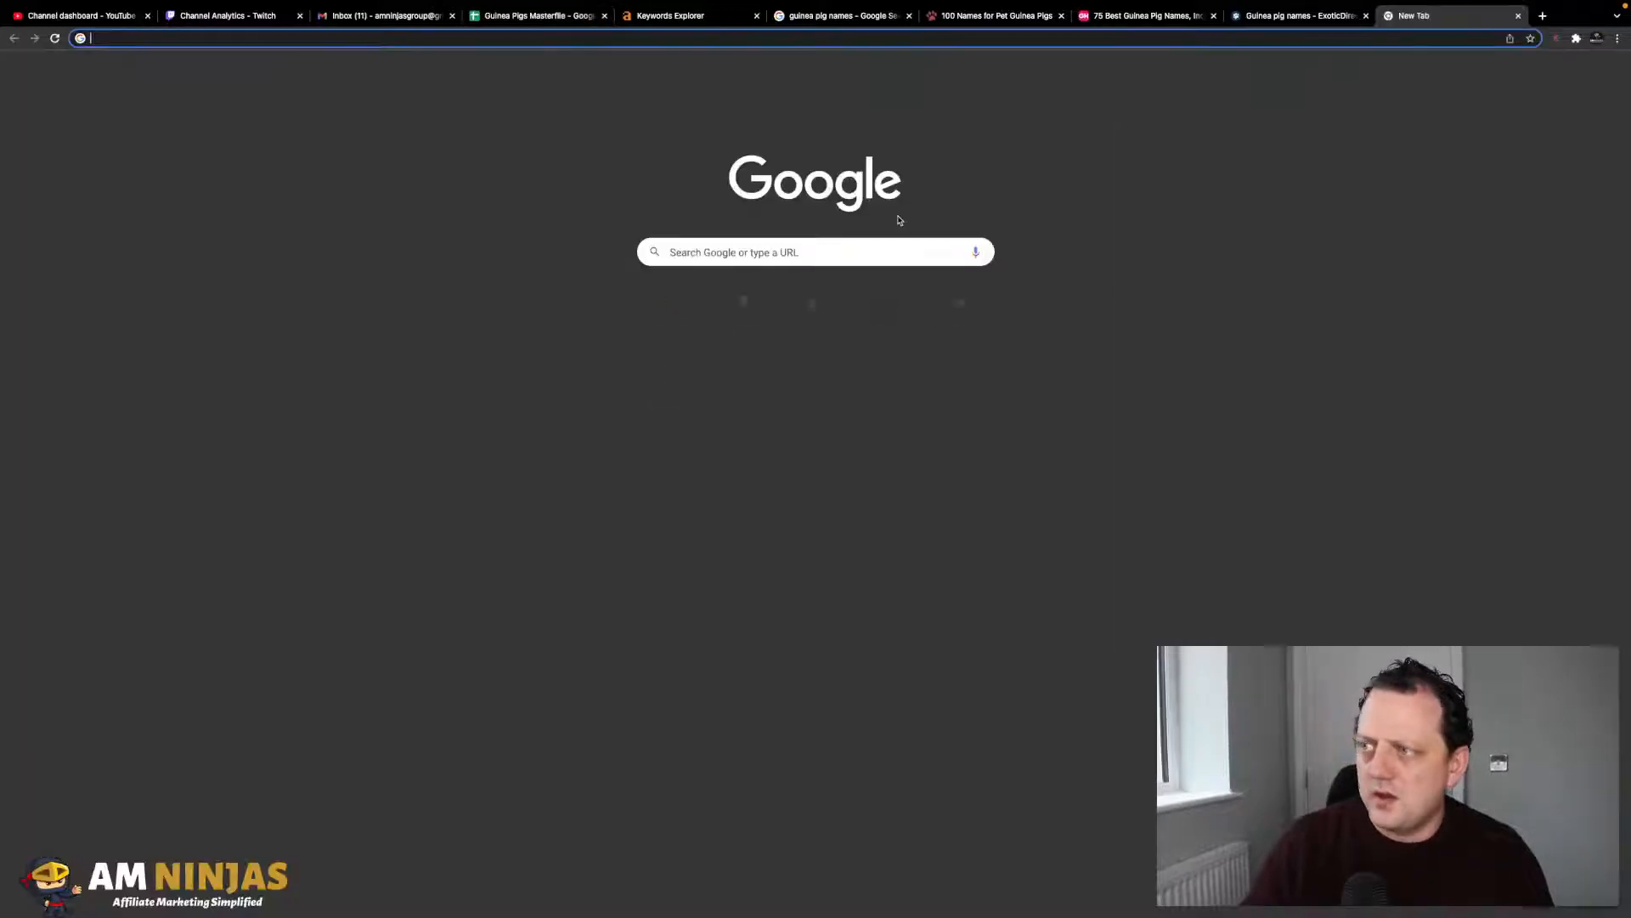
- Search google.com for 'website word count' and open the wordcounter.net Web Page Word Counter result
{"action": "type", "text": "google.com"}
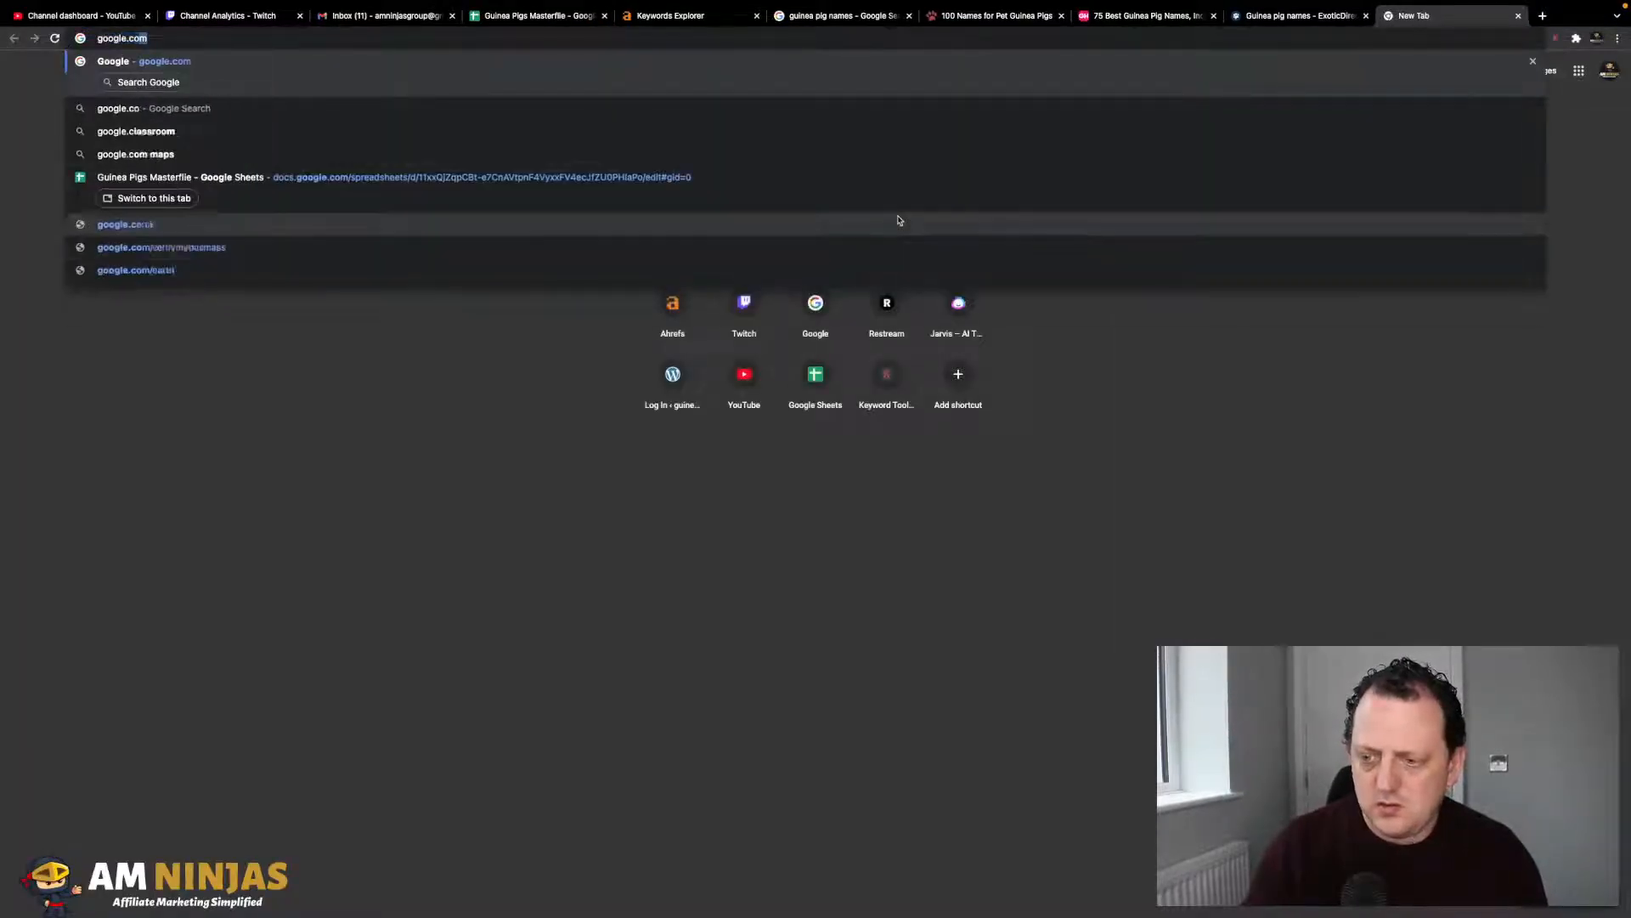
{"action": "key", "text": "Return"}
{"action": "type", "text": "word"}
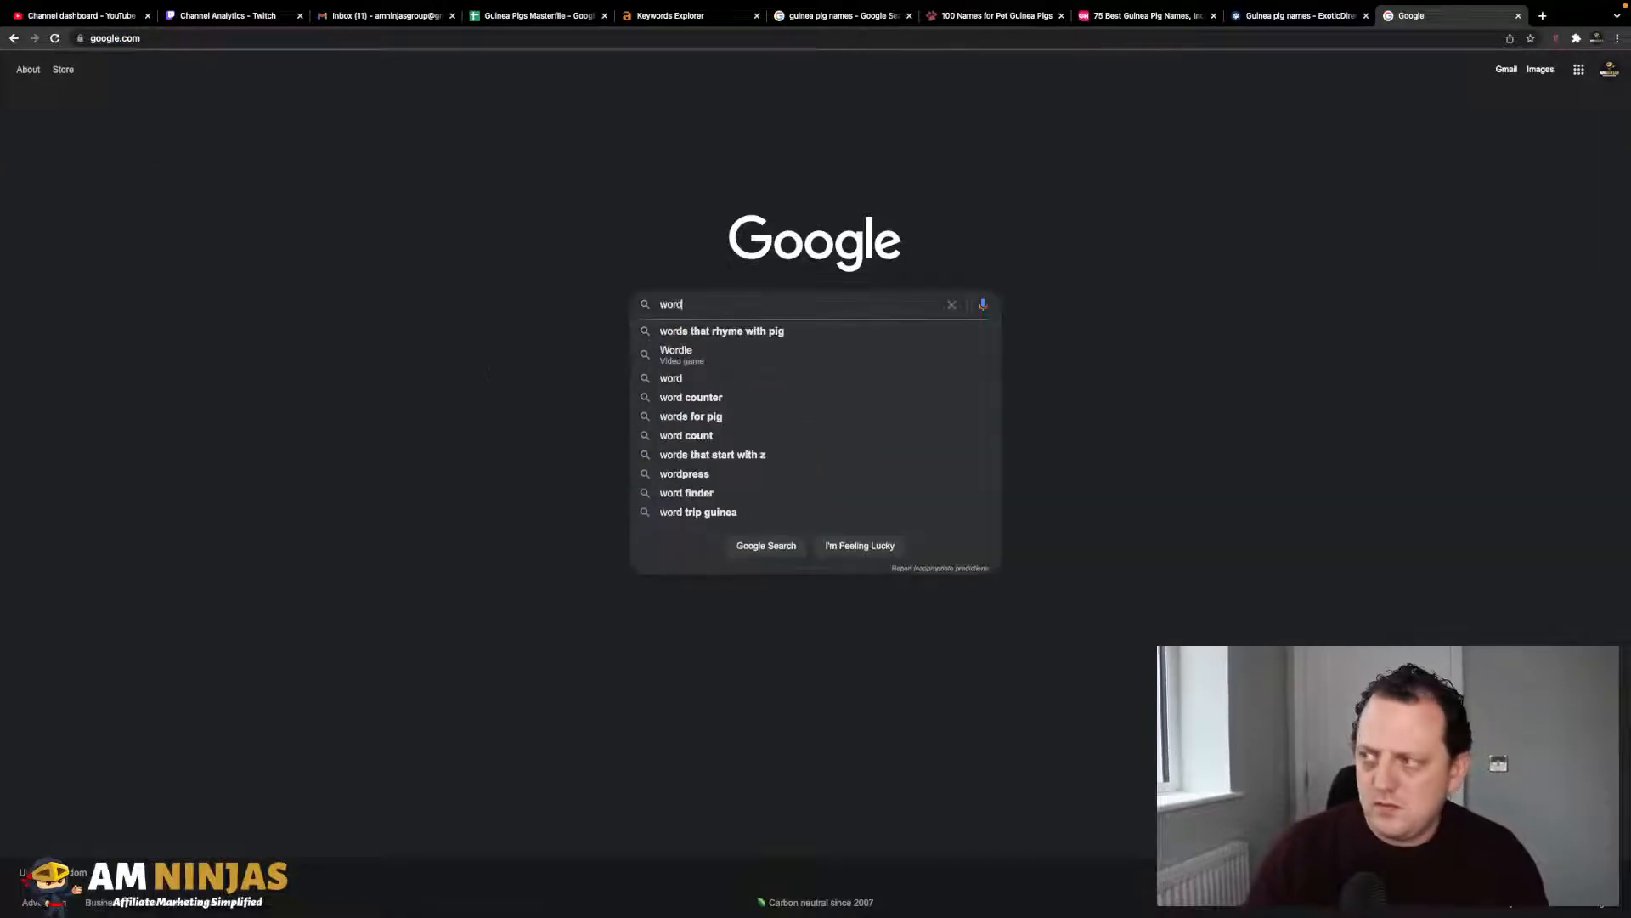
{"action": "type", "text": " coont"}
{"action": "key", "text": "Return"}
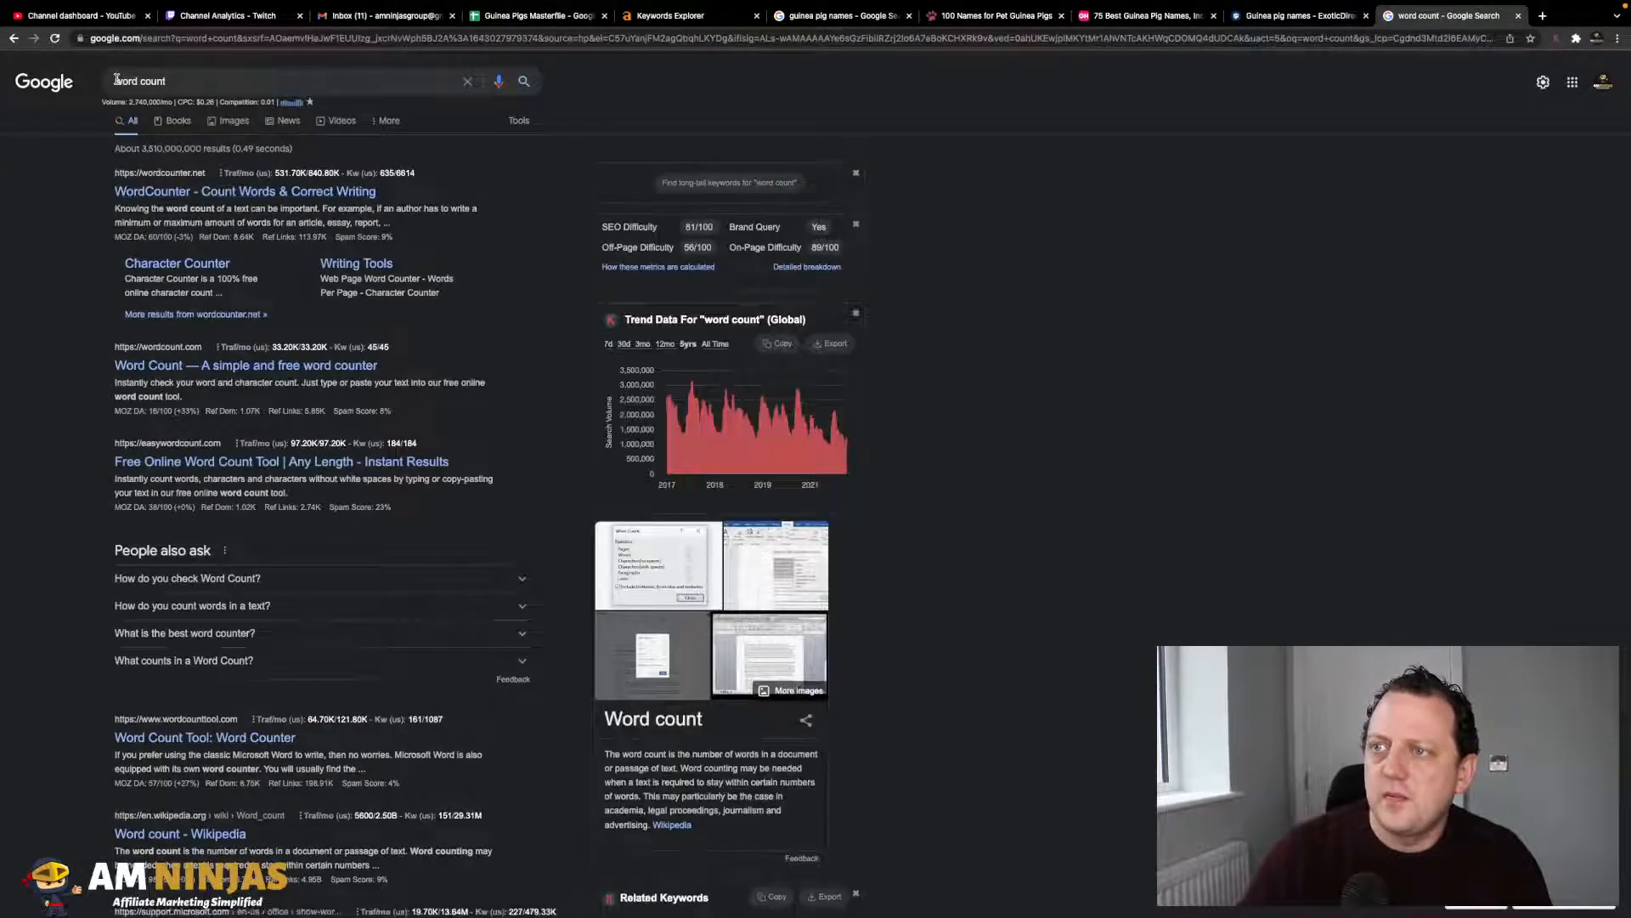
{"action": "left_click", "coordinate": [264, 88]}
{"action": "key", "text": "Home"}
{"action": "type", "text": "webste"}
{"action": "key", "text": "Return"}
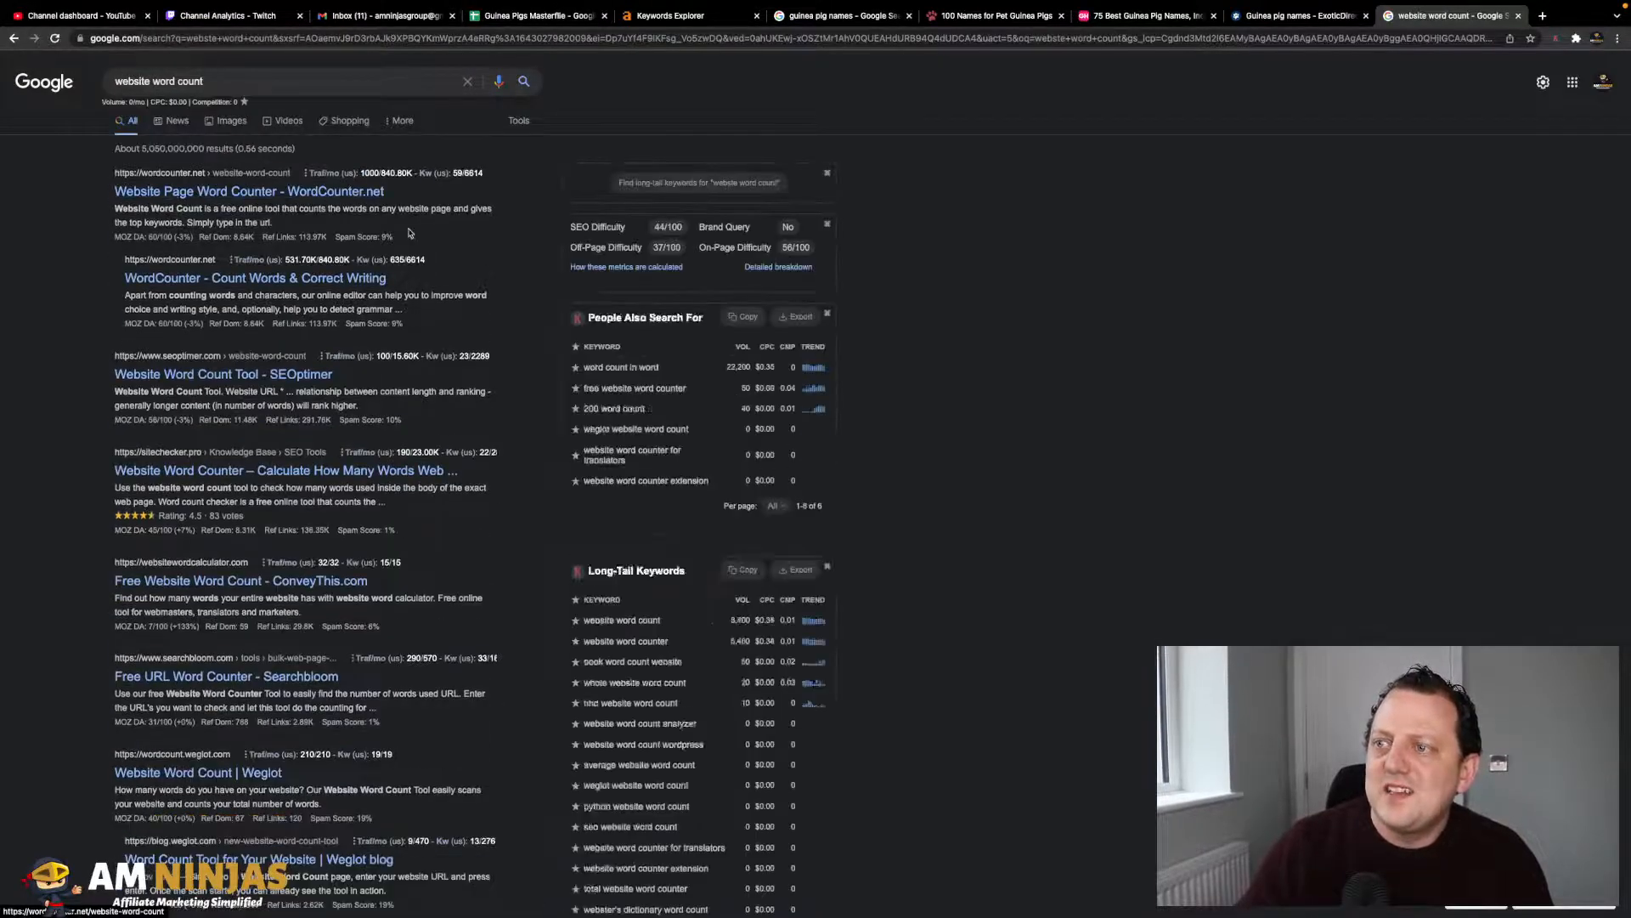
{"action": "left_click", "coordinate": [227, 195]}
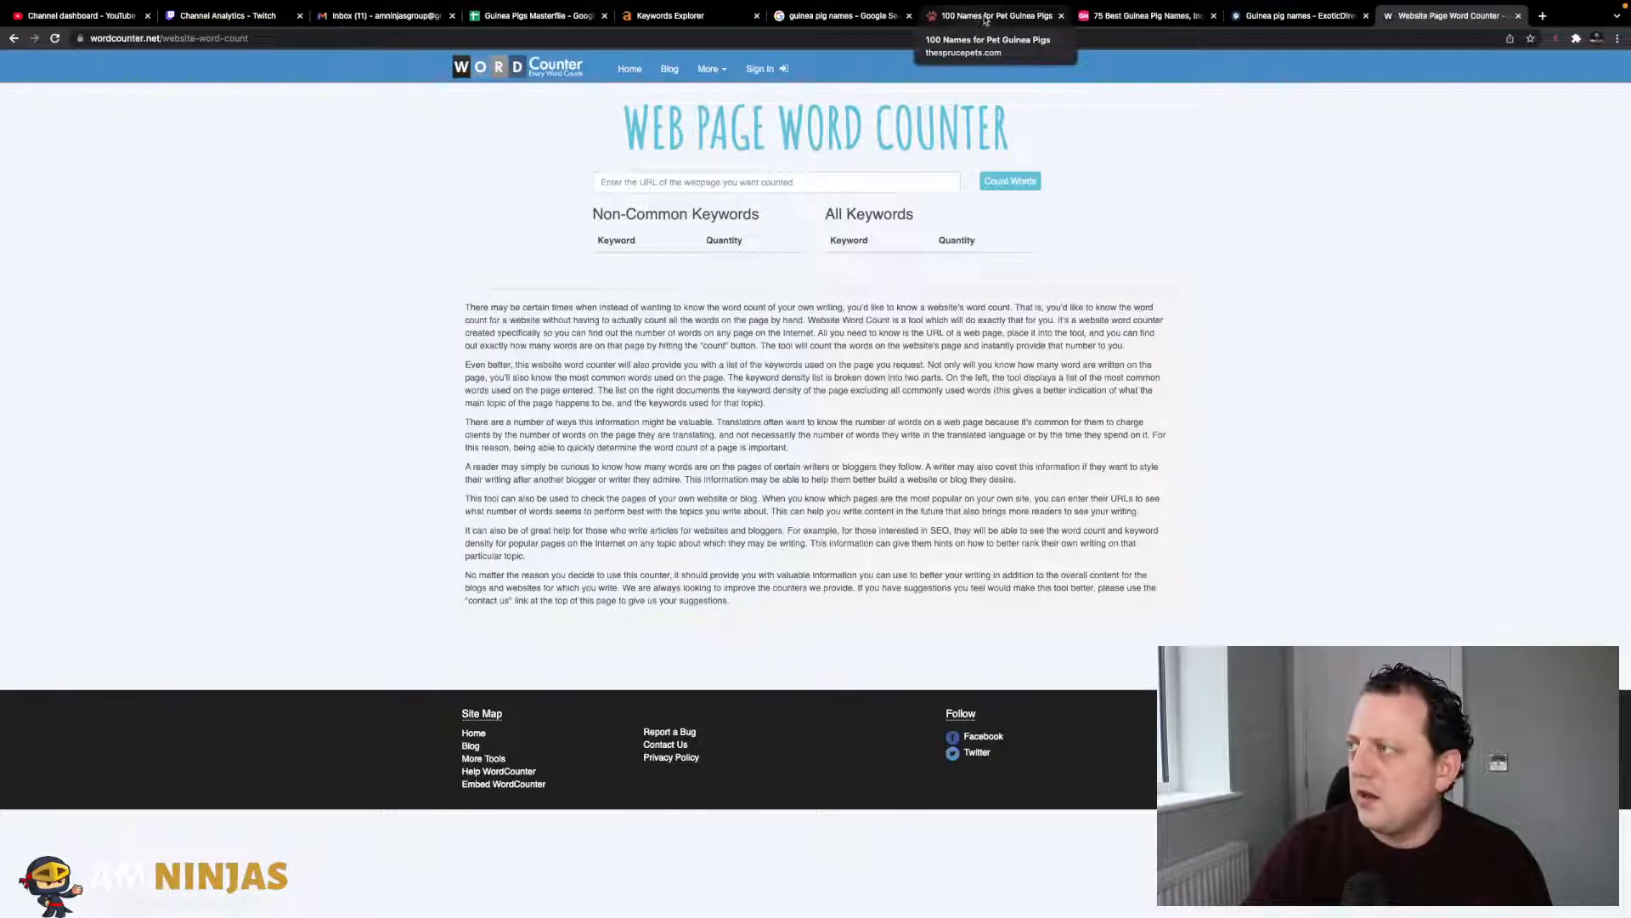
- Count the words on the Spruce Pets page and record 1088 in N3
{"action": "left_click", "coordinate": [985, 17]}
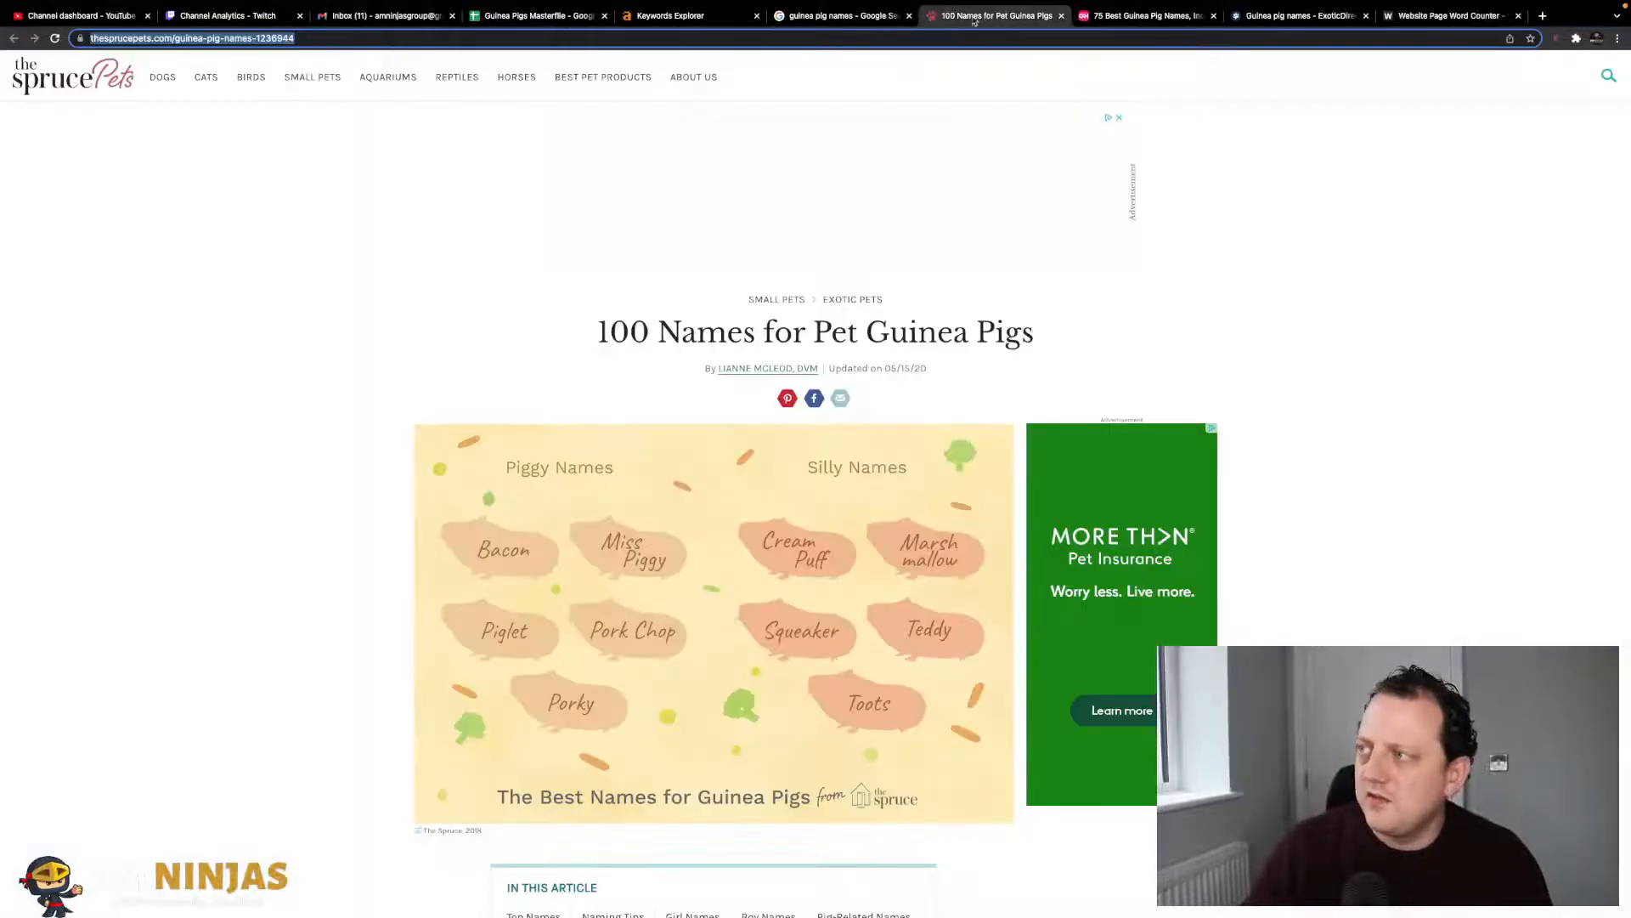
{"action": "left_click", "coordinate": [405, 39]}
{"action": "key", "text": "super+c"}
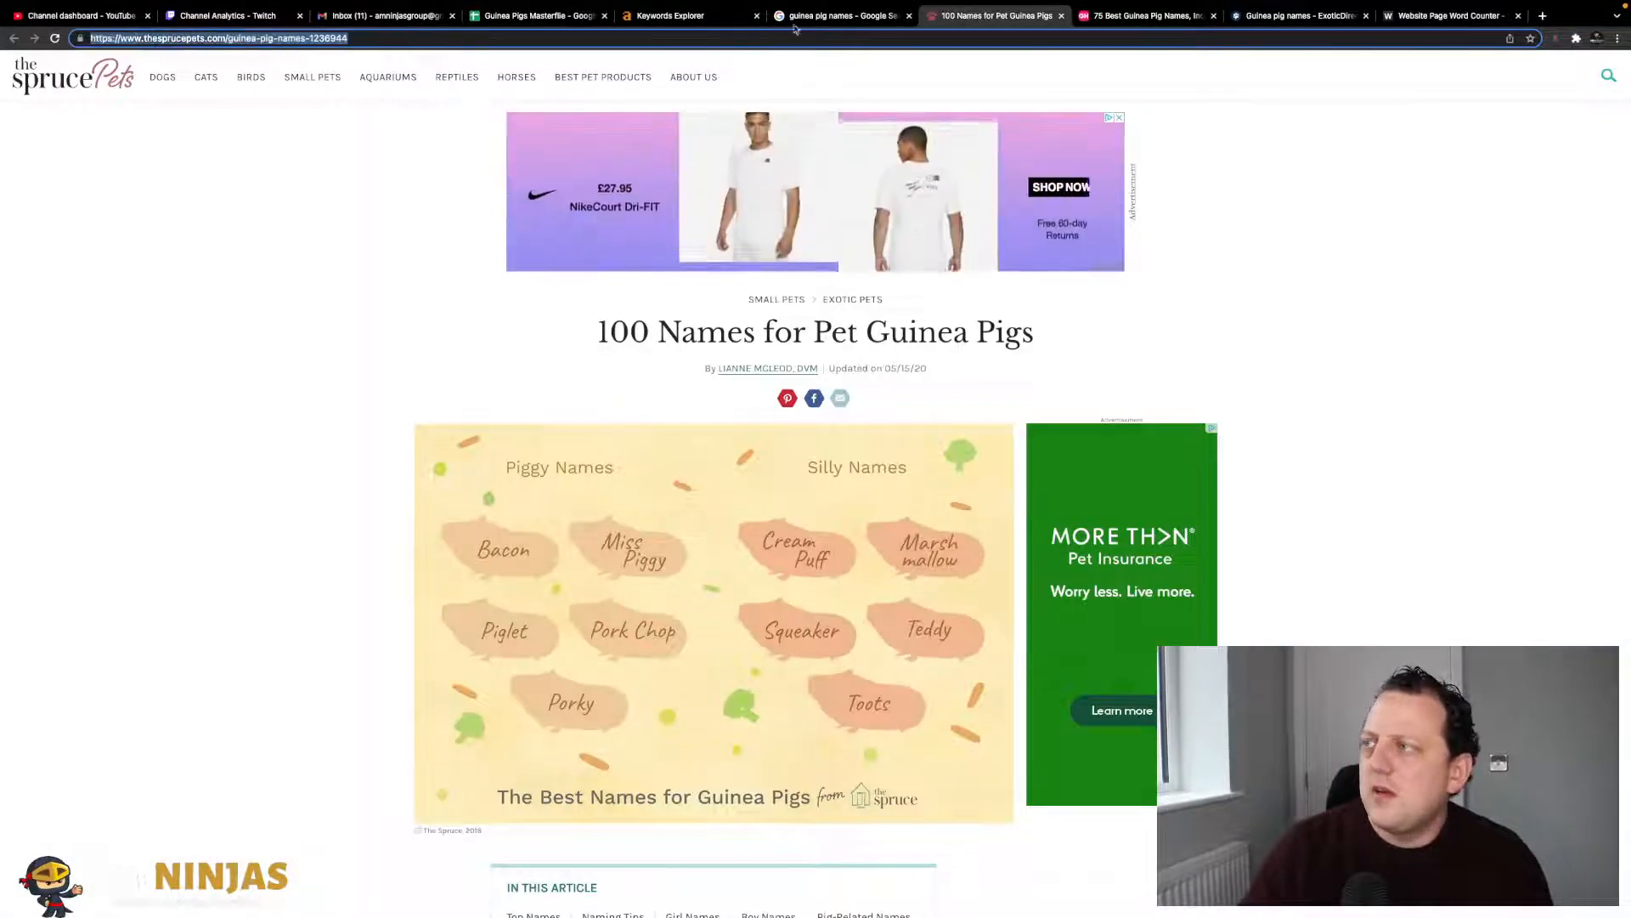
{"action": "left_click", "coordinate": [838, 15]}
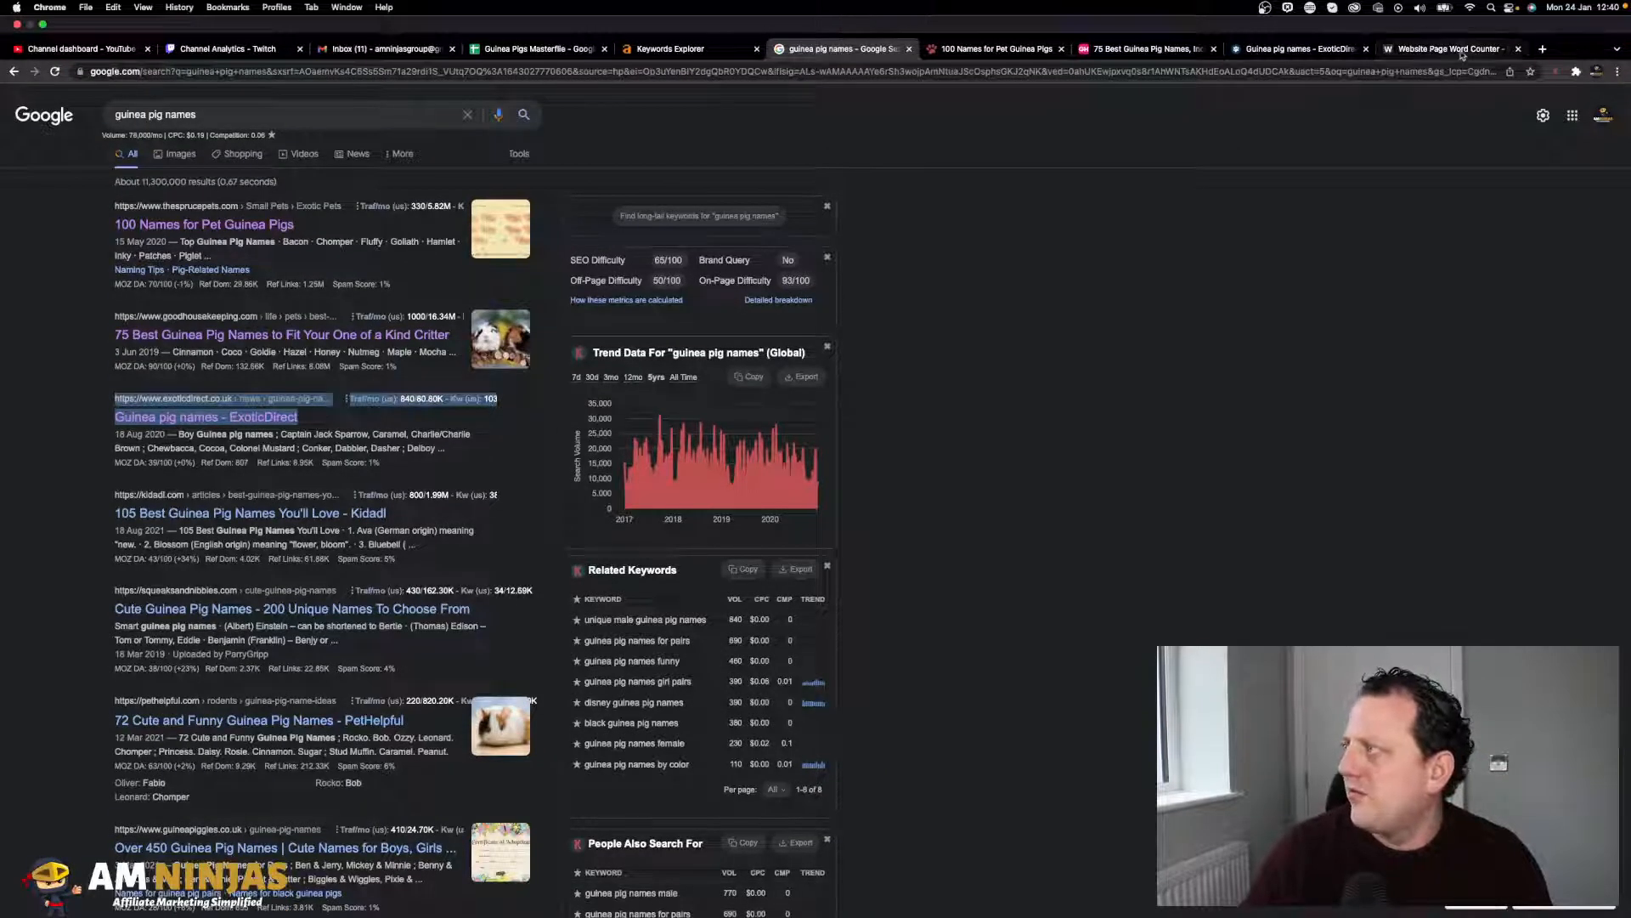
{"action": "left_click", "coordinate": [1422, 51]}
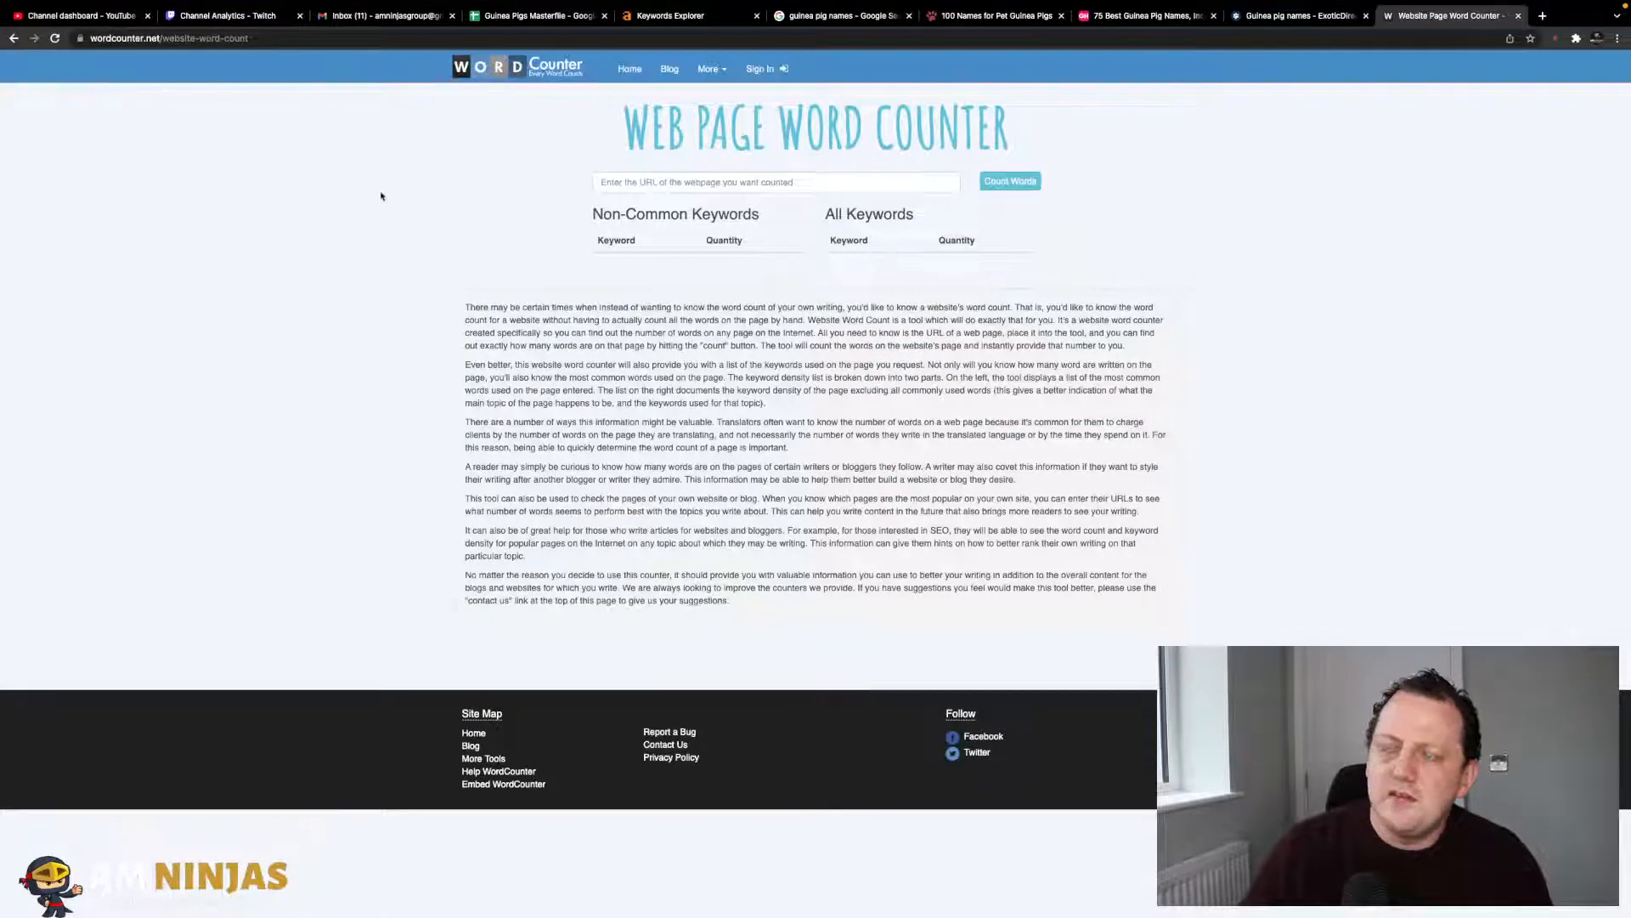
{"action": "left_click", "coordinate": [650, 182]}
{"action": "key", "text": "super+v"}
{"action": "left_click", "coordinate": [1003, 182]}
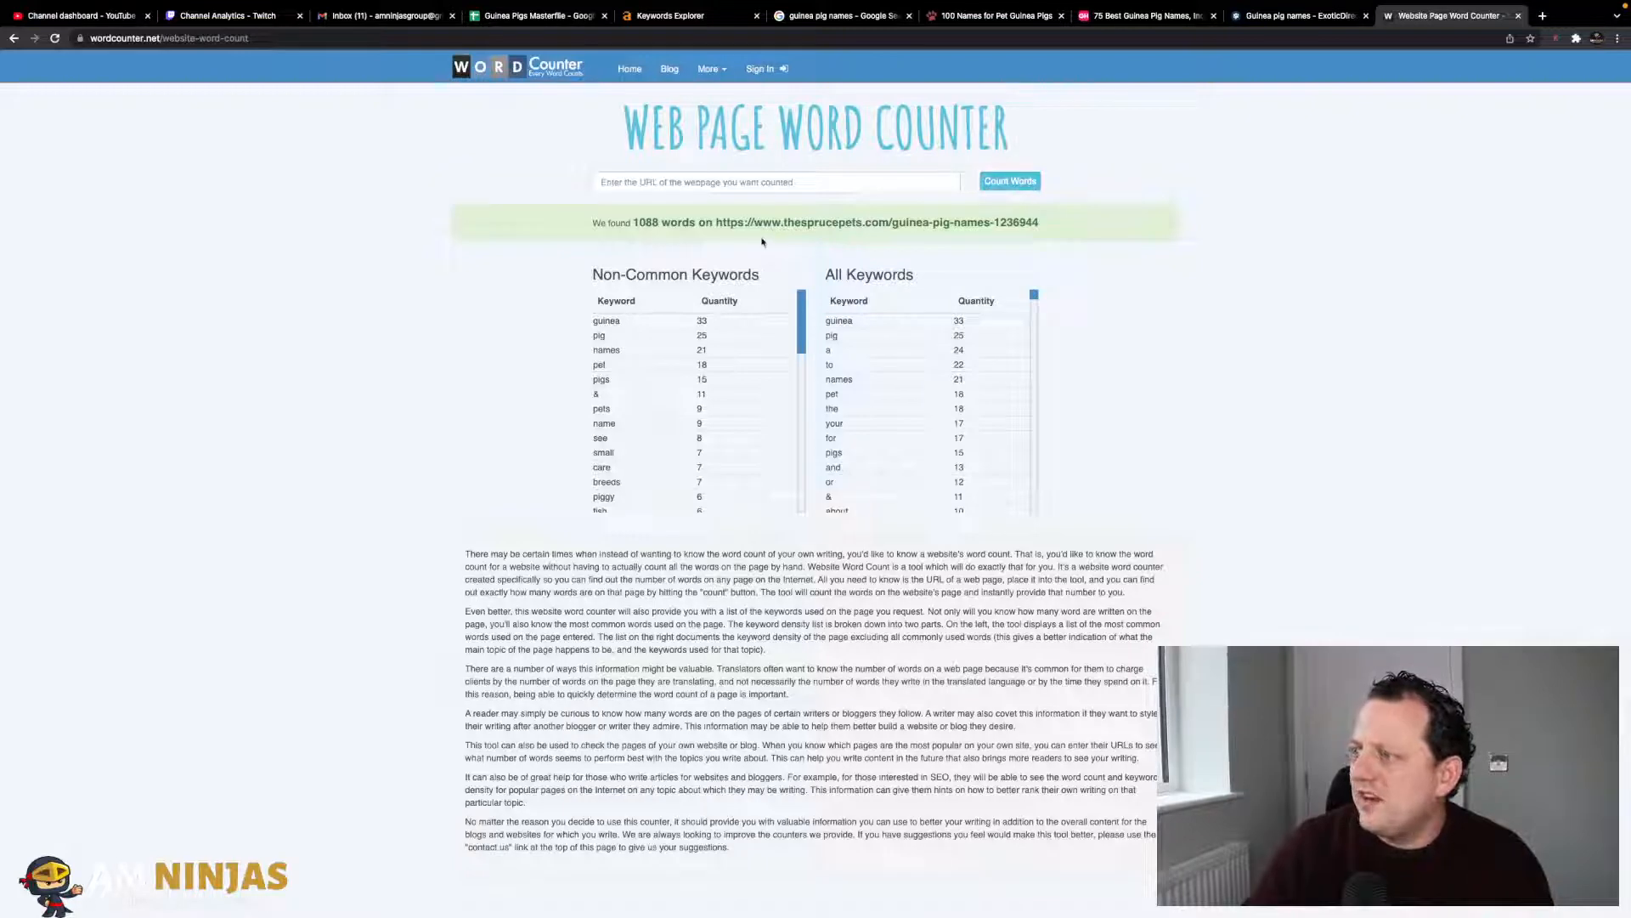
{"action": "left_click", "coordinate": [520, 17]}
{"action": "left_click", "coordinate": [1225, 210]}
{"action": "left_click", "coordinate": [1242, 186]}
{"action": "type", "text": "1088"}
{"action": "left_click", "coordinate": [1380, 235]}
- Count the words on the Good Housekeeping page and record 1098 in N4
{"action": "left_click", "coordinate": [1147, 15]}
{"action": "left_click", "coordinate": [971, 63]}
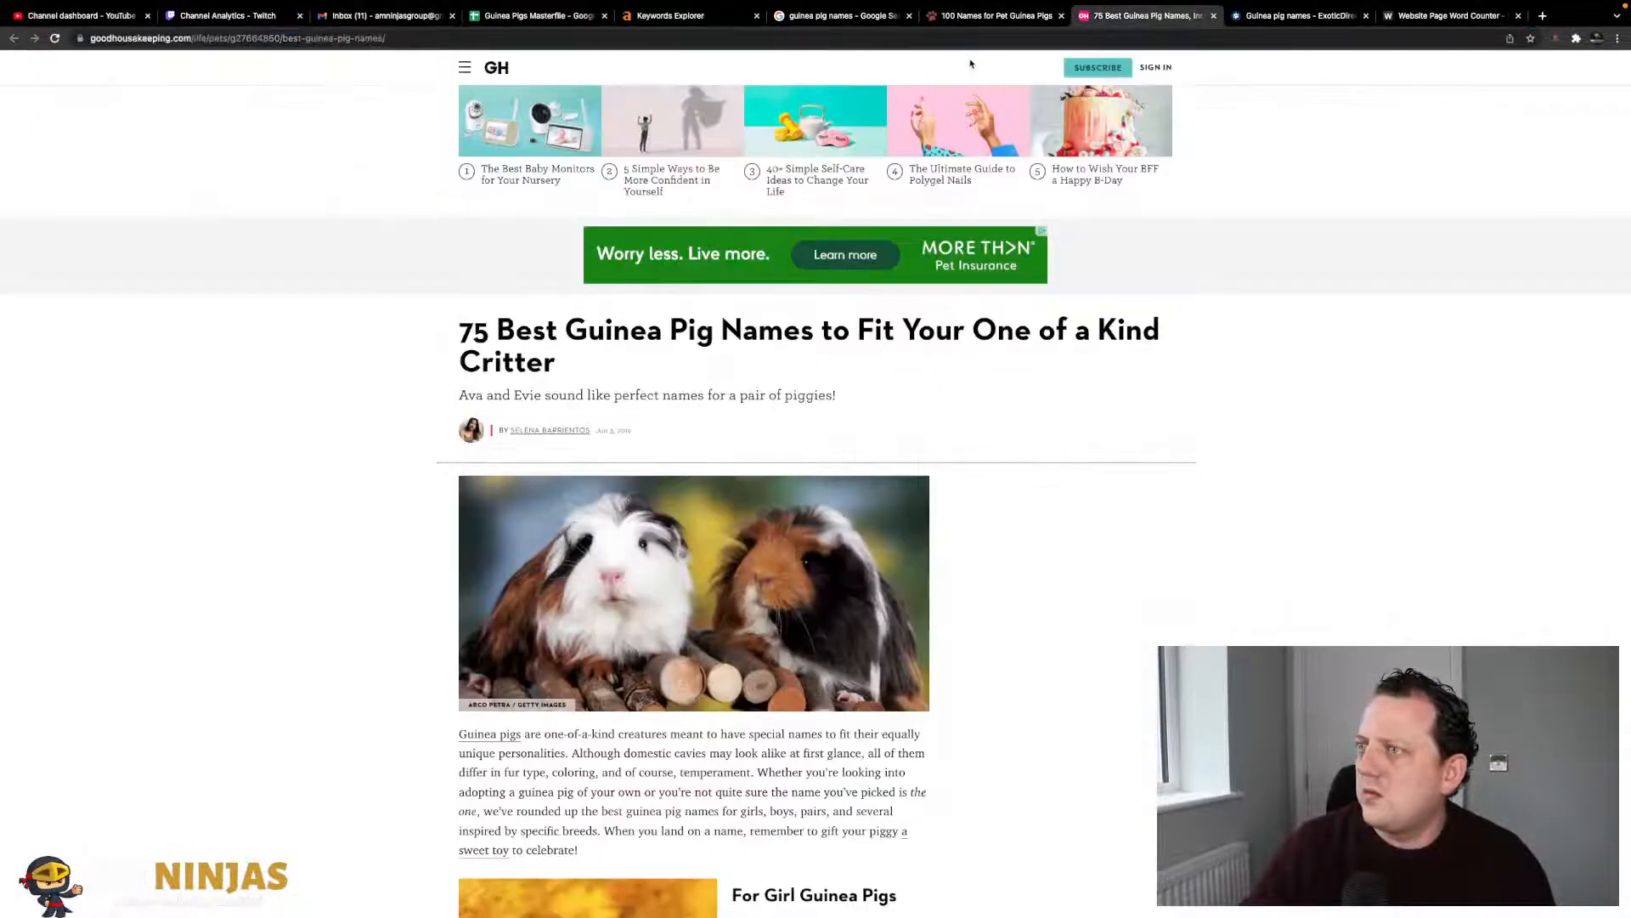
{"action": "left_click", "coordinate": [970, 37]}
{"action": "key", "text": "ctrl+c"}
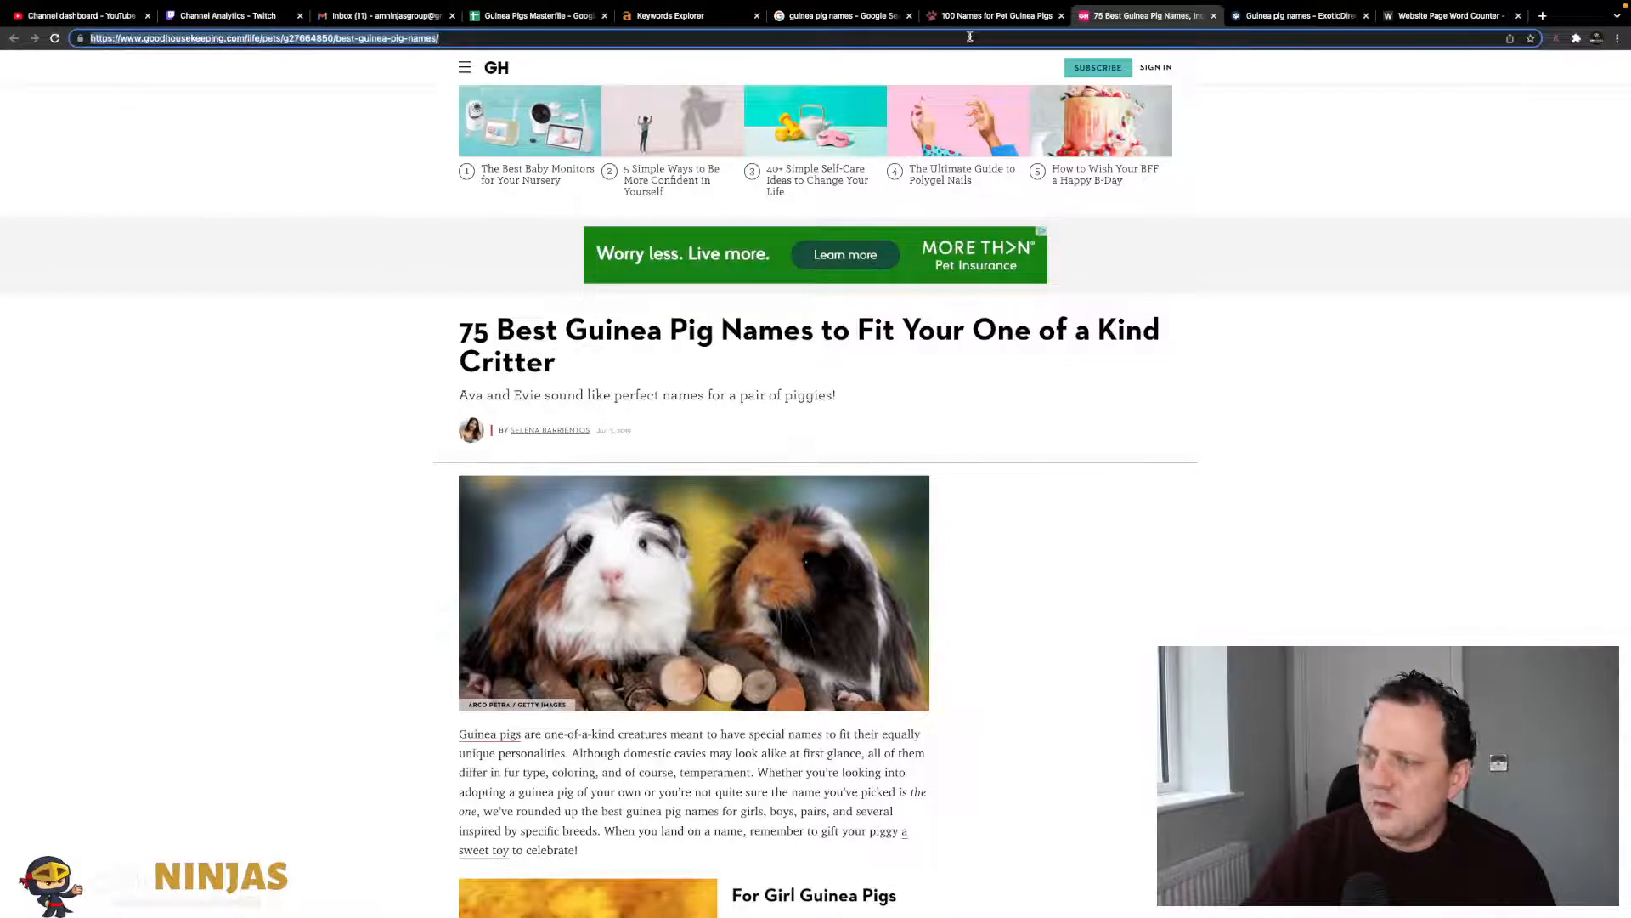
{"action": "left_click", "coordinate": [875, 16]}
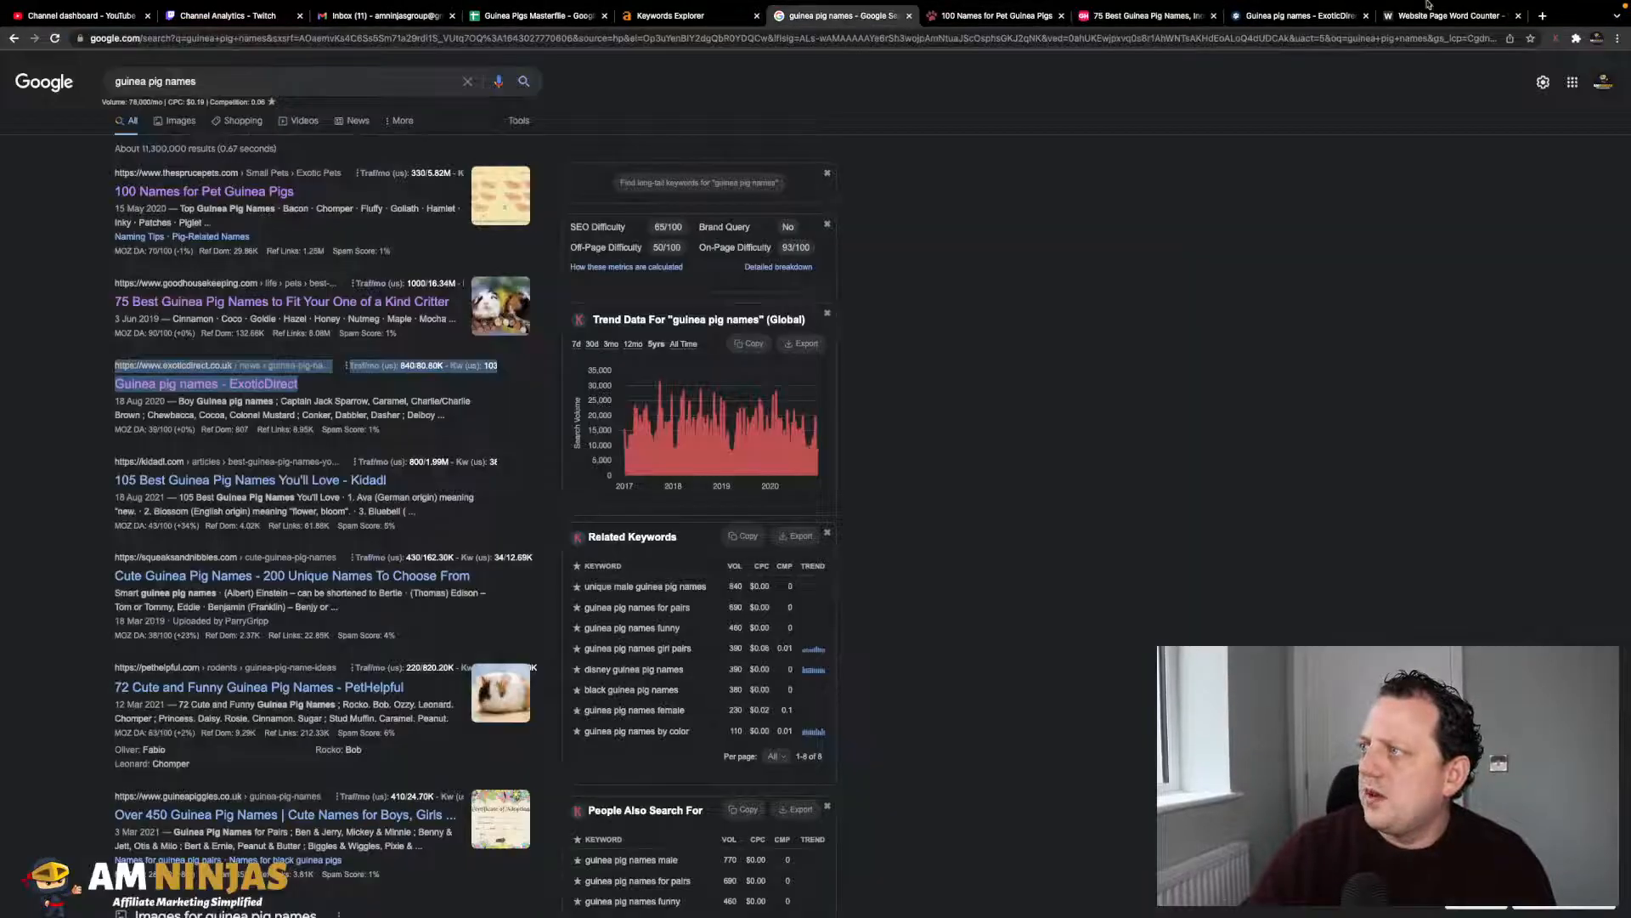
{"action": "left_click", "coordinate": [1449, 15]}
{"action": "left_click", "coordinate": [662, 188]}
{"action": "key", "text": "ctrl+v"}
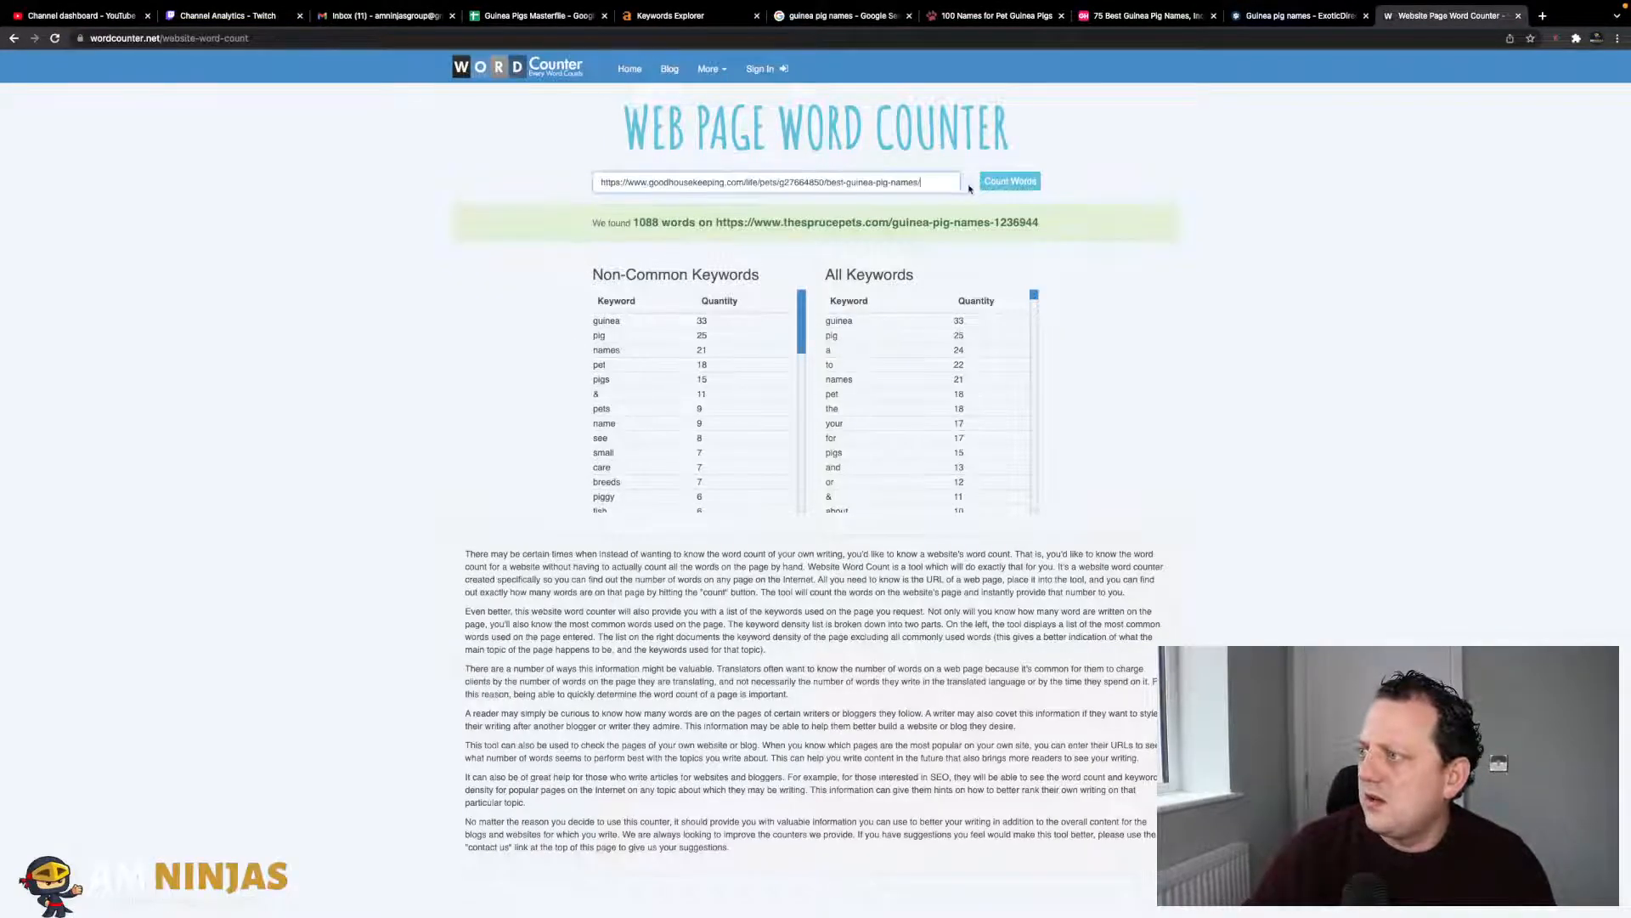
{"action": "left_click", "coordinate": [1011, 181]}
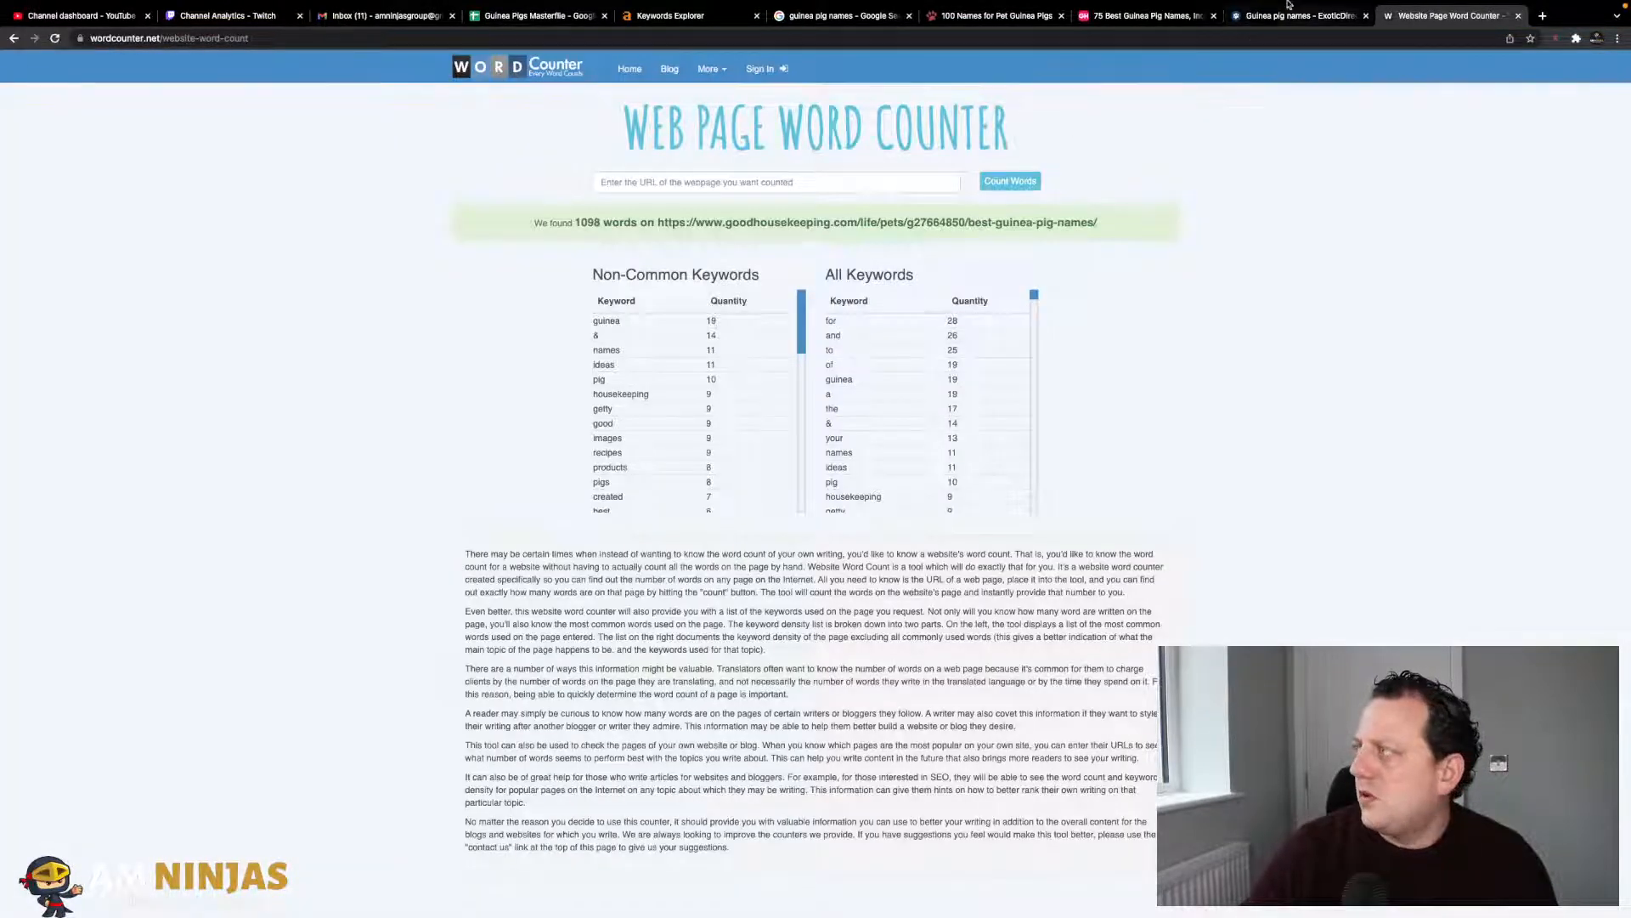
{"action": "left_click", "coordinate": [850, 16]}
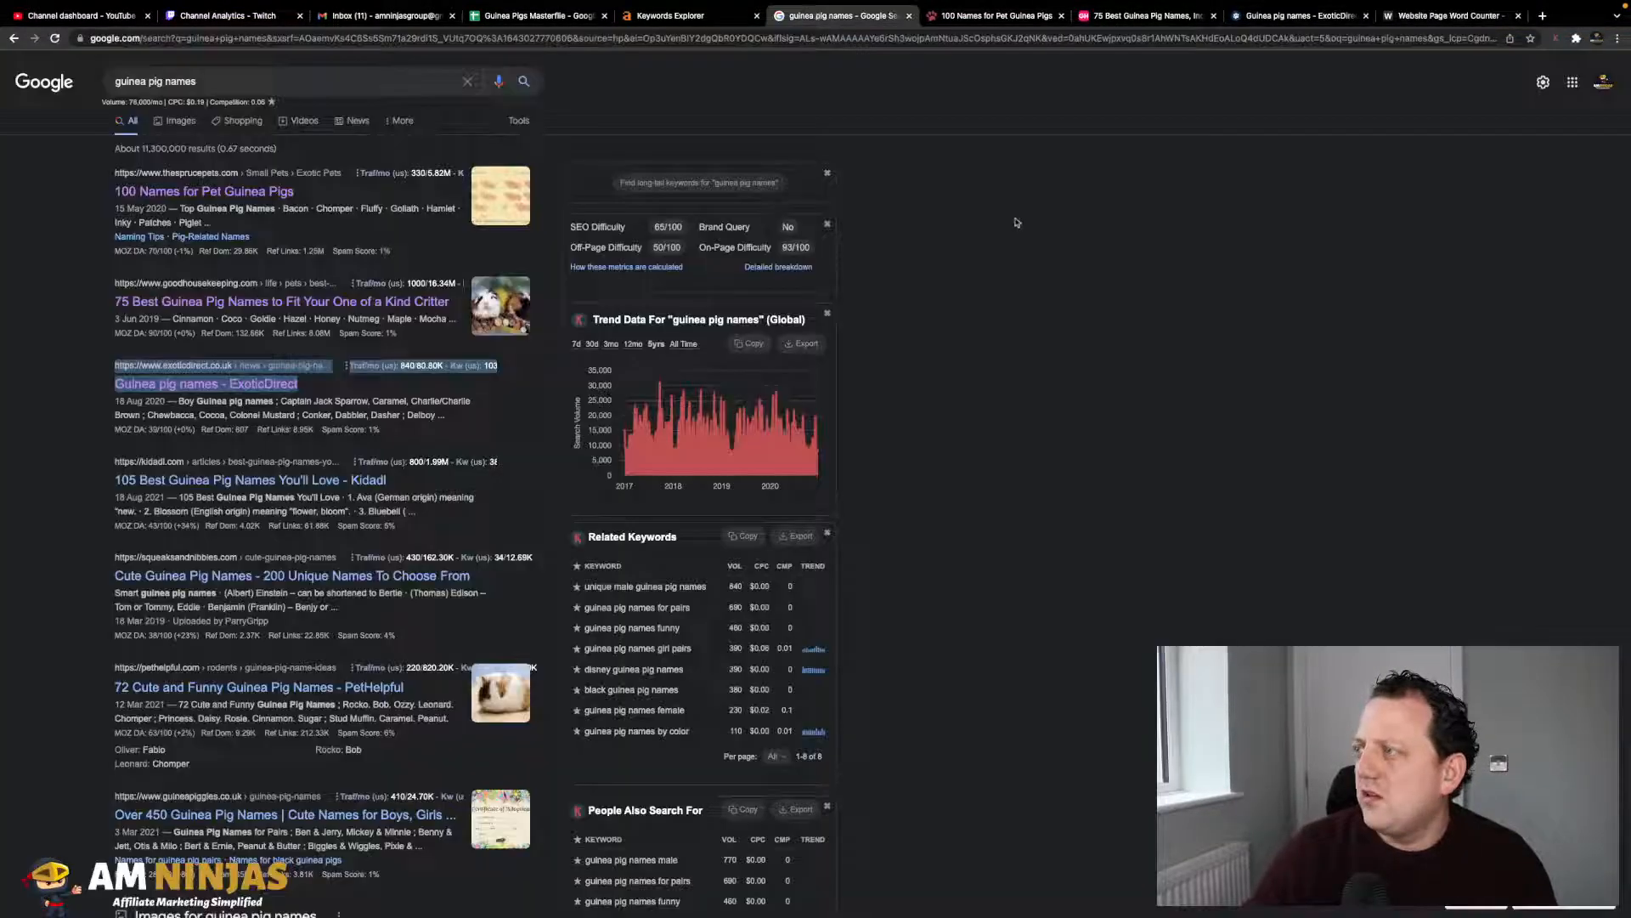
{"action": "left_click", "coordinate": [537, 16]}
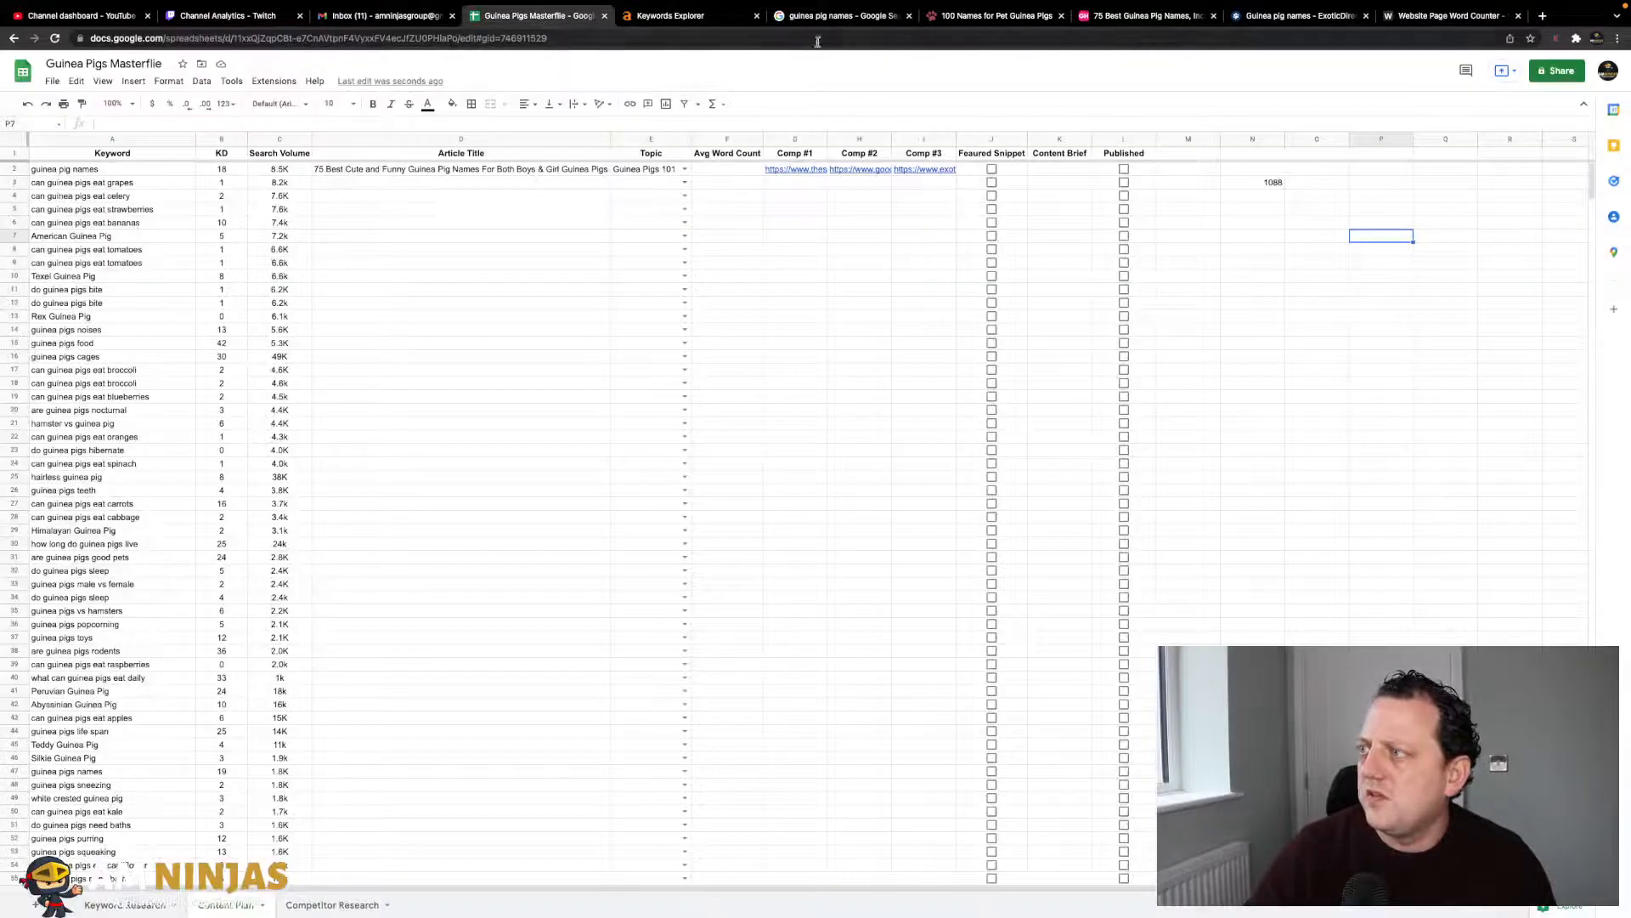
{"action": "left_click", "coordinate": [1252, 196]}
{"action": "type", "text": "1098"}
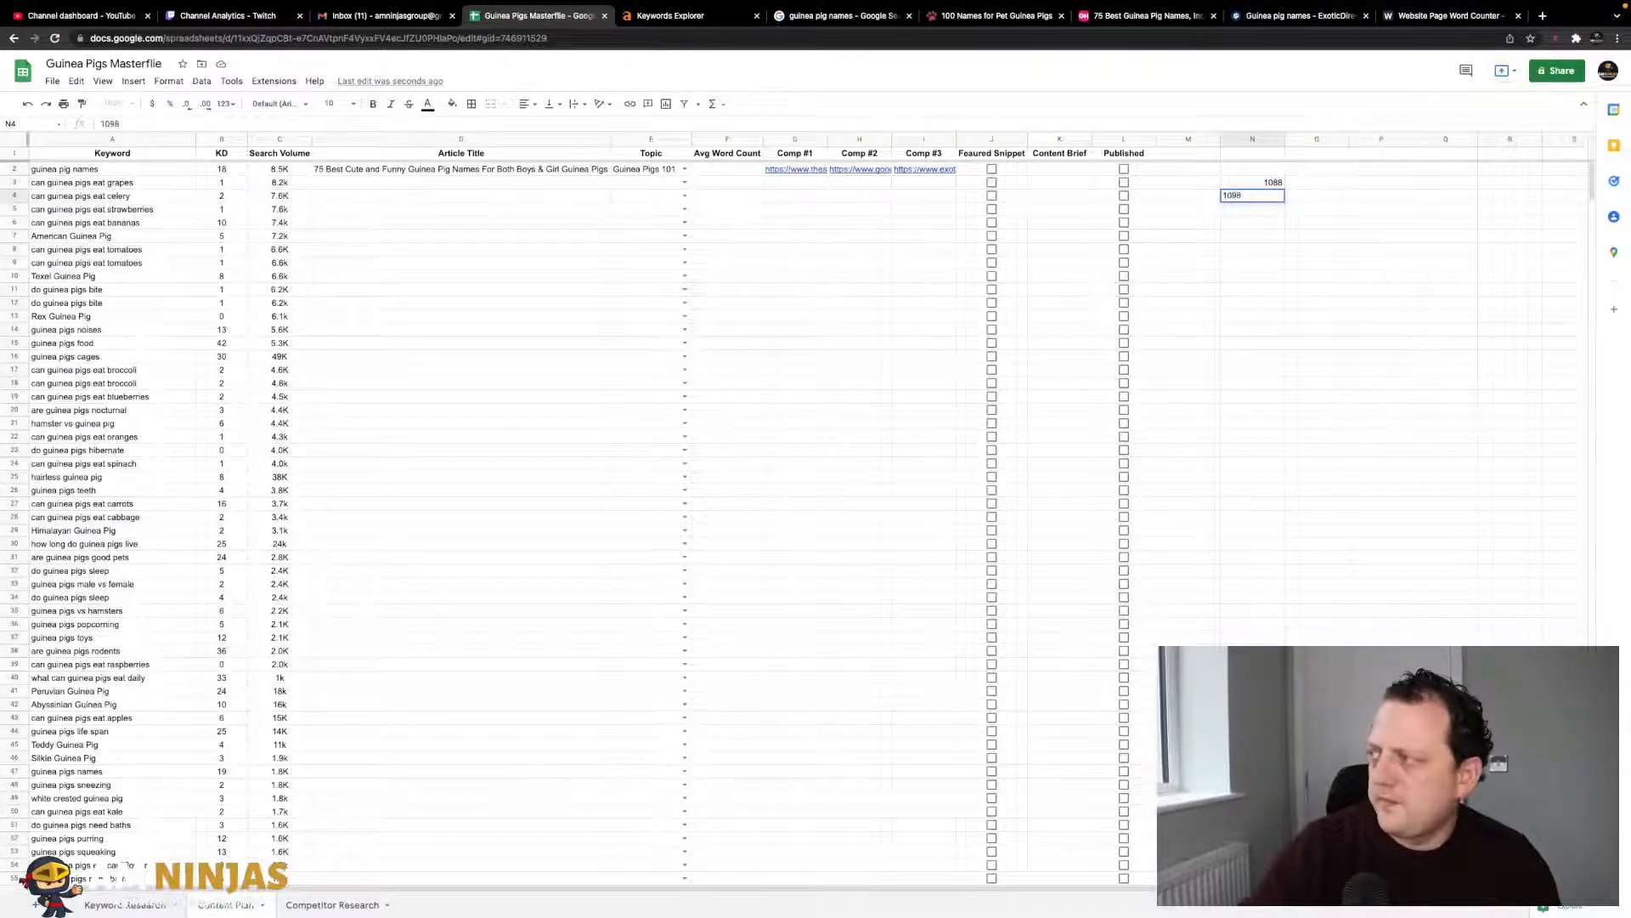
{"action": "key", "text": "Return"}
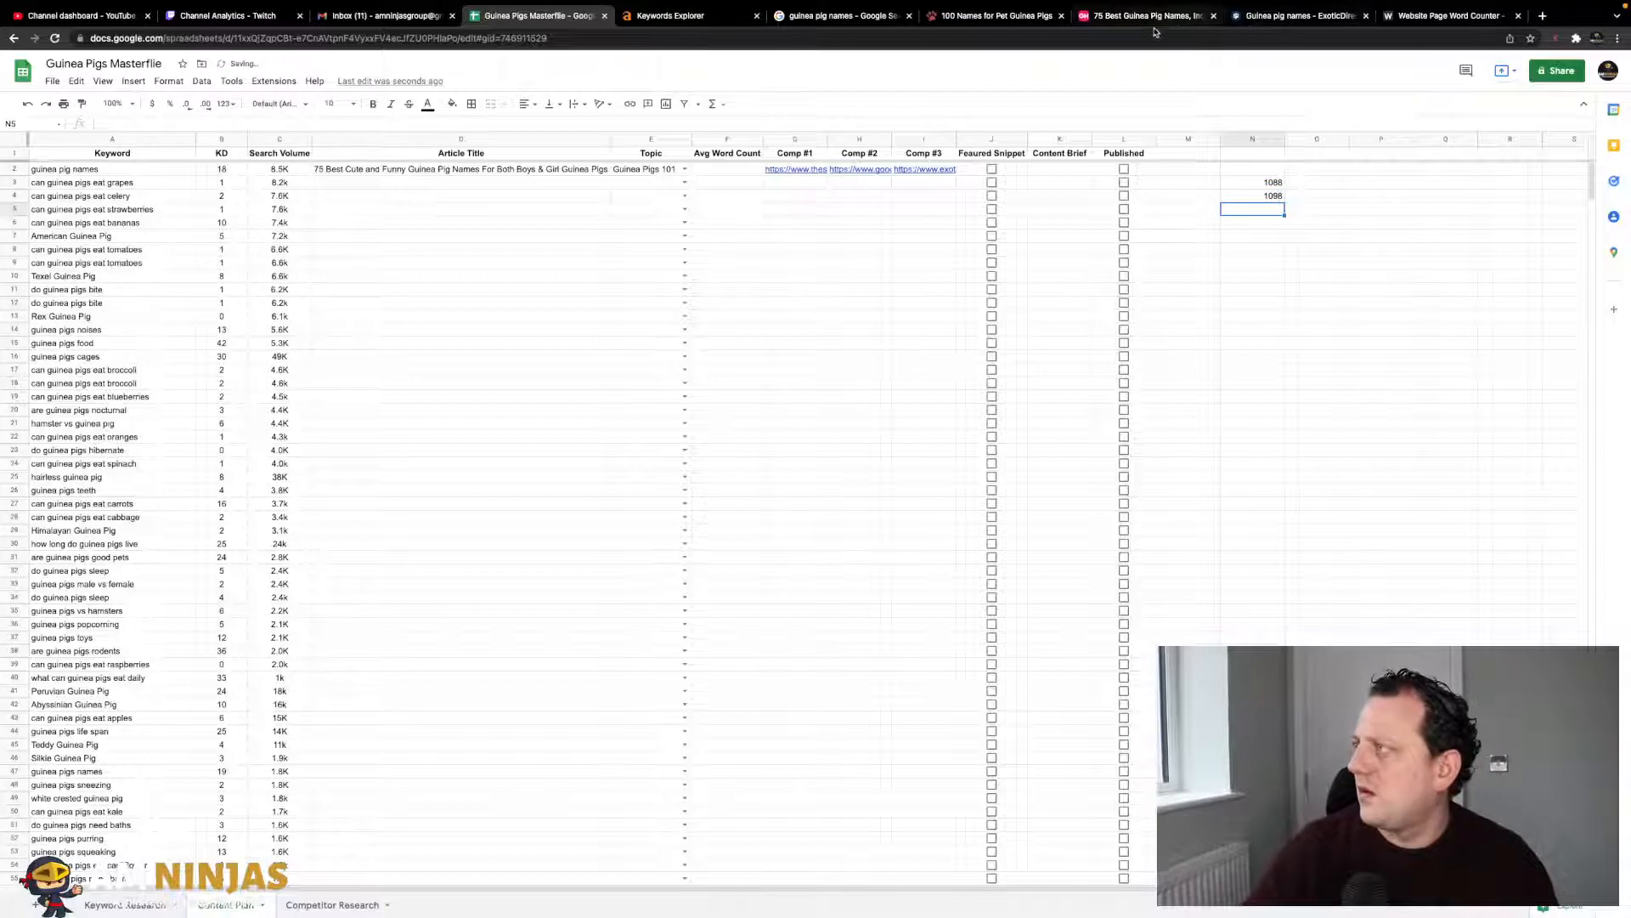
- Count the words on the ExoticDirect guinea pig names page and return to the sheet
{"action": "left_click", "coordinate": [1279, 15]}
{"action": "triple_click", "coordinate": [567, 40]}
{"action": "key", "text": "ctrl+c"}
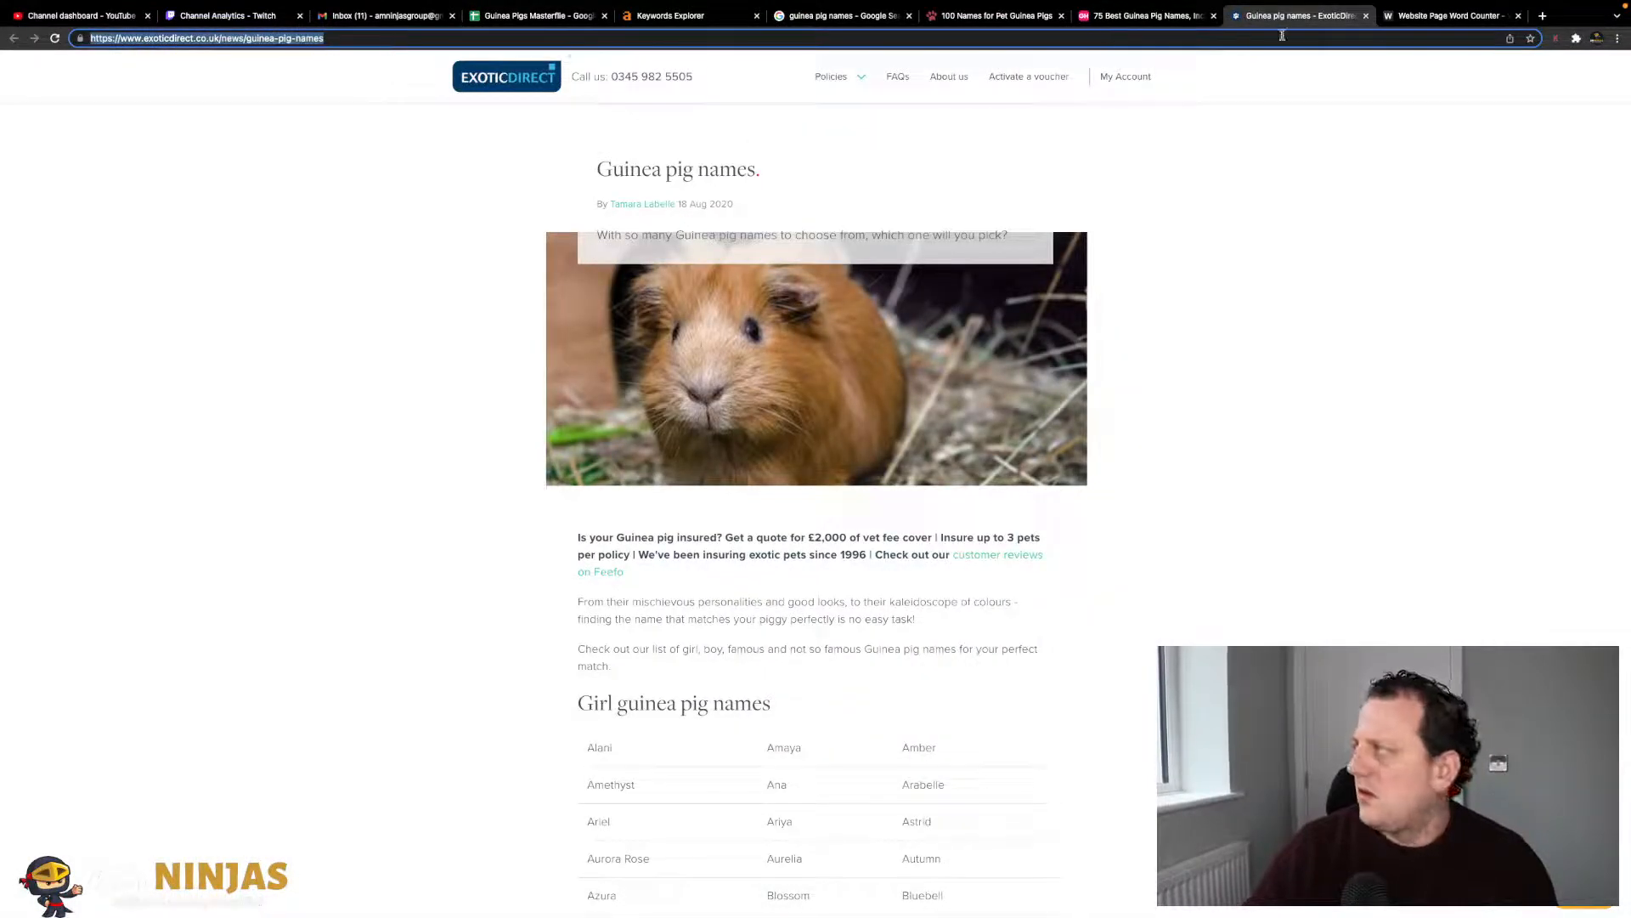
{"action": "left_click", "coordinate": [1432, 17]}
{"action": "left_click", "coordinate": [786, 180]}
{"action": "key", "text": "ctrl+v"}
{"action": "key", "text": "Return"}
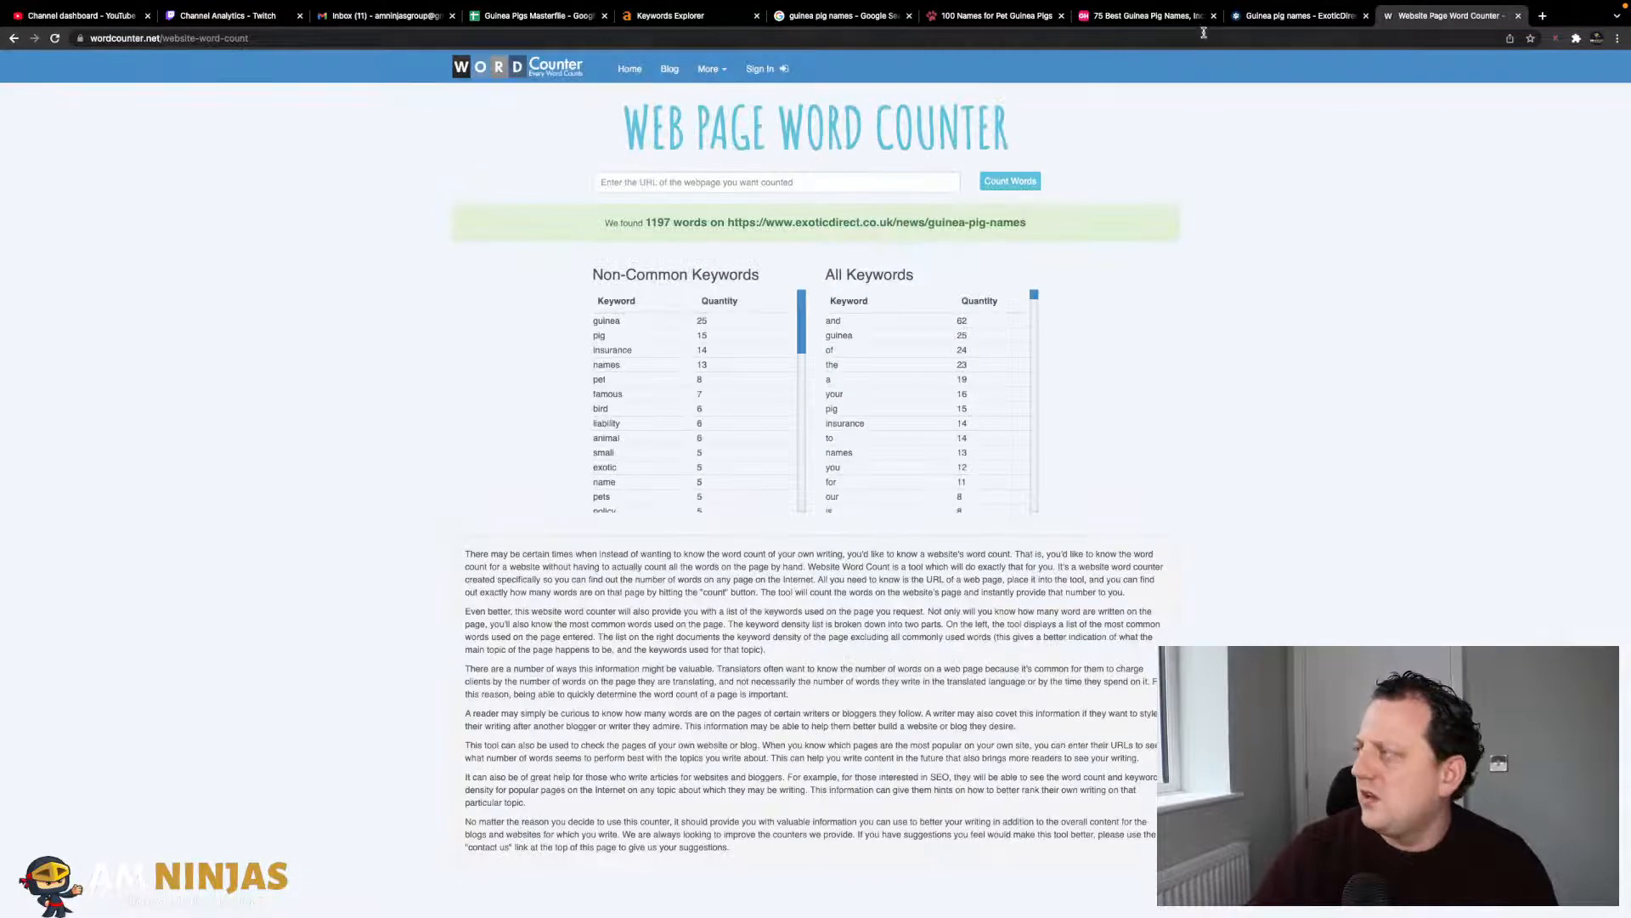
{"action": "left_click", "coordinate": [533, 15]}
- Record 1197 in N5, total N3:N5 in N6, and enter 3383 in N9
{"action": "type", "text": "119"}
{"action": "key", "text": "Return"}
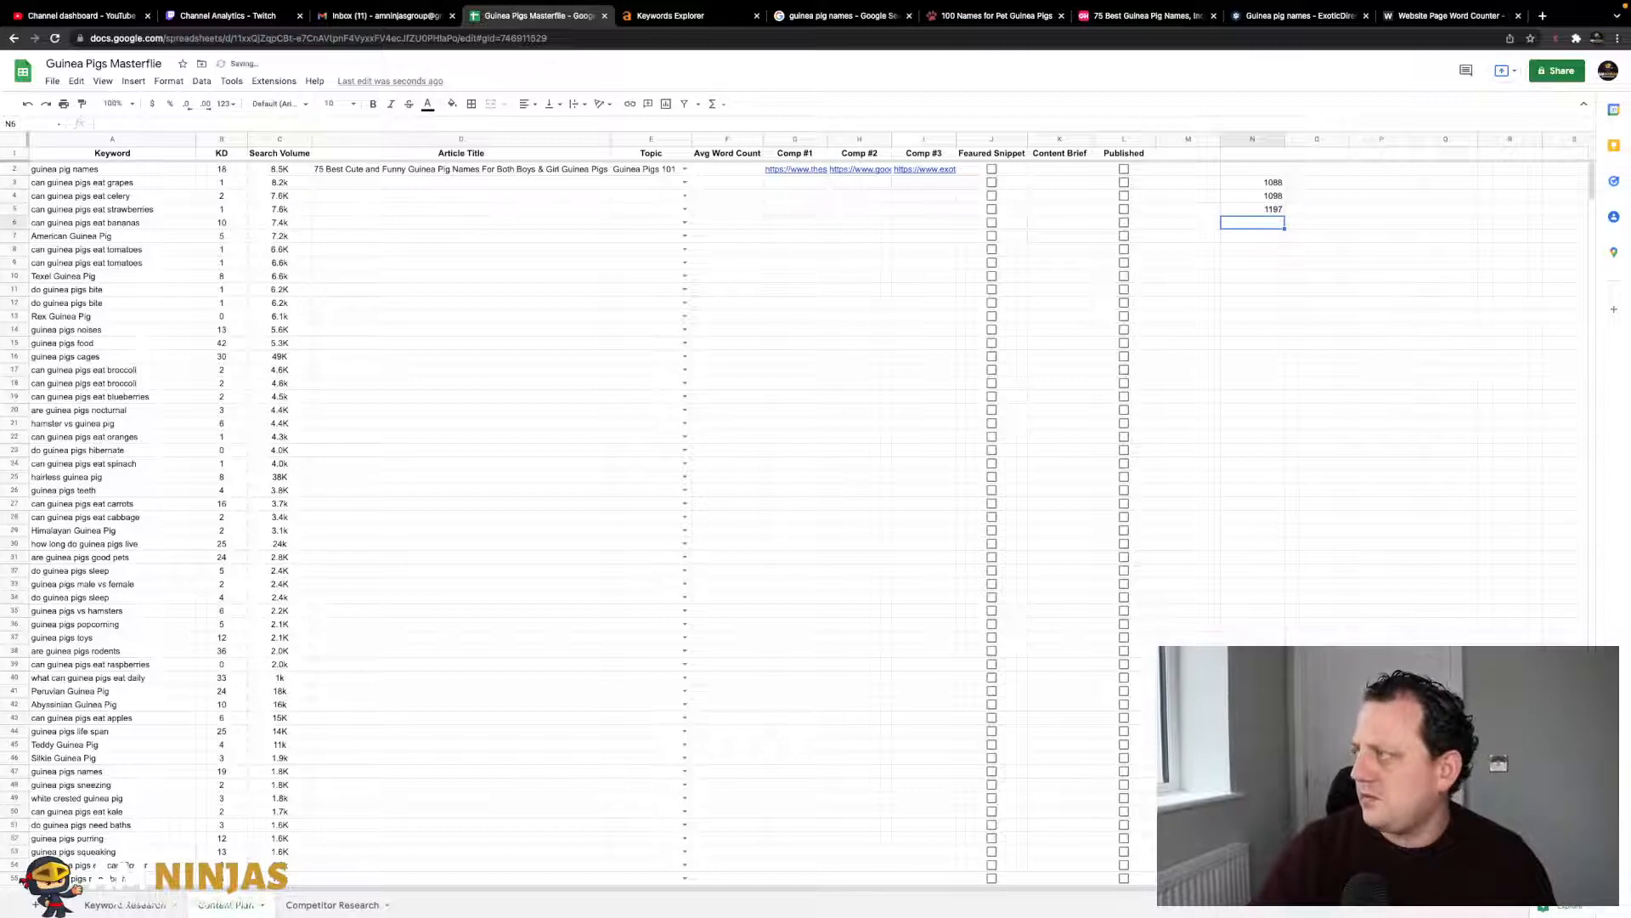
{"action": "type", "text": "=sum("}
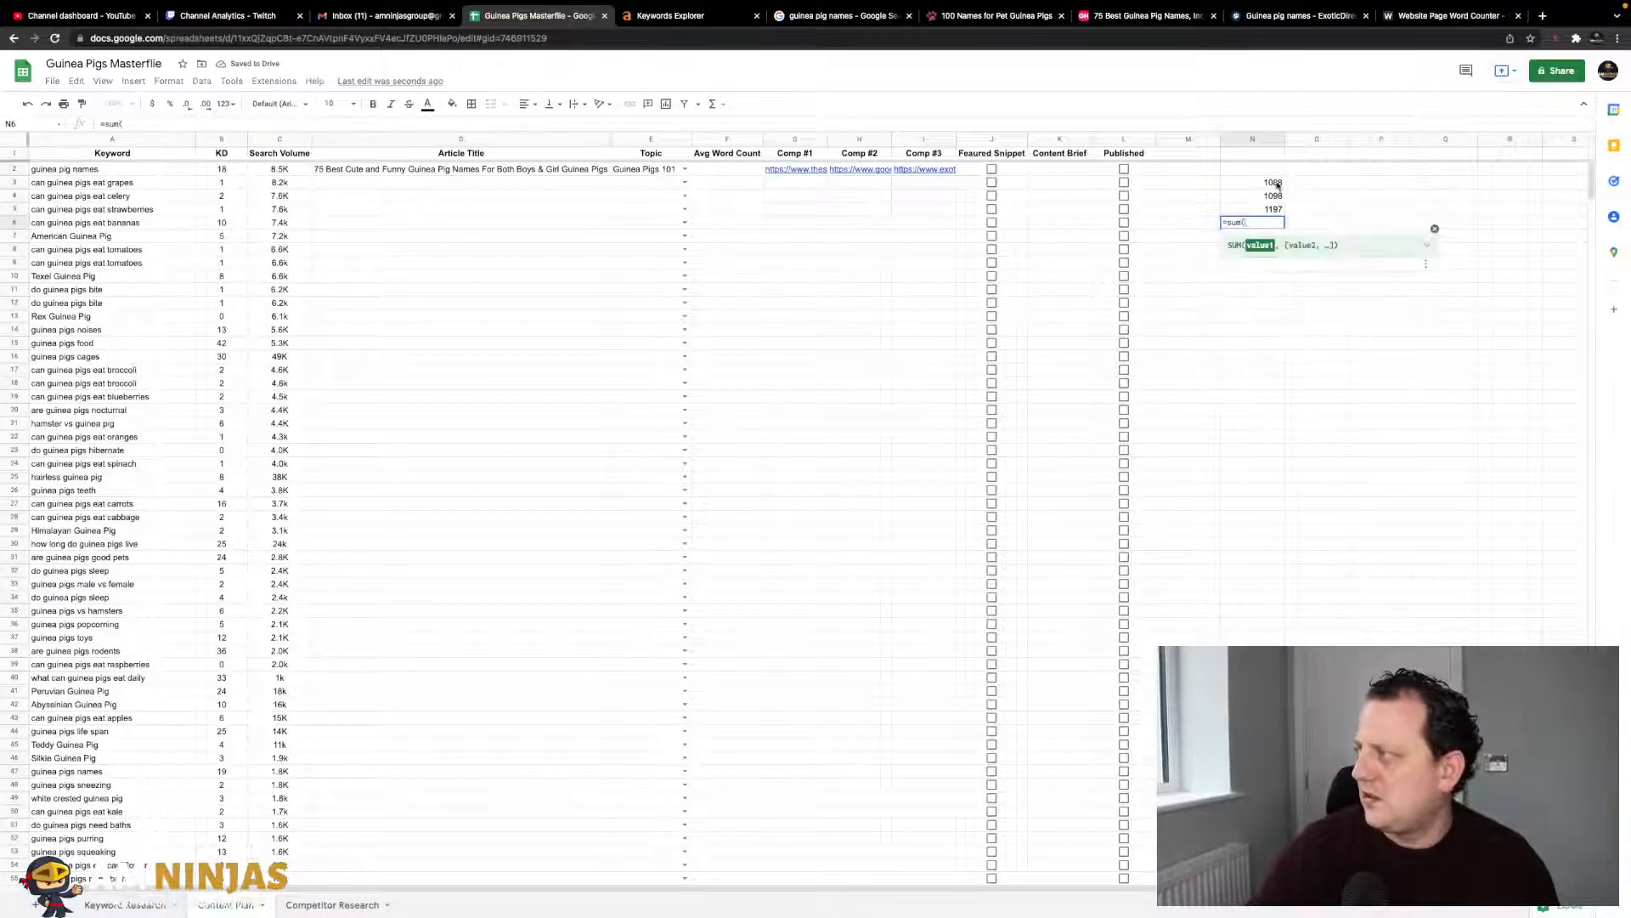
{"action": "left_click_drag", "start_coordinate": [1277, 184], "coordinate": [1277, 210]}
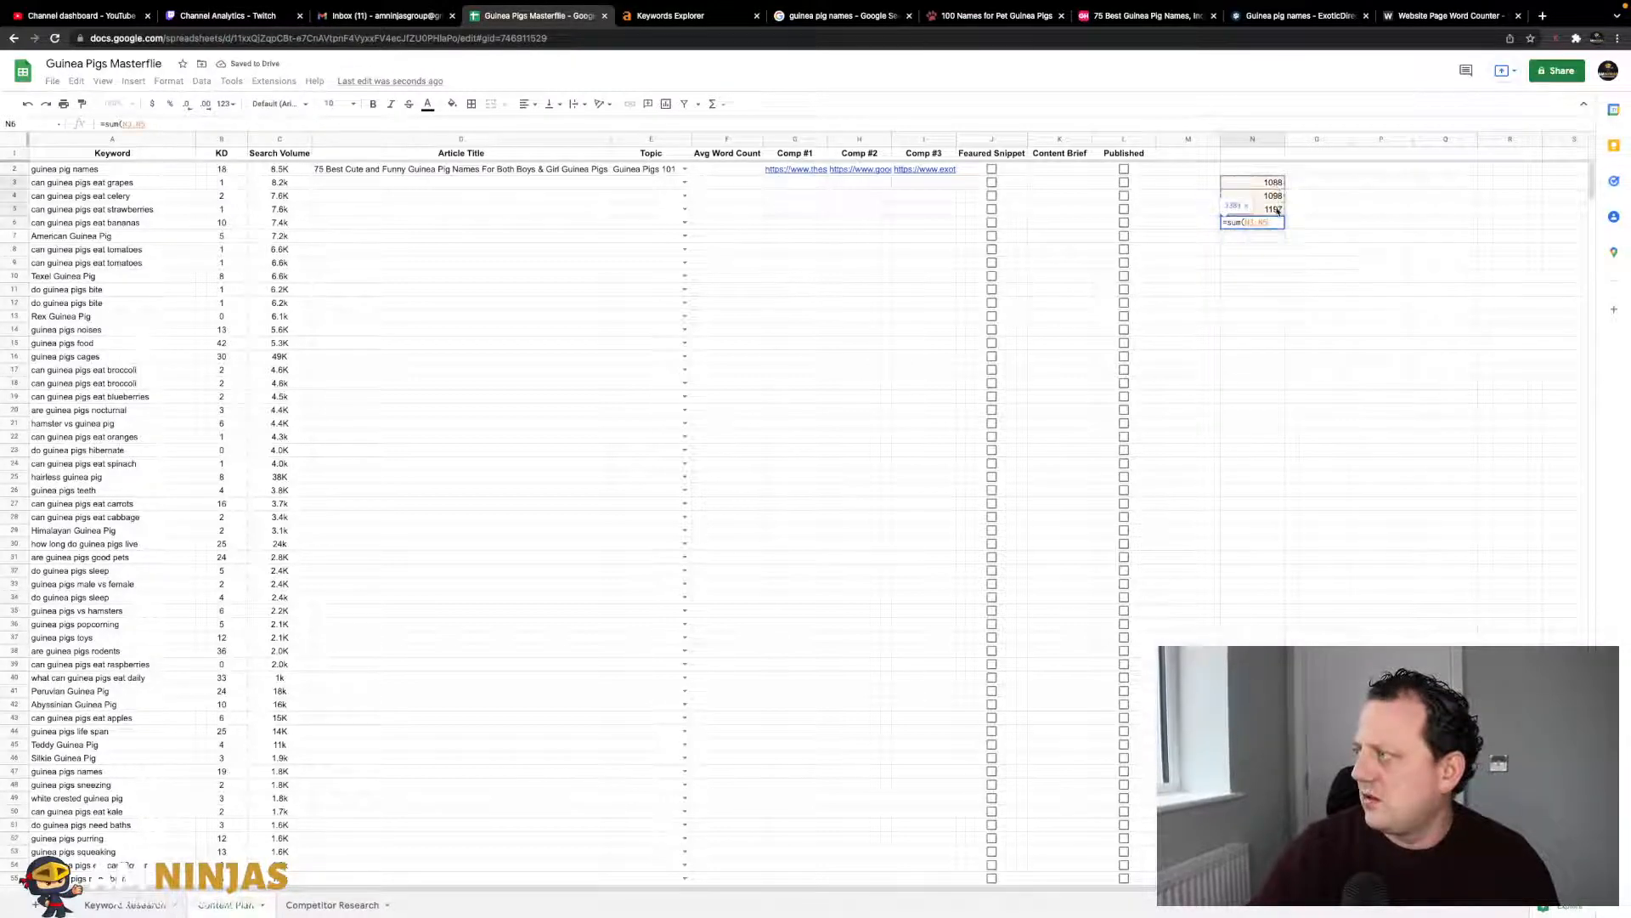
{"action": "key", "text": "Return"}
{"action": "left_click", "coordinate": [1277, 265]}
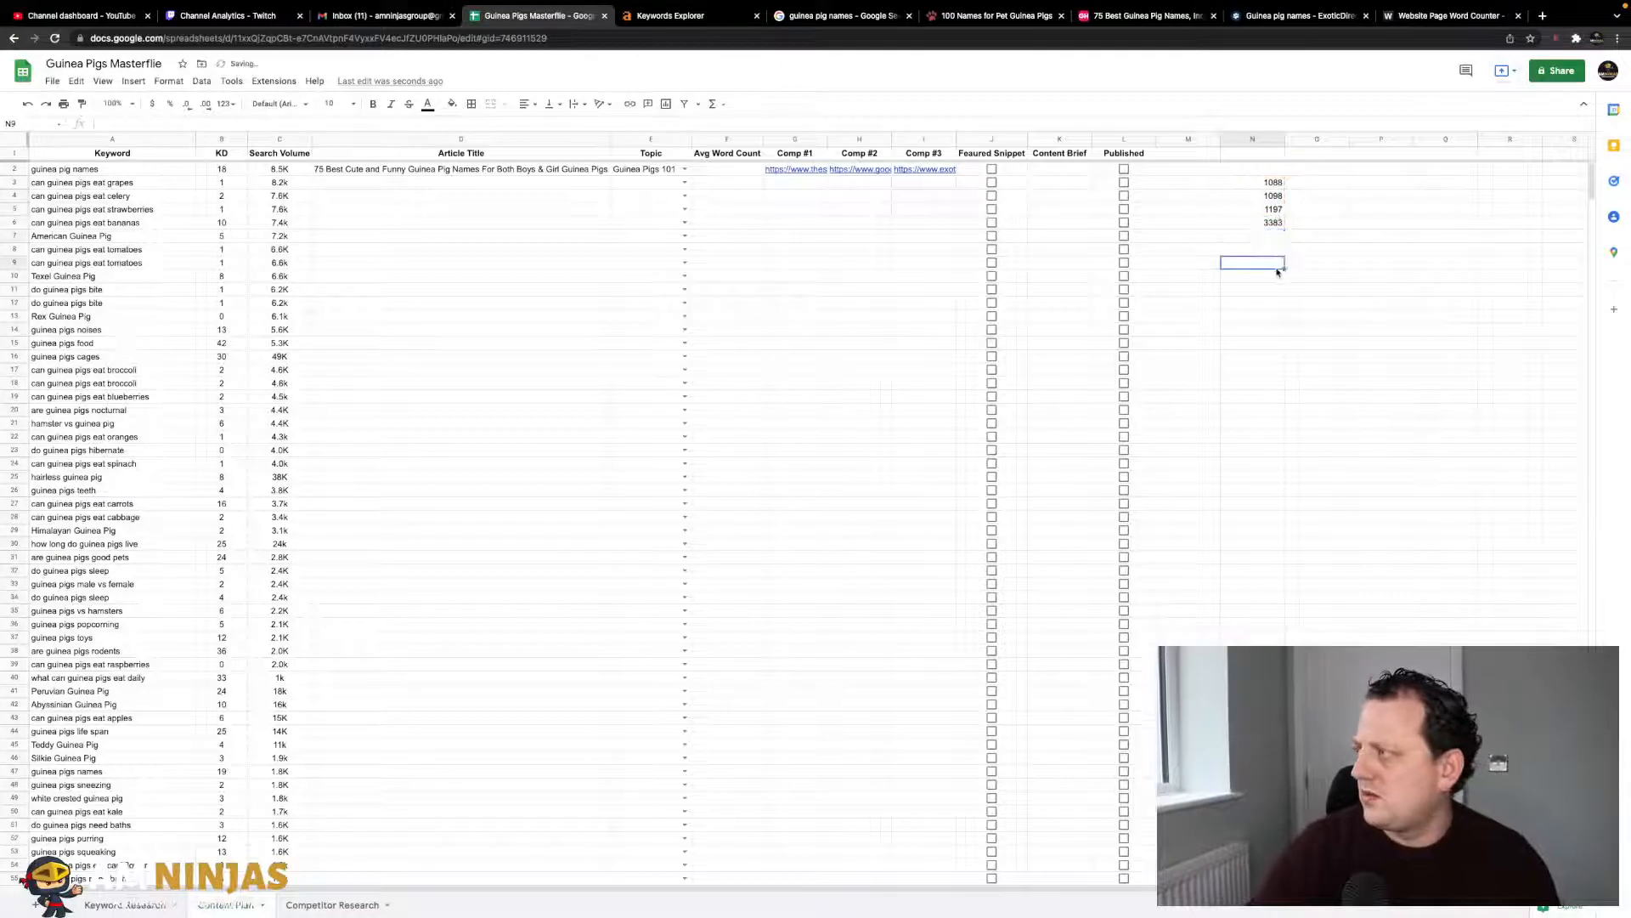
{"action": "type", "text": "3383"}
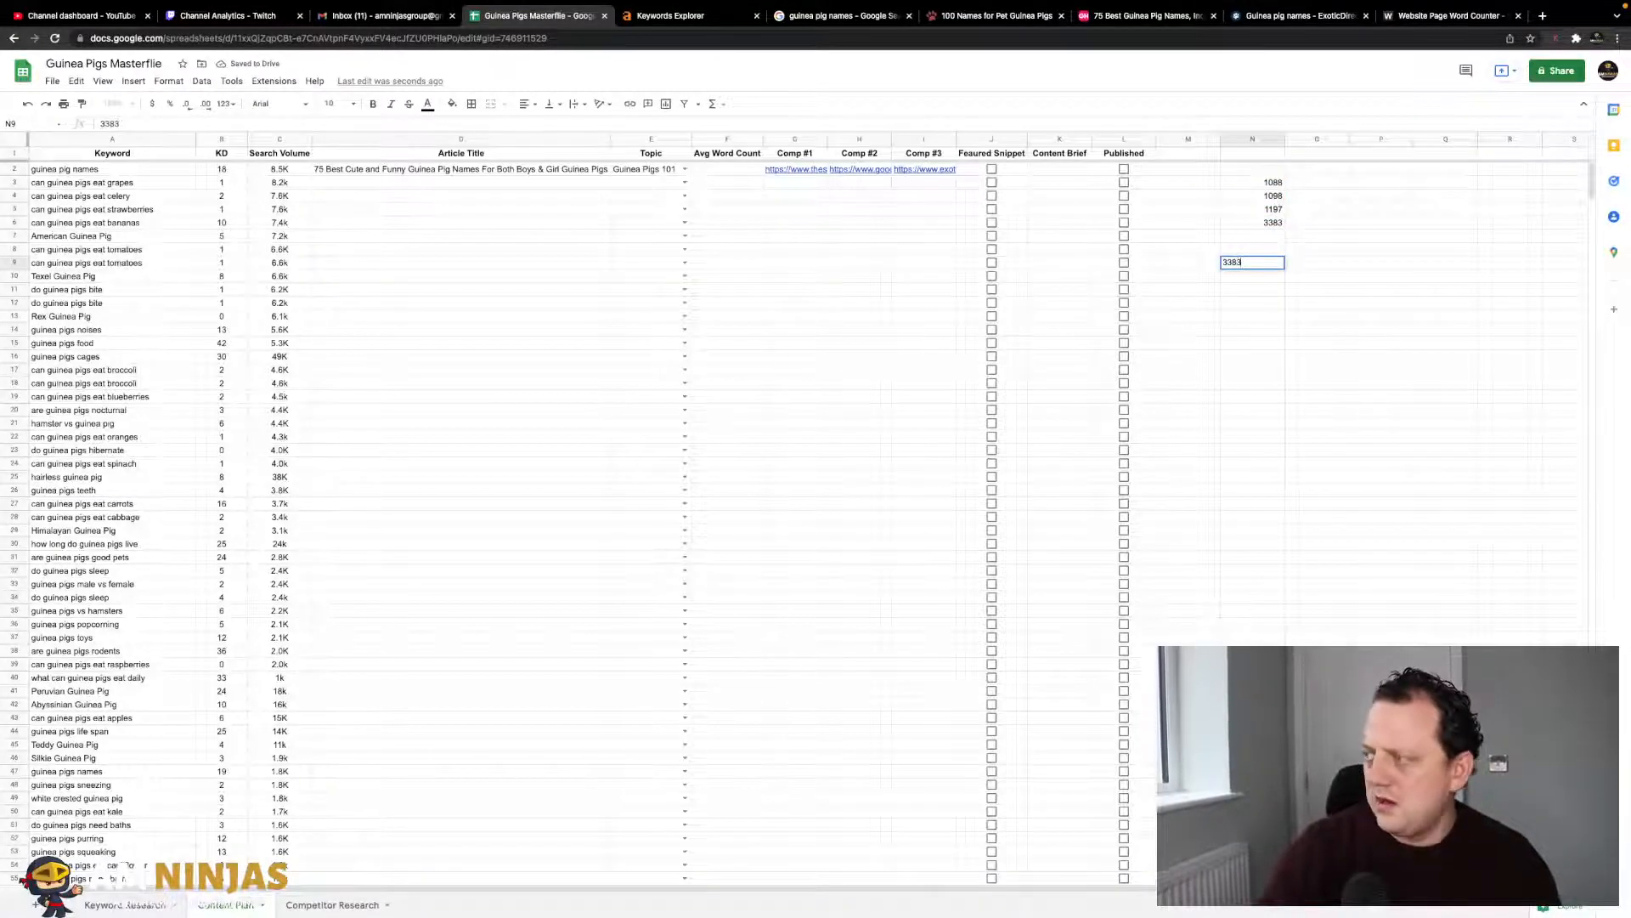
{"action": "key", "text": "Return"}
{"action": "key", "text": "Up"}
{"action": "key", "text": "Down"}
- Compute the average word count in N10 with =sum(N9/3)
{"action": "type", "text": "sum"}
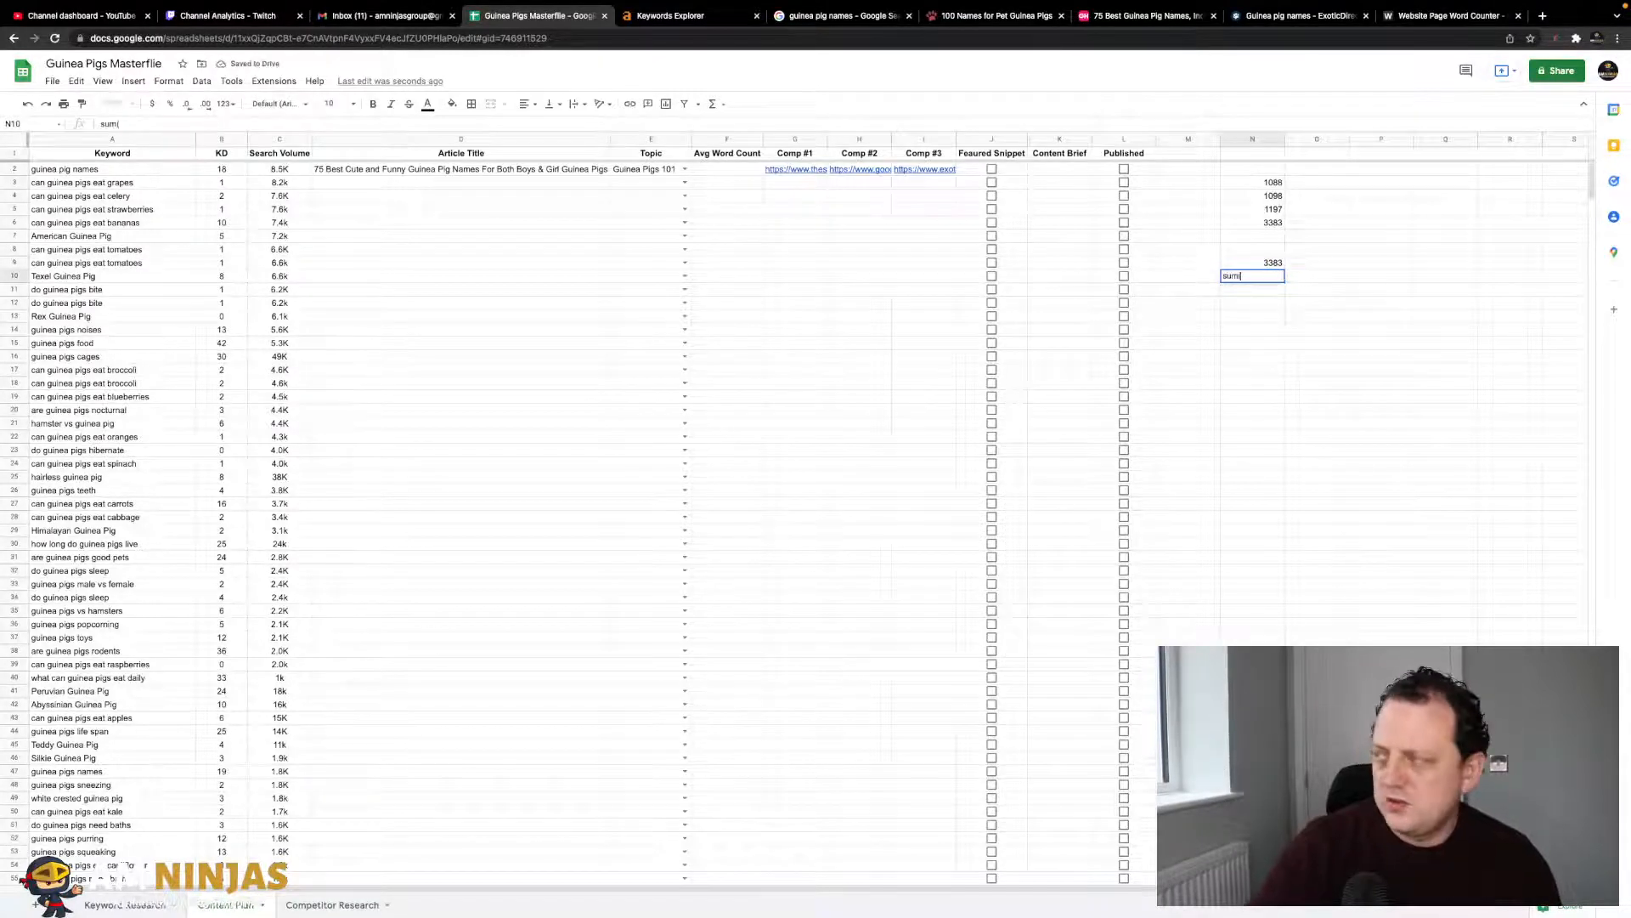
{"action": "left_click", "coordinate": [1273, 261]}
{"action": "left_click", "coordinate": [1258, 274]}
{"action": "type", "text": "=su"}
{"action": "key", "text": "BackSpace"}
{"action": "type", "text": "=sum("}
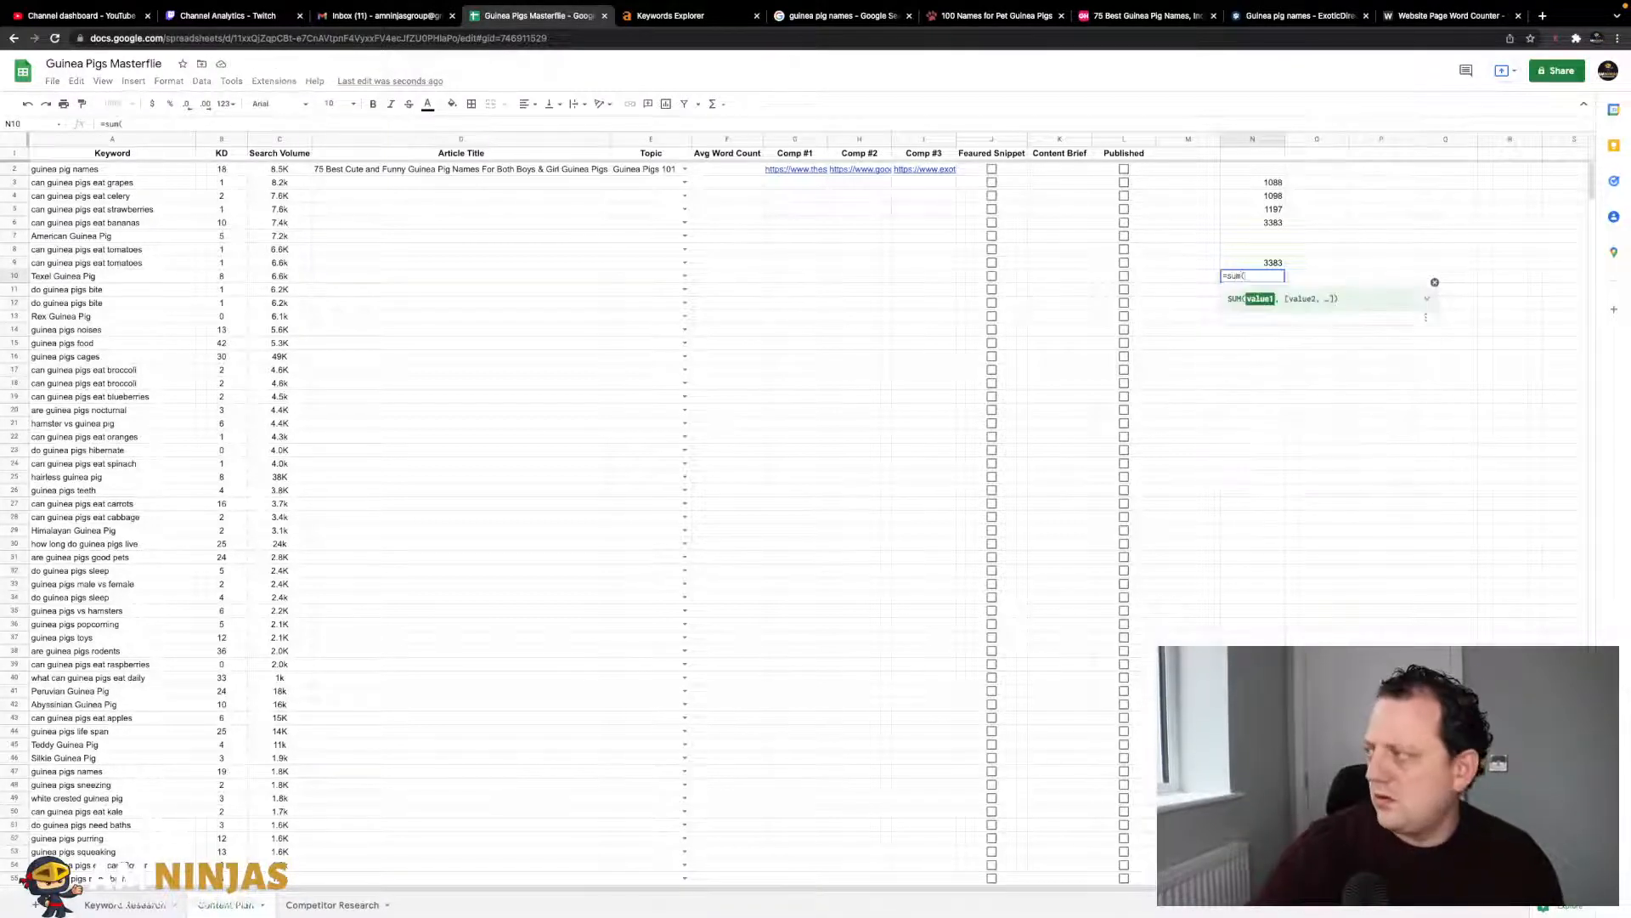
{"action": "left_click", "coordinate": [1260, 261]}
{"action": "type", "text": "/3)"}
{"action": "key", "text": "Return"}
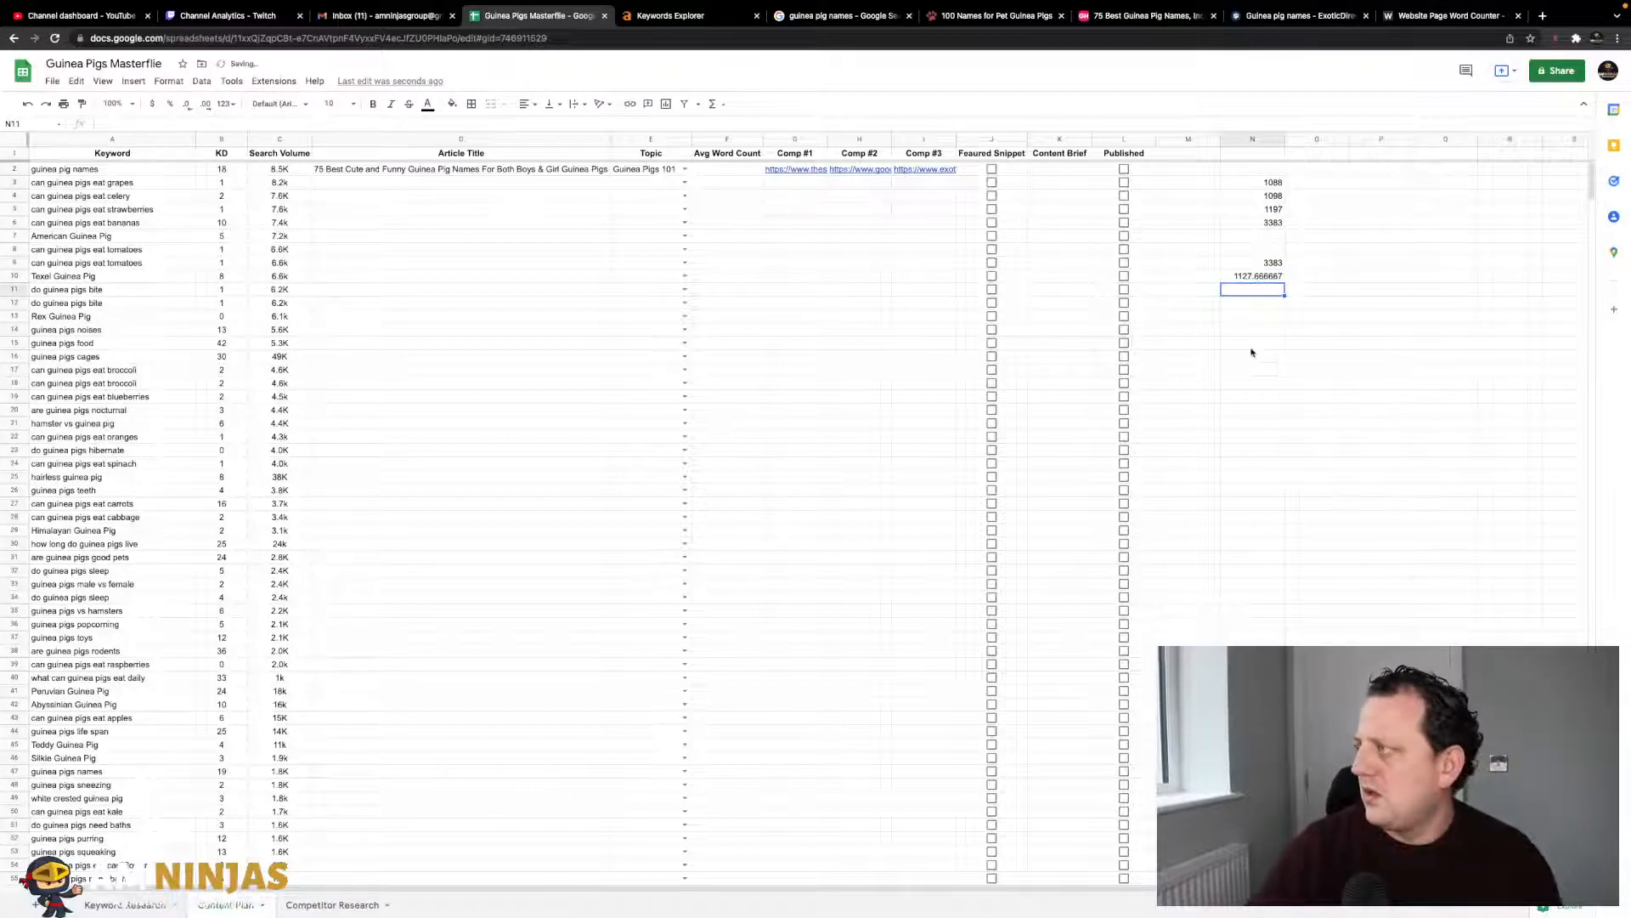
- Set the guinea pig names Avg Word Count in F2 to 1000-1500
{"action": "left_click", "coordinate": [712, 171]}
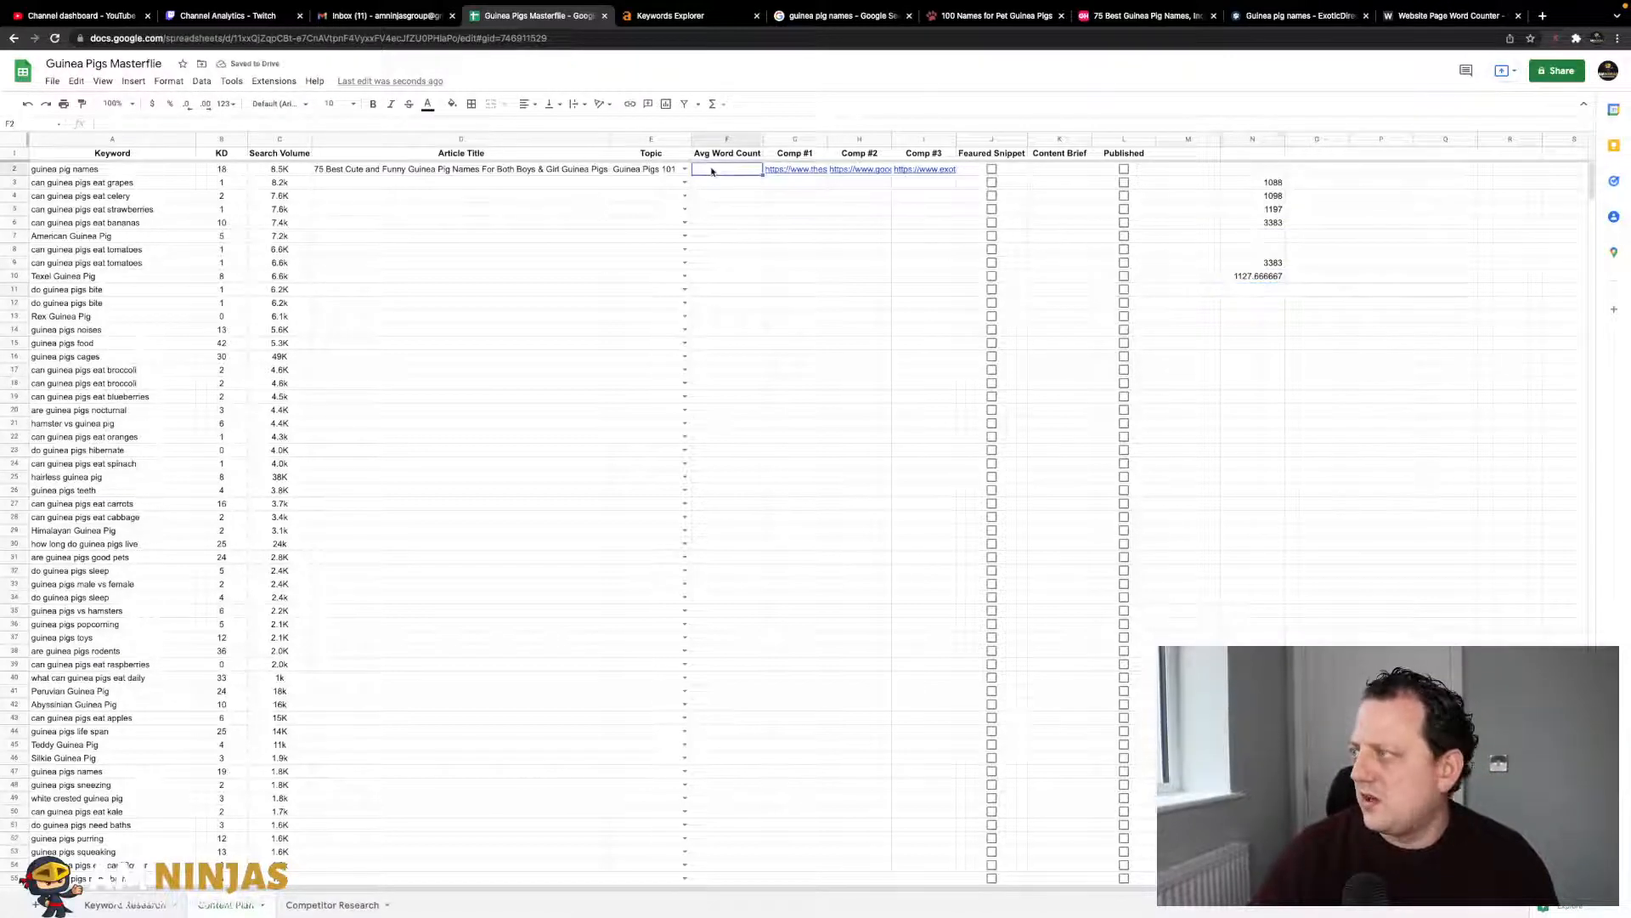
{"action": "type", "text": "11"}
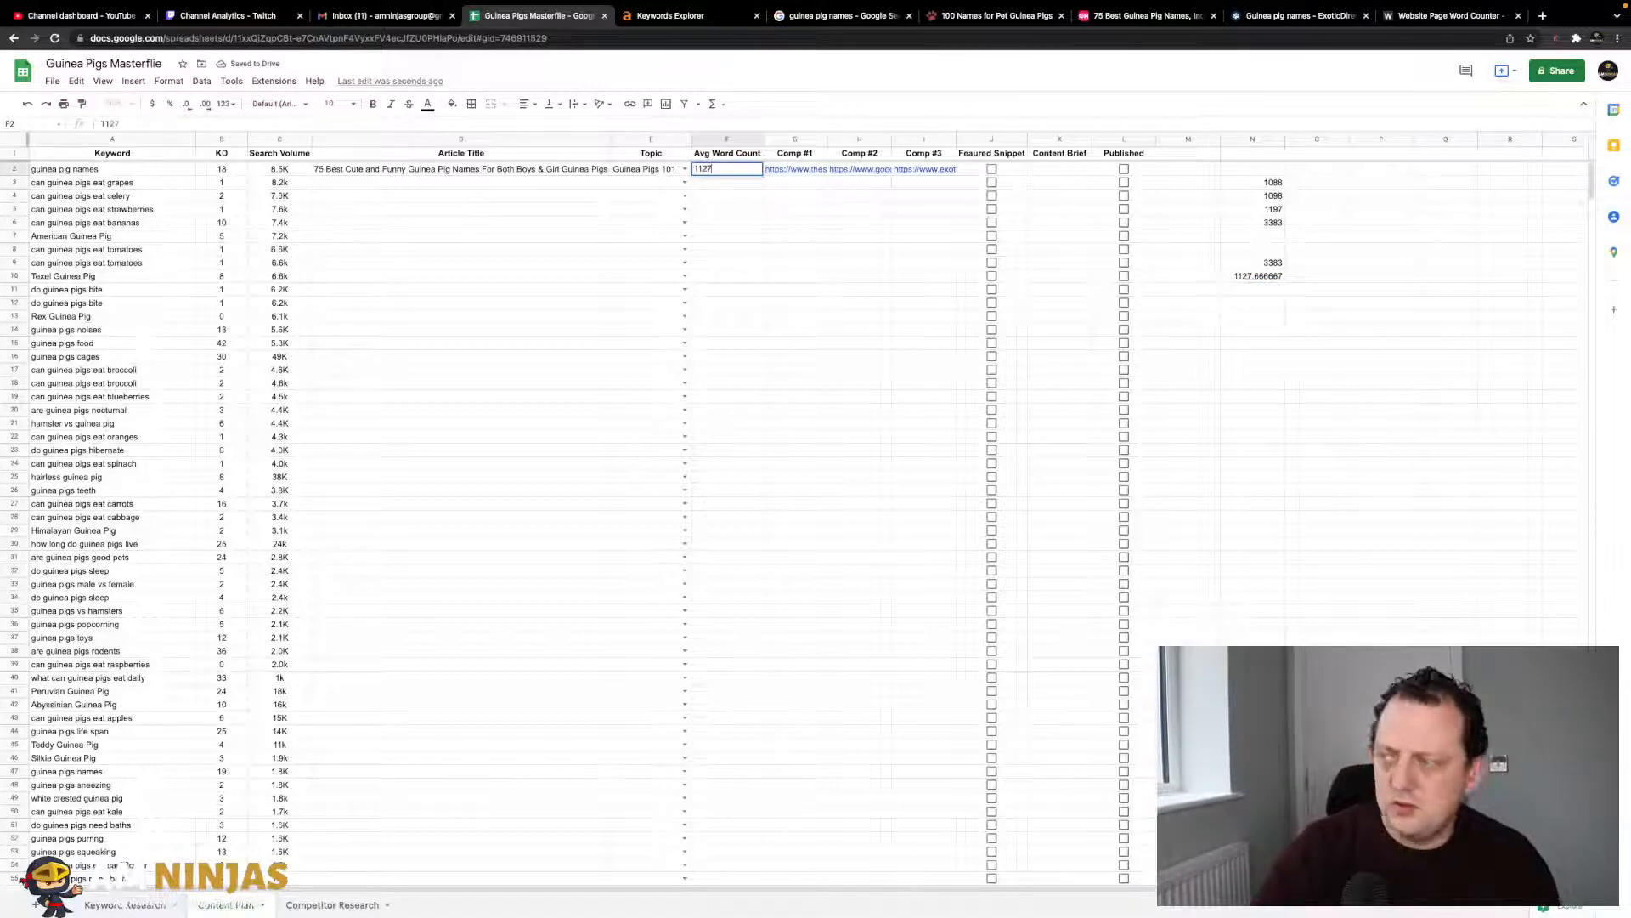
{"action": "type", "text": "27"}
{"action": "key", "text": "Return"}
{"action": "key", "text": "Up"}
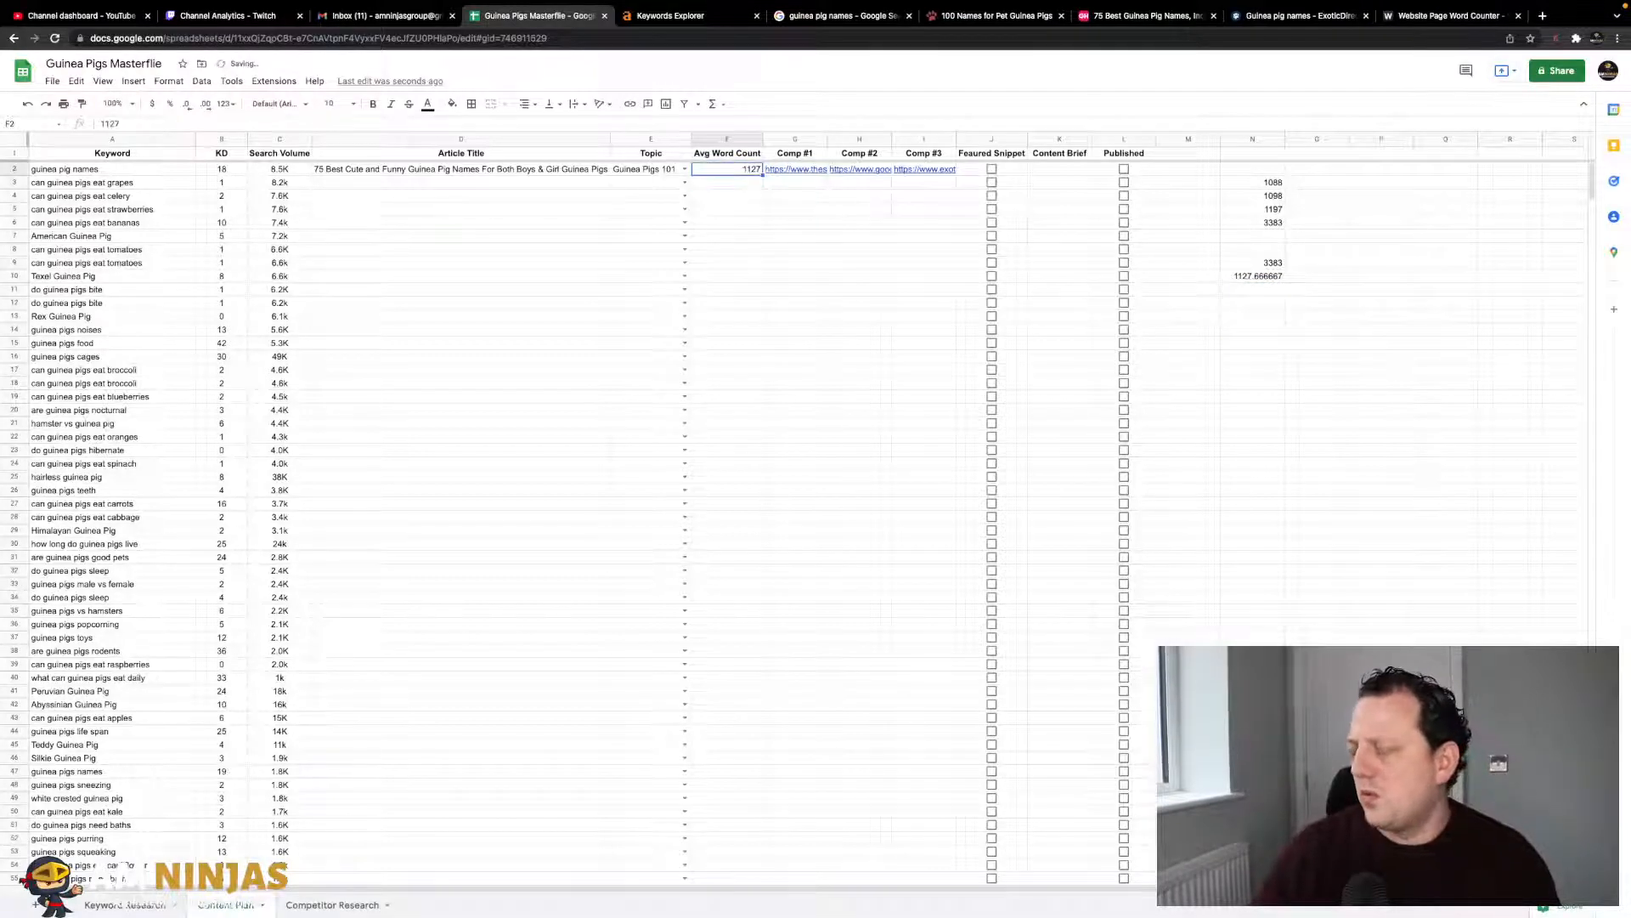
{"action": "type", "text": "1"}
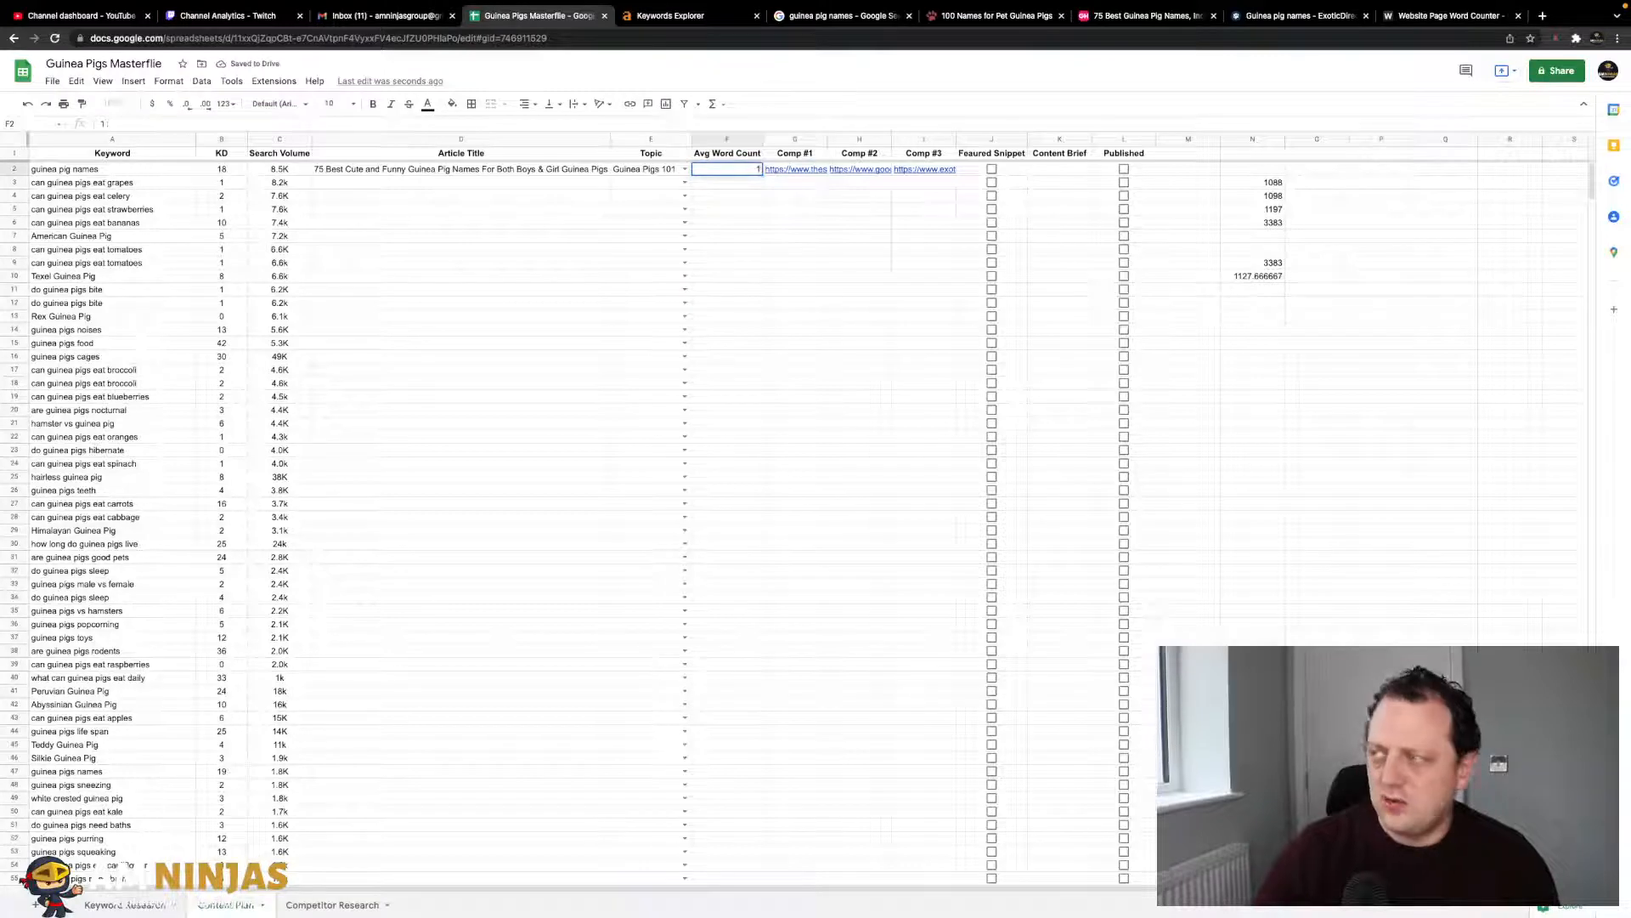
{"action": "type", "text": "000-1500"}
{"action": "key", "text": "Return"}
- Centre-align the Avg Word Count column and clear the scratch totals from N3:N11
{"action": "key", "text": "Down"}
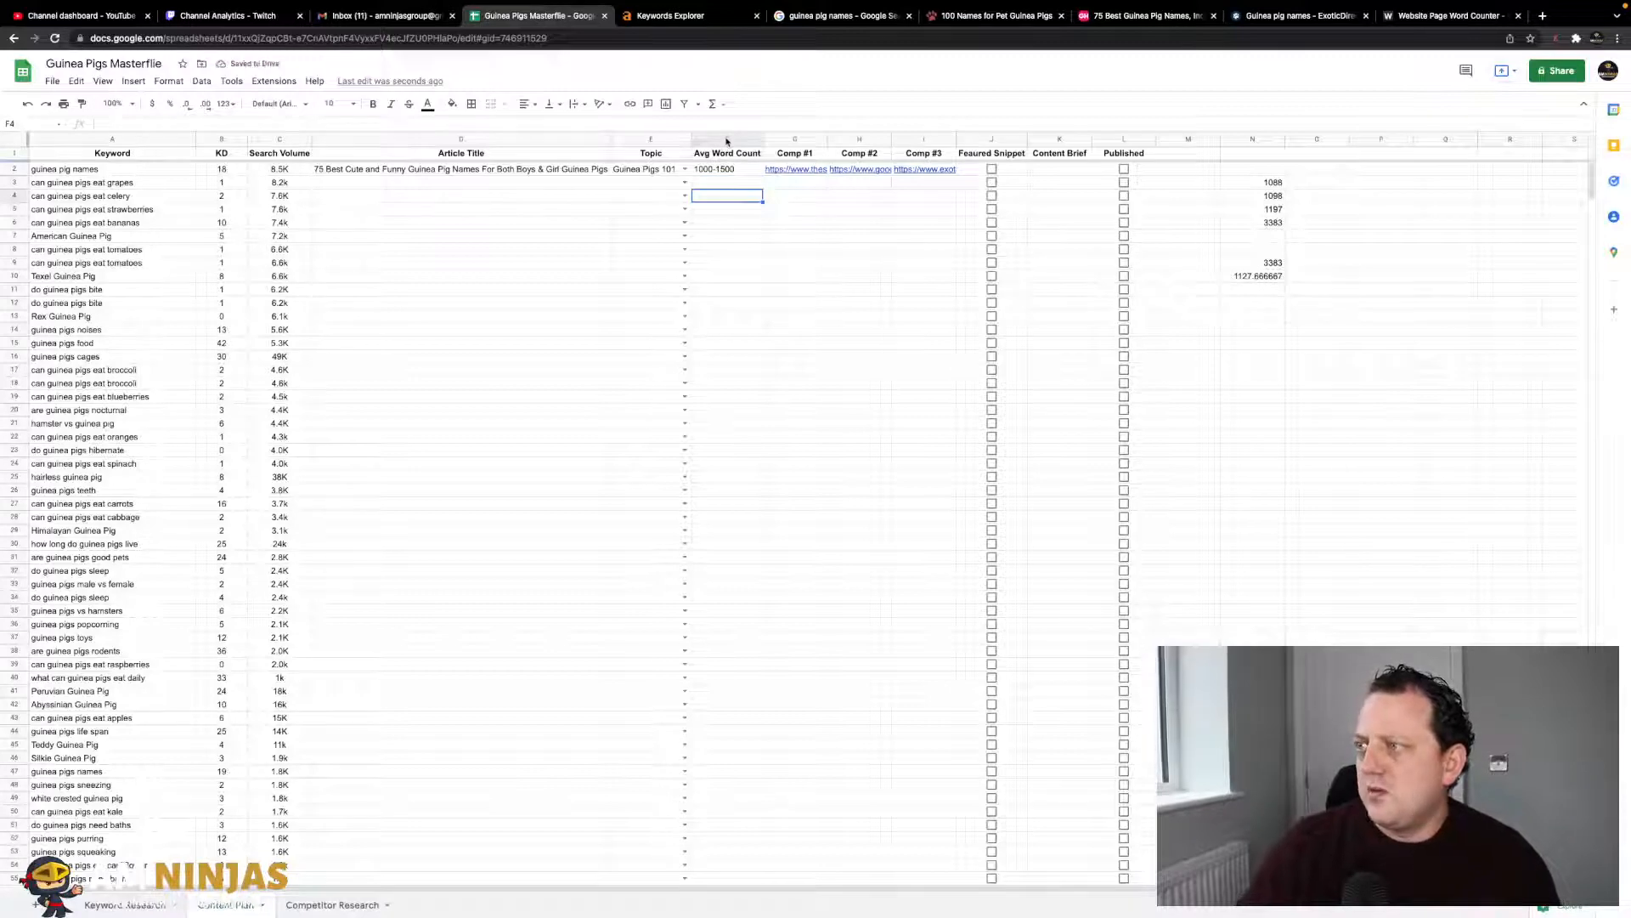
{"action": "left_click", "coordinate": [724, 139]}
{"action": "left_click", "coordinate": [528, 103]}
{"action": "left_click", "coordinate": [542, 127]}
{"action": "left_click", "coordinate": [794, 209]}
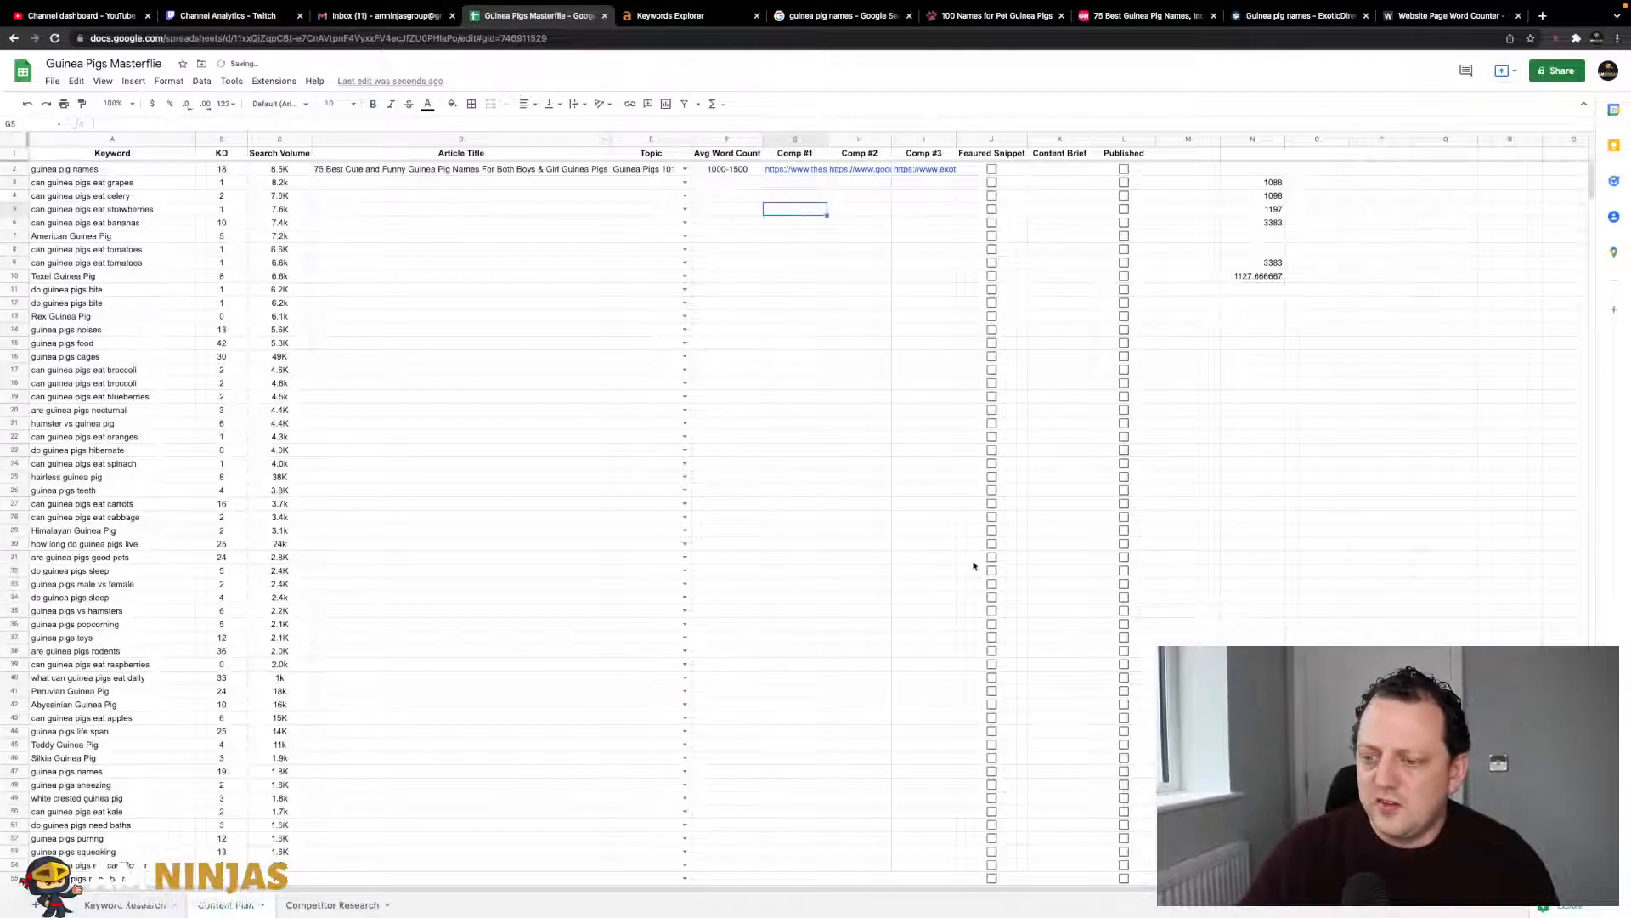
{"action": "left_click_drag", "start_coordinate": [1252, 182], "coordinate": [1251, 291]}
{"action": "key", "text": "Delete"}
{"action": "left_click", "coordinate": [1542, 15]}
{"action": "type", "text": "surferseo.com"}
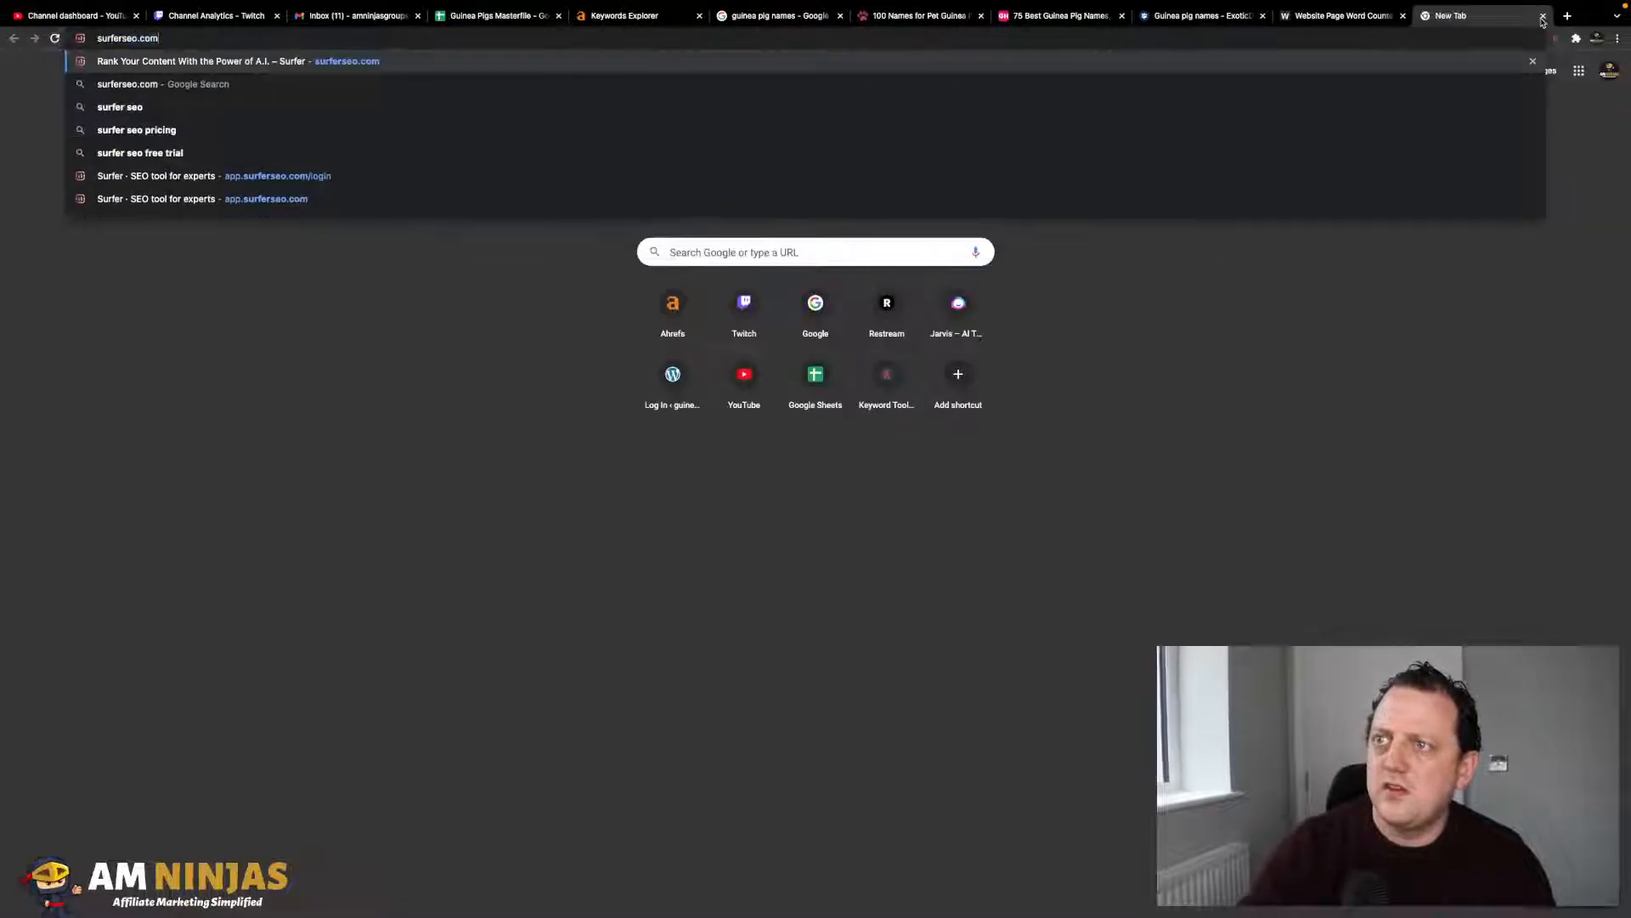
{"action": "key", "text": "Return"}
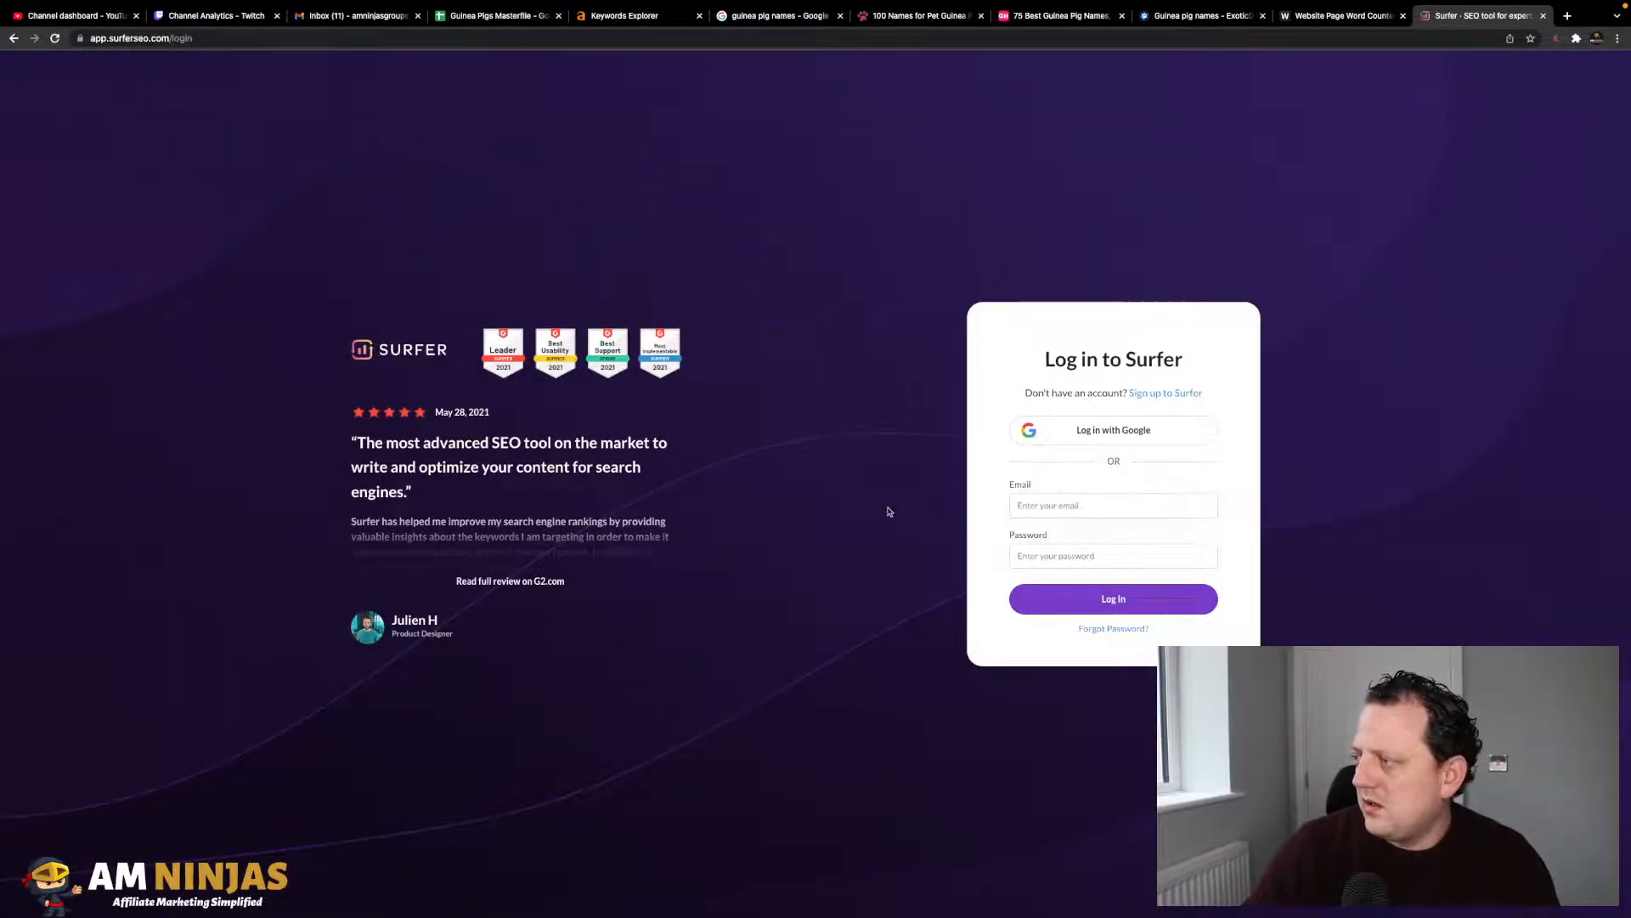
{"action": "left_click", "coordinate": [1544, 49]}
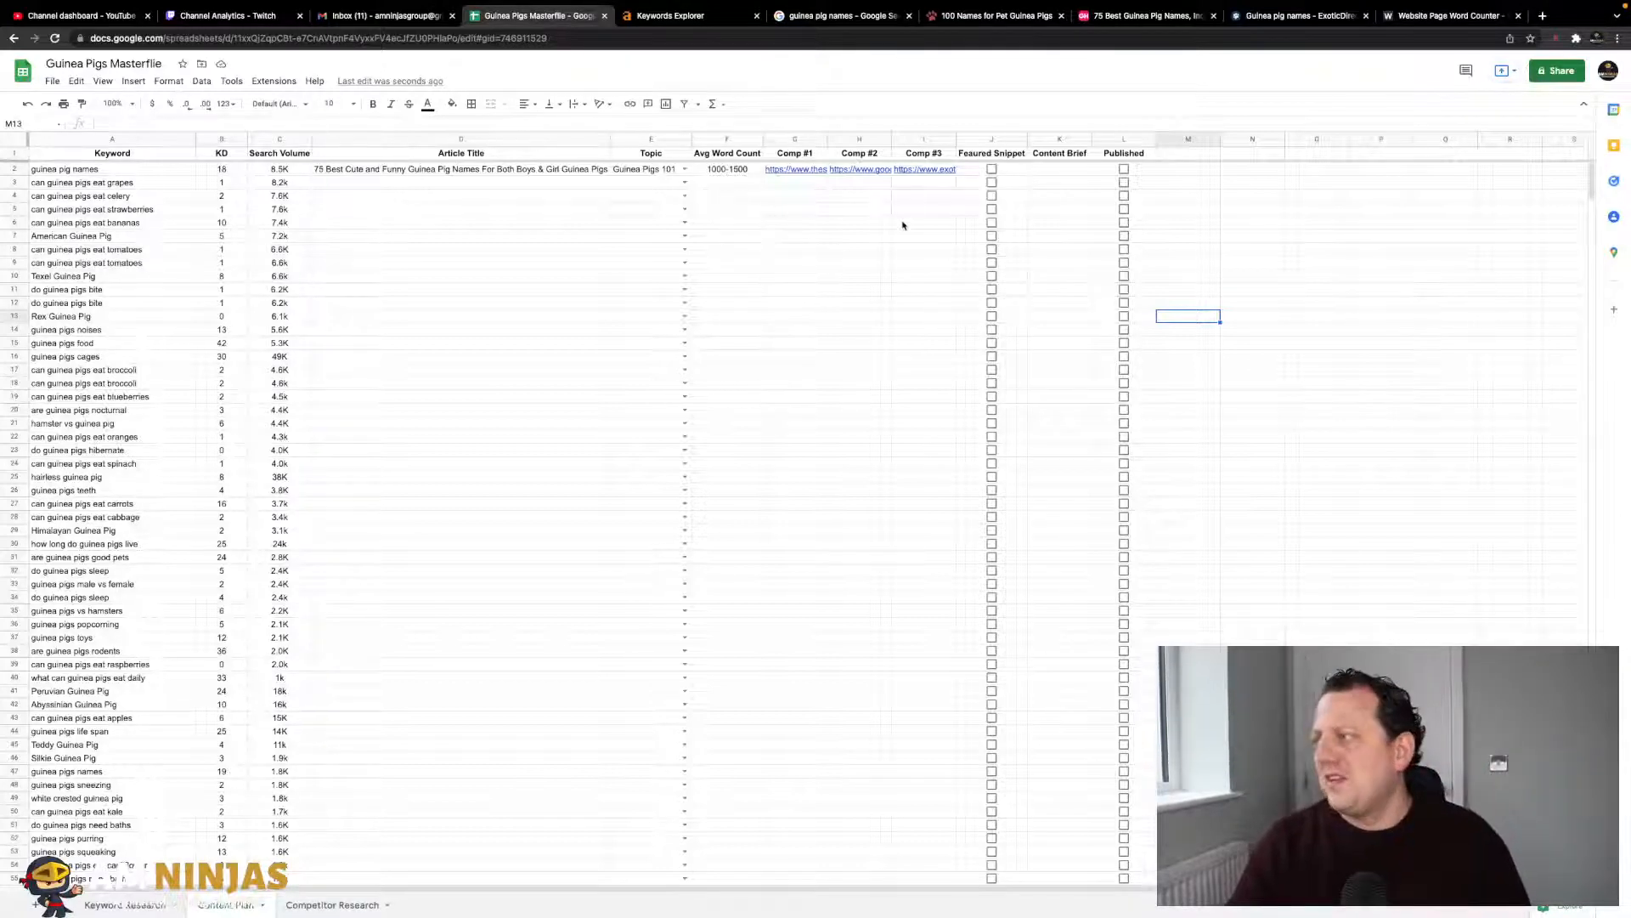
- Review the guinea pig names row 2 entries from Keyword across to Featured Snippet
{"action": "left_click", "coordinate": [708, 171]}
{"action": "left_click", "coordinate": [125, 174]}
{"action": "key", "text": "Up"}
{"action": "key", "text": "Down"}
{"action": "key", "text": "Right"}
{"action": "key", "text": "Right"}
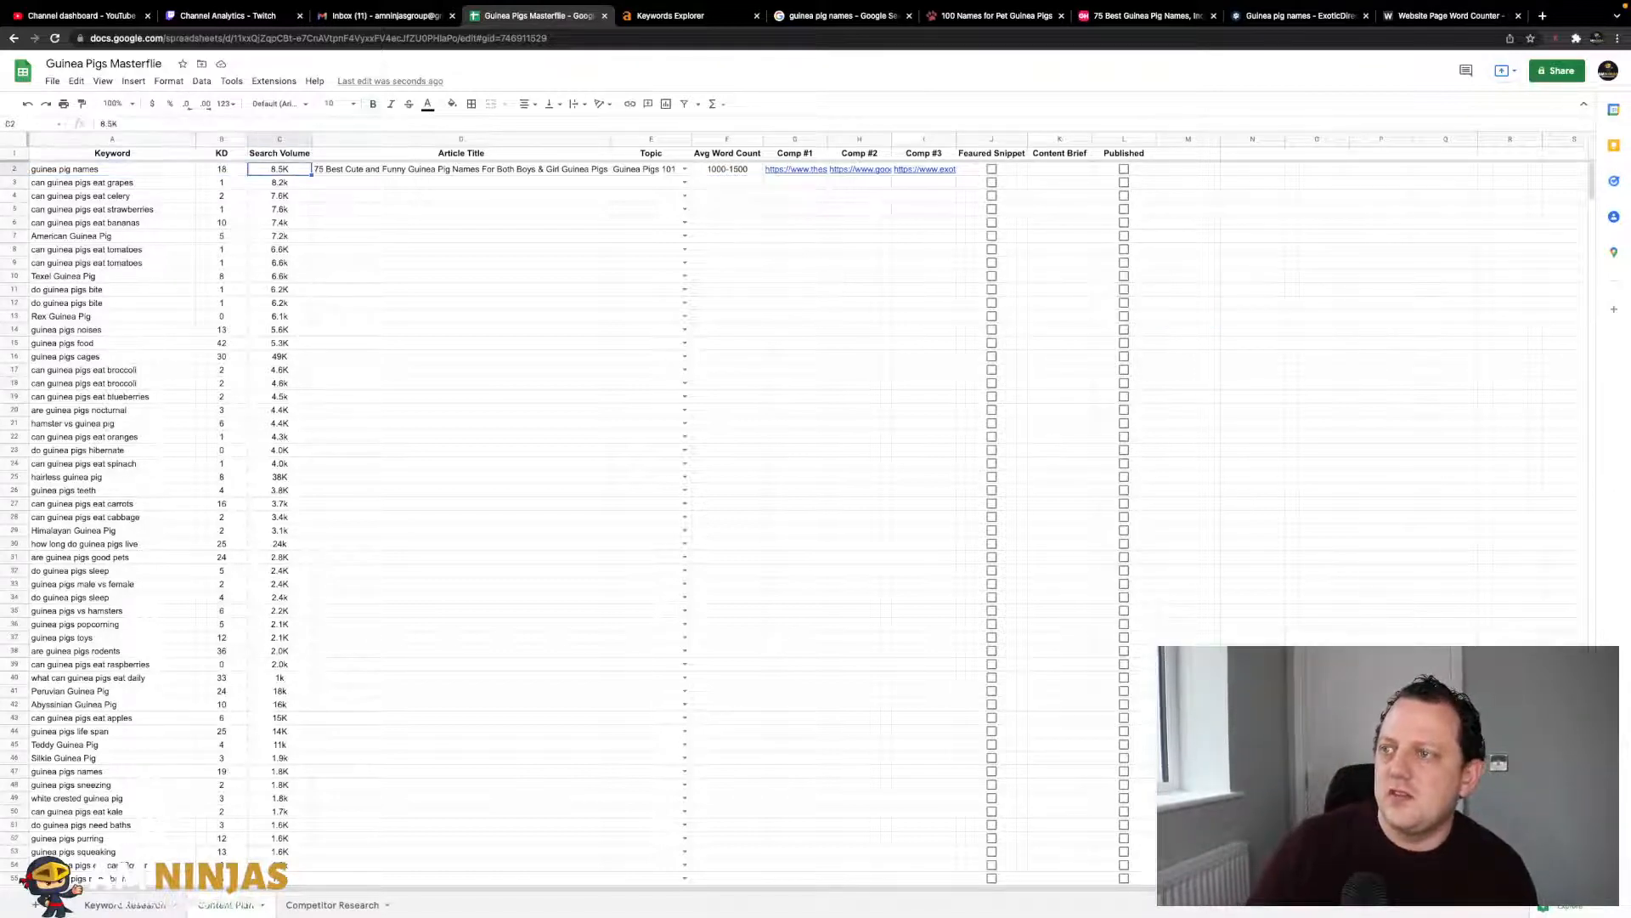
{"action": "key", "text": "Right"}
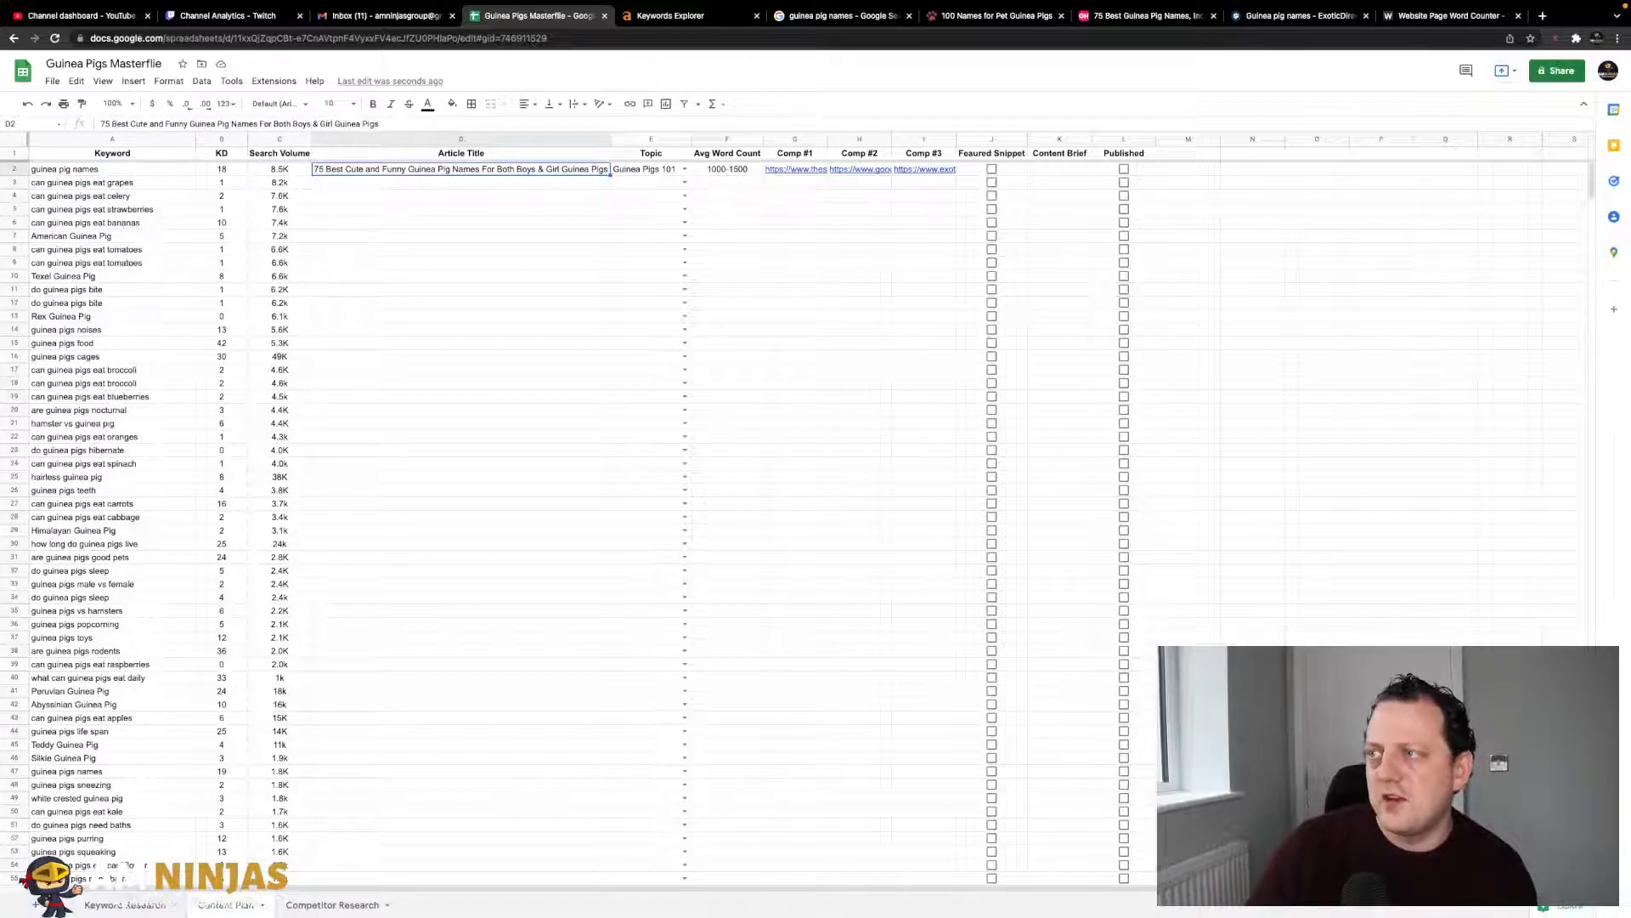
{"action": "key", "text": "Right"}
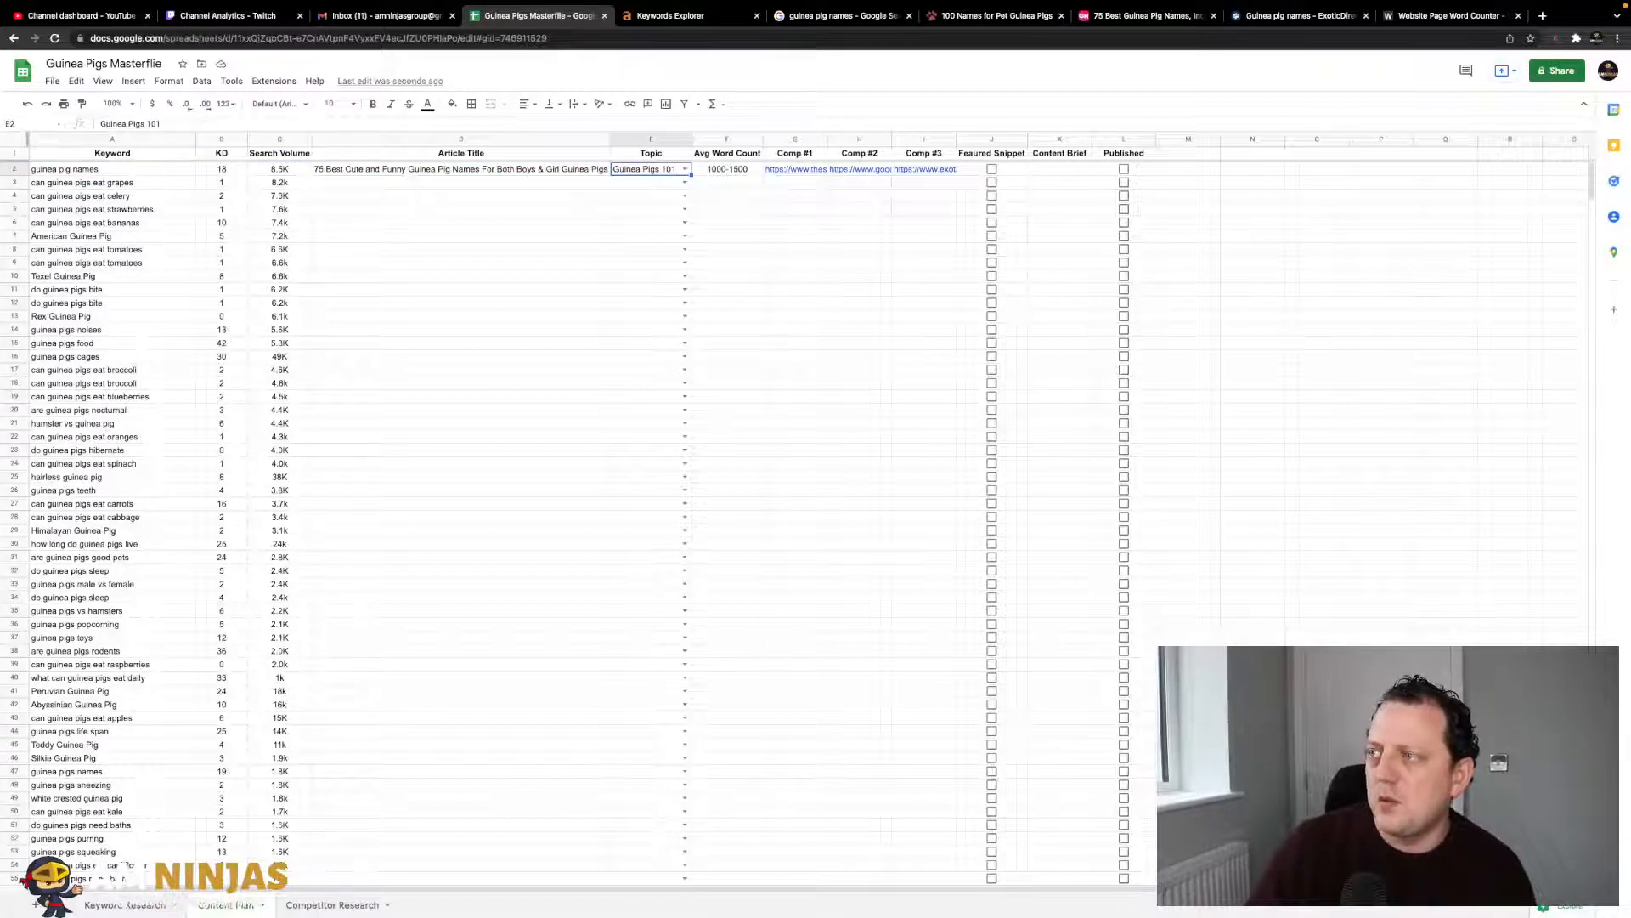
{"action": "left_click", "coordinate": [726, 169]}
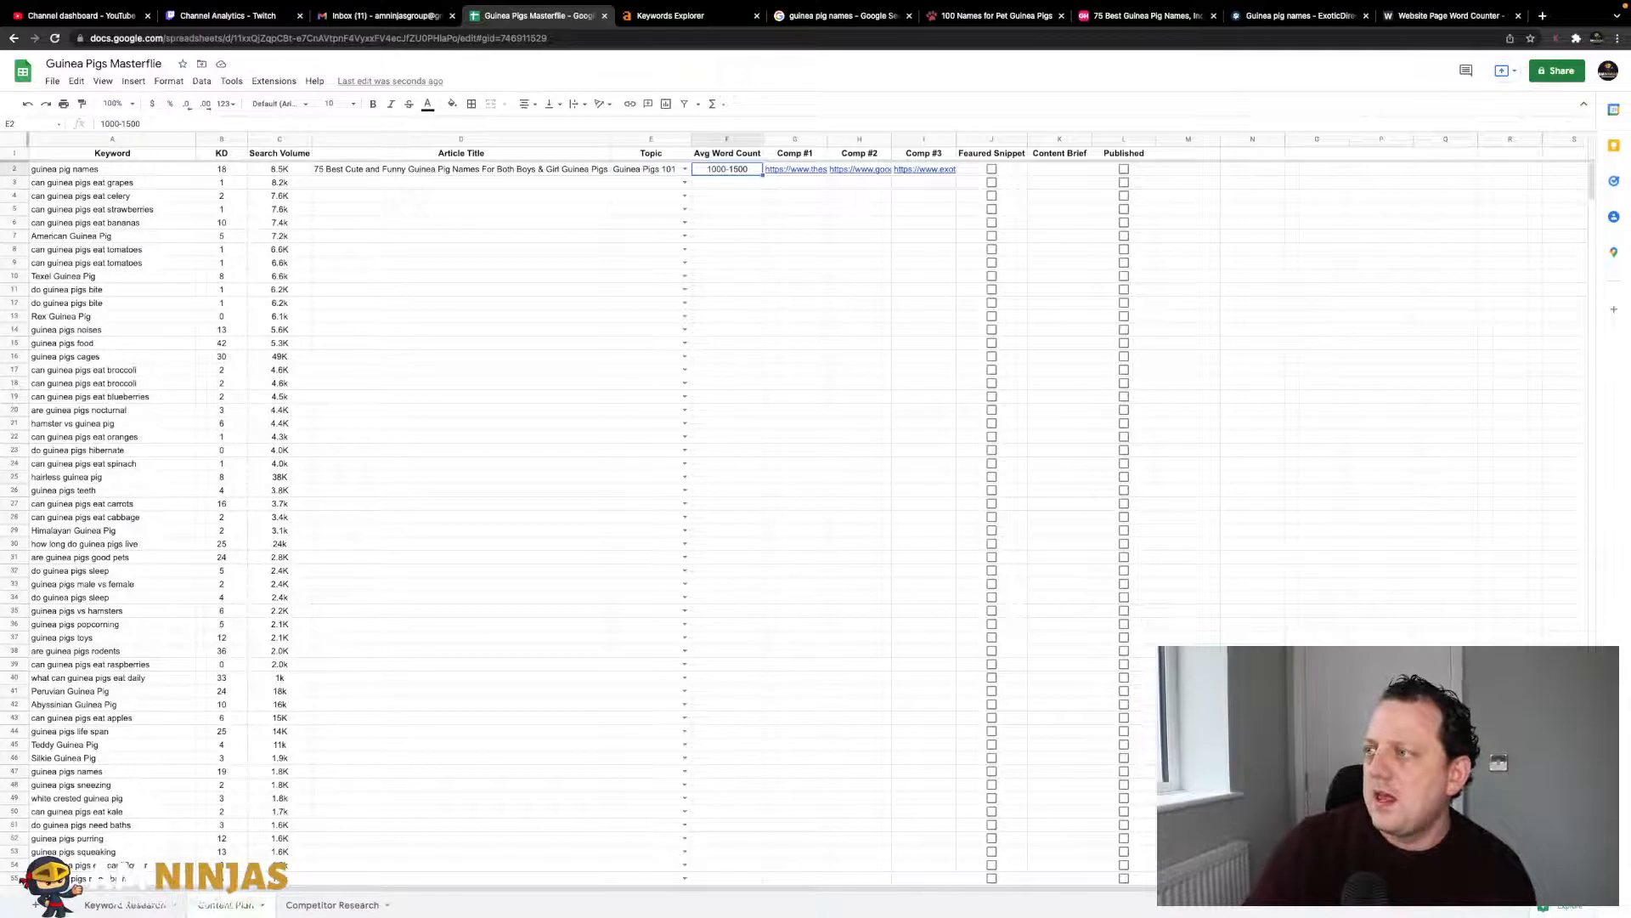
{"action": "key", "text": "Right"}
{"action": "key", "text": "Right"}
{"action": "key", "text": "Right"}
{"action": "key", "text": "Right"}
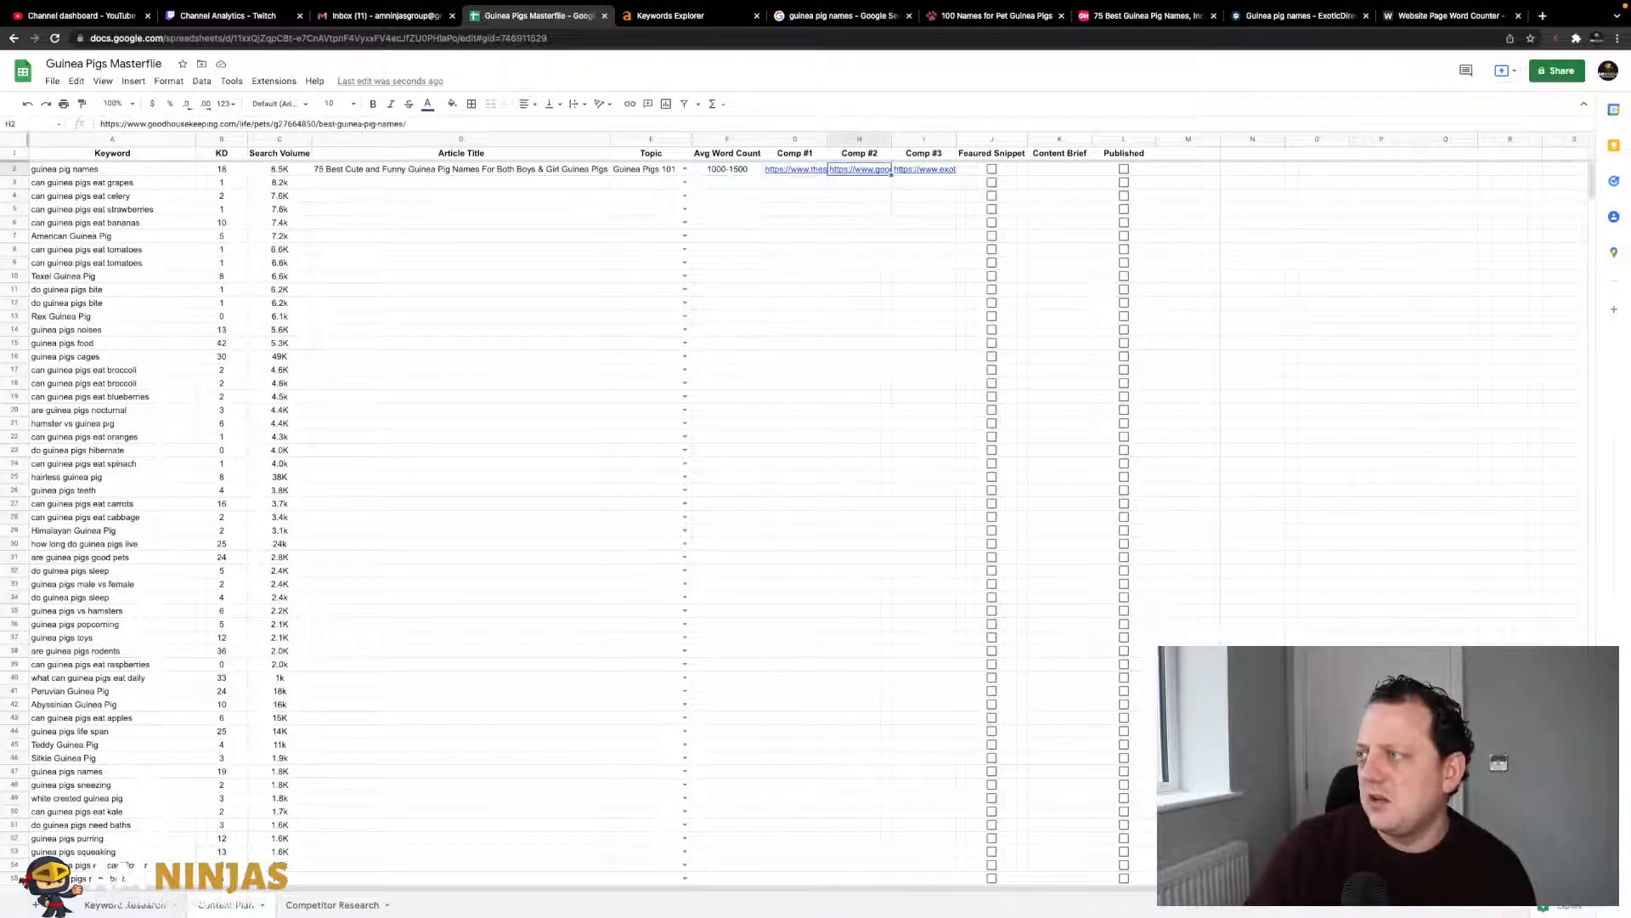
{"action": "key", "text": "Left"}
{"action": "key", "text": "Left"}
{"action": "key", "text": "Left"}
{"action": "key", "text": "Right"}
{"action": "key", "text": "Right"}
{"action": "key", "text": "Right"}
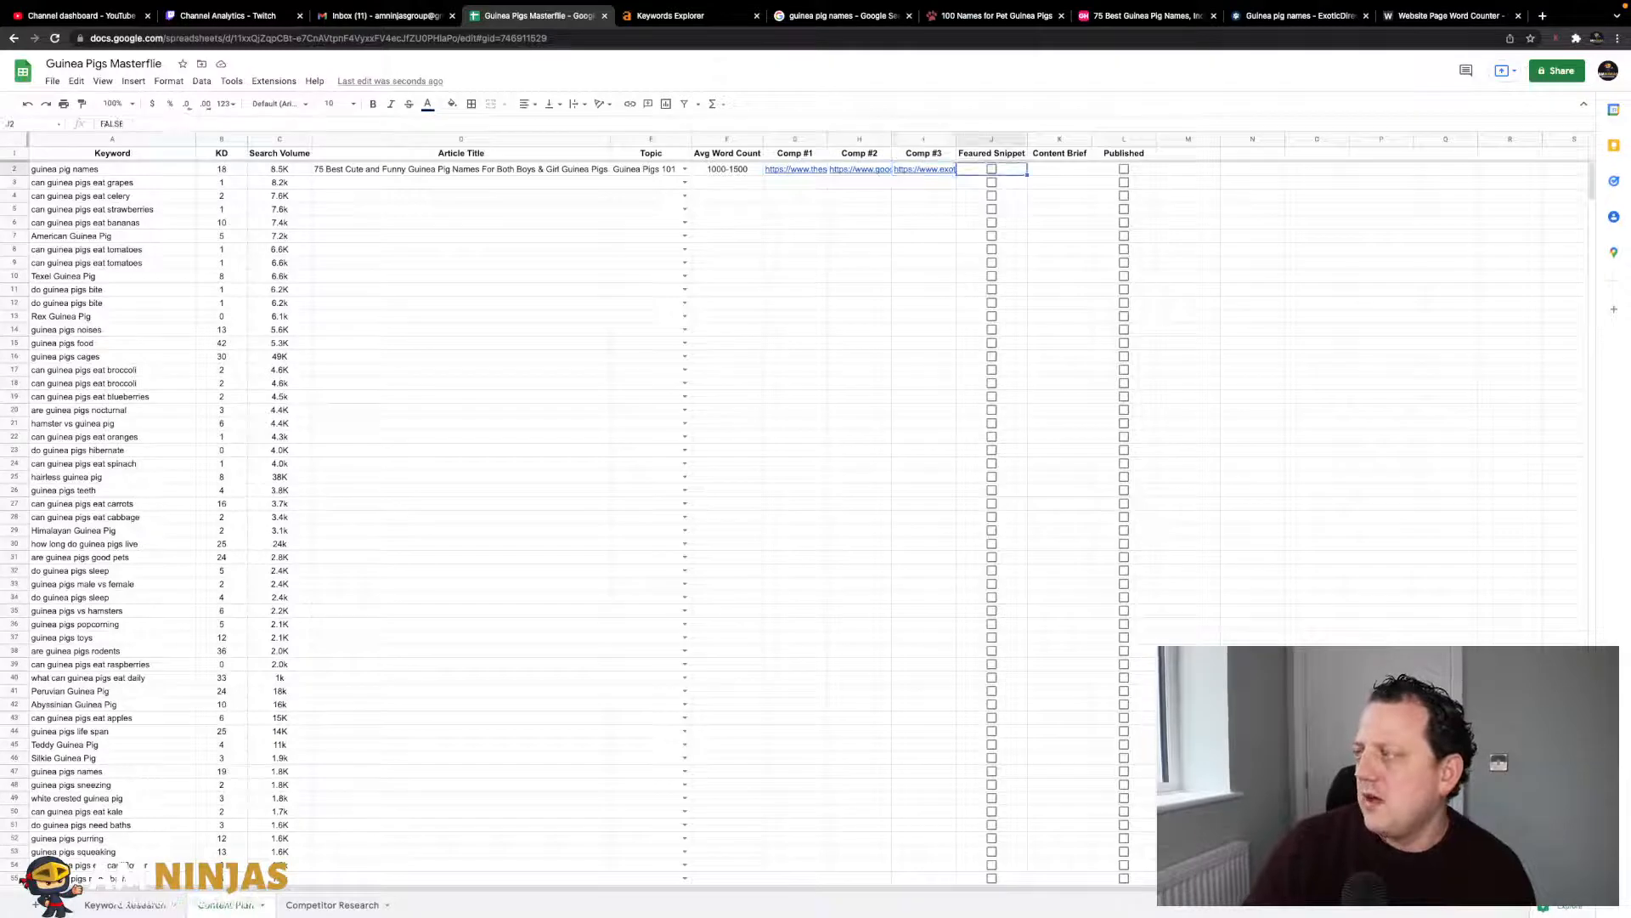
{"action": "key", "text": "Right"}
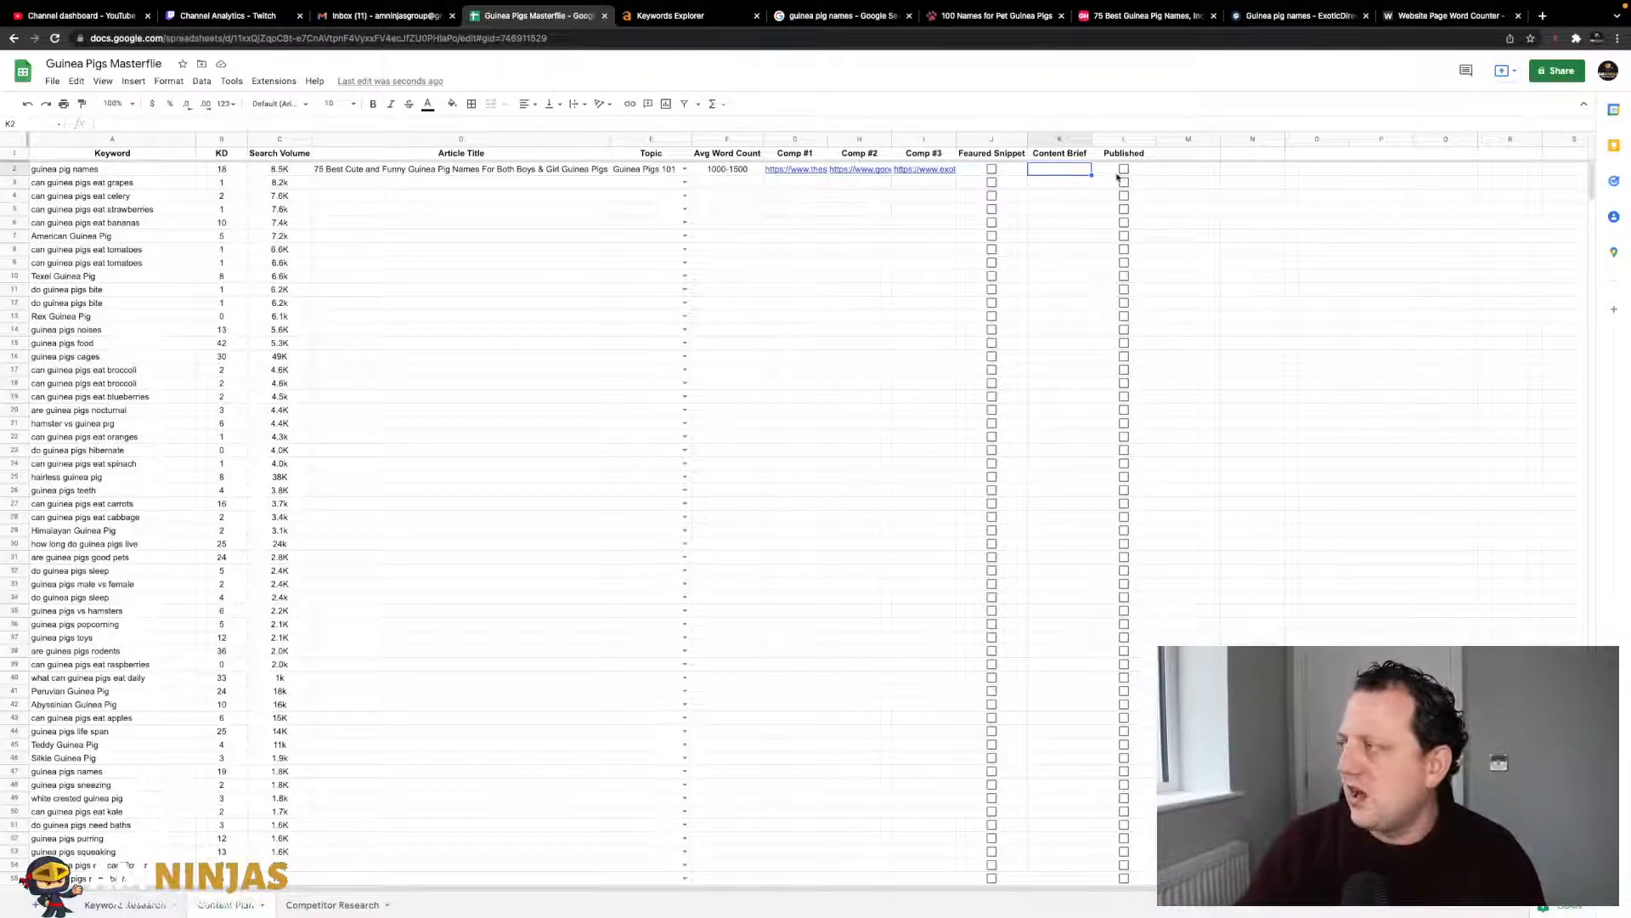
- Select the 'can guinea pigs eat grapes' keyword, close the three competitor tabs, and select Google's query
{"action": "left_click", "coordinate": [339, 182]}
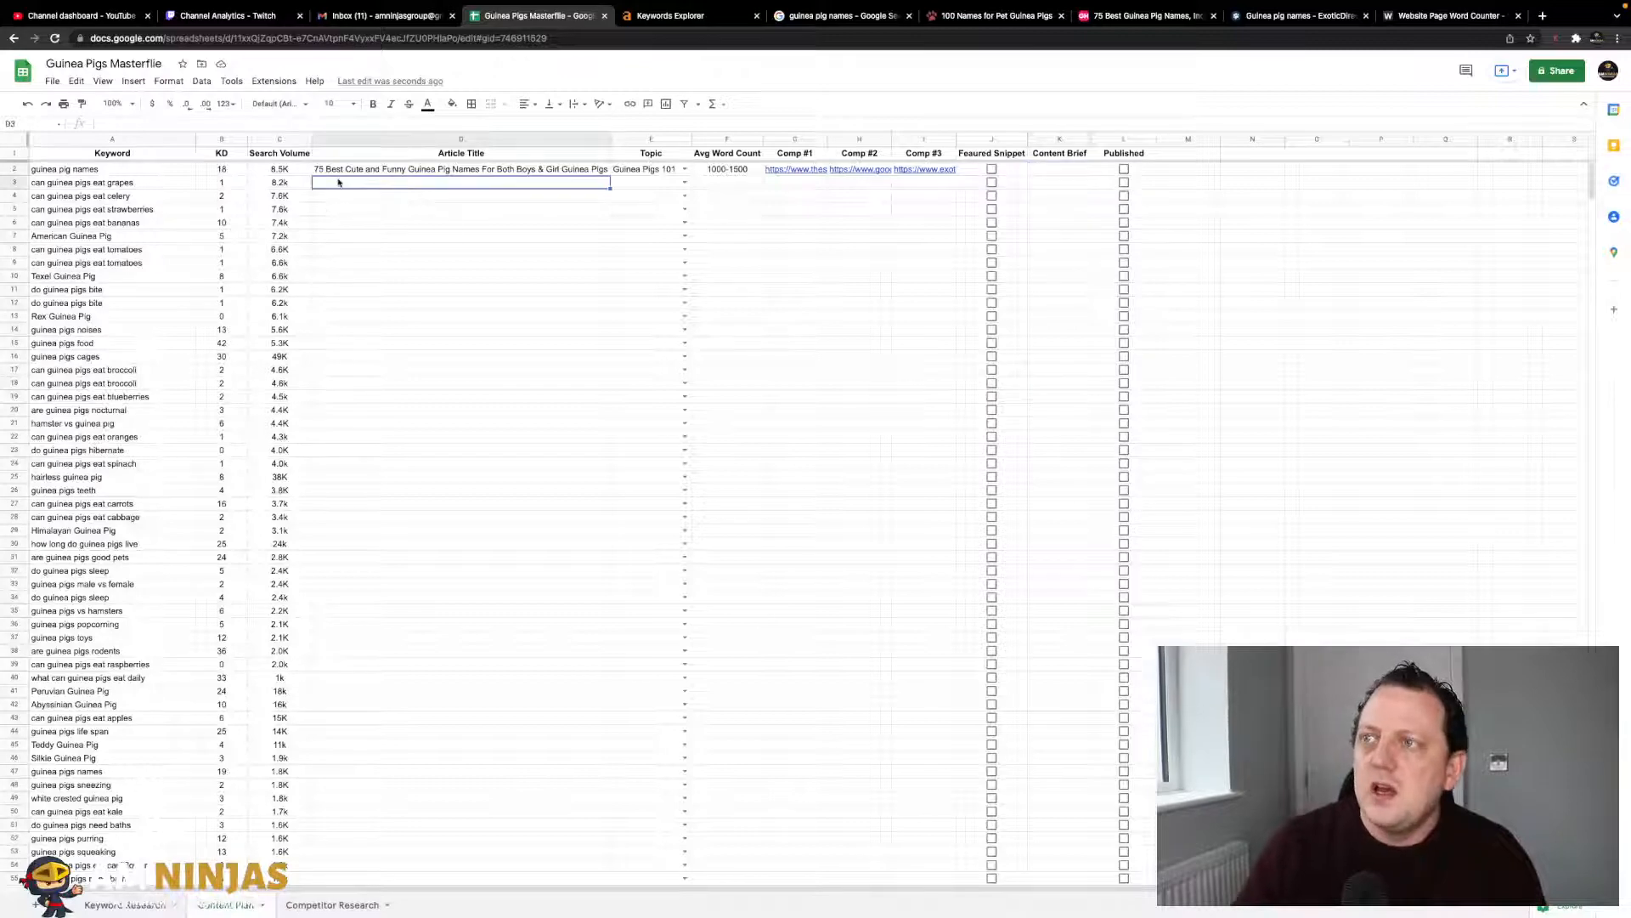
{"action": "key", "text": "Left"}
{"action": "key", "text": "Left"}
{"action": "key", "text": "Left"}
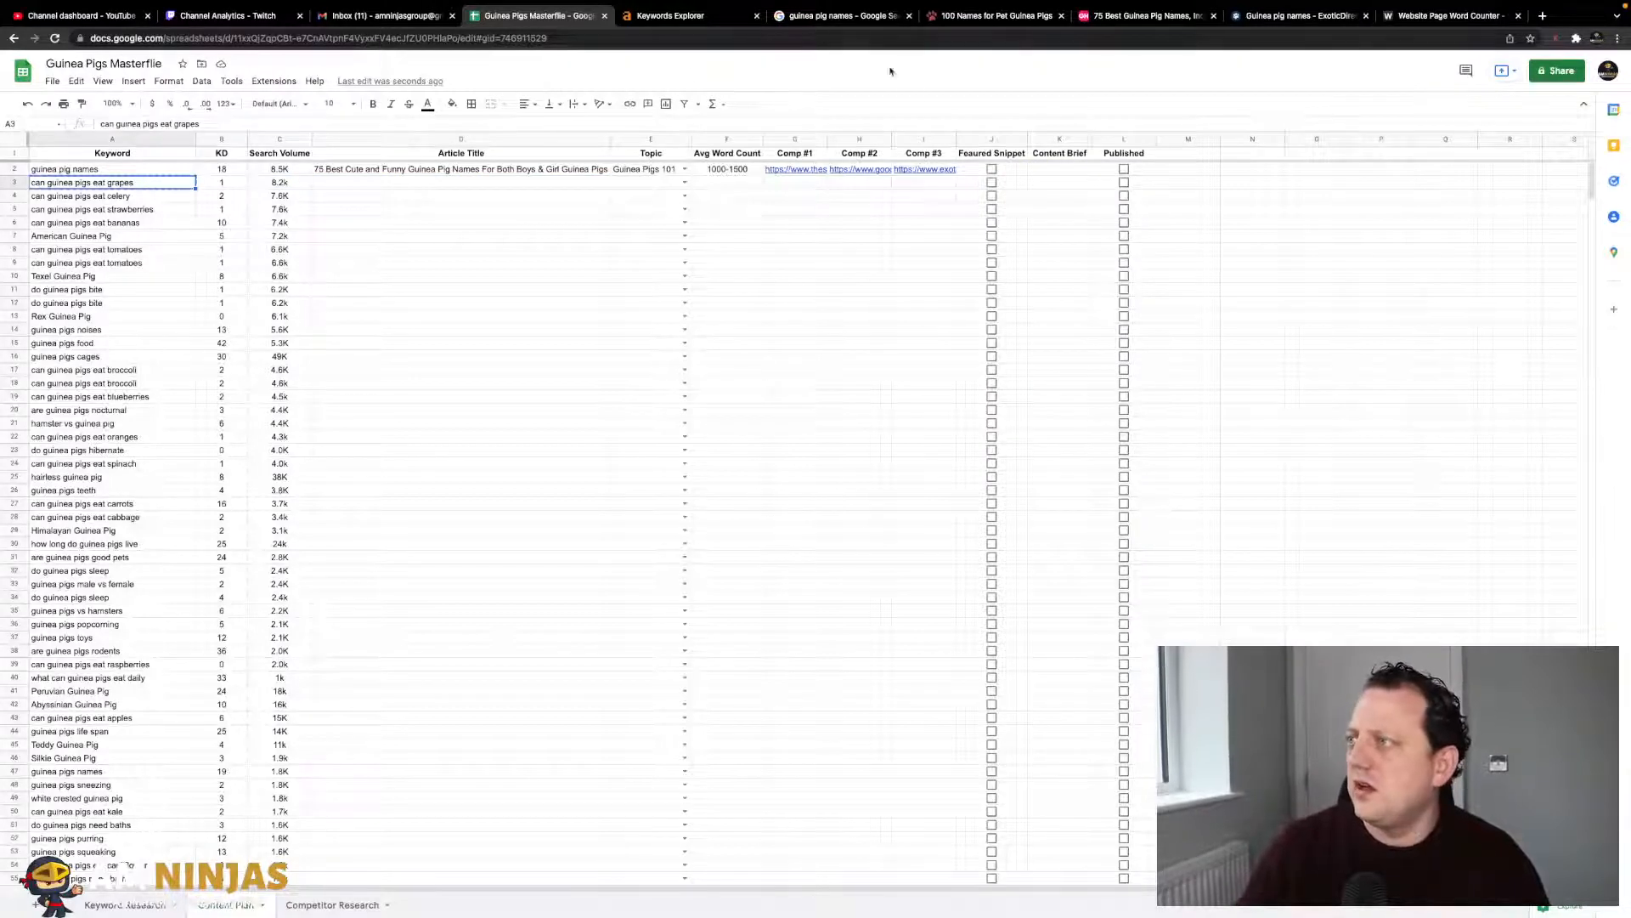
{"action": "left_click", "coordinate": [1061, 49]}
{"action": "left_click", "coordinate": [1062, 48]}
{"action": "left_click", "coordinate": [1061, 48]}
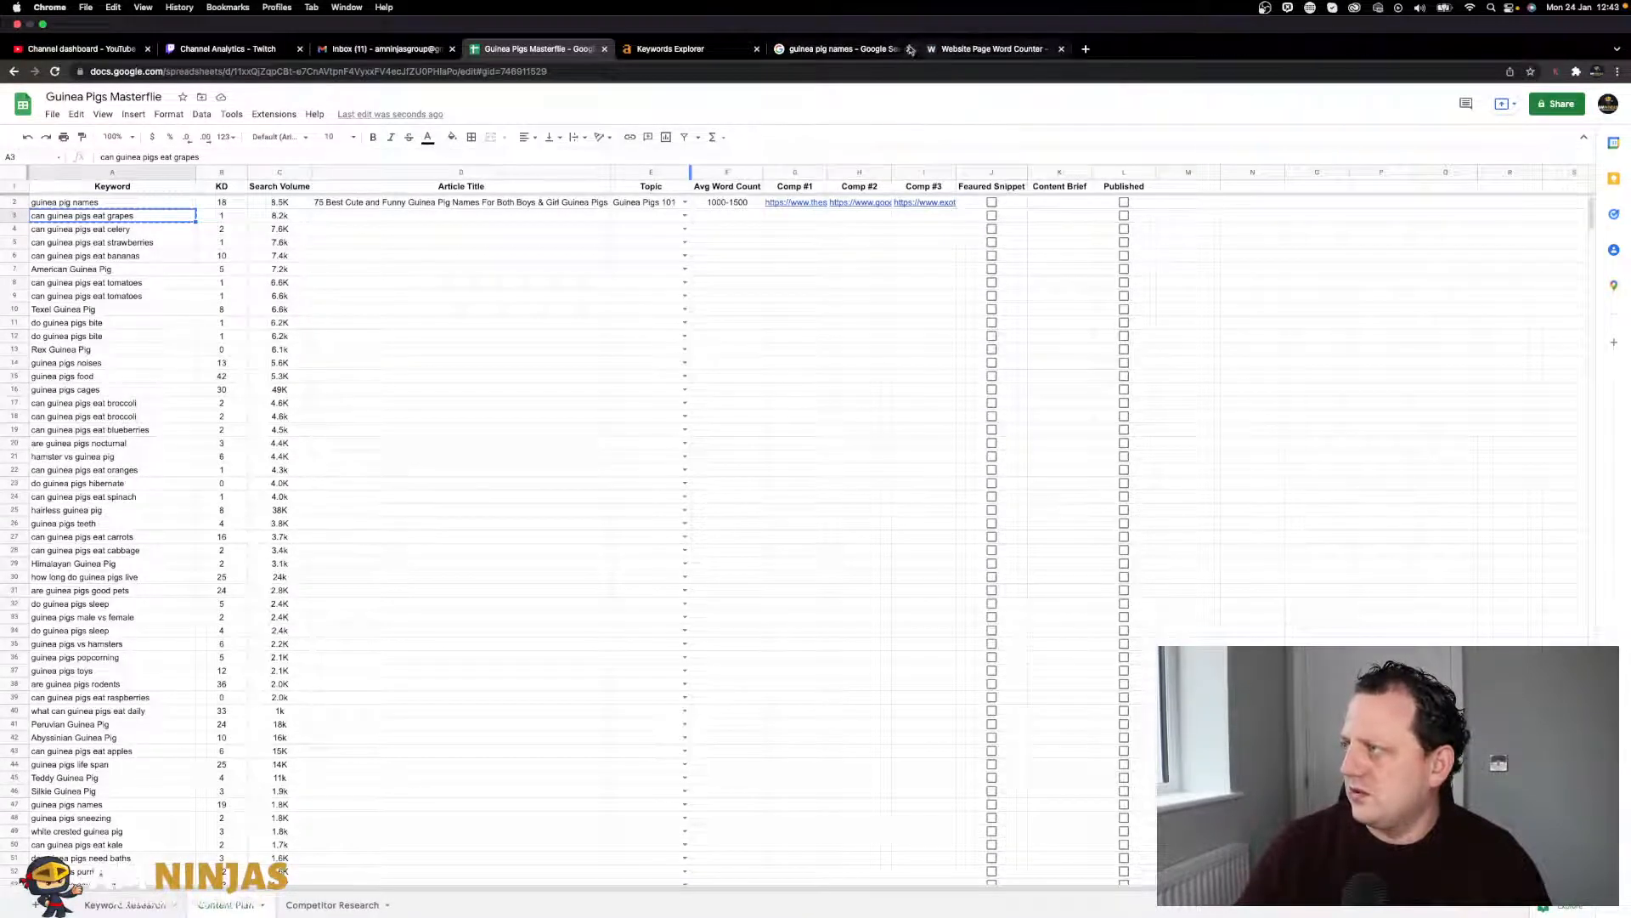
{"action": "left_click", "coordinate": [873, 49]}
{"action": "triple_click", "coordinate": [205, 83]}
- Search 'can guinea pigs eat grapes', review the GuineaDad snippet, and tick Featured Snippet in J2
{"action": "type", "text": "can guinea pigs eat grapes"}
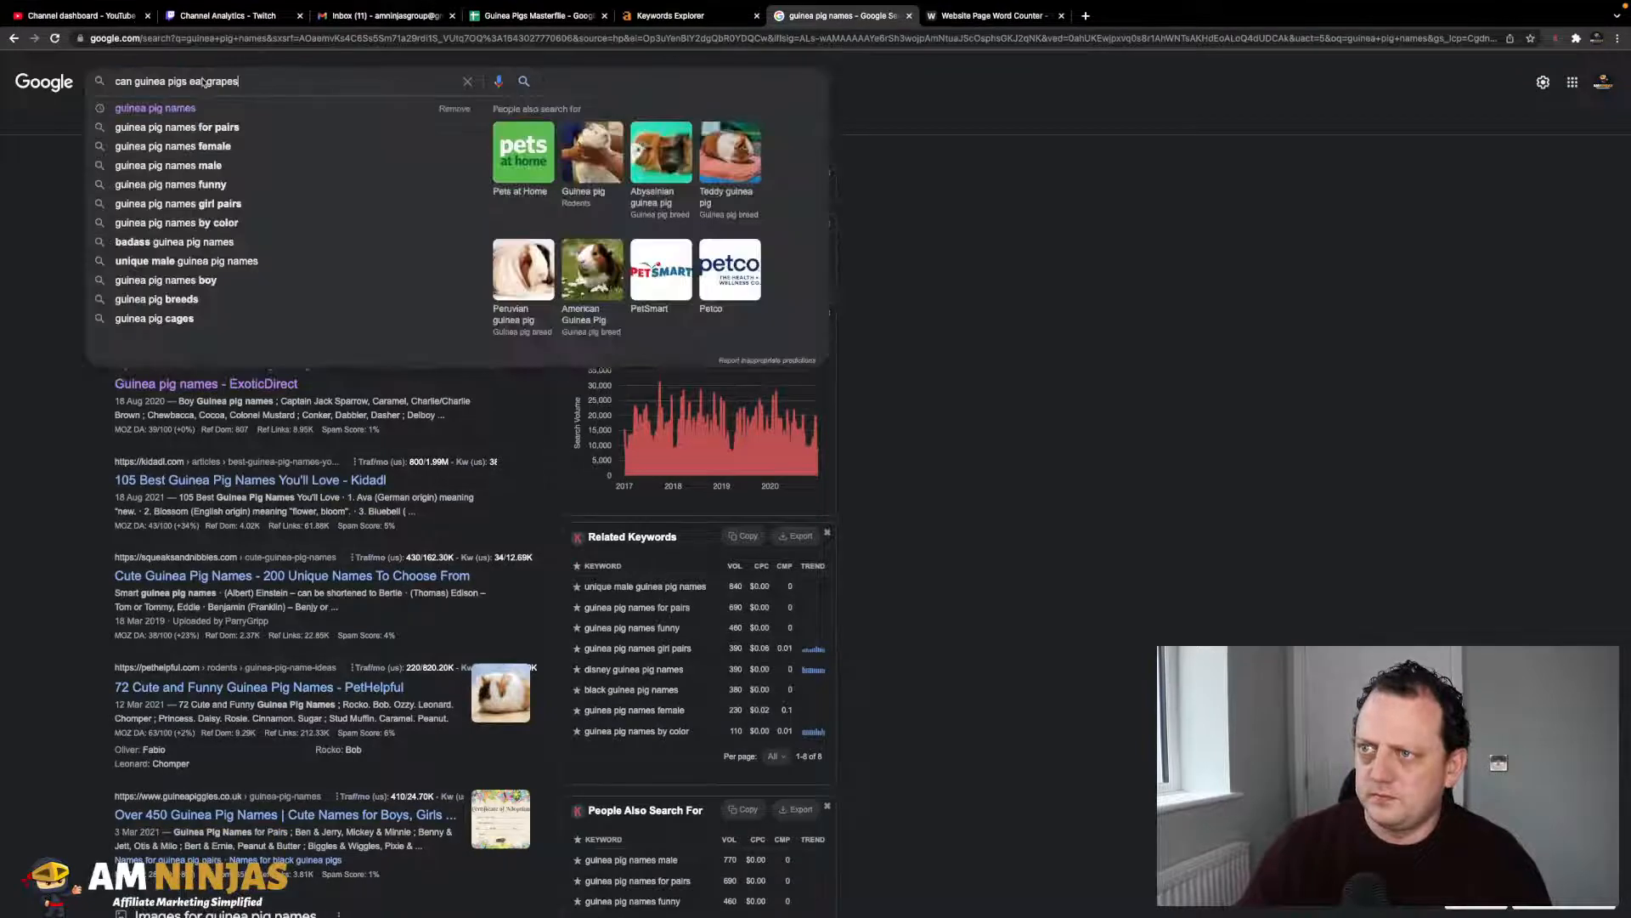
{"action": "key", "text": "Return"}
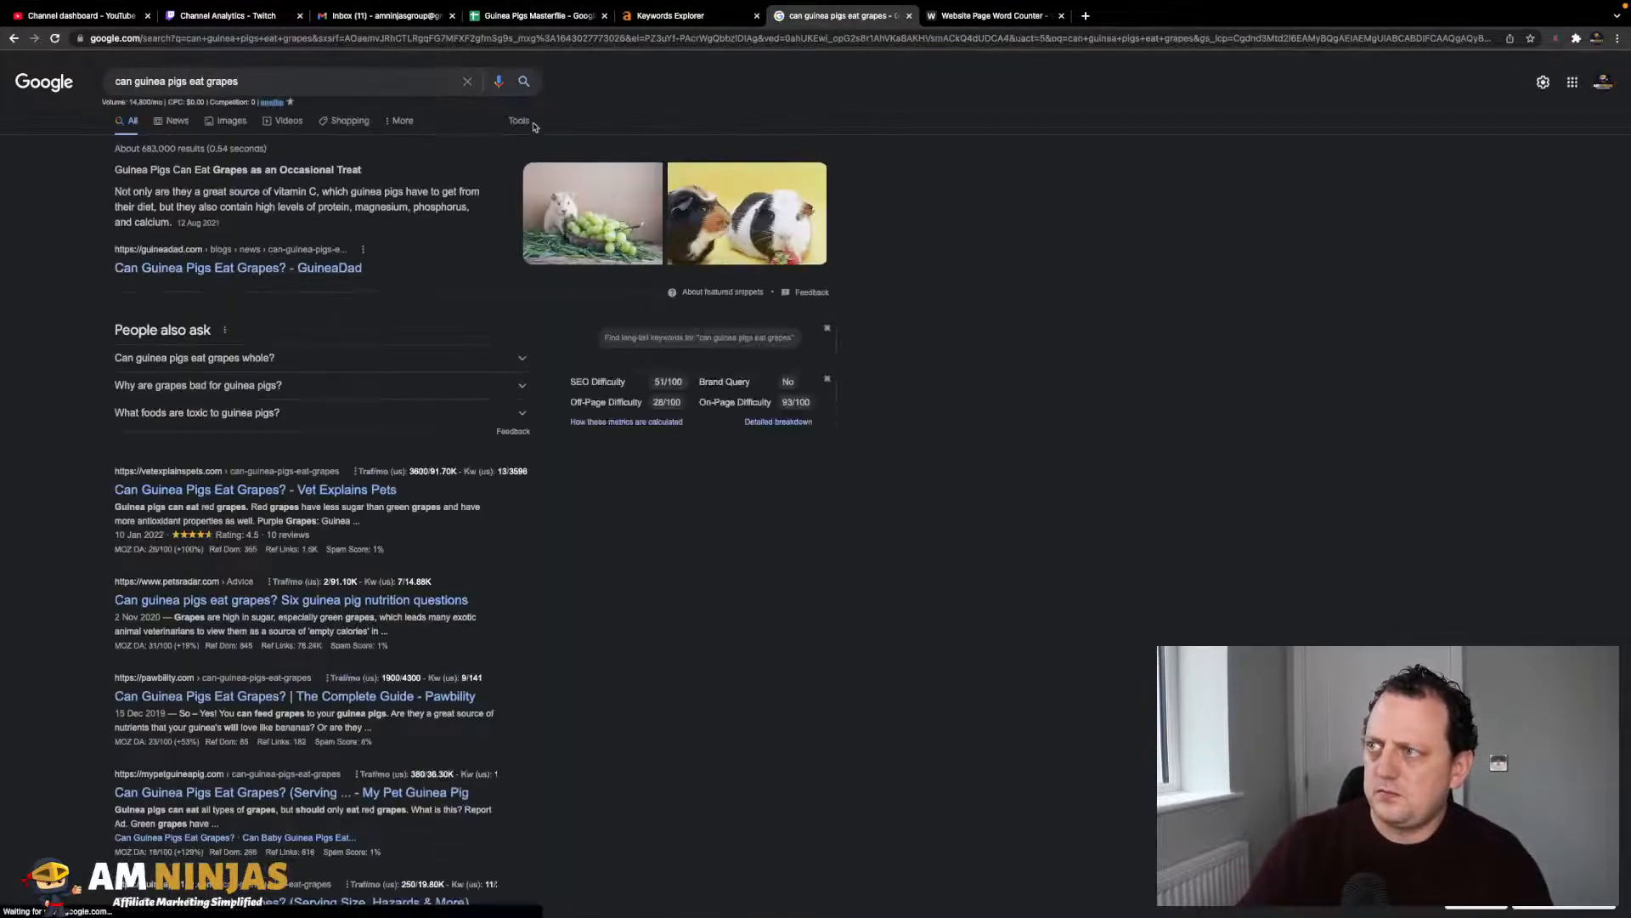
{"action": "scroll", "coordinate": [331, 358], "scroll_direction": "down", "scroll_amount": 3}
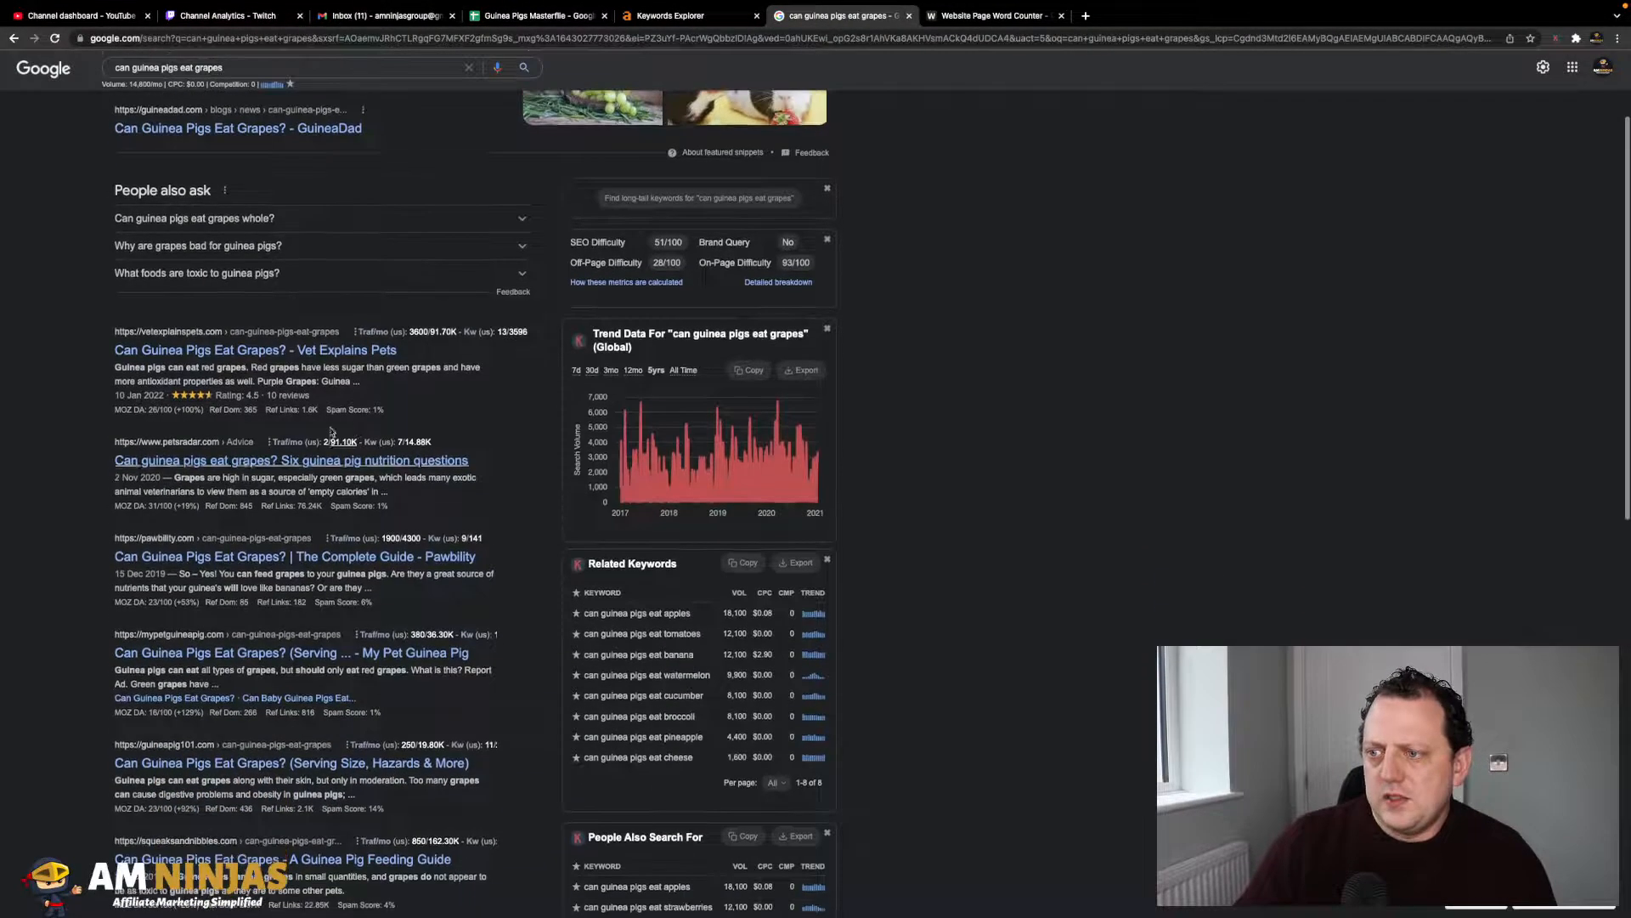
{"action": "scroll", "coordinate": [236, 251], "scroll_direction": "up", "scroll_amount": 3}
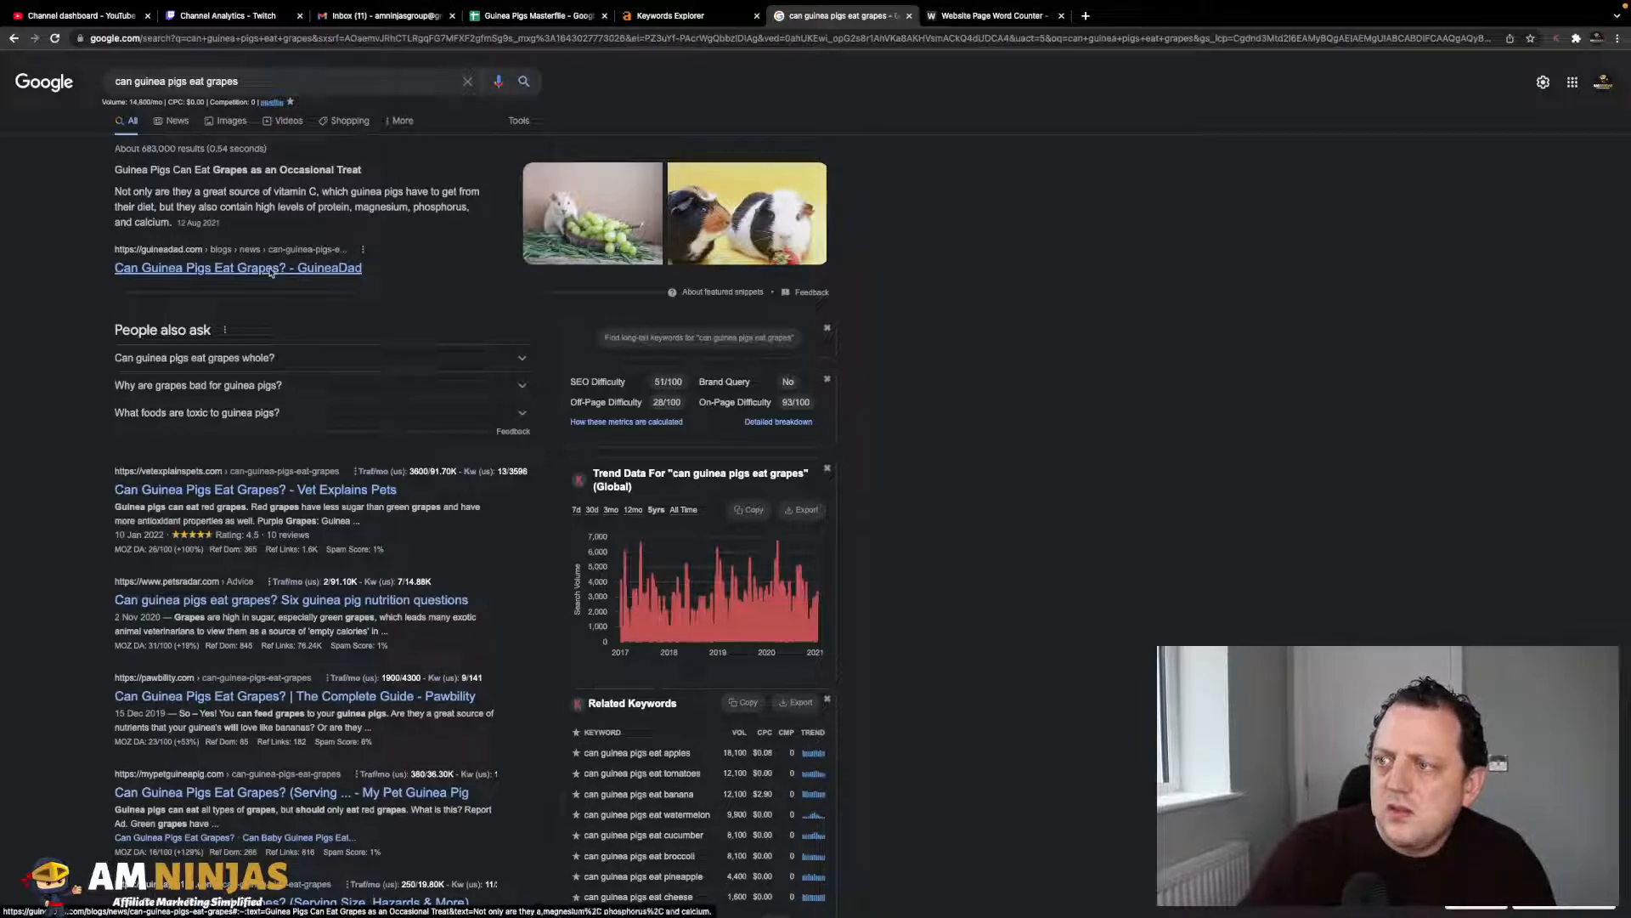
{"action": "left_click", "coordinate": [547, 17]}
{"action": "left_click", "coordinate": [993, 170]}
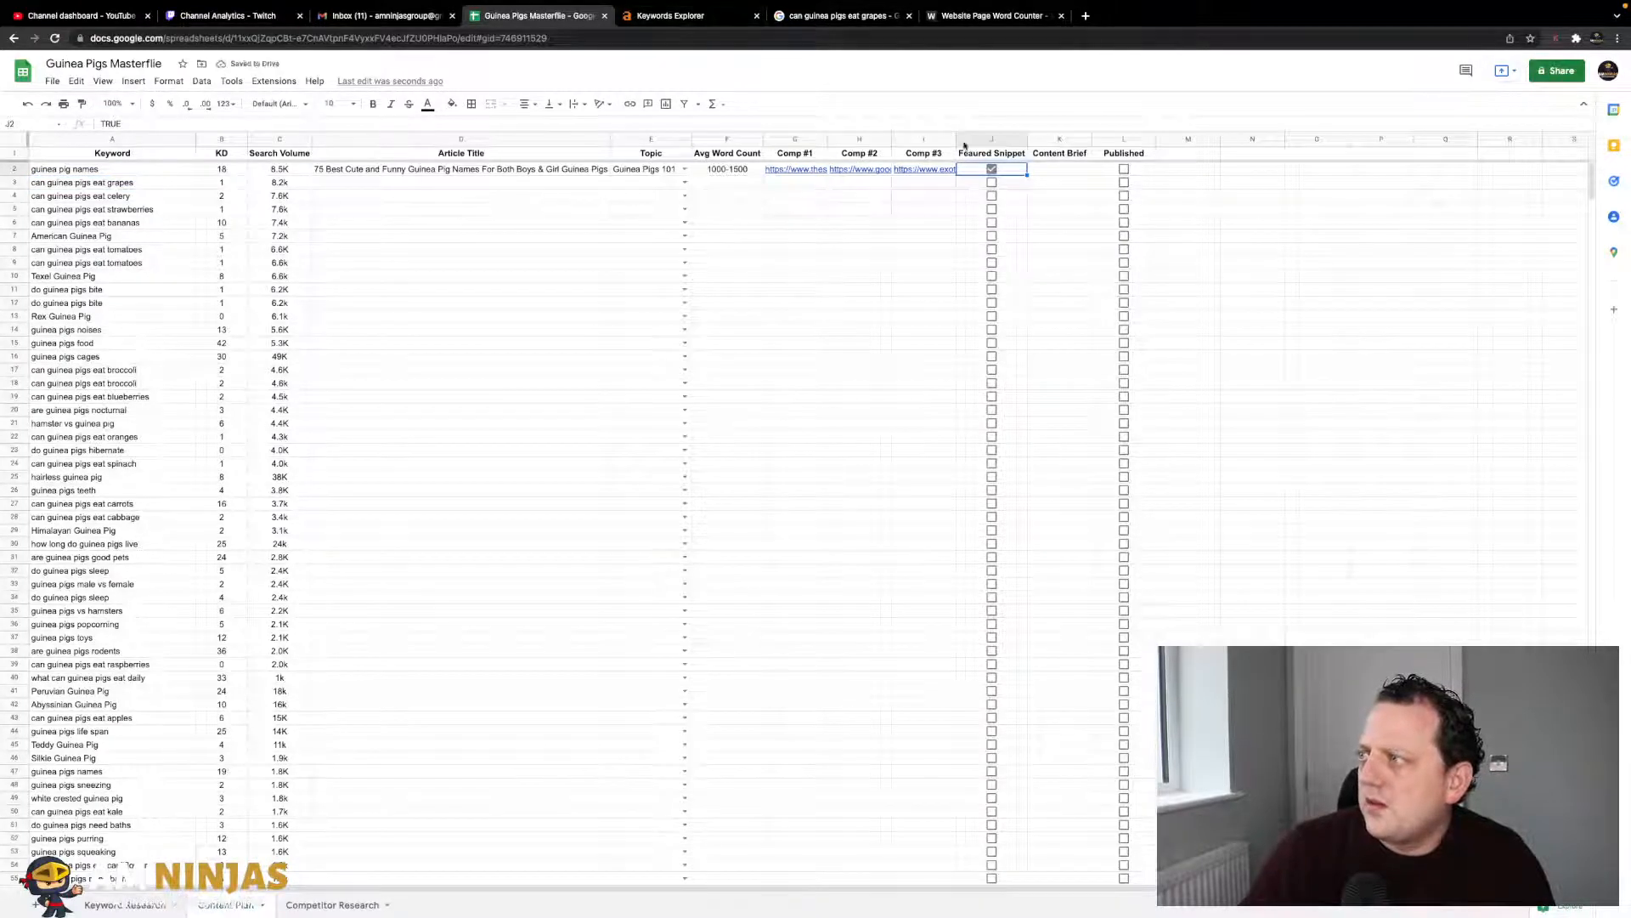
- Untick the Featured Snippet box in row 2, leaving row 4 unticked as well
{"action": "left_click", "coordinate": [992, 169]}
{"action": "left_click", "coordinate": [992, 196]}
{"action": "left_click", "coordinate": [992, 196]}
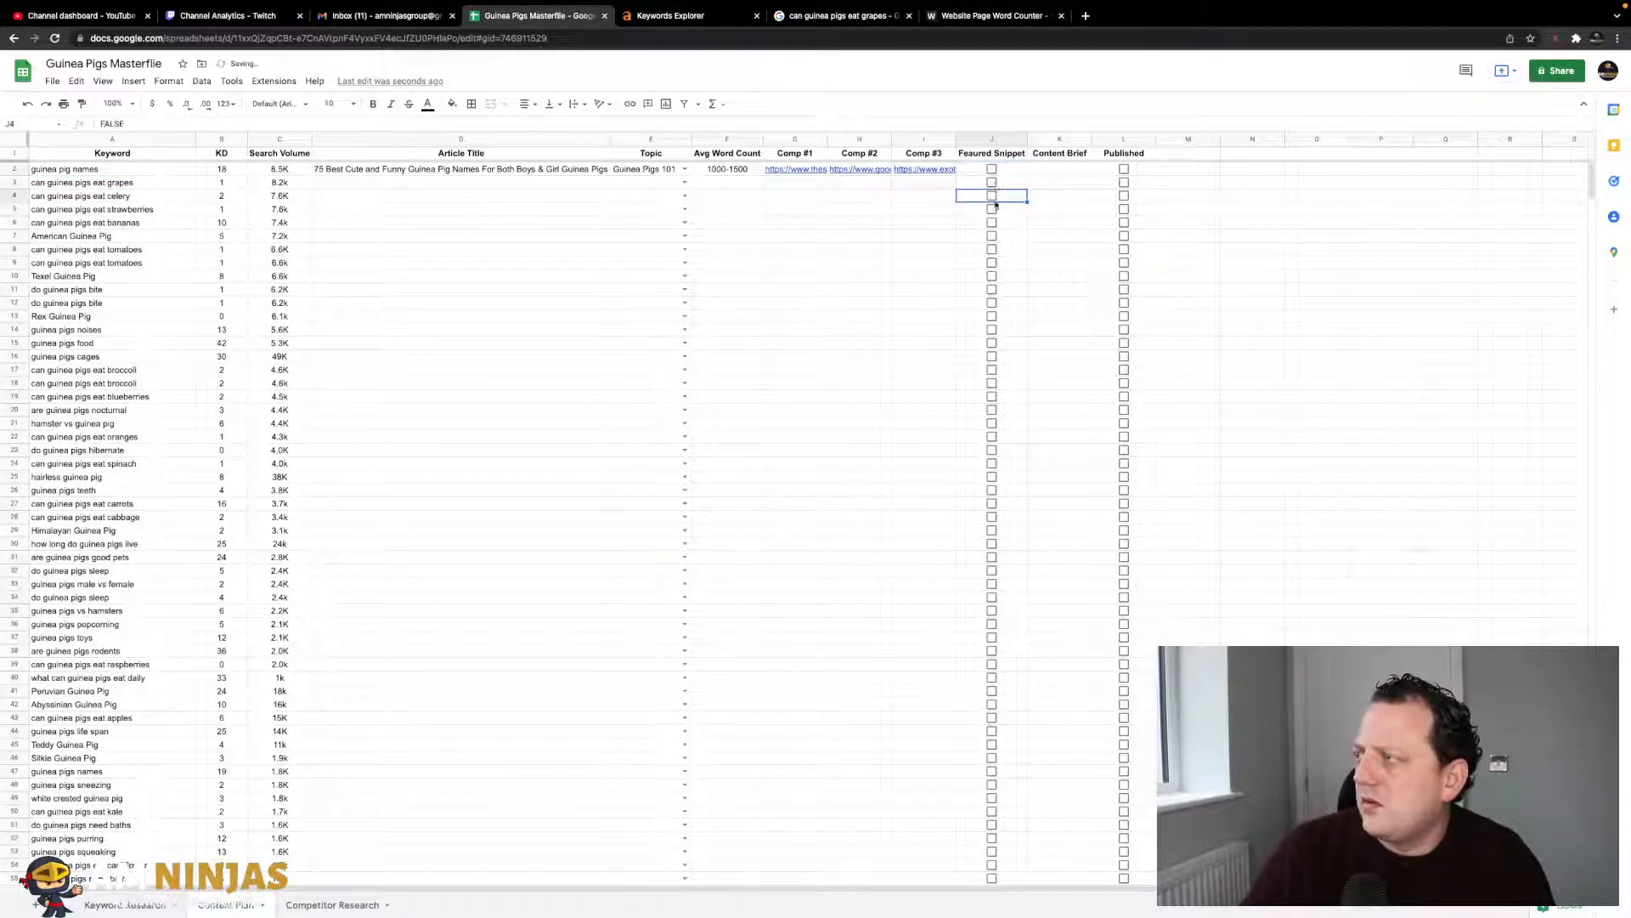
- Open the GuineaDad, Vet Explains Pets and PetsRadar grape articles in new tabs
{"action": "left_click", "coordinate": [841, 15]}
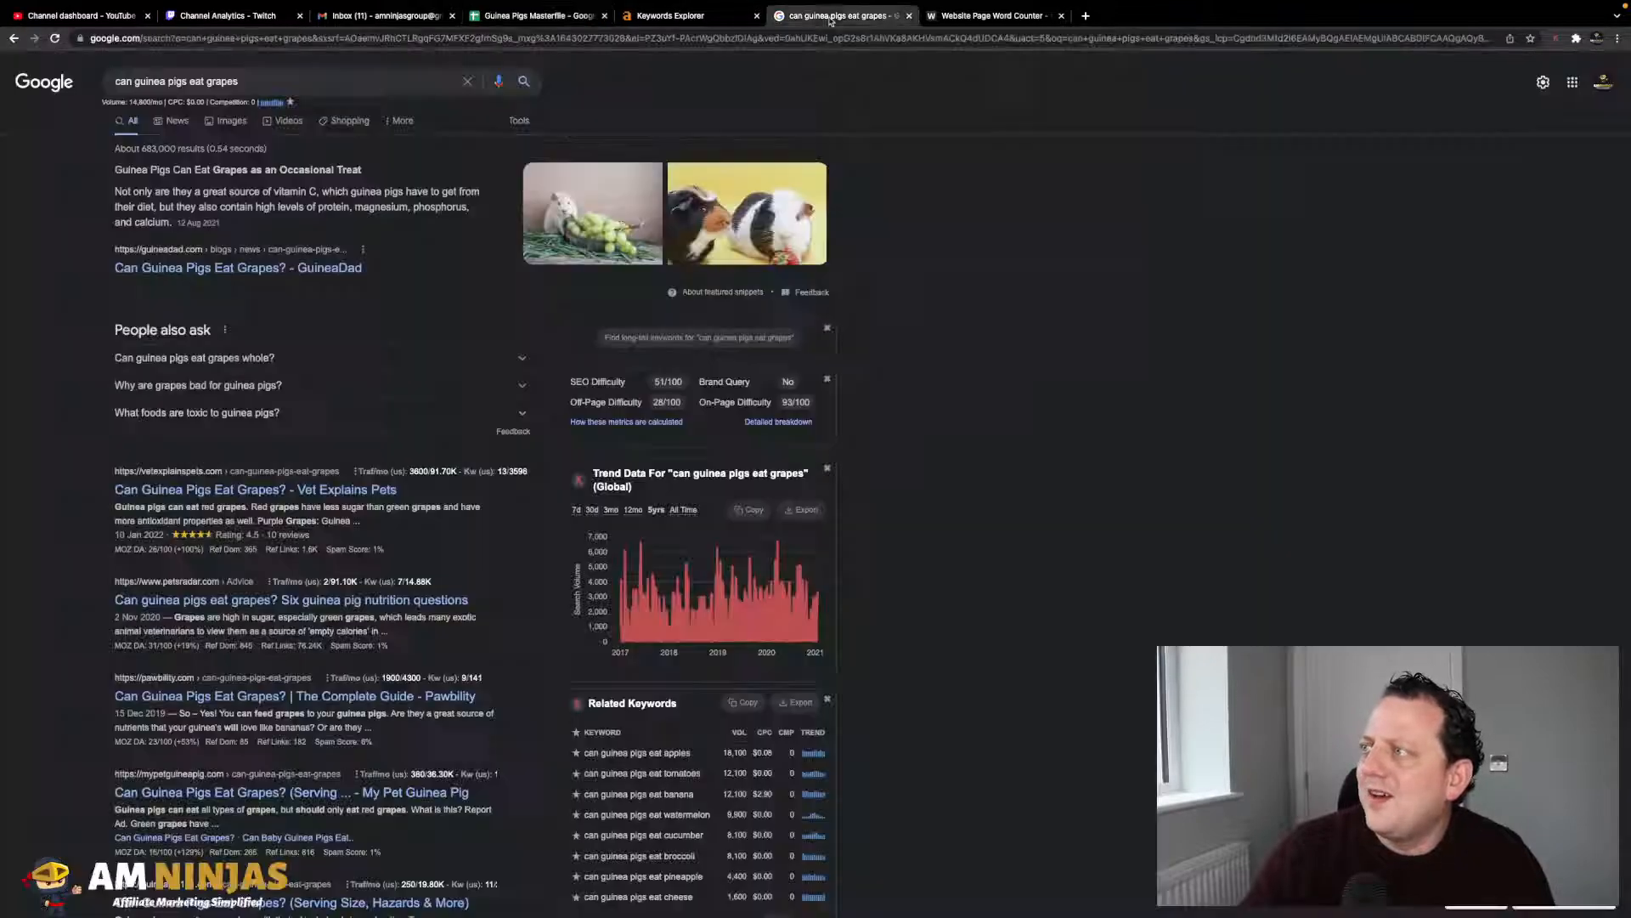
{"action": "right_click", "coordinate": [168, 258]}
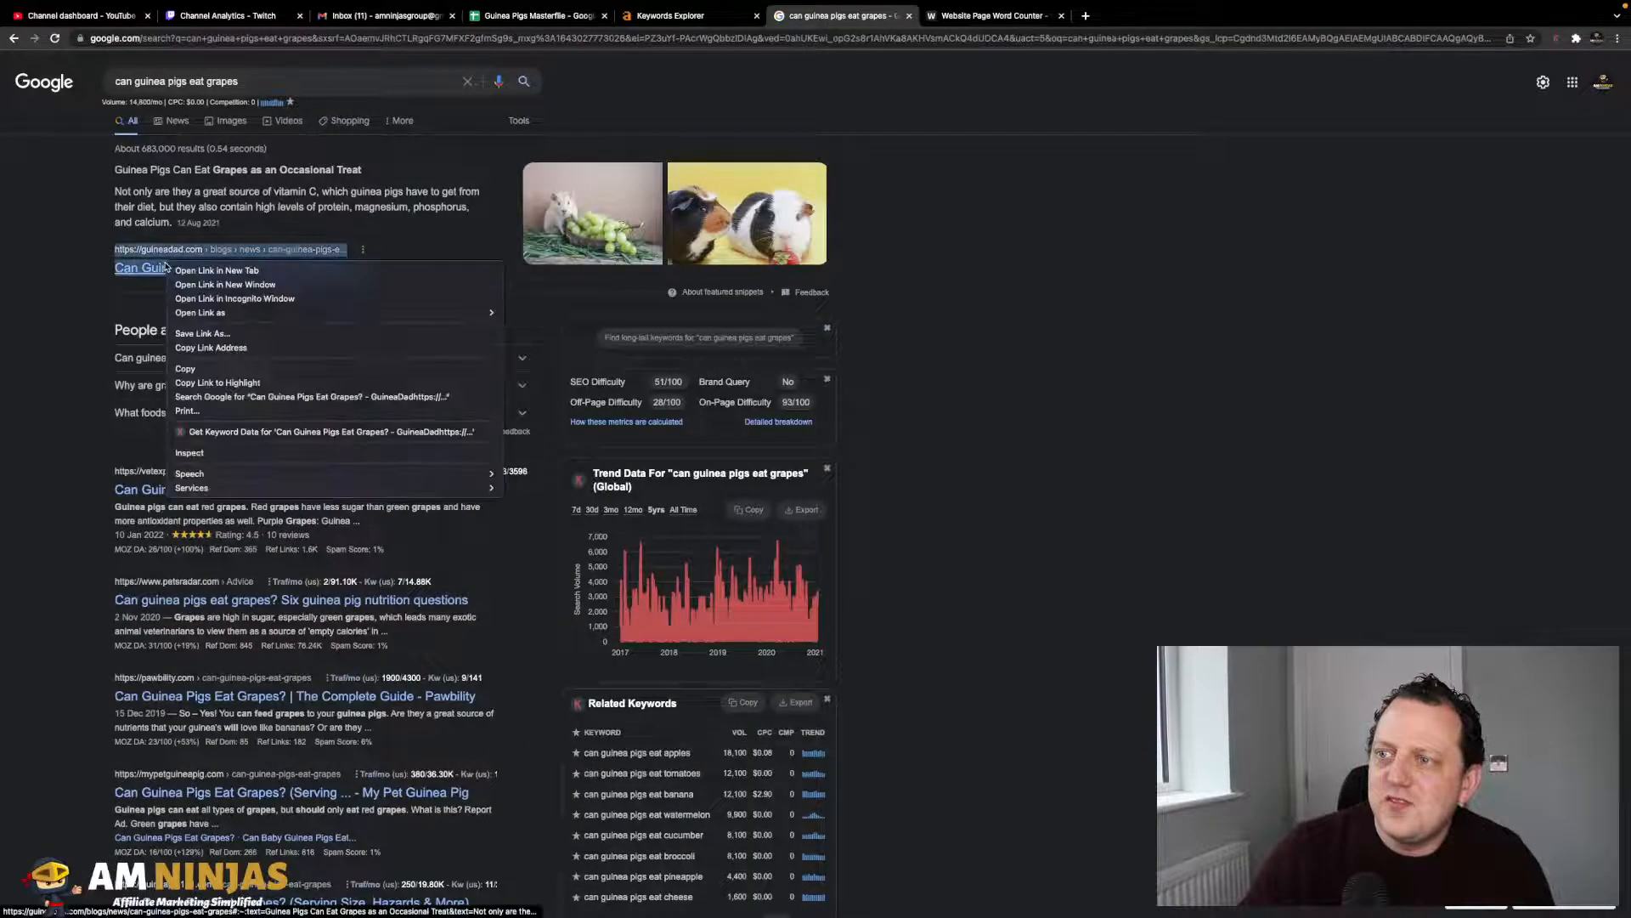
{"action": "left_click", "coordinate": [217, 265]}
{"action": "scroll", "coordinate": [196, 480], "scroll_direction": "down", "scroll_amount": 1}
{"action": "right_click", "coordinate": [196, 478]}
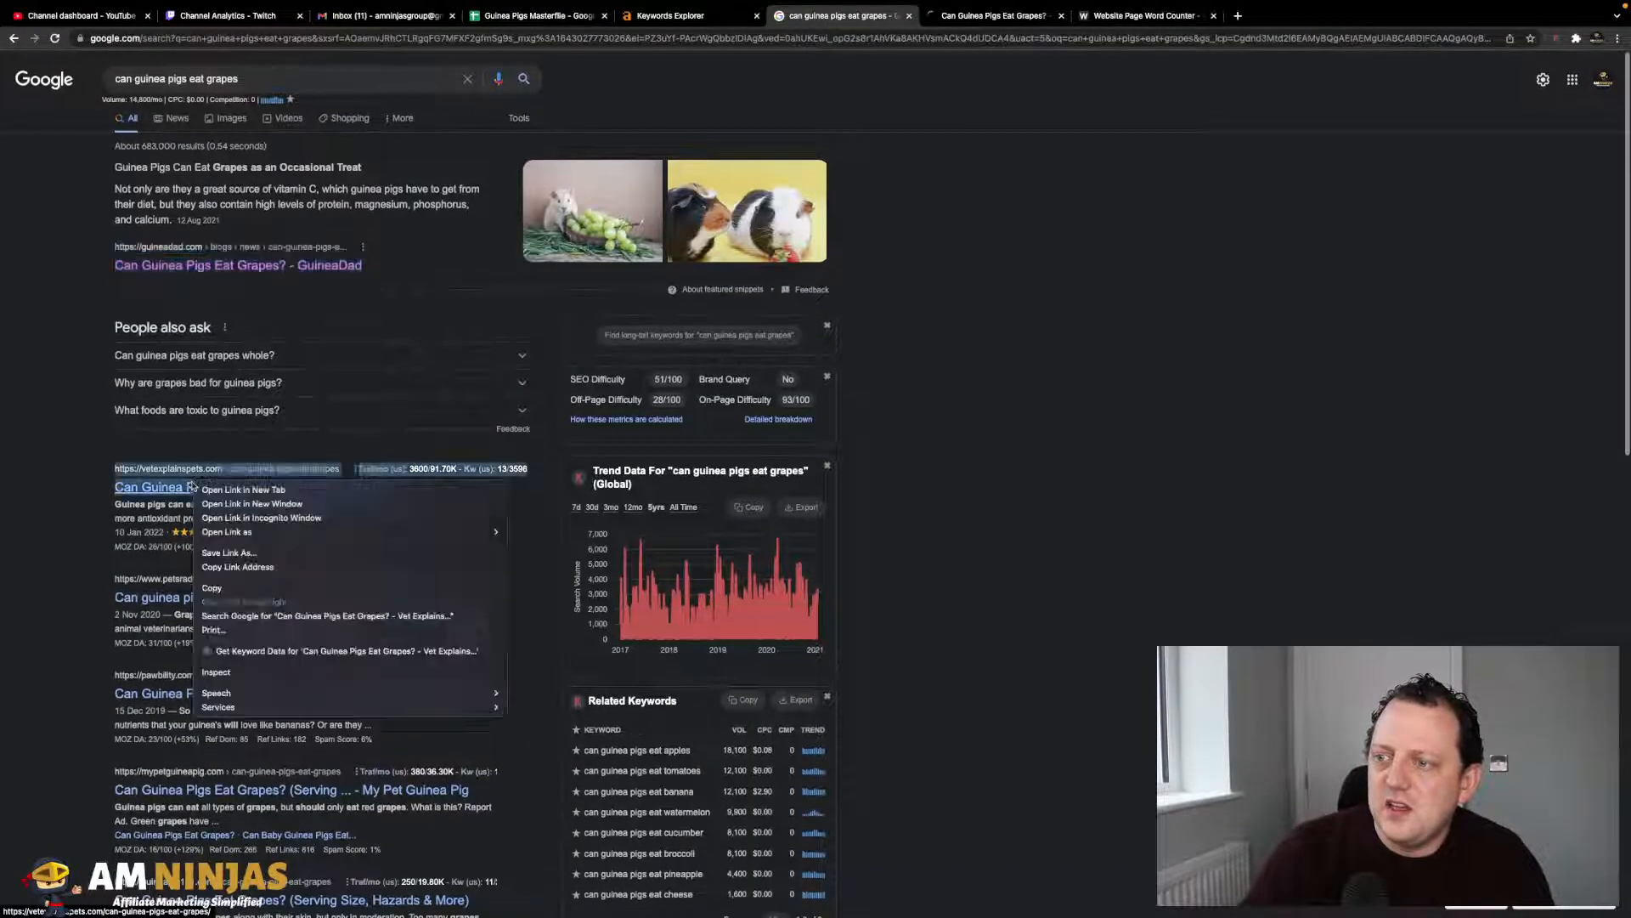
{"action": "left_click", "coordinate": [195, 580]}
{"action": "right_click", "coordinate": [185, 595]}
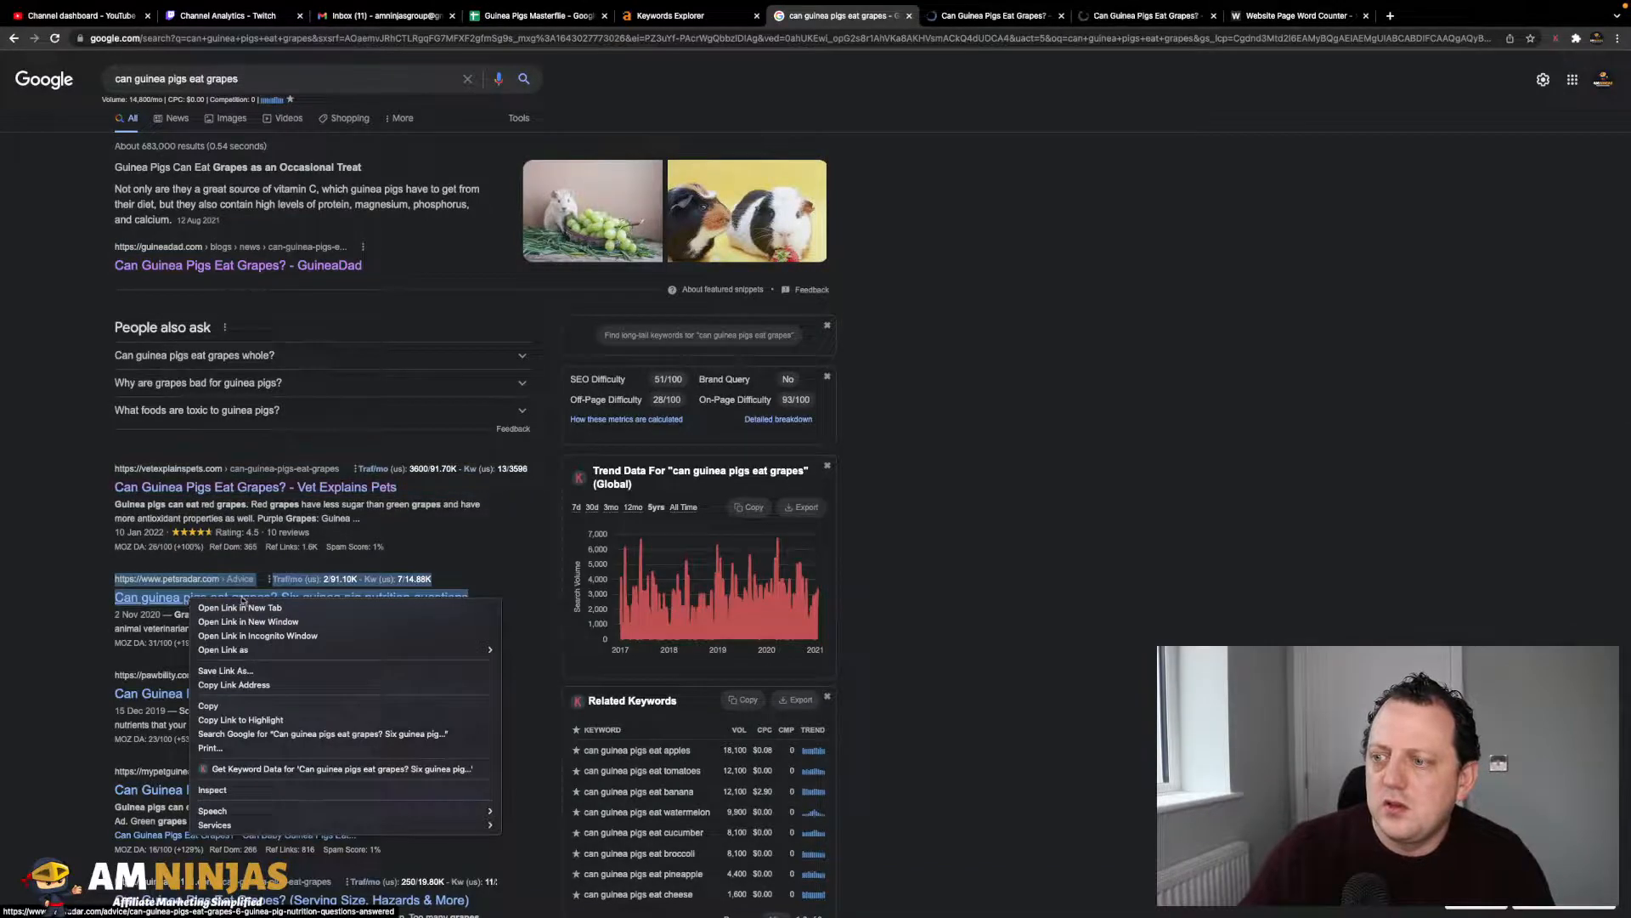
{"action": "left_click", "coordinate": [208, 608]}
- Strip the #:~:text fragment from GuineaDad's article URL, reload it and copy the clean address
{"action": "left_click", "coordinate": [990, 16]}
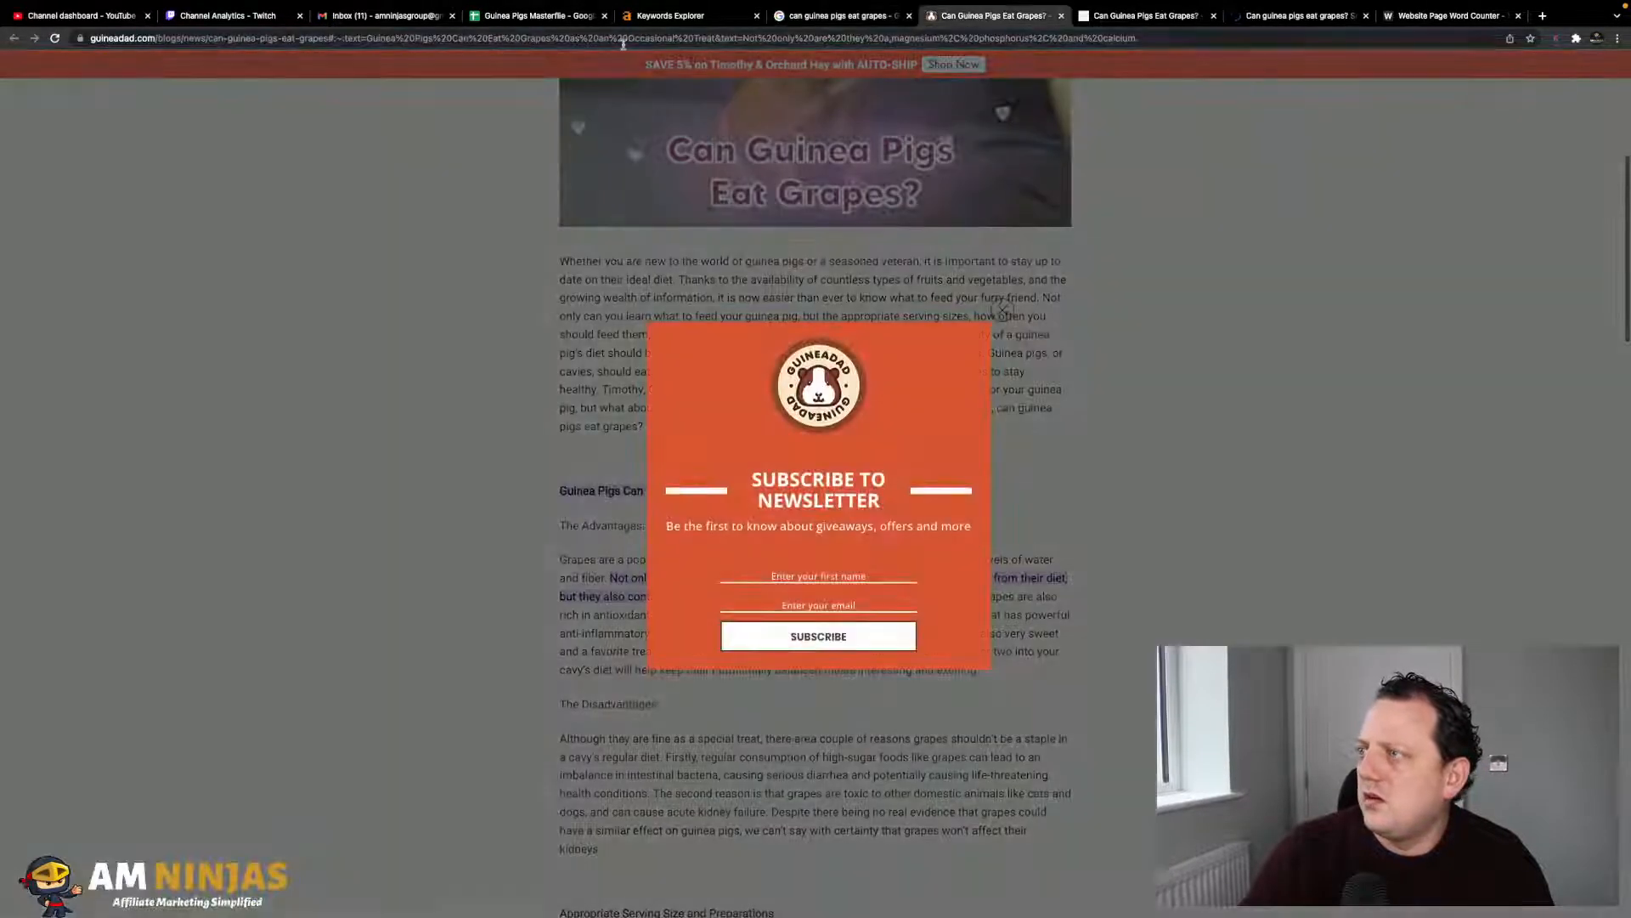
{"action": "left_click", "coordinate": [1003, 310]}
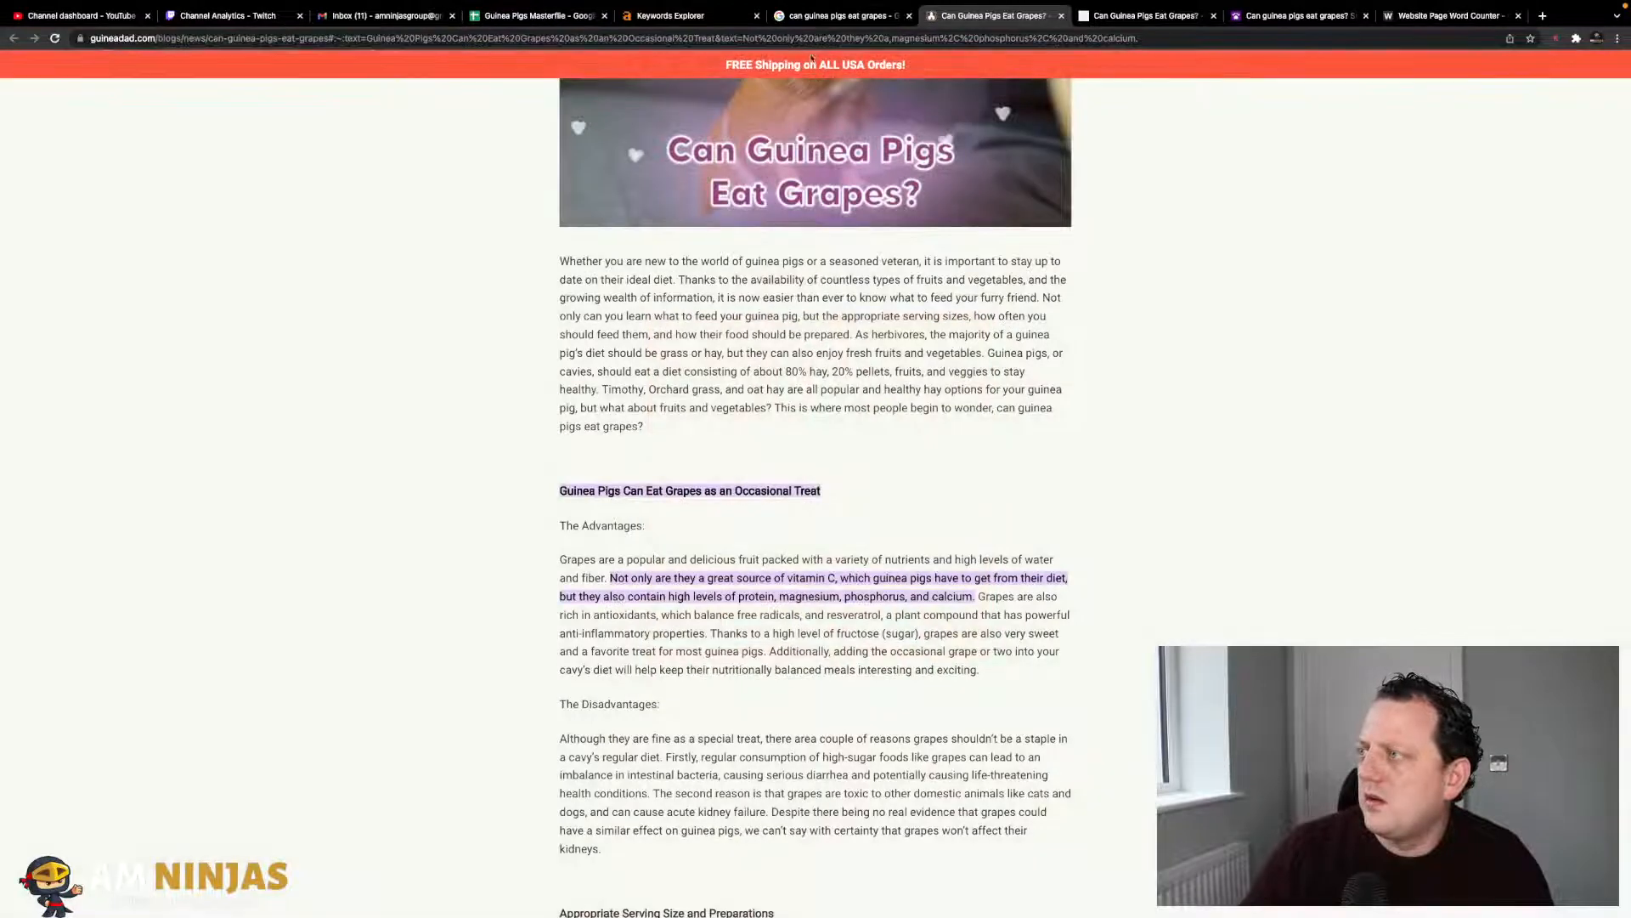
{"action": "left_click", "coordinate": [593, 37]}
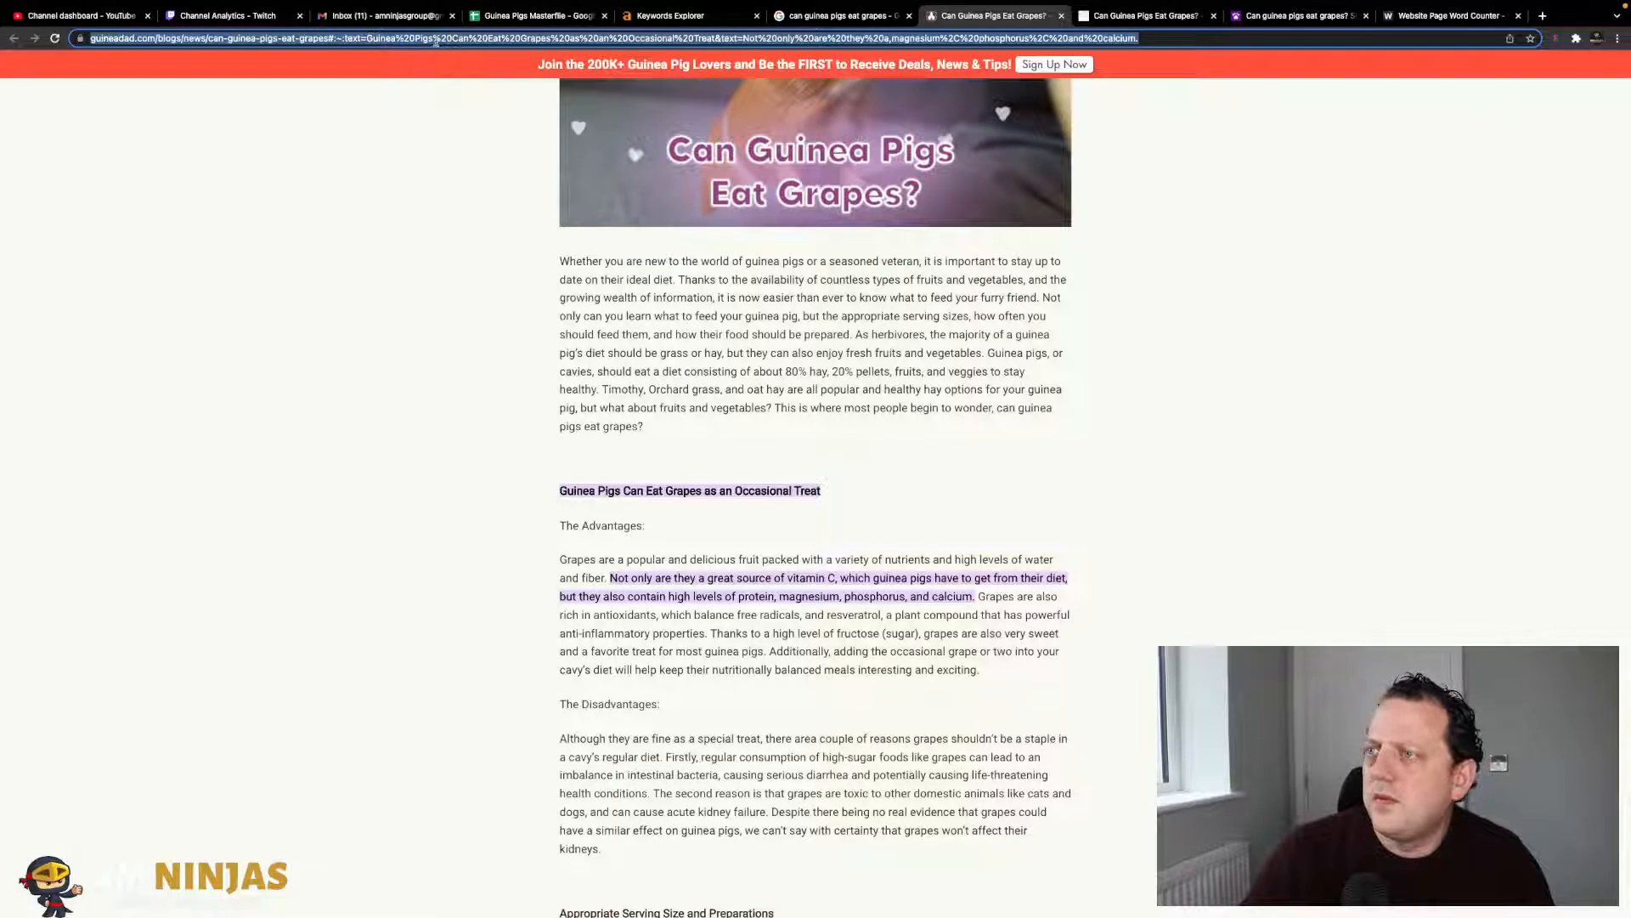
{"action": "left_click", "coordinate": [345, 39]}
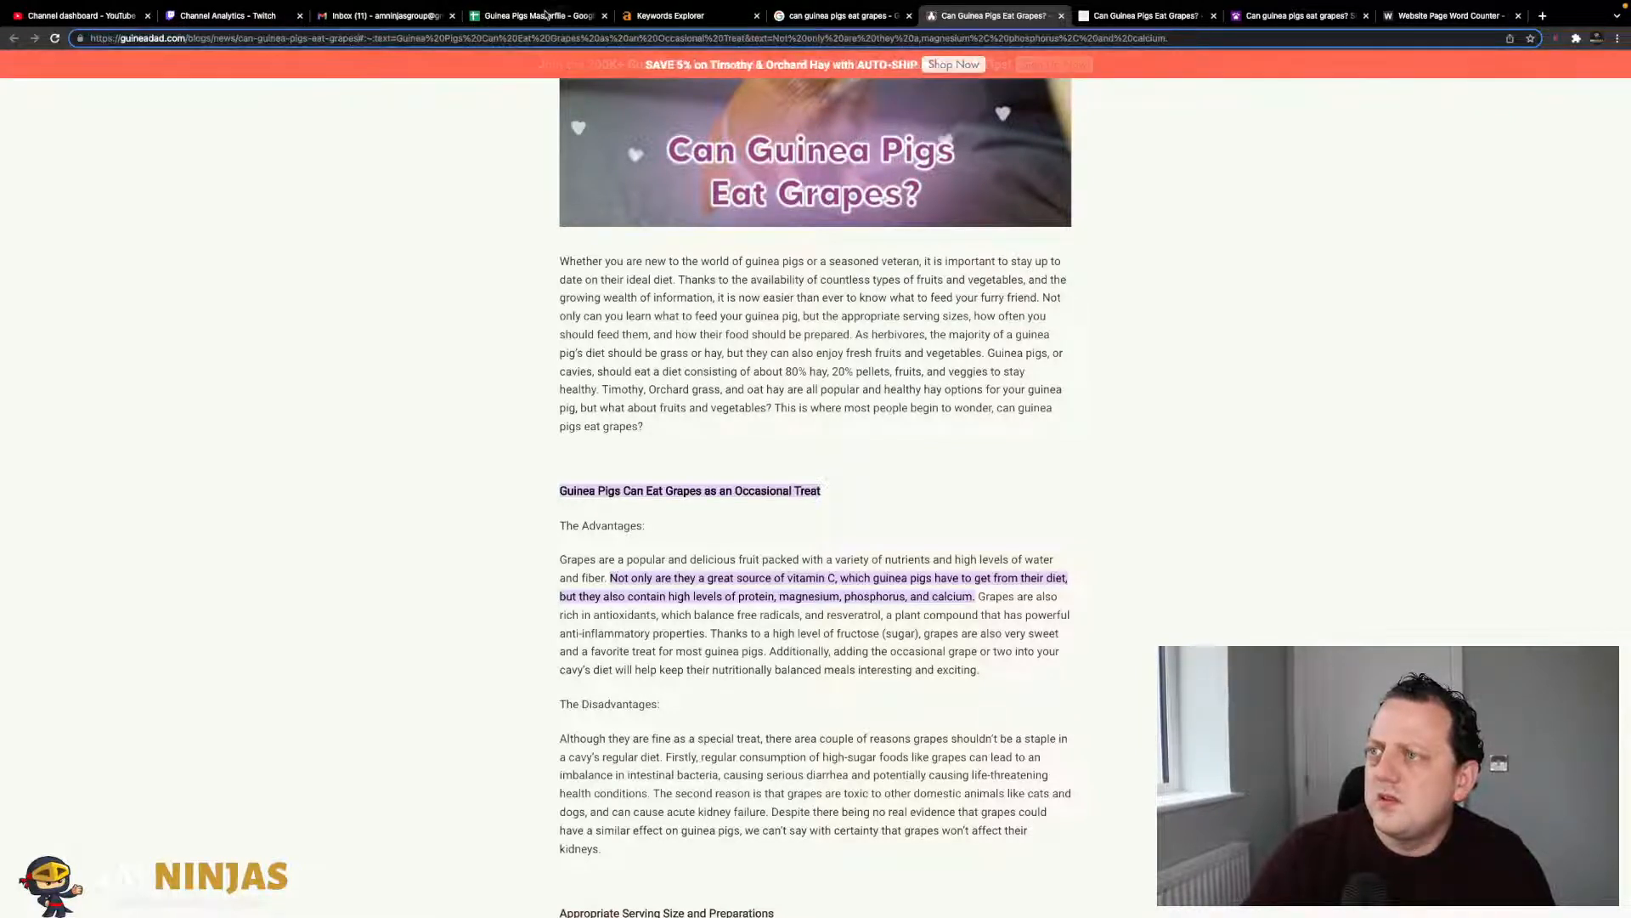
{"action": "key", "text": "shift+End"}
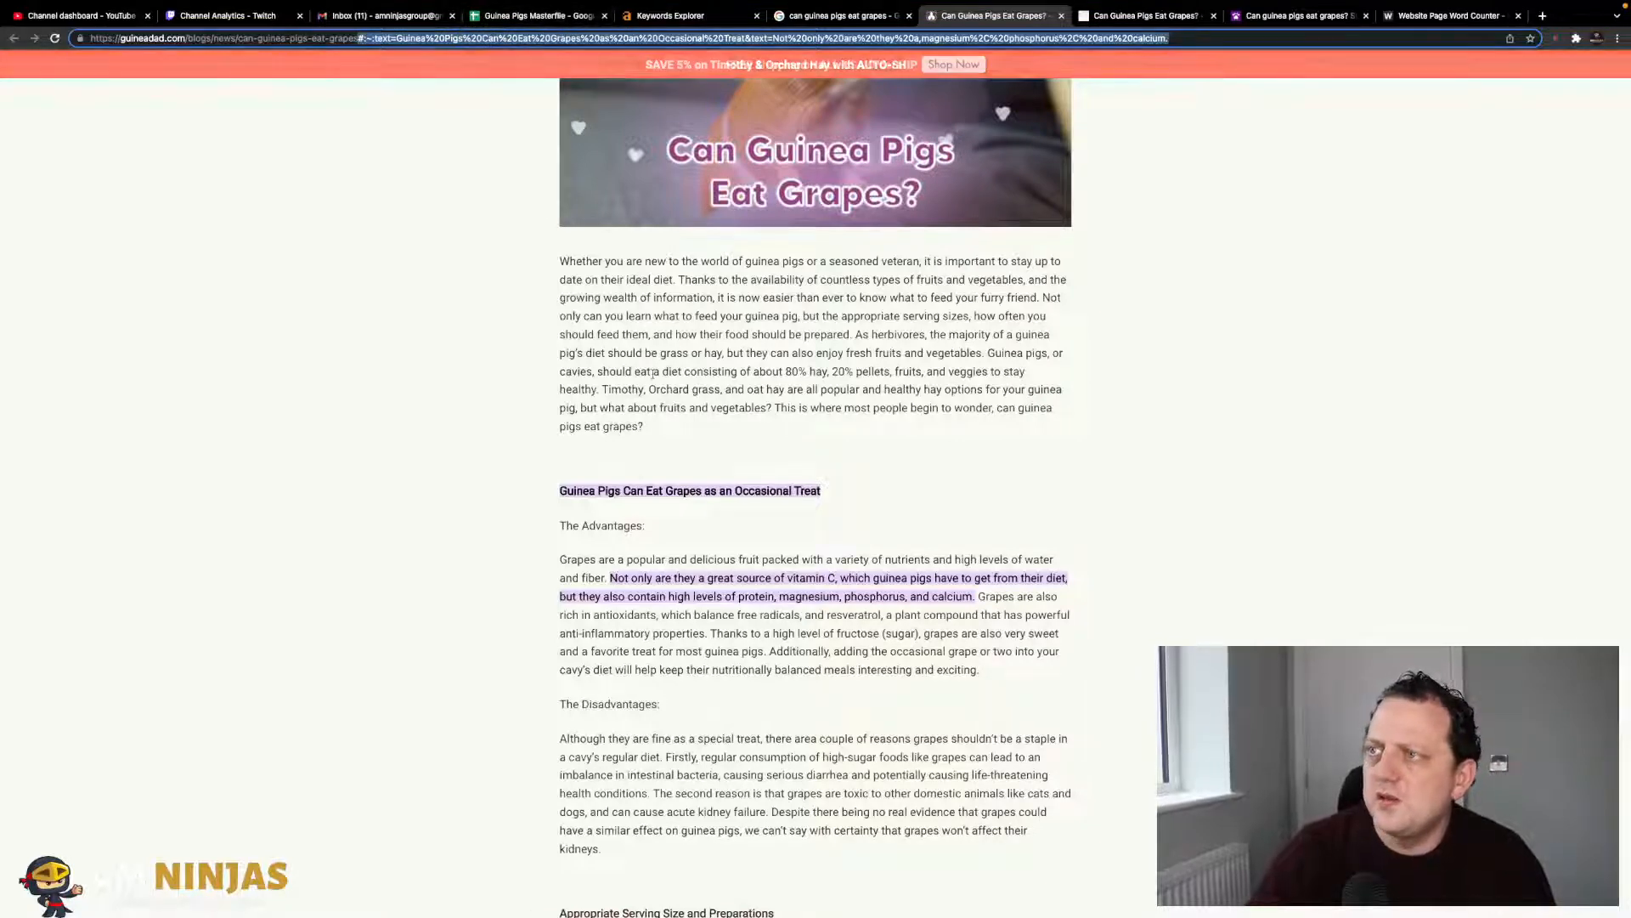
{"action": "key", "text": "BackSpace"}
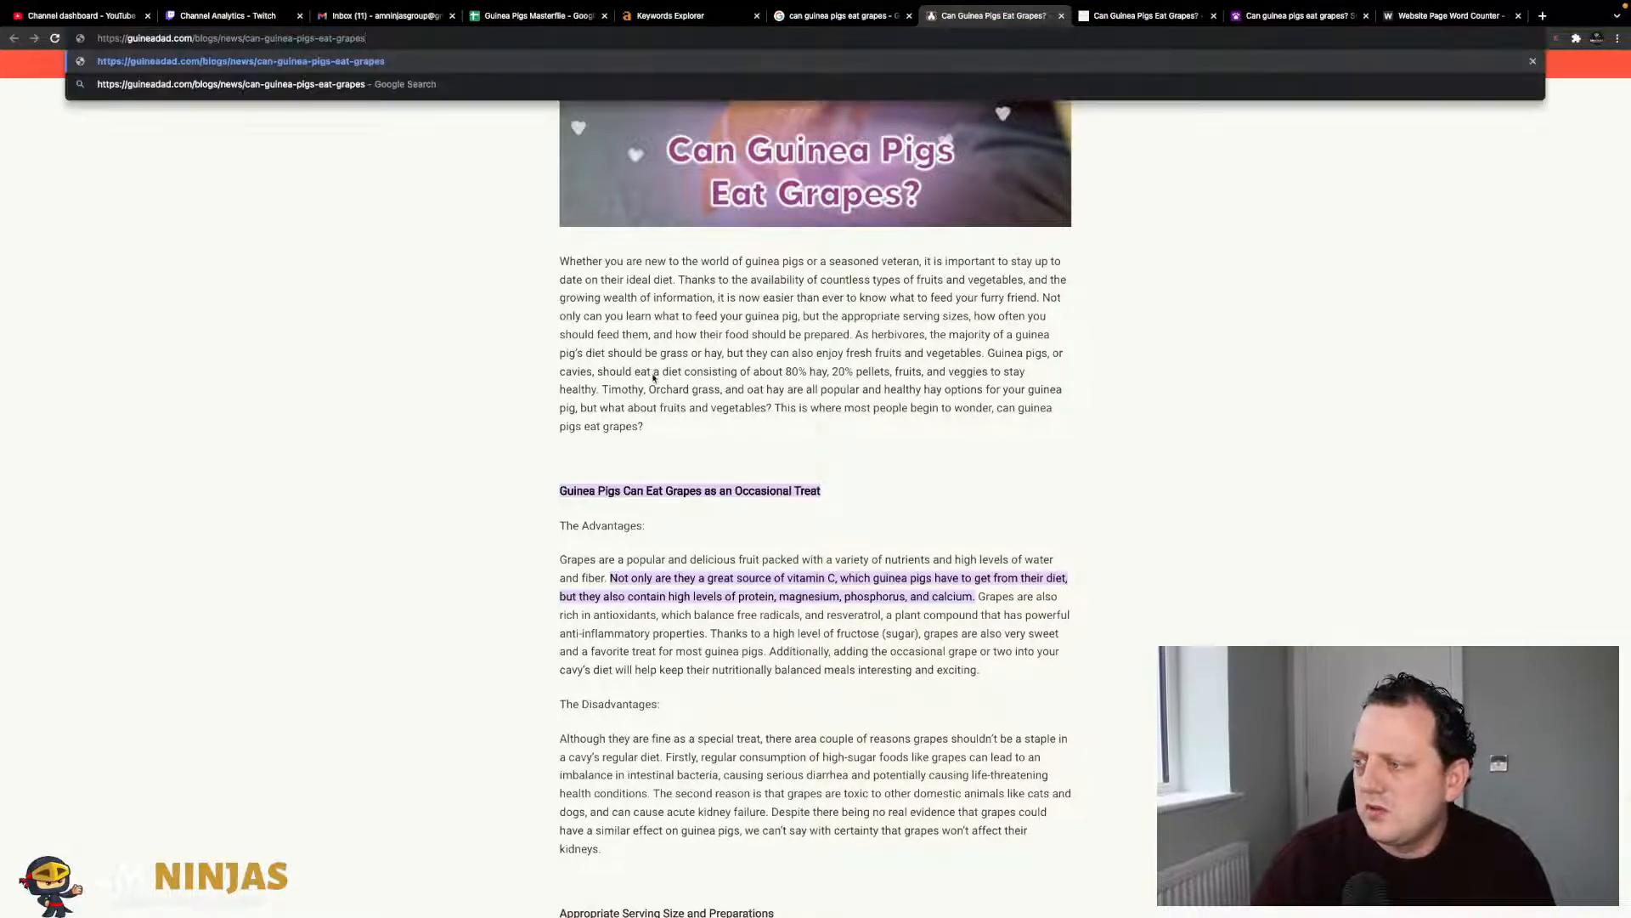
{"action": "key", "text": "Return"}
{"action": "left_click", "coordinate": [374, 39]}
{"action": "key", "text": "ctrl+c"}
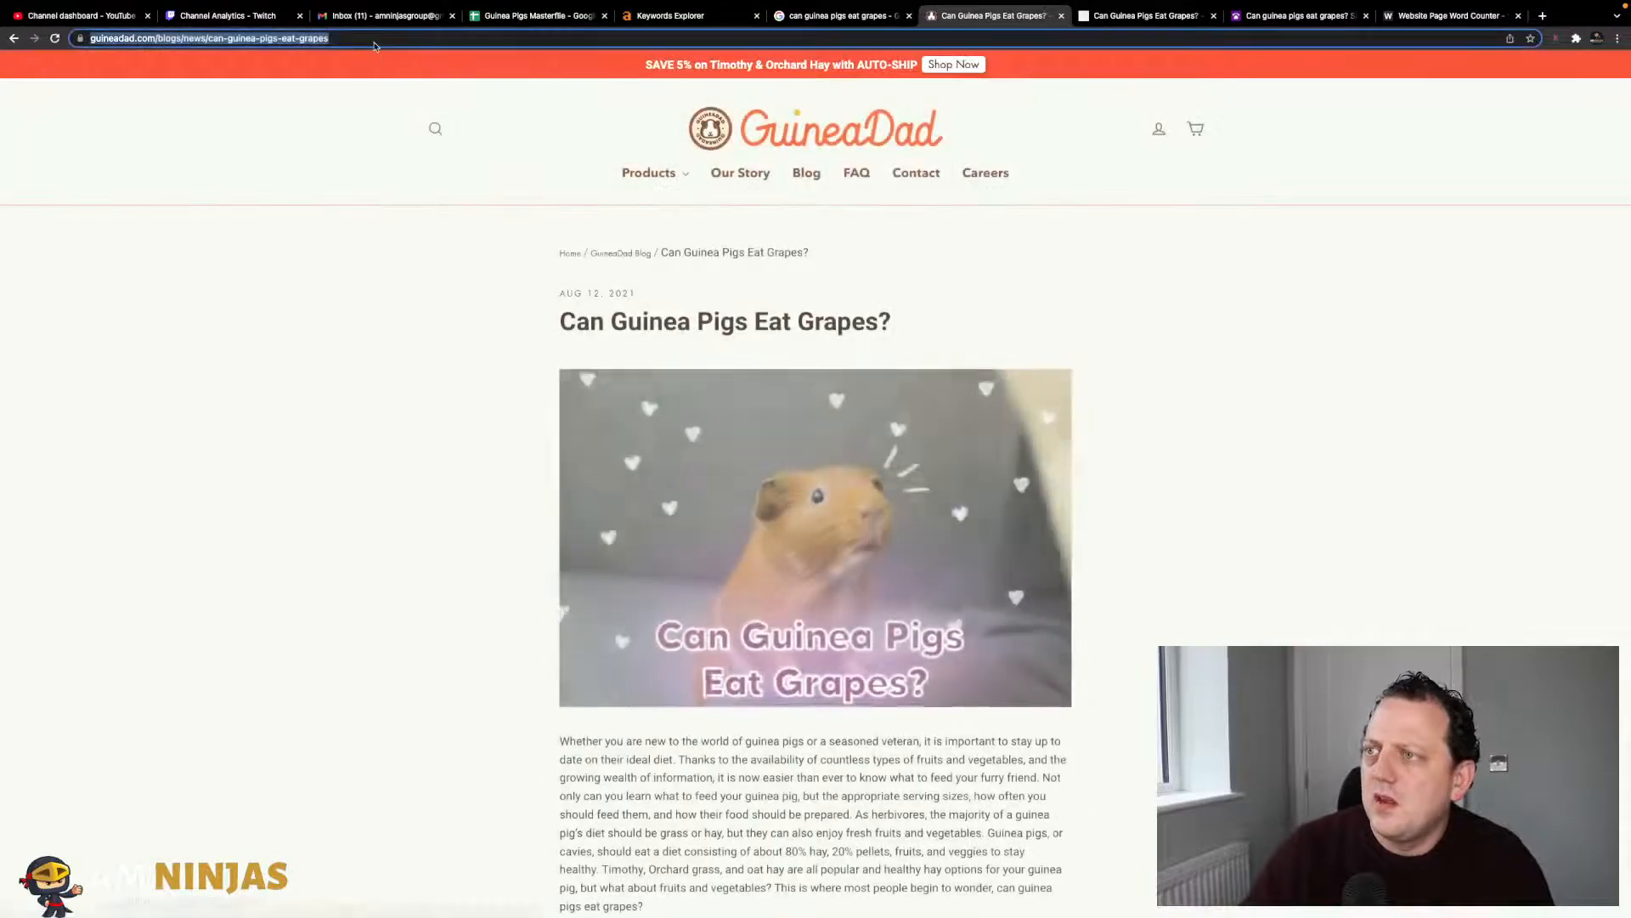
- Paste the GuineaDad, Vet Explains Pets and PetsRadar links into G3, H3 and I3
{"action": "left_click", "coordinate": [535, 15]}
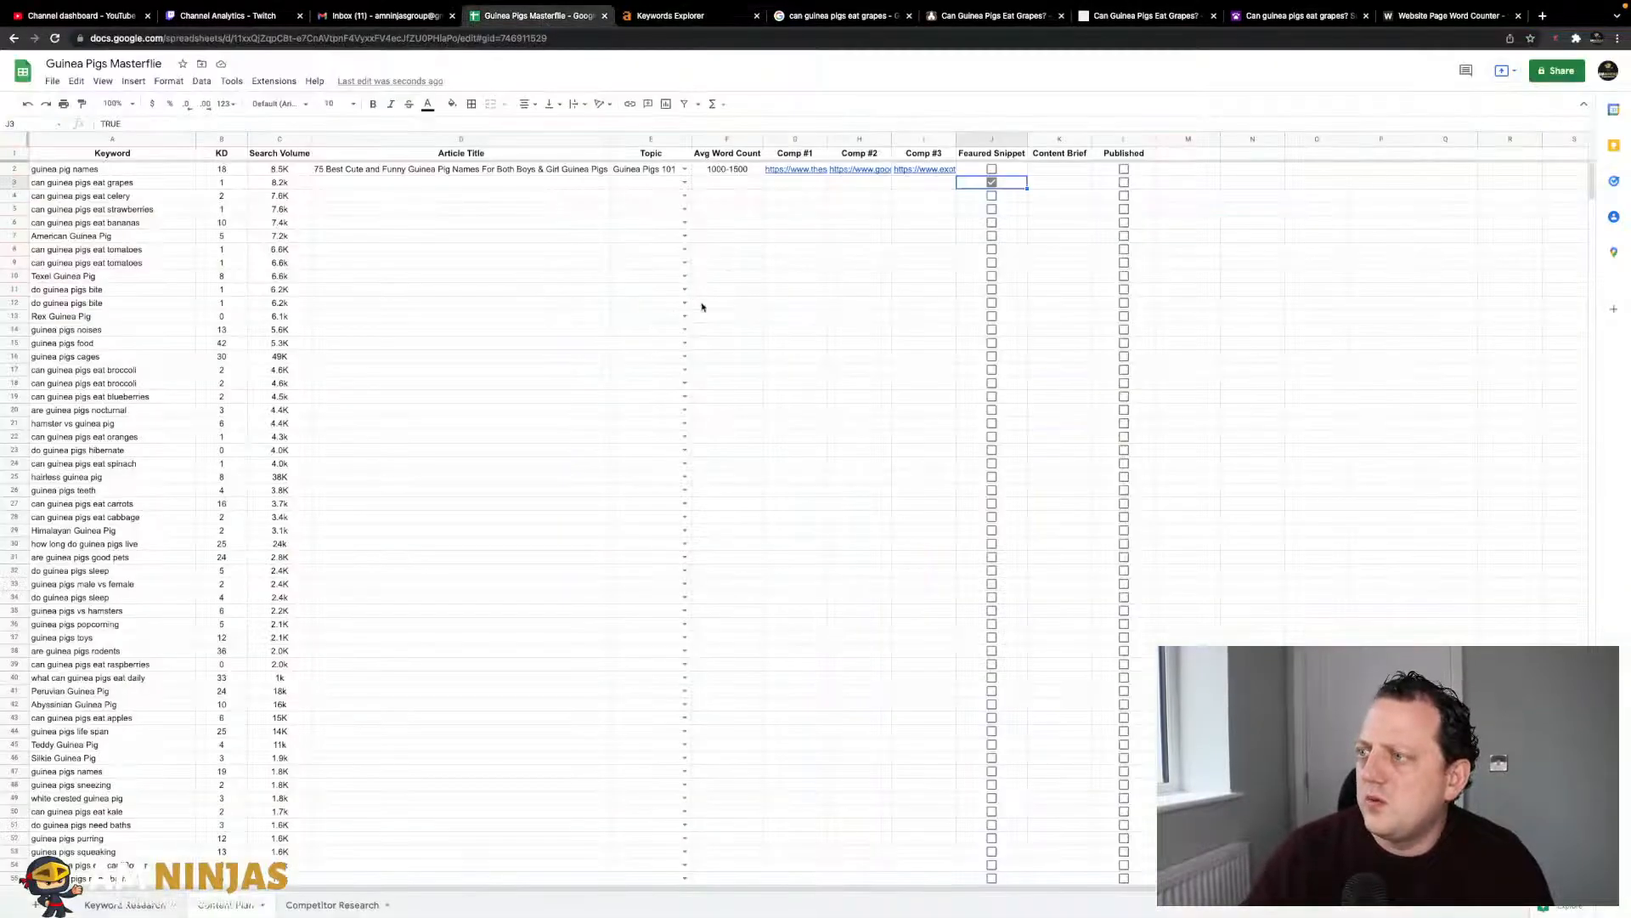
{"action": "left_click", "coordinate": [775, 182]}
{"action": "key", "text": "ctrl+v"}
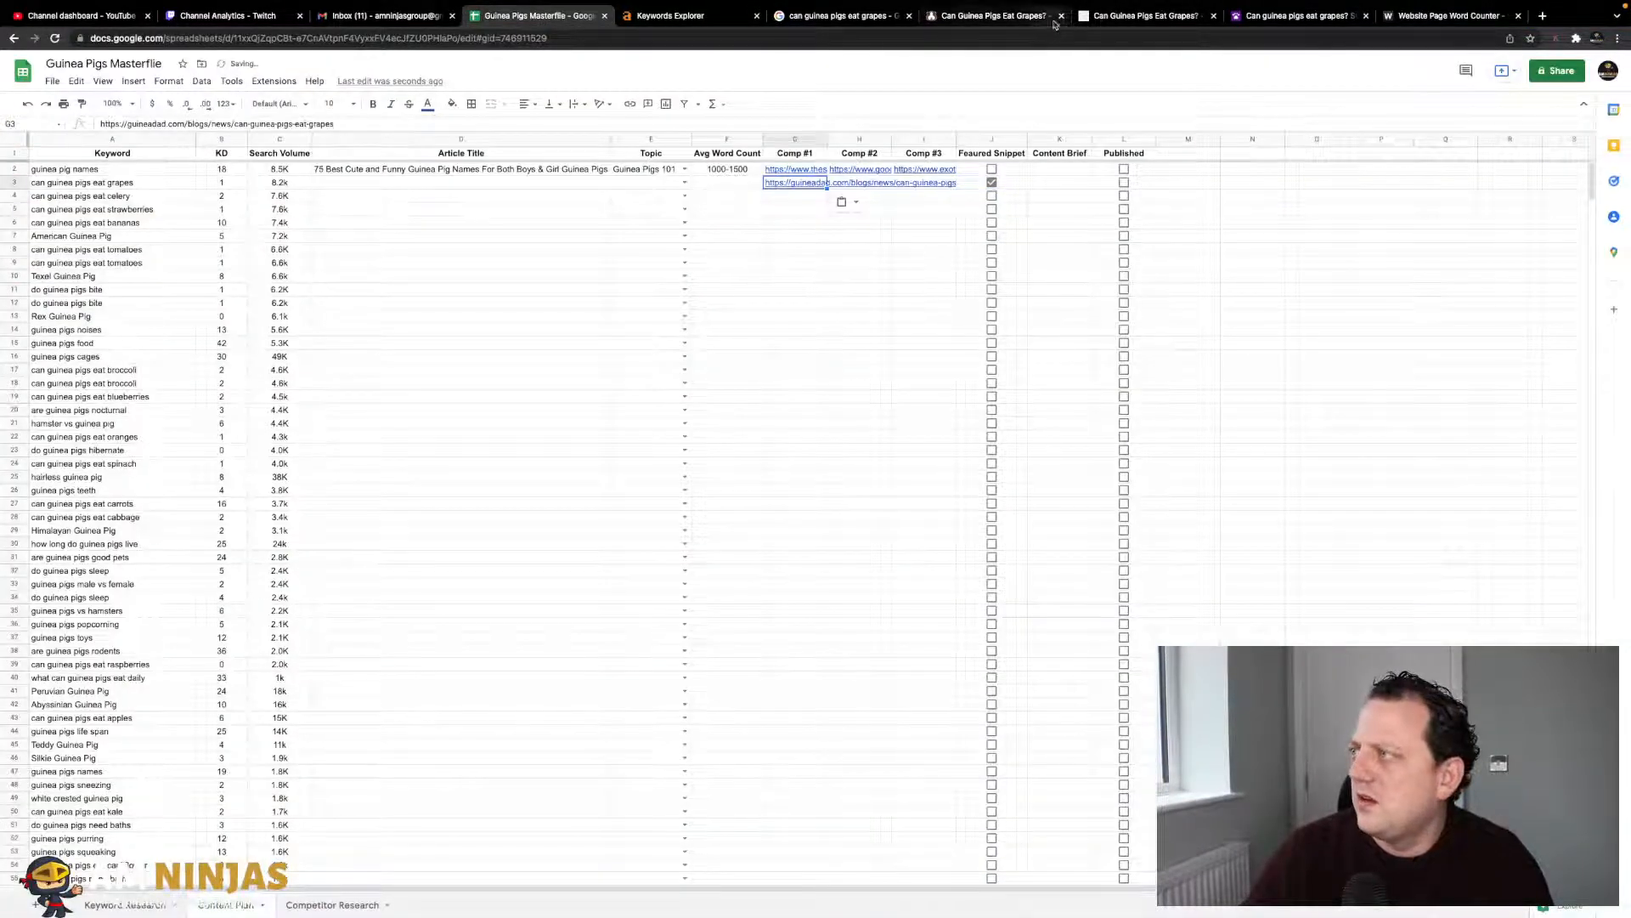
{"action": "left_click", "coordinate": [1143, 15]}
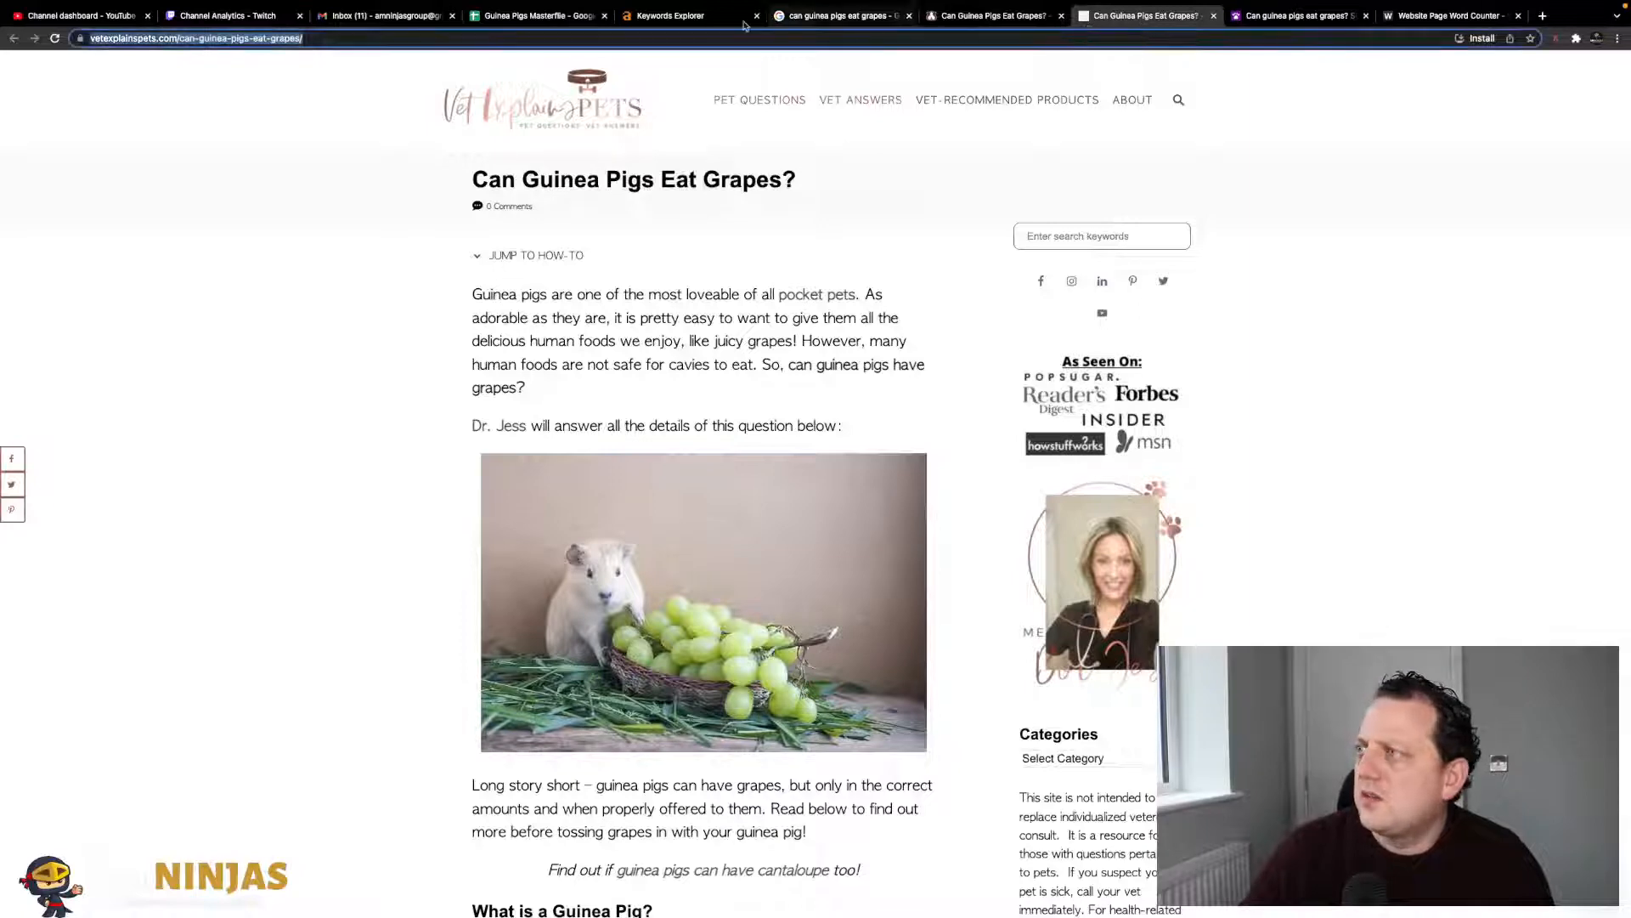
{"action": "left_click", "coordinate": [536, 16]}
{"action": "key", "text": "Right"}
{"action": "key", "text": "ctrl+v"}
{"action": "key", "text": "Right"}
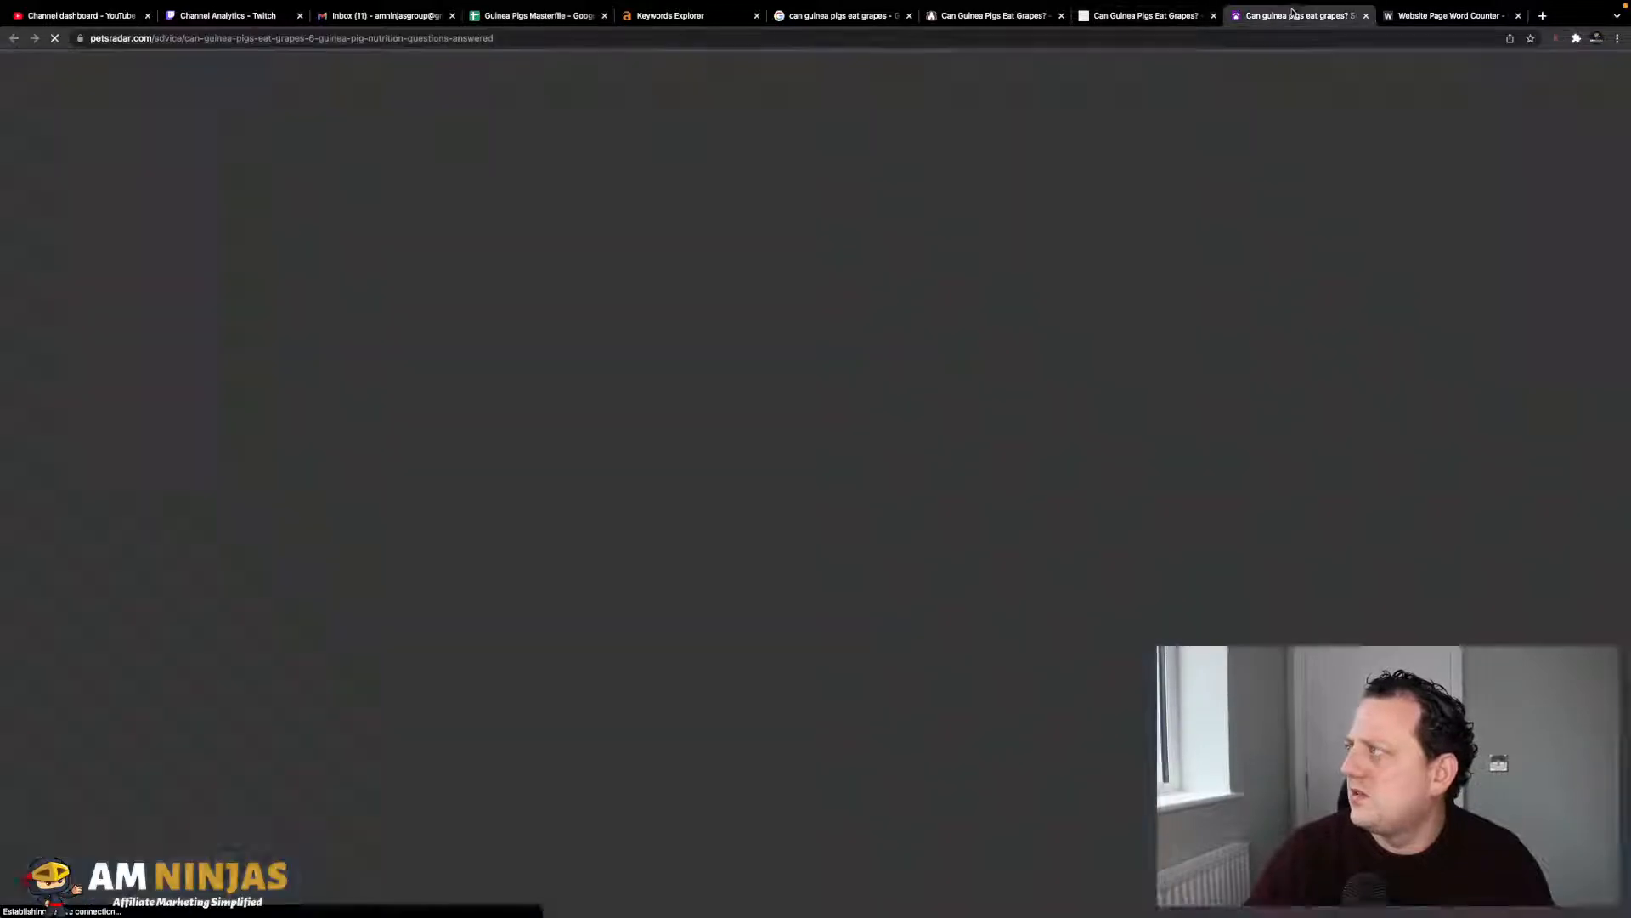
{"action": "left_click", "coordinate": [1293, 15]}
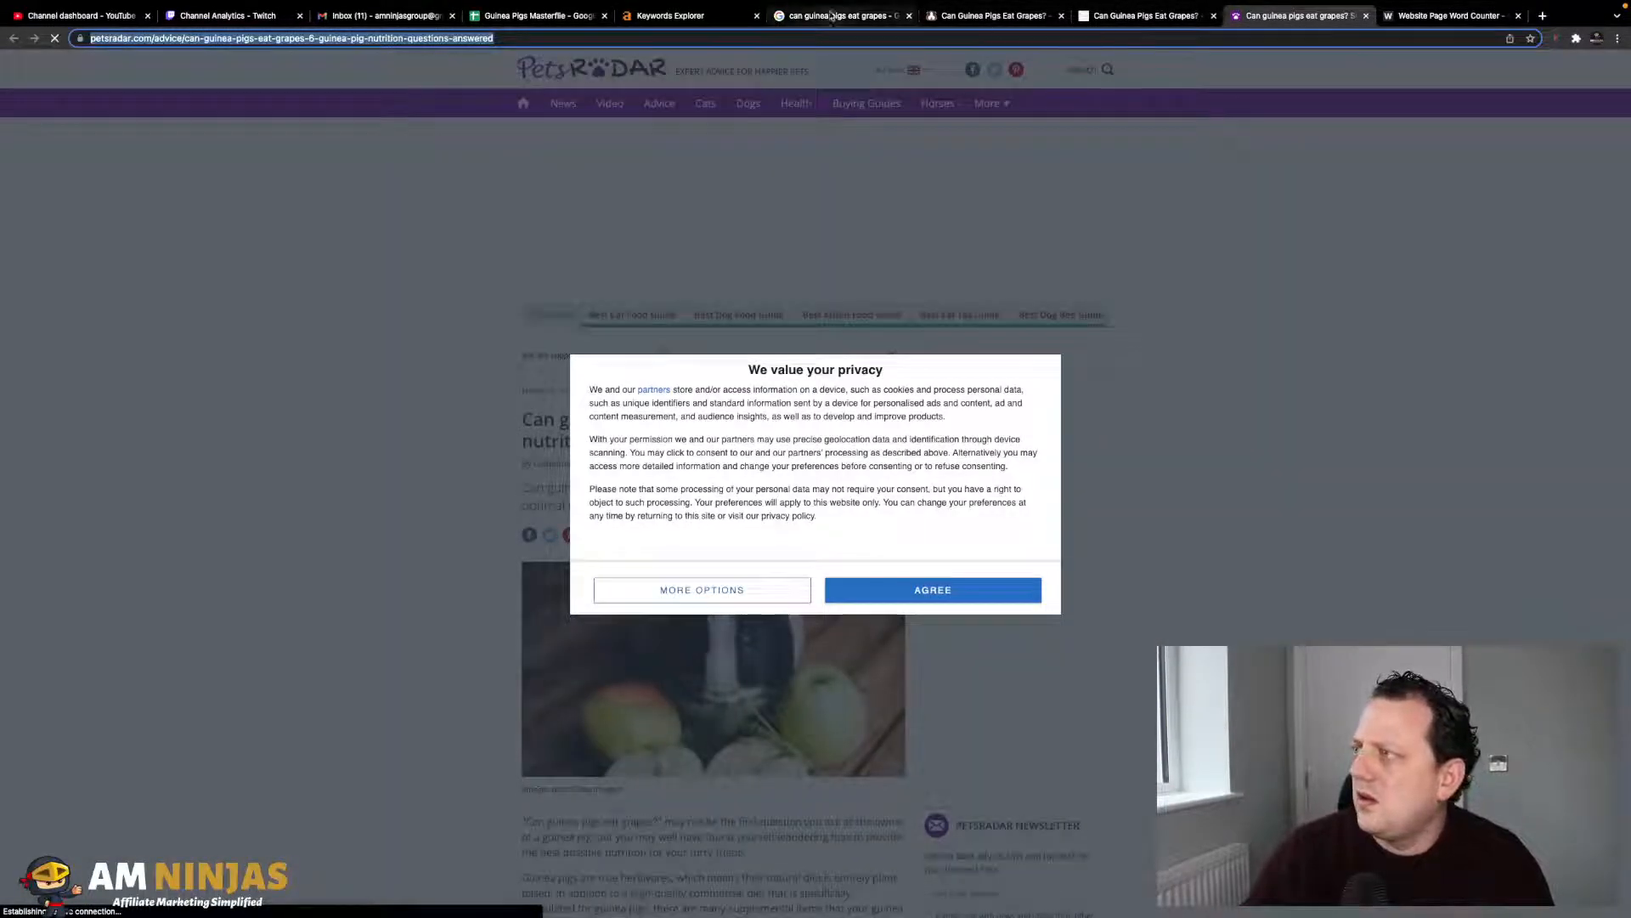
{"action": "left_click", "coordinate": [566, 10]}
{"action": "type", "text": "https://www.petsradar.com/advice/can-guinea-pigs-eat-grapes-6-guinea-pig-nutrition-questions-answered"}
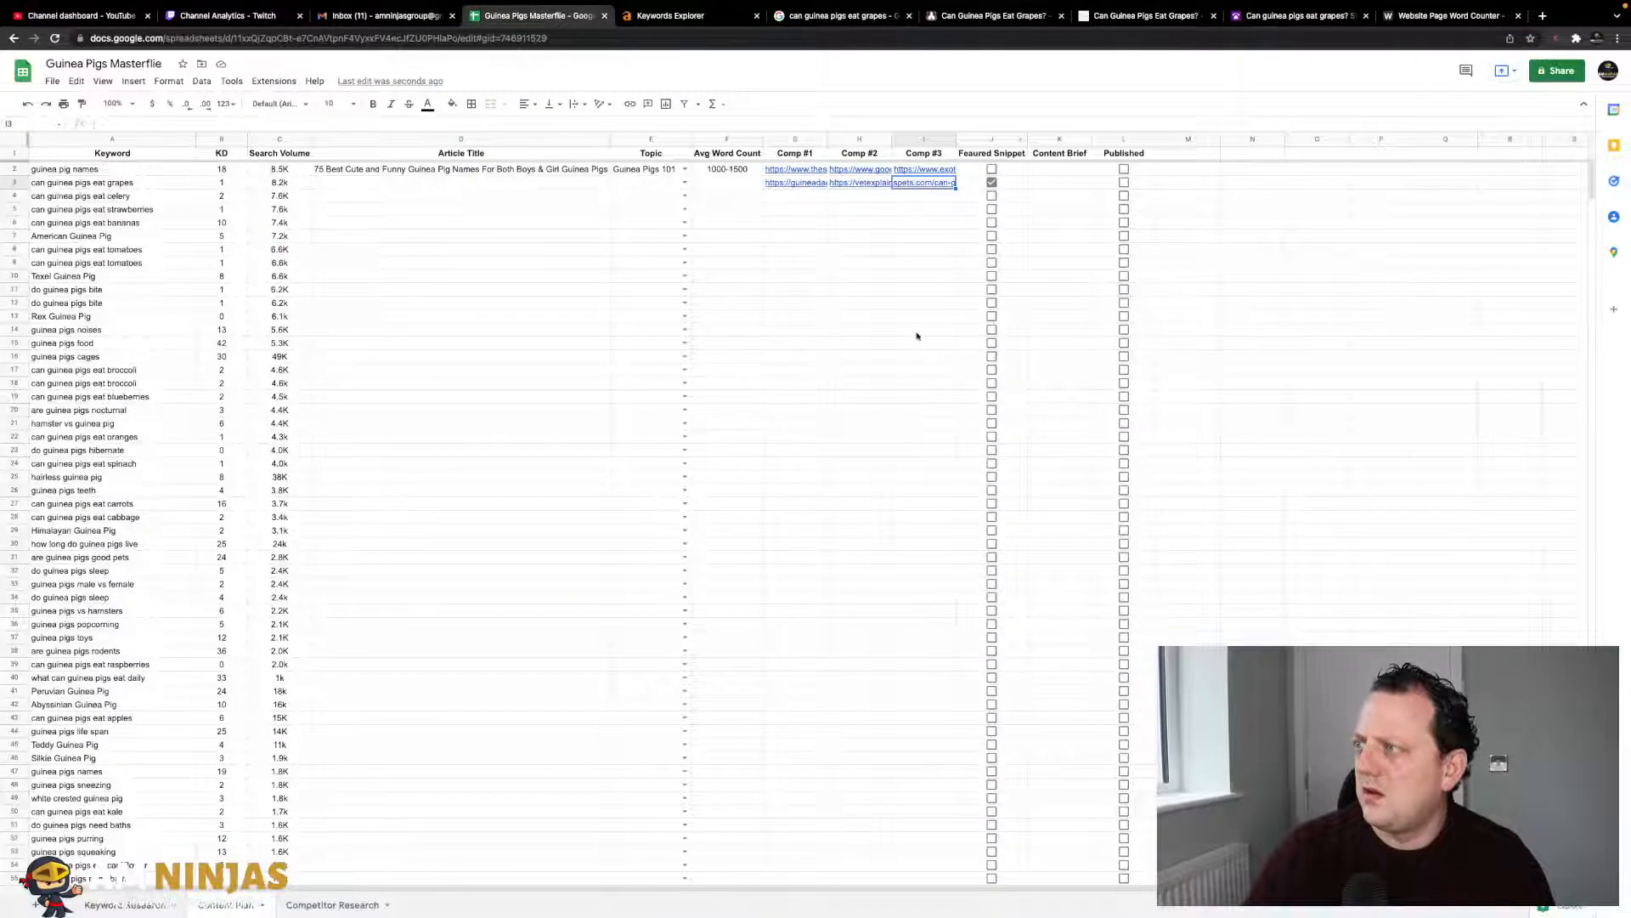
- Set the grapes row's Topic in E3 to Guinea Pigs Diet
{"action": "left_click", "coordinate": [906, 303]}
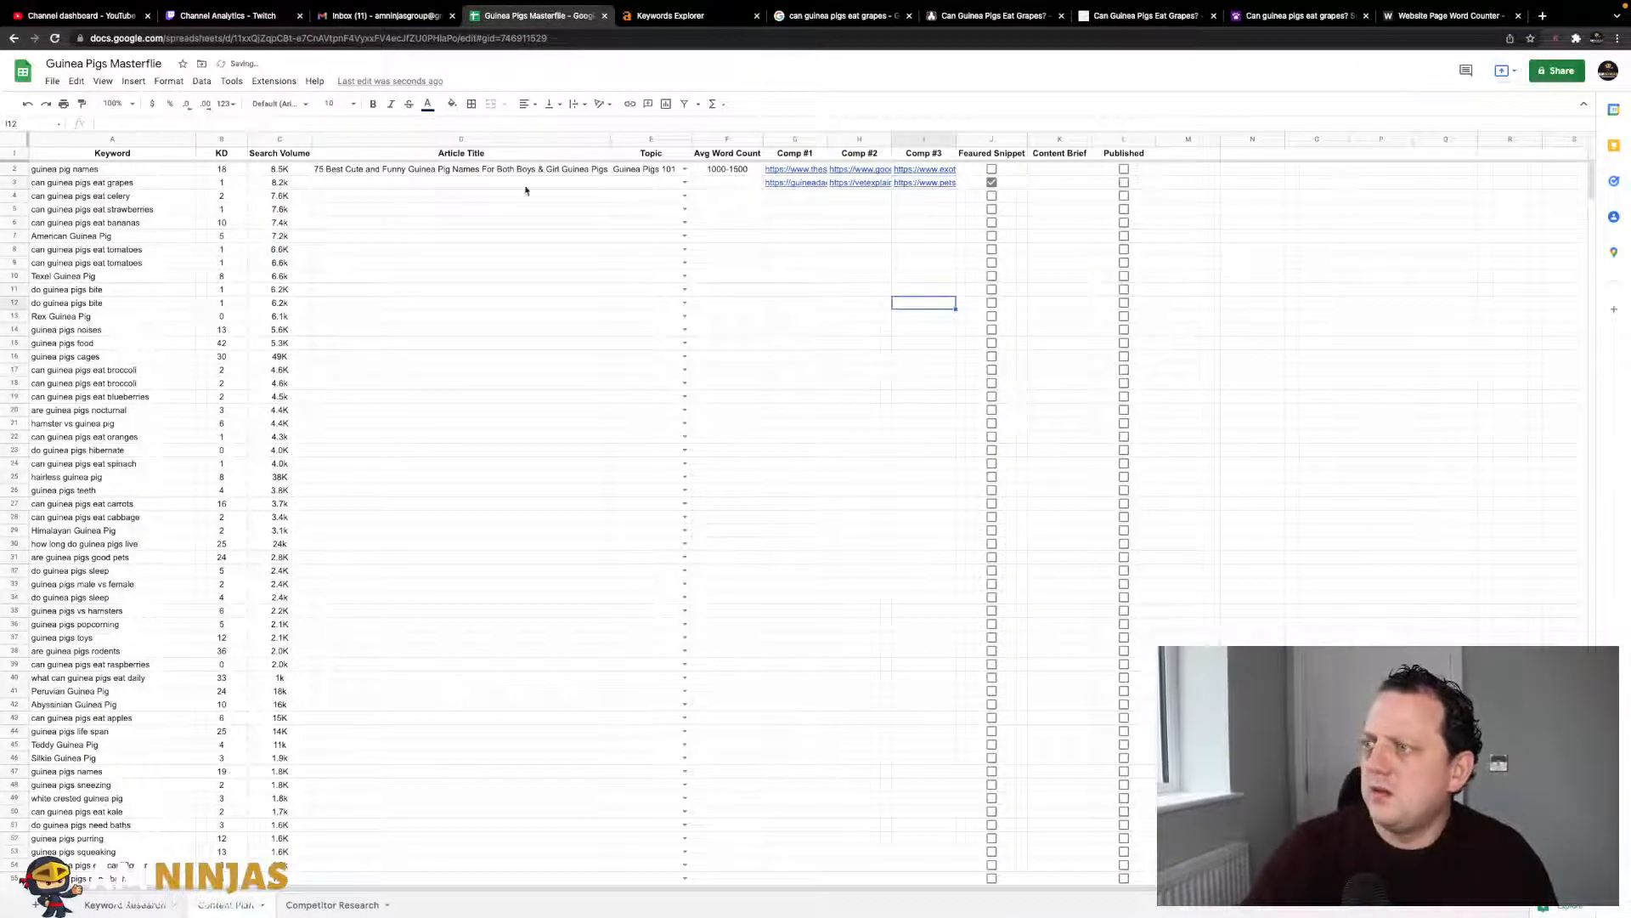
{"action": "left_click", "coordinate": [605, 182]}
{"action": "left_click", "coordinate": [685, 183]}
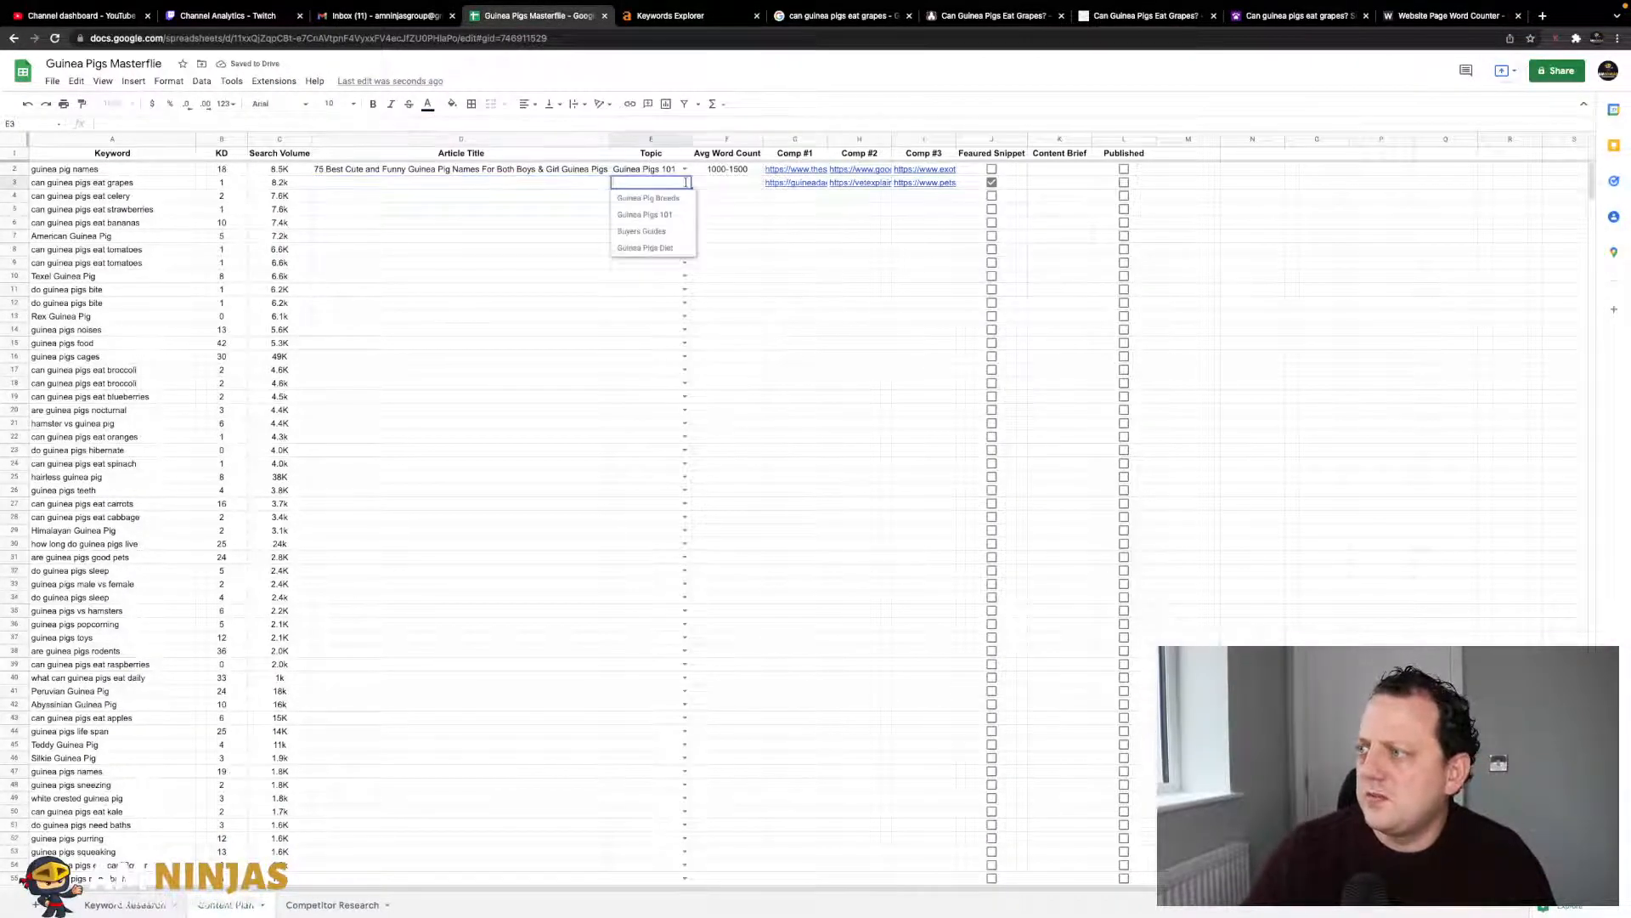
{"action": "left_click", "coordinate": [659, 248]}
{"action": "left_click", "coordinate": [736, 213]}
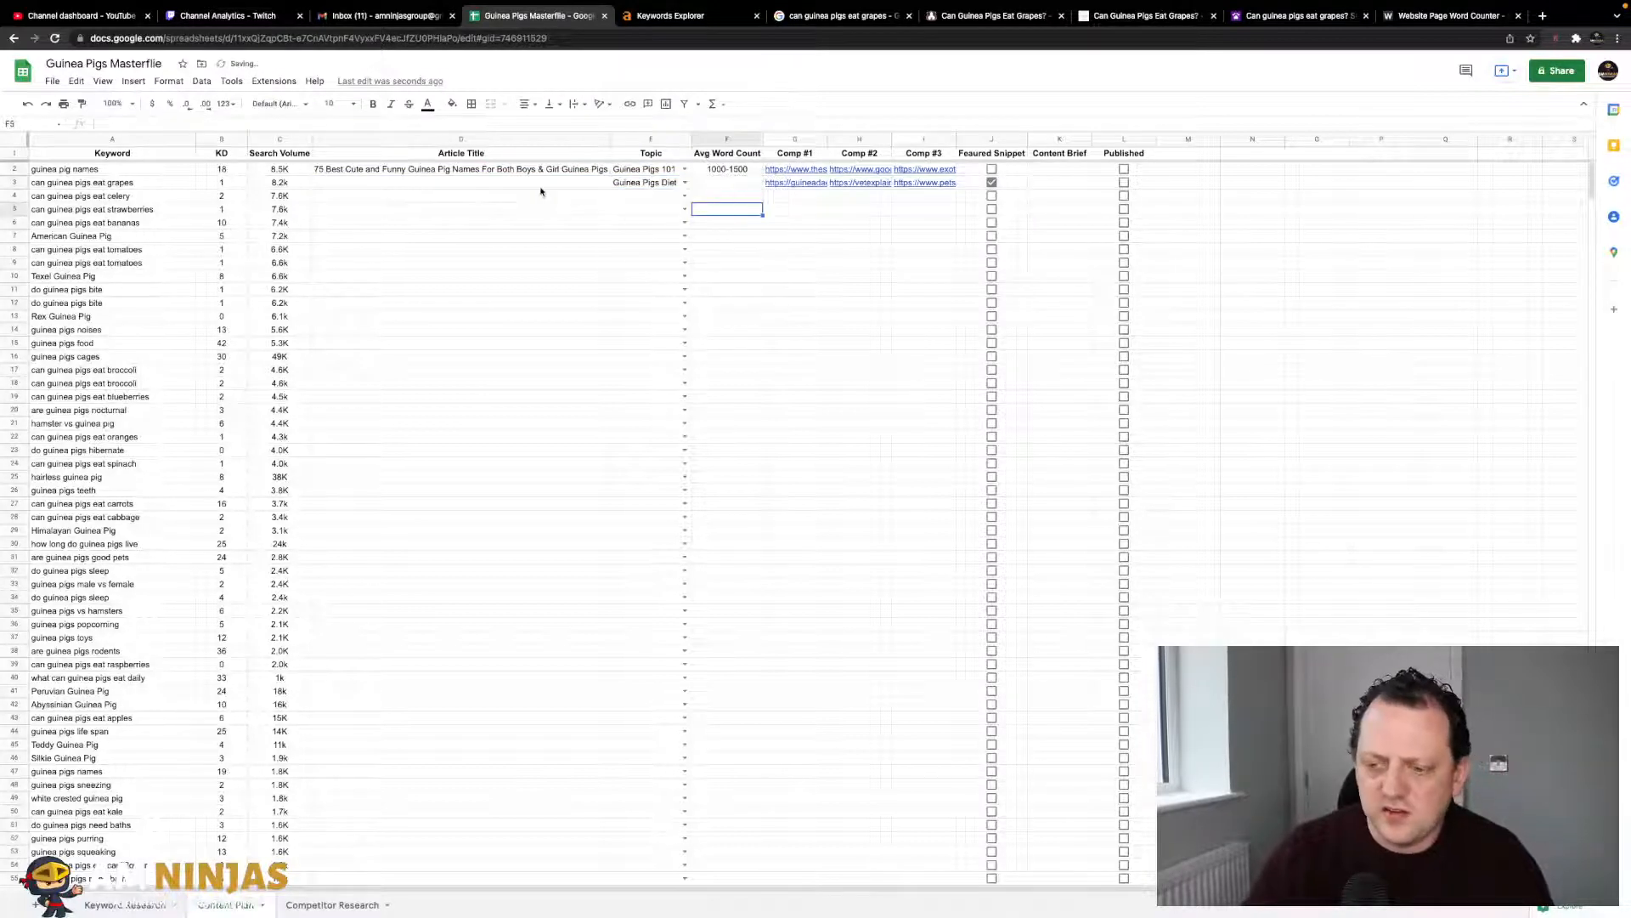
{"action": "left_click", "coordinate": [402, 185]}
{"action": "left_click", "coordinate": [837, 15]}
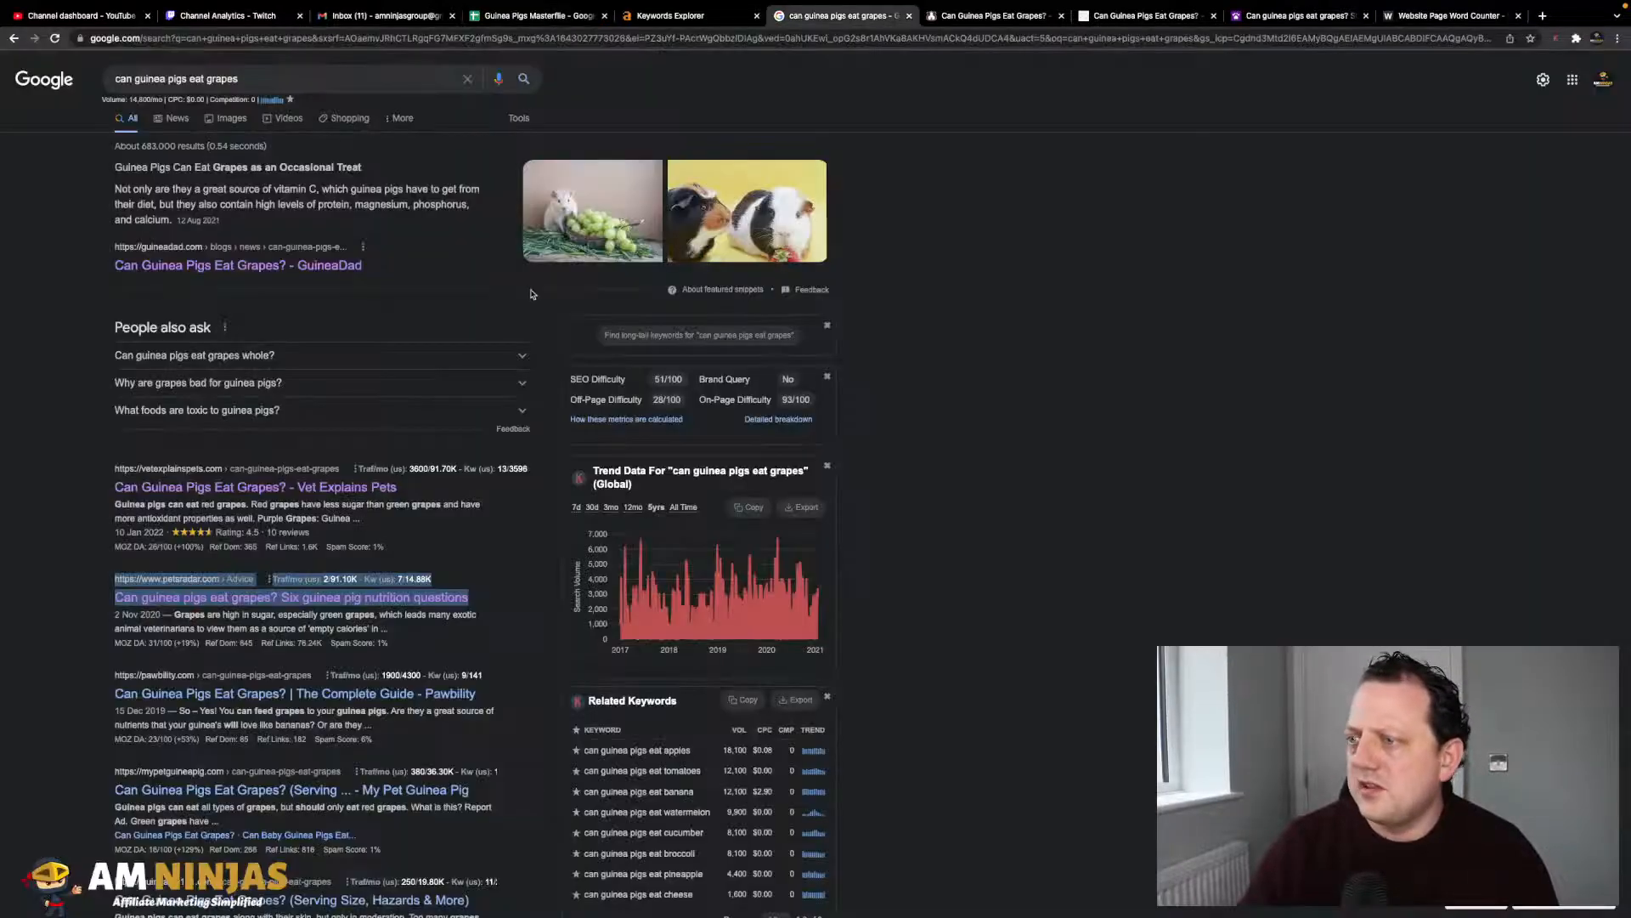
{"action": "scroll", "coordinate": [394, 464], "scroll_direction": "down", "scroll_amount": 1}
{"action": "scroll", "coordinate": [382, 450], "scroll_direction": "down", "scroll_amount": 2}
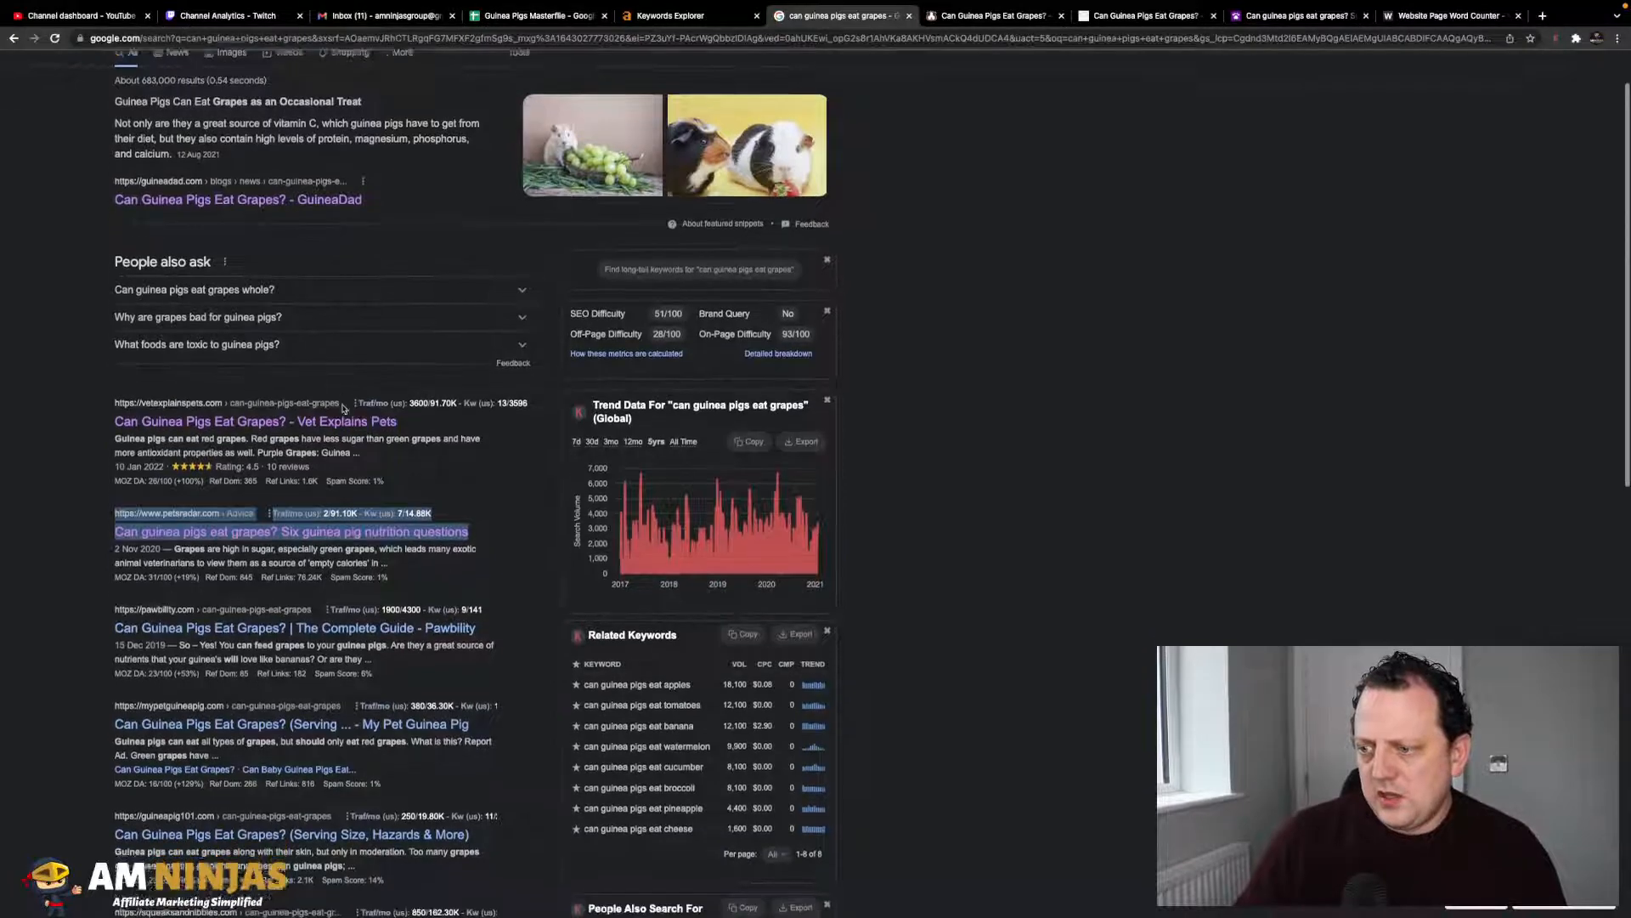
{"action": "scroll", "coordinate": [343, 406], "scroll_direction": "down", "scroll_amount": 2}
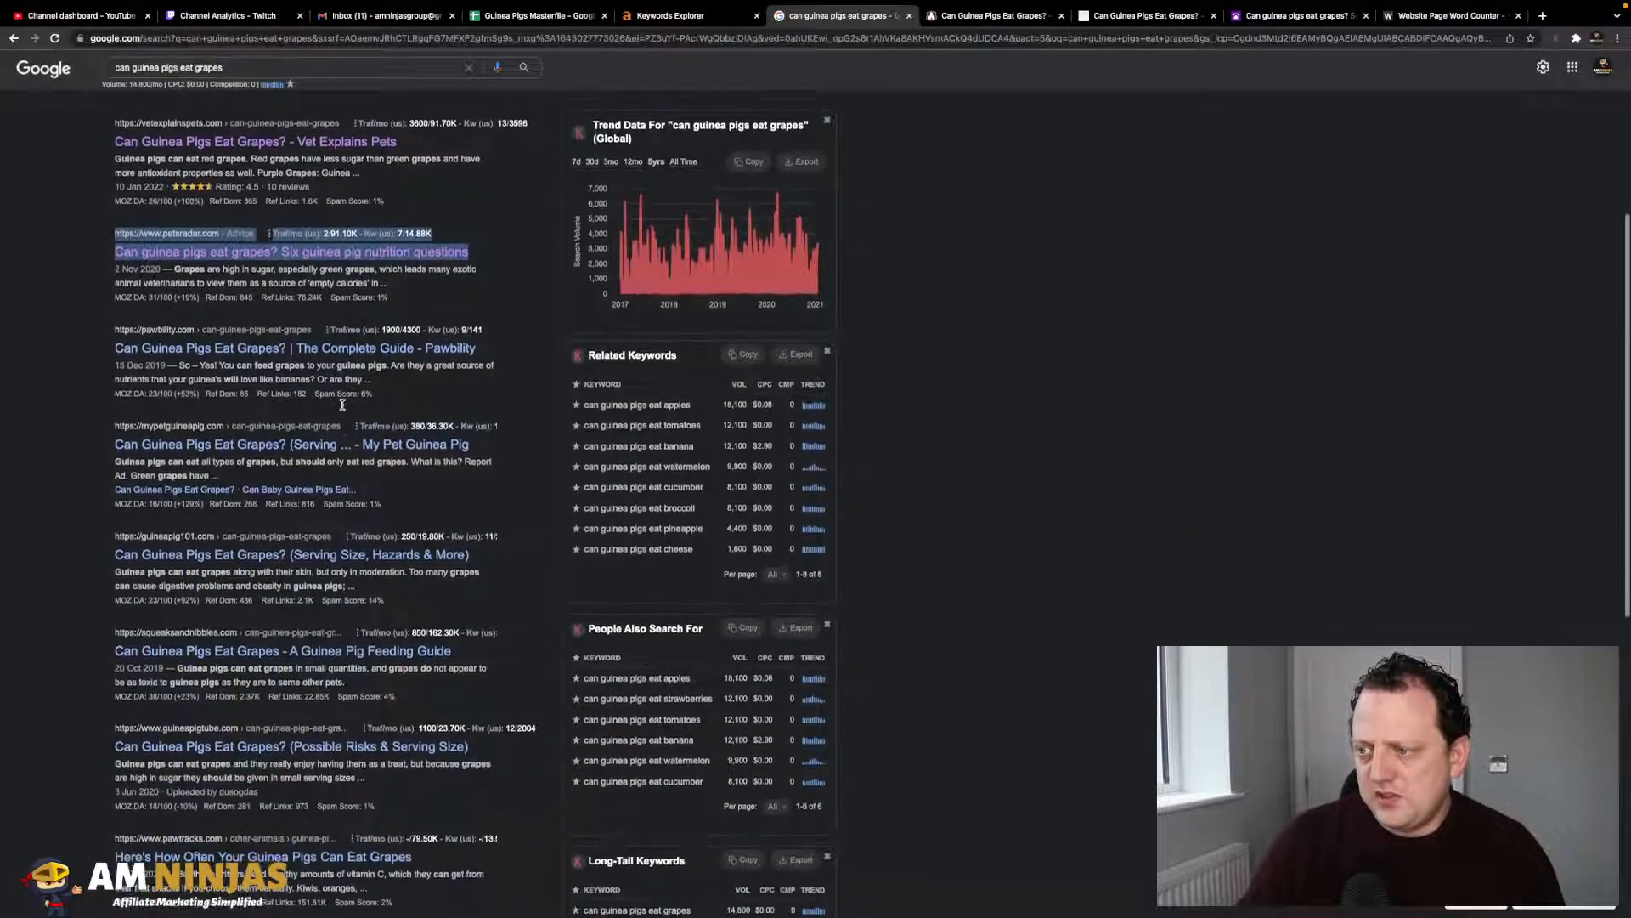
{"action": "scroll", "coordinate": [361, 461], "scroll_direction": "down", "scroll_amount": 1}
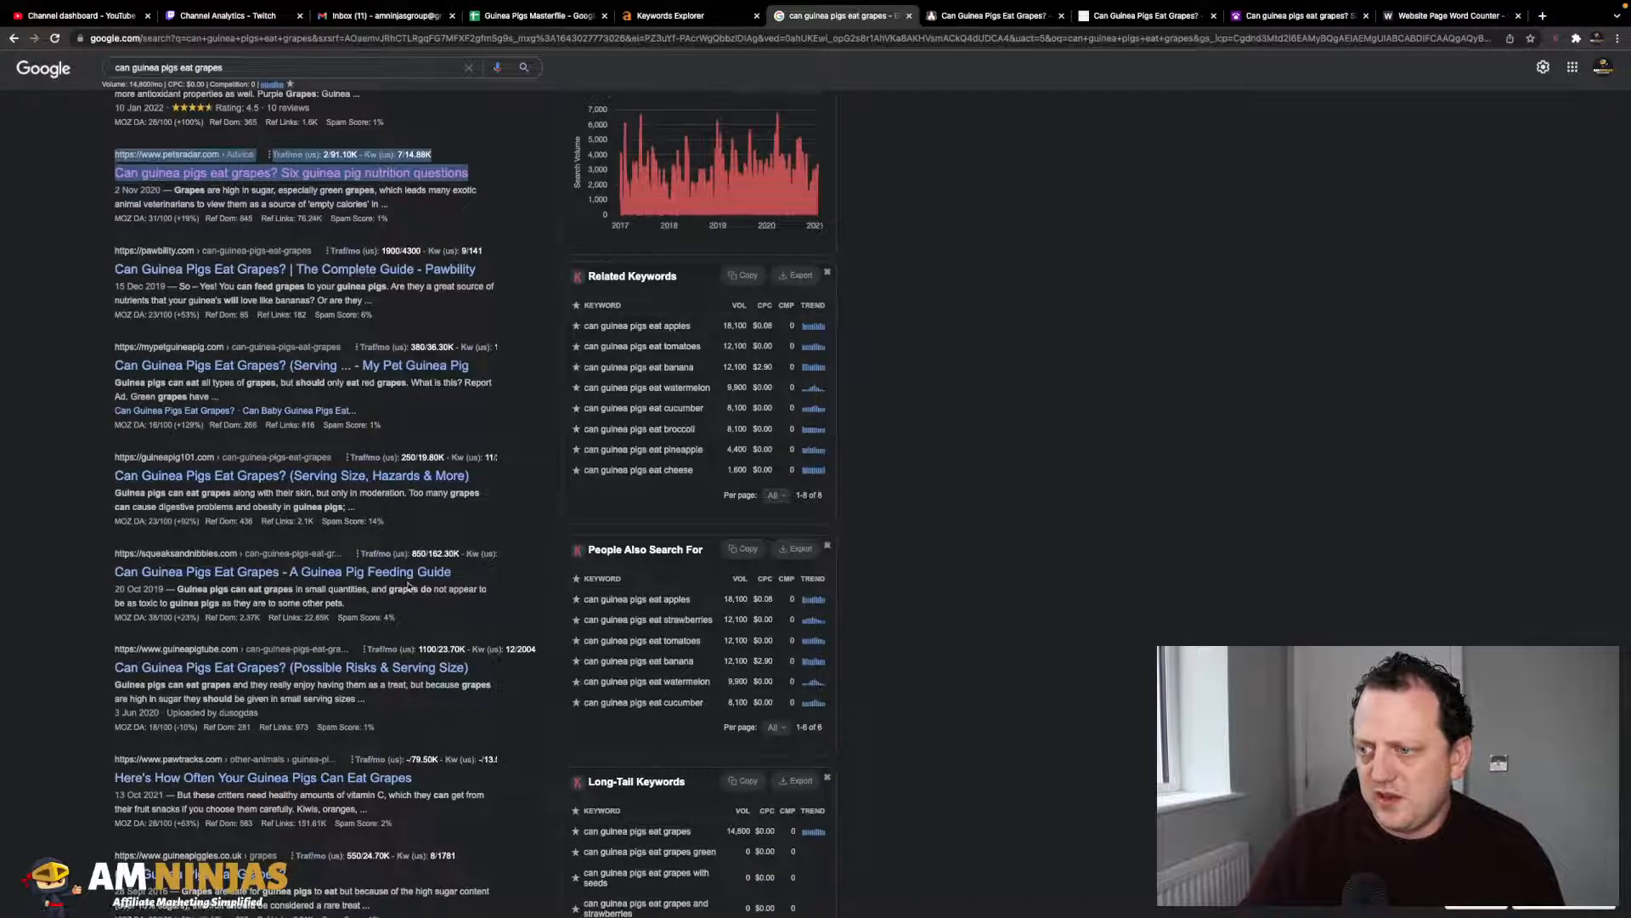
{"action": "scroll", "coordinate": [429, 595], "scroll_direction": "down", "scroll_amount": 1}
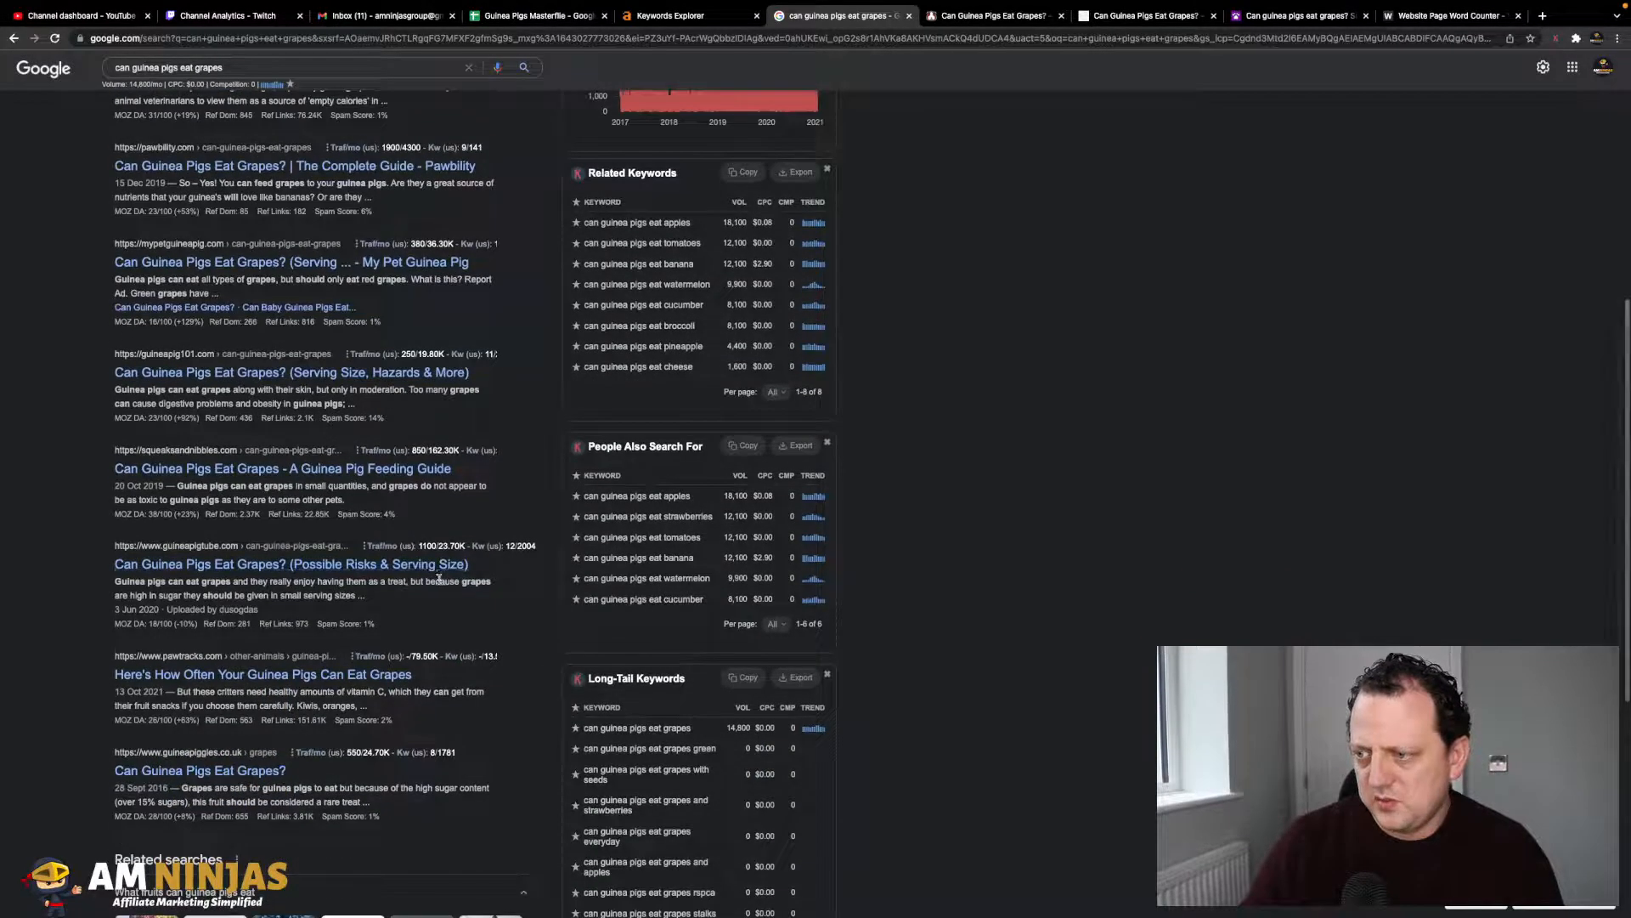
{"action": "scroll", "coordinate": [434, 582], "scroll_direction": "down", "scroll_amount": 1}
{"action": "scroll", "coordinate": [391, 610], "scroll_direction": "up", "scroll_amount": 5}
{"action": "scroll", "coordinate": [391, 610], "scroll_direction": "up", "scroll_amount": 1}
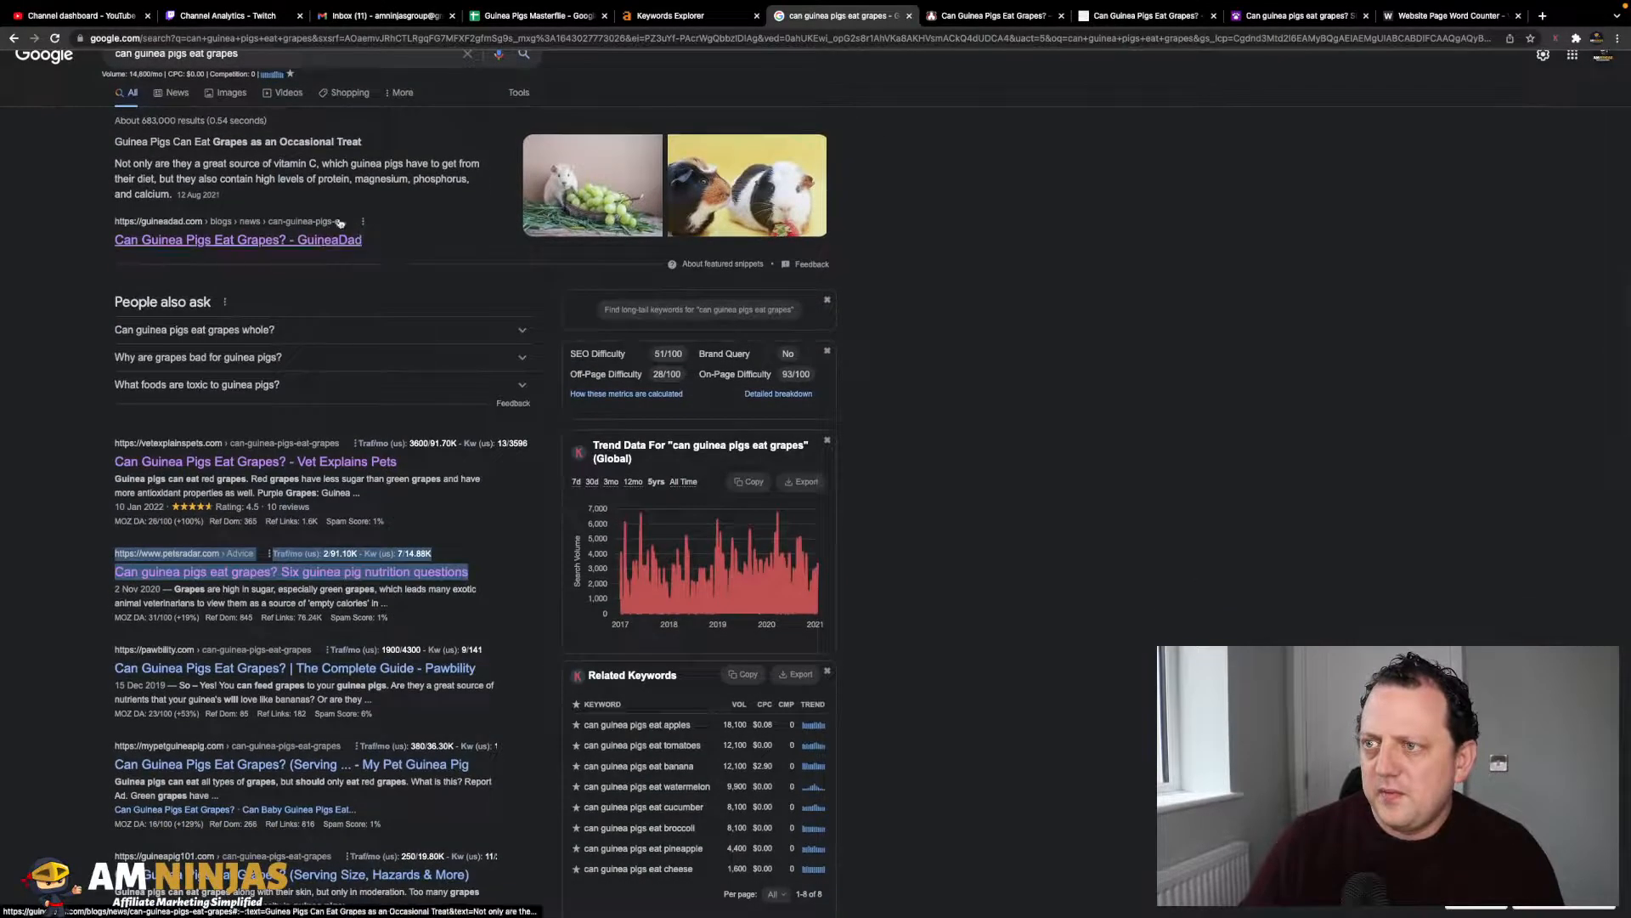
{"action": "scroll", "coordinate": [410, 368], "scroll_direction": "down", "scroll_amount": 3}
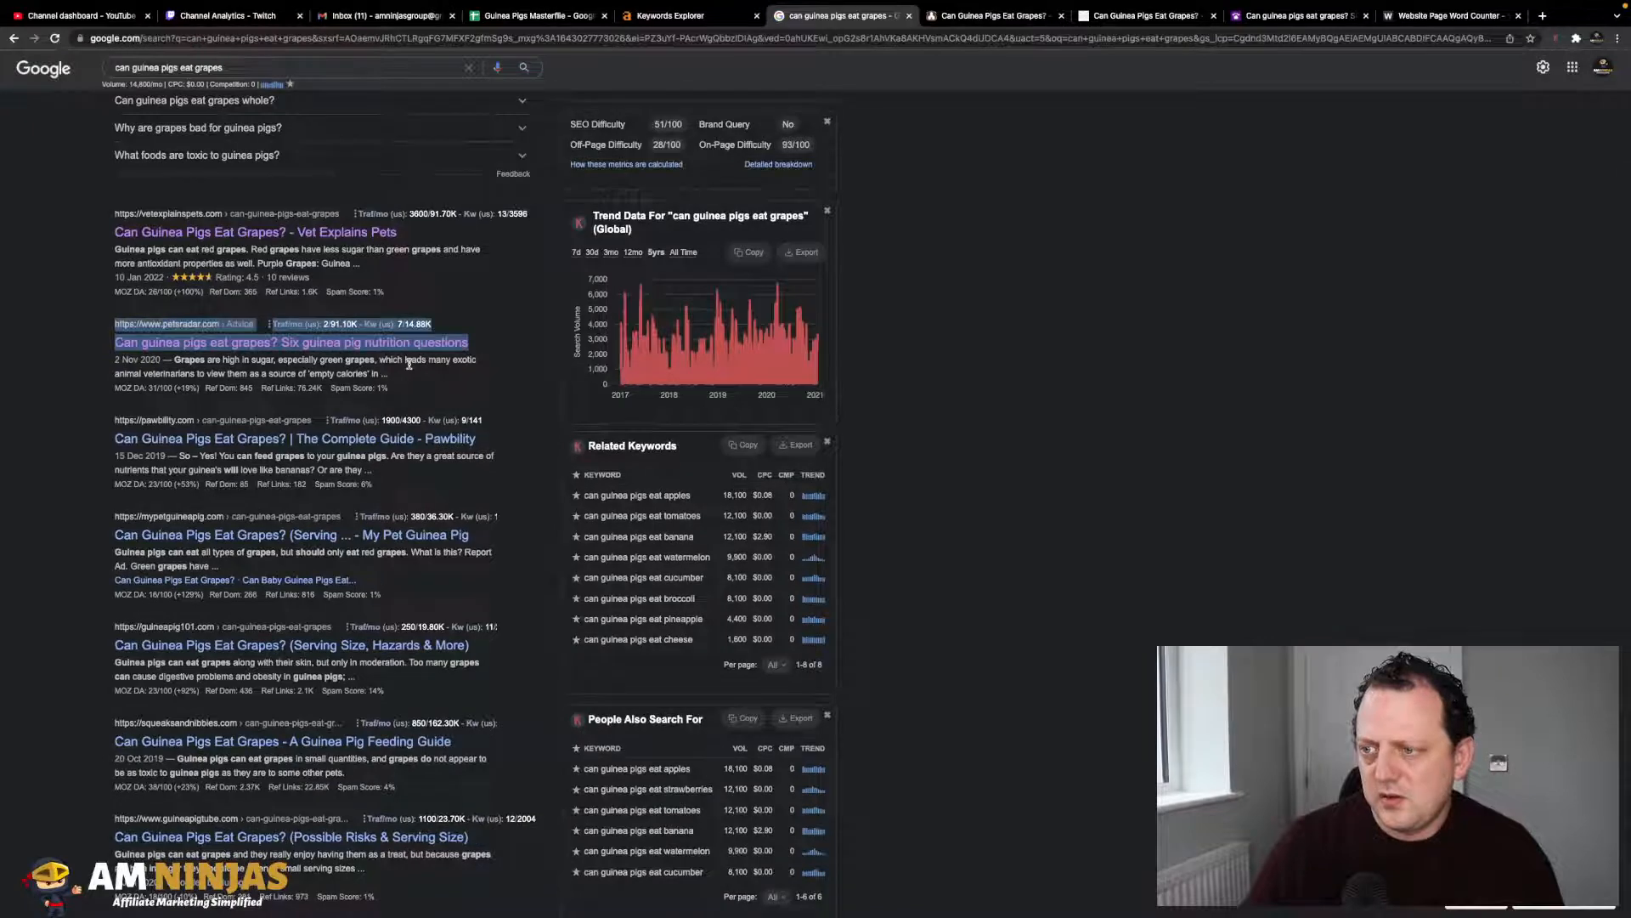
{"action": "scroll", "coordinate": [414, 421], "scroll_direction": "down", "scroll_amount": 2}
{"action": "scroll", "coordinate": [413, 422], "scroll_direction": "down", "scroll_amount": 3}
{"action": "scroll", "coordinate": [413, 422], "scroll_direction": "down", "scroll_amount": 1}
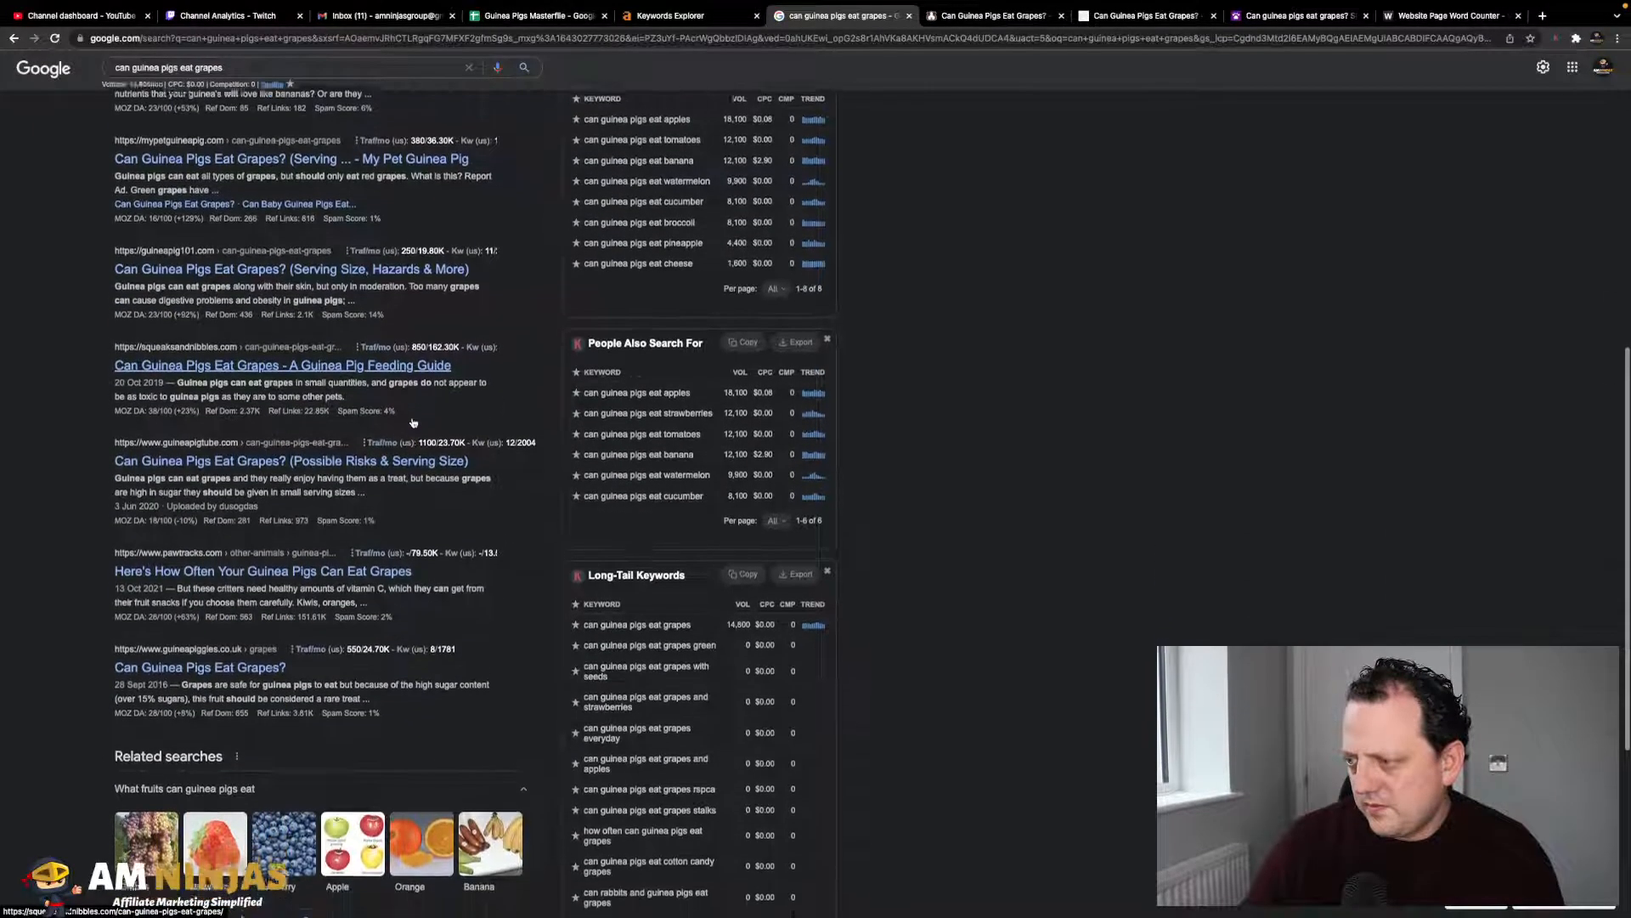
{"action": "scroll", "coordinate": [413, 422], "scroll_direction": "down", "scroll_amount": 2}
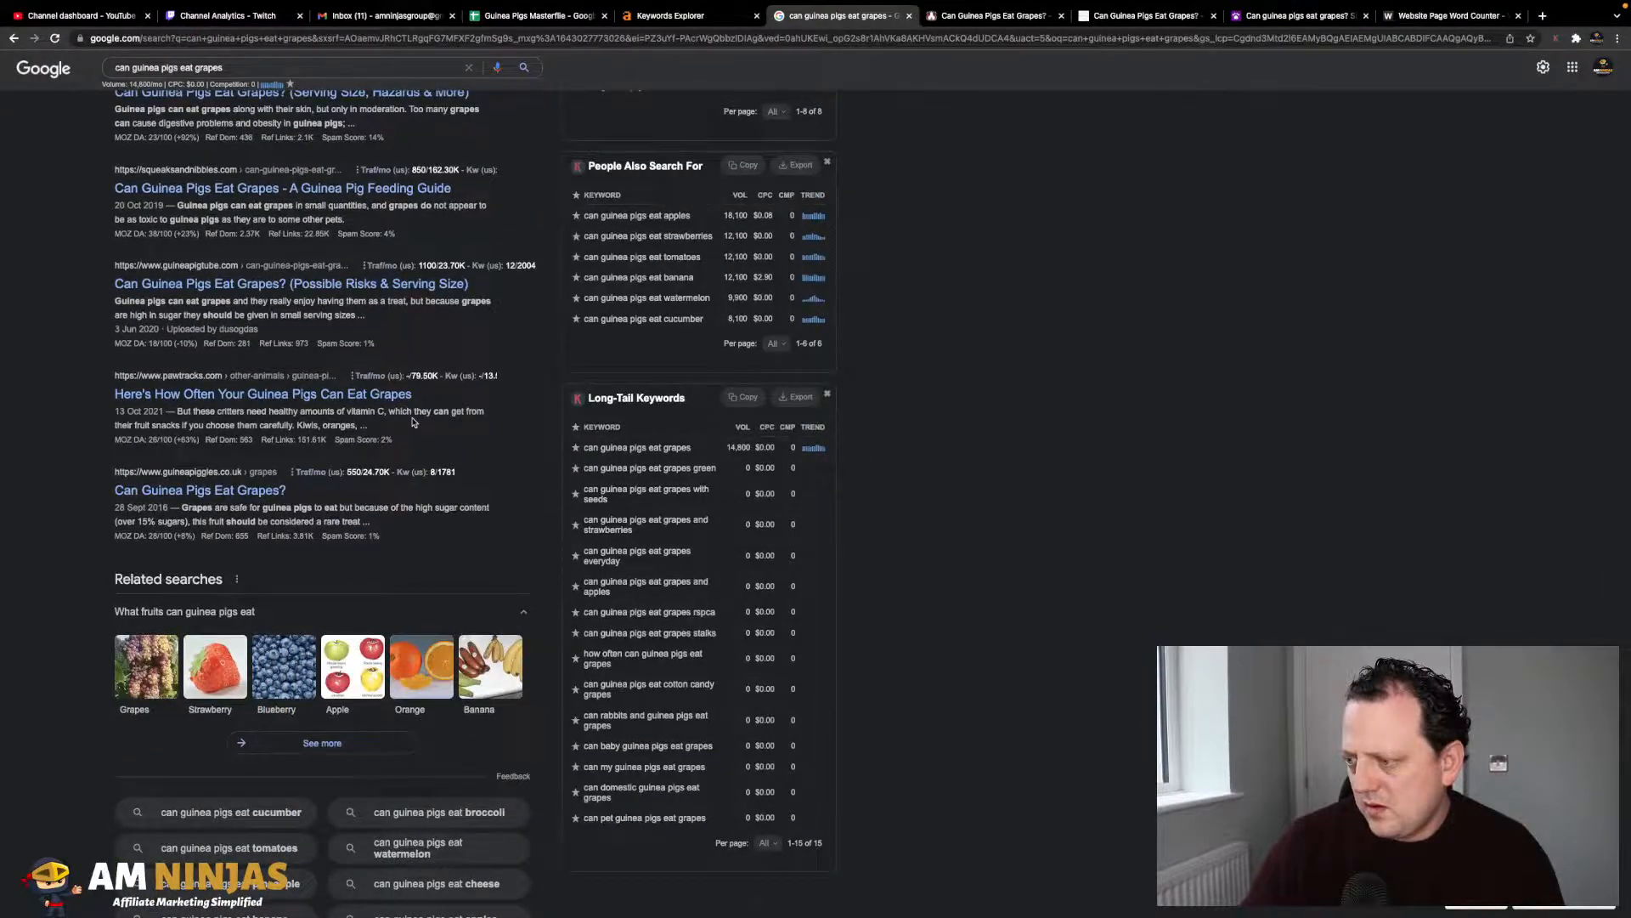
{"action": "scroll", "coordinate": [413, 422], "scroll_direction": "up", "scroll_amount": 10}
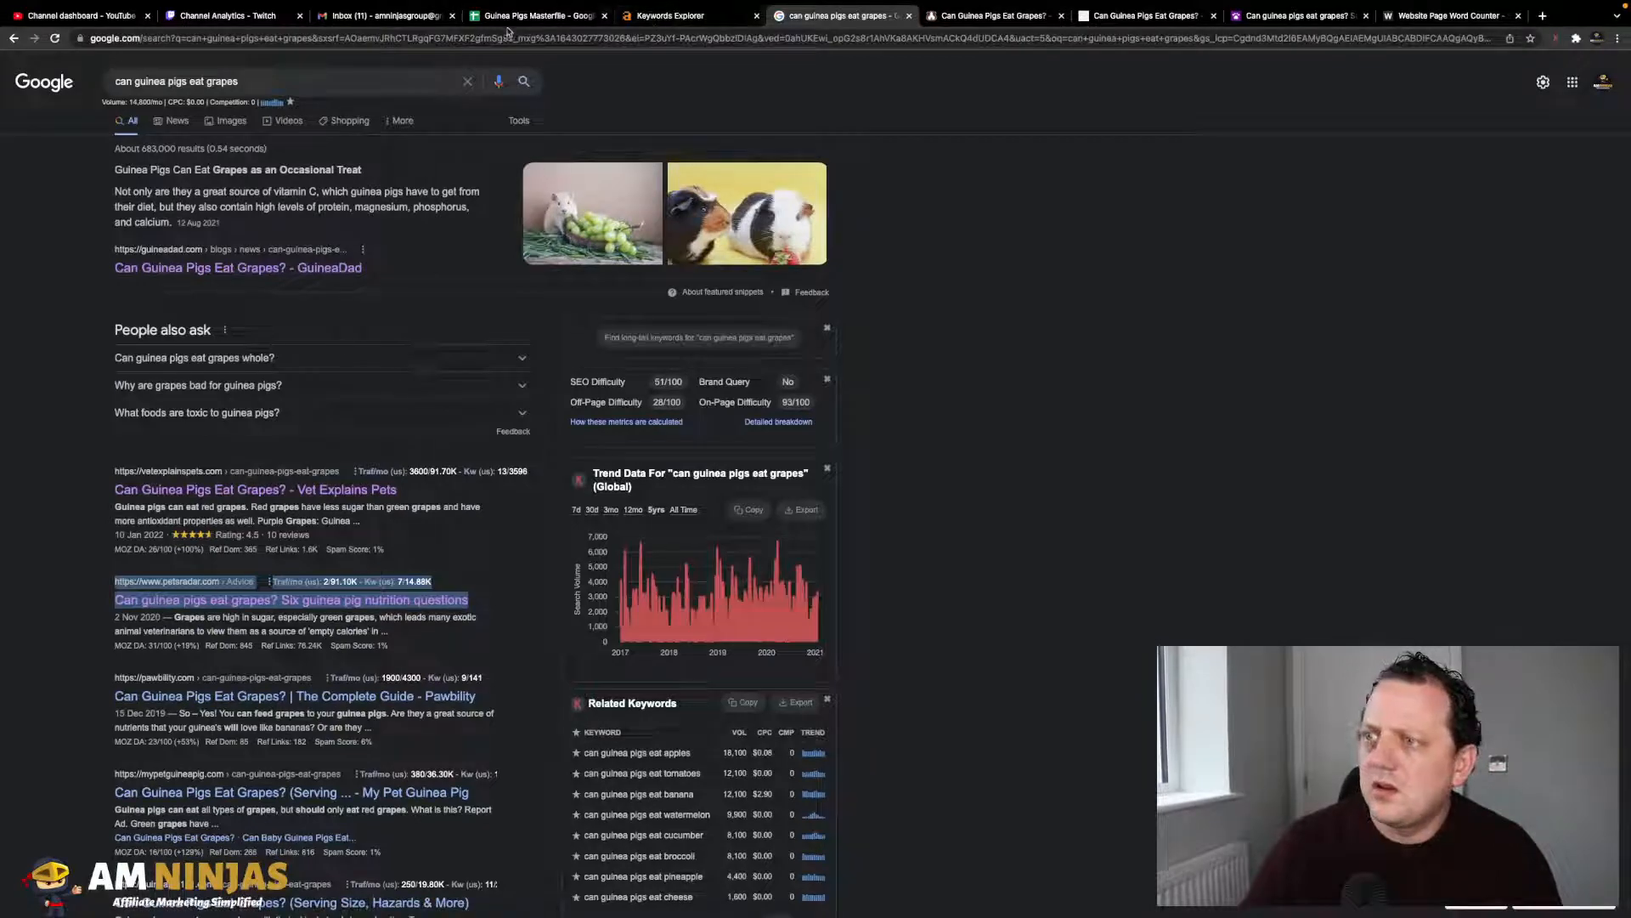
- Paste the grapes keyword into D3 and edit it to 'Can Guinea Pigs Eat Grapes? (Serving Size & Potential Risks) [UPDATED]'
{"action": "left_click", "coordinate": [539, 19]}
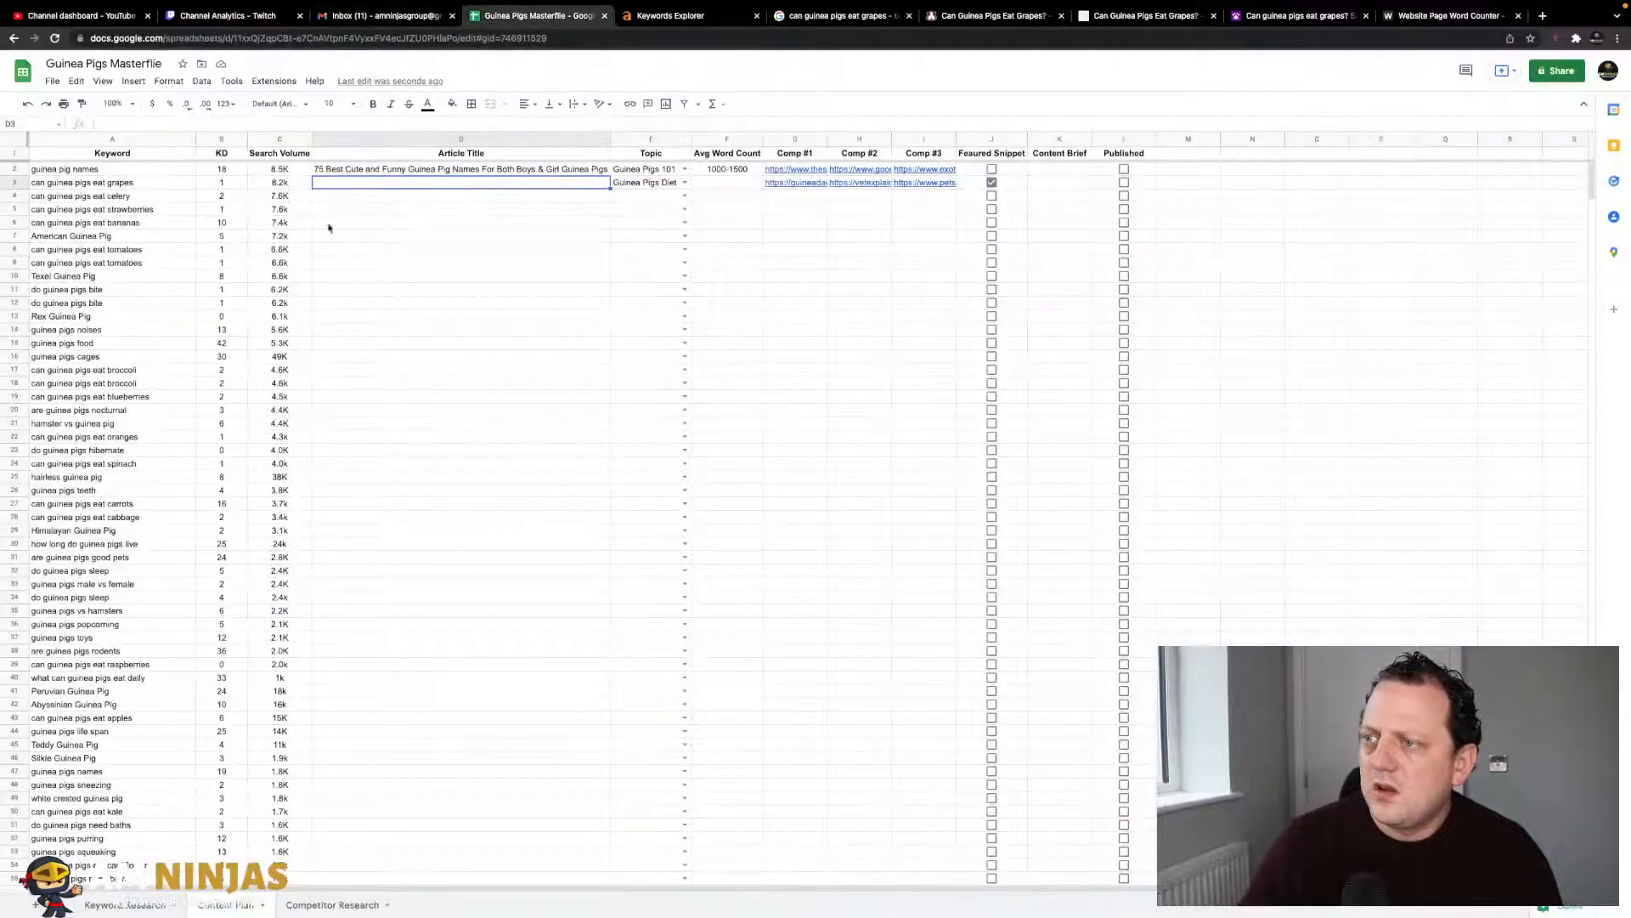
{"action": "left_click", "coordinate": [181, 184]}
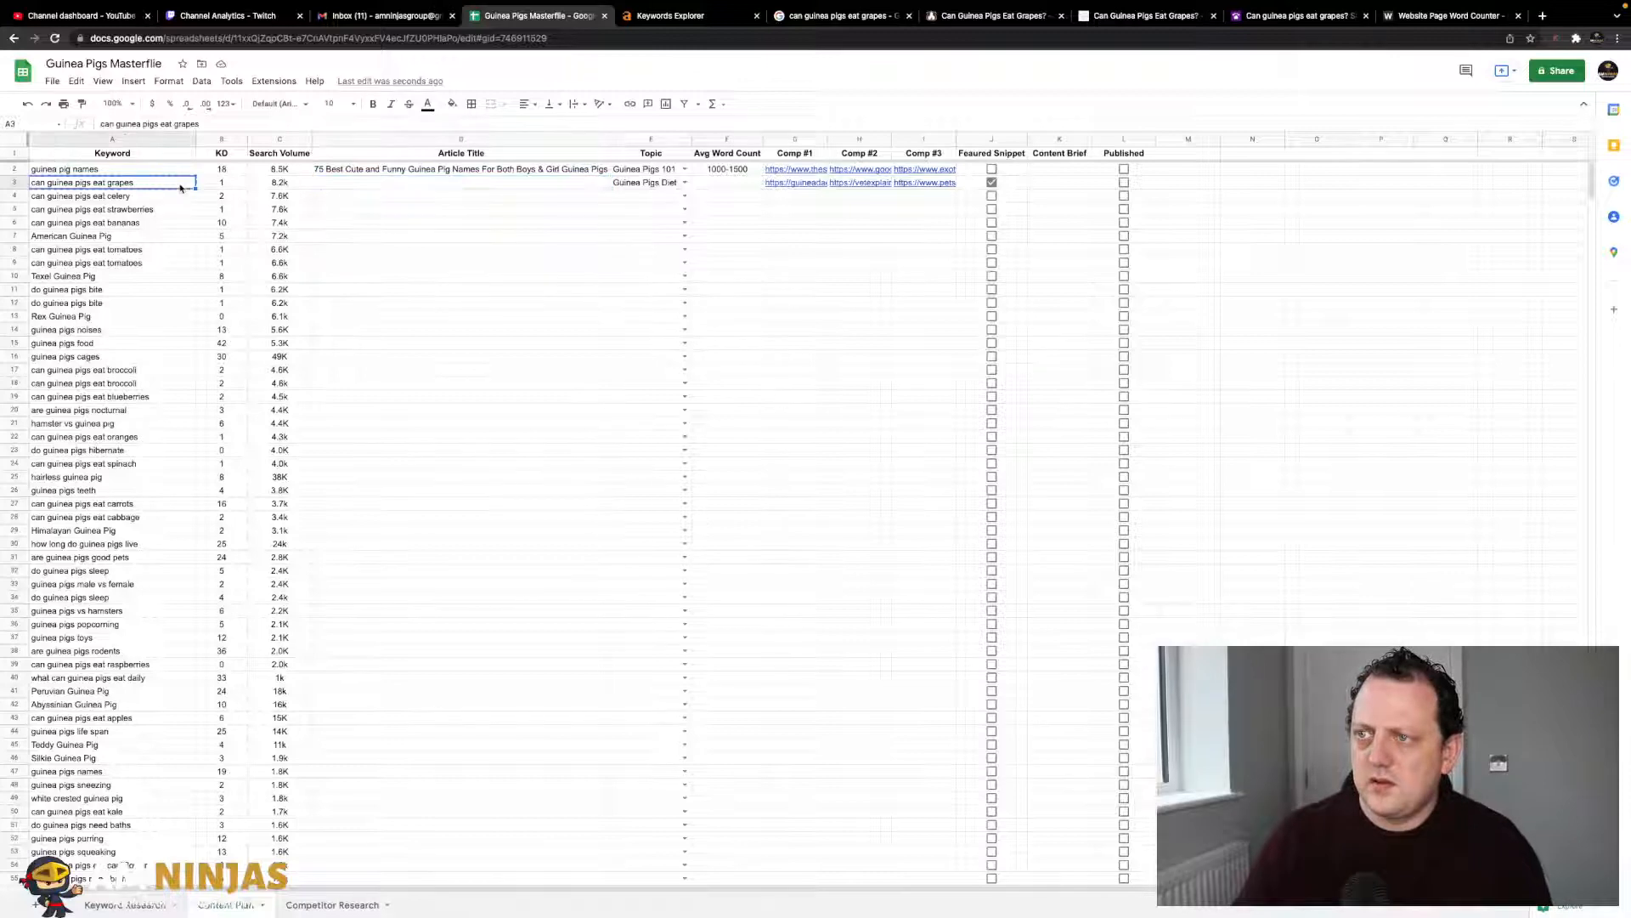
{"action": "left_click", "coordinate": [337, 186]}
{"action": "type", "text": "can guinea pigs eat grapes"}
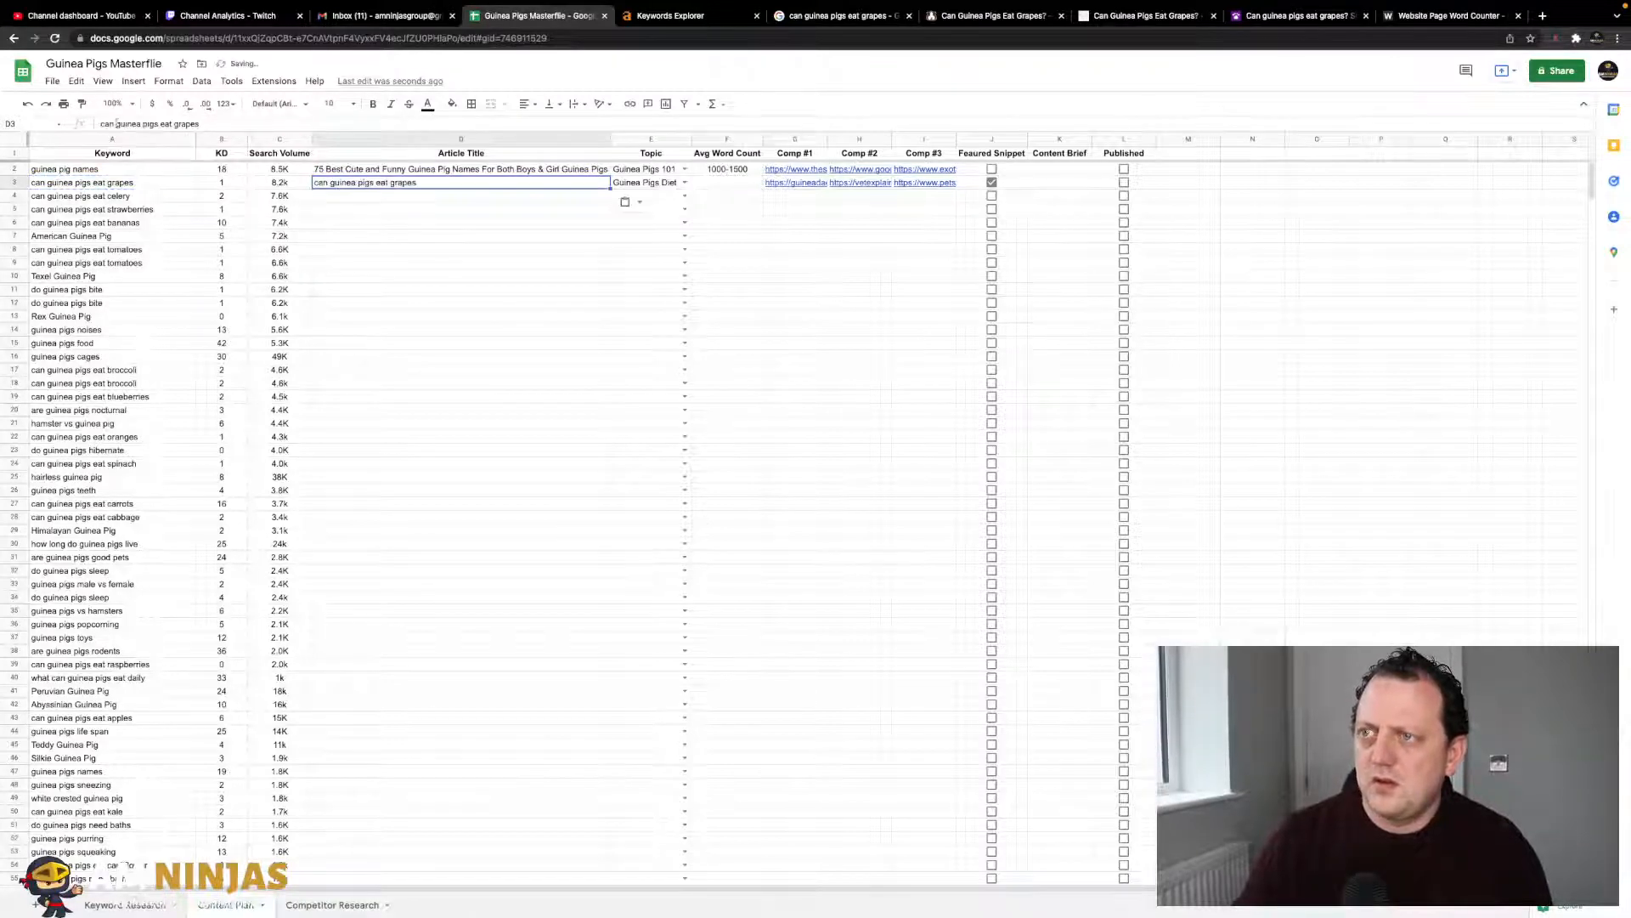
{"action": "key", "text": "BackSpace"}
{"action": "key", "text": "BackSpace"}
{"action": "key", "text": "BackSpace"}
{"action": "type", "text": "Can "}
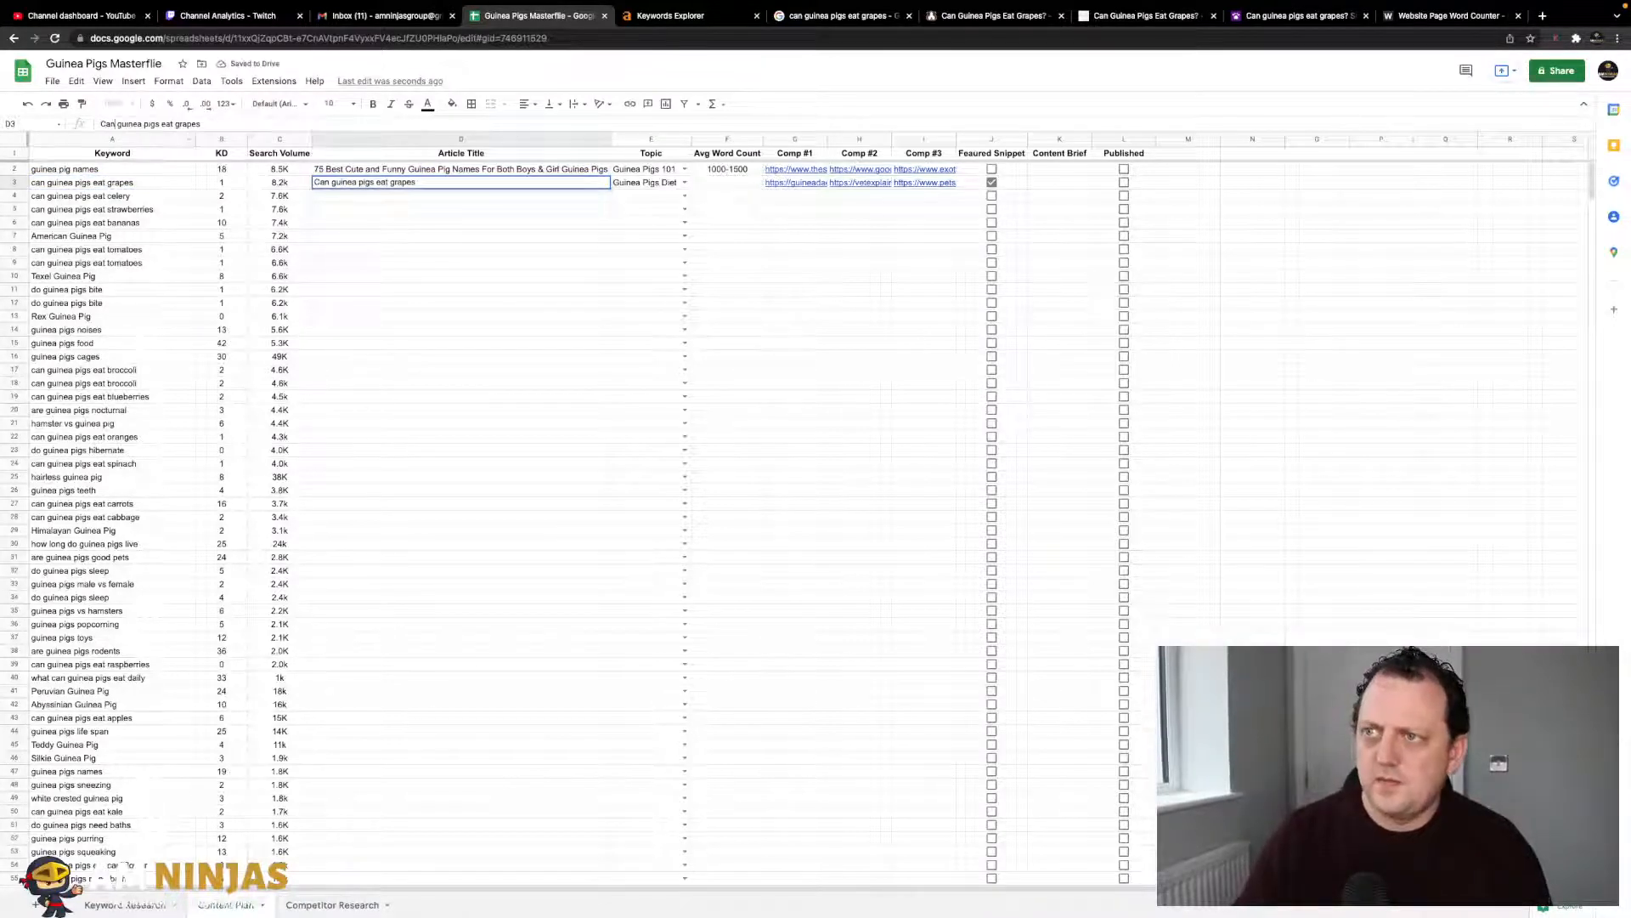
{"action": "type", "text": "G"}
{"action": "key", "text": "Right"}
{"action": "key", "text": "Right"}
{"action": "key", "text": "Right"}
{"action": "key", "text": "Right"}
{"action": "key", "text": "Right"}
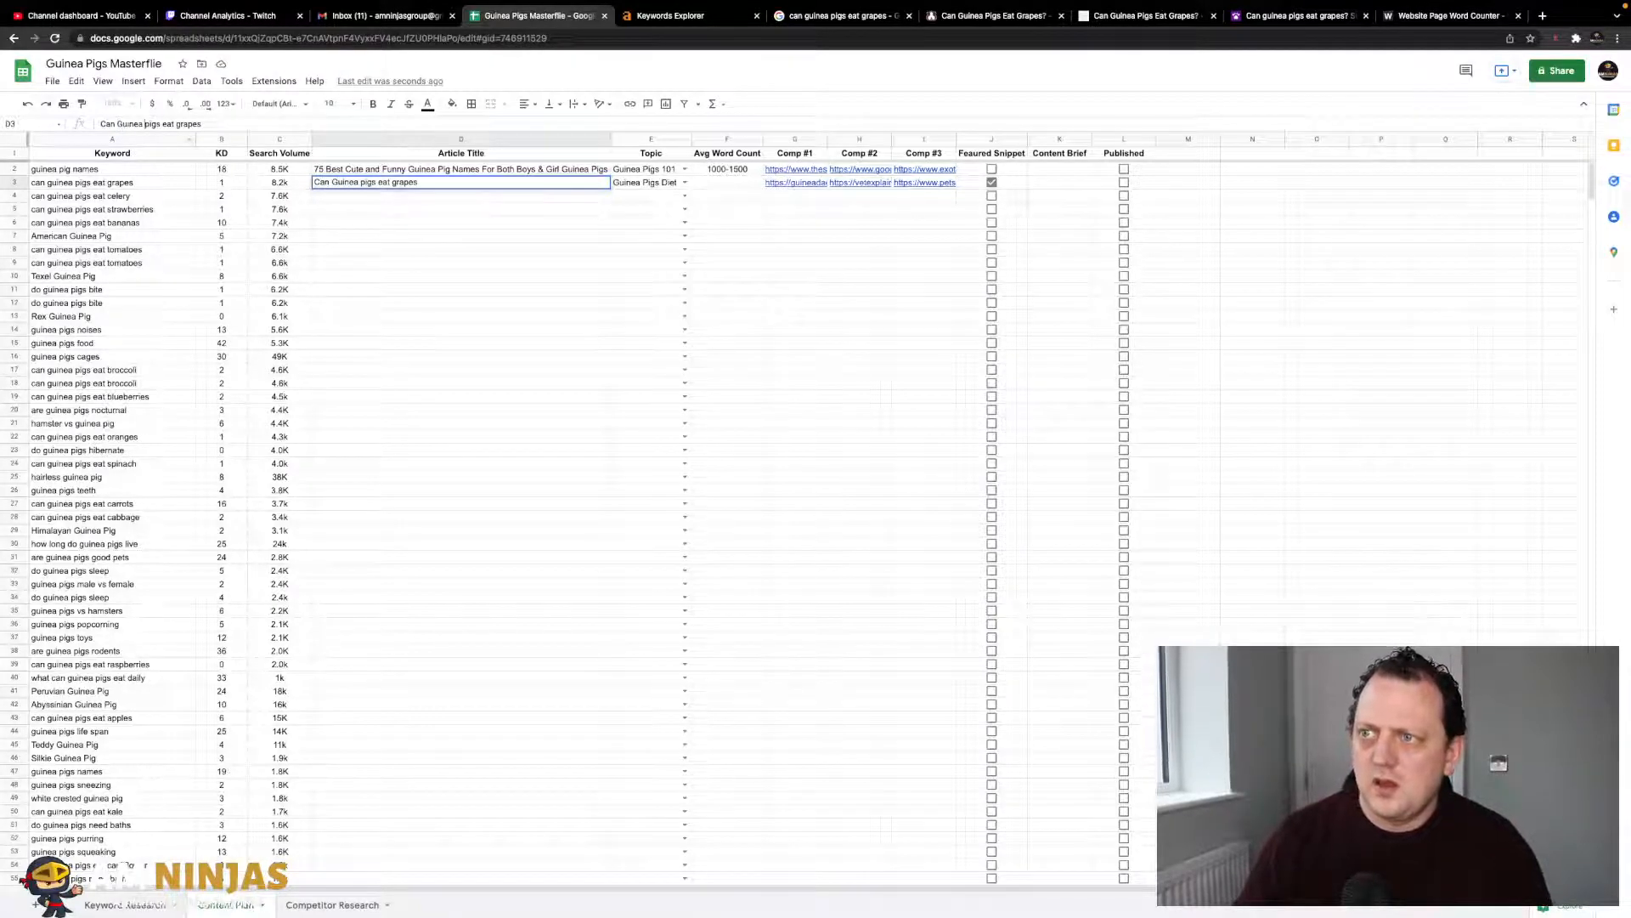
{"action": "type", "text": "P"}
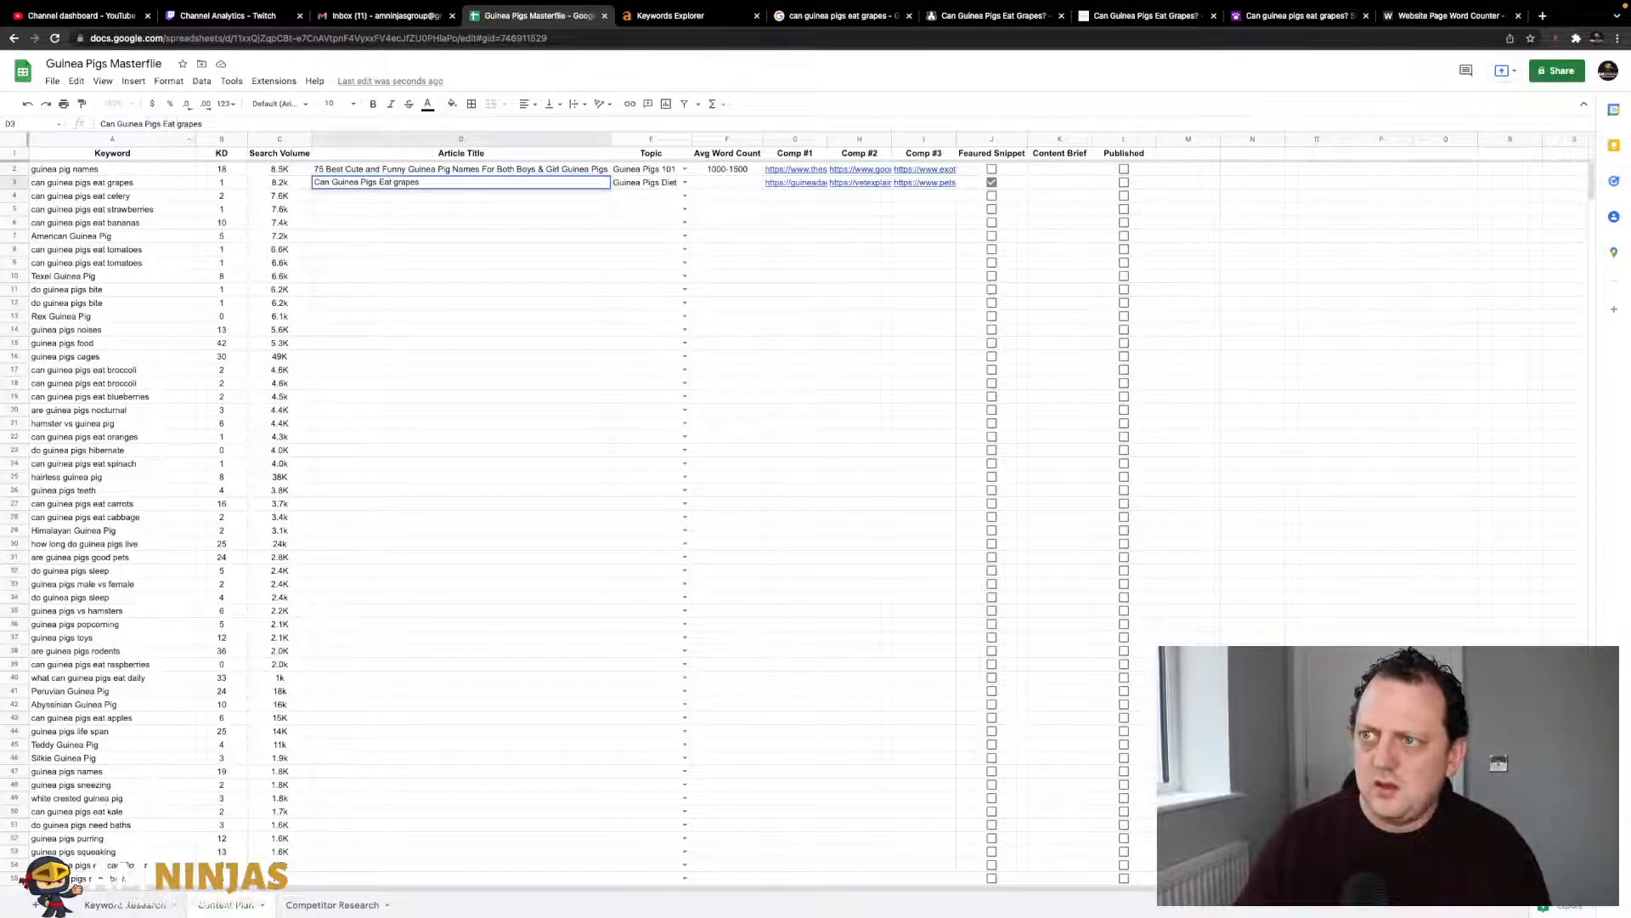
{"action": "type", "text": "G"}
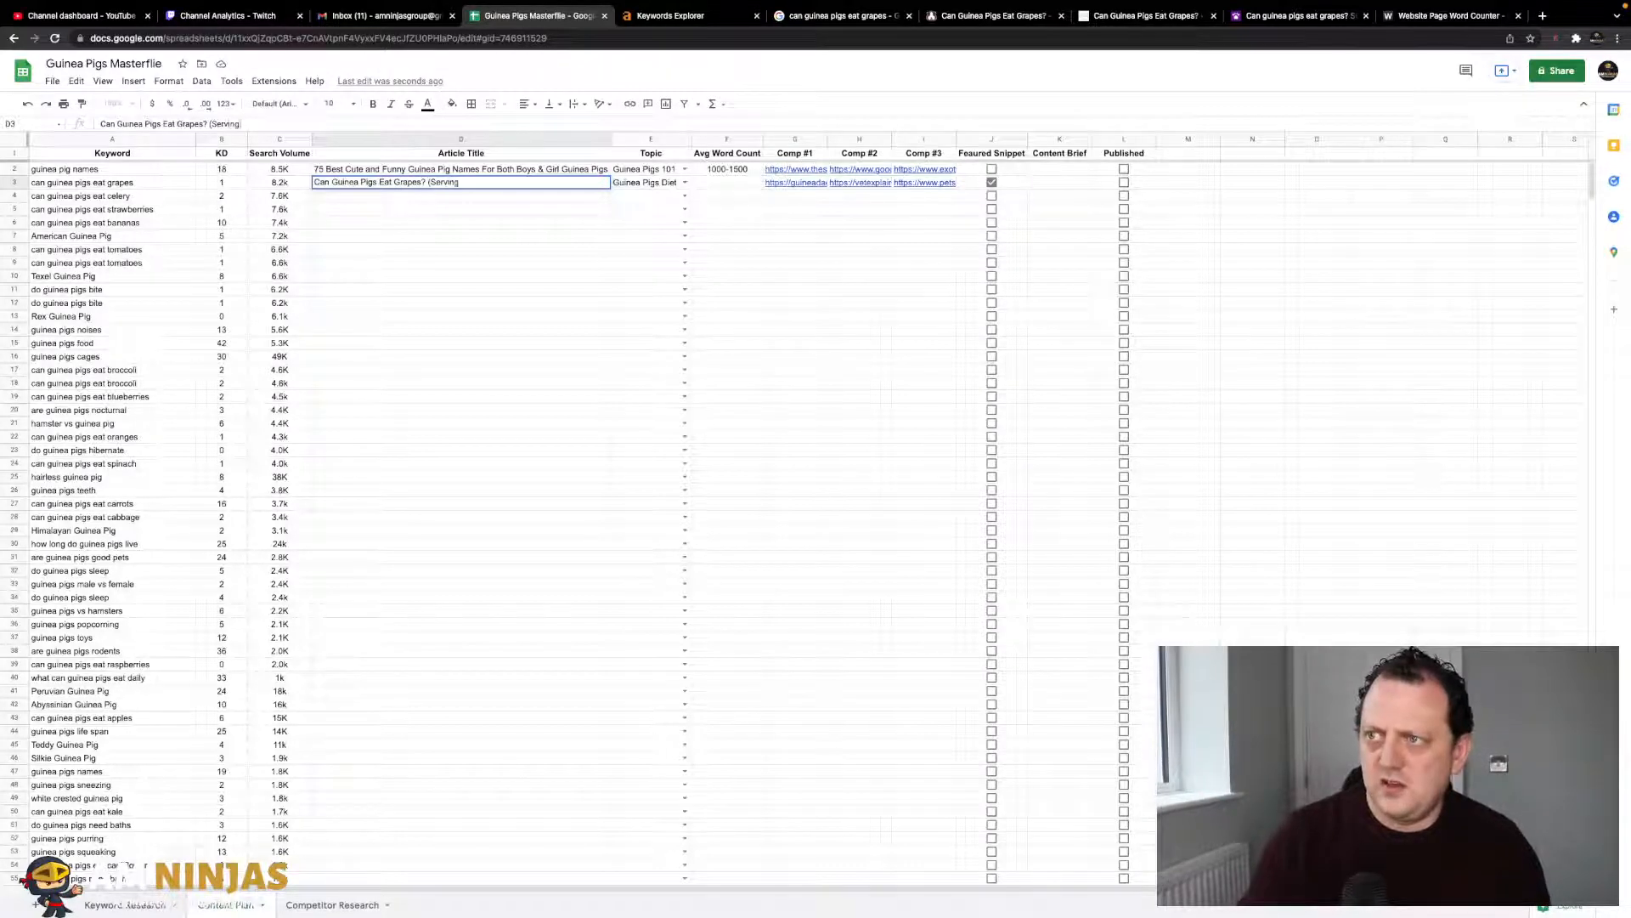
{"action": "type", "text": "& Potential R"}
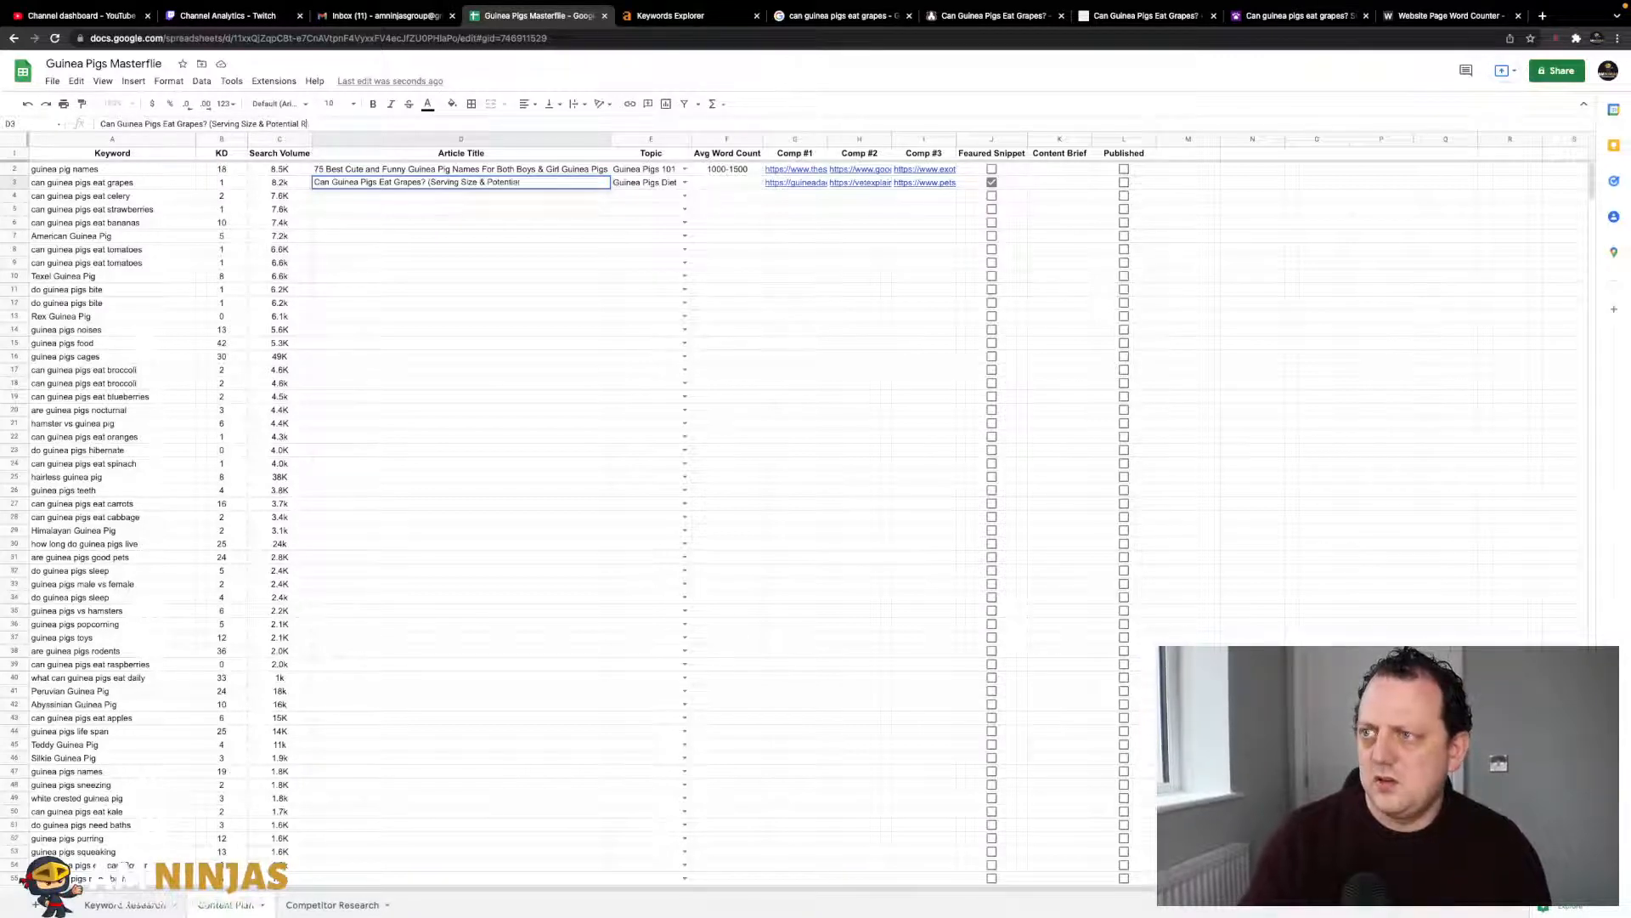
{"action": "type", "text": "isks) [UPDATED"}
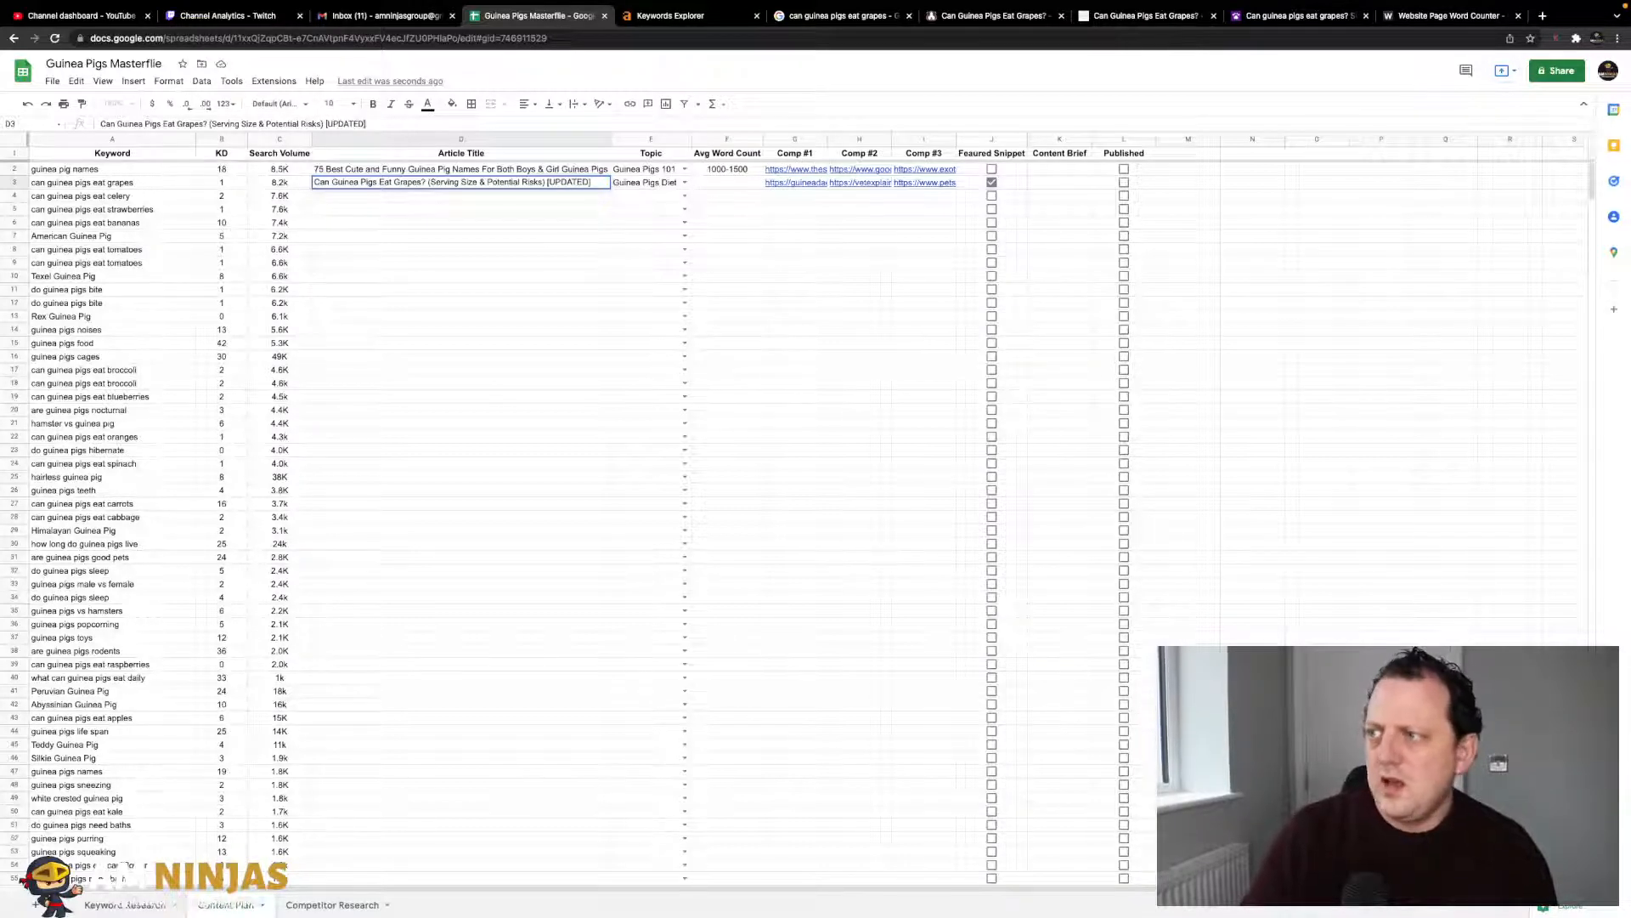
{"action": "left_click", "coordinate": [433, 259]}
- Delete the [UPDATED] tag from the end of the D3 title
{"action": "left_click", "coordinate": [414, 182]}
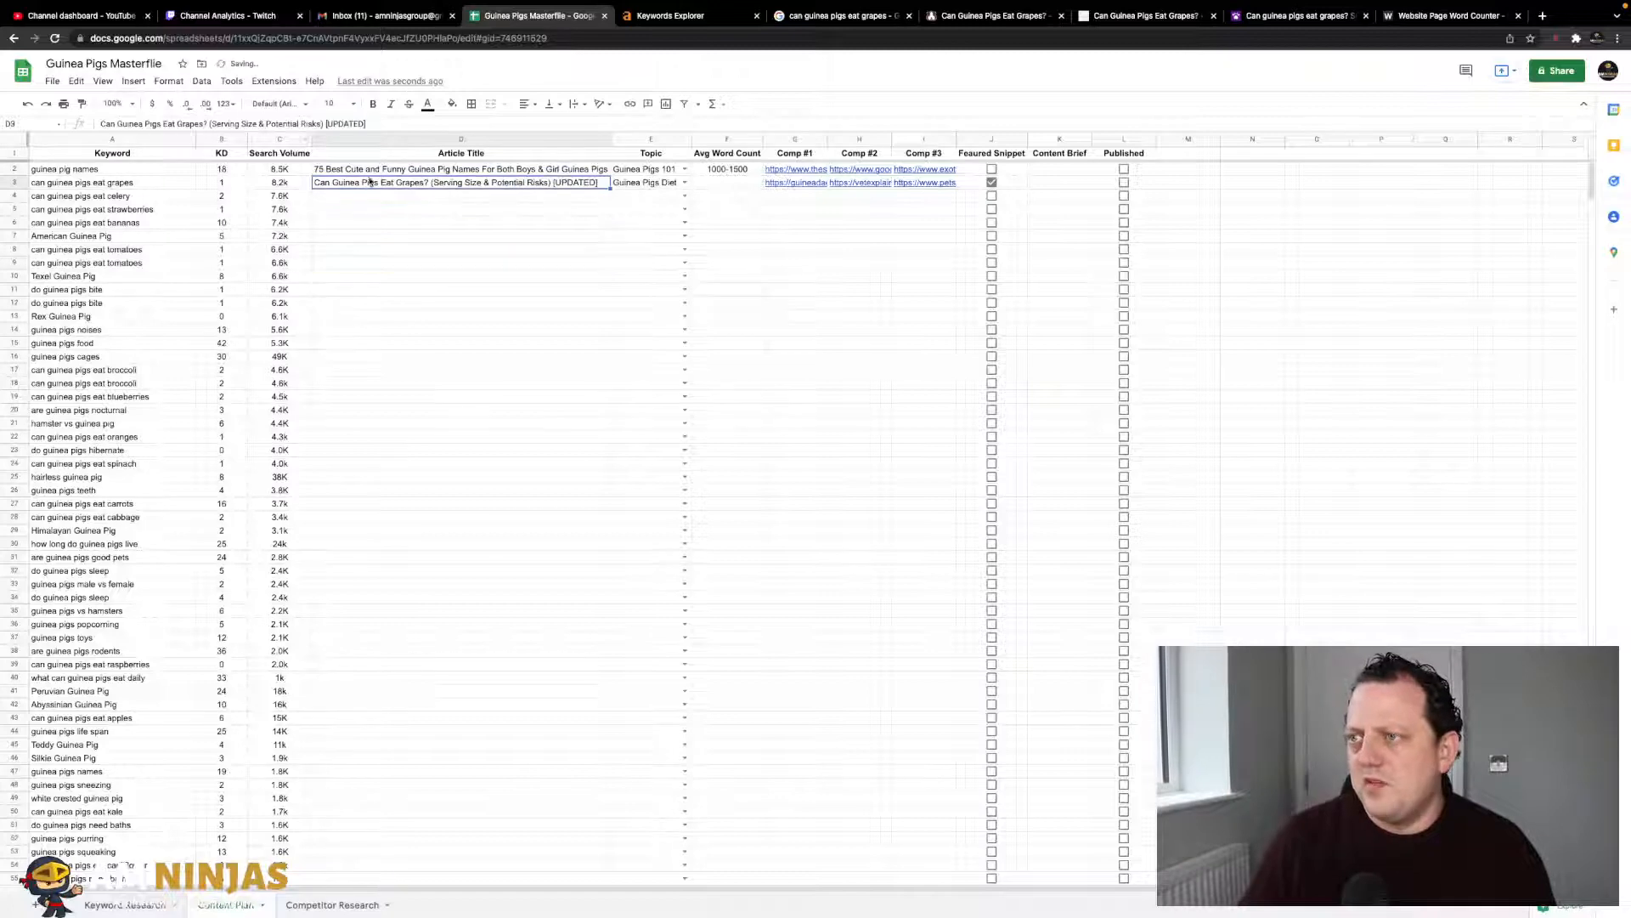
{"action": "left_click", "coordinate": [483, 239]}
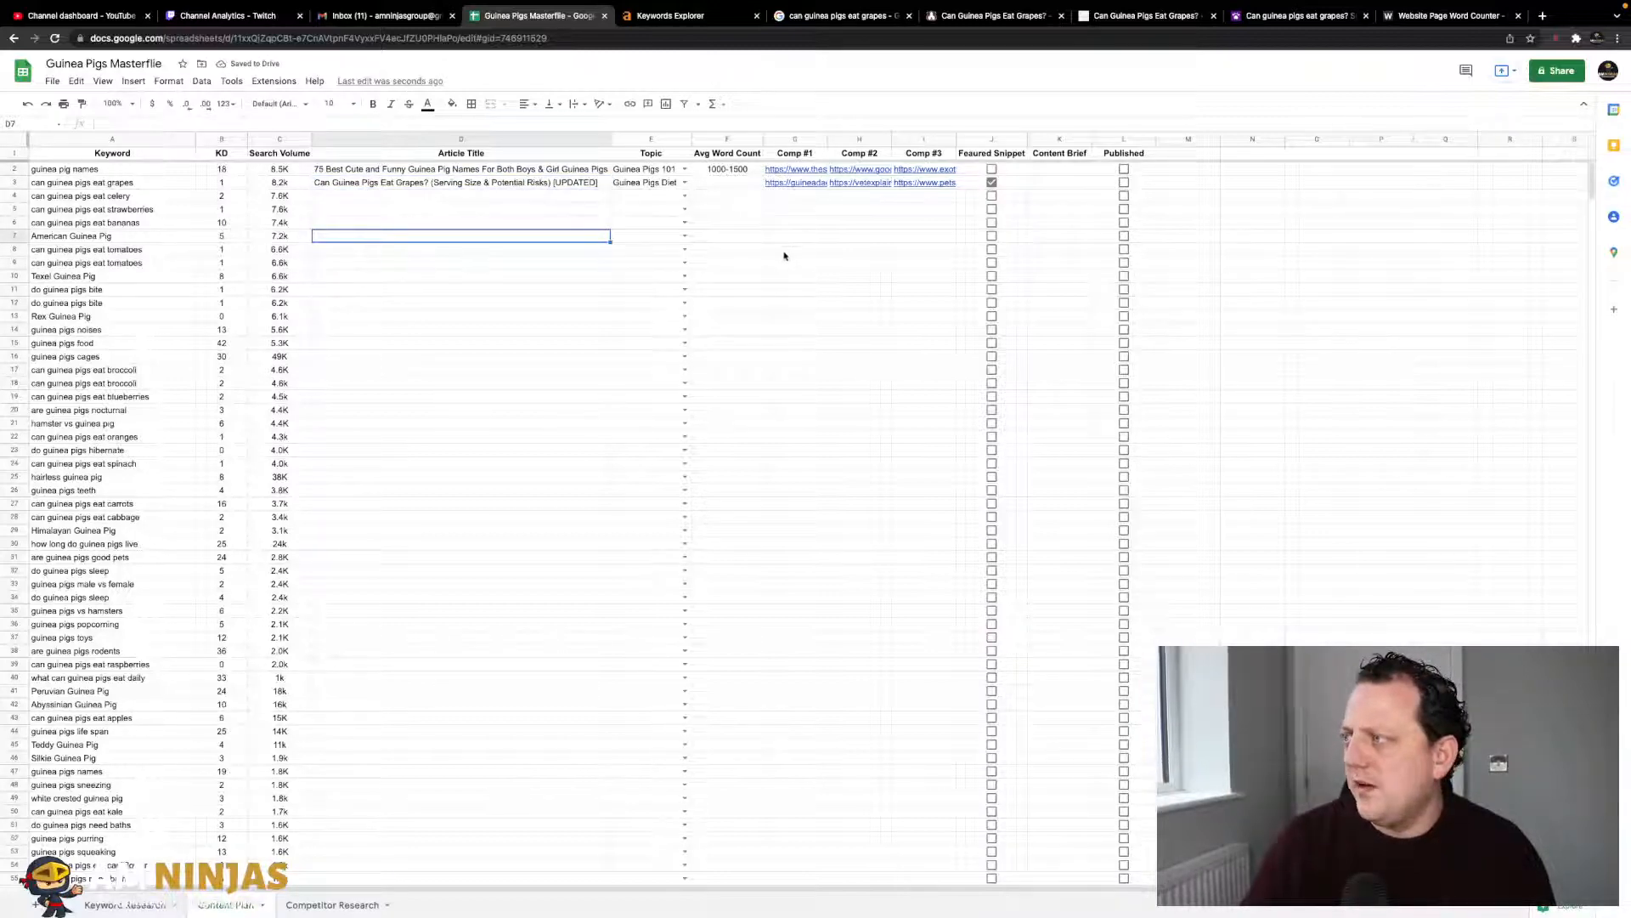
{"action": "left_click", "coordinate": [561, 184]}
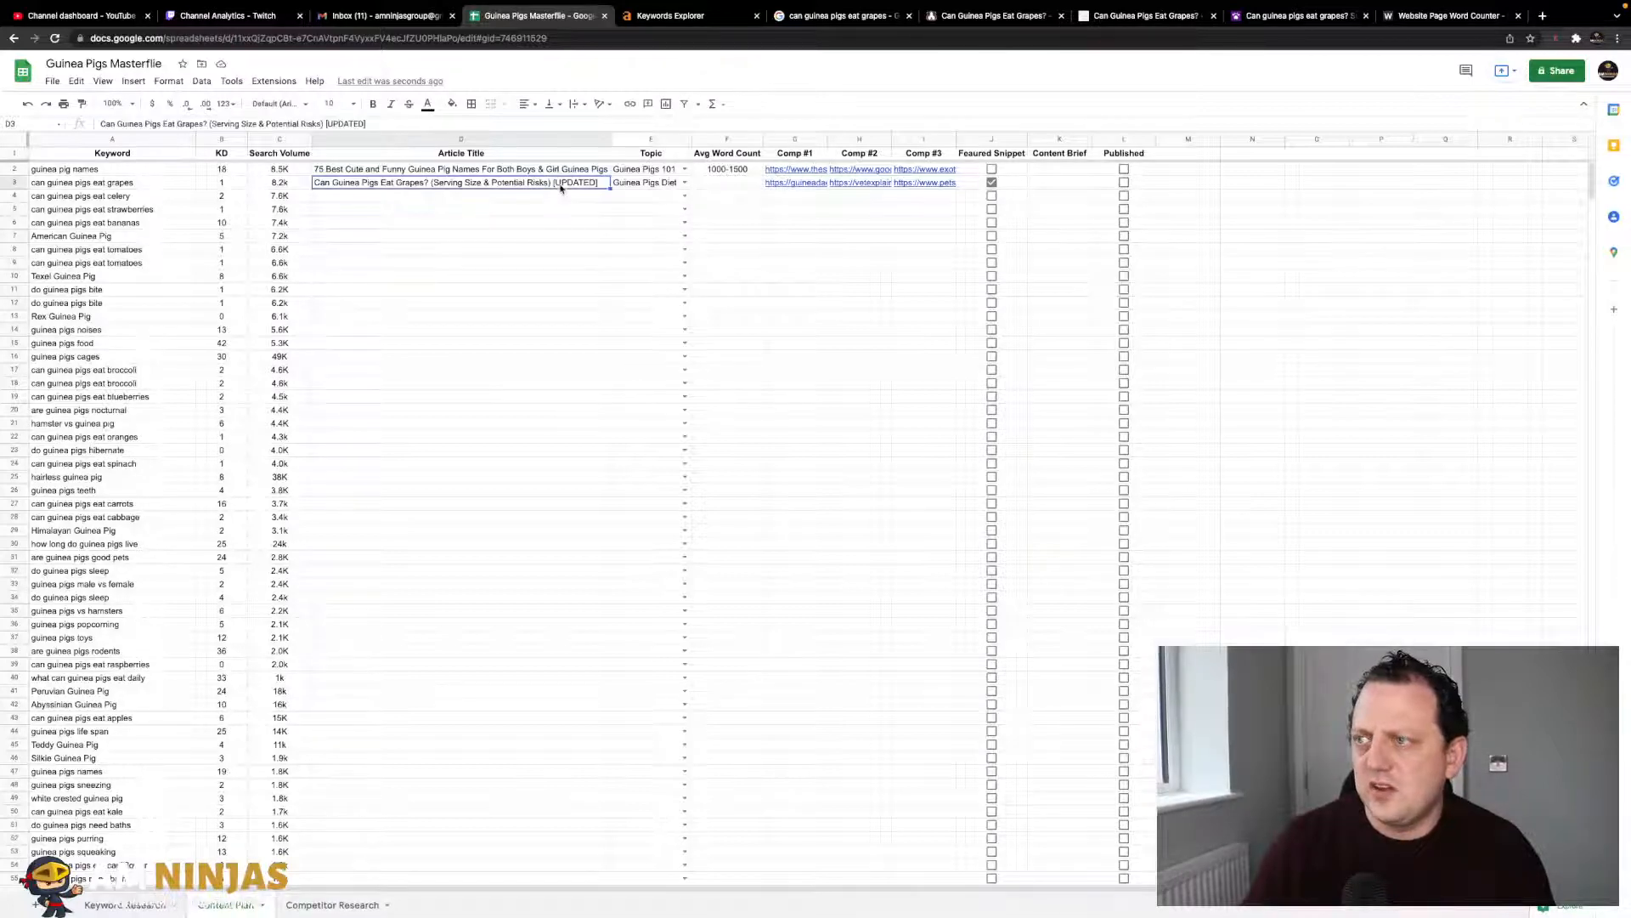
{"action": "left_click", "coordinate": [325, 123]}
{"action": "key", "text": "BackSpace"}
{"action": "key", "text": "BackSpace"}
{"action": "key", "text": "BackSpace"}
- Count the GuineaDad article's words on wordcounter.net and enter 1193 in N4
{"action": "left_click", "coordinate": [452, 208]}
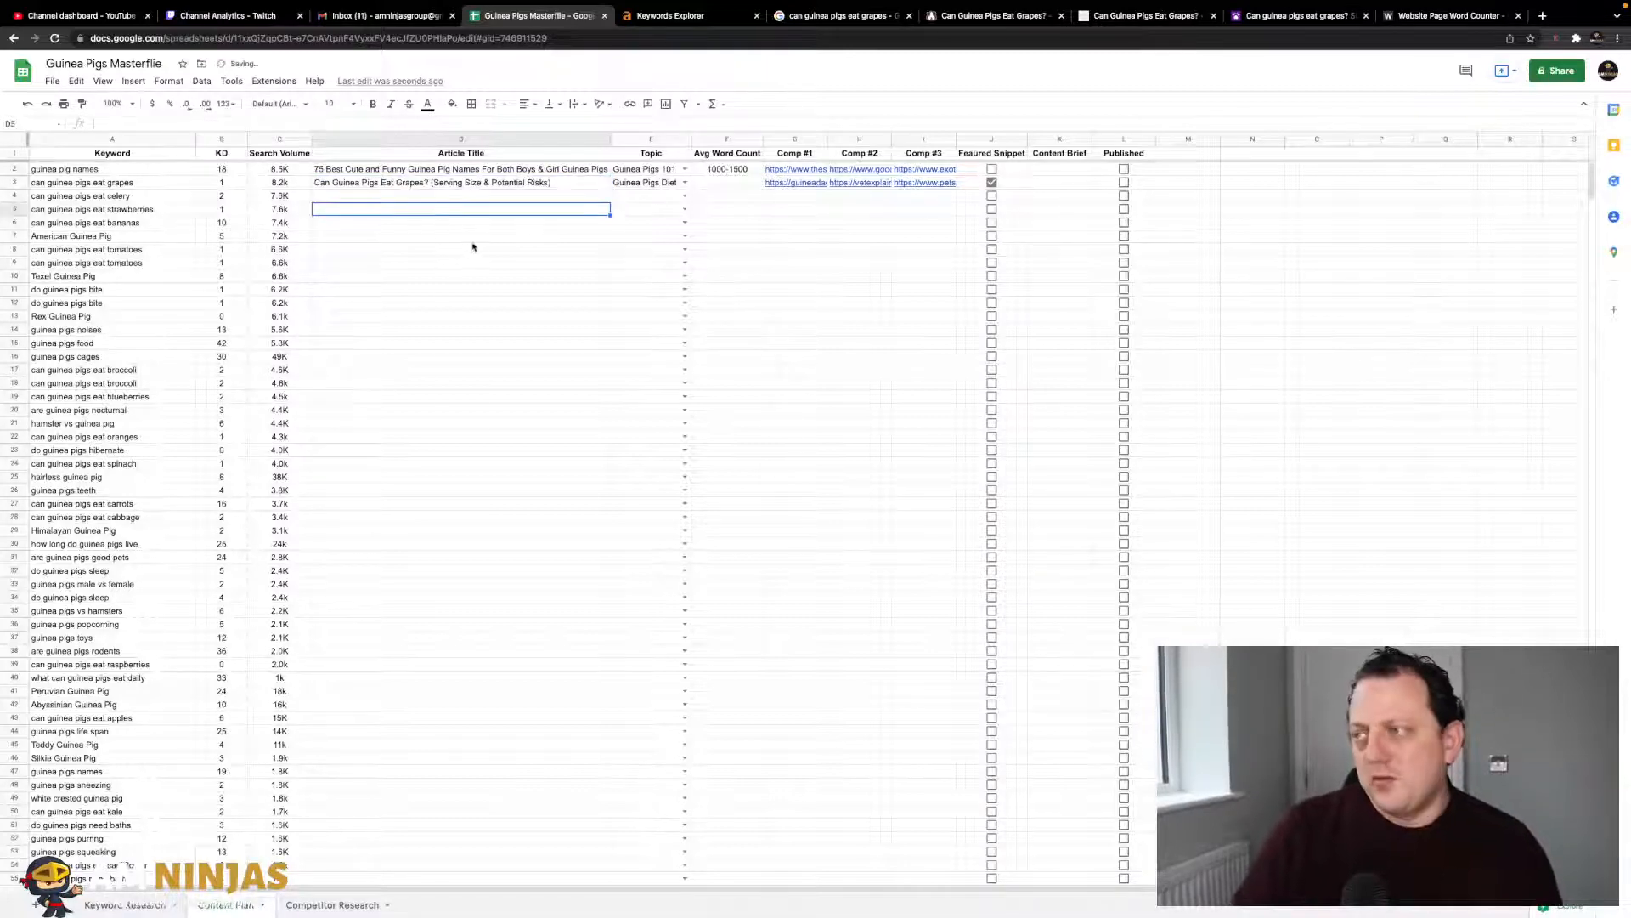
{"action": "left_click", "coordinate": [478, 197]}
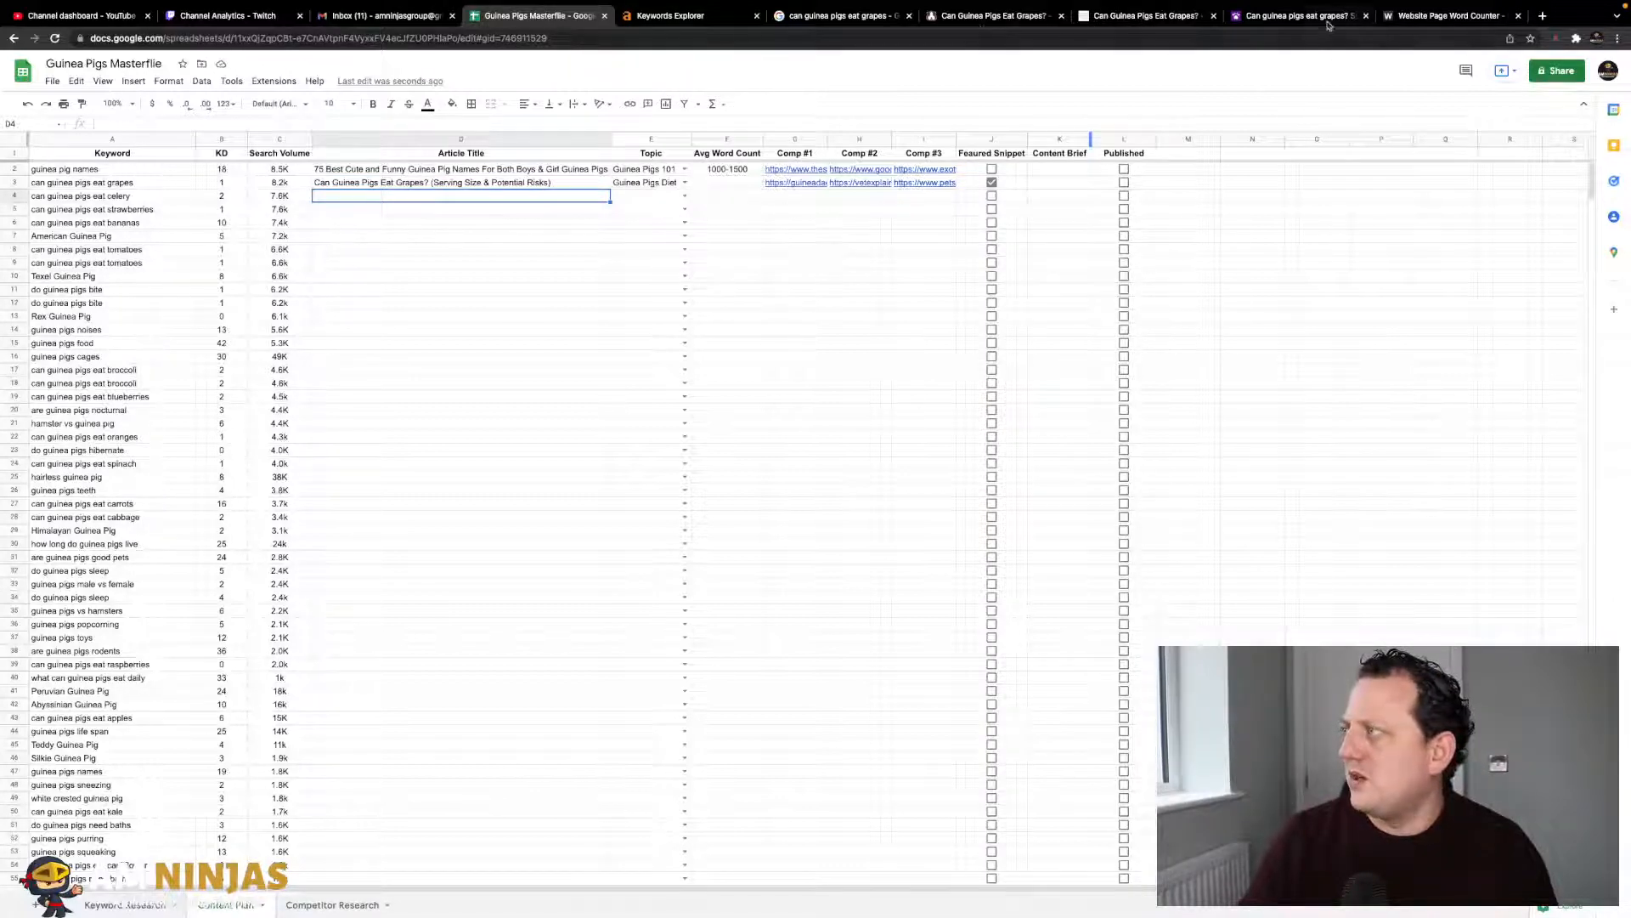
{"action": "left_click", "coordinate": [977, 15]}
{"action": "left_click", "coordinate": [884, 39]}
{"action": "key", "text": "ctrl+c"}
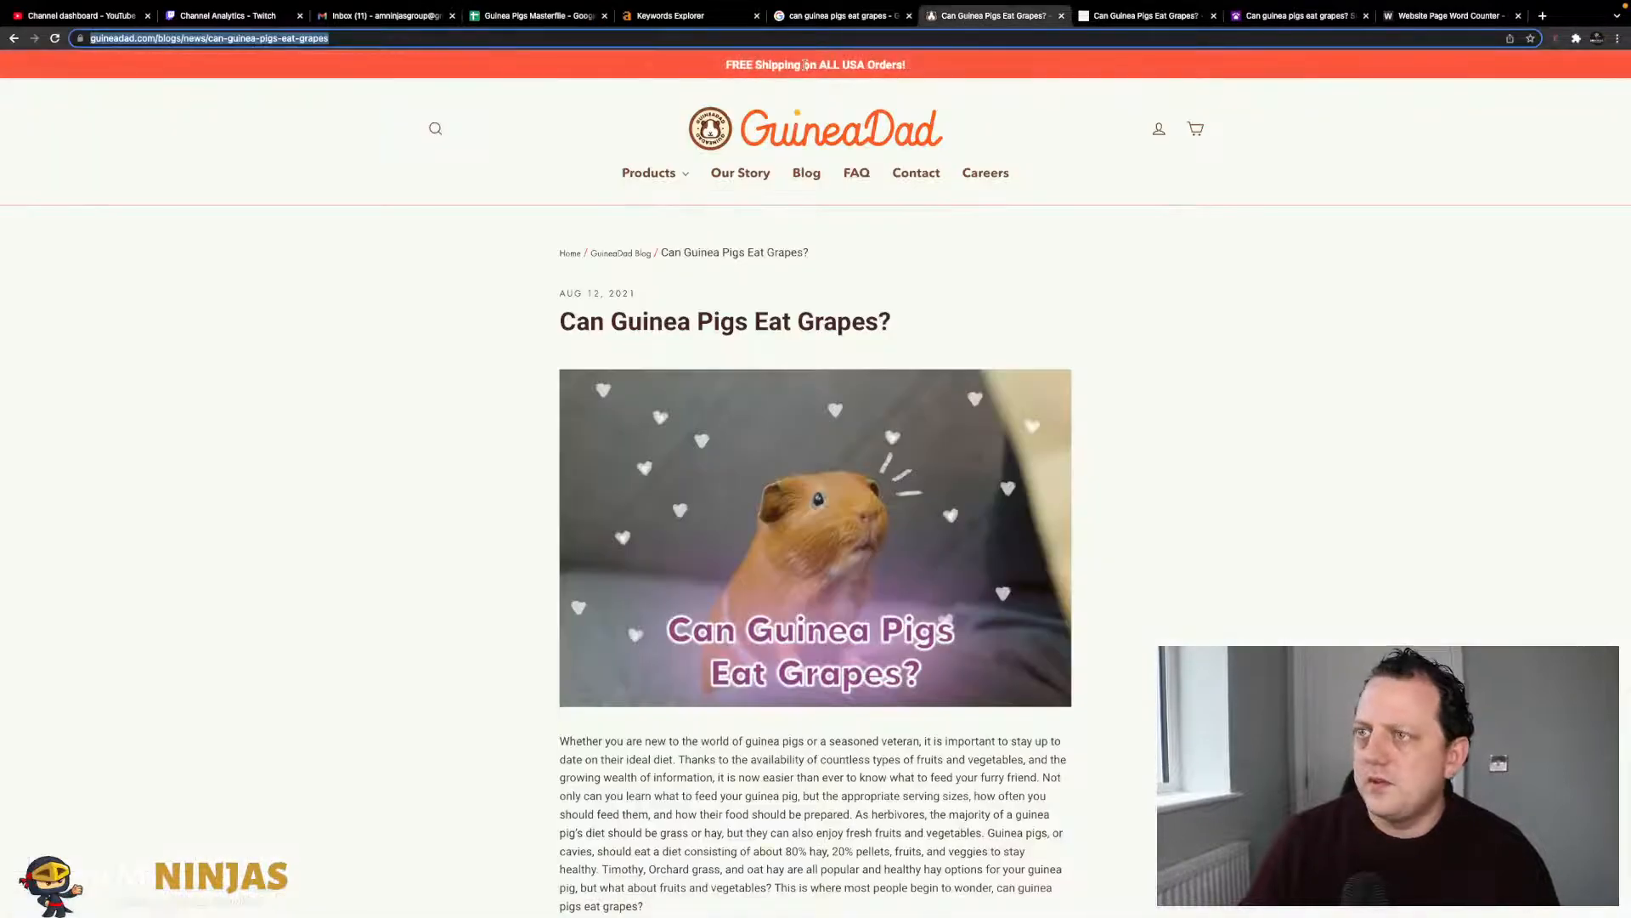
{"action": "left_click", "coordinate": [807, 181]}
{"action": "key", "text": "ctrl+v"}
{"action": "left_click", "coordinate": [1019, 181]}
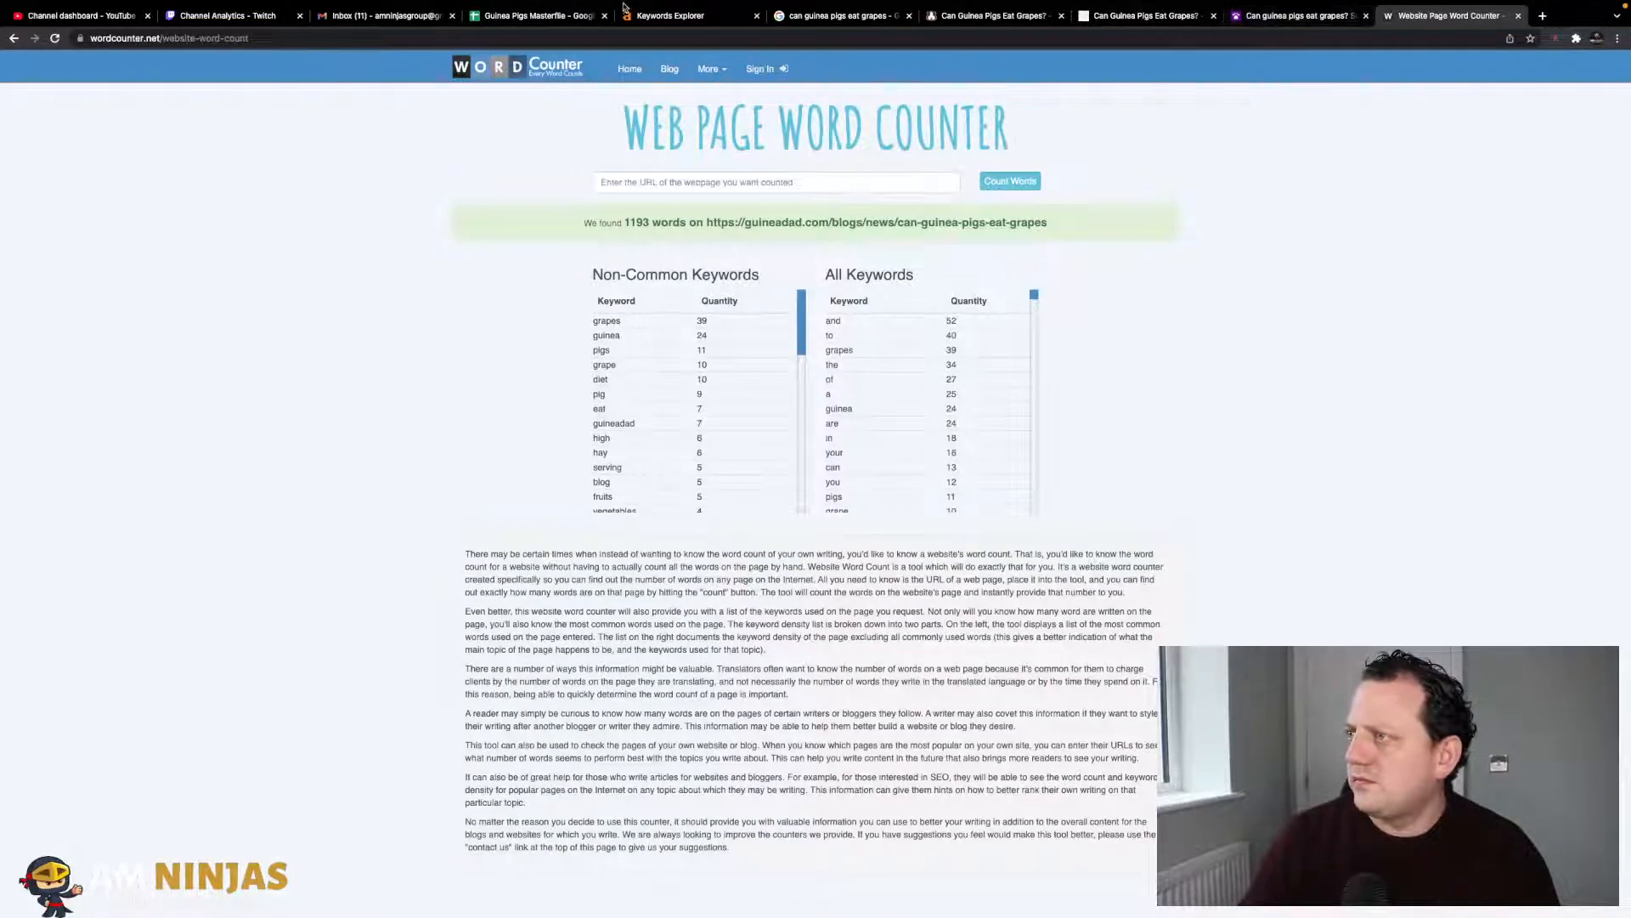
{"action": "left_click", "coordinate": [566, 17]}
{"action": "key", "text": "Right"}
{"action": "key", "text": "Right"}
{"action": "key", "text": "Right"}
{"action": "key", "text": "Right"}
{"action": "key", "text": "Right"}
{"action": "key", "text": "Right"}
{"action": "key", "text": "Right"}
{"action": "key", "text": "Right"}
{"action": "key", "text": "Right"}
{"action": "key", "text": "Right"}
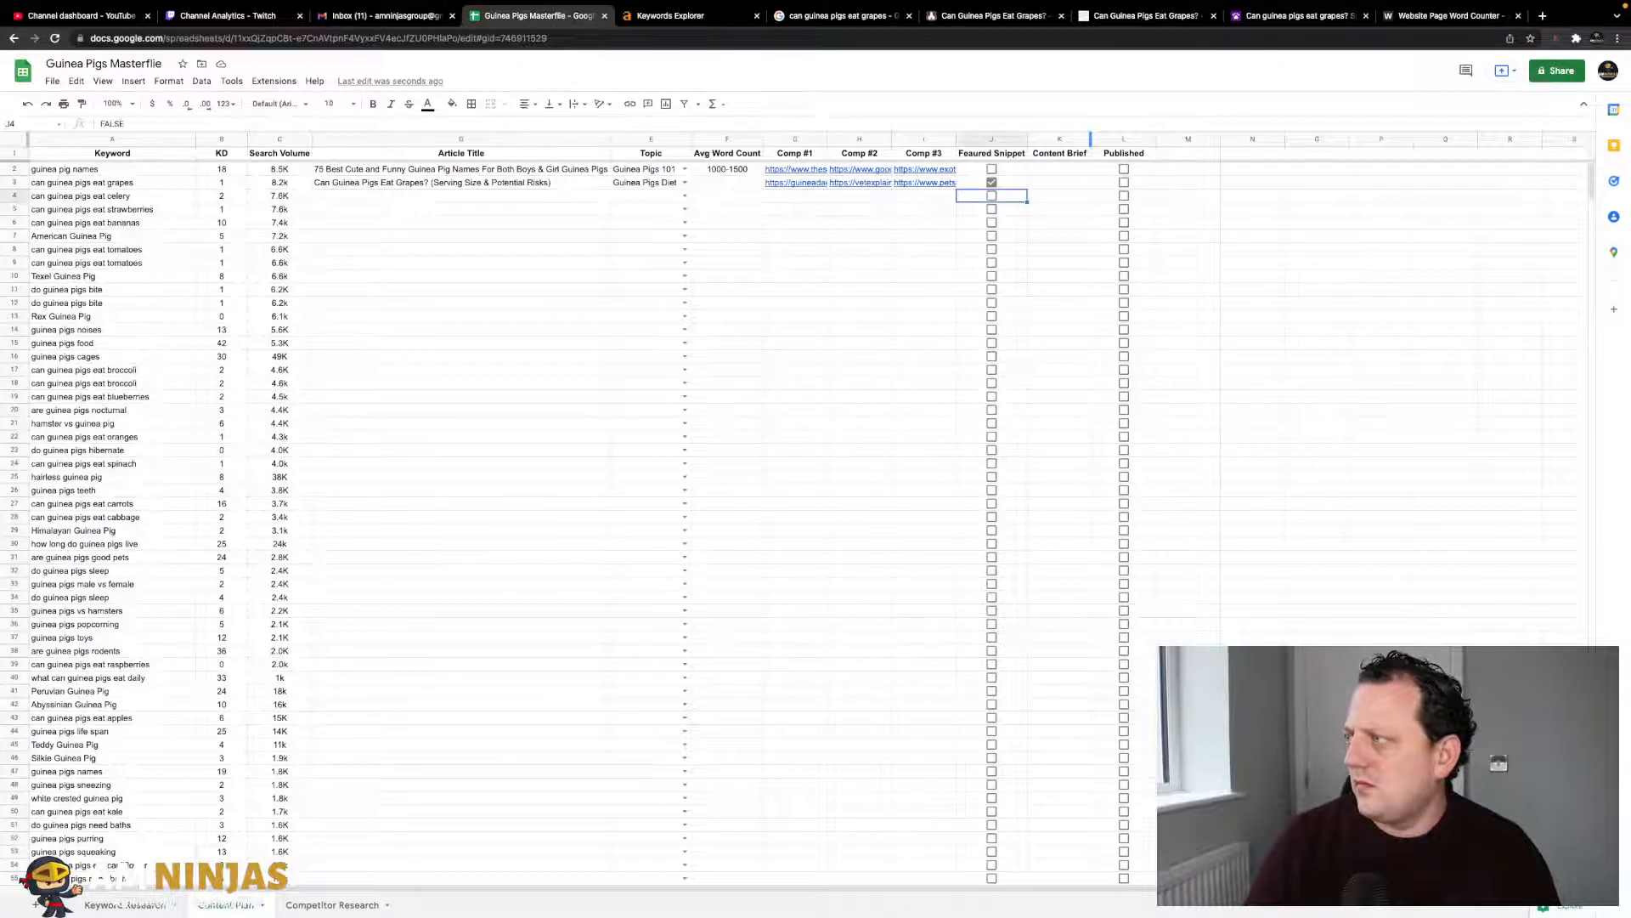
{"action": "type", "text": "1193"}
{"action": "key", "text": "Return"}
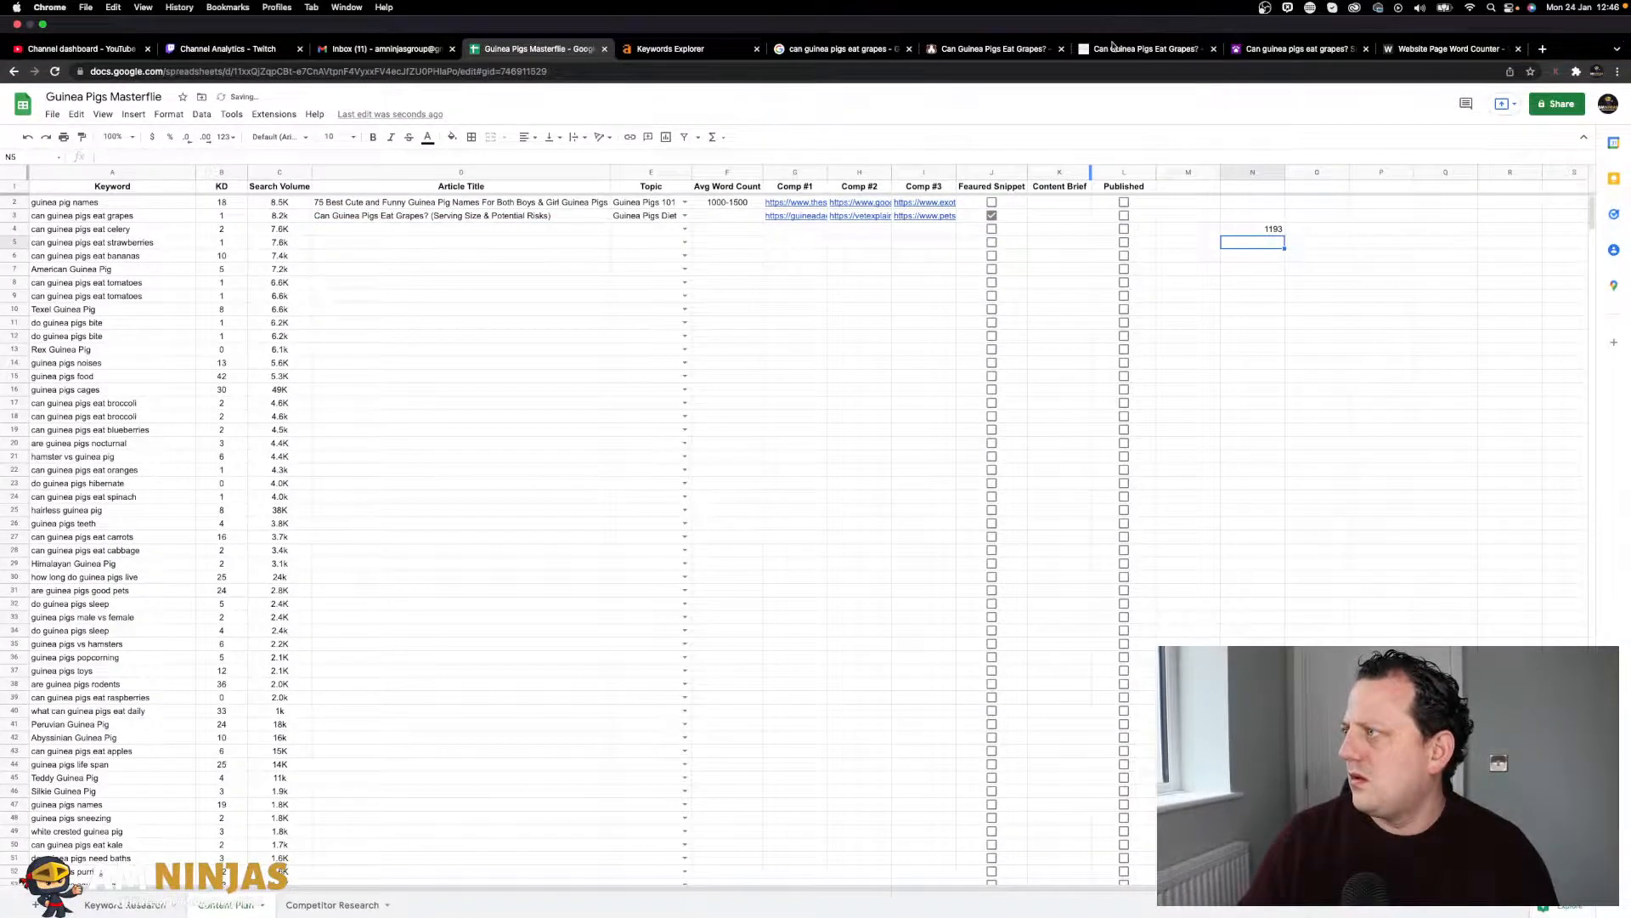
- Count the Vet Explains Pets article's words and enter 2163 in N5
{"action": "left_click", "coordinate": [1103, 55]}
{"action": "left_click", "coordinate": [1118, 70]}
{"action": "key", "text": "ctrl+c"}
{"action": "left_click", "coordinate": [1444, 48]}
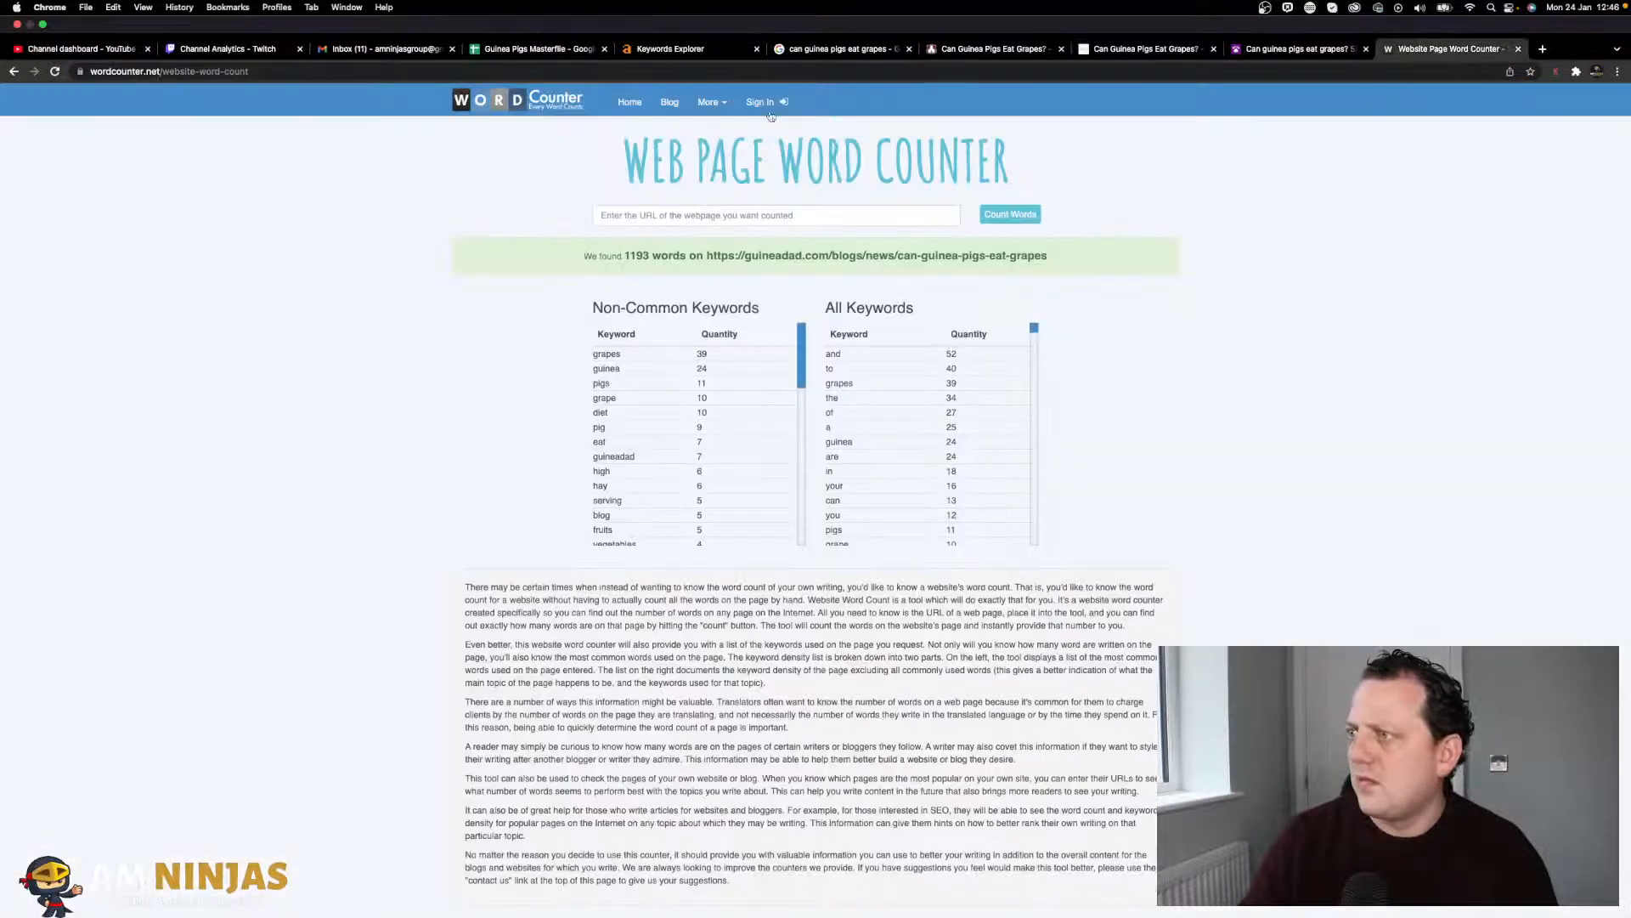
{"action": "left_click", "coordinate": [702, 182]}
{"action": "key", "text": "ctrl+v"}
{"action": "key", "text": "Return"}
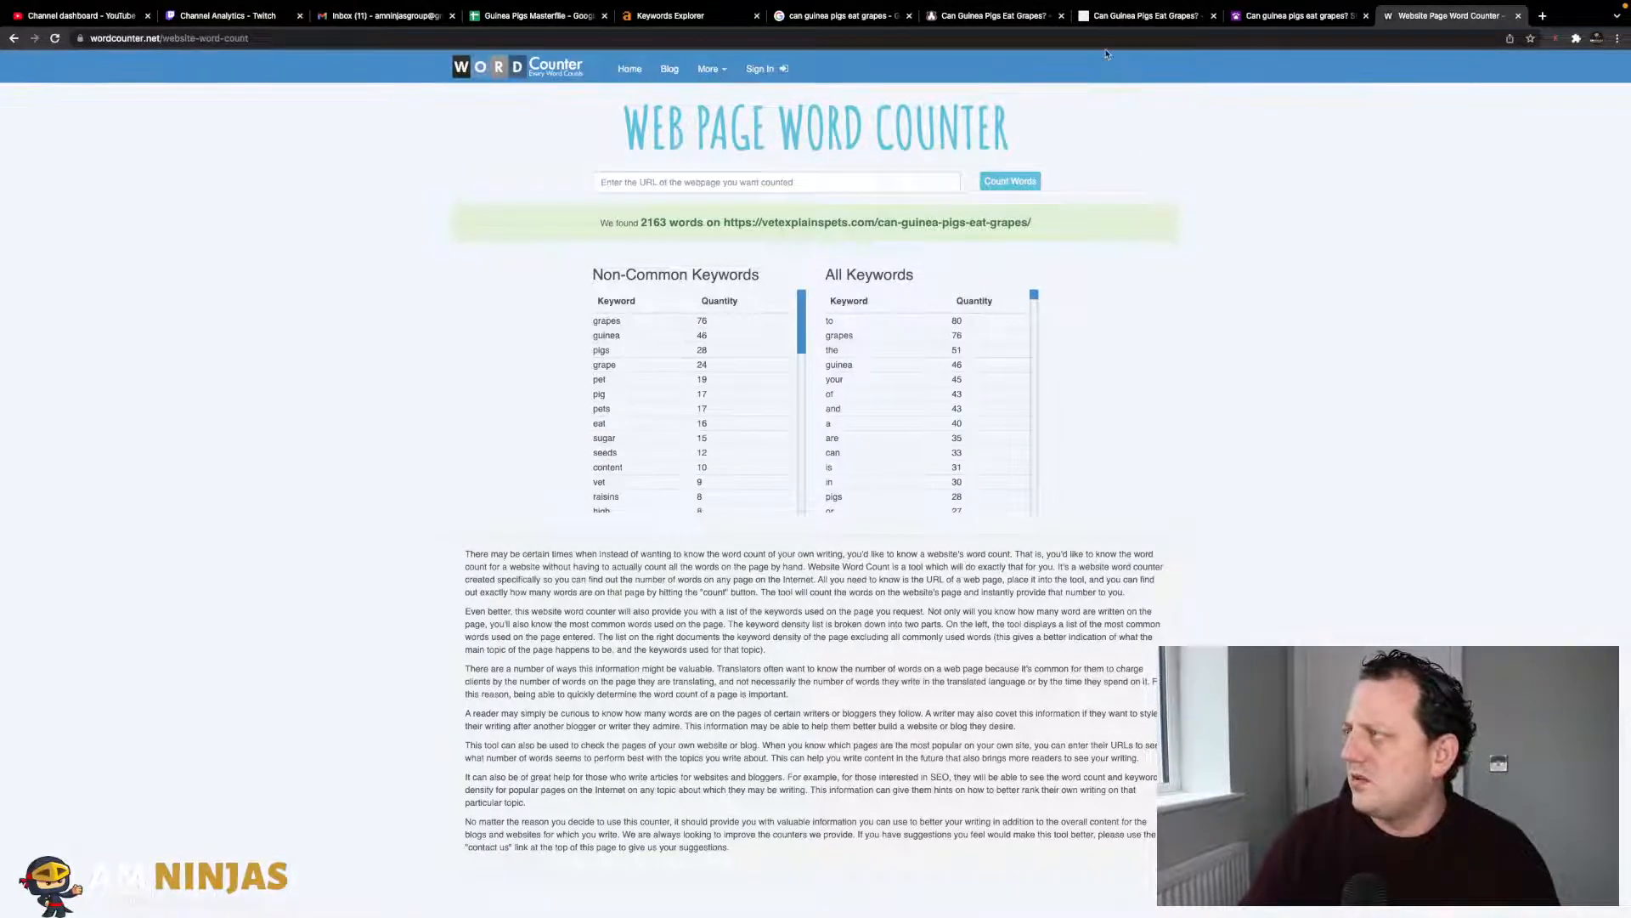
{"action": "left_click", "coordinate": [521, 18]}
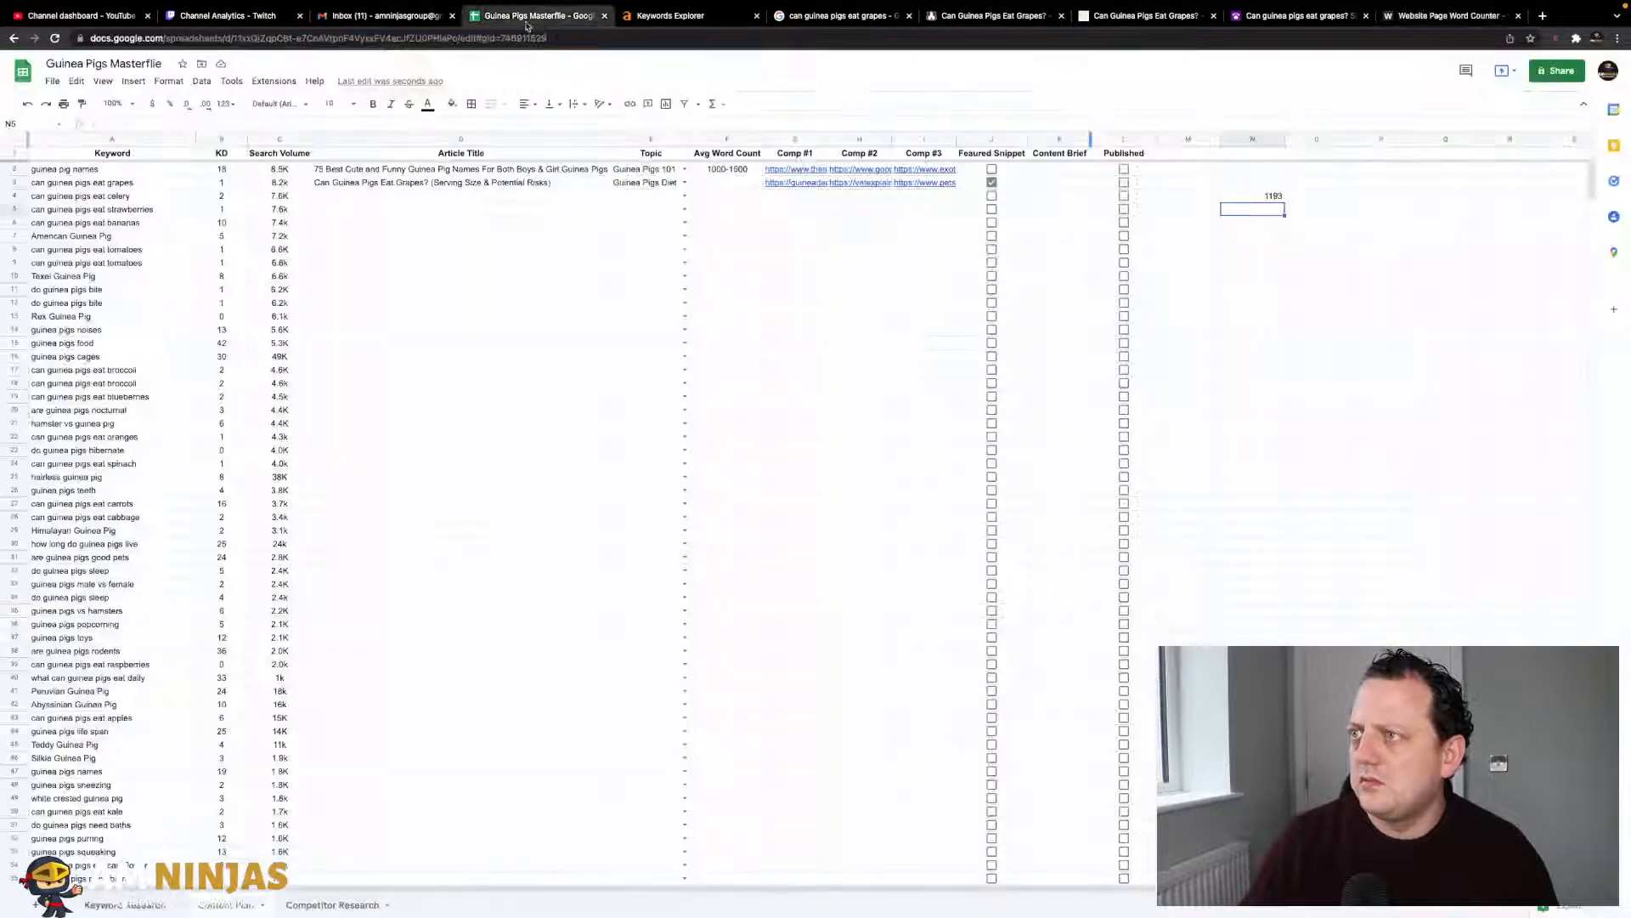
{"action": "type", "text": "2163"}
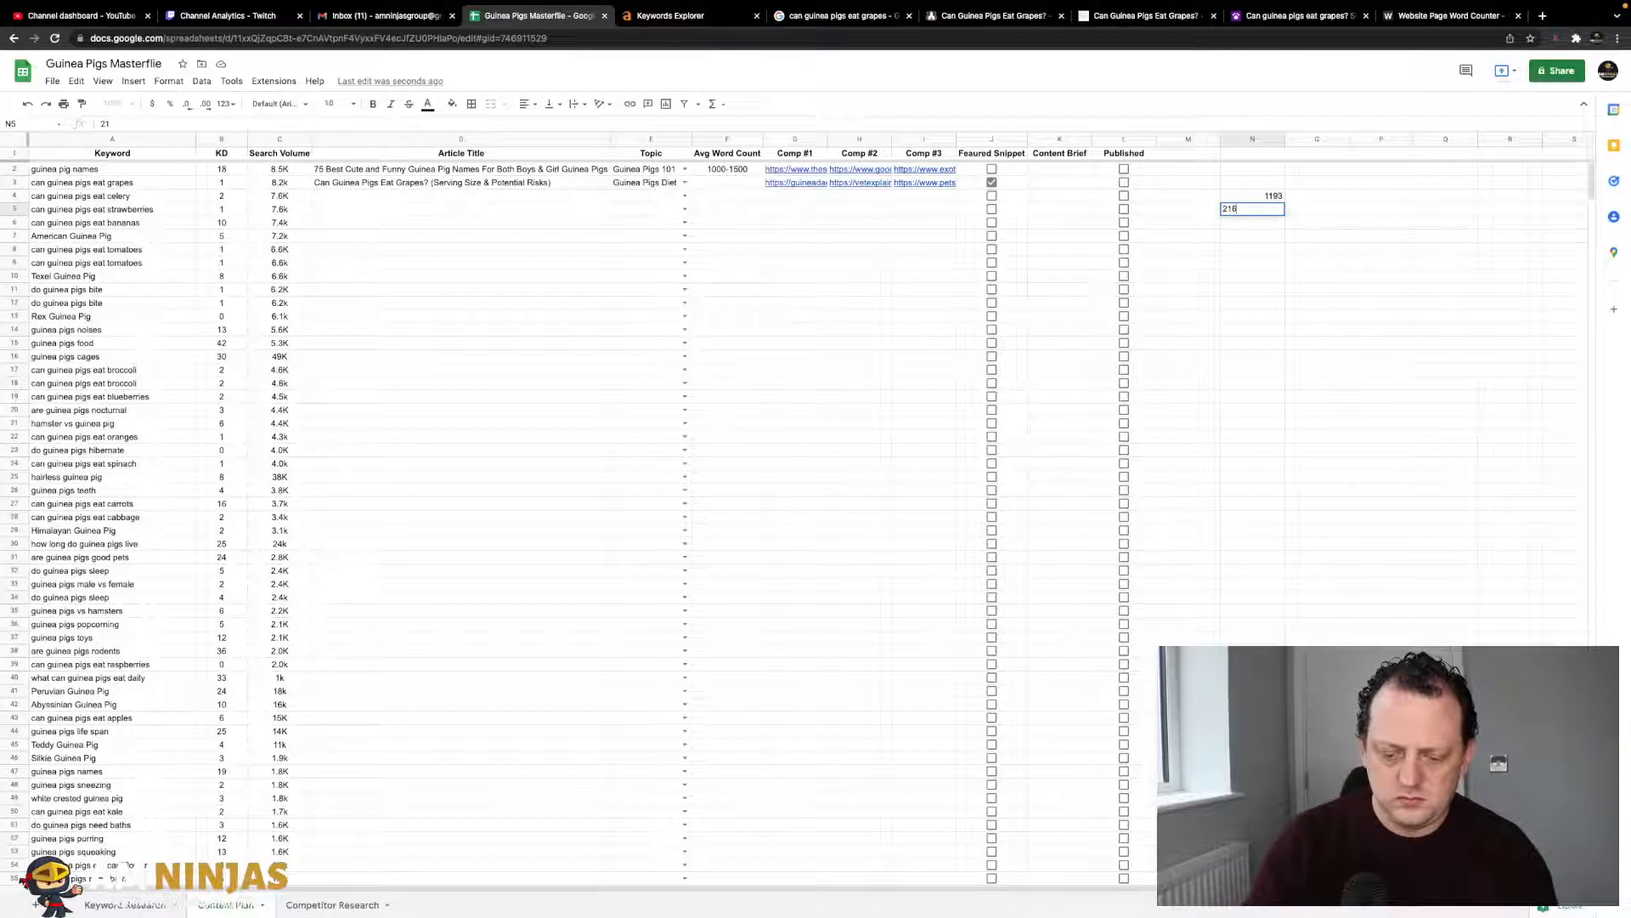
{"action": "key", "text": "Return"}
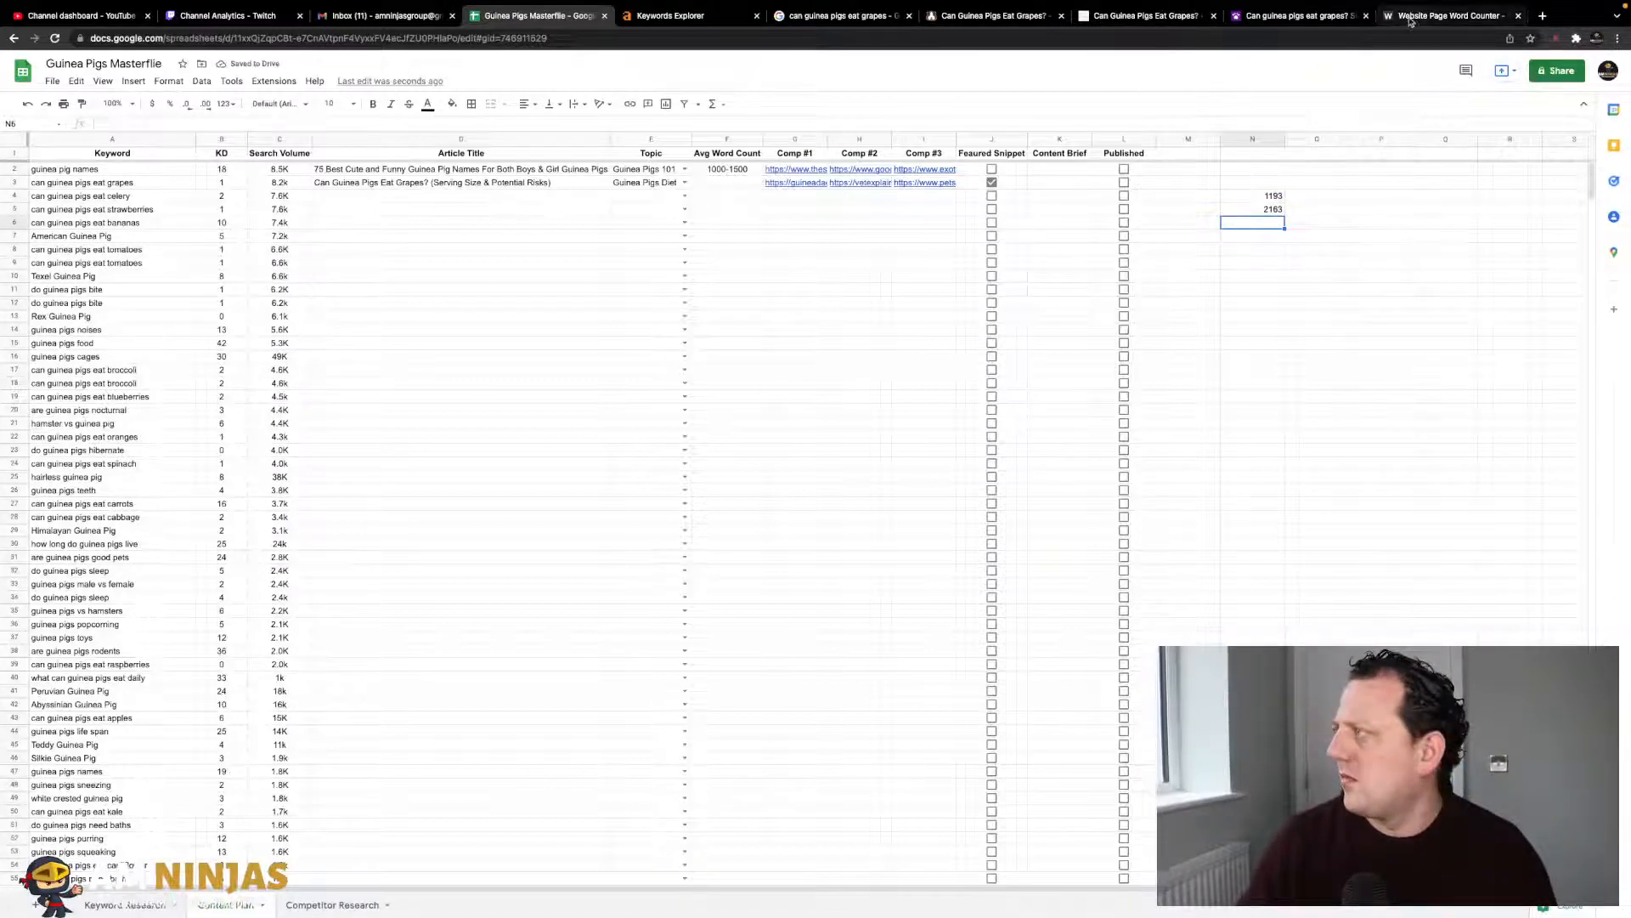
- Count the PetsRadar article's words and type 1647 into column N
{"action": "left_click", "coordinate": [1300, 16]}
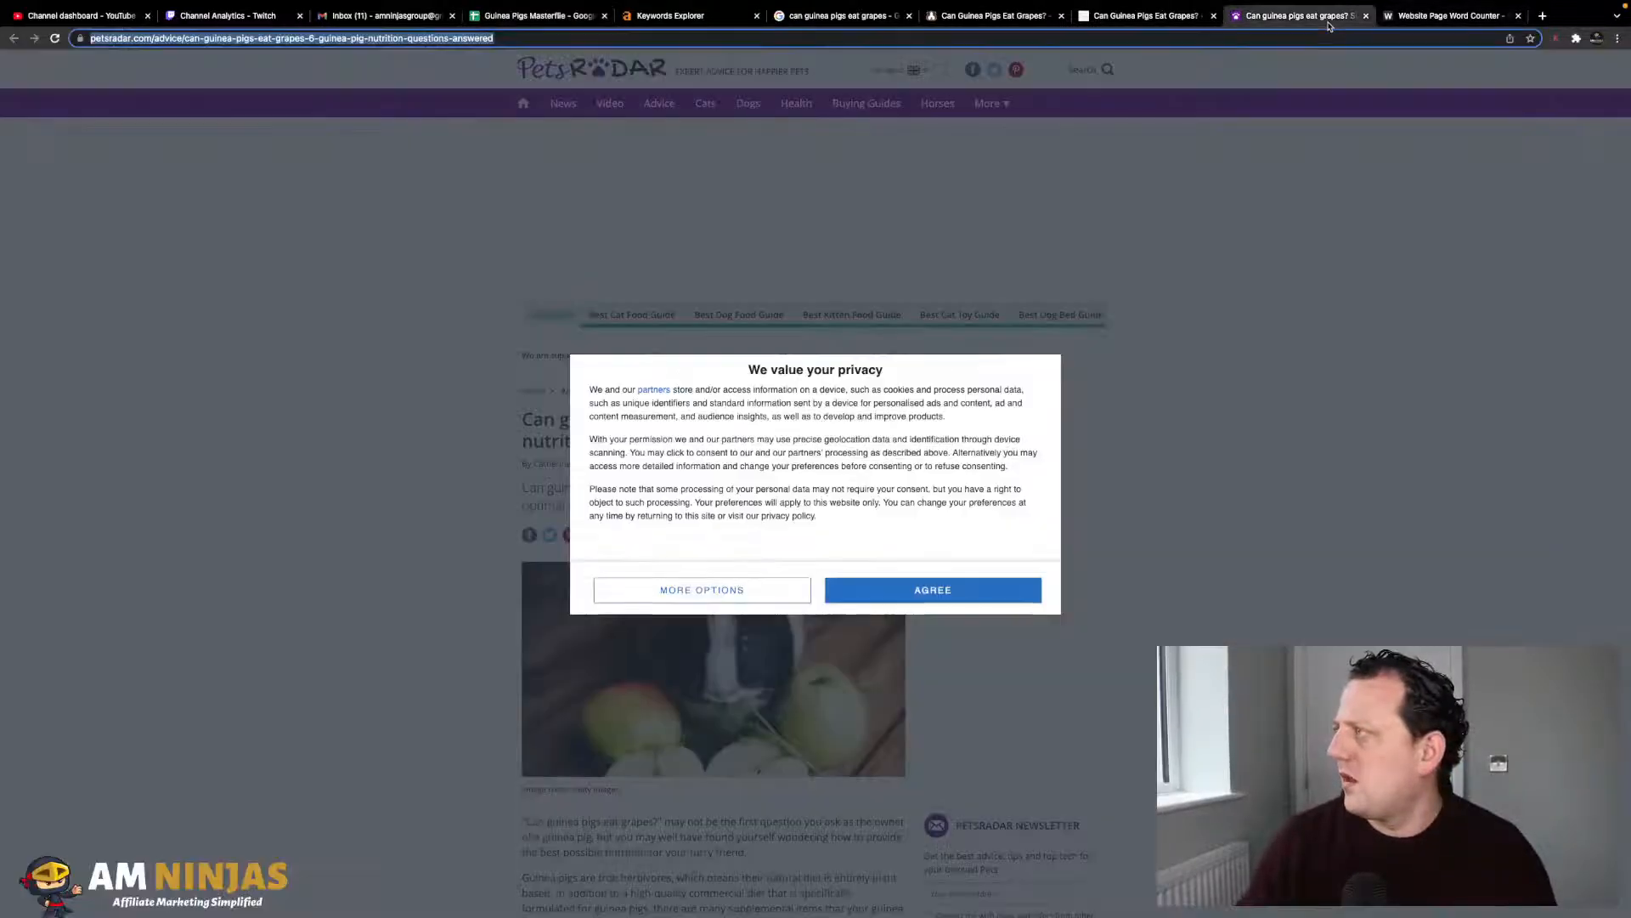
{"action": "left_click", "coordinate": [1434, 15]}
{"action": "left_click", "coordinate": [686, 187]}
{"action": "type", "text": "https://www.petsradar.com/advice/can-guinea-pigs-eat-grapes-6-guinea-pig-nutrition-questions-answered"}
{"action": "key", "text": "Return"}
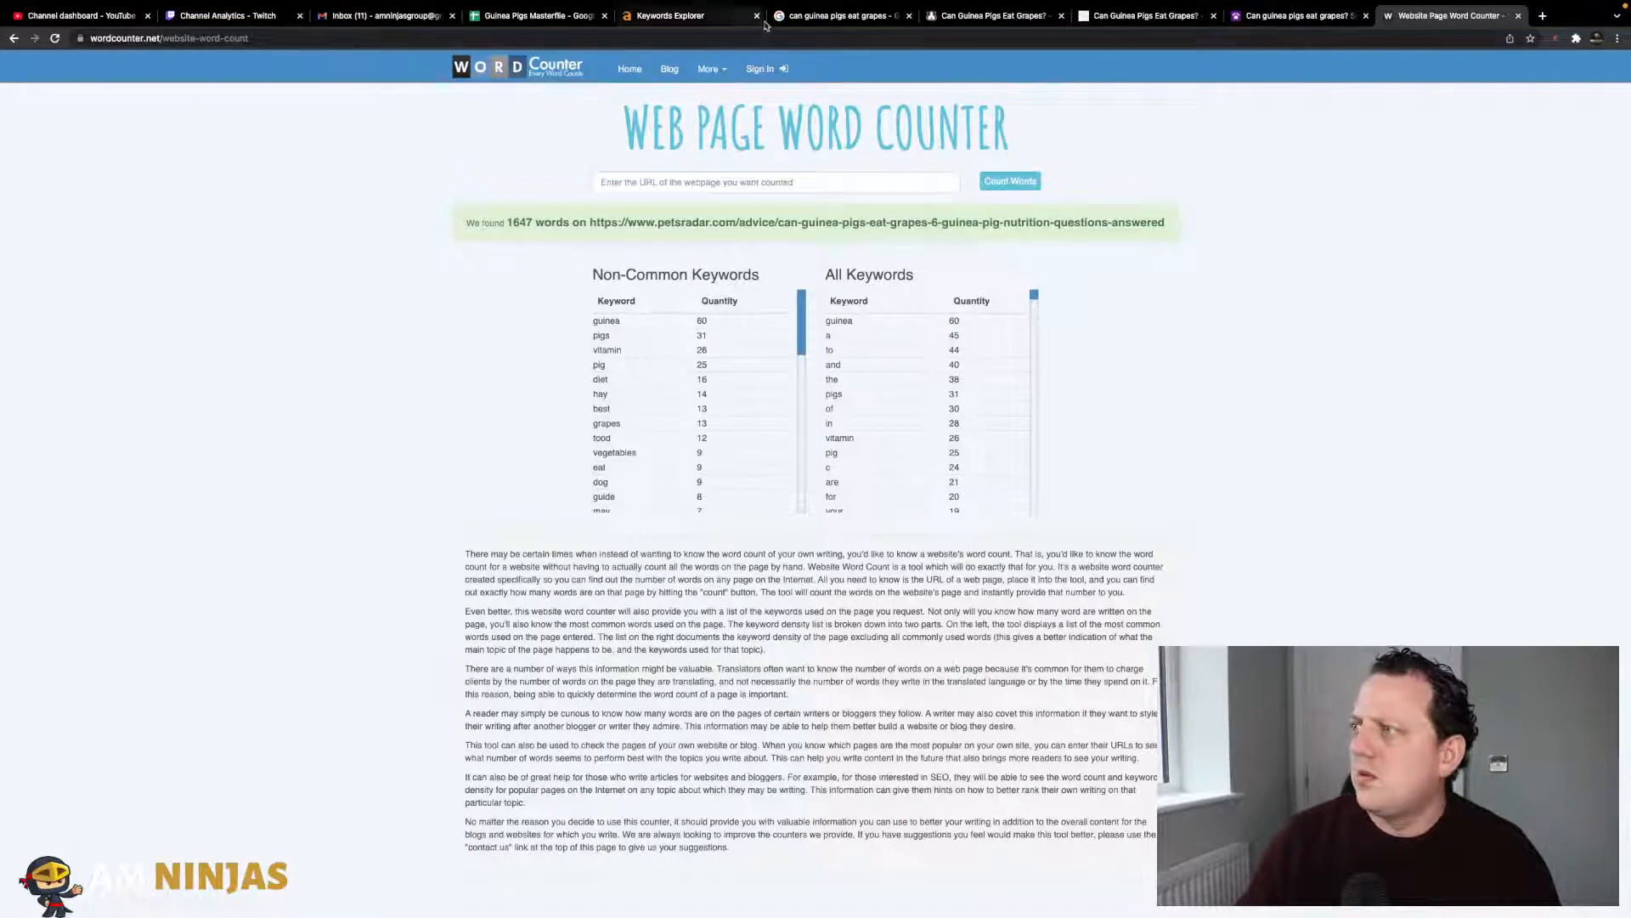
{"action": "left_click", "coordinate": [721, 17]}
{"action": "left_click", "coordinate": [544, 16]}
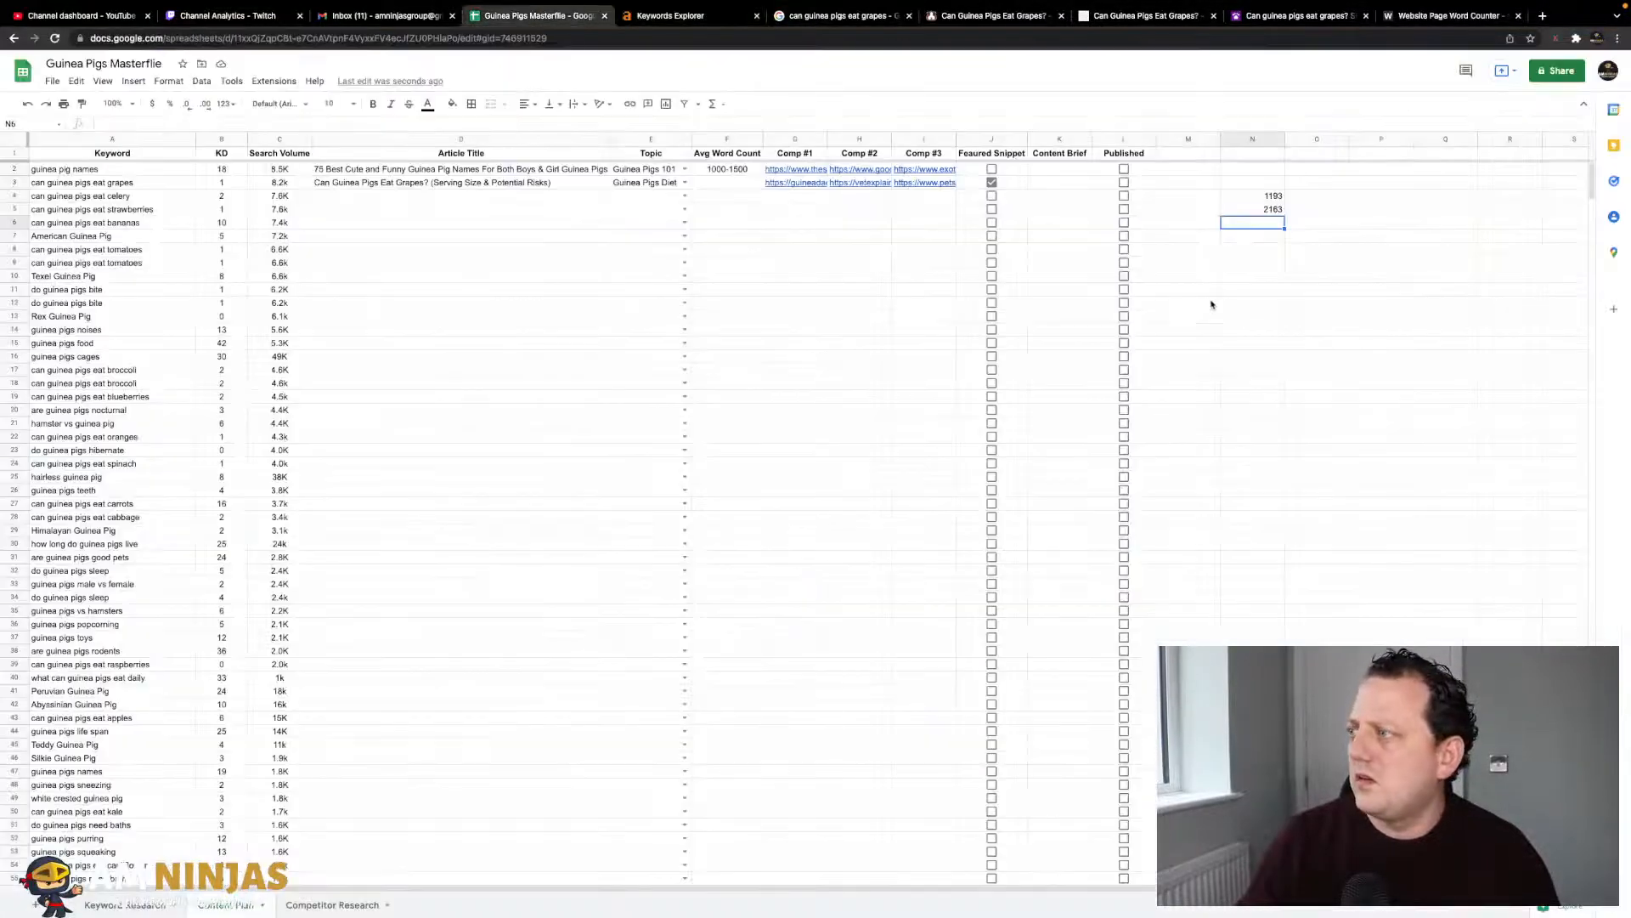
{"action": "type", "text": "1647"}
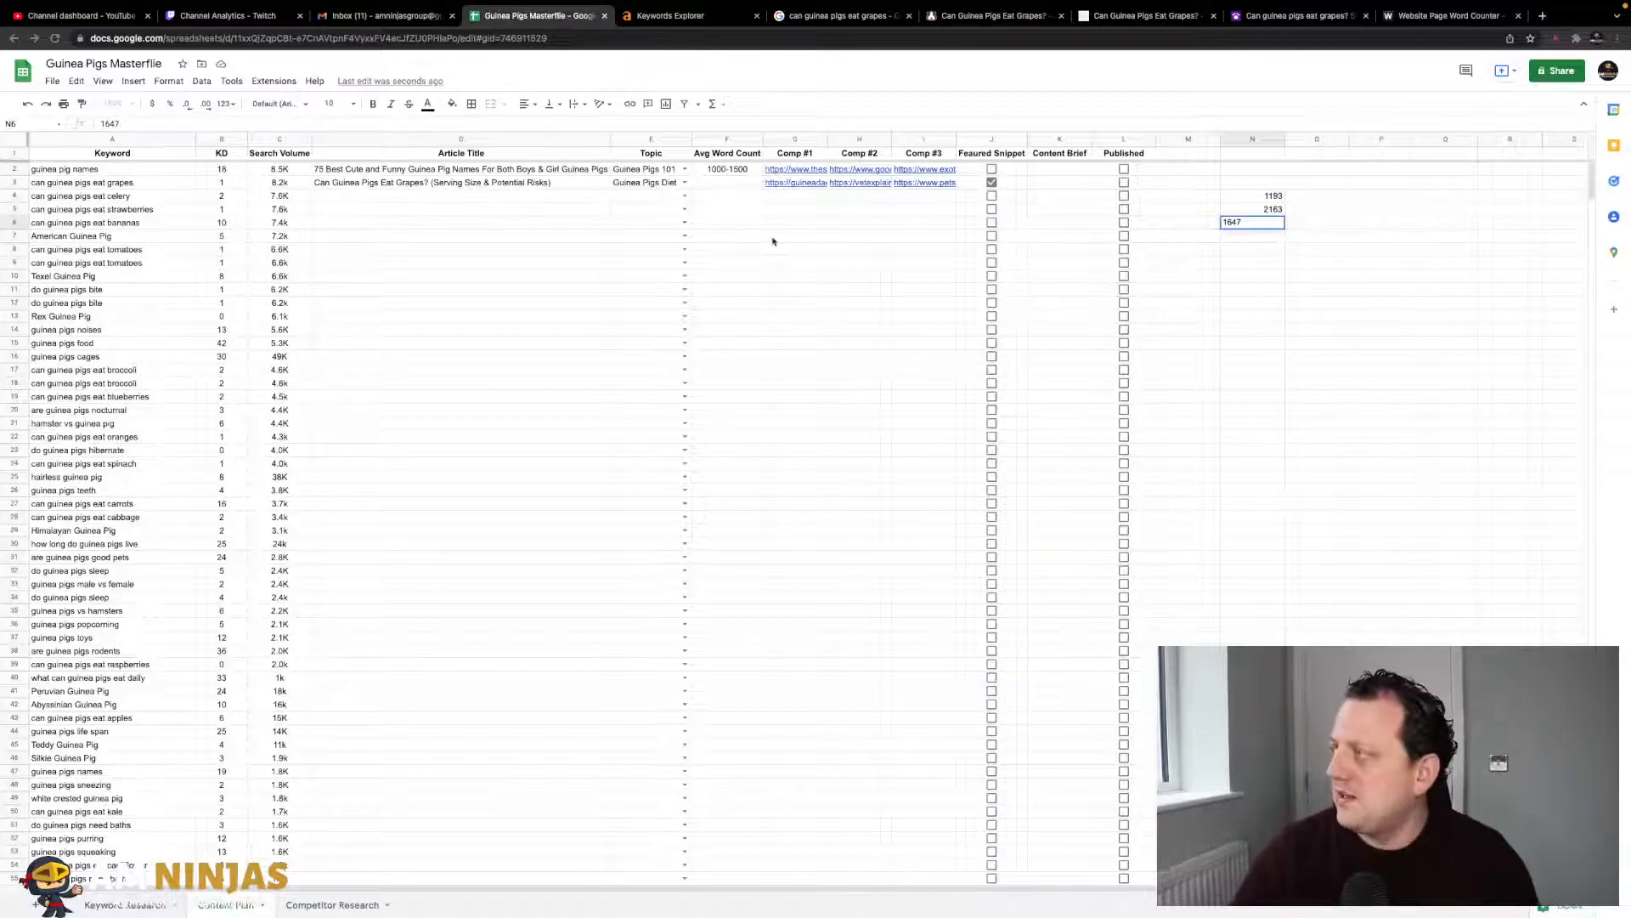
- Commit 1647 in cell N6 beneath the other two word counts
{"action": "left_click", "coordinate": [1261, 249]}
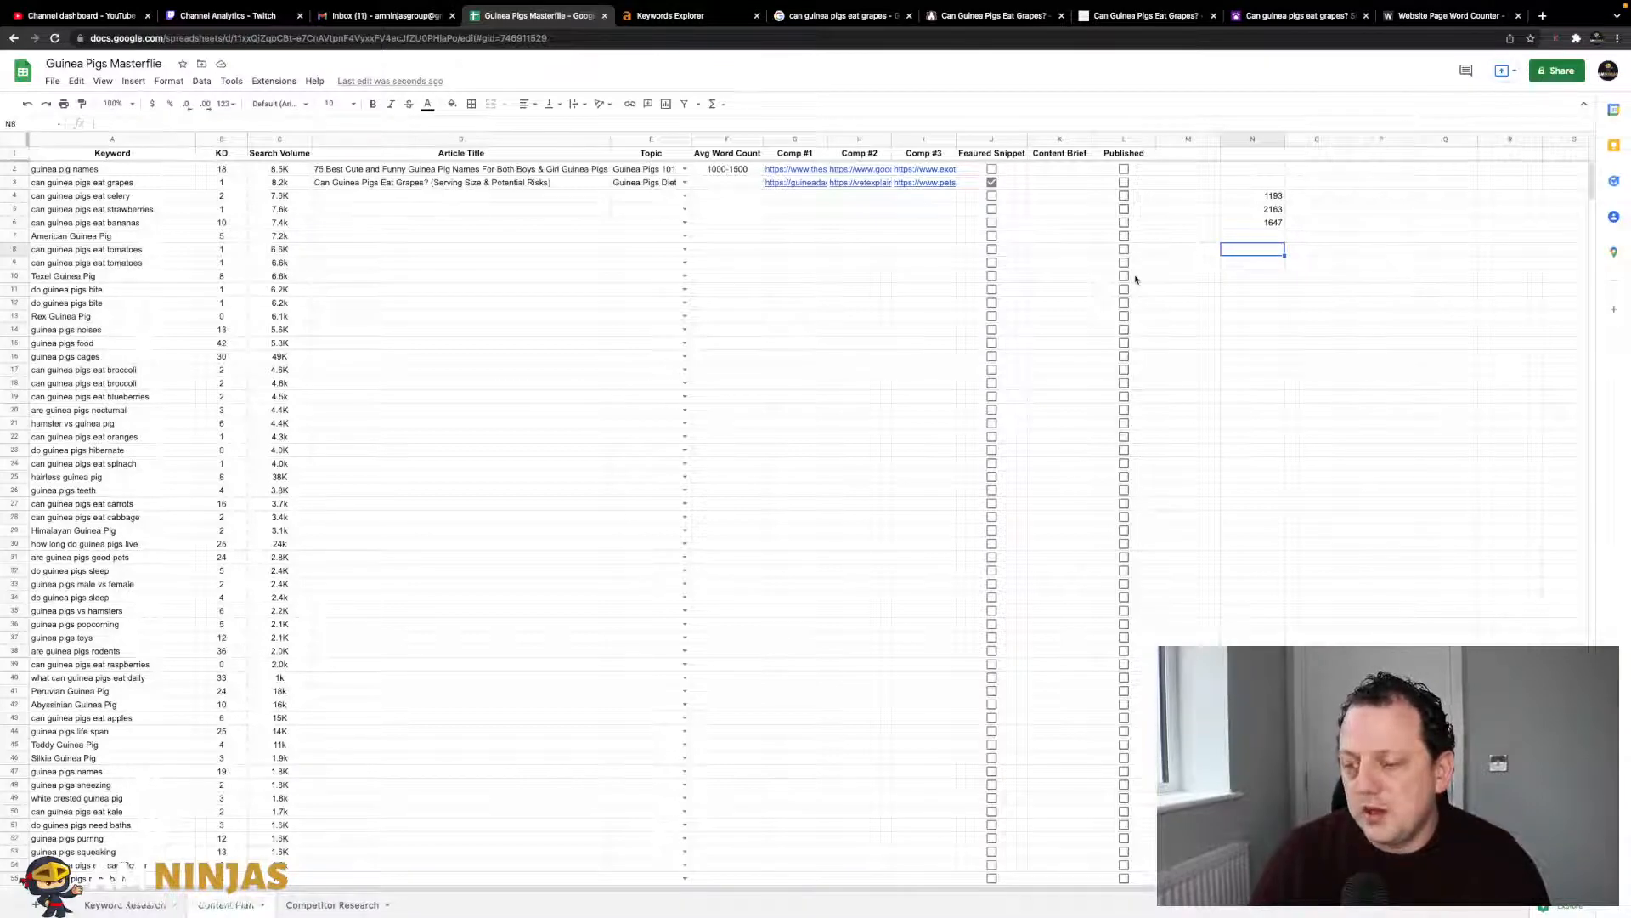
- Total the three word counts with =SUM(N4:N6) and note the 5003 total below
{"action": "type", "text": "=sum("}
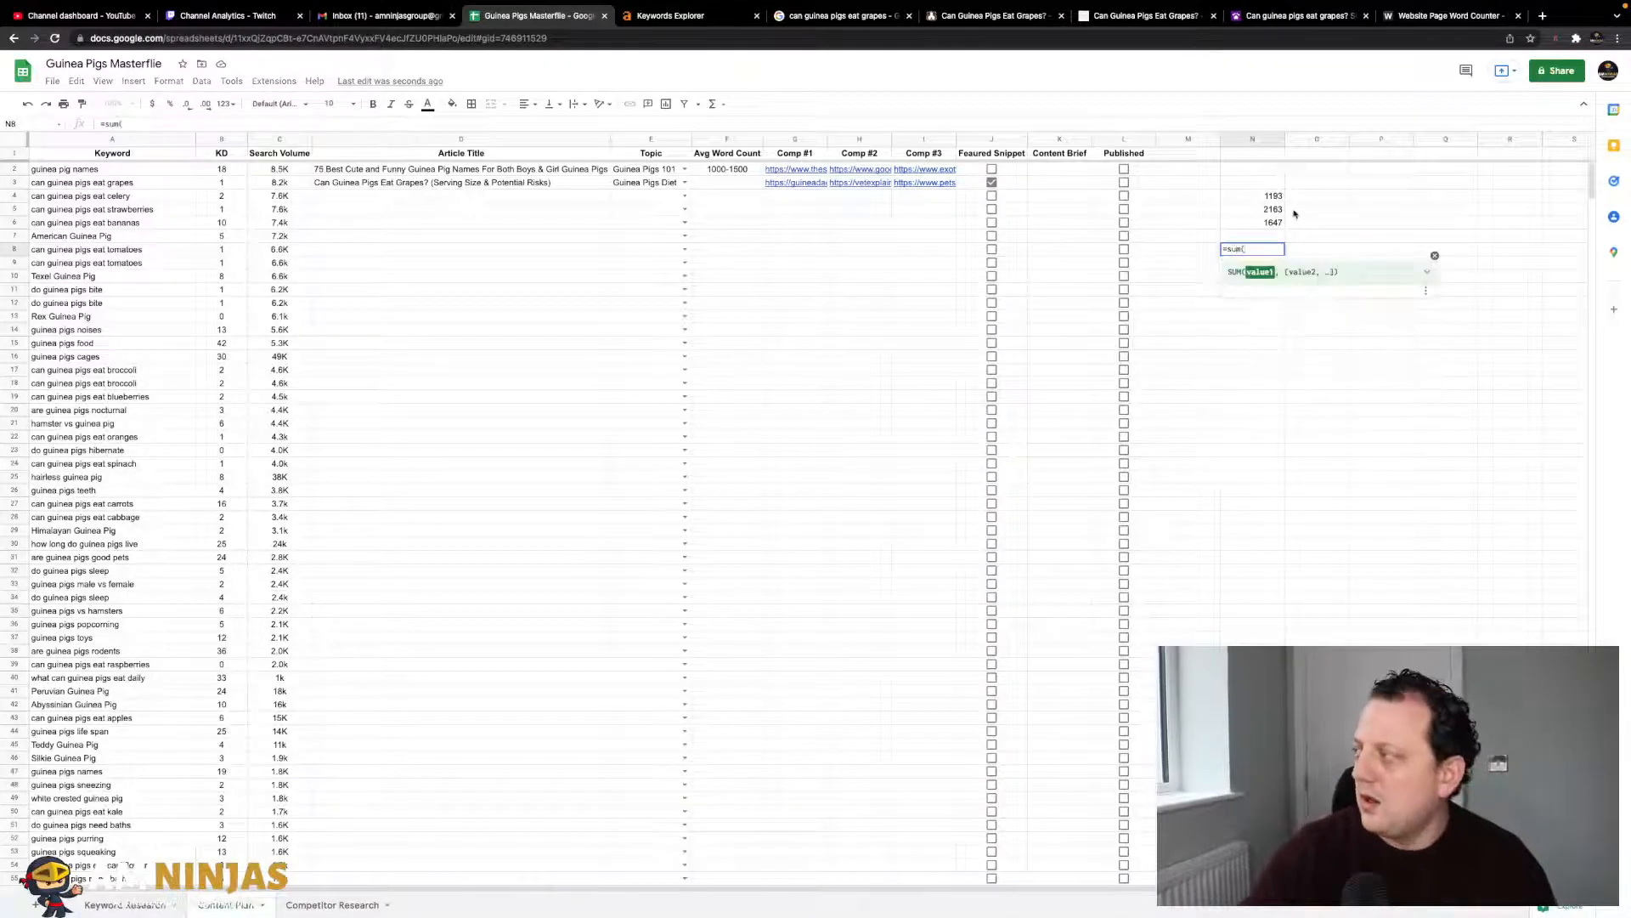
{"action": "left_click_drag", "start_coordinate": [1266, 195], "coordinate": [1266, 223]}
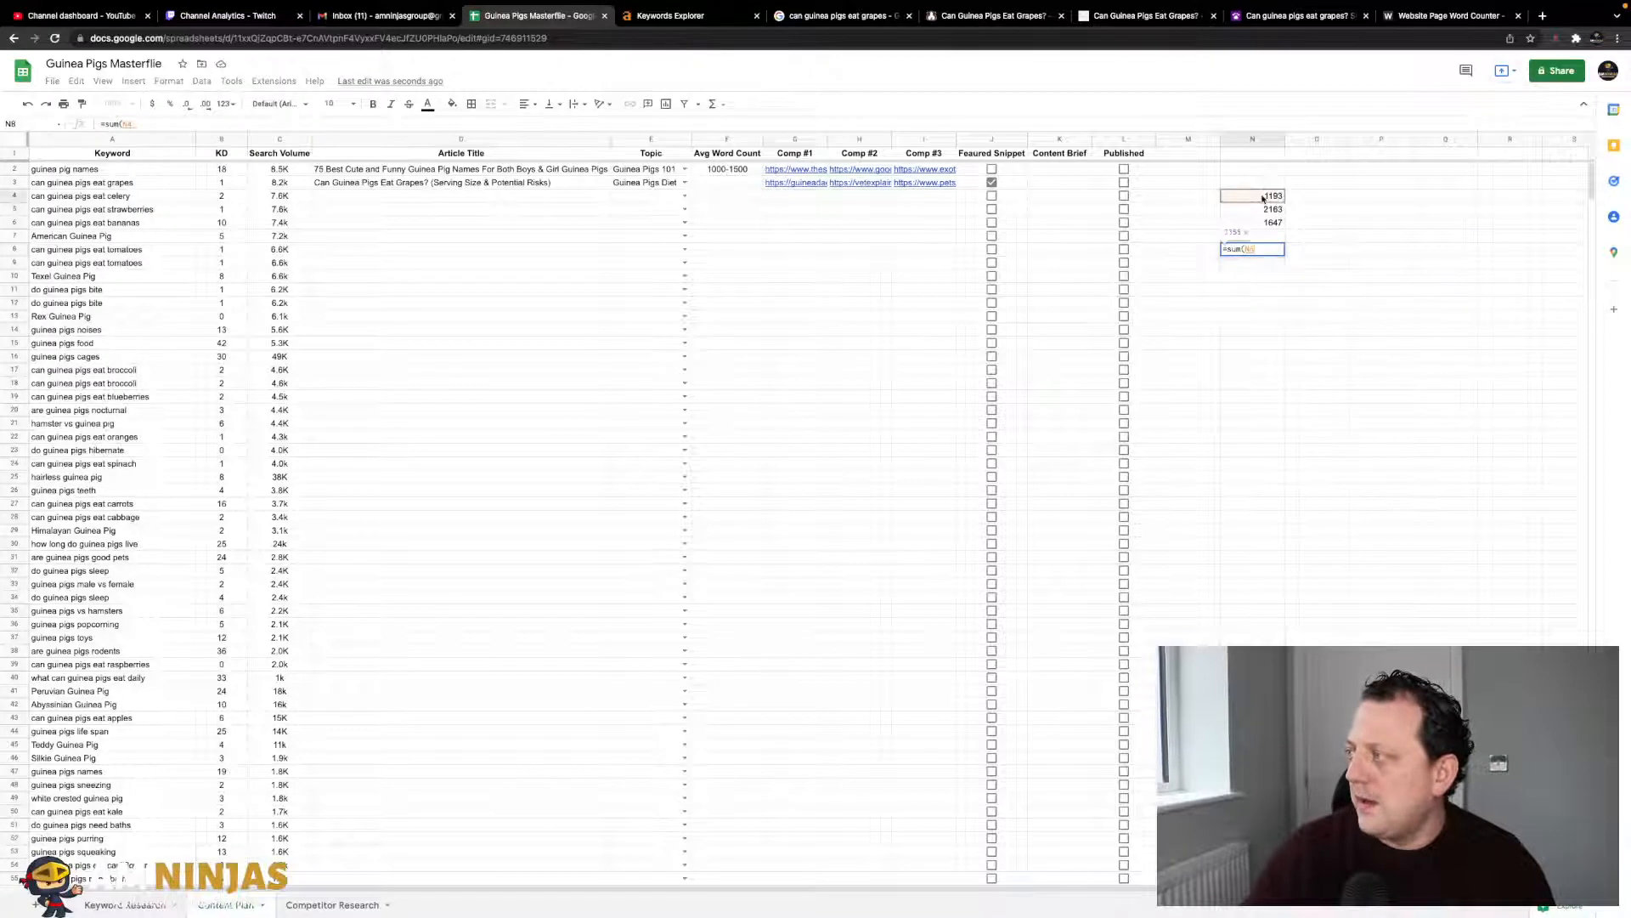
{"action": "type", "text": ")"}
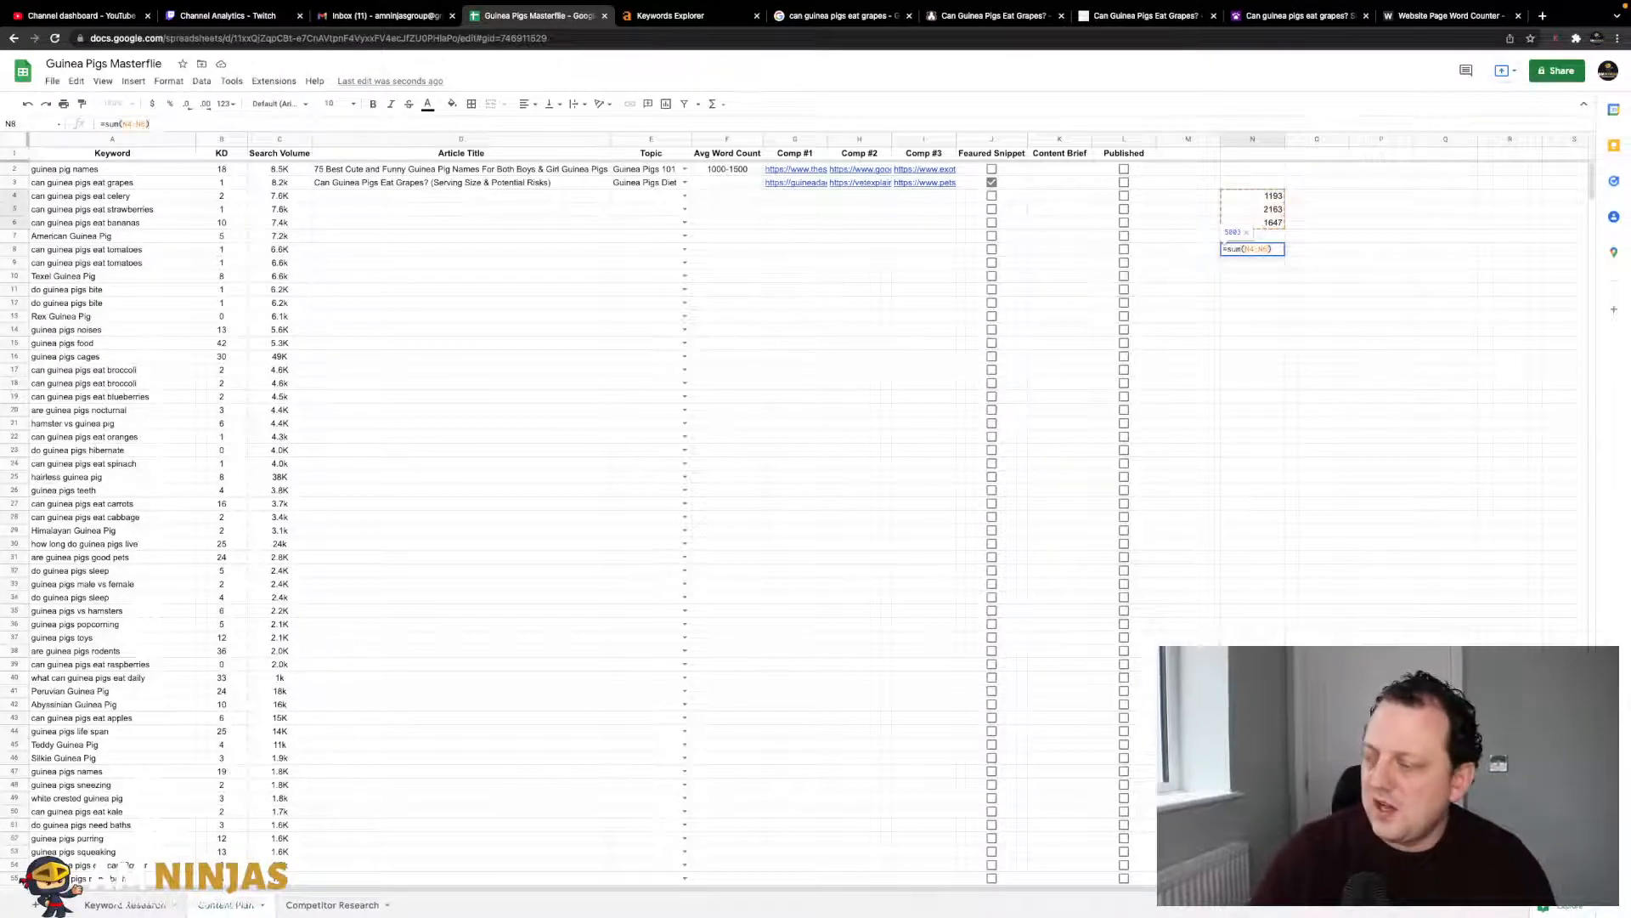
{"action": "key", "text": "Return"}
{"action": "left_click", "coordinate": [1265, 305]}
{"action": "left_click", "coordinate": [1265, 289]}
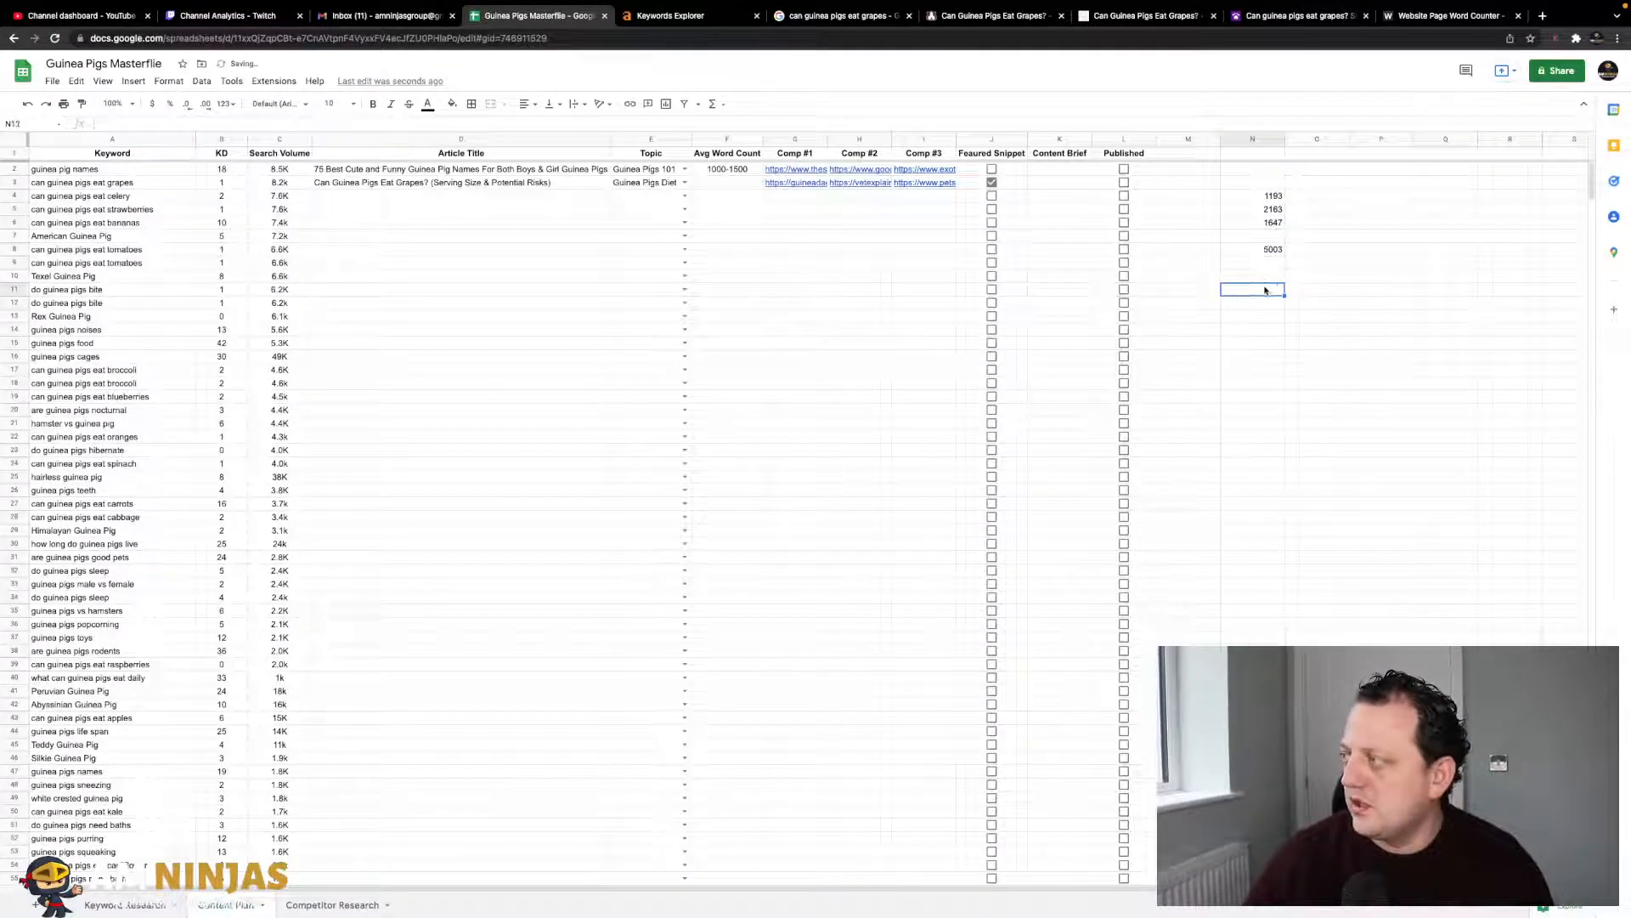
{"action": "type", "text": "5003"}
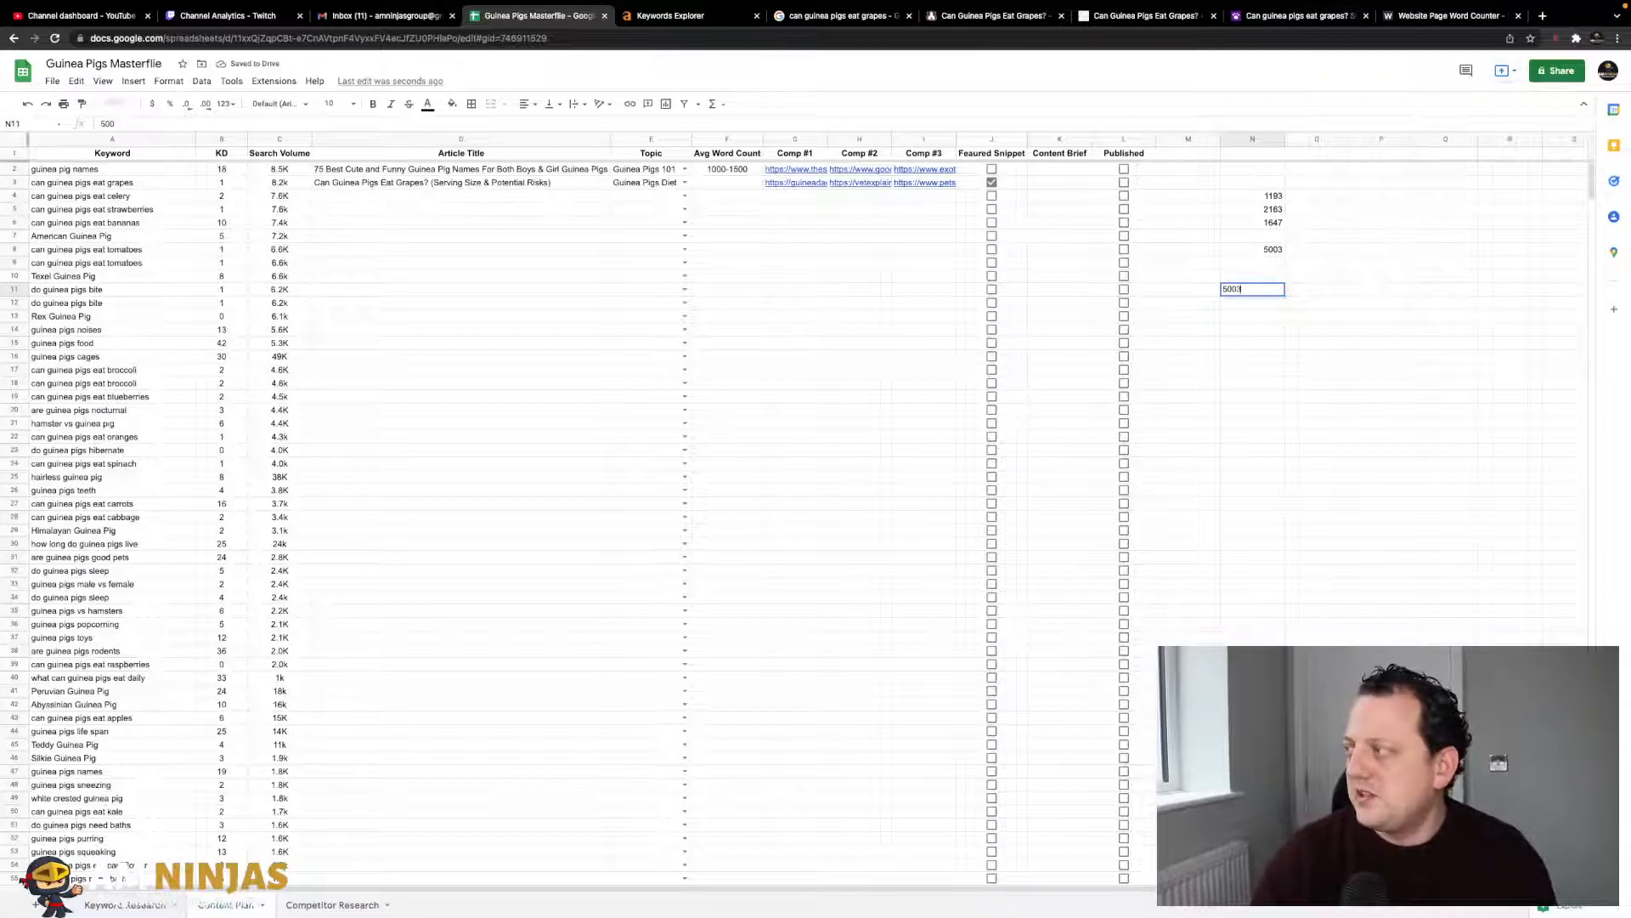
{"action": "key", "text": "Return"}
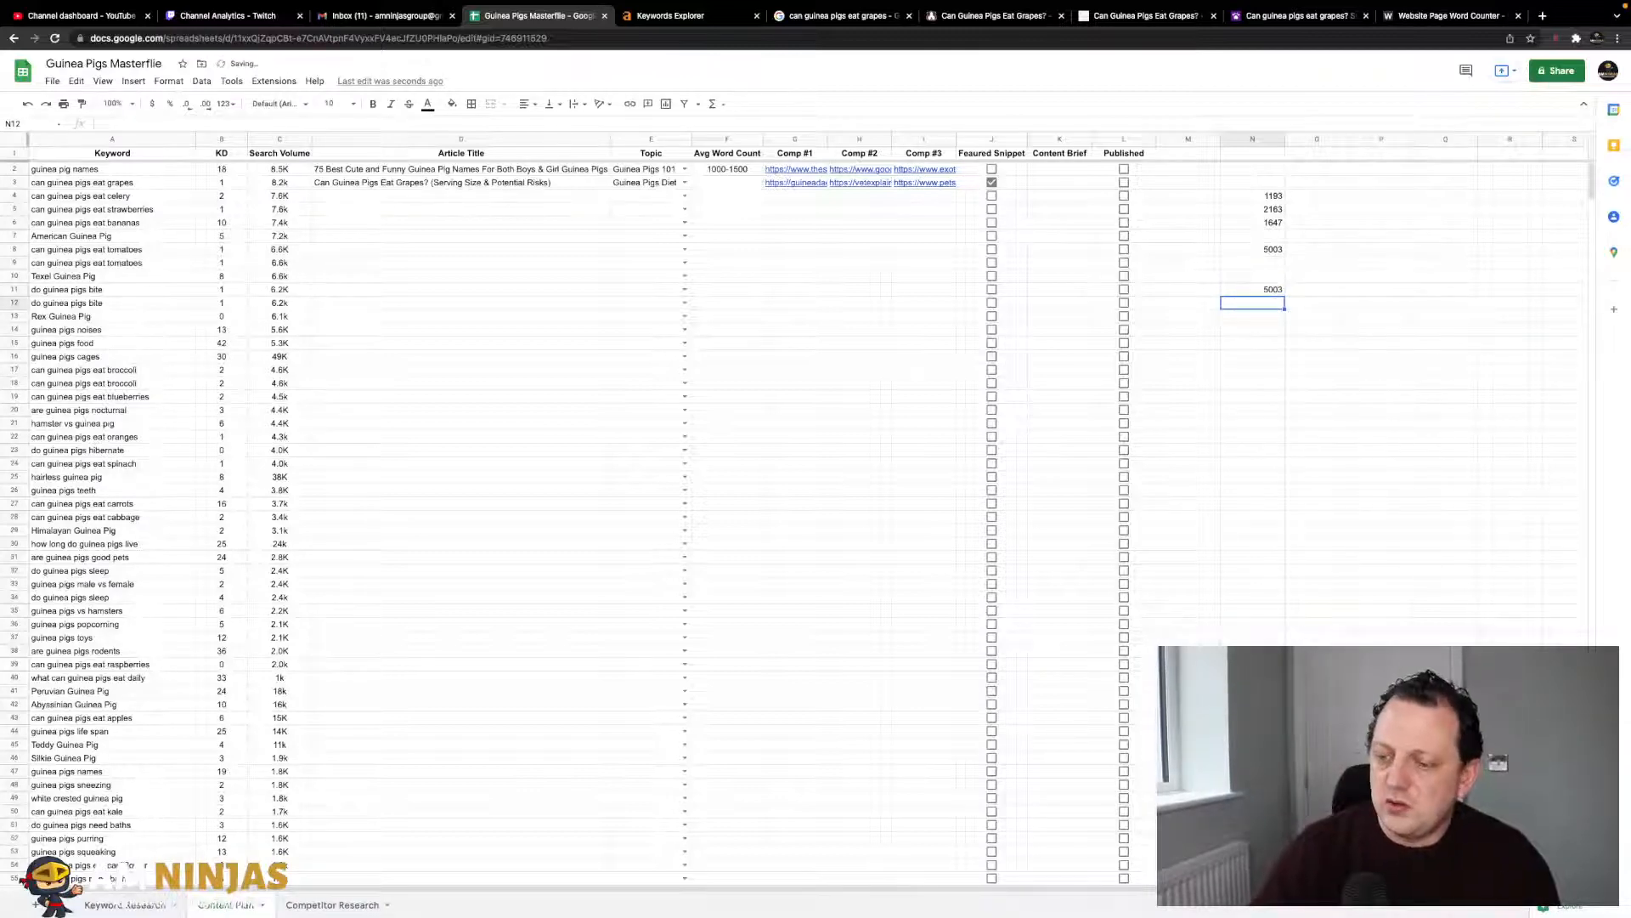
- Divide the 5003 total by 3 to get an average of 1667.666667
{"action": "key", "text": "Down"}
{"action": "key", "text": "Up"}
{"action": "key", "text": "Down"}
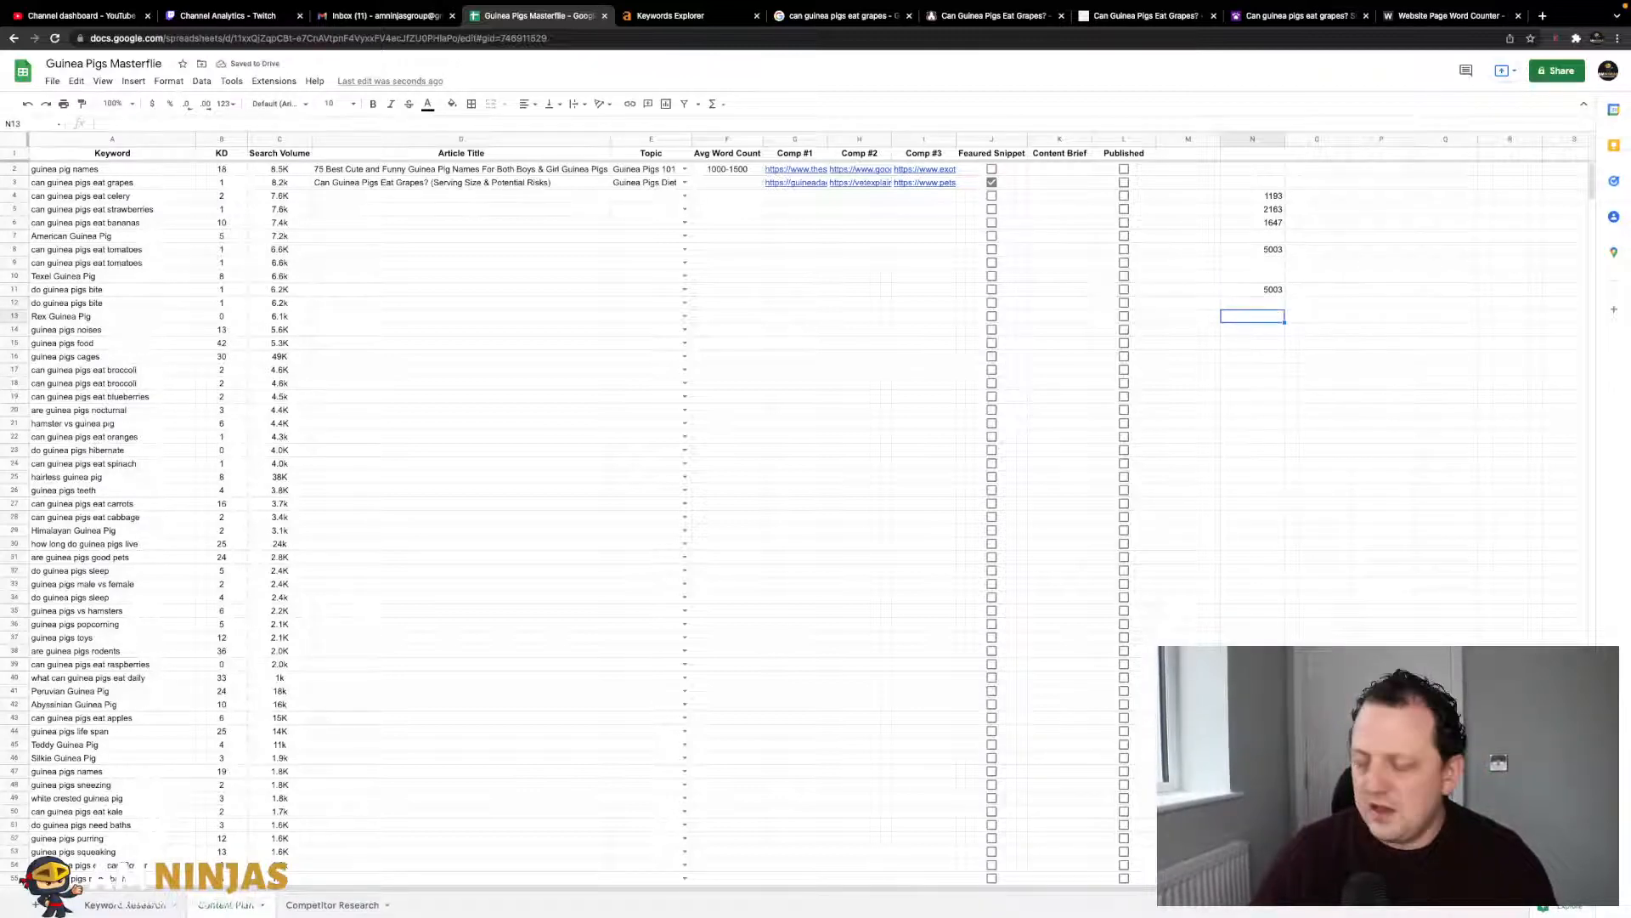
{"action": "type", "text": "=sum("}
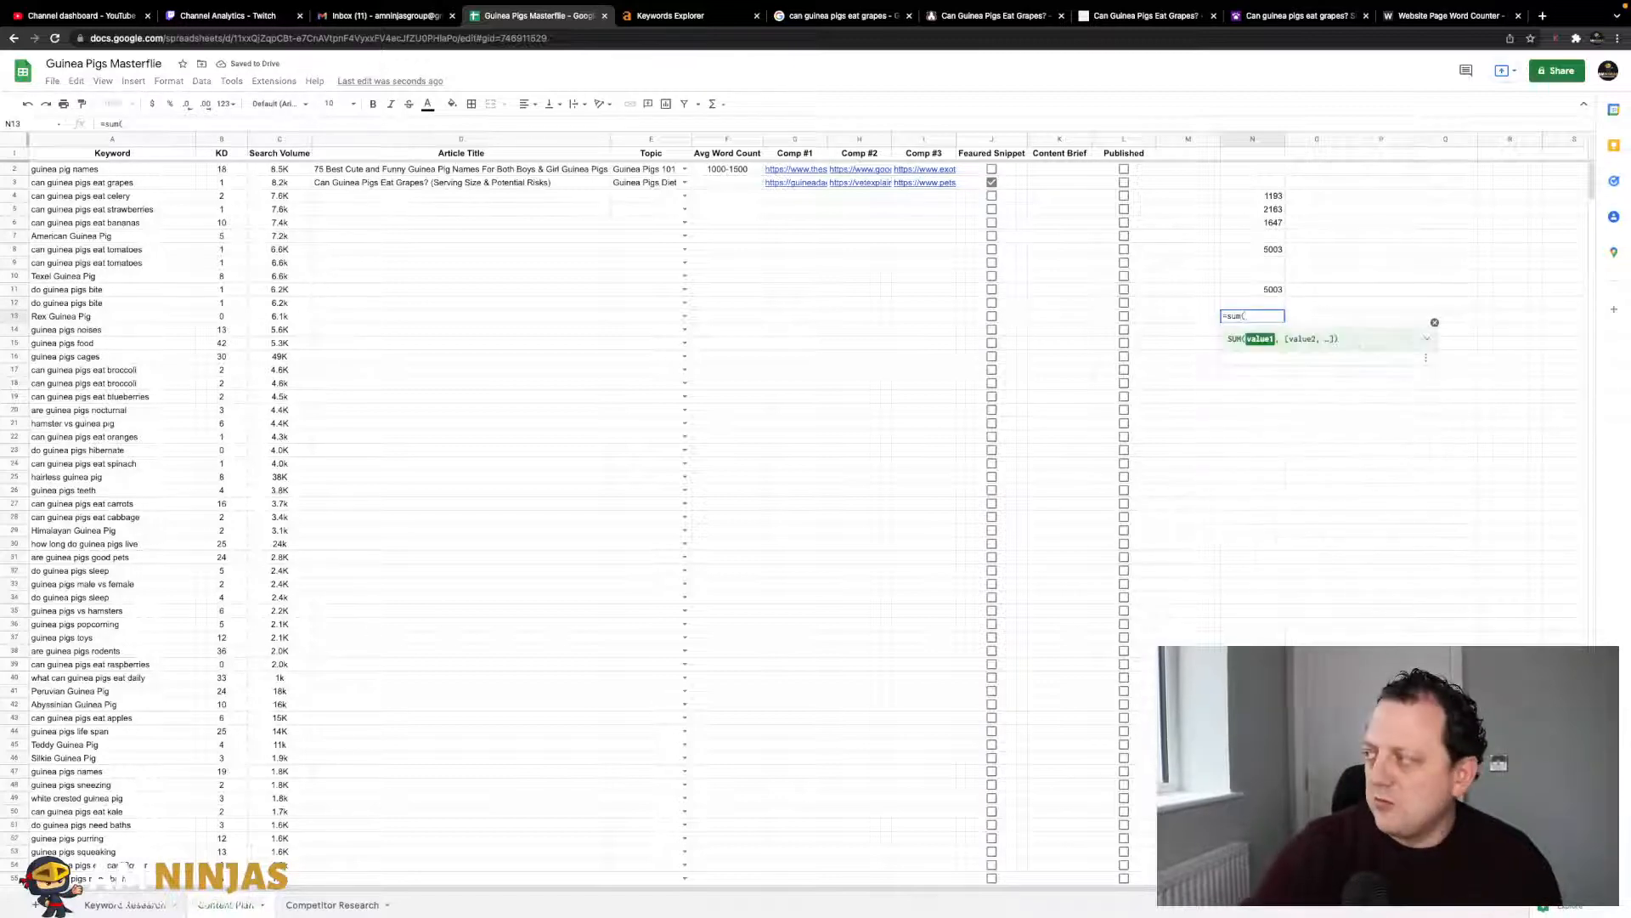
{"action": "left_click", "coordinate": [1261, 291]}
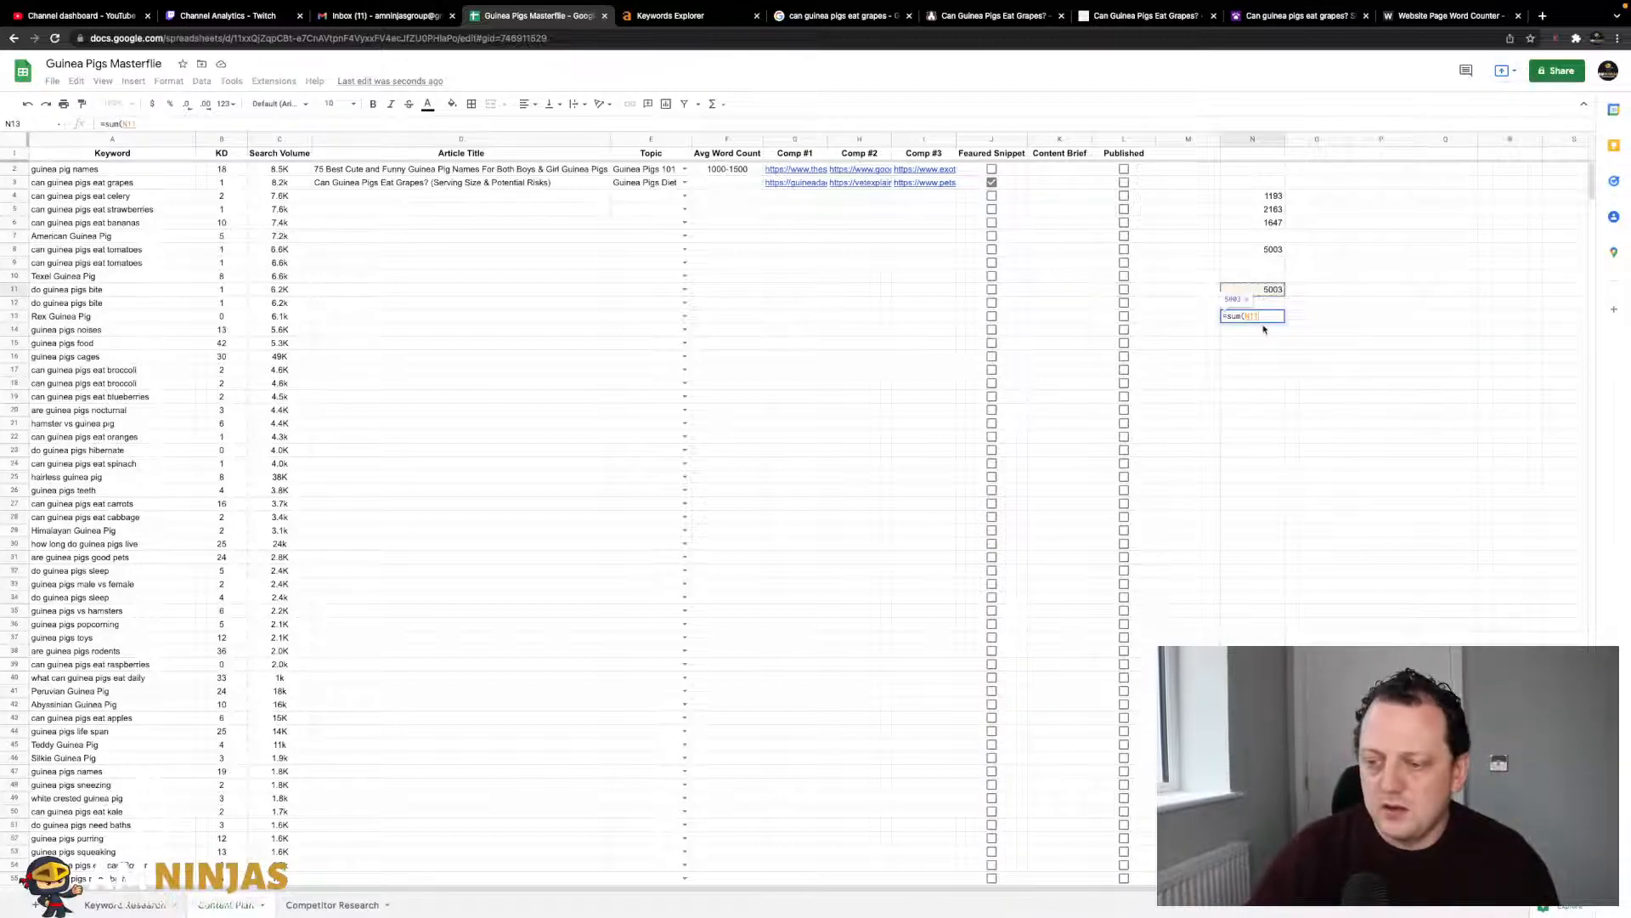
{"action": "type", "text": "/3)"}
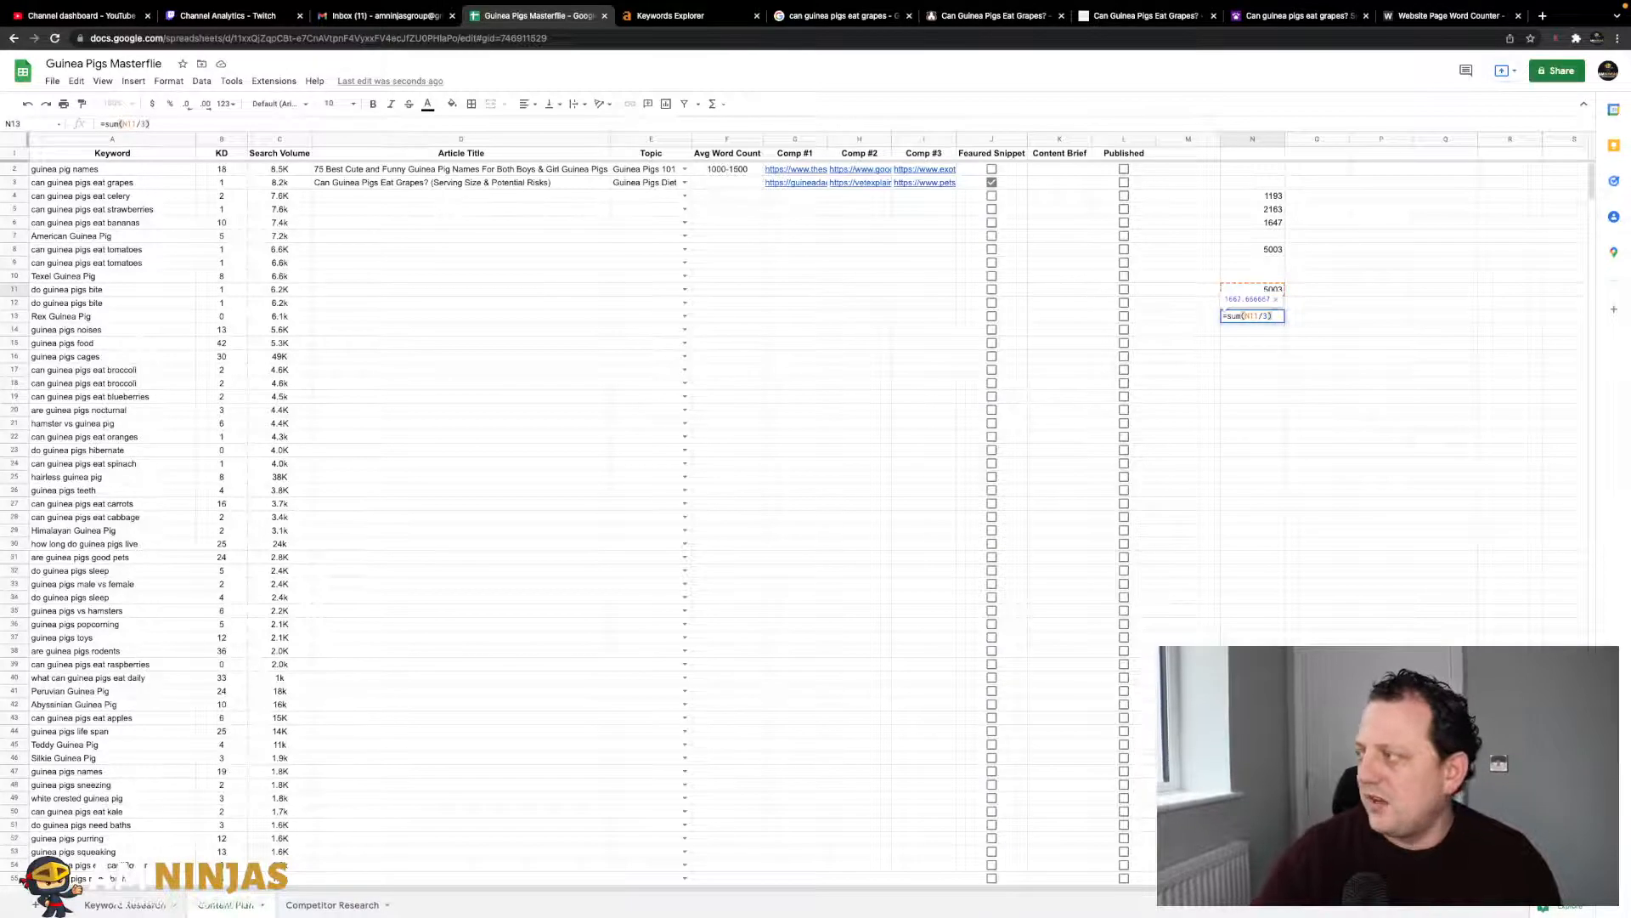
{"action": "key", "text": "Return"}
- Enter 1500-2000 as the grapes row's Avg Word Count in F3
{"action": "left_click", "coordinate": [724, 184]}
{"action": "type", "text": "1600"}
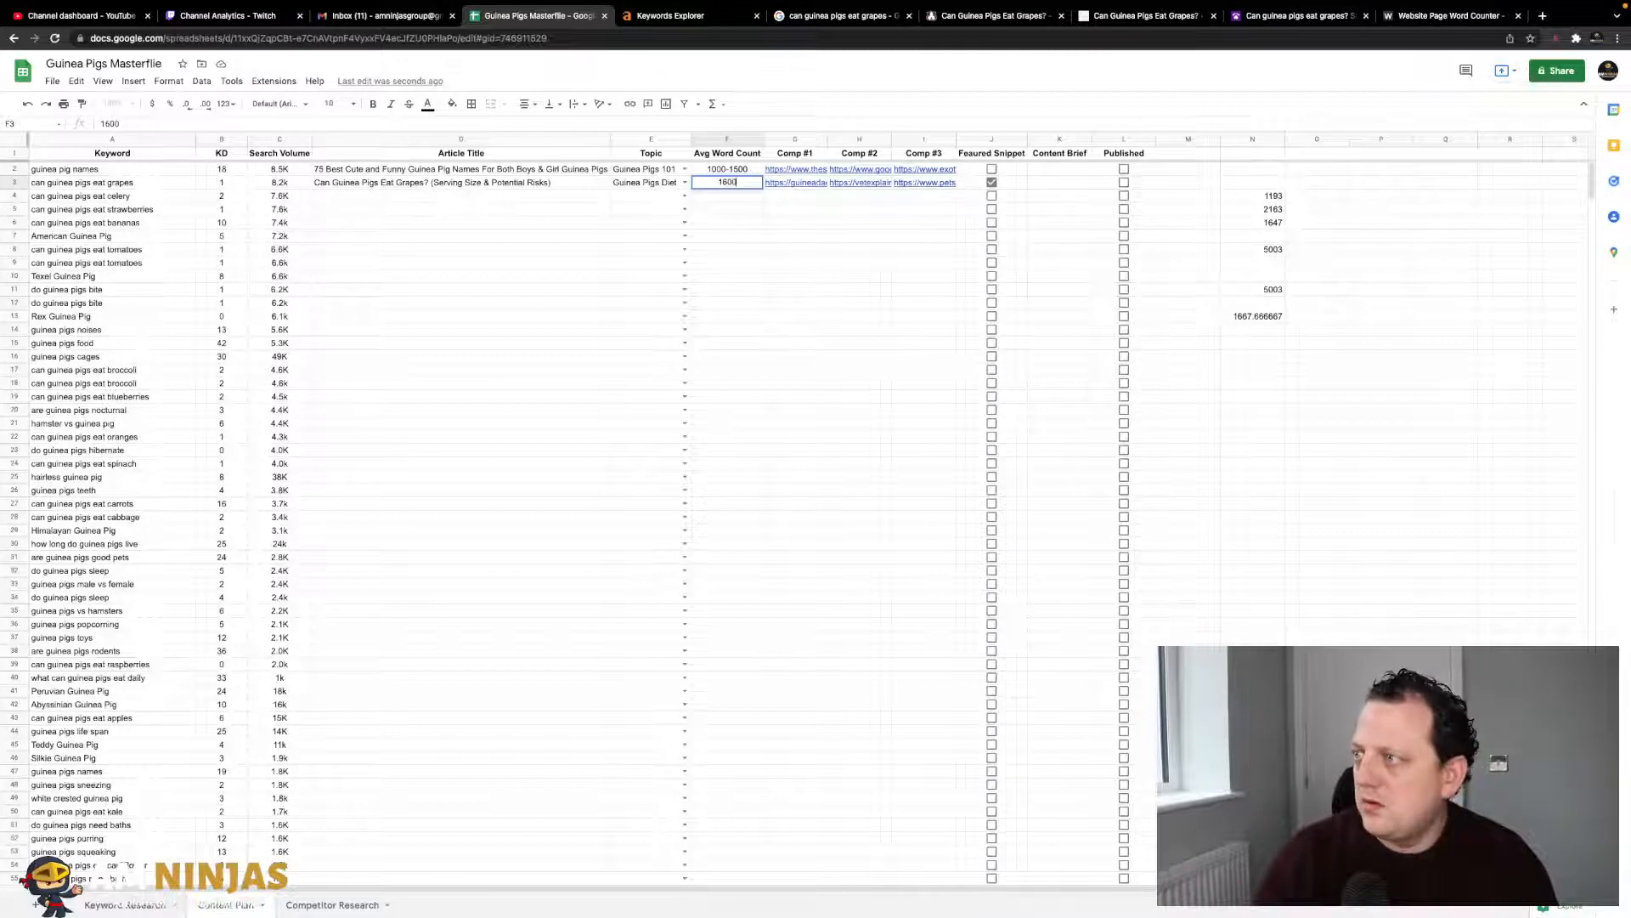
{"action": "type", "text": "-2000"}
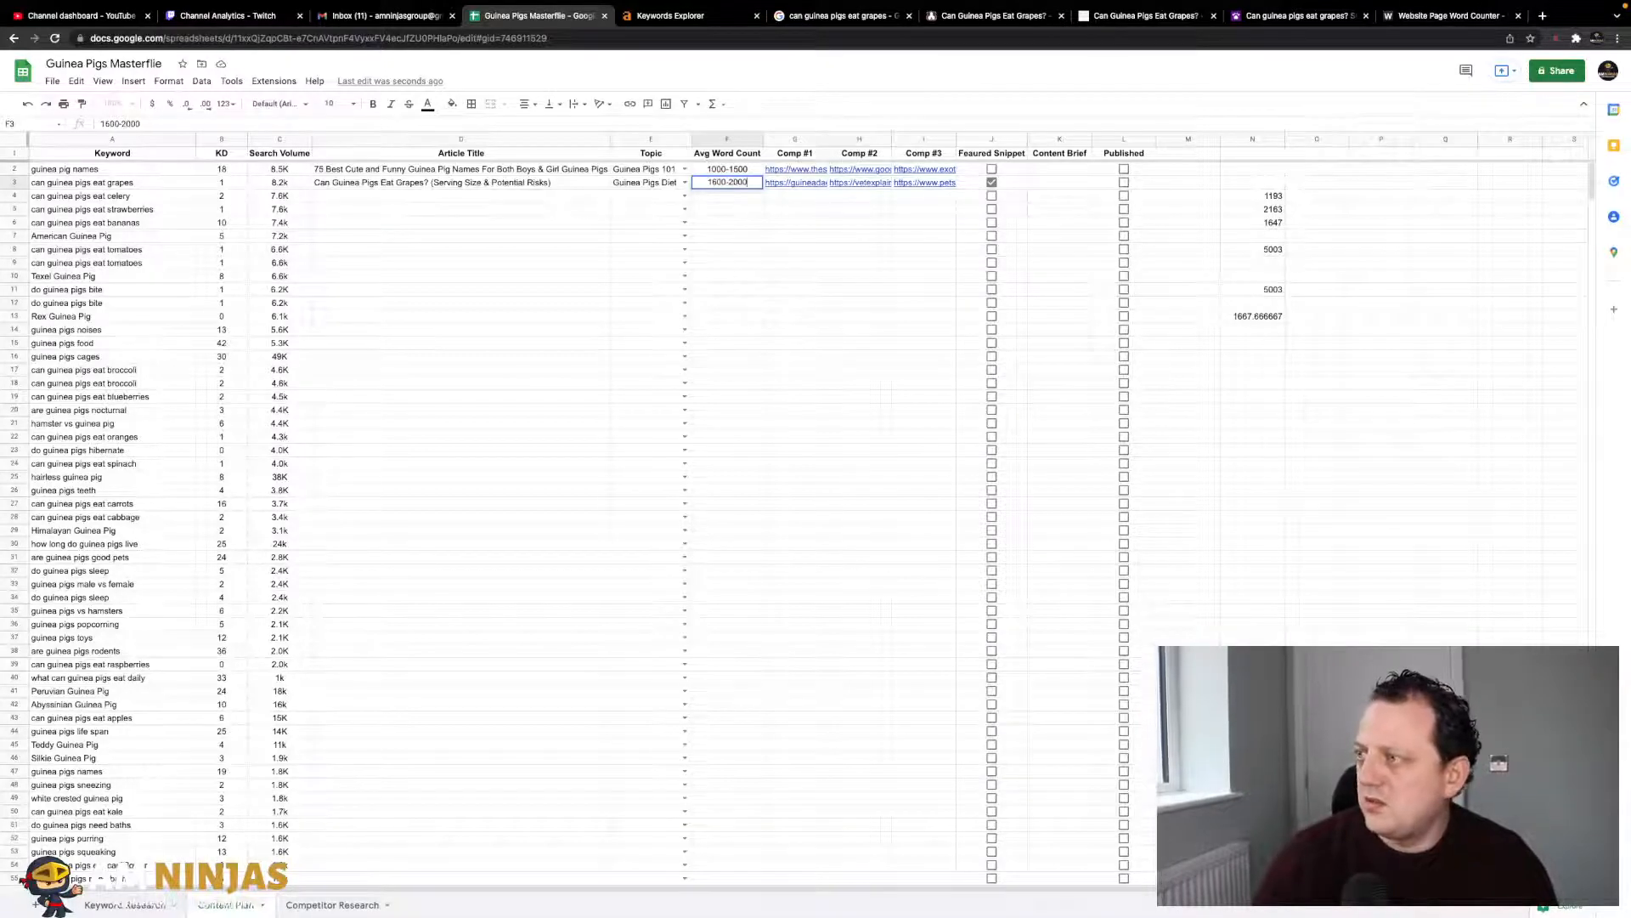
{"action": "key", "text": "Return"}
{"action": "key", "text": "Up"}
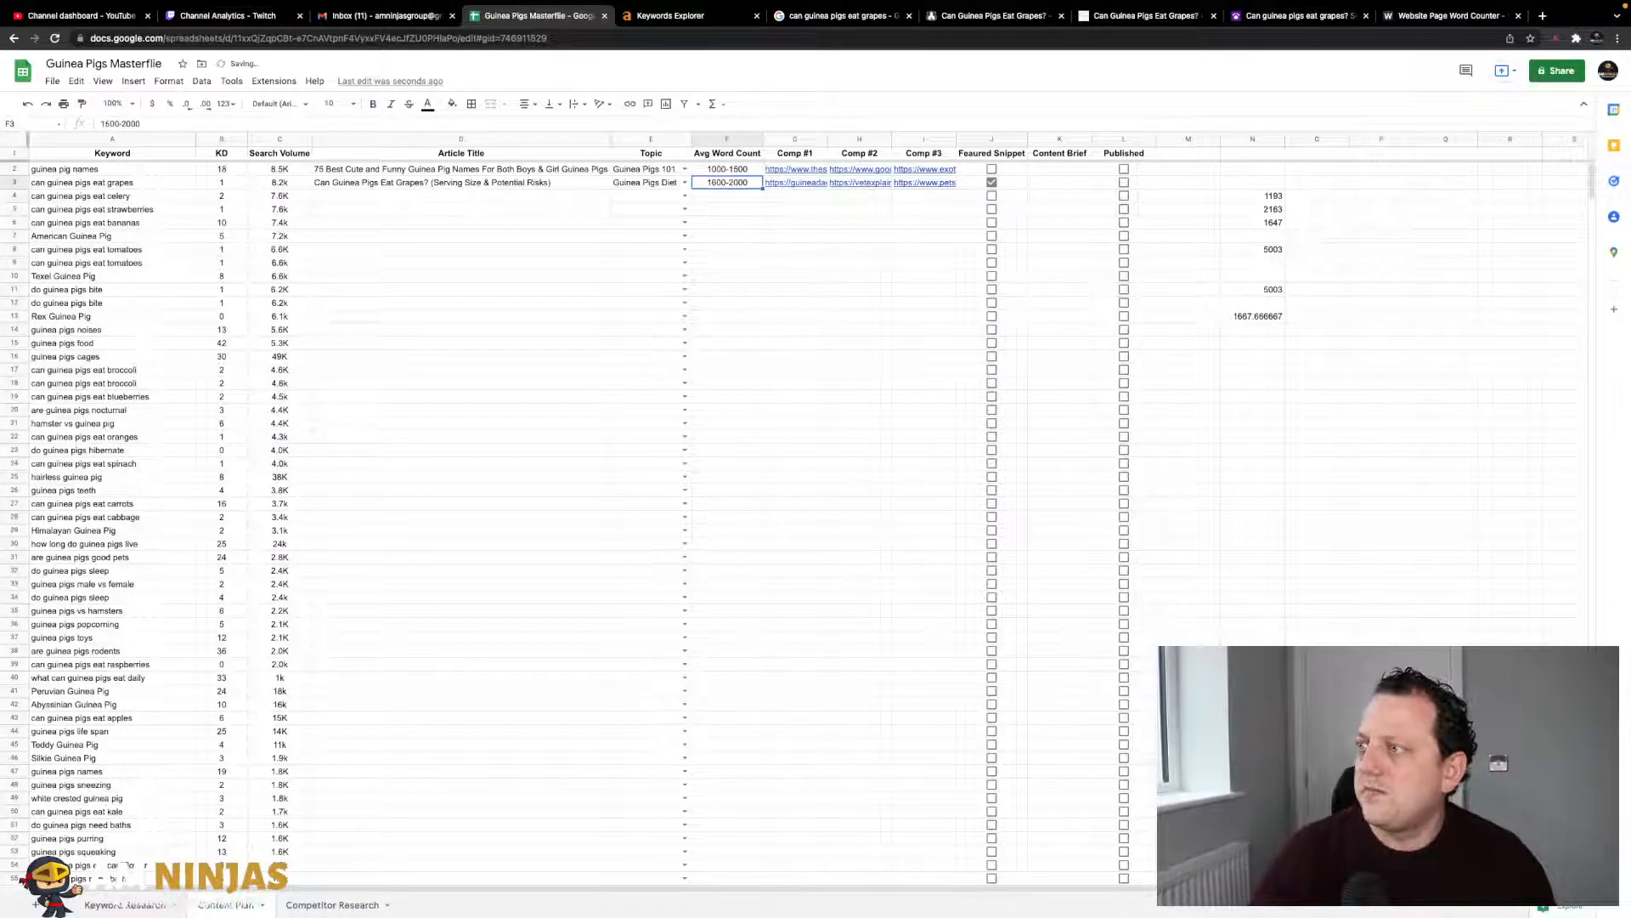
{"action": "left_click", "coordinate": [110, 124]}
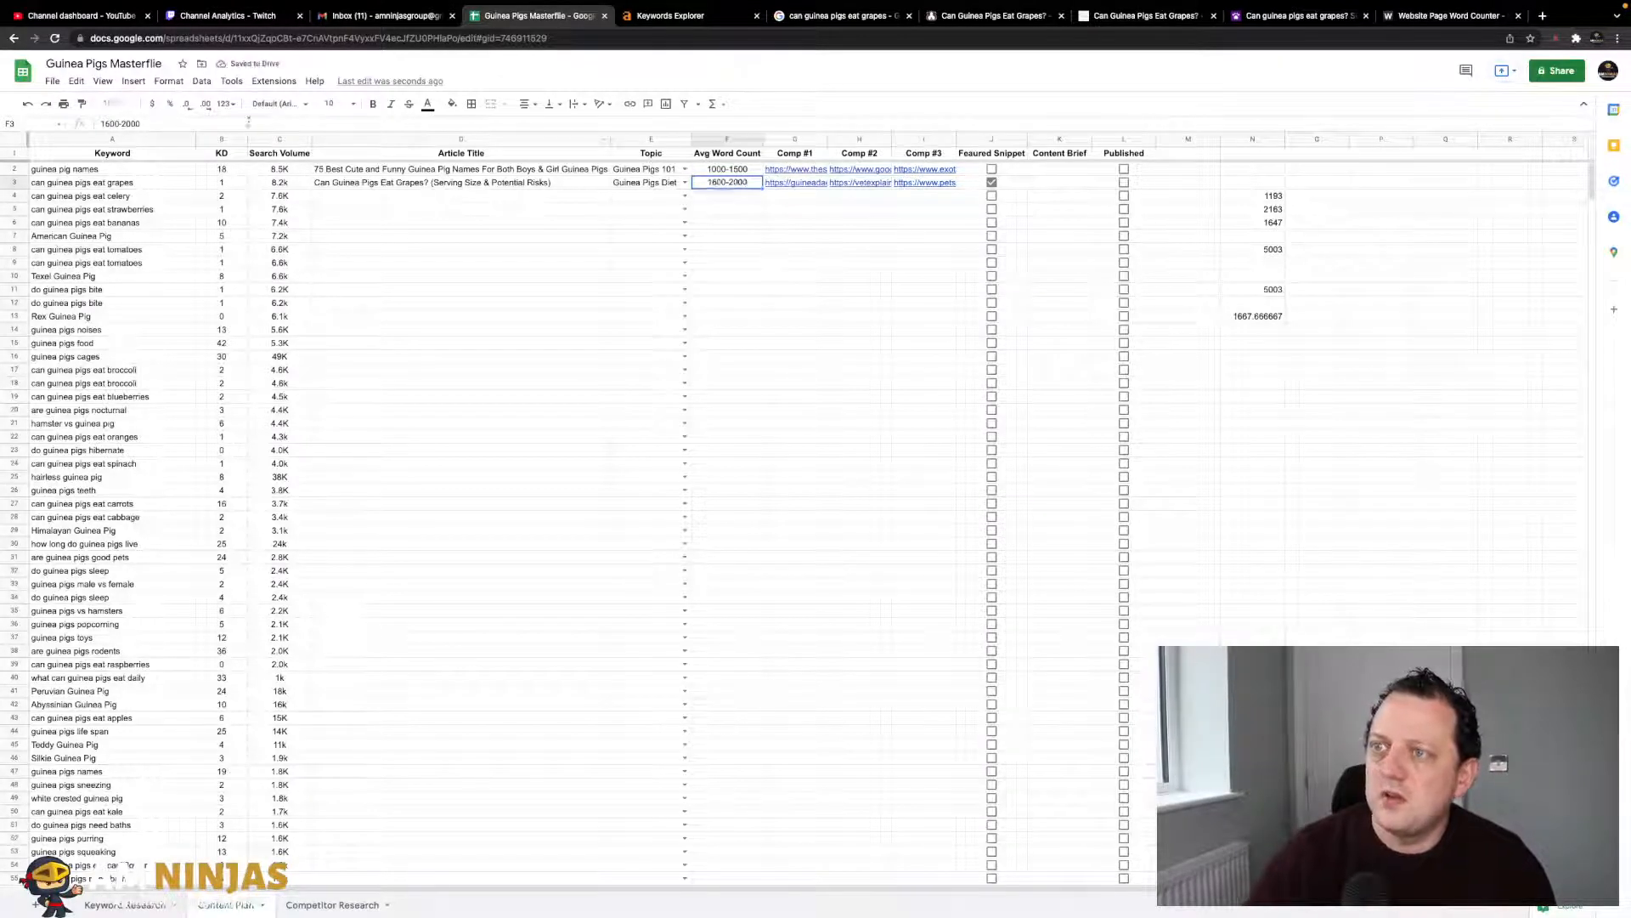
{"action": "key", "text": "BackSpace"}
{"action": "type", "text": "5"}
{"action": "left_click", "coordinate": [681, 316]}
{"action": "left_click", "coordinate": [832, 308]}
- Delete the scratch word-count calculations from column N
{"action": "left_click_drag", "start_coordinate": [1253, 180], "coordinate": [1266, 410]}
{"action": "key", "text": "Delete"}
{"action": "left_click", "coordinate": [1317, 342]}
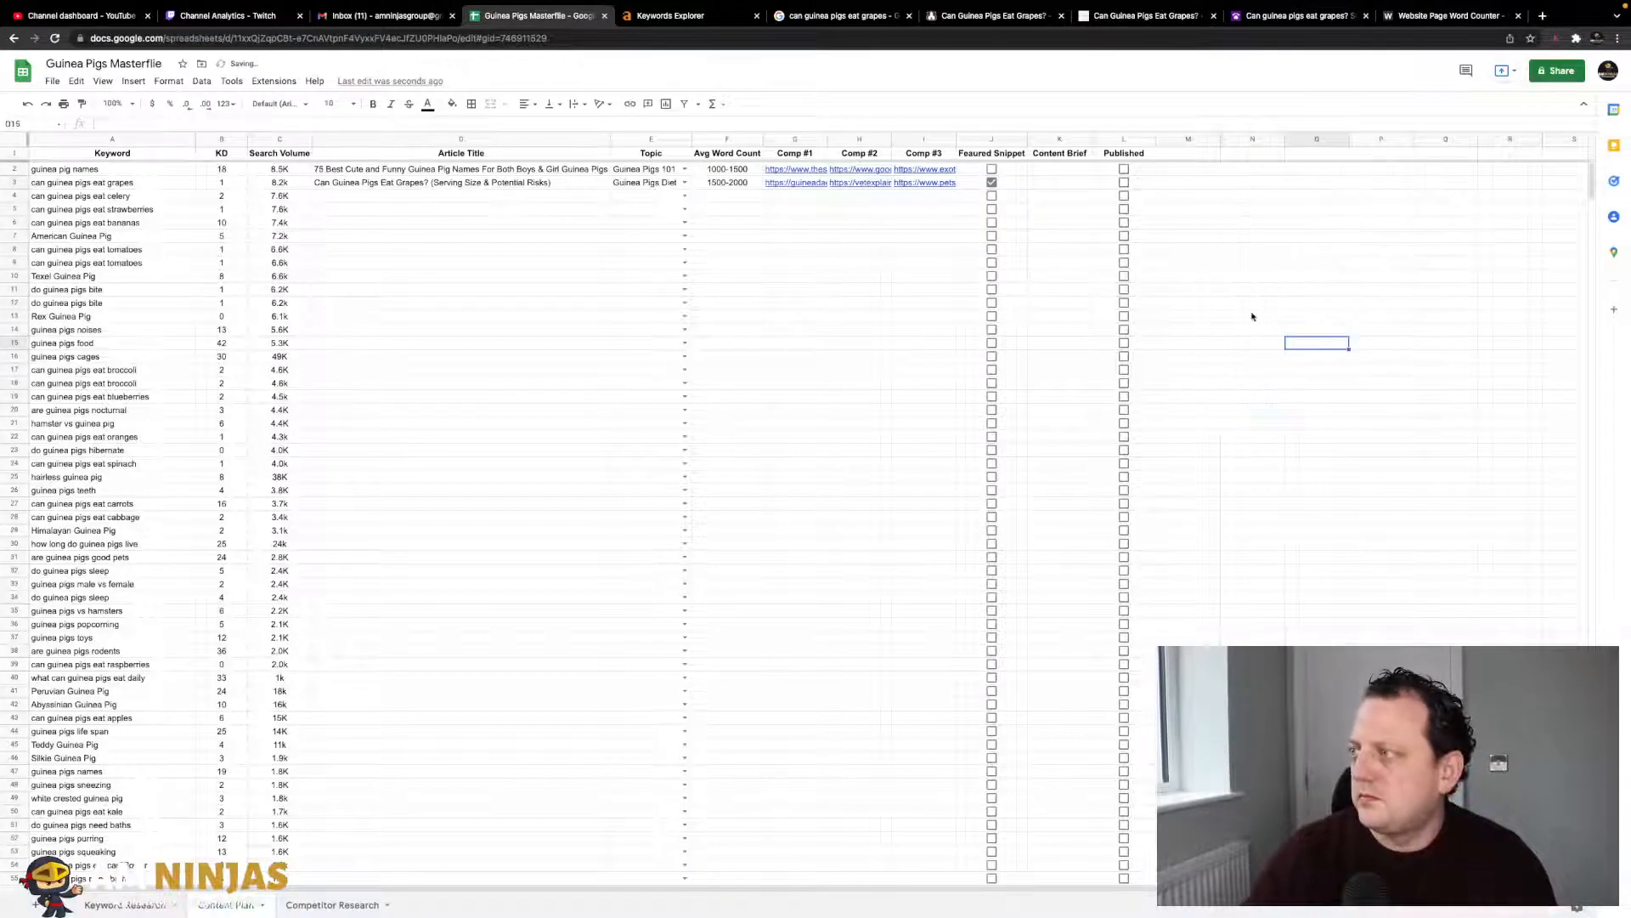
{"action": "left_click", "coordinate": [528, 197]}
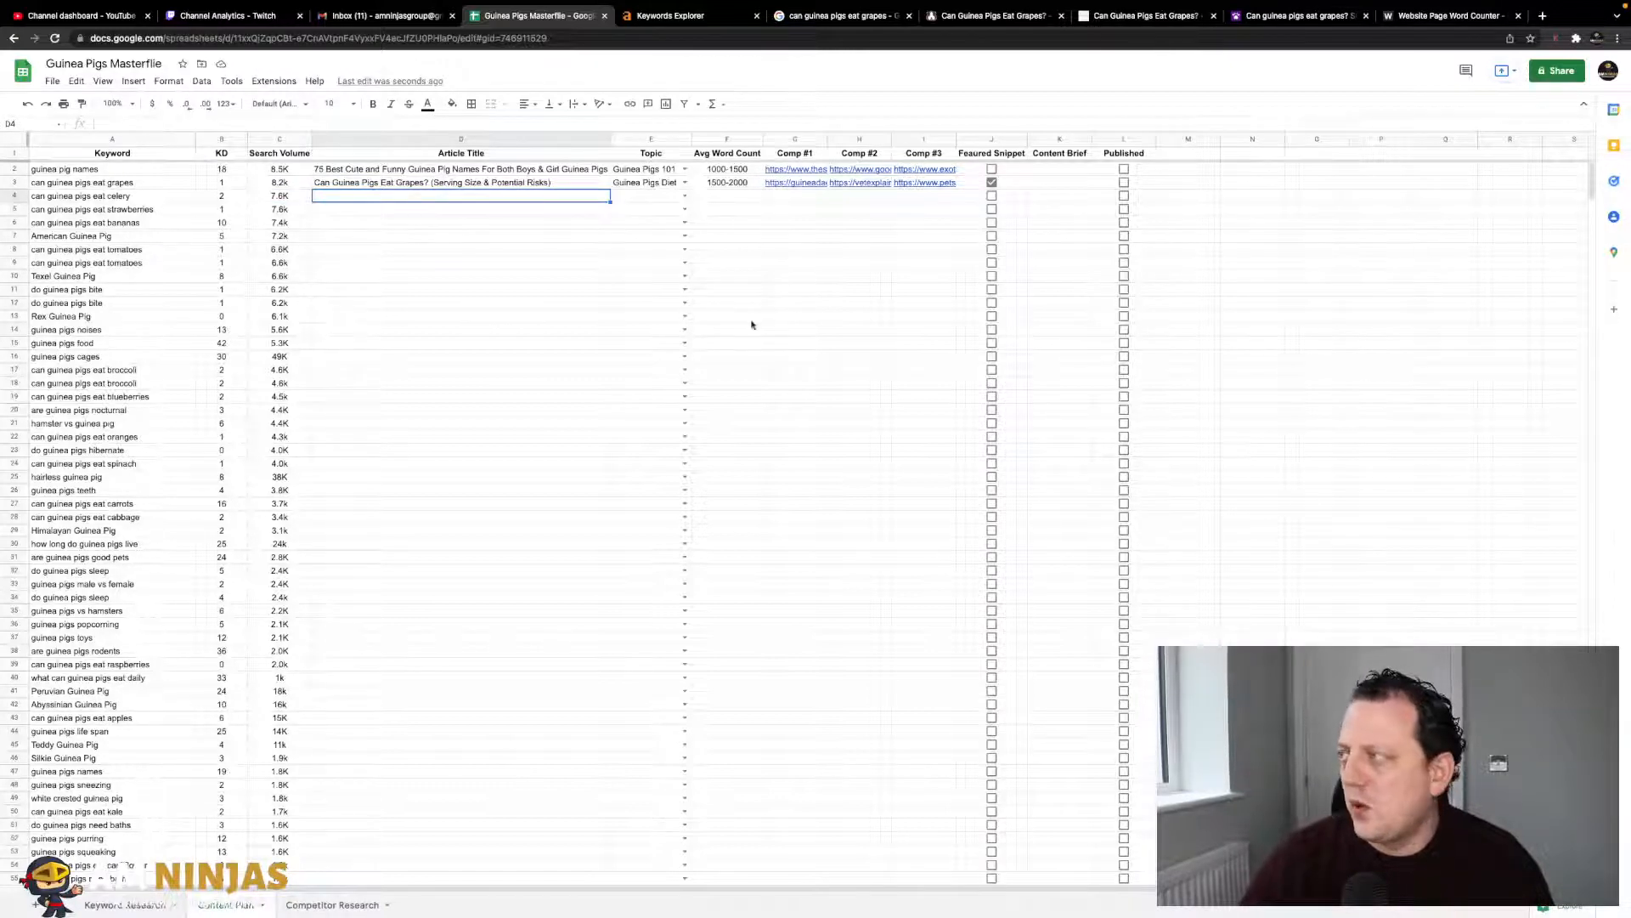
- Insert a blank column K before Content Brief and head it SurferReport
{"action": "left_click", "coordinate": [1050, 139]}
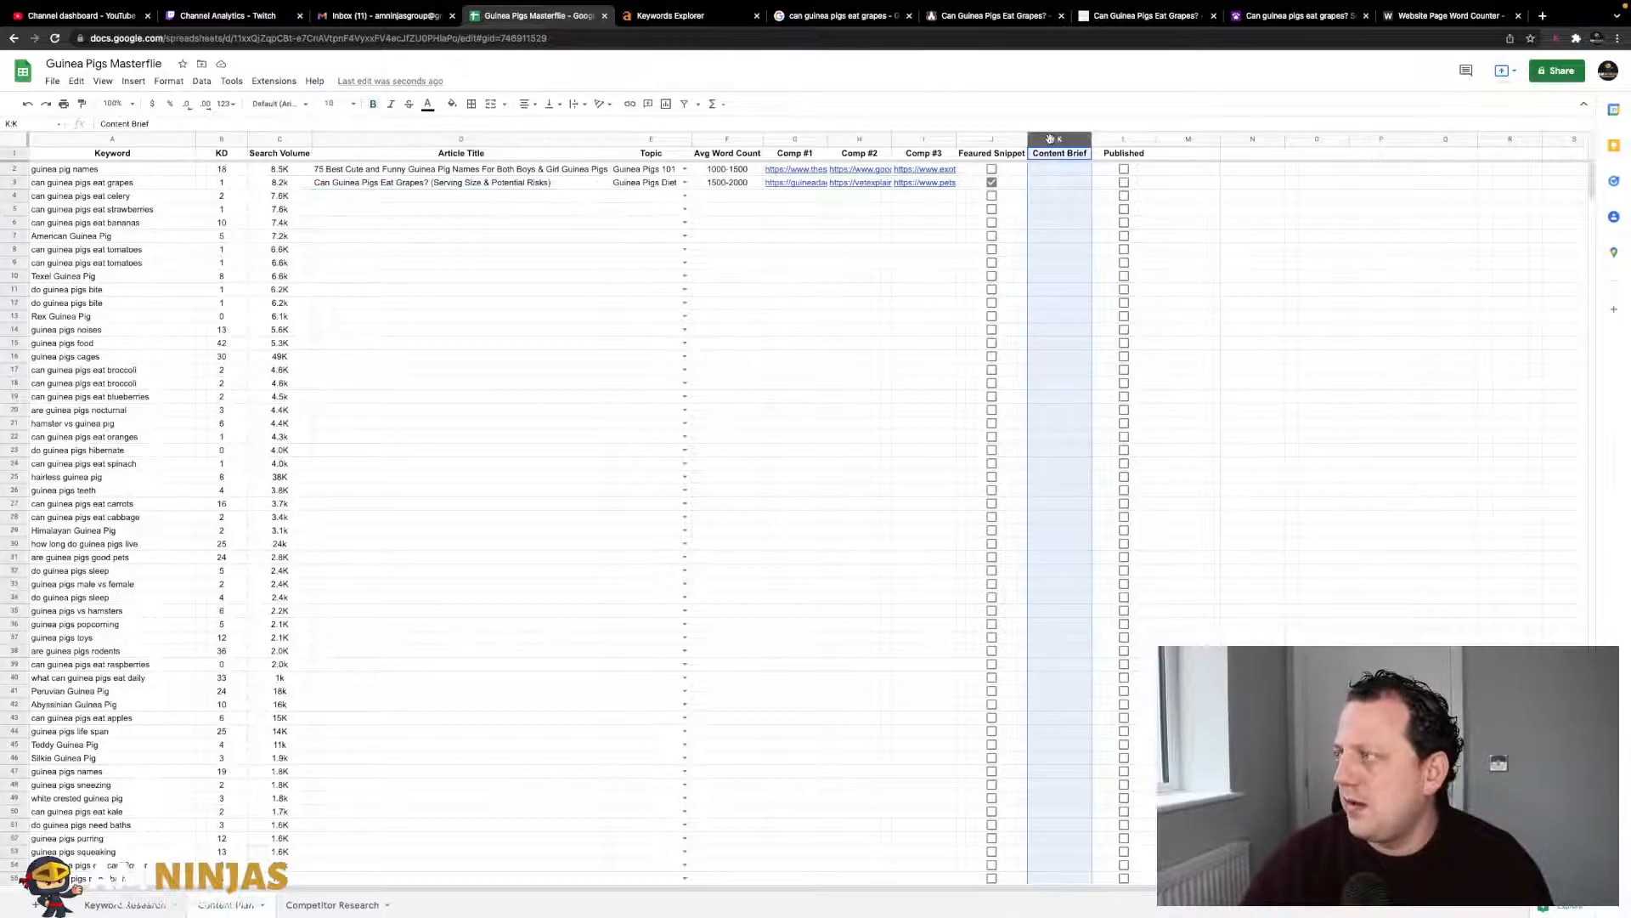
{"action": "right_click", "coordinate": [1050, 140]}
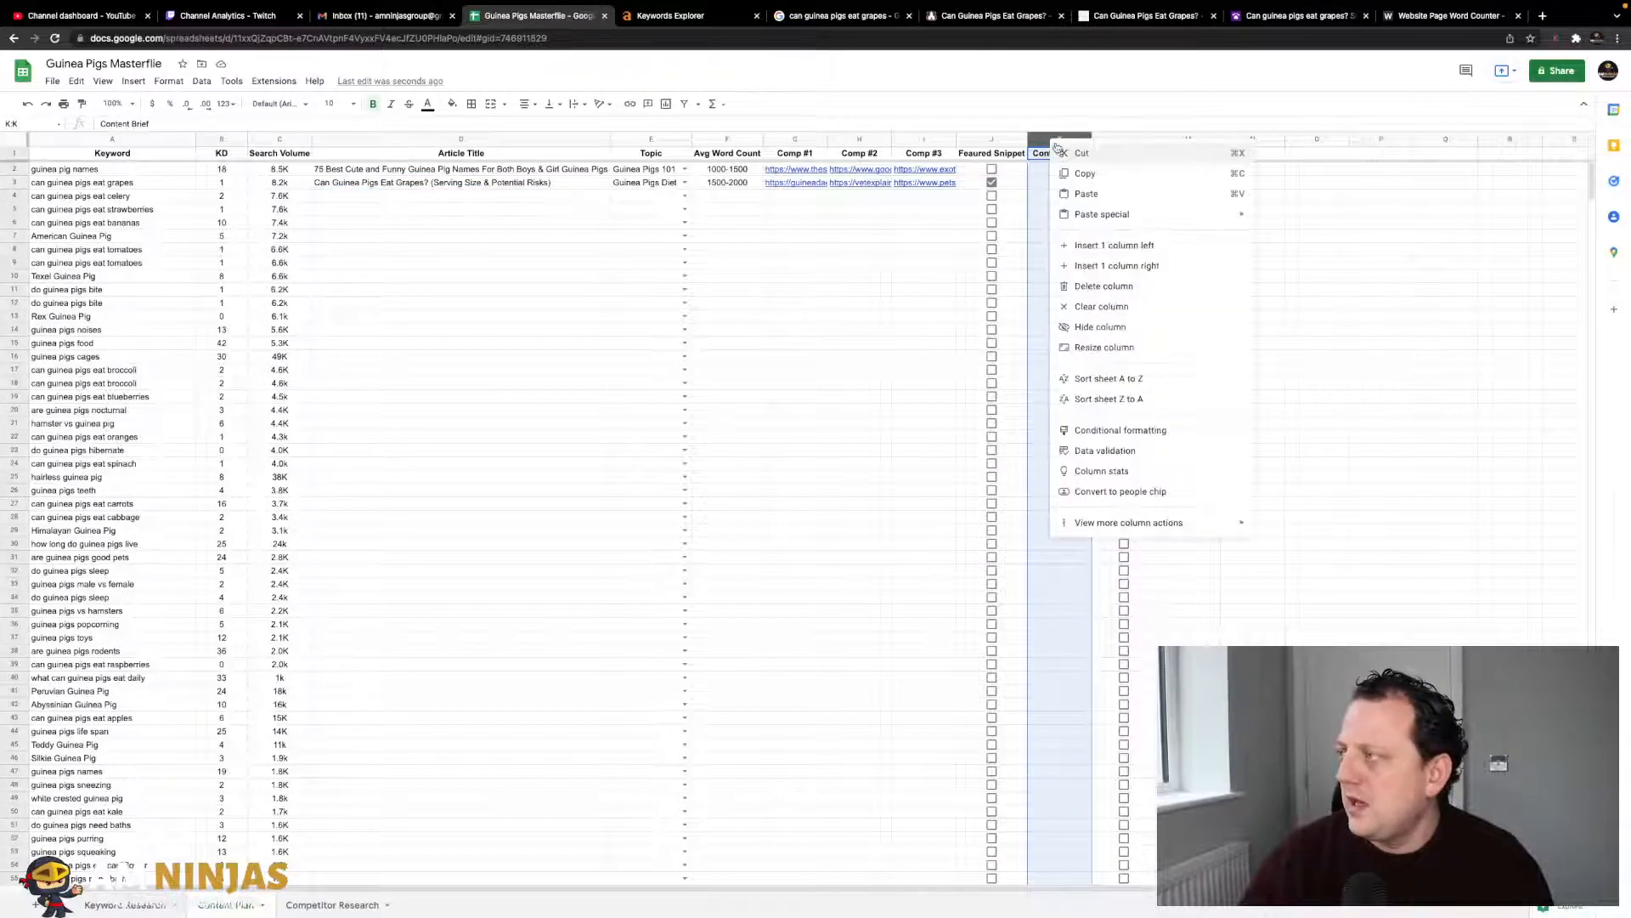
{"action": "left_click", "coordinate": [1130, 245]}
{"action": "left_click", "coordinate": [1052, 155]}
{"action": "type", "text": "Su"}
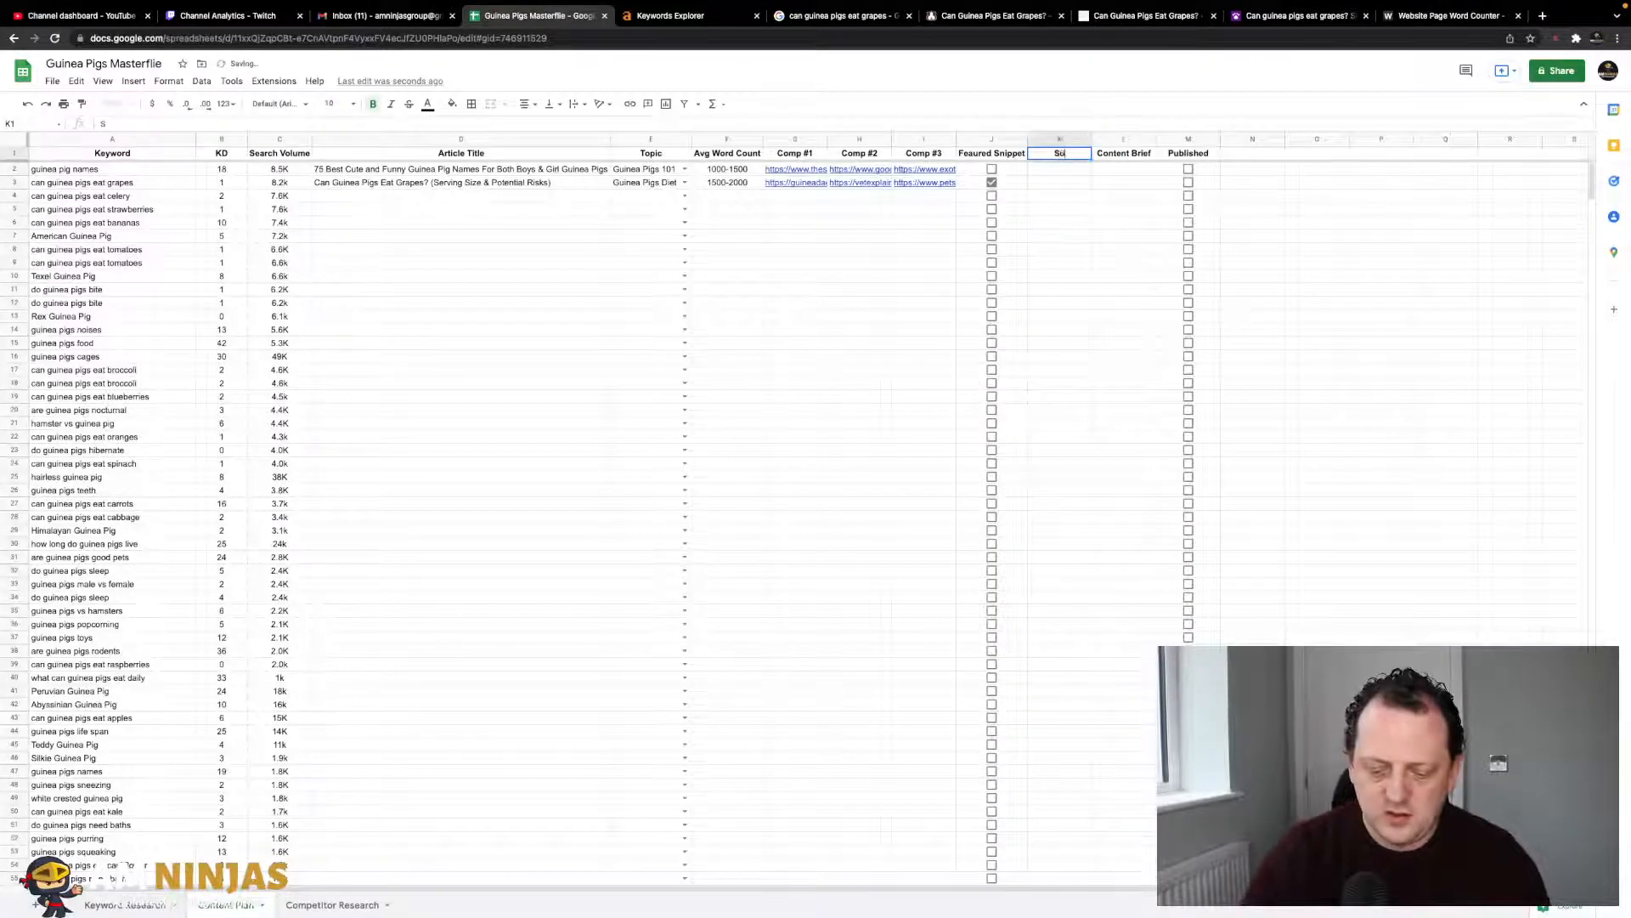
{"action": "type", "text": "rferReport"}
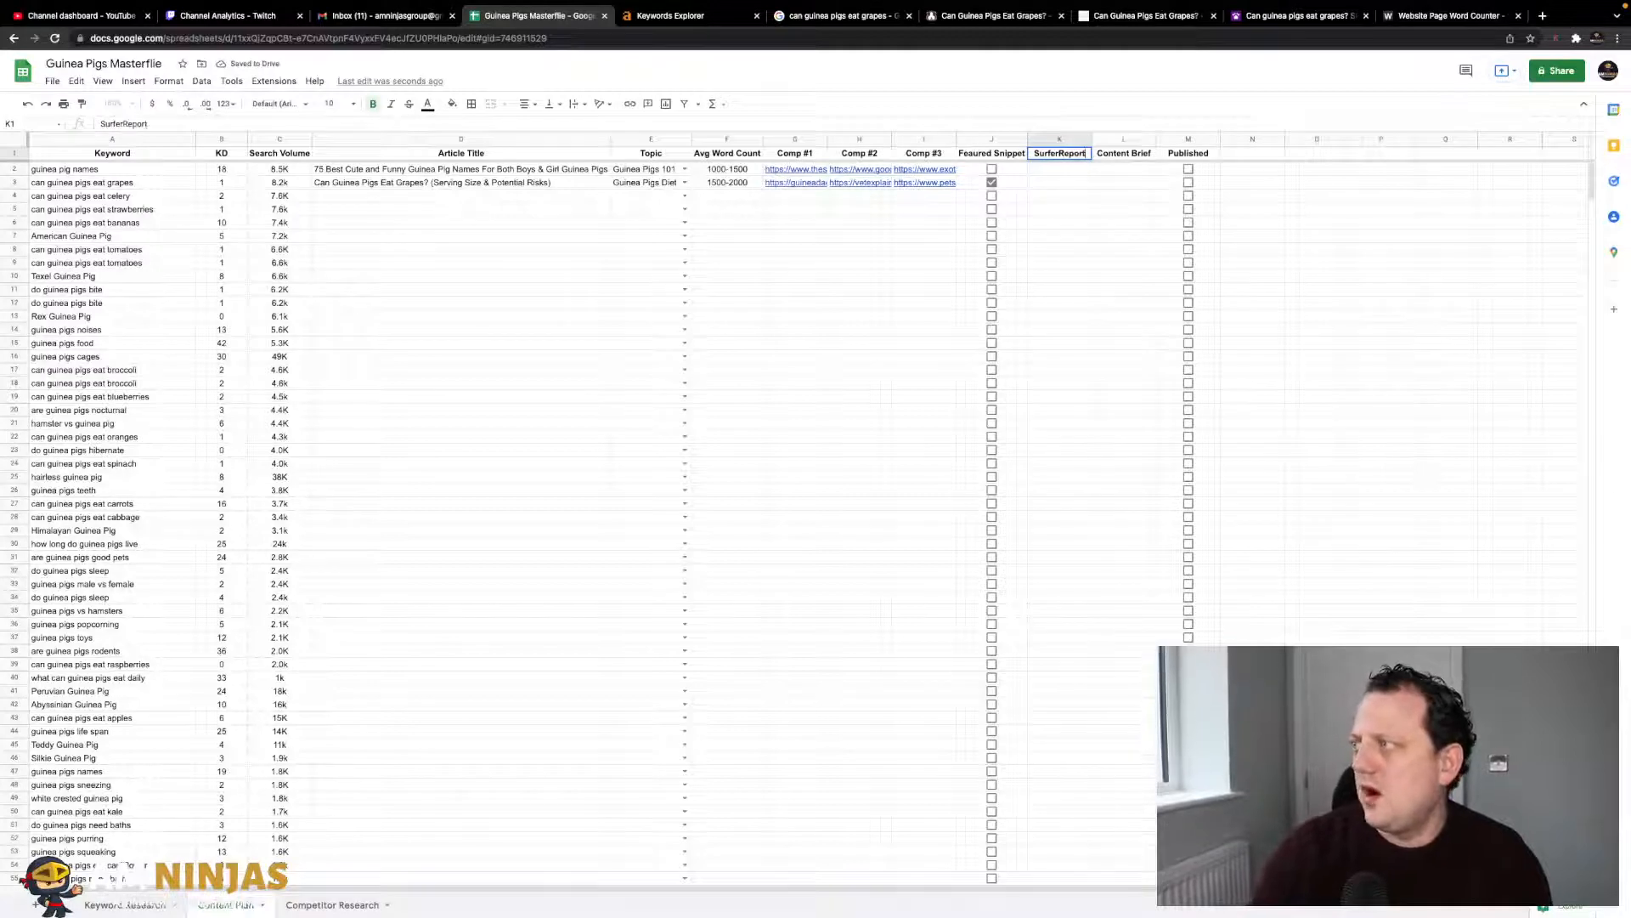
{"action": "key", "text": "Return"}
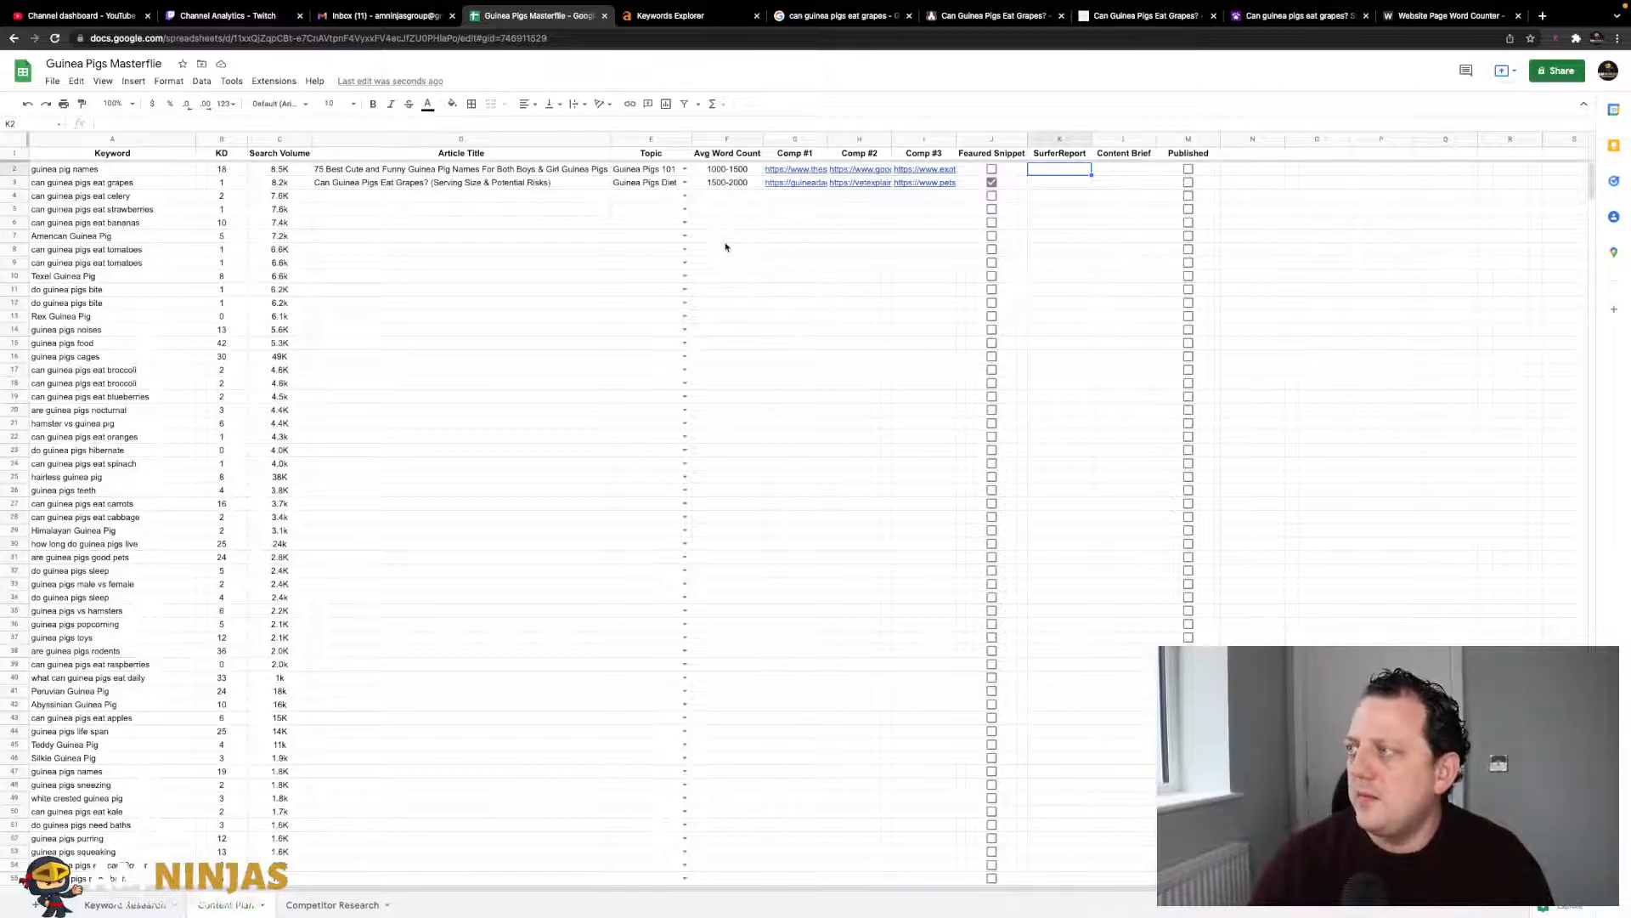
{"action": "left_click", "coordinate": [1056, 187]}
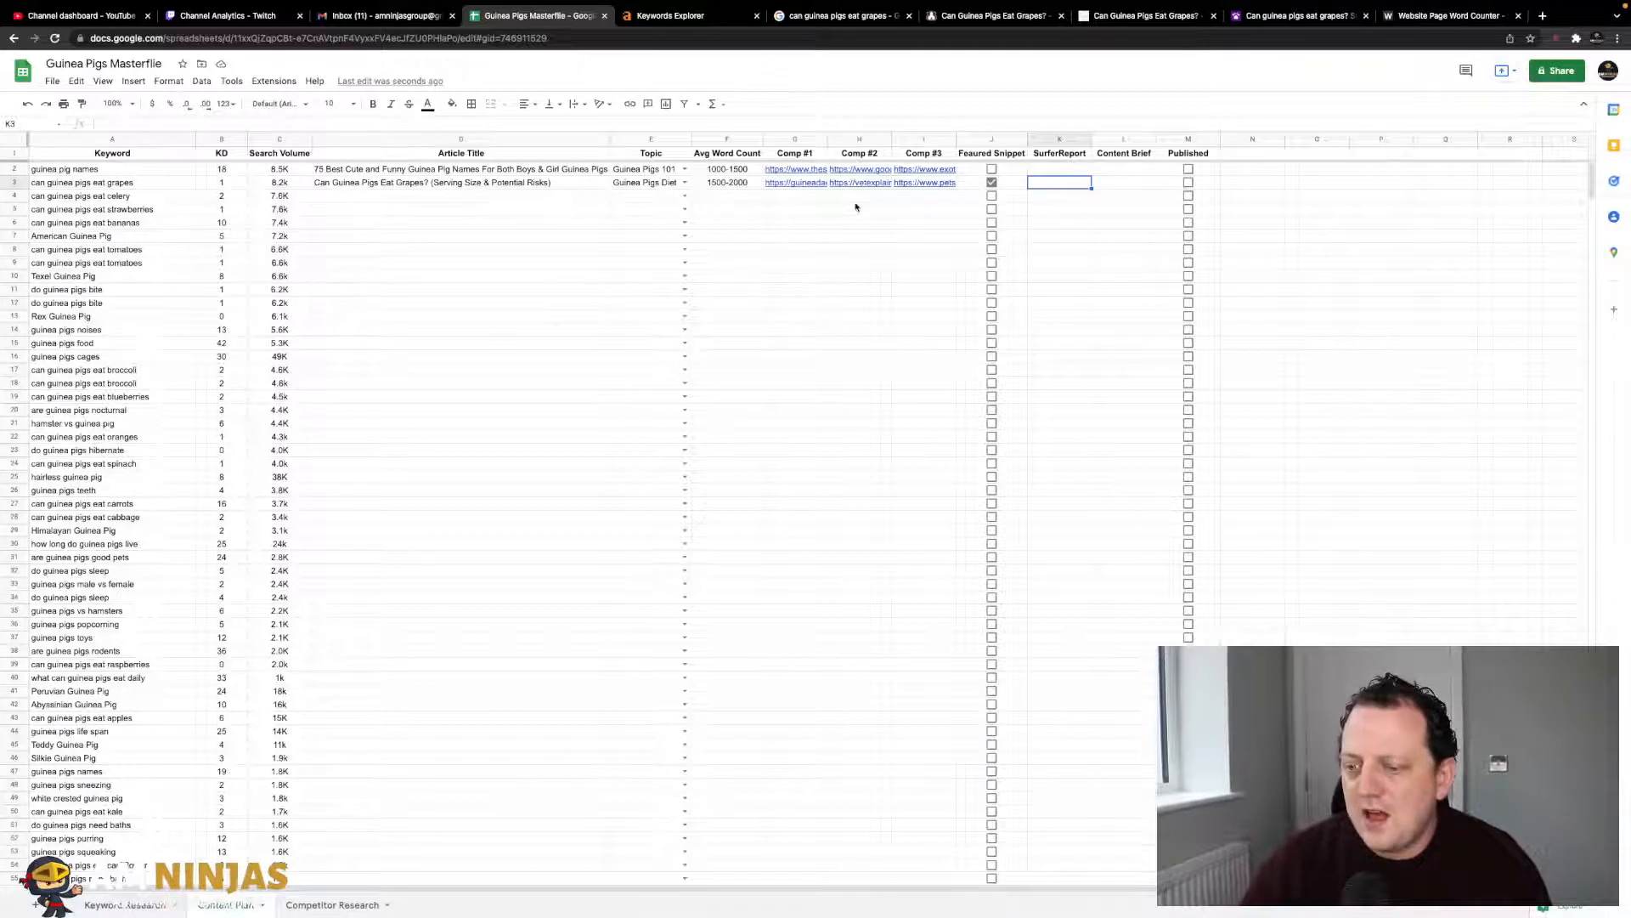
{"action": "left_click", "coordinate": [586, 203]}
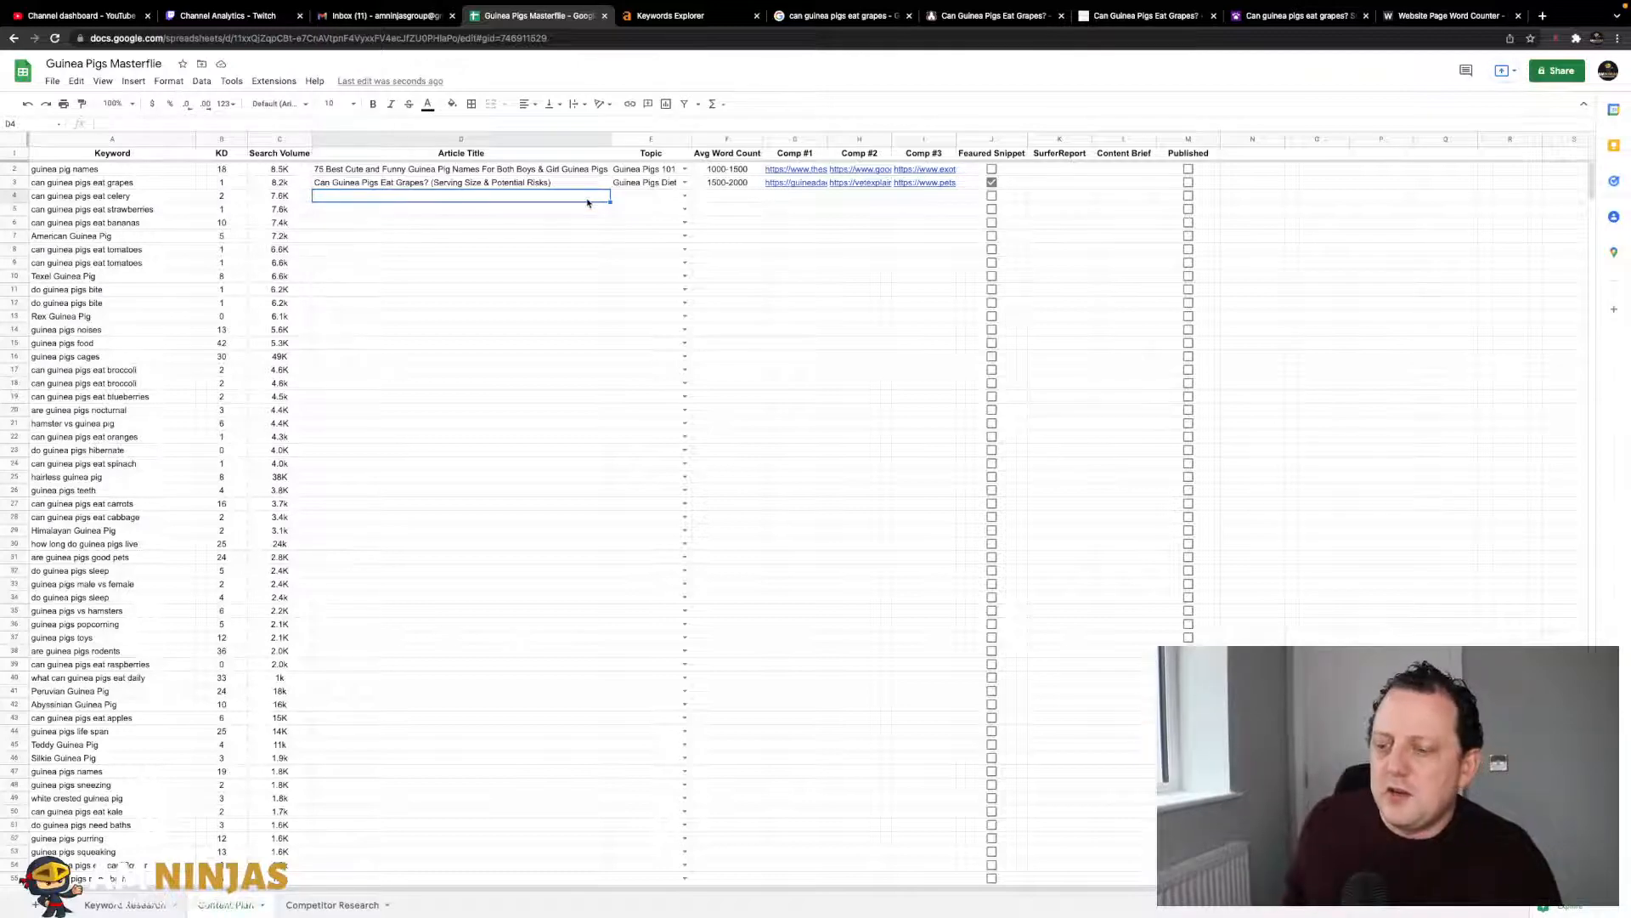
{"action": "left_click", "coordinate": [578, 225]}
{"action": "left_click", "coordinate": [536, 193]}
{"action": "key", "text": "Left"}
{"action": "key", "text": "Left"}
{"action": "key", "text": "Left"}
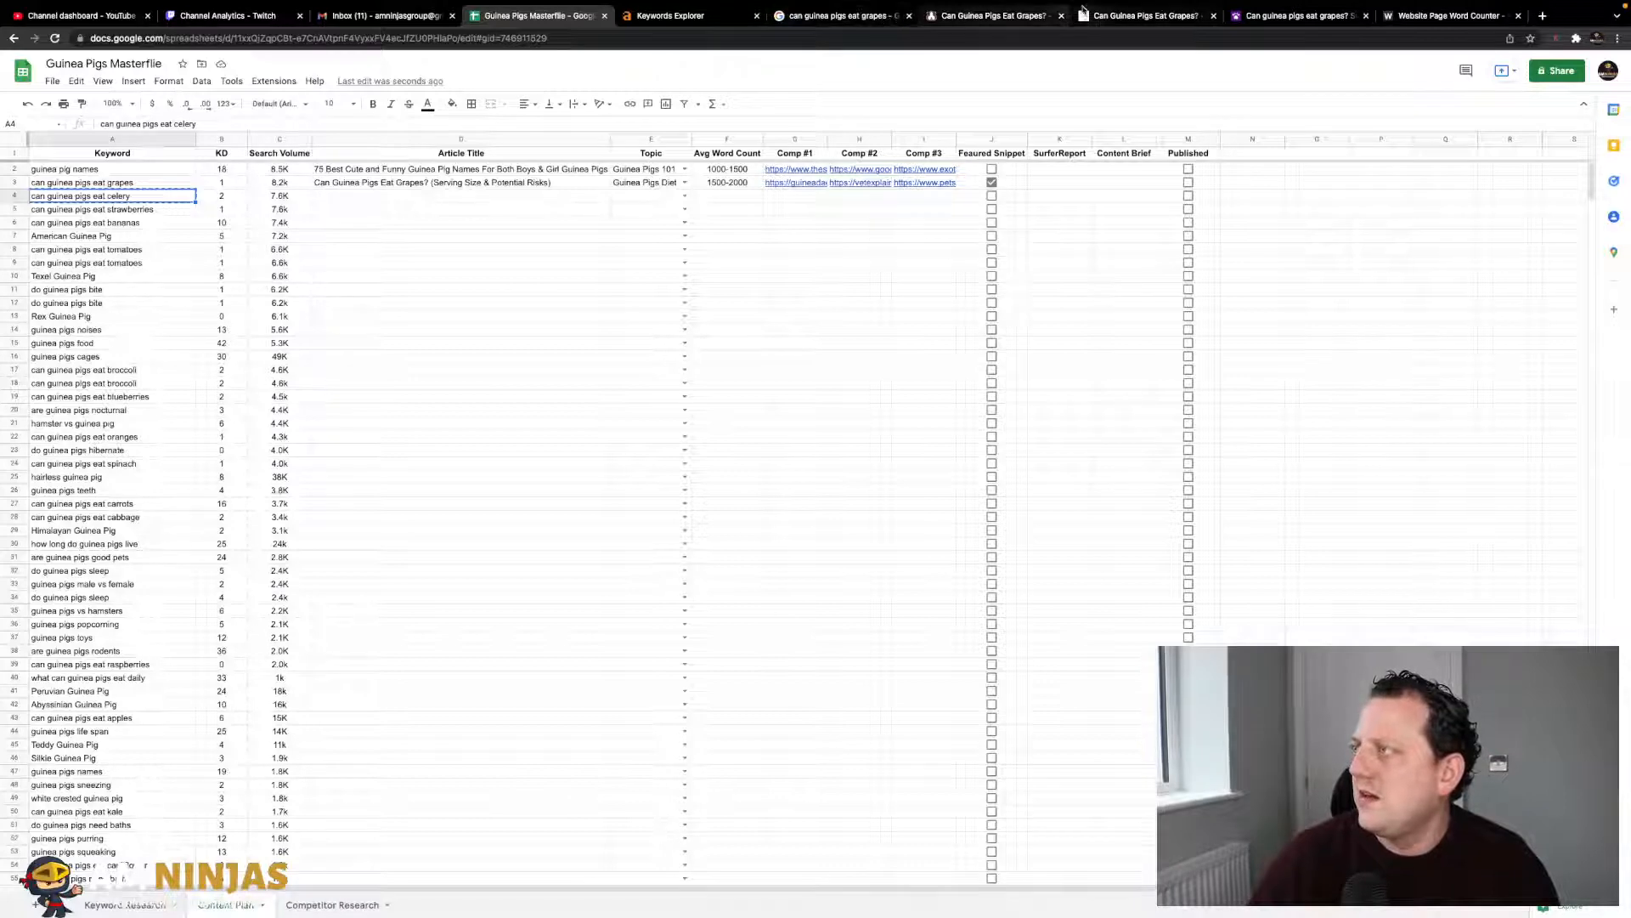
- Close the grapes competitor tabs and search Google for 'can guinea pigs eat celery'
{"action": "left_click", "coordinate": [1062, 16]}
{"action": "left_click", "coordinate": [1061, 16]}
{"action": "left_click", "coordinate": [1061, 16]}
{"action": "left_click", "coordinate": [880, 19]}
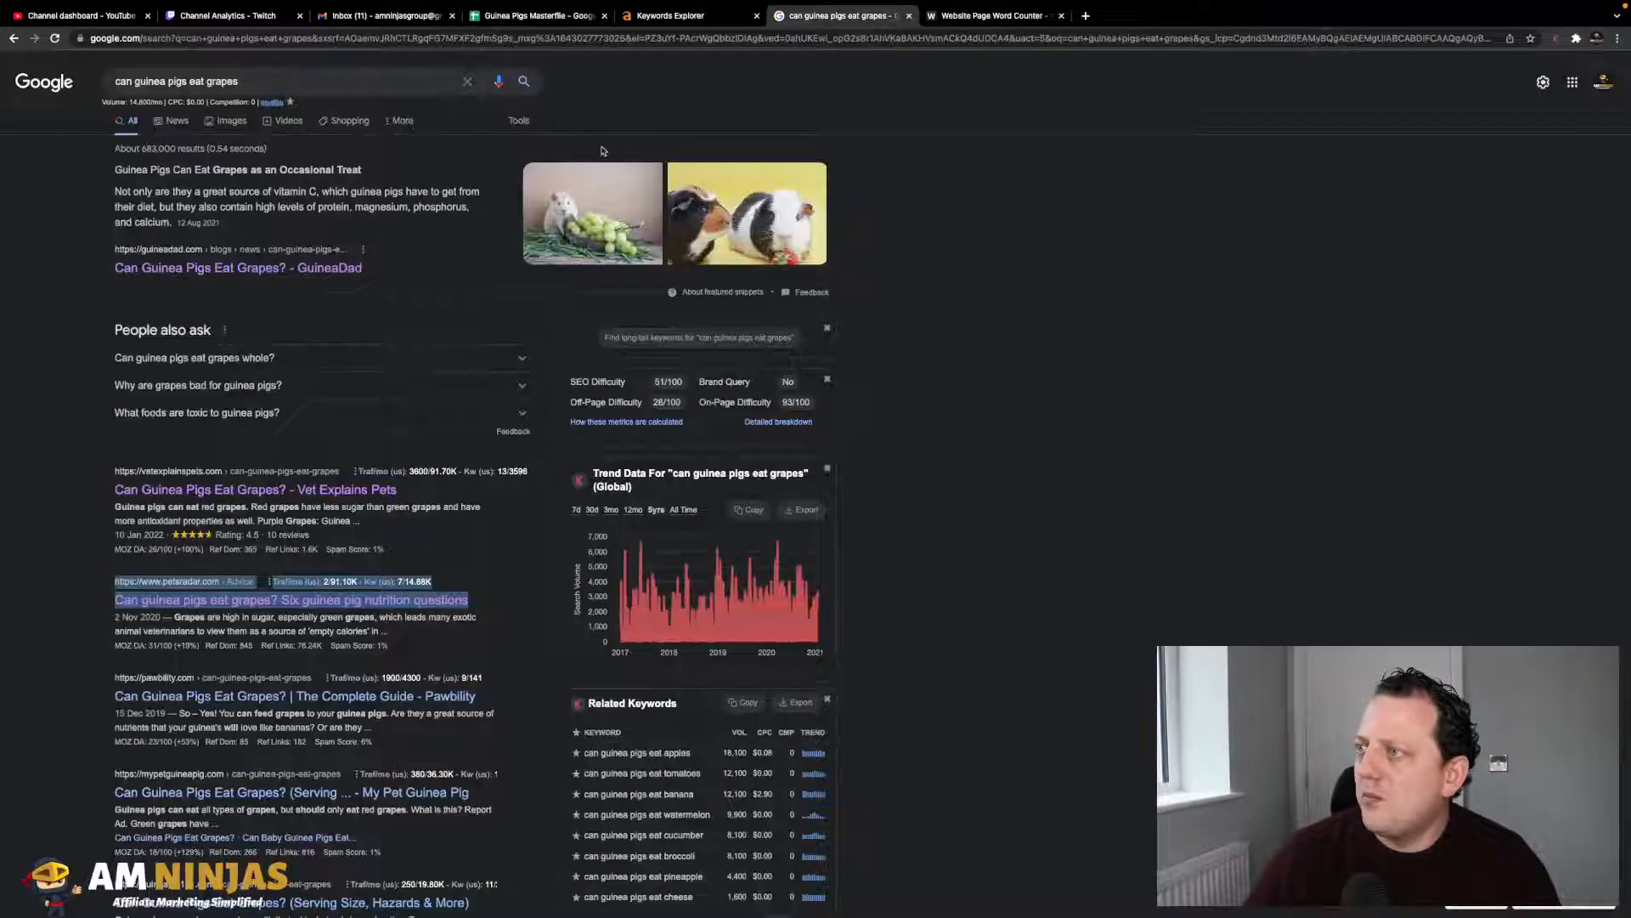
{"action": "left_click", "coordinate": [328, 81]}
{"action": "key", "text": "ctrl+a"}
{"action": "type", "text": "can guinea pigs eat celery"}
{"action": "key", "text": "Return"}
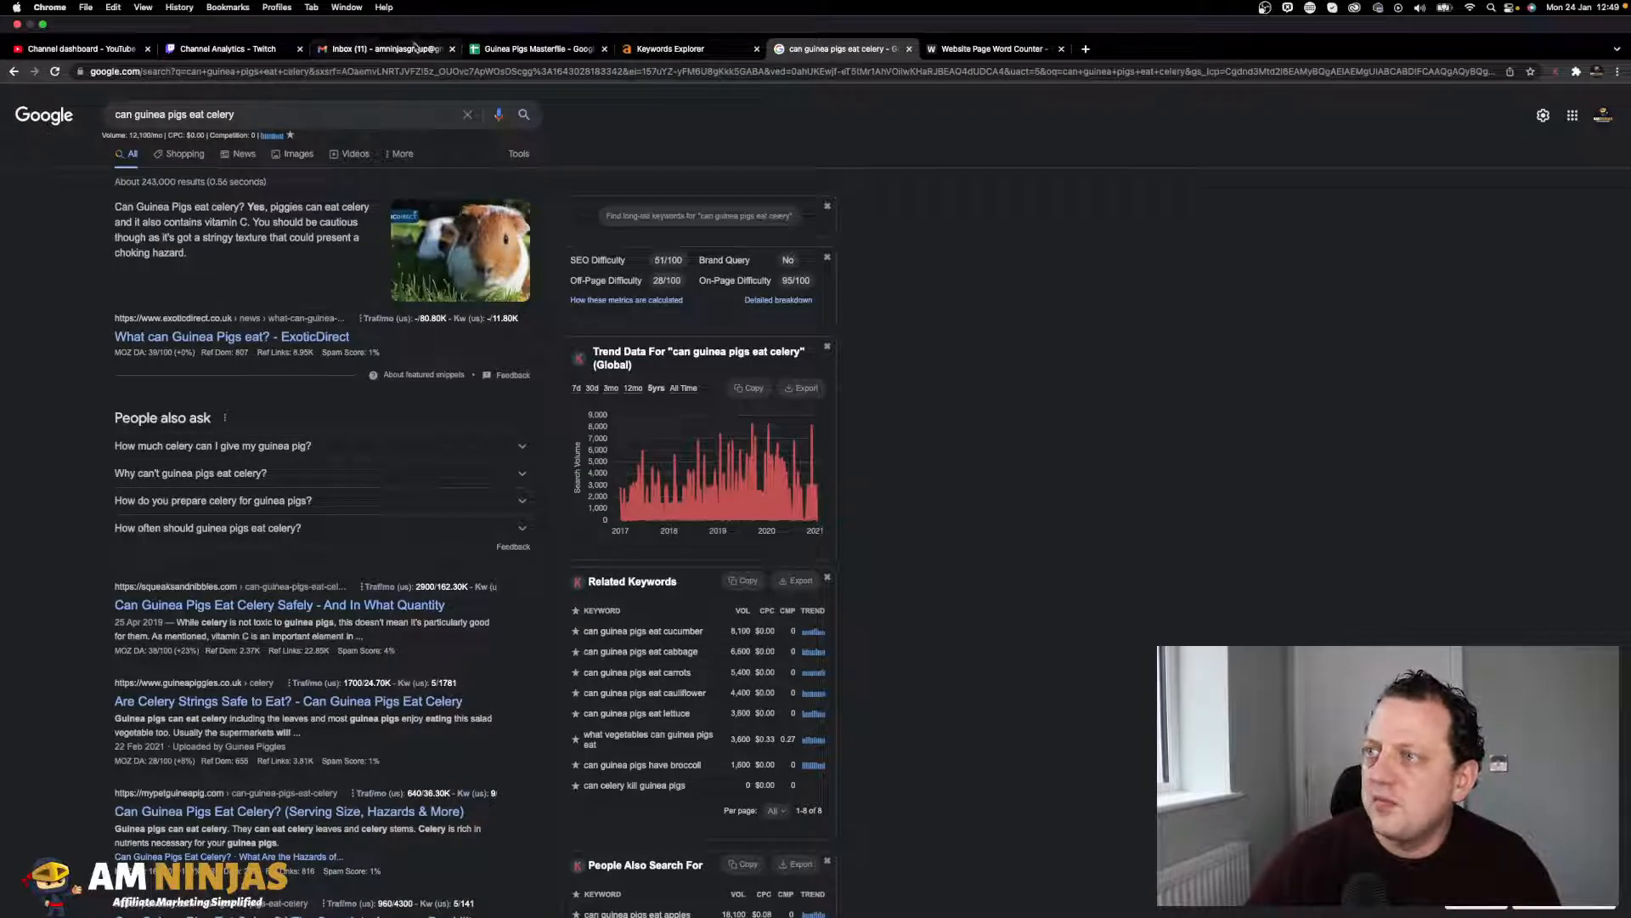
- Tick J4's Featured Snippet box and choose Guinea Pigs Diet in E4's Topic dropdown
{"action": "left_click", "coordinate": [540, 51]}
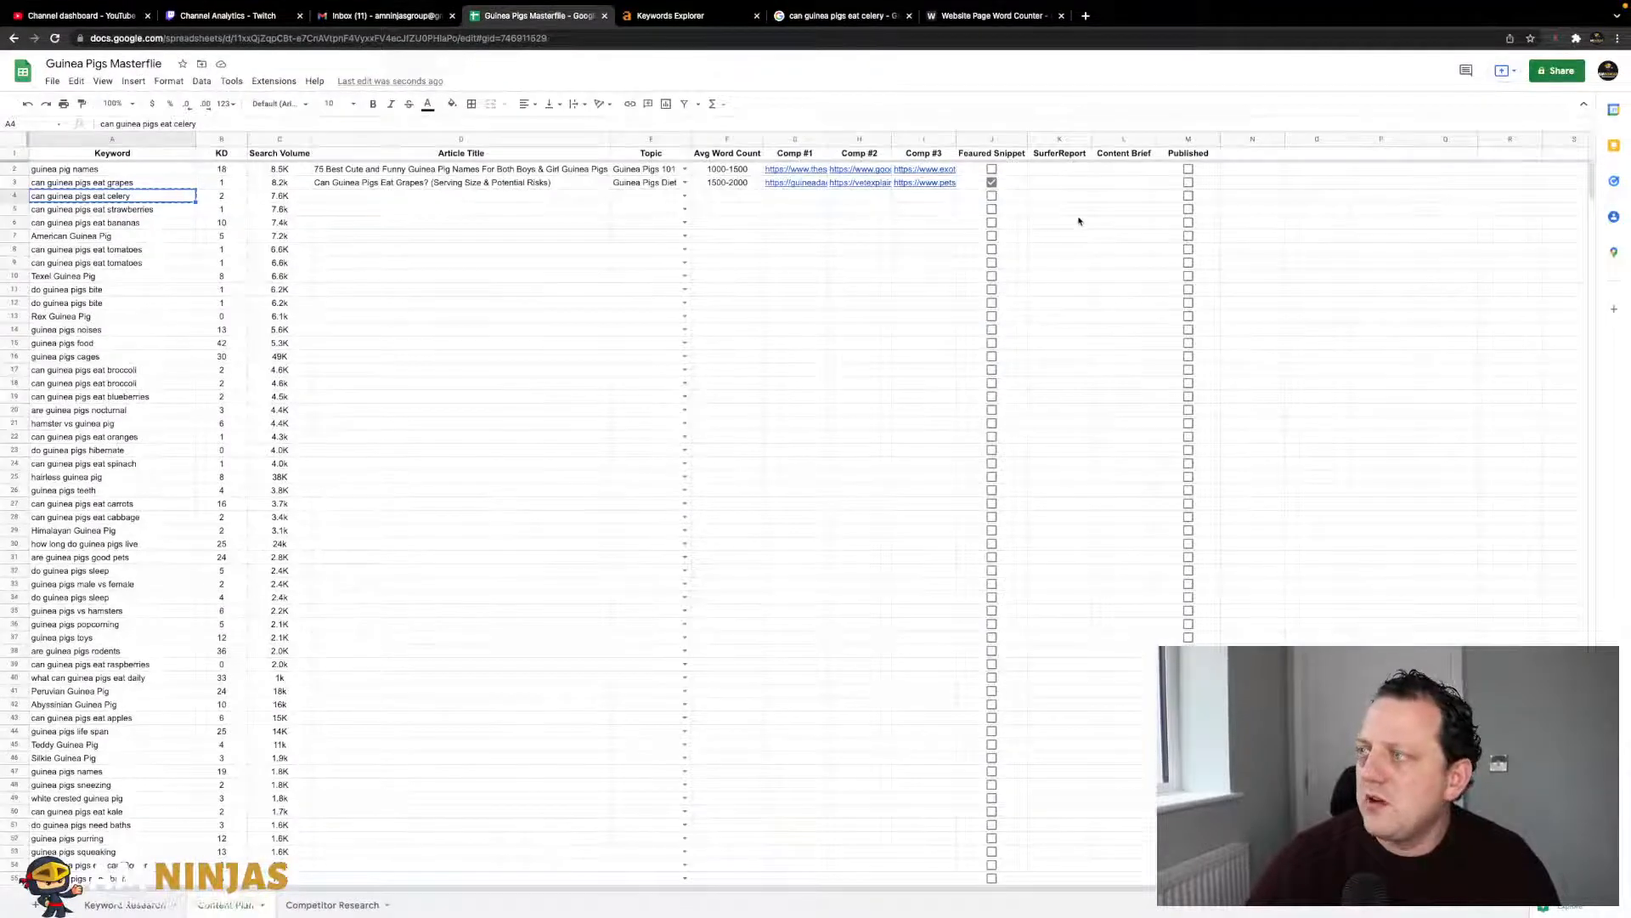
{"action": "left_click", "coordinate": [992, 196]}
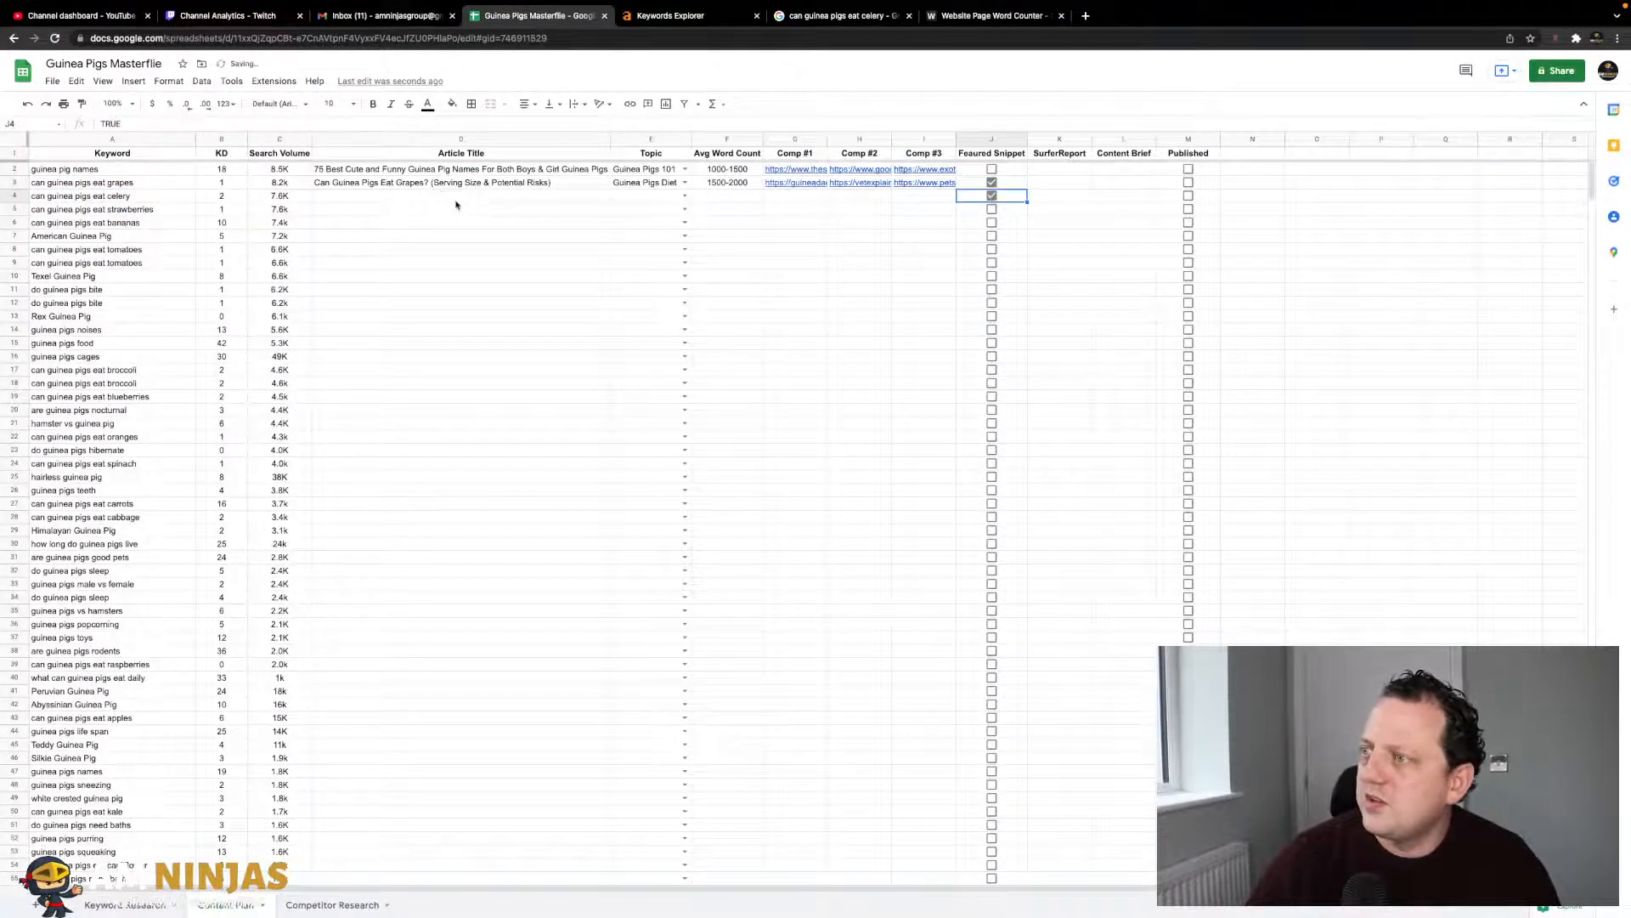
{"action": "left_click", "coordinate": [685, 196]}
{"action": "left_click", "coordinate": [685, 195]}
{"action": "left_click", "coordinate": [665, 262]}
{"action": "left_click", "coordinate": [549, 226]}
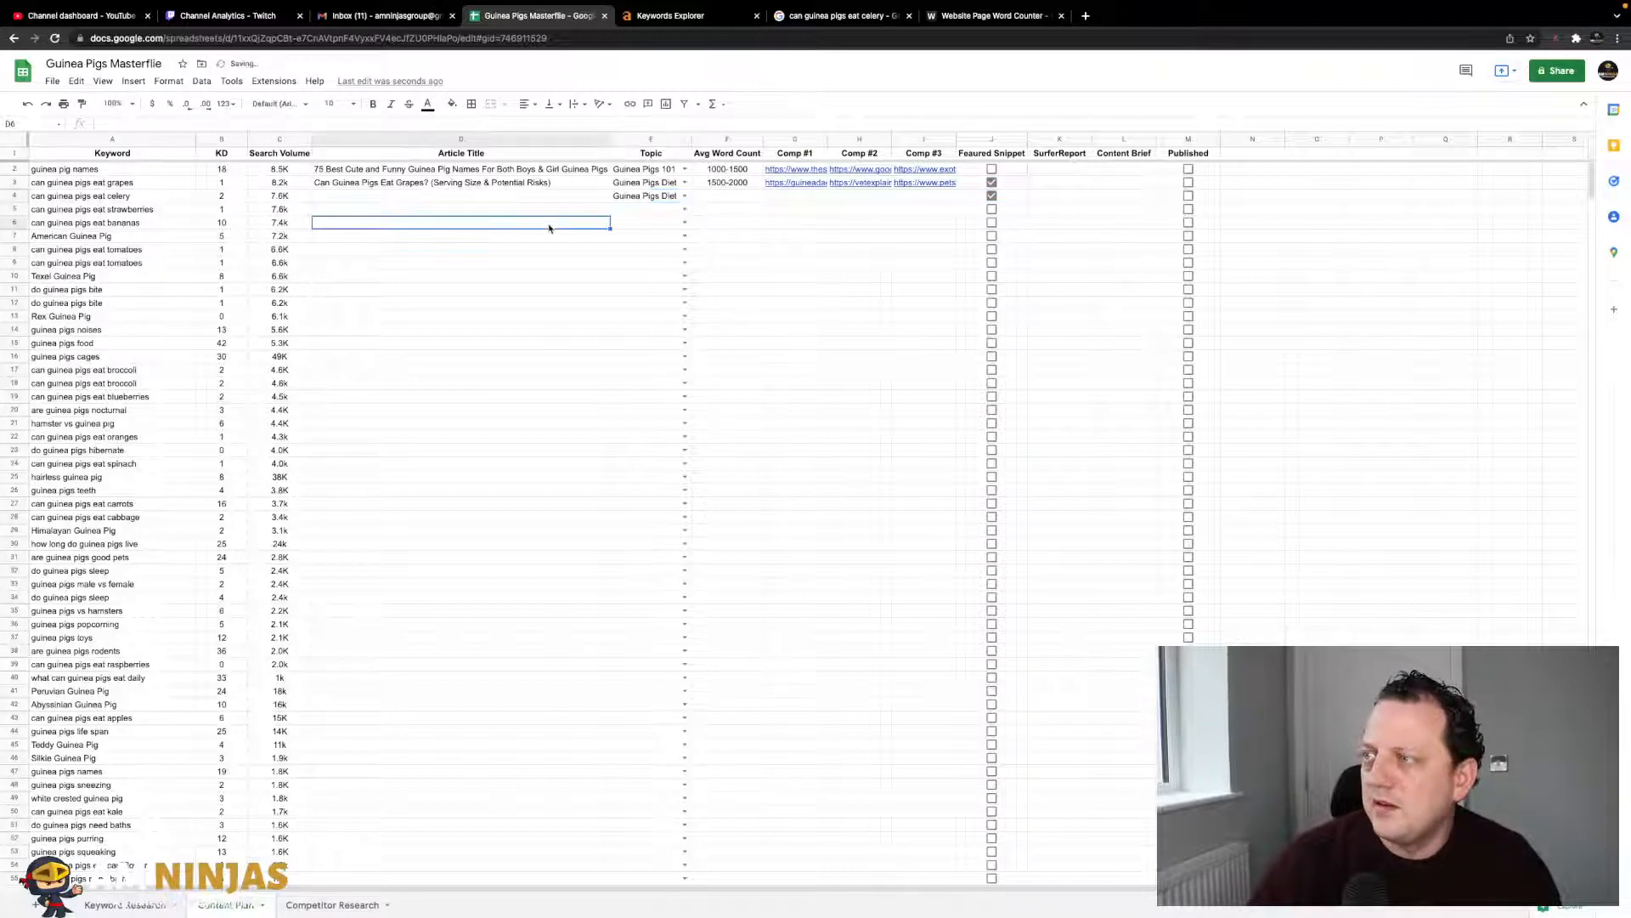
{"action": "left_click", "coordinate": [472, 196]}
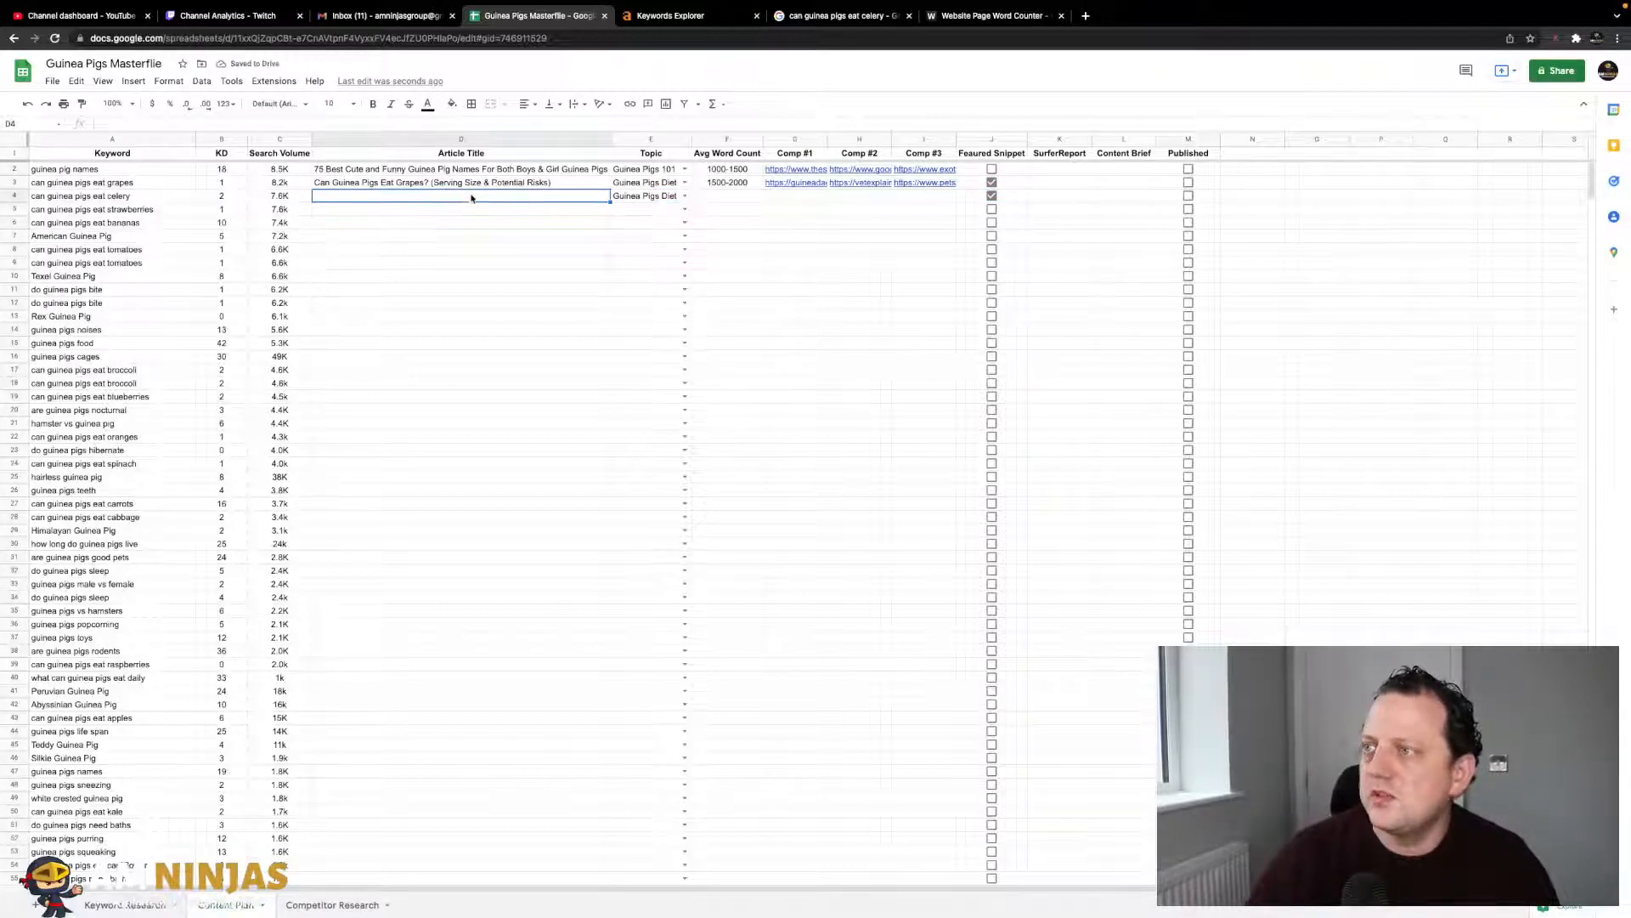
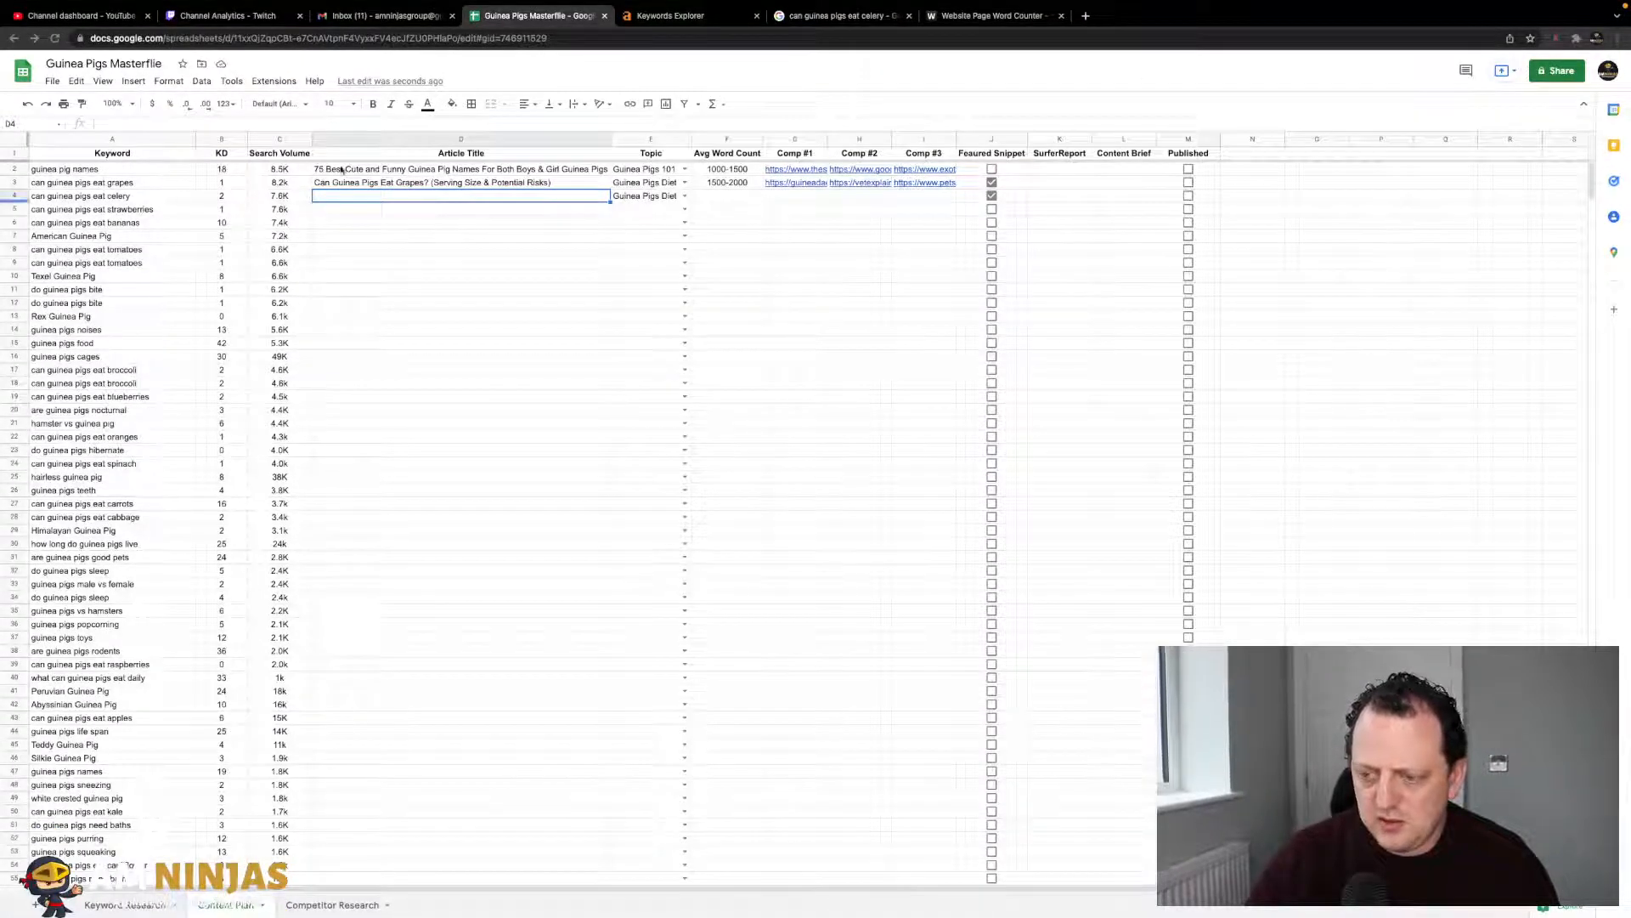
- Open the miro.com homepage in a new browser tab by trimming the pasted board URL
{"action": "left_click", "coordinate": [1085, 15]}
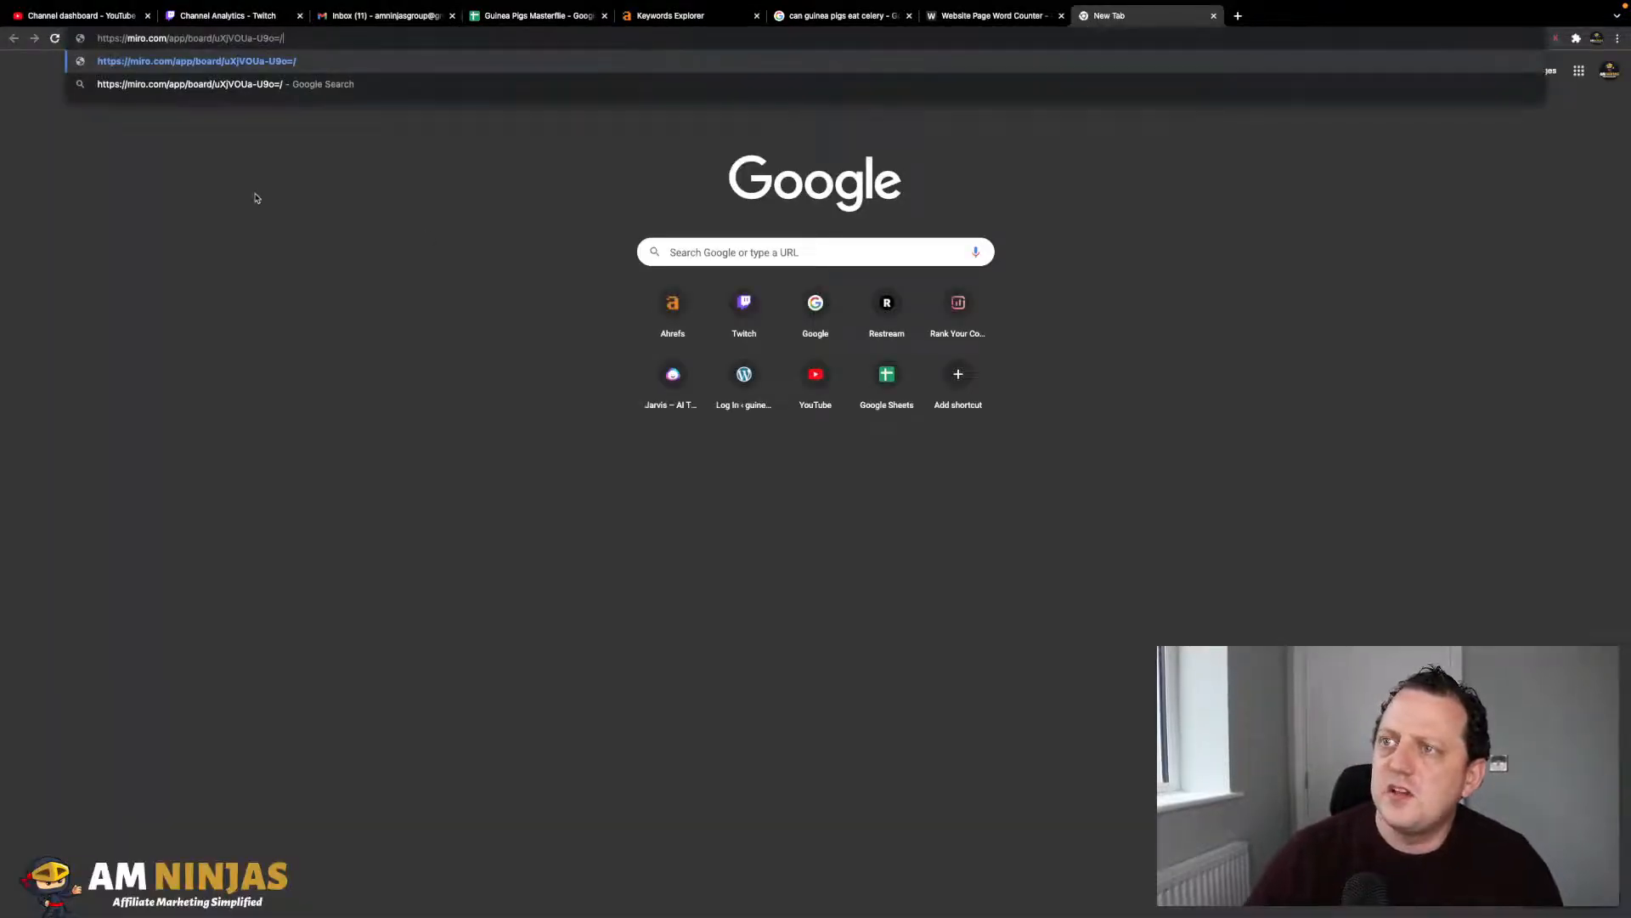
{"action": "left_click", "coordinate": [176, 39]}
{"action": "key", "text": "shift+End"}
{"action": "key", "text": "BackSpace"}
{"action": "key", "text": "BackSpace"}
{"action": "key", "text": "BackSpace"}
{"action": "key", "text": "Return"}
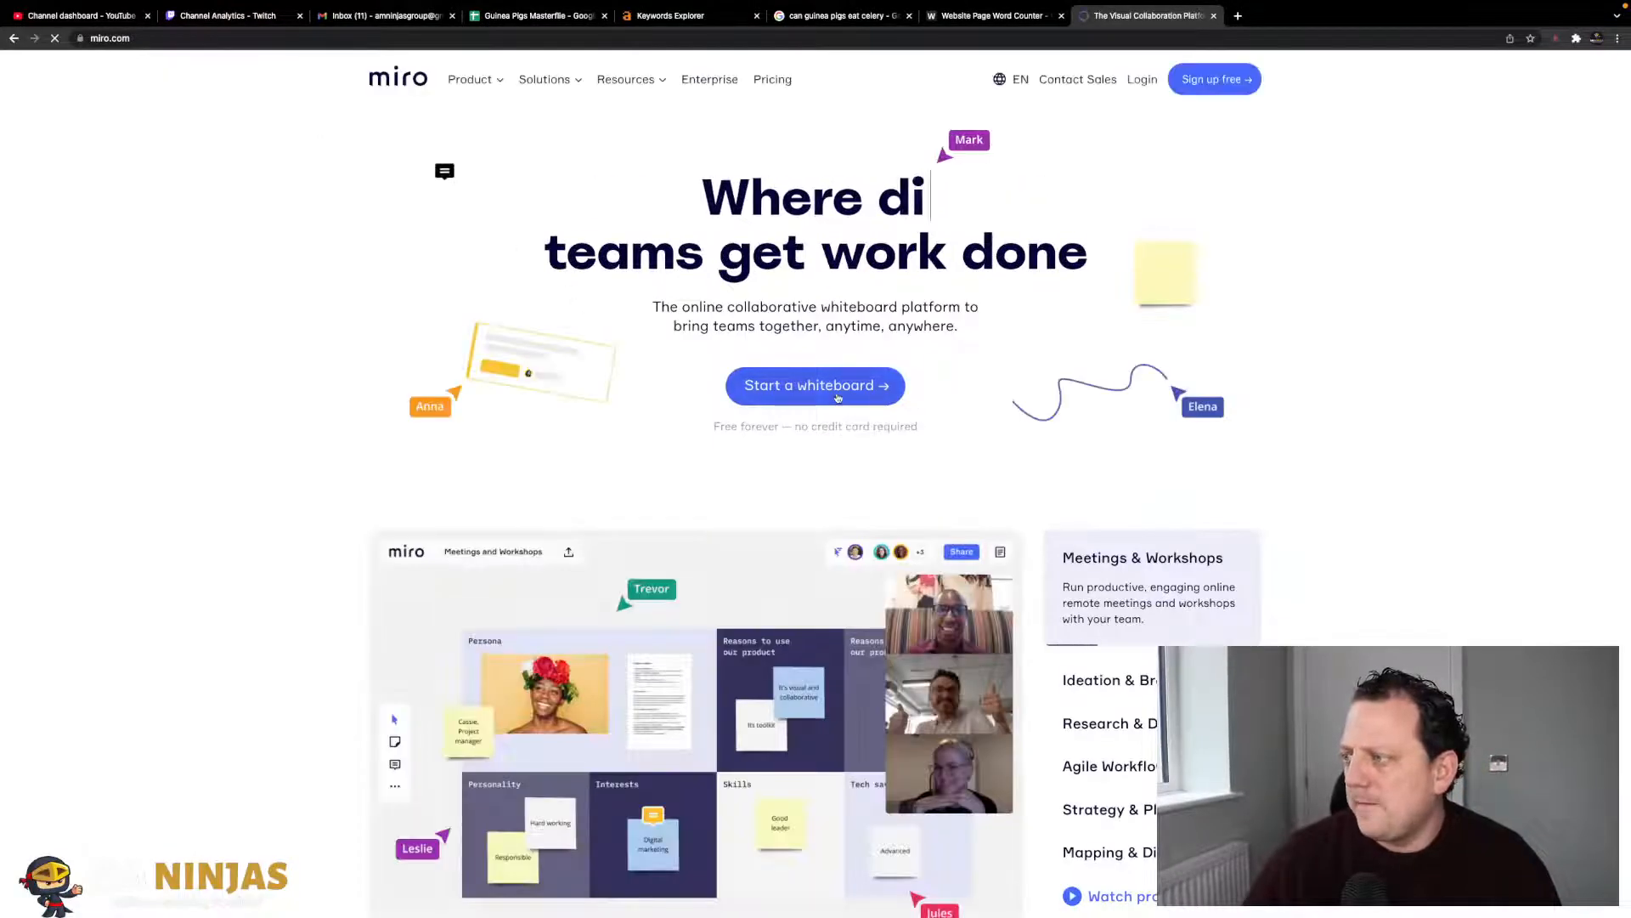
{"action": "scroll", "coordinate": [655, 455], "scroll_direction": "down", "scroll_amount": 5}
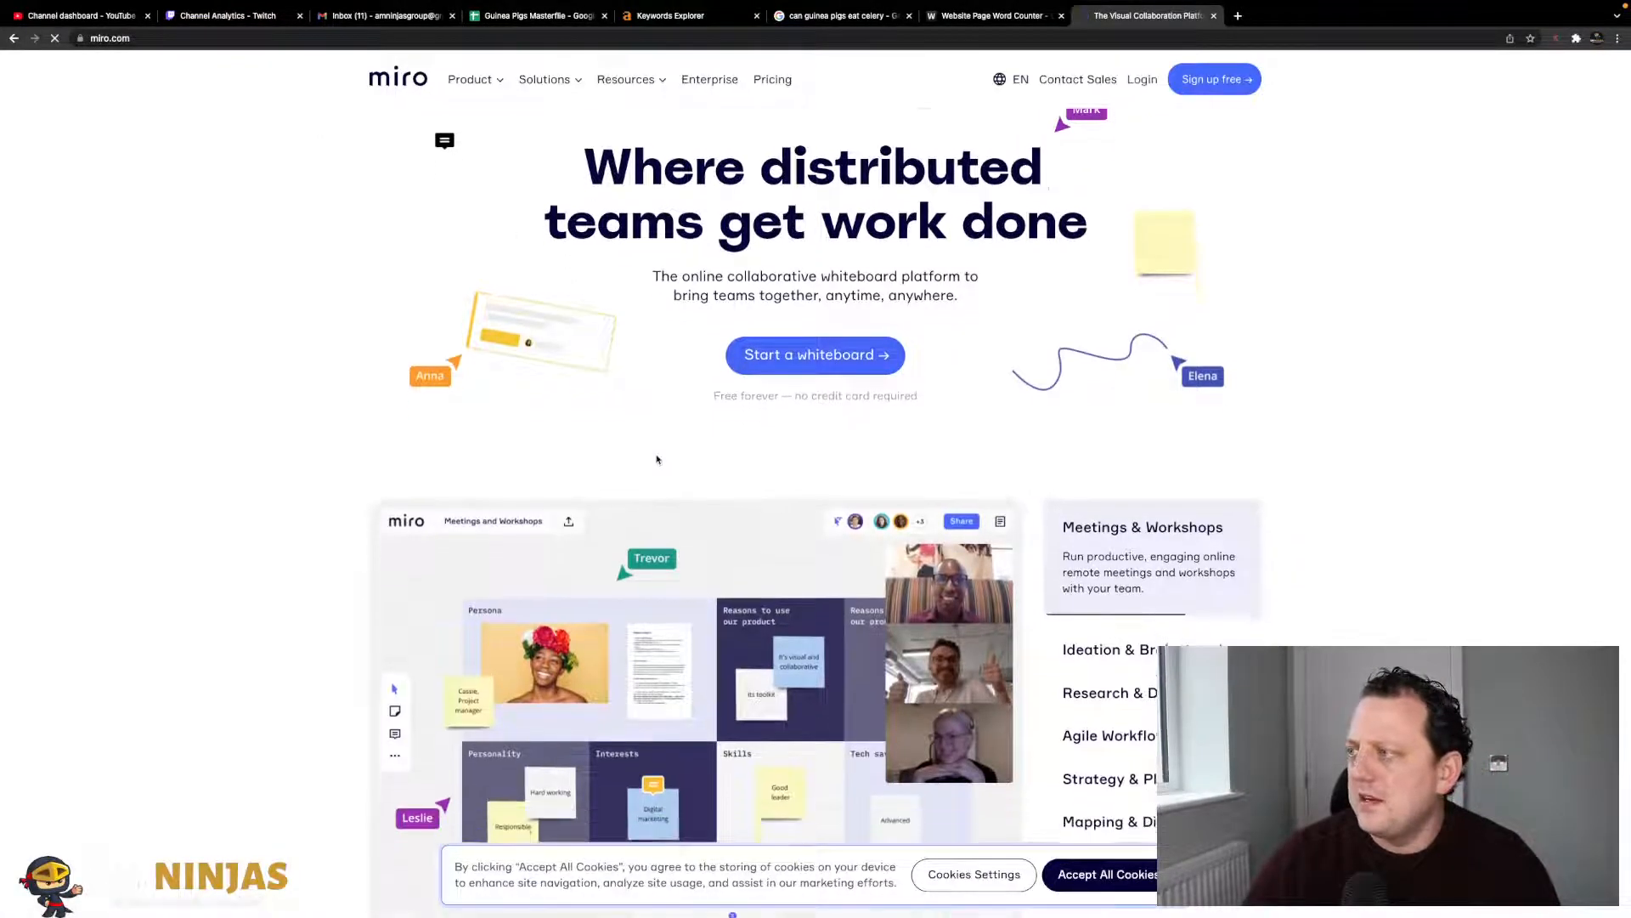
{"action": "scroll", "coordinate": [658, 459], "scroll_direction": "up", "scroll_amount": 3}
{"action": "scroll", "coordinate": [657, 459], "scroll_direction": "up", "scroll_amount": 2}
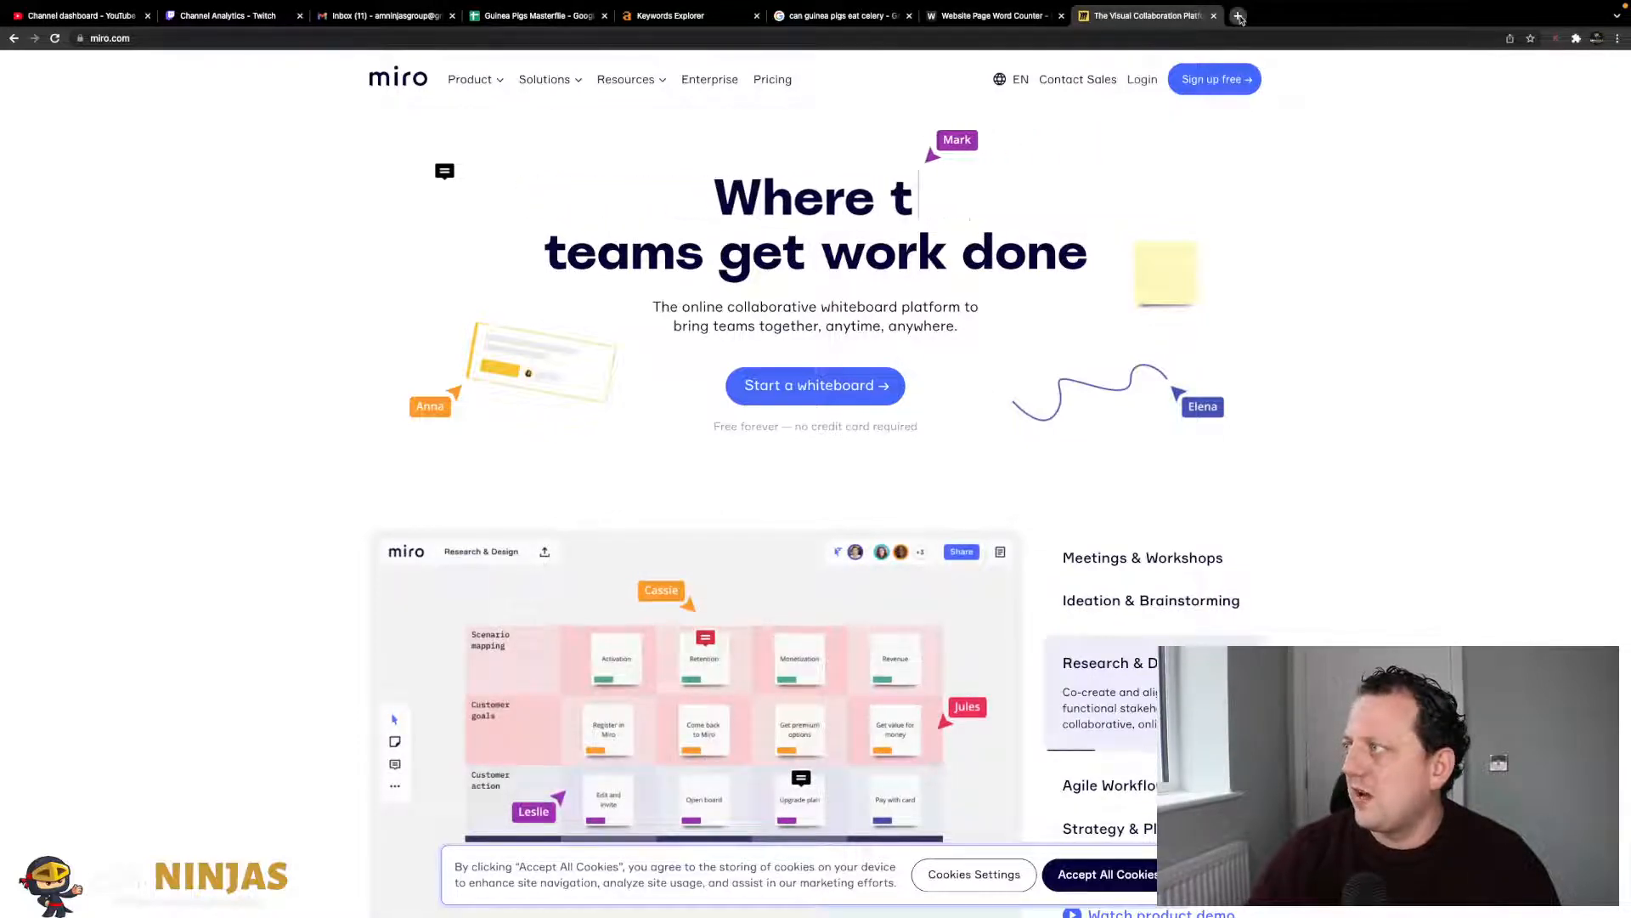
{"action": "left_click", "coordinate": [1240, 16]}
- Search Google for 'funnelytics' and go to the funnelytics.io login page
{"action": "type", "text": "funn"}
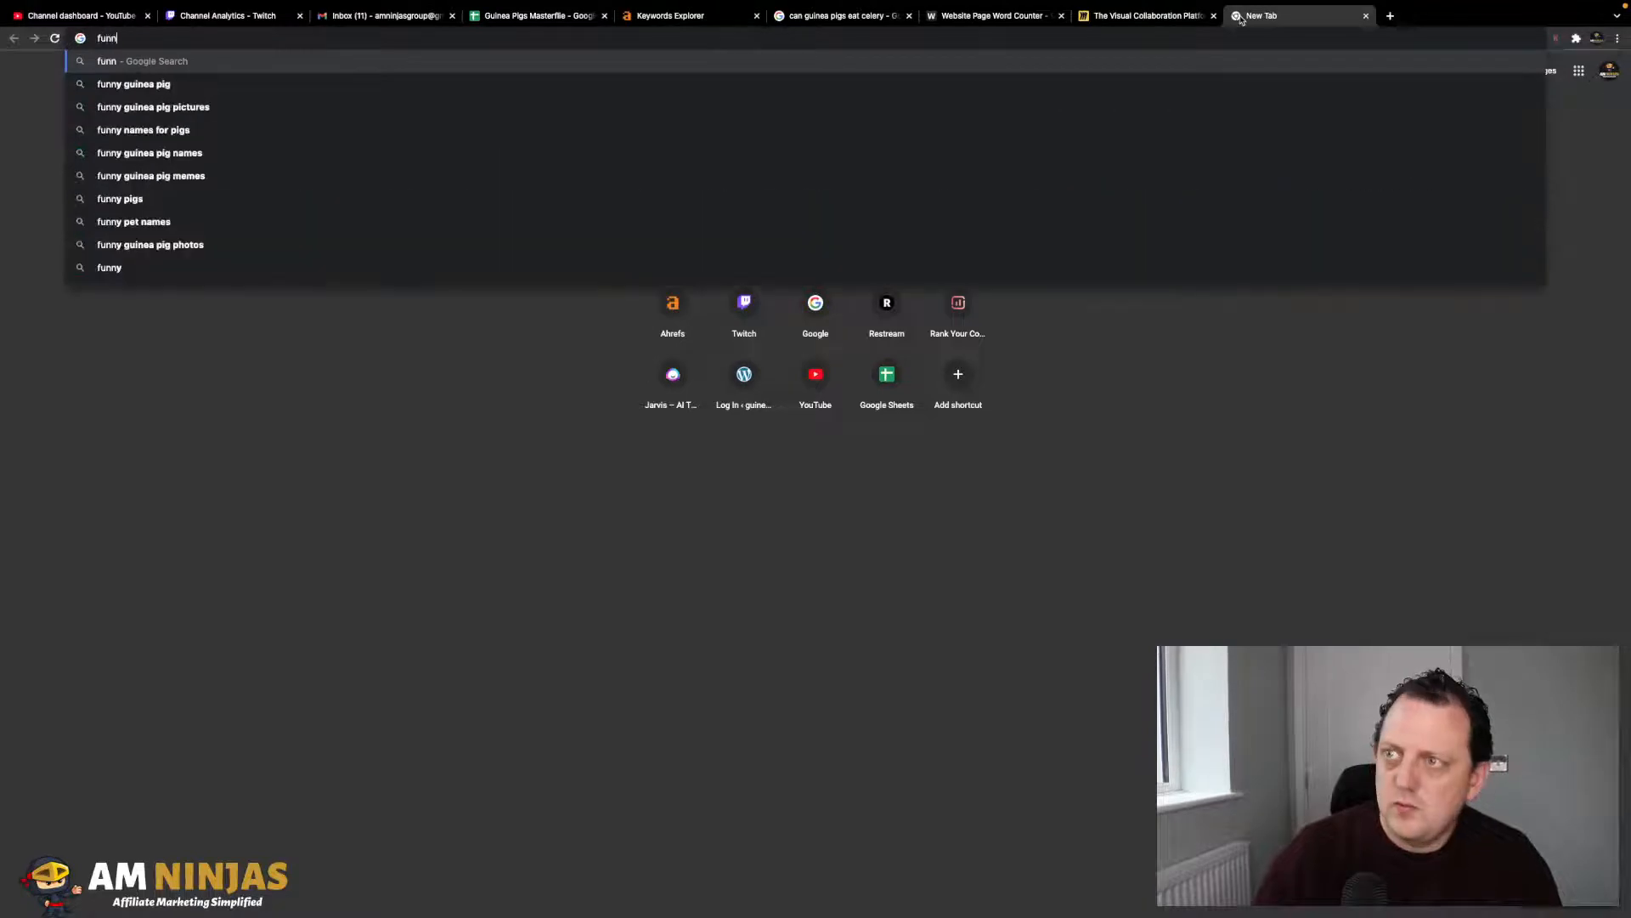
{"action": "type", "text": "elytics"}
{"action": "key", "text": "Return"}
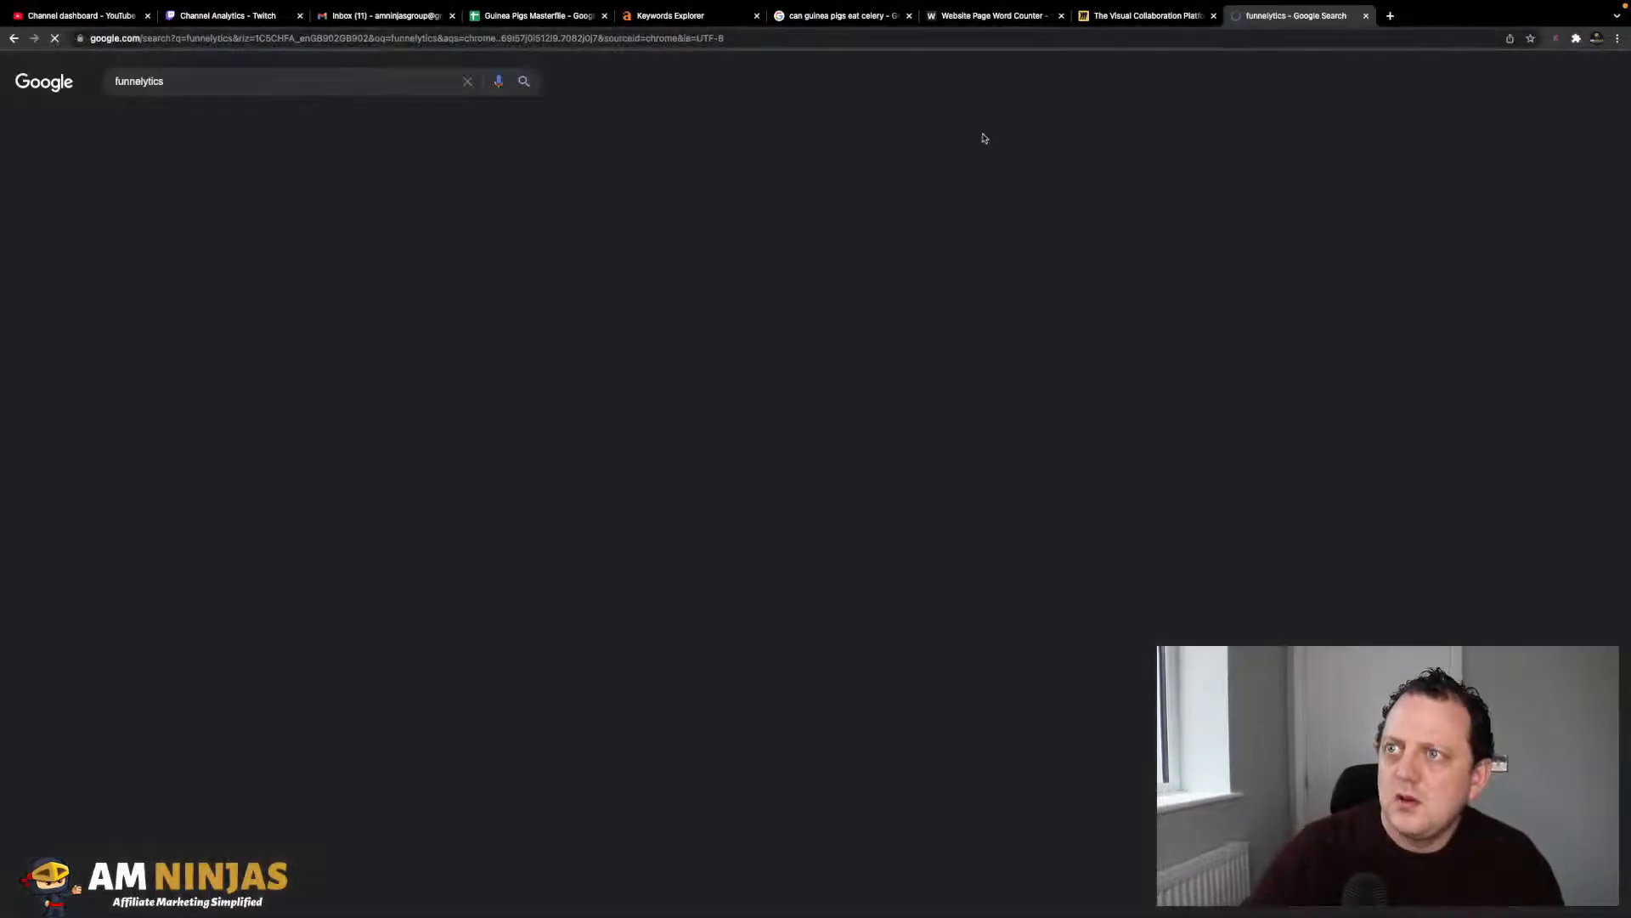
{"action": "left_click", "coordinate": [212, 191]}
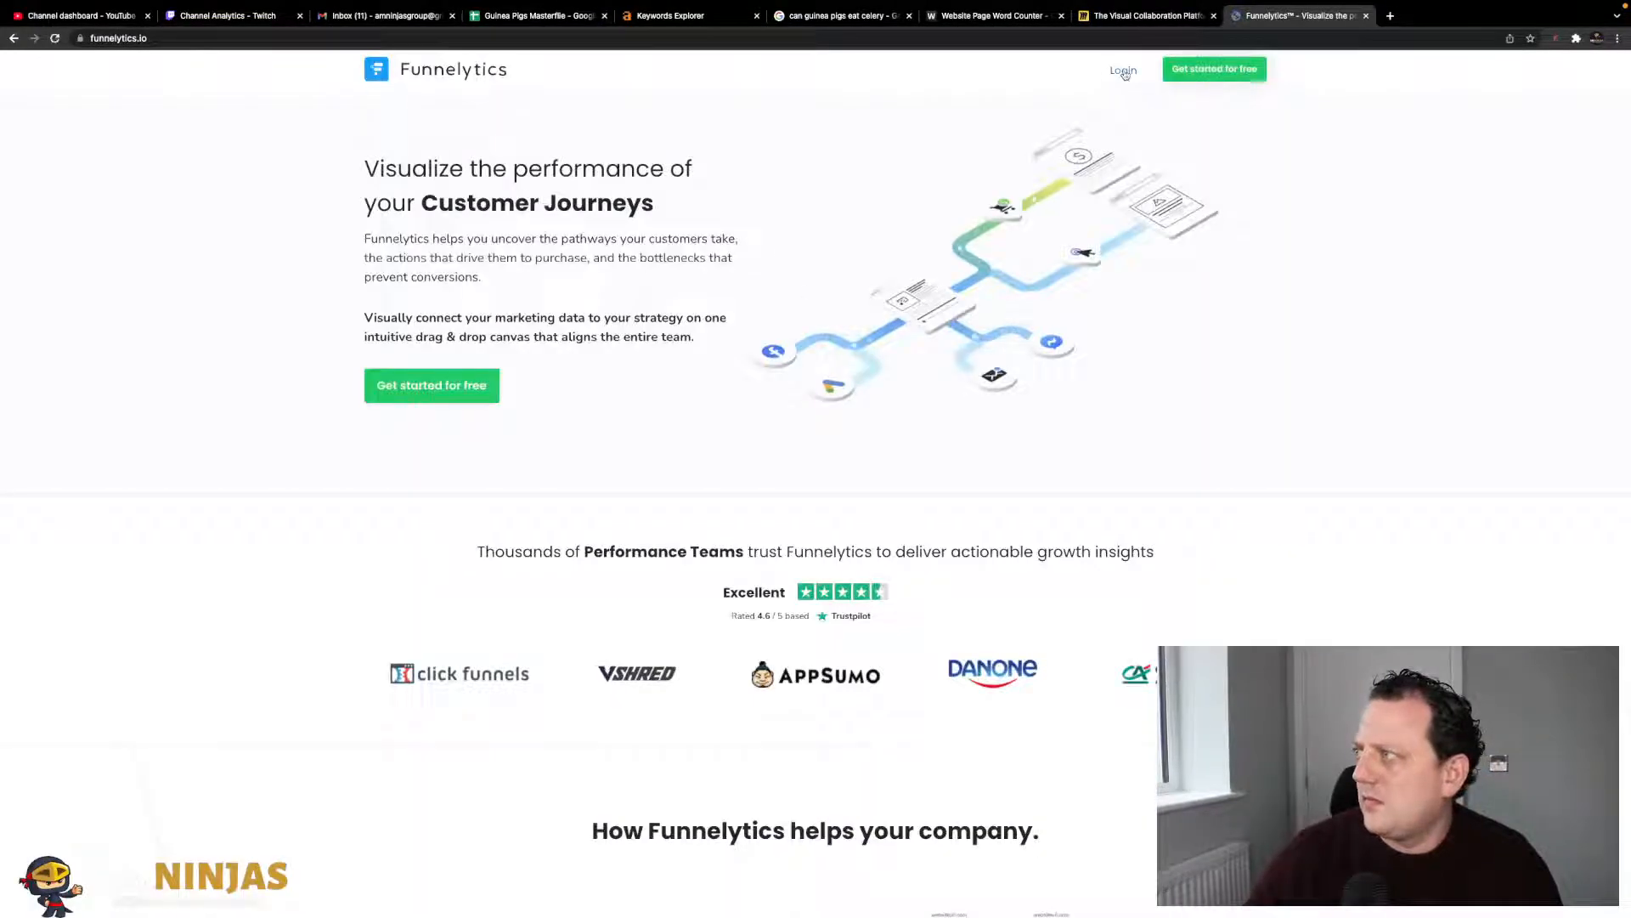
{"action": "left_click", "coordinate": [1123, 71]}
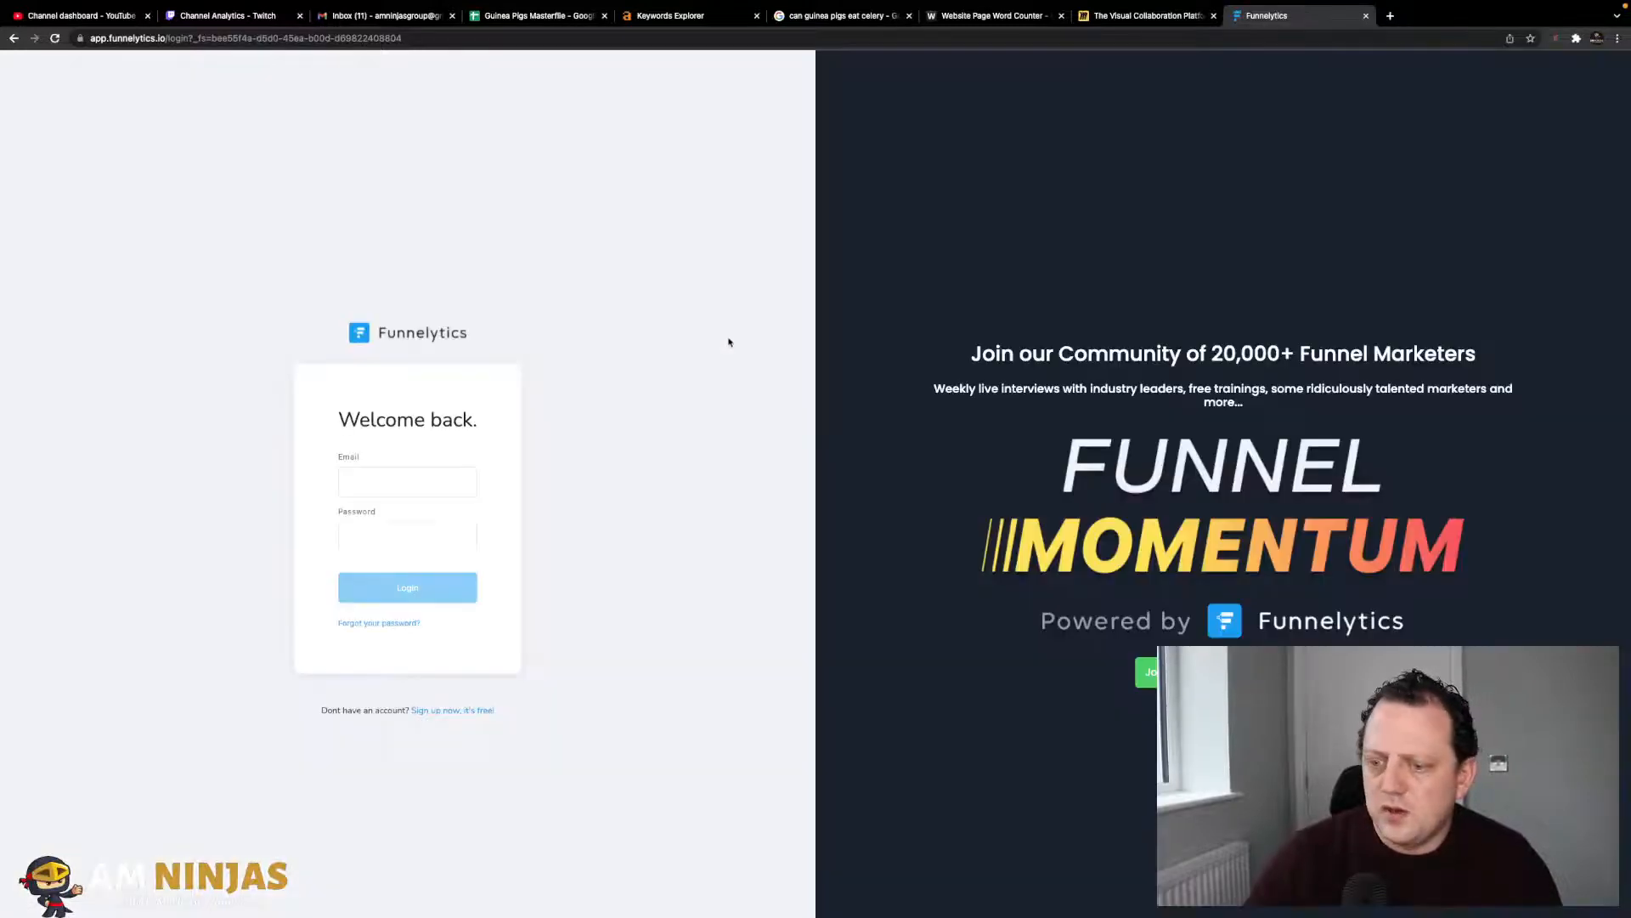
- Log in with the saved account e-mail and password, dismissing the password and notification prompts
{"action": "left_click", "coordinate": [411, 478]}
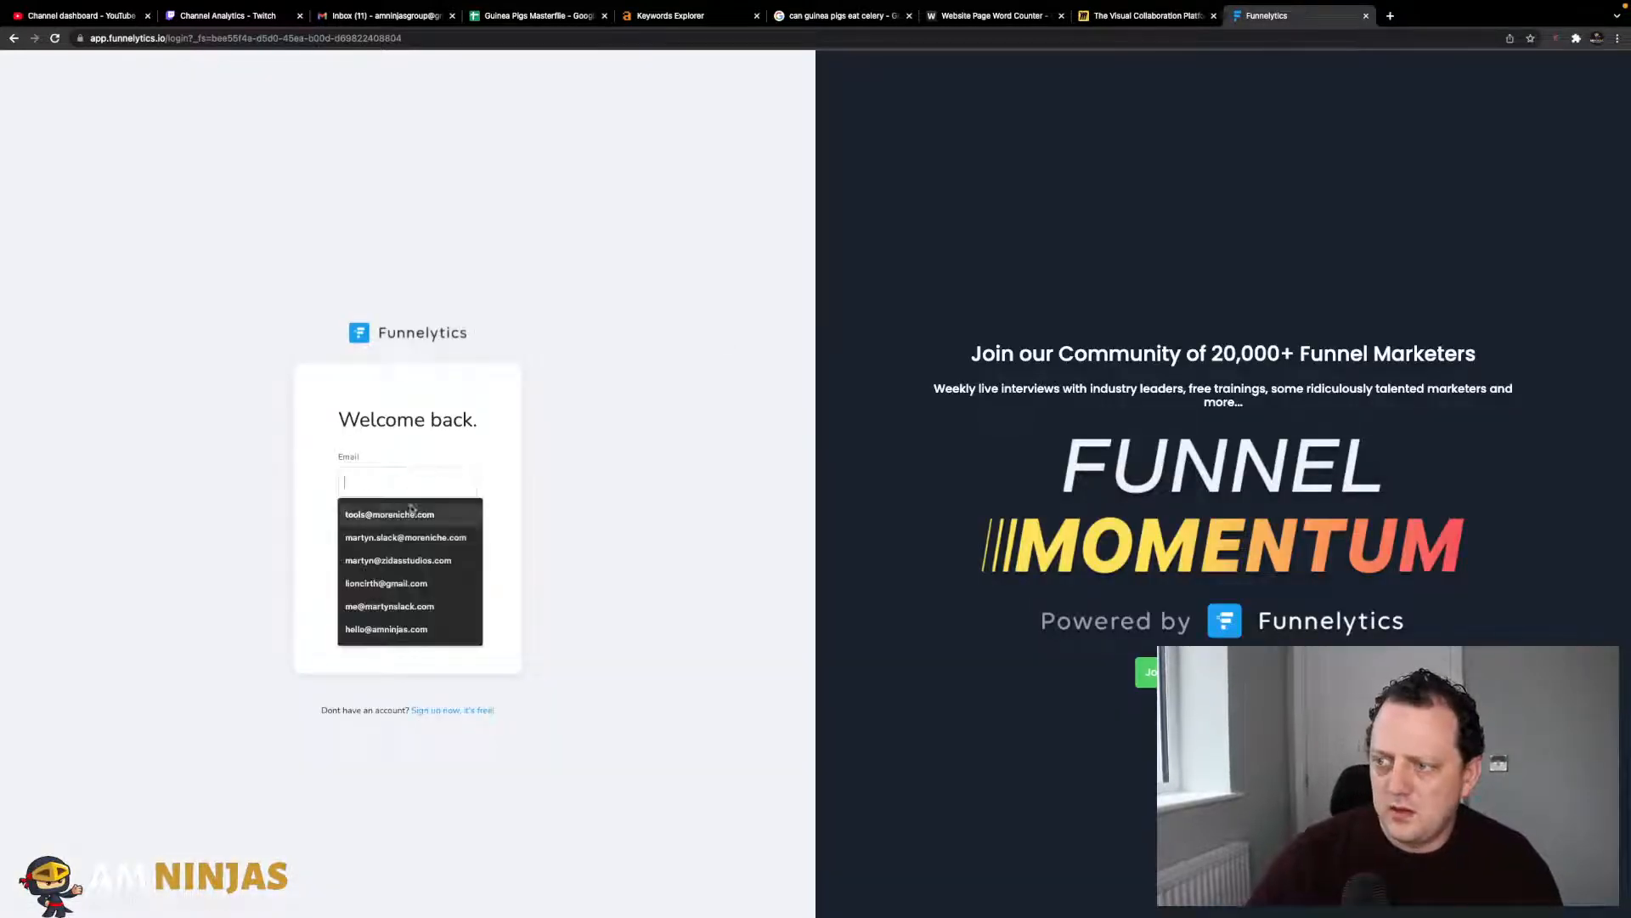
{"action": "left_click", "coordinate": [412, 533]}
{"action": "key", "text": "Tab"}
{"action": "type", "text": "••••••••••"}
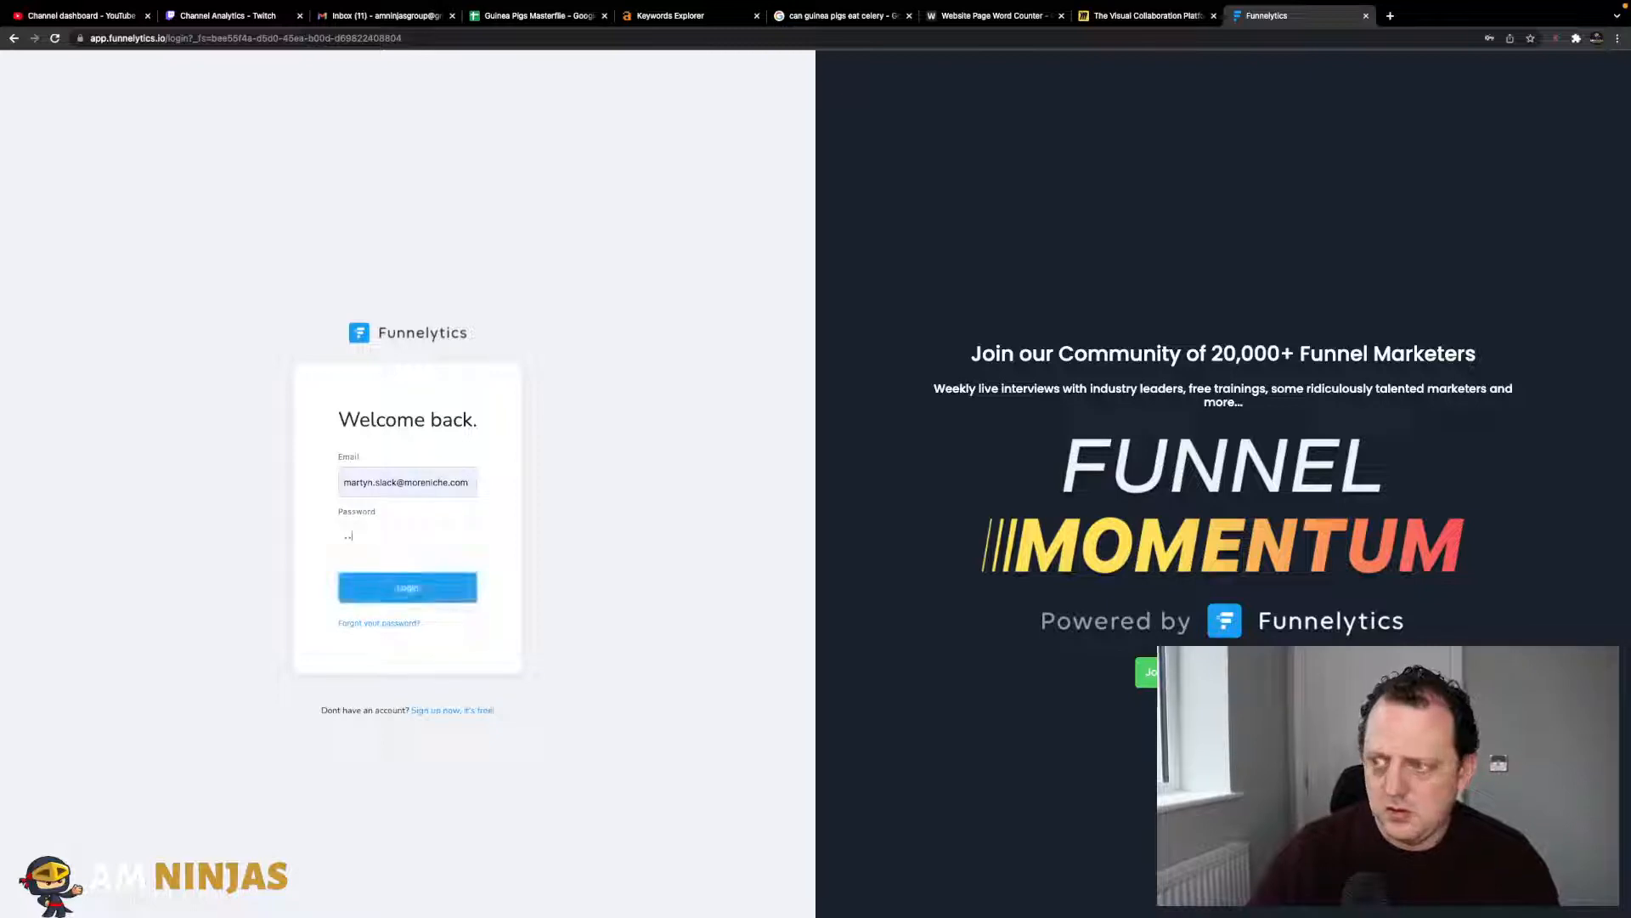
{"action": "key", "text": "Return"}
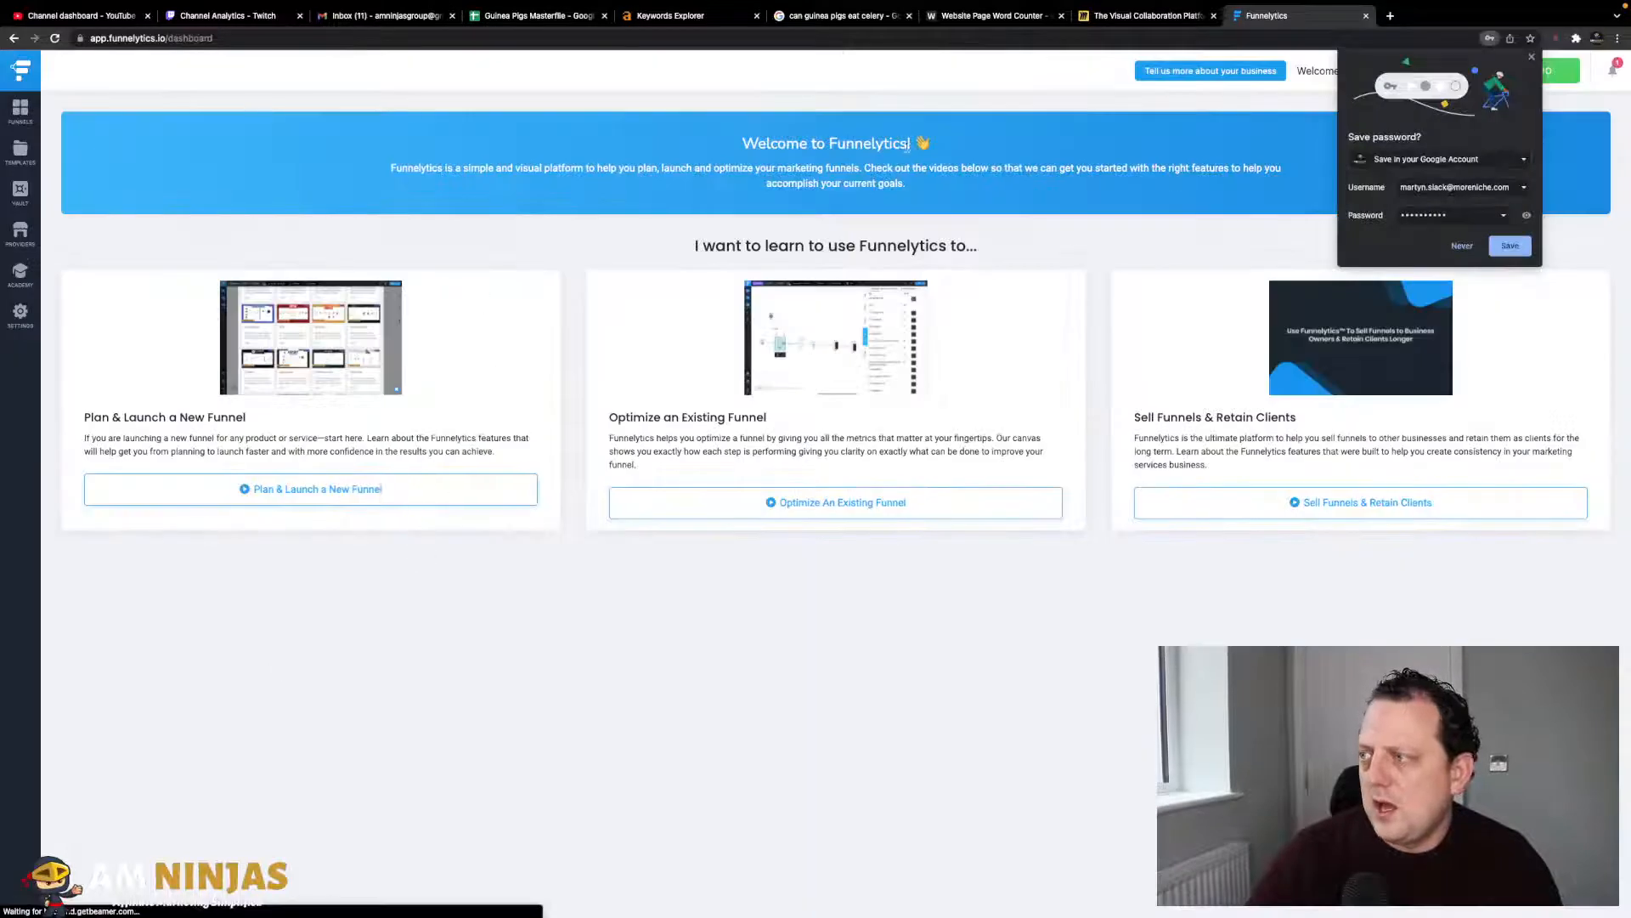
{"action": "left_click", "coordinate": [1531, 57]}
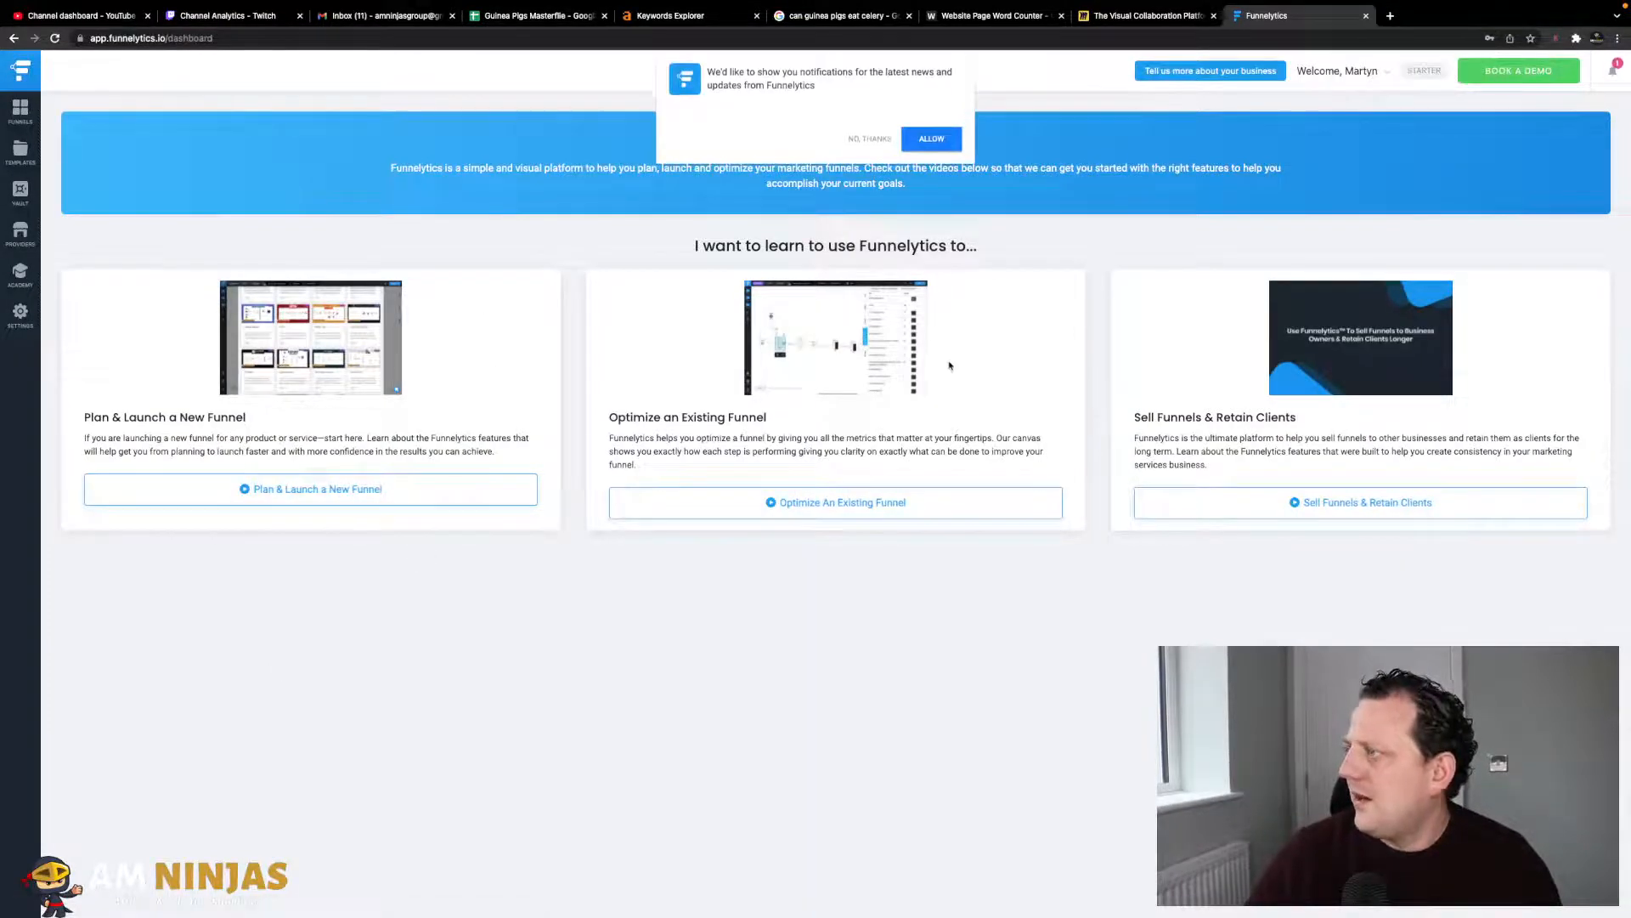
{"action": "left_click", "coordinate": [871, 140]}
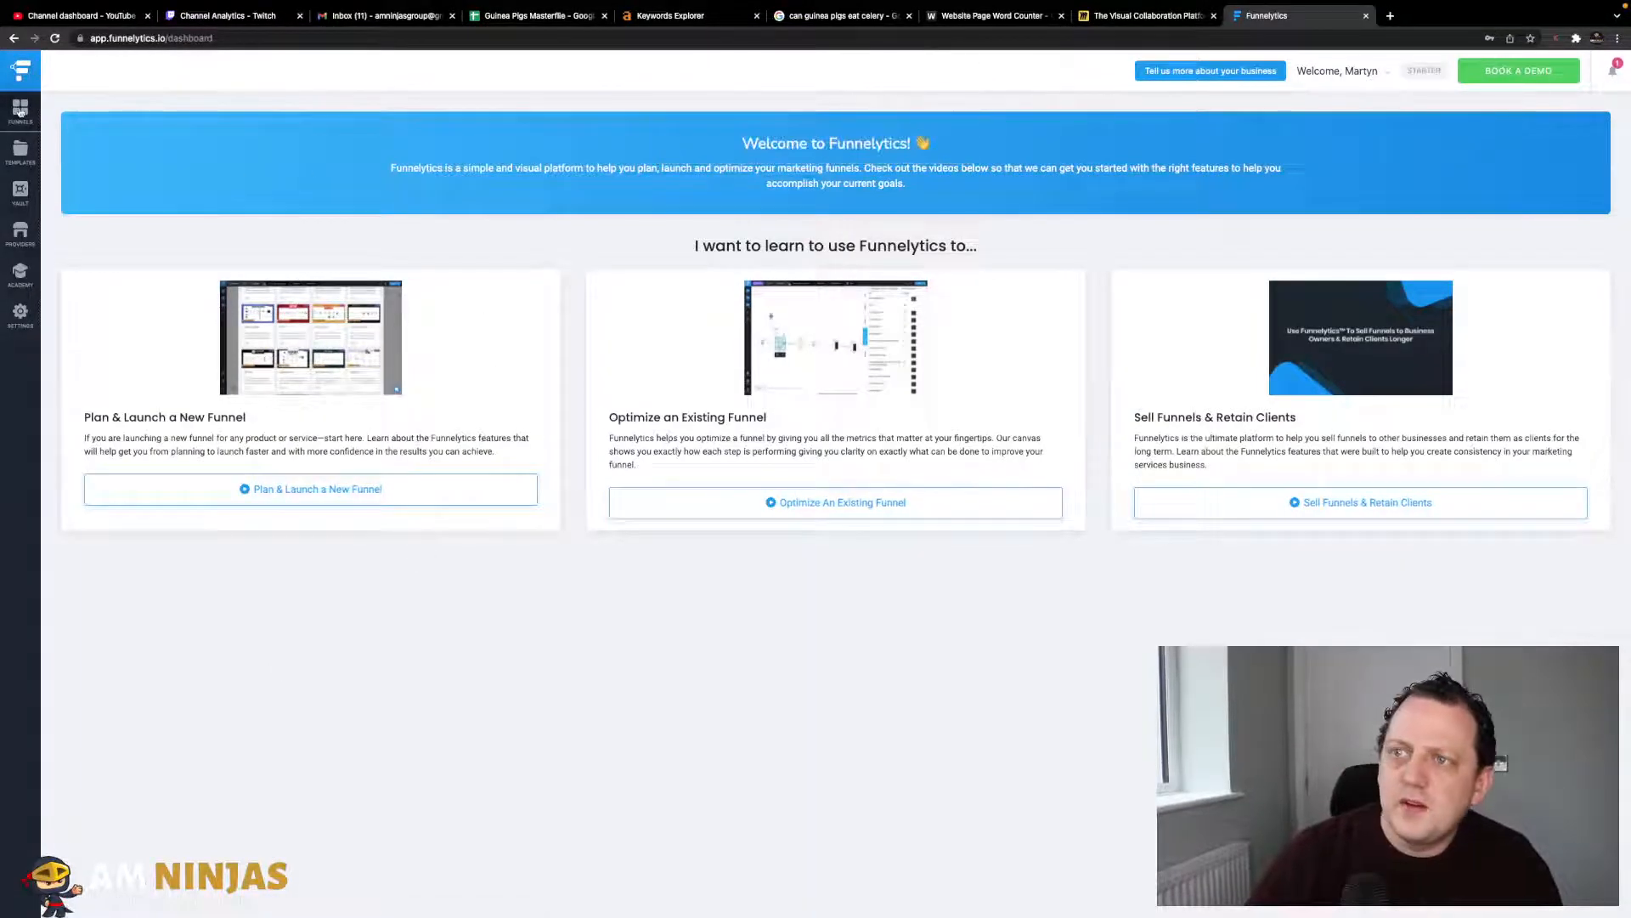
{"action": "left_click", "coordinate": [20, 109]}
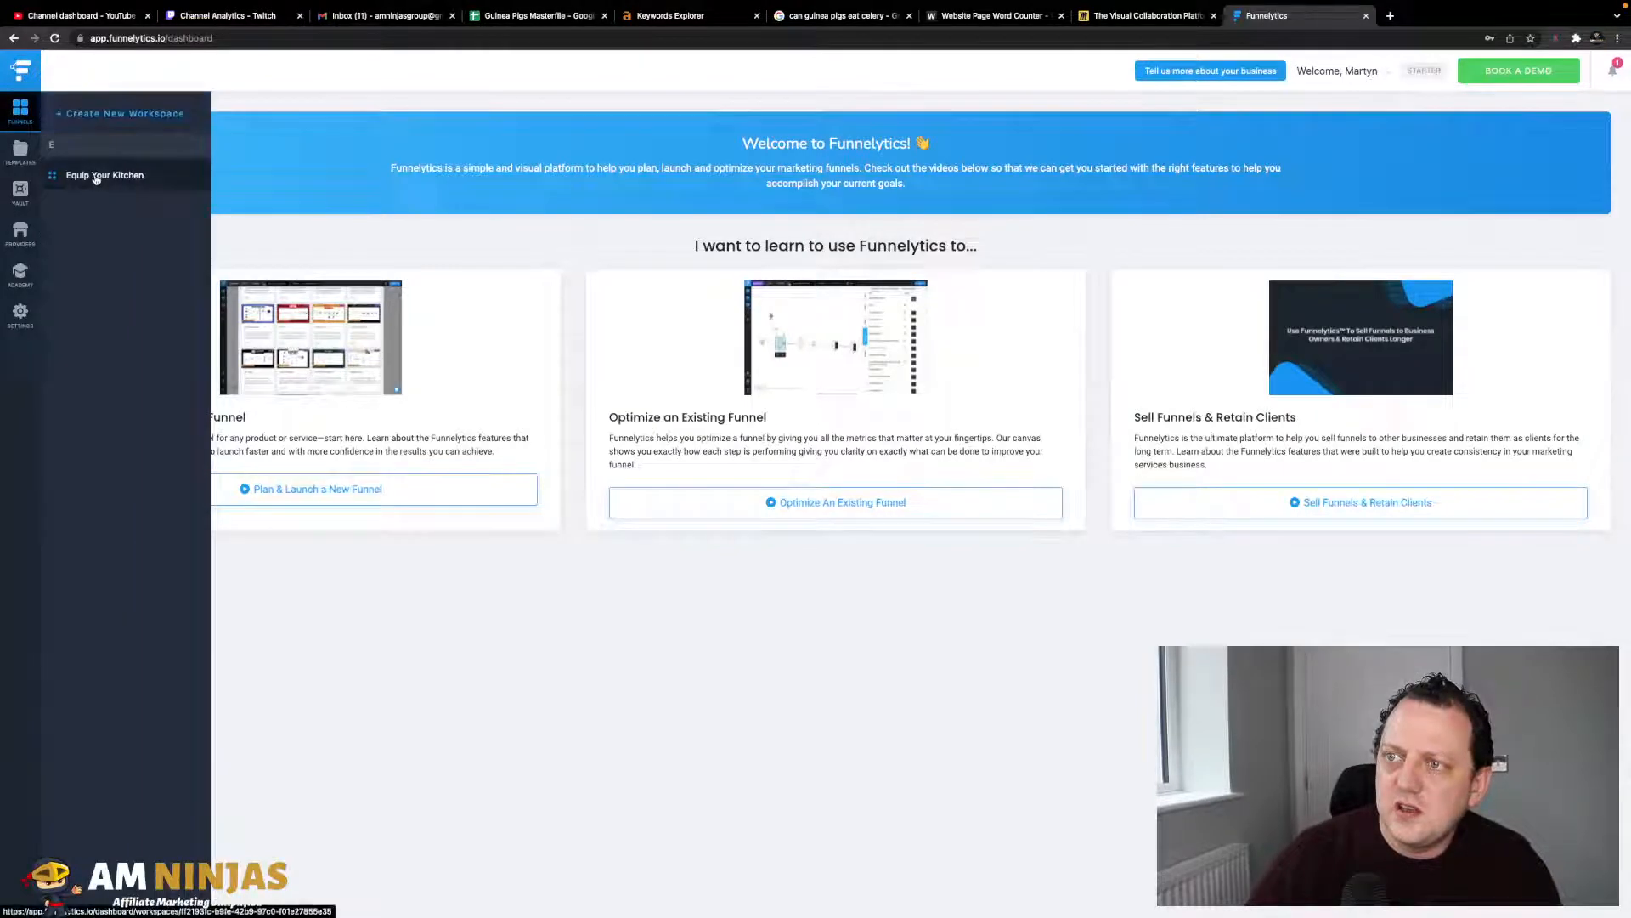
- Open the Recurve Archer funnel from the Equip Your Kitchen workspace
{"action": "left_click", "coordinate": [96, 177]}
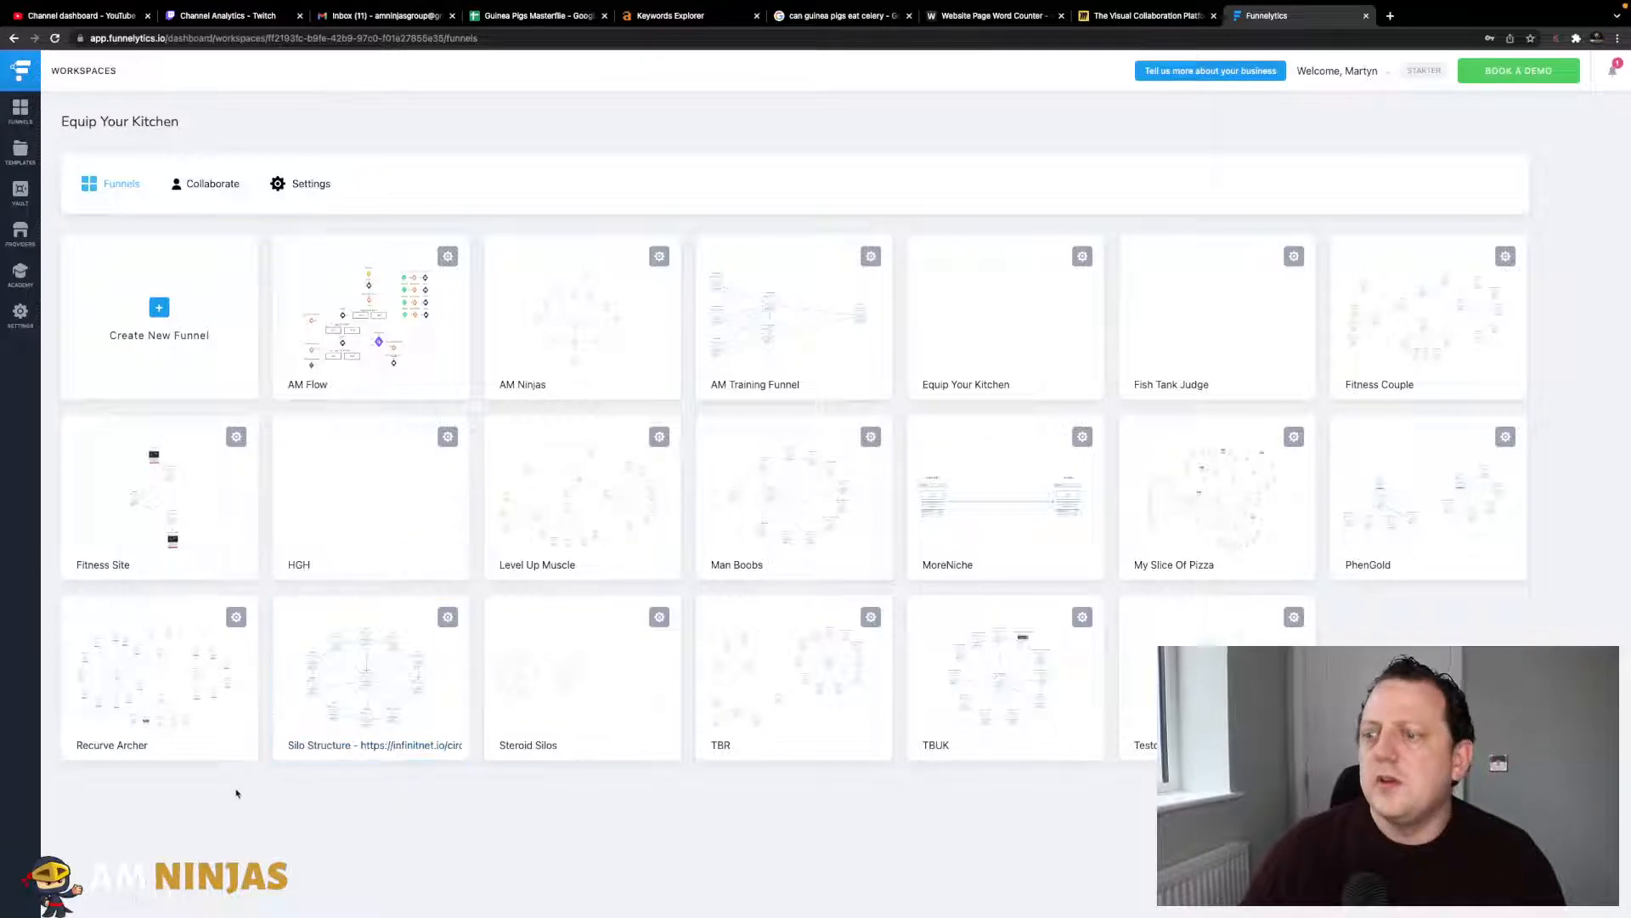
{"action": "left_click", "coordinate": [200, 682]}
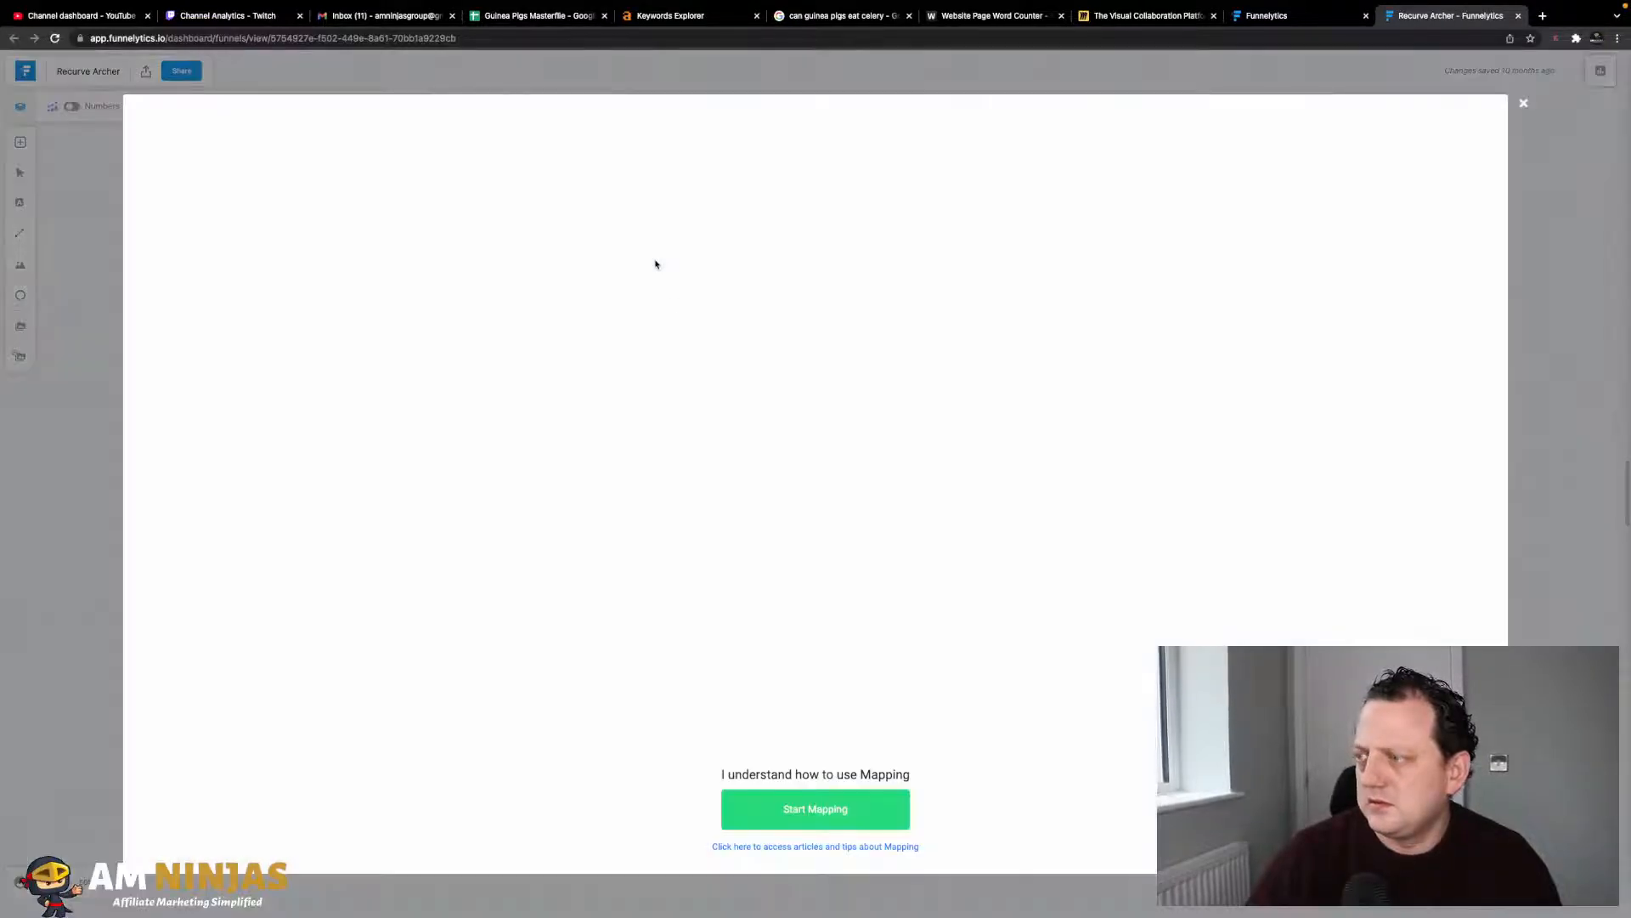
- Close the mapping intro and nudge the Homepage, Contact and About nodes into place
{"action": "left_click", "coordinate": [1521, 104]}
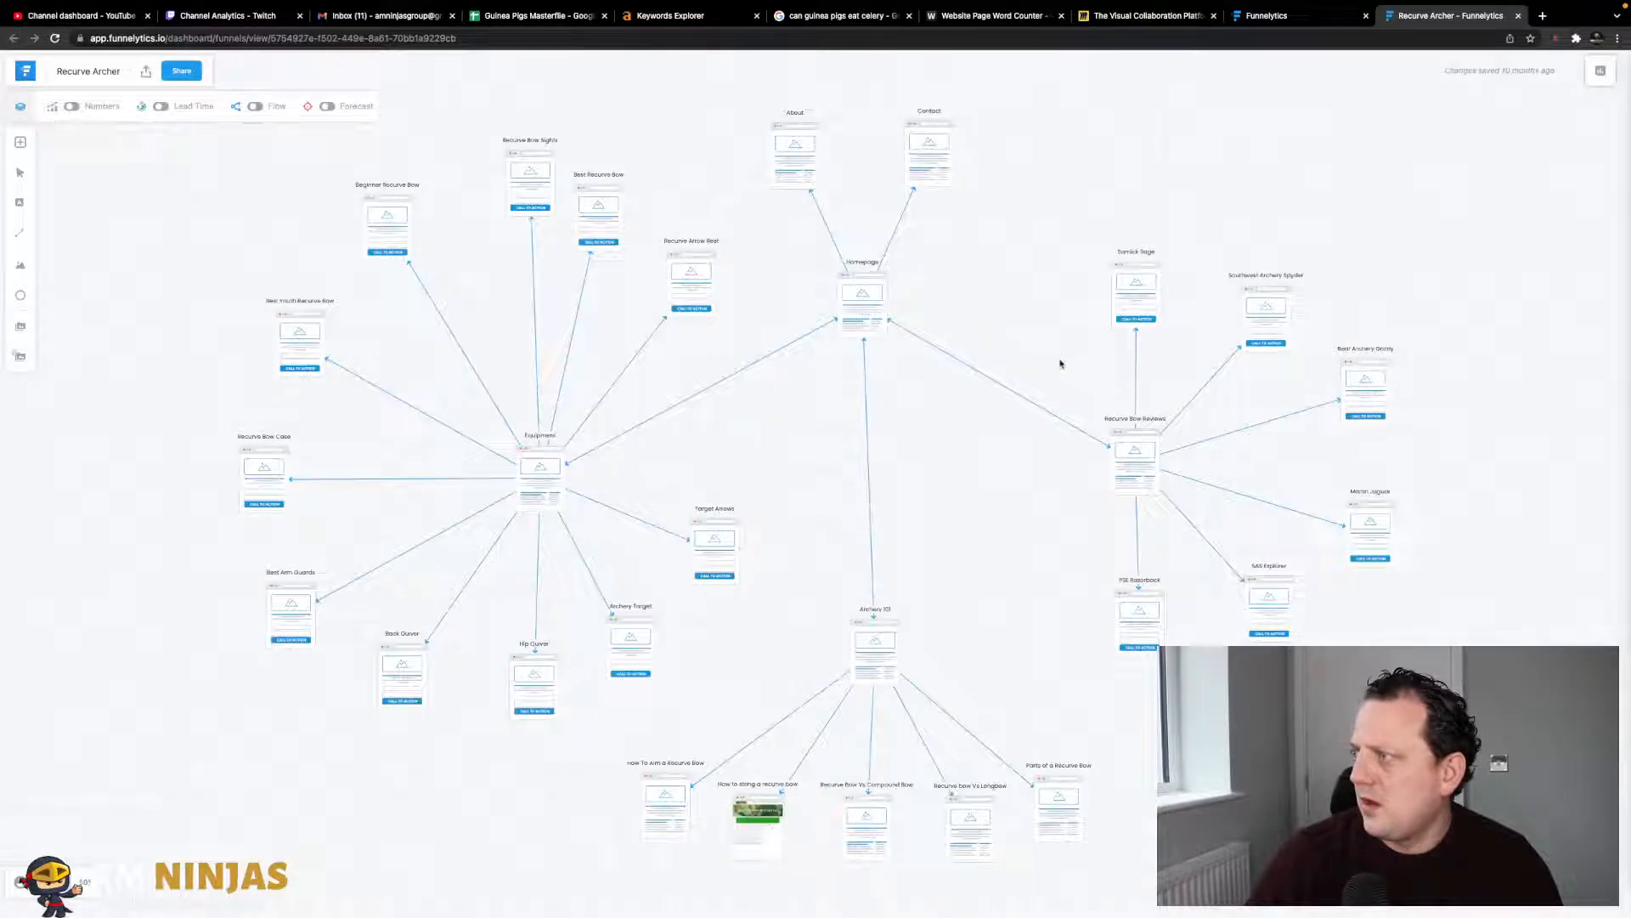
{"action": "scroll", "coordinate": [973, 487], "scroll_direction": "right", "scroll_amount": 5}
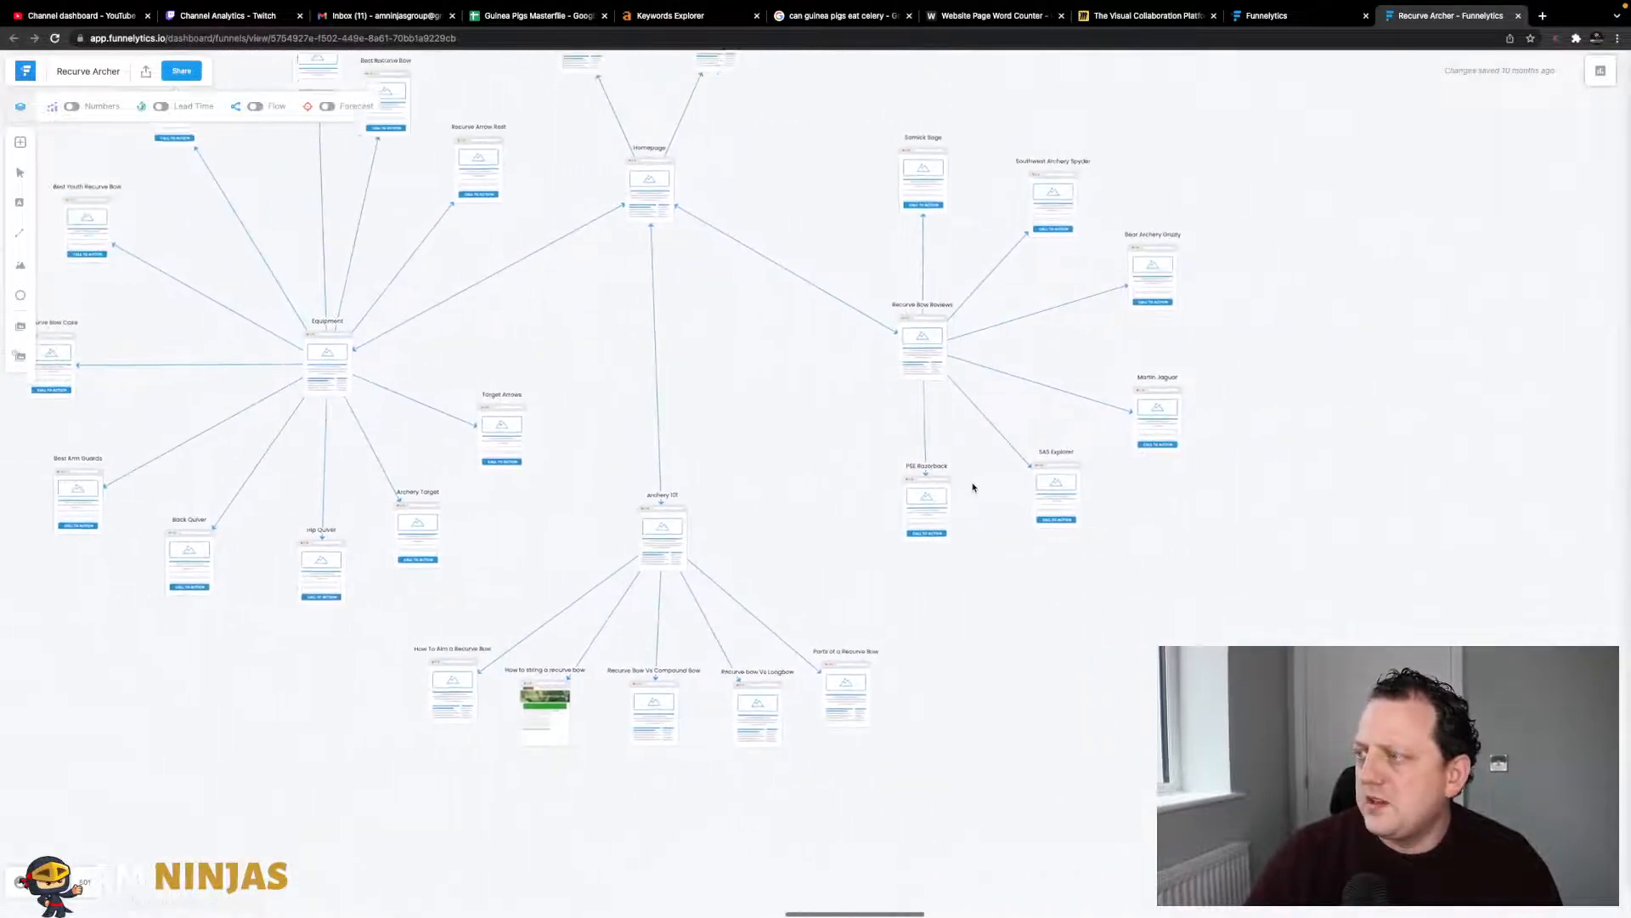
{"action": "scroll", "coordinate": [973, 486], "scroll_direction": "left", "scroll_amount": 2}
{"action": "scroll", "coordinate": [973, 487], "scroll_direction": "up", "scroll_amount": 1}
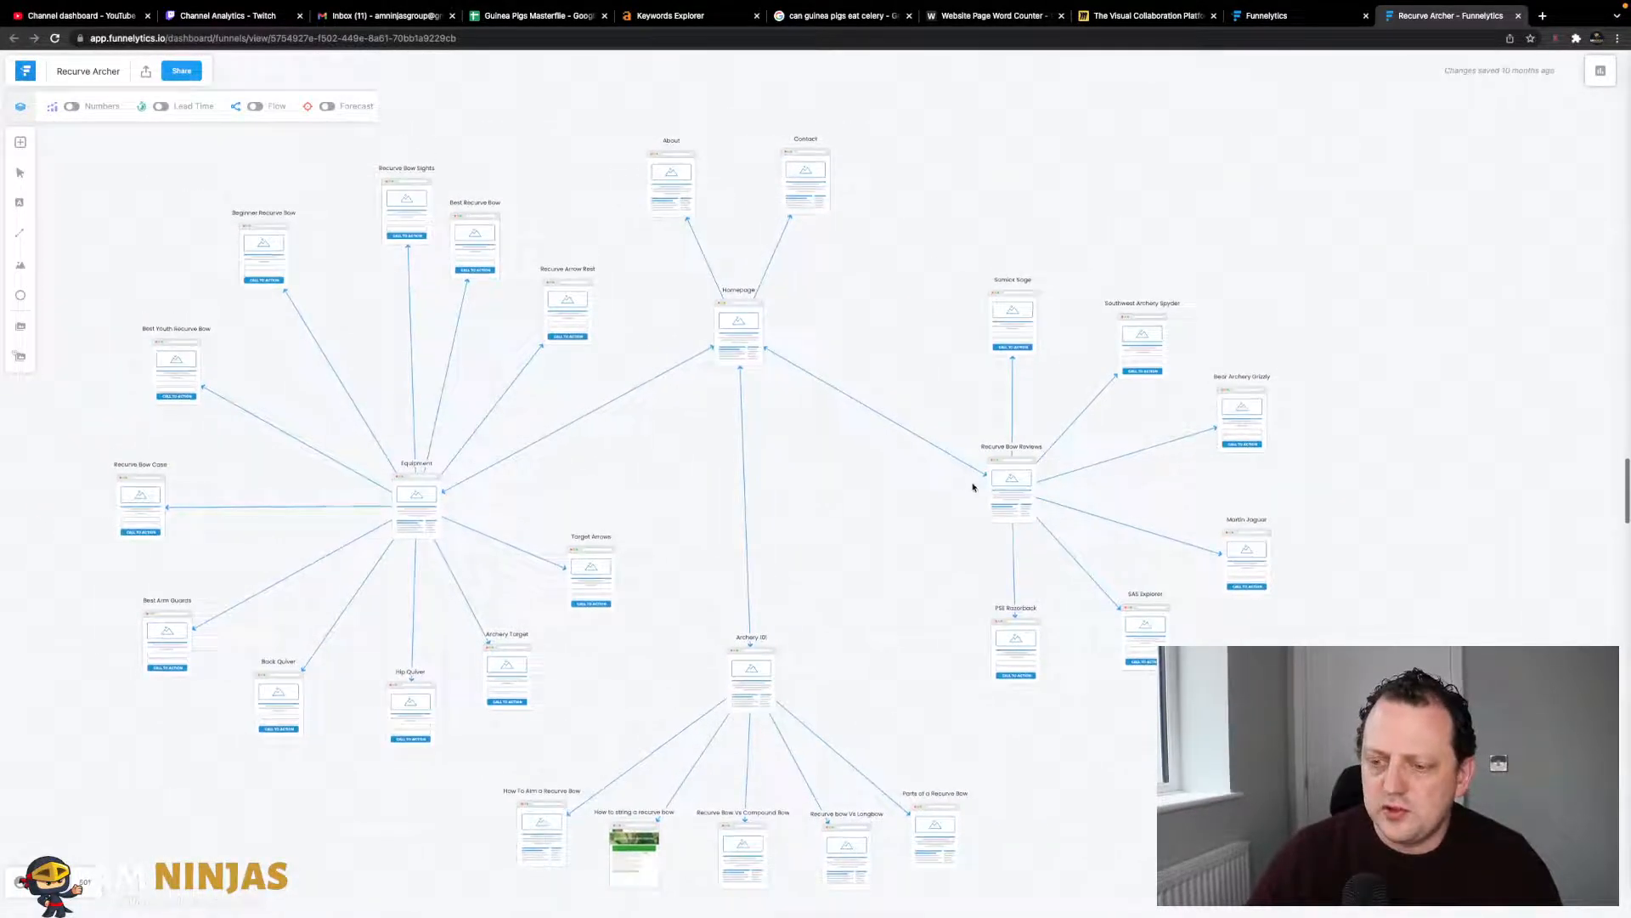
{"action": "left_click_drag", "start_coordinate": [739, 352], "coordinate": [751, 370]}
{"action": "left_click_drag", "start_coordinate": [829, 177], "coordinate": [848, 176]}
{"action": "left_click_drag", "start_coordinate": [671, 197], "coordinate": [688, 194]}
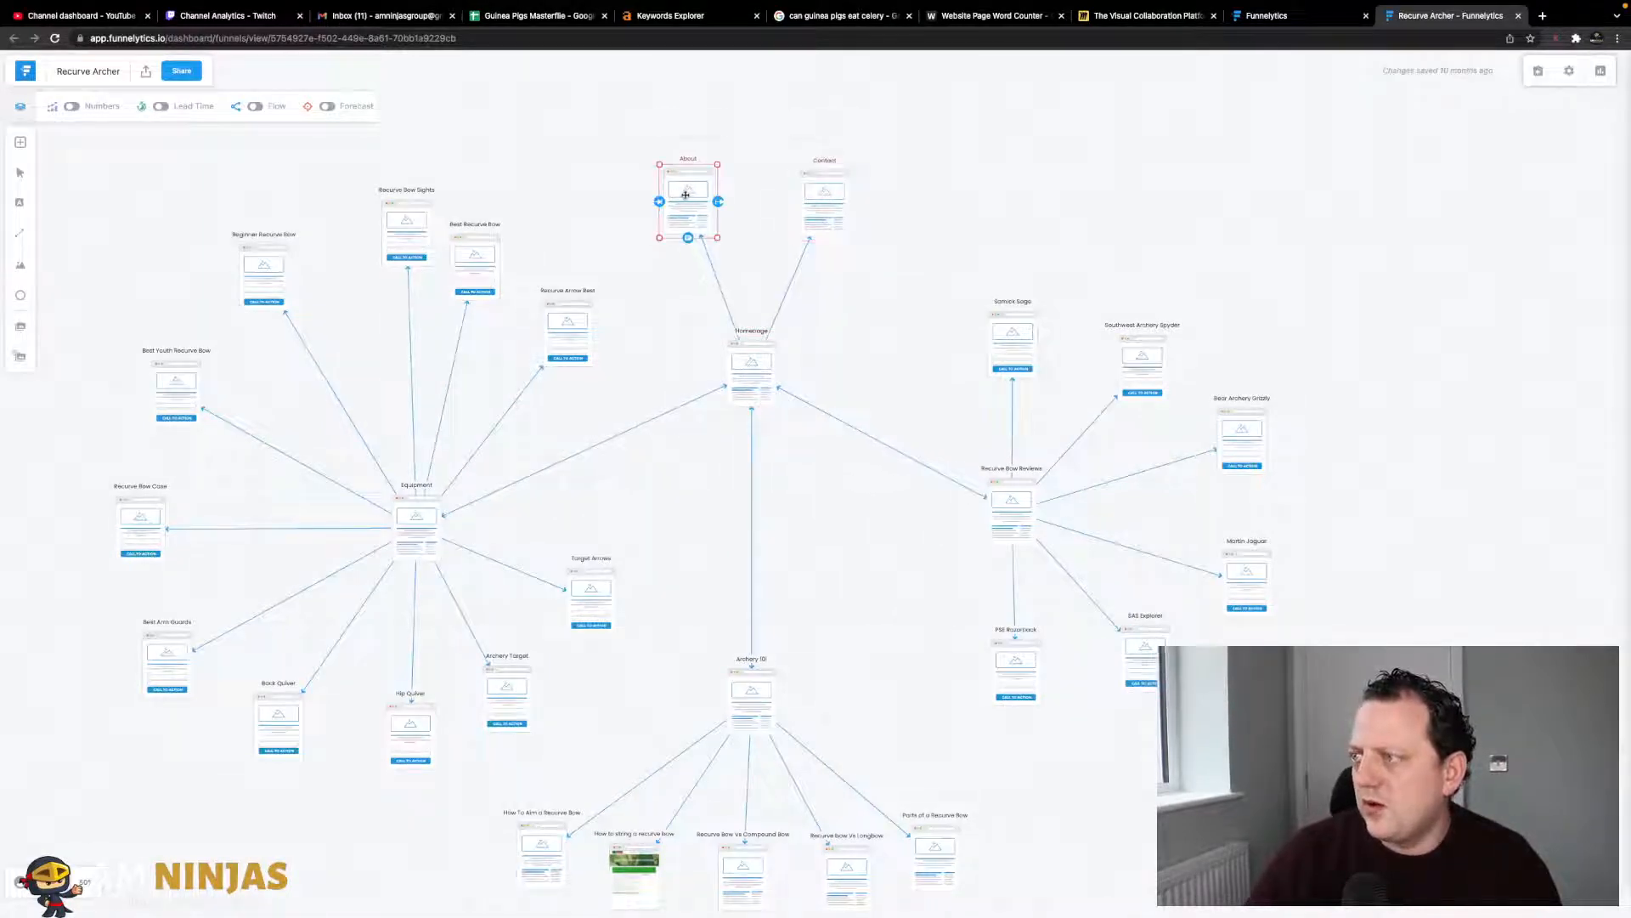
- Reposition the Equipment and Recurve Bow Reviews nodes on the map
{"action": "left_click_drag", "start_coordinate": [396, 507], "coordinate": [365, 484]}
{"action": "left_click", "coordinate": [562, 330]}
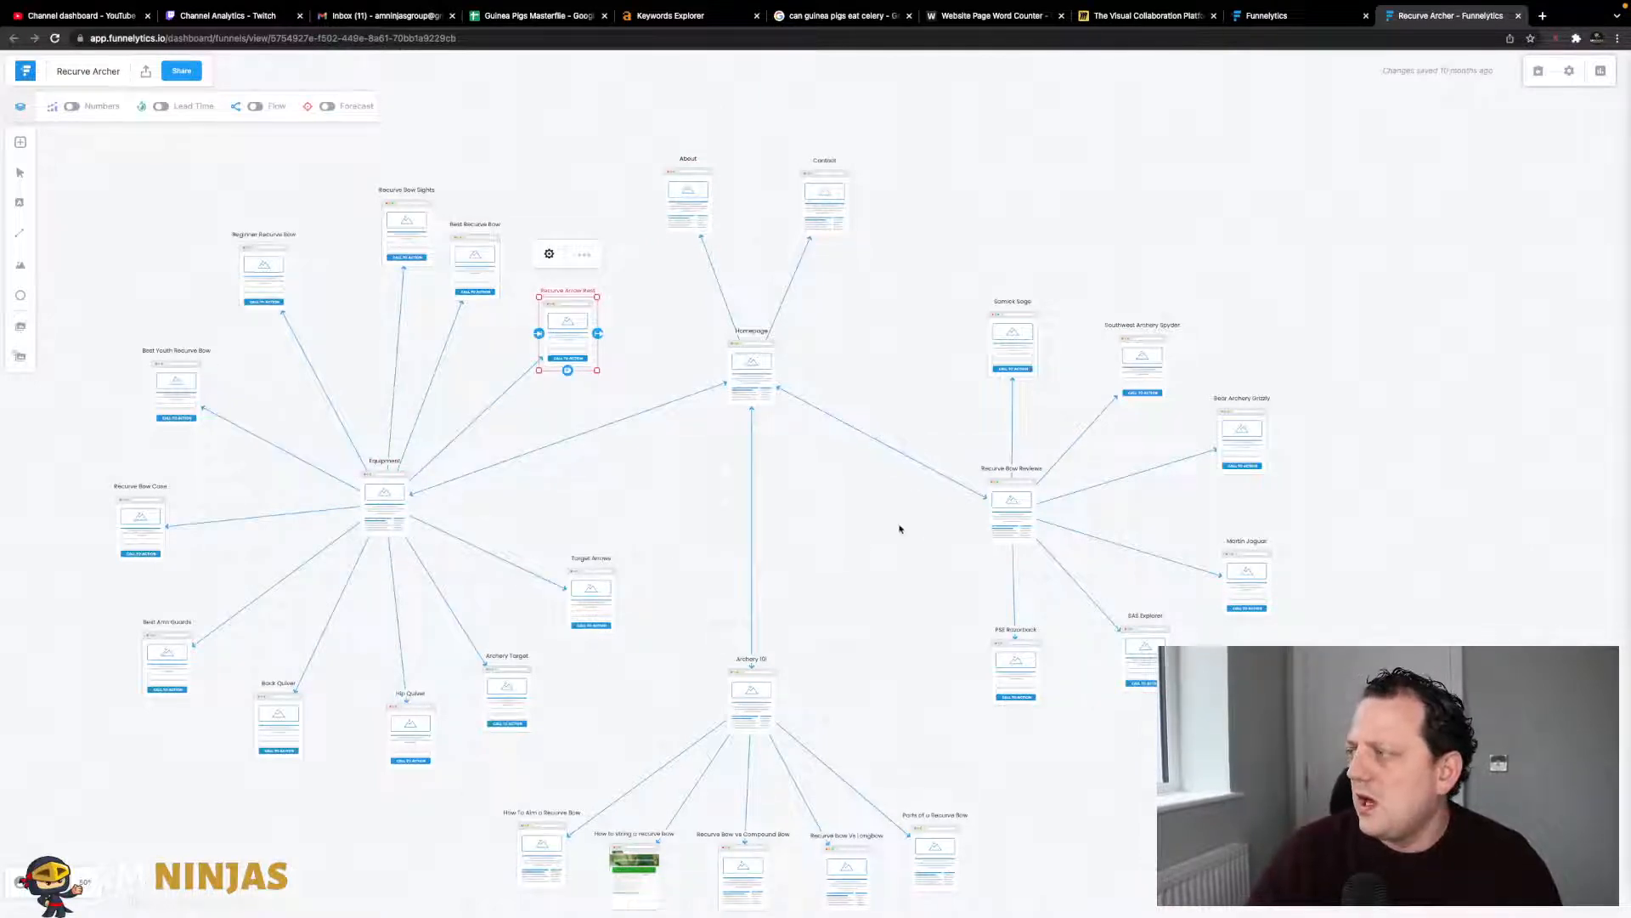
{"action": "scroll", "coordinate": [900, 528], "scroll_direction": "down", "scroll_amount": 5}
{"action": "scroll", "coordinate": [900, 528], "scroll_direction": "up", "scroll_amount": 5}
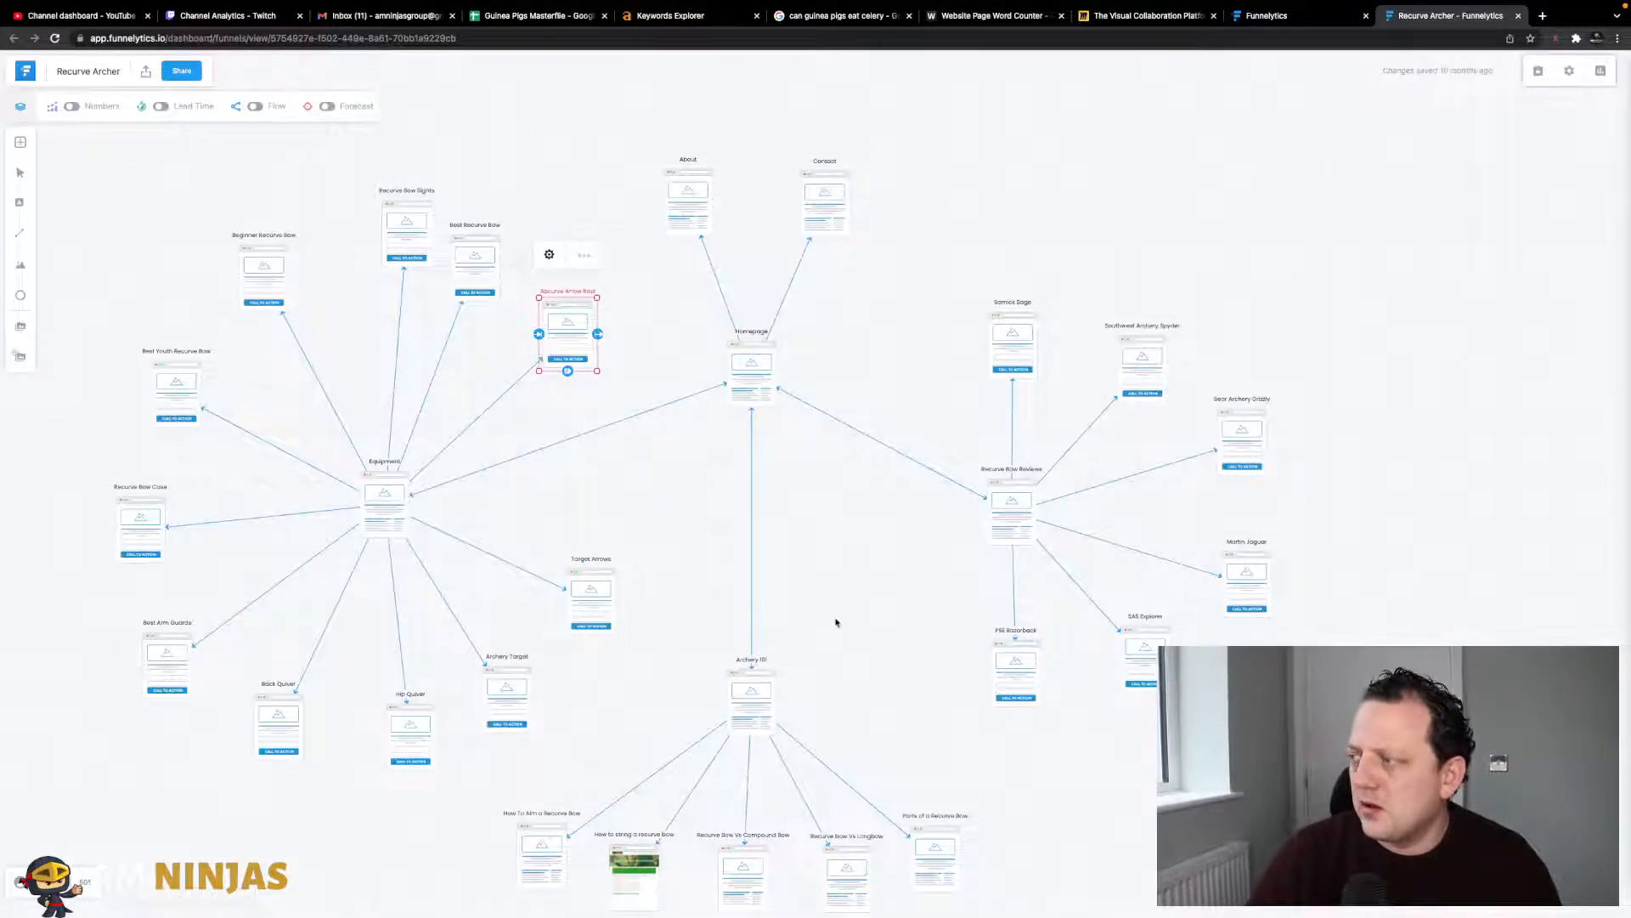
{"action": "scroll", "coordinate": [836, 623], "scroll_direction": "down", "scroll_amount": 2}
{"action": "mouse_move", "coordinate": [1018, 412]}
{"action": "left_mouse_down"}
{"action": "mouse_move", "coordinate": [1035, 408]}
{"action": "mouse_move", "coordinate": [1020, 385]}
{"action": "left_mouse_up"}
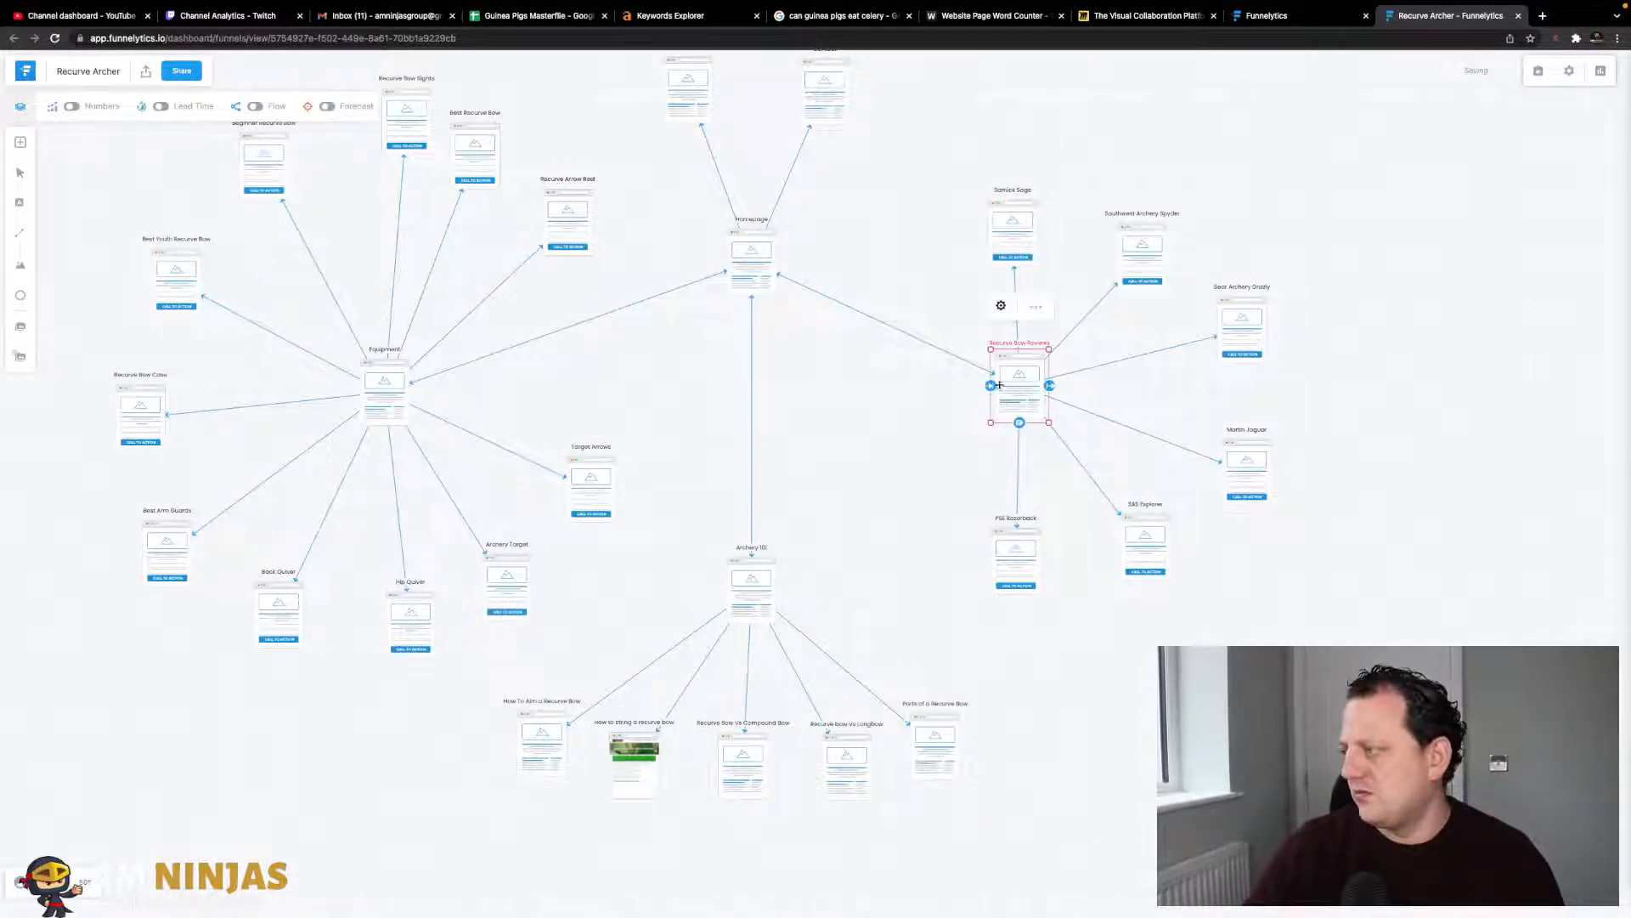
- Spread Samick Sage, Spyder, Grizzly, Martin Jaguar, SAS Explorer and PSE Razorback outward; raise Archery 101
{"action": "left_click_drag", "start_coordinate": [1018, 388], "coordinate": [1016, 387]}
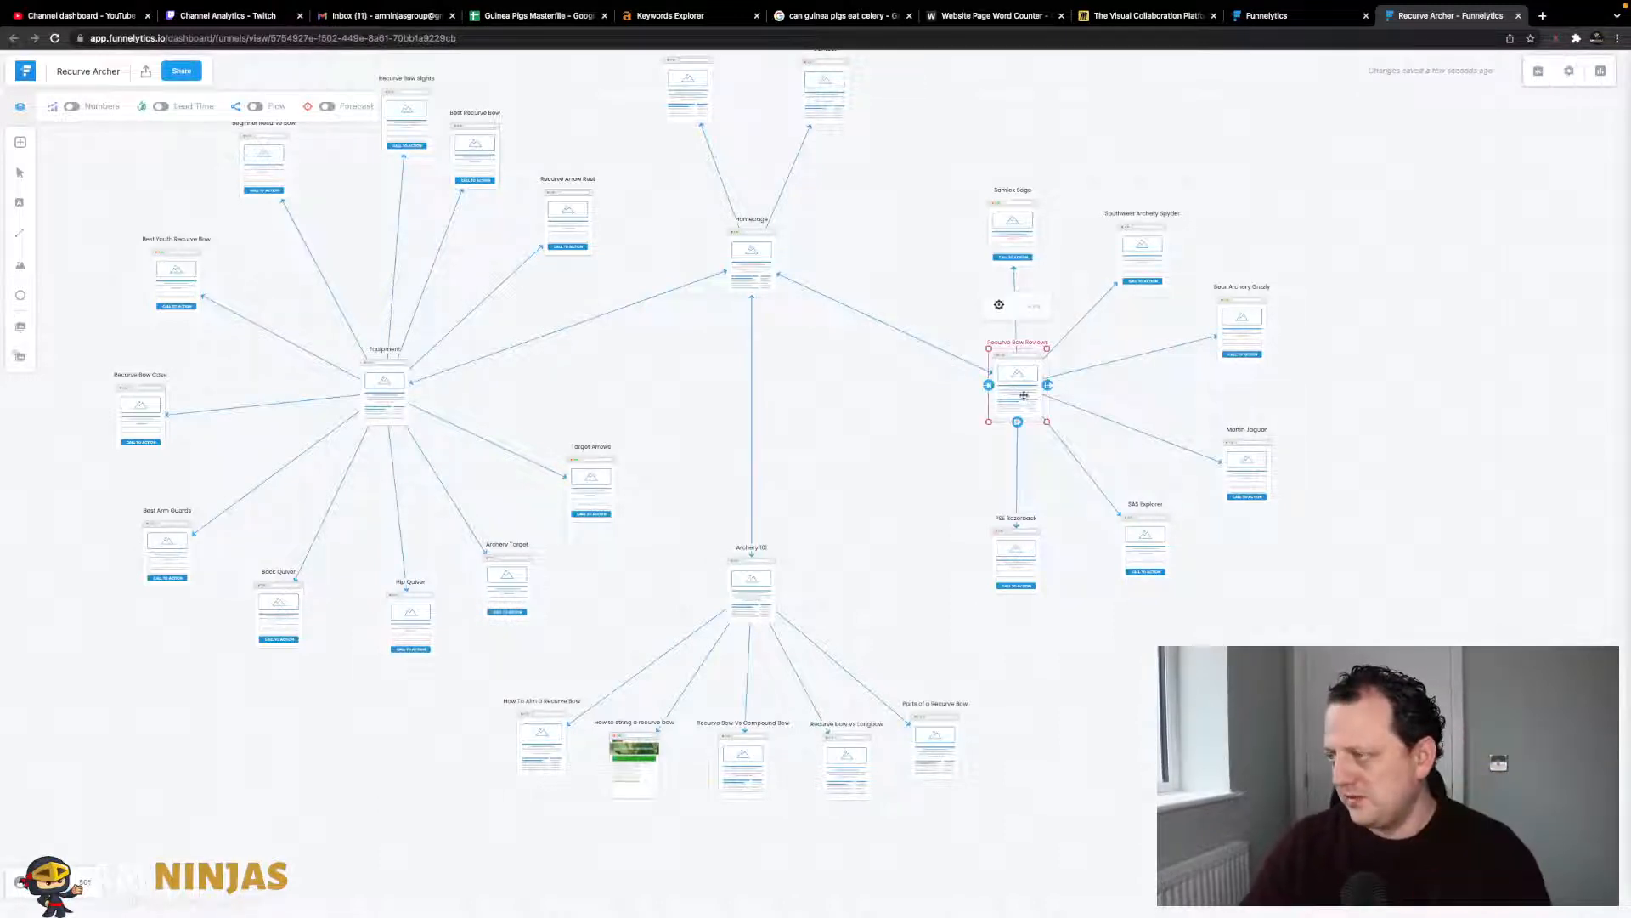
{"action": "left_click_drag", "start_coordinate": [1013, 238], "coordinate": [1013, 215]}
{"action": "left_click_drag", "start_coordinate": [1143, 250], "coordinate": [1143, 215]}
{"action": "left_click_drag", "start_coordinate": [1232, 338], "coordinate": [1257, 316]}
{"action": "left_click_drag", "start_coordinate": [1247, 464], "coordinate": [1269, 463]}
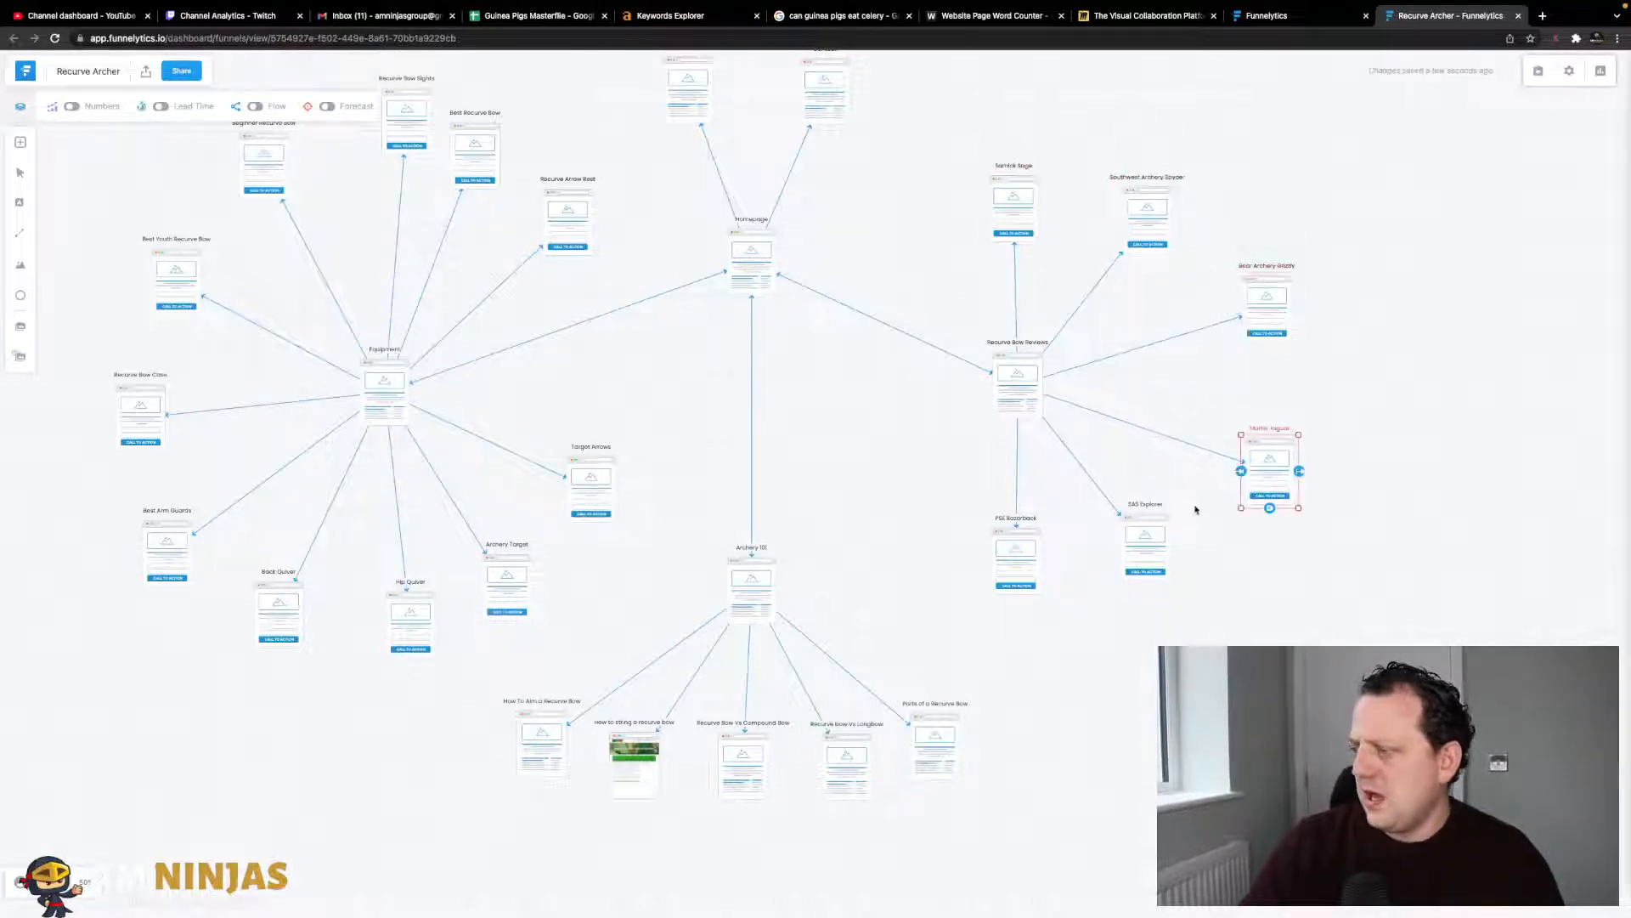
{"action": "left_click_drag", "start_coordinate": [1145, 535], "coordinate": [1210, 548]}
{"action": "left_click_drag", "start_coordinate": [1023, 546], "coordinate": [1130, 578]}
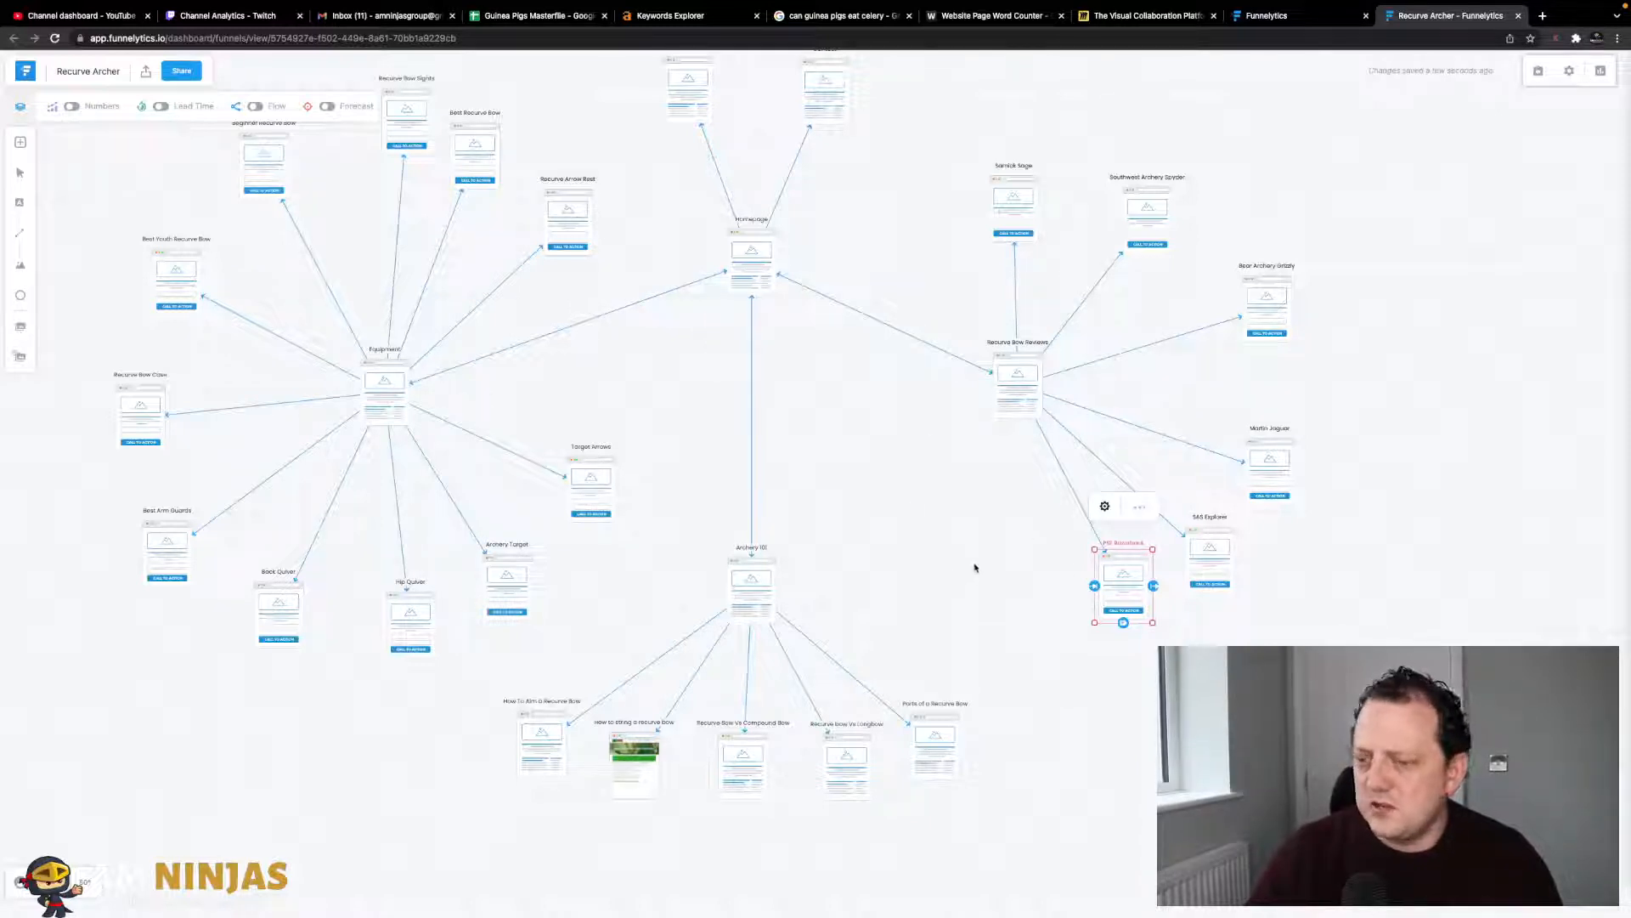
{"action": "left_click_drag", "start_coordinate": [753, 607], "coordinate": [756, 562]}
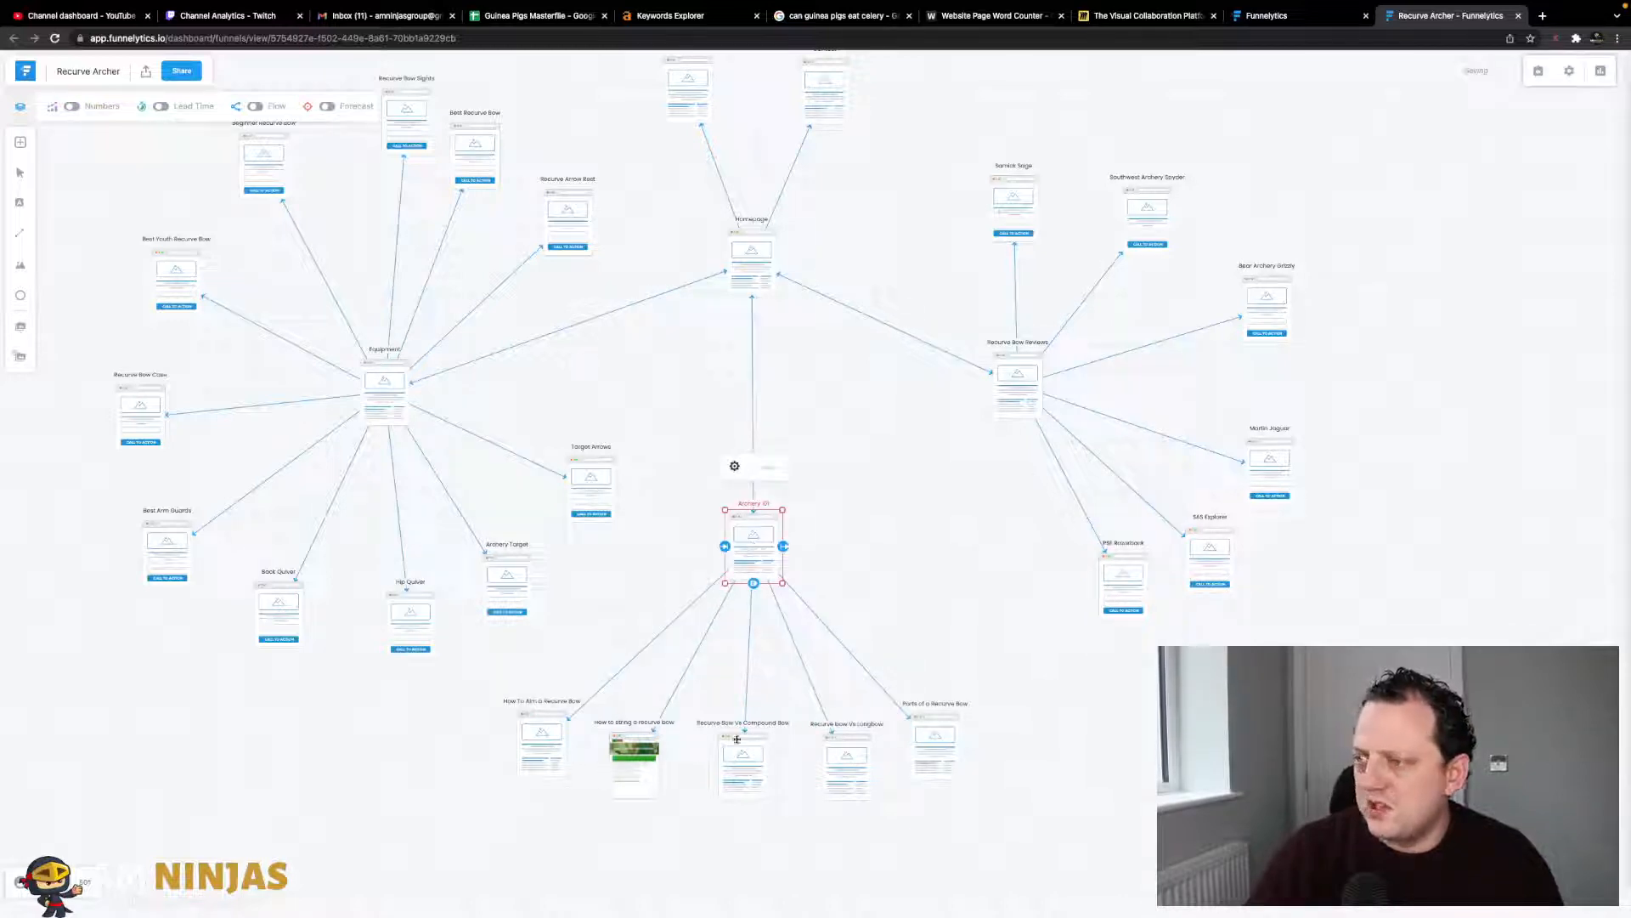
{"action": "scroll", "coordinate": [442, 348], "scroll_direction": "up", "scroll_amount": 1}
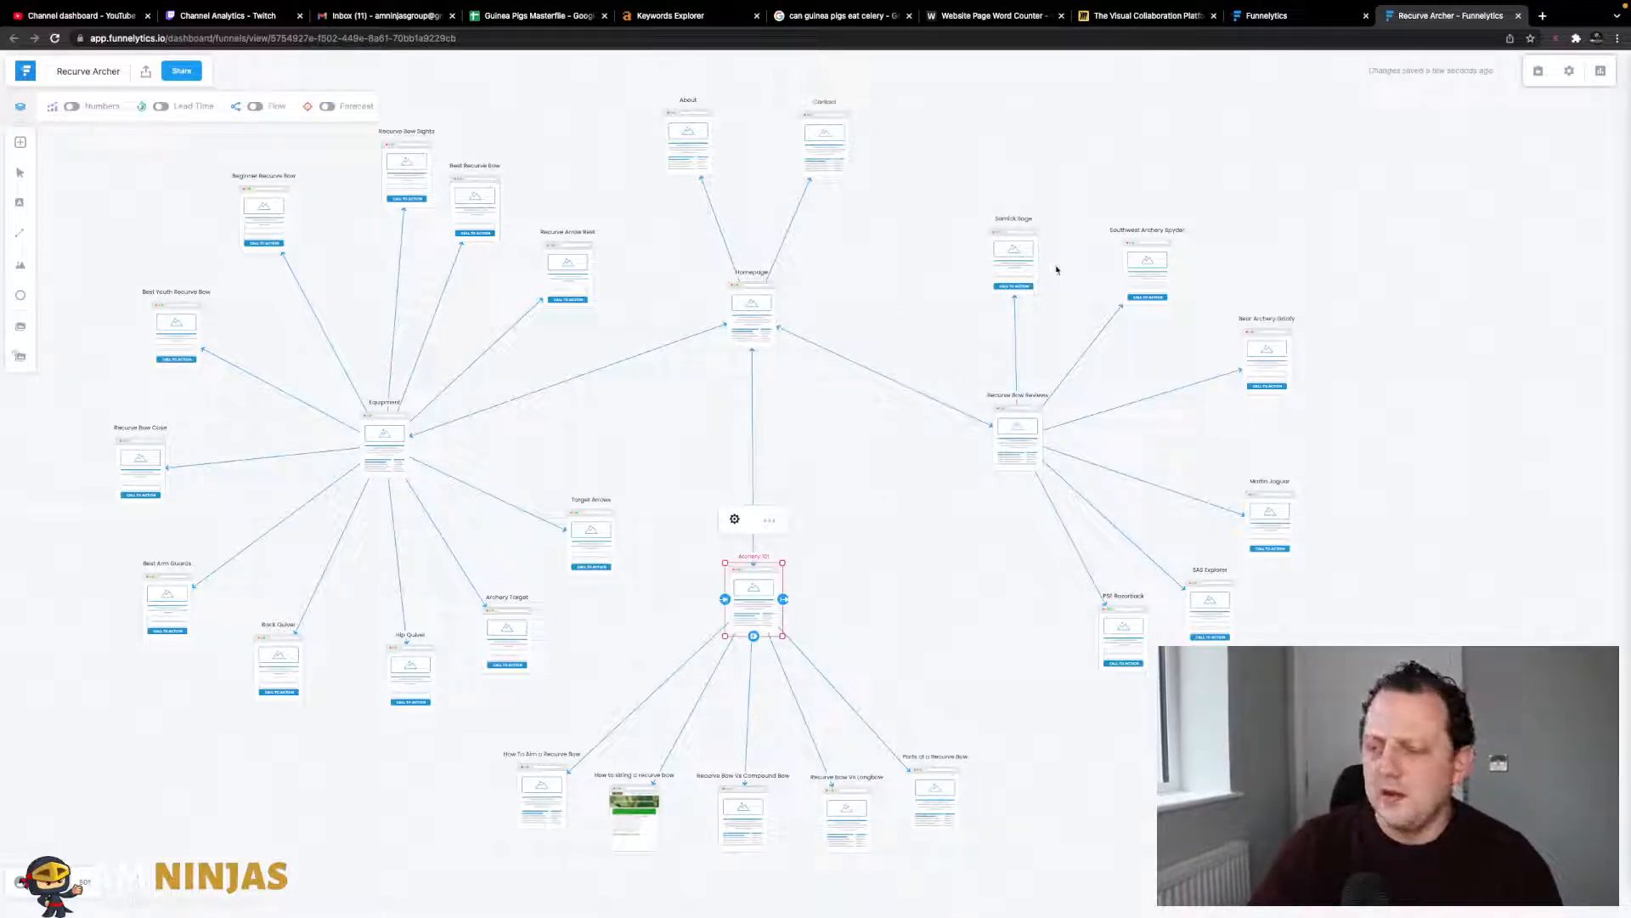
- Return to the Miro homepage and go to its sign-in page
{"action": "left_click", "coordinate": [1134, 16]}
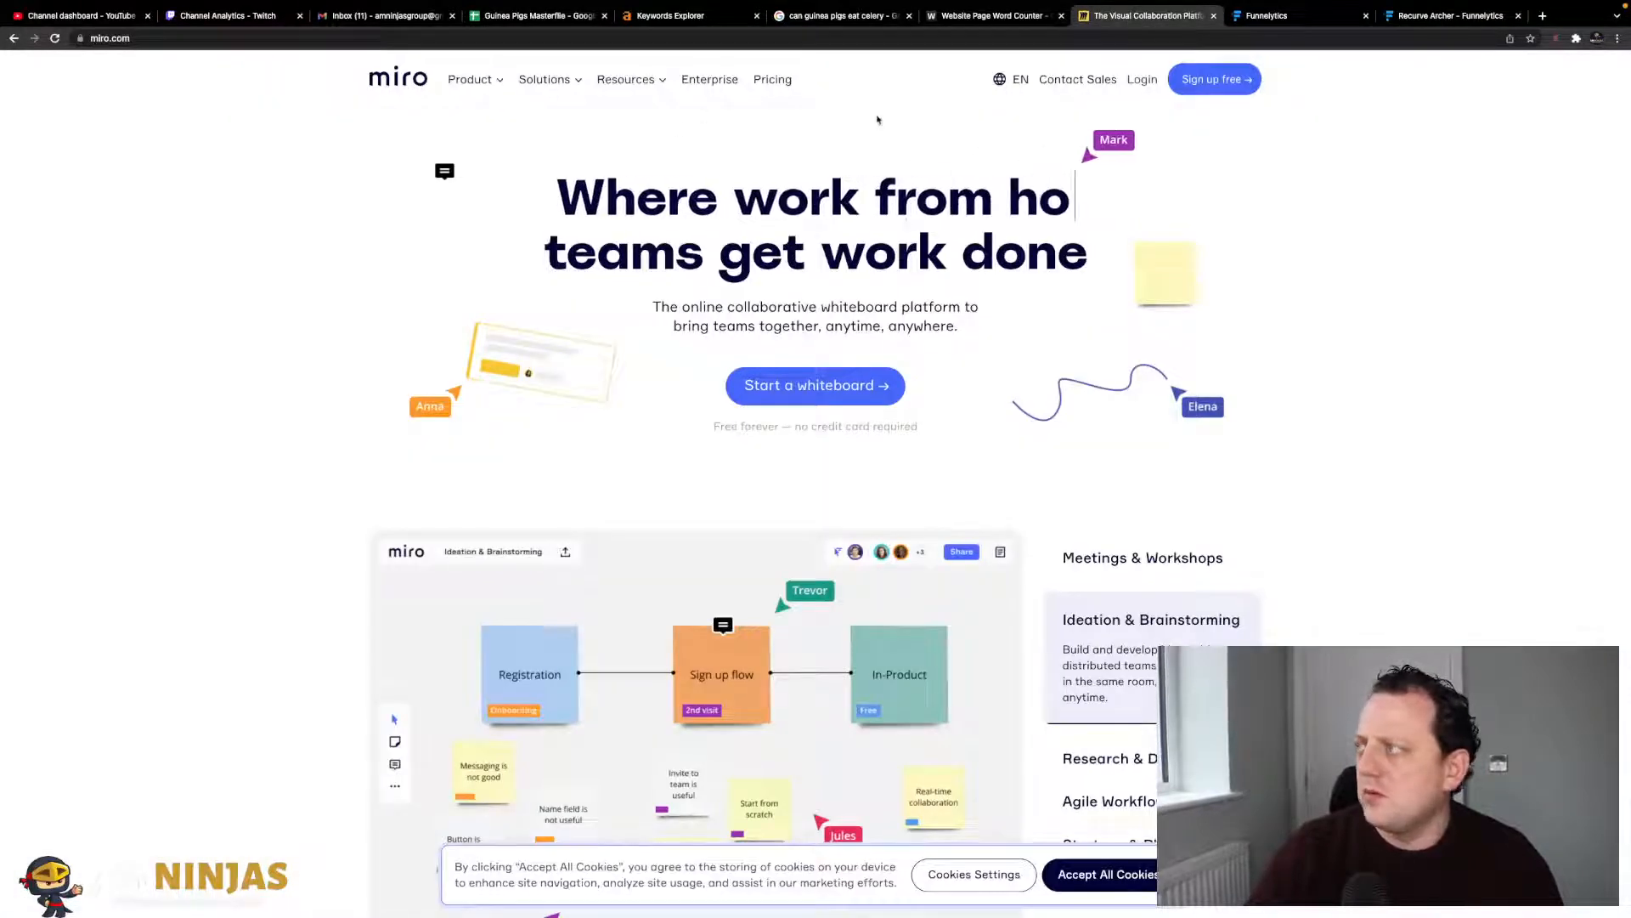
{"action": "left_click", "coordinate": [1126, 88]}
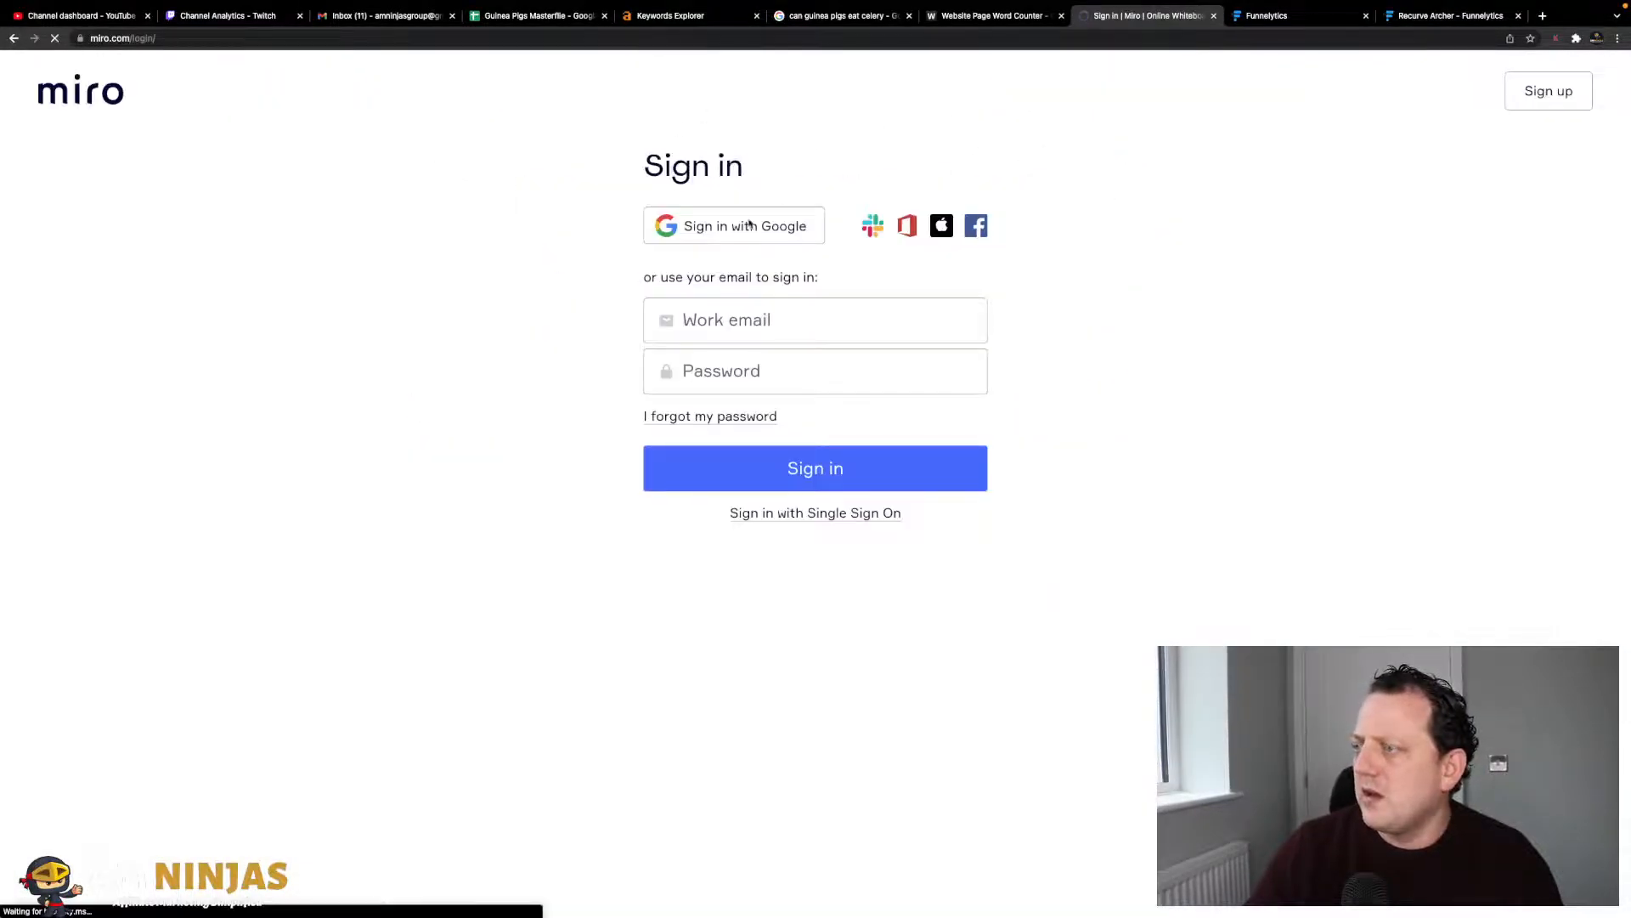
{"action": "left_click", "coordinate": [759, 323]}
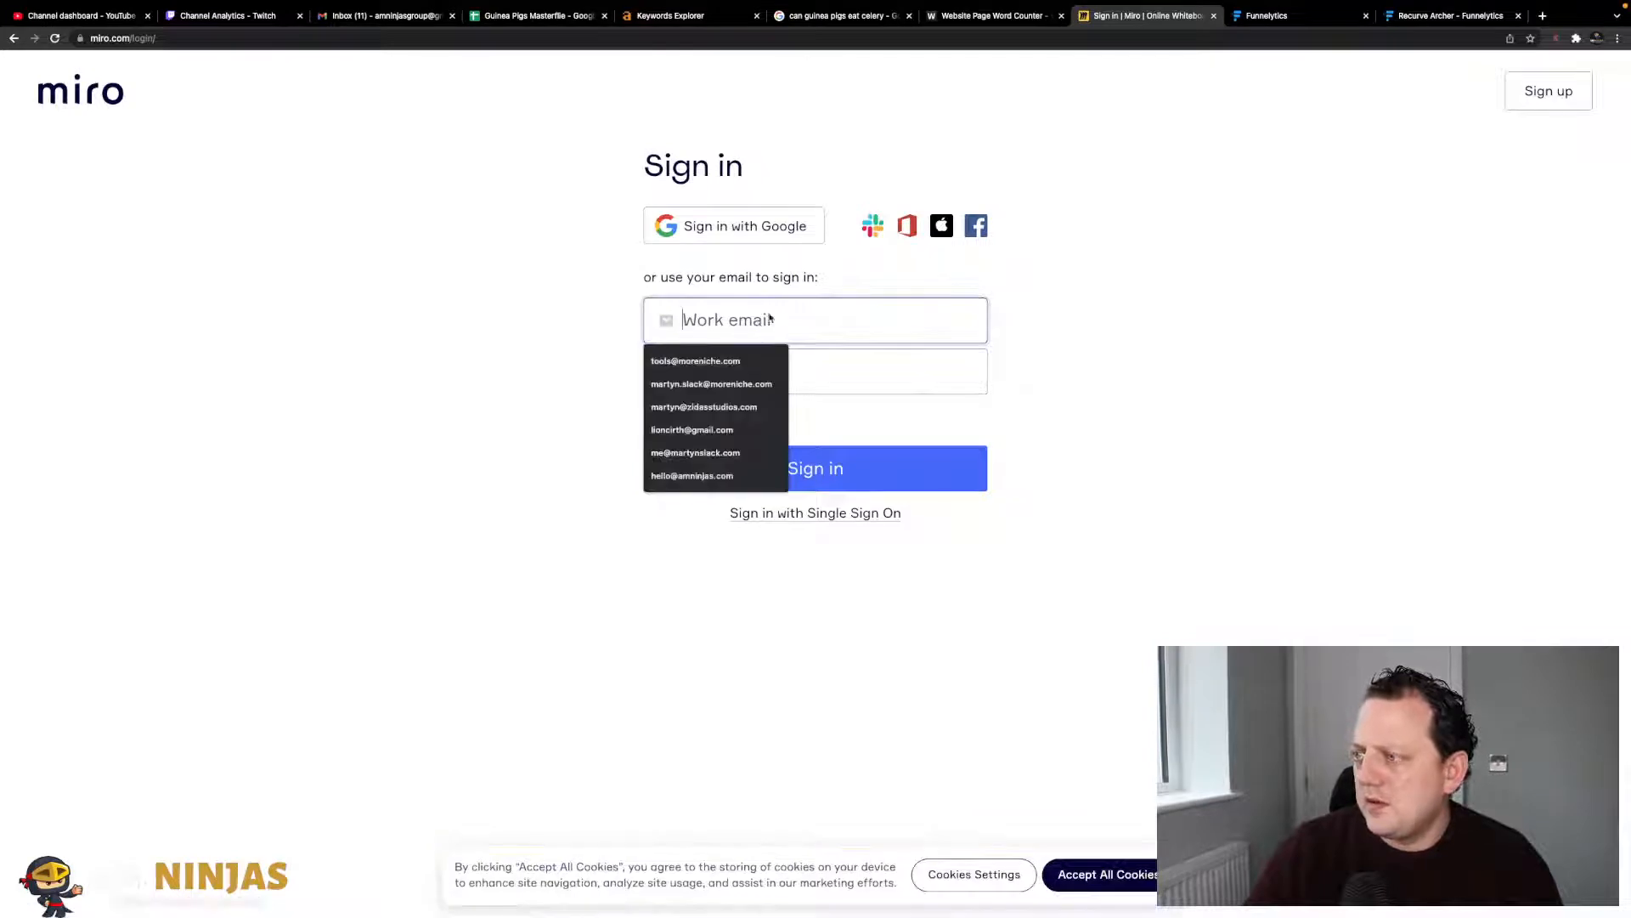
{"action": "left_click", "coordinate": [1063, 356]}
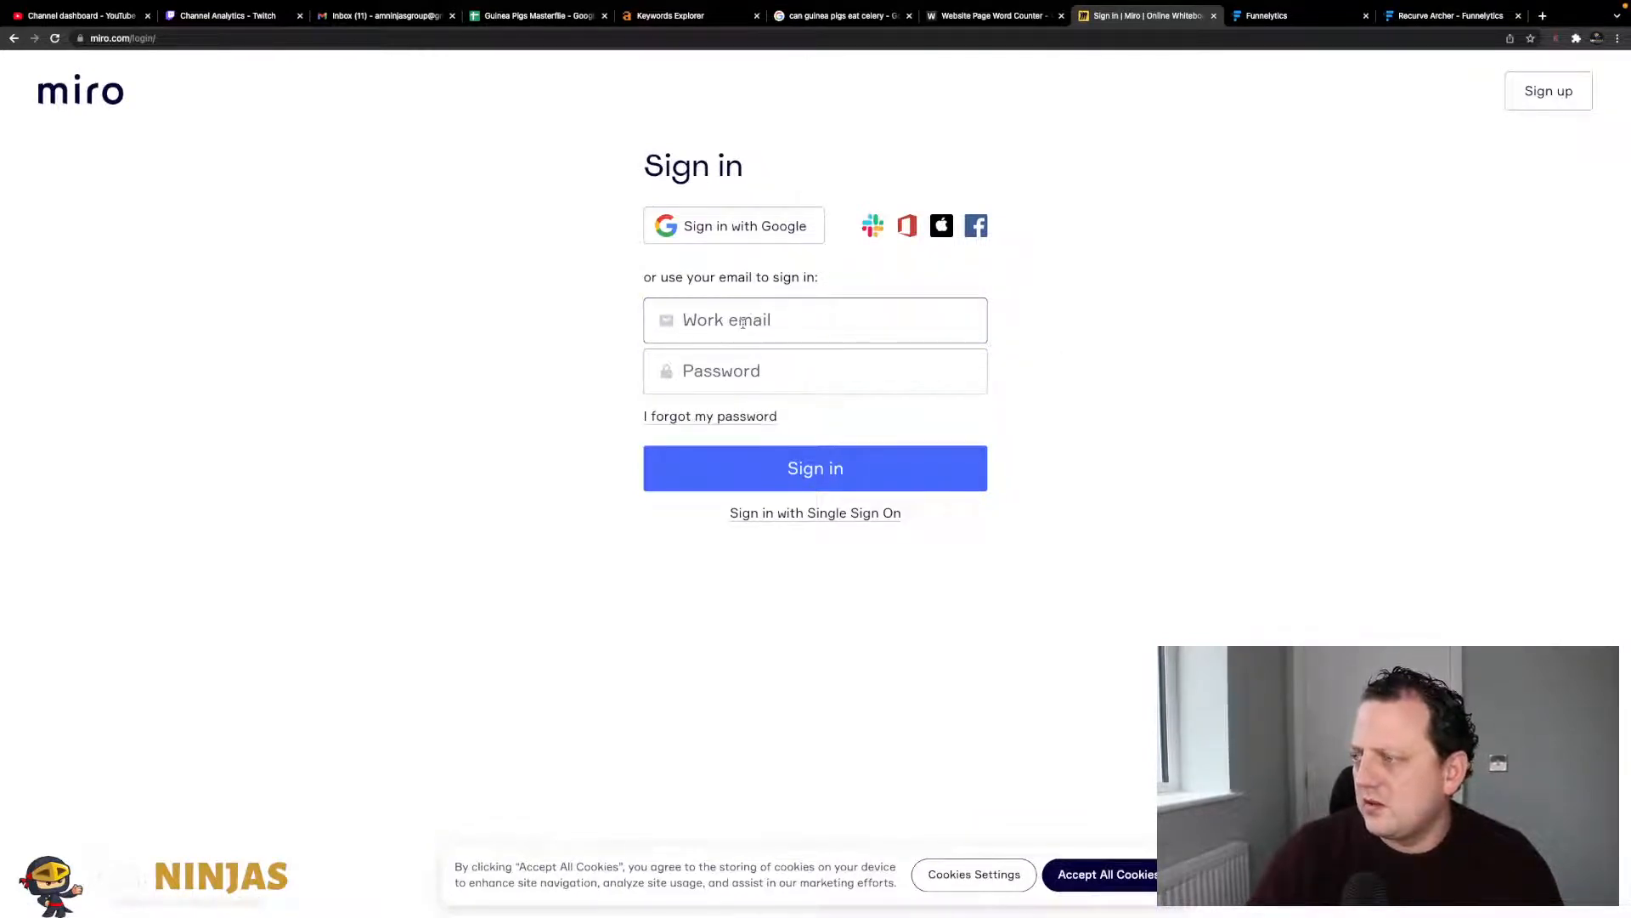
- Fill the sign-up form with a name, work e-mail and password, accept the terms and submit
{"action": "left_click", "coordinate": [1546, 96]}
{"action": "left_click", "coordinate": [833, 268]}
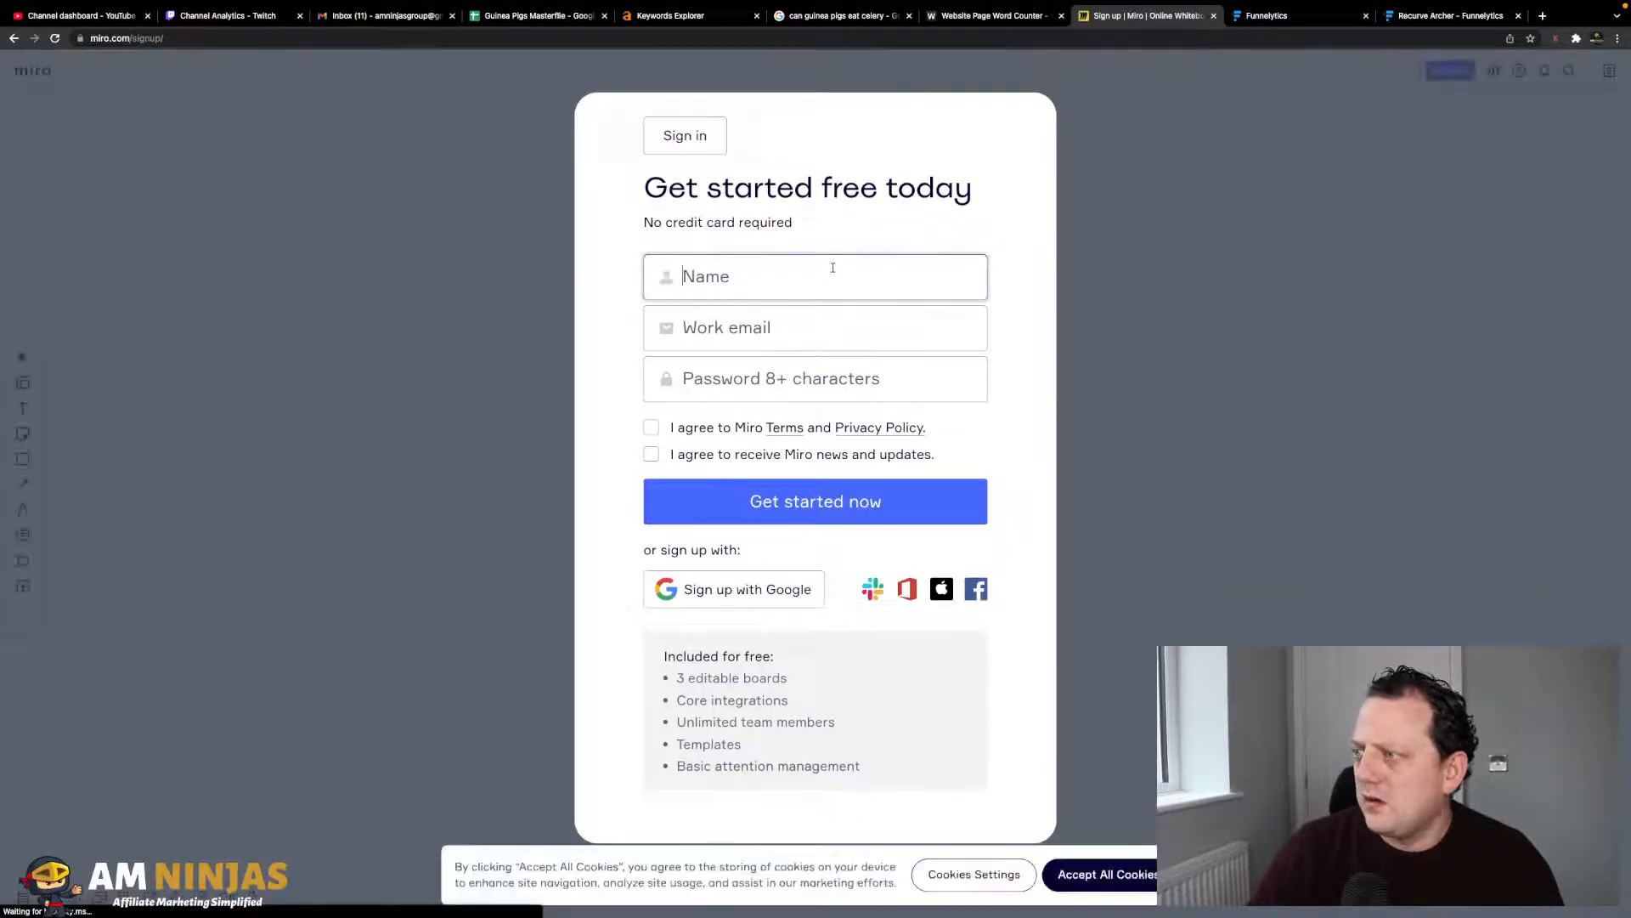
{"action": "key", "text": "Tab"}
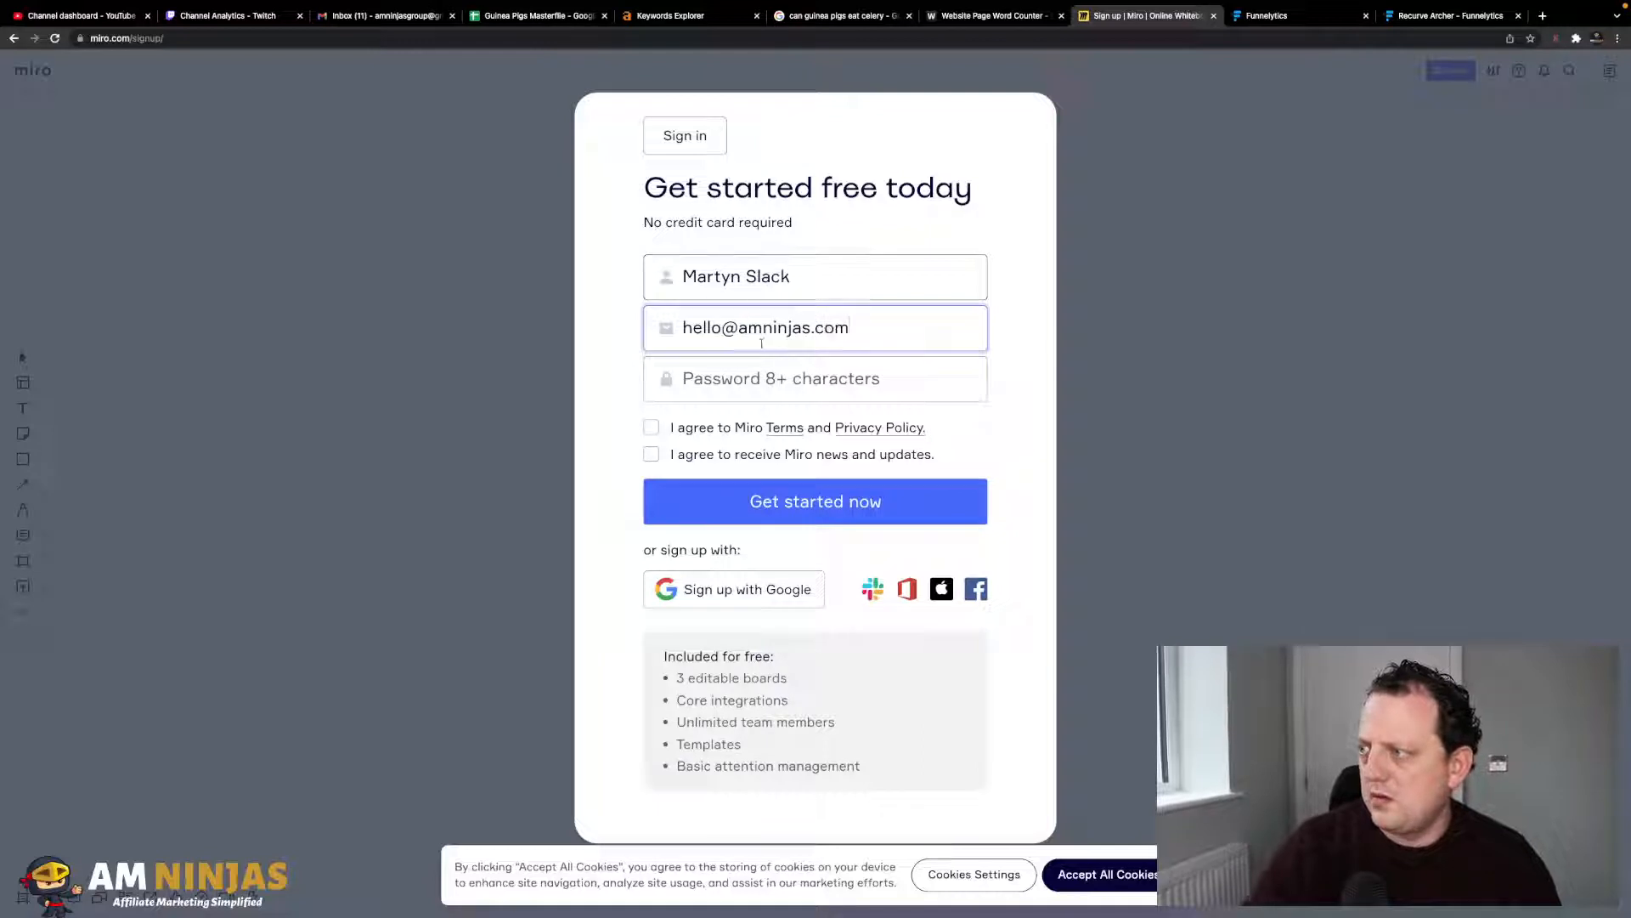
{"action": "key", "text": "Tab"}
{"action": "type", "text": "aa"}
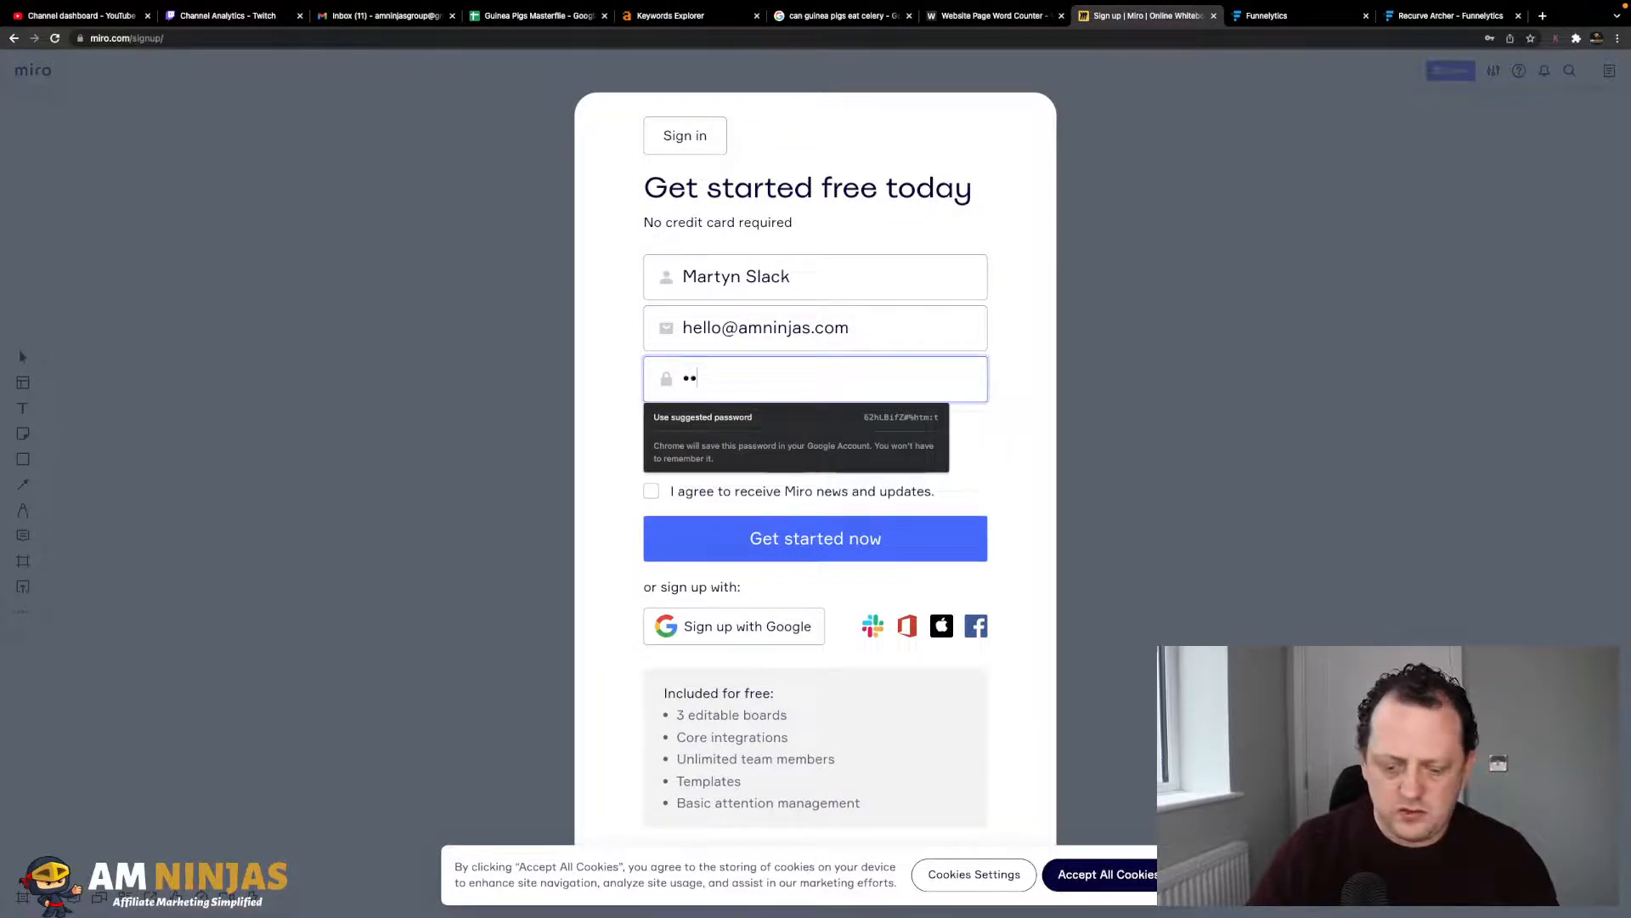
{"action": "type", "text": "aaaaaaaa"}
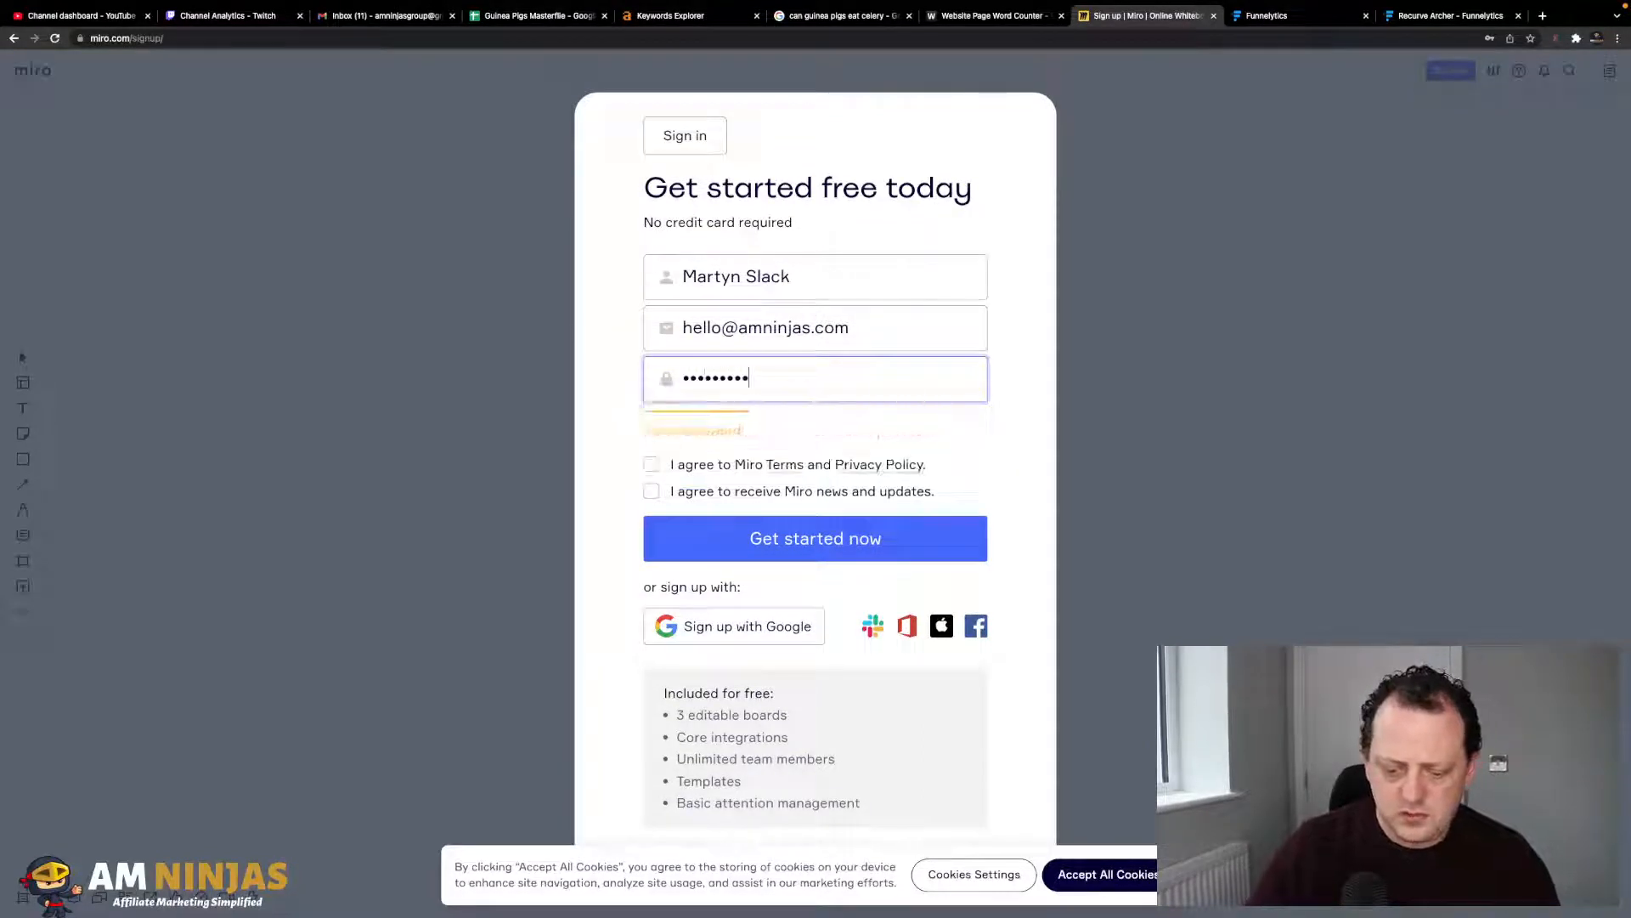
{"action": "left_click", "coordinate": [651, 464]}
{"action": "left_click", "coordinate": [718, 541]}
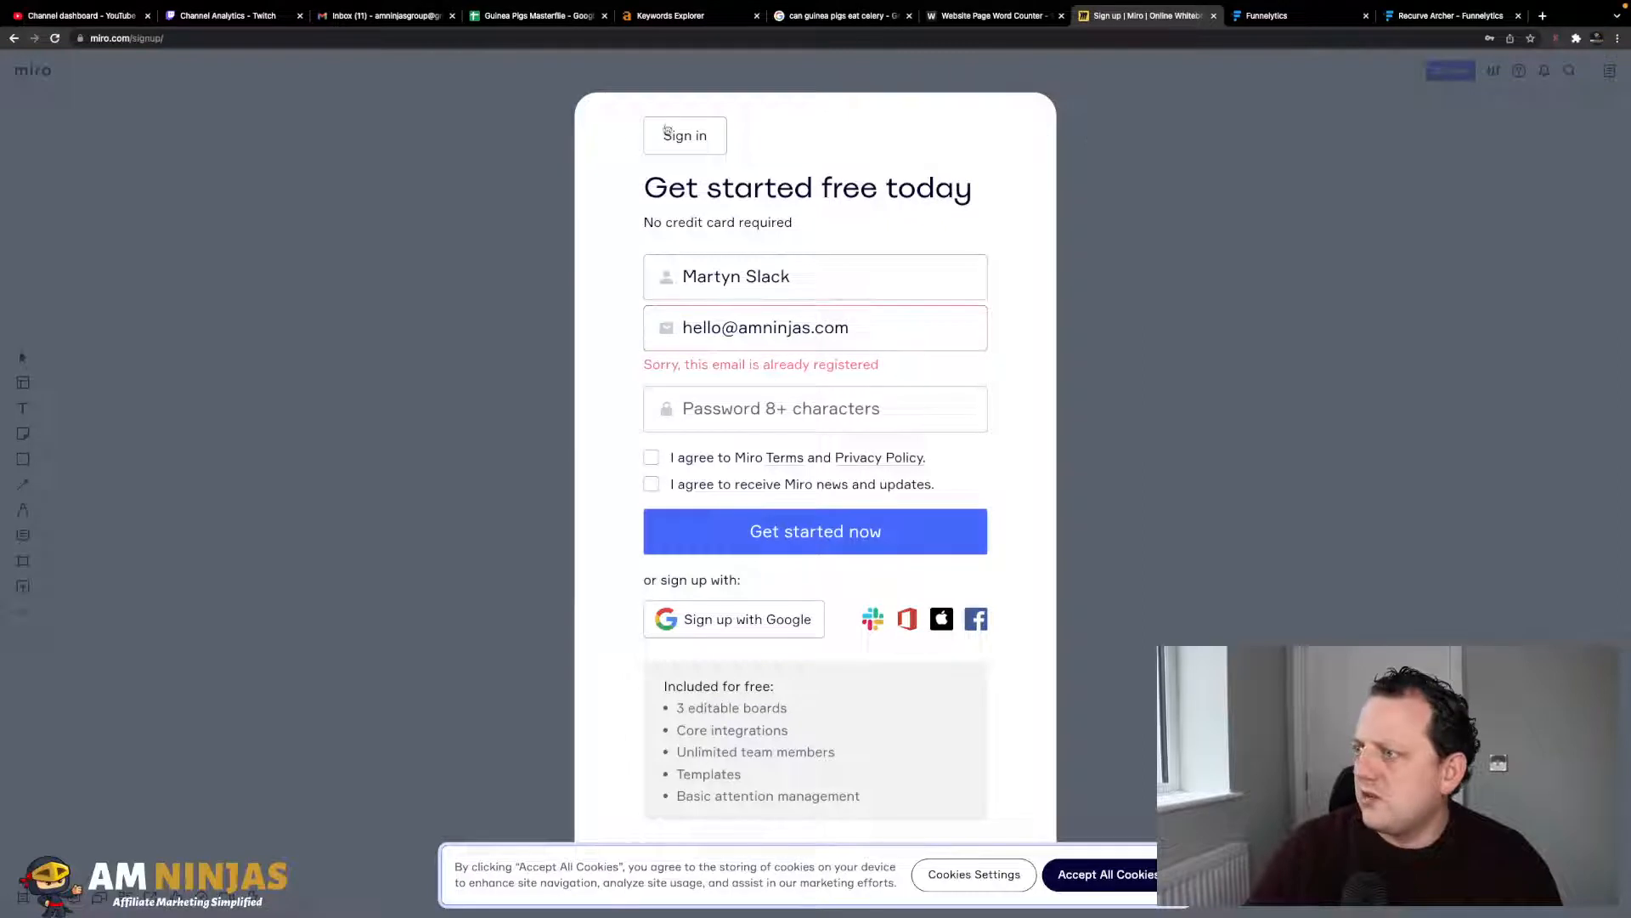
- Sign in to Miro with the saved work e-mail and password, dismissing the save-password prompt
{"action": "left_click", "coordinate": [707, 138]}
{"action": "left_click", "coordinate": [741, 311]}
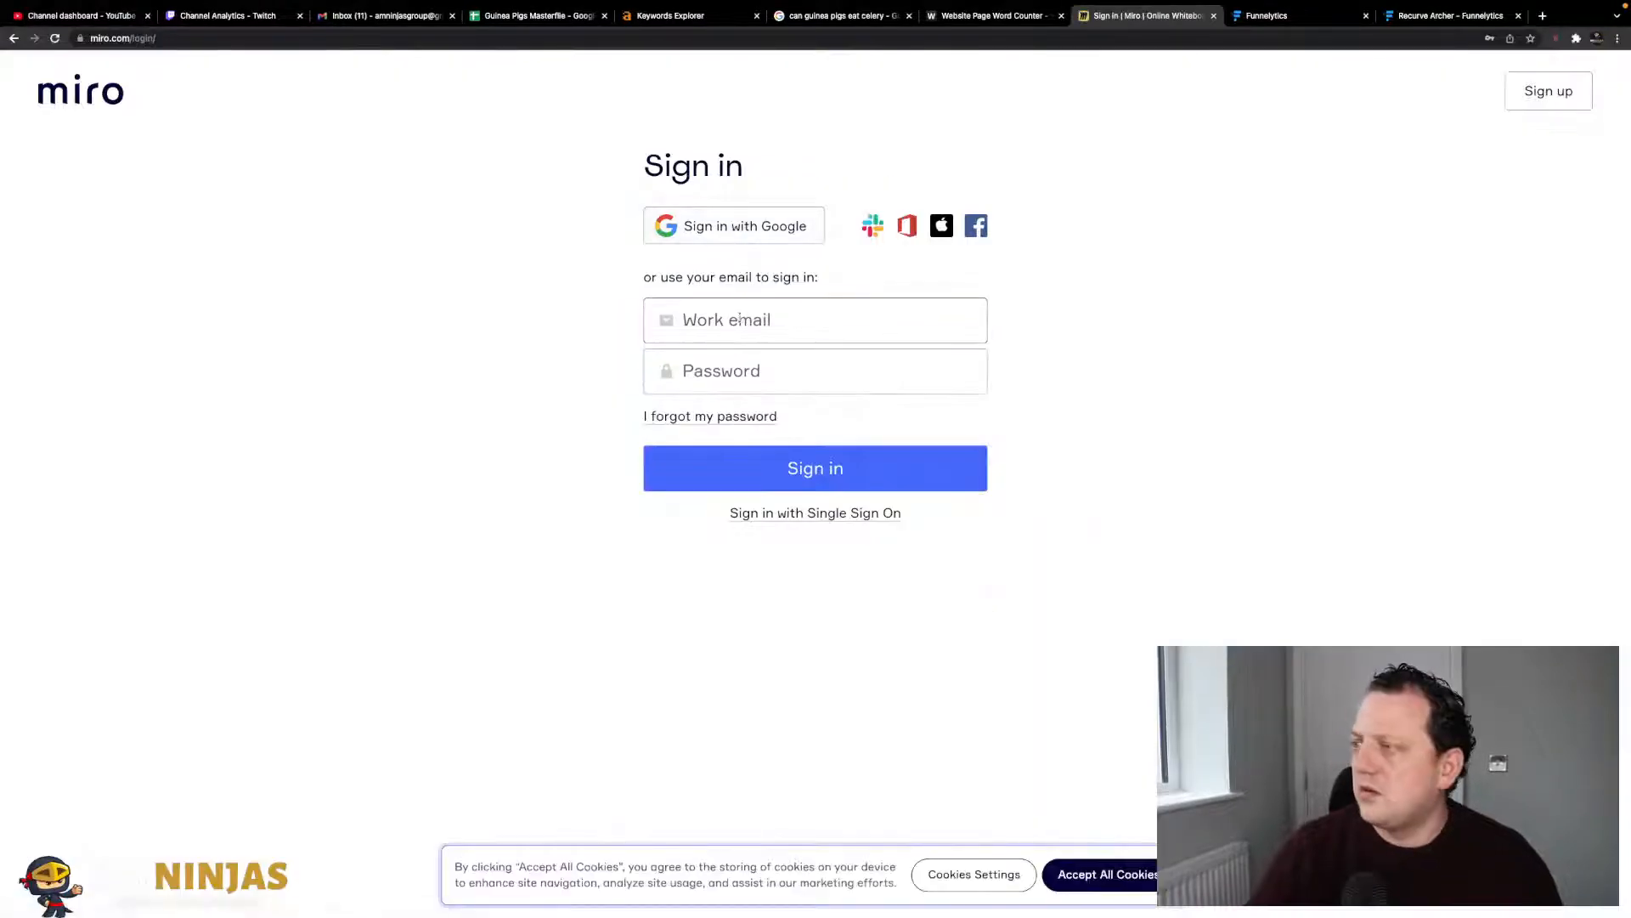
{"action": "key", "text": "Down"}
{"action": "key", "text": "Return"}
{"action": "key", "text": "Tab"}
{"action": "type", "text": "•••••••••"}
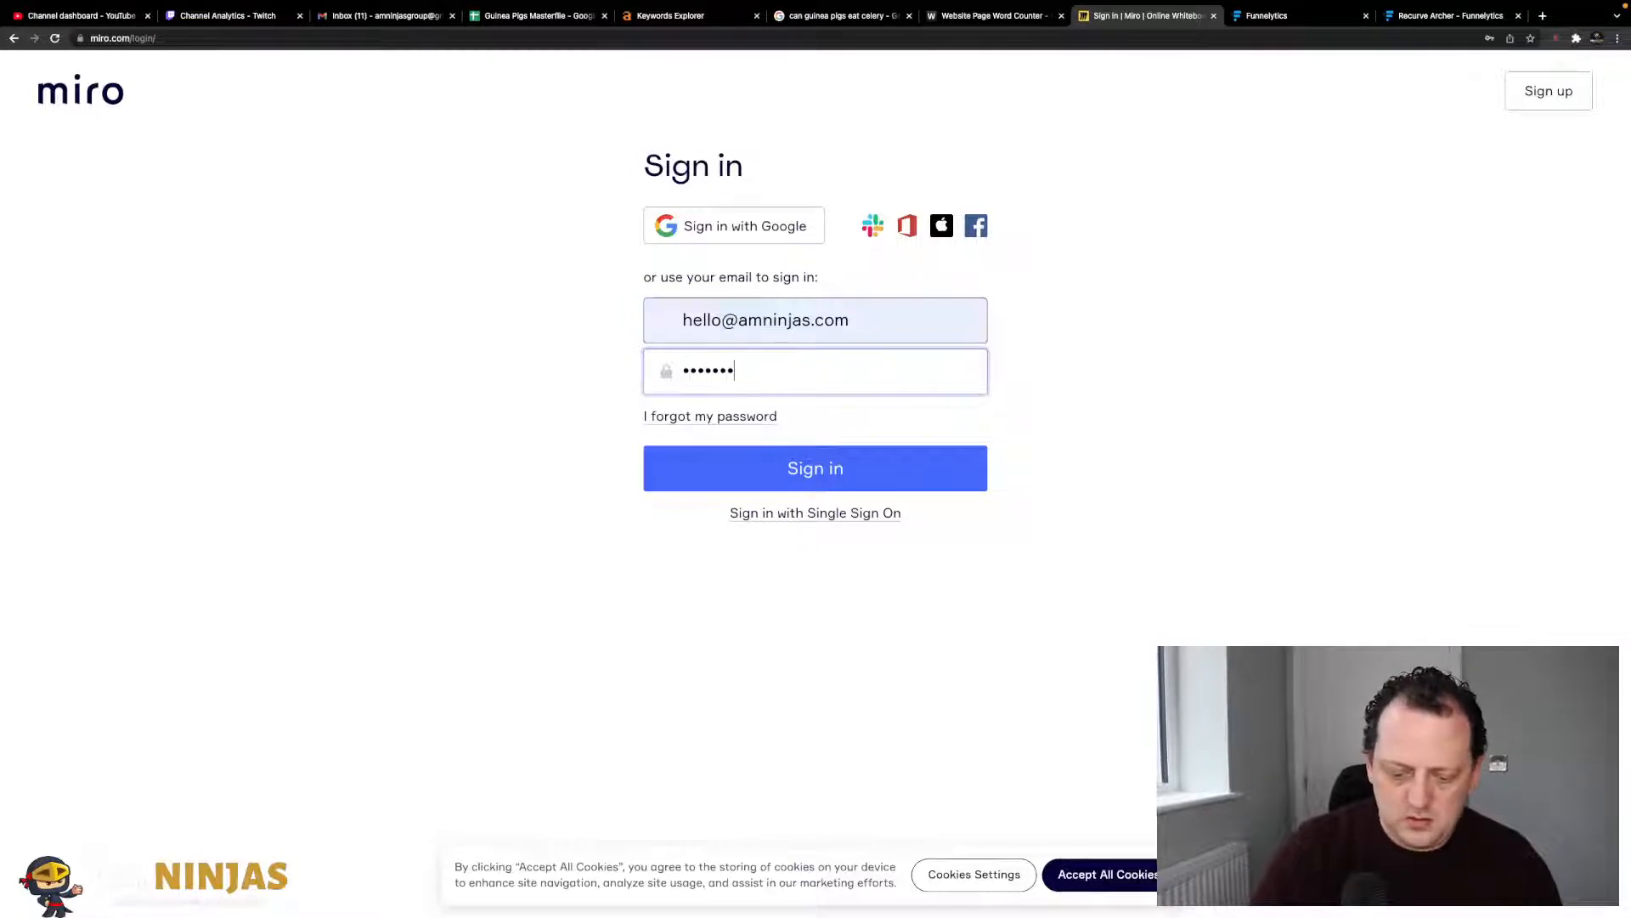
{"action": "key", "text": "Return"}
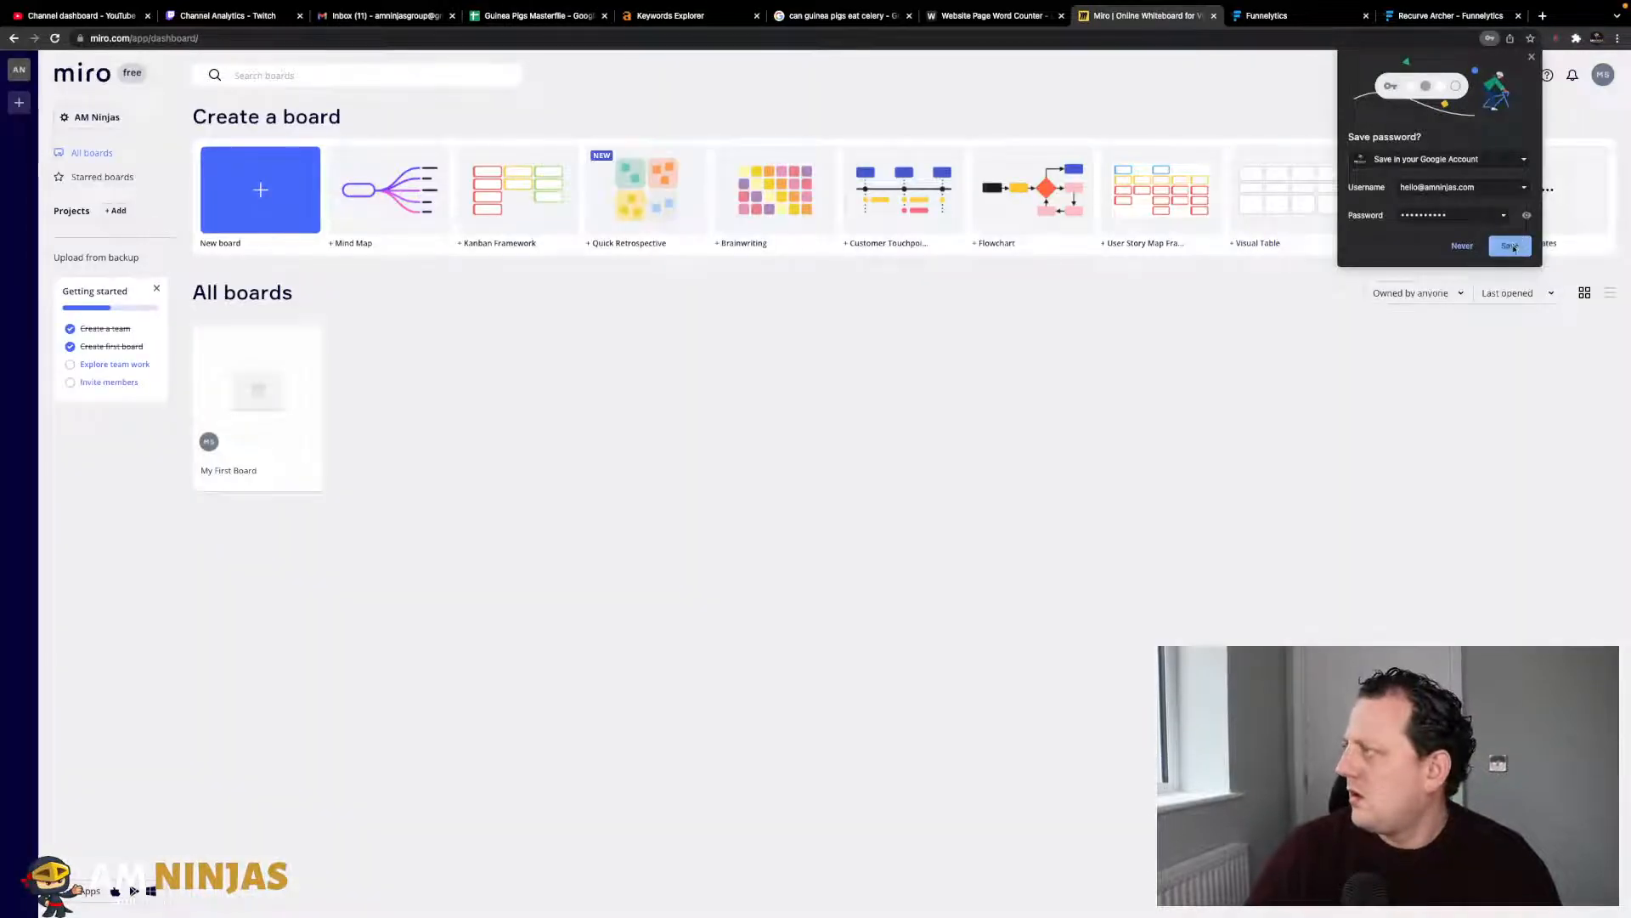
{"action": "left_click", "coordinate": [1511, 246]}
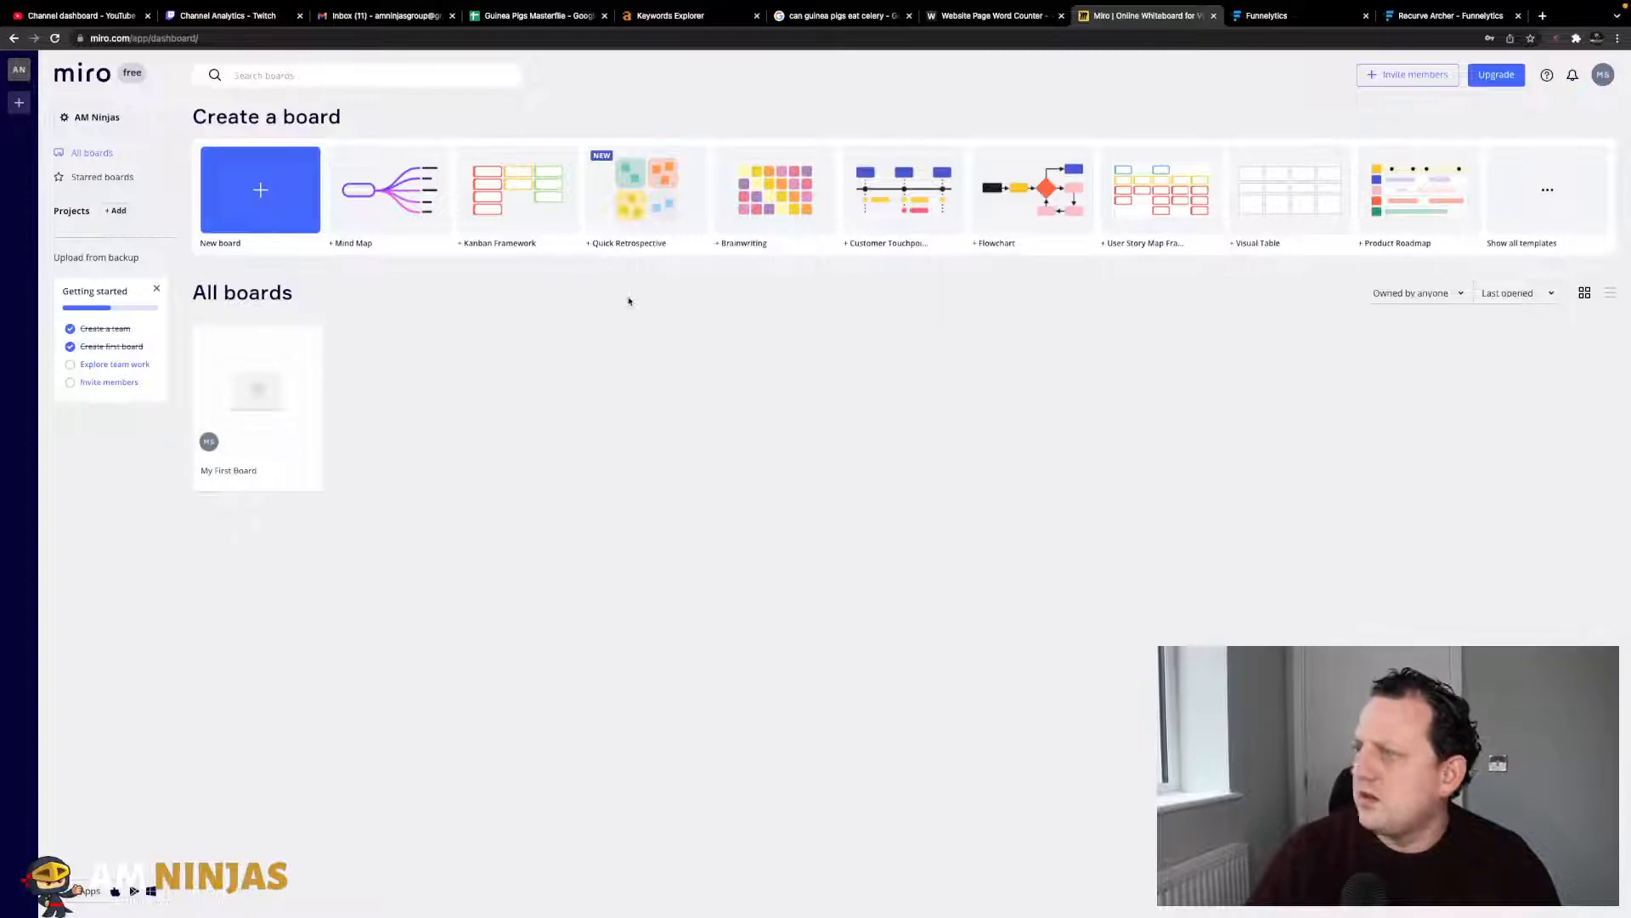
- Create a new team-shared board and close the template picker to keep it blank
{"action": "left_click", "coordinate": [268, 217]}
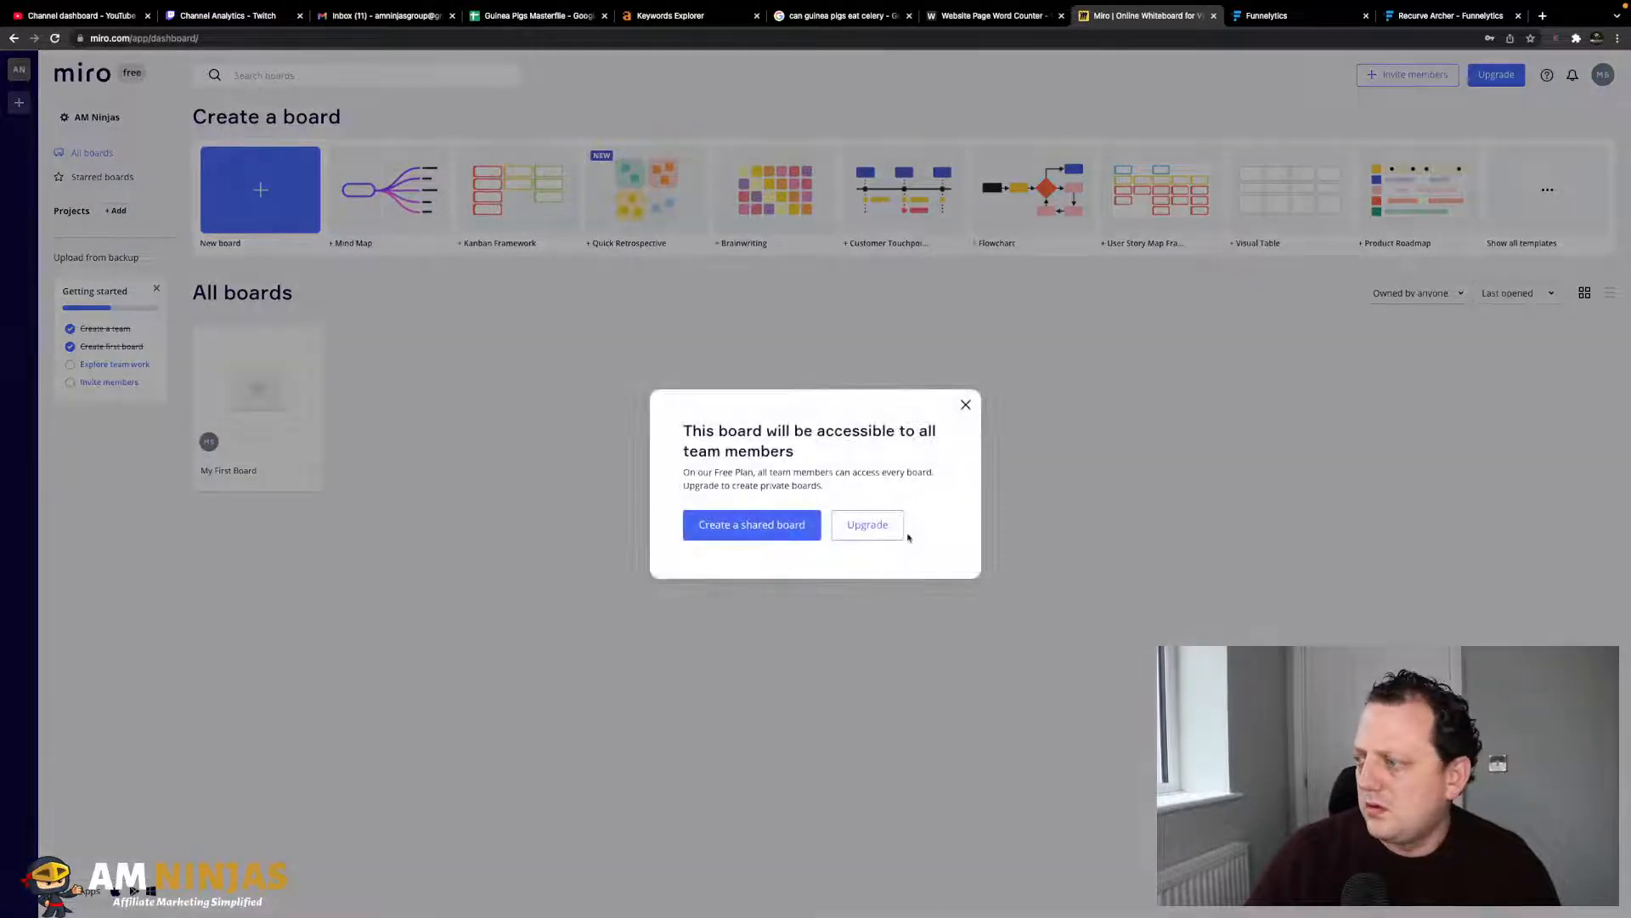
{"action": "left_click", "coordinate": [786, 525]}
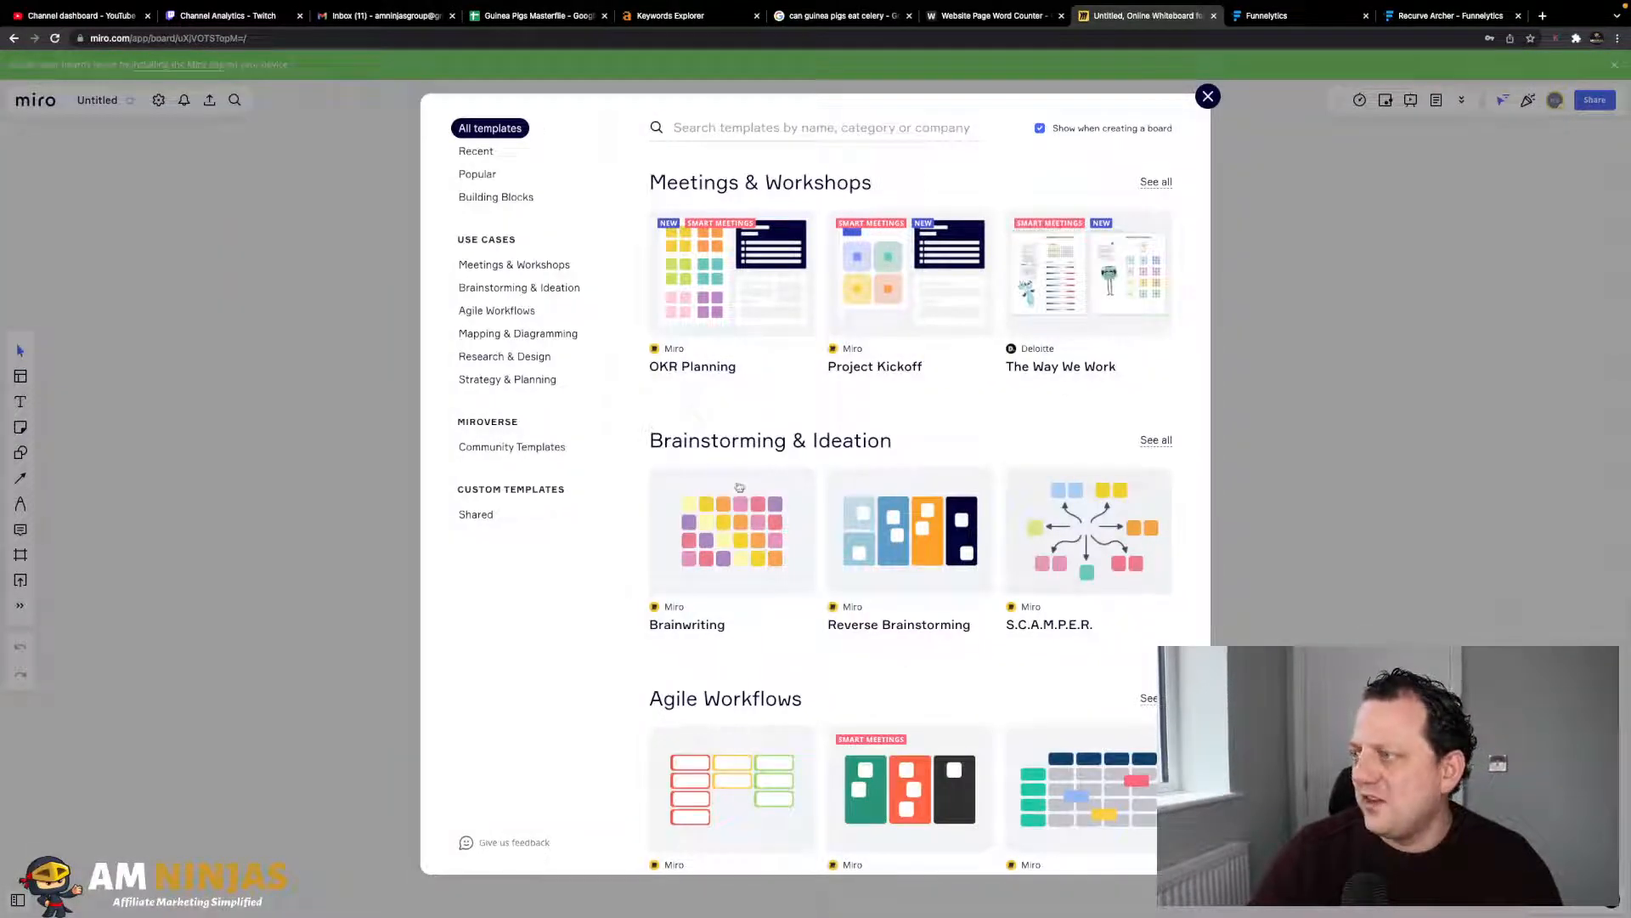
{"action": "scroll", "coordinate": [864, 672], "scroll_direction": "down", "scroll_amount": 3}
{"action": "scroll", "coordinate": [864, 672], "scroll_direction": "up", "scroll_amount": 3}
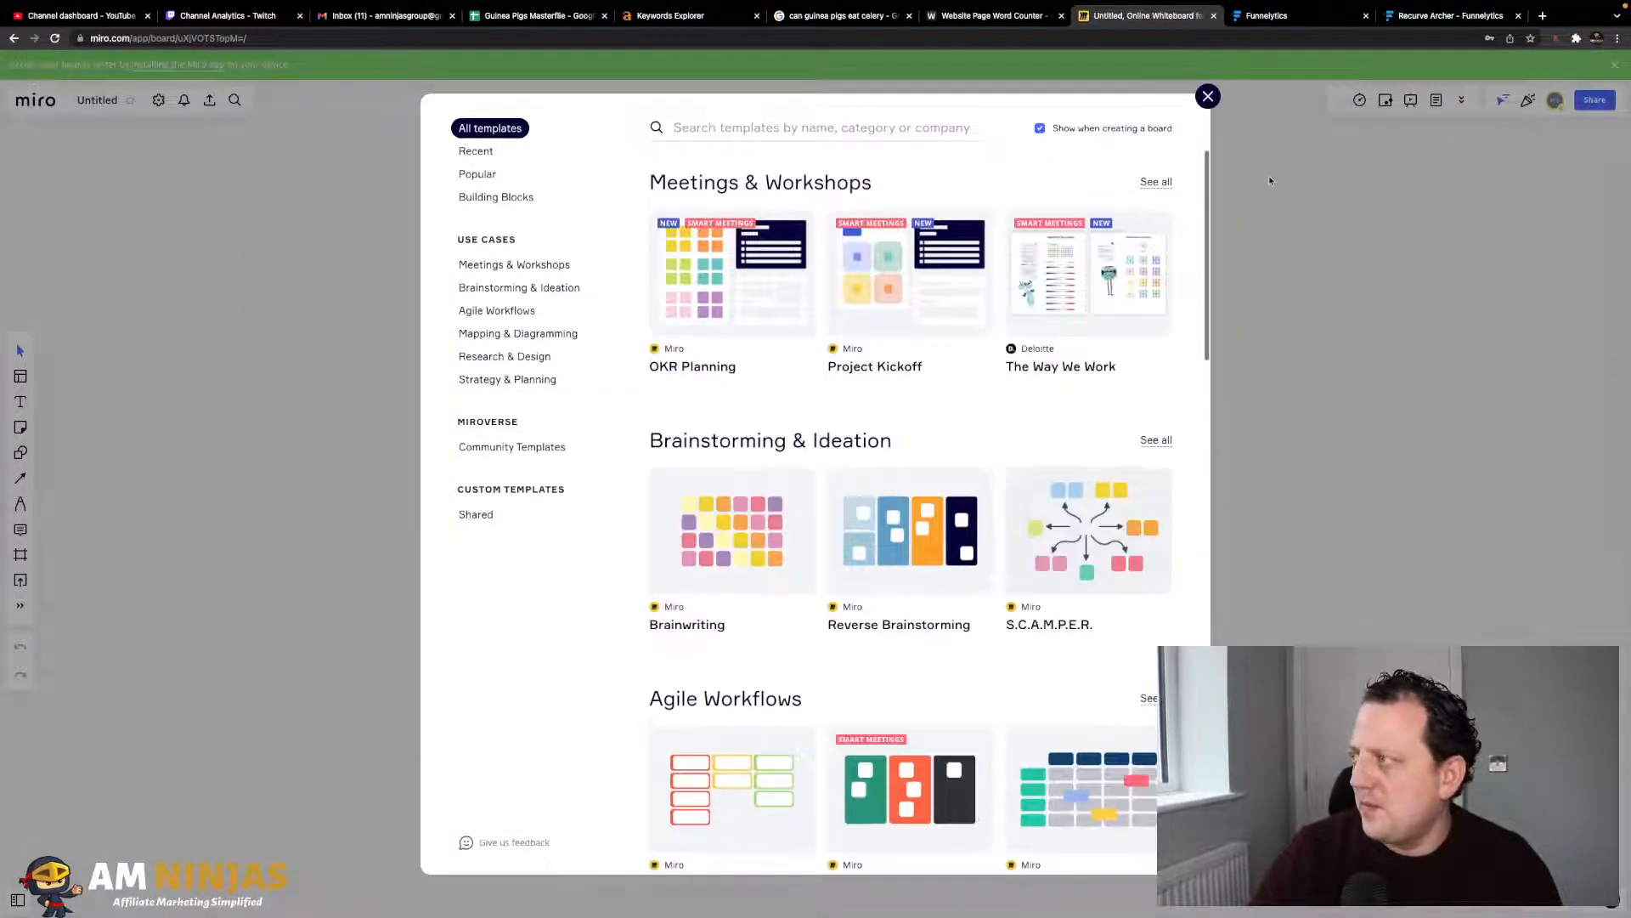
{"action": "left_click", "coordinate": [1207, 96]}
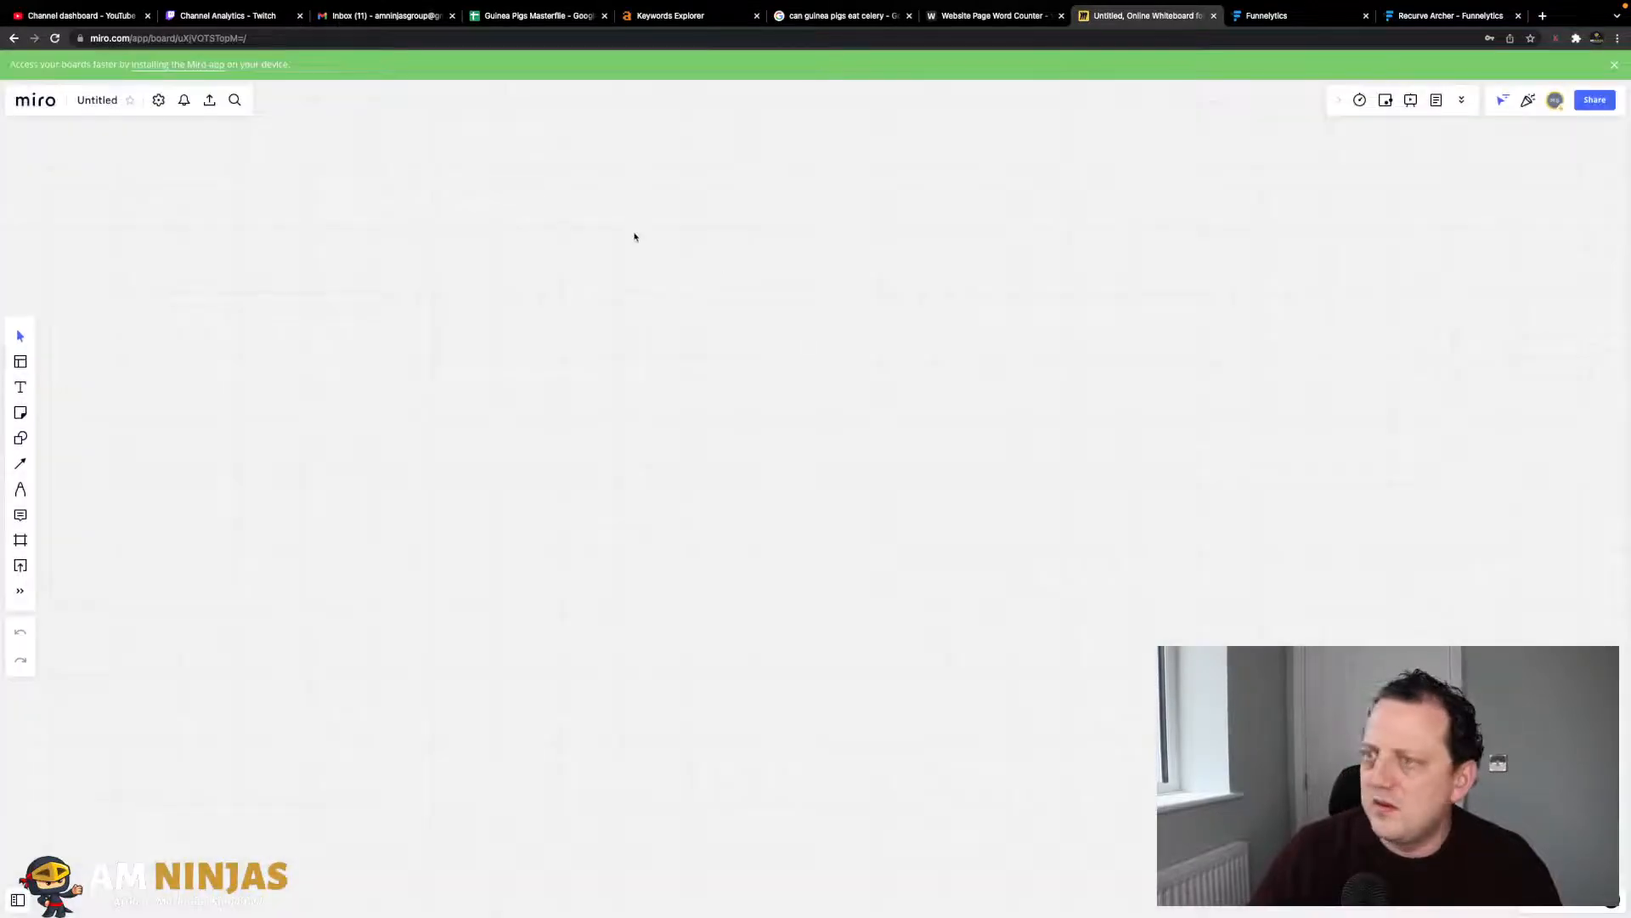
- Add a white 'Homepage' sticky note near the board centre
{"action": "left_click", "coordinate": [20, 413]}
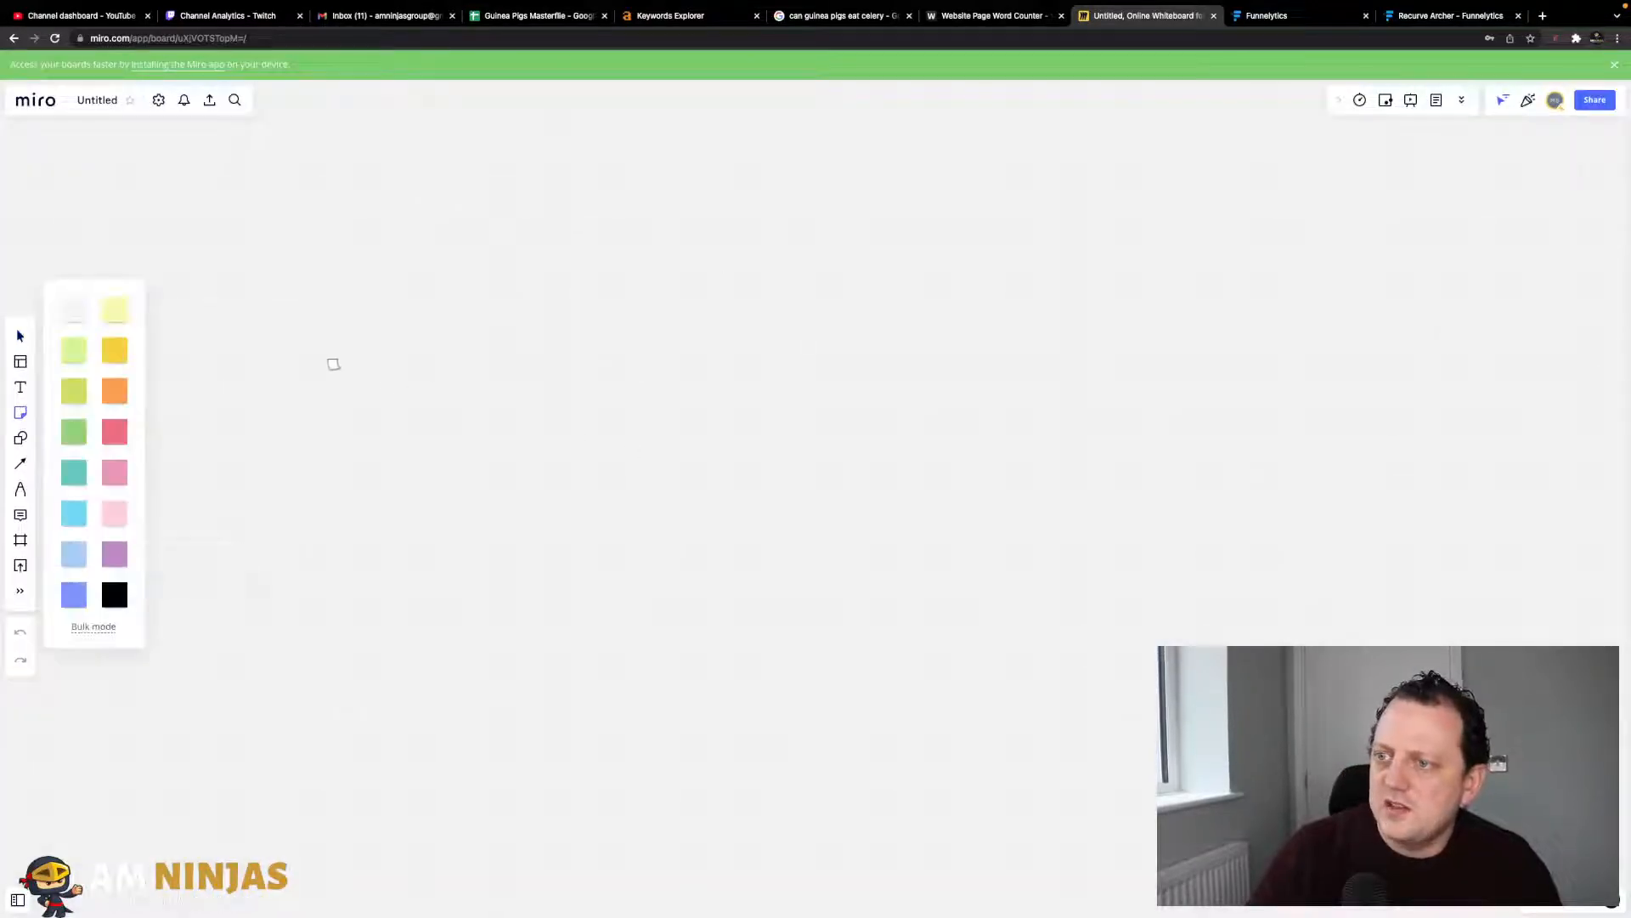
{"action": "left_click", "coordinate": [77, 301]}
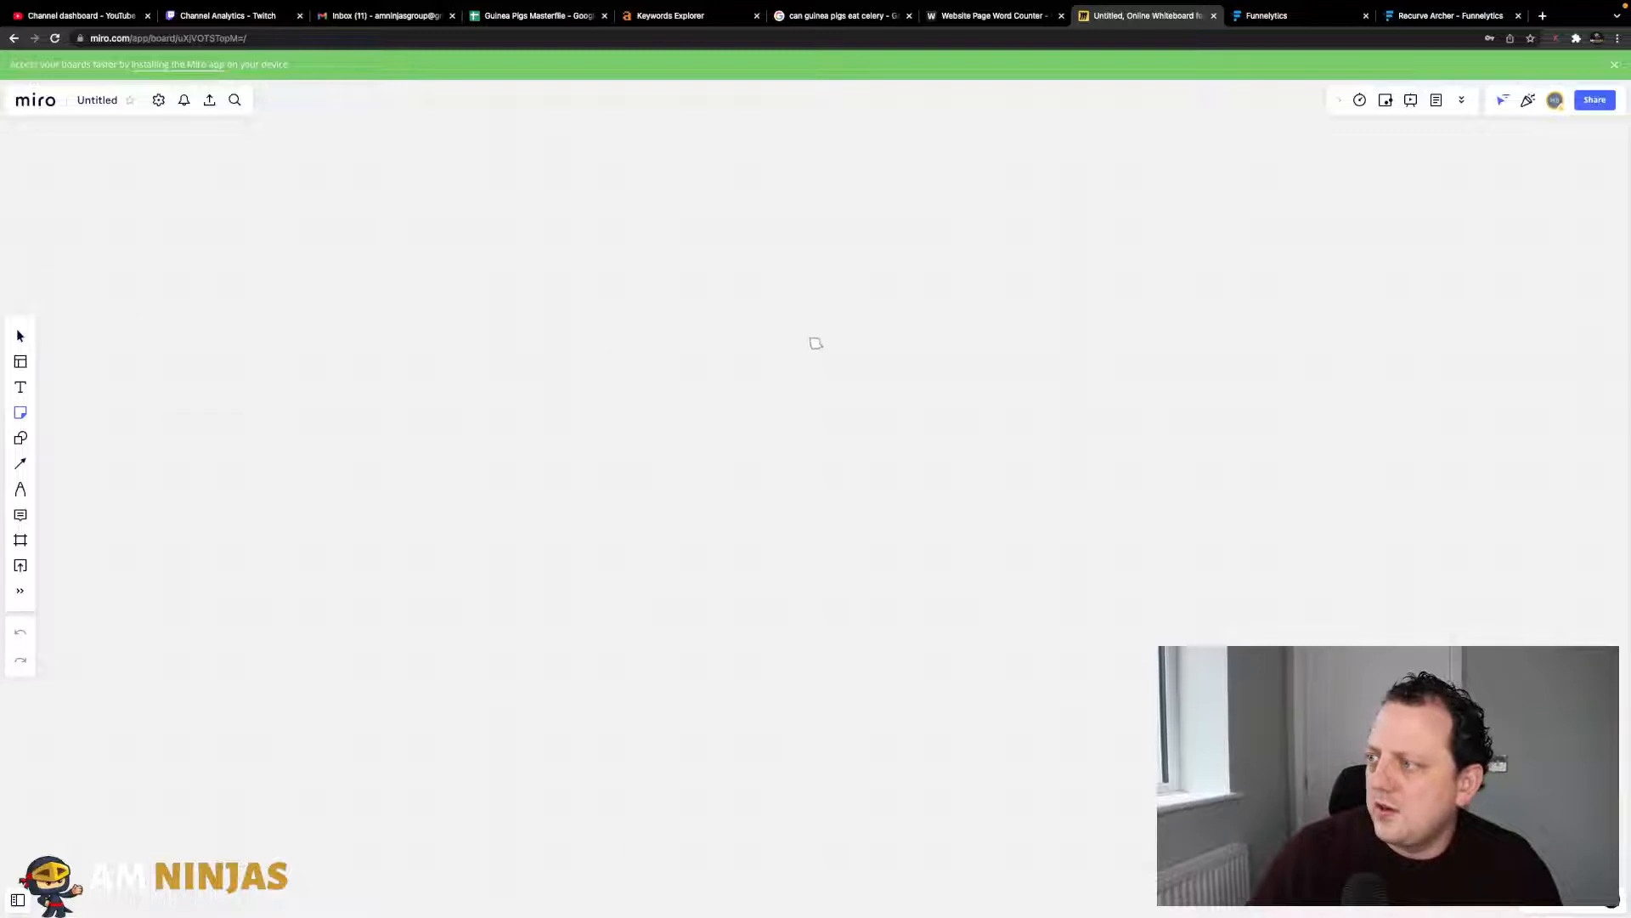
{"action": "left_click", "coordinate": [832, 346]}
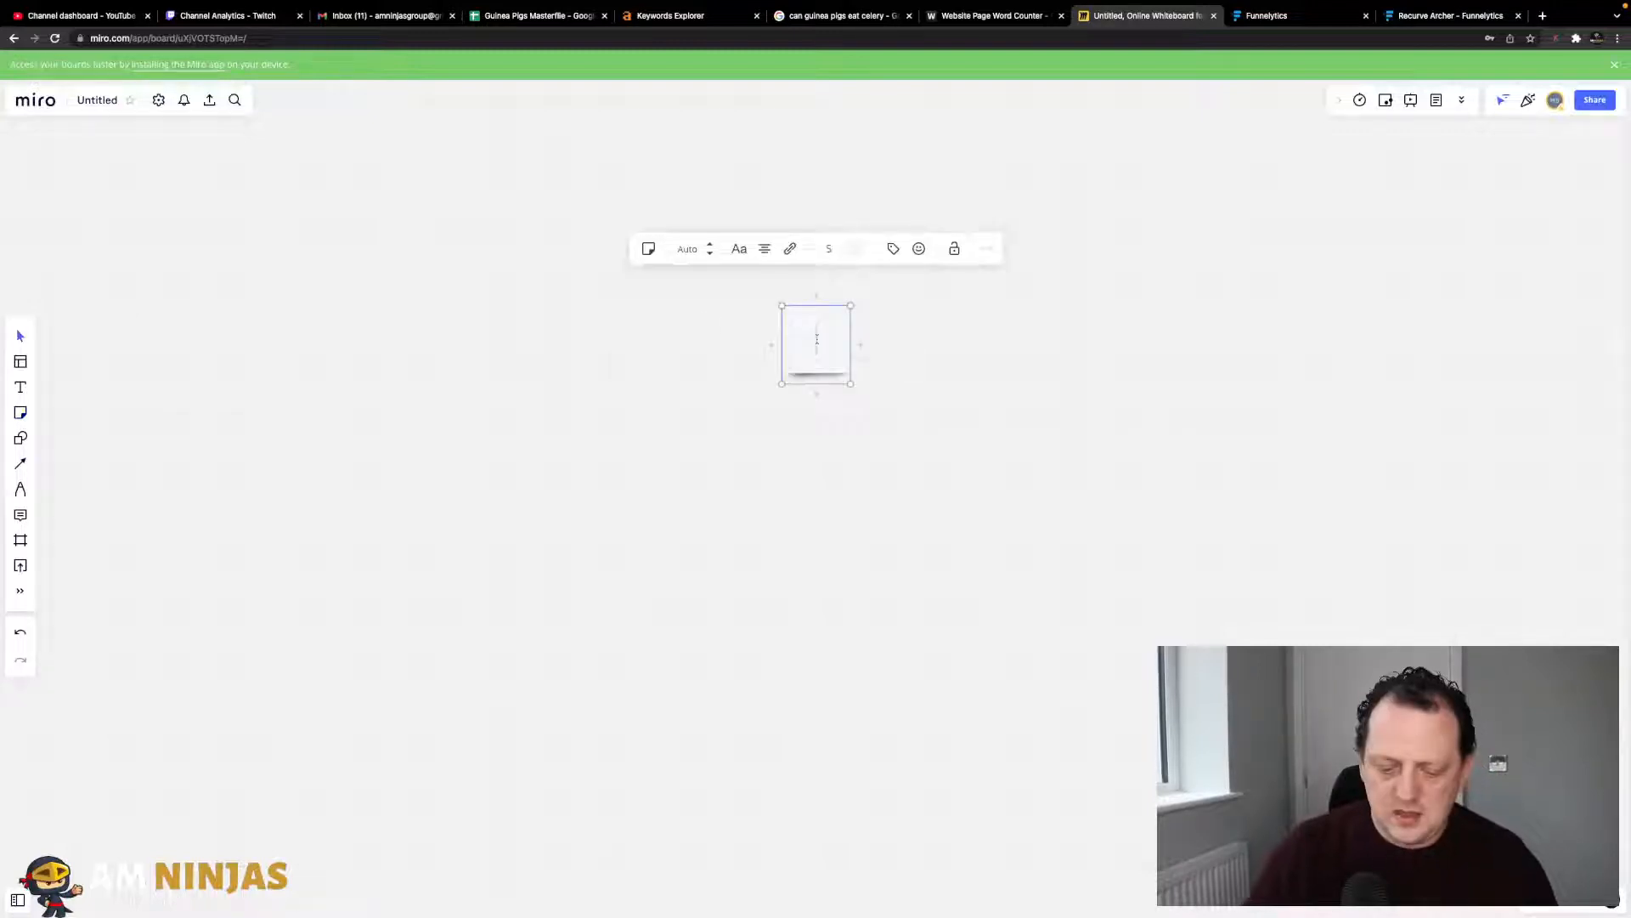
{"action": "type", "text": "Homepage"}
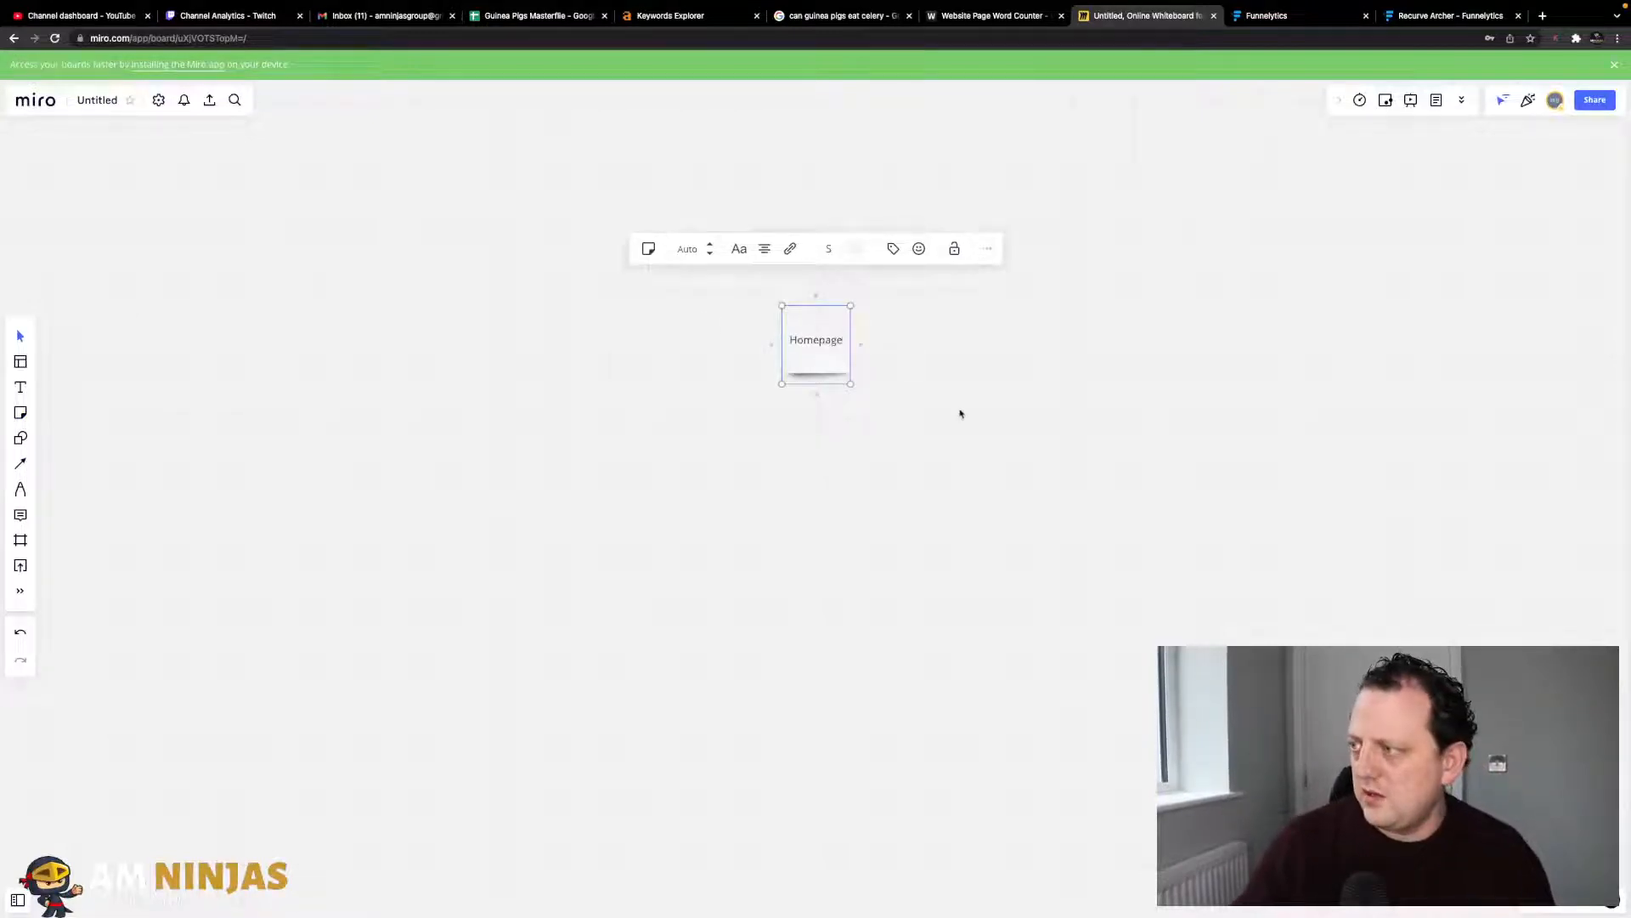
{"action": "left_click", "coordinate": [958, 411]}
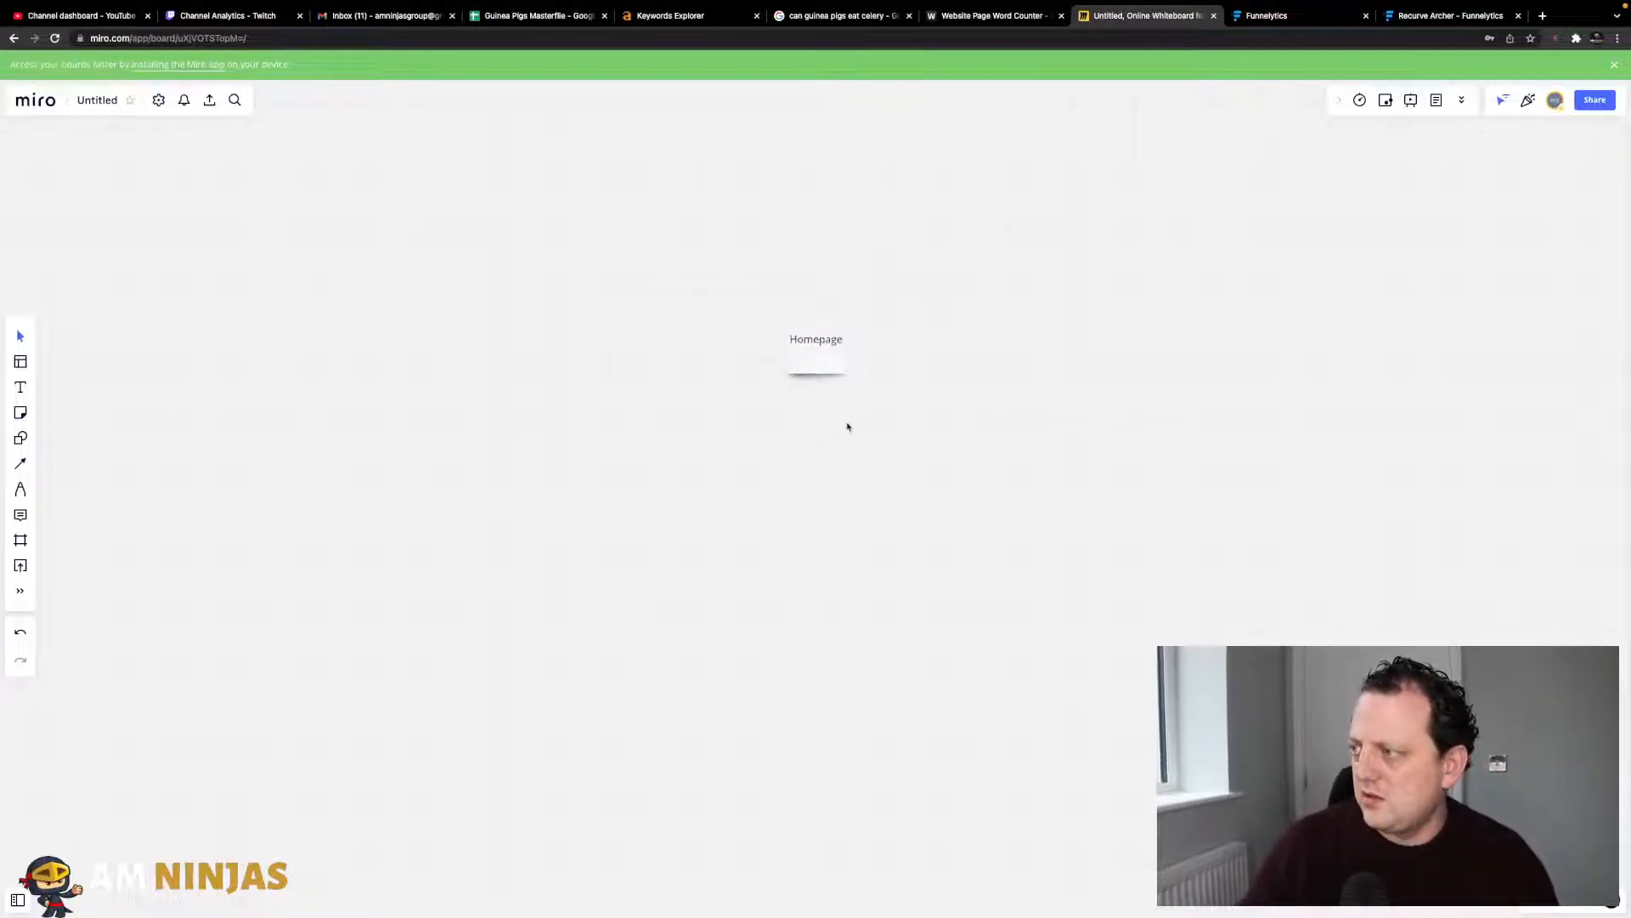
- Add an orange 'Guinea Pigs 101' sticky note below-left of Homepage
{"action": "left_click", "coordinate": [20, 412]}
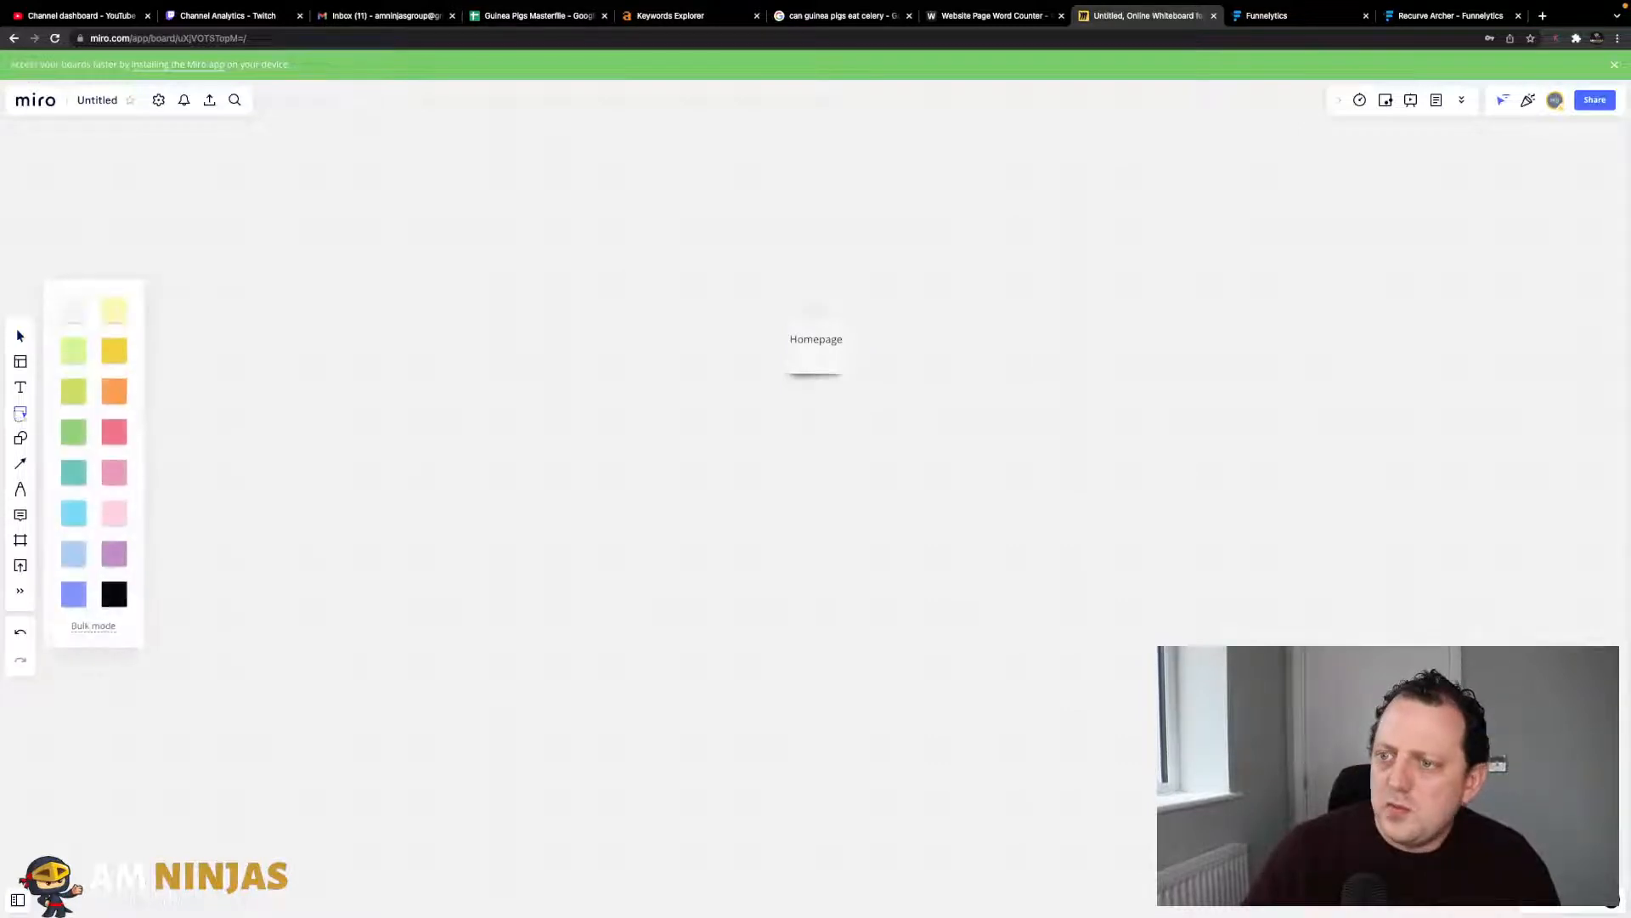
{"action": "left_click", "coordinate": [113, 393]}
{"action": "left_click", "coordinate": [341, 517]}
{"action": "type", "text": "Guinea "}
{"action": "type", "text": "P"}
{"action": "type", "text": "igs 101"}
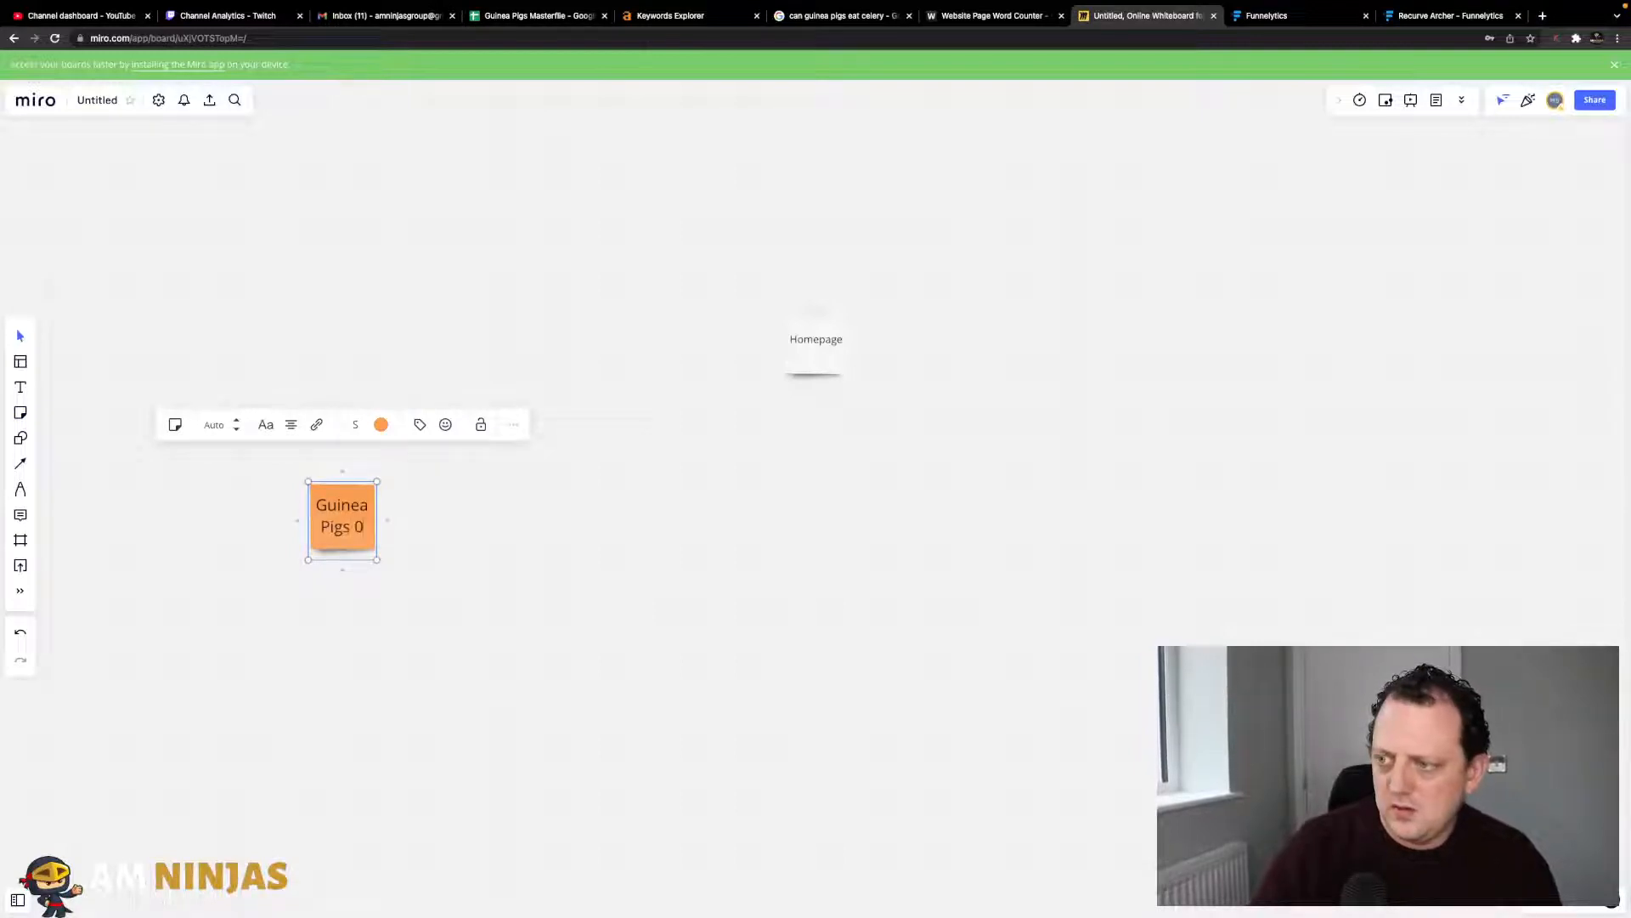
{"action": "left_click", "coordinate": [262, 502]}
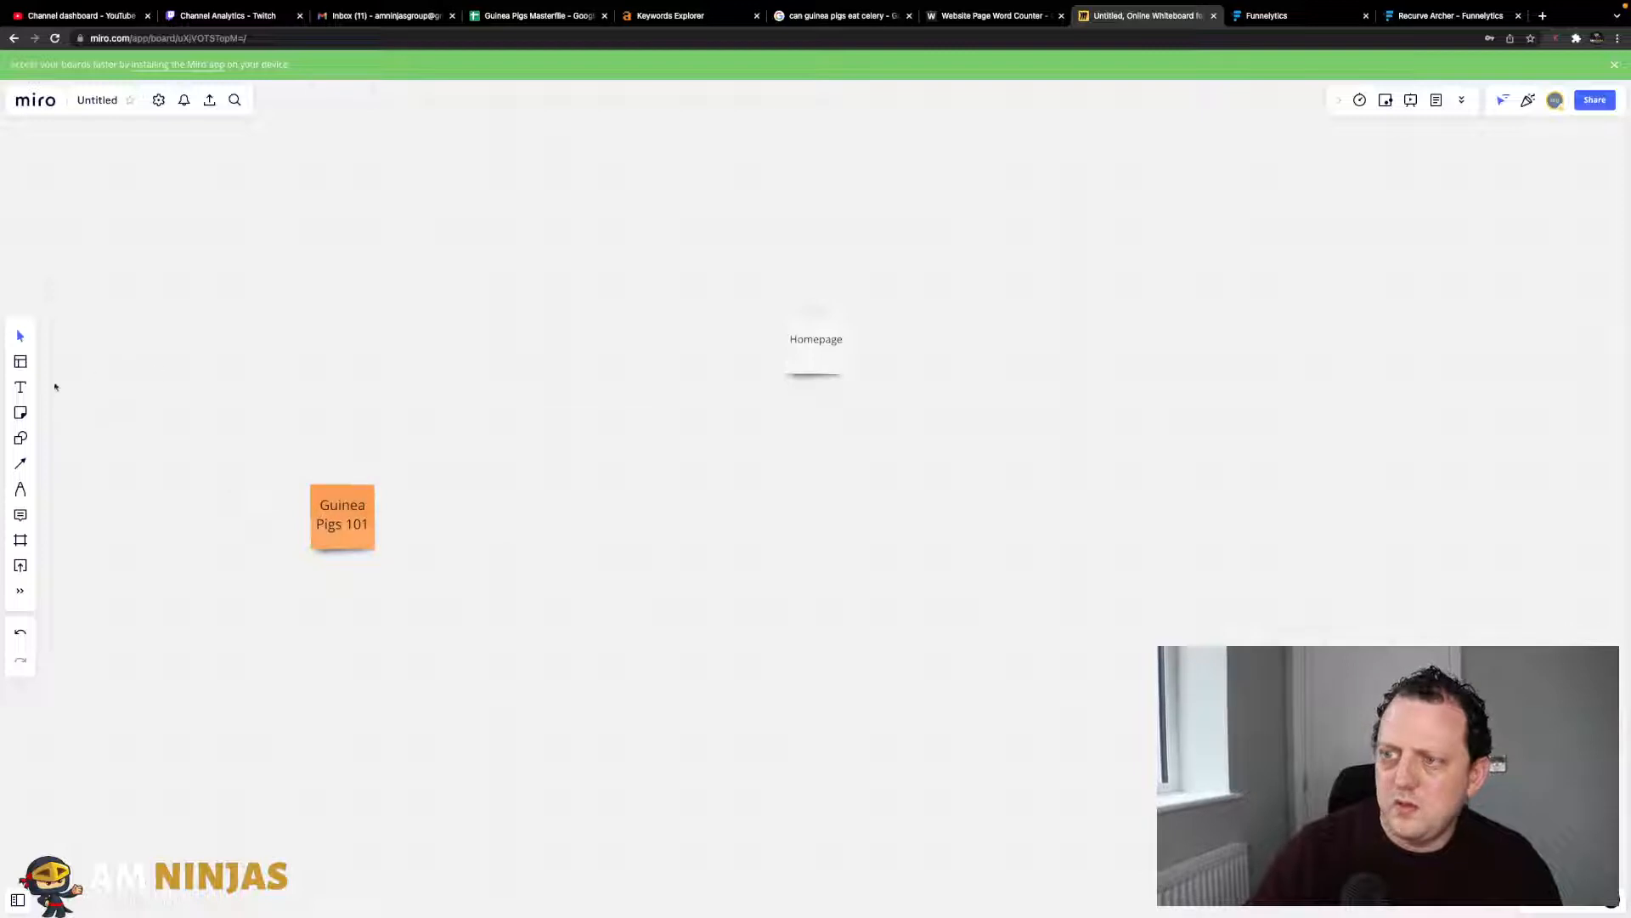
- Add a cyan 'Guinea Pigs Diet' sticky note to the right of Homepage
{"action": "left_click", "coordinate": [20, 412]}
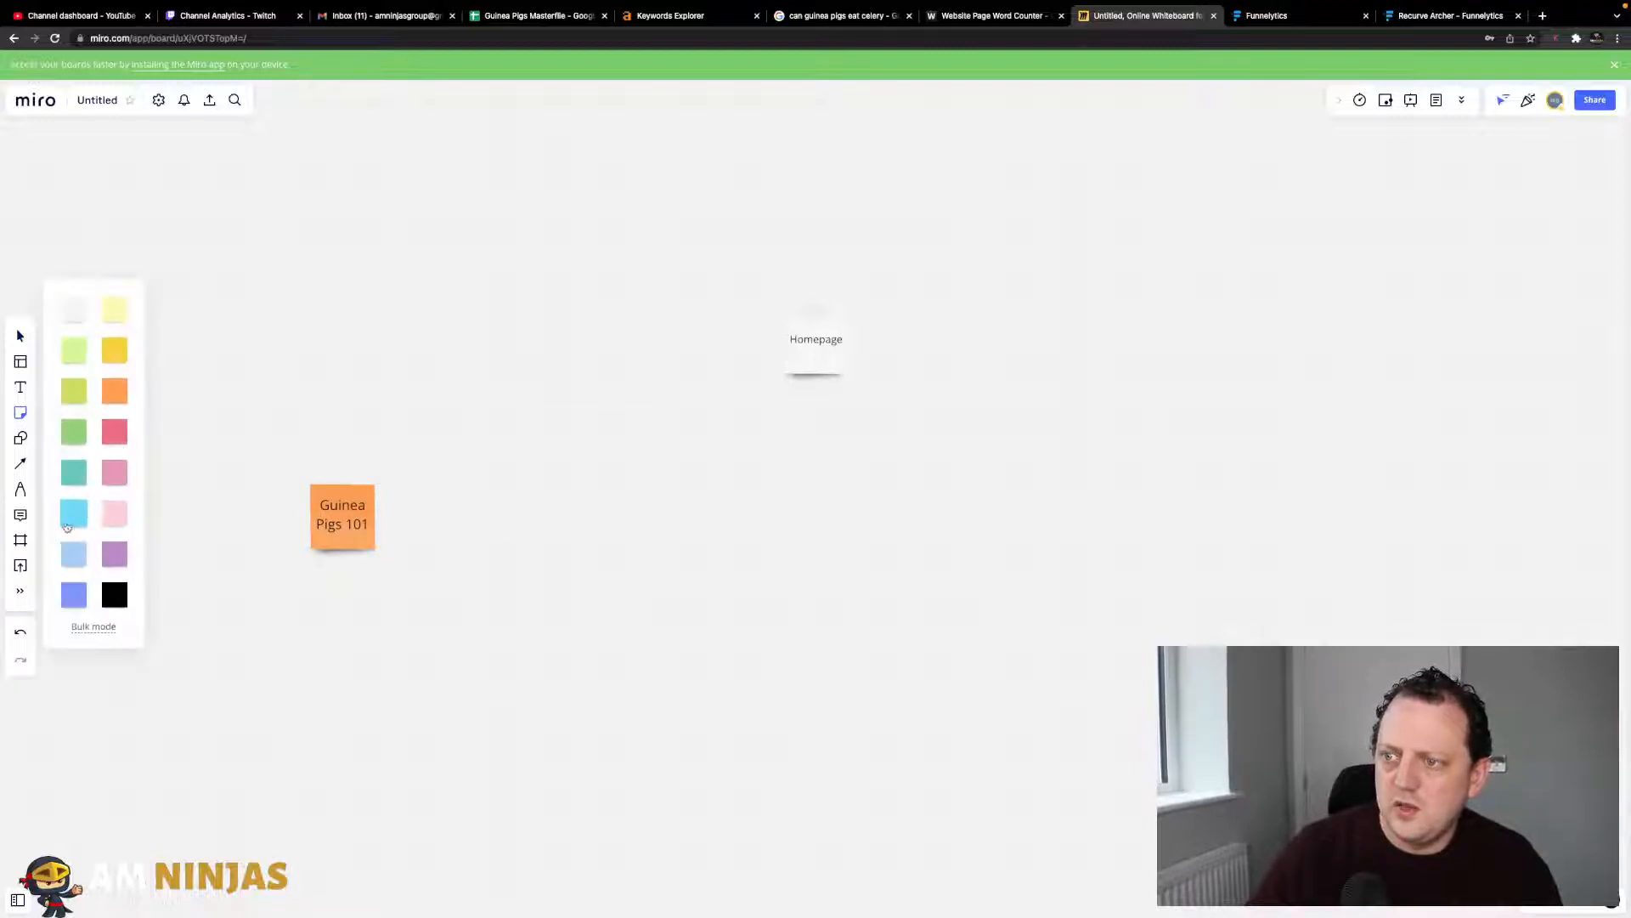
{"action": "left_click", "coordinate": [72, 520]}
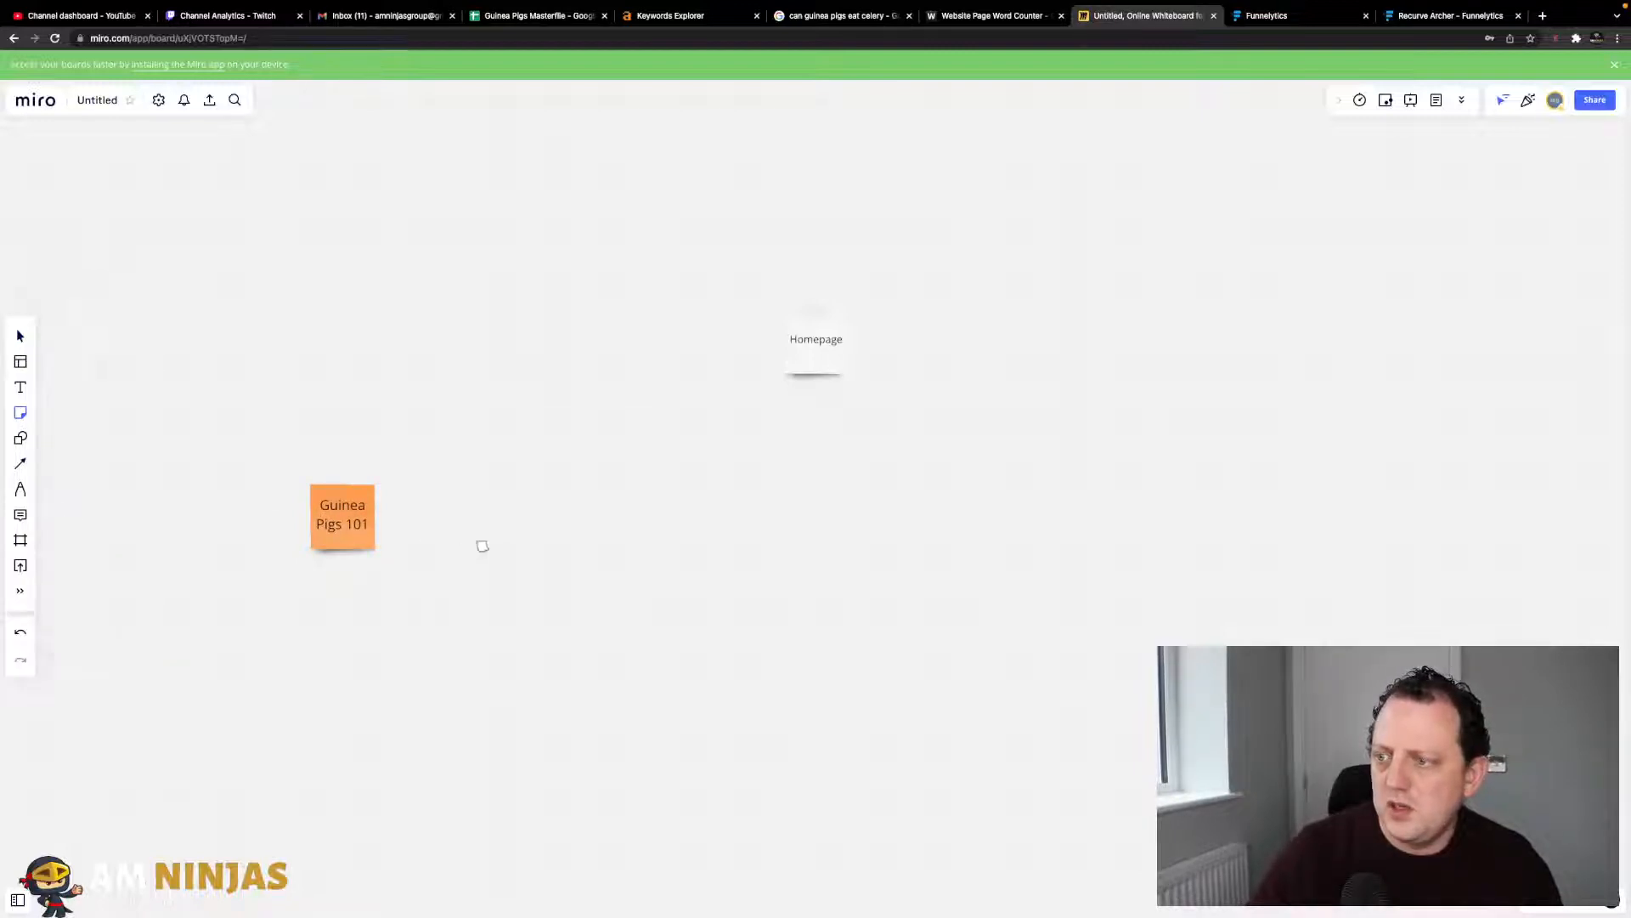
{"action": "left_click", "coordinate": [1187, 496]}
{"action": "type", "text": "Guin"}
{"action": "key", "text": "BackSpace"}
{"action": "type", "text": "nea P"}
{"action": "key", "text": "BackSpace"}
{"action": "key", "text": "BackSpace"}
{"action": "type", "text": "gs Diet"}
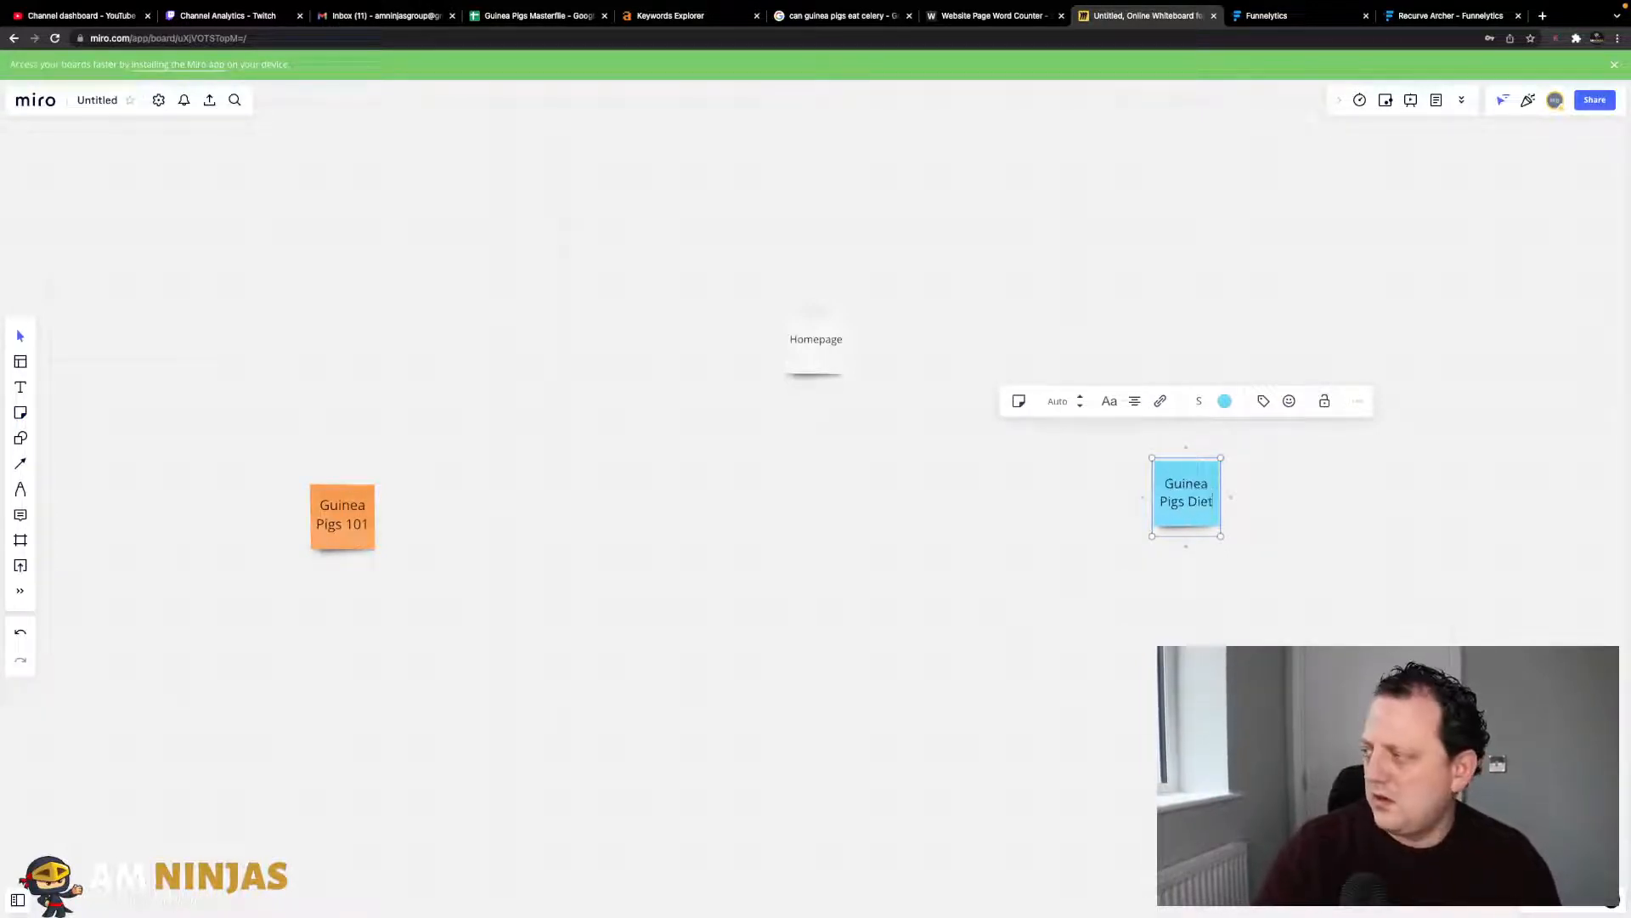
{"action": "left_click", "coordinate": [509, 449]}
- Add a pink 'Guinea Pigs Breeds' note upper-left, then place a green note below Homepage
{"action": "left_click", "coordinate": [21, 413]}
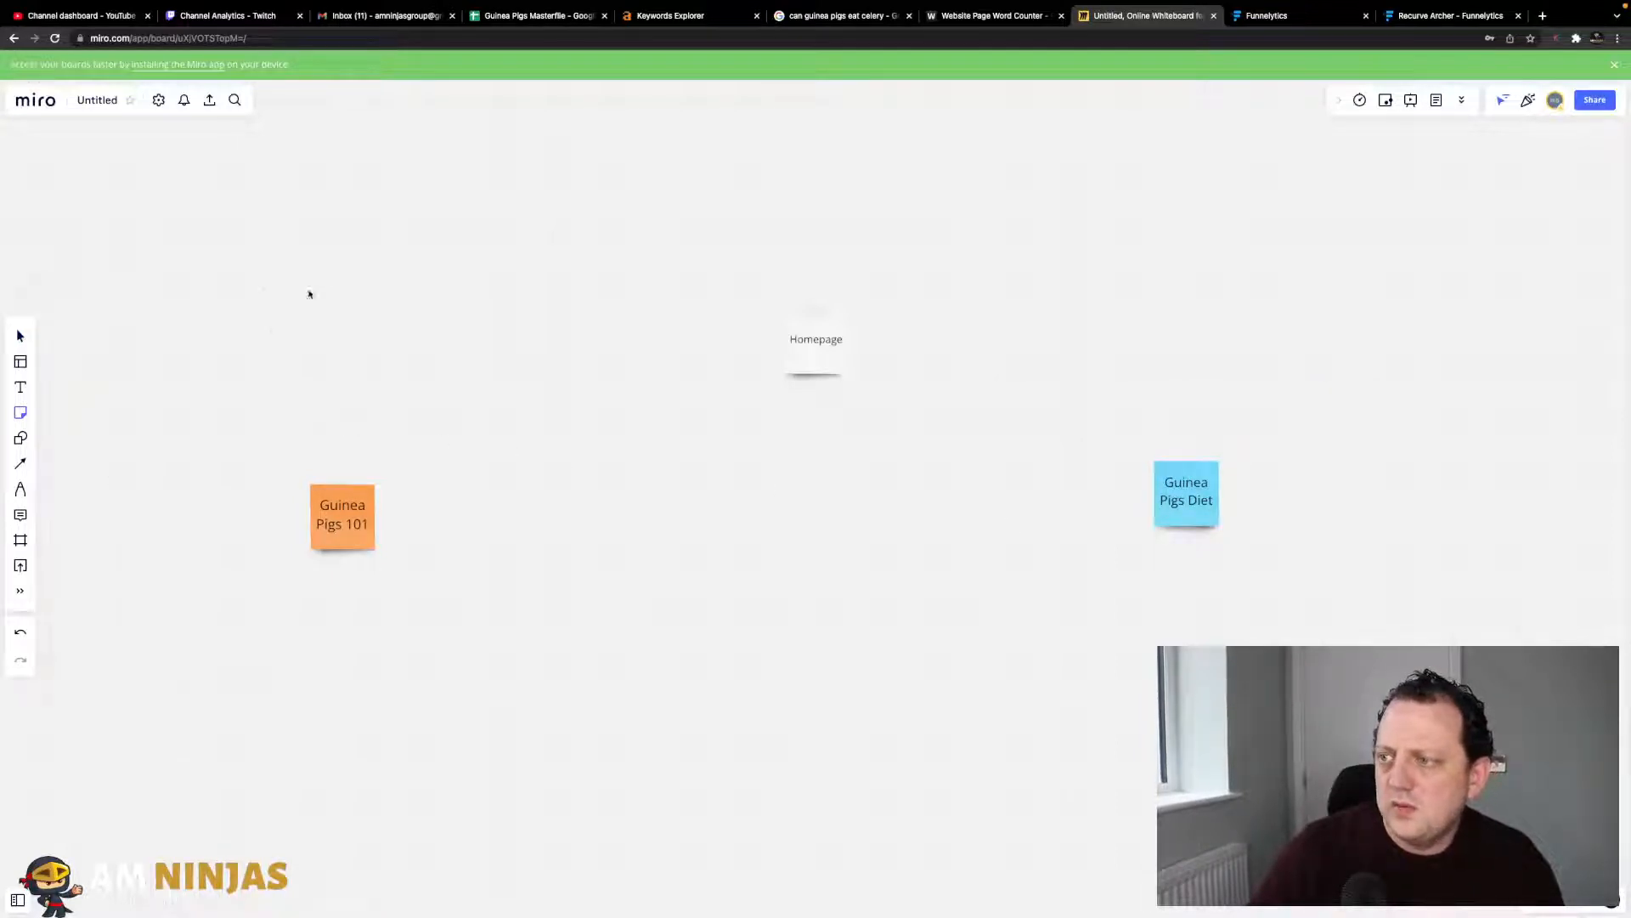
{"action": "left_click", "coordinate": [307, 287]}
{"action": "type", "text": "Guine"}
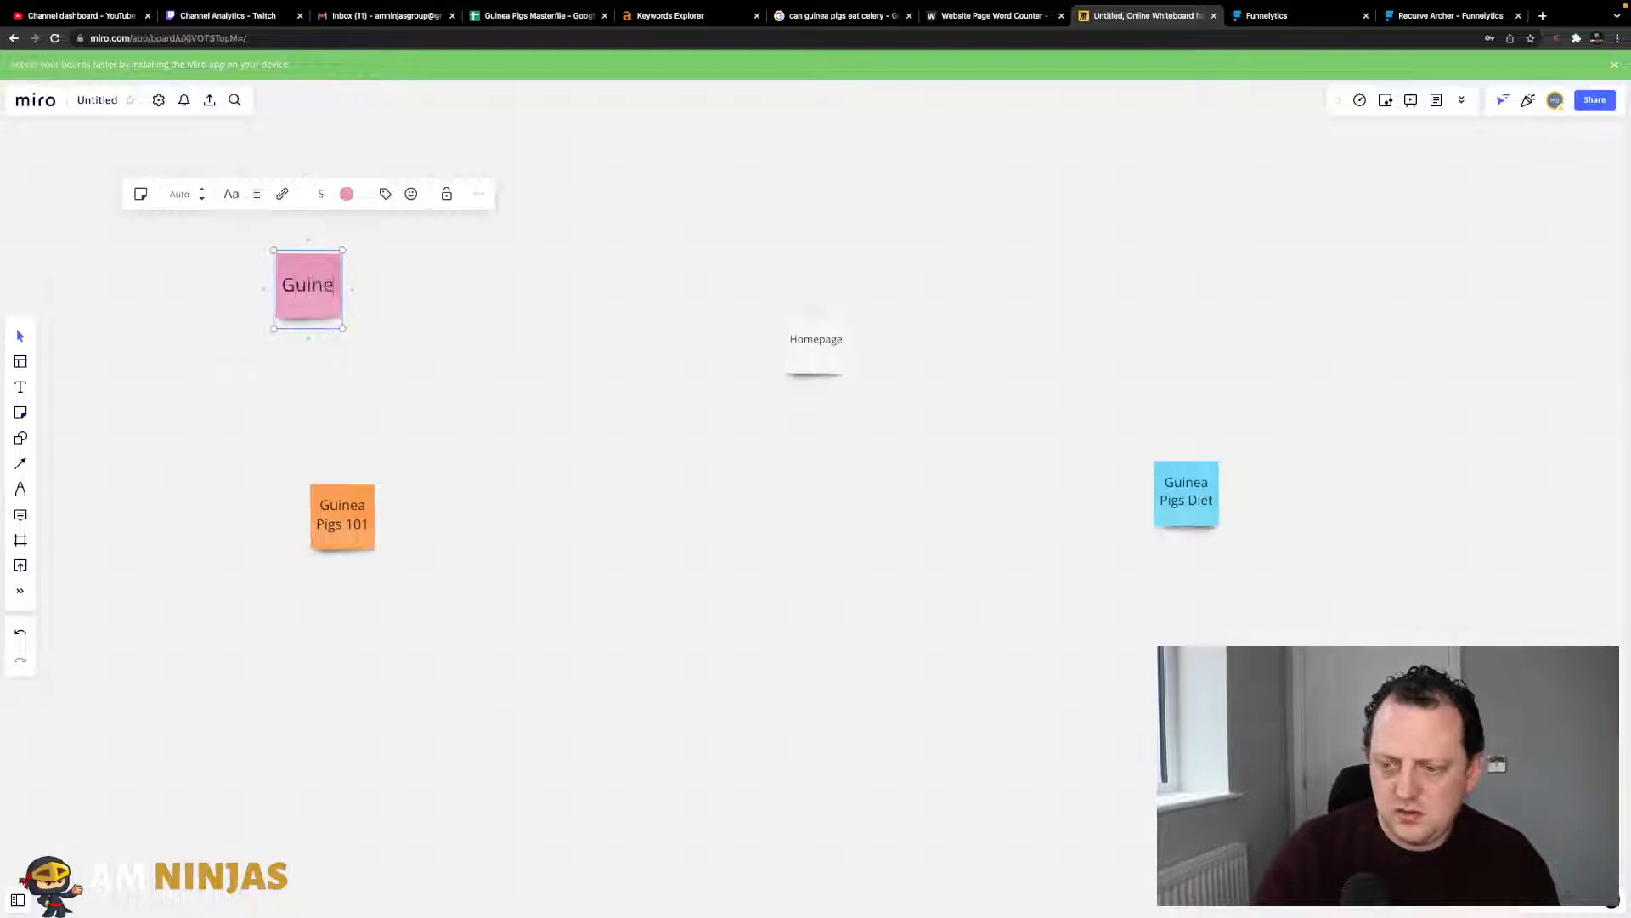
{"action": "type", "text": "a P"}
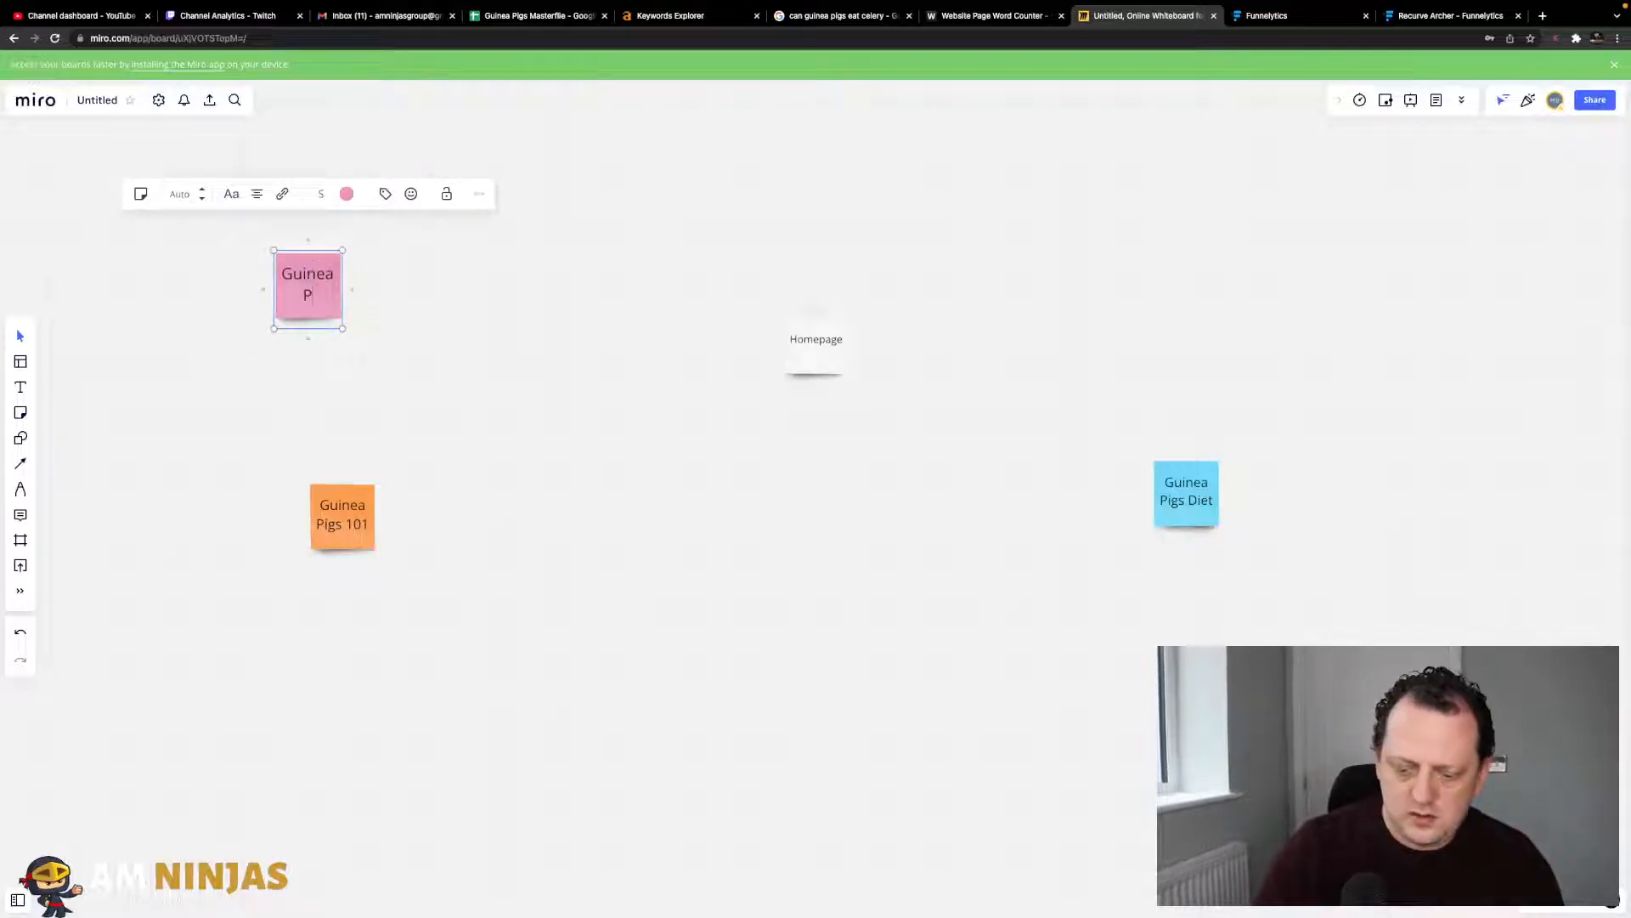
{"action": "type", "text": "ig Pigs Breeds"}
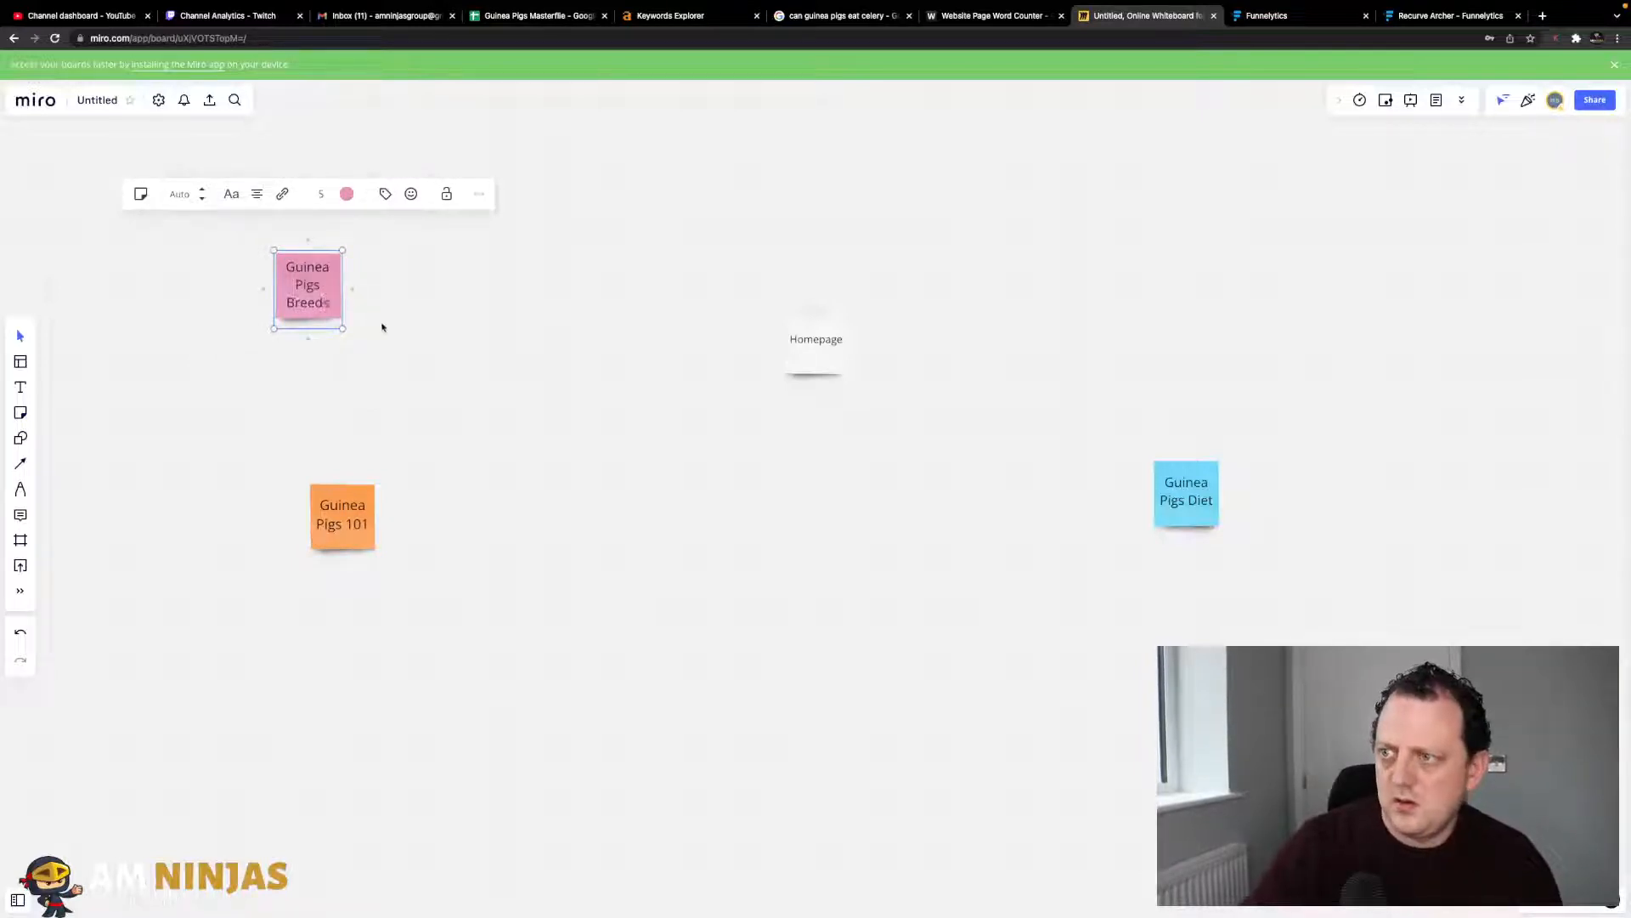
{"action": "left_click", "coordinate": [382, 324]}
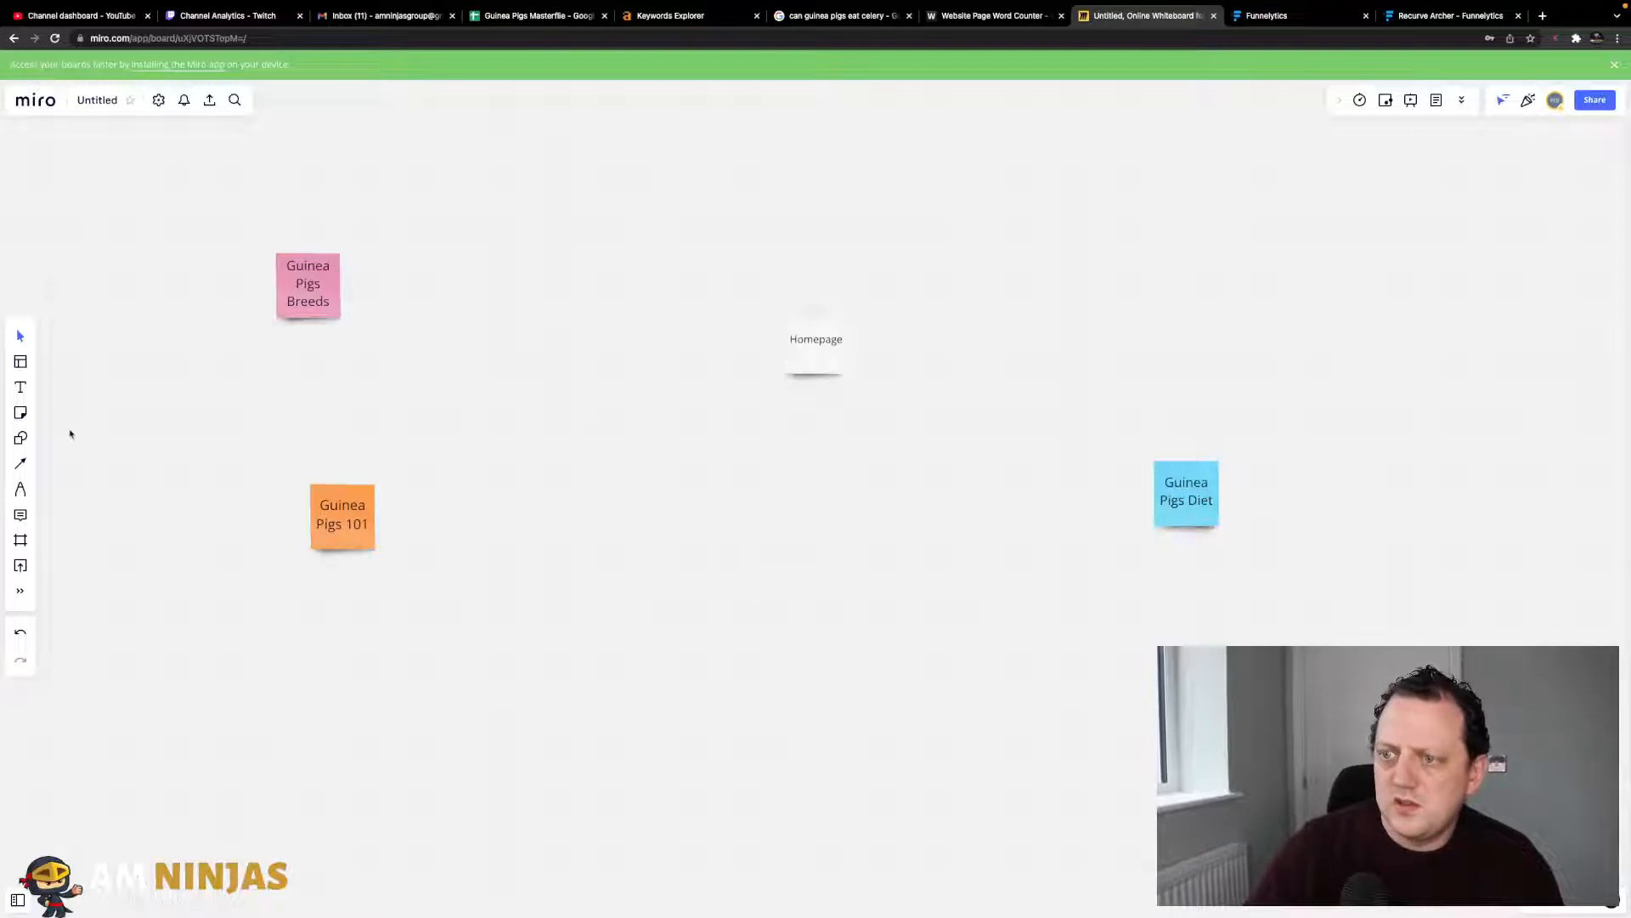
{"action": "left_click", "coordinate": [21, 413]}
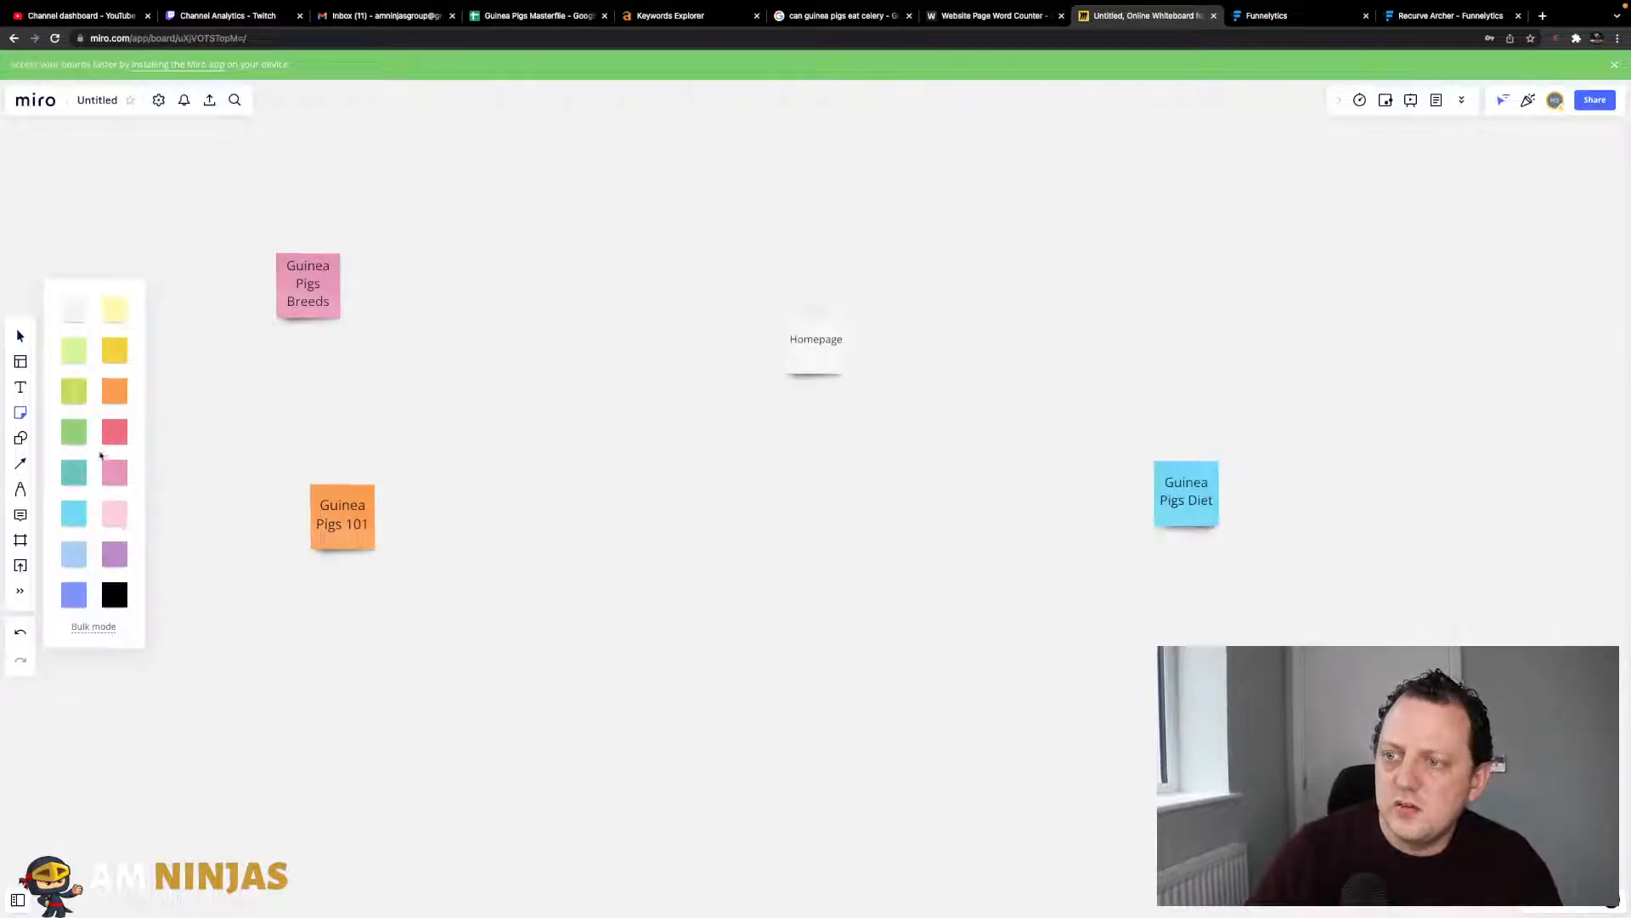
{"action": "left_click", "coordinate": [74, 440]}
{"action": "left_click", "coordinate": [649, 568]}
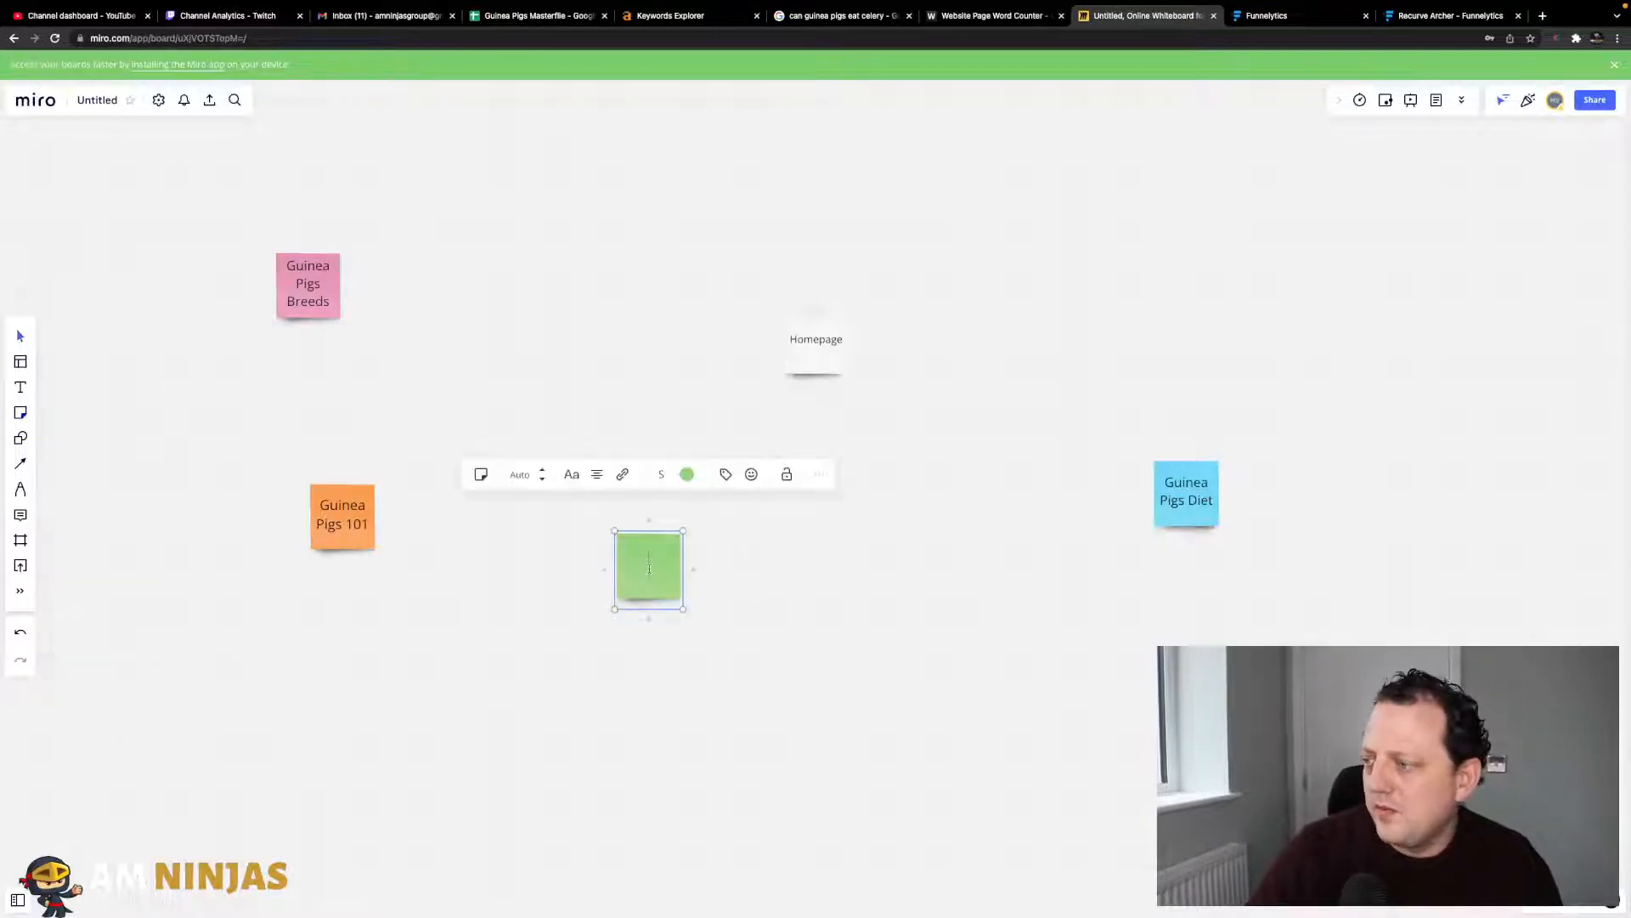
- Label the green note 'Buyers Guides' and arrange the four silo notes around Homepage
{"action": "type", "text": "Buyers Guides"}
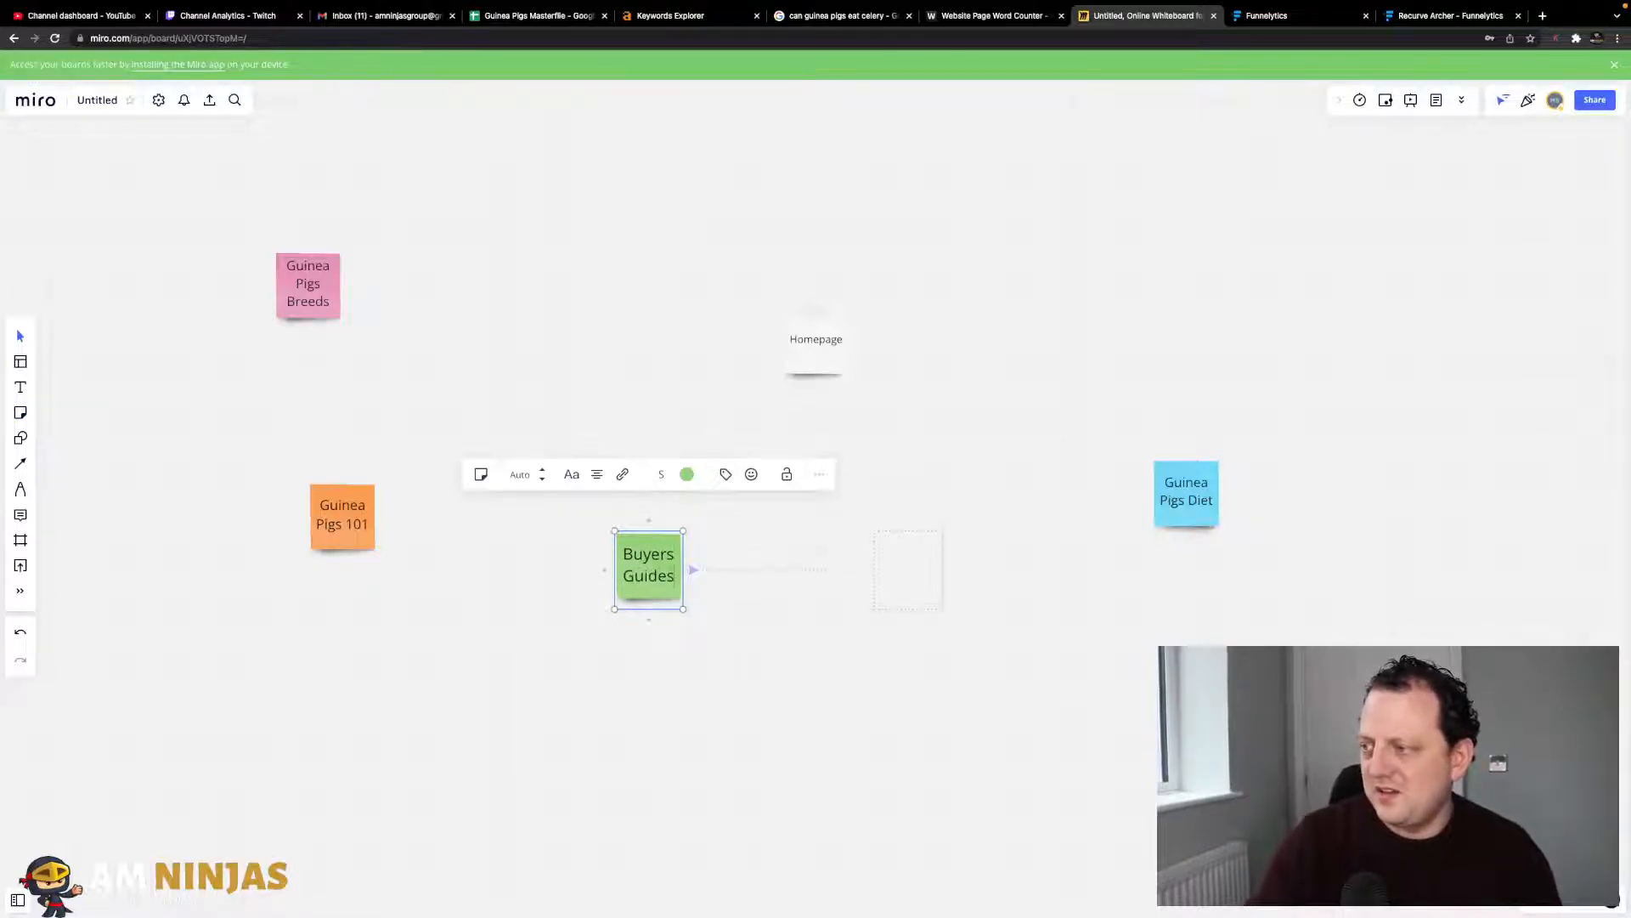
{"action": "left_click", "coordinate": [768, 670]}
{"action": "left_click_drag", "start_coordinate": [656, 579], "coordinate": [913, 675]}
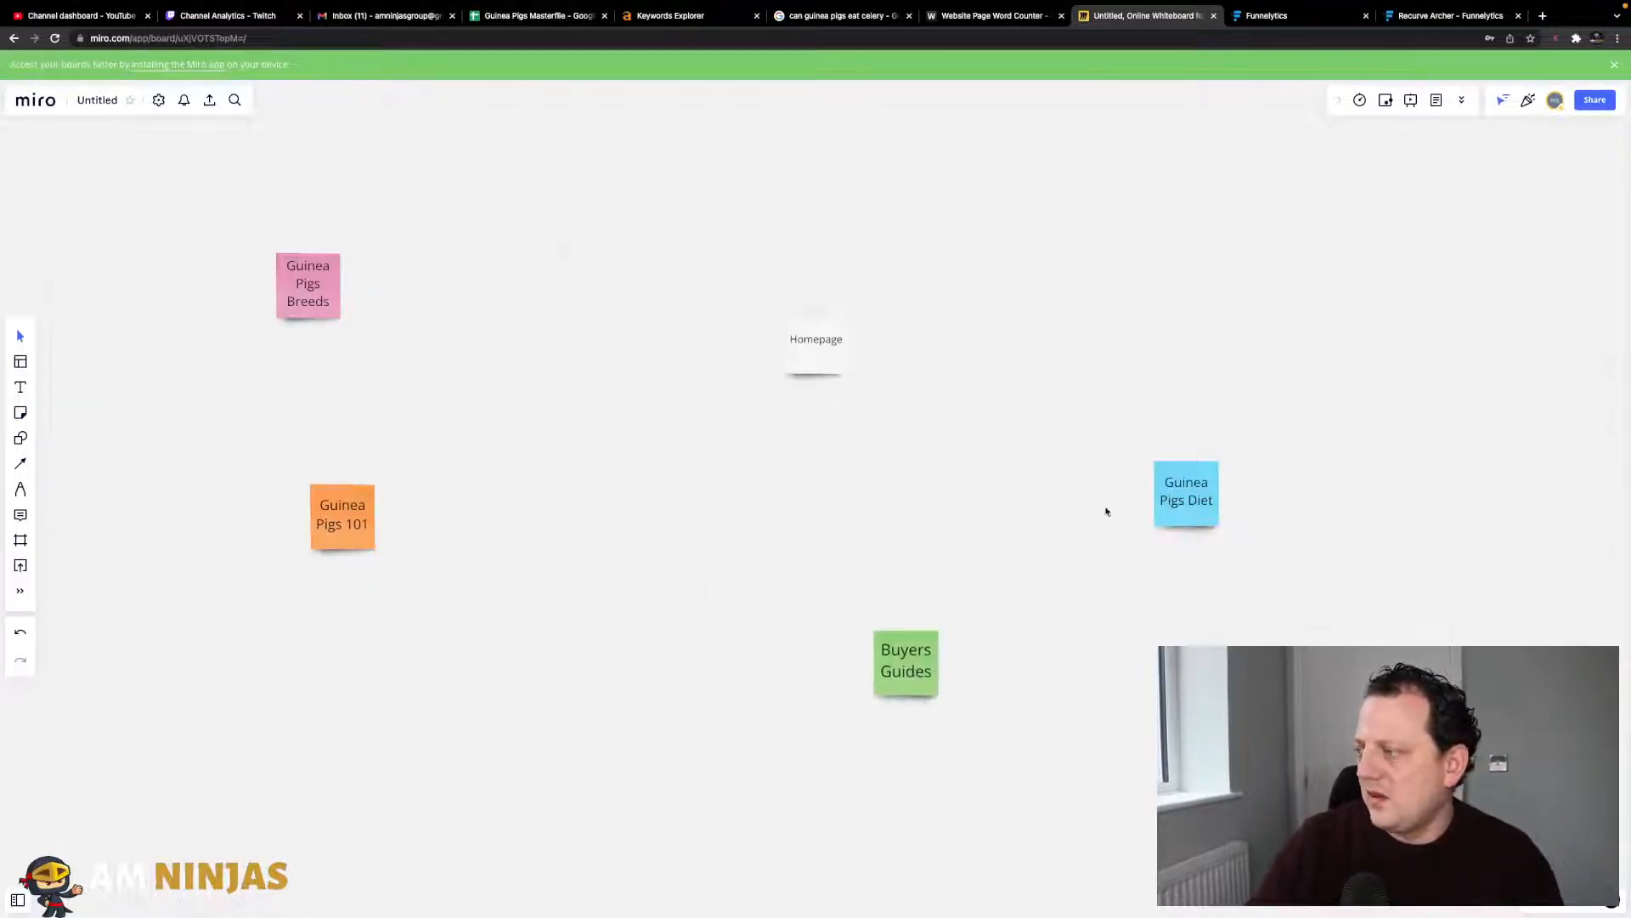
{"action": "left_click_drag", "start_coordinate": [1193, 508], "coordinate": [1164, 395]}
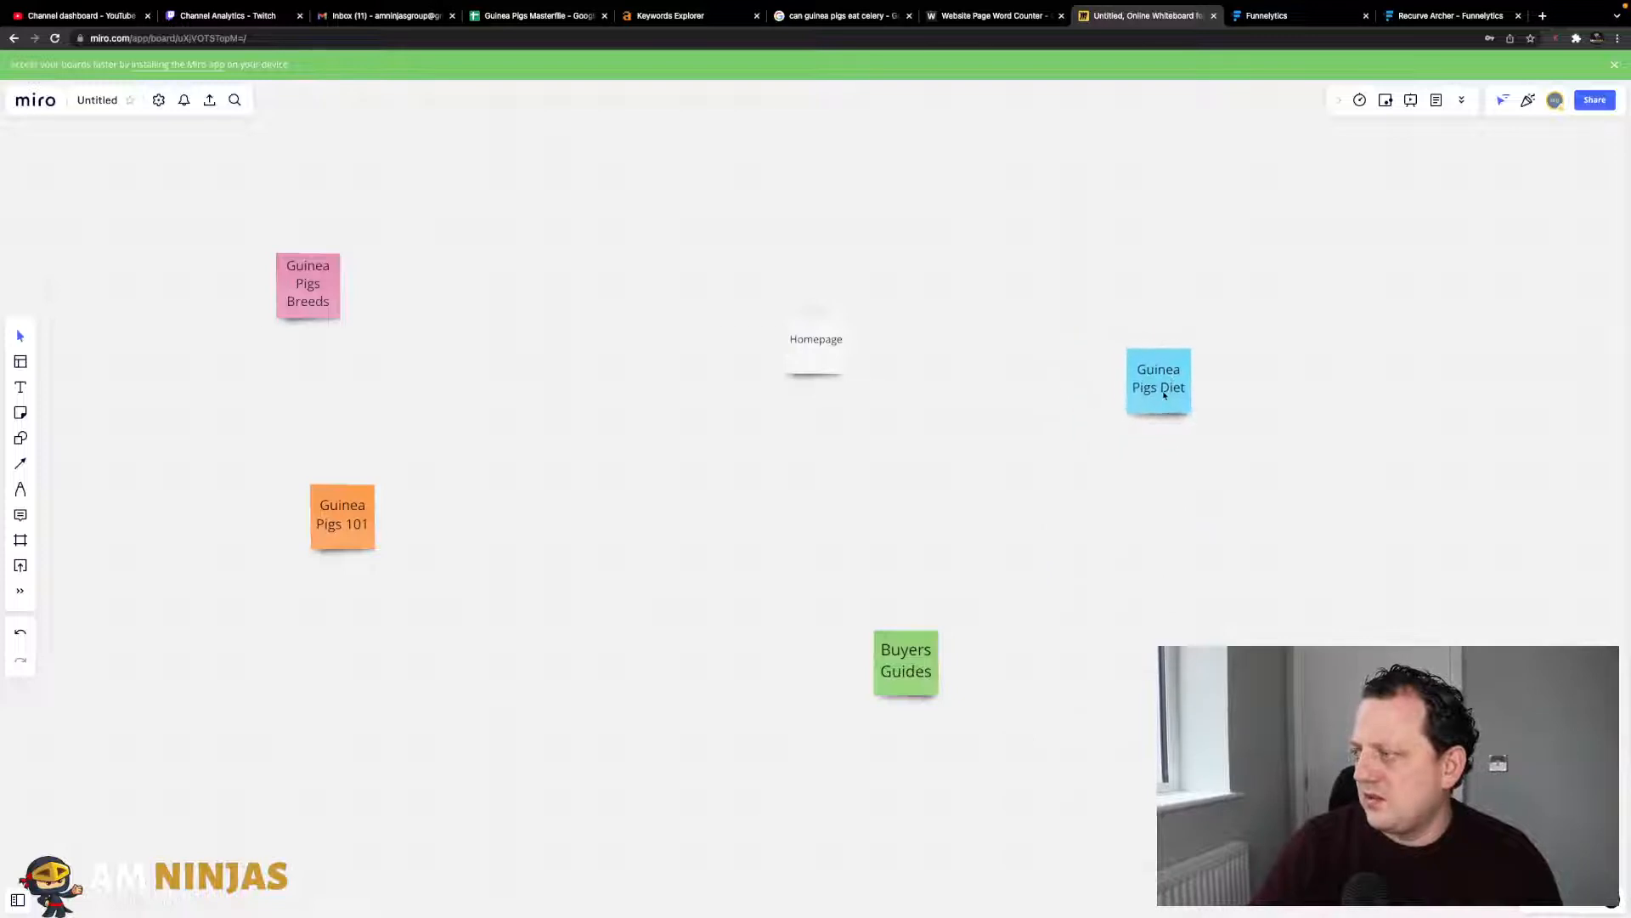
{"action": "left_click_drag", "start_coordinate": [920, 657], "coordinate": [1076, 668]}
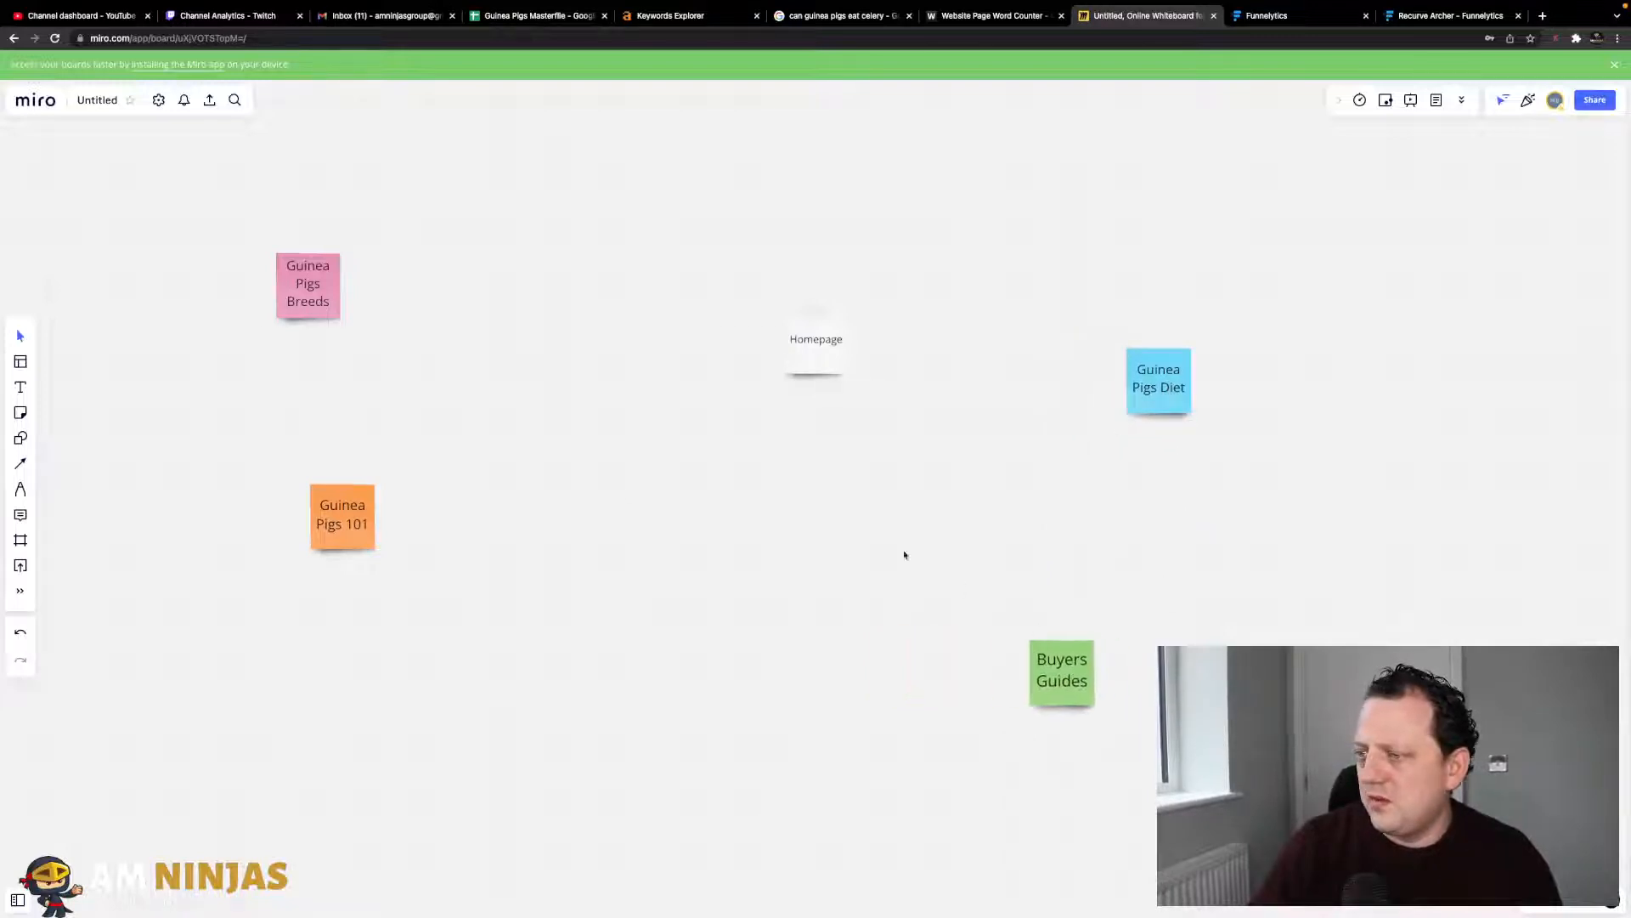
{"action": "left_click_drag", "start_coordinate": [344, 538], "coordinate": [339, 596]}
{"action": "left_click_drag", "start_coordinate": [324, 265], "coordinate": [324, 439]}
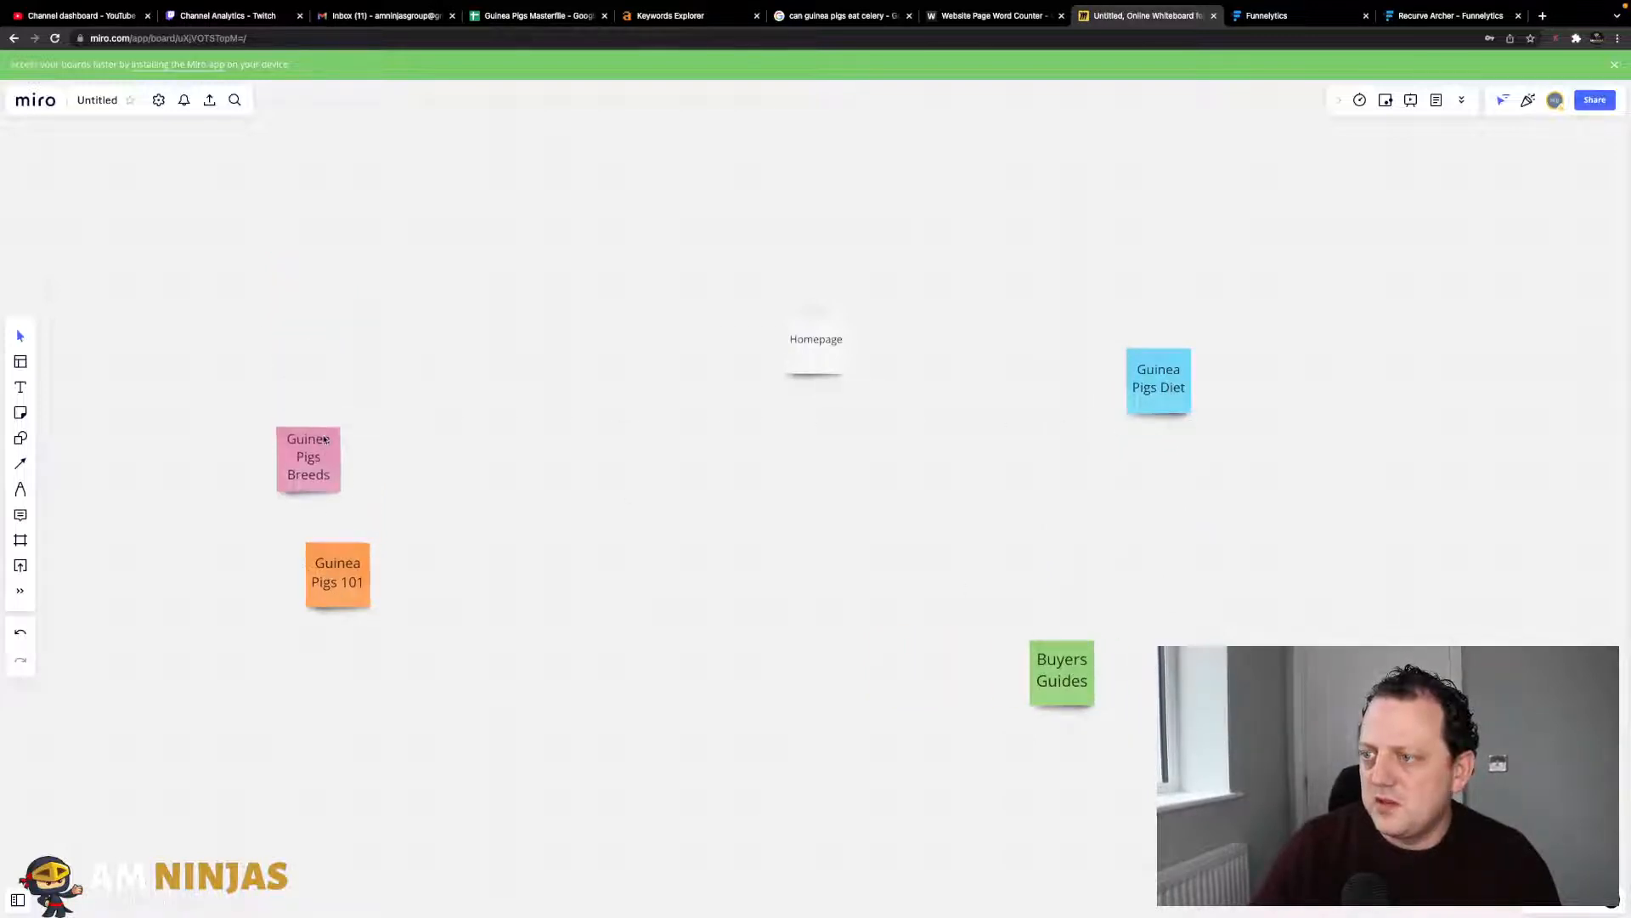
{"action": "left_click_drag", "start_coordinate": [337, 556], "coordinate": [331, 643]}
{"action": "left_click_drag", "start_coordinate": [795, 357], "coordinate": [316, 456]}
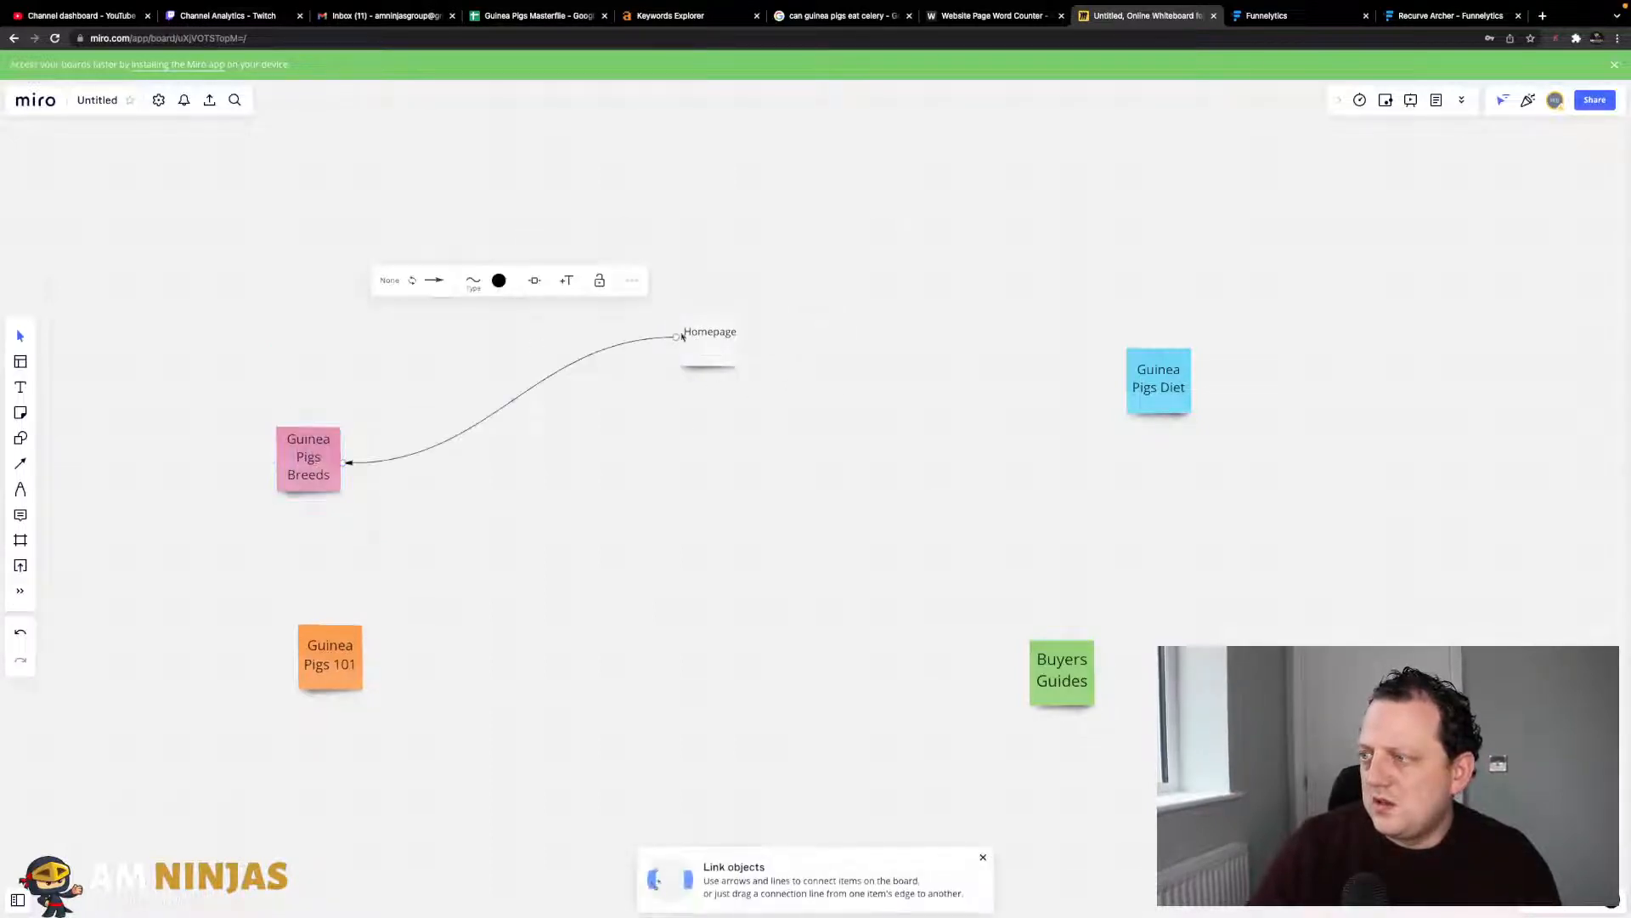
- Draw arrows from Homepage to the Guinea Pigs Diet and Buyers Guides notes
{"action": "left_click_drag", "start_coordinate": [685, 335], "coordinate": [335, 674]}
{"action": "left_click", "coordinate": [695, 341]}
{"action": "left_click", "coordinate": [729, 346]}
{"action": "left_click_drag", "start_coordinate": [759, 344], "coordinate": [1171, 379]}
{"action": "left_click", "coordinate": [764, 406]}
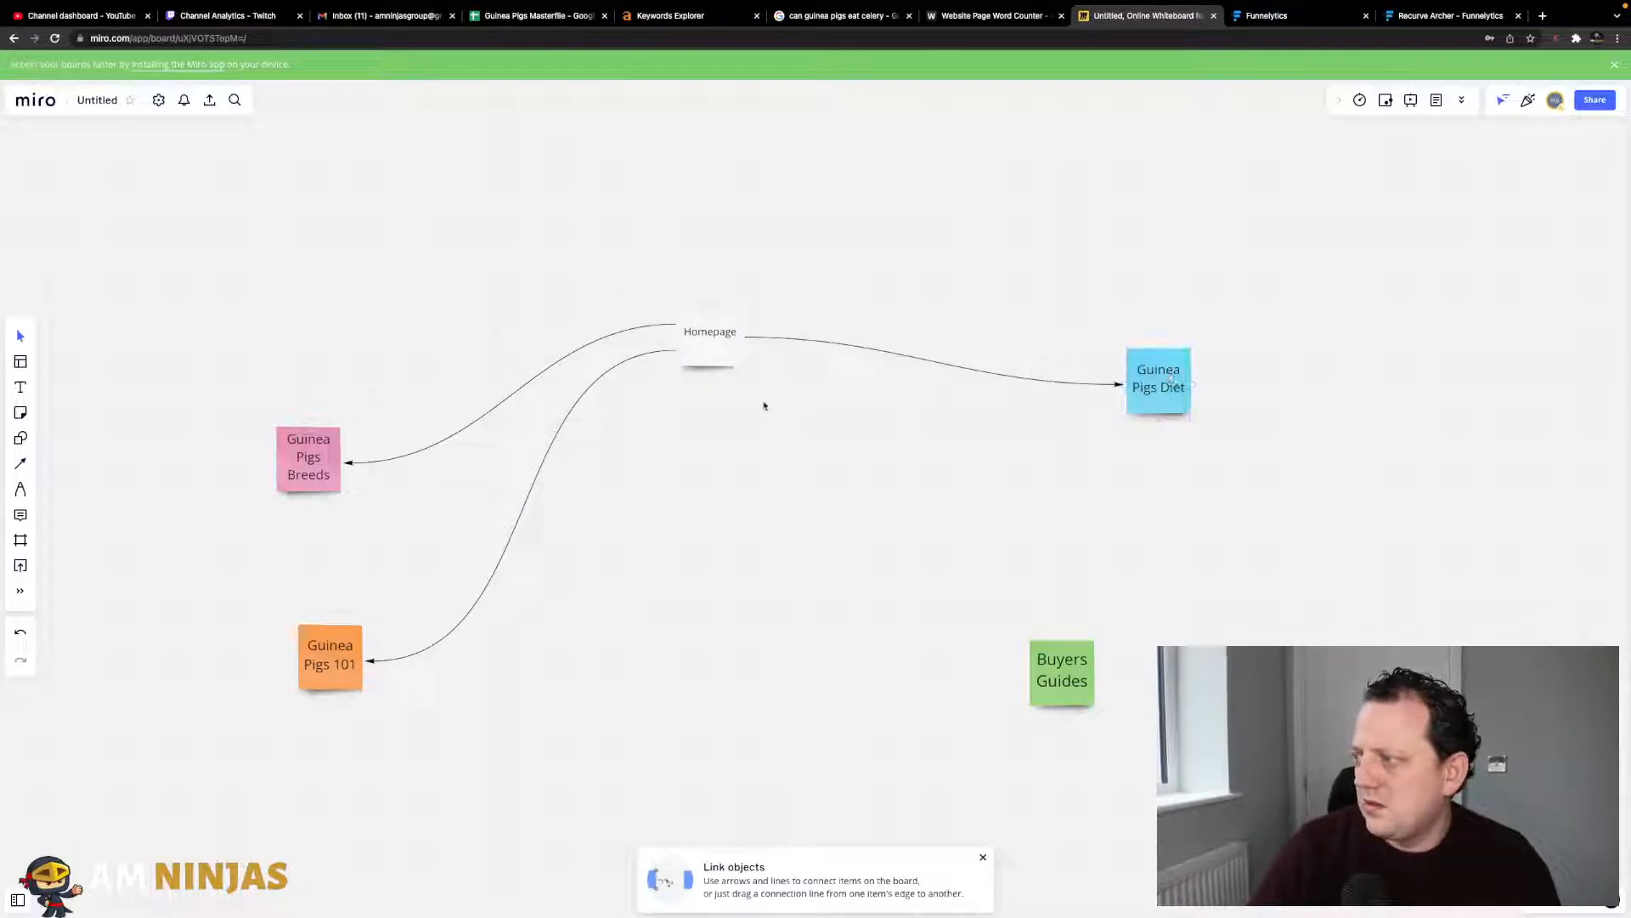
{"action": "left_click", "coordinate": [736, 341]}
{"action": "left_click_drag", "start_coordinate": [768, 357], "coordinate": [1062, 667]}
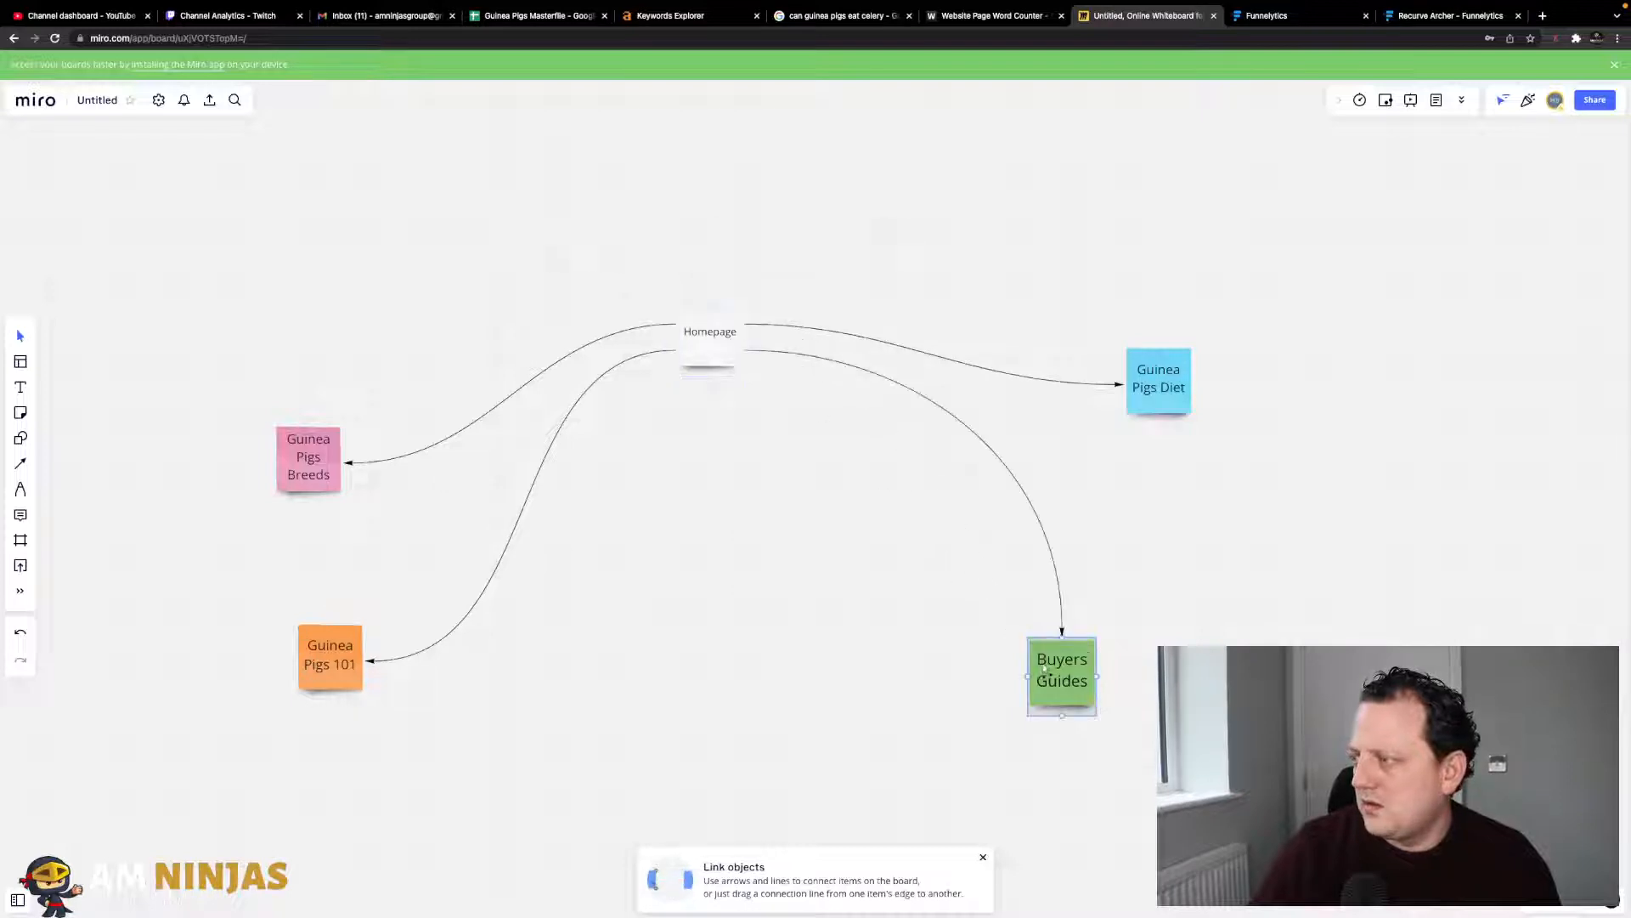
- Re-centre Homepage, tidy the silo notes, and return to the Guinea Pigs Masterfile sheet
{"action": "left_click_drag", "start_coordinate": [710, 343], "coordinate": [772, 443]}
{"action": "left_click_drag", "start_coordinate": [1176, 398], "coordinate": [1177, 332]}
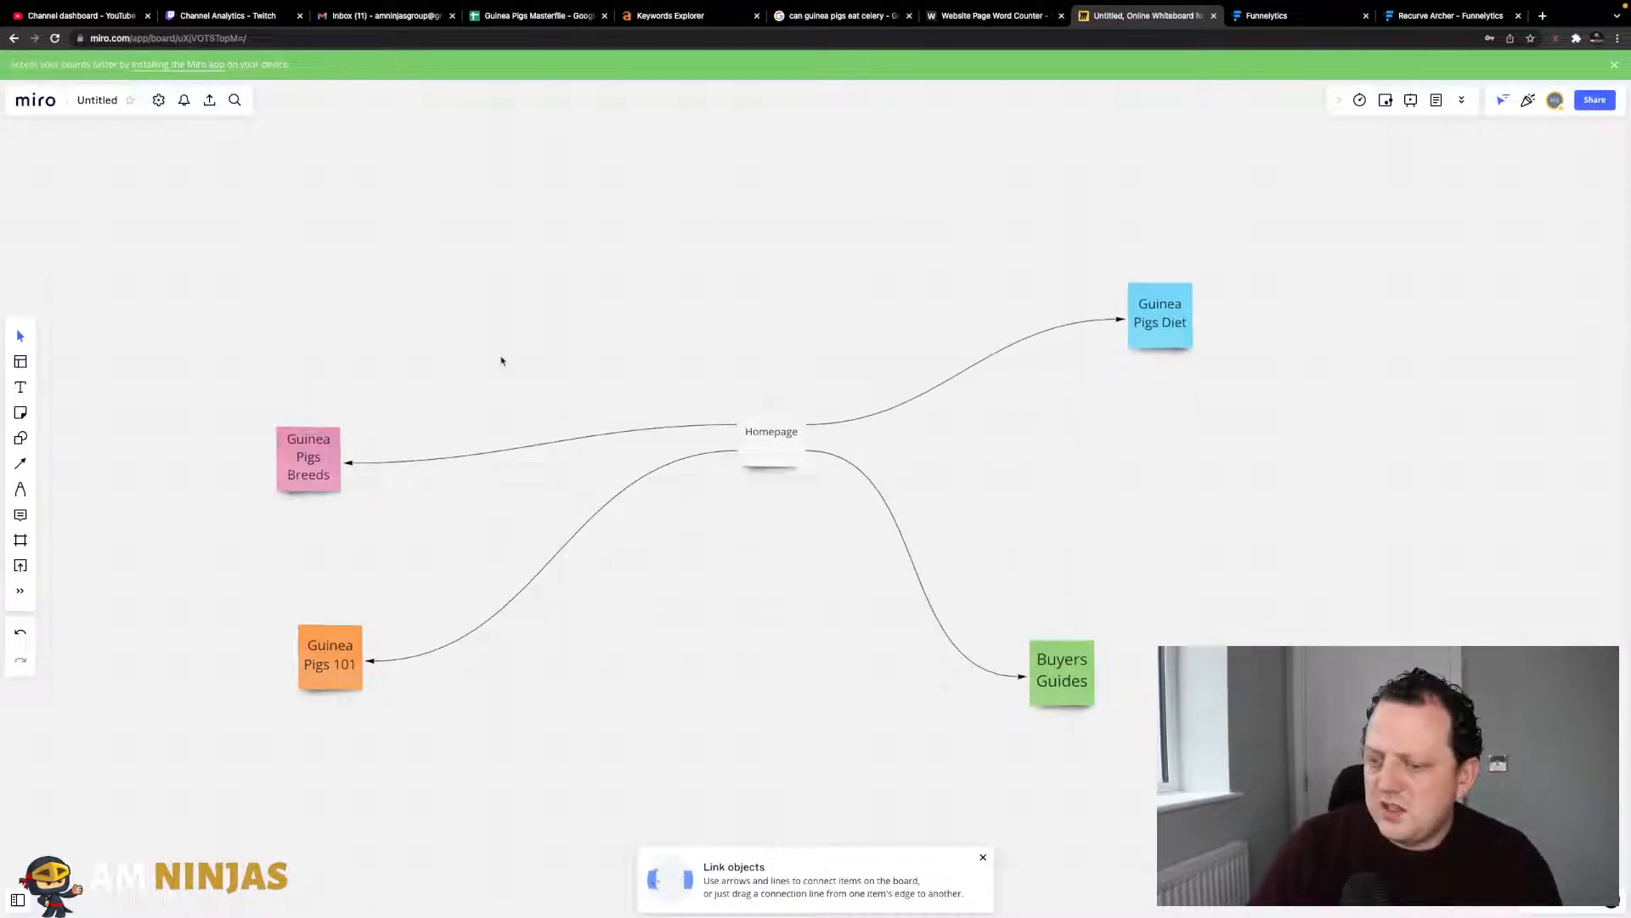
{"action": "left_click_drag", "start_coordinate": [288, 428], "coordinate": [330, 287]}
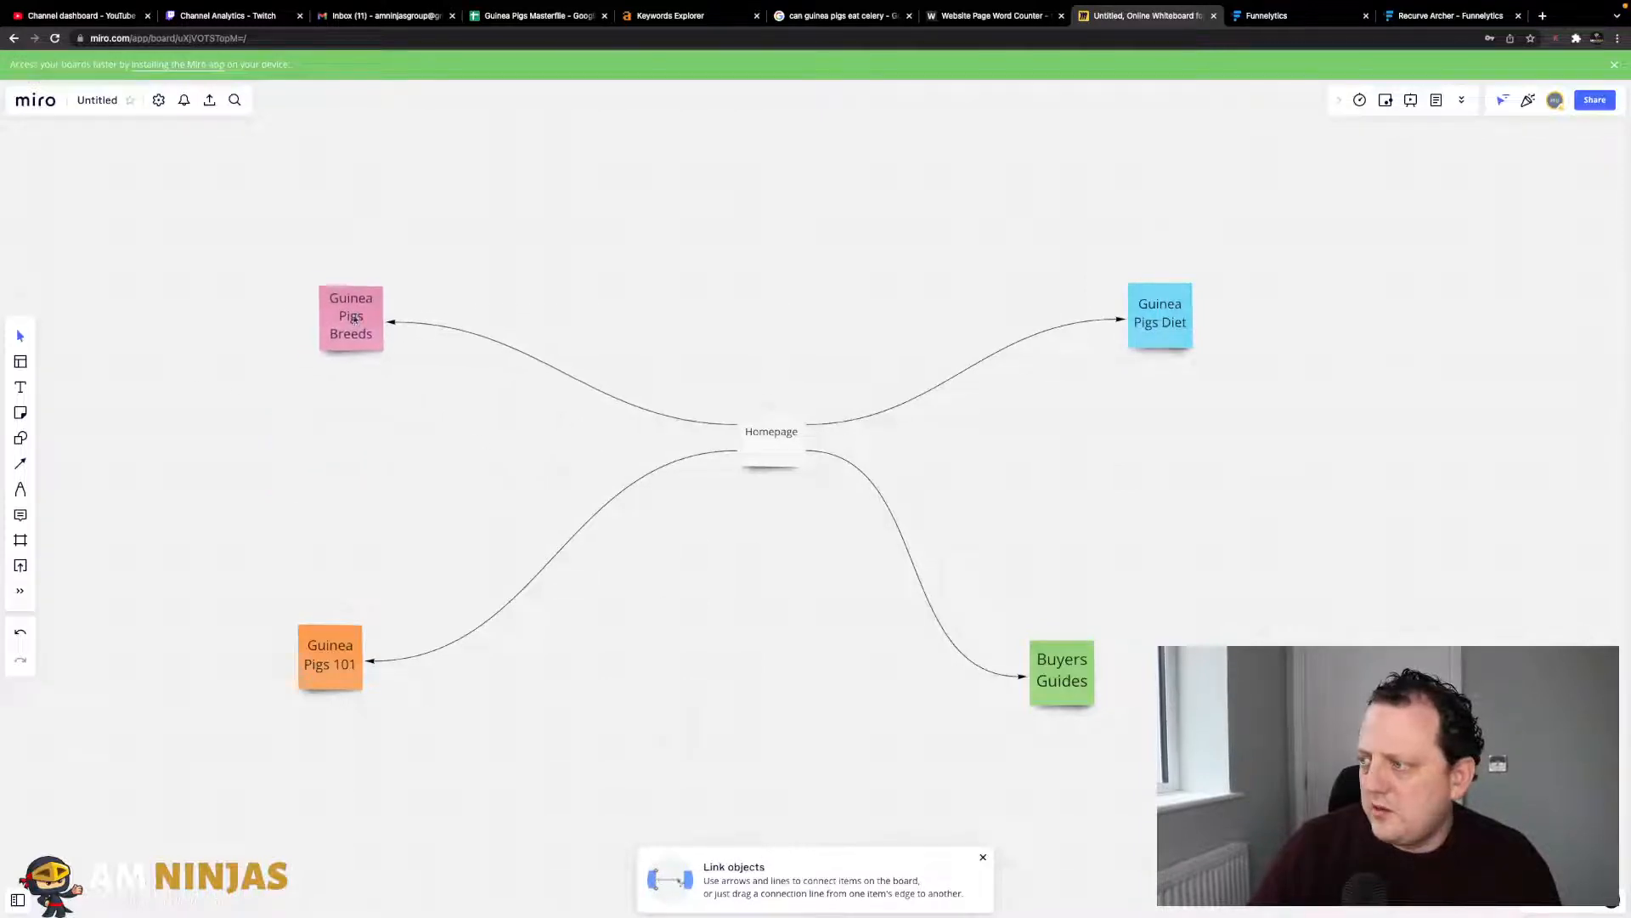
{"action": "left_click_drag", "start_coordinate": [341, 690], "coordinate": [413, 704]}
{"action": "left_click_drag", "start_coordinate": [1079, 697], "coordinate": [1131, 729]}
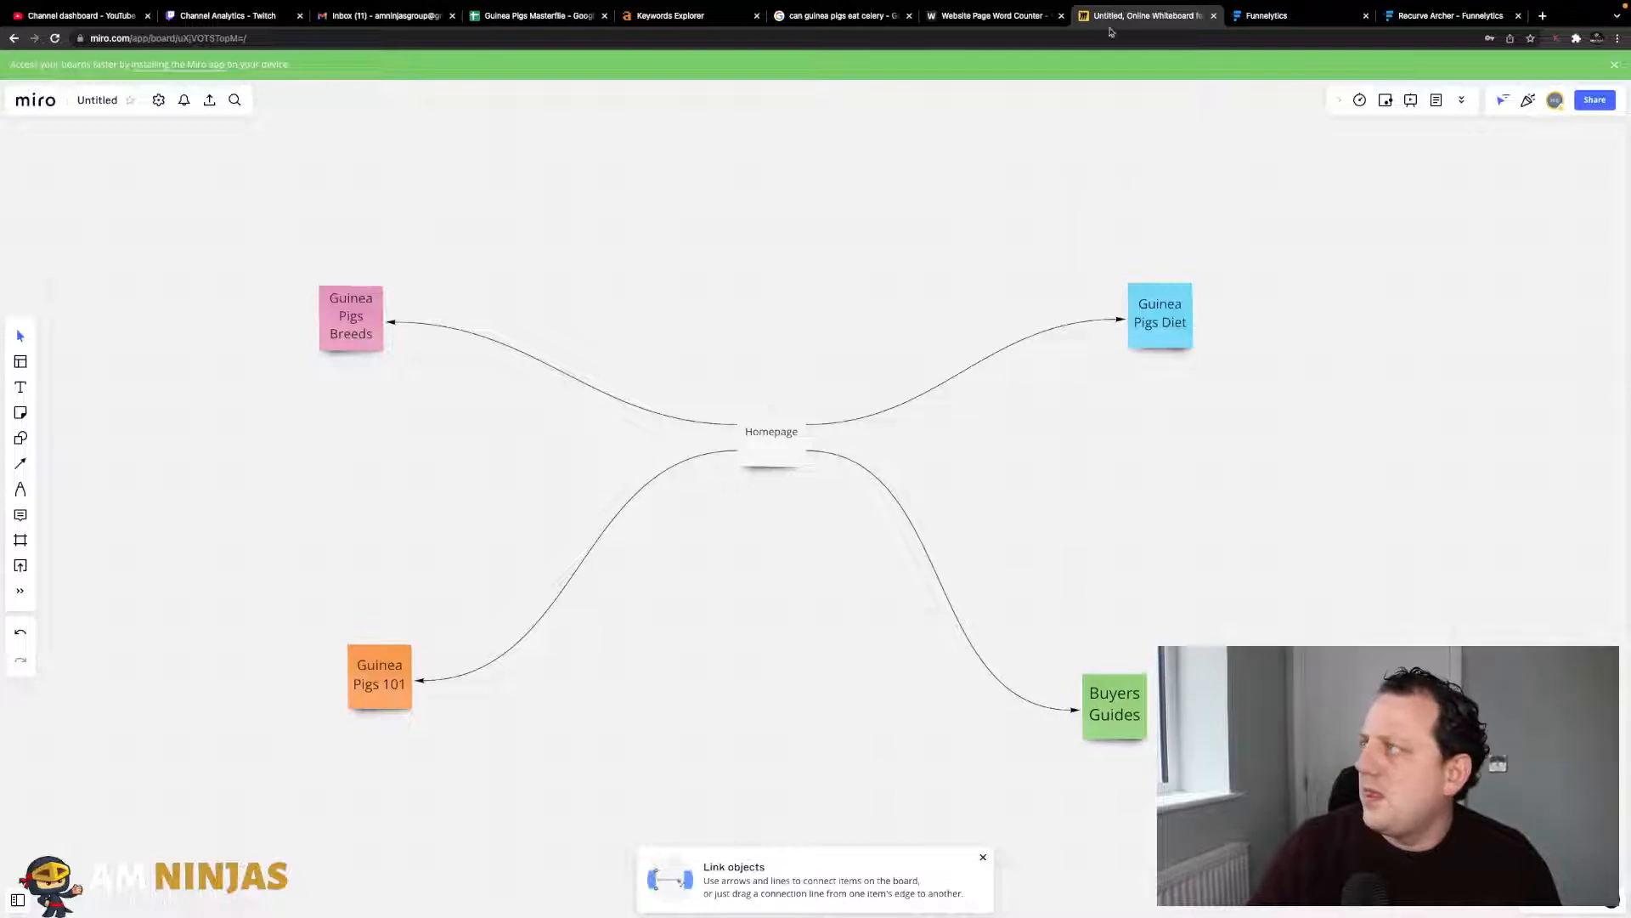
{"action": "left_click", "coordinate": [535, 16]}
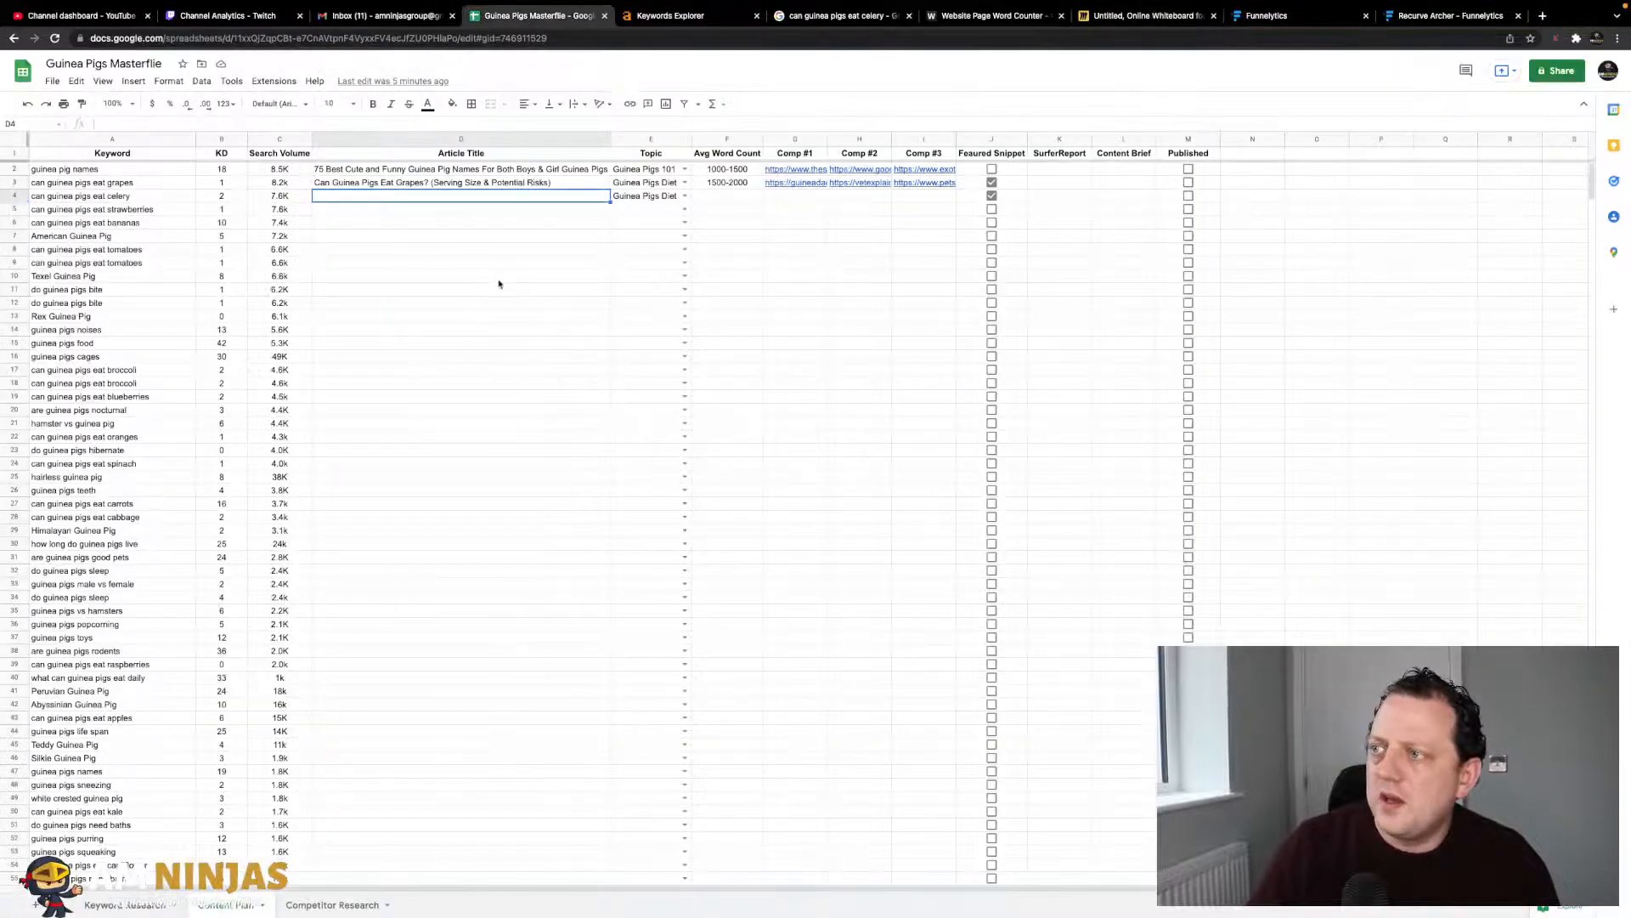
- Review the names article title in D2 and the celery and strawberries keywords in A4 and A5
{"action": "left_click", "coordinate": [440, 172]}
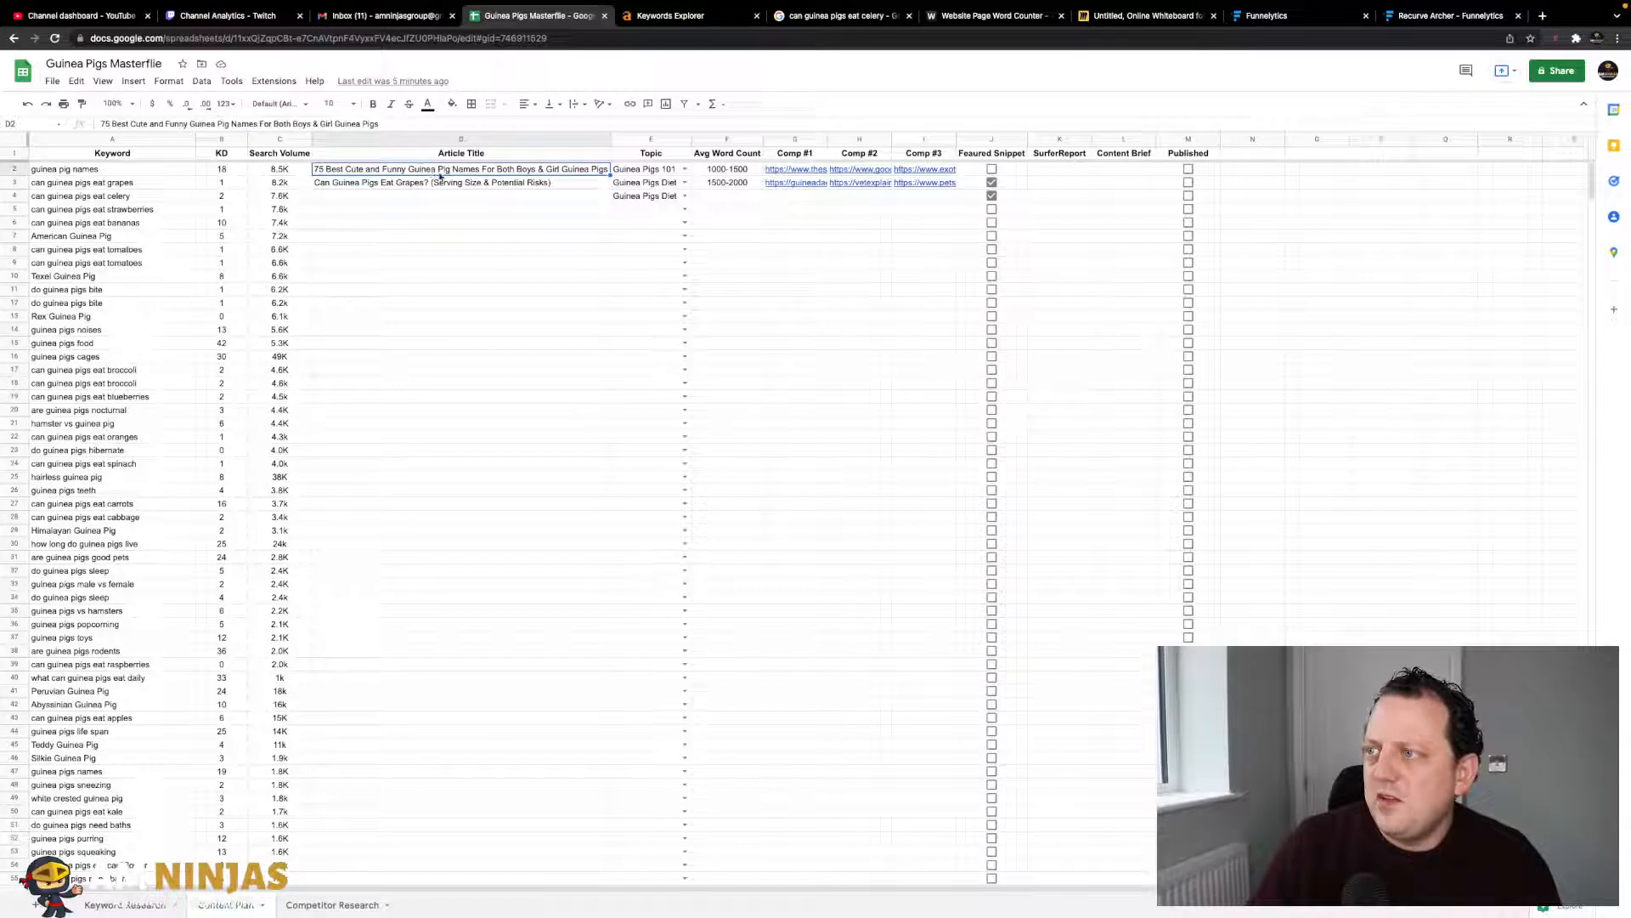
{"action": "left_click", "coordinate": [133, 198]}
{"action": "left_click", "coordinate": [144, 210]}
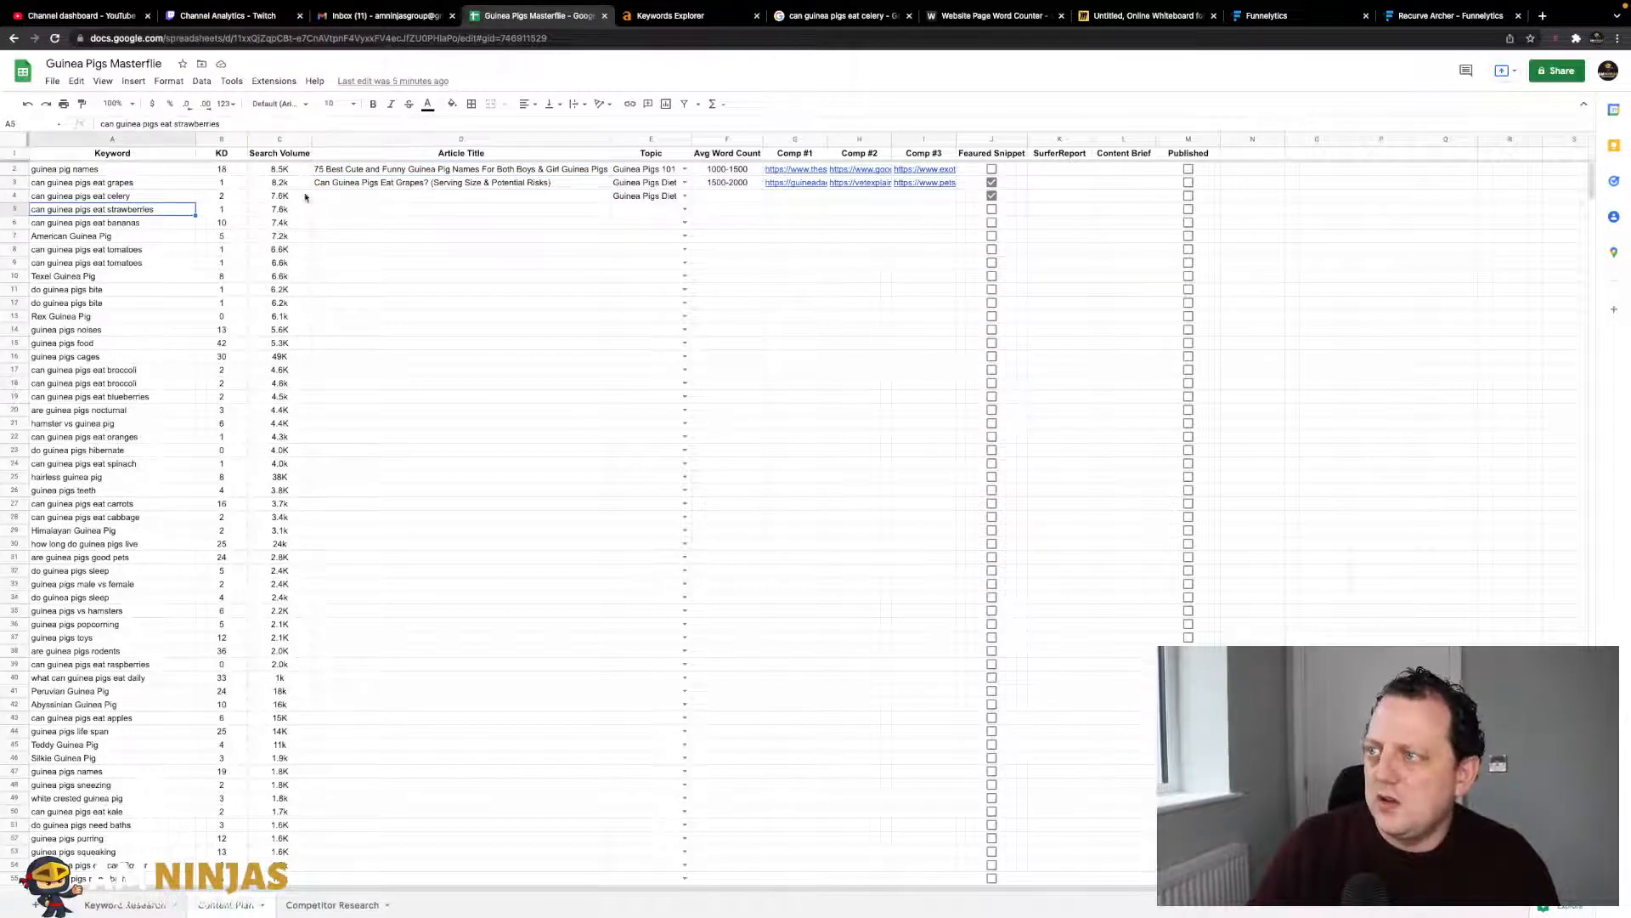
{"action": "left_click", "coordinate": [450, 172]}
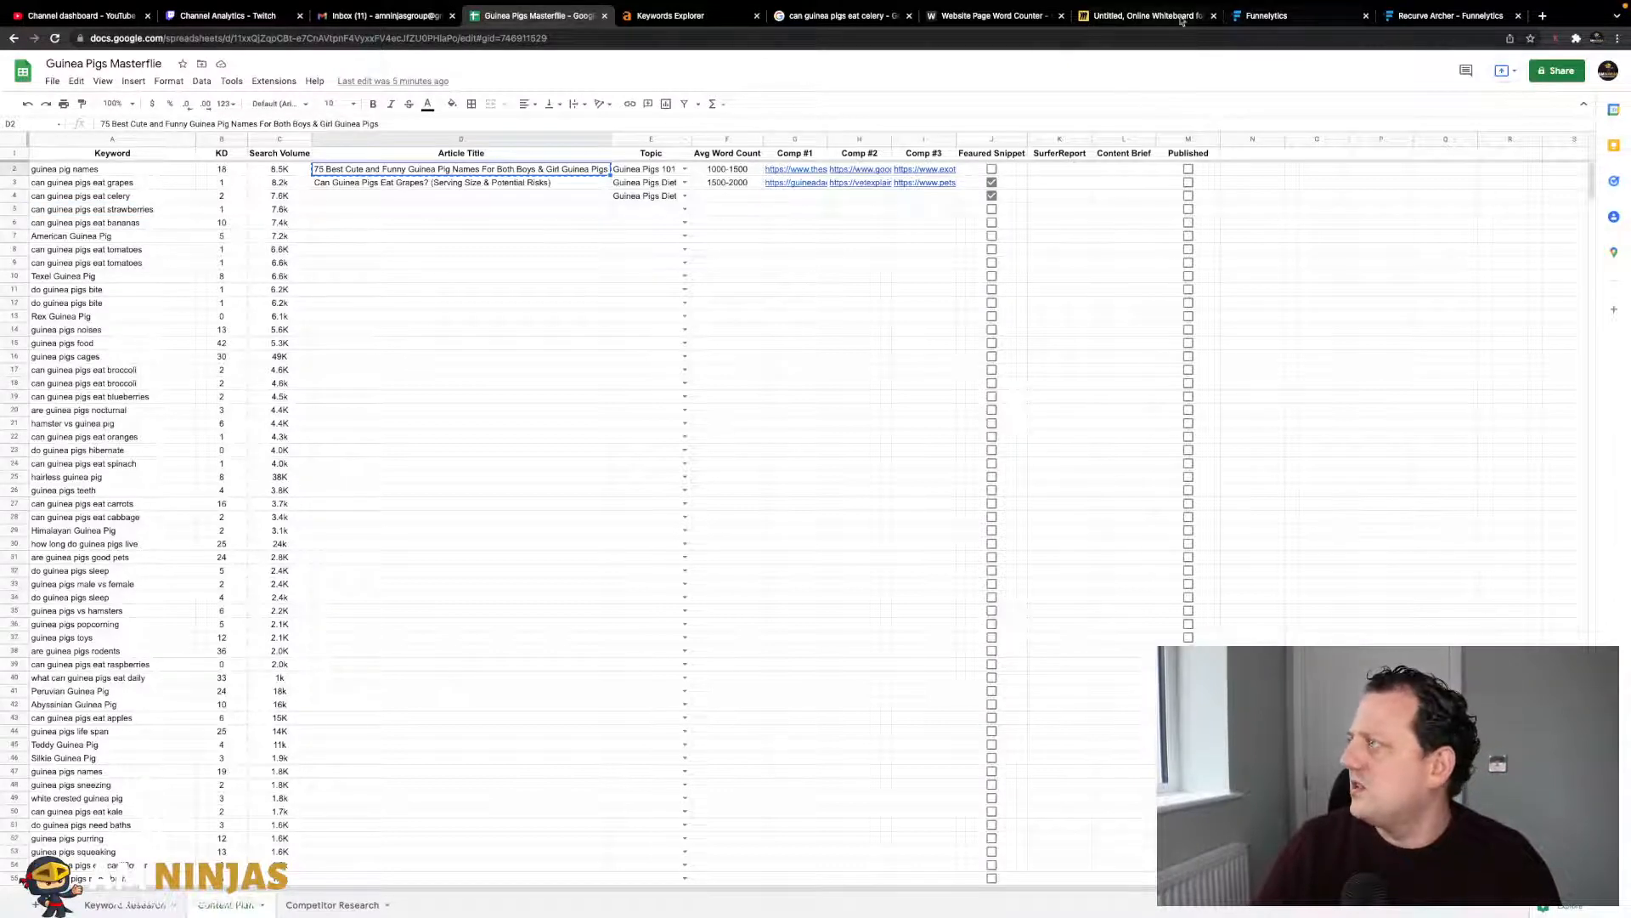
- Back on the Miro board, bring up the context menu for the Guinea Pigs 101 note
{"action": "left_click", "coordinate": [1143, 15]}
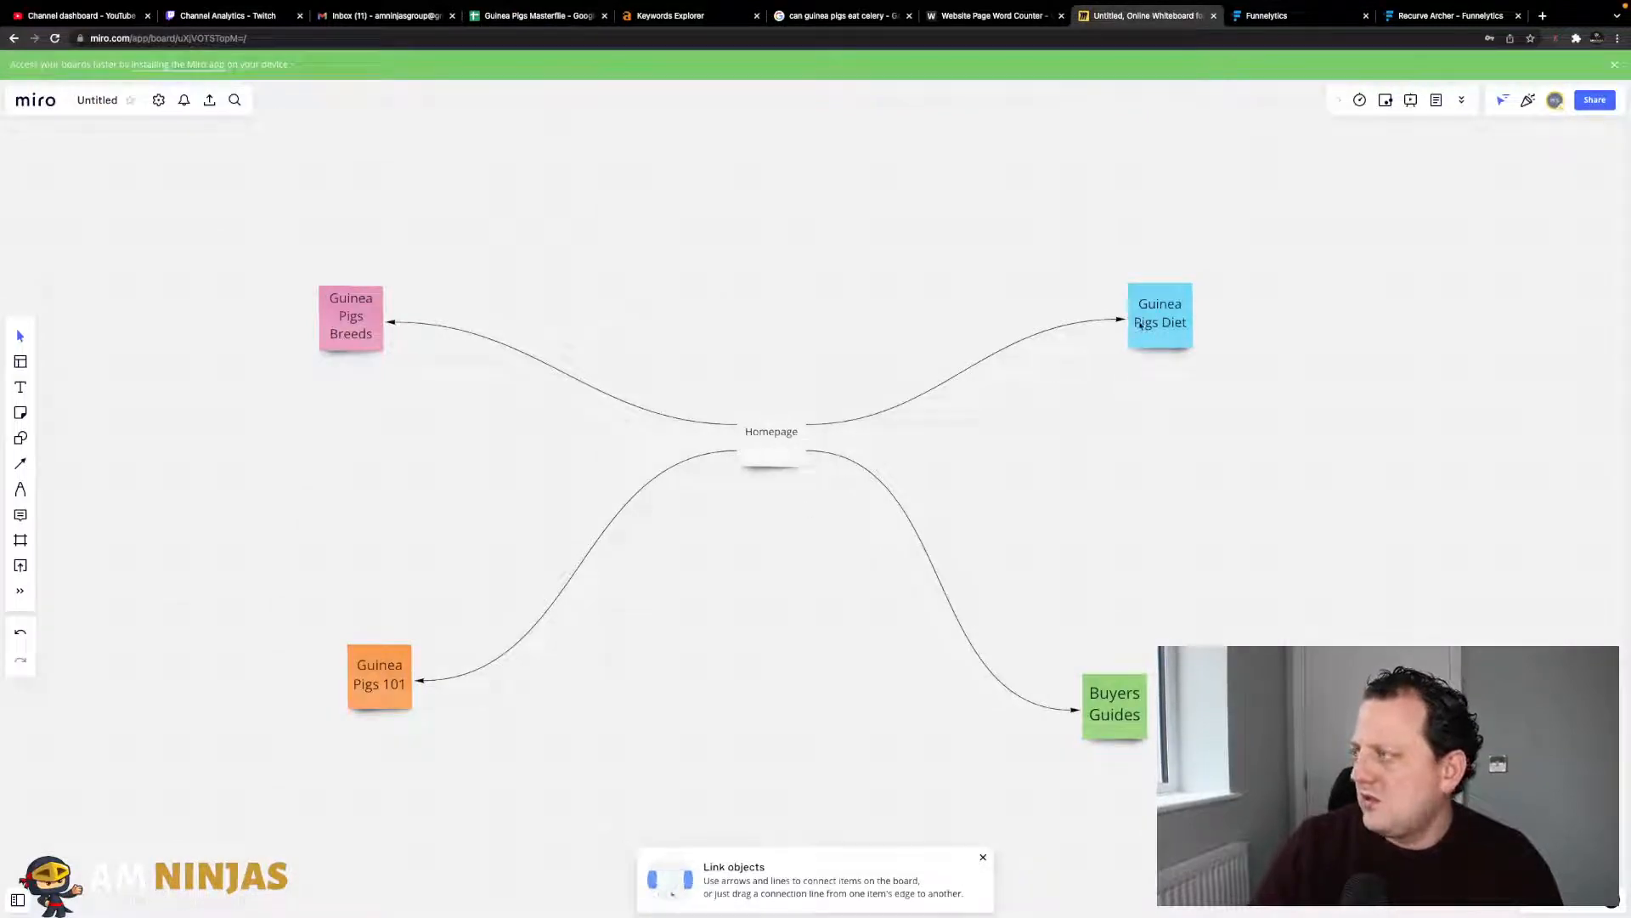
{"action": "left_click", "coordinate": [515, 21]}
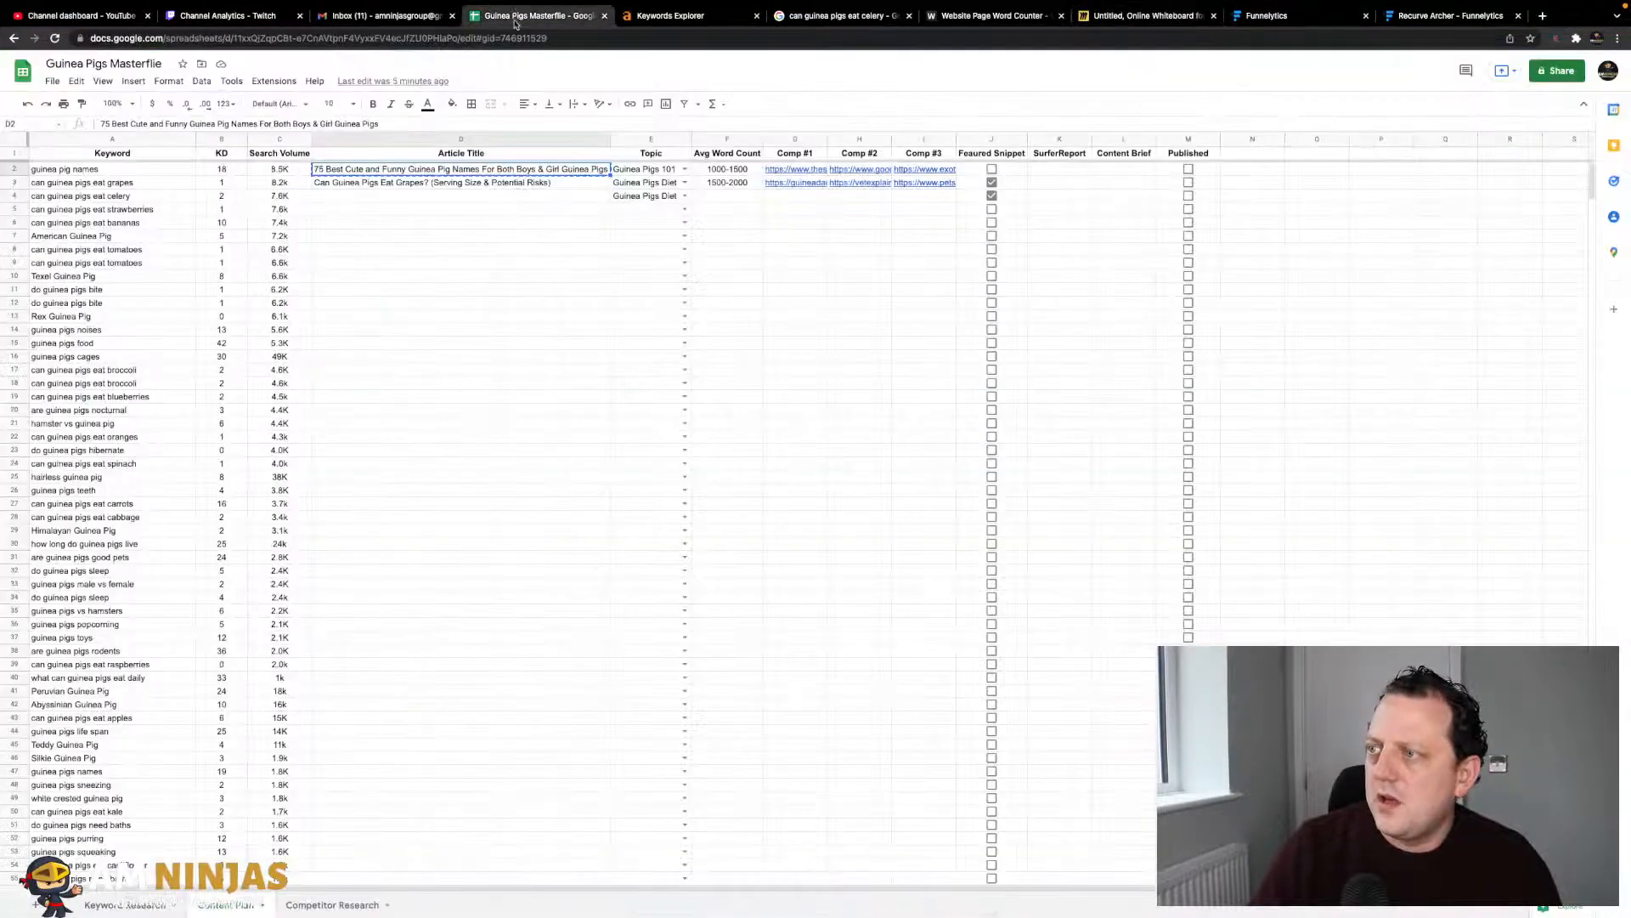
{"action": "left_click", "coordinate": [1138, 15]}
{"action": "left_click", "coordinate": [363, 667]}
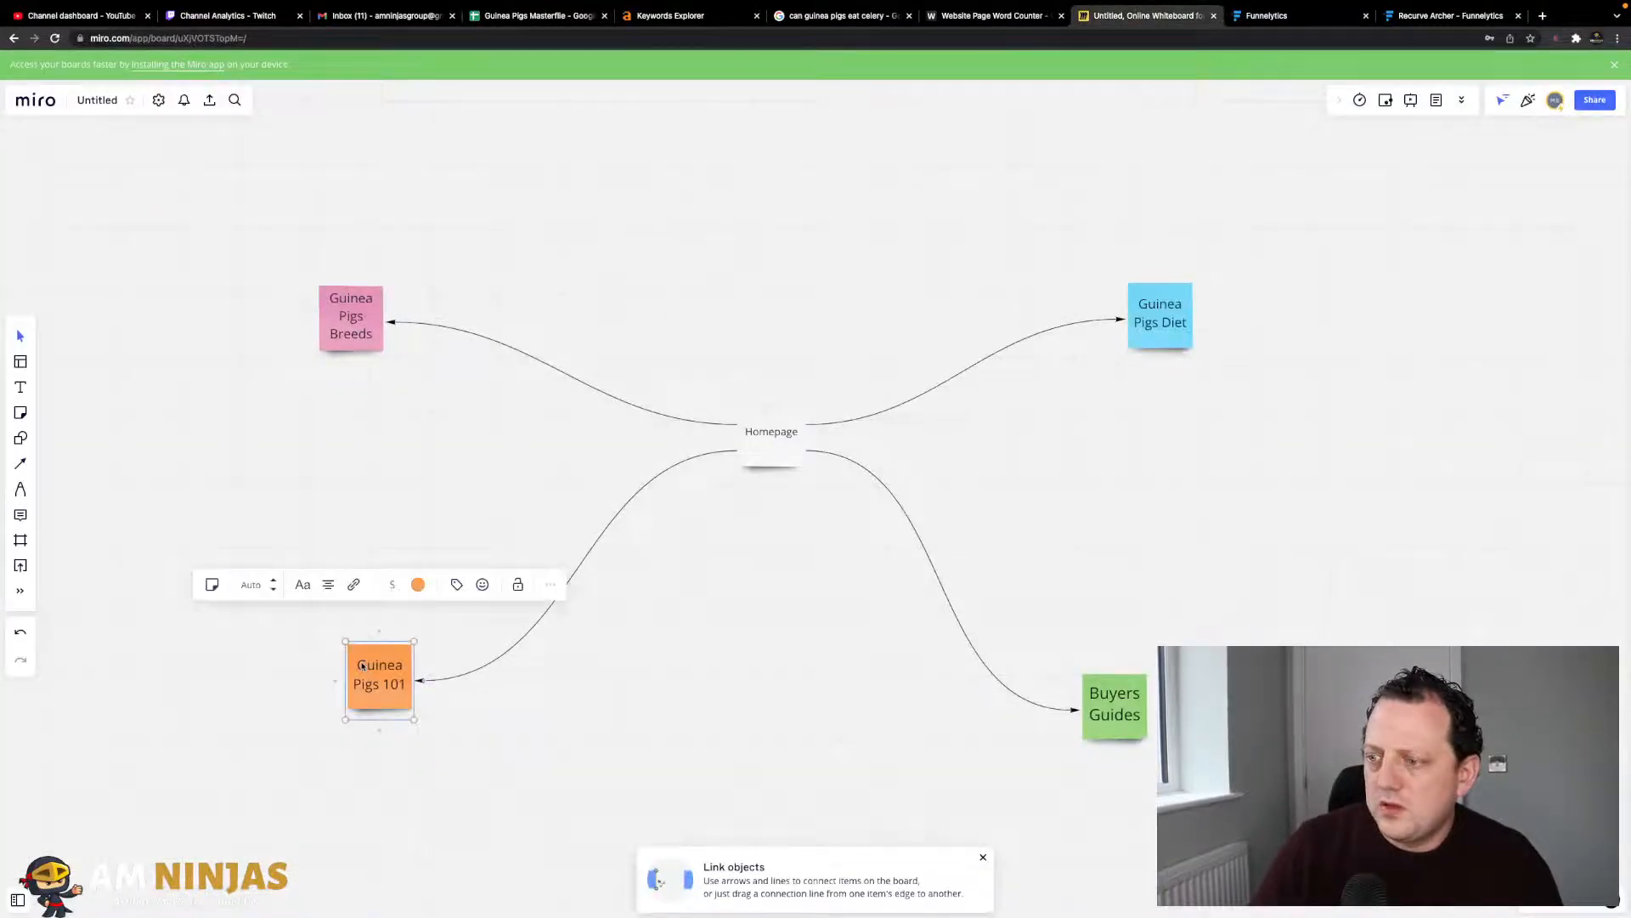
{"action": "right_click", "coordinate": [357, 680]}
{"action": "right_click", "coordinate": [383, 695]}
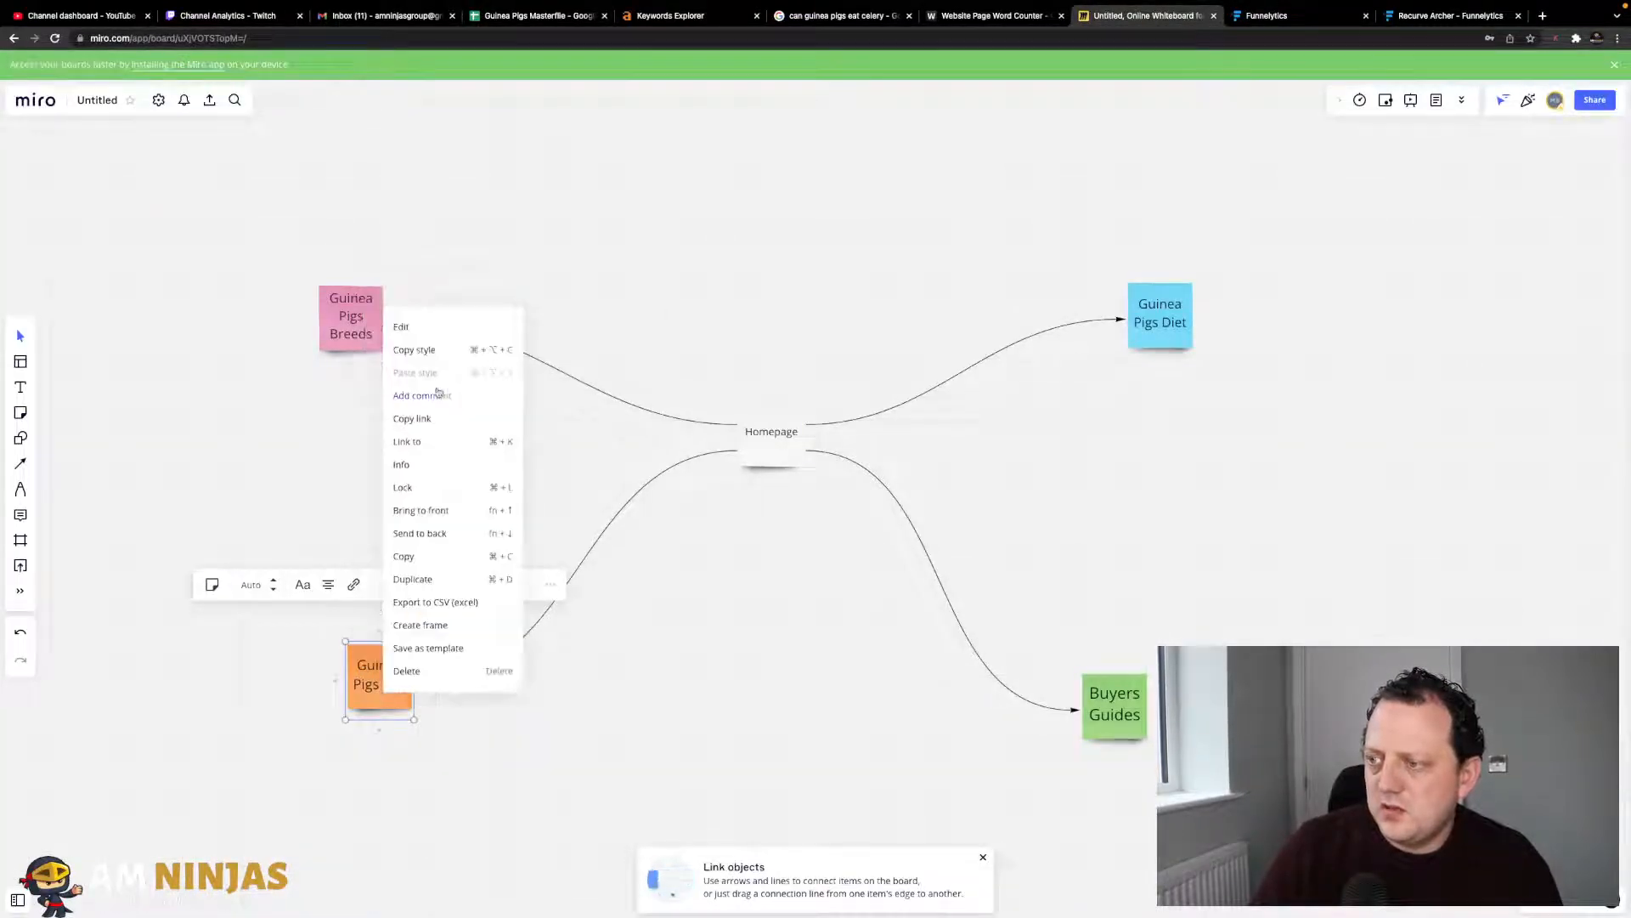
- Duplicate Guinea Pigs 101 and retitle the copy '75 Best Cute and Funny Guinea Pig Names'
{"action": "left_click", "coordinate": [425, 579]}
{"action": "left_click_drag", "start_coordinate": [299, 688], "coordinate": [280, 623]}
{"action": "double_click", "coordinate": [280, 622]}
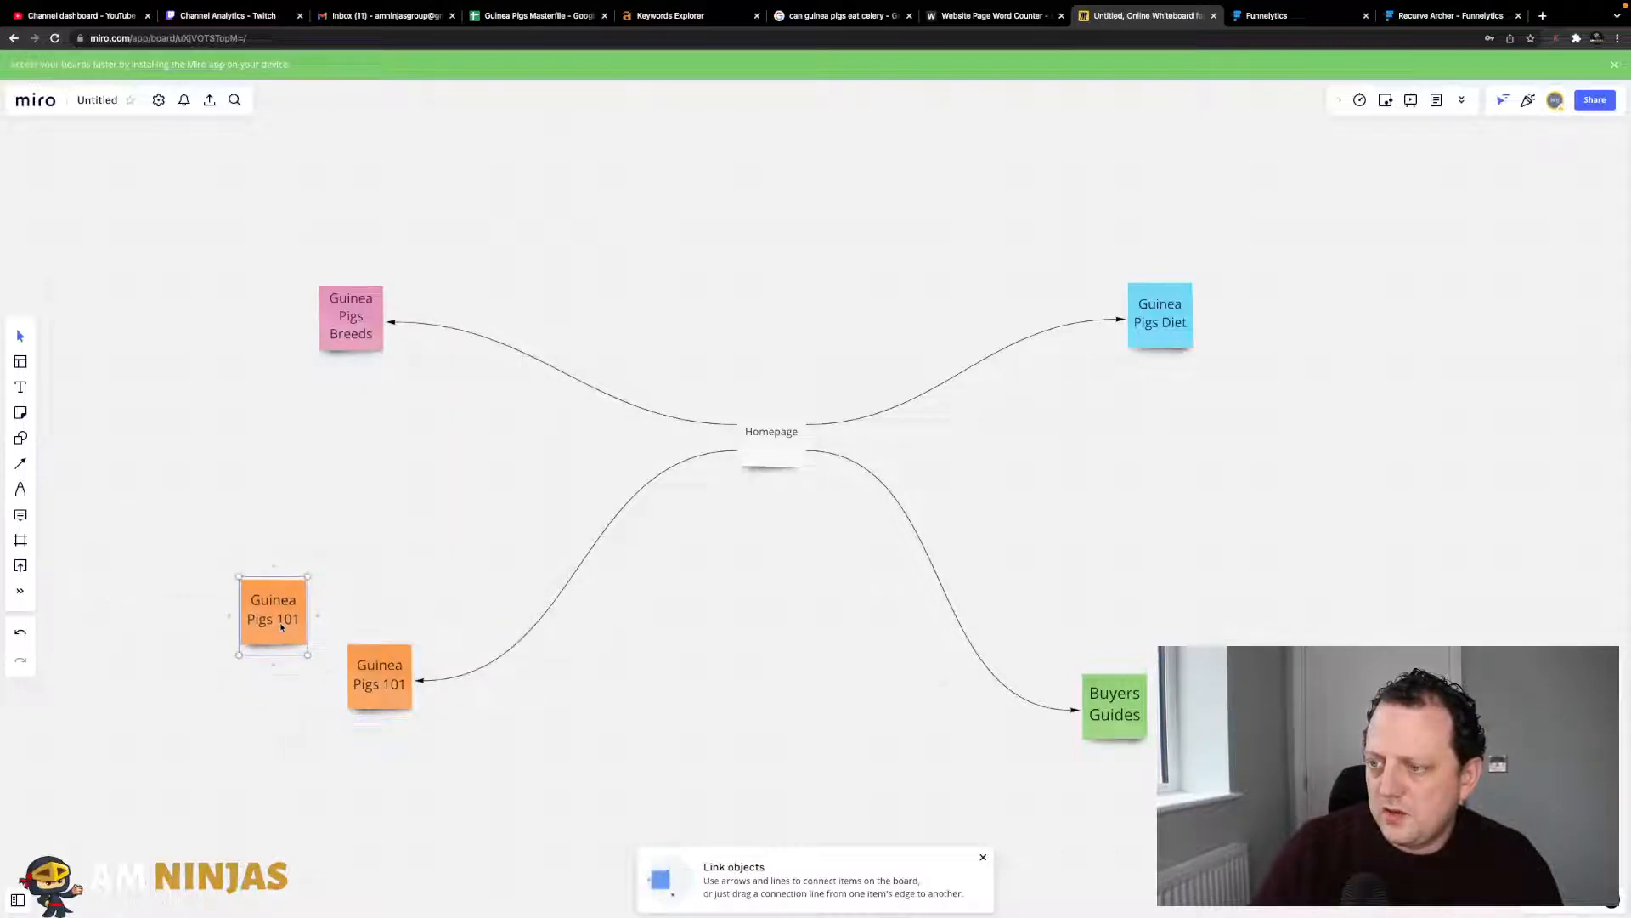
{"action": "type", "text": "20 Best Cute and Funny Guinea Pig Names For Both Boys & Girl Guinea Pigs"}
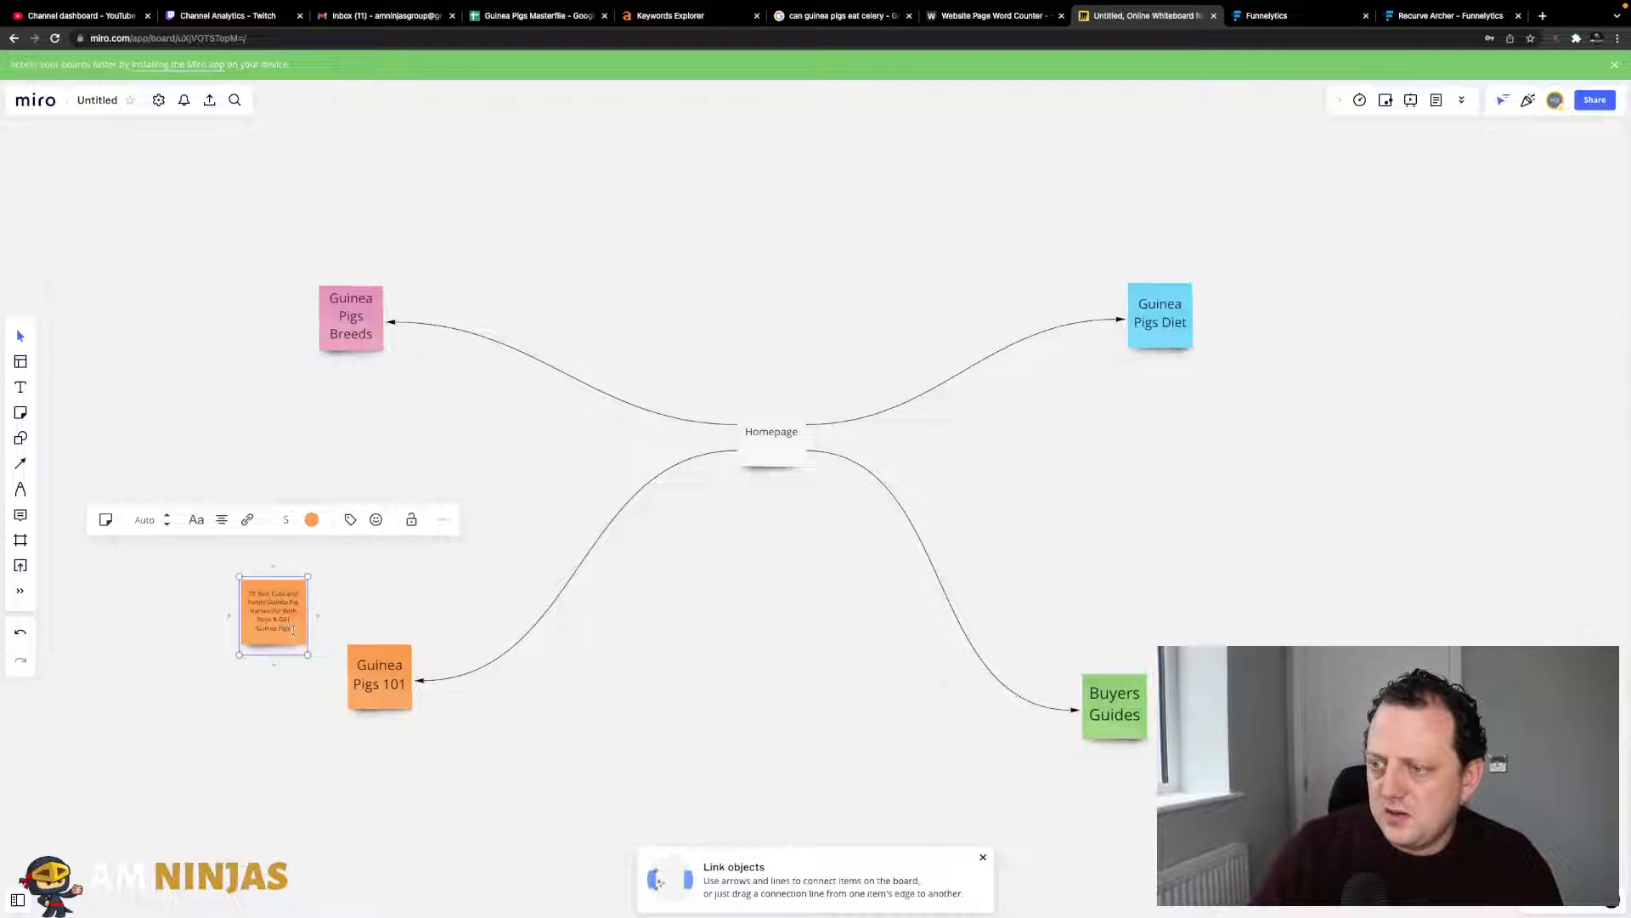
{"action": "left_click_drag", "start_coordinate": [290, 630], "coordinate": [277, 615]}
{"action": "key", "text": "BackSpace"}
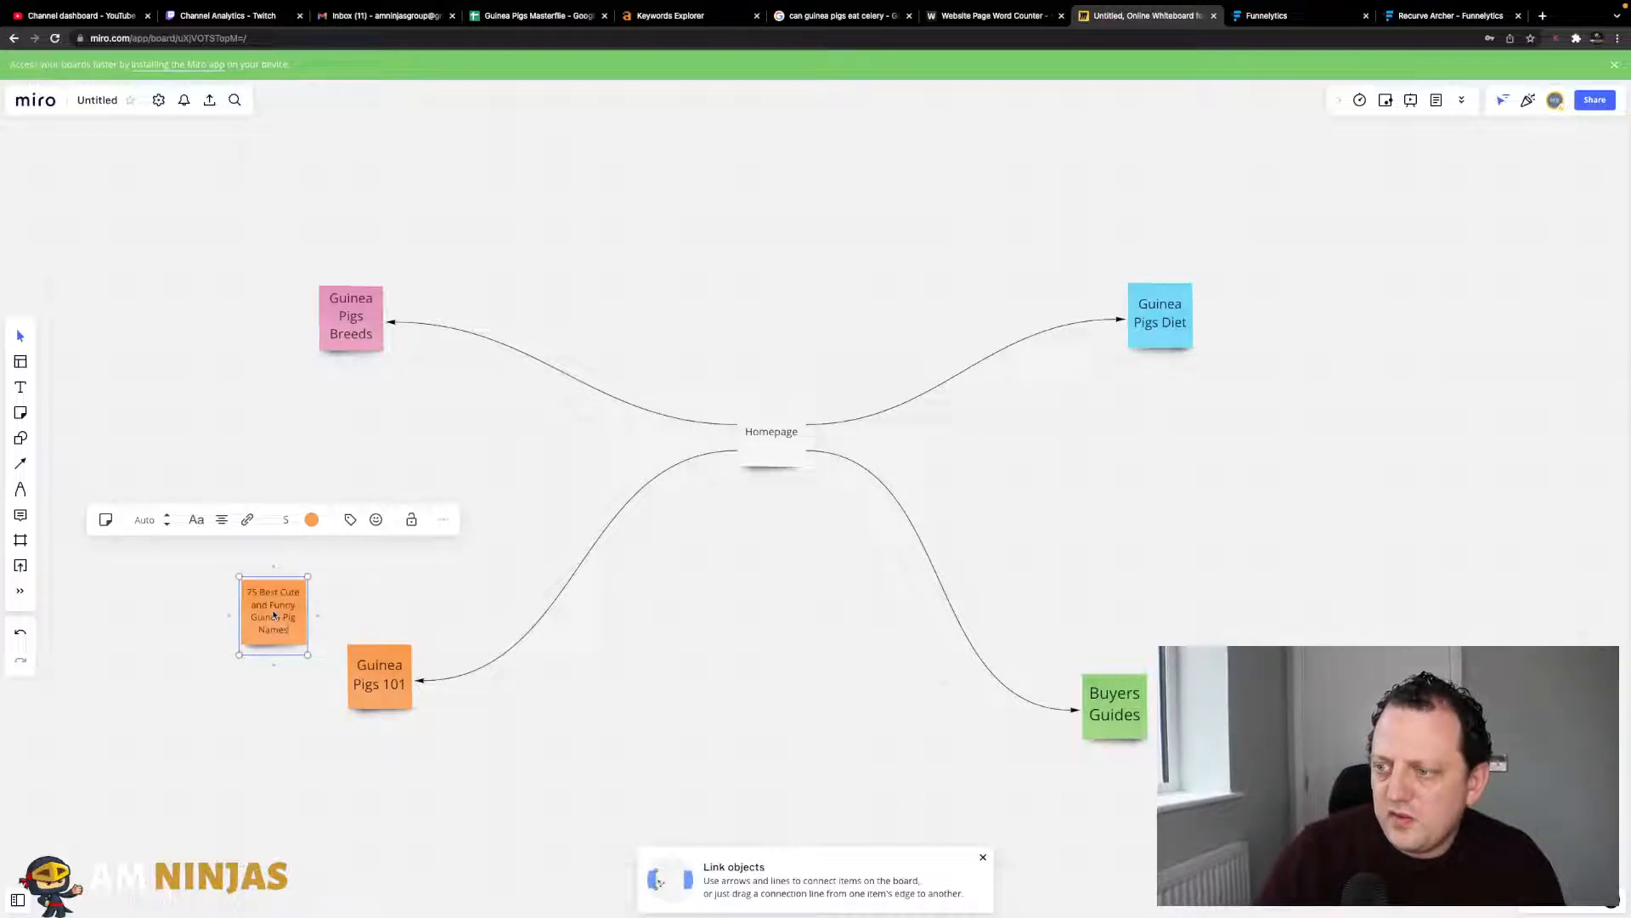
{"action": "left_click", "coordinate": [405, 608]}
- Place the names note lower and link it with an arrow from Guinea Pigs 101
{"action": "left_click_drag", "start_coordinate": [287, 618], "coordinate": [265, 782]}
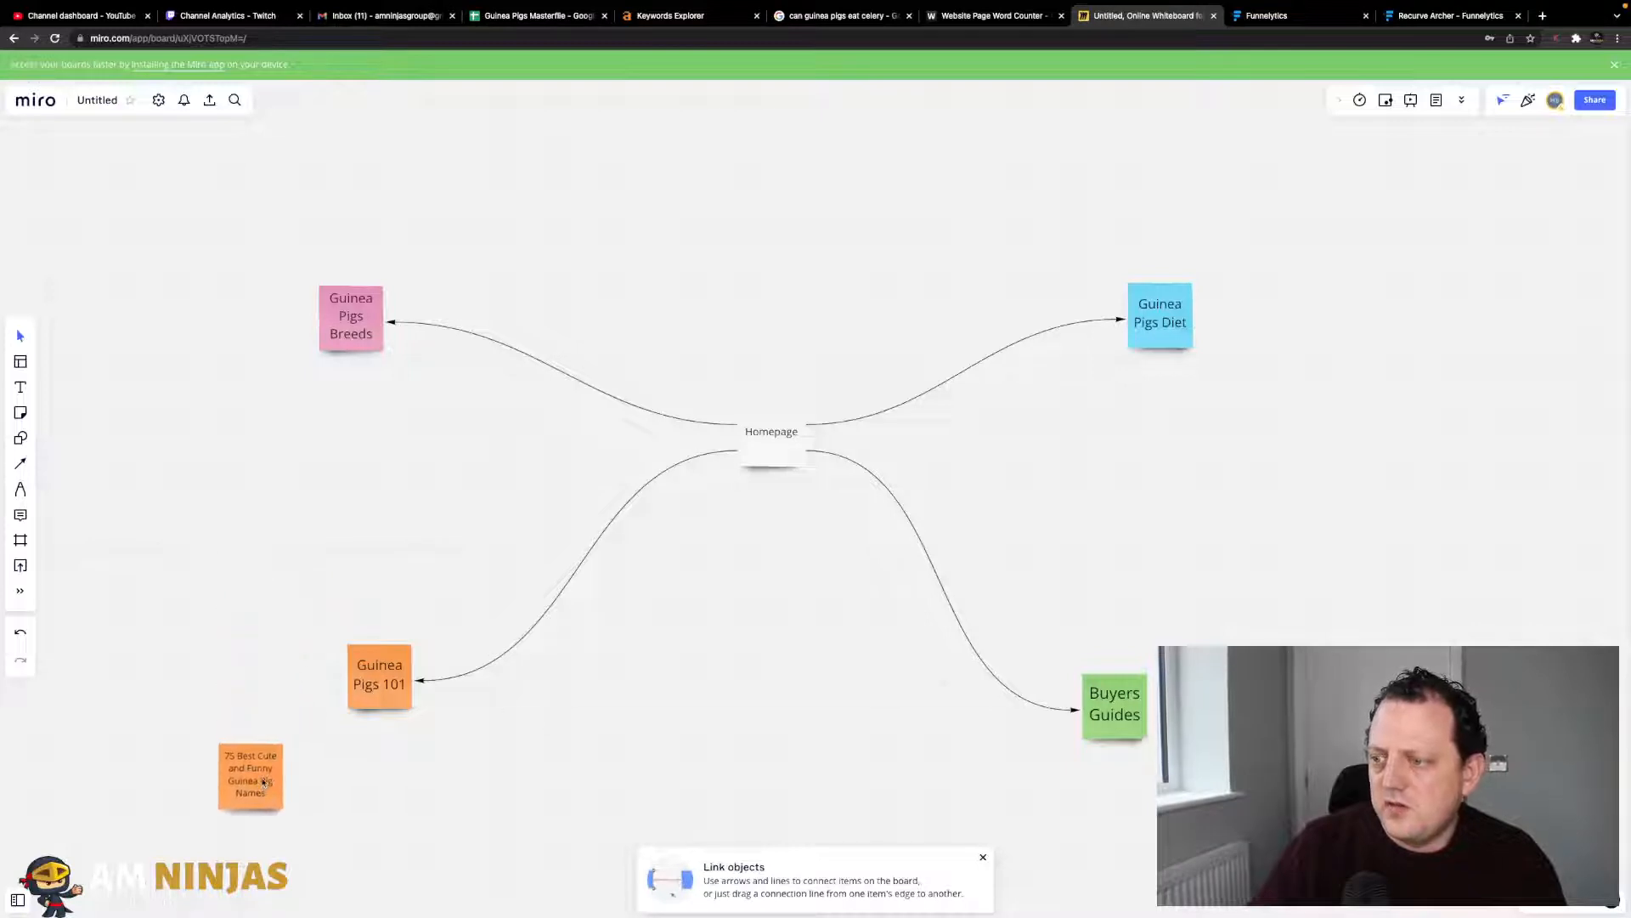
{"action": "scroll", "coordinate": [319, 642], "scroll_direction": "down", "scroll_amount": 3}
{"action": "left_click", "coordinate": [406, 544]}
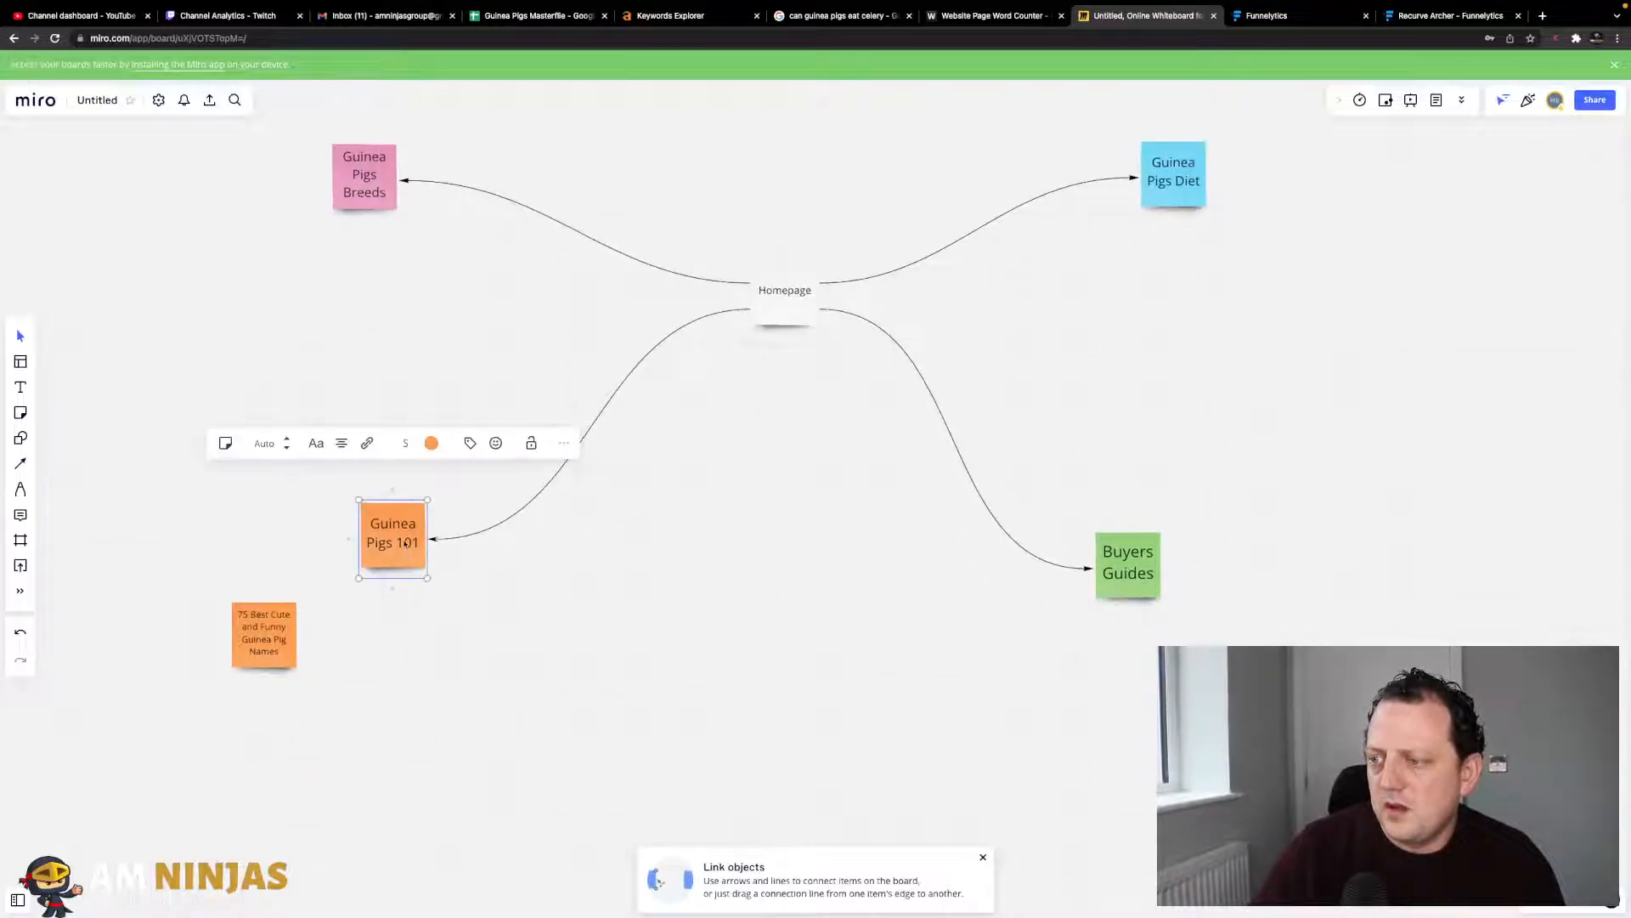
{"action": "left_click_drag", "start_coordinate": [354, 537], "coordinate": [391, 650]}
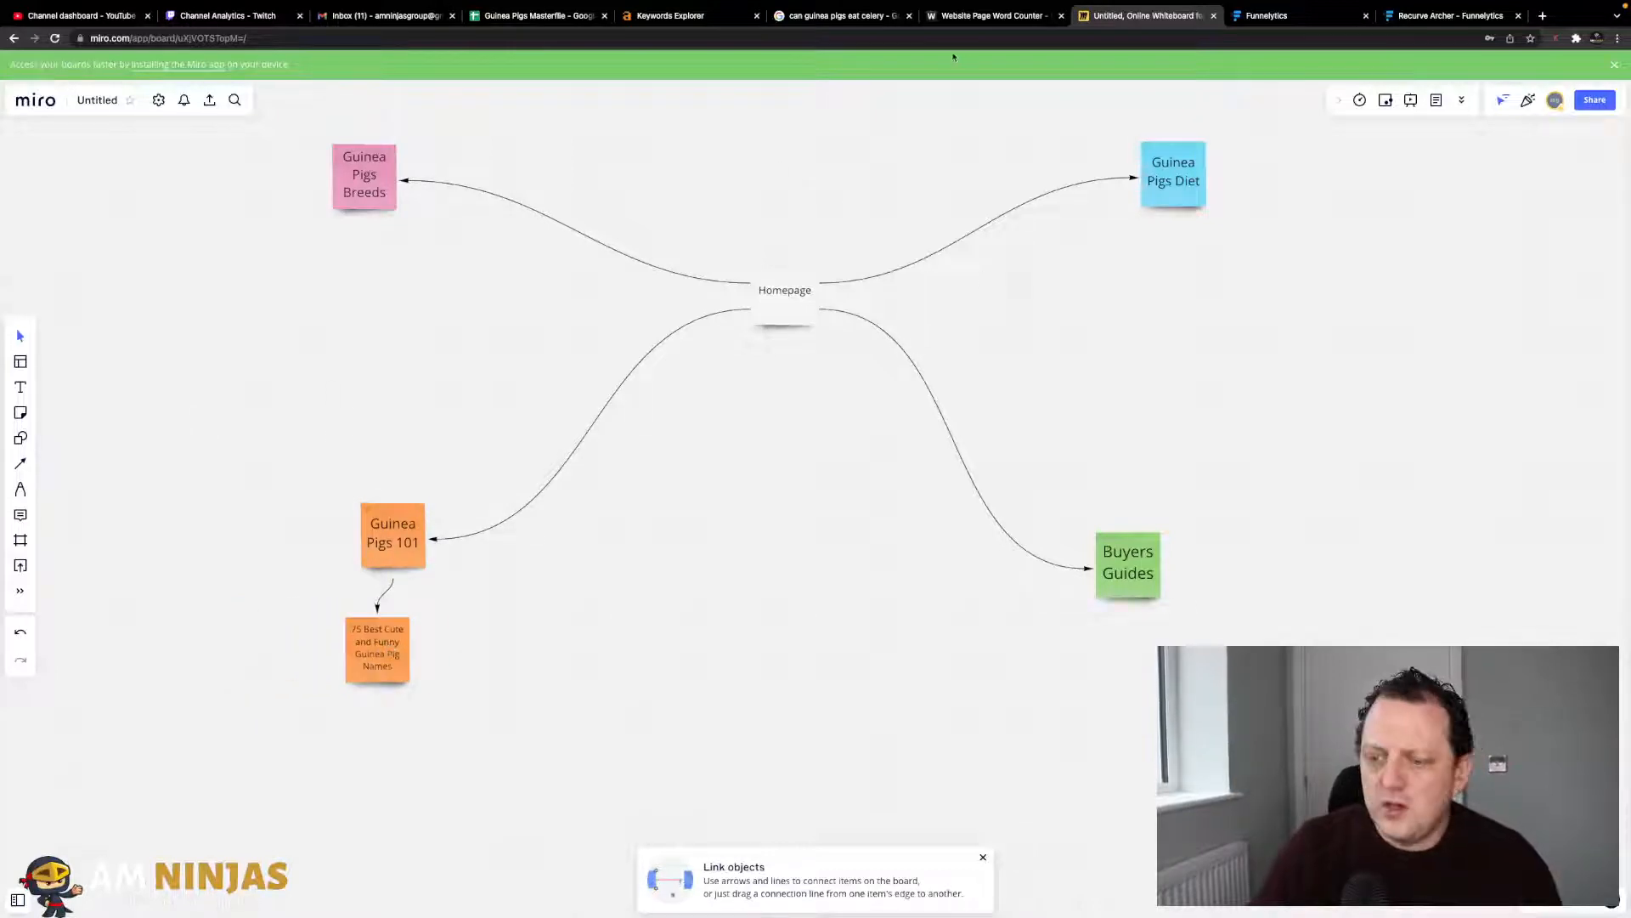
- Check the grapes article title in cell D3 of the Masterfile sheet
{"action": "mouse_move", "coordinate": [621, 8]}
{"action": "left_click", "coordinate": [514, 49]}
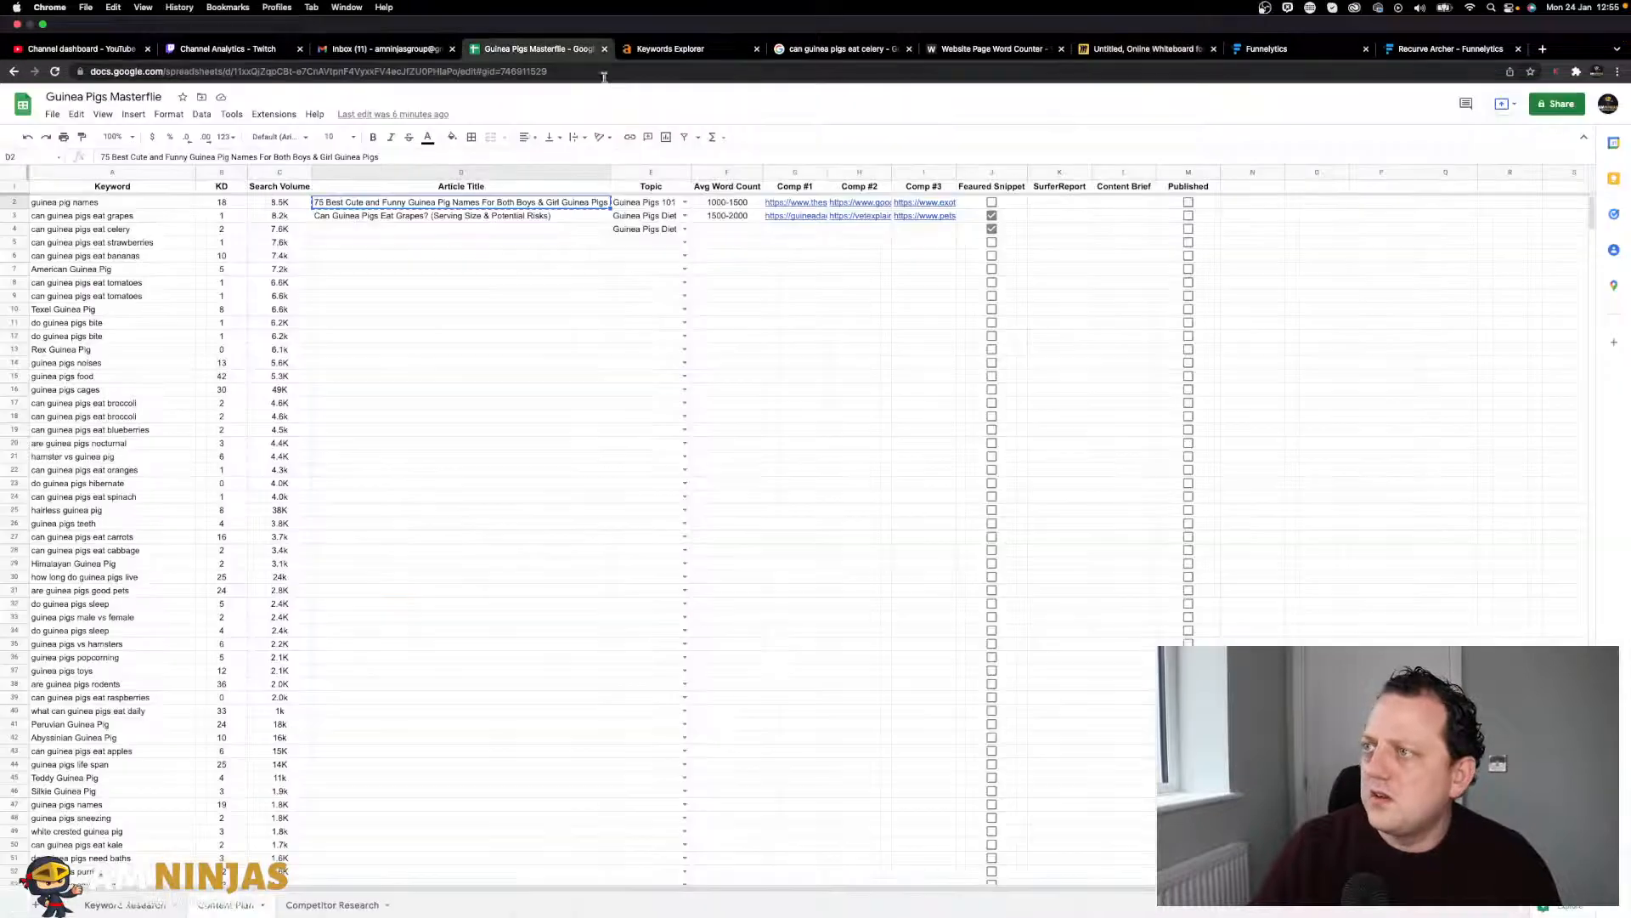
{"action": "left_click", "coordinate": [344, 180]}
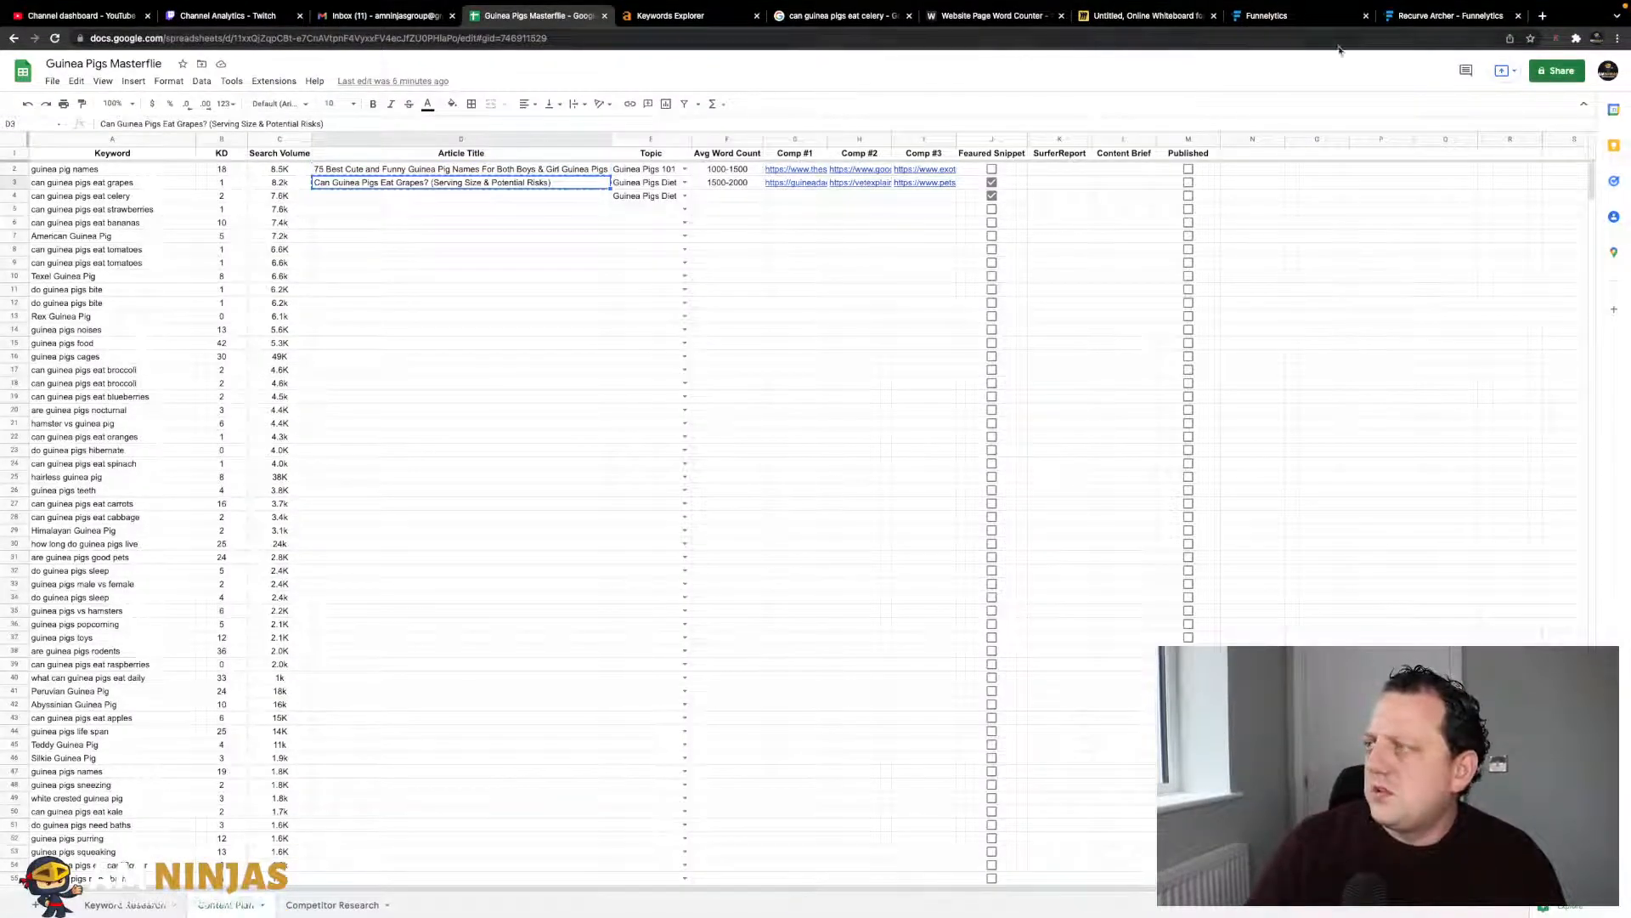
{"action": "left_click", "coordinate": [1152, 16]}
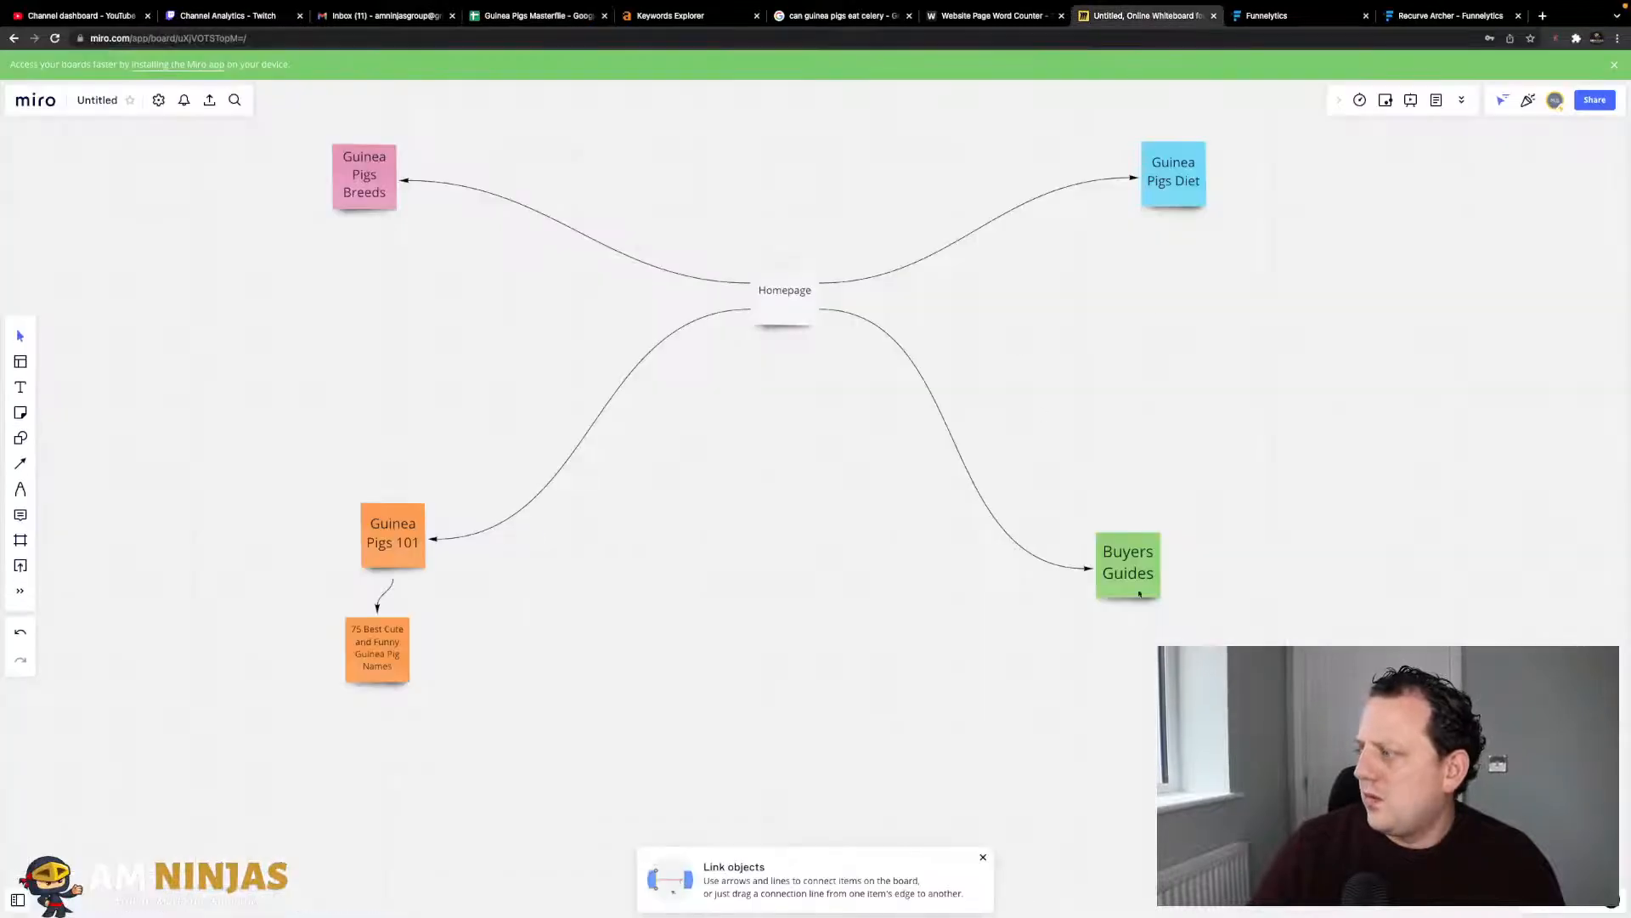
- Duplicate Guinea Pigs Diet into a note reading 'Can Guinea Pigs Eat Grapes?' below it
{"action": "left_click", "coordinate": [1179, 189]}
{"action": "right_click", "coordinate": [1181, 192]}
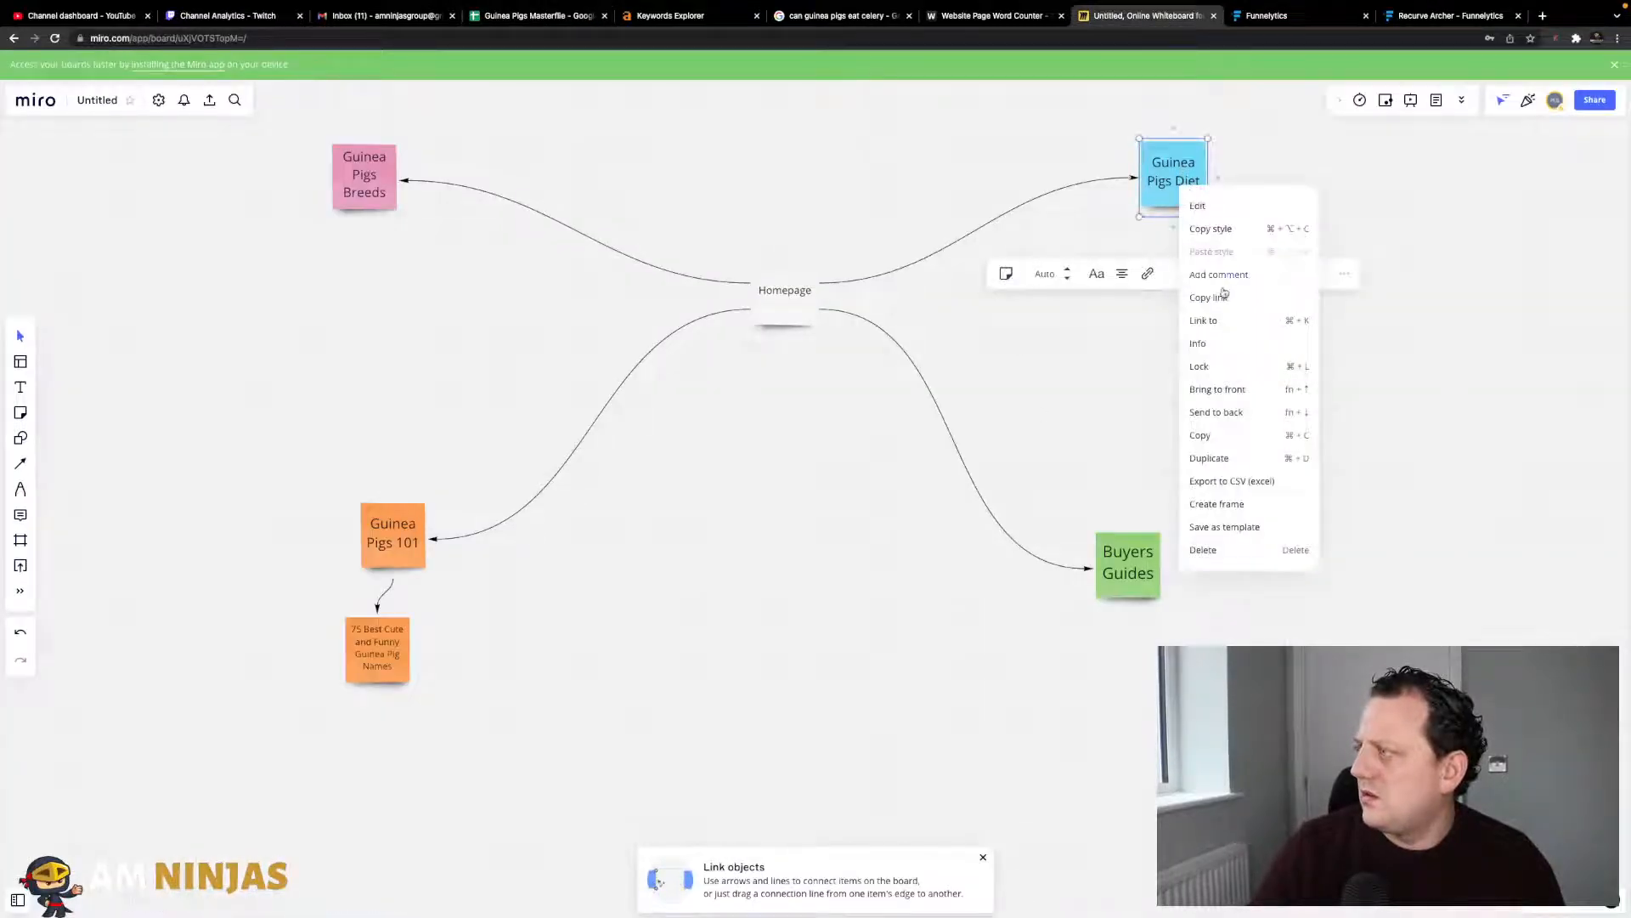
{"action": "left_click", "coordinate": [1215, 459]}
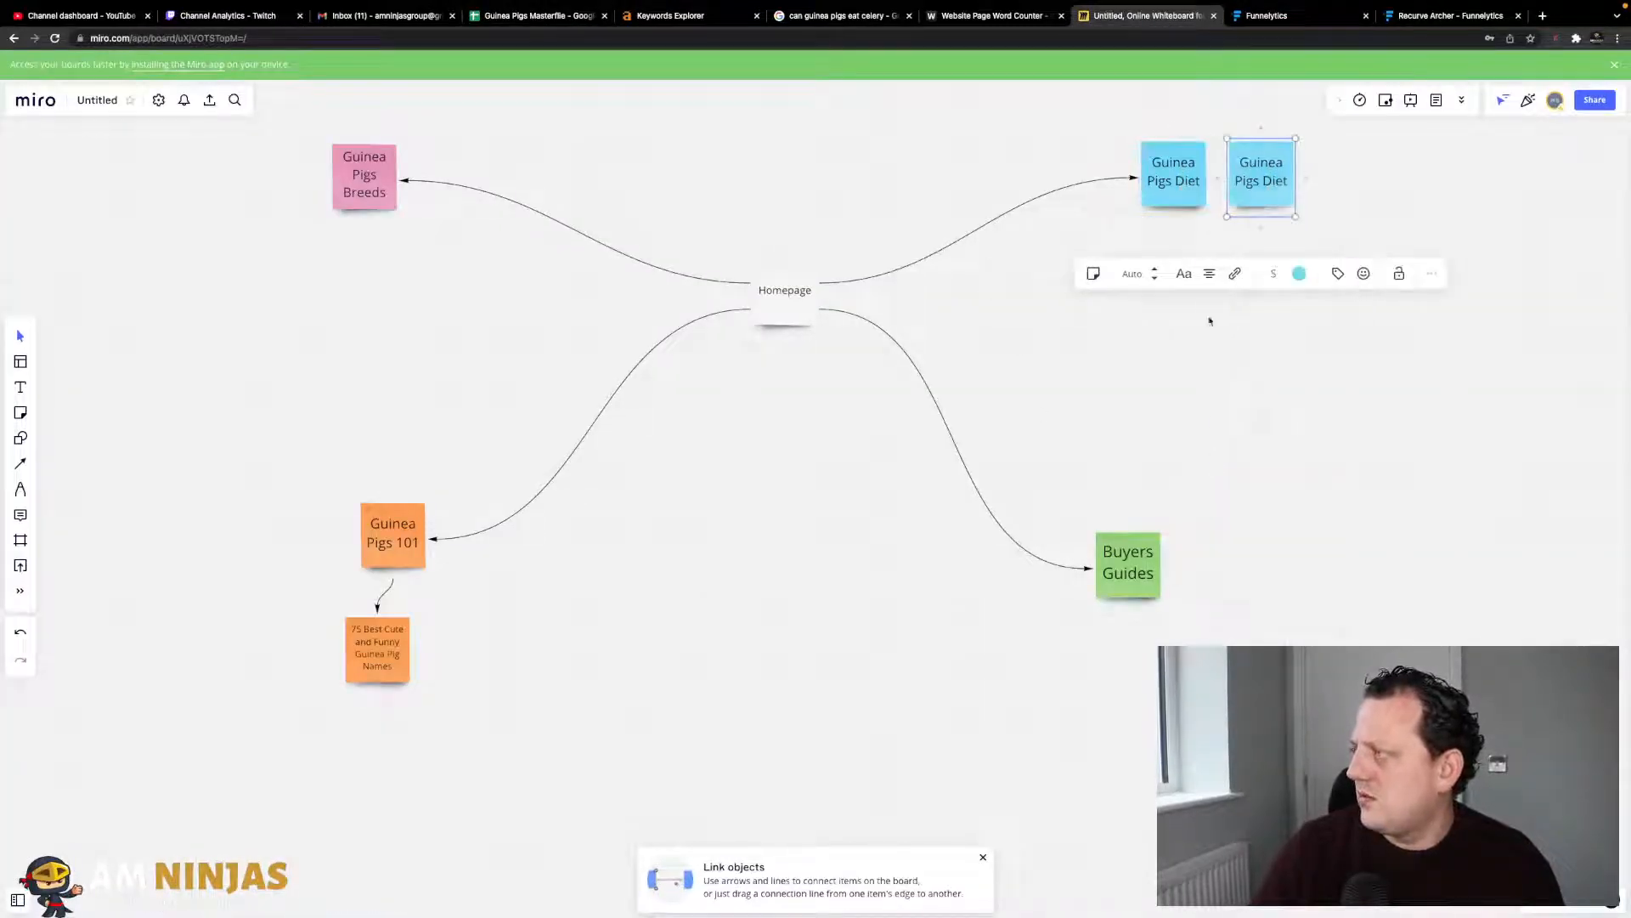
{"action": "left_click_drag", "start_coordinate": [1264, 180], "coordinate": [1234, 318]}
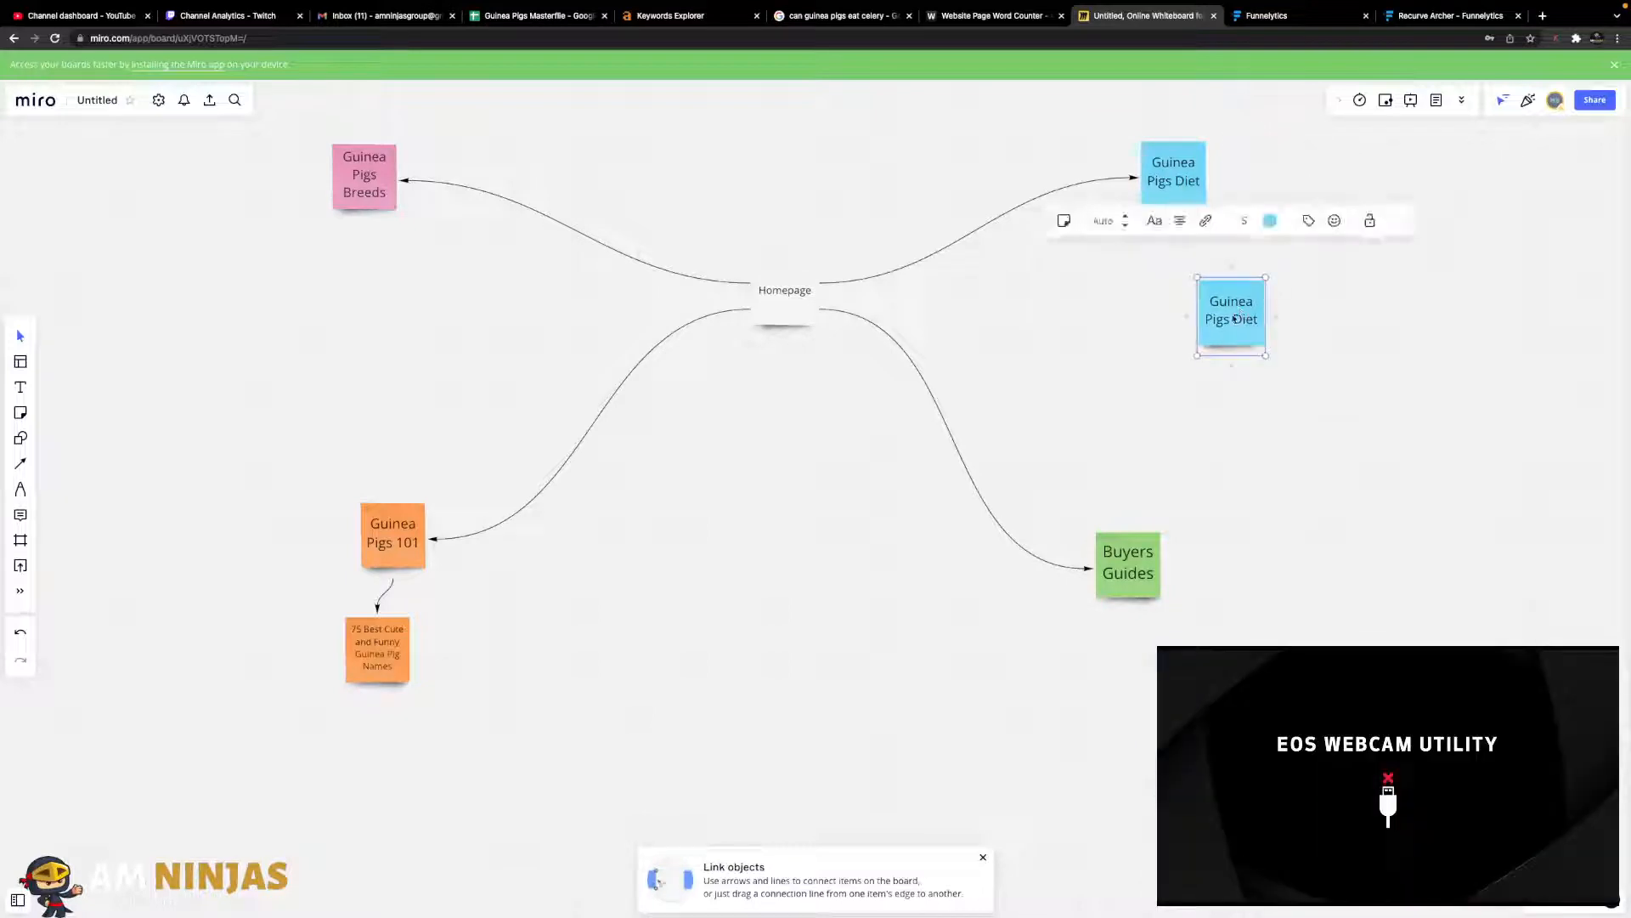
{"action": "double_click", "coordinate": [1234, 318]}
{"action": "type", "text": "Can Guinea Pigs Eat Grapes? (Serving Size & Potential Risks)"}
{"action": "left_click_drag", "start_coordinate": [1256, 328], "coordinate": [1206, 322]}
{"action": "key", "text": "BackSpace"}
{"action": "left_click", "coordinate": [1223, 204]}
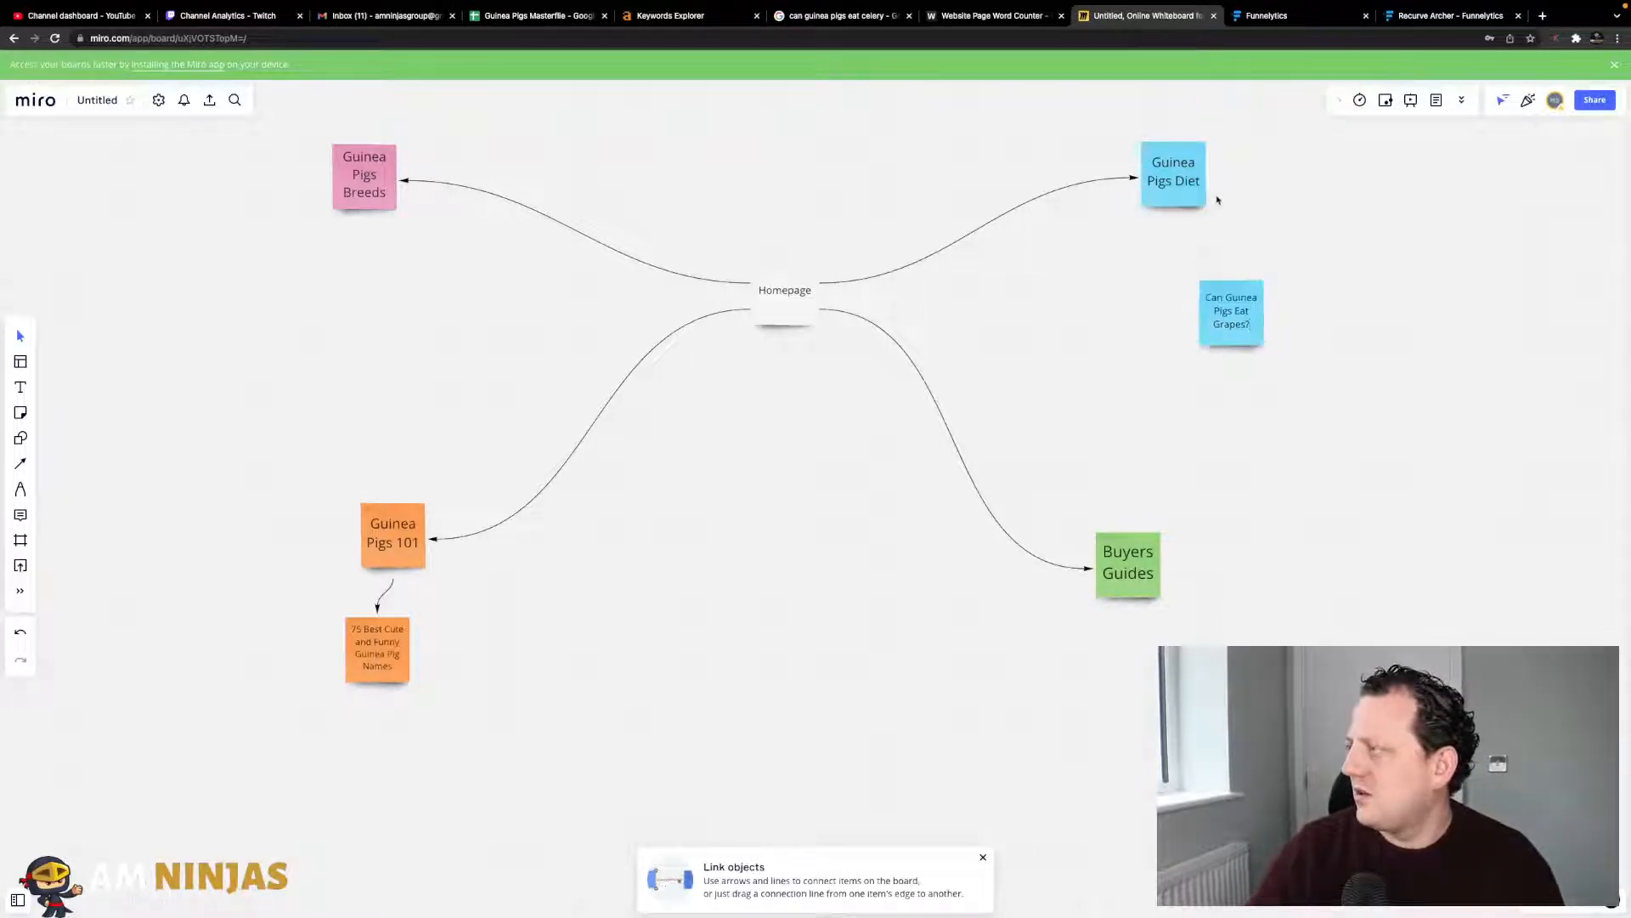
- Link Guinea Pigs Diet to the grapes note and shift the 101 and names notes left
{"action": "left_click", "coordinate": [1198, 191]}
{"action": "left_click_drag", "start_coordinate": [1173, 215], "coordinate": [1321, 223]}
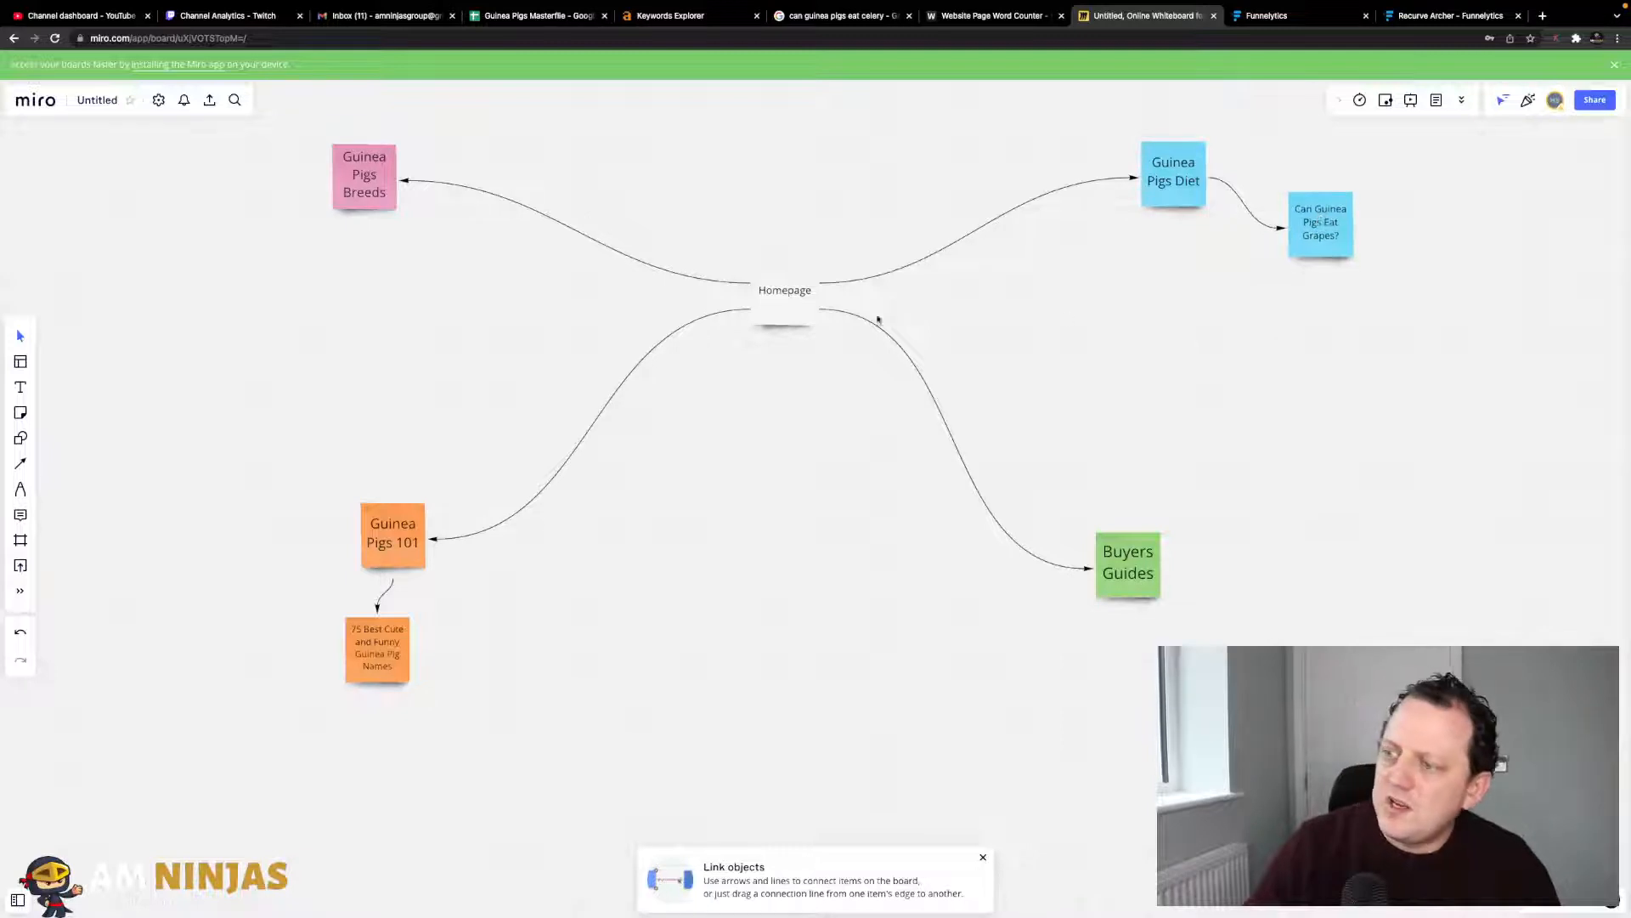
{"action": "left_click_drag", "start_coordinate": [396, 505], "coordinate": [350, 466]}
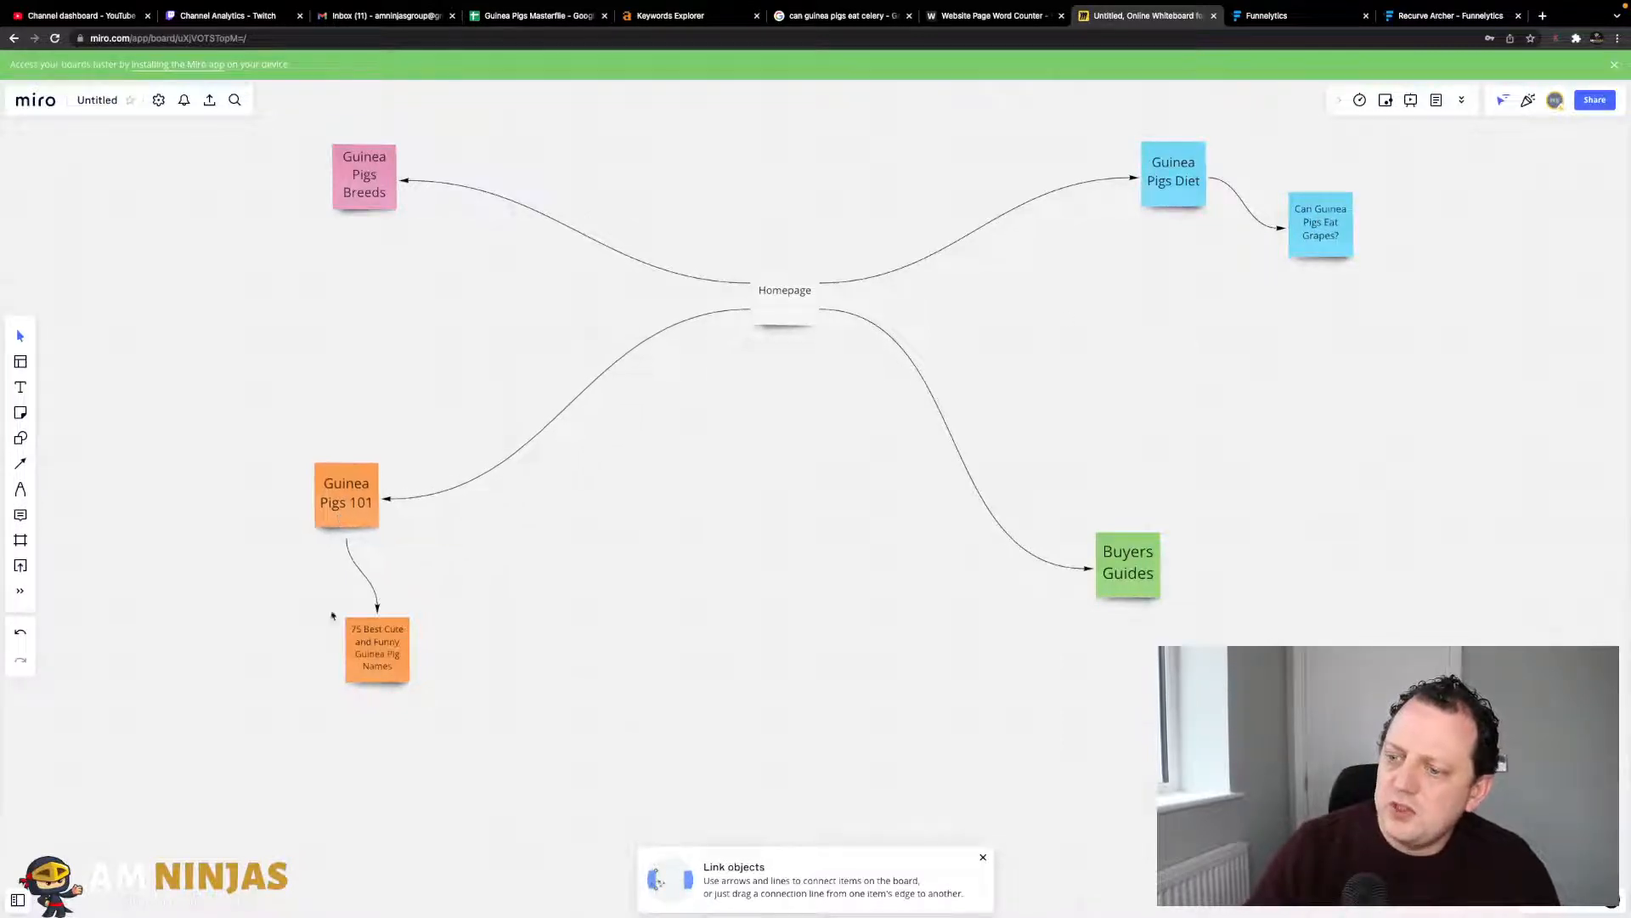
{"action": "left_click_drag", "start_coordinate": [371, 674], "coordinate": [262, 652]}
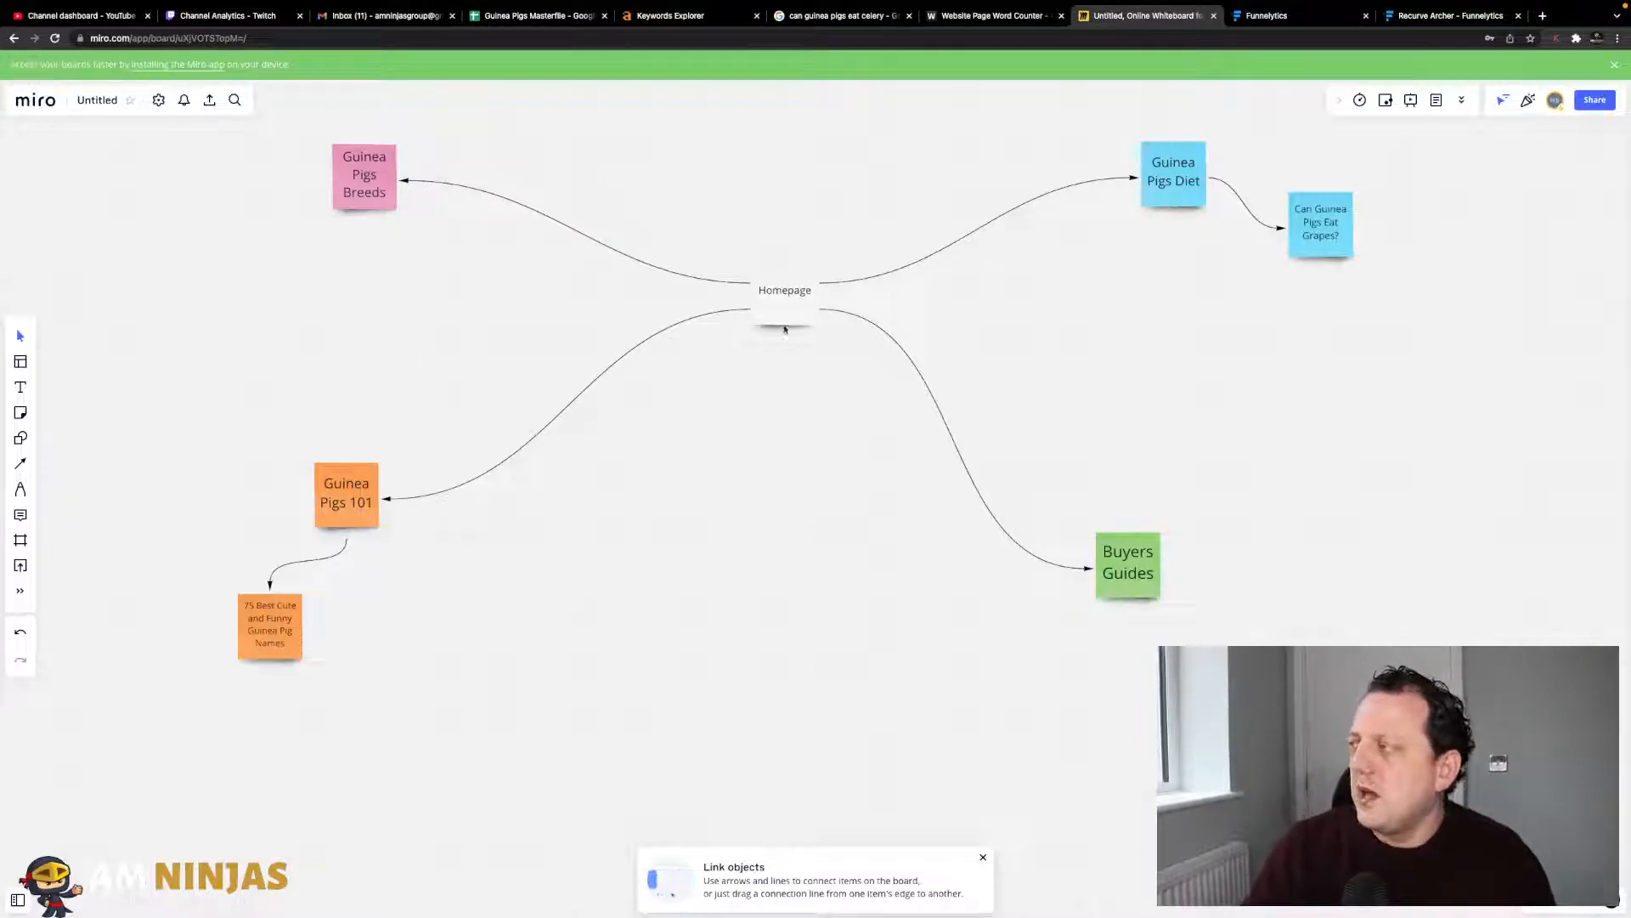
- Select the Guinea Pigs Diet note on the site map
{"action": "left_click", "coordinate": [1177, 189]}
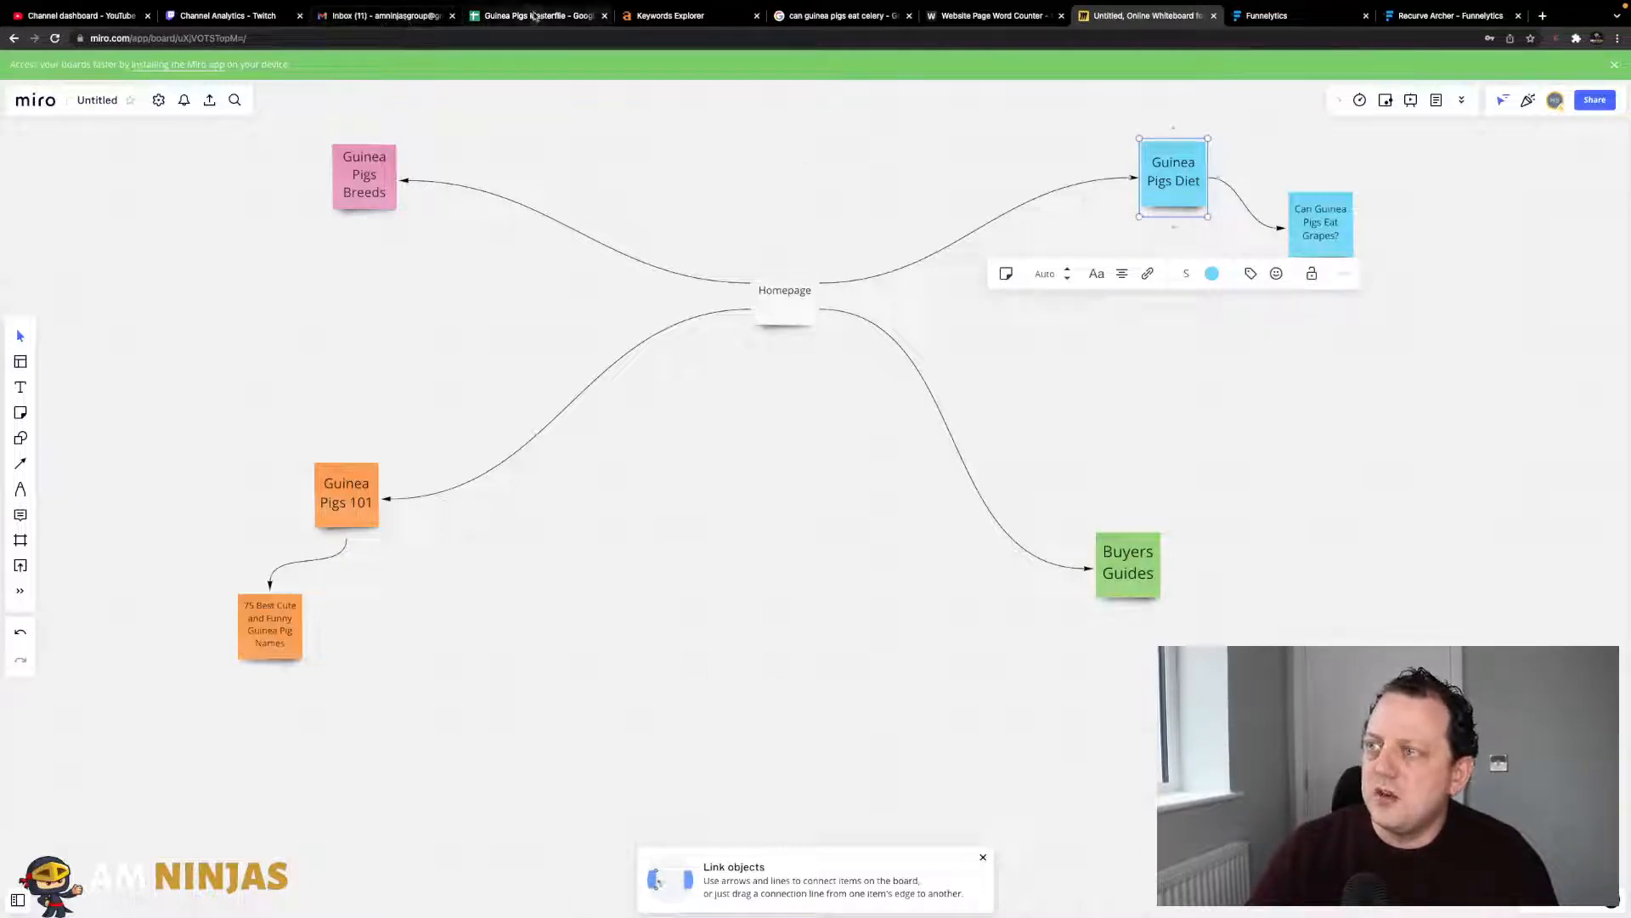
- Search Ahrefs Keywords Explorer for 'guinea pig diet', briefly trying the plural 'guinea pig diets'
{"action": "left_click", "coordinate": [673, 15]}
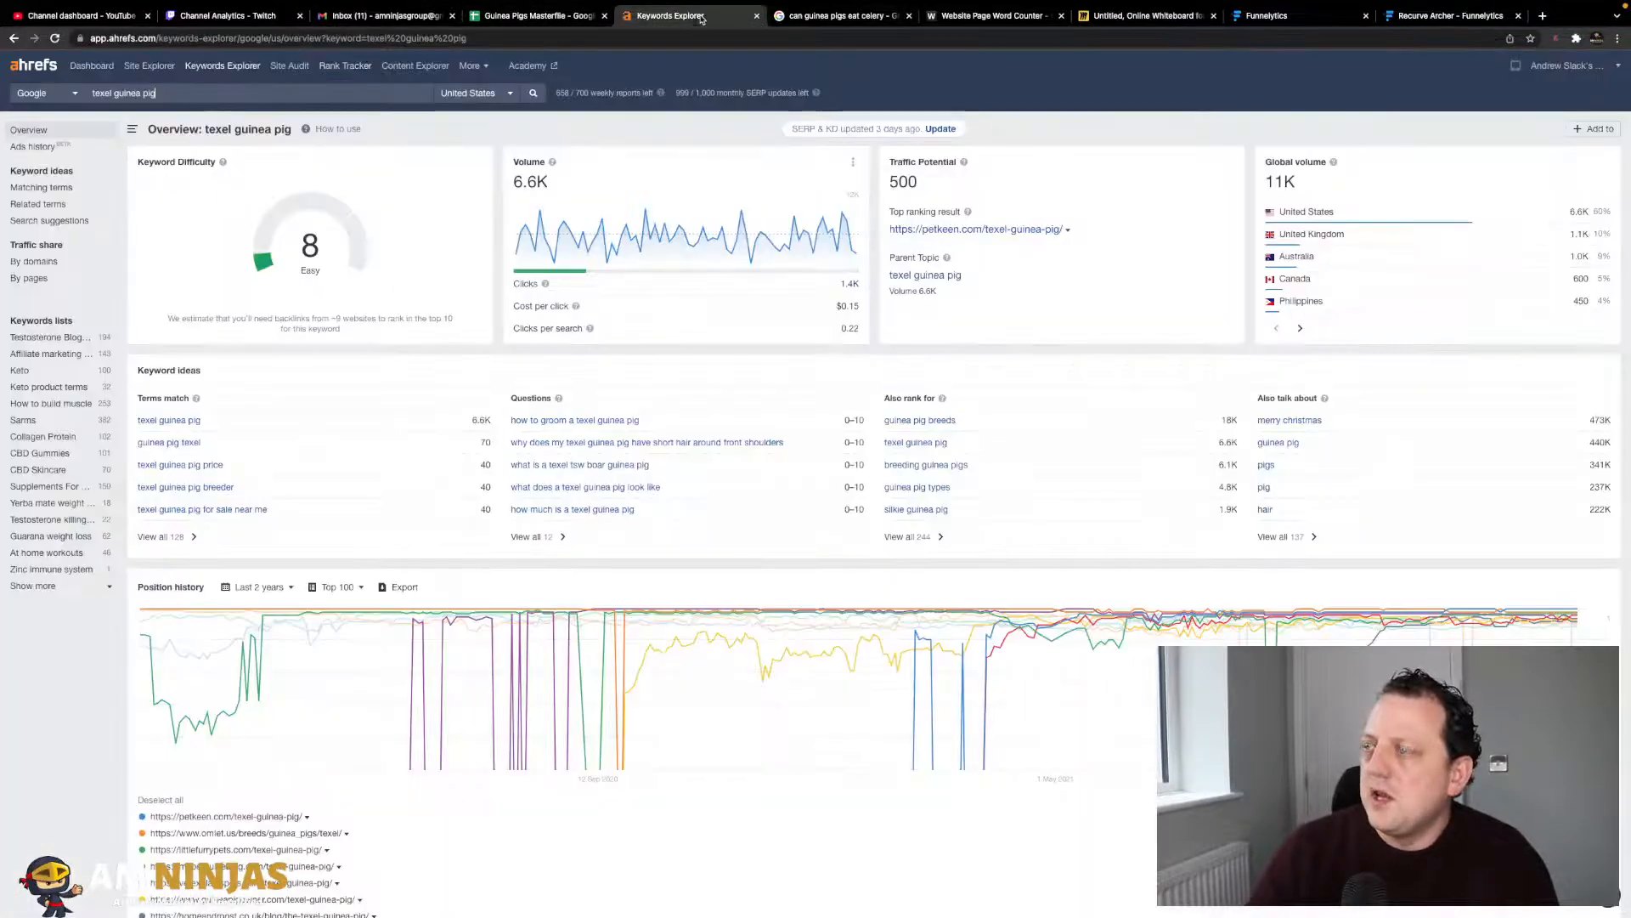
{"action": "triple_click", "coordinate": [174, 94]}
{"action": "type", "text": "guine"}
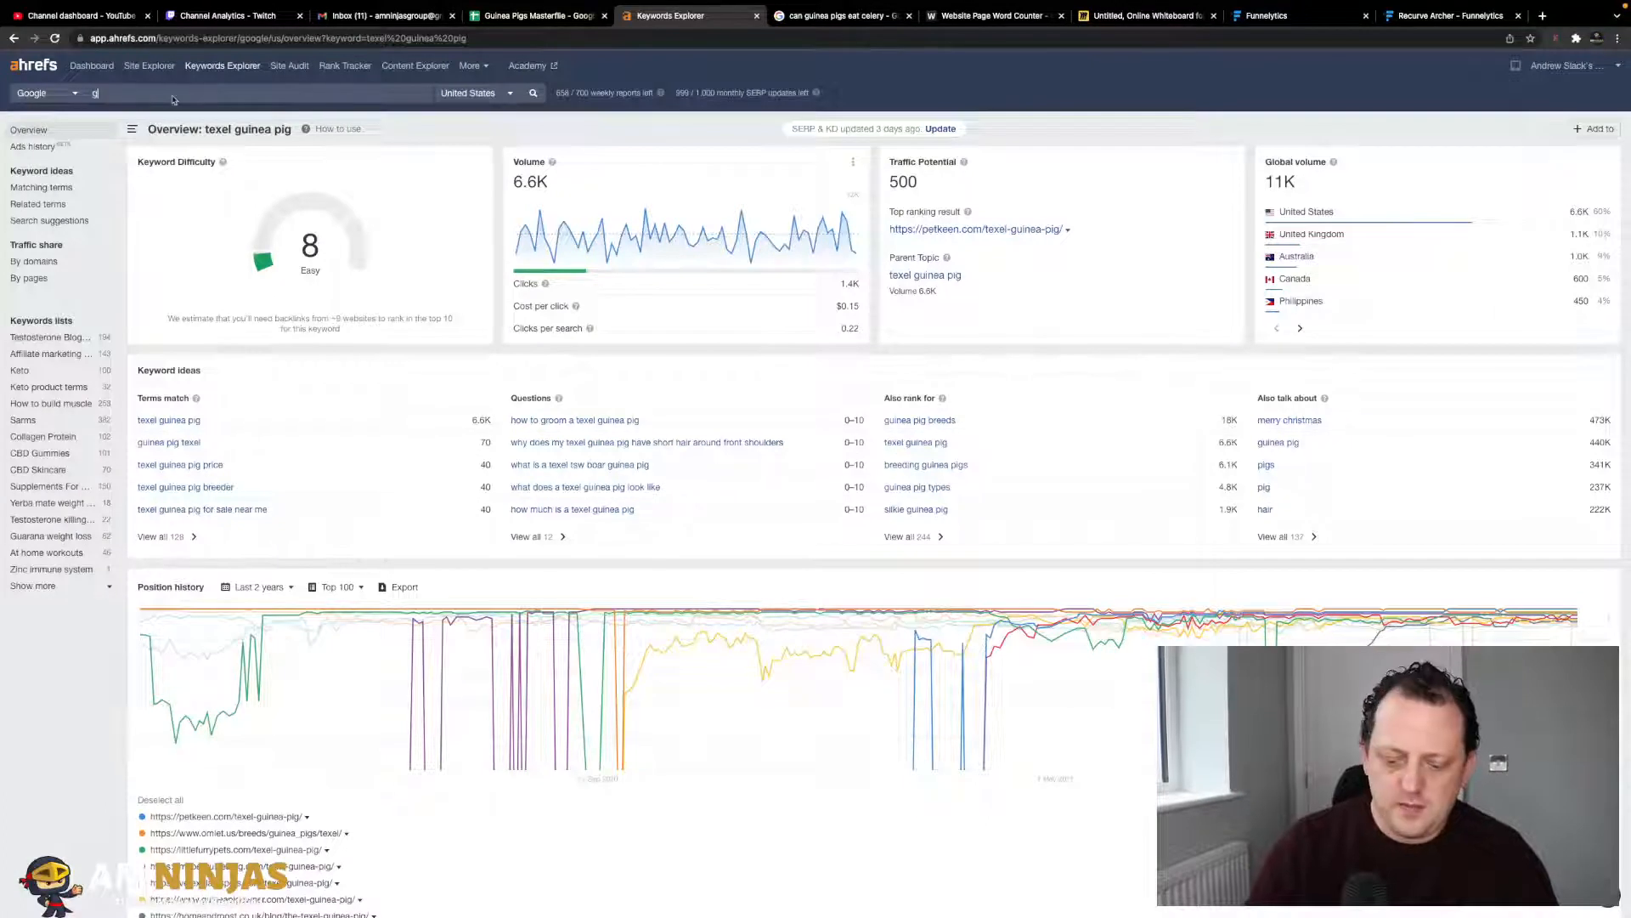
{"action": "type", "text": "a pig diet"}
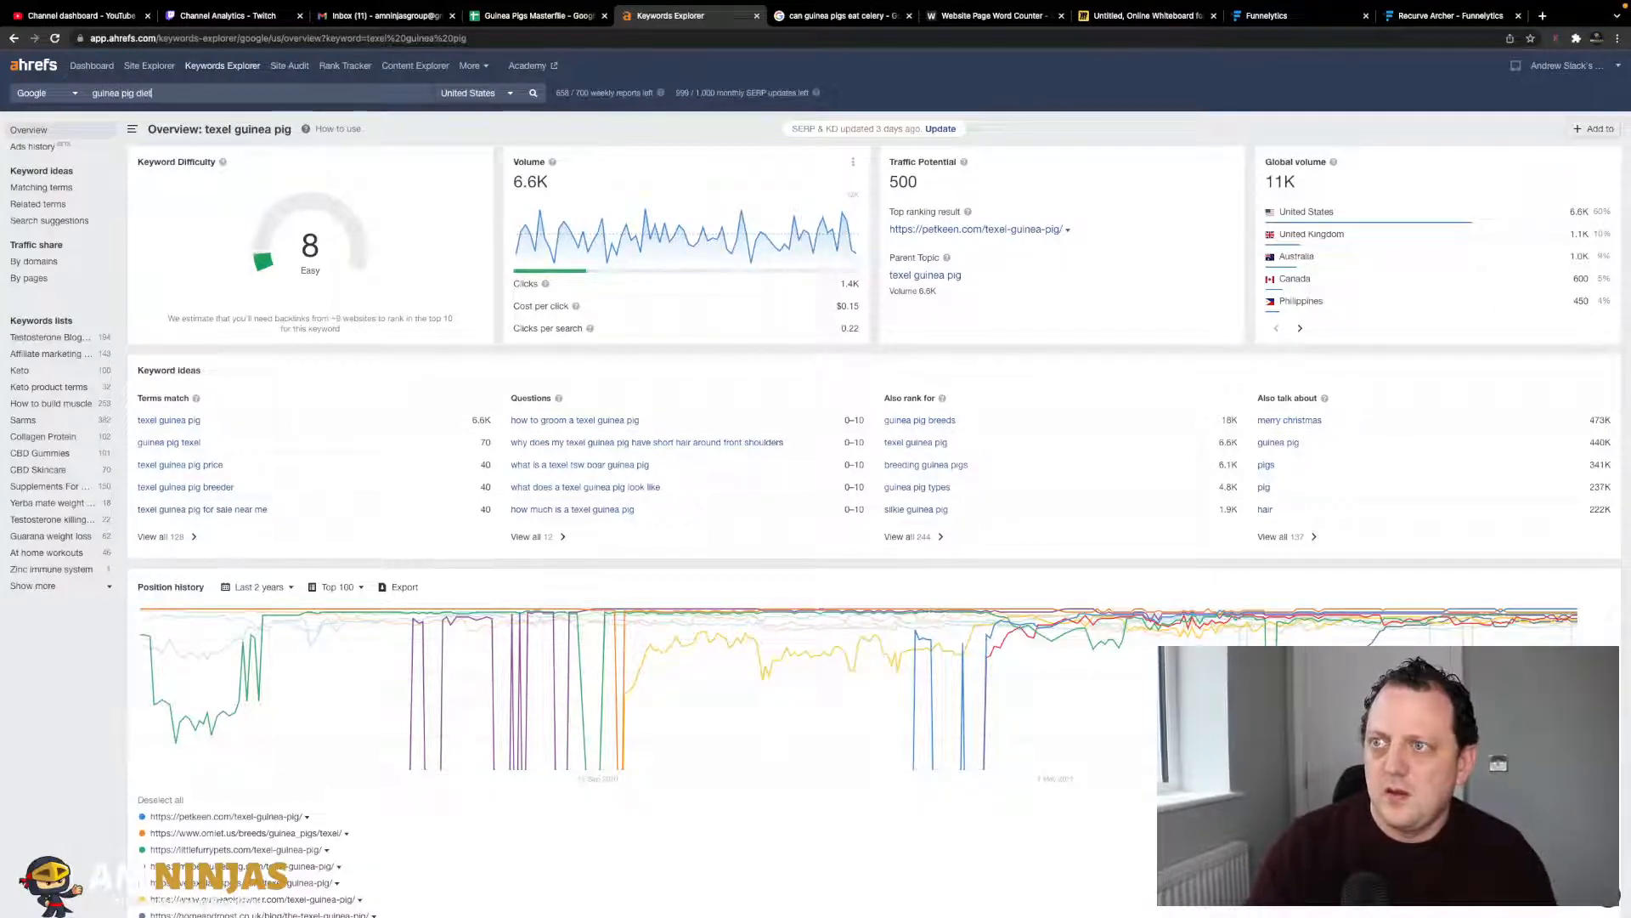
{"action": "key", "text": "Return"}
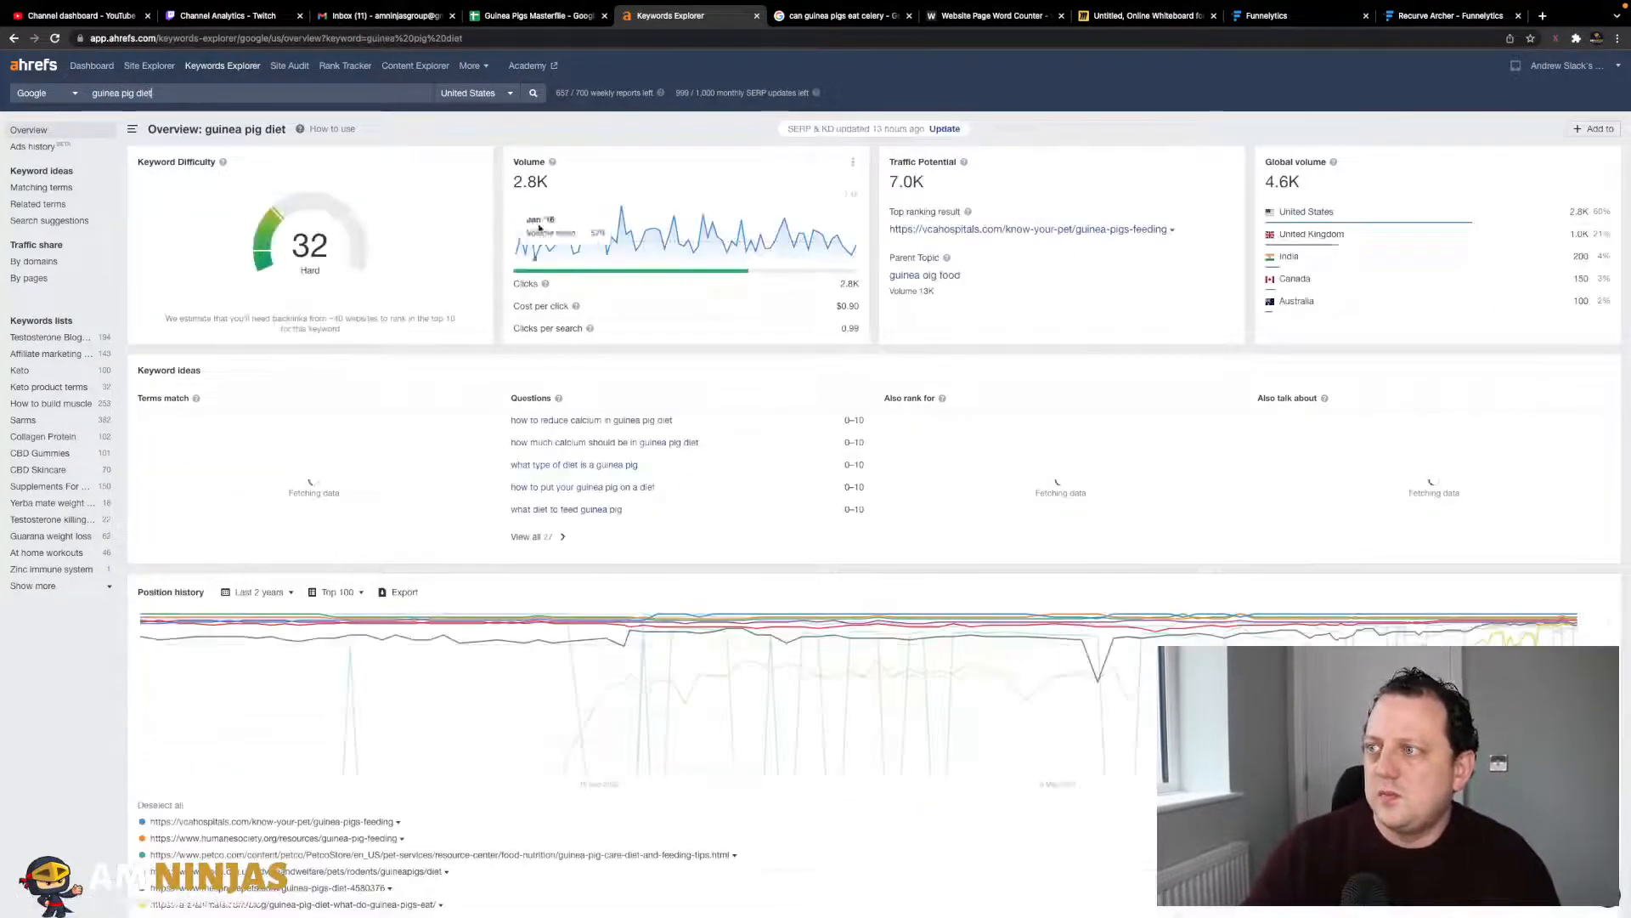
{"action": "type", "text": "s"}
{"action": "key", "text": "Return"}
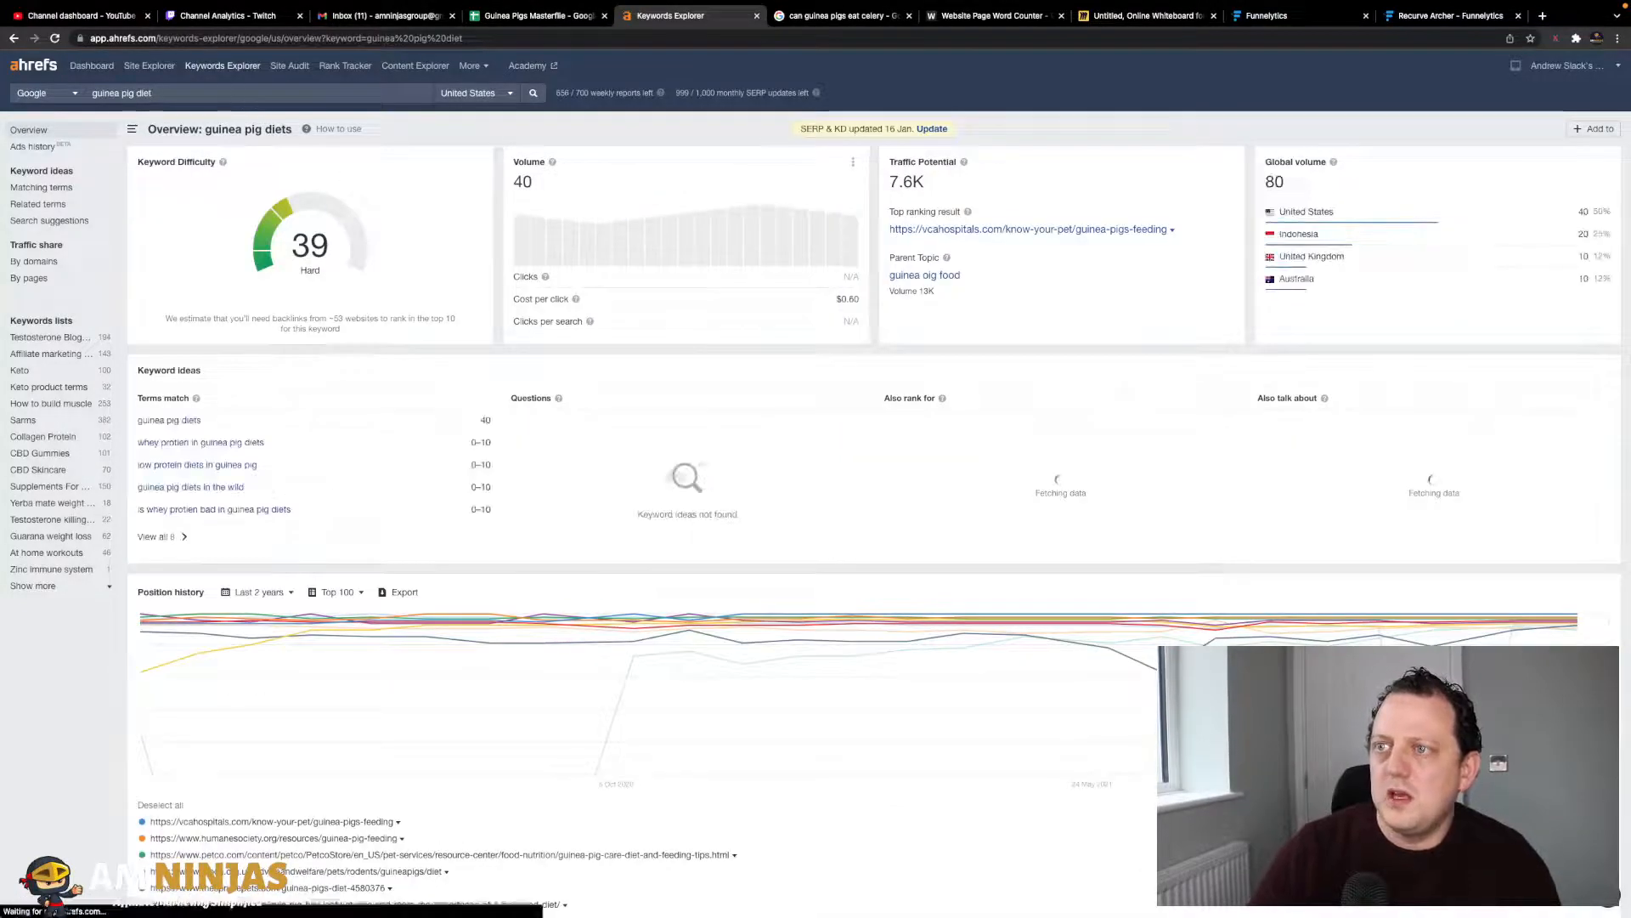
{"action": "key", "text": "BackSpace"}
{"action": "key", "text": "Return"}
- Review the guinea pig diet overview: KD 32, 2.8K volume, 7.0K traffic potential
{"action": "scroll", "coordinate": [448, 361], "scroll_direction": "down", "scroll_amount": 1}
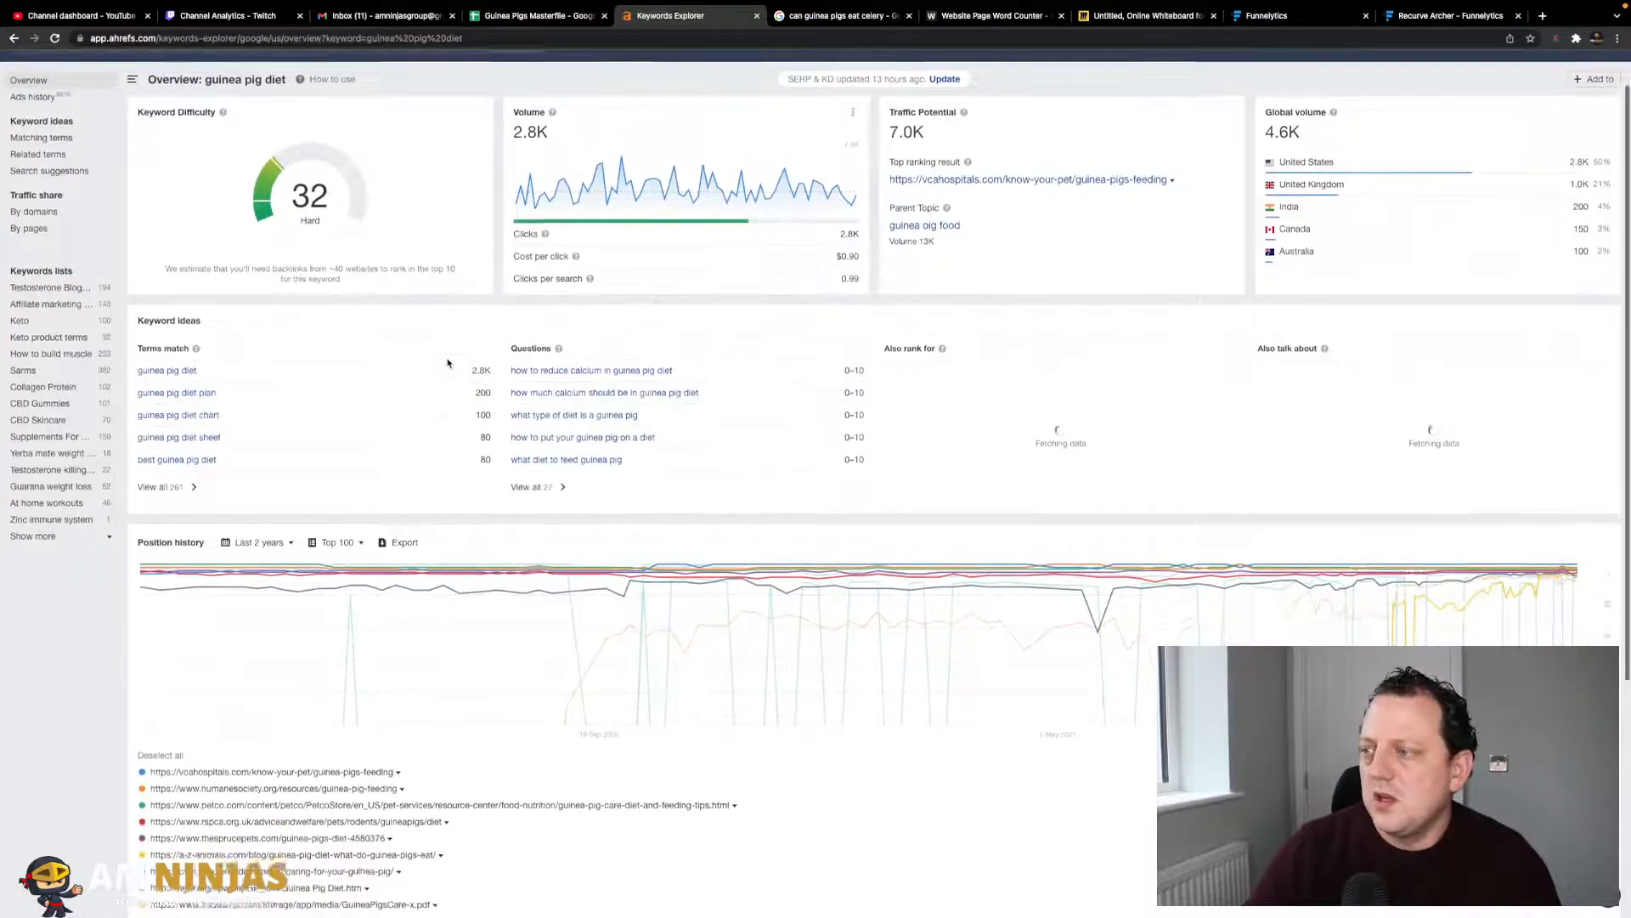
{"action": "scroll", "coordinate": [552, 467], "scroll_direction": "down", "scroll_amount": 4}
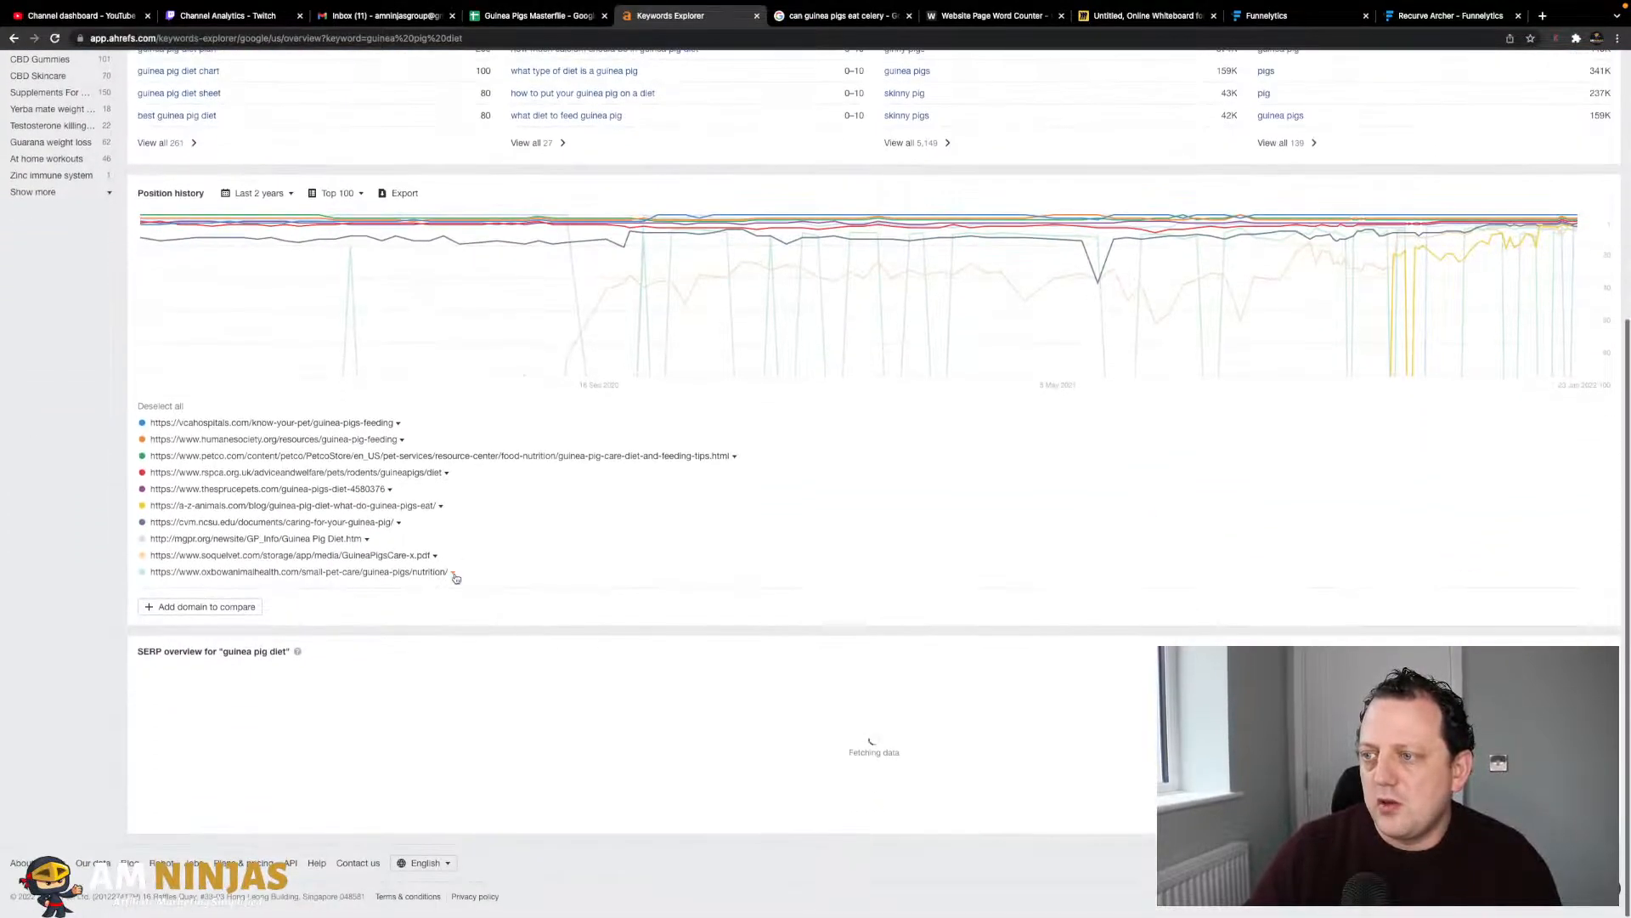
{"action": "scroll", "coordinate": [374, 483], "scroll_direction": "up", "scroll_amount": 5}
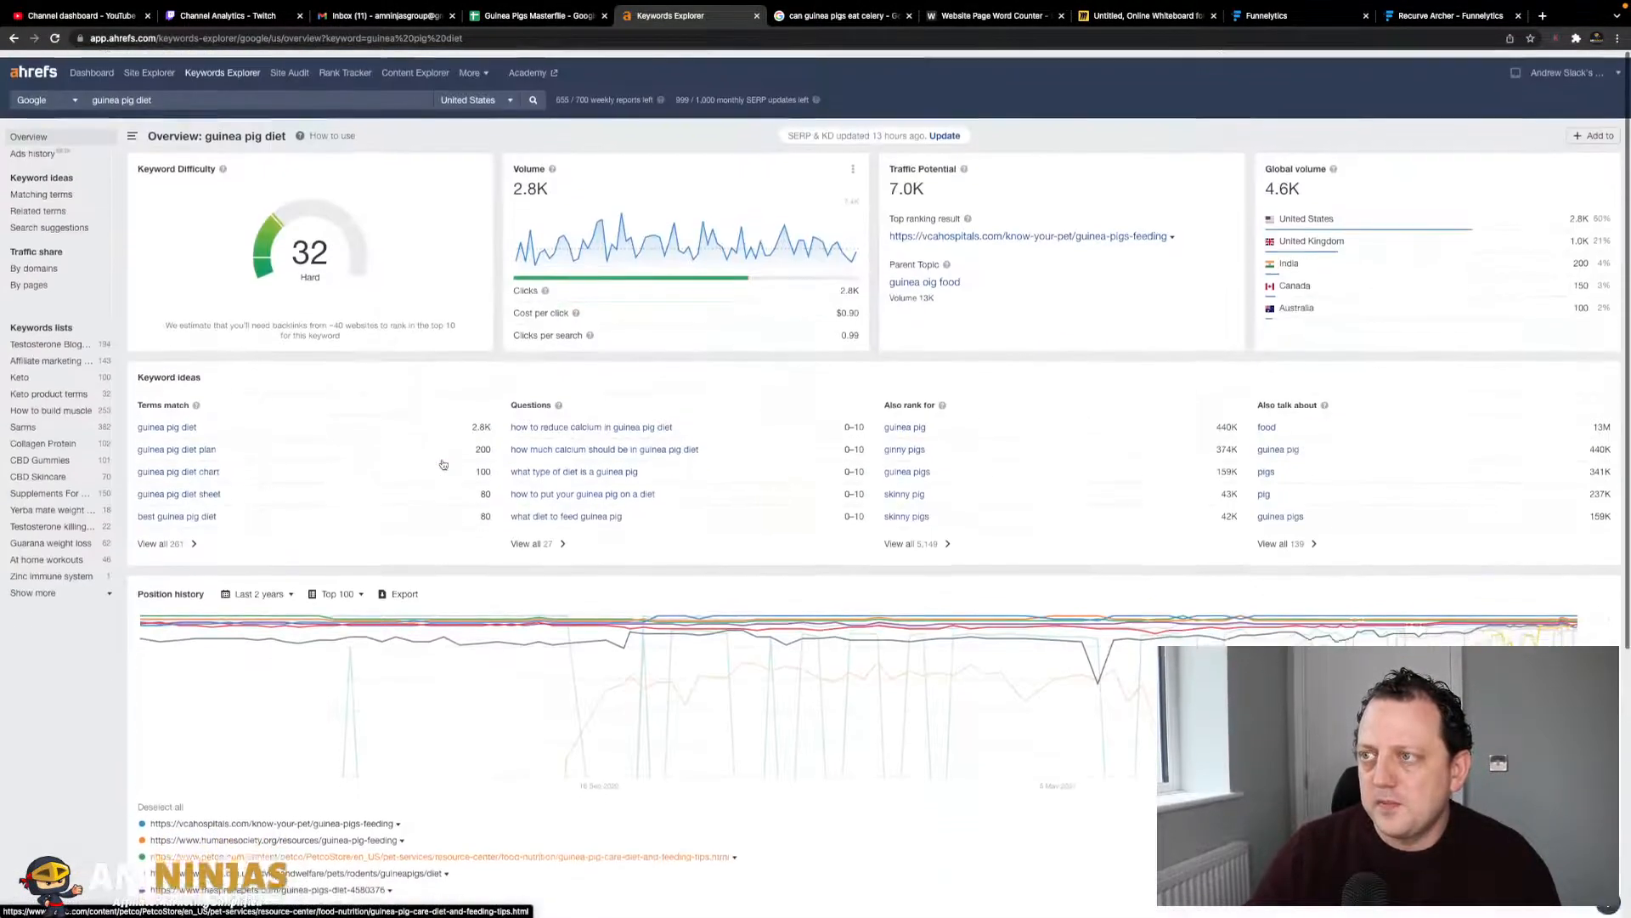
{"action": "scroll", "coordinate": [424, 565], "scroll_direction": "down", "scroll_amount": 3}
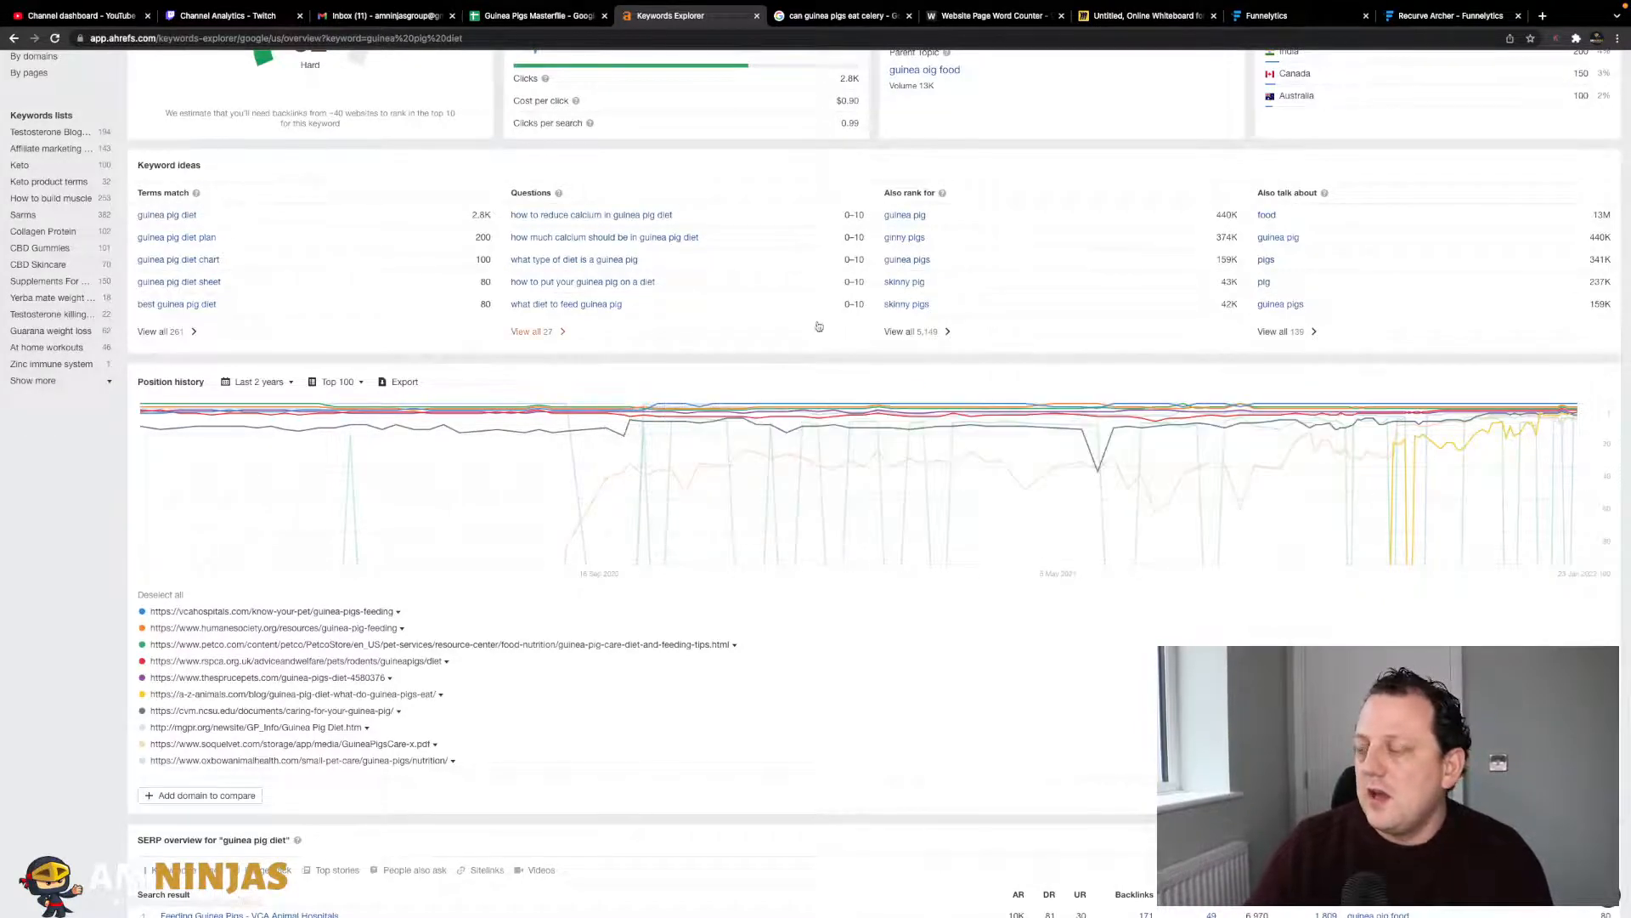
{"action": "scroll", "coordinate": [776, 389], "scroll_direction": "down", "scroll_amount": 5}
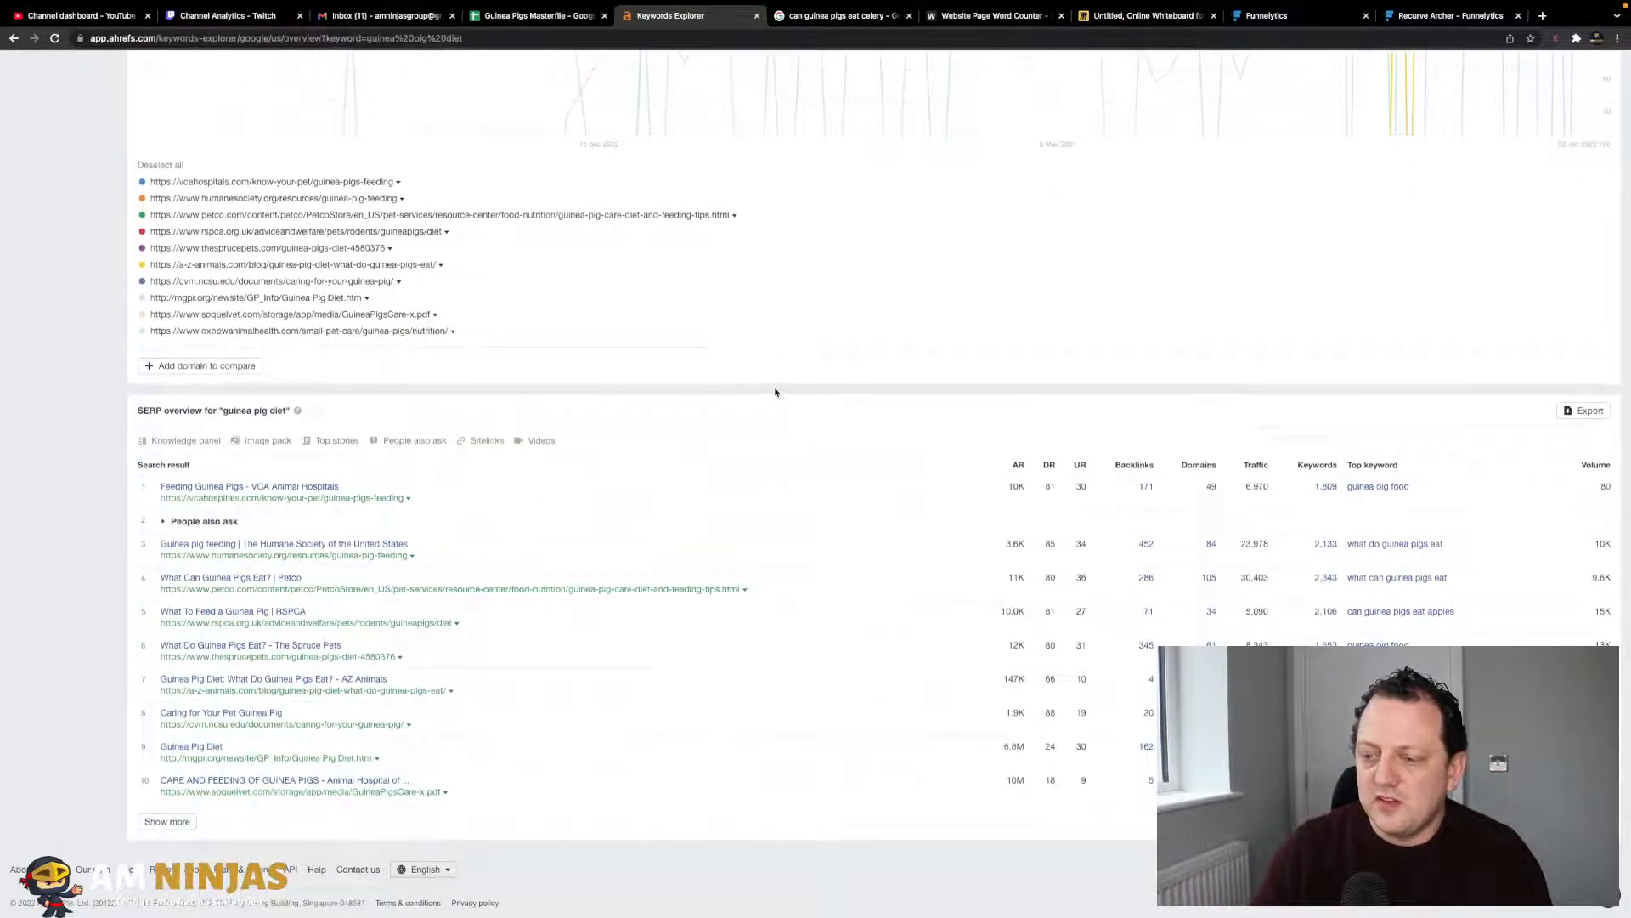
{"action": "scroll", "coordinate": [561, 464], "scroll_direction": "up", "scroll_amount": 8}
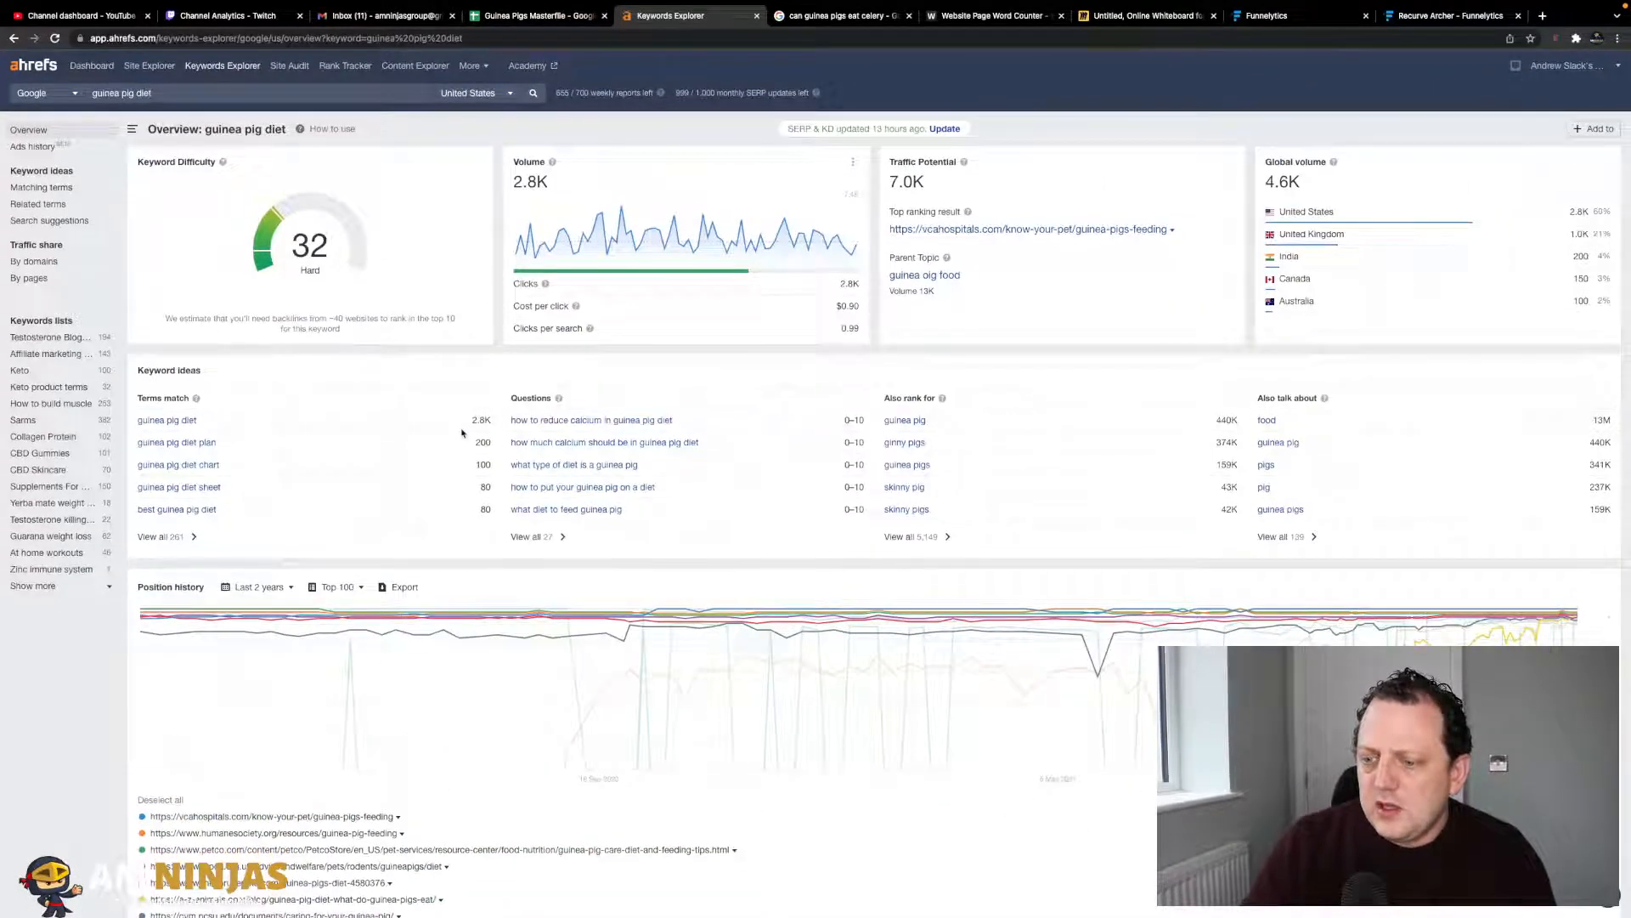
{"action": "left_click", "coordinate": [1126, 18]}
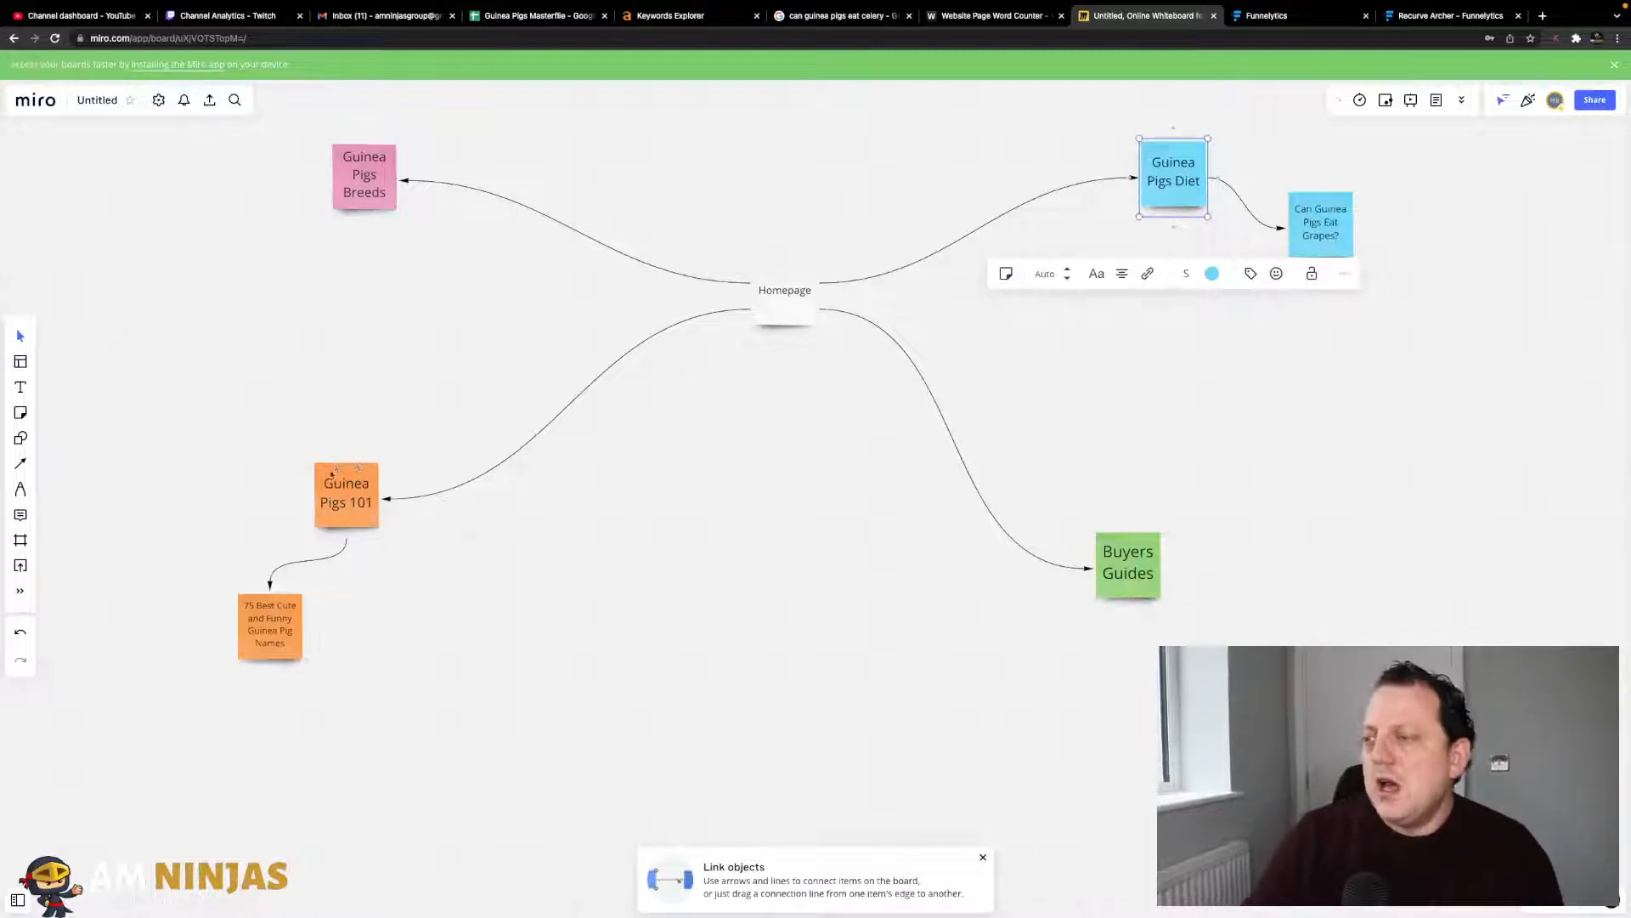
- Reposition Guinea Pigs 101, the names note, Buyers Guides and Breeds so Breeds aligns above 101
{"action": "left_click_drag", "start_coordinate": [356, 506], "coordinate": [336, 457]}
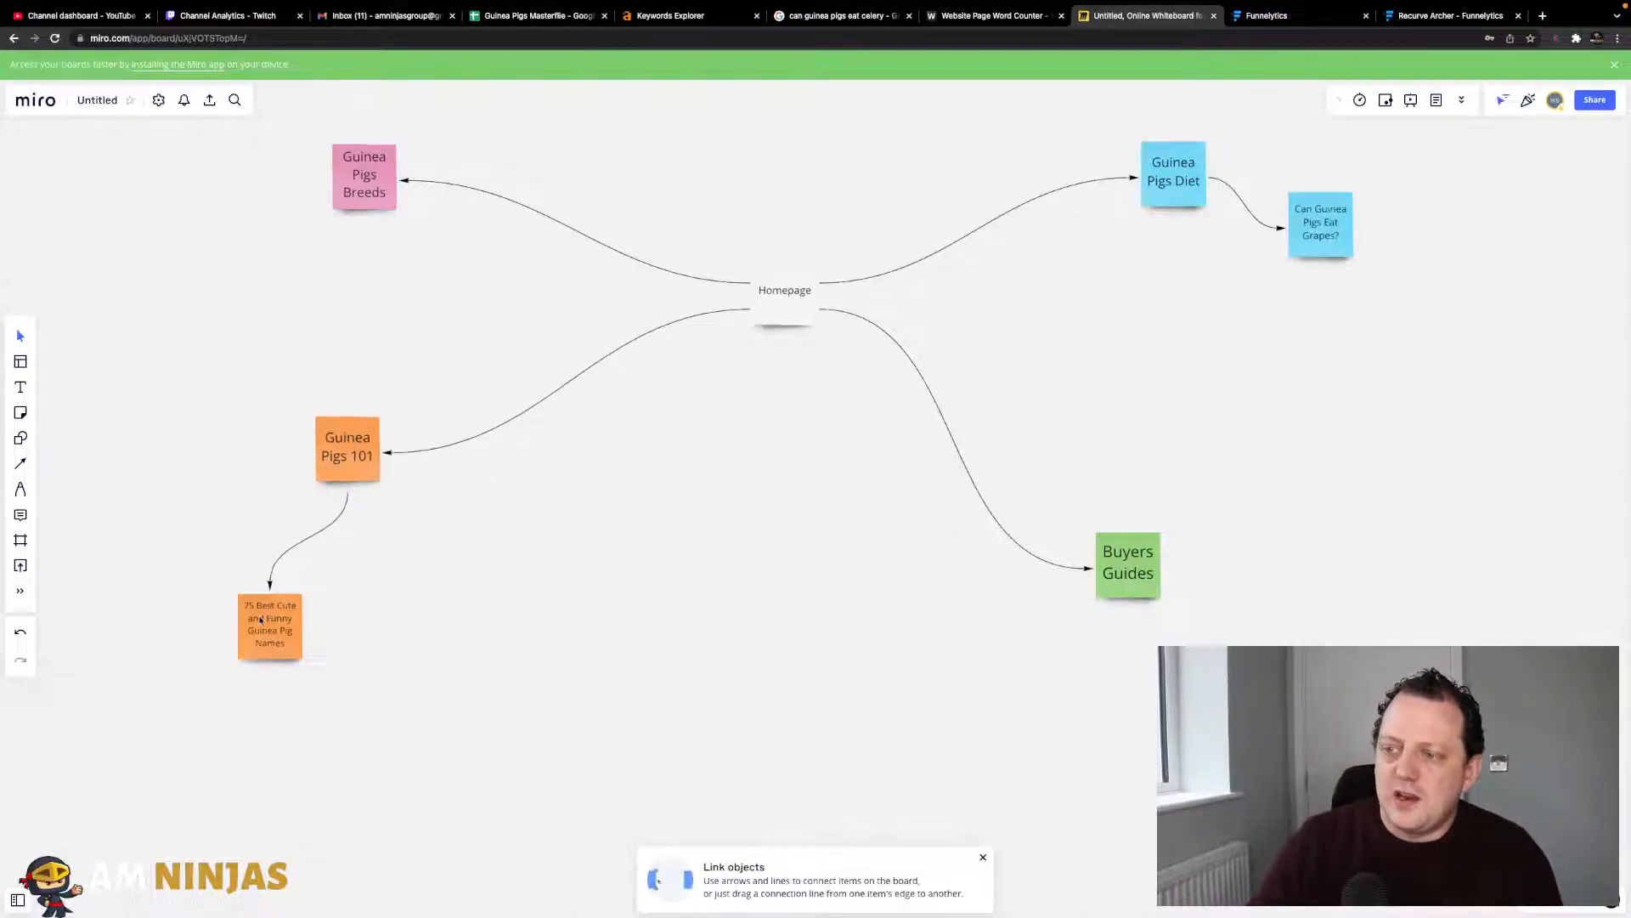
{"action": "left_click_drag", "start_coordinate": [261, 620], "coordinate": [295, 592]}
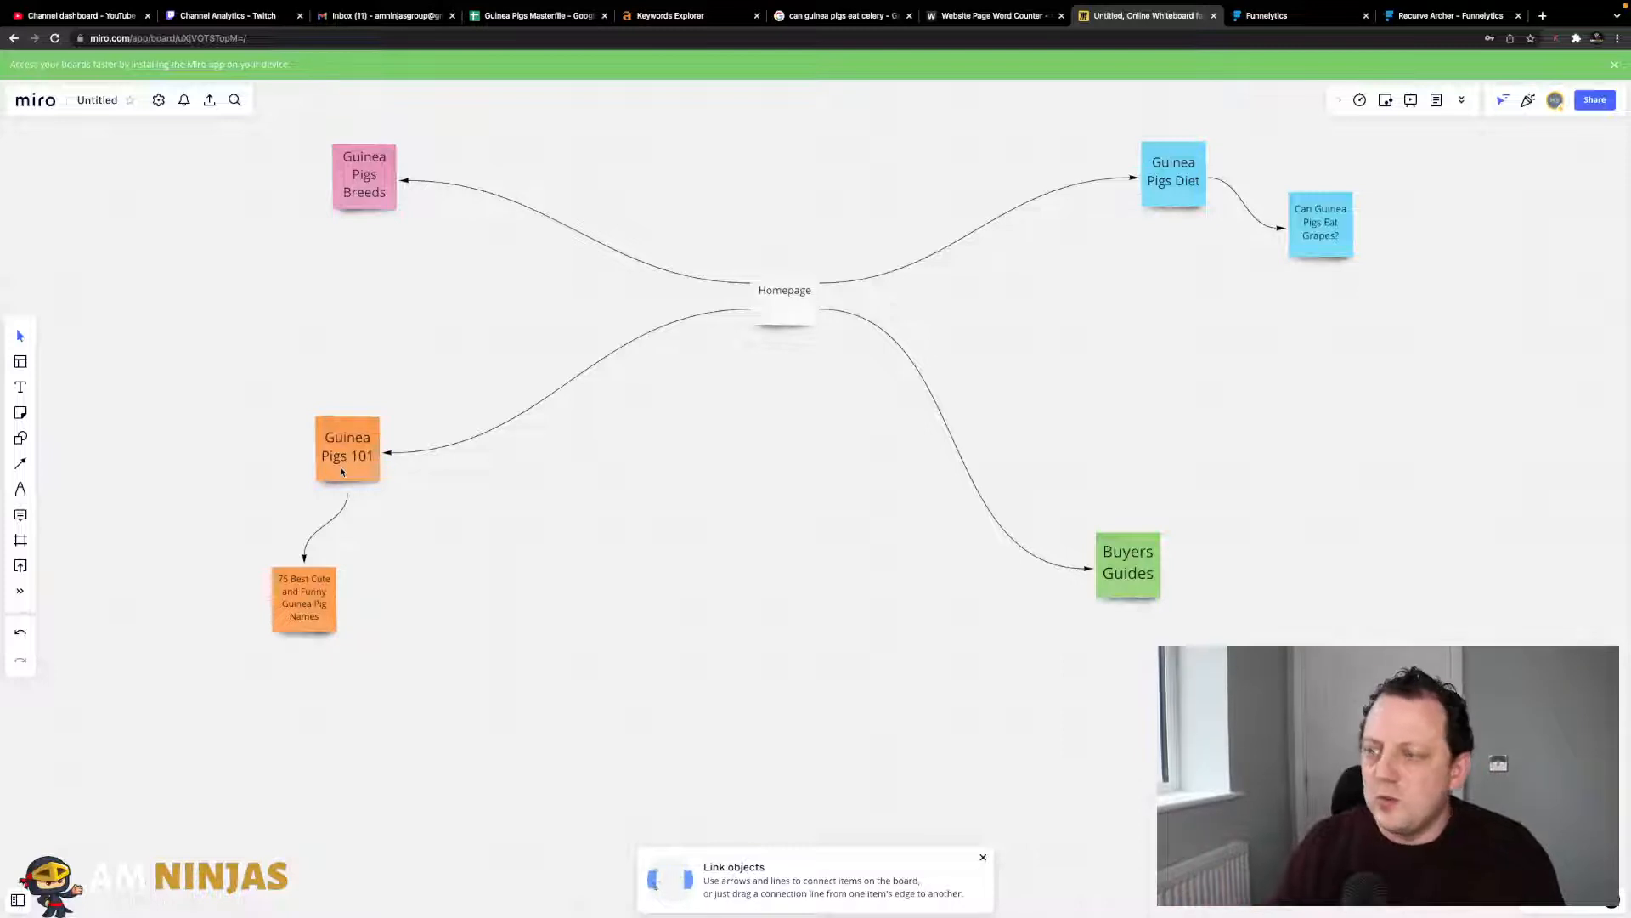
{"action": "left_click_drag", "start_coordinate": [315, 606], "coordinate": [332, 602]}
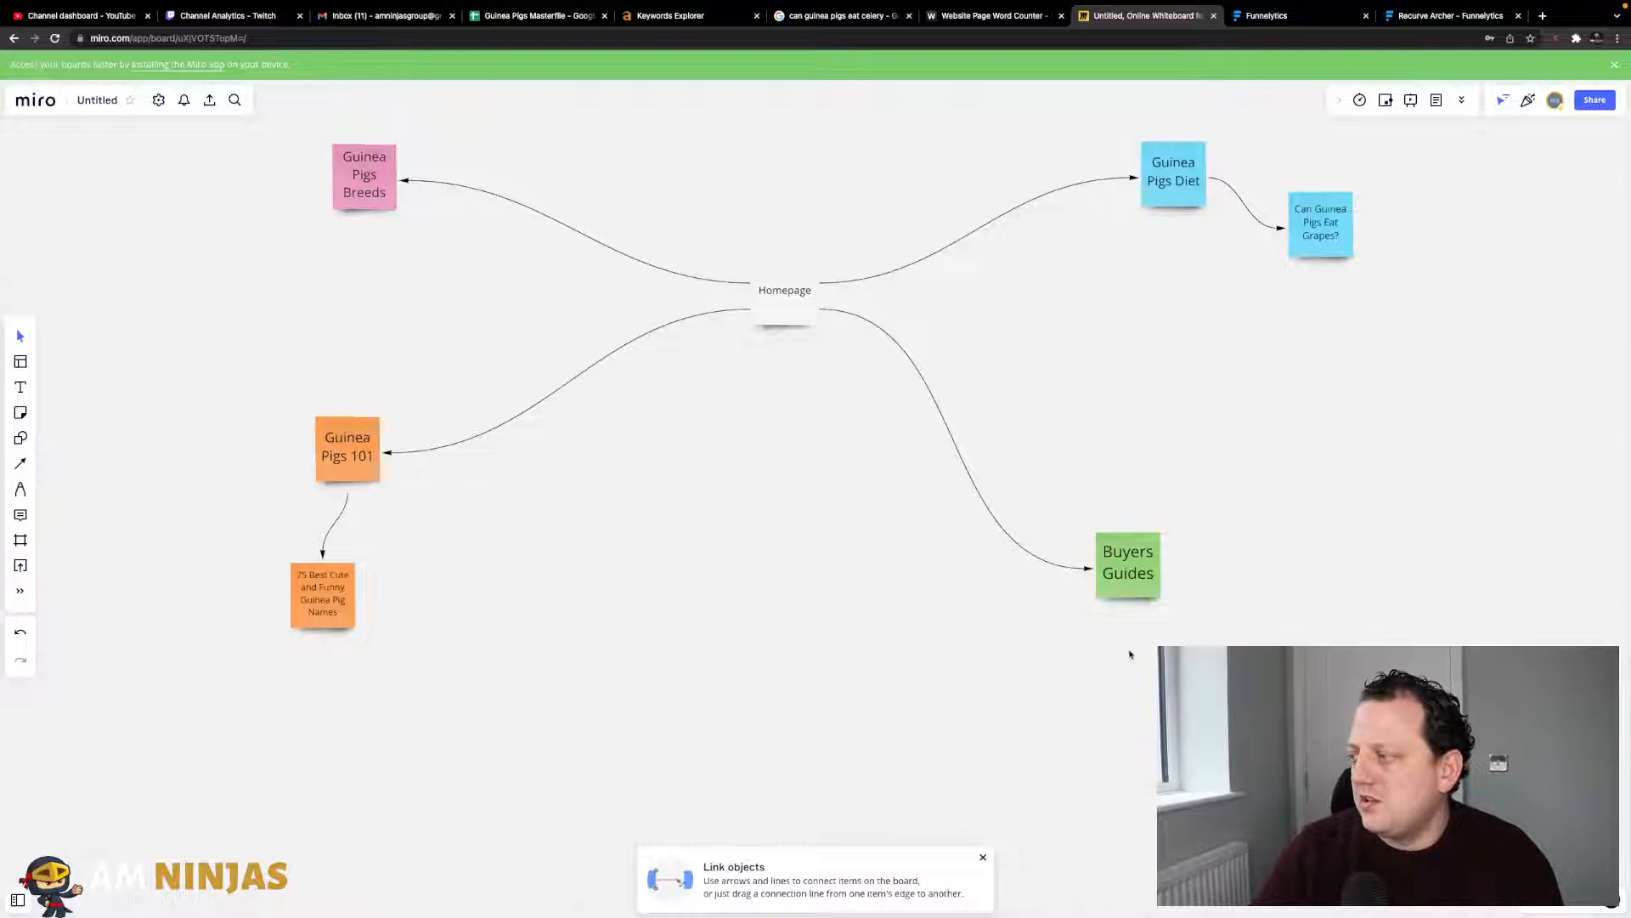
{"action": "left_click_drag", "start_coordinate": [1144, 598], "coordinate": [1204, 559]}
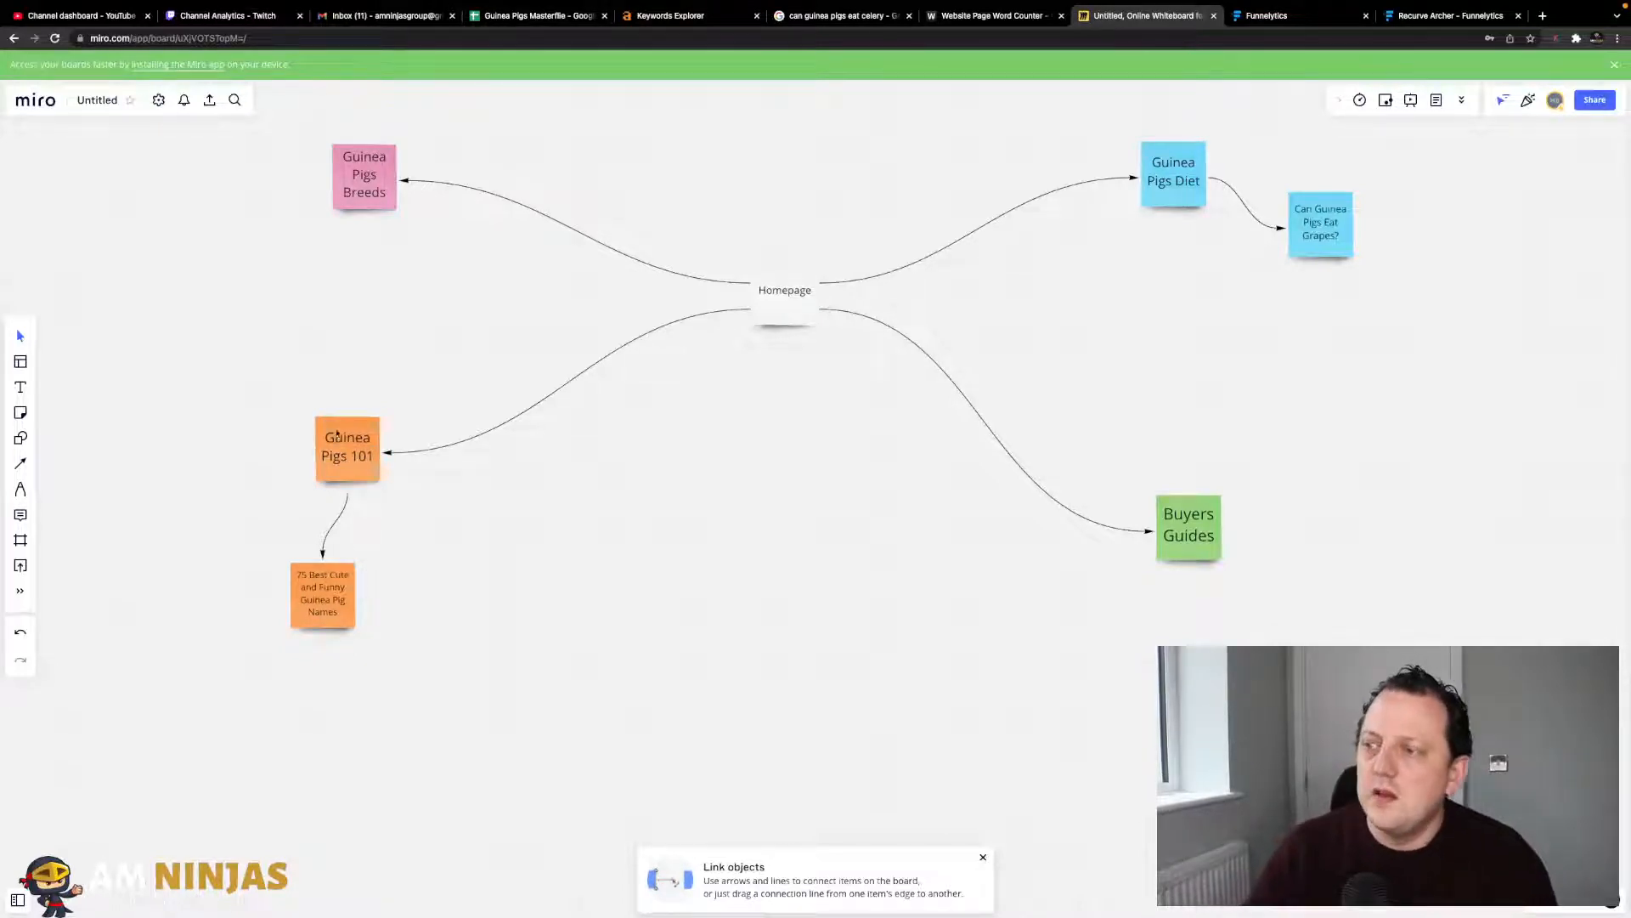
{"action": "left_click_drag", "start_coordinate": [374, 185], "coordinate": [360, 210]}
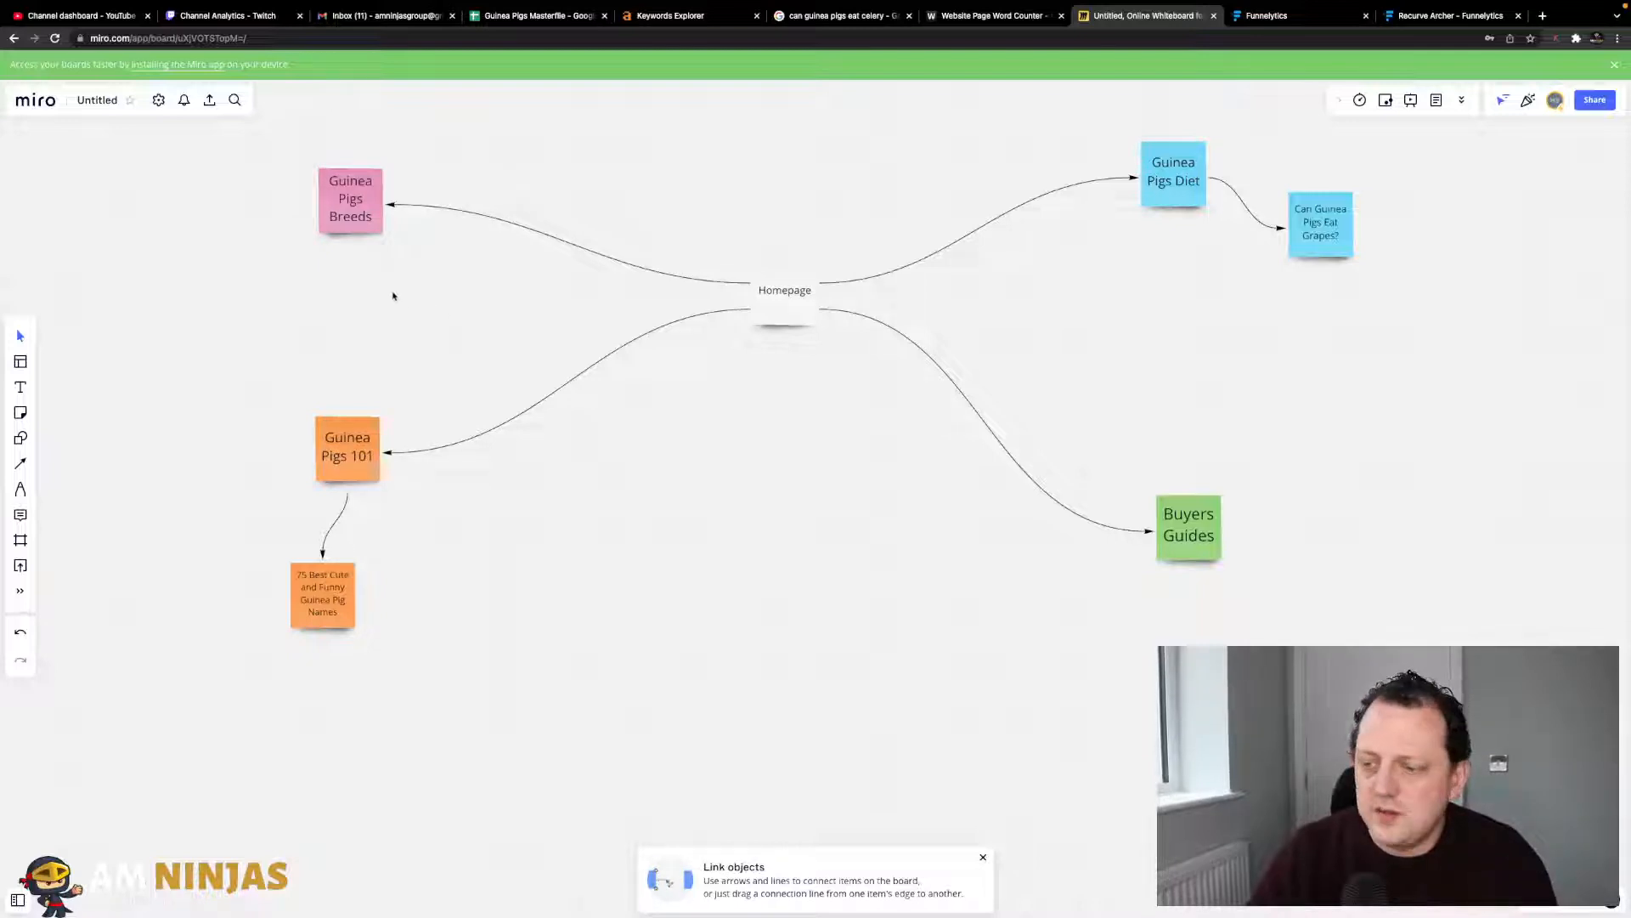
{"action": "left_click_drag", "start_coordinate": [365, 229], "coordinate": [324, 209]}
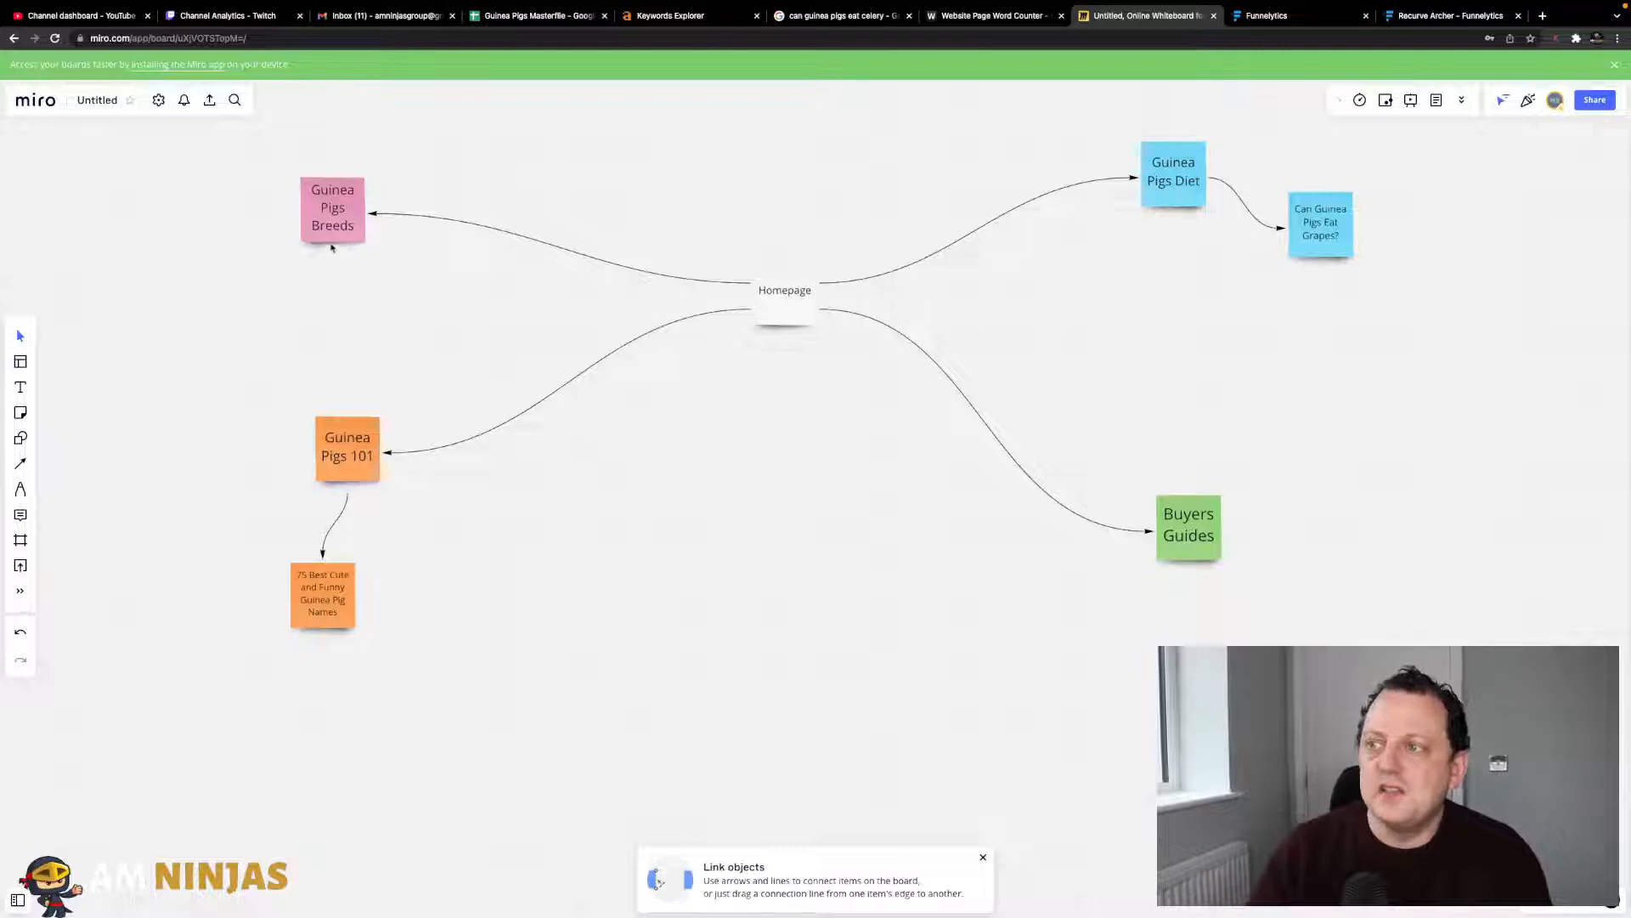
{"action": "left_click_drag", "start_coordinate": [337, 232], "coordinate": [353, 261]}
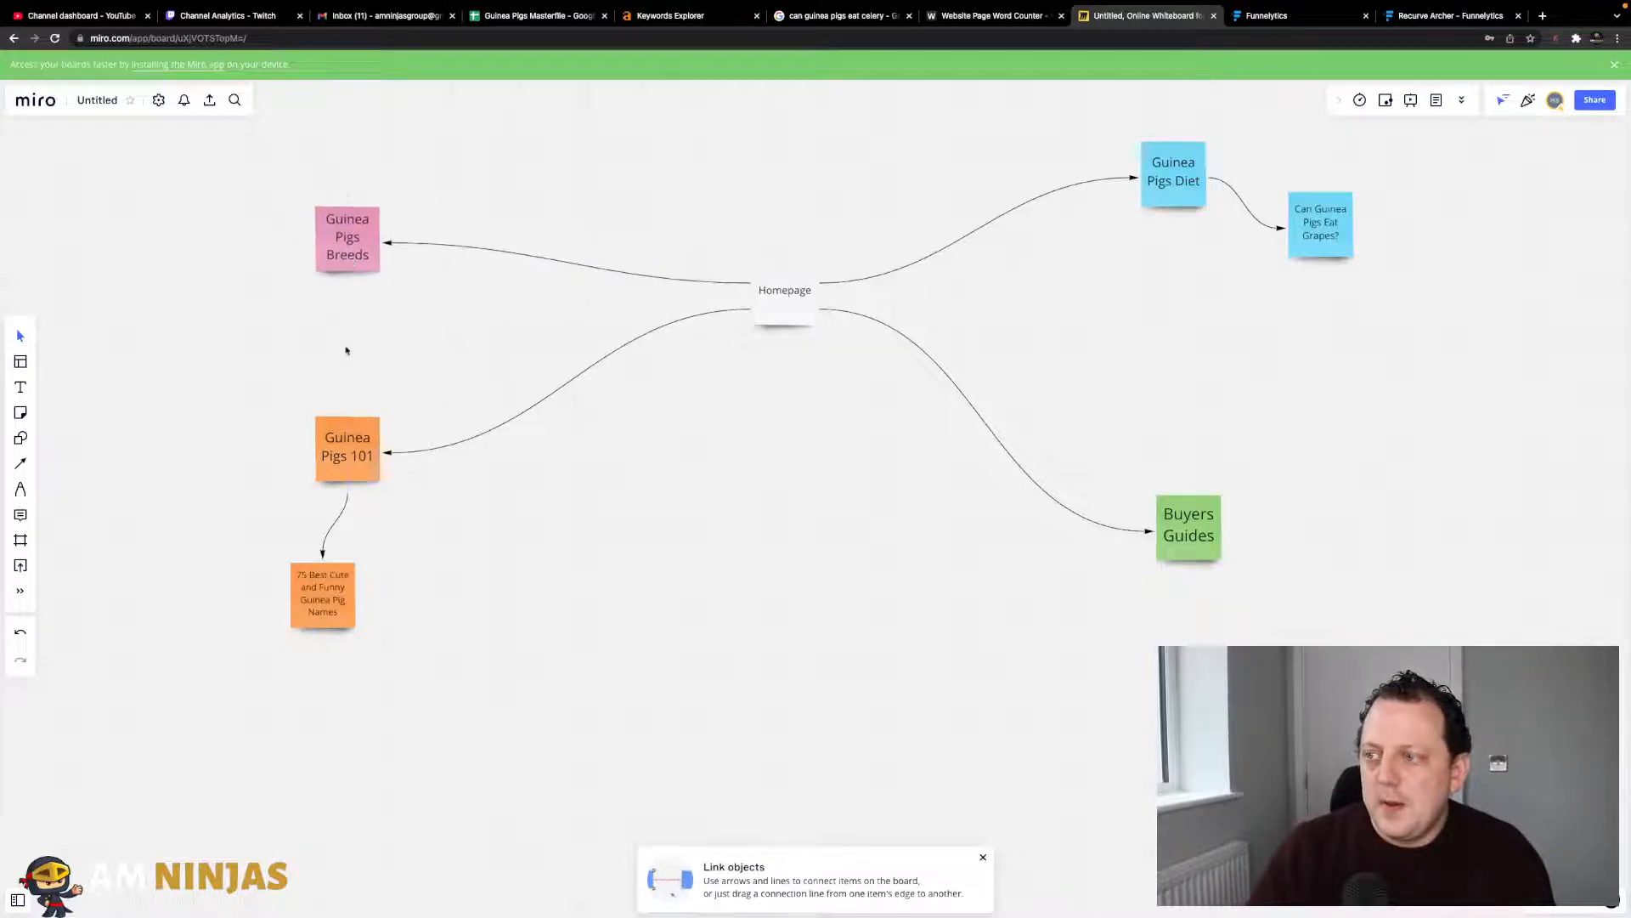
{"action": "left_click_drag", "start_coordinate": [346, 436], "coordinate": [354, 388]}
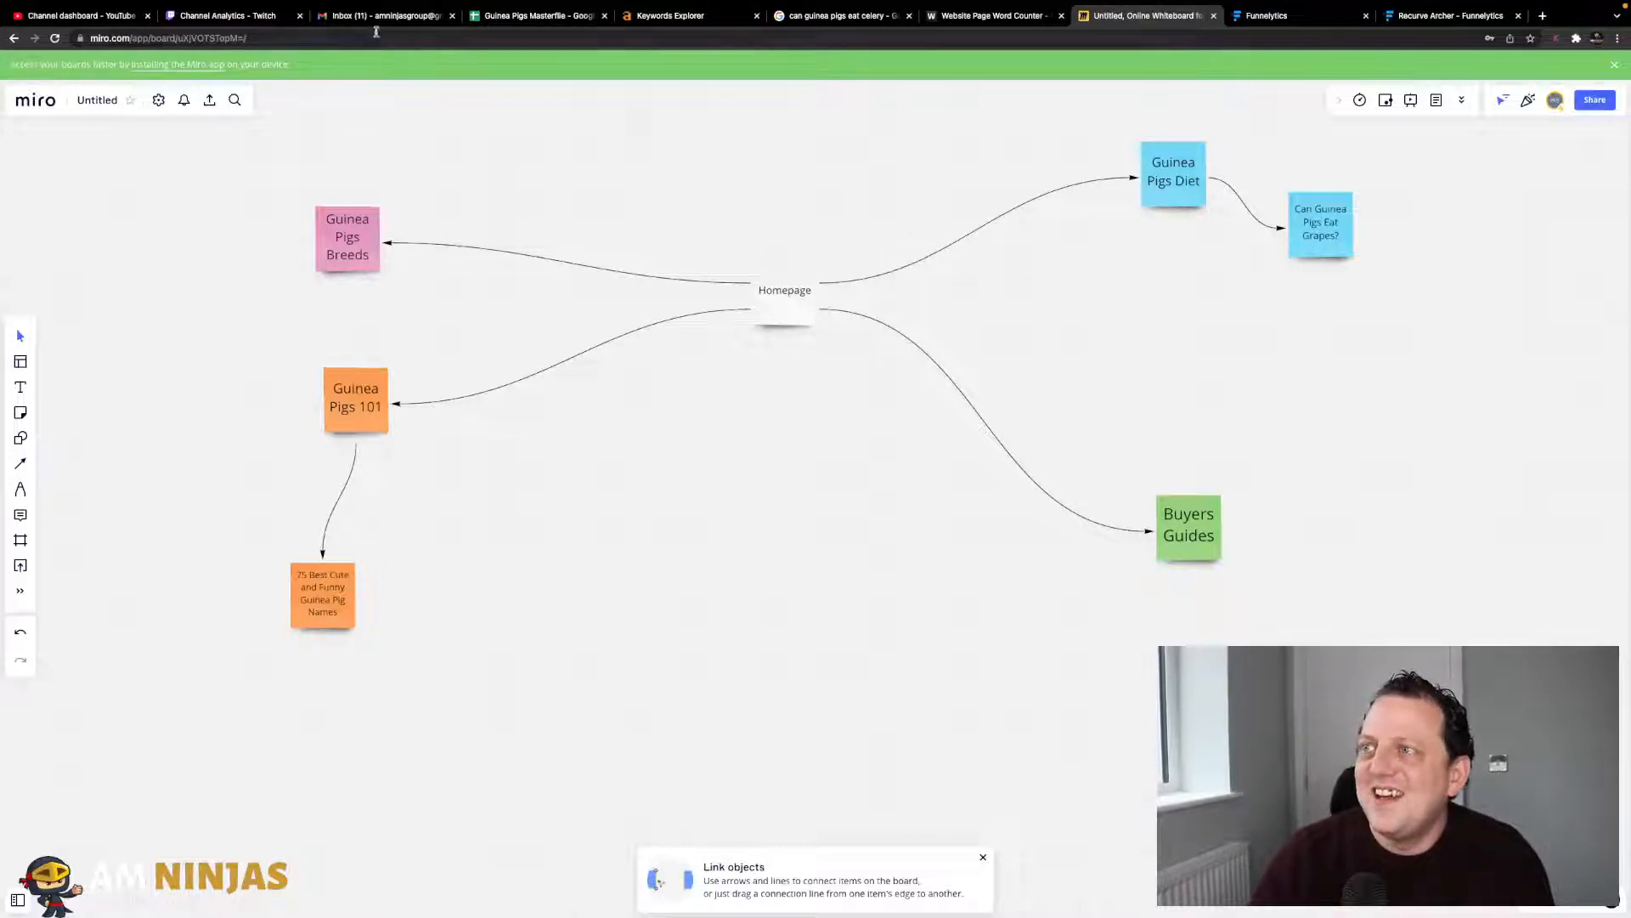
- Copy 'can guinea pigs eat celery' from cell A4, checking its KD and volume along the row
{"action": "left_click", "coordinate": [534, 15]}
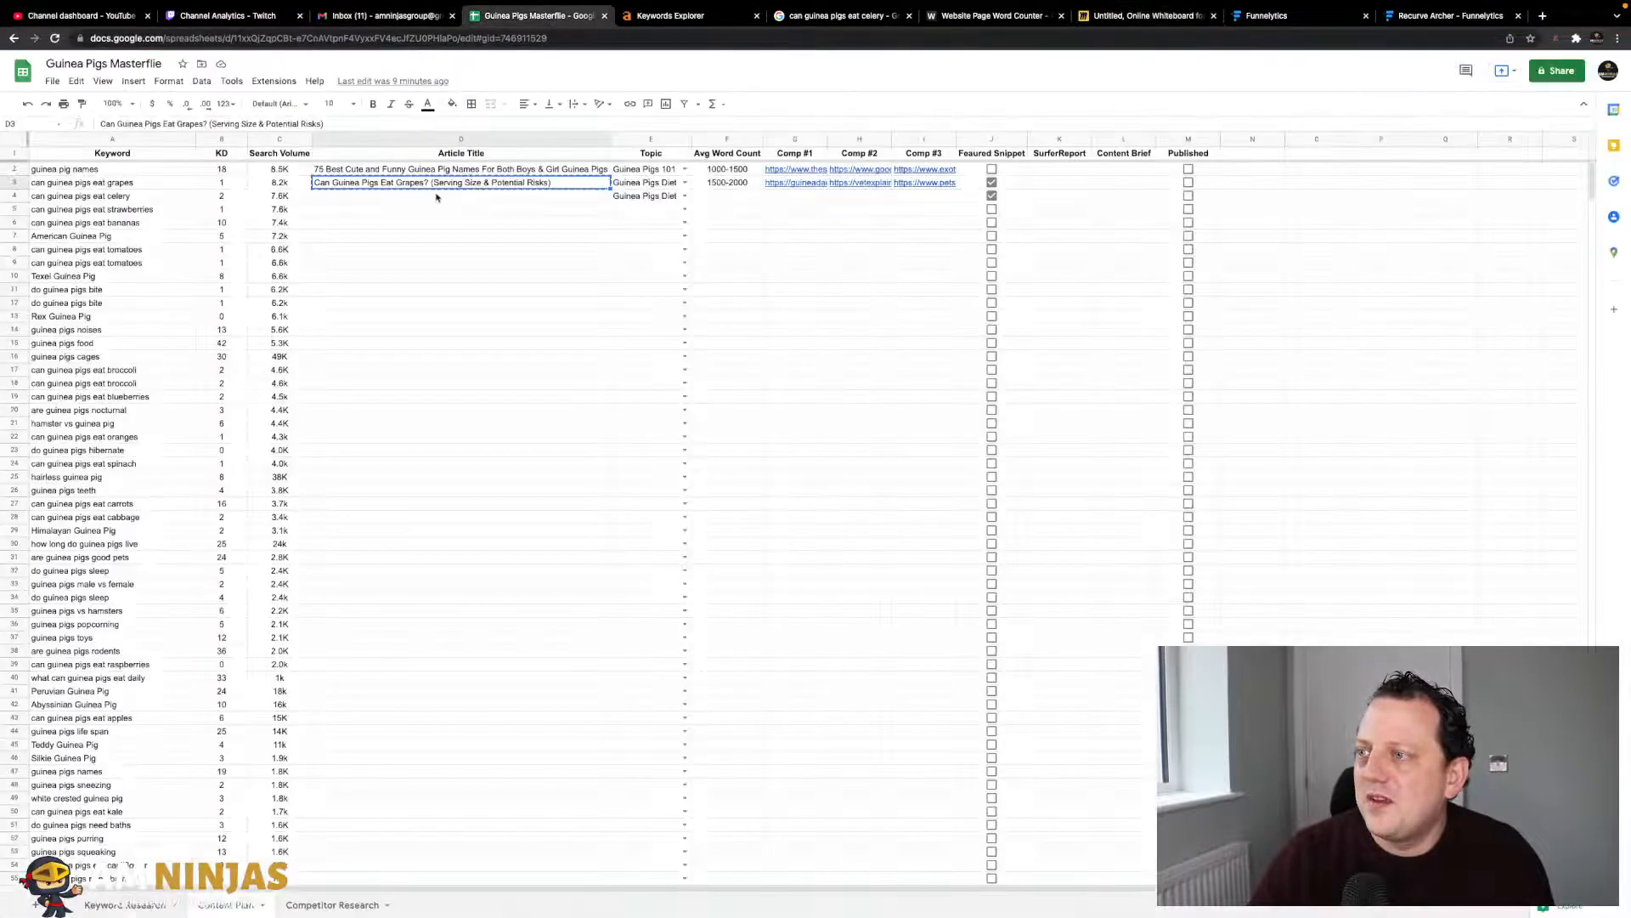
{"action": "left_click", "coordinate": [111, 195]}
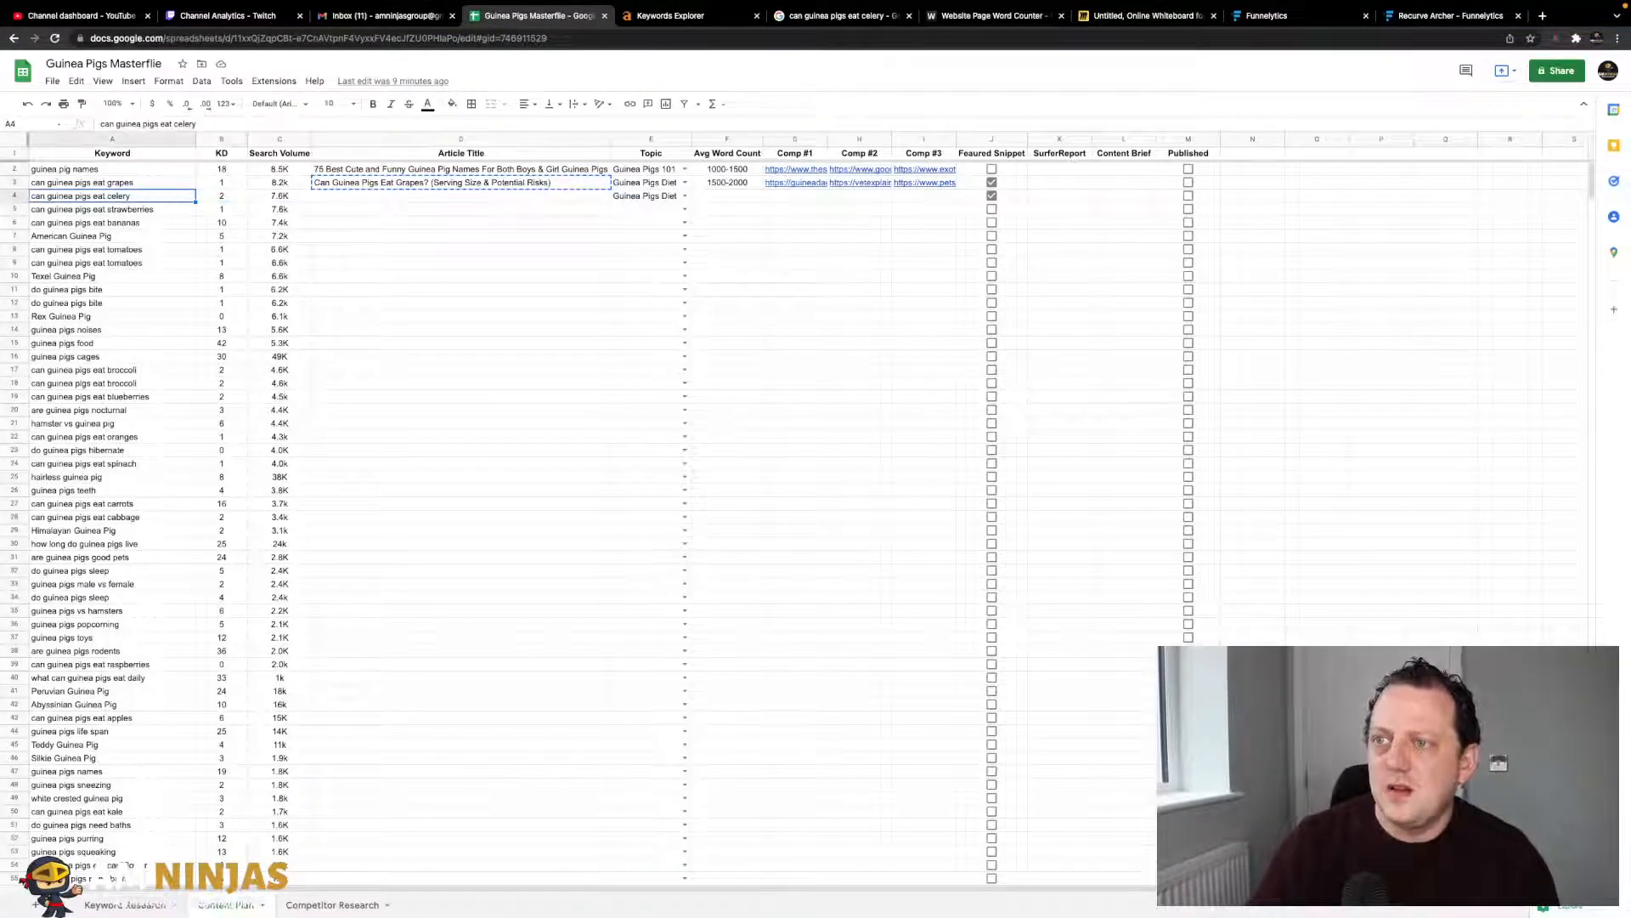
{"action": "key", "text": "super+c"}
{"action": "key", "text": "Right"}
{"action": "key", "text": "Right"}
{"action": "key", "text": "Right"}
{"action": "key", "text": "Right"}
{"action": "key", "text": "Left"}
{"action": "key", "text": "Left"}
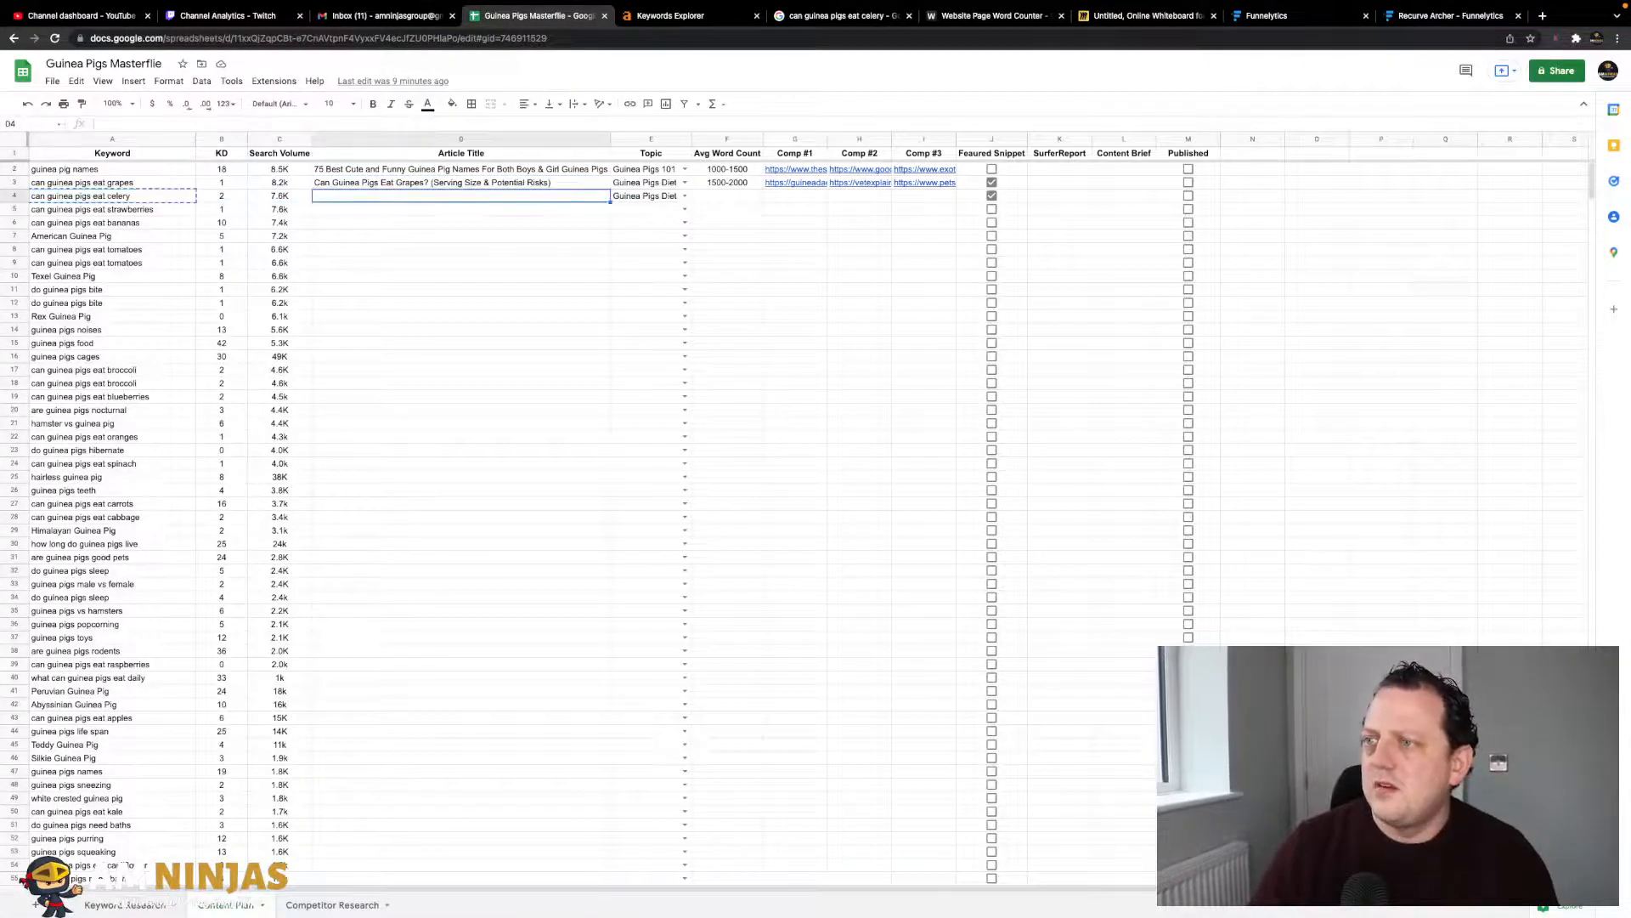
{"action": "key", "text": "Left"}
{"action": "key", "text": "Right"}
{"action": "key", "text": "Right"}
{"action": "key", "text": "Right"}
{"action": "key", "text": "Left"}
{"action": "key", "text": "Left"}
{"action": "key", "text": "Left"}
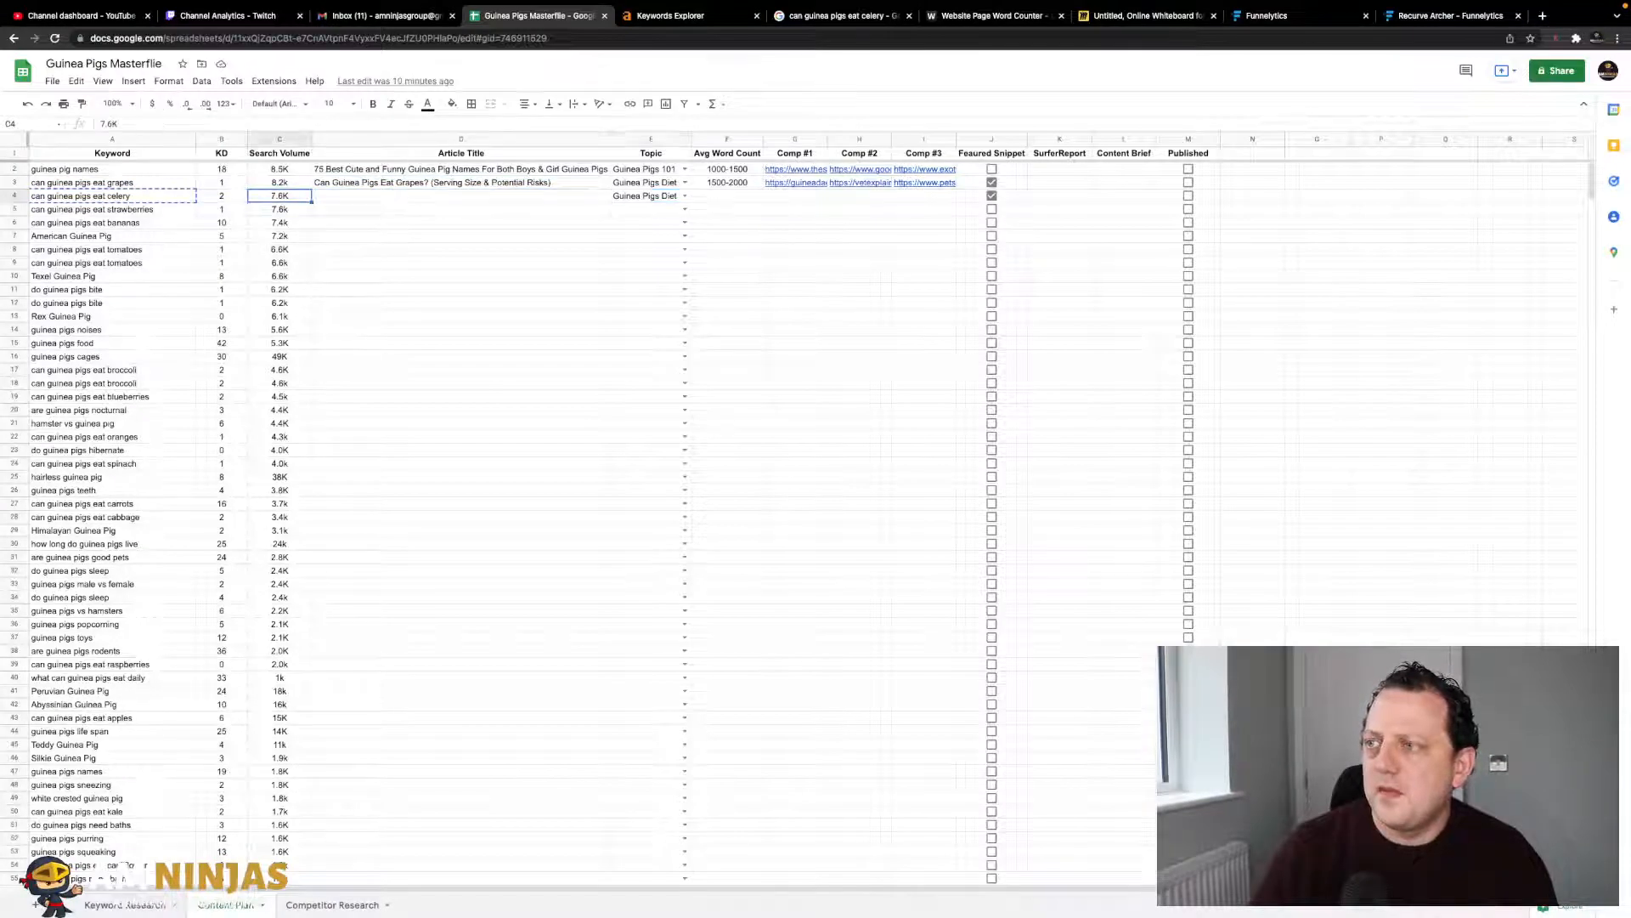
{"action": "key", "text": "Left"}
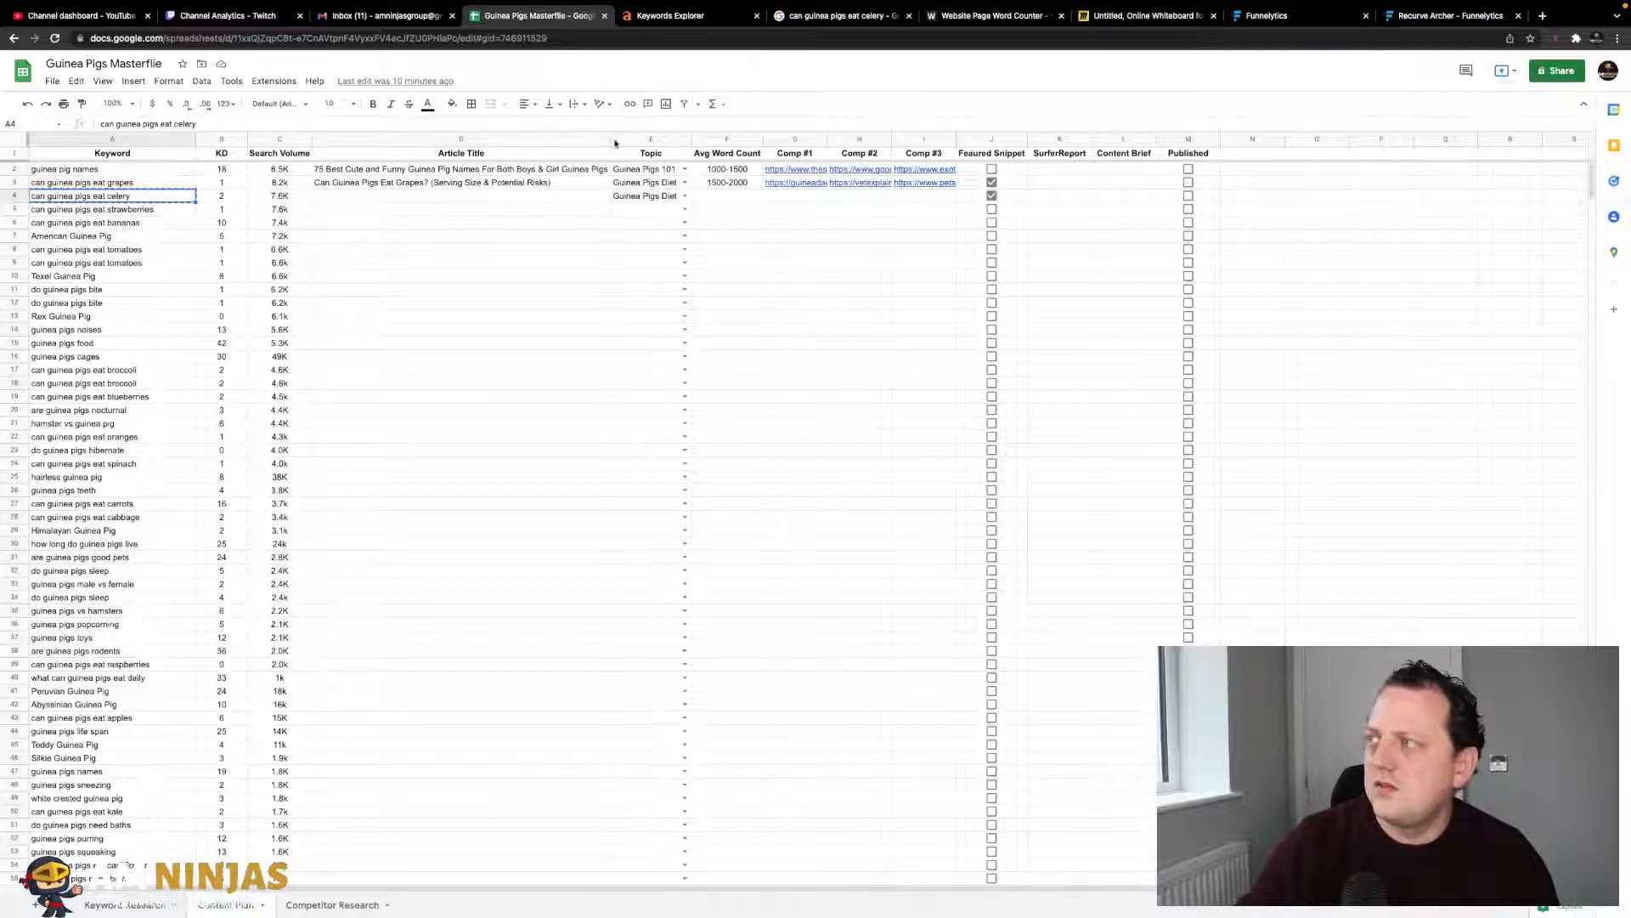
- Recolour the 'Can Guinea Pigs Eat Grapes?' note a lighter blue
{"action": "left_click", "coordinate": [1143, 16]}
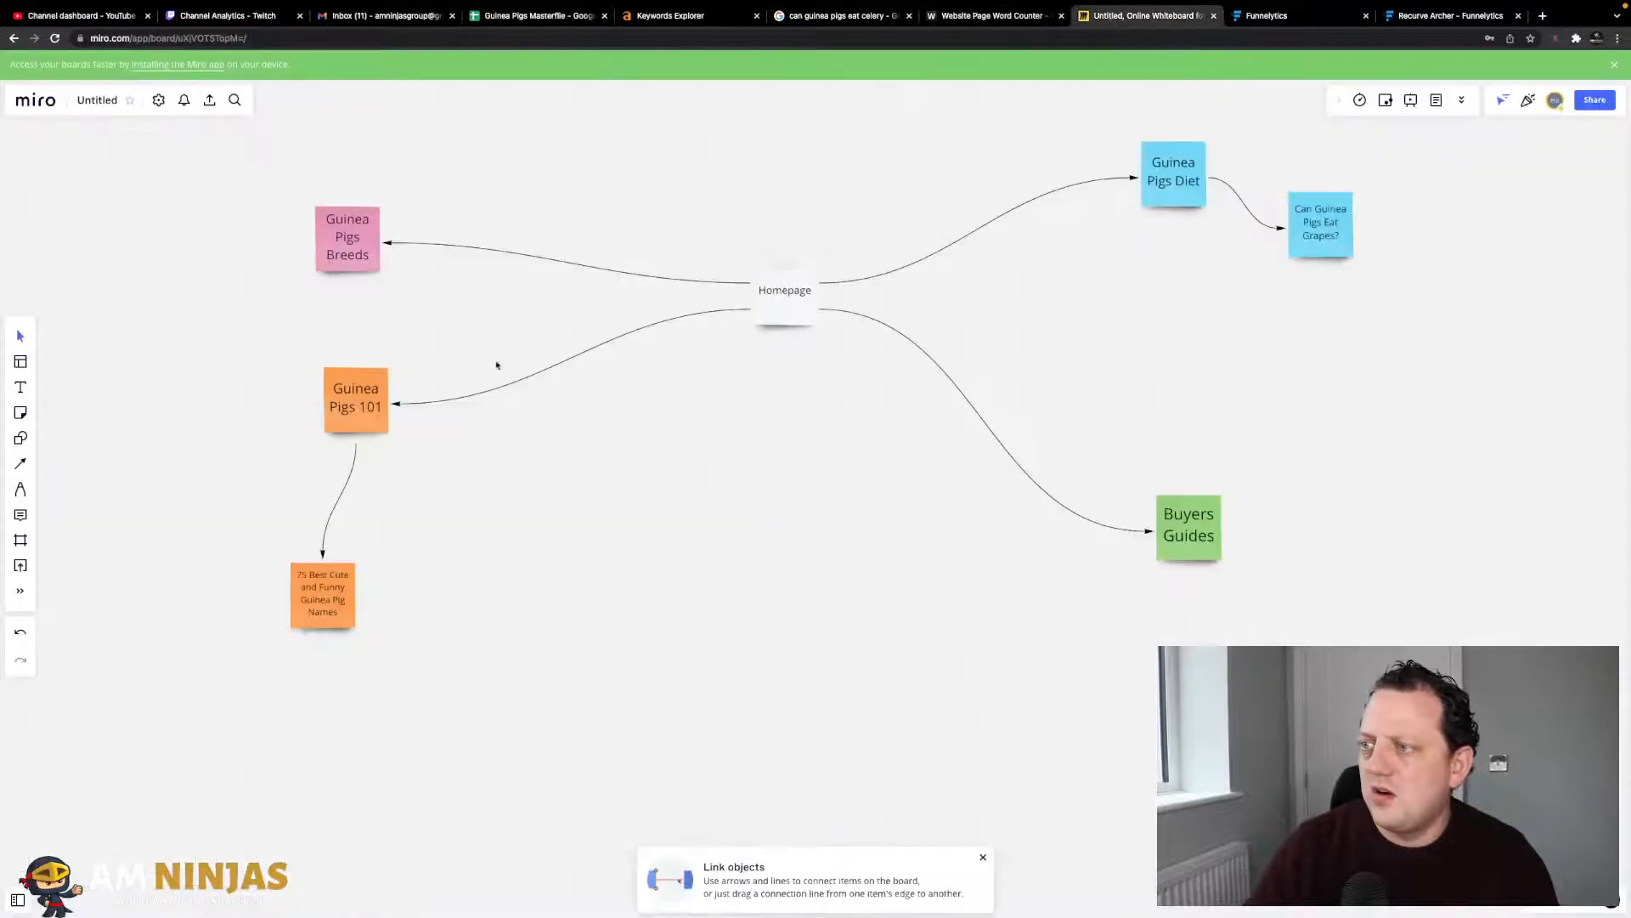
{"action": "left_click", "coordinate": [1178, 190]}
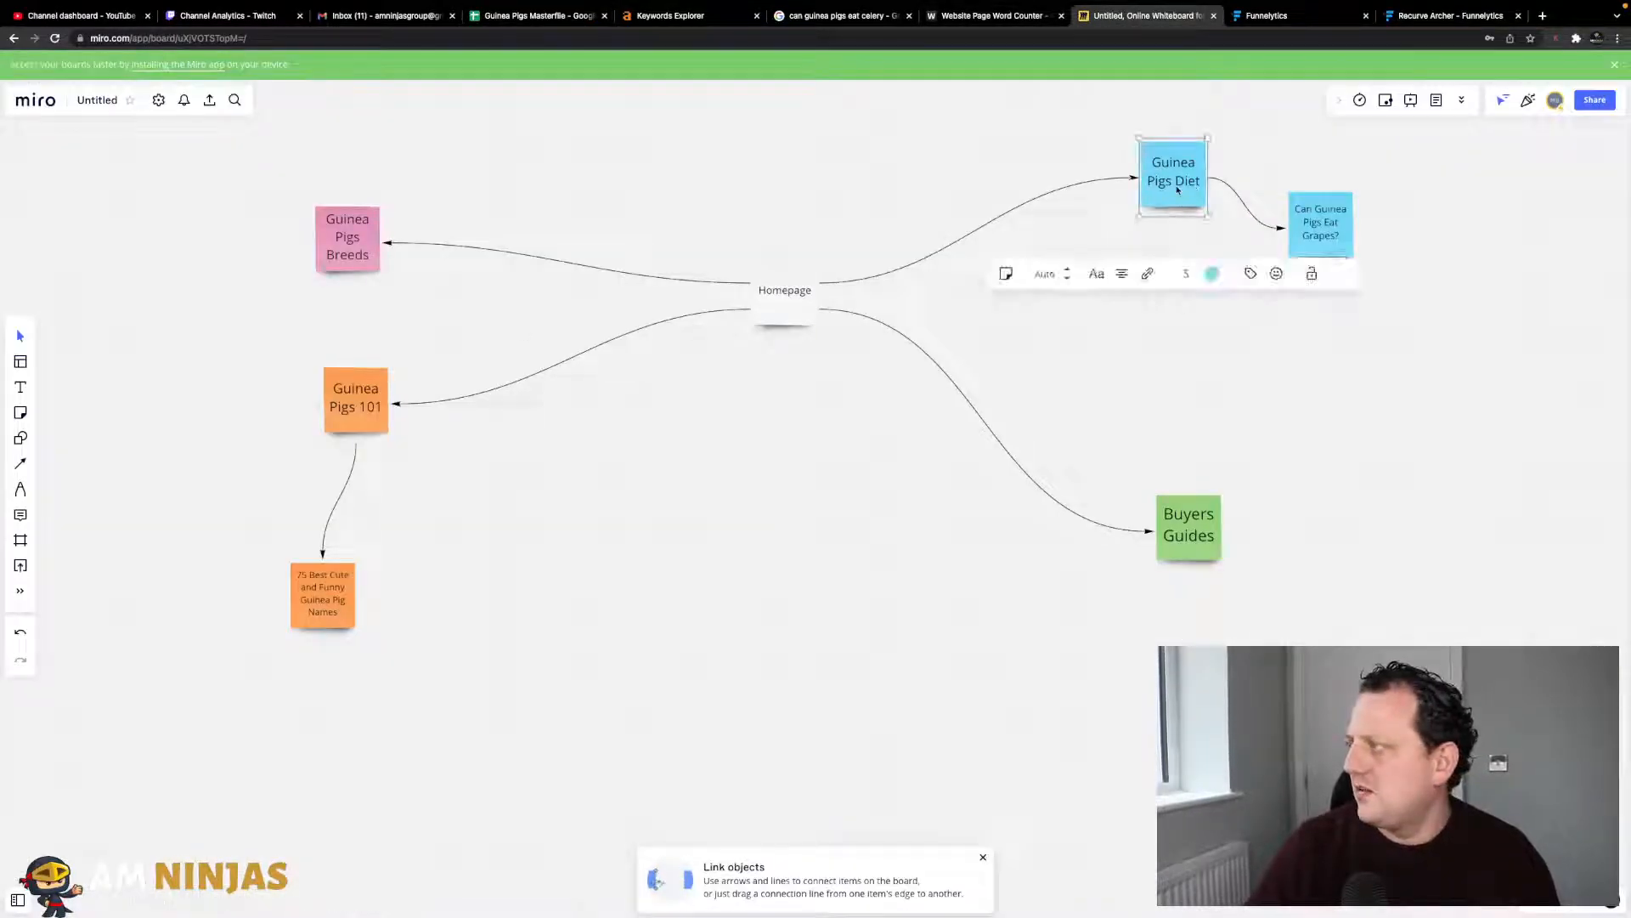
{"action": "left_click", "coordinate": [1313, 224]}
{"action": "left_click", "coordinate": [1361, 135]}
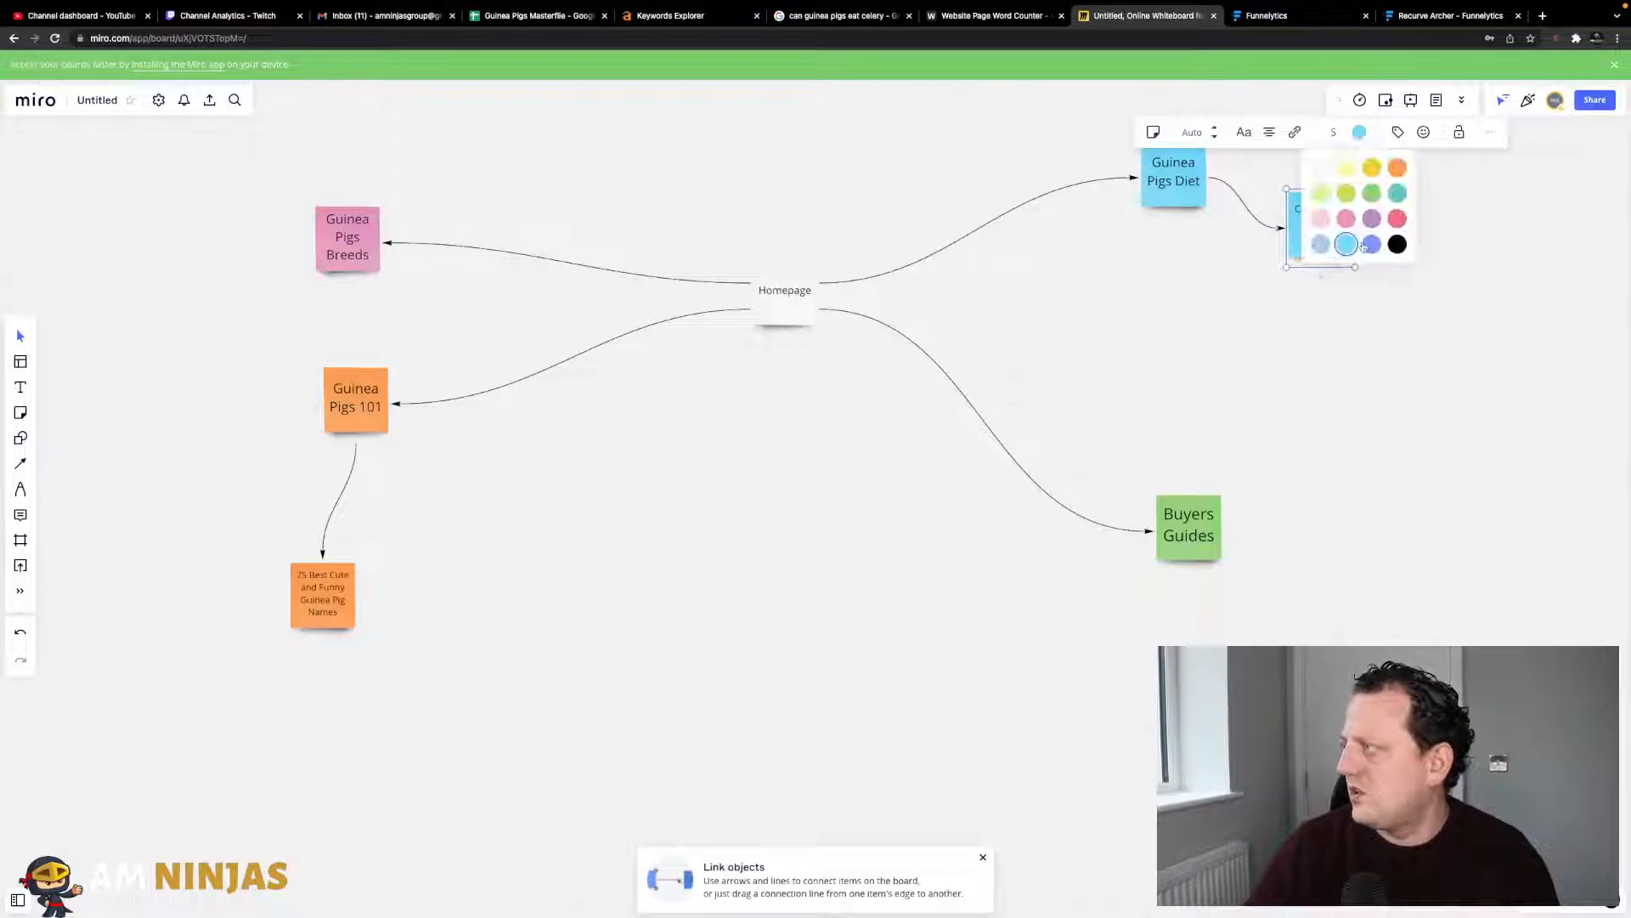
{"action": "left_click", "coordinate": [1320, 253]}
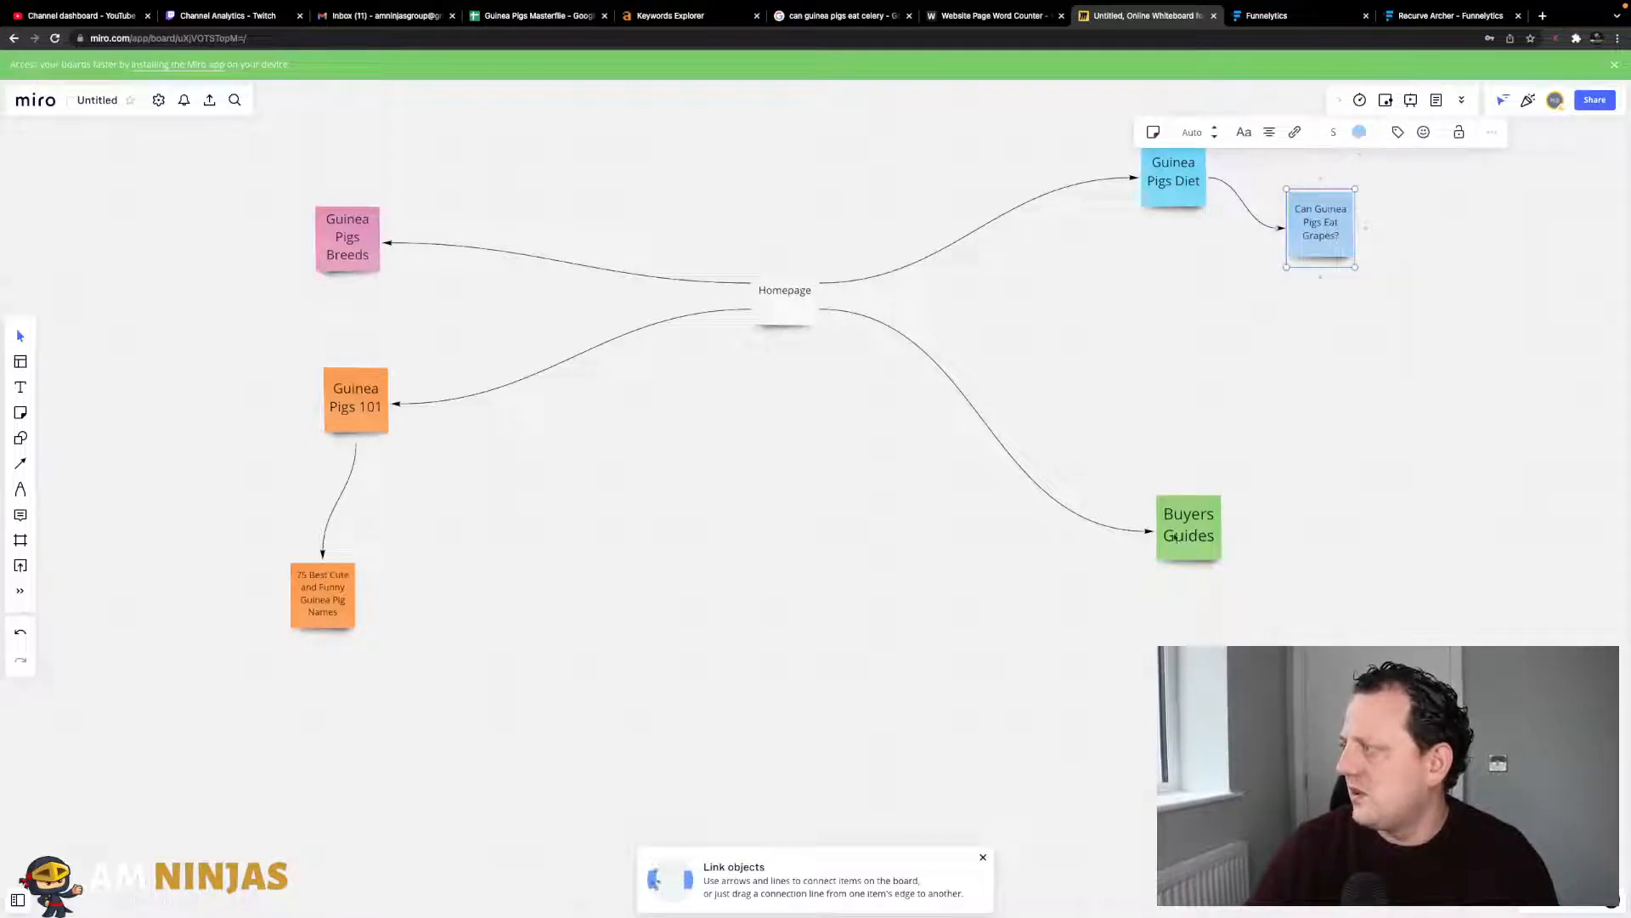
- Duplicate the grapes note and paste 'can guinea pigs eat celery' into the copy below Diet
{"action": "left_click", "coordinate": [1239, 509]}
{"action": "left_click", "coordinate": [1317, 258]}
{"action": "right_click", "coordinate": [1317, 258]}
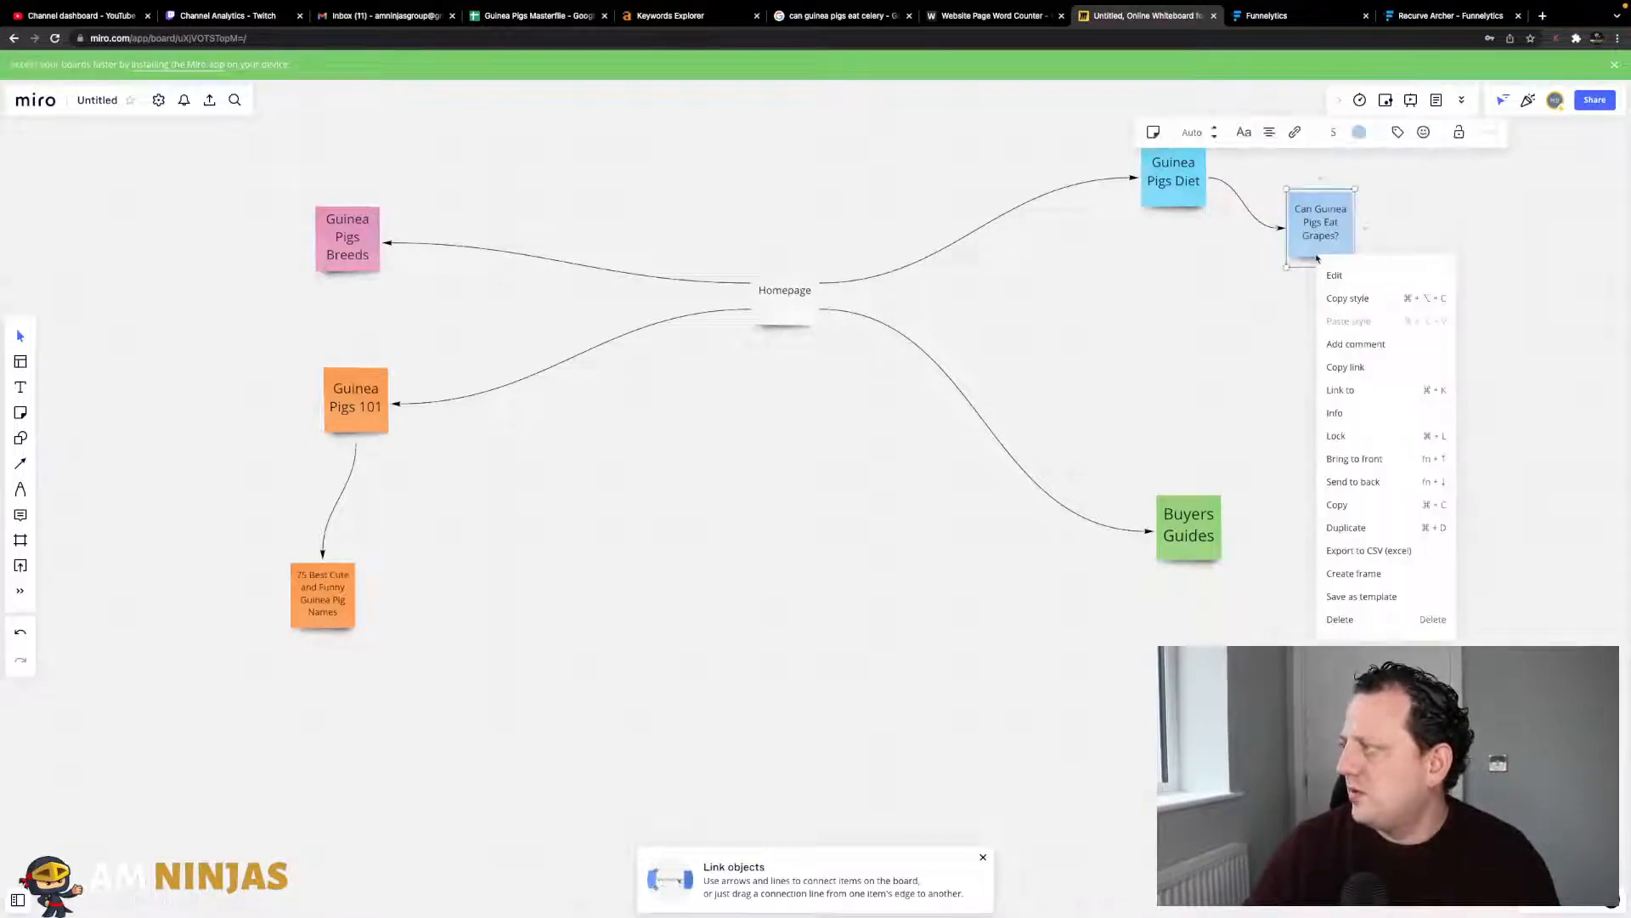
{"action": "left_click", "coordinate": [1358, 532]}
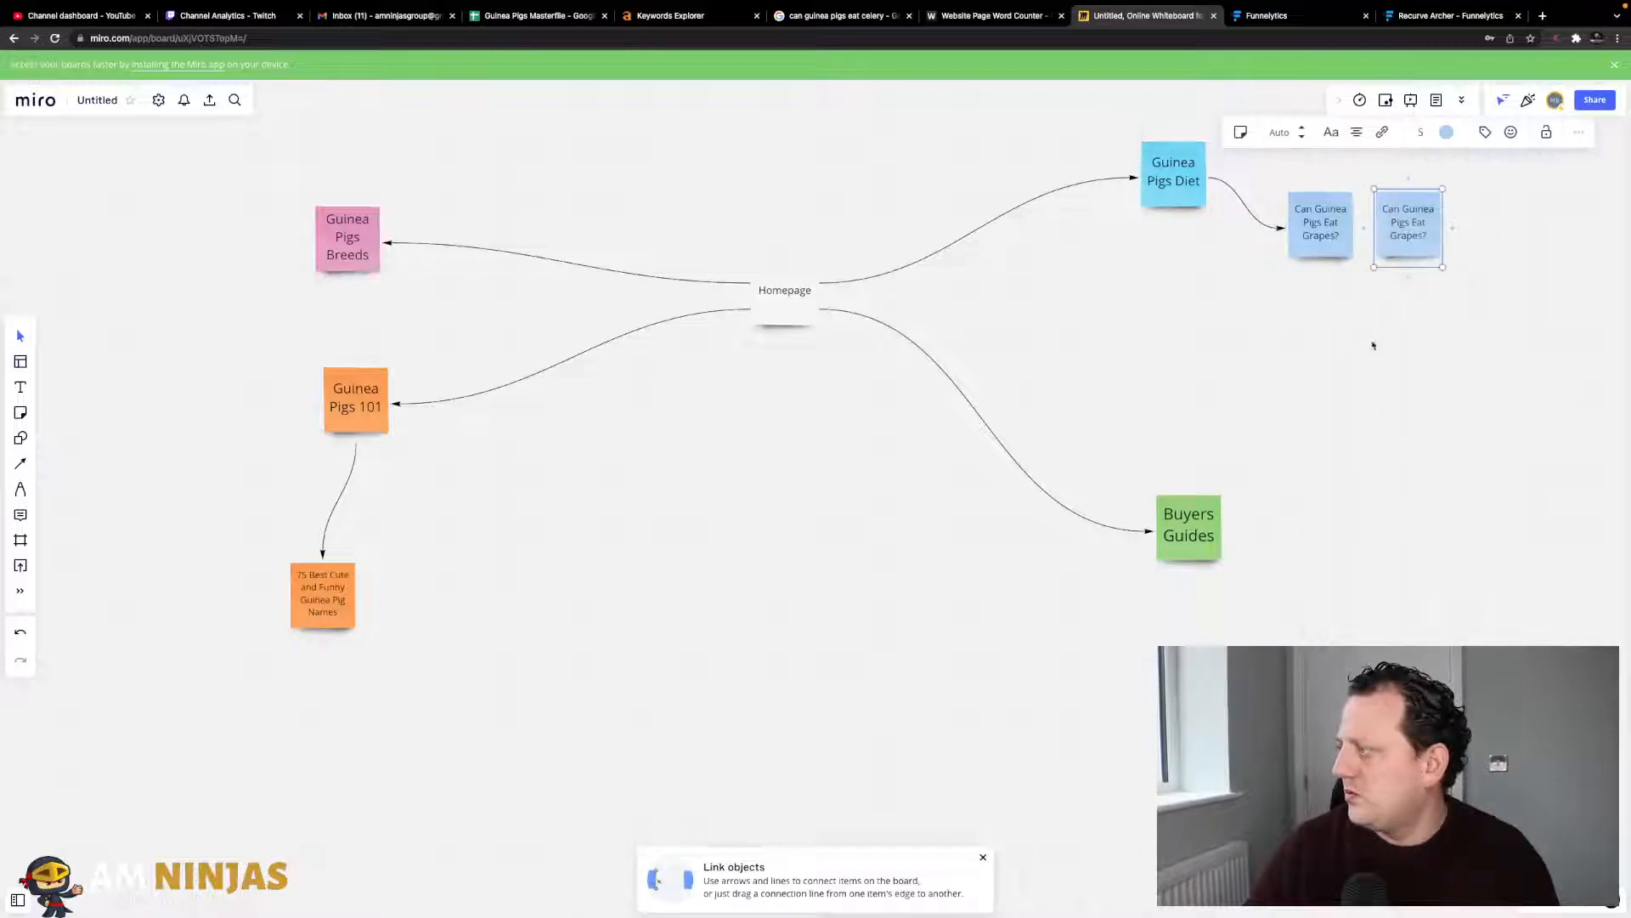
{"action": "left_click_drag", "start_coordinate": [1407, 247], "coordinate": [1192, 309]}
{"action": "double_click", "coordinate": [1193, 284]}
{"action": "key", "text": "super+v"}
{"action": "left_click", "coordinate": [1271, 331]}
{"action": "left_click_drag", "start_coordinate": [1212, 308], "coordinate": [1244, 295]}
- Link Guinea Pigs Diet to the celery note with an arrow and nudge it into place
{"action": "left_click", "coordinate": [1189, 193]}
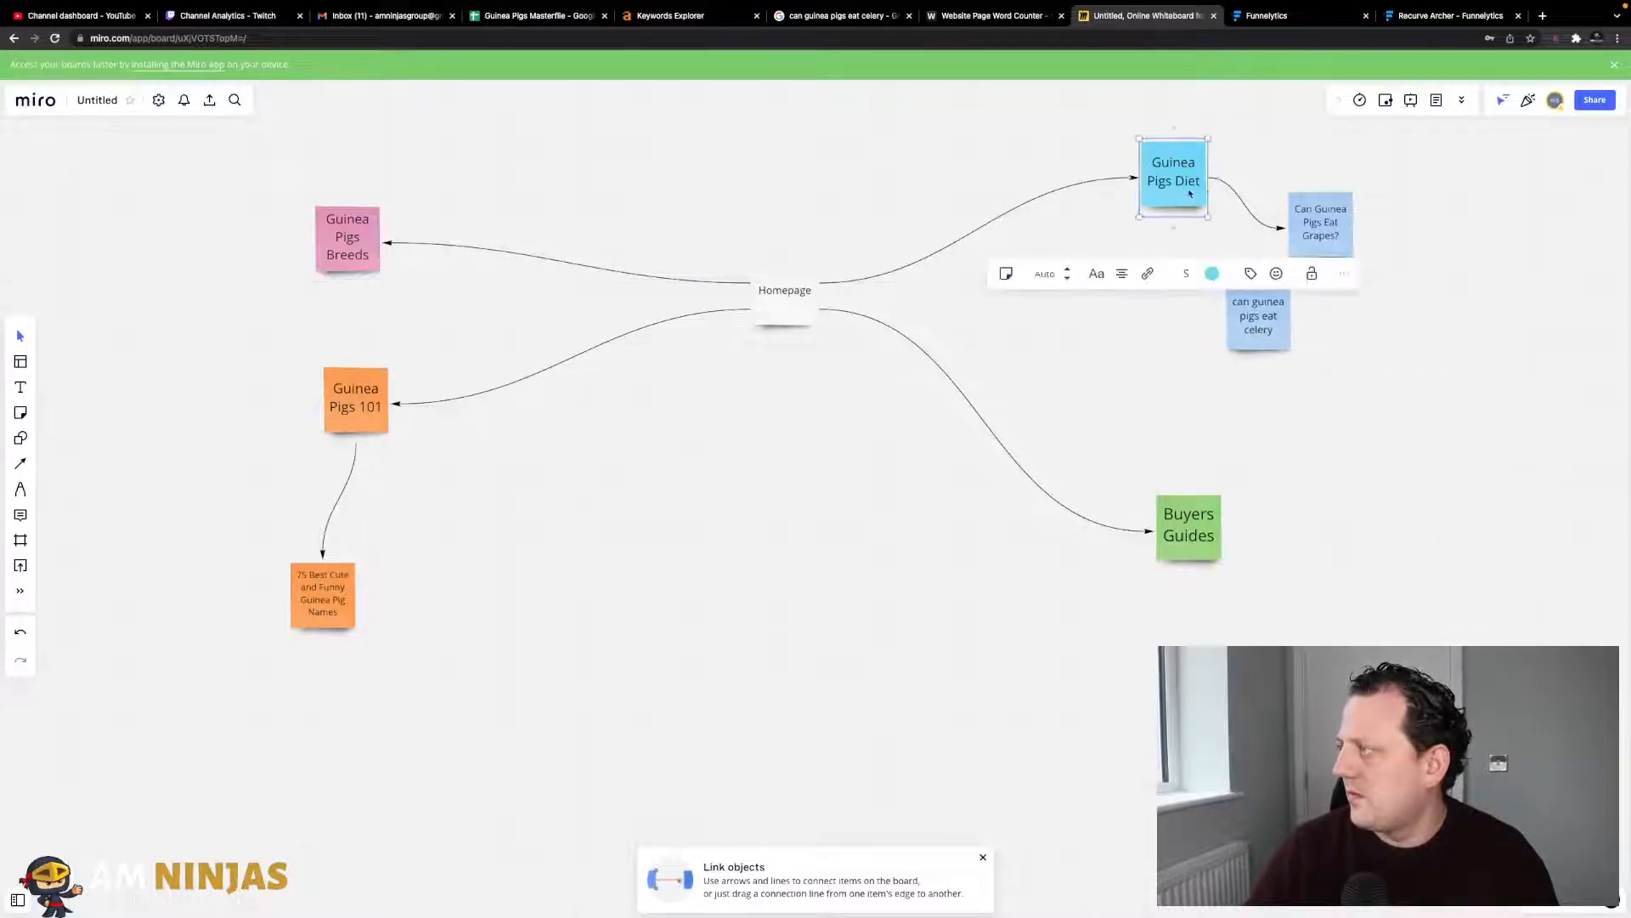
{"action": "mouse_move", "coordinate": [1215, 180]}
{"action": "left_mouse_down"}
{"action": "mouse_move", "coordinate": [1259, 316]}
{"action": "mouse_move", "coordinate": [1315, 324]}
{"action": "mouse_move", "coordinate": [1288, 317]}
{"action": "mouse_move", "coordinate": [1380, 182]}
{"action": "mouse_move", "coordinate": [1372, 161]}
{"action": "mouse_move", "coordinate": [1309, 134]}
{"action": "mouse_move", "coordinate": [1315, 301]}
{"action": "mouse_move", "coordinate": [1346, 224]}
{"action": "mouse_move", "coordinate": [1339, 191]}
{"action": "left_mouse_up"}
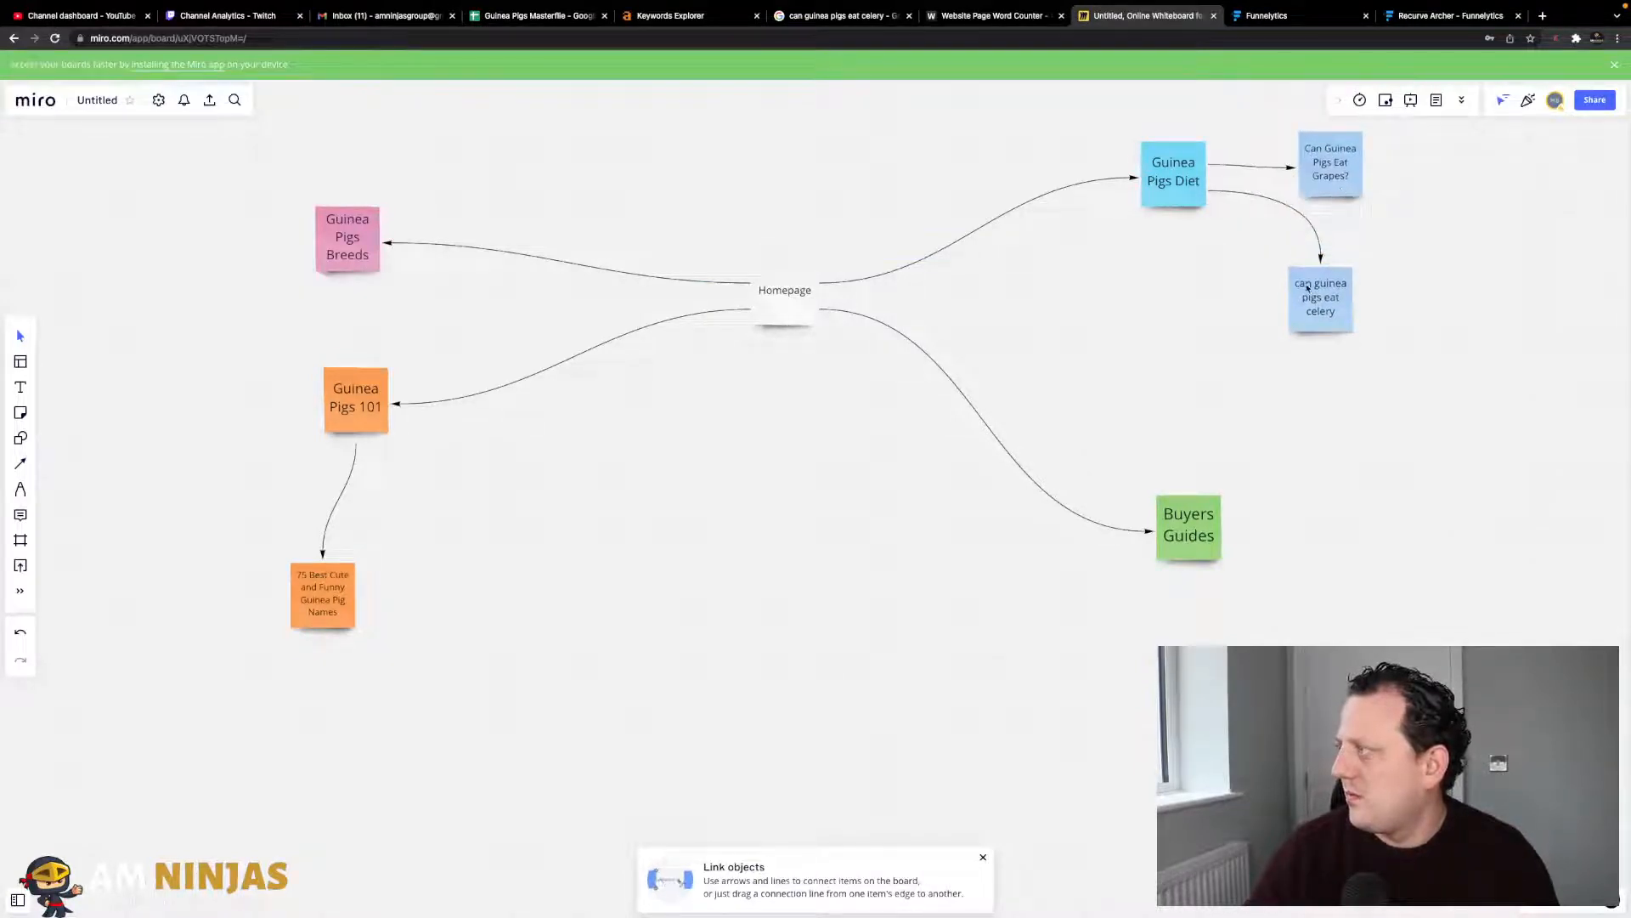
{"action": "left_click_drag", "start_coordinate": [1308, 289], "coordinate": [1288, 271]}
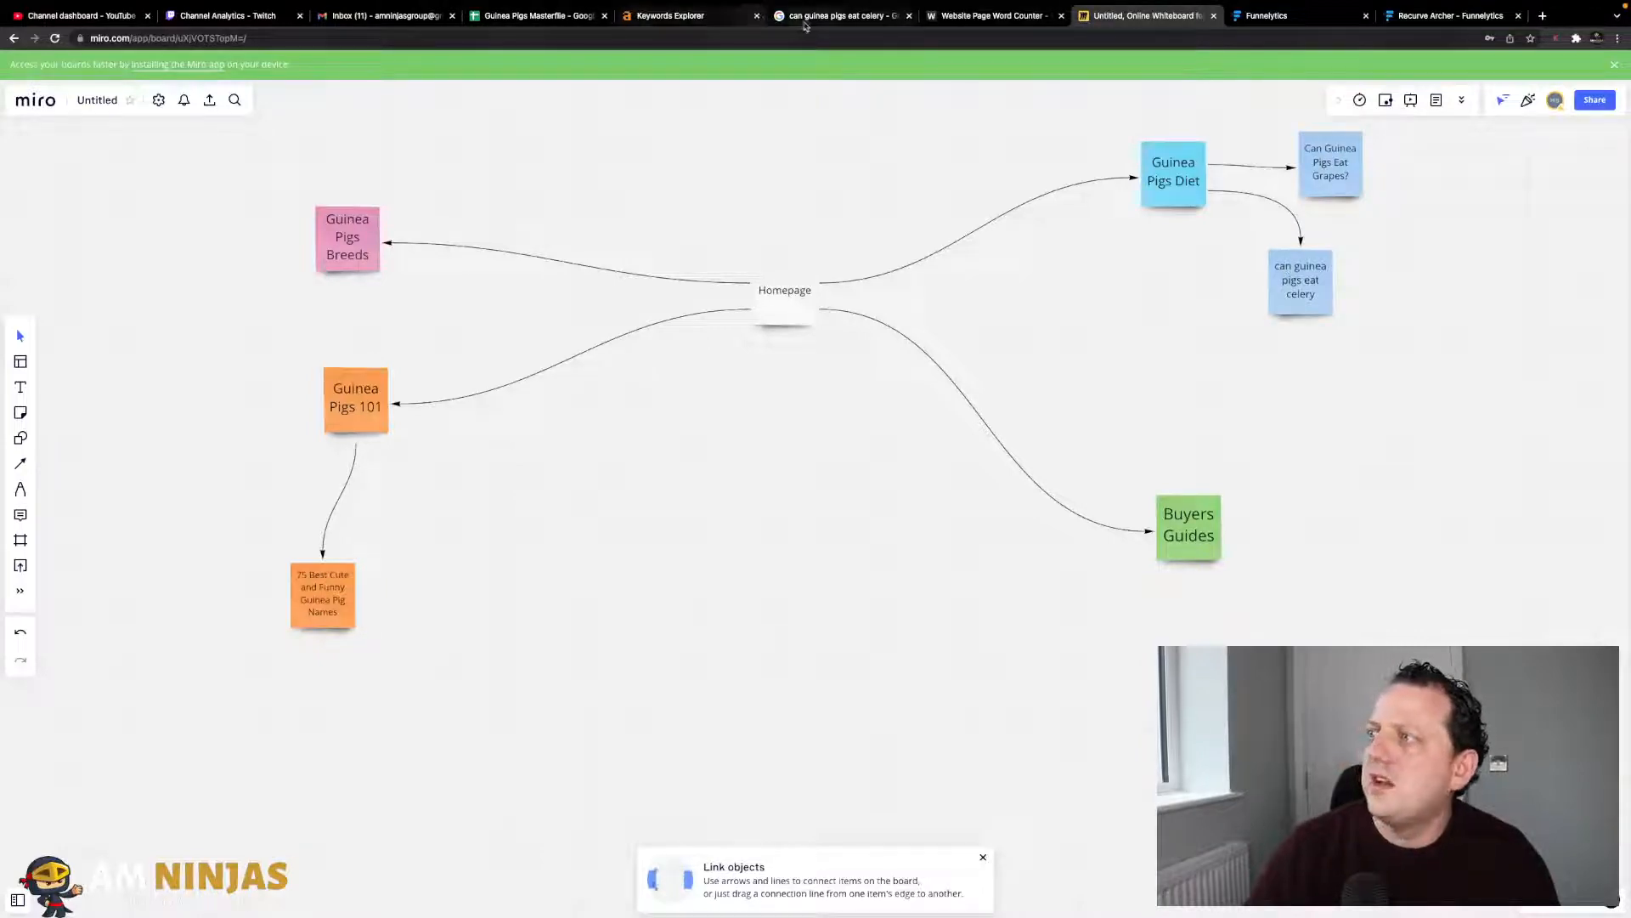
{"action": "left_click", "coordinate": [537, 15]}
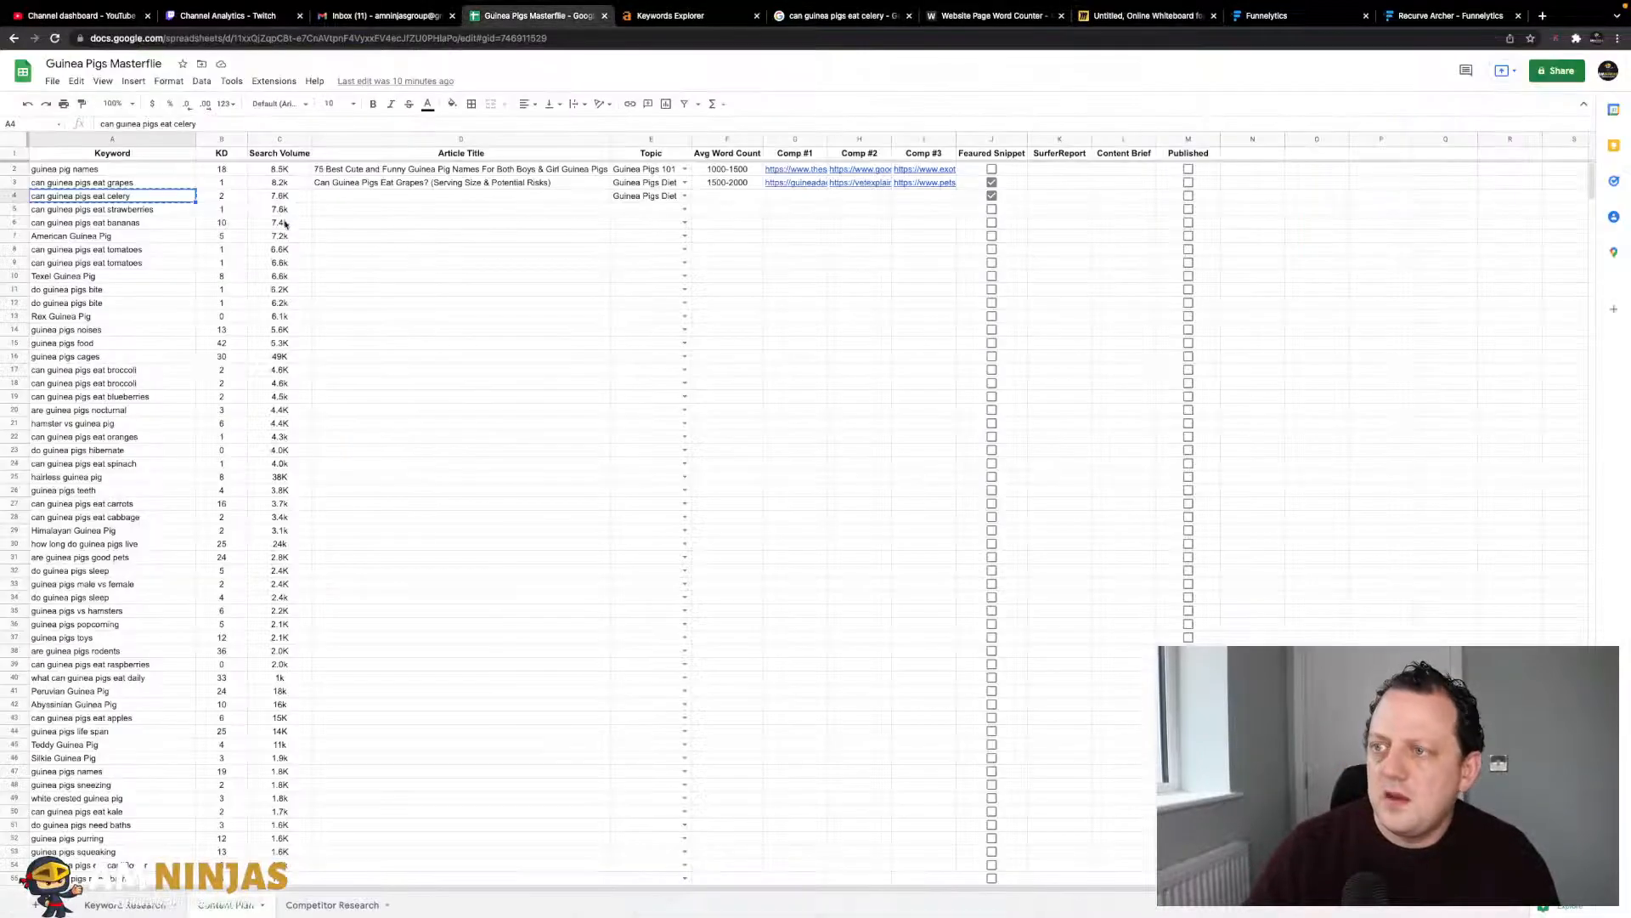
- Select the 'can guinea pigs eat strawberries' keyword in cell A5 and return to the Miro board
{"action": "left_click", "coordinate": [145, 210]}
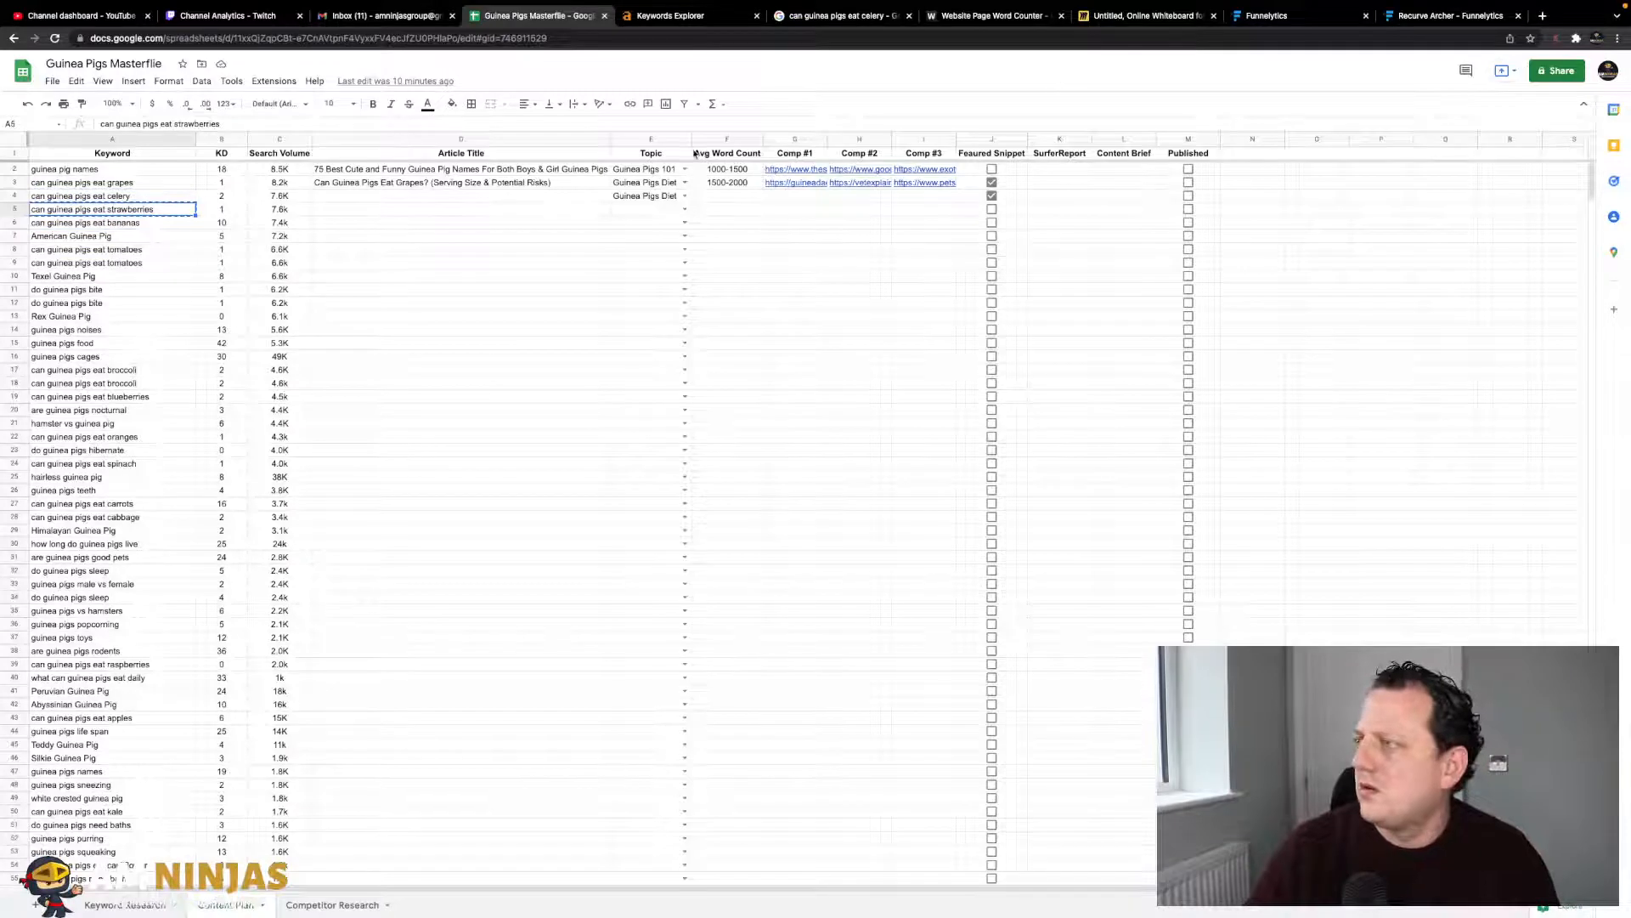
{"action": "left_click", "coordinate": [1130, 17]}
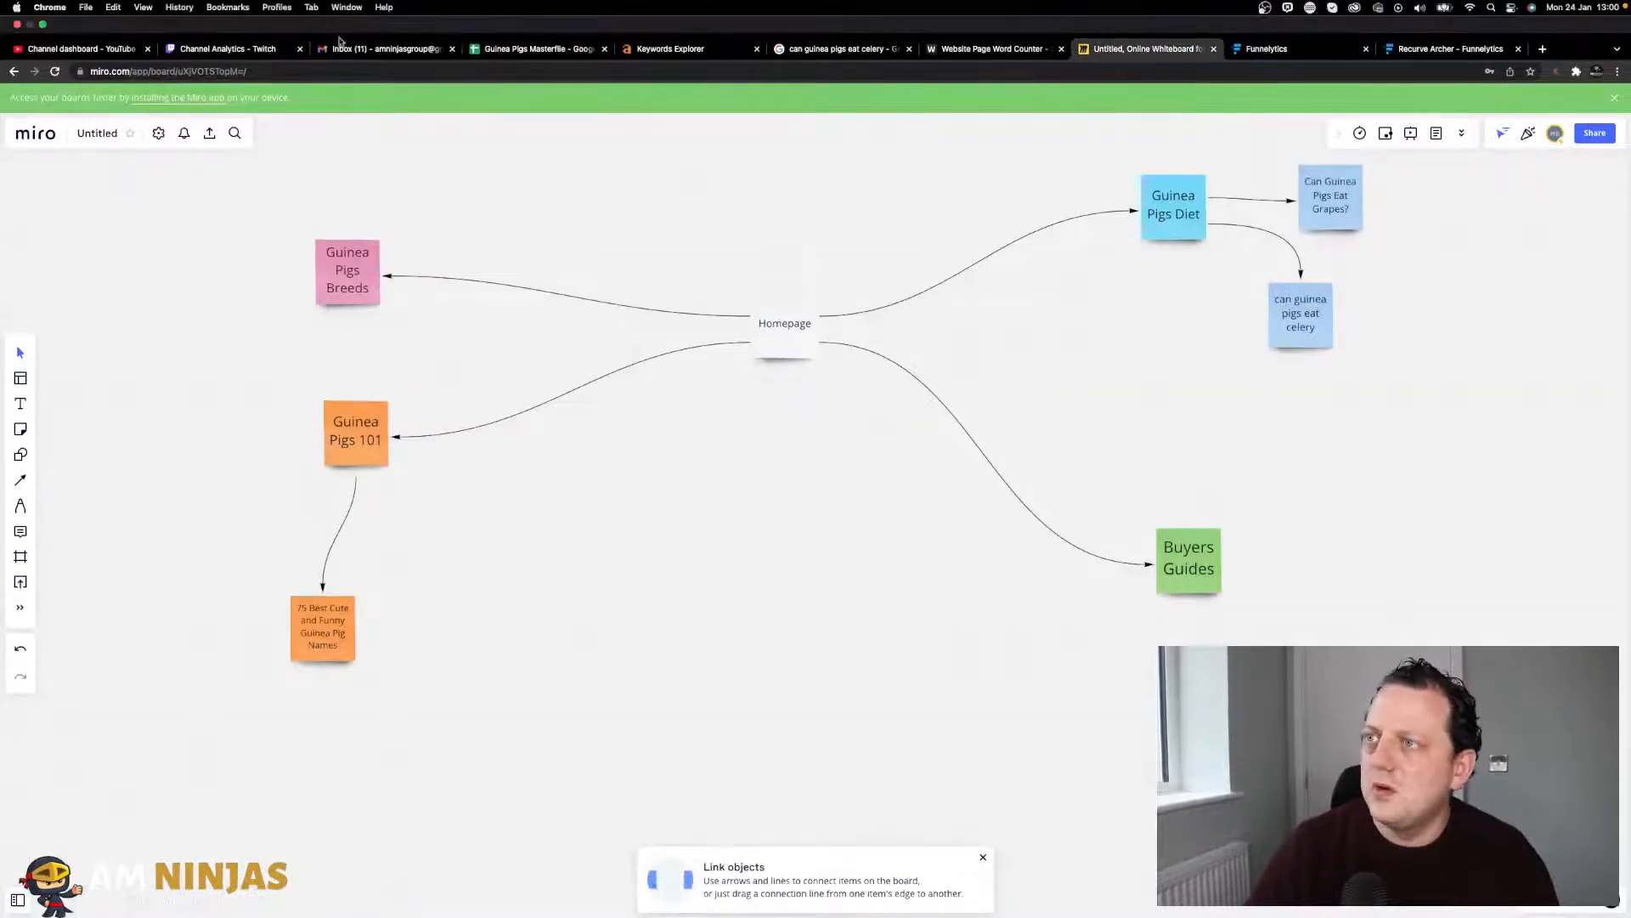
{"action": "left_click", "coordinate": [505, 55]}
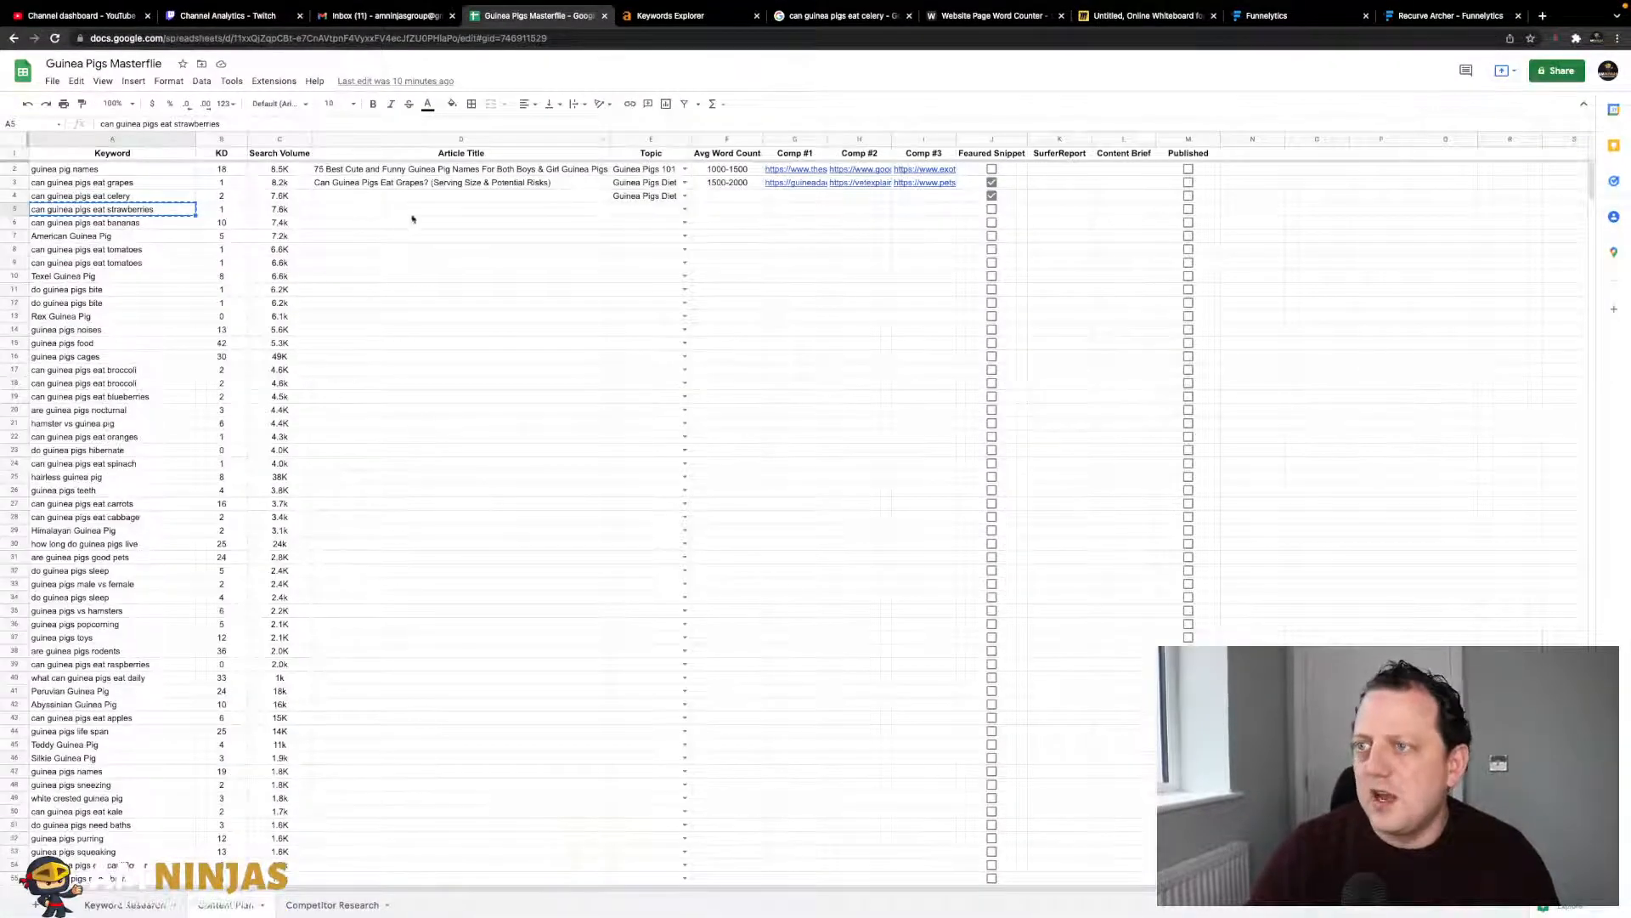
{"action": "left_click", "coordinate": [1151, 16]}
- Duplicate the celery note as 'can guinea pigs eat strawberries' and link it from Guinea Pigs Diet
{"action": "left_click", "coordinate": [1308, 286]}
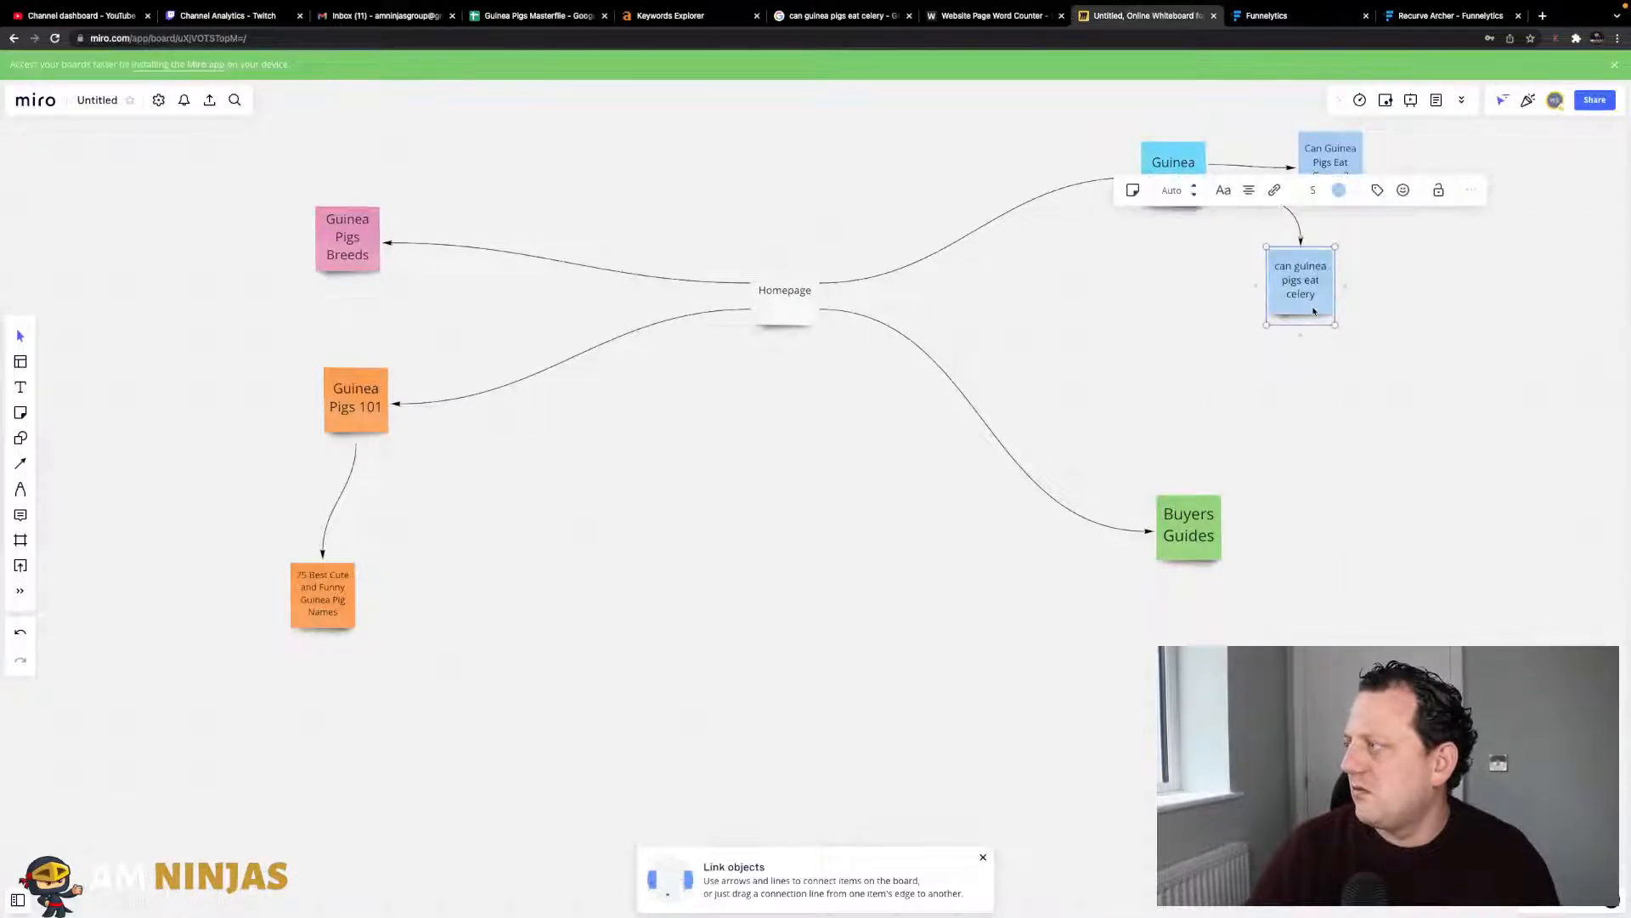
{"action": "right_click", "coordinate": [1314, 312]}
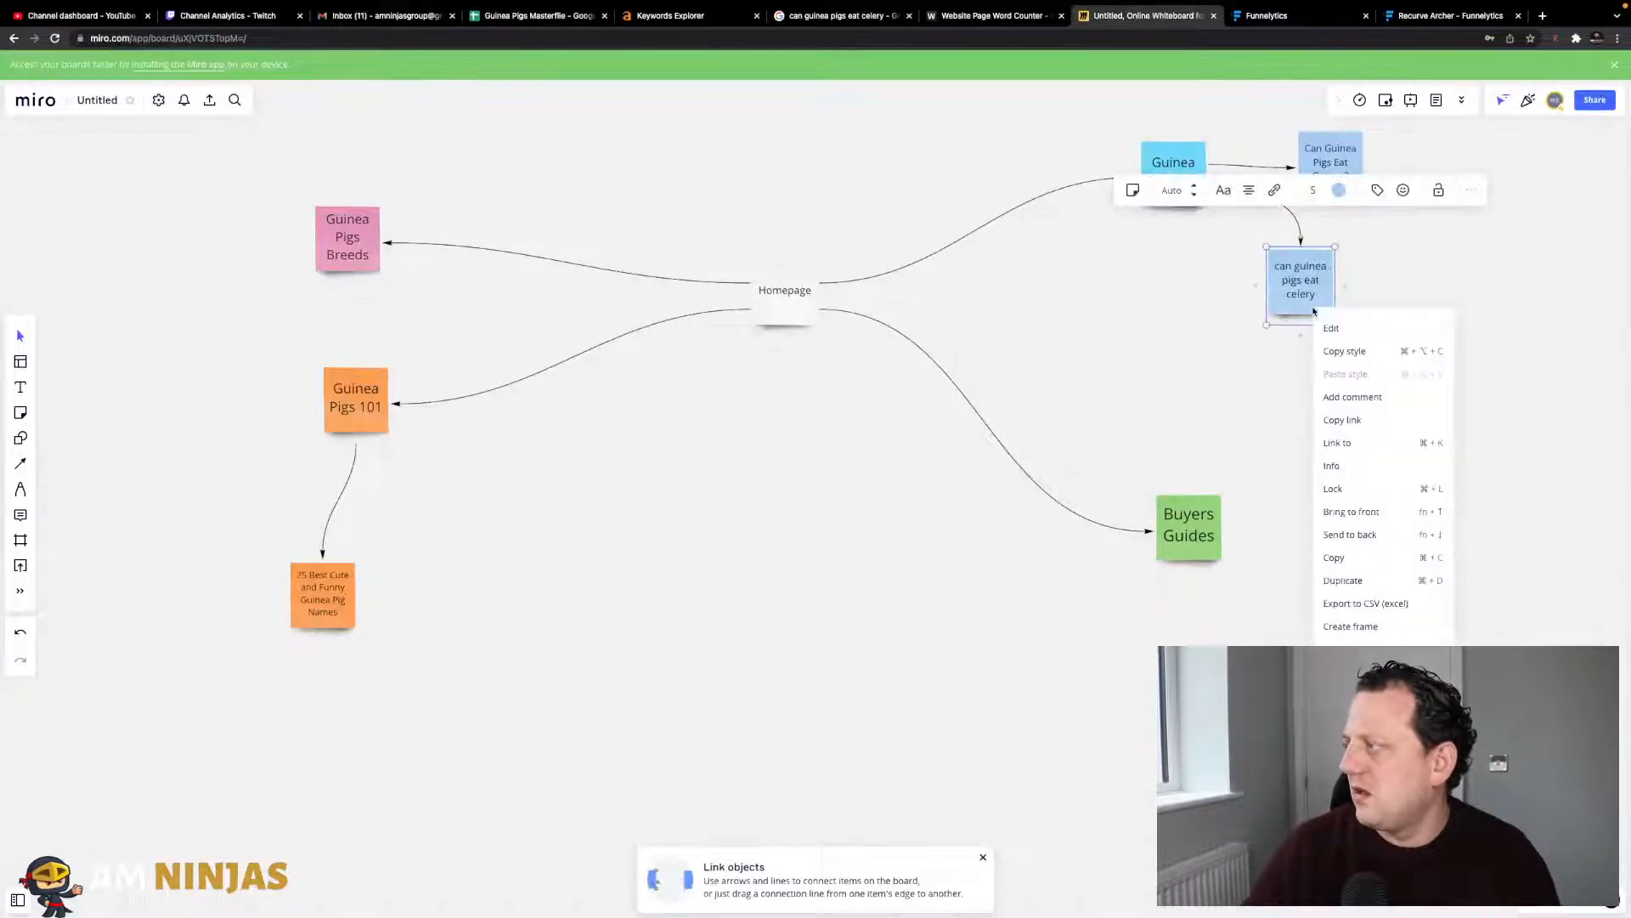
{"action": "left_click", "coordinate": [1343, 580]}
{"action": "triple_click", "coordinate": [1390, 293]}
{"action": "type", "text": "can guinea pigs eat strawberries"}
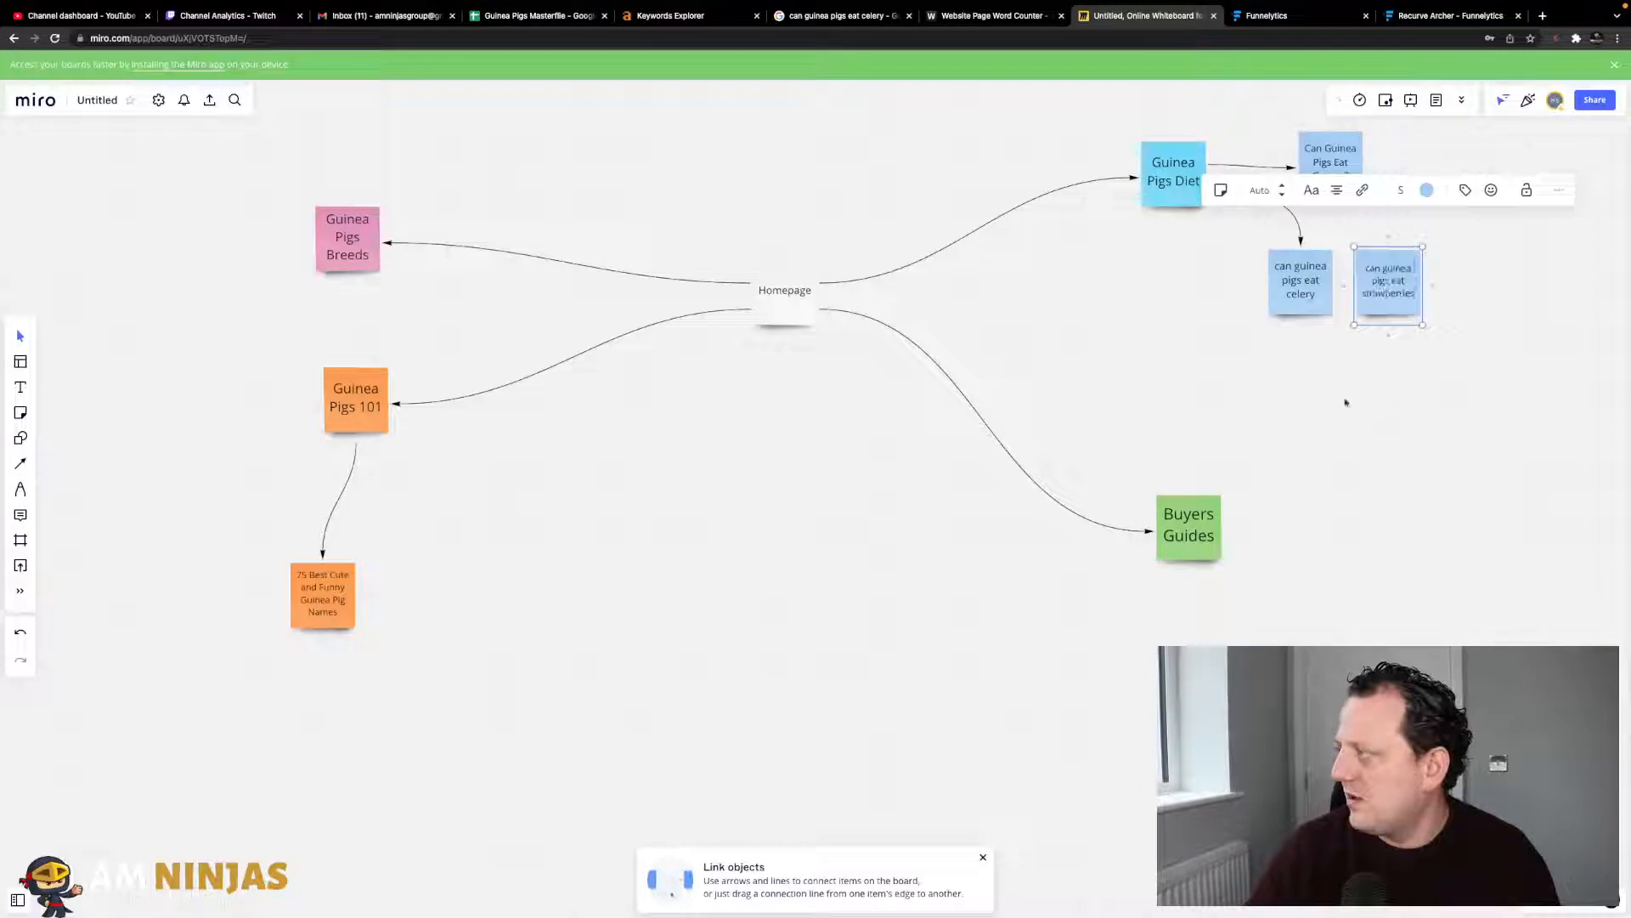
{"action": "left_click", "coordinate": [1347, 402]}
{"action": "left_click_drag", "start_coordinate": [1372, 308], "coordinate": [1183, 329]}
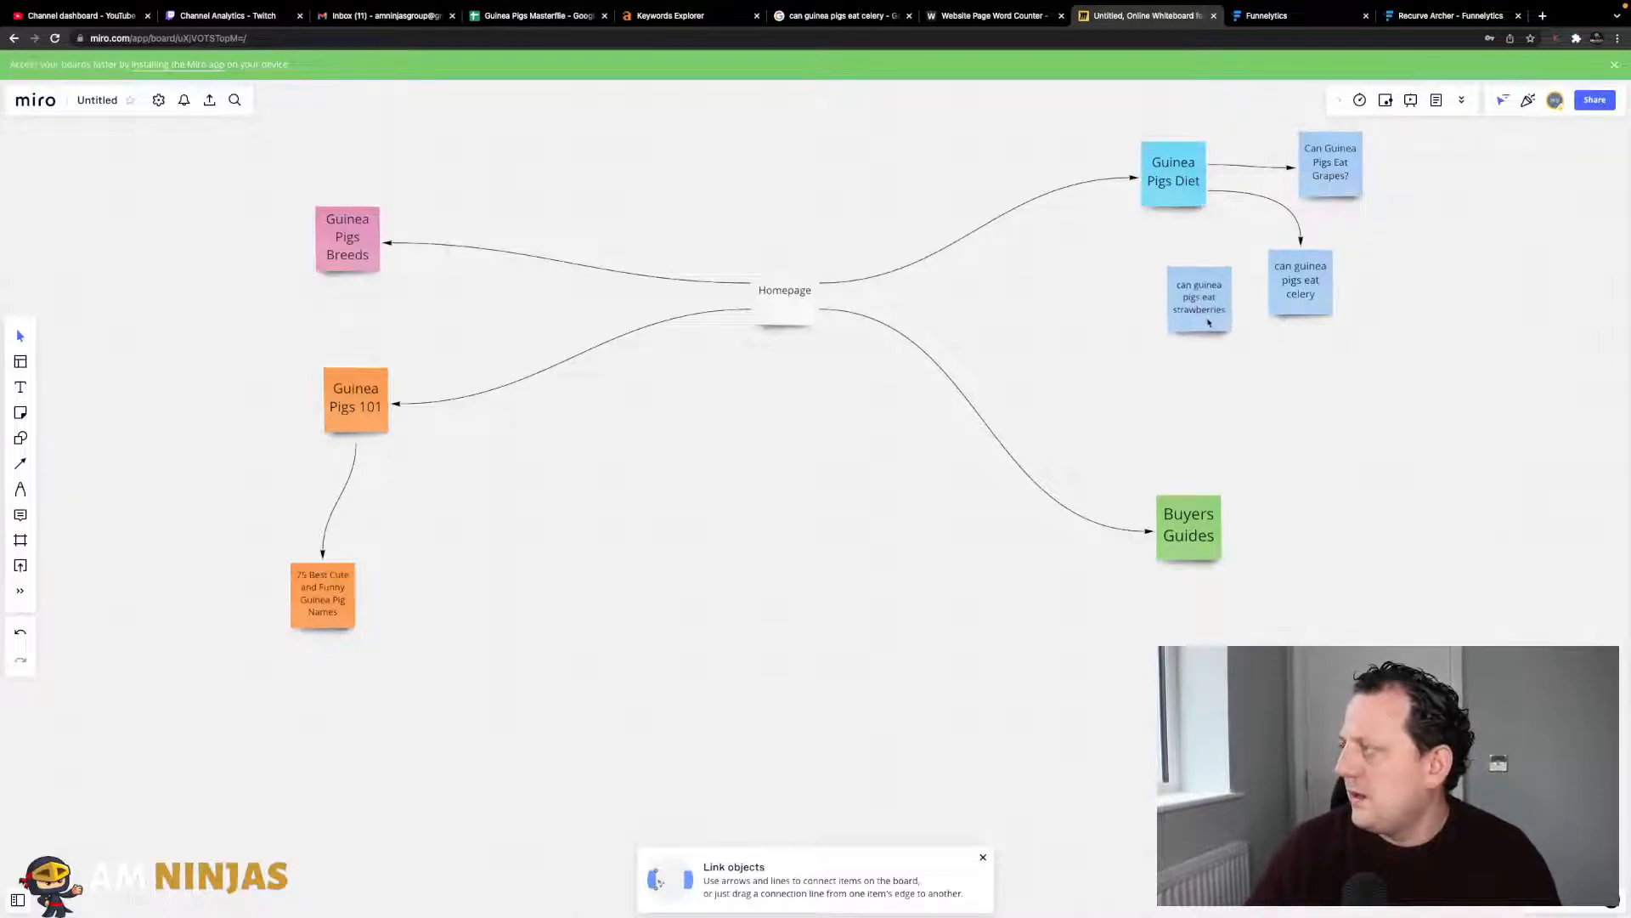
{"action": "left_click", "coordinate": [1179, 197]}
{"action": "left_click_drag", "start_coordinate": [1175, 229], "coordinate": [1211, 309]}
- Nudge the celery and grapes notes into a neat arrangement under Guinea Pigs Diet
{"action": "left_click_drag", "start_coordinate": [1313, 297], "coordinate": [1324, 294]}
{"action": "left_click_drag", "start_coordinate": [1341, 190], "coordinate": [1338, 213]}
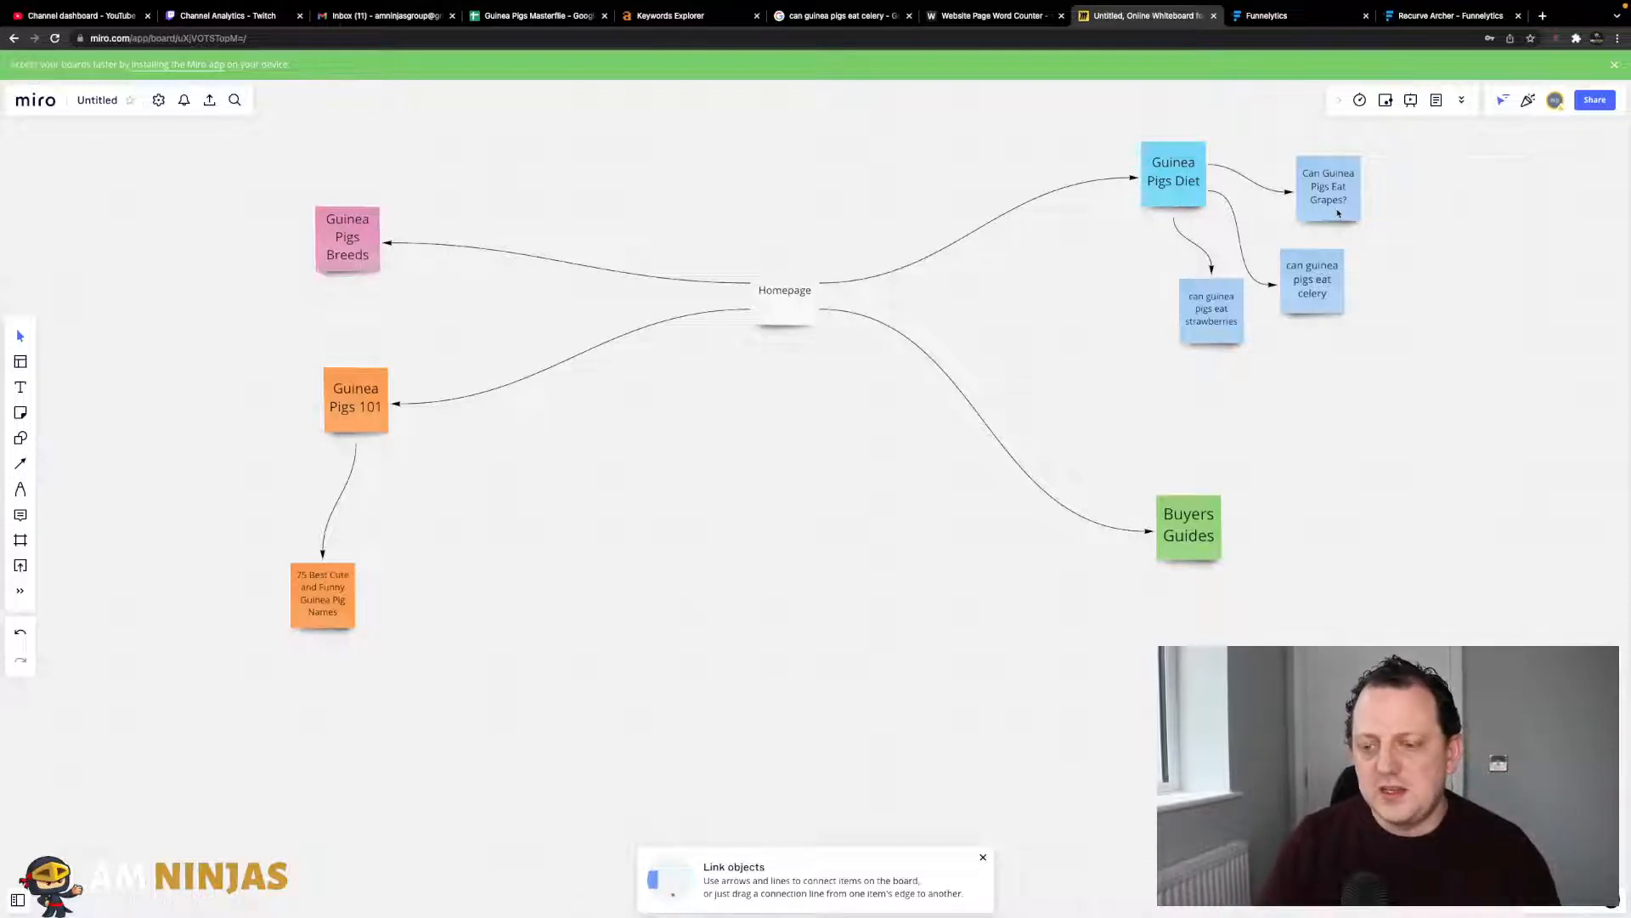
{"action": "left_click_drag", "start_coordinate": [1338, 213], "coordinate": [1327, 194]}
{"action": "left_click_drag", "start_coordinate": [1322, 274], "coordinate": [1318, 264]}
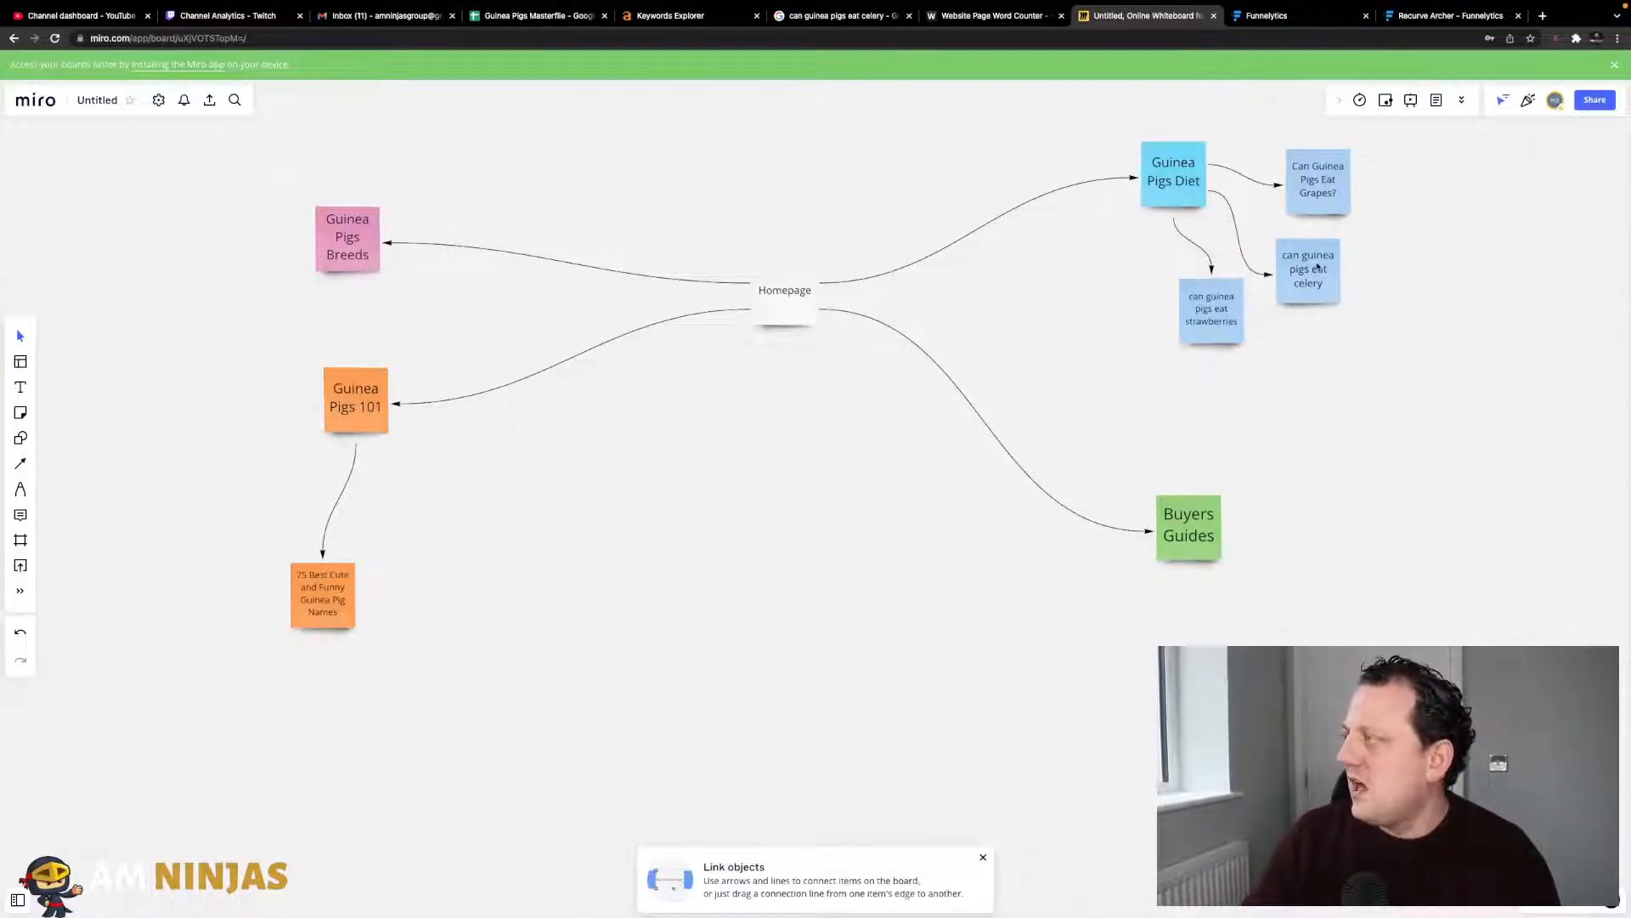
{"action": "left_click", "coordinate": [1334, 204]}
- Start a comment on the grapes note with 'Sub headings:' and numbered lines 1., 2., 3
{"action": "right_click", "coordinate": [1324, 195]}
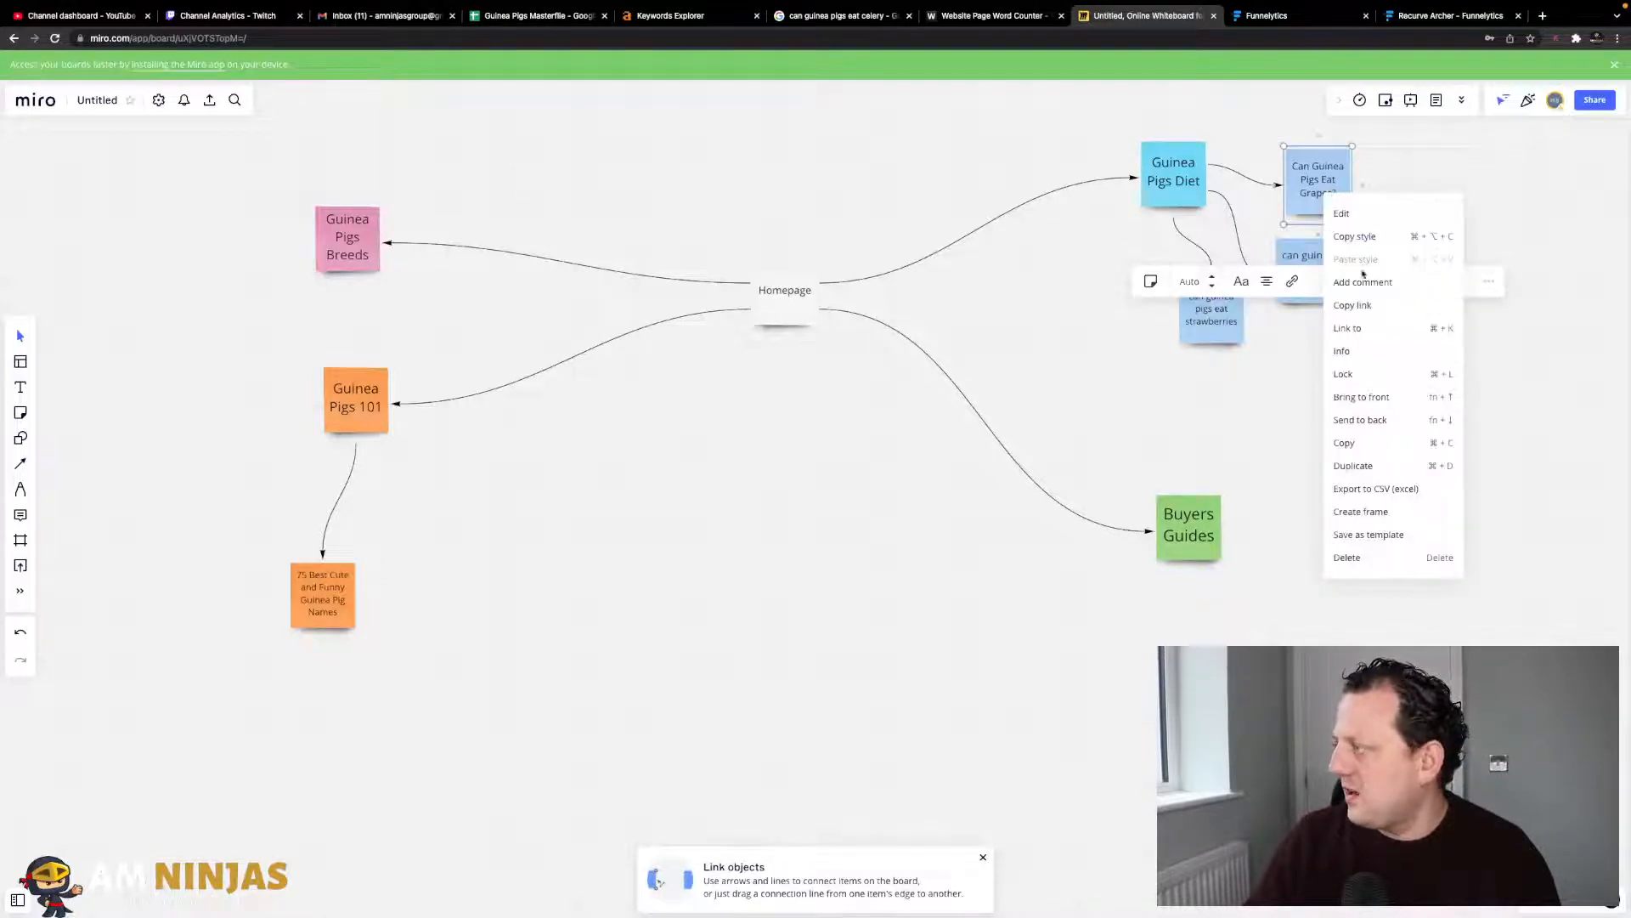
{"action": "left_click", "coordinate": [1362, 283]}
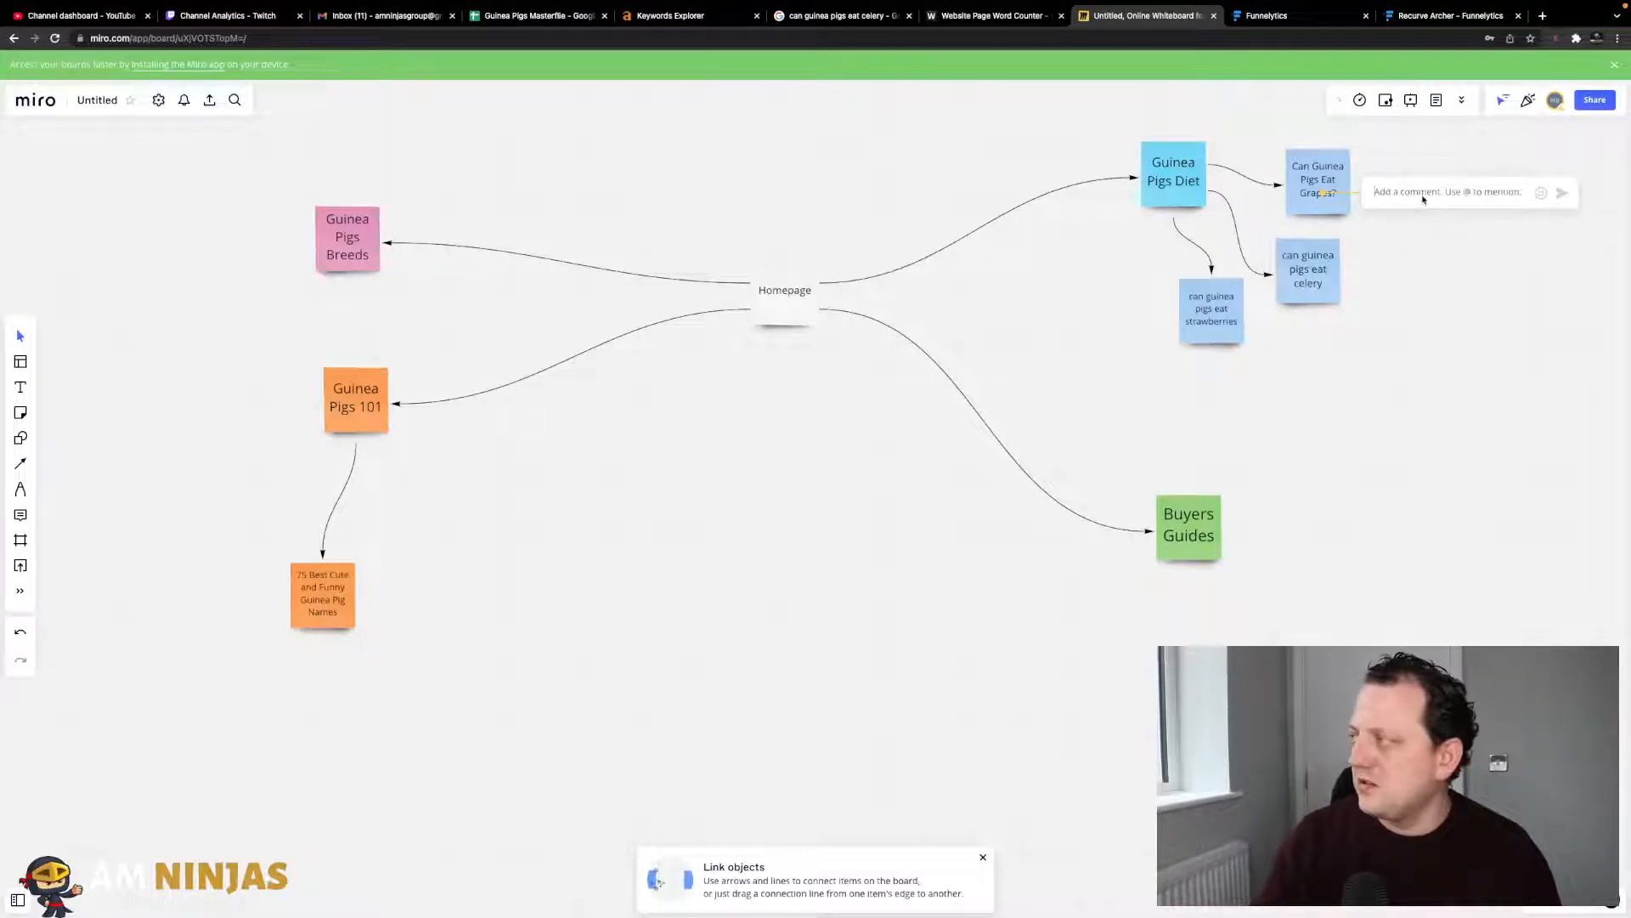
{"action": "type", "text": "Sub headings:"}
{"action": "key", "text": "Return"}
{"action": "type", "text": "s: 1"}
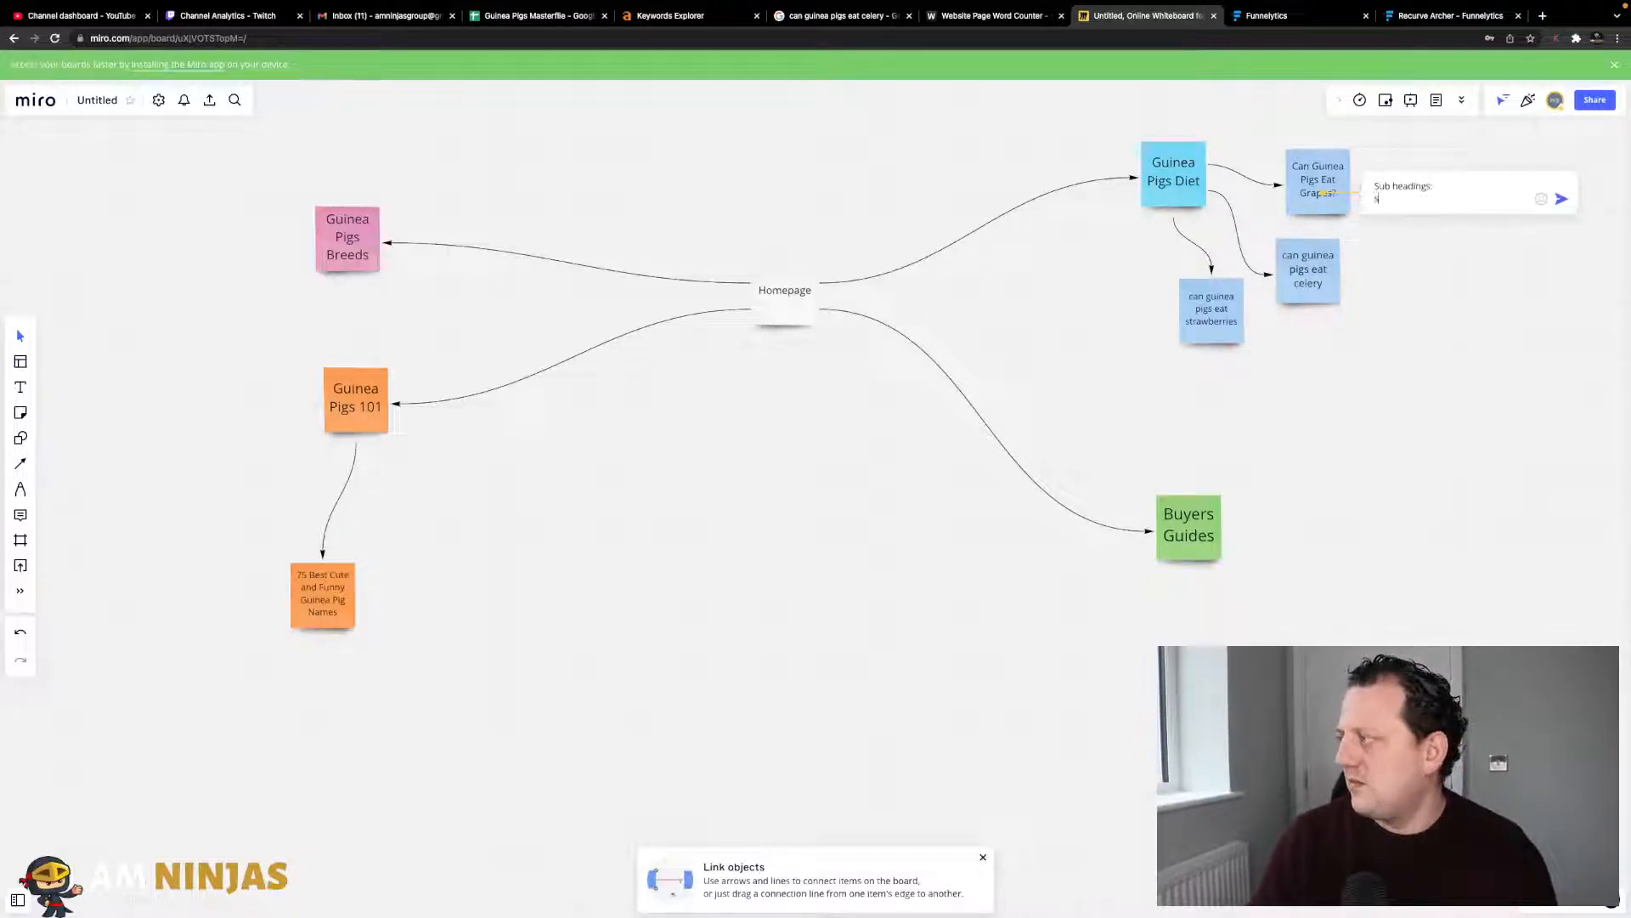
{"action": "type", "text": "."}
{"action": "key", "text": "Return"}
{"action": "type", "text": "2."}
{"action": "key", "text": "Return"}
{"action": "type", "text": "3"}
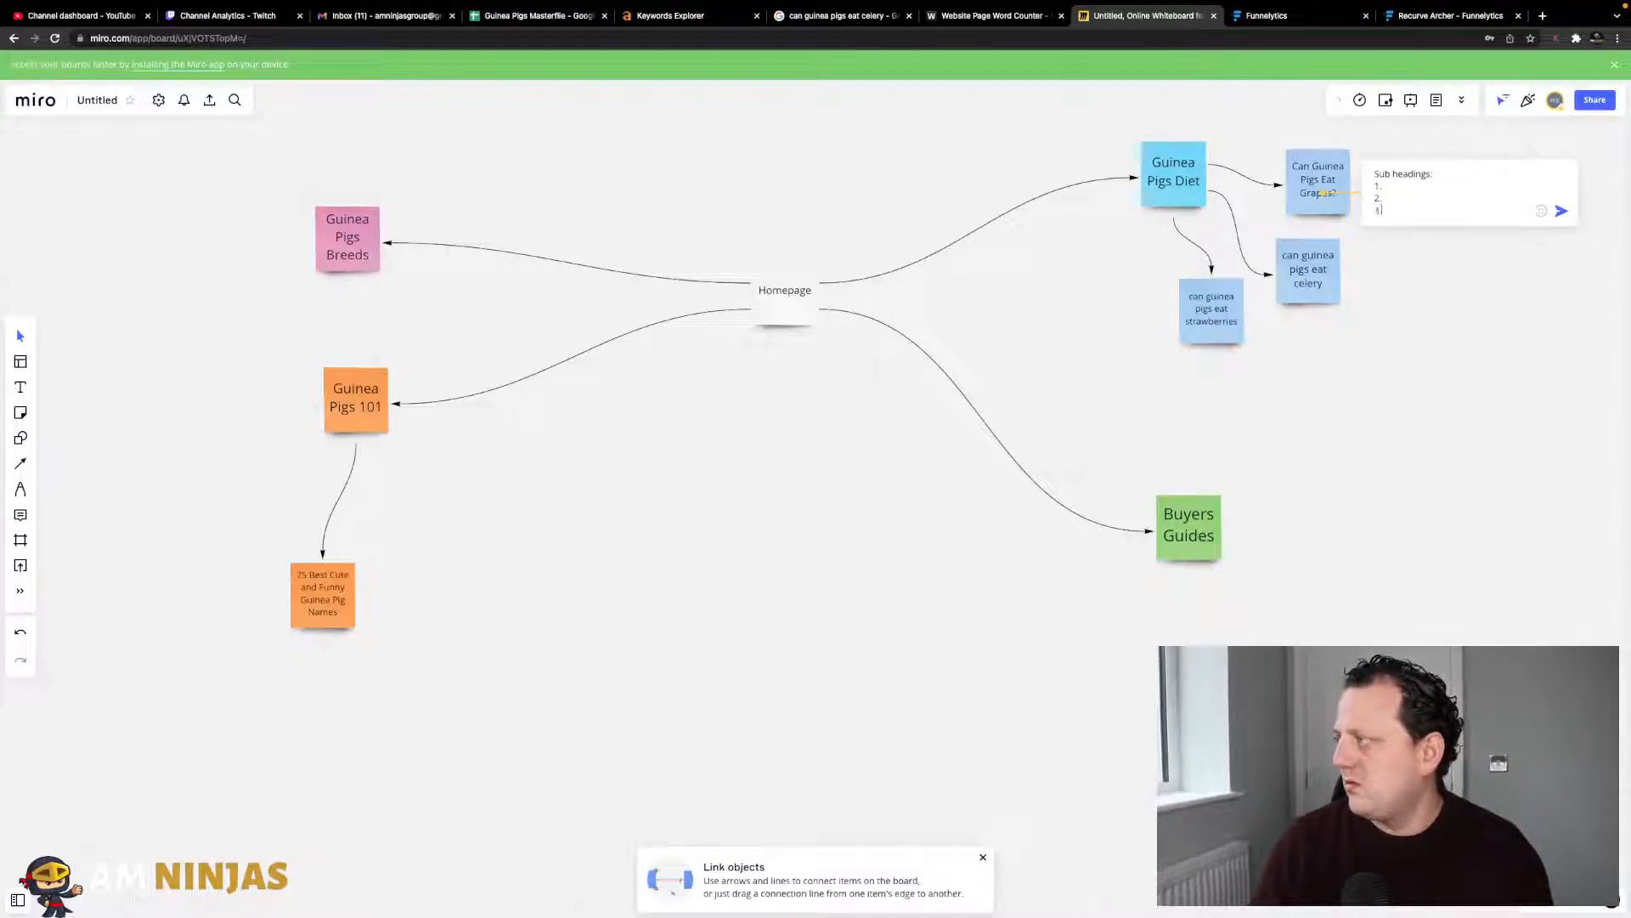
{"action": "type", "text": "."}
{"action": "key", "text": "Return"}
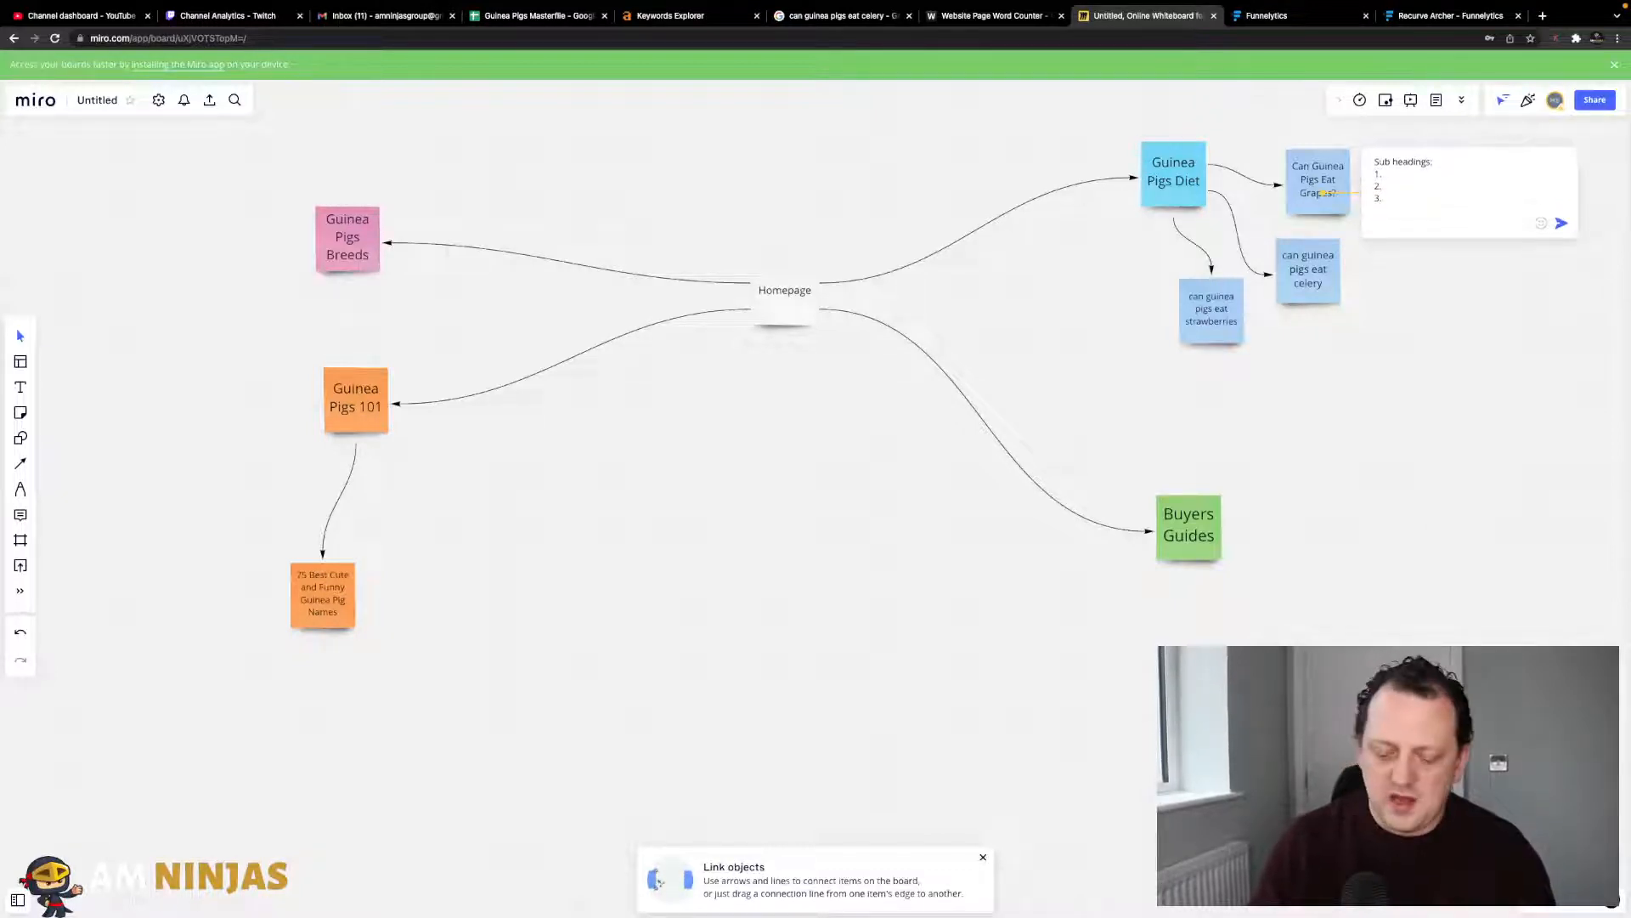
- Add a 'Secondary Keyword List' heading with numbered lines below it in the comment
{"action": "type", "text": "Secondary"}
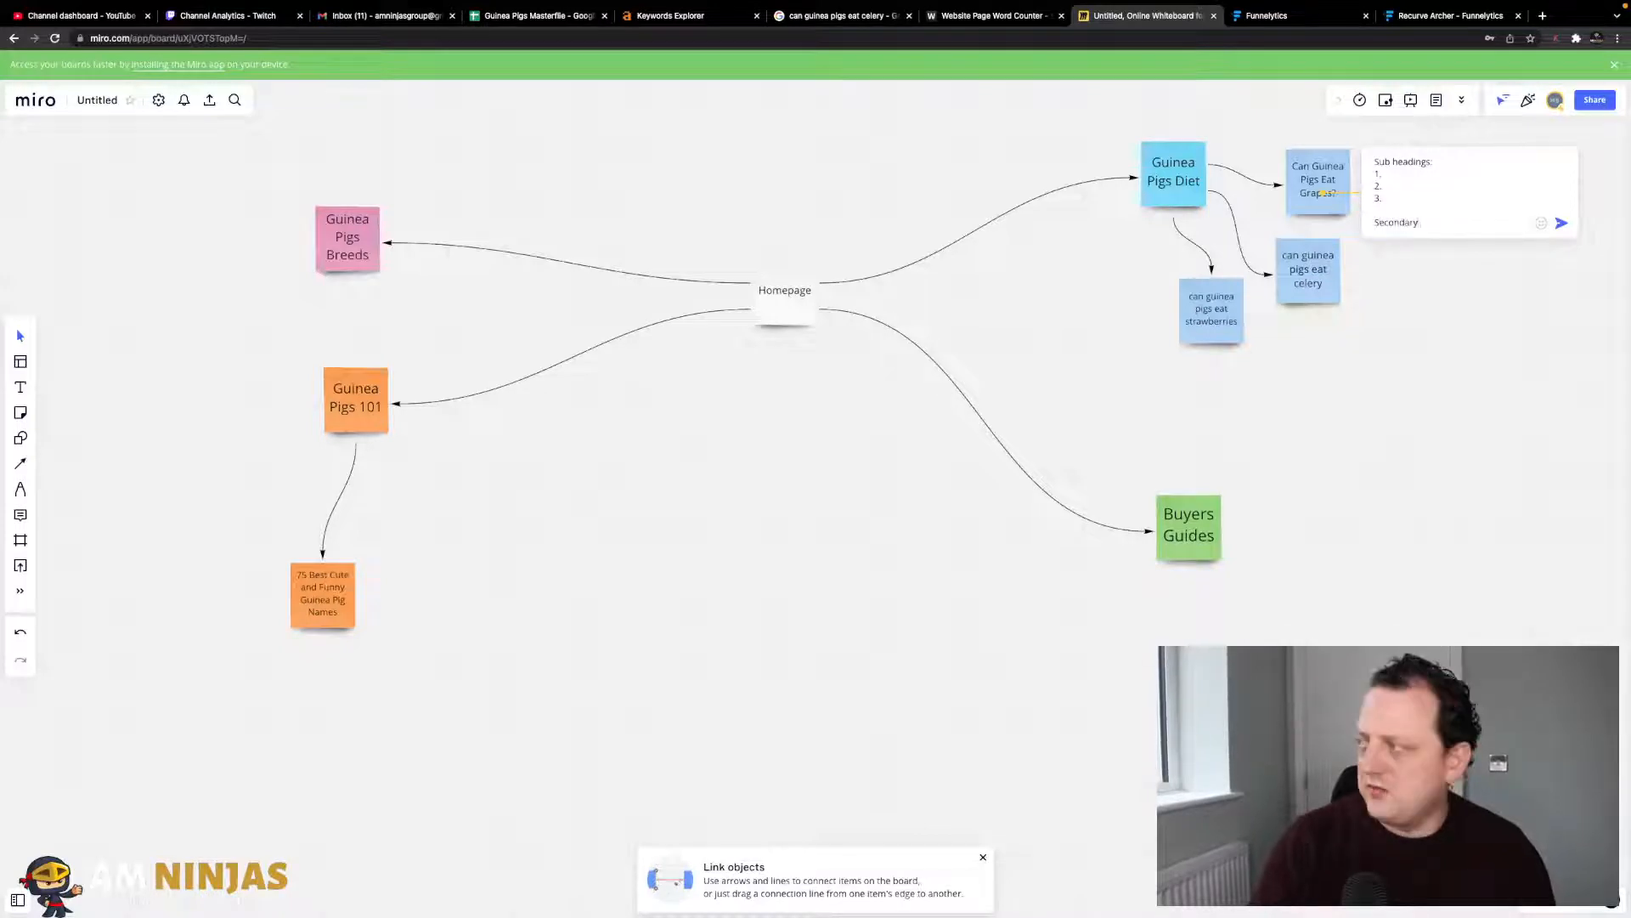
{"action": "key", "text": "BackSpace"}
{"action": "key", "text": "BackSpace"}
{"action": "key", "text": "BackSpace"}
{"action": "type", "text": "yword L"}
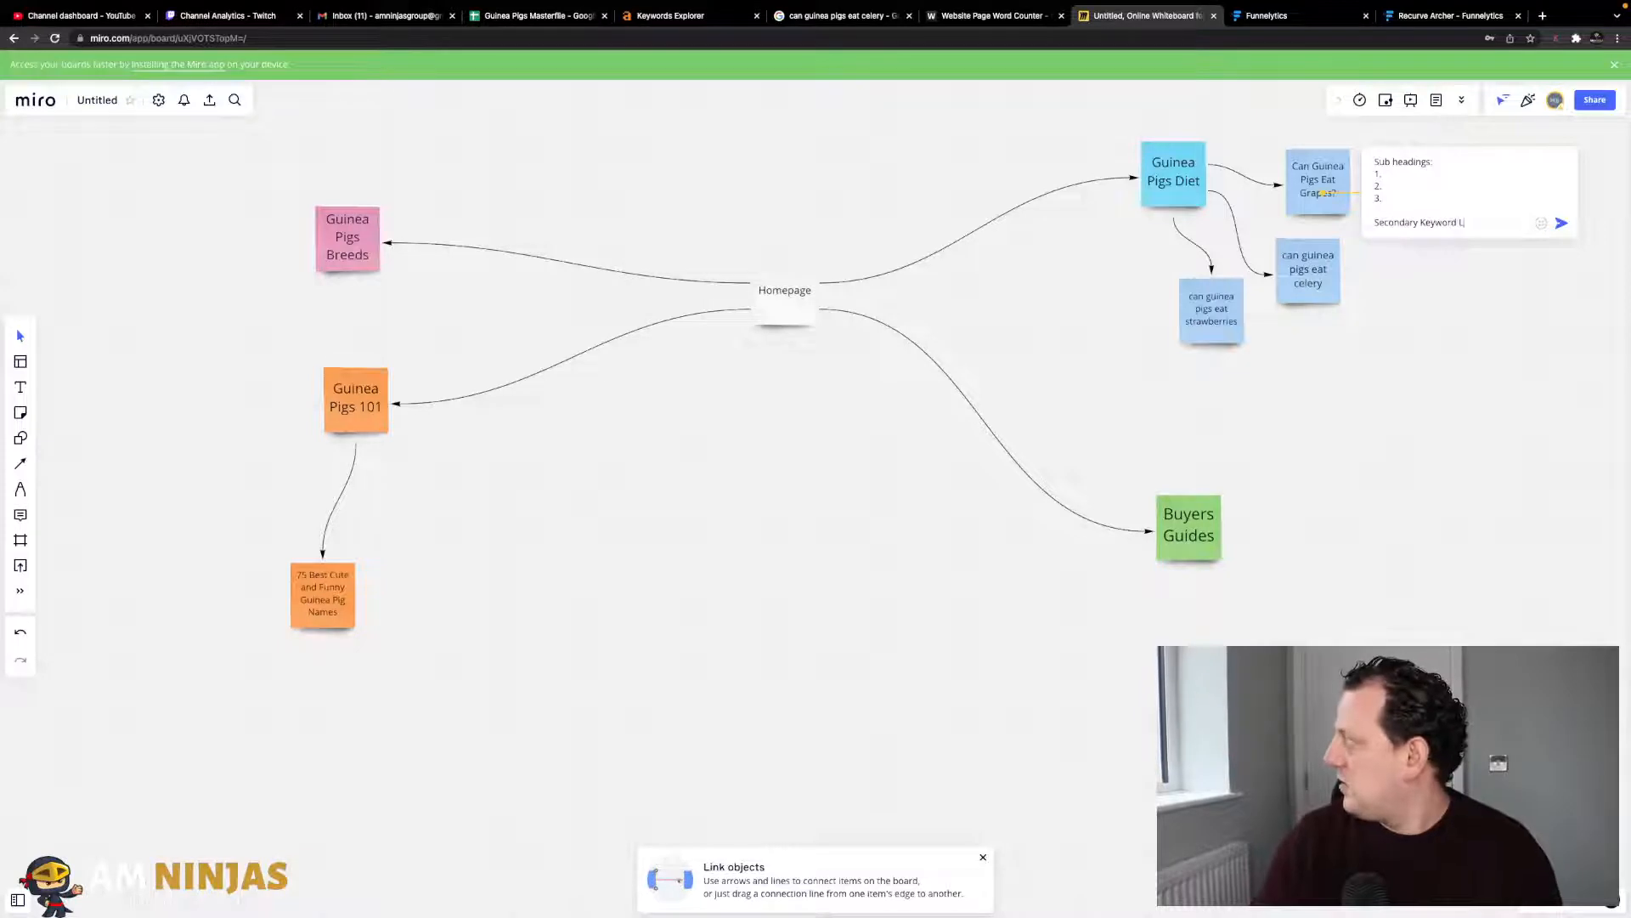
{"action": "type", "text": "ist"}
{"action": "key", "text": "Return"}
{"action": "type", "text": "1."}
{"action": "key", "text": "Return"}
{"action": "type", "text": "2."}
{"action": "key", "text": "Return"}
{"action": "type", "text": "2"}
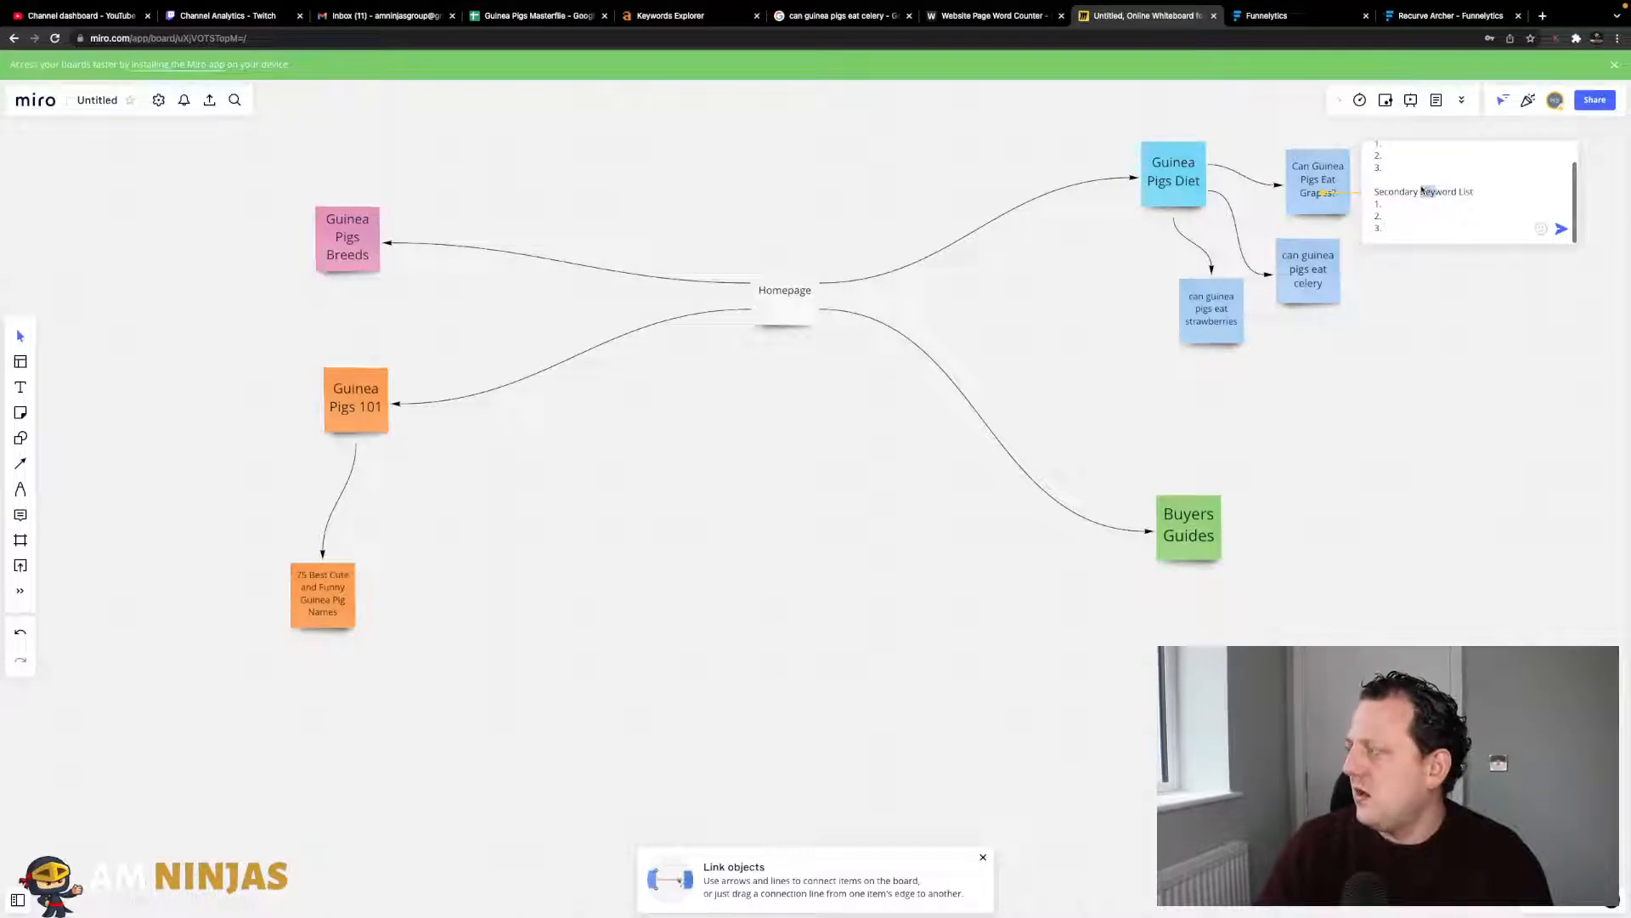
- Post the grapes note comment, check it once more, and close it
{"action": "left_click", "coordinate": [1437, 215]}
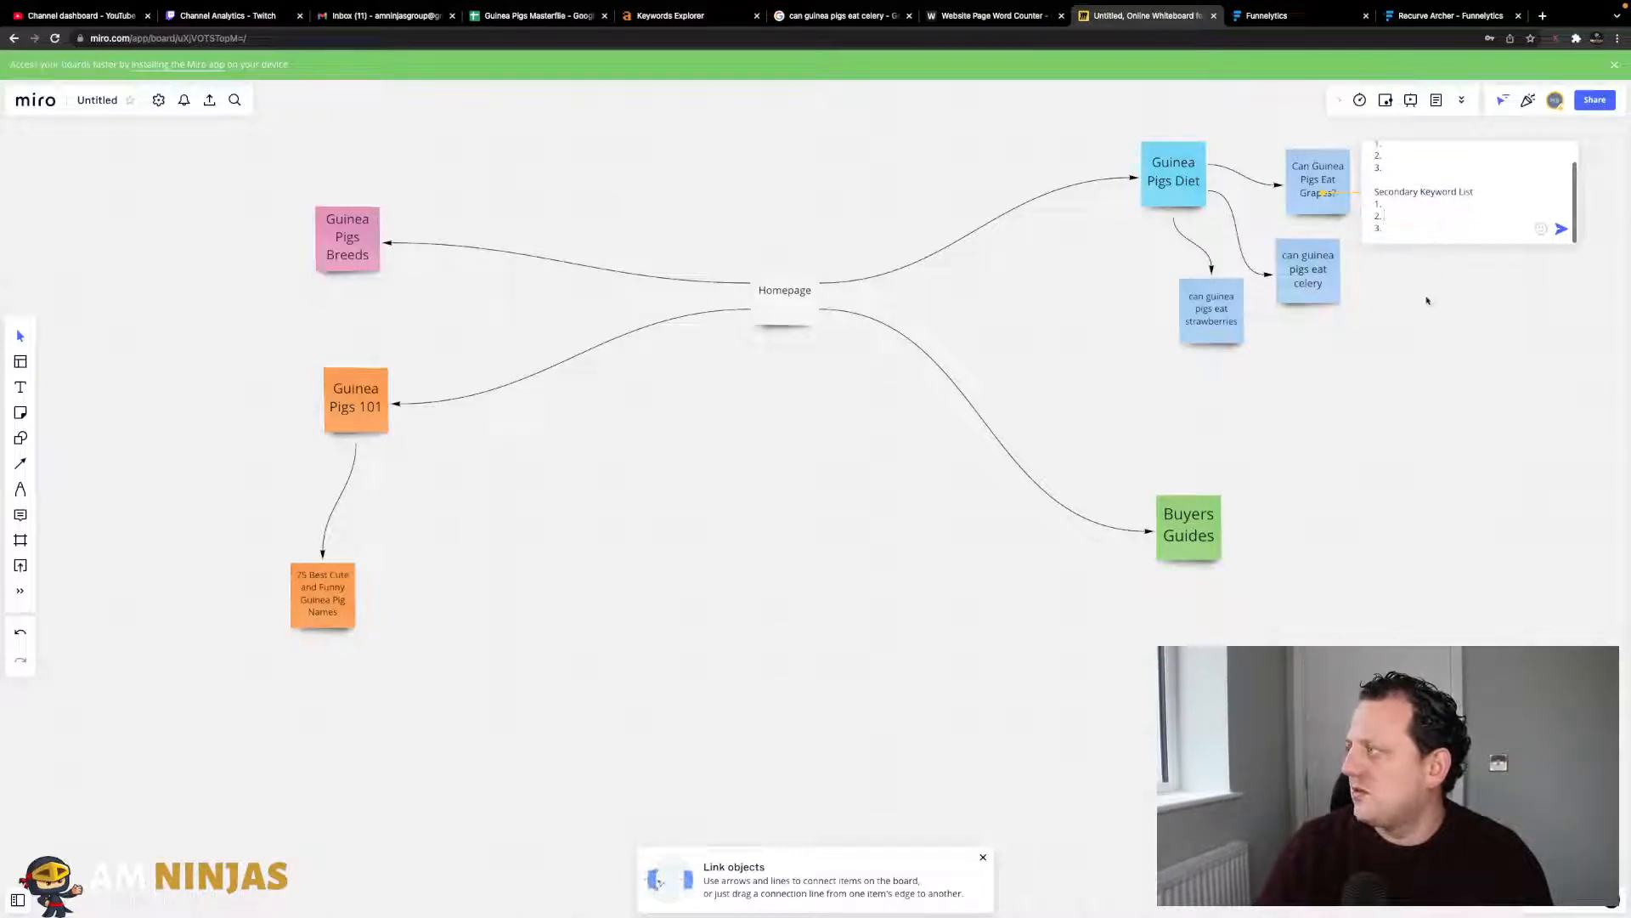
{"action": "key", "text": "Return"}
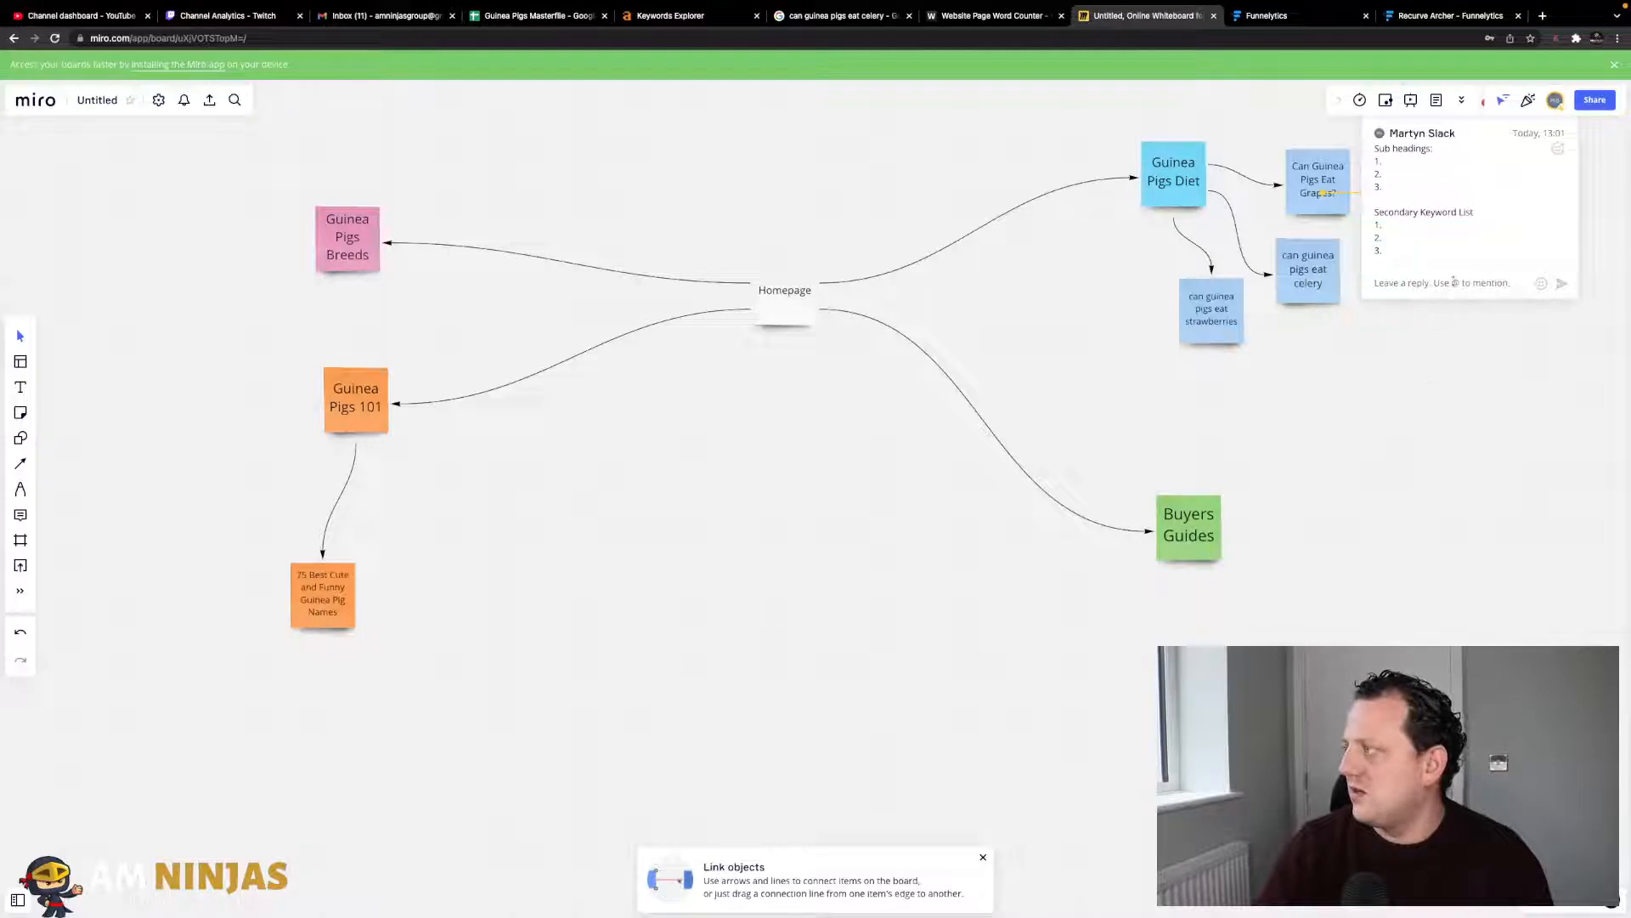
{"action": "left_click", "coordinate": [1457, 358]}
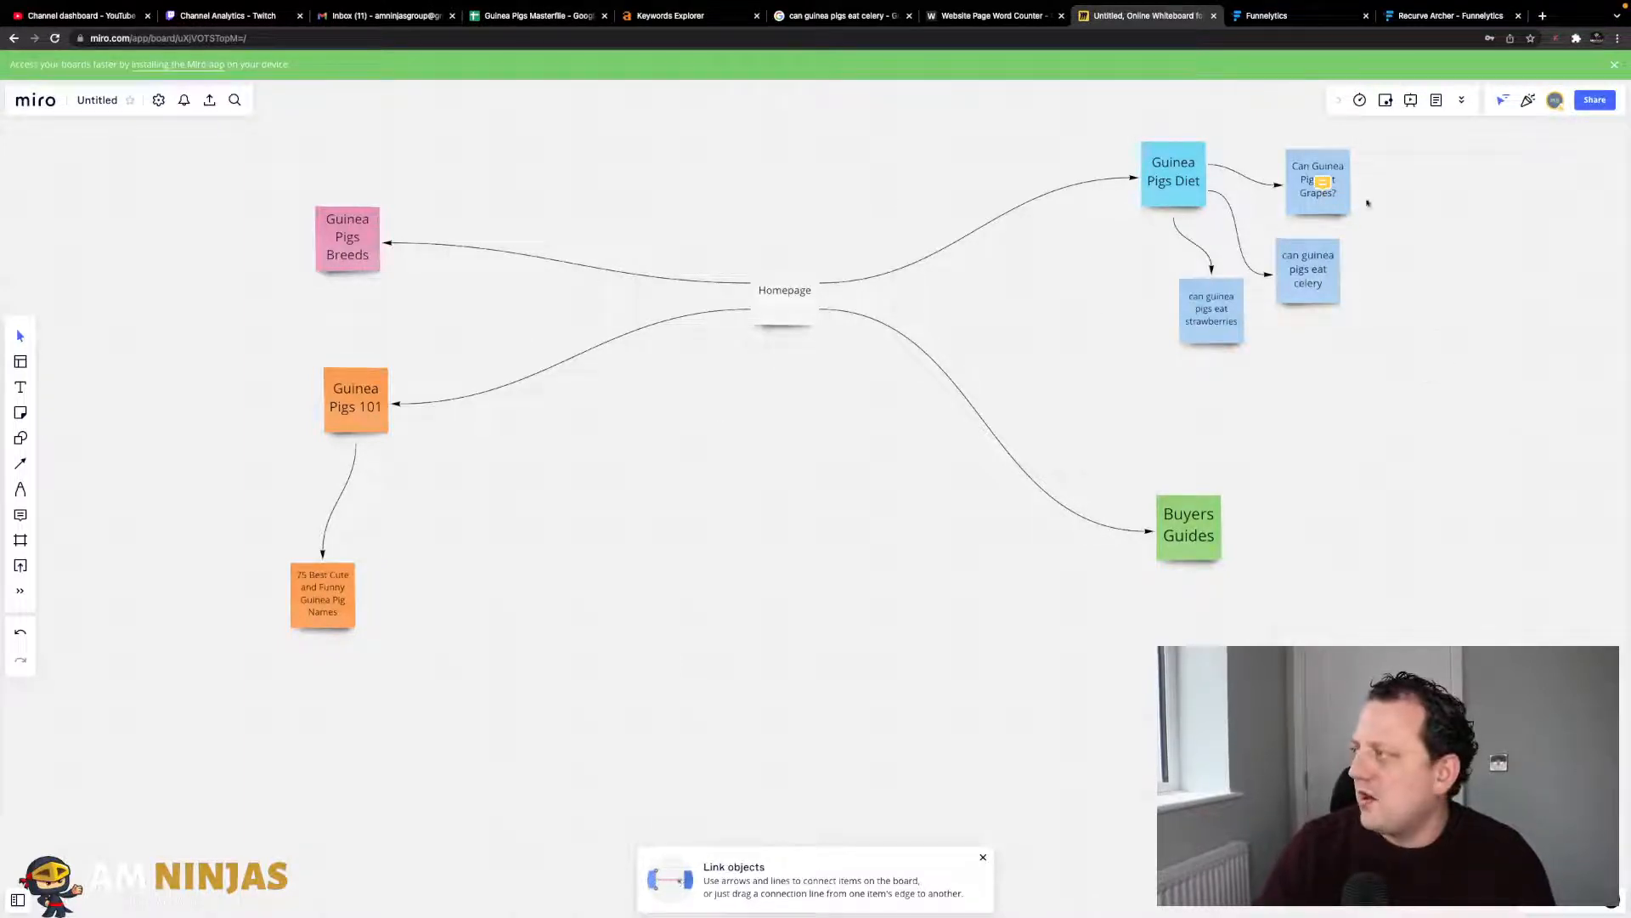
{"action": "left_click", "coordinate": [1323, 185]}
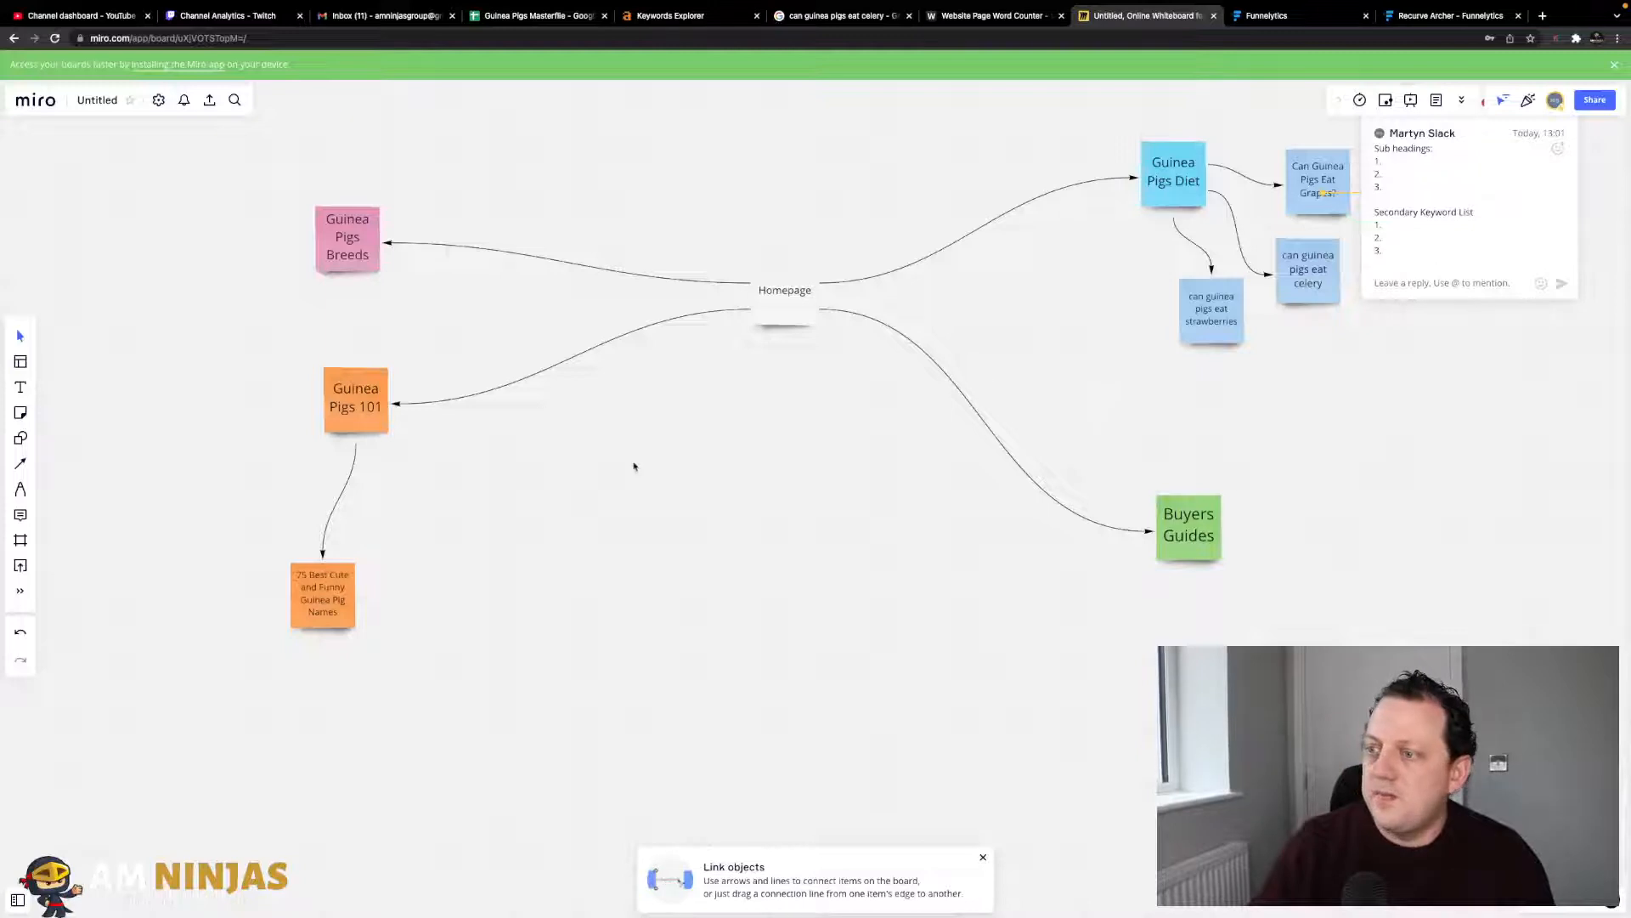
{"action": "left_click", "coordinate": [607, 462]}
- Post 'Link to info - Need to replicate' as a comment on the 75 Best guinea pig names note
{"action": "left_click", "coordinate": [329, 598]}
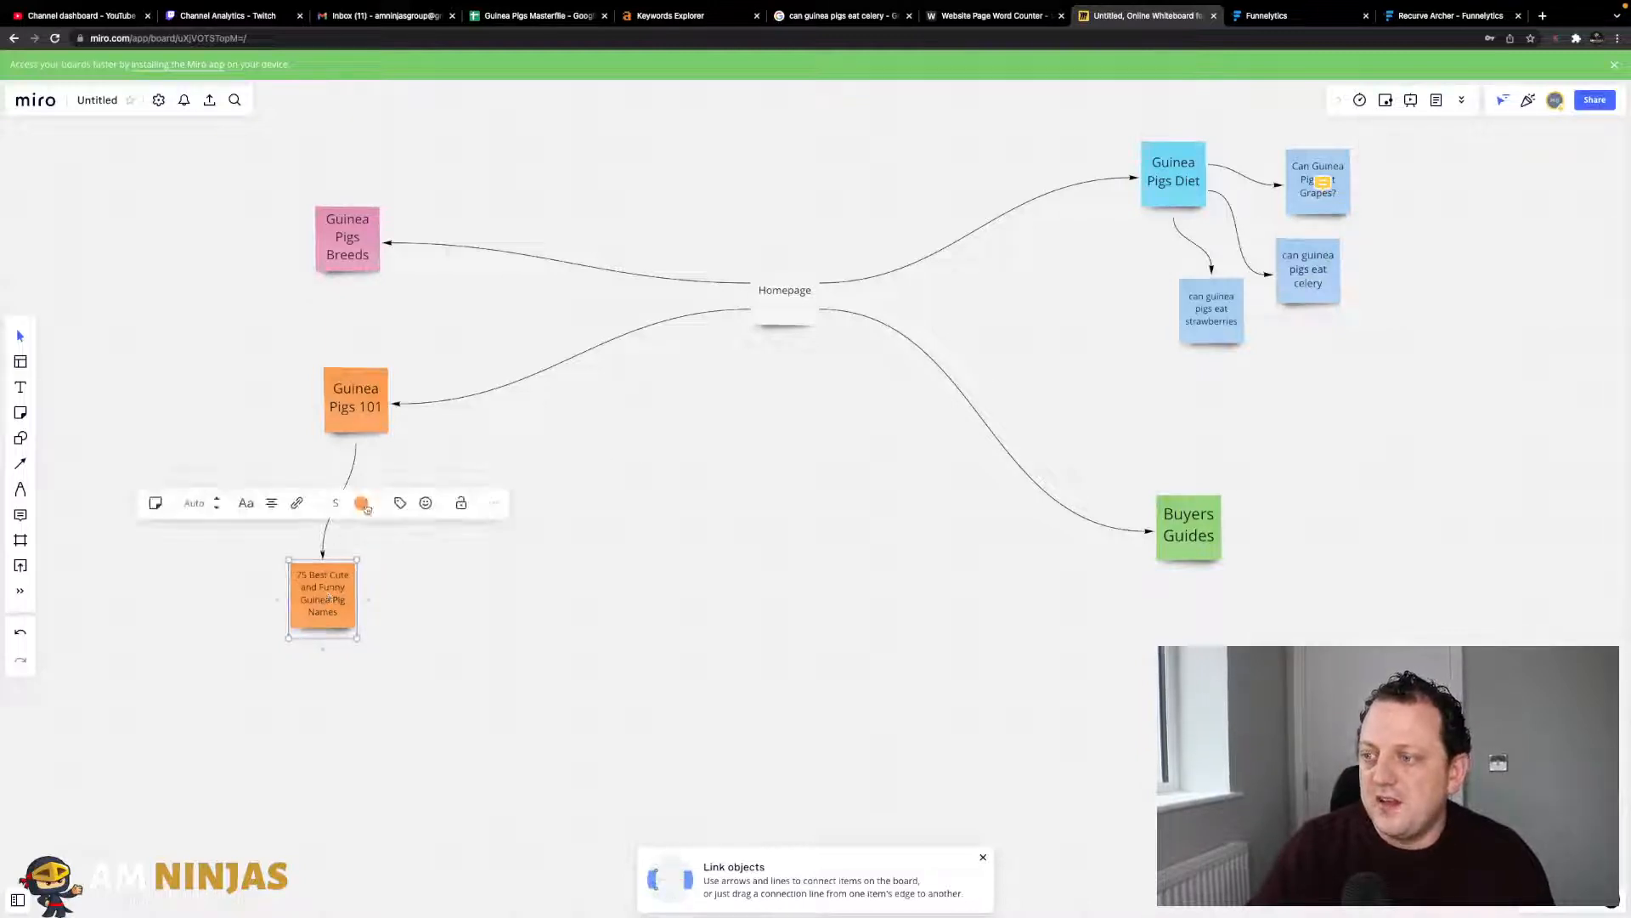
{"action": "right_click", "coordinate": [332, 608]}
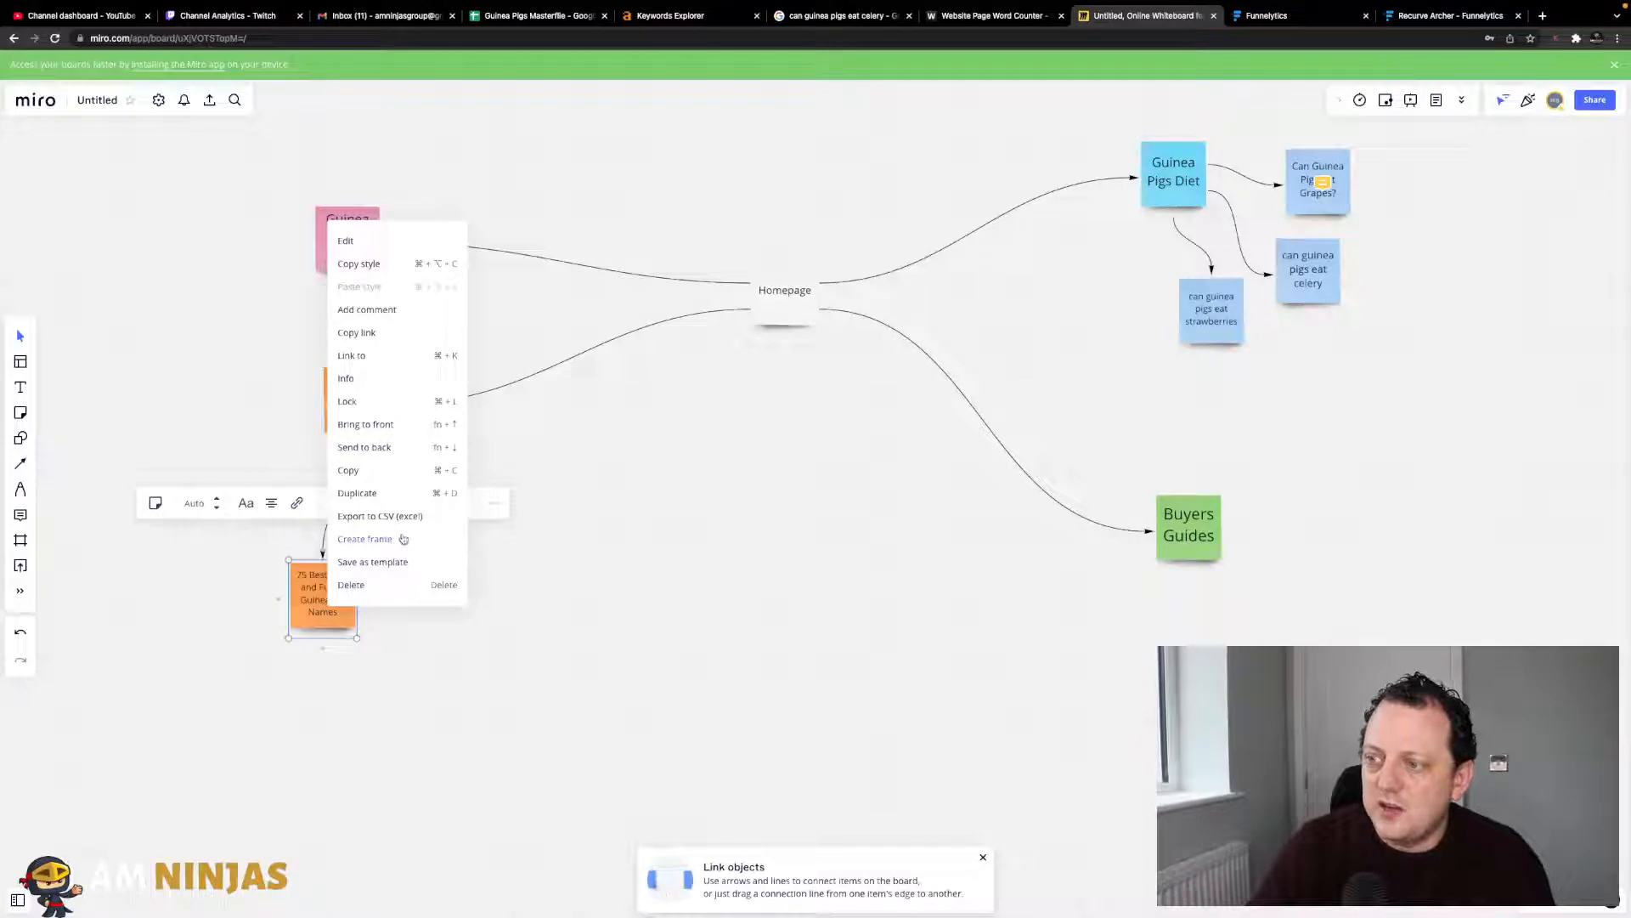
{"action": "left_click", "coordinate": [373, 308]}
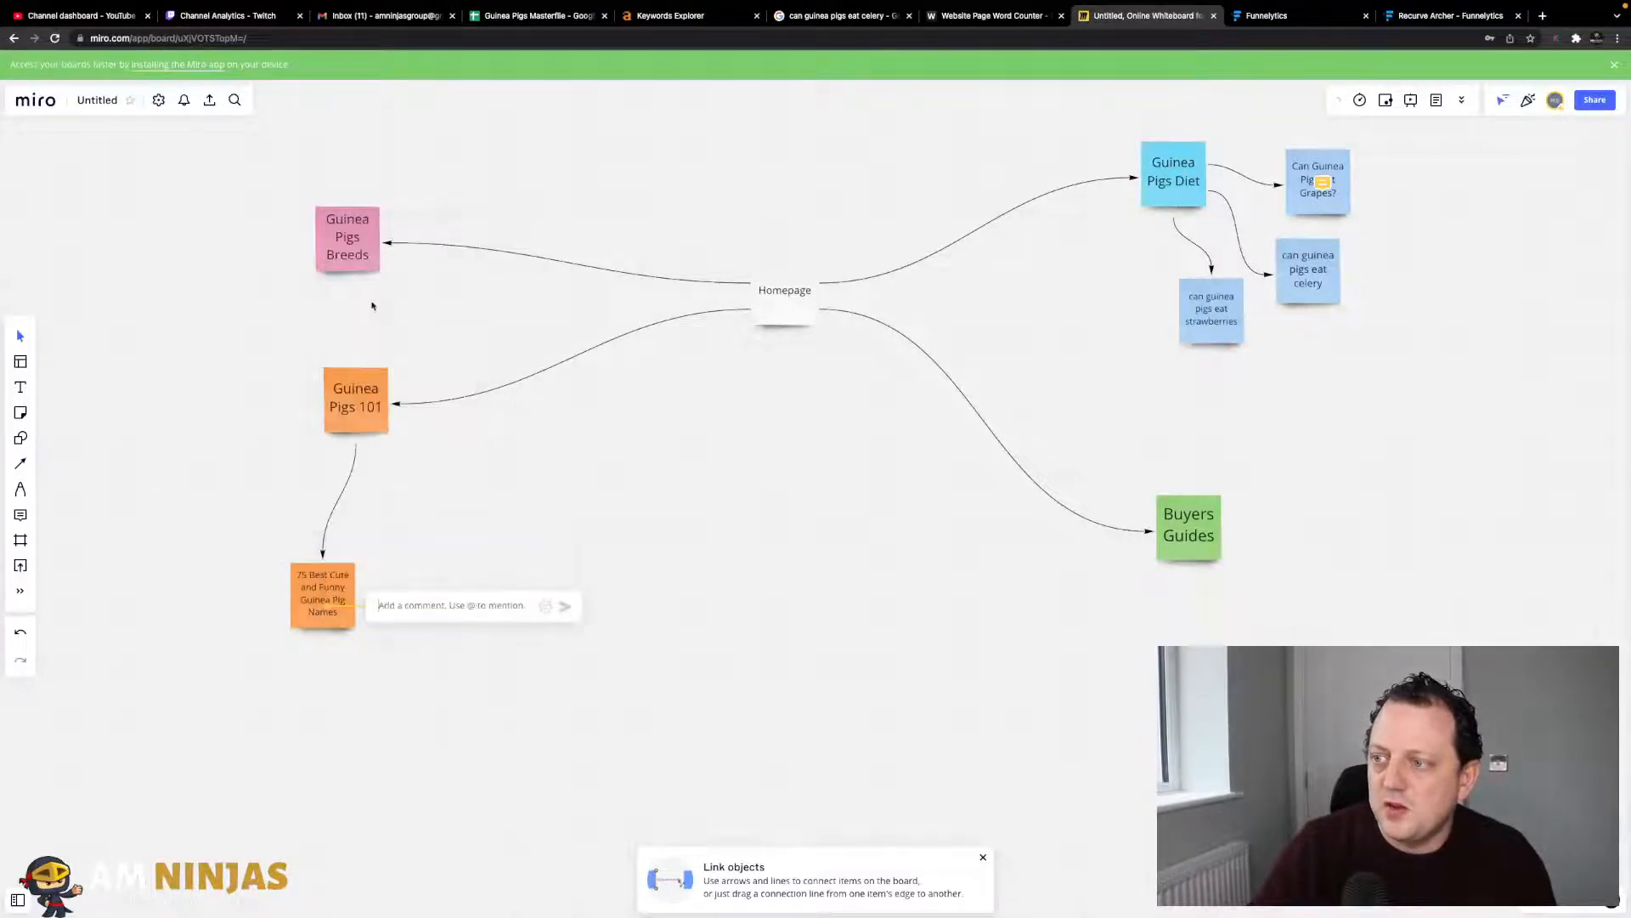
{"action": "type", "text": "Link to"}
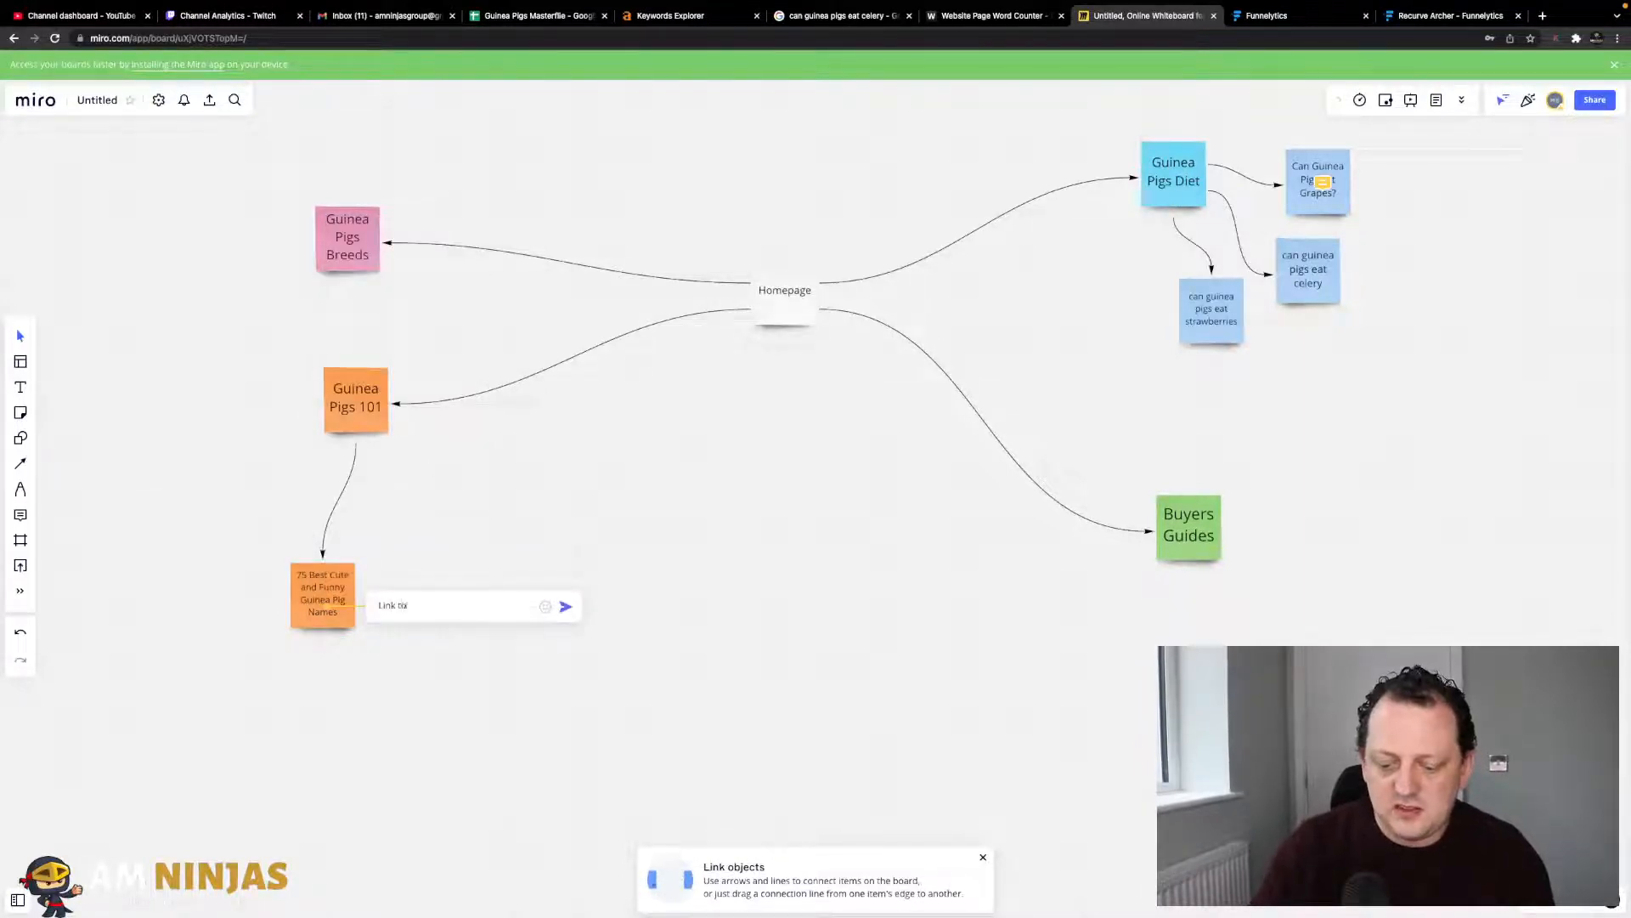
{"action": "type", "text": " info"}
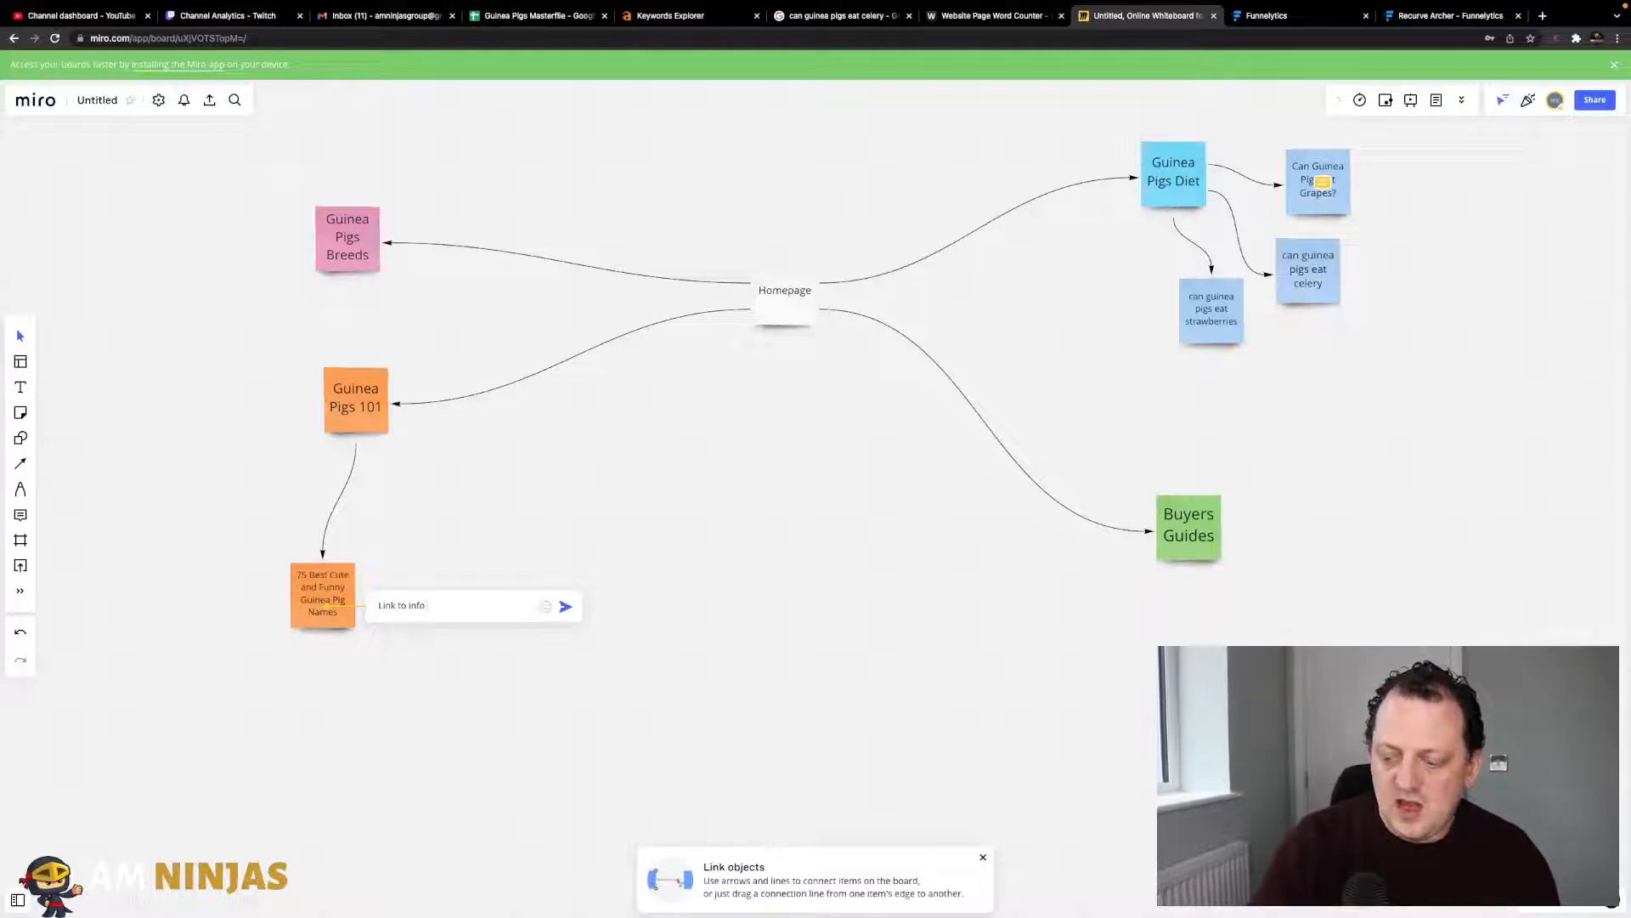
{"action": "type", "text": " - Need "}
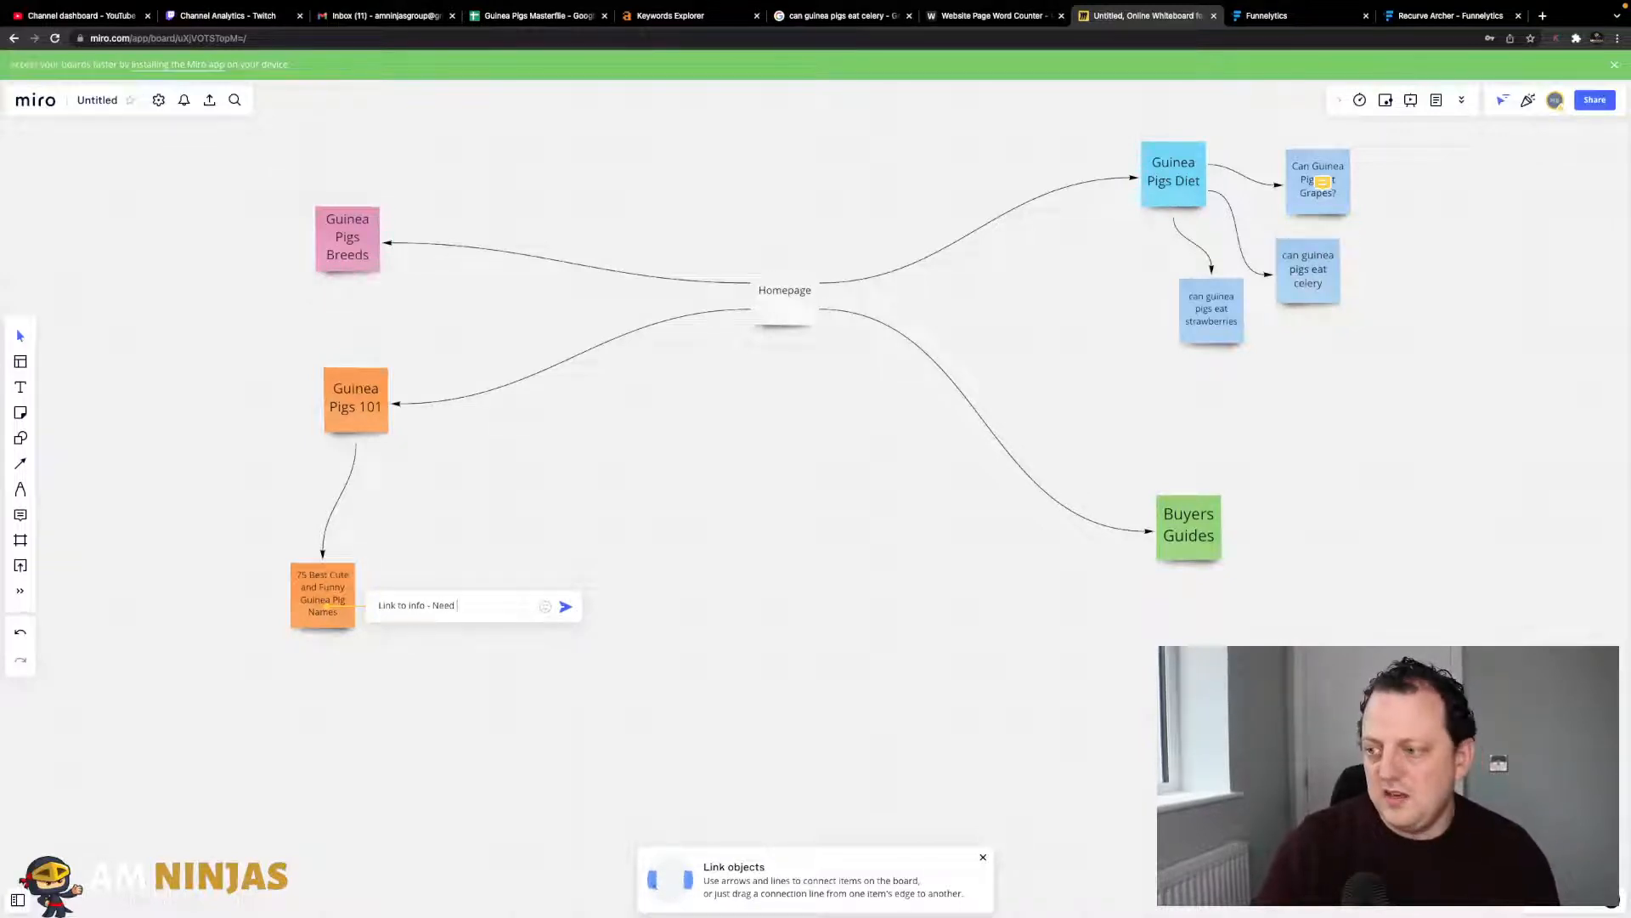
{"action": "type", "text": "to repl"}
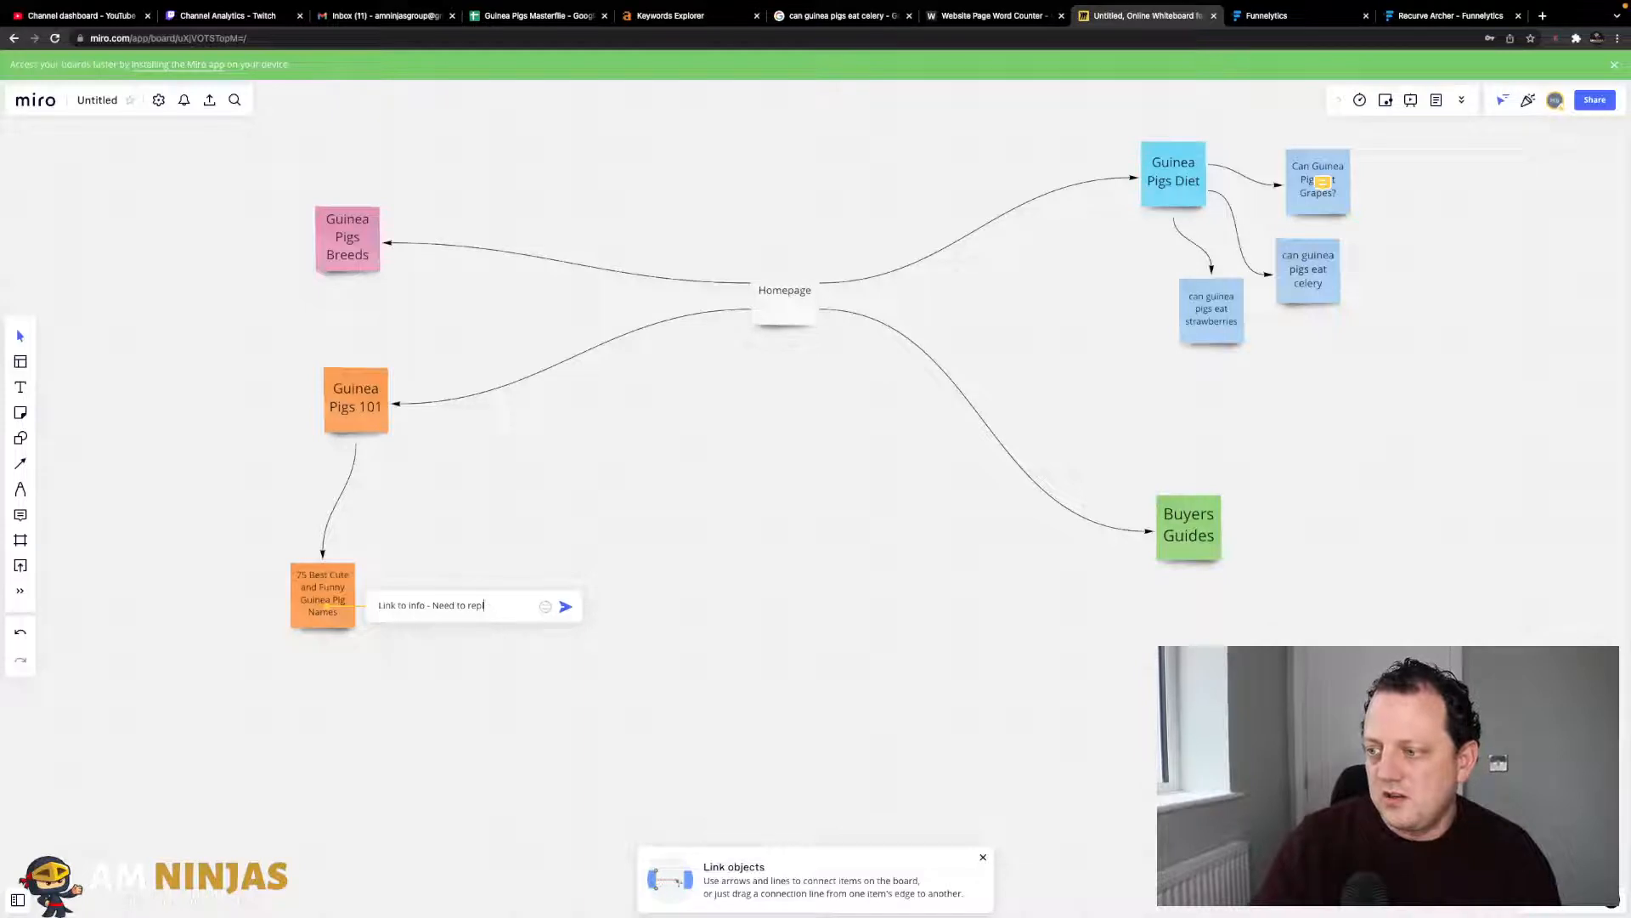
{"action": "type", "text": "icate"}
{"action": "key", "text": "Return"}
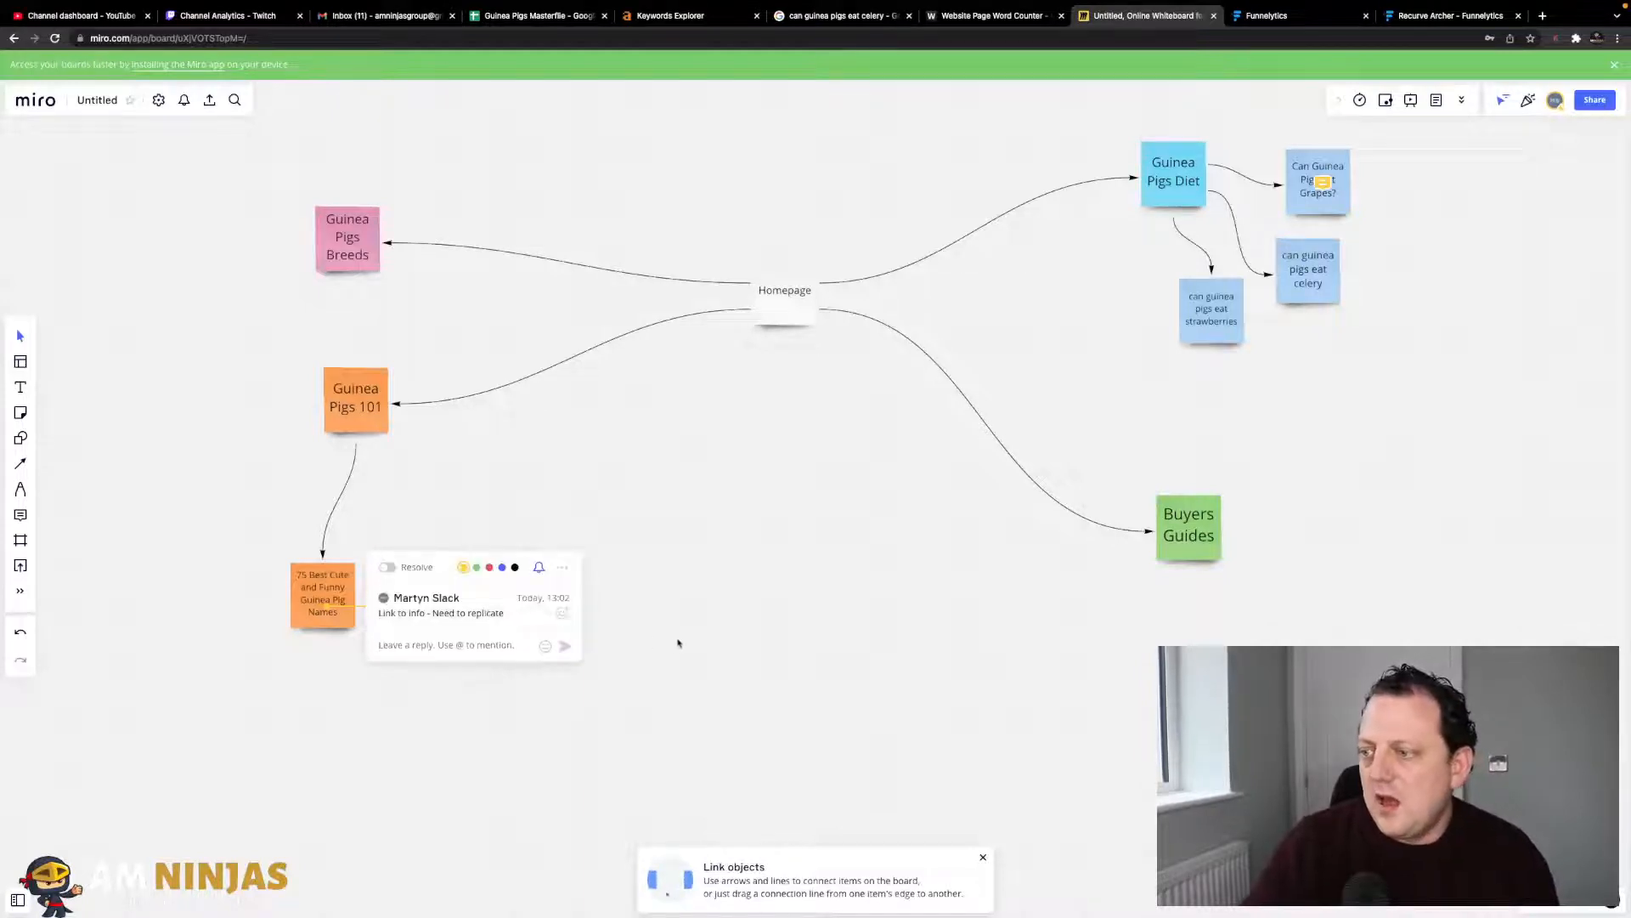
{"action": "left_click", "coordinate": [632, 627]}
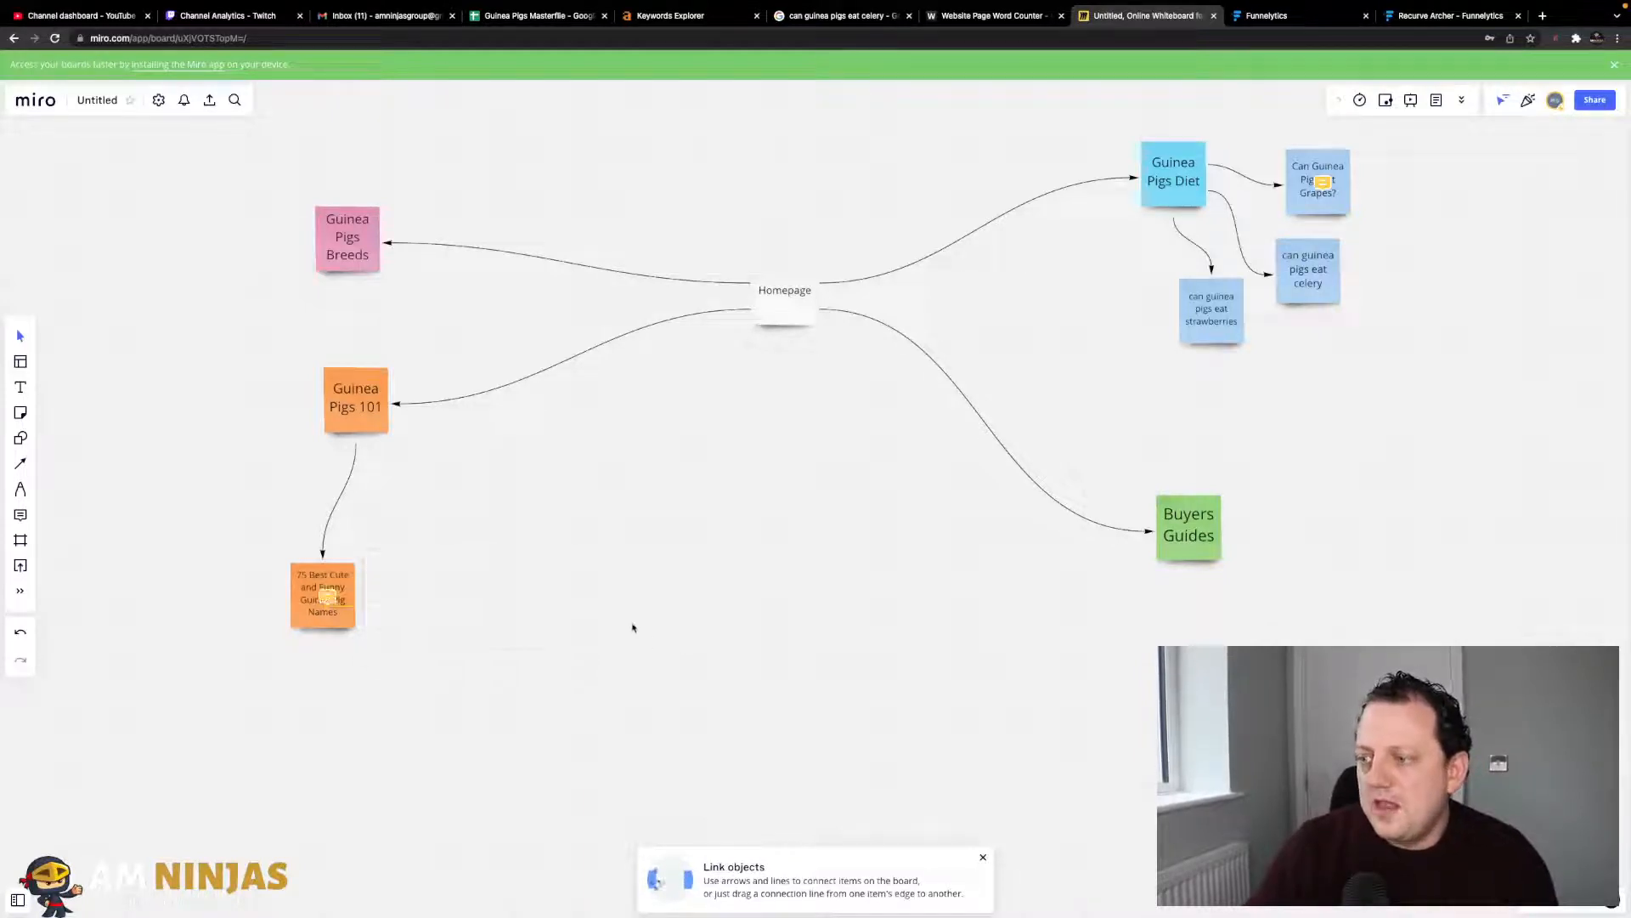
{"action": "left_click", "coordinate": [332, 599]}
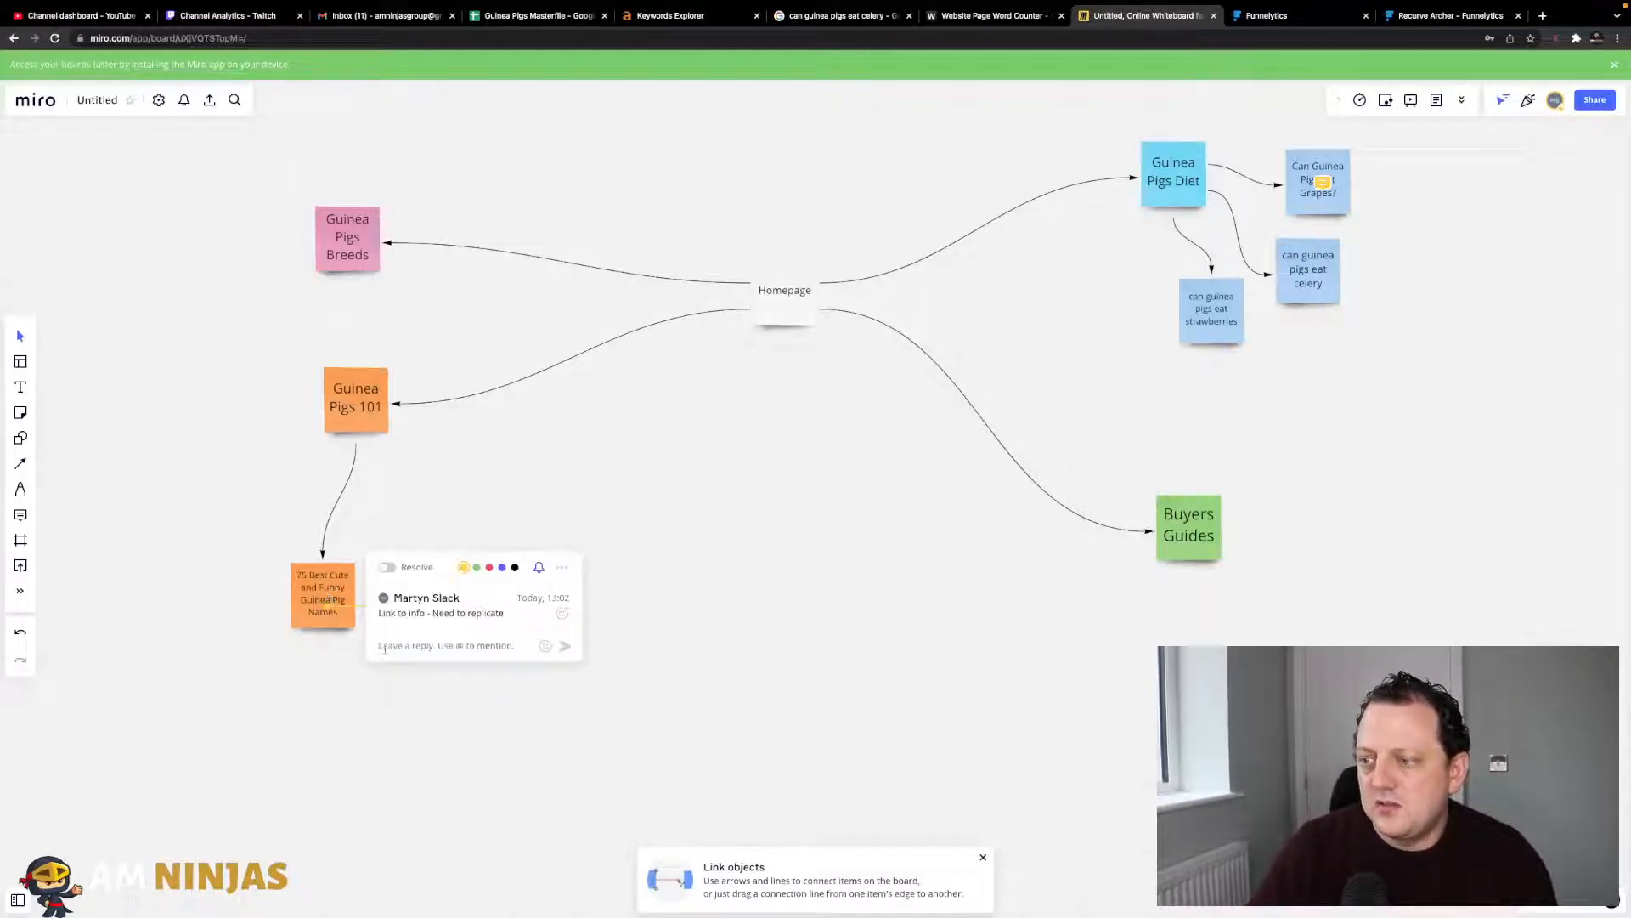
{"action": "left_click", "coordinate": [631, 698]}
- Drag the Guinea Pigs Breeds note up and to the right in two moves
{"action": "scroll", "coordinate": [584, 581], "scroll_direction": "up", "scroll_amount": 1}
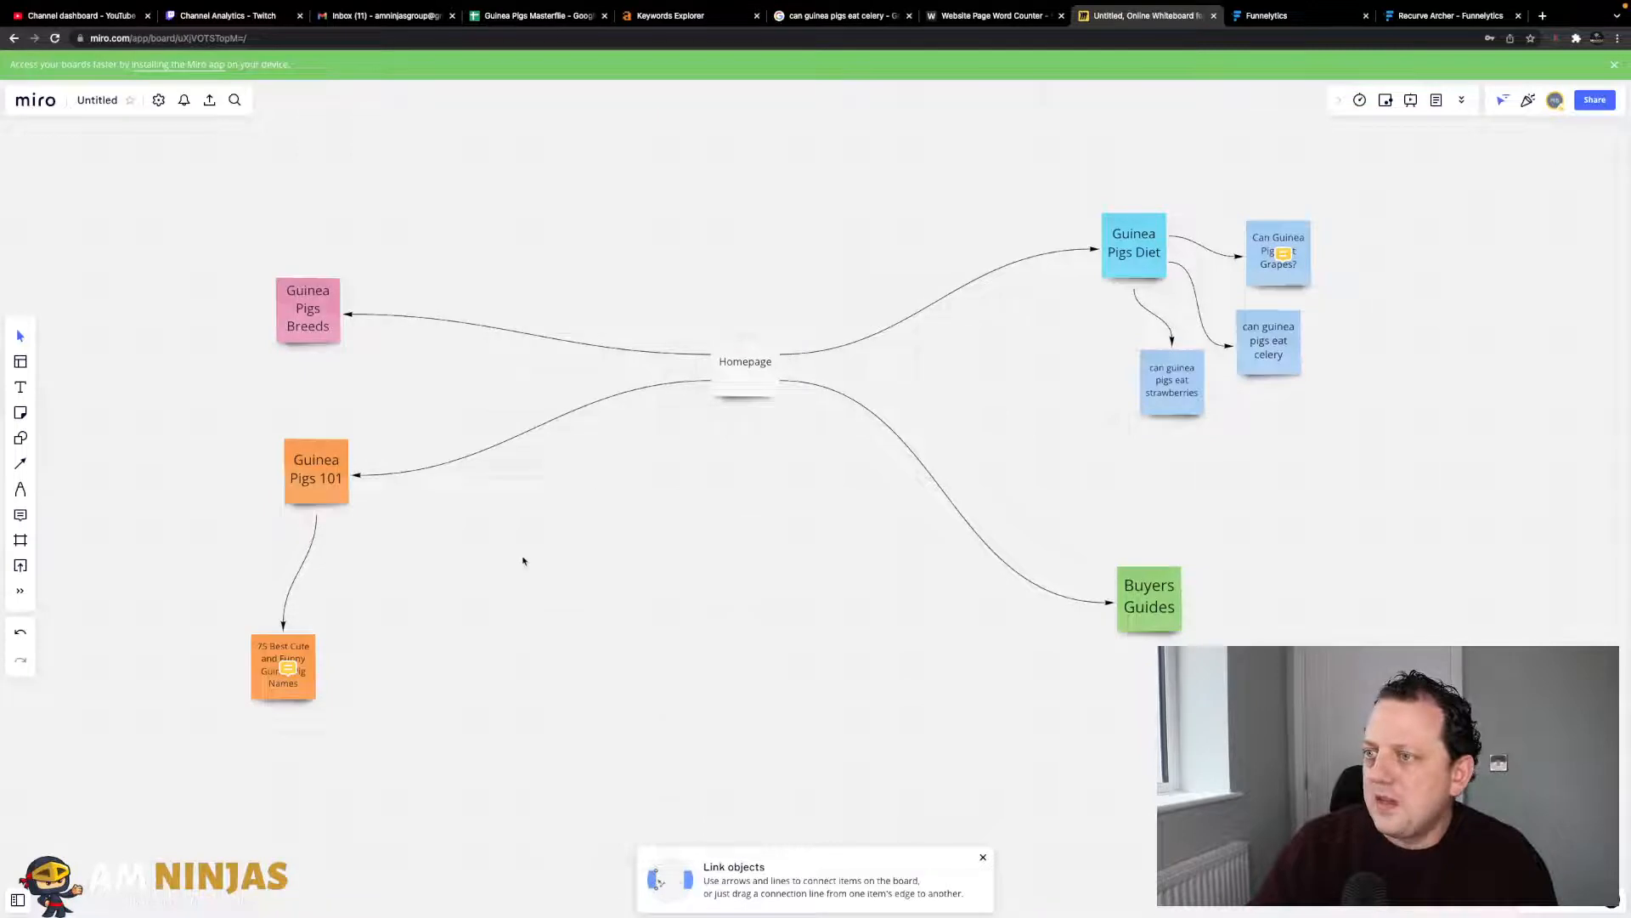
{"action": "left_click_drag", "start_coordinate": [315, 324], "coordinate": [364, 295]}
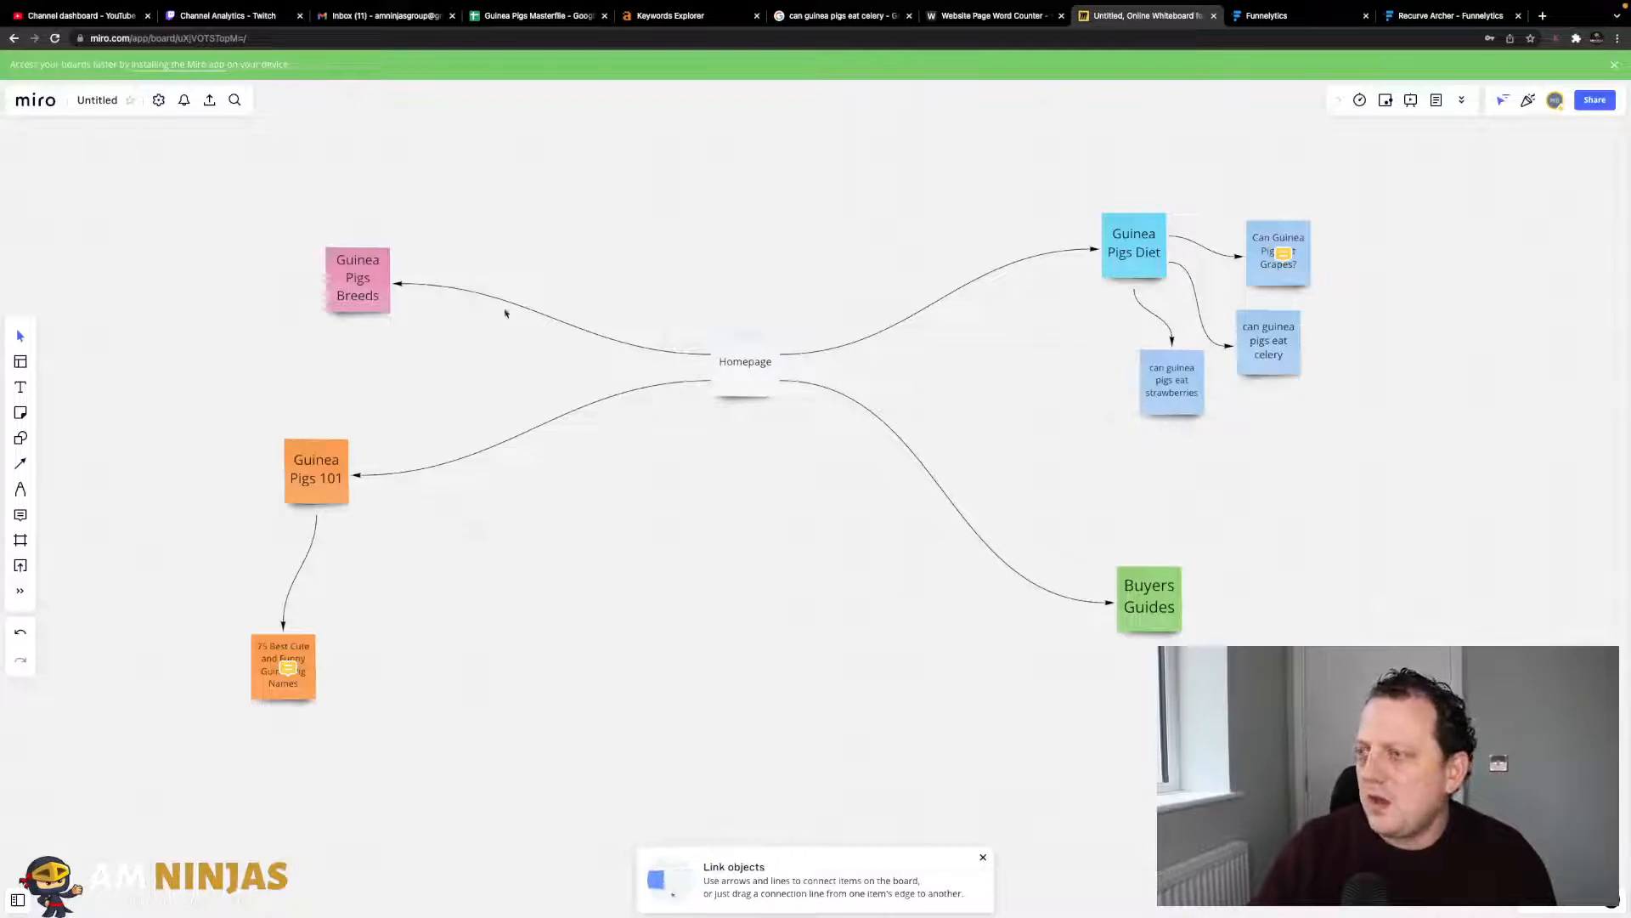
{"action": "left_click_drag", "start_coordinate": [368, 279], "coordinate": [381, 270]}
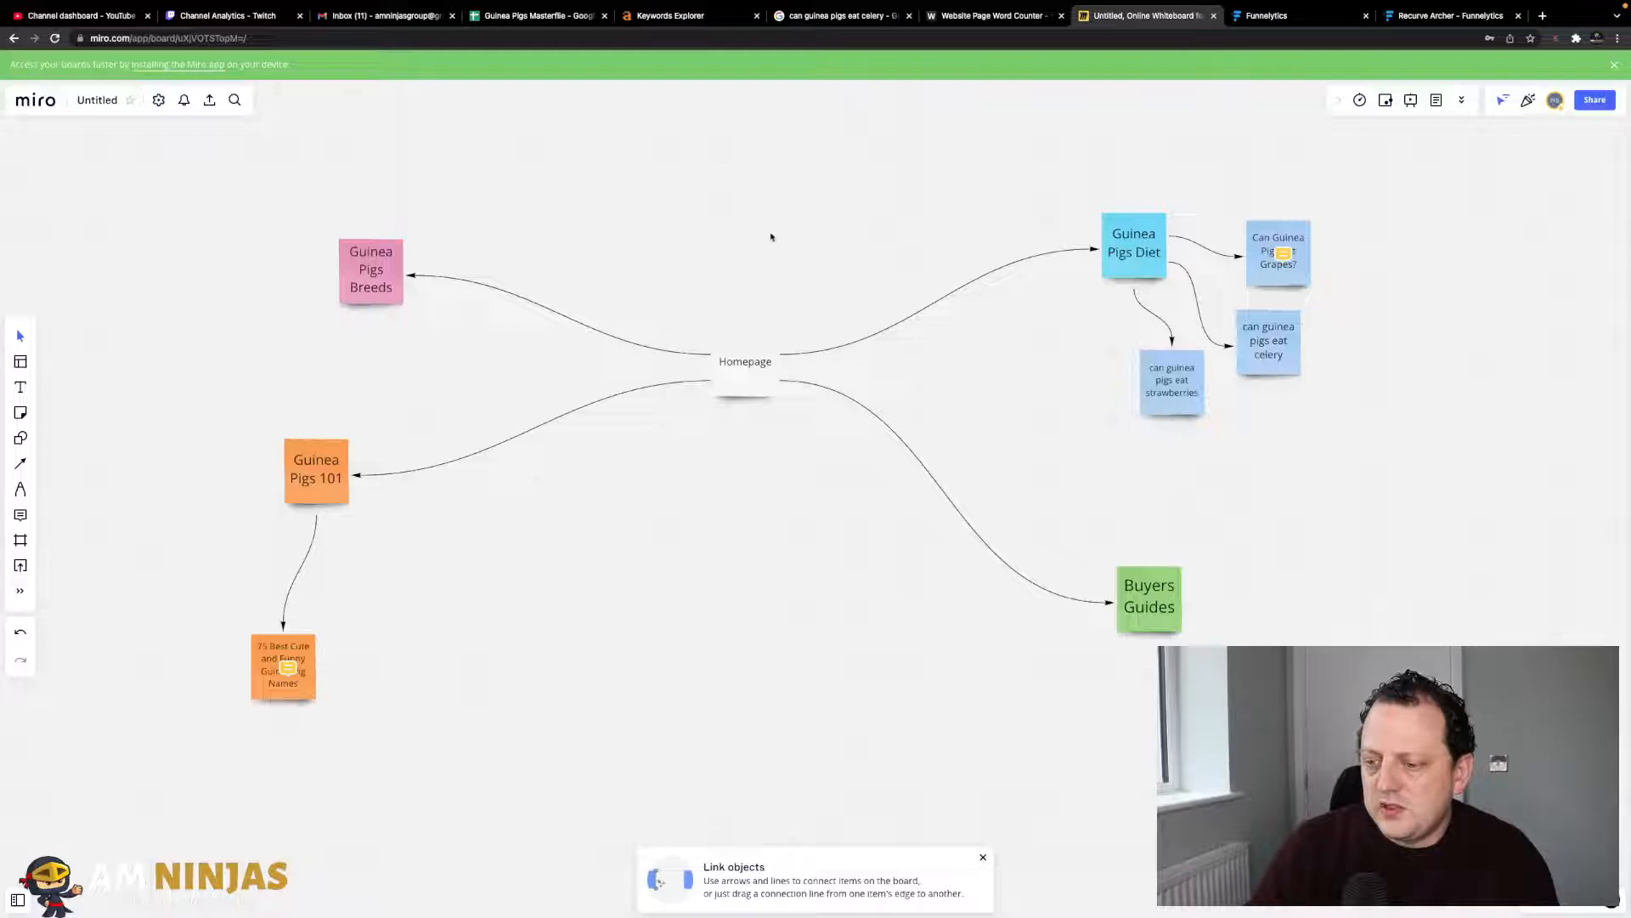
- Open the ExoticDirect 'Can Guinea Pigs eat celery?' result in a new tab and view it
{"action": "left_click", "coordinate": [822, 19]}
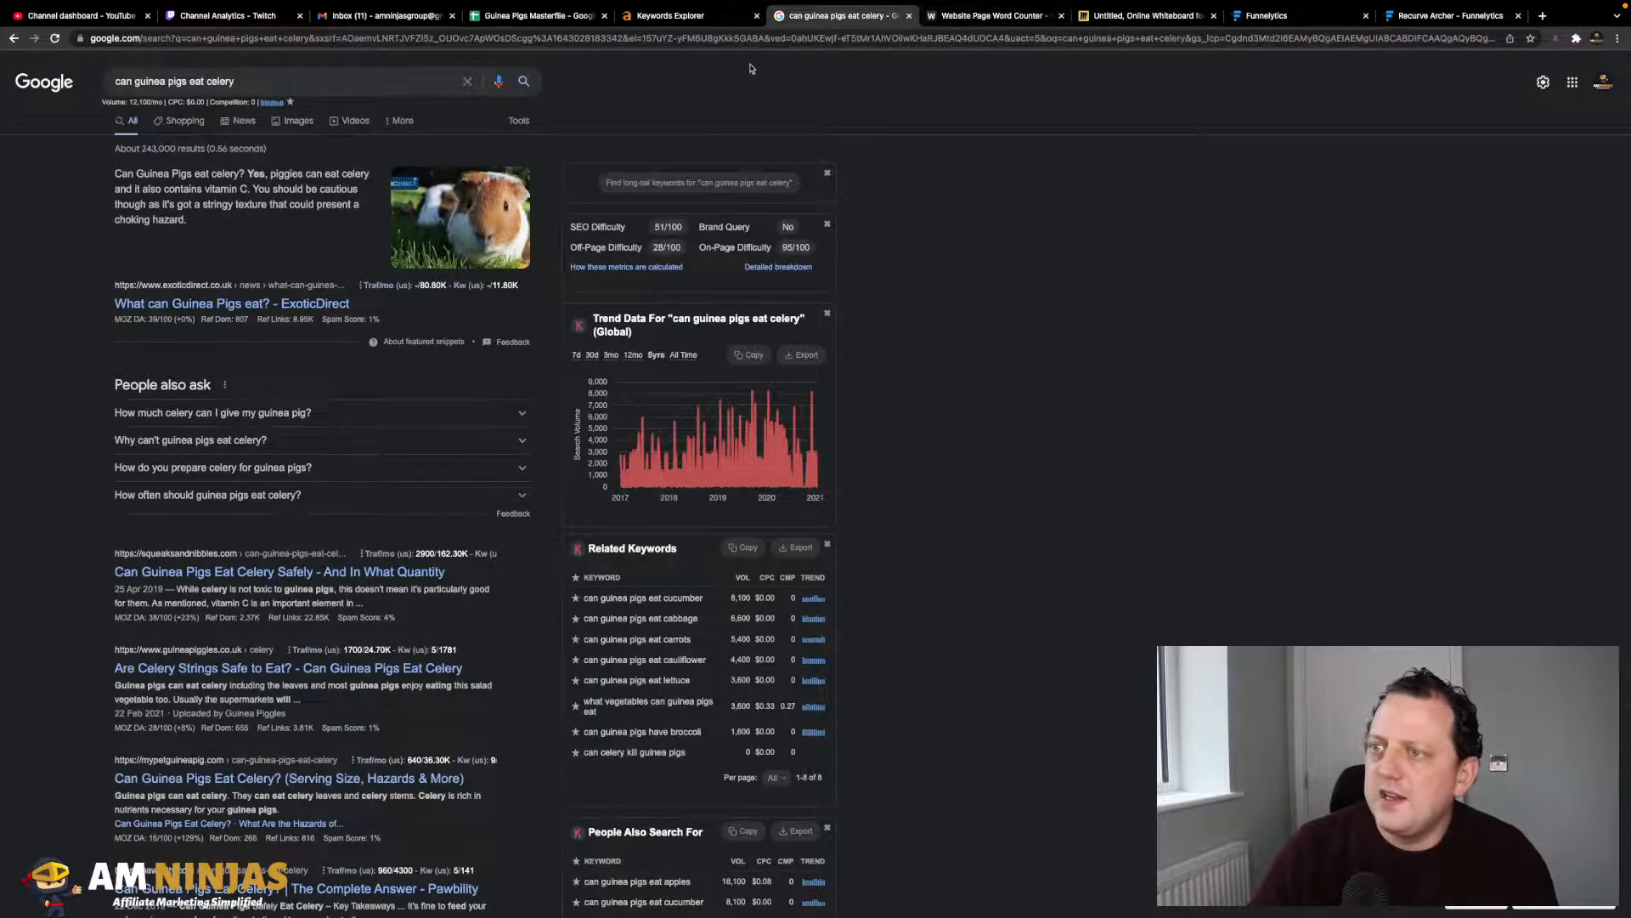
{"action": "right_click", "coordinate": [197, 311]}
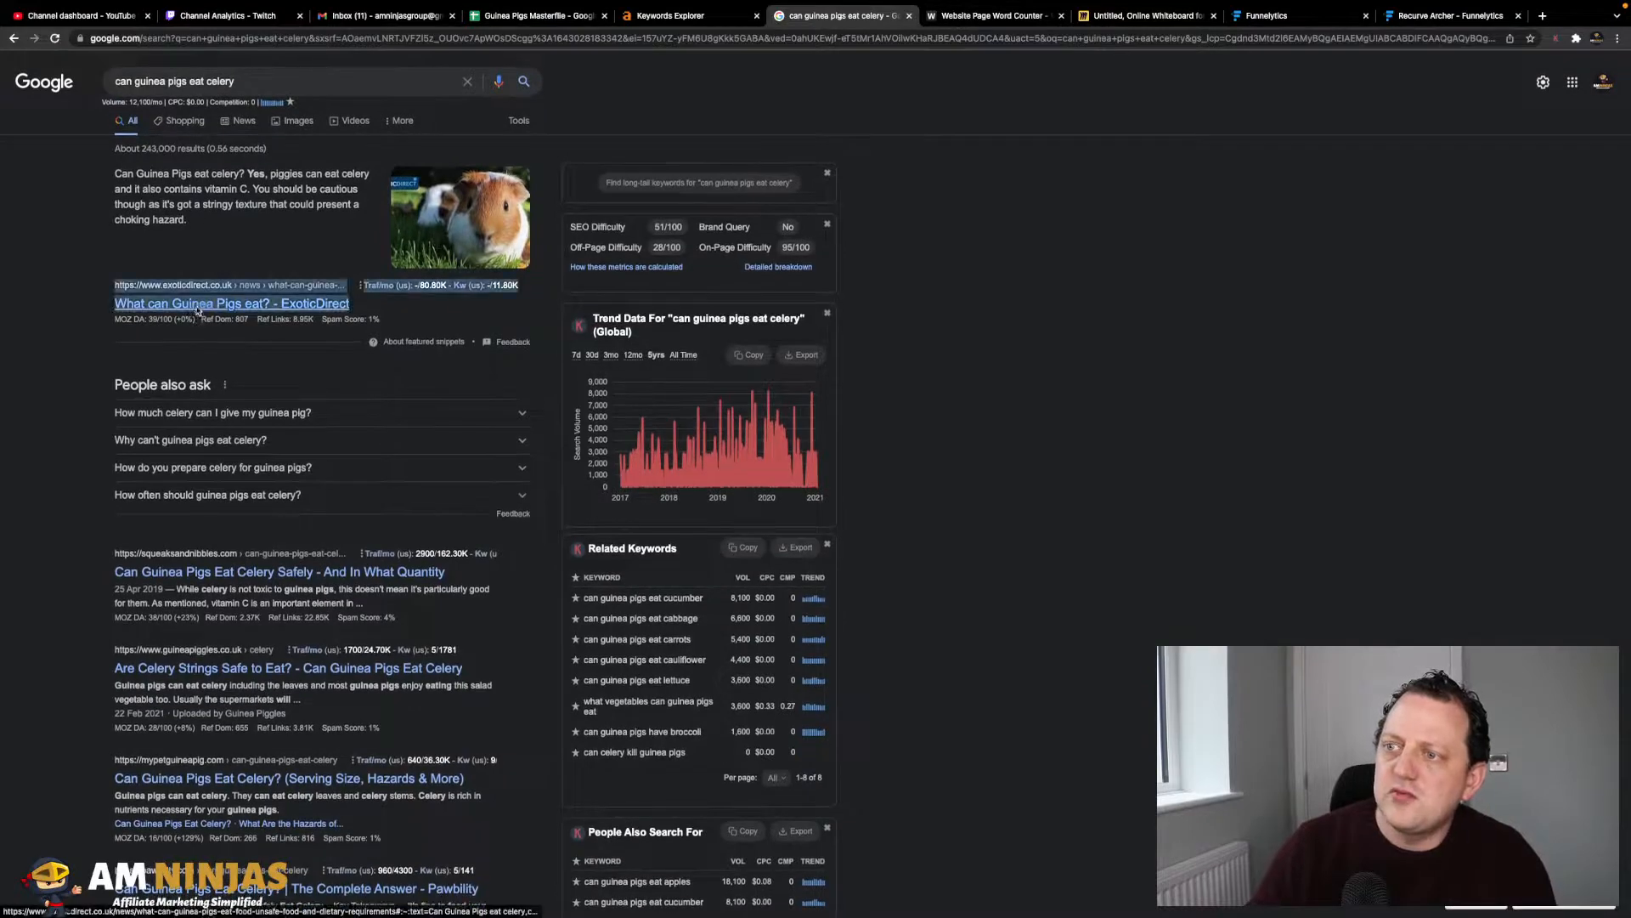
{"action": "right_click", "coordinate": [197, 311]}
{"action": "left_click", "coordinate": [238, 315]}
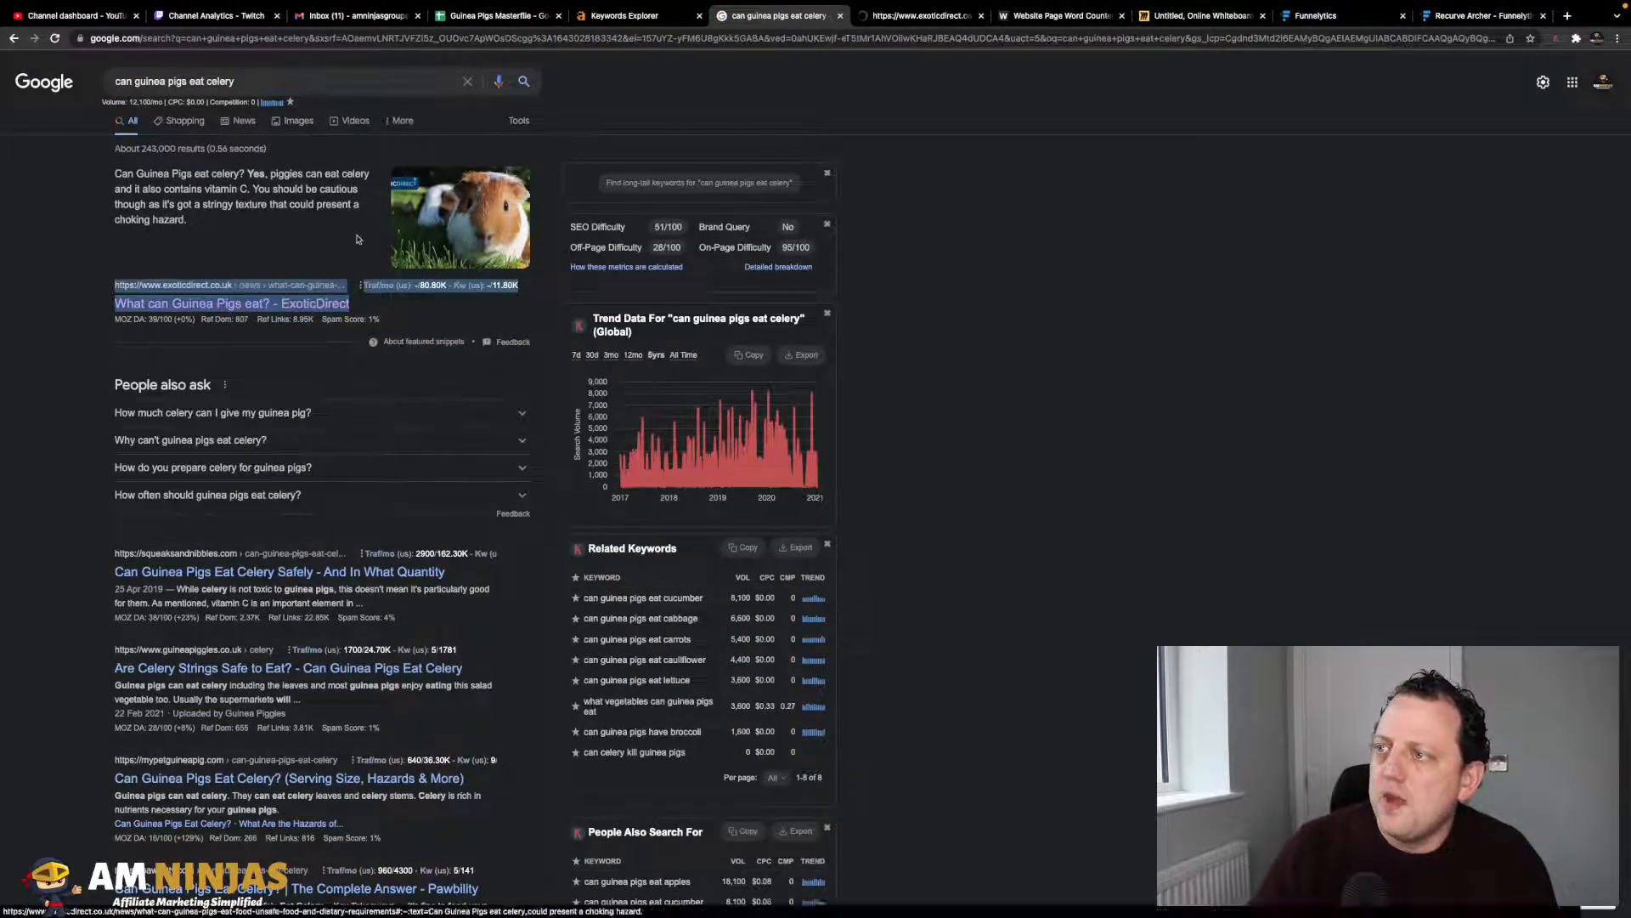
{"action": "left_click", "coordinate": [920, 15]}
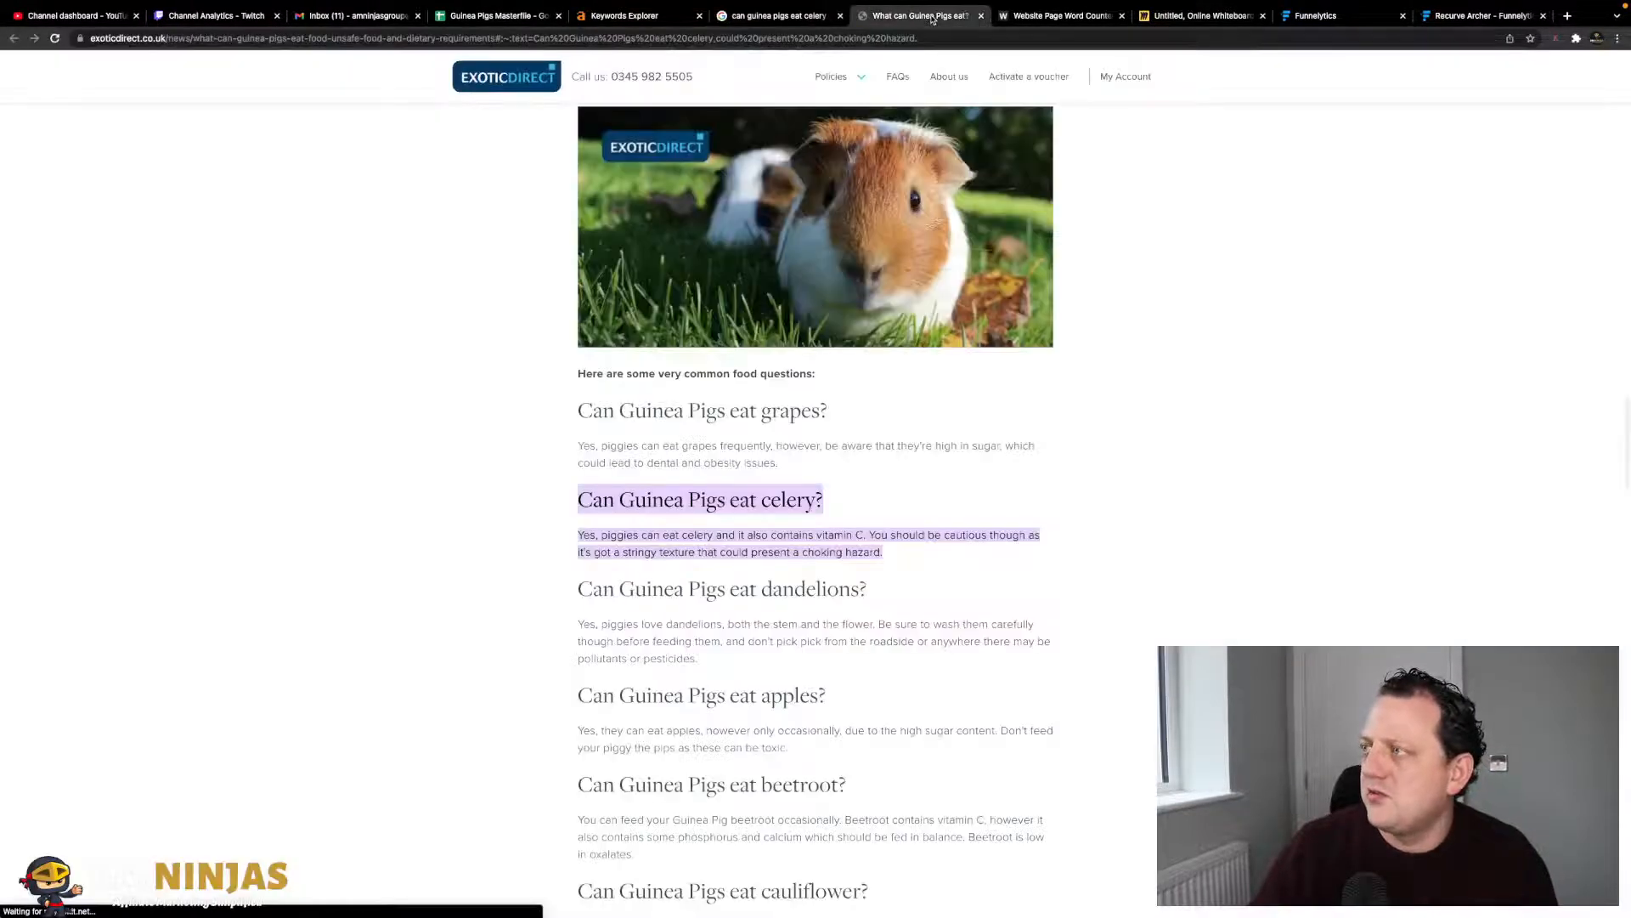
{"action": "scroll", "coordinate": [896, 448], "scroll_direction": "up", "scroll_amount": 5}
{"action": "scroll", "coordinate": [897, 449], "scroll_direction": "down", "scroll_amount": 6}
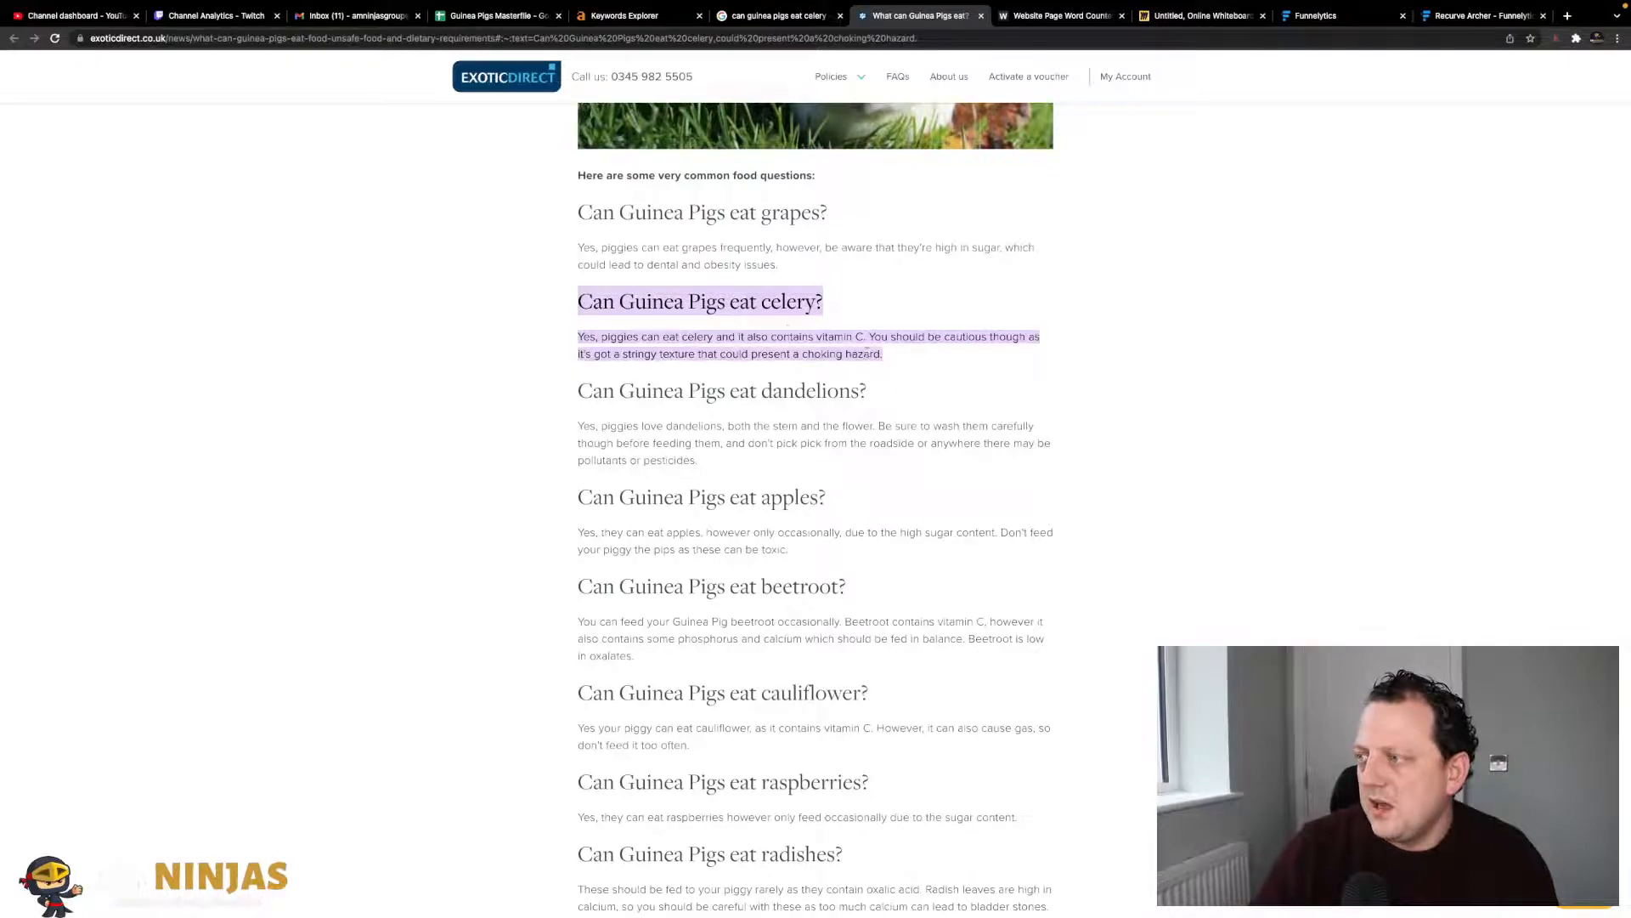
{"action": "scroll", "coordinate": [866, 356], "scroll_direction": "up", "scroll_amount": 15}
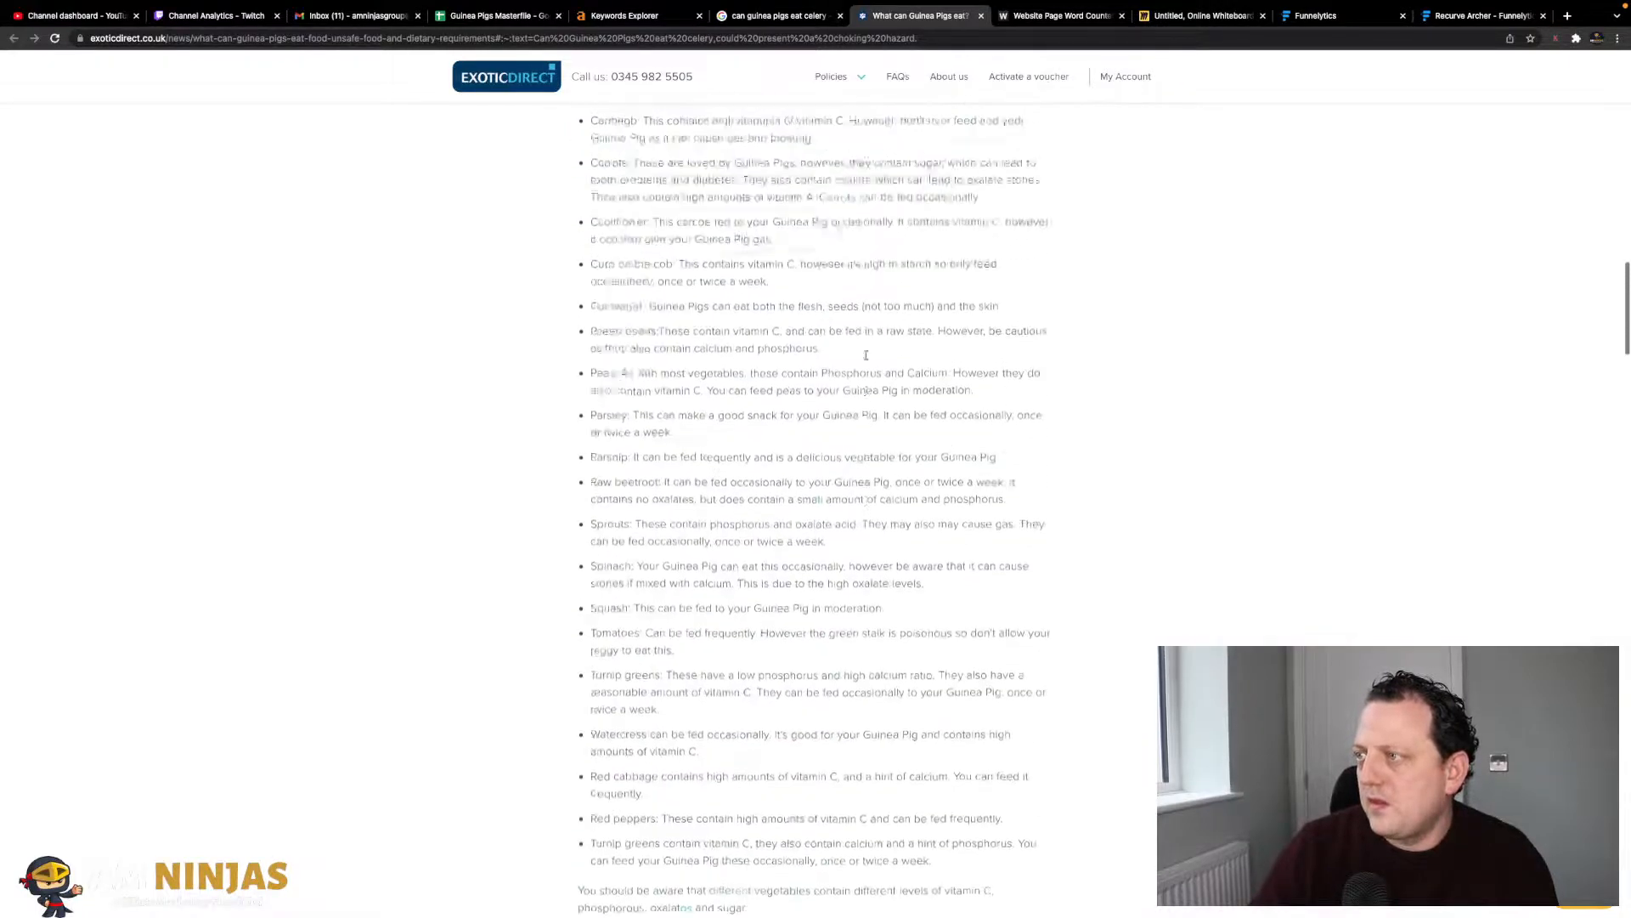
{"action": "scroll", "coordinate": [867, 360], "scroll_direction": "up", "scroll_amount": 2}
{"action": "scroll", "coordinate": [866, 360], "scroll_direction": "down", "scroll_amount": 10}
{"action": "scroll", "coordinate": [867, 357], "scroll_direction": "up", "scroll_amount": 6}
{"action": "scroll", "coordinate": [867, 356], "scroll_direction": "down", "scroll_amount": 9}
{"action": "scroll", "coordinate": [865, 355], "scroll_direction": "down", "scroll_amount": 15}
{"action": "scroll", "coordinate": [865, 357], "scroll_direction": "up", "scroll_amount": 4}
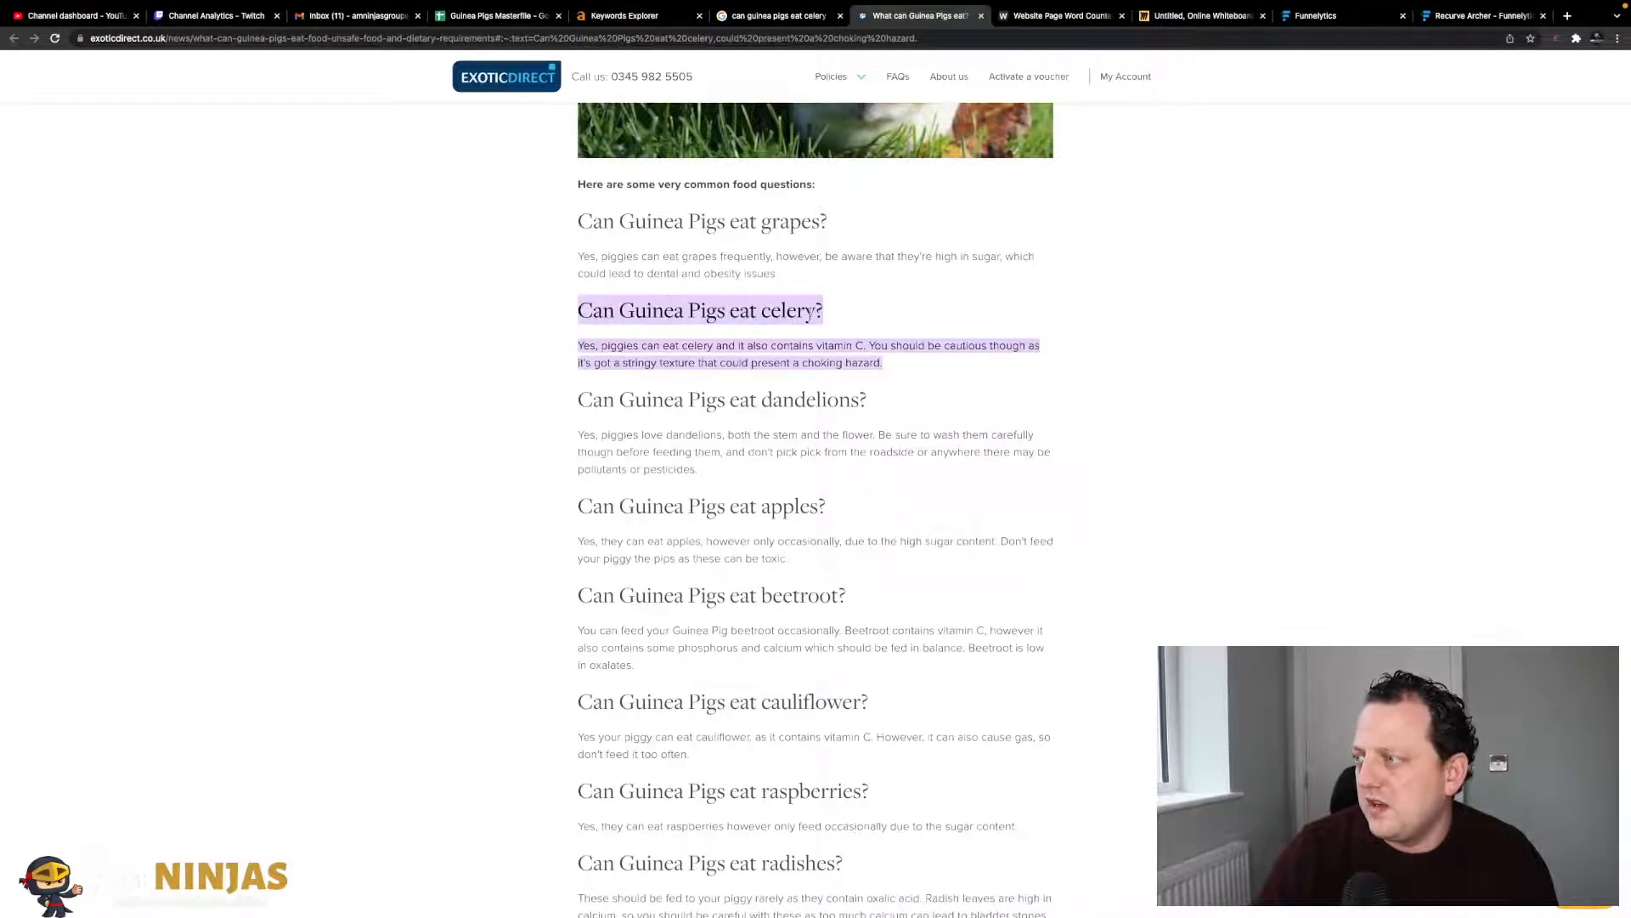
{"action": "left_click_drag", "start_coordinate": [893, 371], "coordinate": [583, 344]}
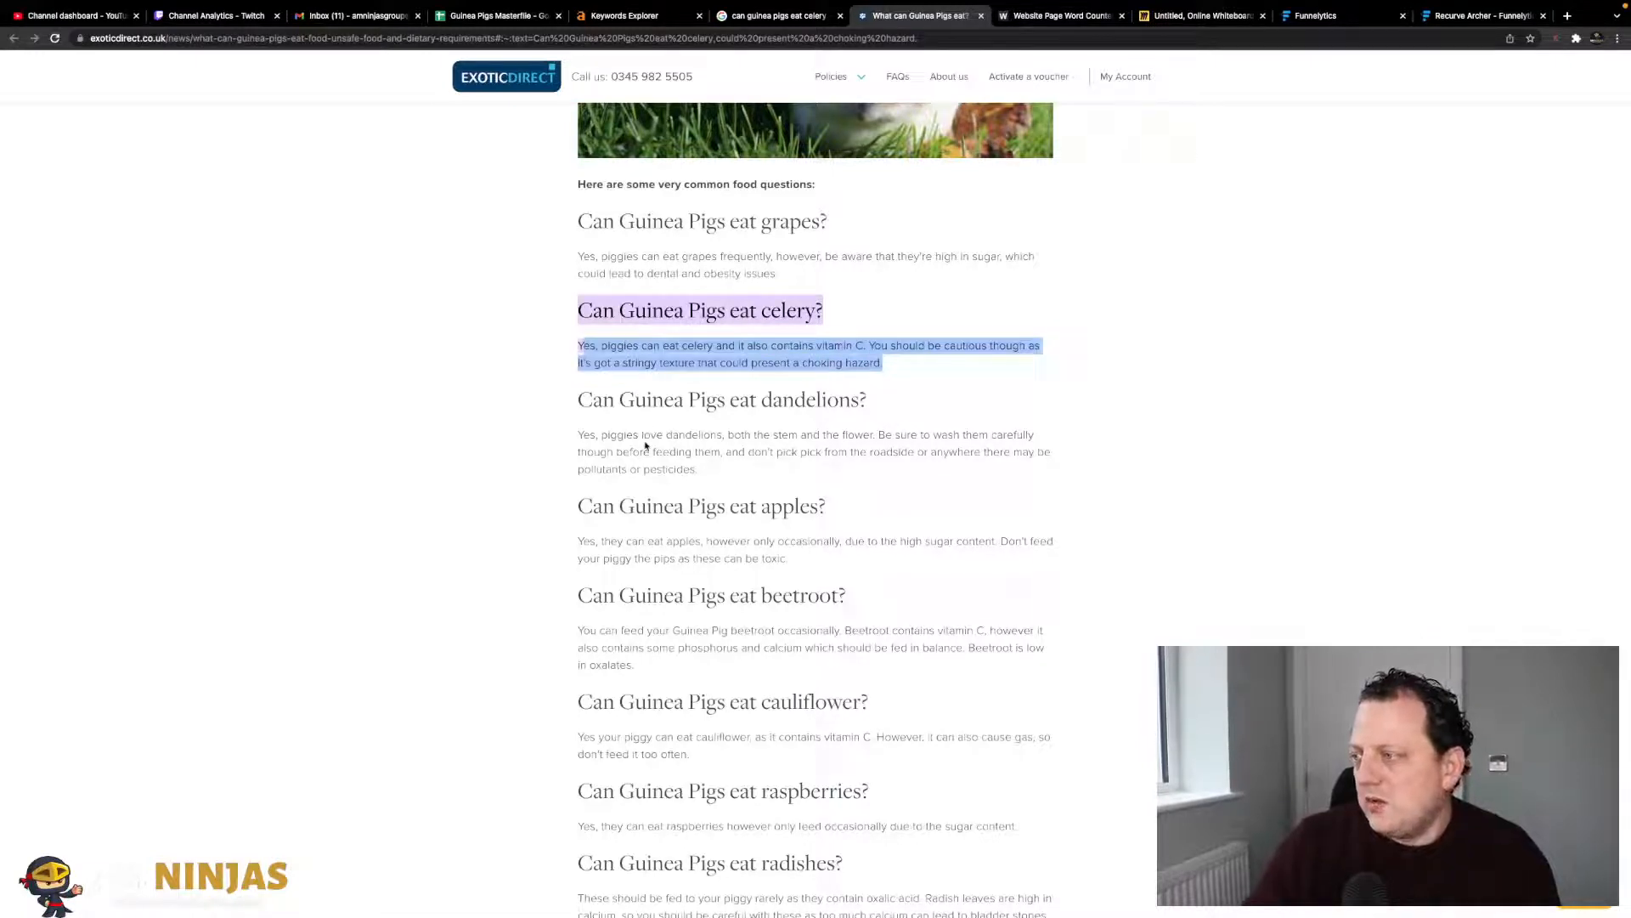
{"action": "left_click", "coordinate": [594, 346]}
{"action": "mouse_move", "coordinate": [581, 346]}
{"action": "left_mouse_down"}
{"action": "mouse_move", "coordinate": [768, 373]}
{"action": "mouse_move", "coordinate": [885, 365]}
{"action": "mouse_move", "coordinate": [575, 351]}
{"action": "left_mouse_up"}
{"action": "left_click", "coordinate": [899, 364]}
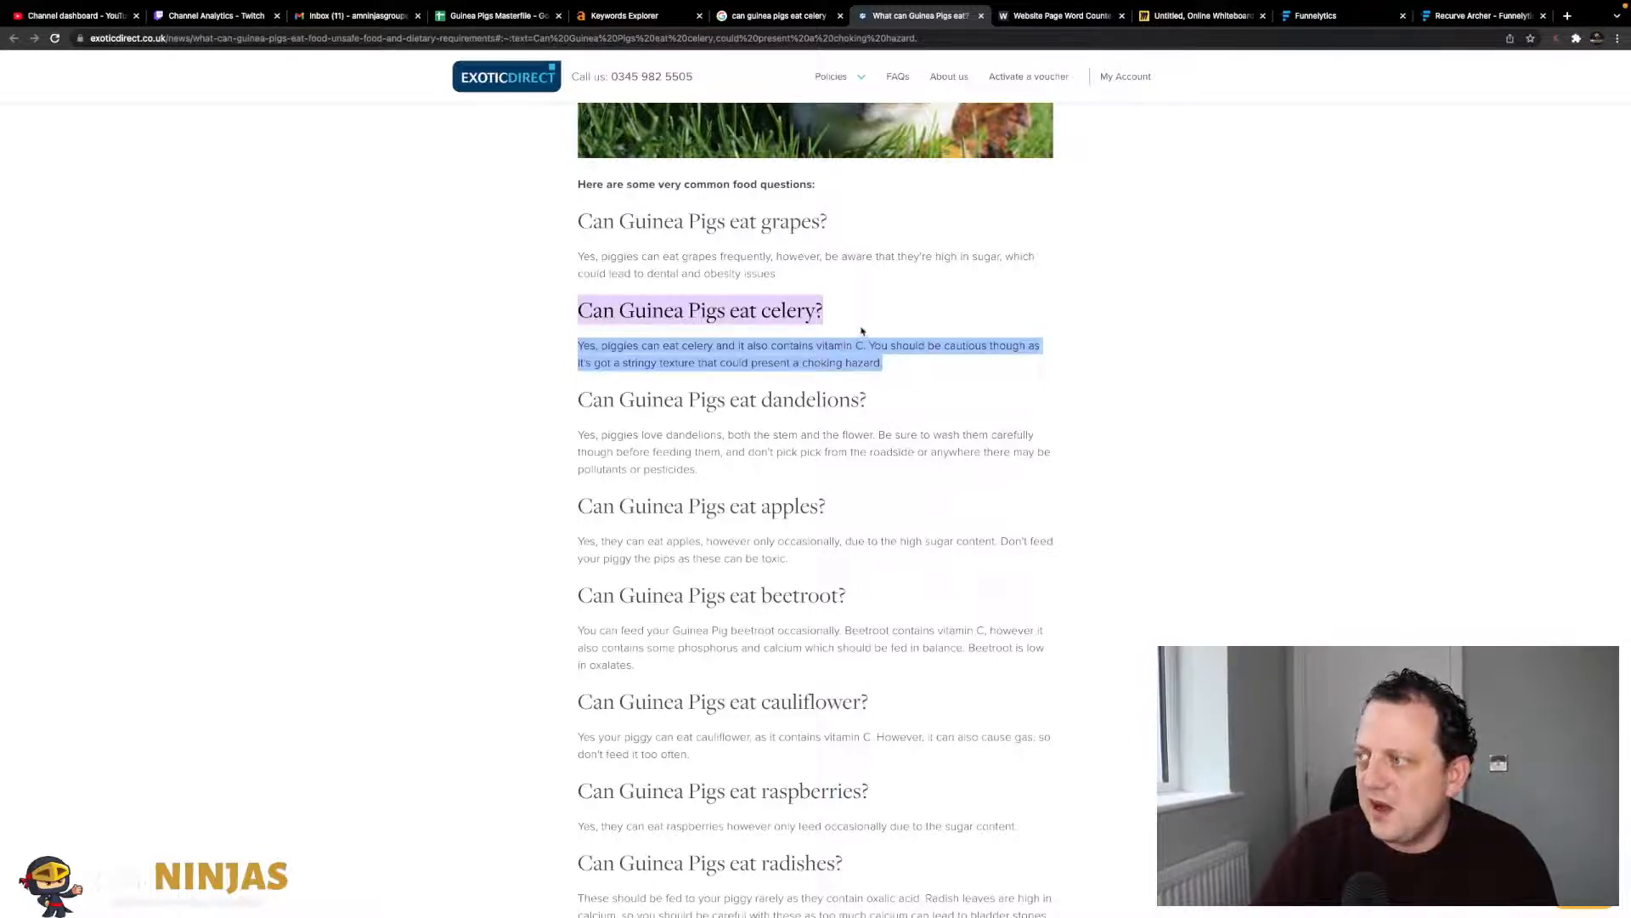
{"action": "left_click", "coordinate": [901, 338]}
{"action": "left_click_drag", "start_coordinate": [900, 365], "coordinate": [577, 339]}
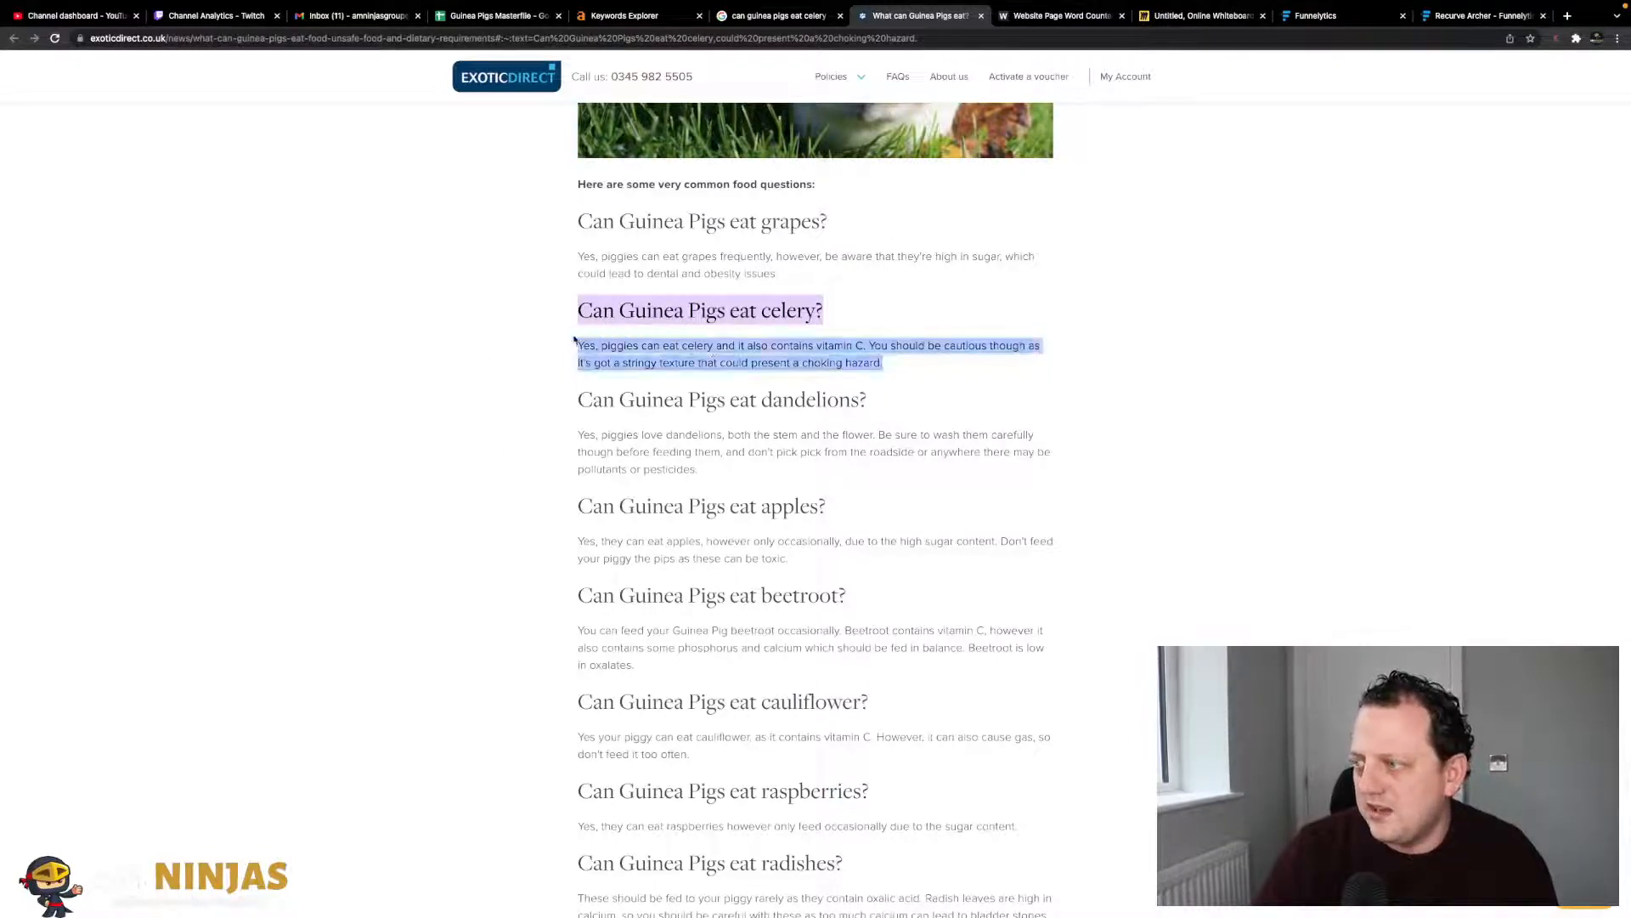
{"action": "scroll", "coordinate": [941, 423], "scroll_direction": "up", "scroll_amount": 20}
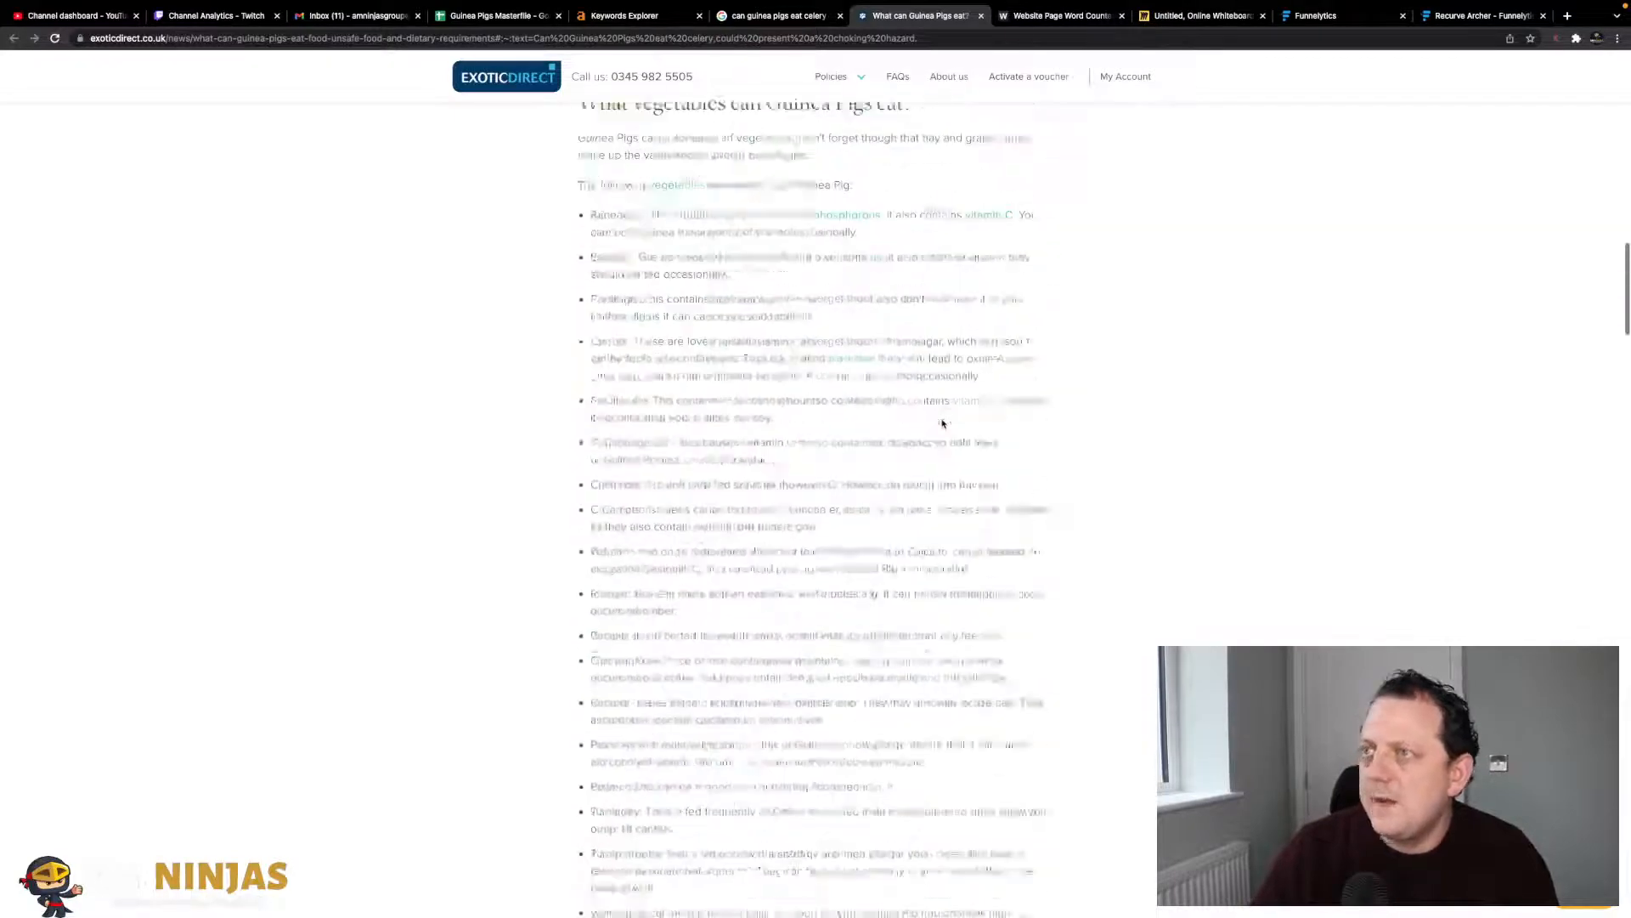
{"action": "scroll", "coordinate": [942, 423], "scroll_direction": "up", "scroll_amount": 15}
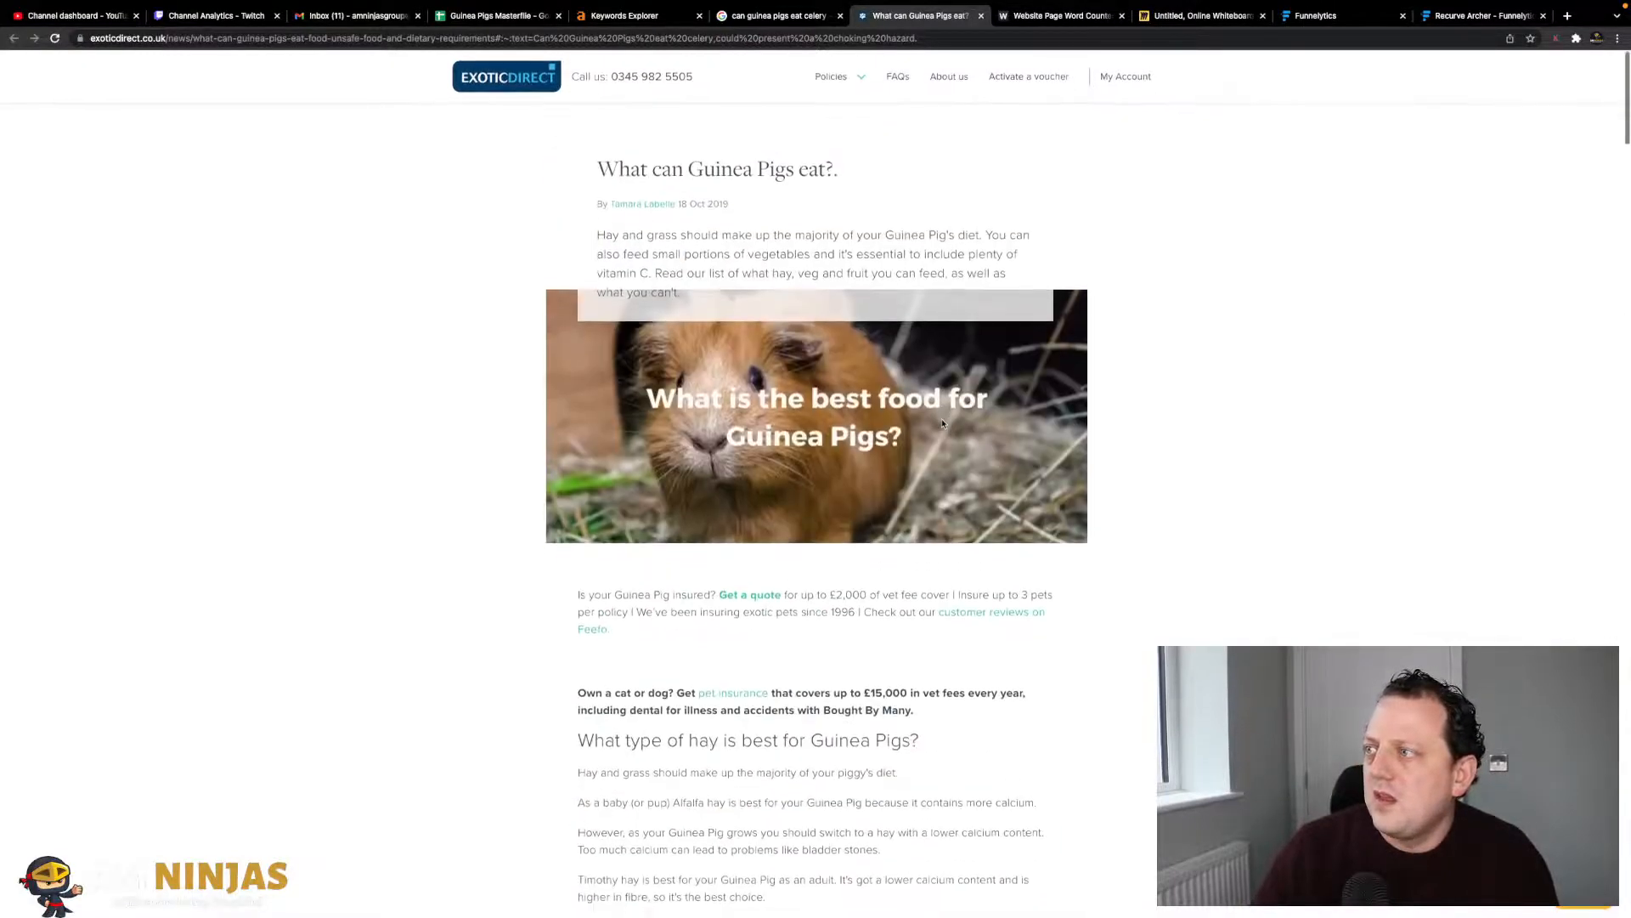
{"action": "scroll", "coordinate": [942, 423], "scroll_direction": "down", "scroll_amount": 20}
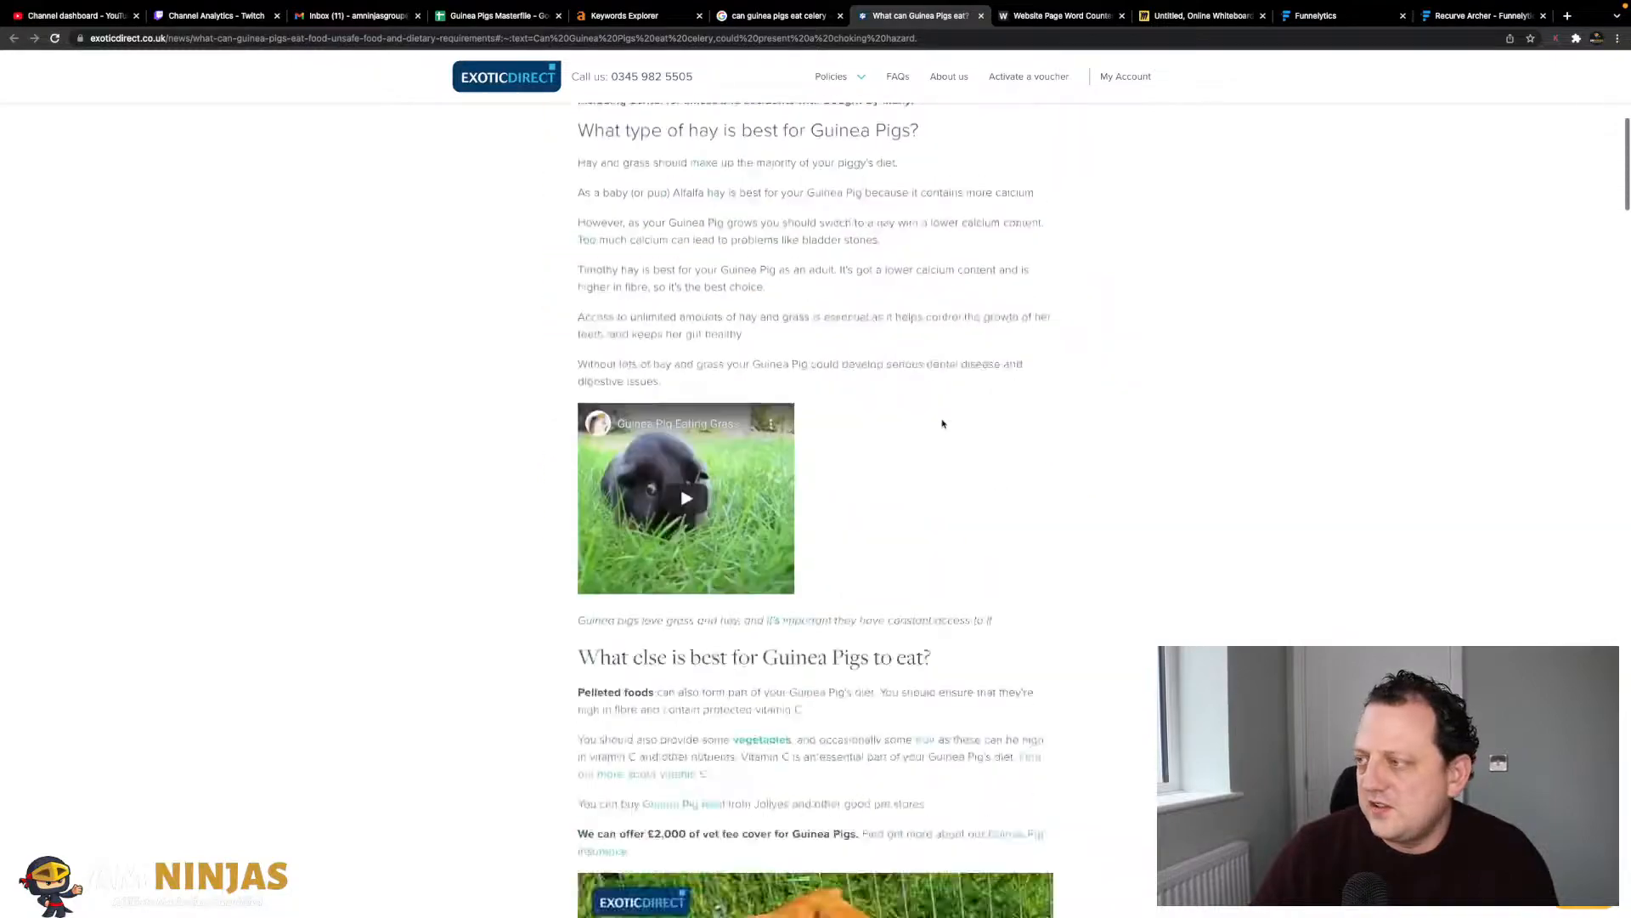
{"action": "scroll", "coordinate": [943, 423], "scroll_direction": "down", "scroll_amount": 10}
{"action": "scroll", "coordinate": [943, 423], "scroll_direction": "up", "scroll_amount": 9}
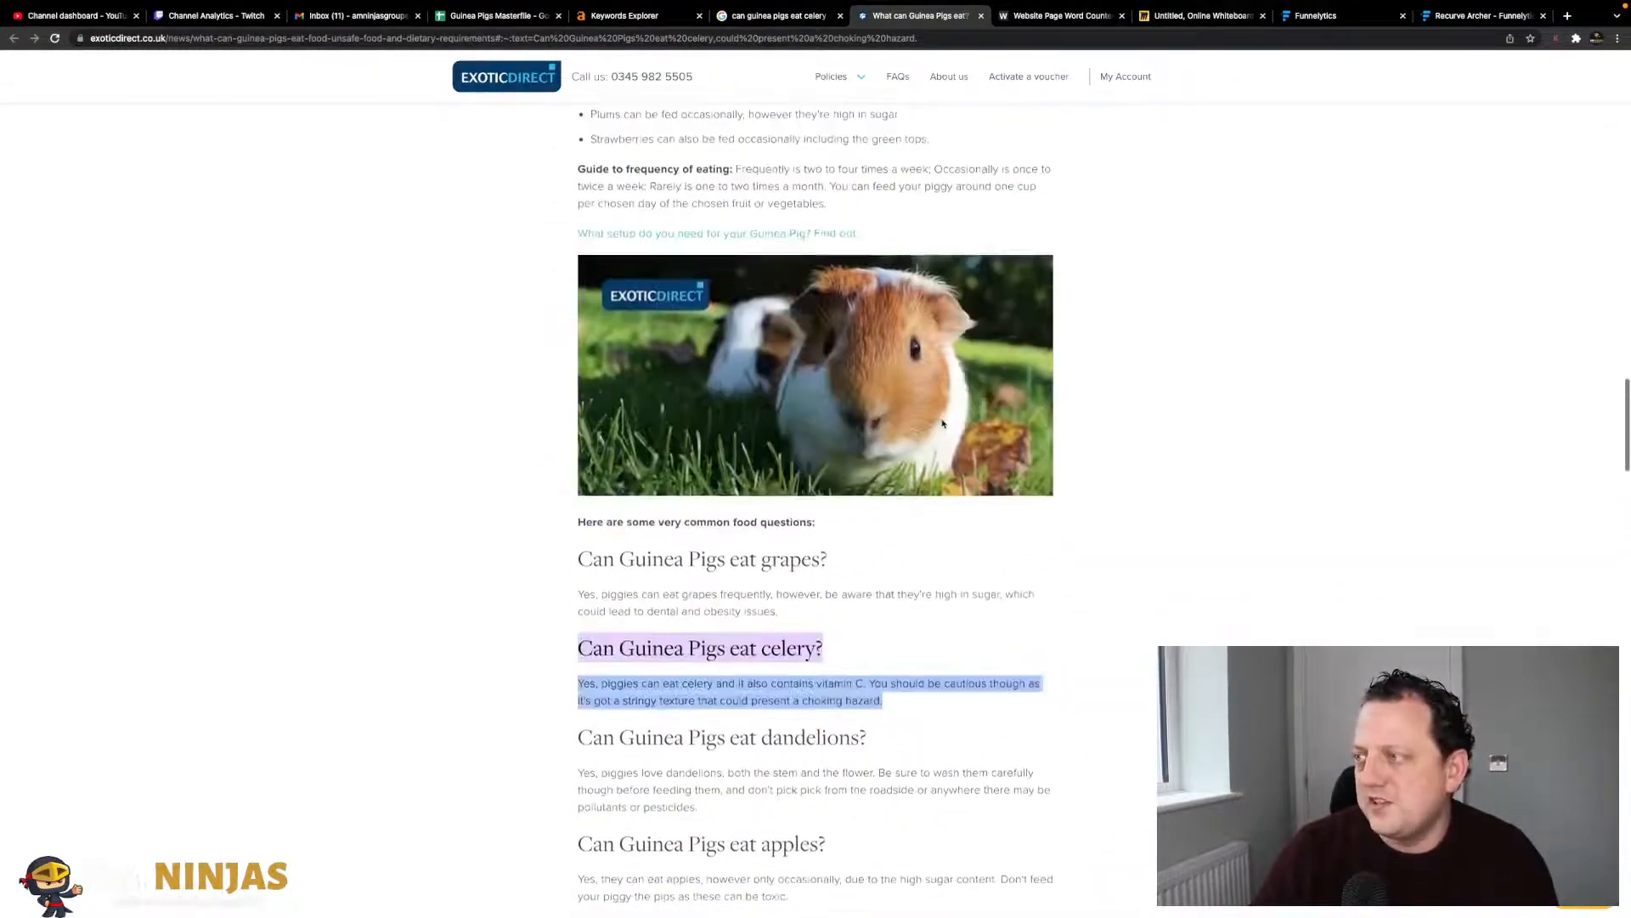
{"action": "scroll", "coordinate": [943, 423], "scroll_direction": "down", "scroll_amount": 3}
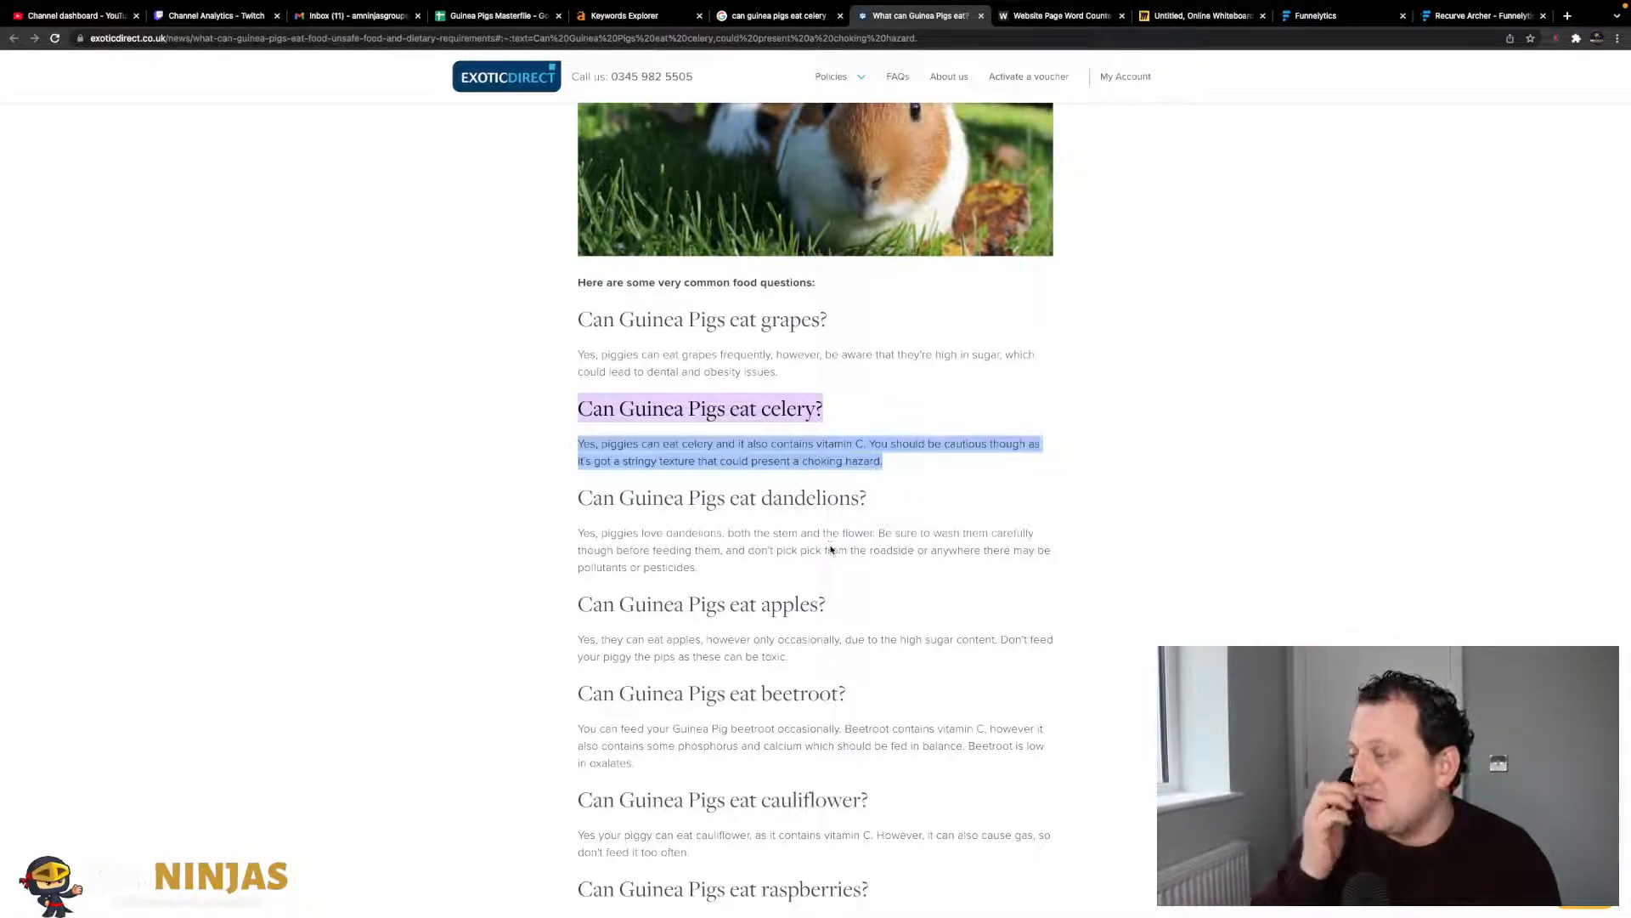
{"action": "left_click", "coordinate": [707, 451]}
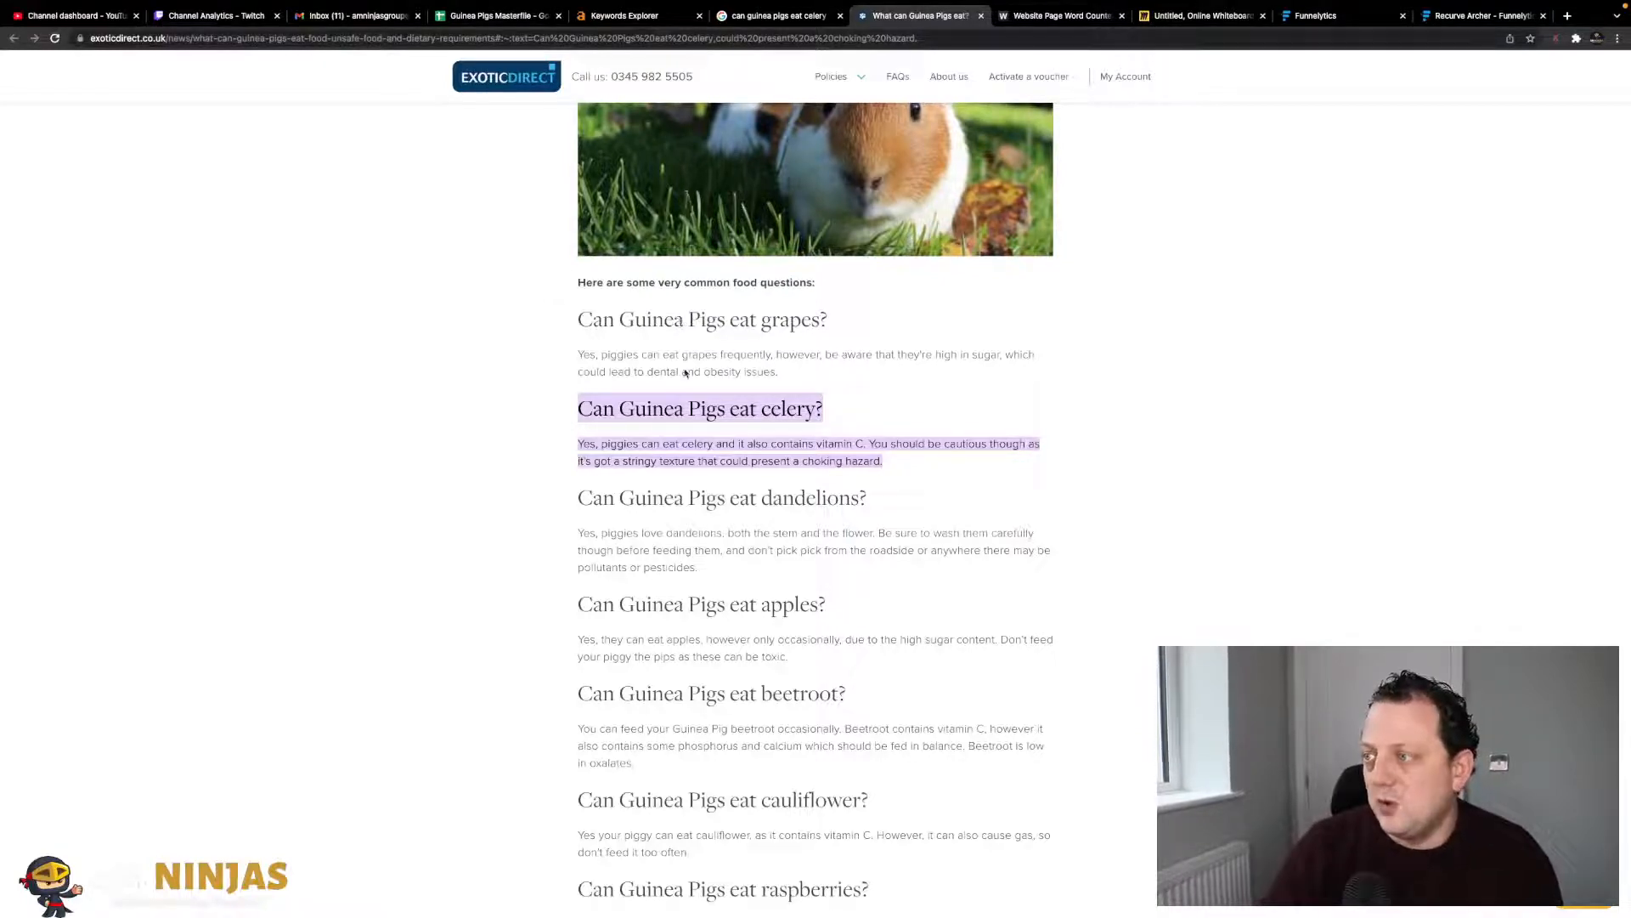
{"action": "scroll", "coordinate": [698, 522], "scroll_direction": "up", "scroll_amount": 15}
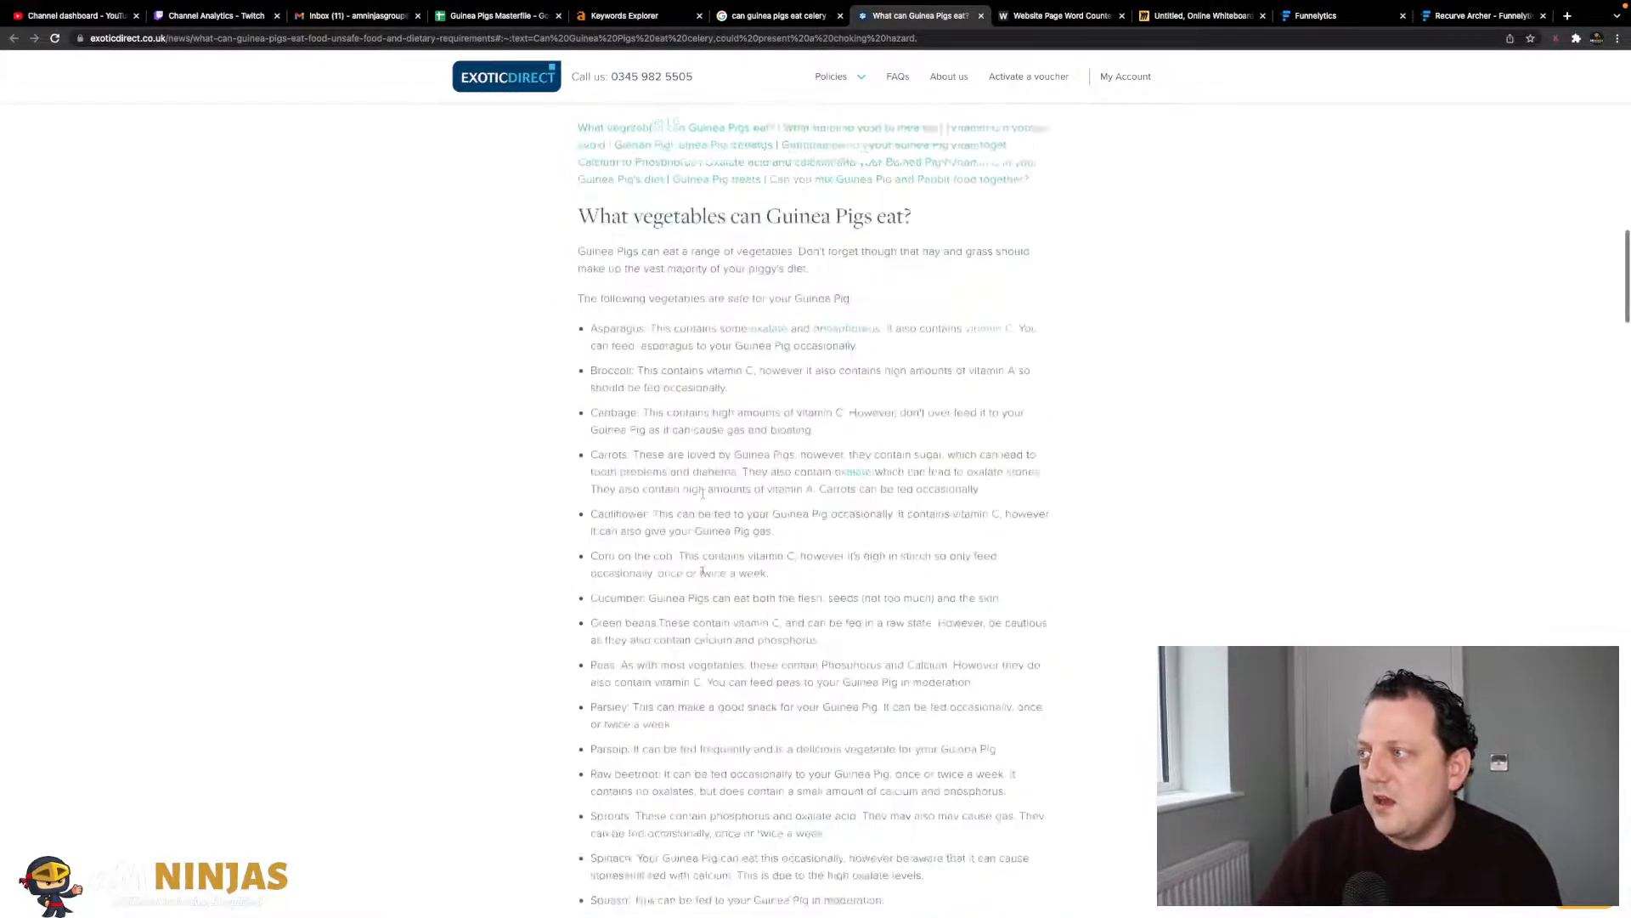
{"action": "scroll", "coordinate": [702, 571], "scroll_direction": "up", "scroll_amount": 10}
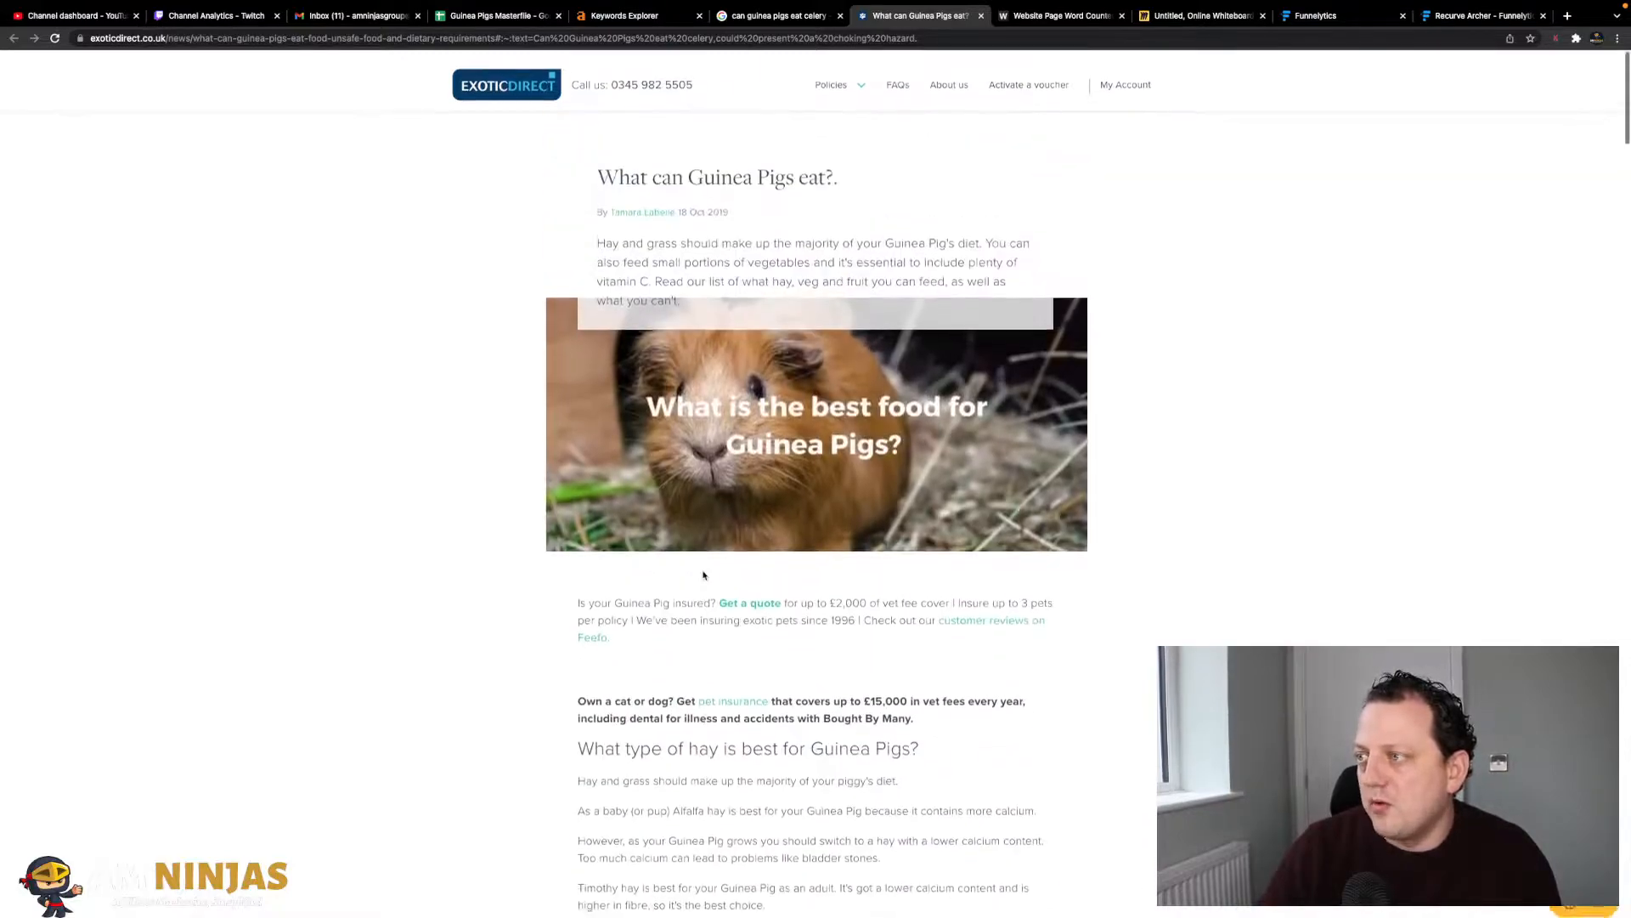
{"action": "scroll", "coordinate": [702, 571], "scroll_direction": "down", "scroll_amount": 4}
{"action": "scroll", "coordinate": [702, 418], "scroll_direction": "down", "scroll_amount": 12}
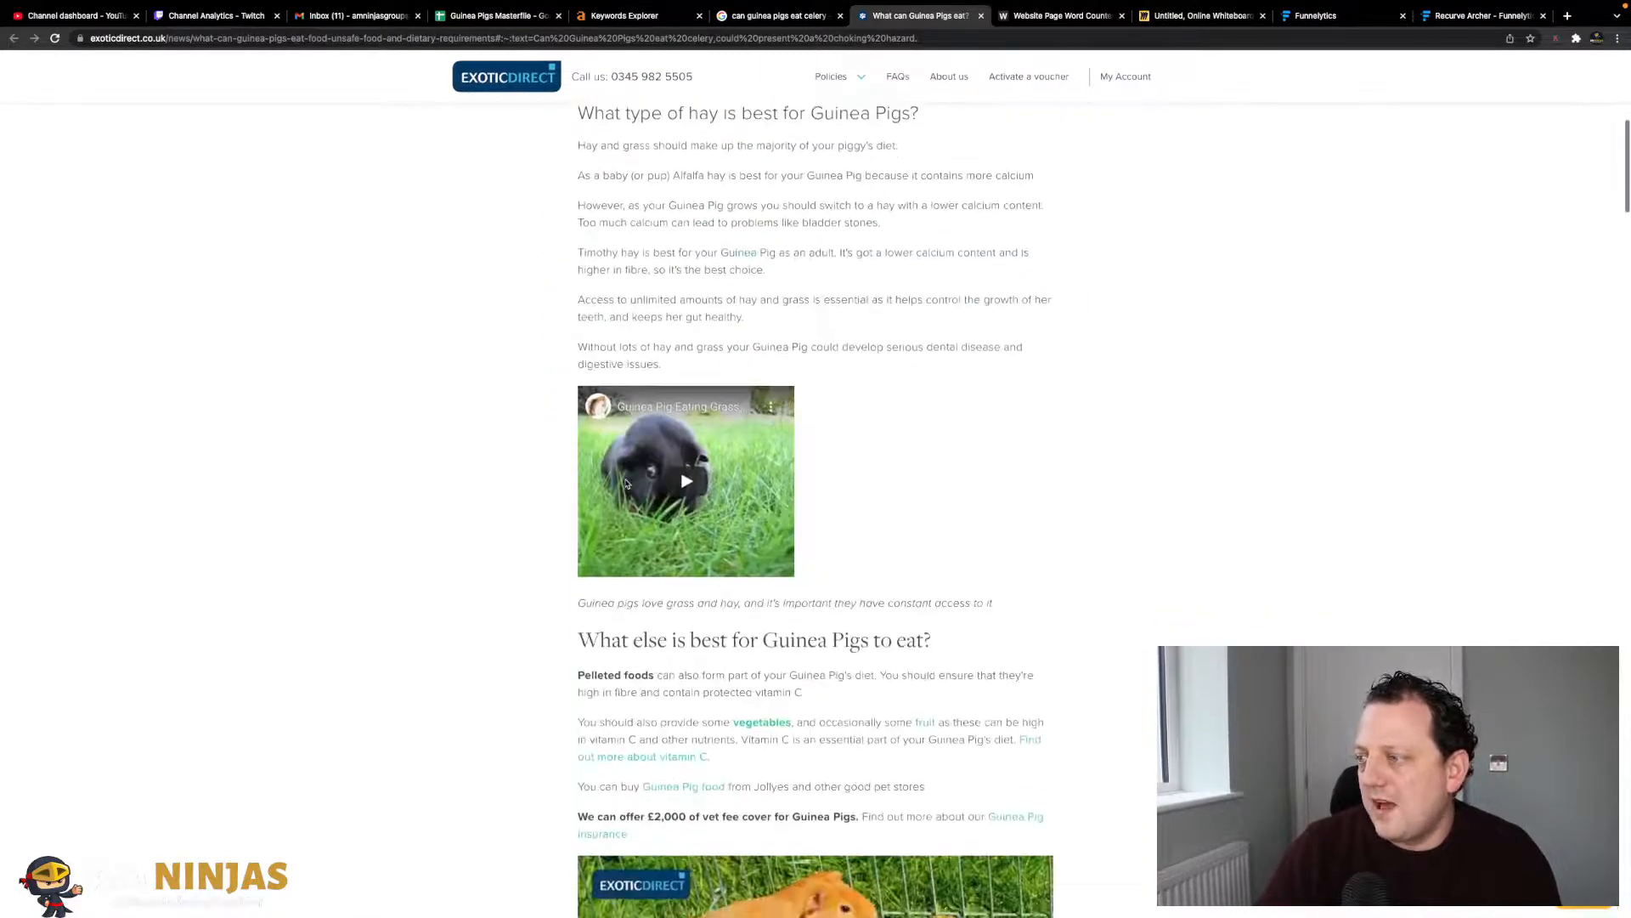
{"action": "scroll", "coordinate": [625, 482], "scroll_direction": "down", "scroll_amount": 20}
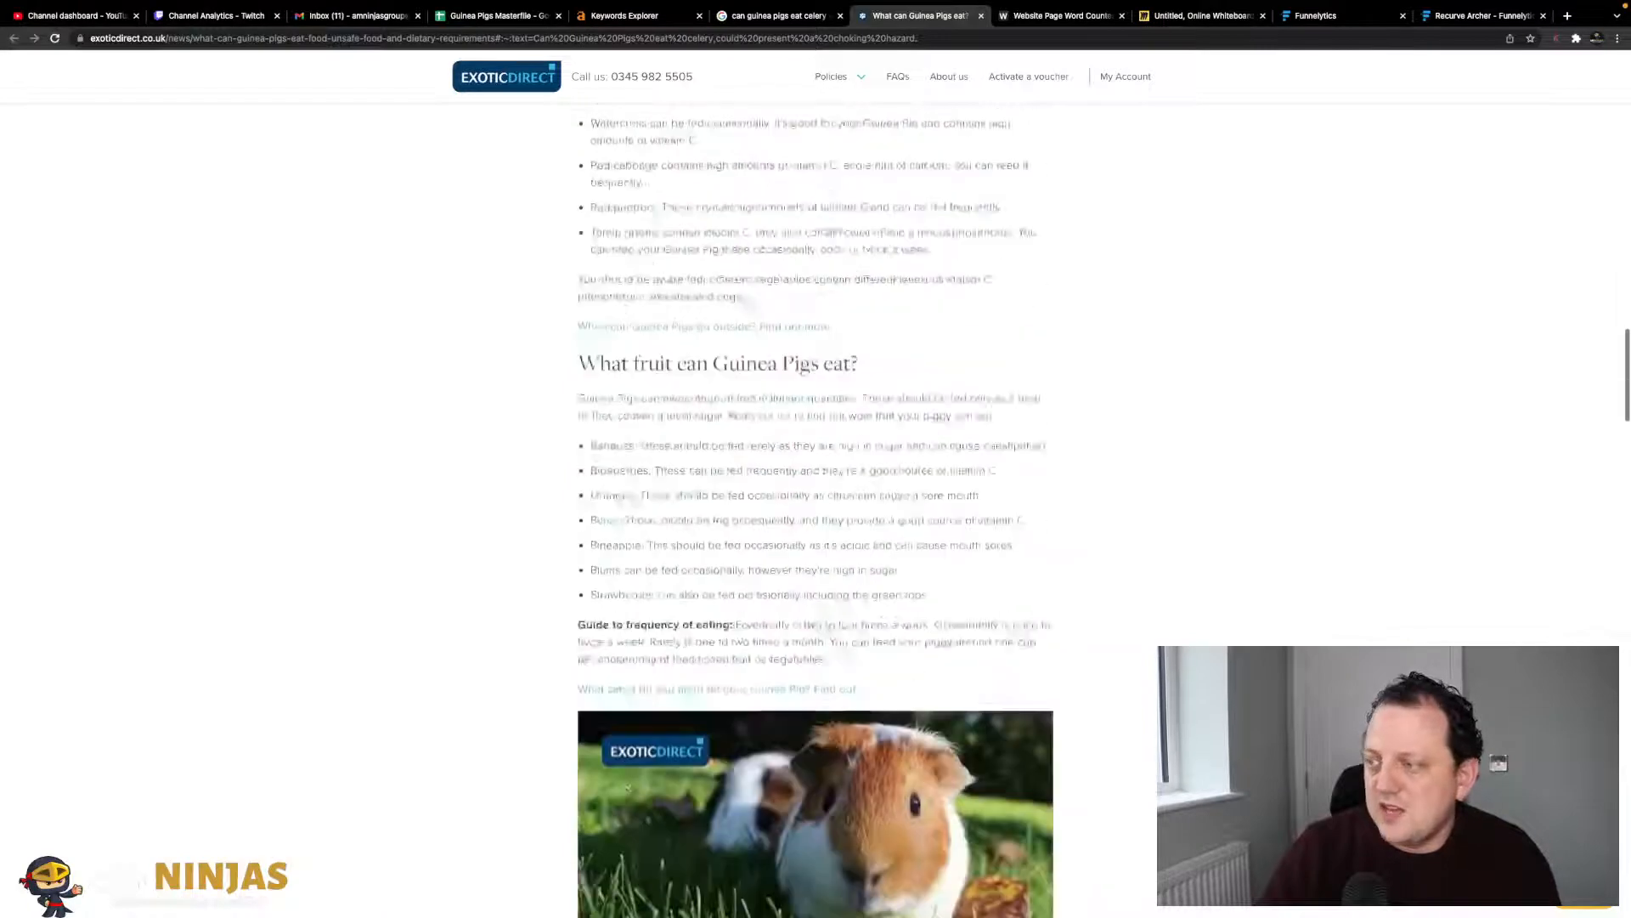
{"action": "scroll", "coordinate": [626, 483], "scroll_direction": "down", "scroll_amount": 1}
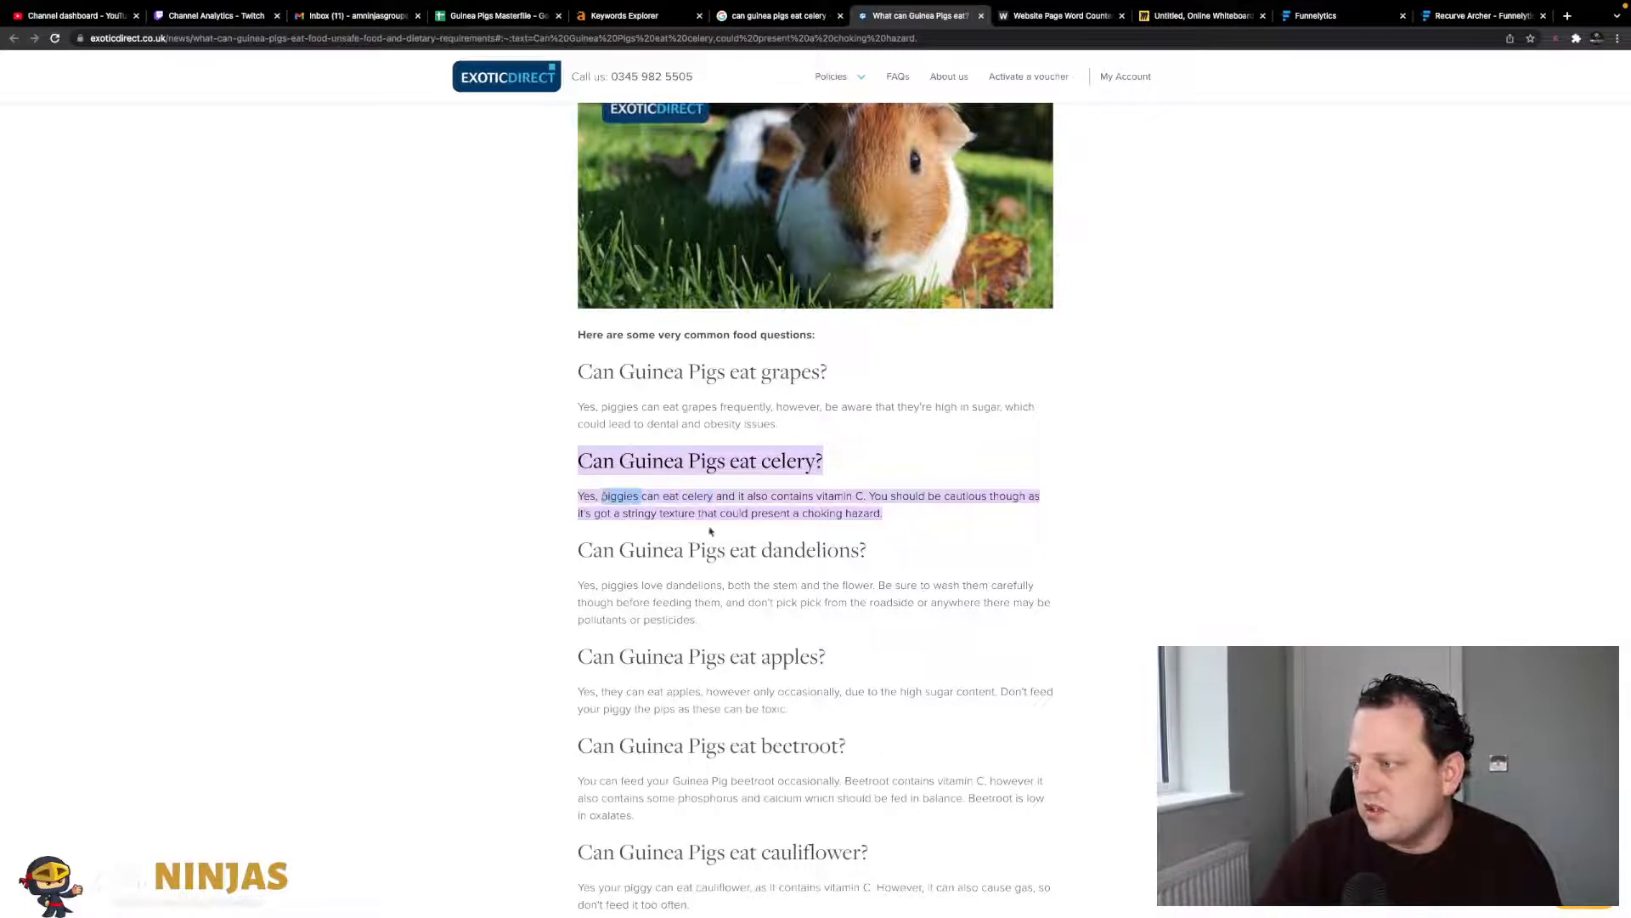
{"action": "left_click", "coordinate": [604, 496]}
{"action": "scroll", "coordinate": [697, 399], "scroll_direction": "down", "scroll_amount": 1}
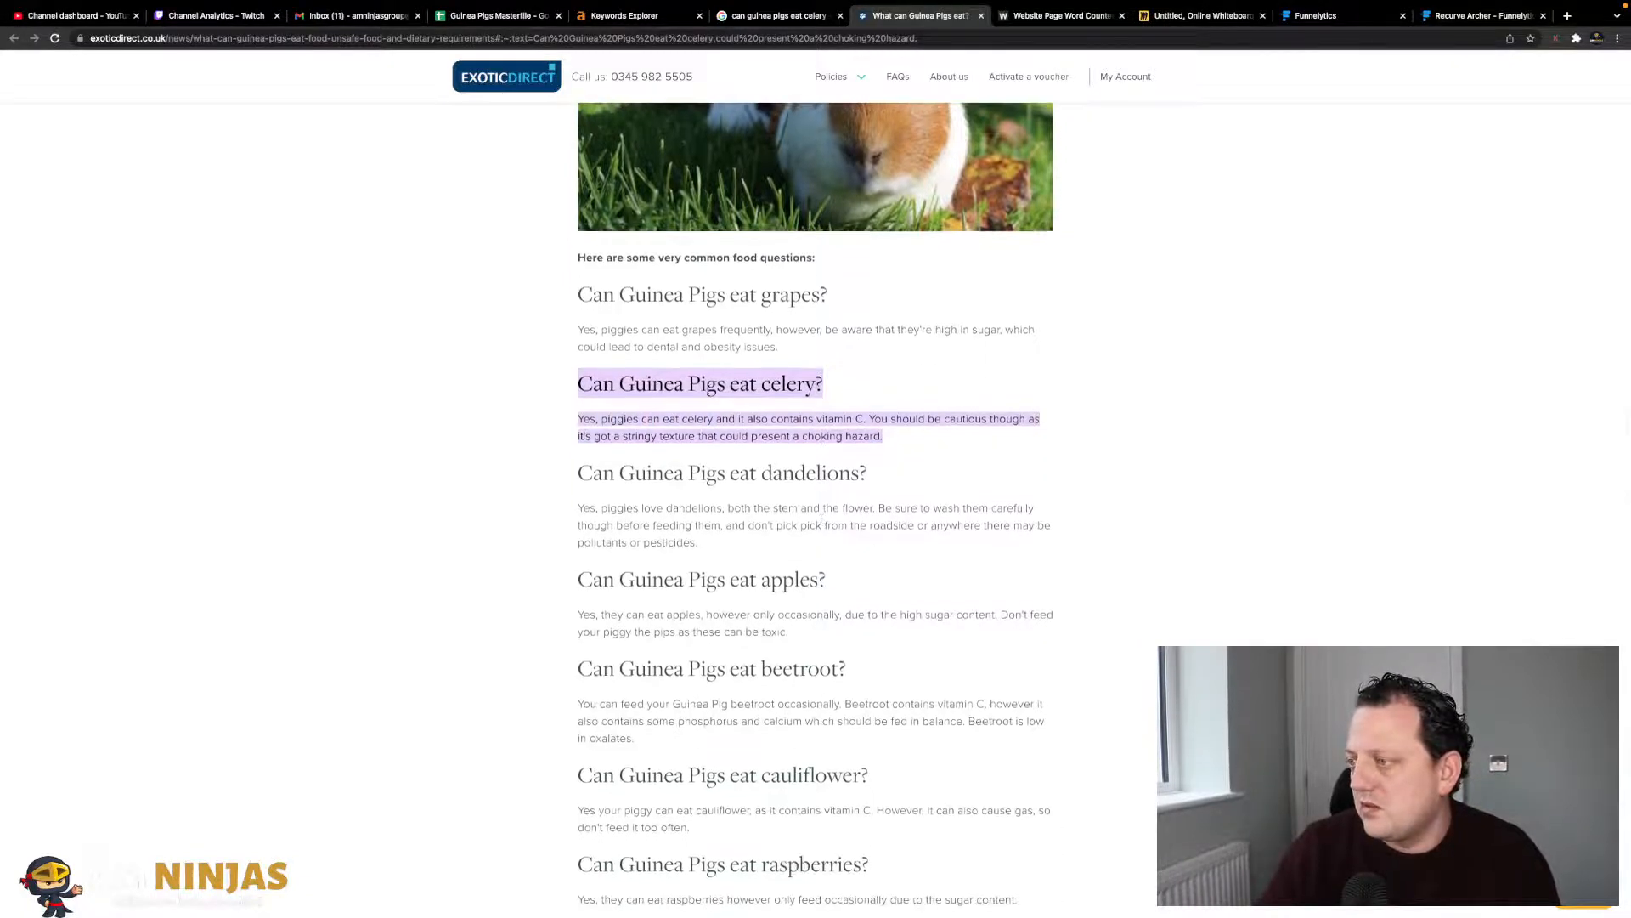
{"action": "left_click_drag", "start_coordinate": [724, 386], "coordinate": [635, 384]}
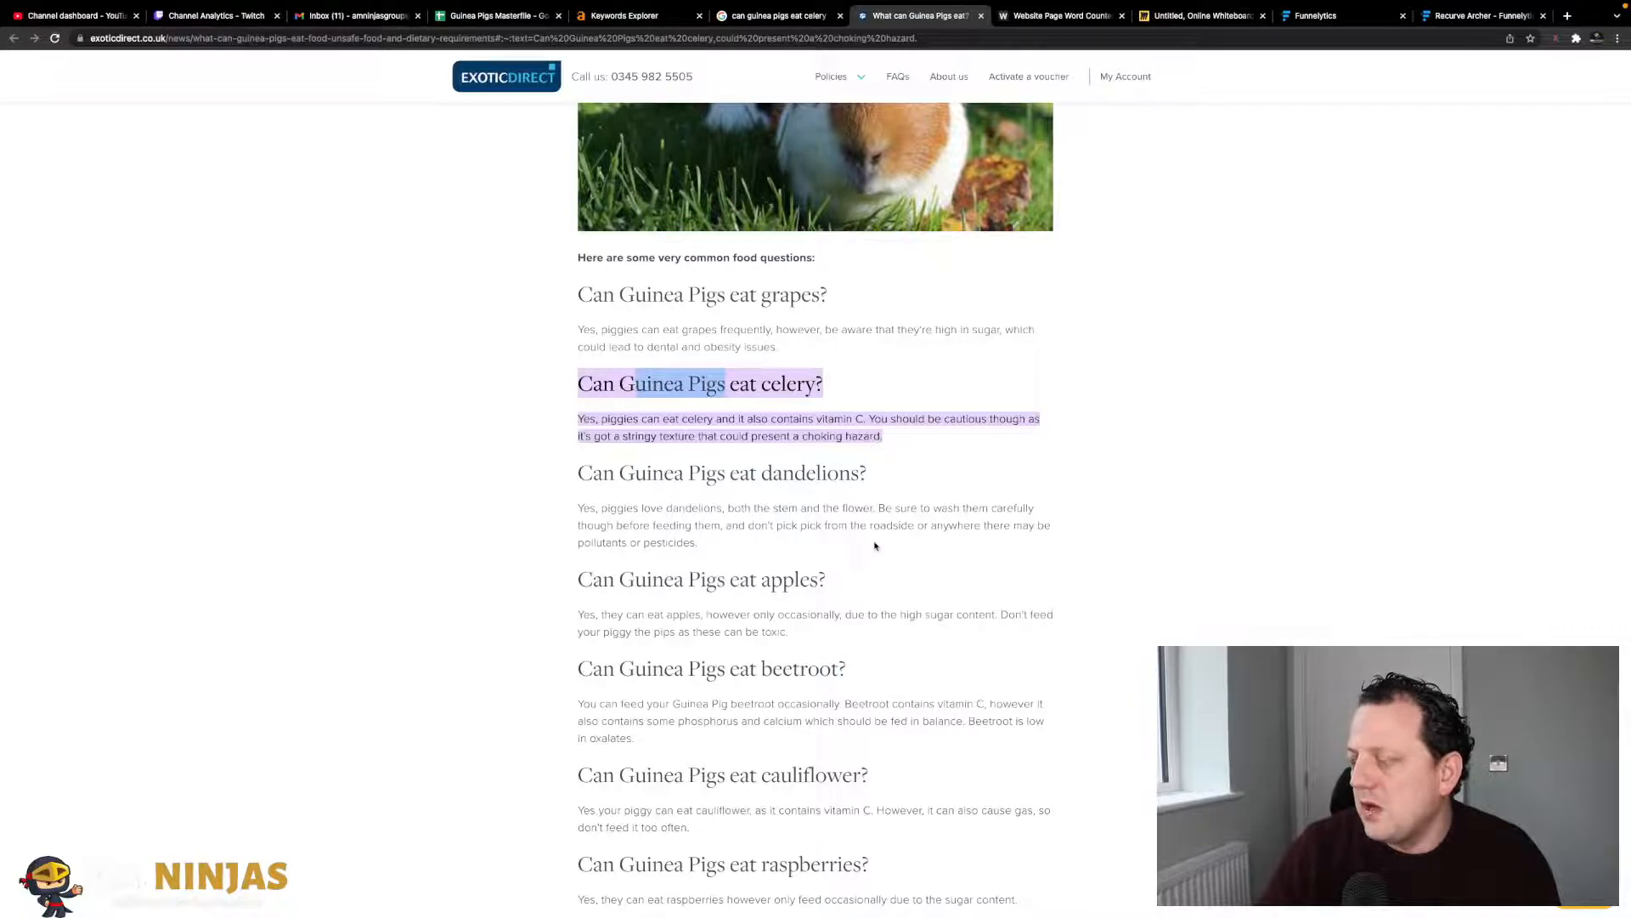
{"action": "scroll", "coordinate": [875, 546], "scroll_direction": "down", "scroll_amount": 1}
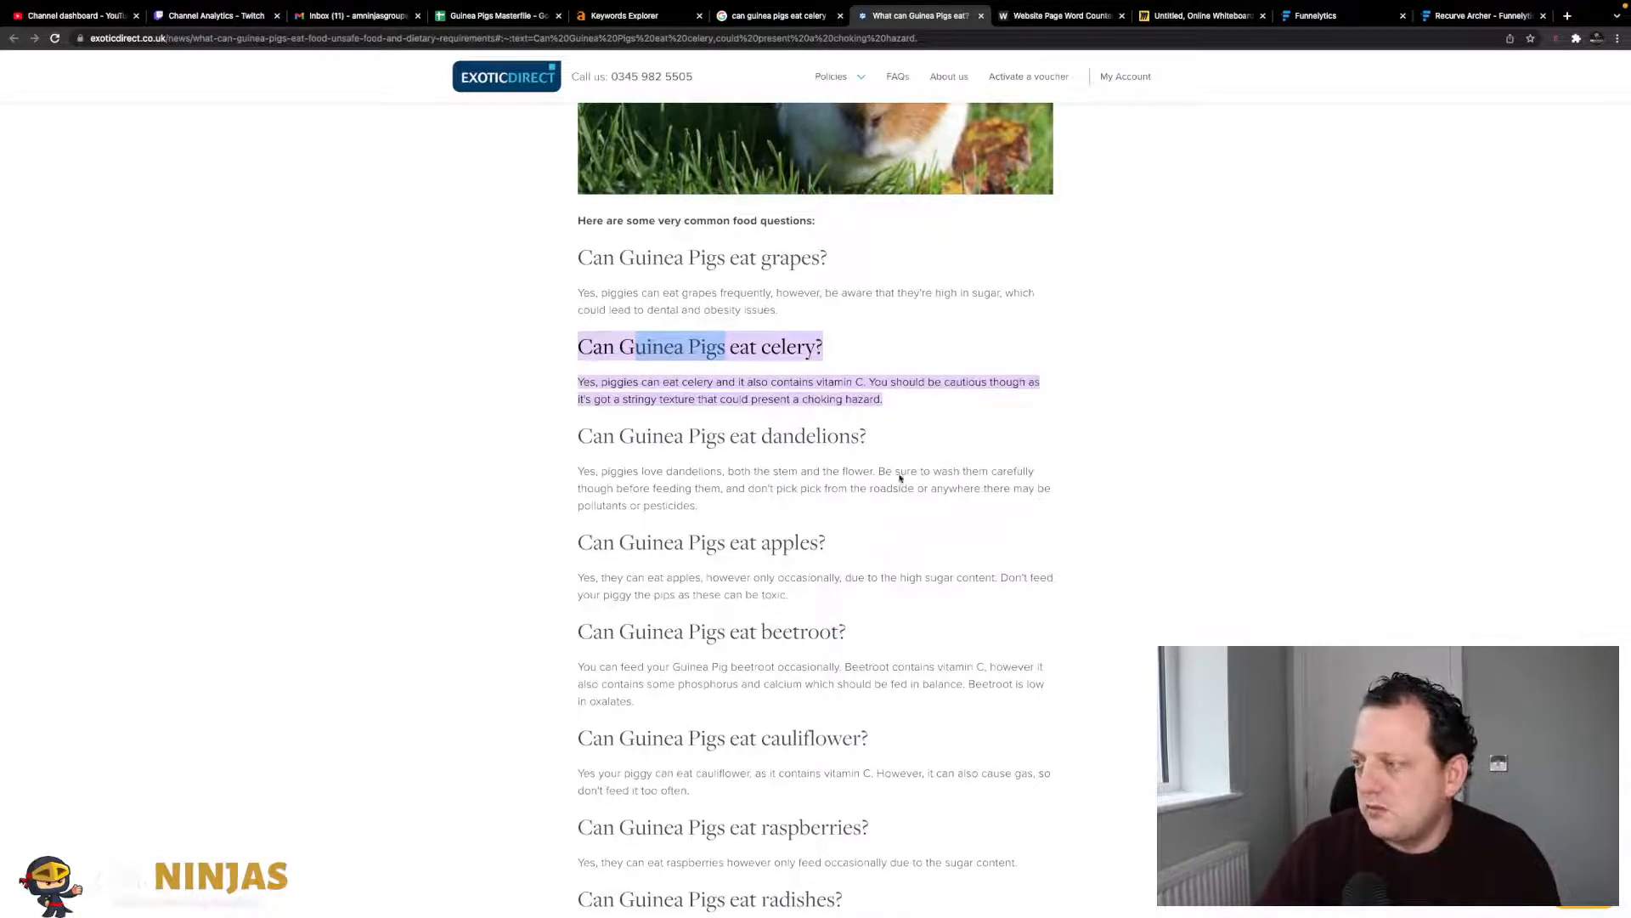
{"action": "scroll", "coordinate": [759, 504], "scroll_direction": "down", "scroll_amount": 20}
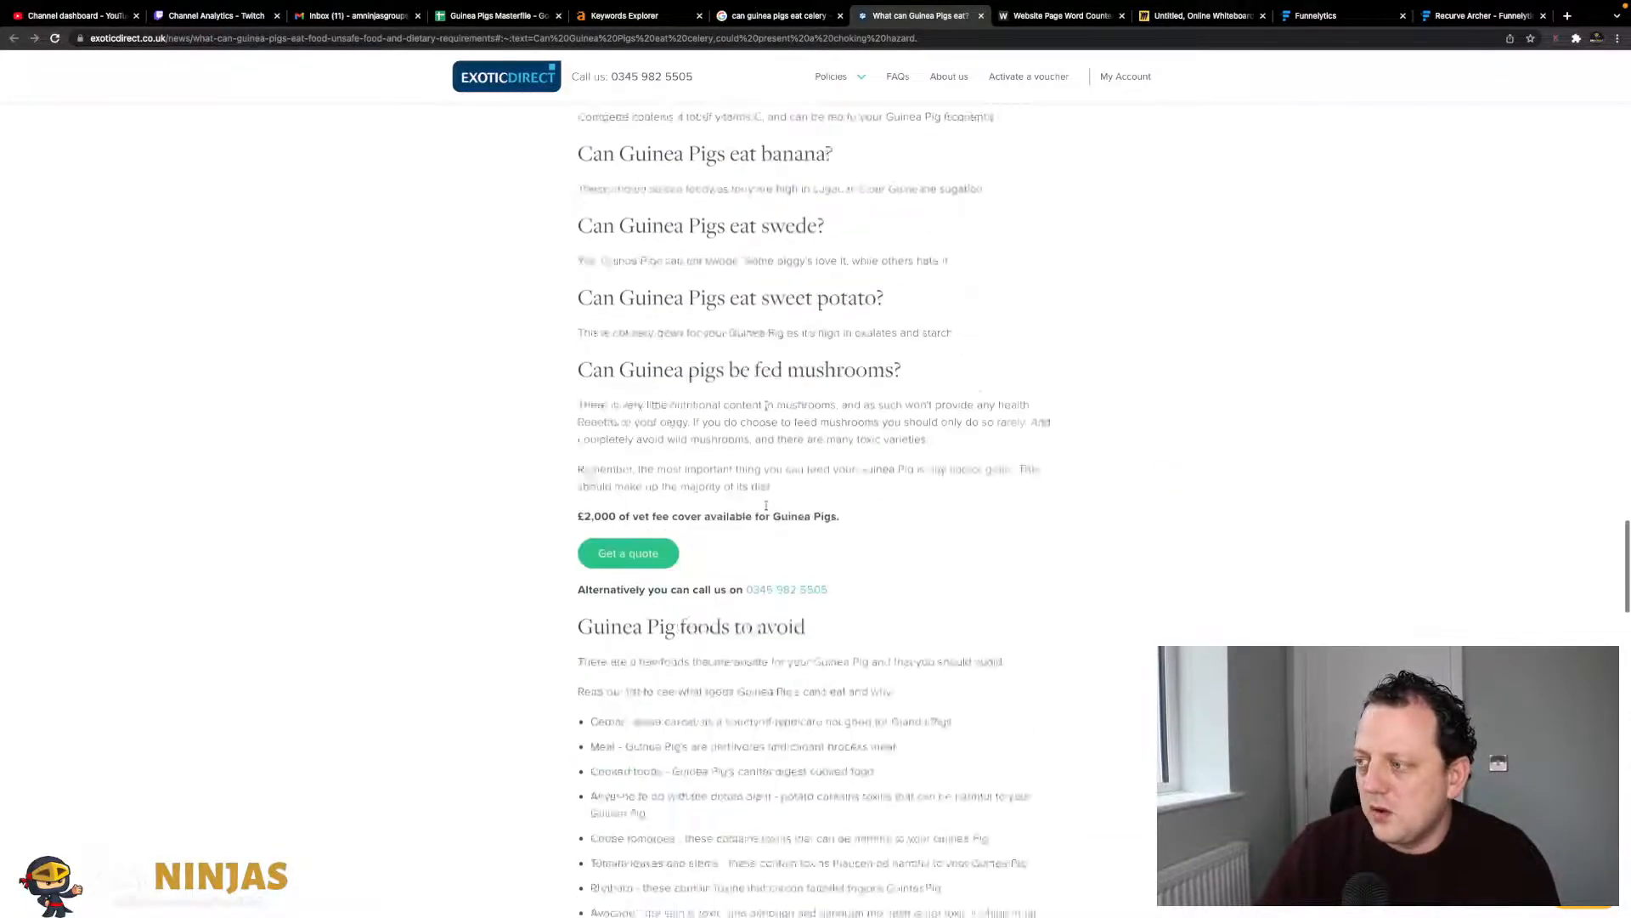
{"action": "scroll", "coordinate": [768, 509], "scroll_direction": "up", "scroll_amount": 20}
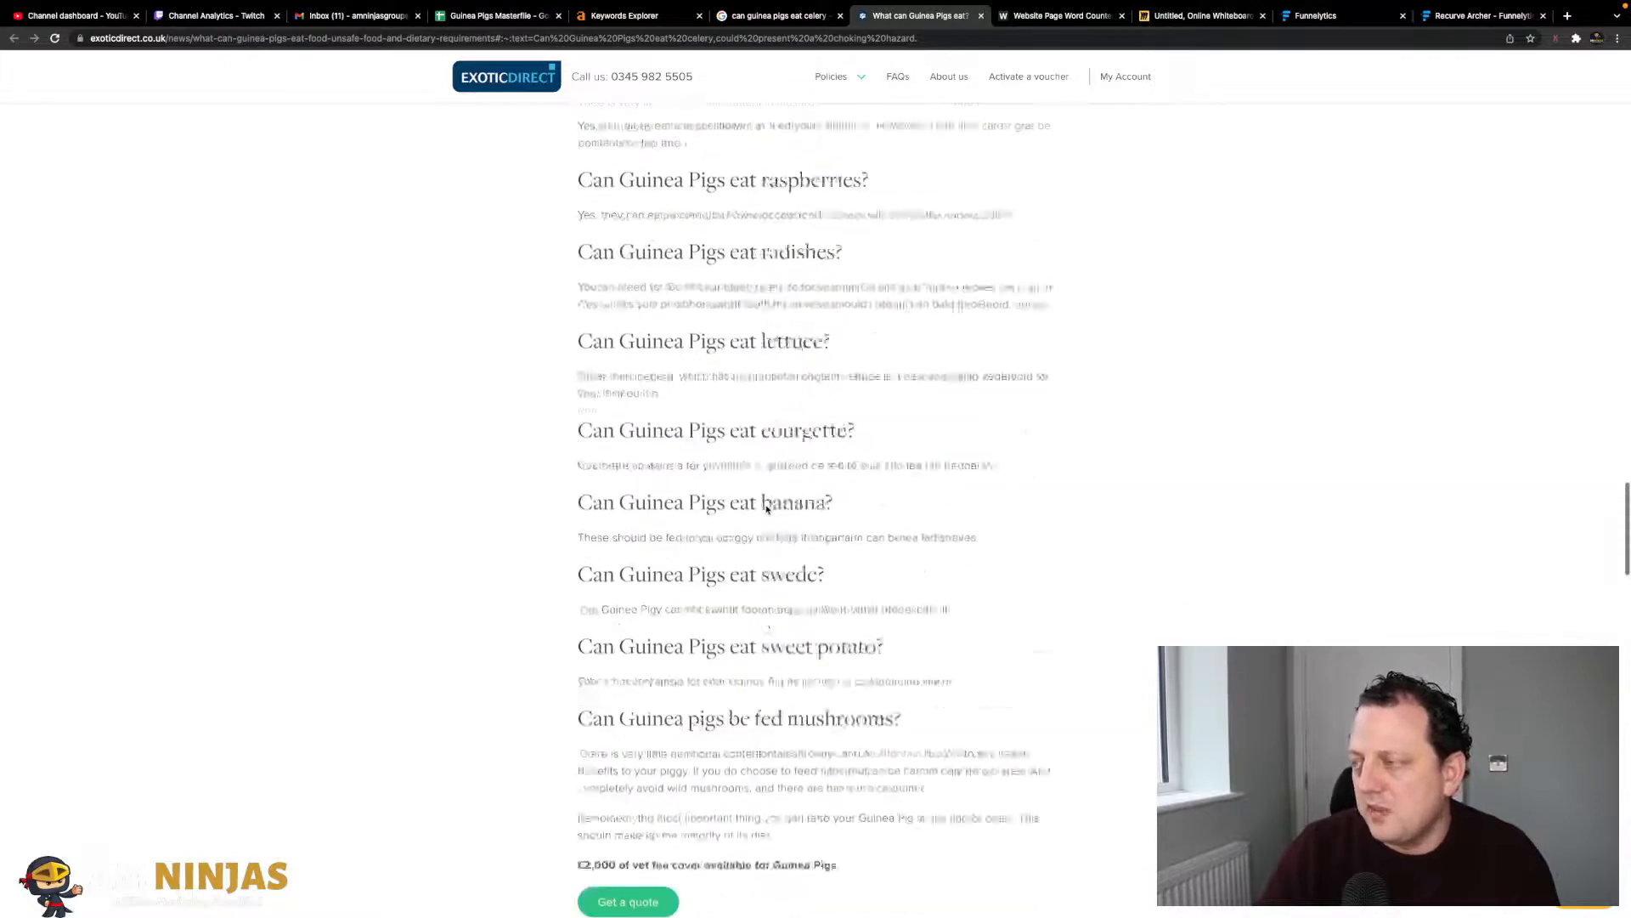
{"action": "scroll", "coordinate": [614, 292], "scroll_direction": "up", "scroll_amount": 8}
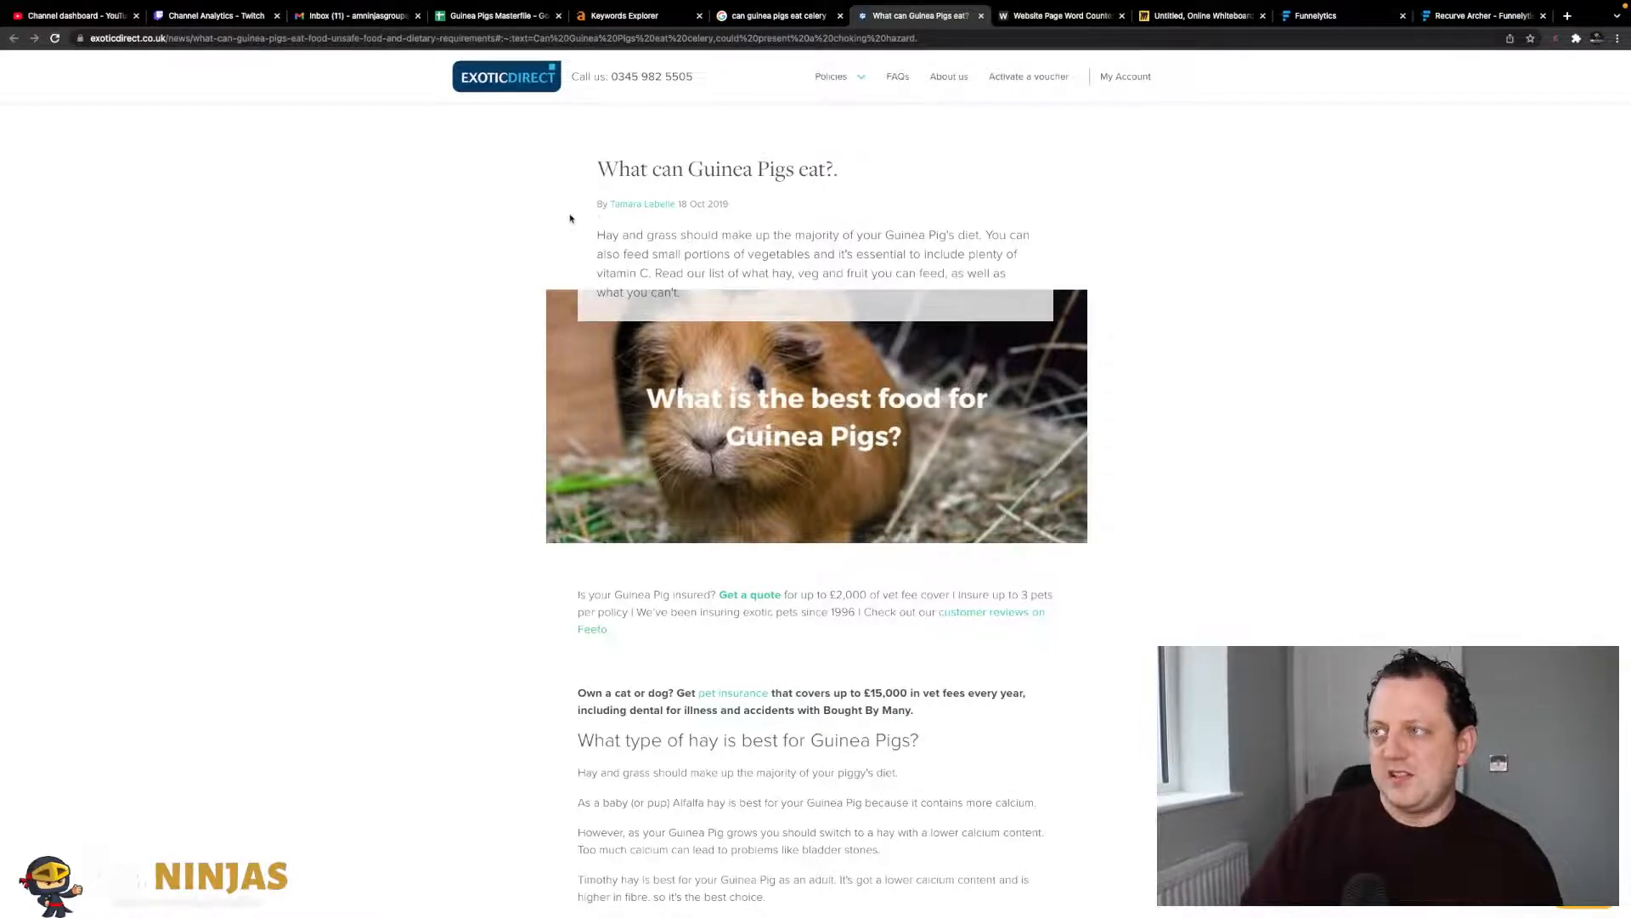
{"action": "scroll", "coordinate": [573, 223], "scroll_direction": "down", "scroll_amount": 5}
{"action": "scroll", "coordinate": [578, 228], "scroll_direction": "down", "scroll_amount": 15}
{"action": "scroll", "coordinate": [577, 228], "scroll_direction": "down", "scroll_amount": 10}
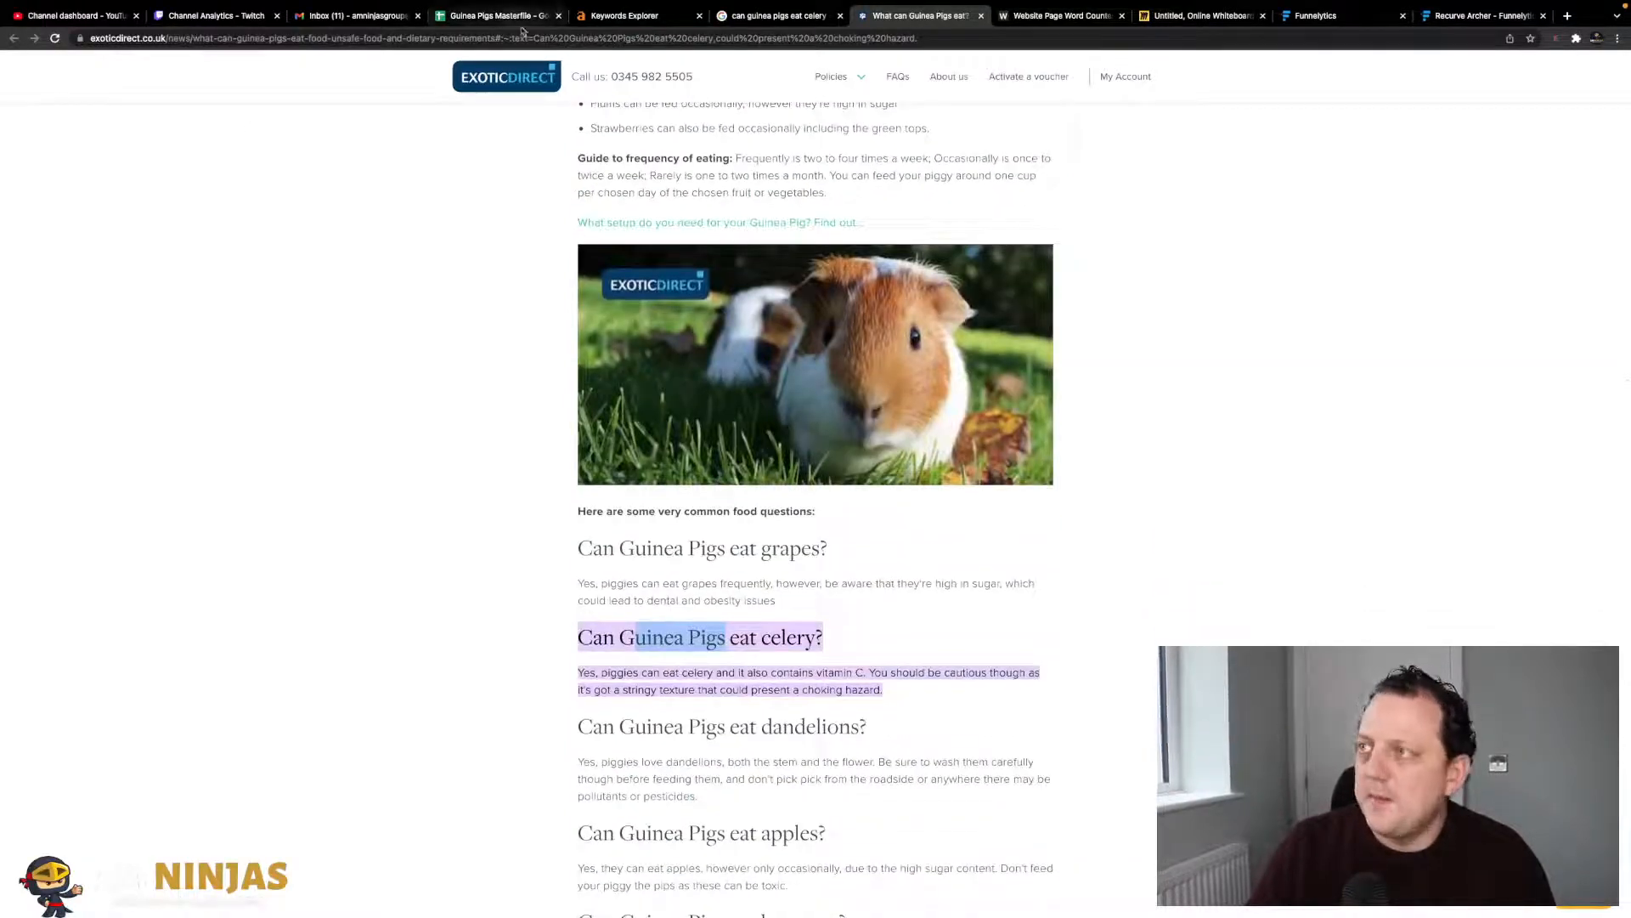
{"action": "scroll", "coordinate": [619, 126], "scroll_direction": "down", "scroll_amount": 1}
{"action": "left_click", "coordinate": [886, 629]}
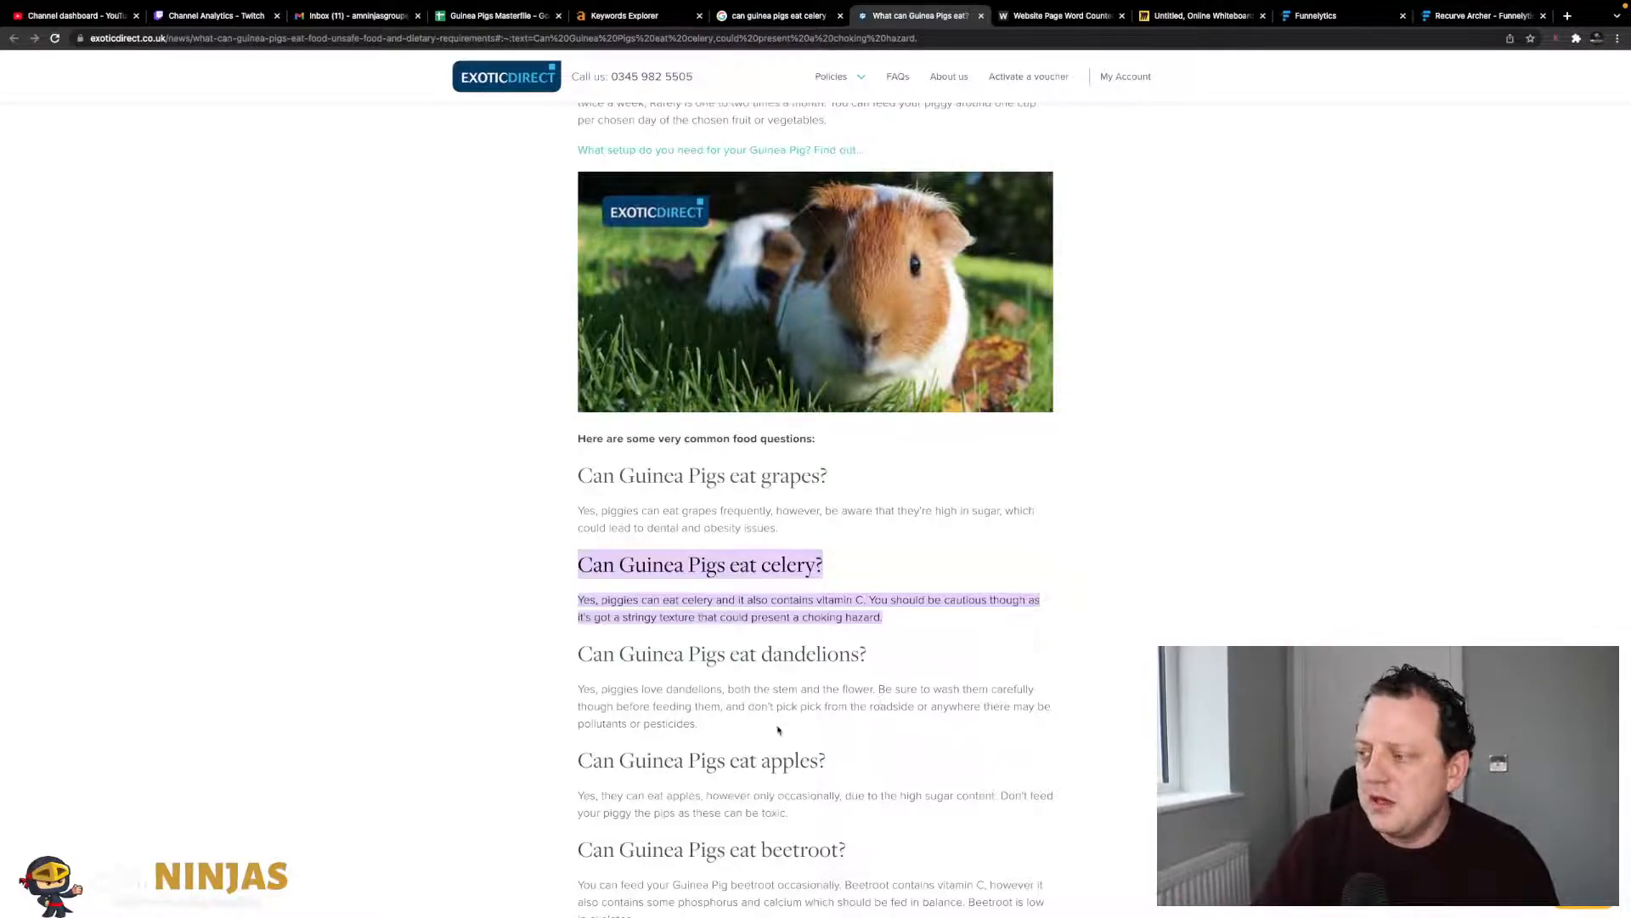
{"action": "scroll", "coordinate": [897, 718], "scroll_direction": "up", "scroll_amount": 15}
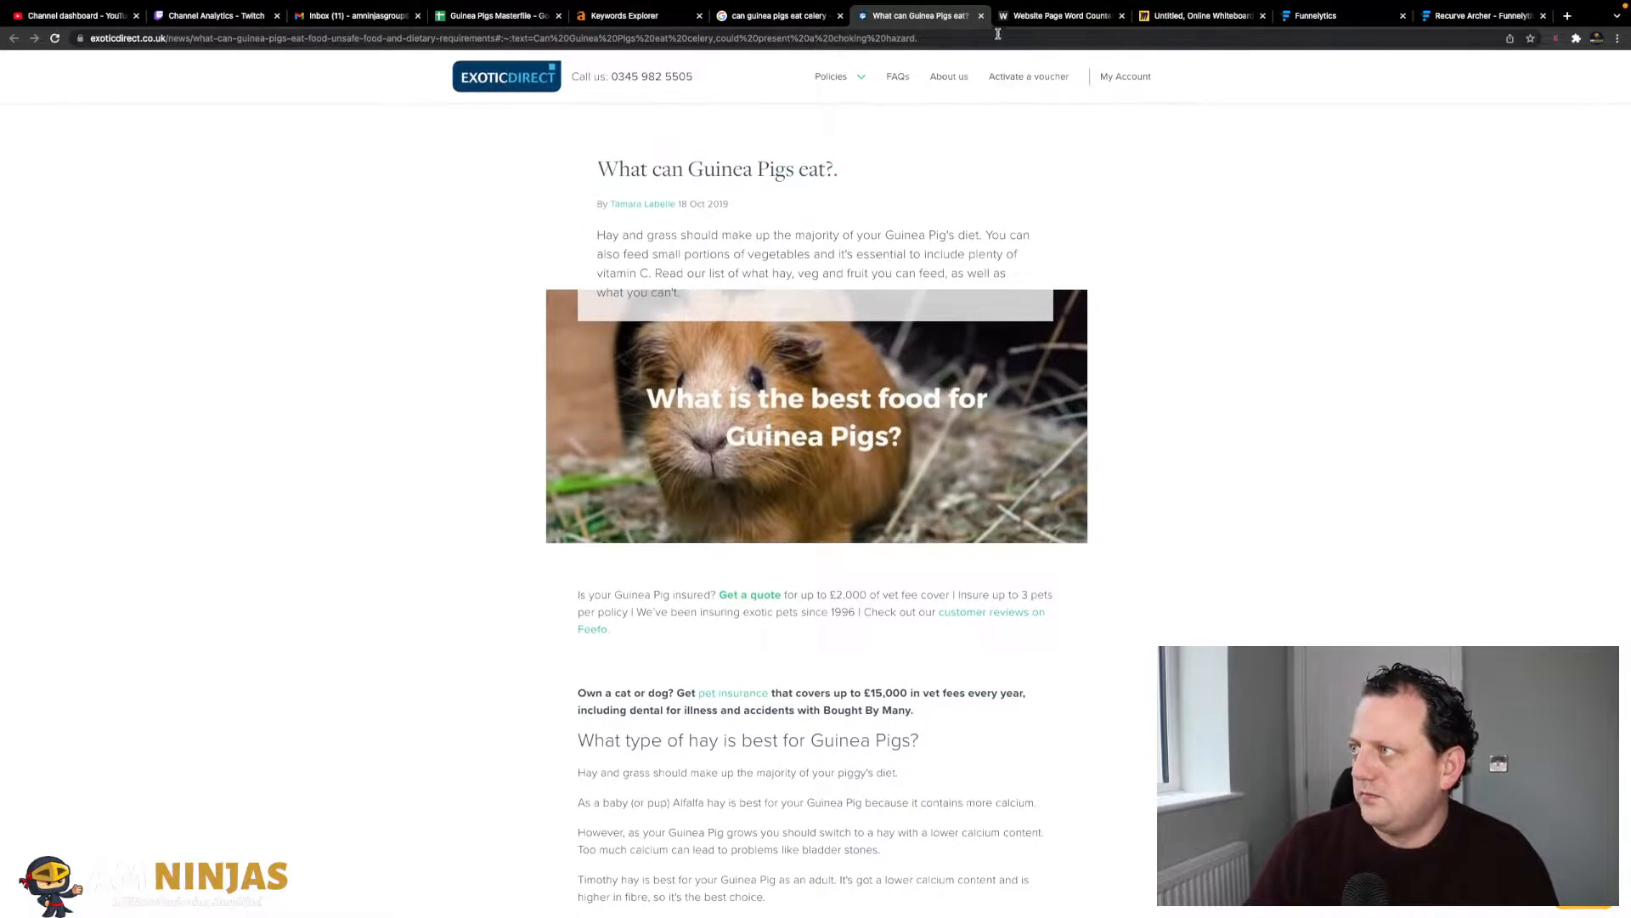
- Scroll the 'can guinea pigs eat celery' results and Keywords Everywhere panel, then return to the Masterfile
{"action": "left_click", "coordinate": [779, 13]}
{"action": "scroll", "coordinate": [427, 495], "scroll_direction": "down", "scroll_amount": 3}
{"action": "scroll", "coordinate": [427, 496], "scroll_direction": "down", "scroll_amount": 2}
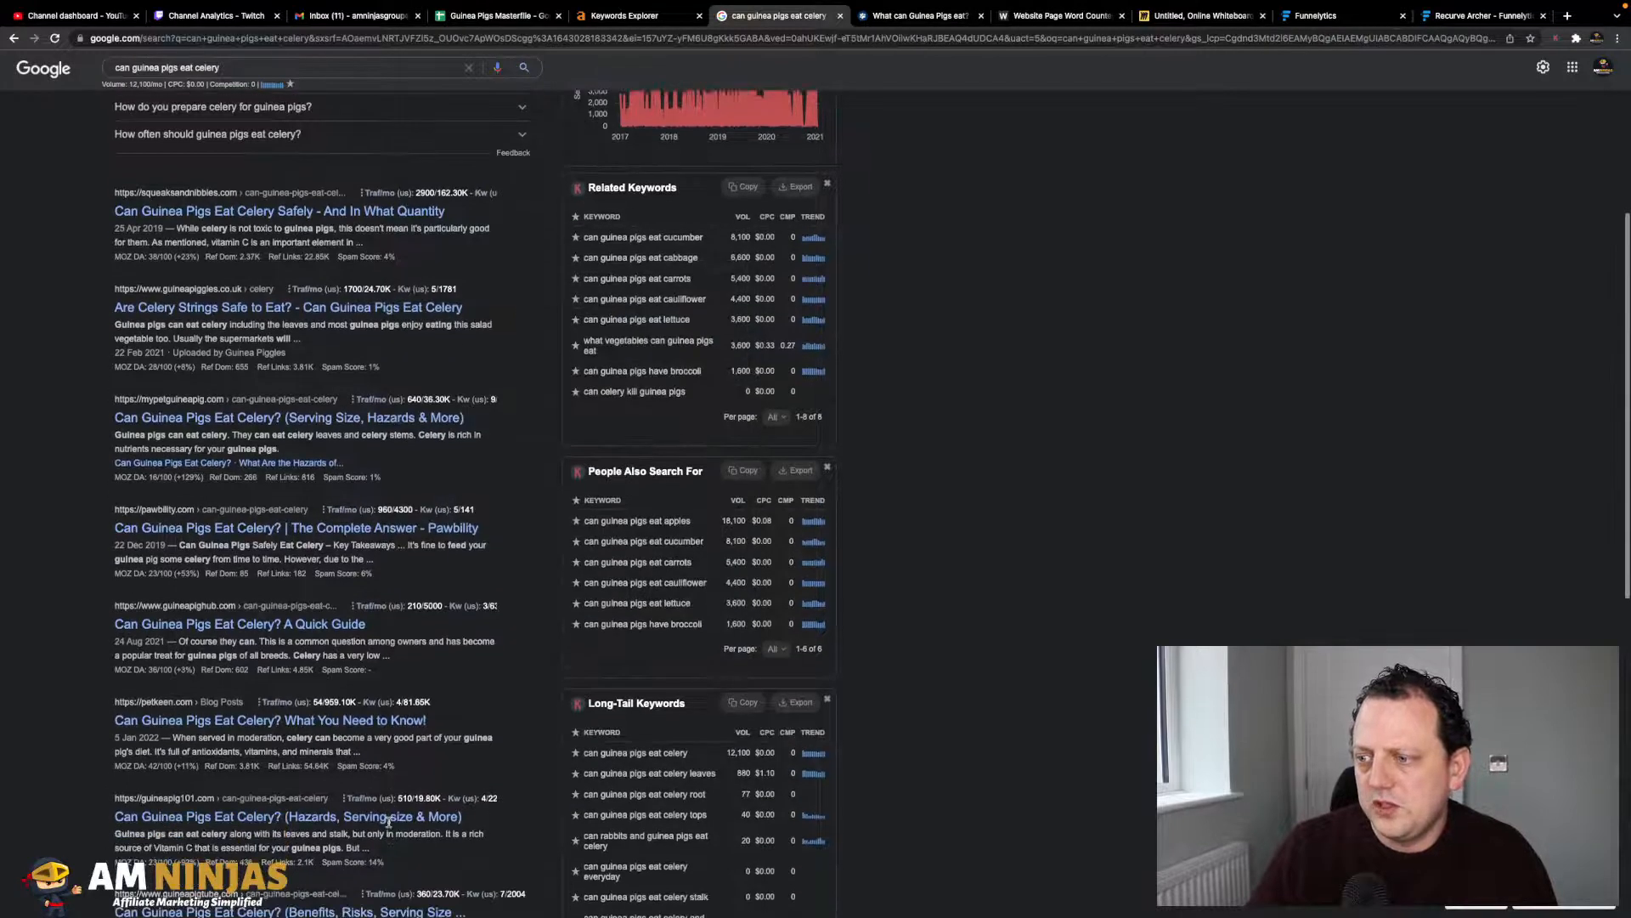
{"action": "scroll", "coordinate": [408, 682], "scroll_direction": "down", "scroll_amount": 2}
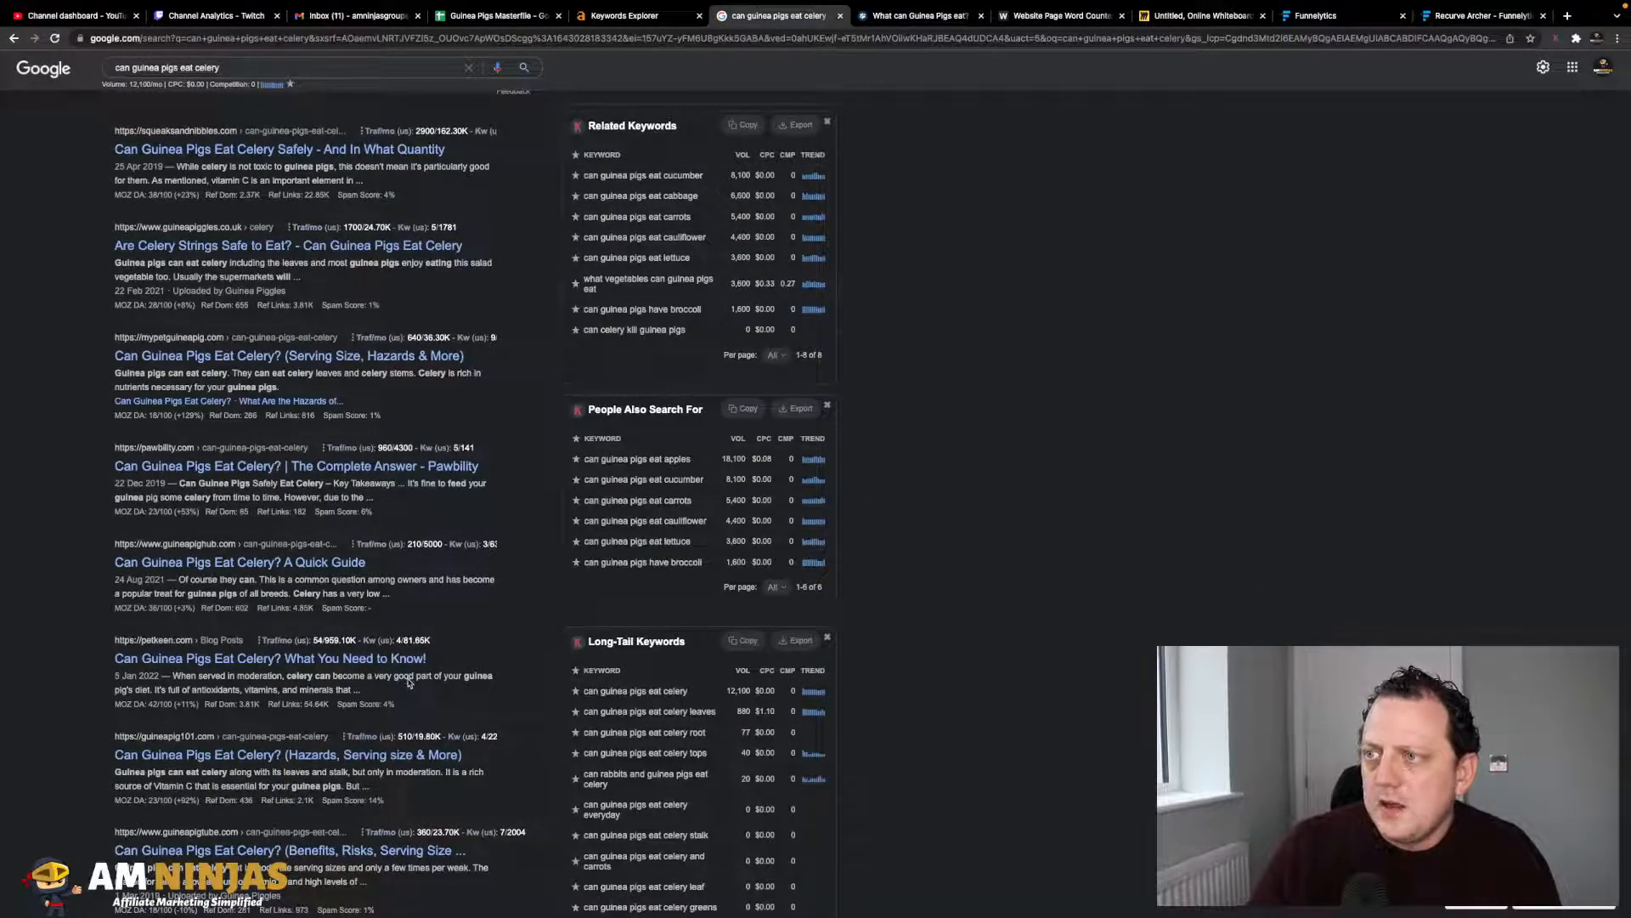
{"action": "scroll", "coordinate": [409, 683], "scroll_direction": "down", "scroll_amount": 4}
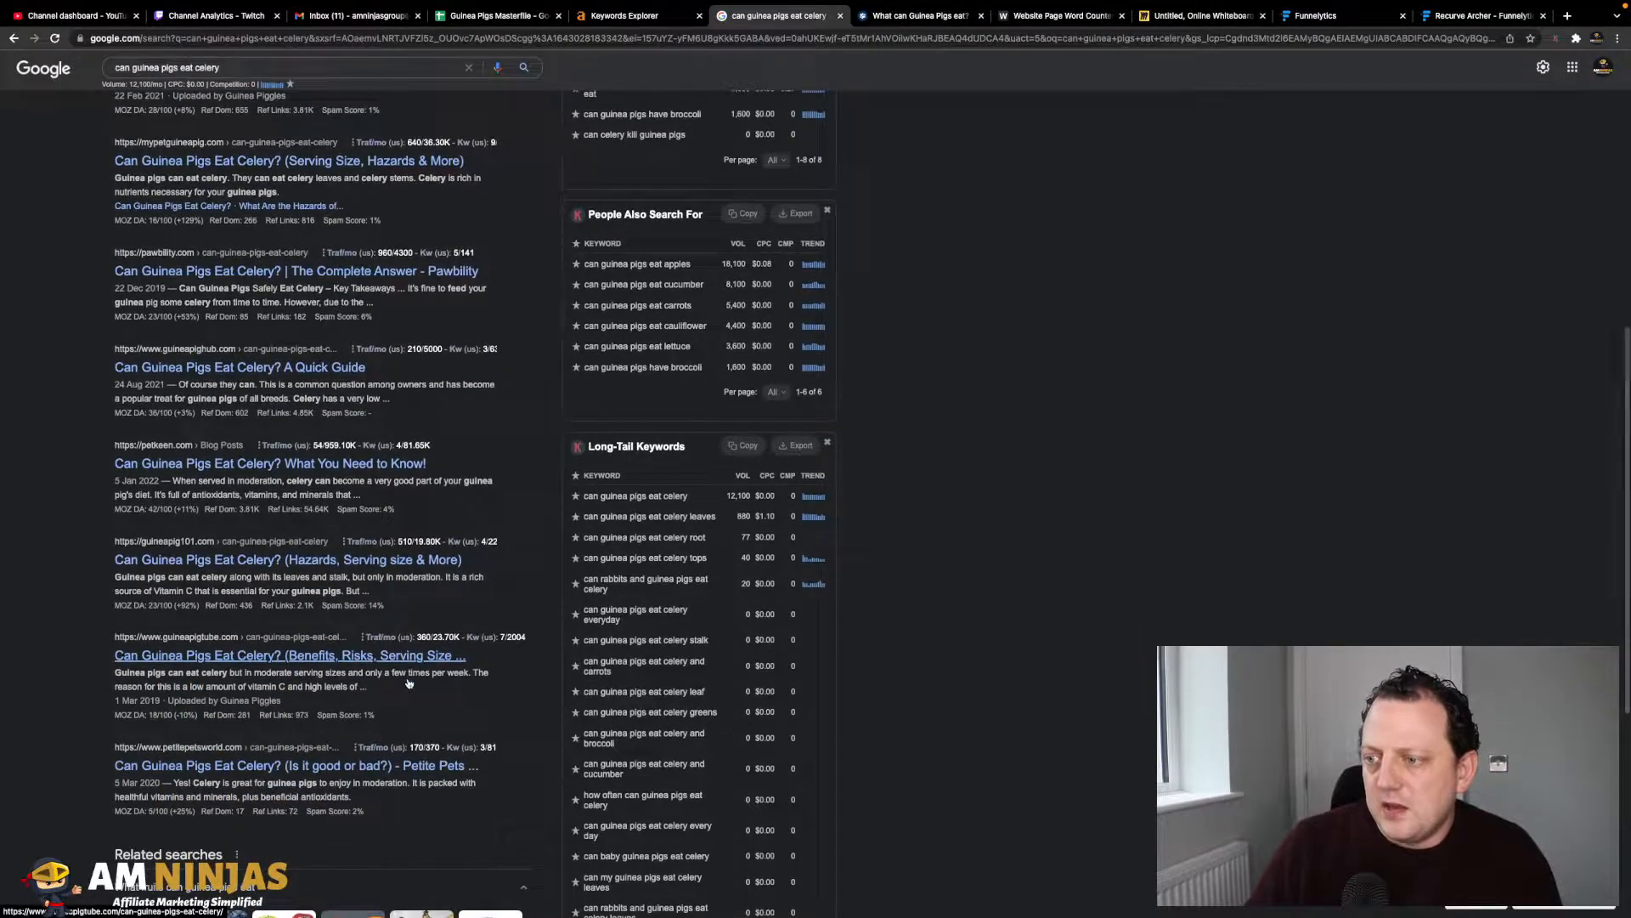
{"action": "scroll", "coordinate": [362, 426], "scroll_direction": "up", "scroll_amount": 12}
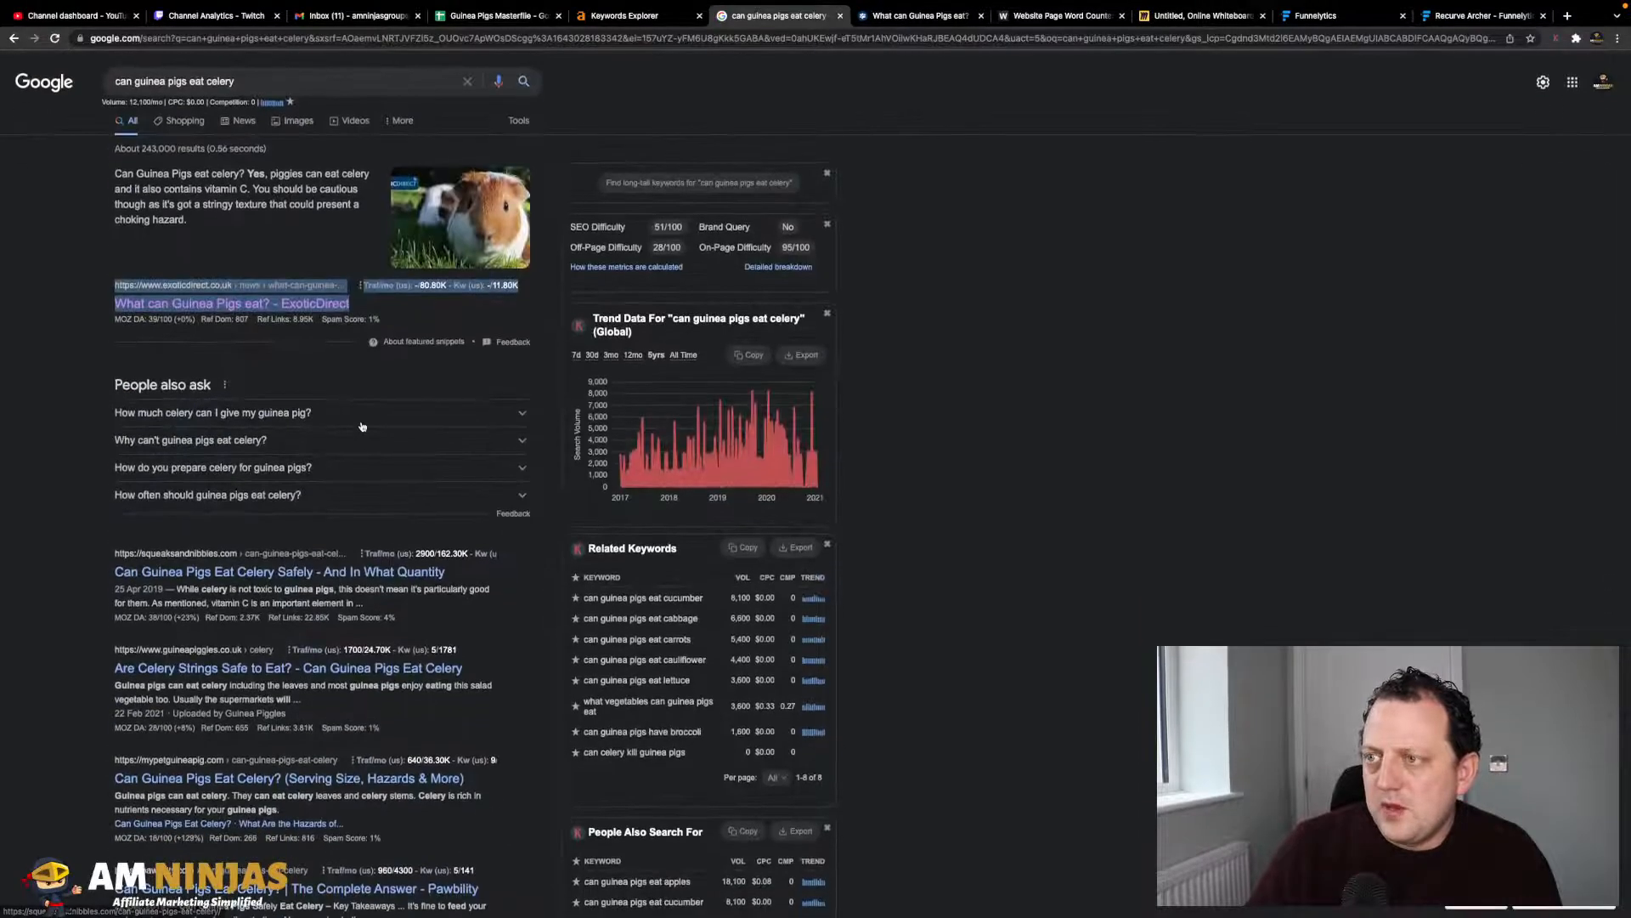
{"action": "scroll", "coordinate": [284, 654], "scroll_direction": "down", "scroll_amount": 1}
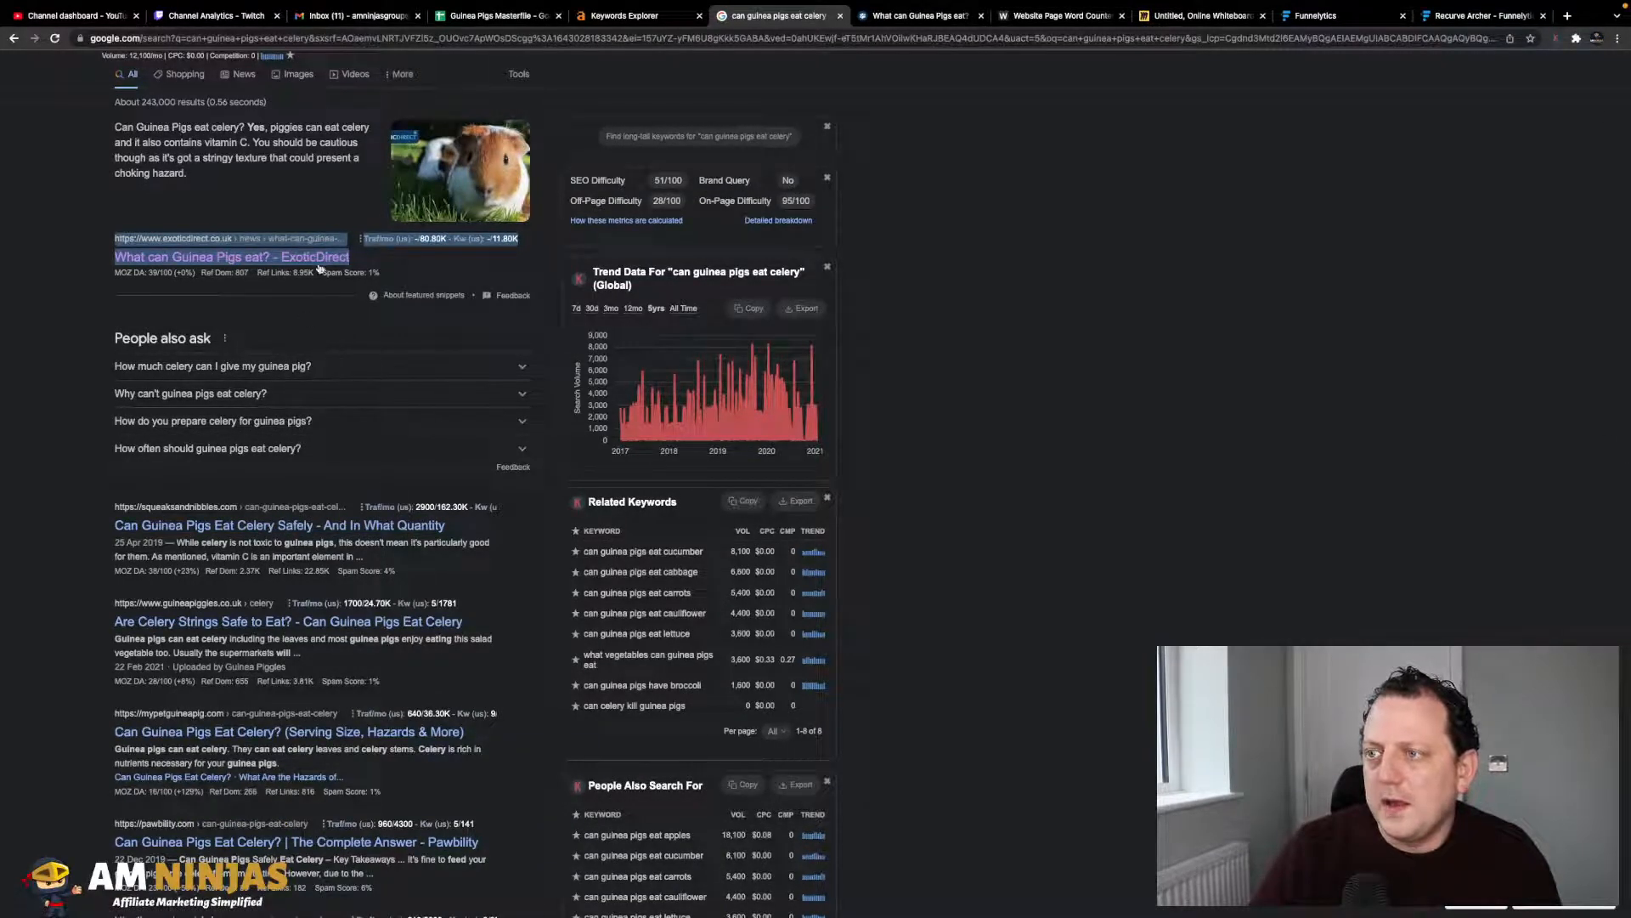
{"action": "mouse_move", "coordinate": [277, 269]}
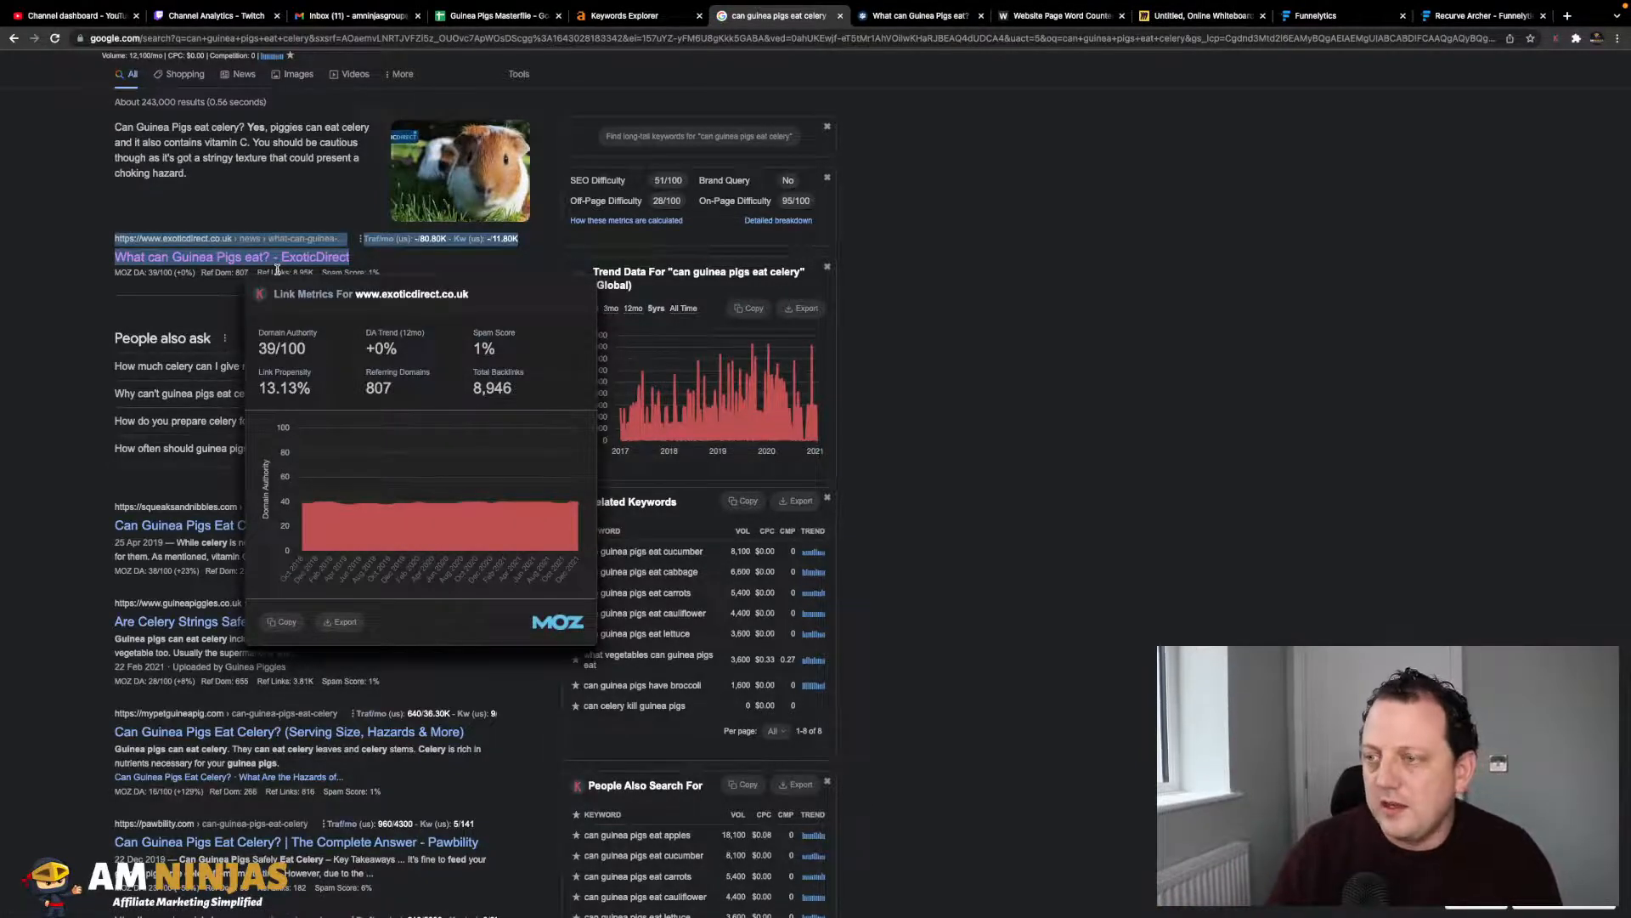
{"action": "scroll", "coordinate": [212, 442], "scroll_direction": "down", "scroll_amount": 2}
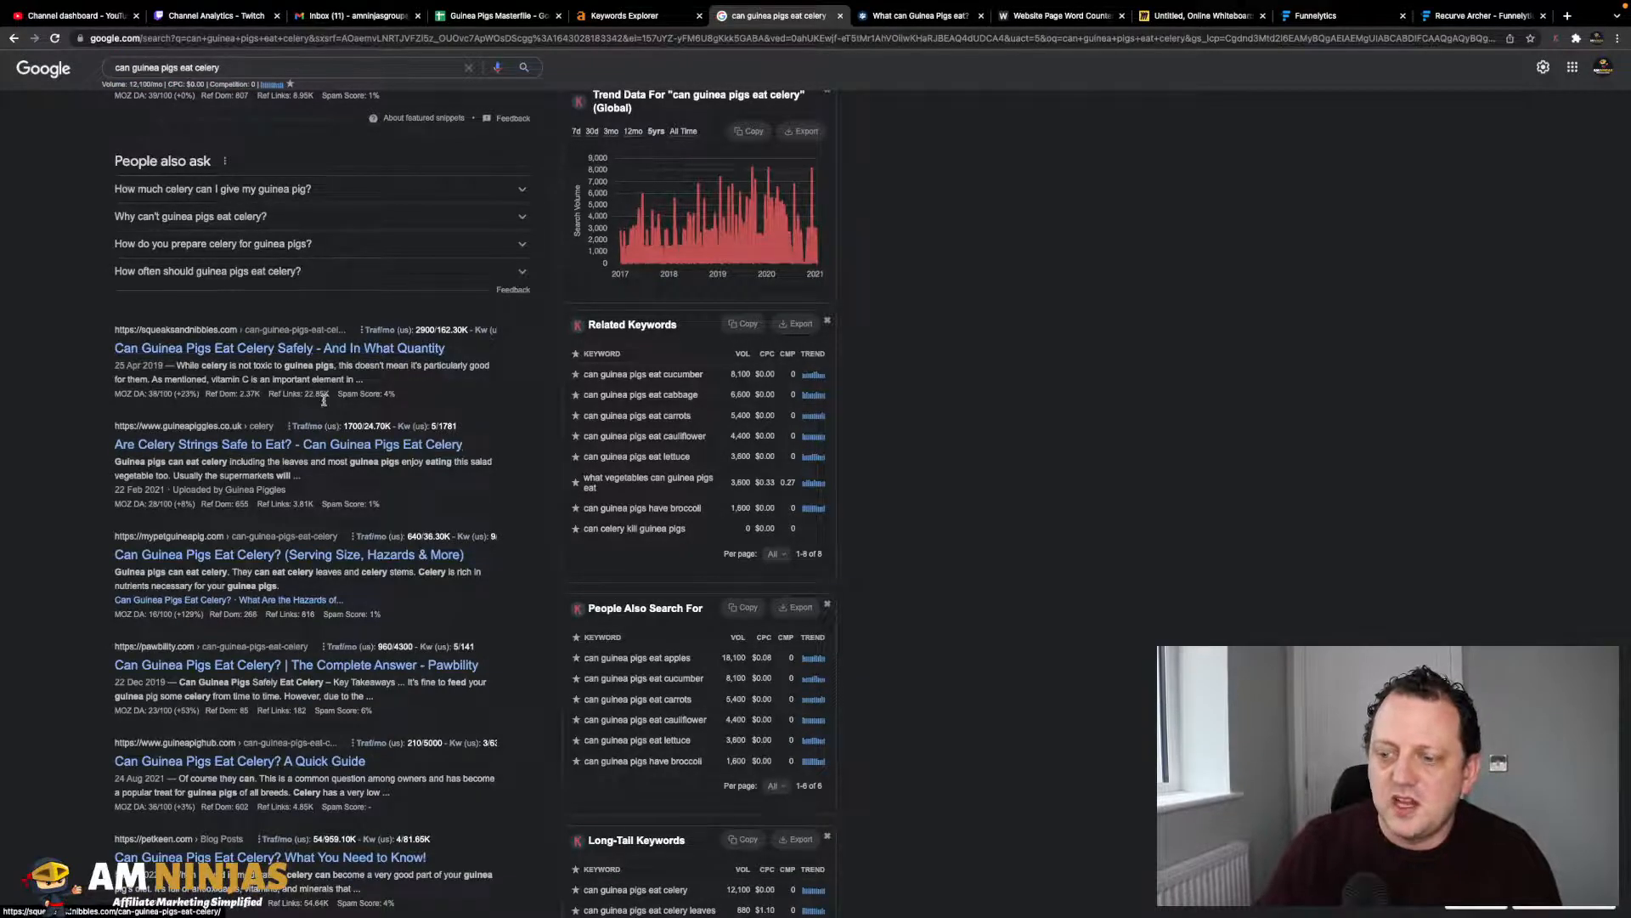
{"action": "scroll", "coordinate": [285, 340], "scroll_direction": "down", "scroll_amount": 1}
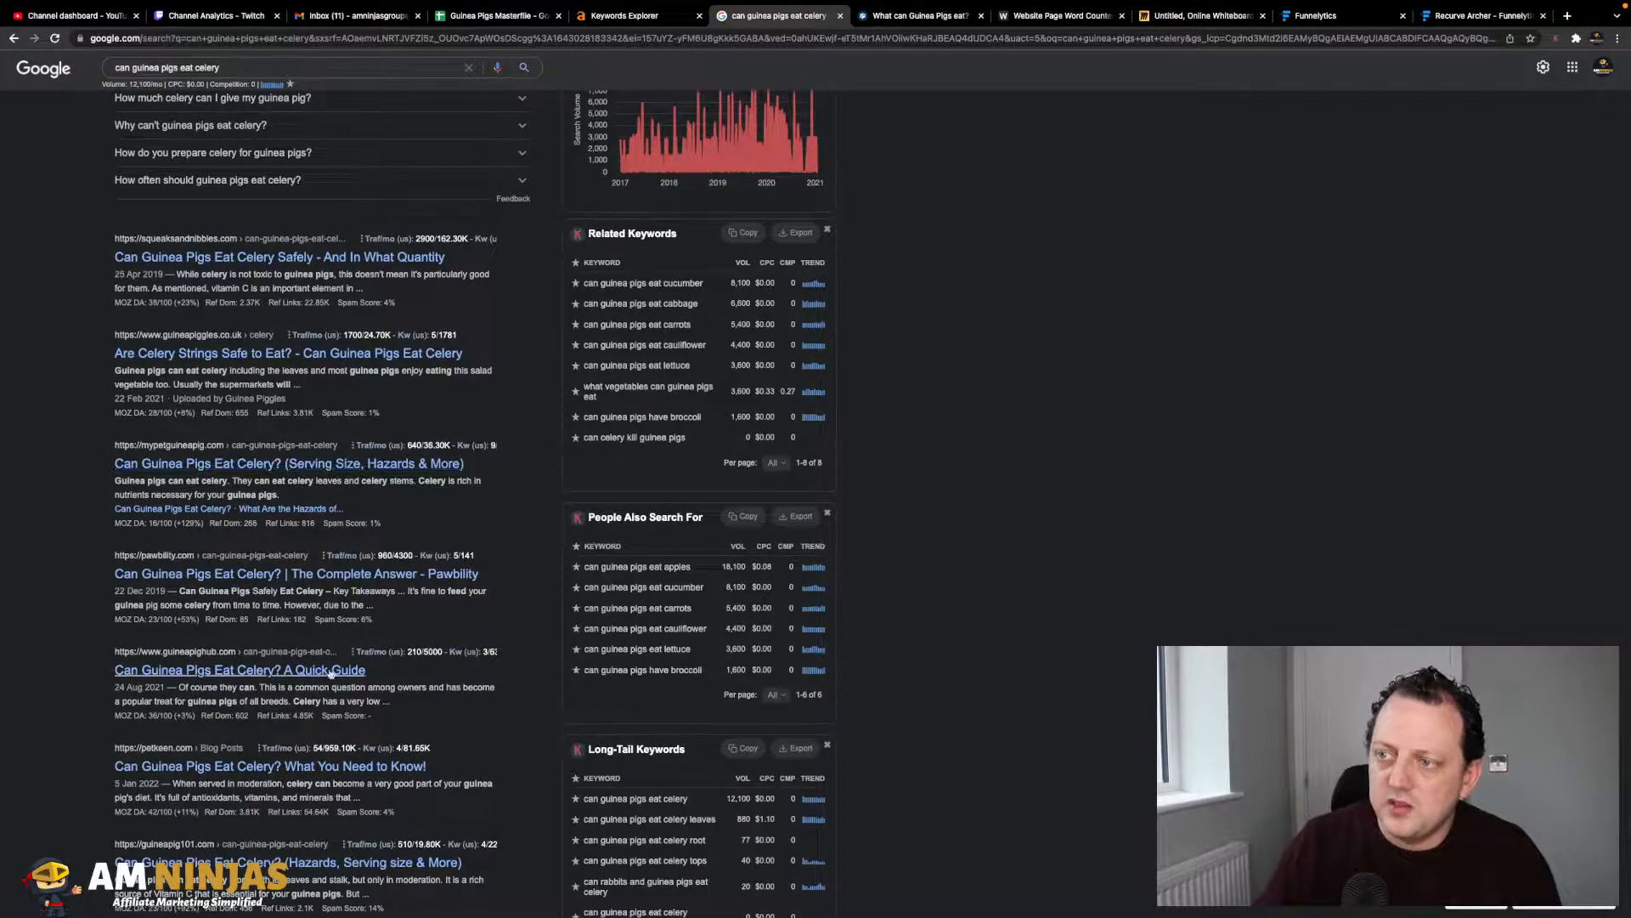
{"action": "scroll", "coordinate": [303, 553], "scroll_direction": "down", "scroll_amount": 3}
{"action": "scroll", "coordinate": [365, 578], "scroll_direction": "up", "scroll_amount": 7}
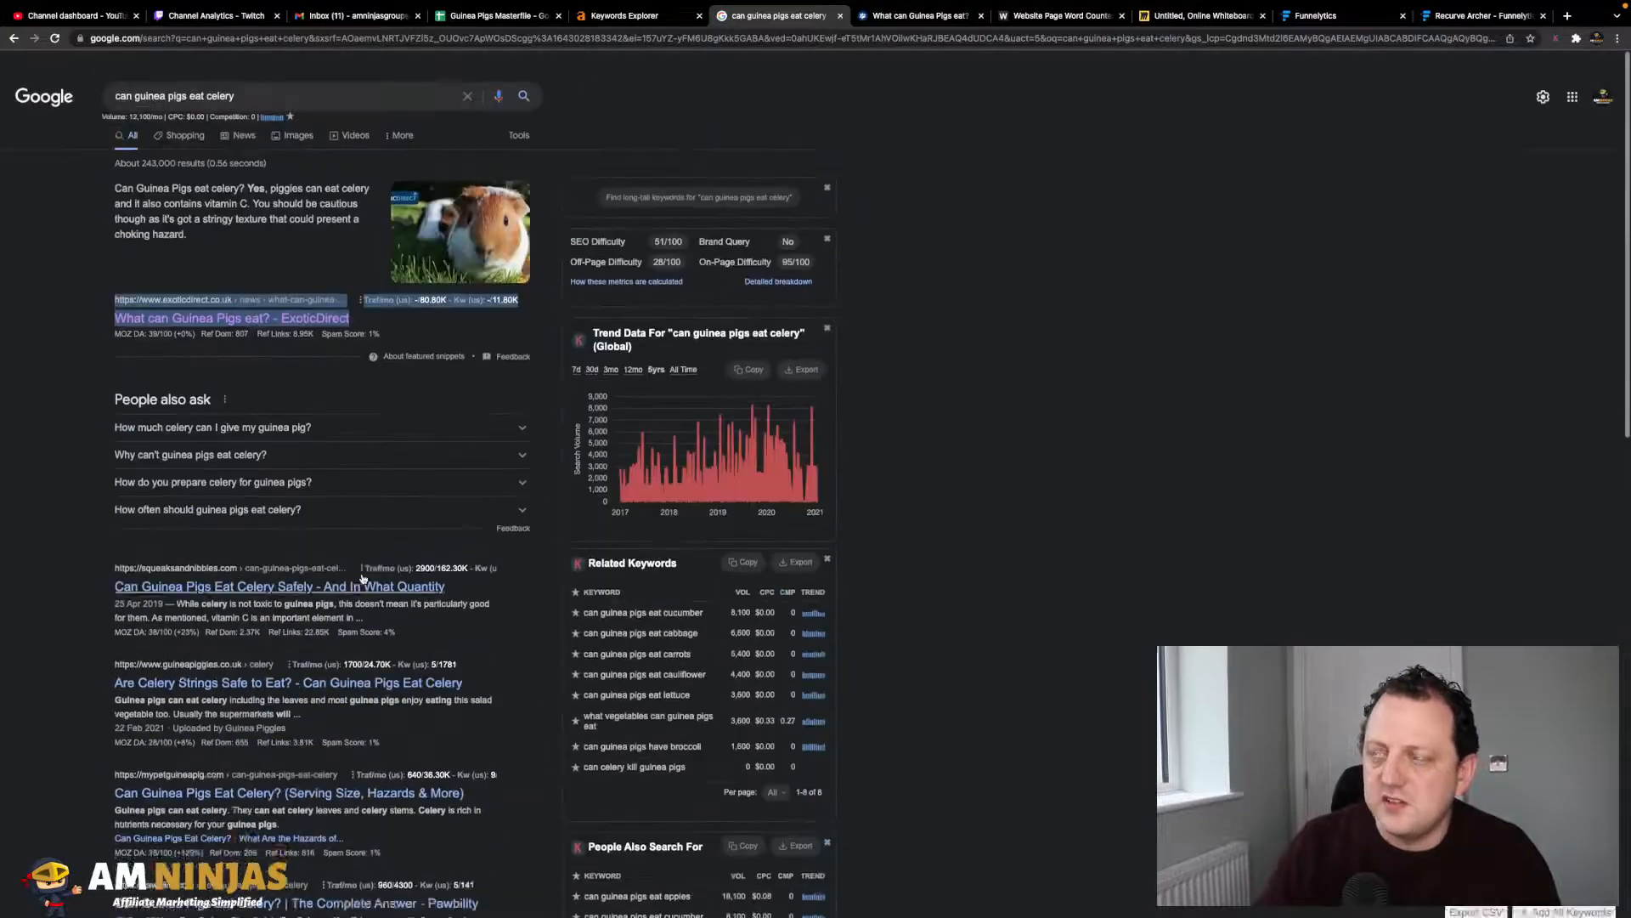
{"action": "scroll", "coordinate": [467, 352], "scroll_direction": "up", "scroll_amount": 2}
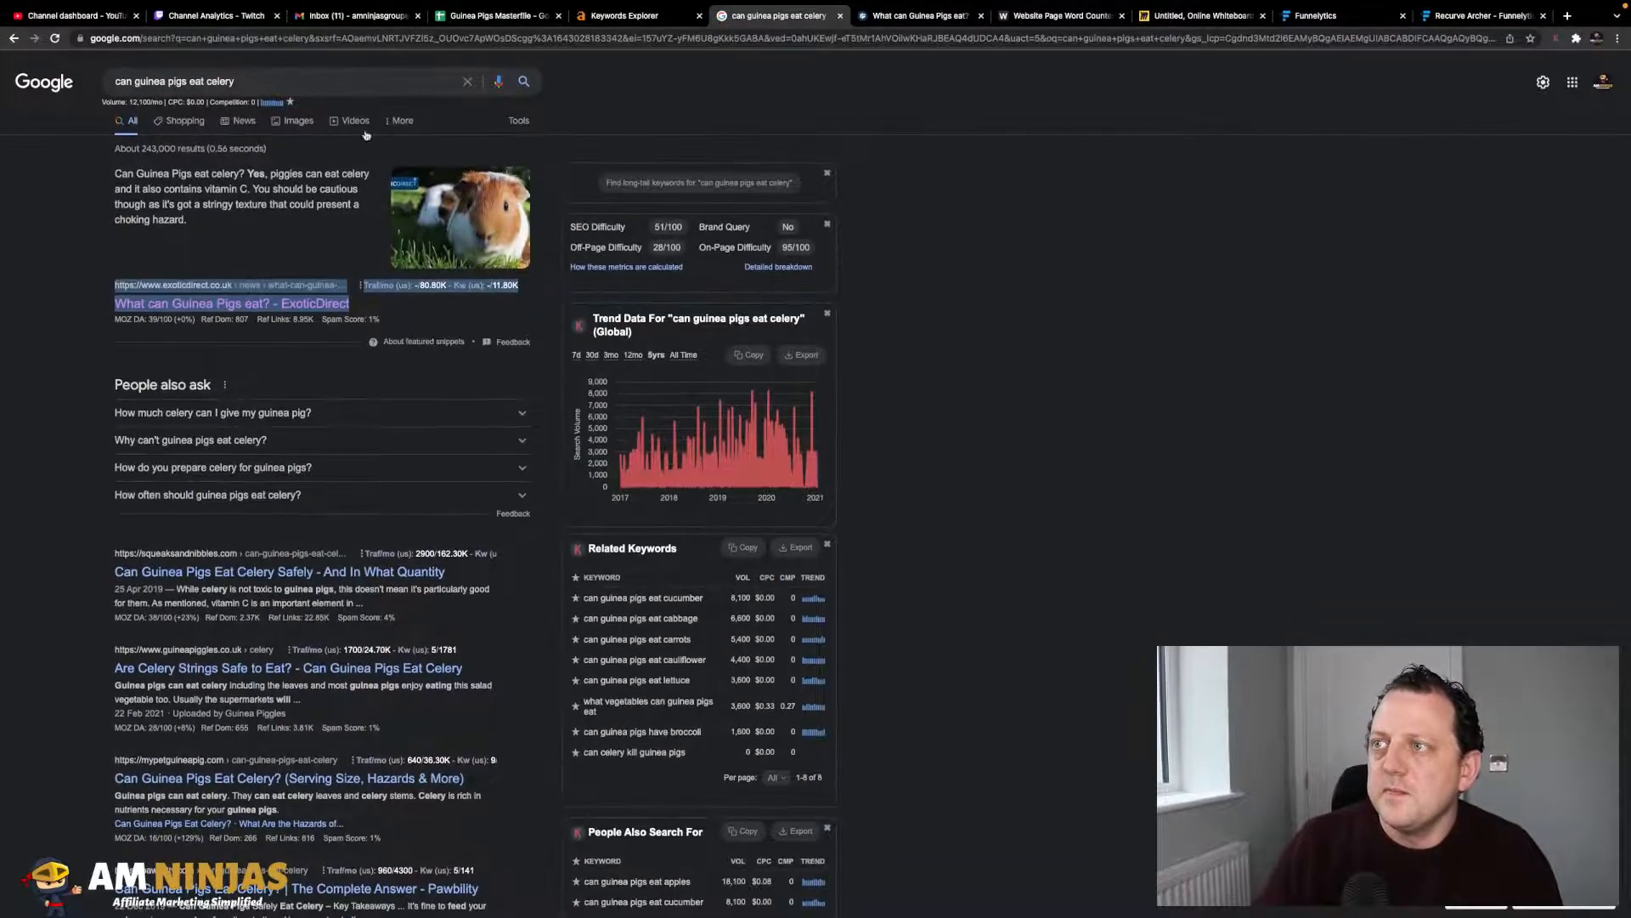
{"action": "left_click", "coordinate": [520, 17]}
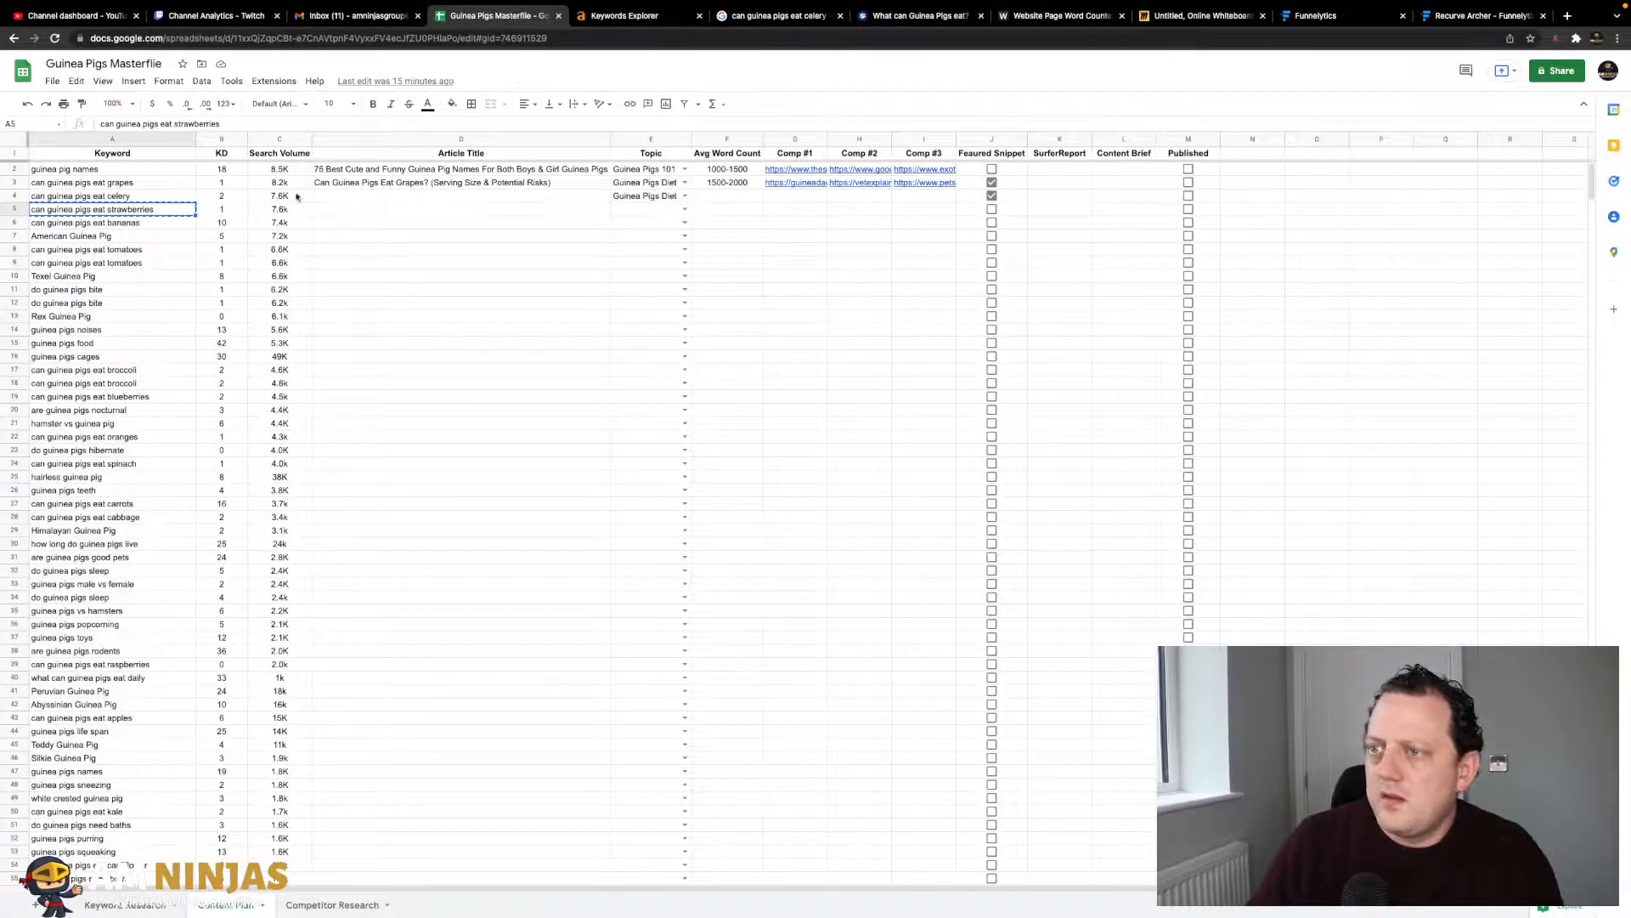
- Duplicate the strawberries note into a 'can guinea pigs eat bananas' note placed left of it
{"action": "left_click", "coordinate": [1175, 17]}
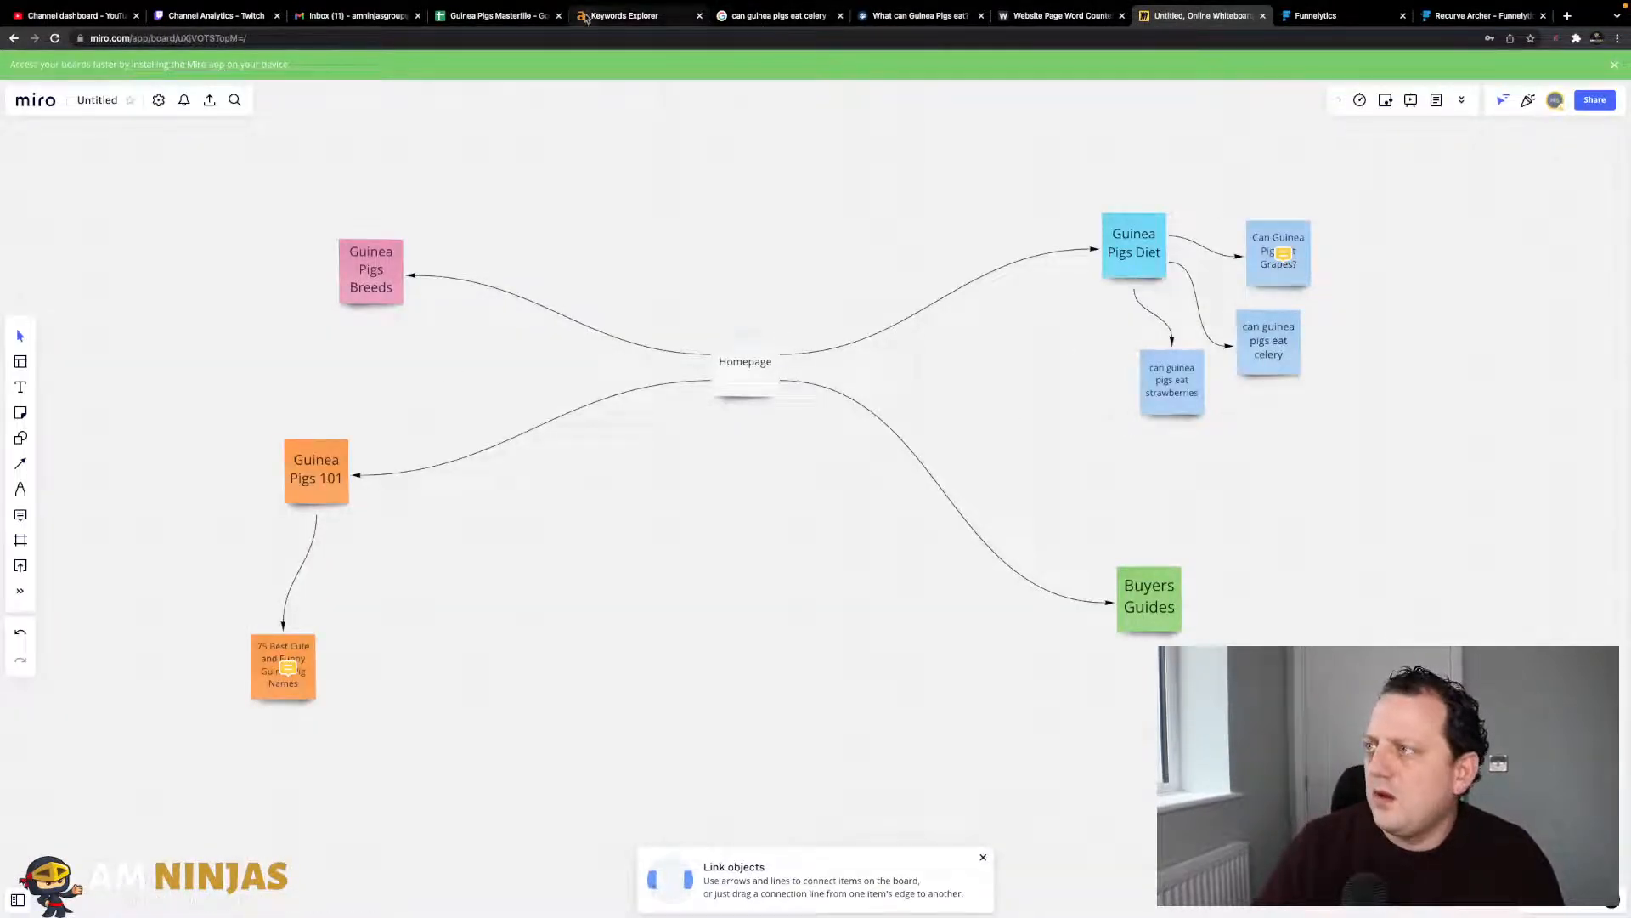
{"action": "left_click", "coordinate": [498, 16]}
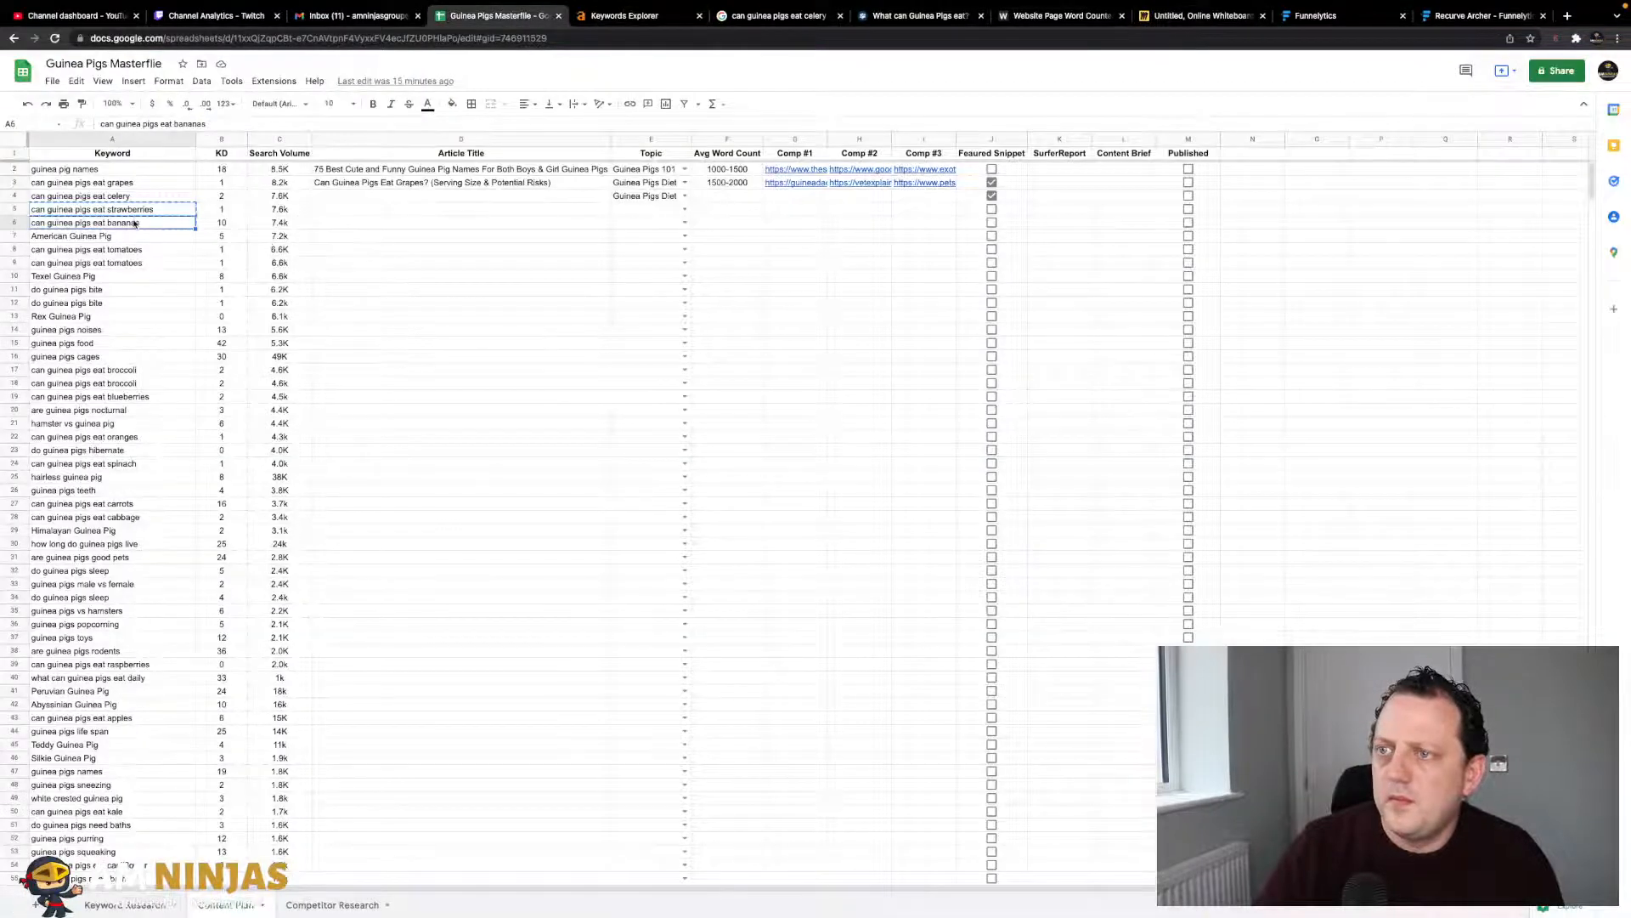
{"action": "left_click", "coordinate": [1172, 16]}
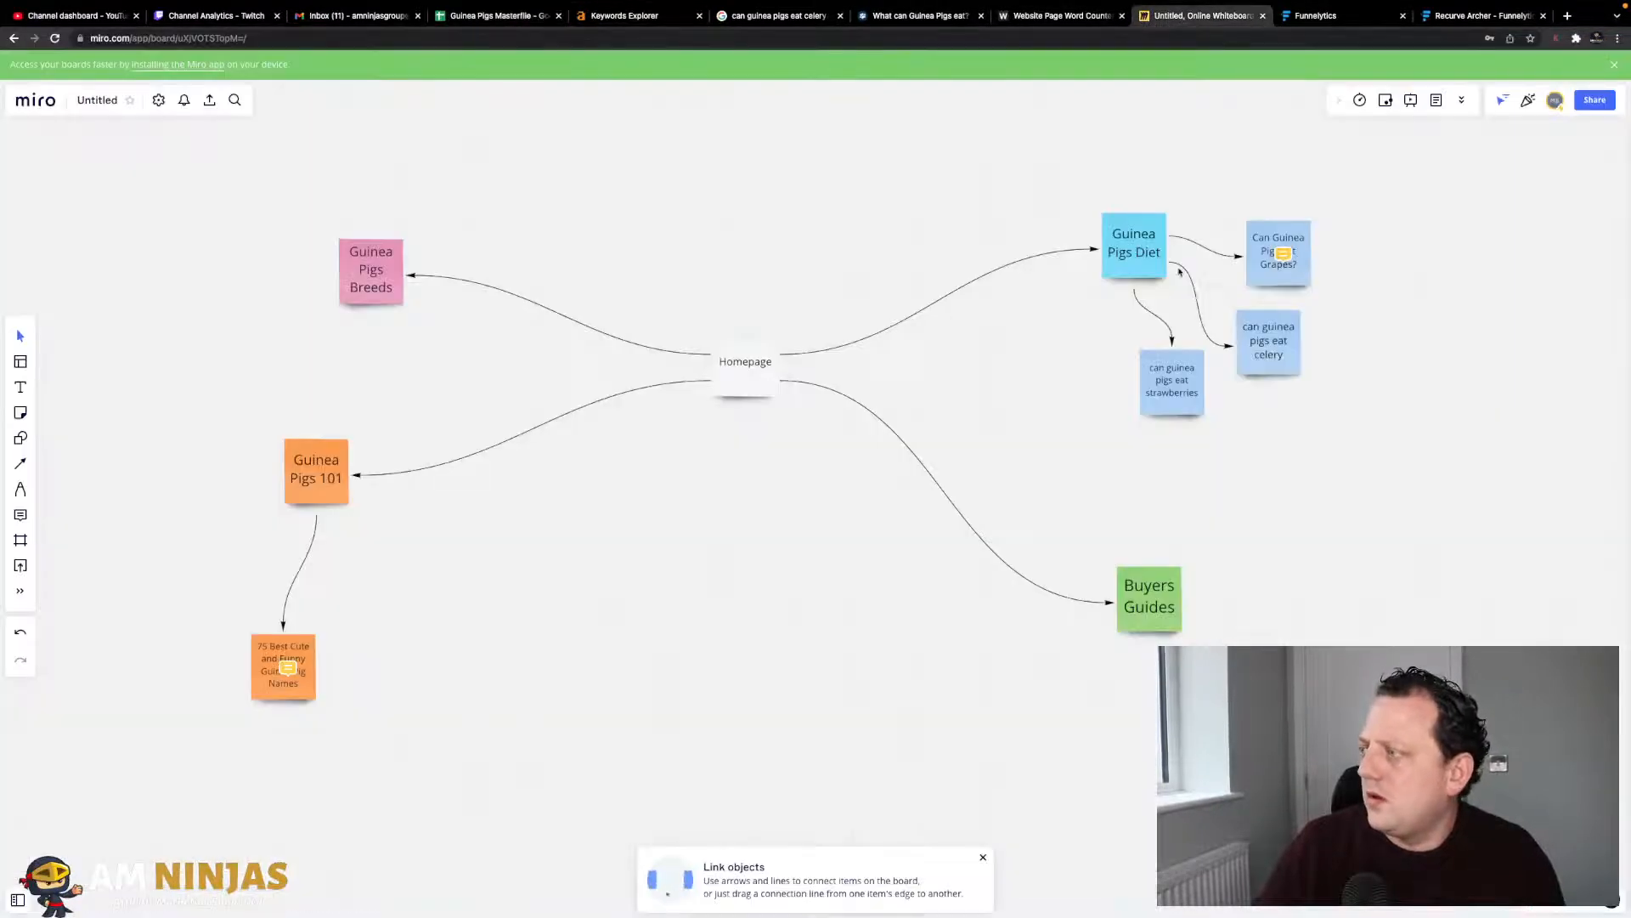
{"action": "left_click", "coordinate": [1140, 250]}
{"action": "right_click", "coordinate": [1139, 248]}
{"action": "left_click", "coordinate": [1327, 247]}
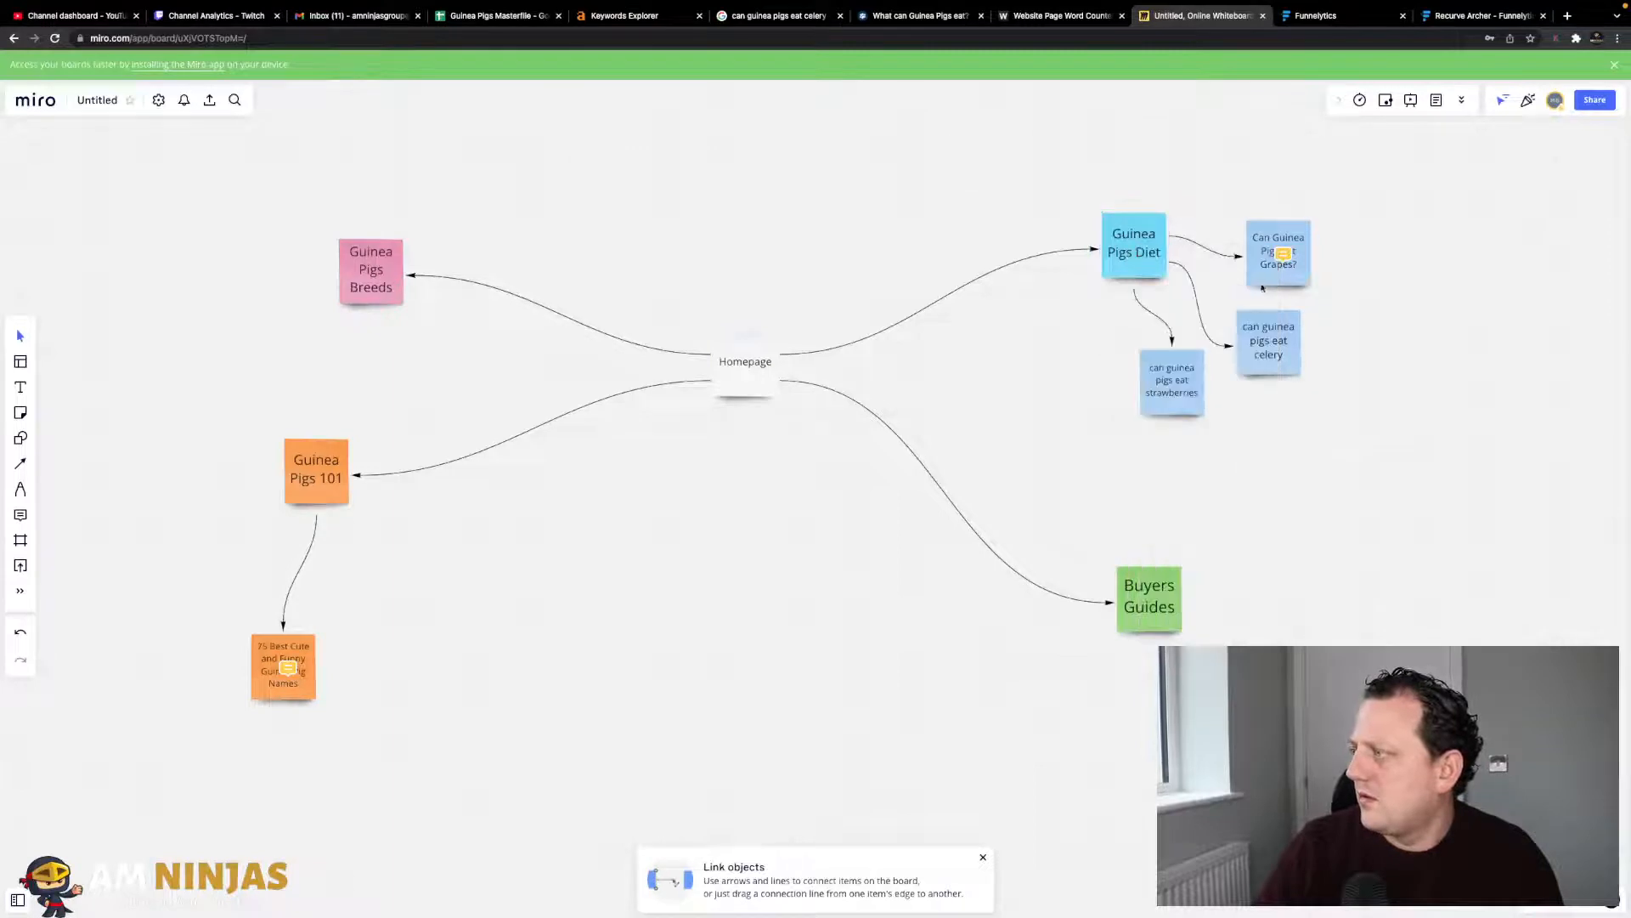
{"action": "right_click", "coordinate": [1172, 397]}
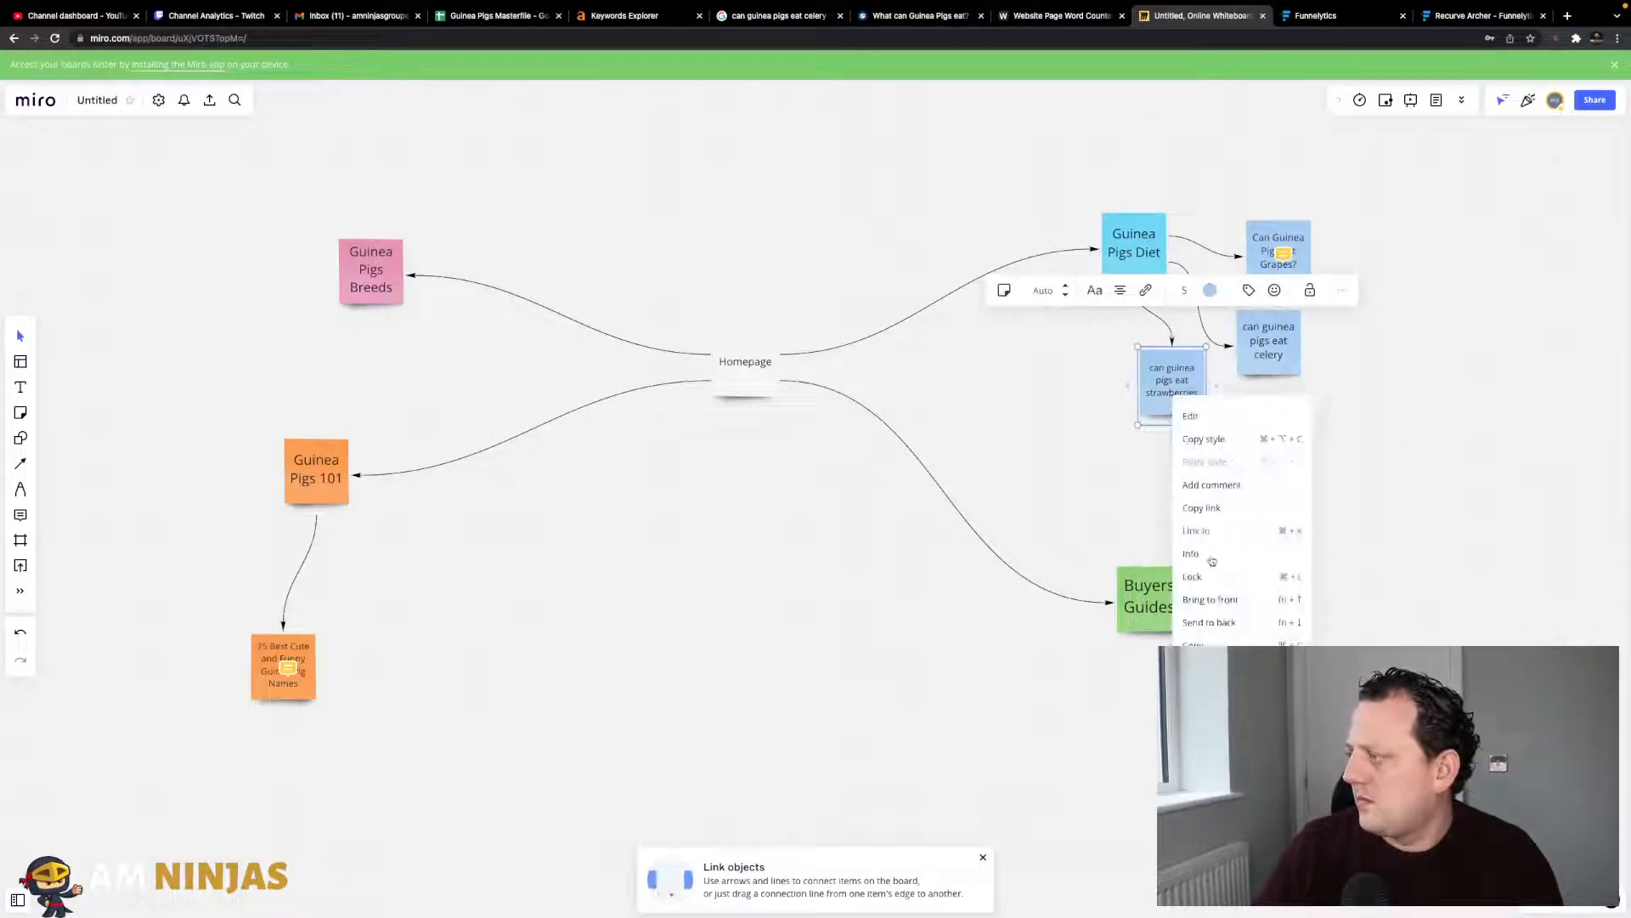
{"action": "left_click", "coordinate": [1205, 669]}
{"action": "triple_click", "coordinate": [1173, 464]}
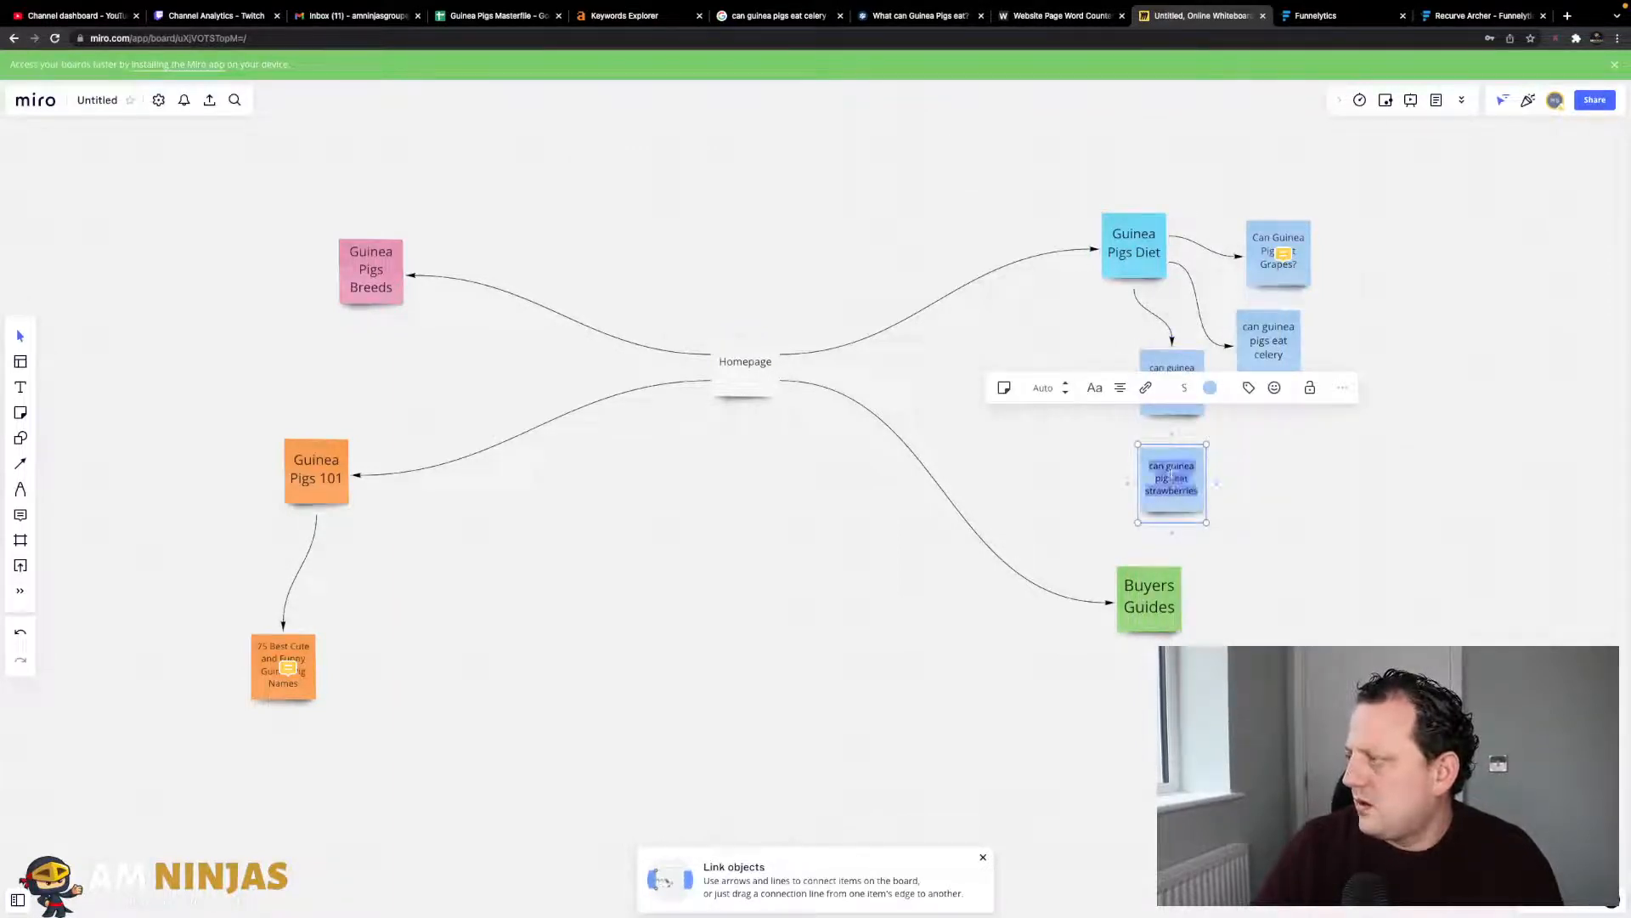
{"action": "type", "text": "can guinea pigs eat bananas"}
{"action": "left_click", "coordinate": [1249, 499]}
{"action": "left_click_drag", "start_coordinate": [1191, 487], "coordinate": [1113, 385]}
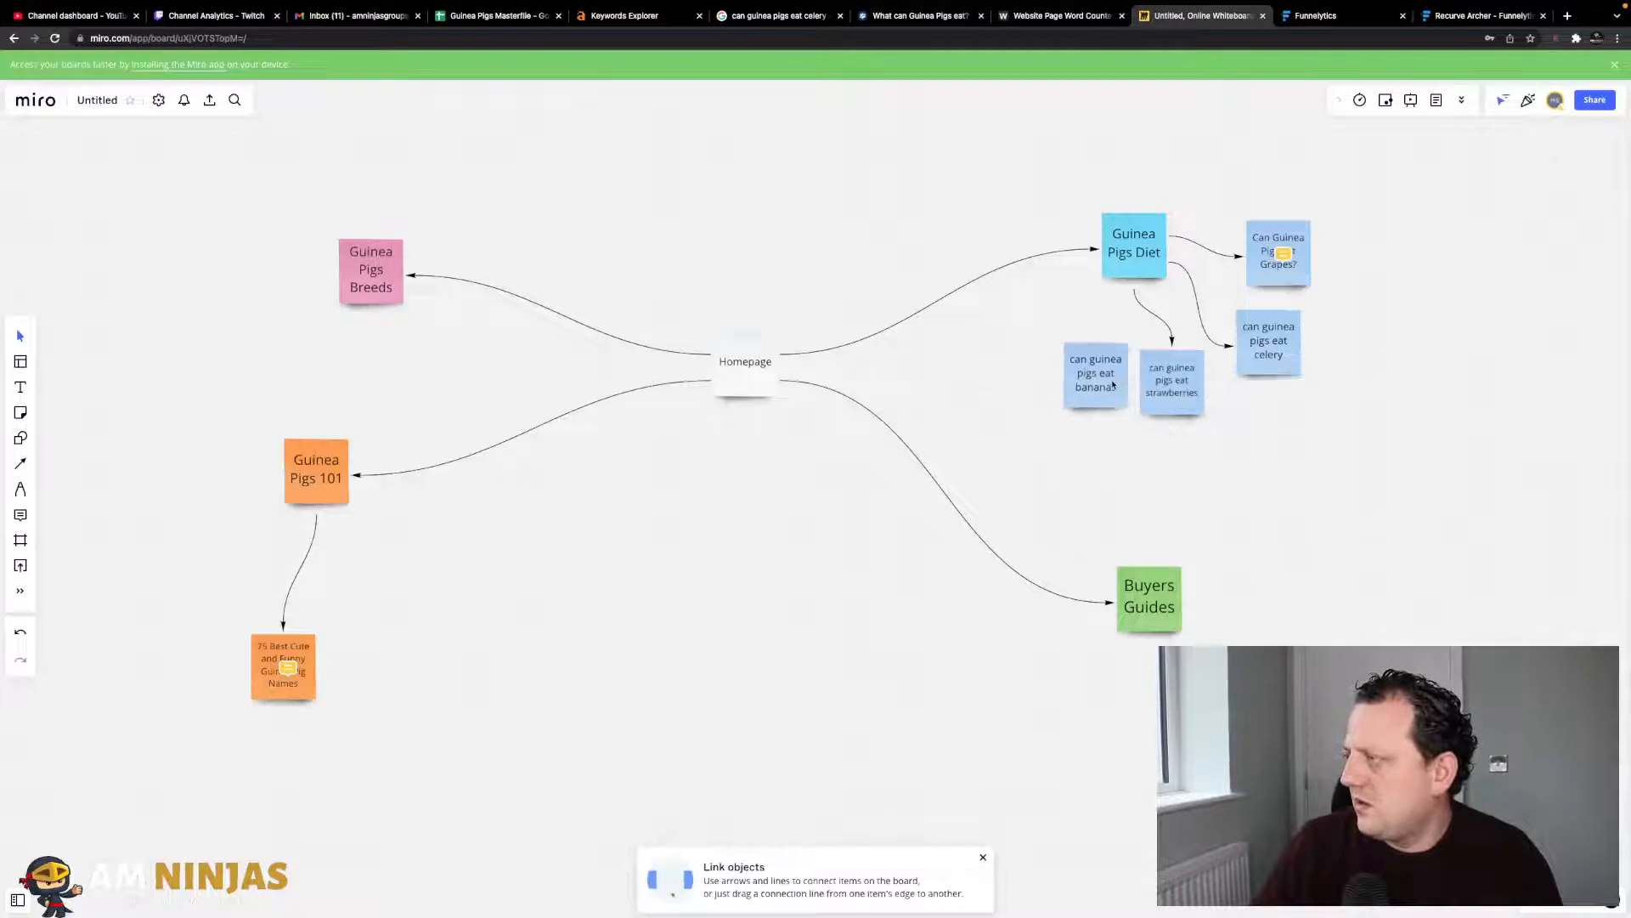
- Link Guinea Pigs Diet to bananas and stack grapes, celery, strawberries and bananas beside Diet
{"action": "left_click", "coordinate": [1128, 269]}
{"action": "left_click_drag", "start_coordinate": [1137, 296], "coordinate": [1098, 355]}
{"action": "left_click_drag", "start_coordinate": [1297, 270], "coordinate": [1271, 157]}
{"action": "left_click_drag", "start_coordinate": [1293, 357], "coordinate": [1370, 248]}
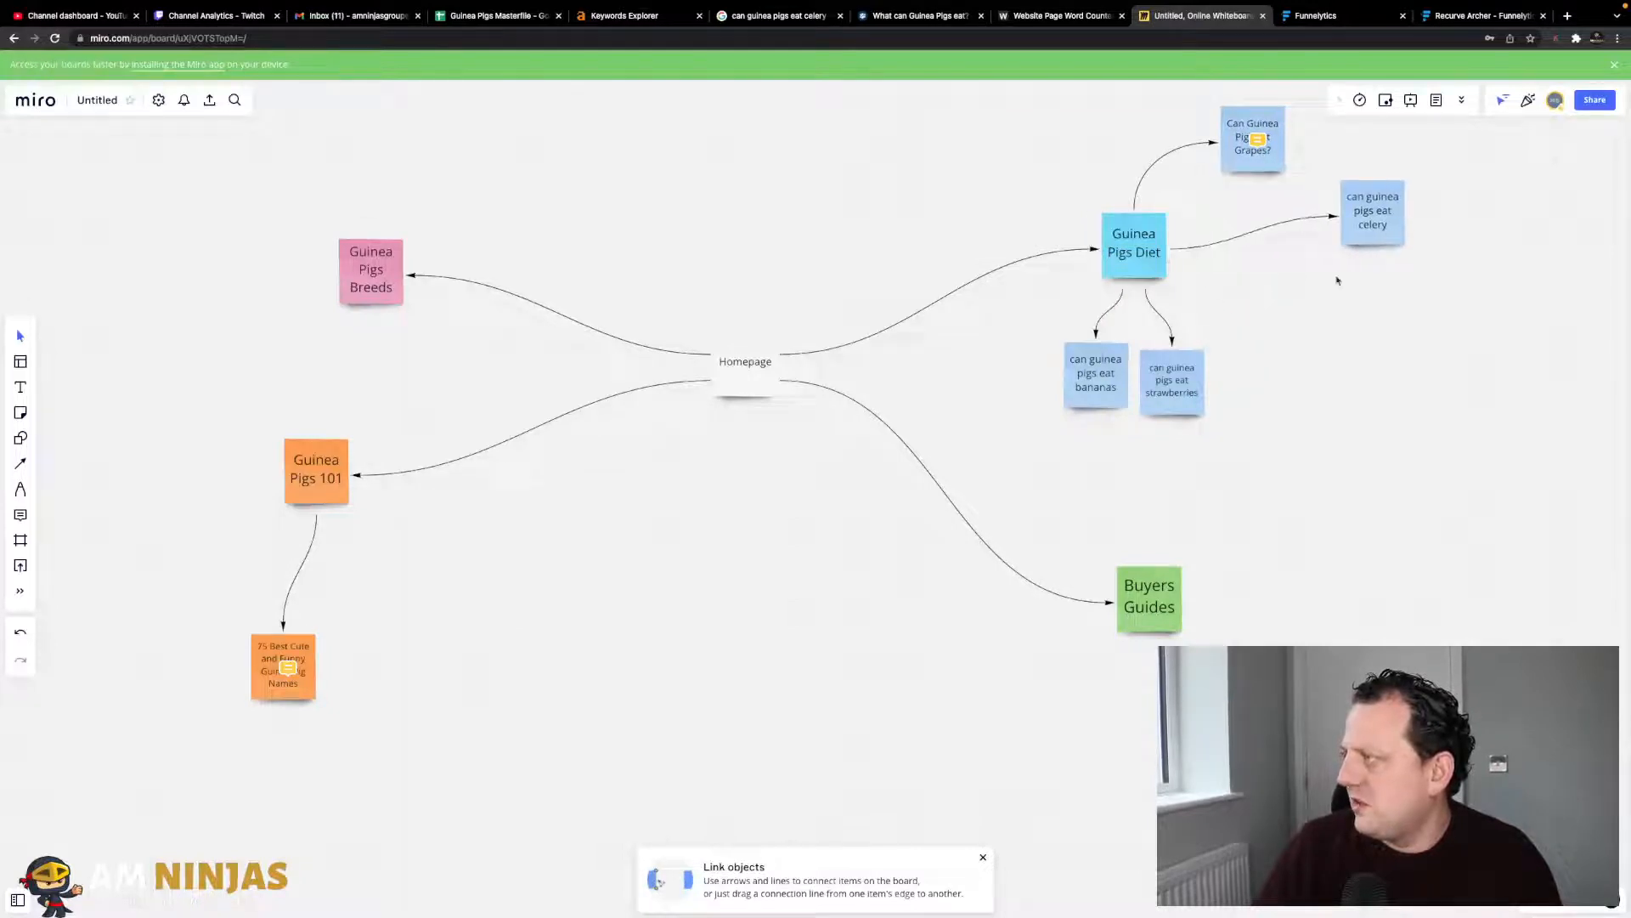
{"action": "left_click_drag", "start_coordinate": [1176, 417], "coordinate": [1393, 337]}
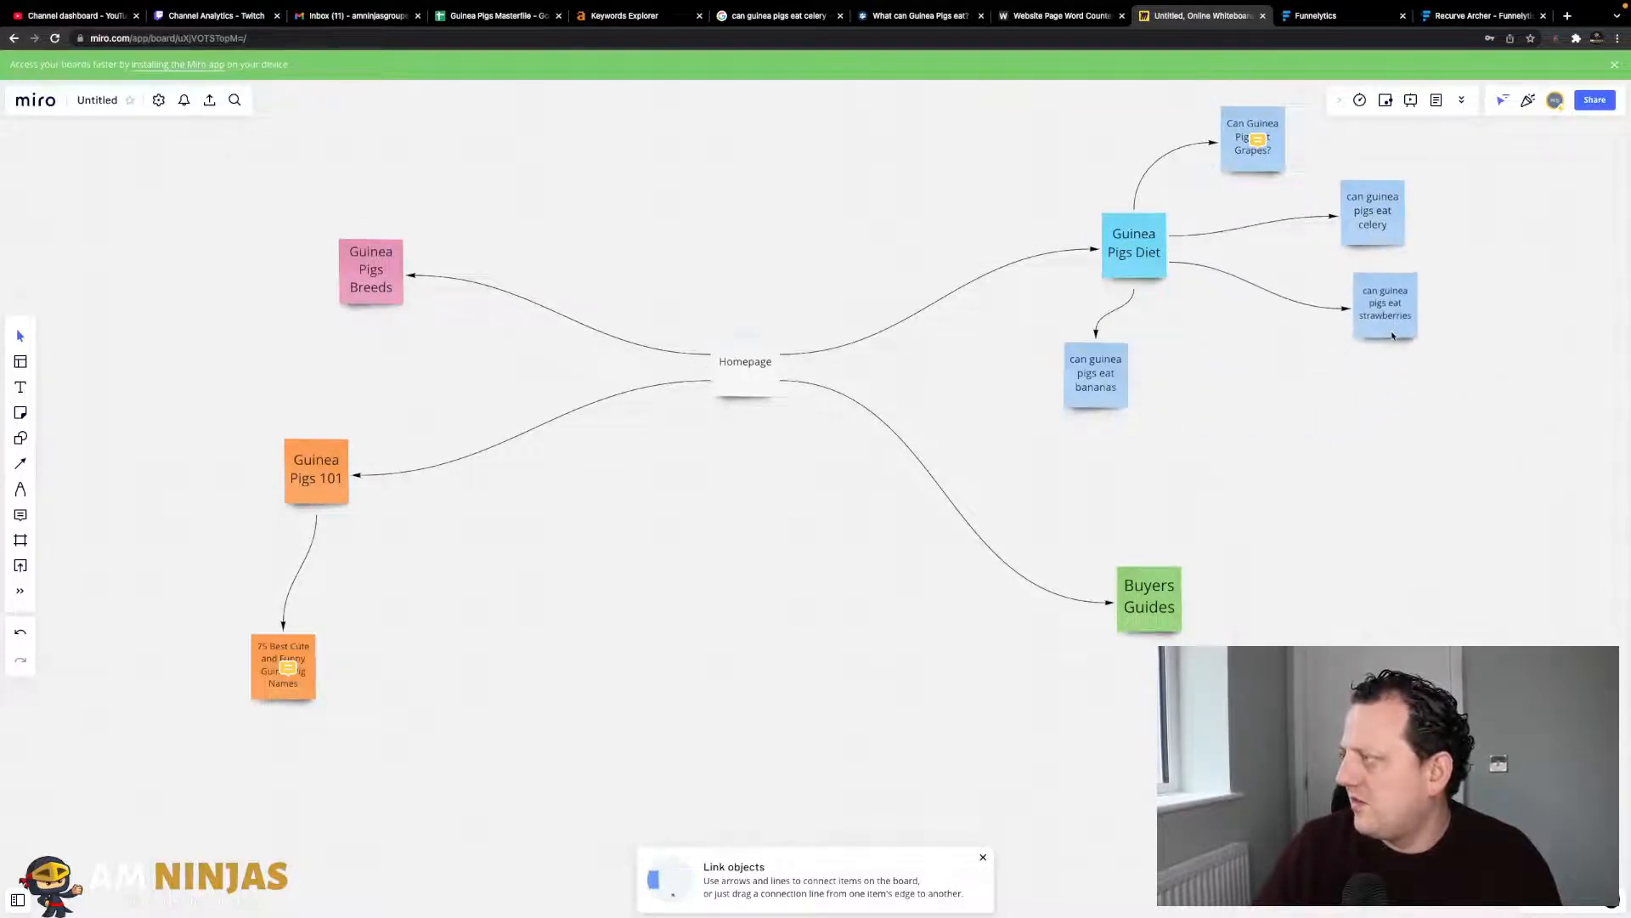
{"action": "left_click_drag", "start_coordinate": [1123, 378], "coordinate": [1395, 410]}
{"action": "left_click_drag", "start_coordinate": [1119, 315], "coordinate": [1107, 449]}
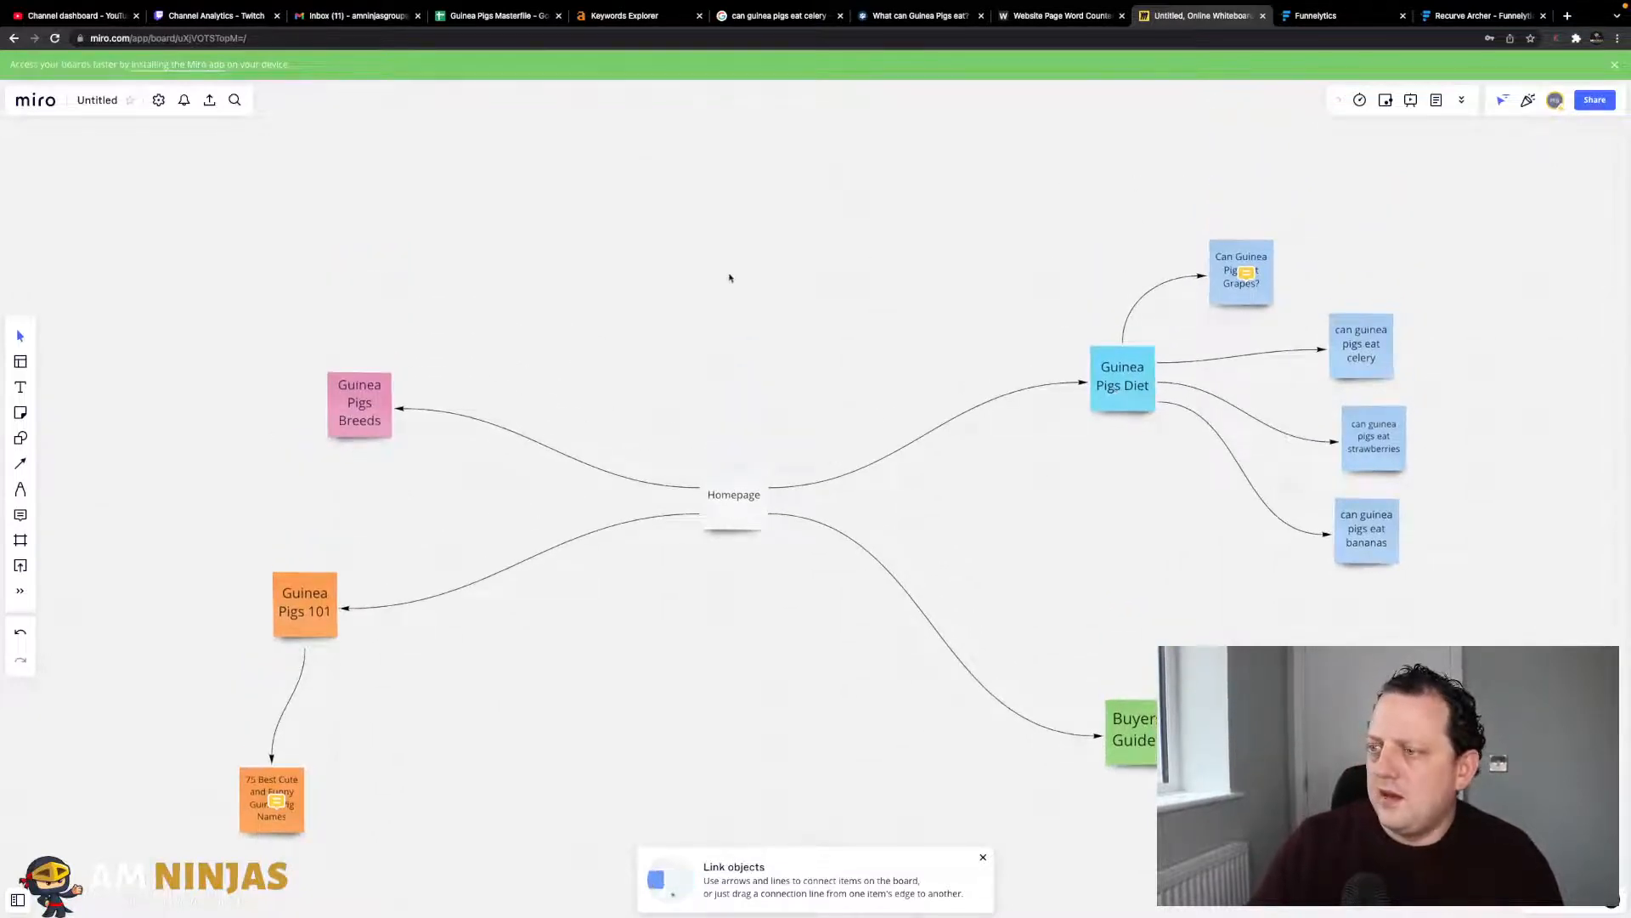
- Reposition the Breeds, Buyers Guides, 101 and guinea pig names notes to space out the silos
{"action": "left_click_drag", "start_coordinate": [343, 431], "coordinate": [298, 316]}
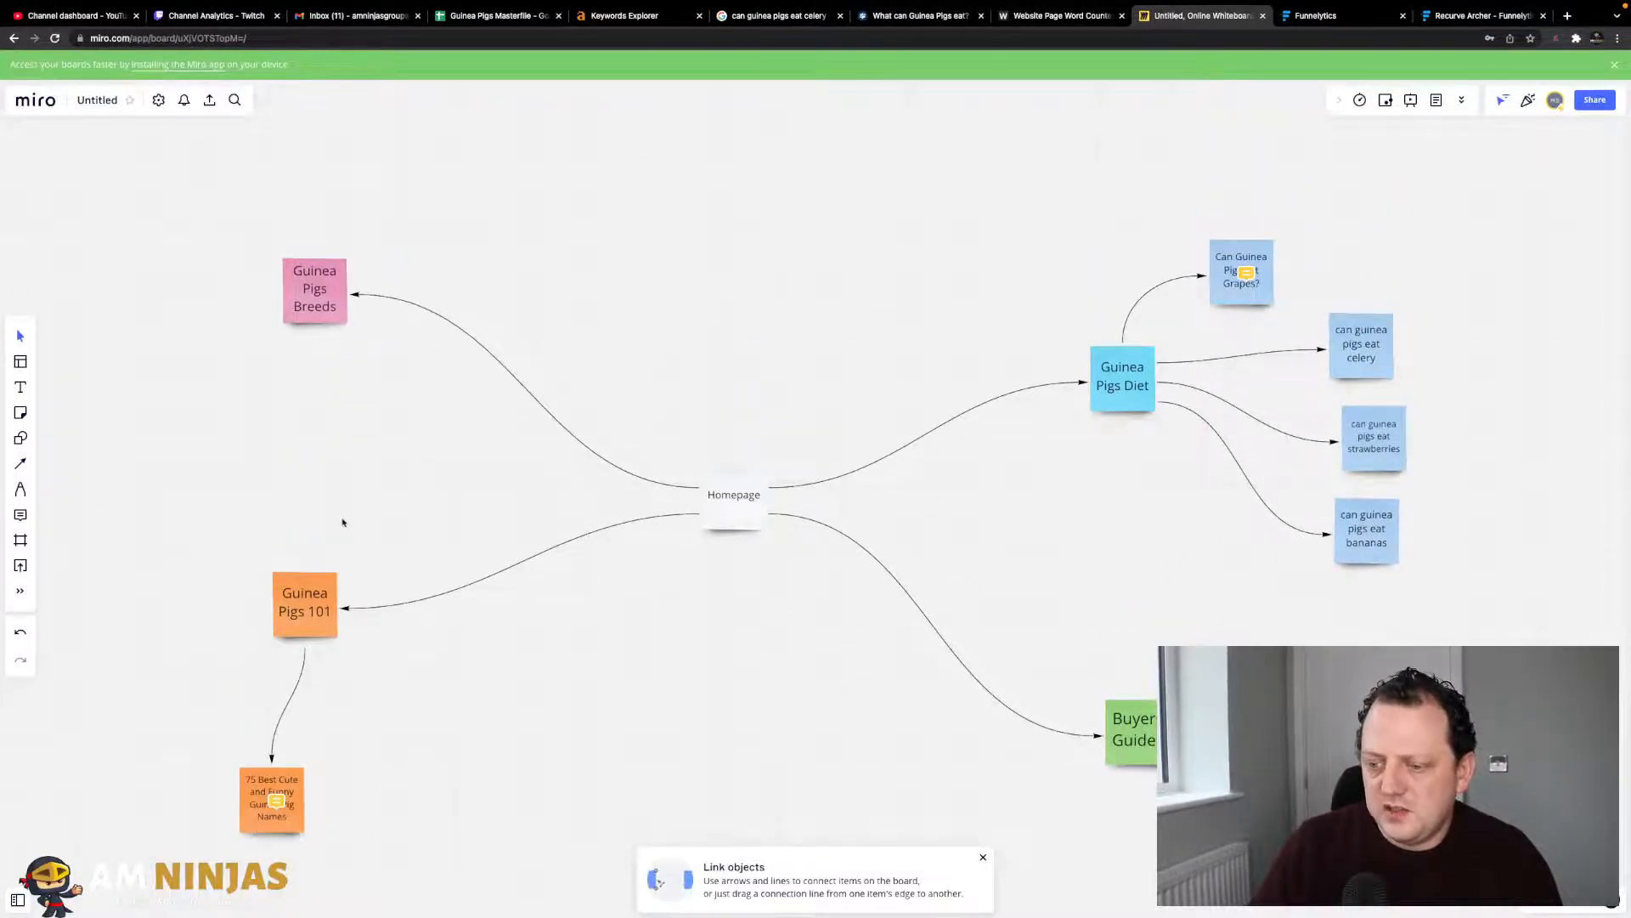
{"action": "scroll", "coordinate": [483, 652], "scroll_direction": "down", "scroll_amount": 3}
{"action": "scroll", "coordinate": [482, 652], "scroll_direction": "left", "scroll_amount": 2}
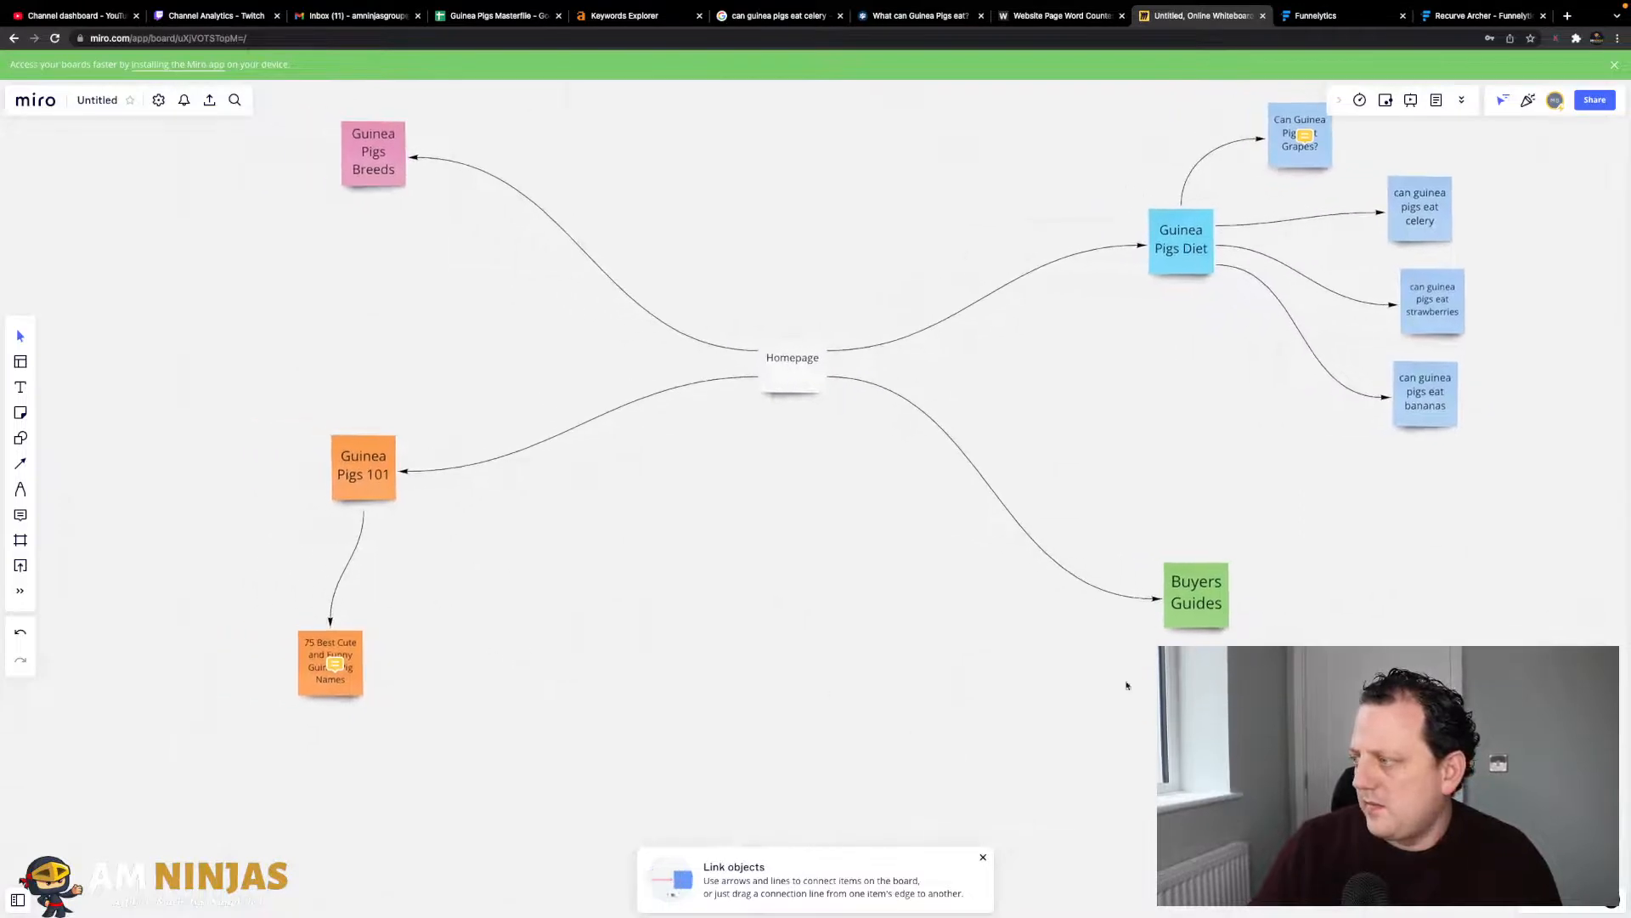
{"action": "left_click_drag", "start_coordinate": [1191, 625], "coordinate": [1205, 655]}
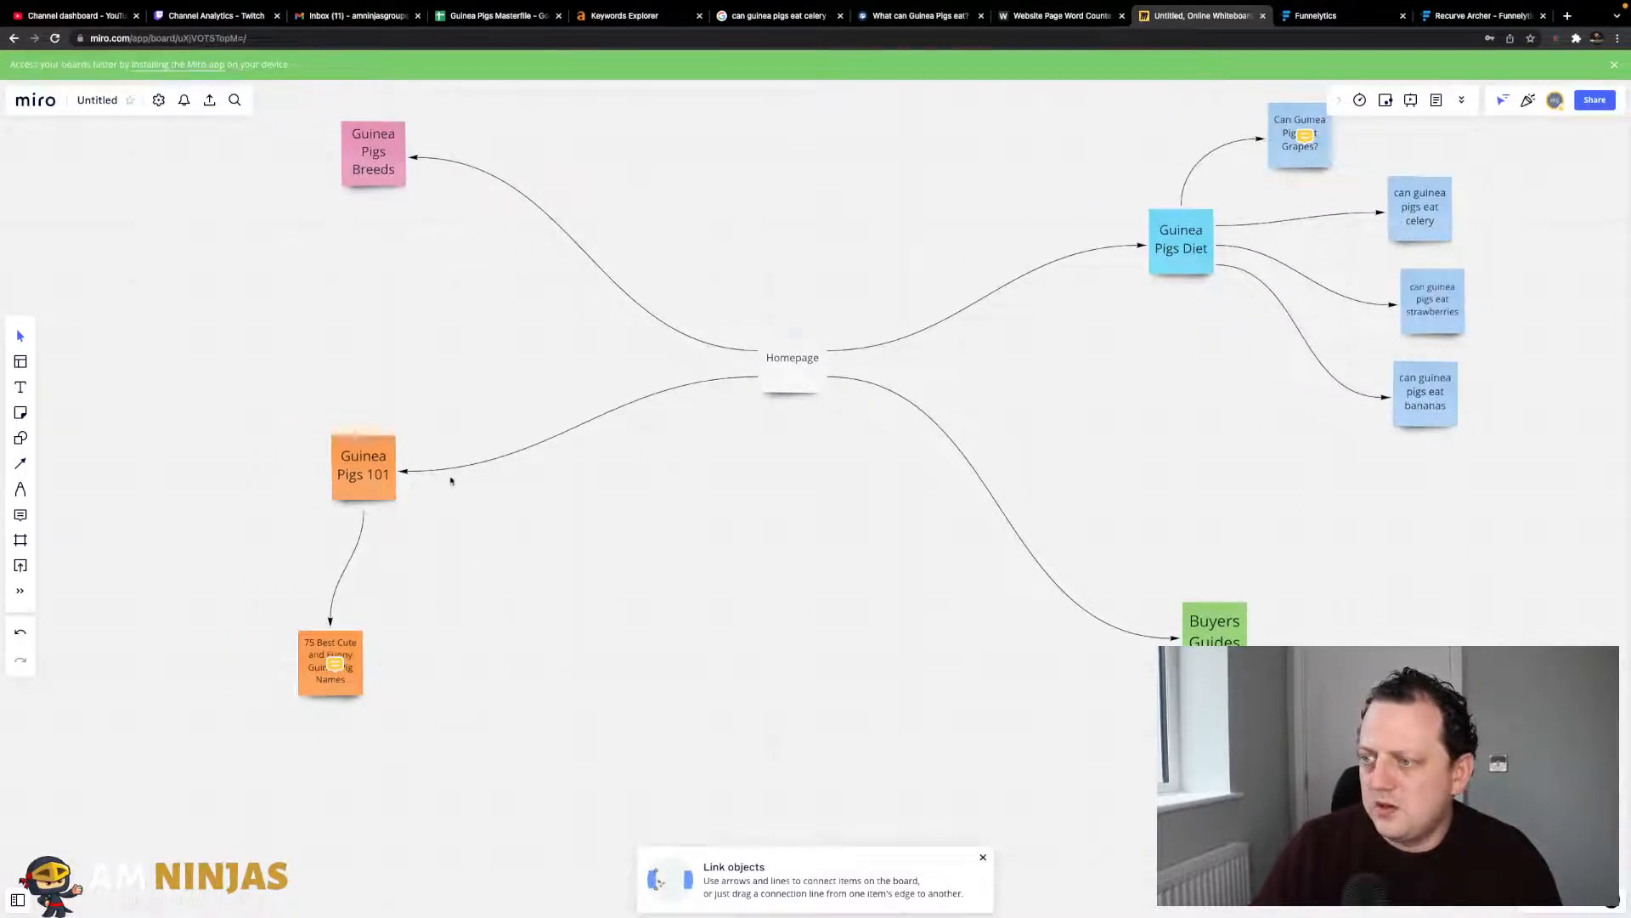
{"action": "left_click_drag", "start_coordinate": [385, 483], "coordinate": [446, 535]}
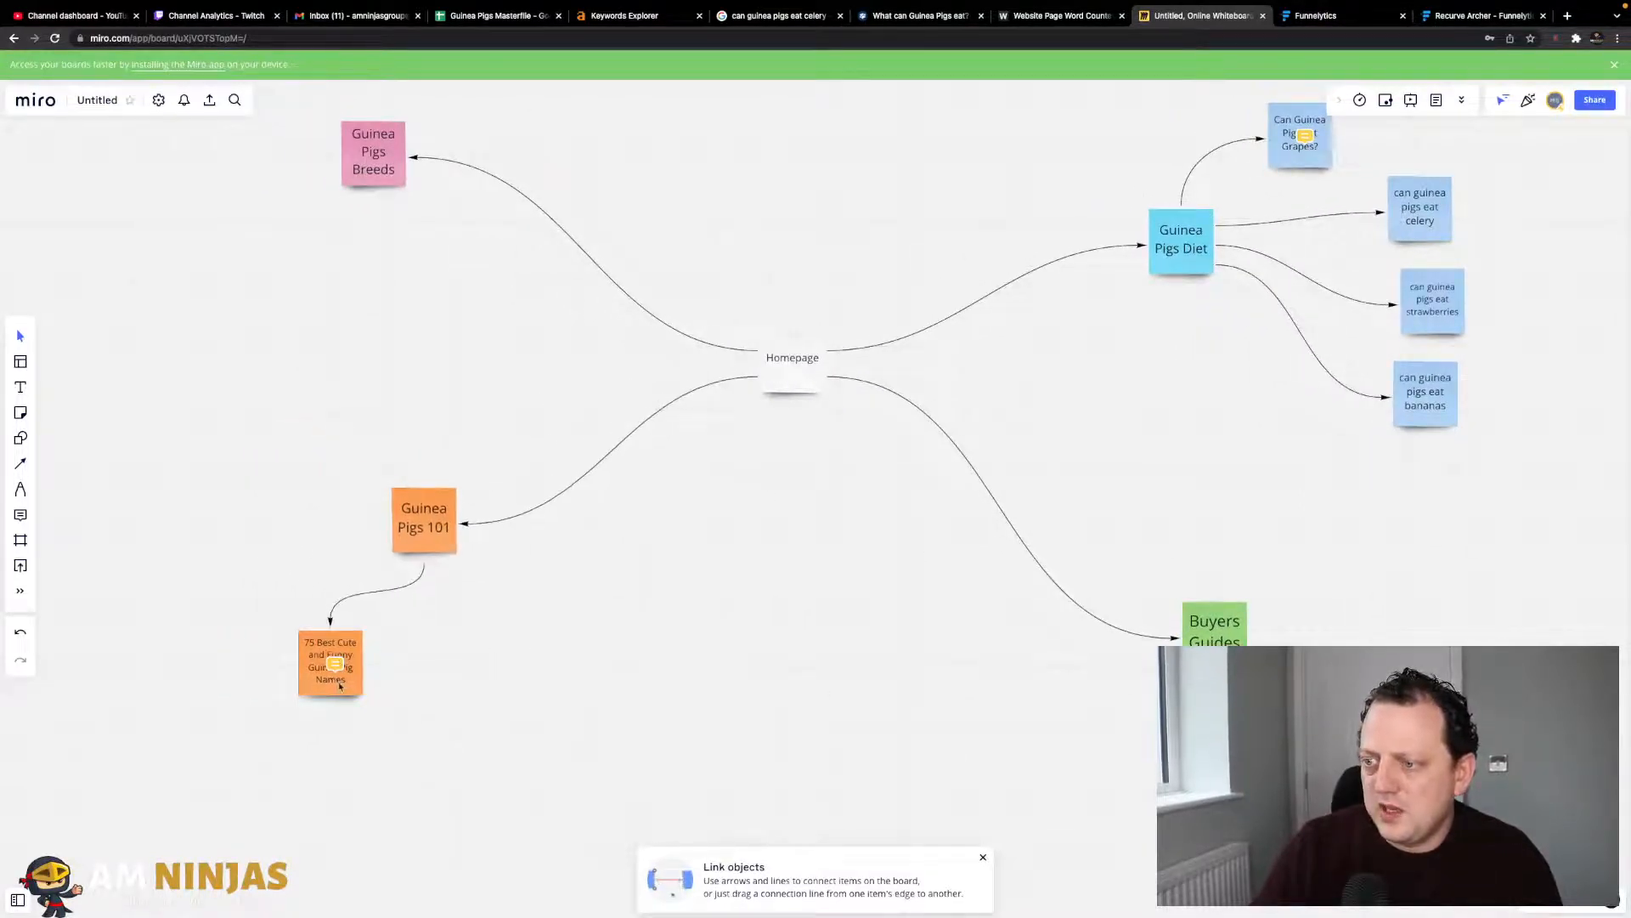
{"action": "left_click_drag", "start_coordinate": [339, 687], "coordinate": [348, 716]}
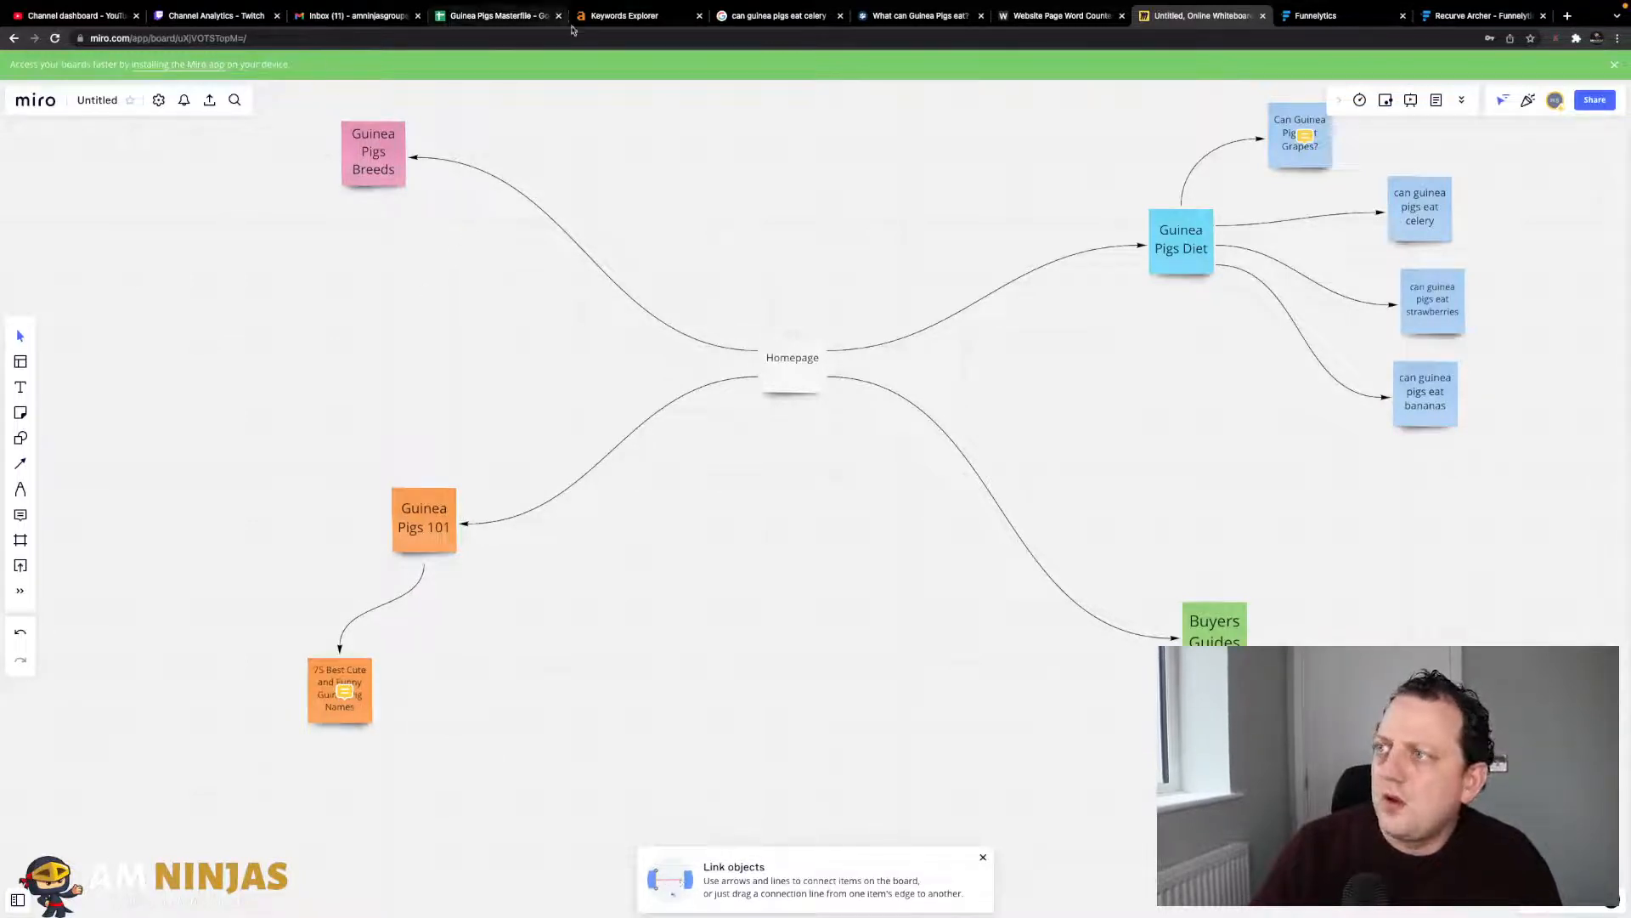
{"action": "left_click", "coordinate": [507, 19]}
- Set the Topic dropdown for American Guinea Pig (row 7) to Guinea Pig Breeds, then return to Miro
{"action": "left_click", "coordinate": [168, 240]}
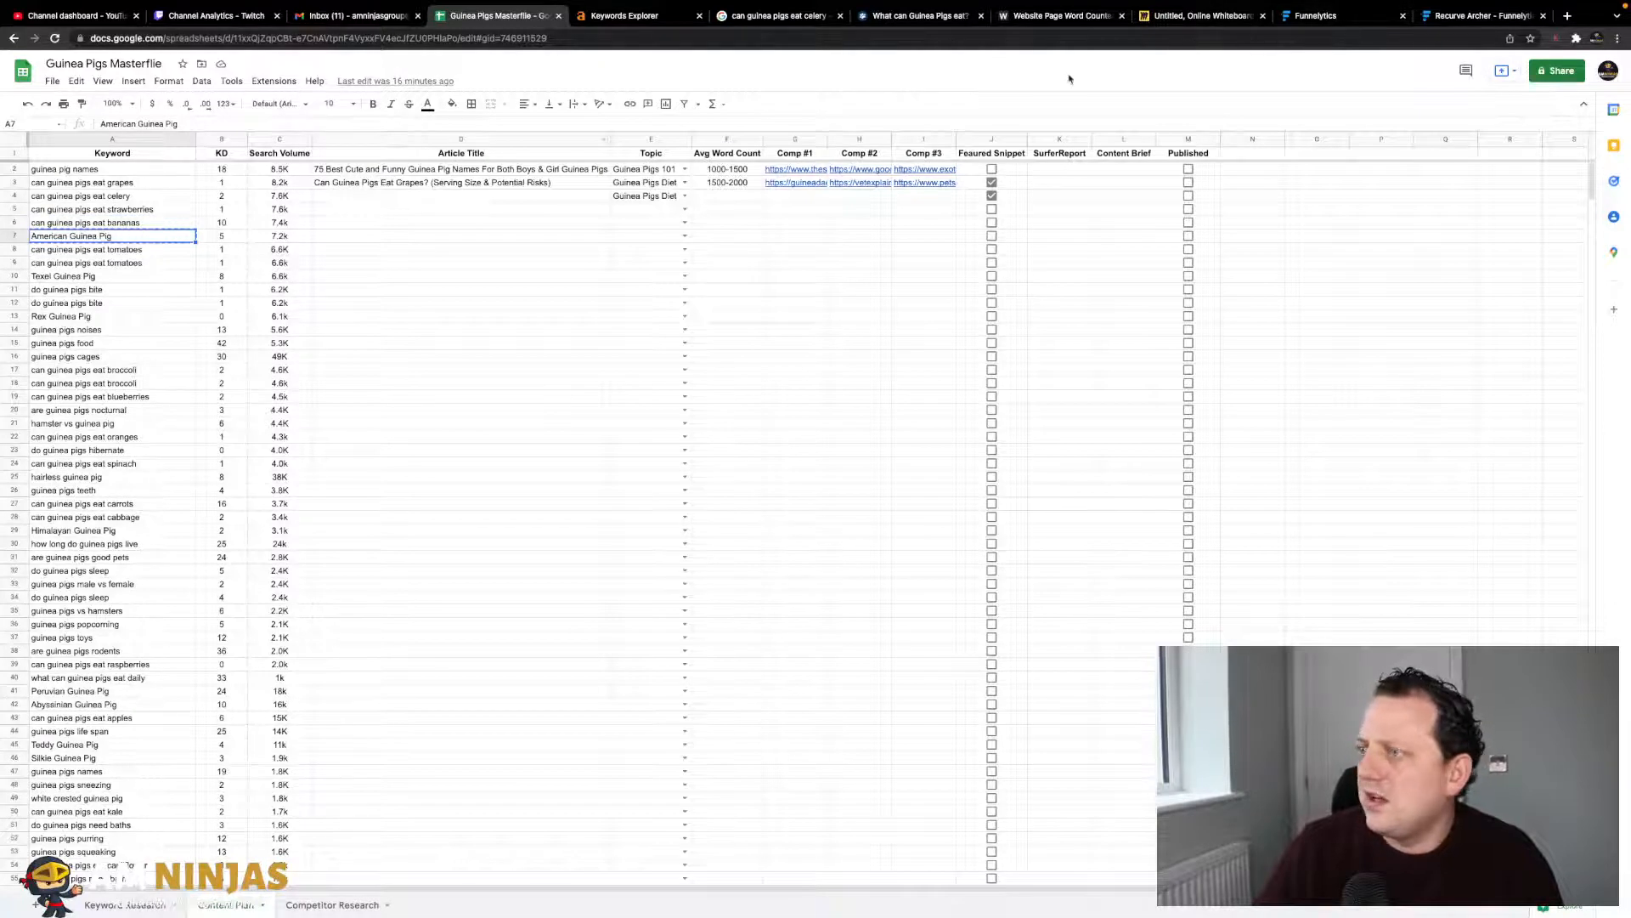
{"action": "left_click", "coordinate": [684, 237]}
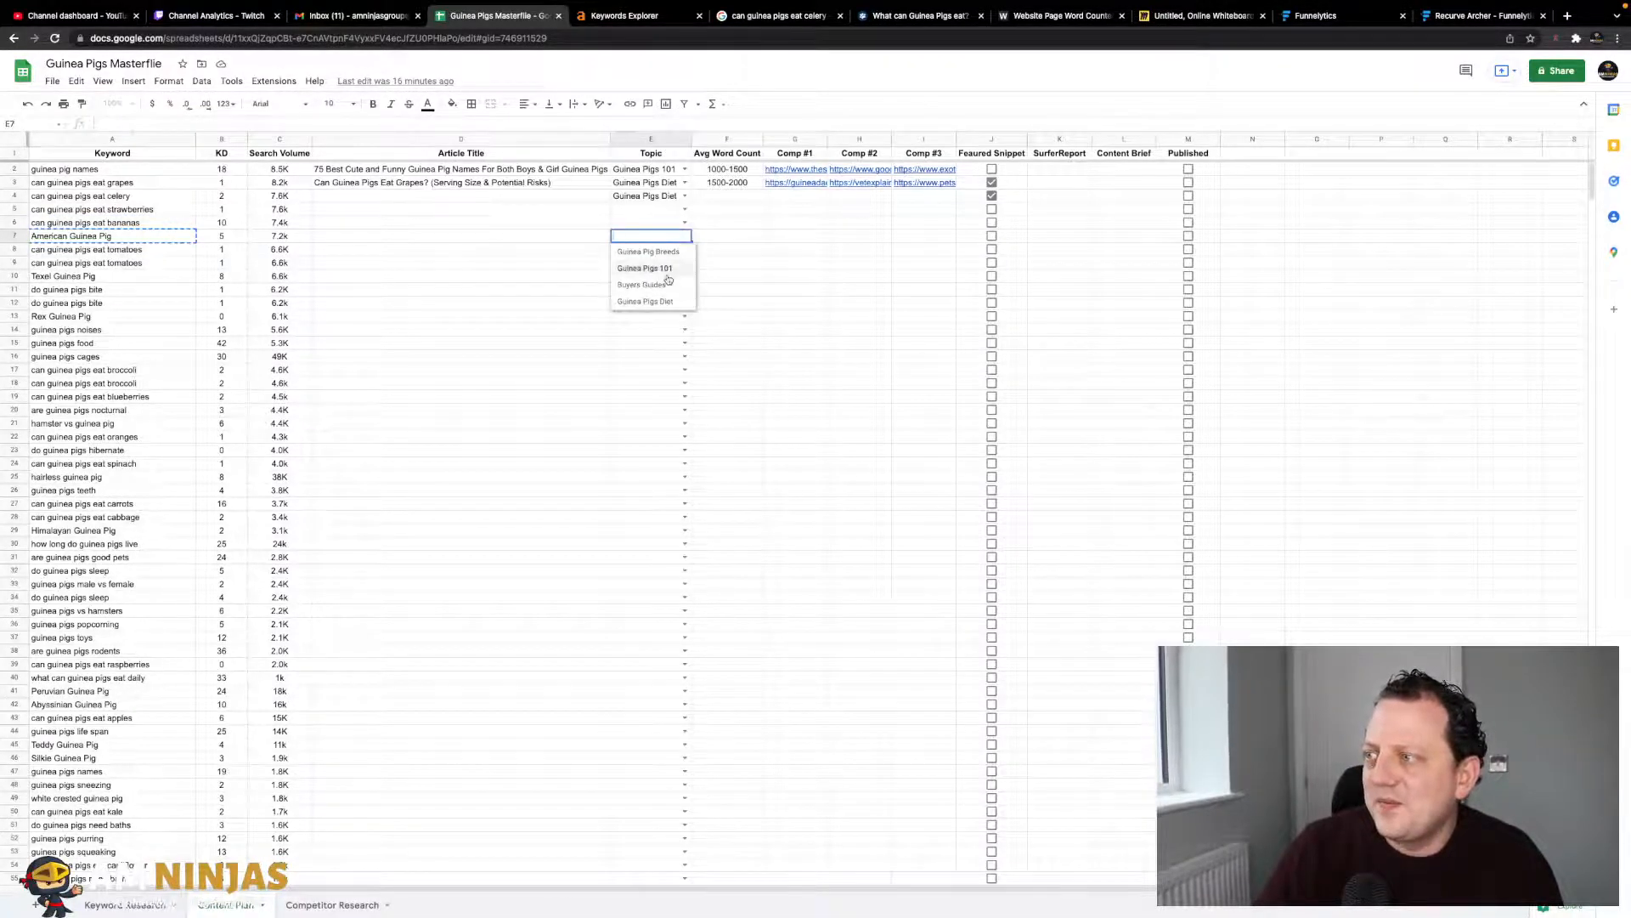
{"action": "left_click", "coordinate": [672, 252]}
{"action": "left_click", "coordinate": [816, 238]}
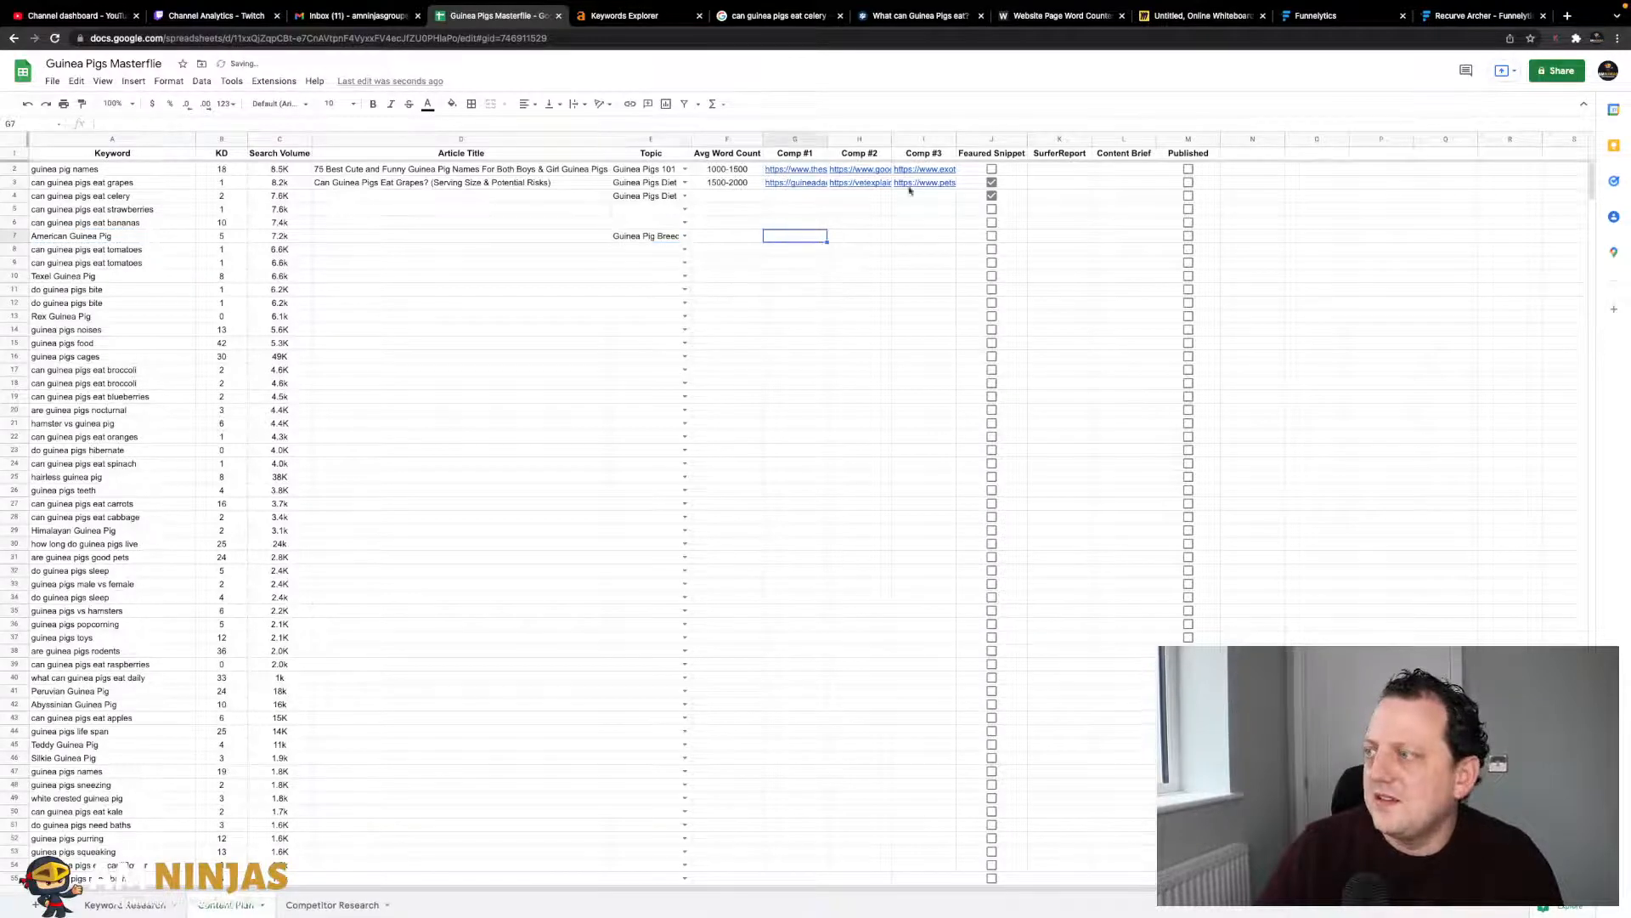
{"action": "left_click", "coordinate": [1198, 16]}
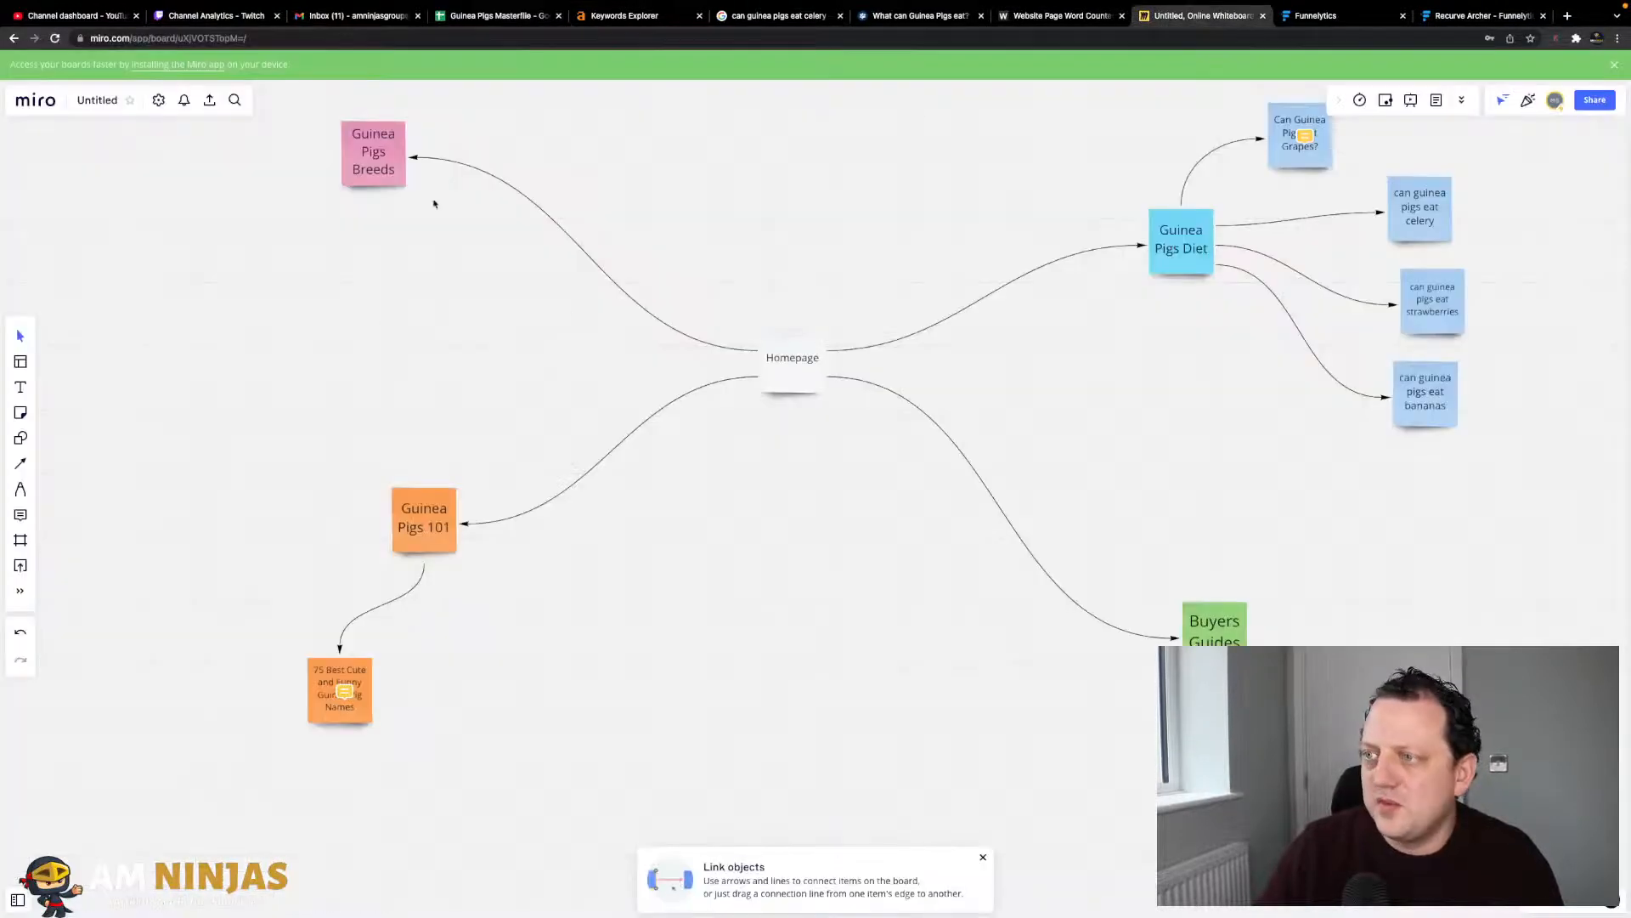
- Duplicate Guinea Pigs Breeds as a light pink 'American Guinea Pig' note linked by an arrow
{"action": "left_click", "coordinate": [382, 174]}
{"action": "right_click", "coordinate": [383, 174]}
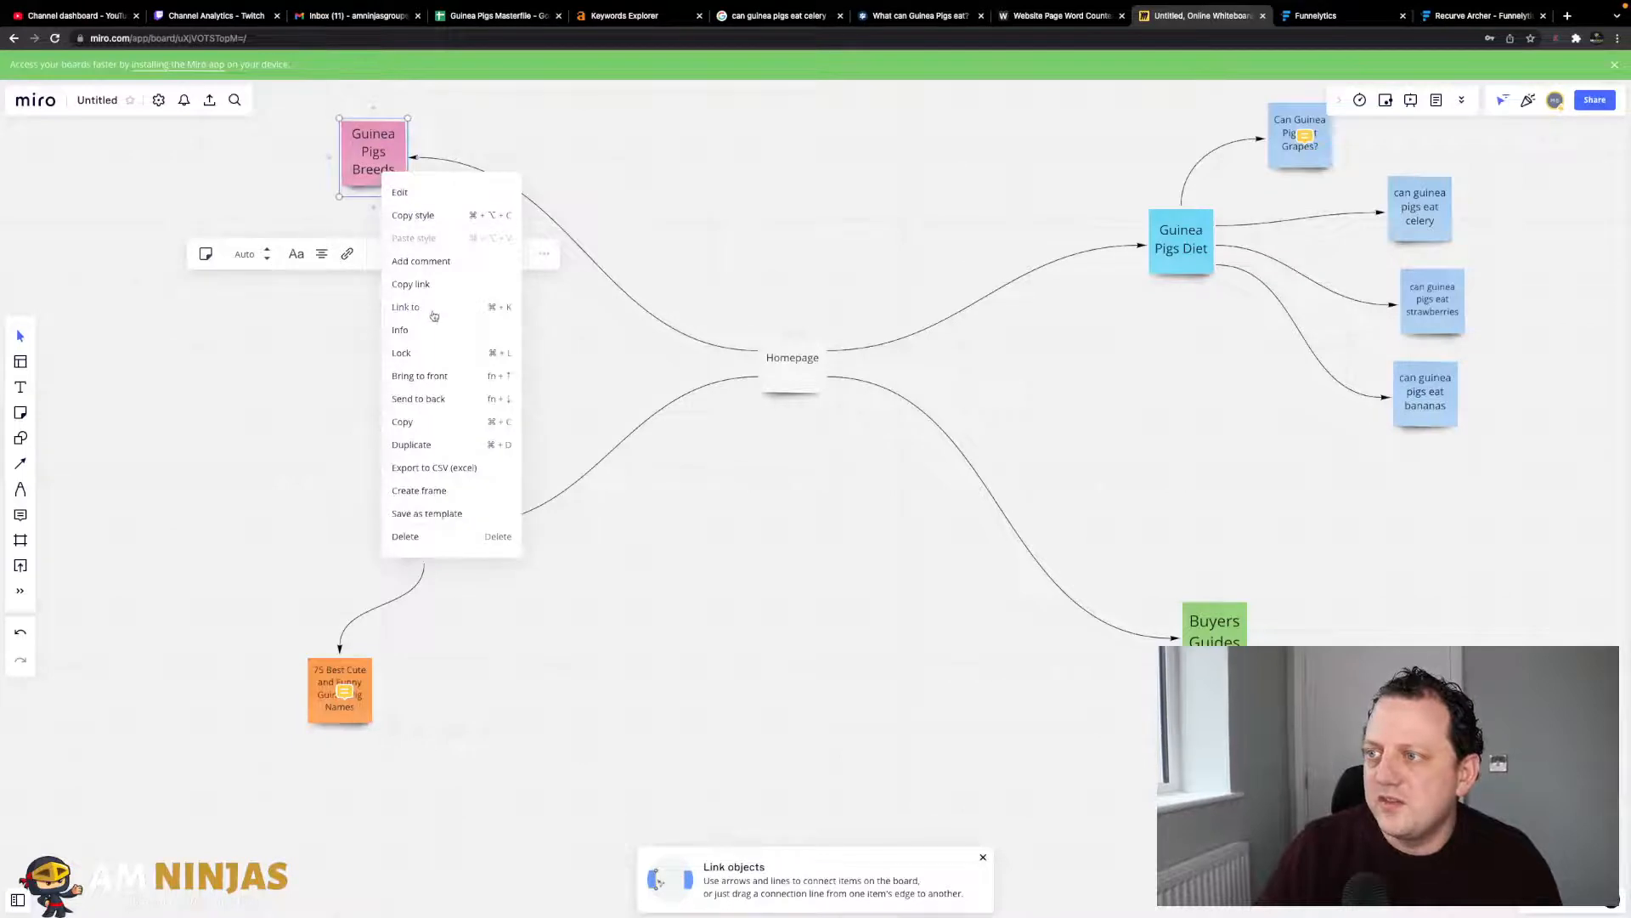
{"action": "left_click", "coordinate": [416, 445]}
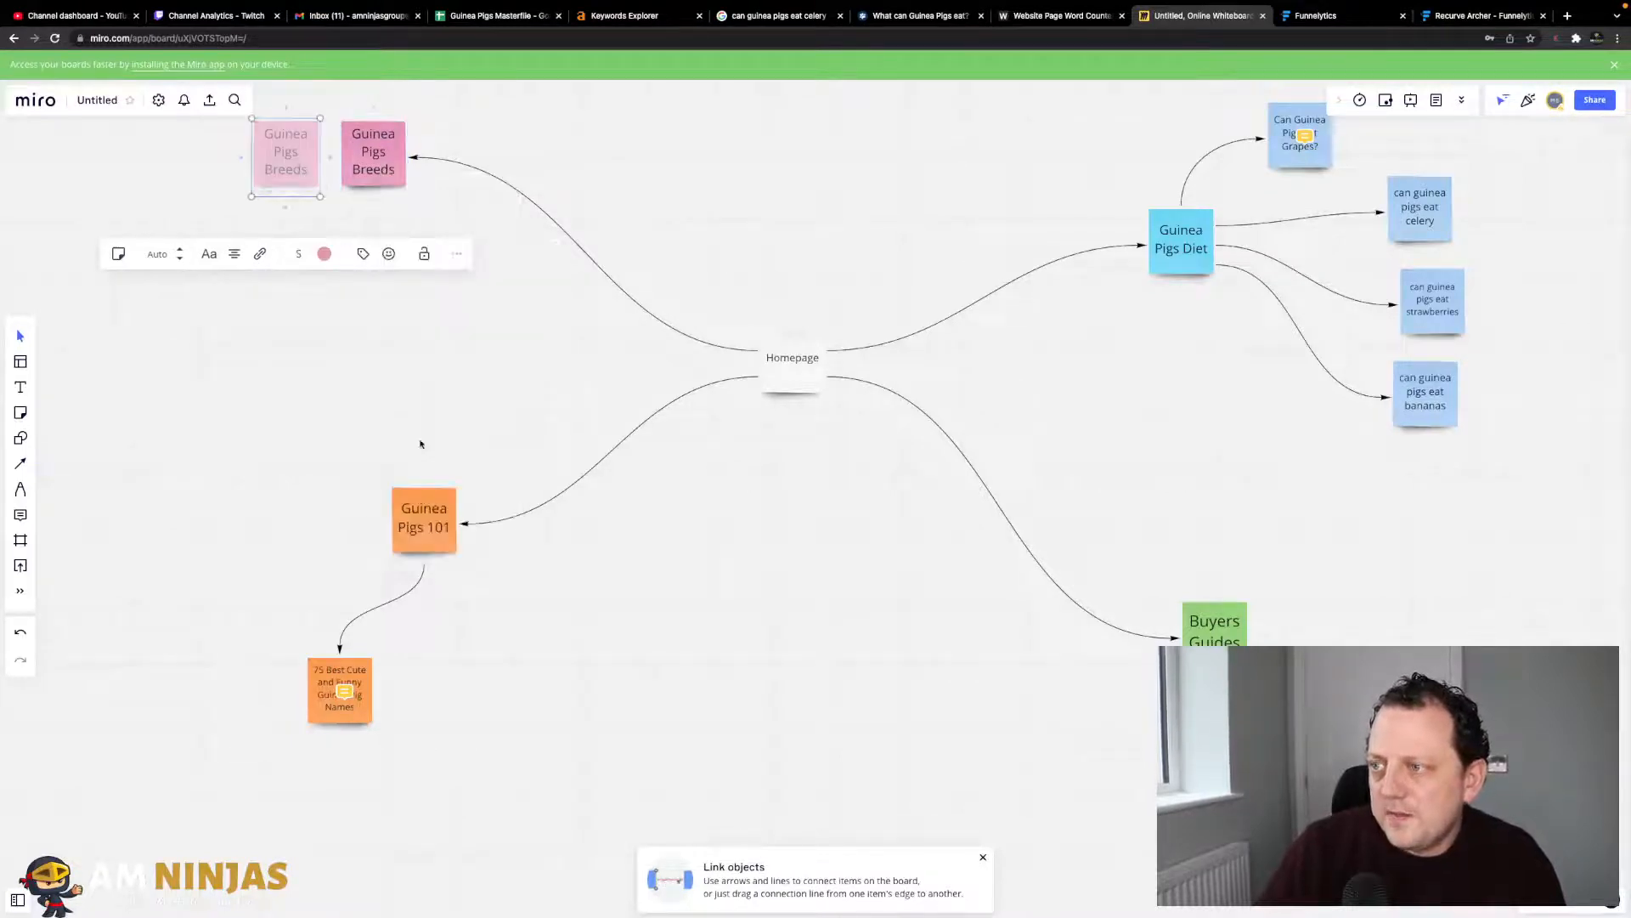
{"action": "left_click_drag", "start_coordinate": [296, 177], "coordinate": [300, 287]}
{"action": "triple_click", "coordinate": [300, 285]}
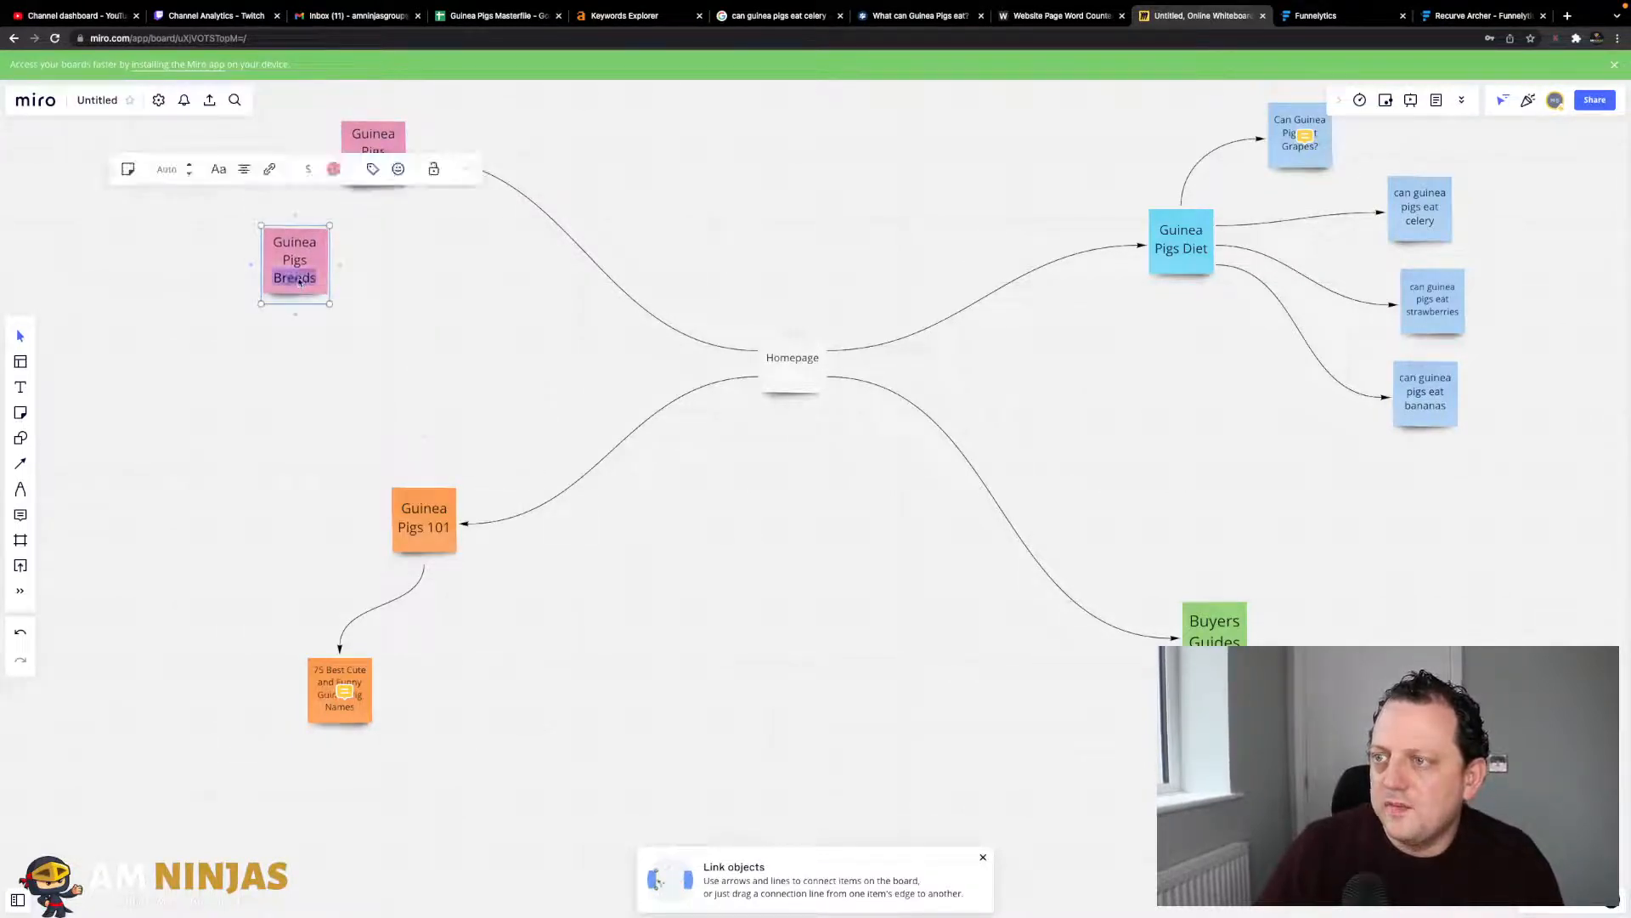
{"action": "type", "text": "American Guinea Pig"}
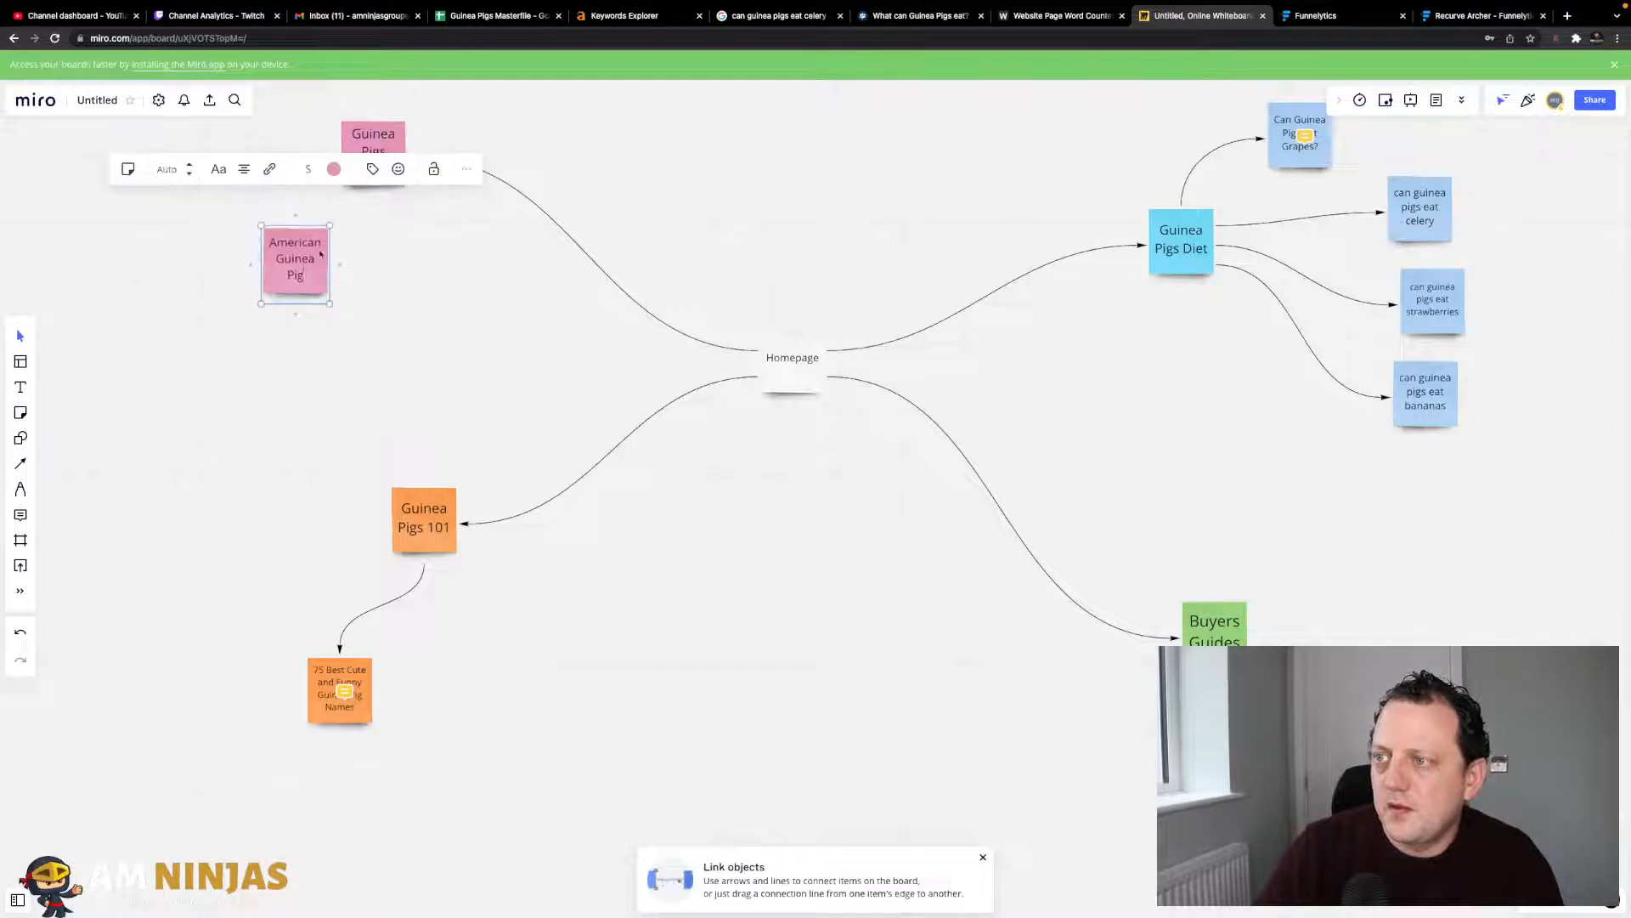
{"action": "left_click", "coordinate": [379, 153]}
{"action": "left_click_drag", "start_coordinate": [373, 205], "coordinate": [332, 265]}
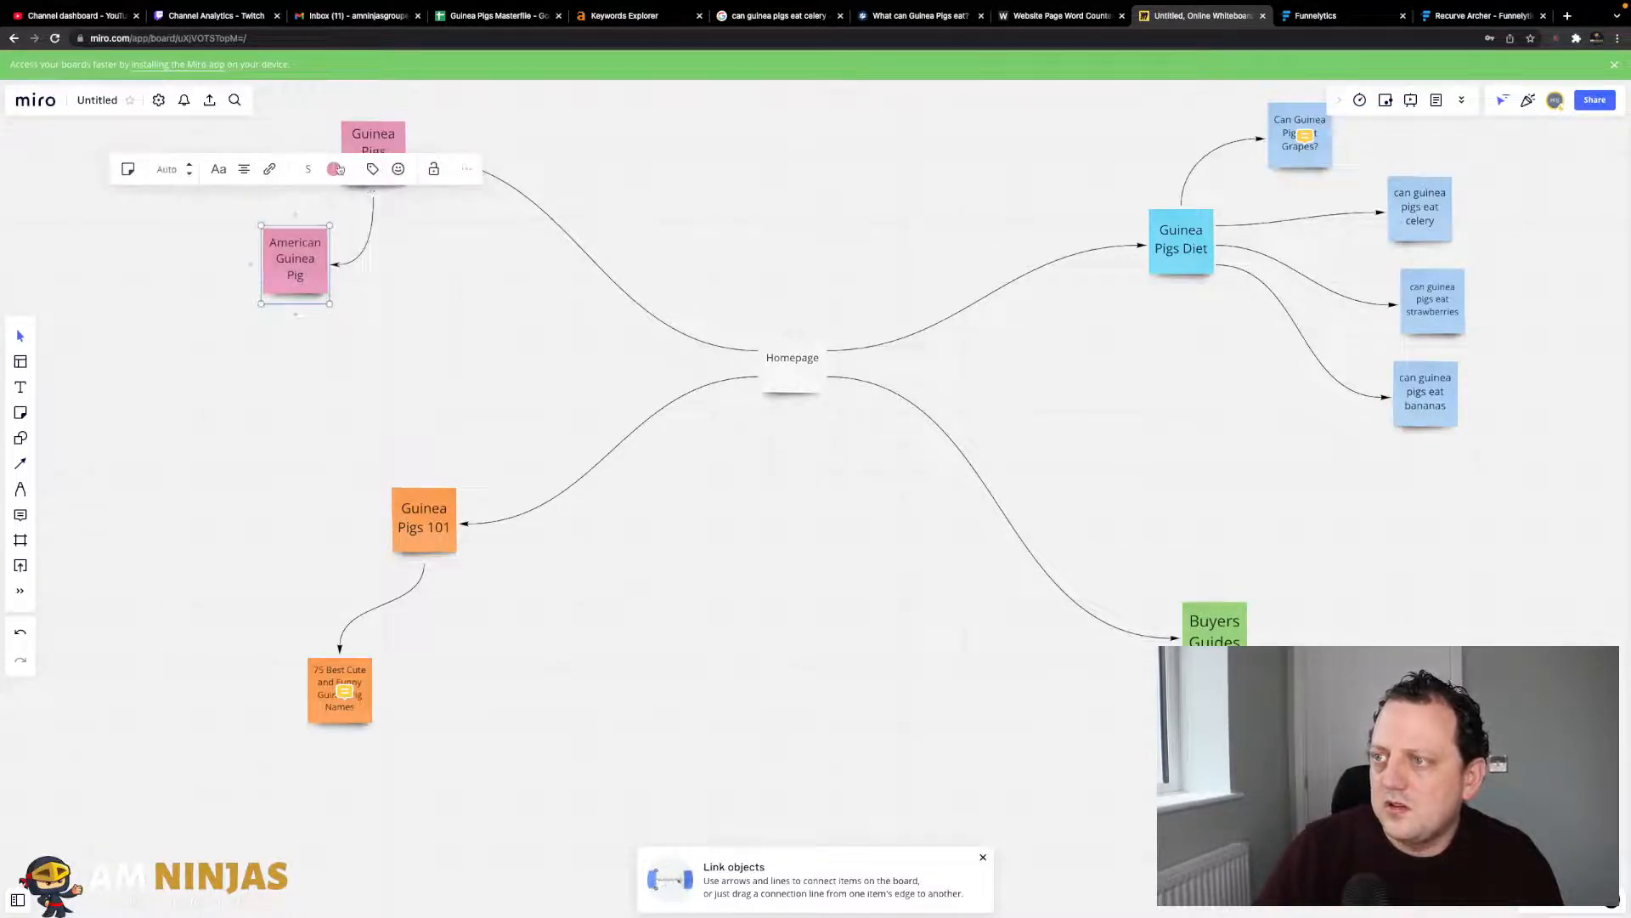
{"action": "left_click", "coordinate": [333, 168]}
{"action": "left_click", "coordinate": [296, 256]}
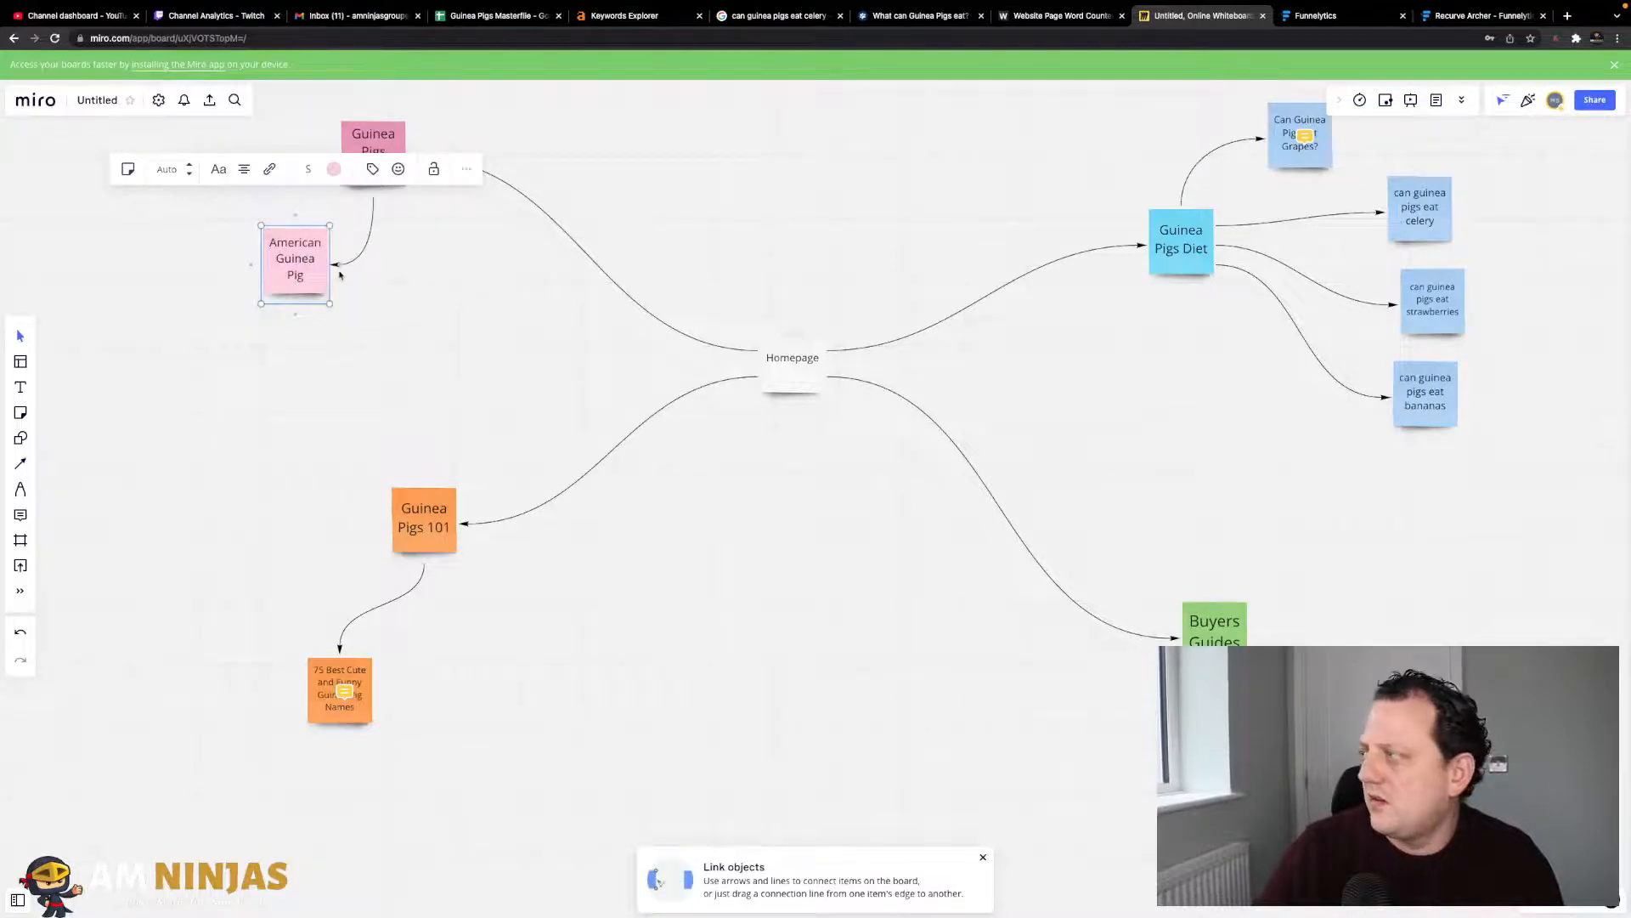
{"action": "left_click", "coordinate": [374, 298]}
- Recolour the 75 Best Cute and Funny Guinea Pig Names note yellow
{"action": "left_click", "coordinate": [346, 689]}
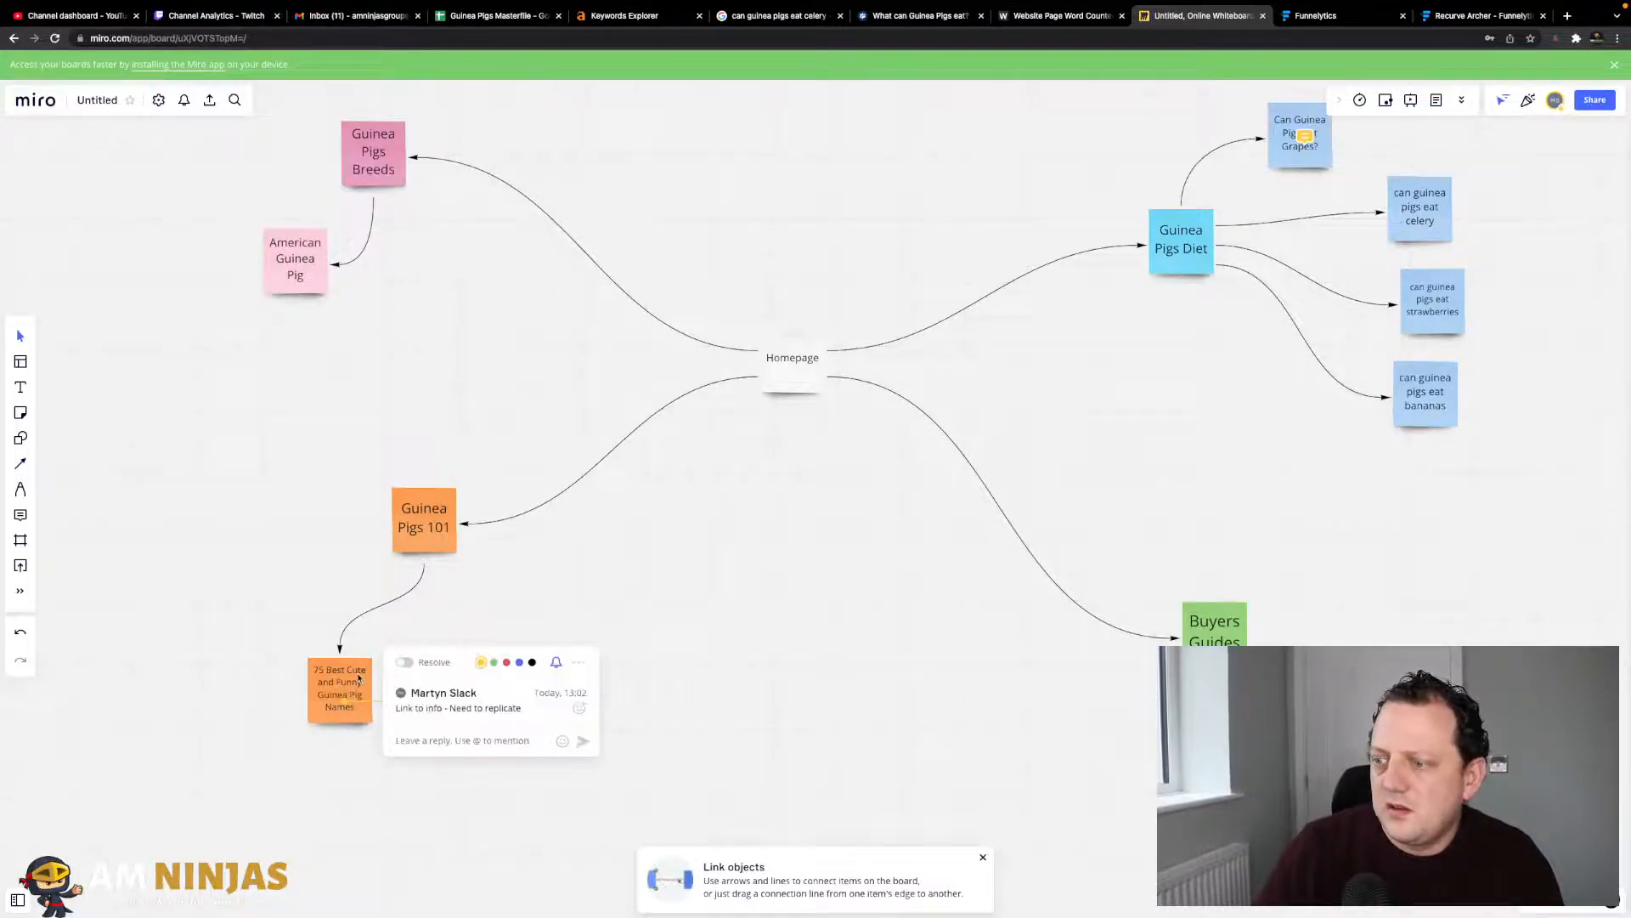
{"action": "left_click", "coordinate": [359, 678]}
{"action": "left_click", "coordinate": [378, 597]}
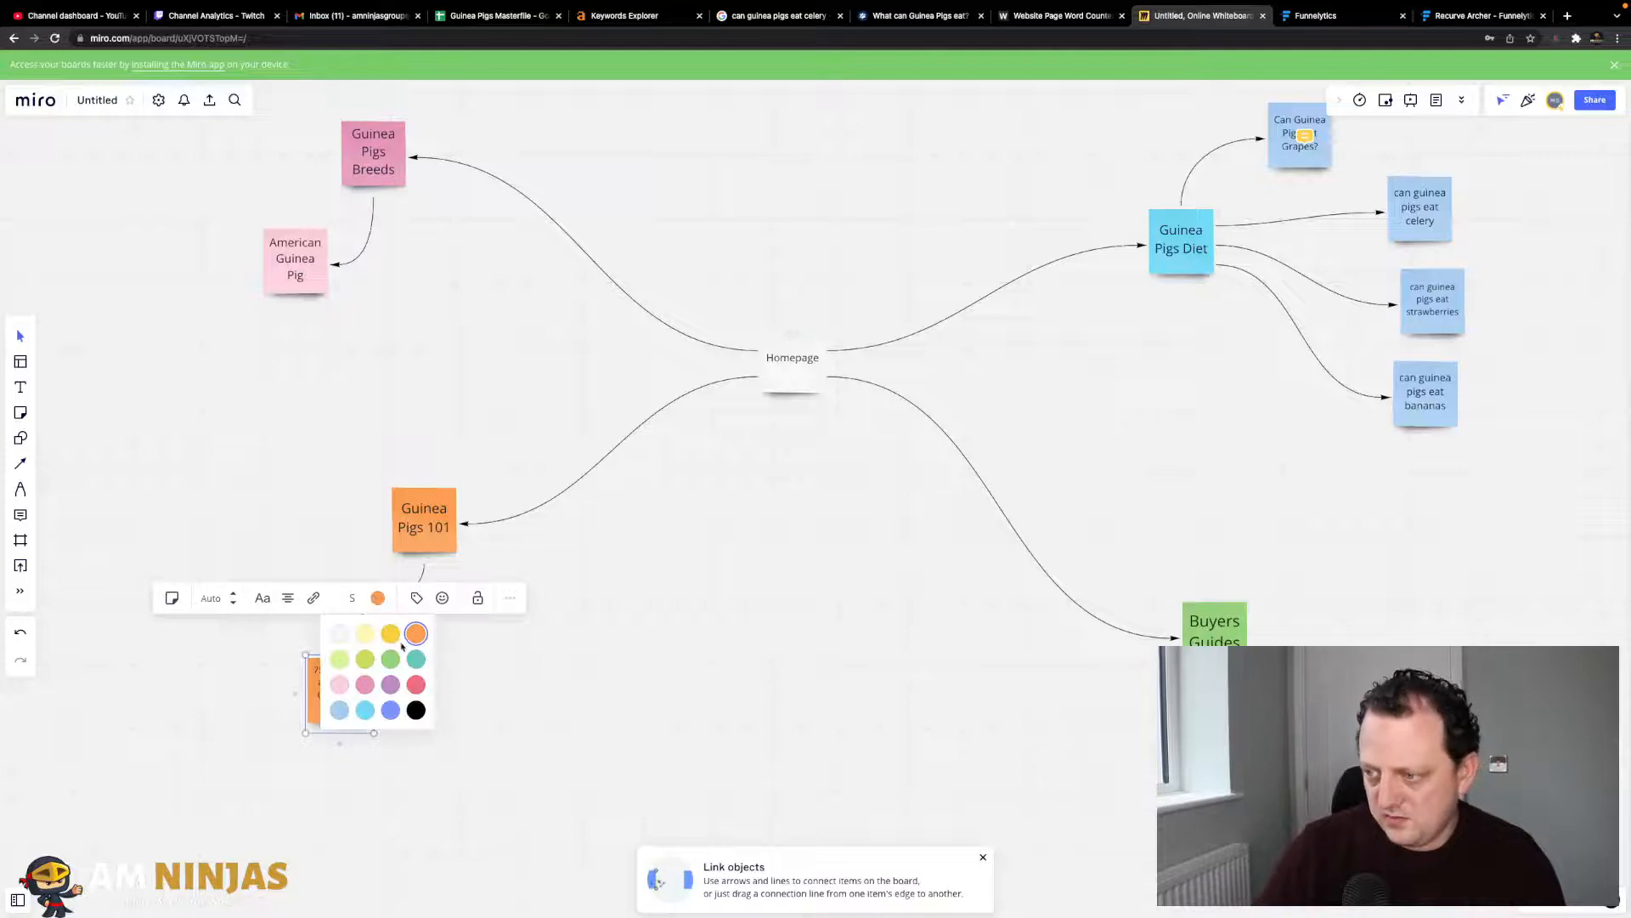
{"action": "left_click", "coordinate": [391, 634]}
{"action": "left_click", "coordinate": [1096, 770]}
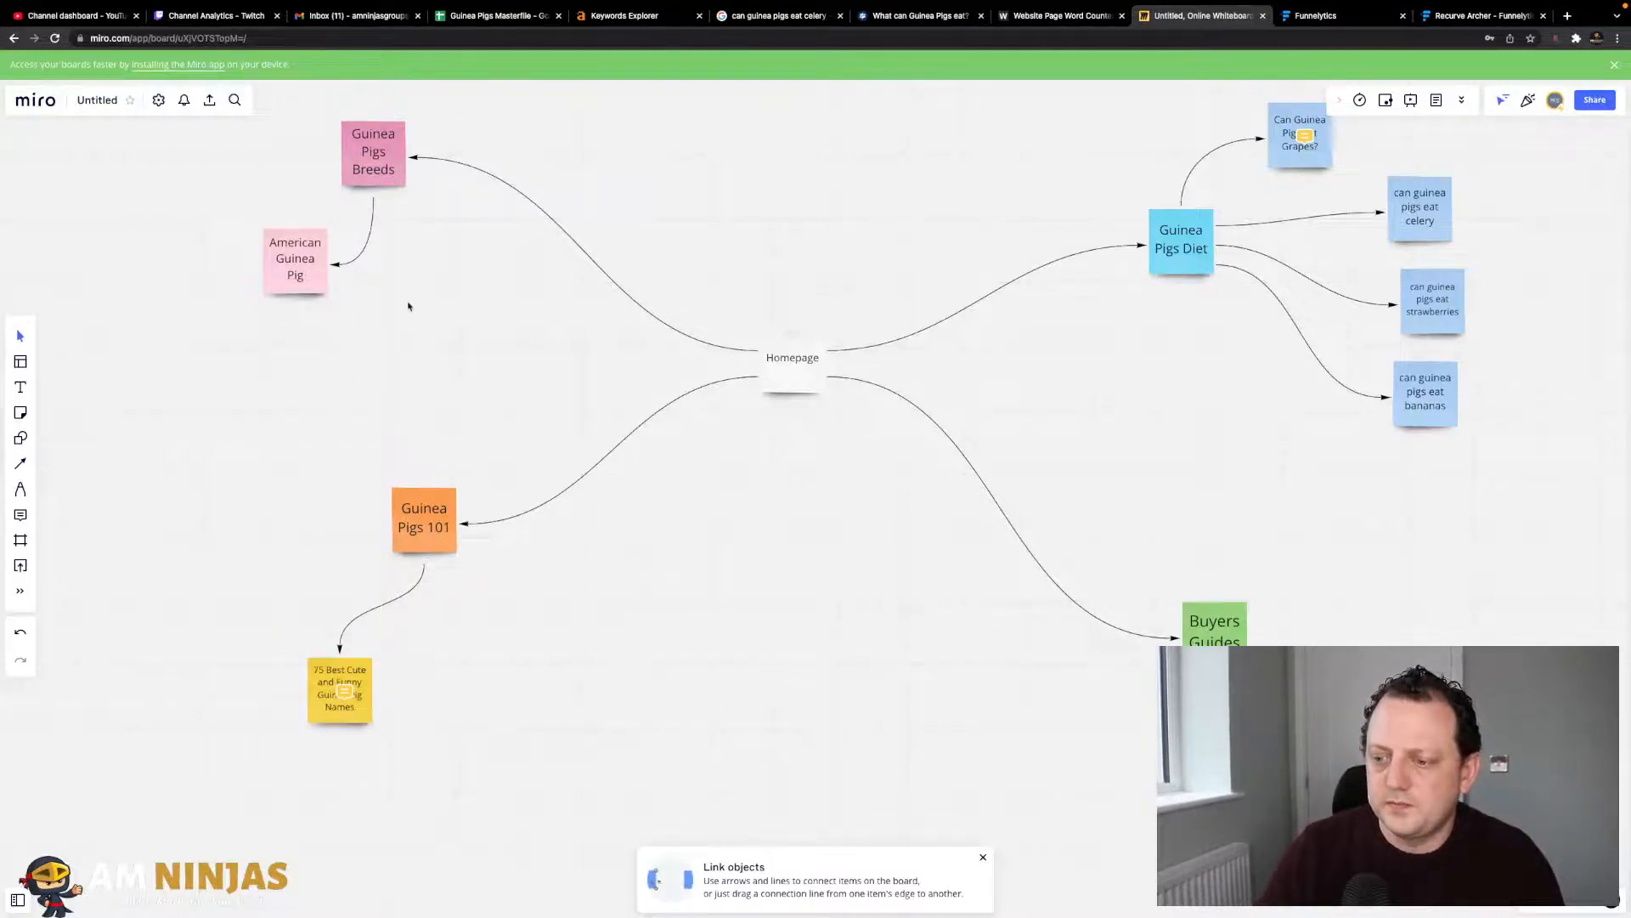
{"action": "scroll", "coordinate": [408, 306], "scroll_direction": "up", "scroll_amount": 5}
{"action": "scroll", "coordinate": [408, 305], "scroll_direction": "down", "scroll_amount": 3}
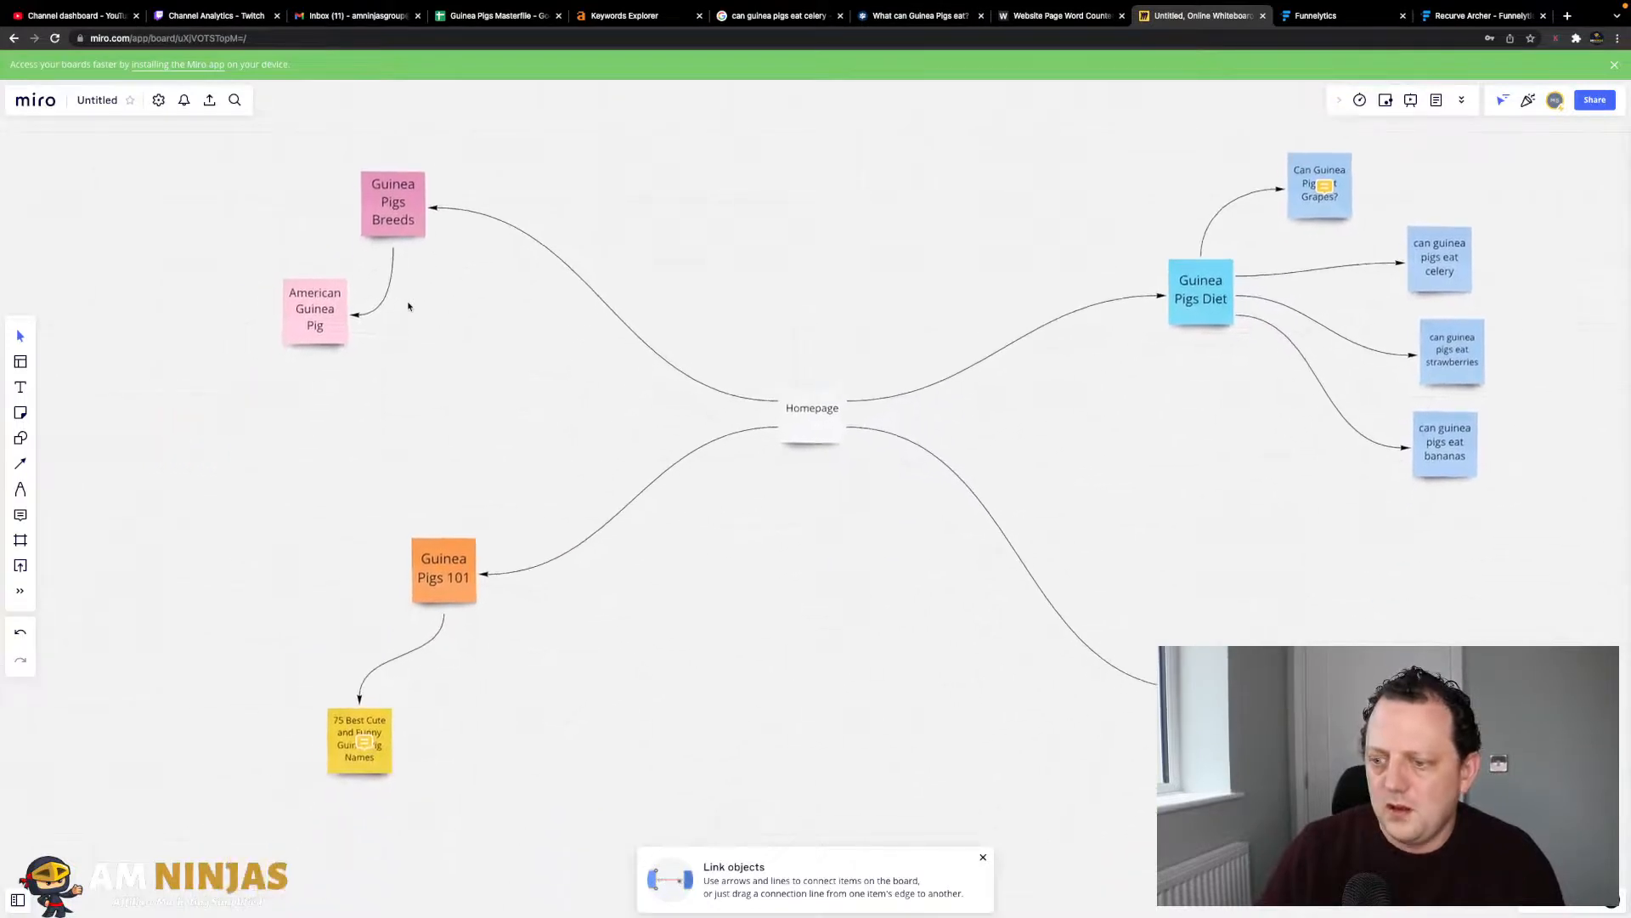
{"action": "scroll", "coordinate": [408, 306], "scroll_direction": "down", "scroll_amount": 2}
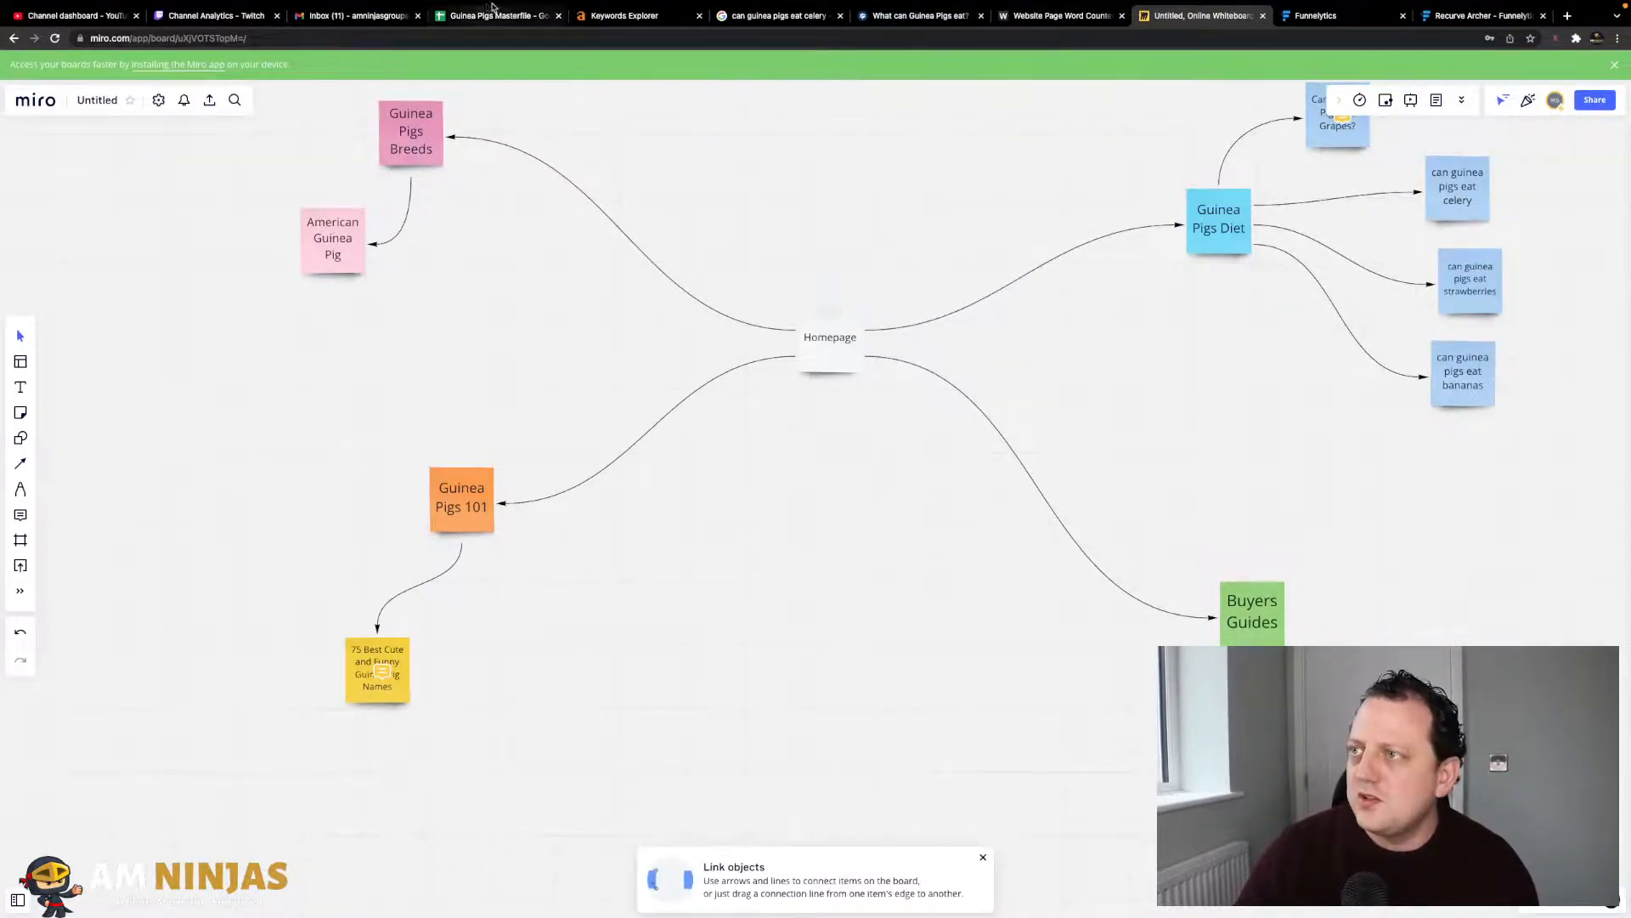
- Switch to the Guinea Pigs Masterfile and scroll through its keyword list
{"action": "left_click", "coordinate": [494, 17]}
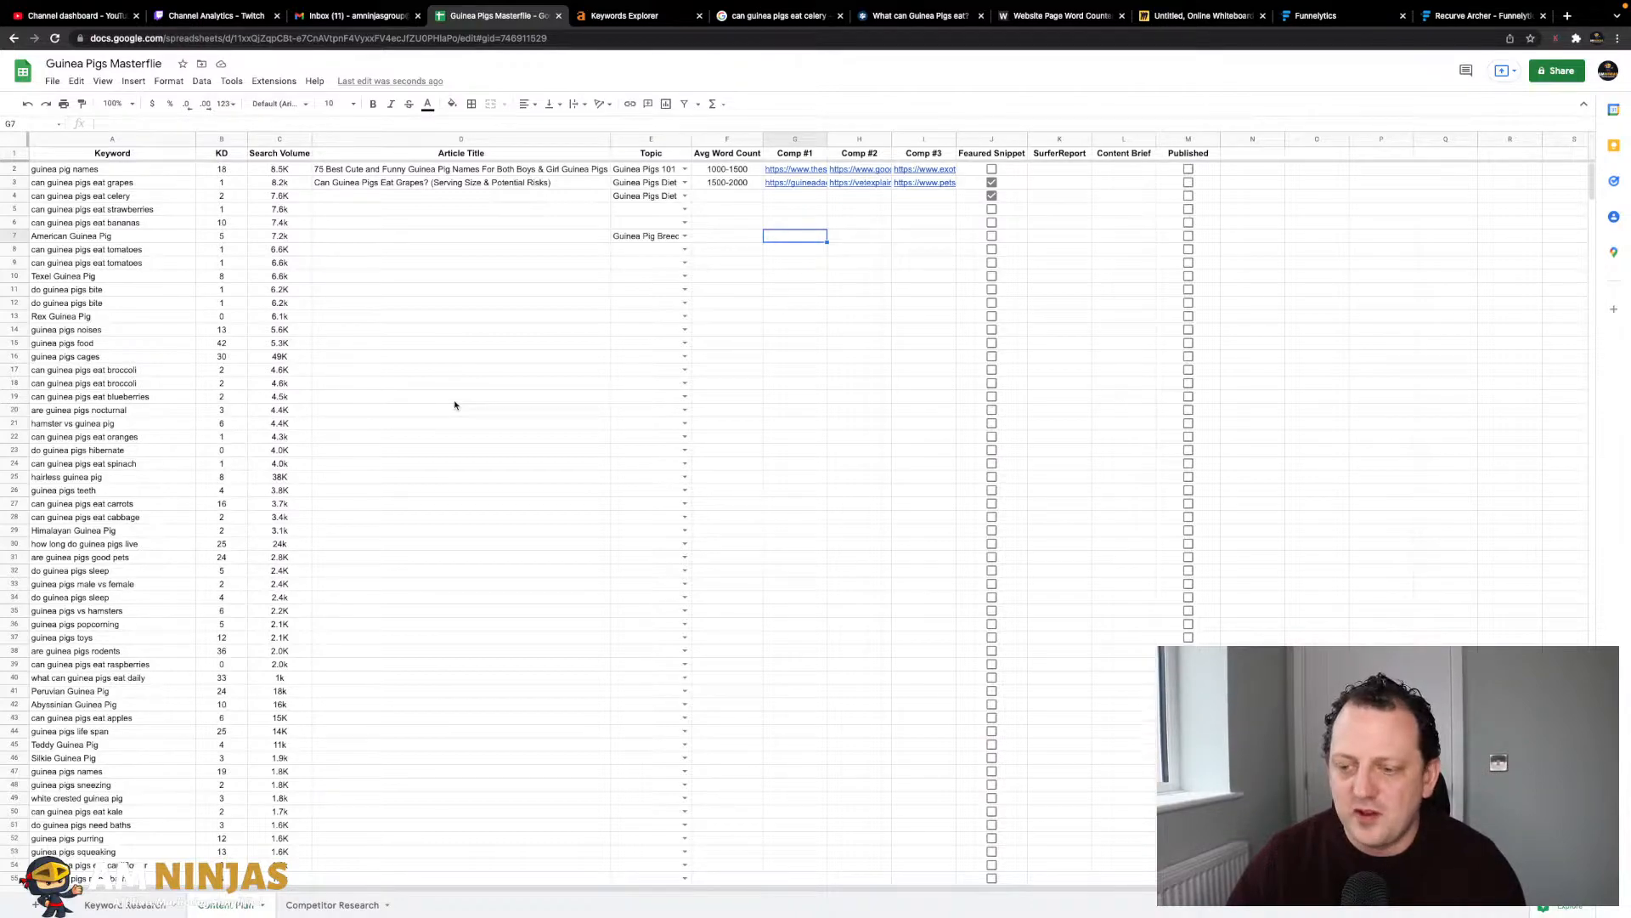
{"action": "scroll", "coordinate": [507, 509], "scroll_direction": "down", "scroll_amount": 3}
{"action": "scroll", "coordinate": [507, 509], "scroll_direction": "down", "scroll_amount": 10}
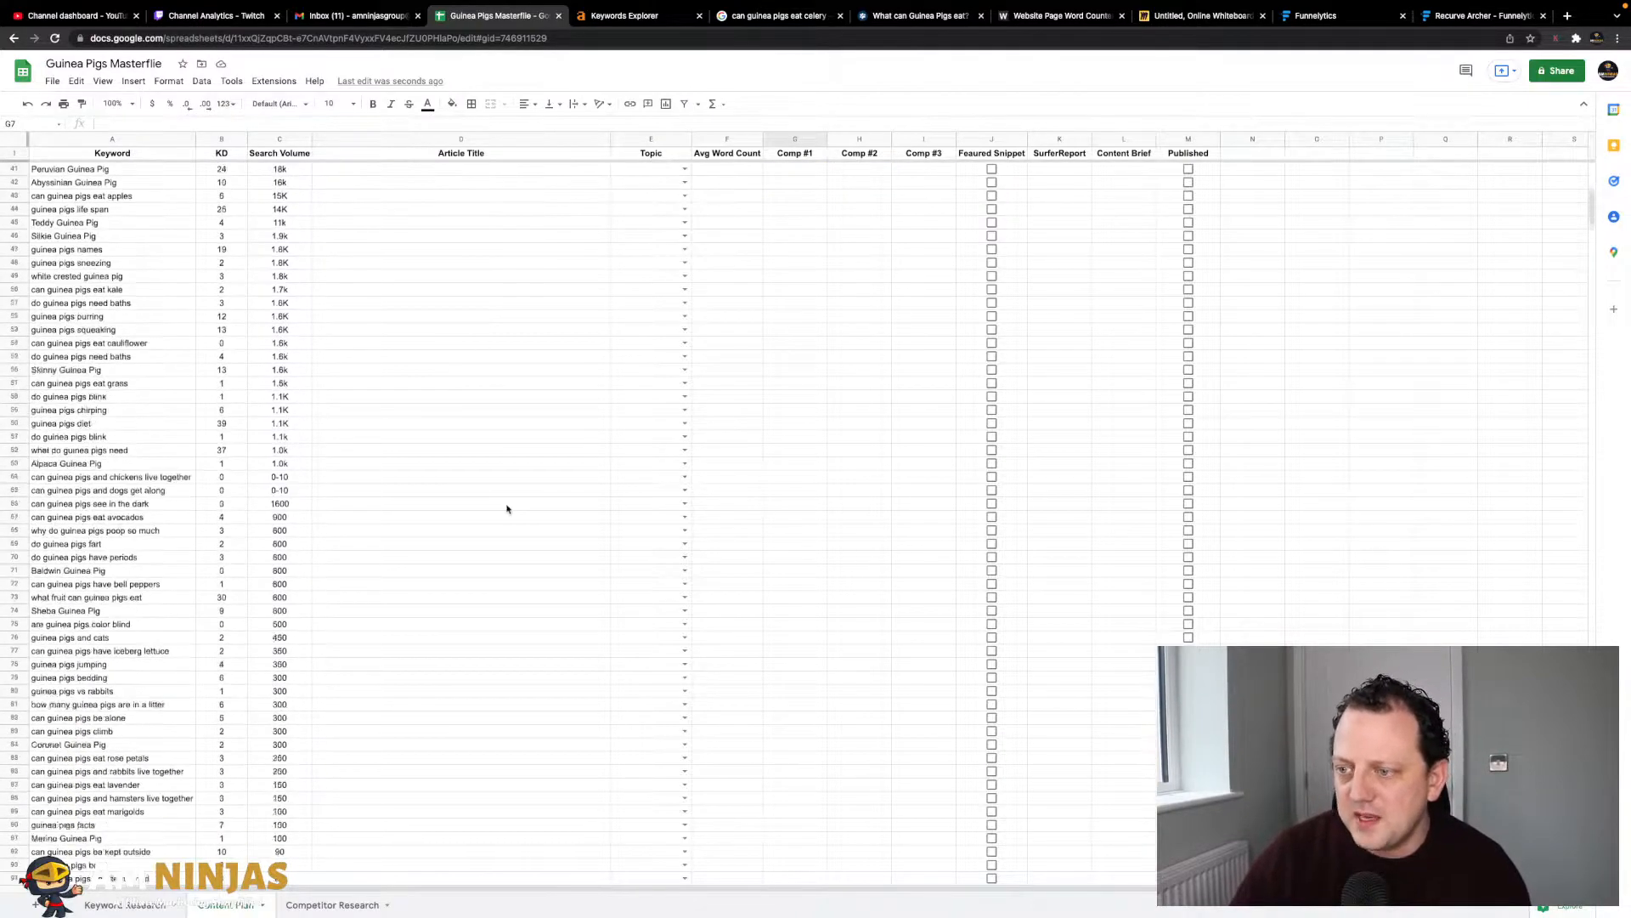
{"action": "scroll", "coordinate": [507, 508], "scroll_direction": "up", "scroll_amount": 15}
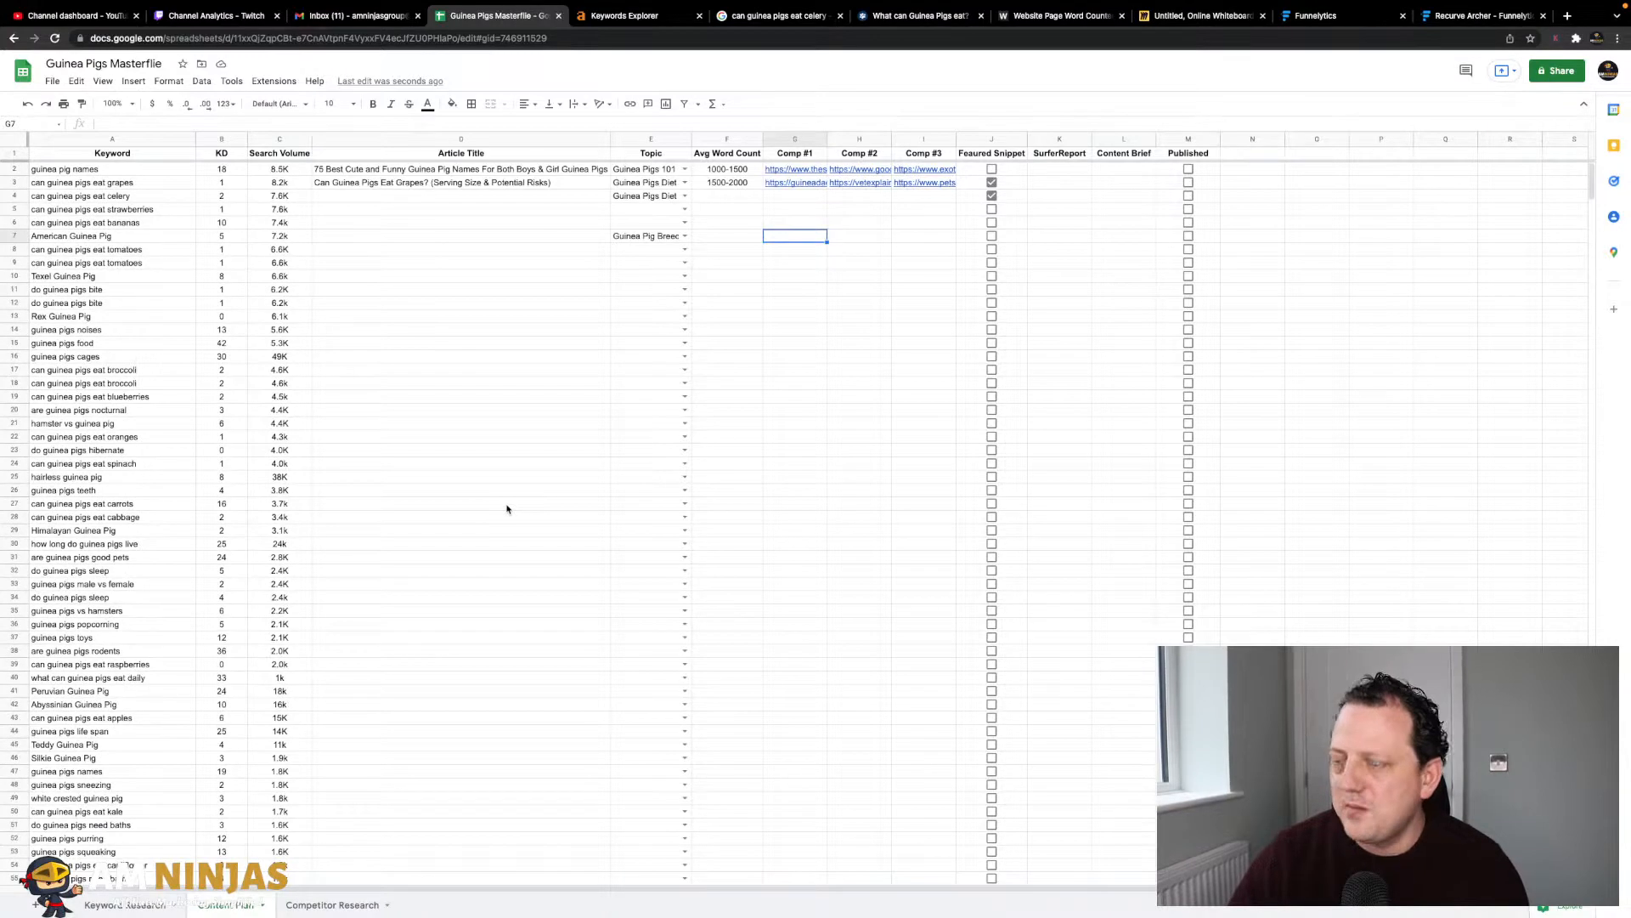